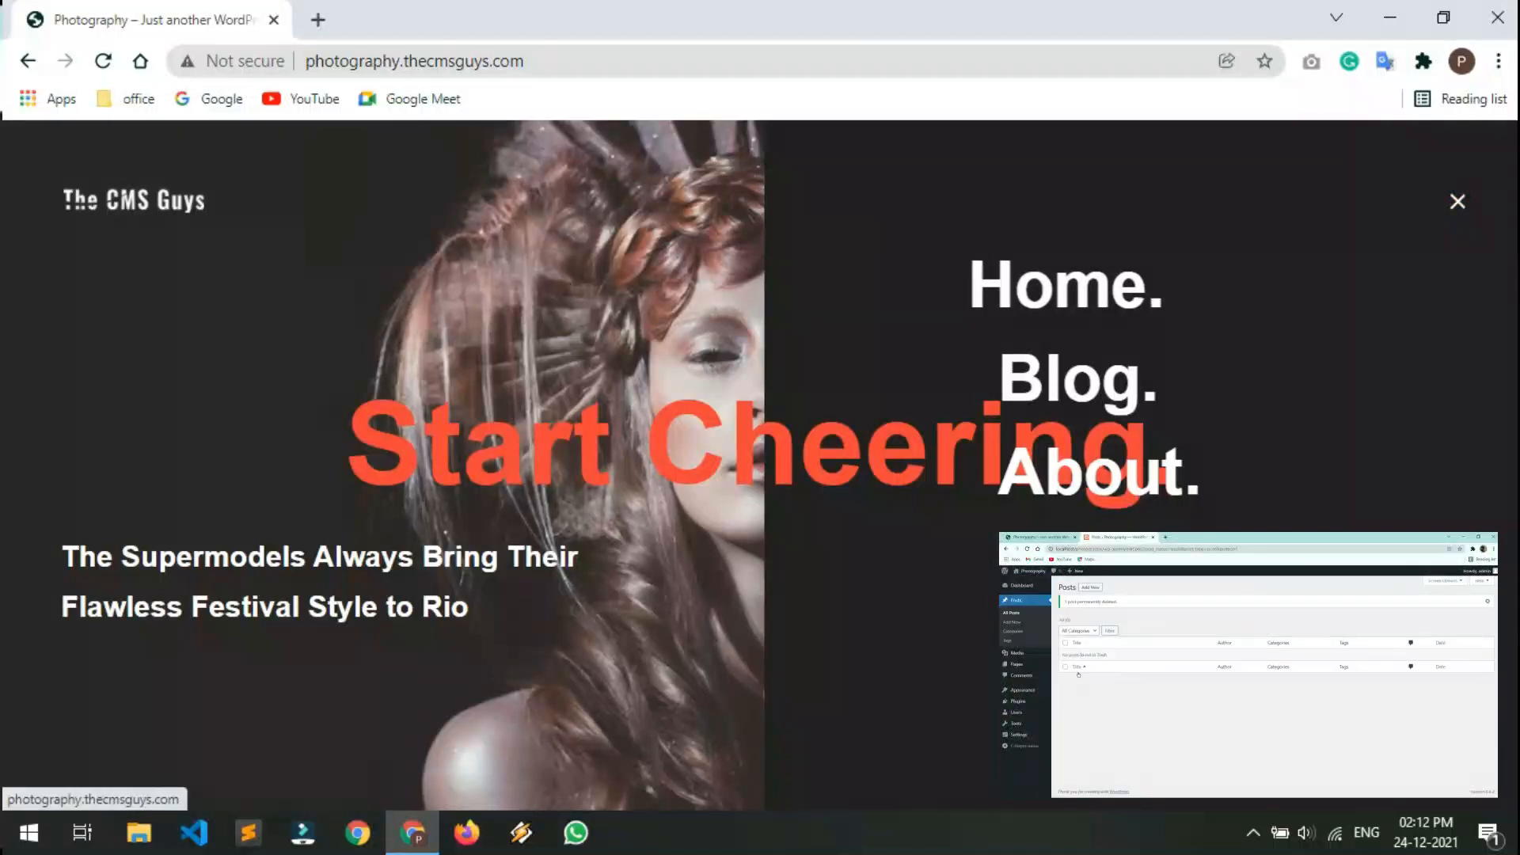
Visit the Blog page, then the About page's Achievements, Why Choose Us and Goals sections
click(1065, 380)
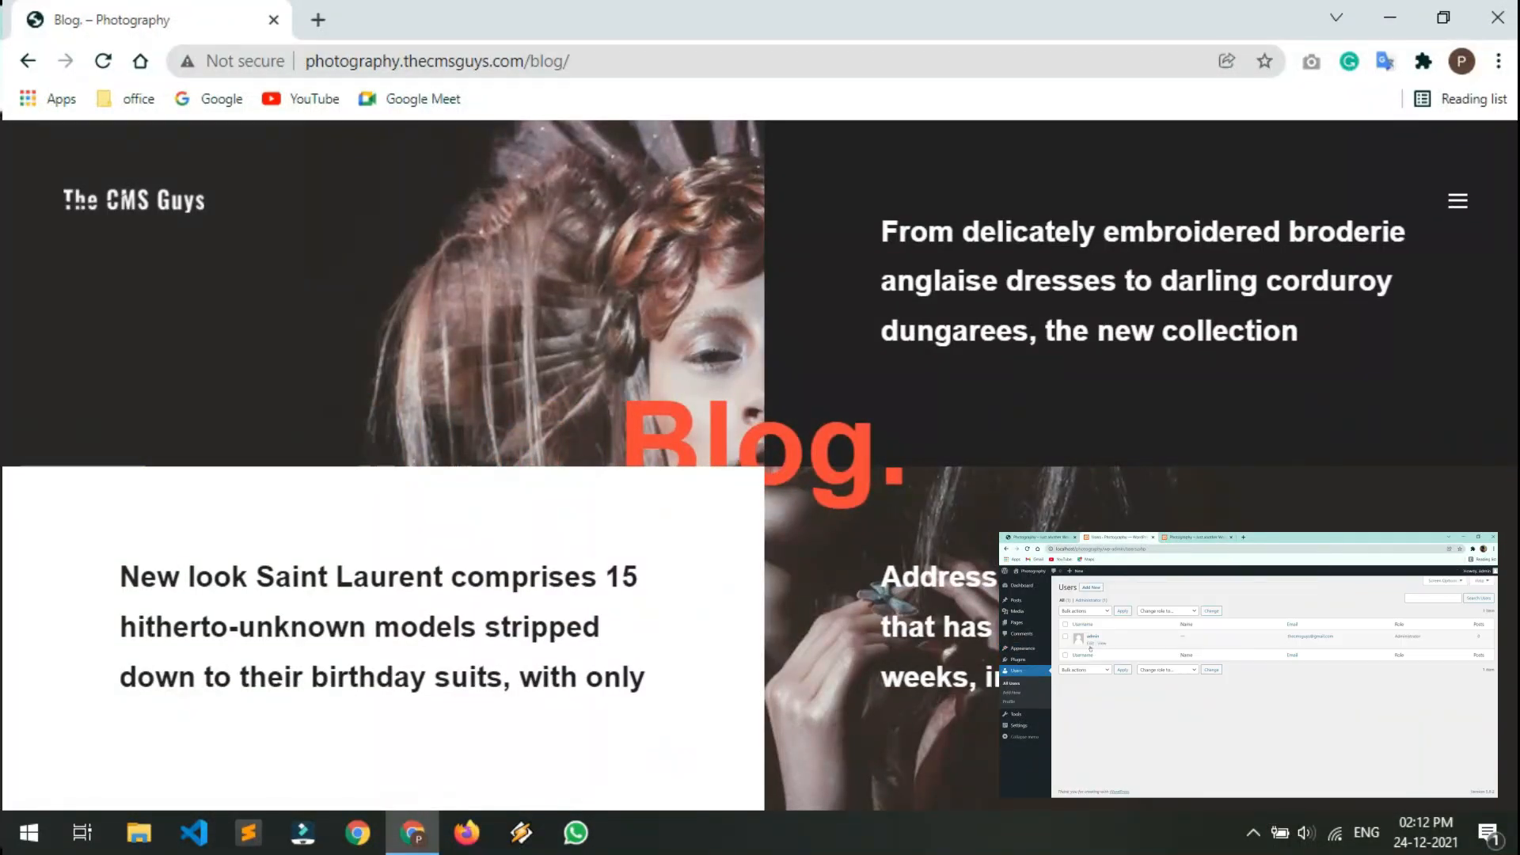
click(1458, 201)
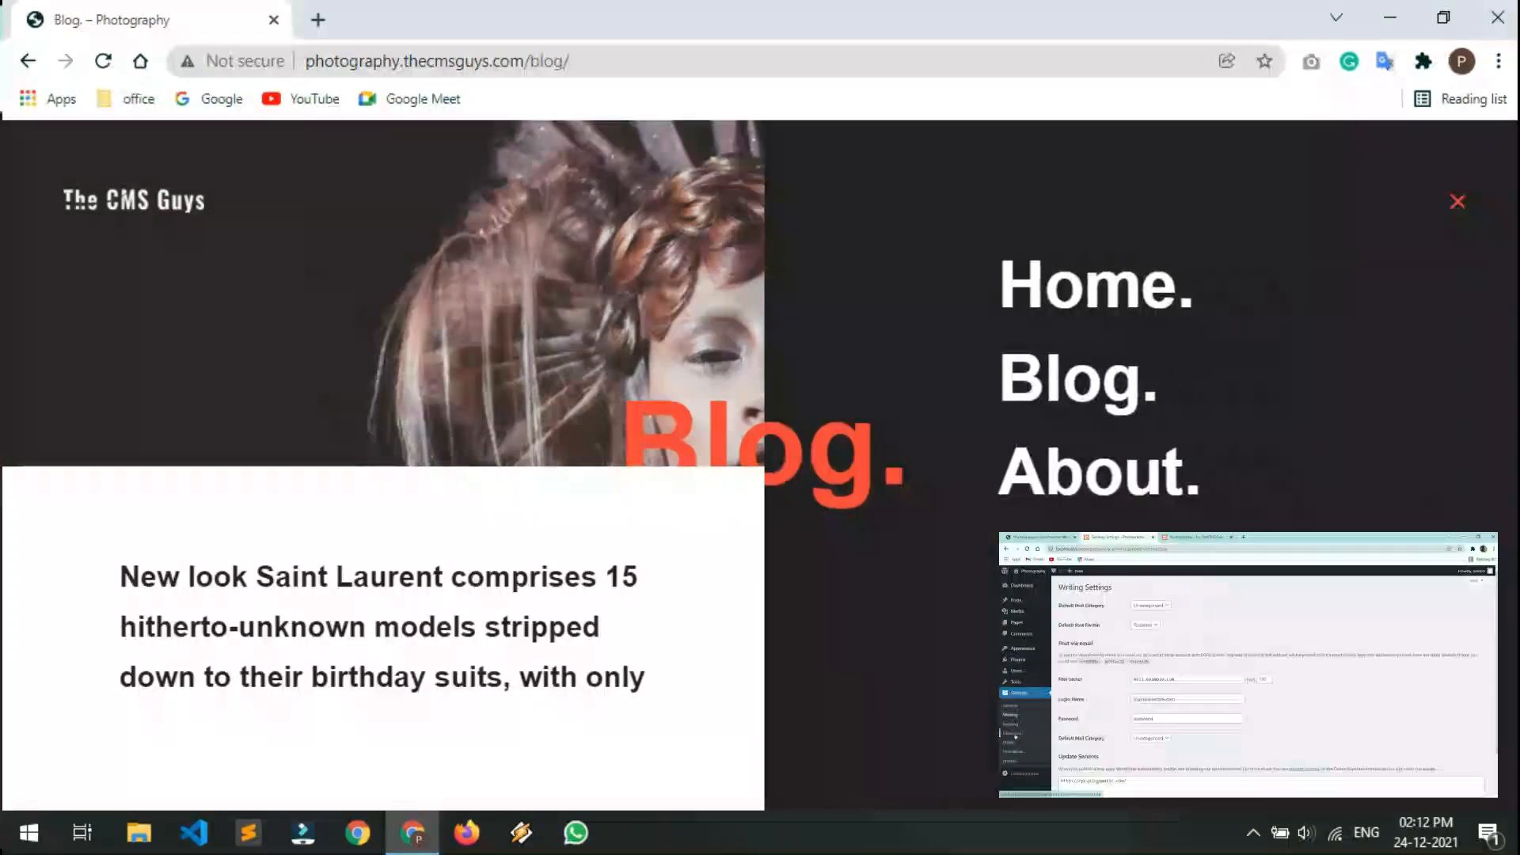
click(1065, 473)
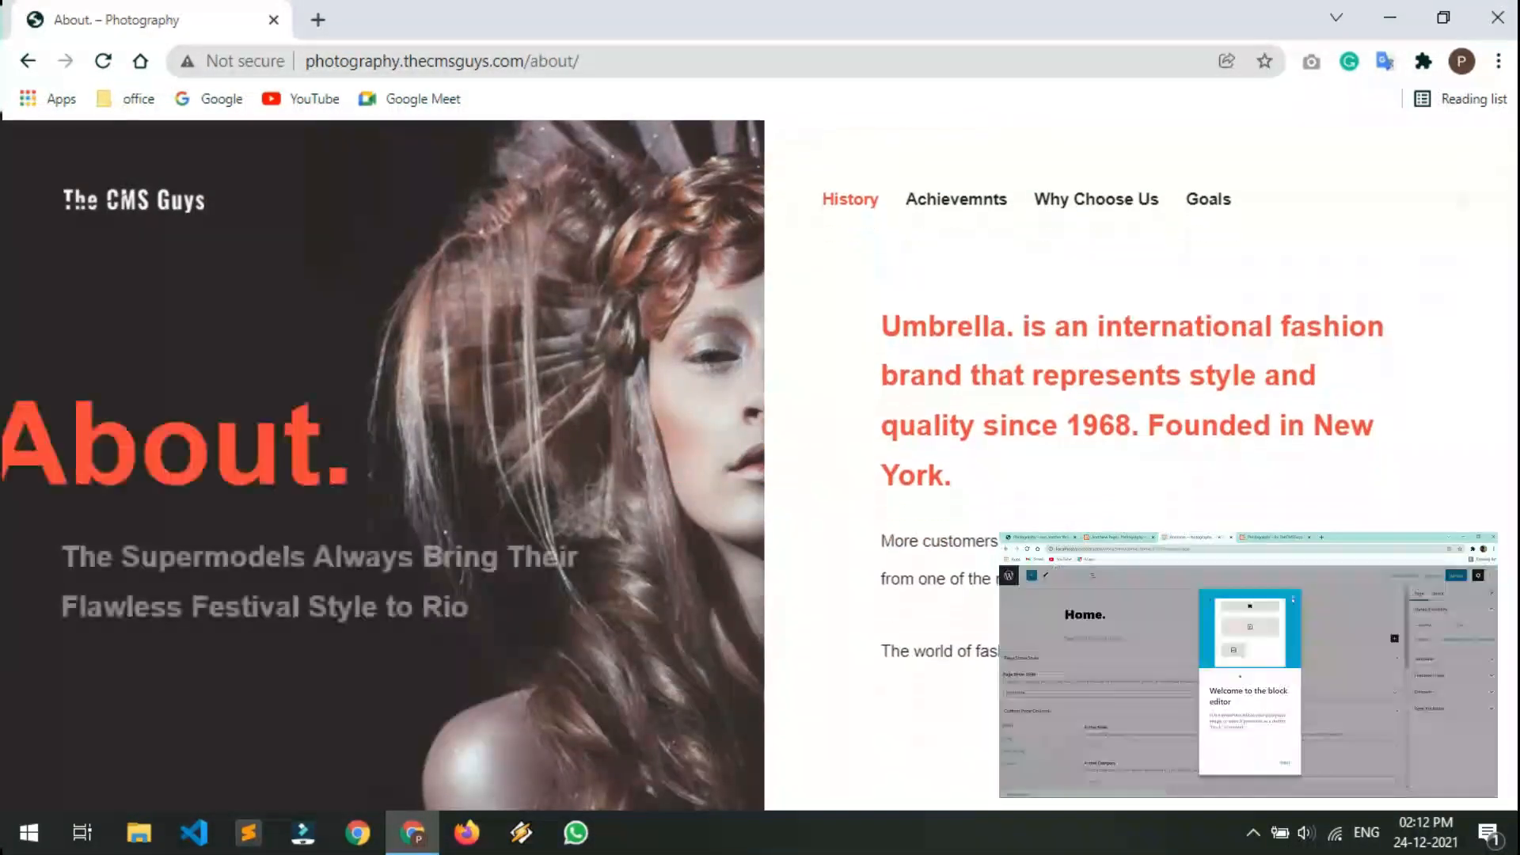
click(956, 198)
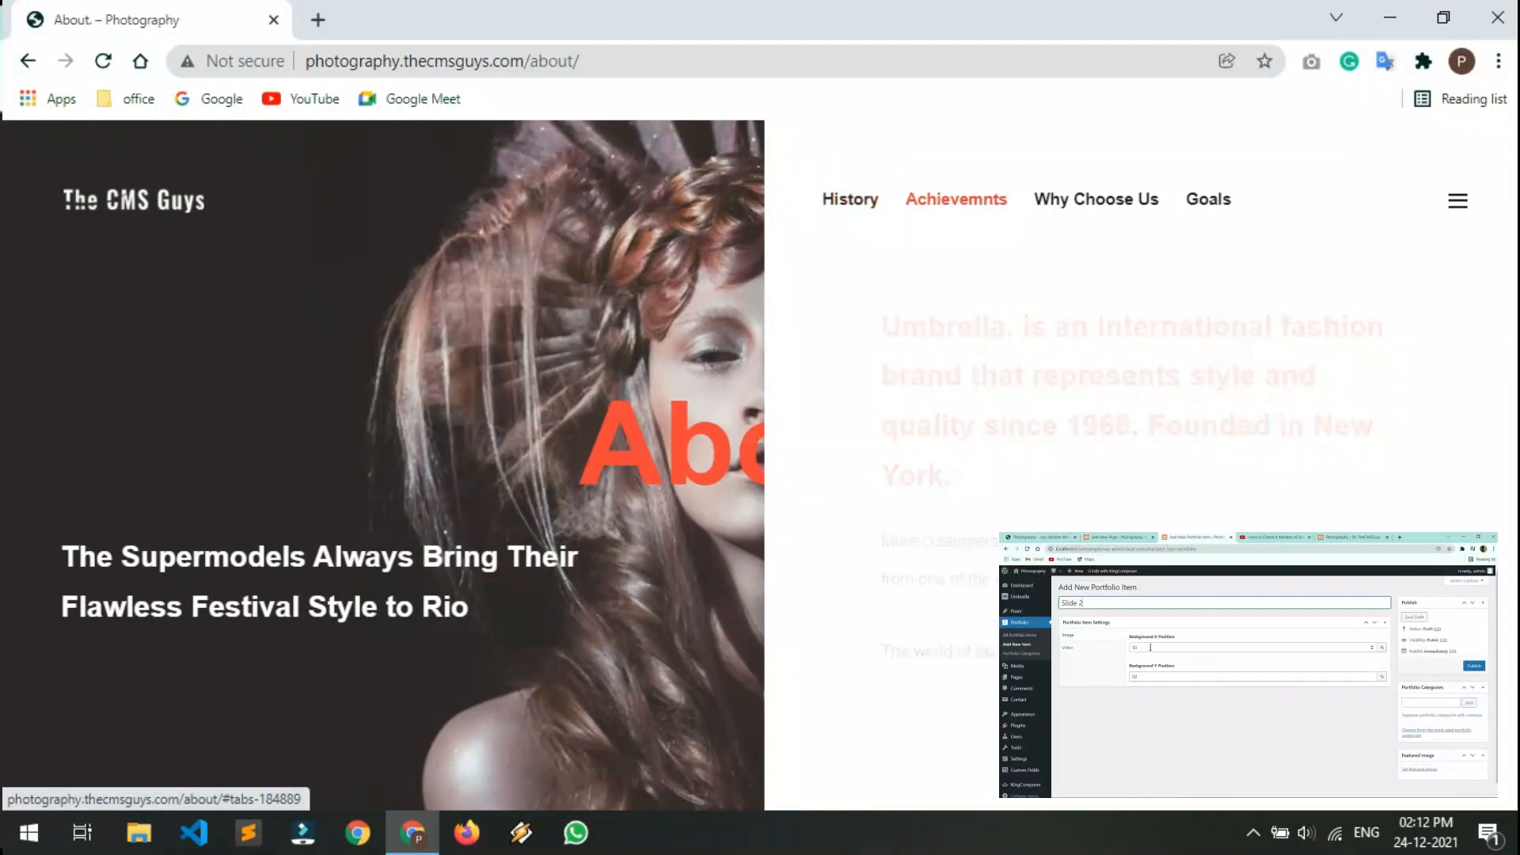
scroll(1140, 475, down, 3)
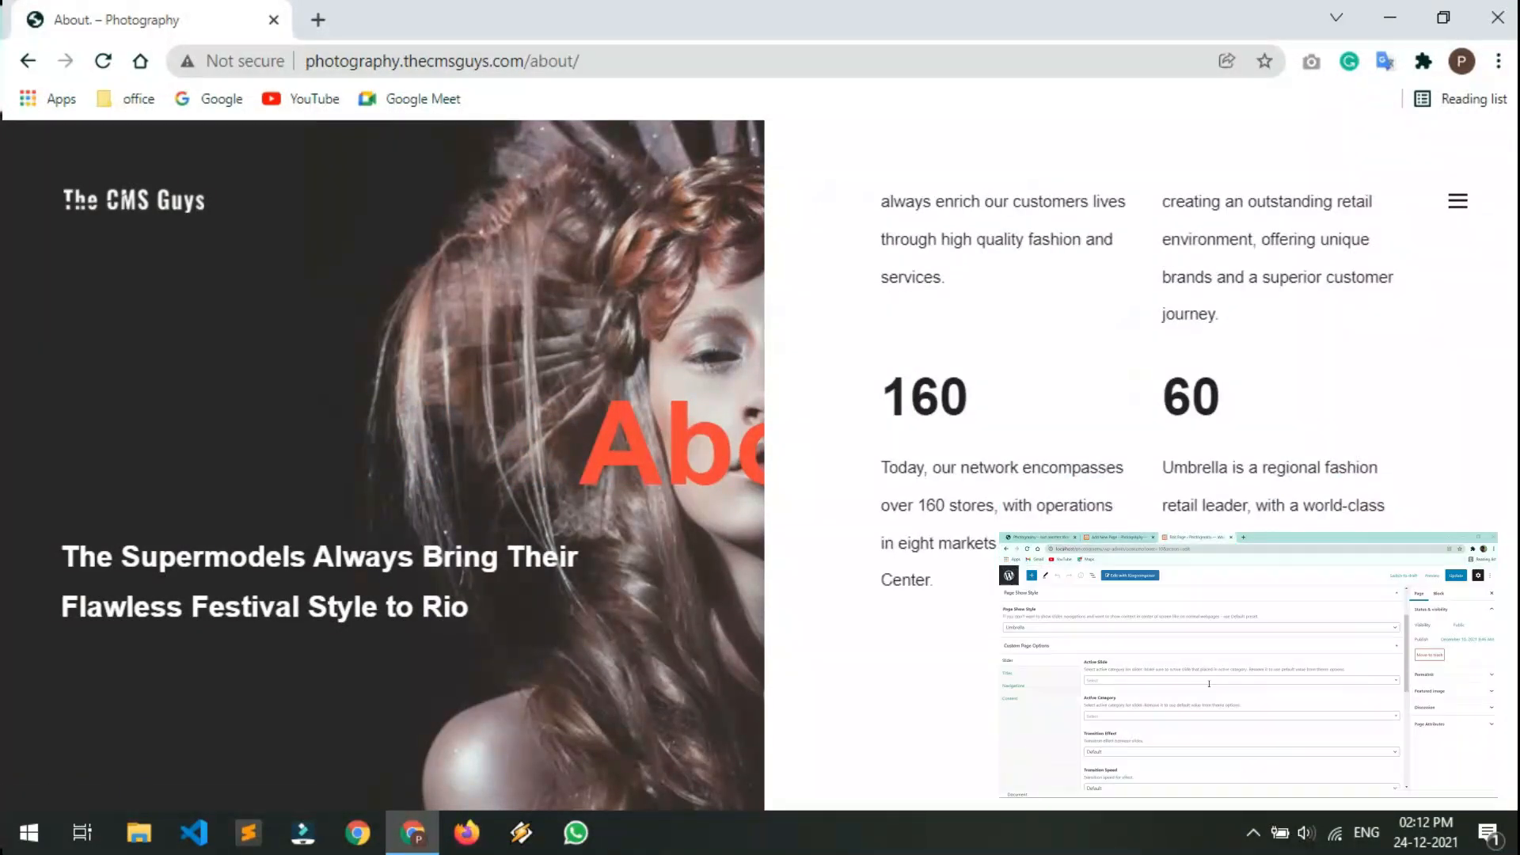
scroll(1140, 396, up, 3)
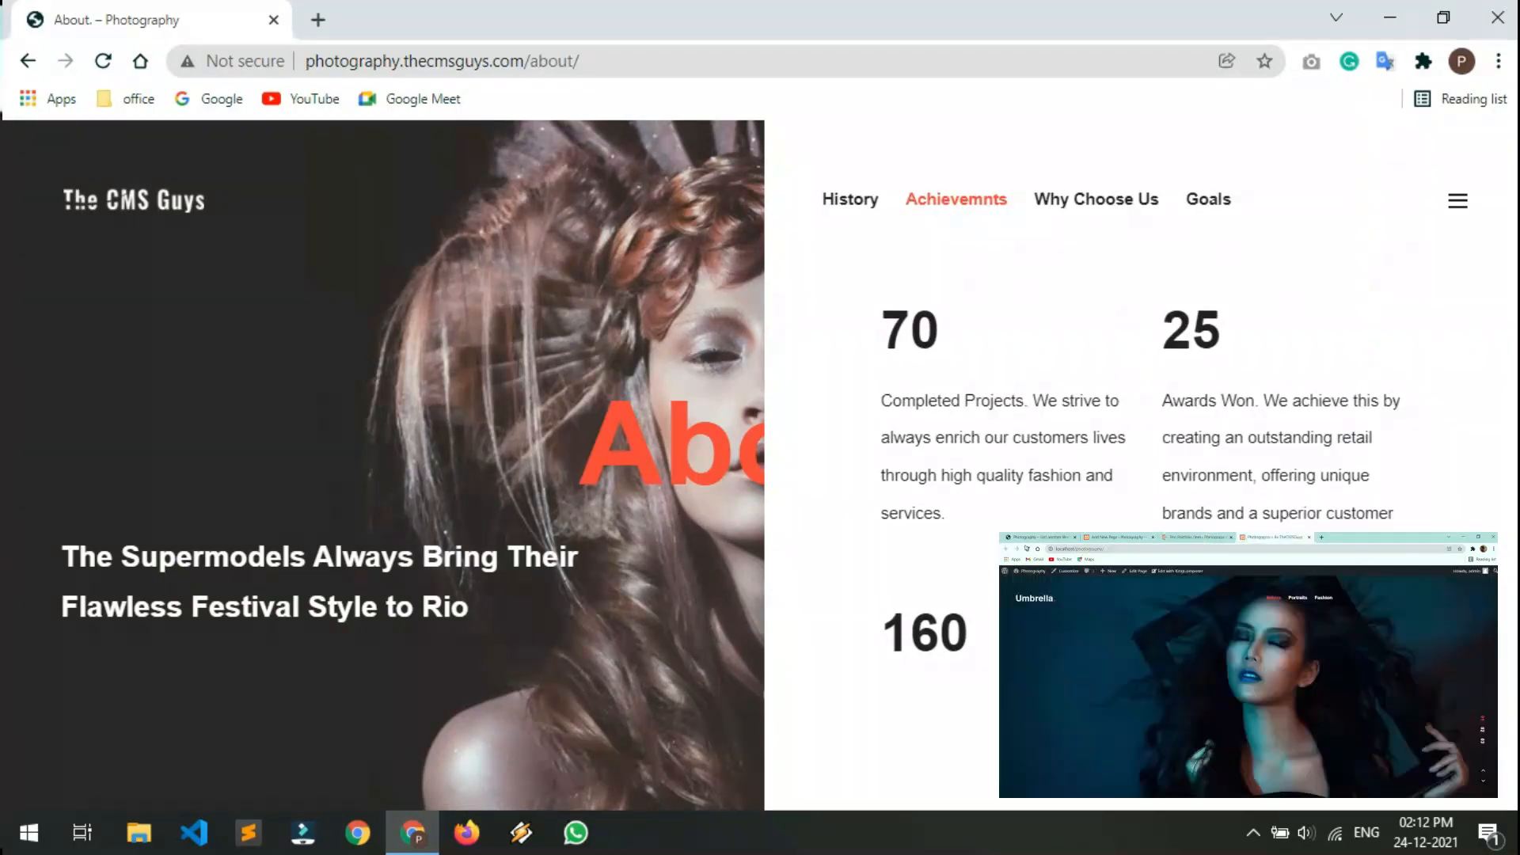
click(1096, 198)
scroll(1140, 396, down, 1)
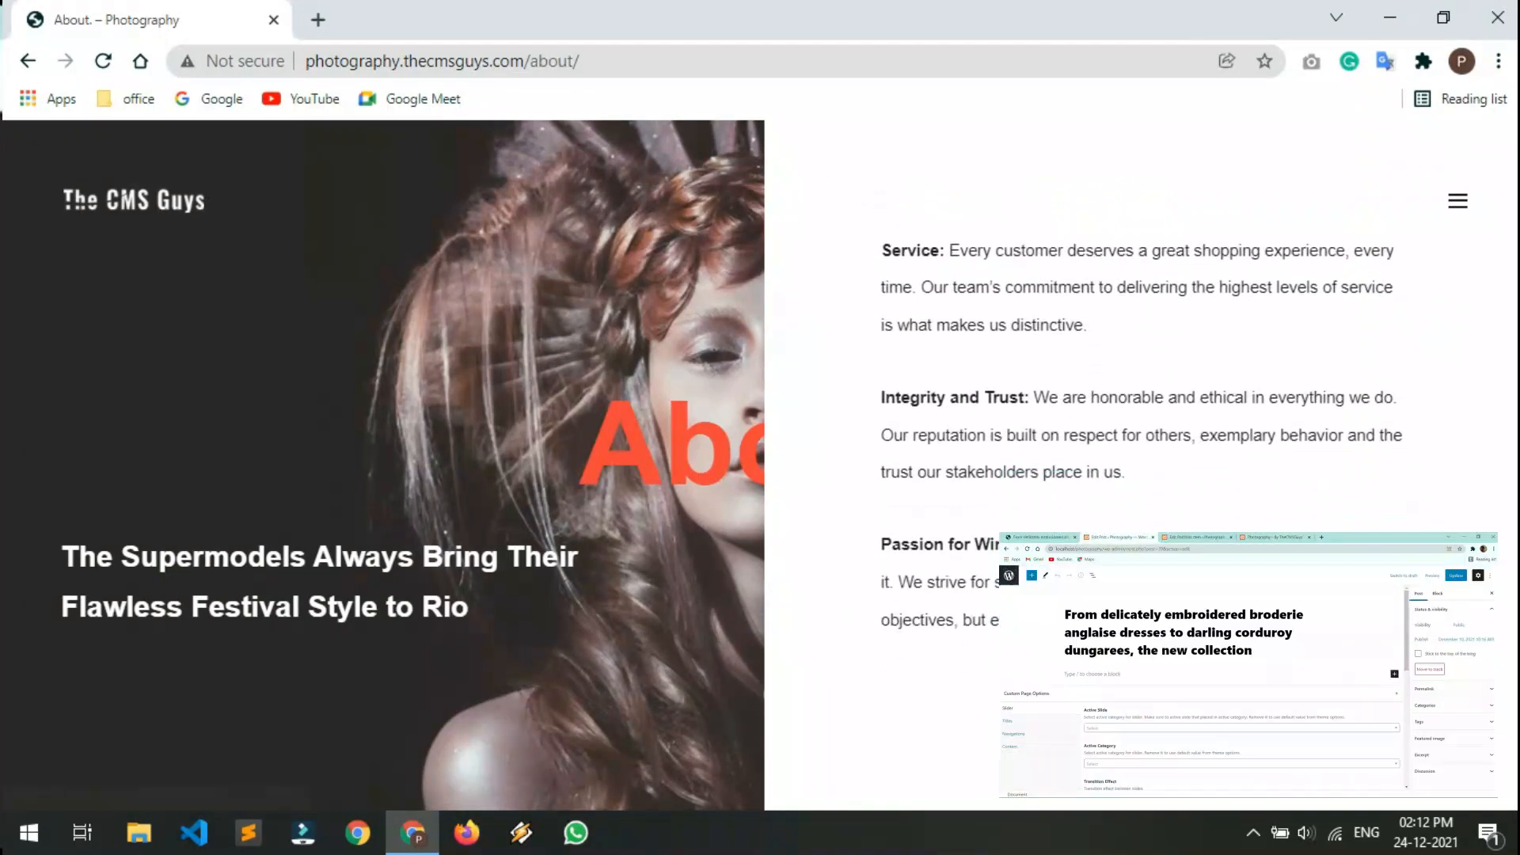
scroll(1140, 396, up, 1)
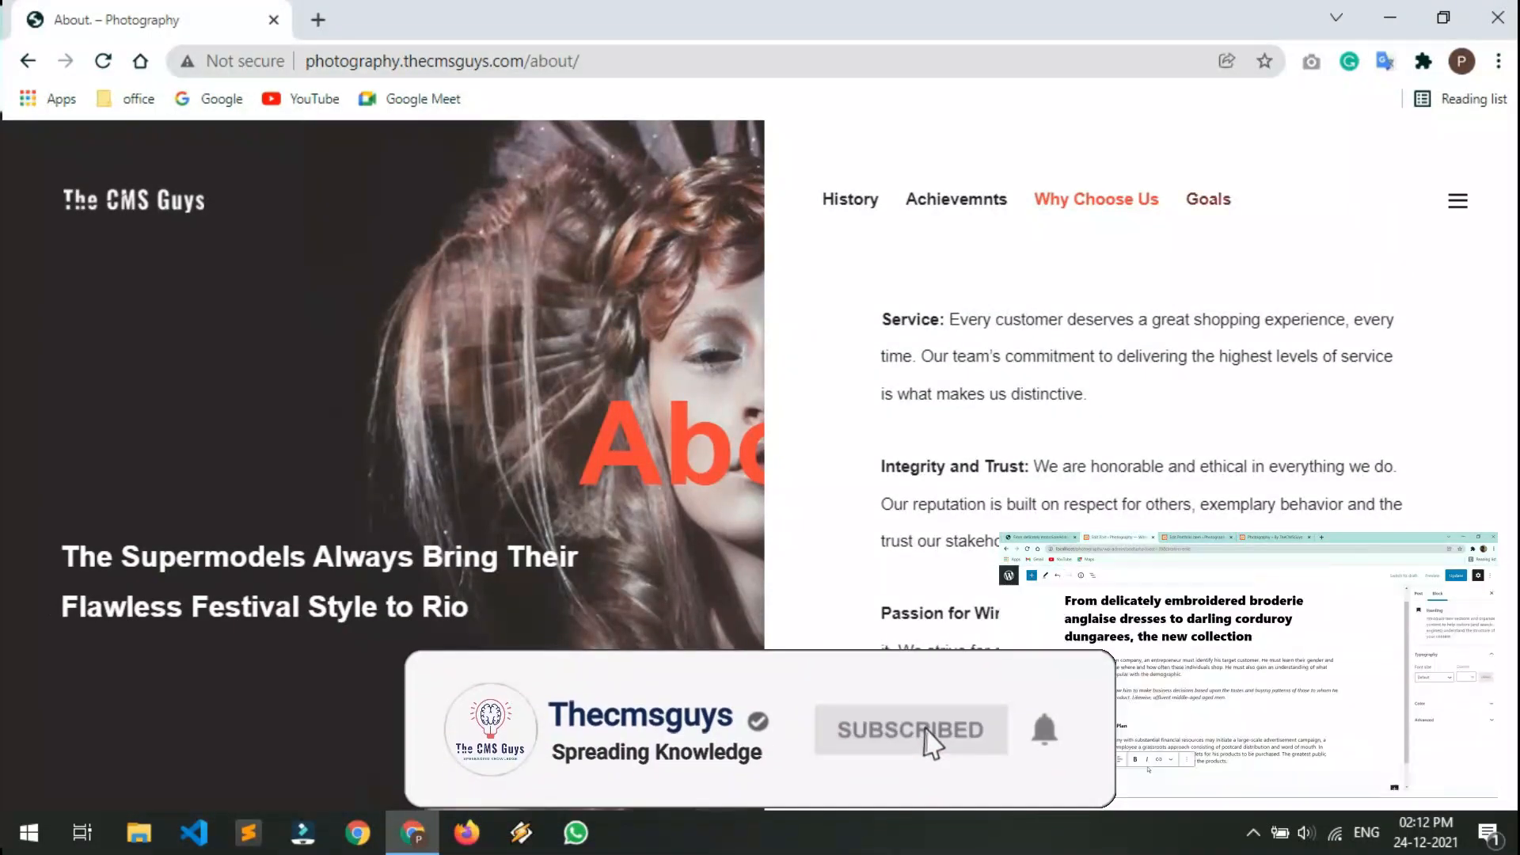
click(1208, 199)
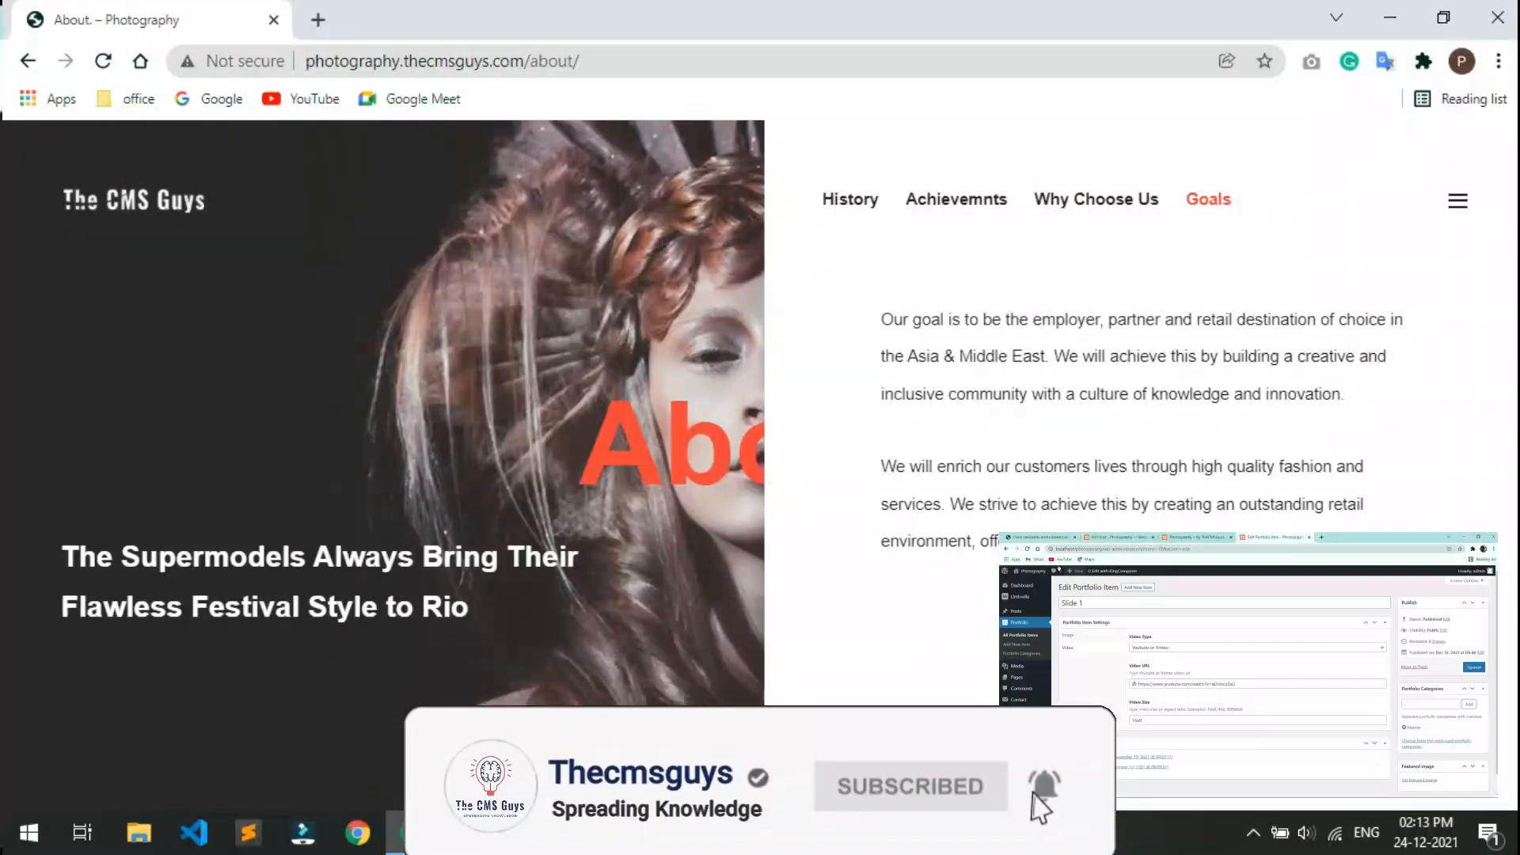
Go to the Team page and view its Skills section
click(1458, 201)
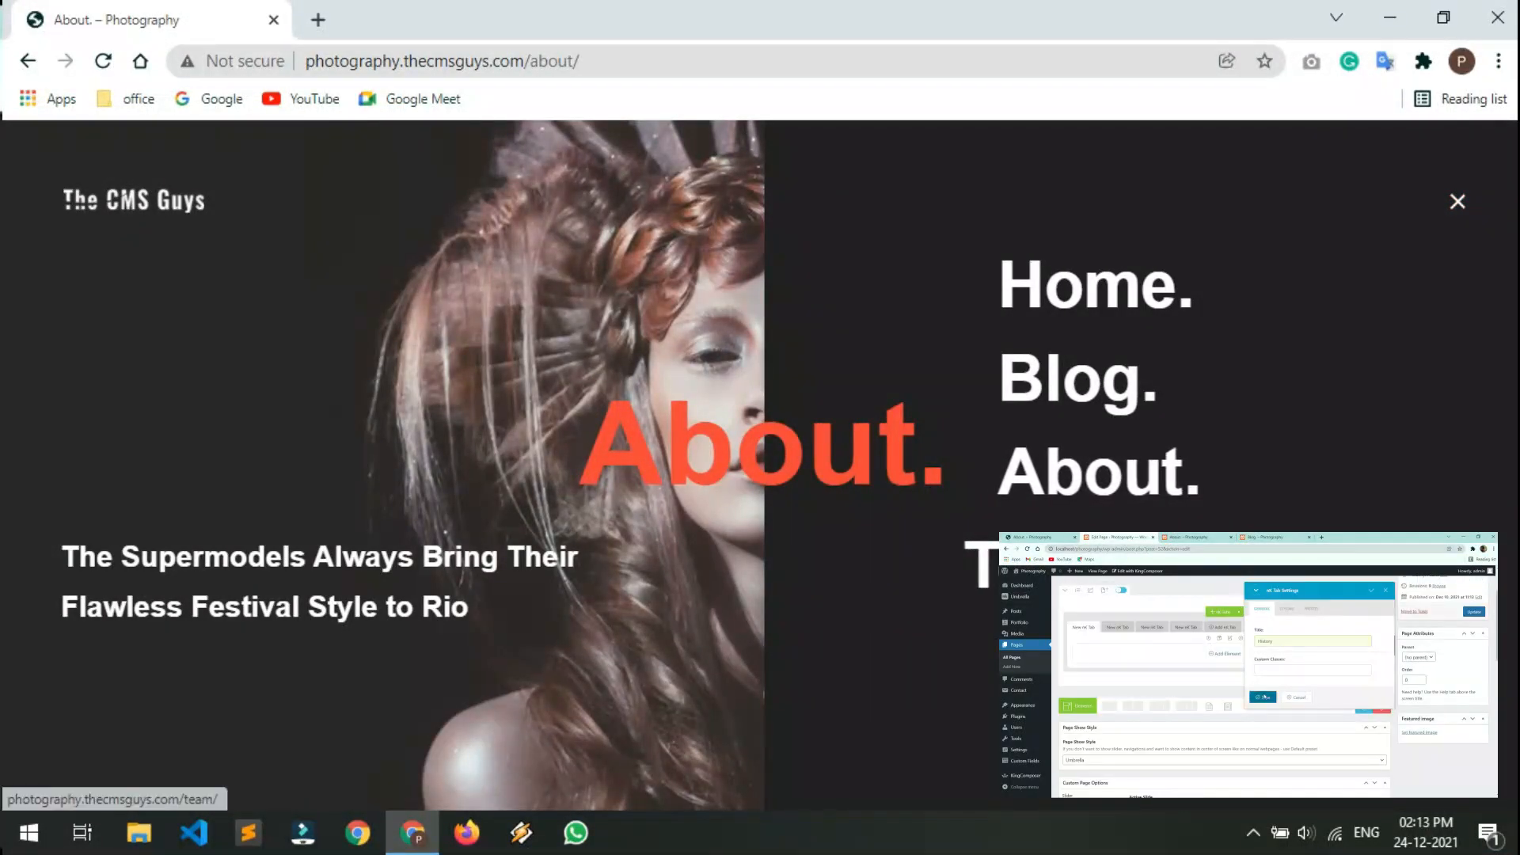
click(981, 559)
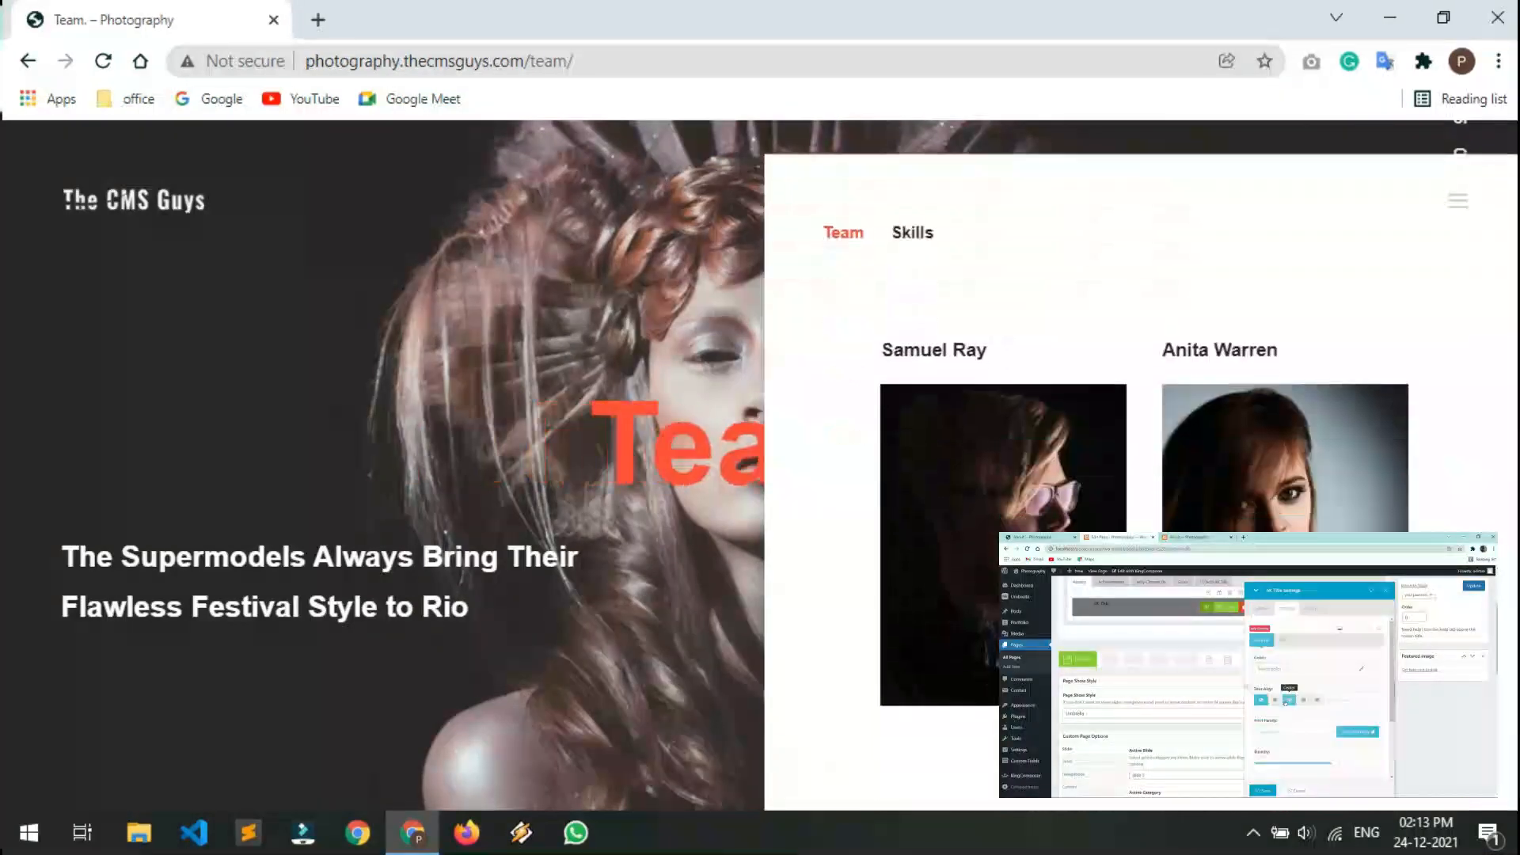
scroll(1144, 459, down, 5)
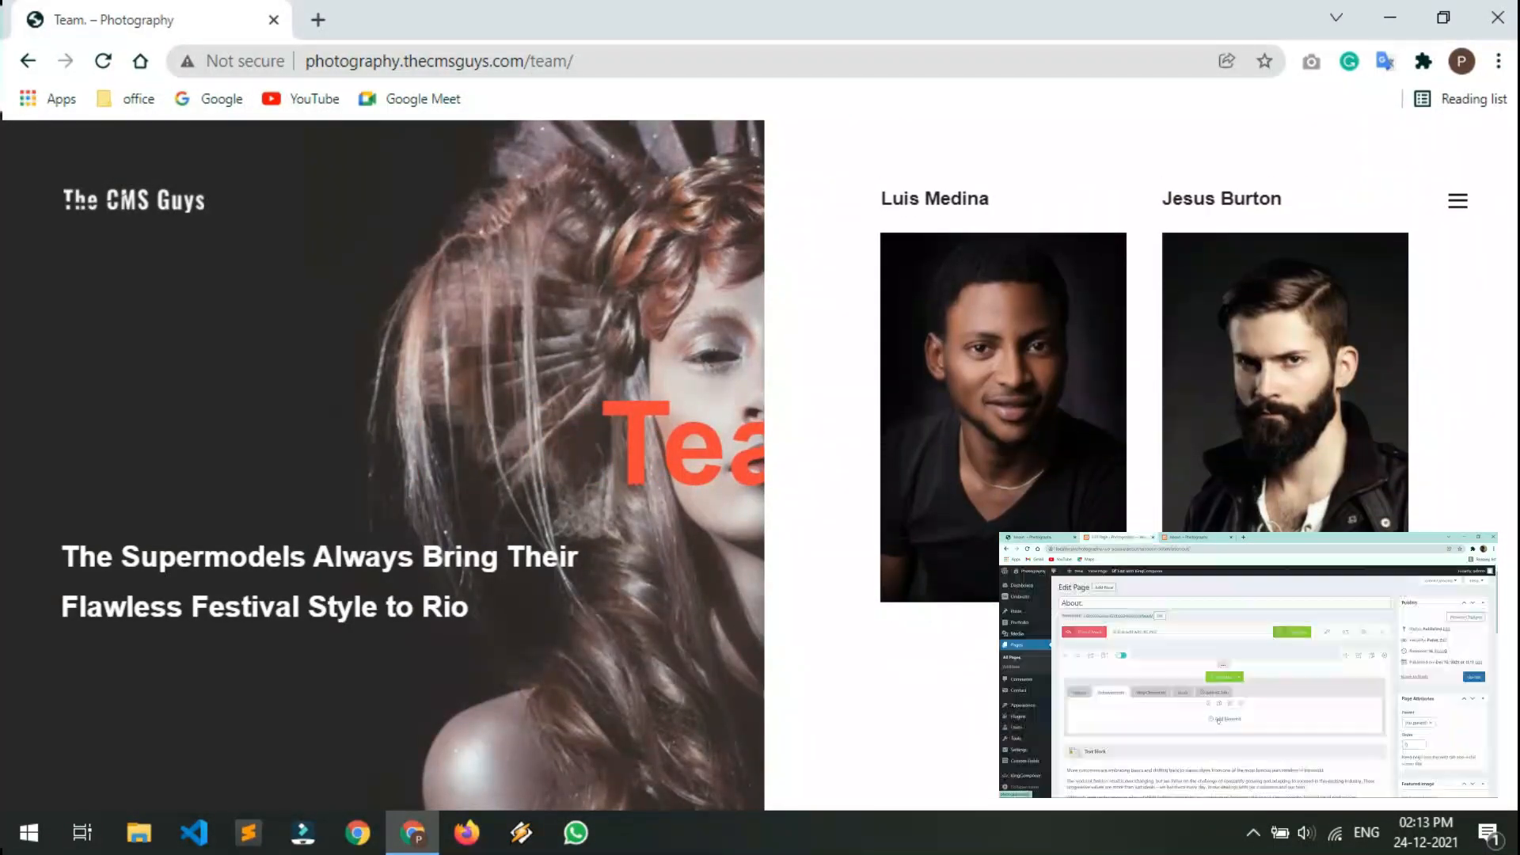
scroll(1144, 396, up, 5)
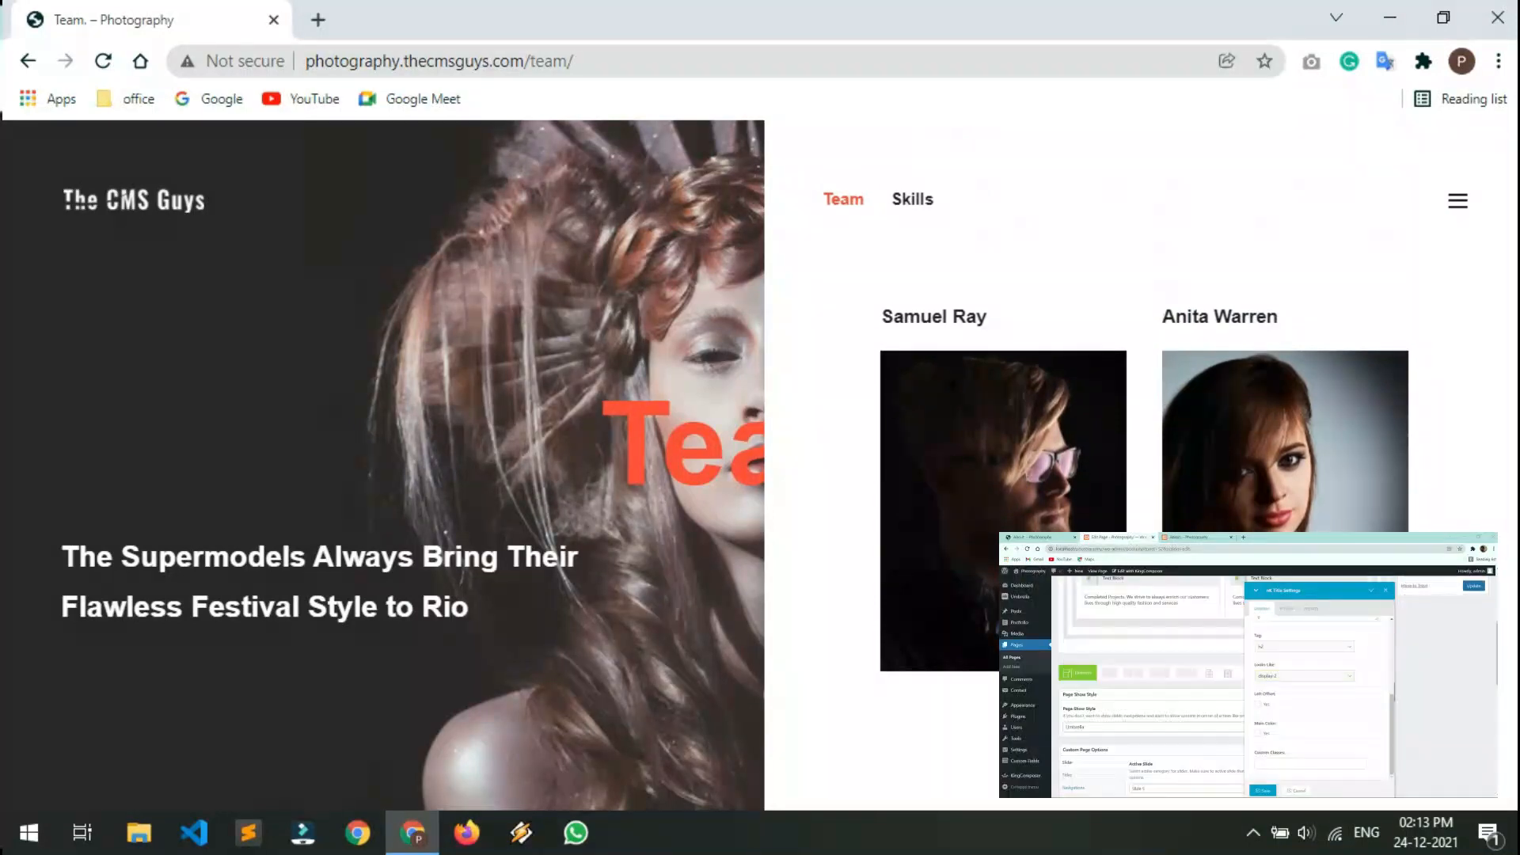
click(913, 199)
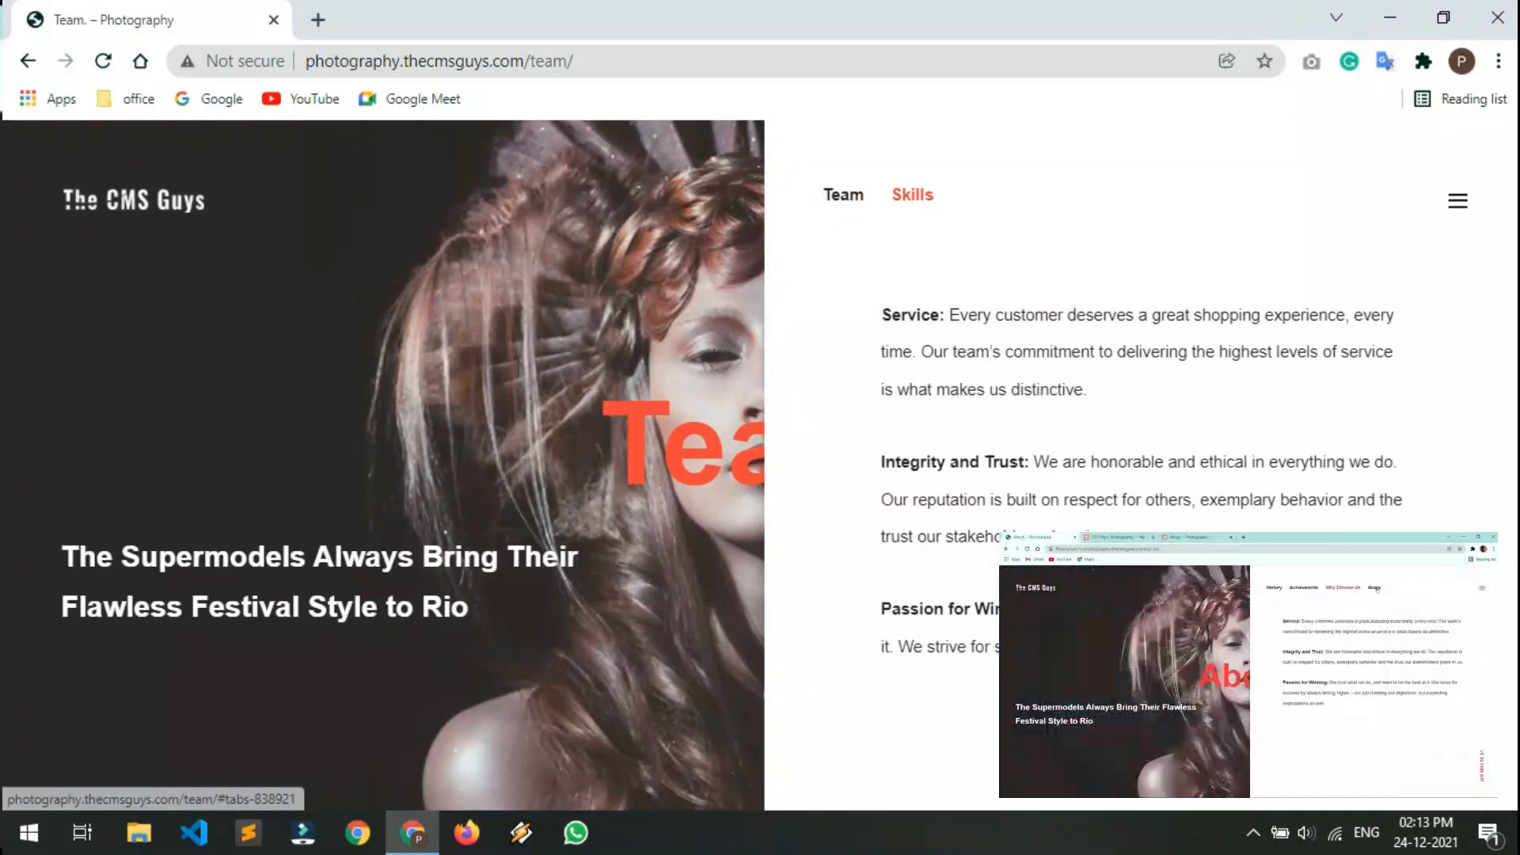
scroll(1144, 396, up, 2)
Open the Contact Us page and scroll through its contact details and form
click(1458, 200)
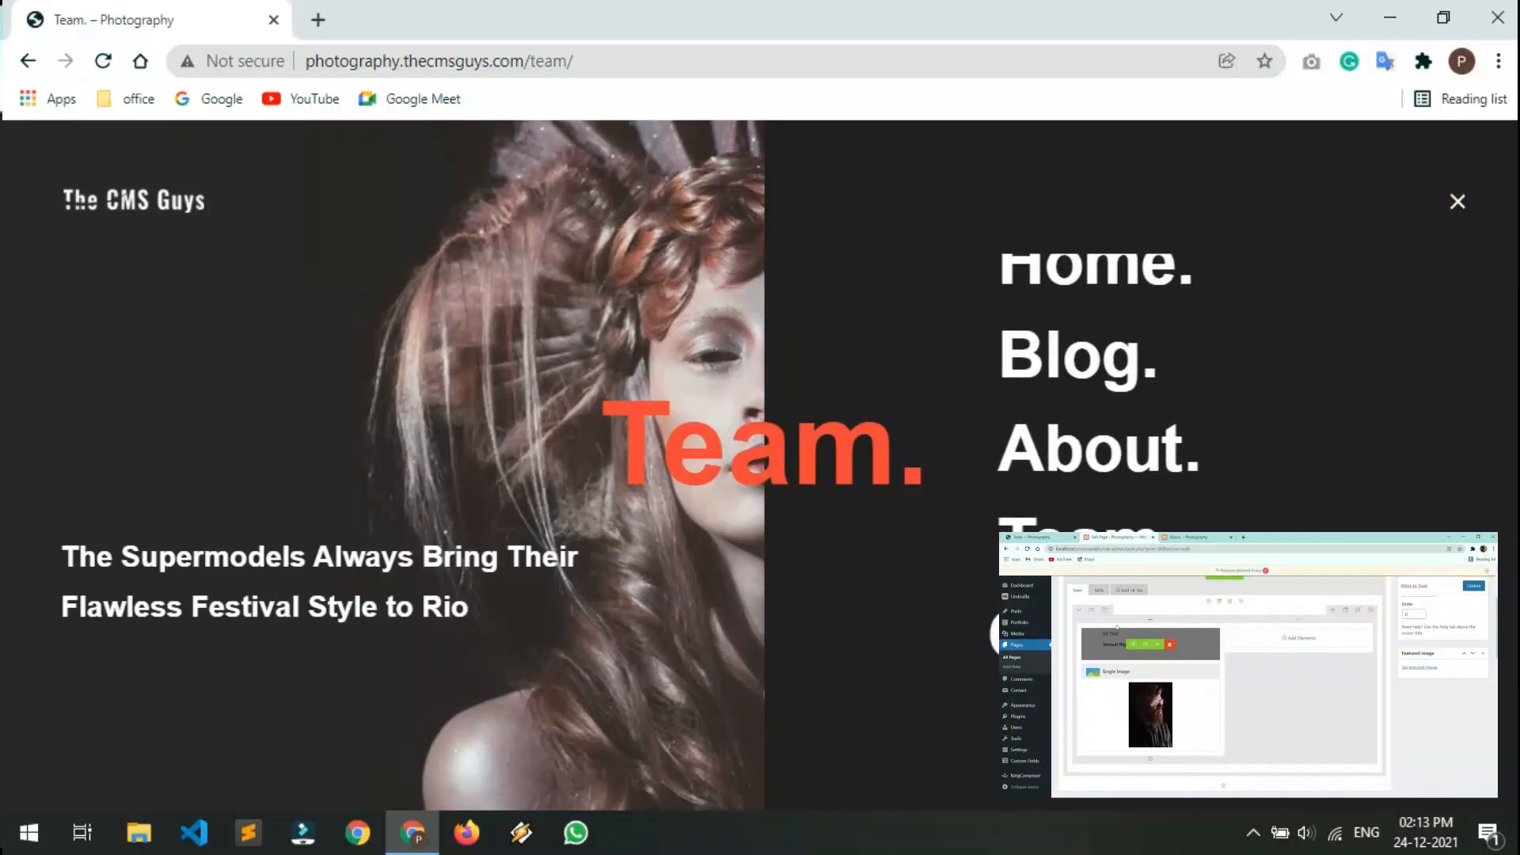
click(1140, 633)
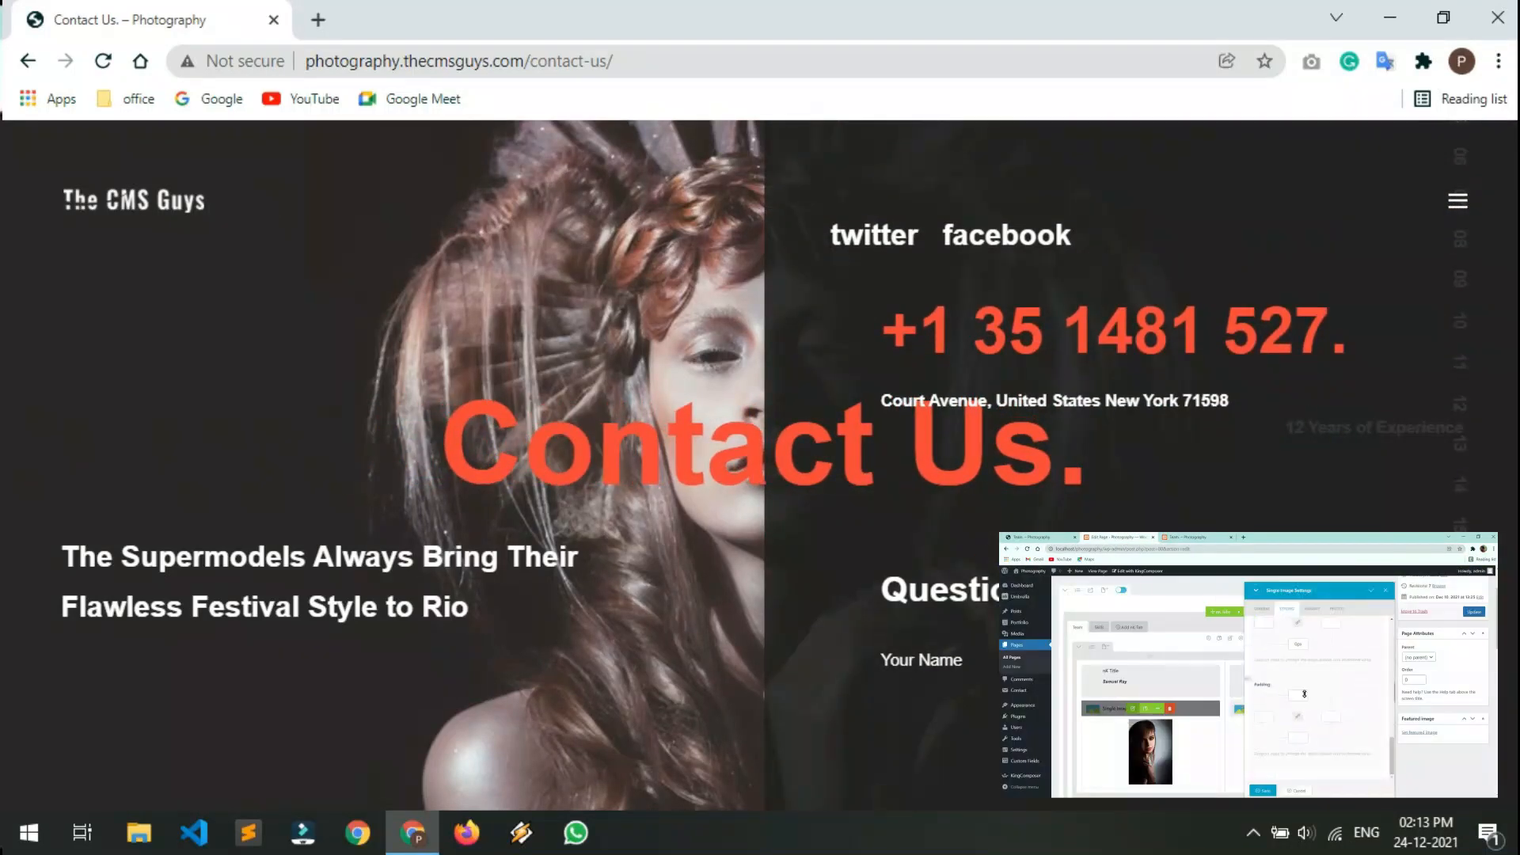
scroll(1140, 507, down, 3)
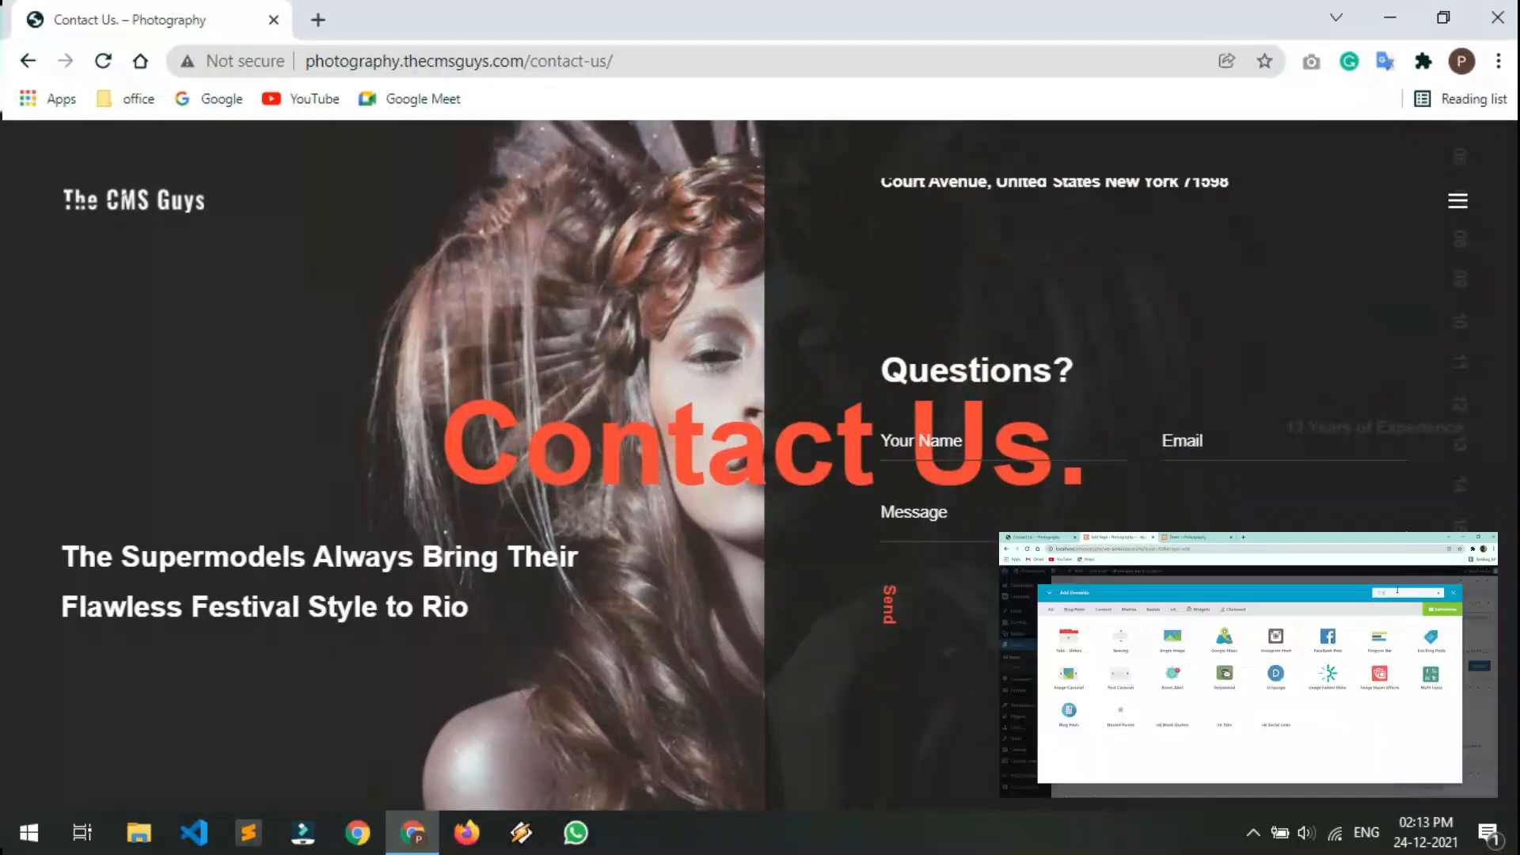
scroll(1140, 506, up, 1)
scroll(1141, 507, up, 2)
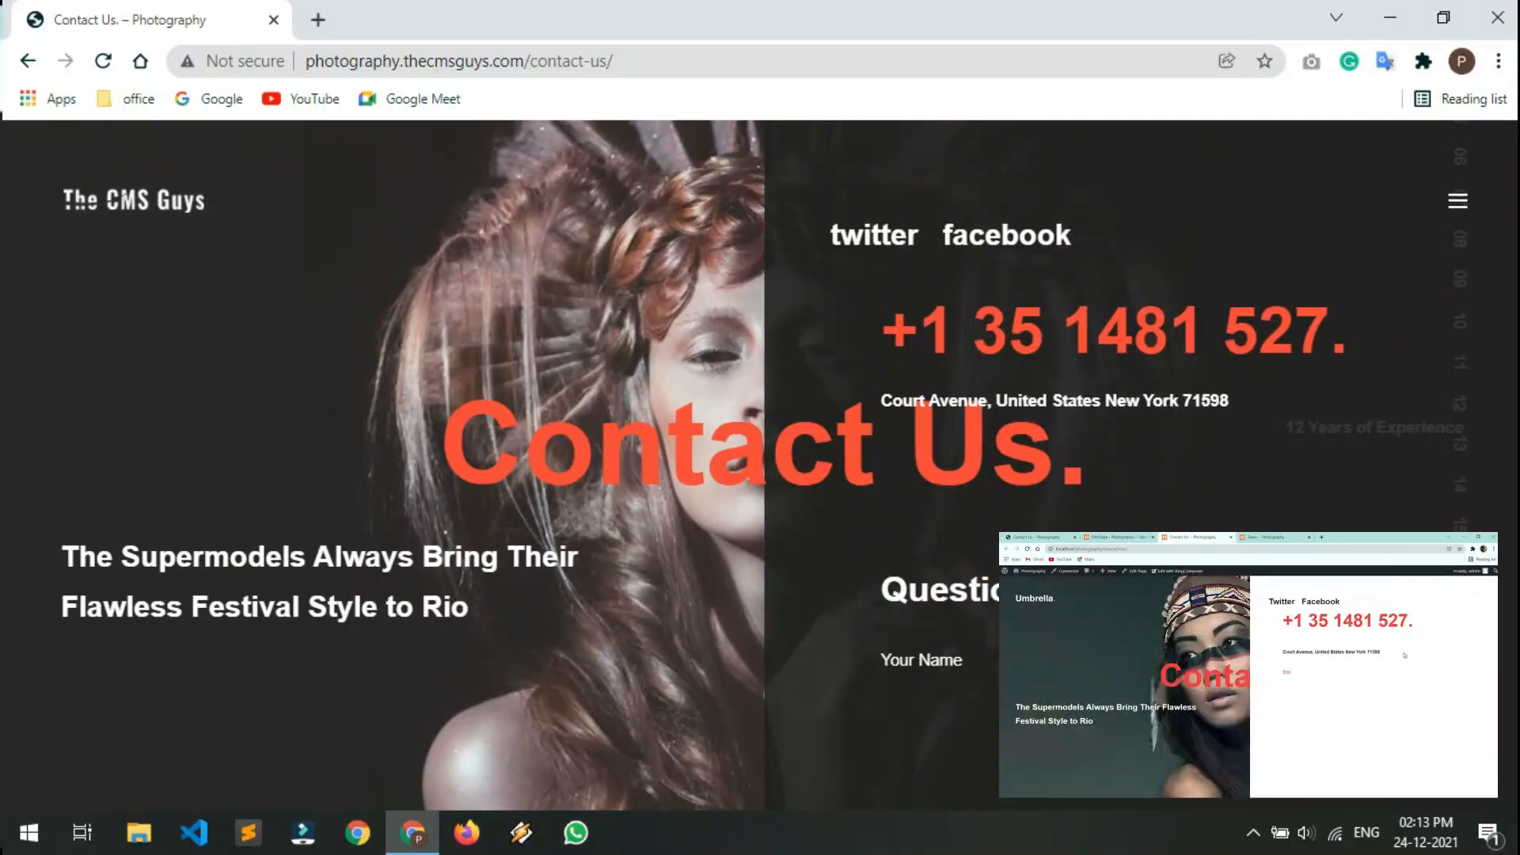
click(1458, 201)
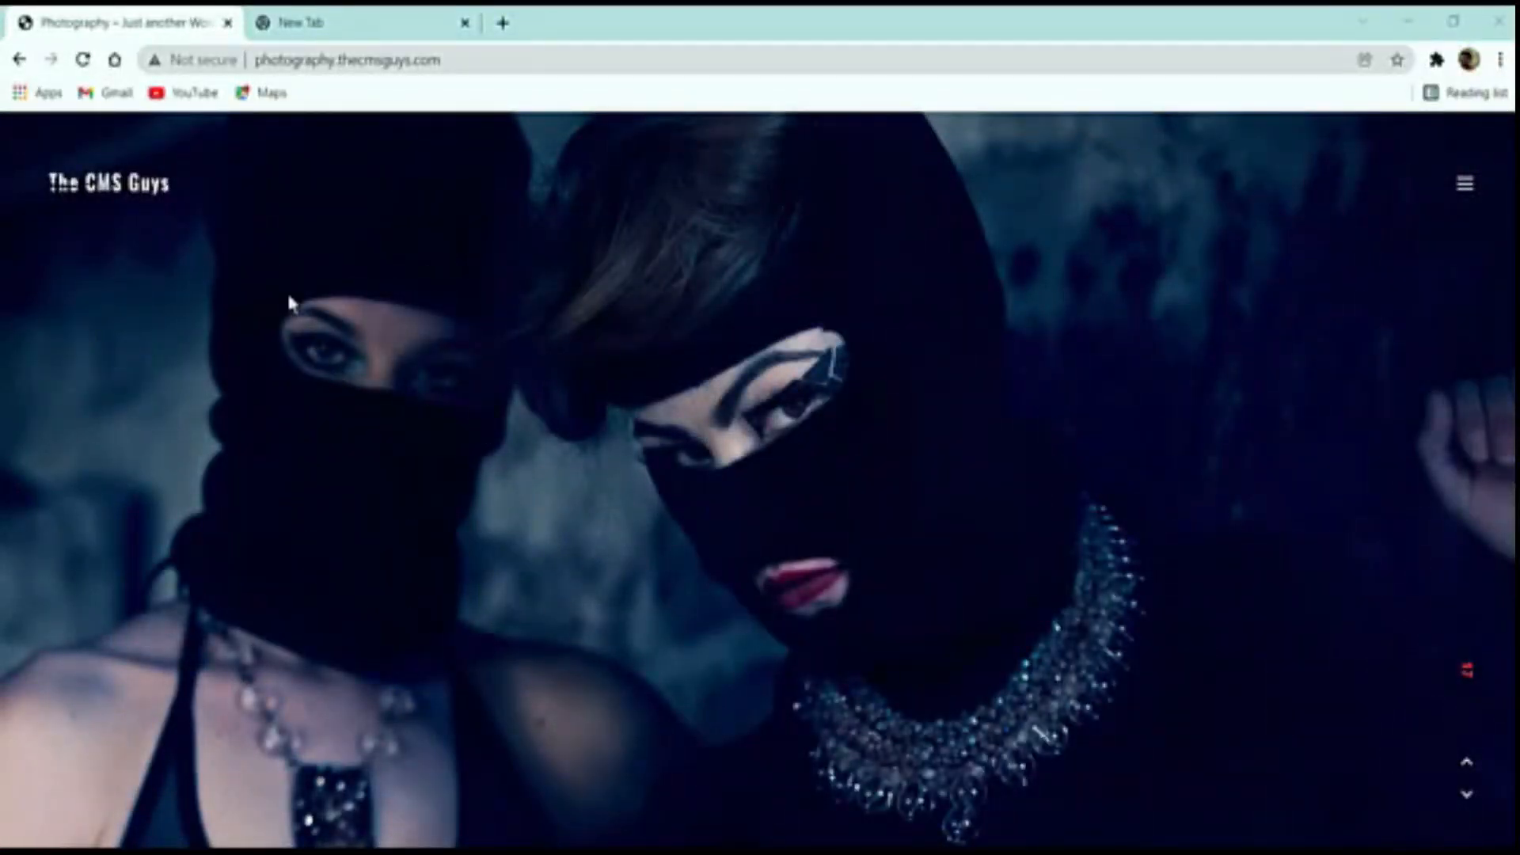
click(1466, 182)
click(1464, 184)
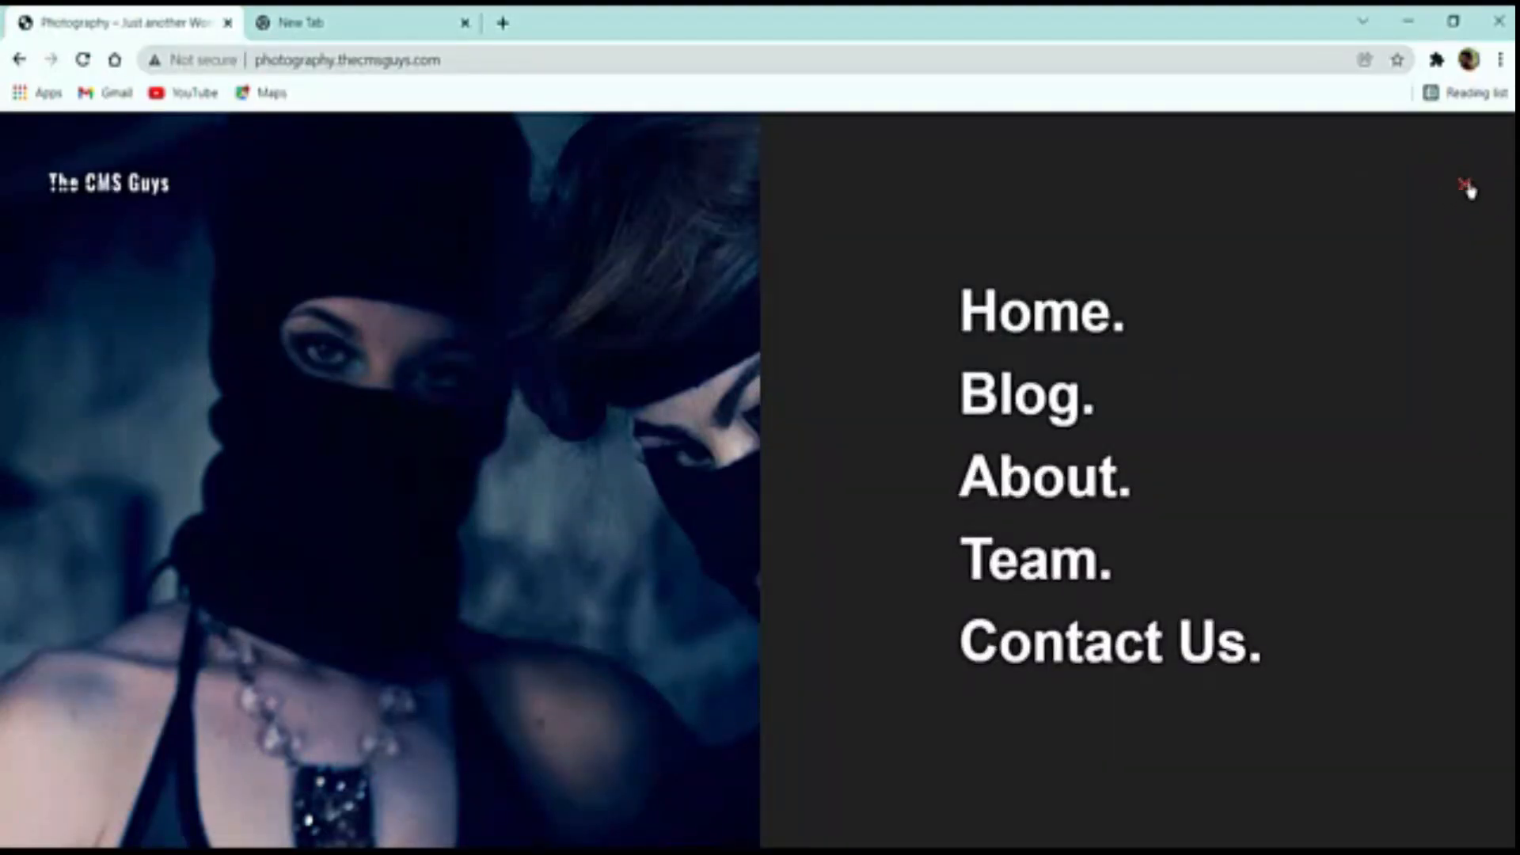
click(1466, 183)
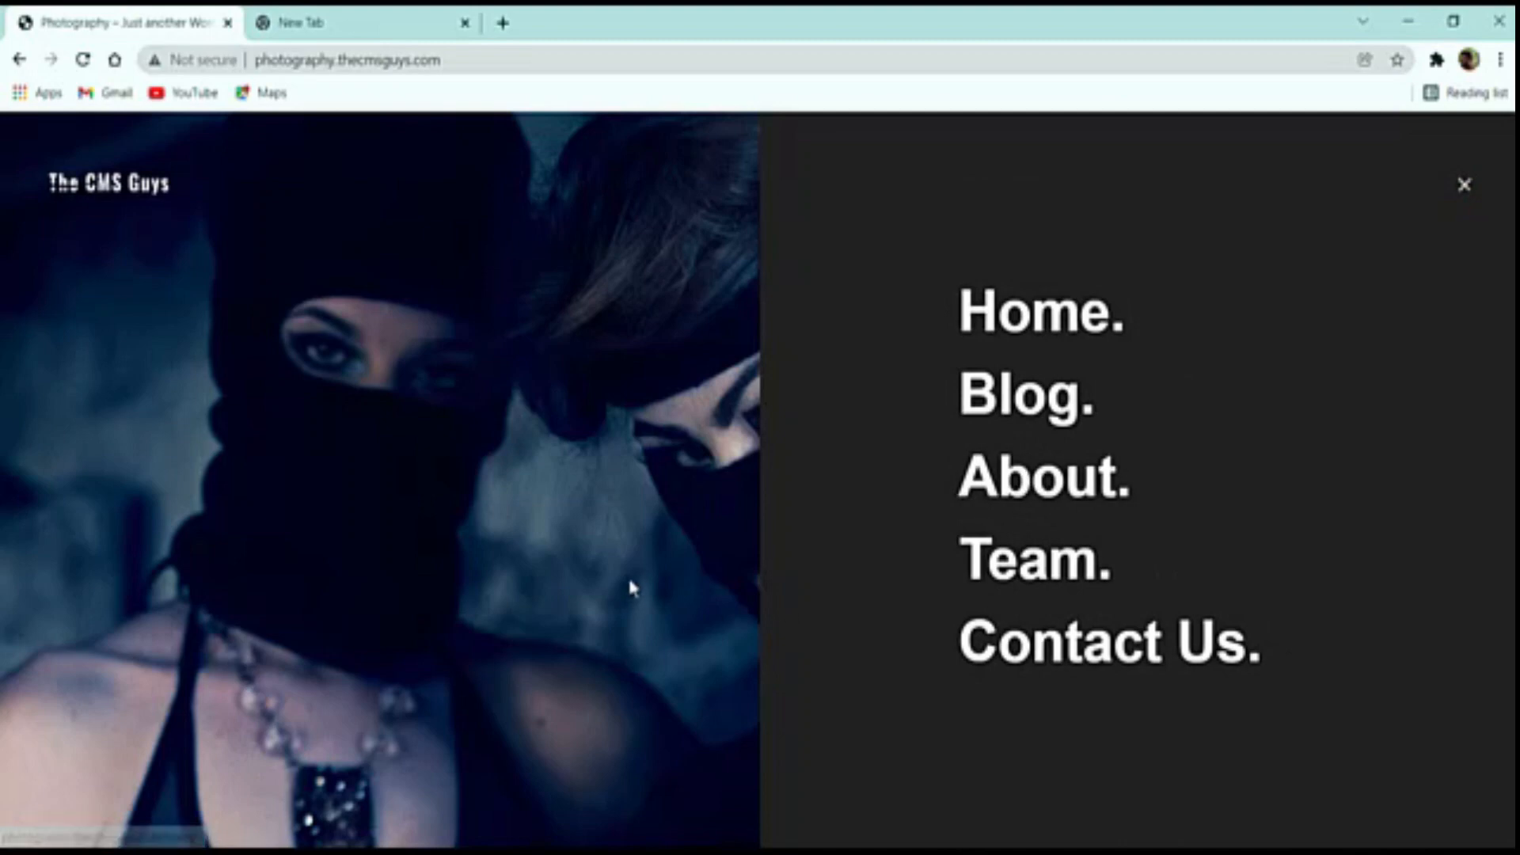
click(325, 541)
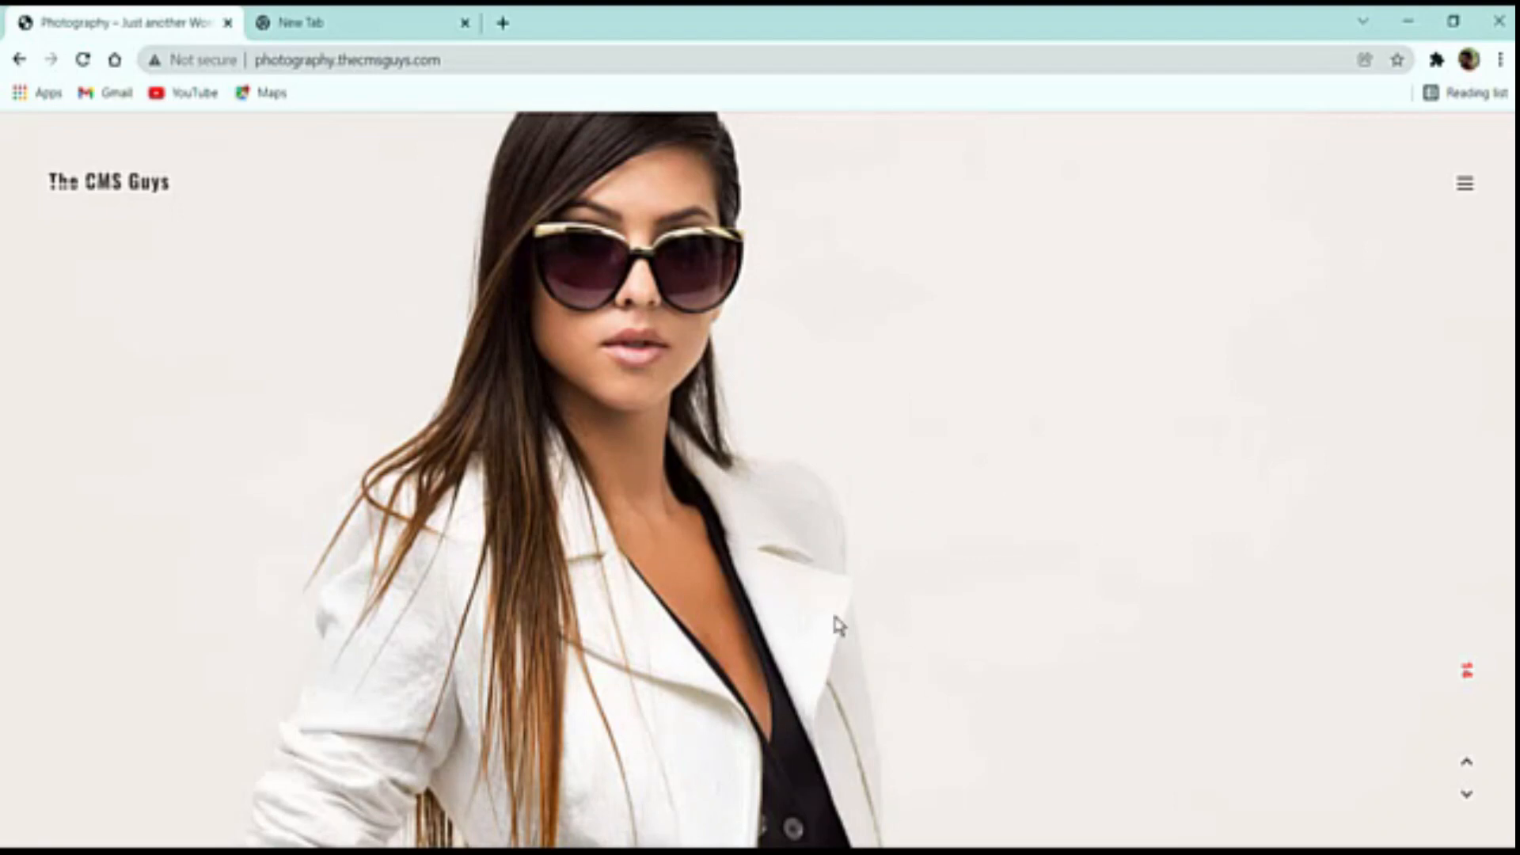
right_click(469, 484)
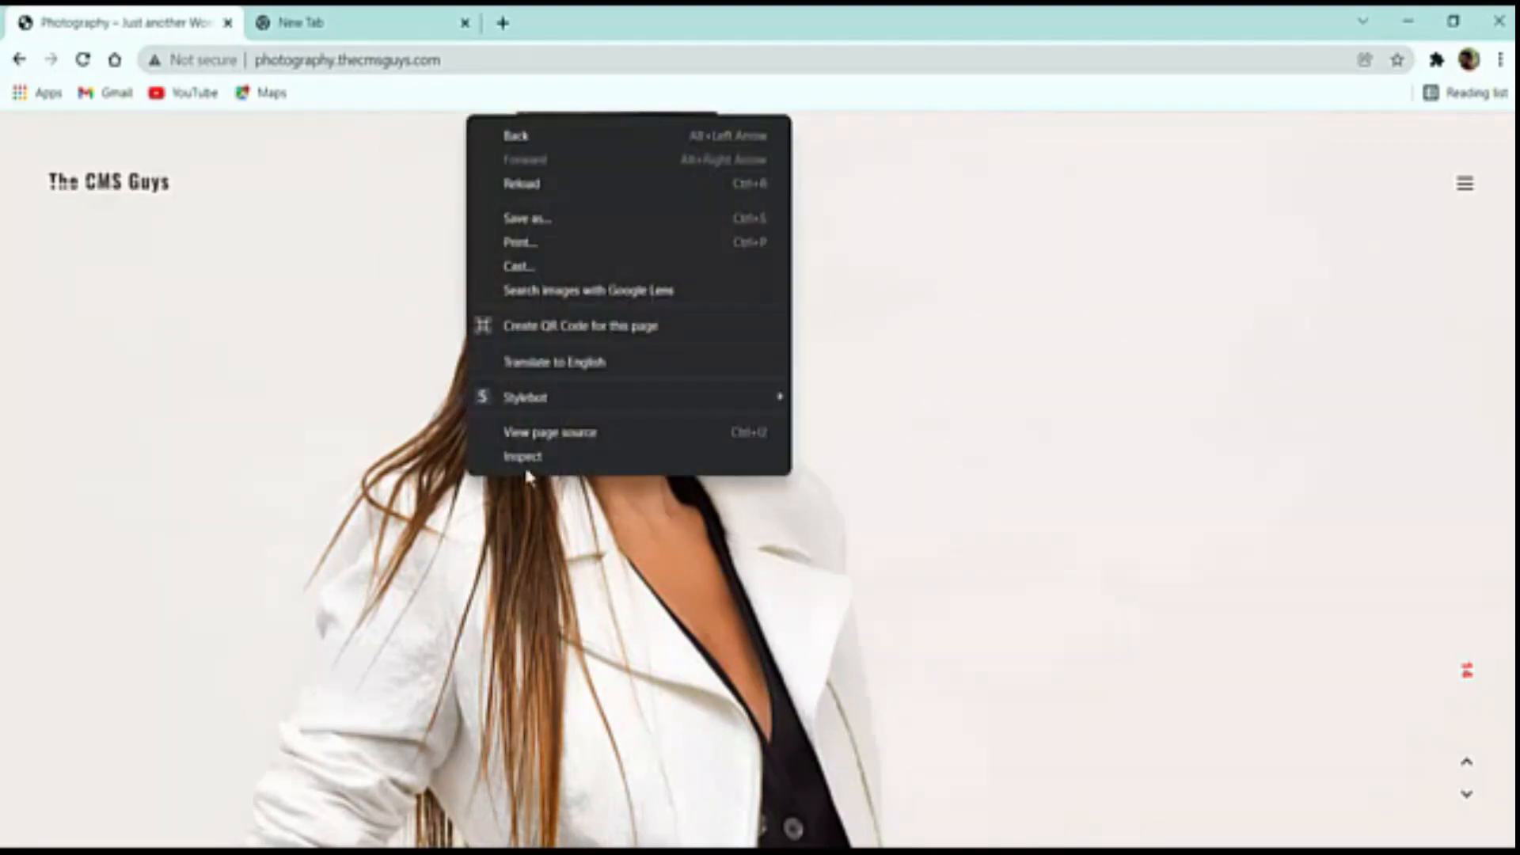
click(529, 456)
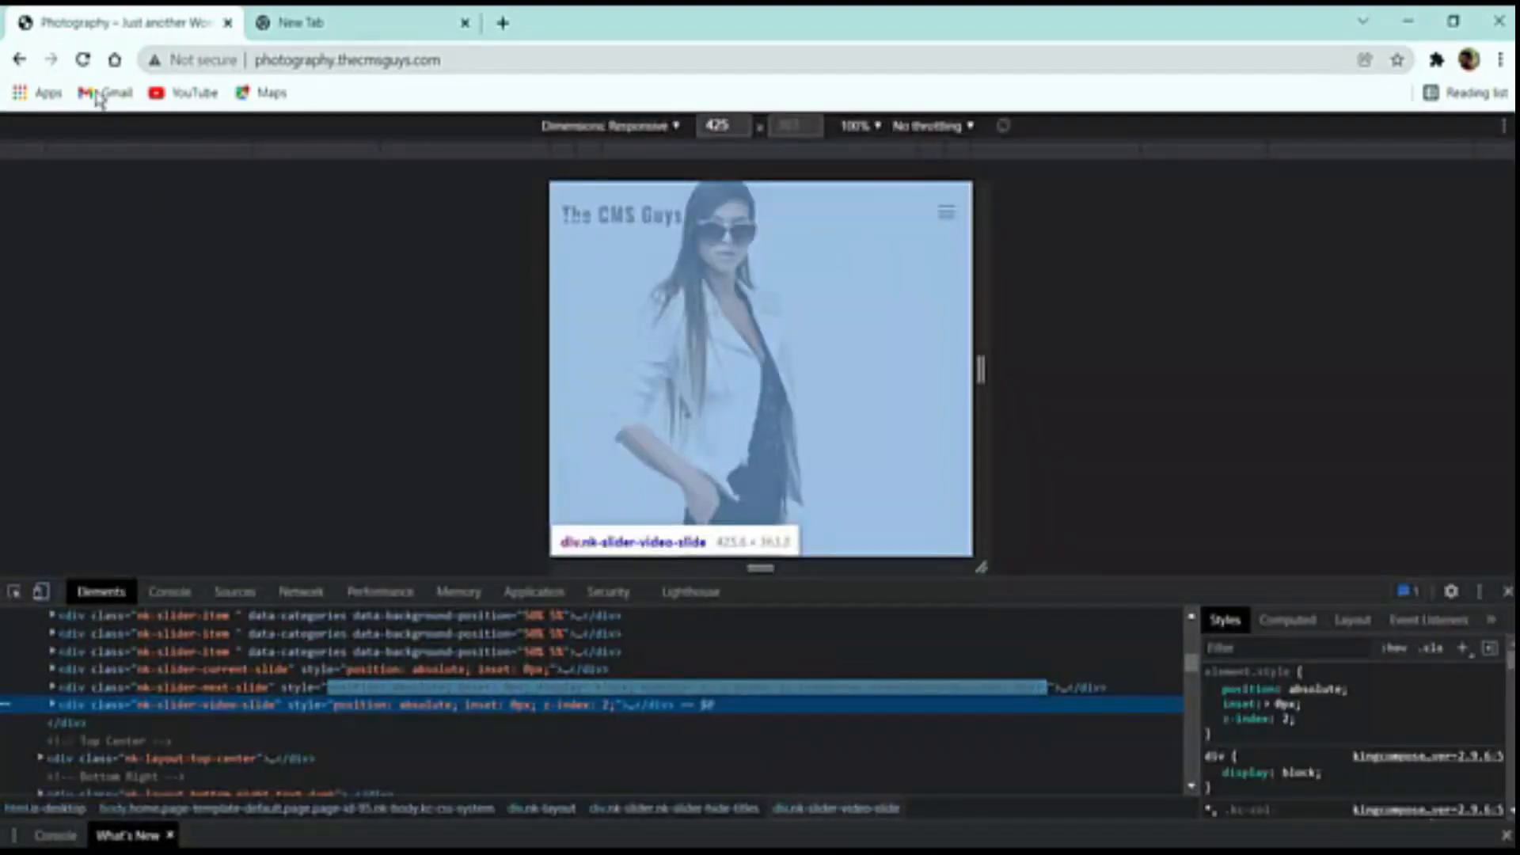
click(83, 60)
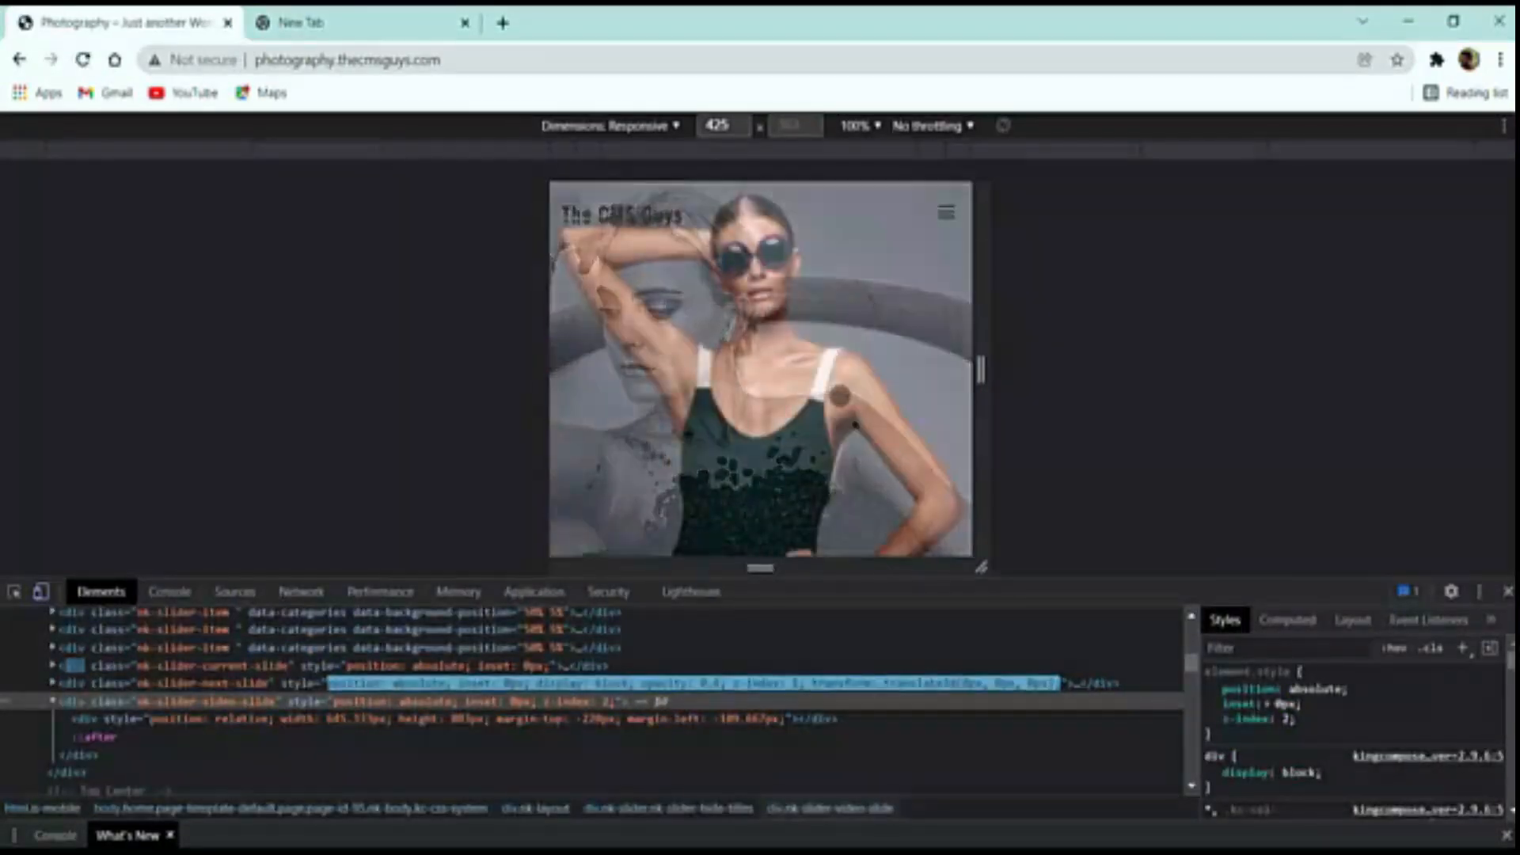
click(1507, 593)
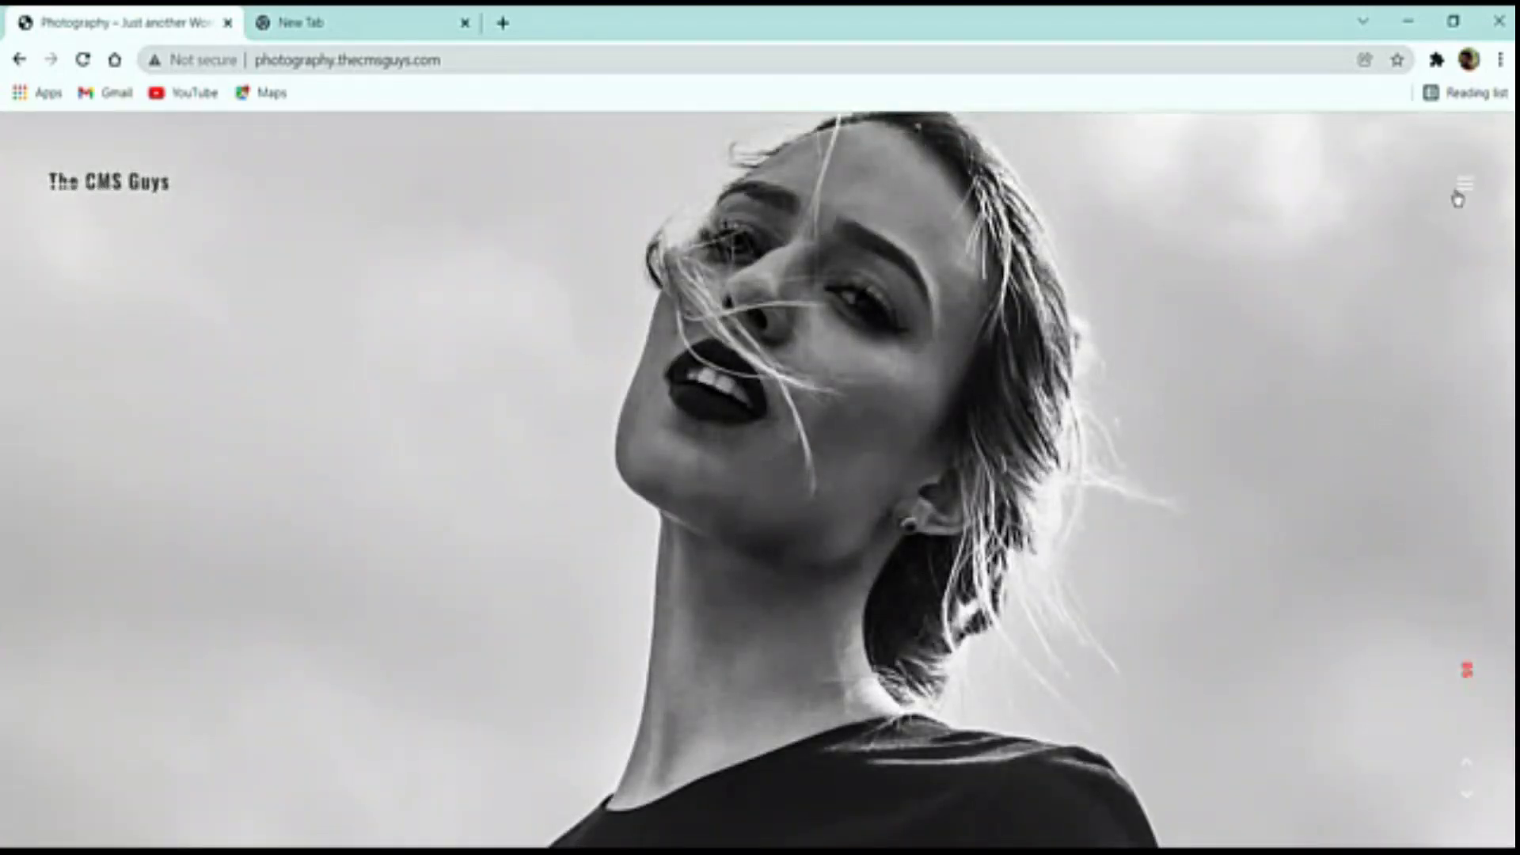
Open Blog, About, Team and Contact Us in background tabs, then view the Blog tab
click(1461, 189)
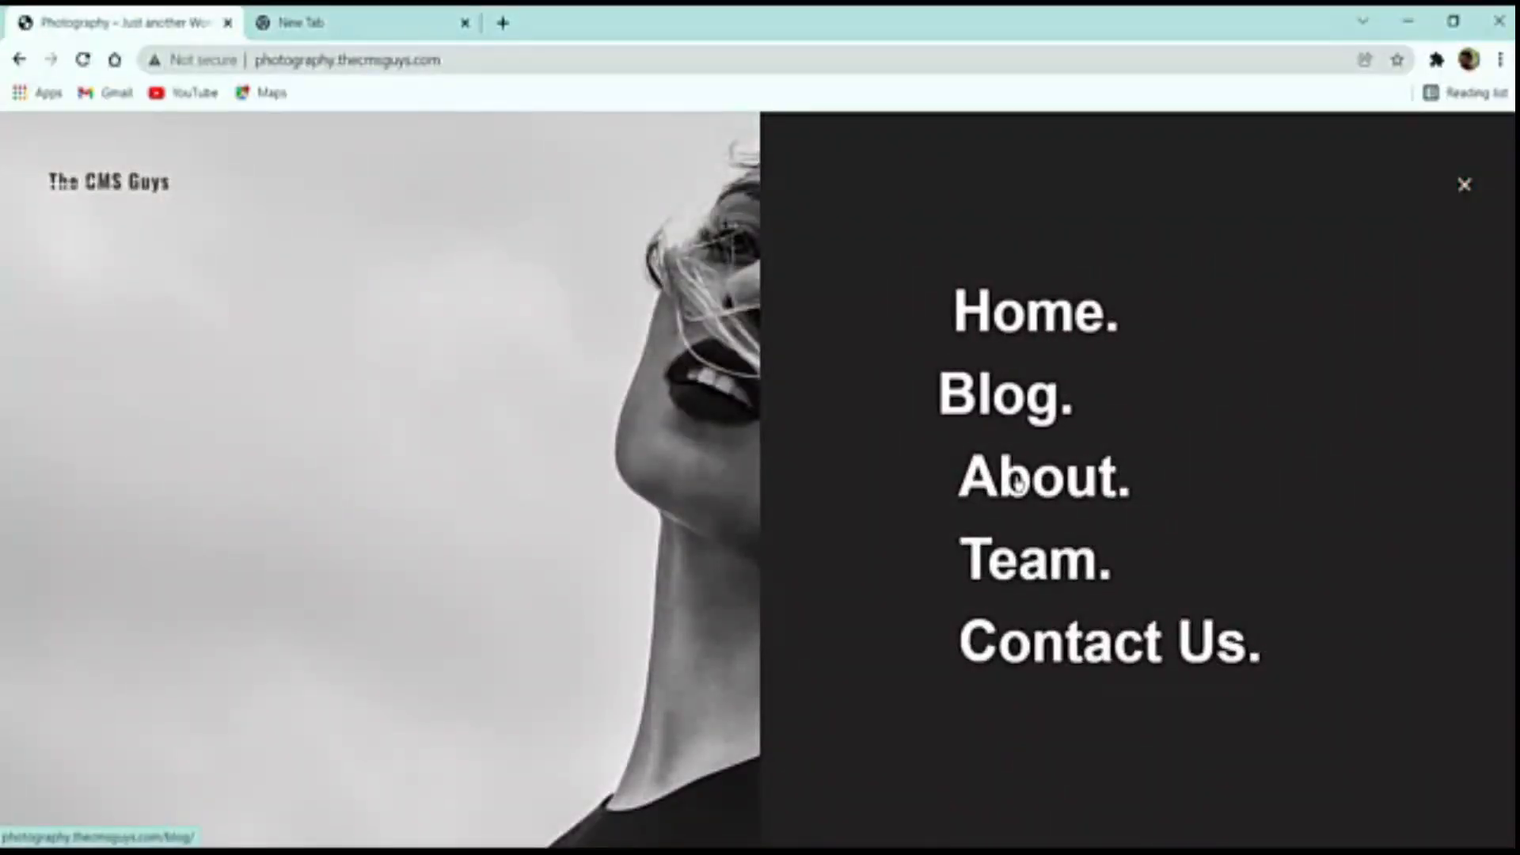
middle_click(1042, 415)
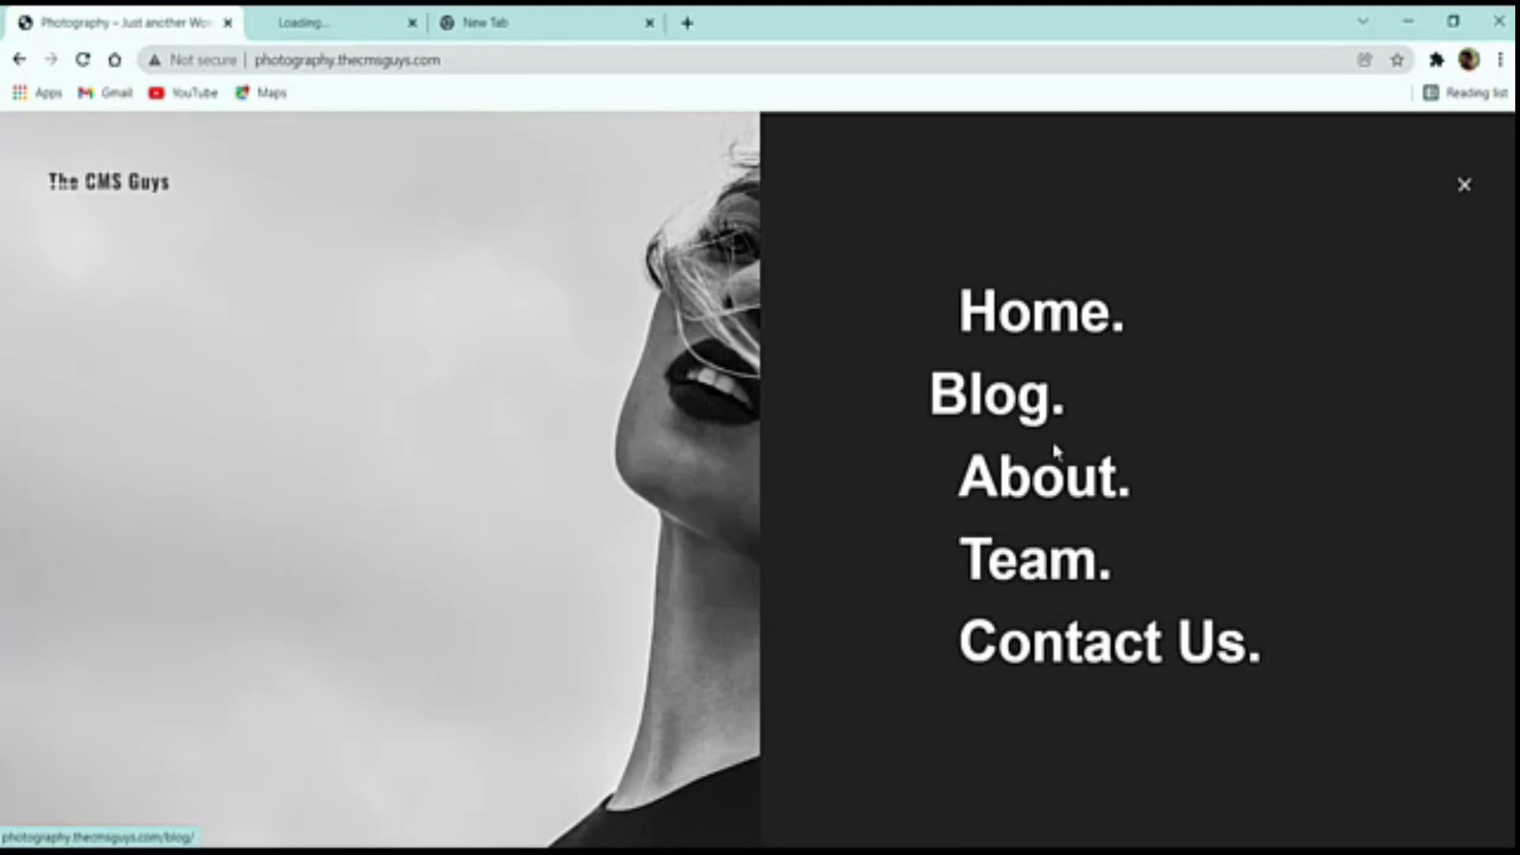
middle_click(1061, 483)
middle_click(1056, 554)
middle_click(1038, 634)
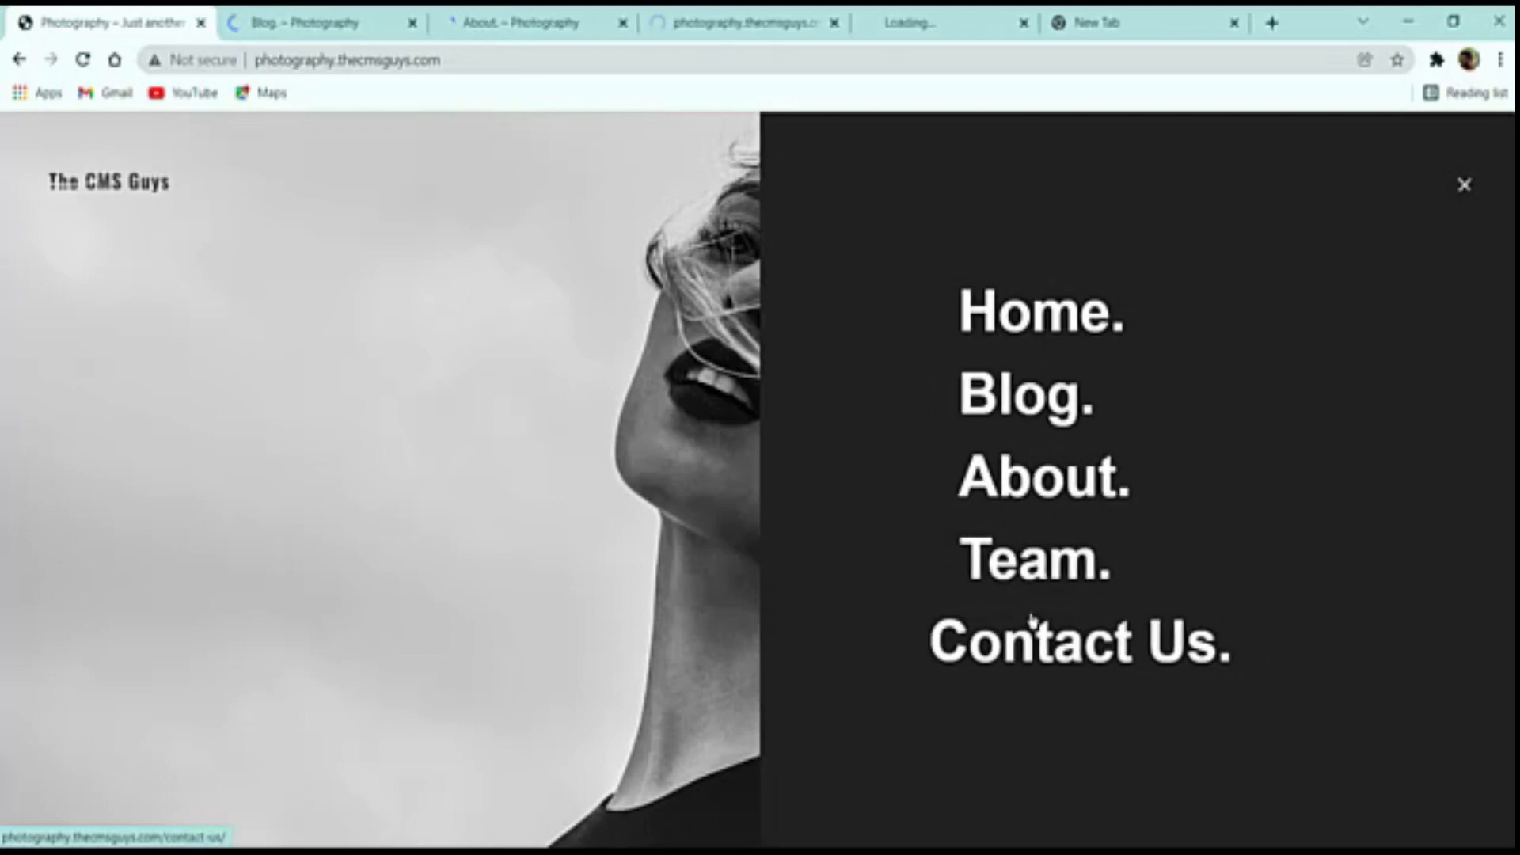
click(295, 19)
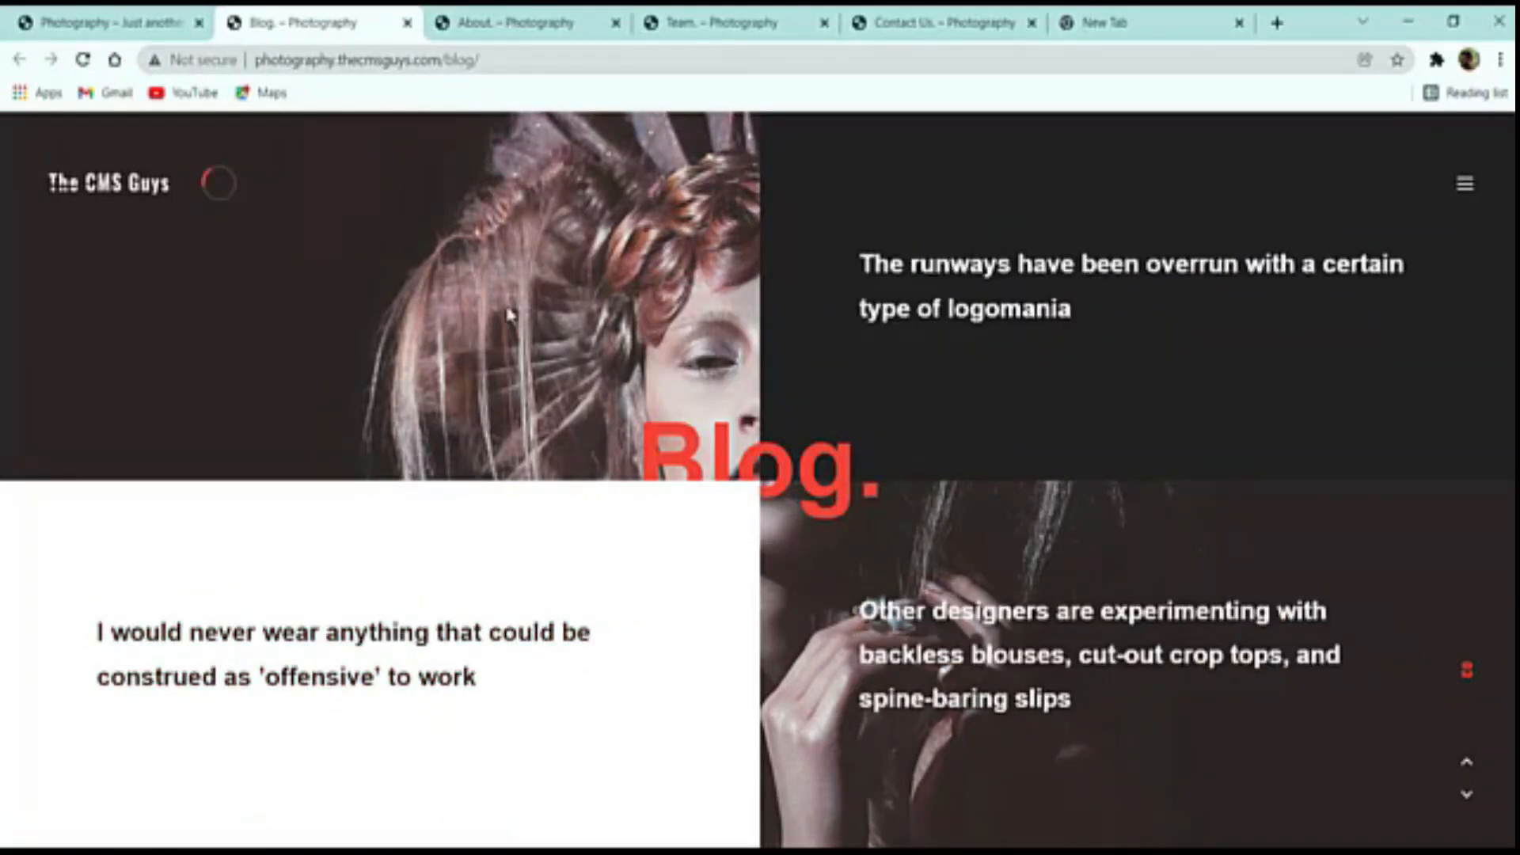
Open the left blog post excerpt, scroll through it, and bring up the navigation overlay
click(396, 638)
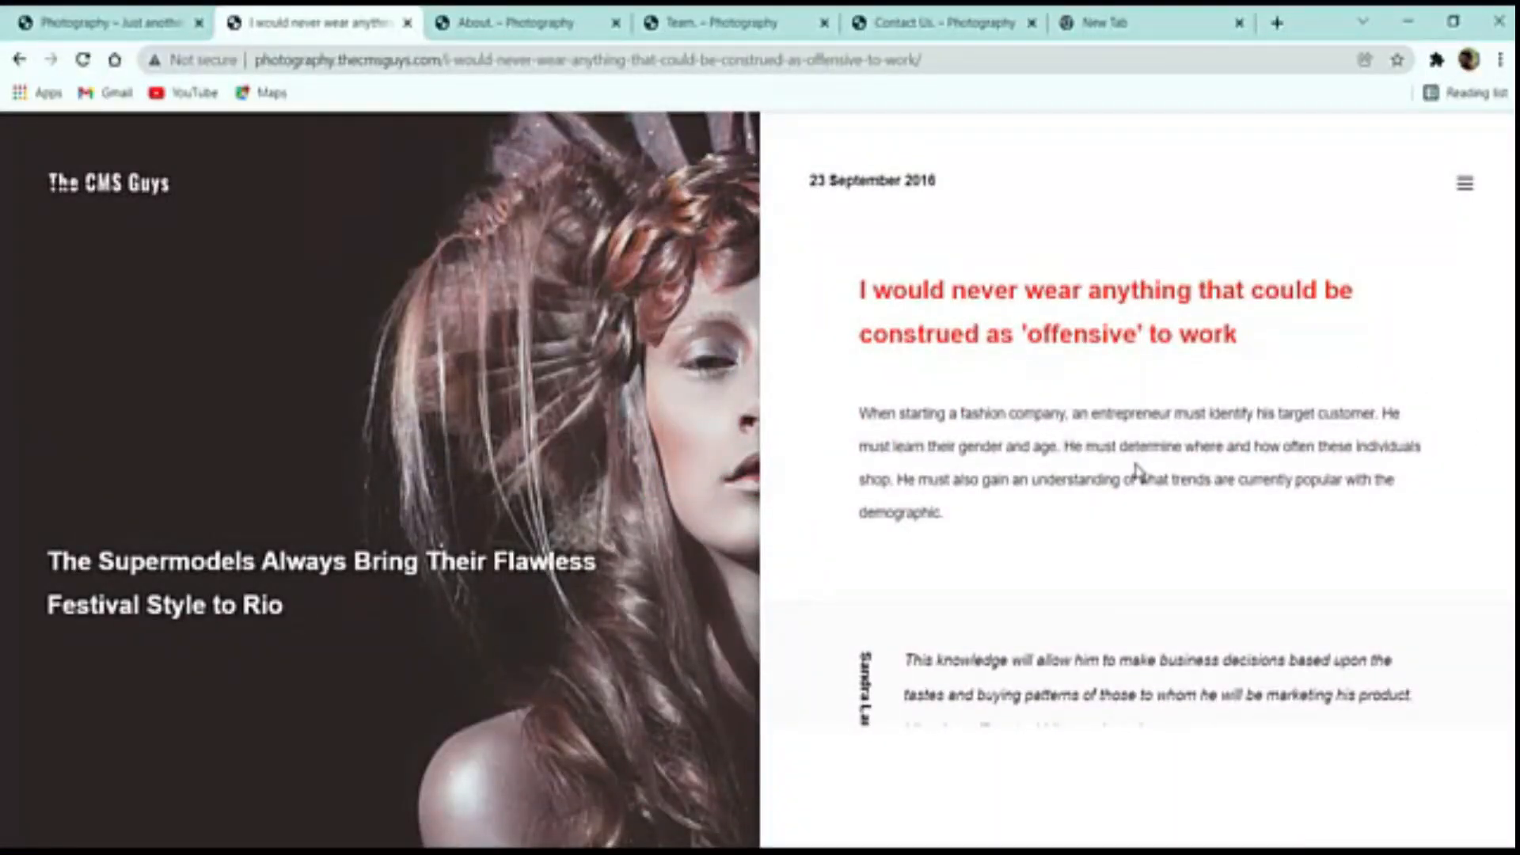
scroll(1128, 529, down, 20)
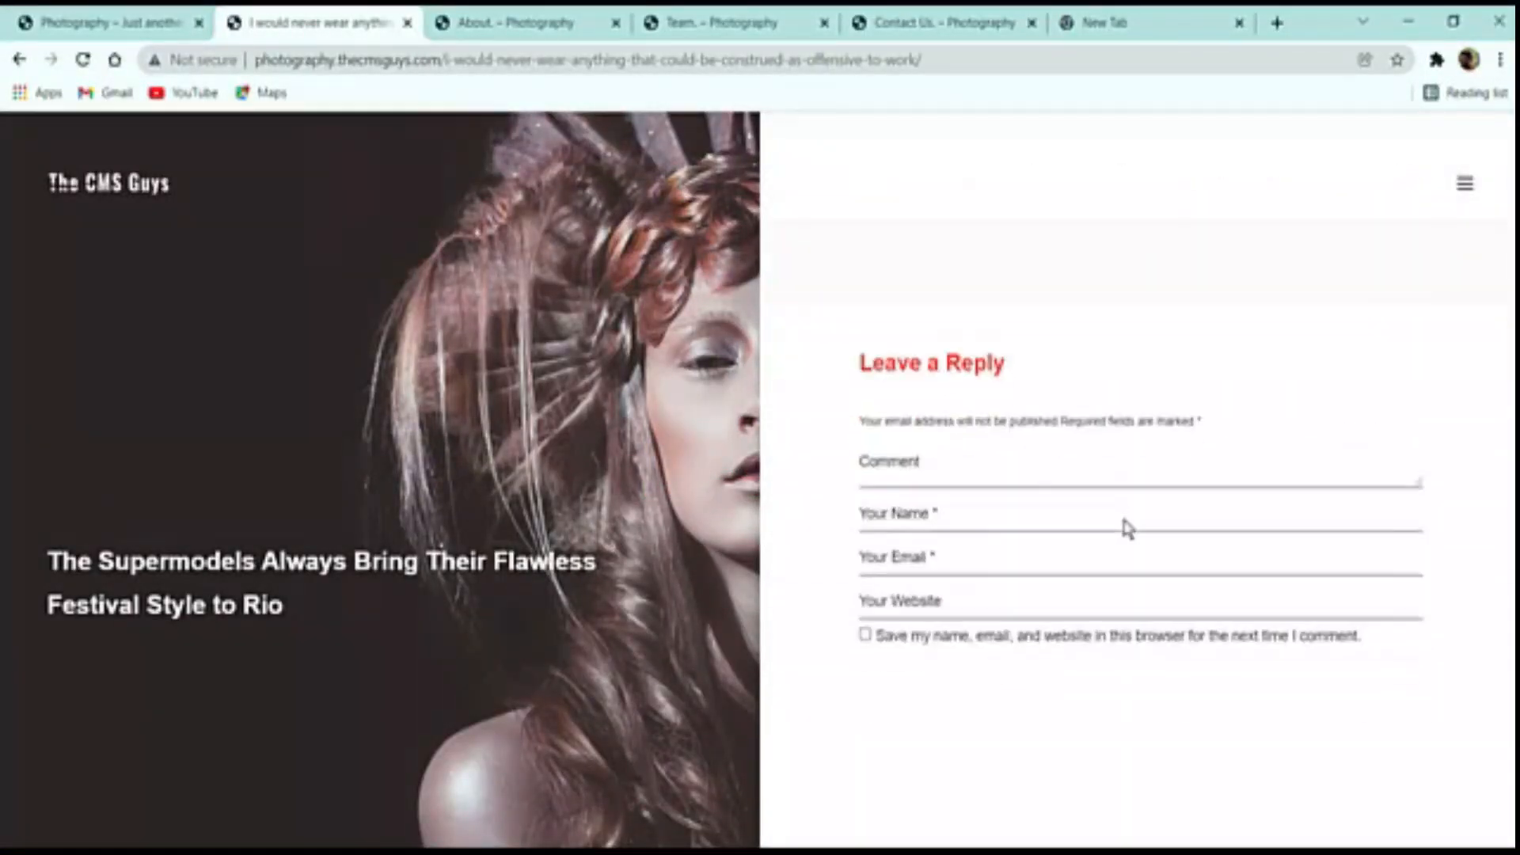
scroll(1109, 615, up, 10)
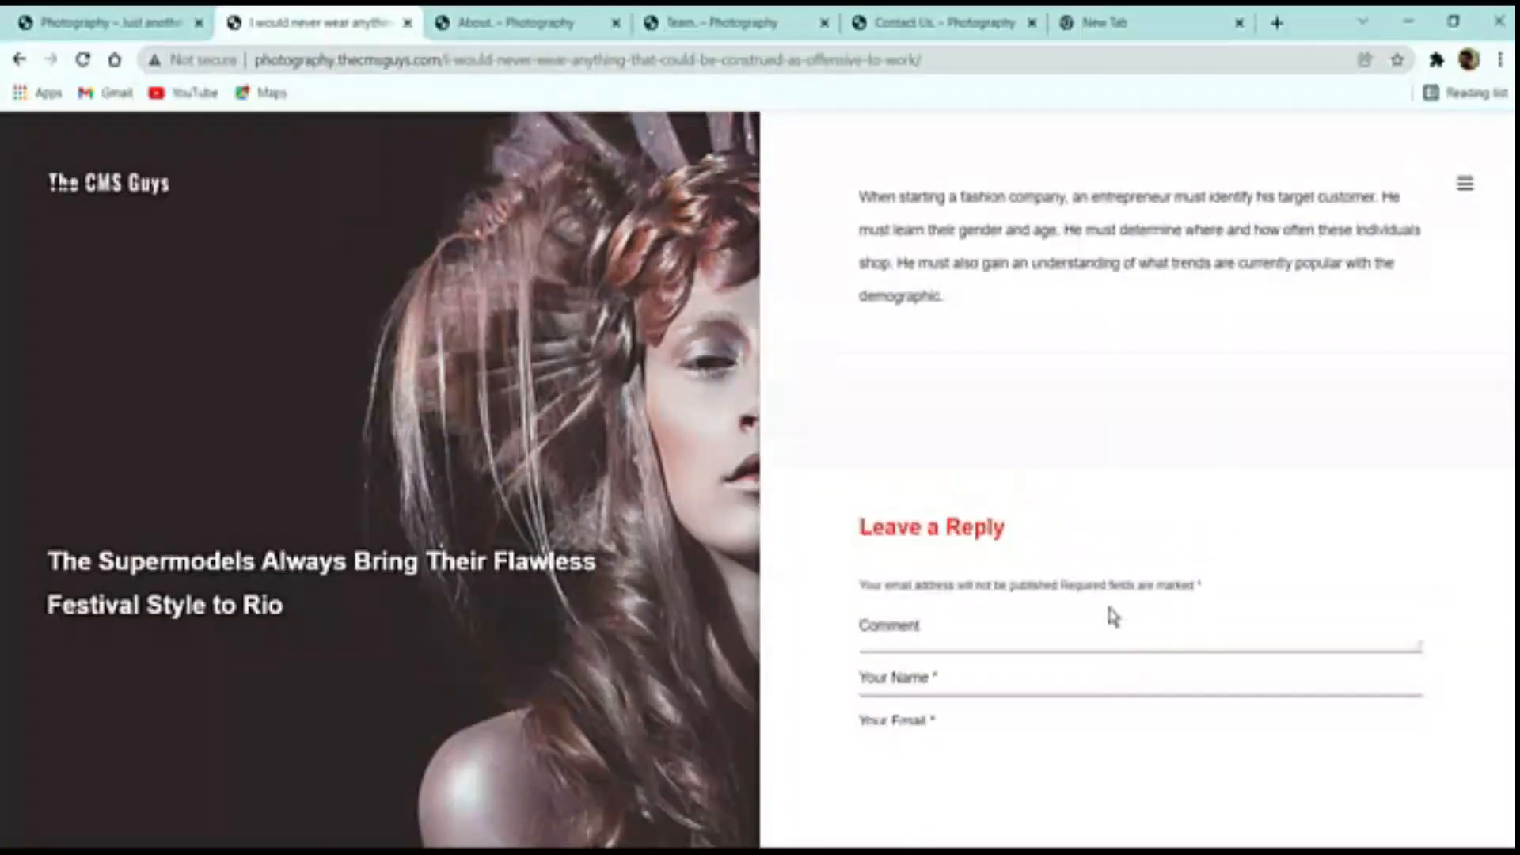
scroll(1192, 587, up, 10)
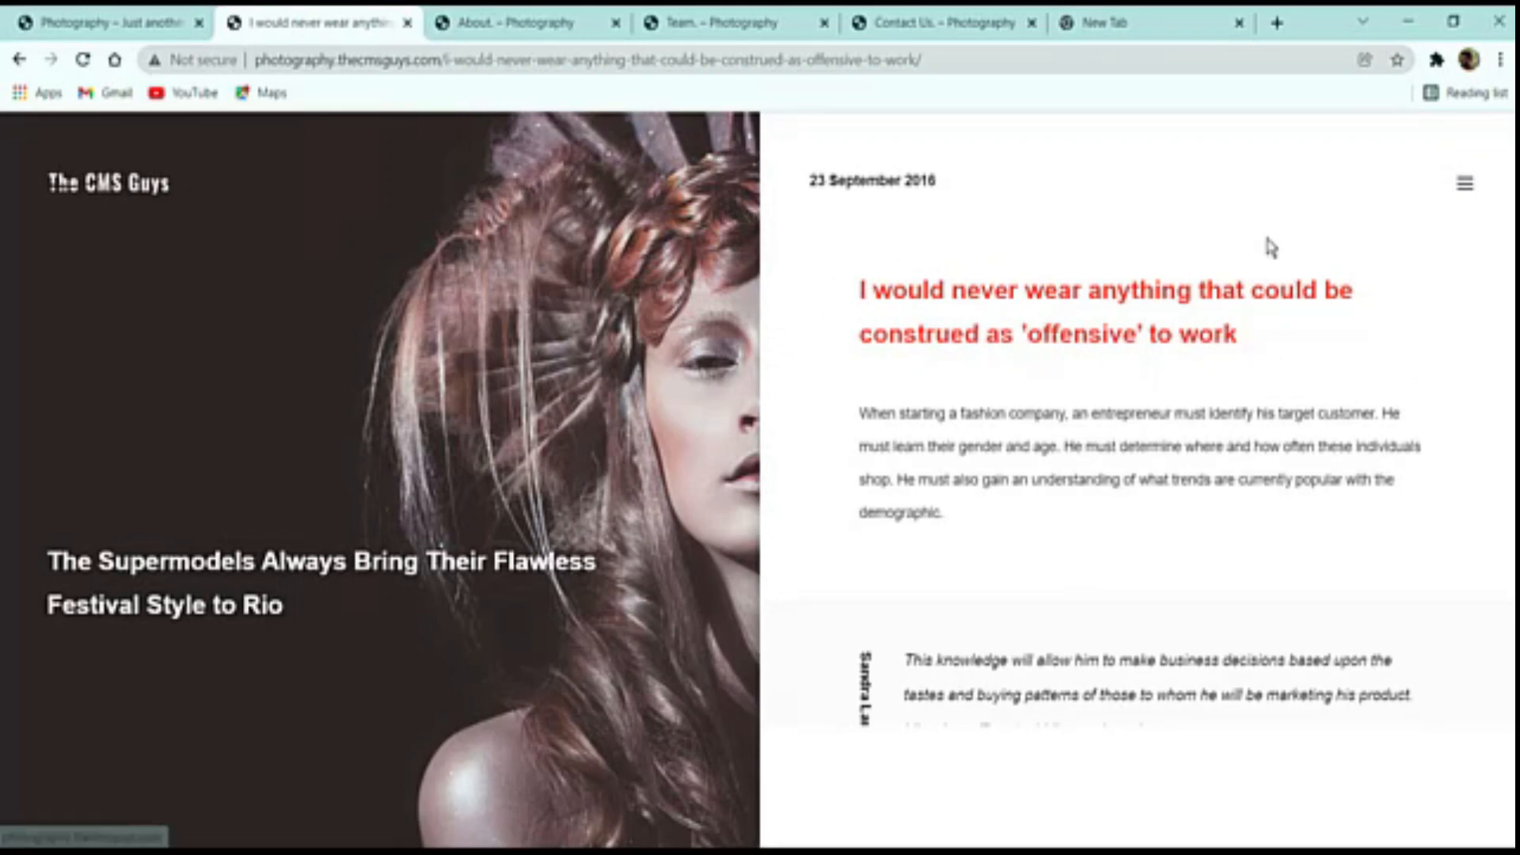
click(1465, 183)
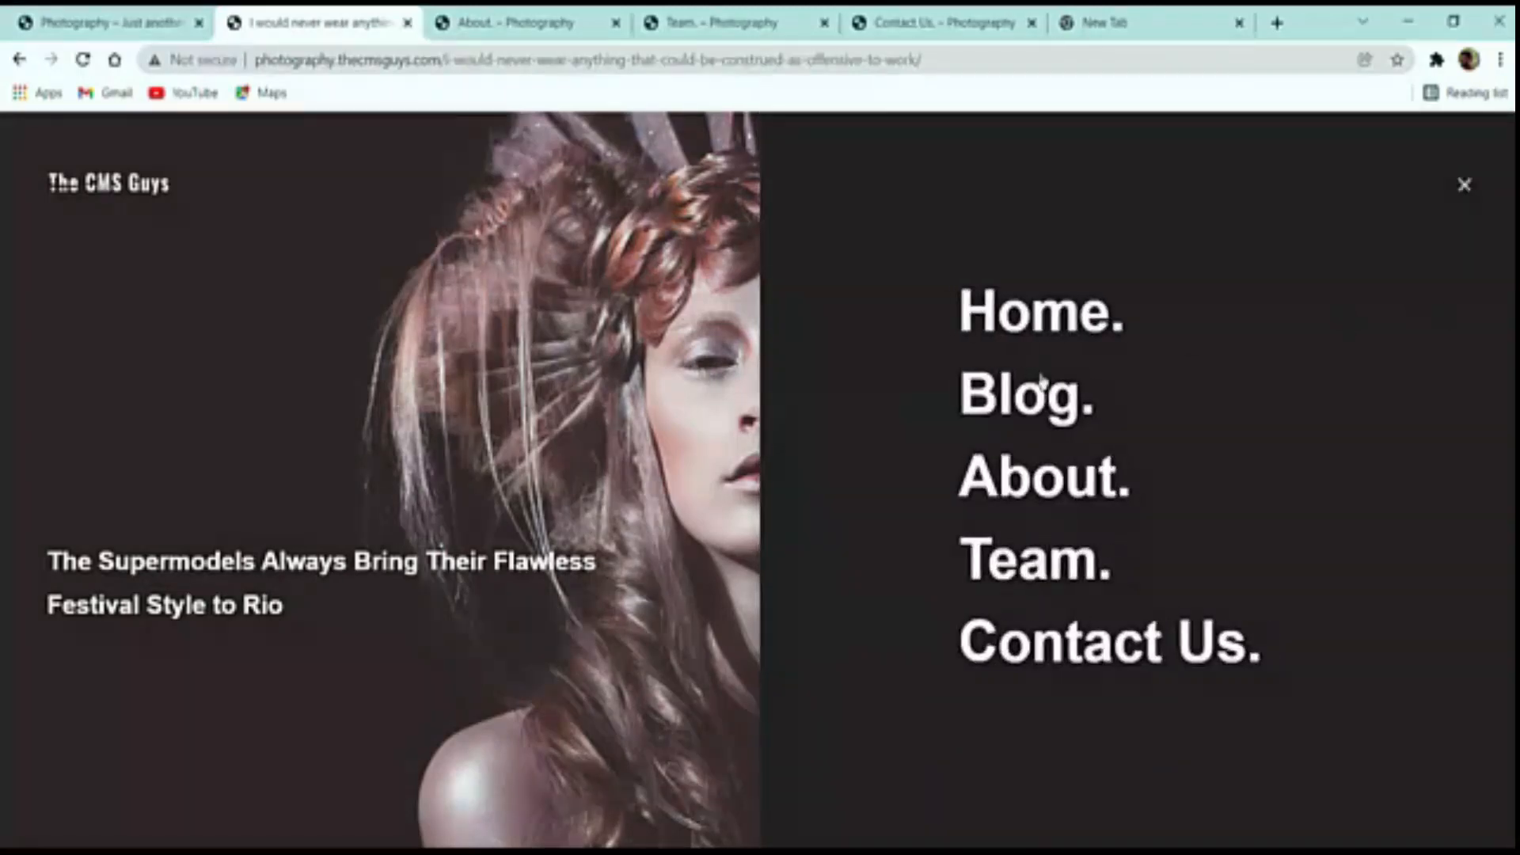
Close the post tab, tour the About page's History, Achievements, Why Choose Us and Goals, then close it
click(408, 24)
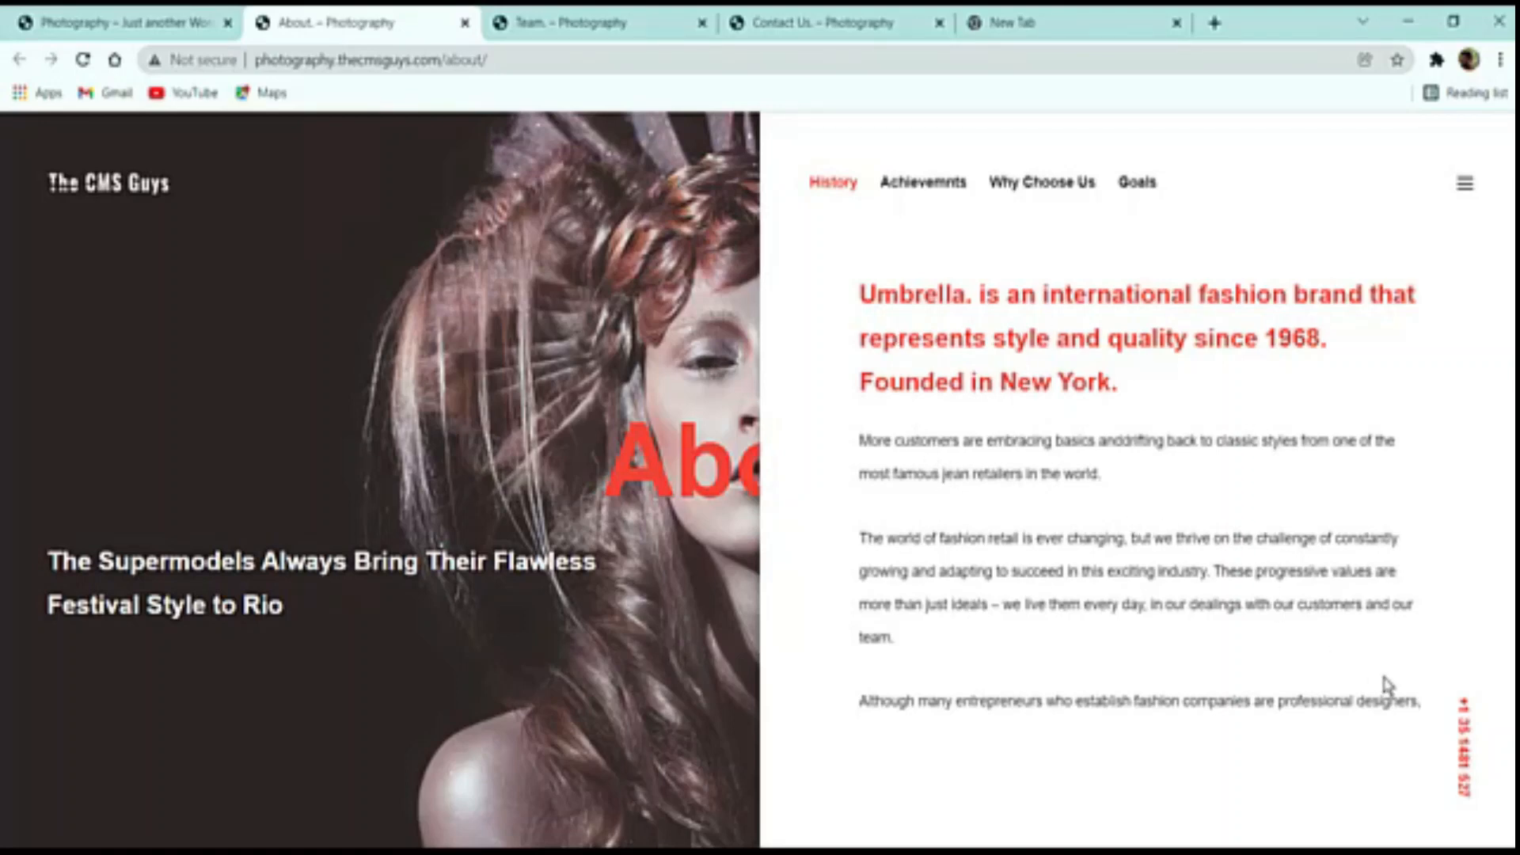
click(942, 192)
click(1028, 190)
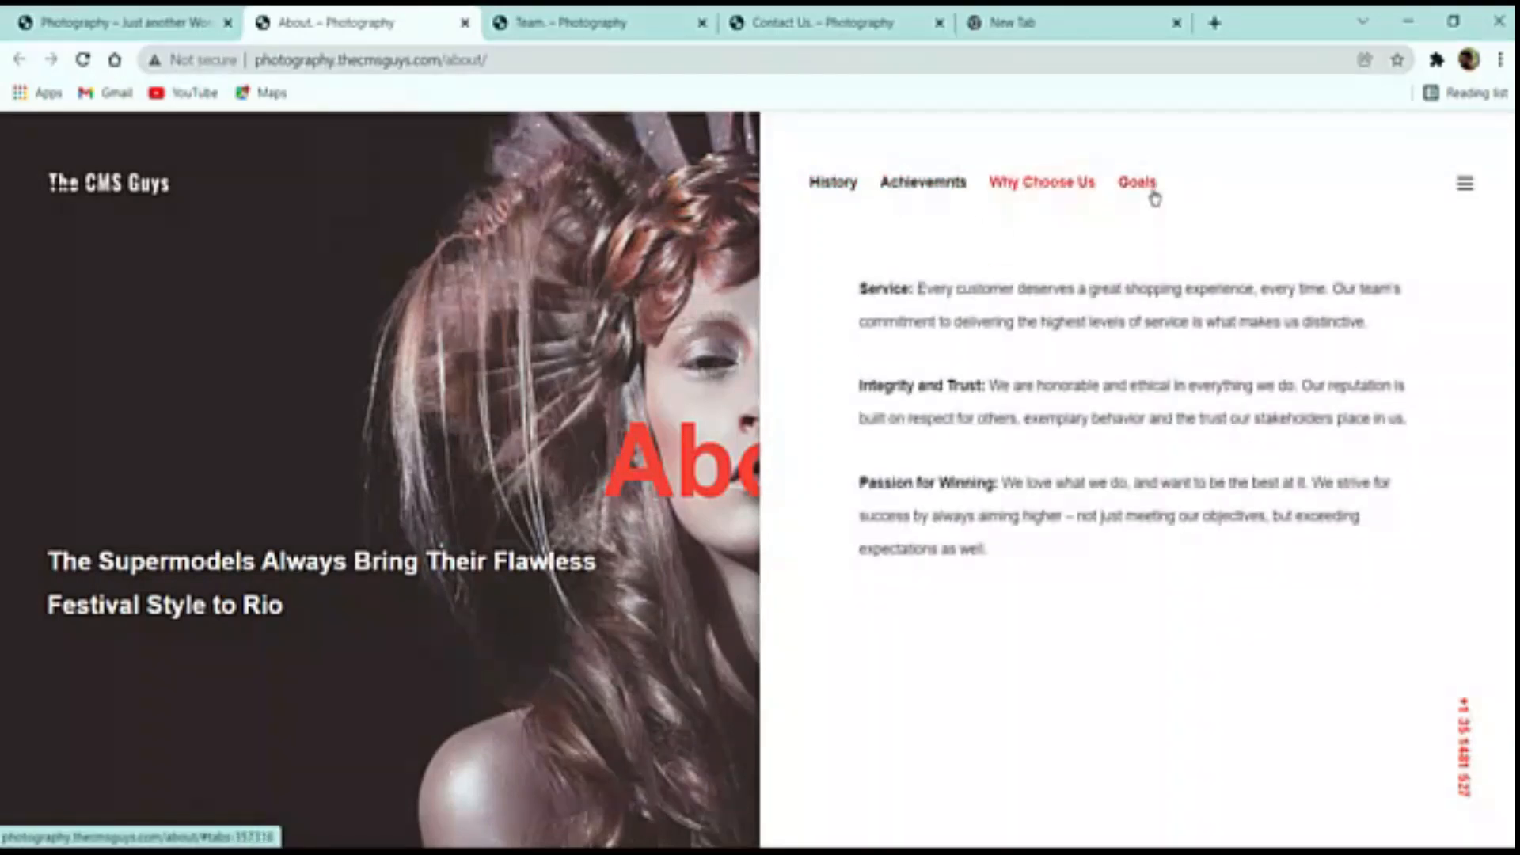
click(1144, 190)
click(921, 184)
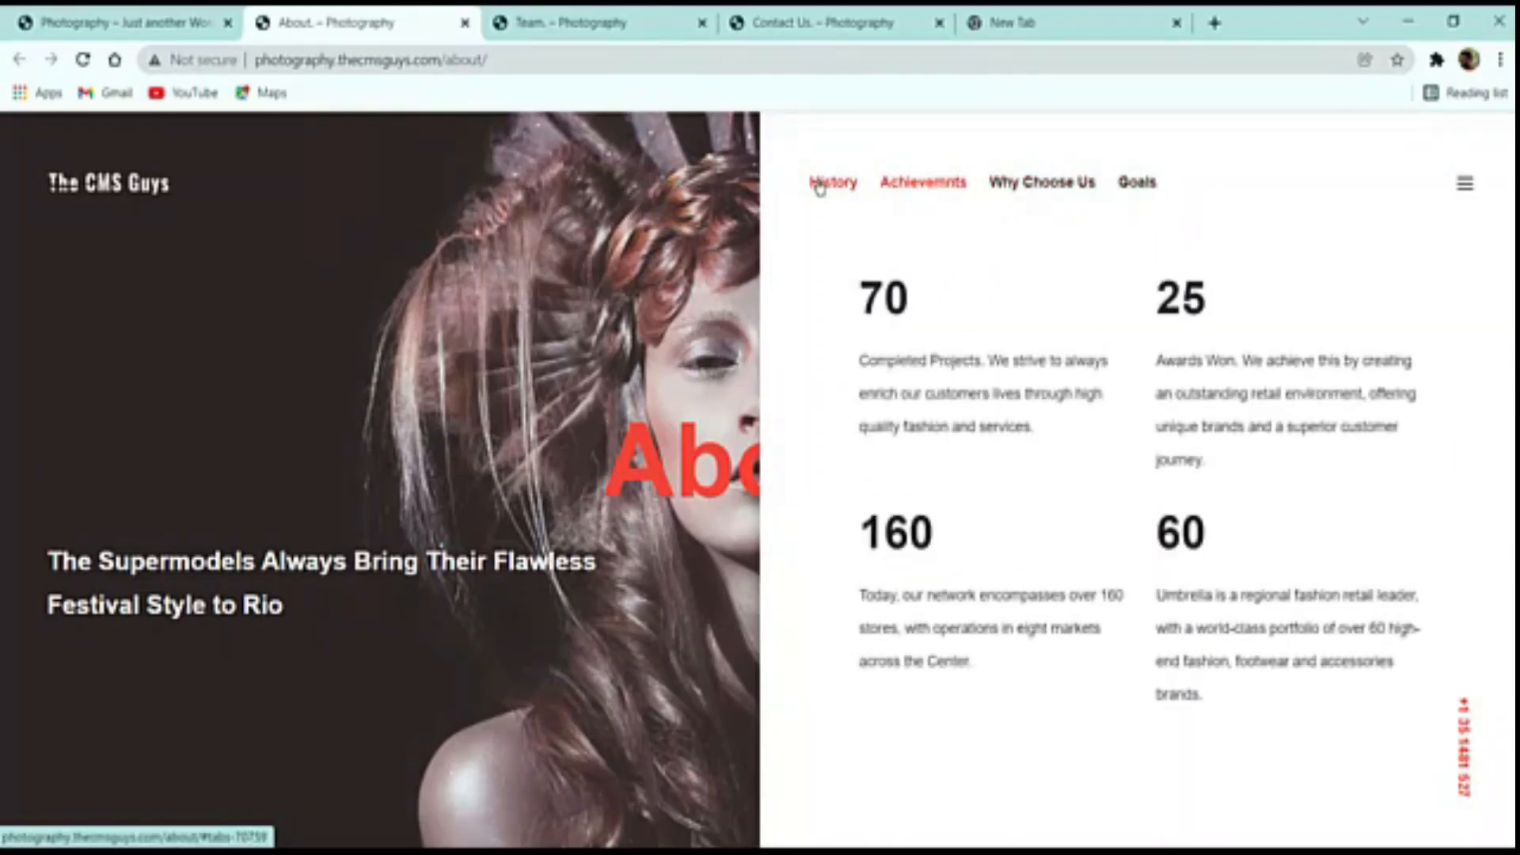
click(822, 185)
click(923, 183)
click(1042, 187)
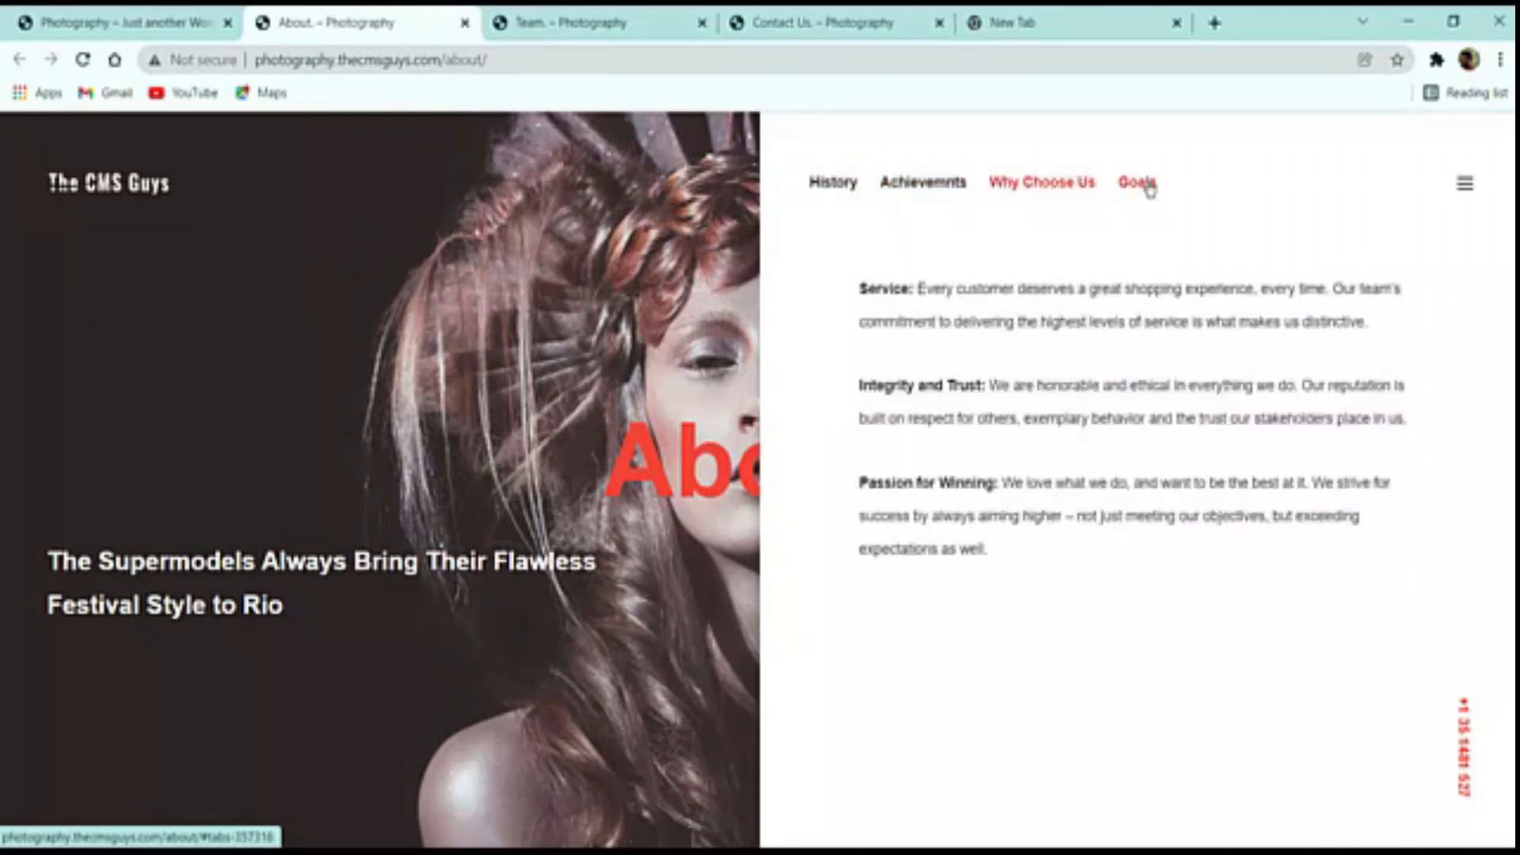
click(1148, 190)
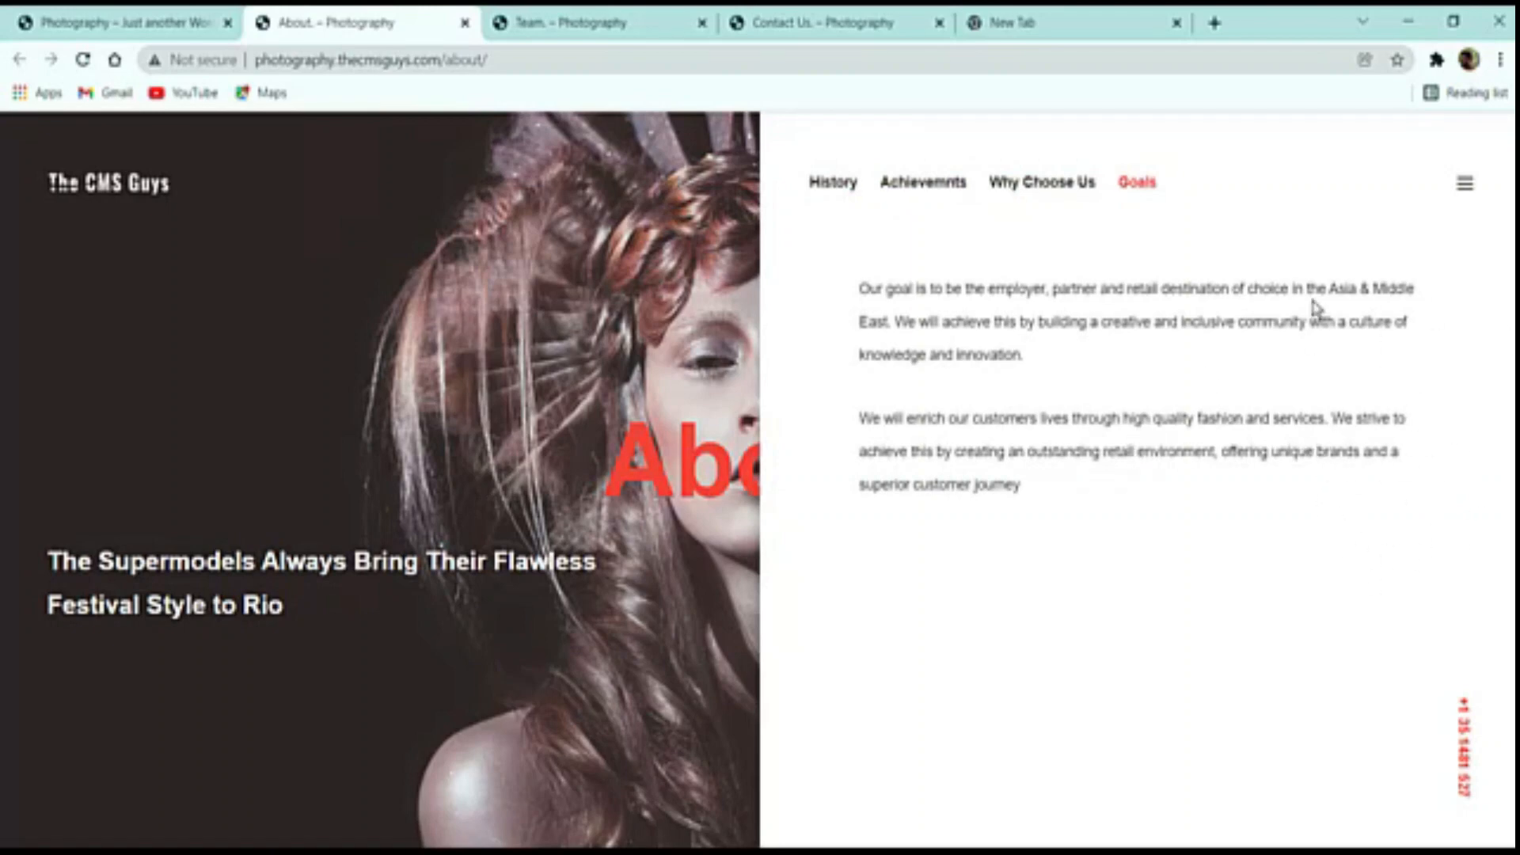
click(465, 23)
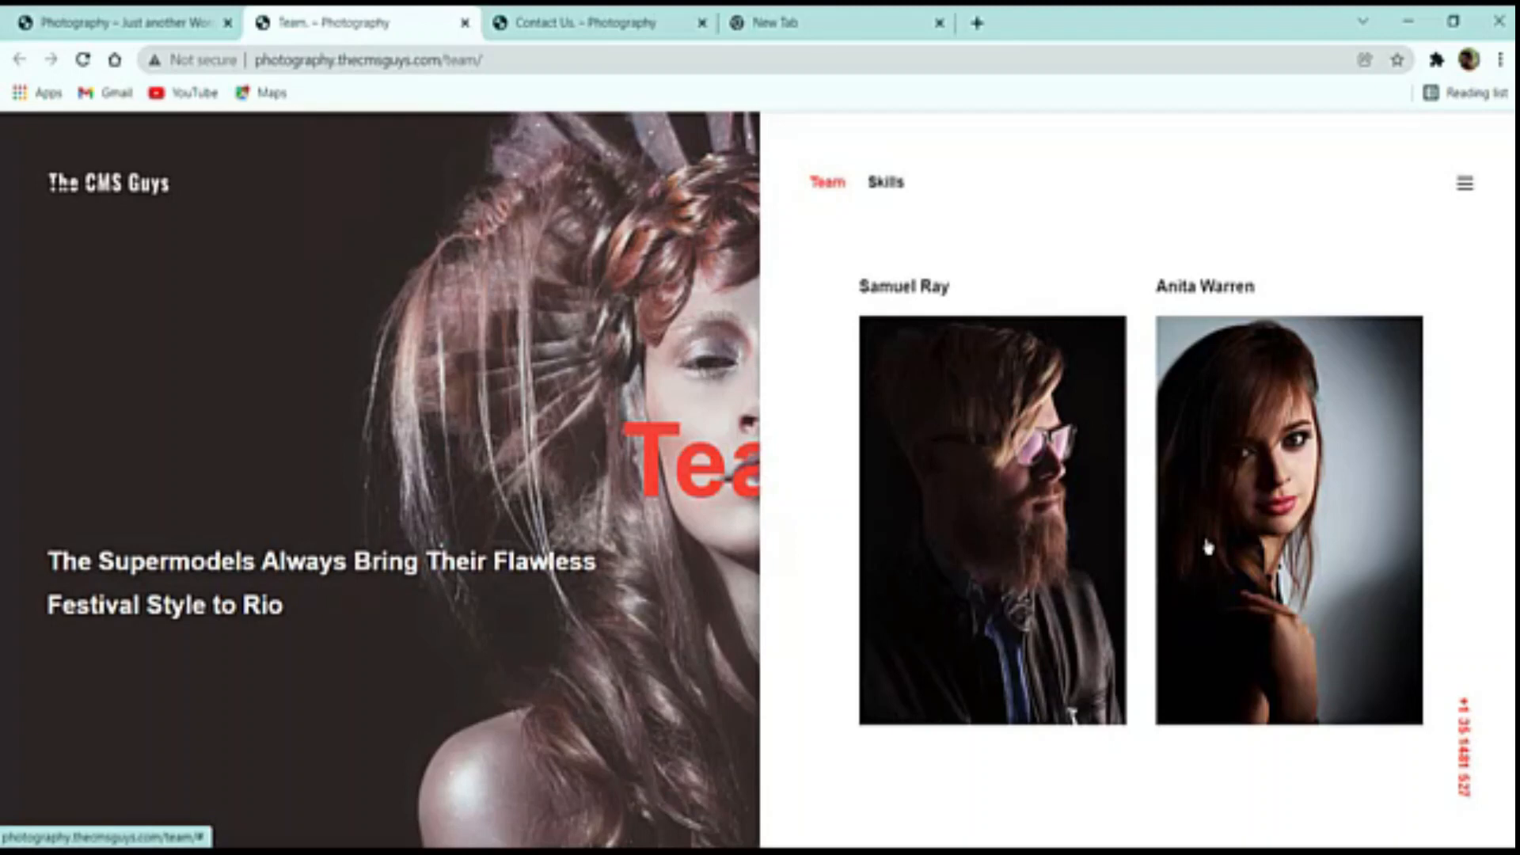
Browse the Team page's Skills and member profiles, then switch to the Contact Us tab
click(881, 181)
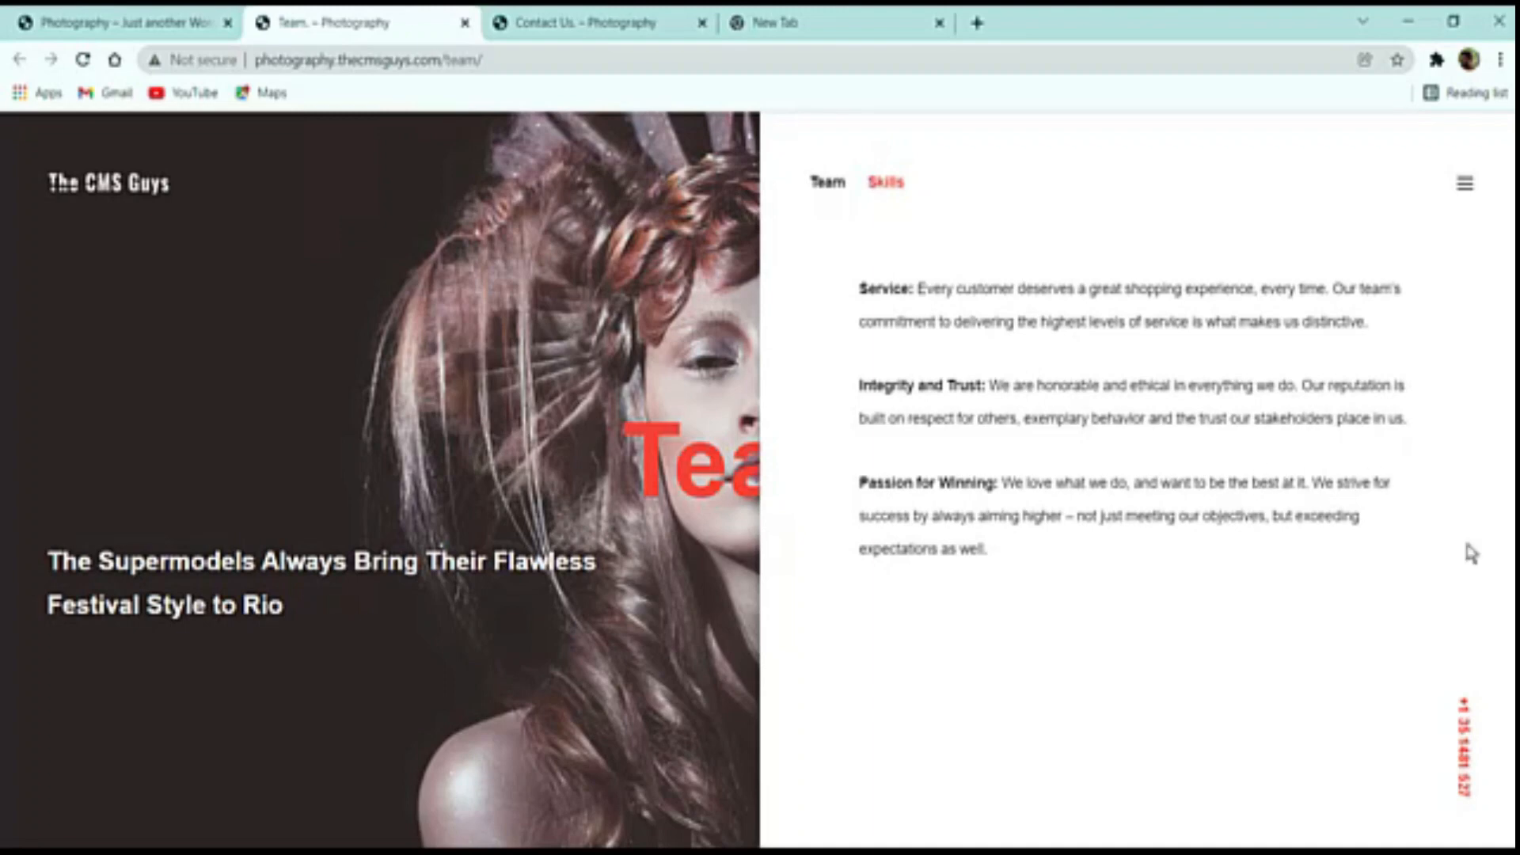
click(827, 184)
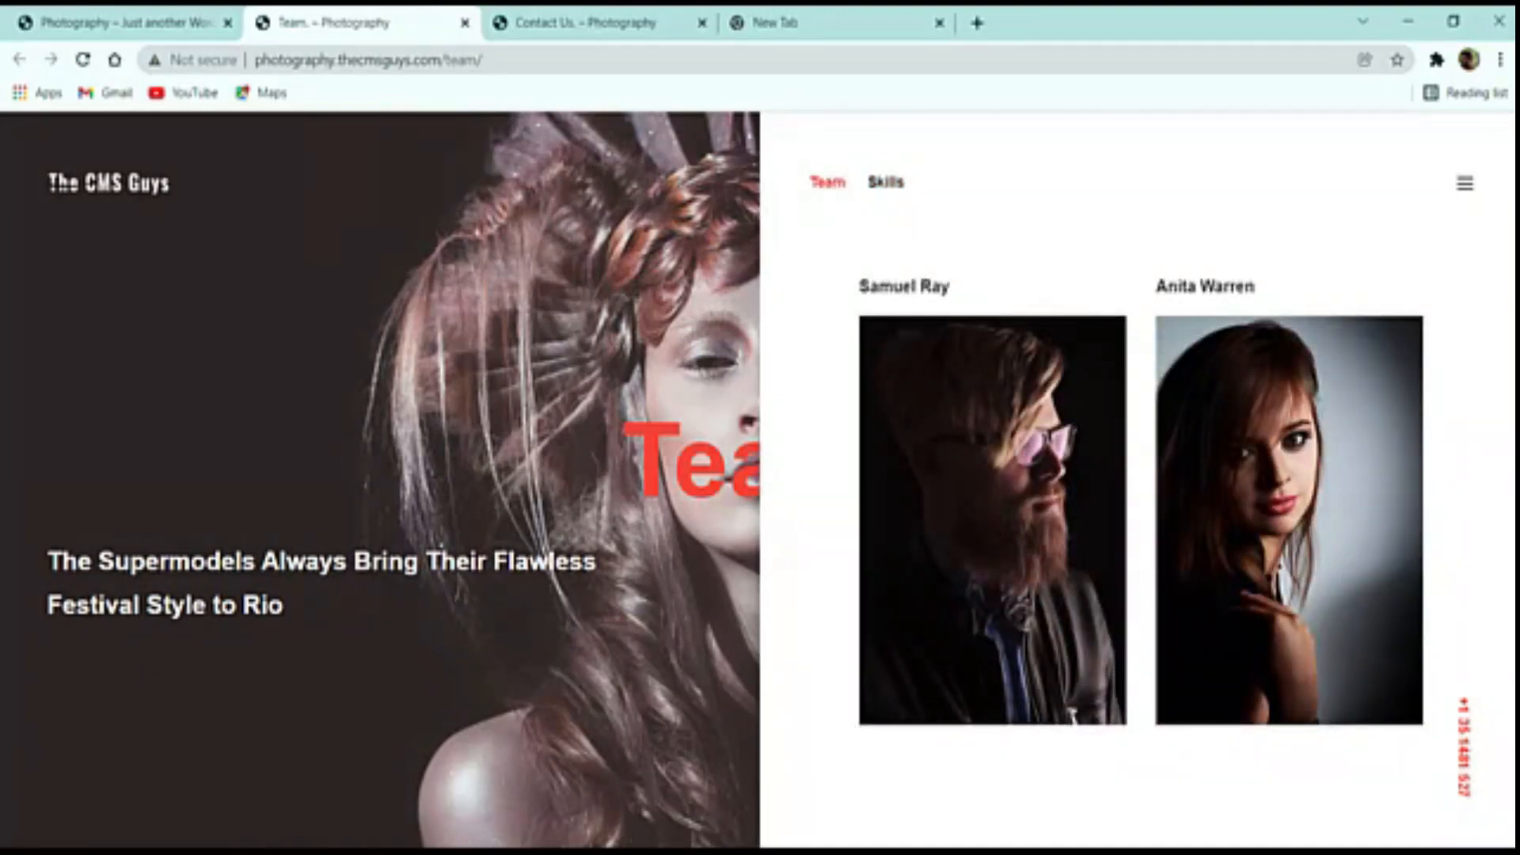
scroll(1088, 547, down, 2)
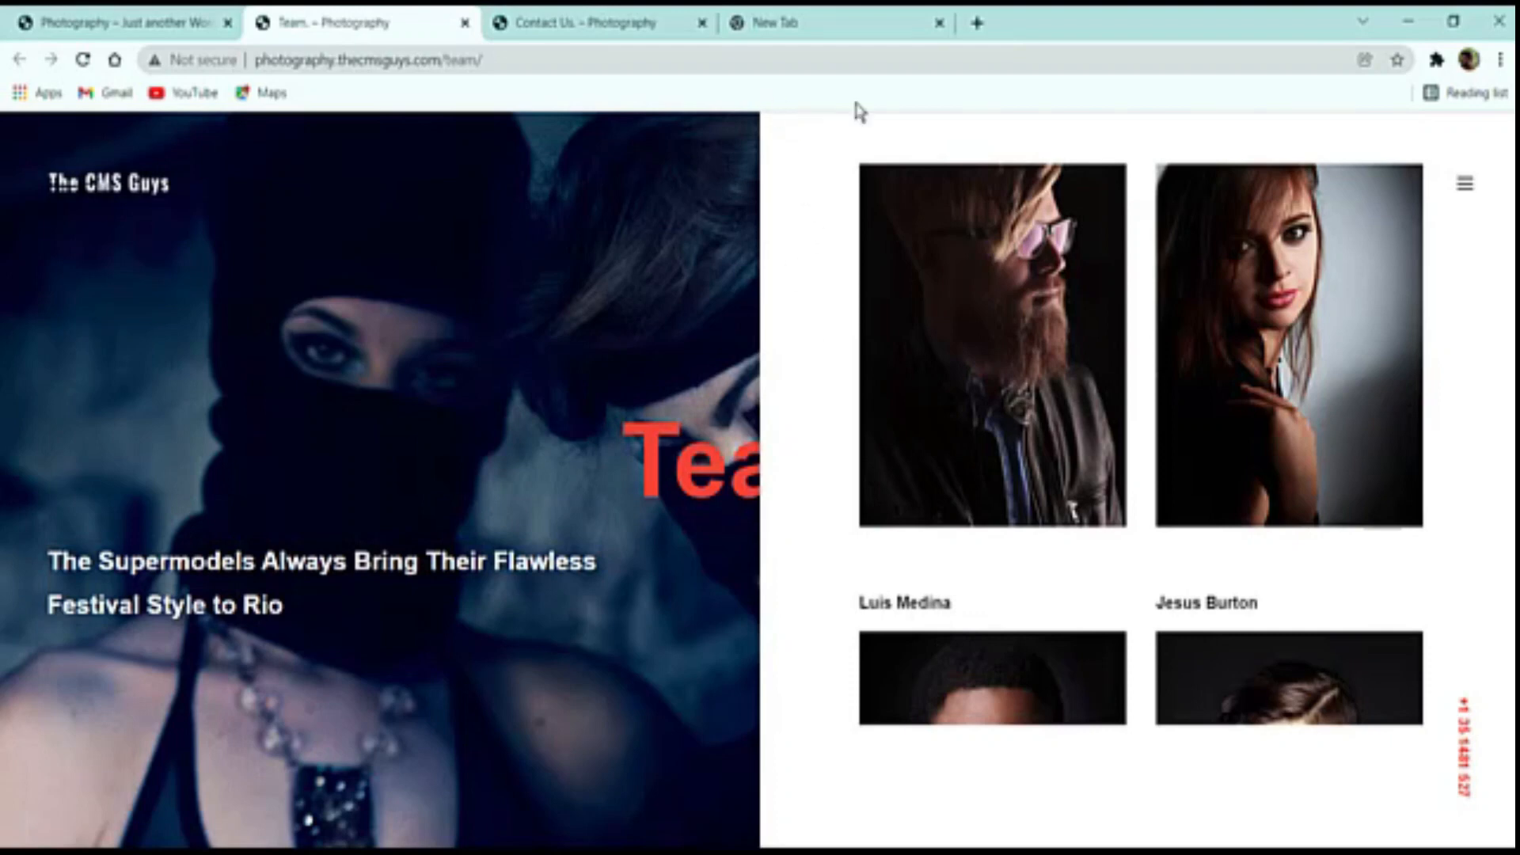
scroll(805, 289, up, 2)
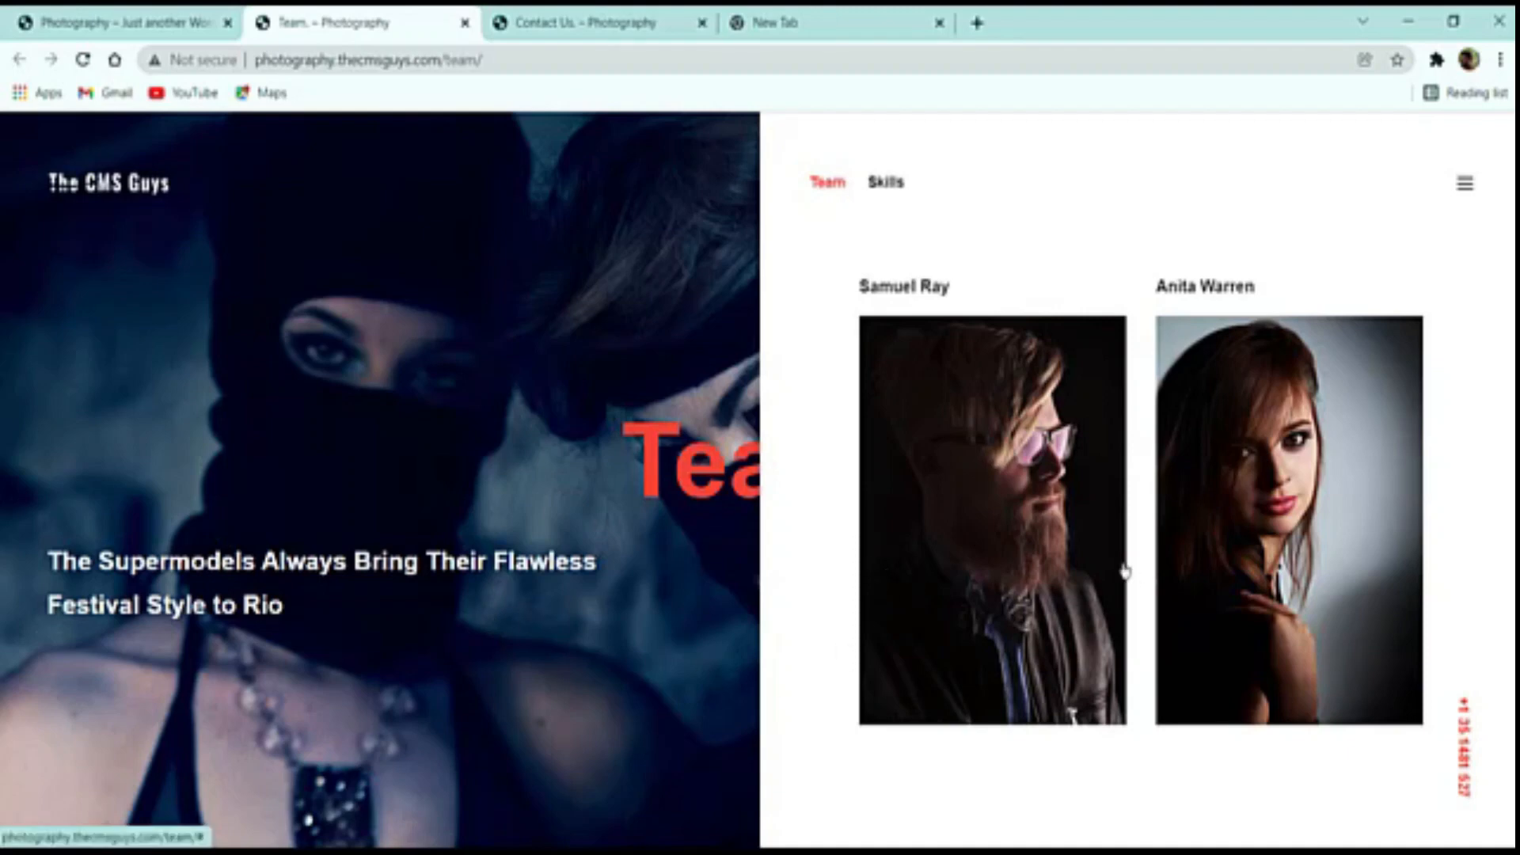
scroll(1074, 558, down, 3)
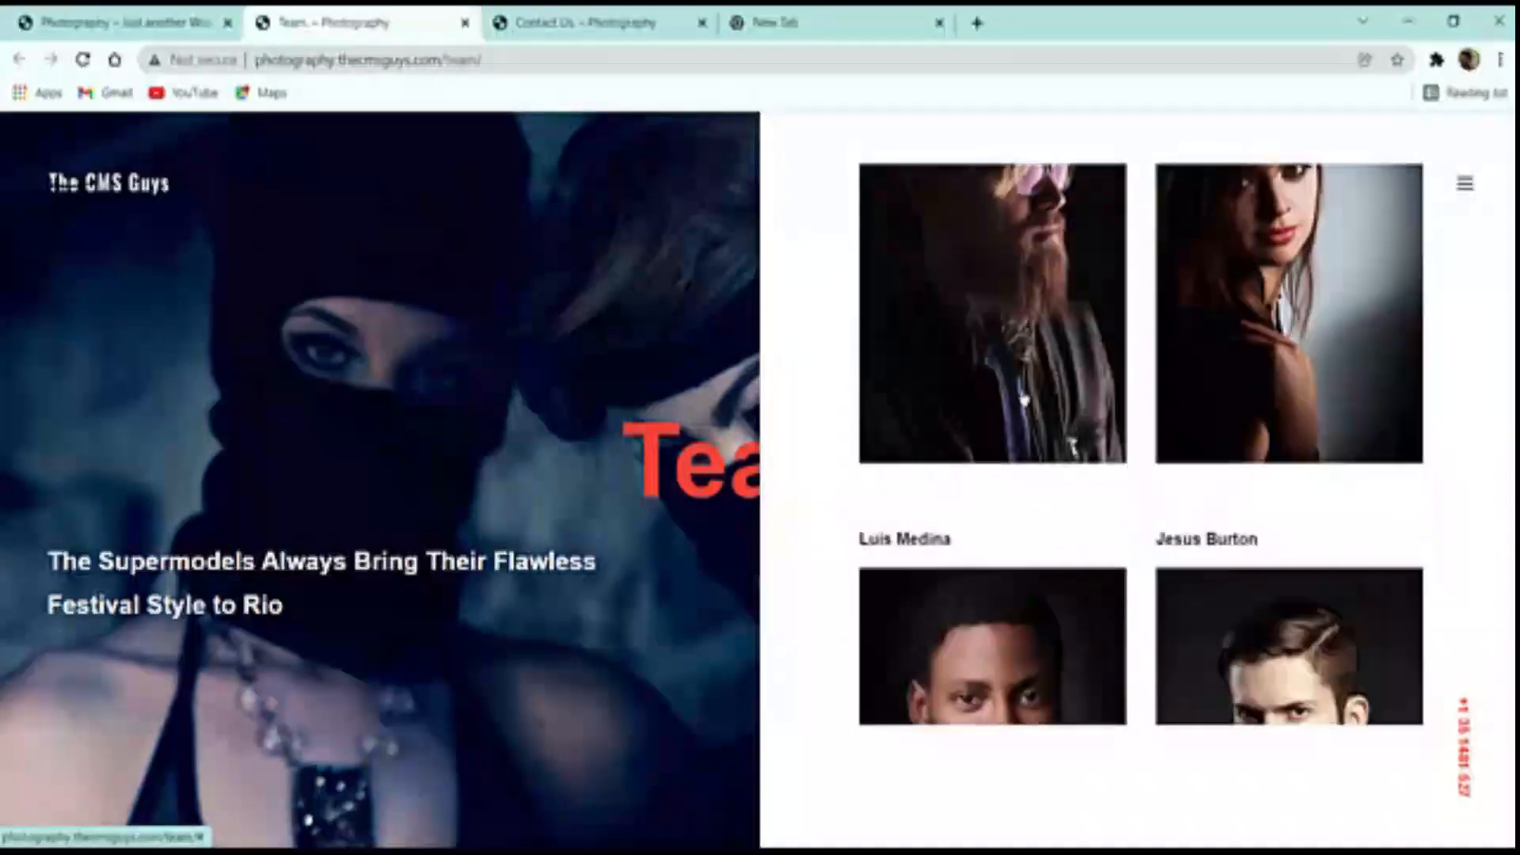
drag(863, 215, 1052, 510)
scroll(1237, 472, up, 4)
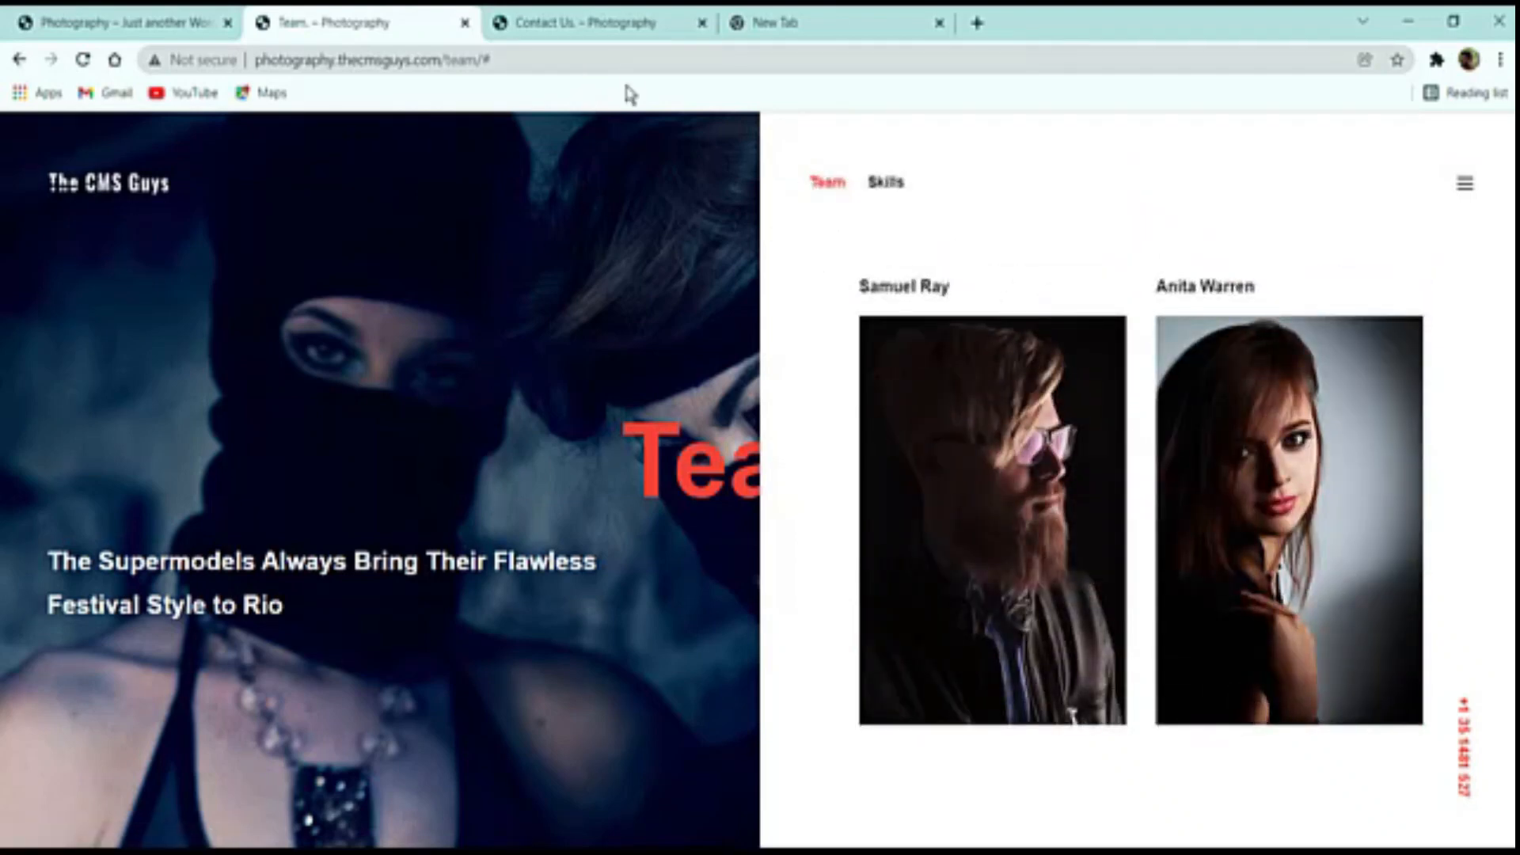
click(633, 22)
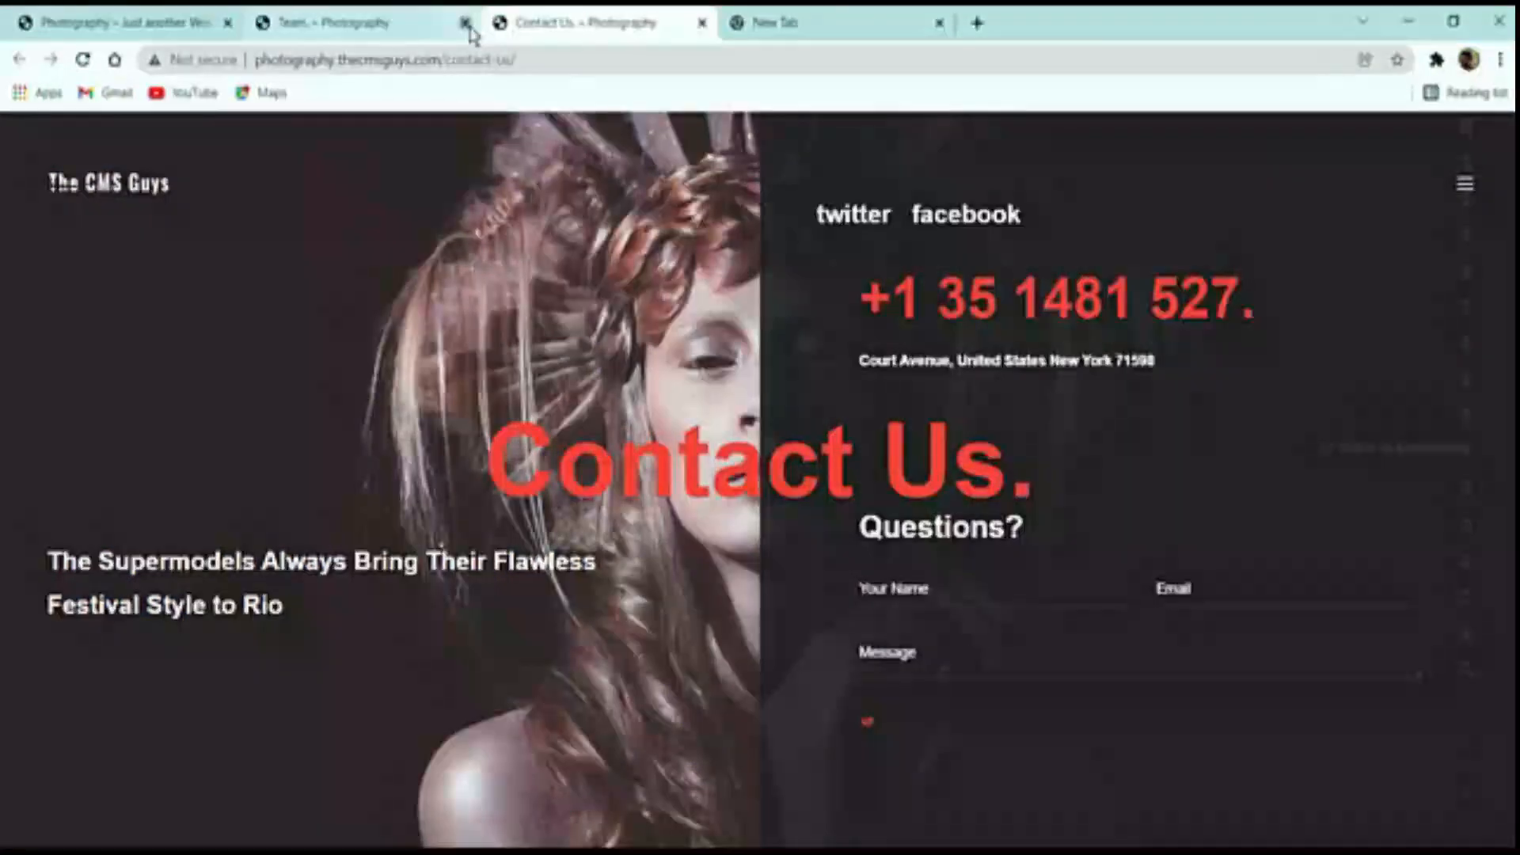
Close the Team tab, try the contact form's Your Name, Email and Message fields, then return to the home tab
click(465, 22)
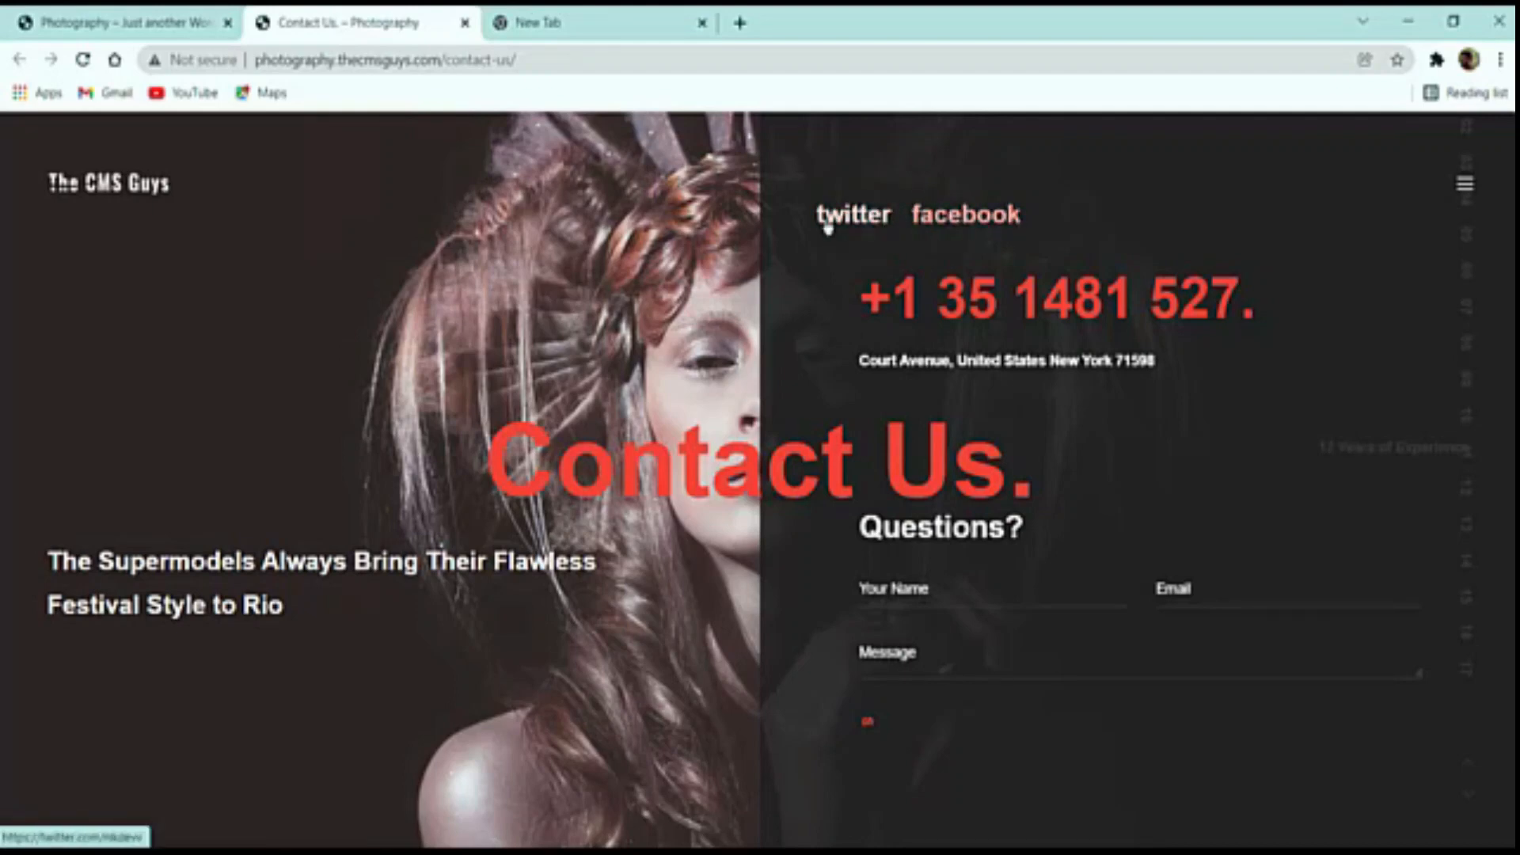
scroll(1228, 408, down, 1)
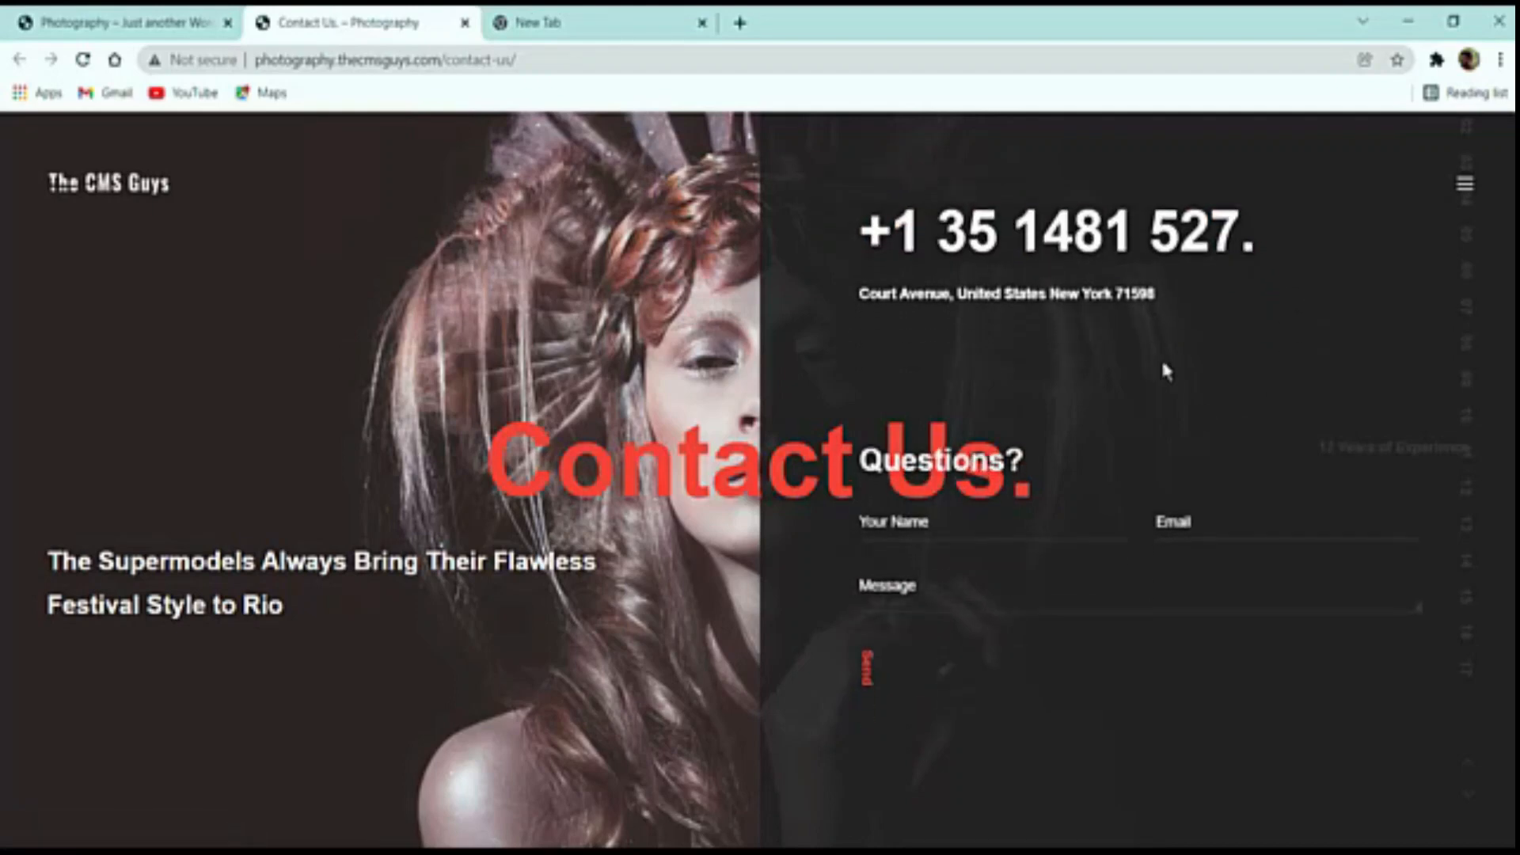
scroll(1053, 475, up, 1)
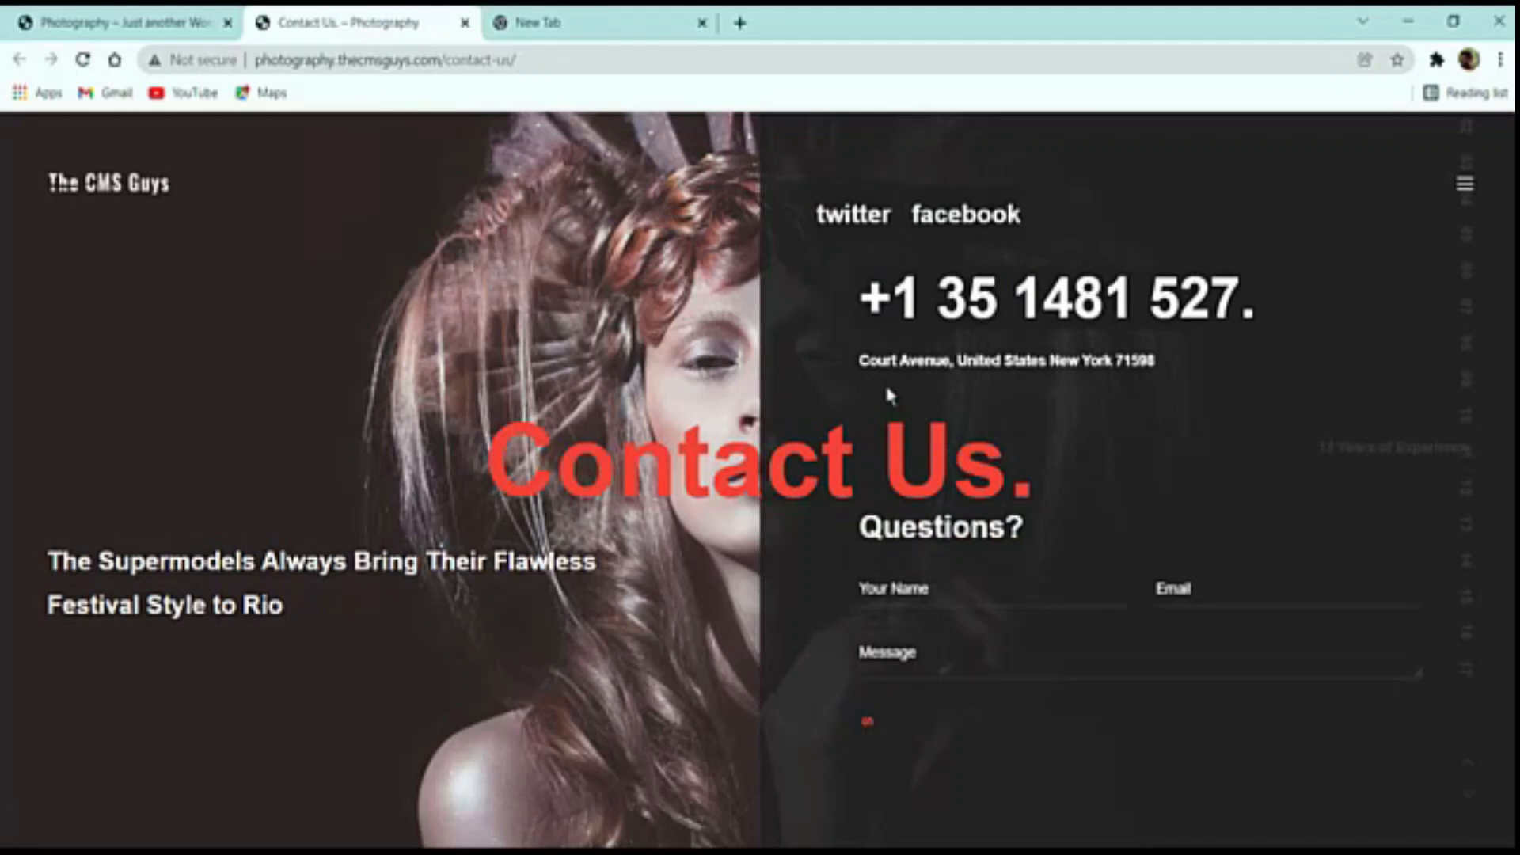
scroll(1207, 424, down, 1)
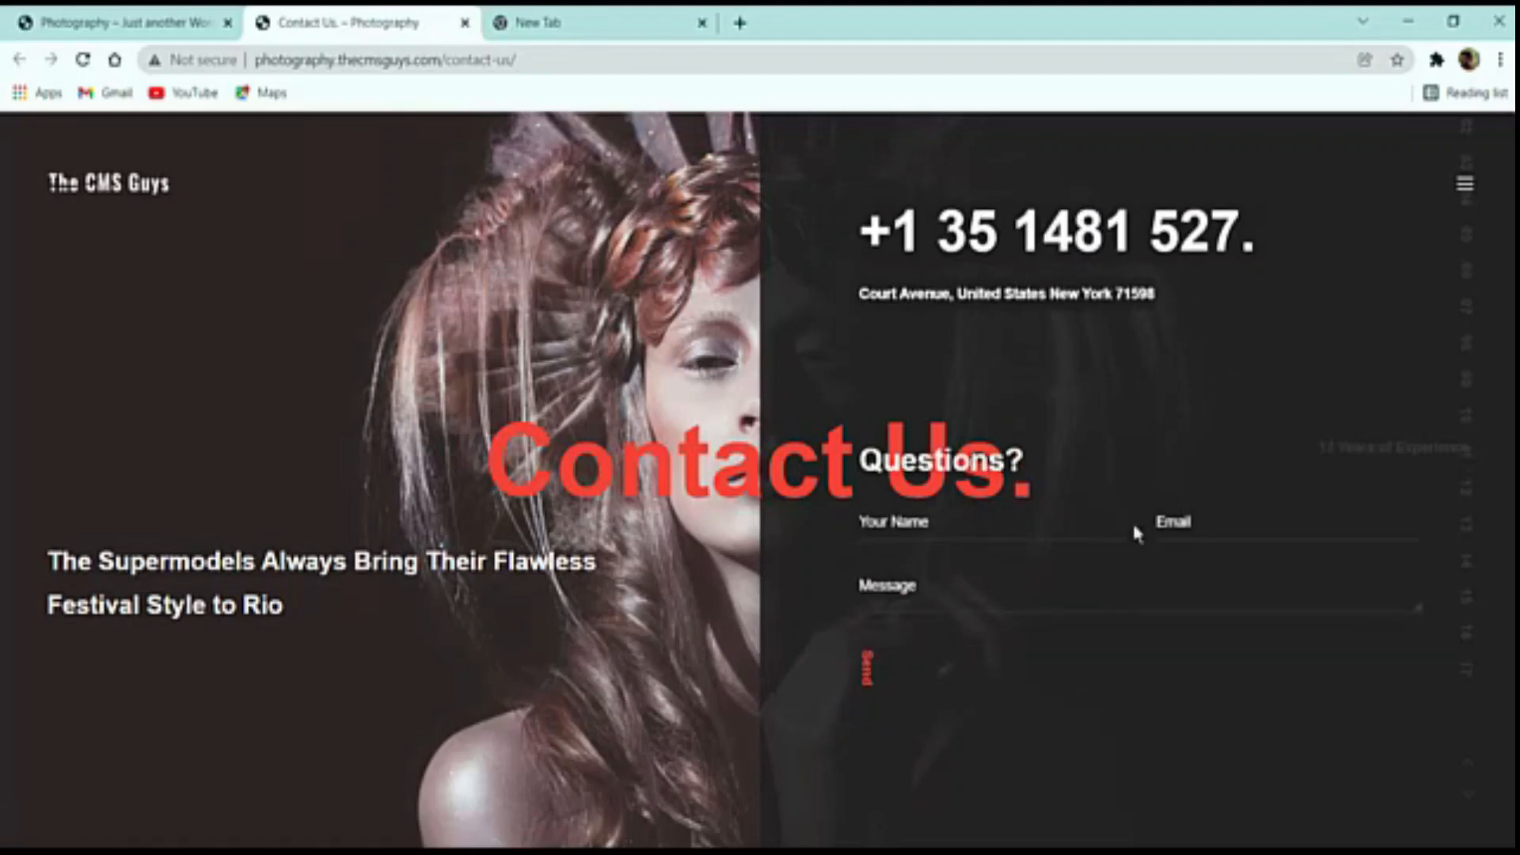
click(1005, 540)
click(1241, 515)
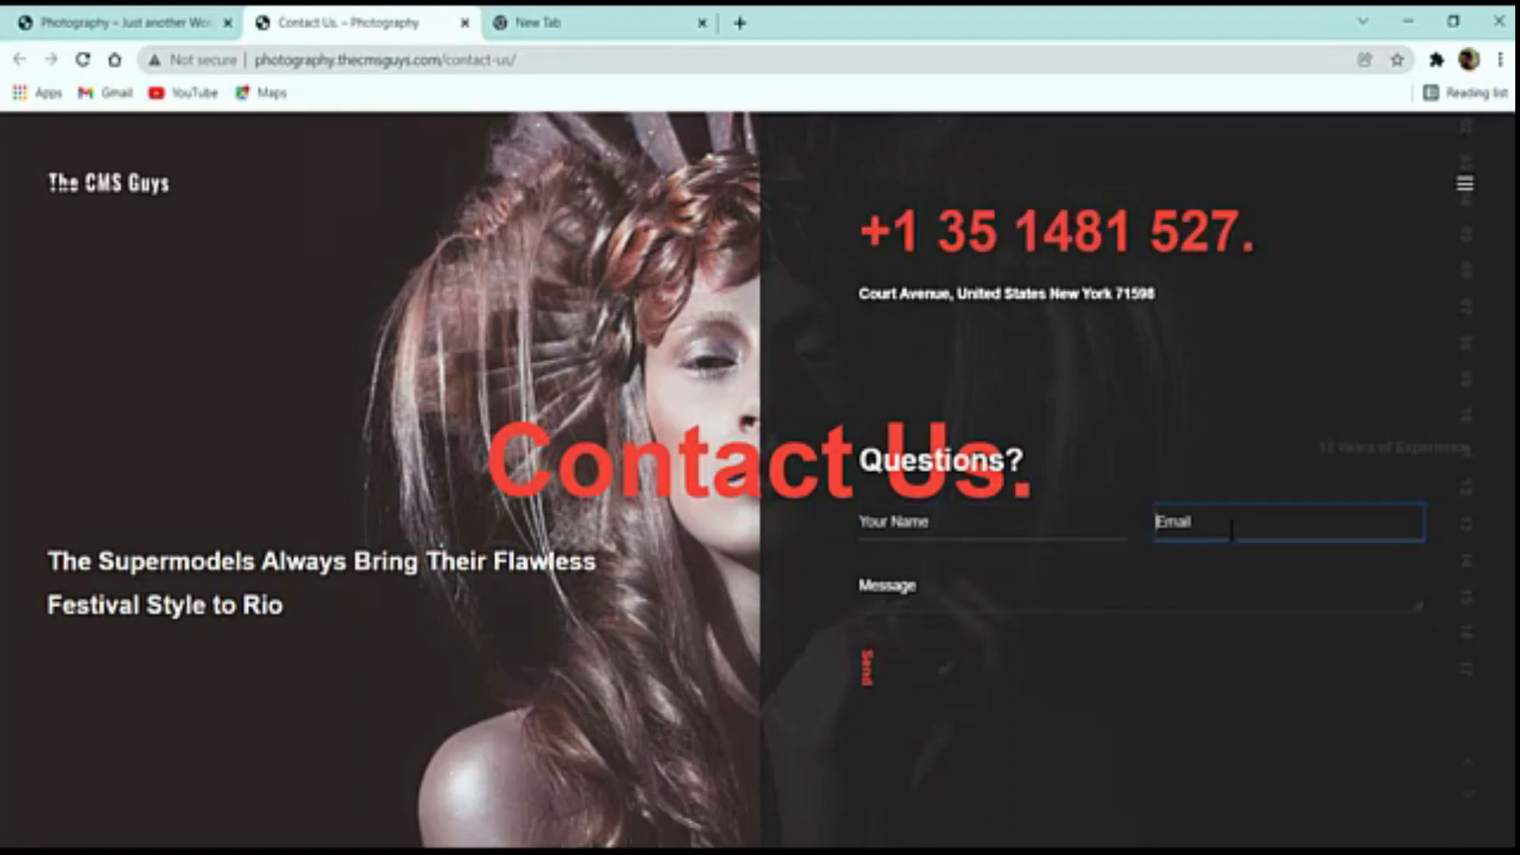
click(1033, 599)
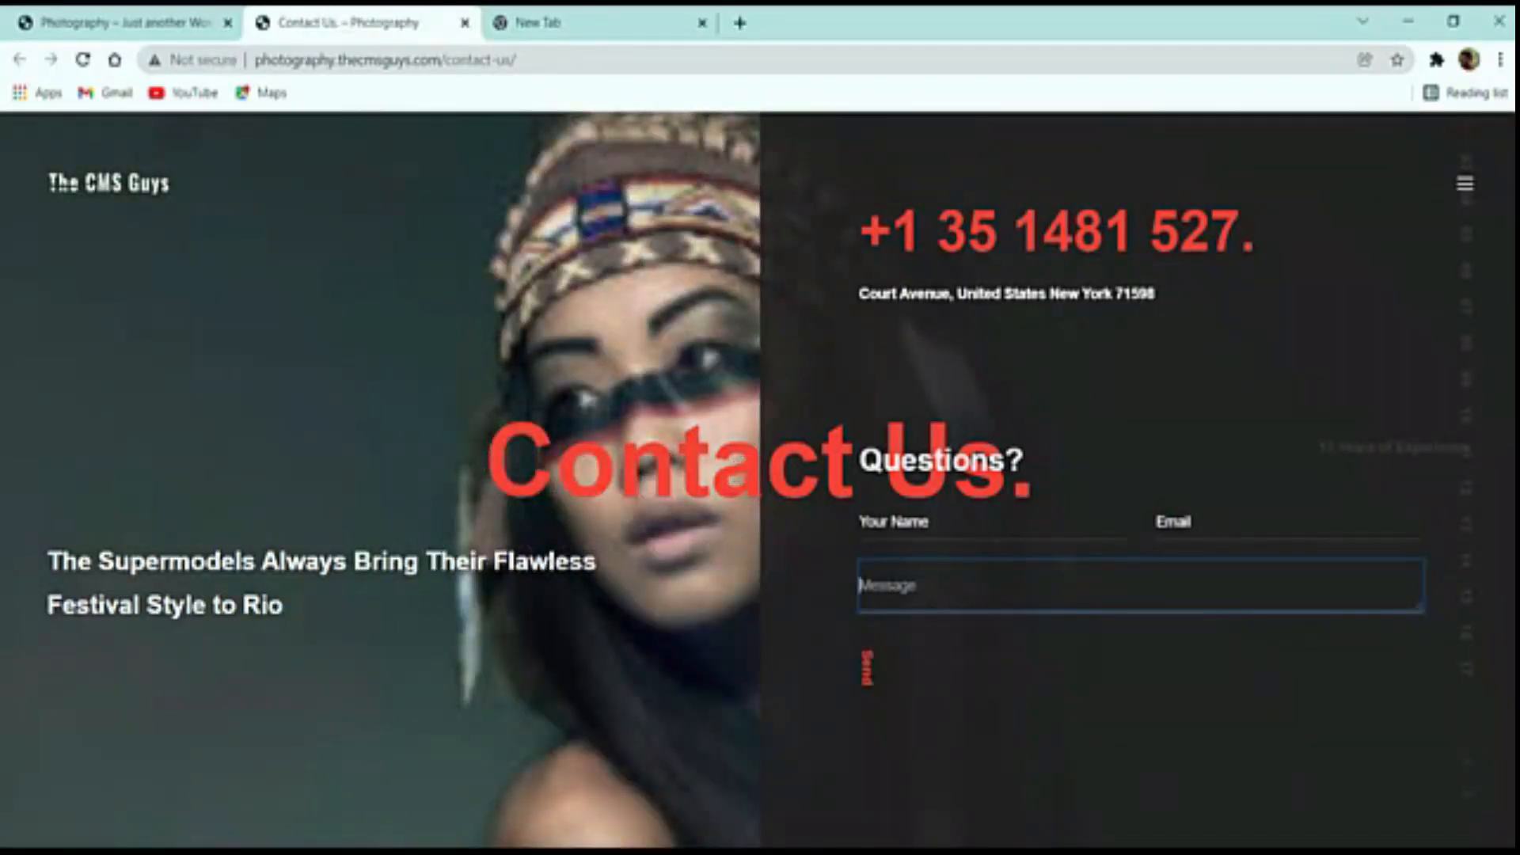
click(100, 17)
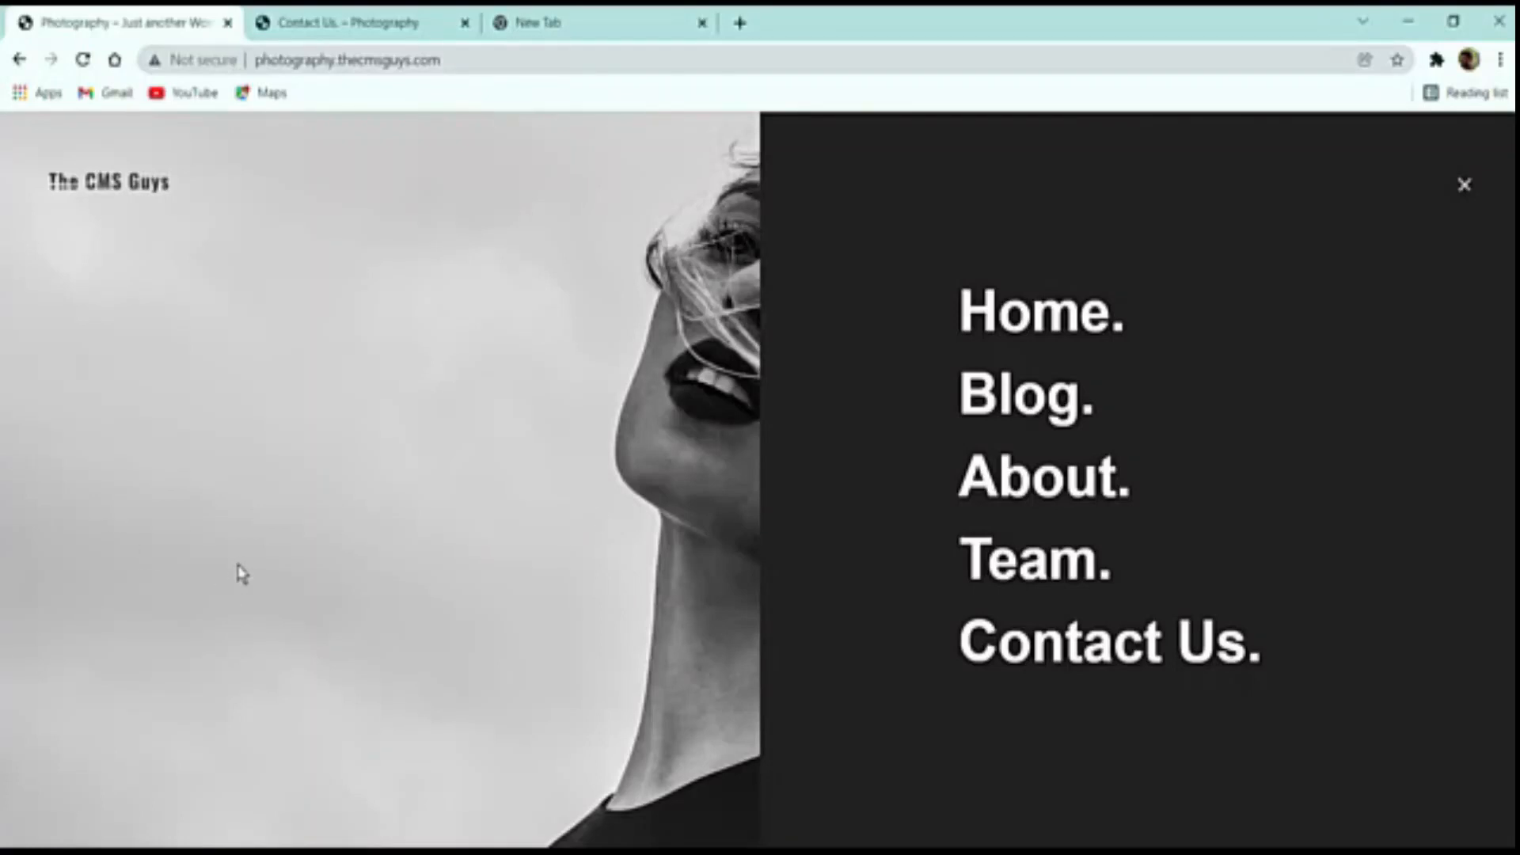
Close the Contact Us tab and switch to the empty new tab
click(465, 23)
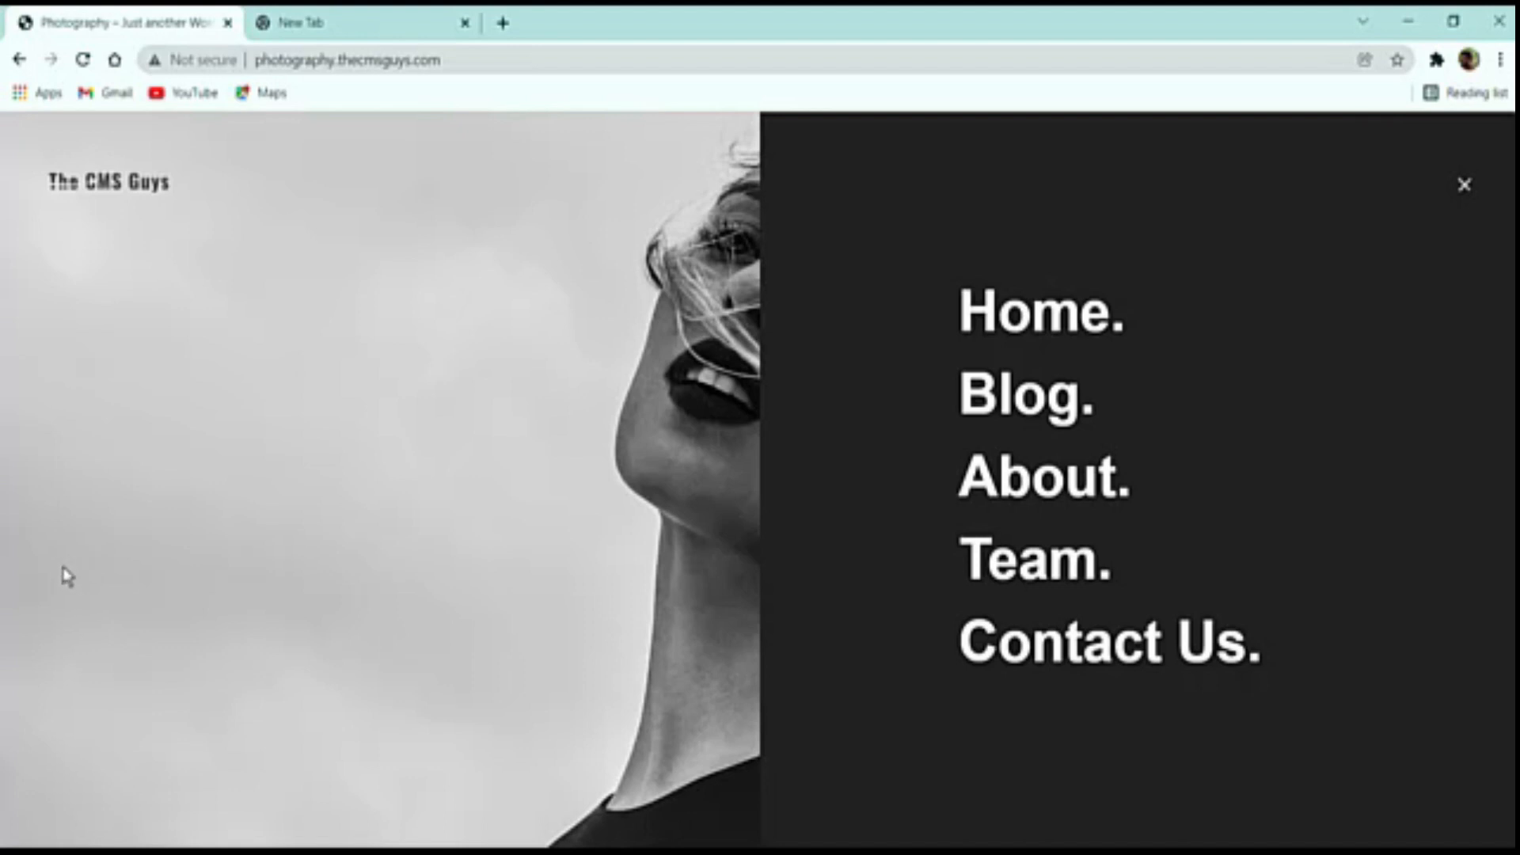
click(380, 16)
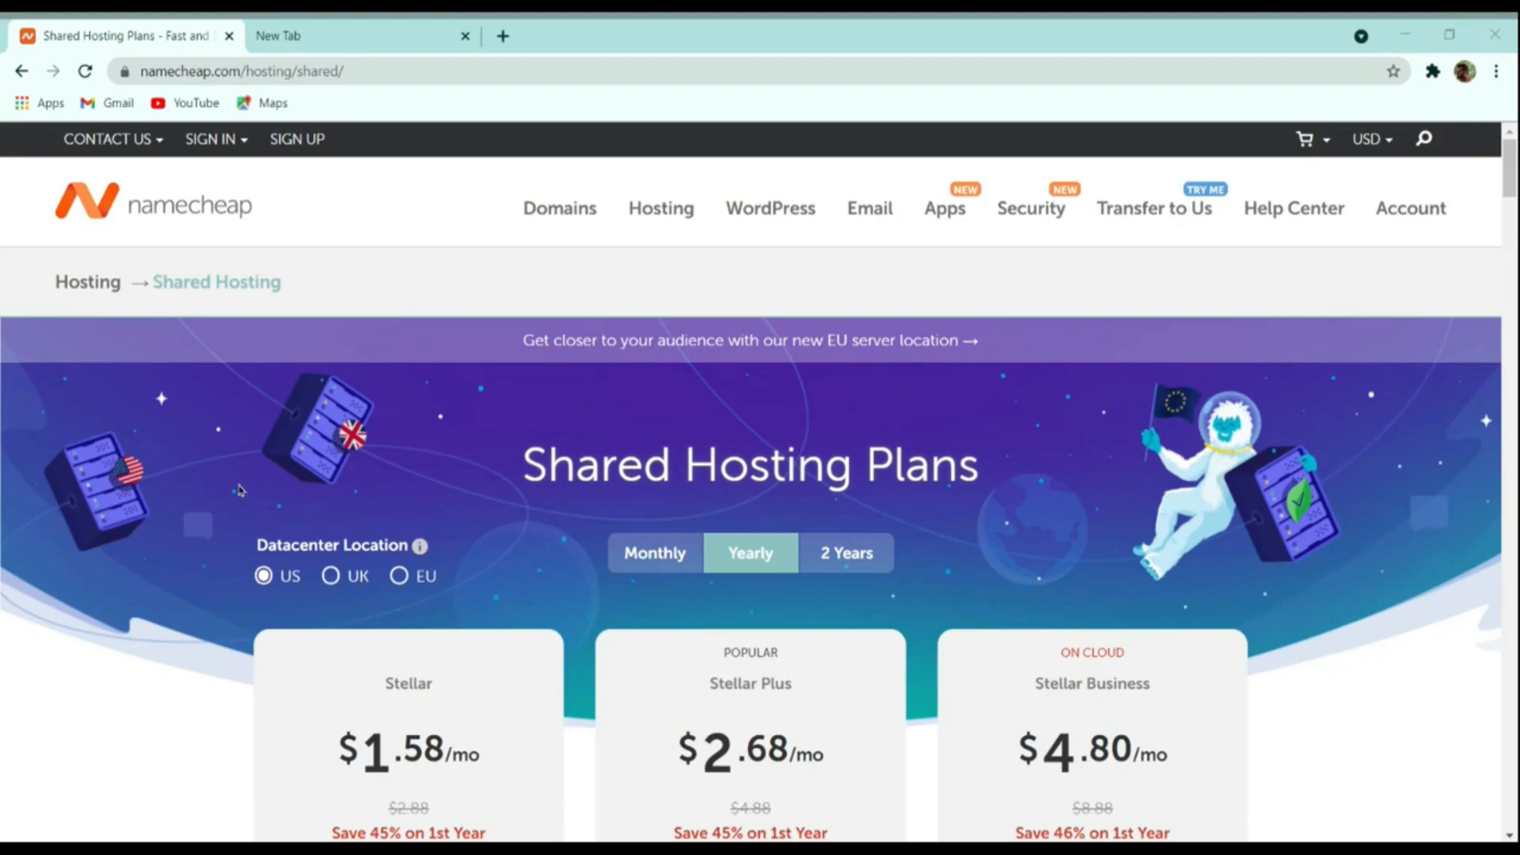
Review the shared hosting plans, comparing UK and EU datacenter prices before returning to US
click(240, 485)
scroll(472, 421, down, 4)
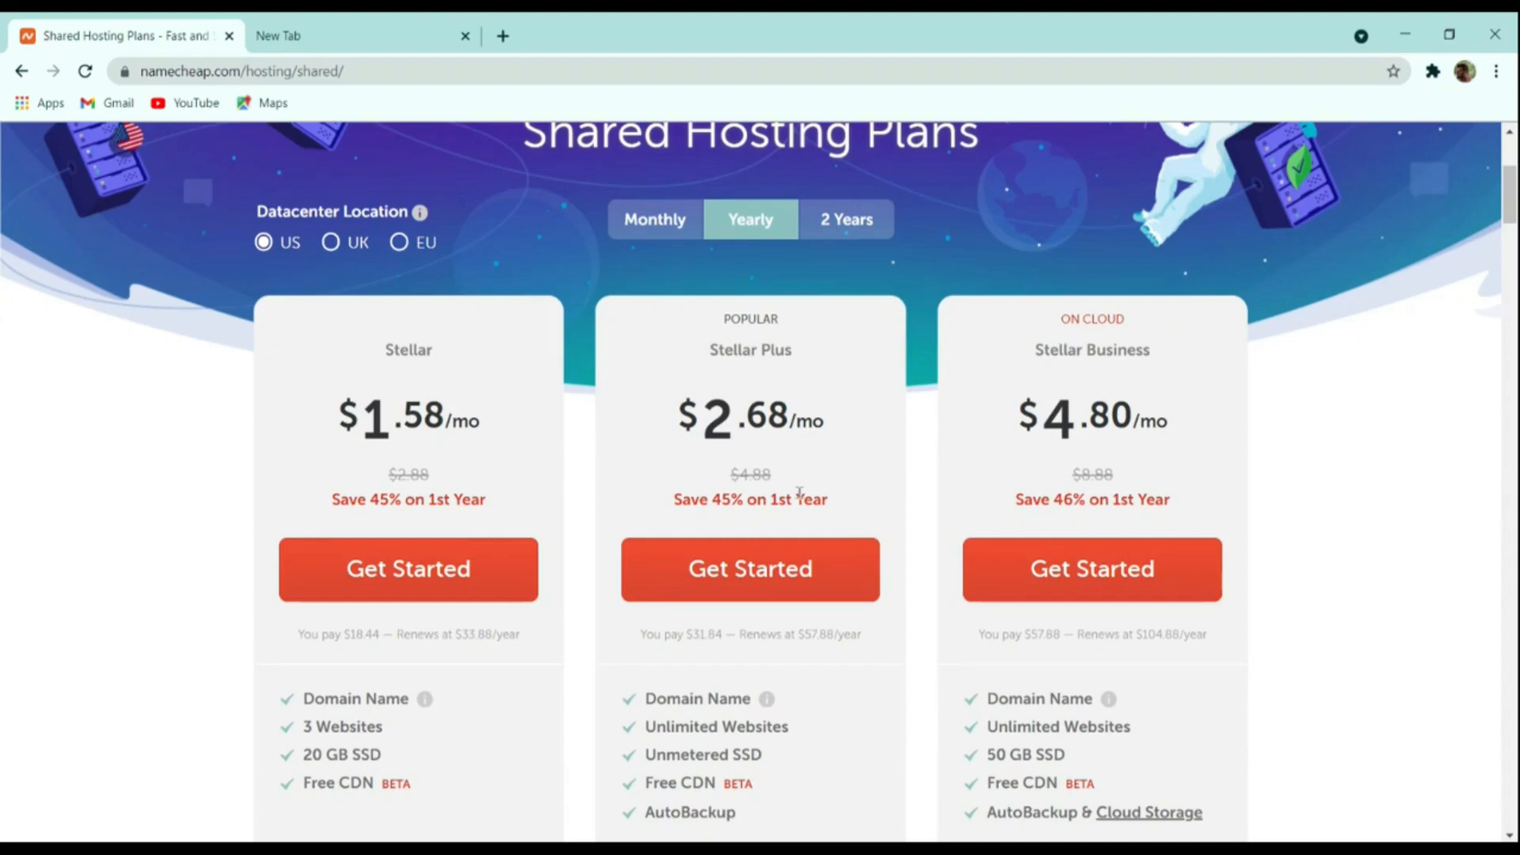
scroll(799, 494, down, 4)
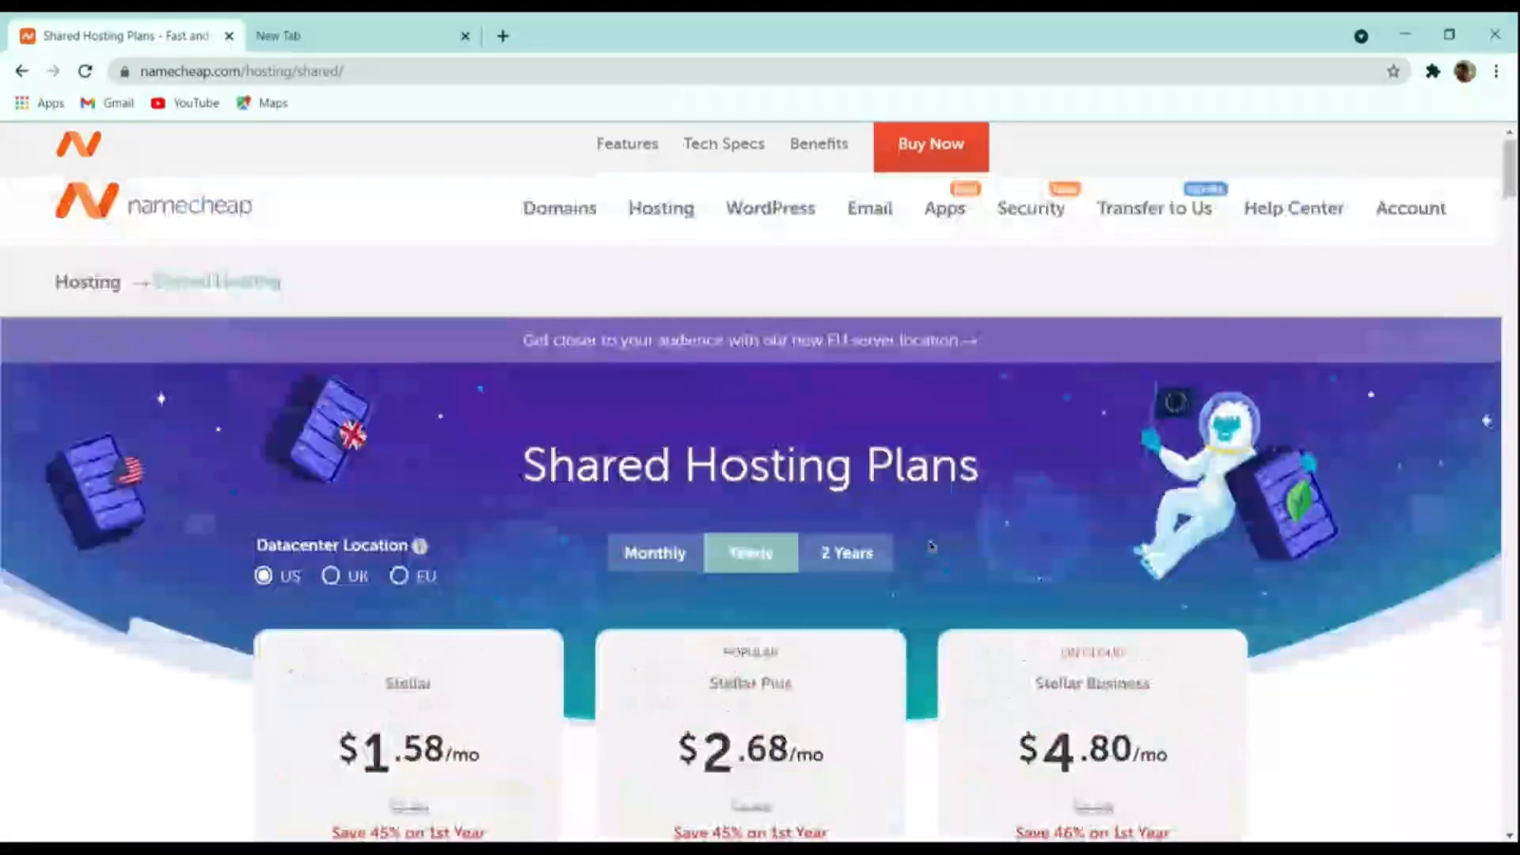
scroll(703, 499, up, 9)
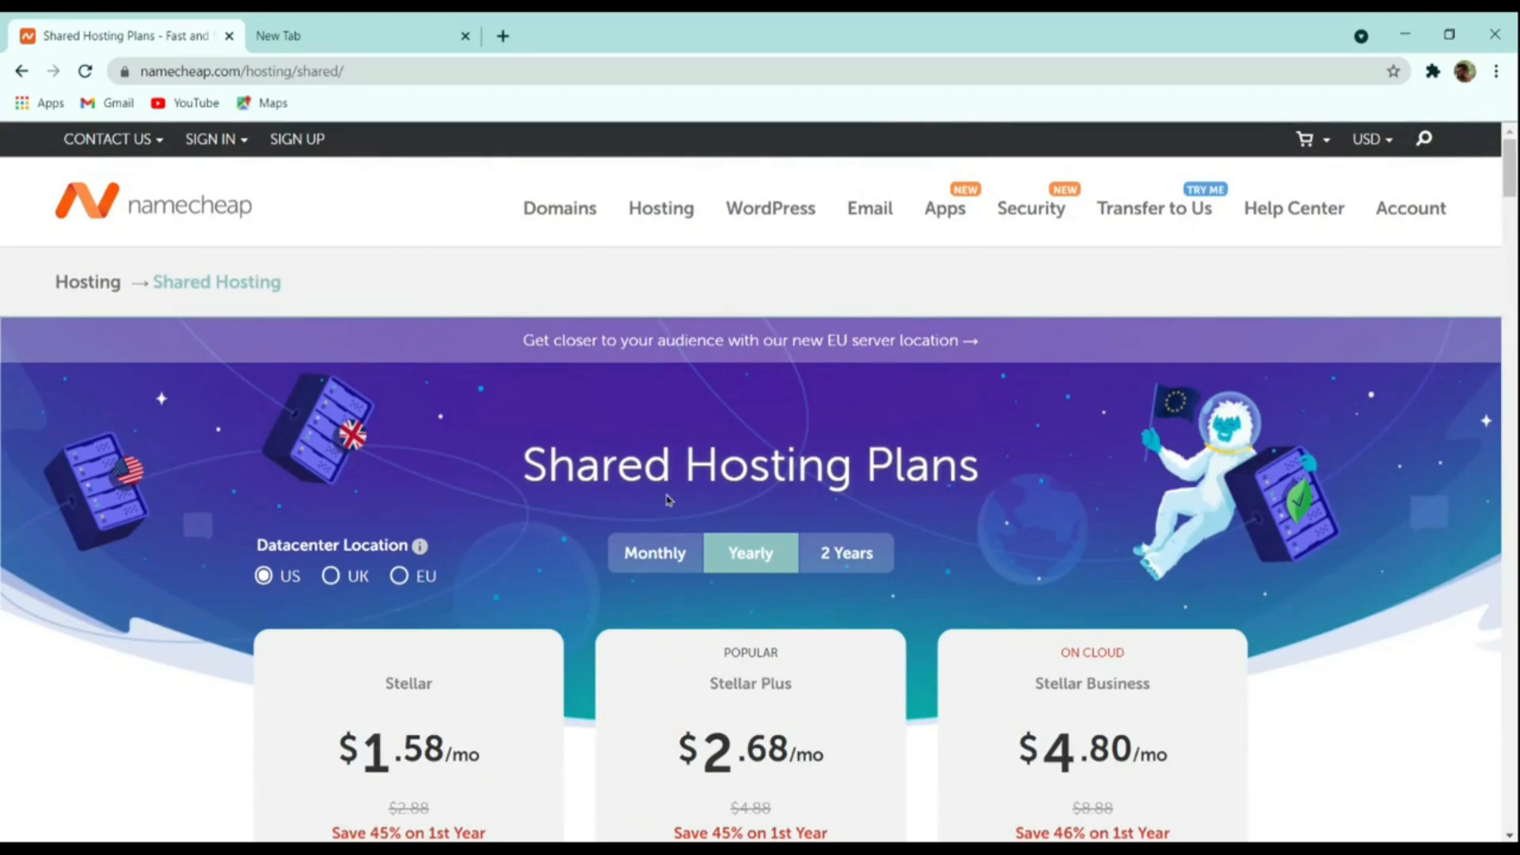
scroll(642, 519, down, 4)
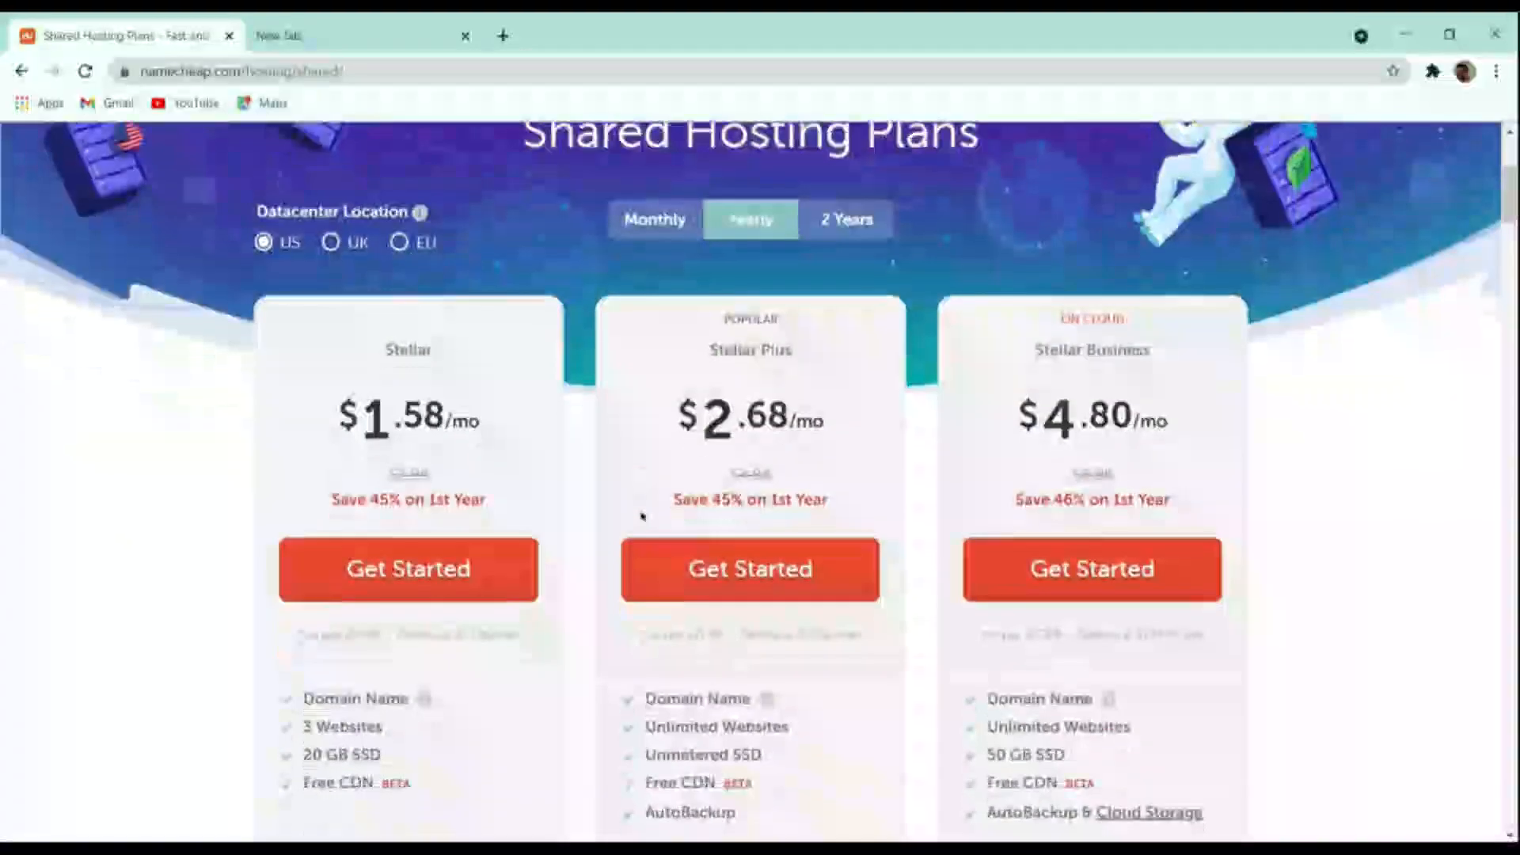
scroll(641, 515, up, 4)
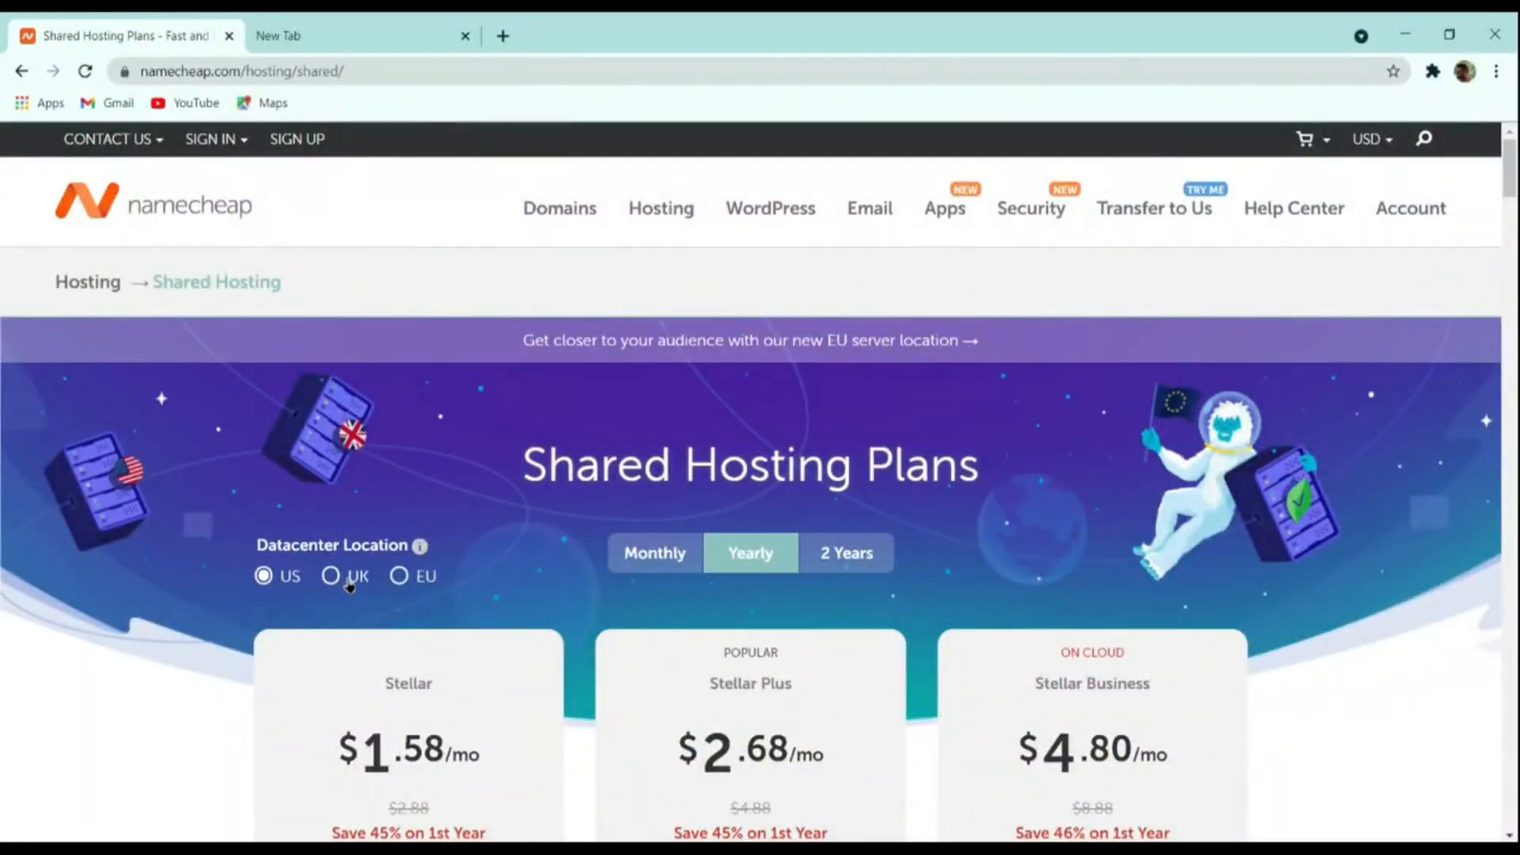
click(349, 584)
click(420, 583)
click(358, 582)
click(288, 583)
Switch the price currency to Indian Rupees and scroll to the plan cards
mouse_move(1356, 141)
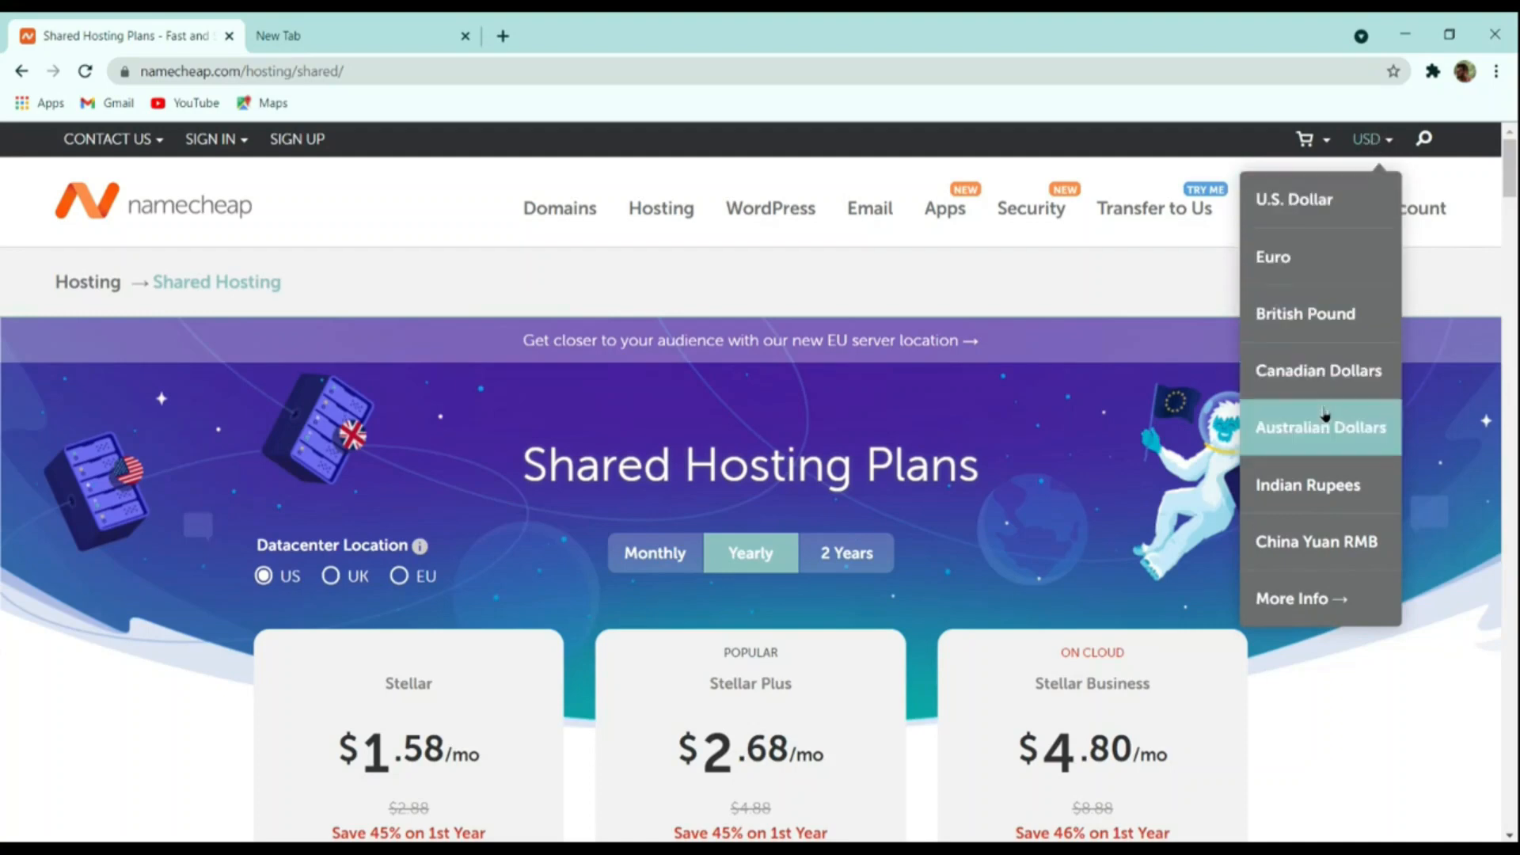
click(1328, 485)
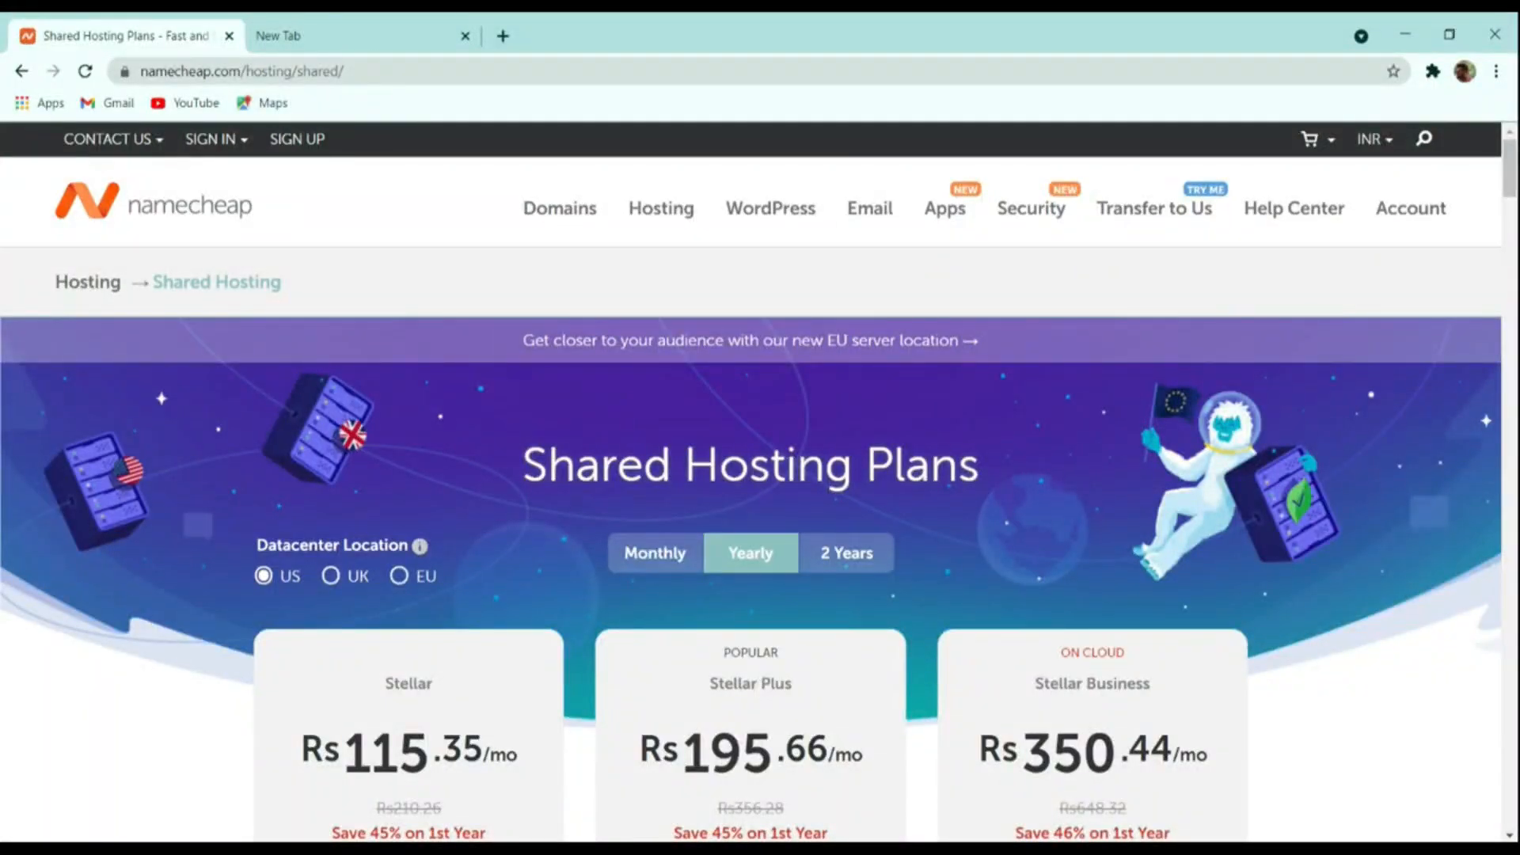
scroll(602, 586, down, 4)
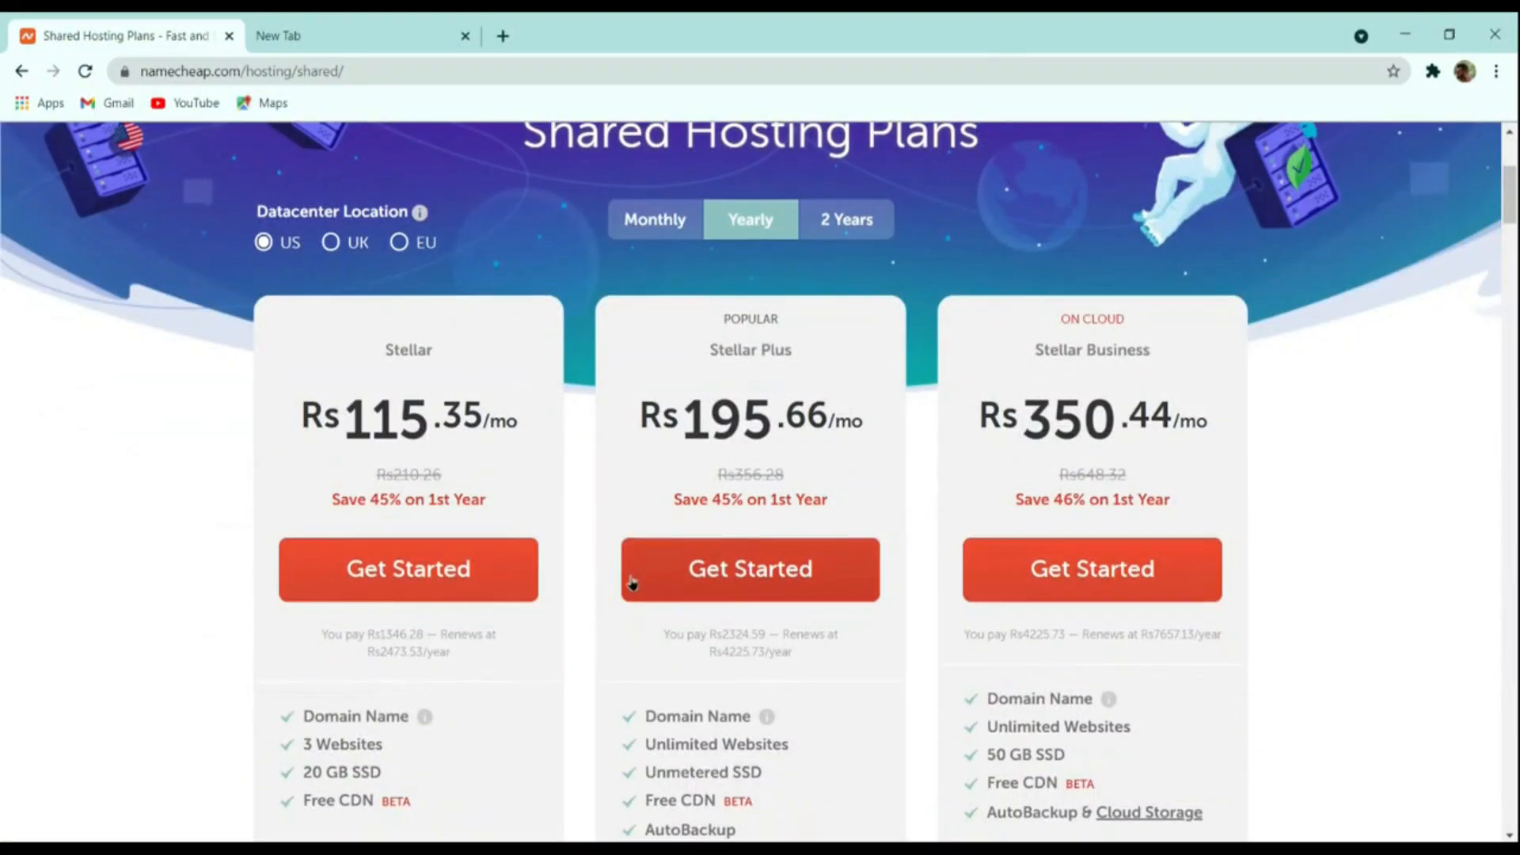
Start a Stellar Plus order and choose a new domain name rather than an existing one
click(761, 570)
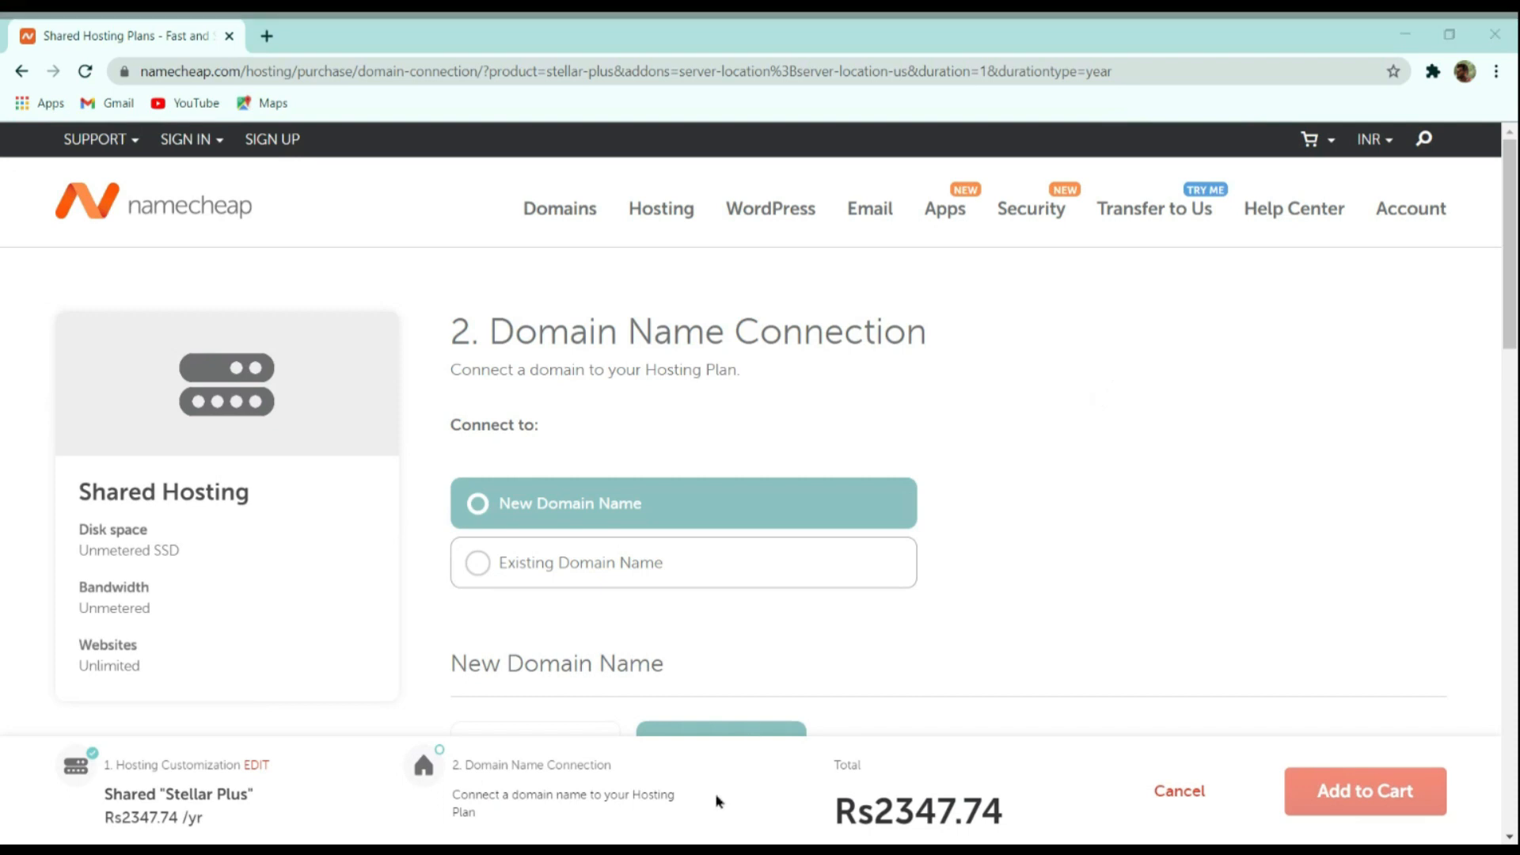
click(593, 560)
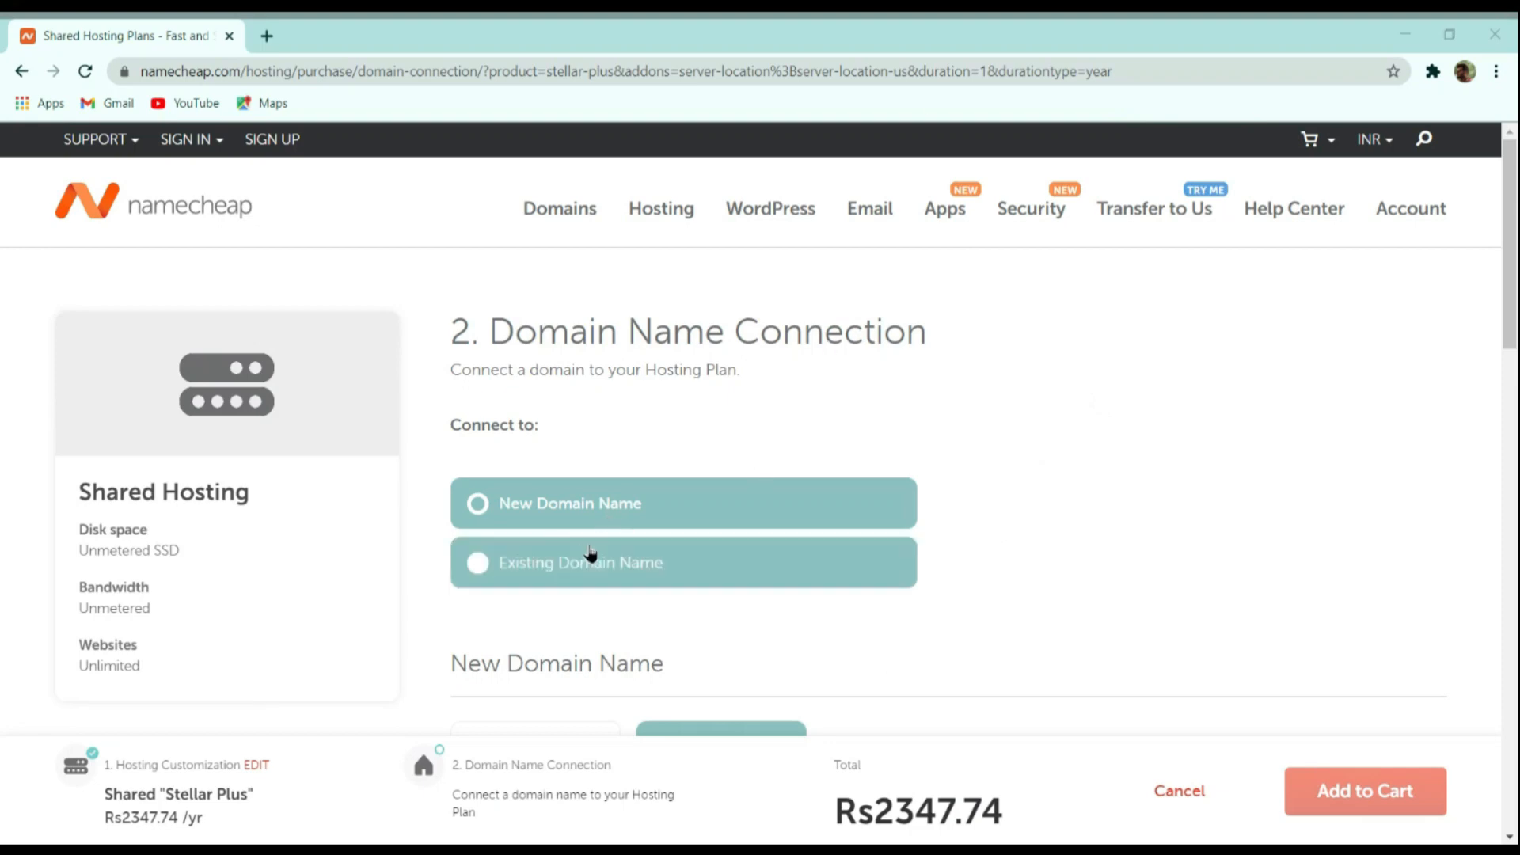
scroll(1006, 447, down, 4)
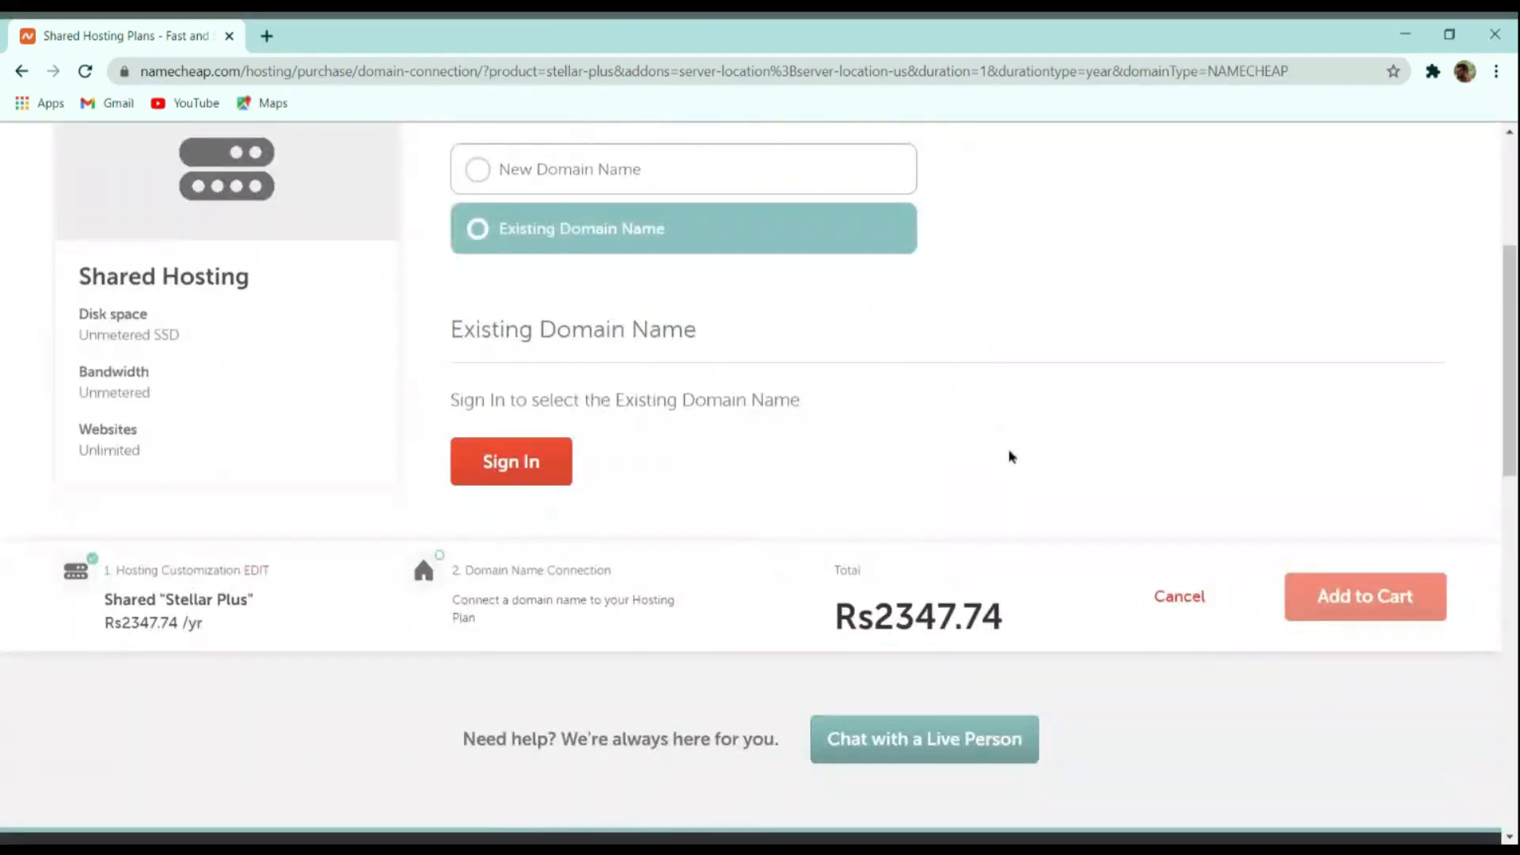
scroll(1017, 459, up, 4)
click(657, 493)
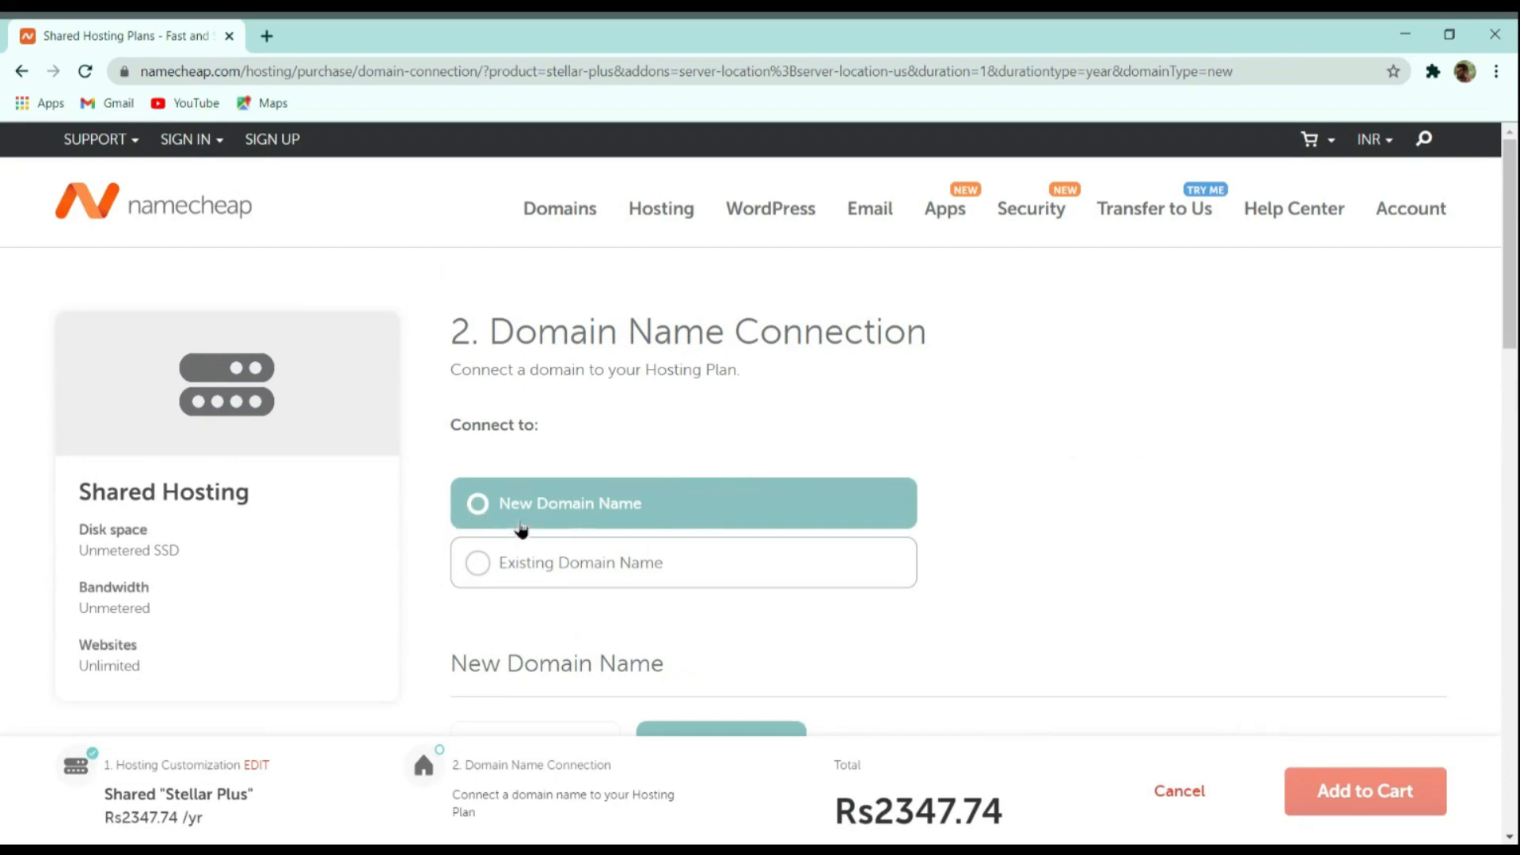
scroll(919, 468, down, 3)
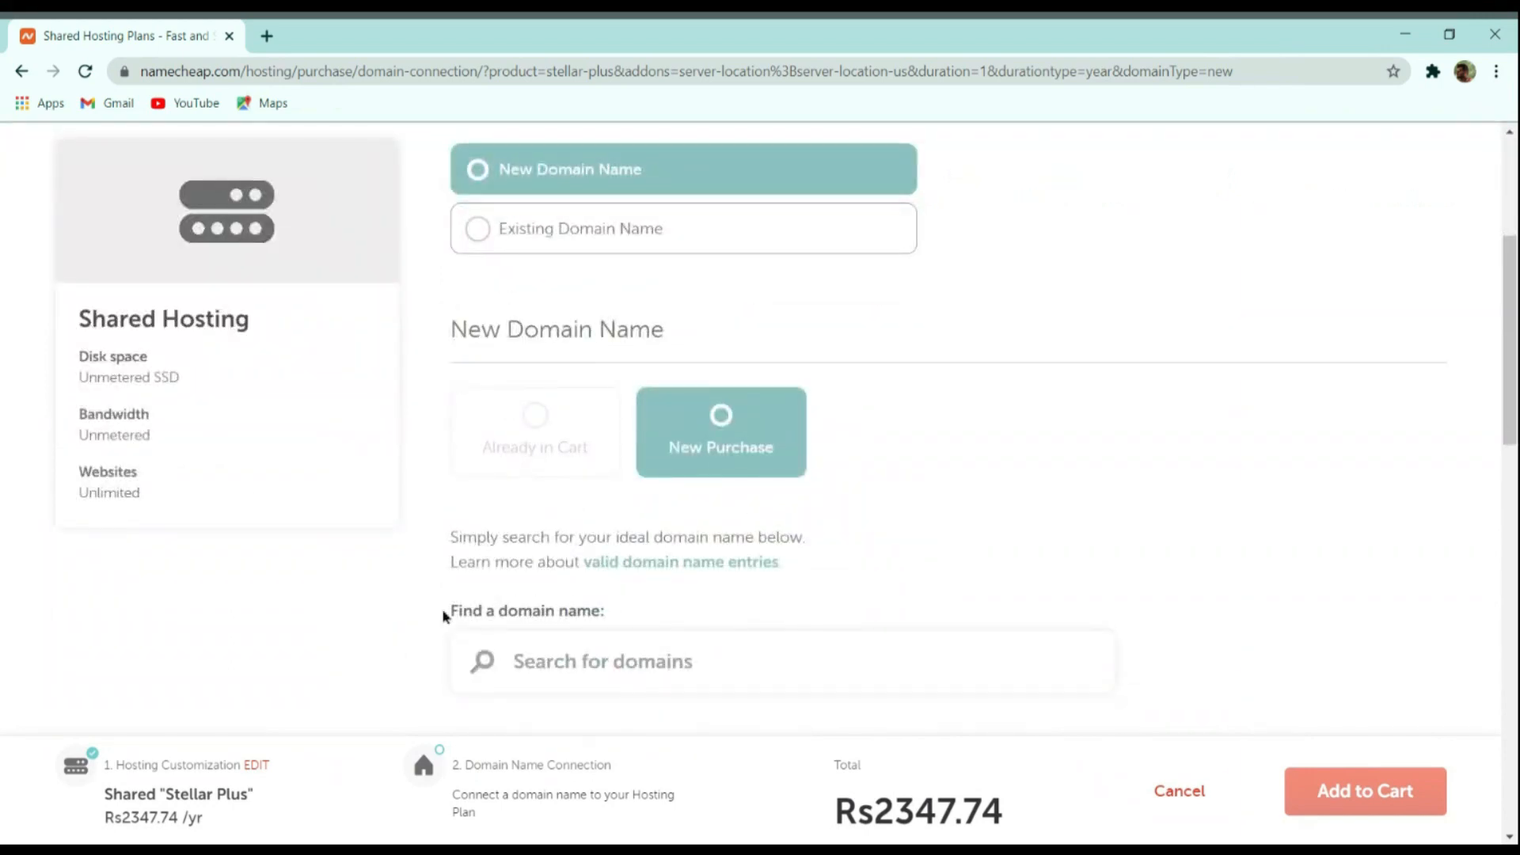
Search for thecmsguys.in, connect it to the hosting, and add the order to the cart
click(706, 655)
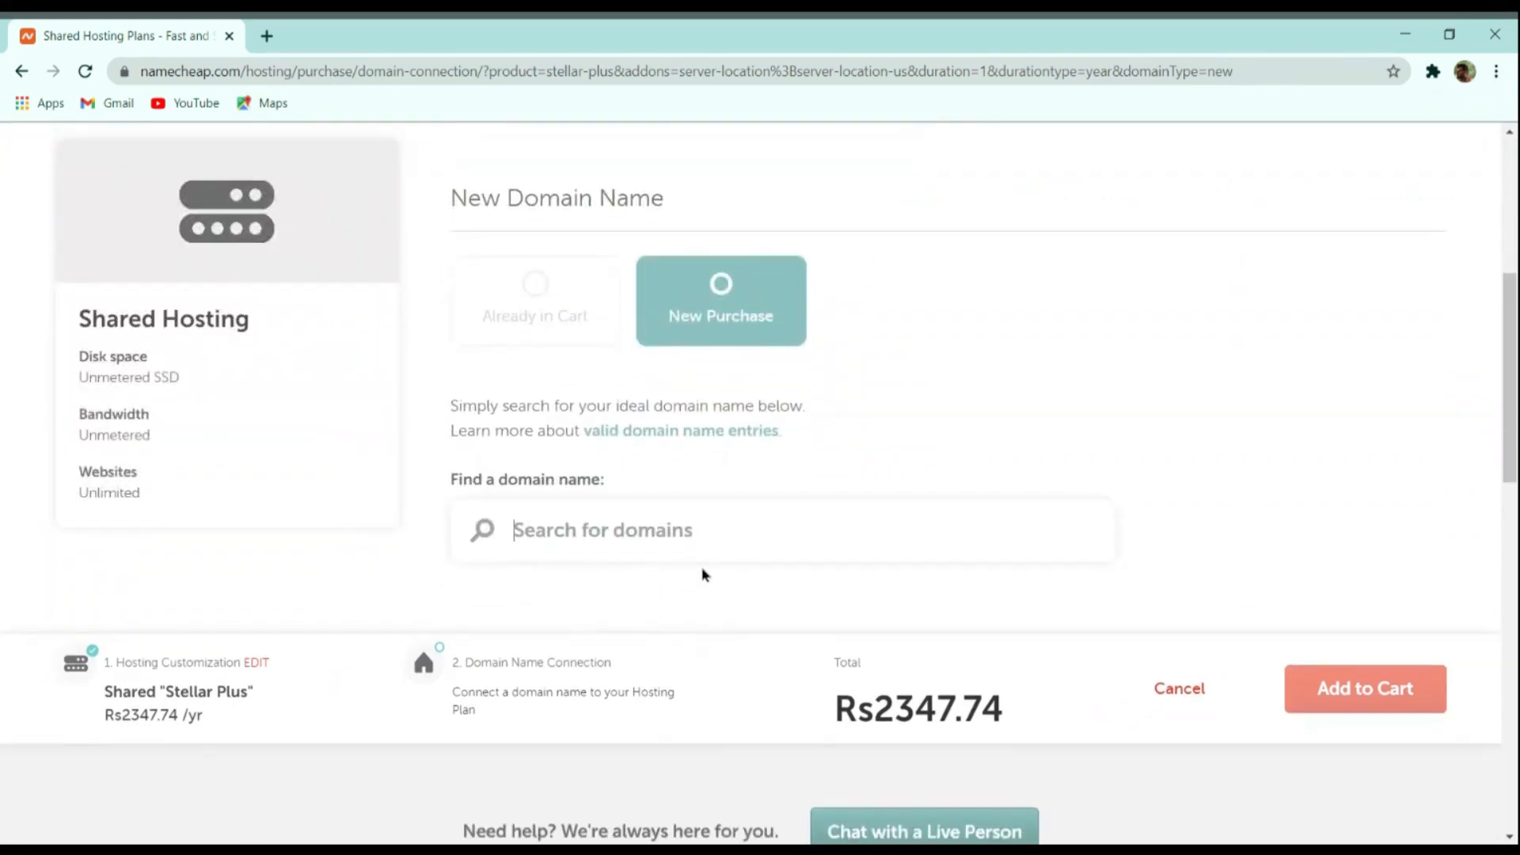
text(thecm)
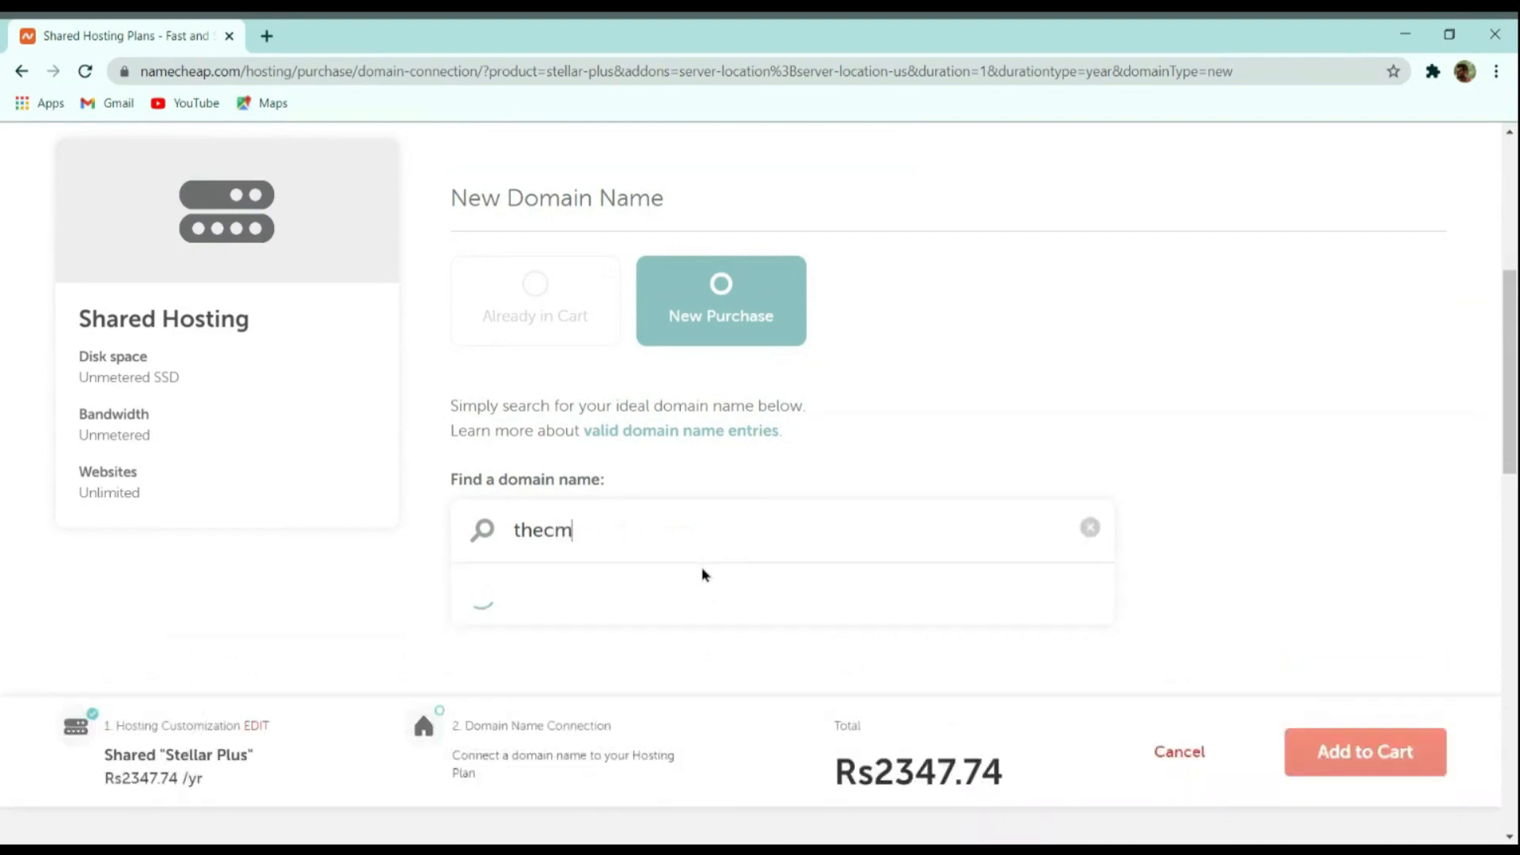
text(sguys.in)
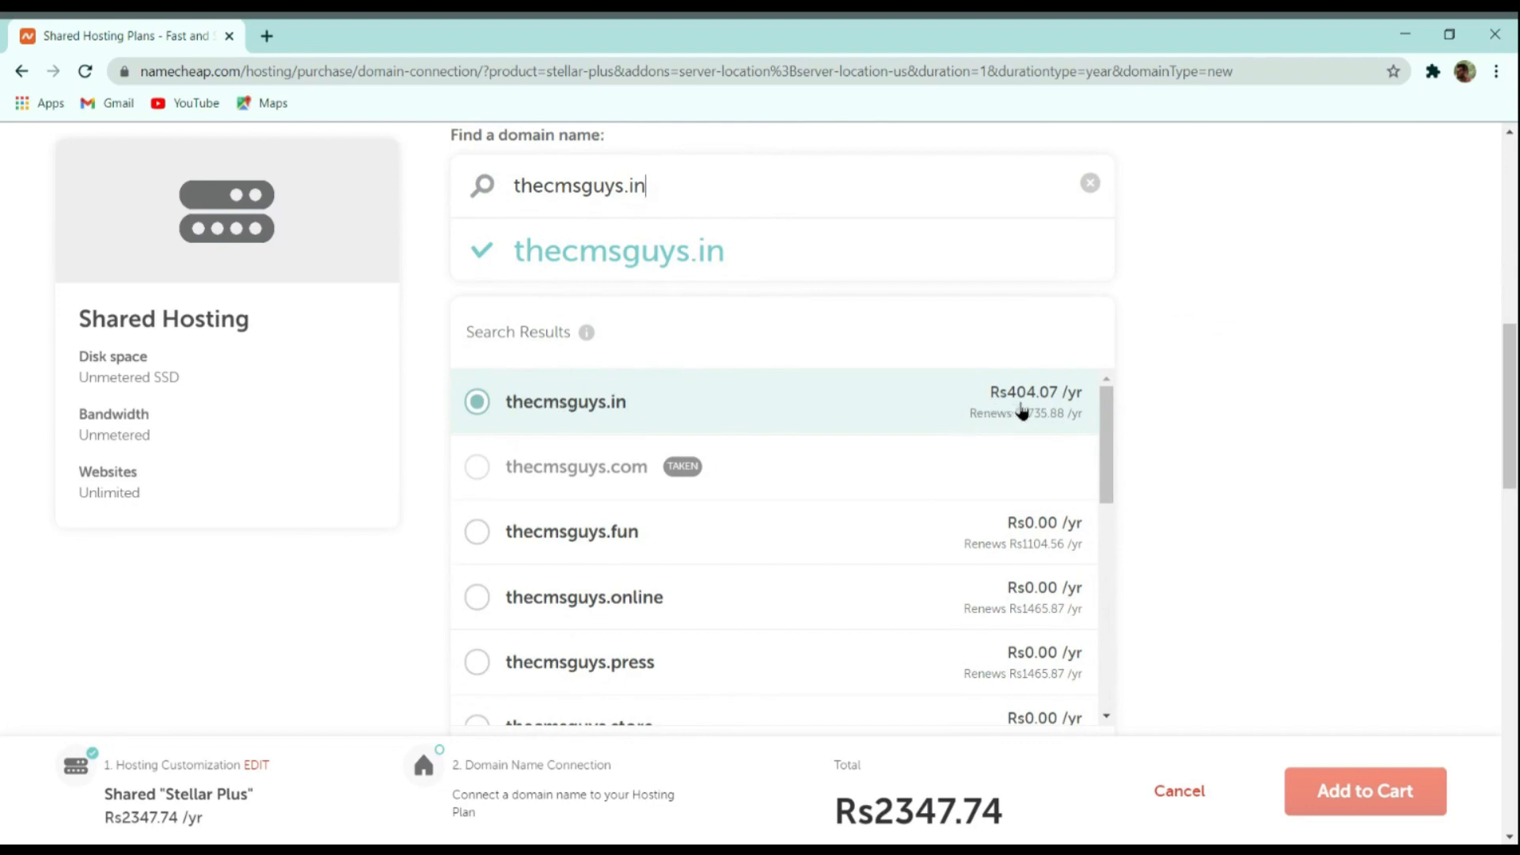
scroll(1022, 410, down, 4)
click(1079, 492)
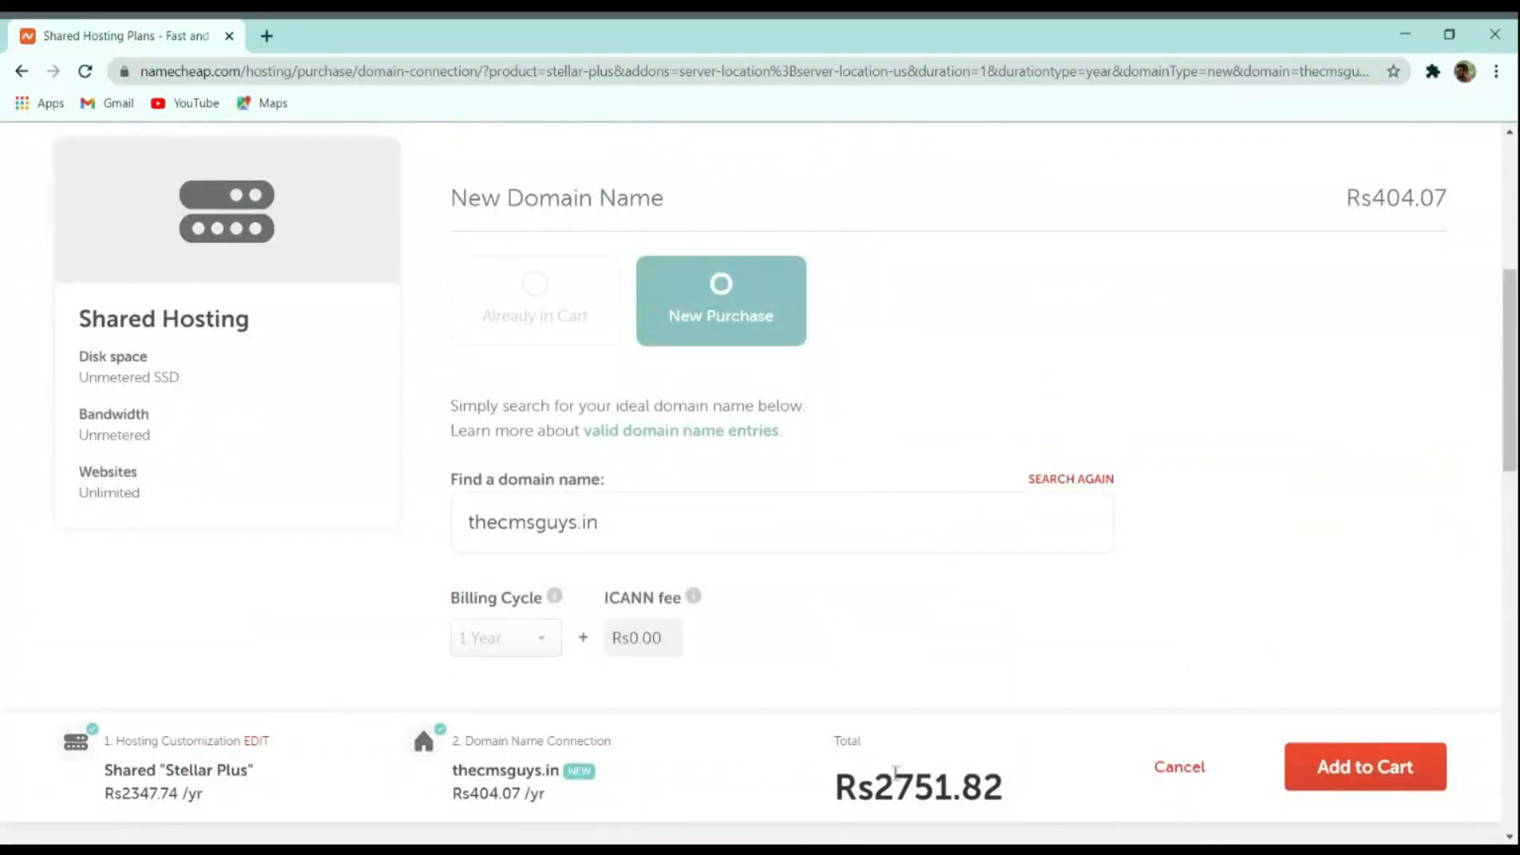
drag(838, 774, 990, 774)
click(989, 774)
click(1384, 772)
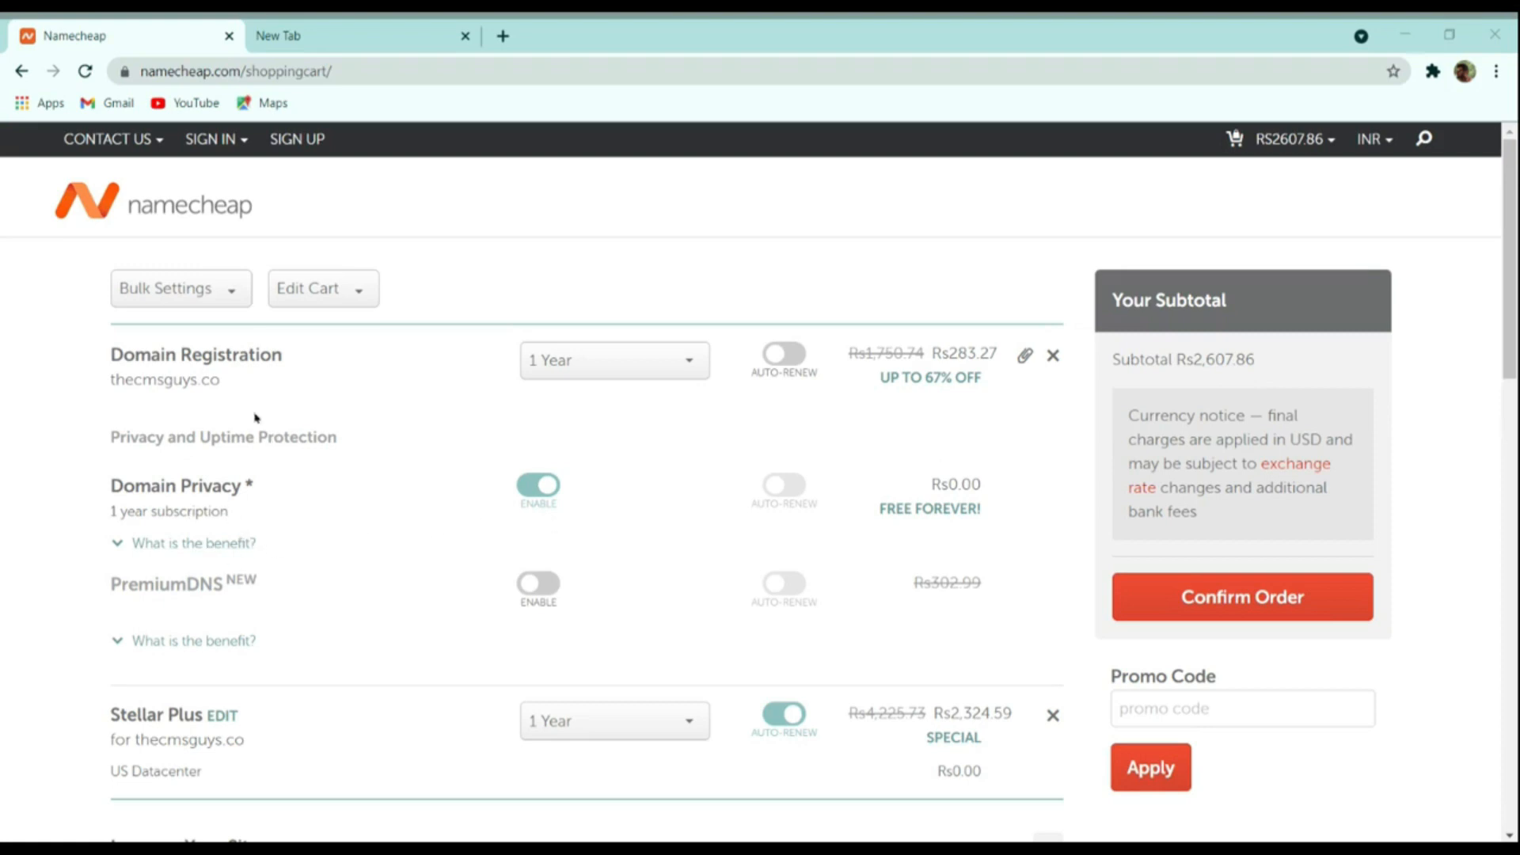
Change domain registration to 5 years, revert to 1 year, and confirm the order
click(600, 362)
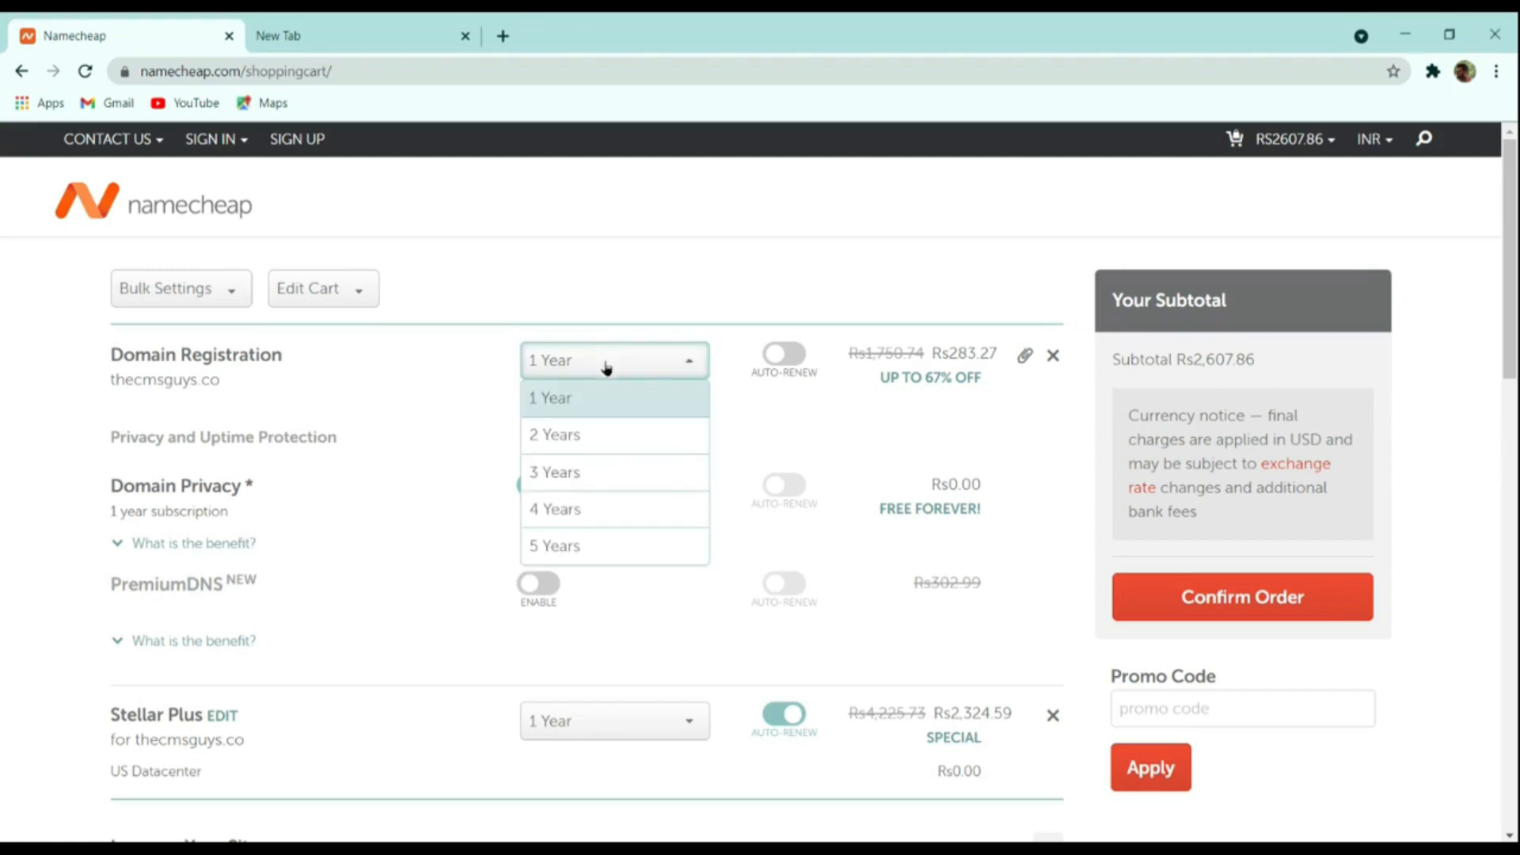
click(590, 539)
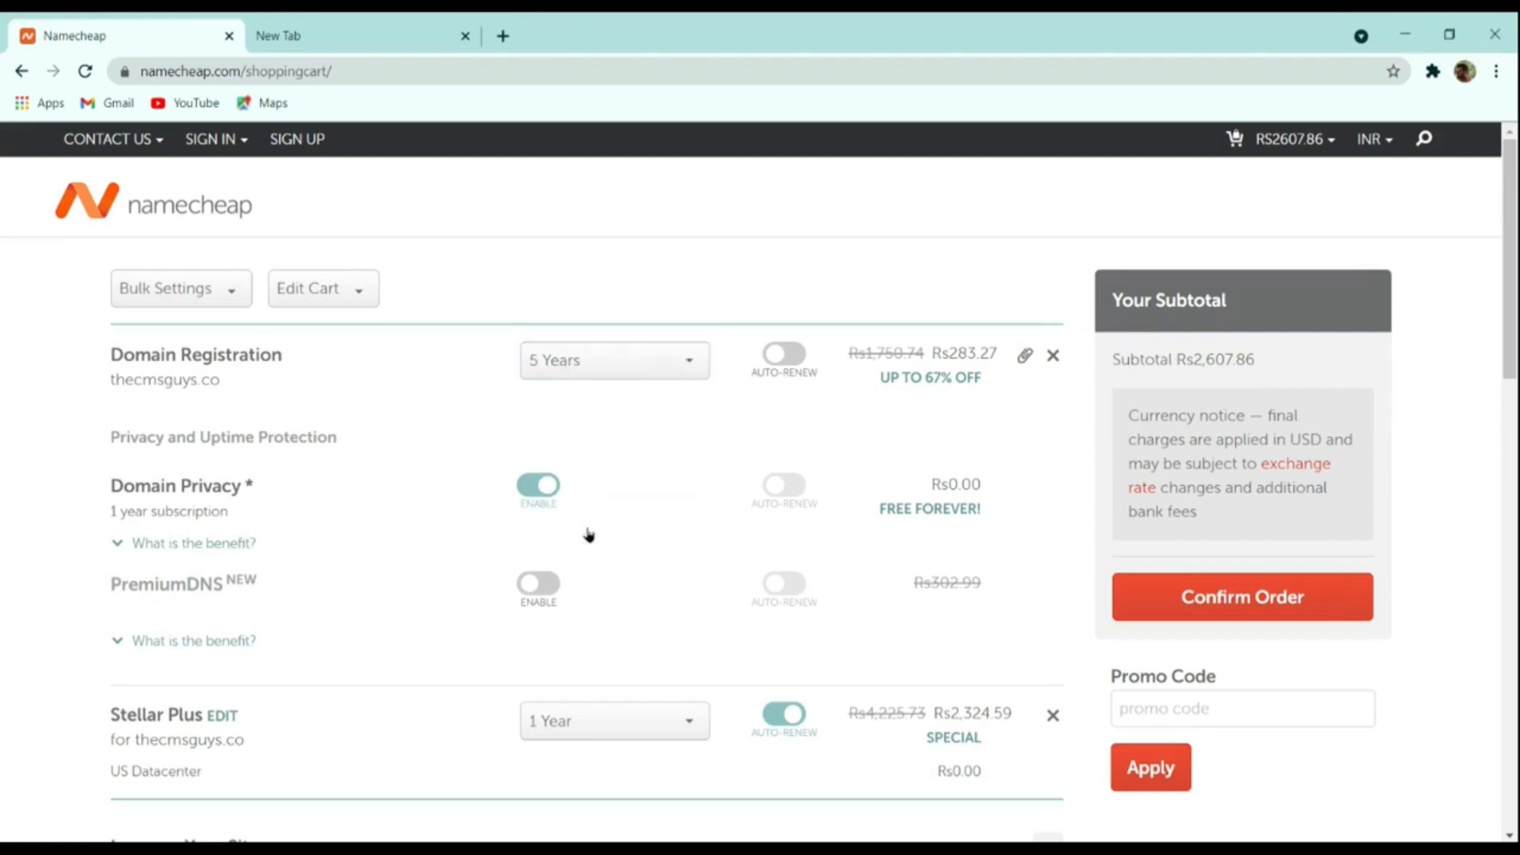
click(583, 366)
click(592, 400)
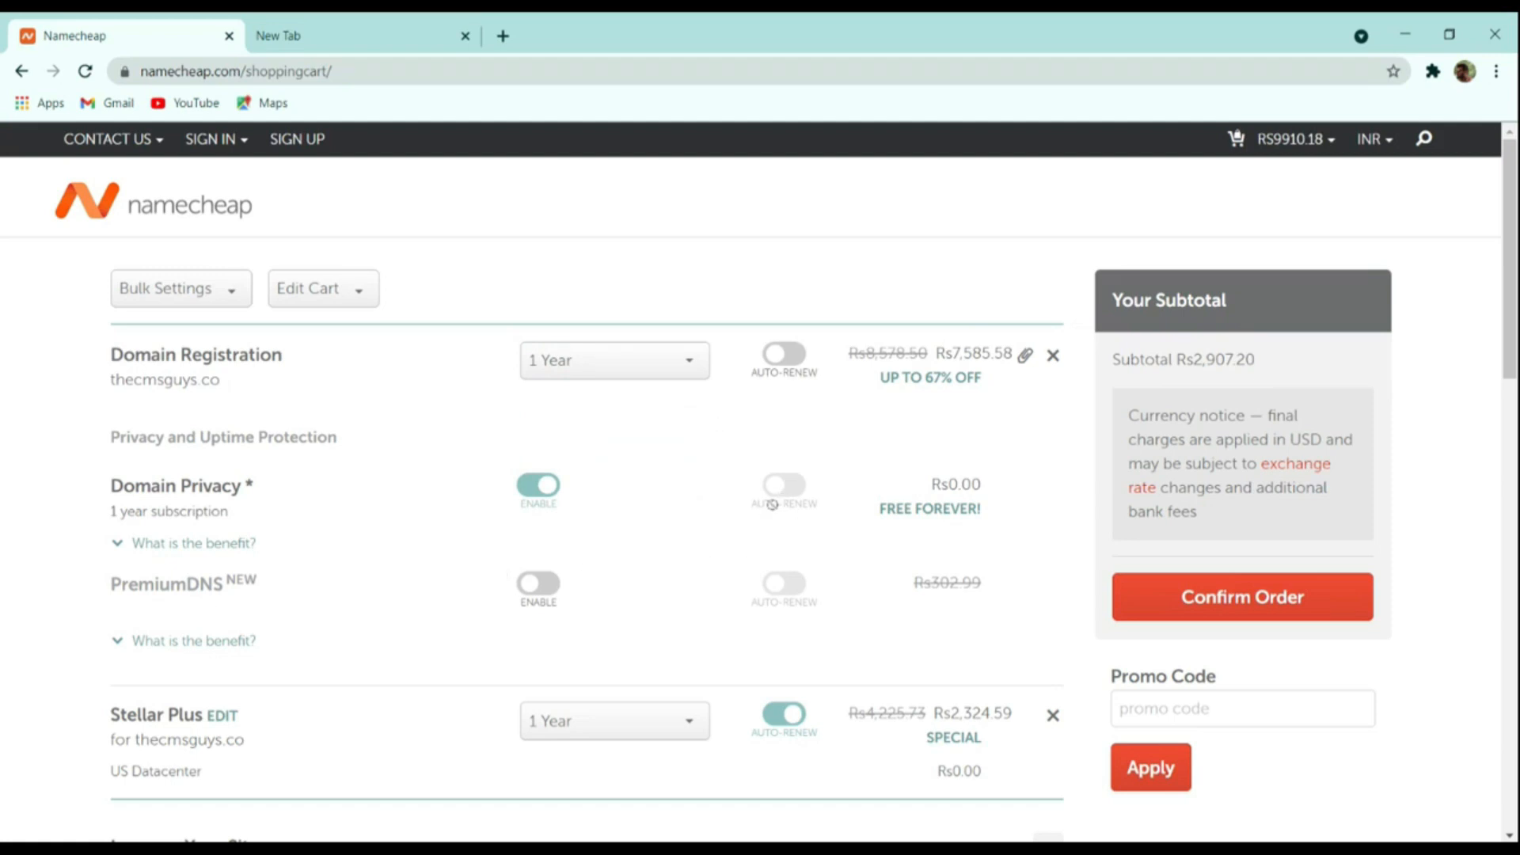
scroll(921, 506, down, 4)
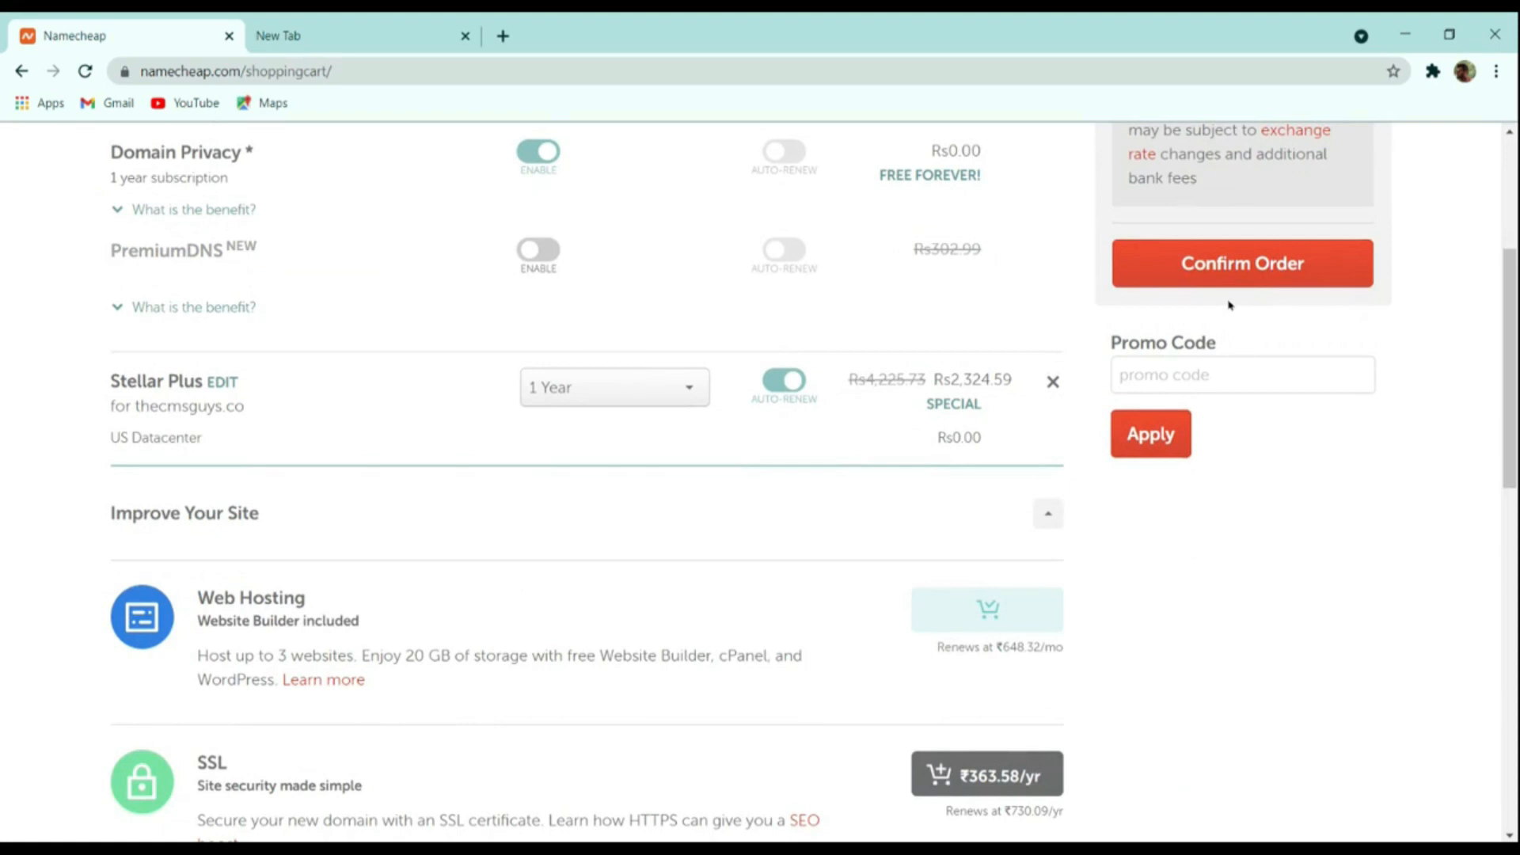
click(1260, 280)
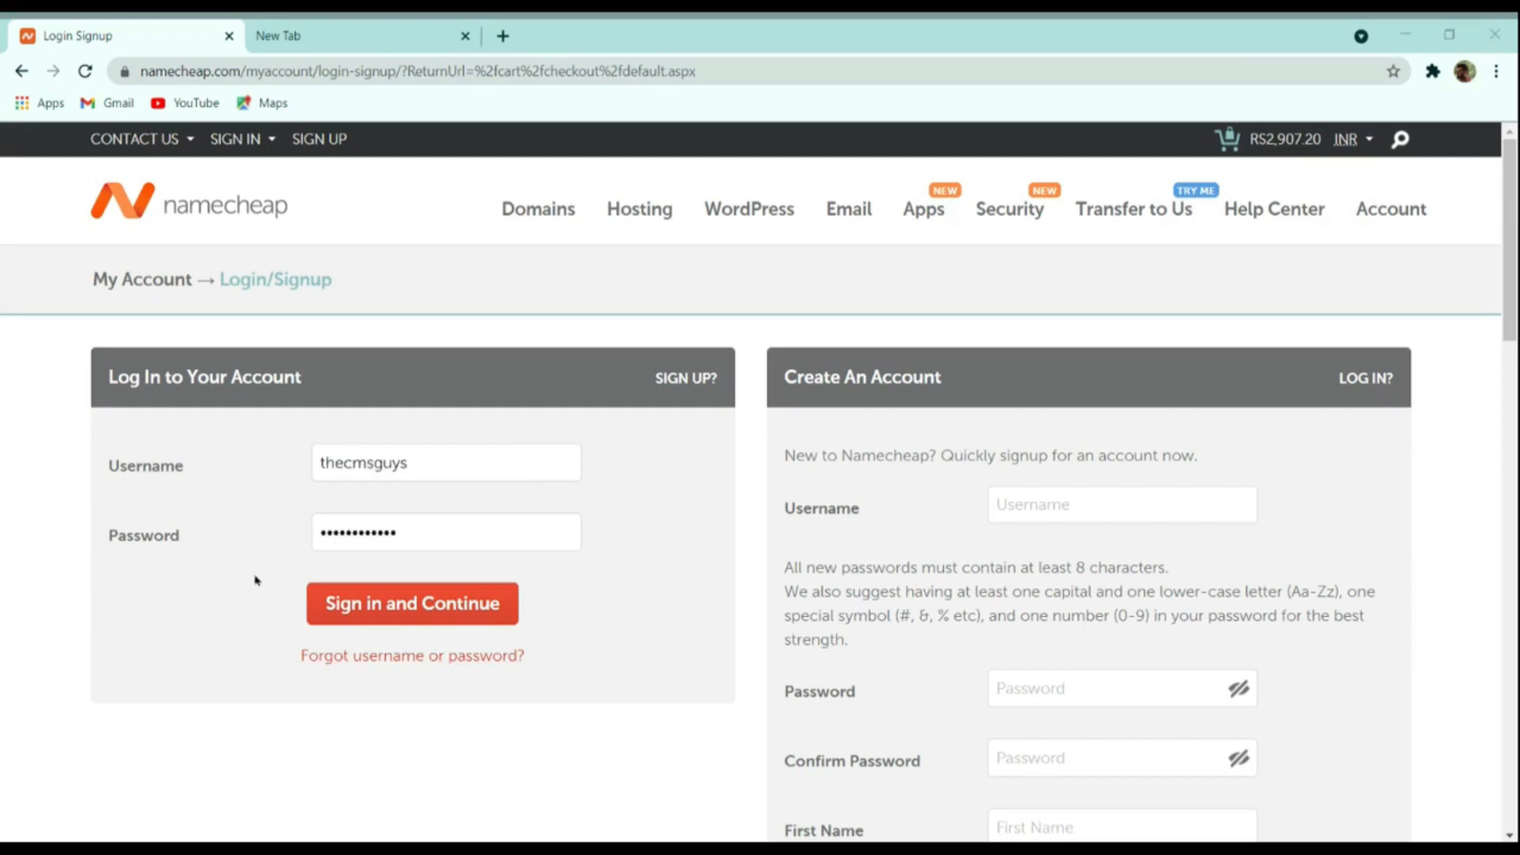
Sign in to the account, review the Payment Method and Receipt Details, and choose Account Funds
click(231, 565)
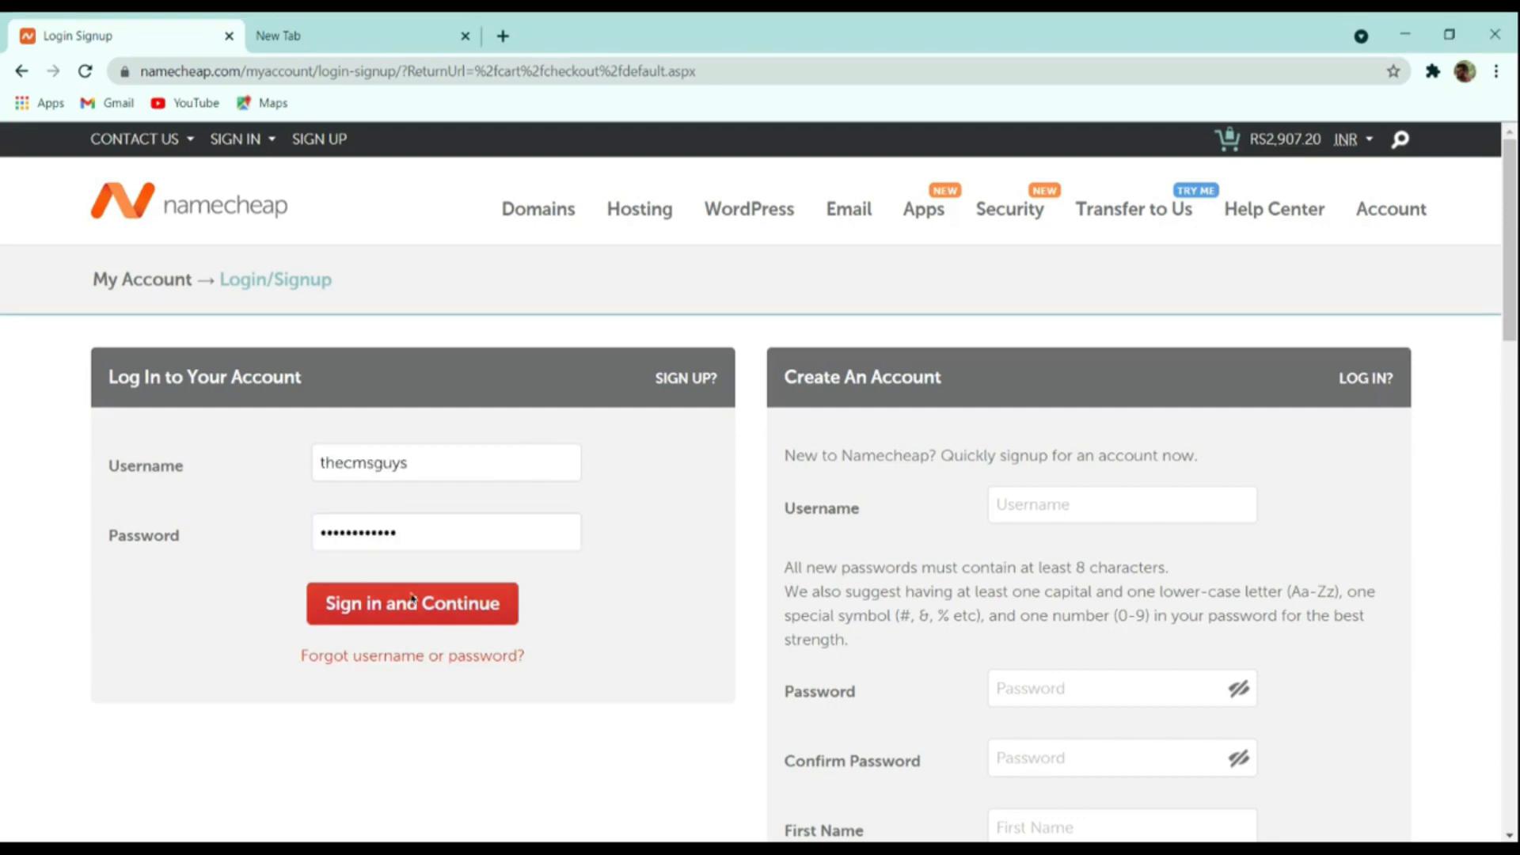
click(437, 603)
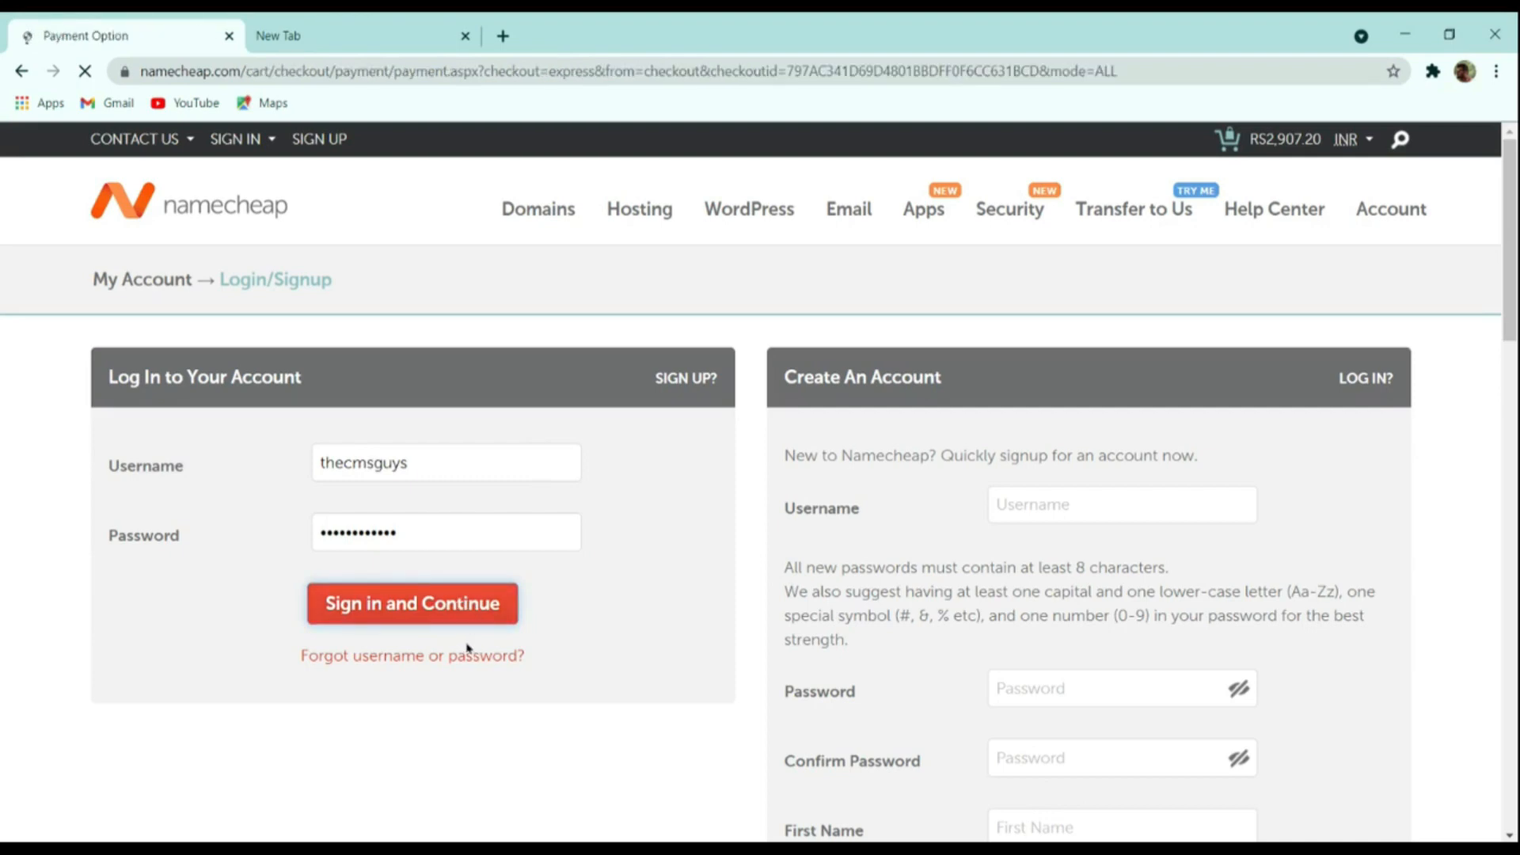
scroll(537, 620, down, 3)
scroll(517, 621, up, 3)
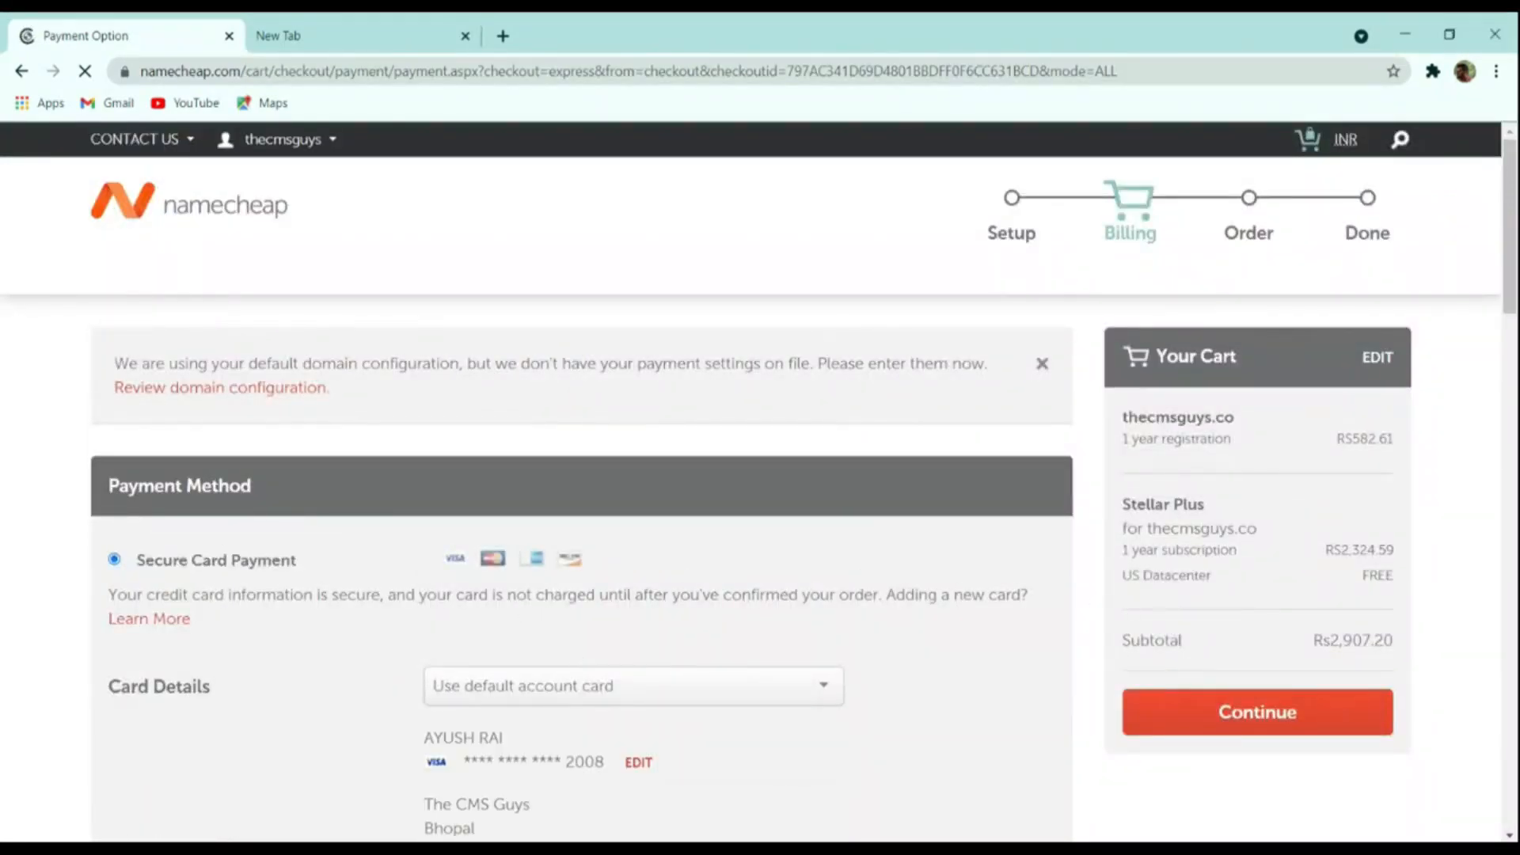
scroll(756, 689, down, 4)
scroll(348, 555, down, 4)
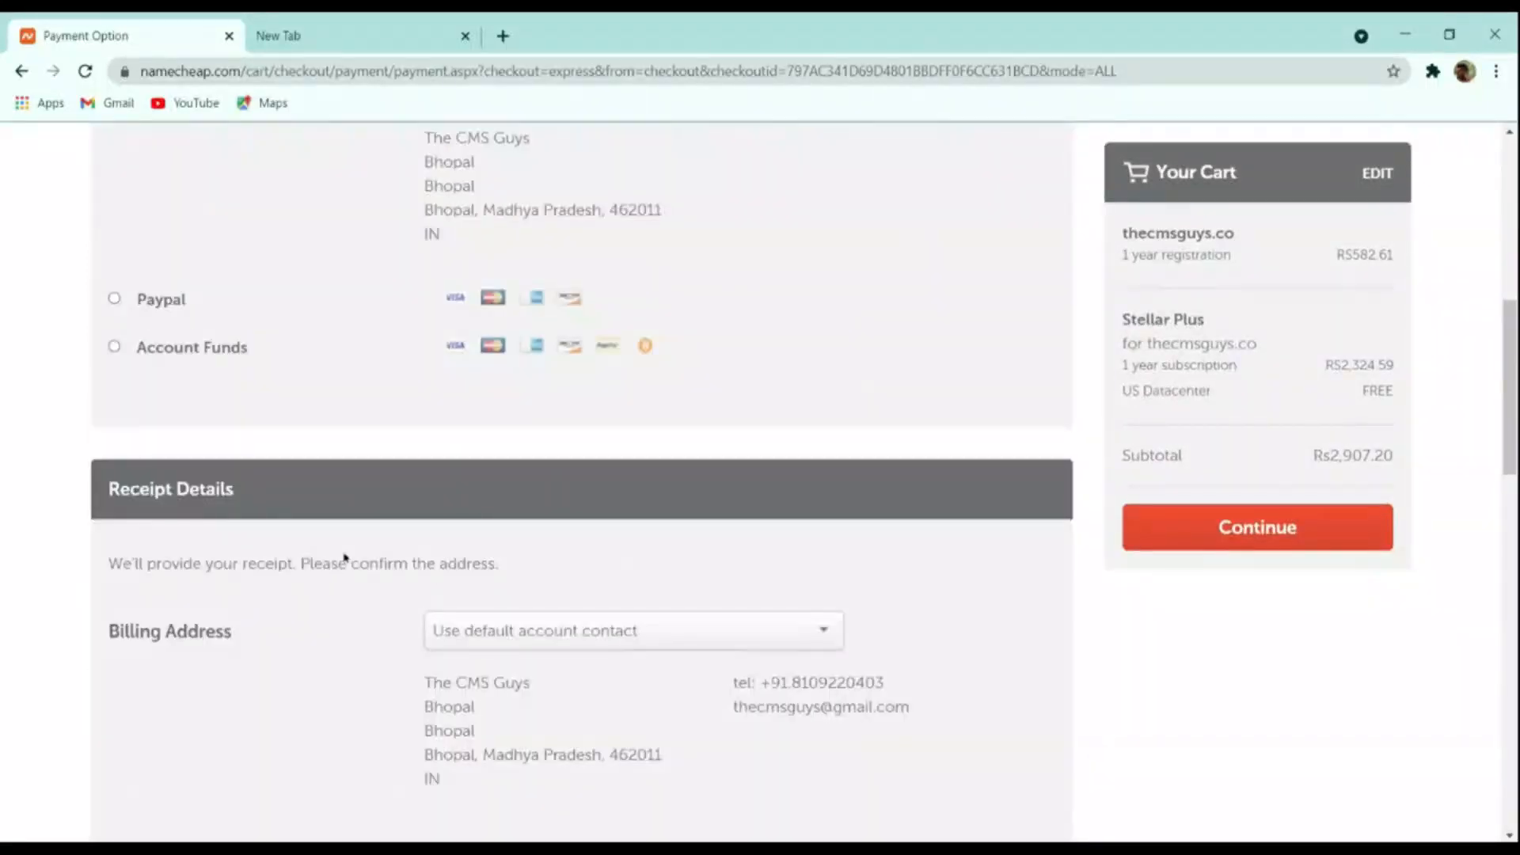
scroll(283, 507, up, 4)
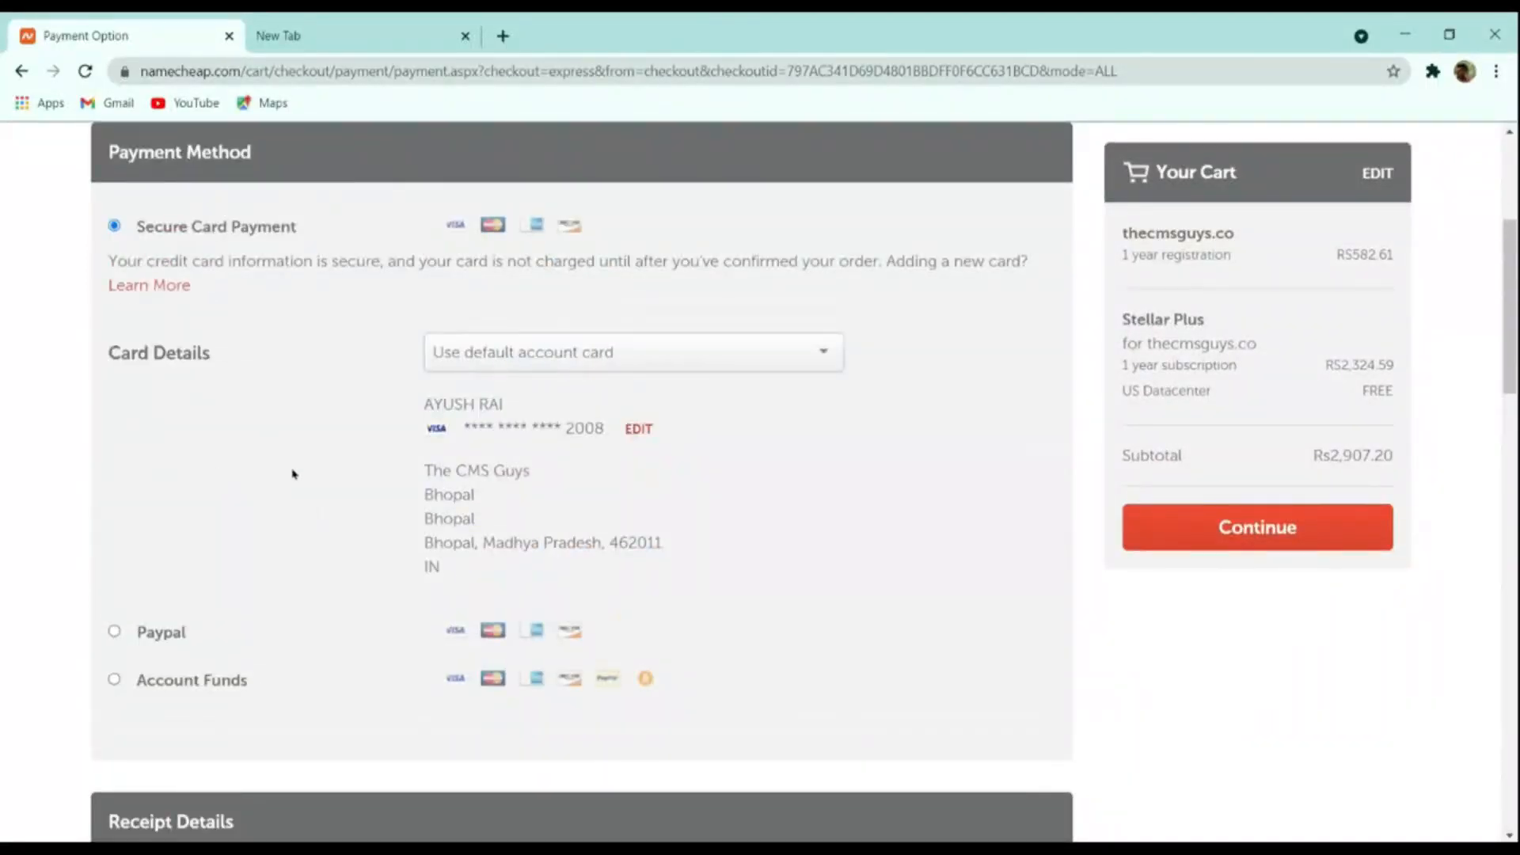
scroll(295, 480, down, 6)
scroll(295, 482, up, 3)
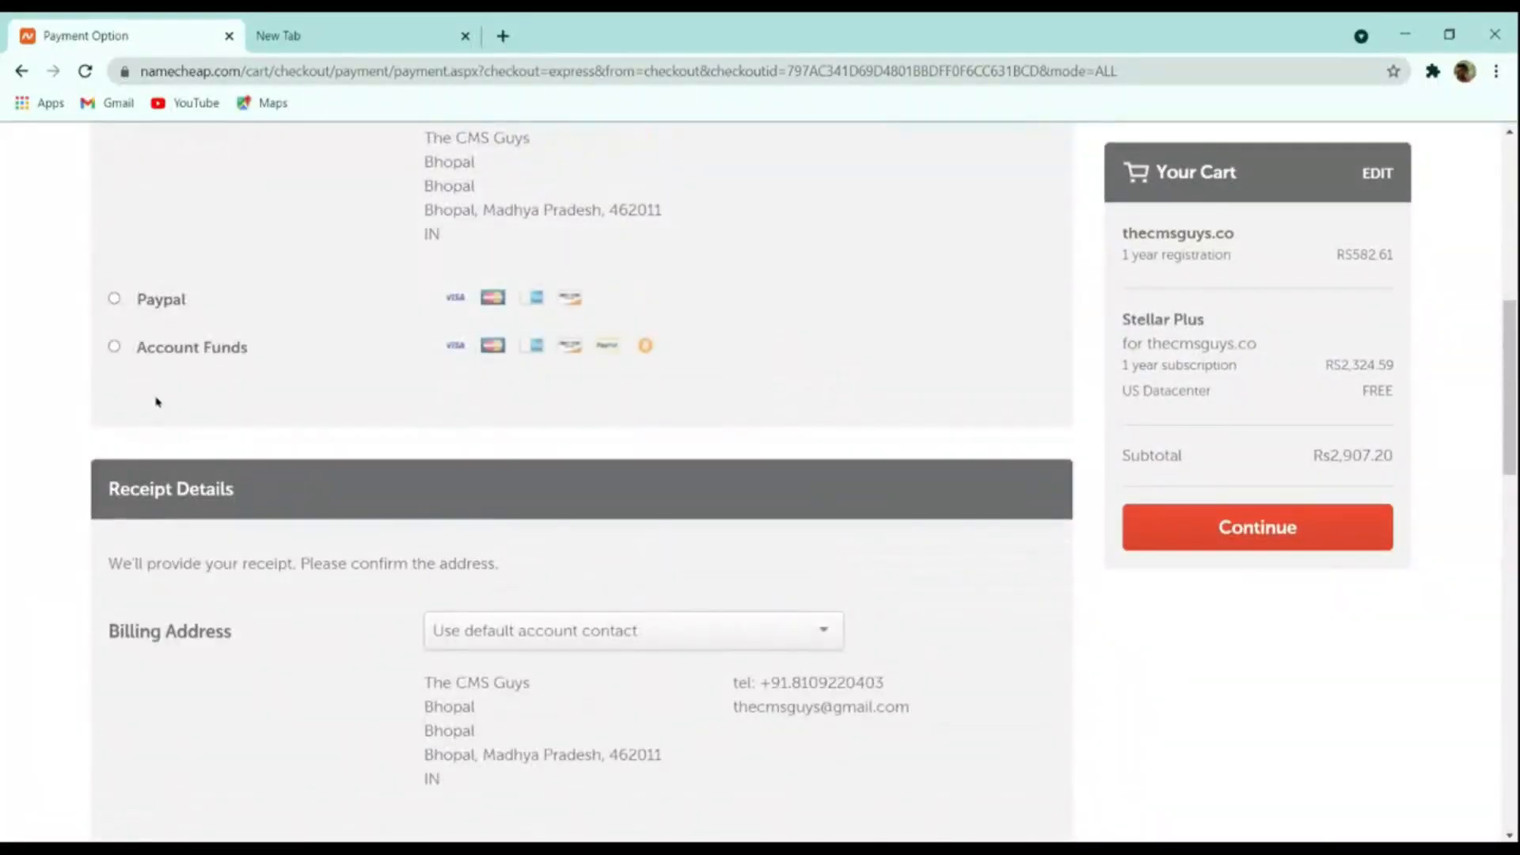
click(150, 357)
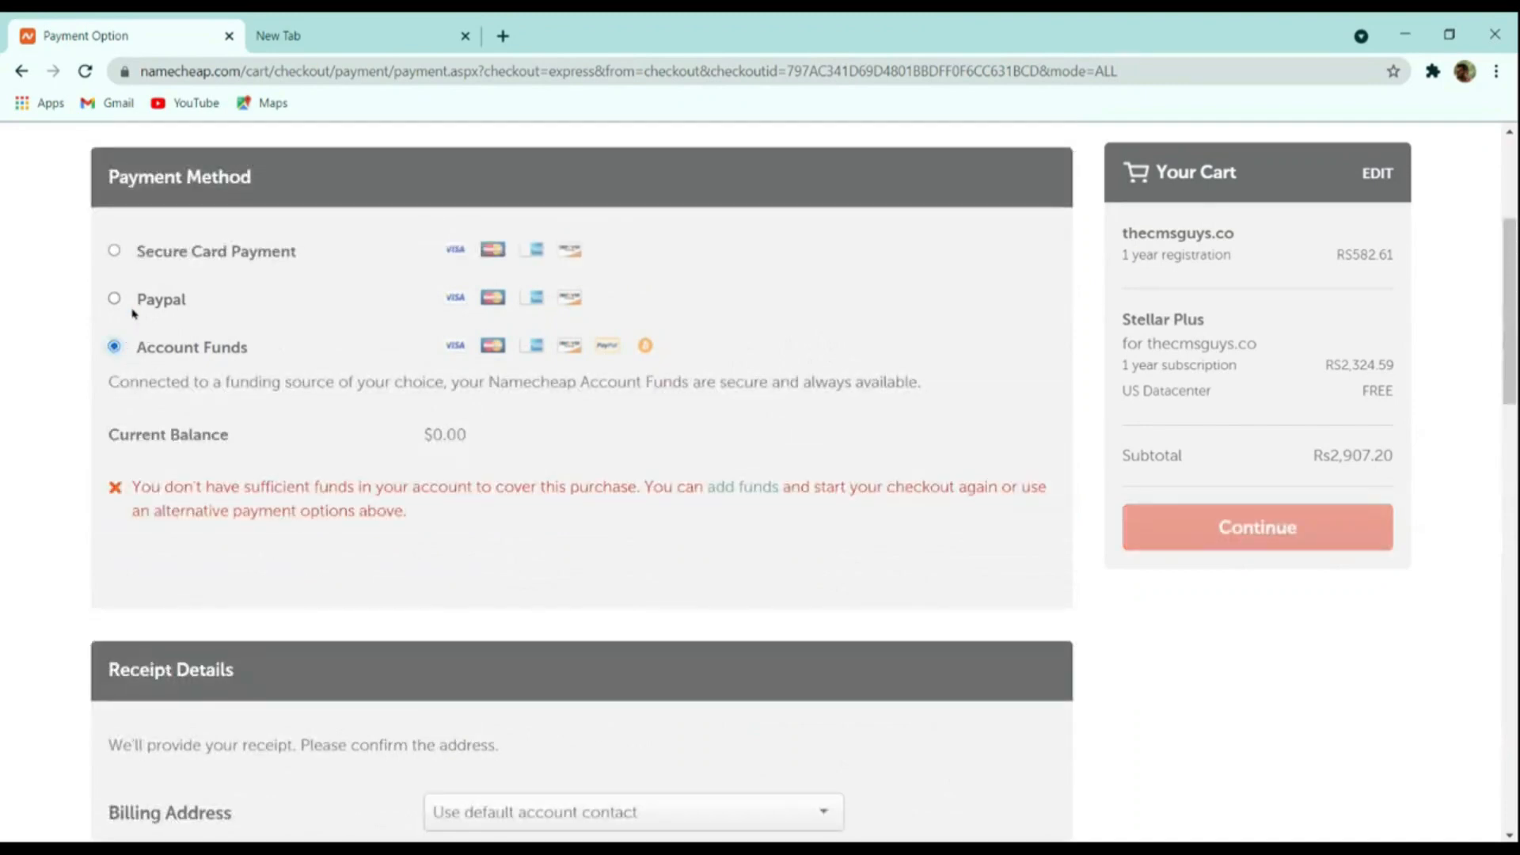
Pay with PayPal, review the $39.82 order, then go to the account dashboard
click(133, 311)
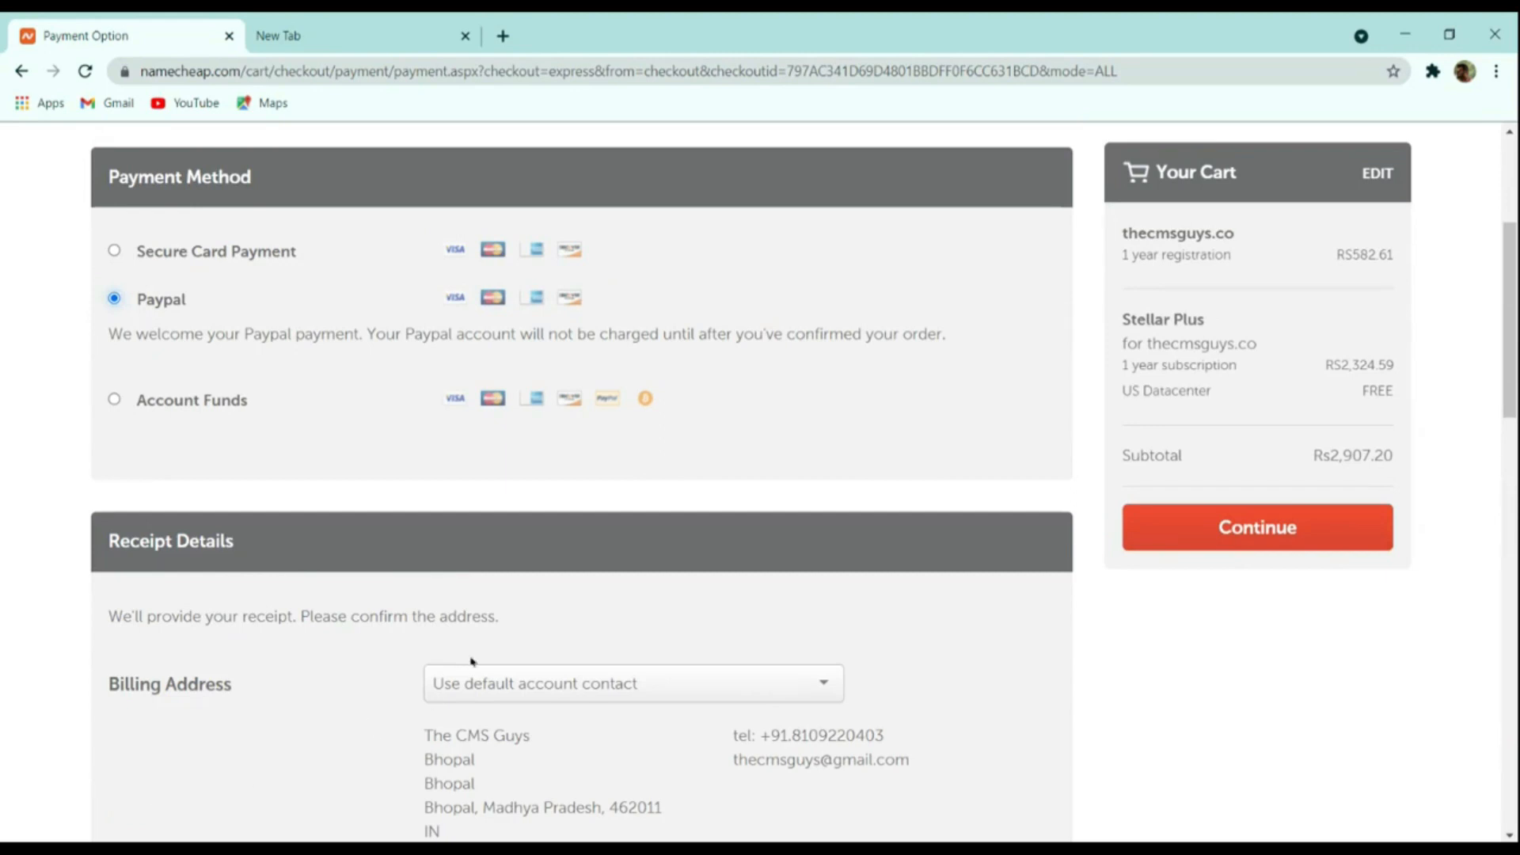
click(1194, 527)
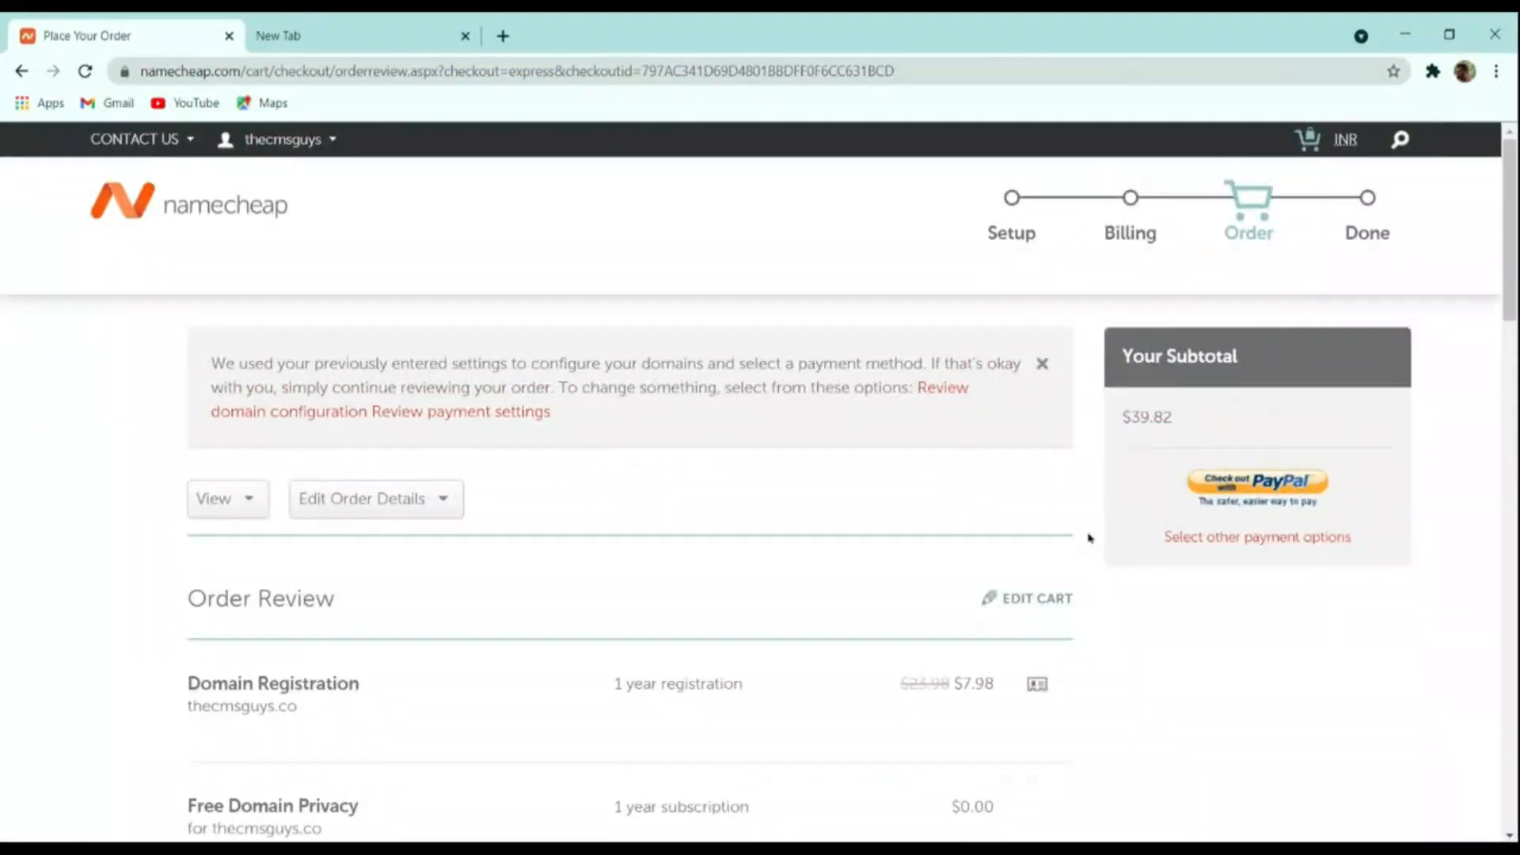
scroll(1029, 554, down, 8)
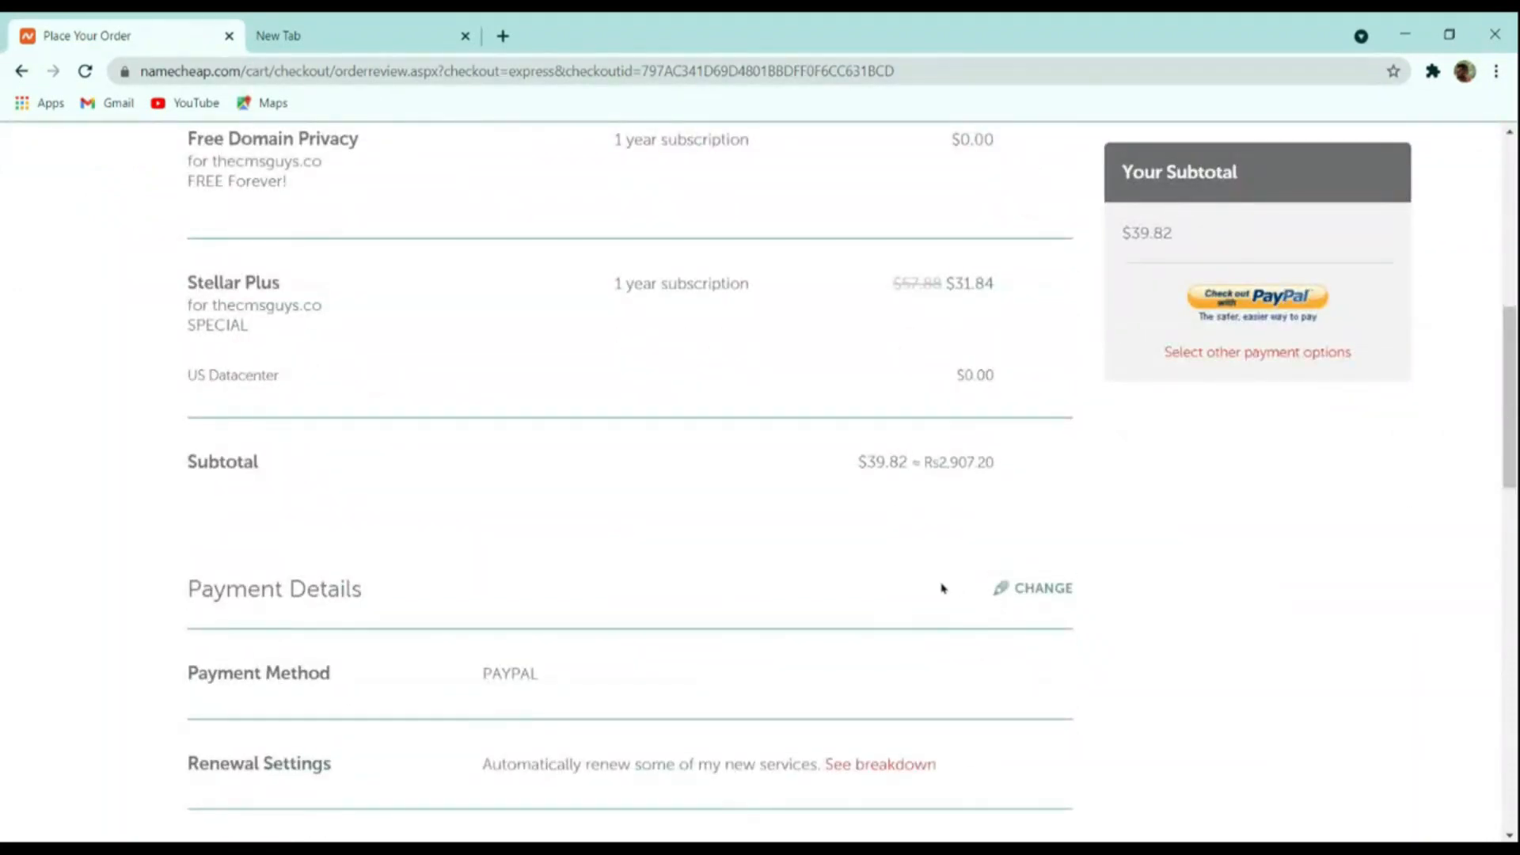
scroll(942, 588, up, 8)
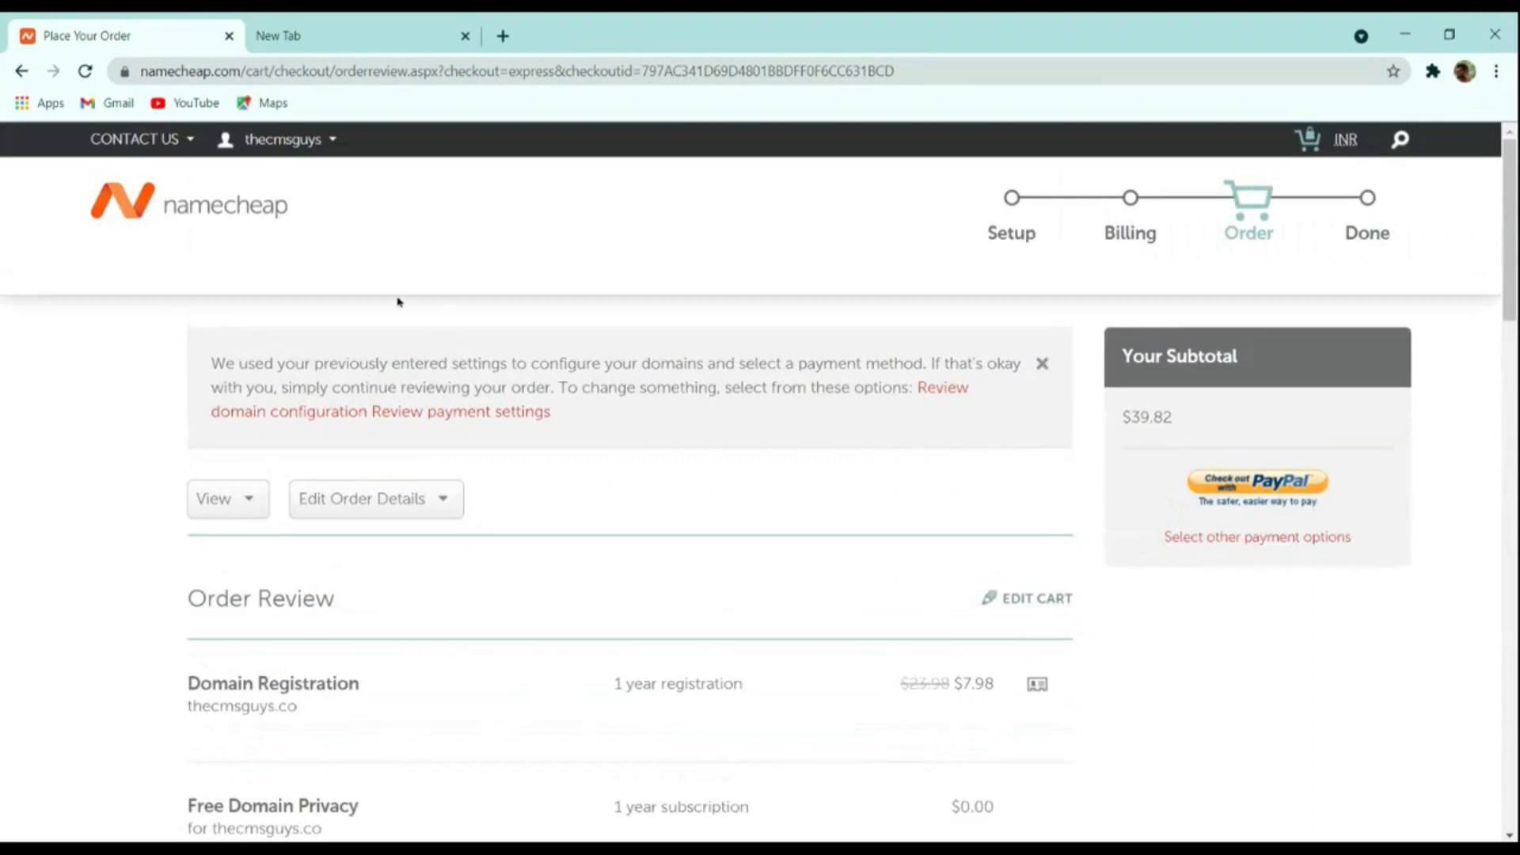
mouse_move(270, 141)
click(267, 349)
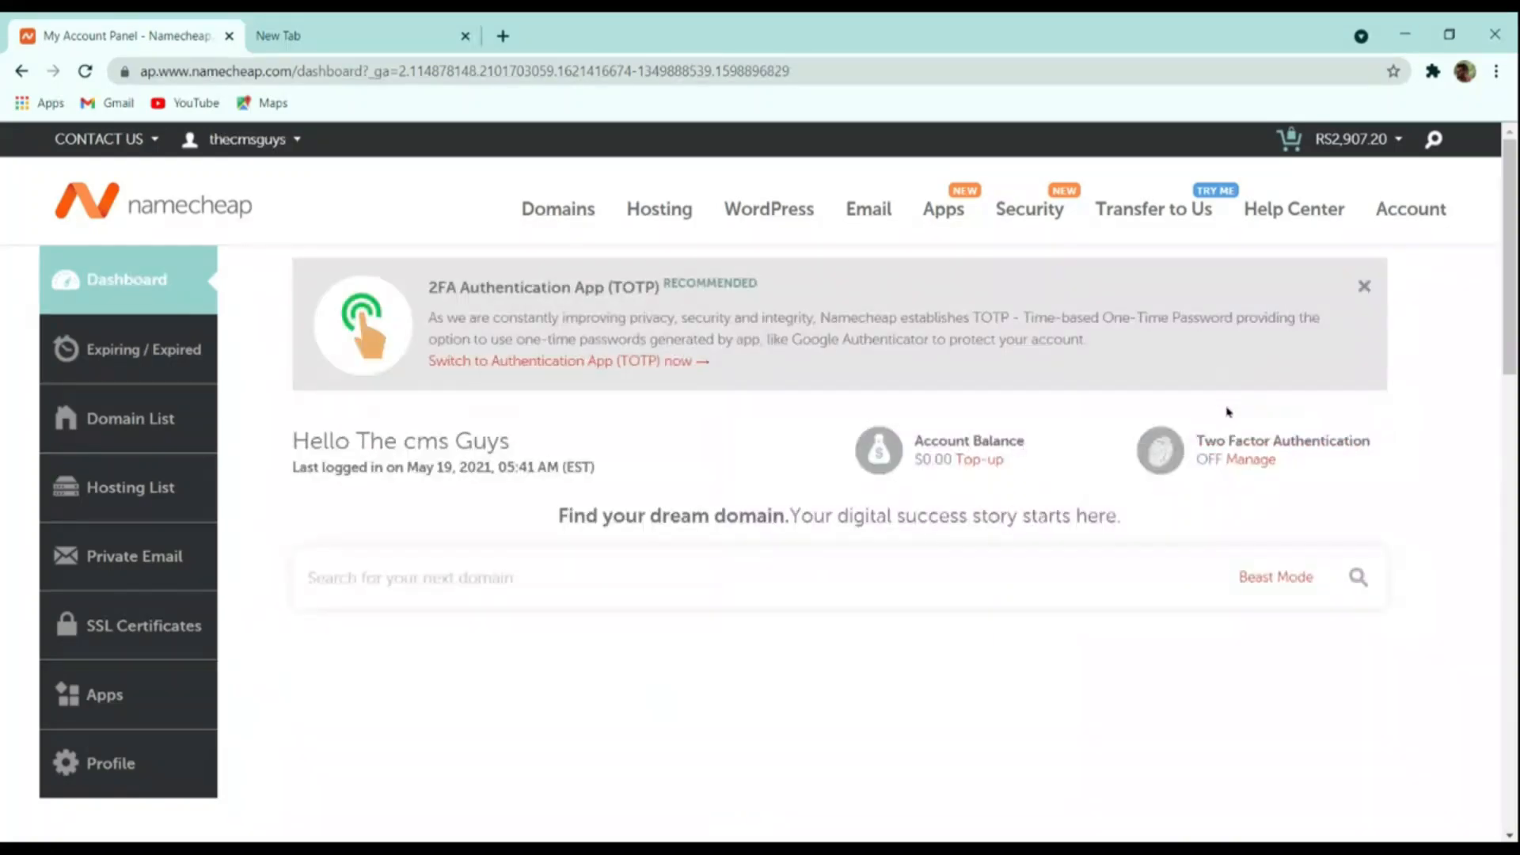
Open cPanel for the Stellar Plus hosting plan of thecmsguys.in
scroll(1240, 420, down, 4)
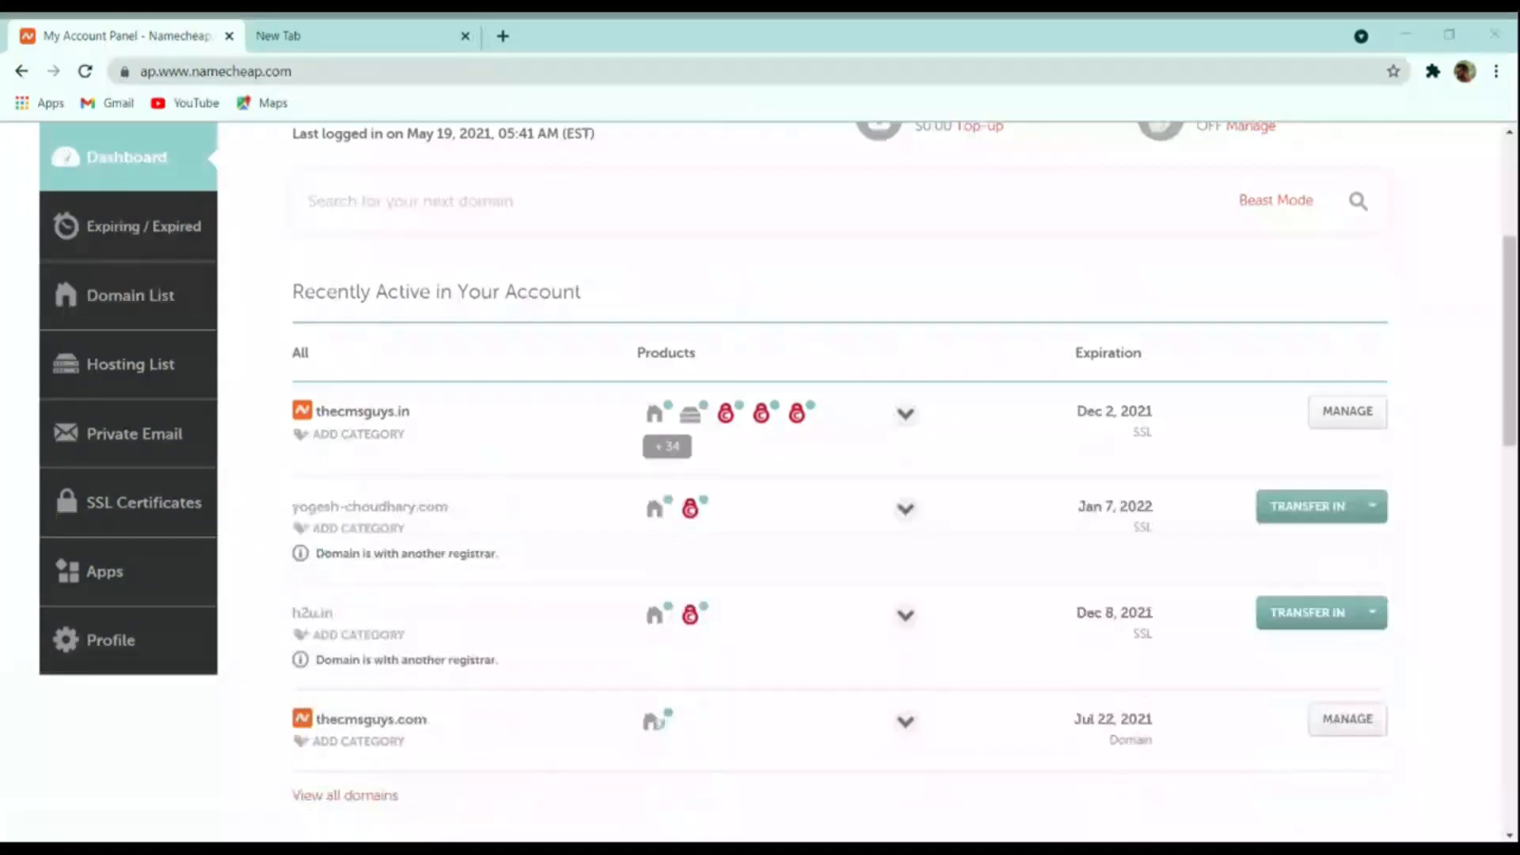
click(265, 318)
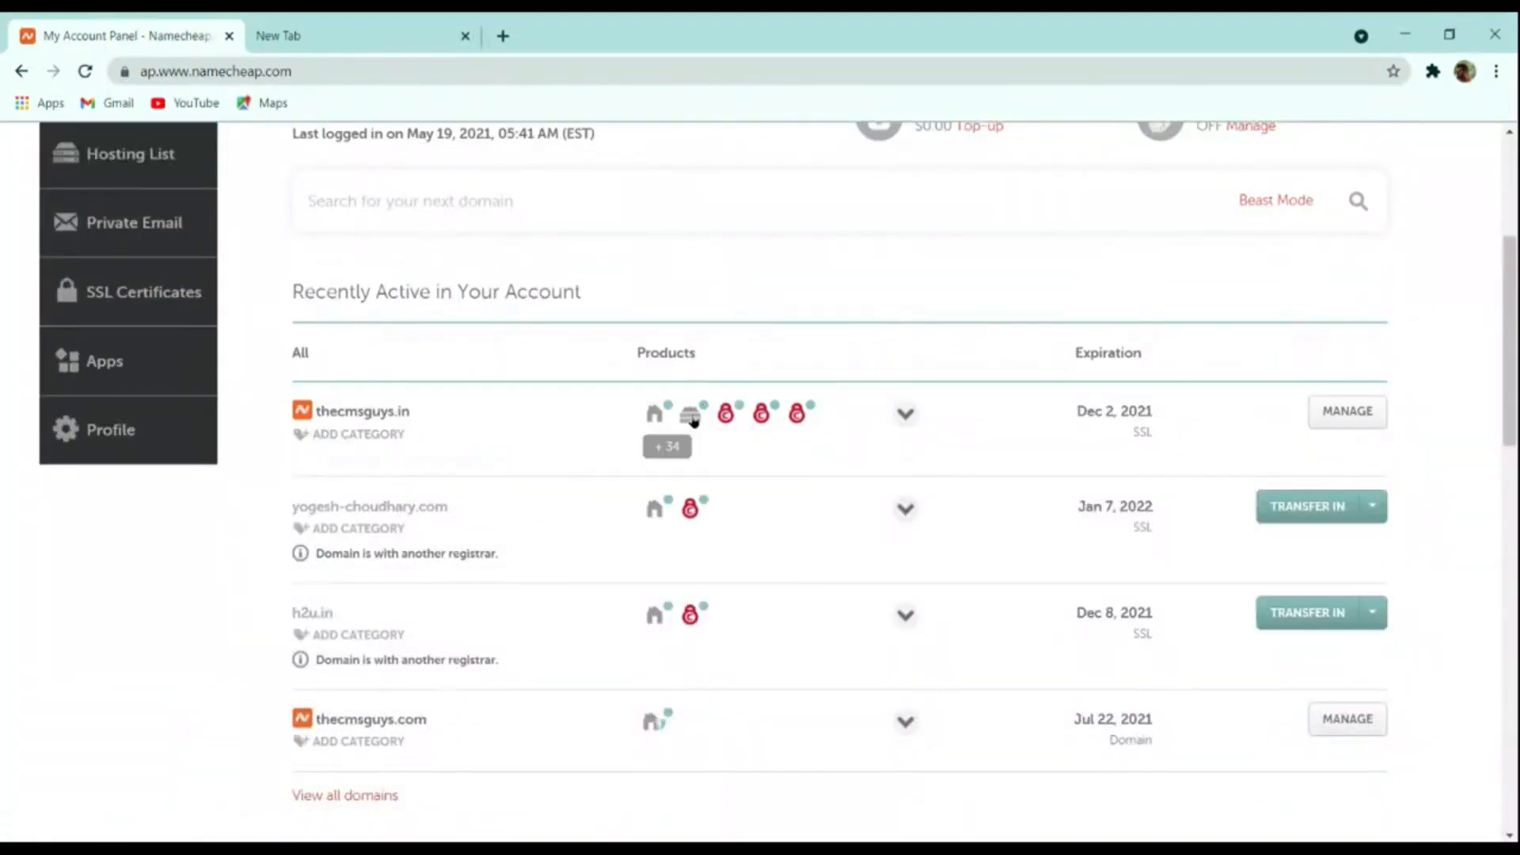
mouse_move(691, 424)
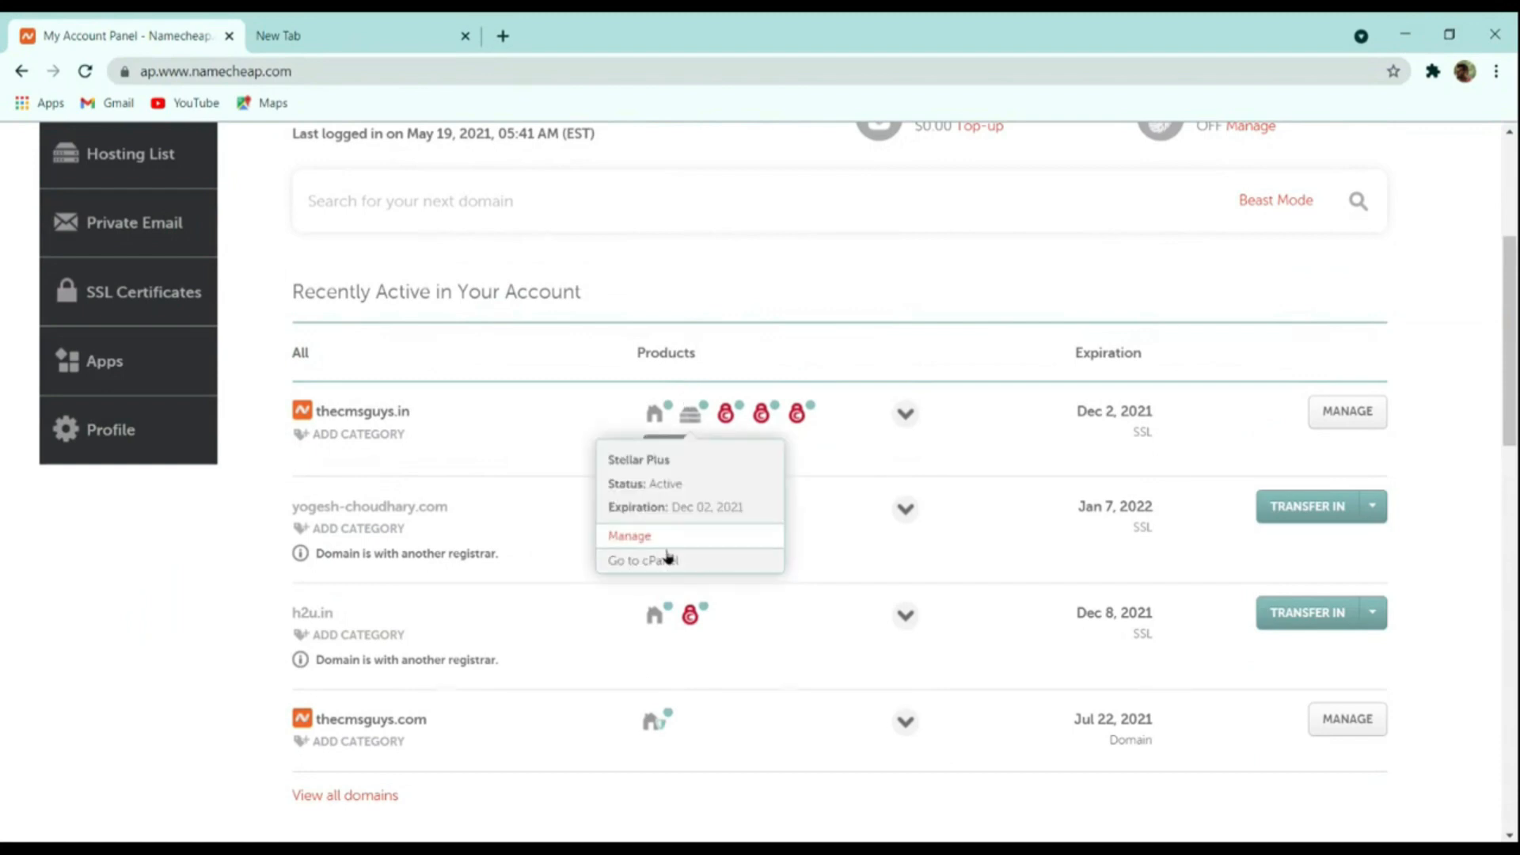
click(654, 562)
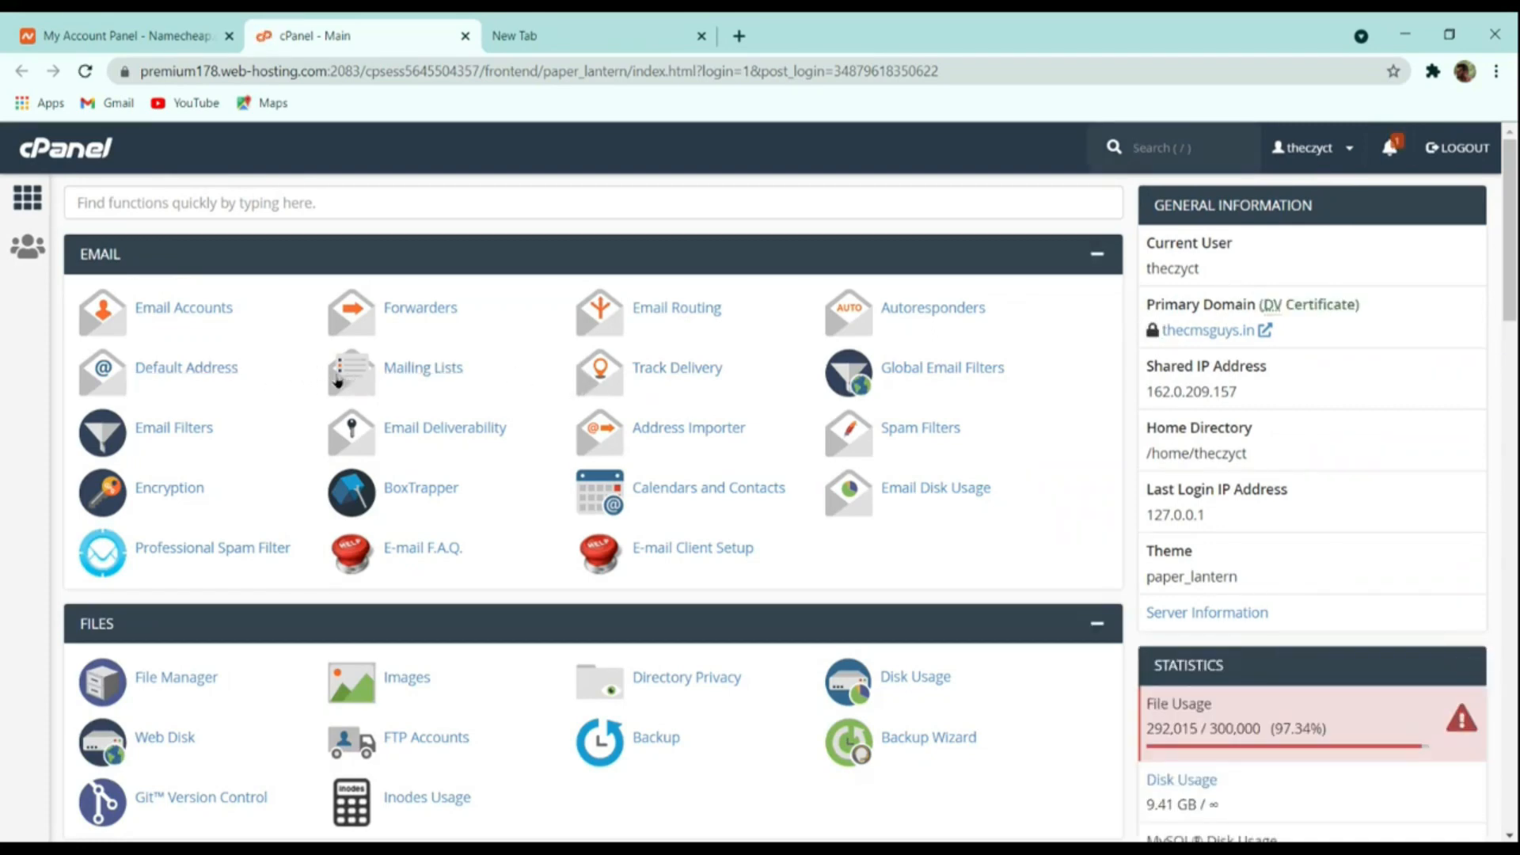
Search cPanel functions for 'wor' and launch WordPress Manager by Softaculous
scroll(552, 485, down, 15)
scroll(552, 486, down, 5)
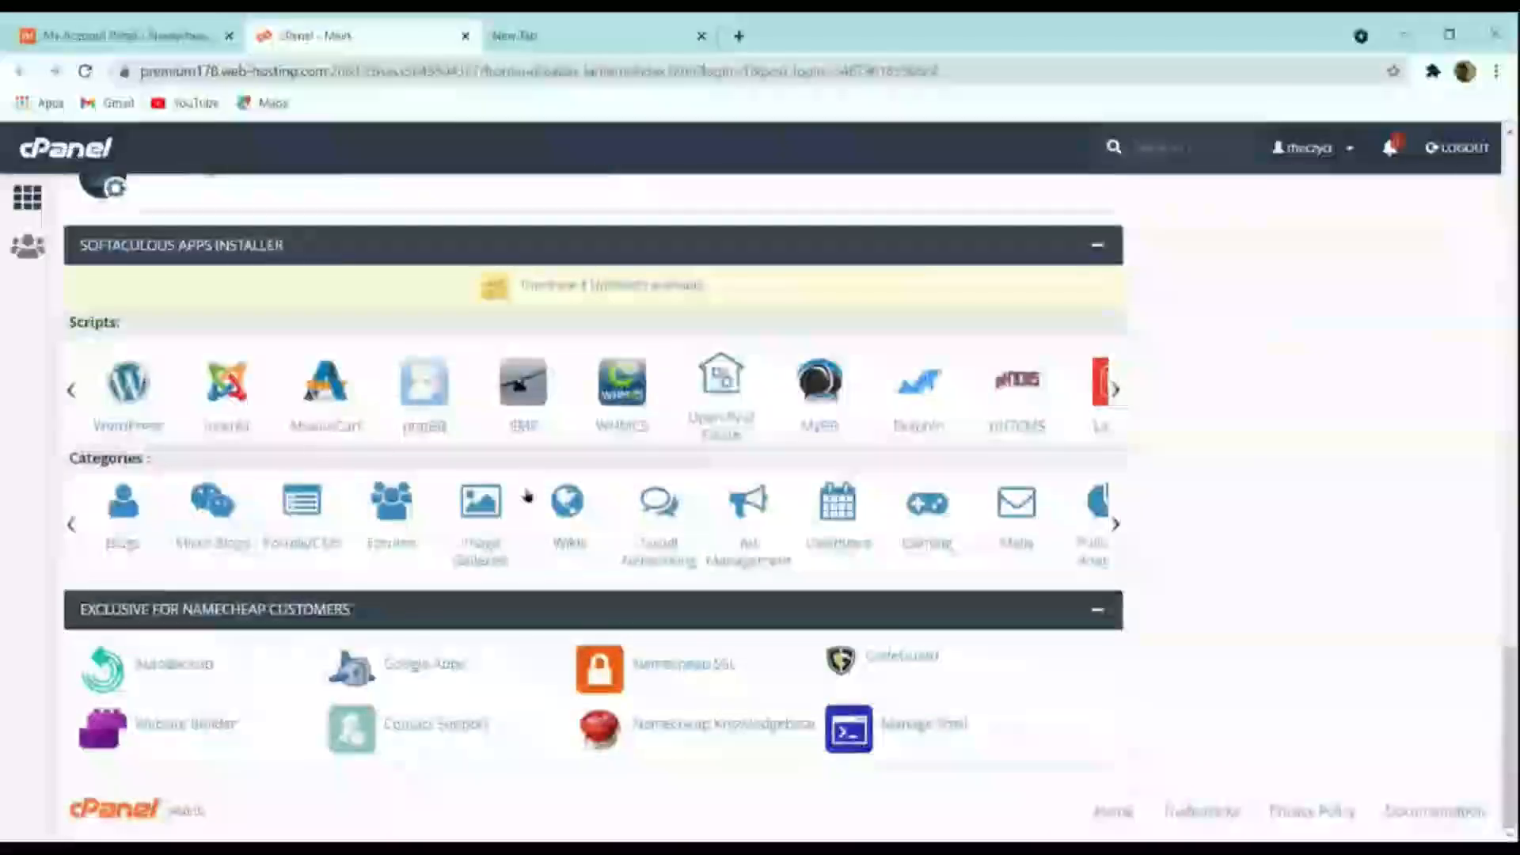
scroll(529, 495, up, 20)
click(155, 207)
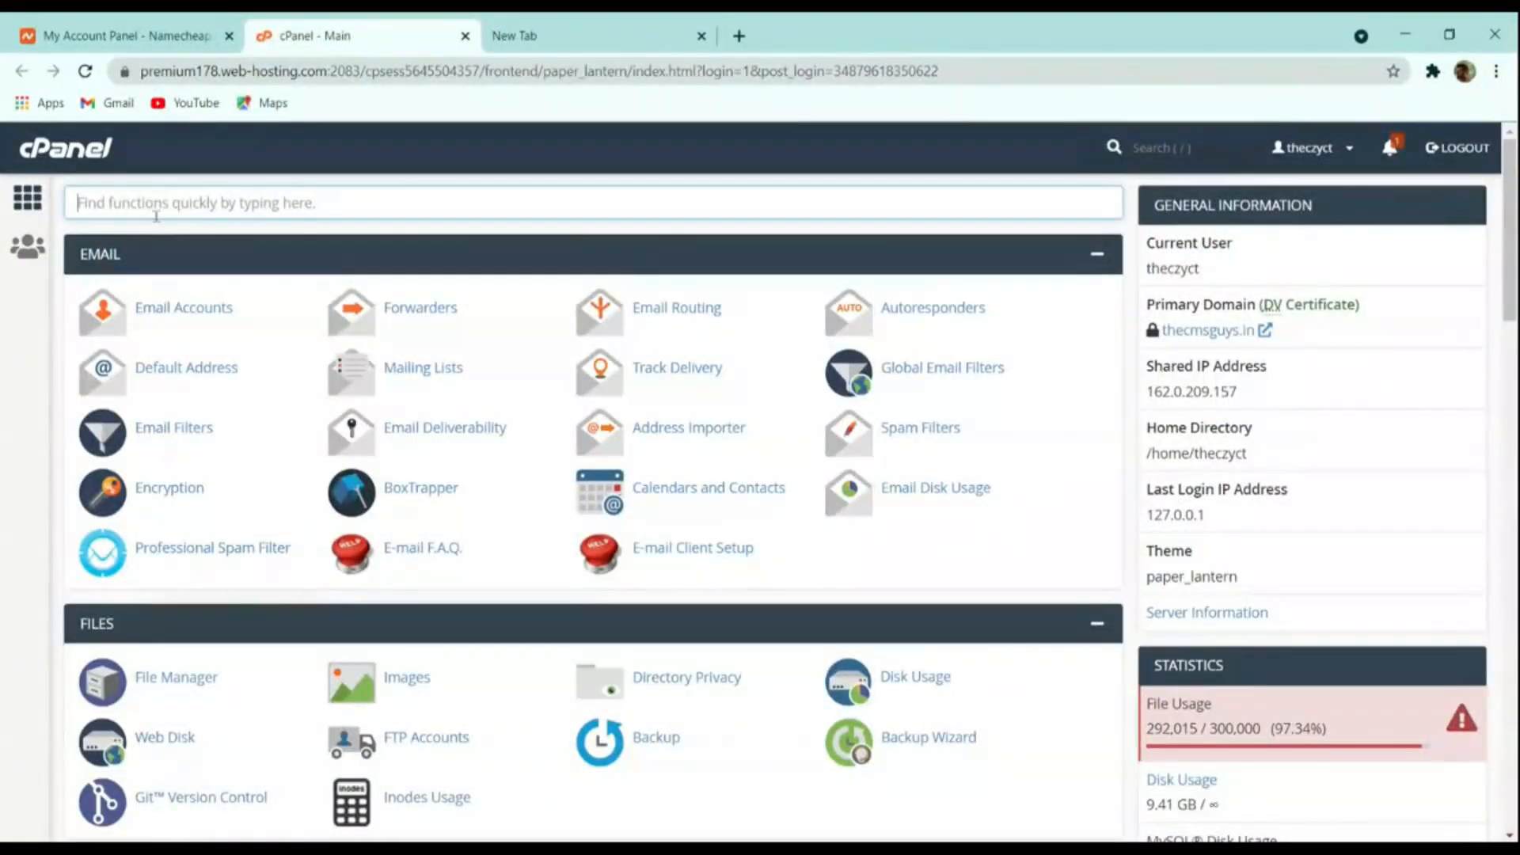
text(wor)
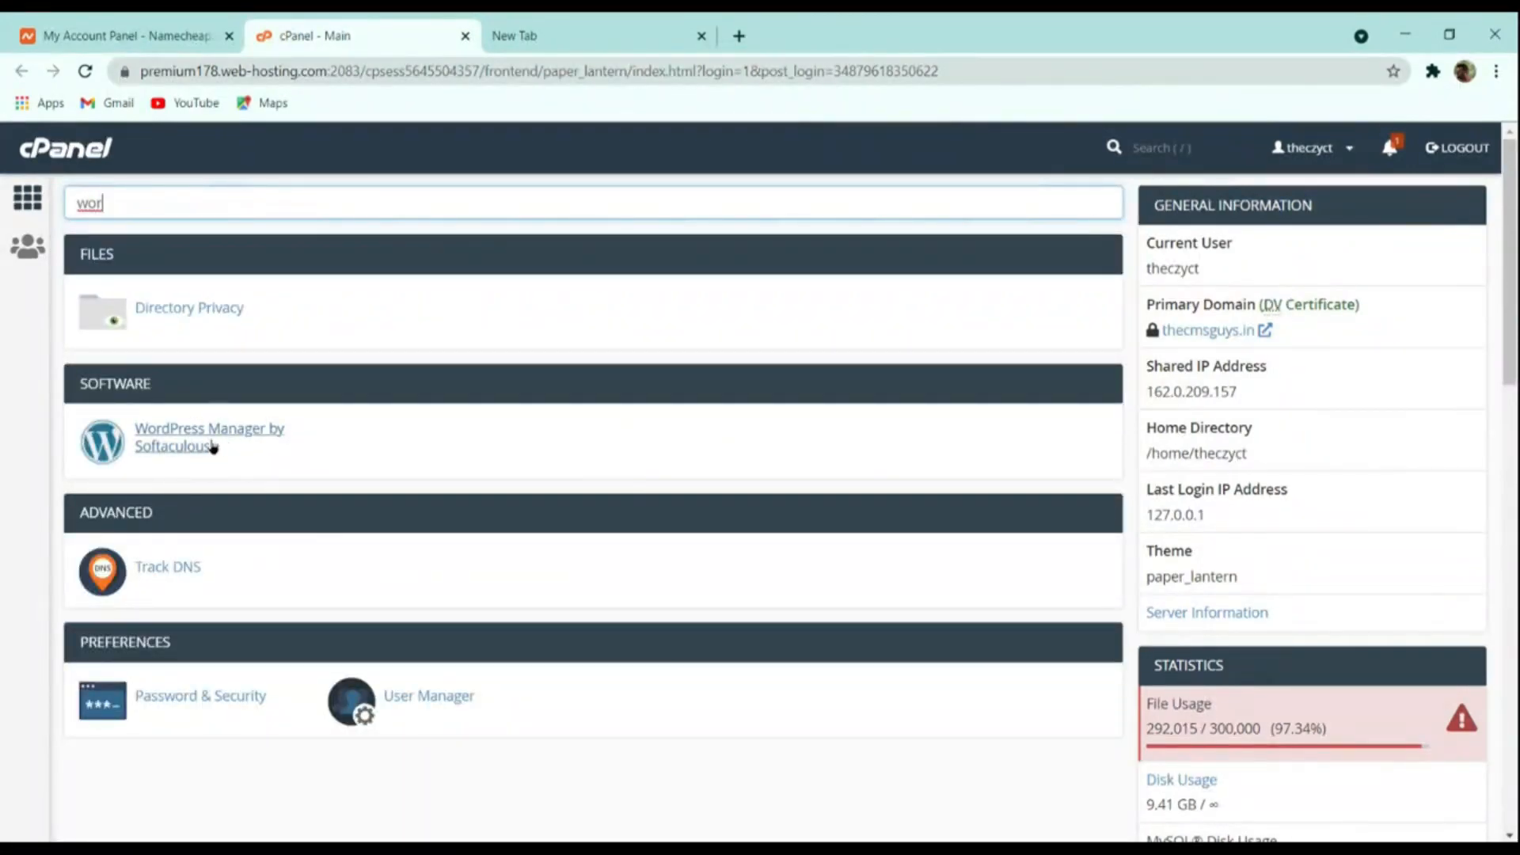
click(161, 437)
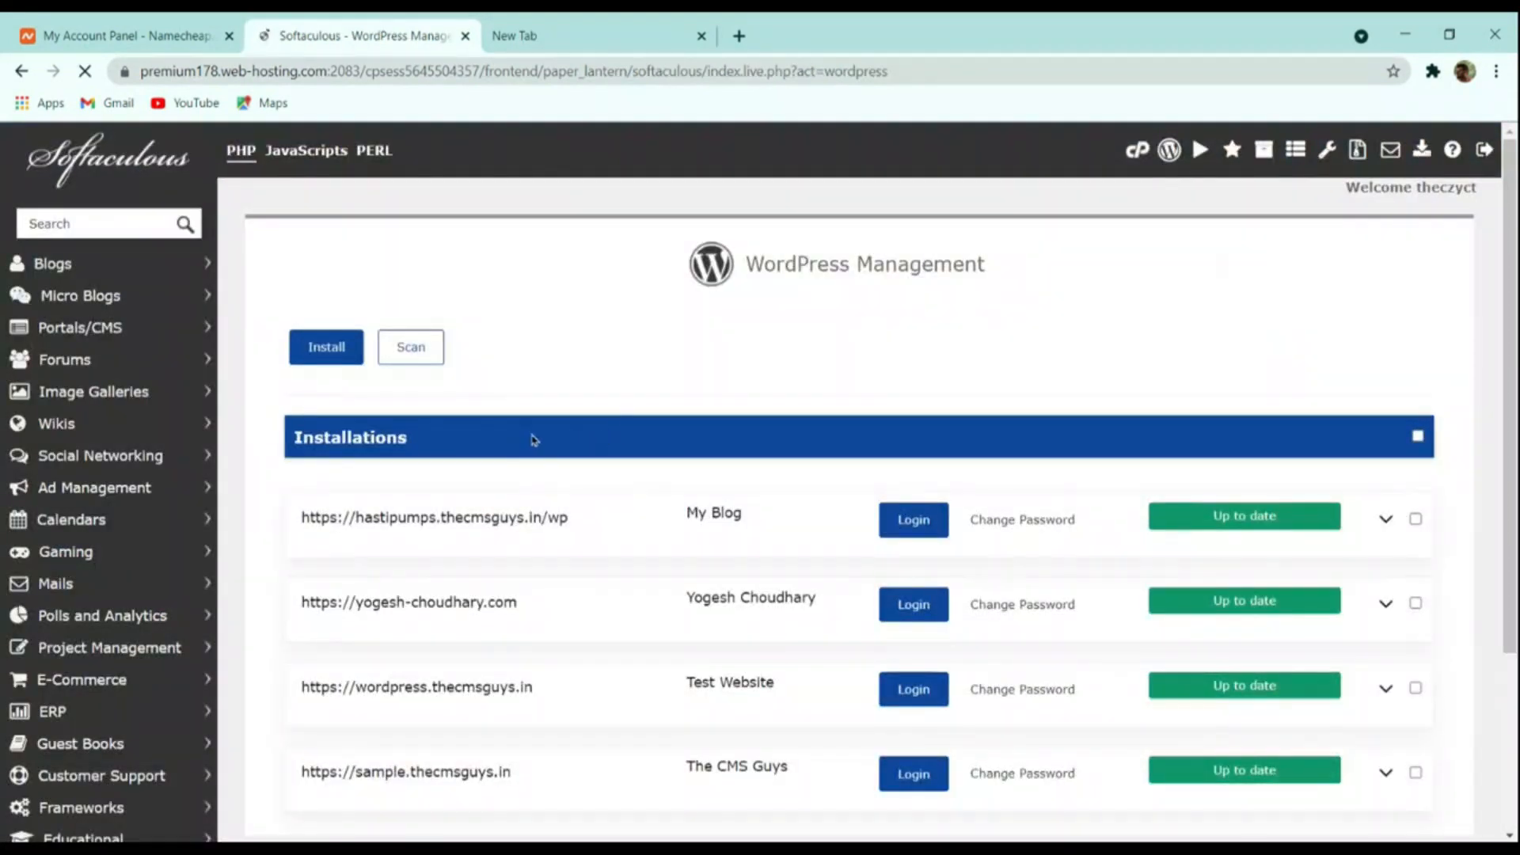
Look over the four existing WordPress installations, then start a new WordPress install
scroll(539, 442, down, 3)
scroll(475, 533, up, 3)
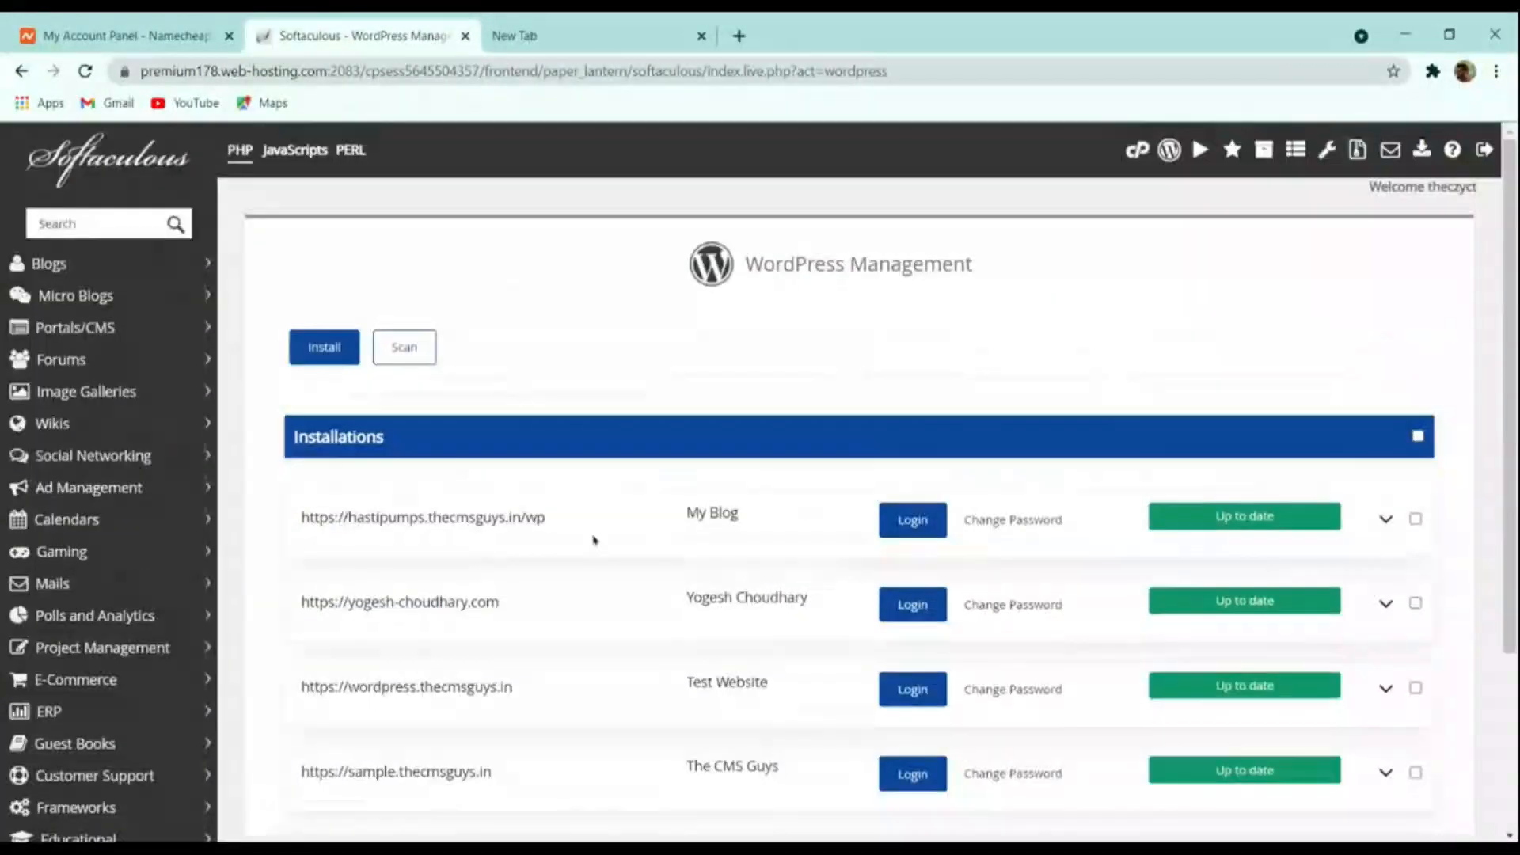
scroll(613, 572, down, 5)
scroll(615, 563, up, 5)
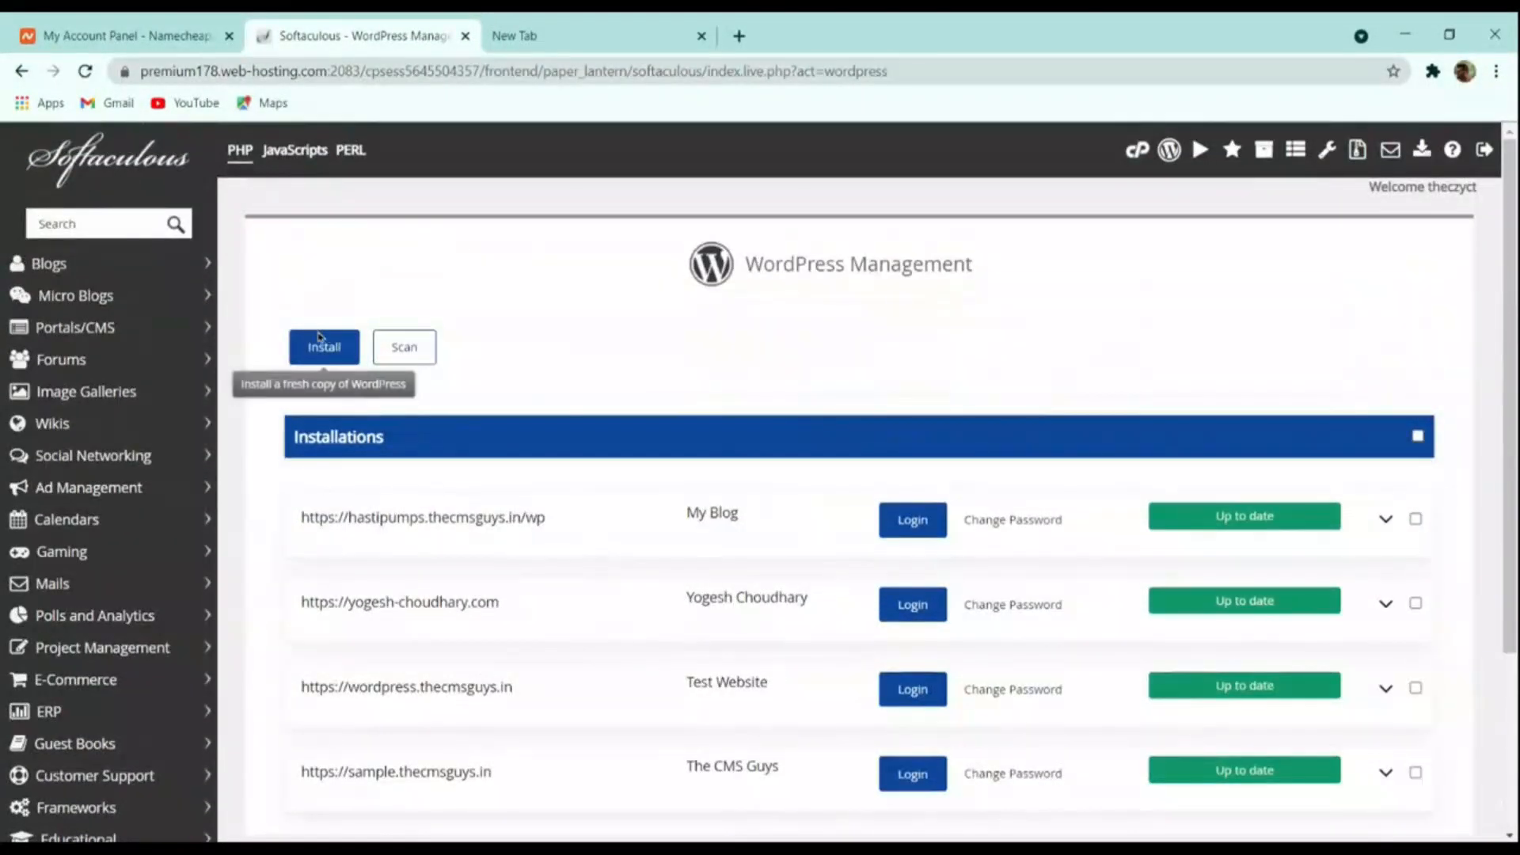
scroll(566, 380, down, 3)
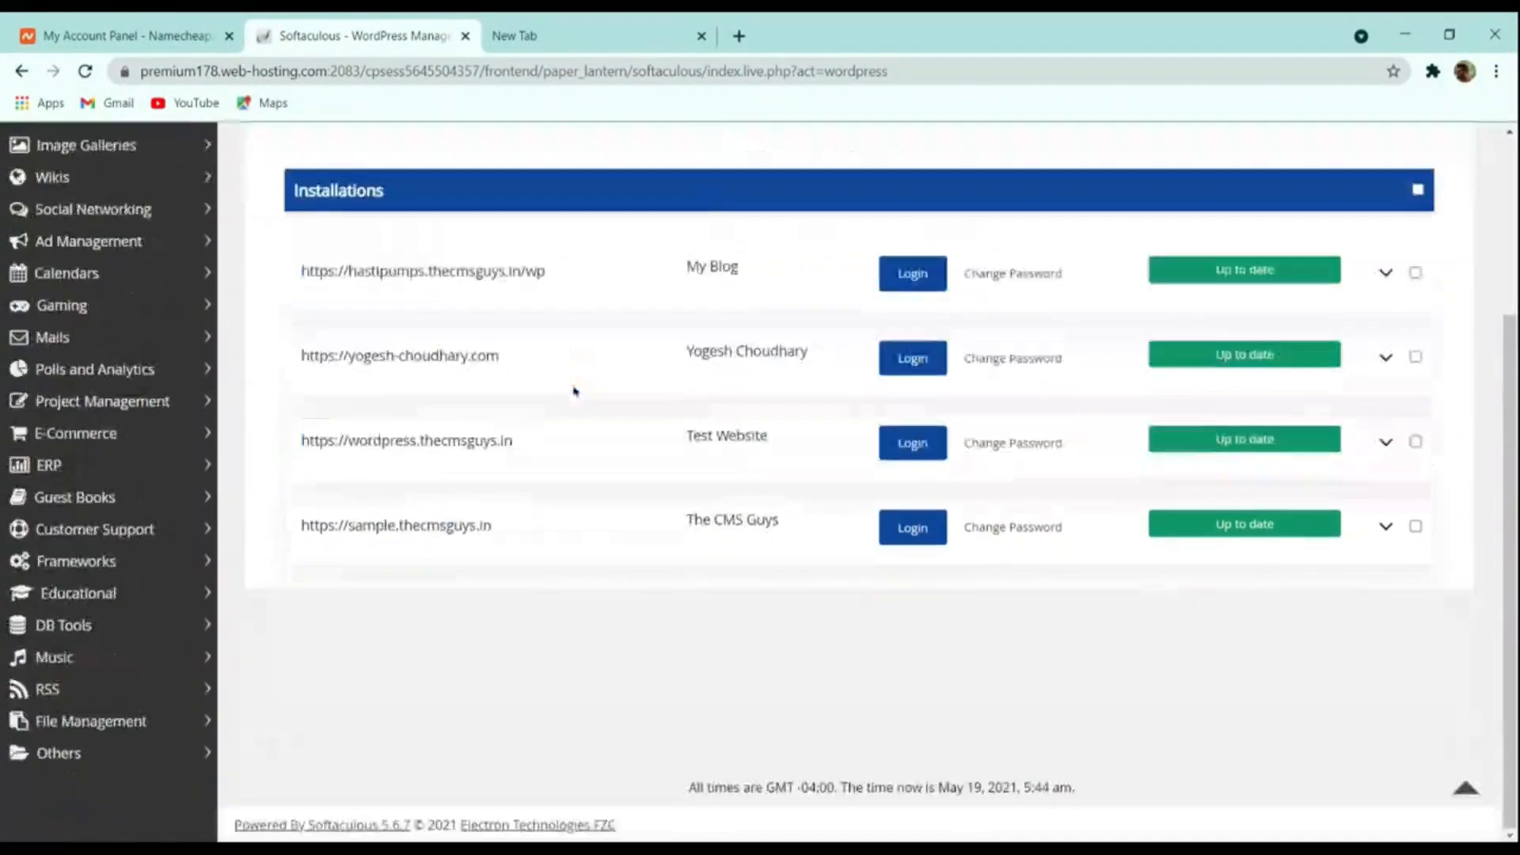
scroll(487, 448, up, 3)
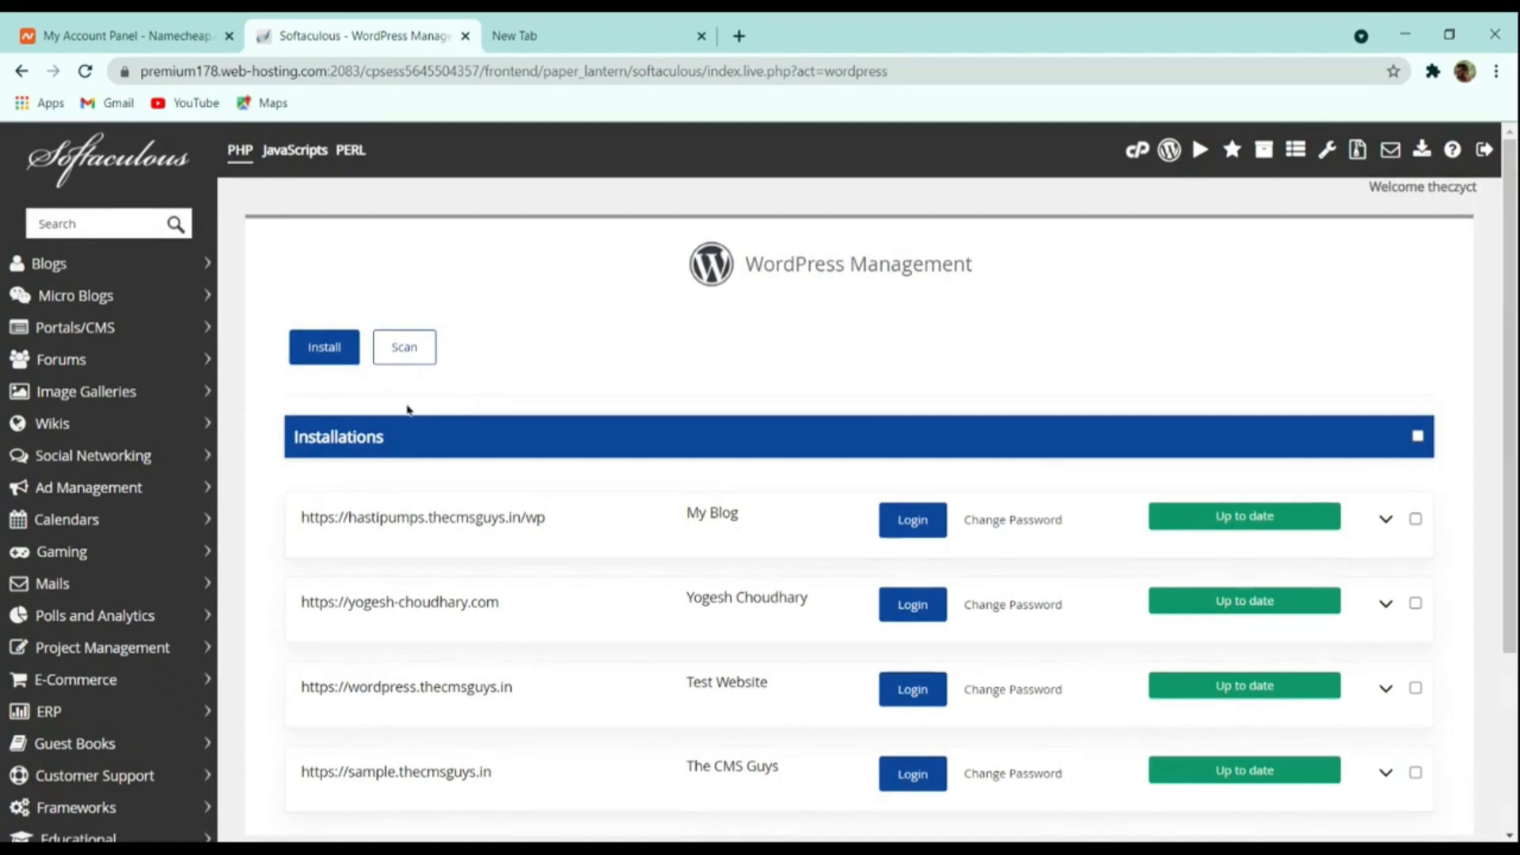
scroll(498, 360, down, 3)
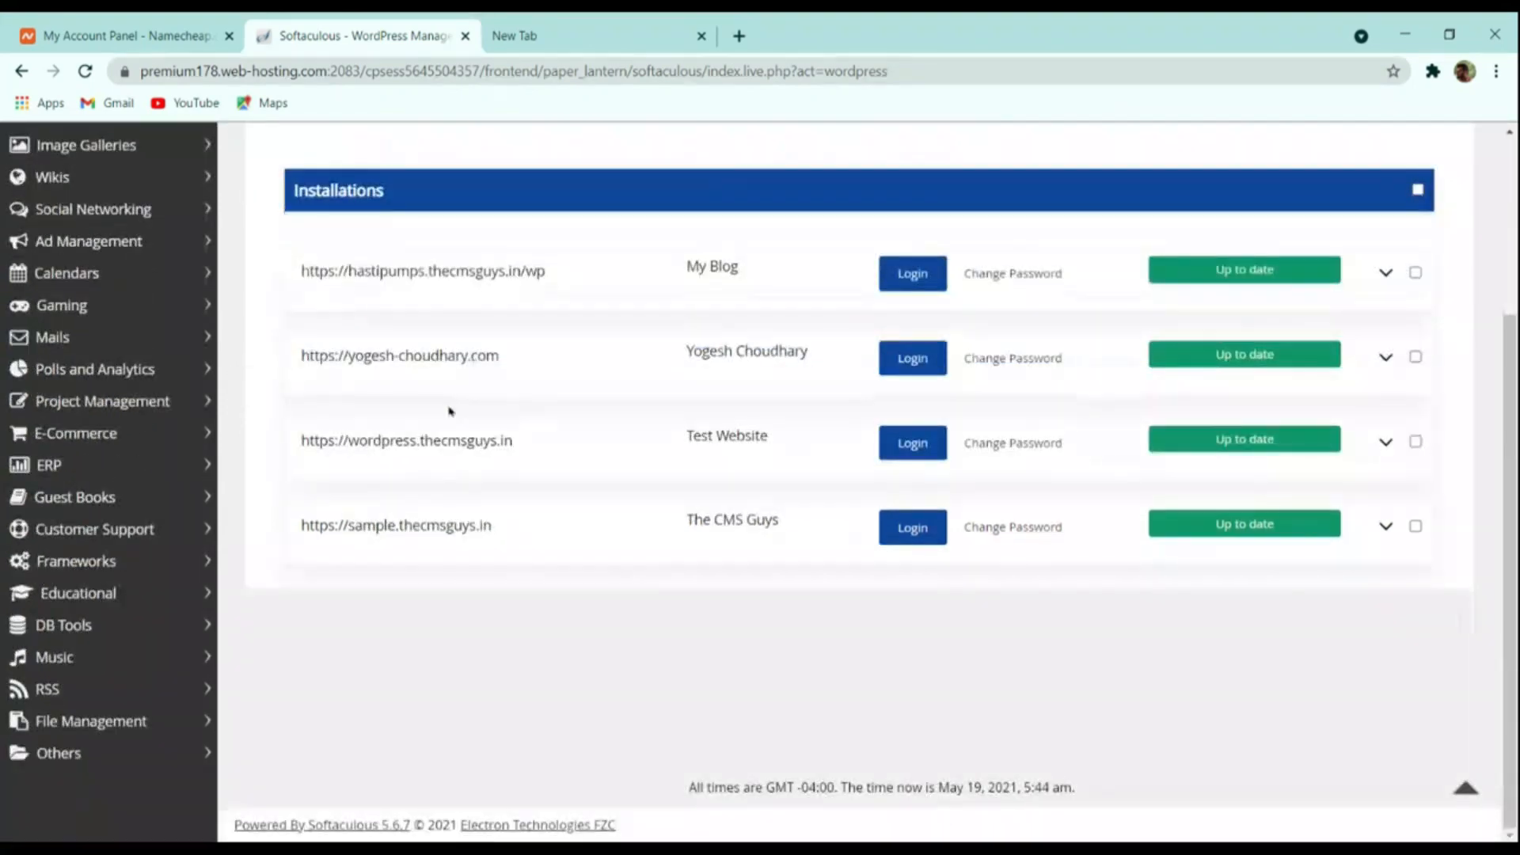
scroll(395, 396, up, 3)
click(327, 348)
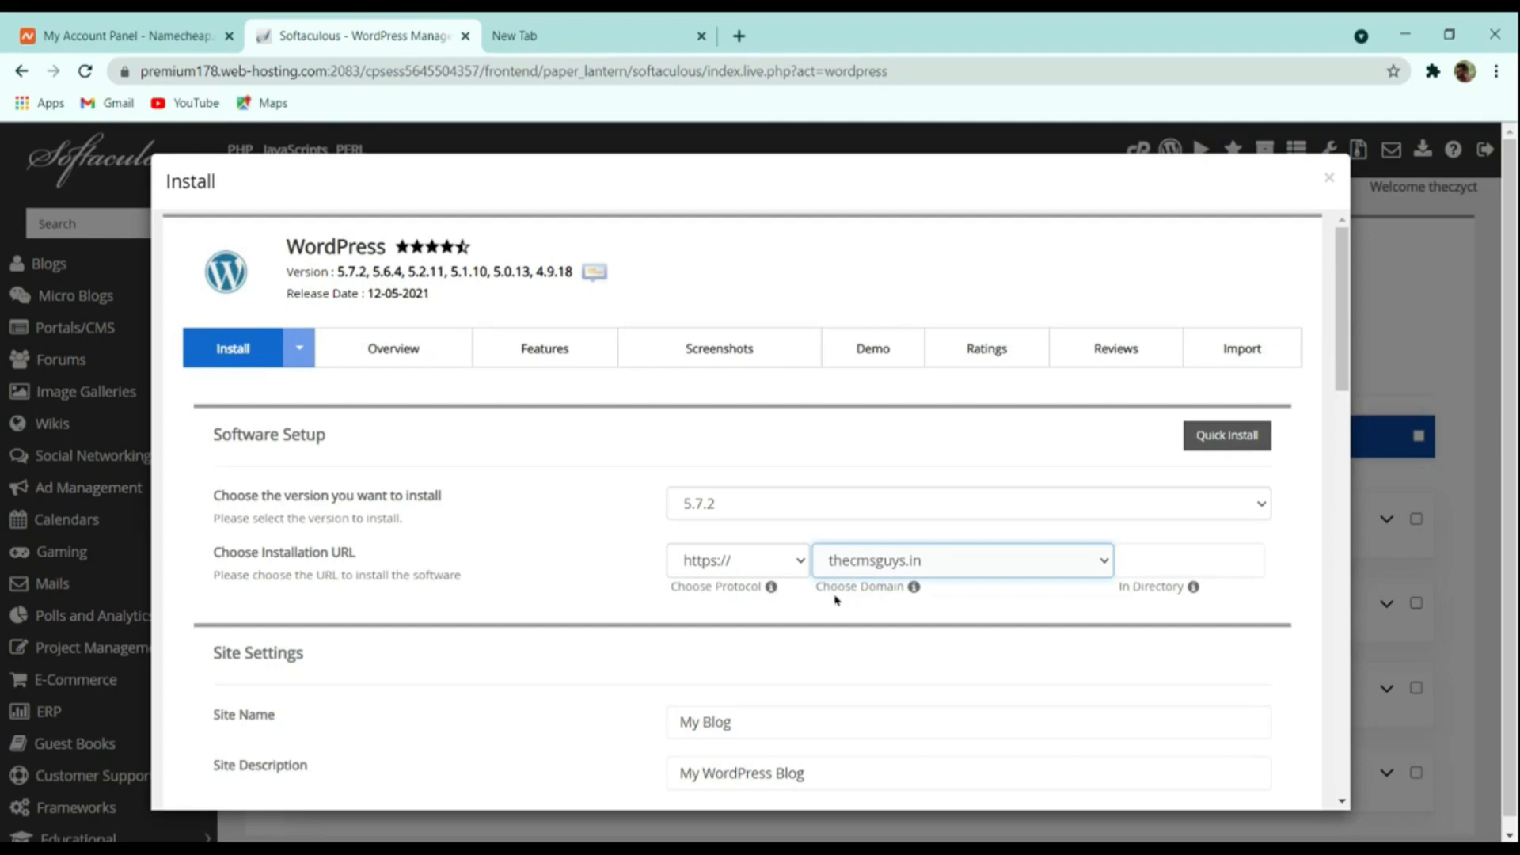
Set the site name to 'The CMS Guys' and description to 'Spreading the Knowledge'
scroll(792, 602, down, 4)
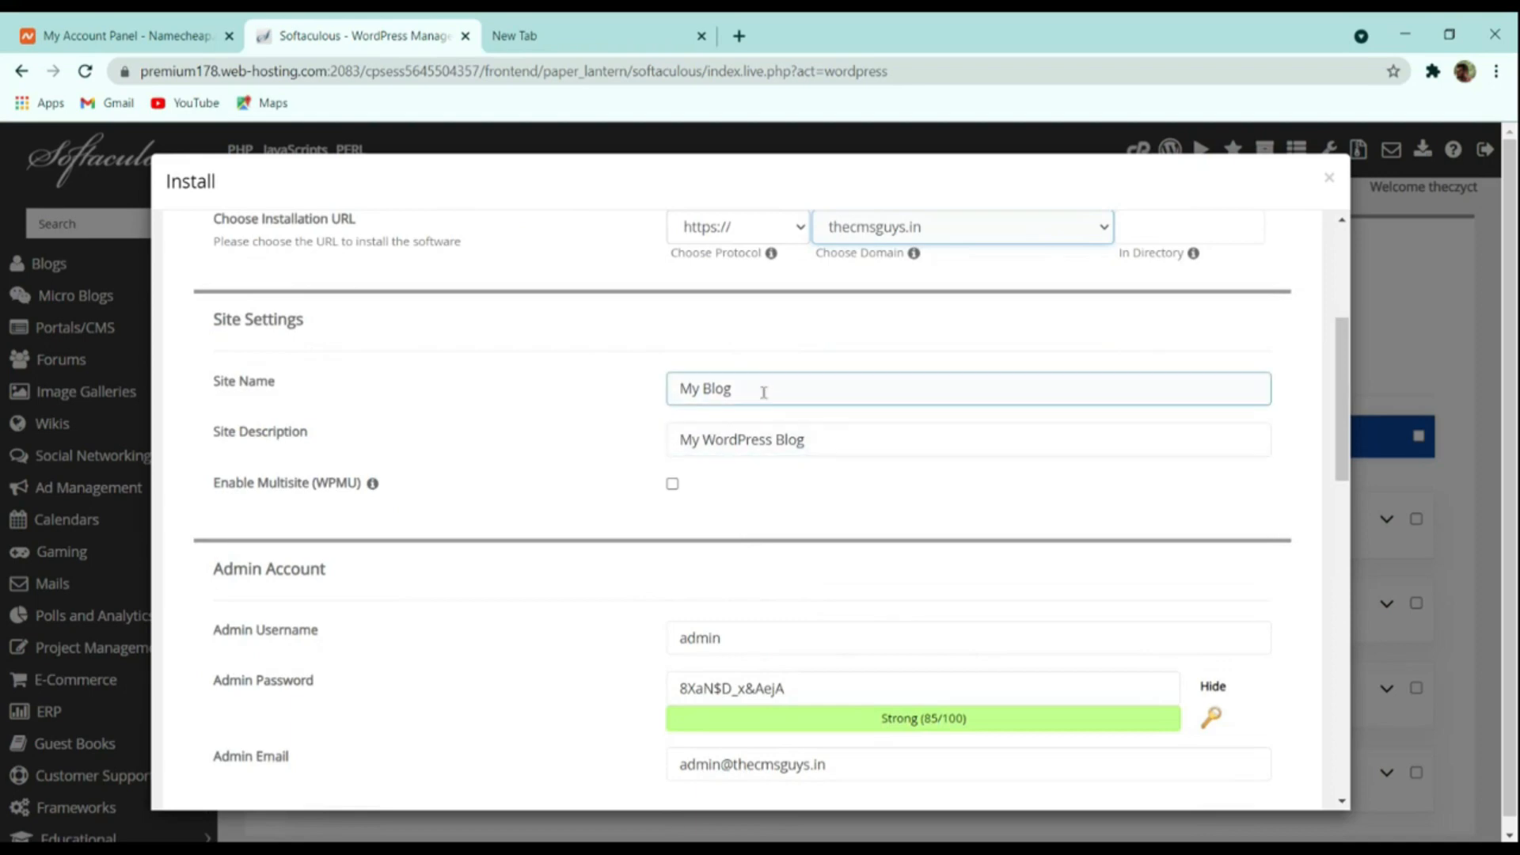
drag(764, 393, 414, 400)
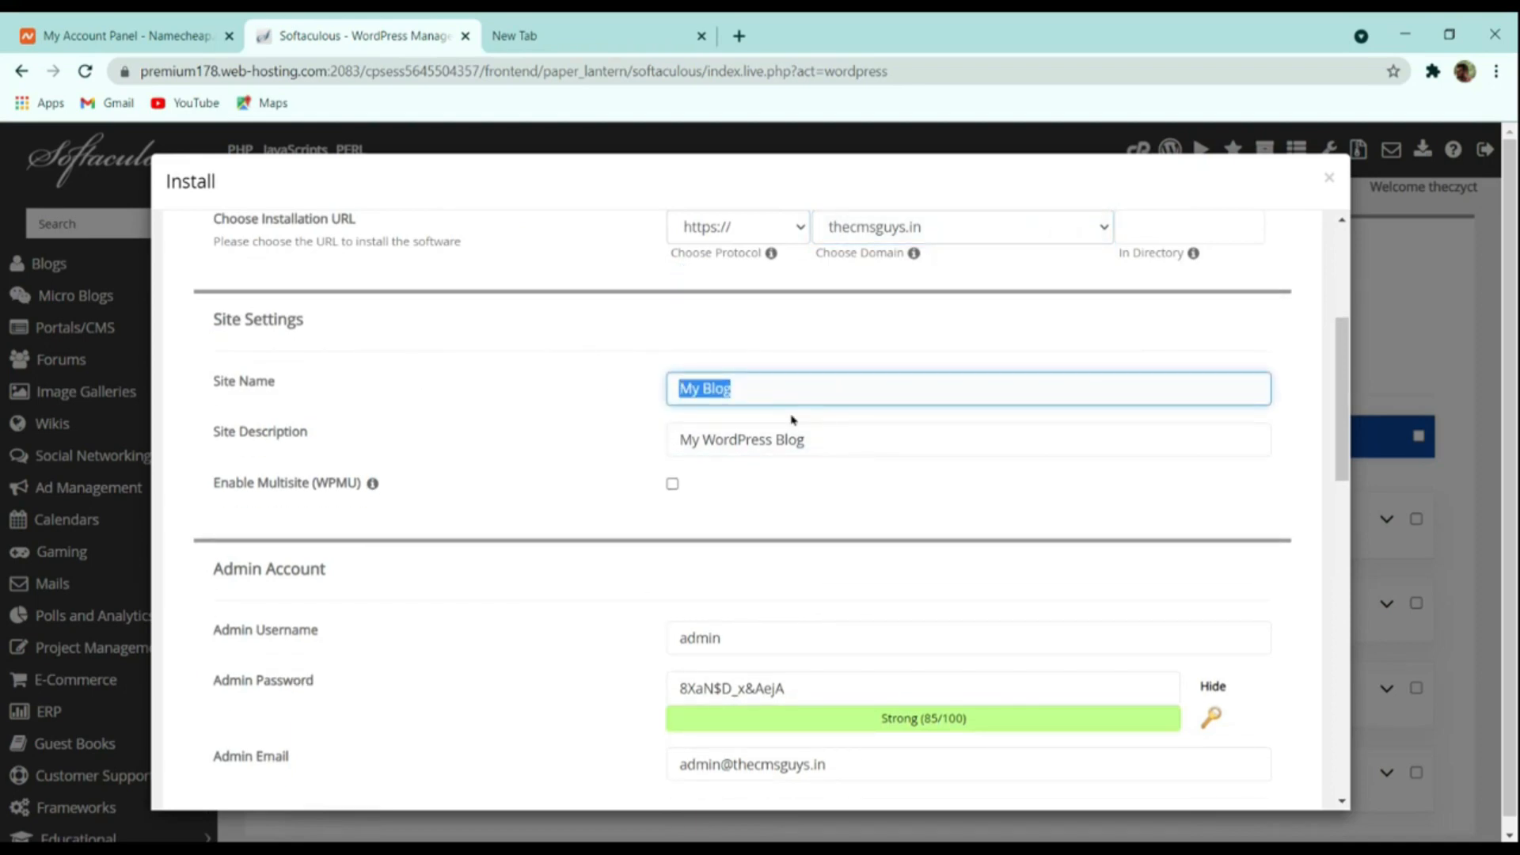
text(The Cms)
key(BackSpace)
text(MS Guys)
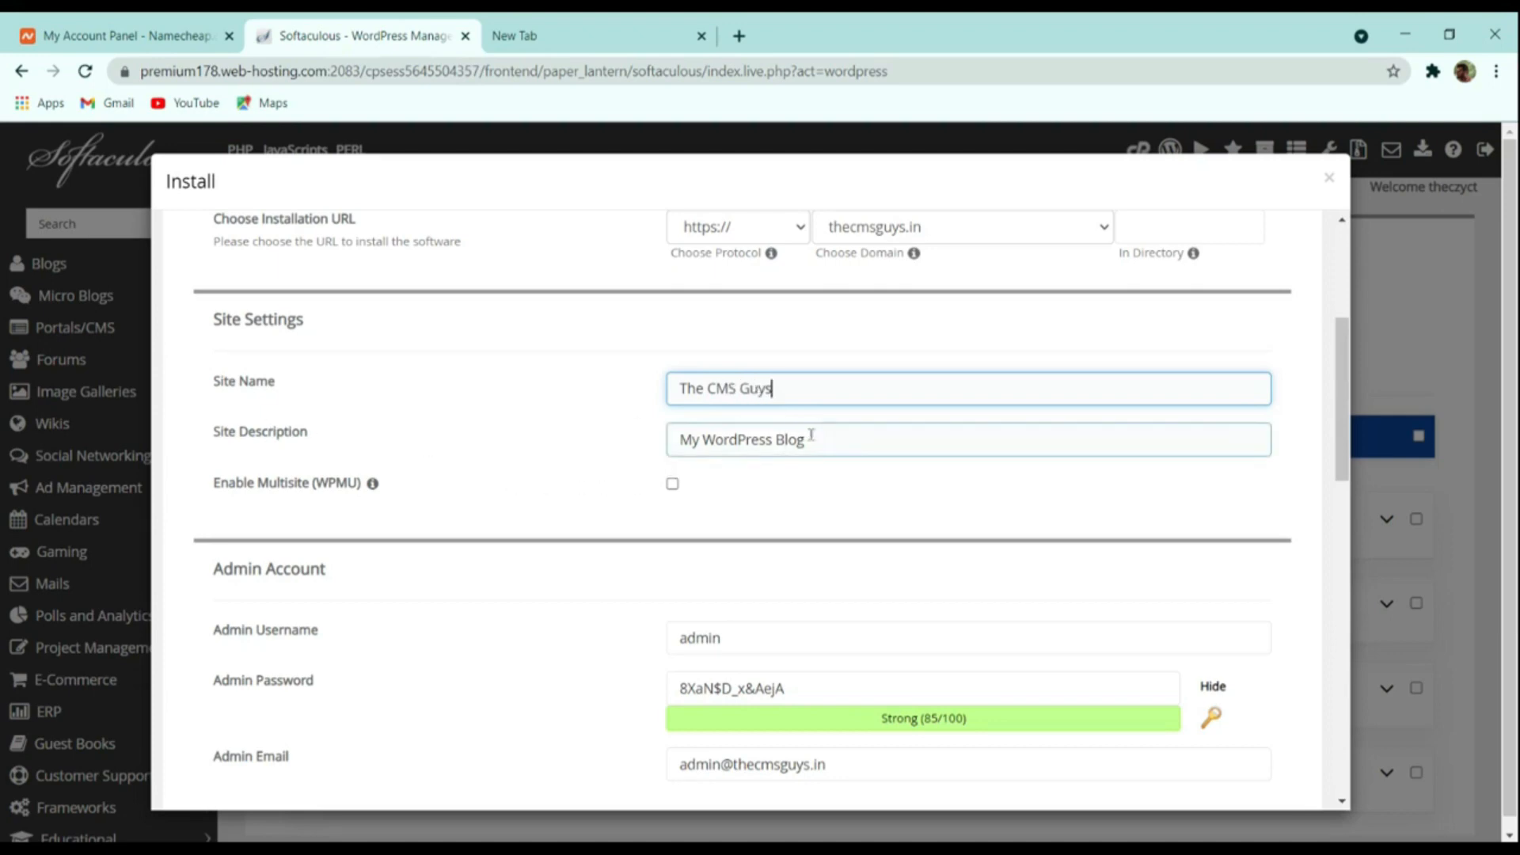
drag(805, 440, 492, 442)
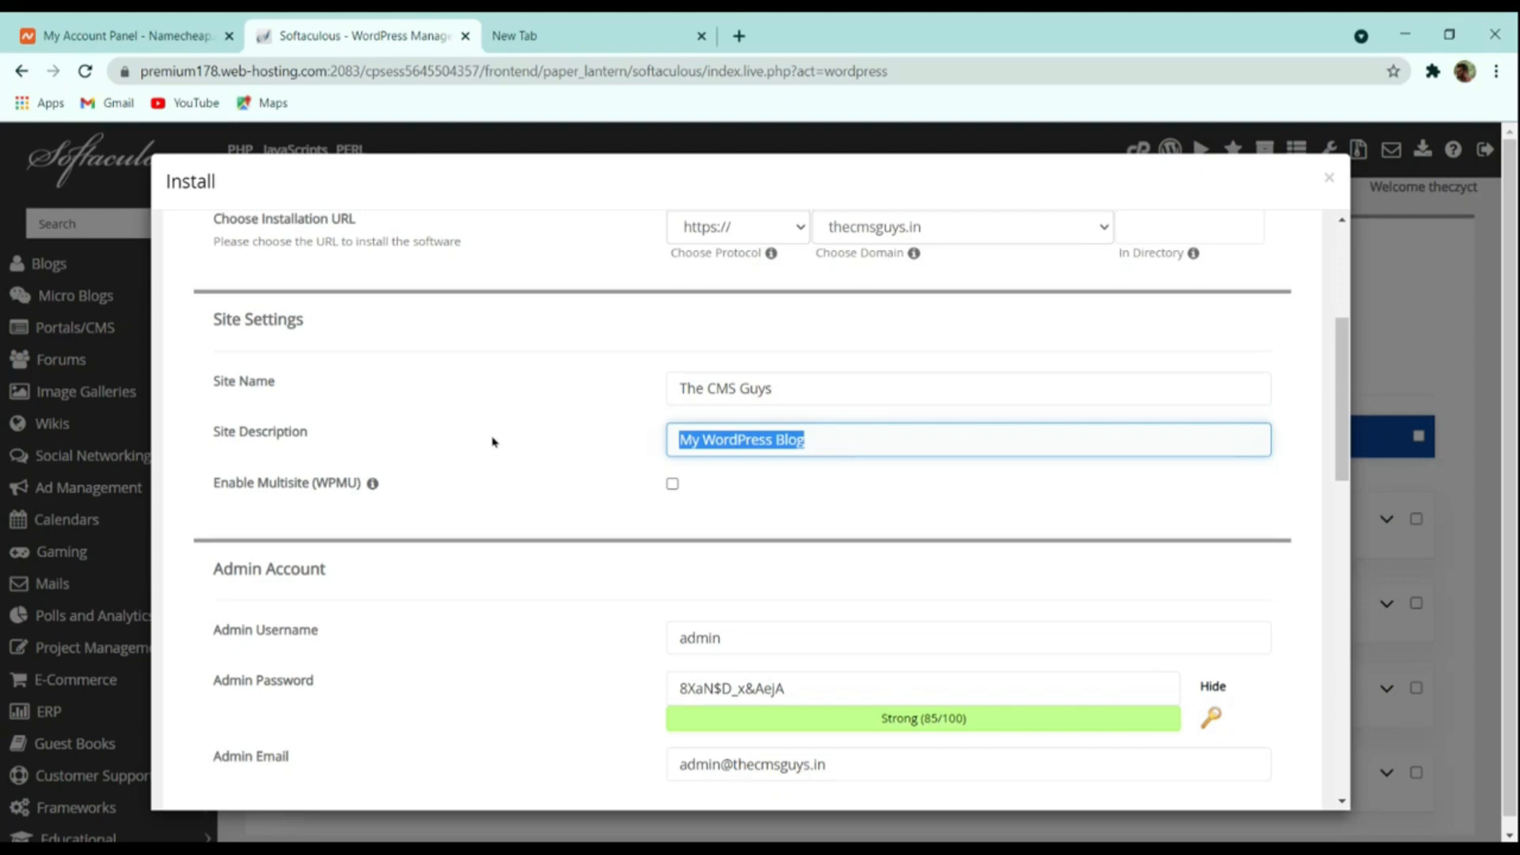
text(S)
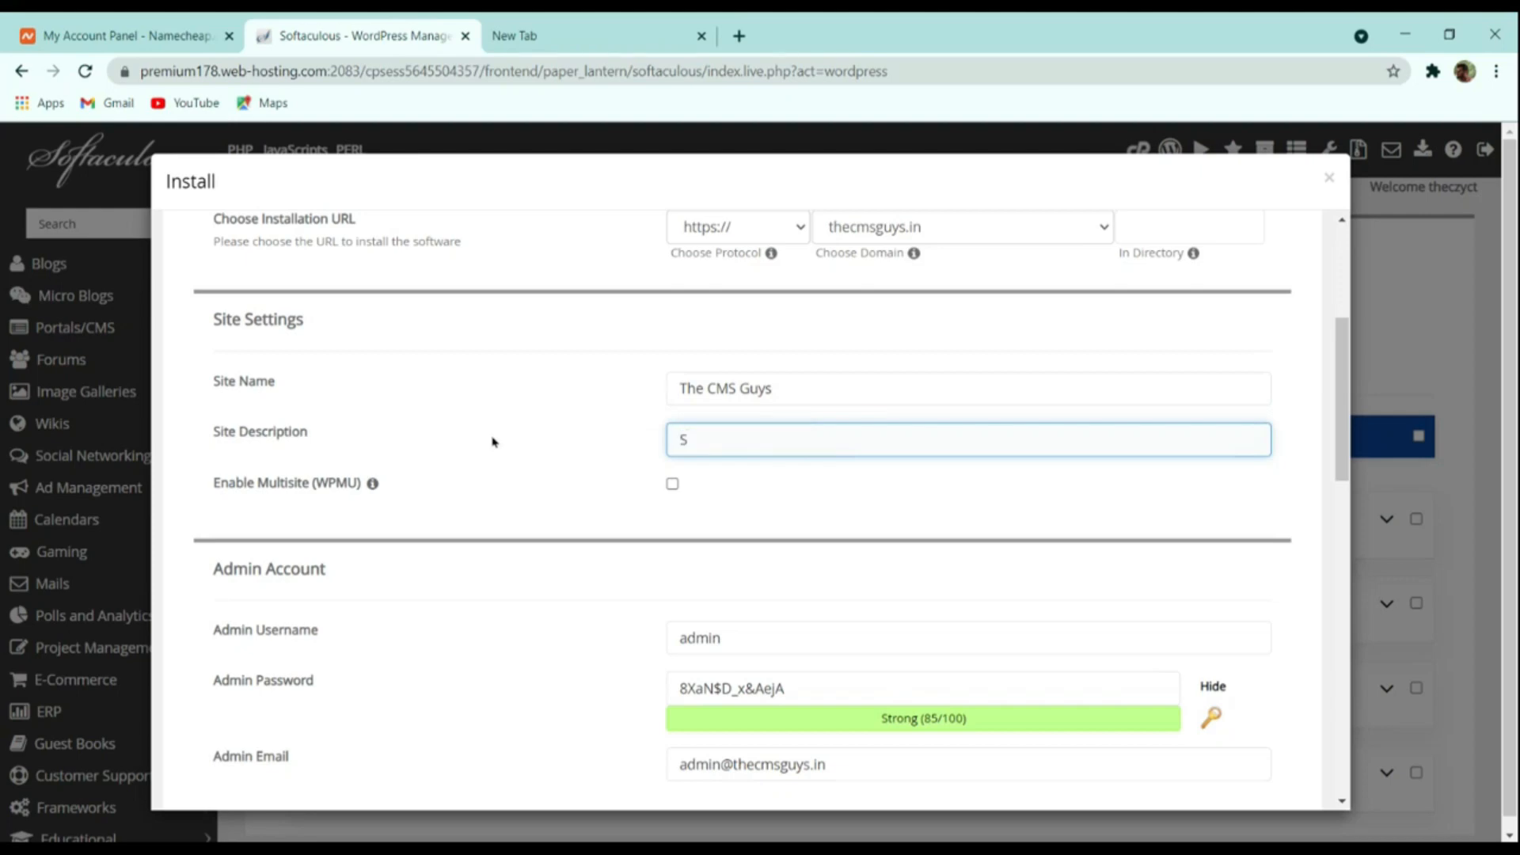
text(pres)
text(ding the)
text( Knowledge)
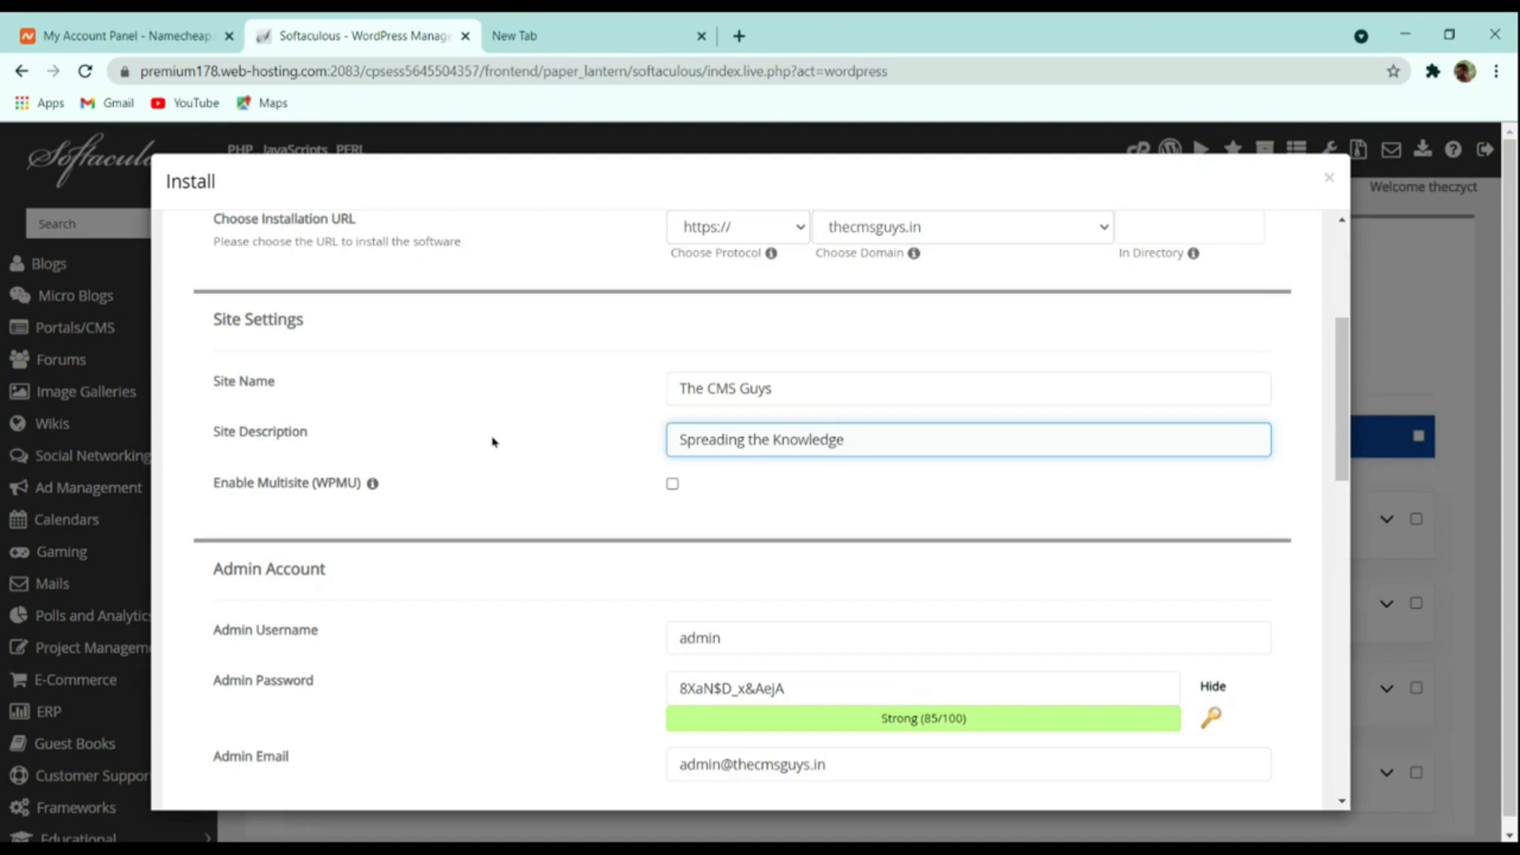
Replace the default admin username with a new one
scroll(783, 512, down, 4)
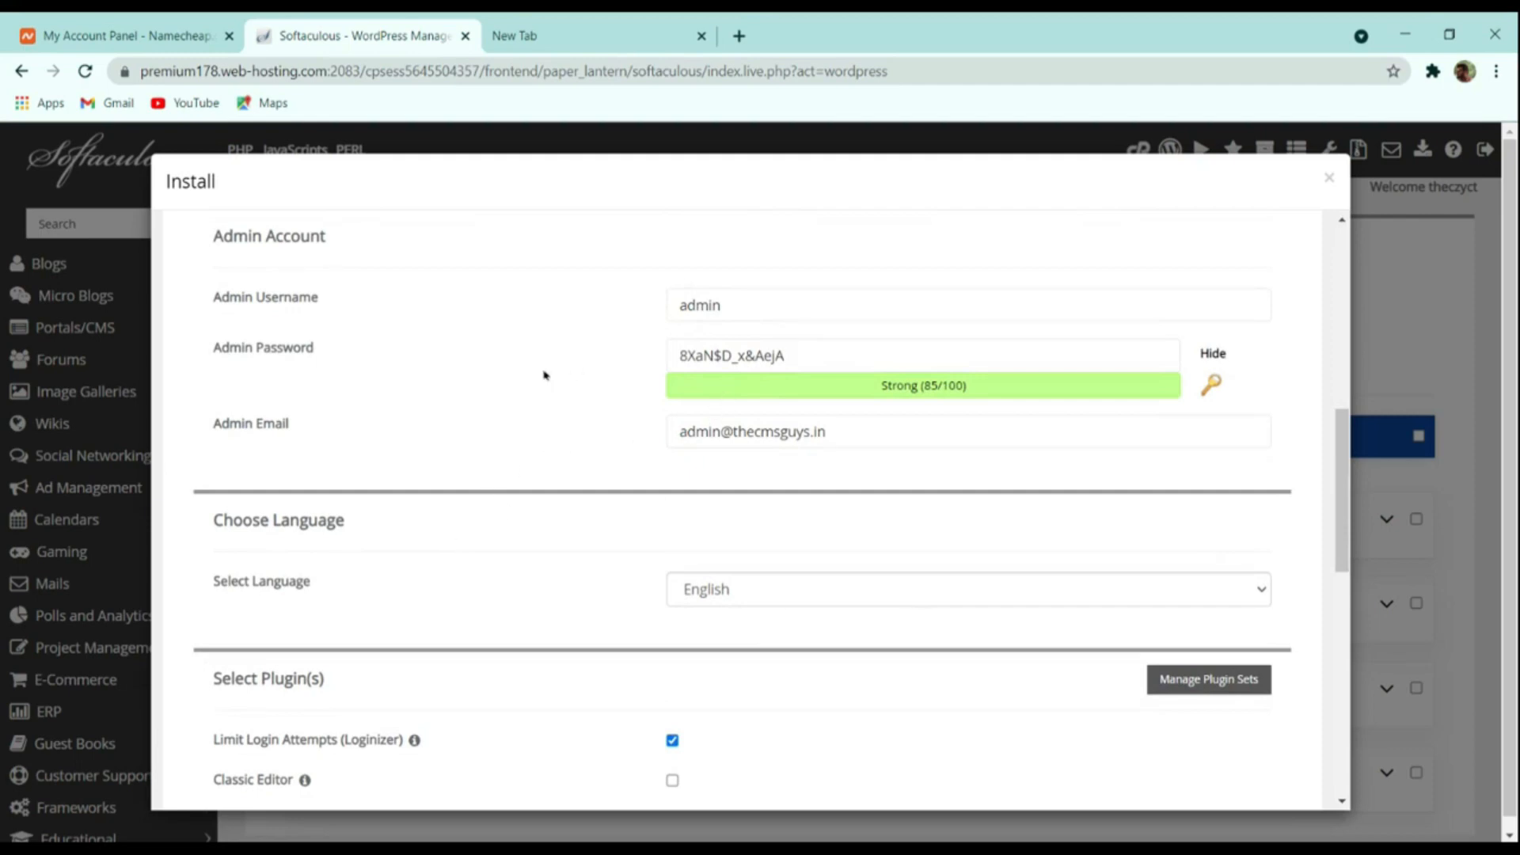
drag(748, 308, 410, 330)
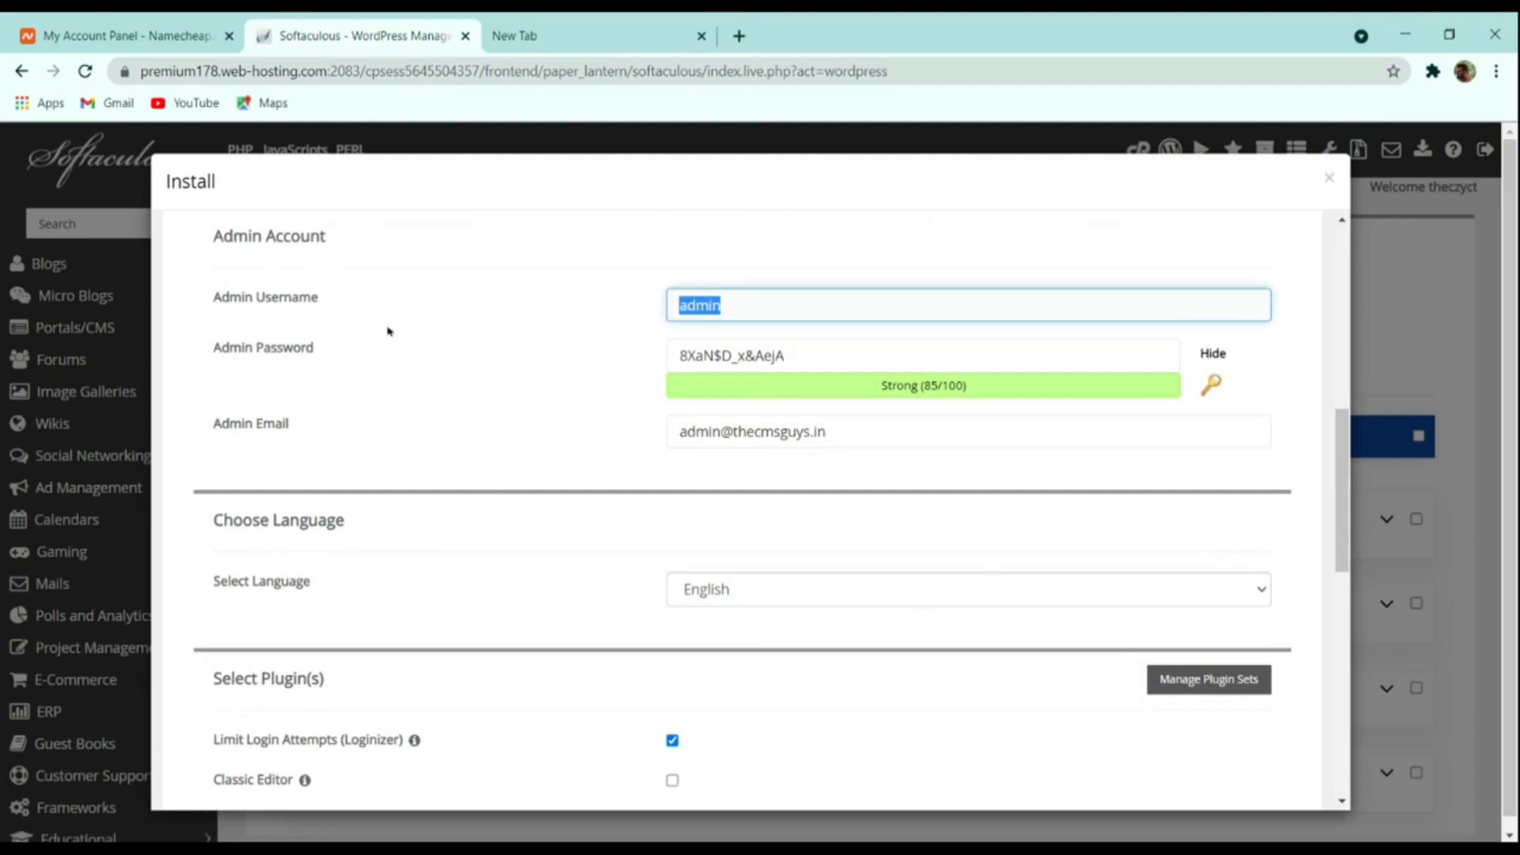
text(thecmsguys)
Generate a new random strong admin password with the key icon
click(818, 360)
drag(822, 351, 509, 353)
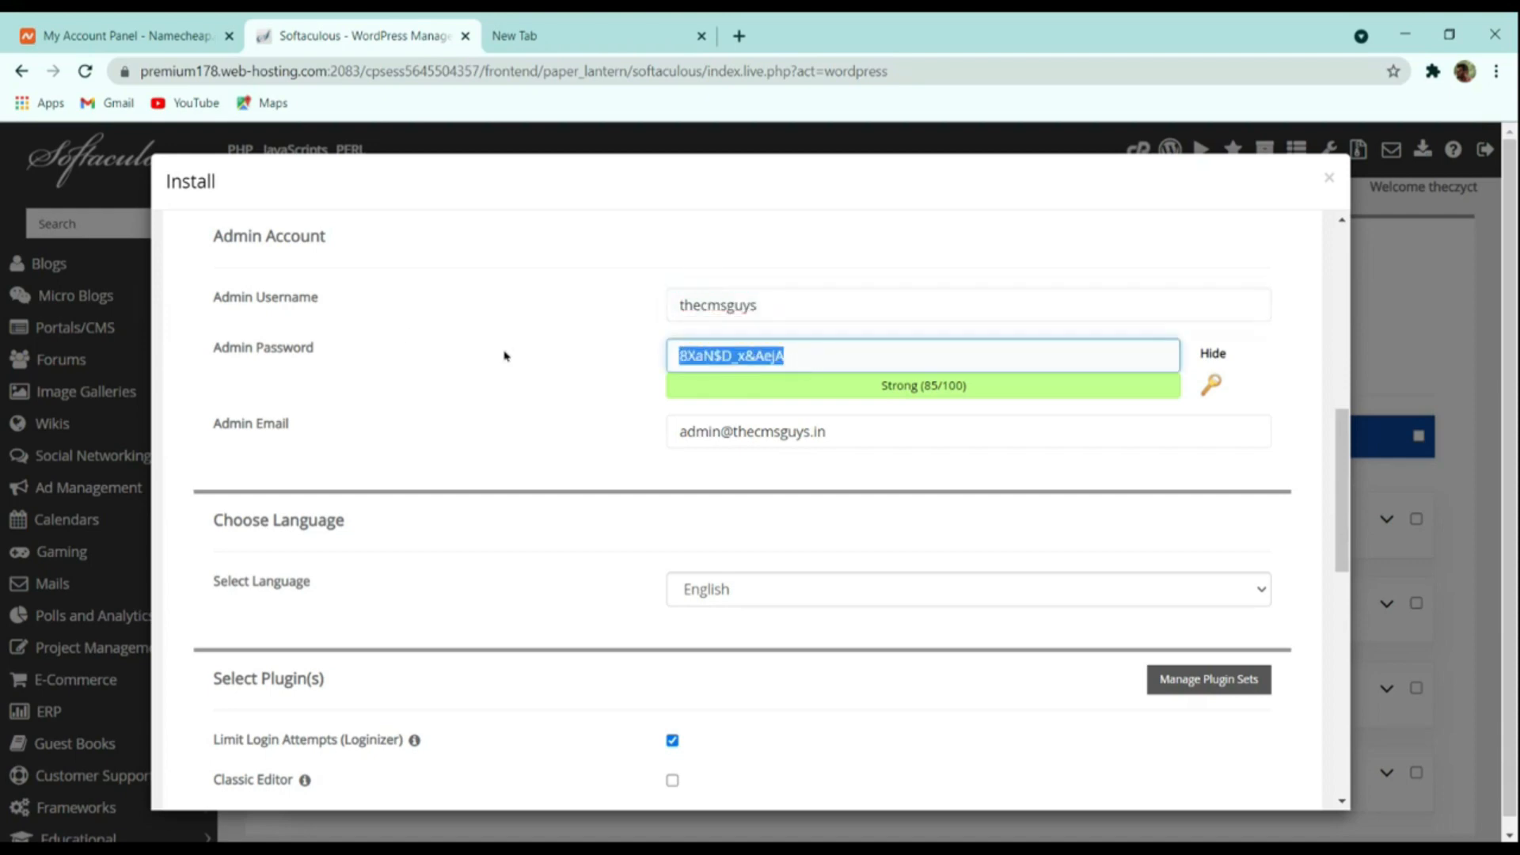
click(1214, 355)
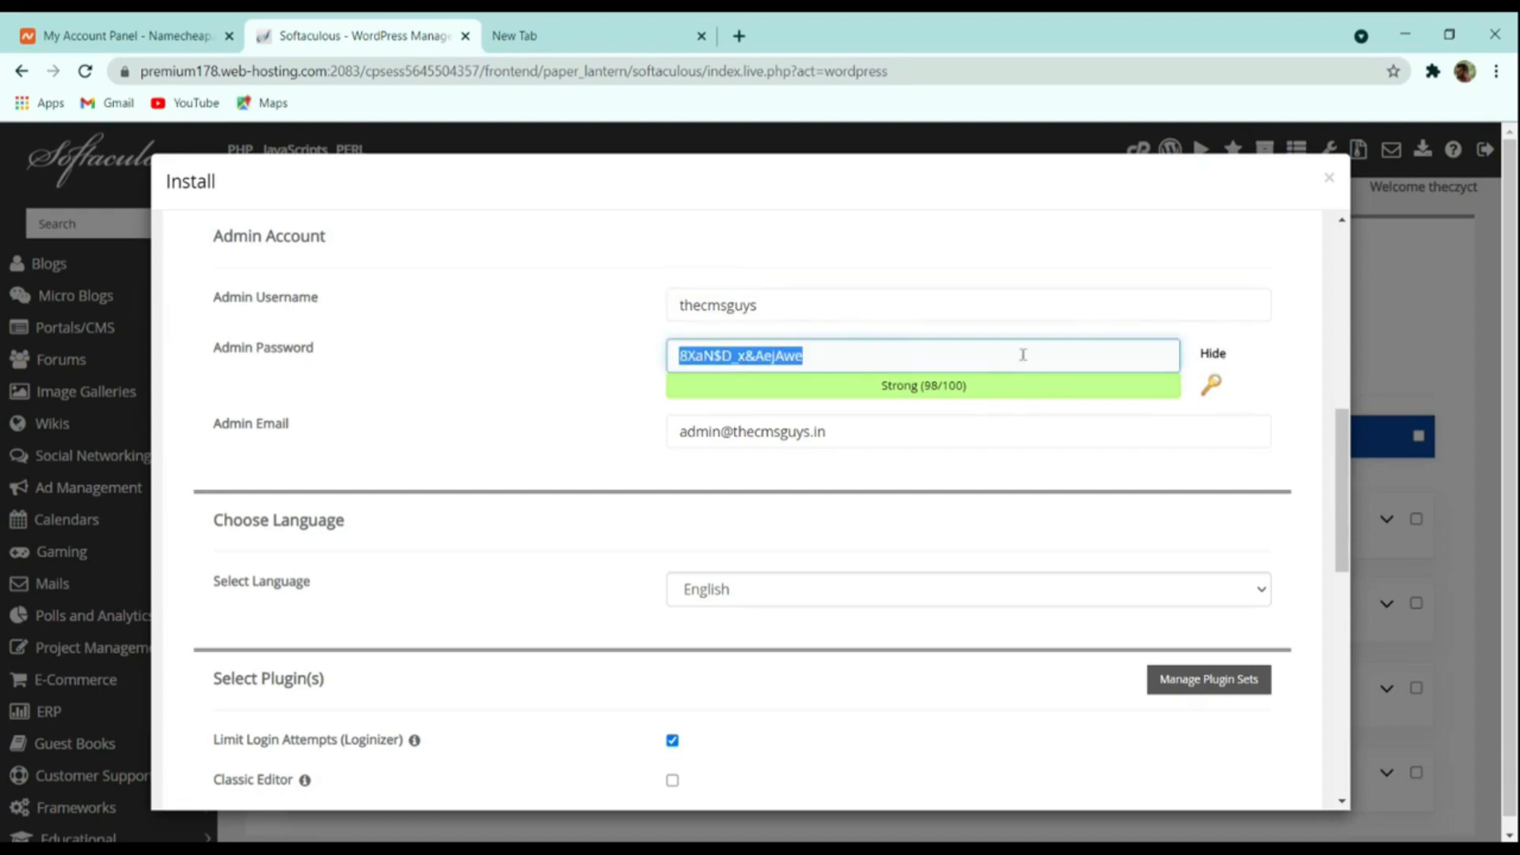
click(978, 381)
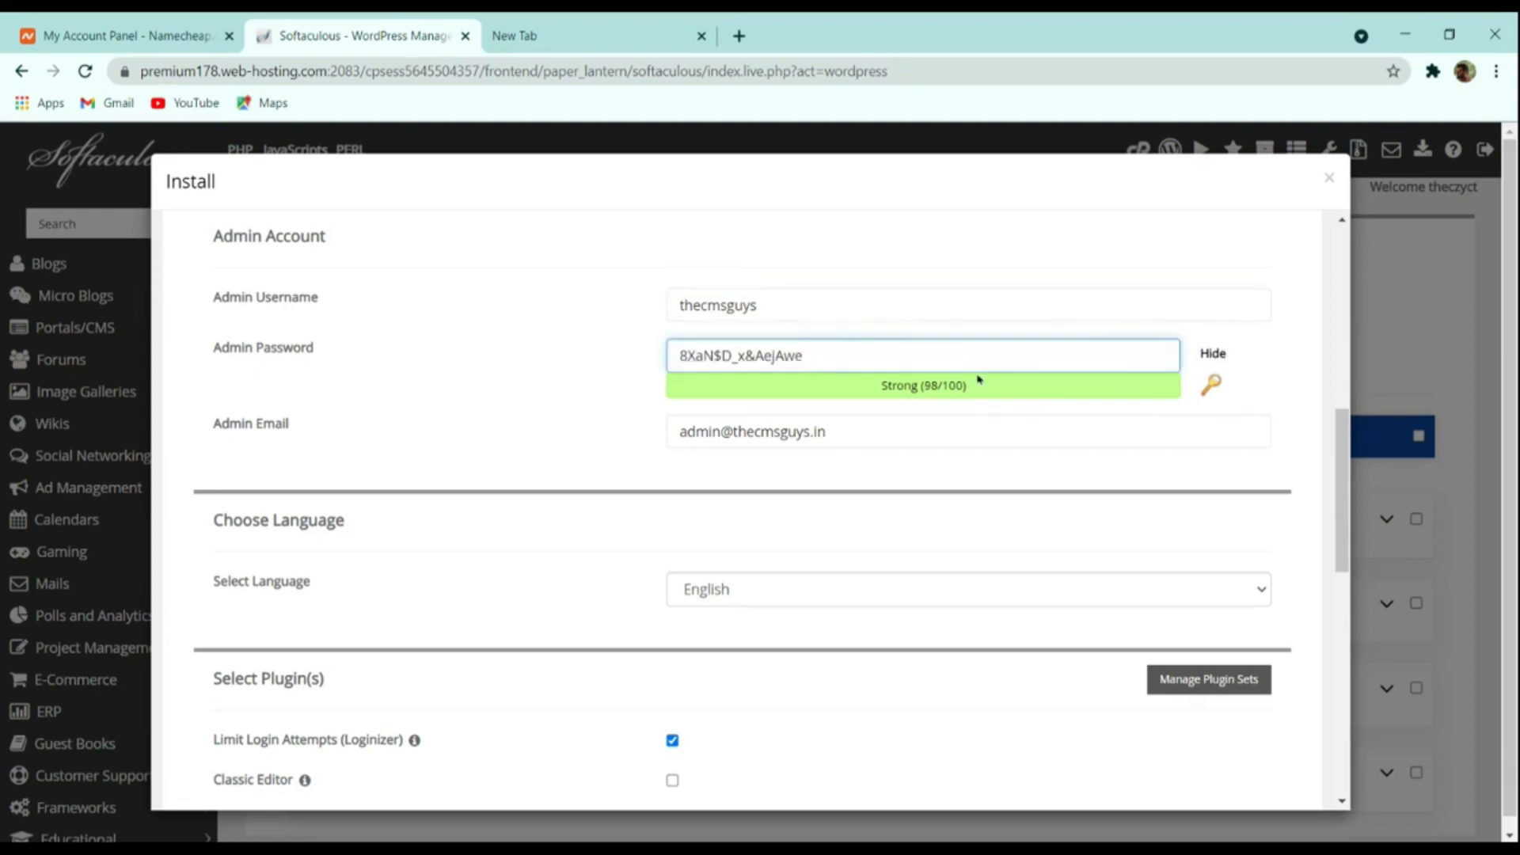
double_click(955, 381)
click(1133, 364)
triple_click(970, 355)
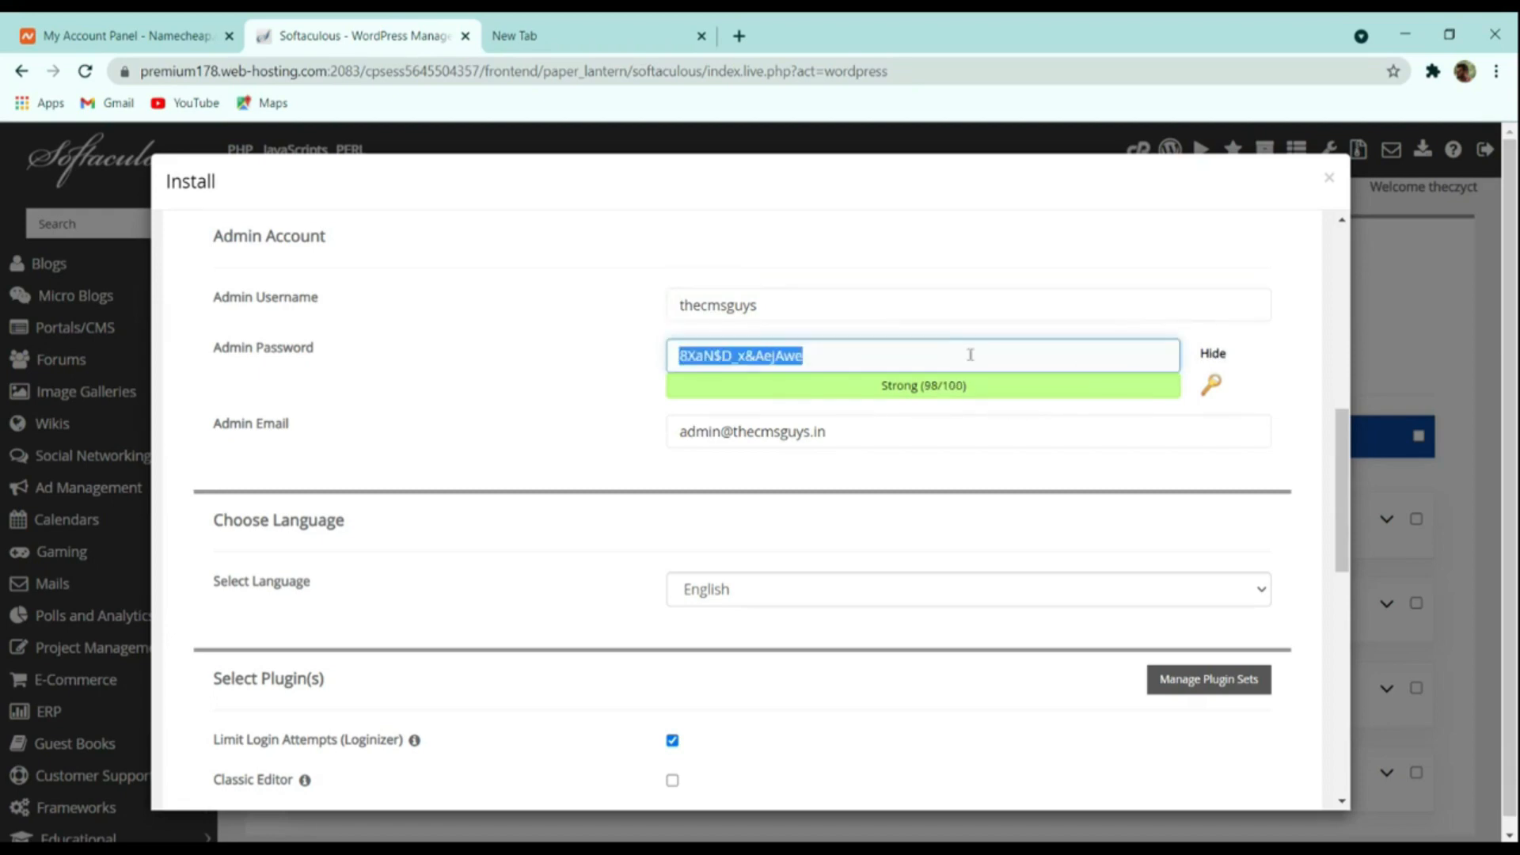
click(1210, 384)
click(1211, 385)
click(1211, 385)
click(1211, 385)
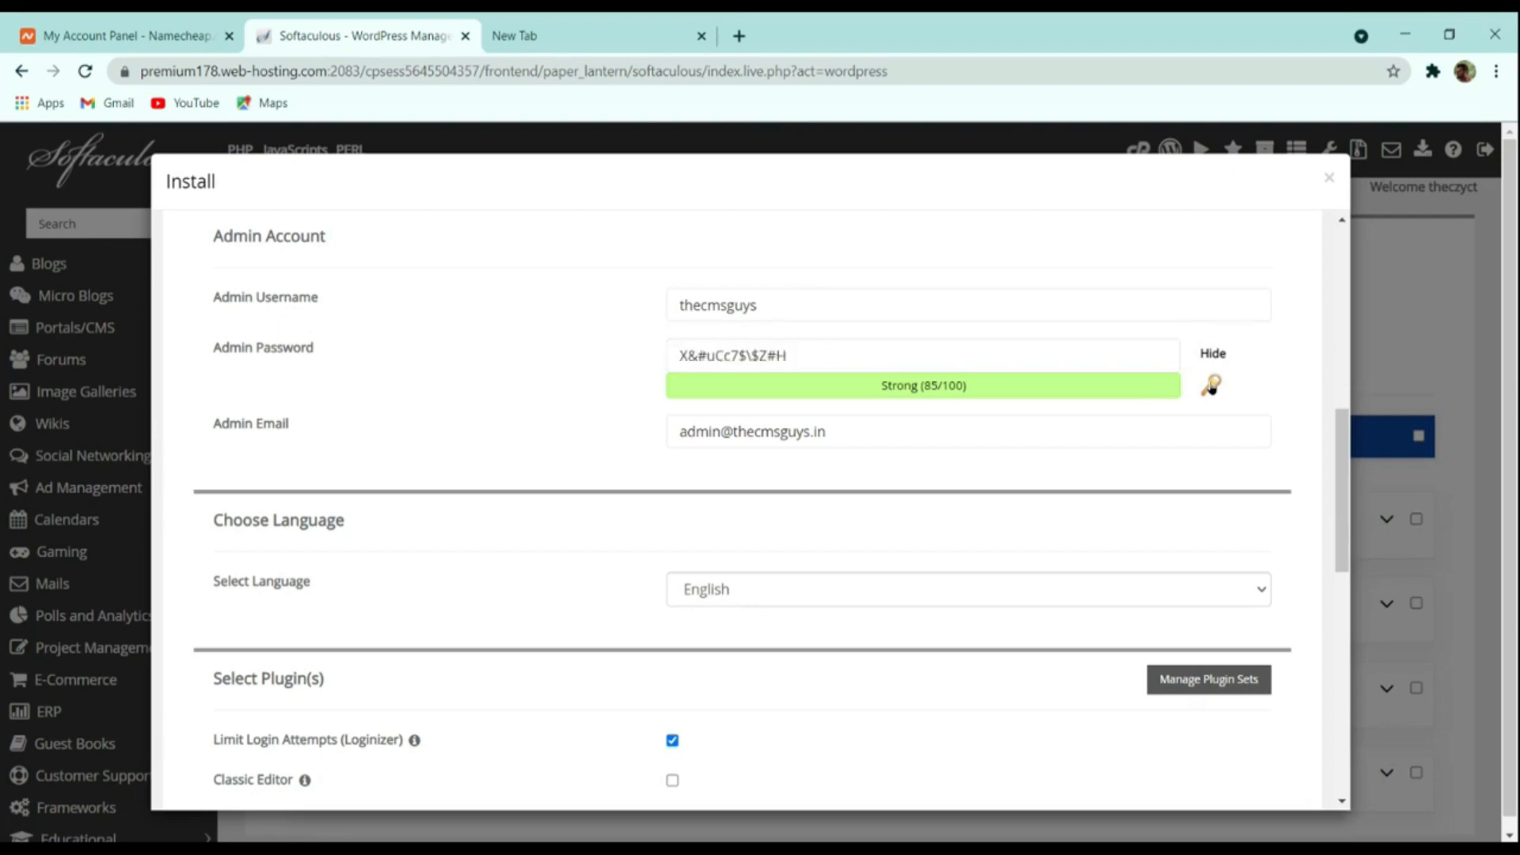
click(1211, 385)
click(1211, 385)
click(1210, 385)
click(1211, 385)
click(1053, 352)
key(ctrl+a)
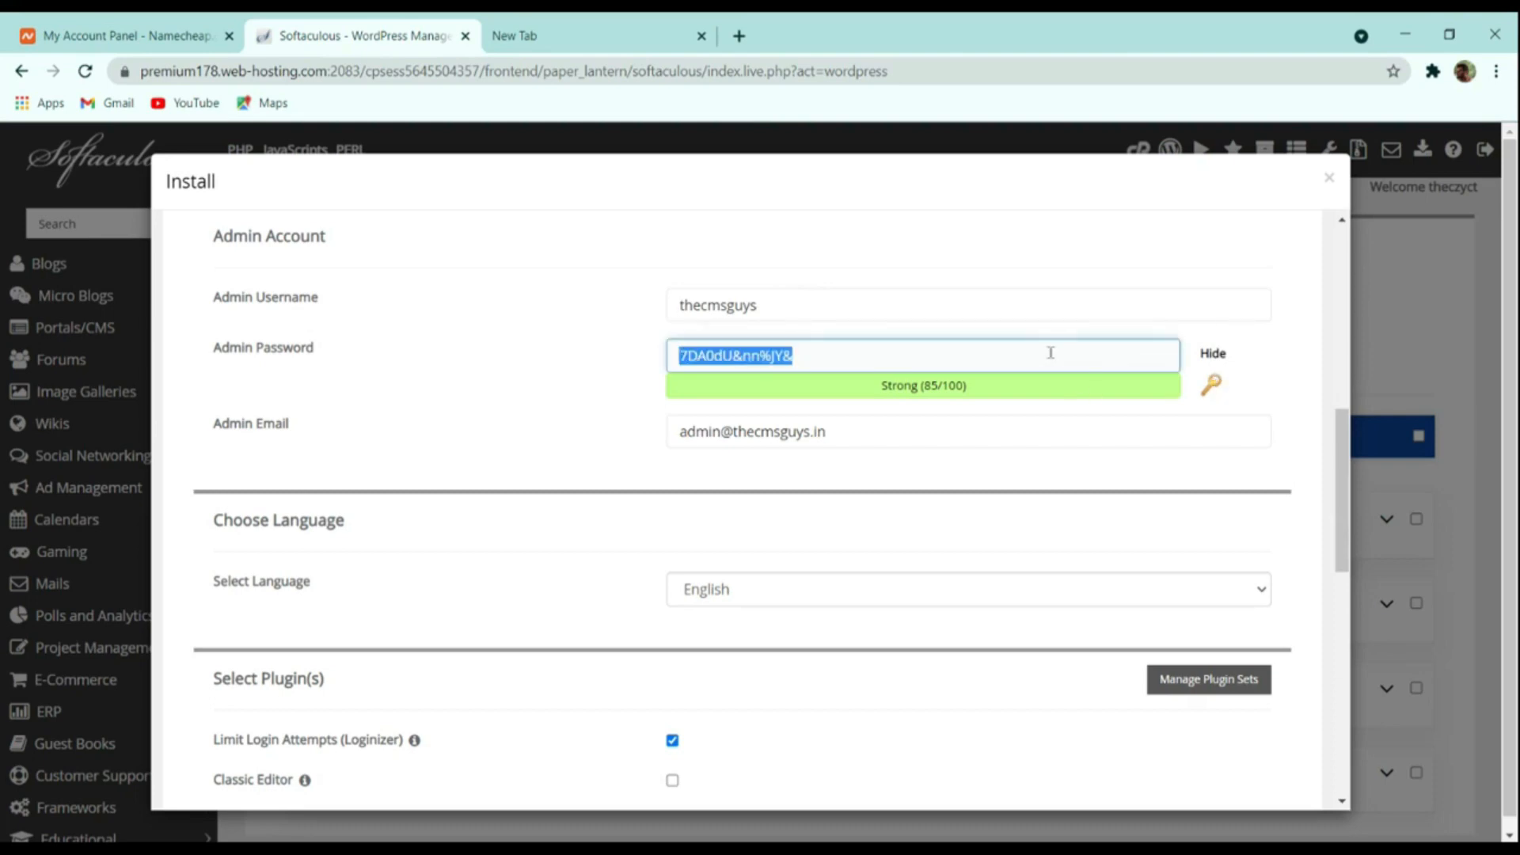
scroll(990, 425, down, 4)
scroll(751, 447, up, 4)
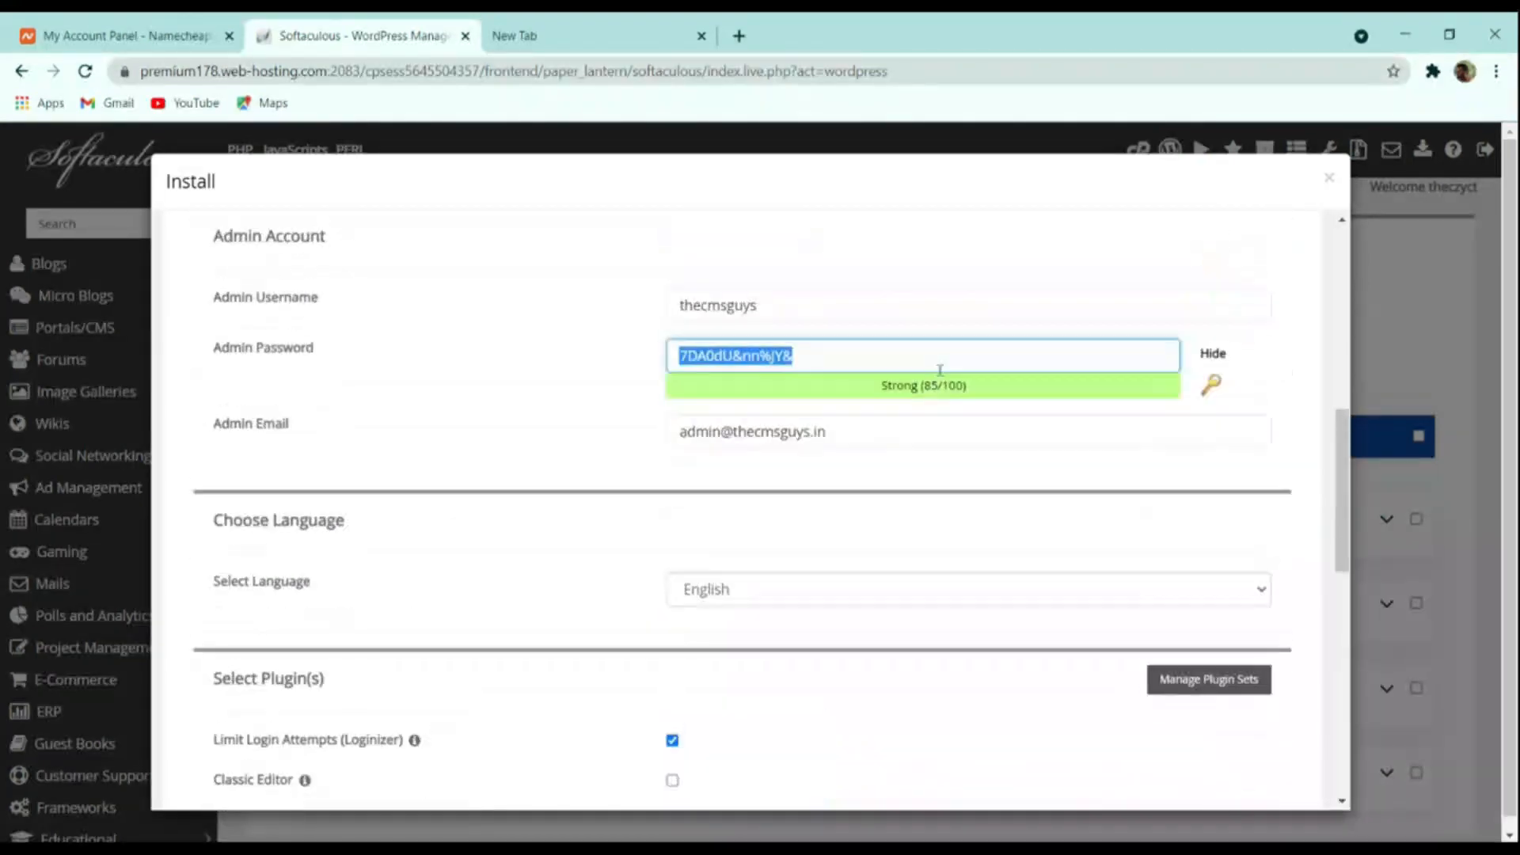
Replace the default admin e-mail with a new Gmail address
click(751, 446)
key(ctrl+a)
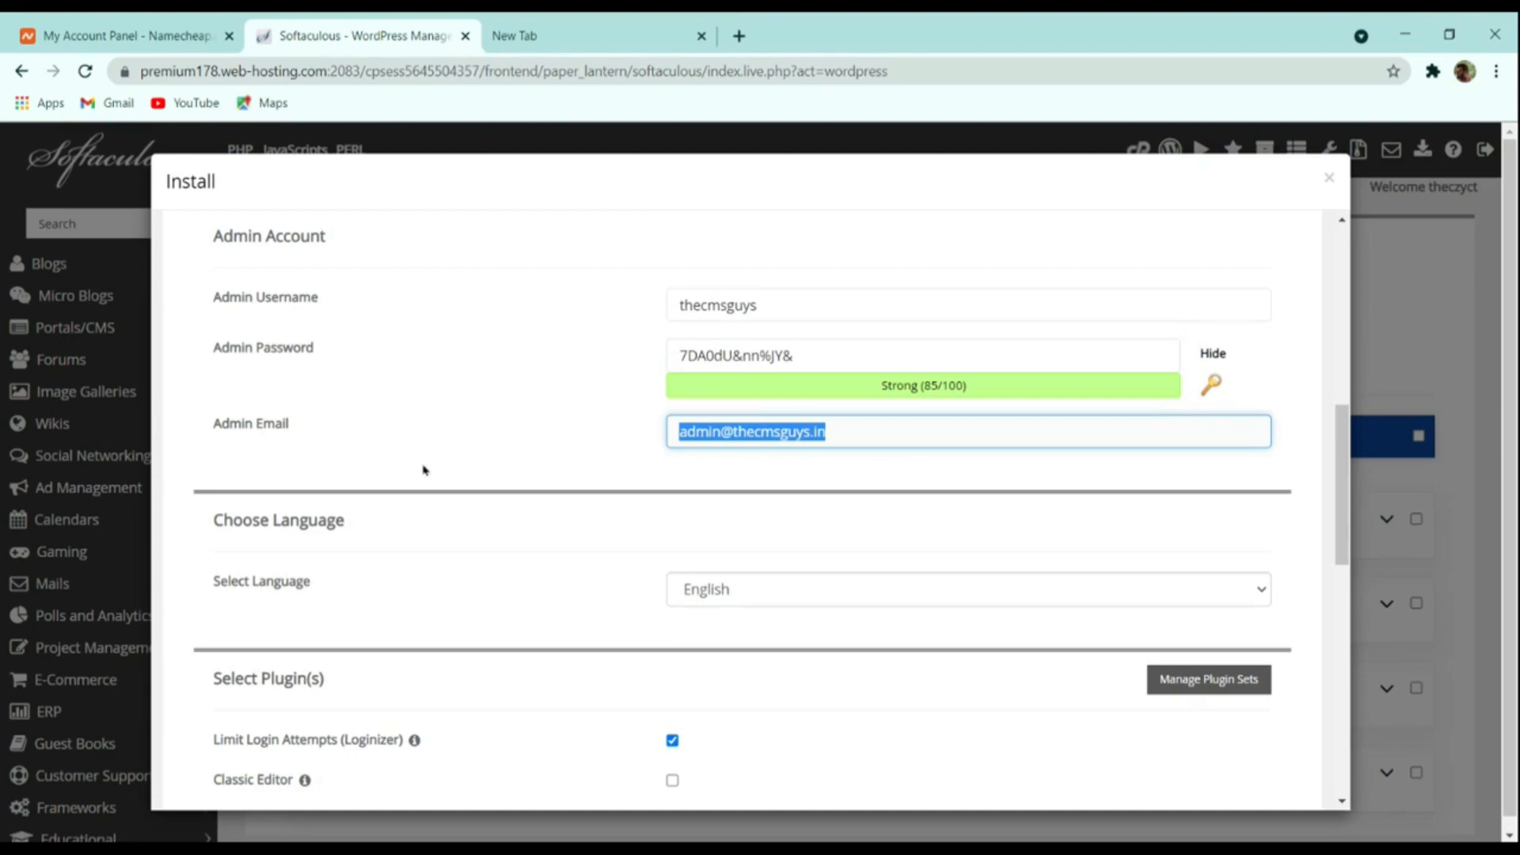
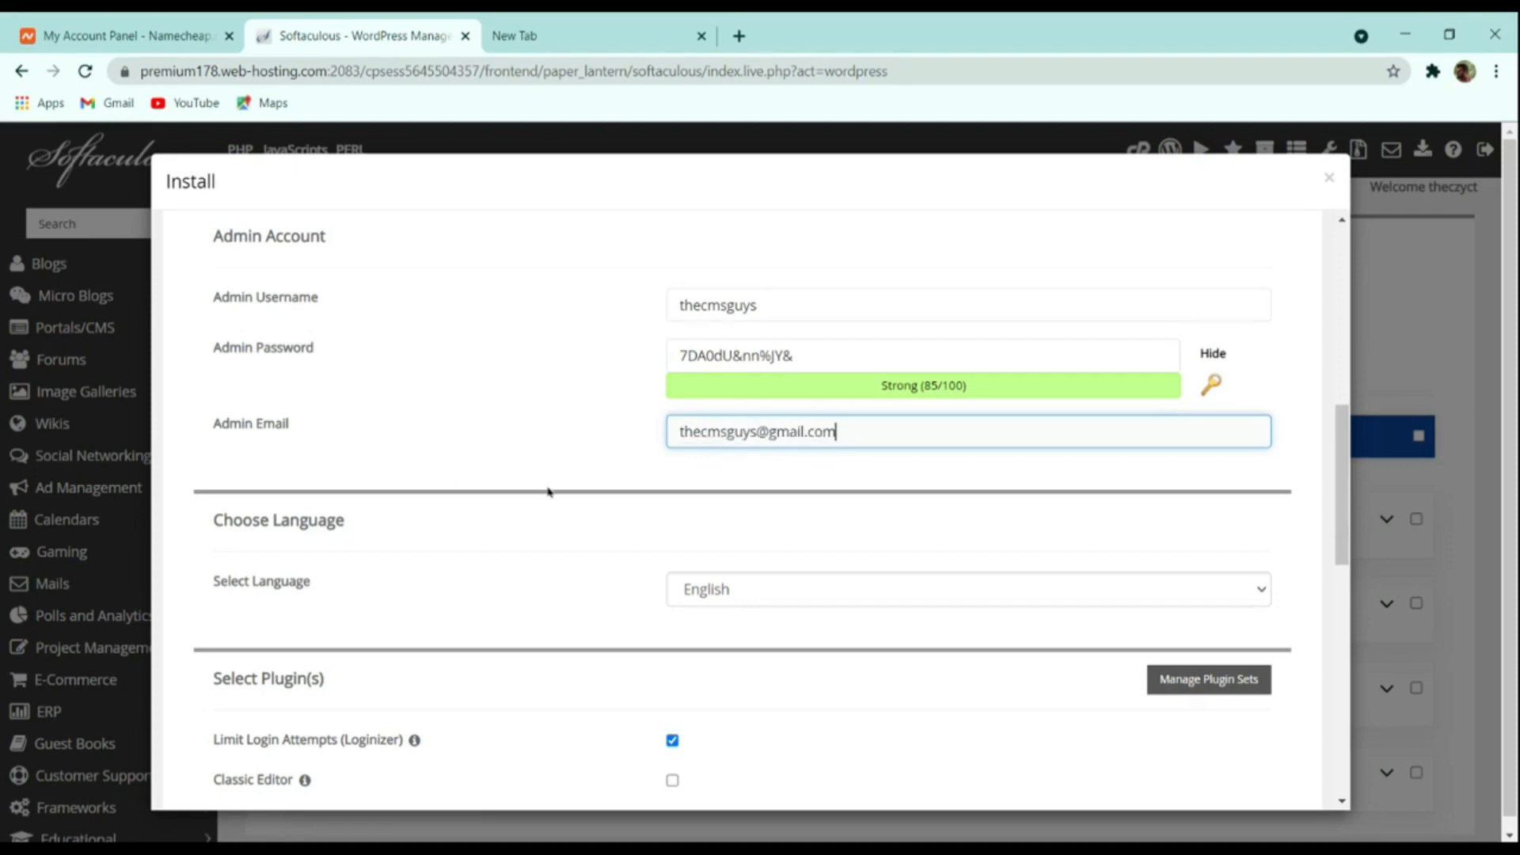
scroll(423, 470, down, 4)
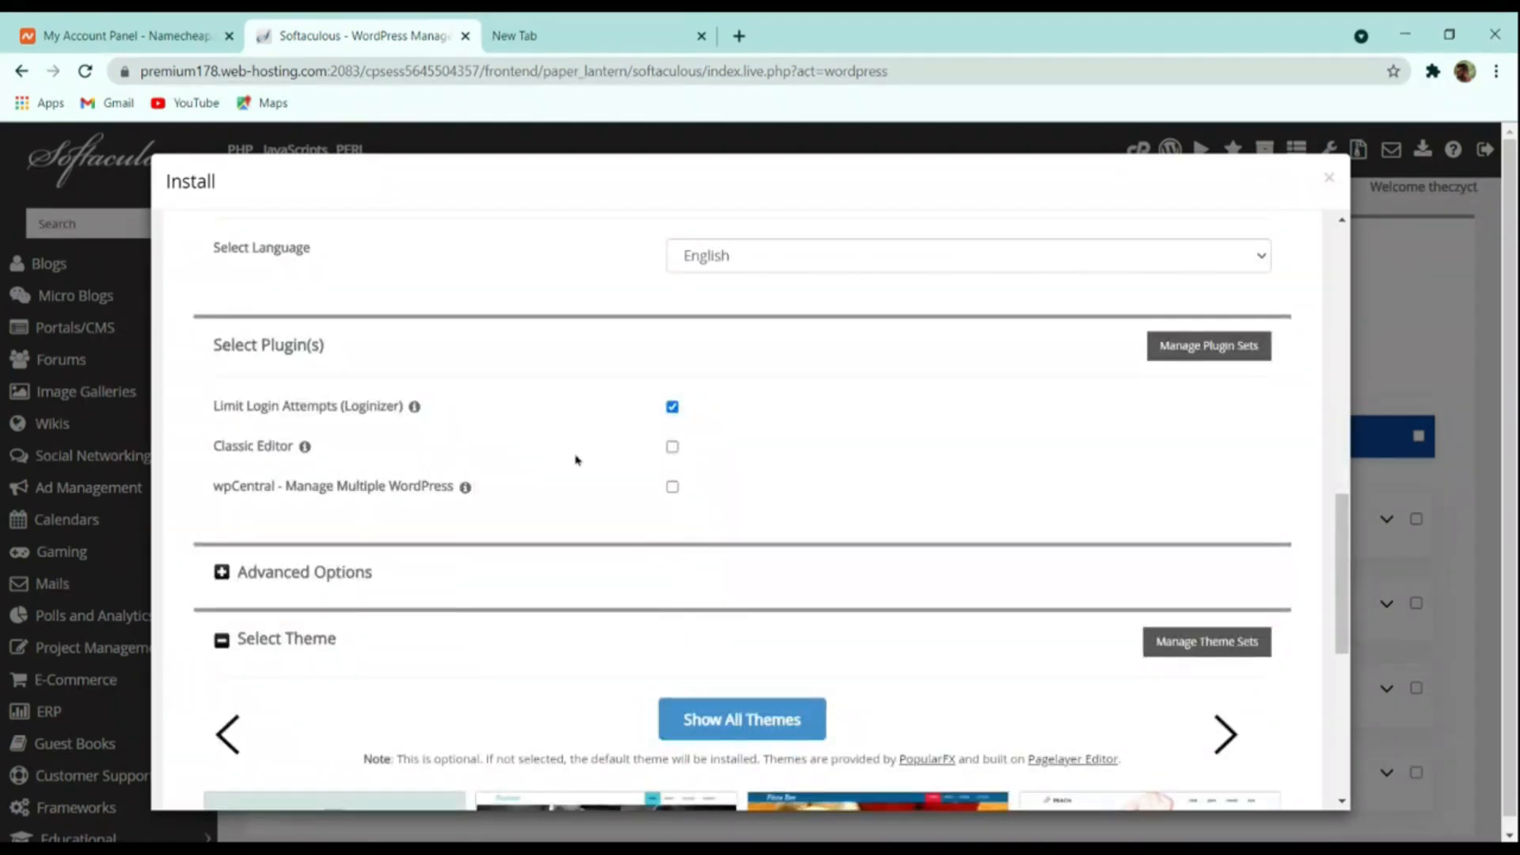
Install WordPress at thecmsguys.in and open the site URL from the success message
scroll(632, 467, down, 4)
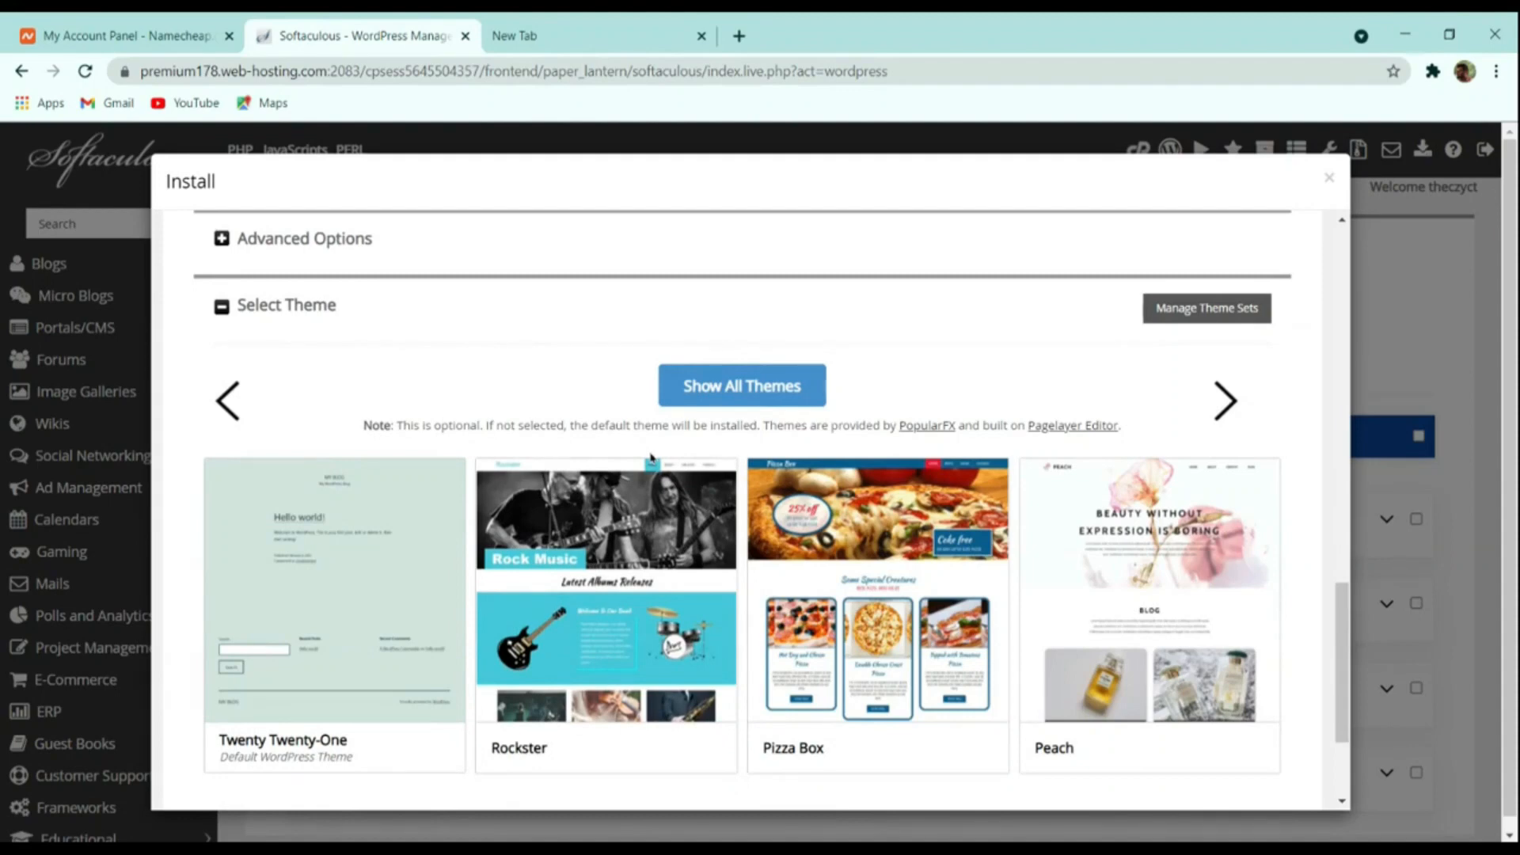
scroll(845, 584, down, 2)
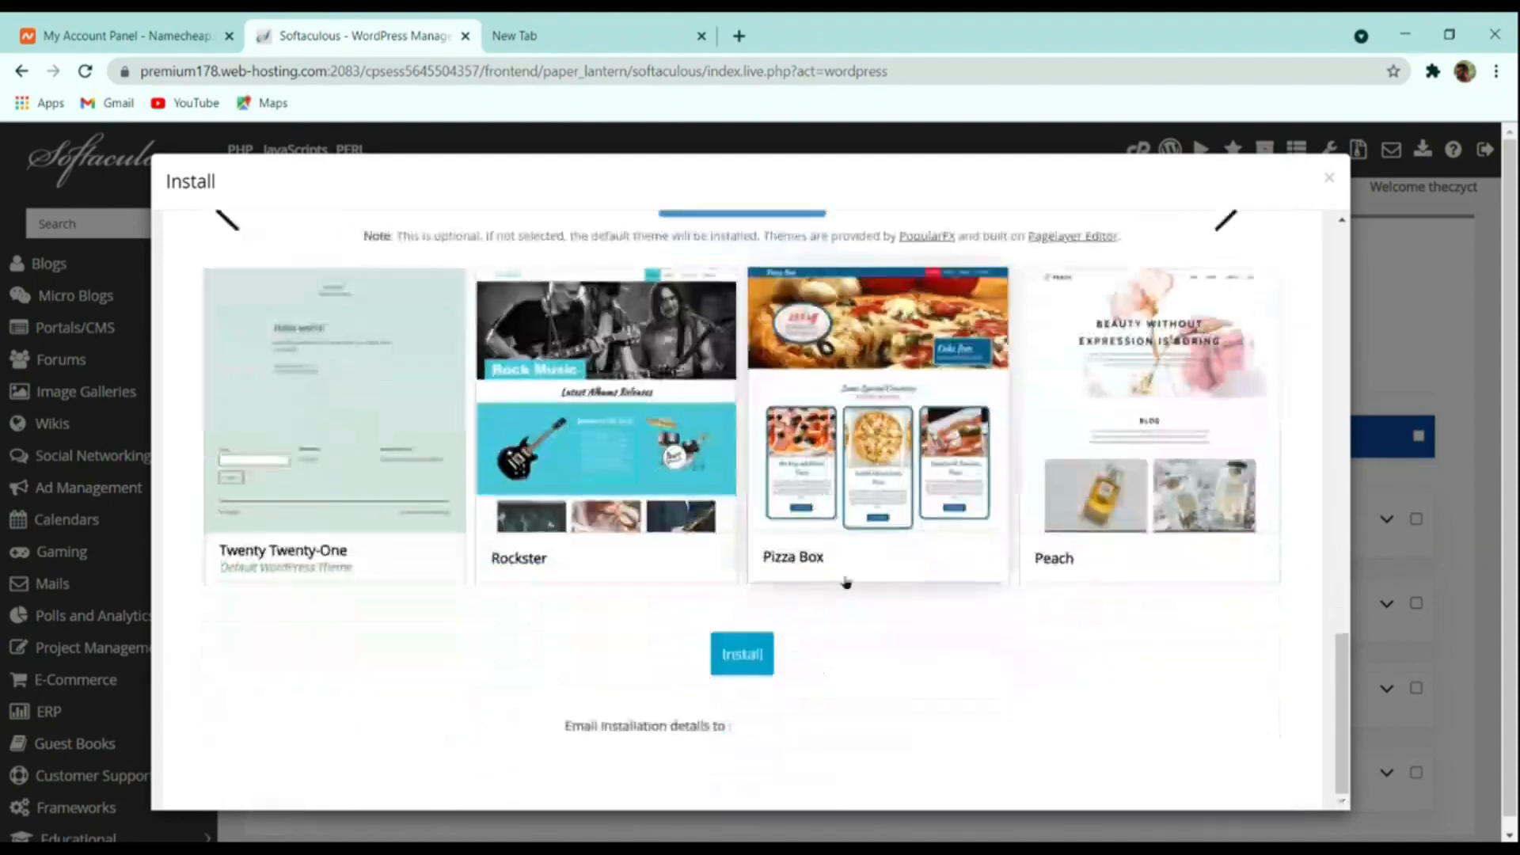
click(743, 654)
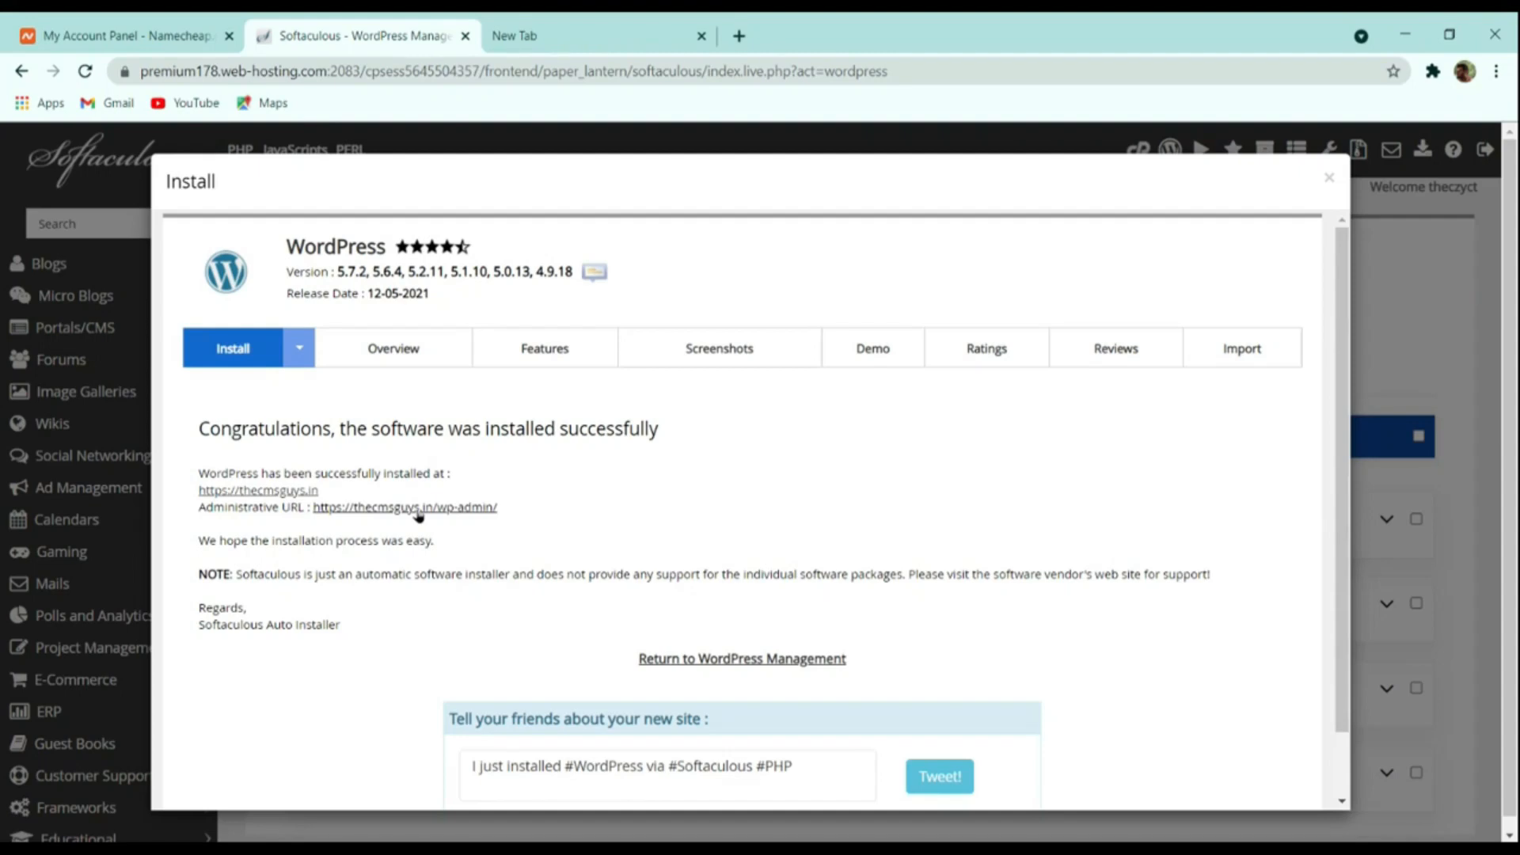
ctrl+click(277, 494)
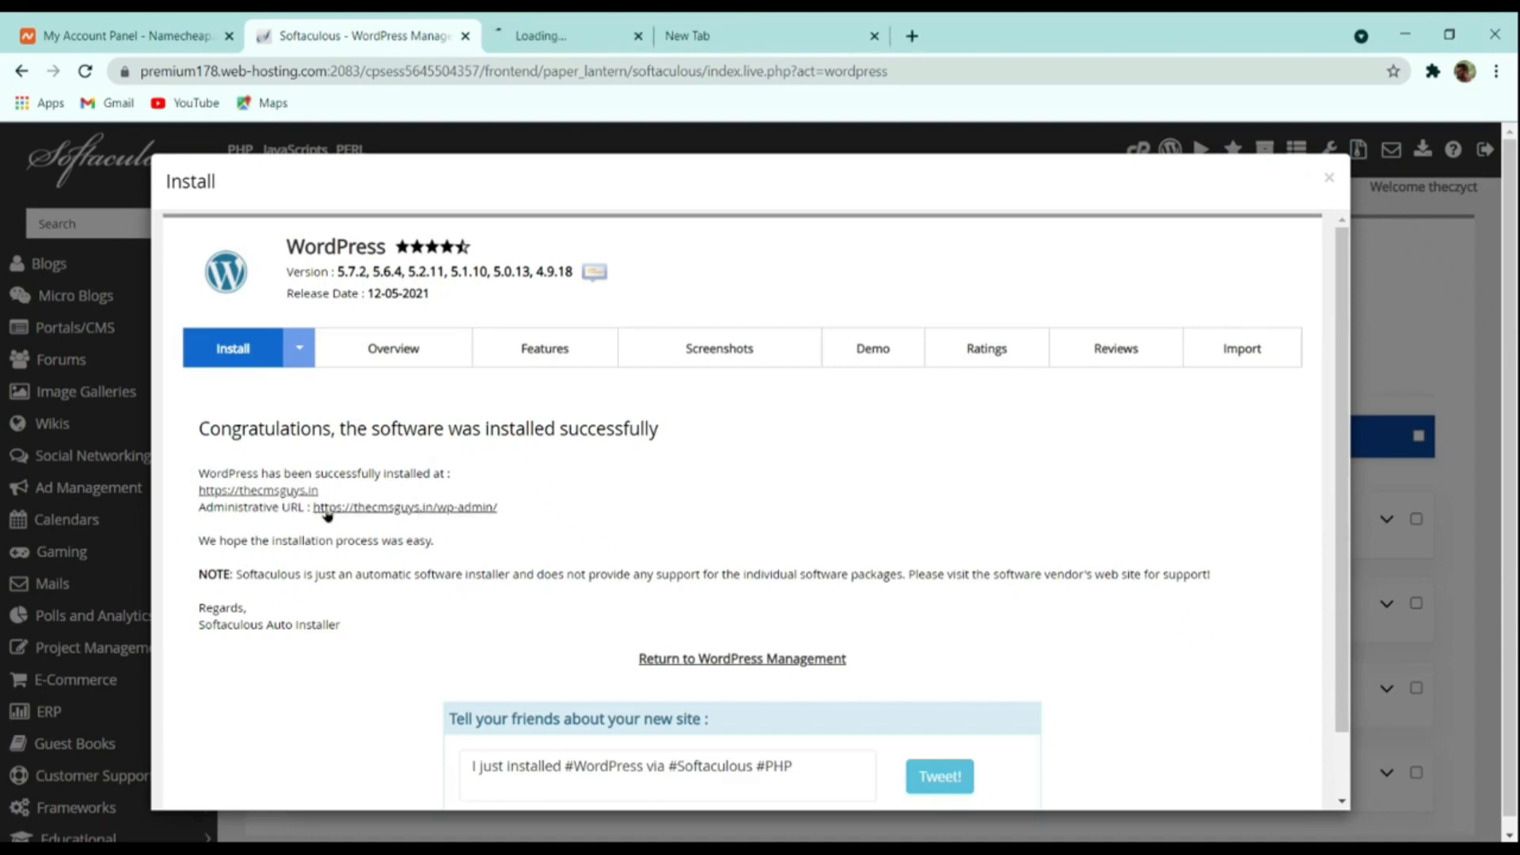
Switch to the thecmsguys.in tab with the Hello world! post and select its address
click(566, 35)
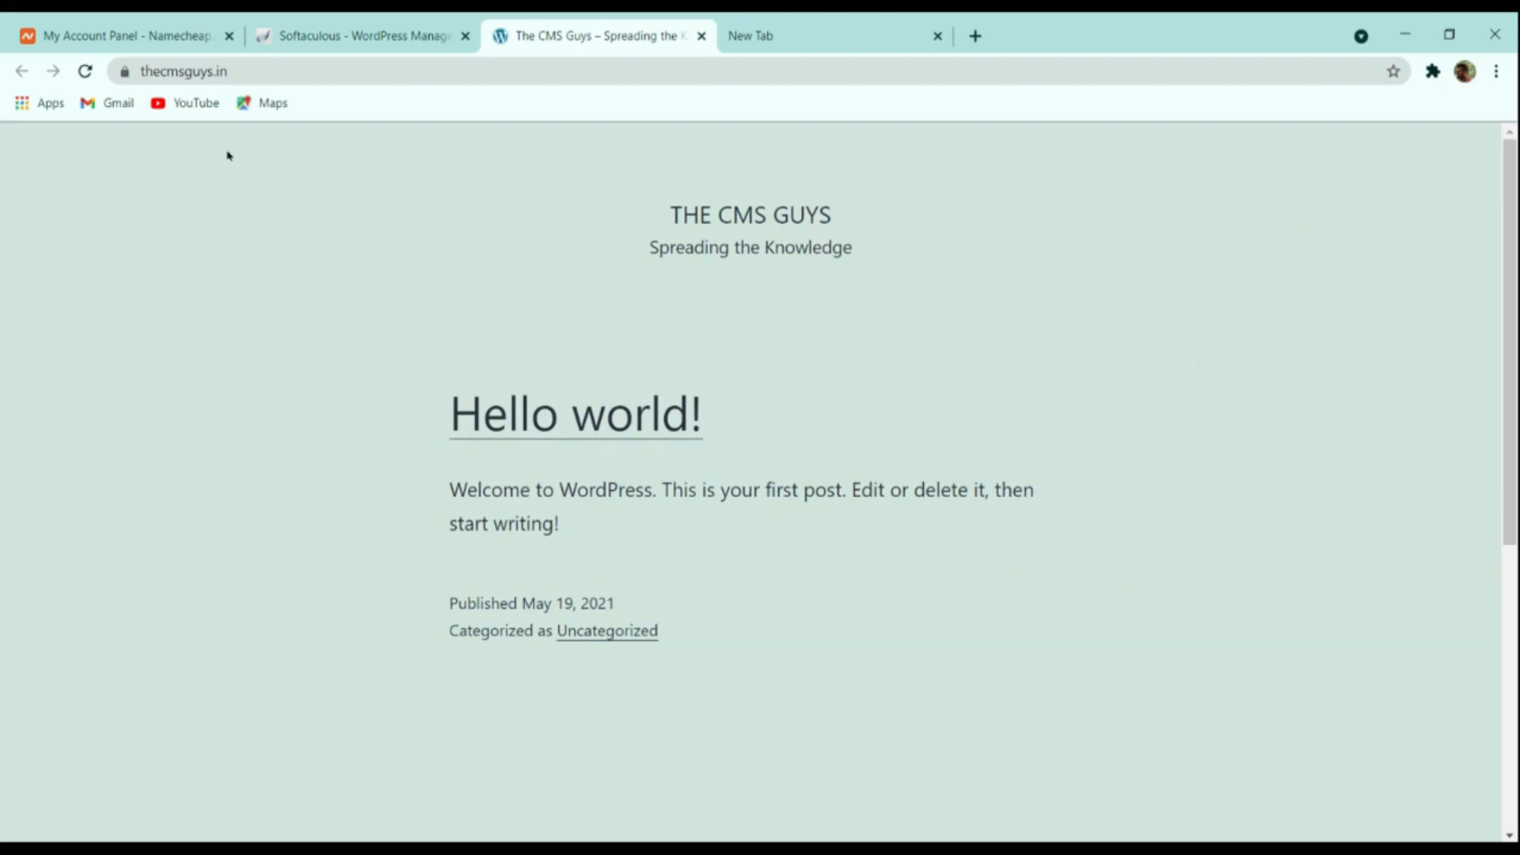
click(291, 71)
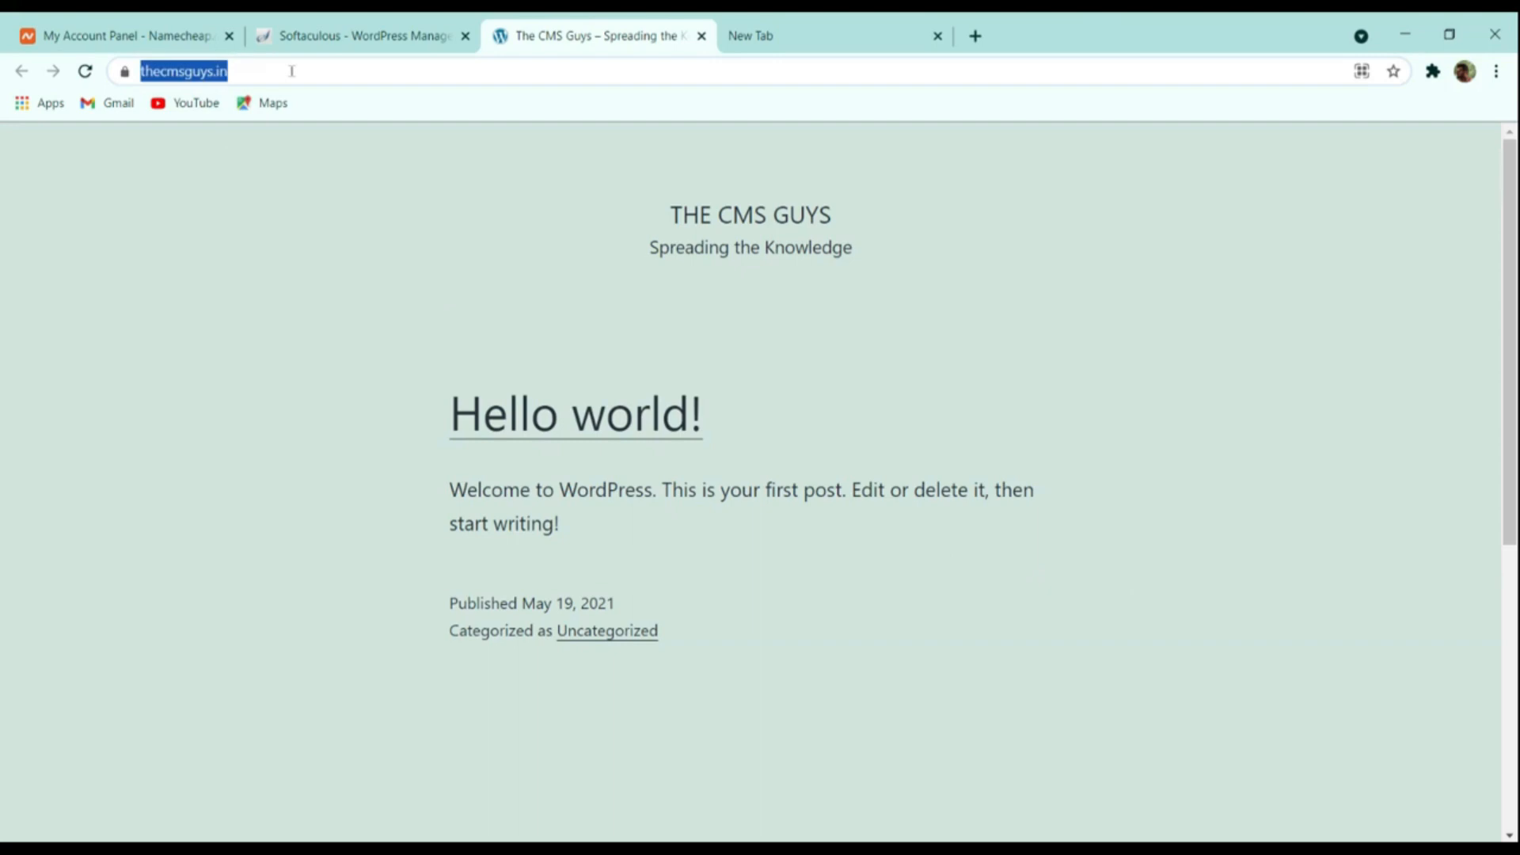
click(292, 71)
Load thecmsguys.in/wp-admin, then reach the signed-in Dashboard via Softaculous's Administrative URL
text(/w)
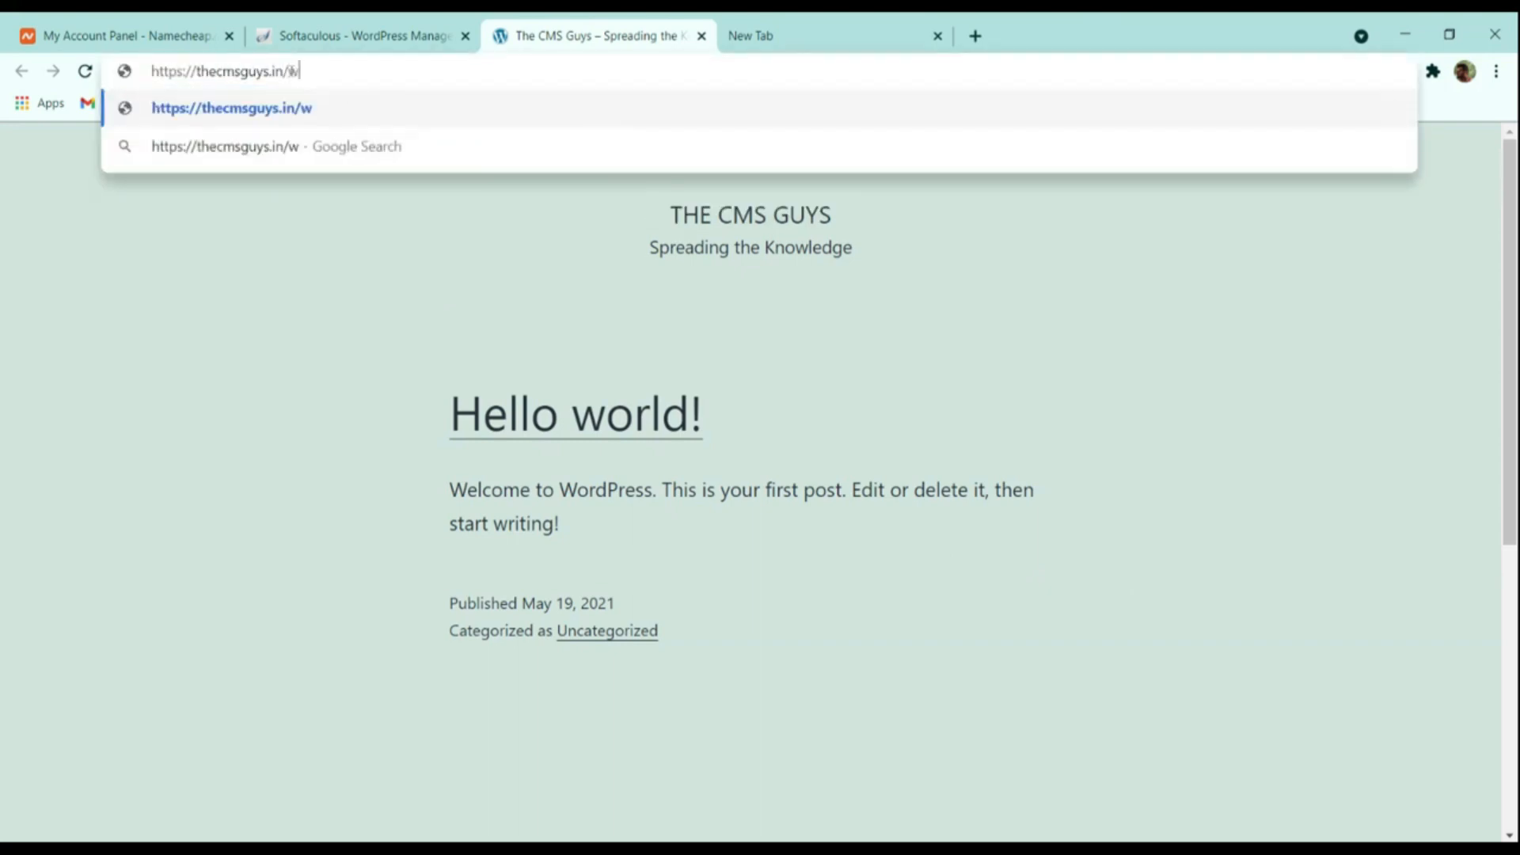
text(p-admin)
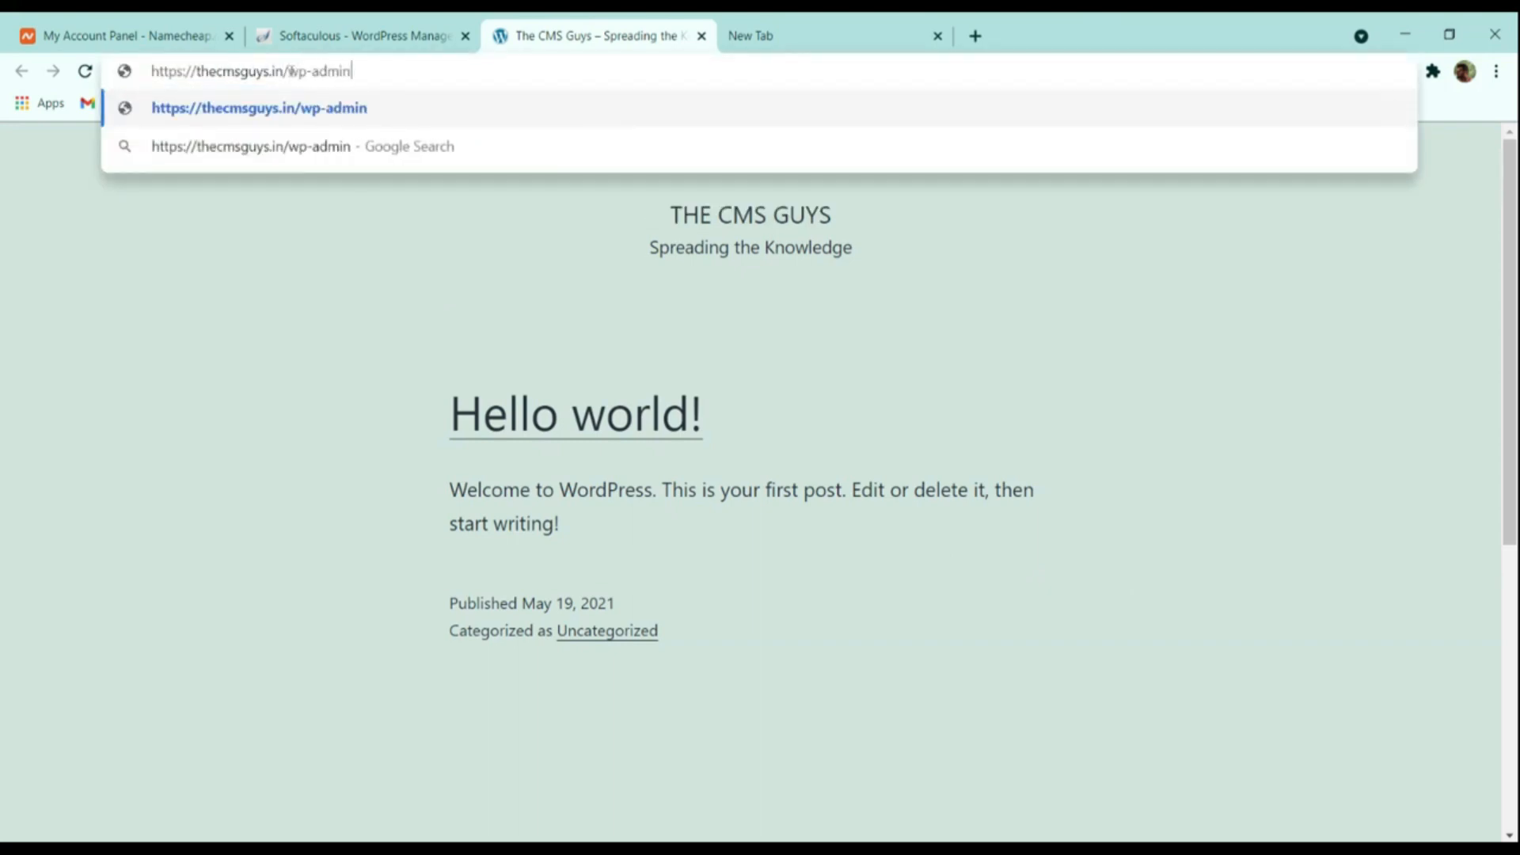
key(Return)
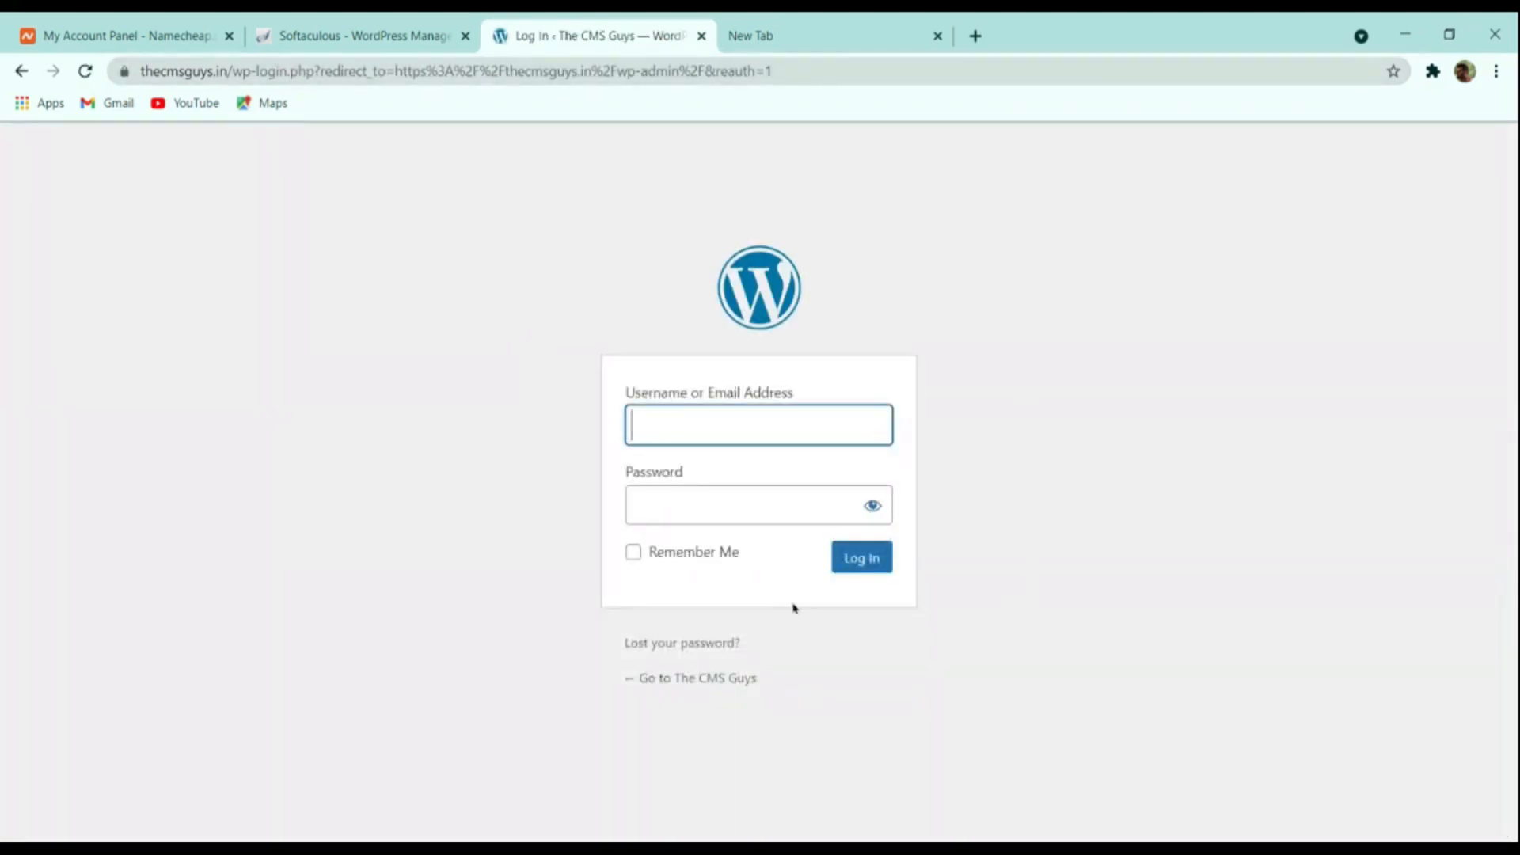
click(465, 26)
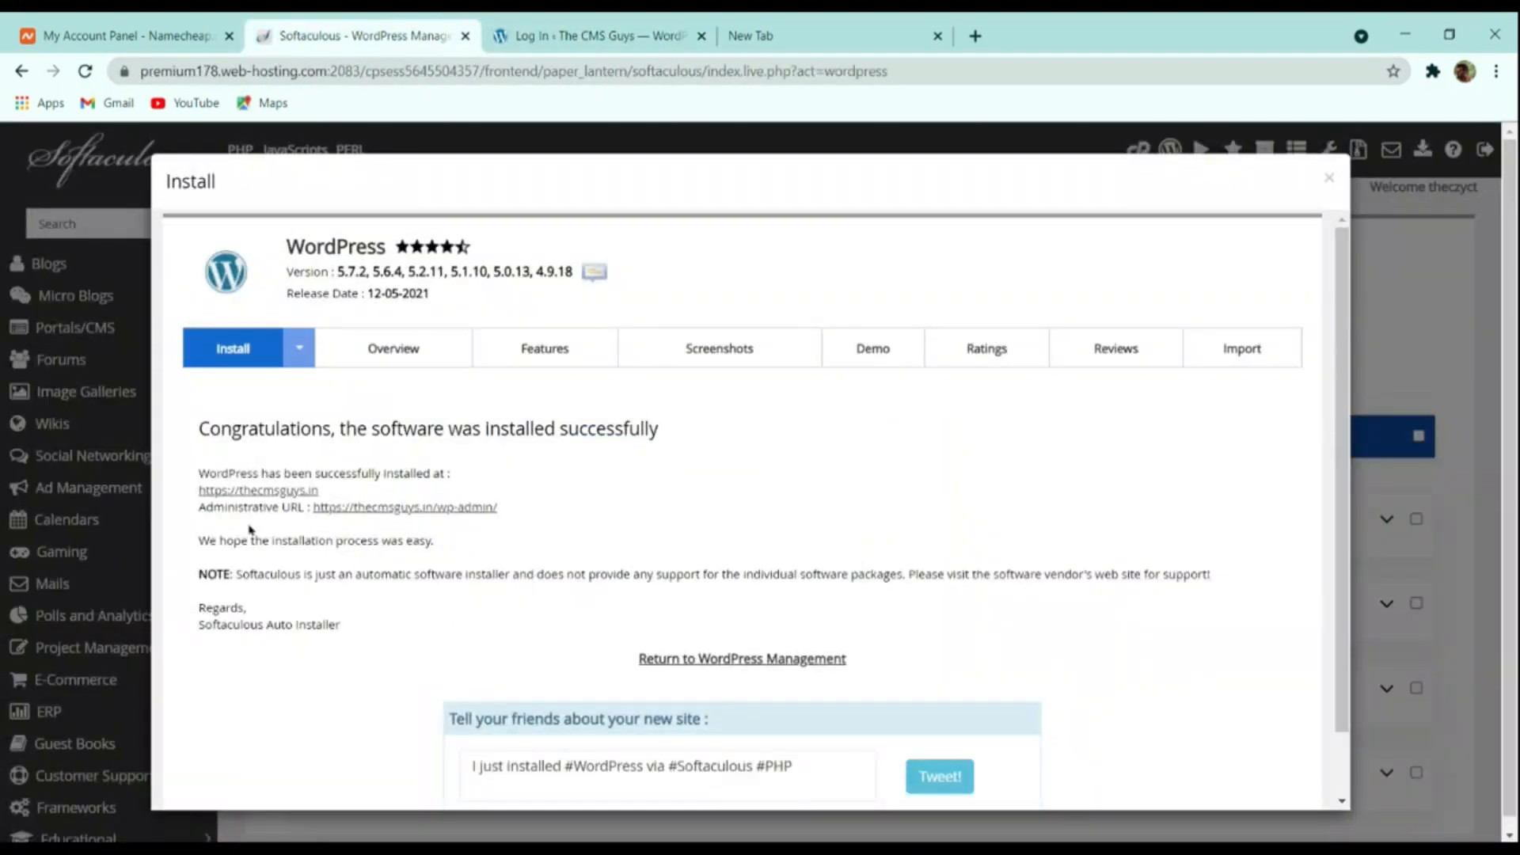
click(413, 509)
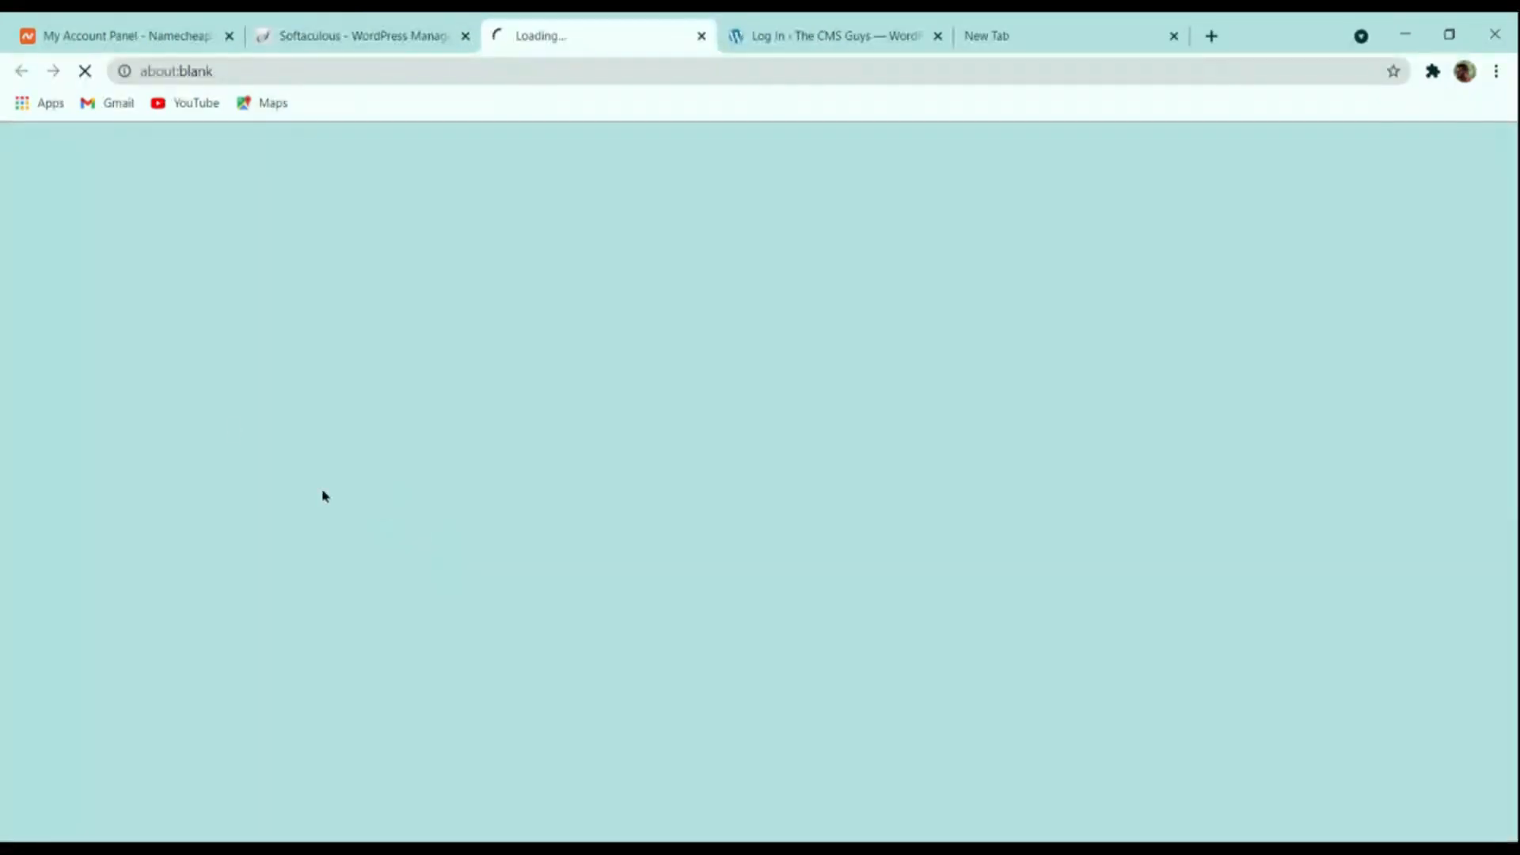
click(590, 36)
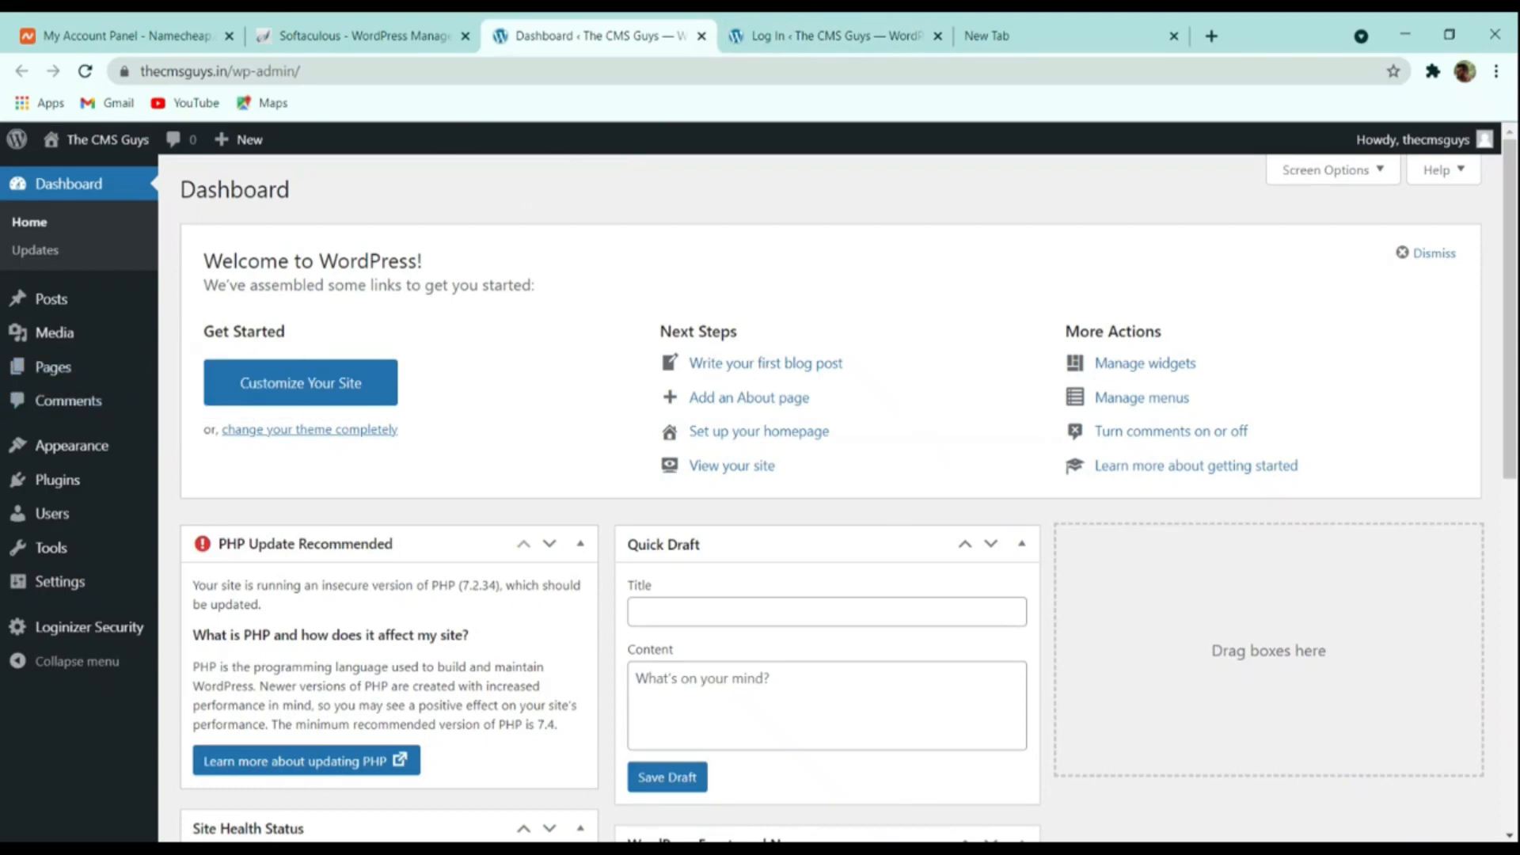
click(832, 35)
click(701, 35)
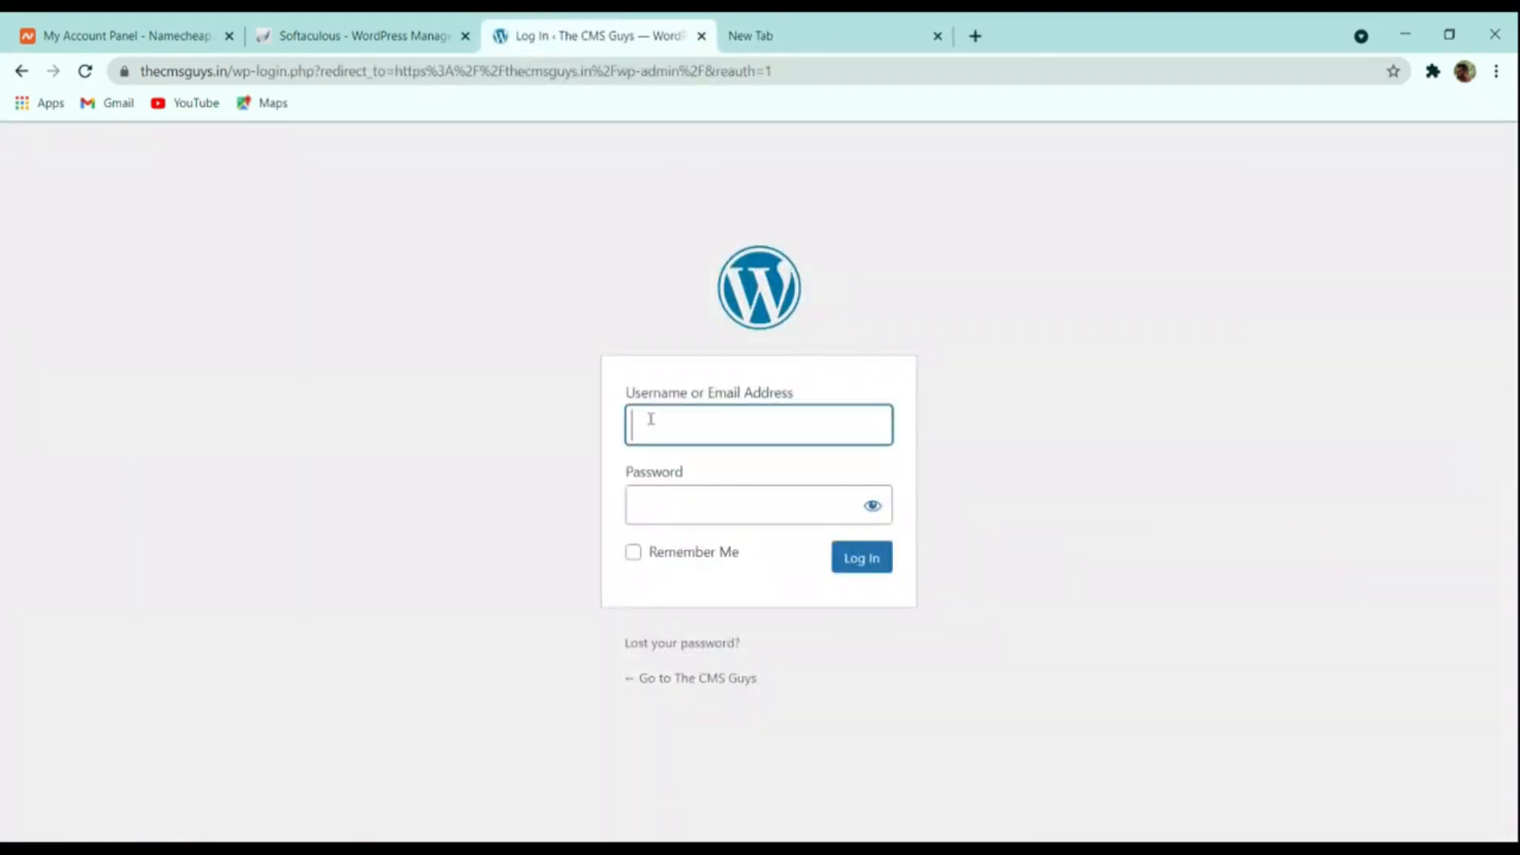
click(408, 32)
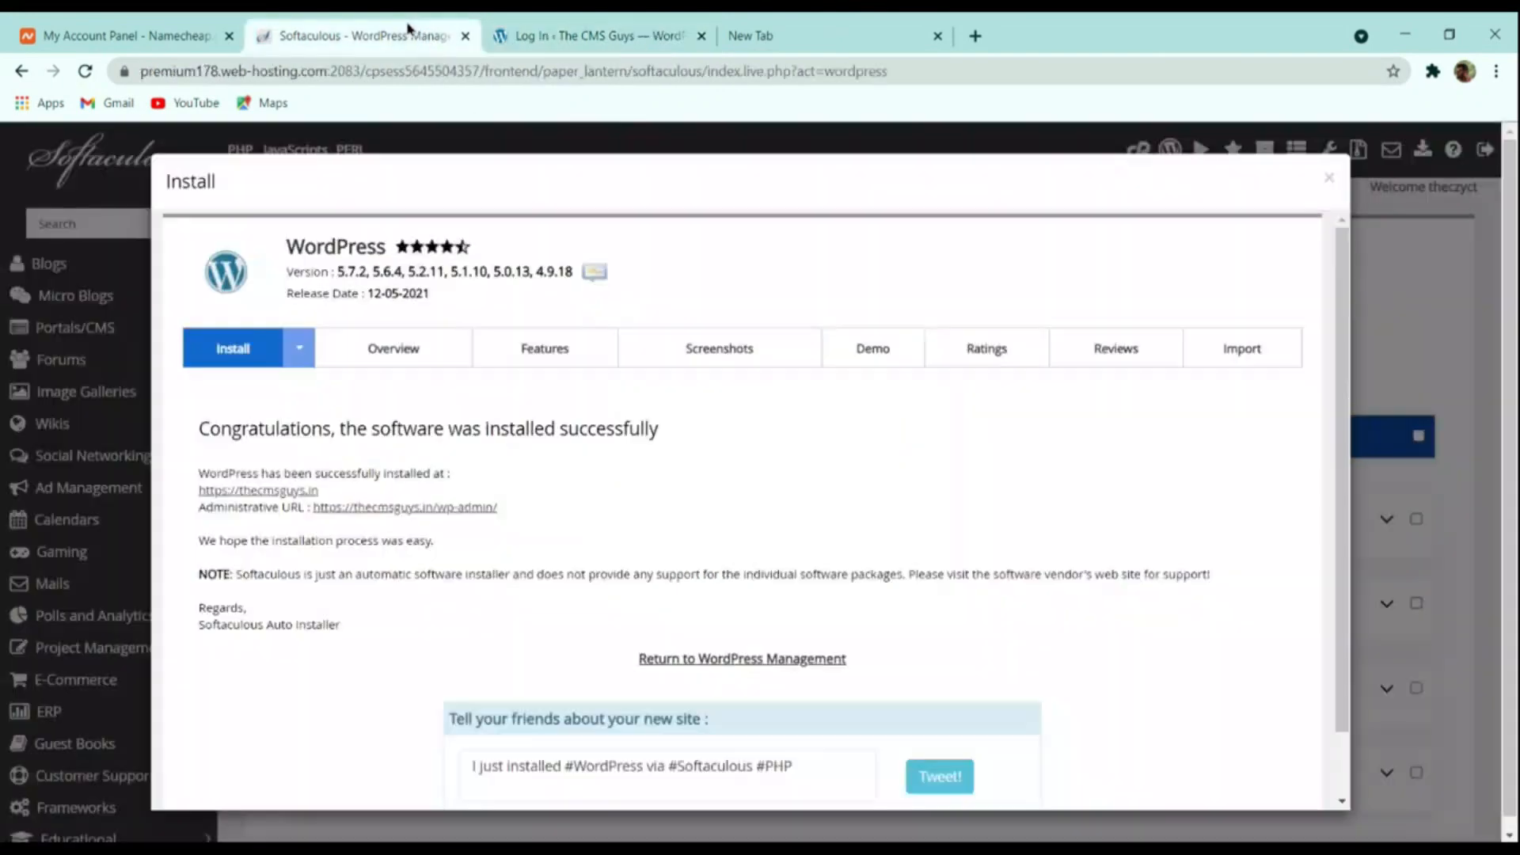
click(570, 35)
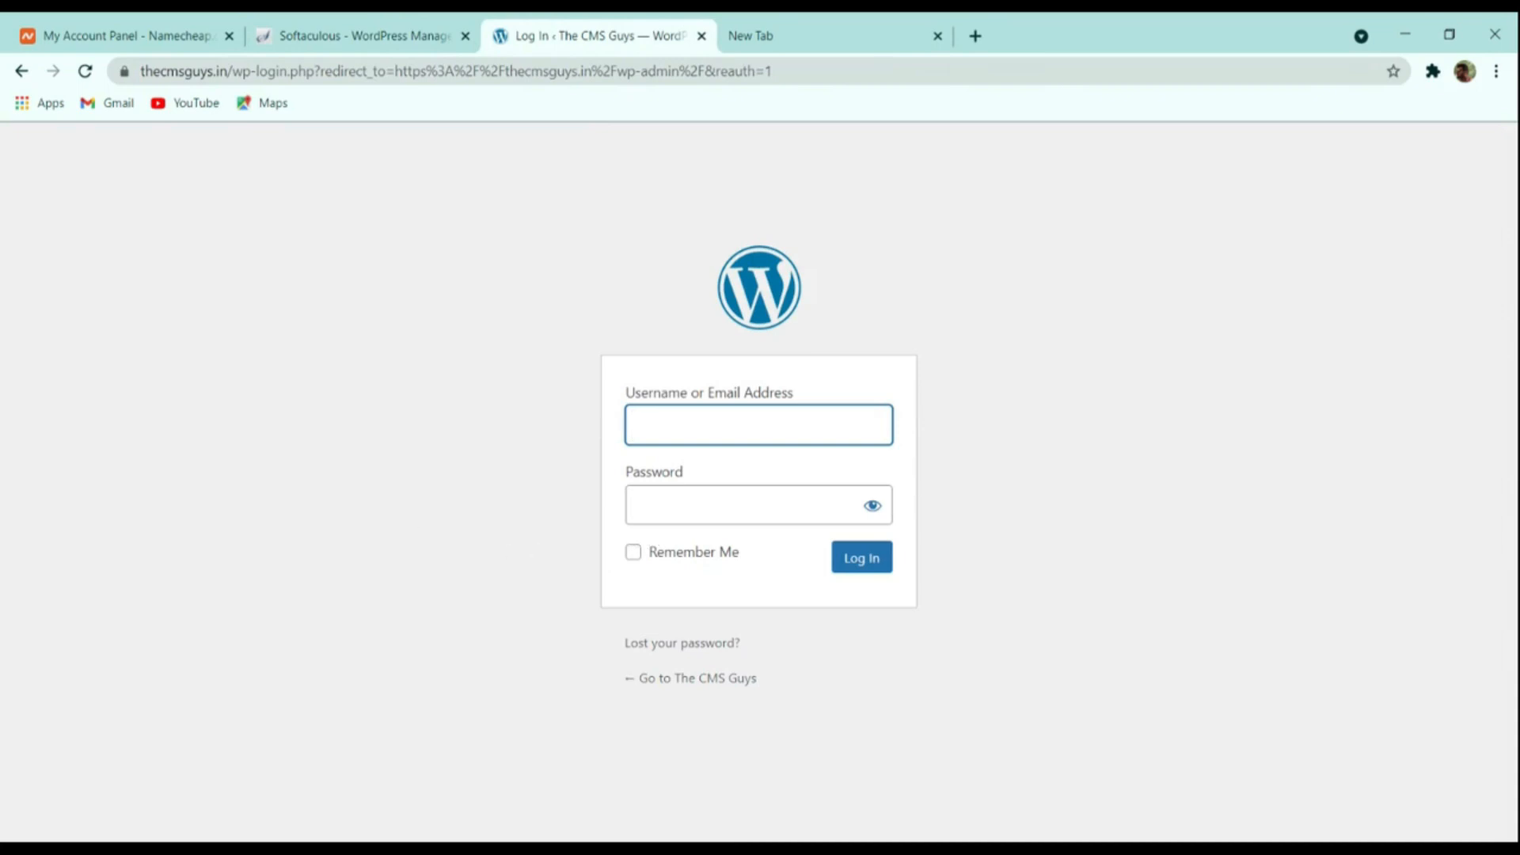
click(360, 36)
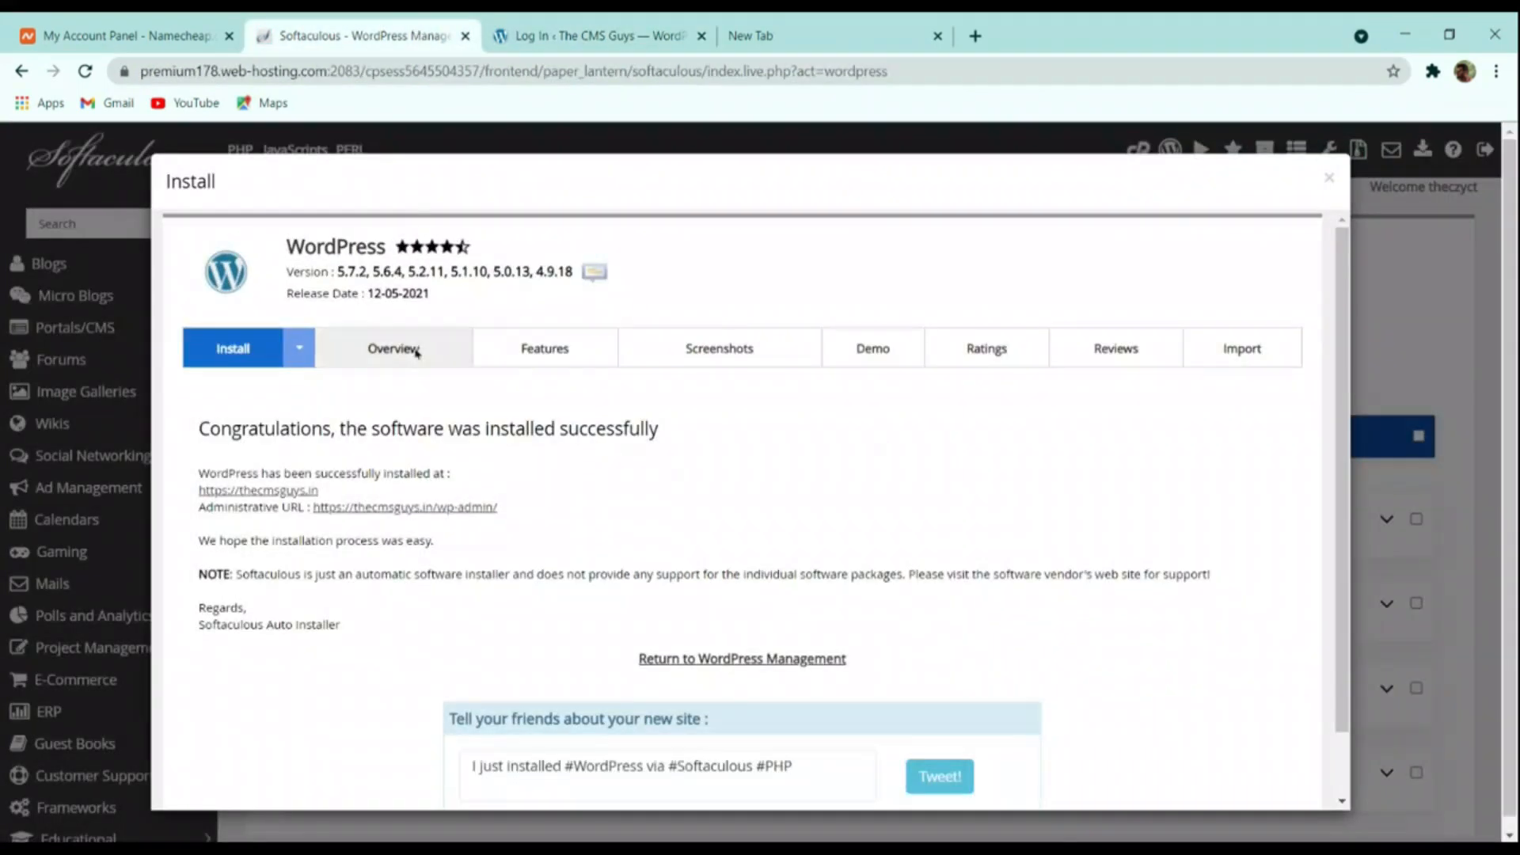
click(432, 511)
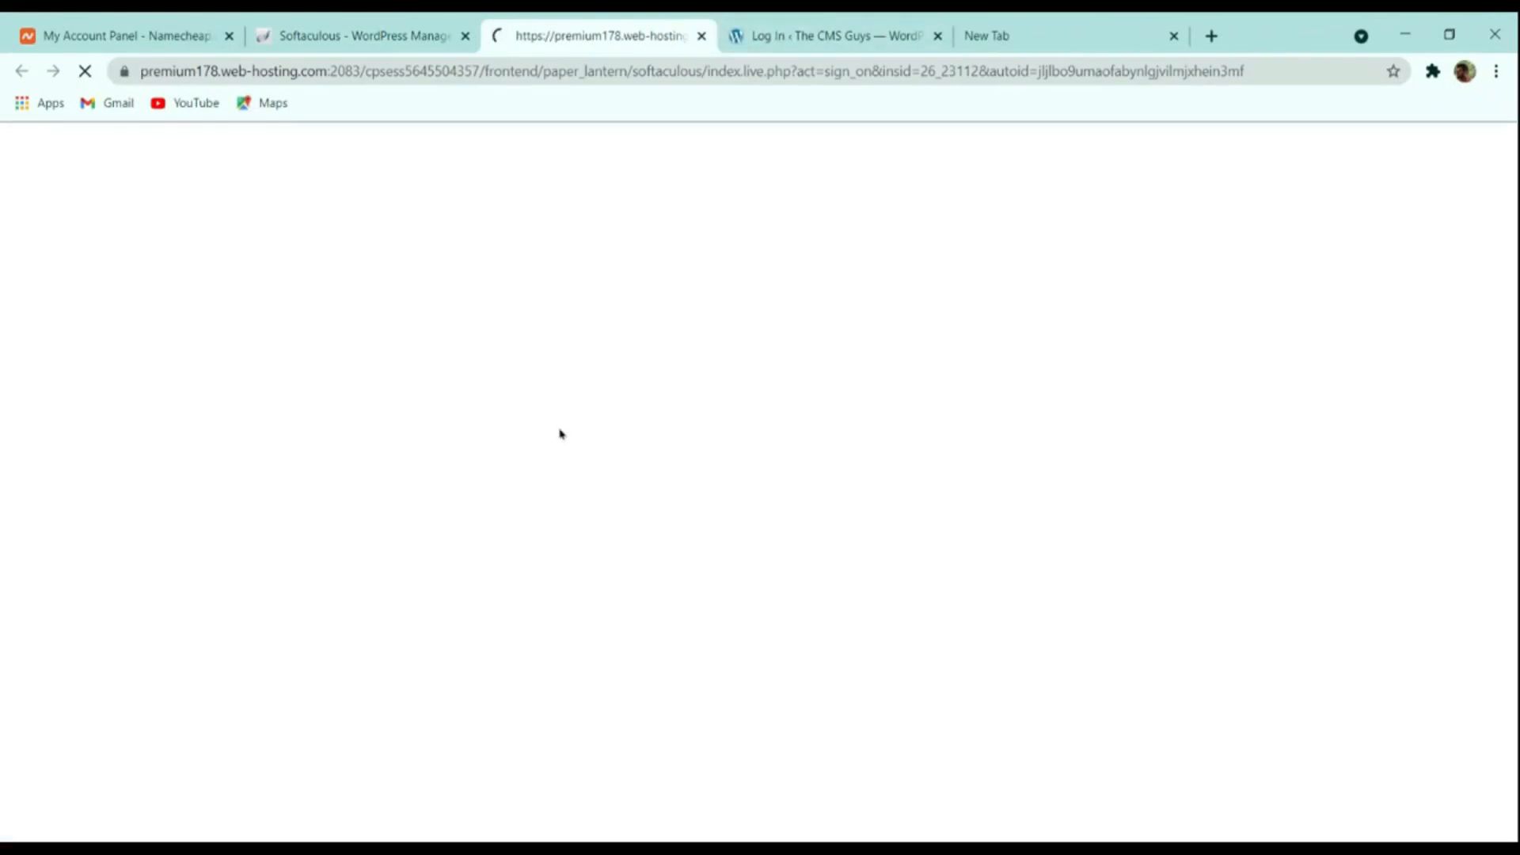
scroll(855, 288, down, 8)
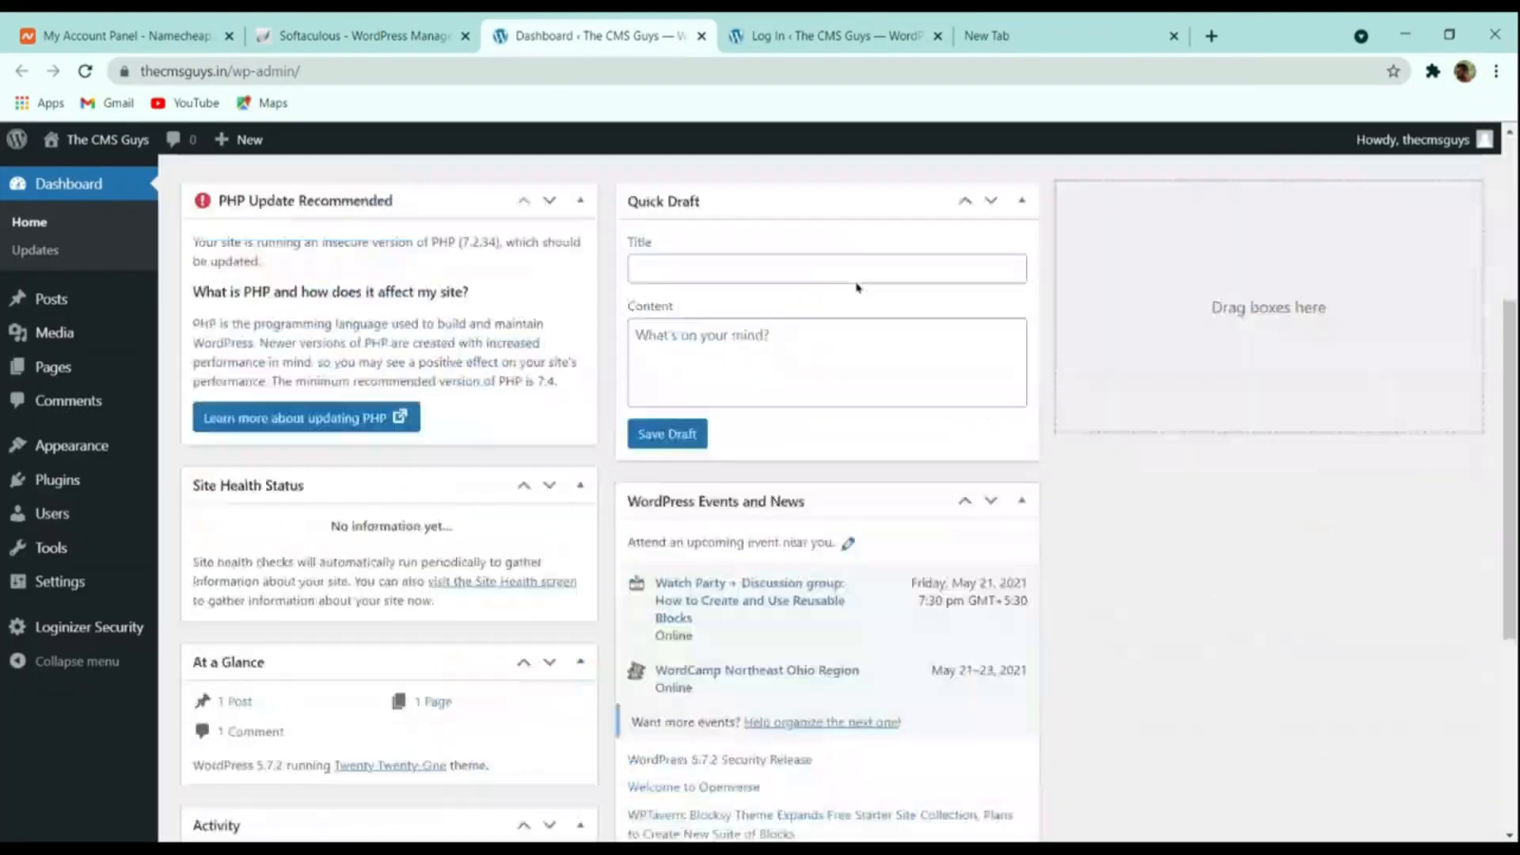
scroll(838, 341, up, 8)
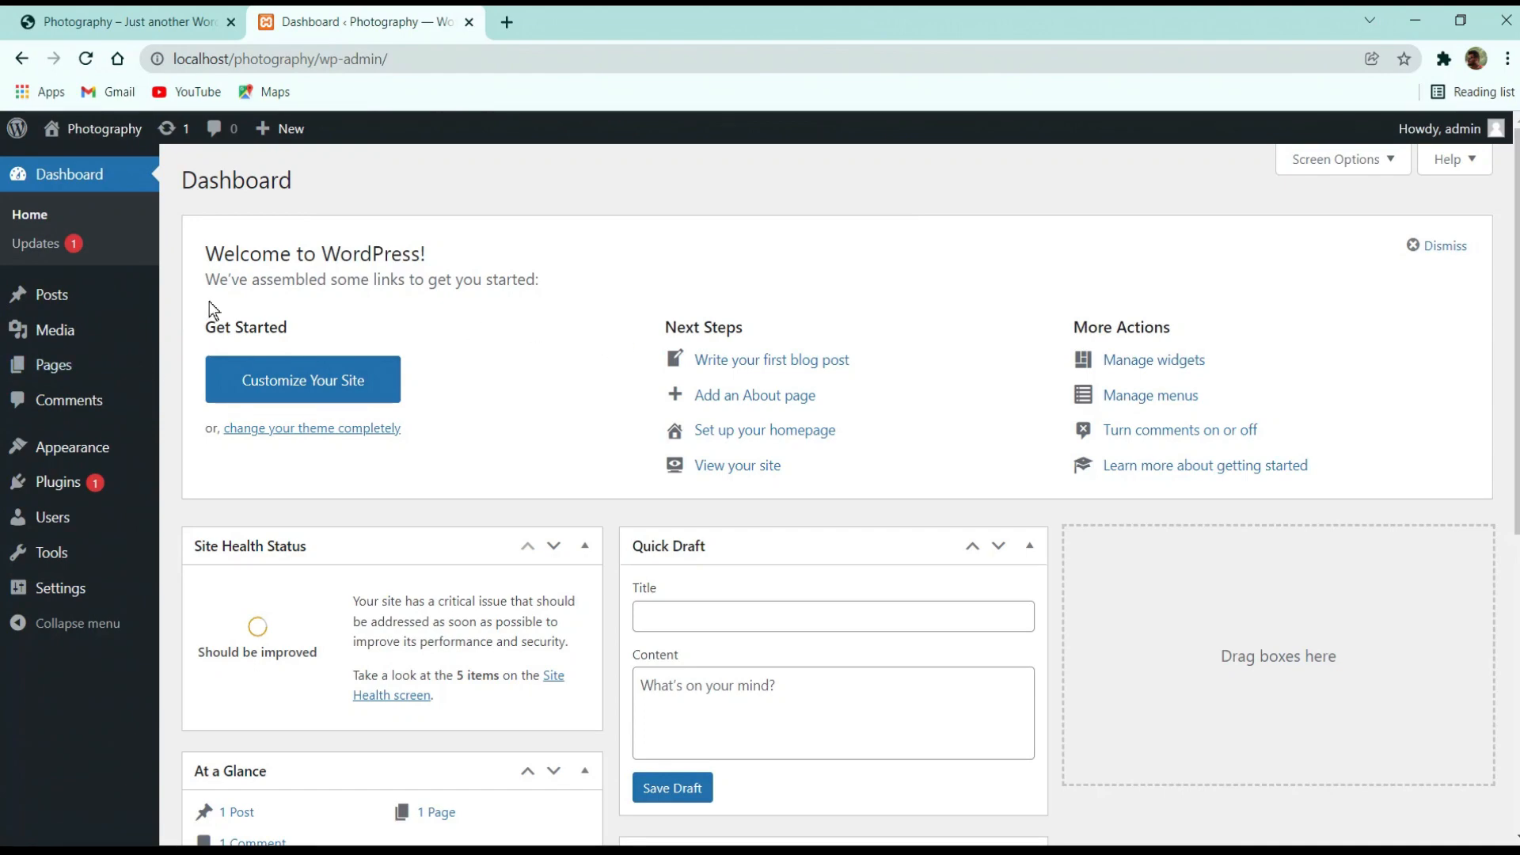
click(124, 11)
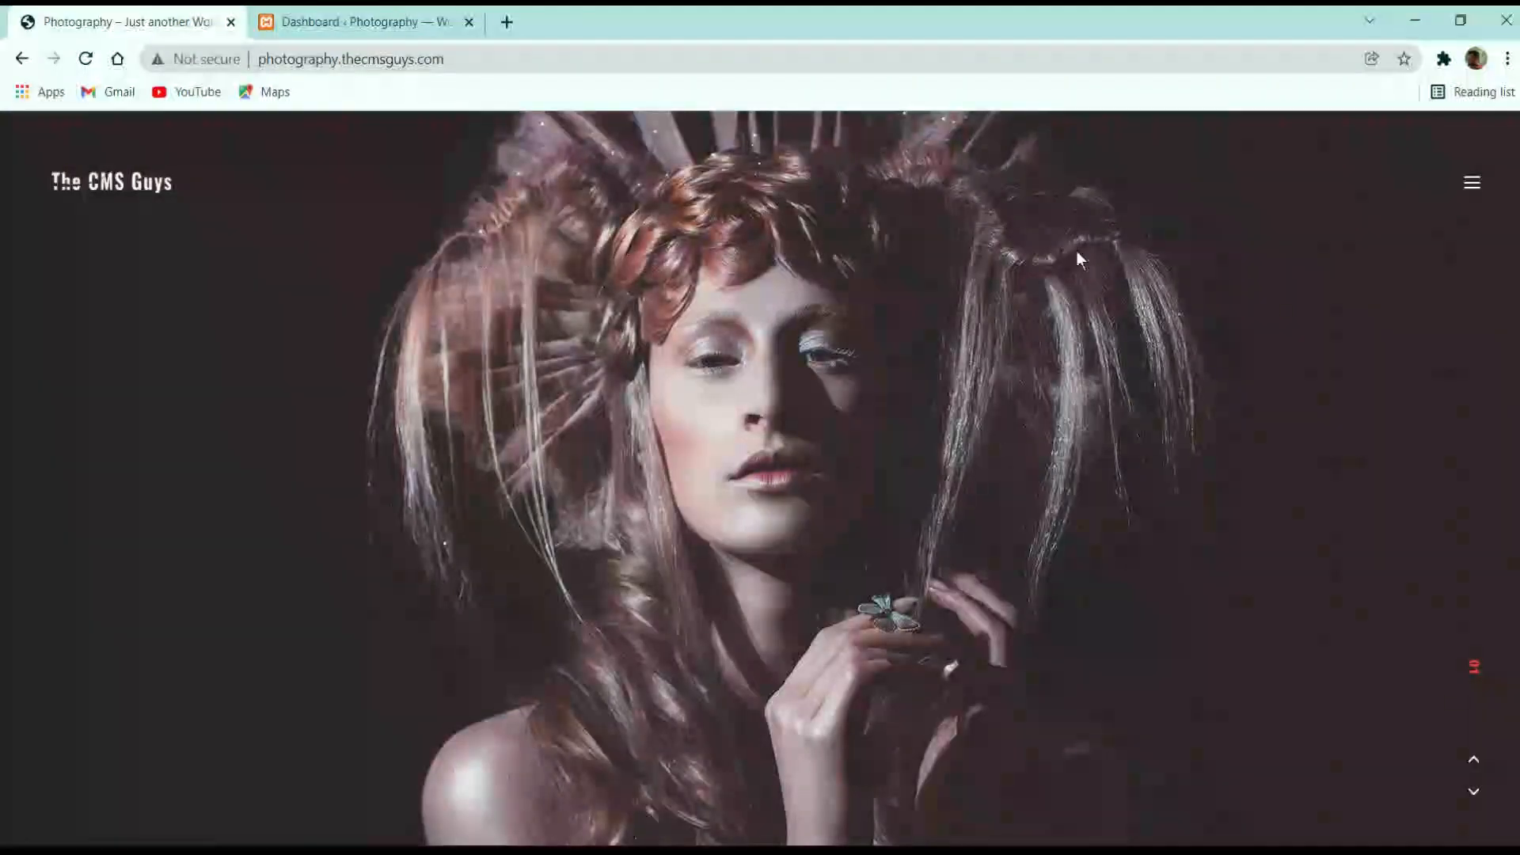
click(1460, 179)
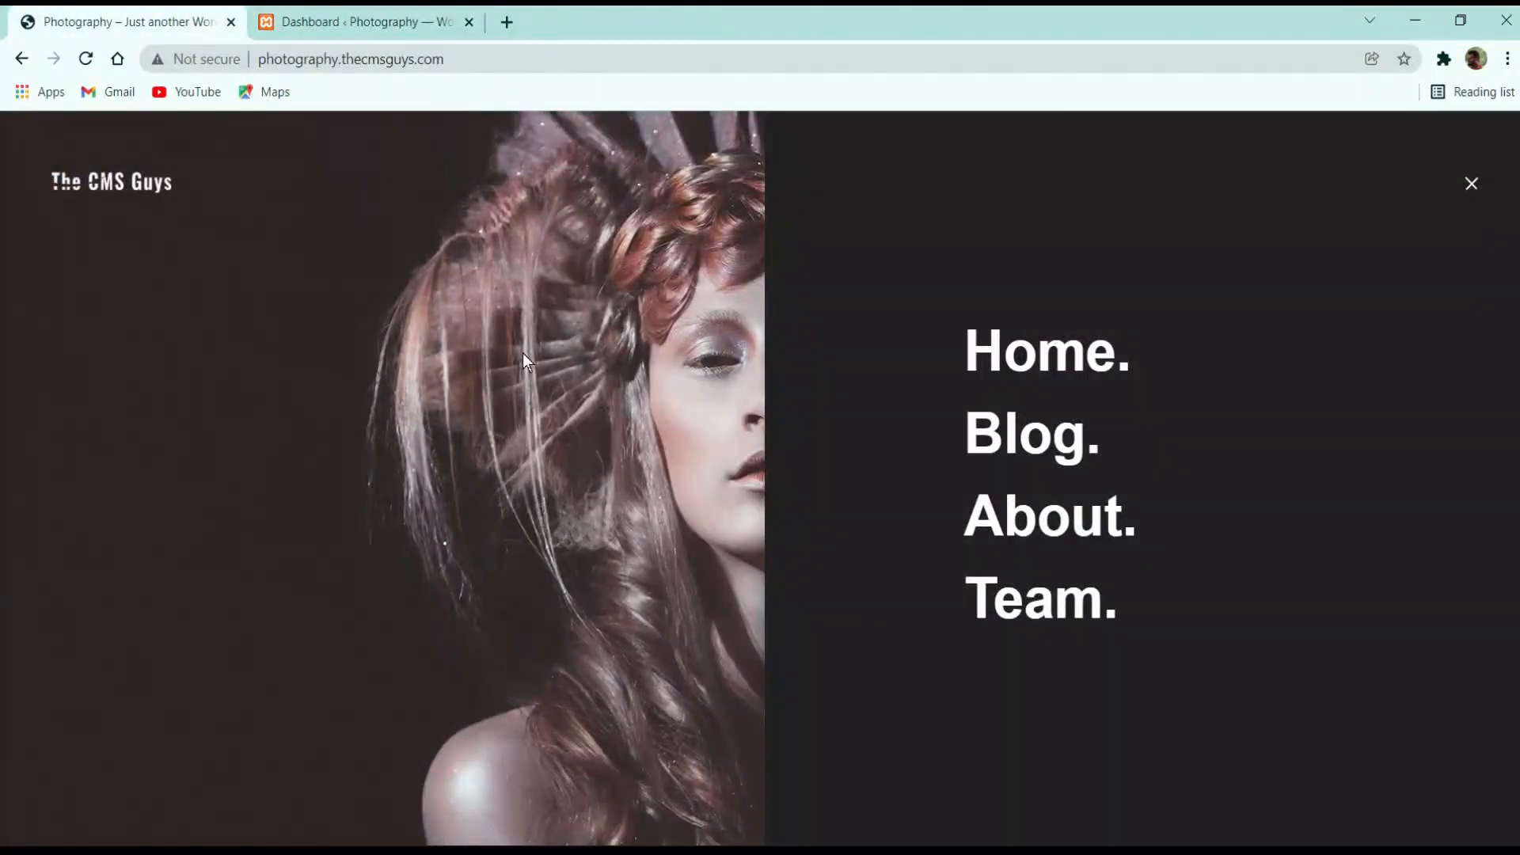
click(364, 21)
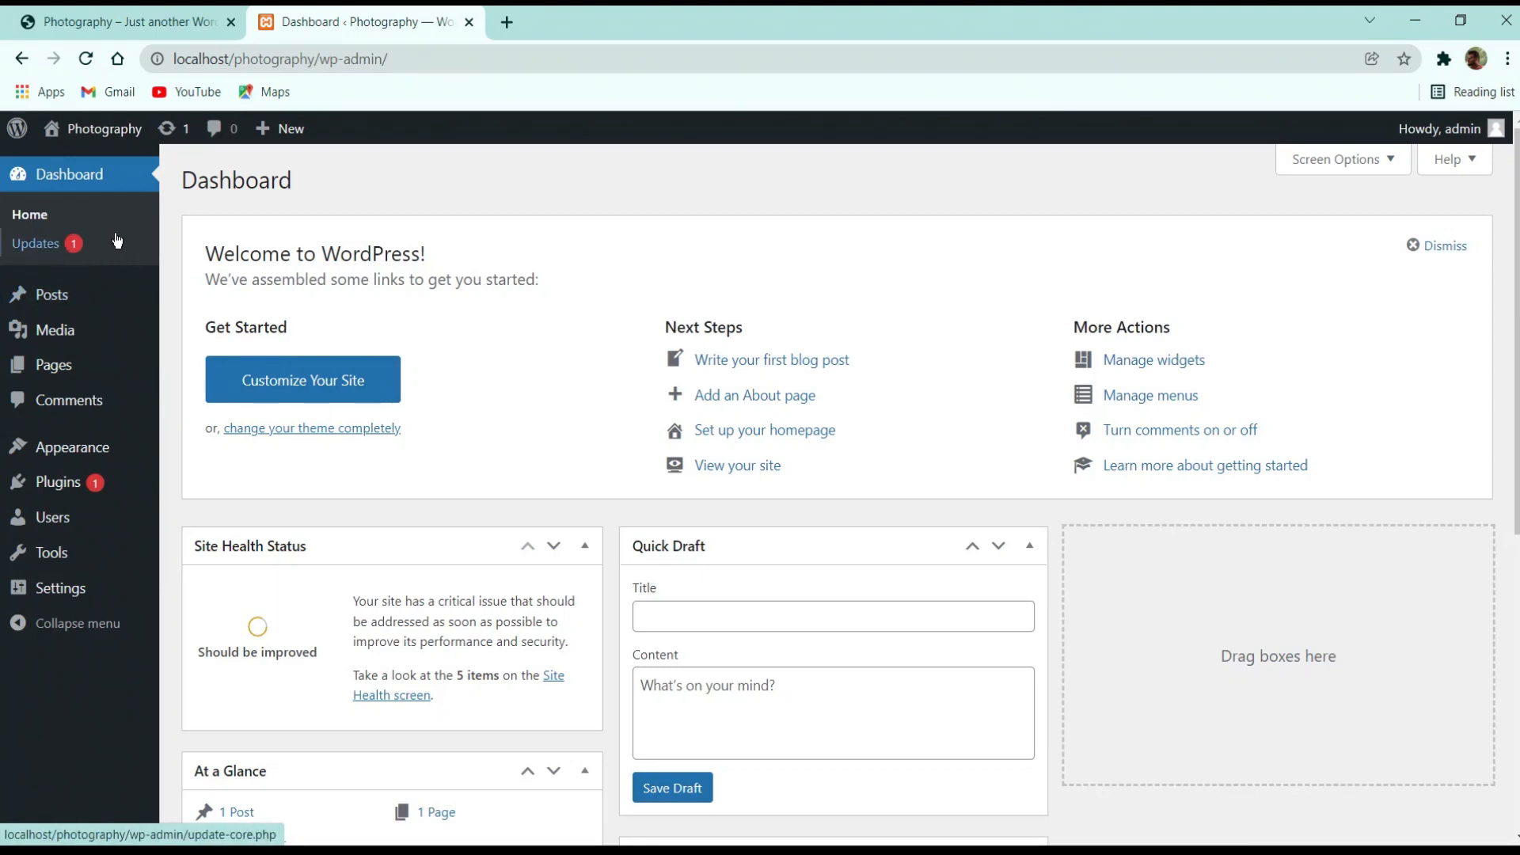
On the Updates page, select all plugins and update Akismet Anti-Spam to 4.2.1
click(54, 248)
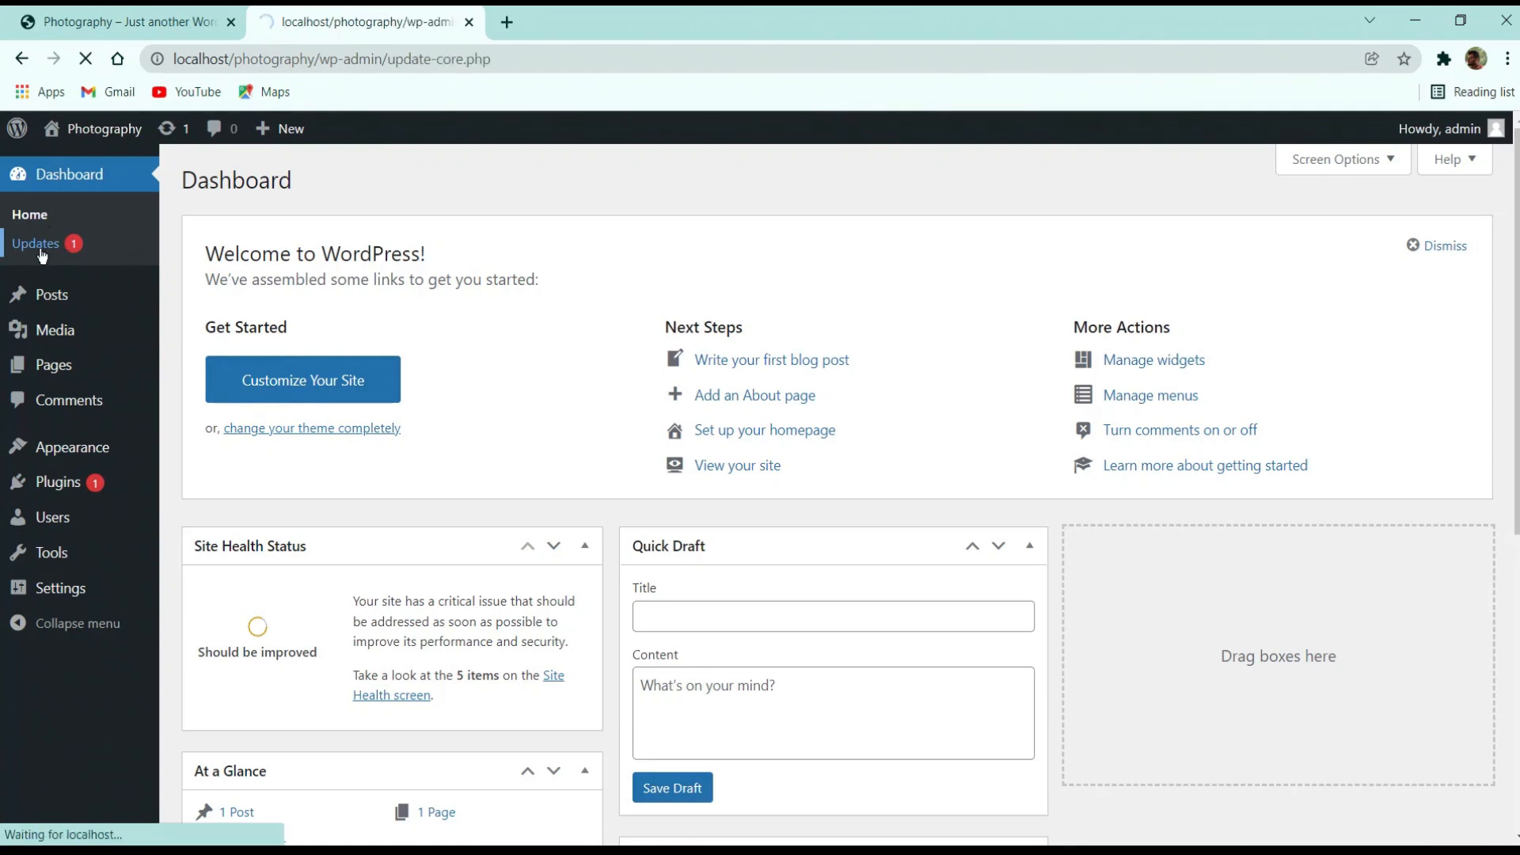
scroll(376, 305, down, 3)
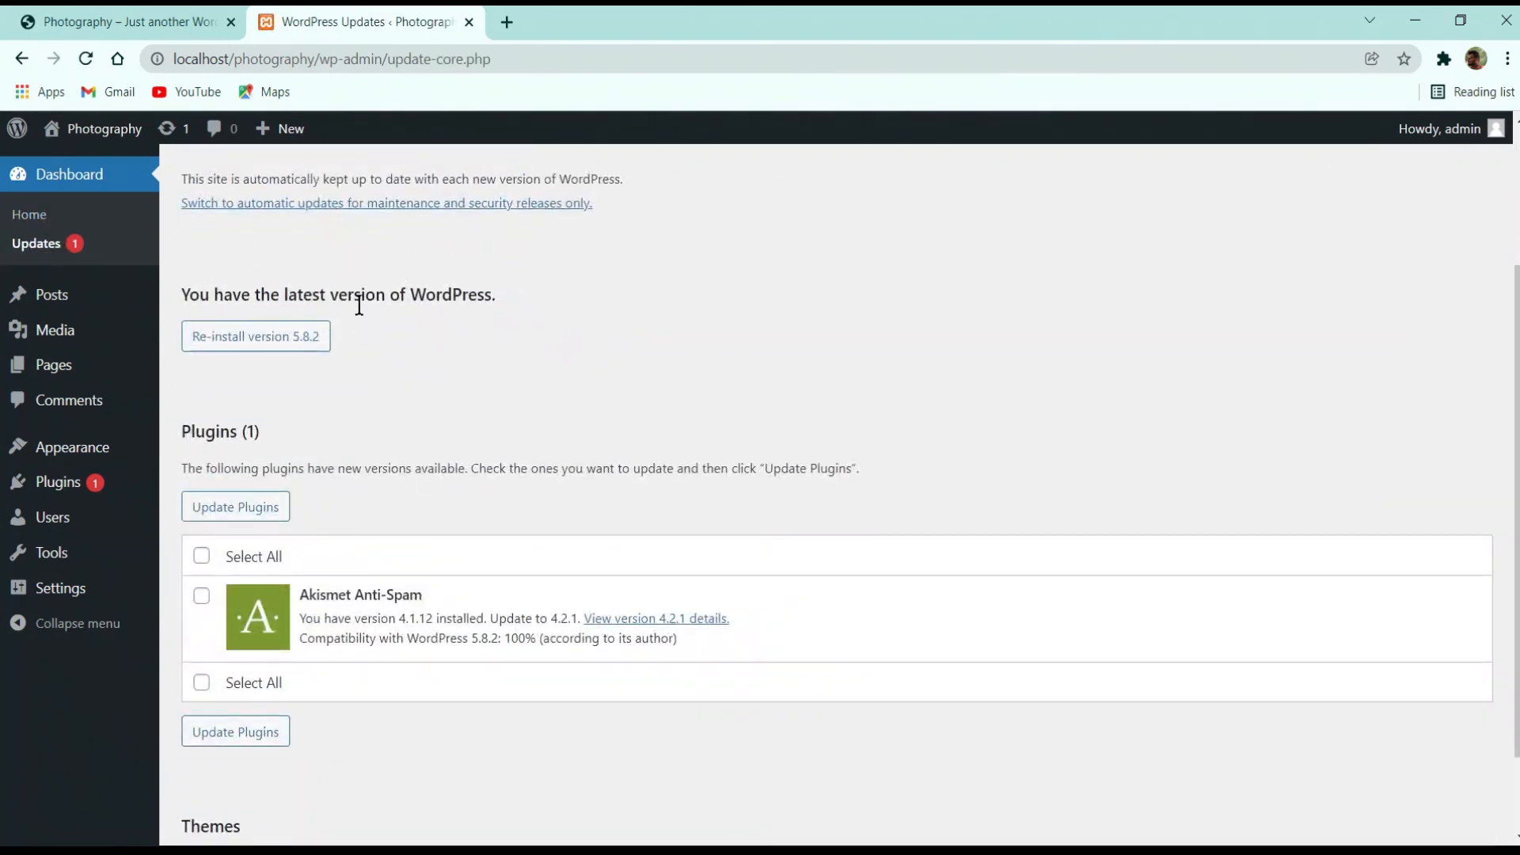
scroll(315, 475, down, 2)
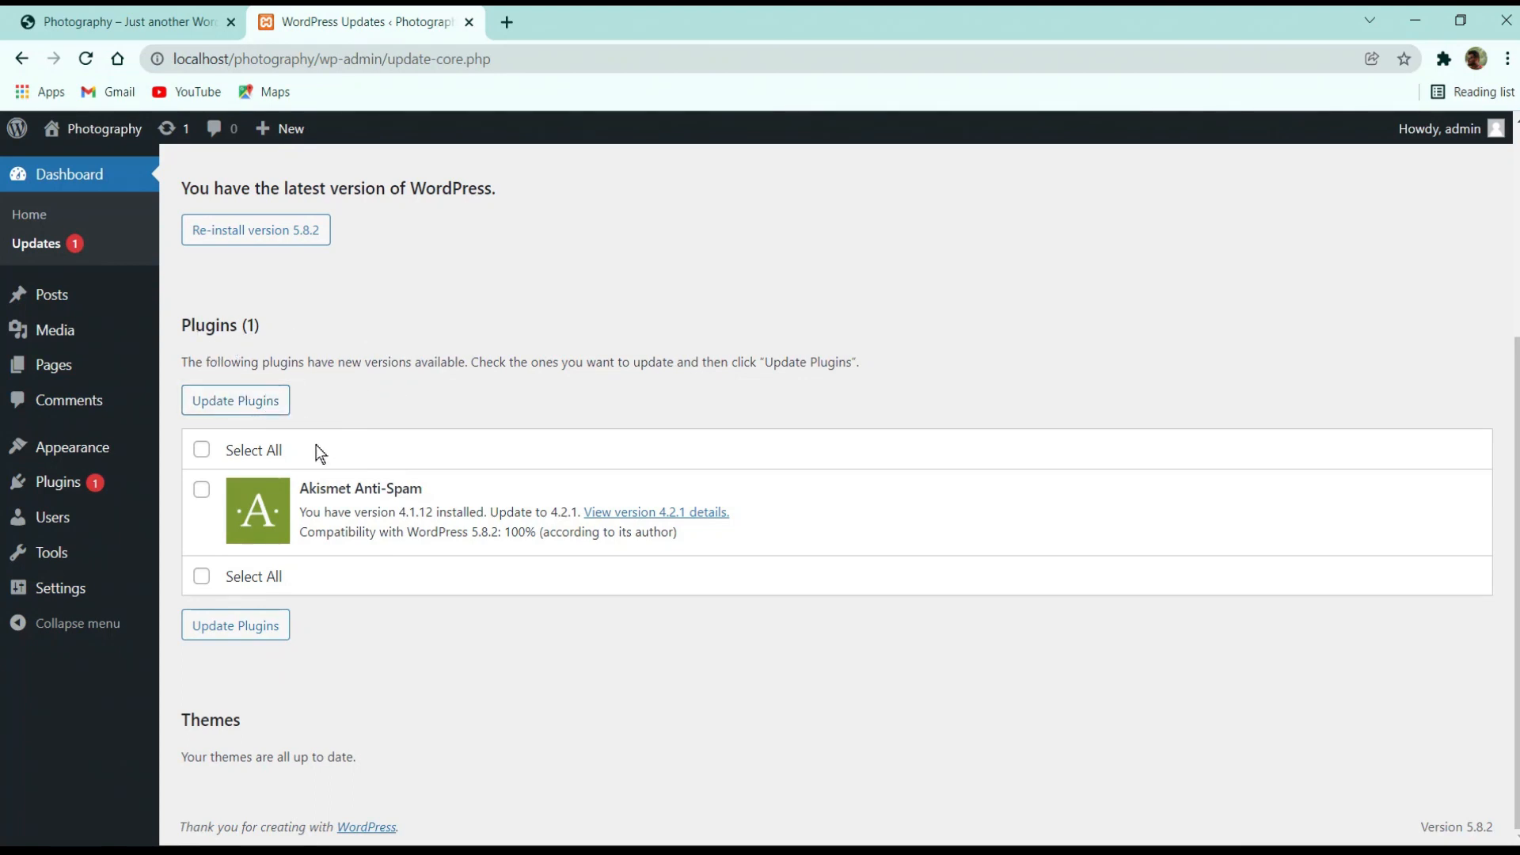
scroll(324, 475, up, 3)
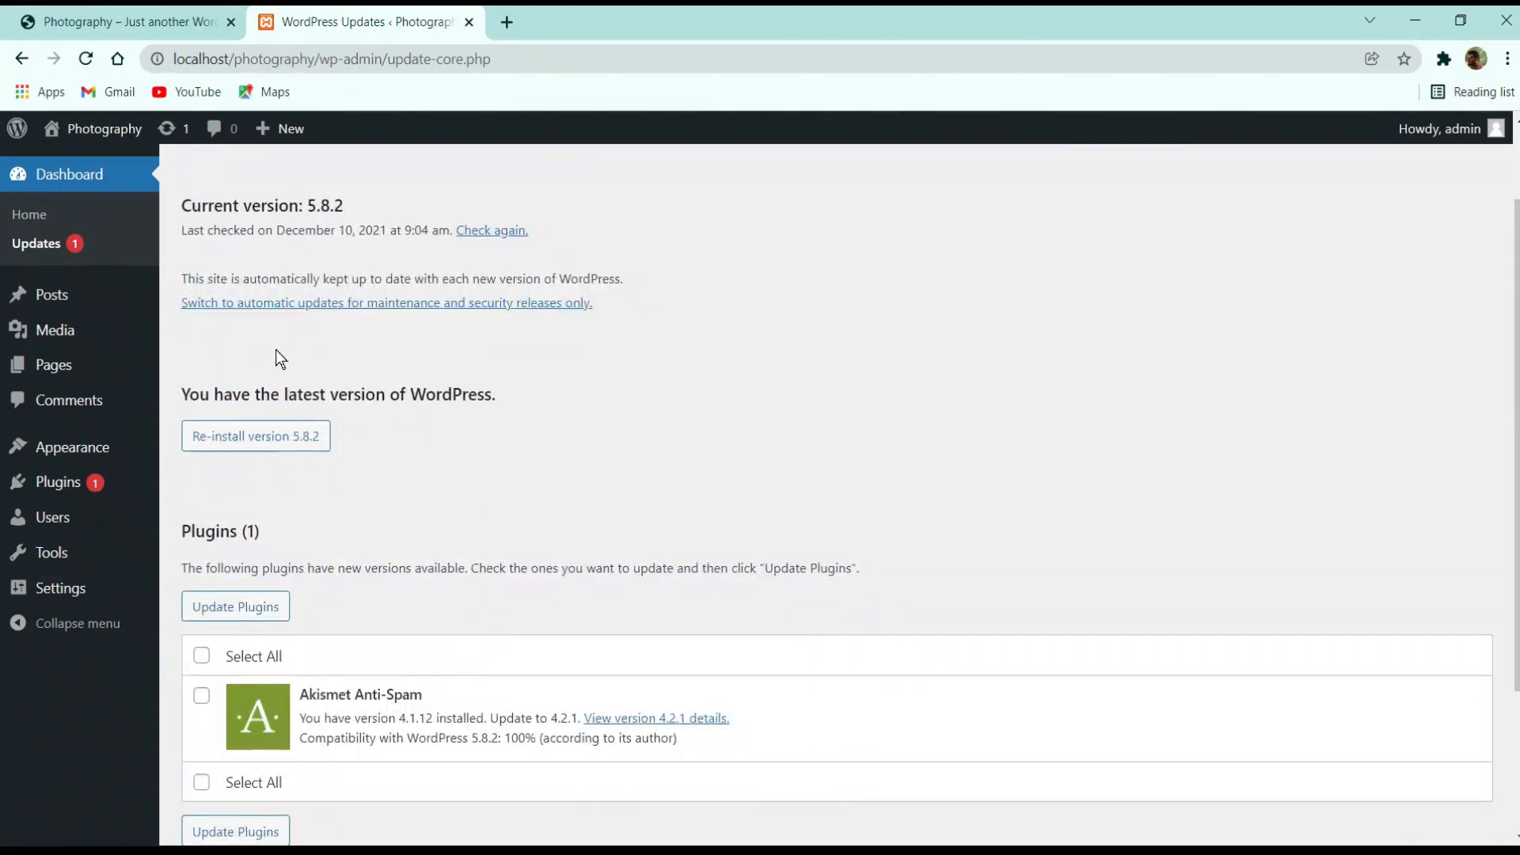
drag(223, 393, 478, 388)
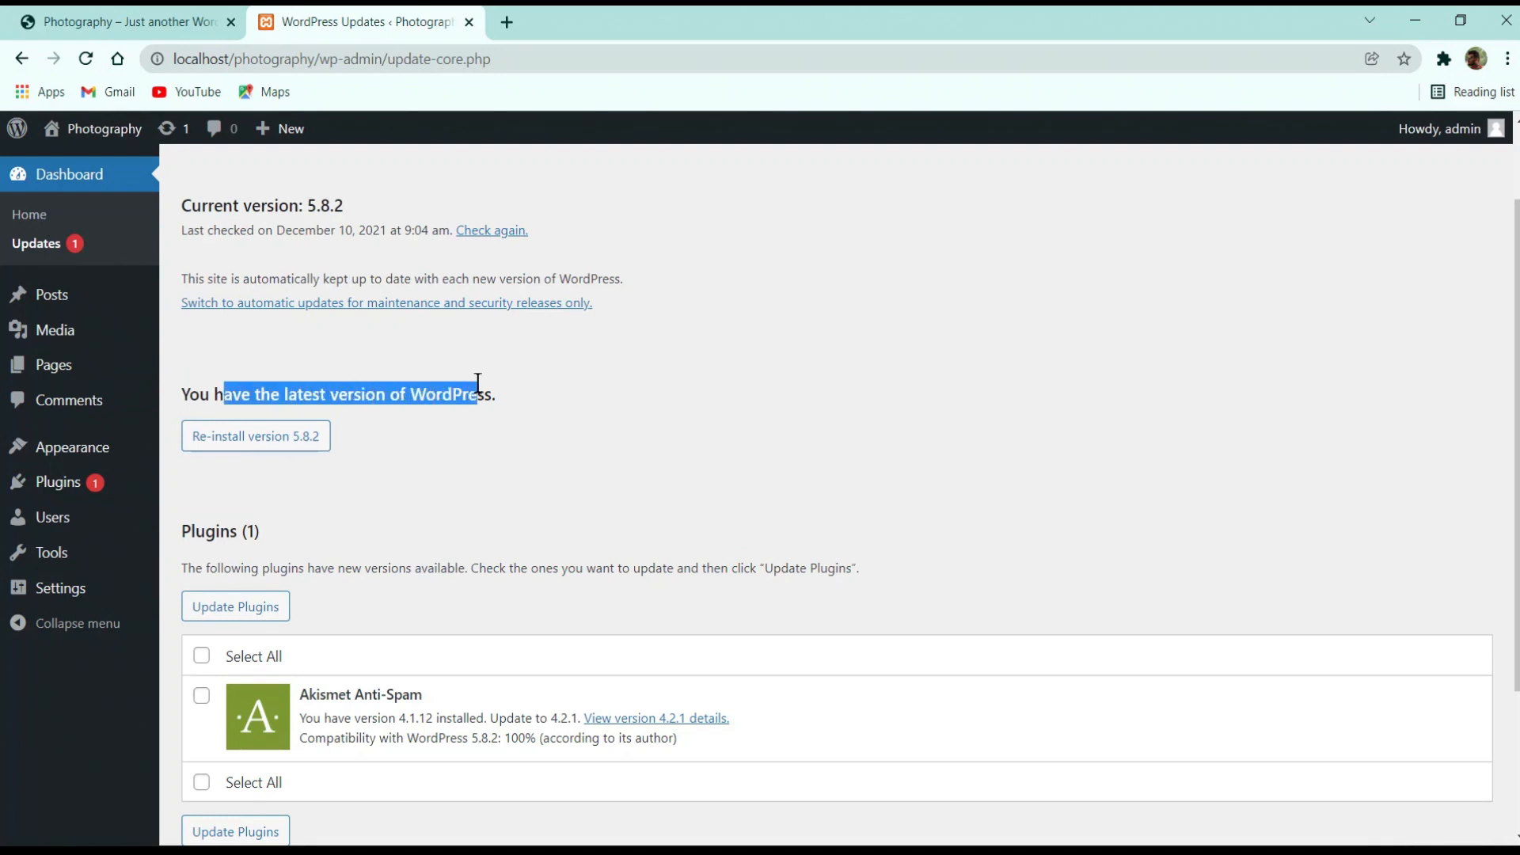
click(509, 401)
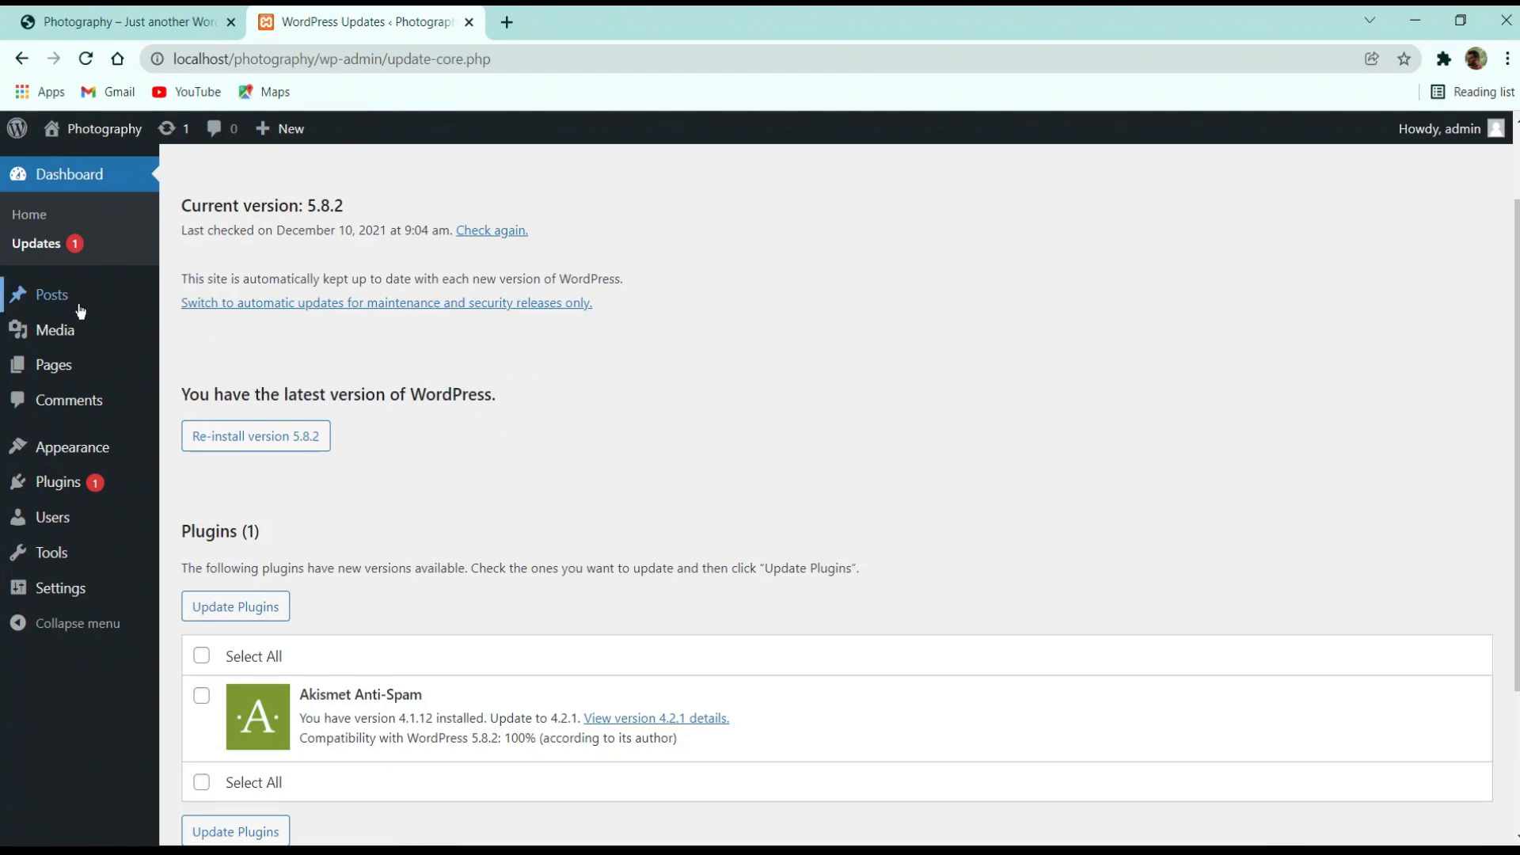
mouse_move(79, 297)
scroll(434, 496, down, 3)
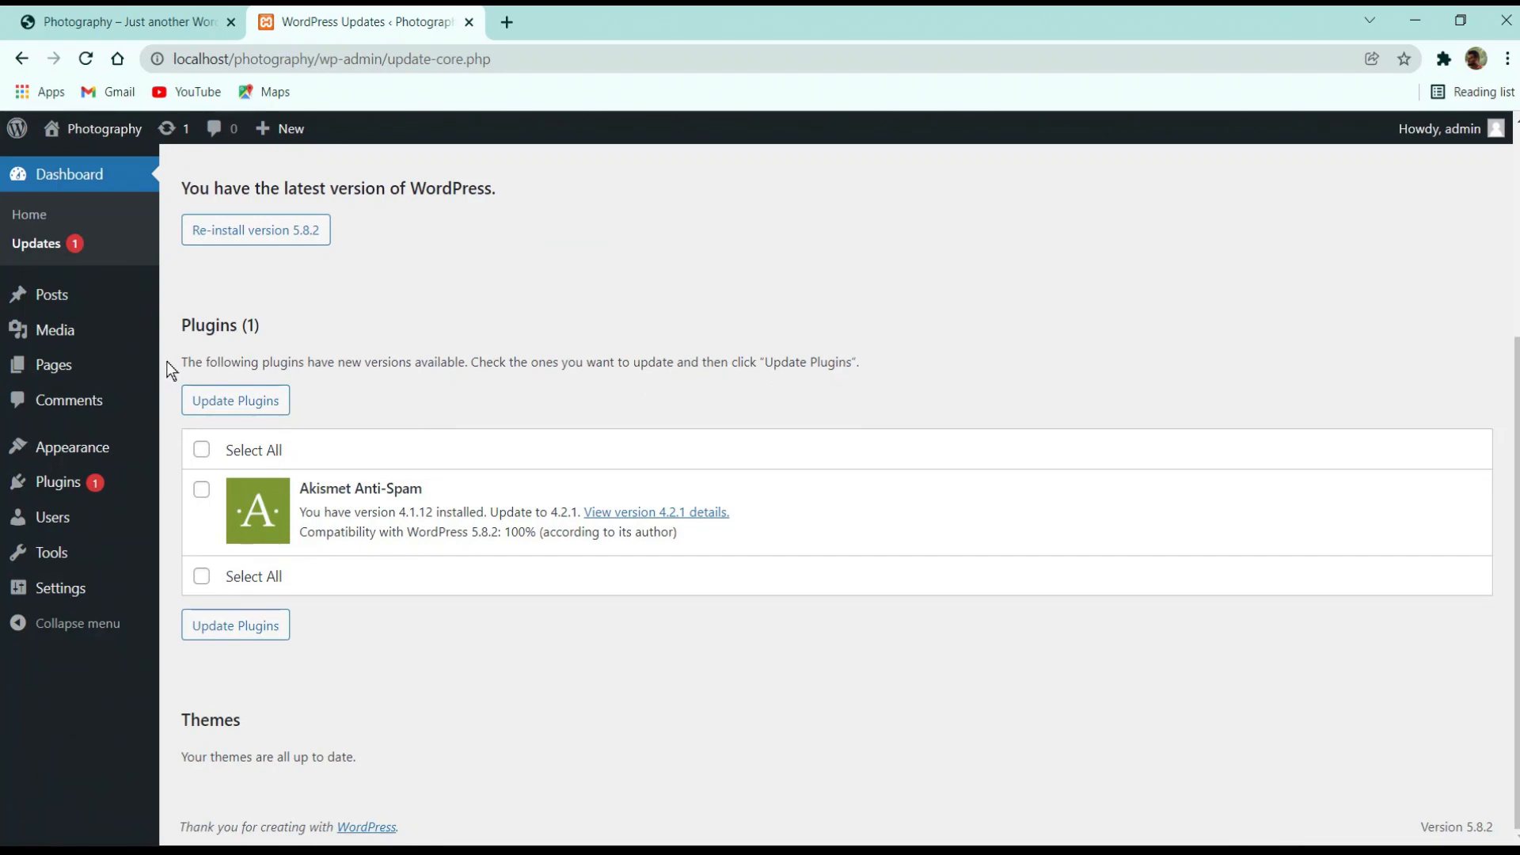
click(201, 451)
click(253, 415)
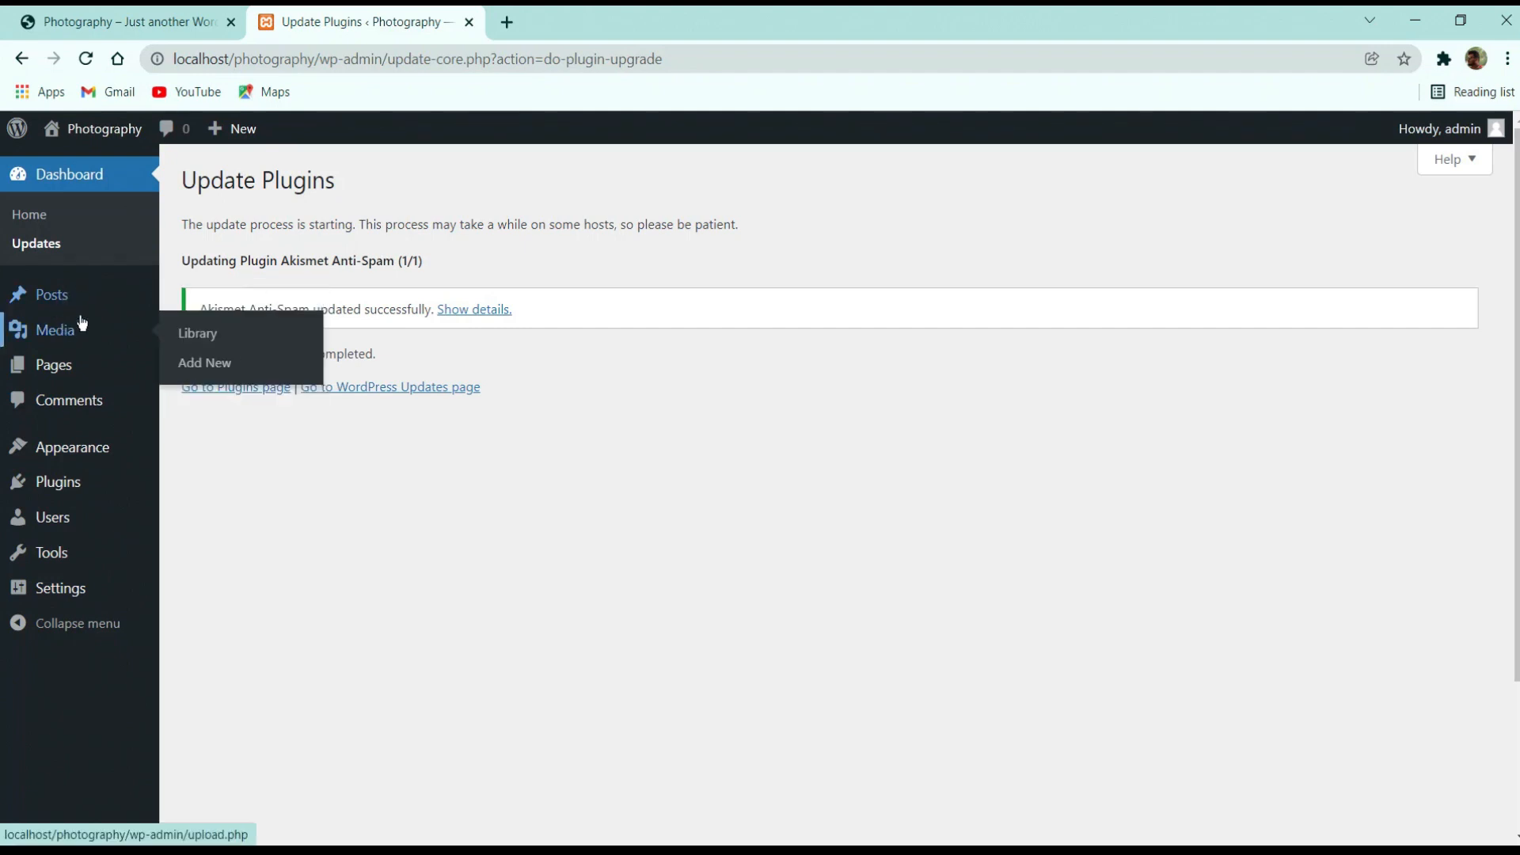
Move the Hello world! post to the trash from All Posts
mouse_move(140, 305)
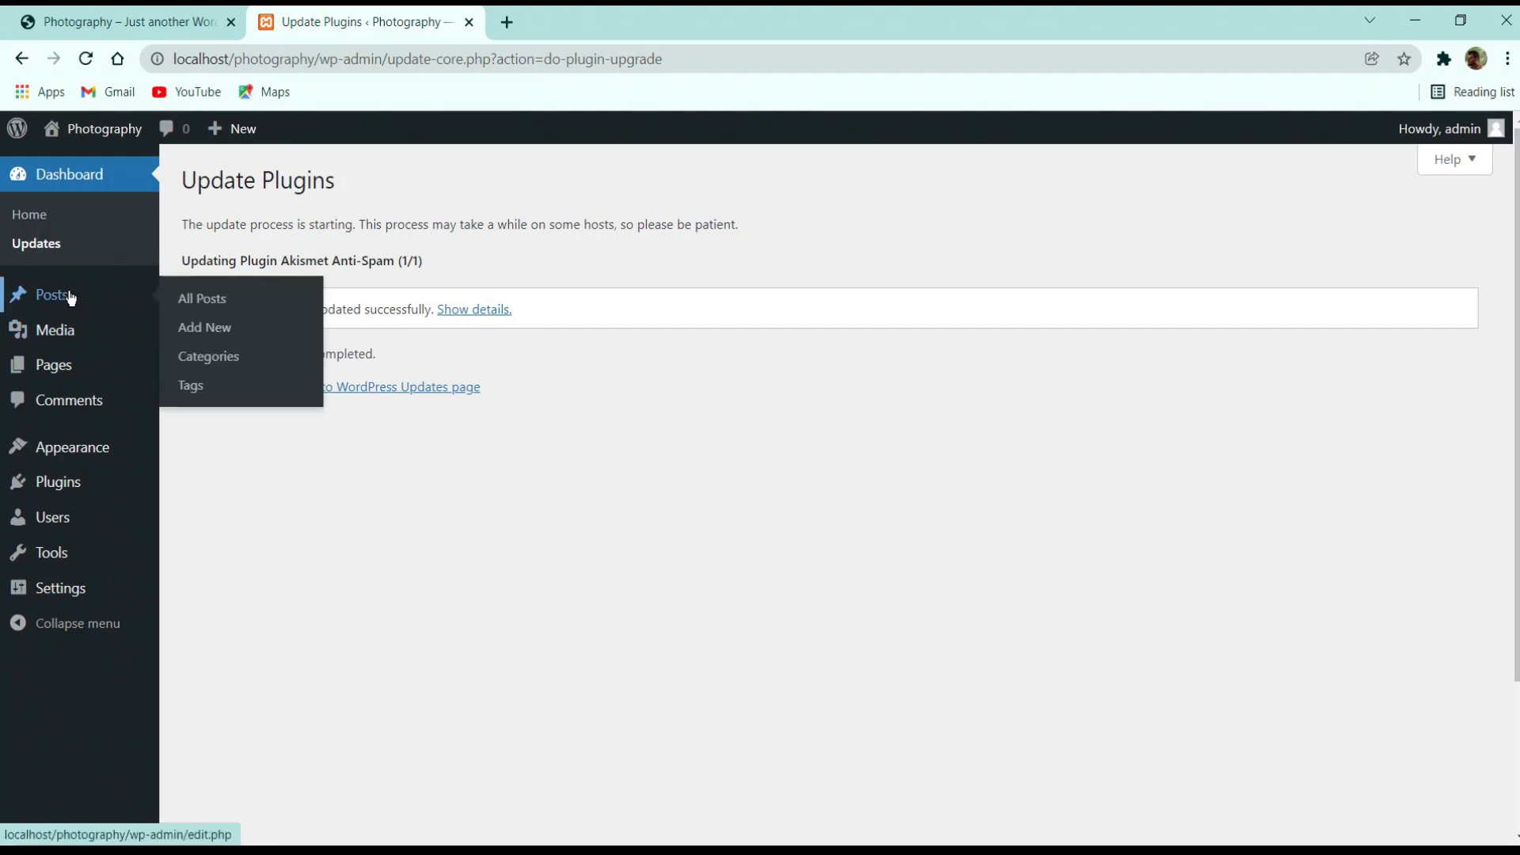
click(69, 297)
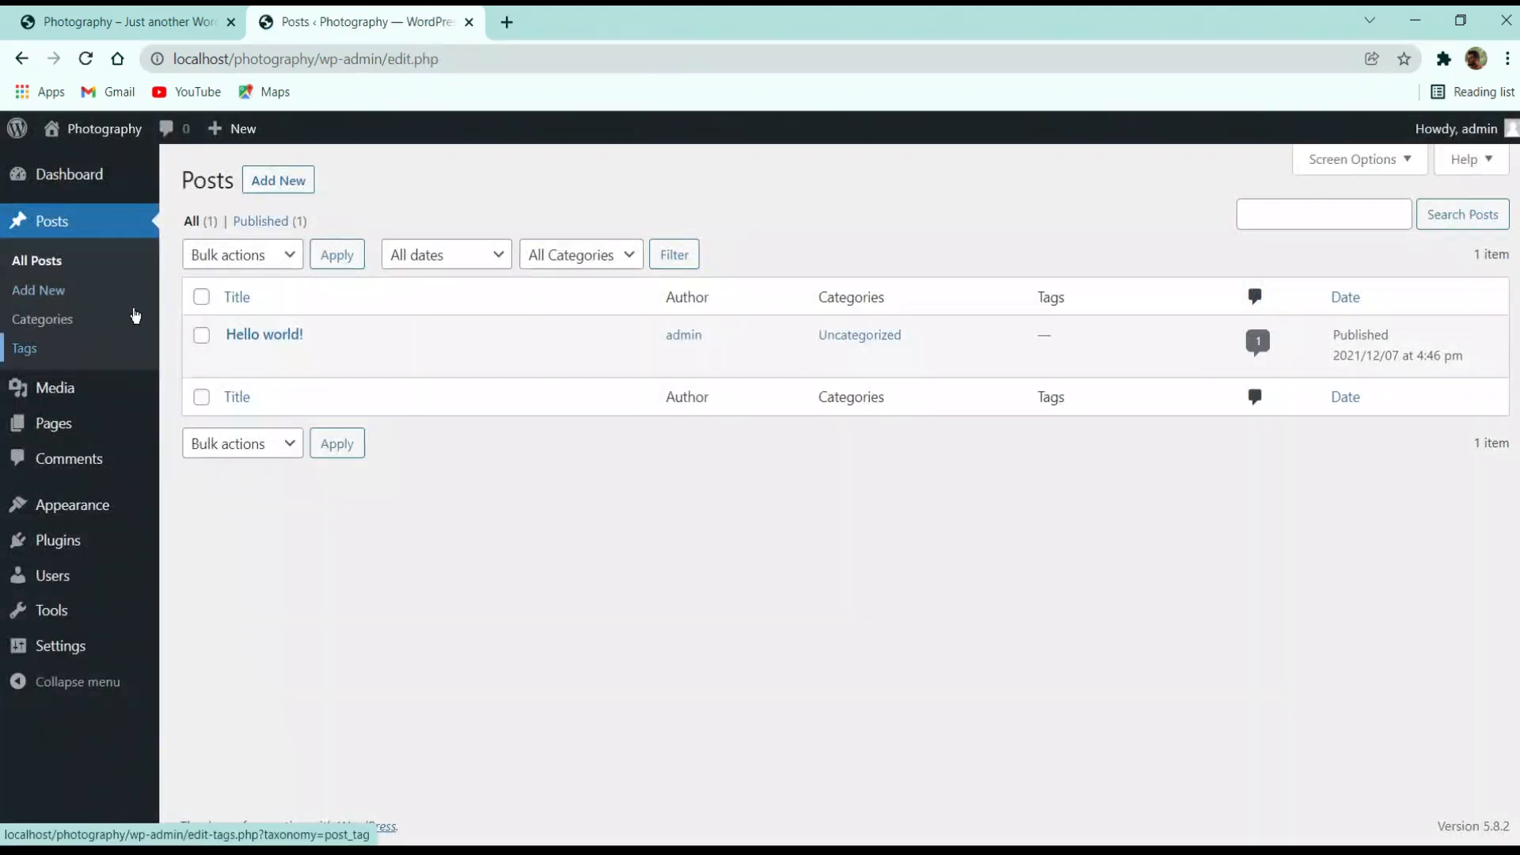
mouse_move(216, 344)
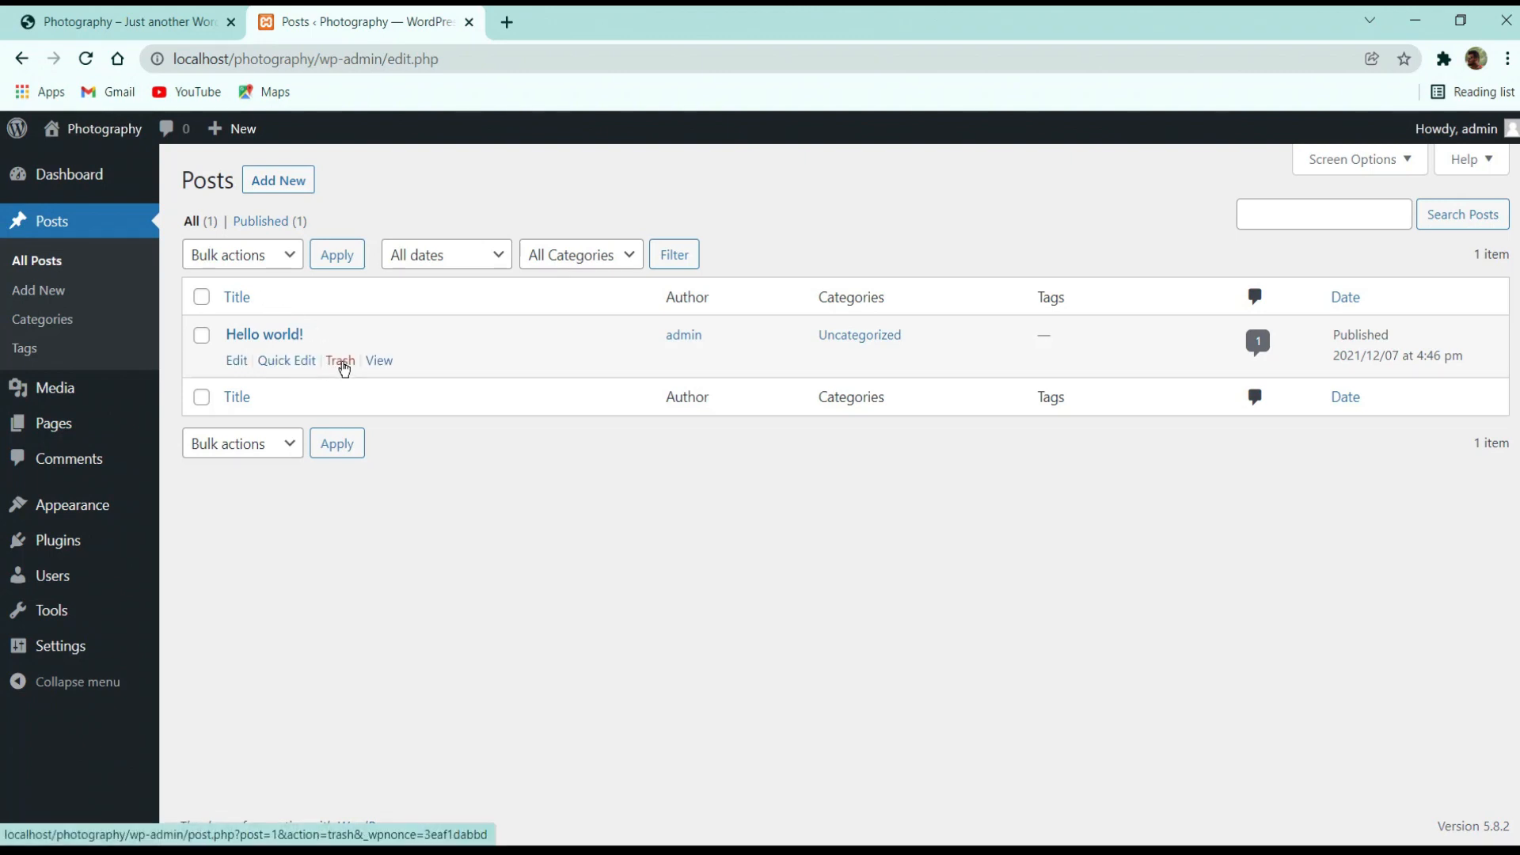
click(342, 363)
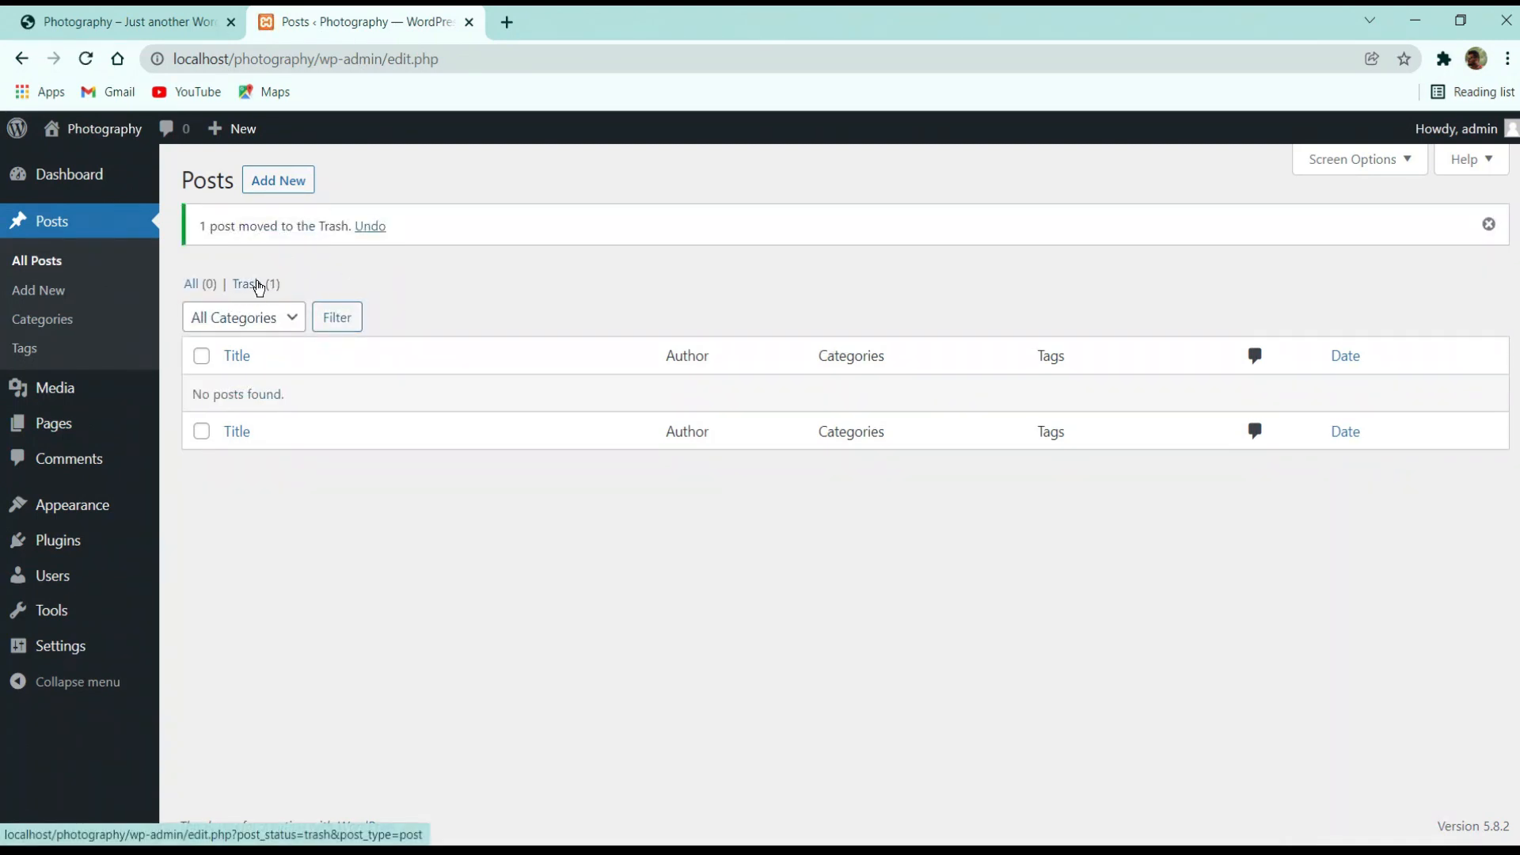
Empty the Posts trash to permanently delete Hello world!
click(259, 287)
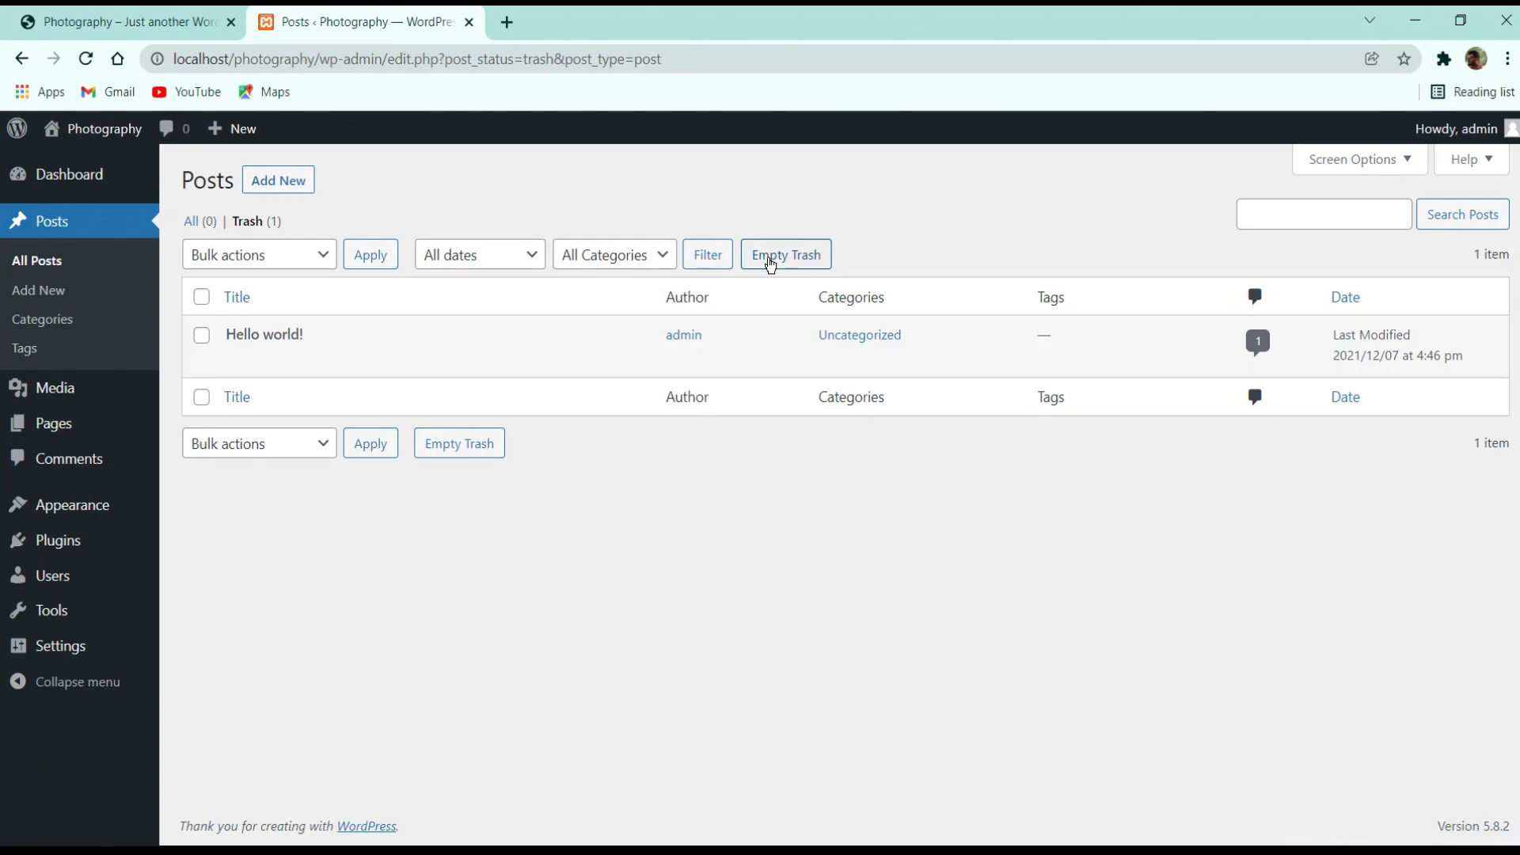
click(770, 263)
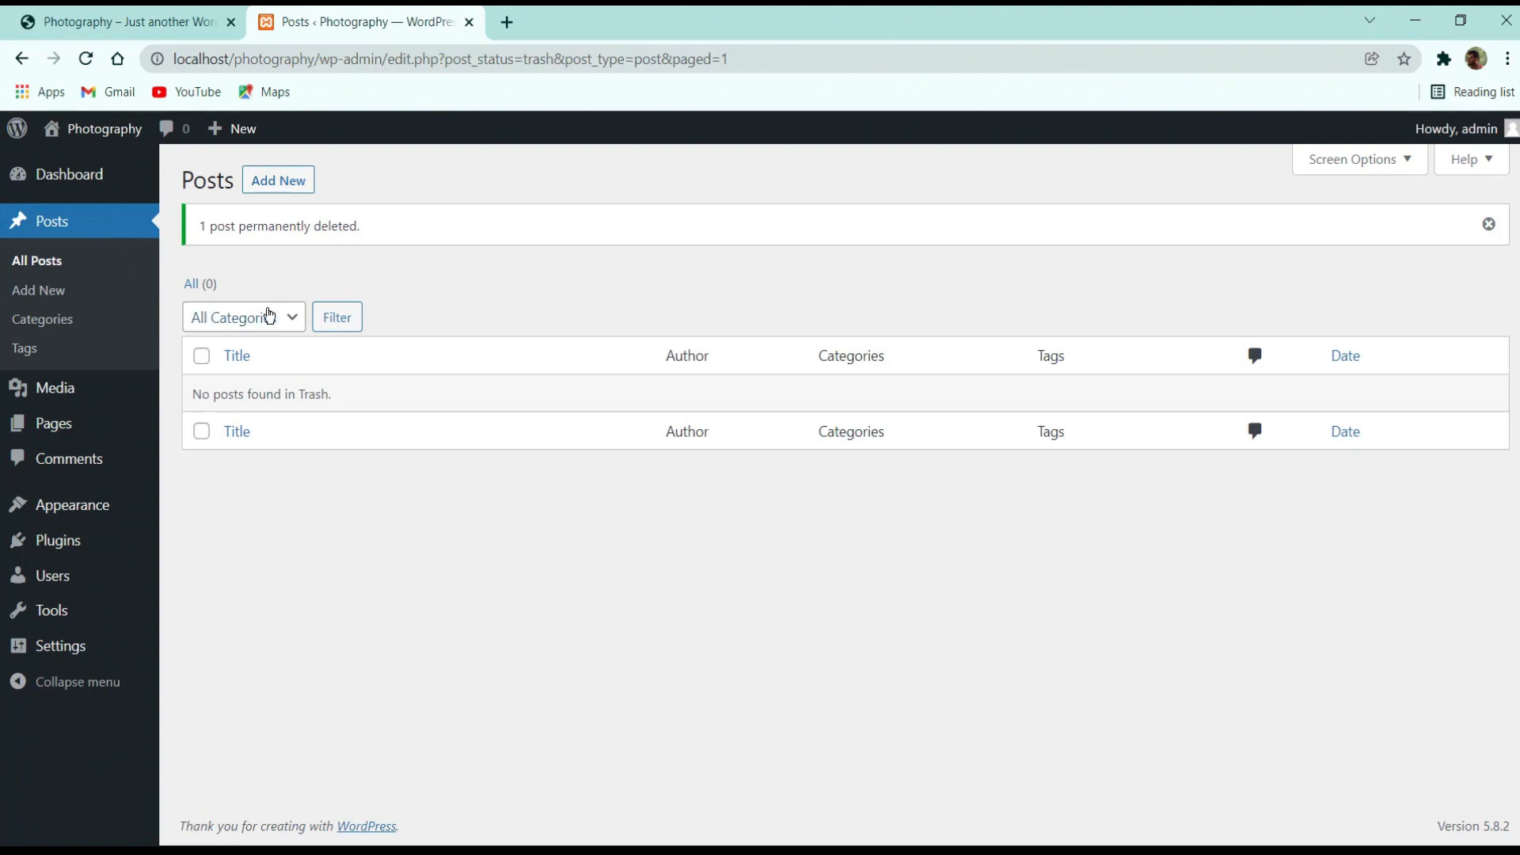
click(266, 317)
click(544, 314)
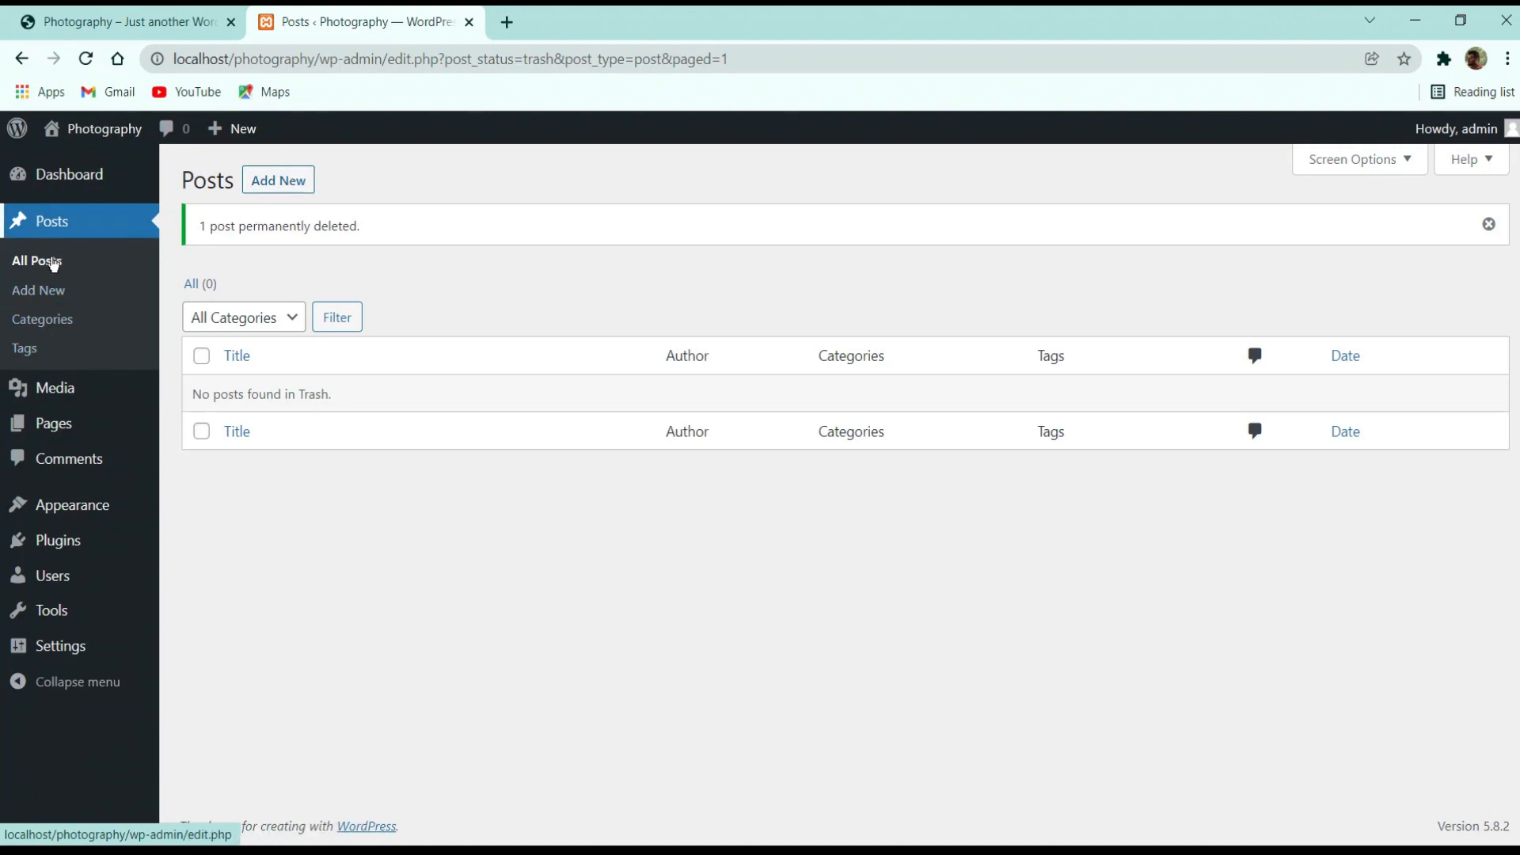
View the Blog page on the live Photography site
click(144, 21)
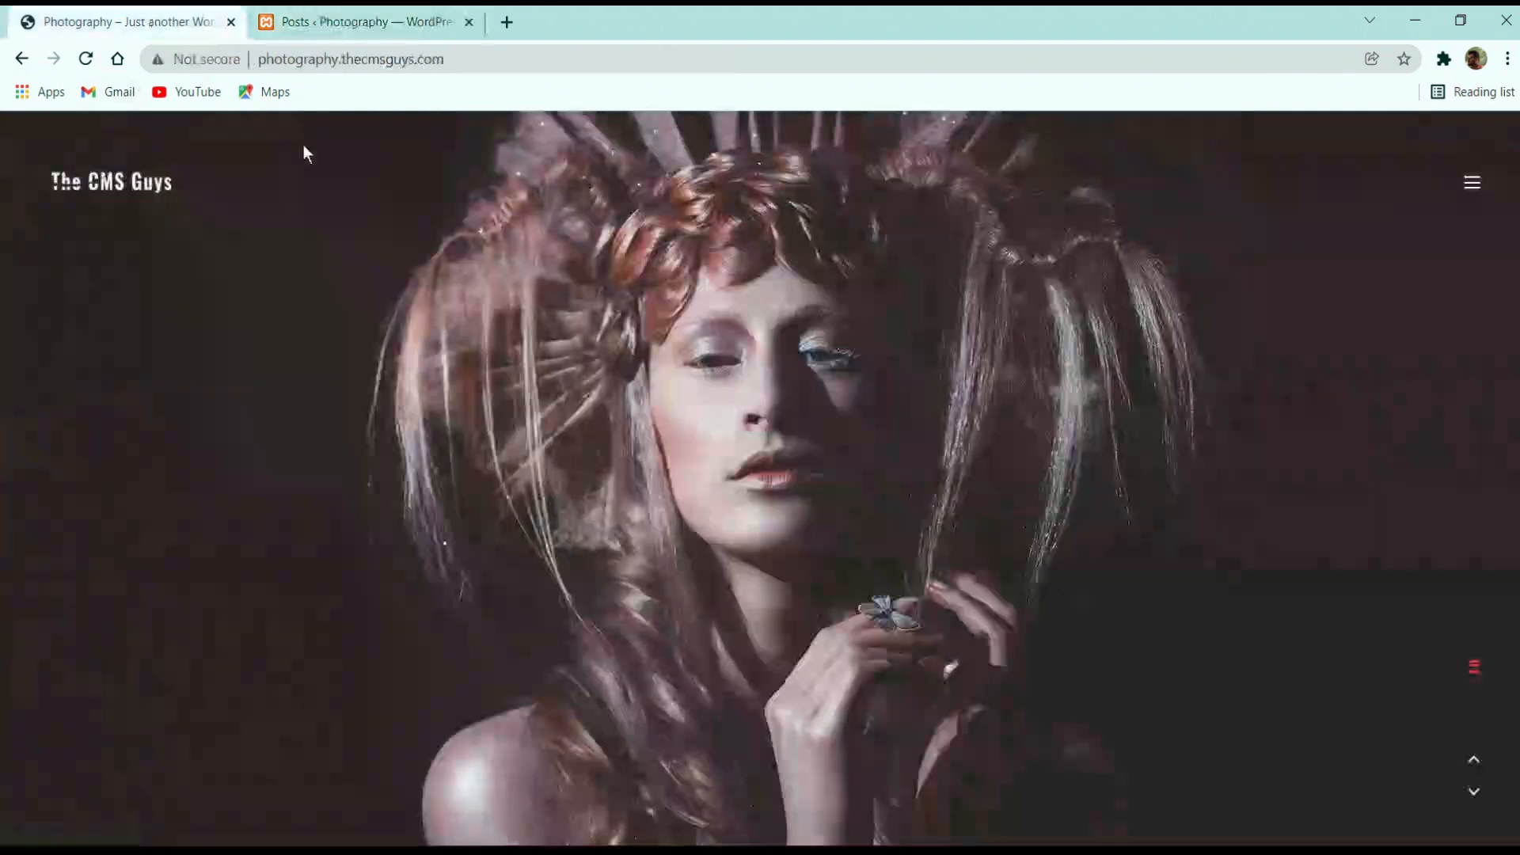
click(1467, 179)
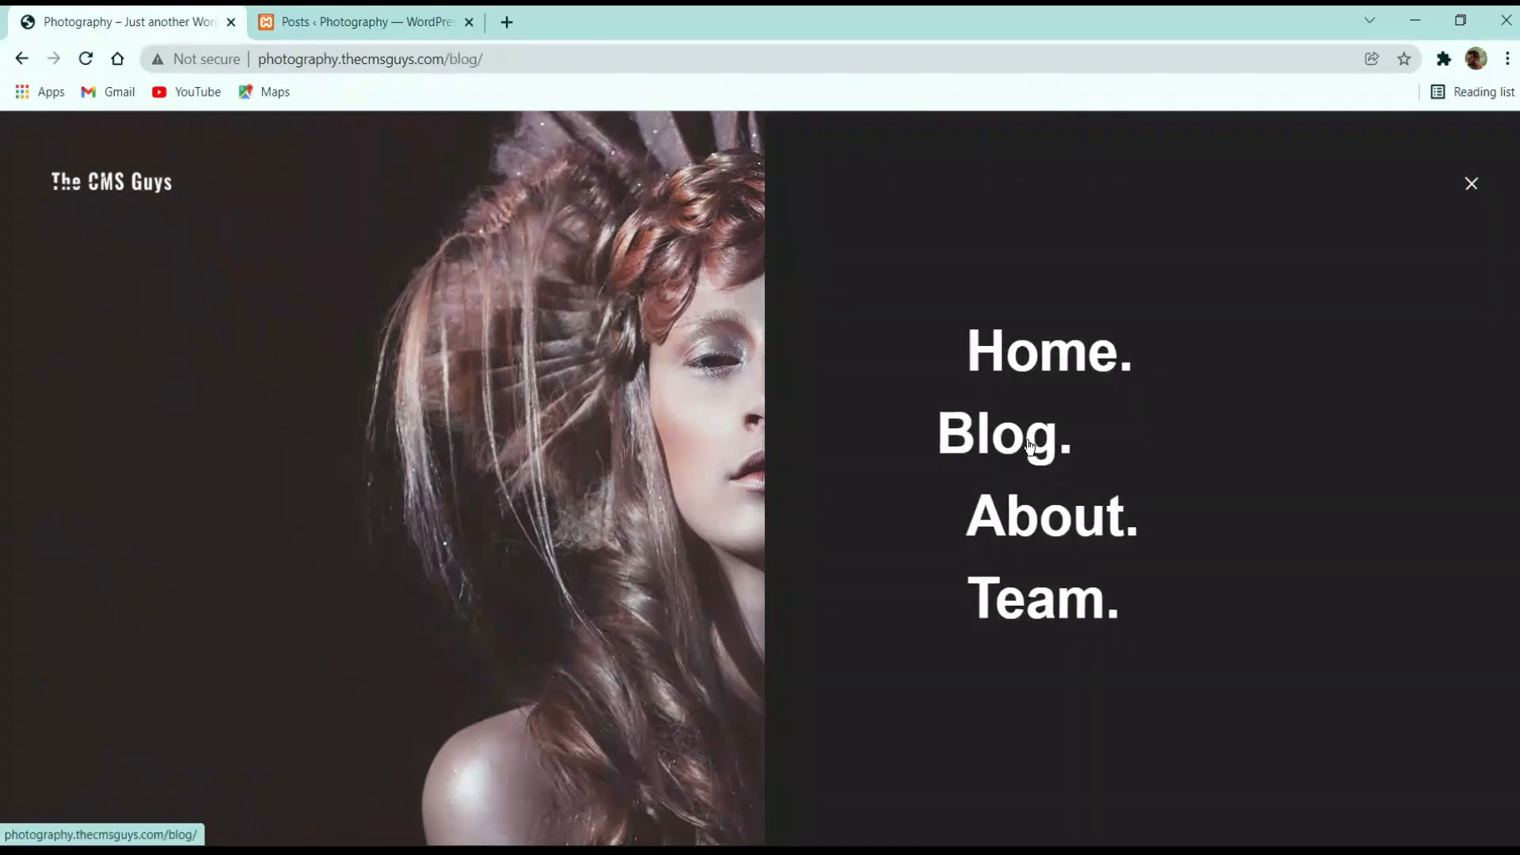
click(1030, 446)
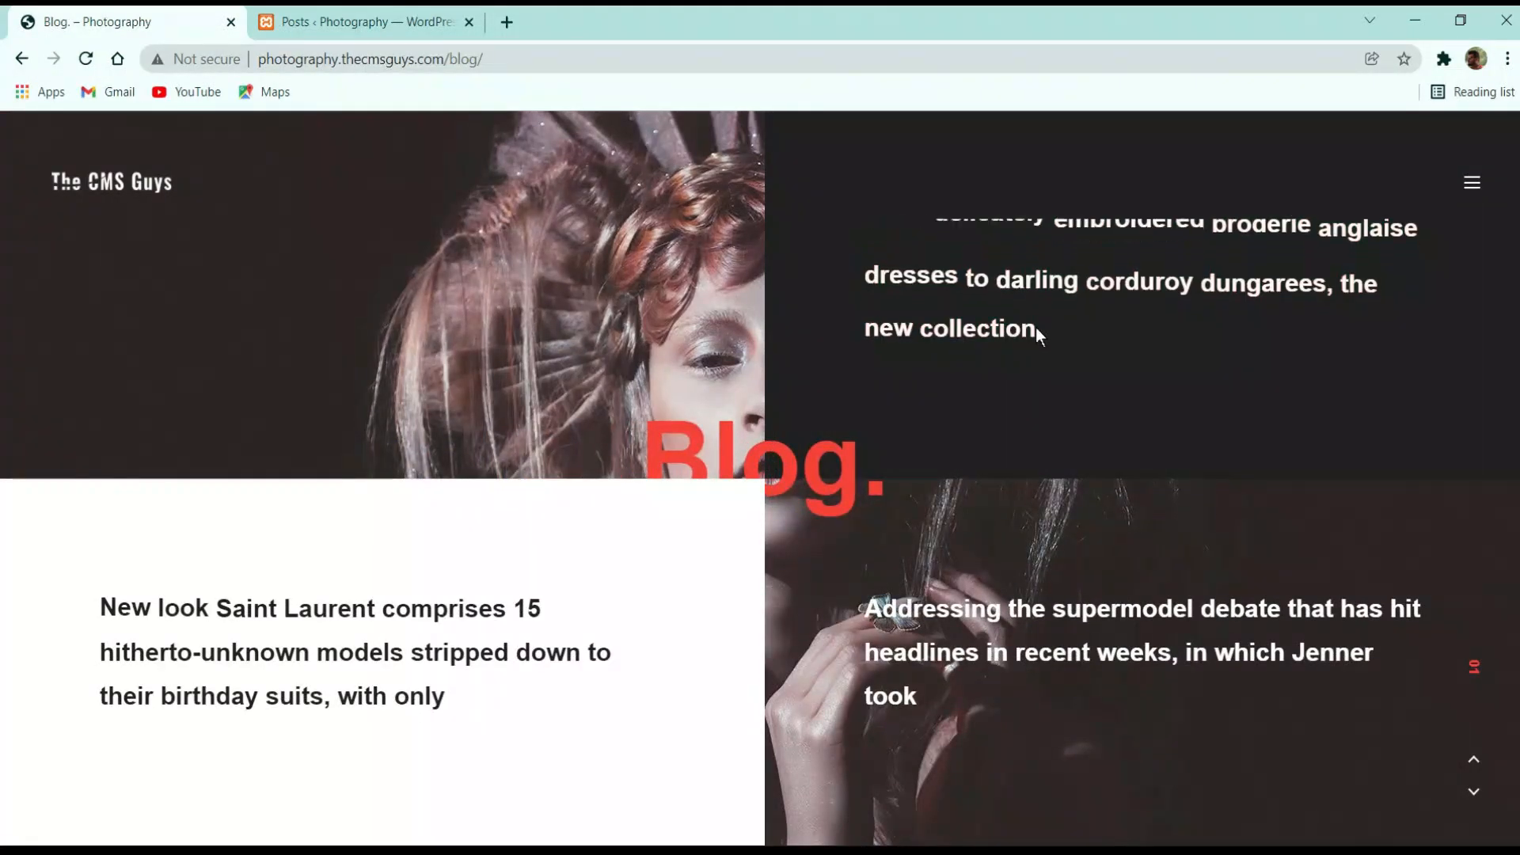
Open the empty Media Library, then return the live site to its home page
click(372, 22)
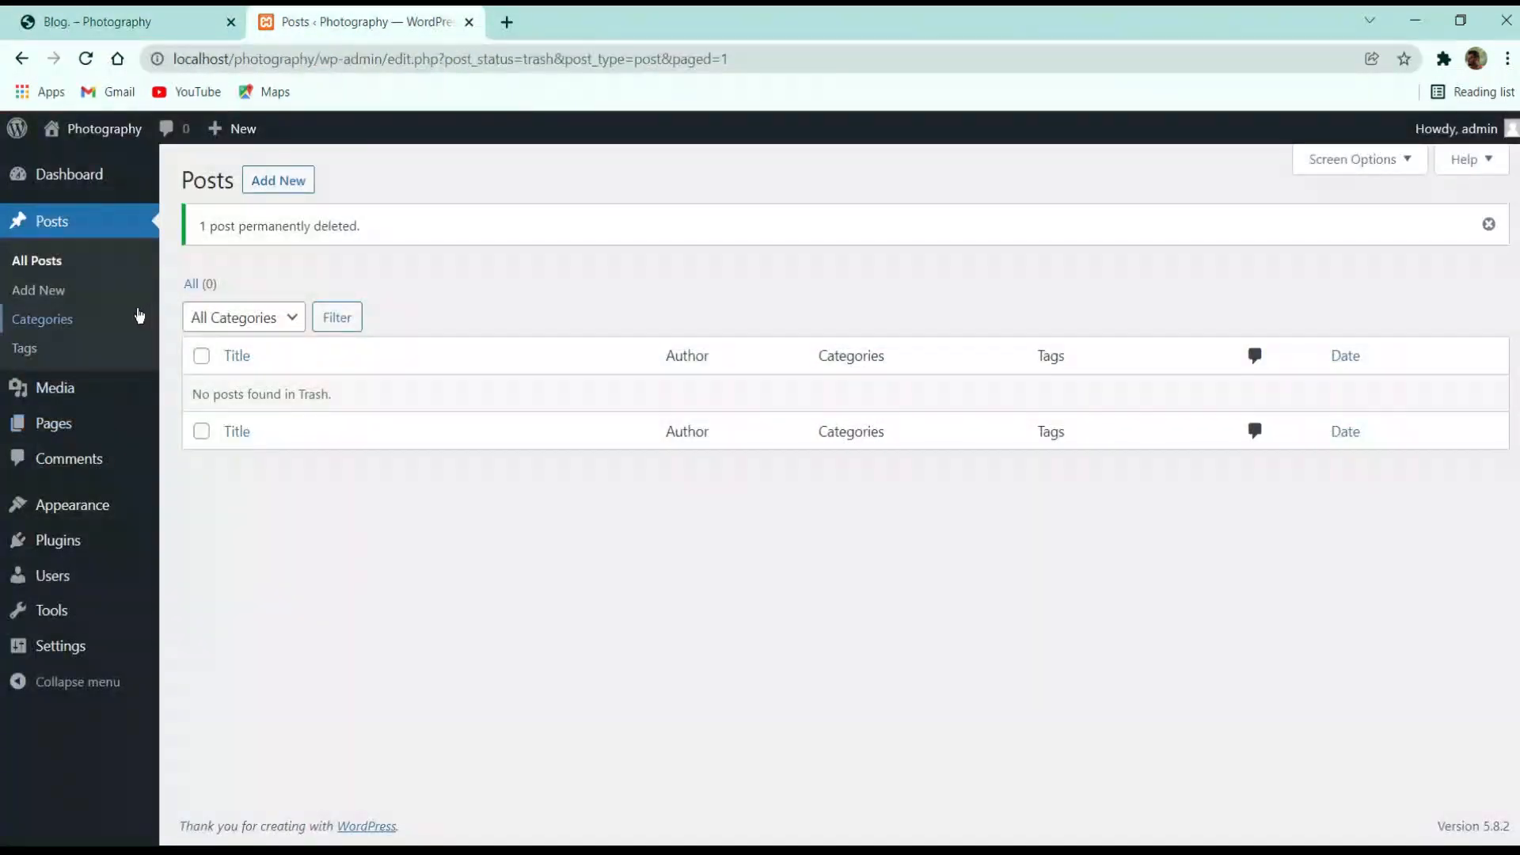
click(54, 383)
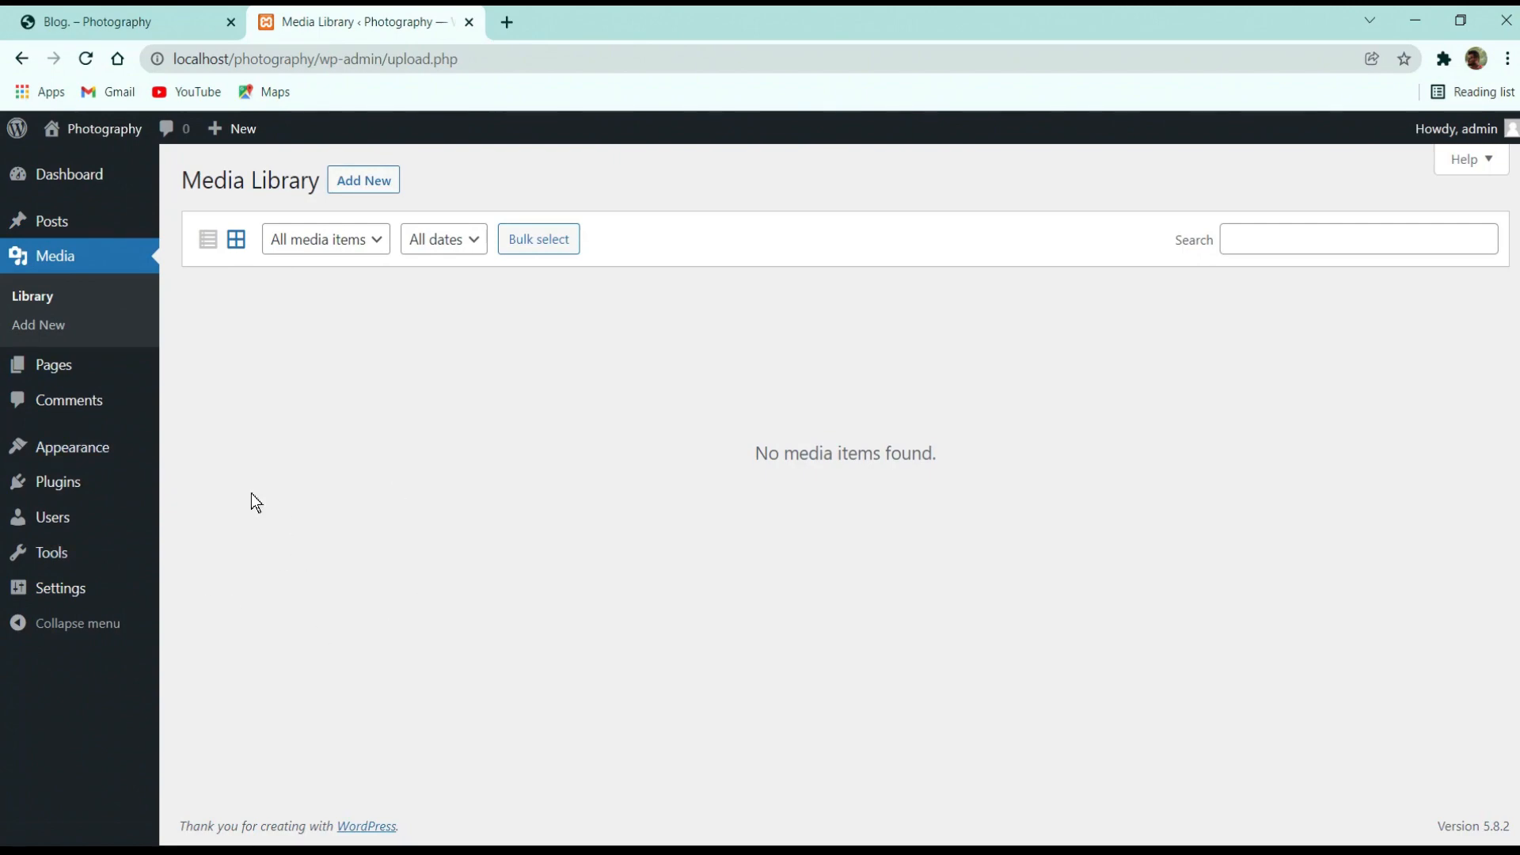
click(139, 15)
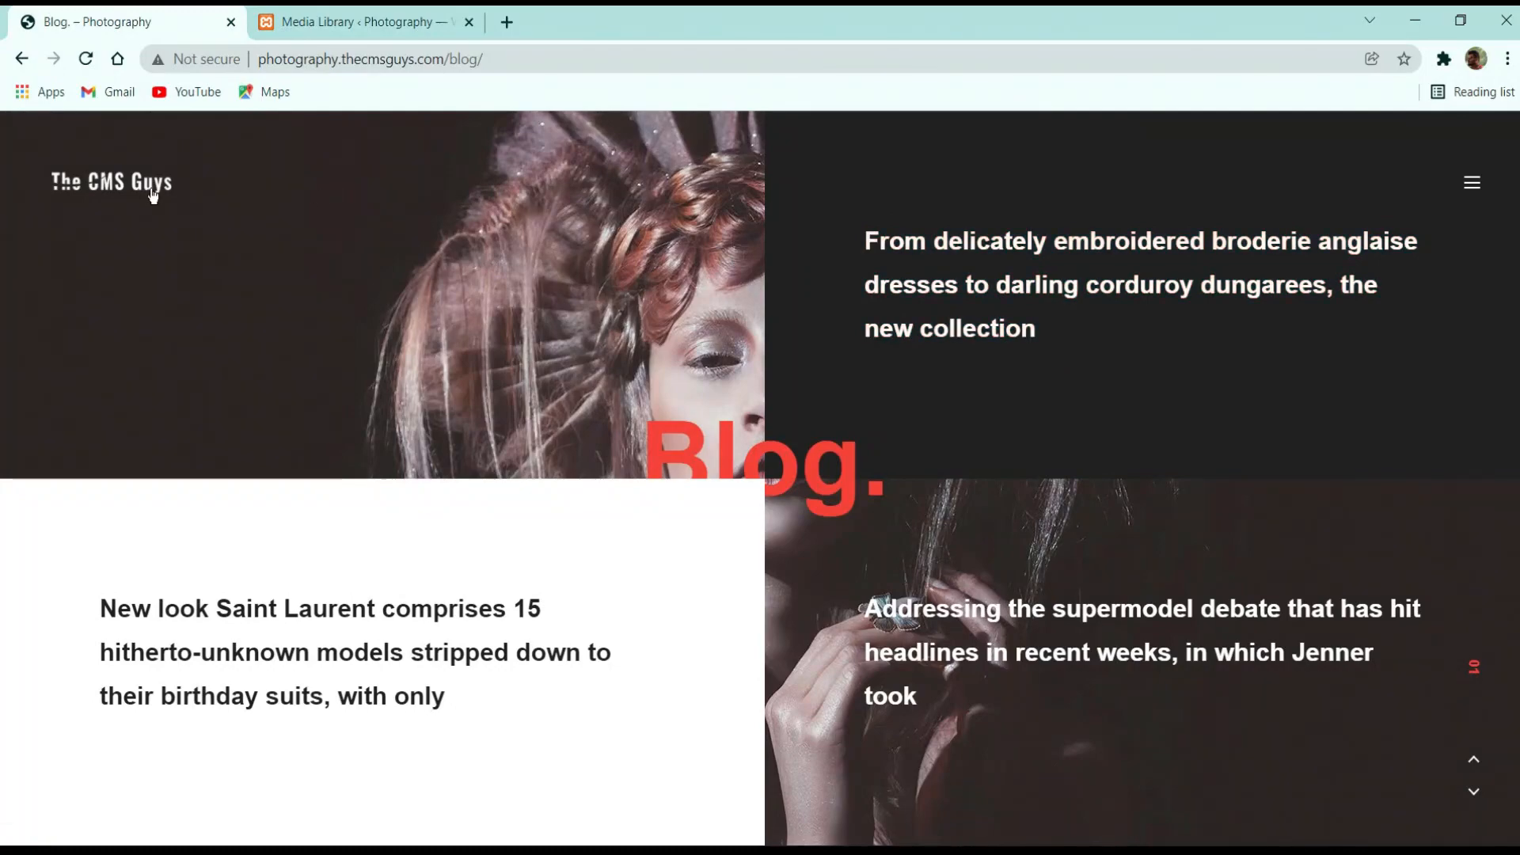
click(152, 189)
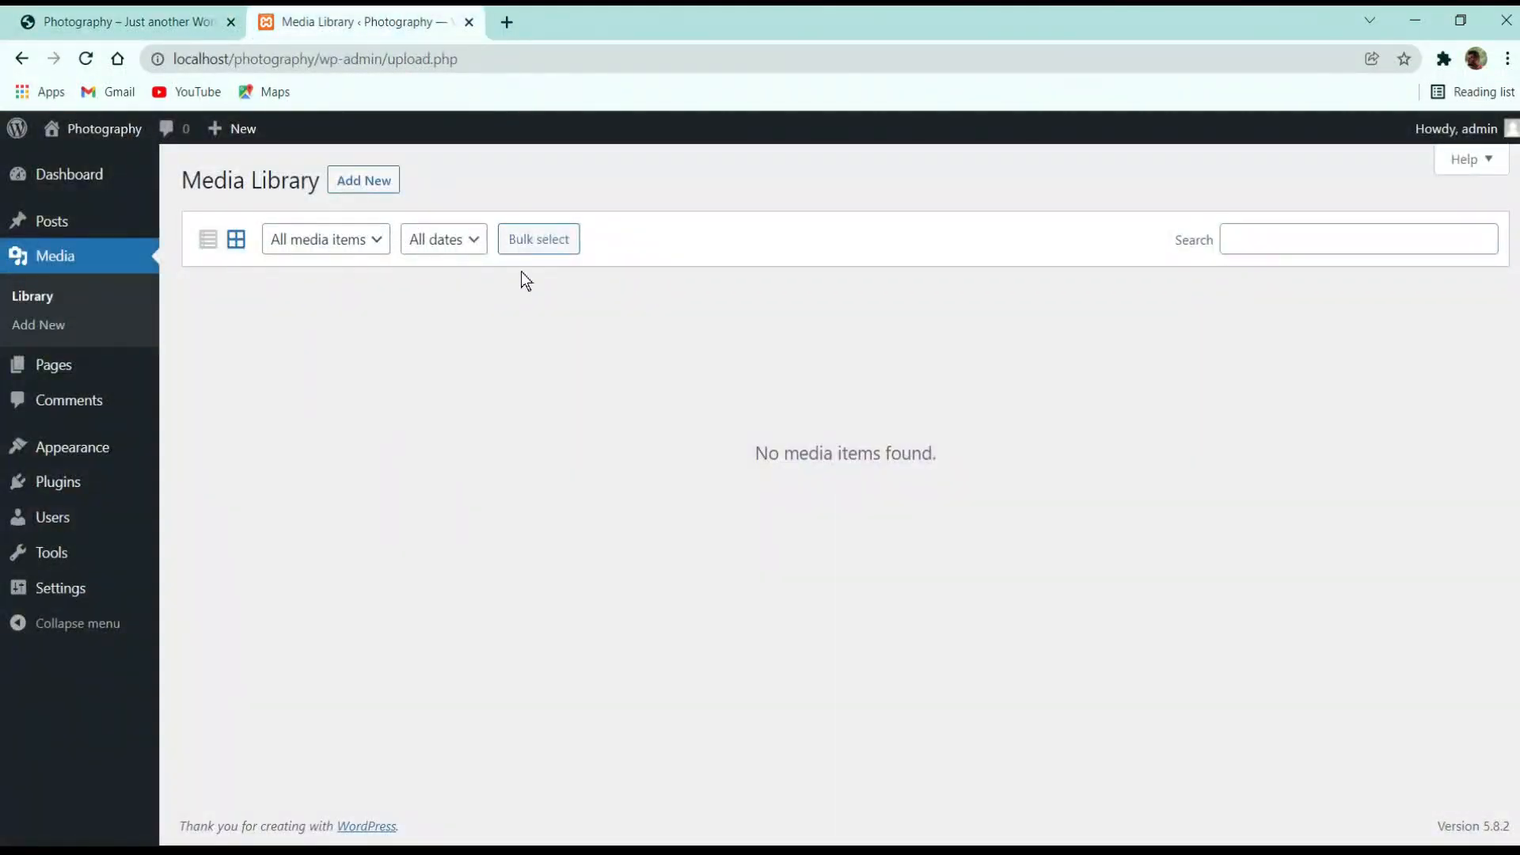
Check the media type filter and upload area, then list Privacy Policy and Sample Page
click(336, 245)
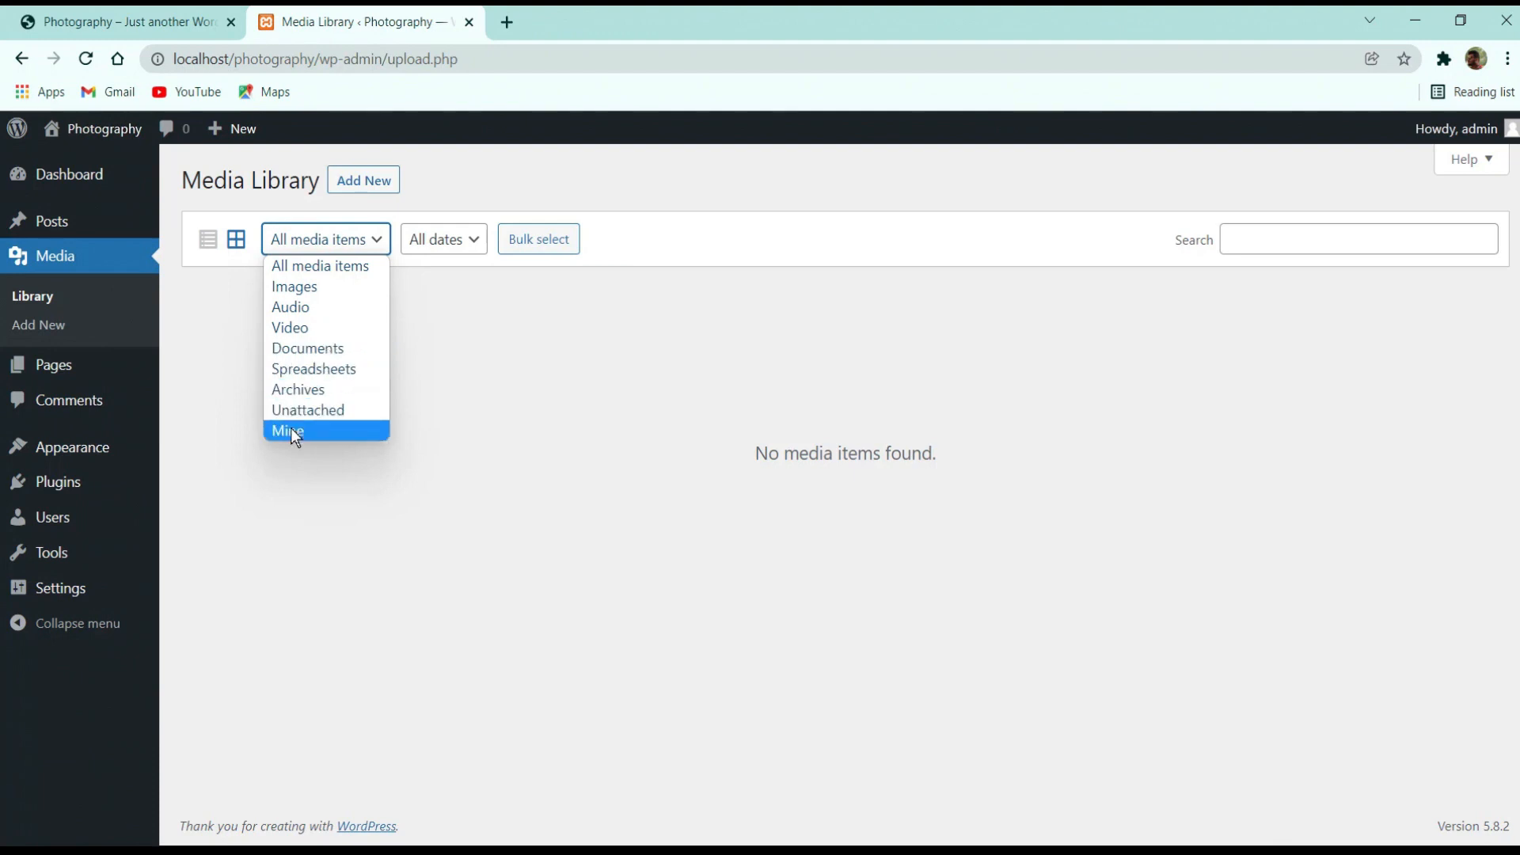
click(503, 427)
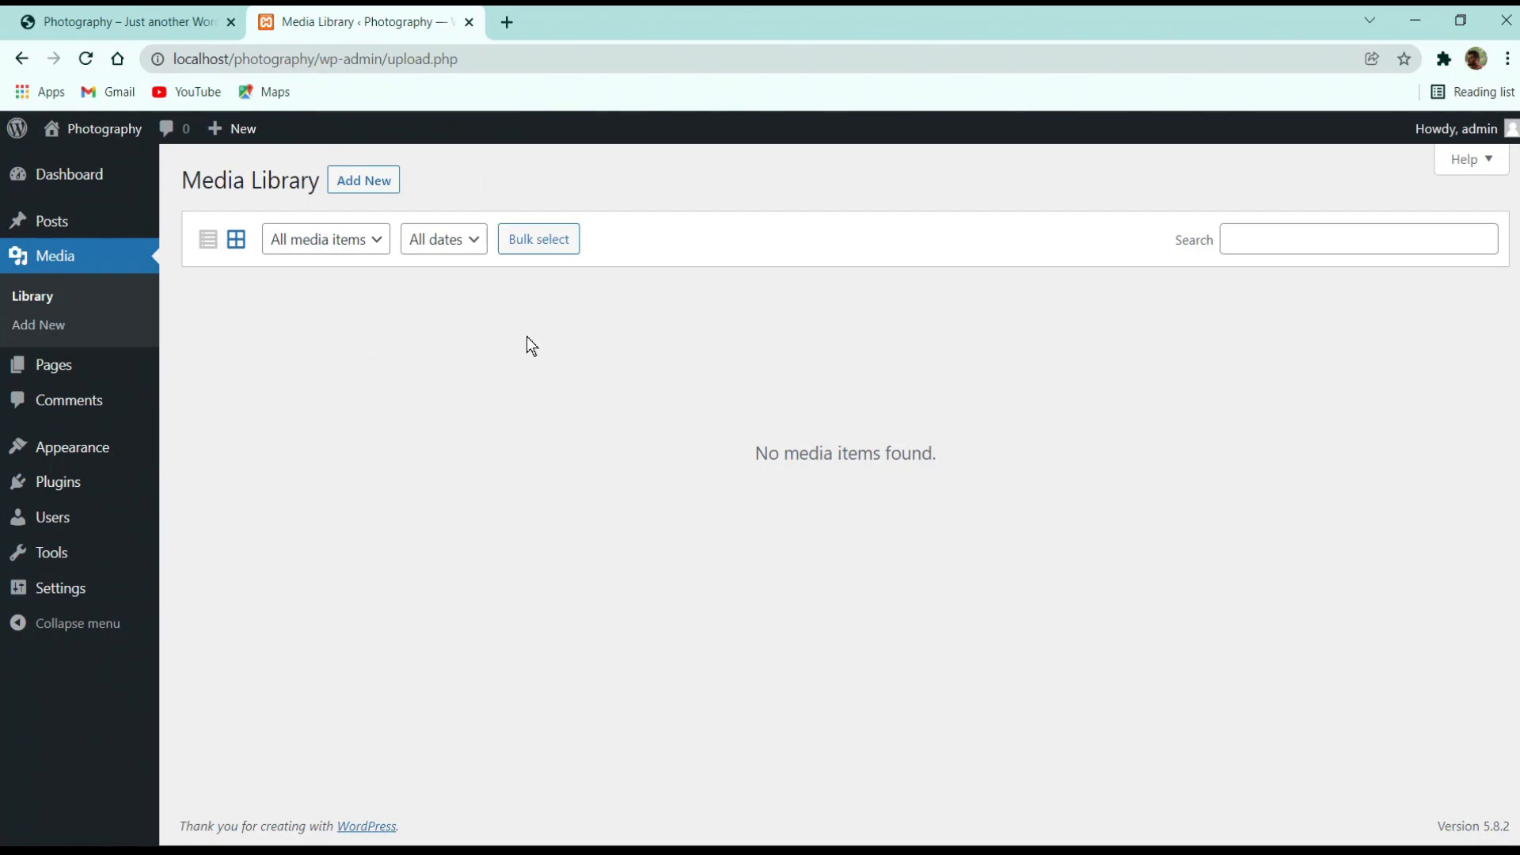
click(360, 179)
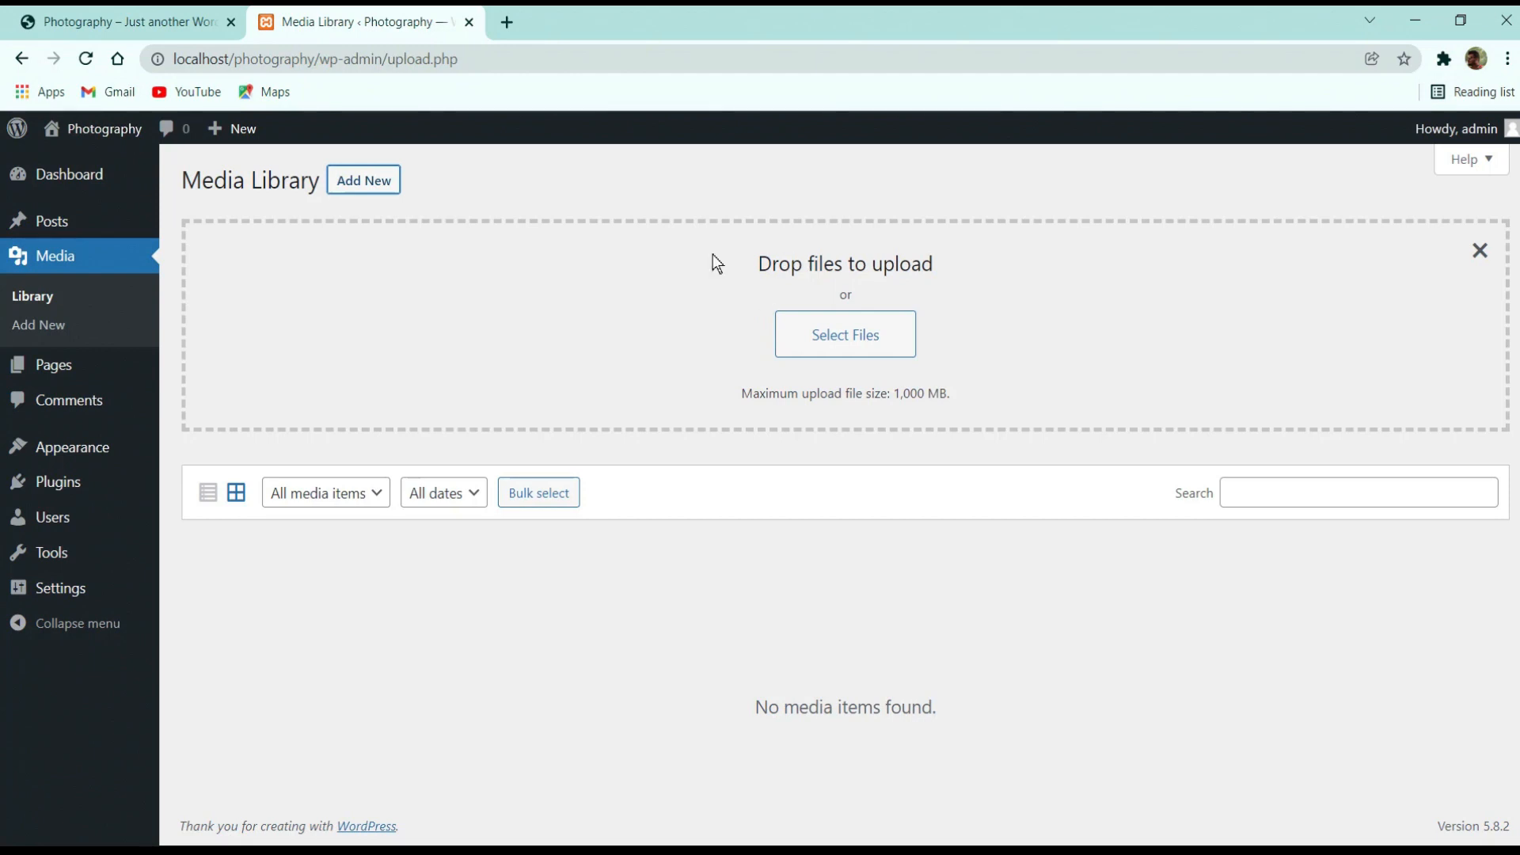
click(64, 364)
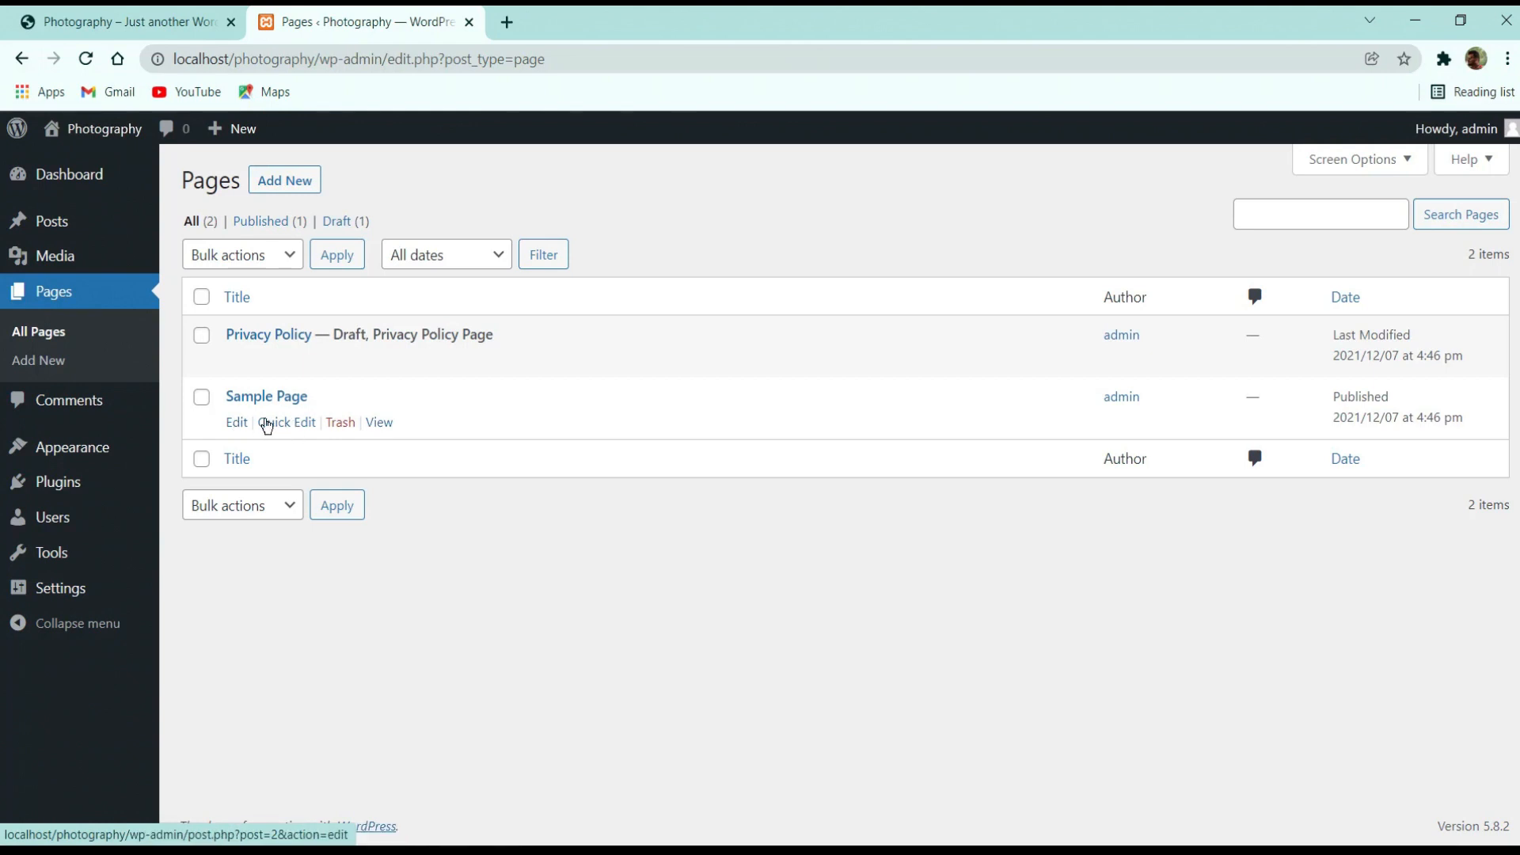
Bulk-move Privacy Policy and Sample Page to the trash
click(203, 298)
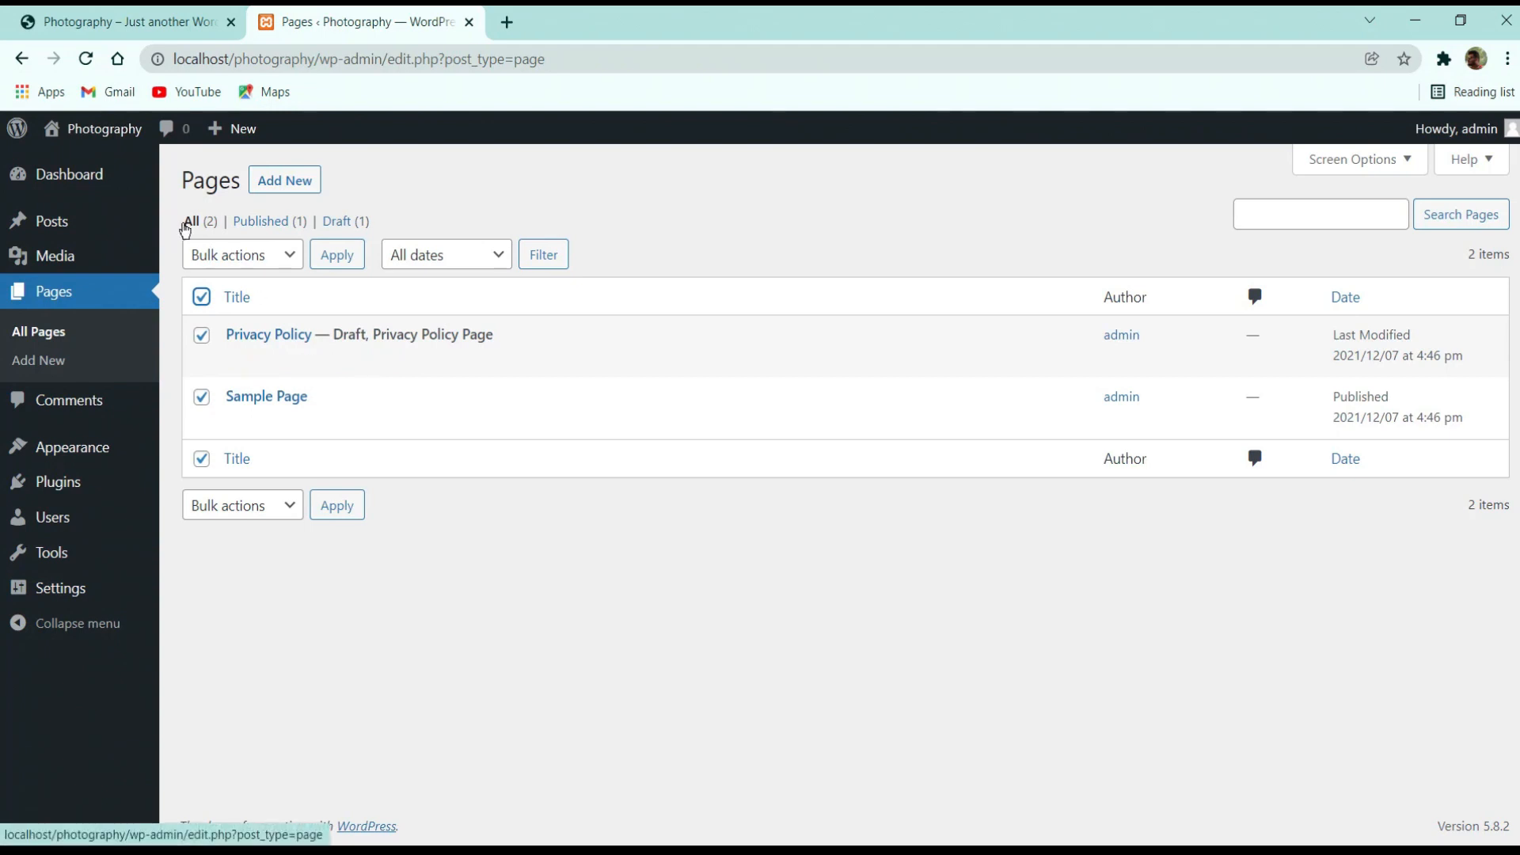
click(224, 257)
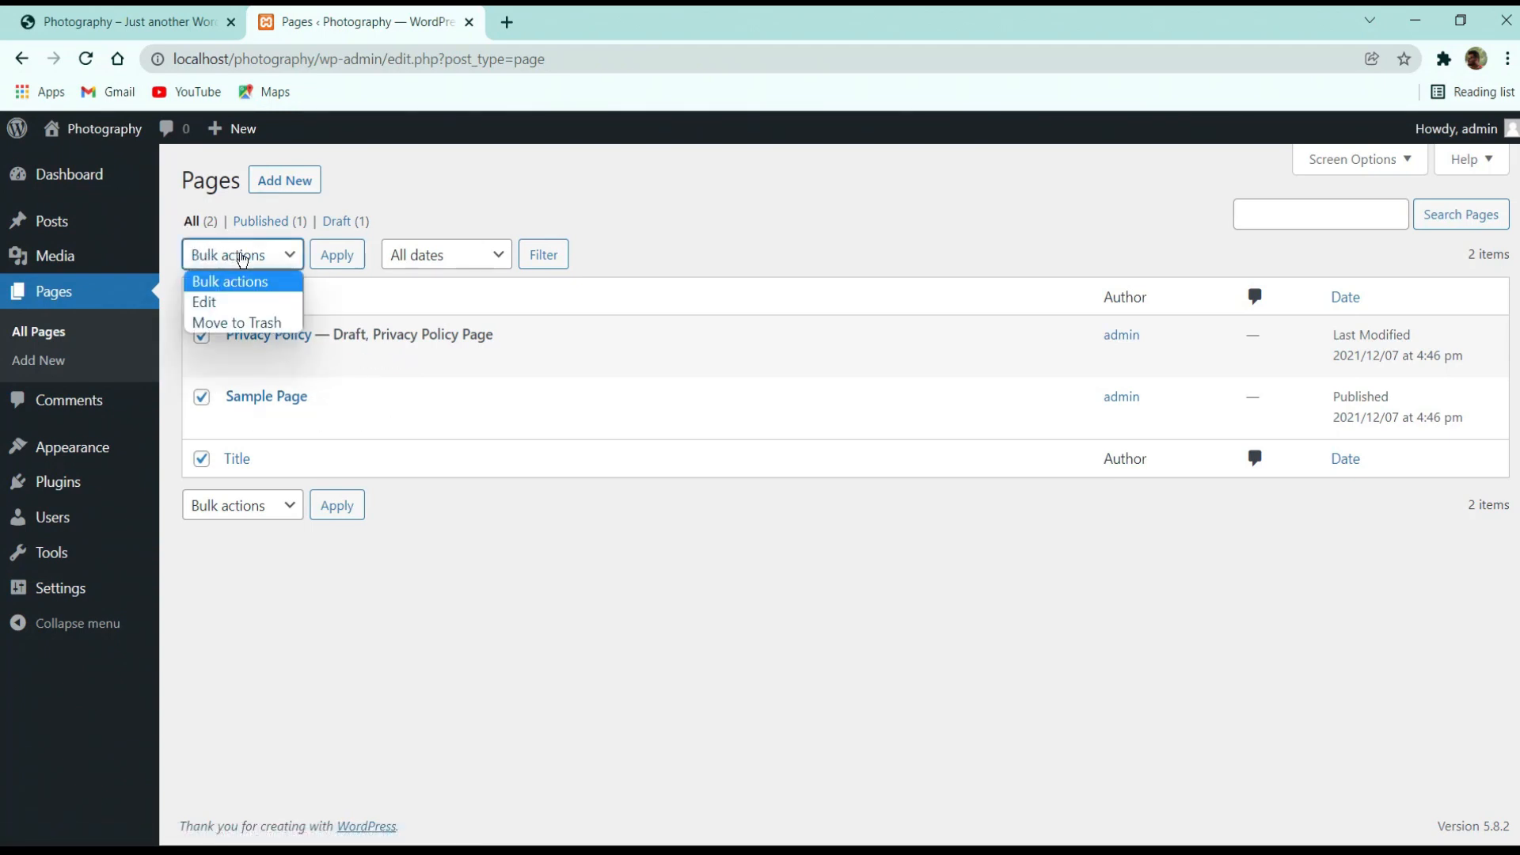
click(265, 327)
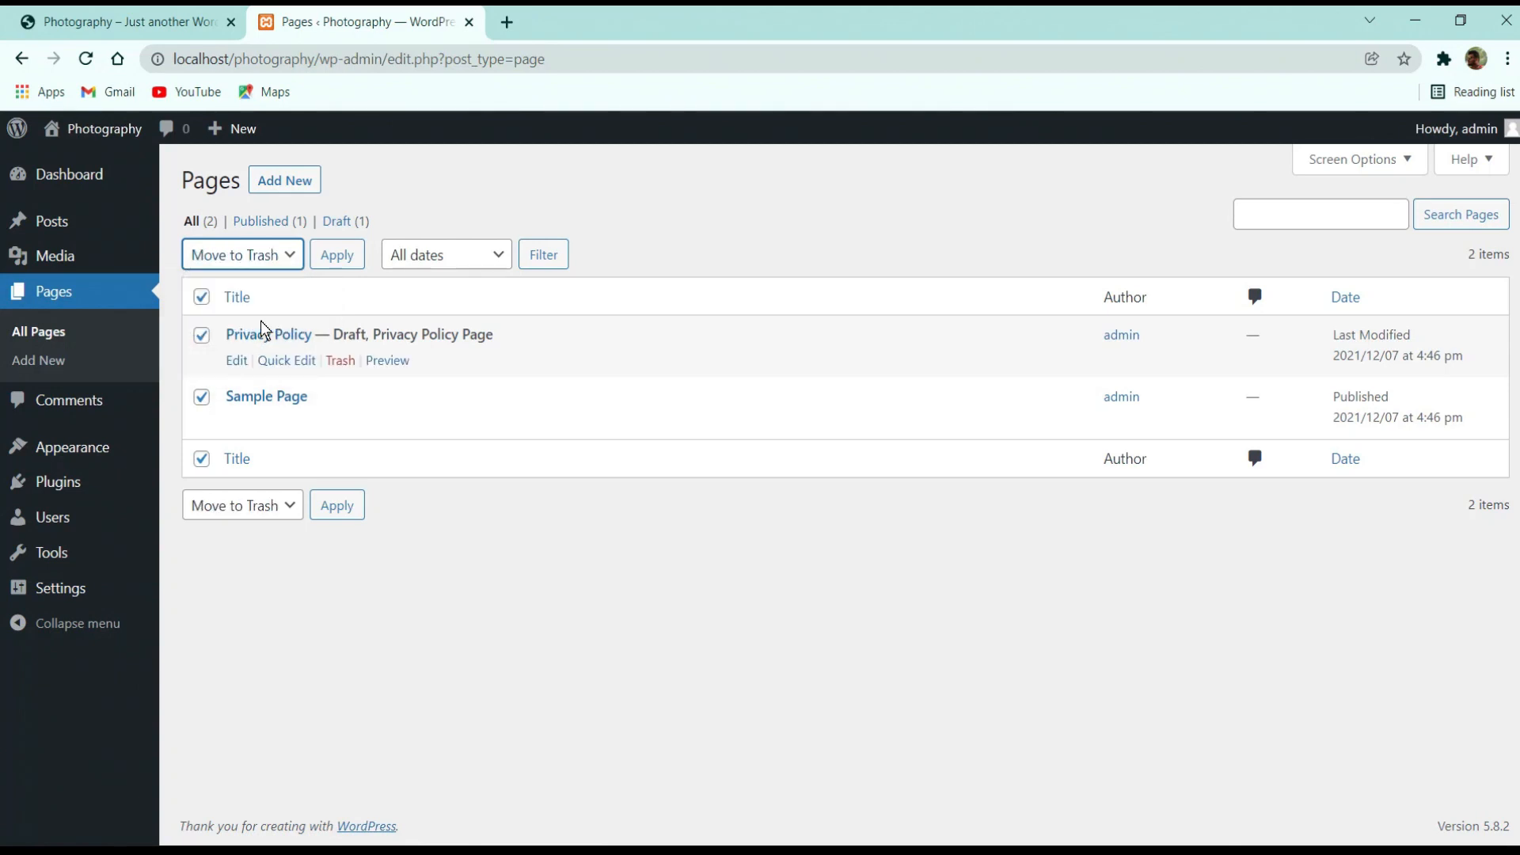
click(343, 256)
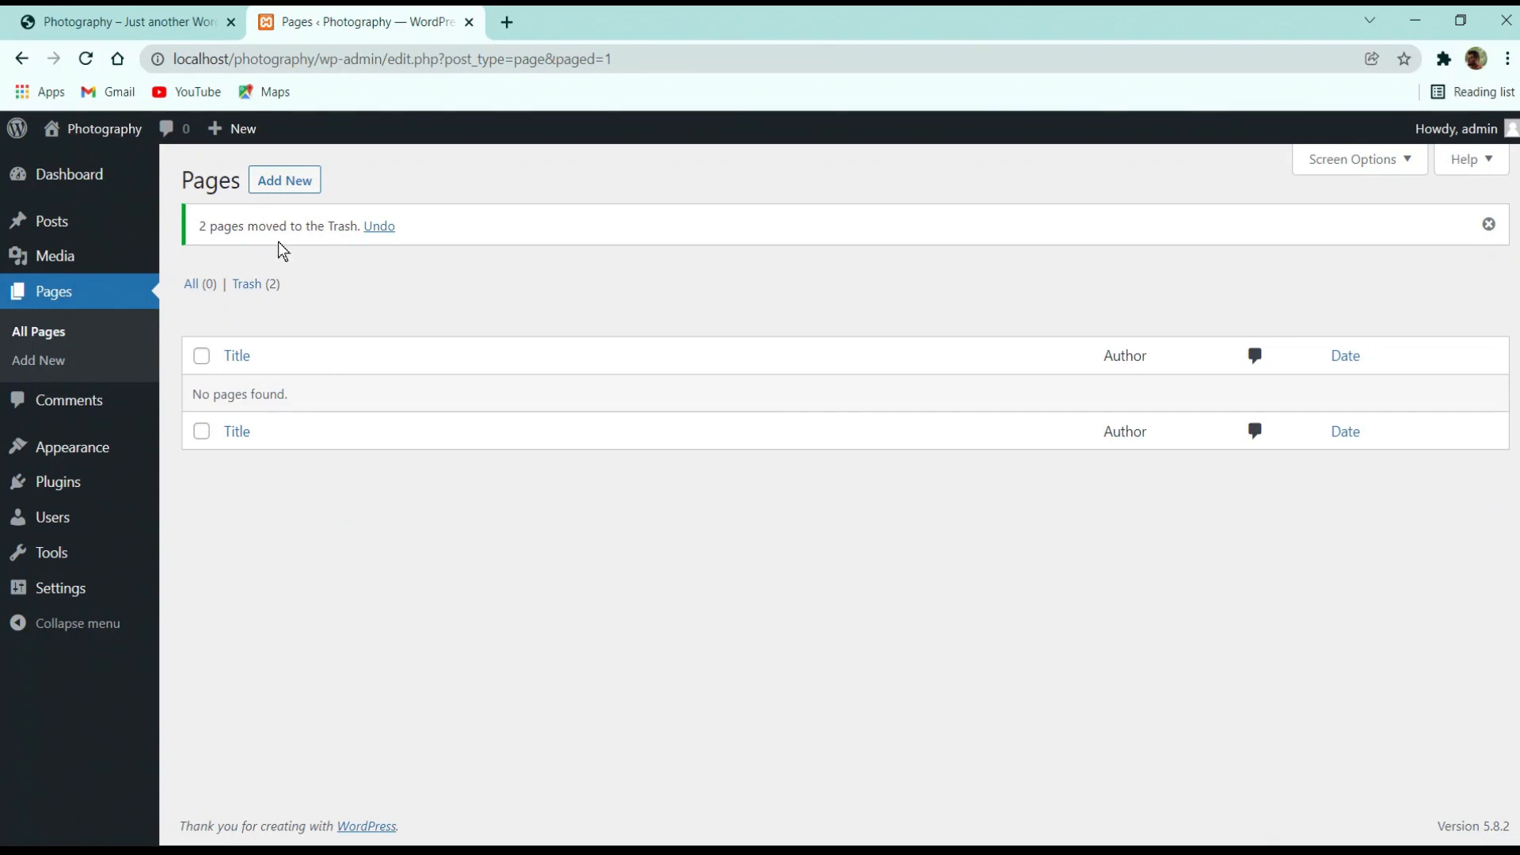
Empty the Pages trash to permanently delete both pages
click(248, 286)
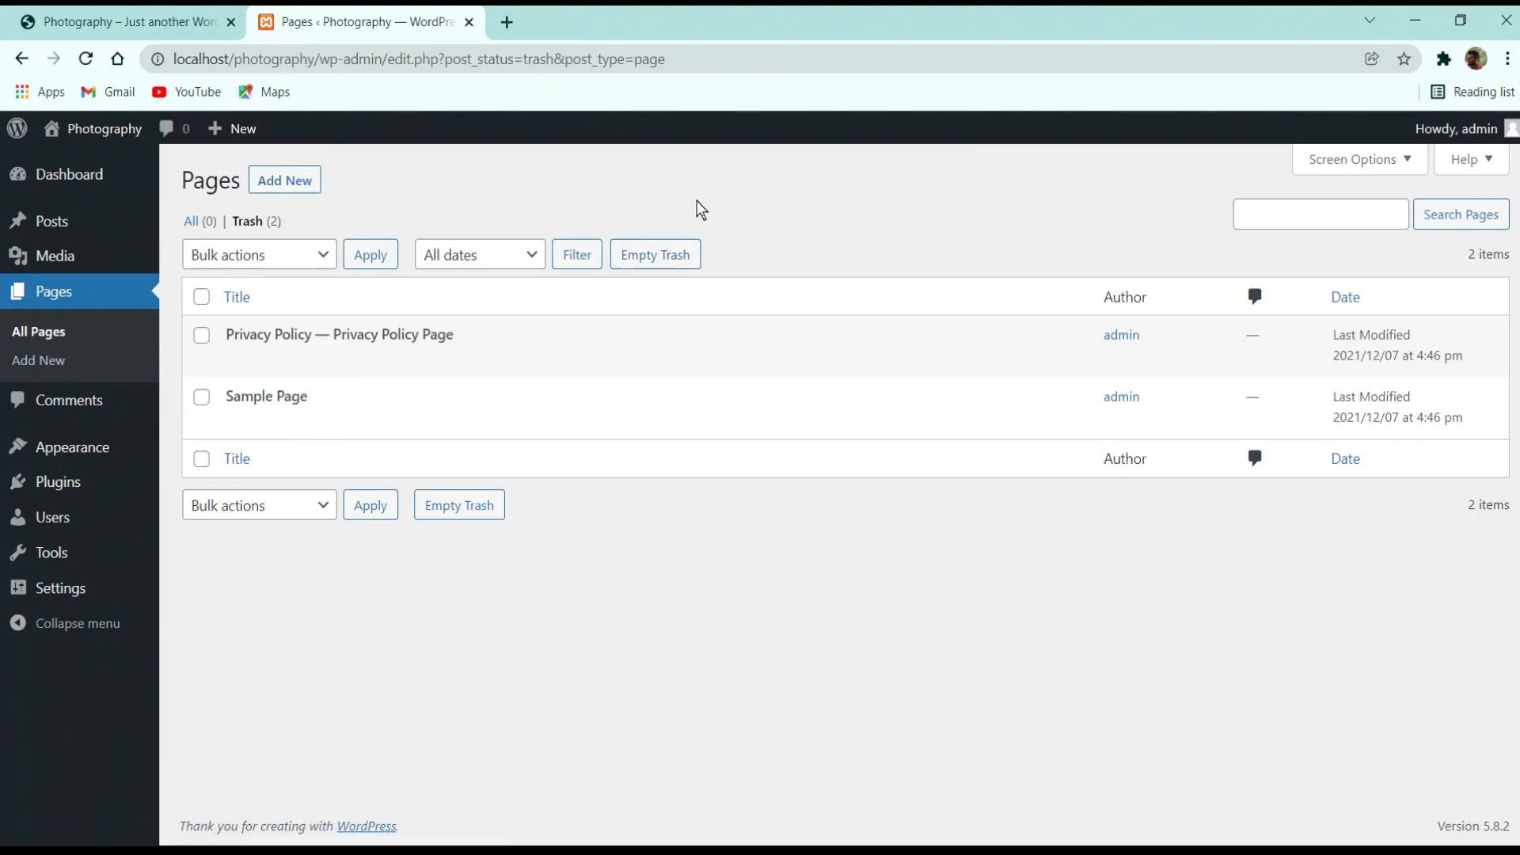
click(671, 257)
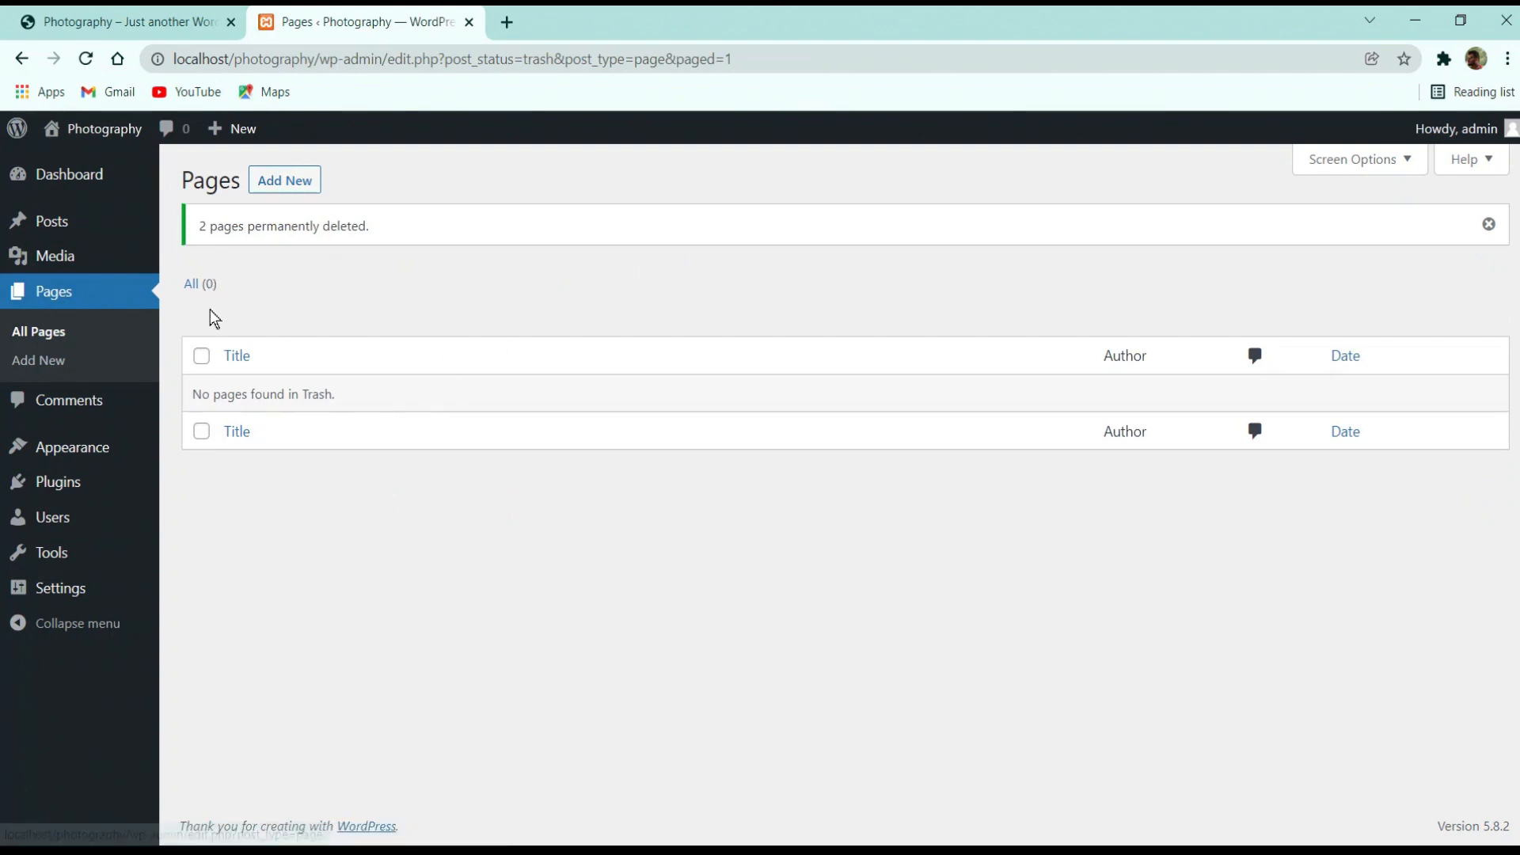
click(152, 17)
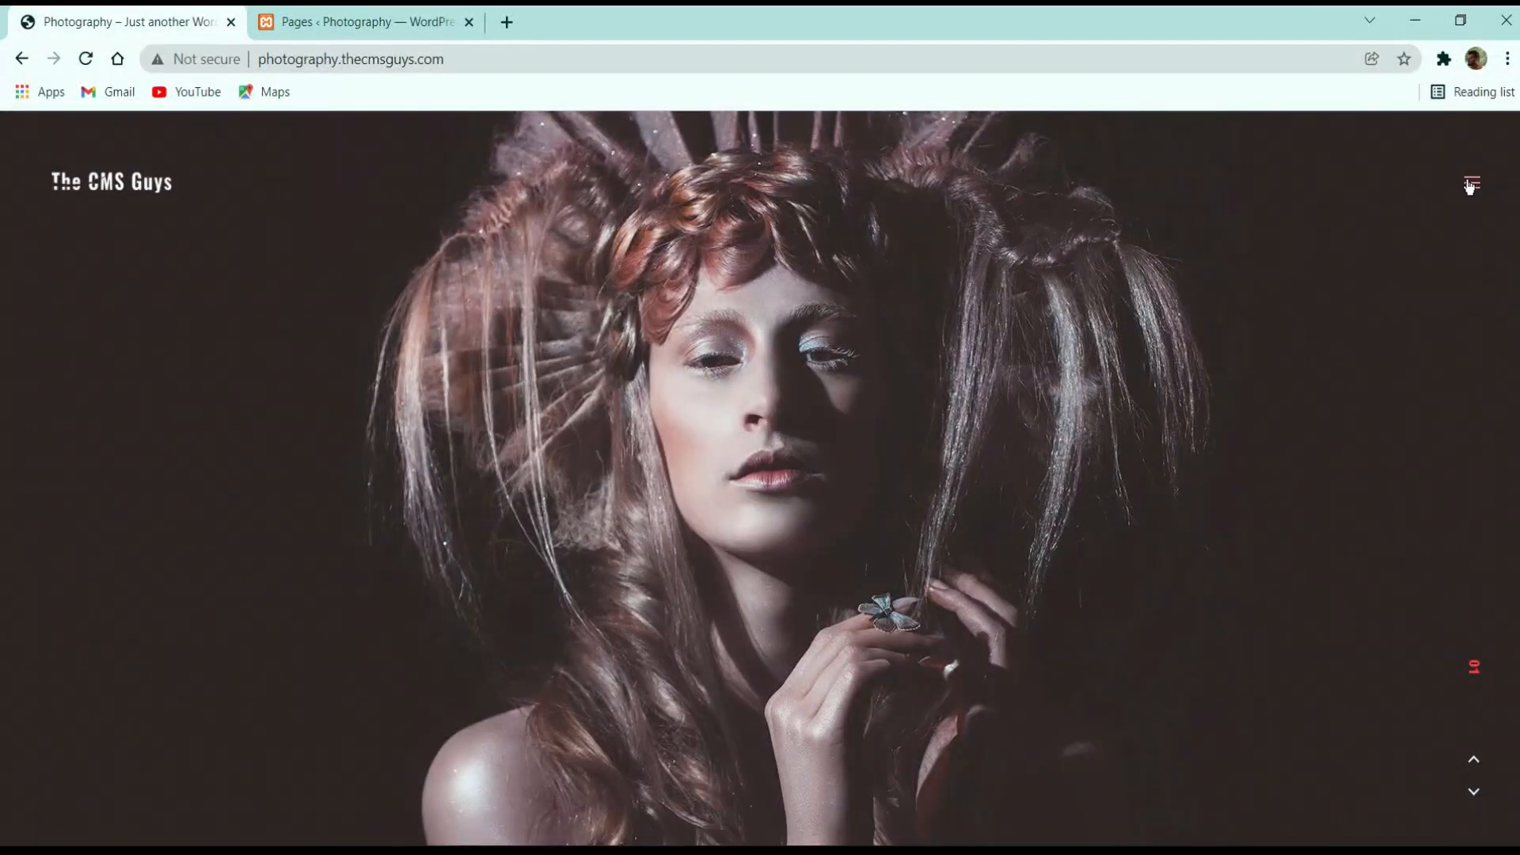
click(1470, 185)
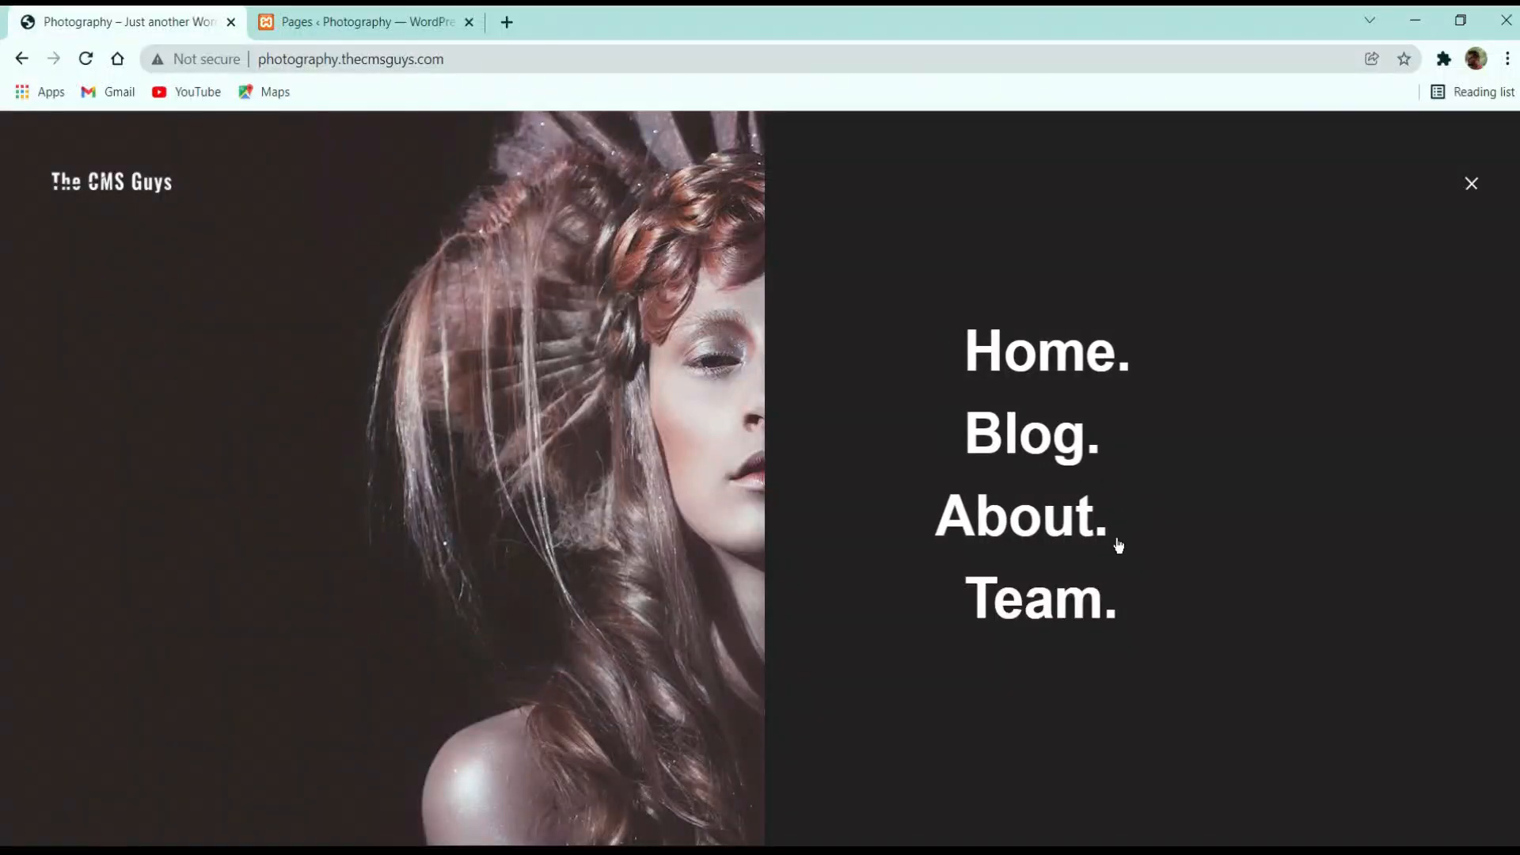
click(367, 19)
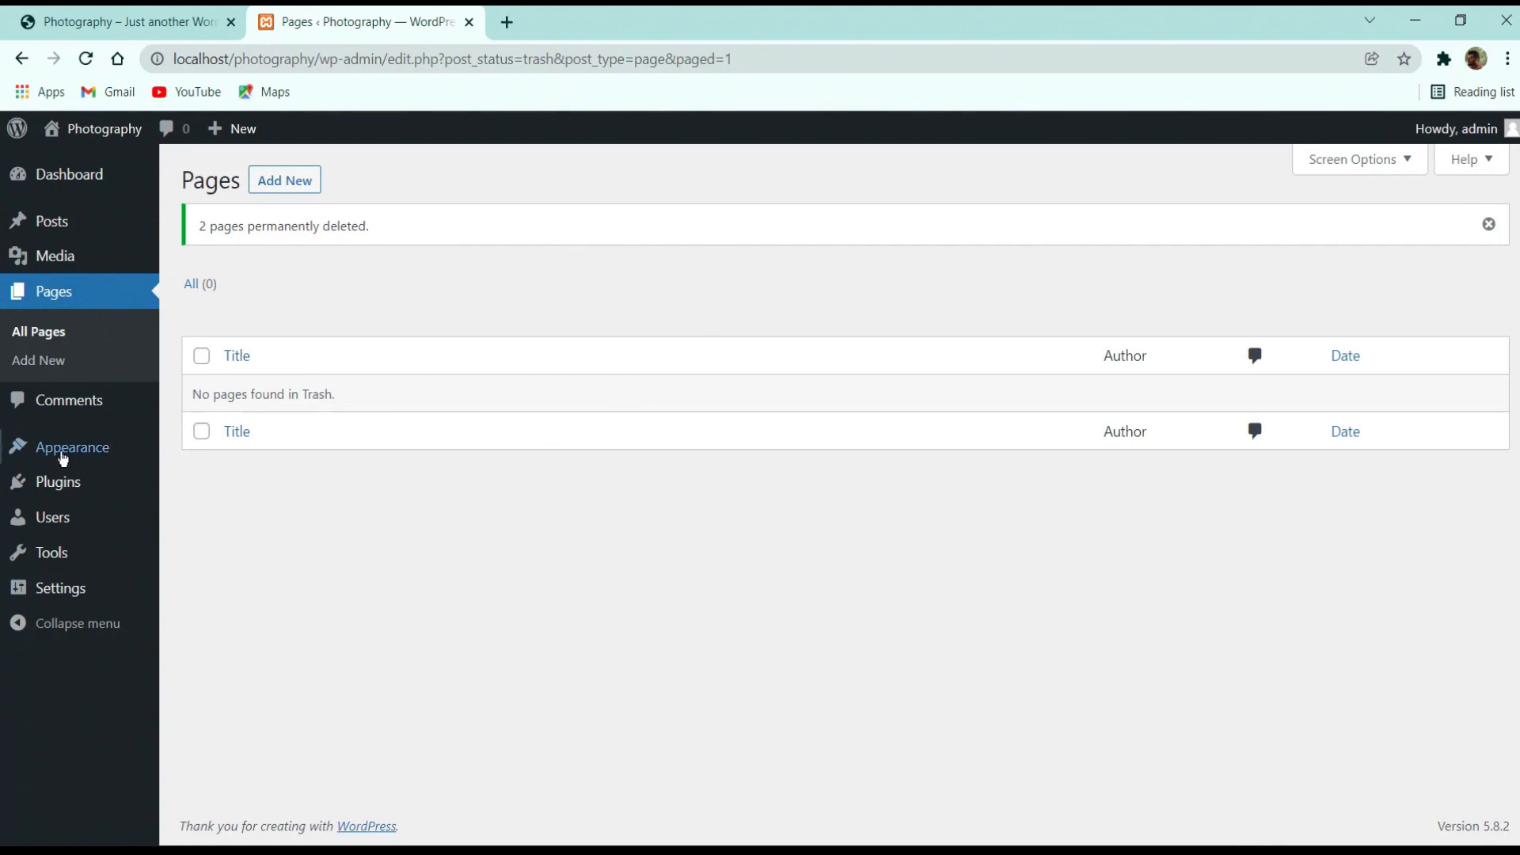
Check the Pending, Approved, Spam and Trash comment views, all showing zero comments
click(92, 400)
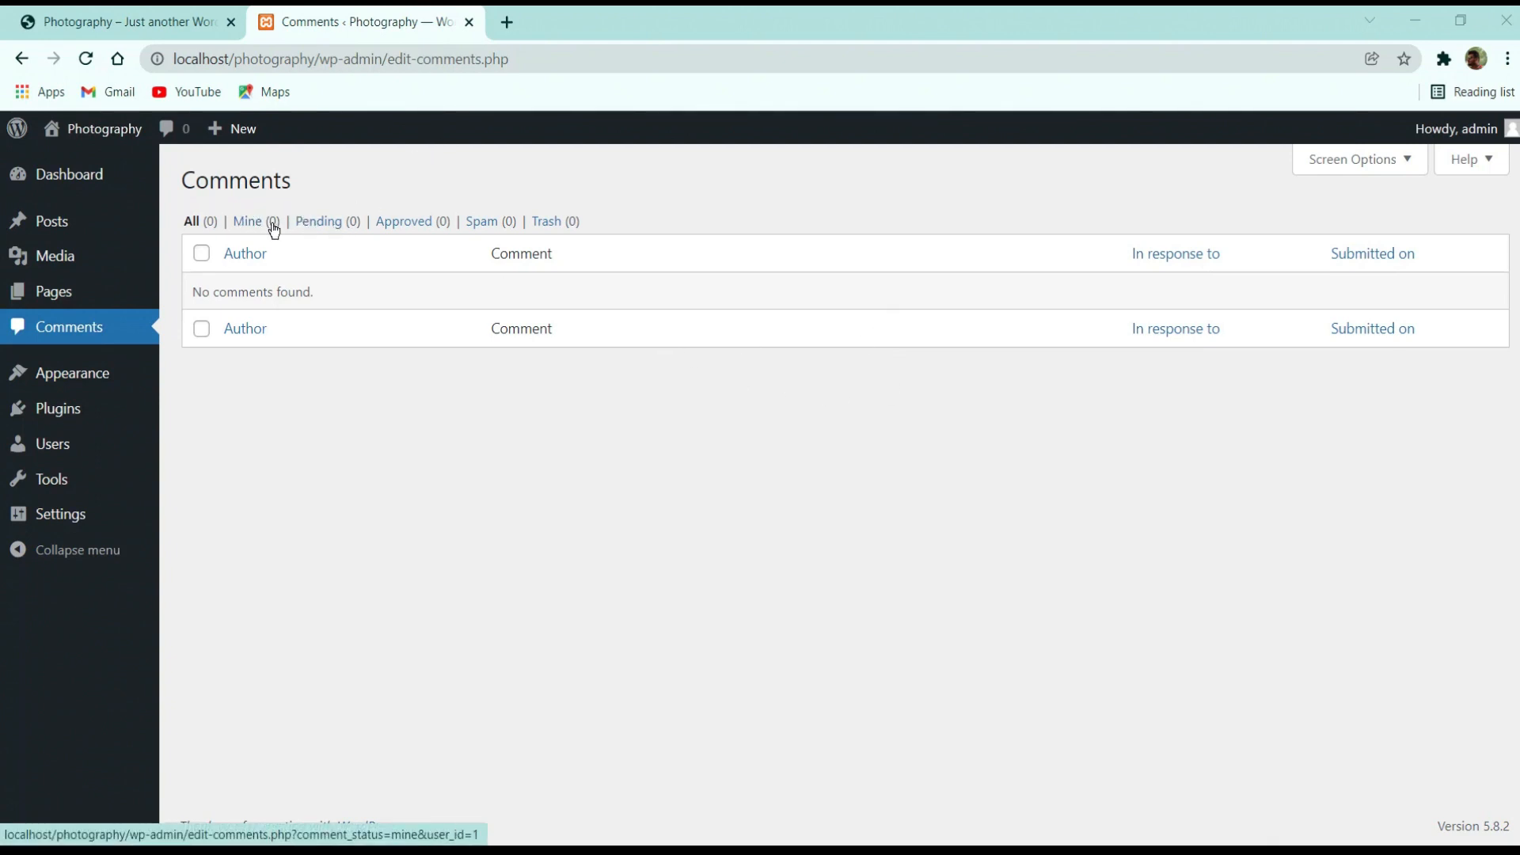
click(316, 220)
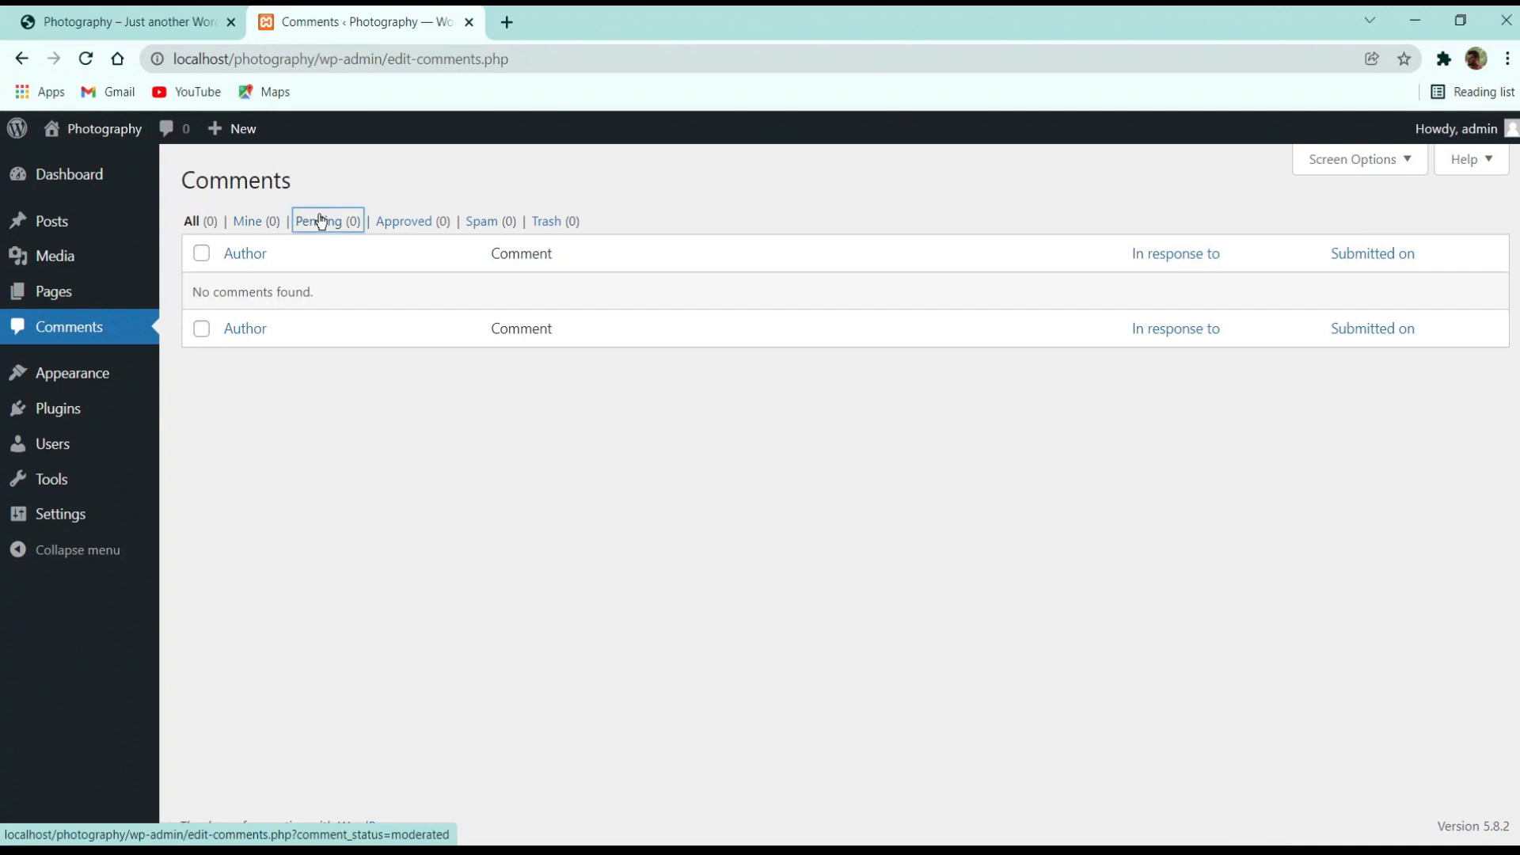
click(412, 227)
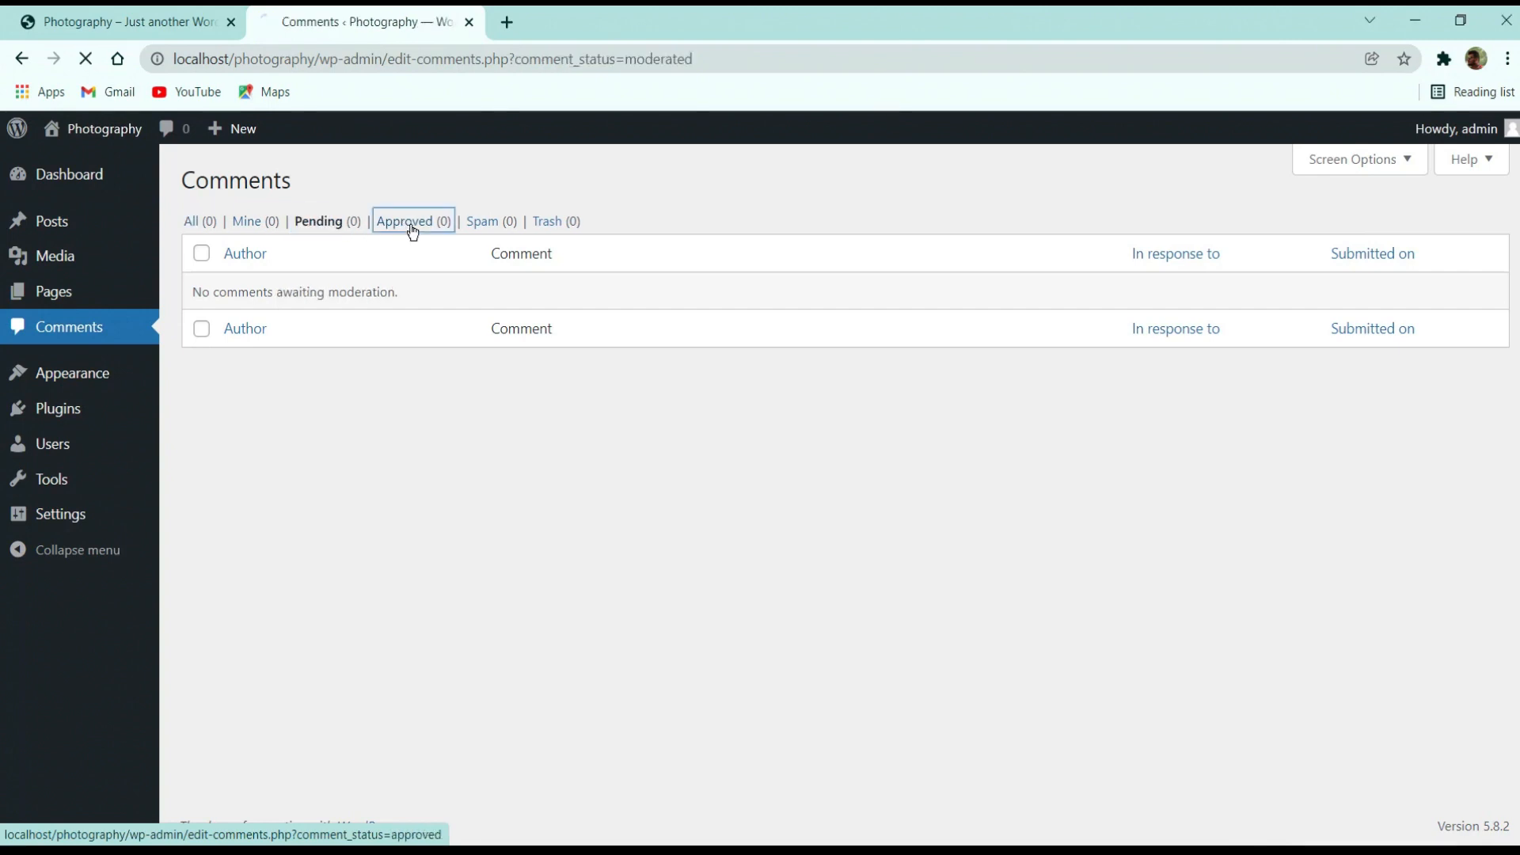
click(492, 230)
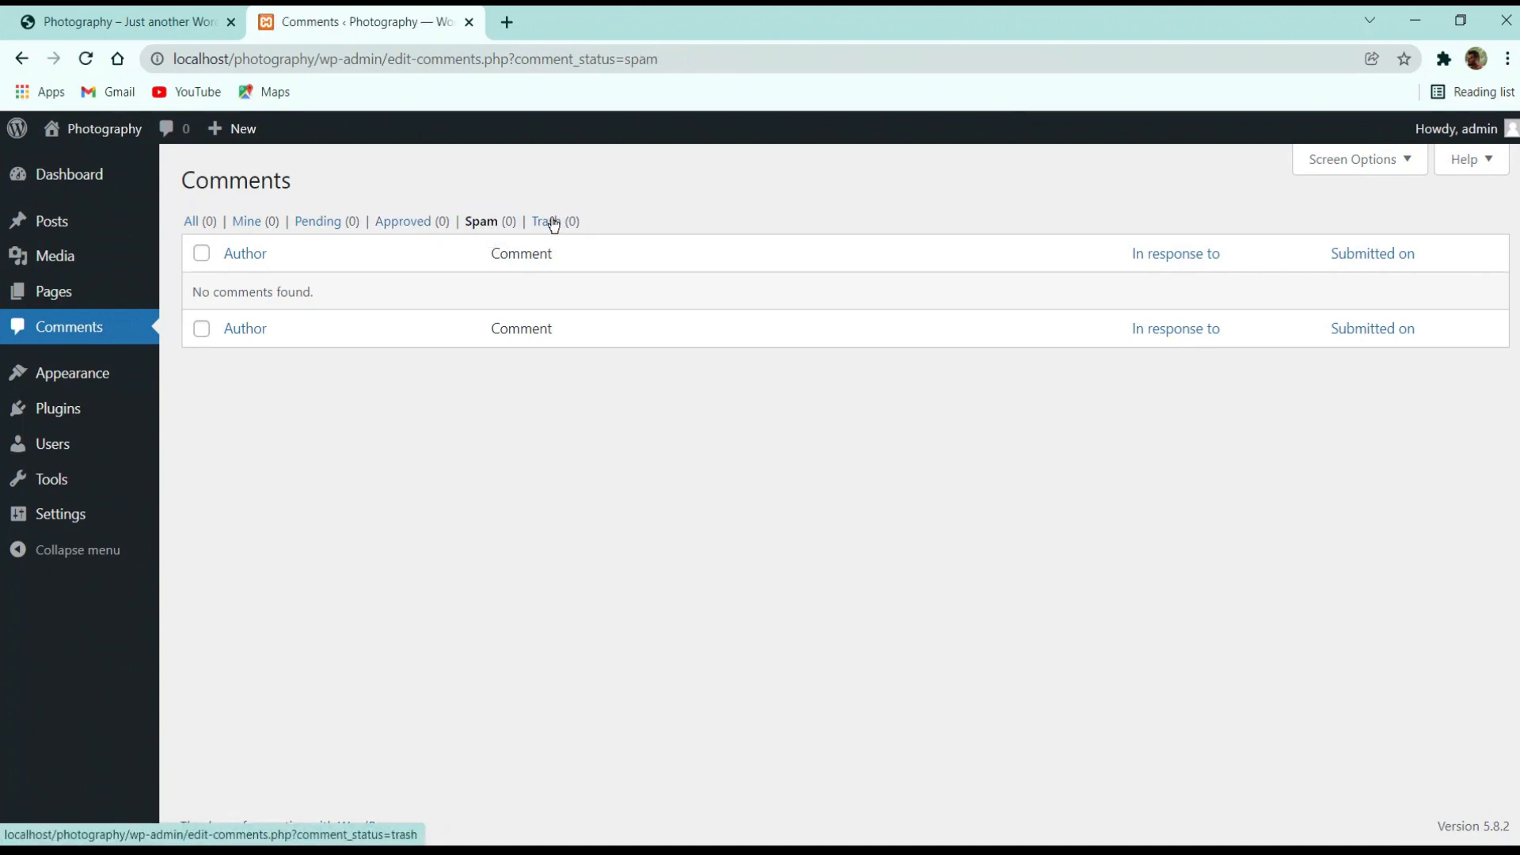
click(552, 226)
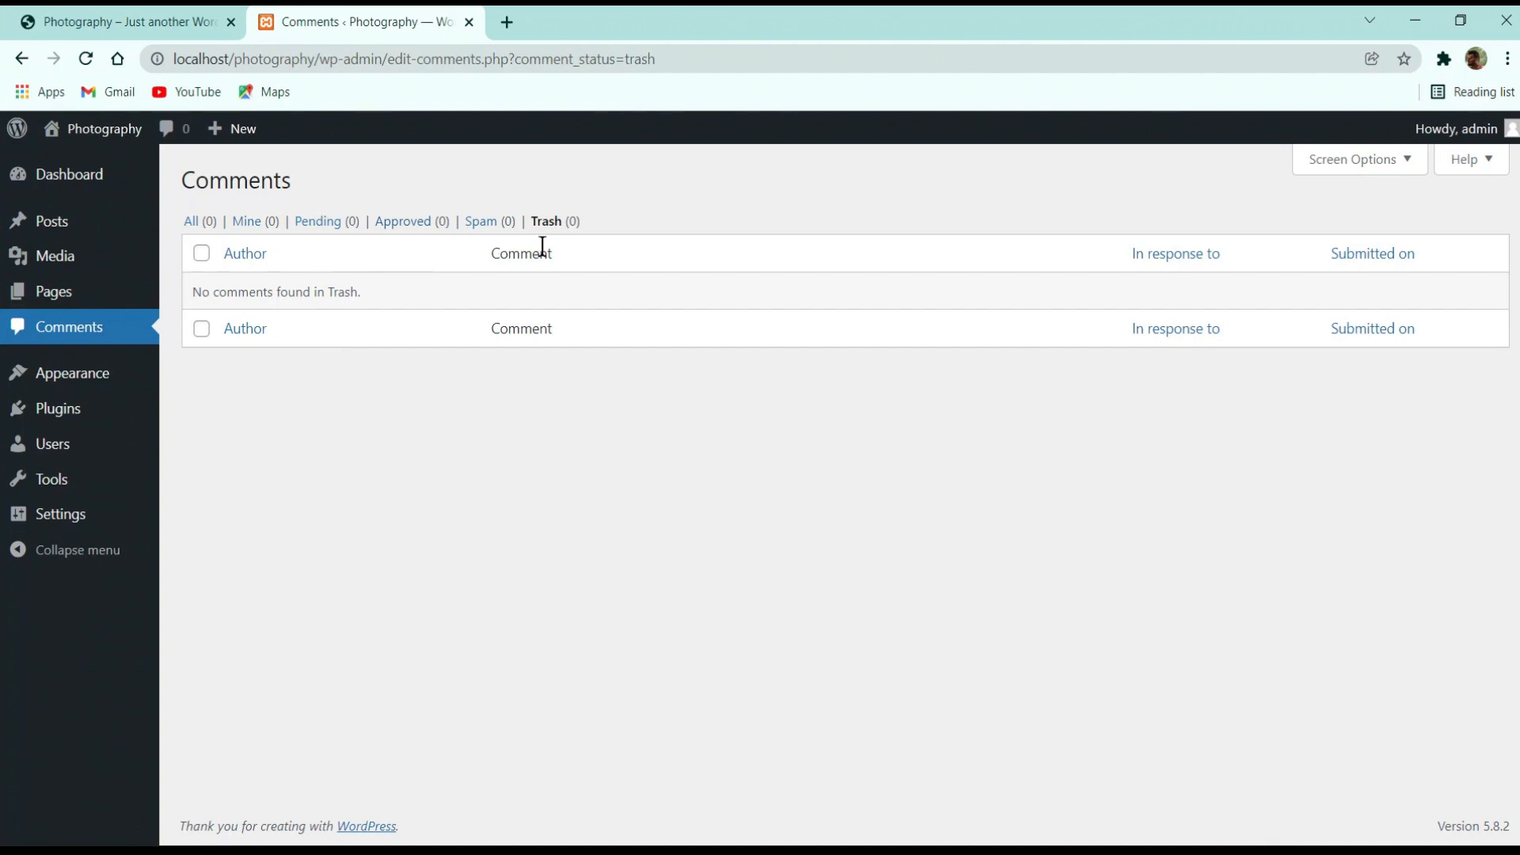
mouse_move(101, 373)
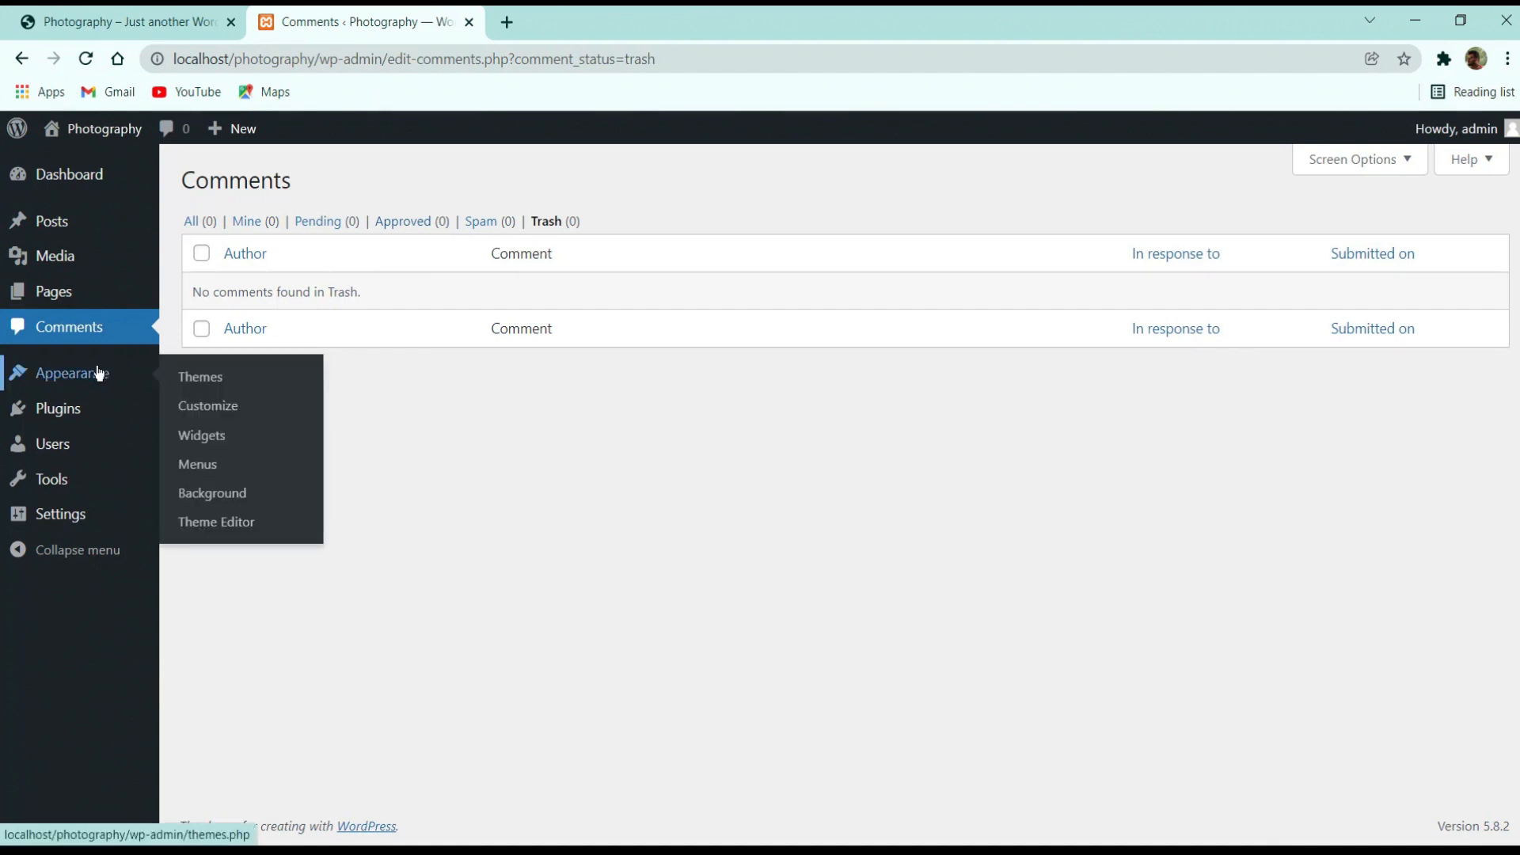
Activate the Twenty Twenty-One theme and open the live site in a new tab
click(94, 375)
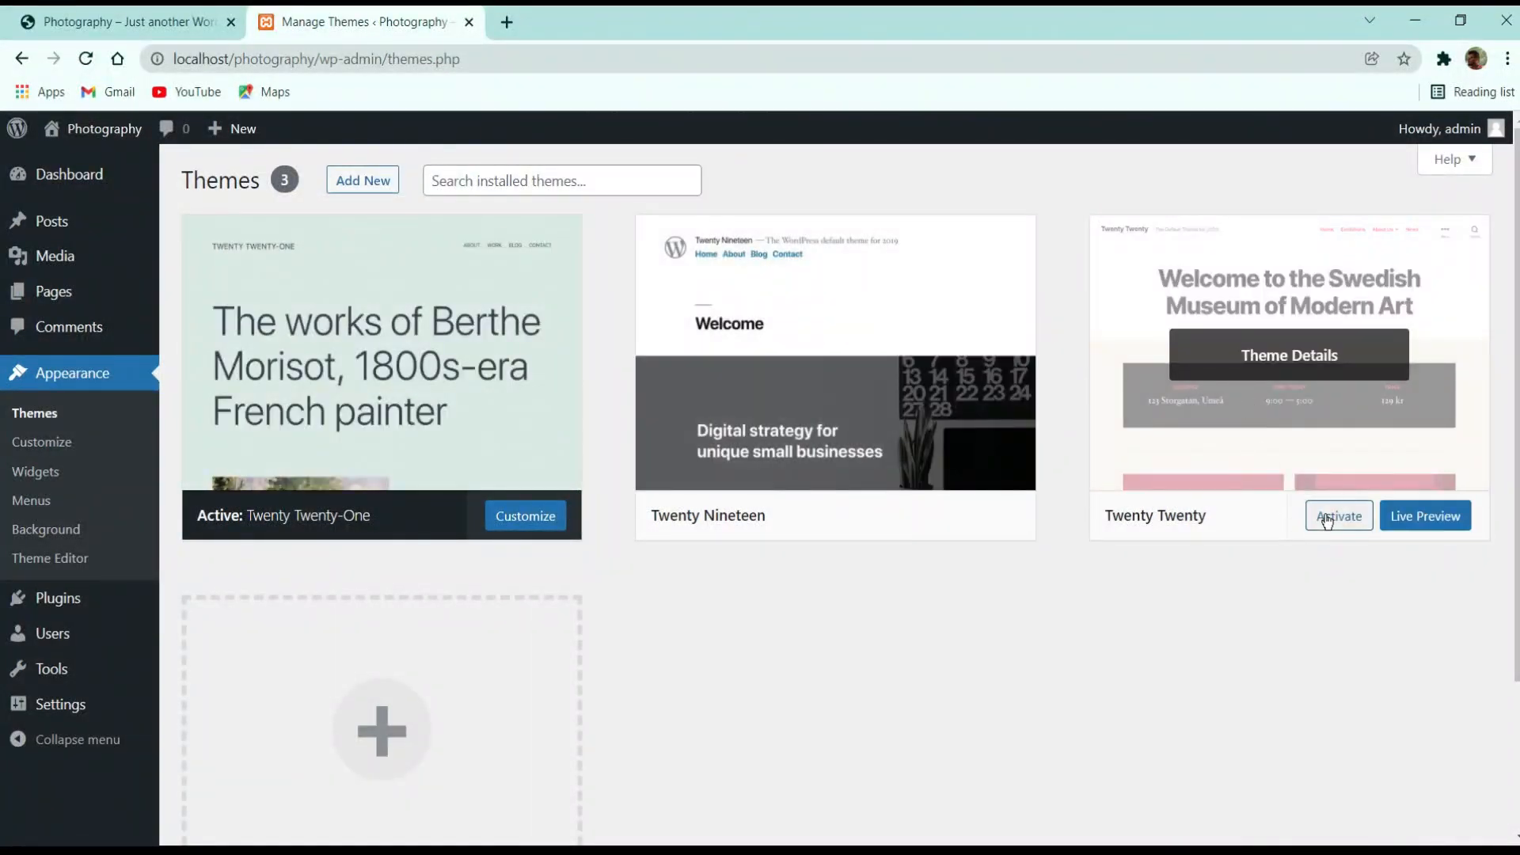
click(1327, 519)
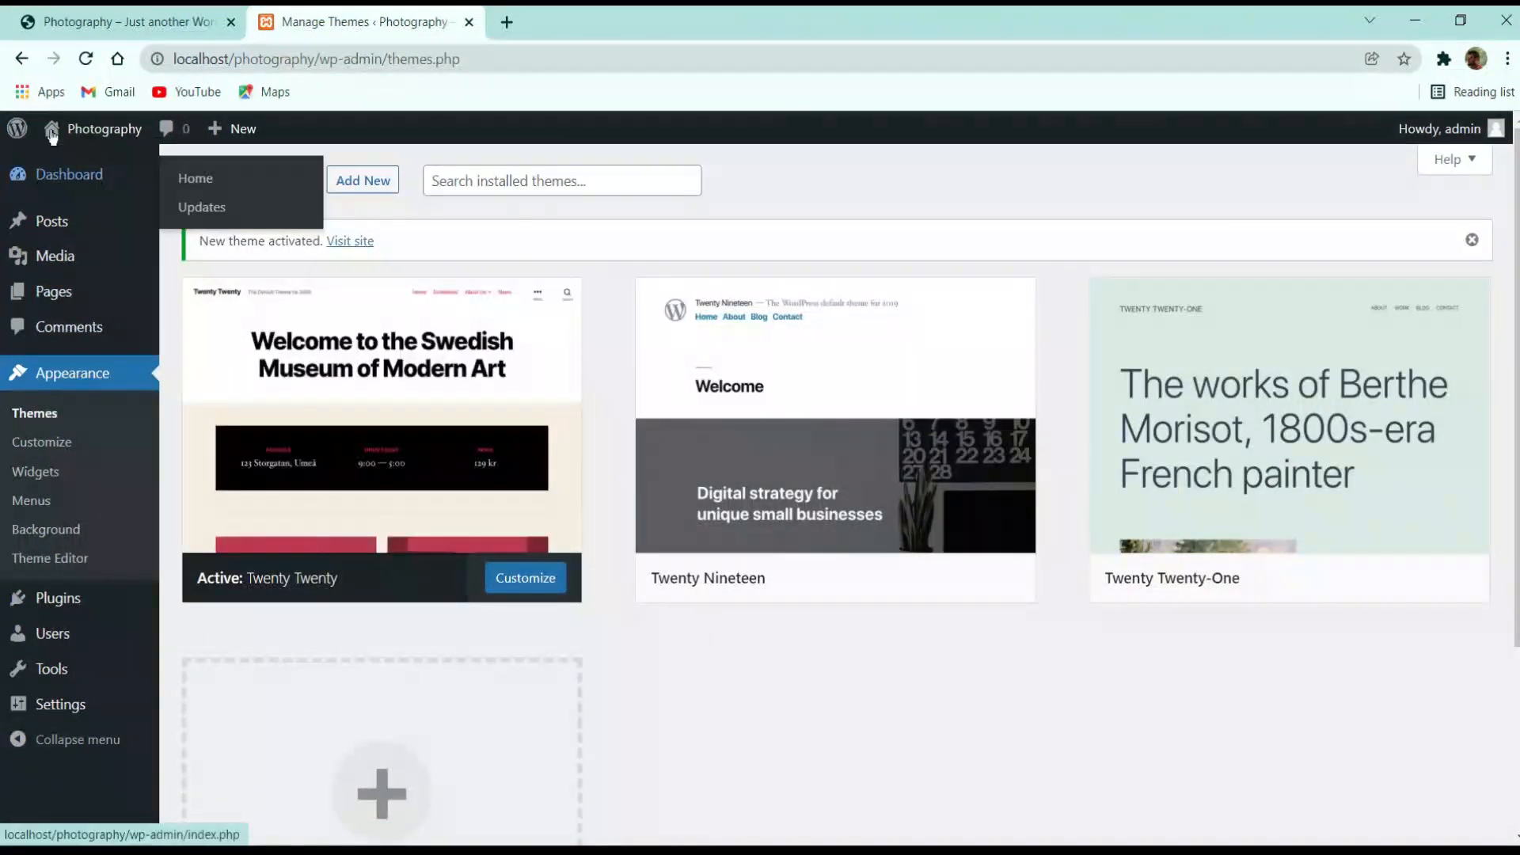
mouse_move(67, 136)
click(279, 165)
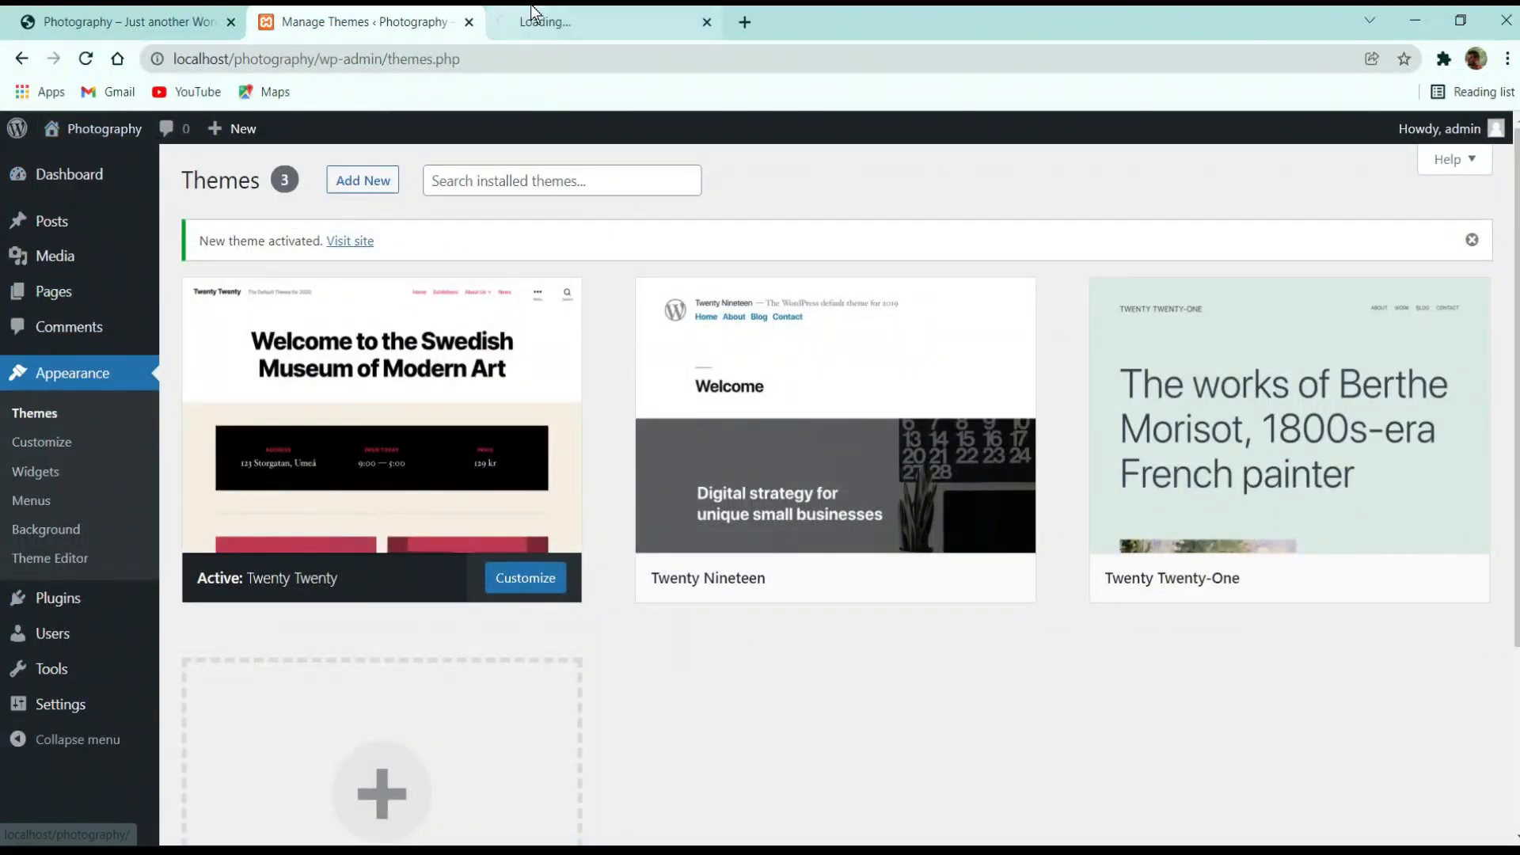
click(572, 14)
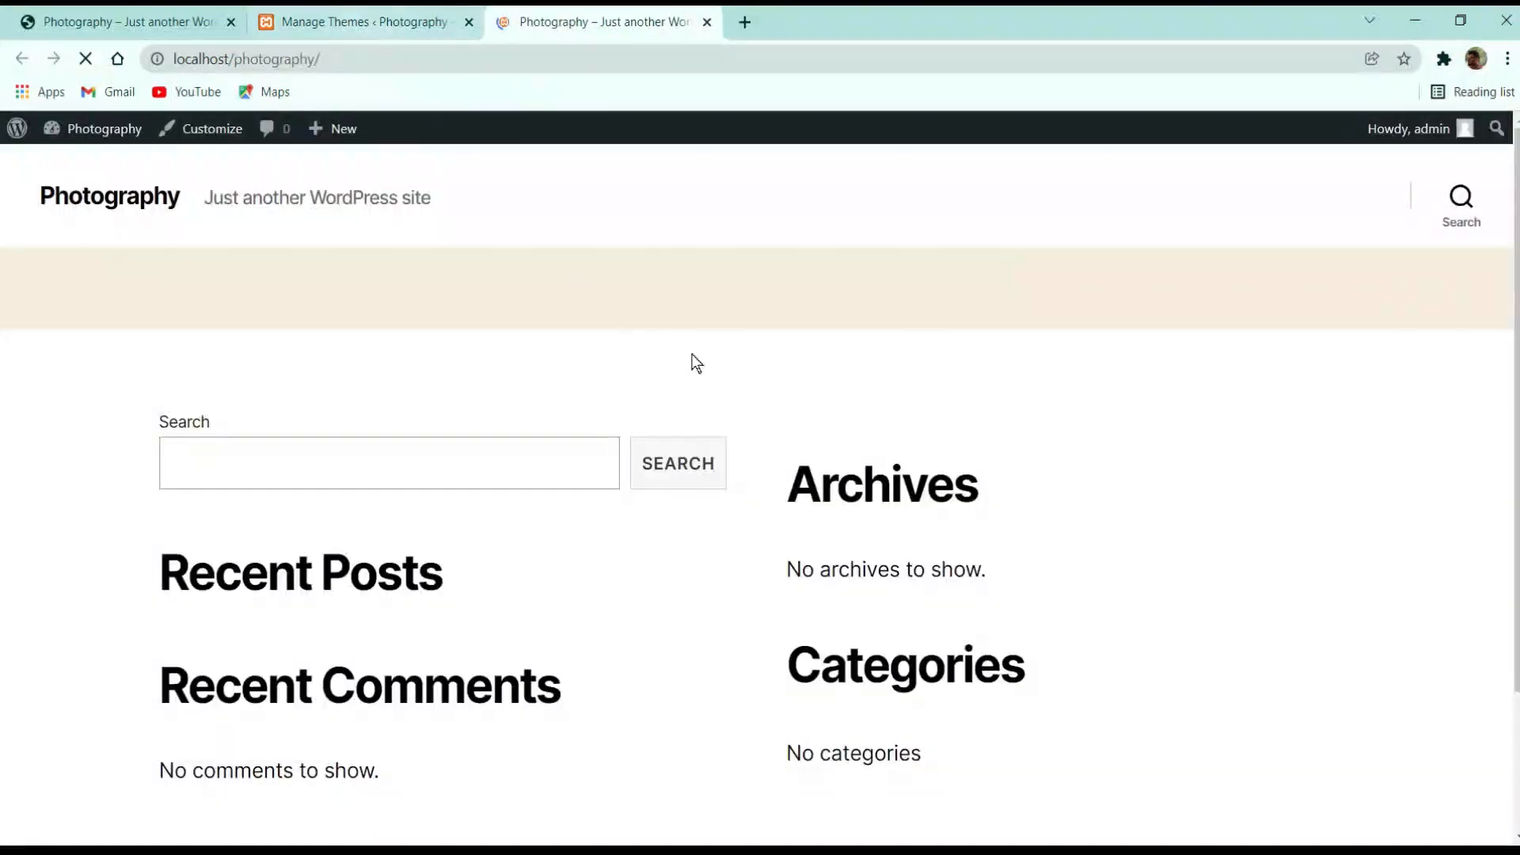
scroll(624, 320, down, 2)
scroll(554, 301, up, 2)
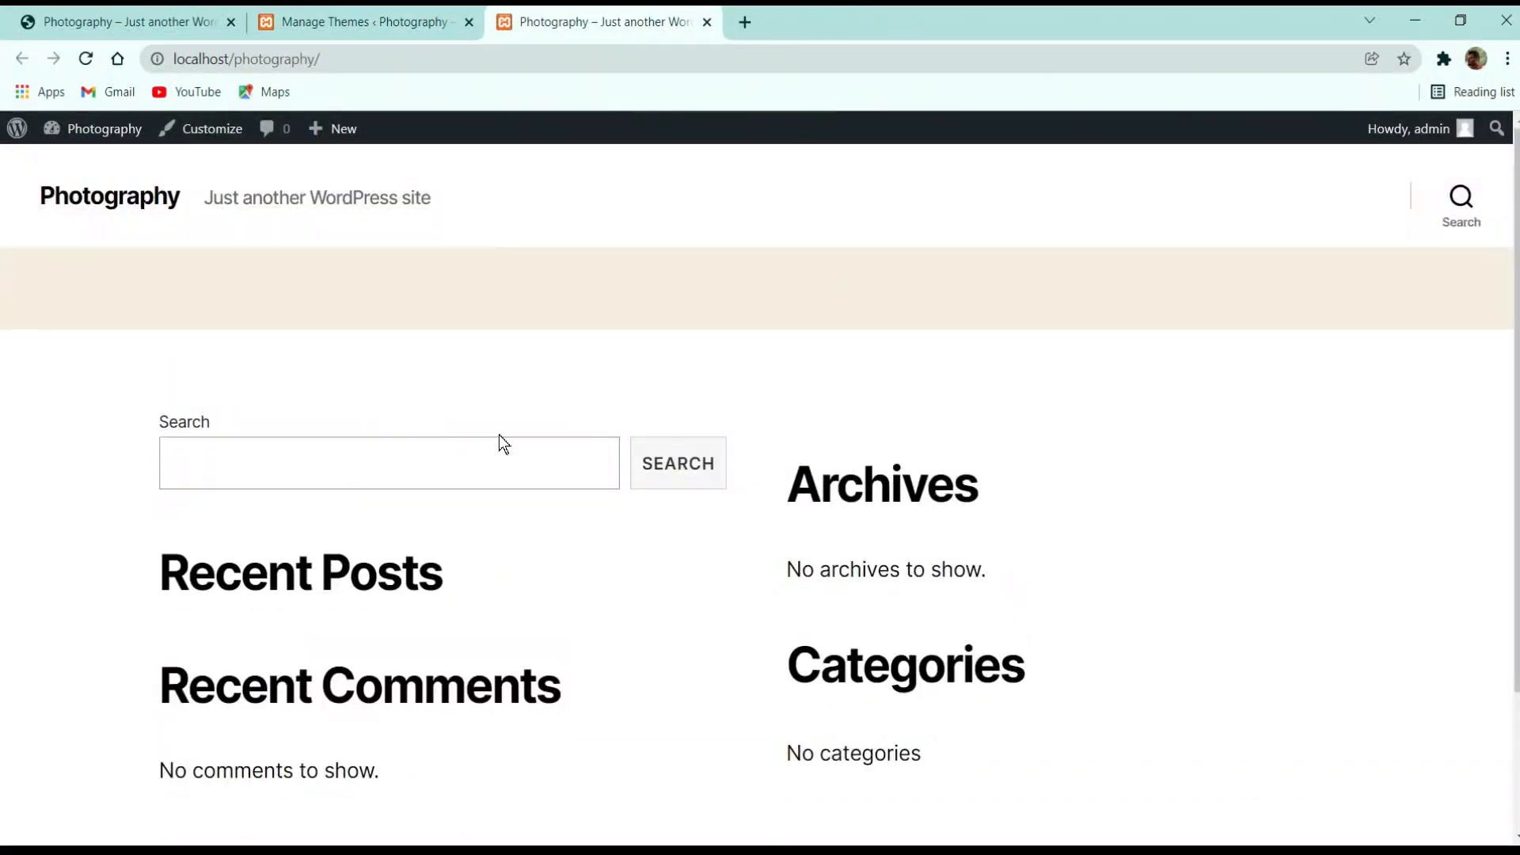
Reload the live site to confirm Twenty Twenty-One's 'Nothing here' front page
click(407, 19)
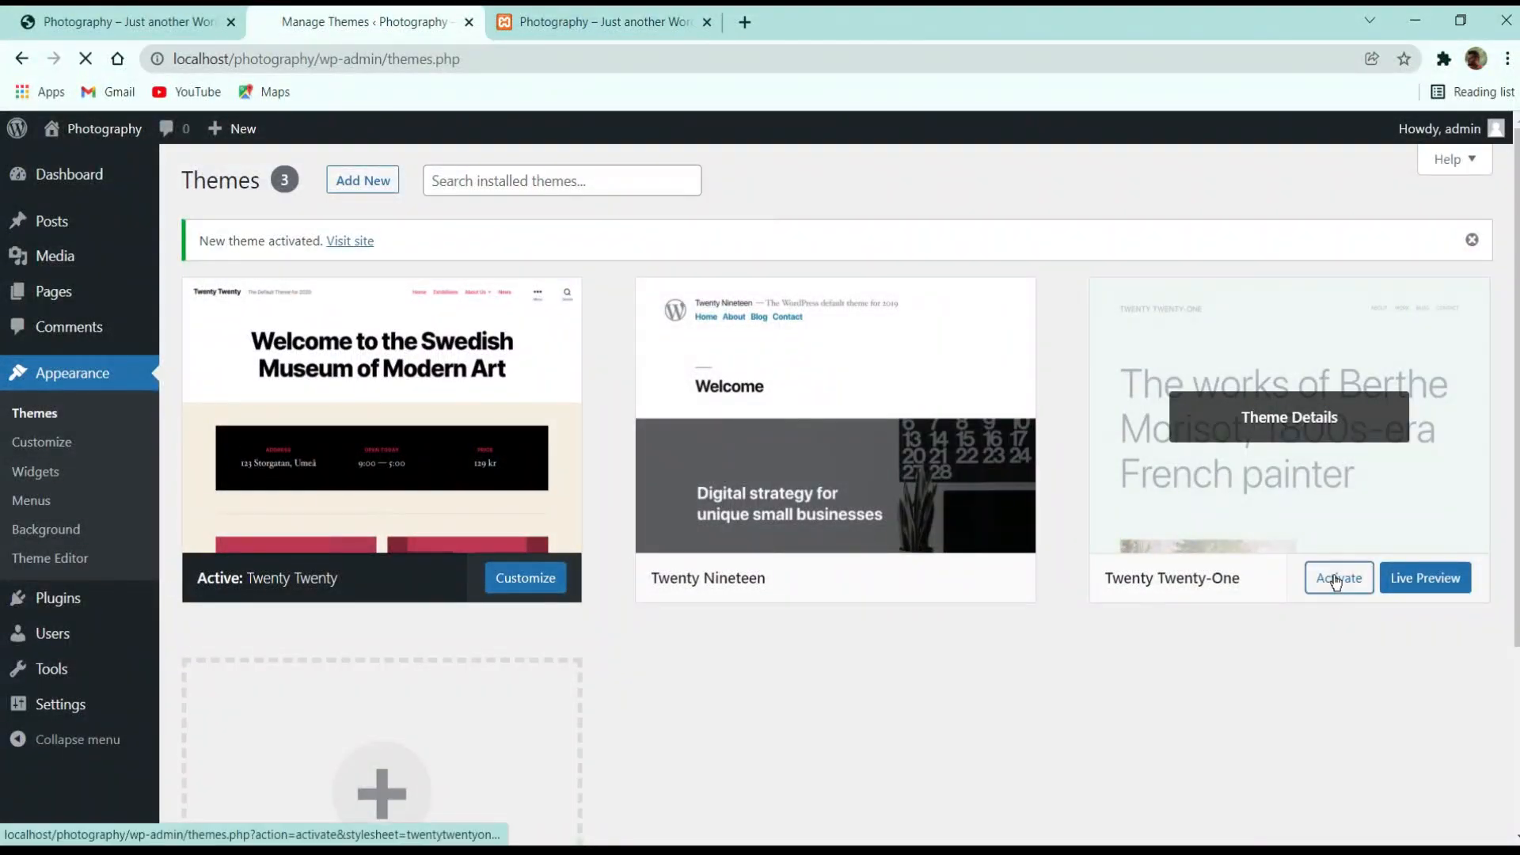
click(589, 21)
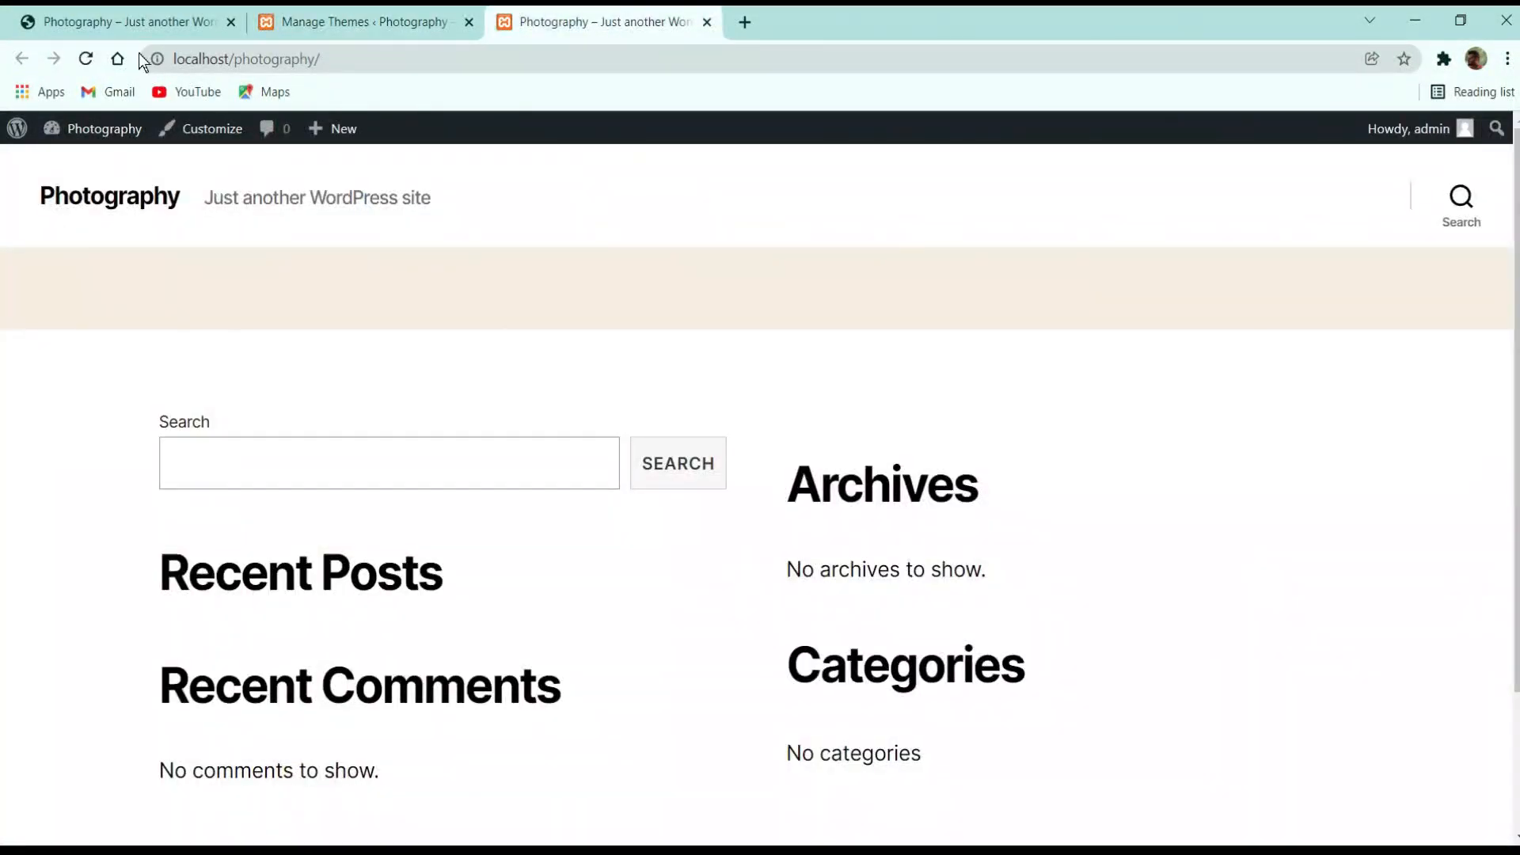
click(85, 59)
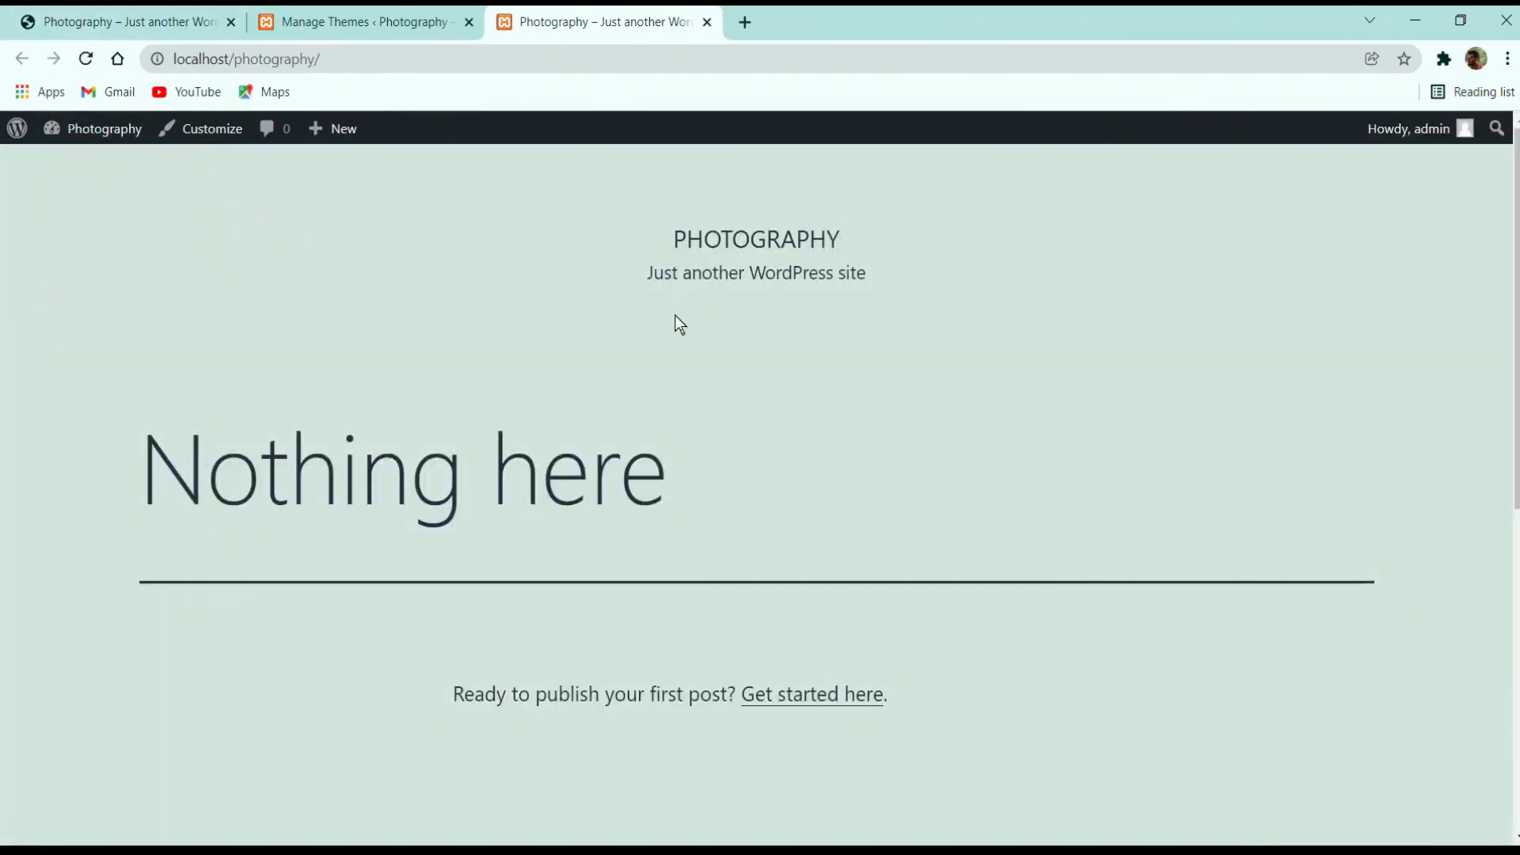
scroll(676, 317, down, 10)
scroll(667, 433, up, 10)
click(370, 12)
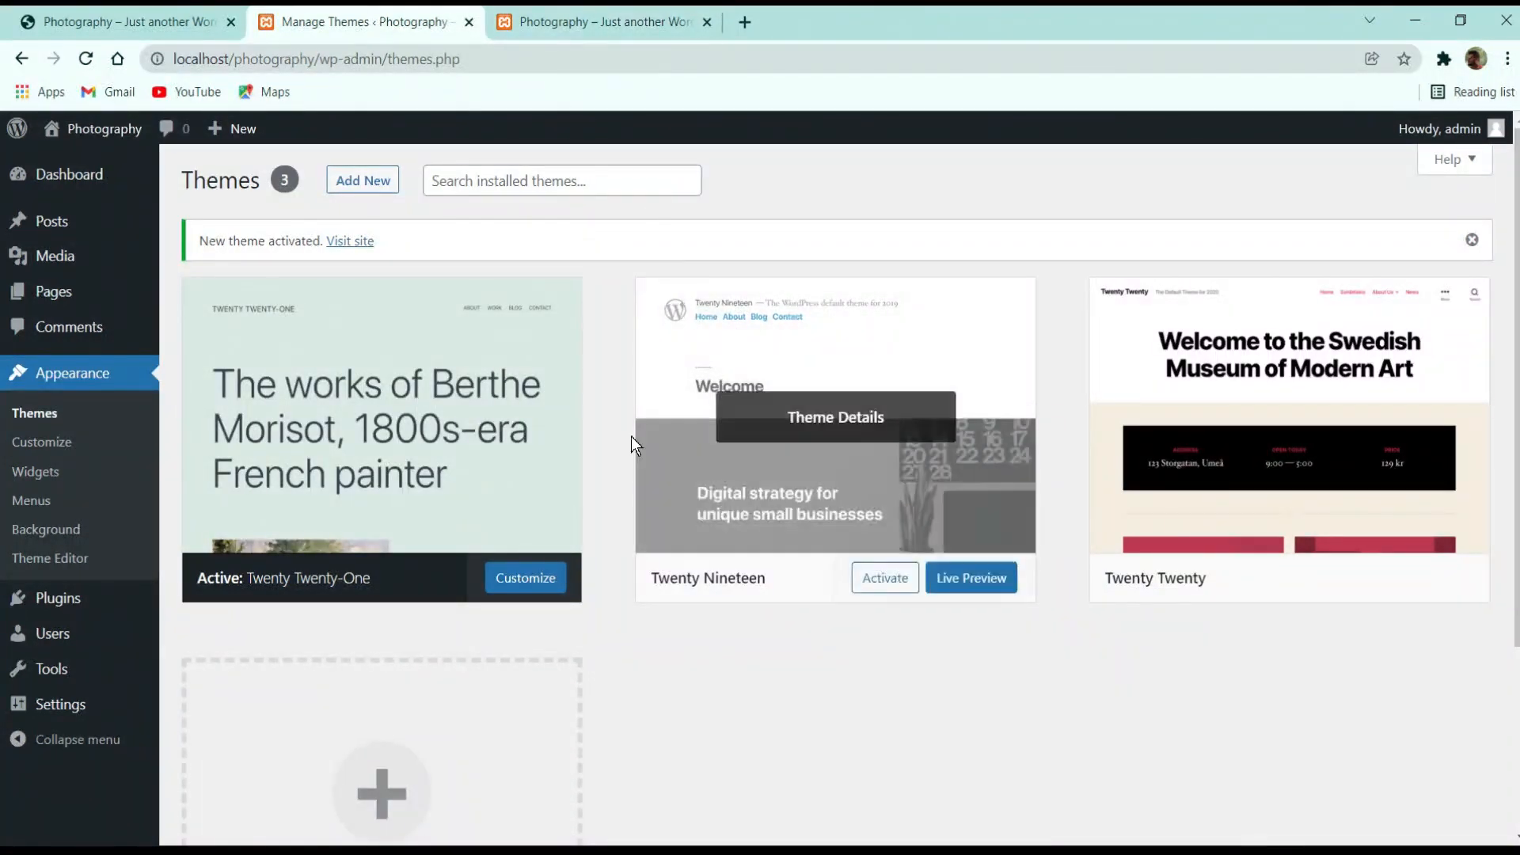
Delete the Twenty Twenty theme from its Theme Details
mouse_move(397, 306)
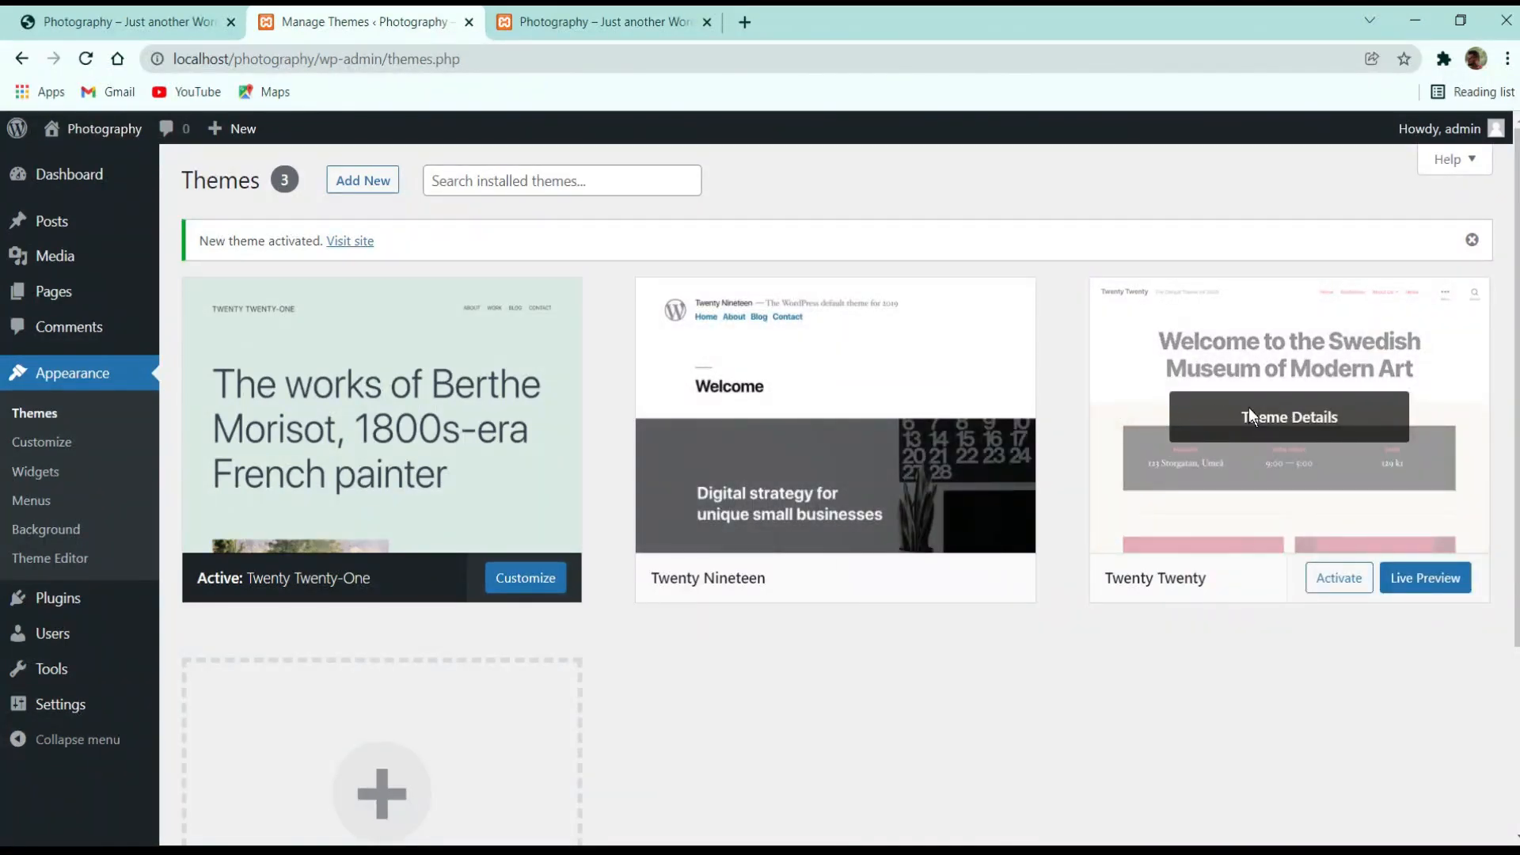
click(1310, 415)
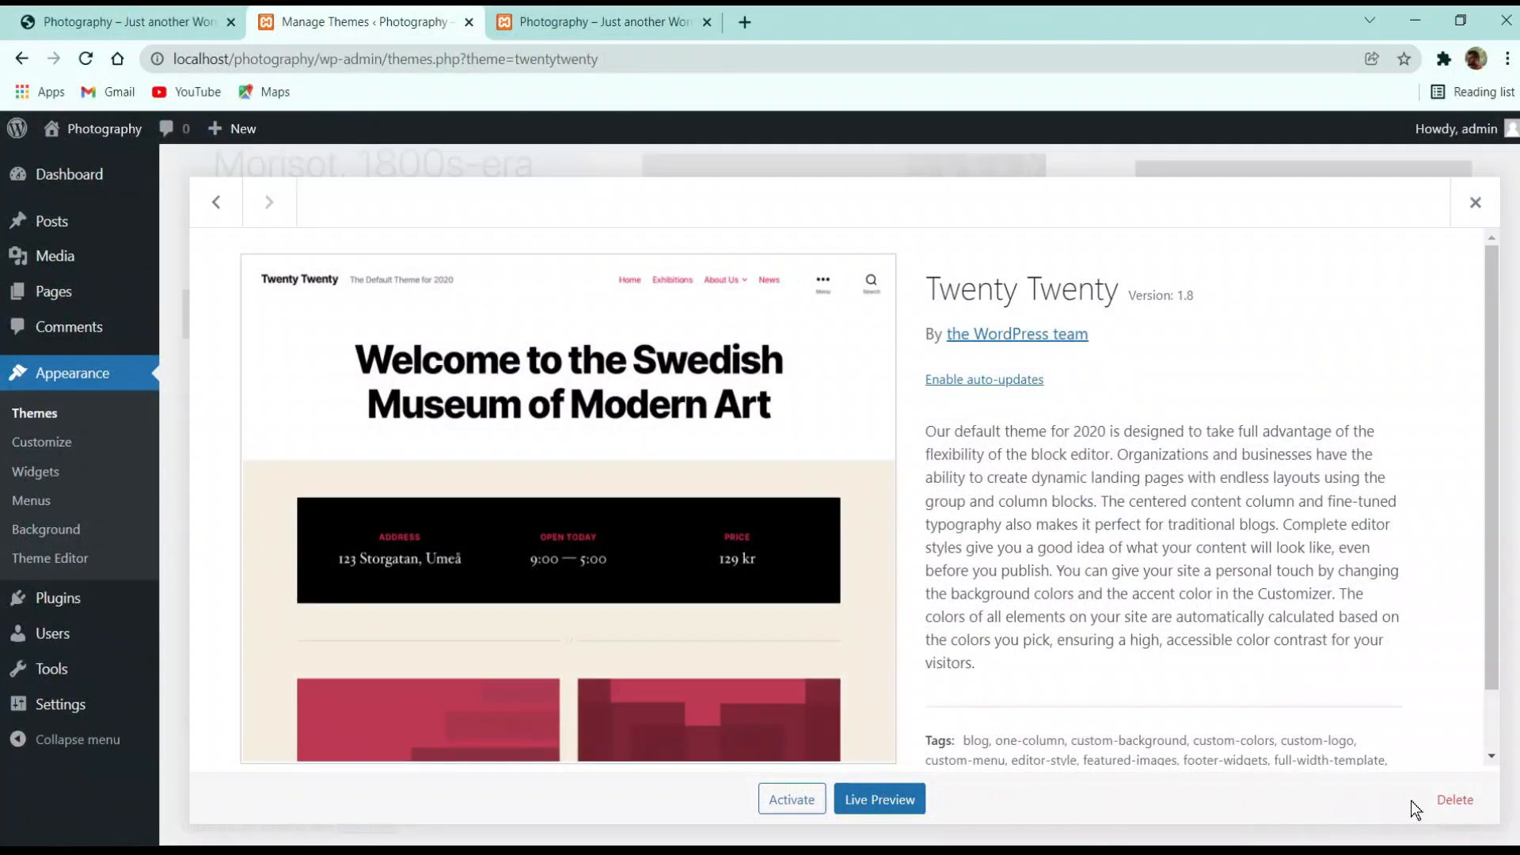
click(1456, 801)
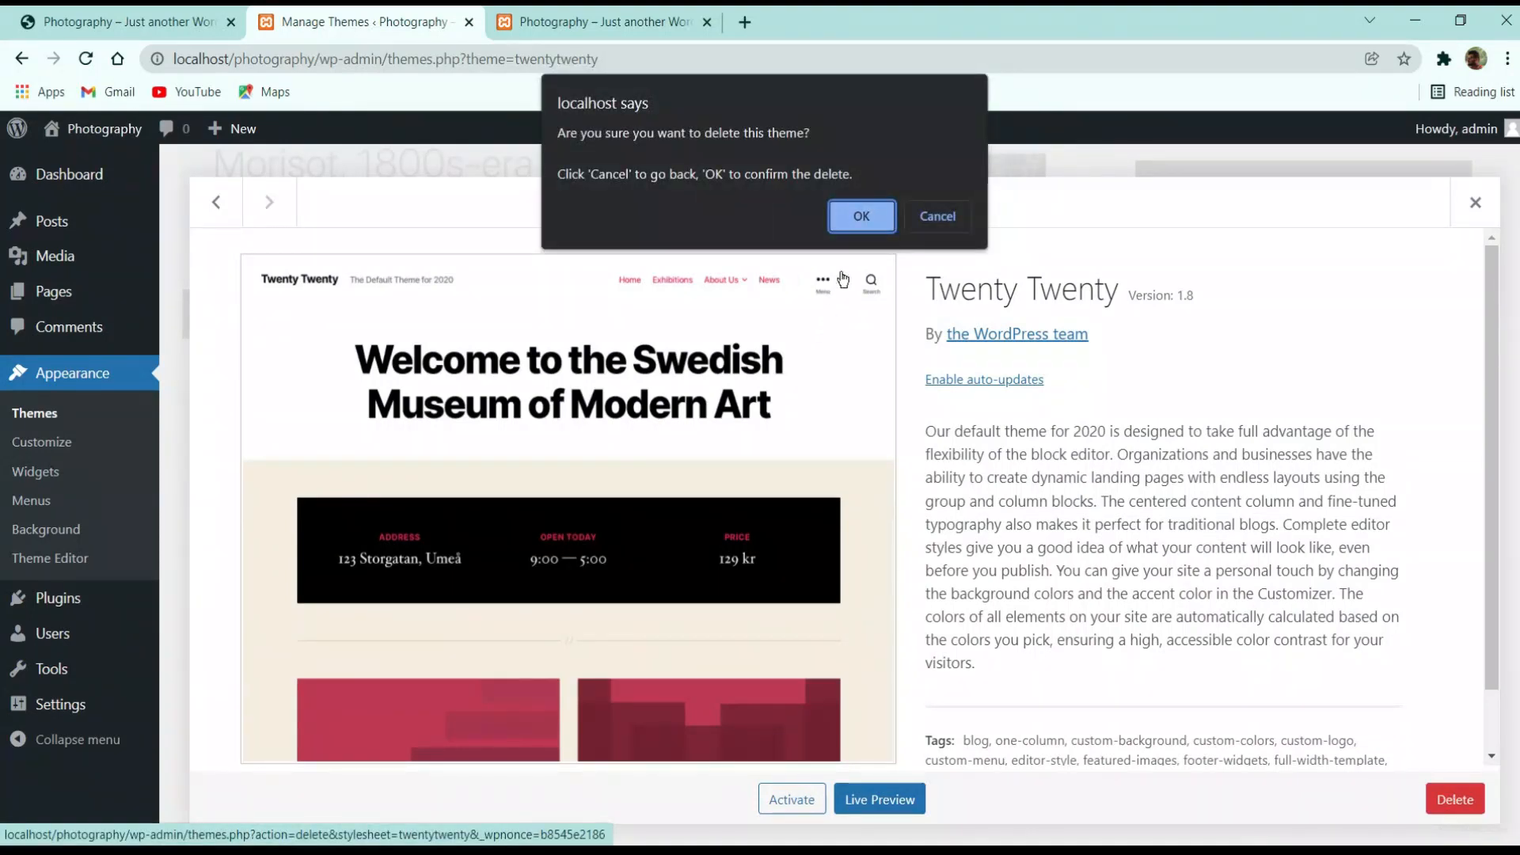
click(859, 221)
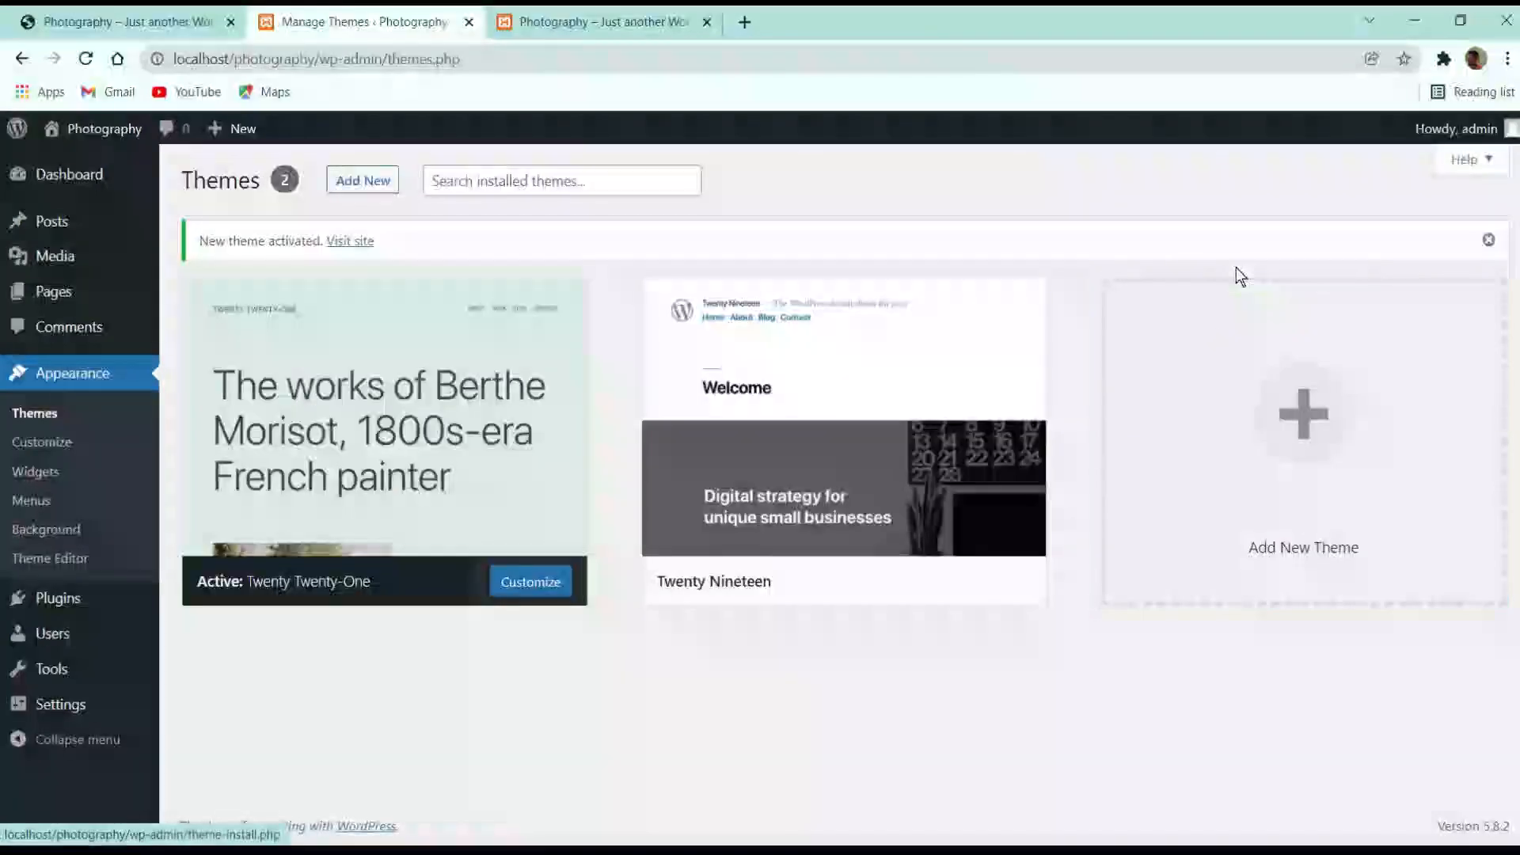
Delete the Twenty Nineteen theme from its Theme Details
mouse_move(927, 412)
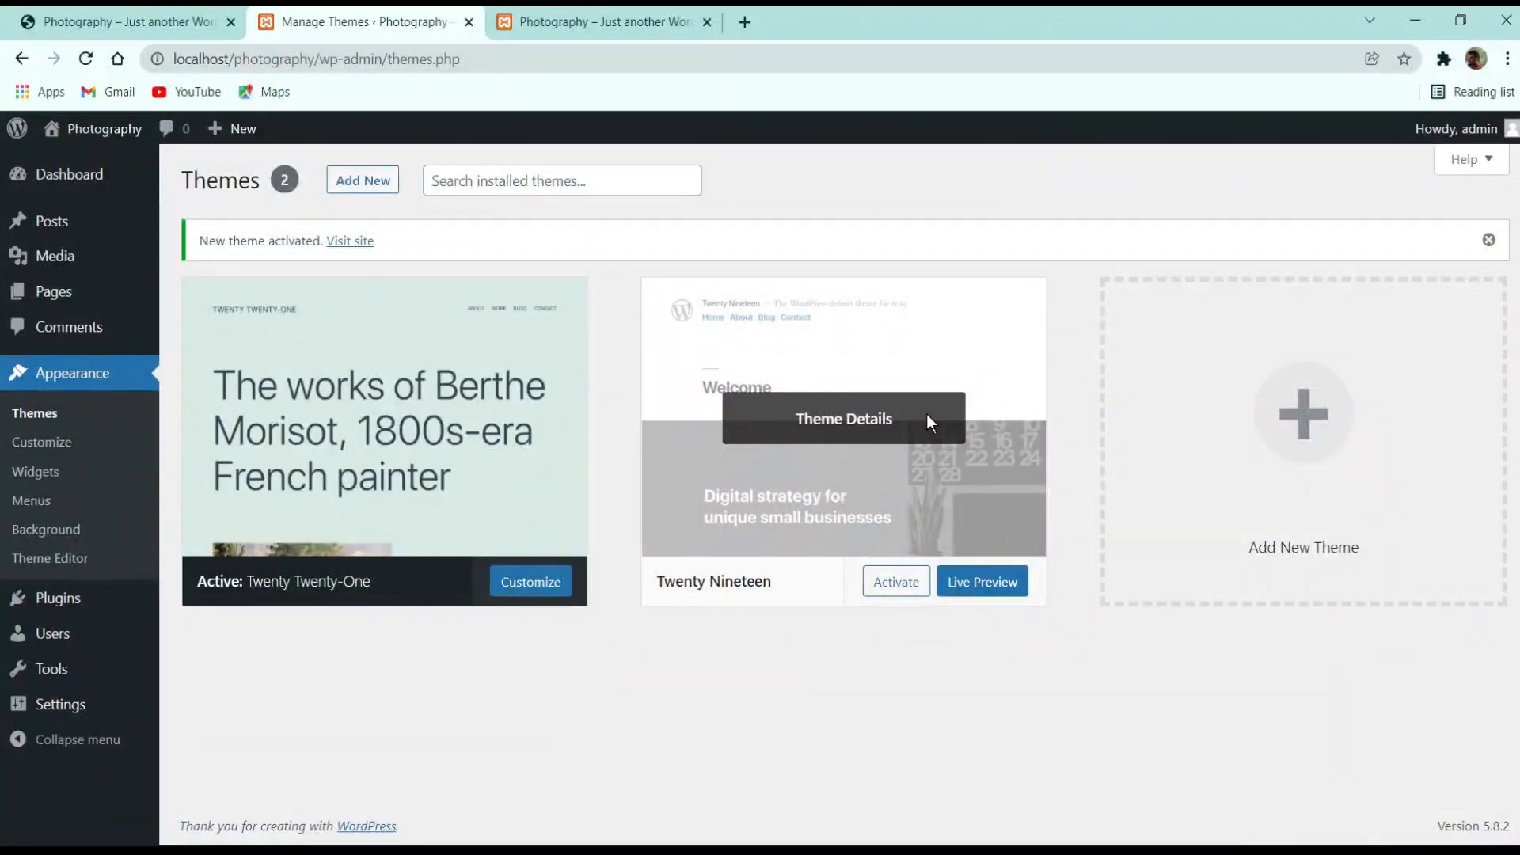
click(823, 430)
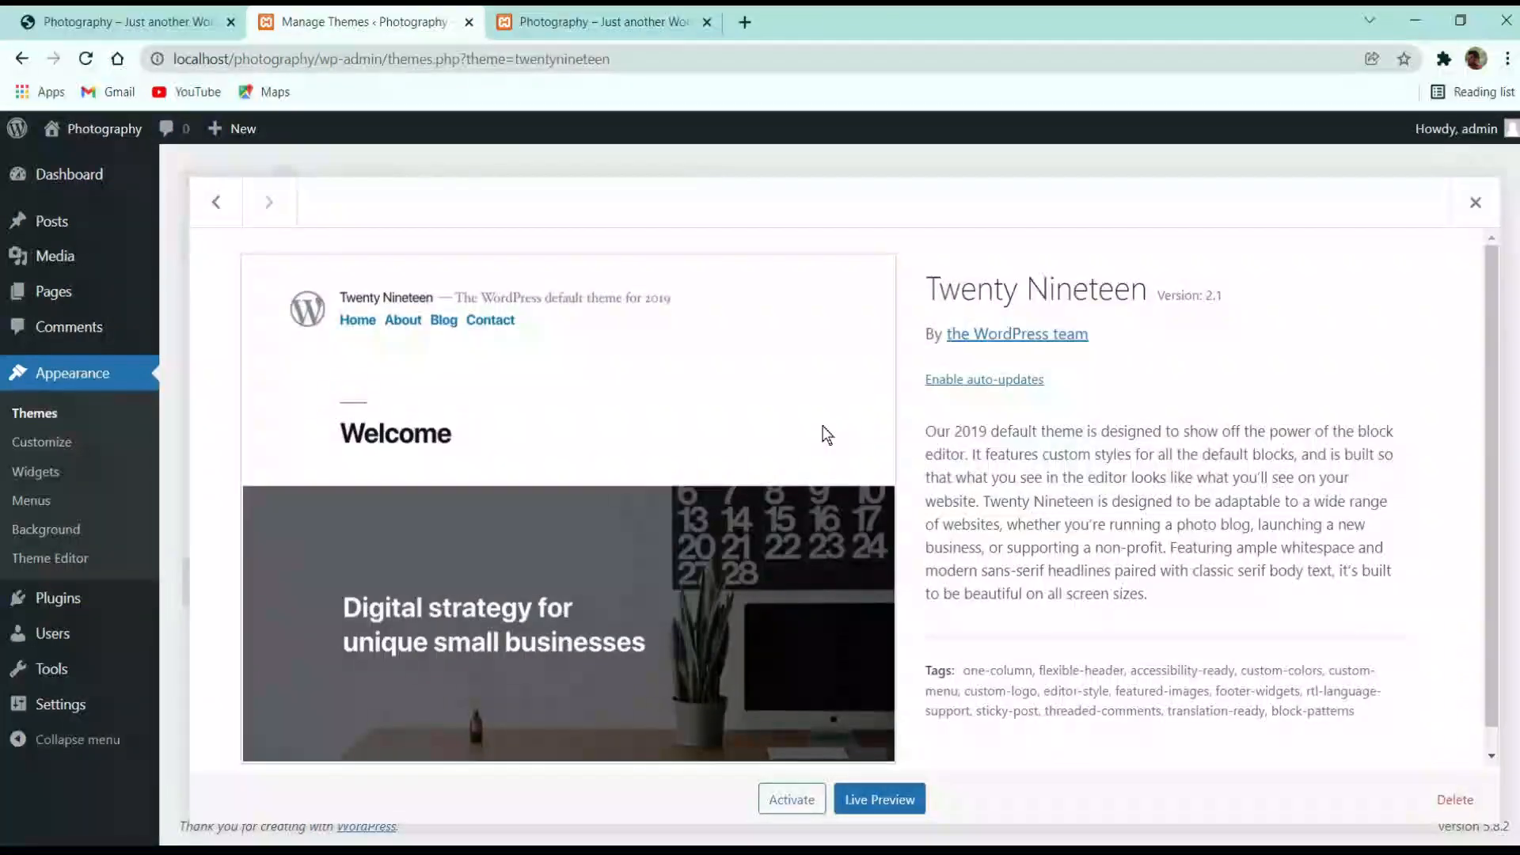
click(1472, 797)
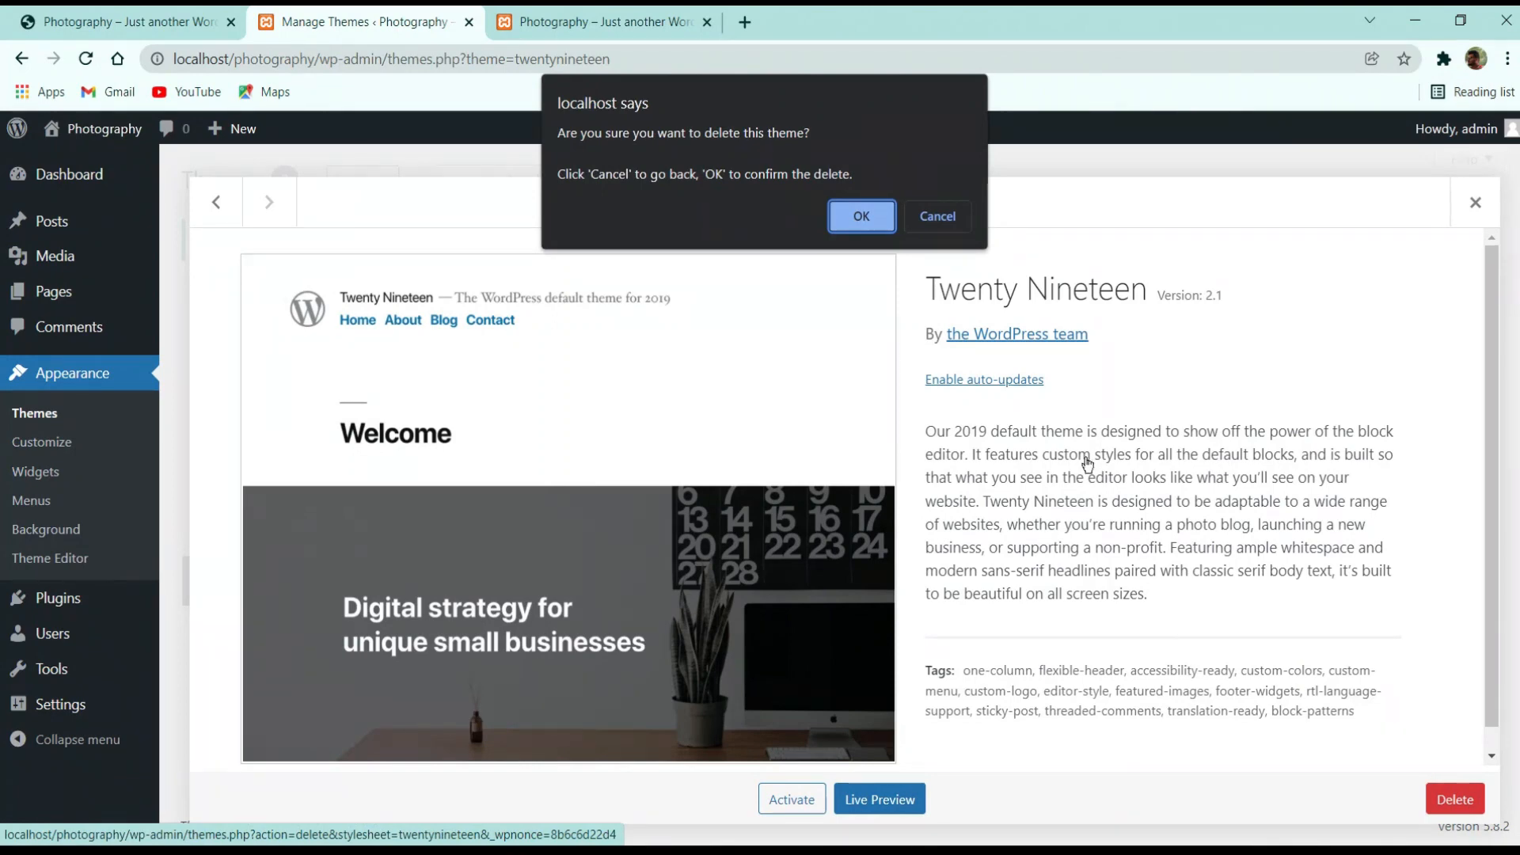
click(844, 211)
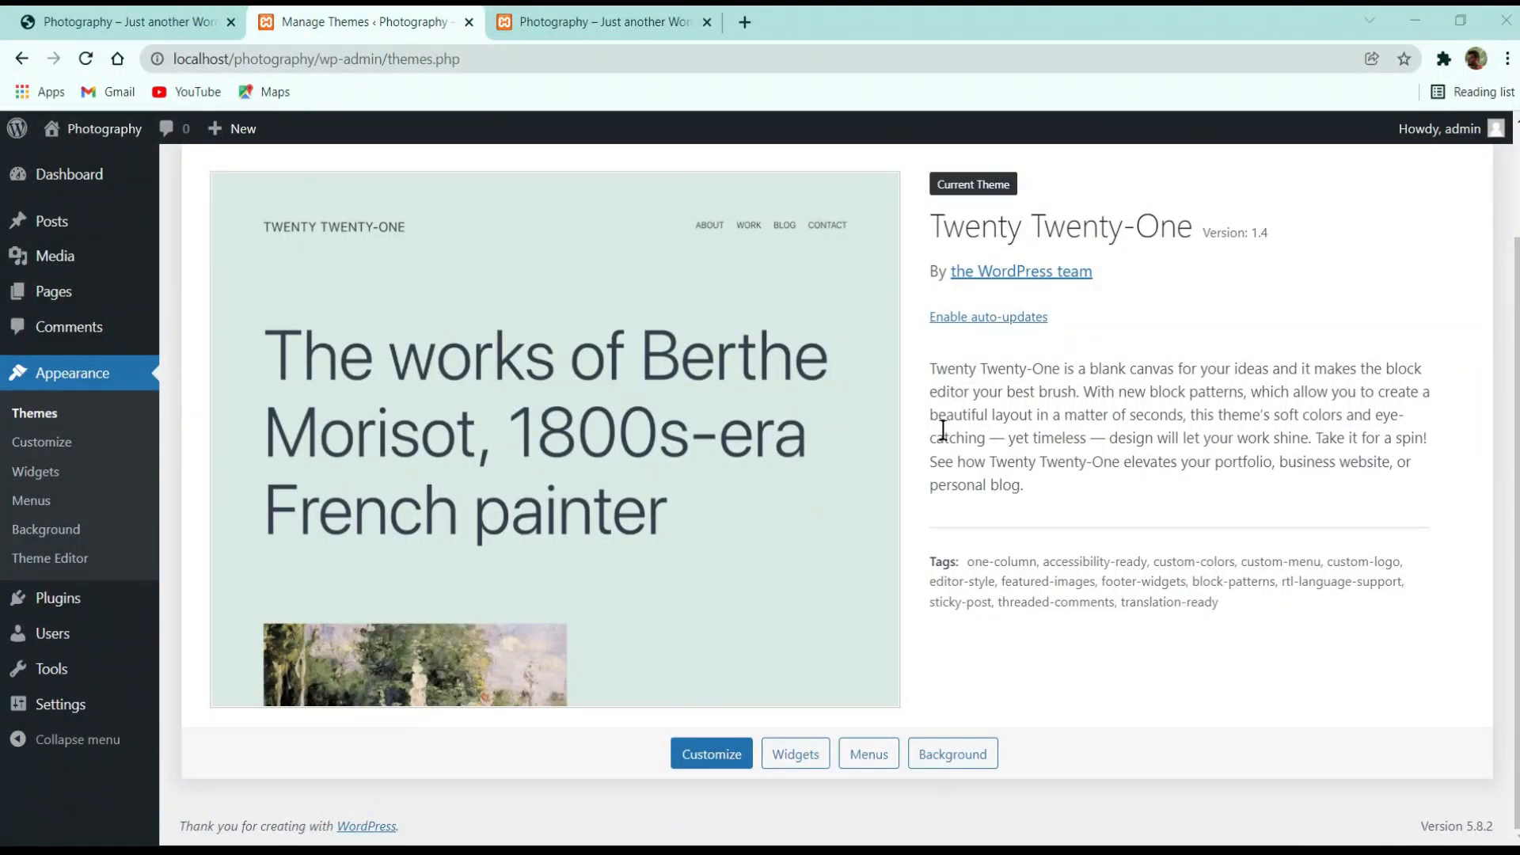
scroll(818, 290, up, 2)
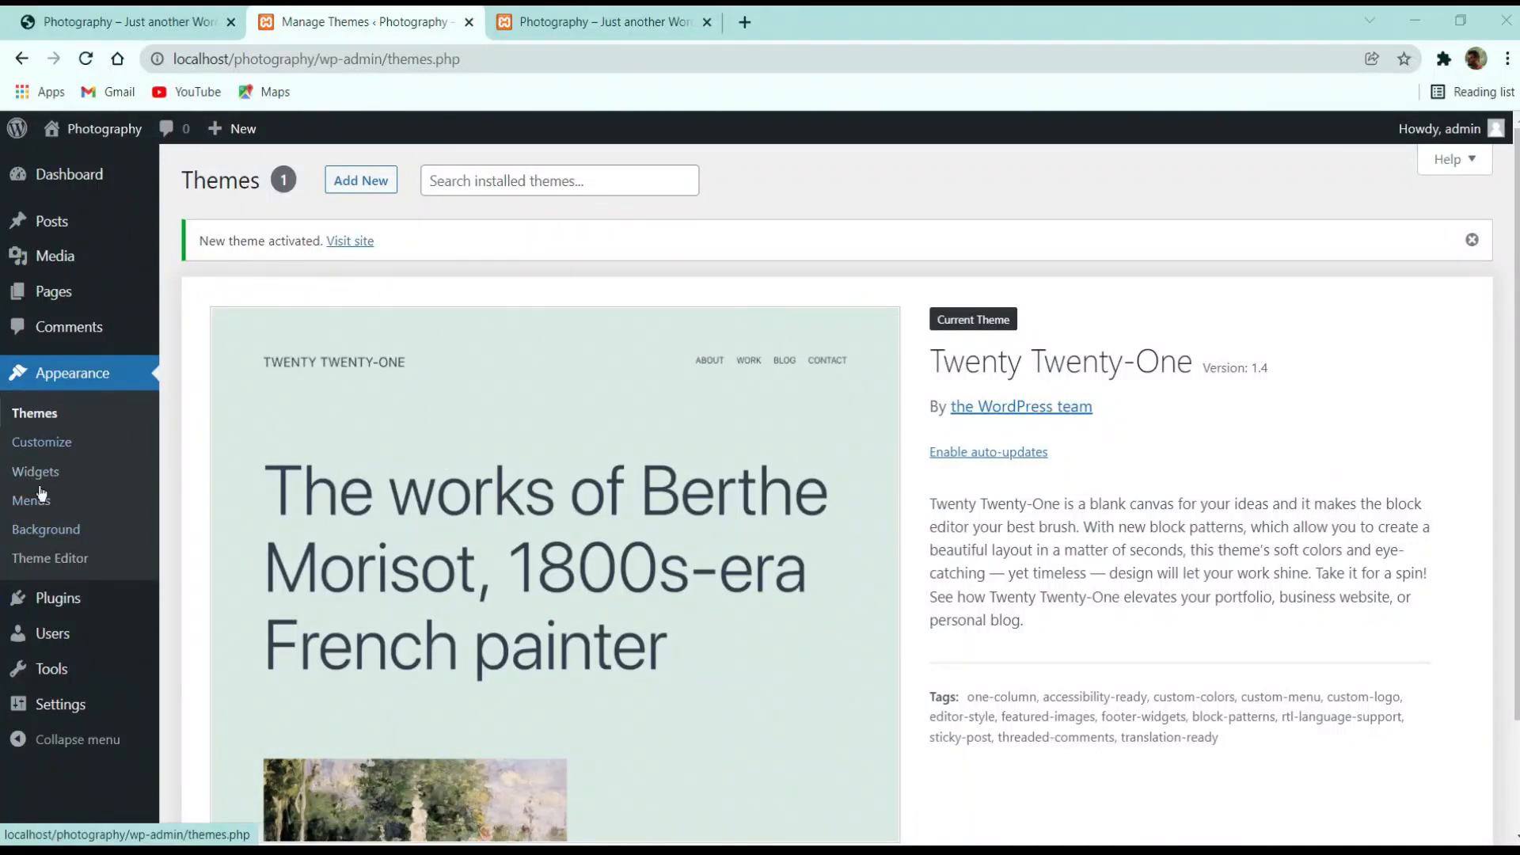
Select all installed plugins and look through the Bulk actions options
click(55, 599)
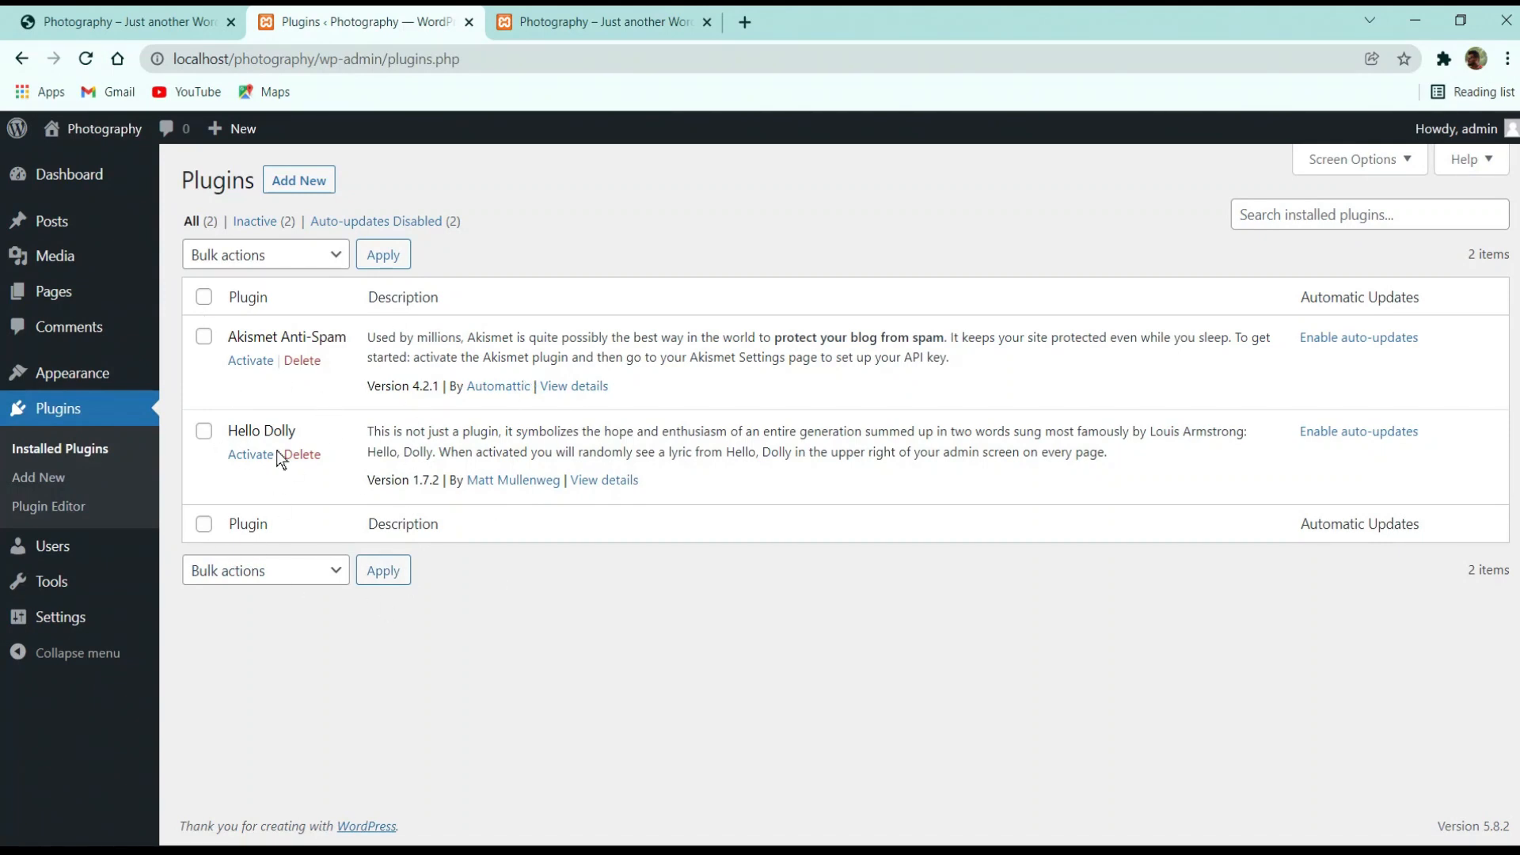
click(204, 297)
click(260, 257)
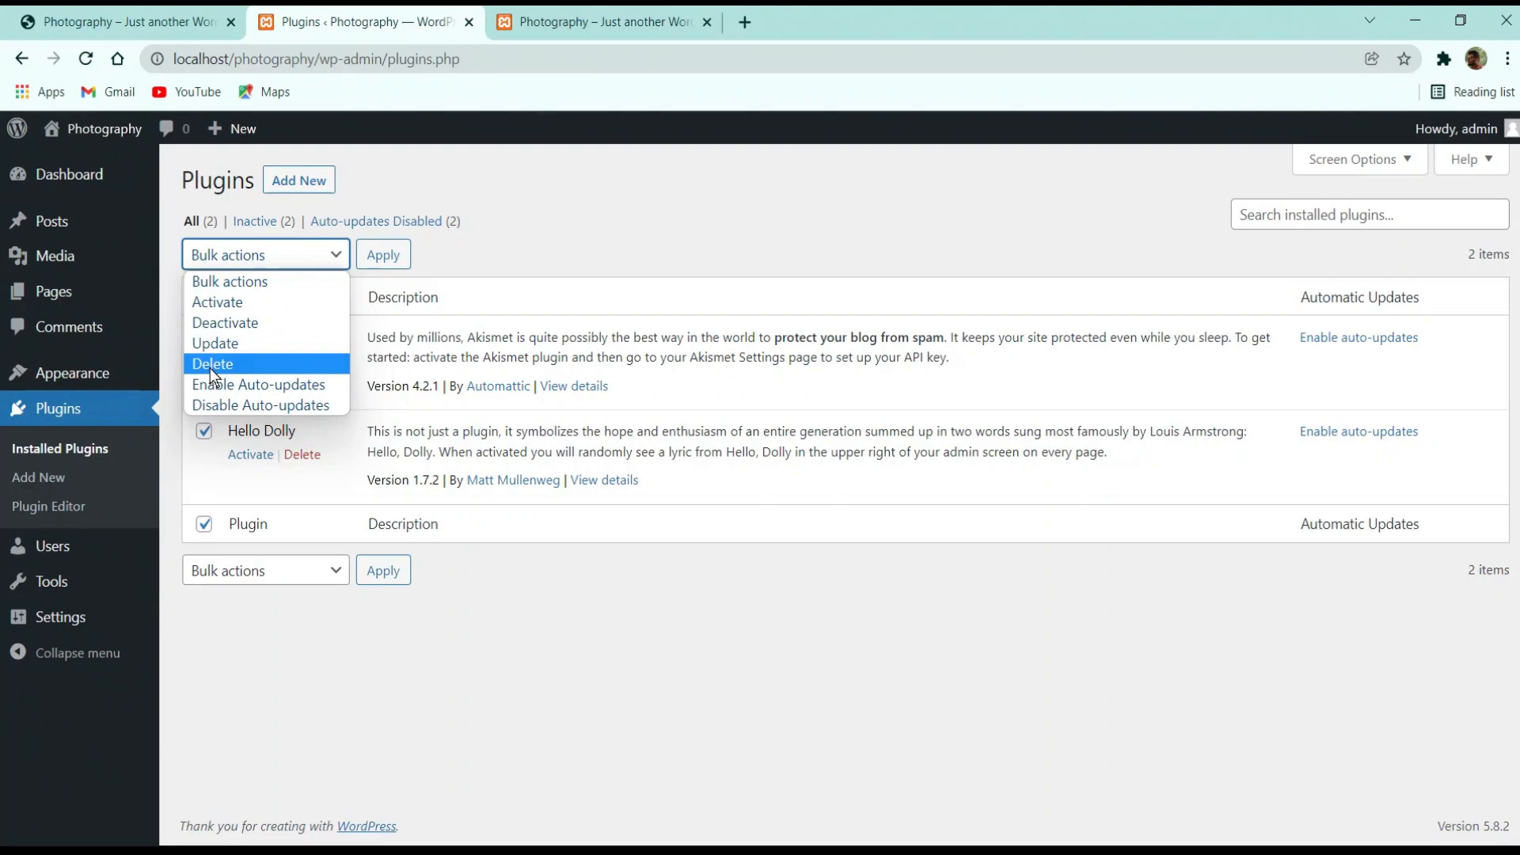
click(220, 324)
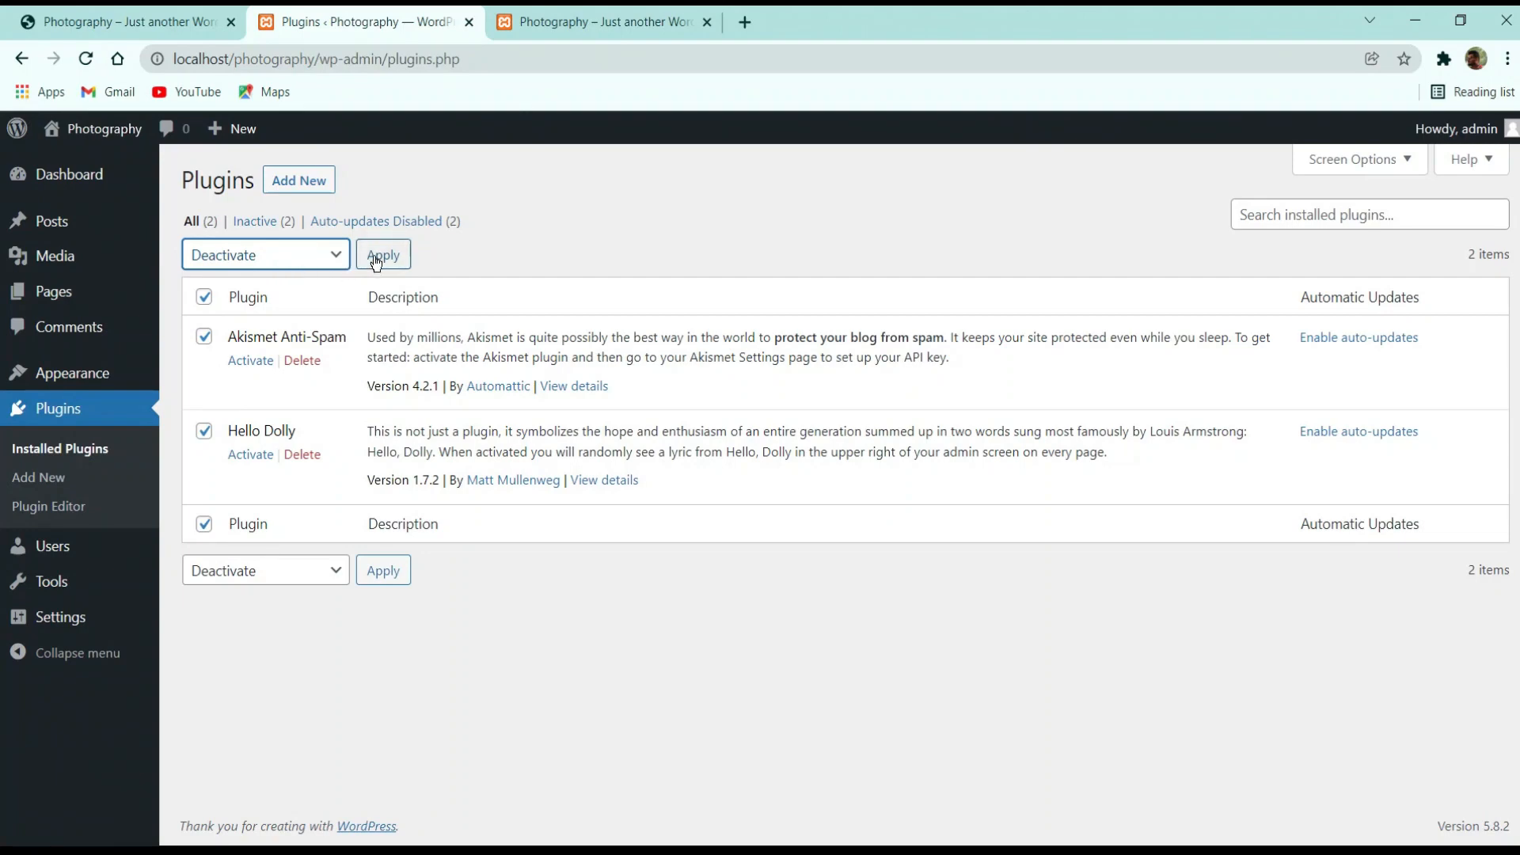
click(625, 246)
click(265, 267)
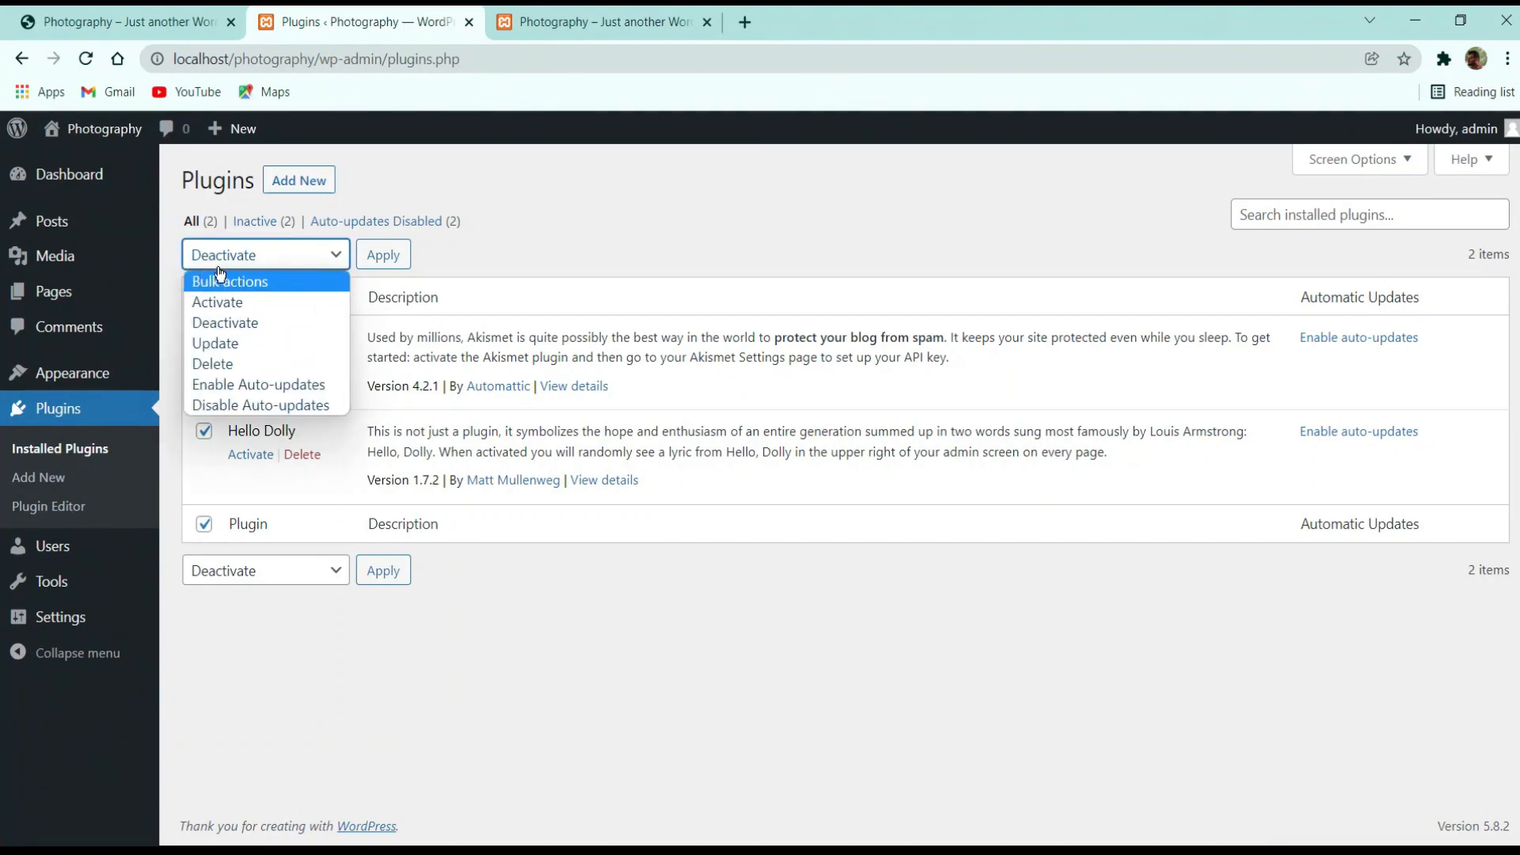
click(615, 222)
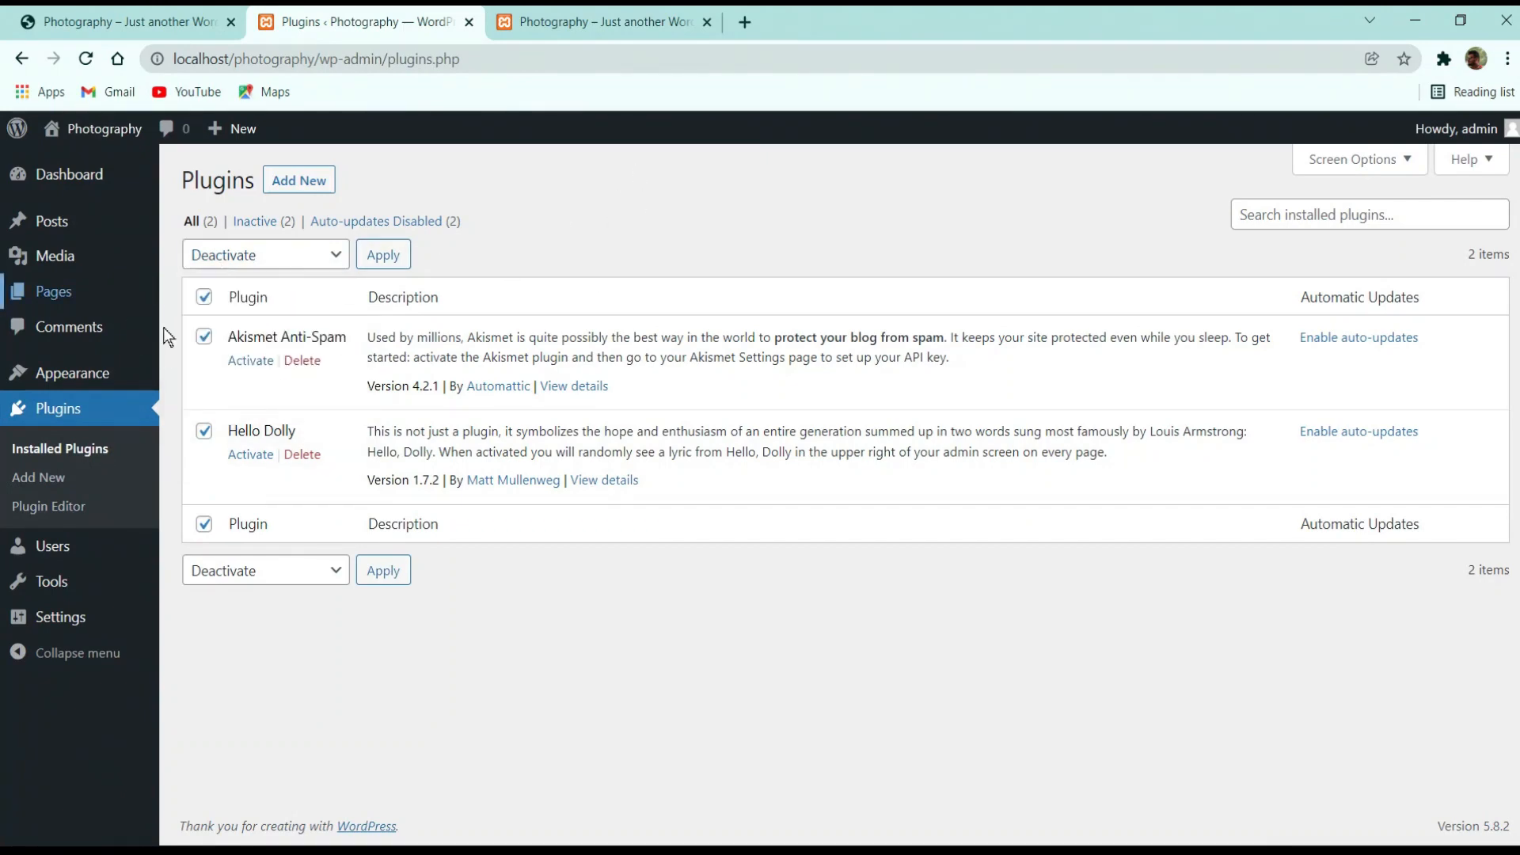
Bulk-delete Akismet Anti-Spam and Hello Dolly and confirm the deletion
click(275, 255)
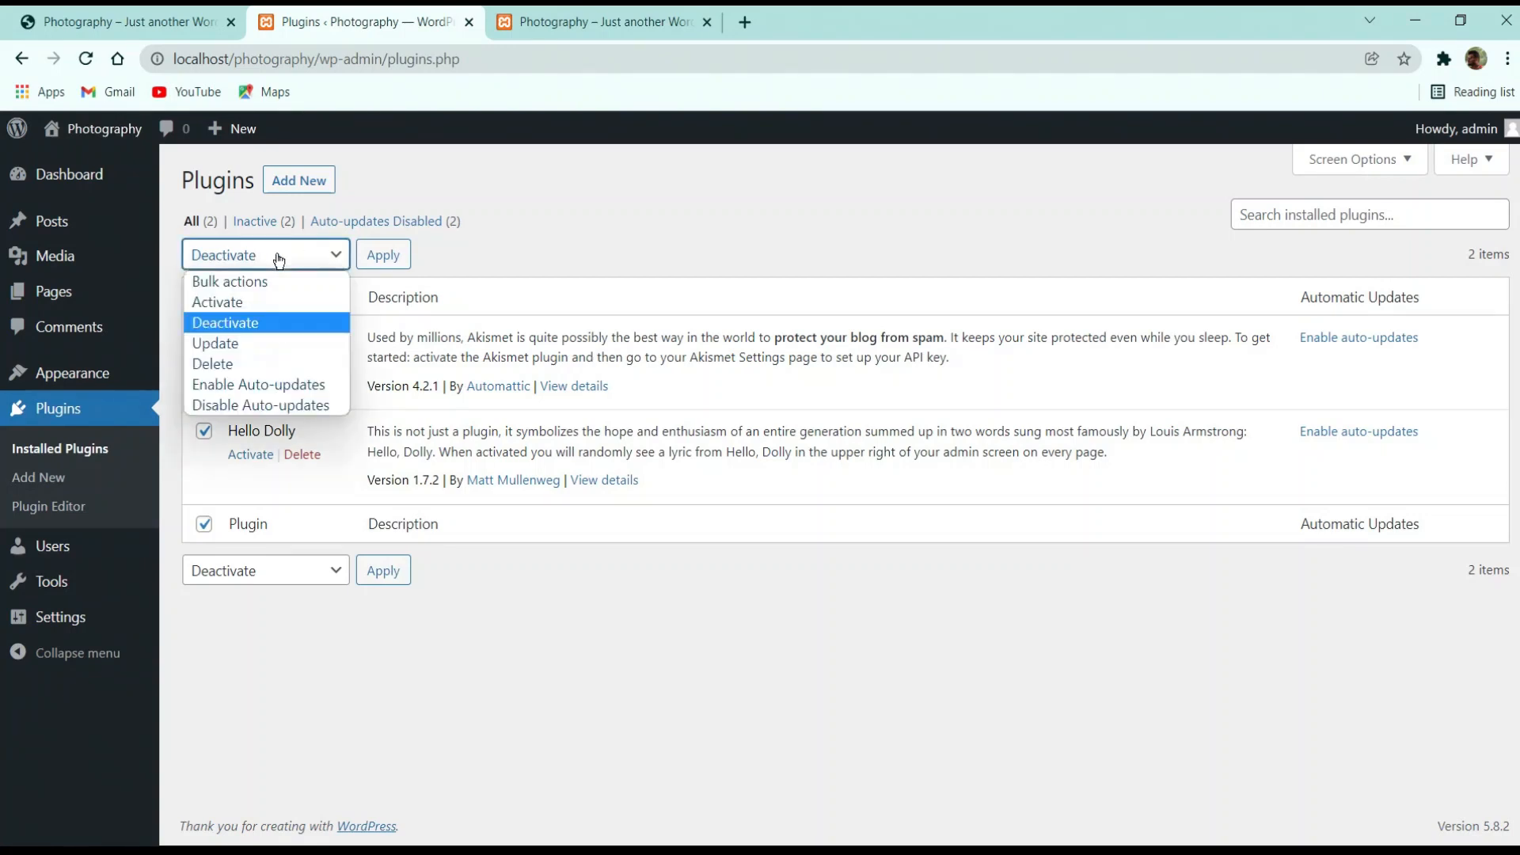
click(226, 367)
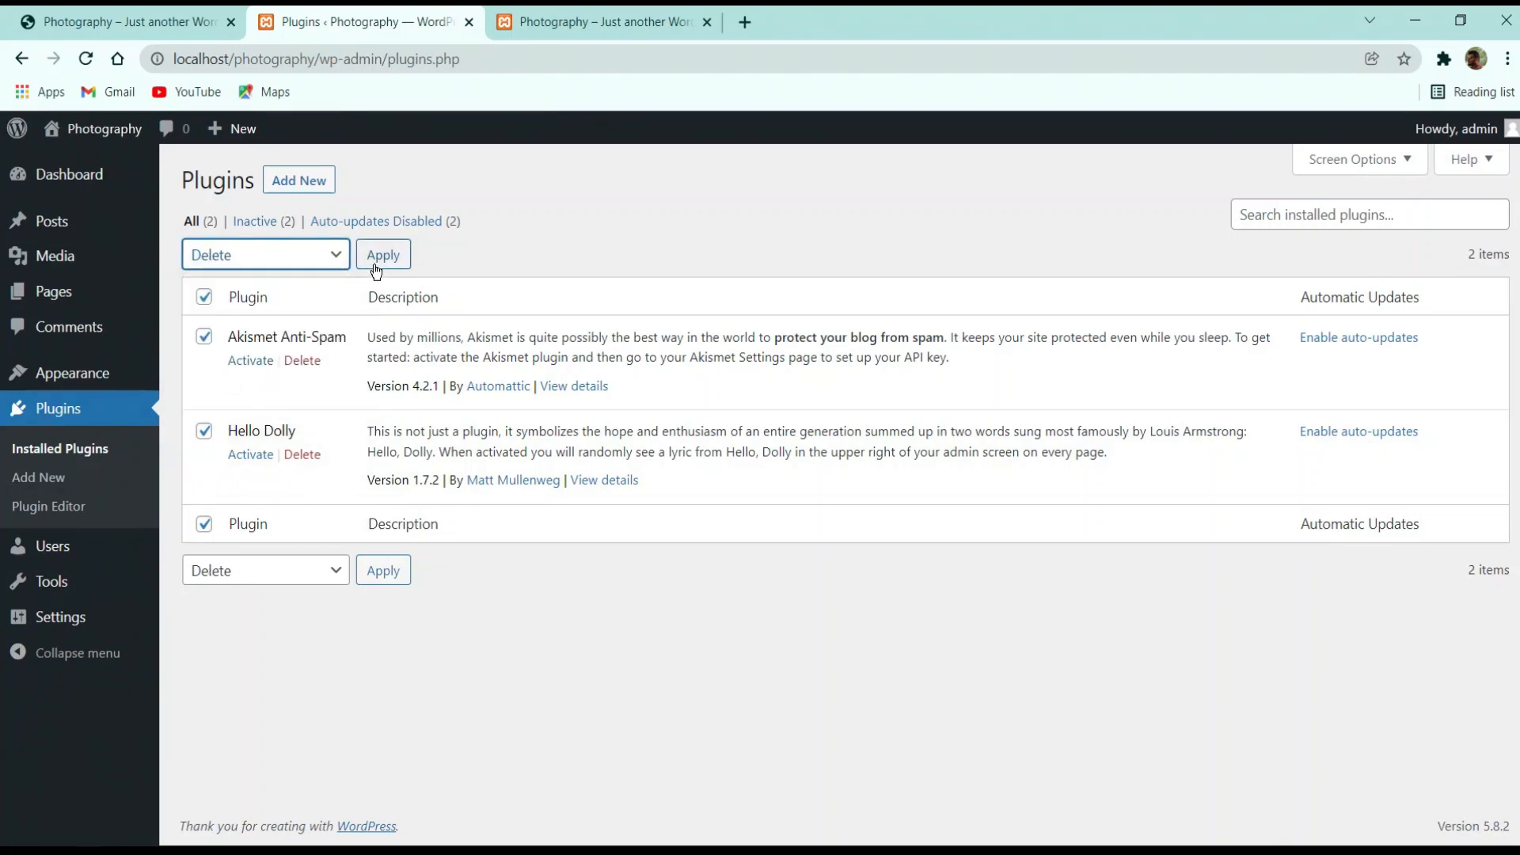
click(376, 270)
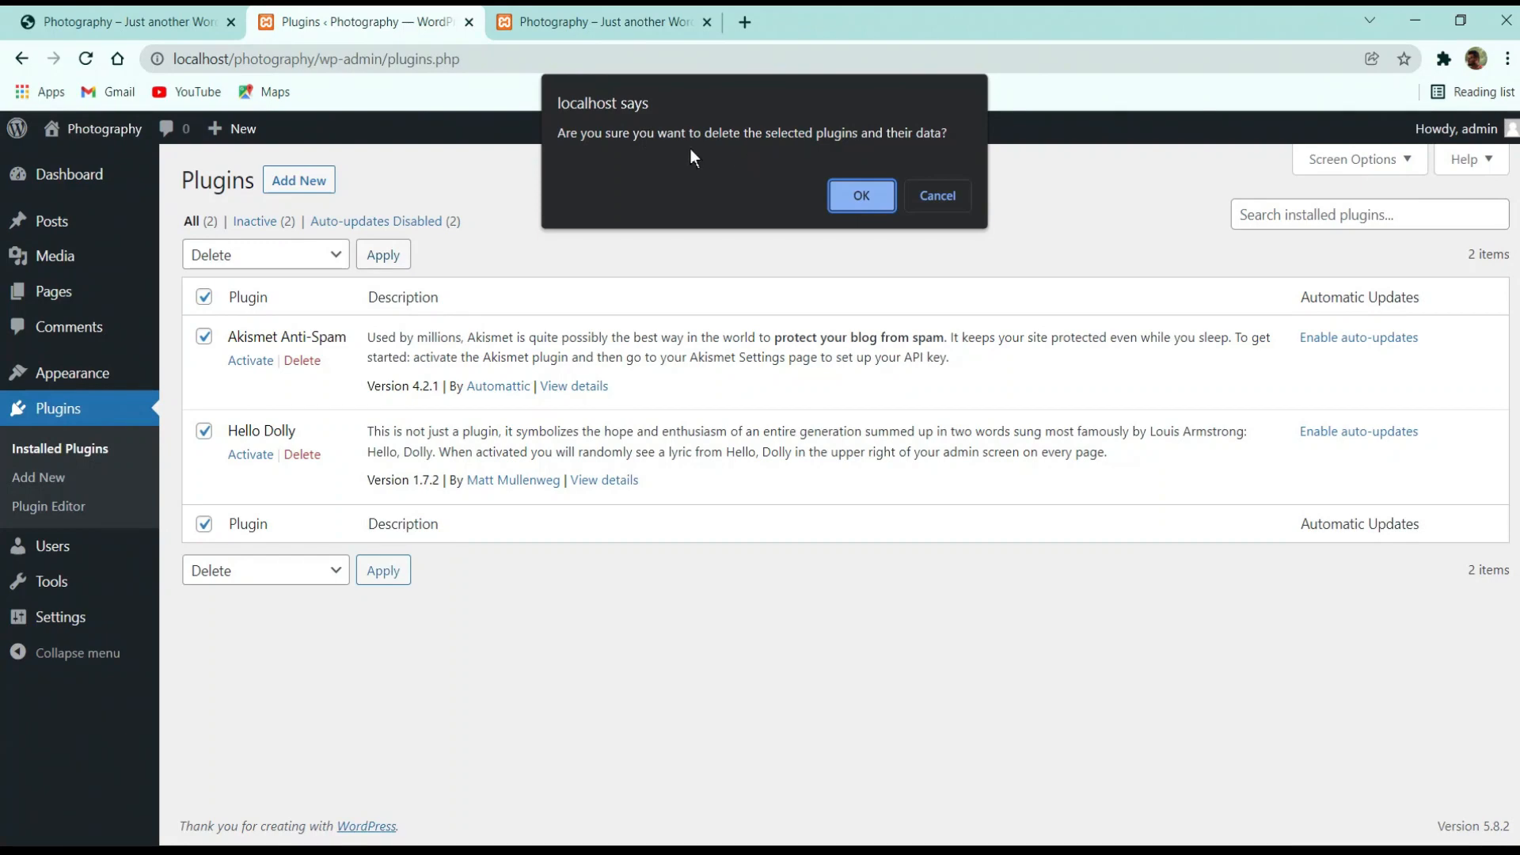
click(856, 201)
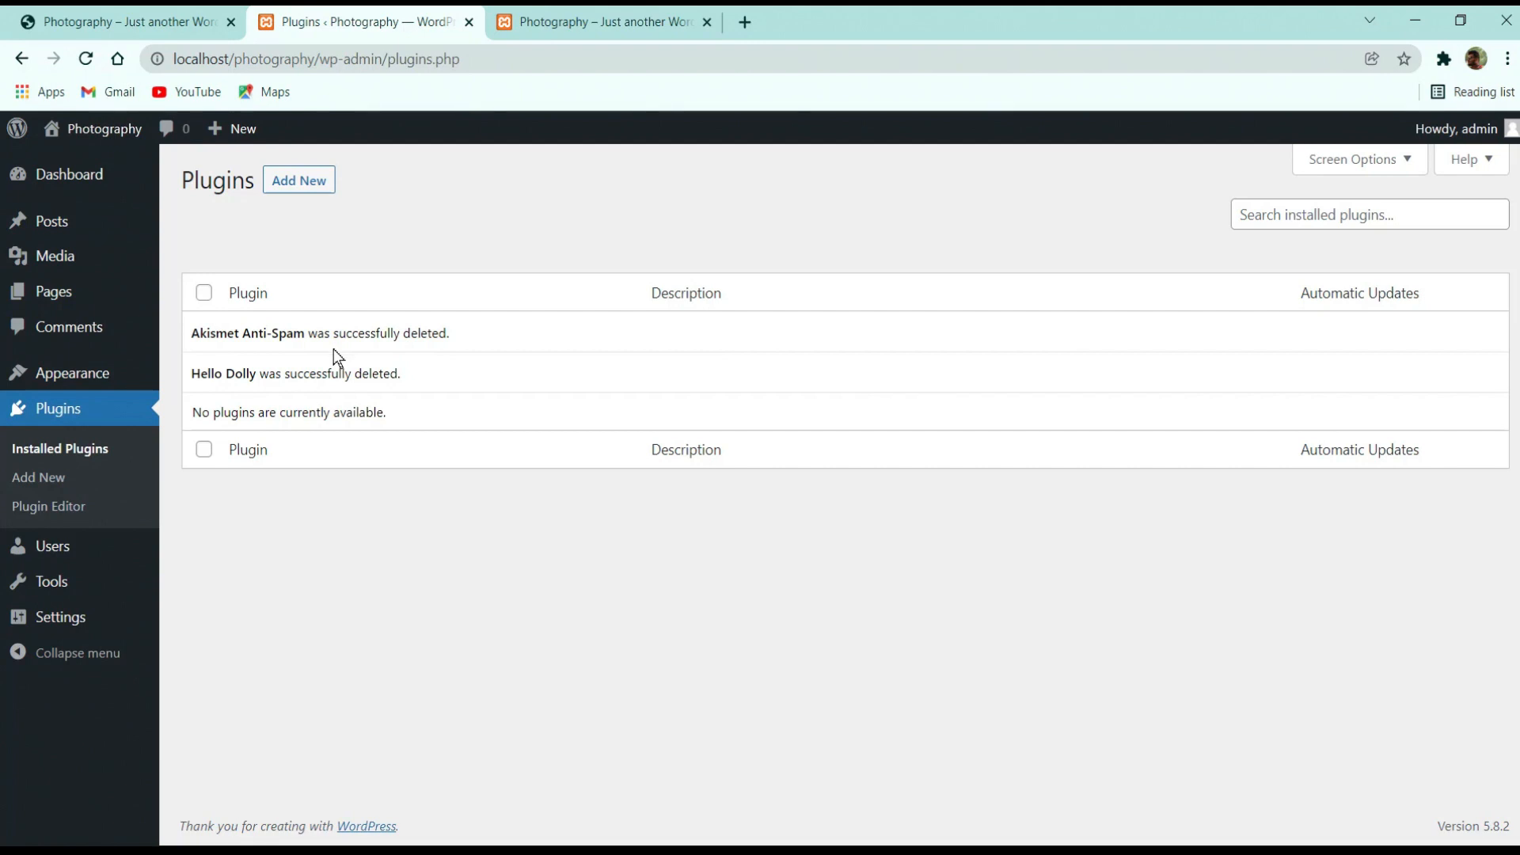
Open the Users page, which lists the single administrator account
click(55, 548)
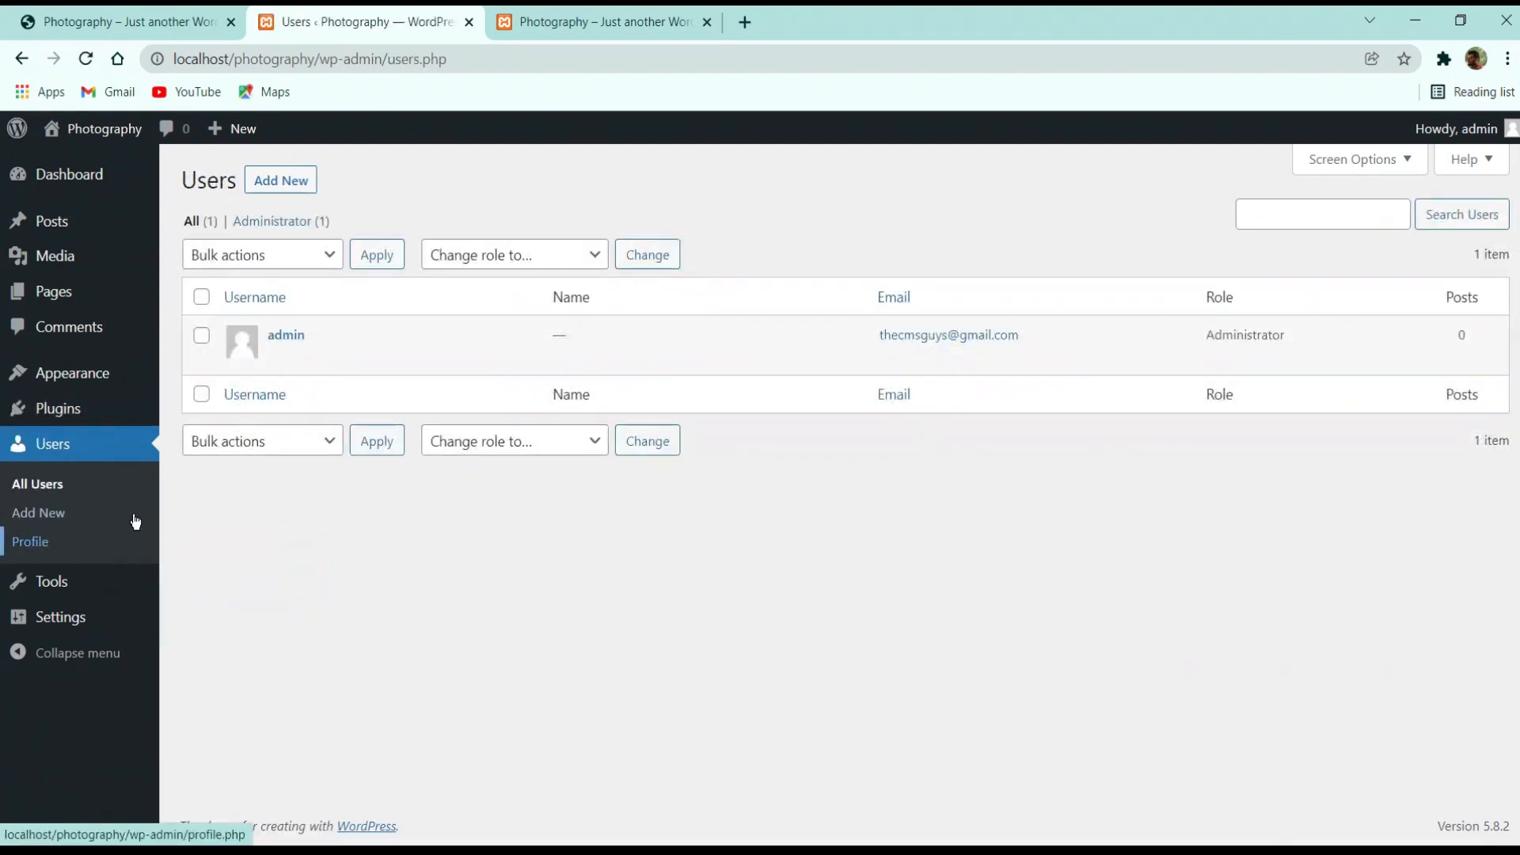
Look over the bulk 'Change role to…' options without applying any, then open the Add New User form
mouse_move(279, 373)
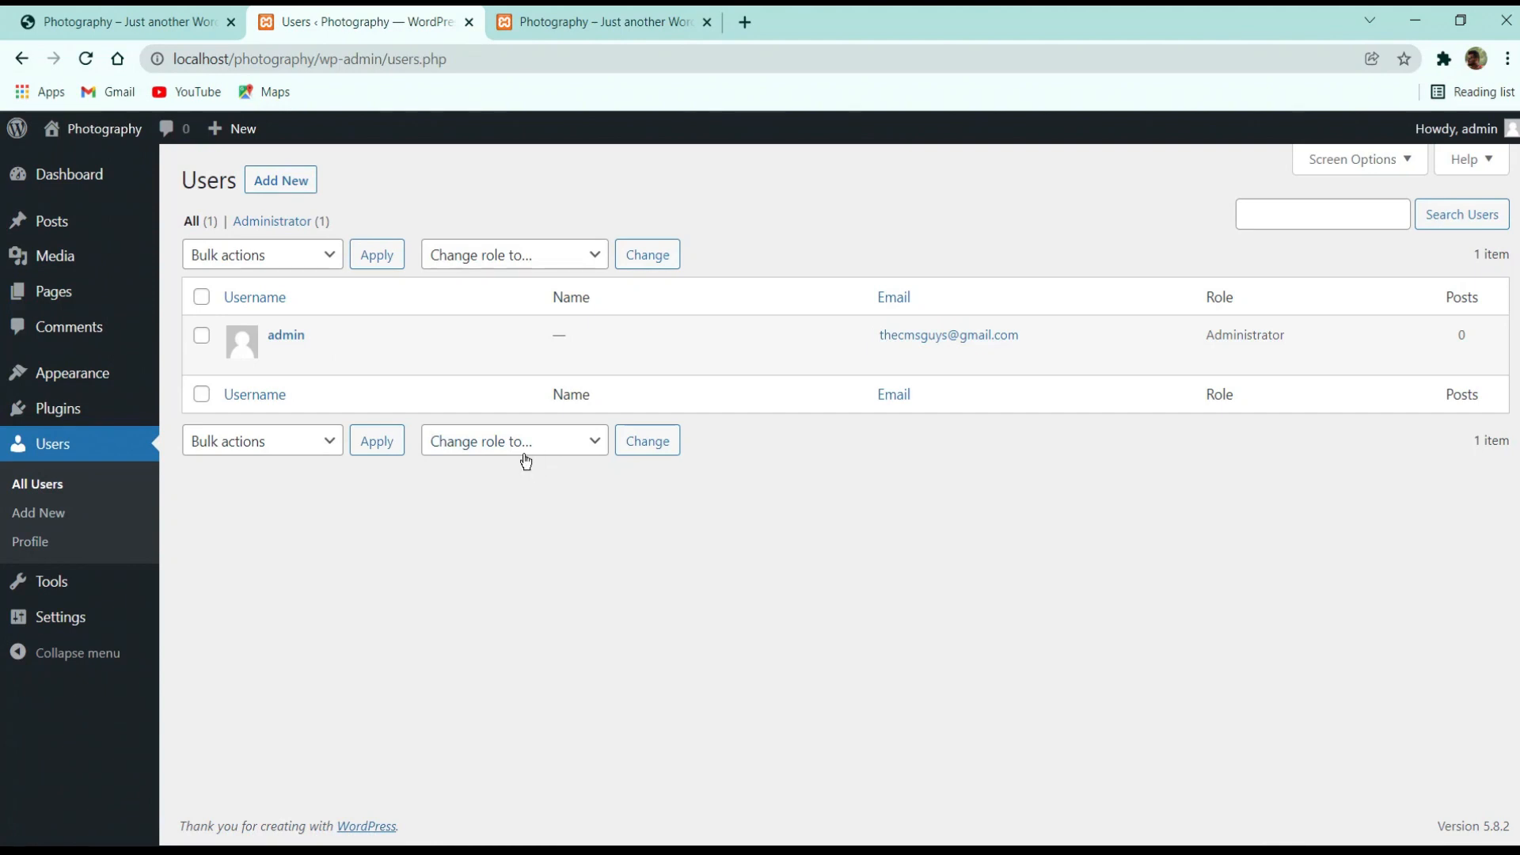
click(492, 441)
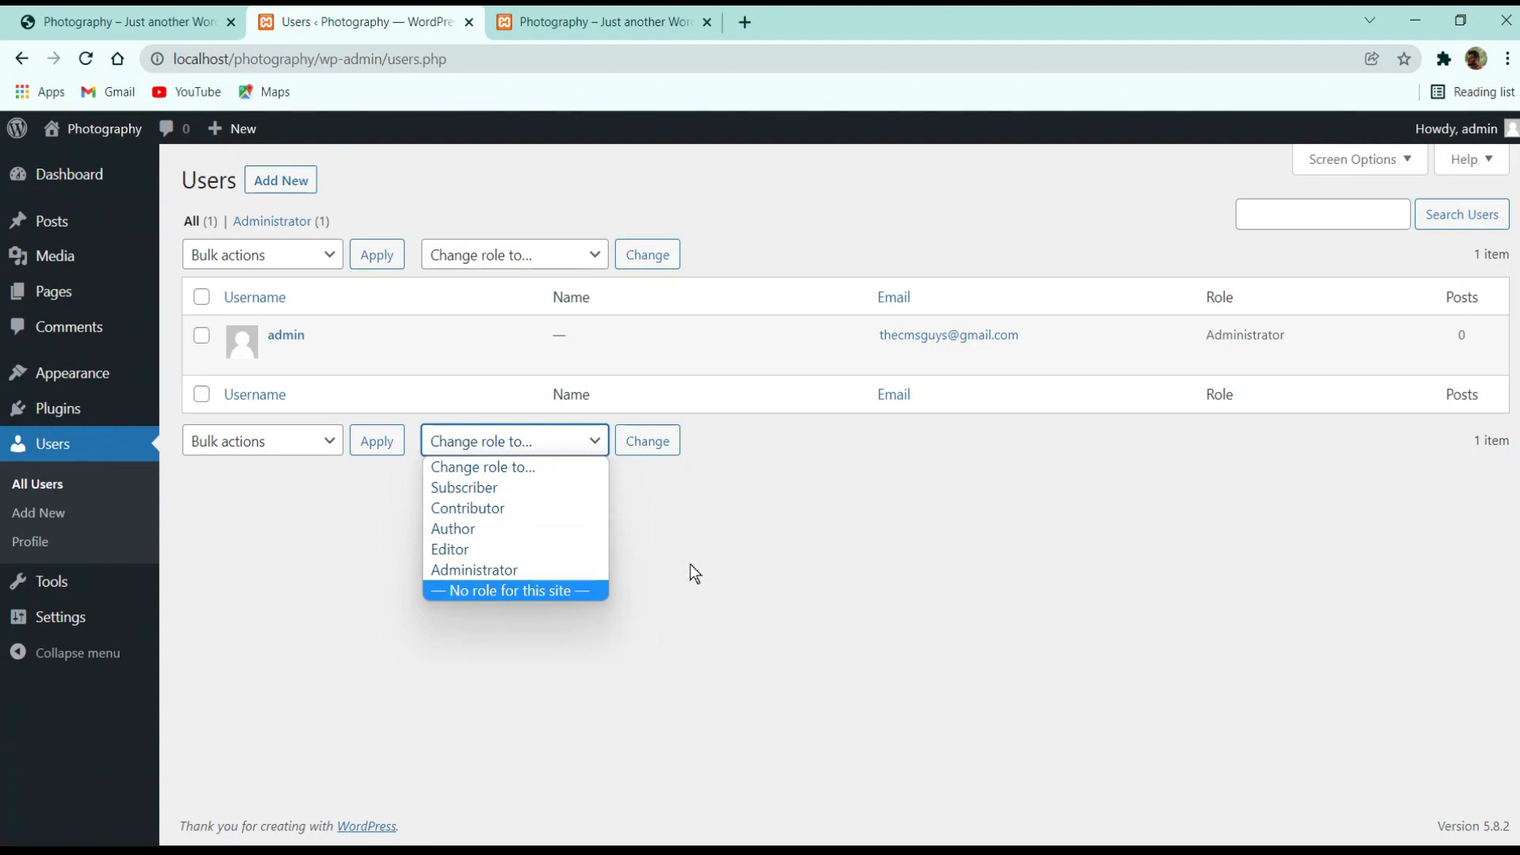
click(312, 536)
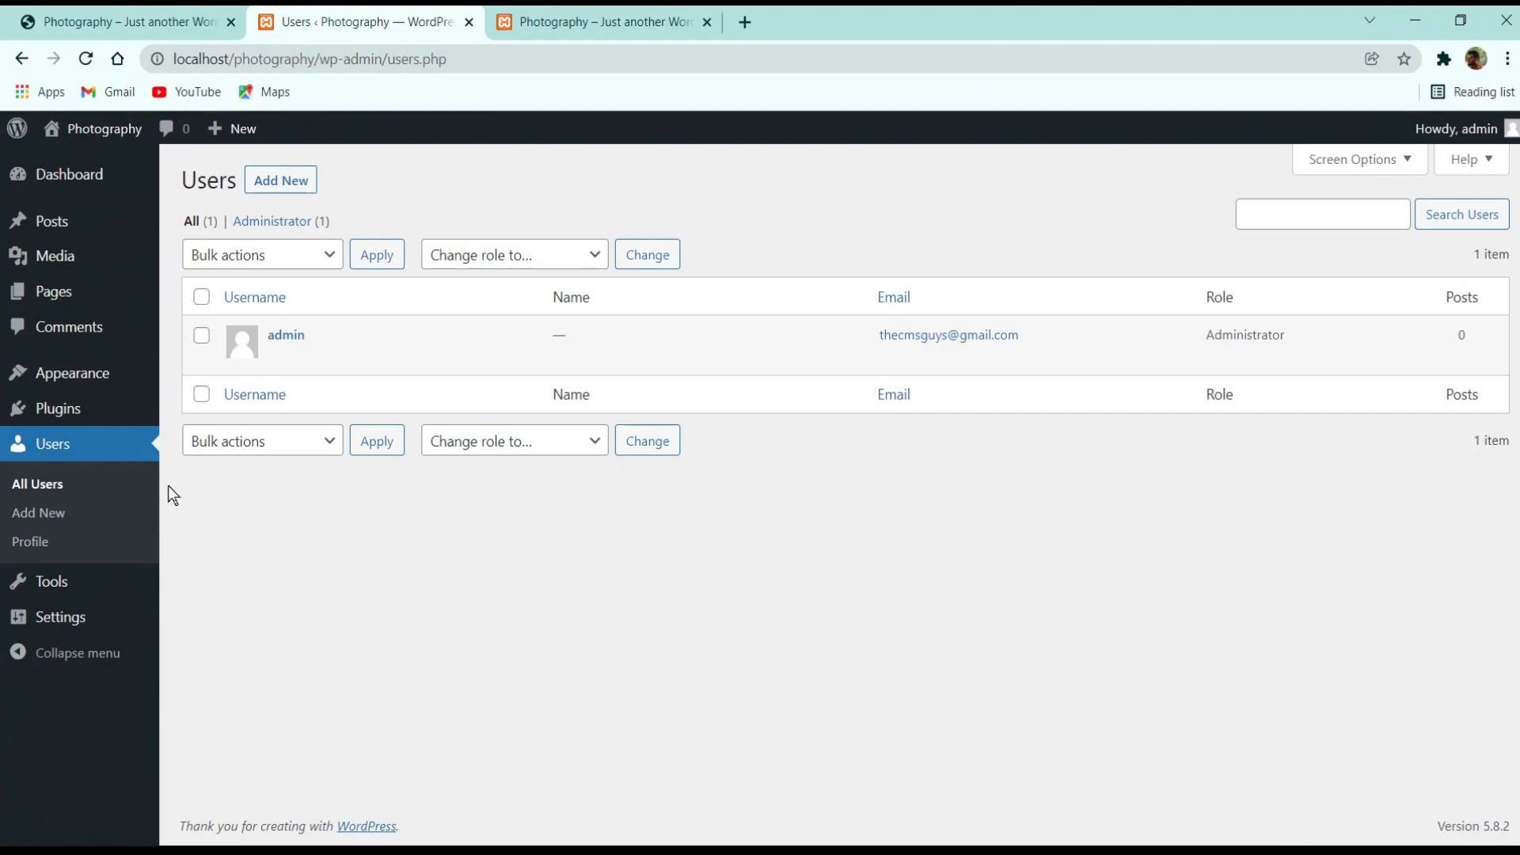
click(279, 181)
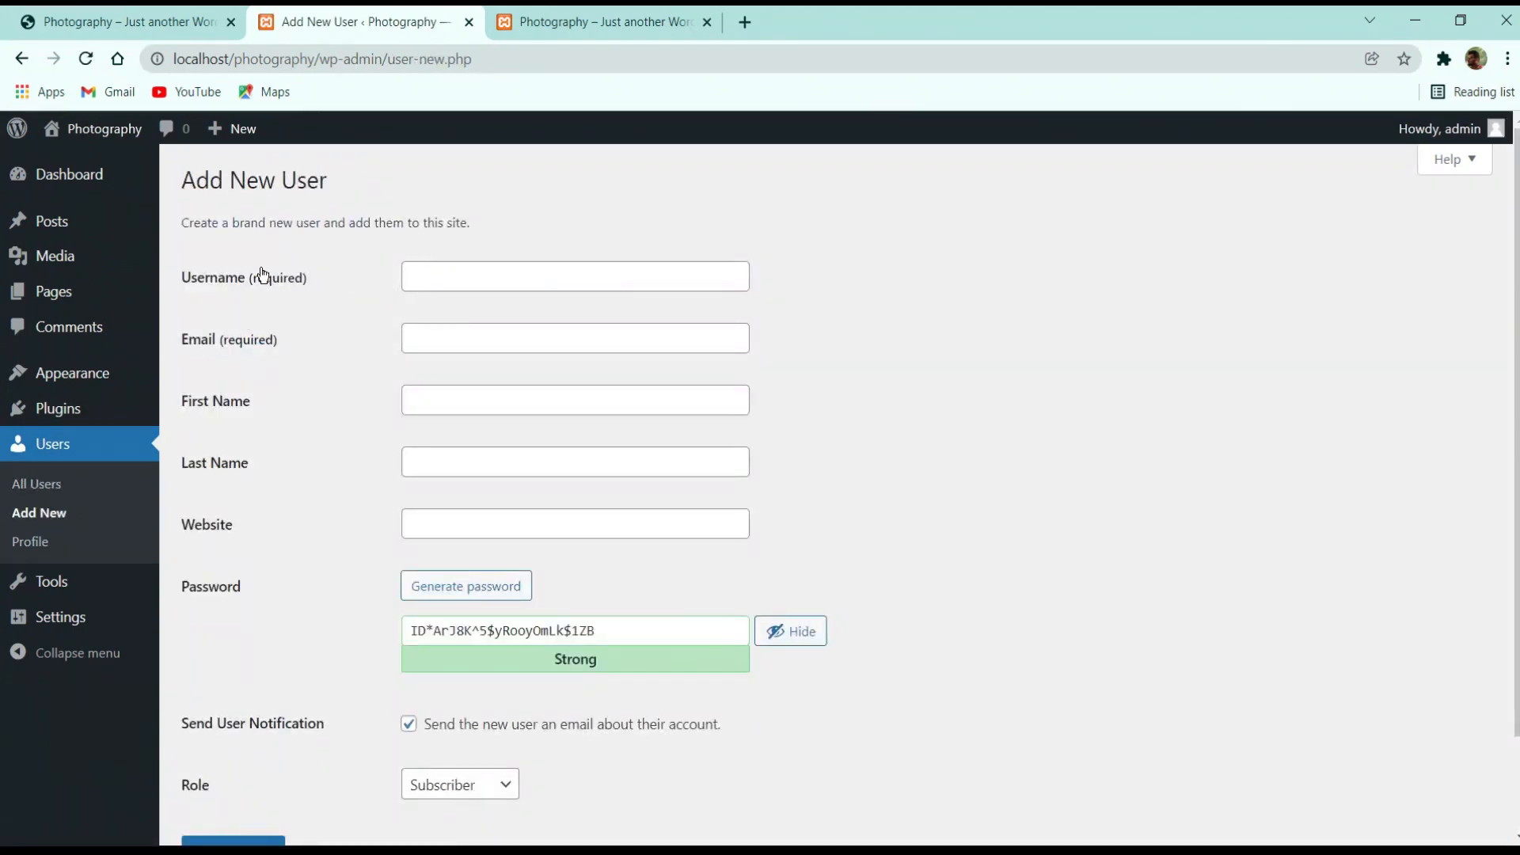
Move through the username, email, first name and last name fields, leaving them blank
click(485, 275)
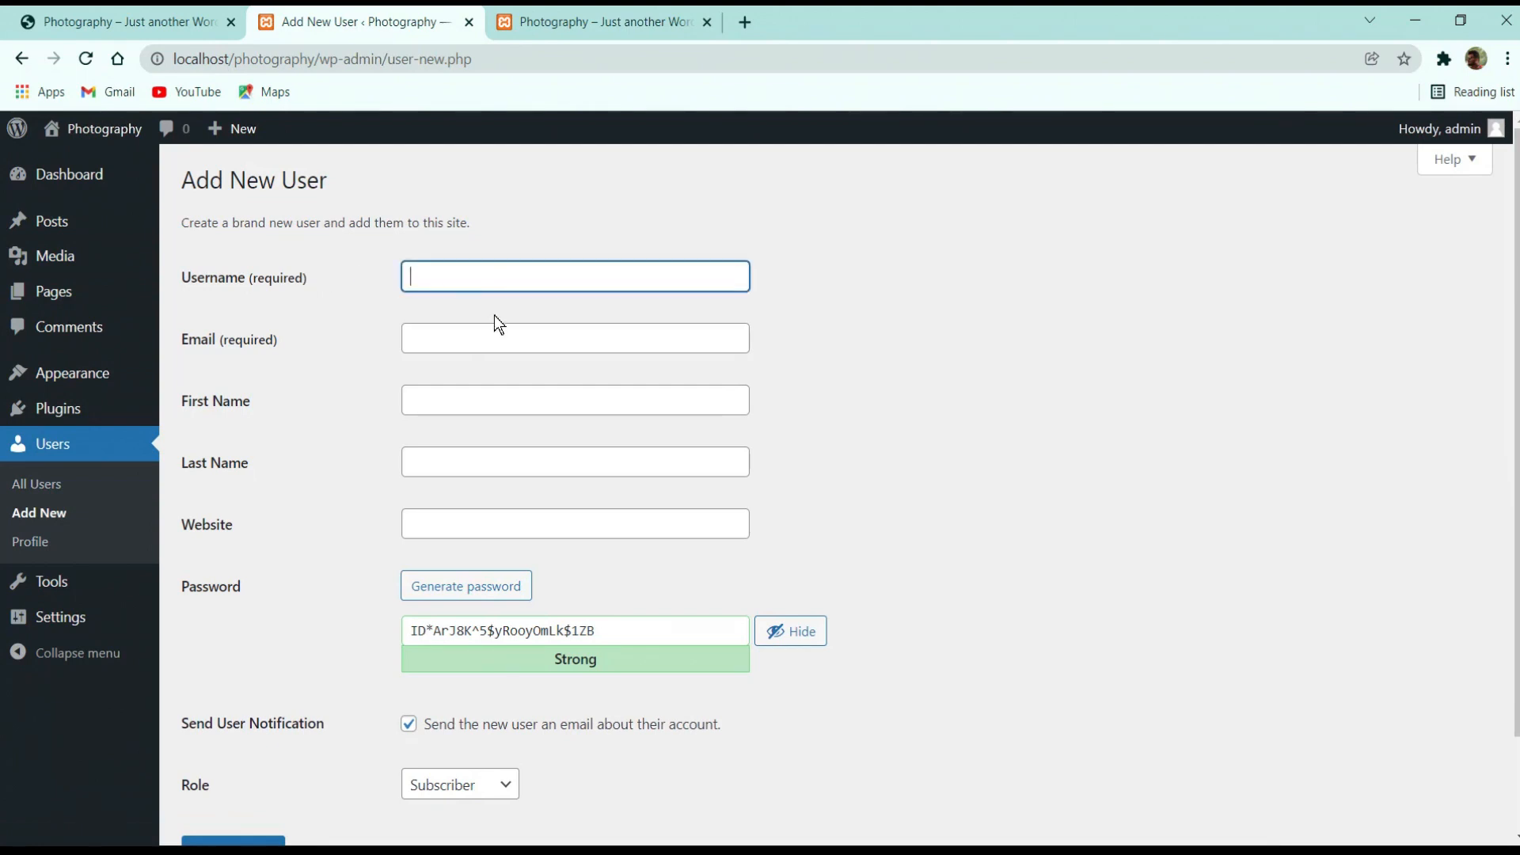
click(475, 341)
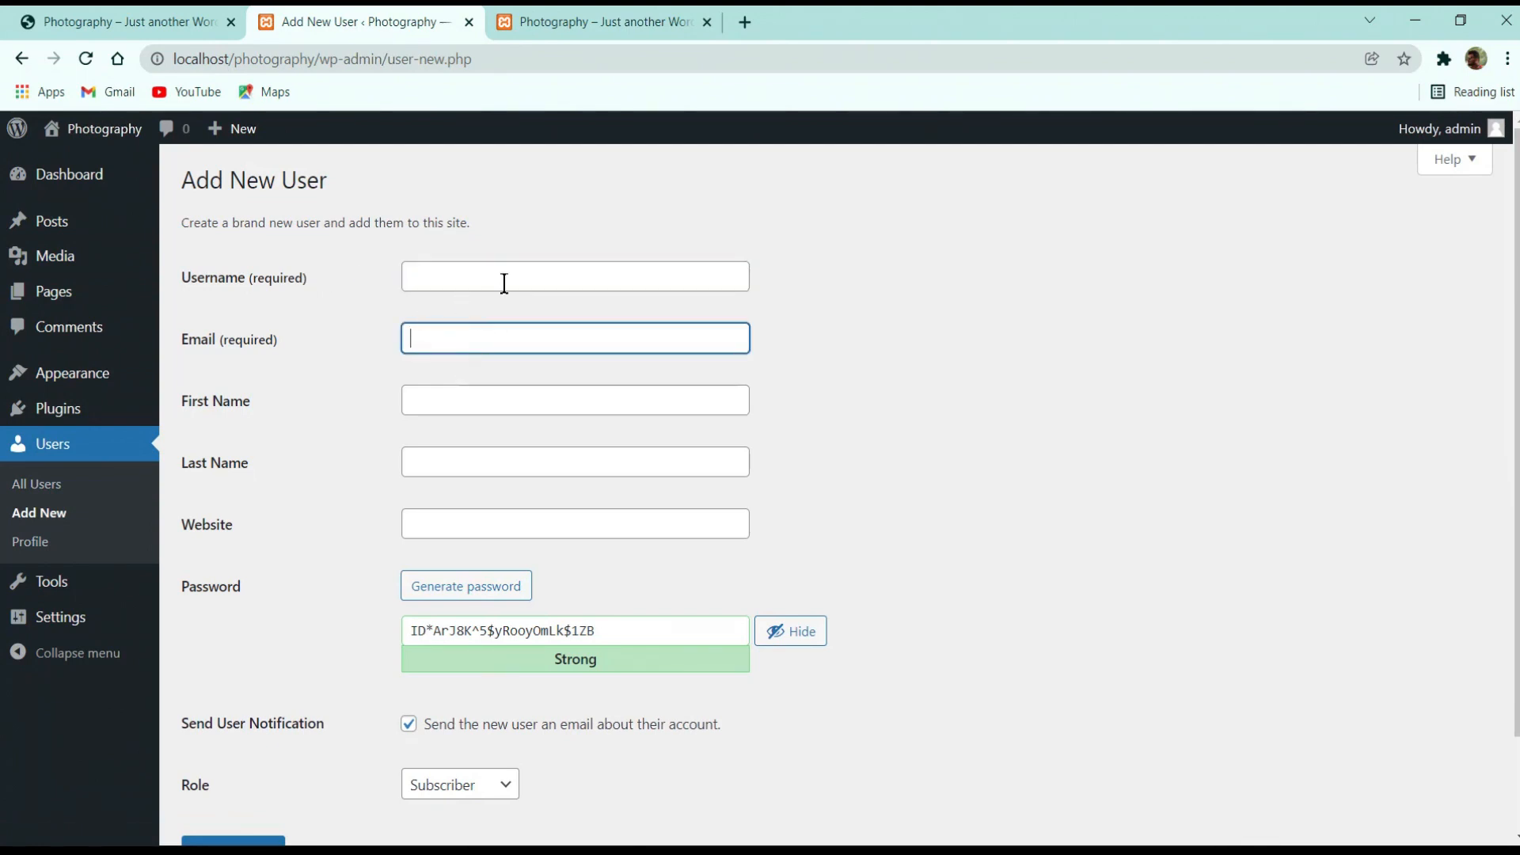
click(502, 286)
click(501, 345)
click(501, 271)
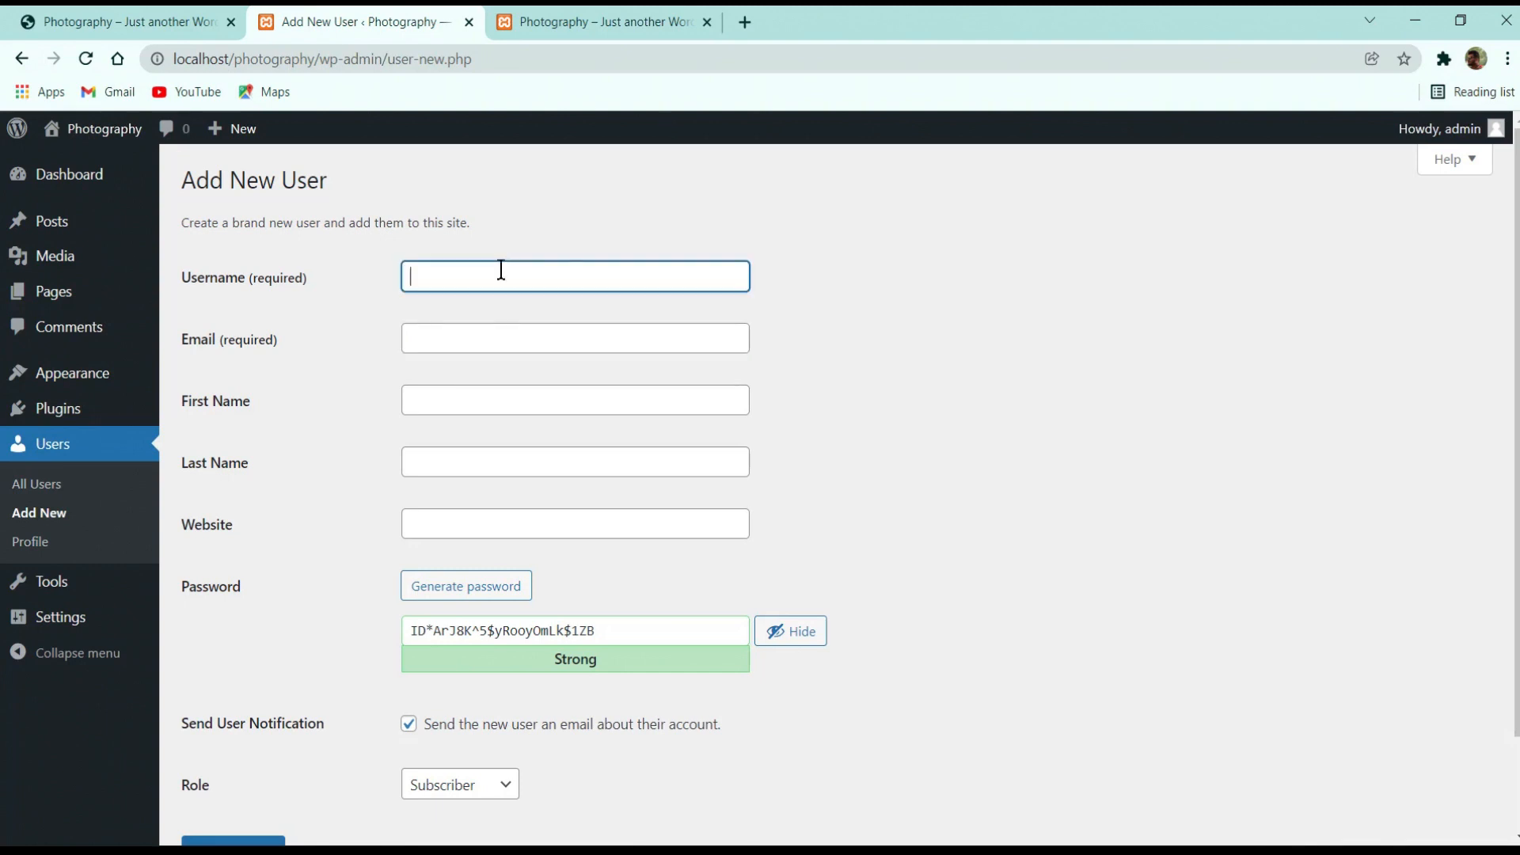
click(465, 342)
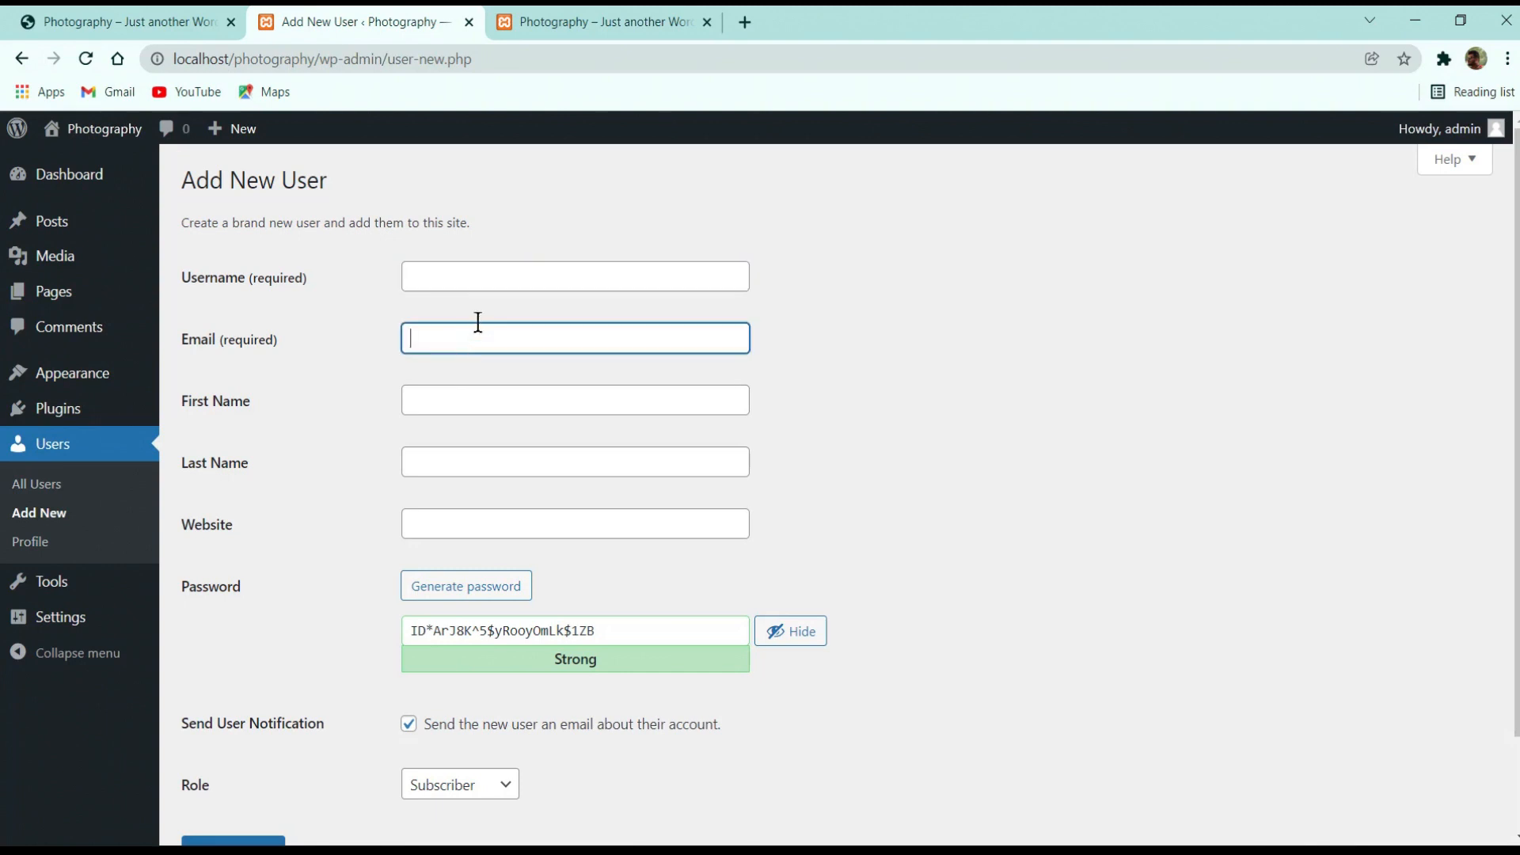
click(497, 294)
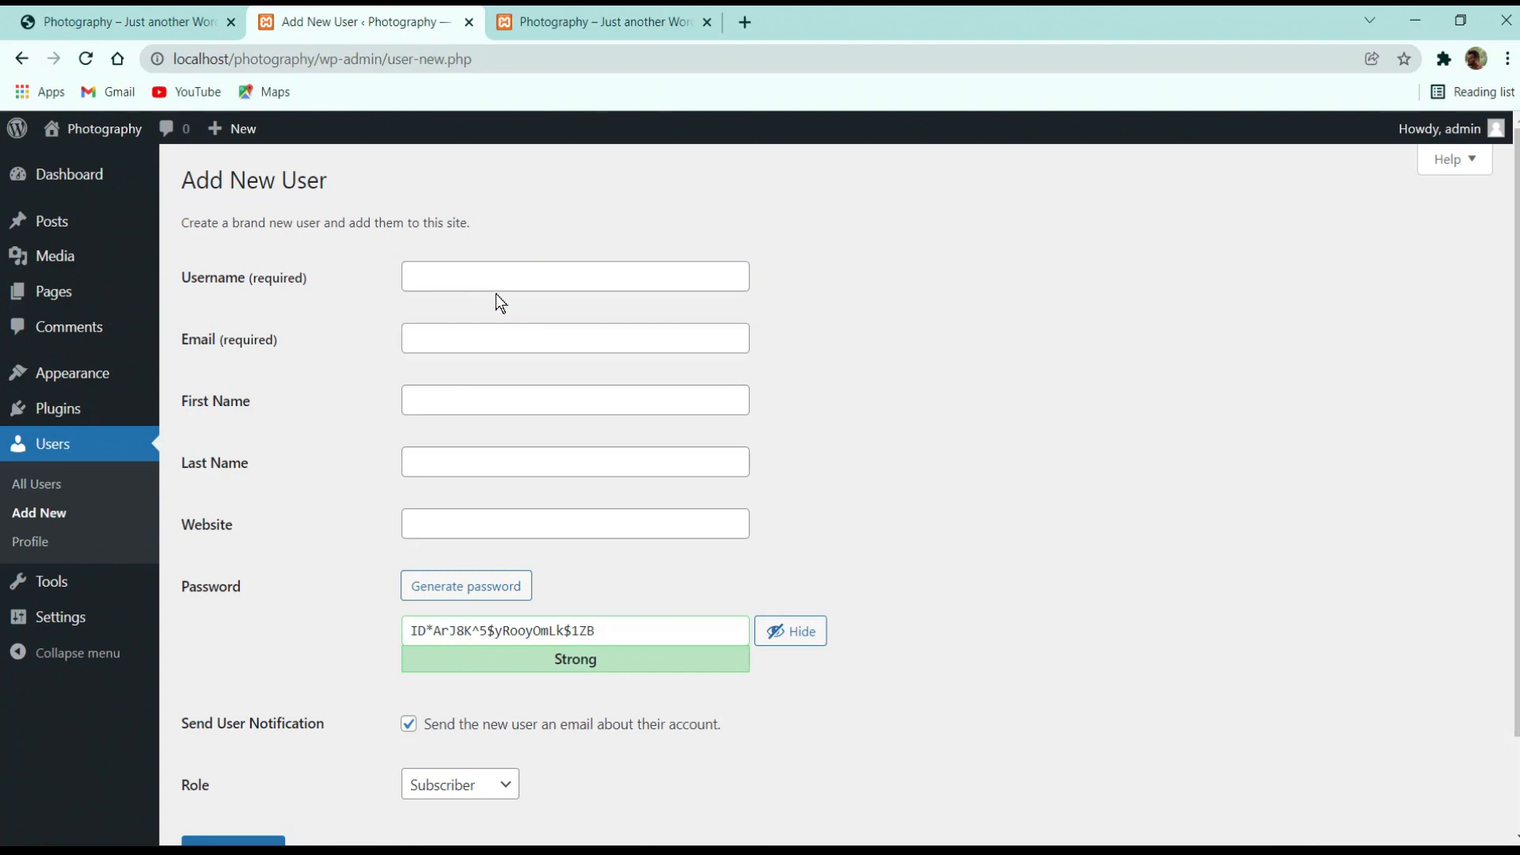
click(473, 339)
click(465, 396)
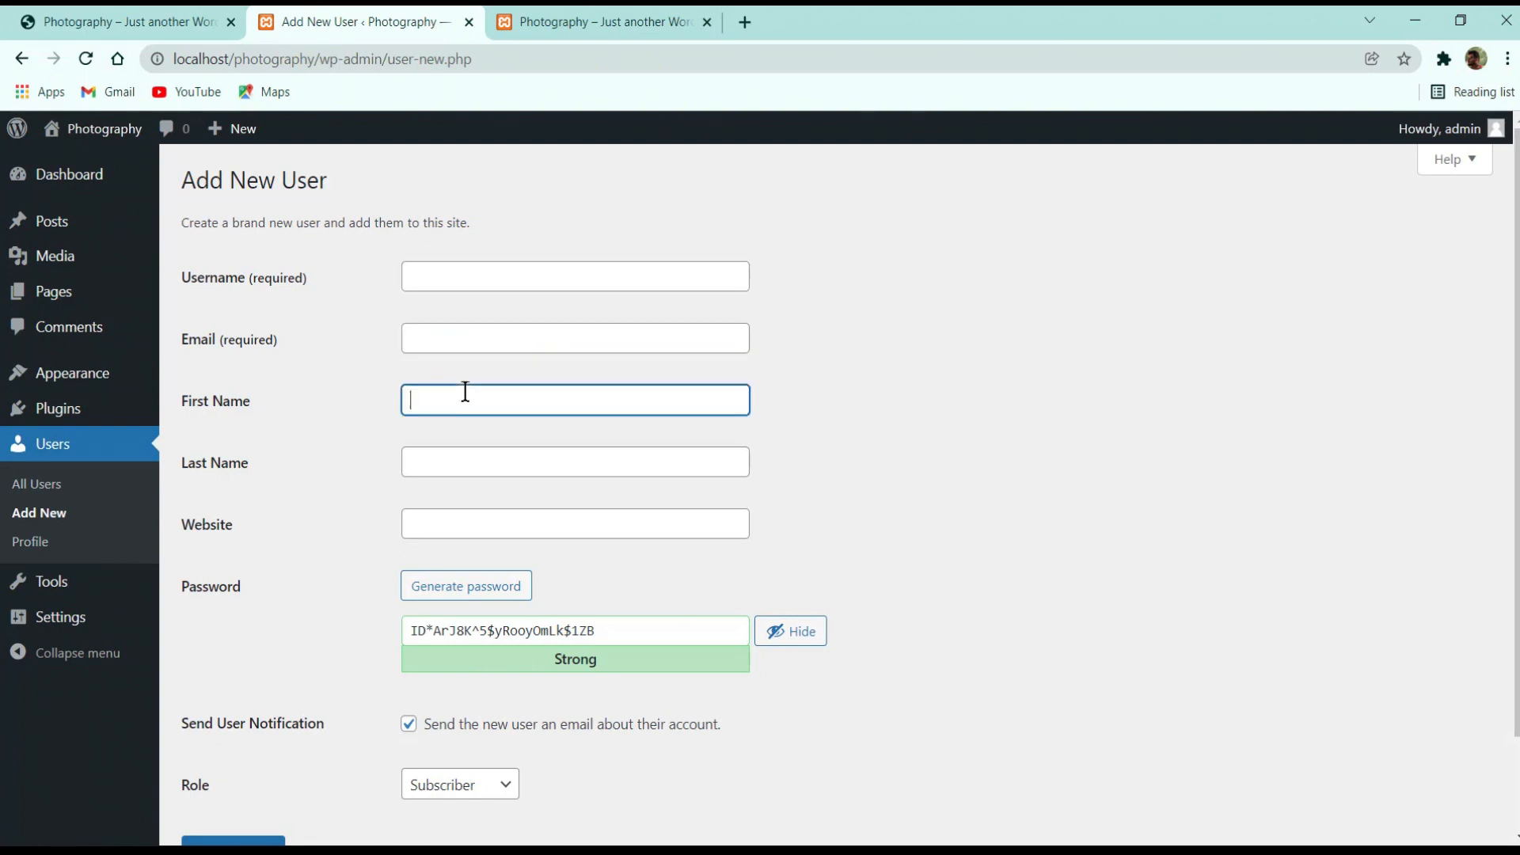
click(441, 472)
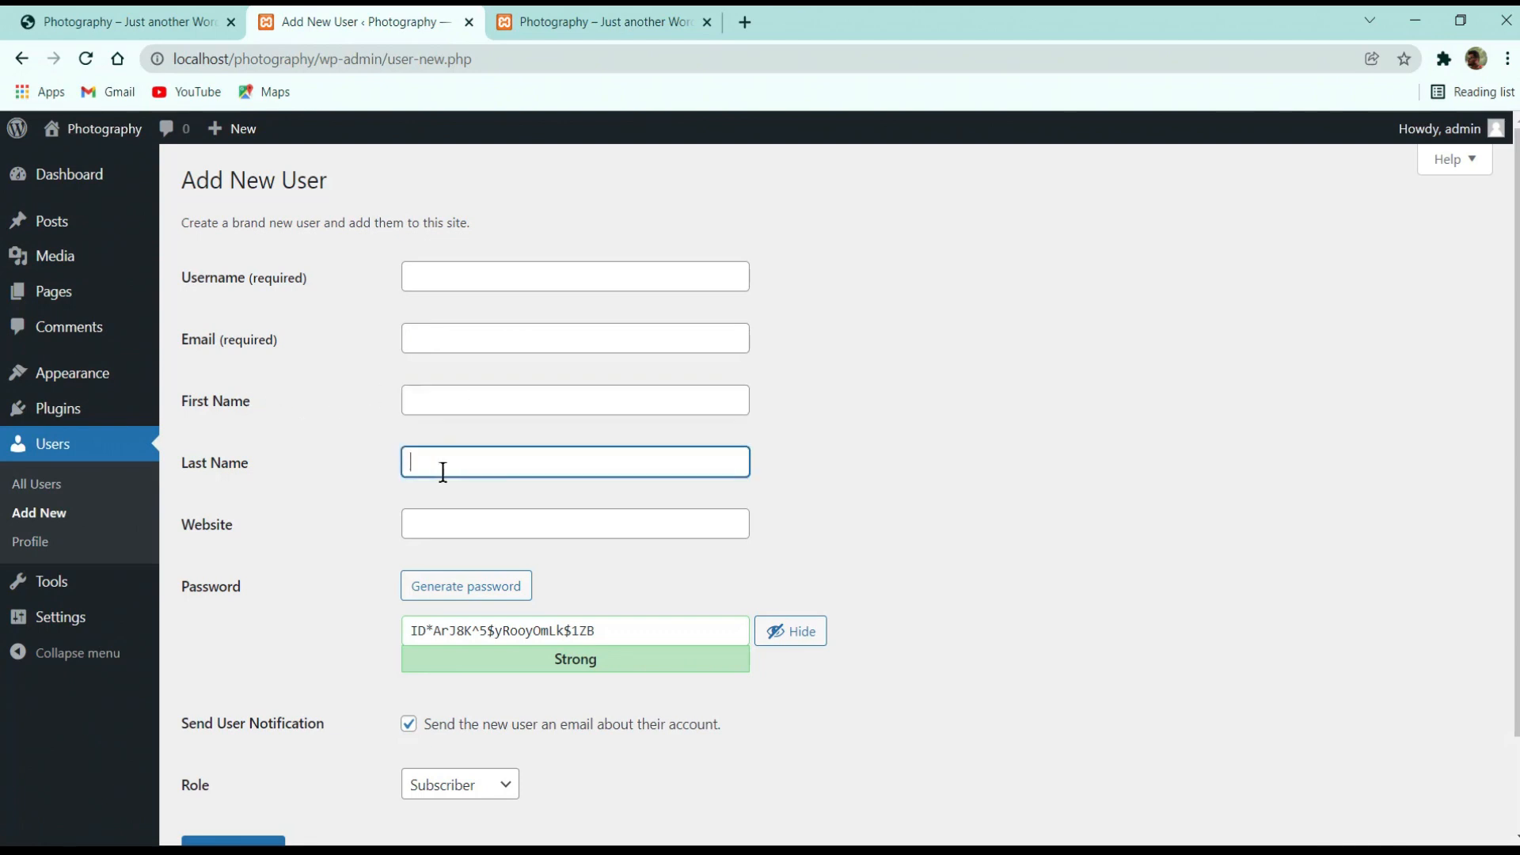
scroll(607, 471, down, 2)
Regenerate the random password several times and toggle its visibility
click(459, 482)
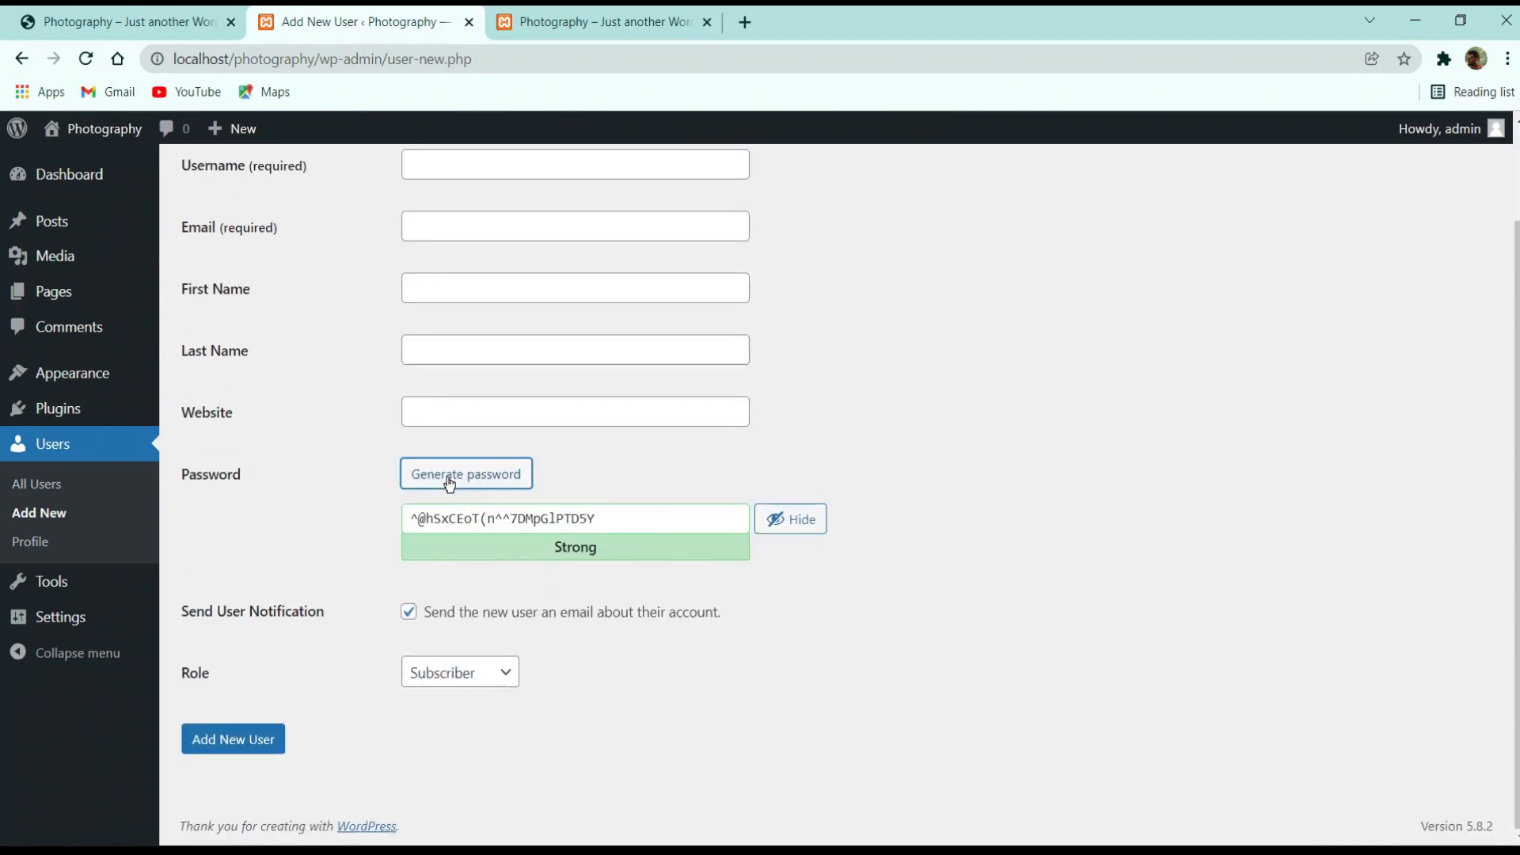
click(440, 478)
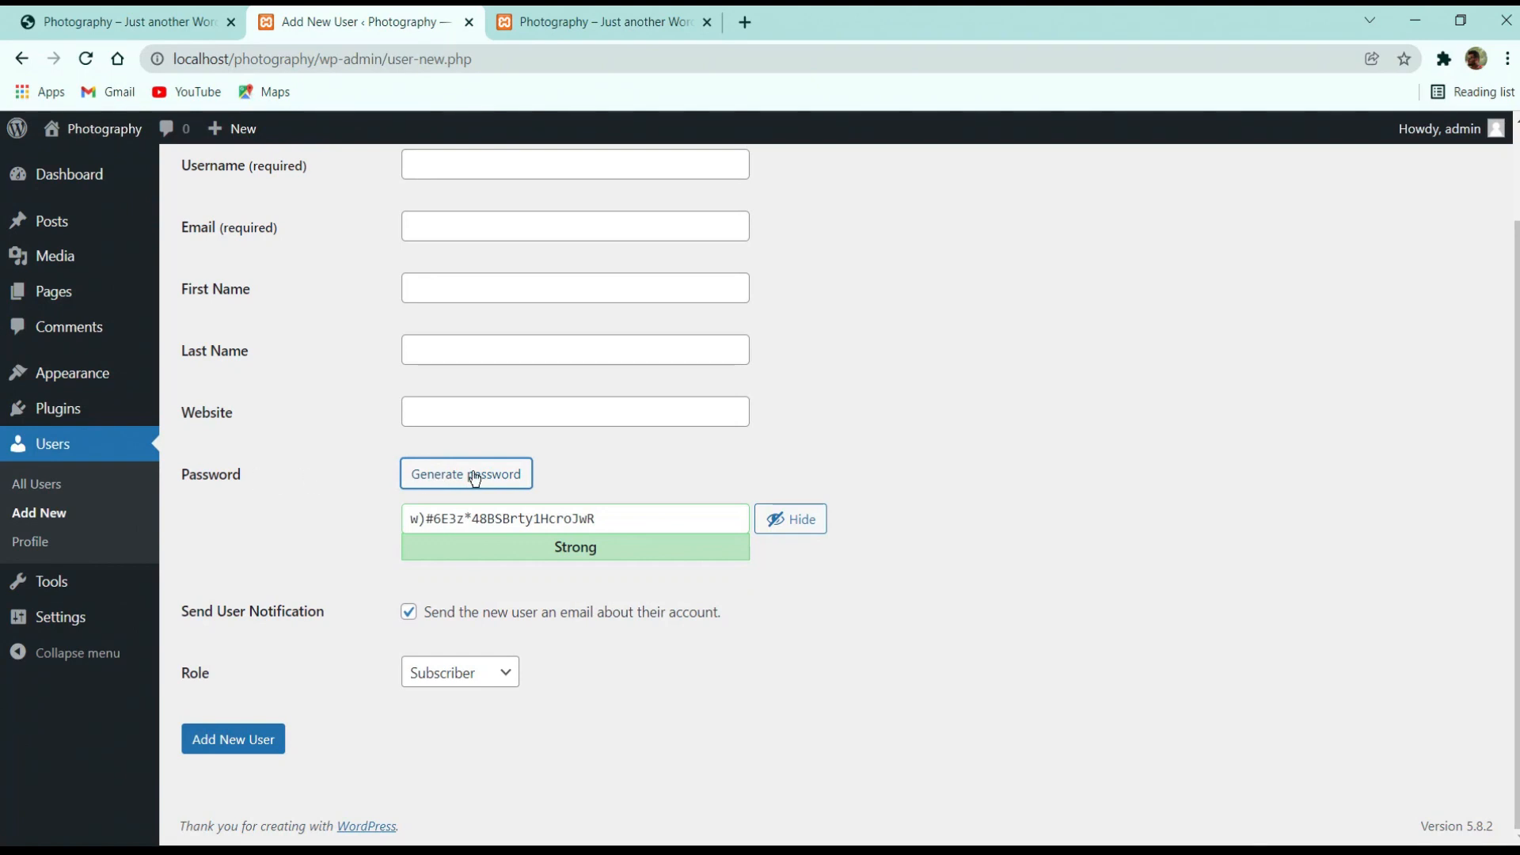
click(475, 479)
click(467, 475)
click(770, 519)
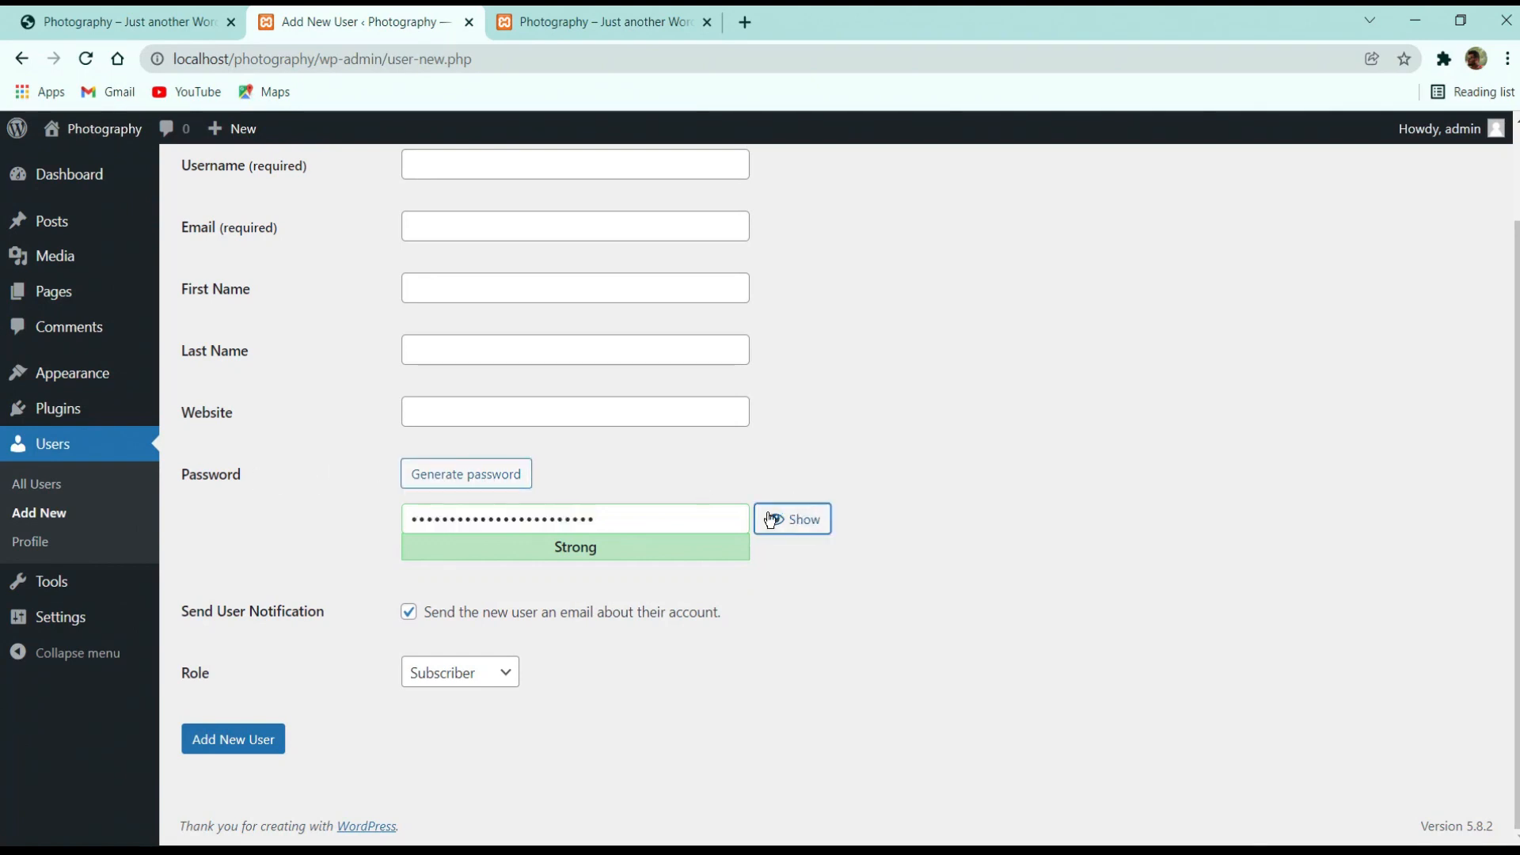
click(478, 477)
drag(681, 519, 200, 535)
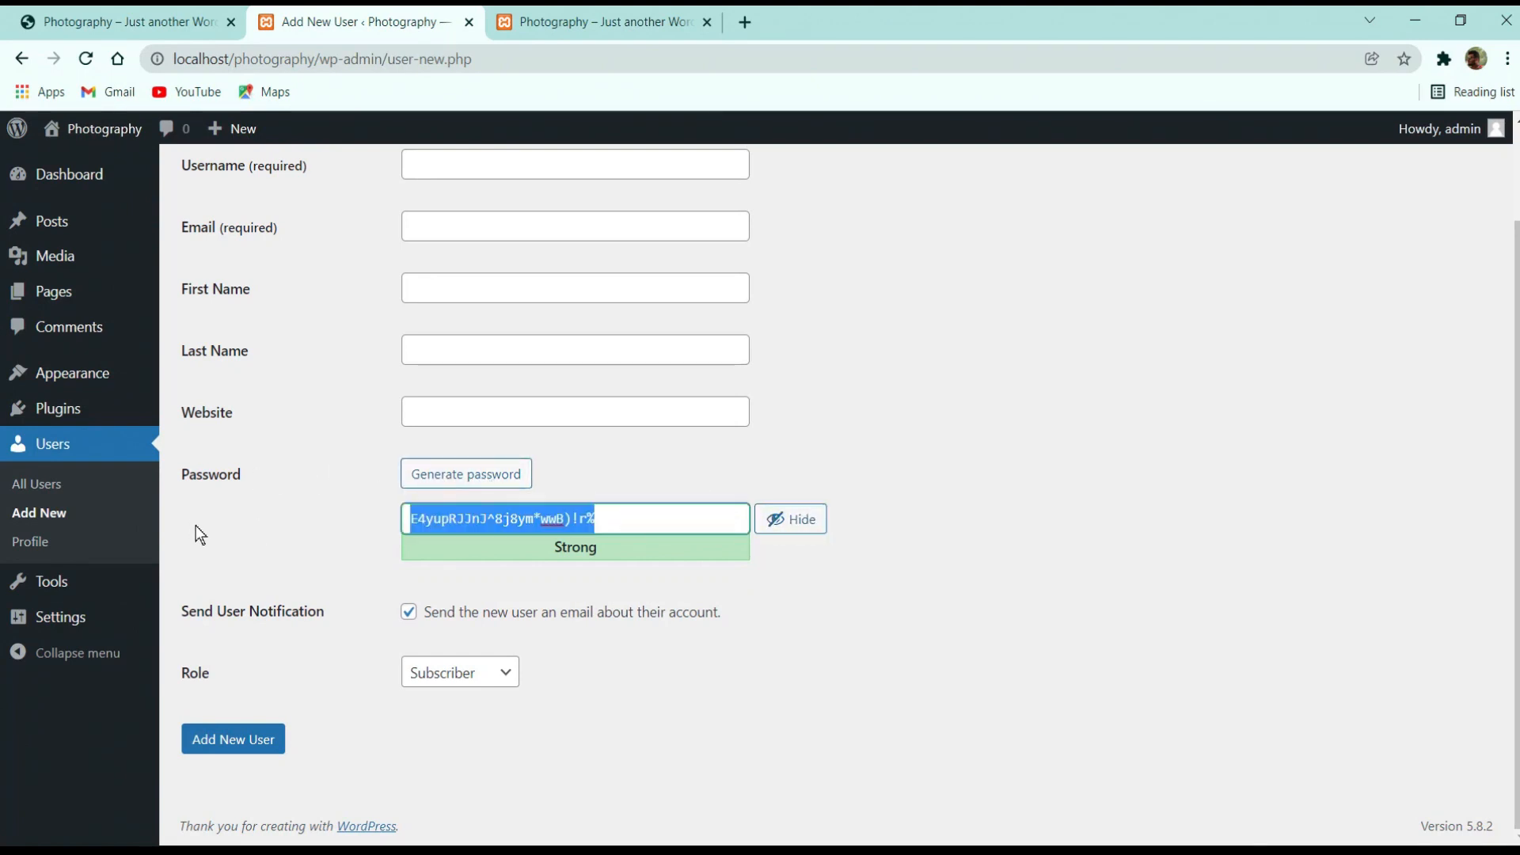
key(BackSpace)
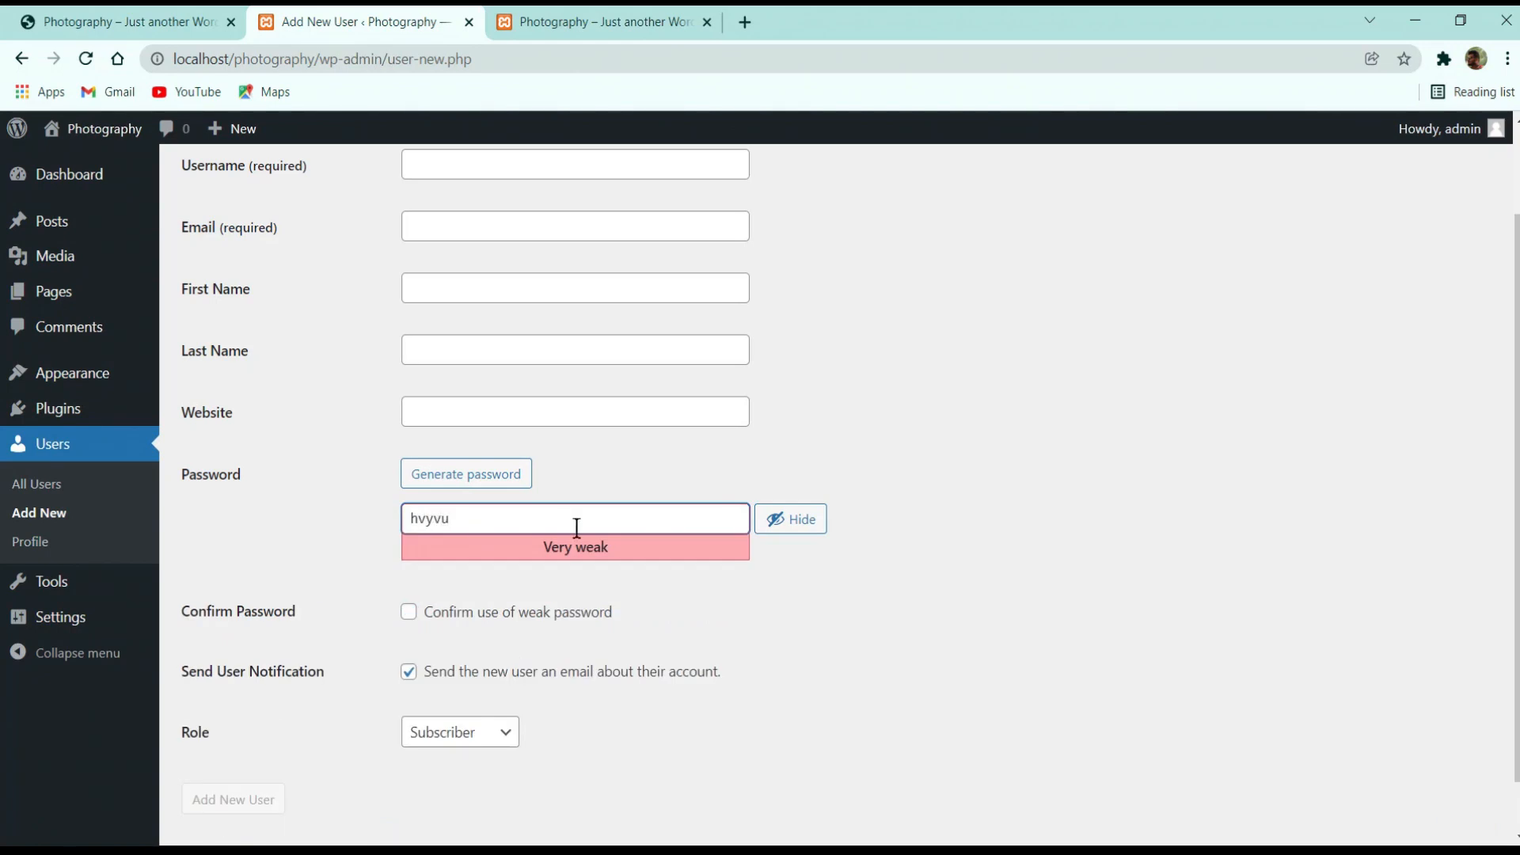
click(409, 612)
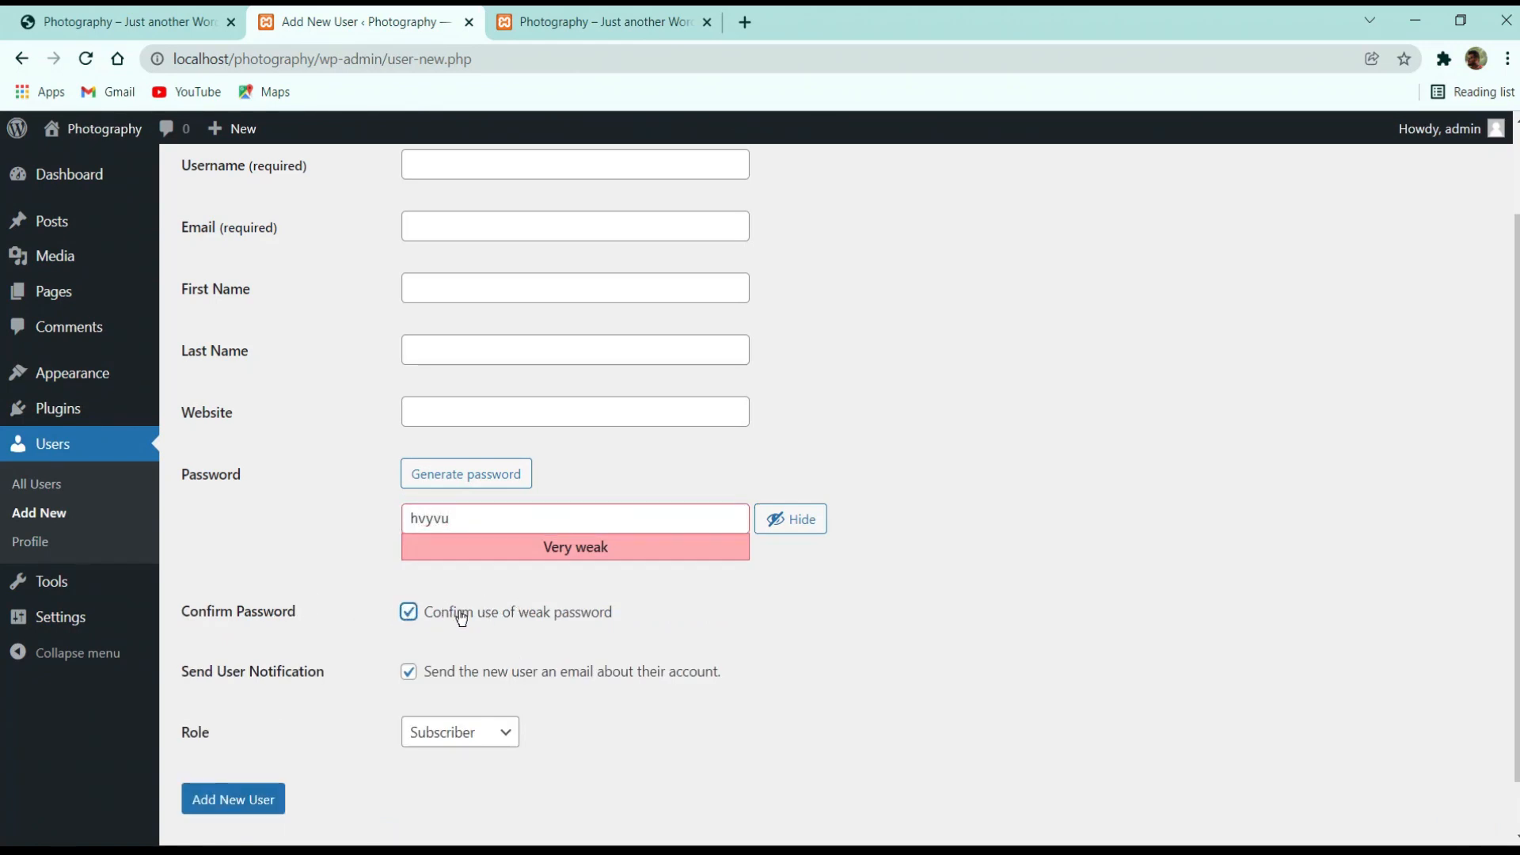
drag(500, 507, 356, 519)
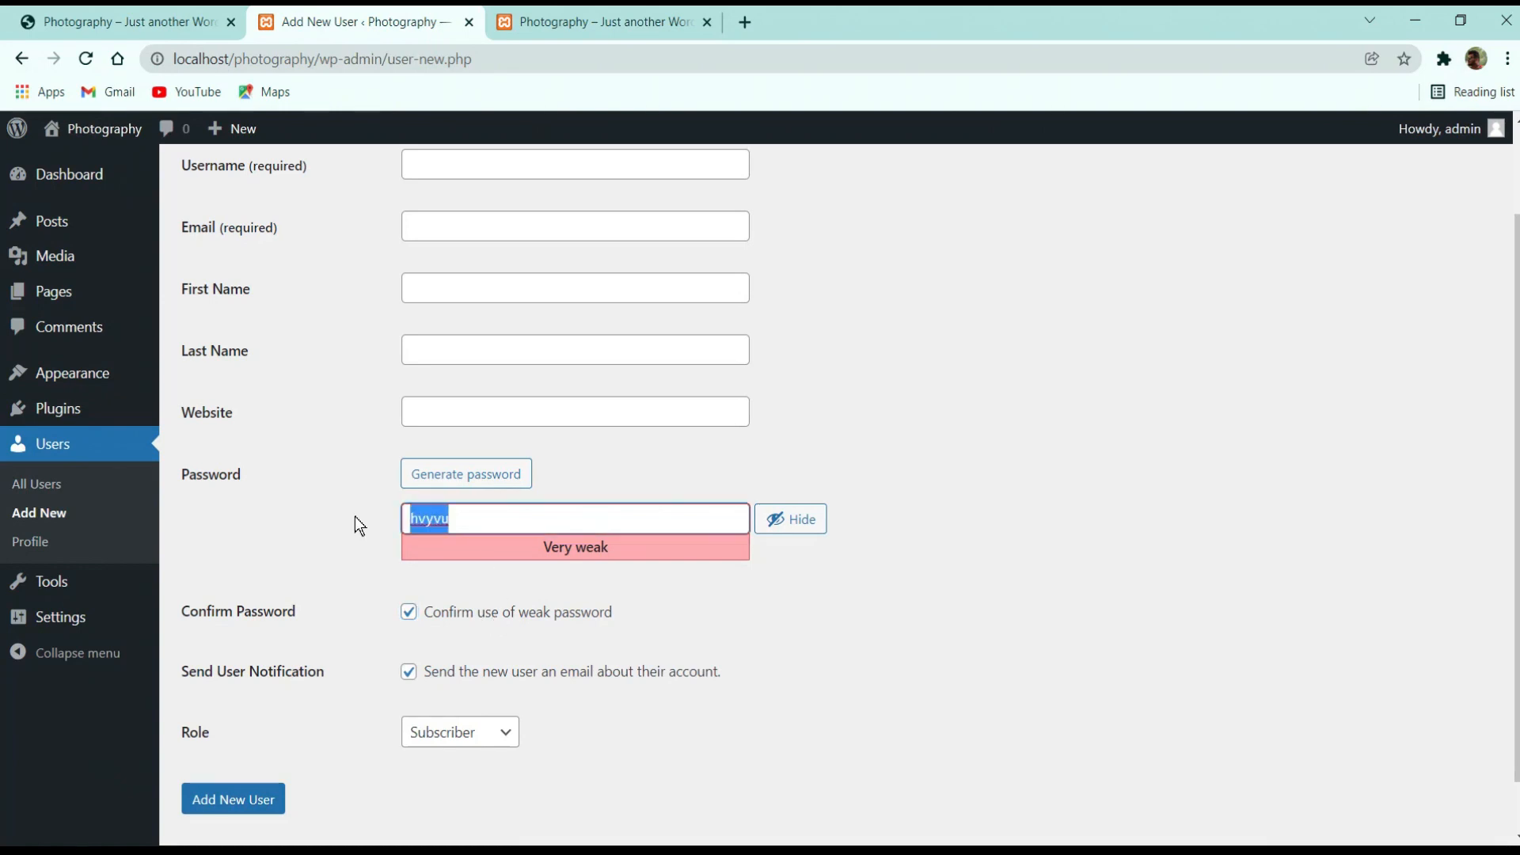
key(BackSpace)
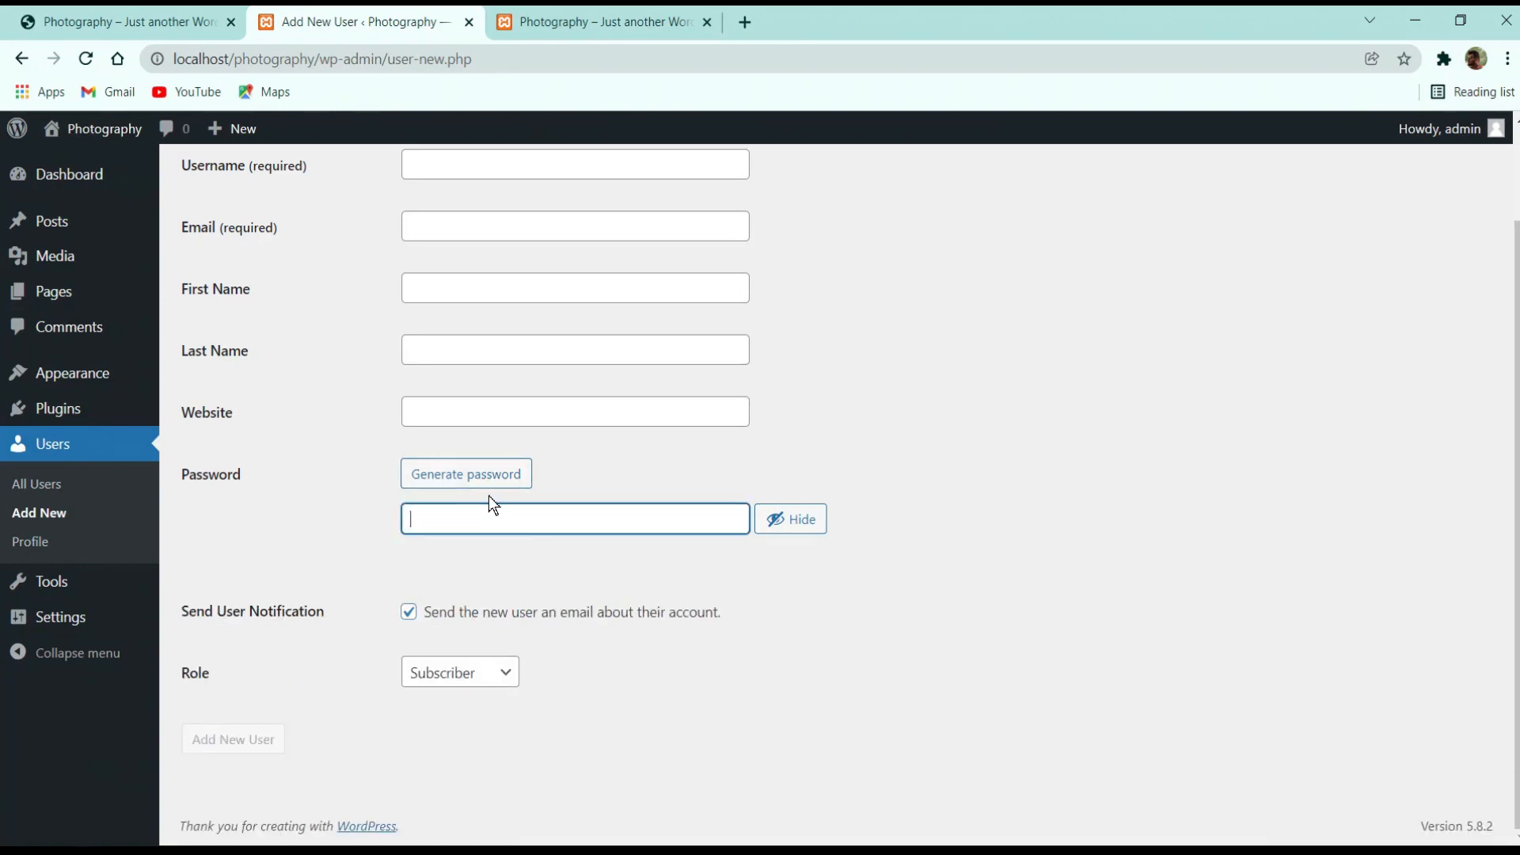
Change the new user's role from Subscriber to Contributor
click(471, 679)
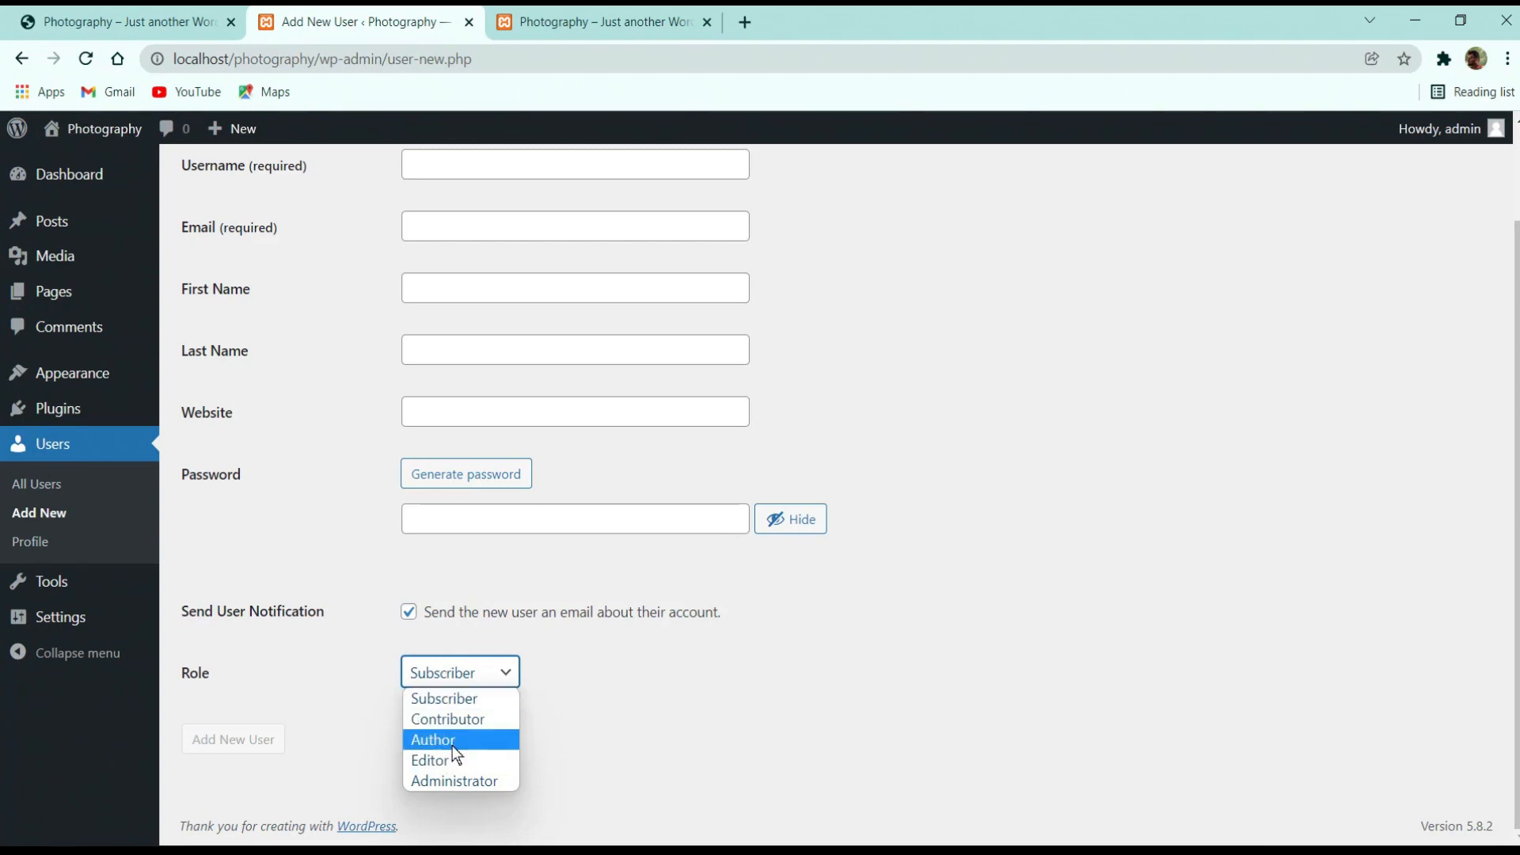
click(576, 638)
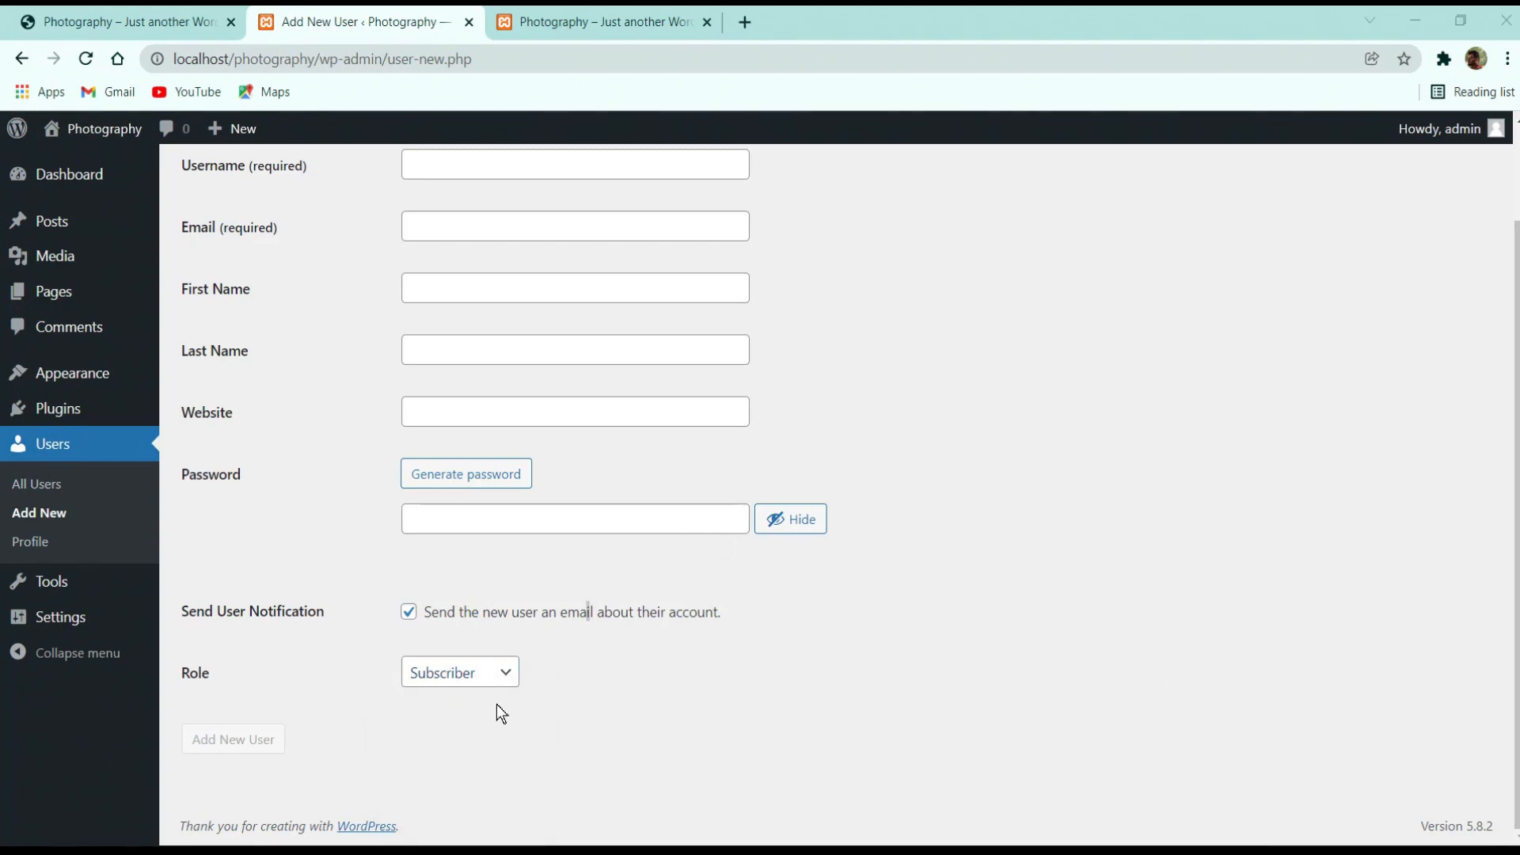
click(457, 675)
click(463, 722)
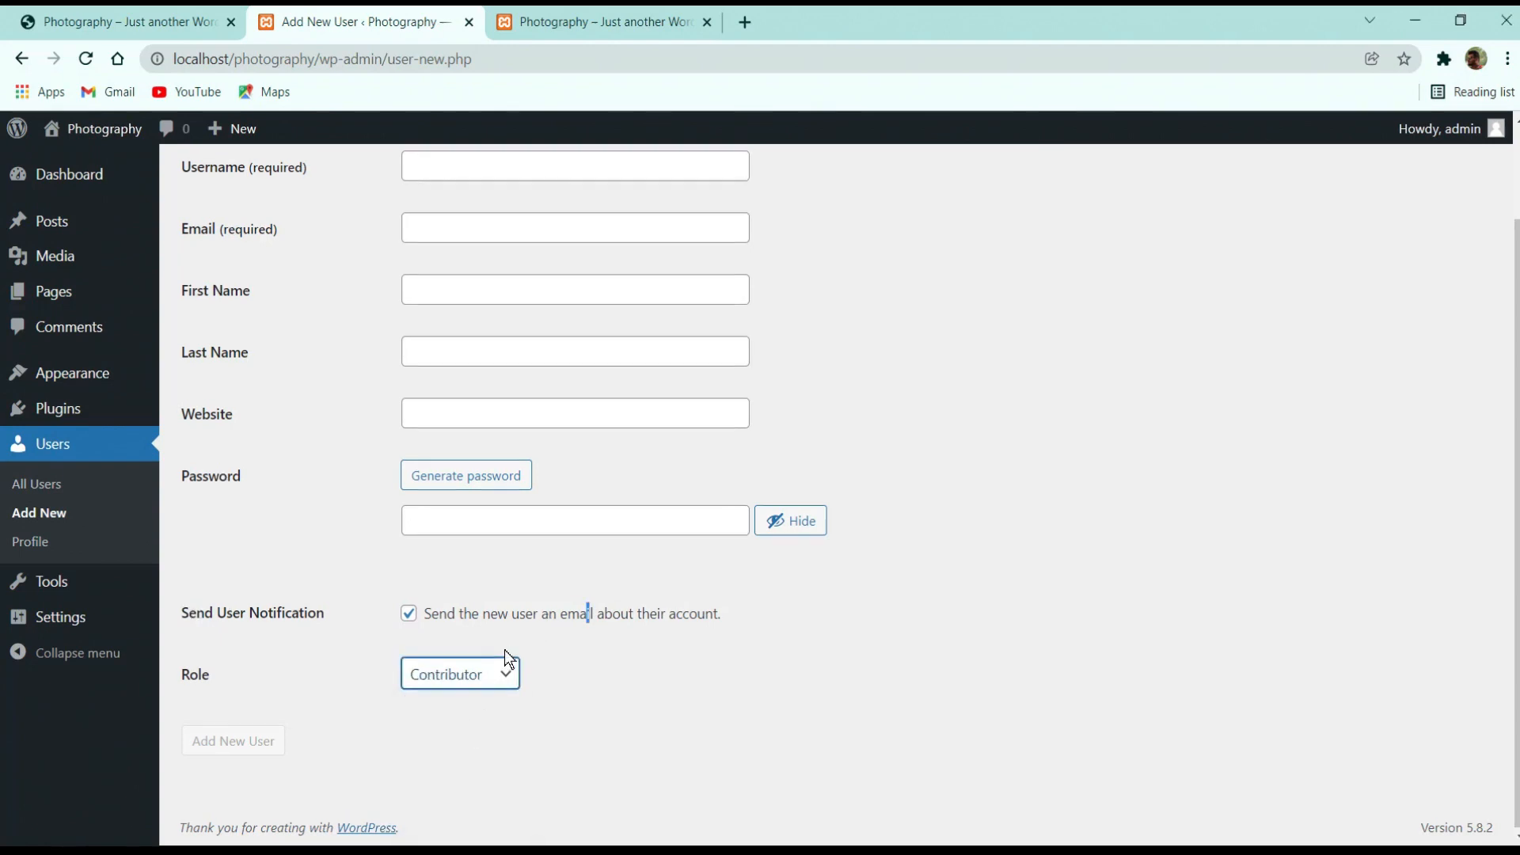
scroll(505, 649, up, 1)
scroll(413, 679, down, 1)
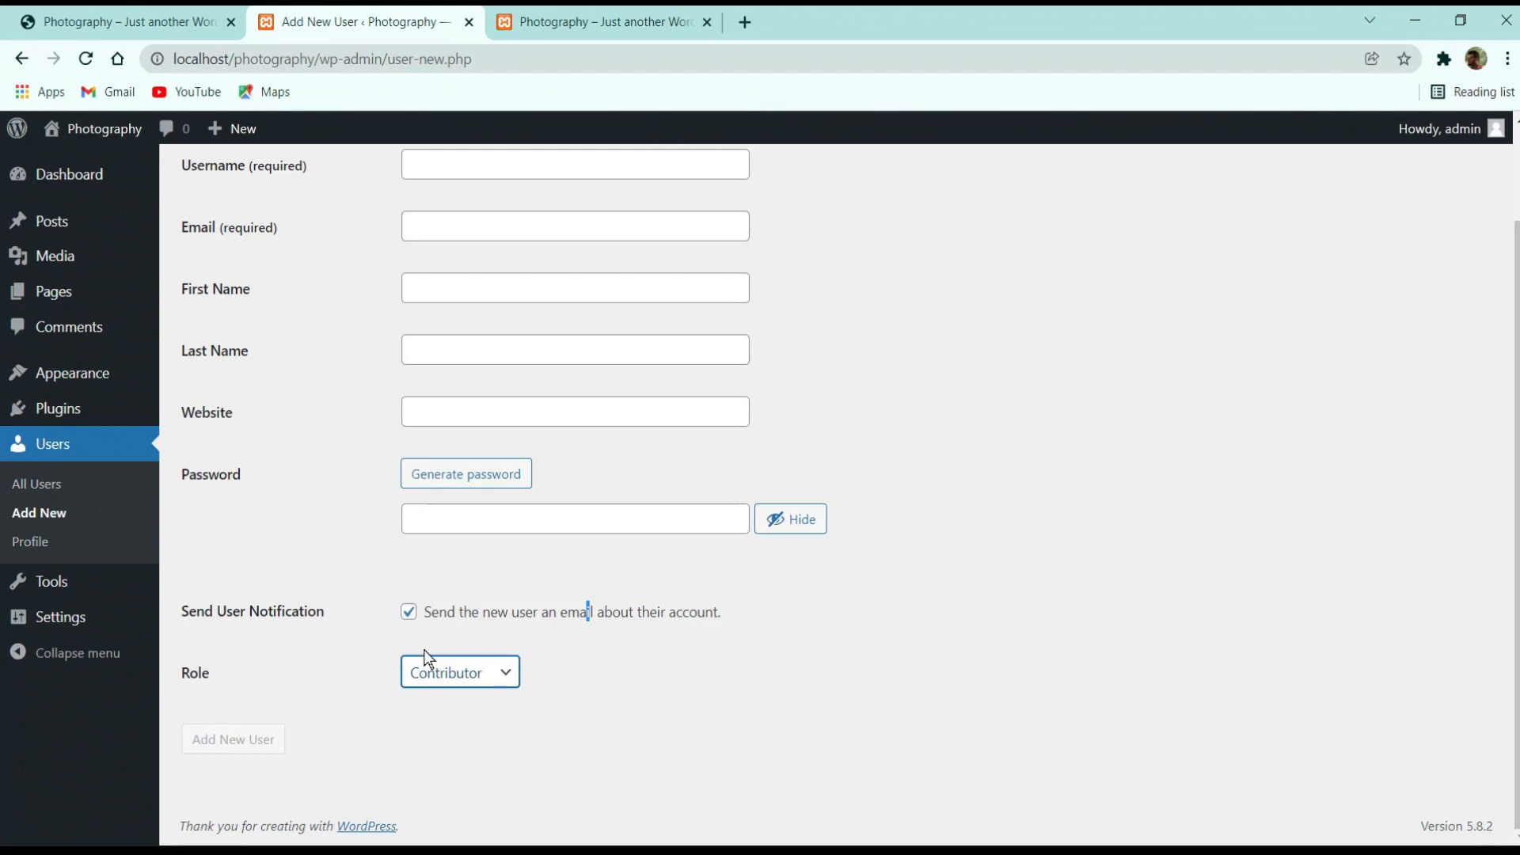
scroll(443, 616, up, 3)
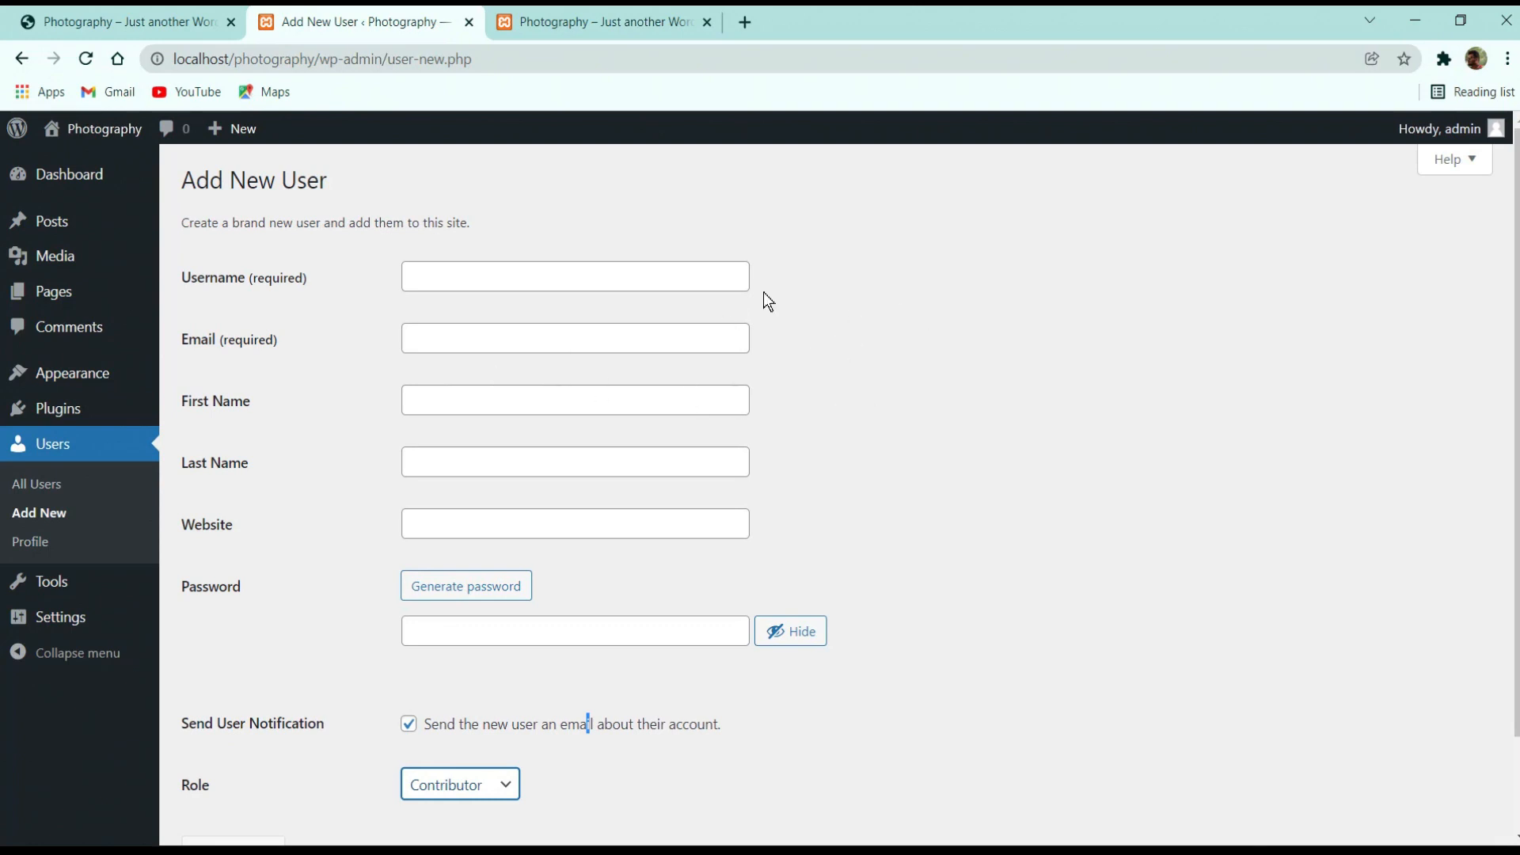
scroll(354, 436, down, 3)
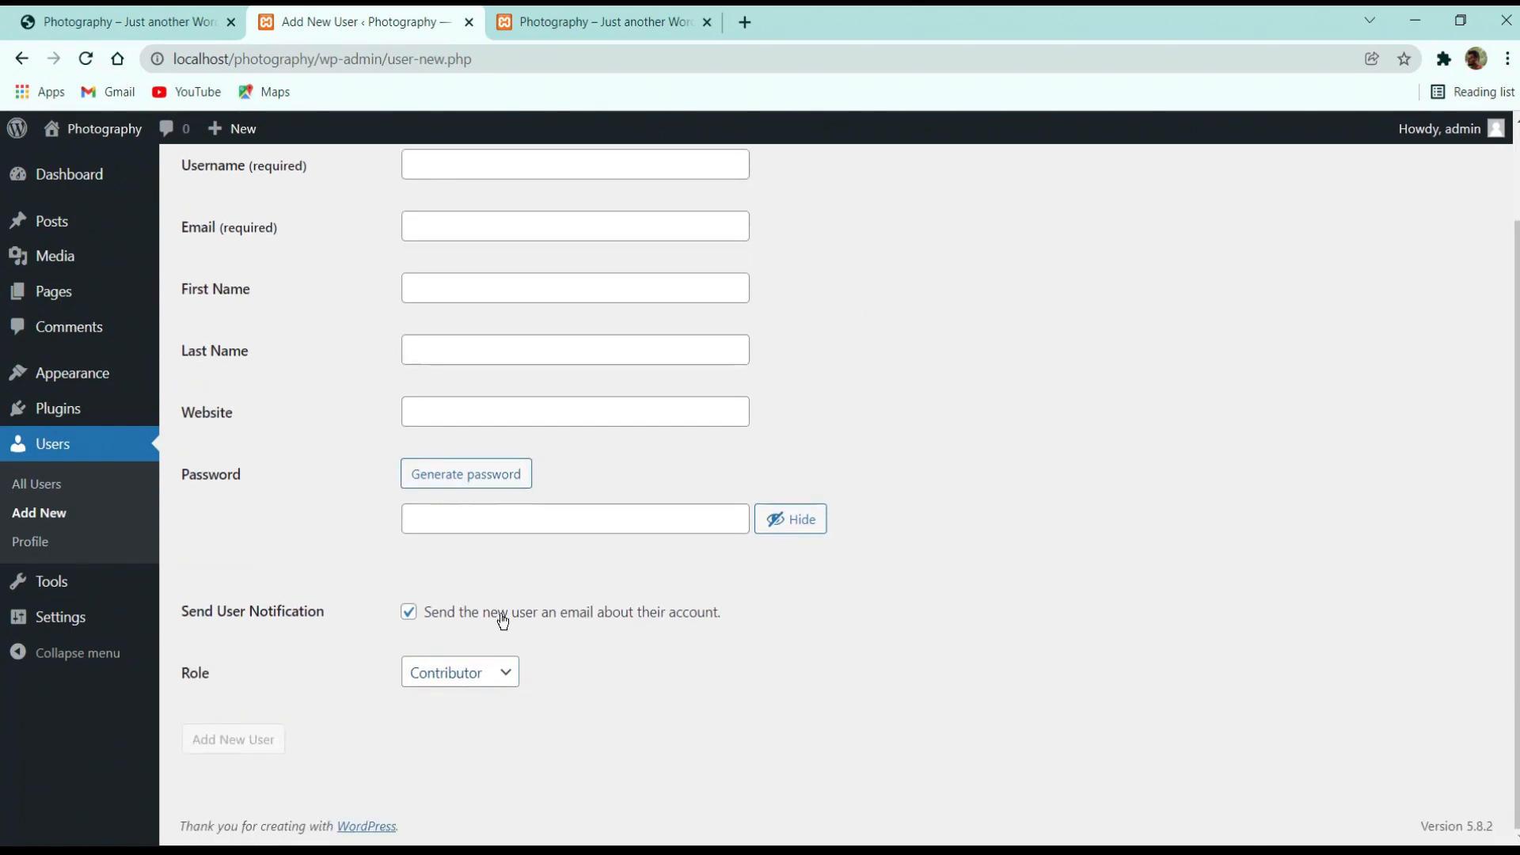
Uncheck and recheck Send User Notification so it stays enabled
click(409, 612)
click(435, 615)
scroll(521, 572, up, 2)
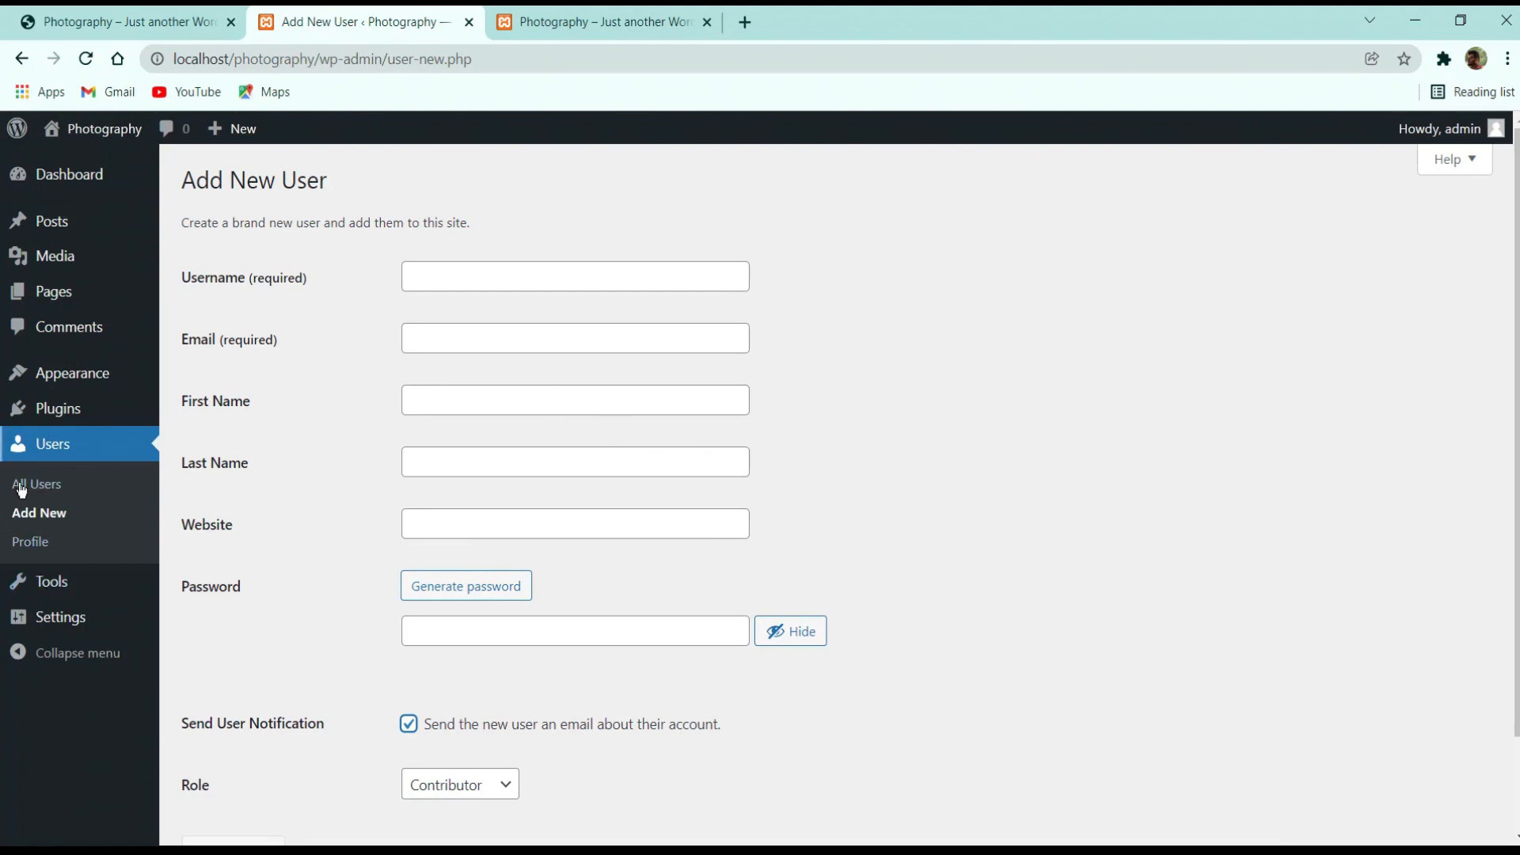
Leave the new-user form for General Settings, set the tagline to 'By TheCMSGuys', and save
click(102, 615)
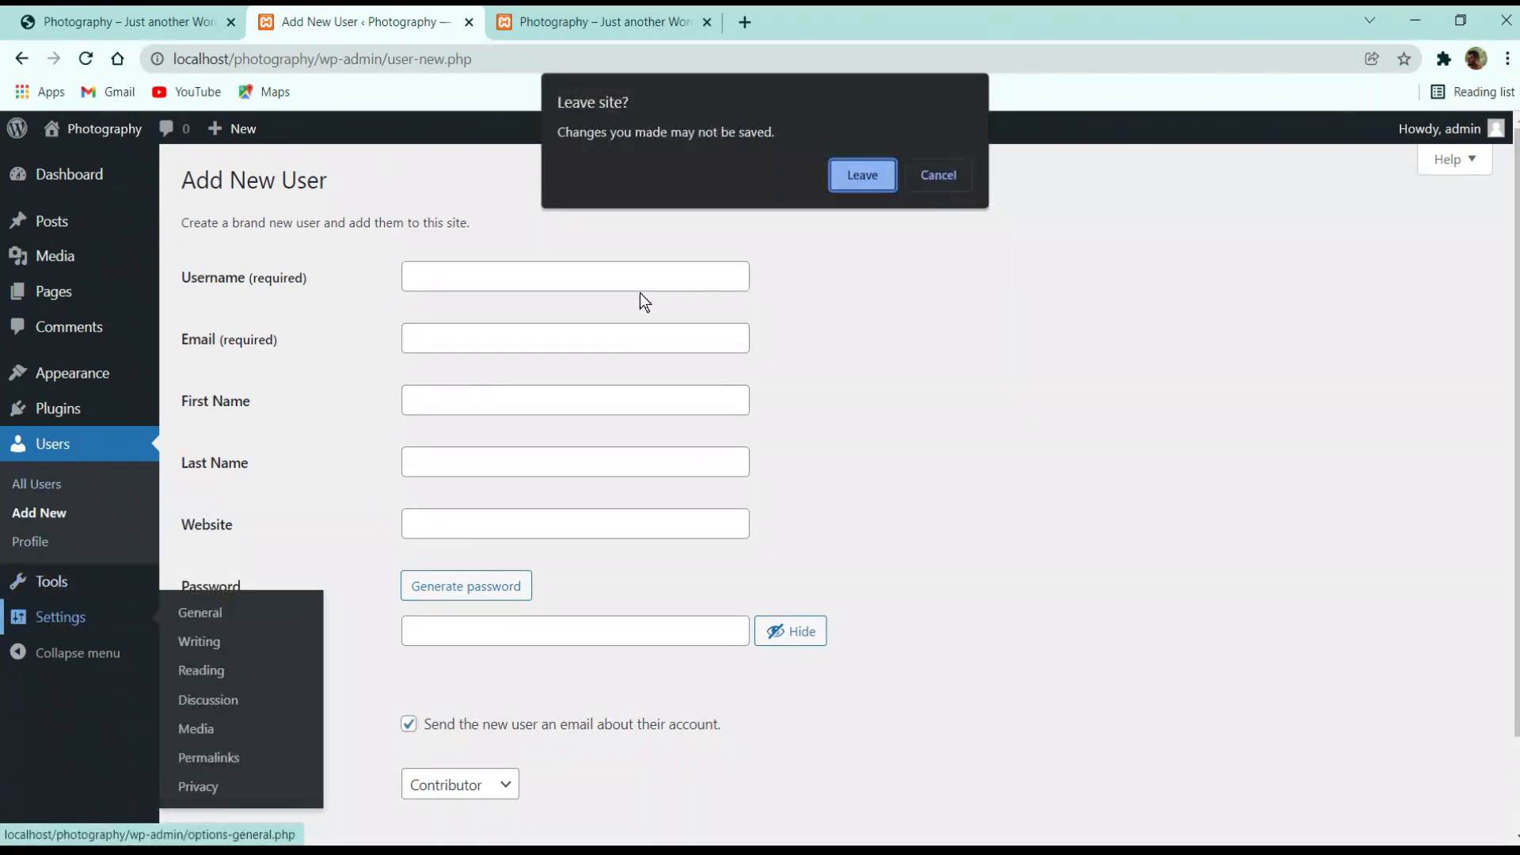
click(832, 180)
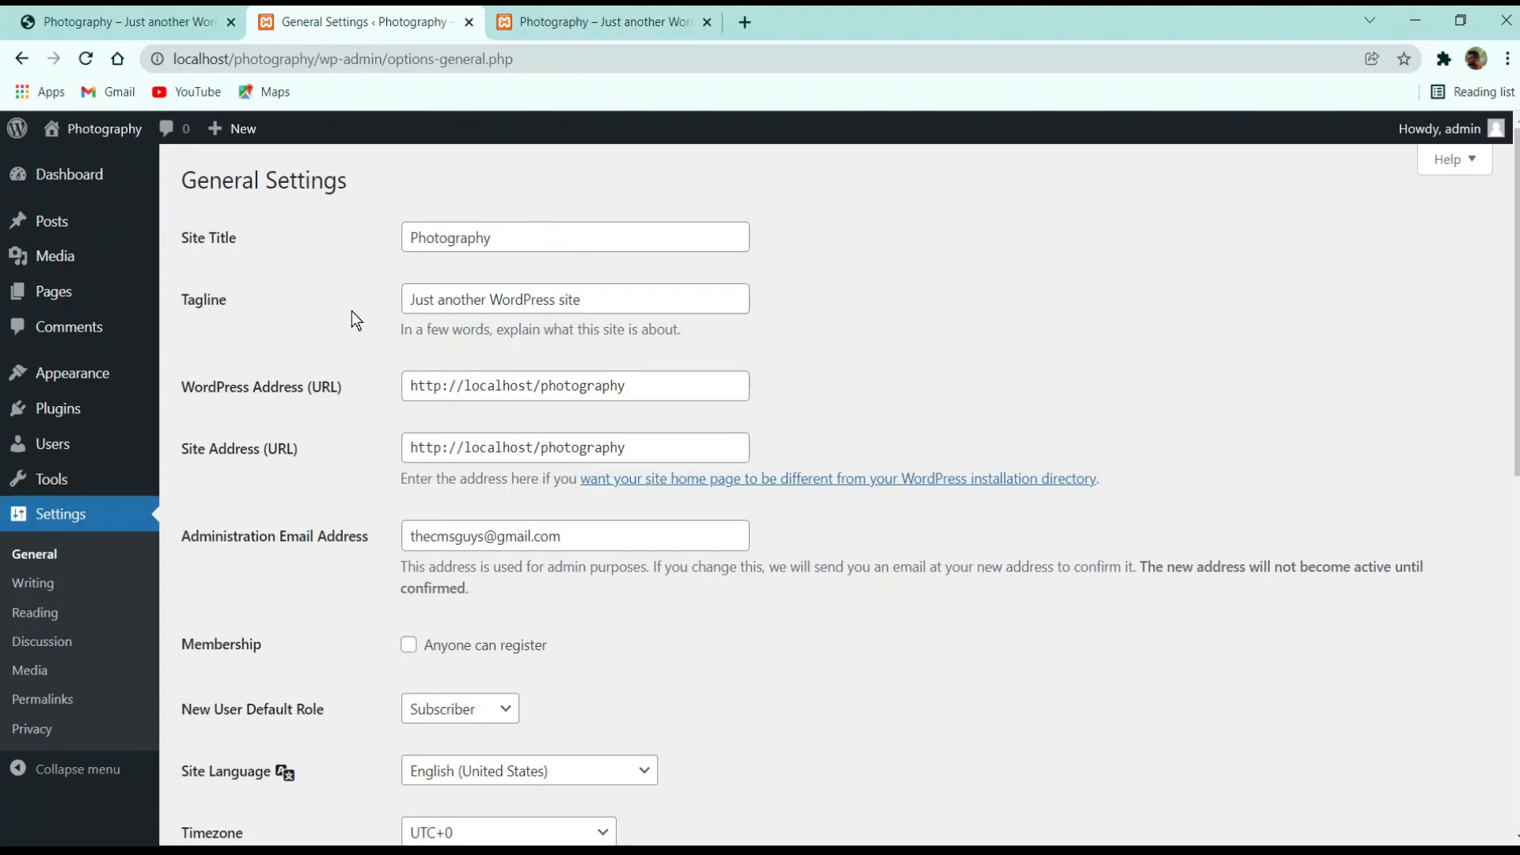
triple_click(470, 305)
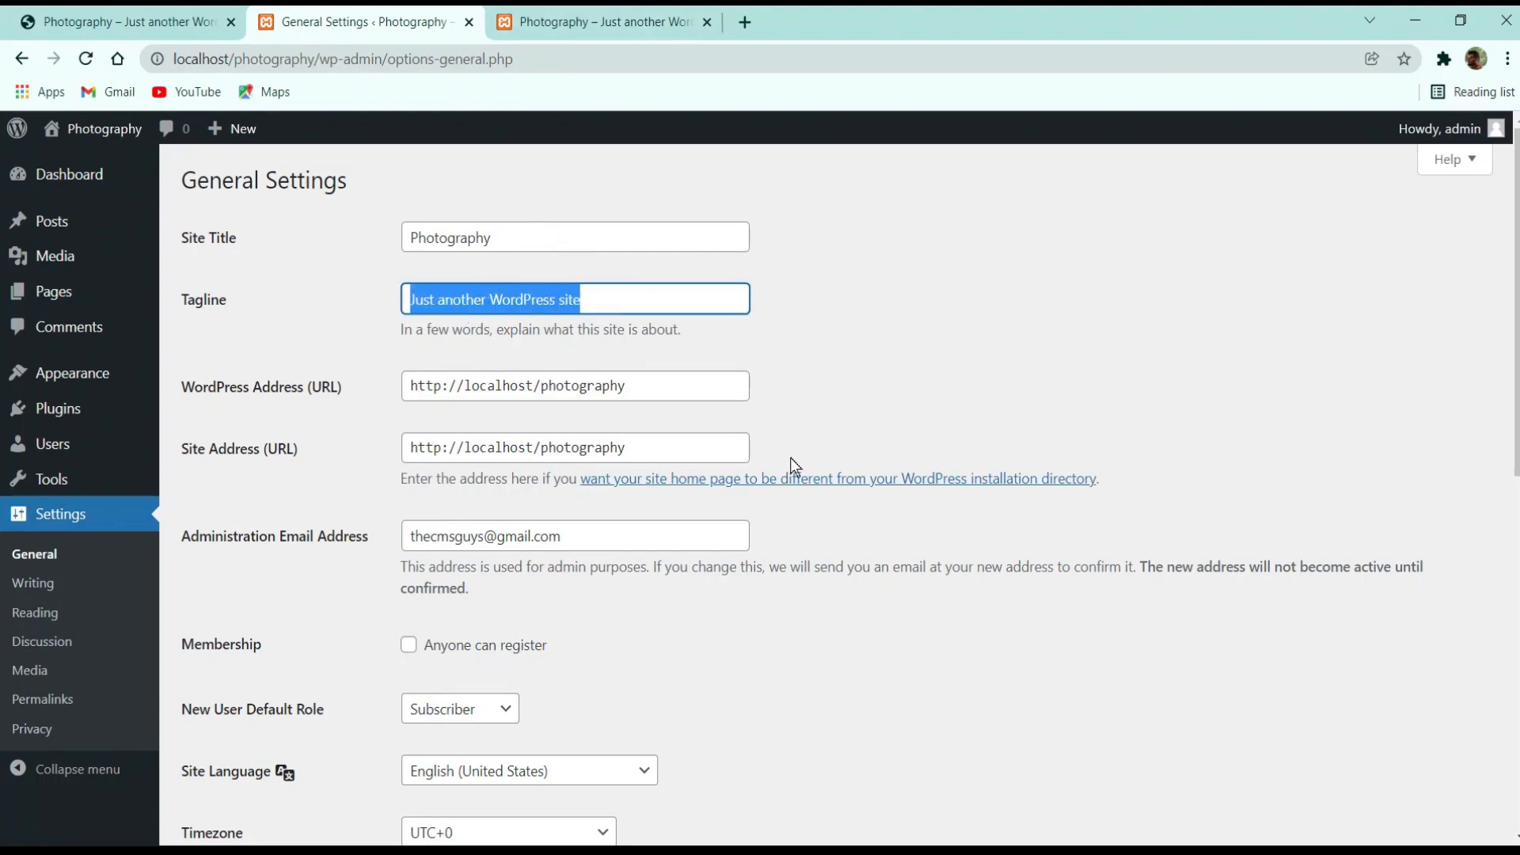
text(By T)
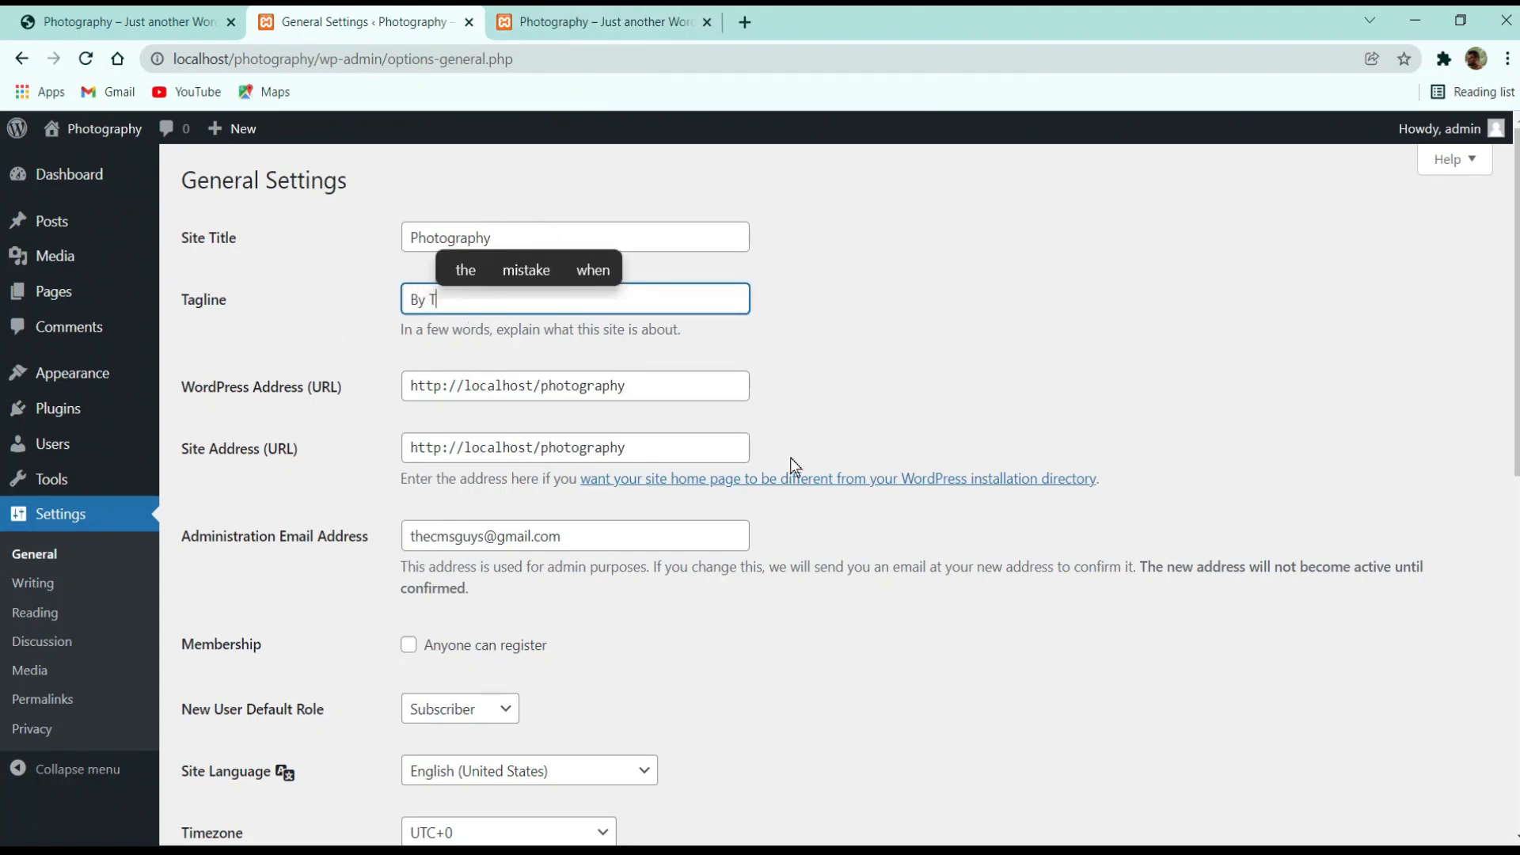
text(heCMS)
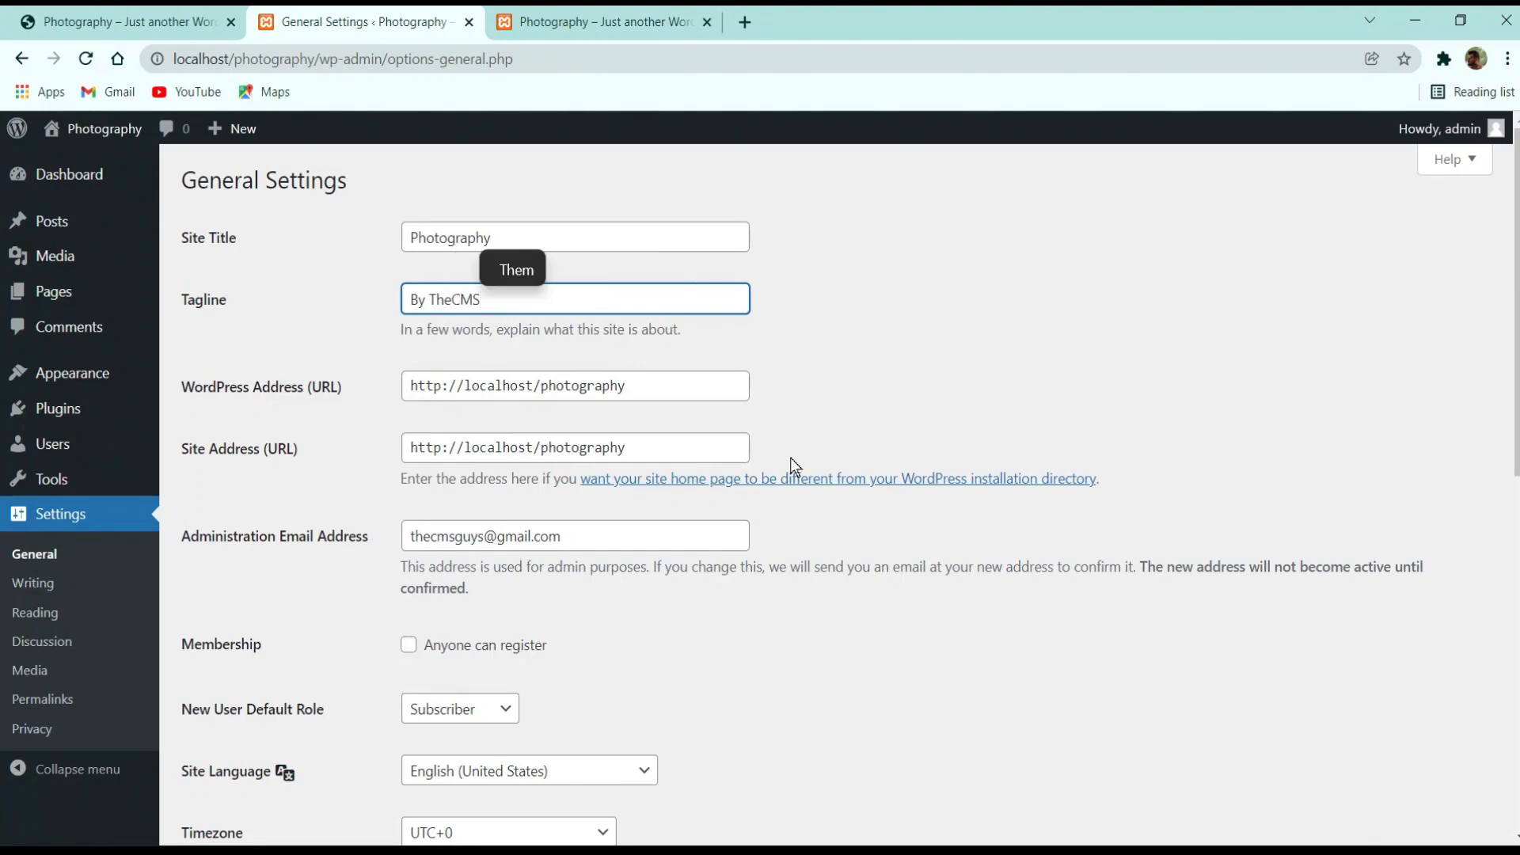
text(Guys)
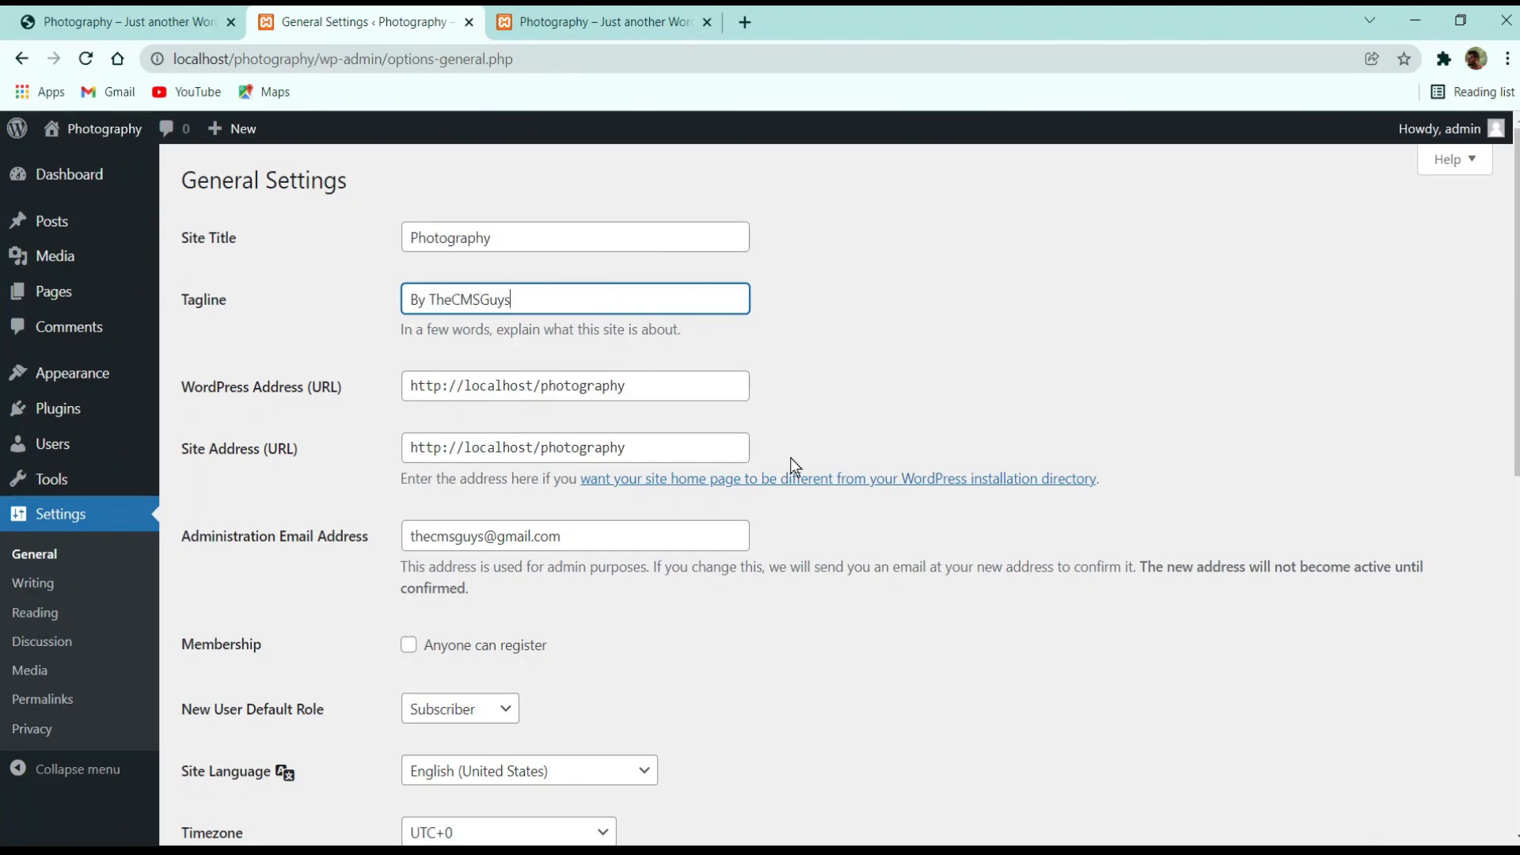
scroll(491, 555, down, 9)
click(234, 738)
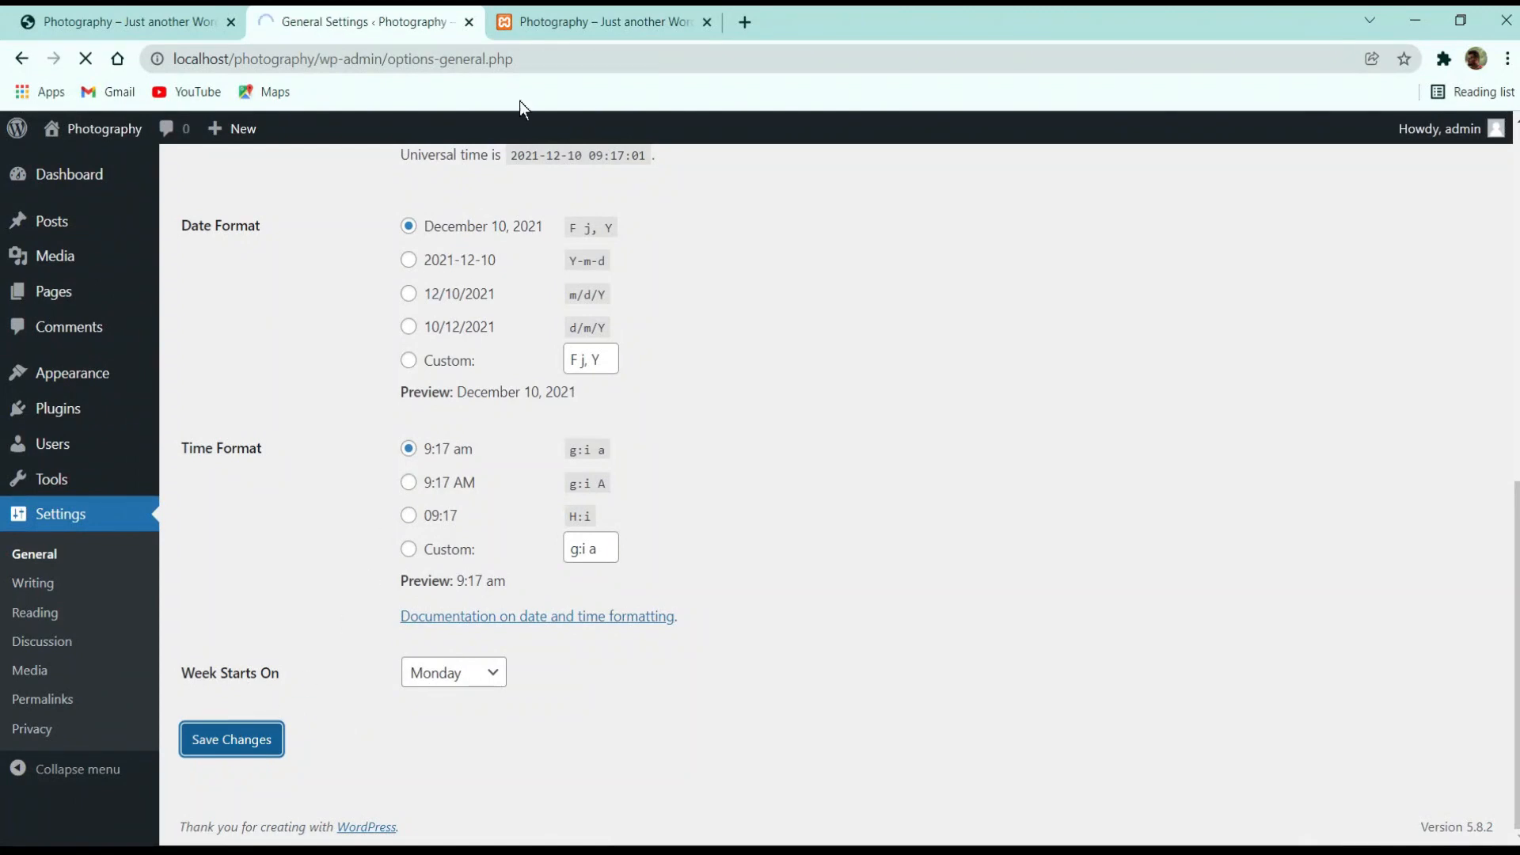
click(601, 22)
Reload the front page to confirm the 'By TheCMSGuys' tagline, then return to General Settings
click(86, 59)
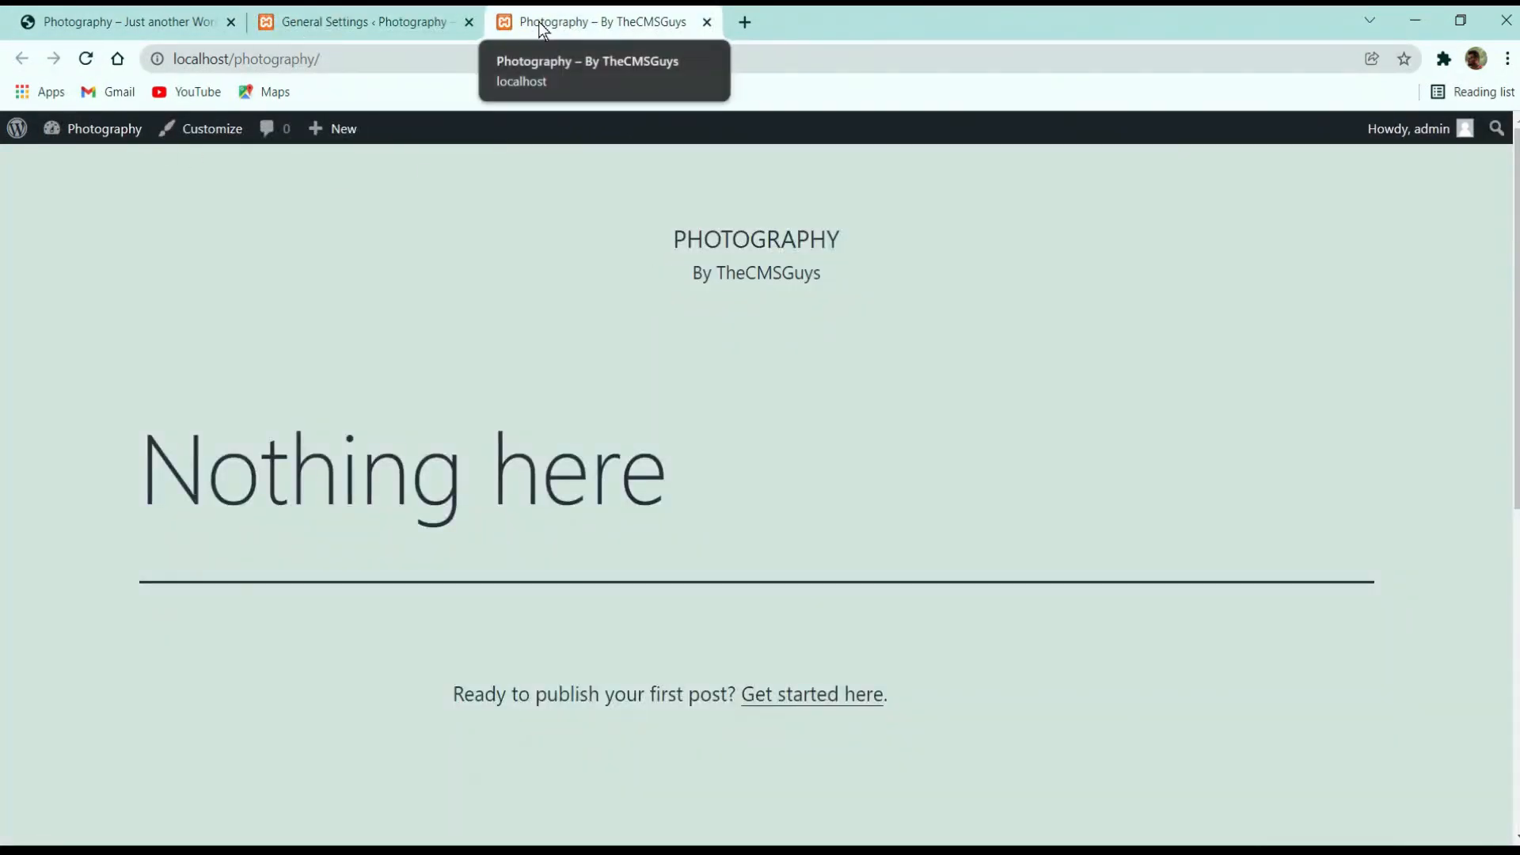
click(372, 21)
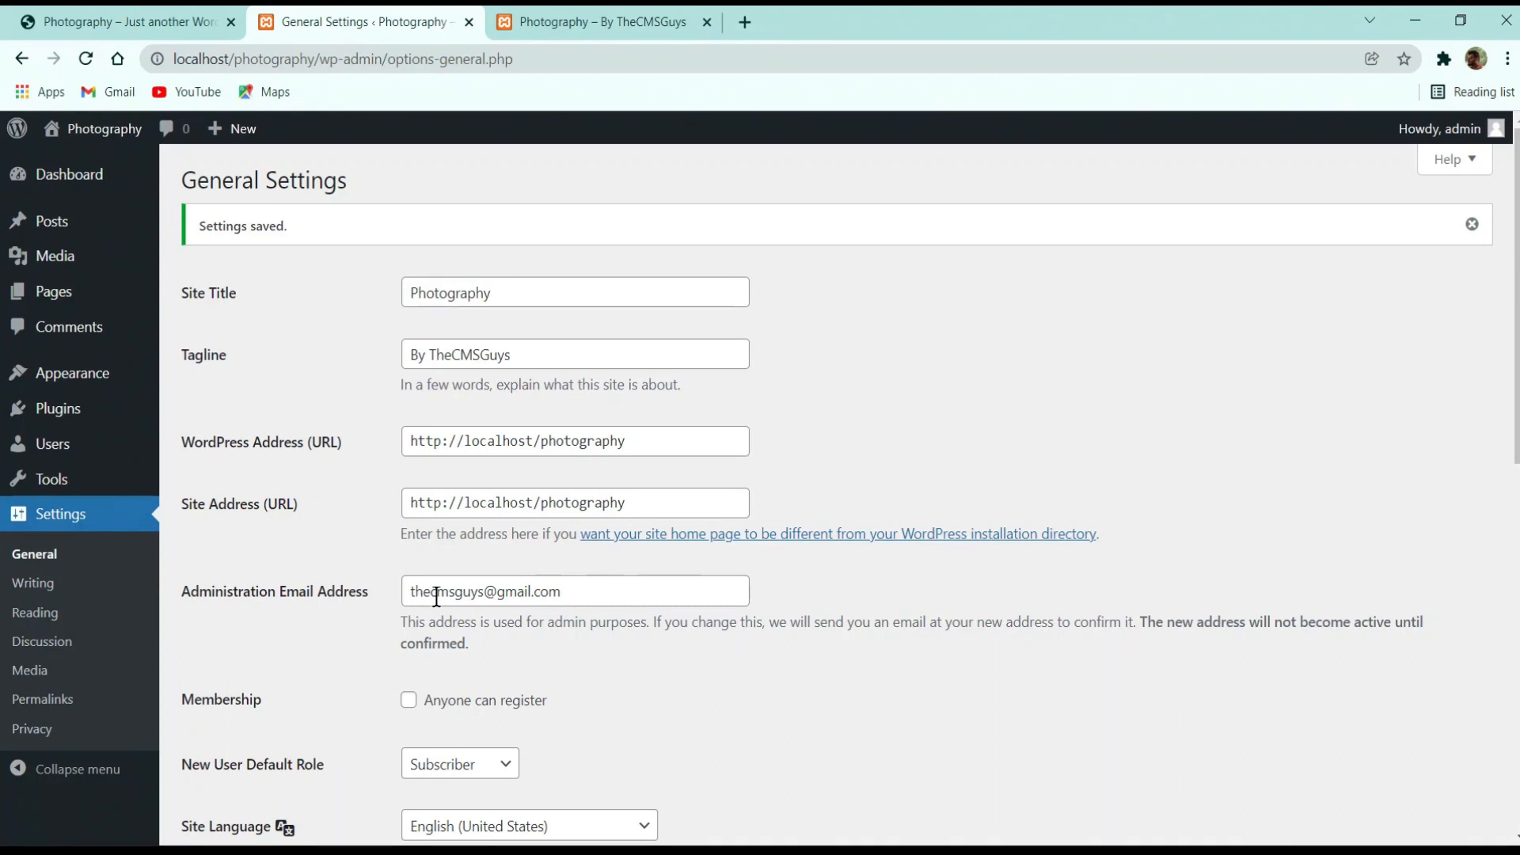
Set the time format to g:i A (9:18 AM), keep date format F j, Y, and save
drag(415, 590, 625, 597)
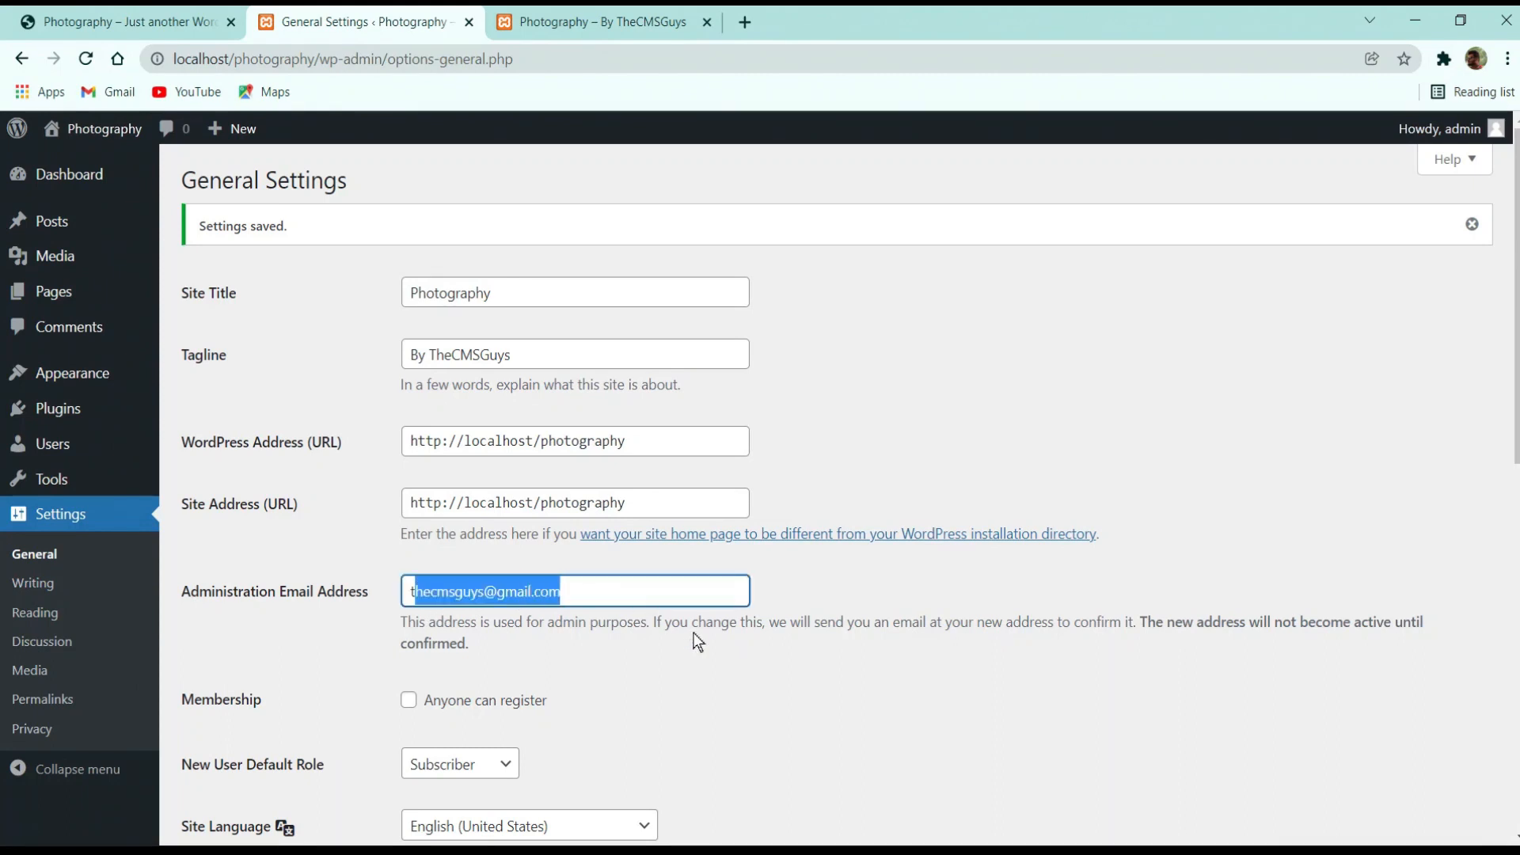
scroll(728, 632, down, 2)
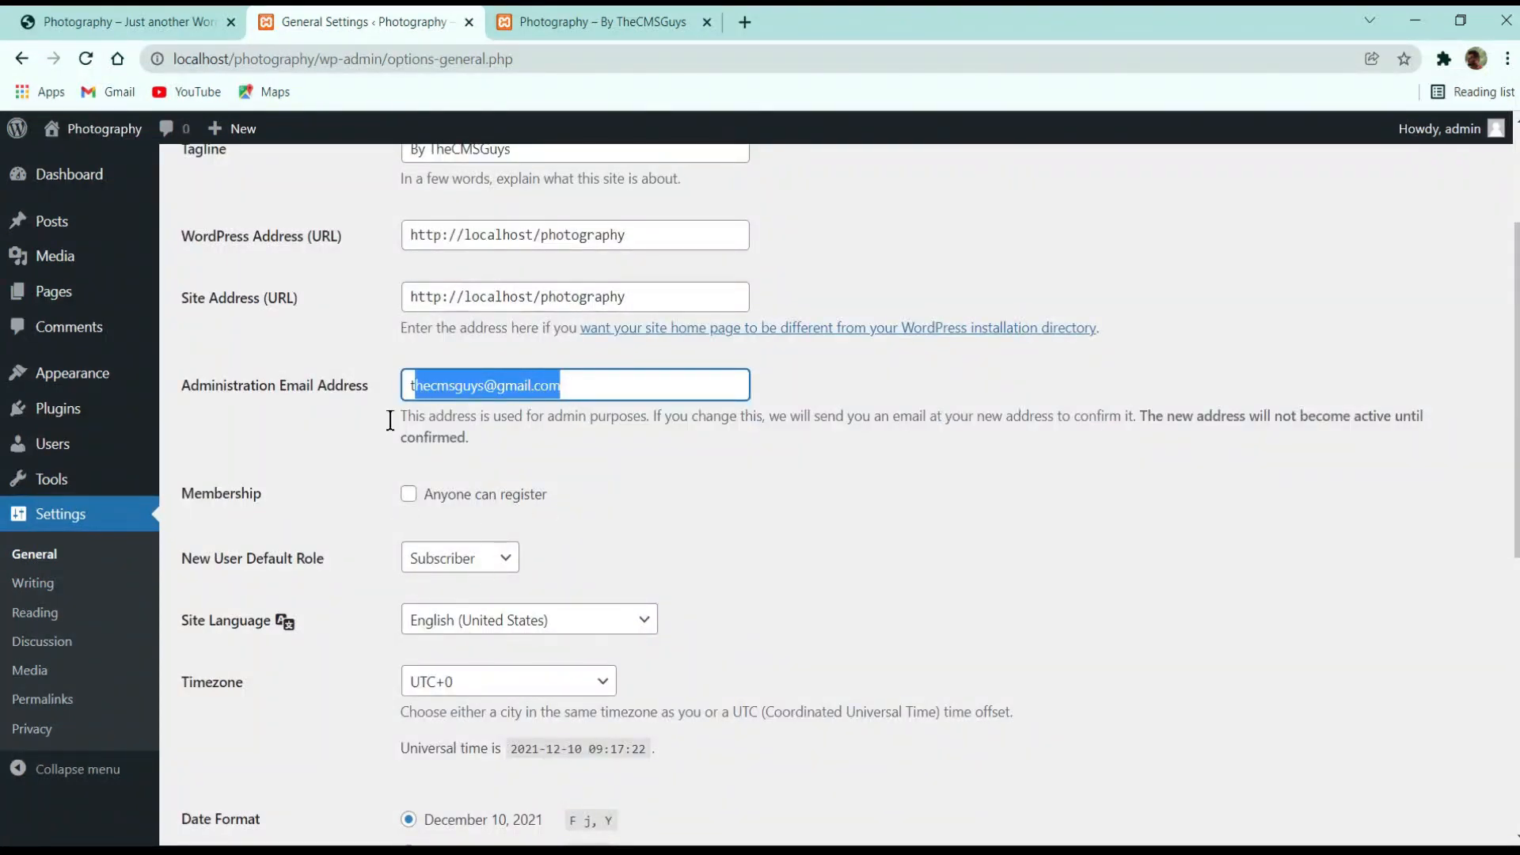
click(257, 482)
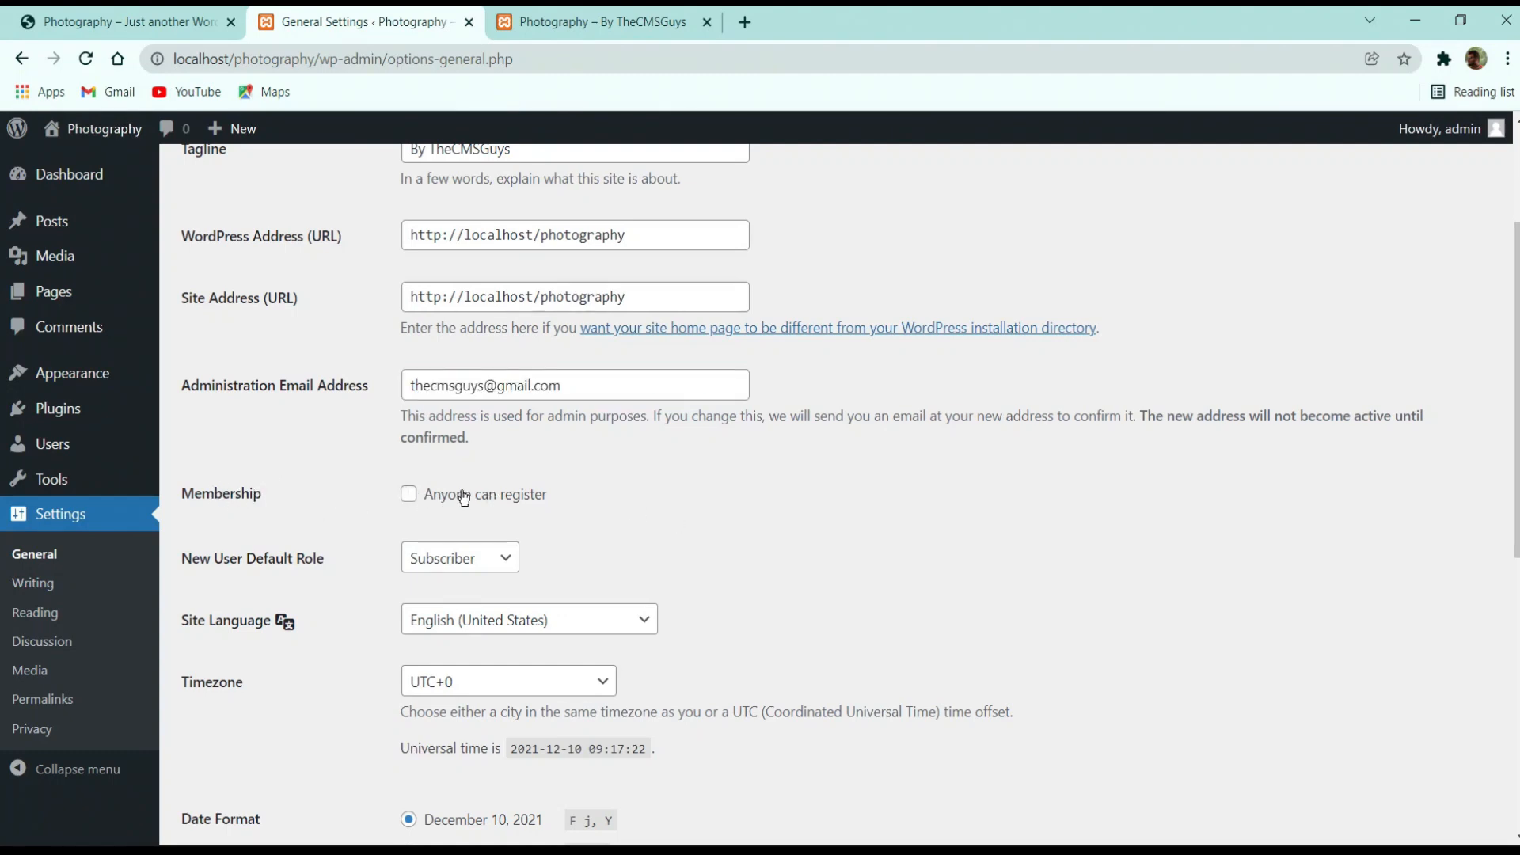
scroll(524, 494, down, 1)
scroll(524, 494, down, 6)
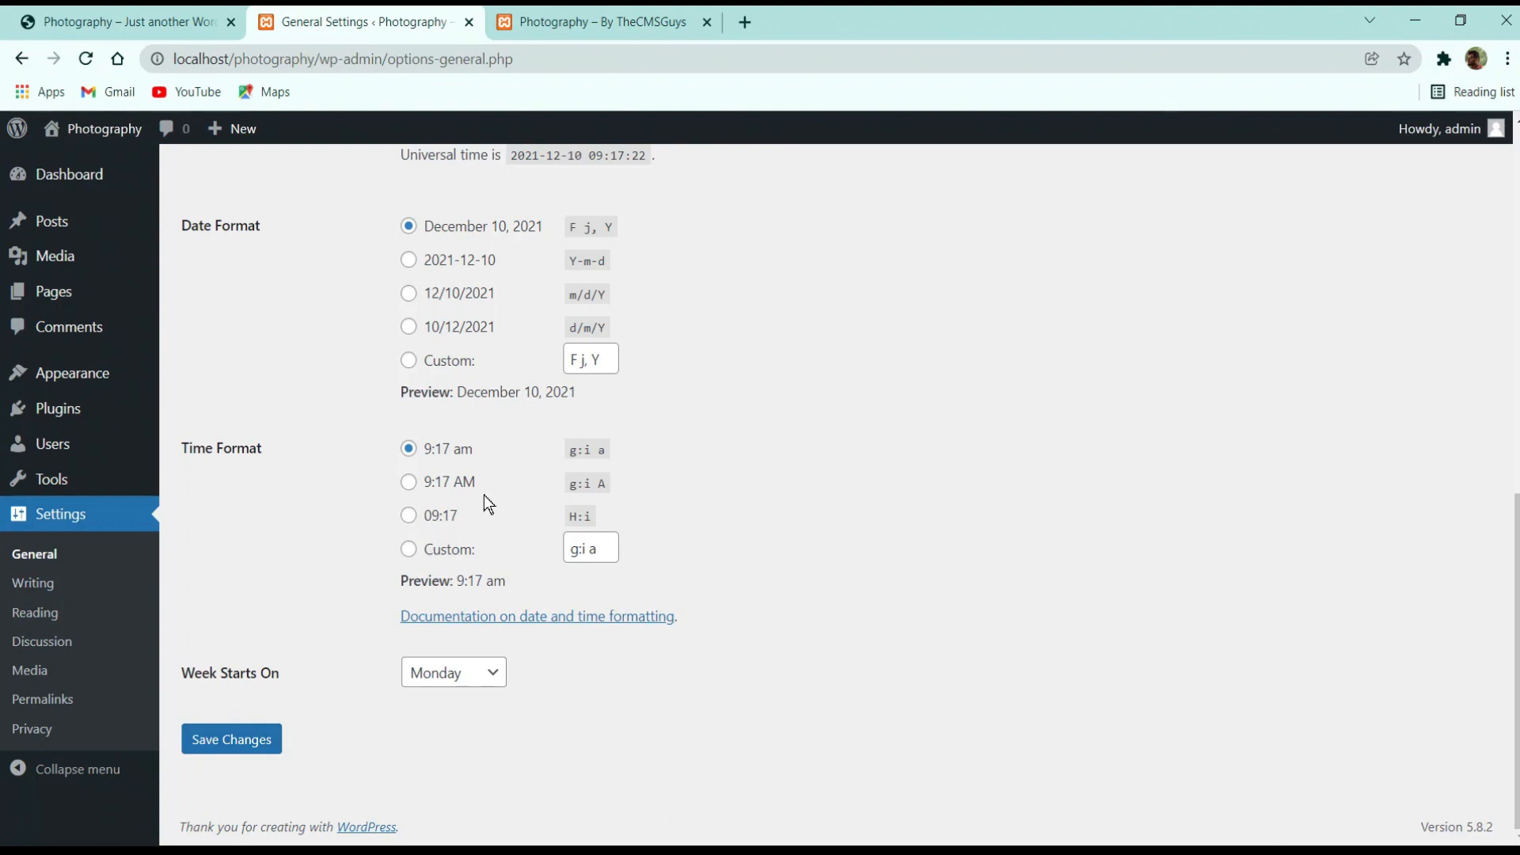
click(421, 484)
click(469, 261)
click(487, 232)
click(244, 744)
scroll(388, 678, down, 10)
Browse the Reading, Writing and Discussion settings, then open Permalink Settings
click(42, 612)
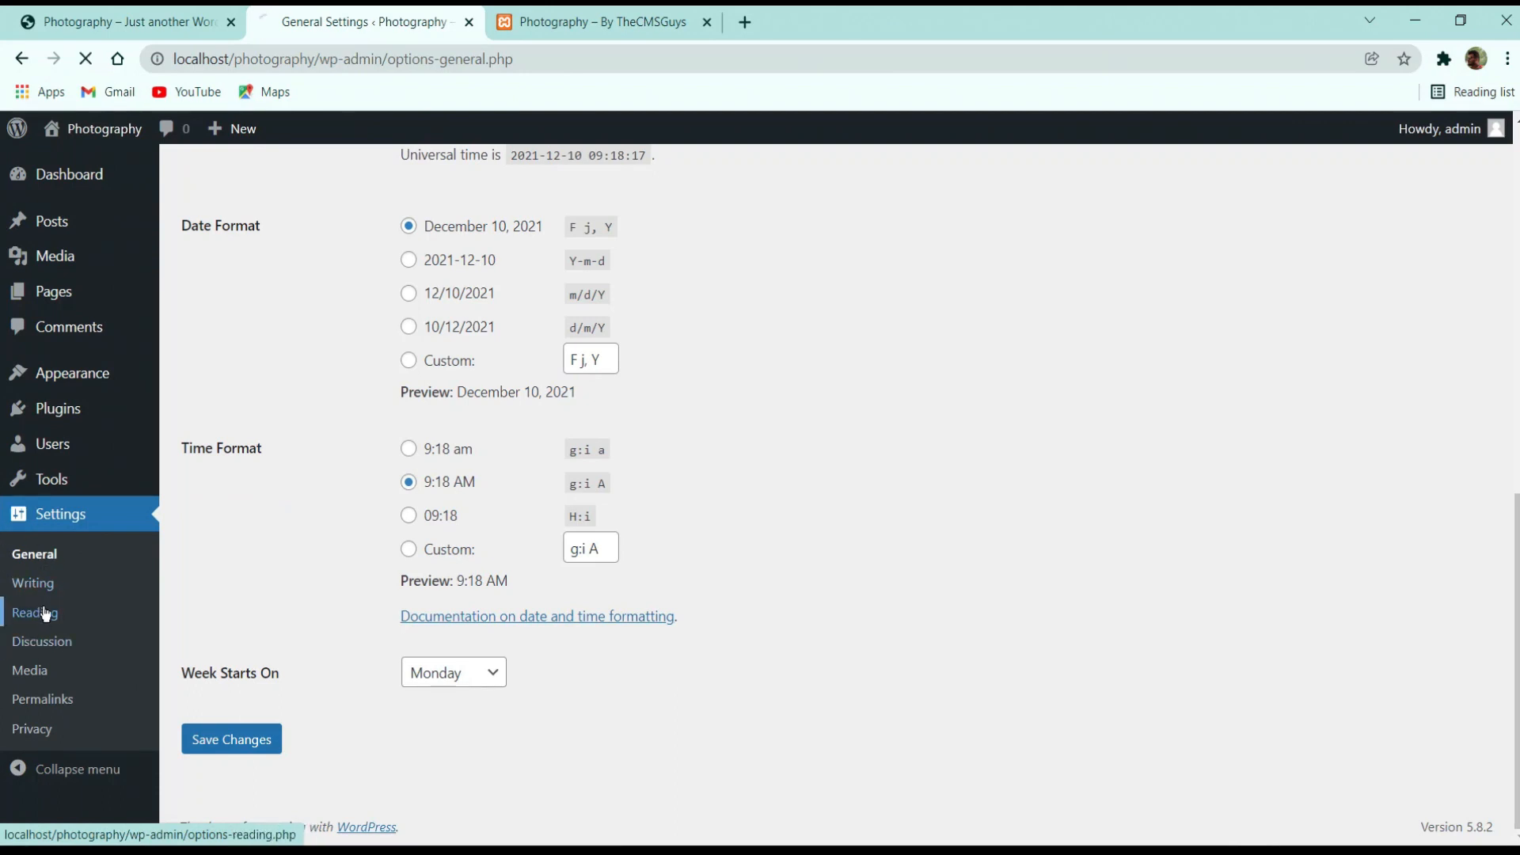
click(49, 597)
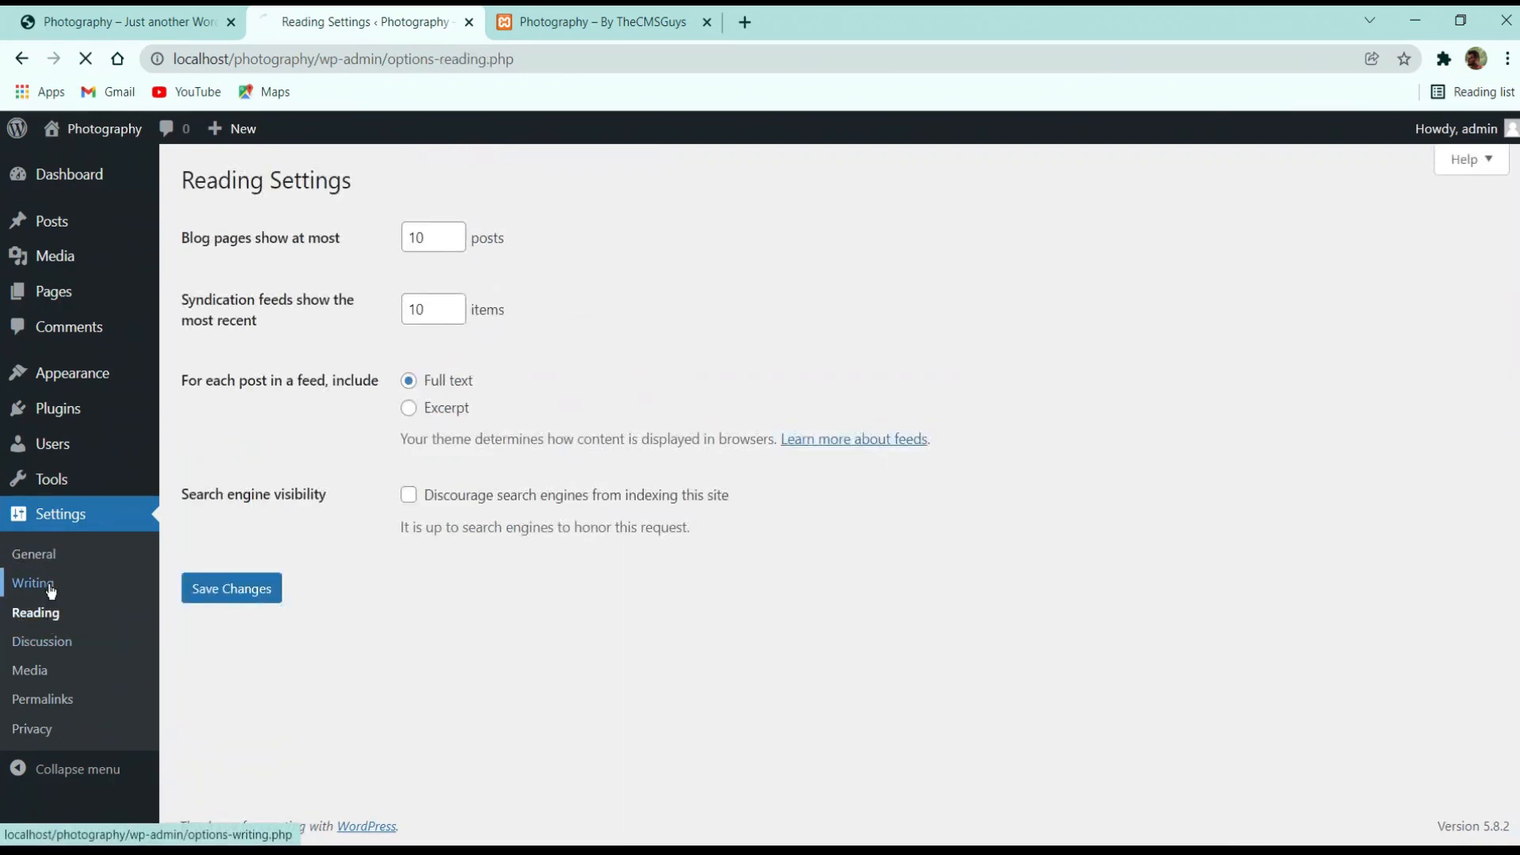
click(47, 642)
scroll(336, 527, down, 5)
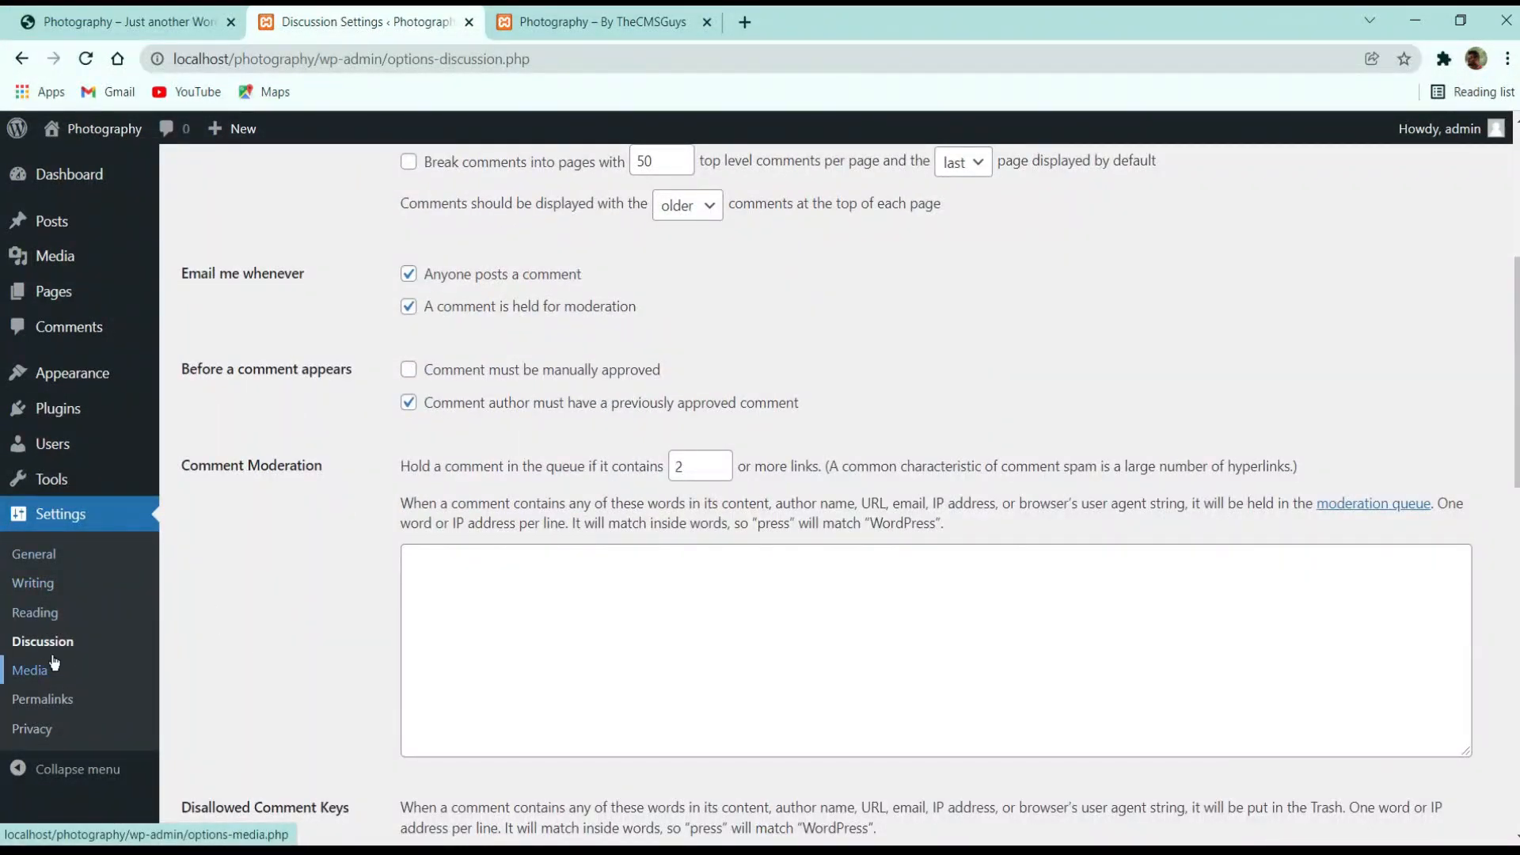
click(36, 698)
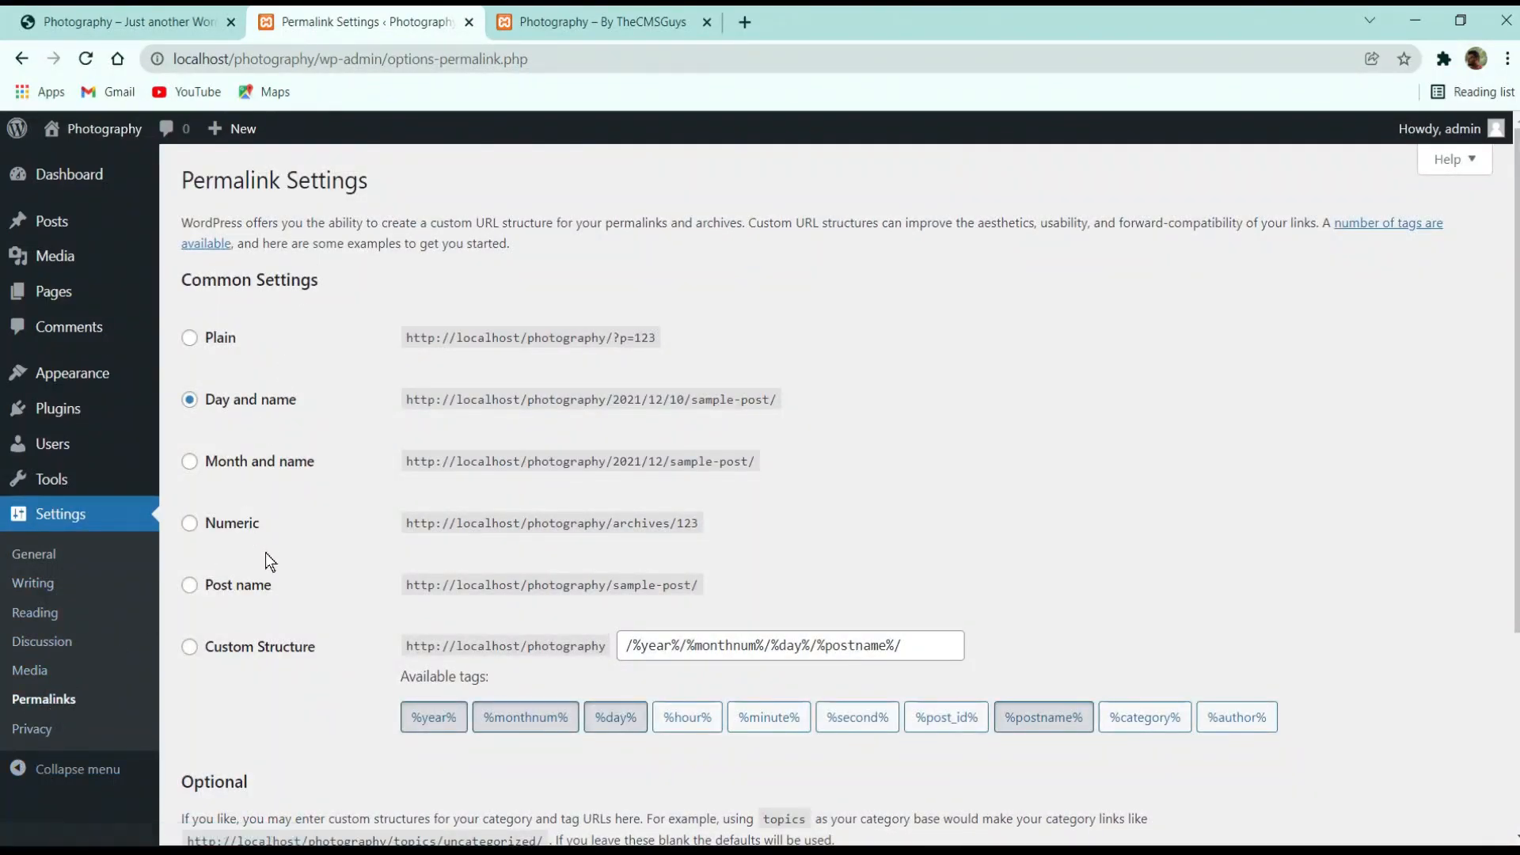
Switch permalinks to the Post name structure (/%postname%/) and save
click(208, 584)
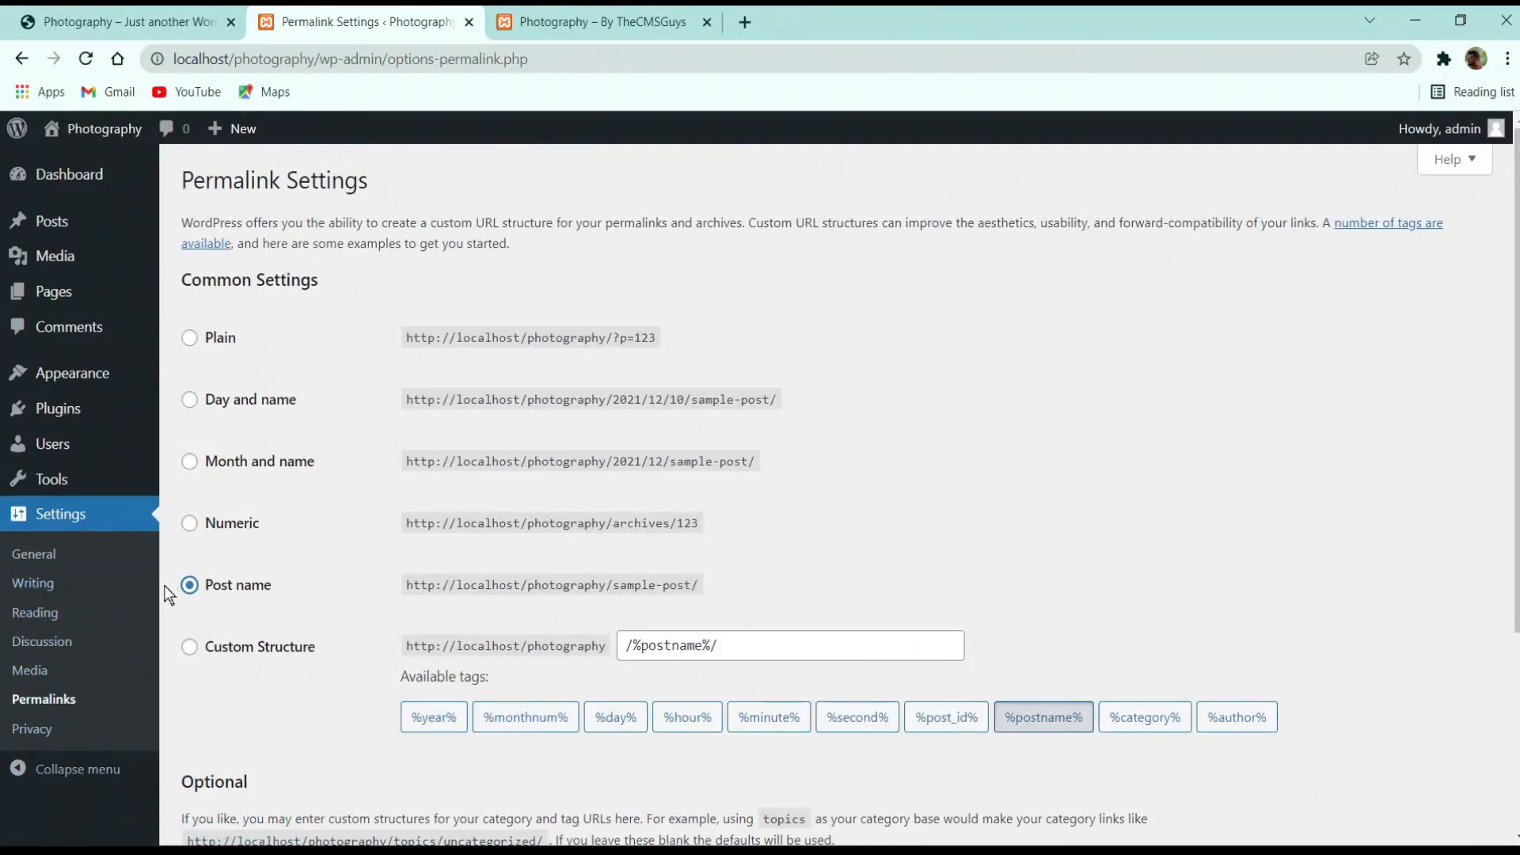
scroll(404, 476, down, 3)
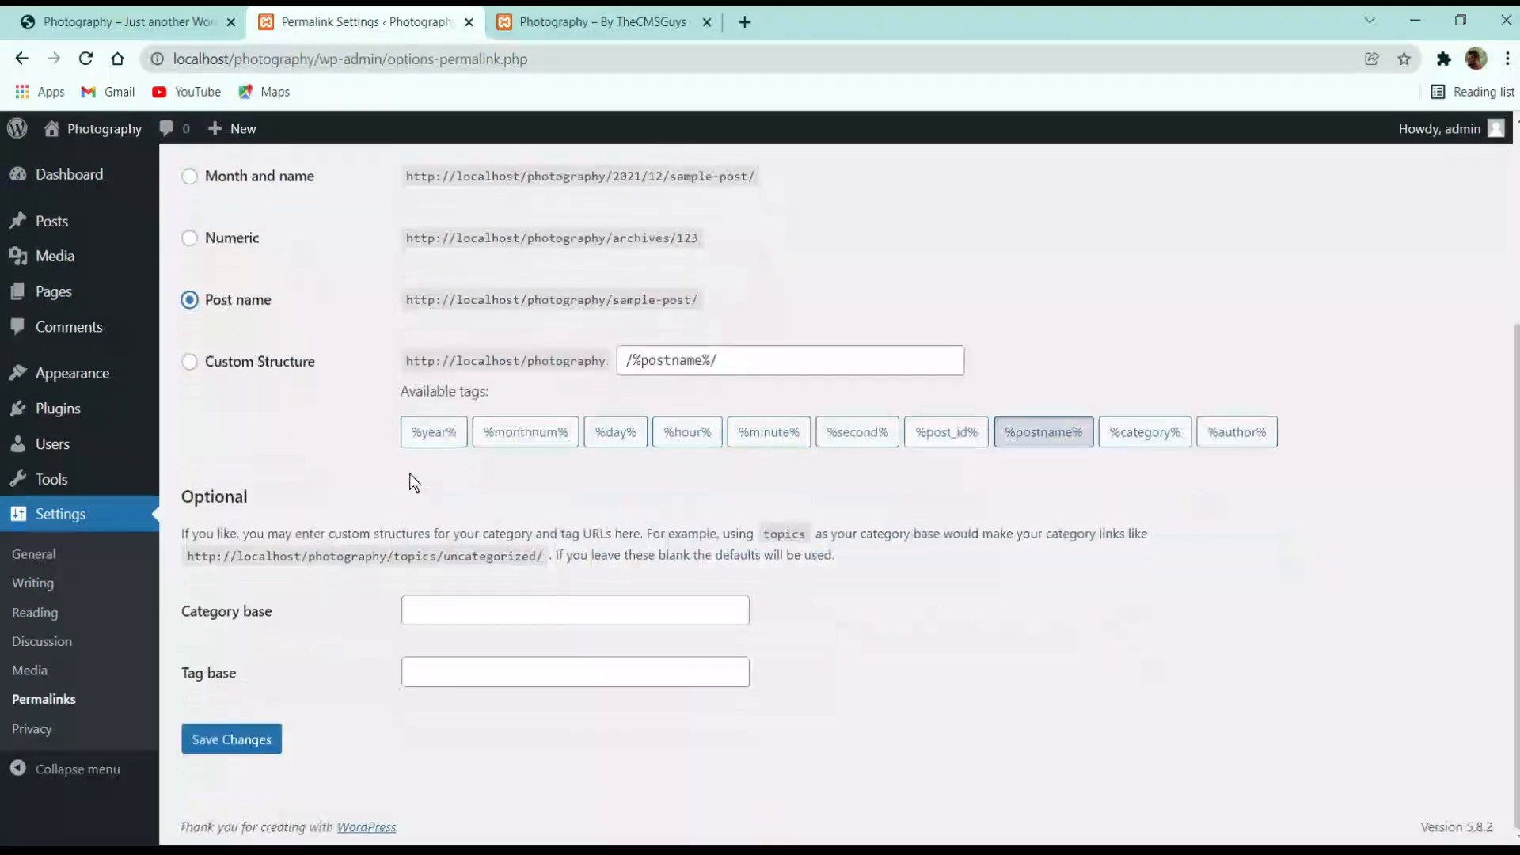
click(241, 737)
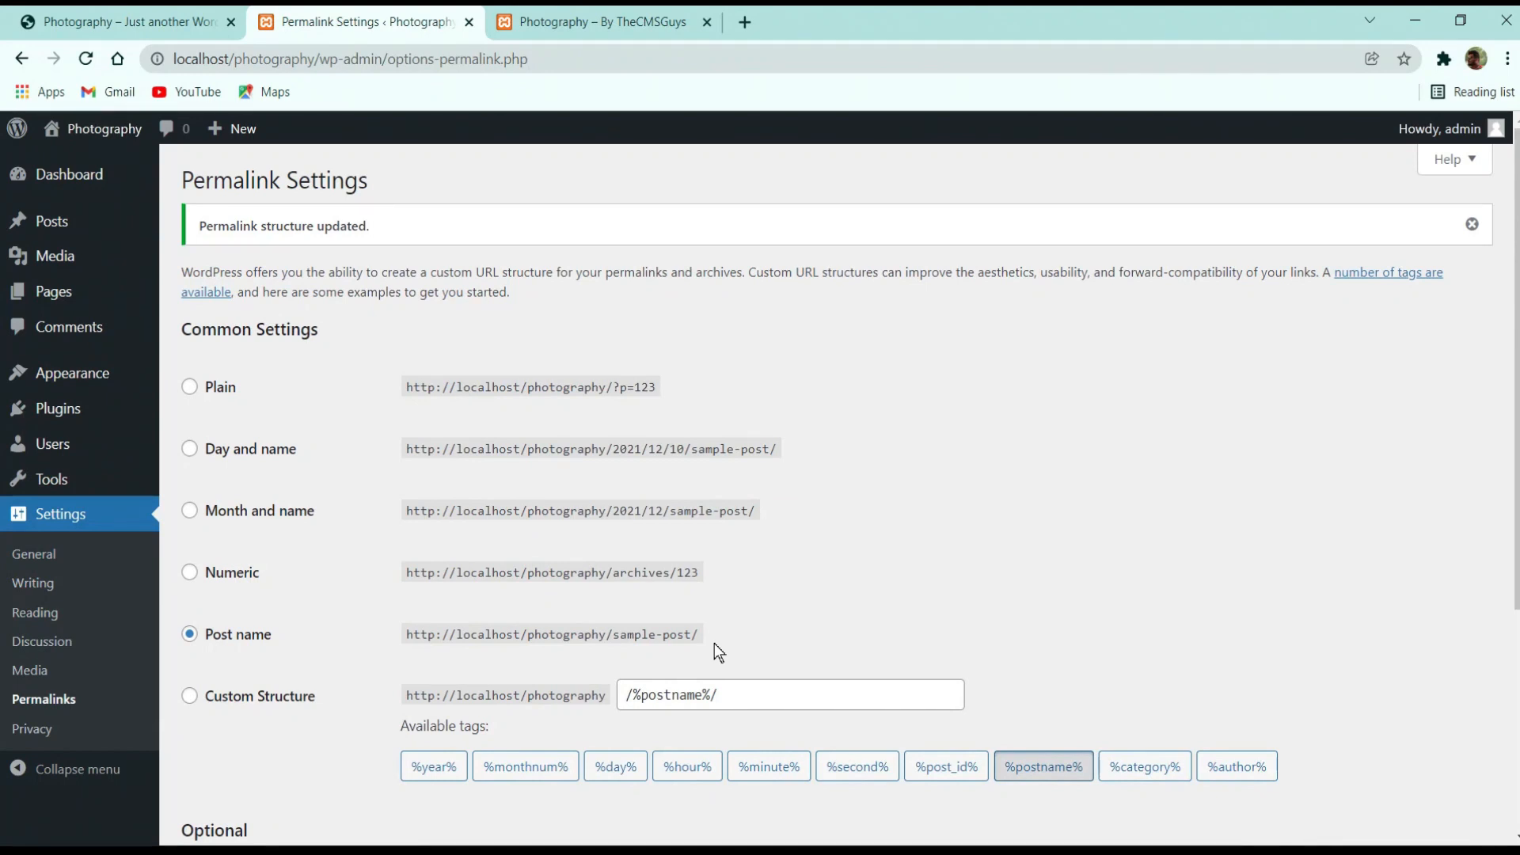
click(182, 21)
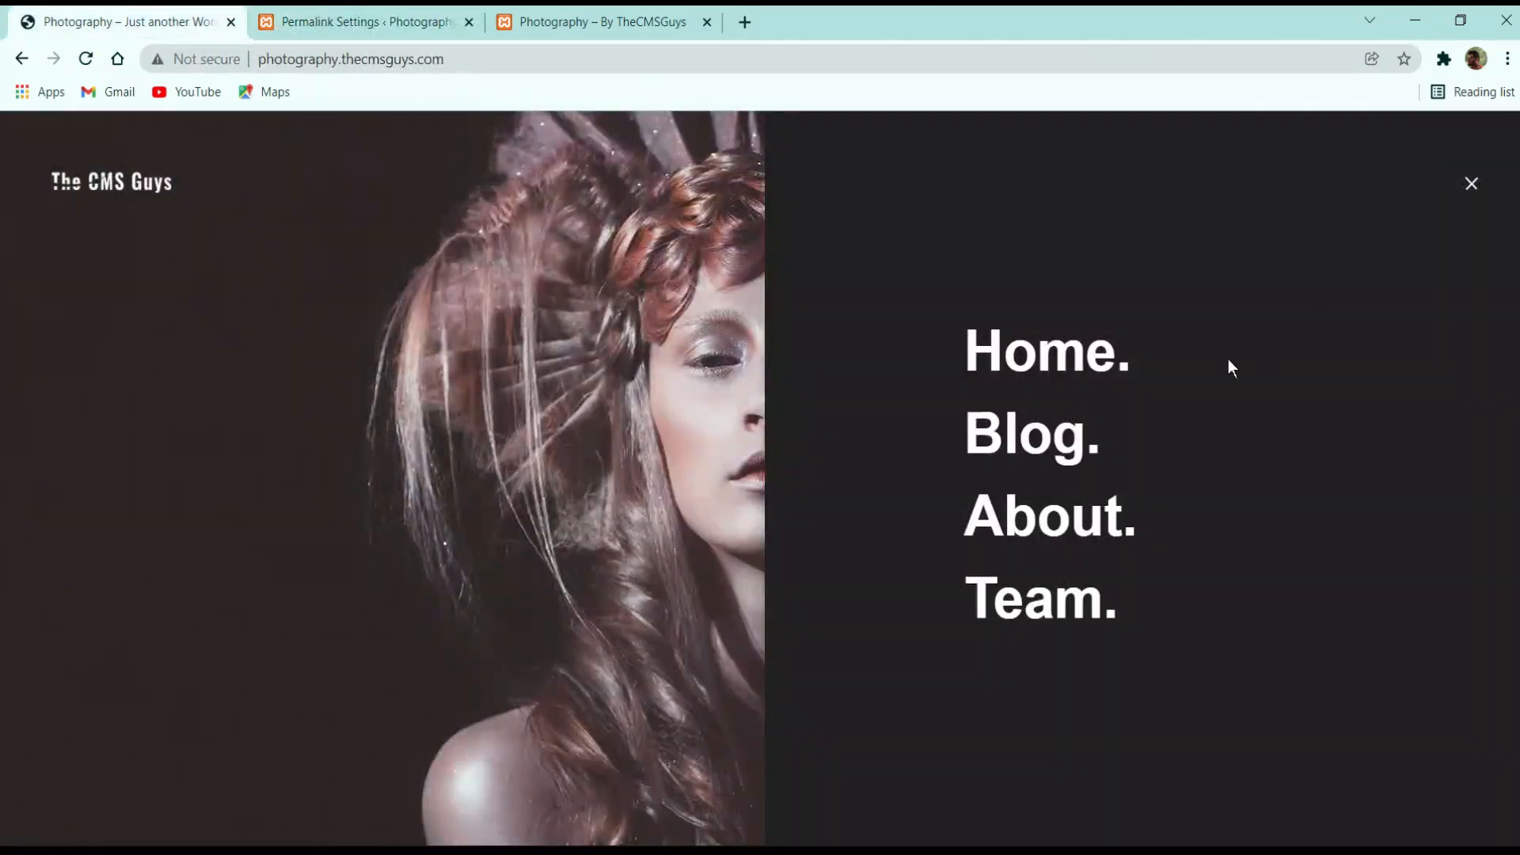
View the demo site's About page, then save the Post name permalink settings again
click(1045, 517)
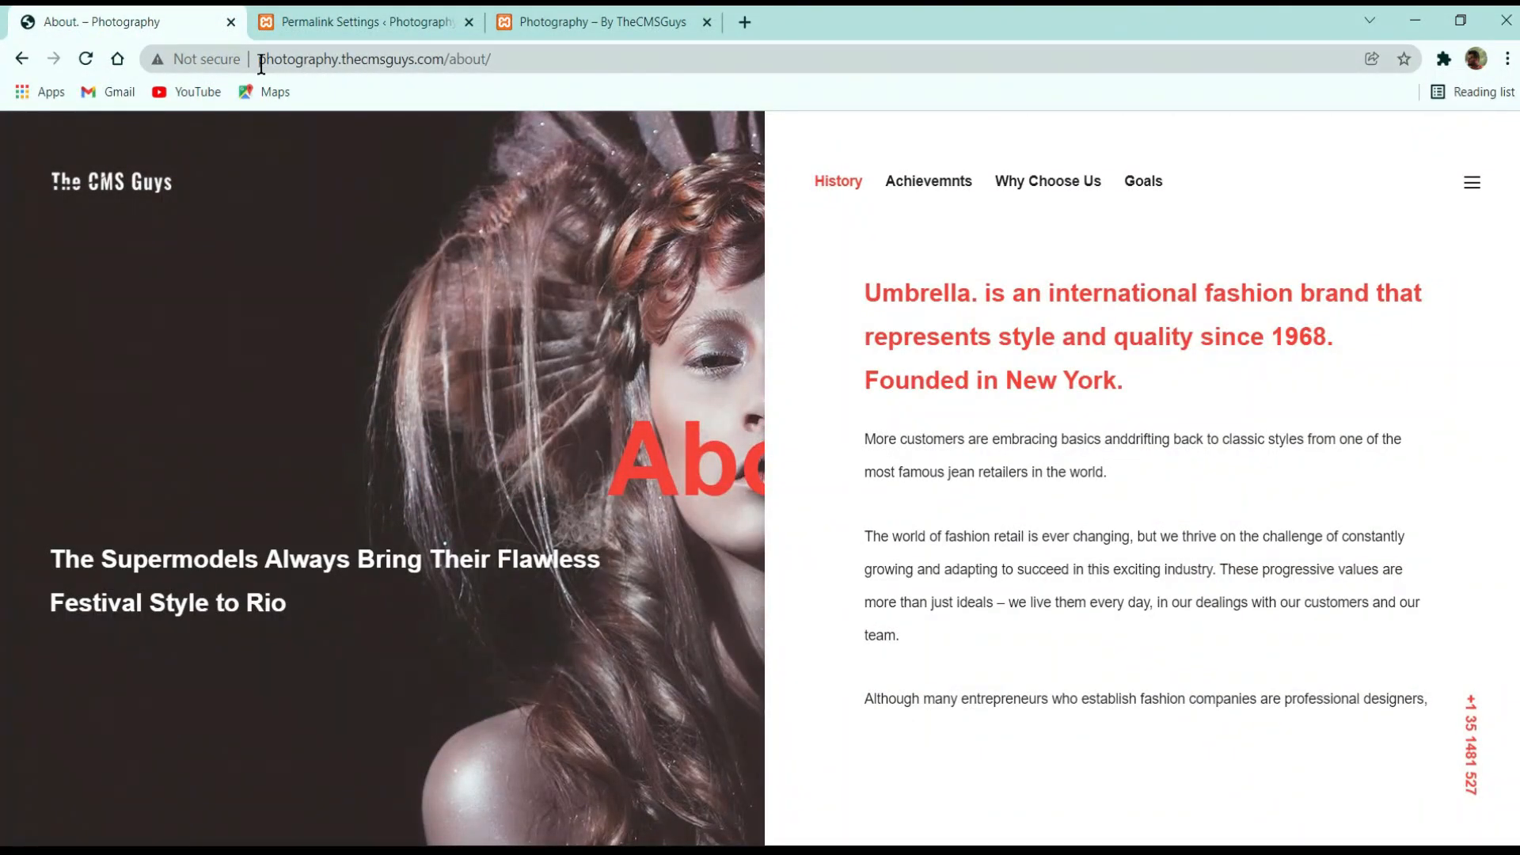
click(344, 21)
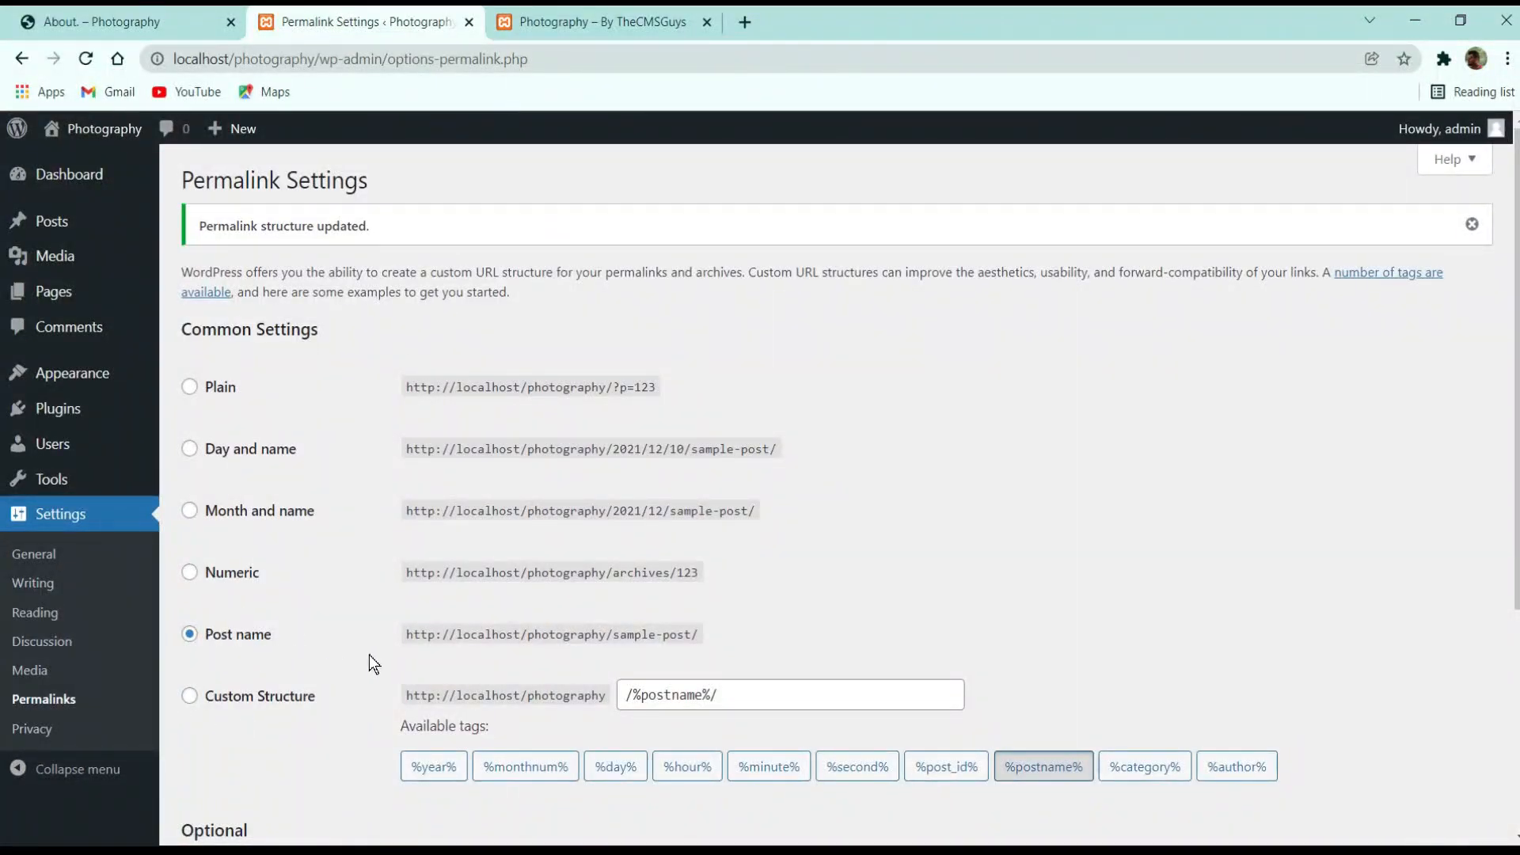
scroll(241, 665, down, 4)
click(231, 737)
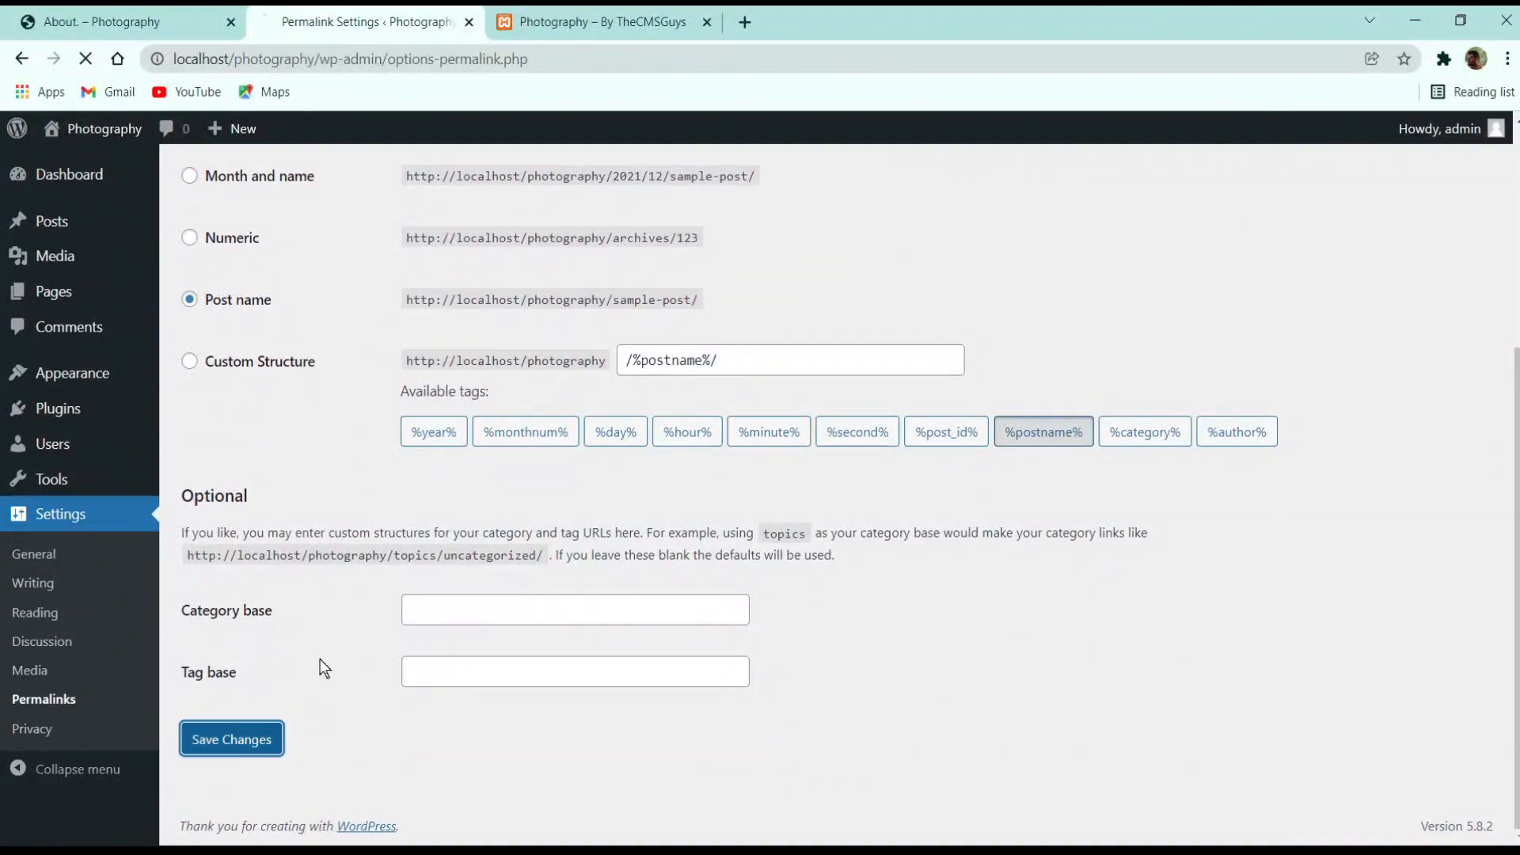
Open the Dashboard and review the Site Health and Activity boxes
click(88, 175)
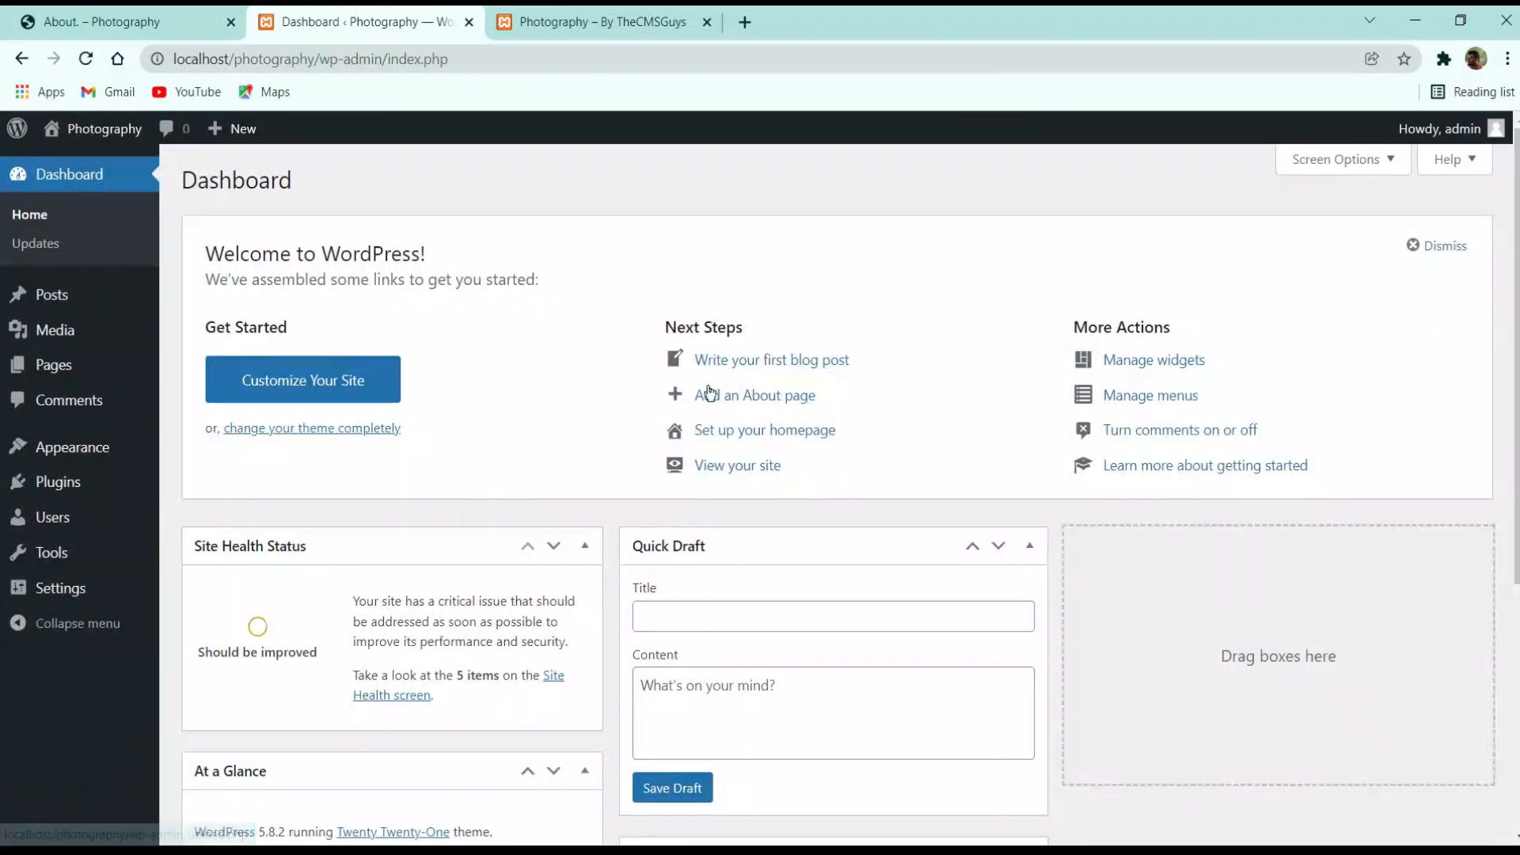
scroll(698, 361, down, 5)
scroll(698, 361, up, 5)
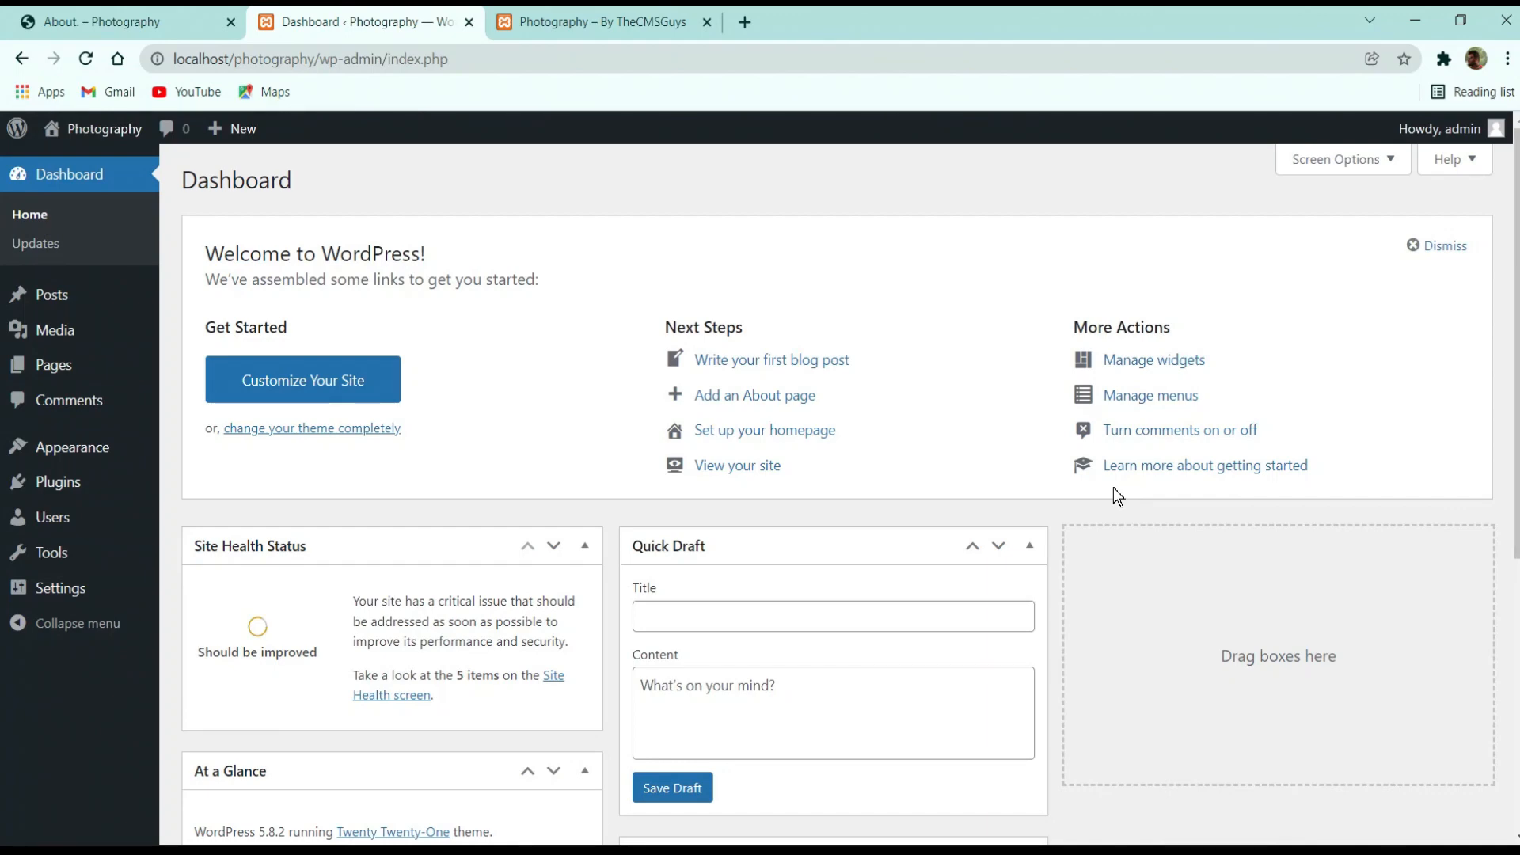
scroll(578, 533, down, 5)
scroll(303, 300, up, 5)
scroll(274, 418, down, 3)
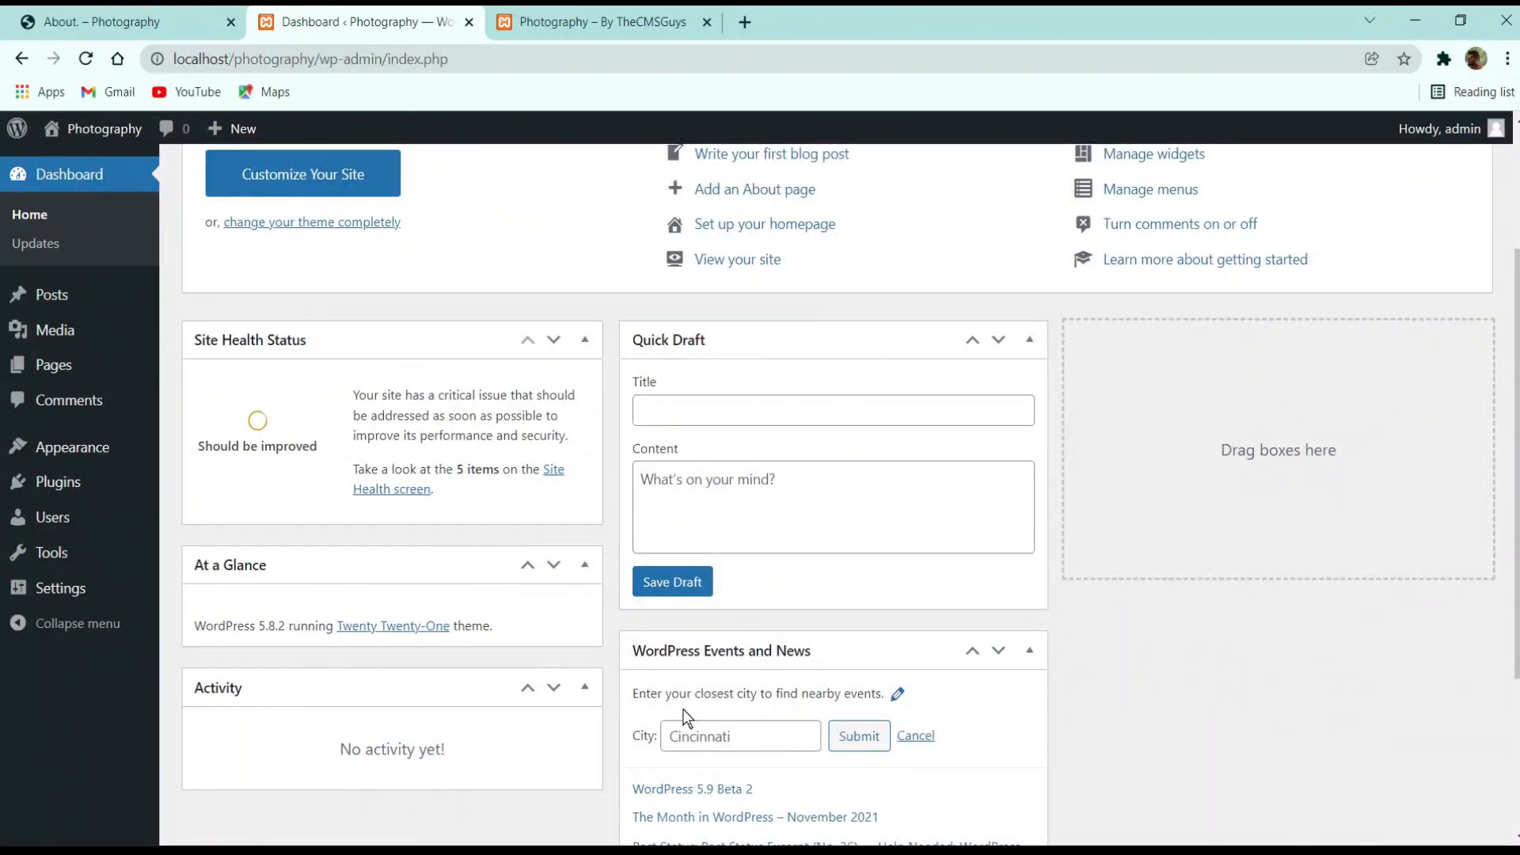
scroll(682, 712, up, 3)
In Screen Options, uncheck Site Health Status, At a Glance, Activity, Quick Draft, Events and News, and Welcome
click(1348, 166)
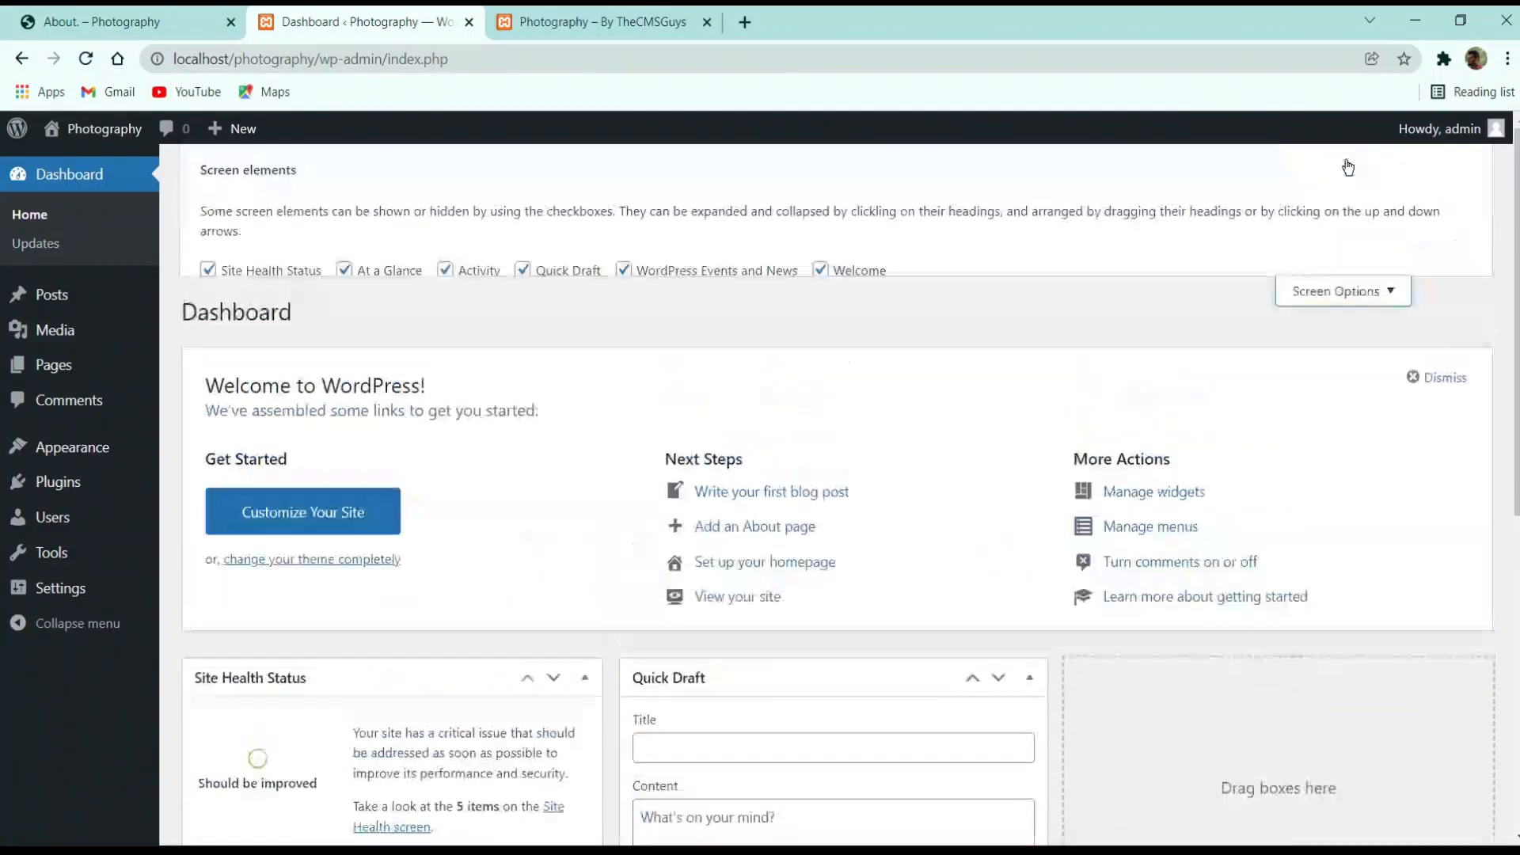
click(1350, 317)
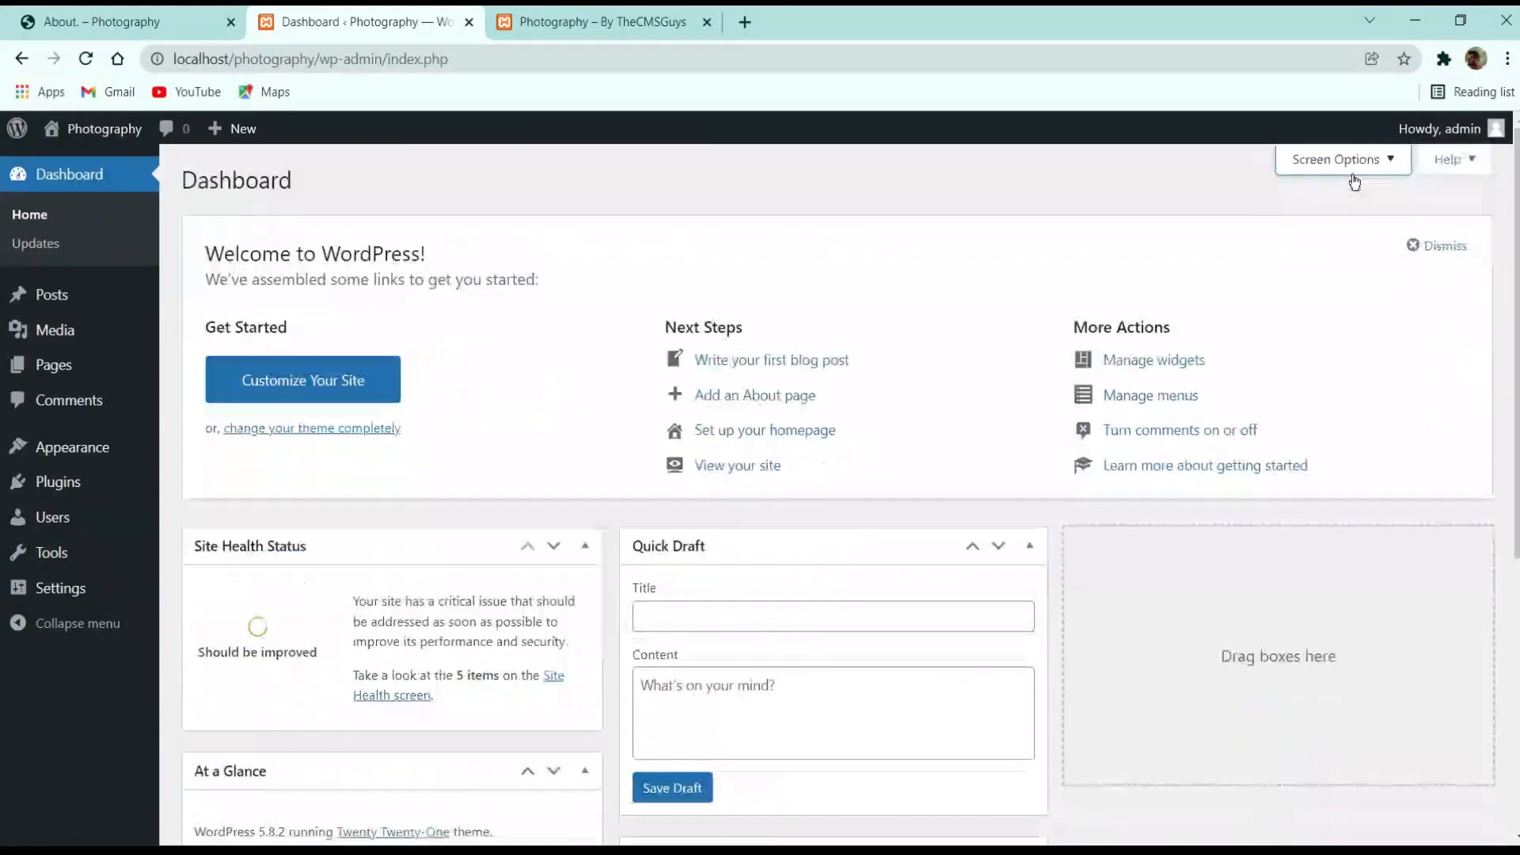
click(1346, 158)
click(273, 272)
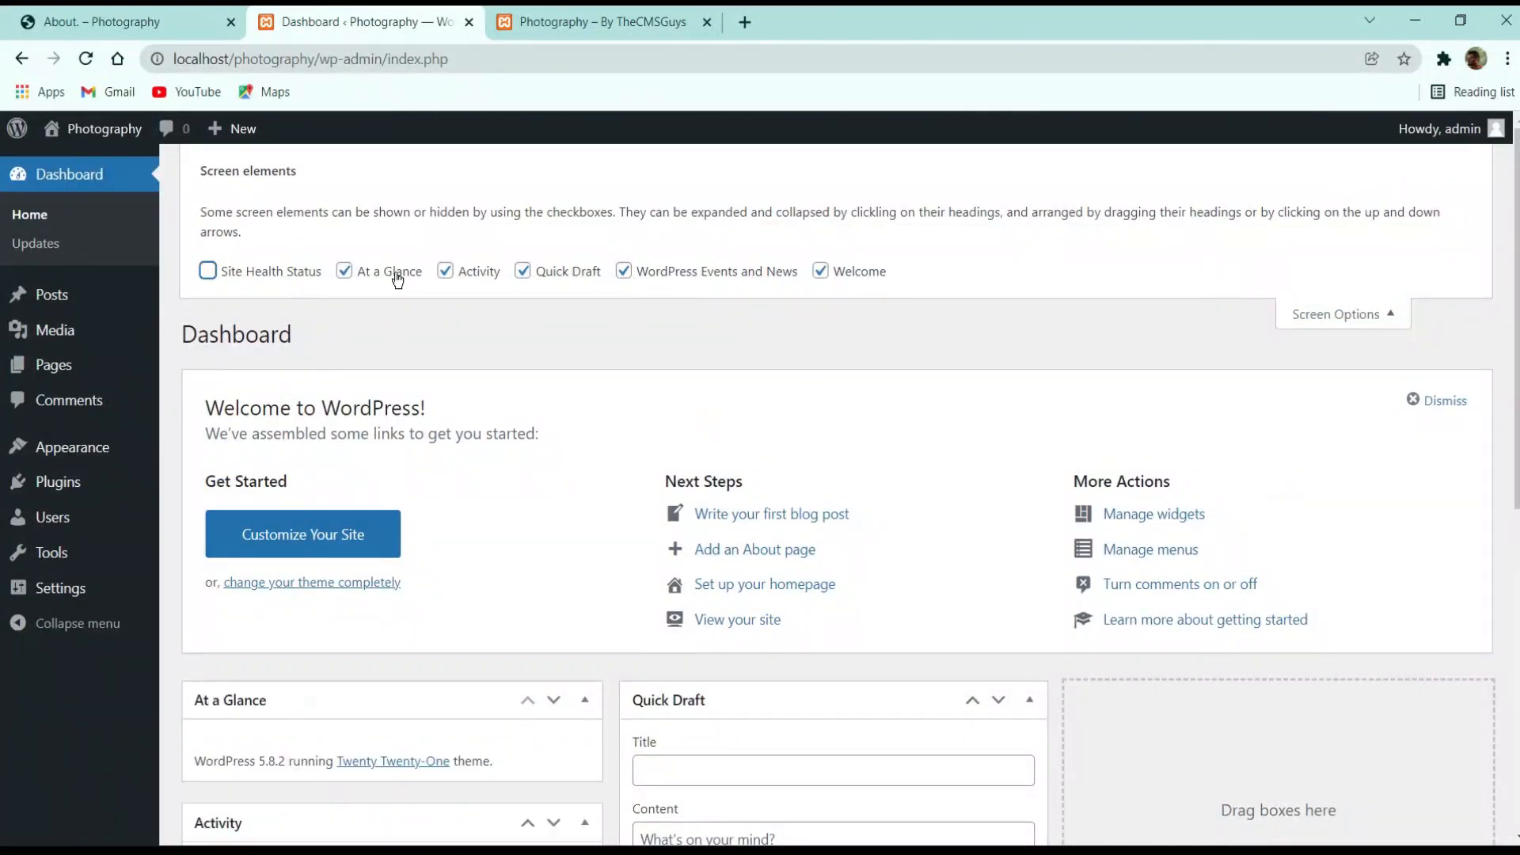
click(390, 271)
click(475, 271)
click(564, 272)
click(626, 272)
click(842, 277)
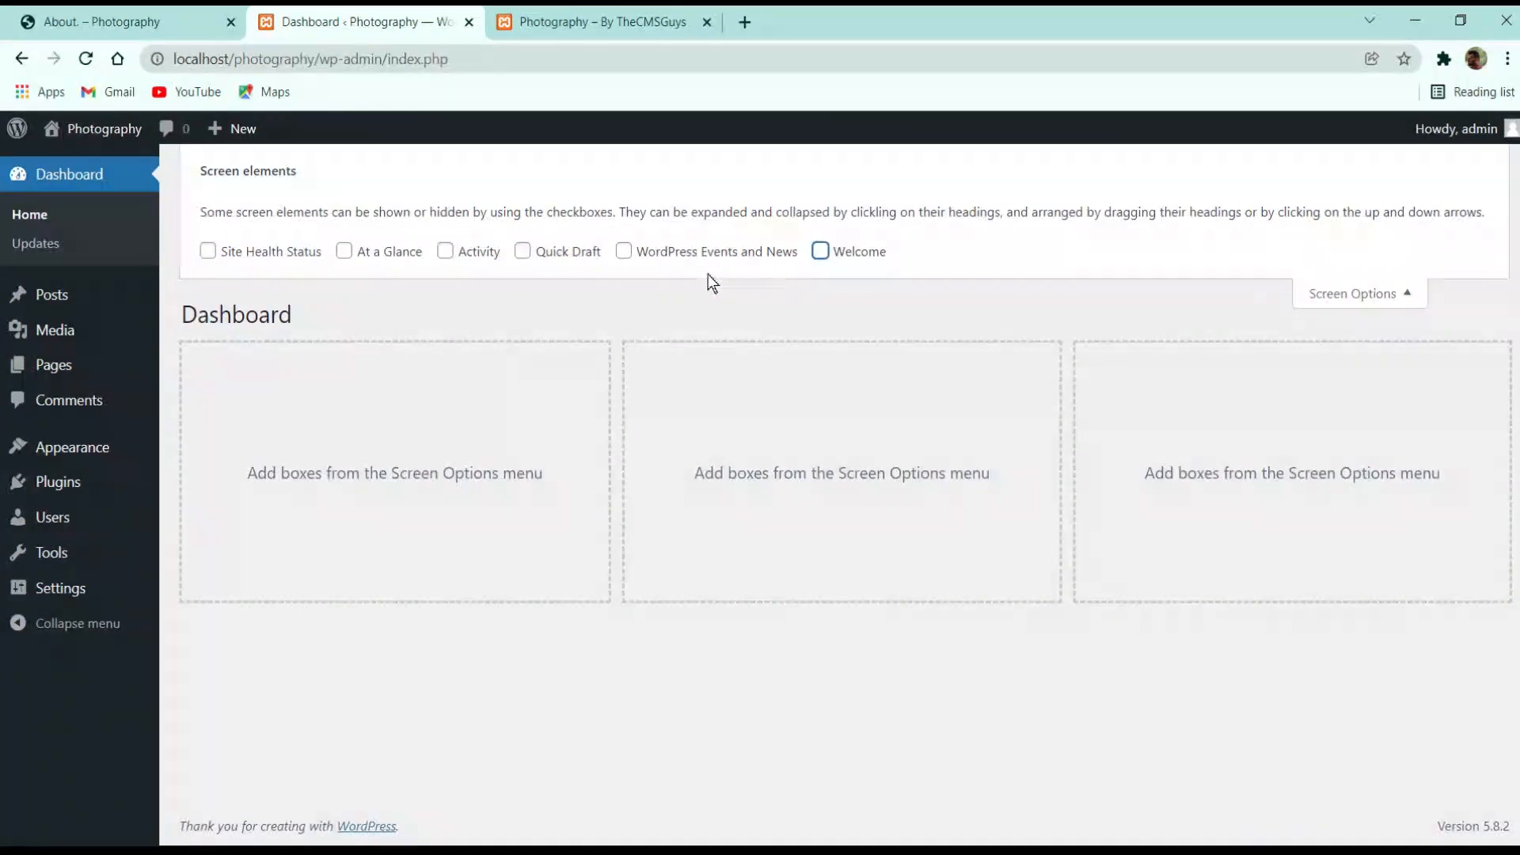
click(1373, 294)
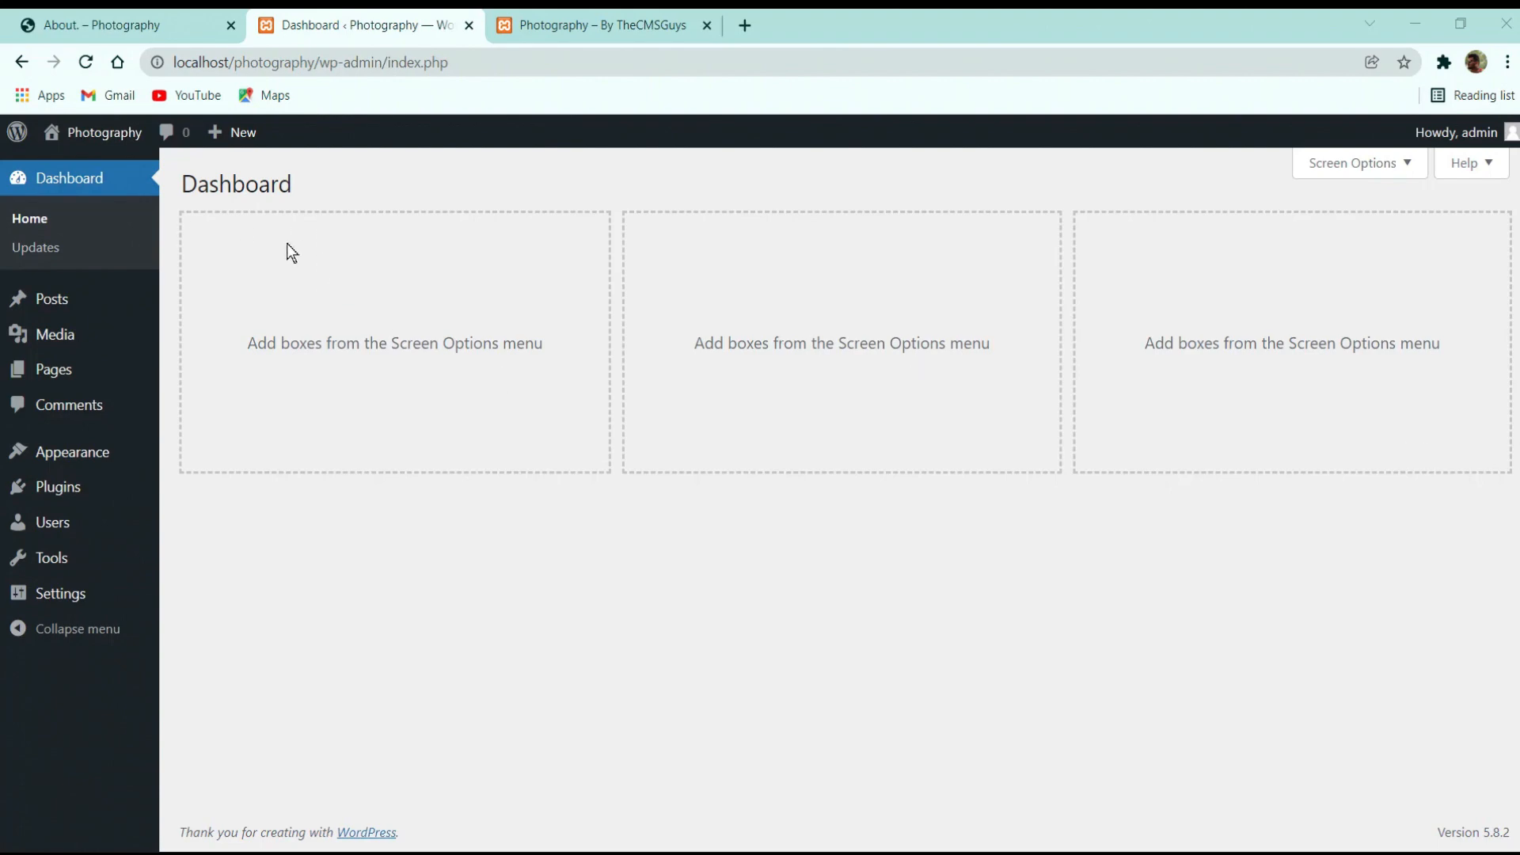
Check the demo site's About and home pages, then open Appearance > Themes in the admin
click(166, 18)
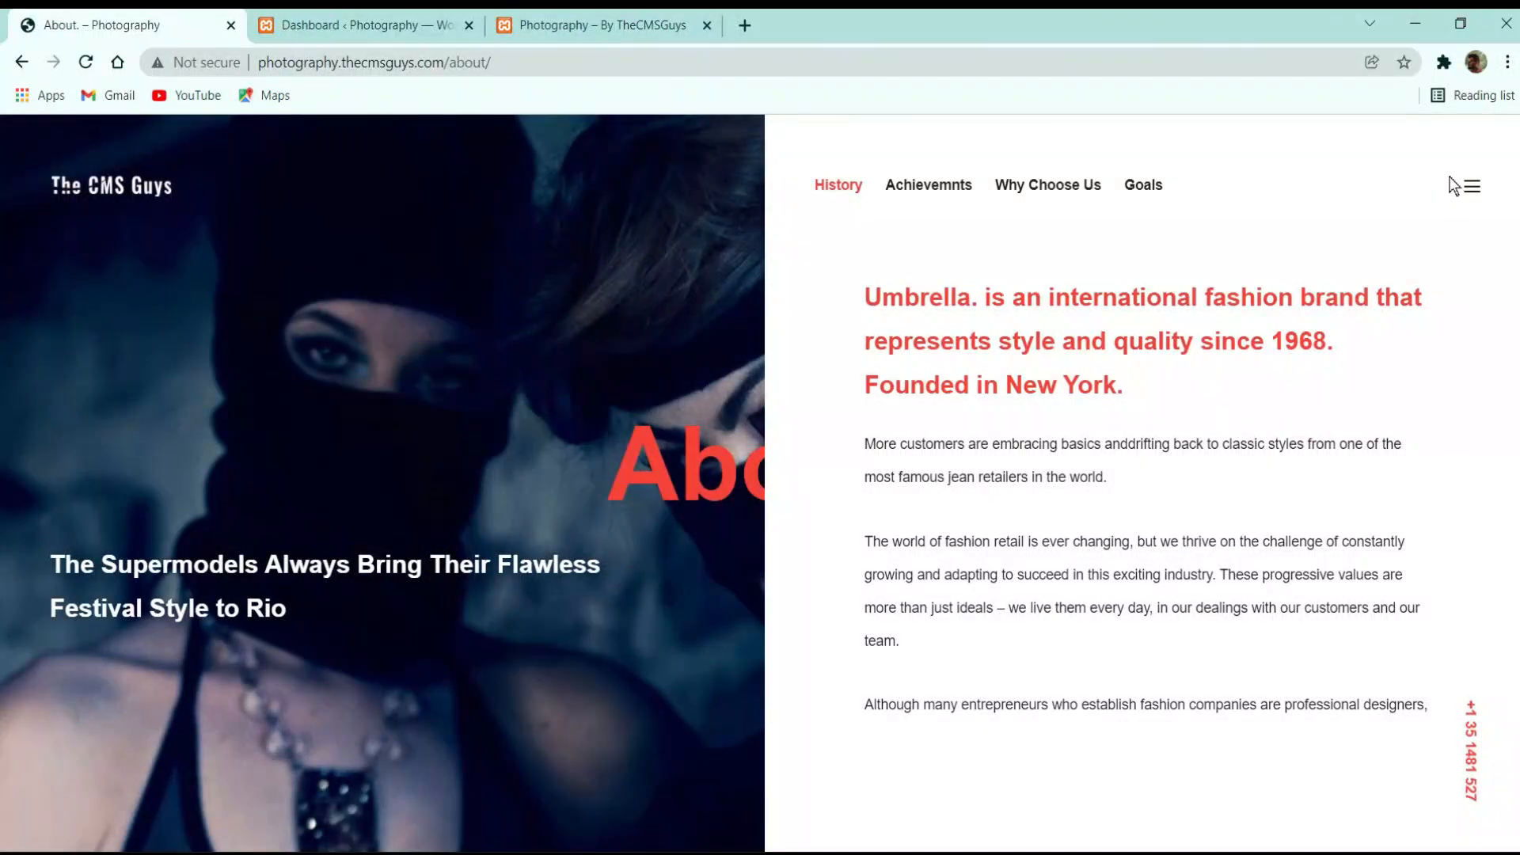
click(62, 182)
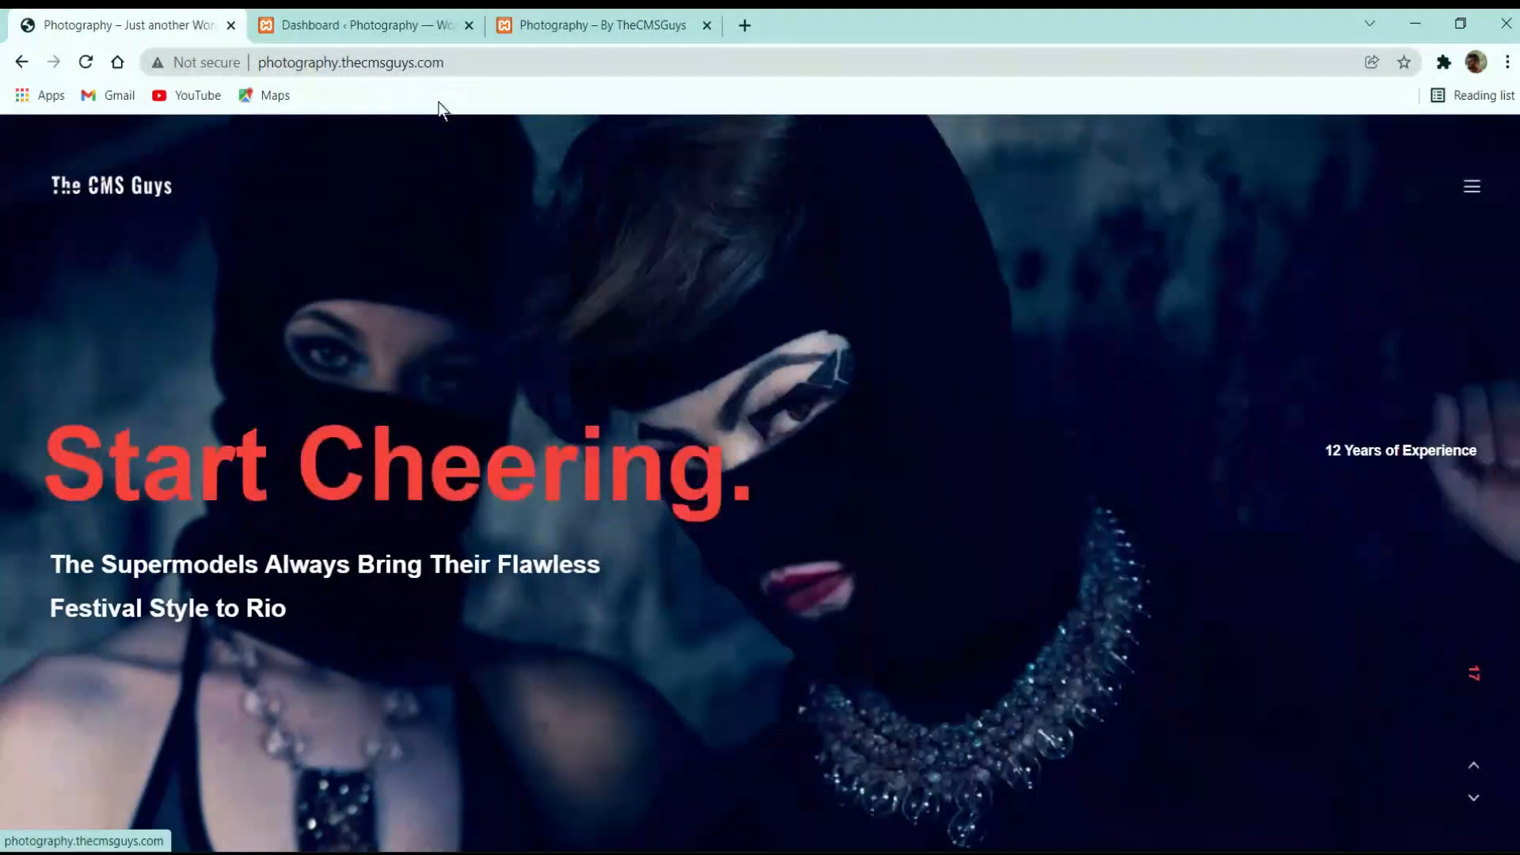
click(349, 21)
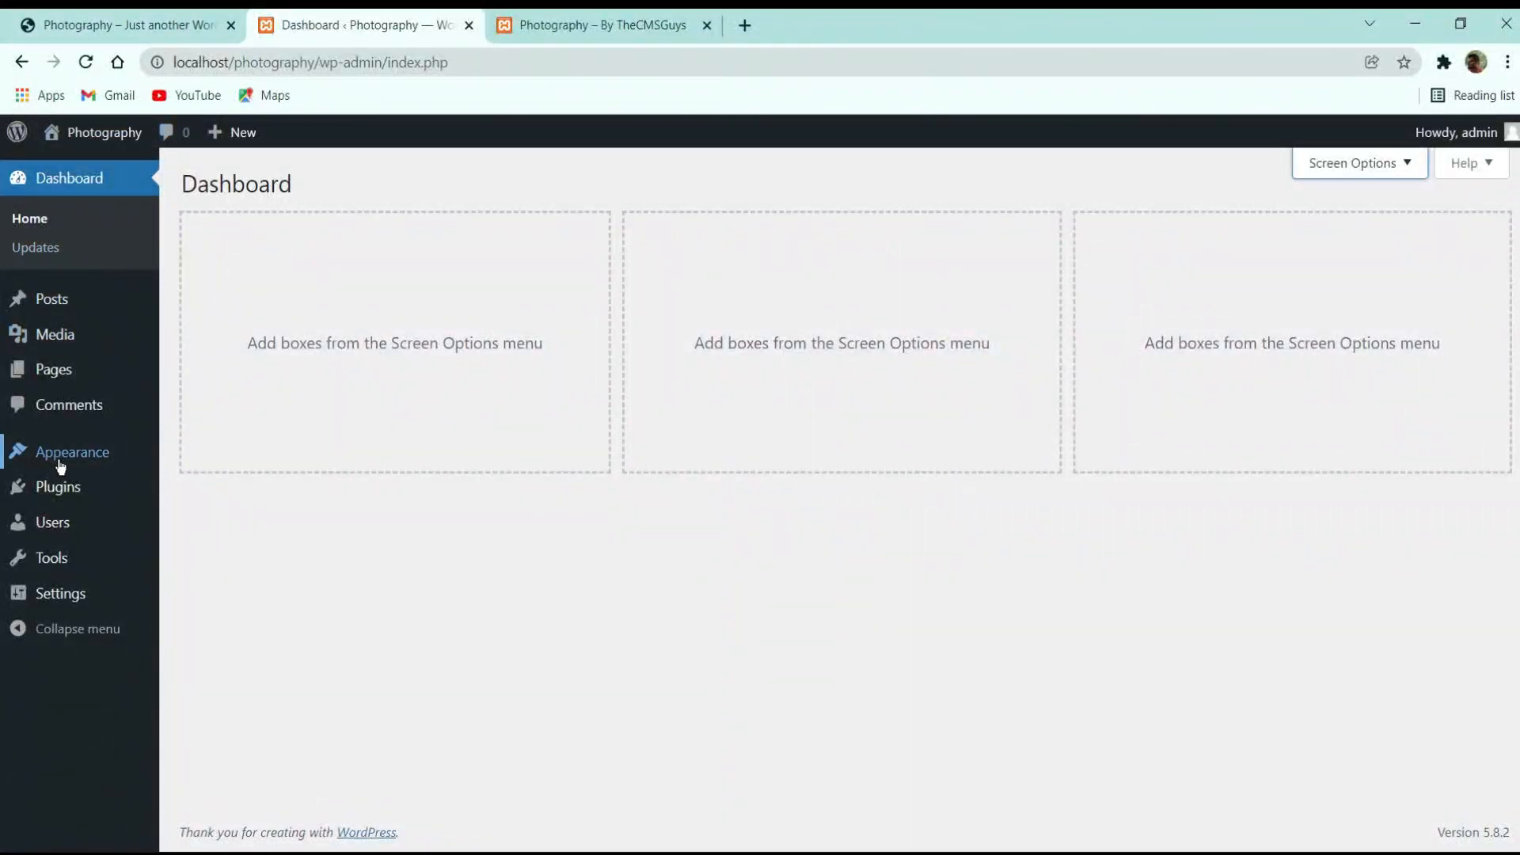
mouse_move(63, 467)
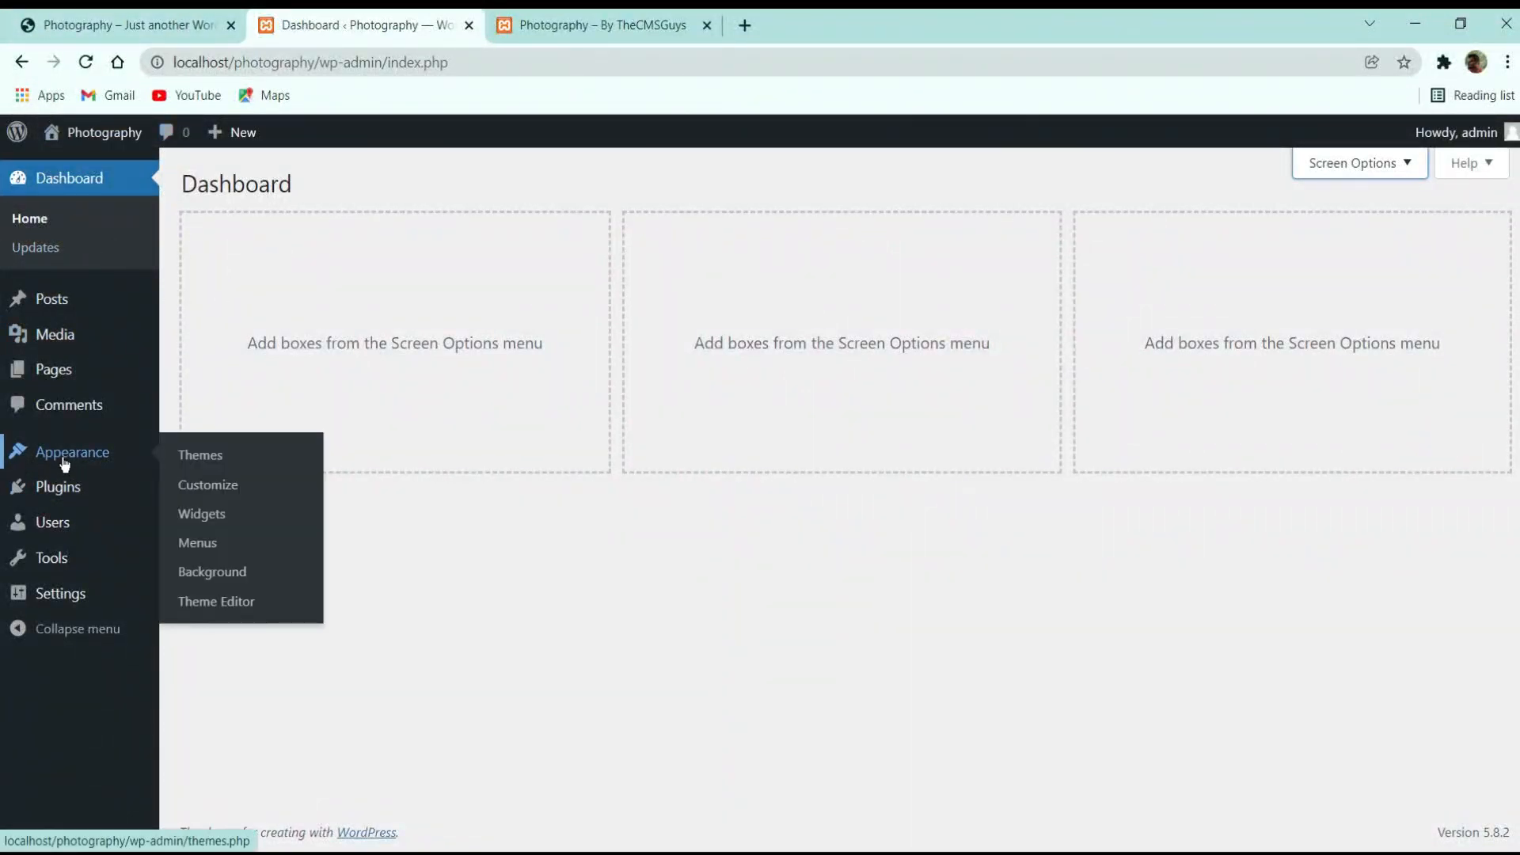
click(204, 464)
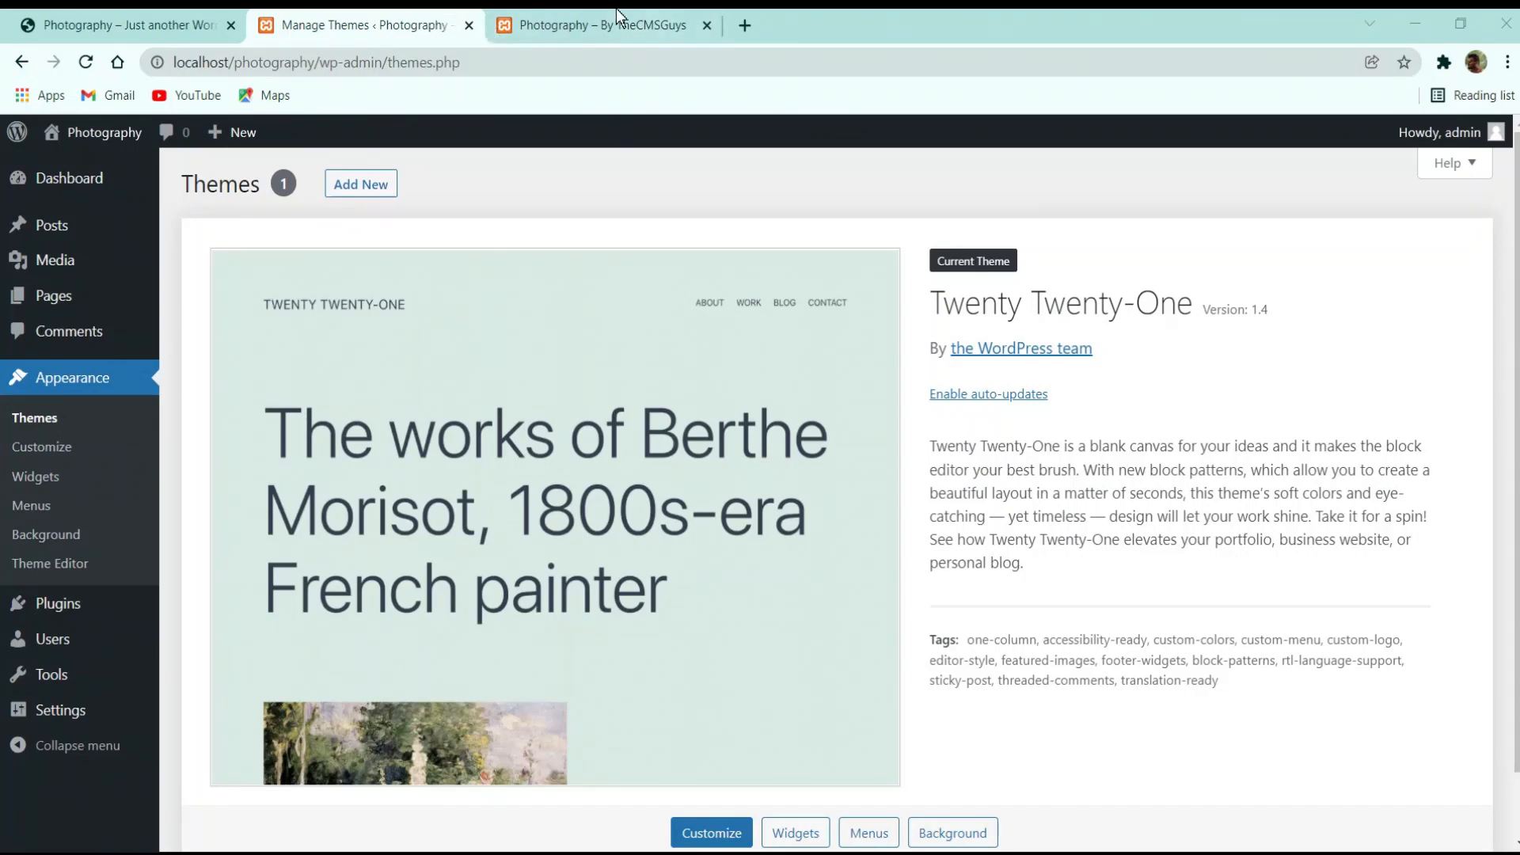
click(744, 25)
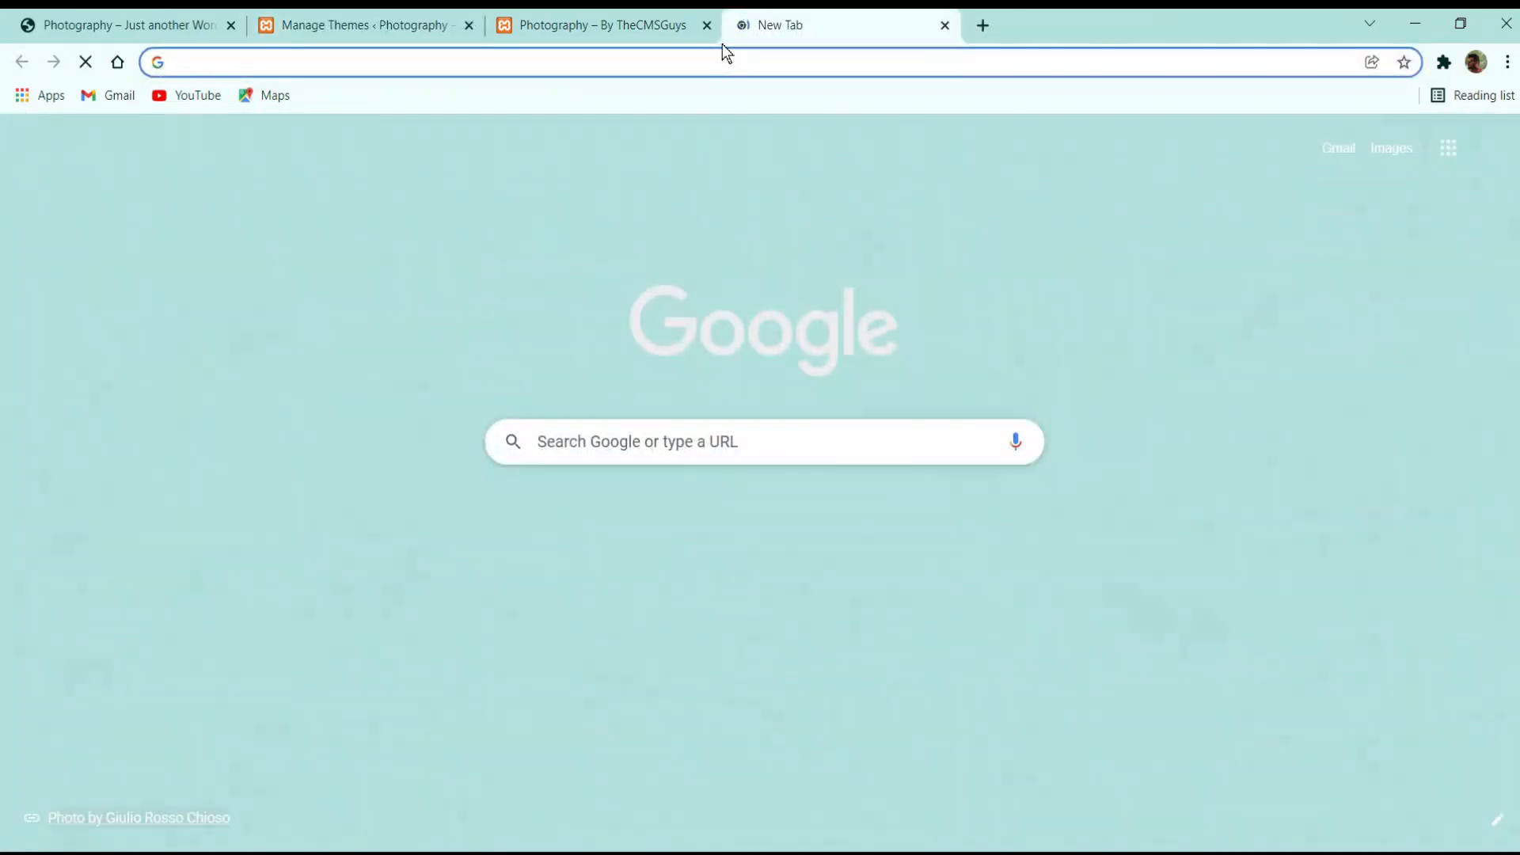
text(https://themeforest.net/item/umbrella-photography-wordpress-theme/18068692)
key(Return)
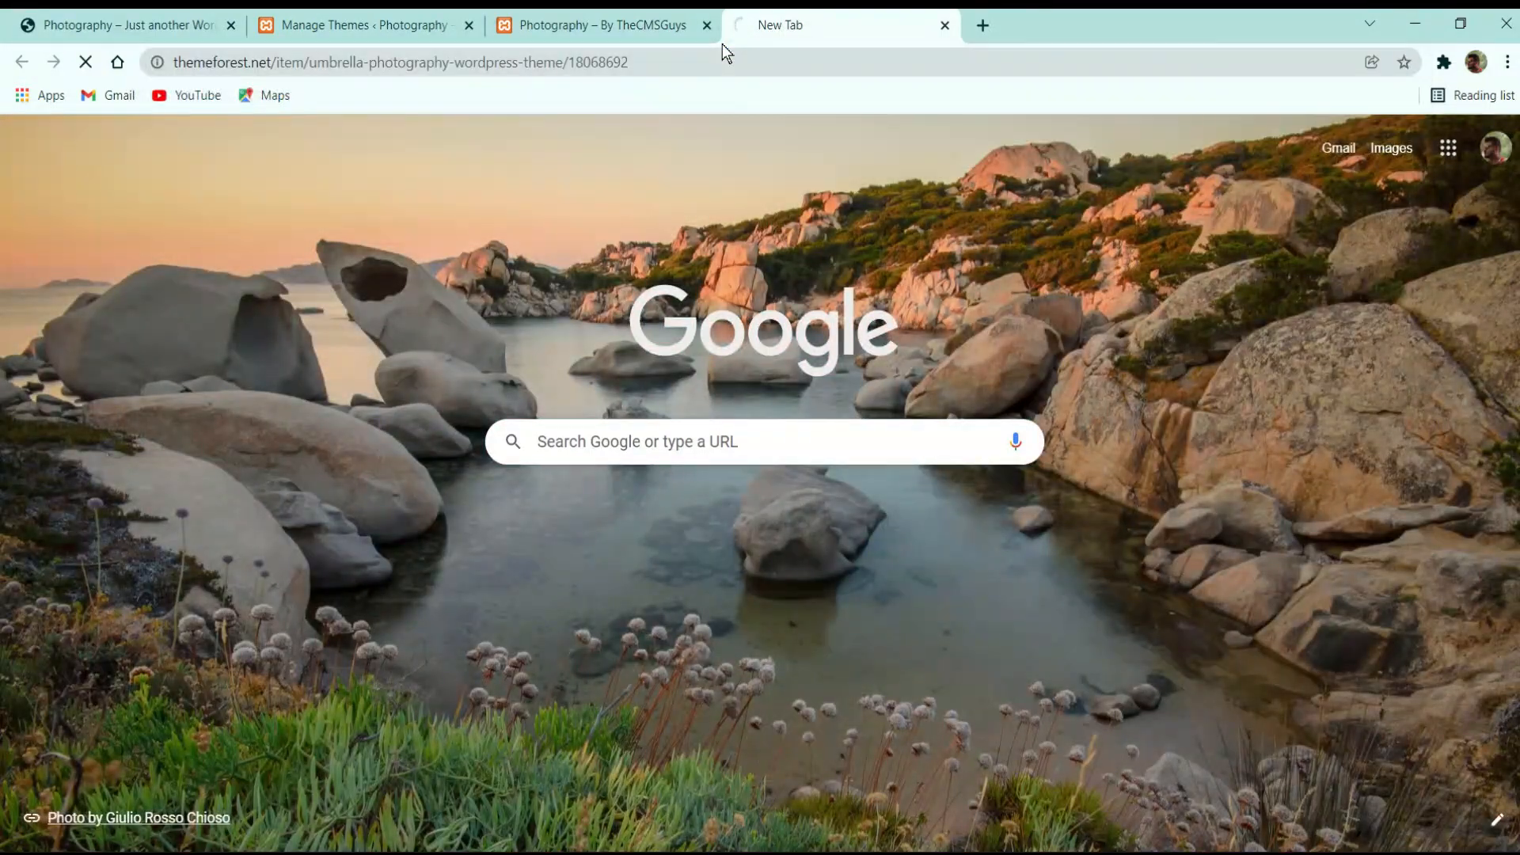
drag(763, 26, 261, 16)
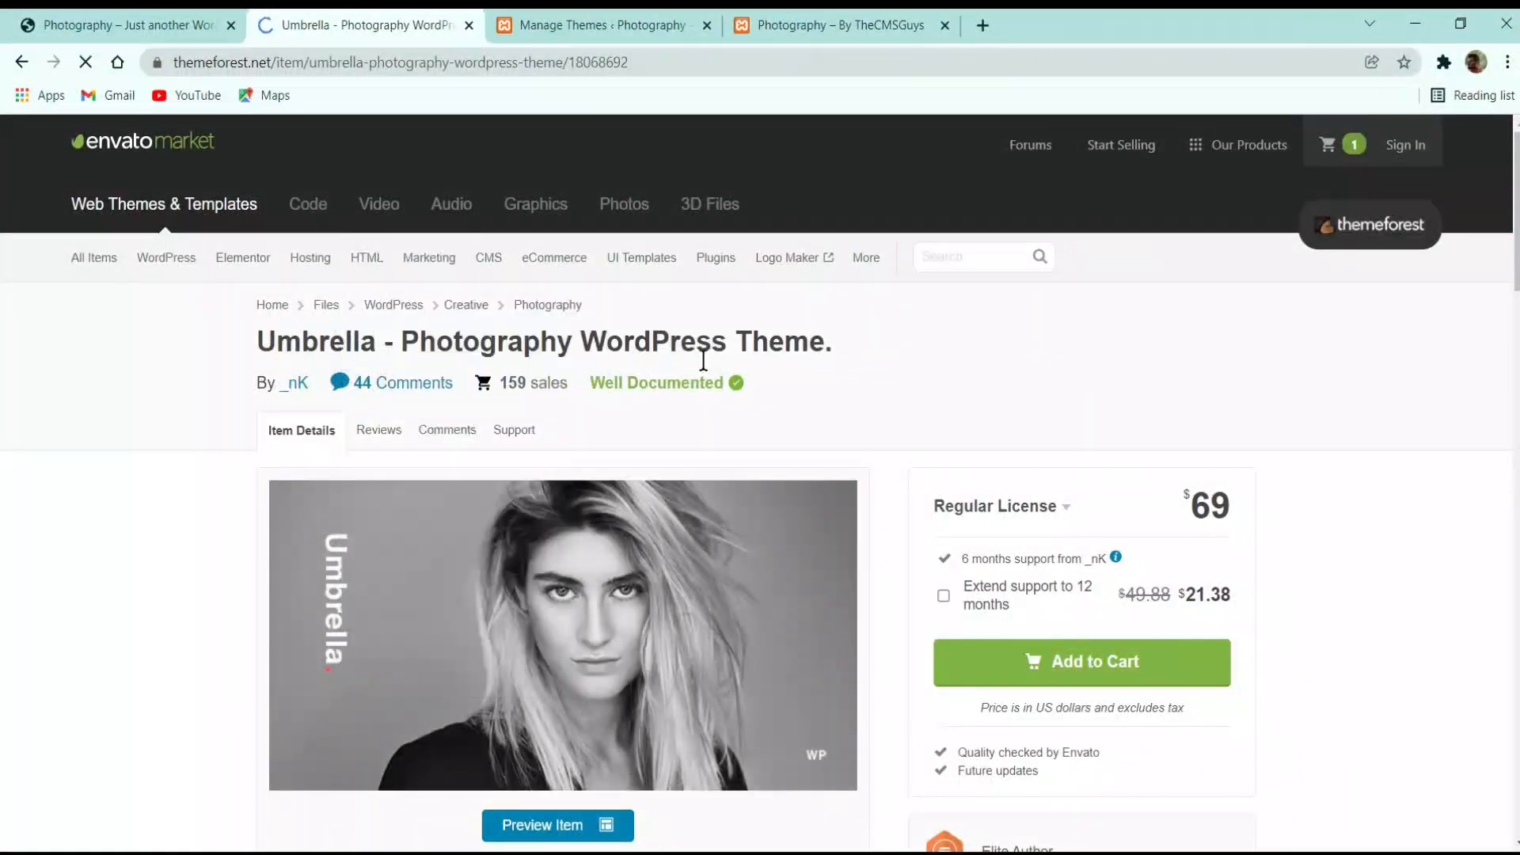
scroll(855, 371, down, 3)
scroll(898, 449, down, 3)
scroll(897, 449, up, 5)
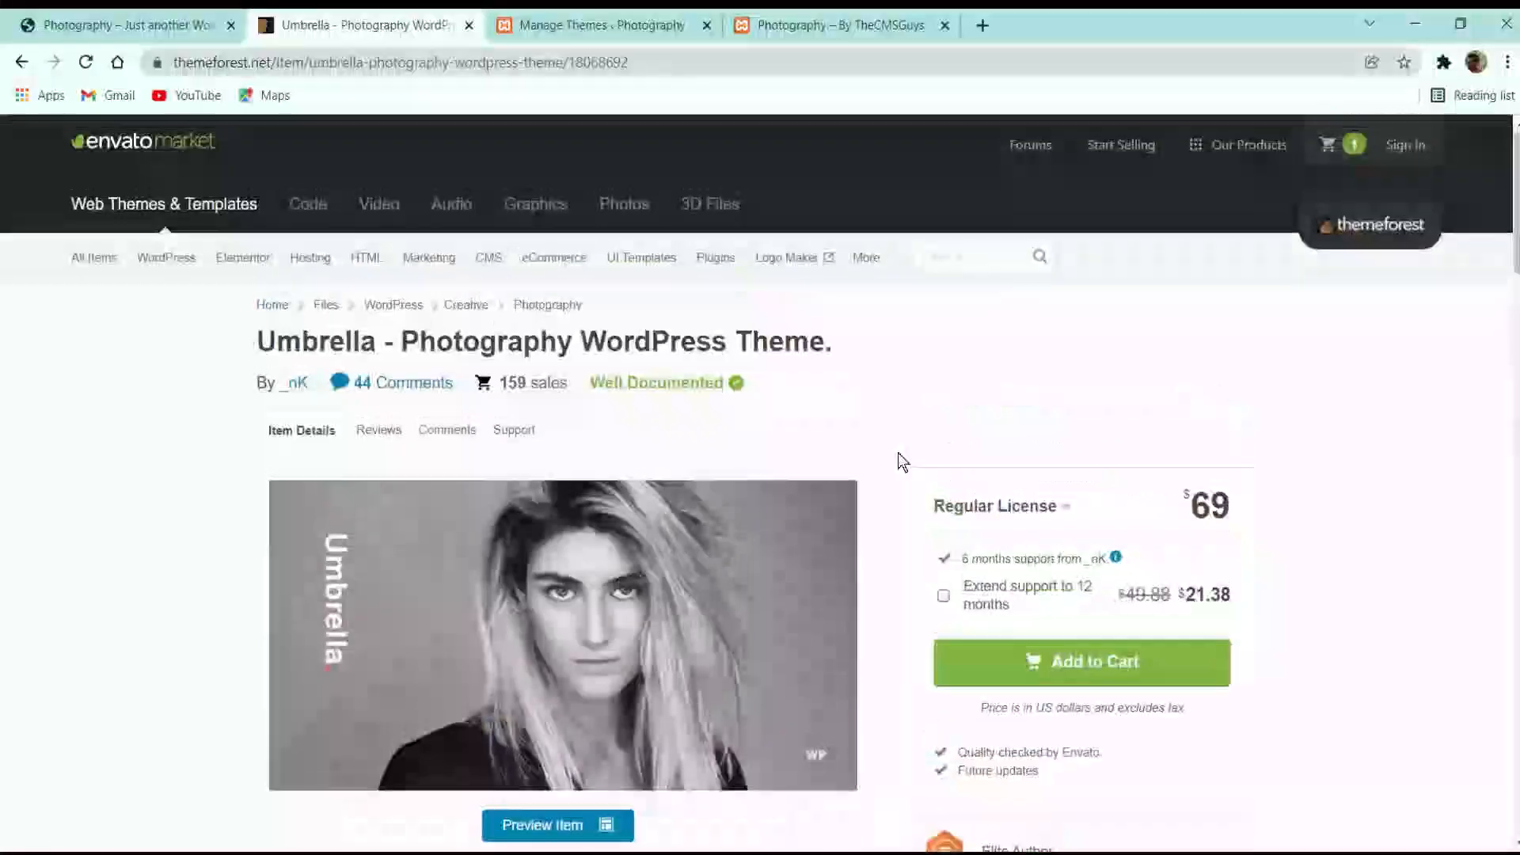
scroll(900, 407, down, 10)
scroll(871, 439, down, 7)
scroll(869, 435, up, 18)
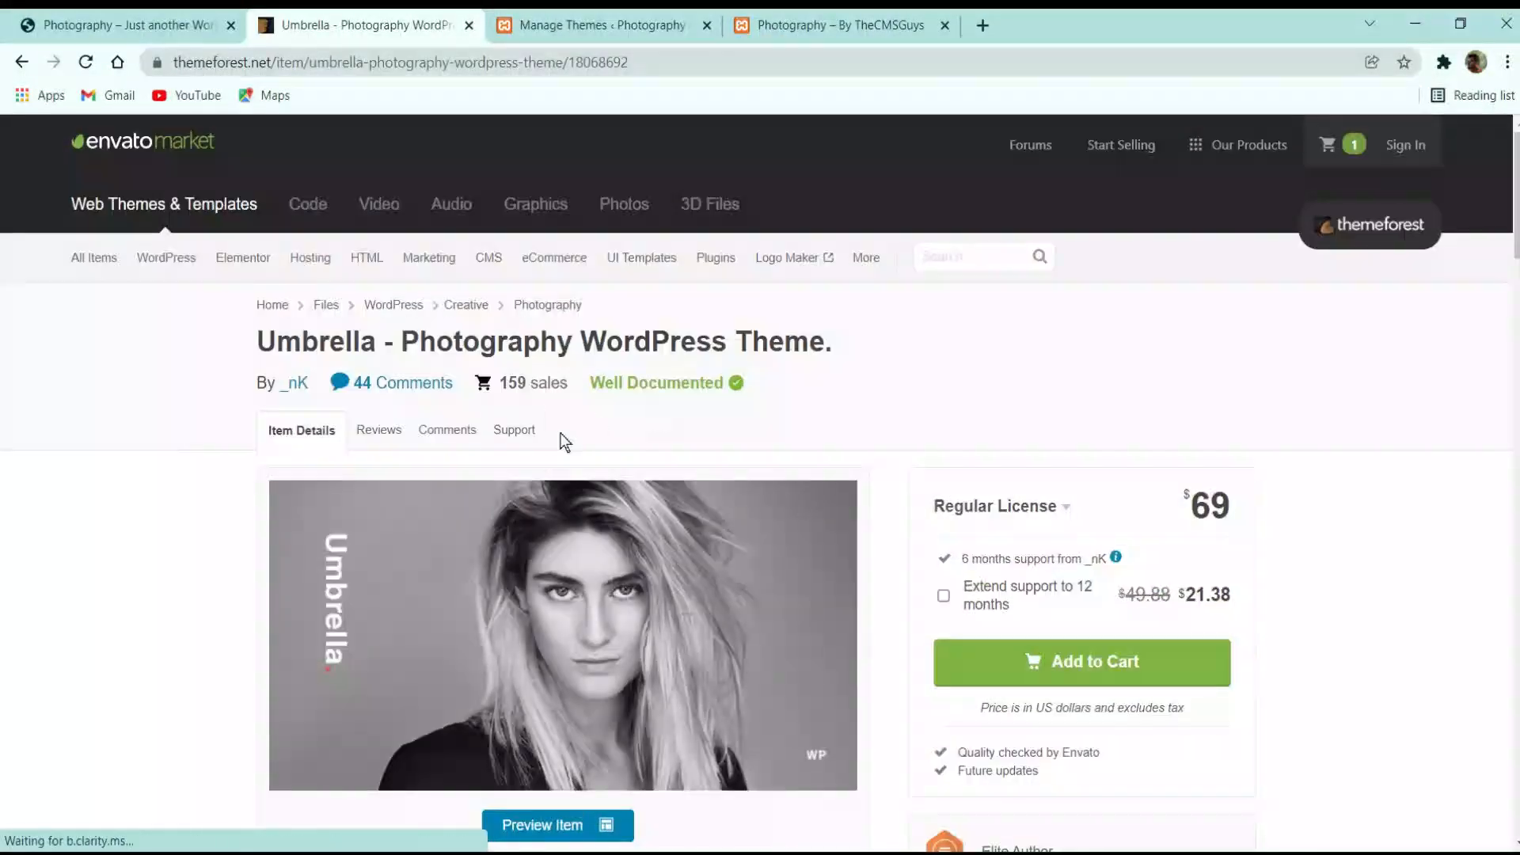
drag(401, 341, 824, 342)
scroll(871, 522, down, 3)
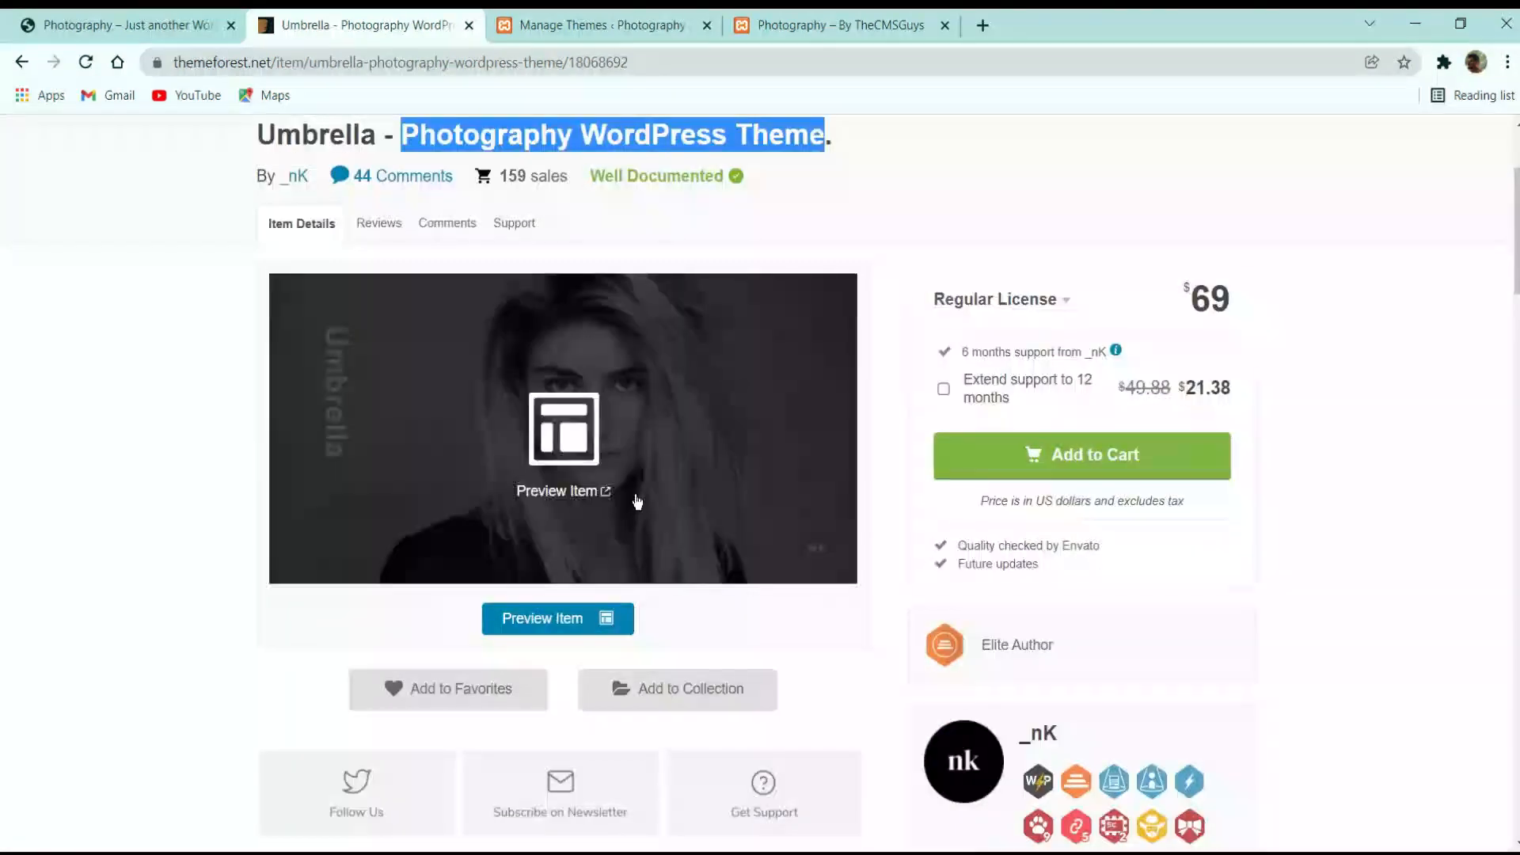
scroll(635, 499, up, 3)
click(310, 331)
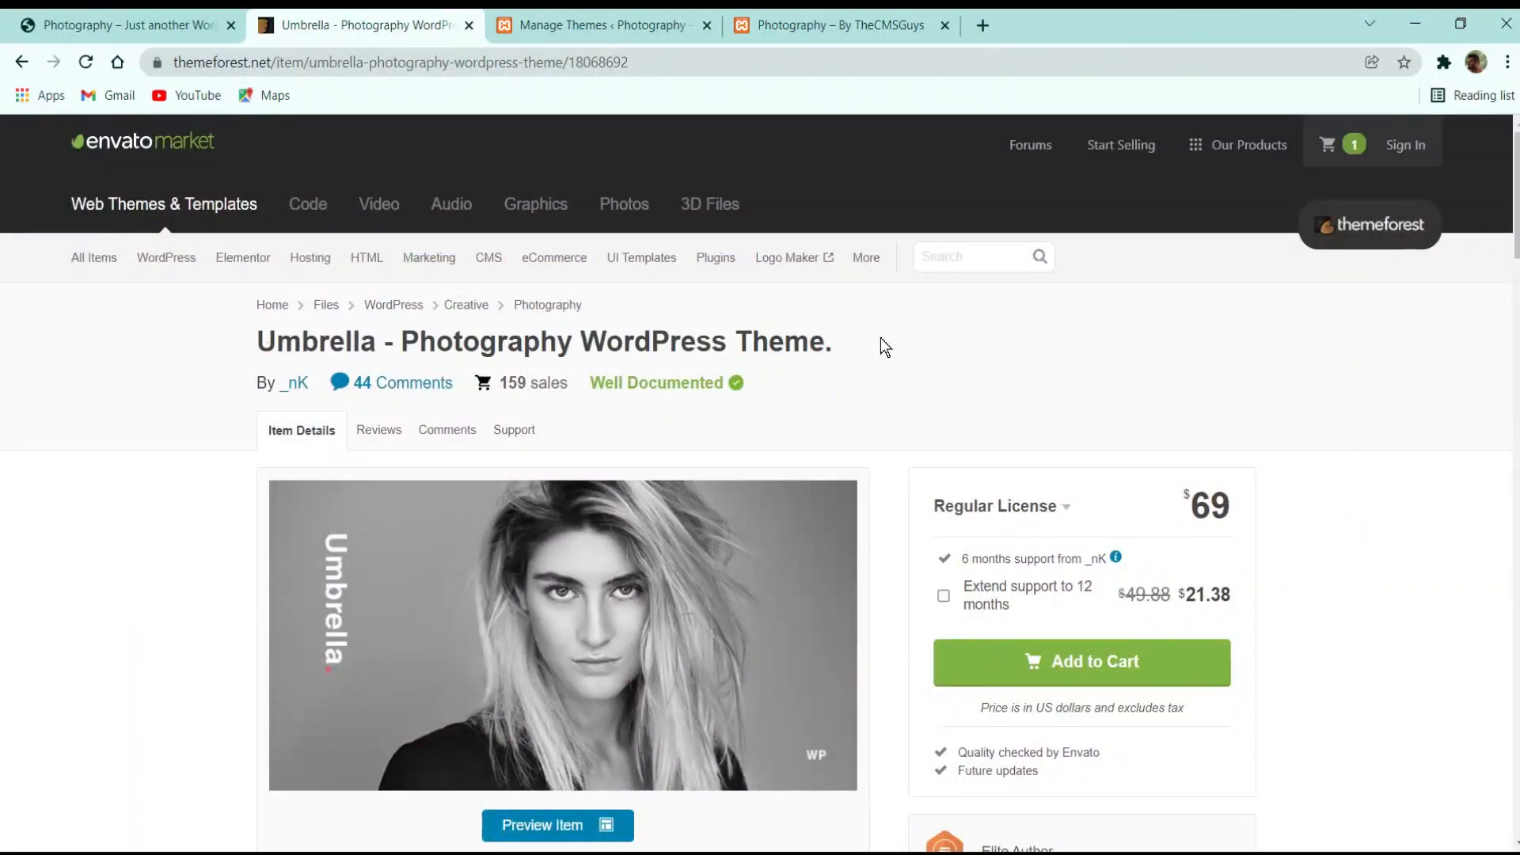
scroll(911, 341, down, 2)
scroll(1030, 357, up, 2)
scroll(1093, 526, down, 10)
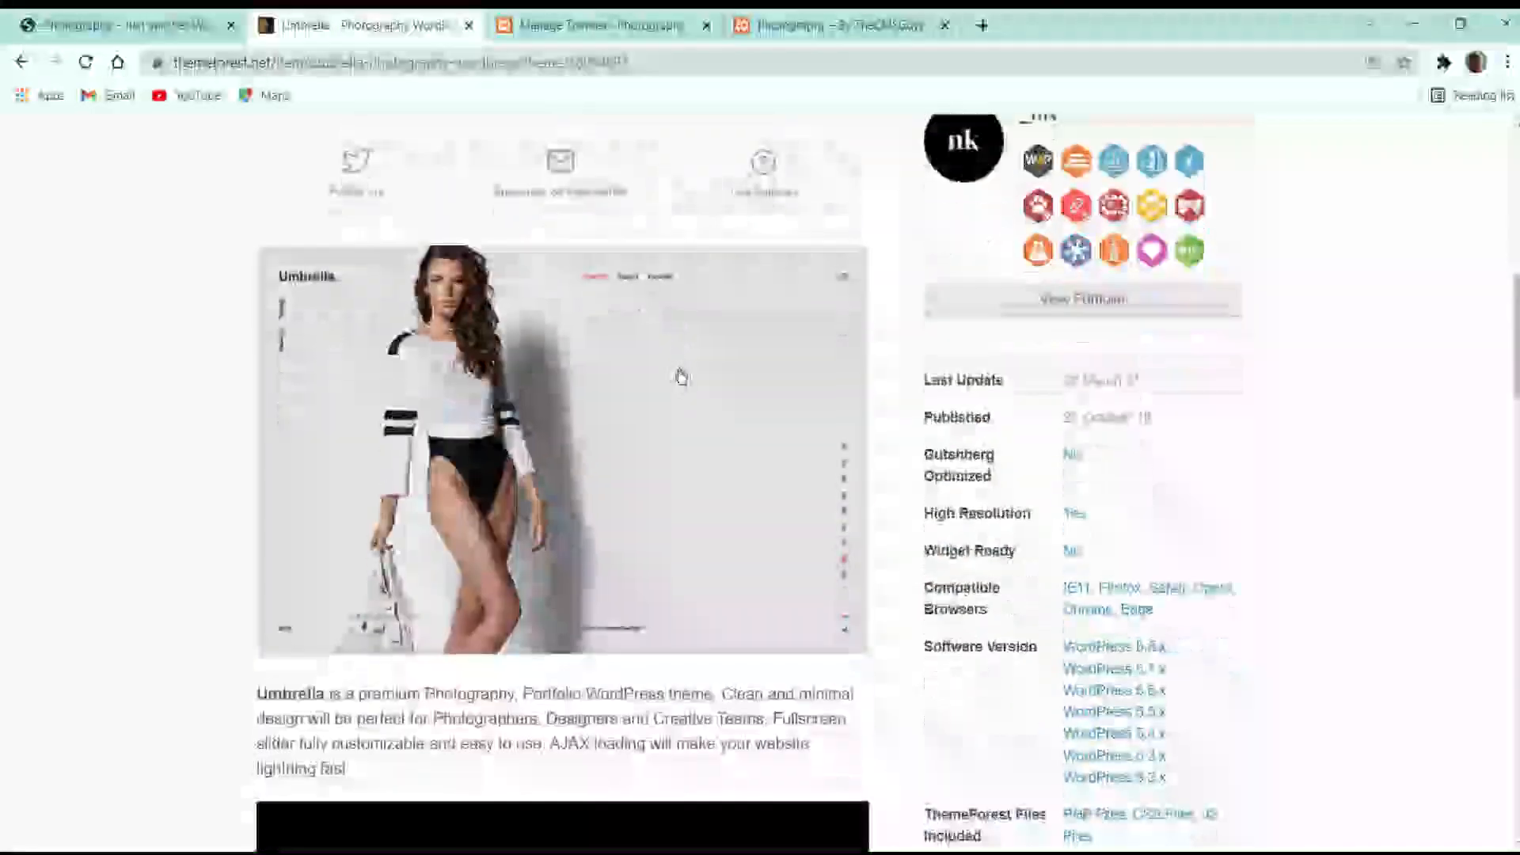
scroll(681, 376, down, 2)
scroll(871, 396, up, 12)
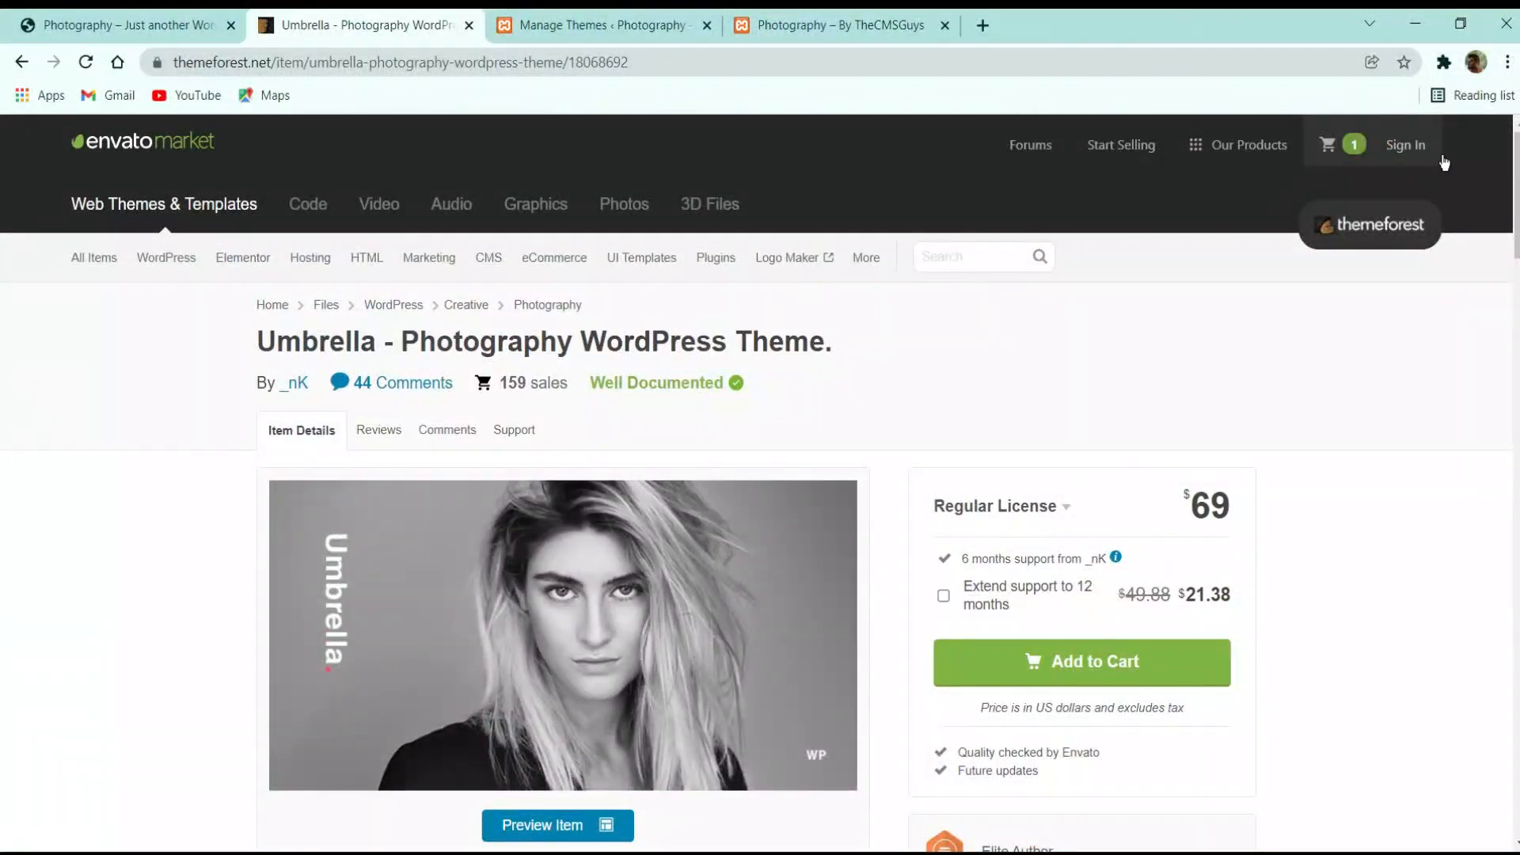
mouse_move(1270, 151)
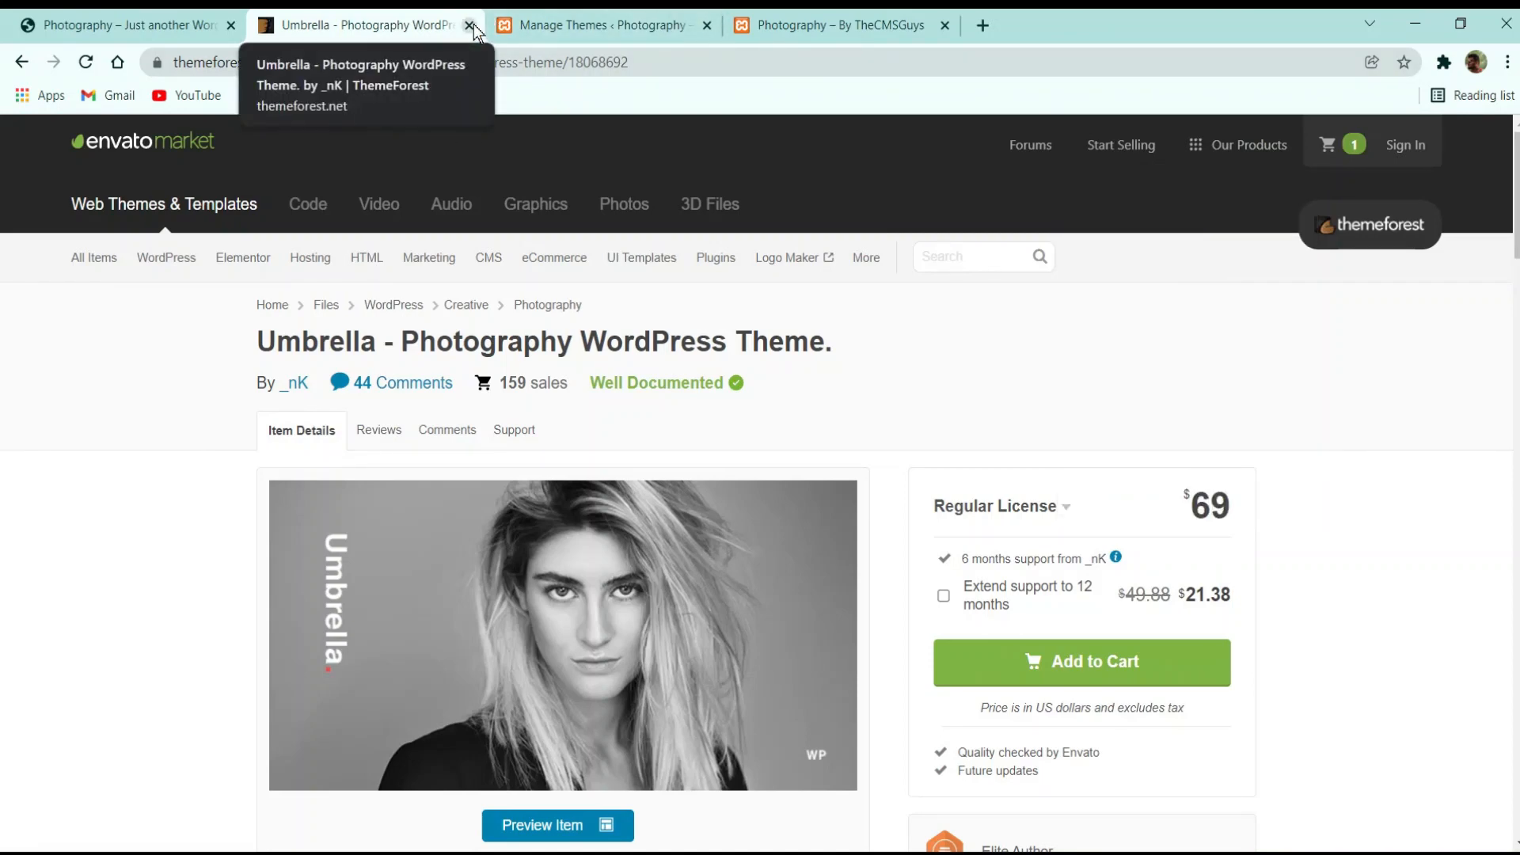
click(470, 26)
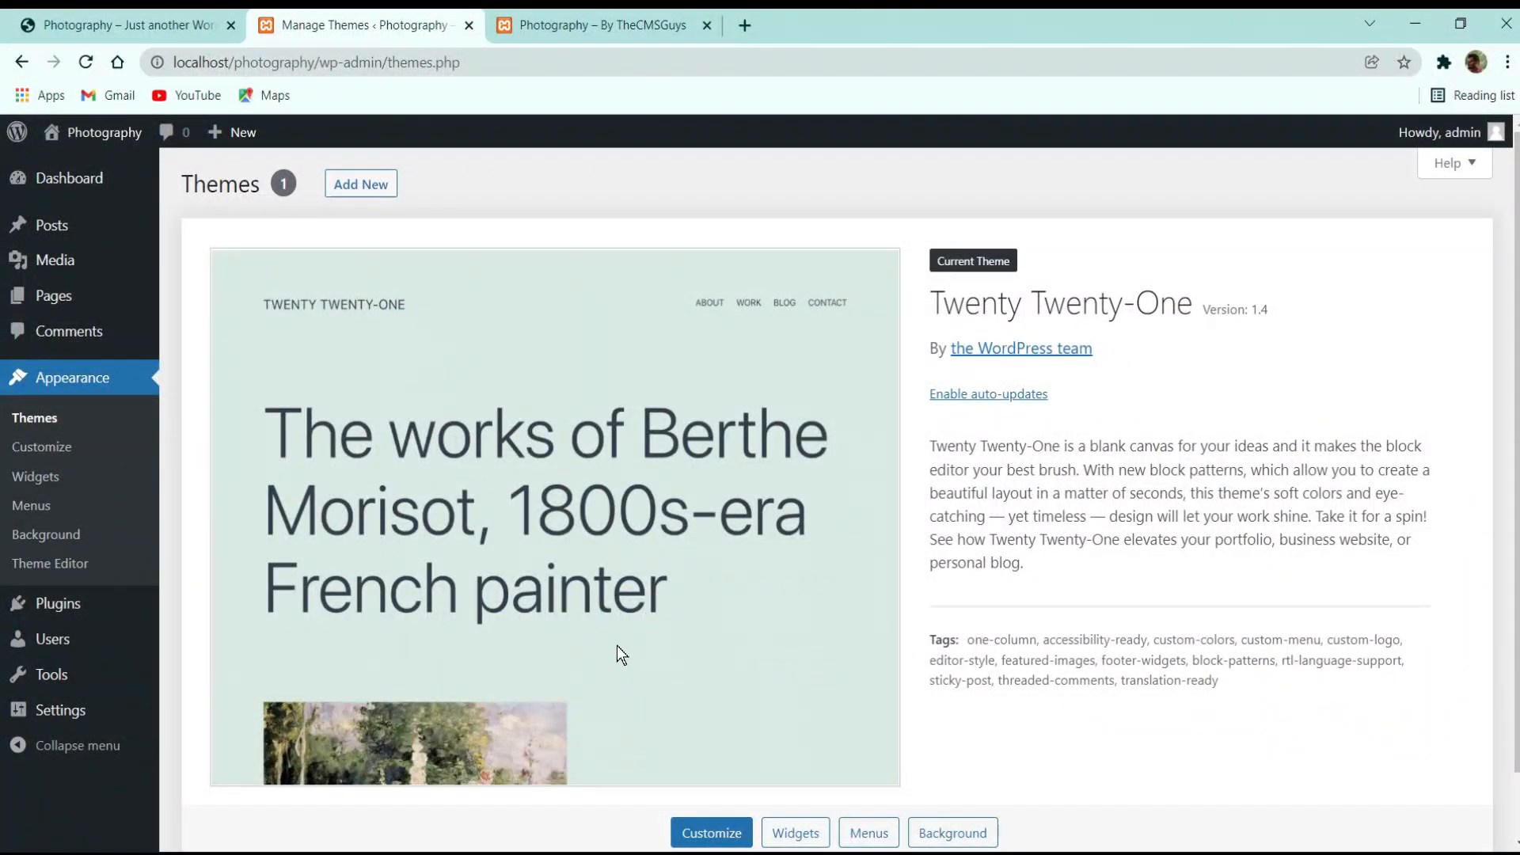
Upload umbrella.zip from the umbrella-photography folder as a new theme, install it and activate it
click(378, 187)
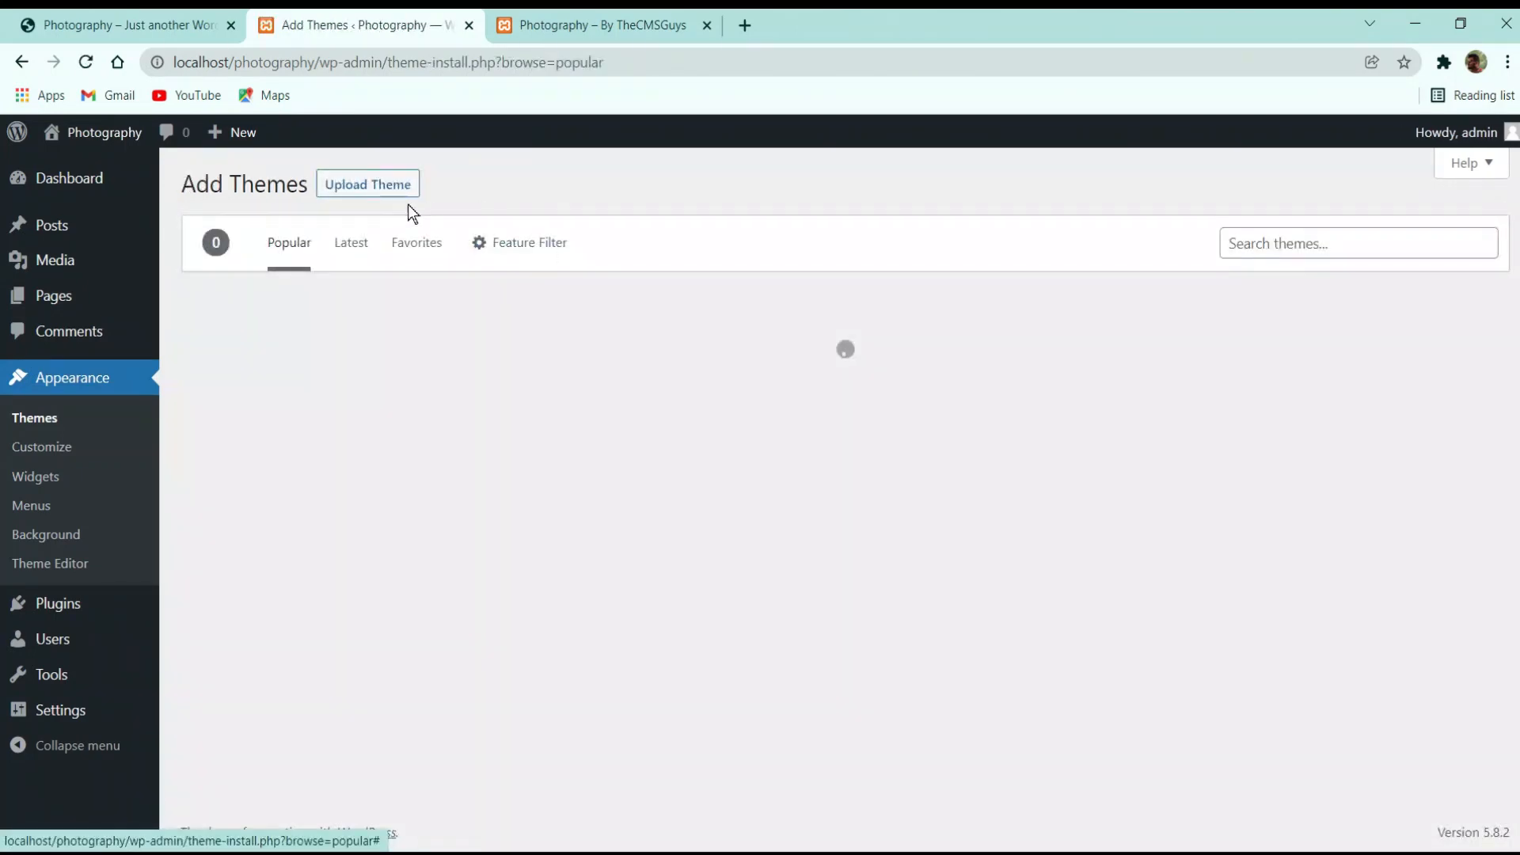
click(361, 186)
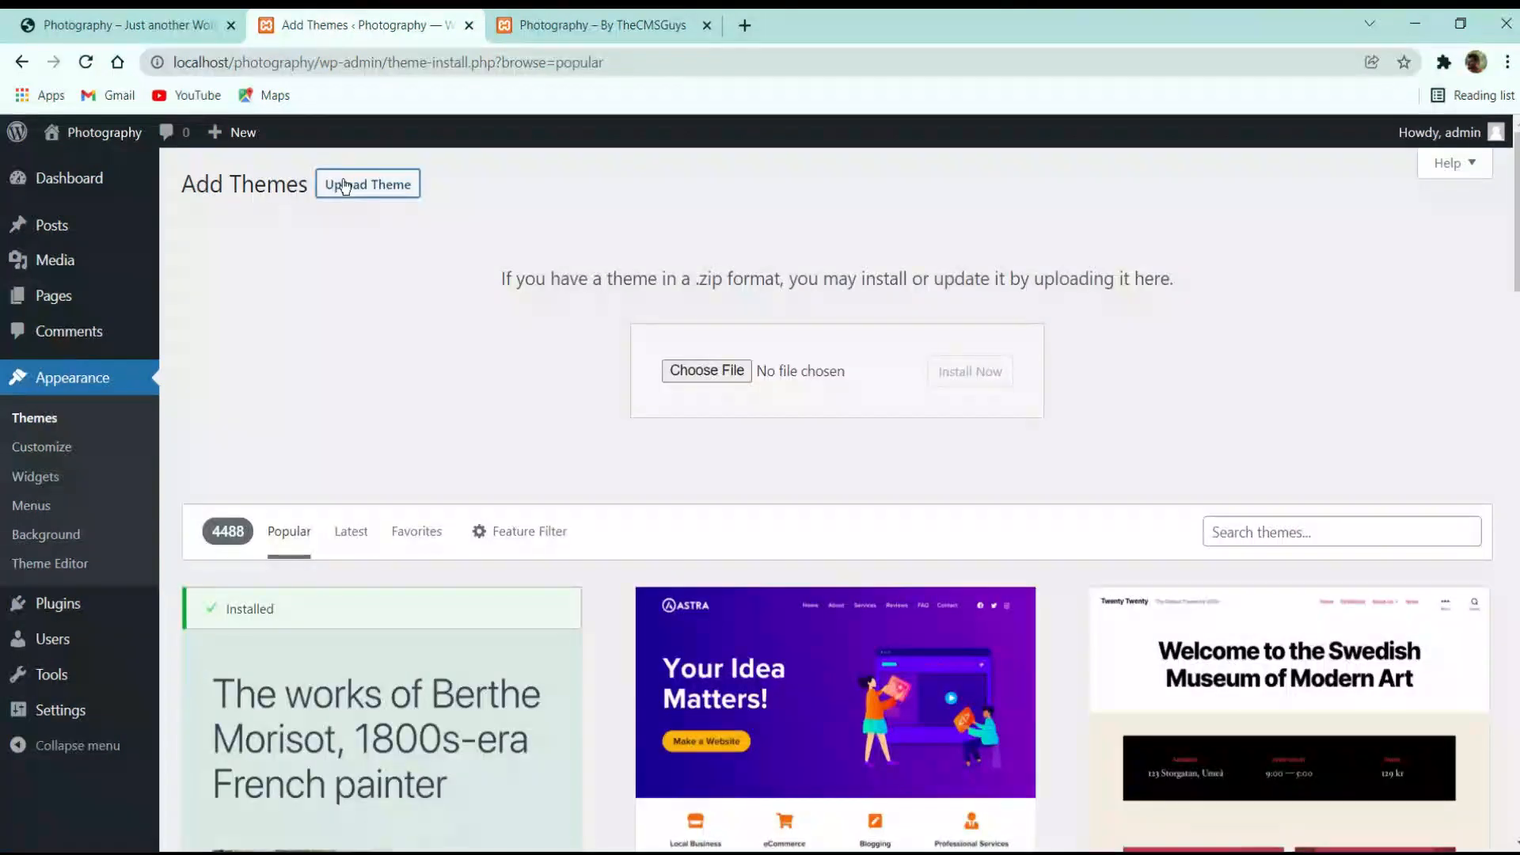
click(696, 373)
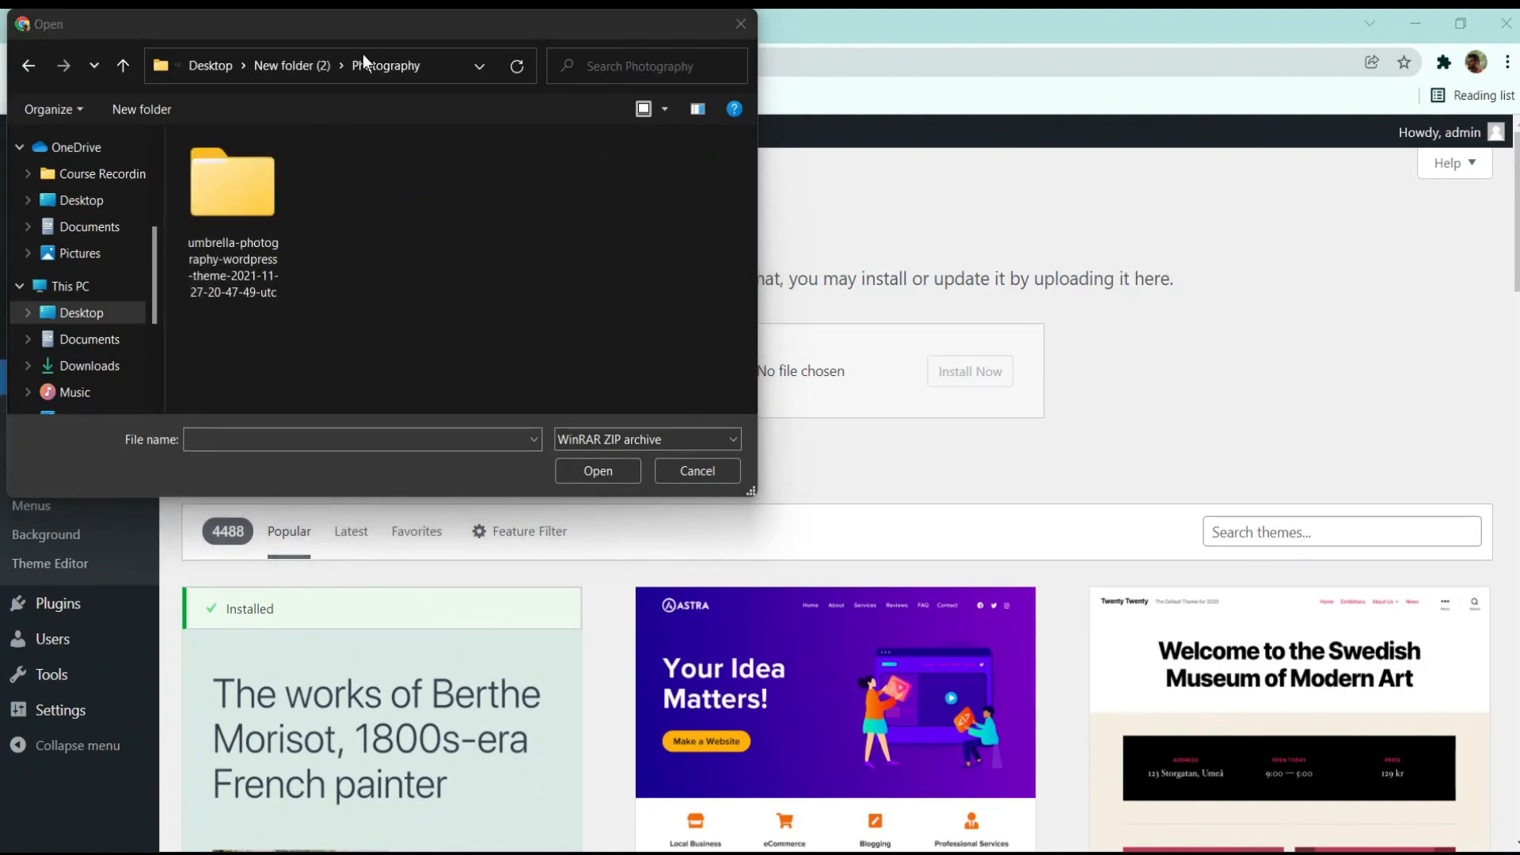
drag(392, 31, 970, 58)
double_click(833, 227)
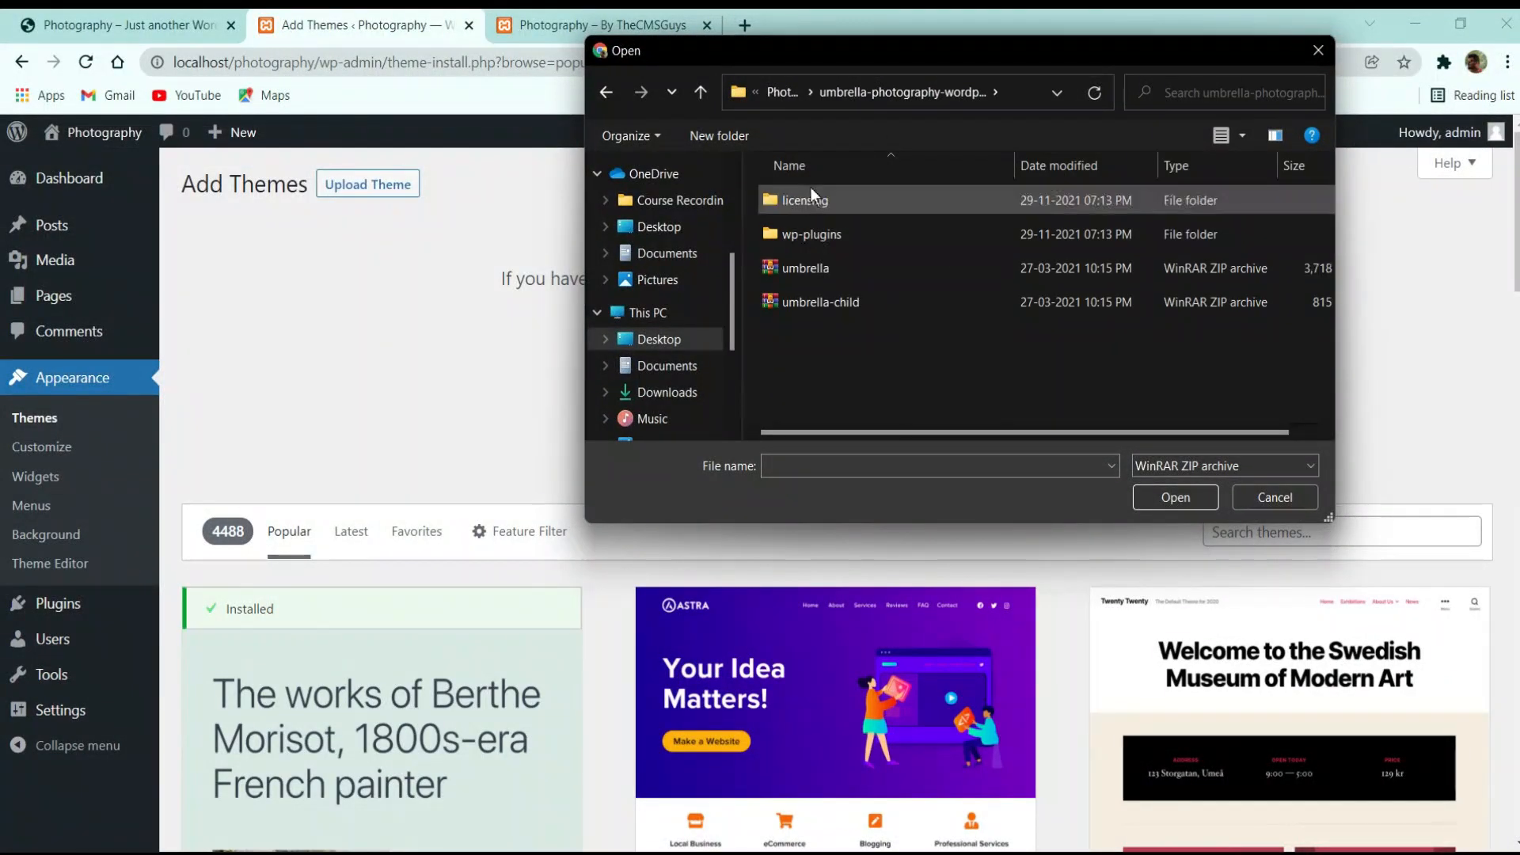
click(841, 269)
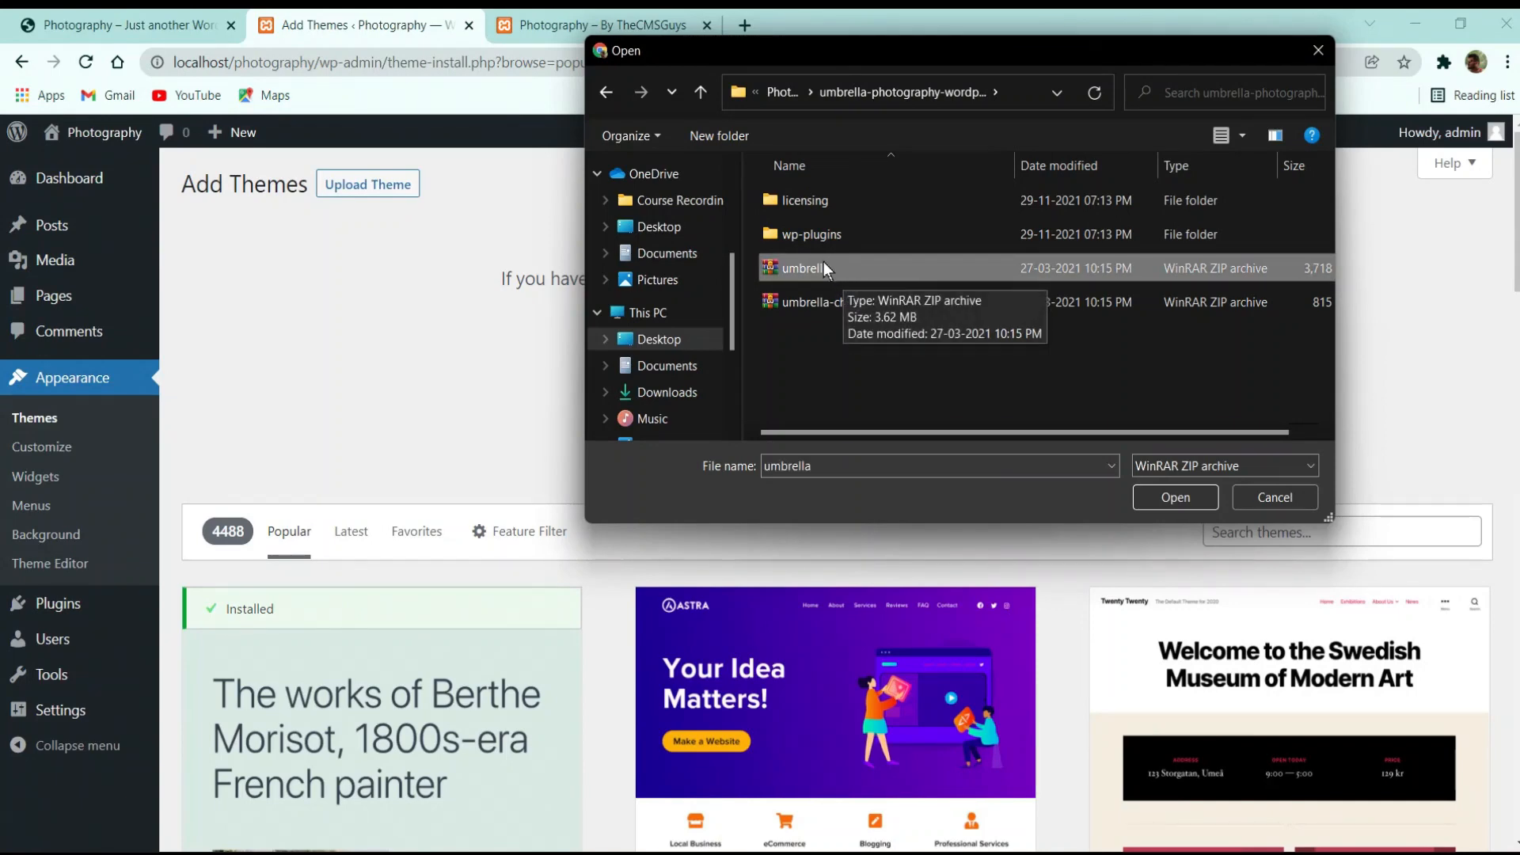
double_click(838, 269)
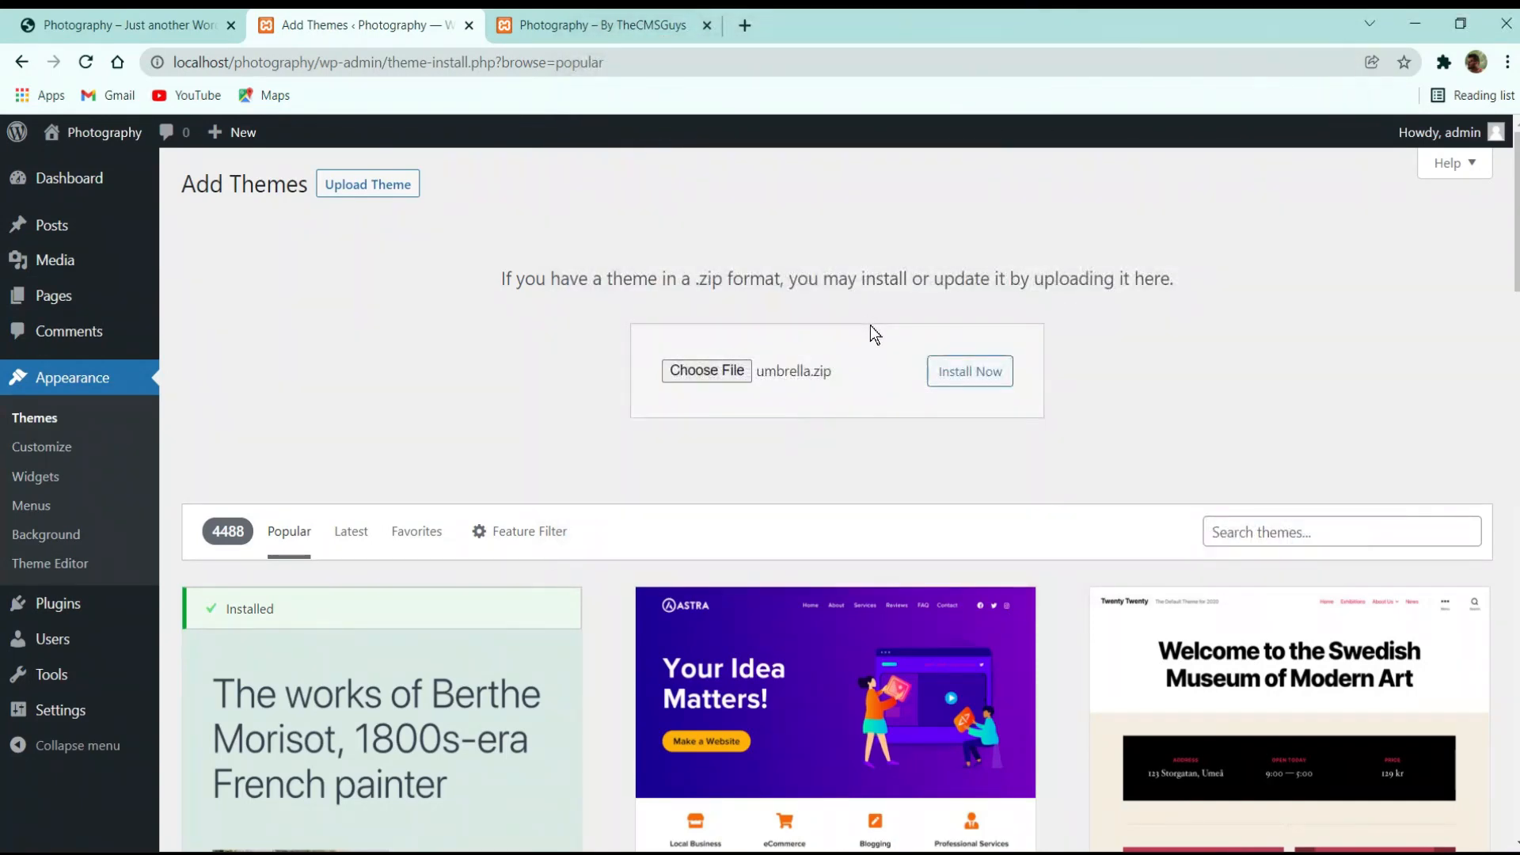
click(947, 378)
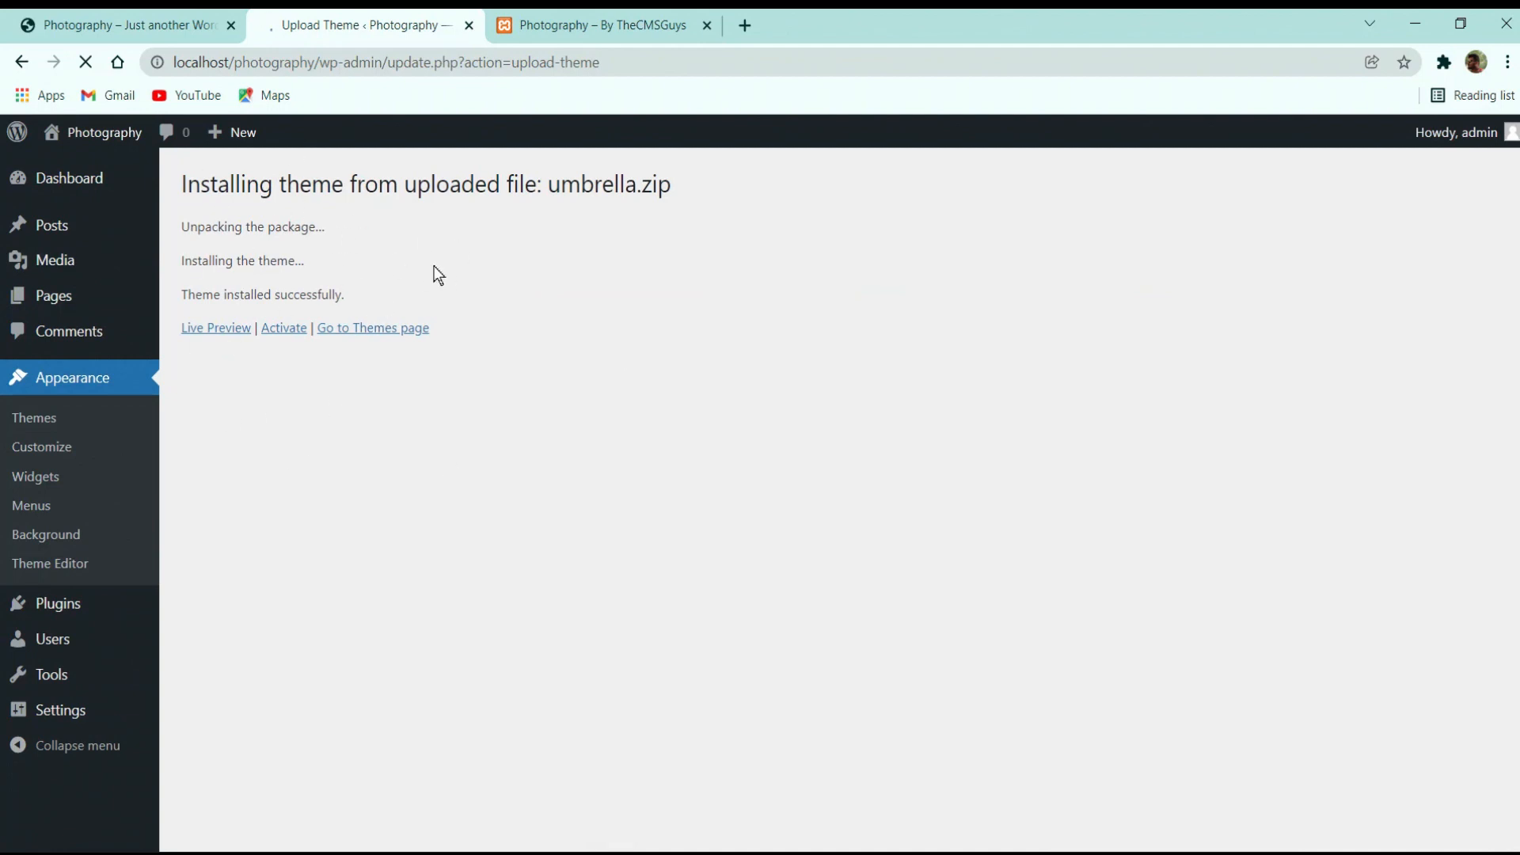
click(292, 334)
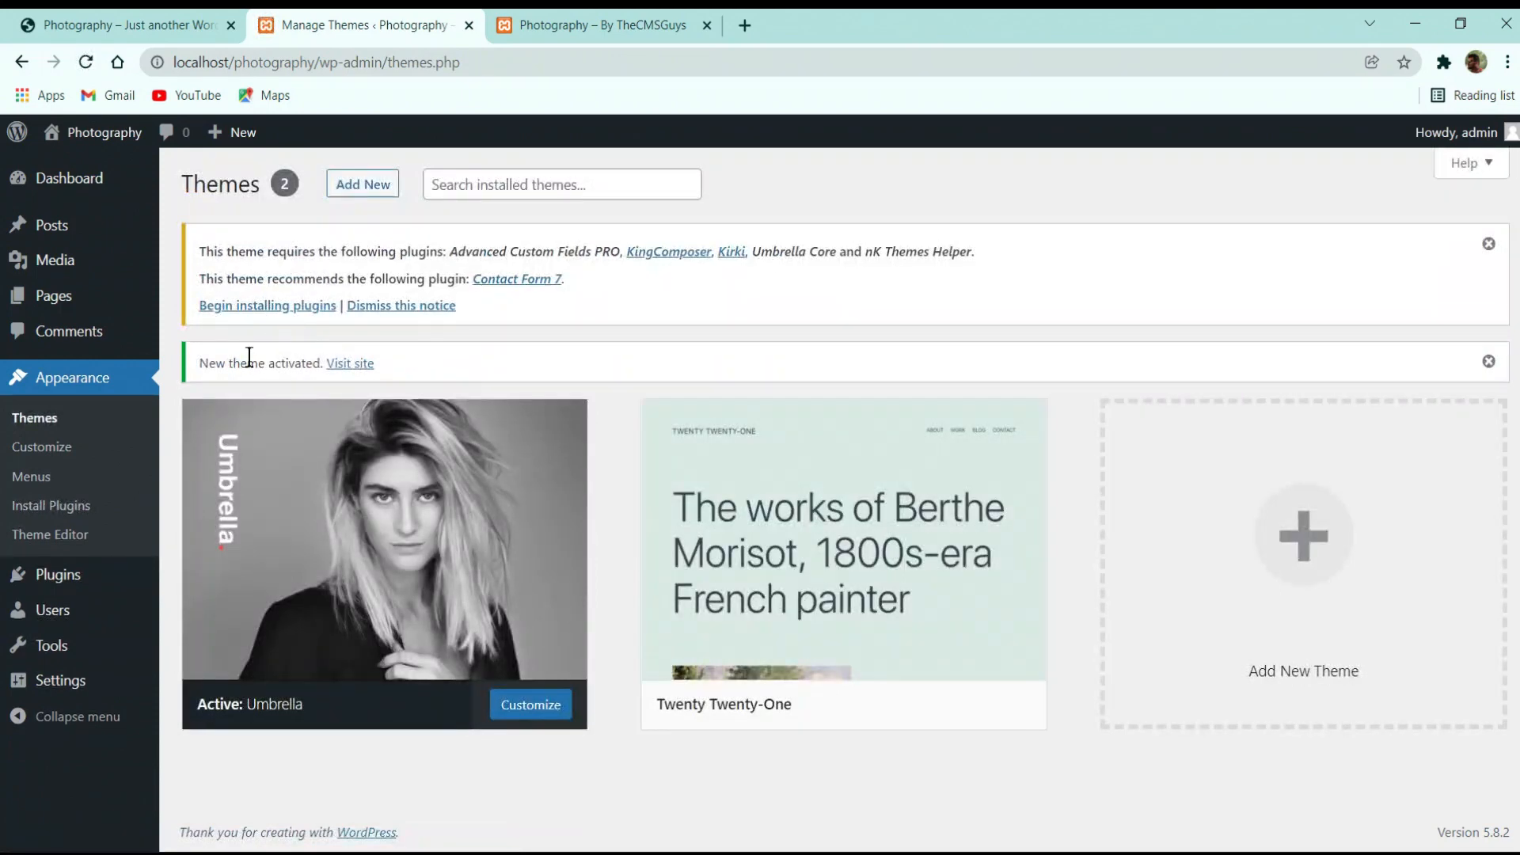
Delete the Twenty Twenty-One theme from its Theme Details and review the required-plugins notice
mouse_move(367, 400)
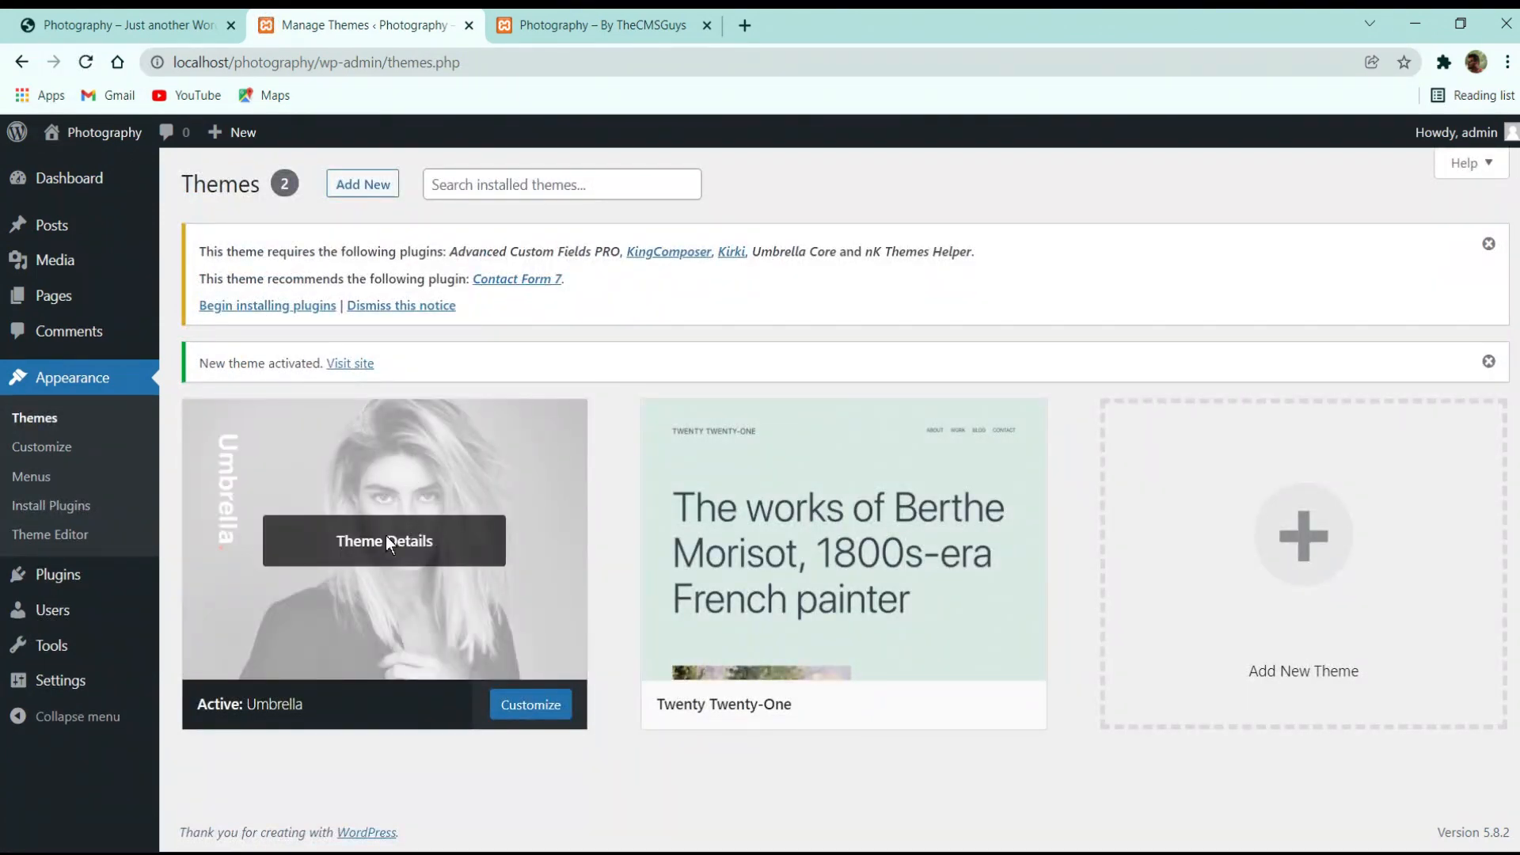
mouse_move(856, 471)
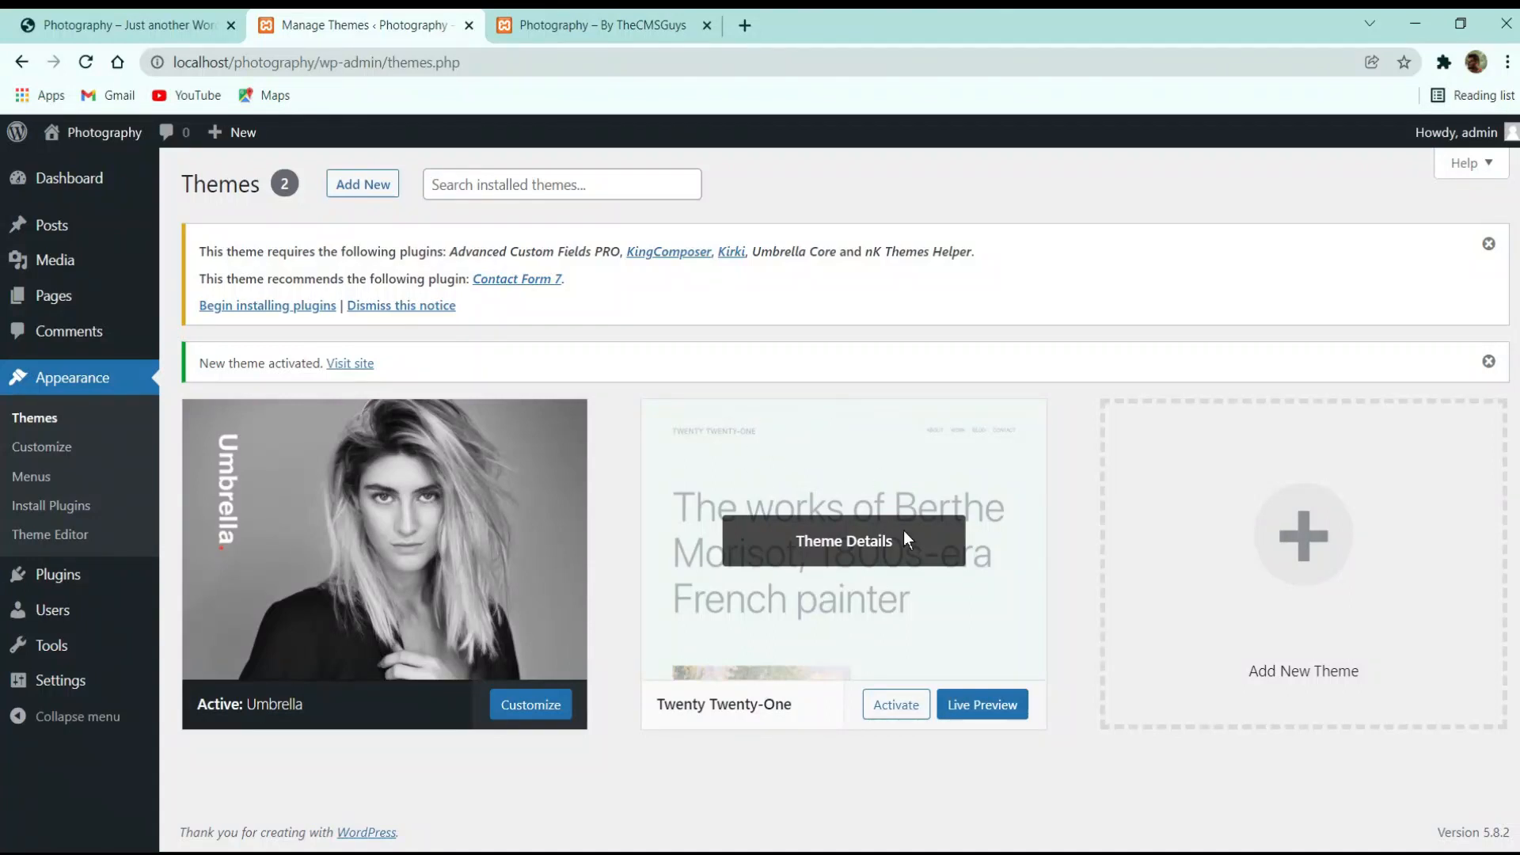
click(843, 537)
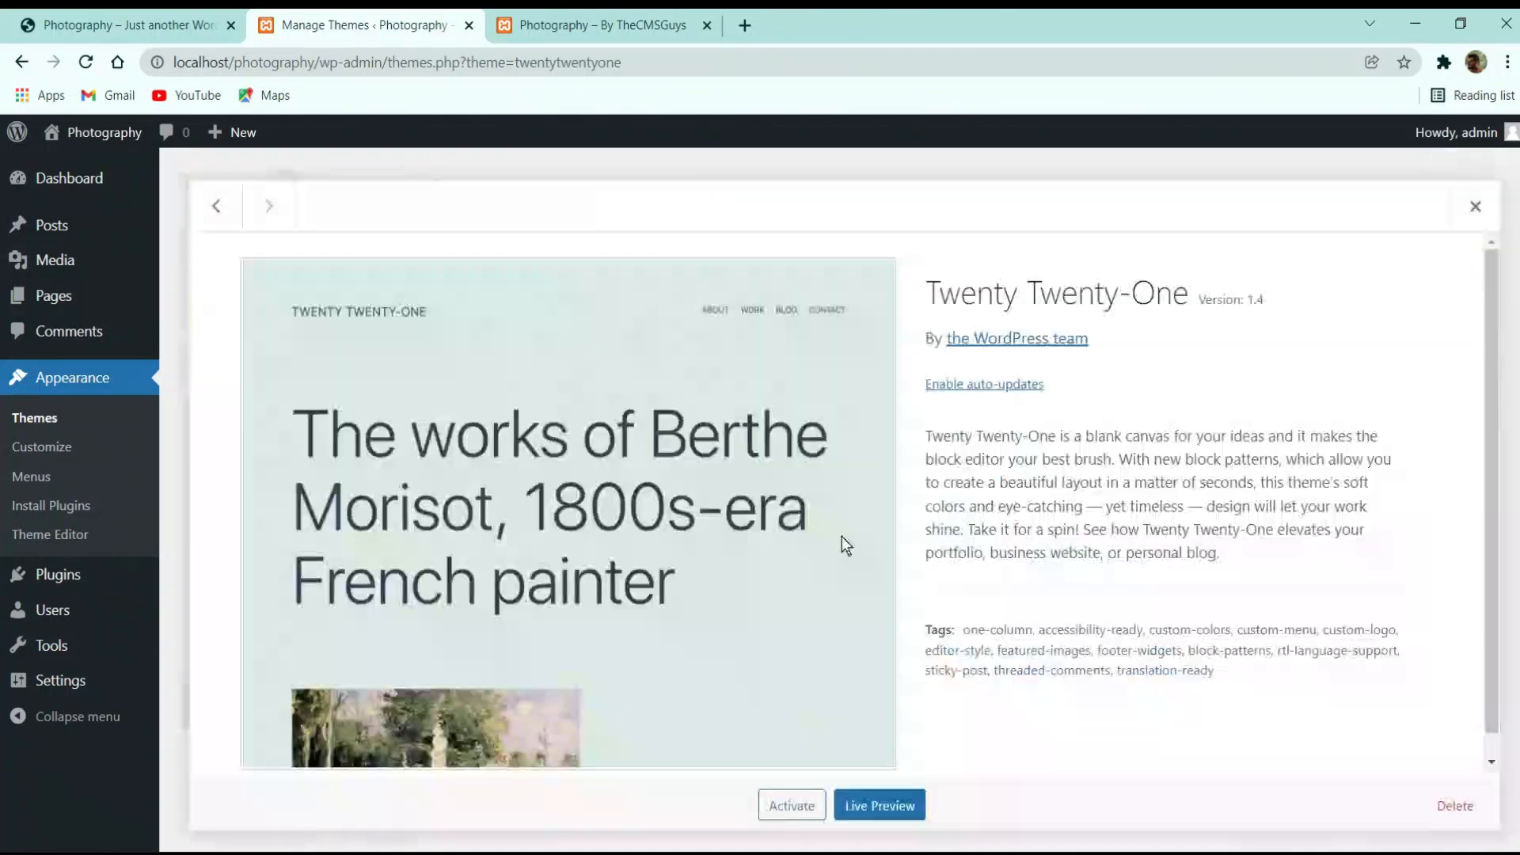
click(1460, 807)
click(861, 219)
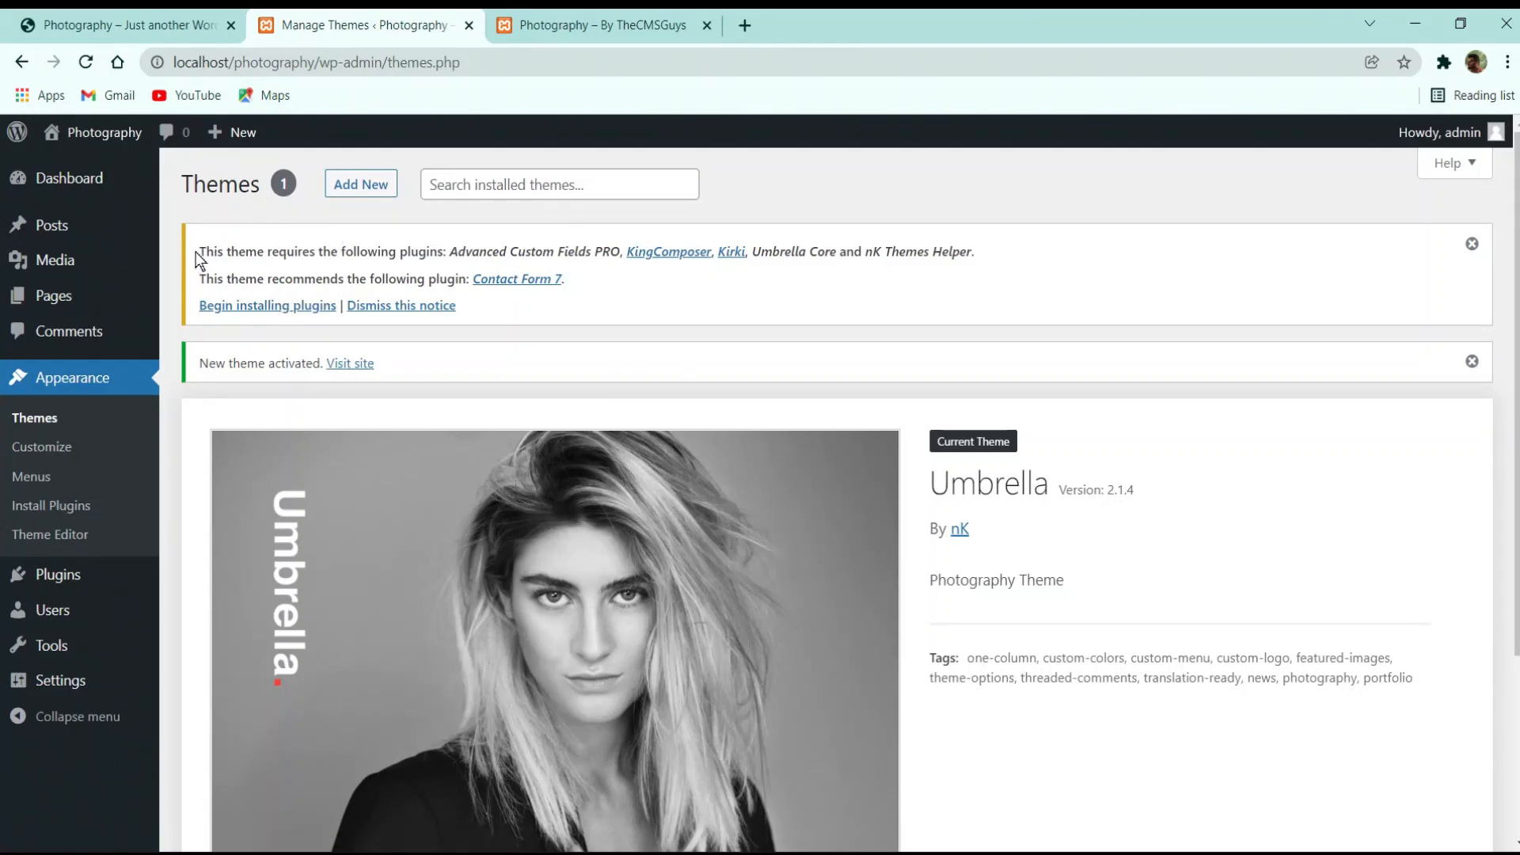
drag(196, 252, 950, 254)
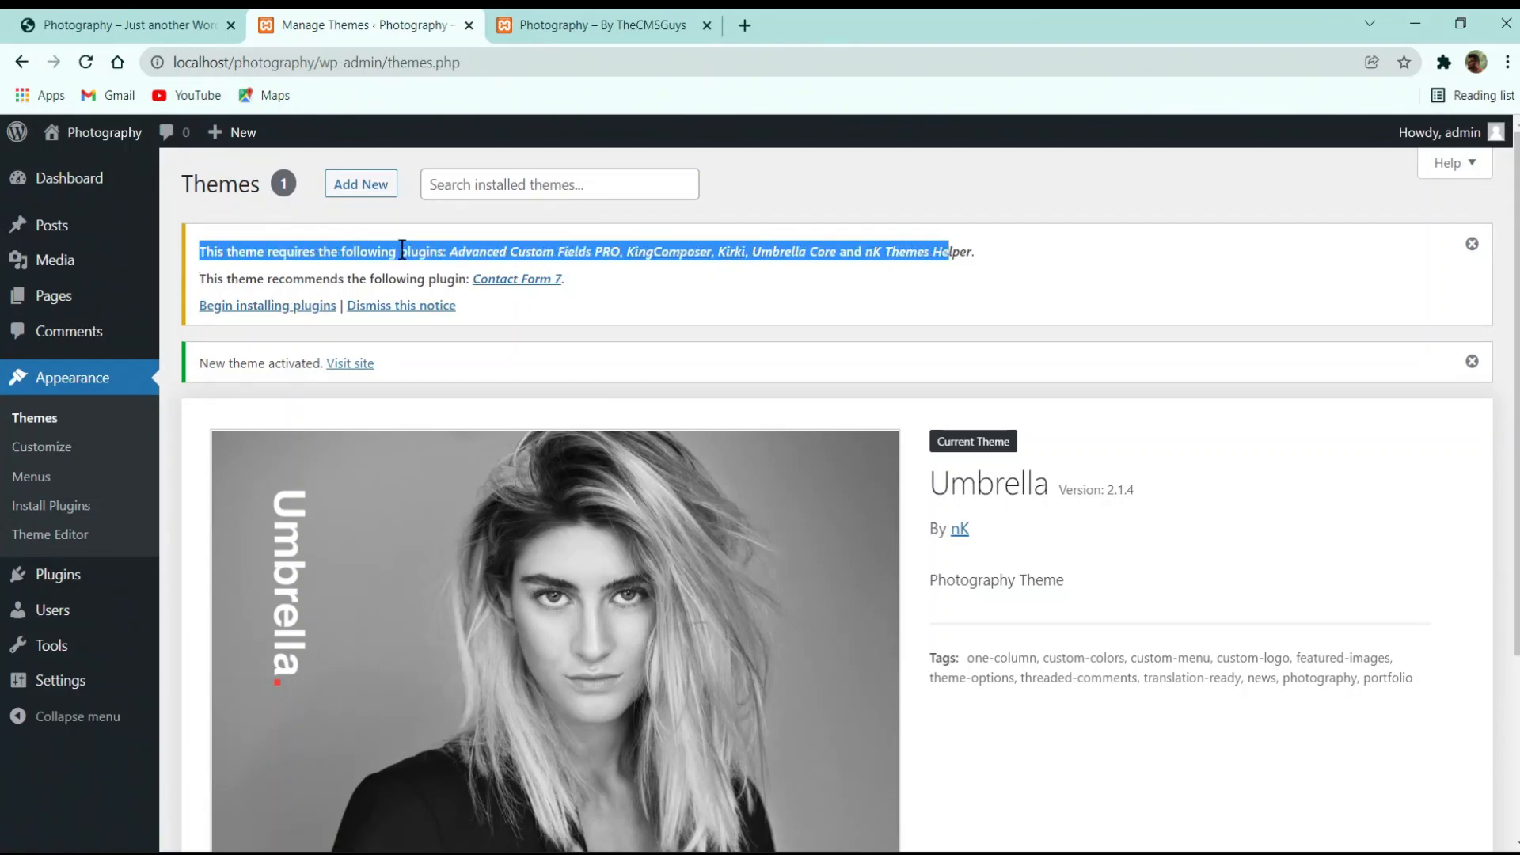
click(372, 247)
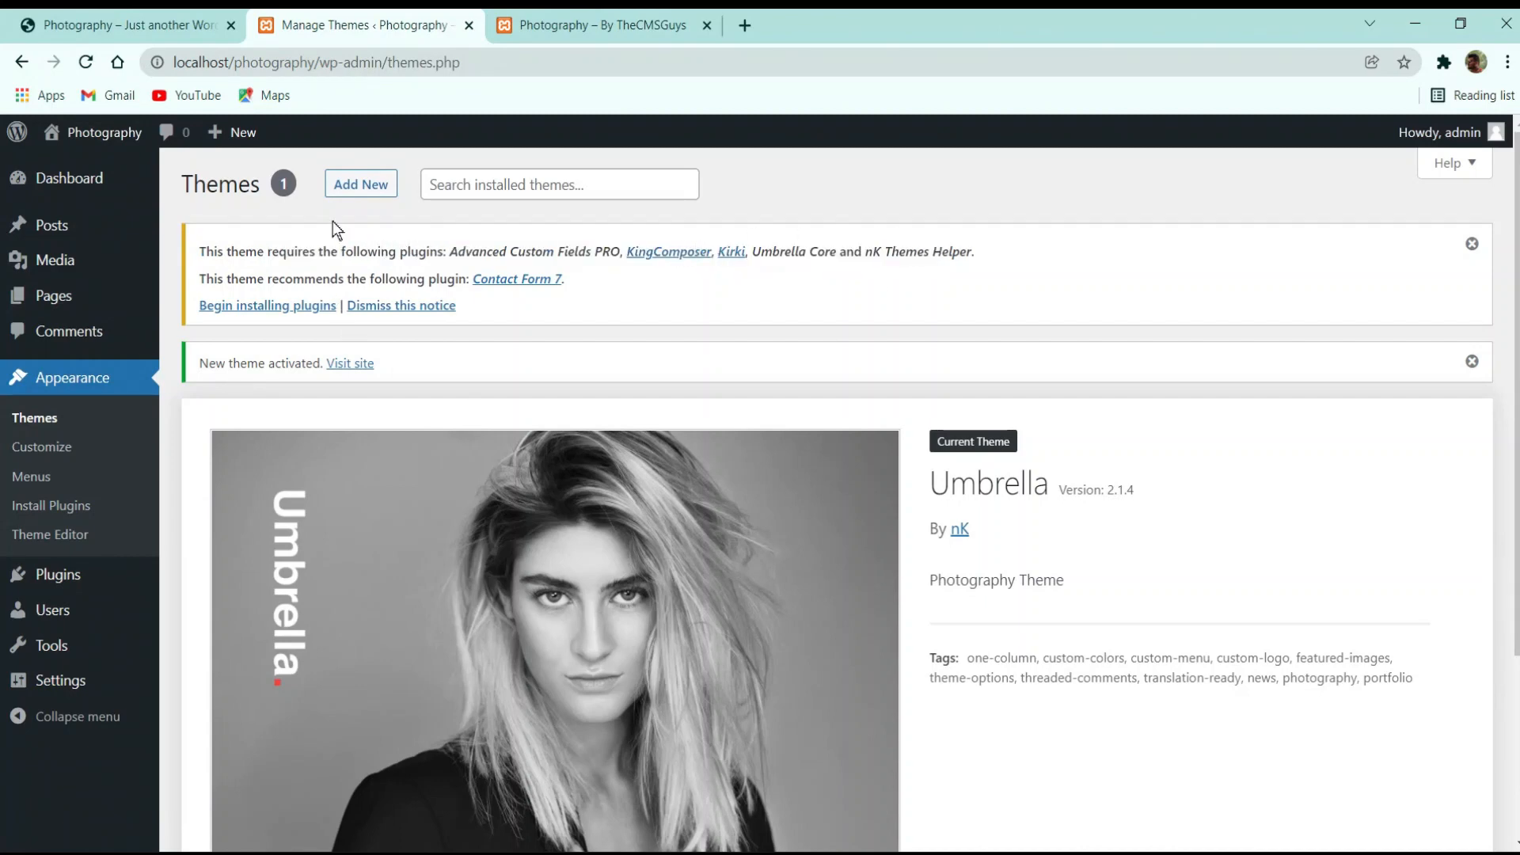
Try bulk-installing all six required theme plugins at once, which ends in an error
click(257, 307)
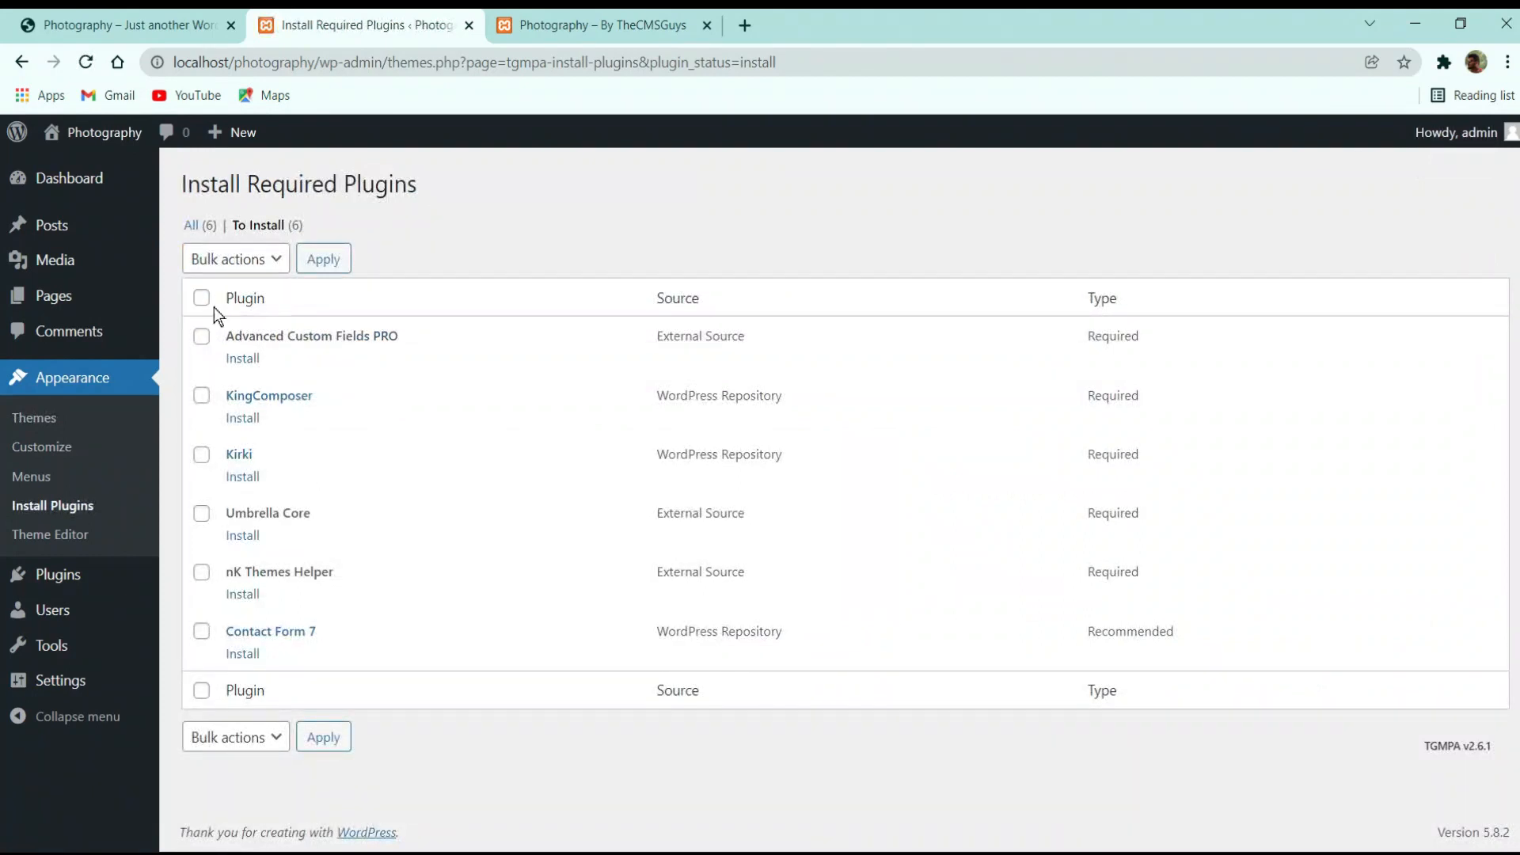
click(202, 300)
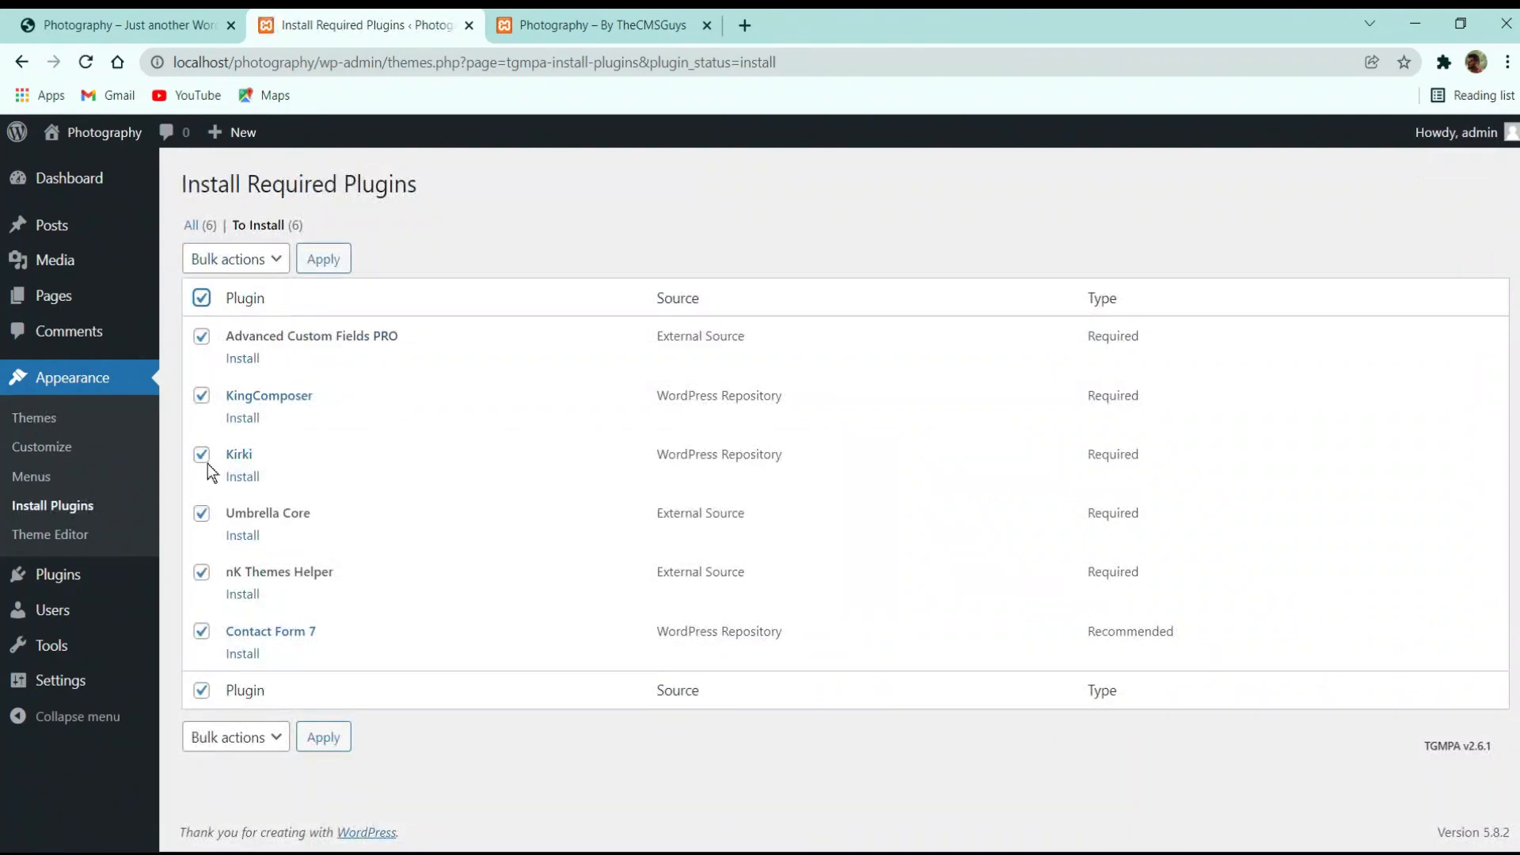
click(231, 261)
click(224, 305)
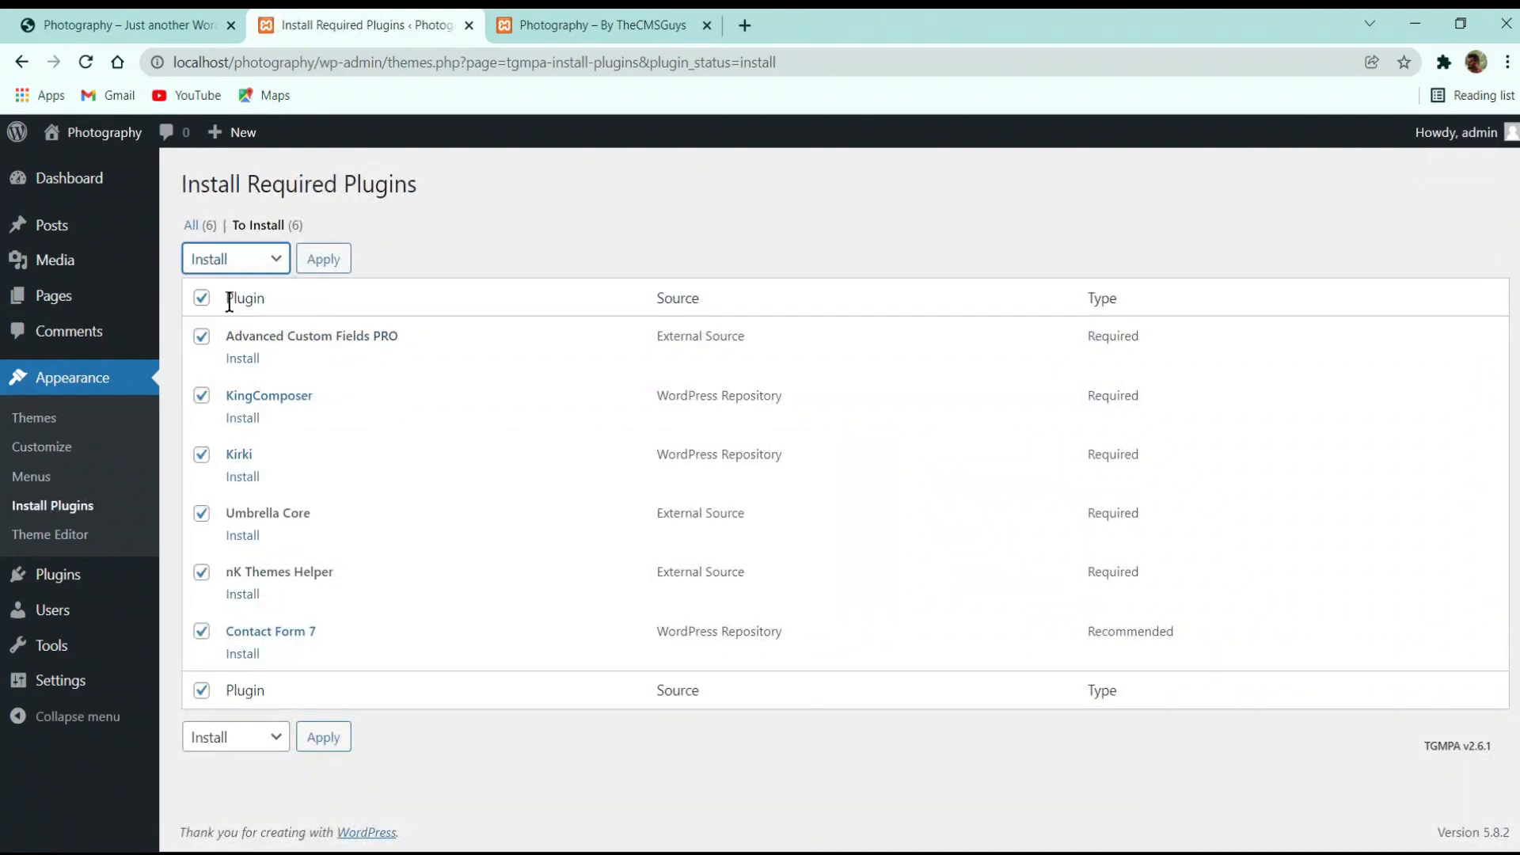
click(324, 266)
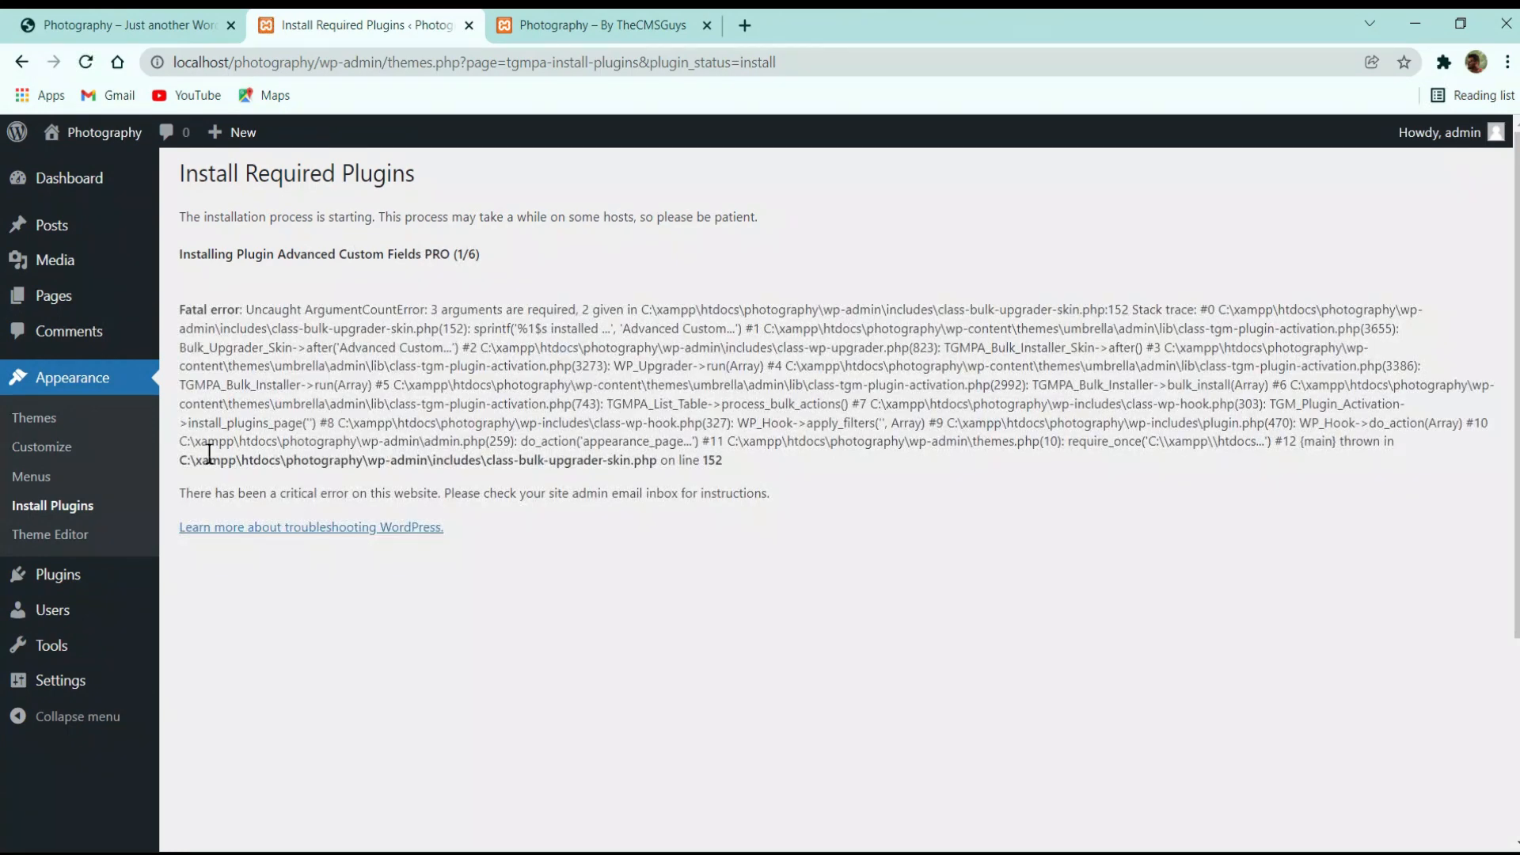
Return to the required plugins list and install KingComposer on its own
click(290, 527)
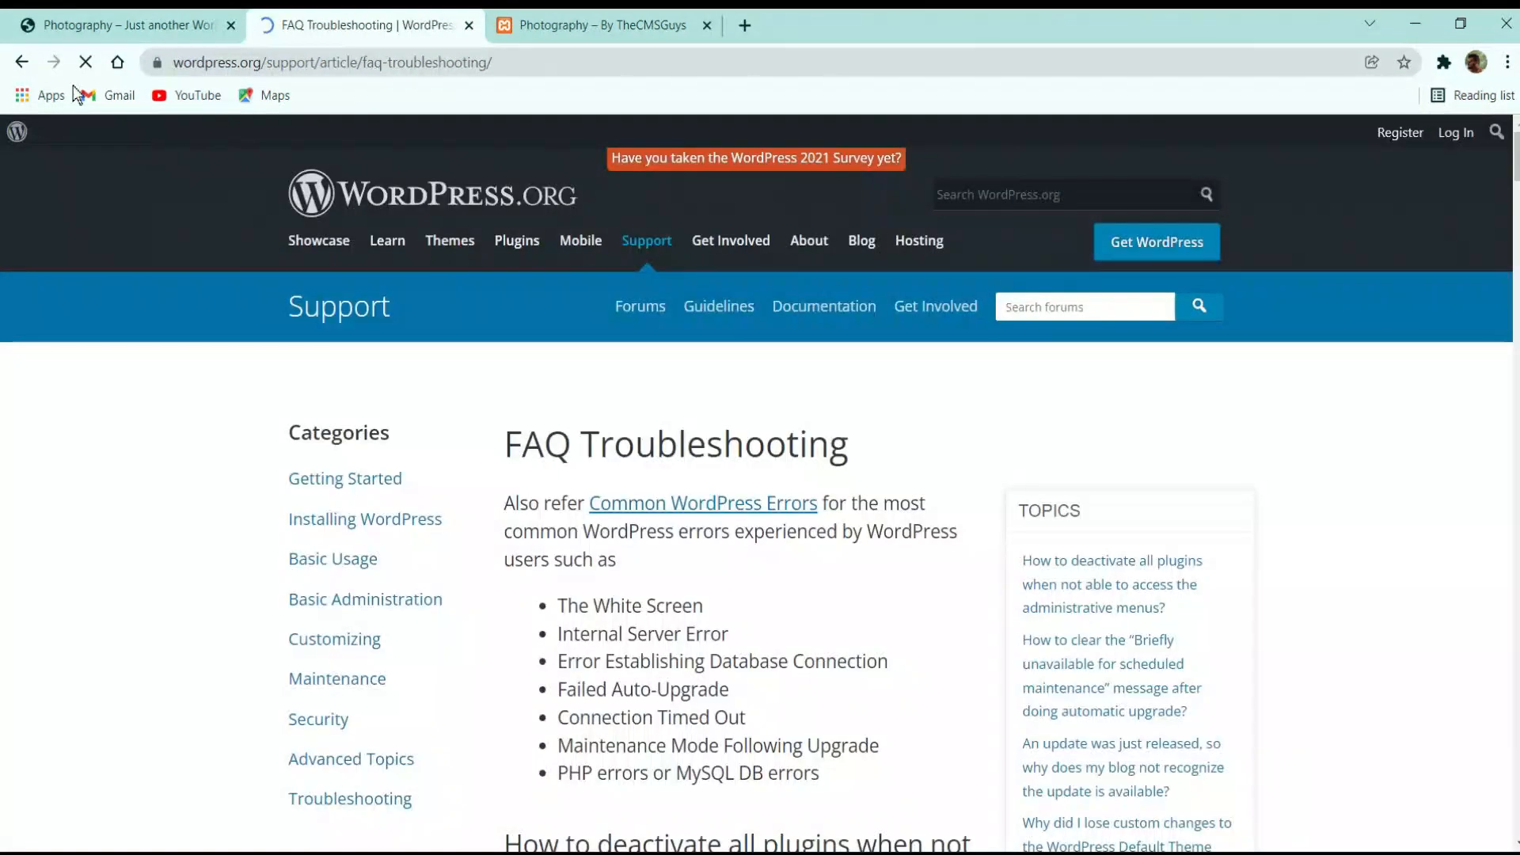
click(21, 62)
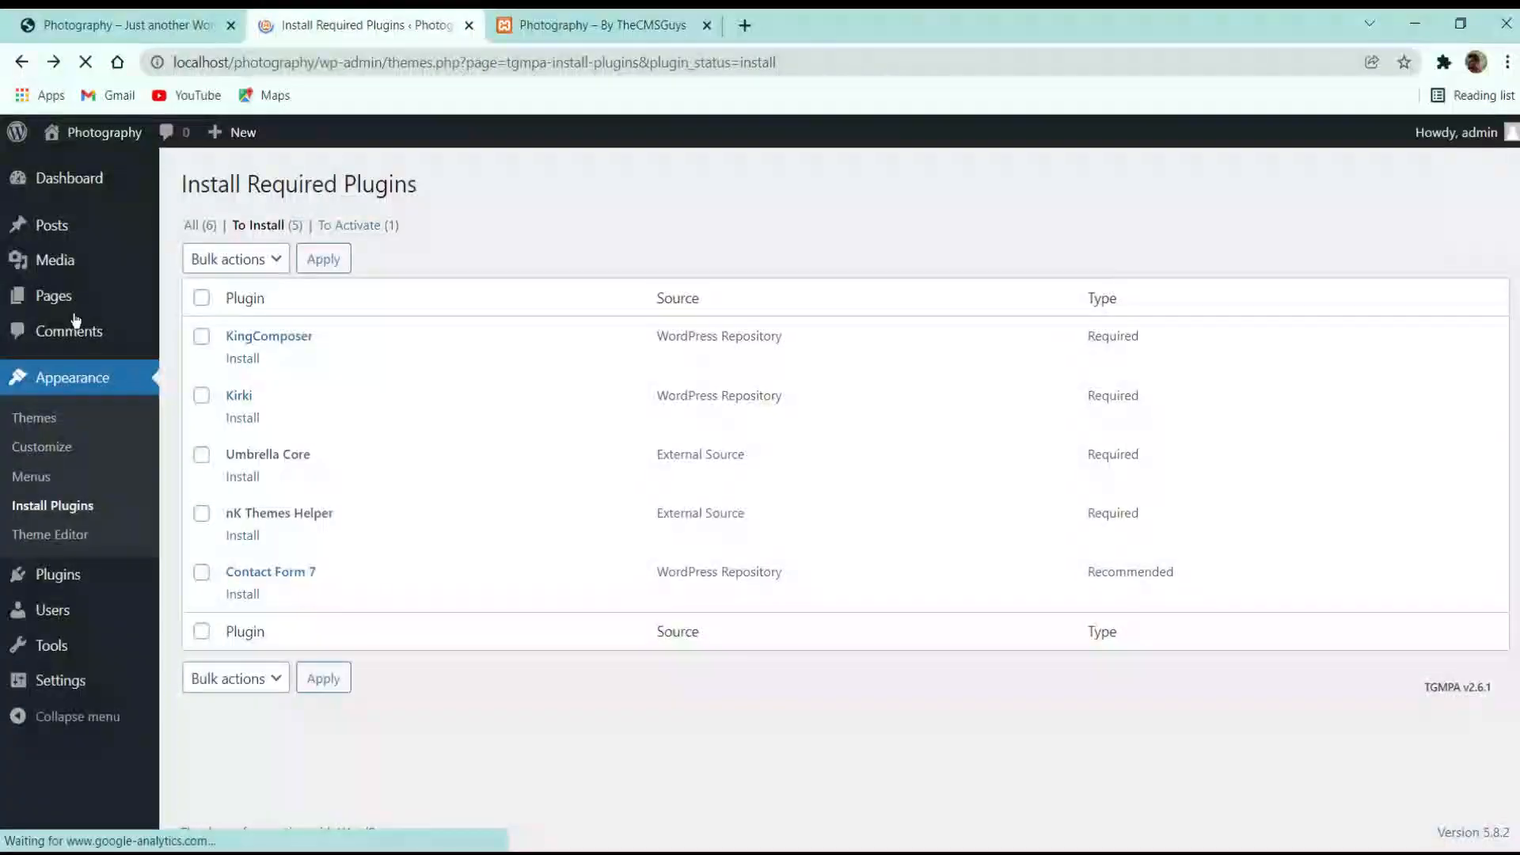
click(243, 358)
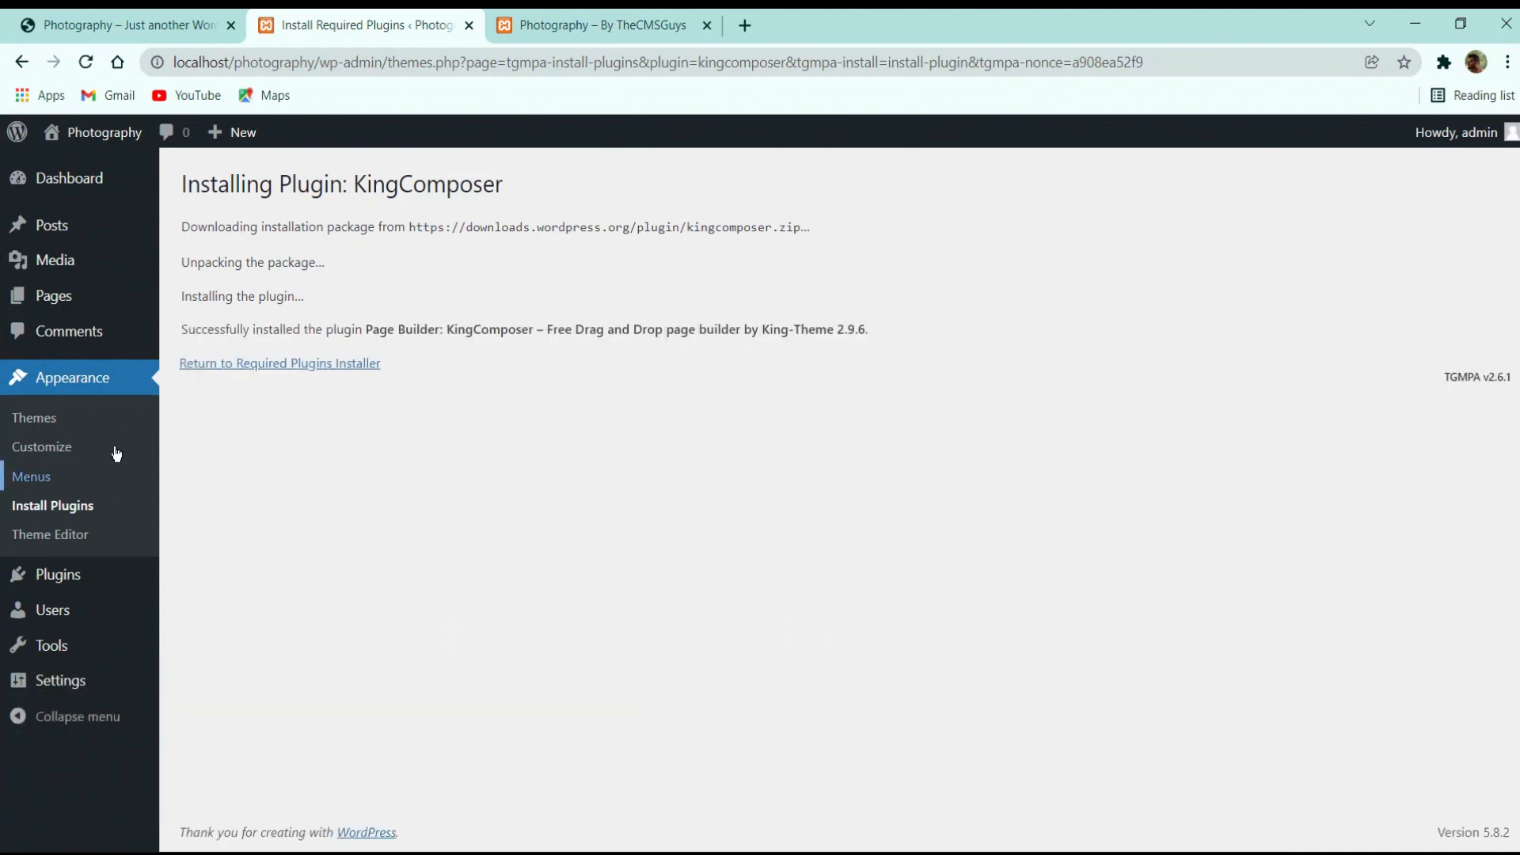
click(212, 368)
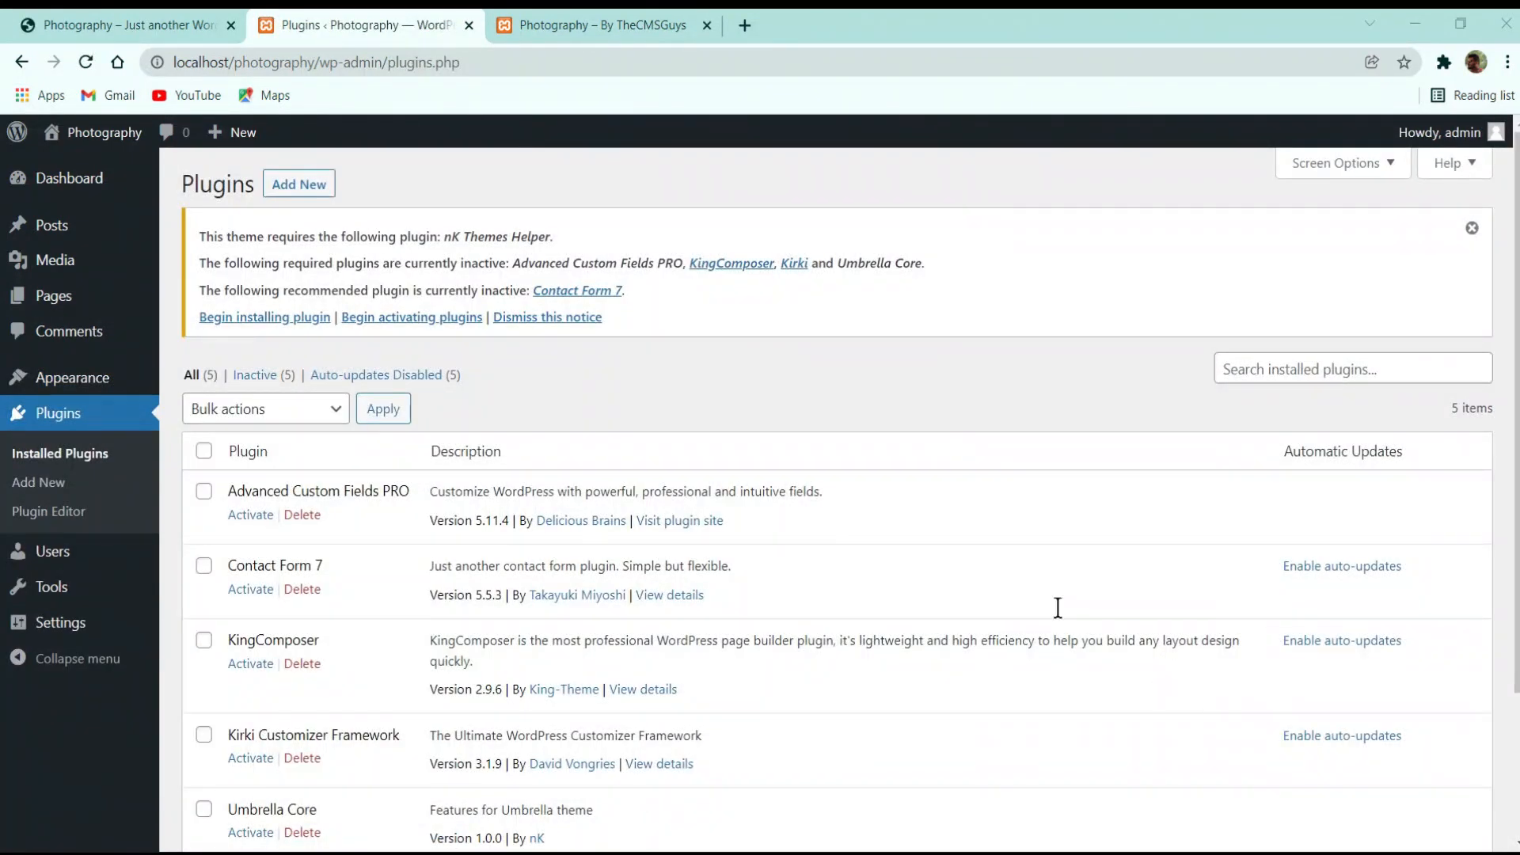
Bulk-activate all five installed plugins from the plugins list
scroll(835, 475, down, 3)
scroll(831, 491, up, 3)
scroll(352, 380, down, 3)
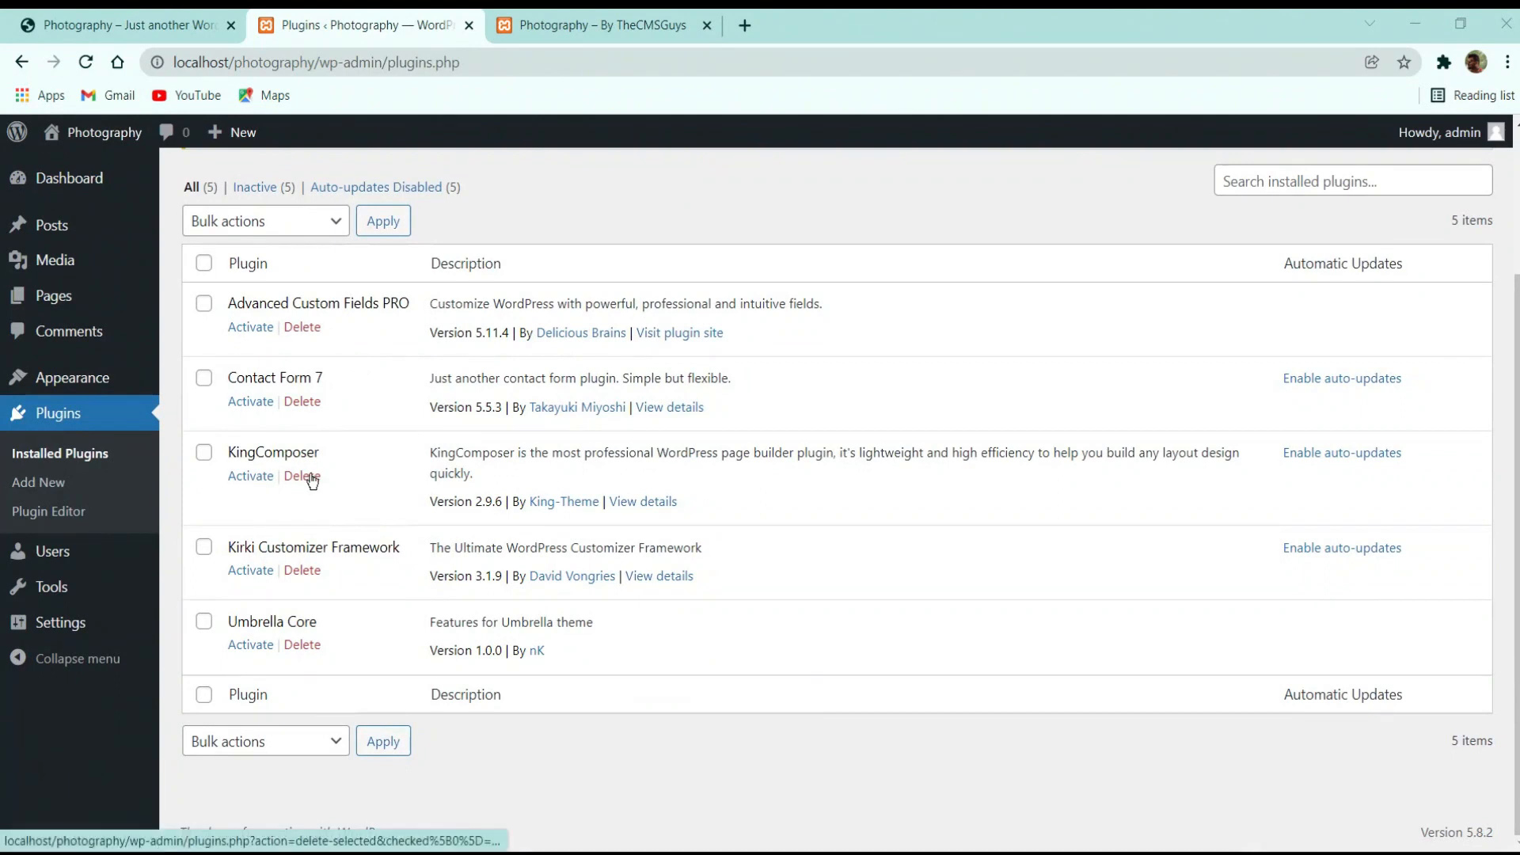
click(204, 263)
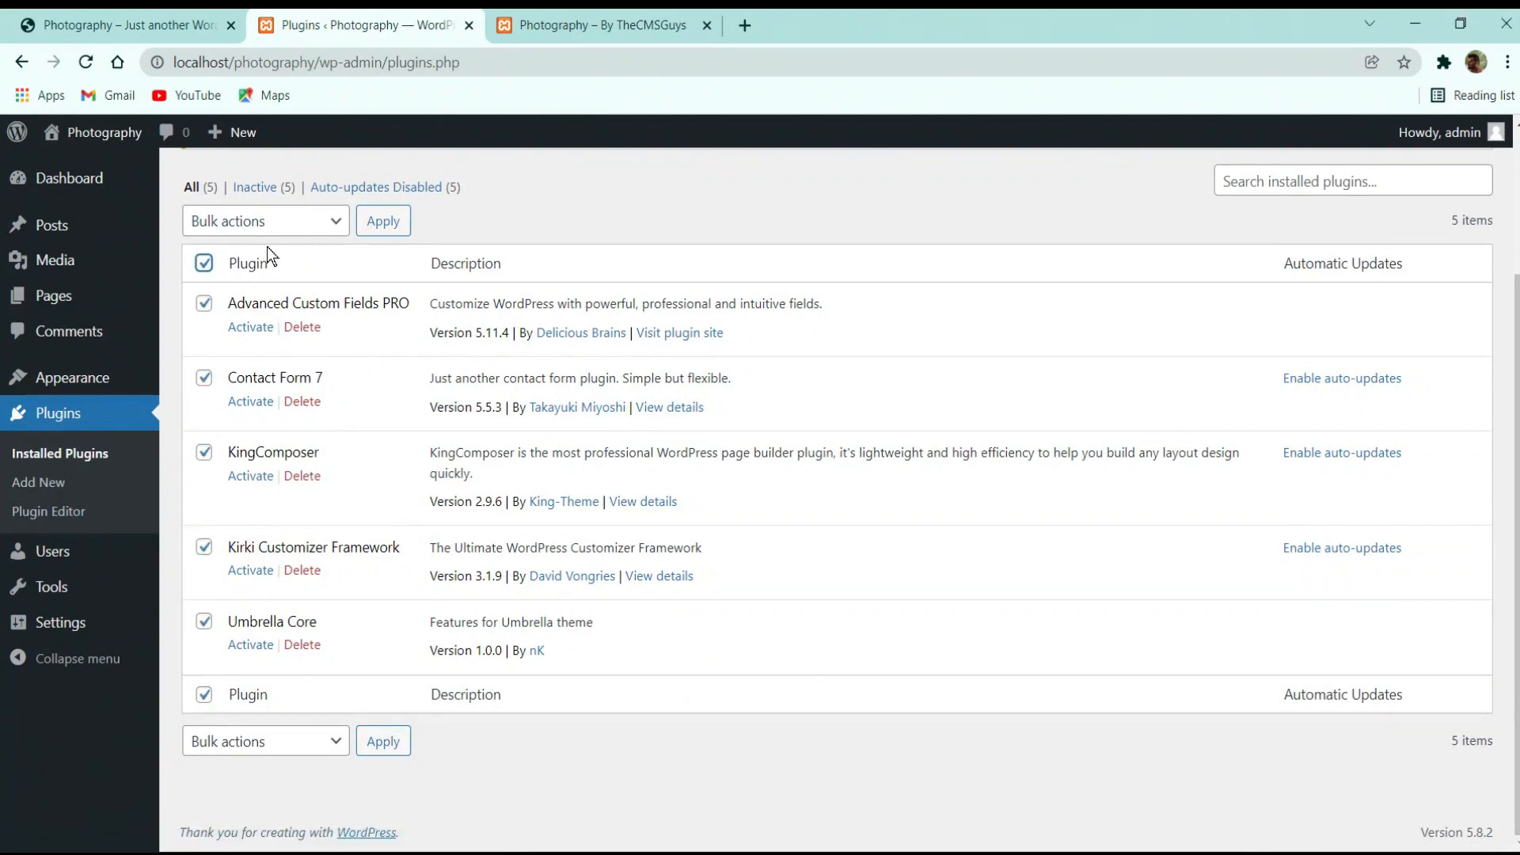
click(231, 220)
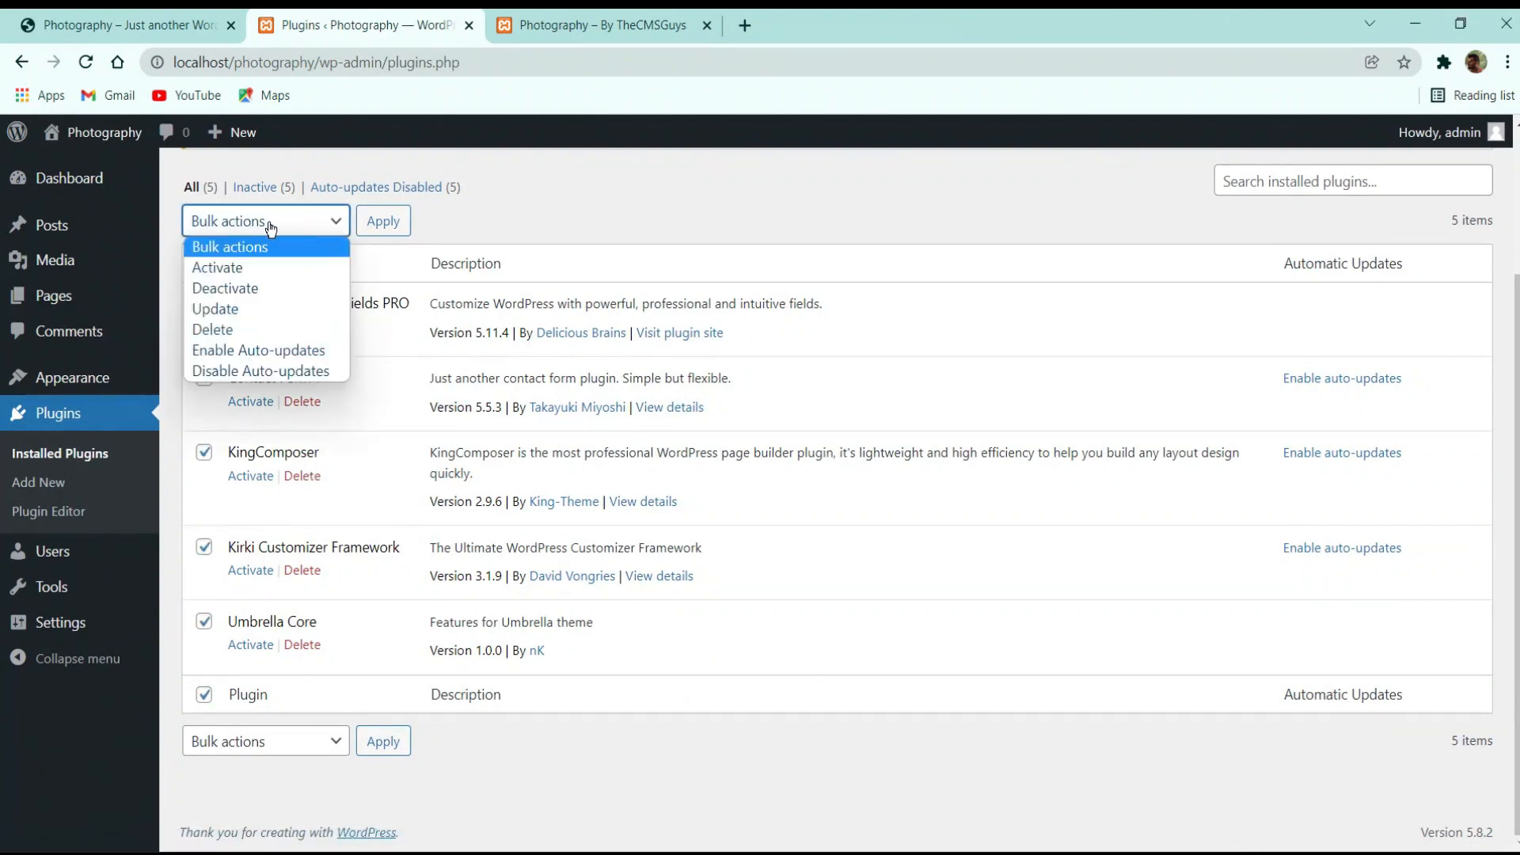
click(234, 273)
click(396, 221)
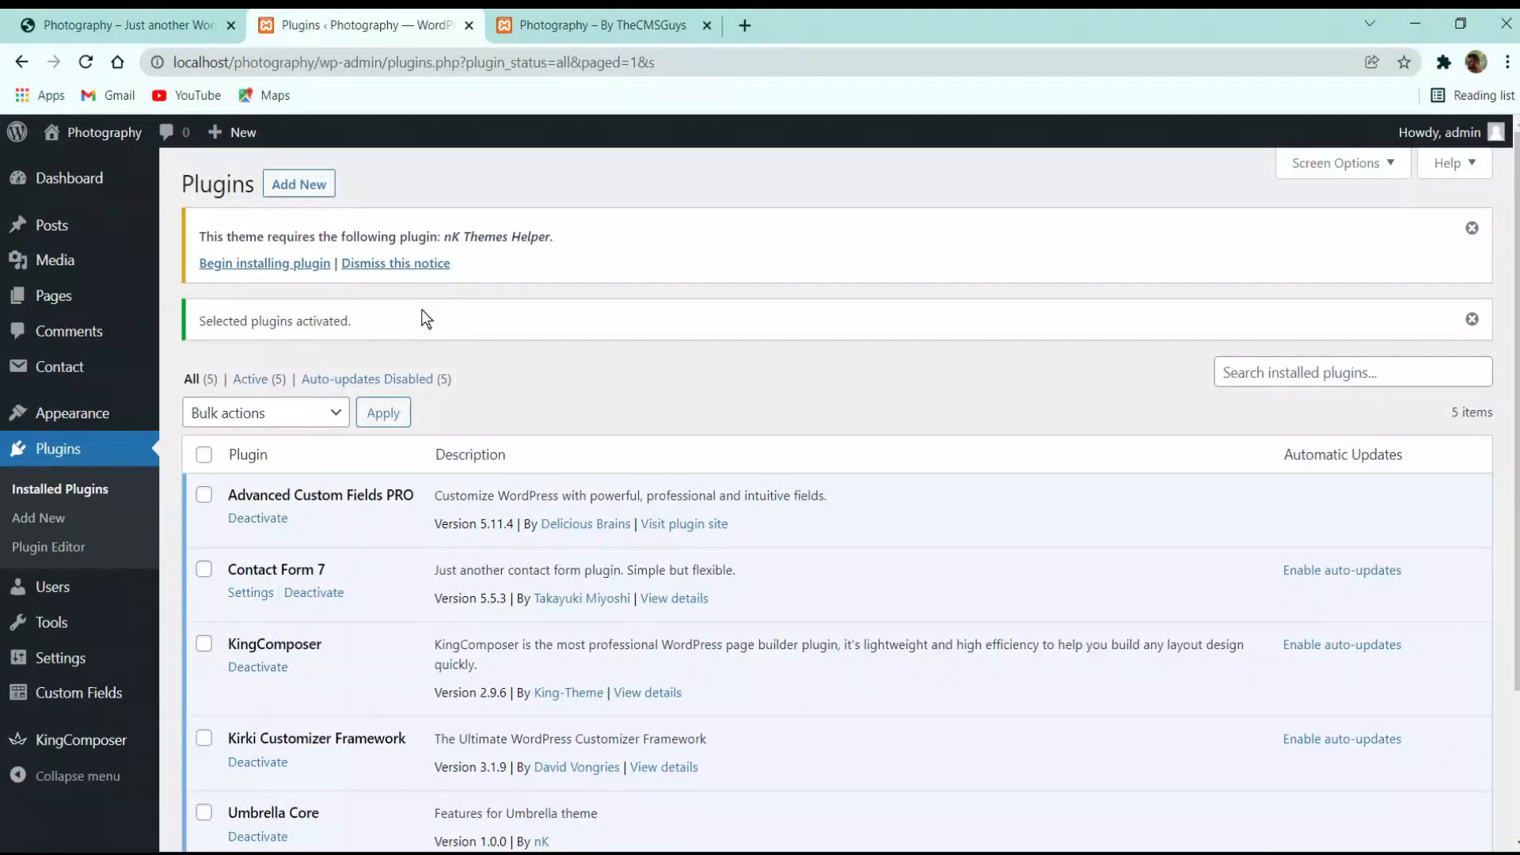
Install the required nK Themes Helper plugin and activate it
click(278, 270)
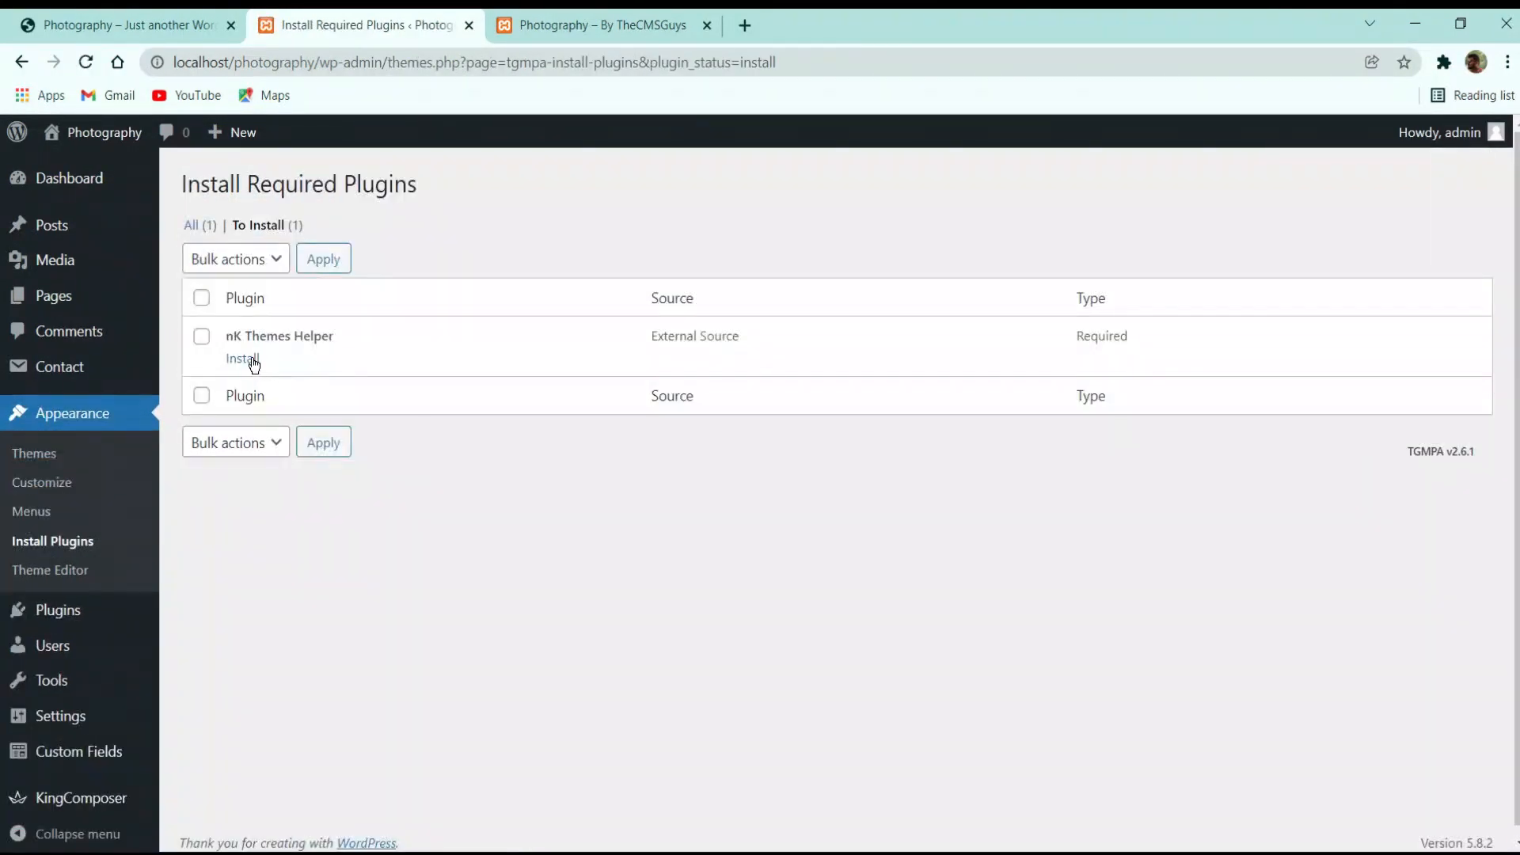
click(252, 361)
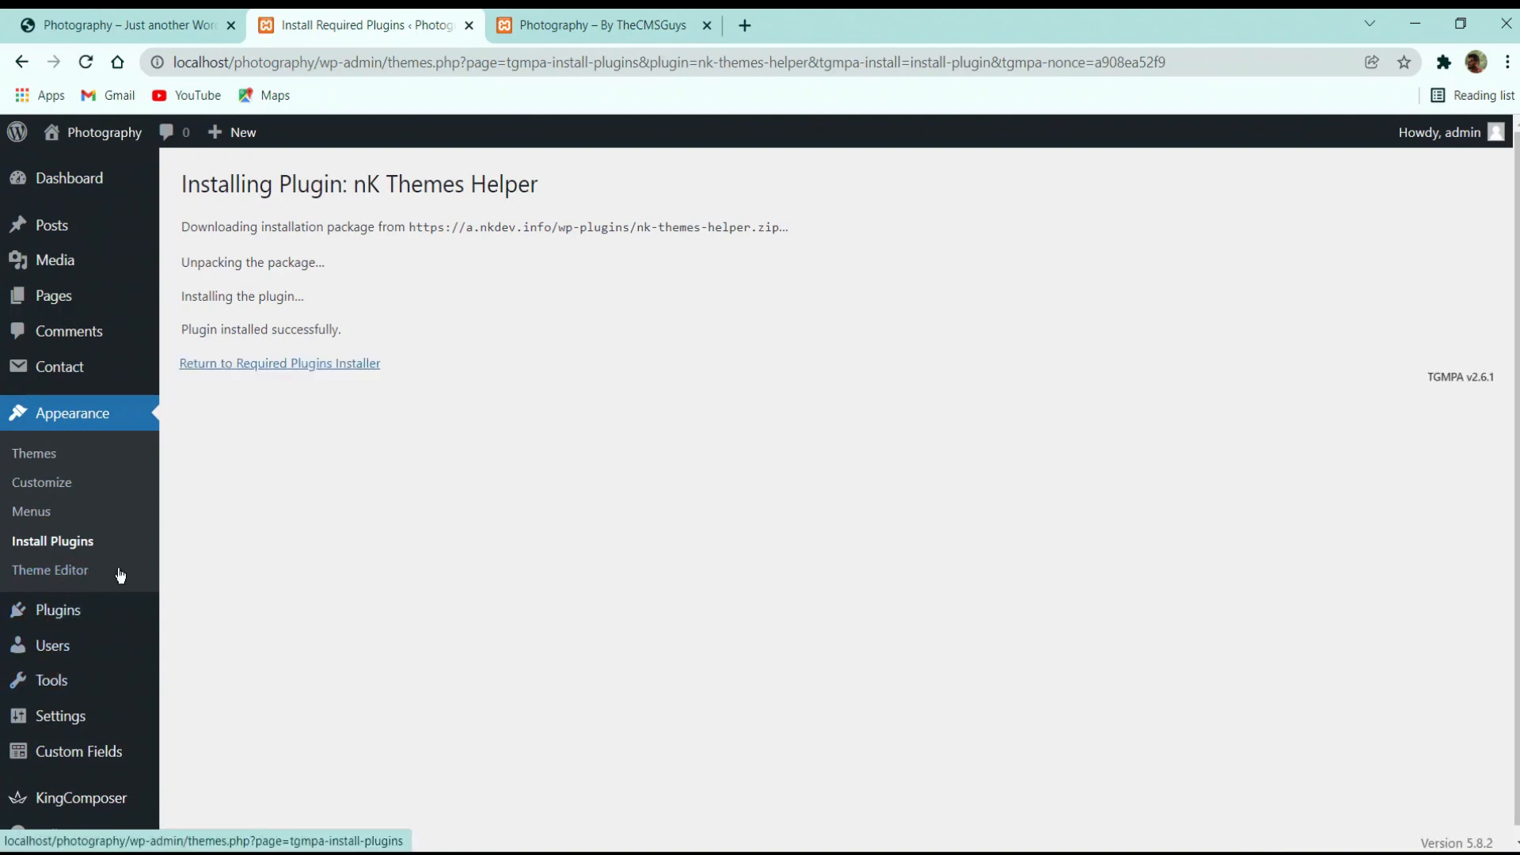
mouse_move(62, 619)
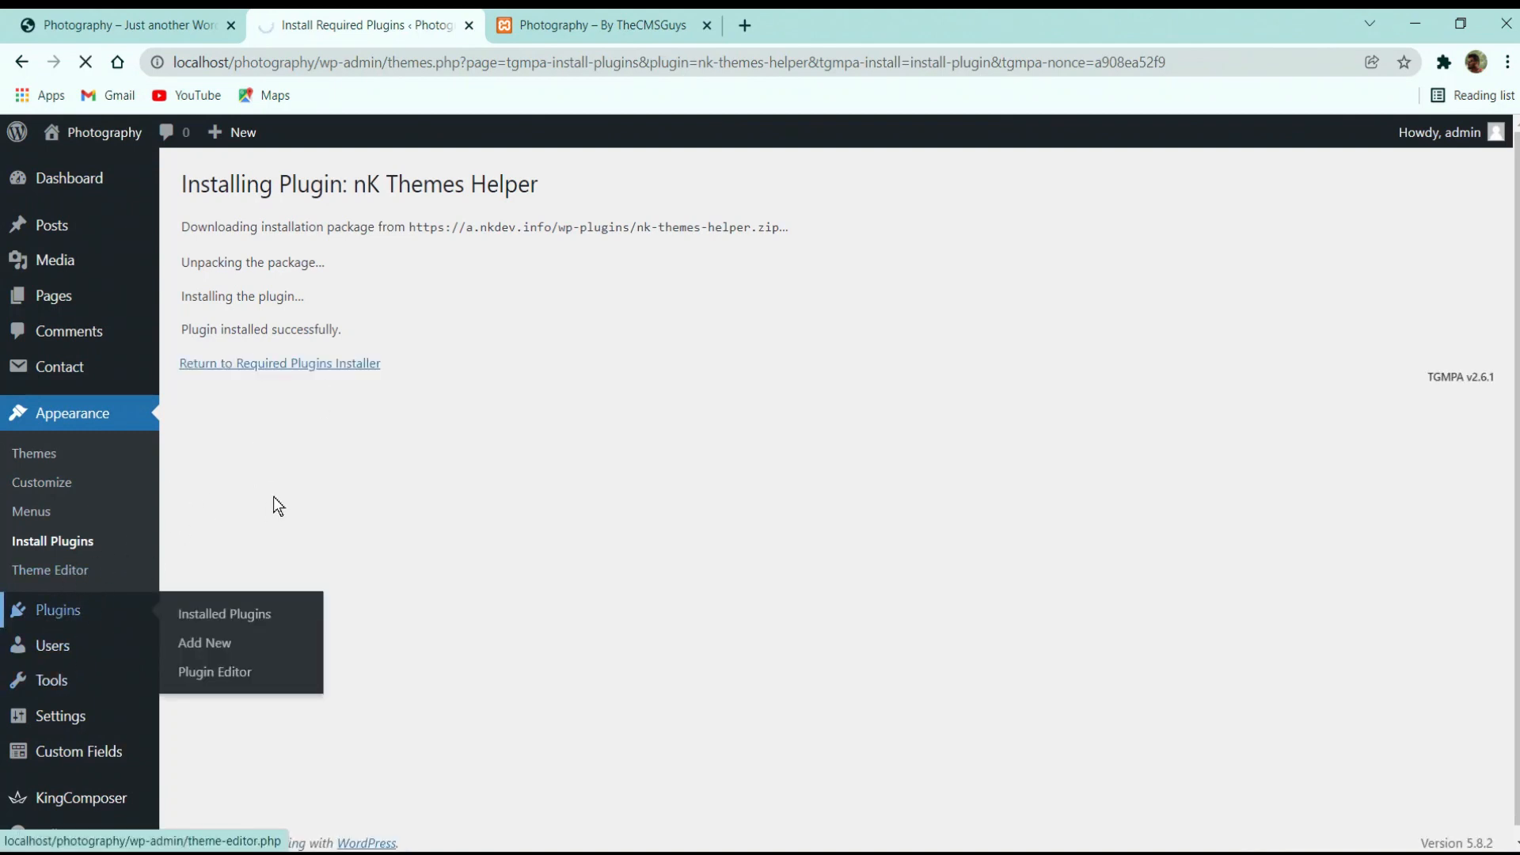
click(224, 614)
scroll(246, 546, down, 3)
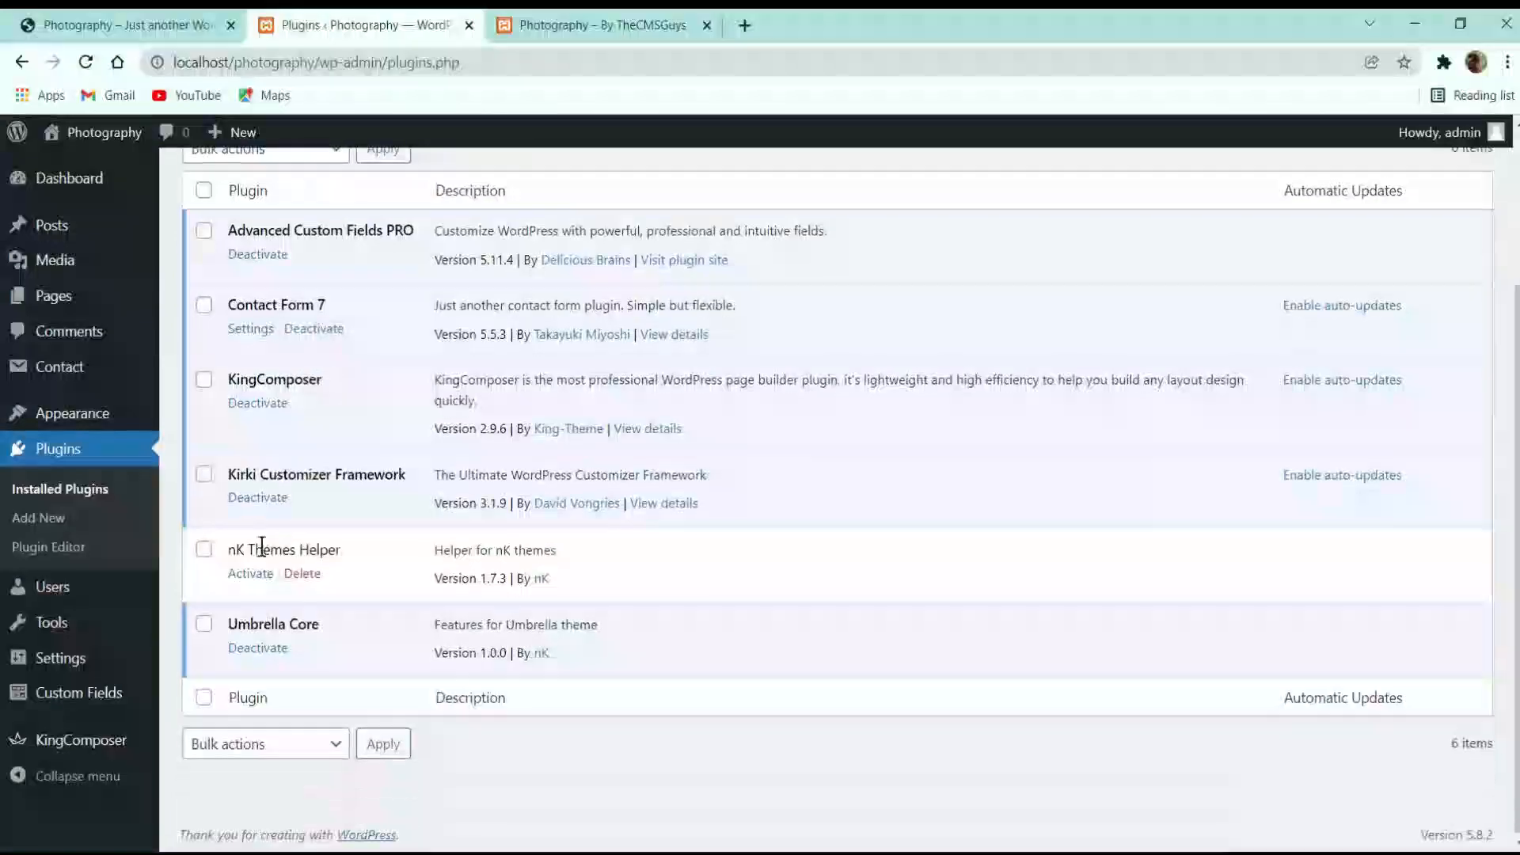
click(256, 576)
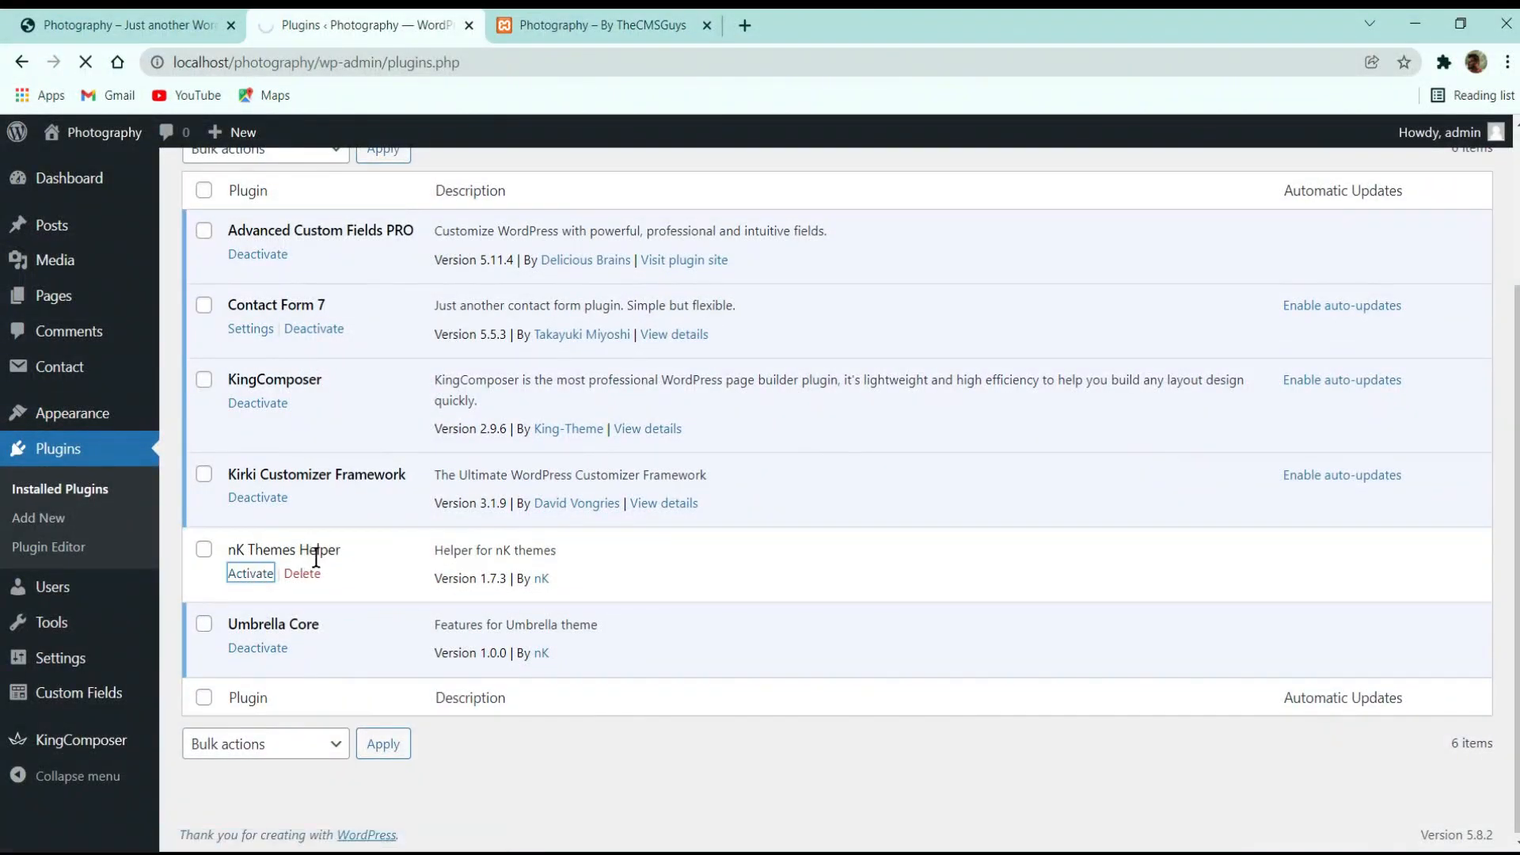
scroll(352, 550, down, 3)
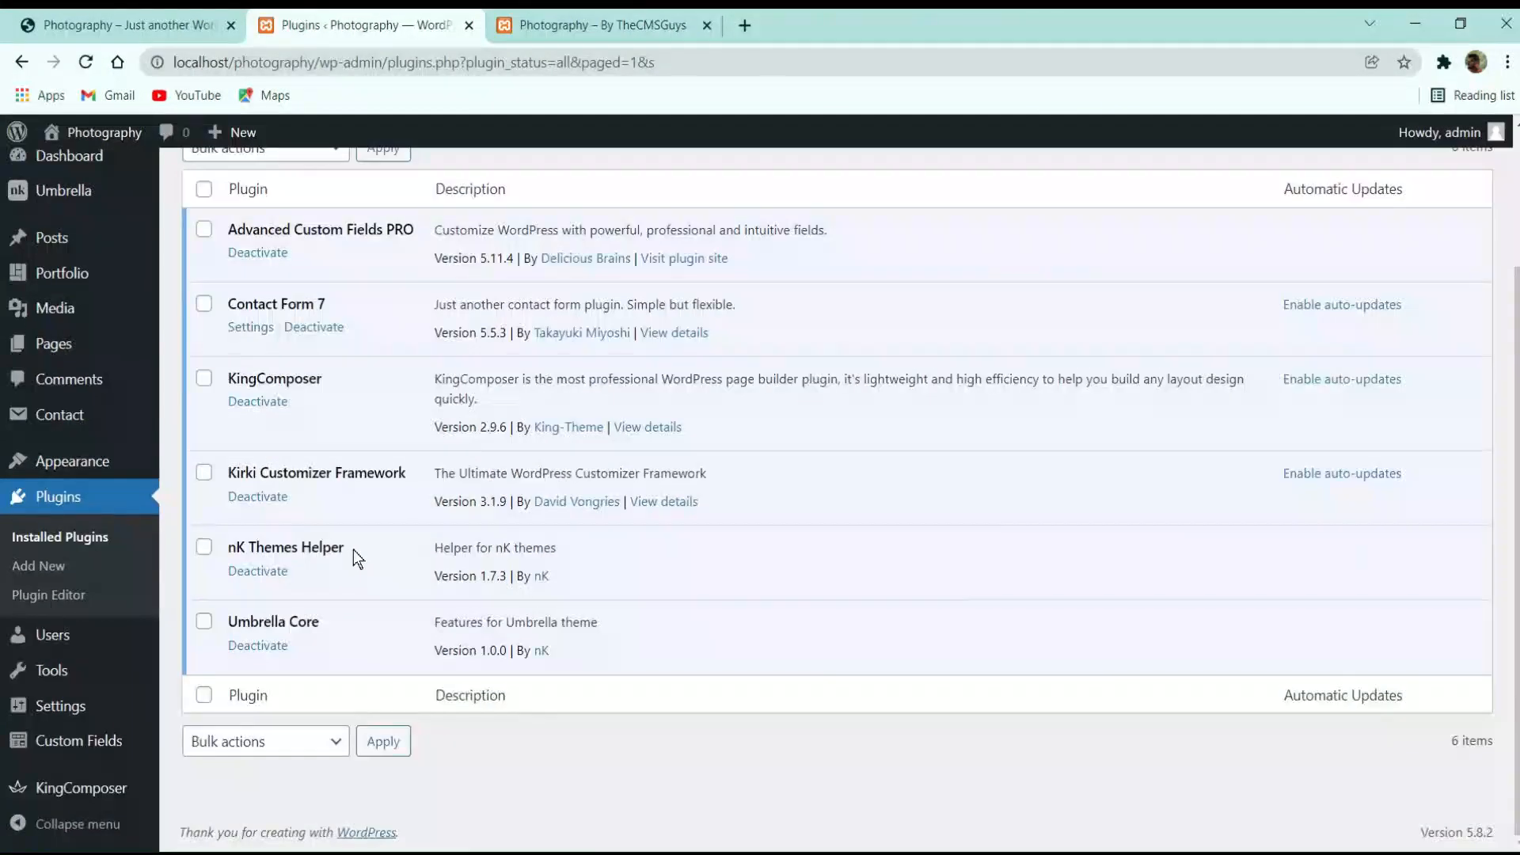
scroll(354, 550, up, 3)
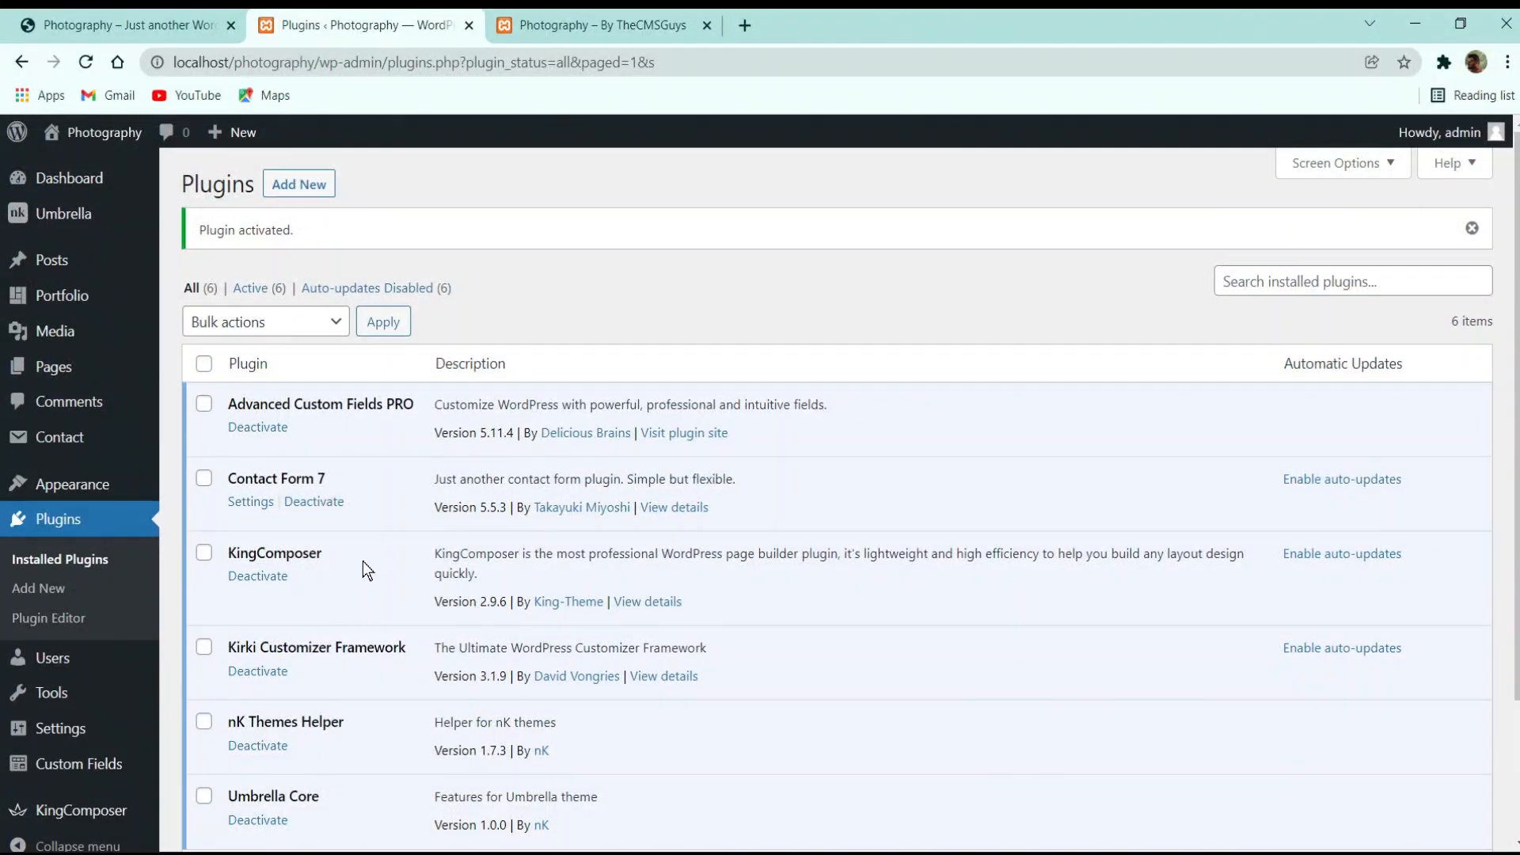
scroll(362, 561, down, 3)
scroll(368, 546, up, 3)
Go to the Appearance > Themes overview
mouse_move(75, 488)
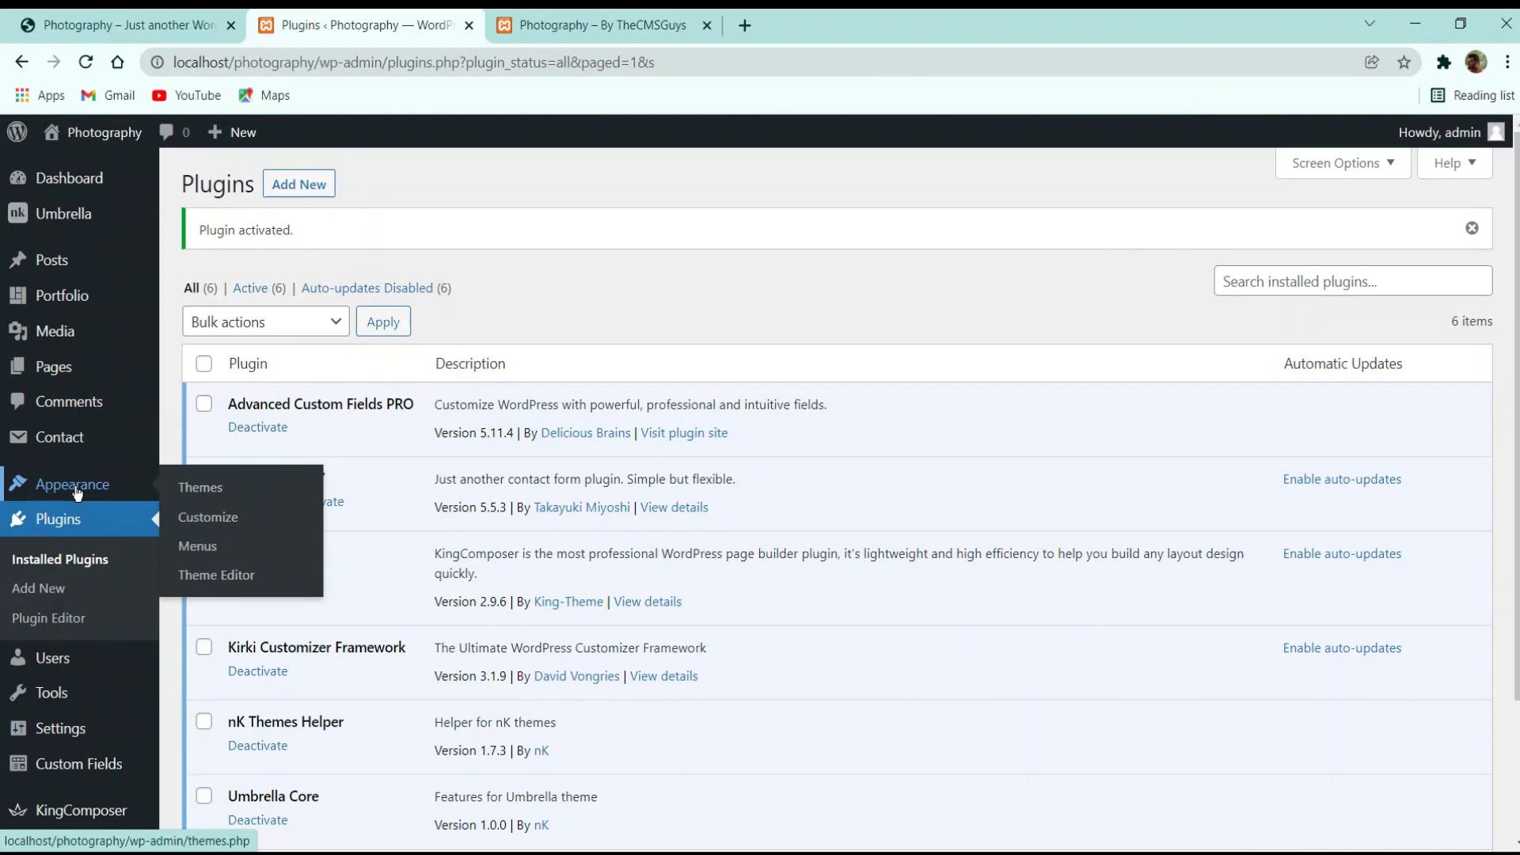
click(77, 491)
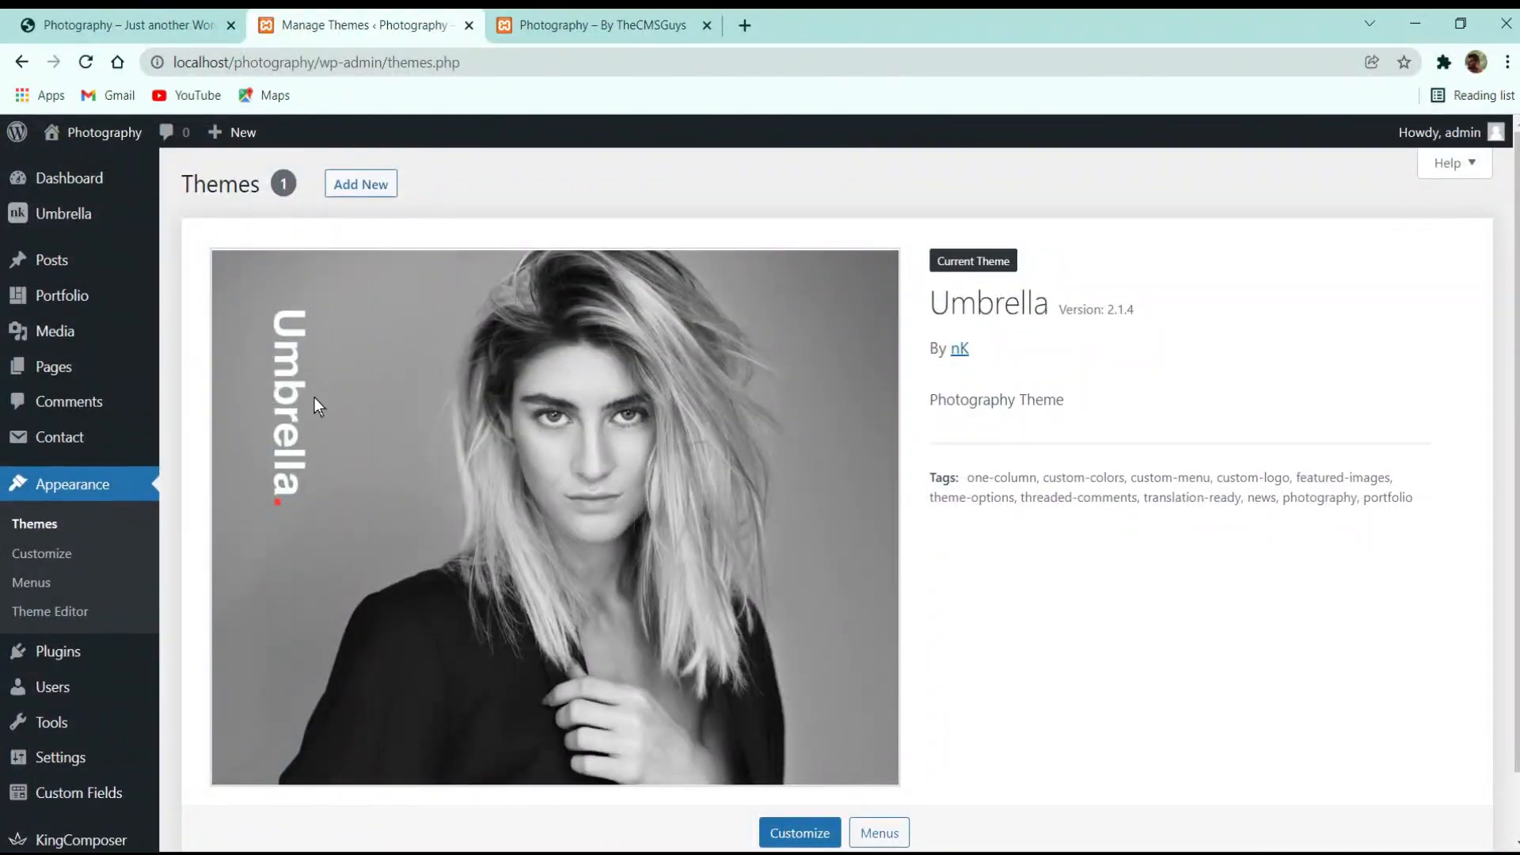
scroll(321, 396, down, 2)
scroll(412, 372, up, 2)
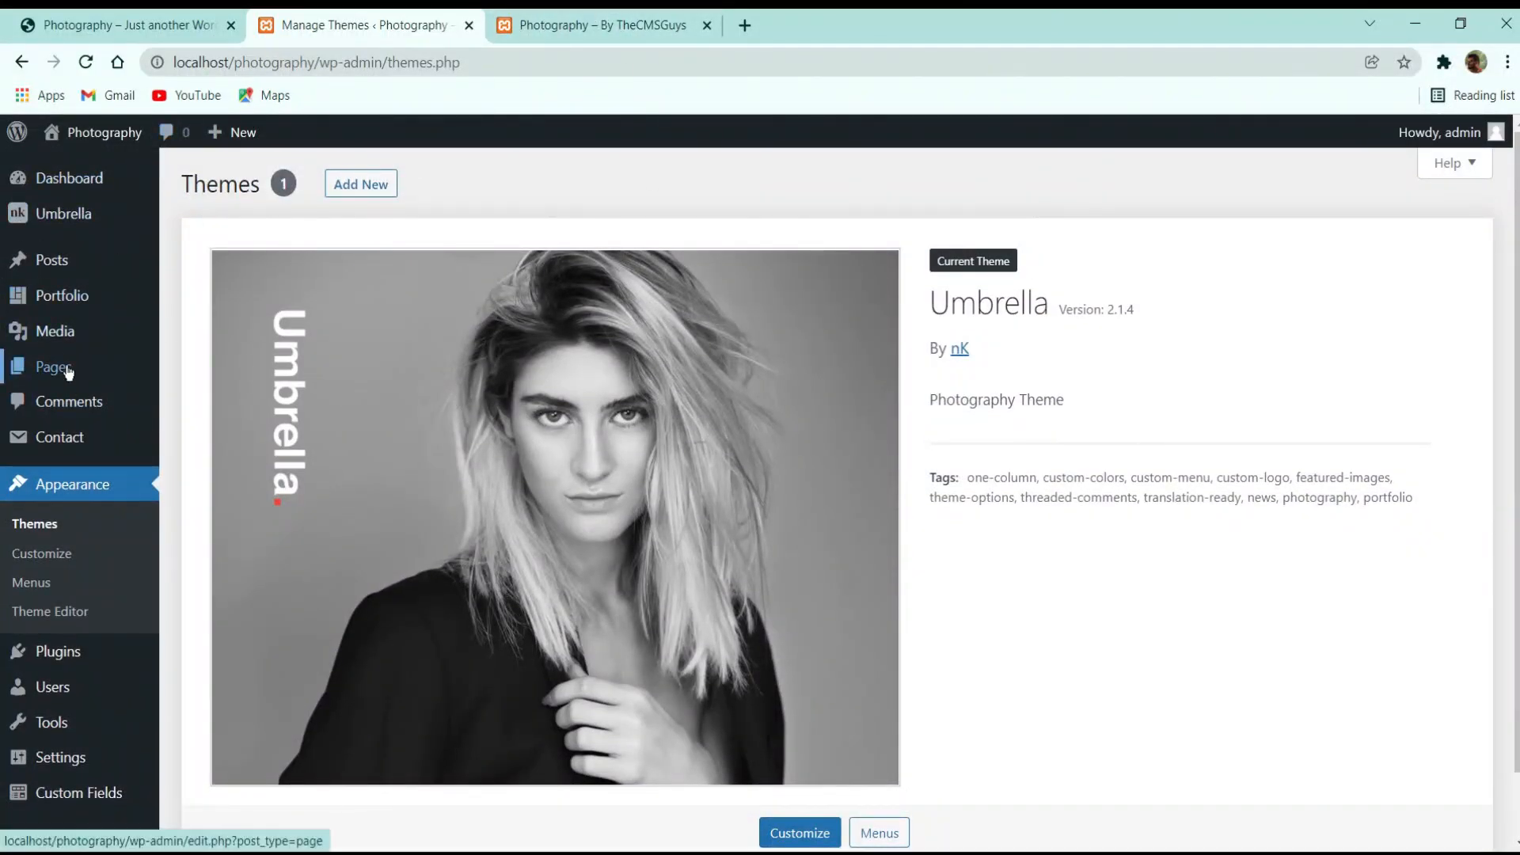
Compare with the demo site's photo slider, then open Portfolio > All Portfolio Items
click(158, 25)
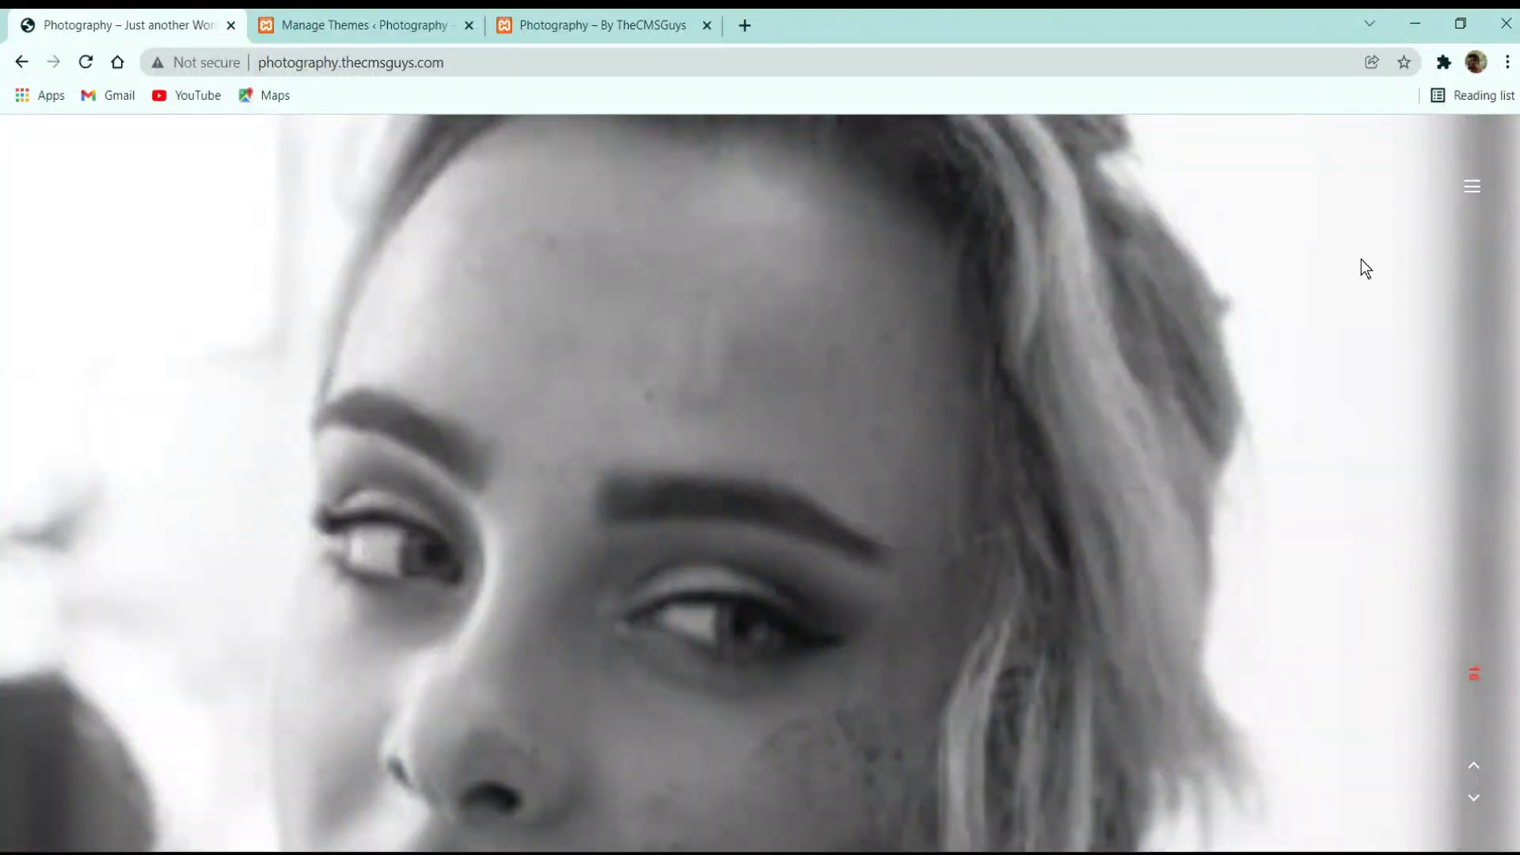
click(1472, 797)
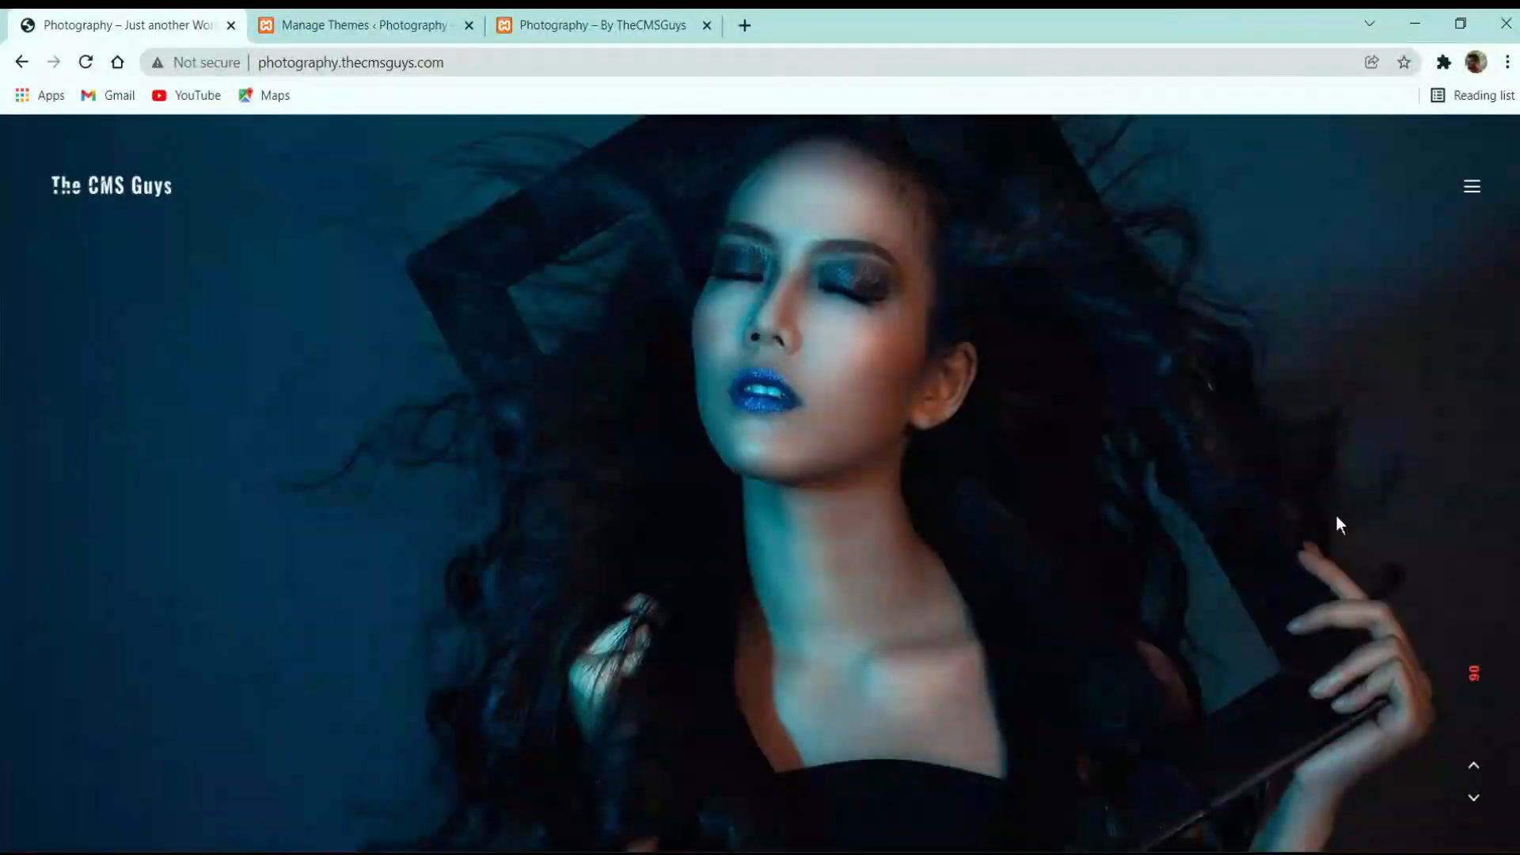
click(380, 16)
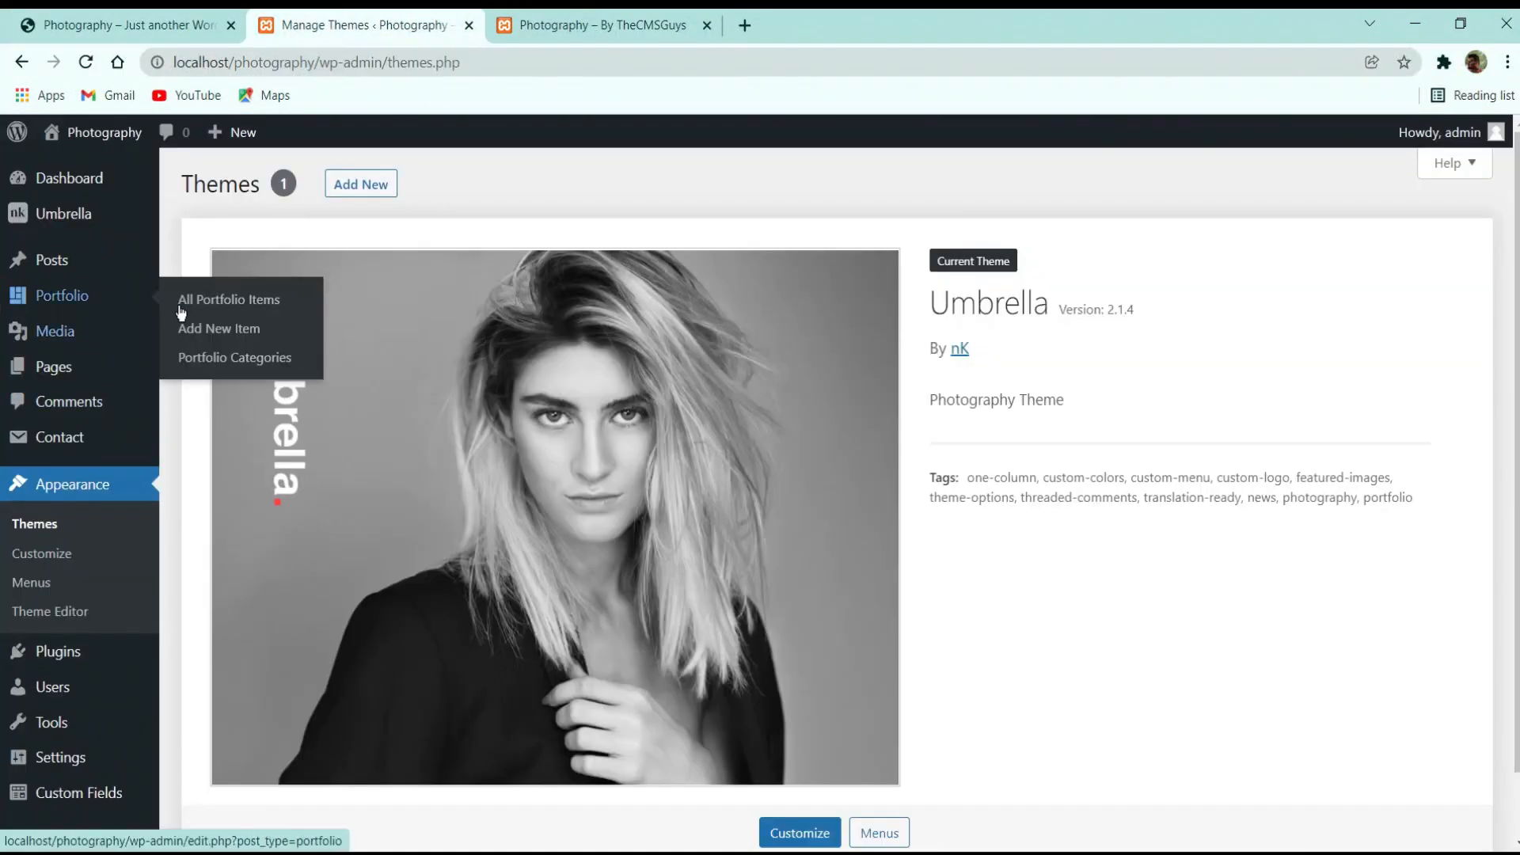
click(75, 297)
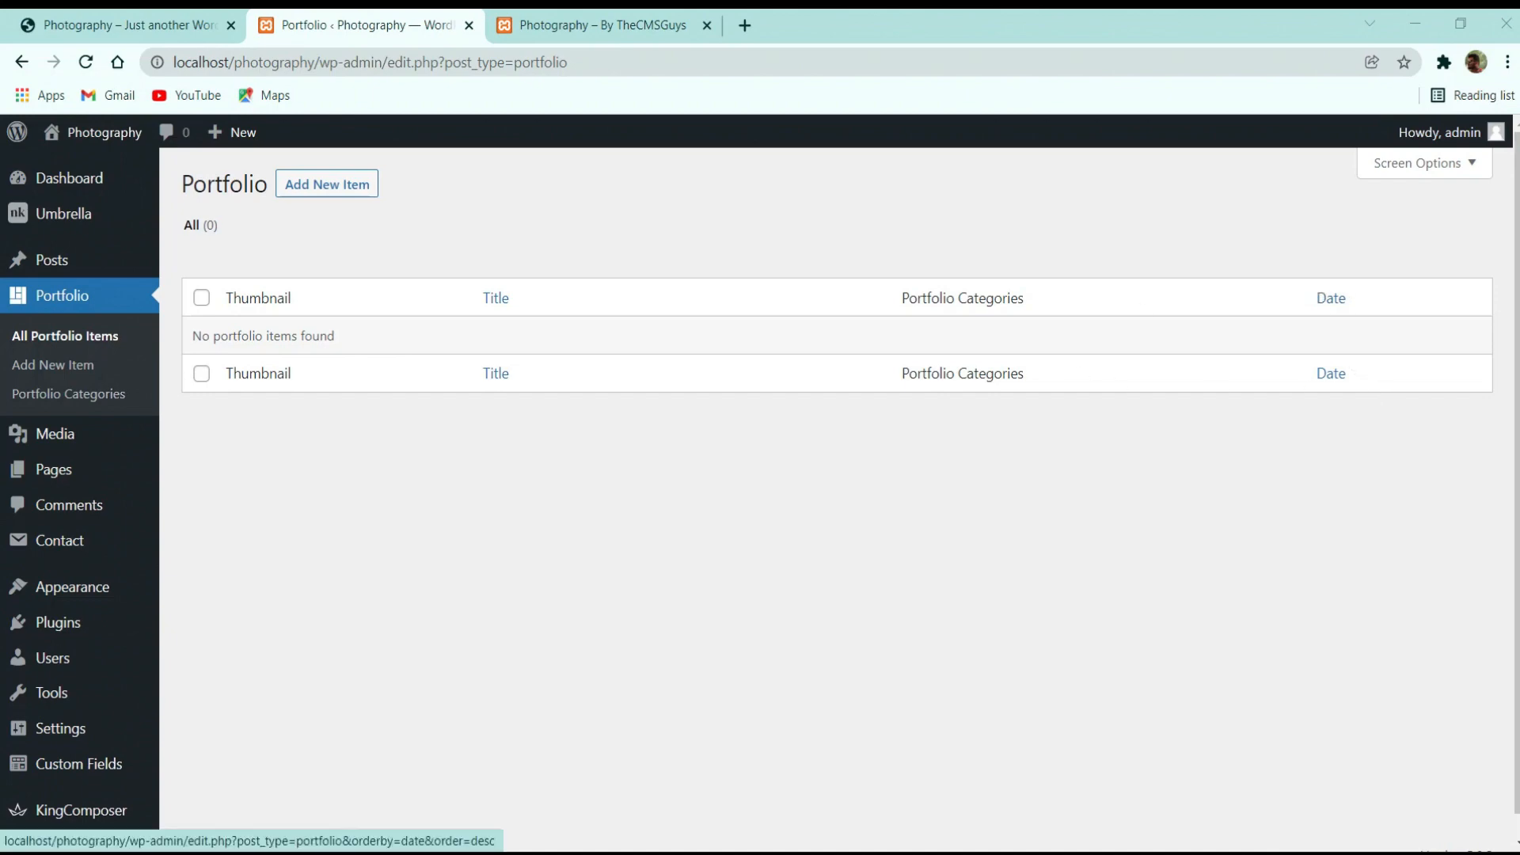
Reload the local site to see the Umbrella Archives page, then open the admin Pages list
click(163, 26)
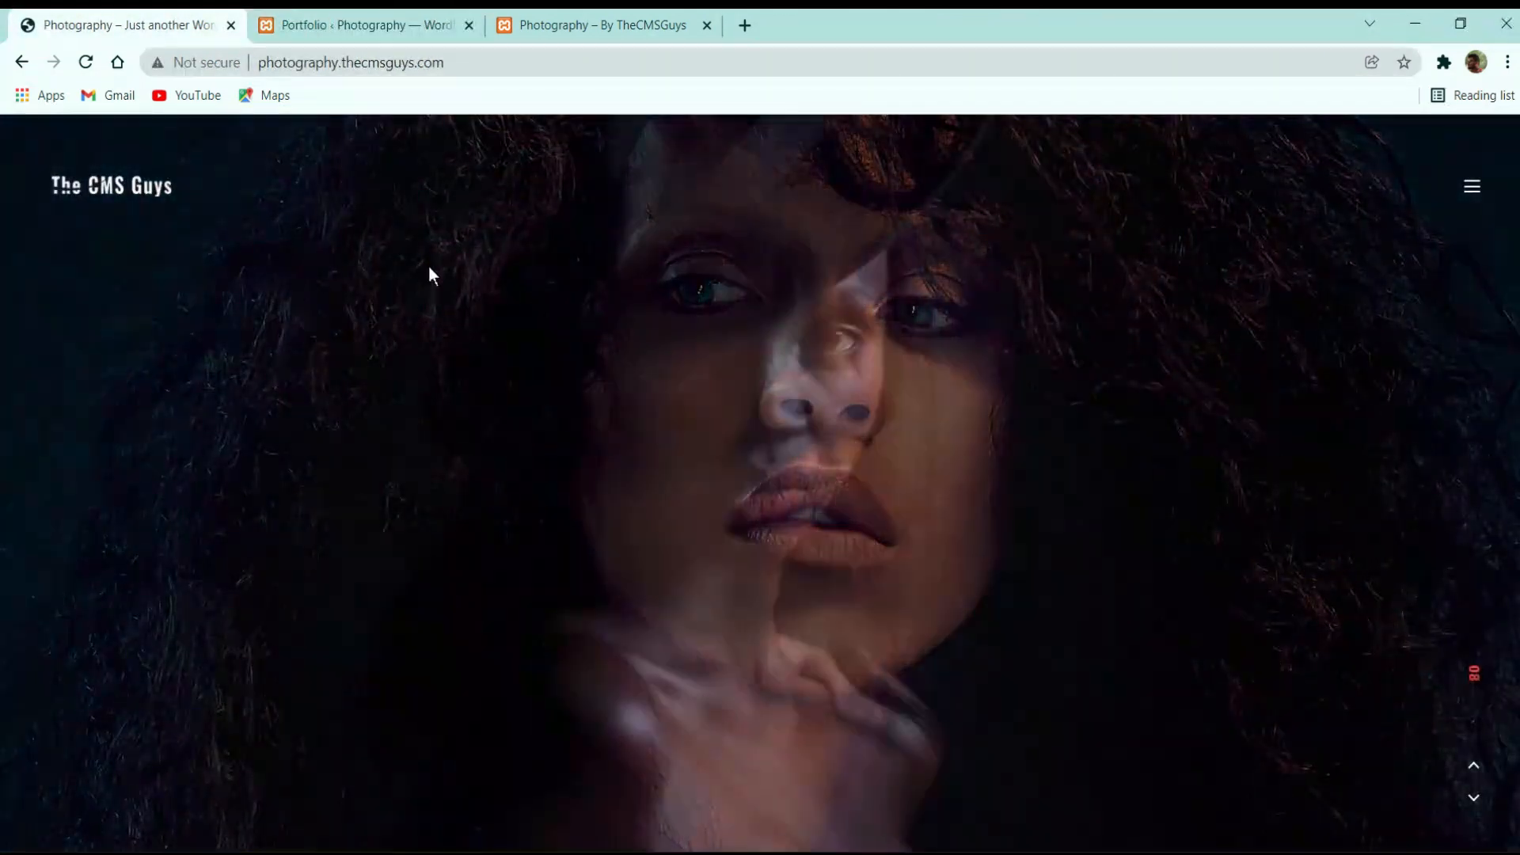
click(424, 22)
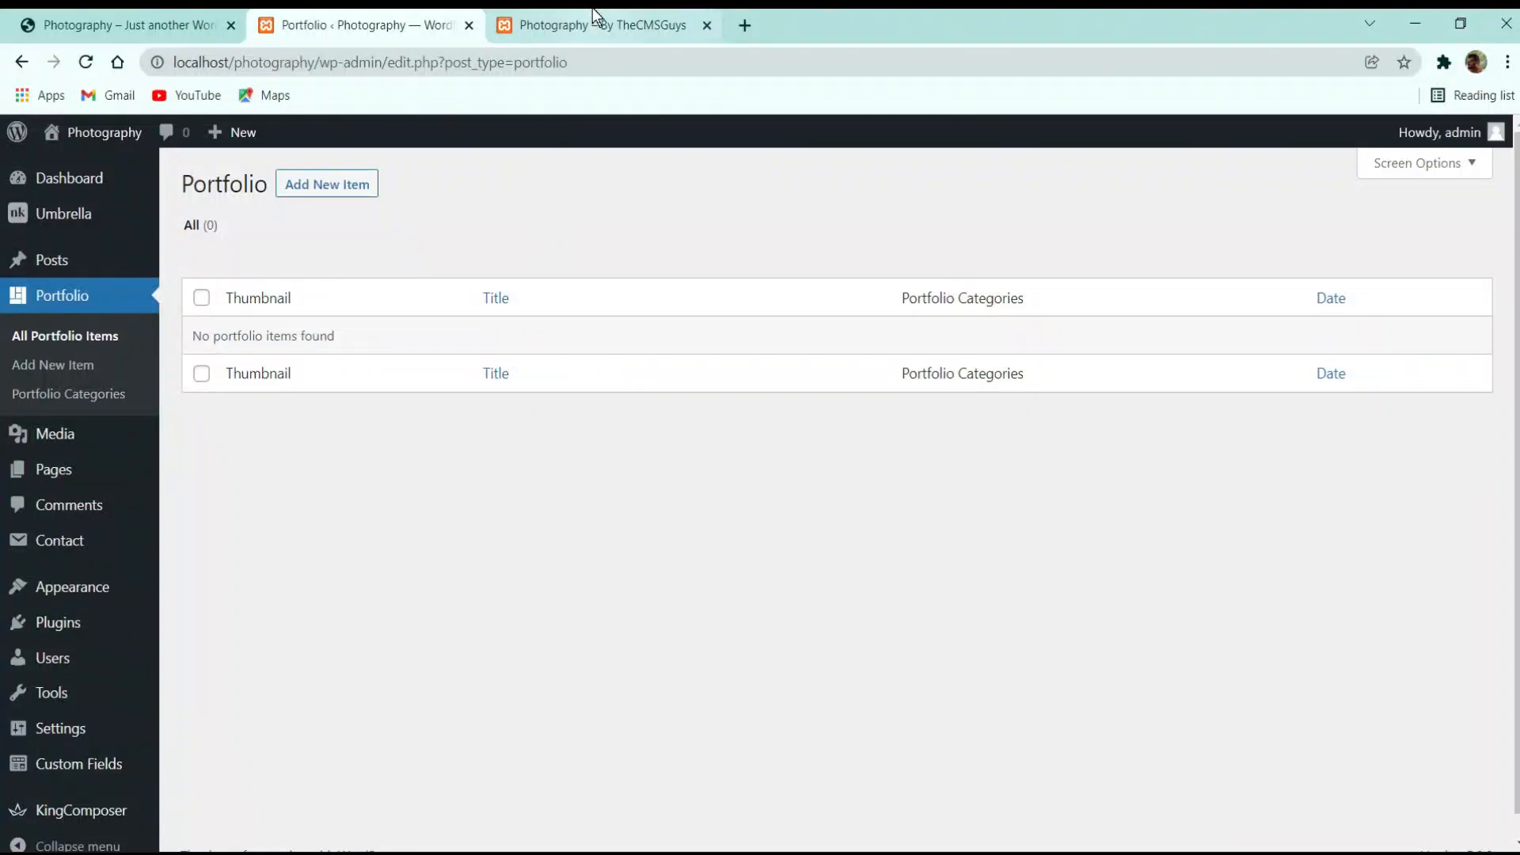
click(597, 24)
click(92, 64)
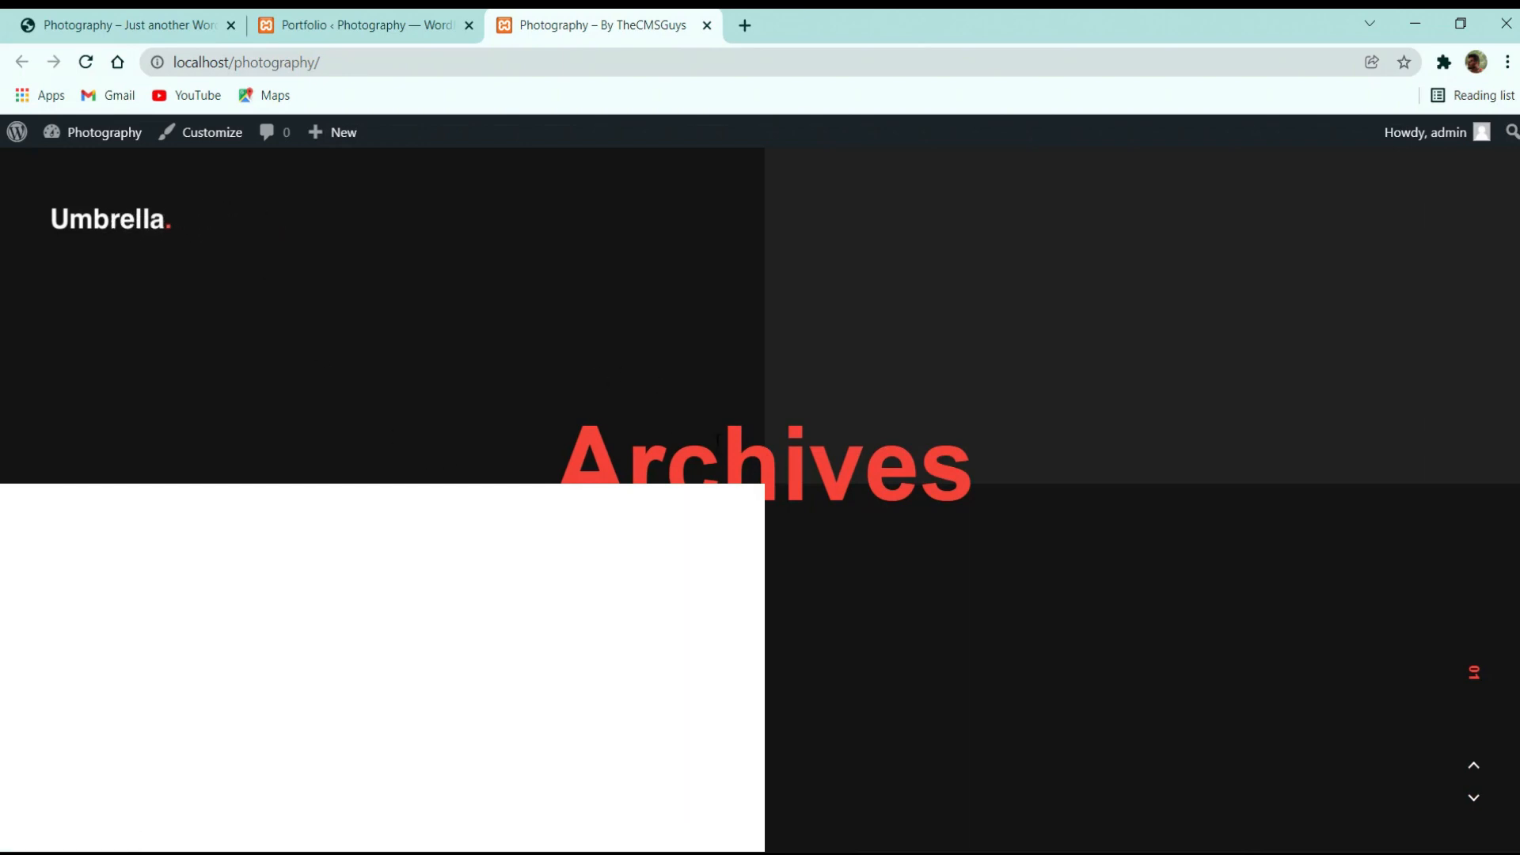
drag(579, 450, 1072, 470)
click(461, 16)
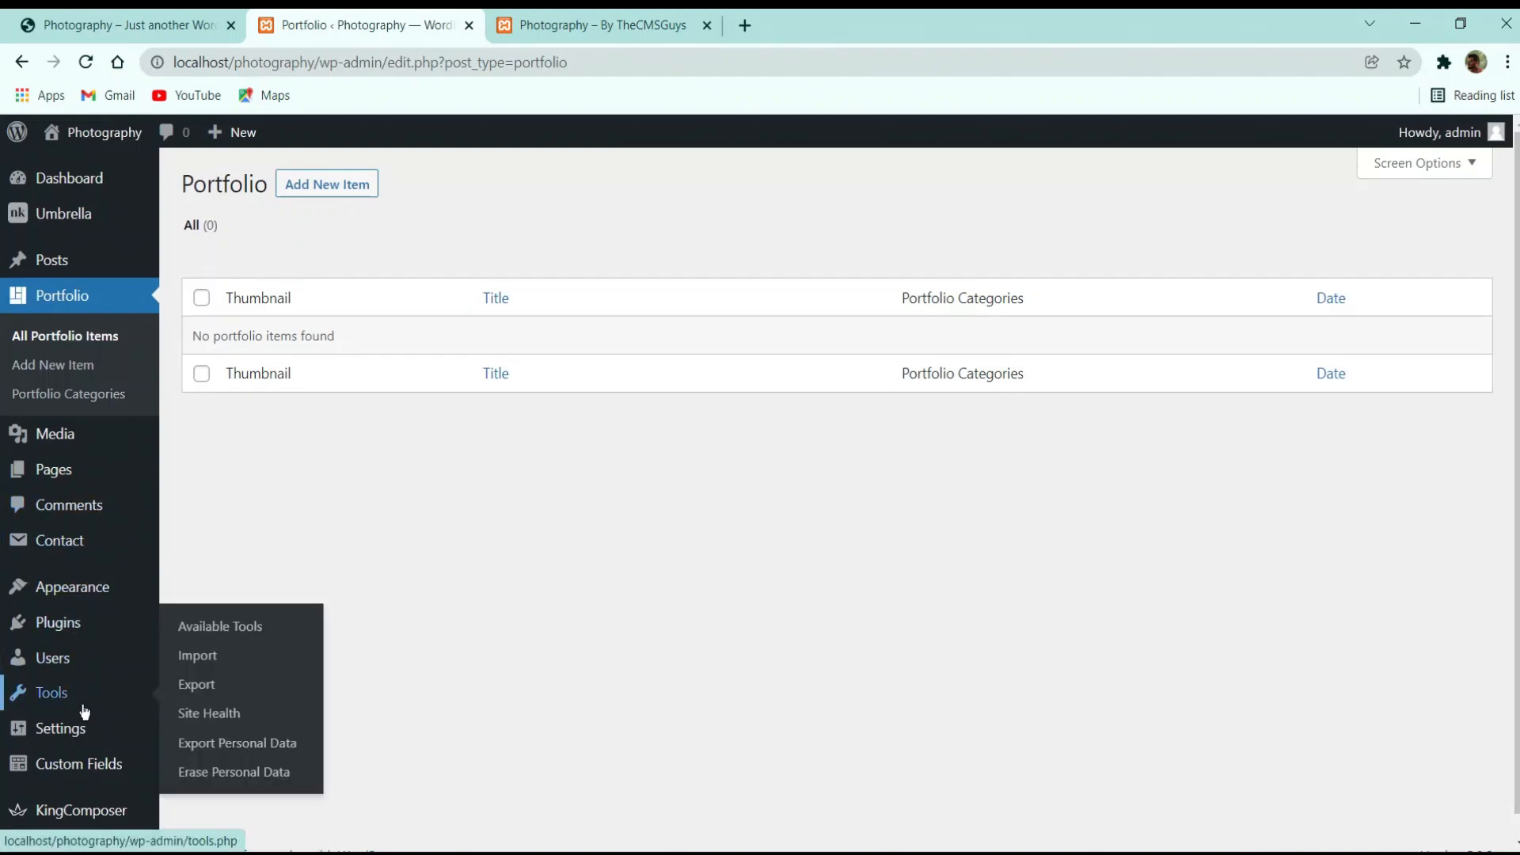
click(64, 472)
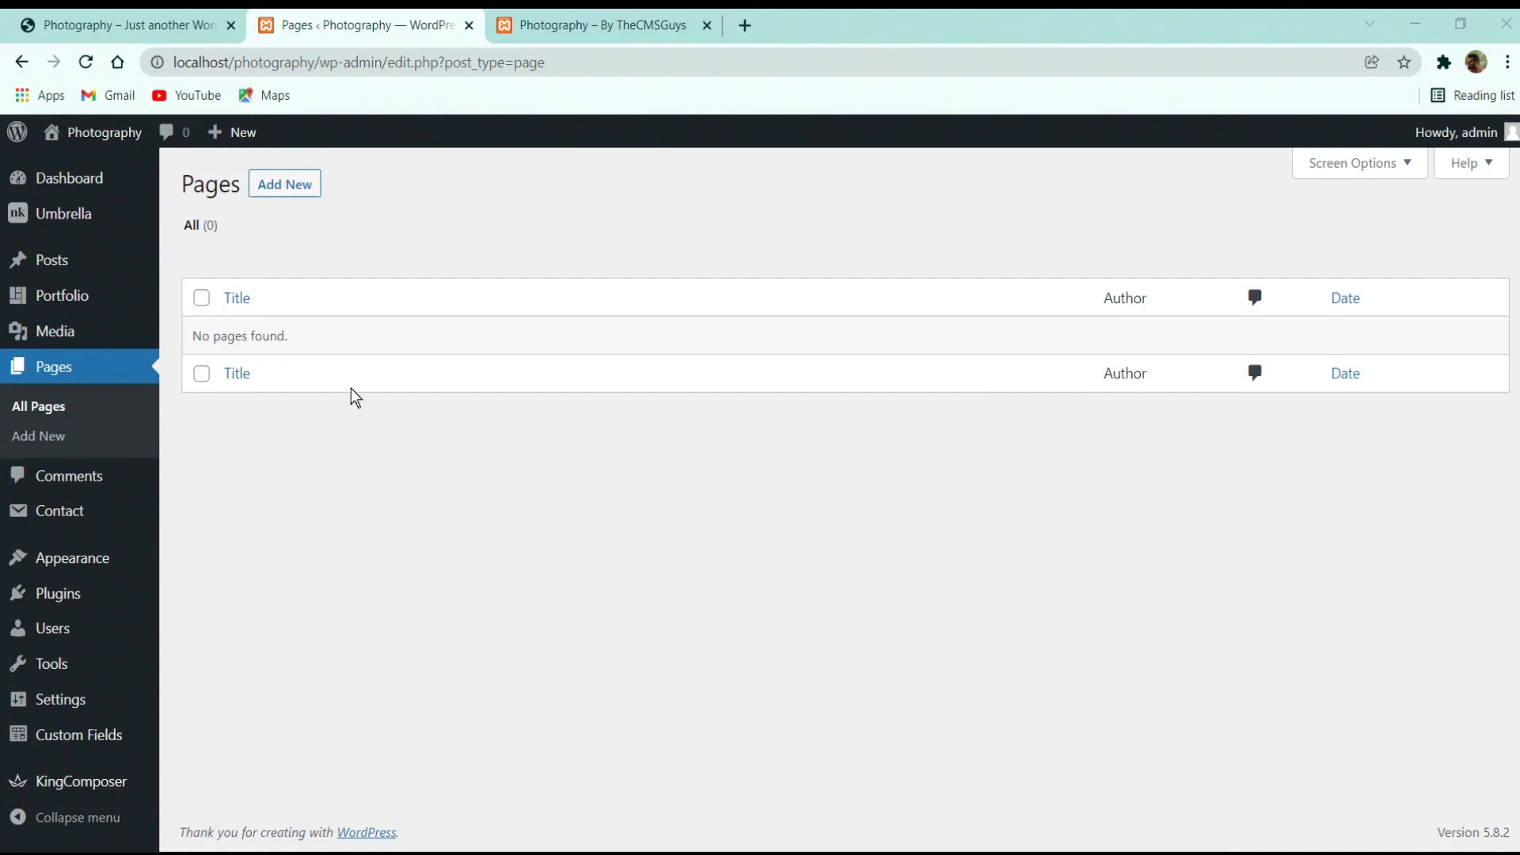
Create a new page titled 'Home.' and publish it
click(289, 189)
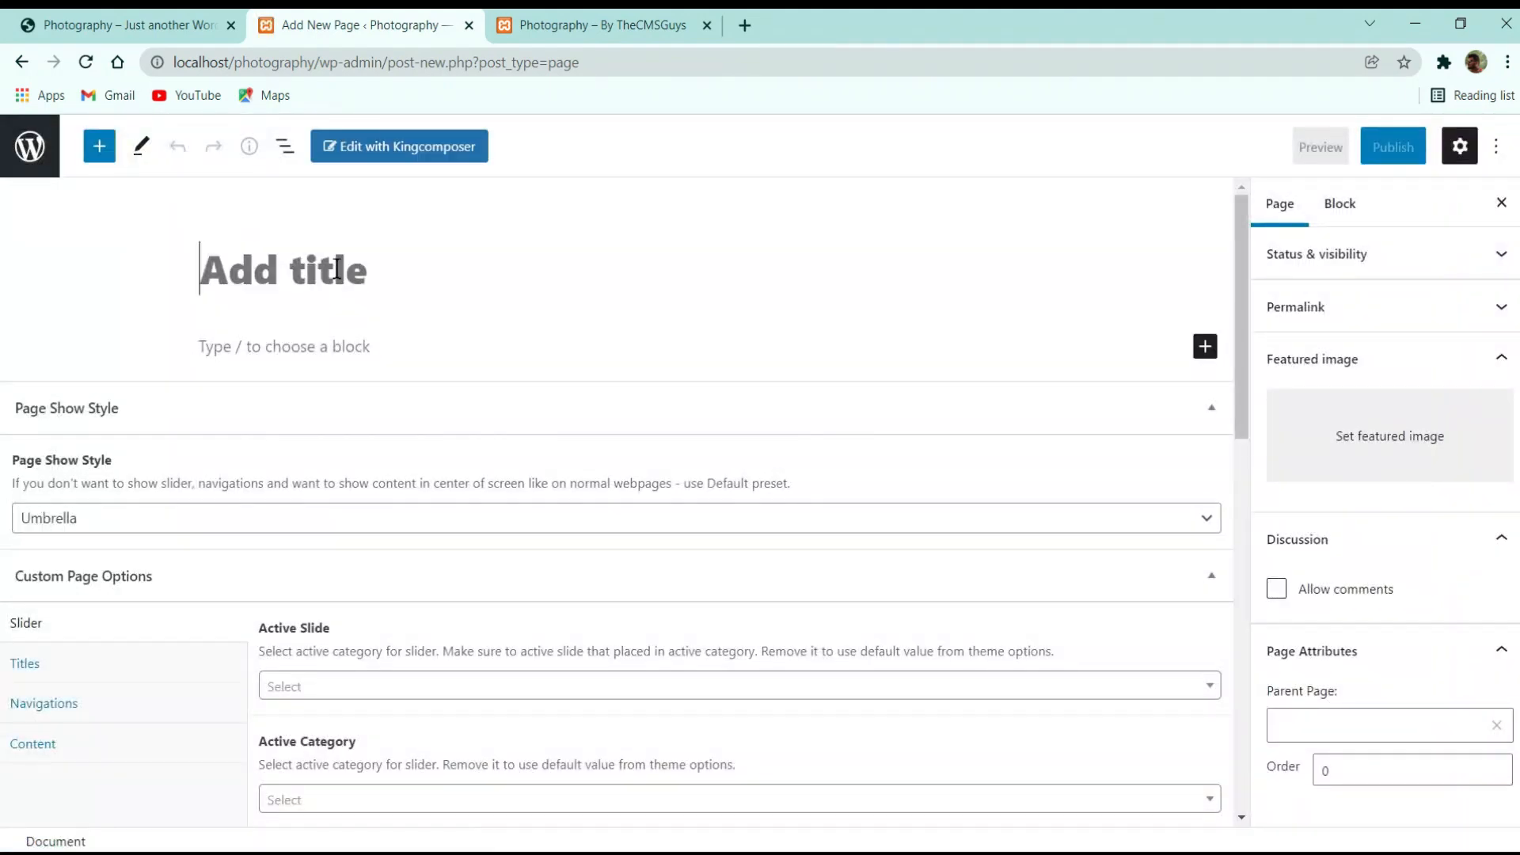
text(Home)
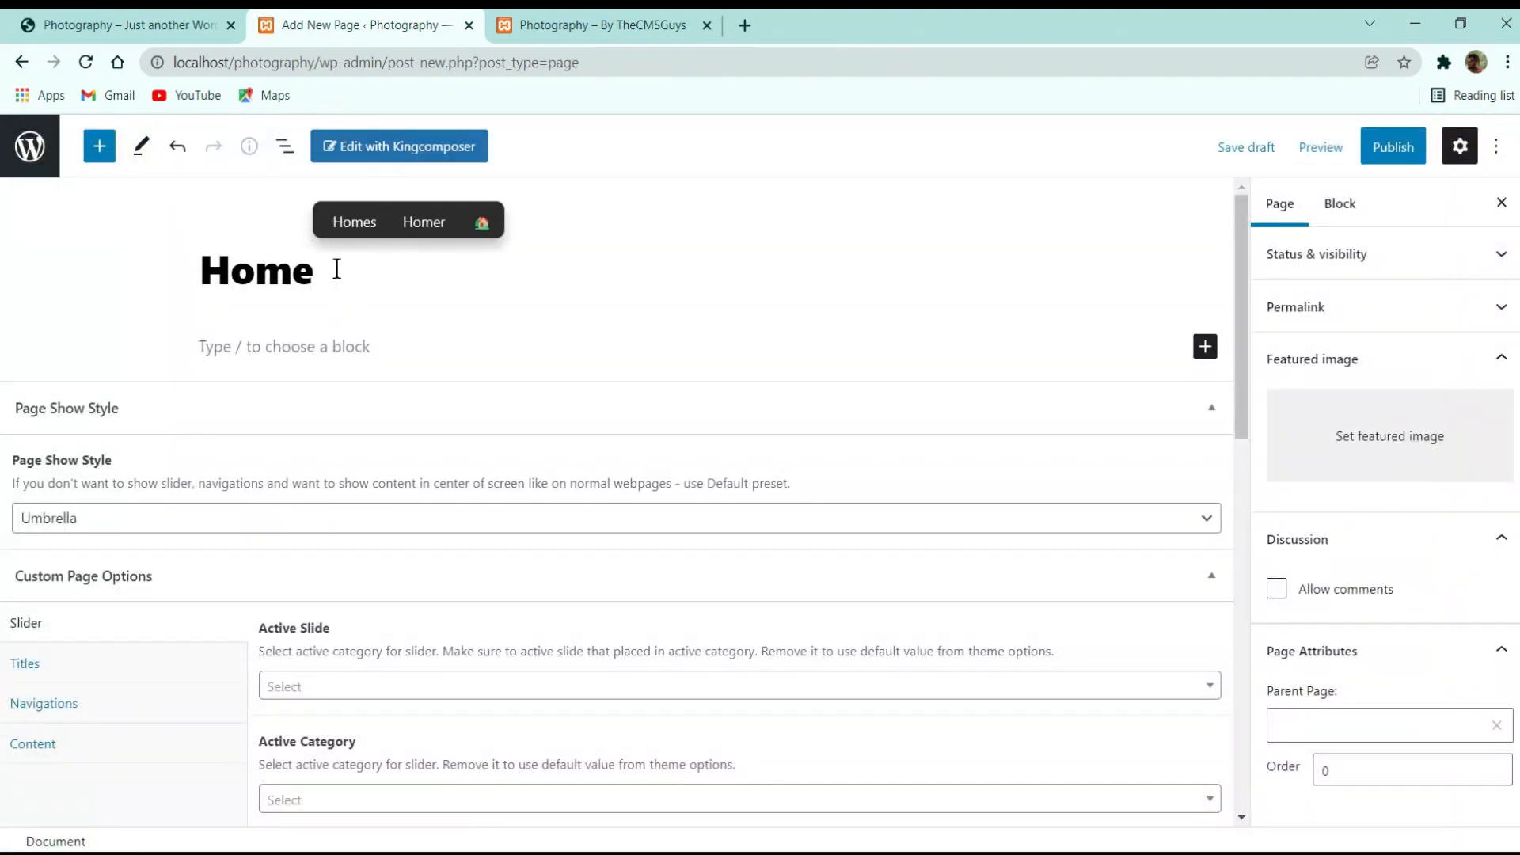
text(.)
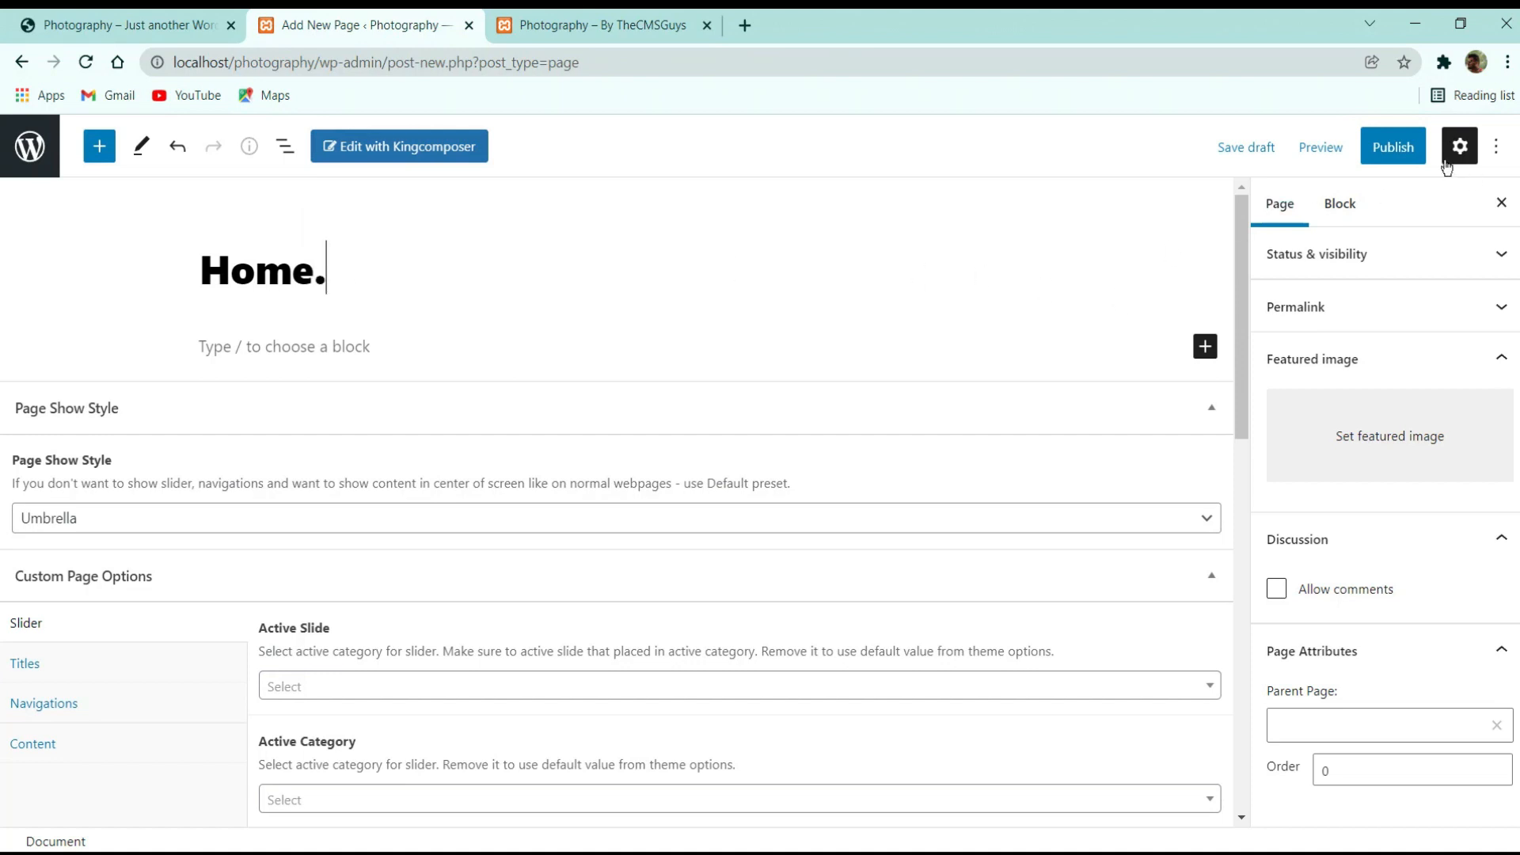
click(1387, 139)
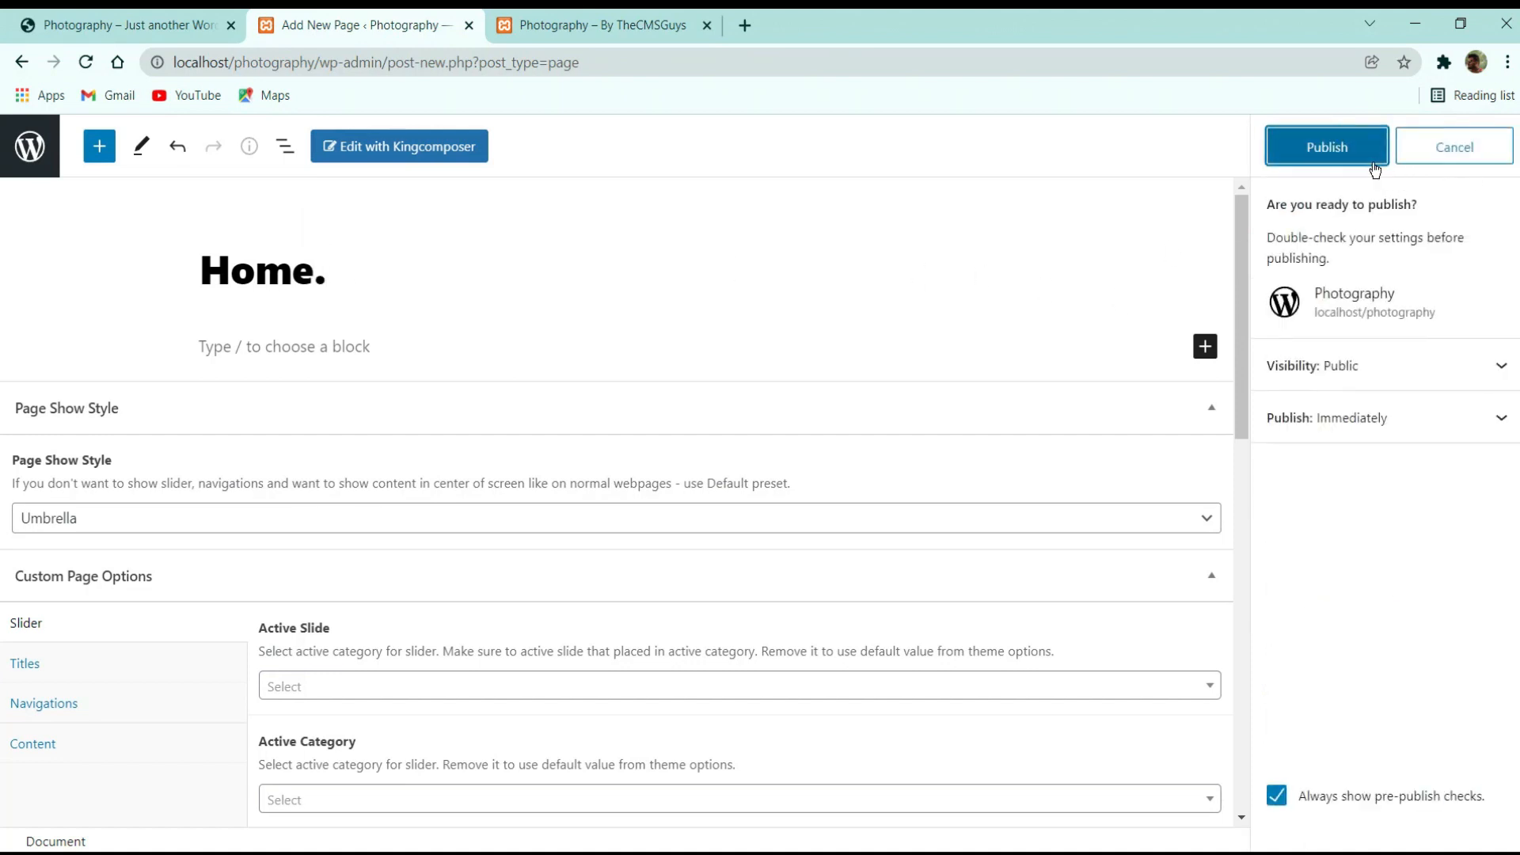
click(1369, 157)
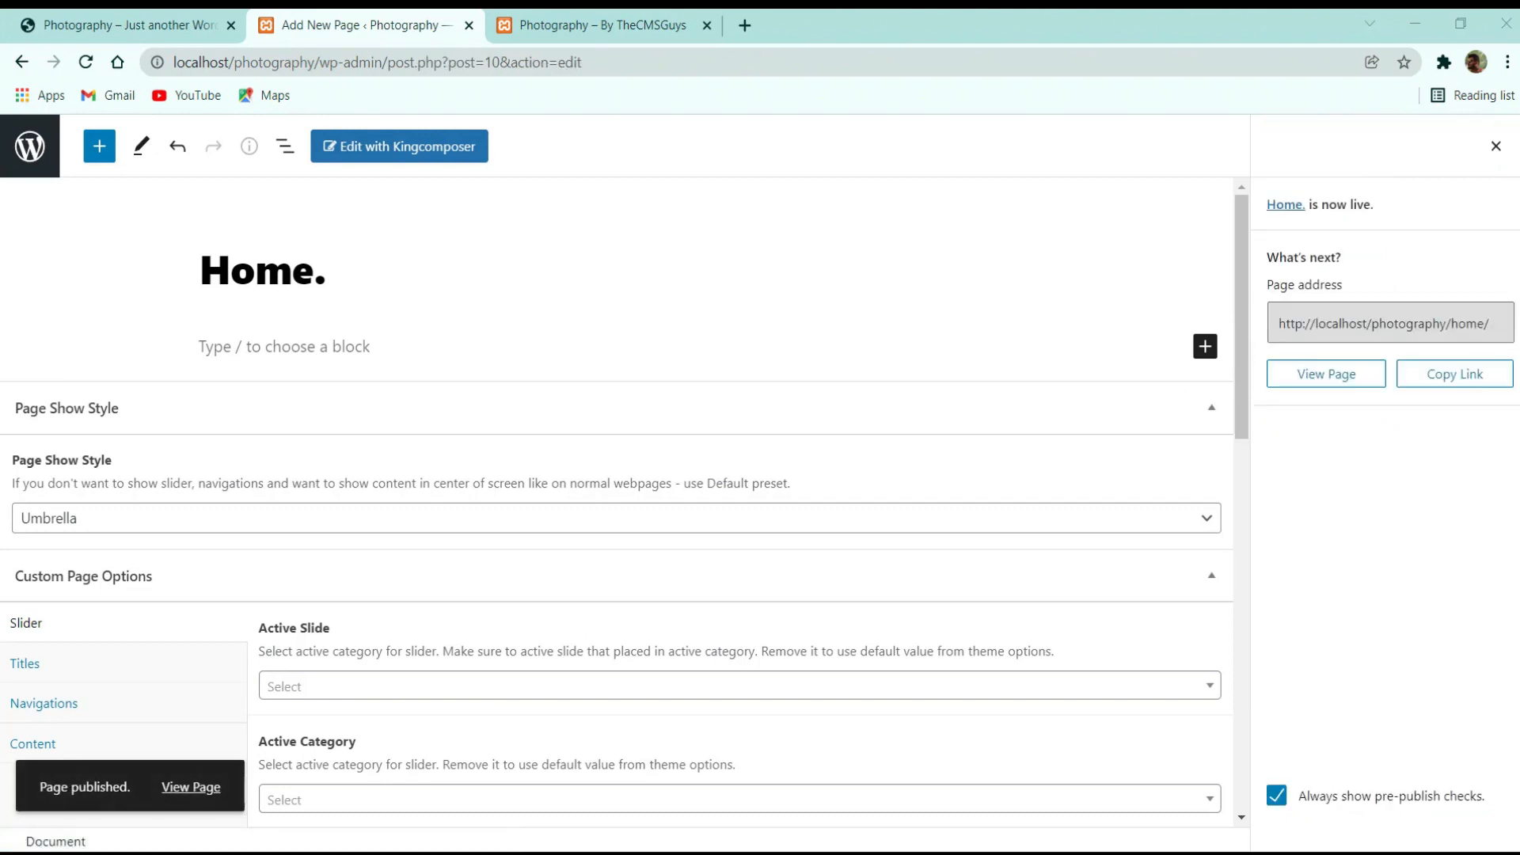
View the live Home. page and its editor, then go back to the Pages list
middle_click(191, 787)
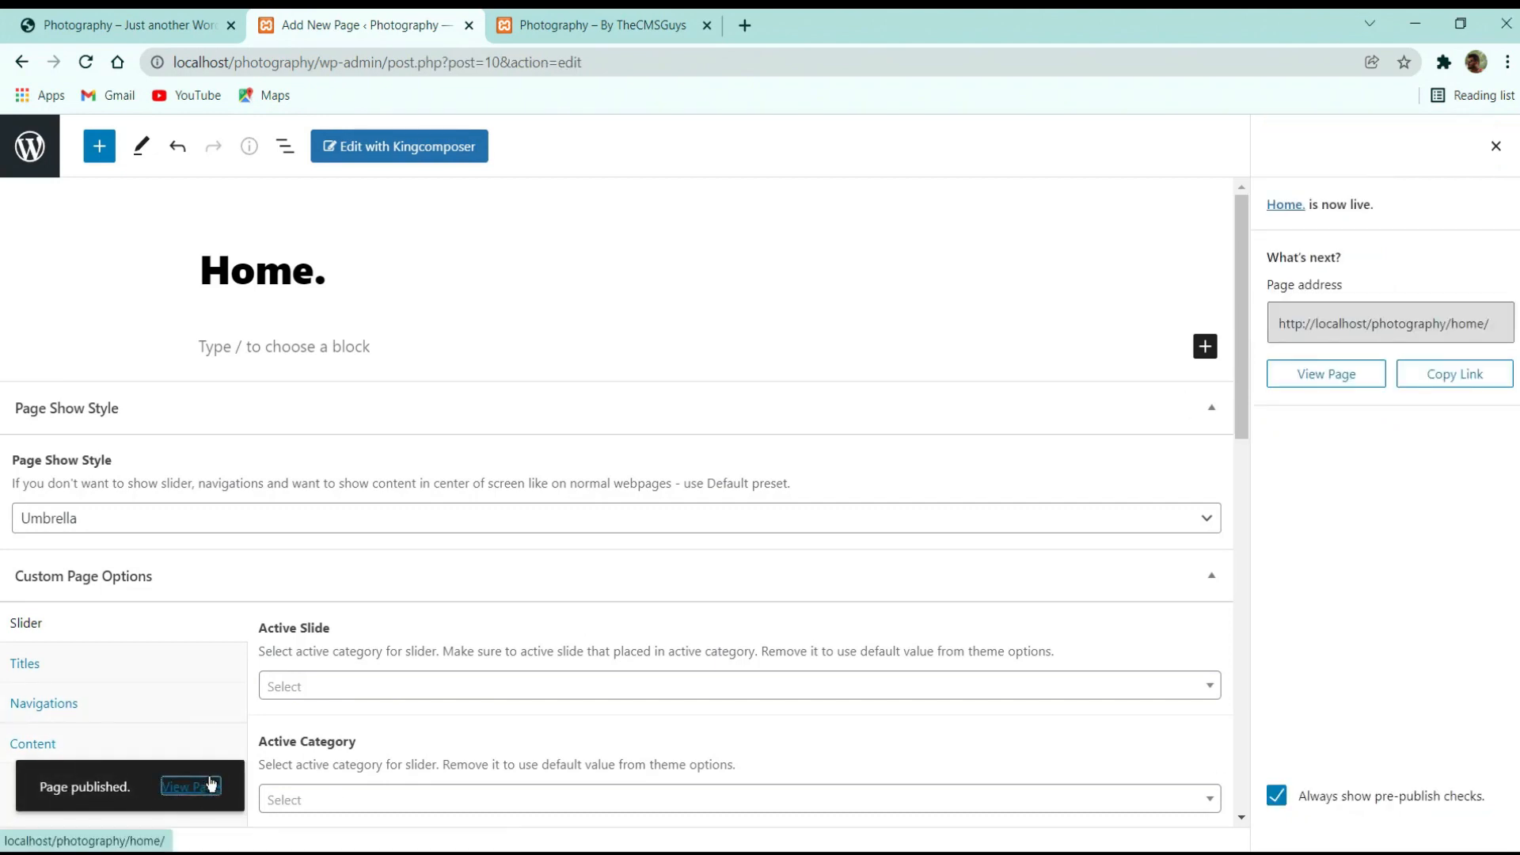
click(562, 16)
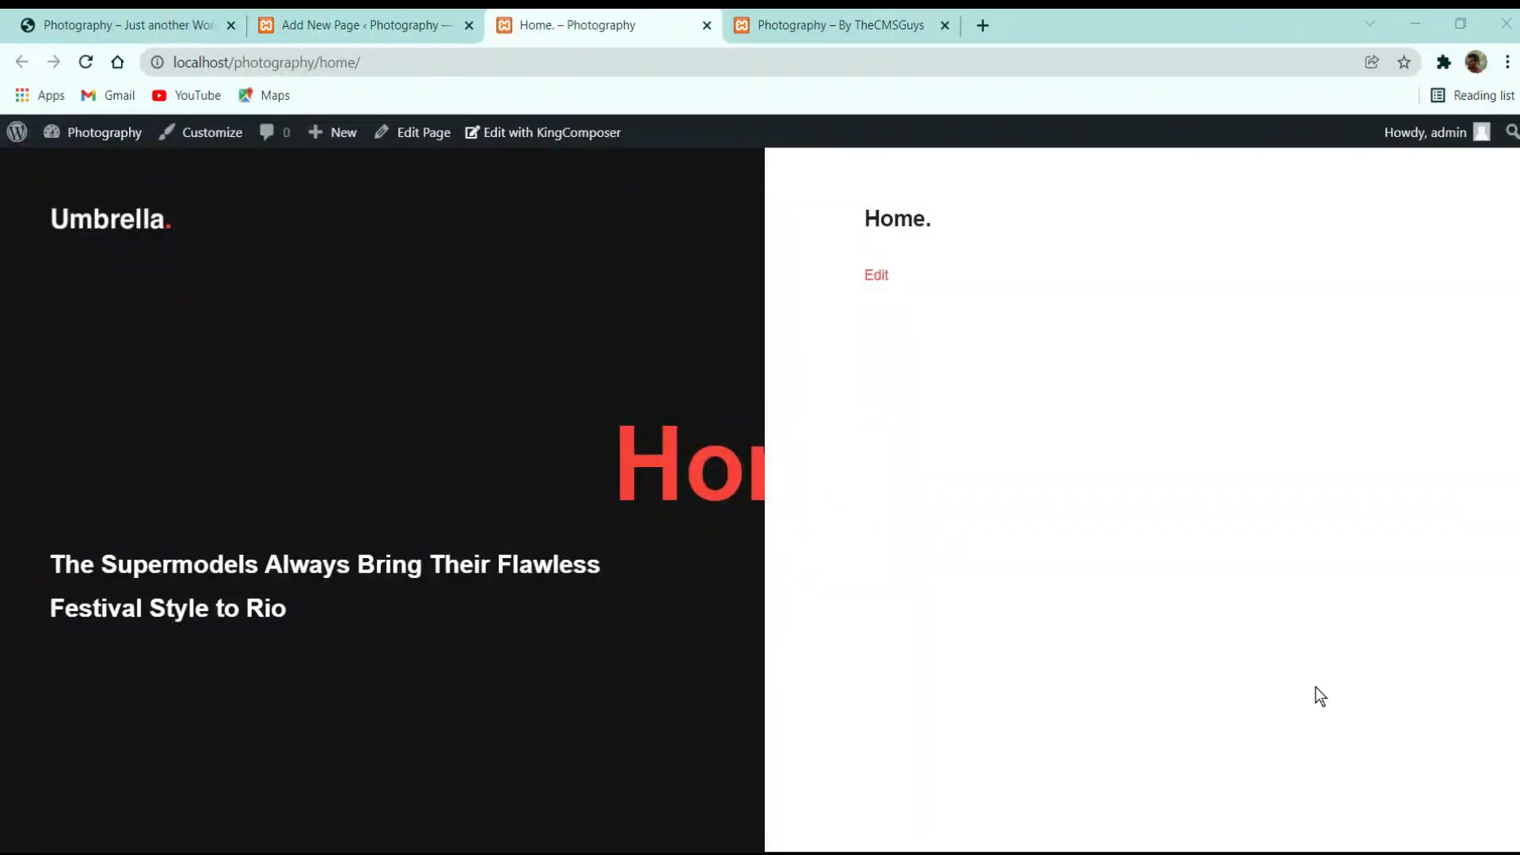
click(879, 275)
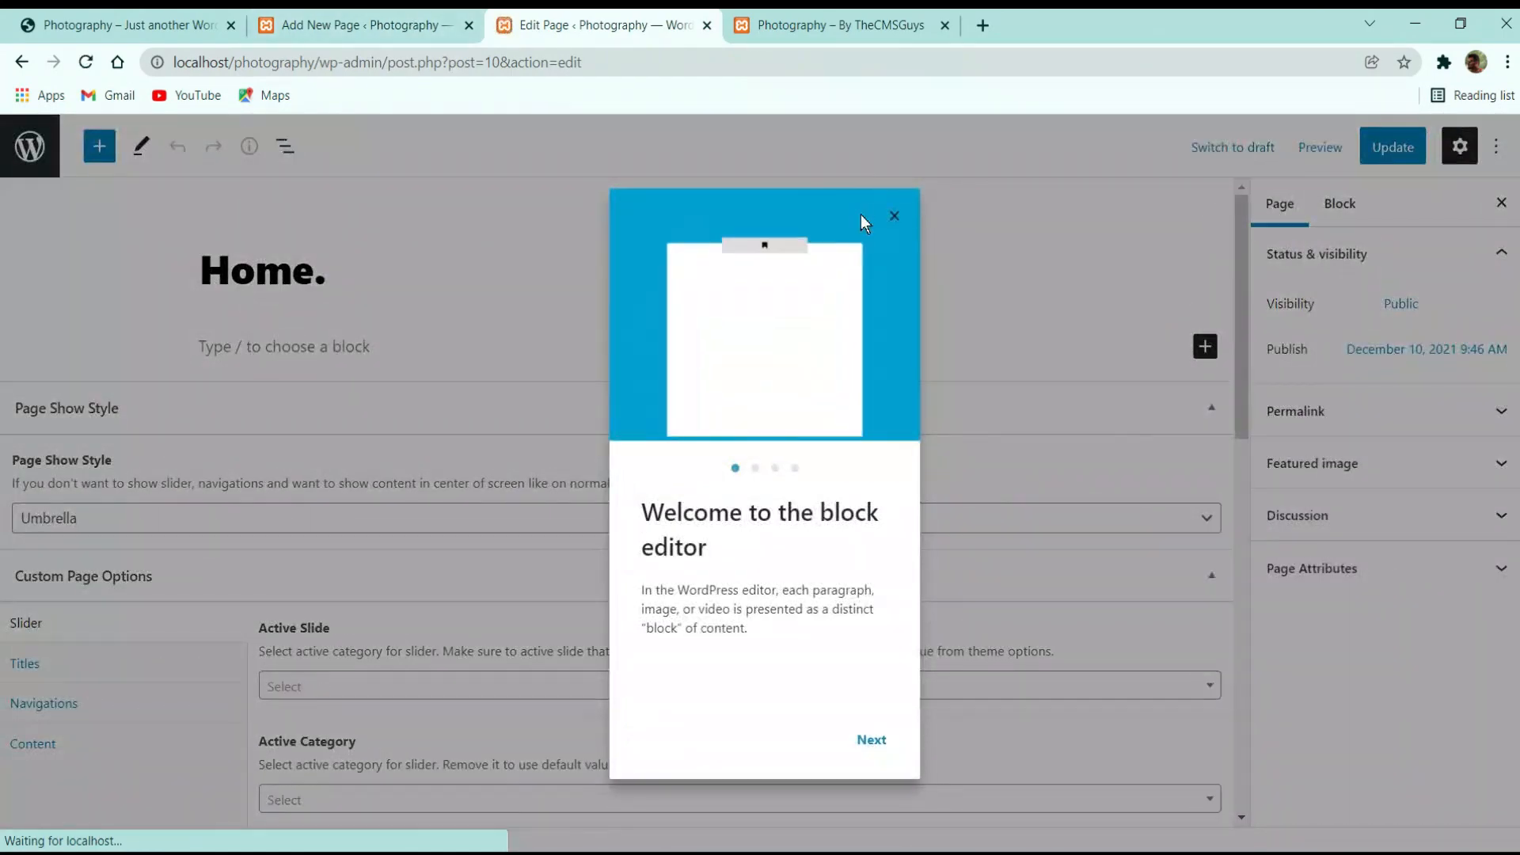
click(894, 216)
click(168, 17)
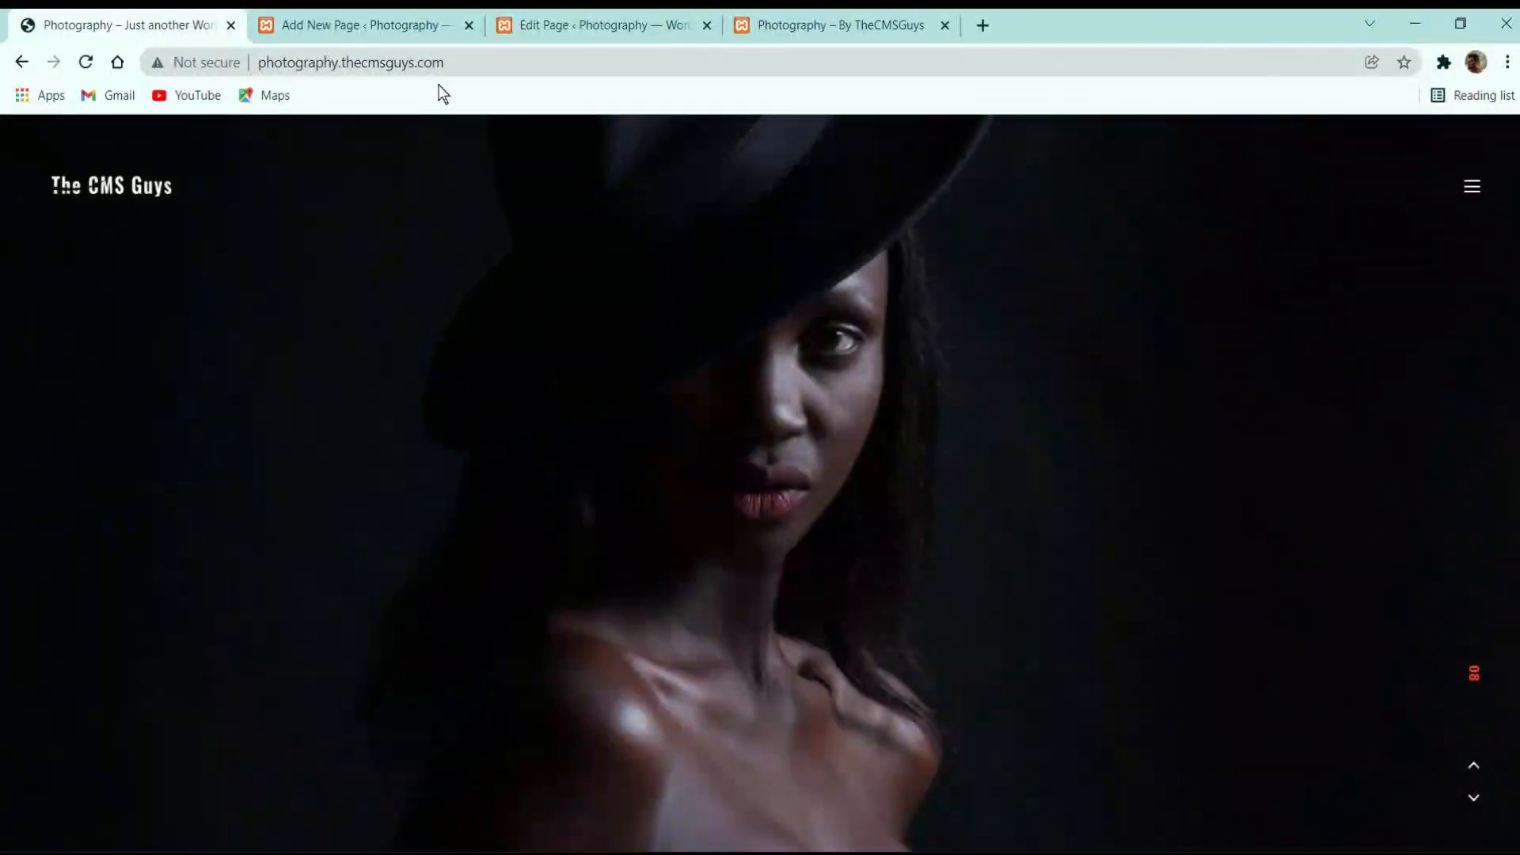
click(425, 24)
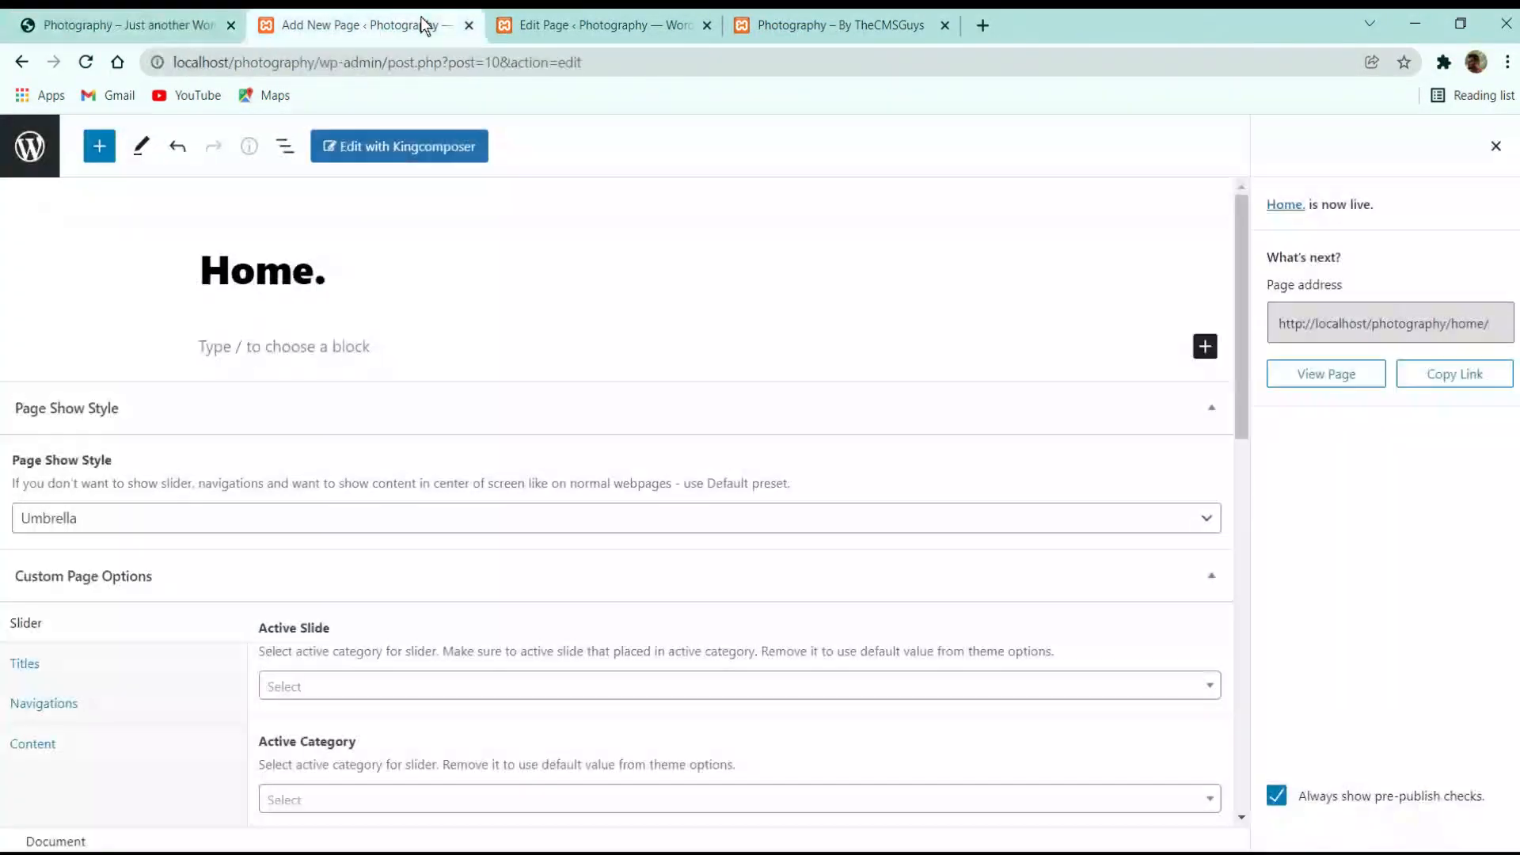
click(602, 20)
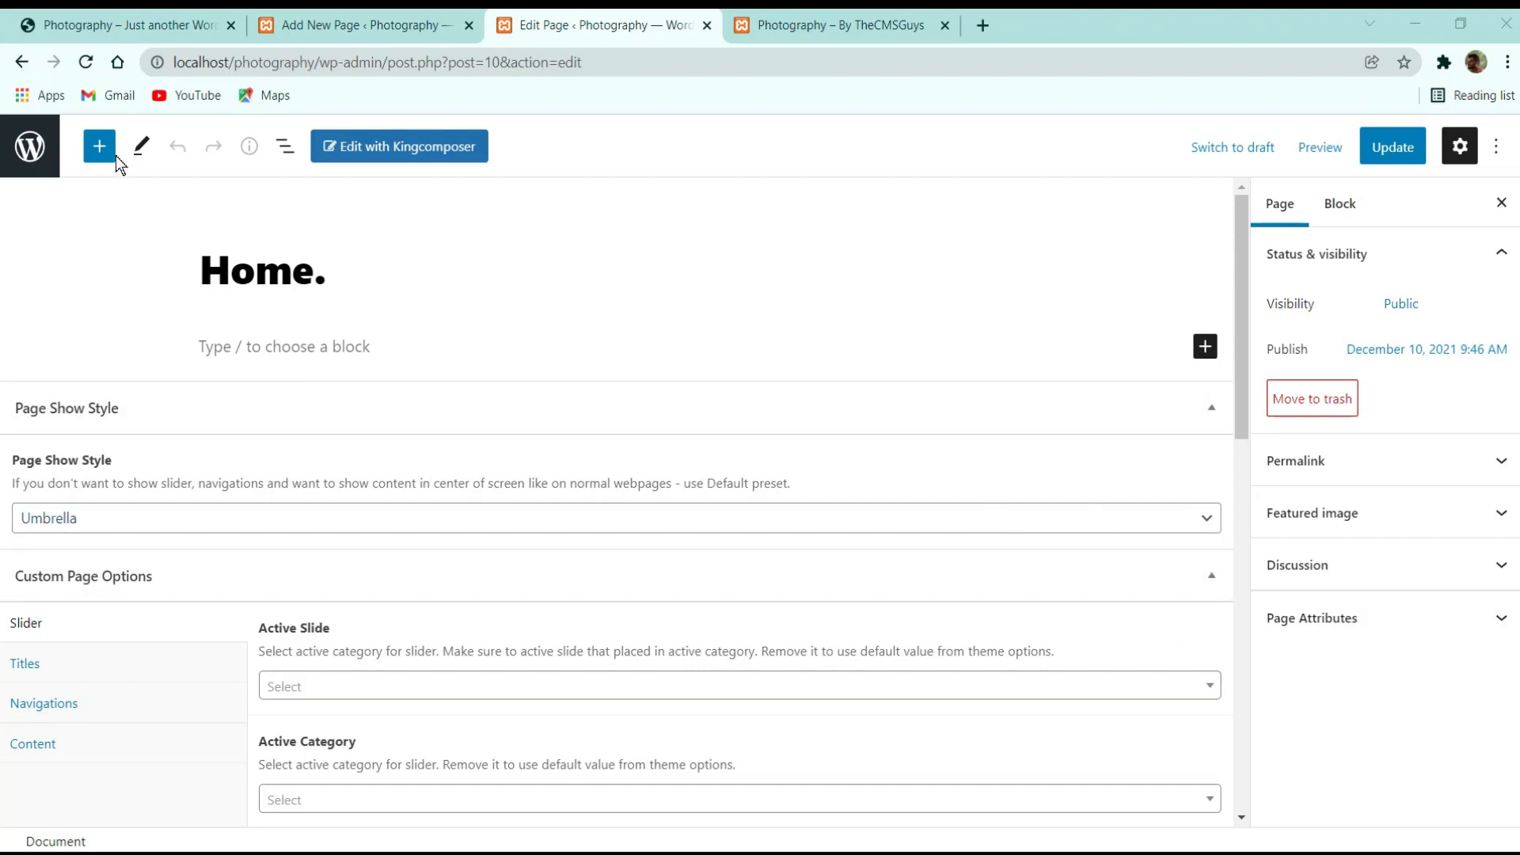
click(45, 160)
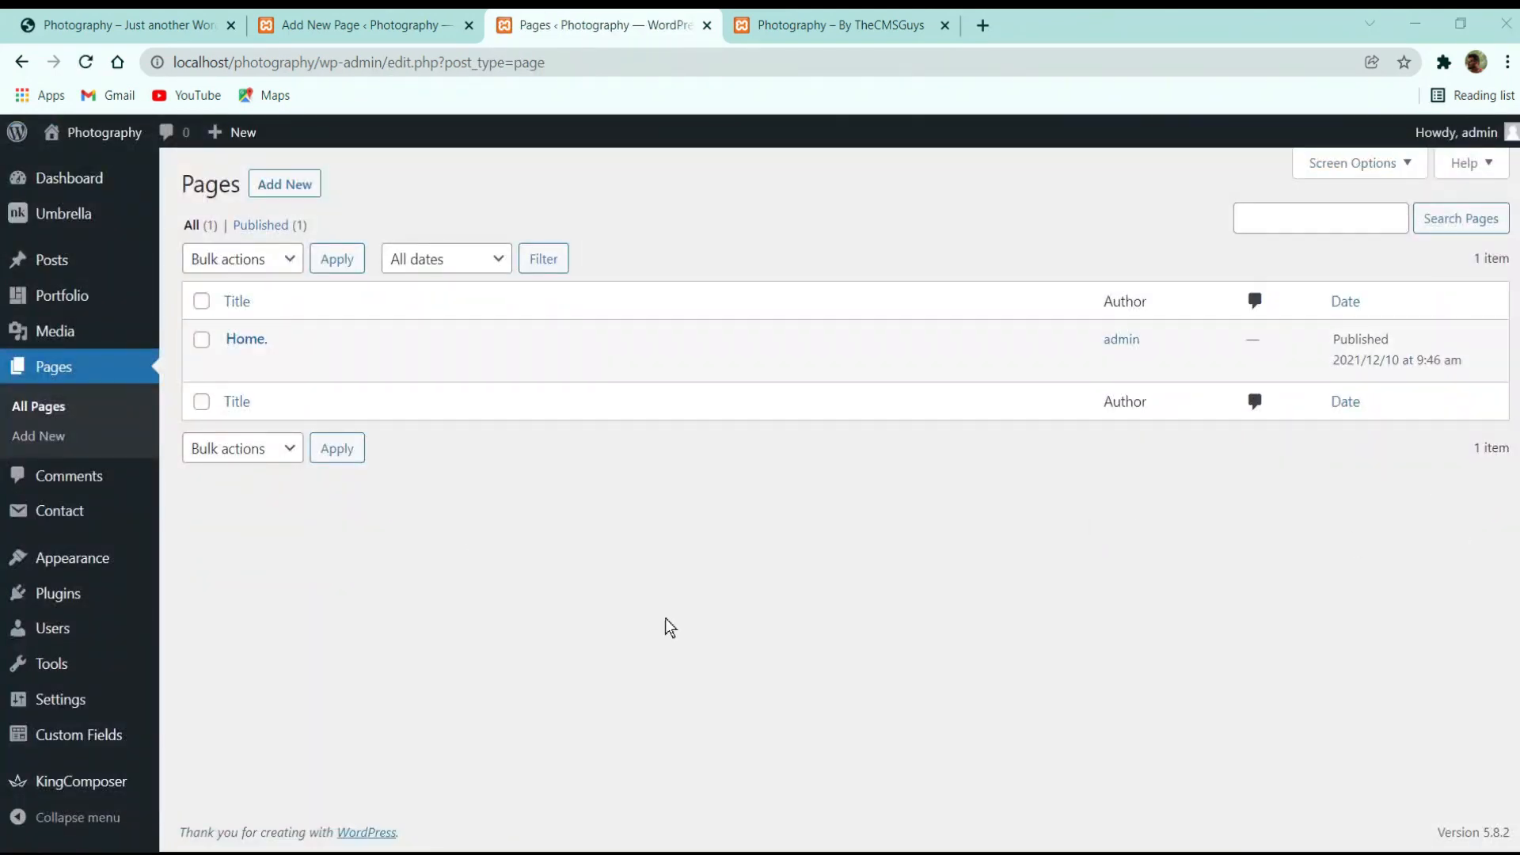
On the Portfolio Categories page, add the category Fashion
click(73, 298)
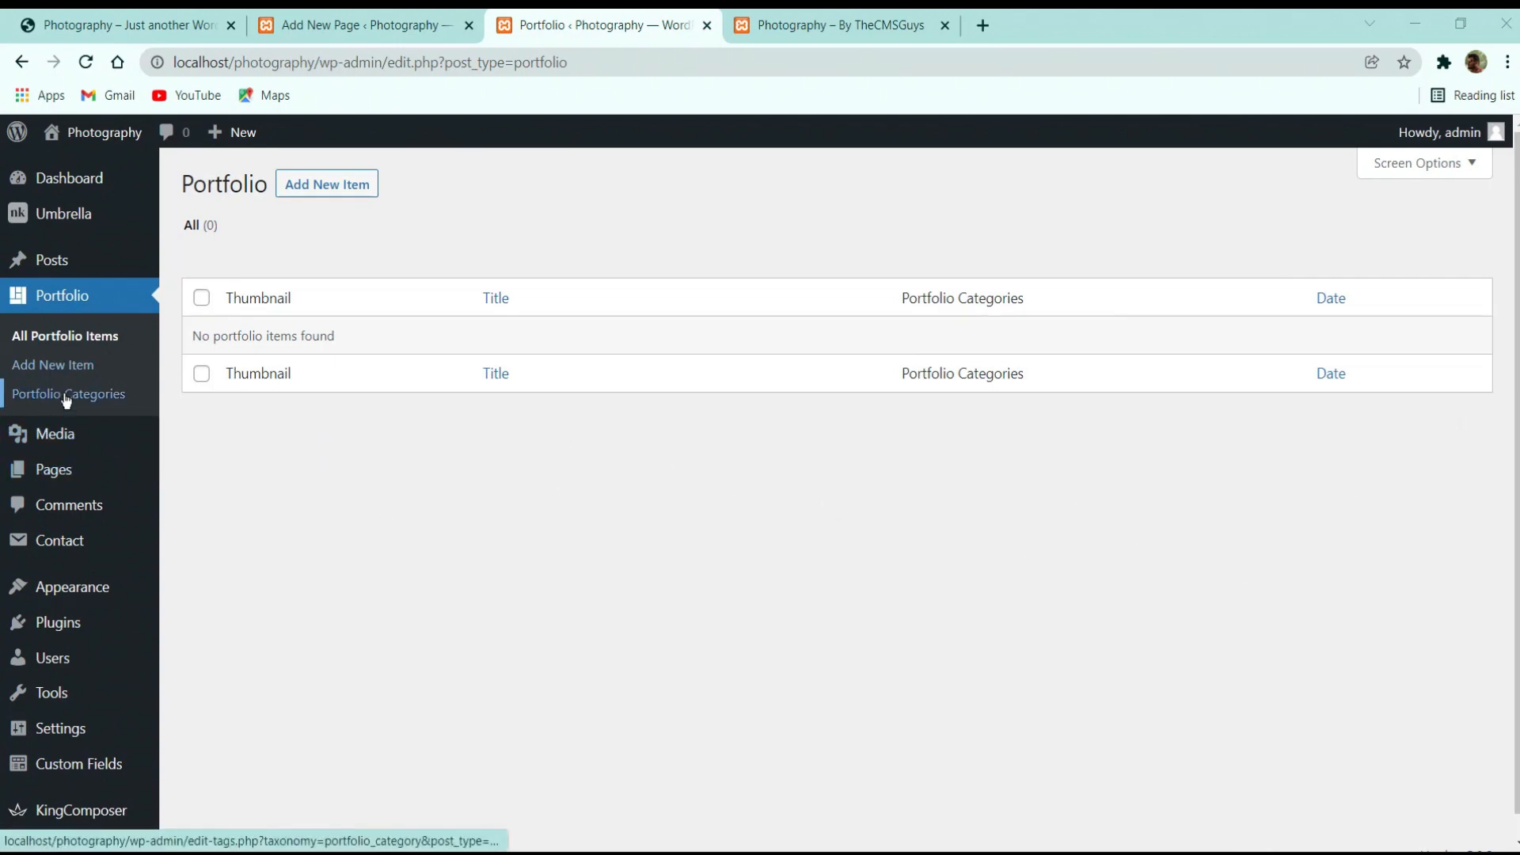
click(124, 399)
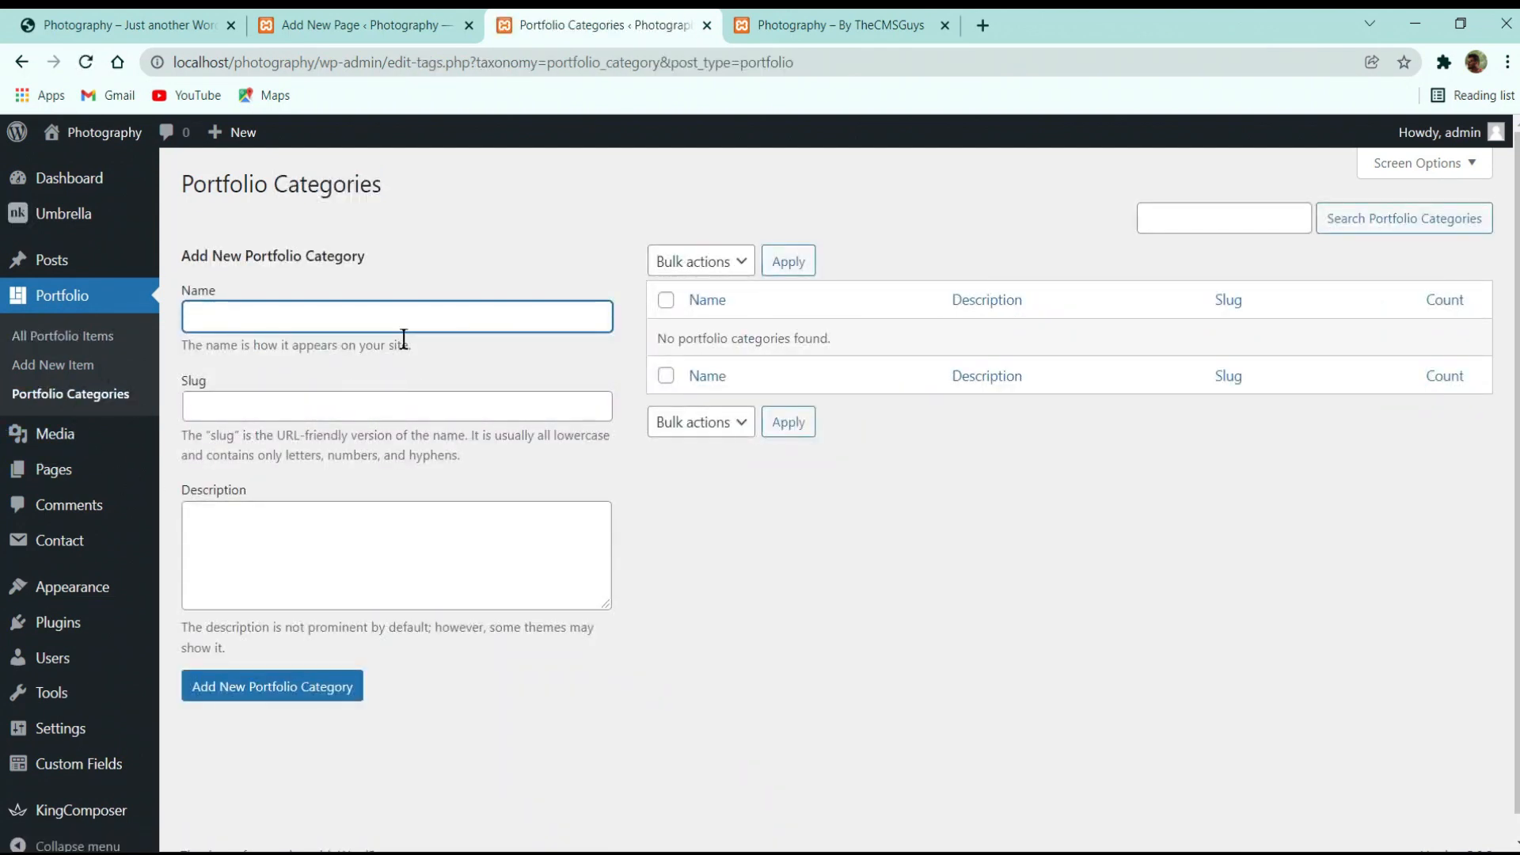
text(ac)
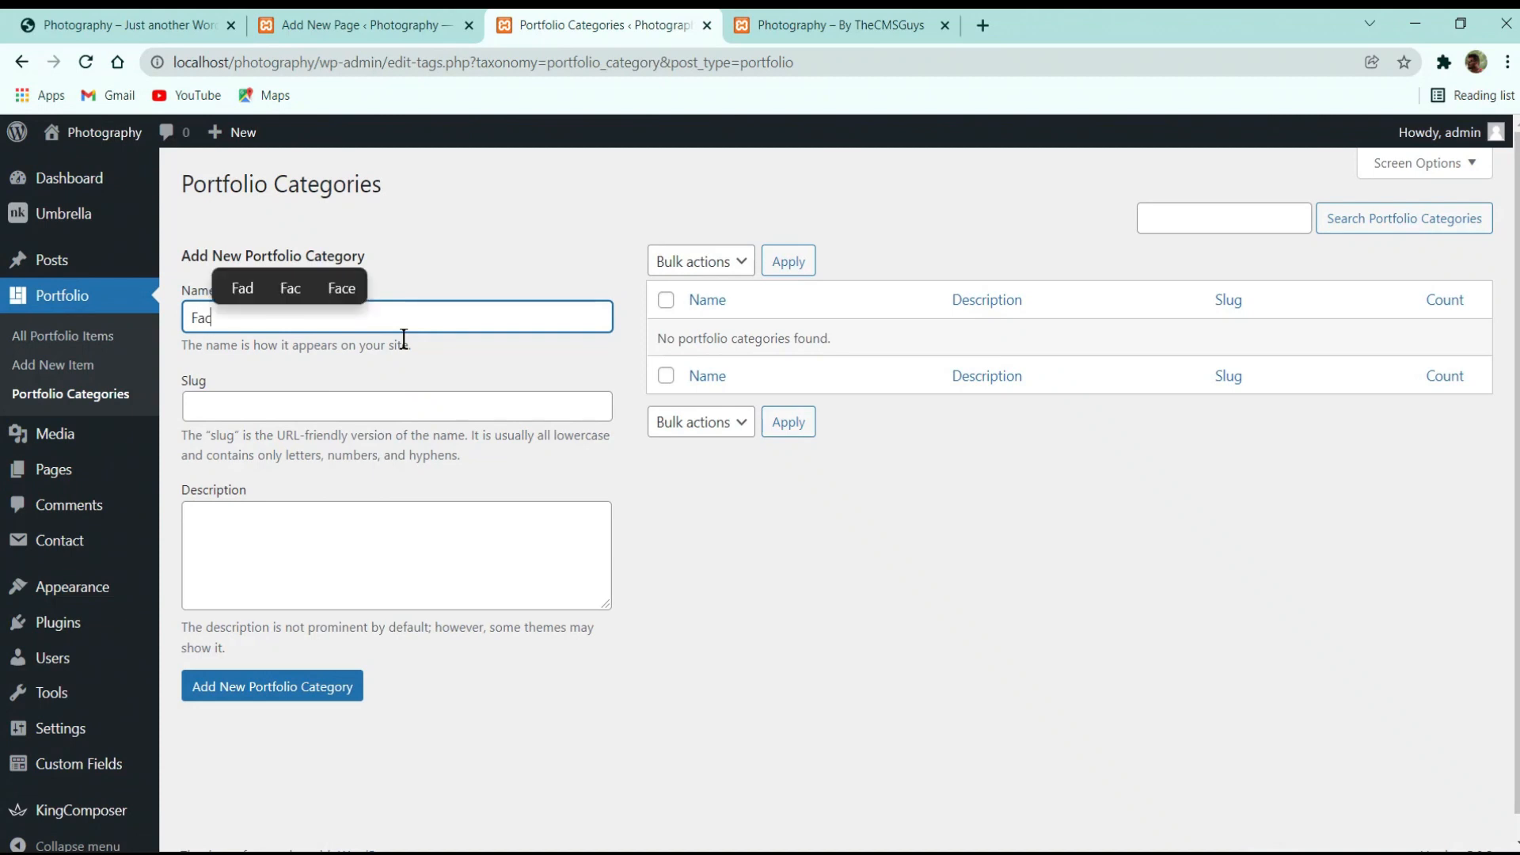
text(=shion)
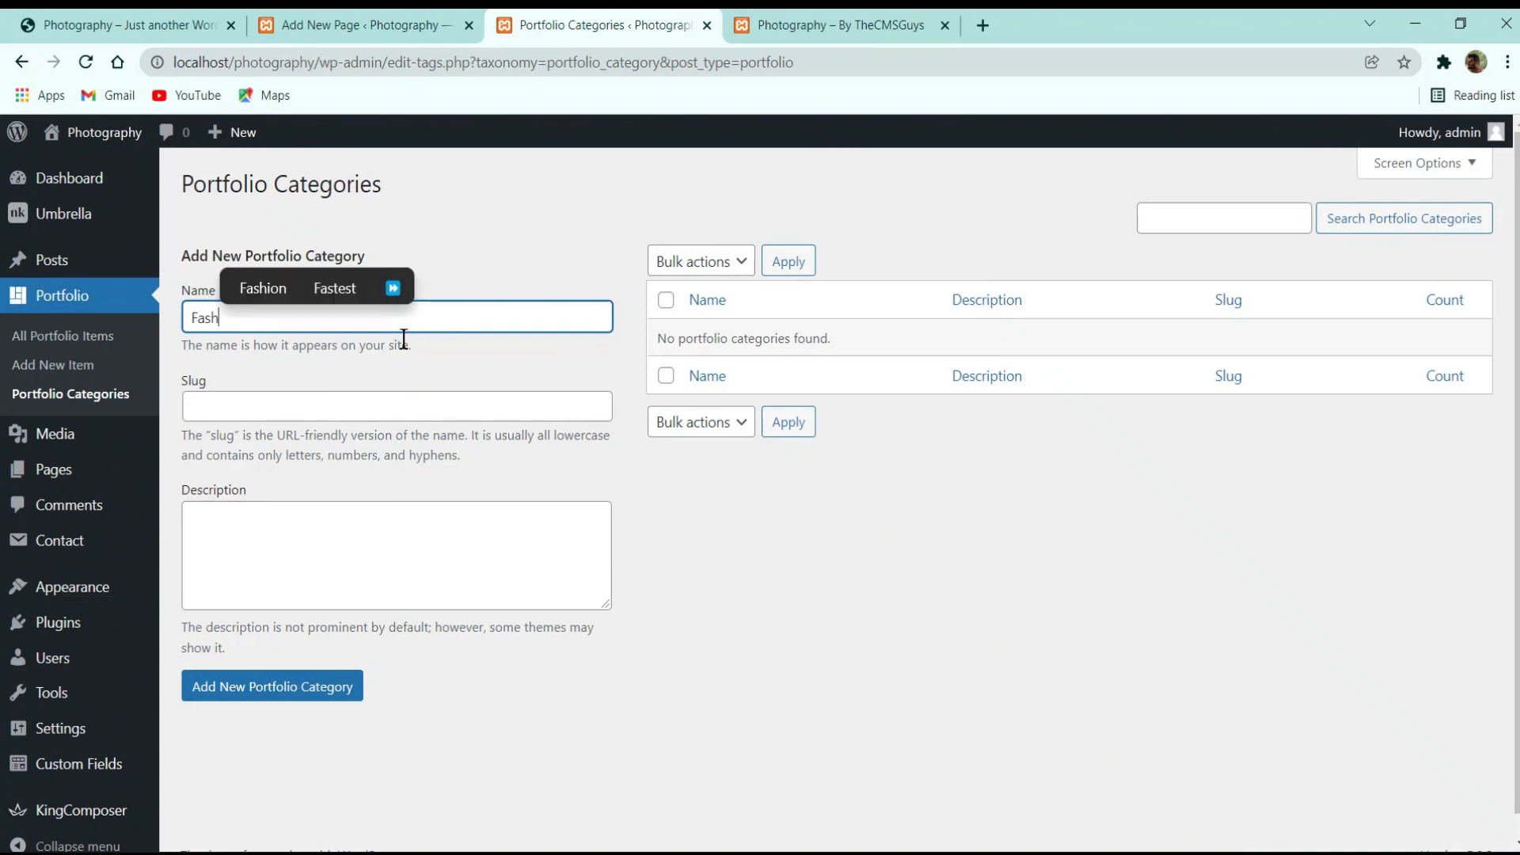
click(224, 684)
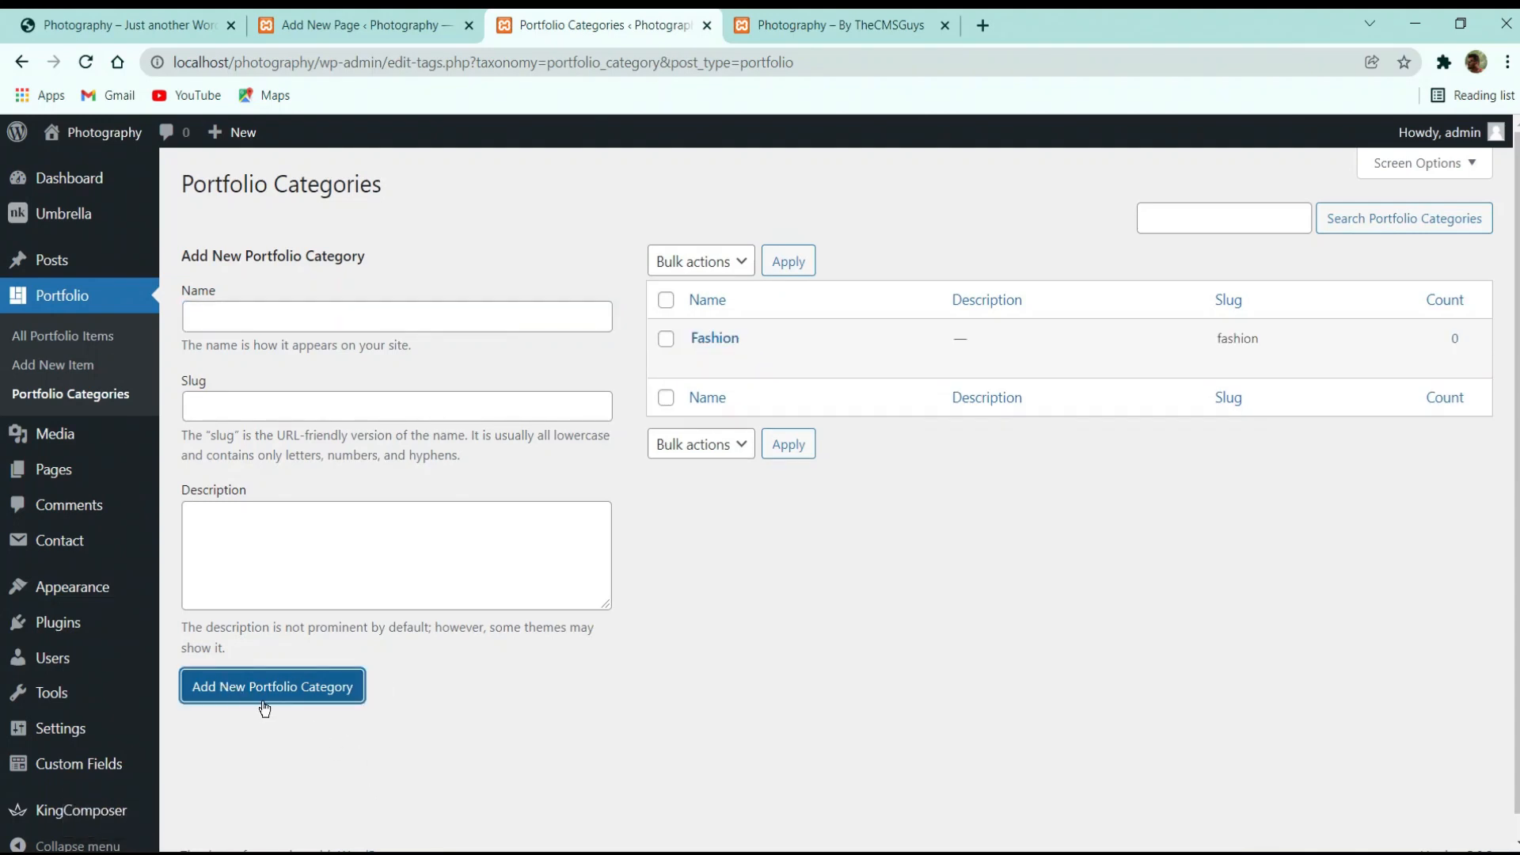
Add Nature and Portraits portfolio categories, then return to All Portfolio Items
click(332, 322)
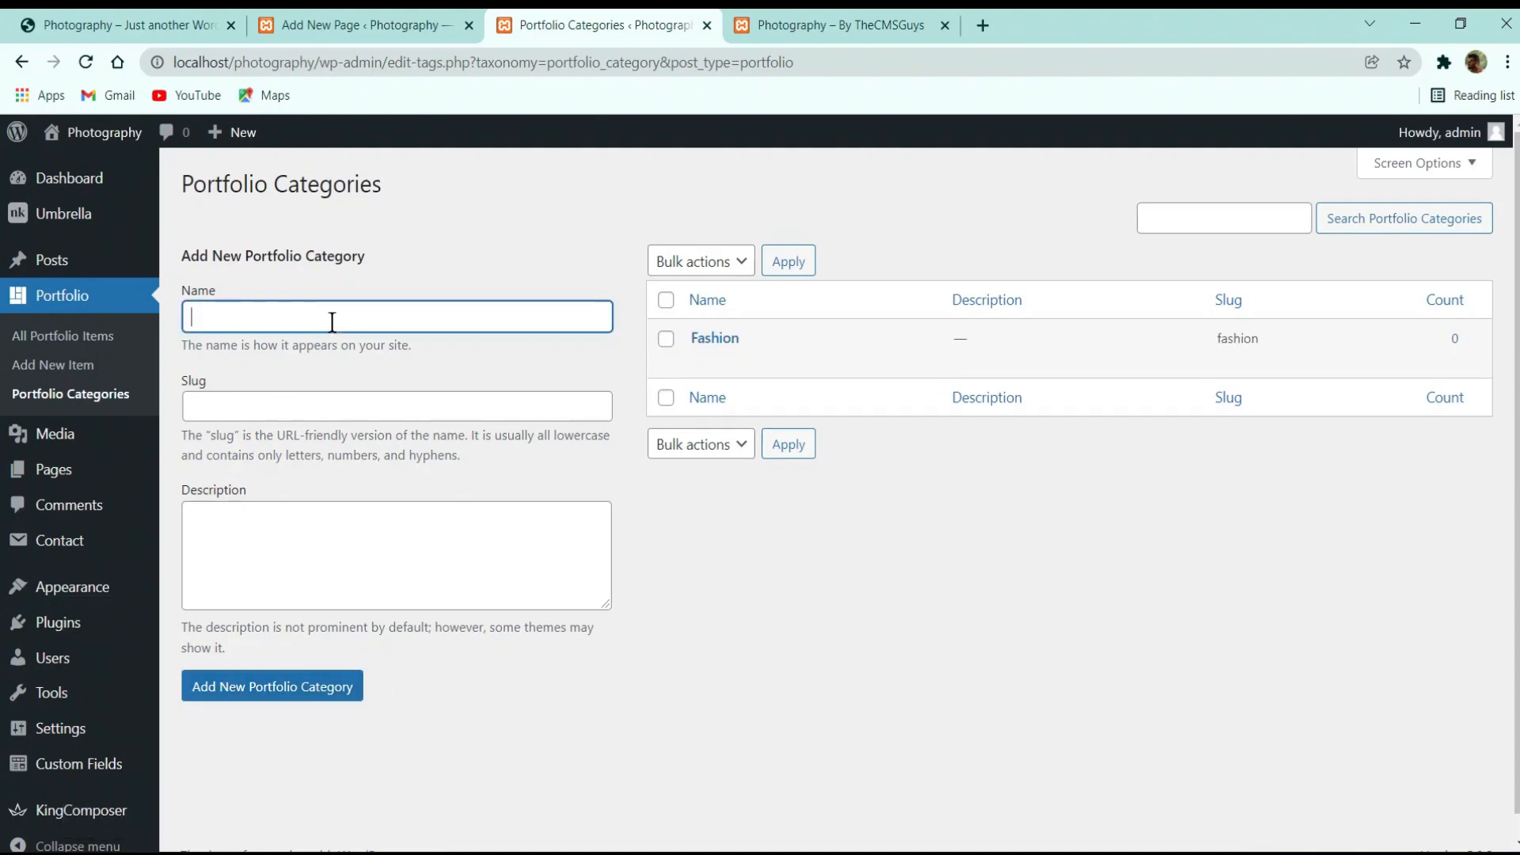
text(Nature)
click(311, 683)
click(312, 685)
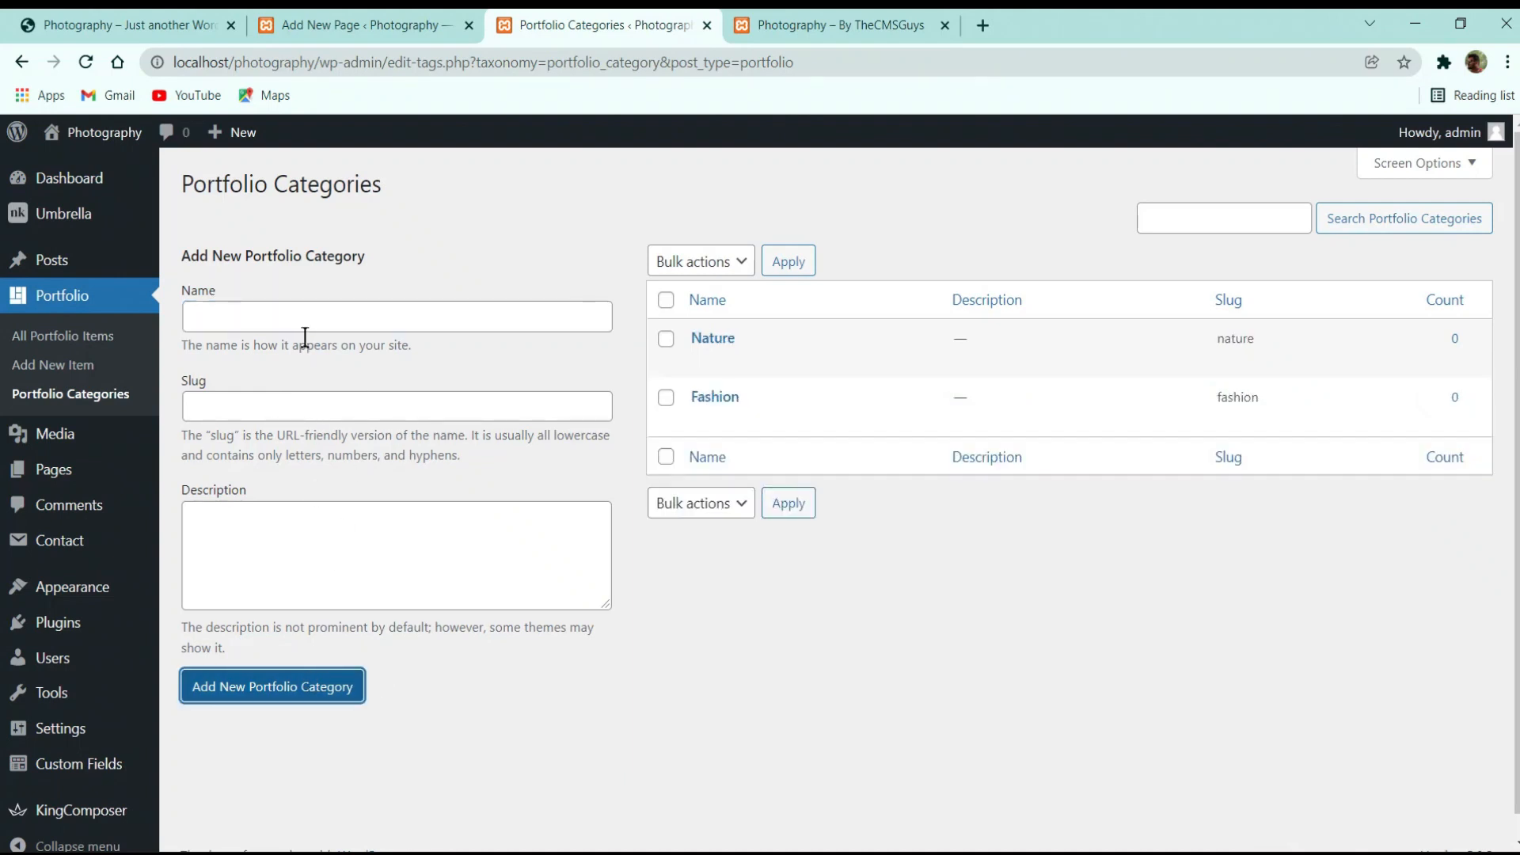
click(307, 331)
text(Portraits)
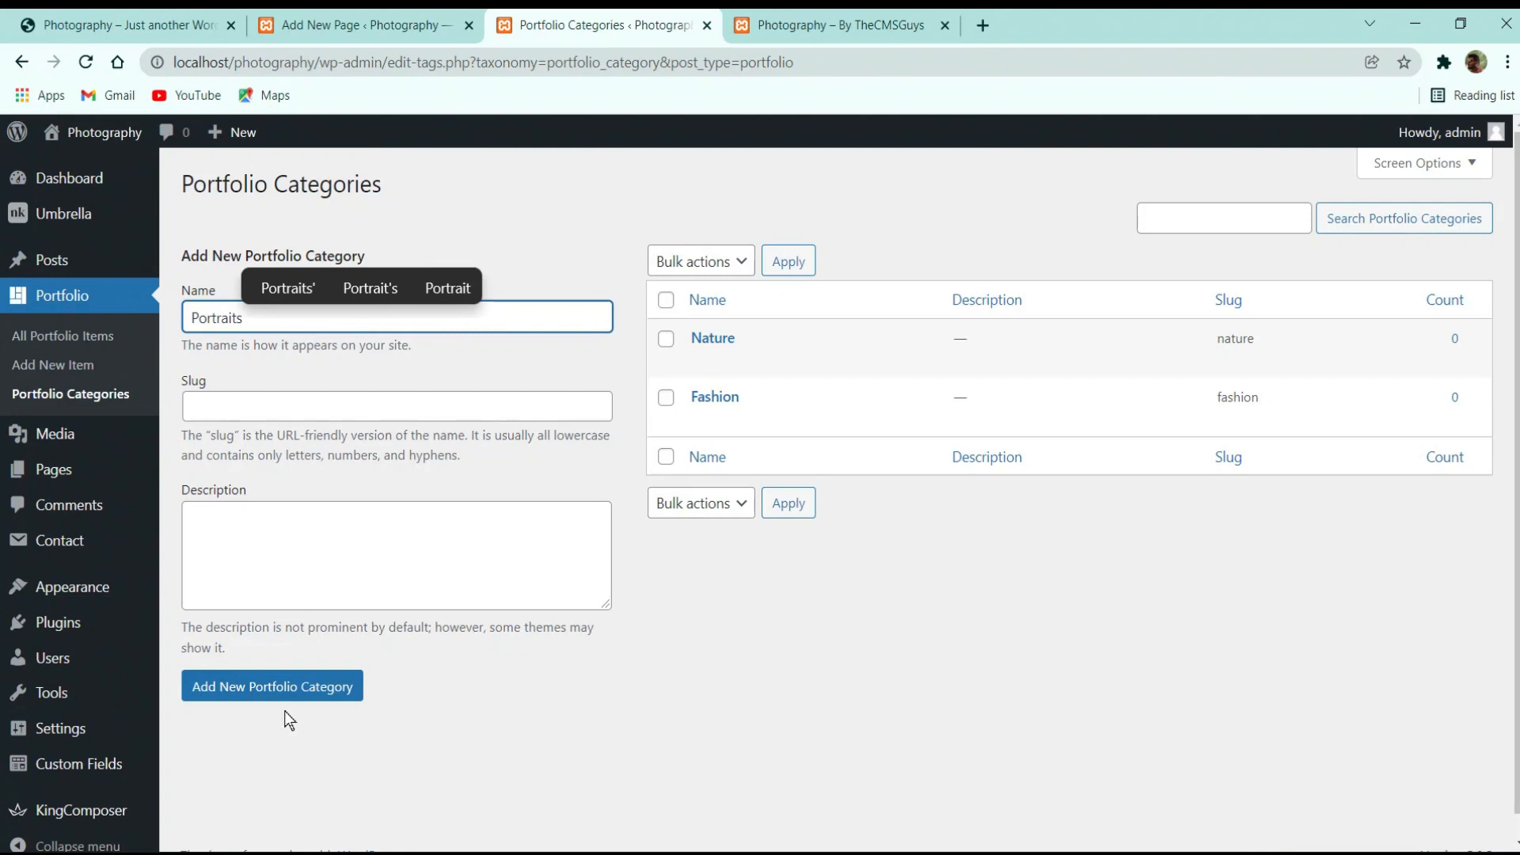
click(317, 688)
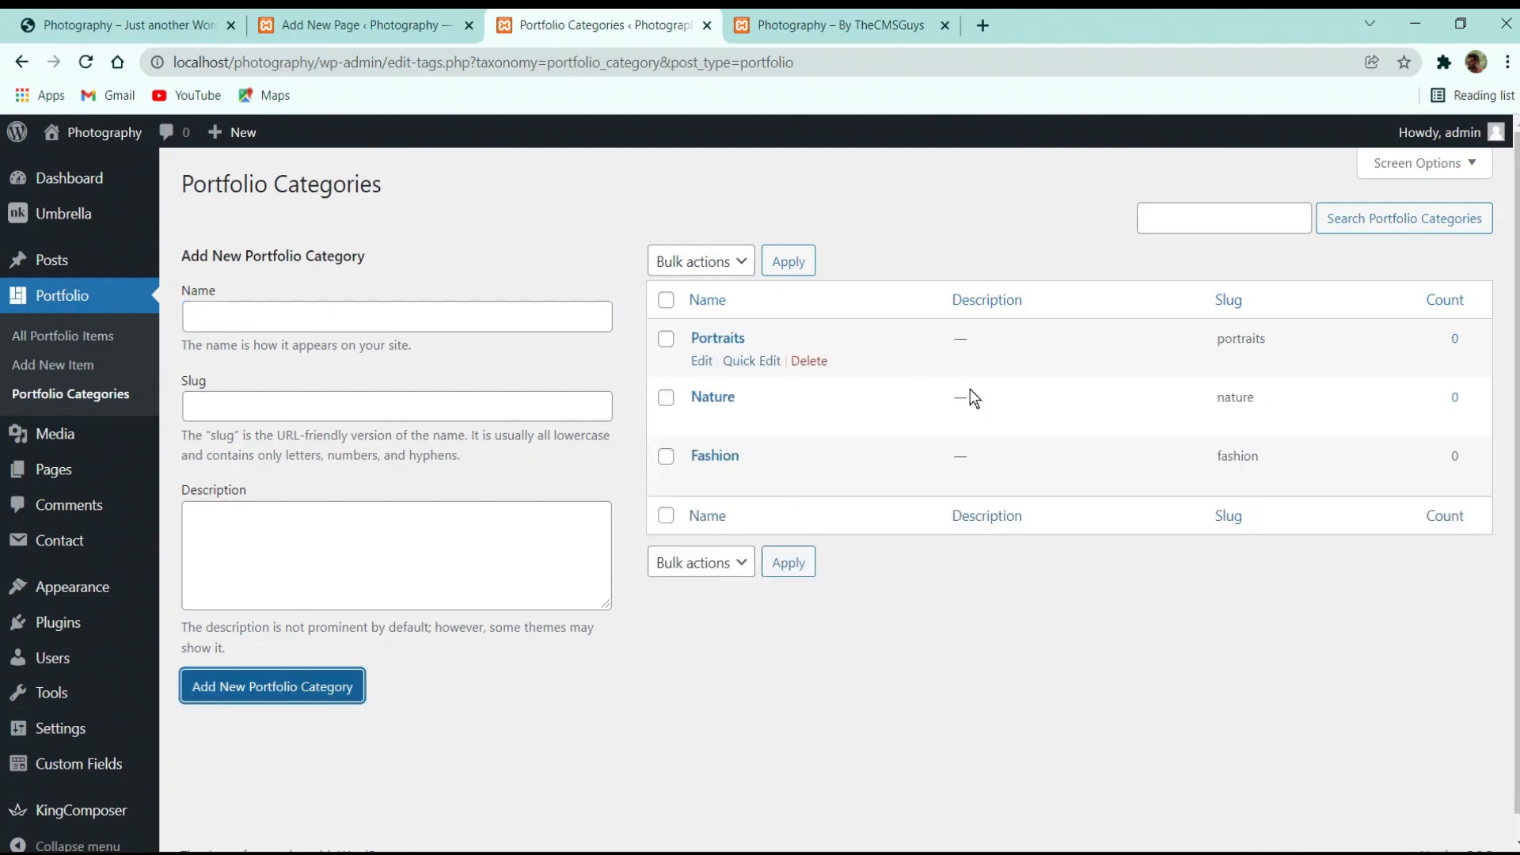
click(89, 339)
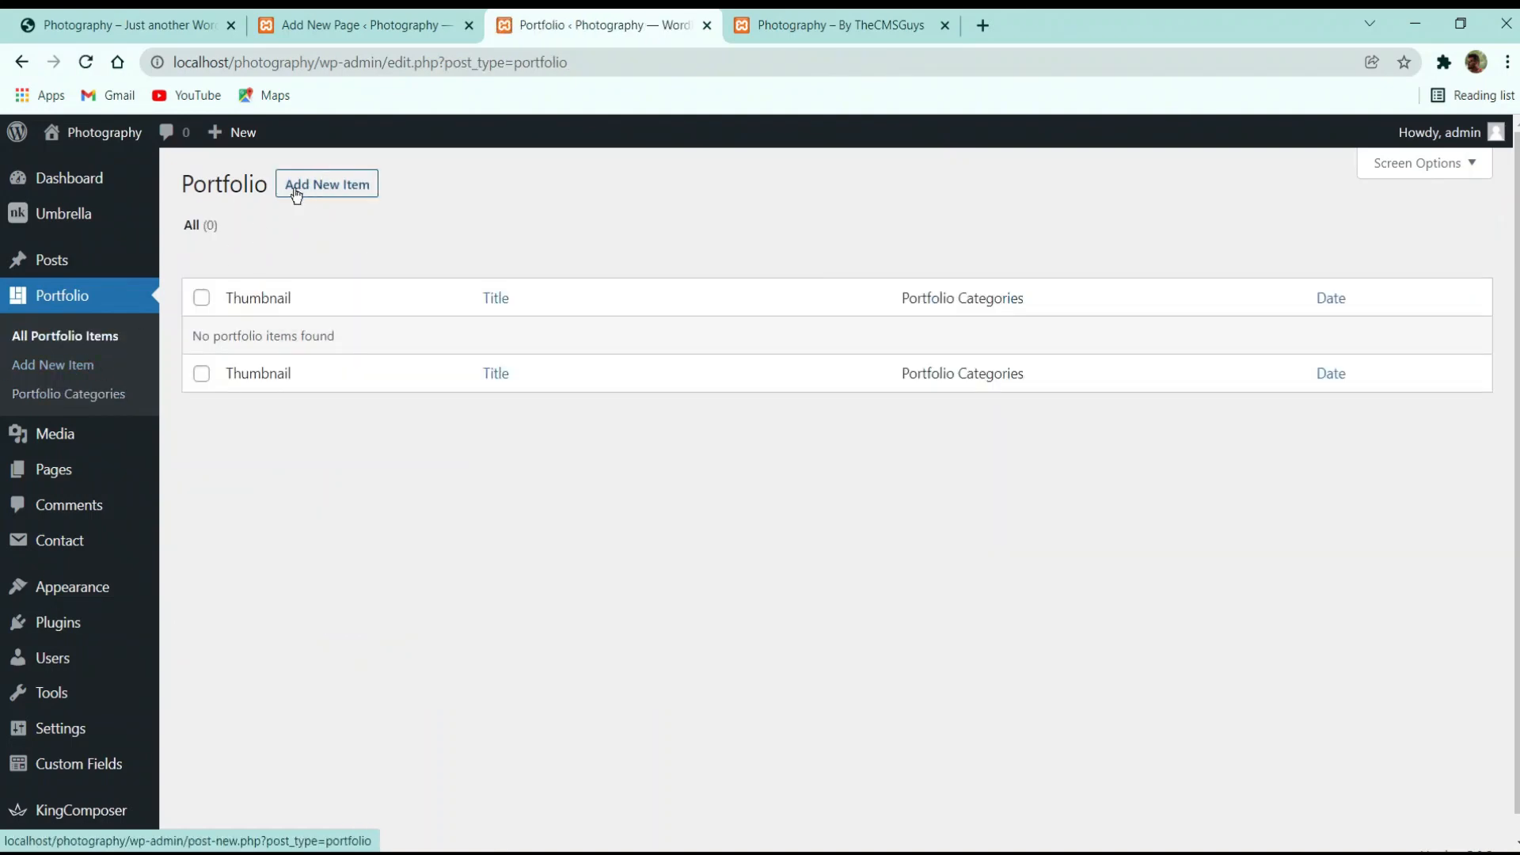
Create a new portfolio item titled 'Slide 1'
click(336, 191)
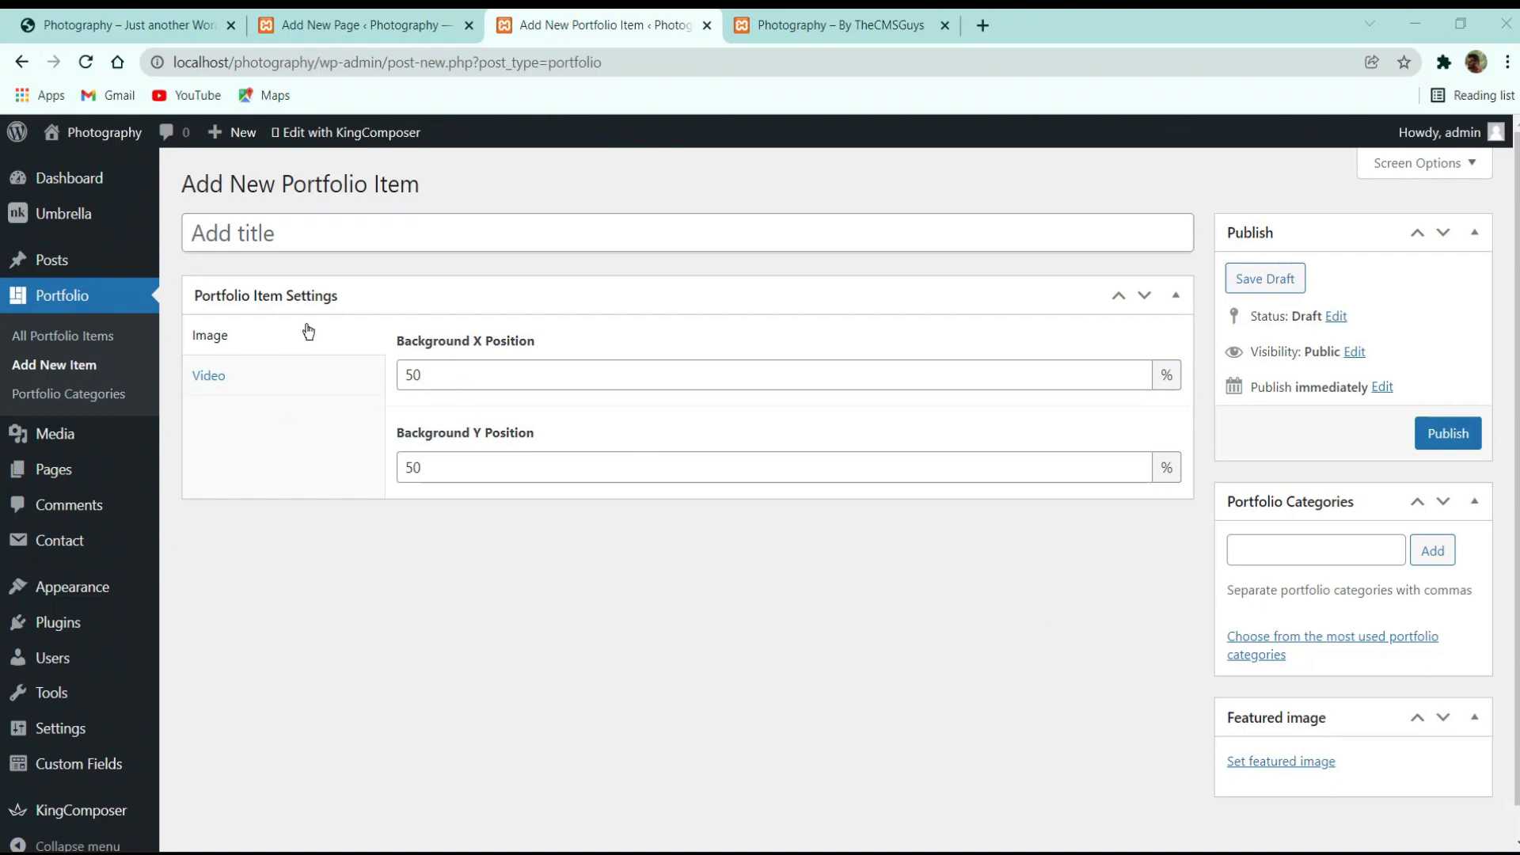
click(422, 246)
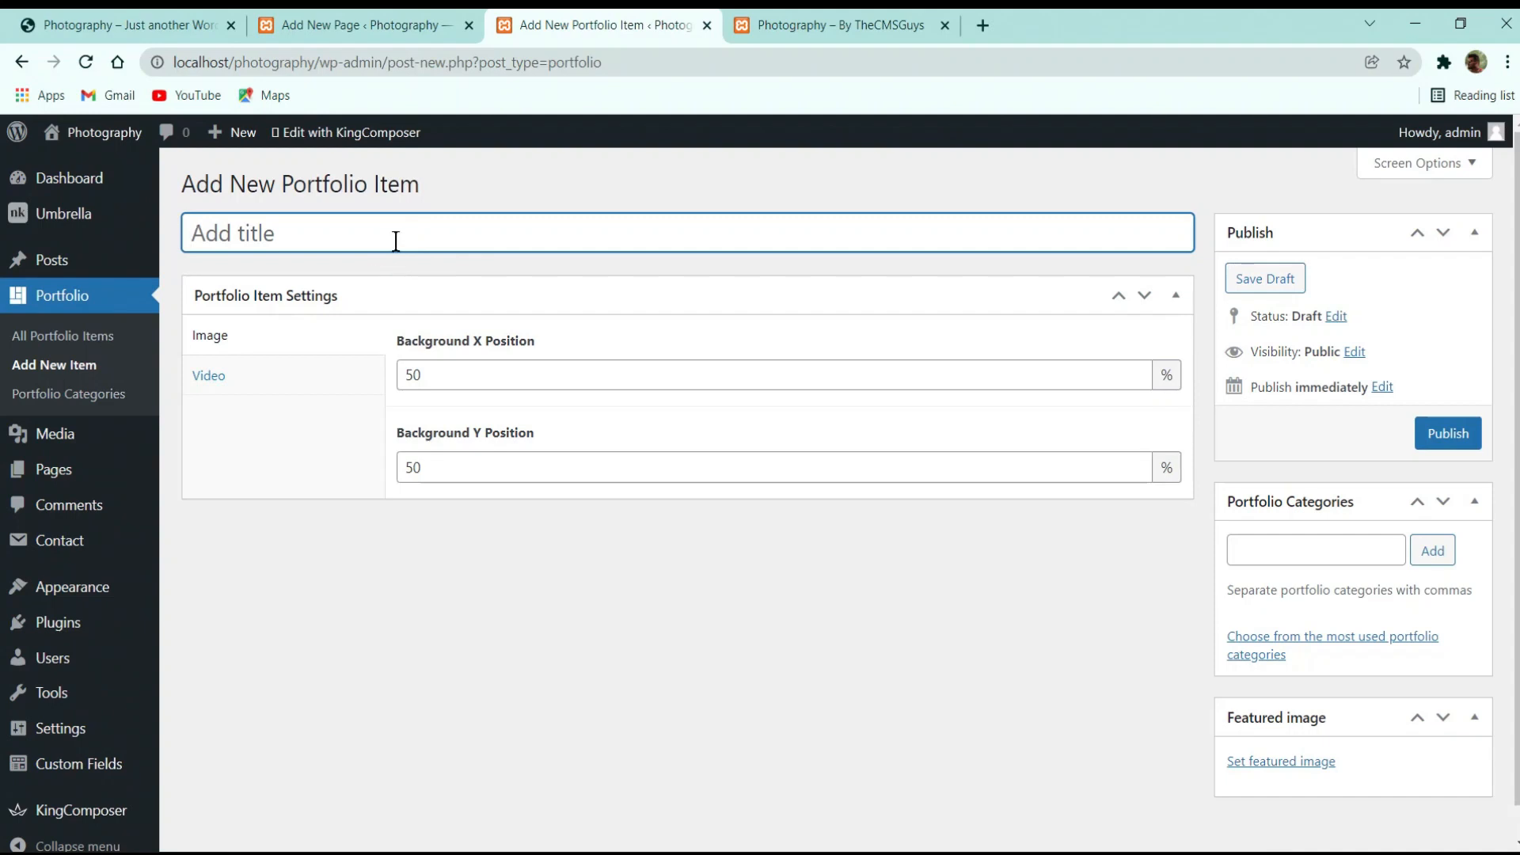
text(Slide 1)
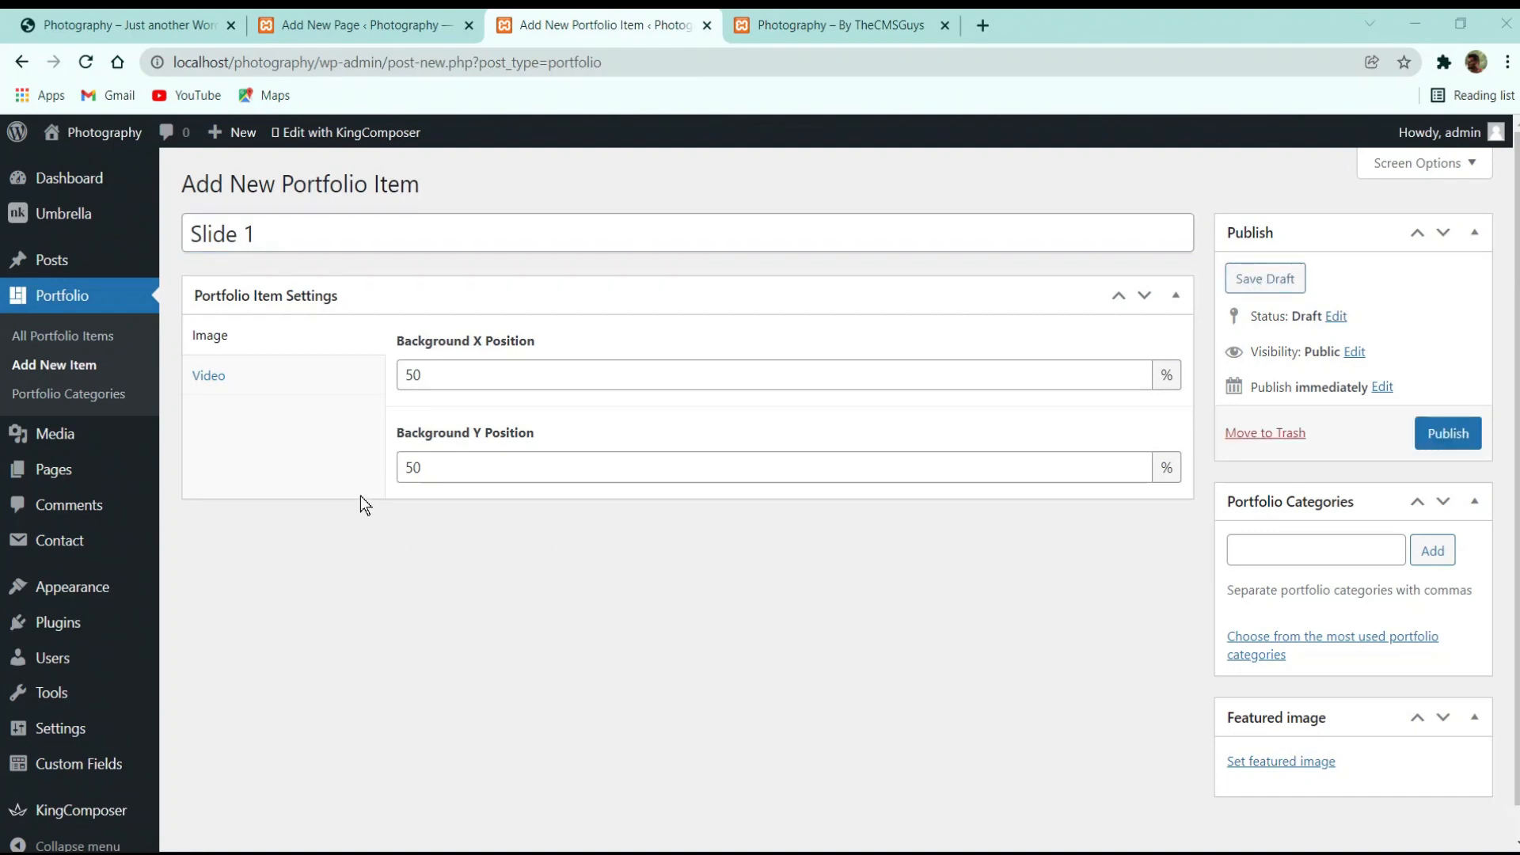
Set the item's Video Type to Youtube or Vimeo
click(289, 384)
click(292, 342)
click(365, 377)
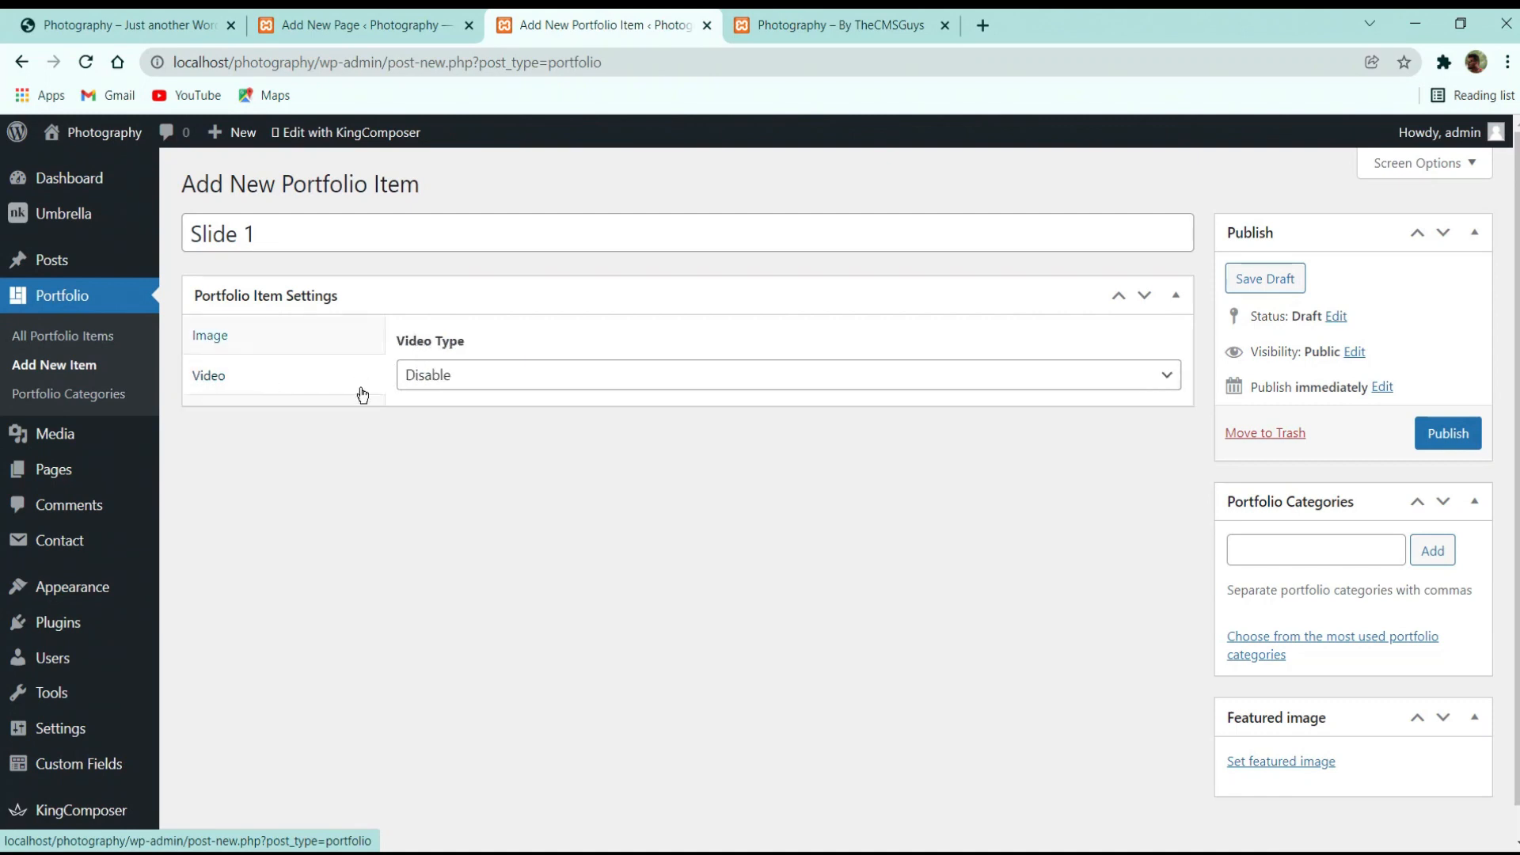
click(545, 379)
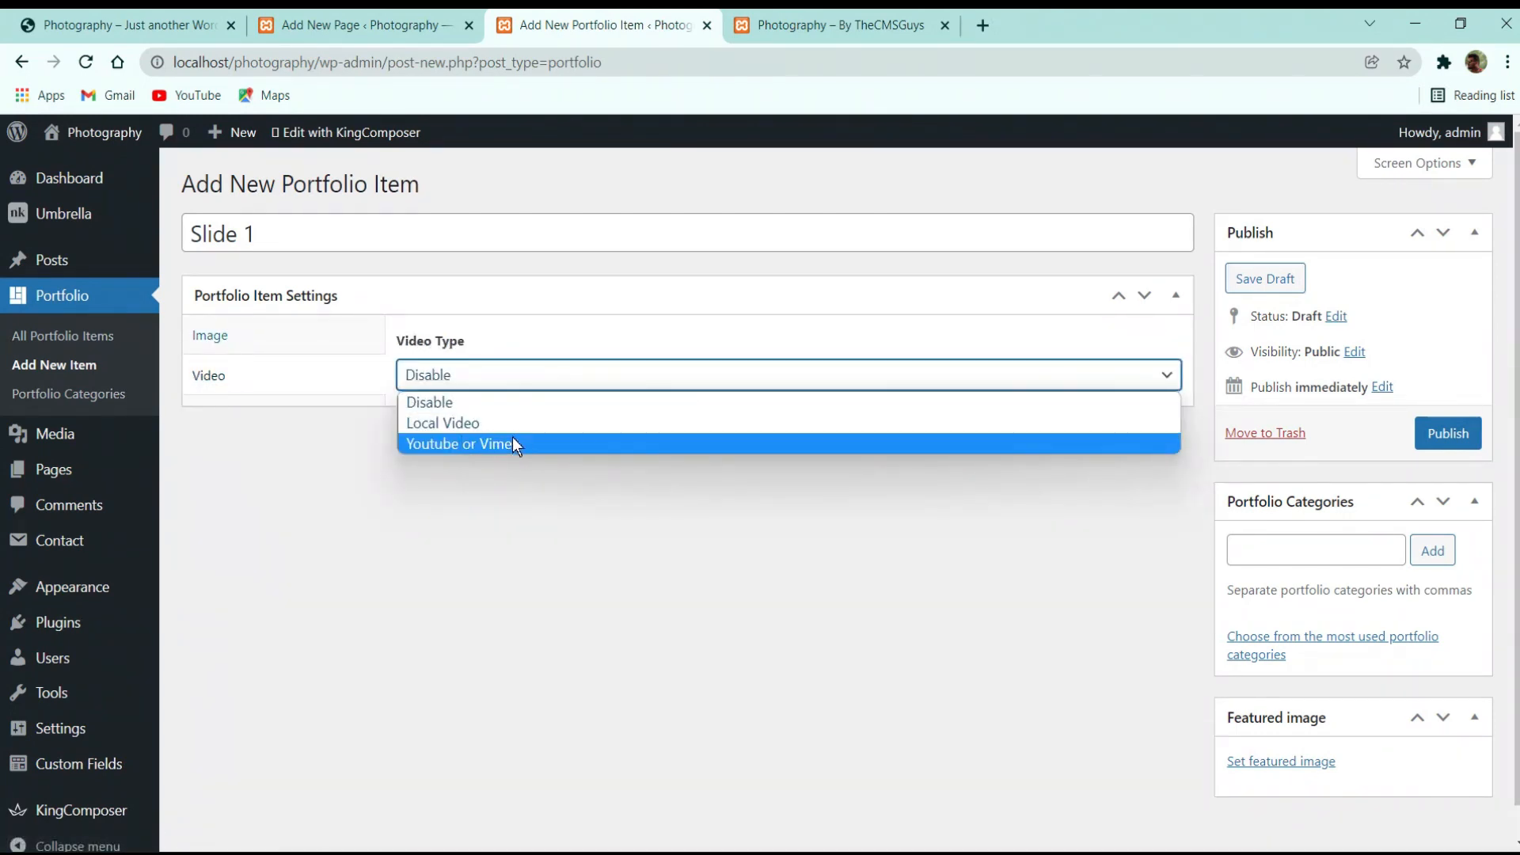
click(472, 443)
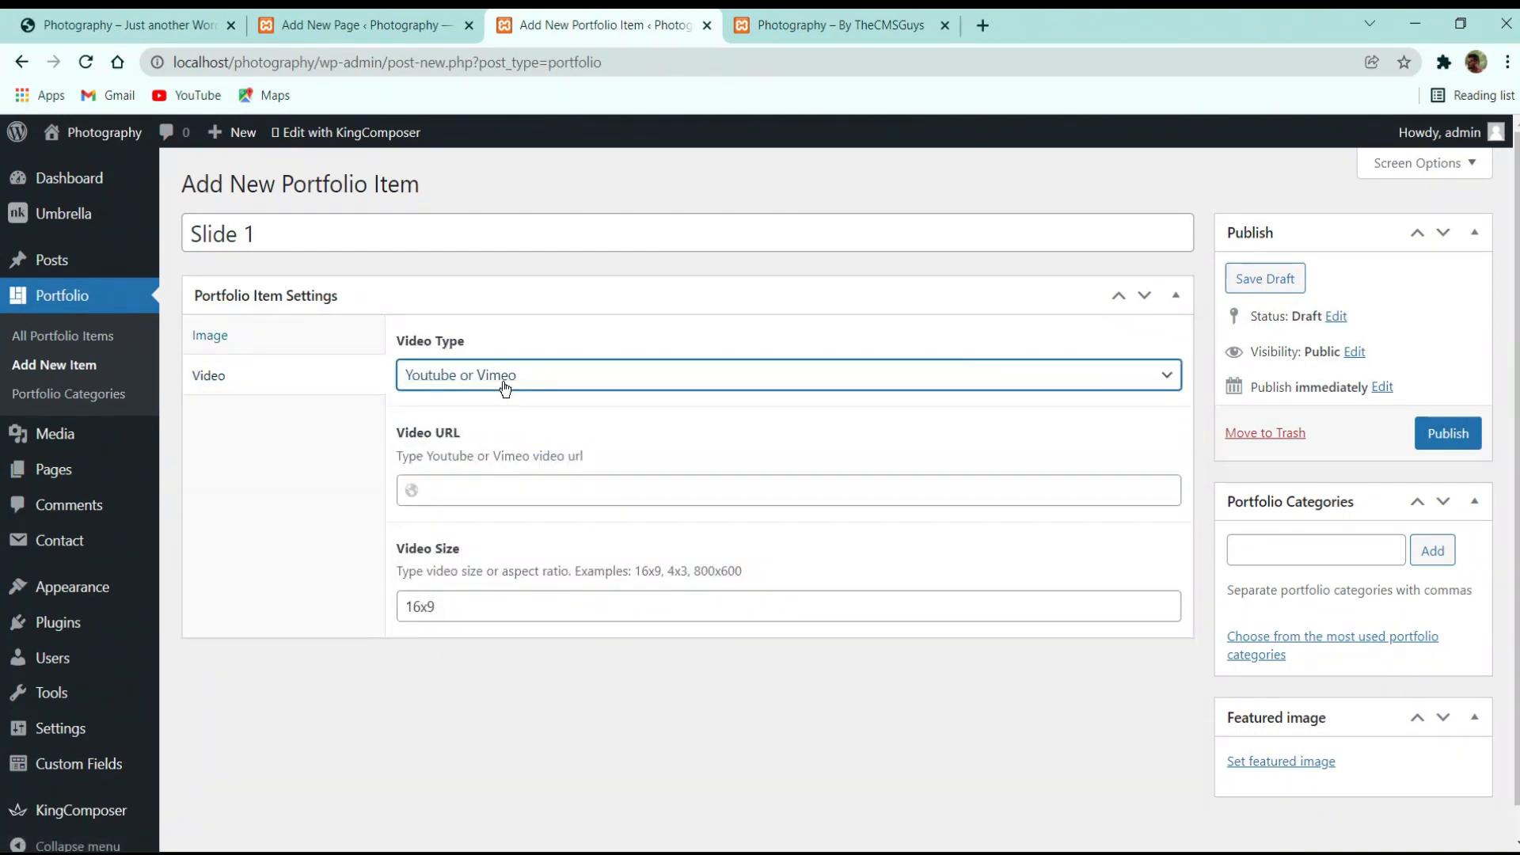
Open YouTube in a new tab and search for thecmsguys
click(982, 25)
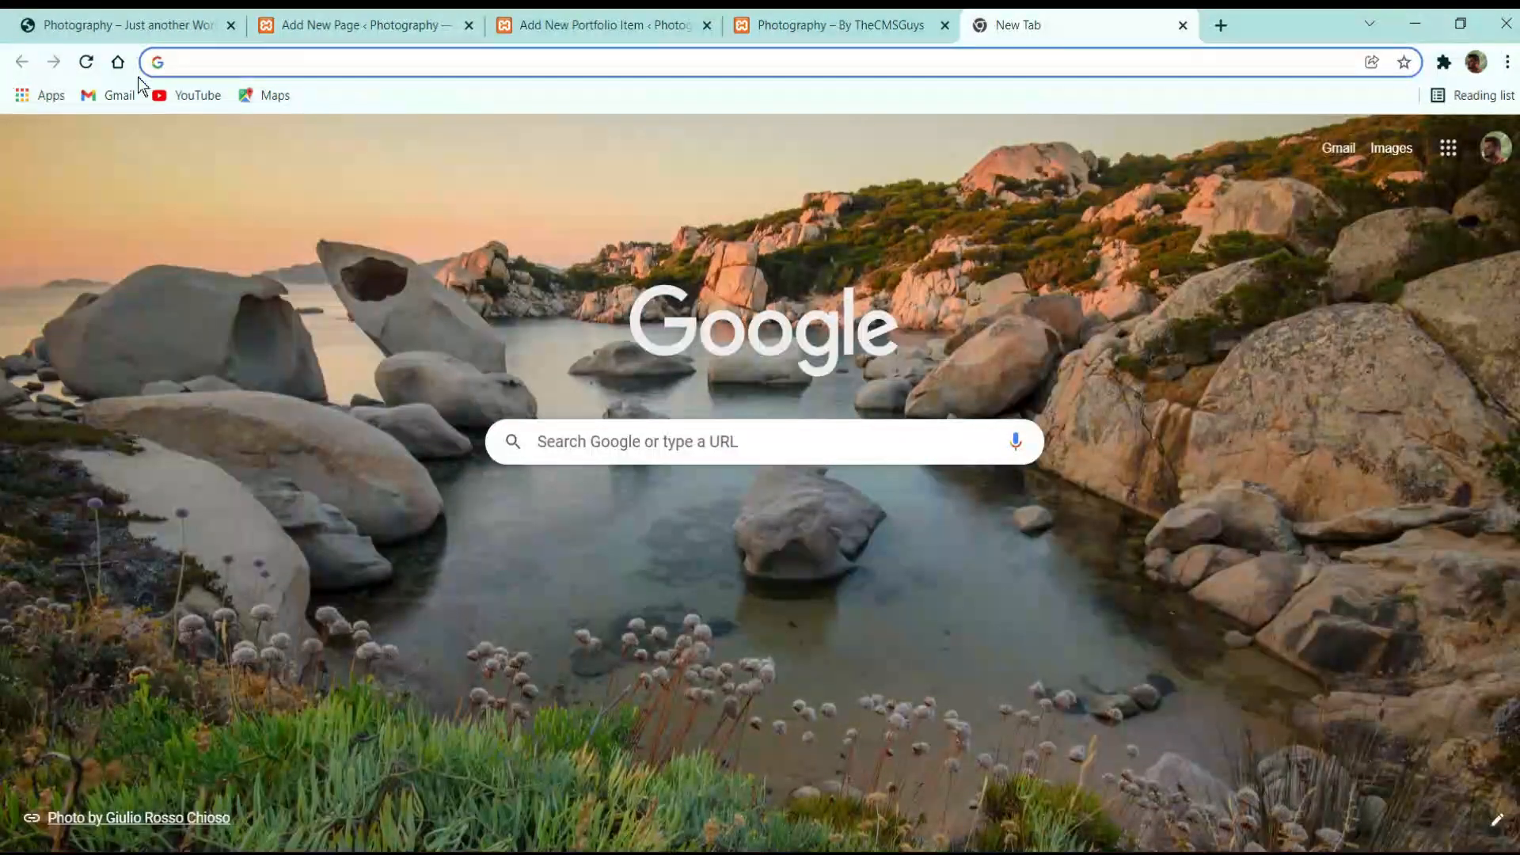
click(187, 95)
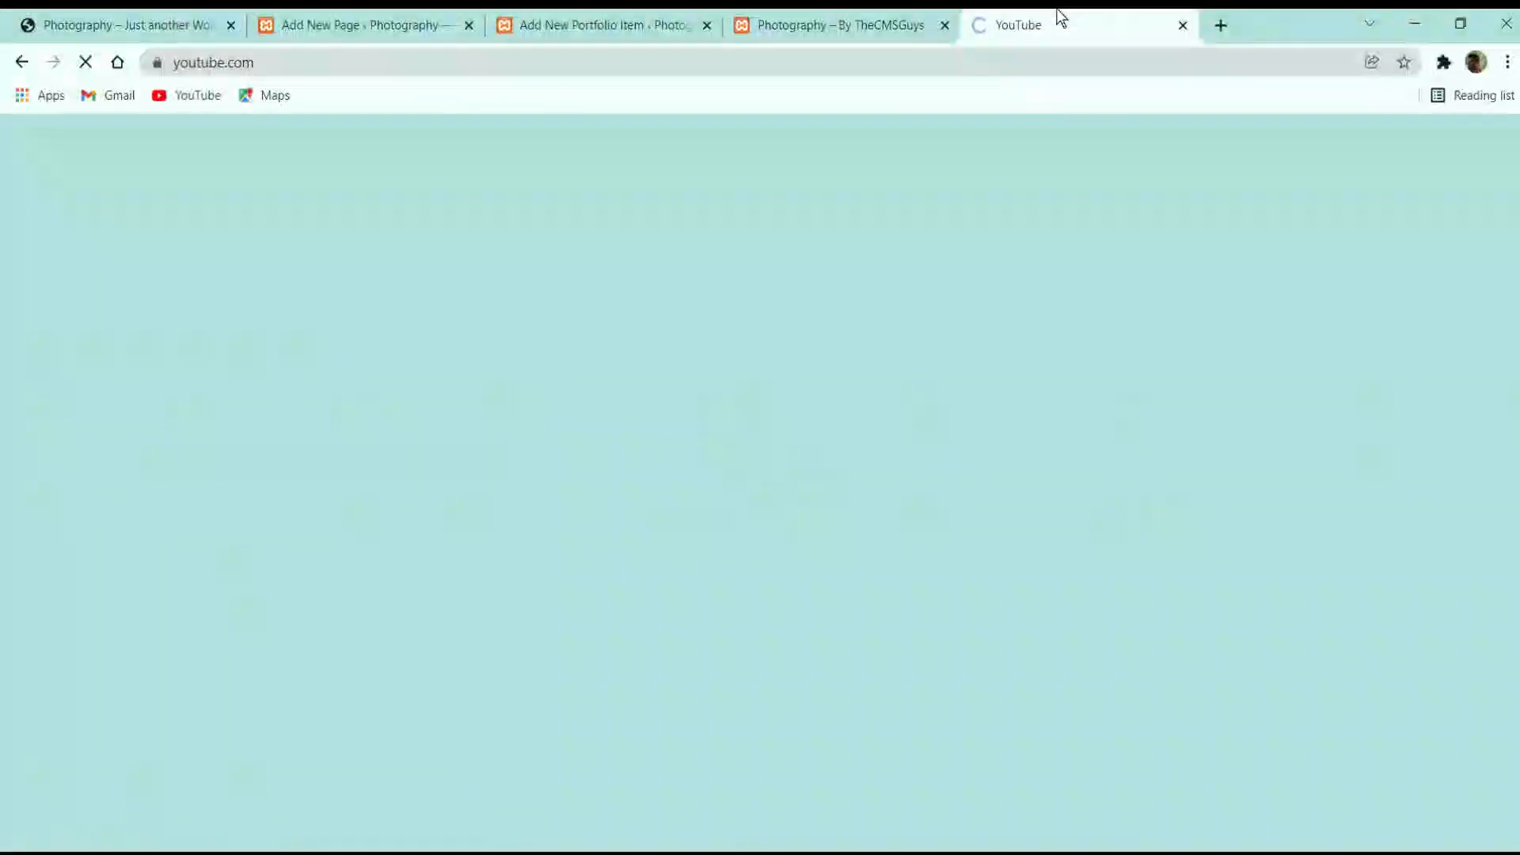
drag(1057, 15, 823, 22)
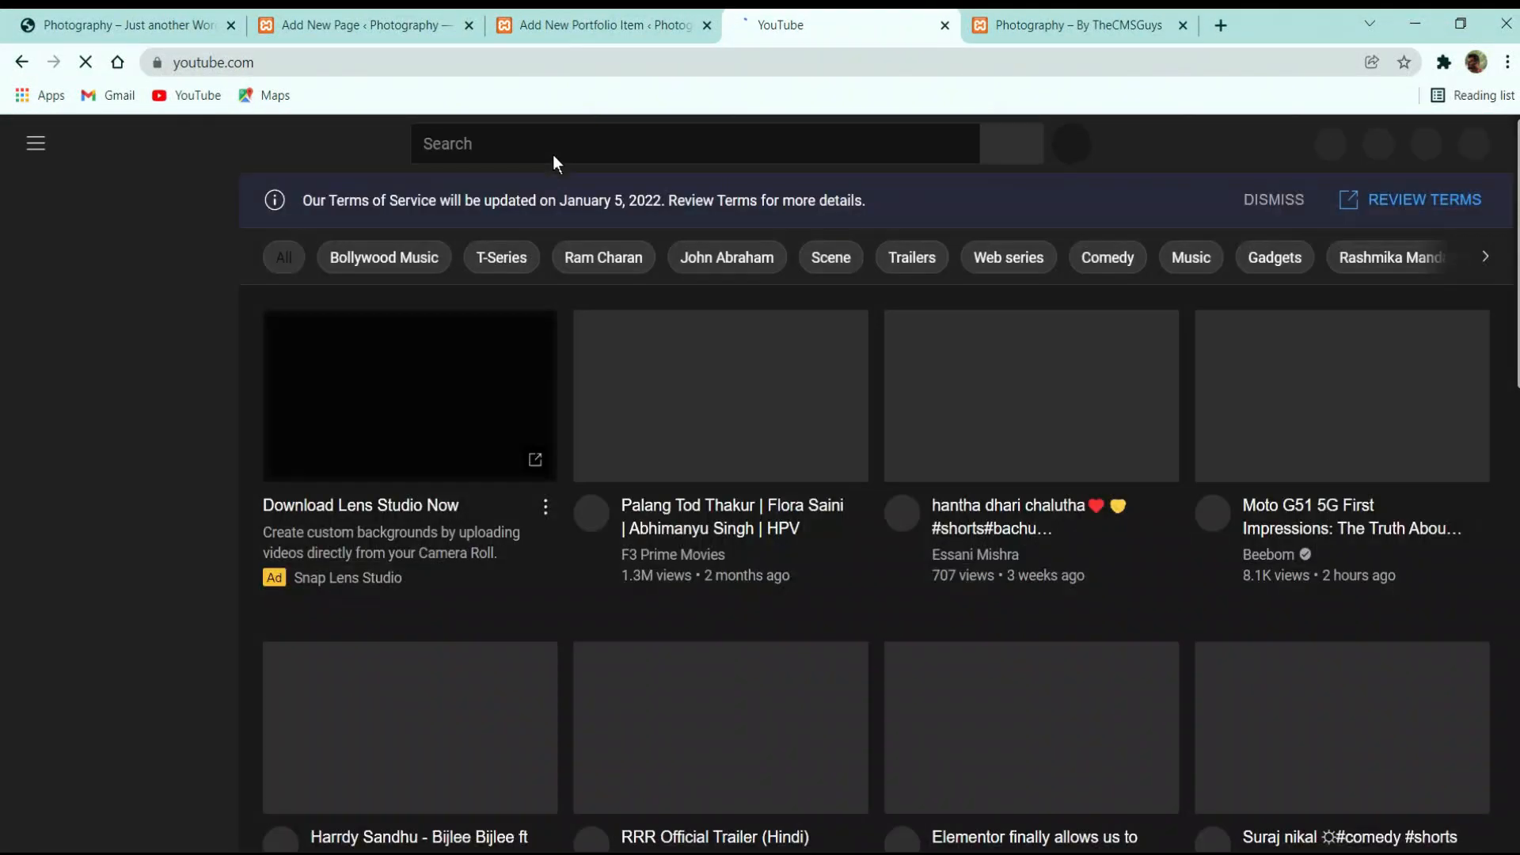
click(555, 153)
text(t)
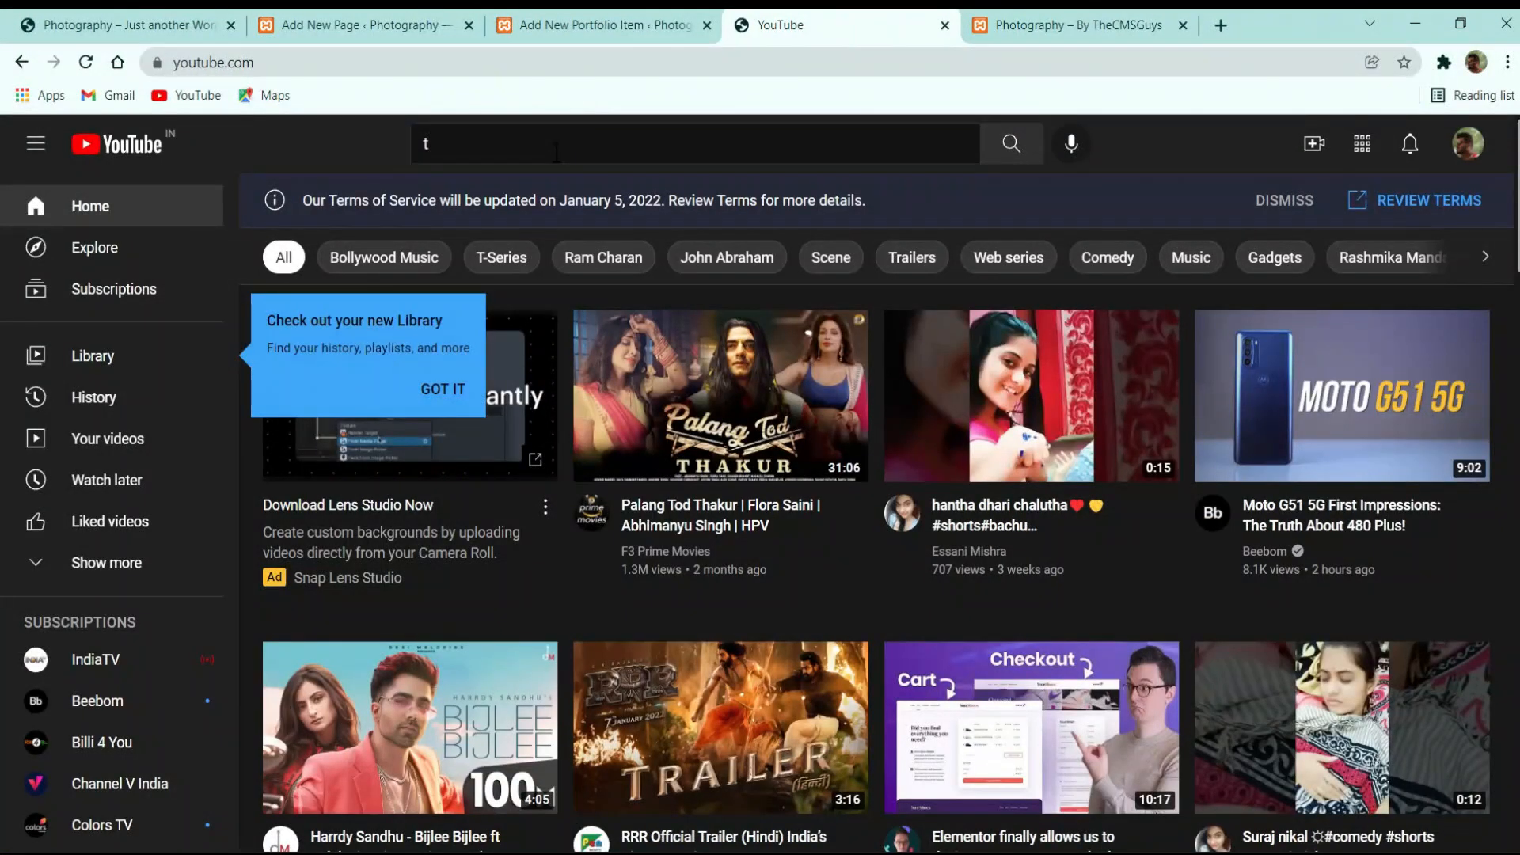
text(h)
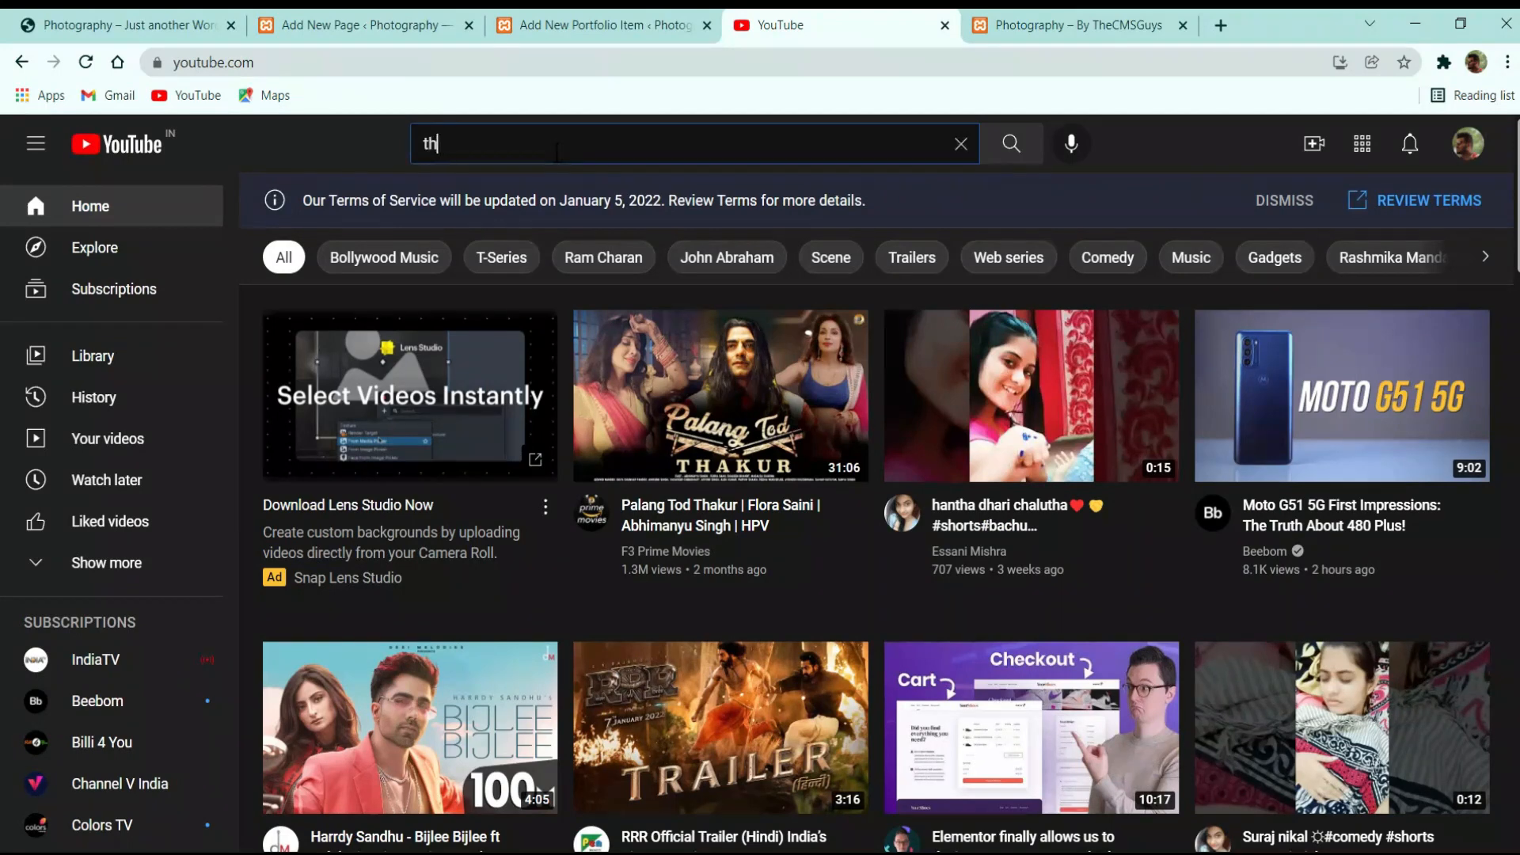
text(ecmsguys)
key(Return)
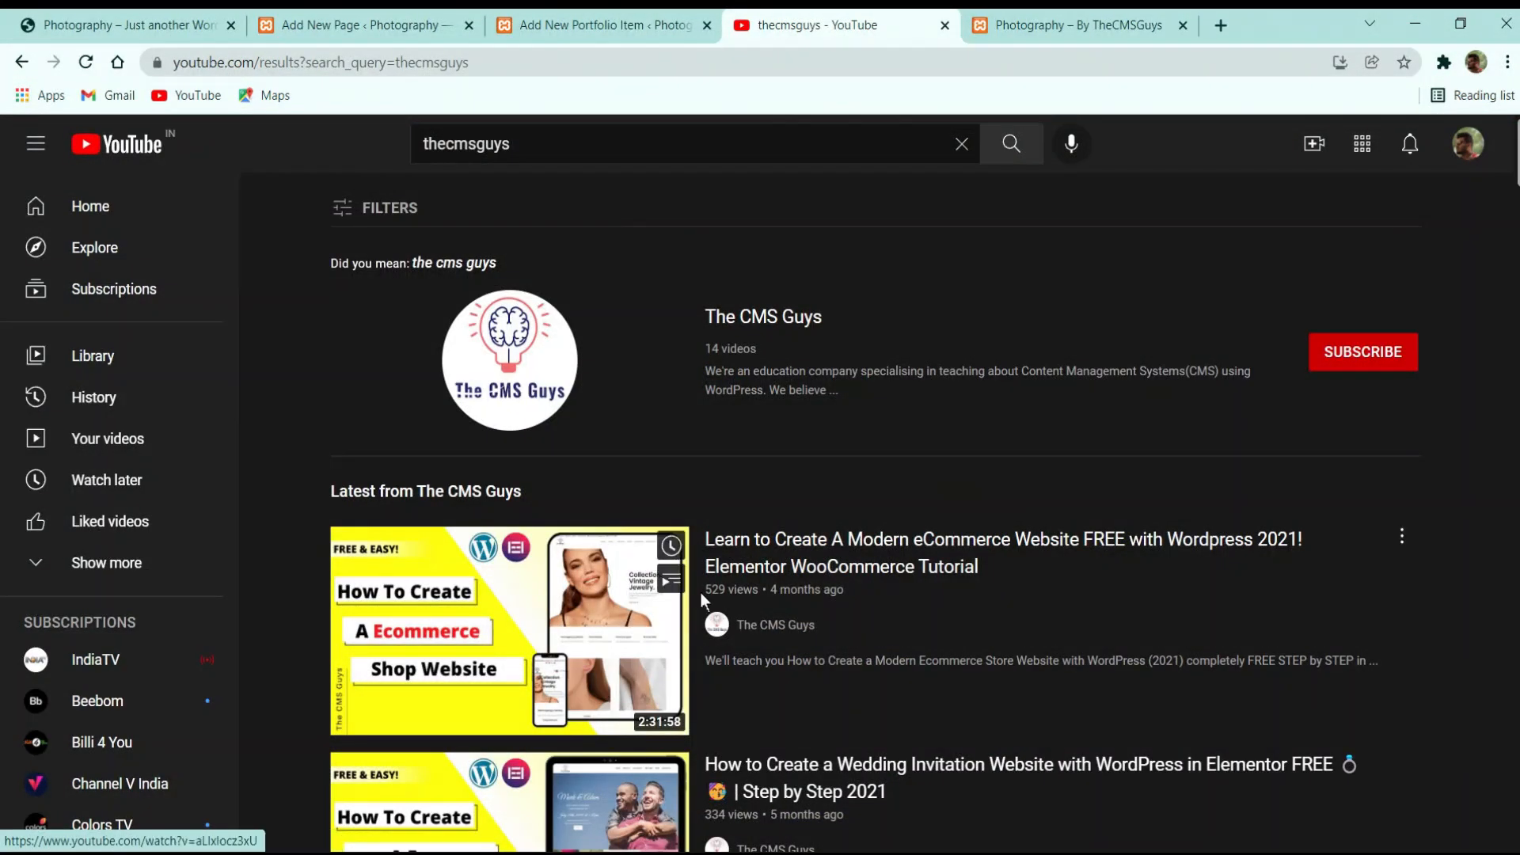
Open the eCommerce tutorial video, skip its ad, and copy the video URL
click(811, 594)
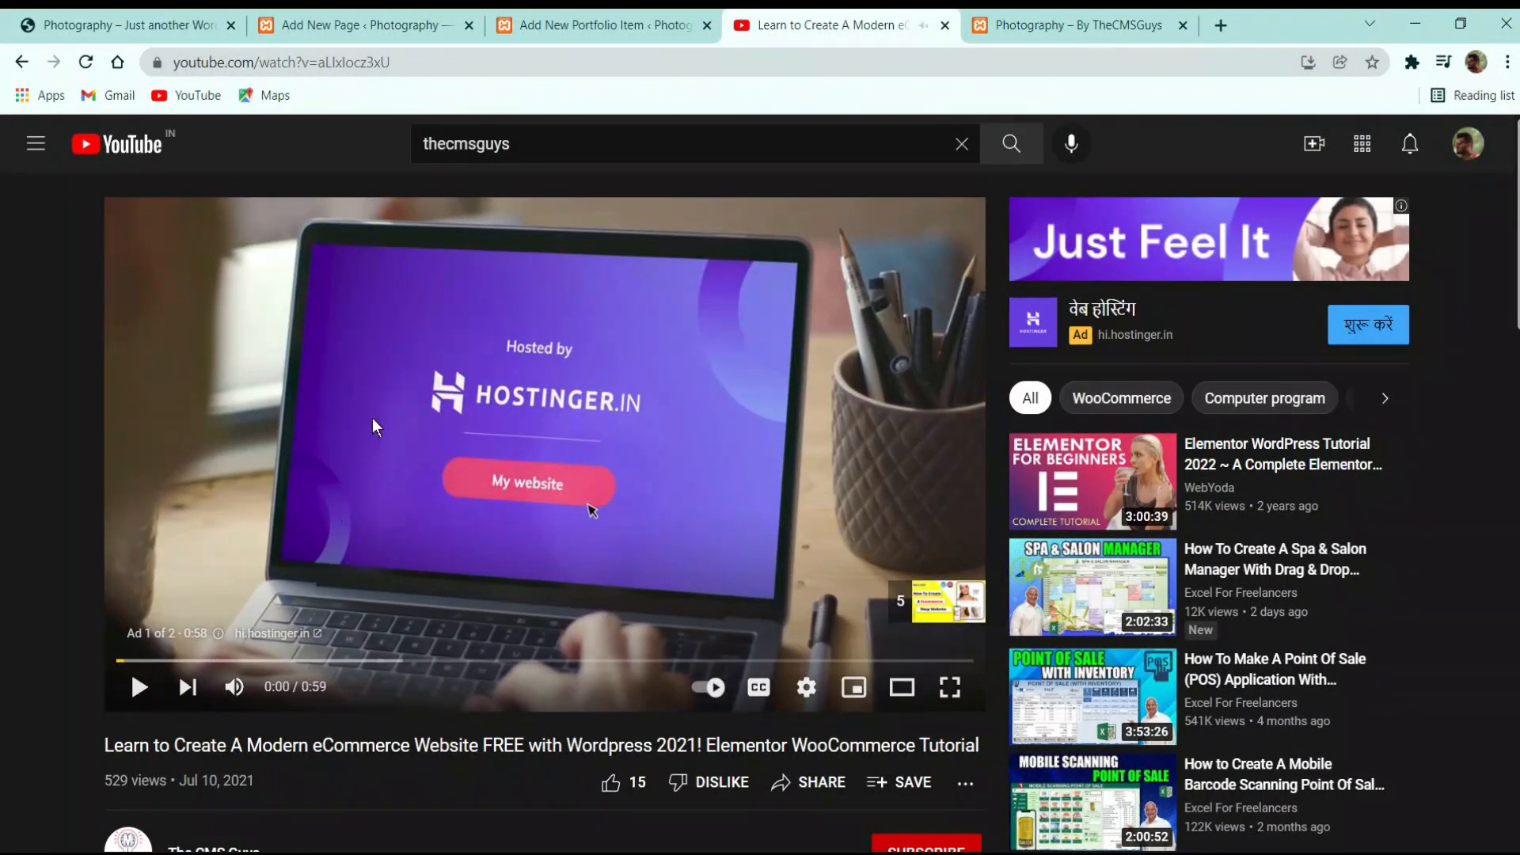
click(234, 687)
click(498, 435)
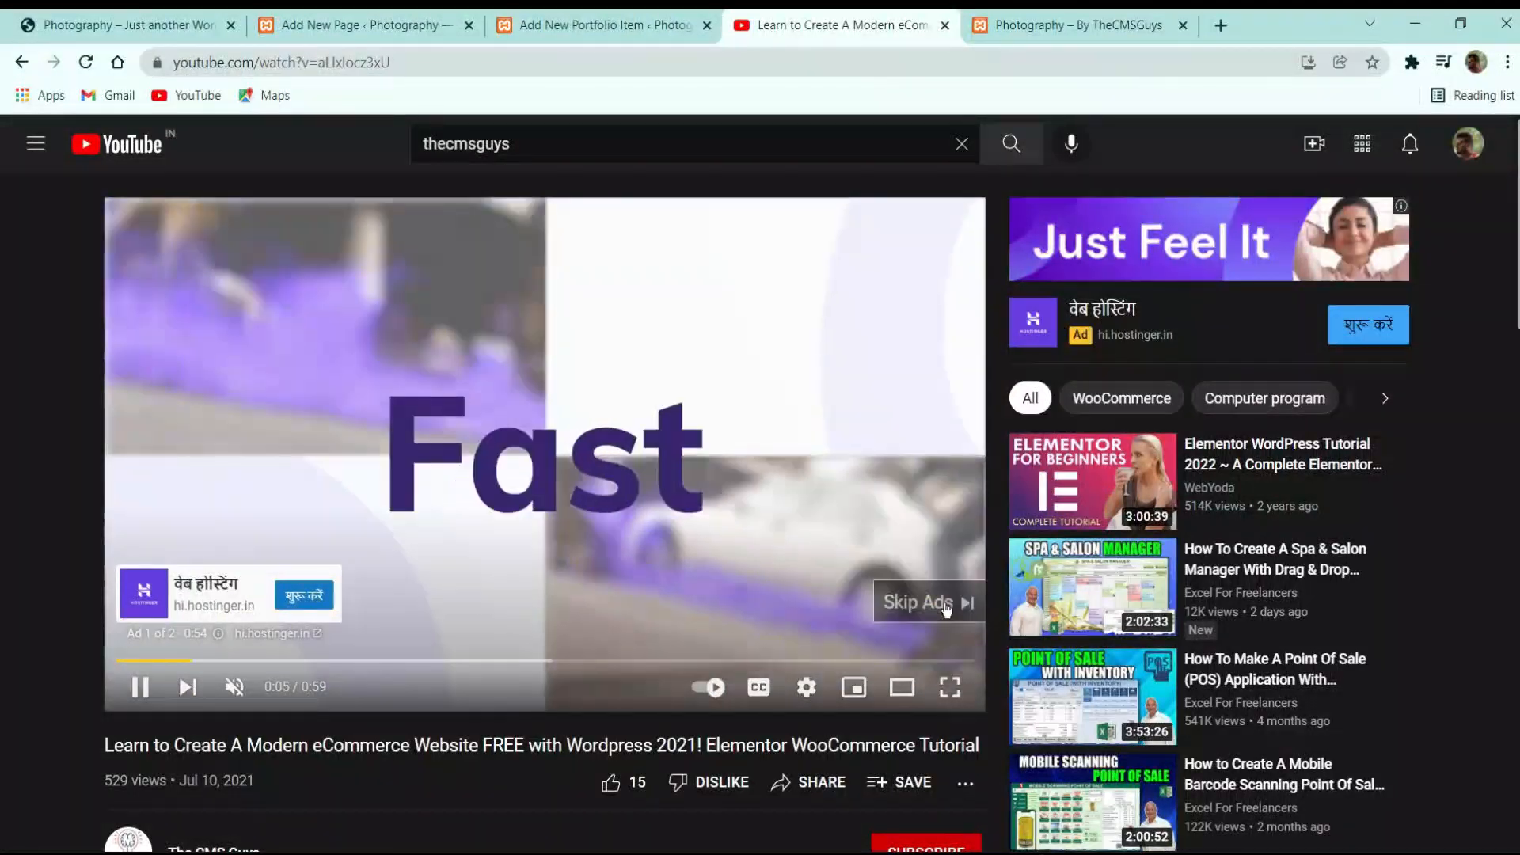
click(946, 607)
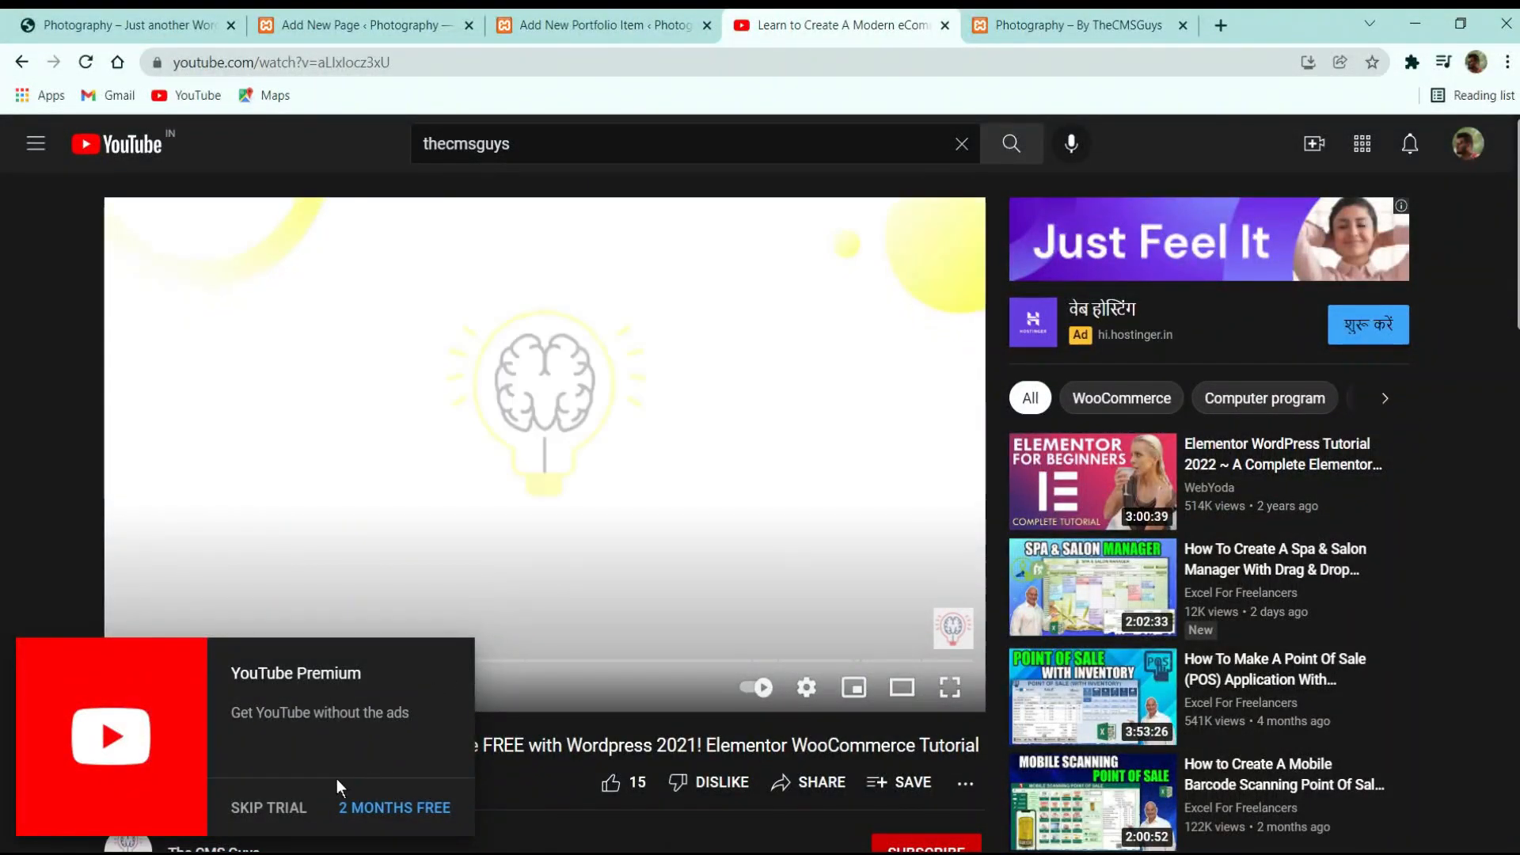
click(269, 807)
click(406, 64)
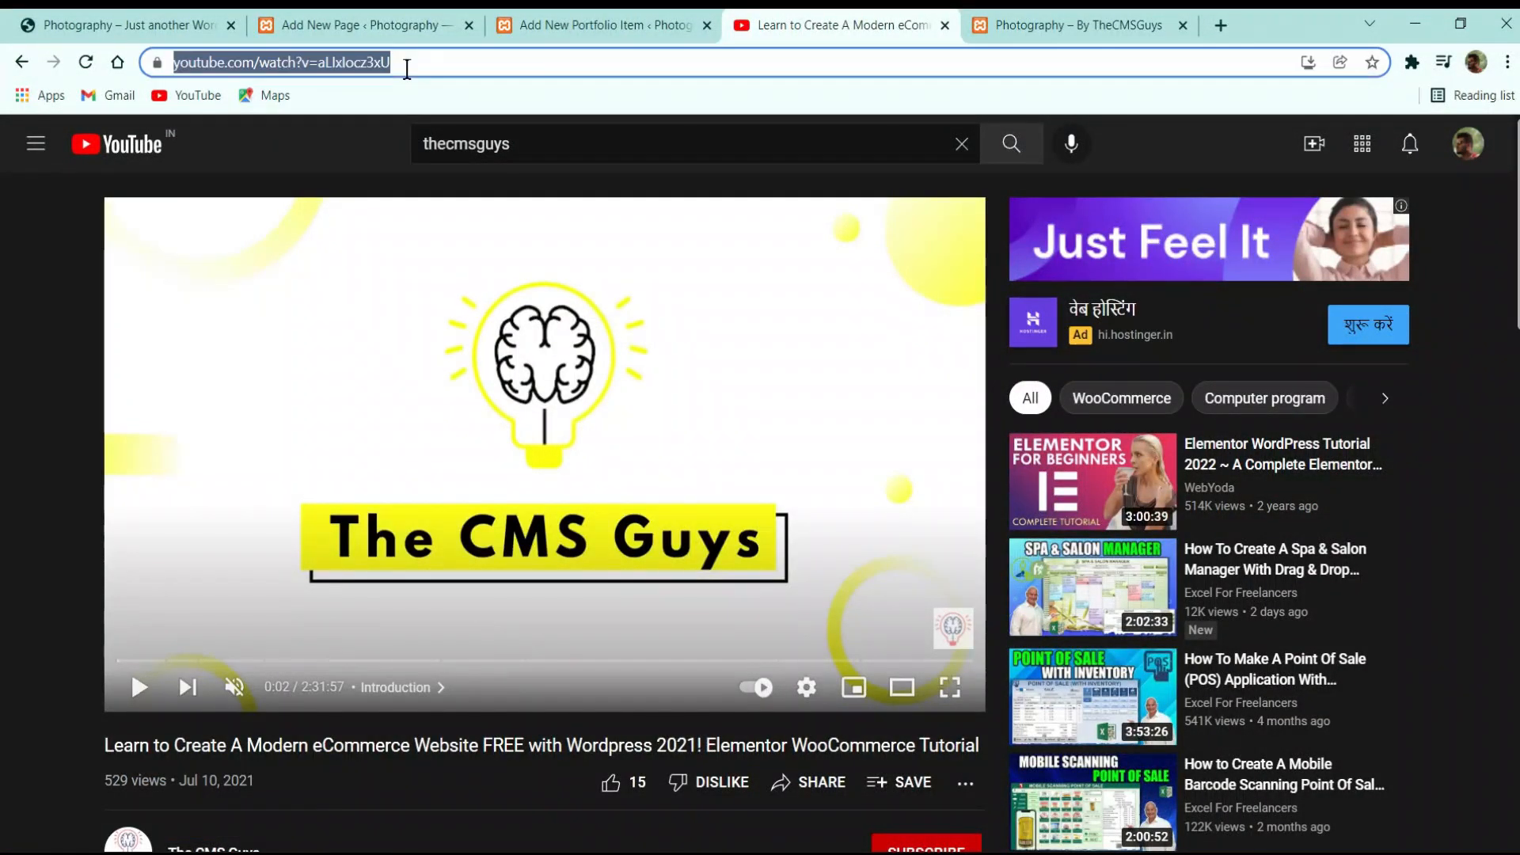
click(585, 24)
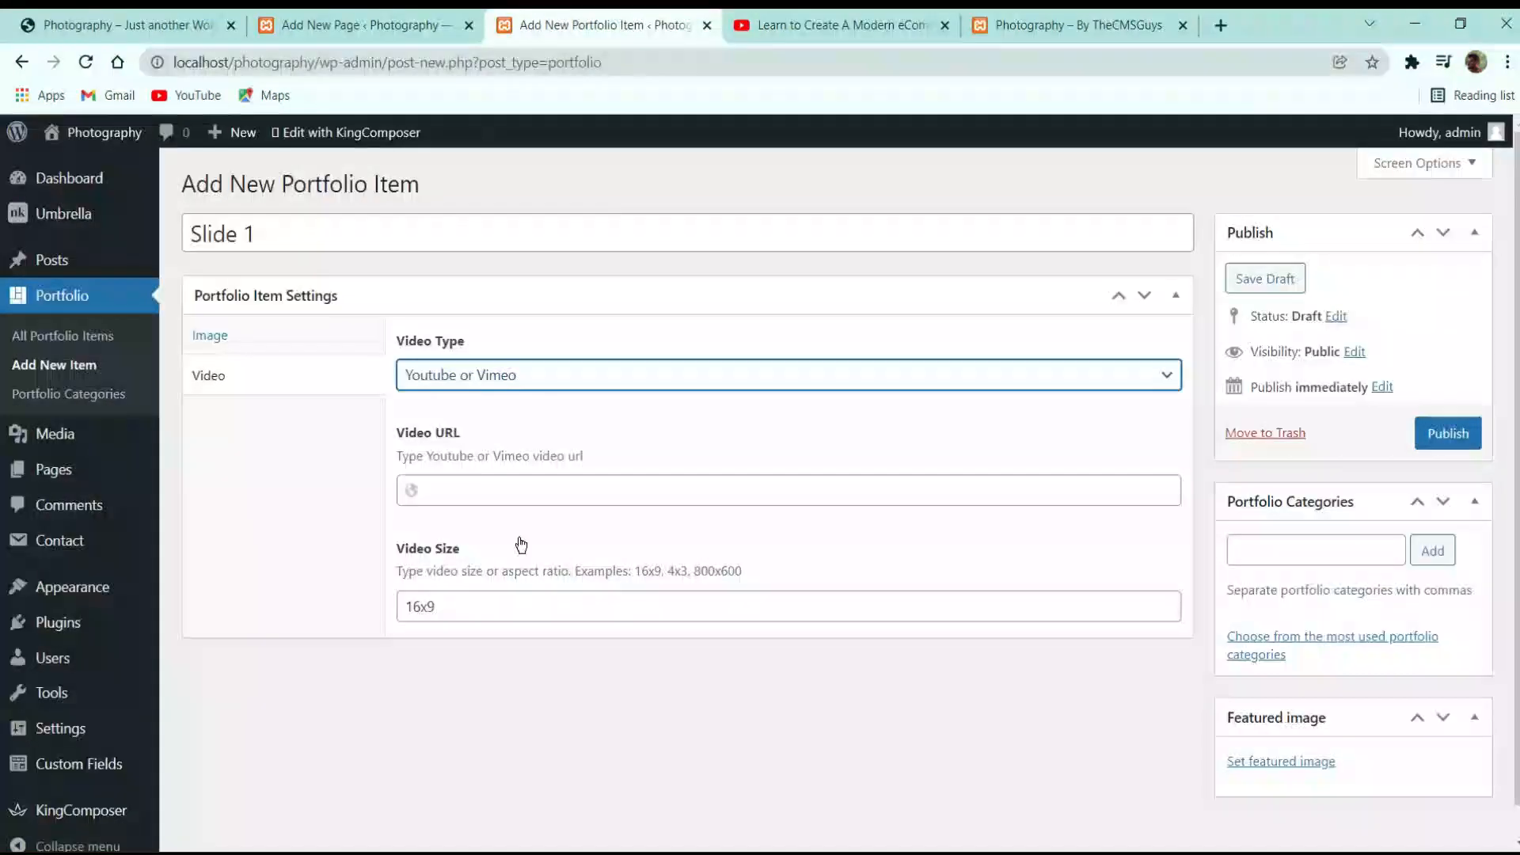
Paste the YouTube link as Slide 1's video URL and publish it
click(499, 490)
text(https://www.youtube.com/watch?v=aLIxIocz3xU)
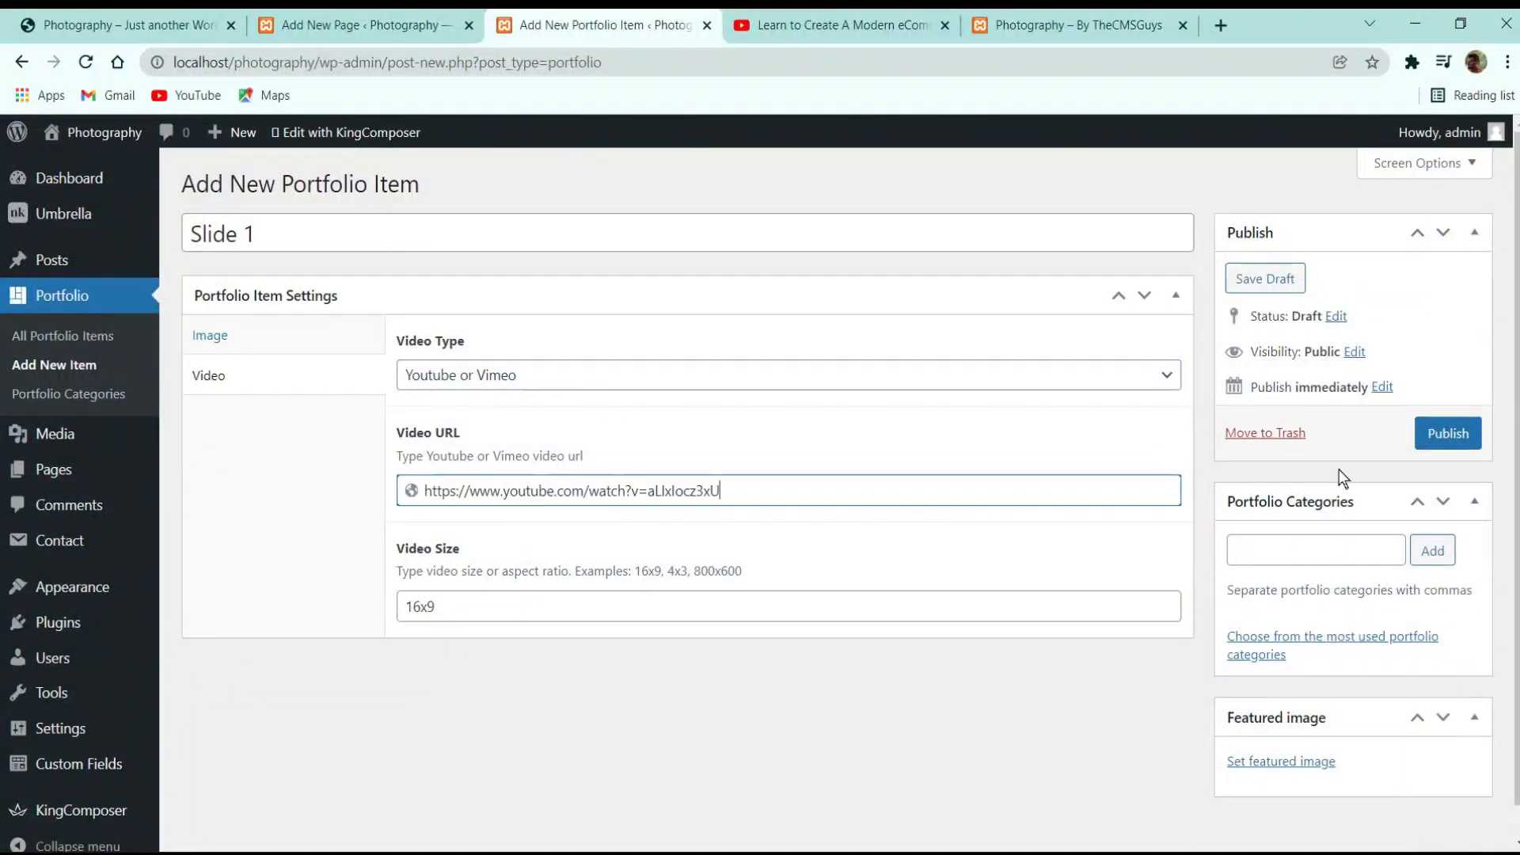
click(1434, 434)
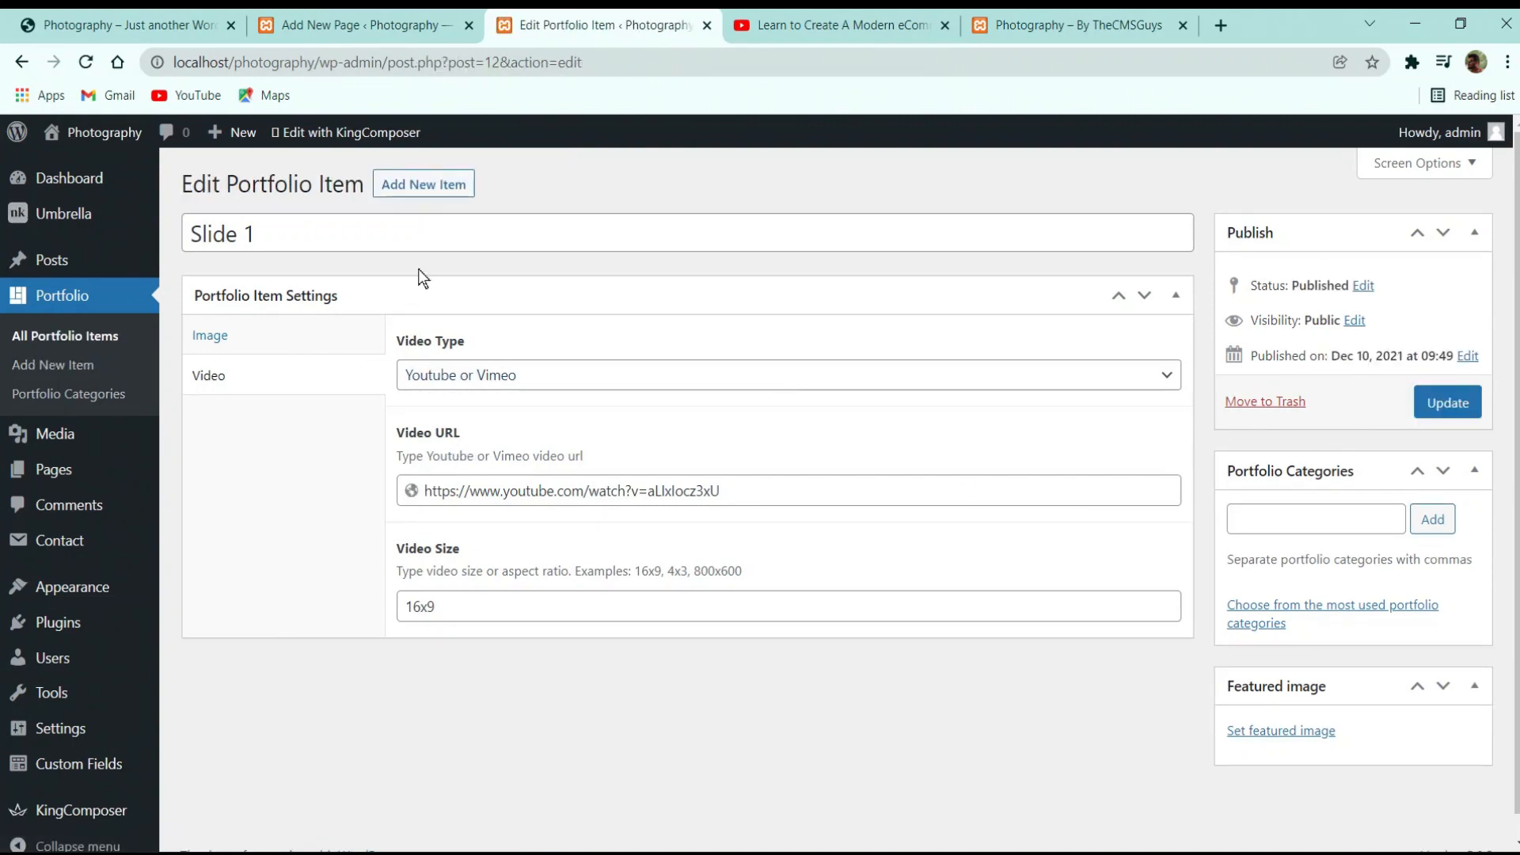
Reopen Slide 1 for editing from All Portfolio Items
click(65, 336)
mouse_move(445, 349)
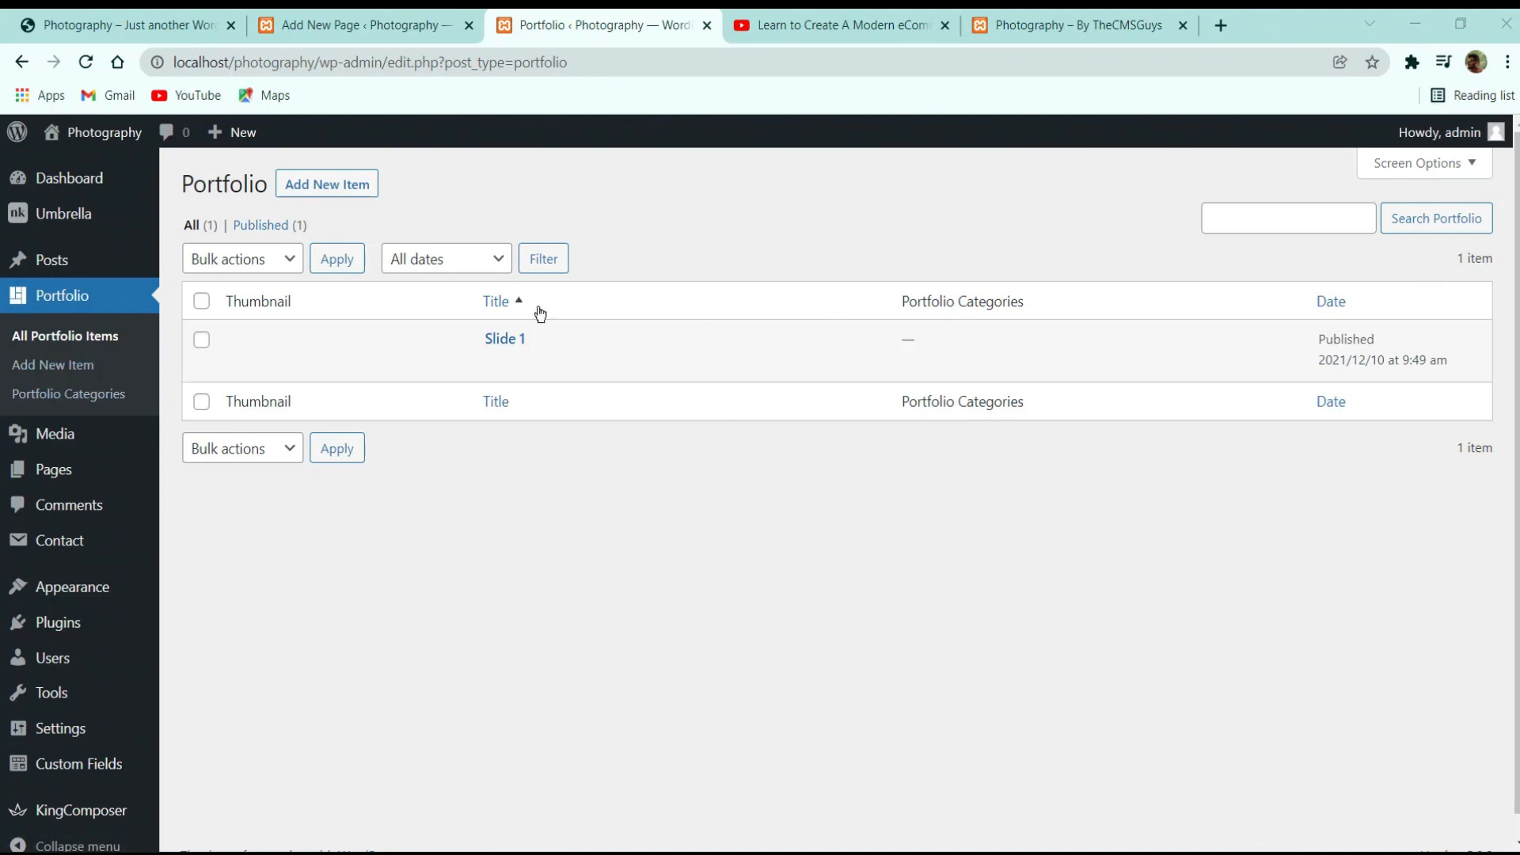
click(495, 364)
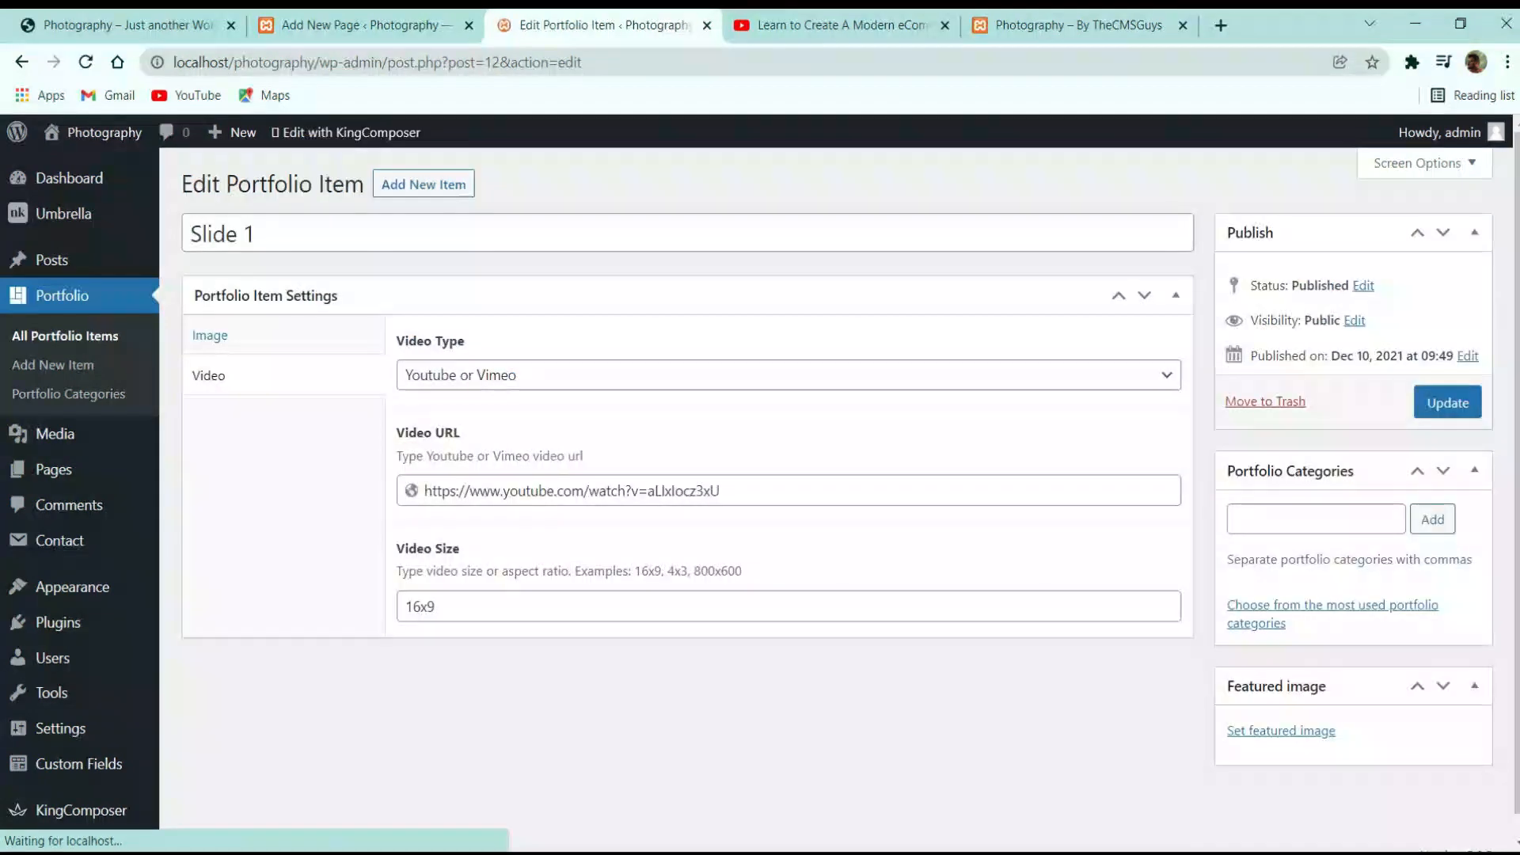
scroll(1323, 634, down, 1)
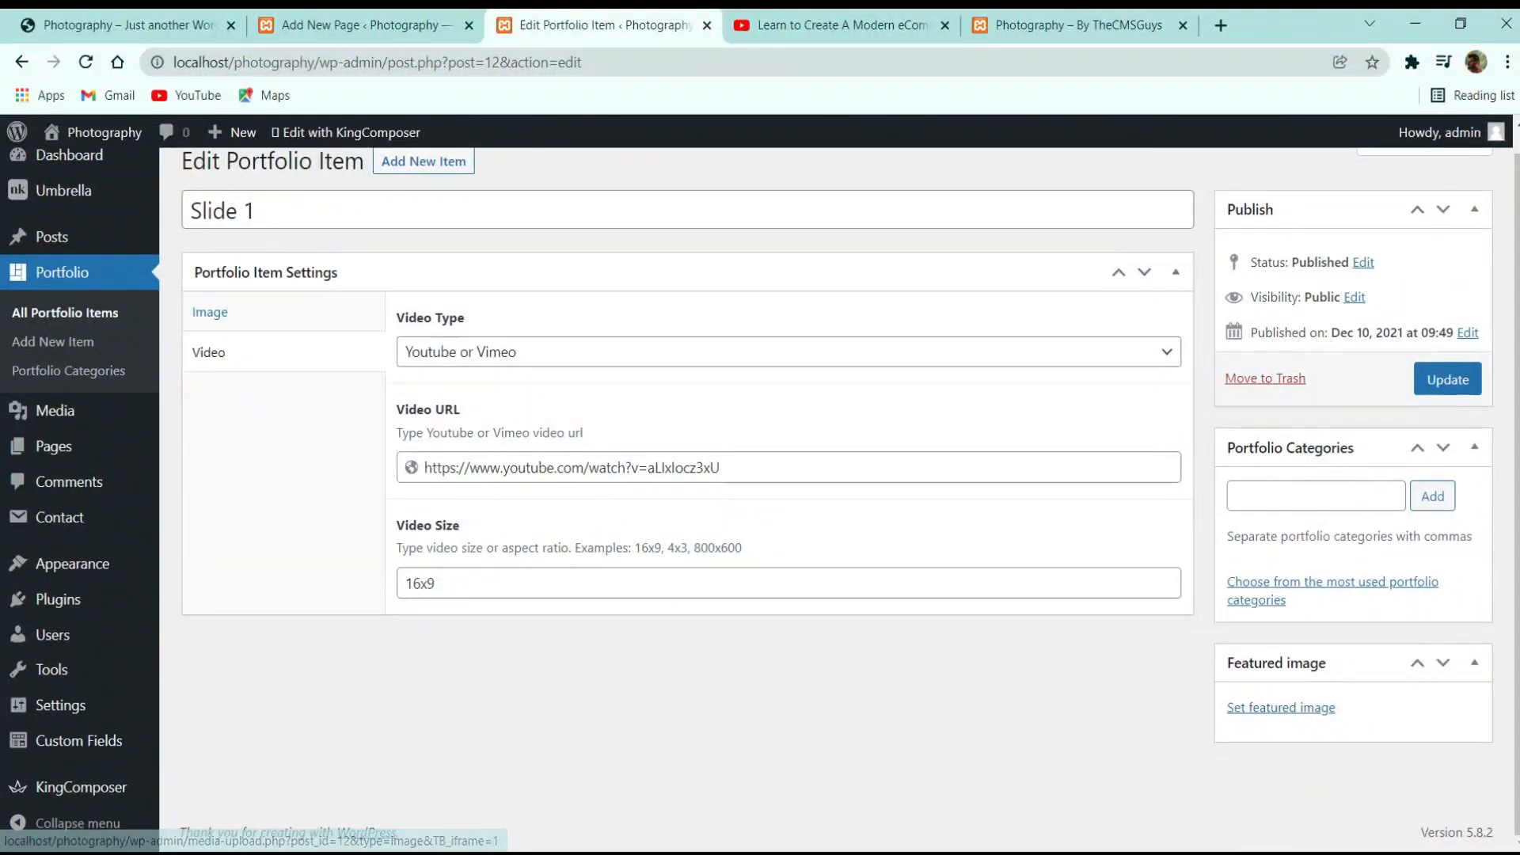
Upload all nine photos from the Photography folder to the media library
click(1265, 714)
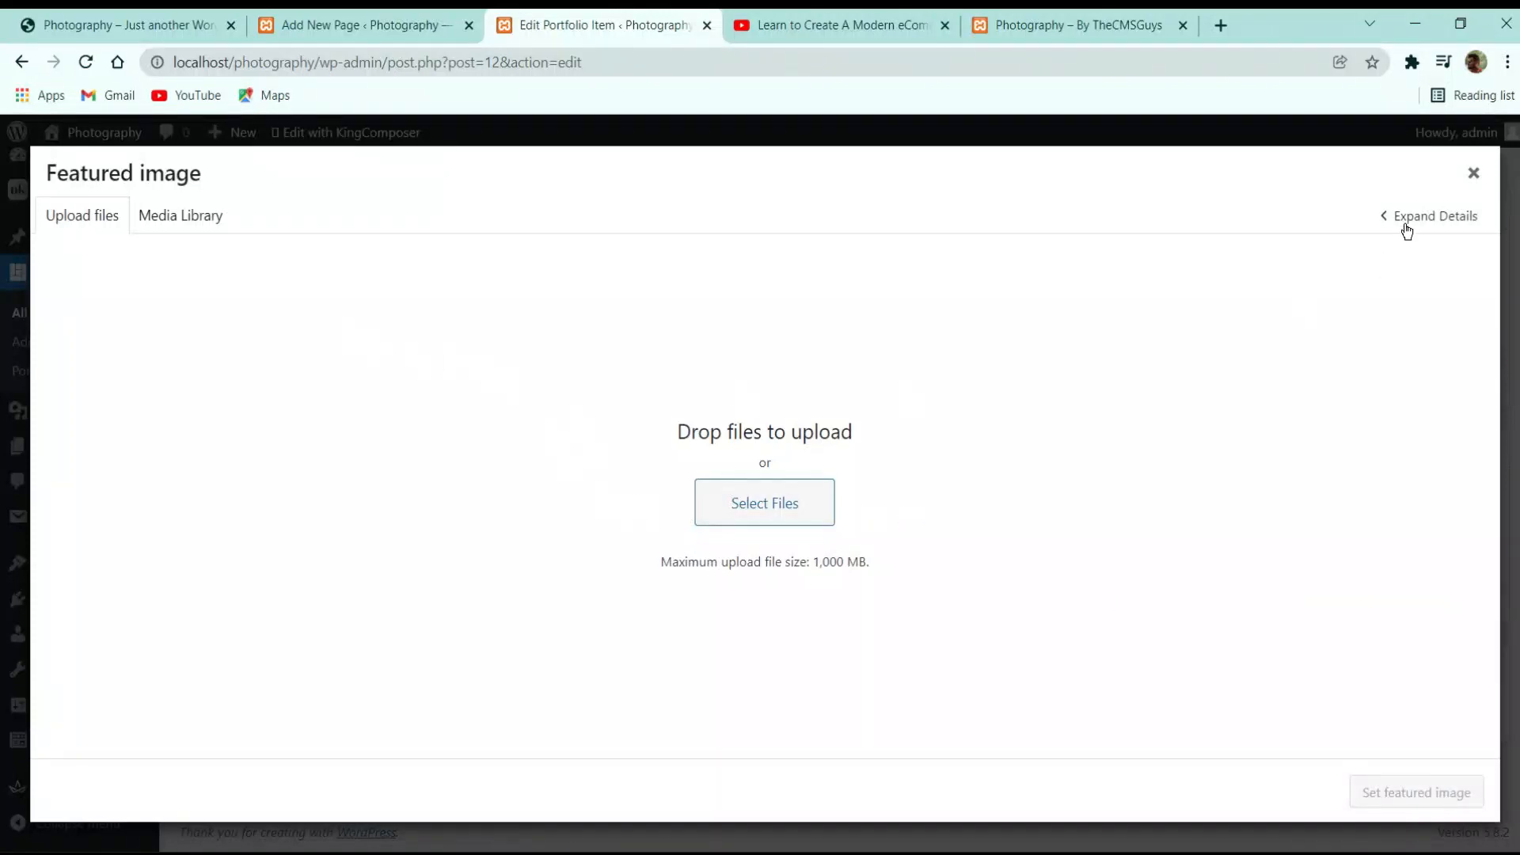
click(709, 512)
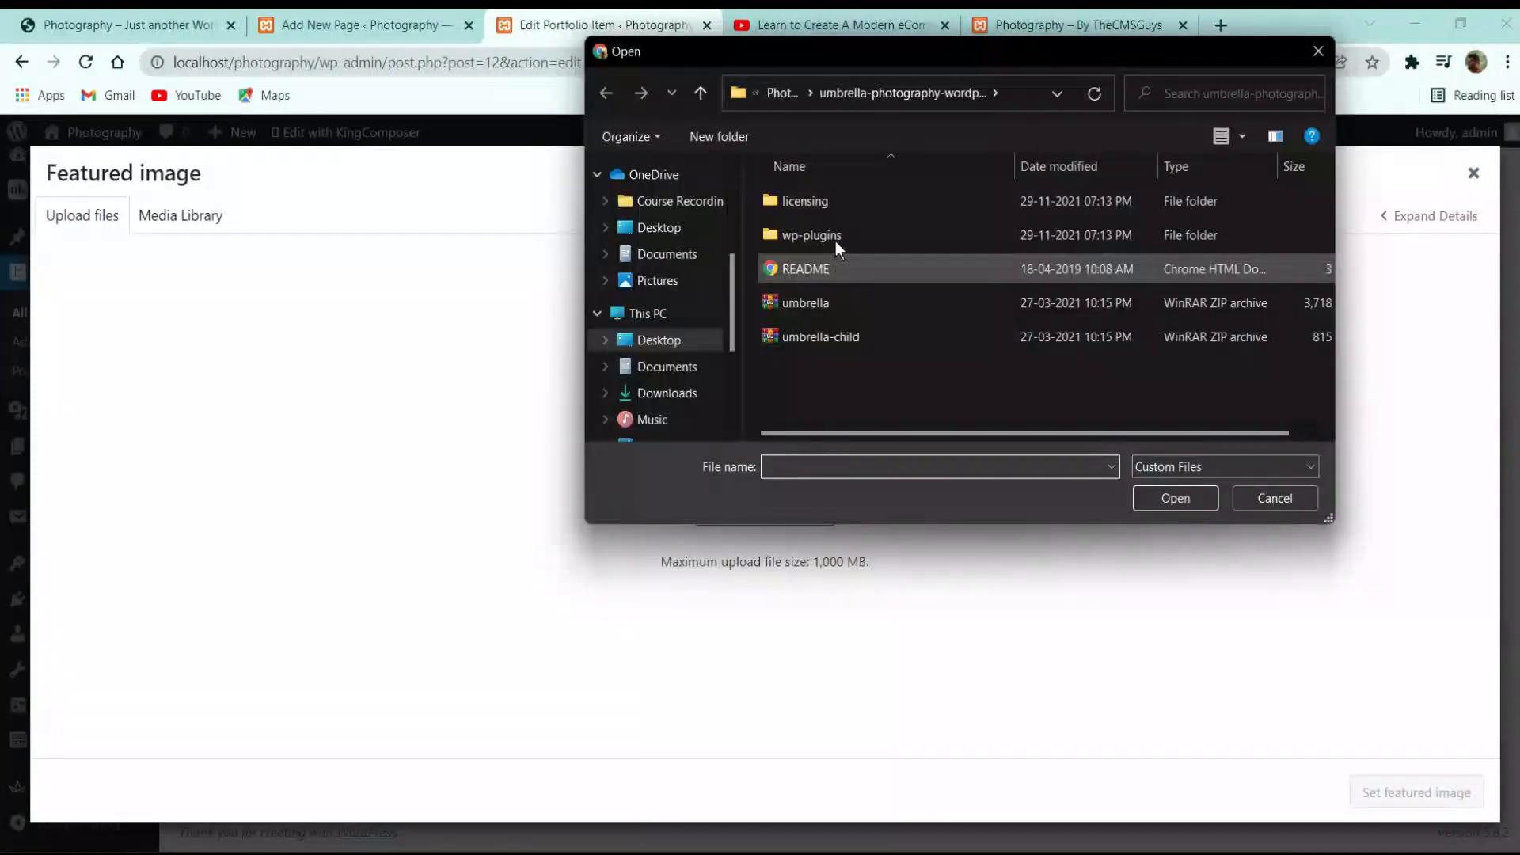
click(784, 93)
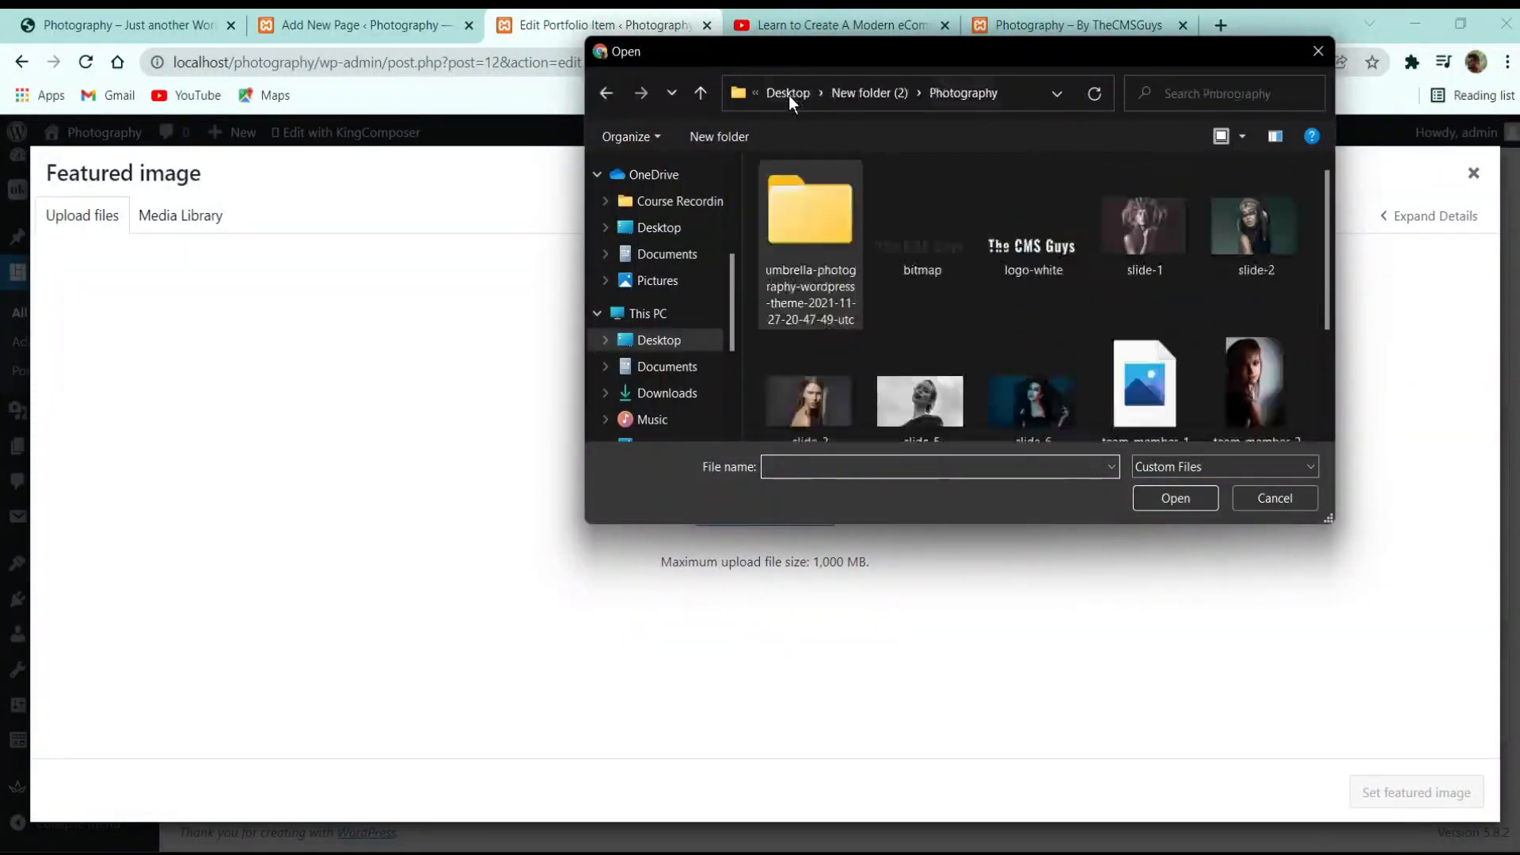
click(1141, 236)
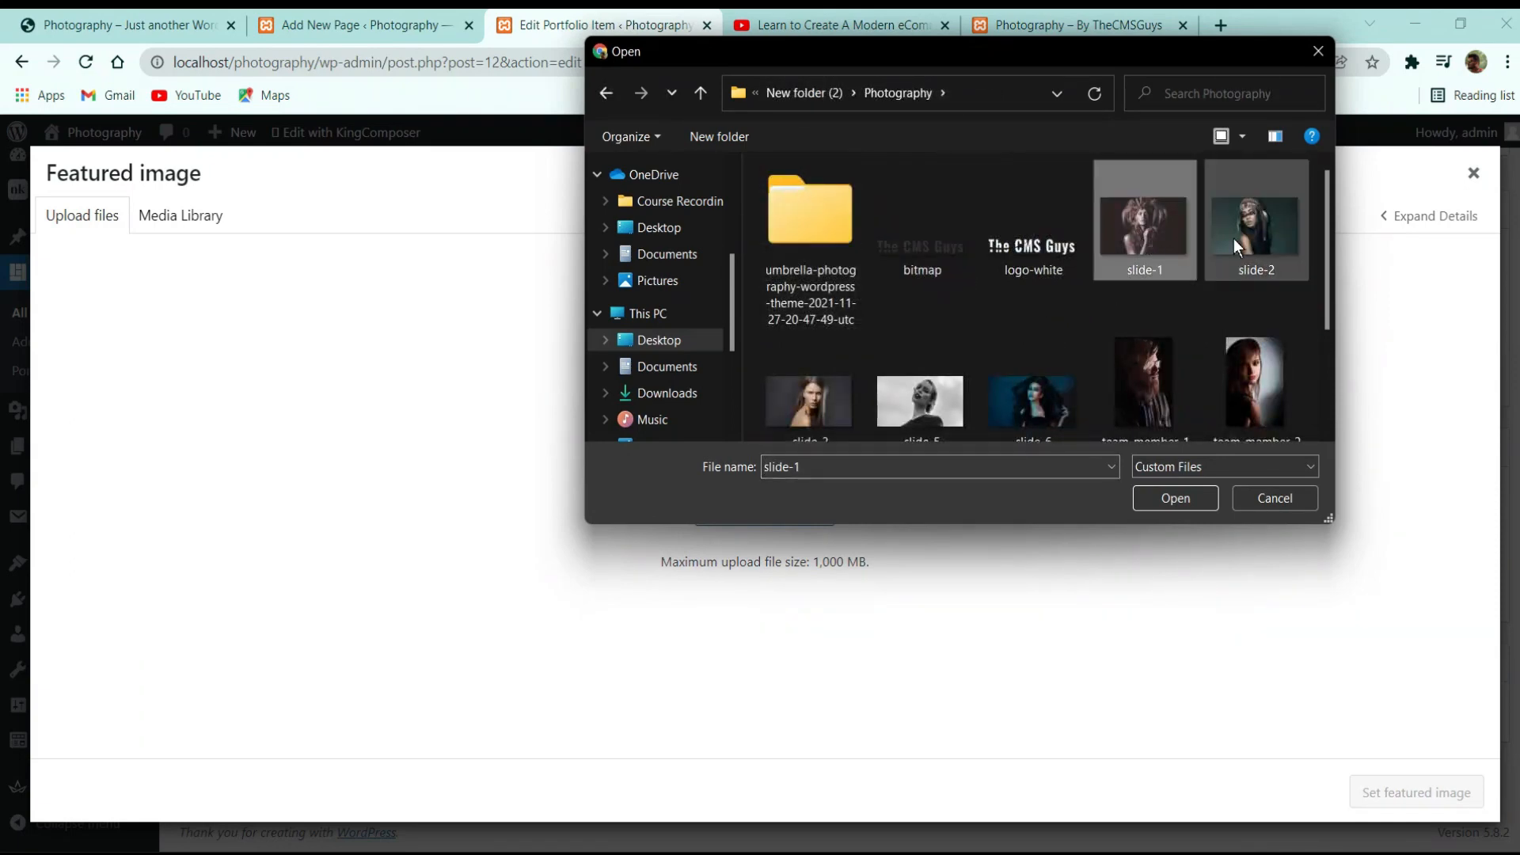
ctrl+click(1234, 239)
scroll(1239, 394, down, 2)
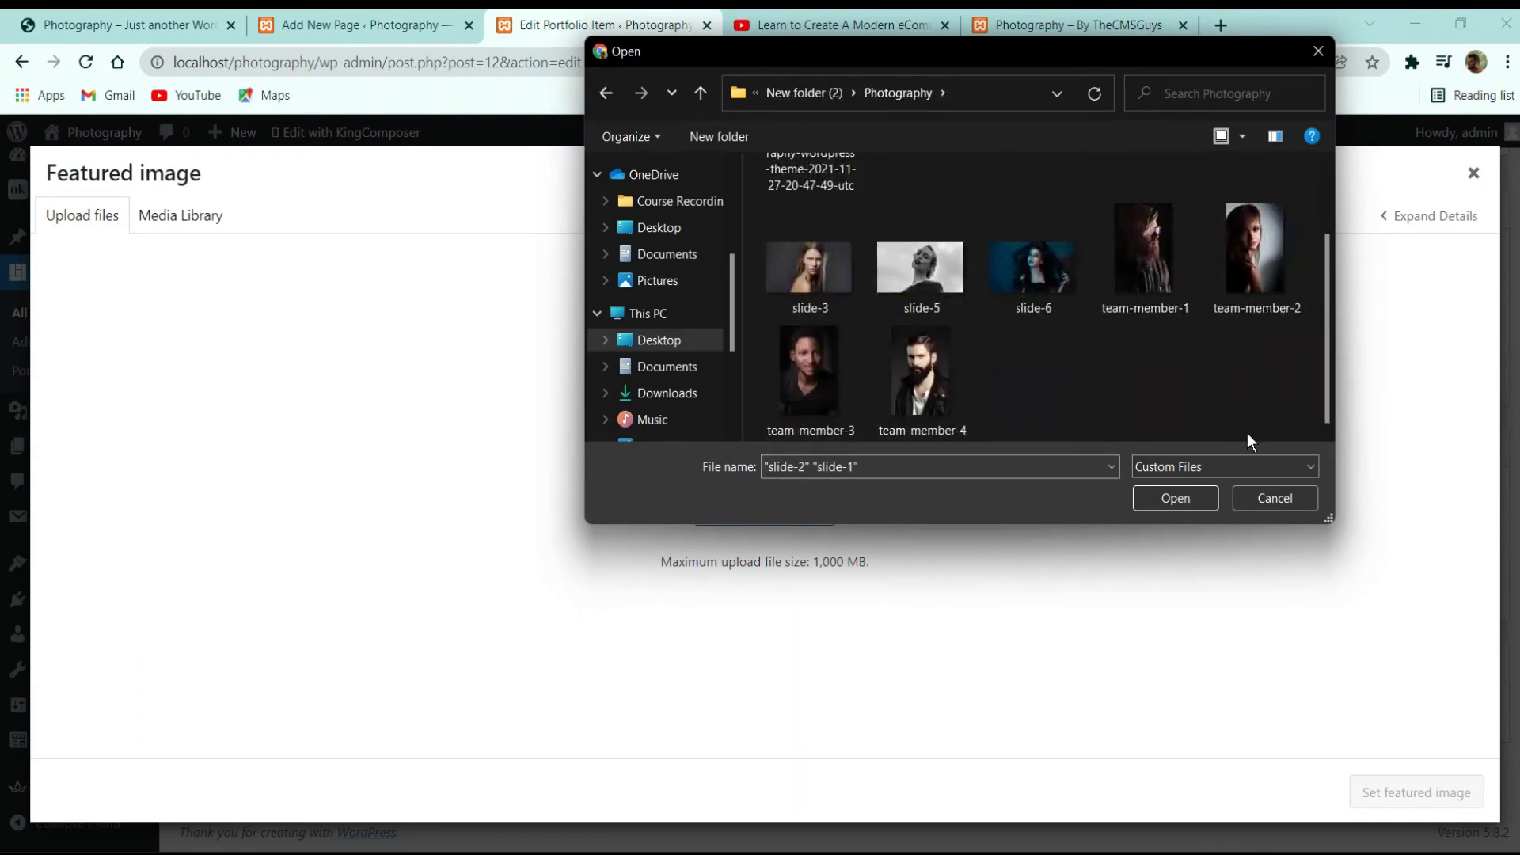
drag(1046, 420, 772, 263)
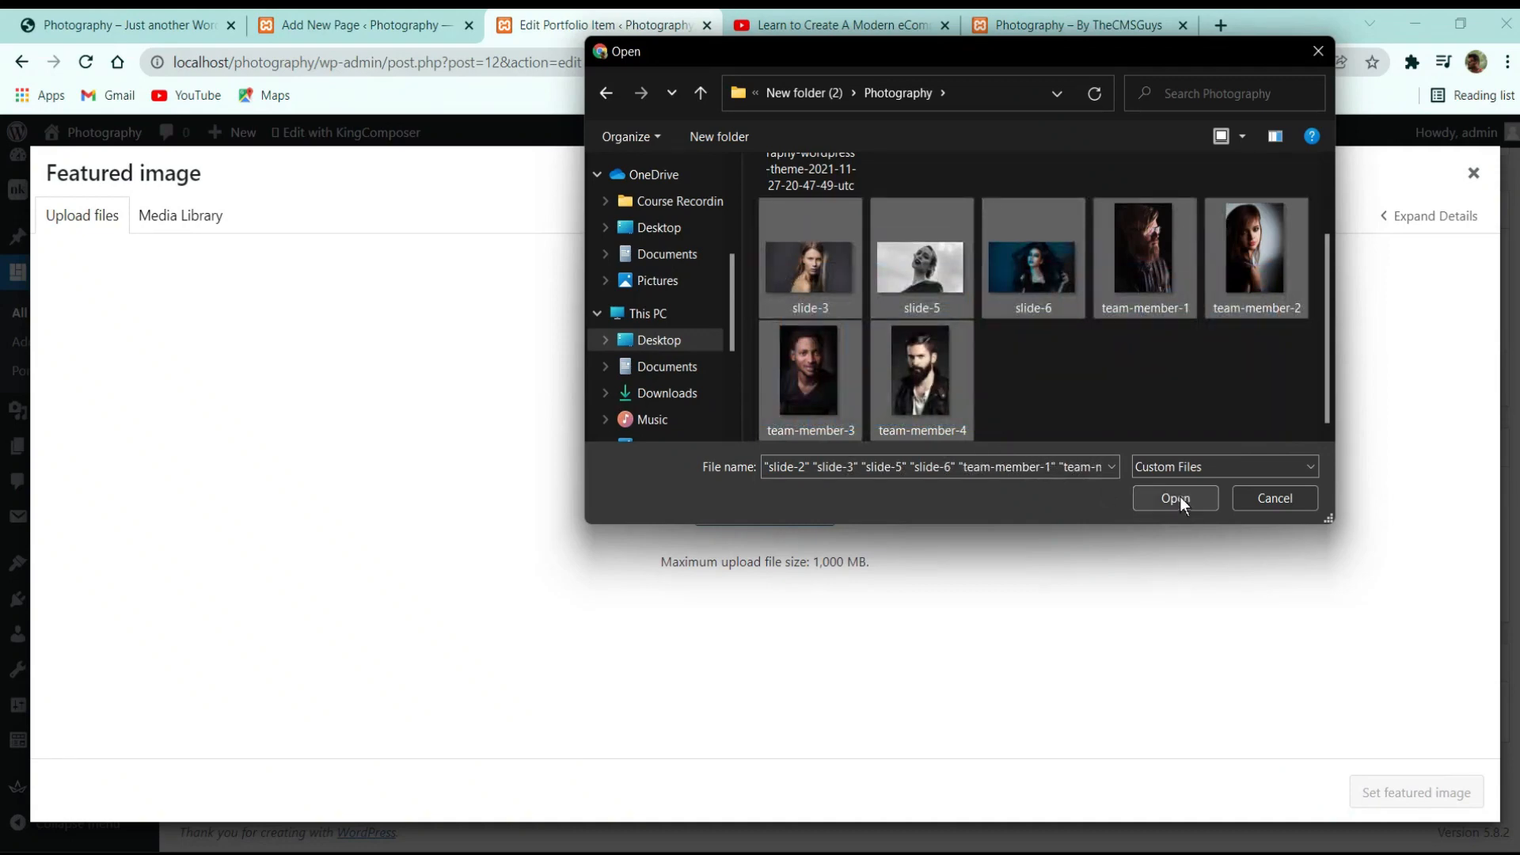
click(1178, 499)
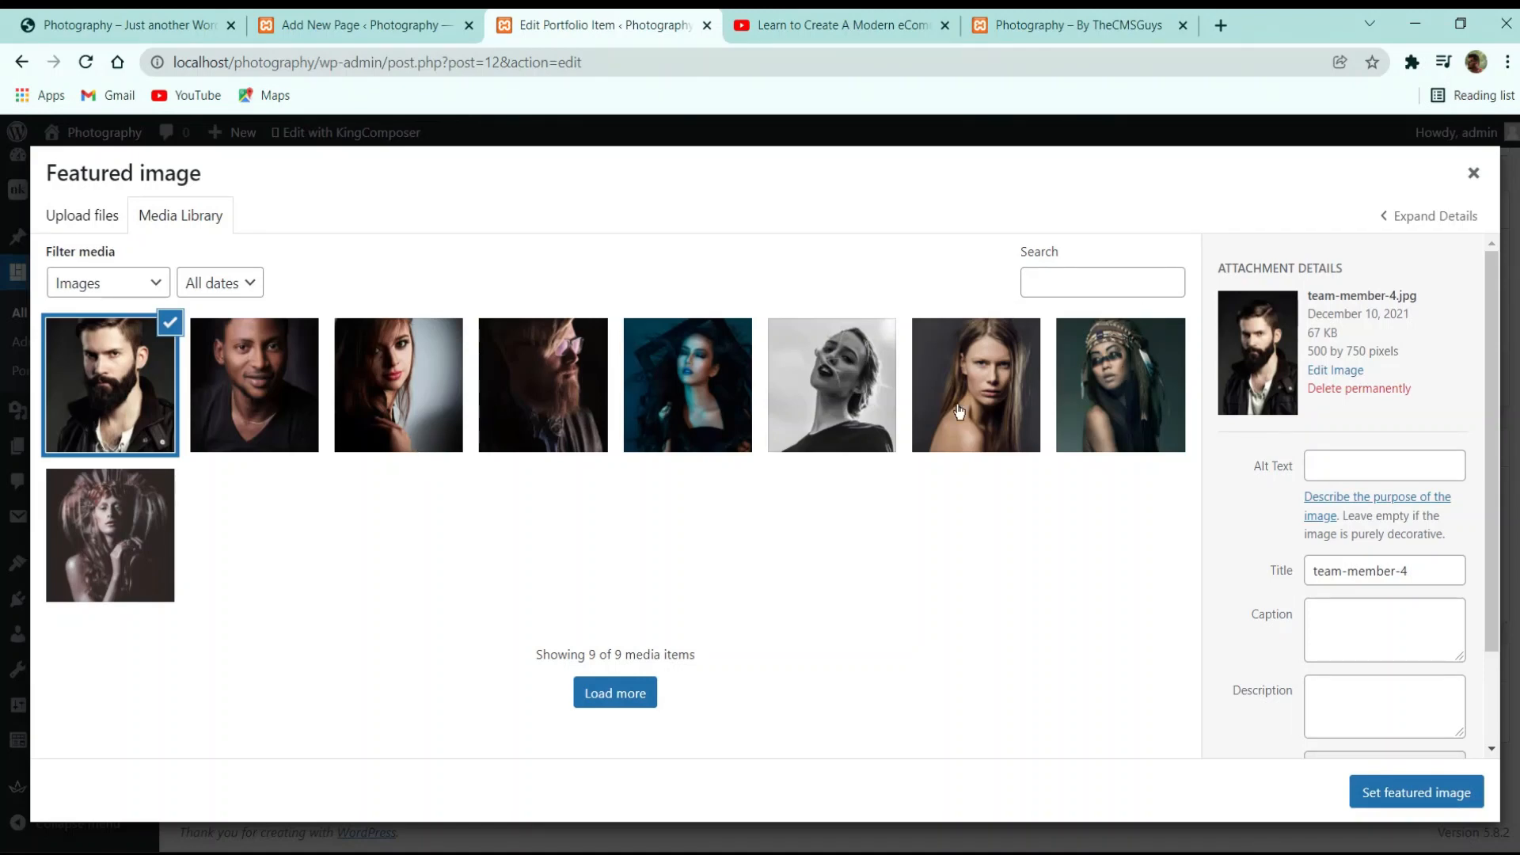
Set slide-1 as Slide 1's featured image and update the item
click(151, 524)
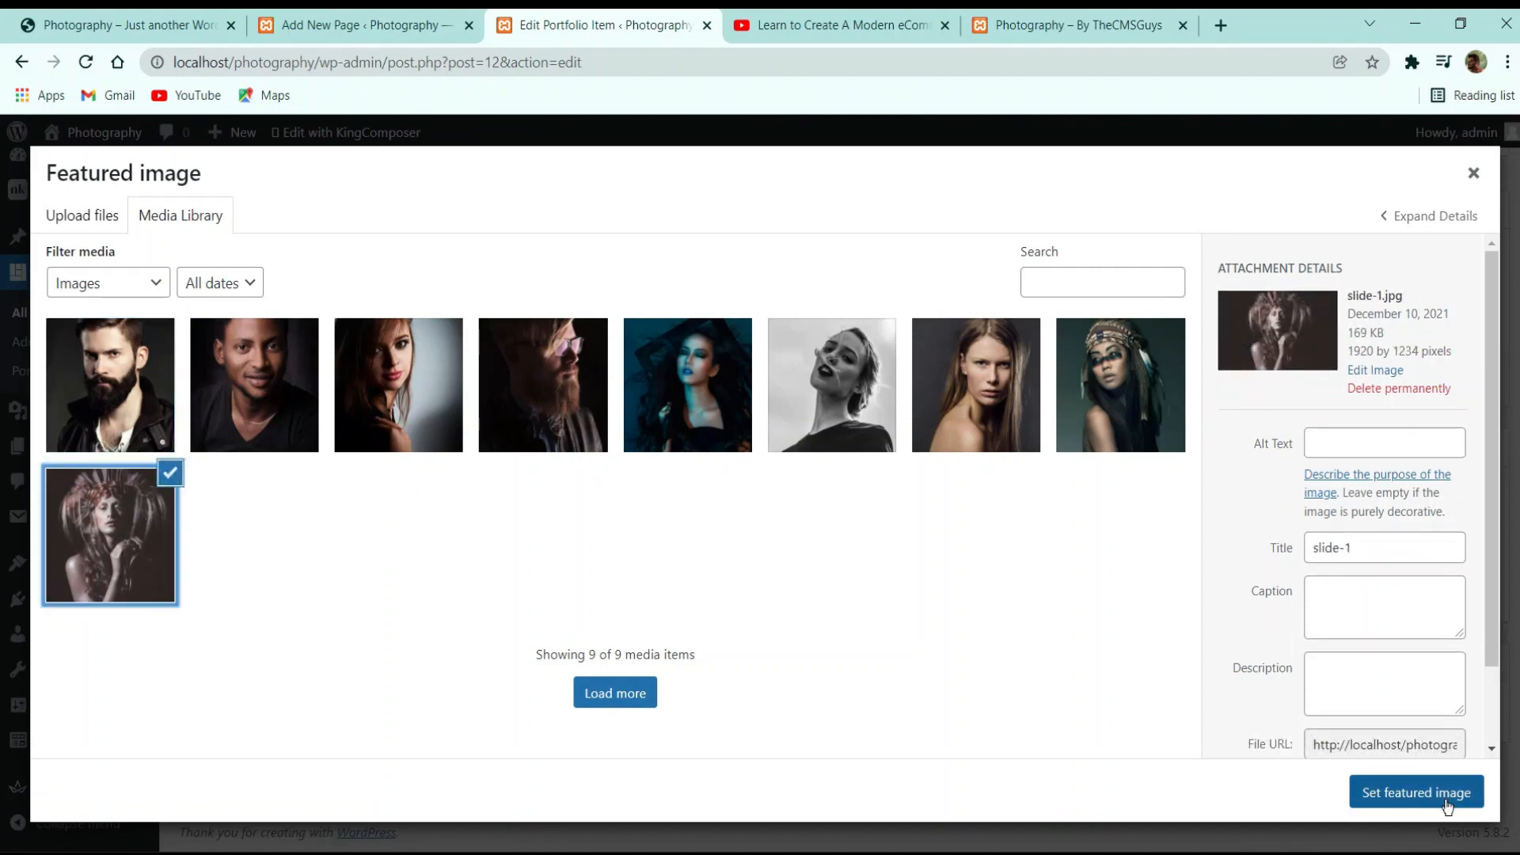
click(1453, 792)
scroll(1275, 501, down, 3)
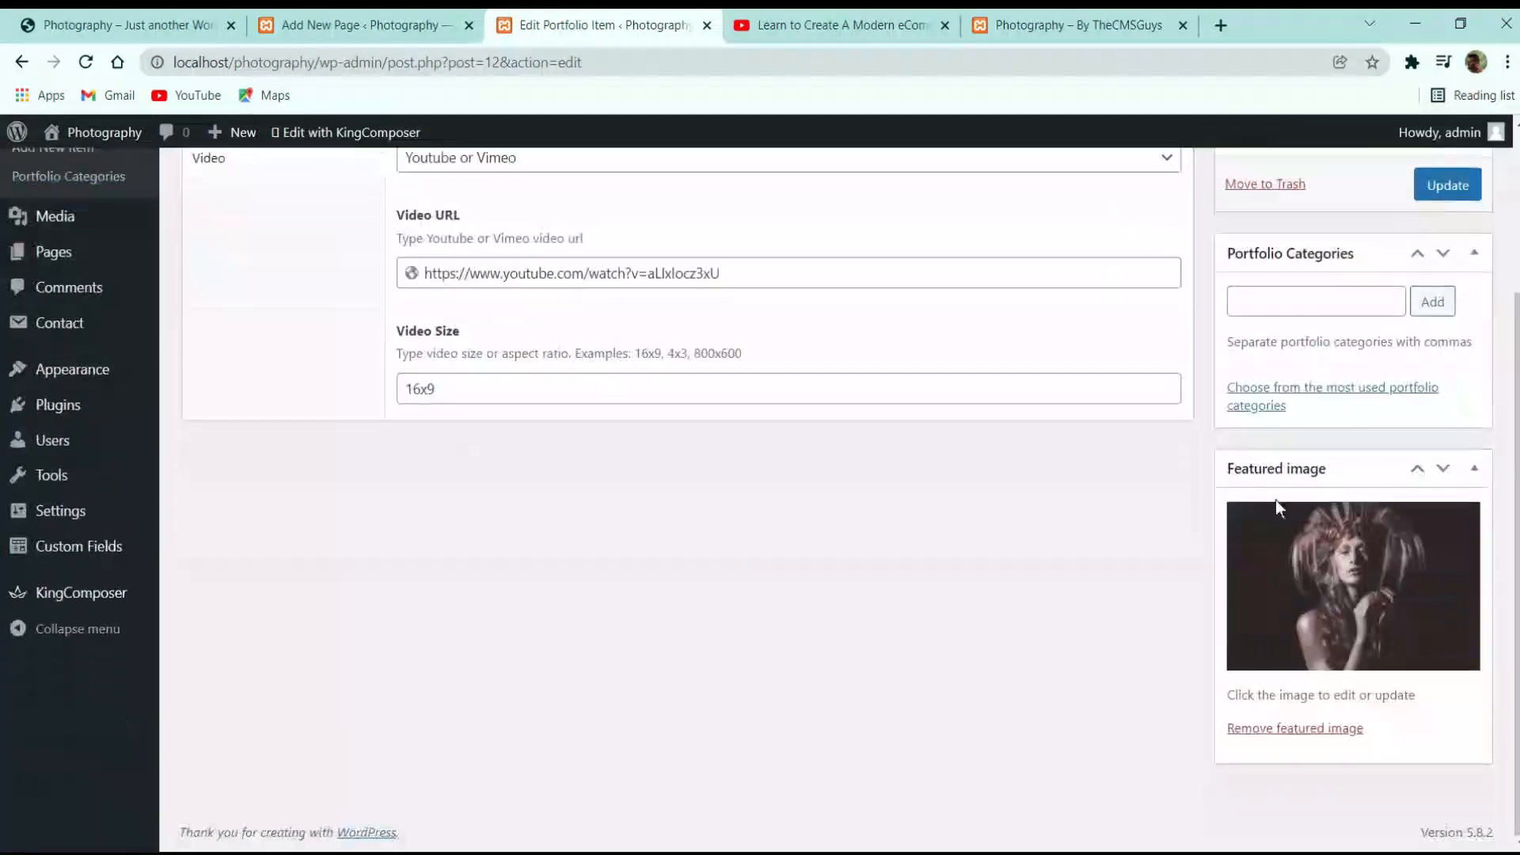
scroll(1347, 444, up, 3)
click(1449, 394)
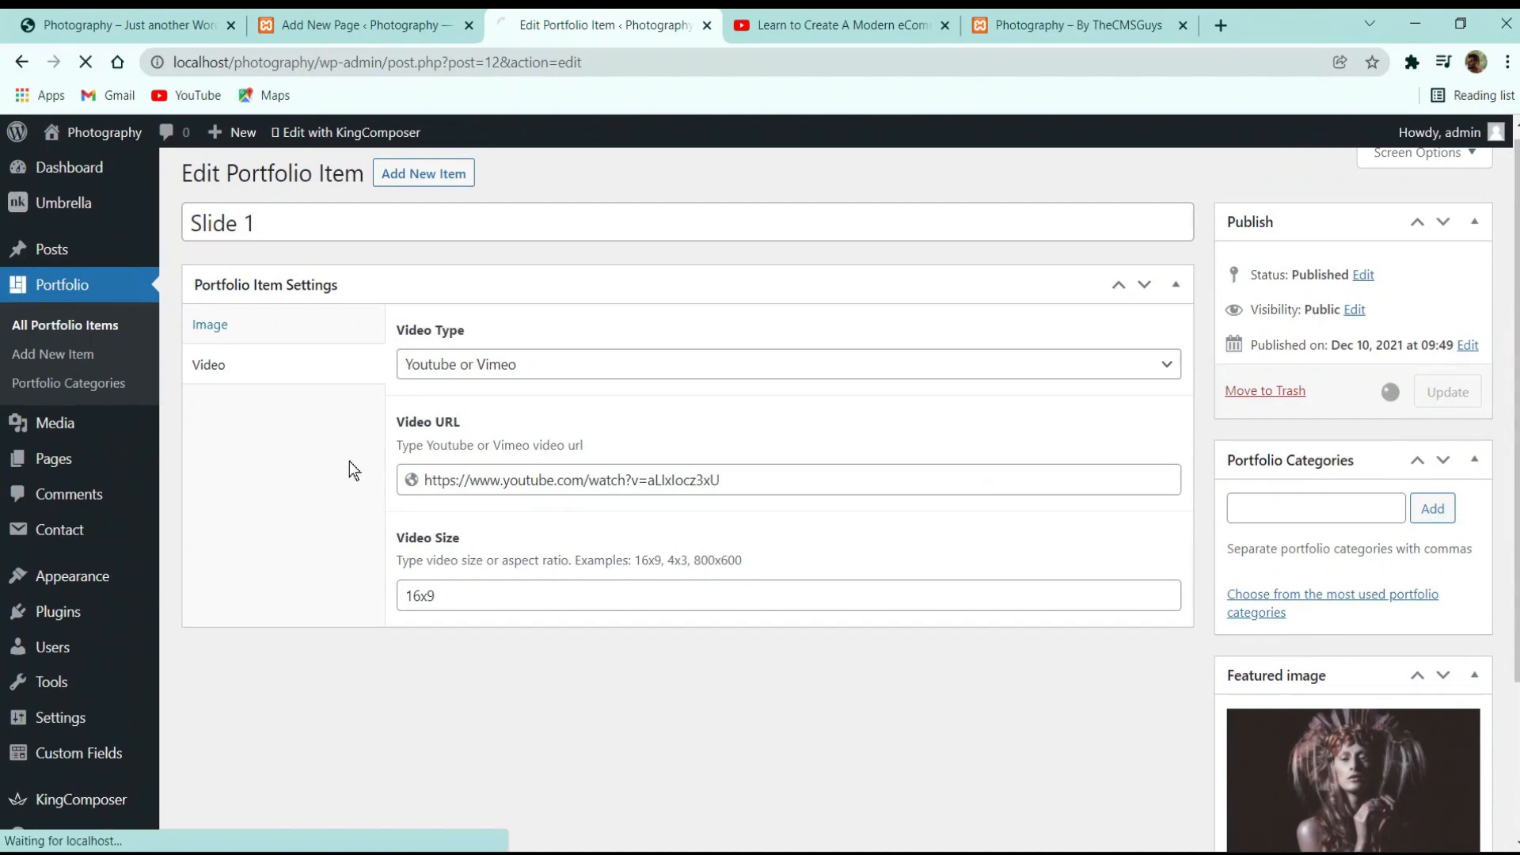
Create portfolio item 'Slide 2' with Background Y Position 20
click(65, 362)
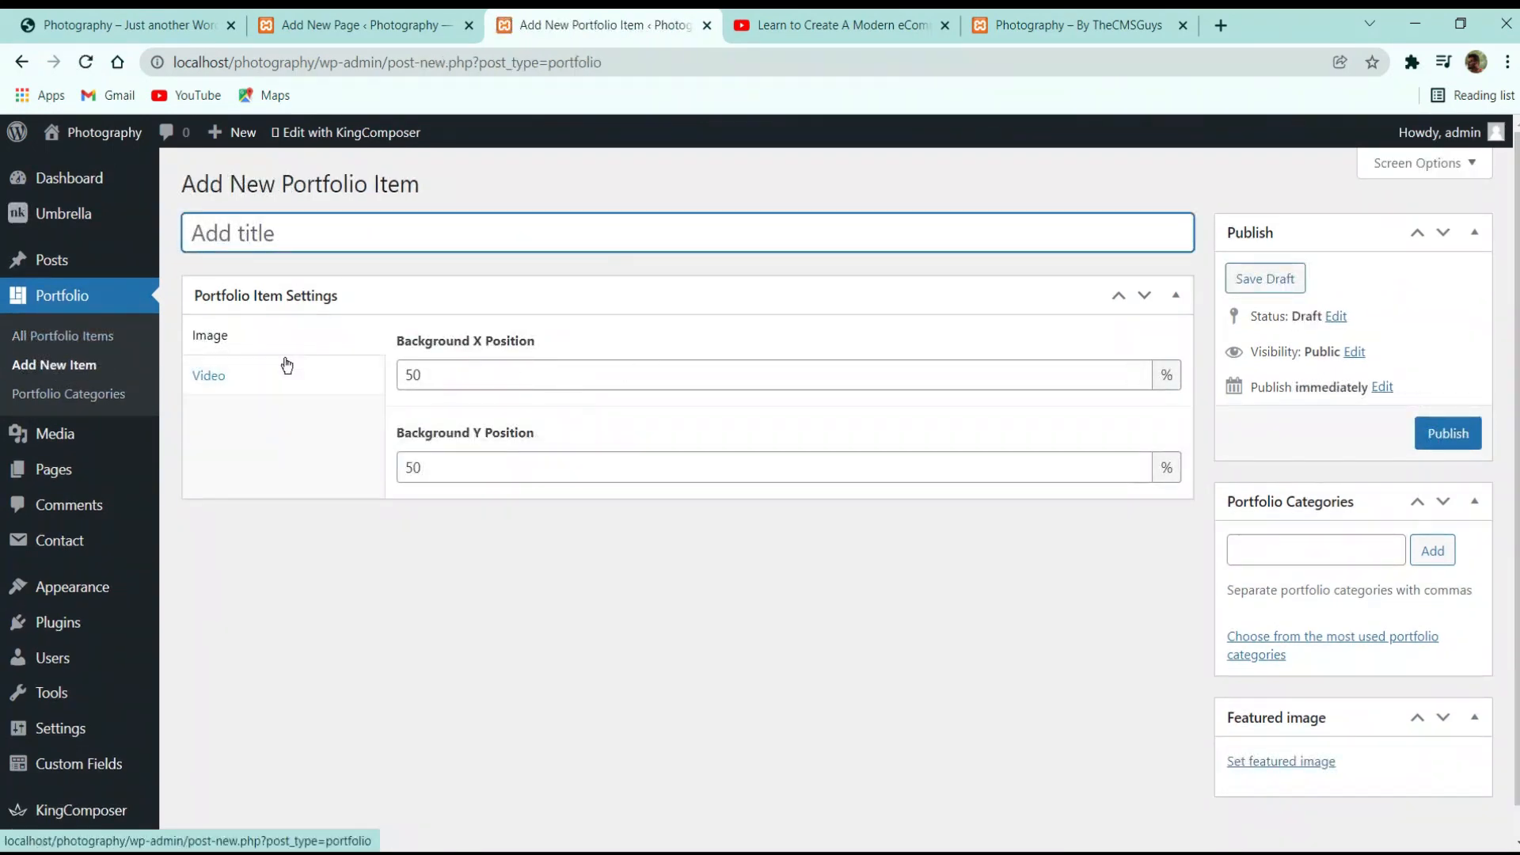
text(Slide 2)
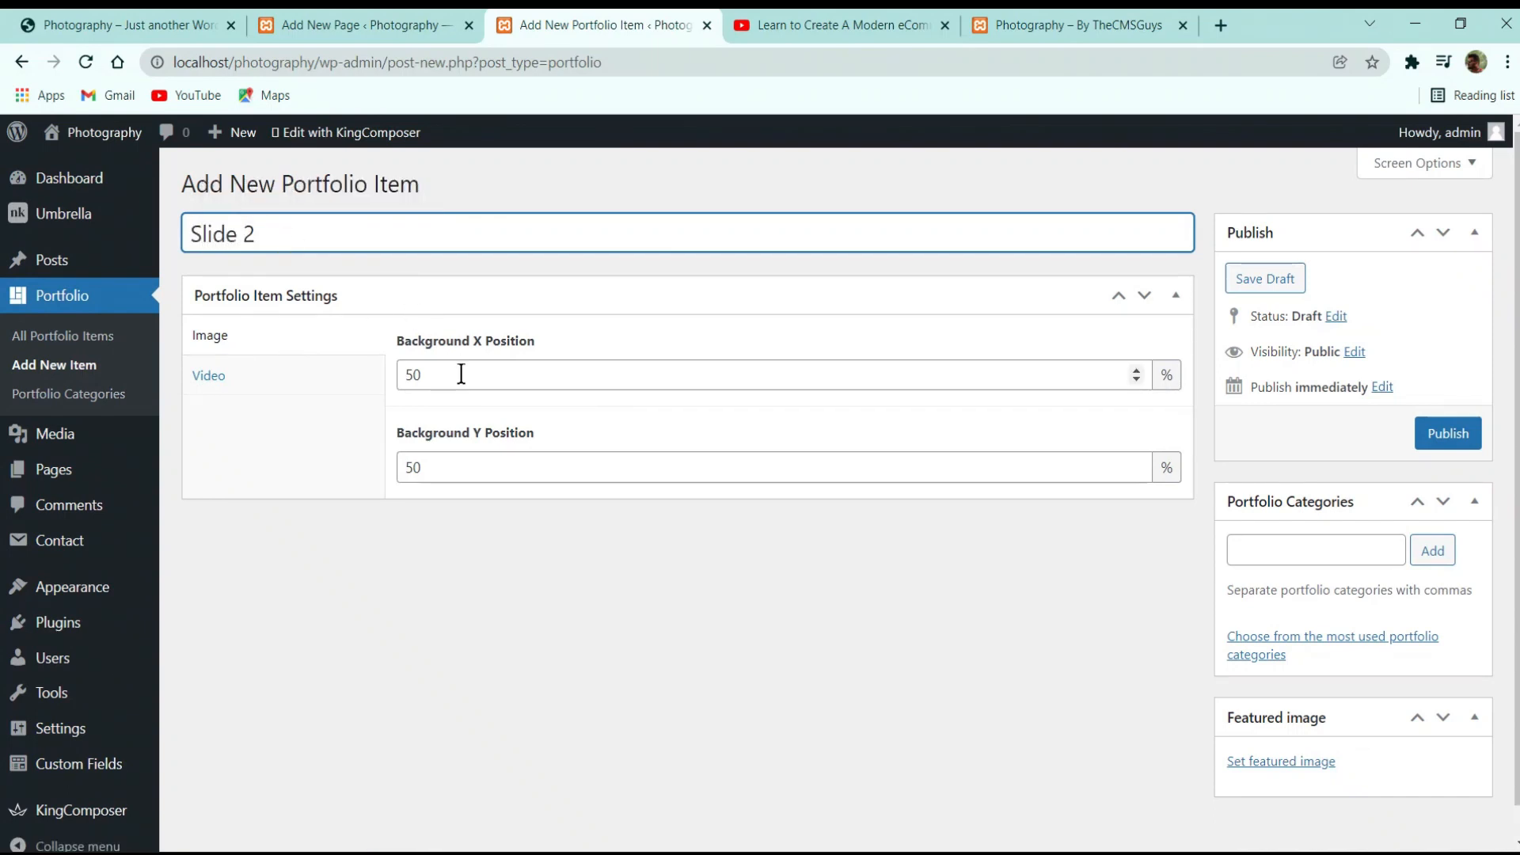
double_click(306, 487)
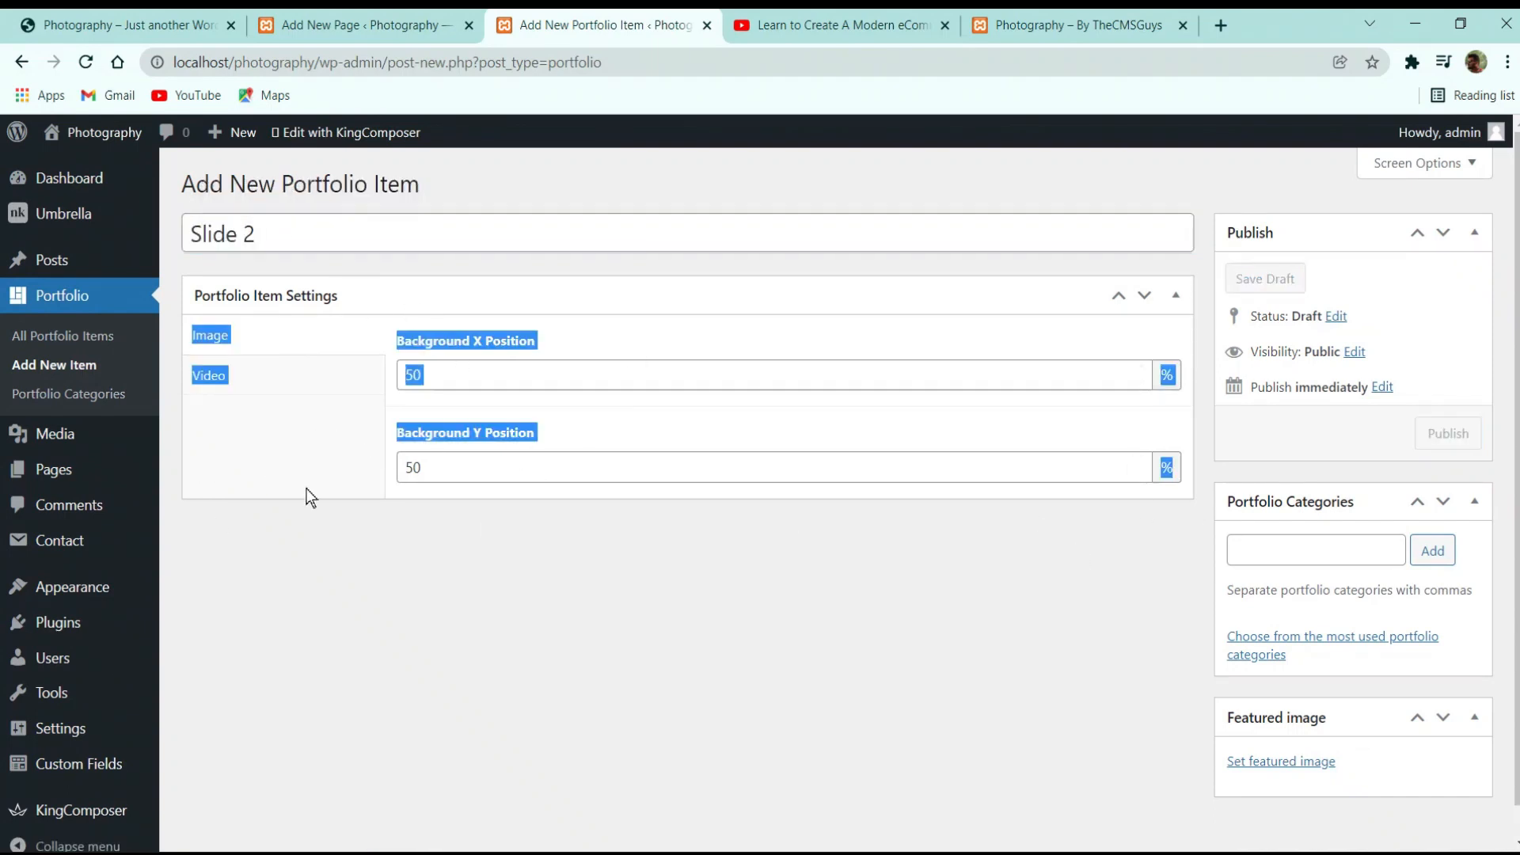
click(419, 449)
click(420, 460)
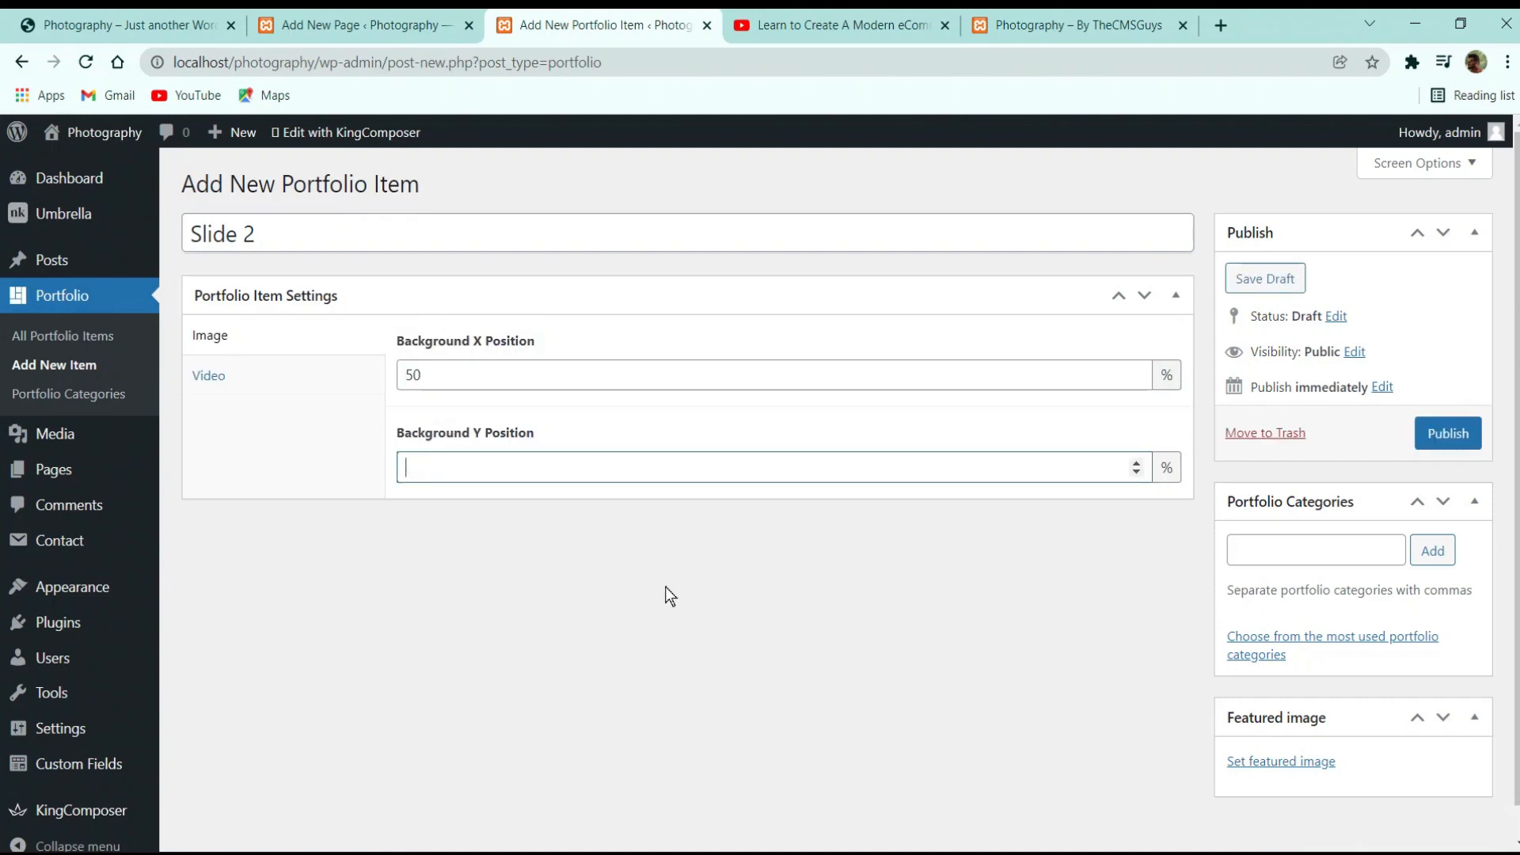
click(1296, 580)
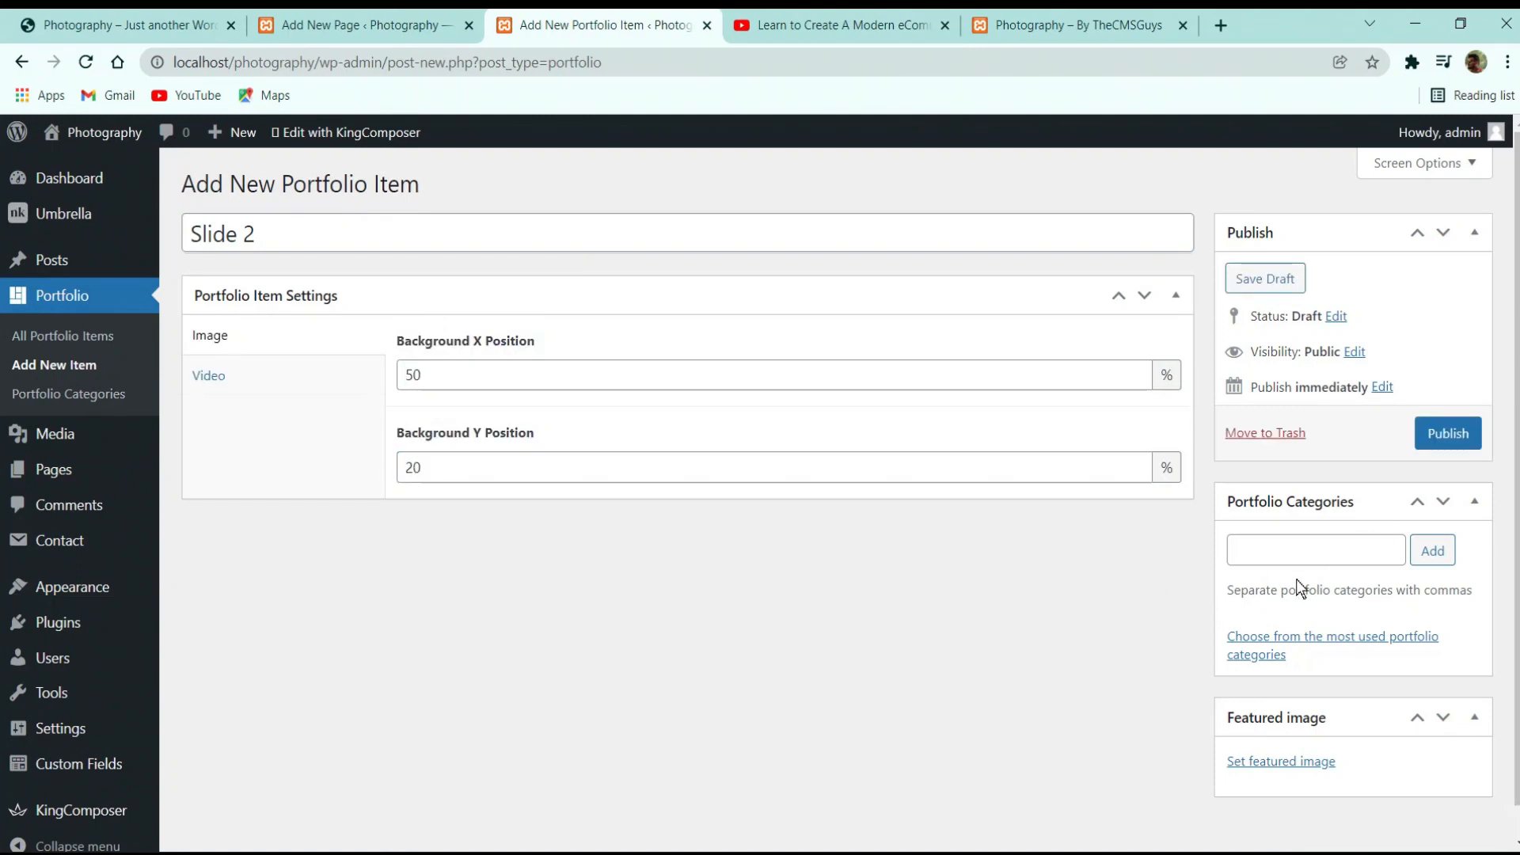
Give Slide 2 the Nature, Fashion and Portraits categories
click(1344, 550)
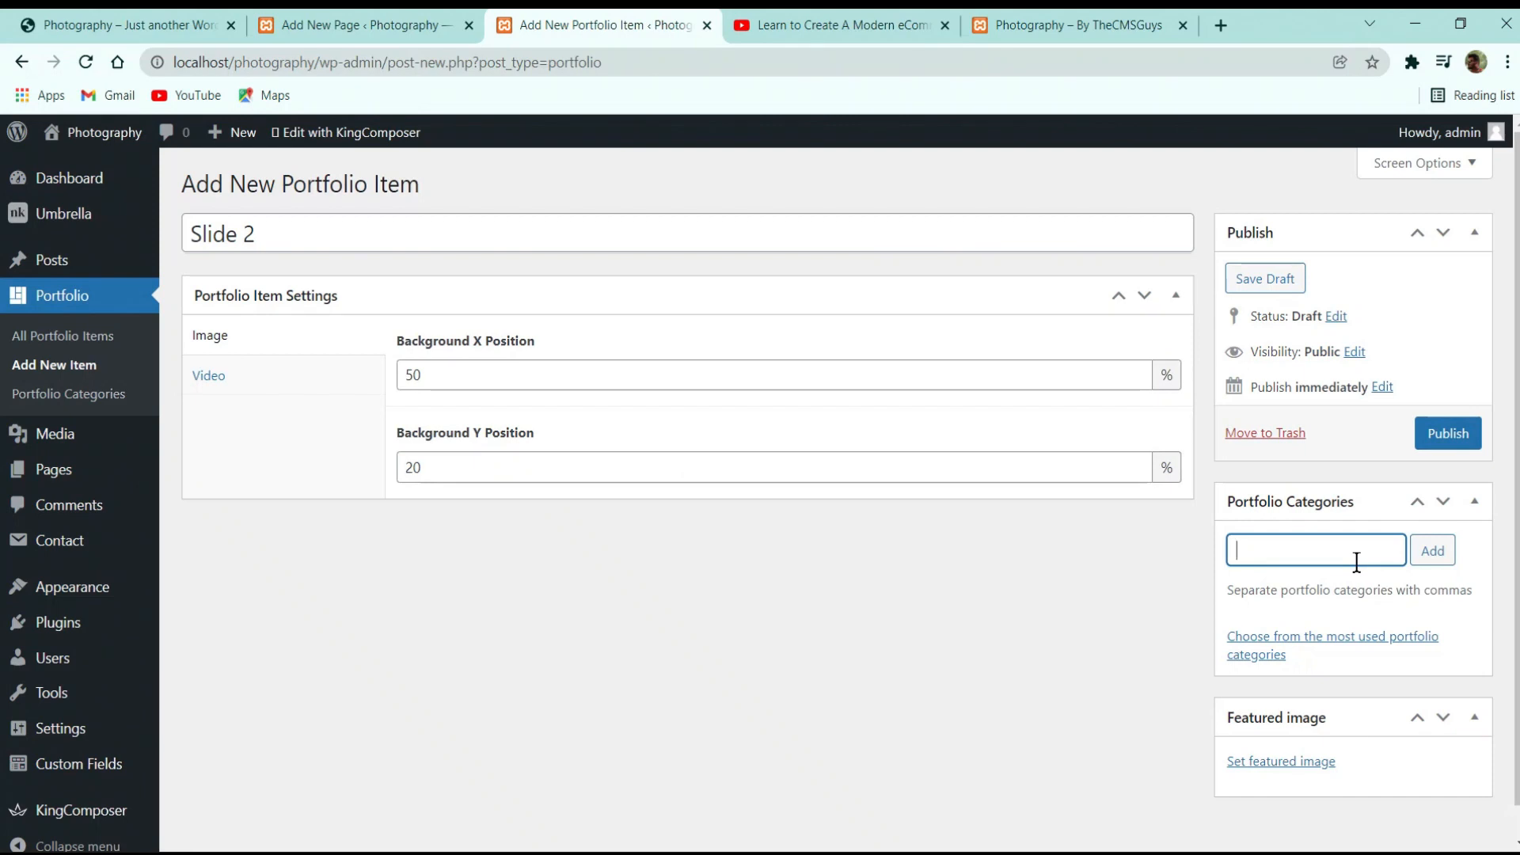
text(Na)
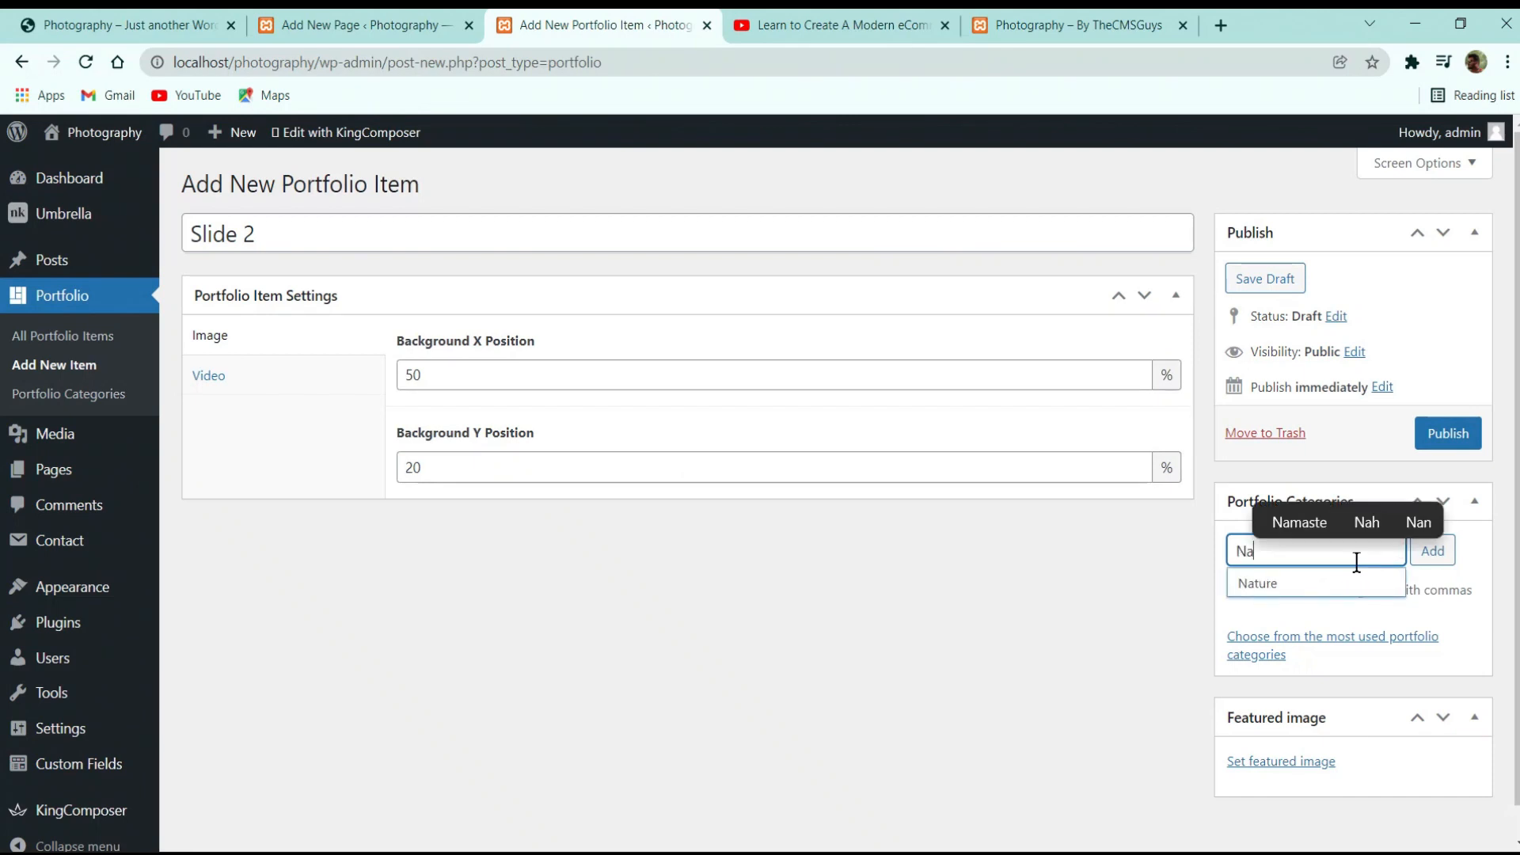
key(Down)
key(Return)
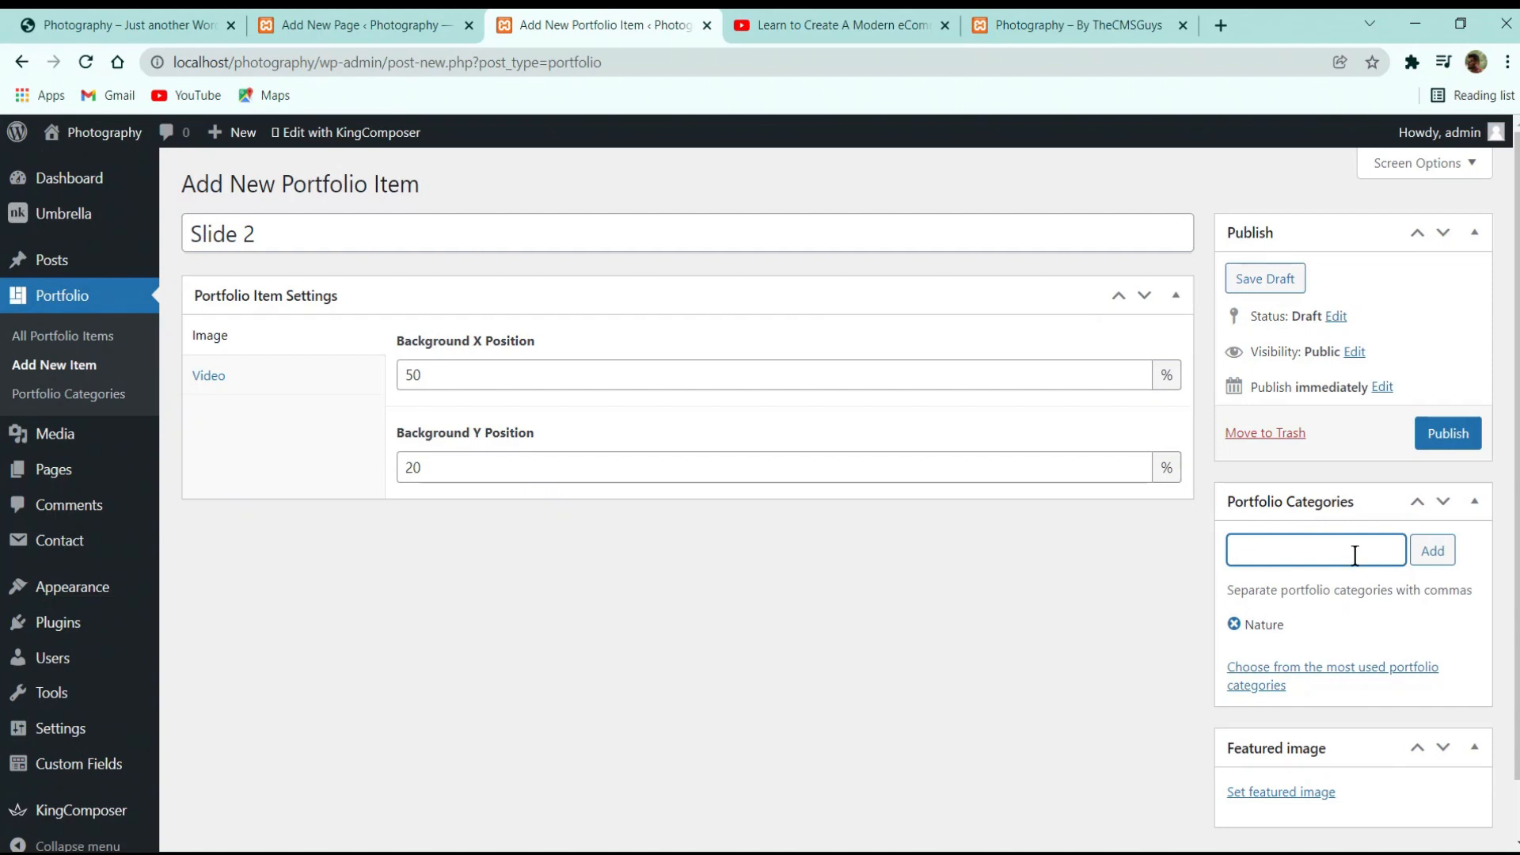
text(Fas)
key(Return)
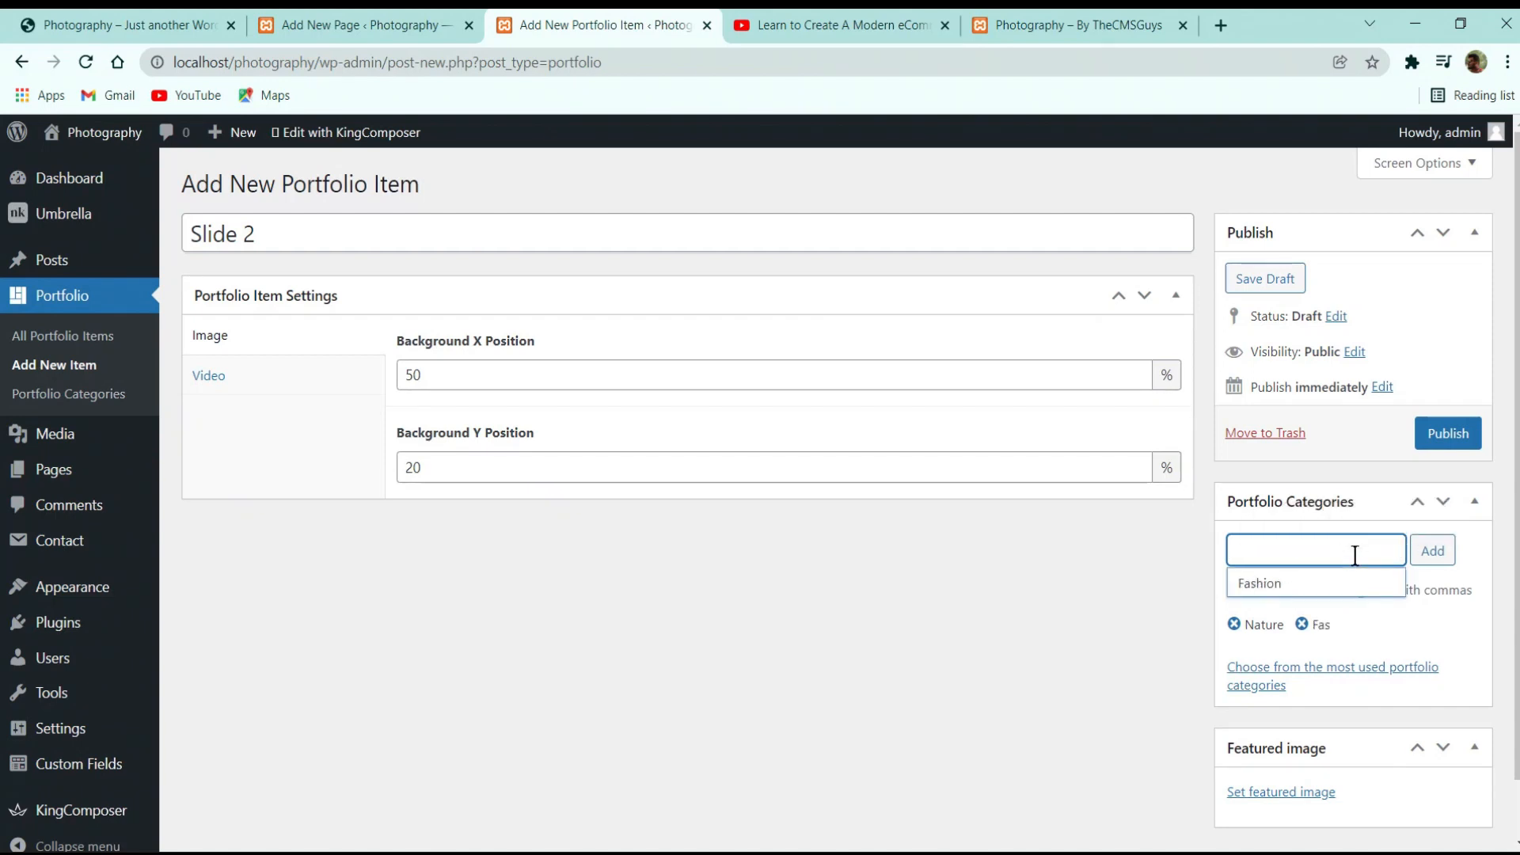
click(1303, 625)
click(1288, 546)
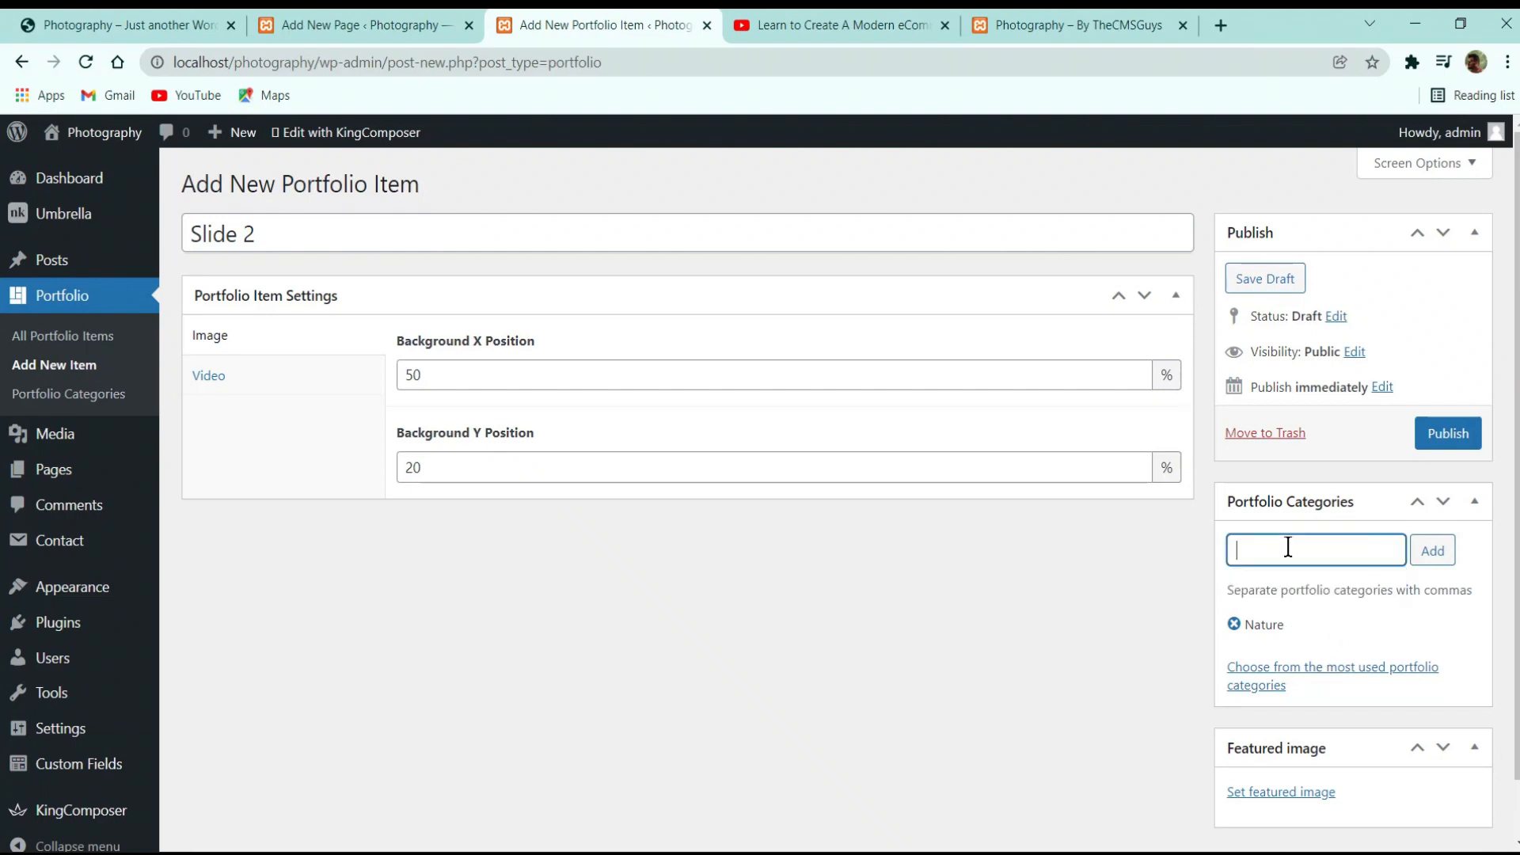
text(Fashion,)
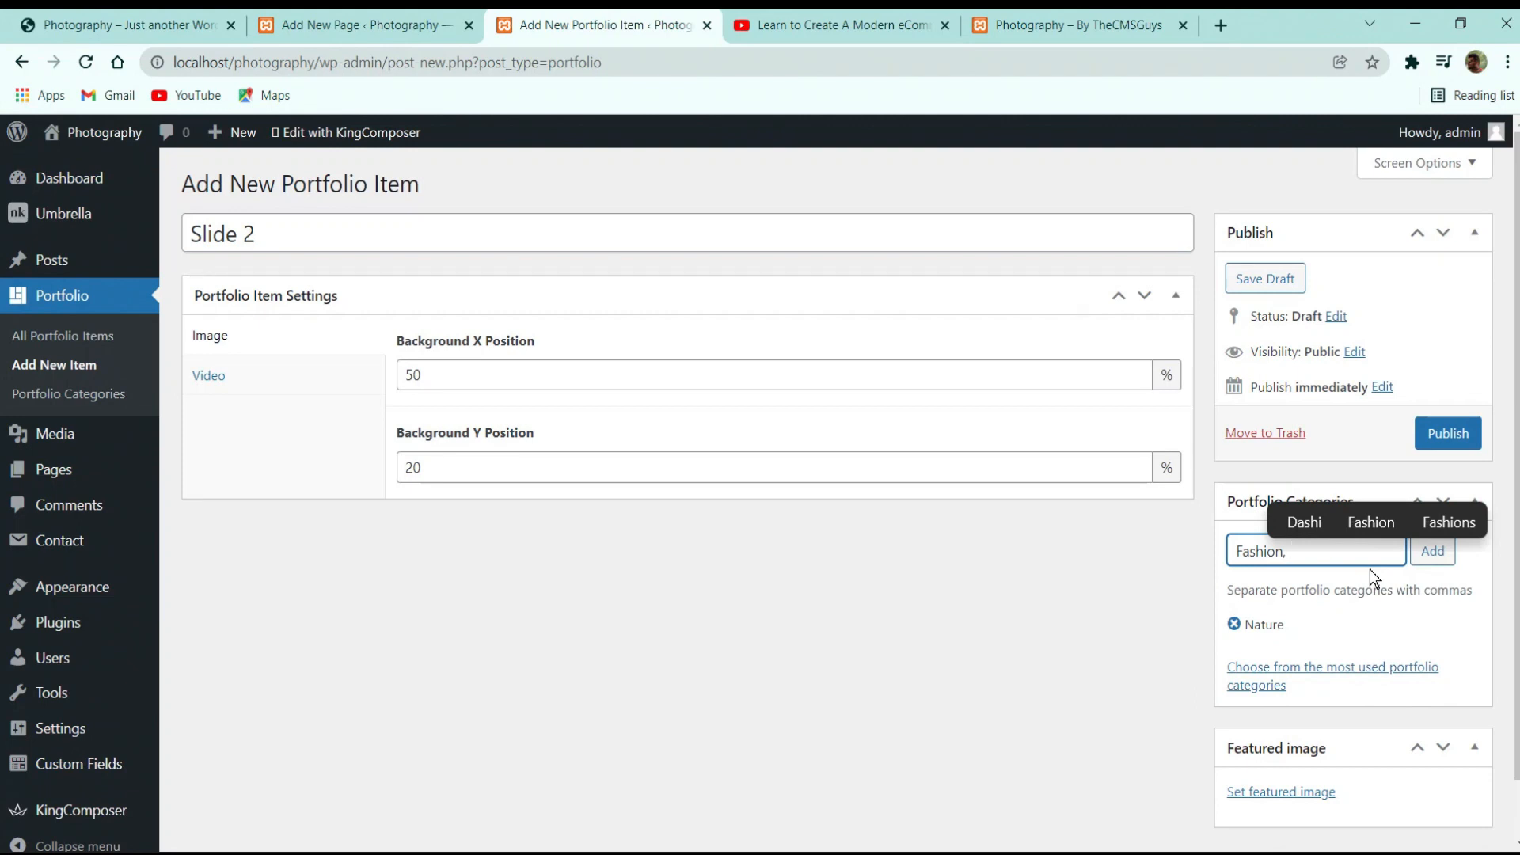
text( Port)
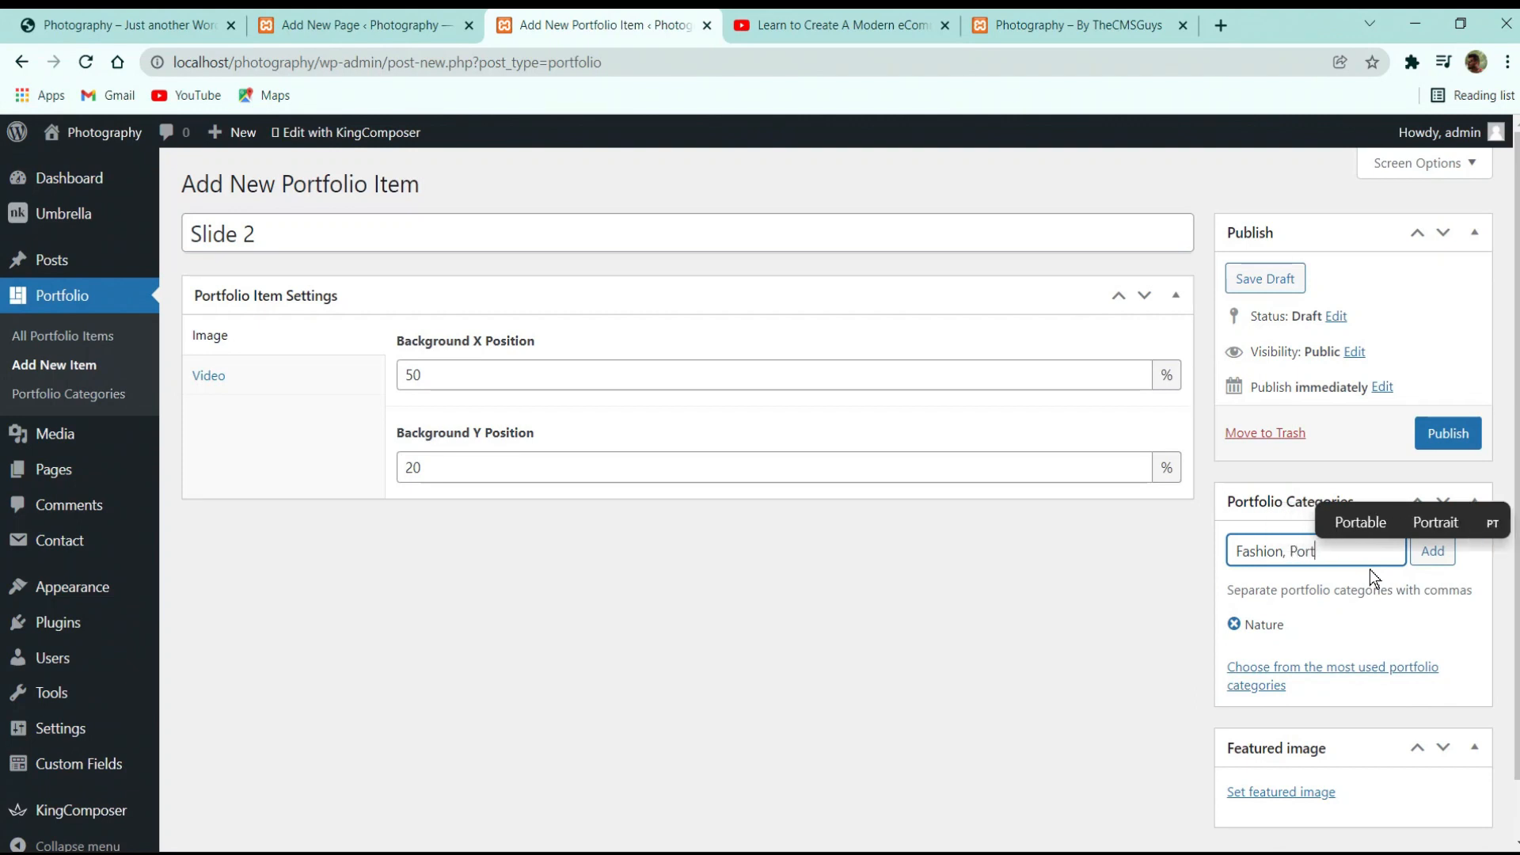
click(1372, 580)
click(1432, 567)
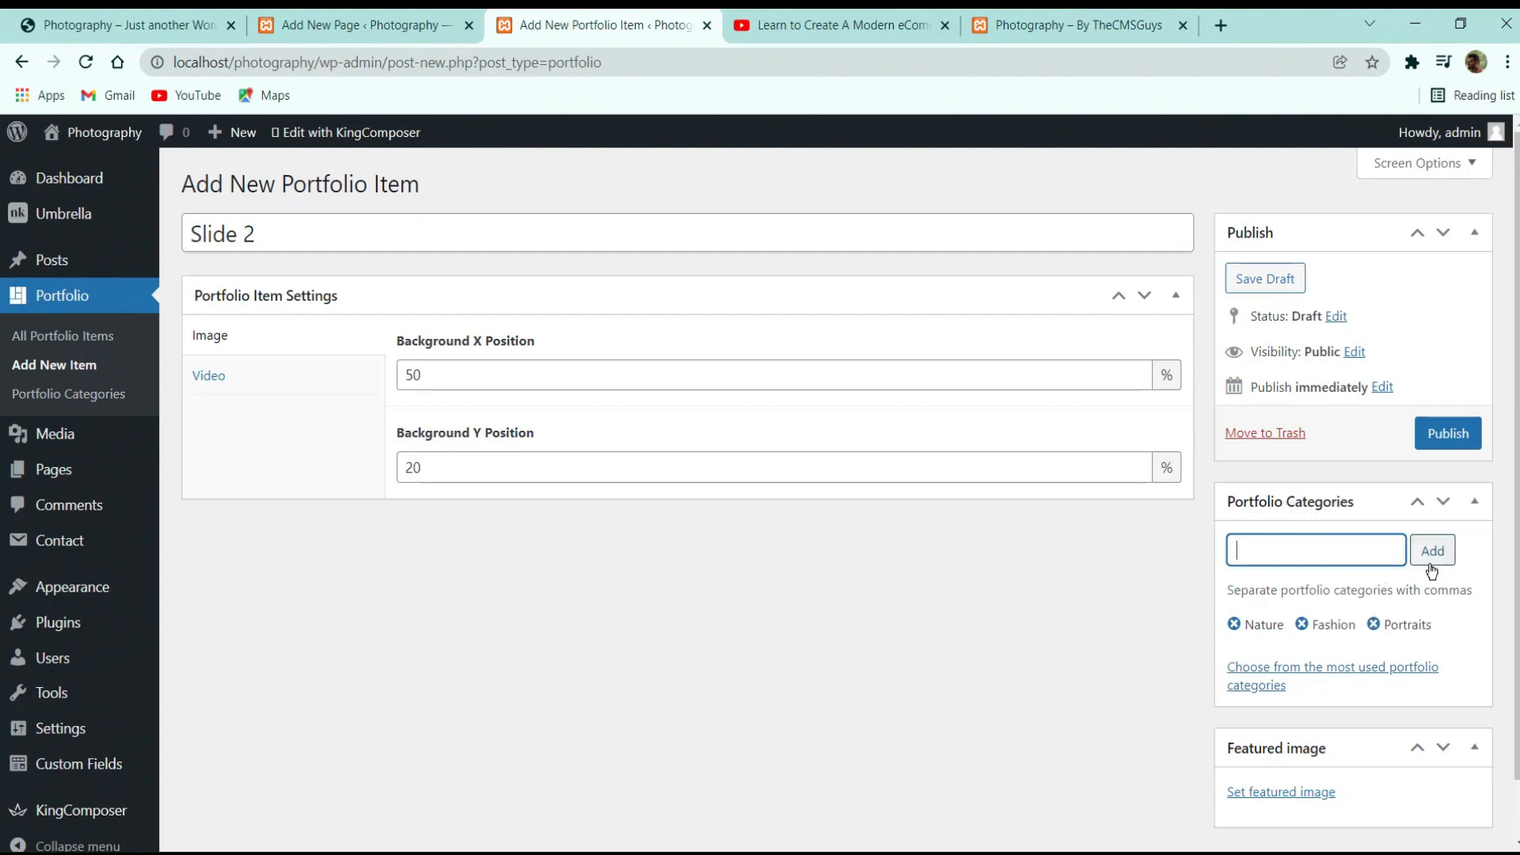
scroll(1372, 534, down, 1)
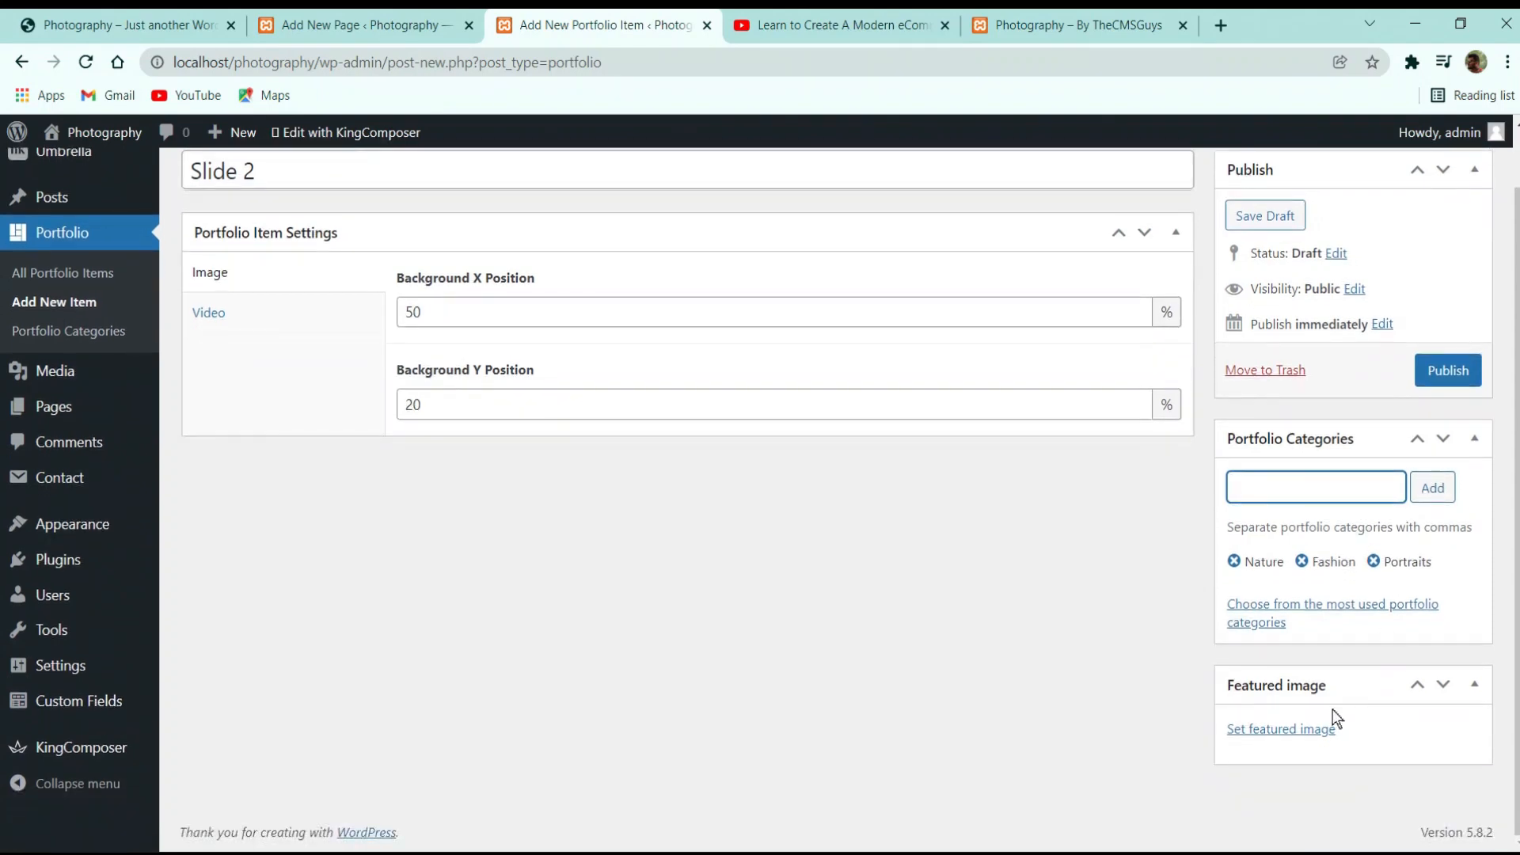
scroll(760, 606, up, 1)
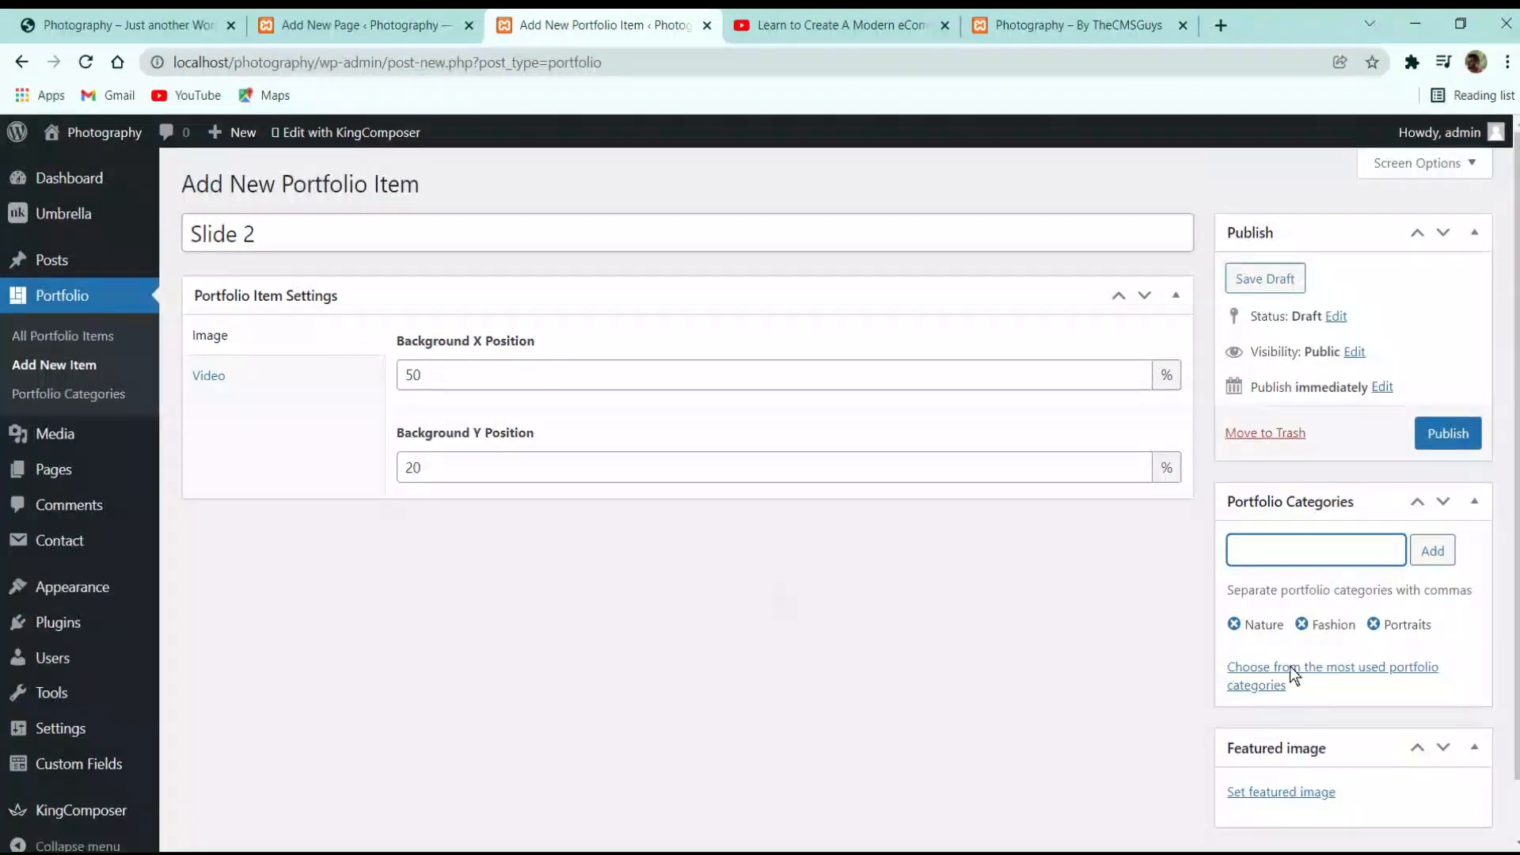
scroll(1099, 593, down, 1)
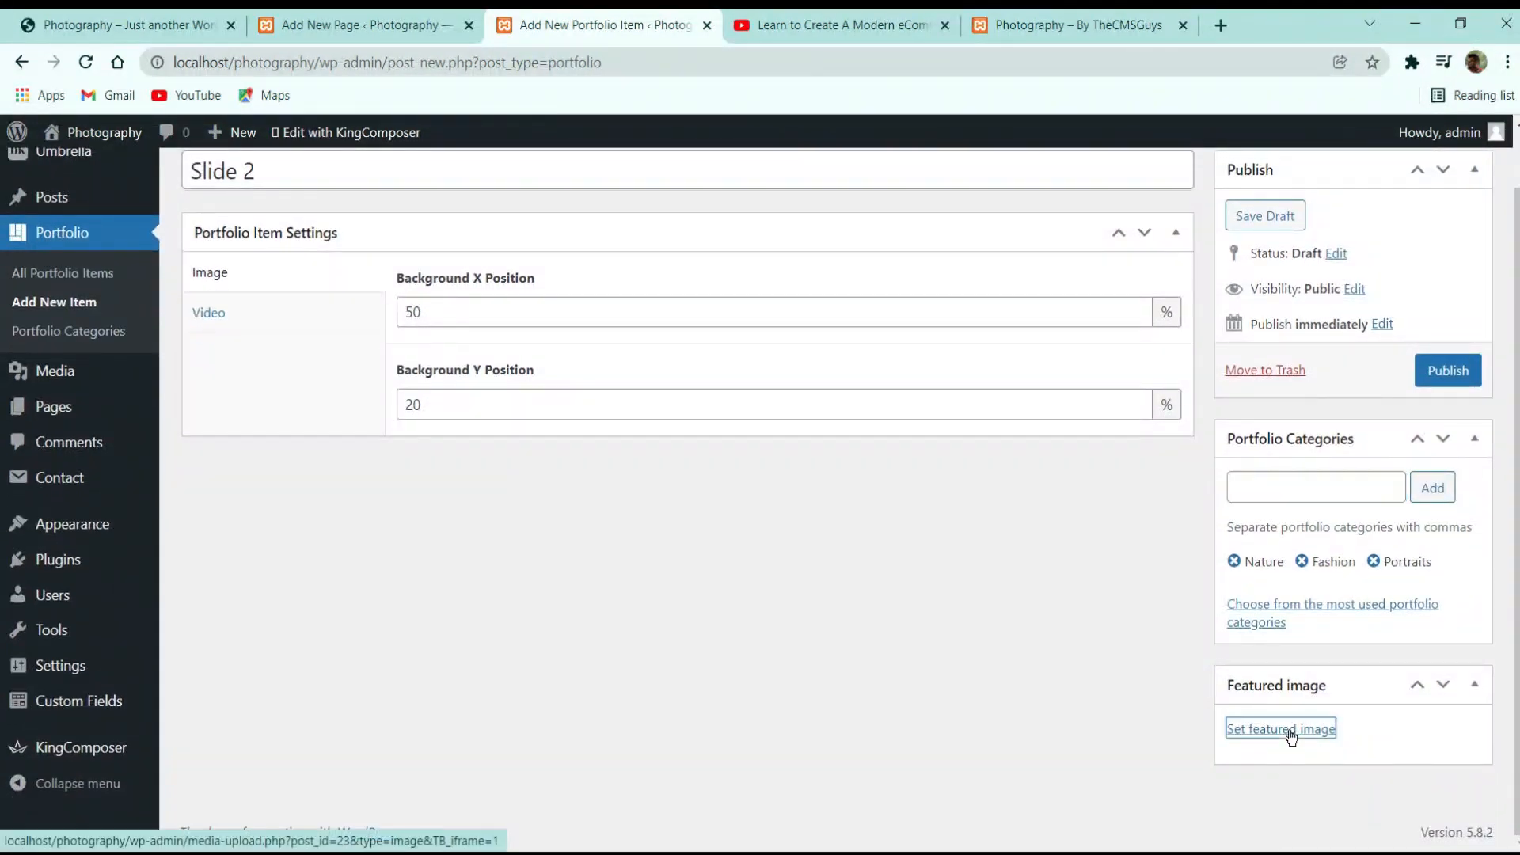
Set slide-2 as the featured image and publish Slide 2
click(1289, 733)
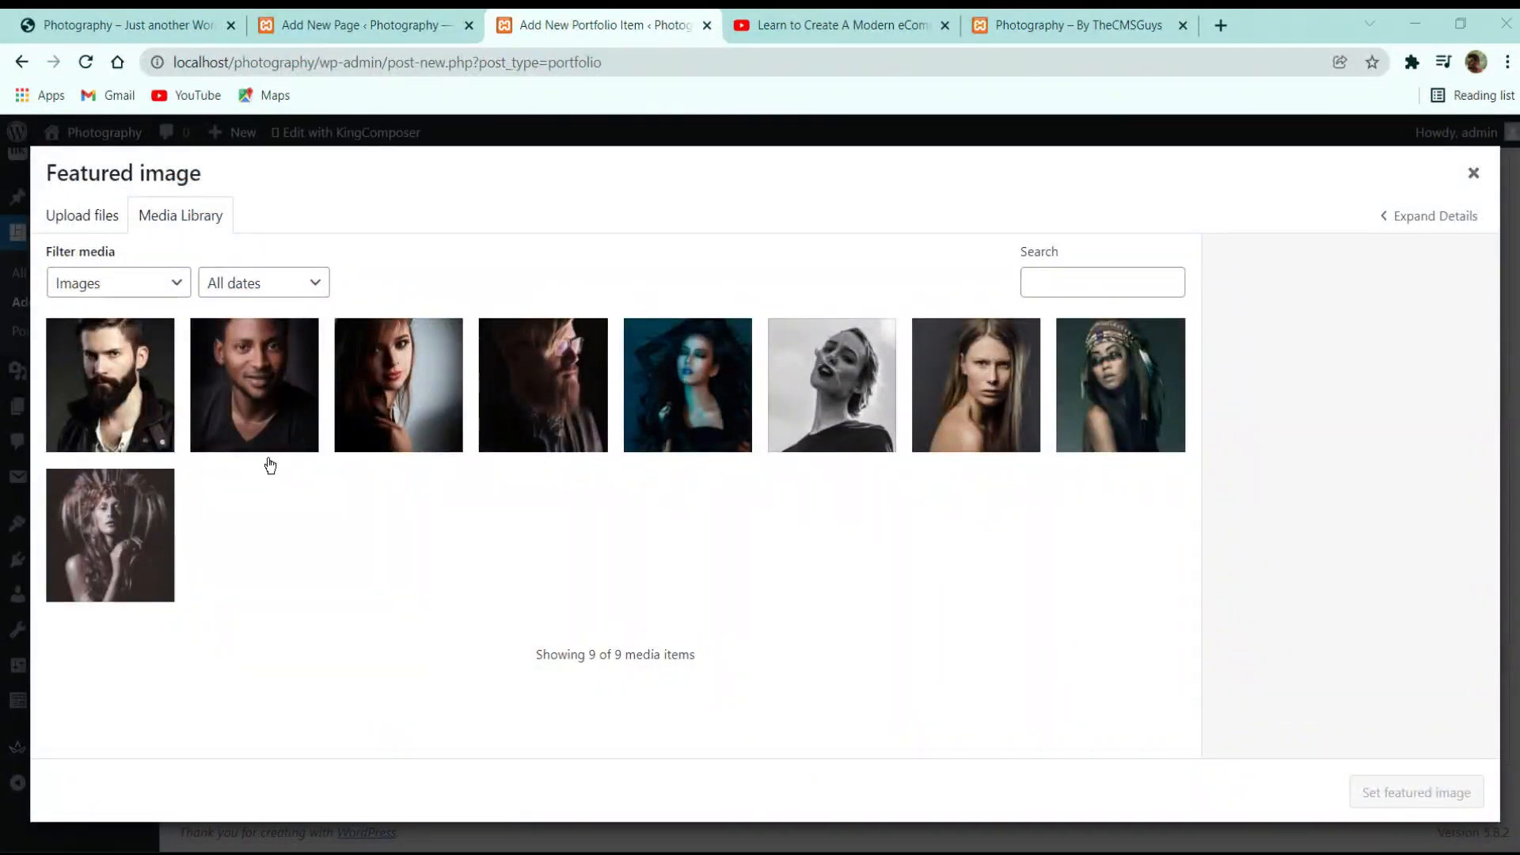
click(1112, 387)
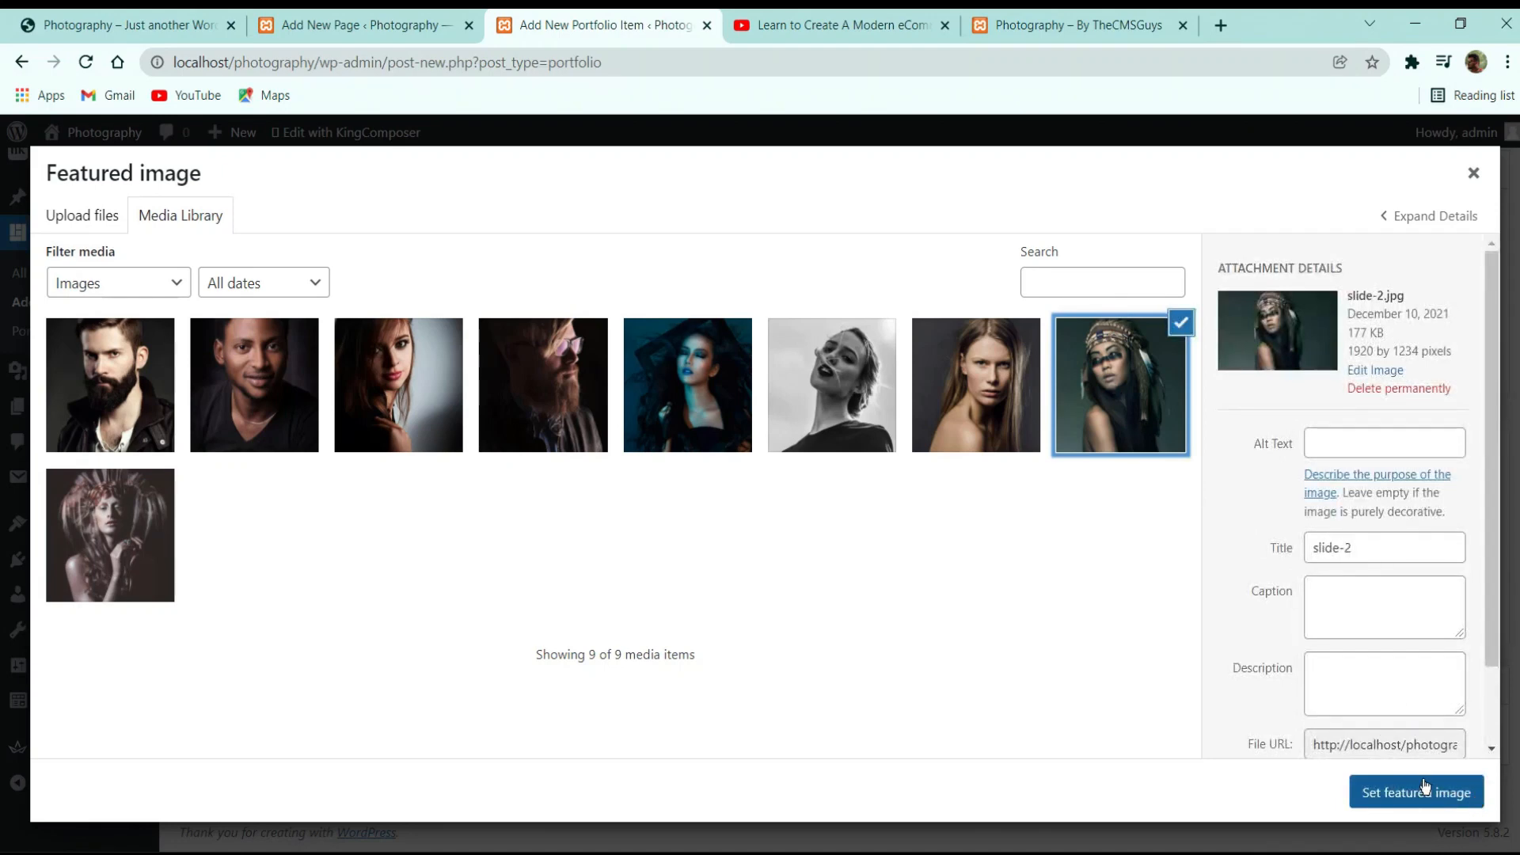
click(1423, 788)
click(1471, 366)
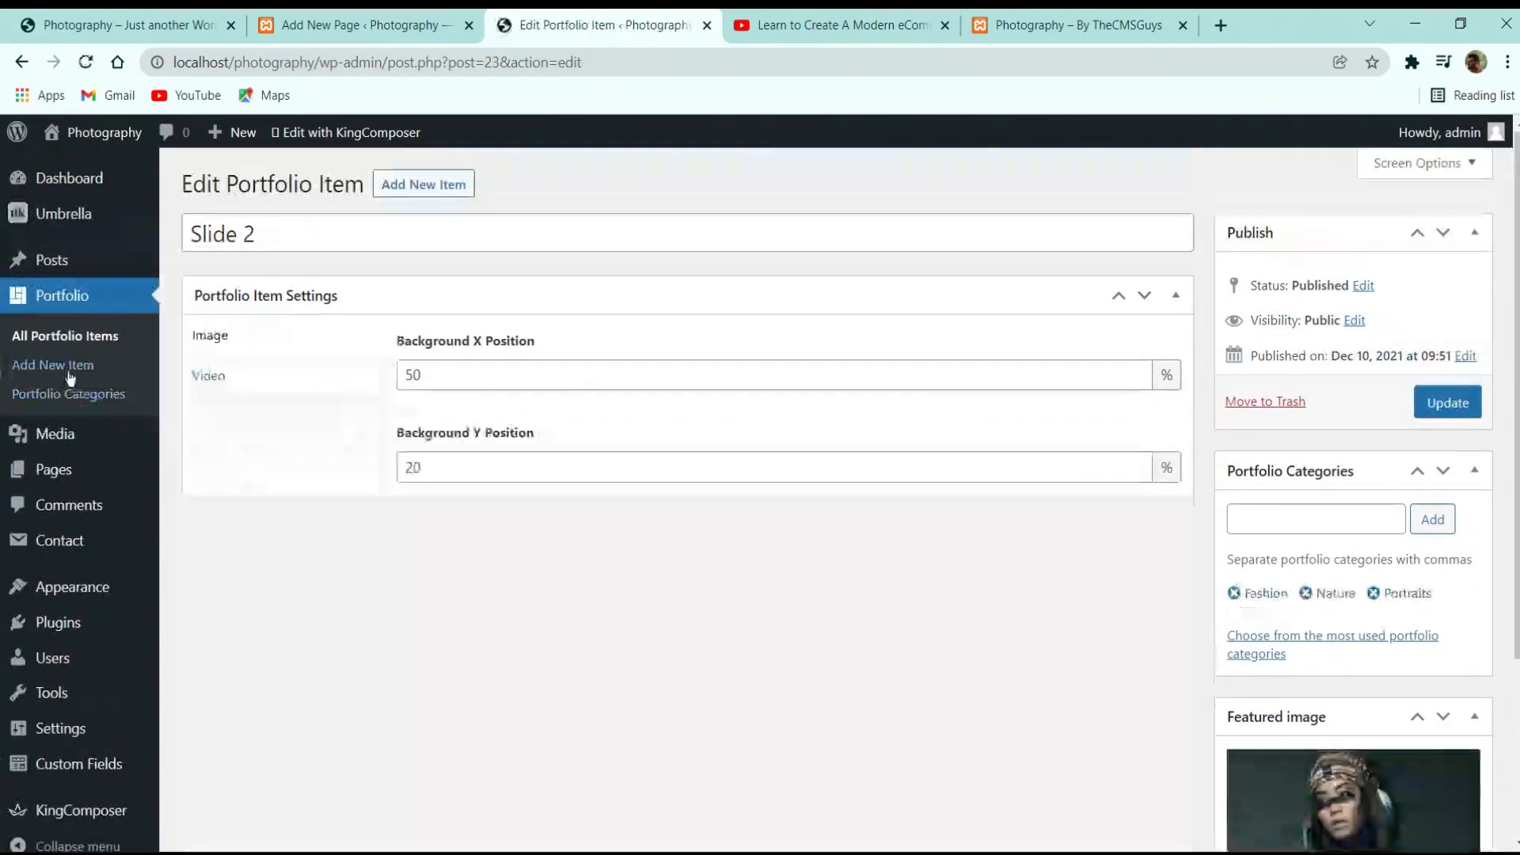
click(24, 363)
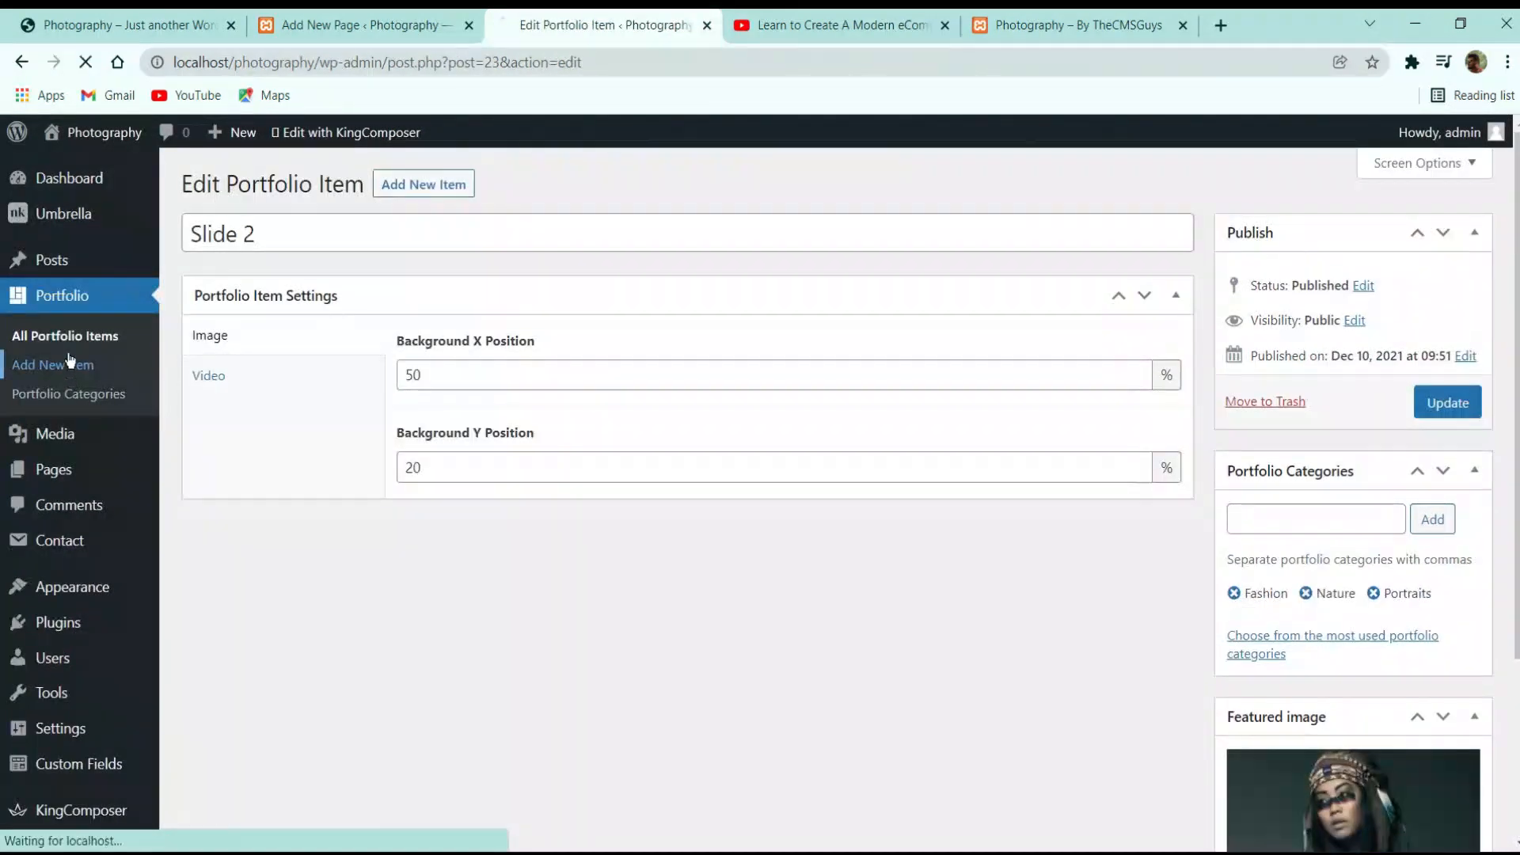
Publish 'Slide 3' with Background Y Position 20 and slide-3 as featured image
text(Slide 3)
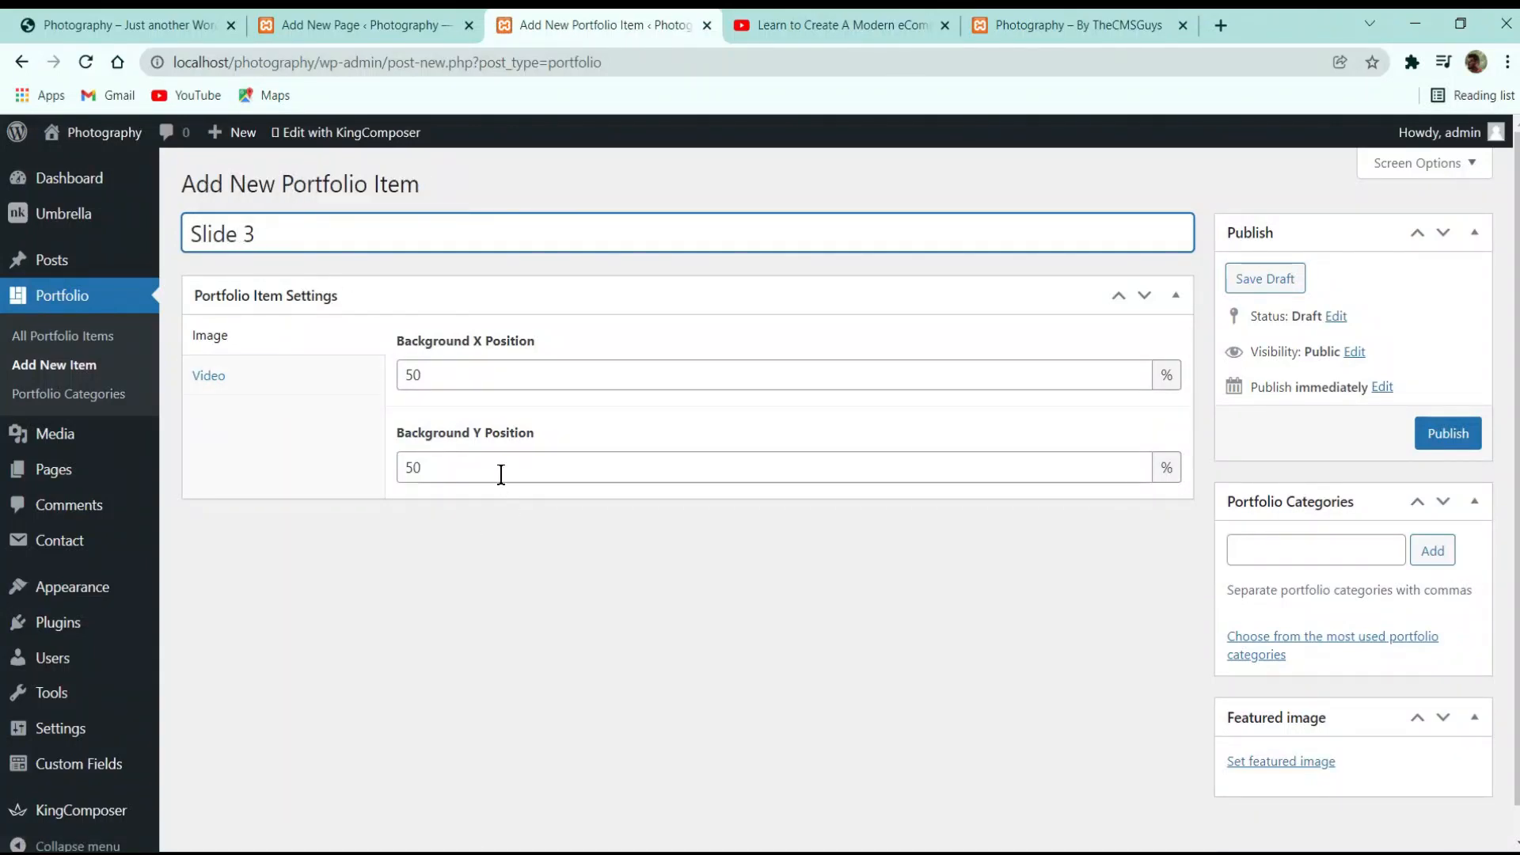
drag(499, 472, 290, 479)
text(20)
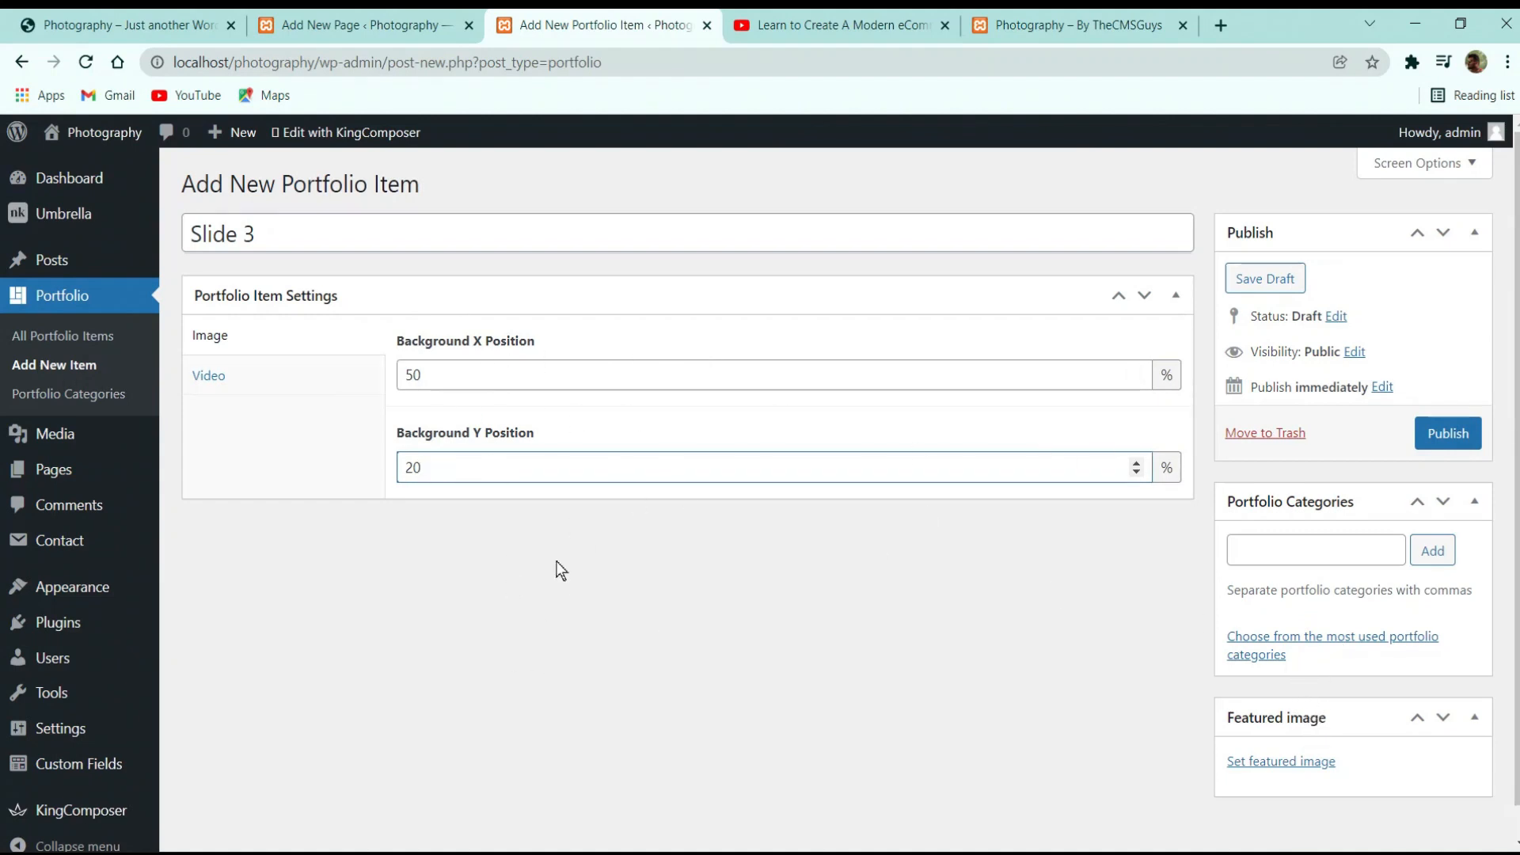
click(1302, 763)
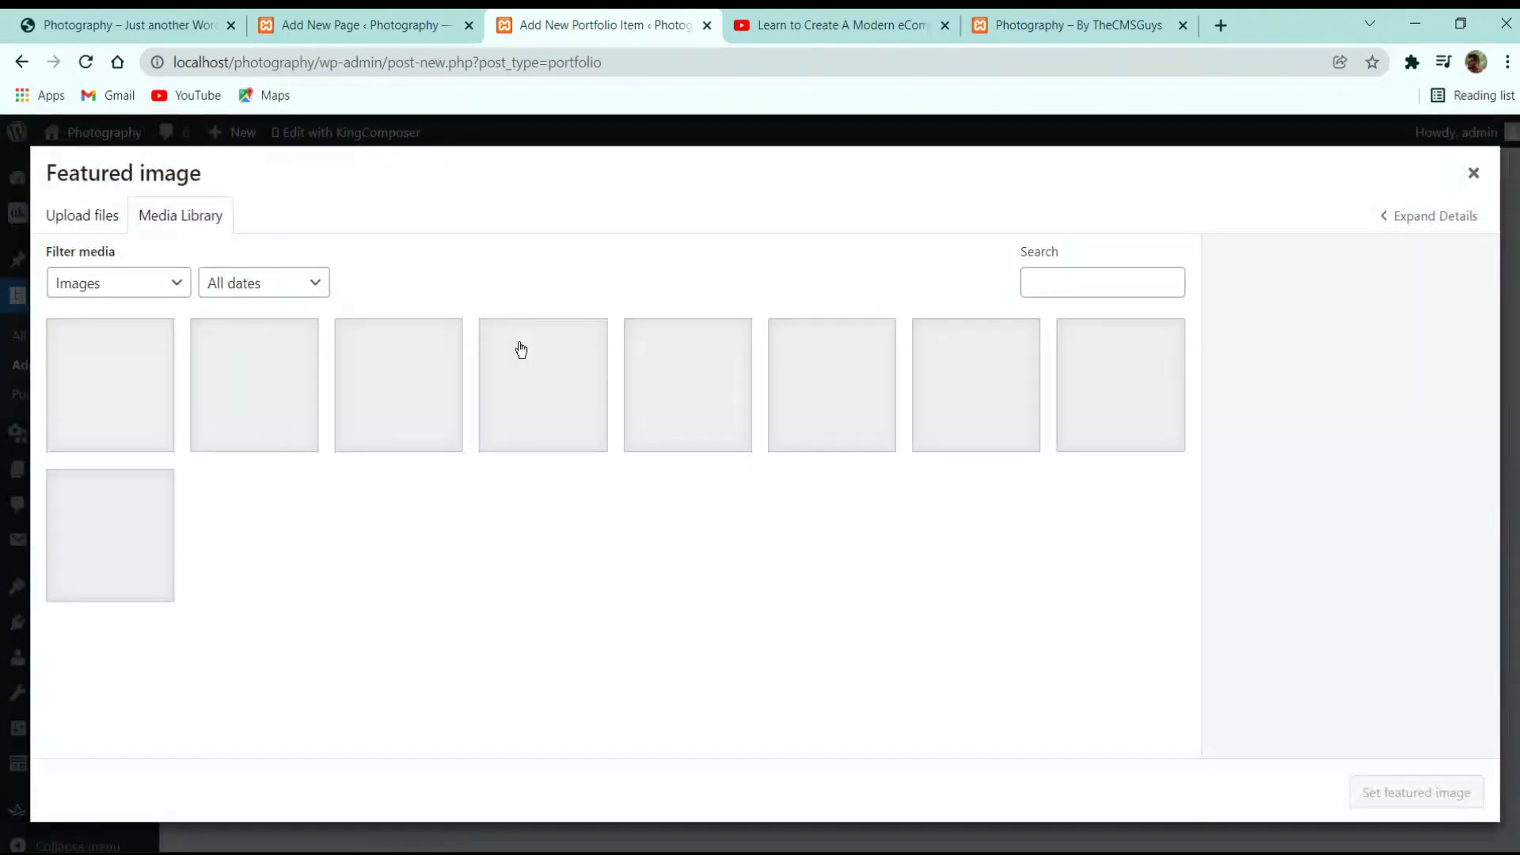
click(1000, 395)
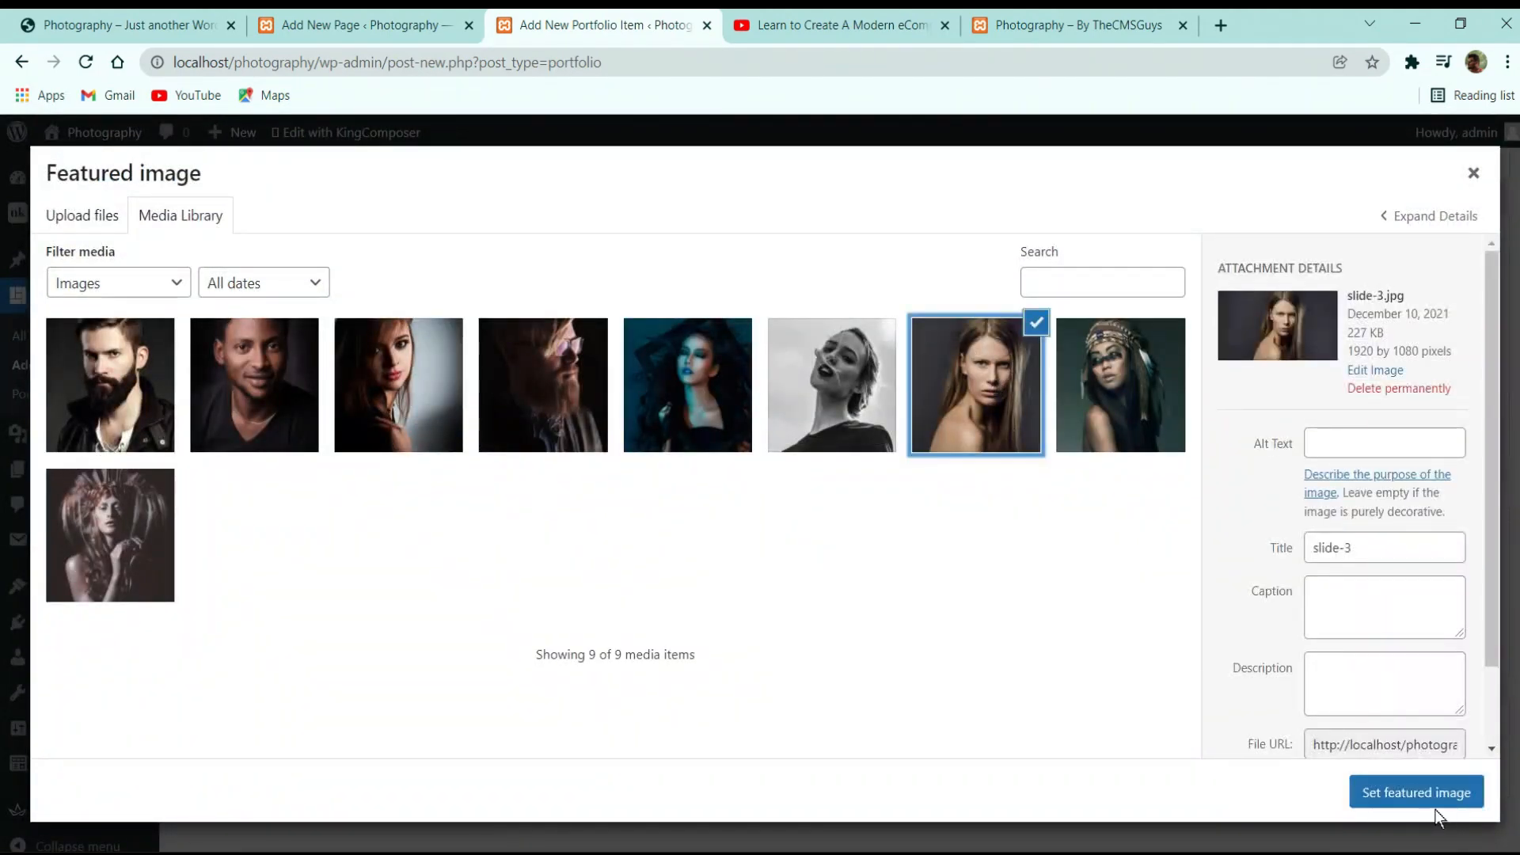
click(1435, 808)
click(1451, 429)
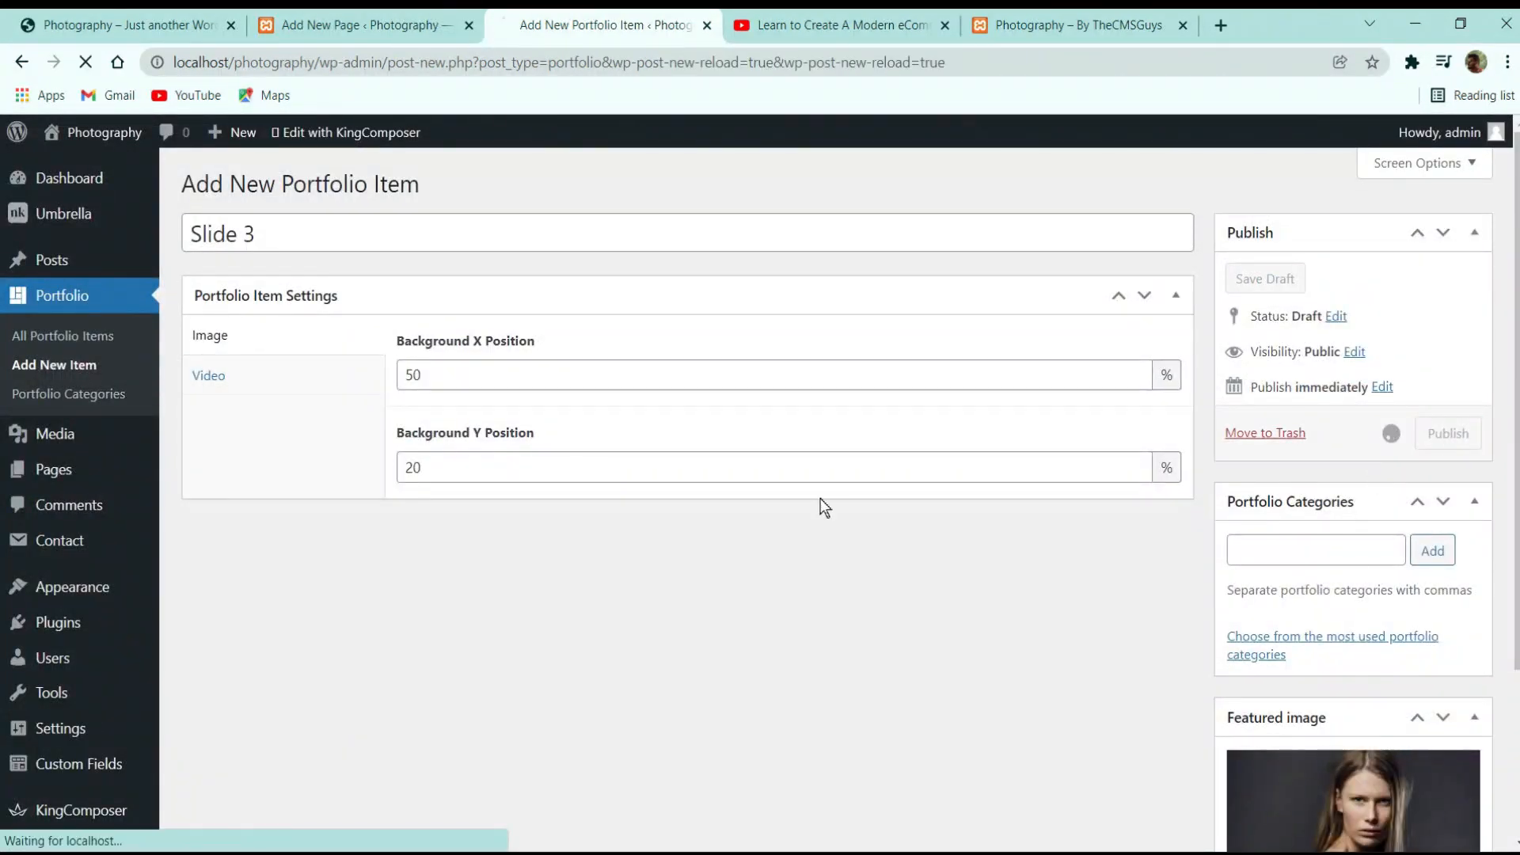
Create 'Slide 4' with Portraits and Nature categories
click(60, 366)
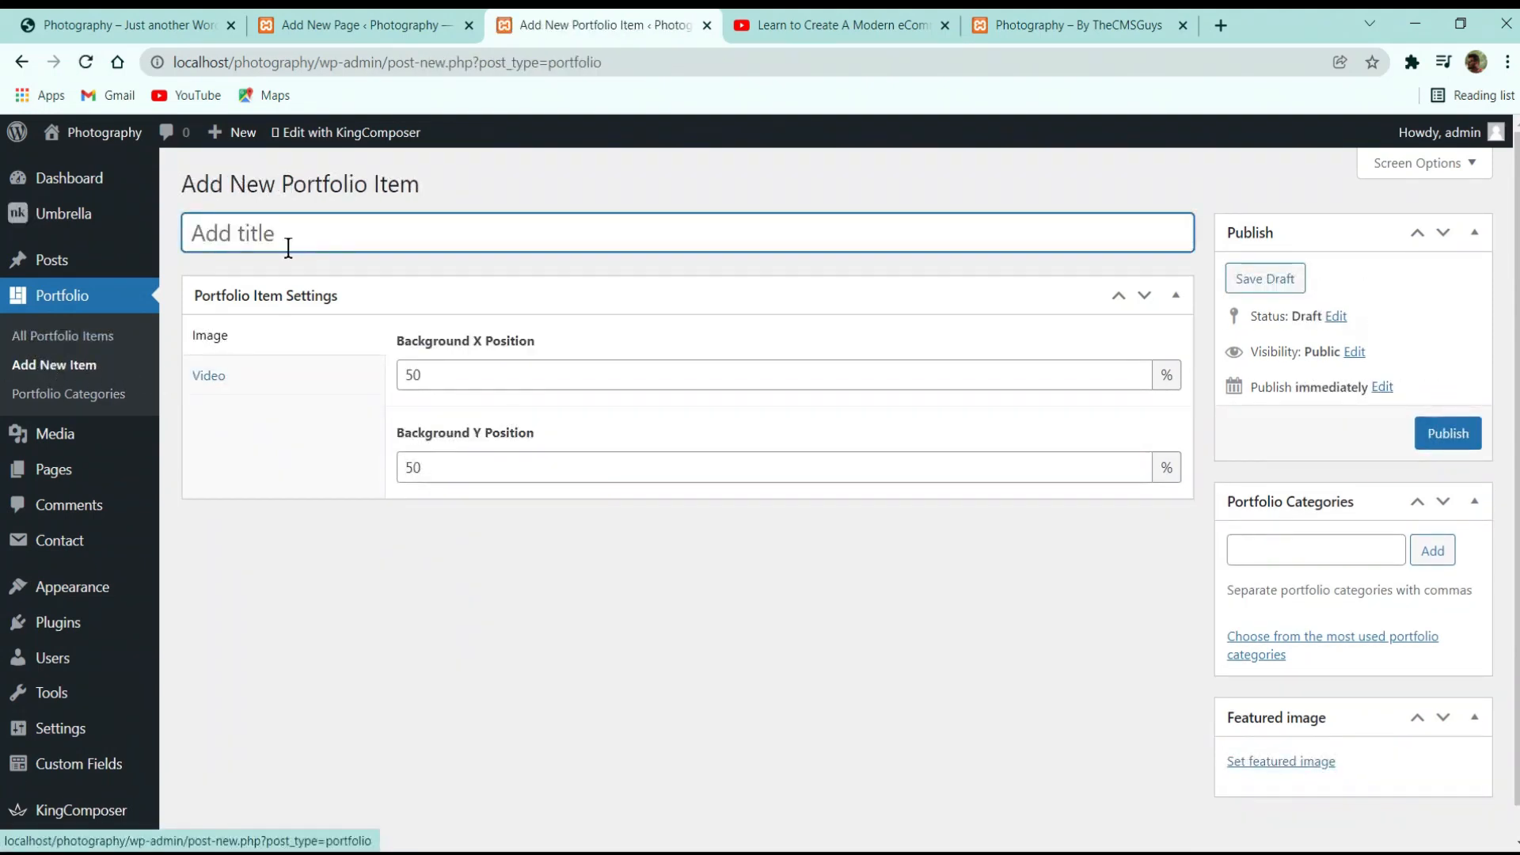
text(Slide )
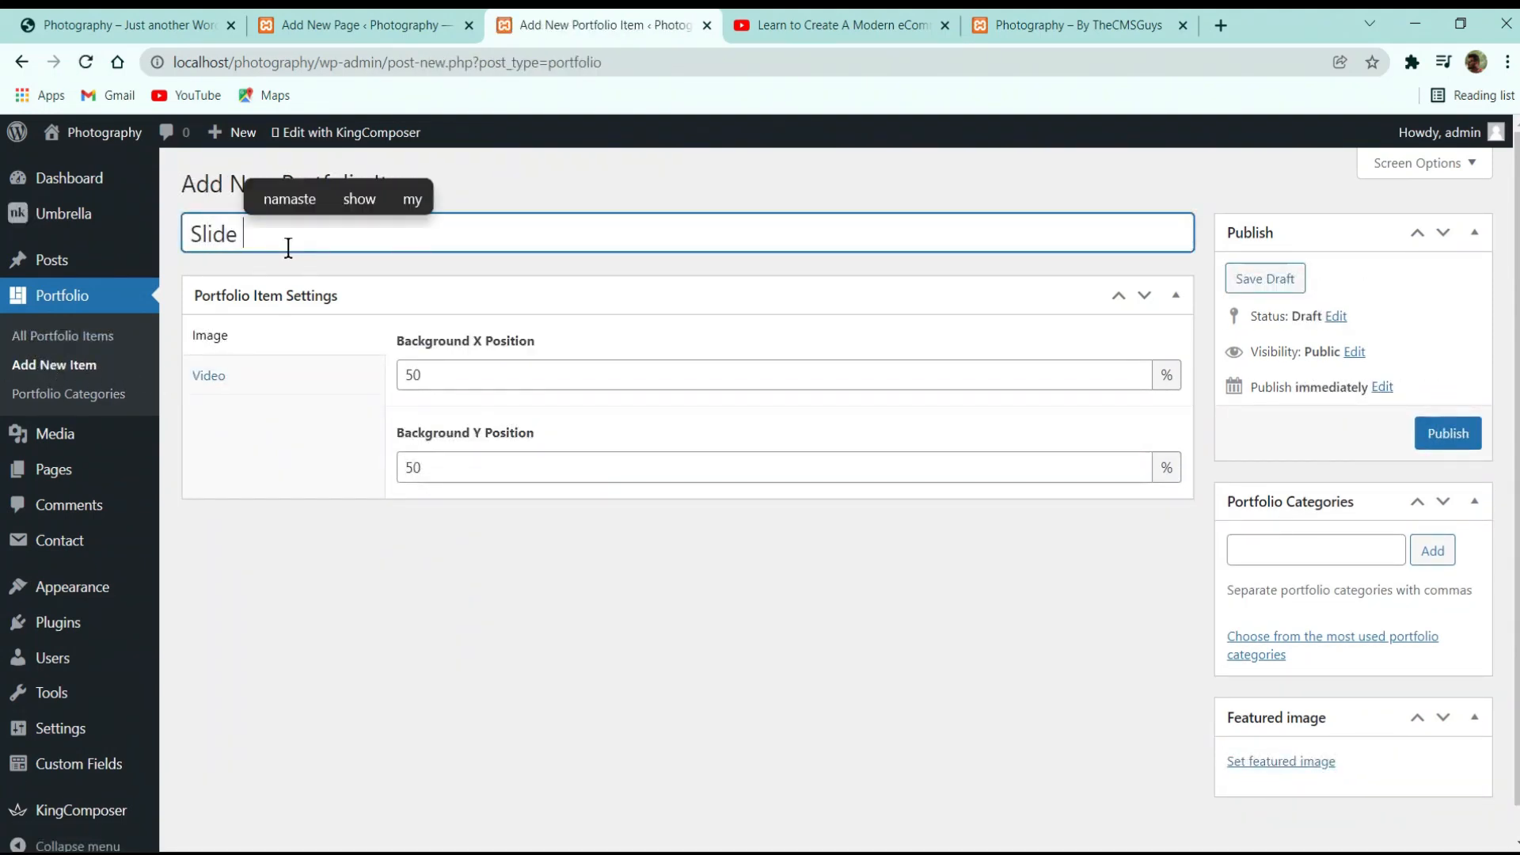
text(4)
click(1259, 548)
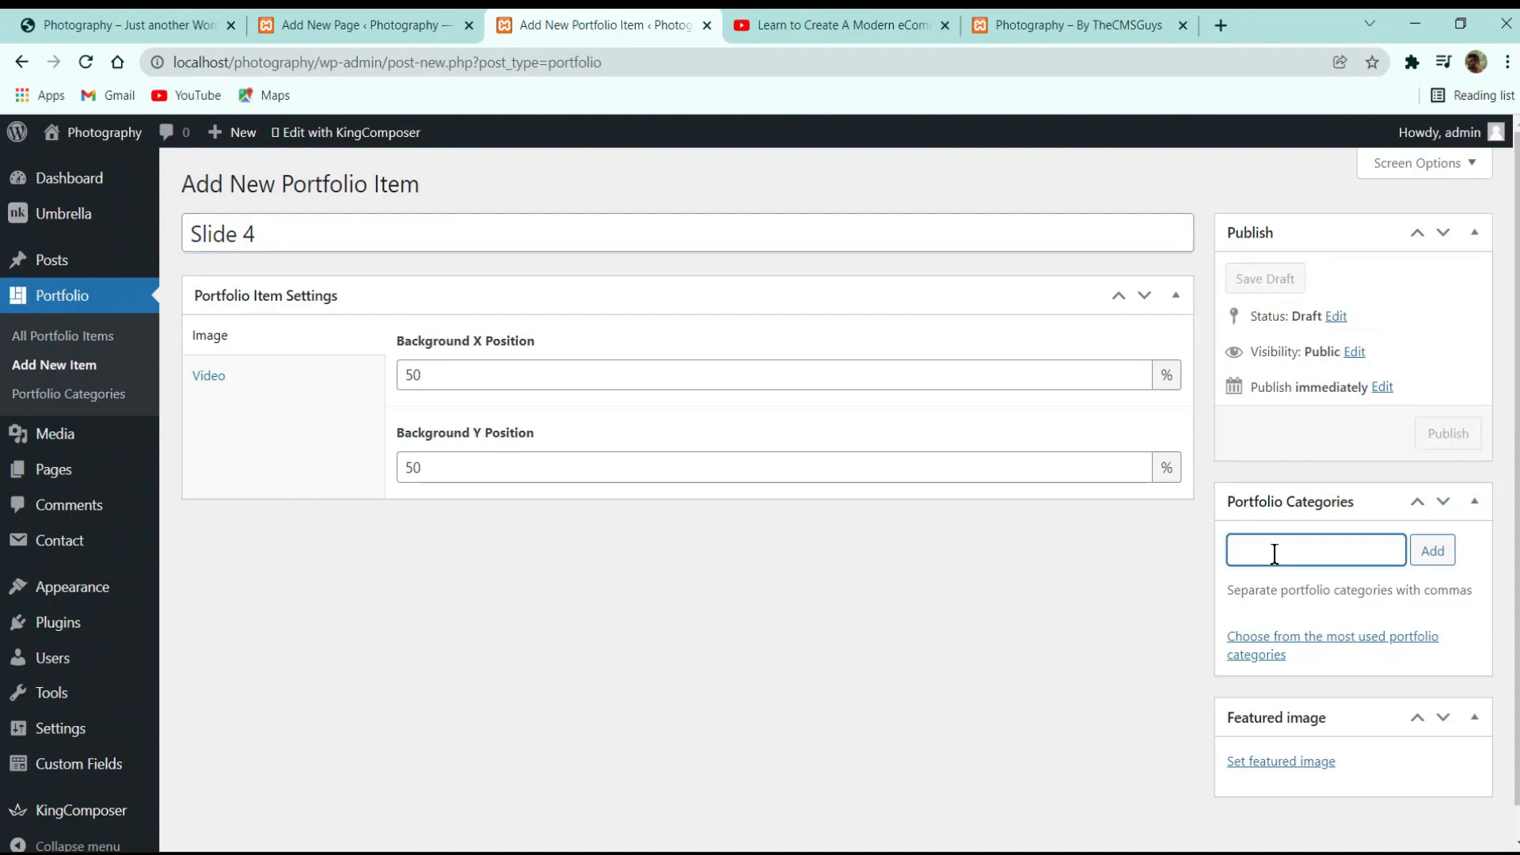
text(Port)
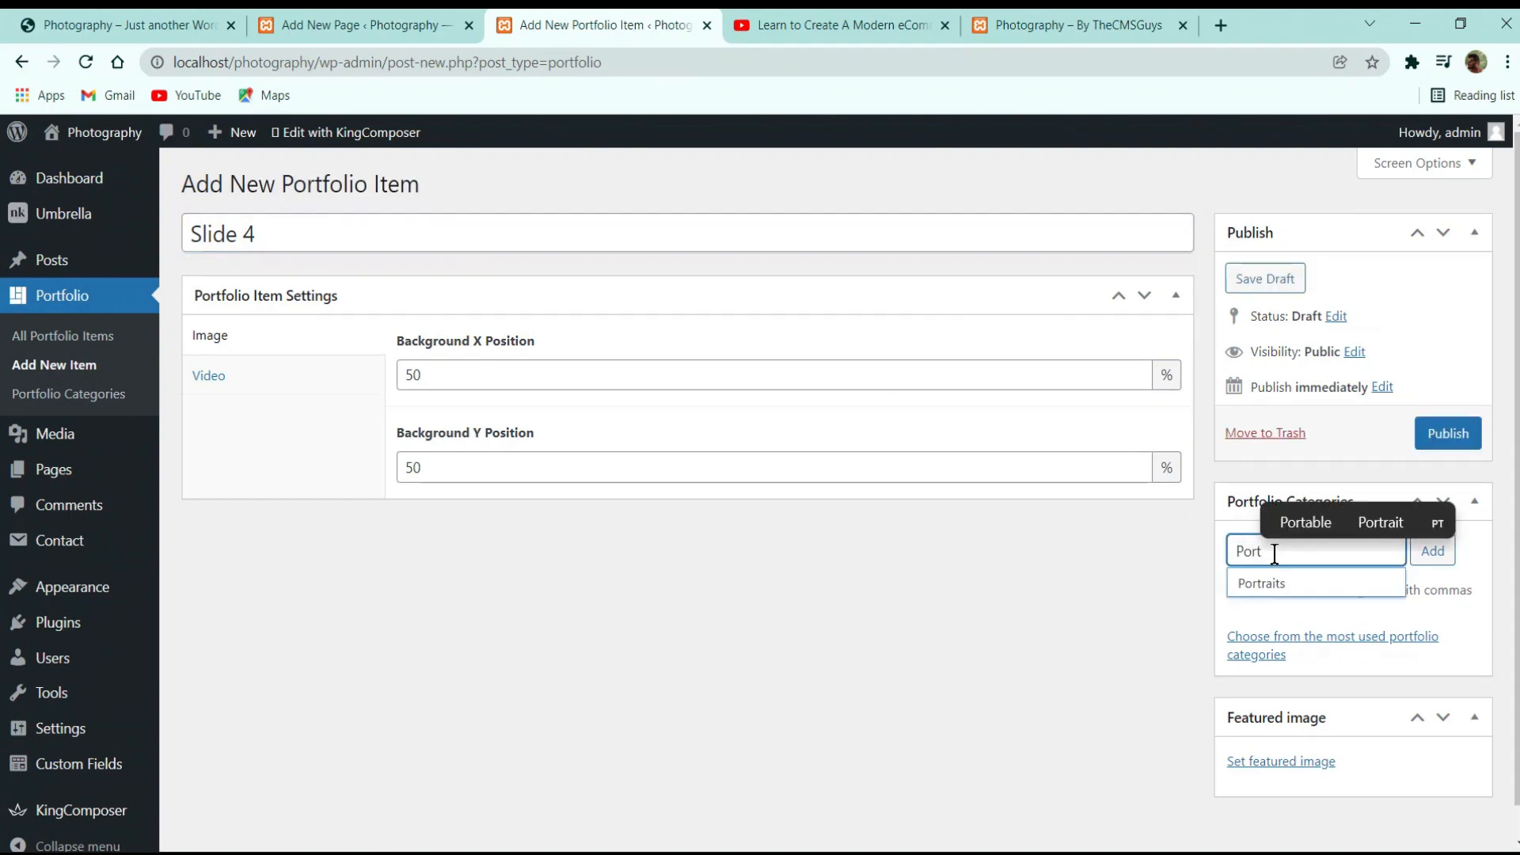
key(Down)
key(Return)
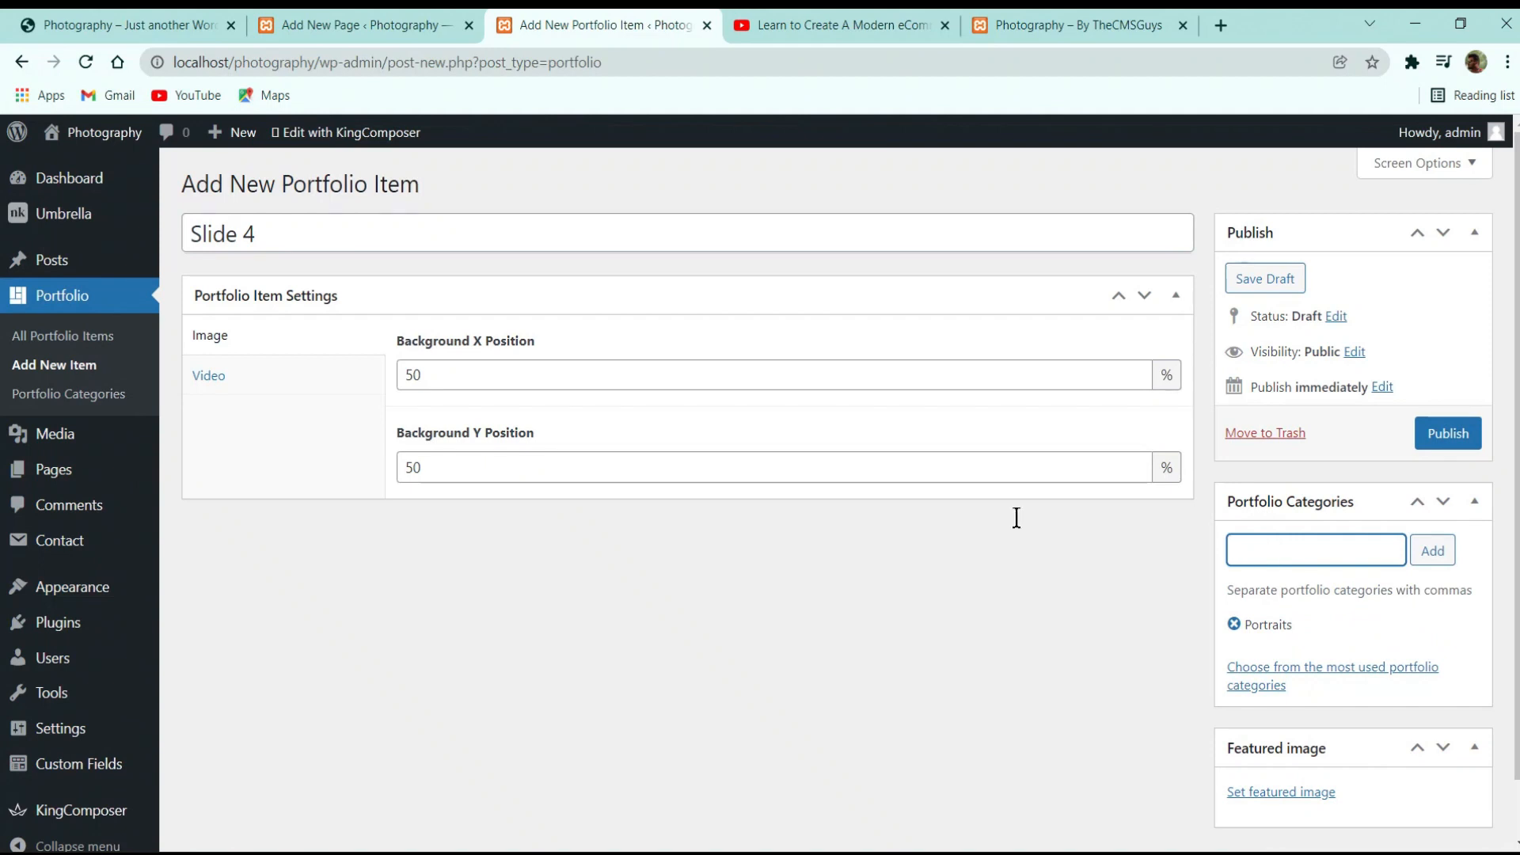
text(Natur)
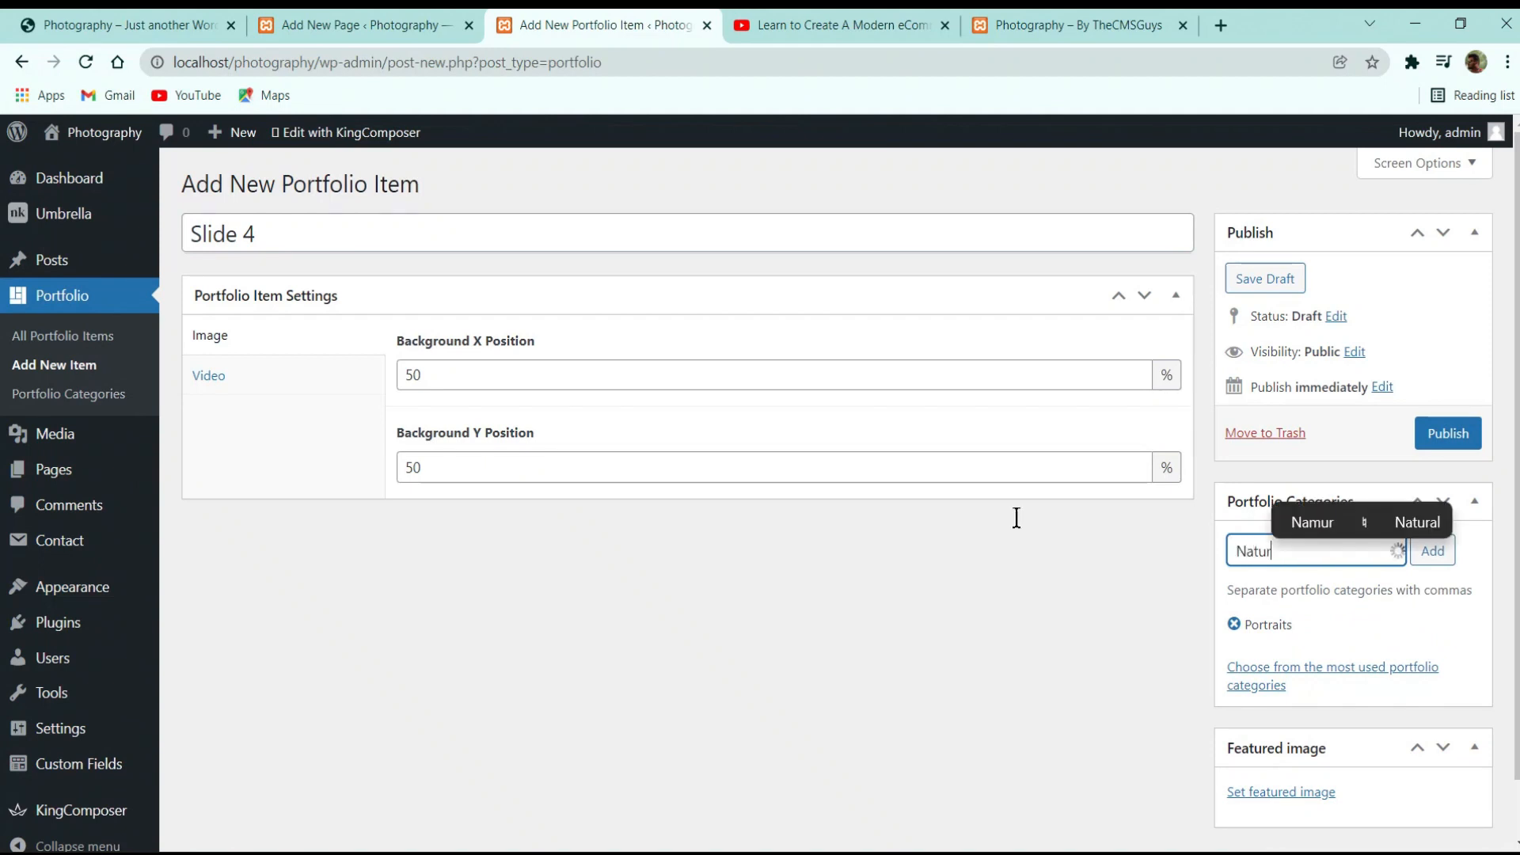
click(1283, 584)
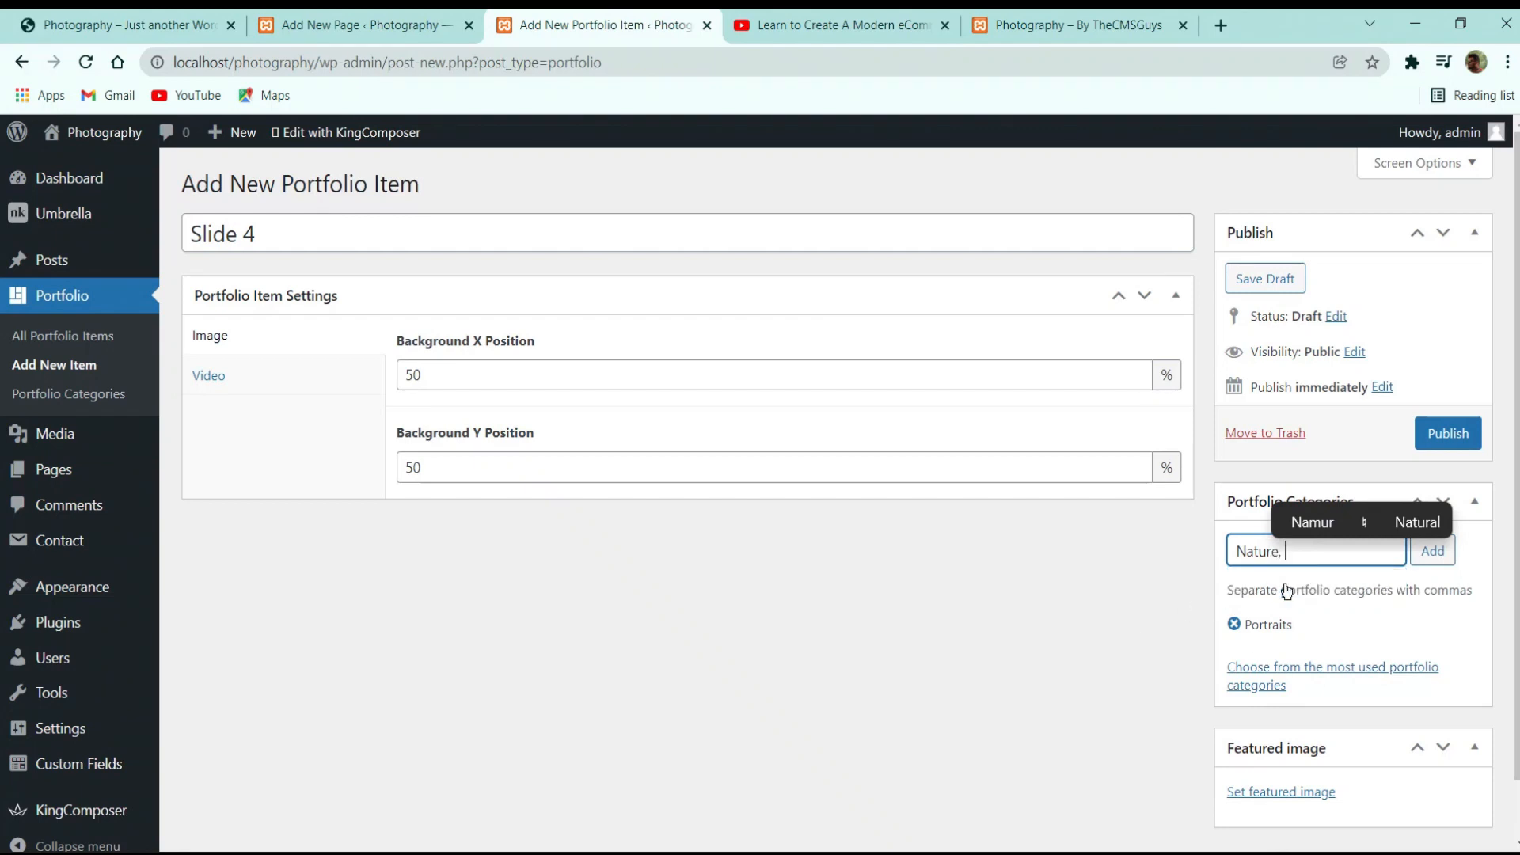
Set Slide 4's Background Y Position, feature slide-5, and publish it
double_click(485, 478)
text(25)
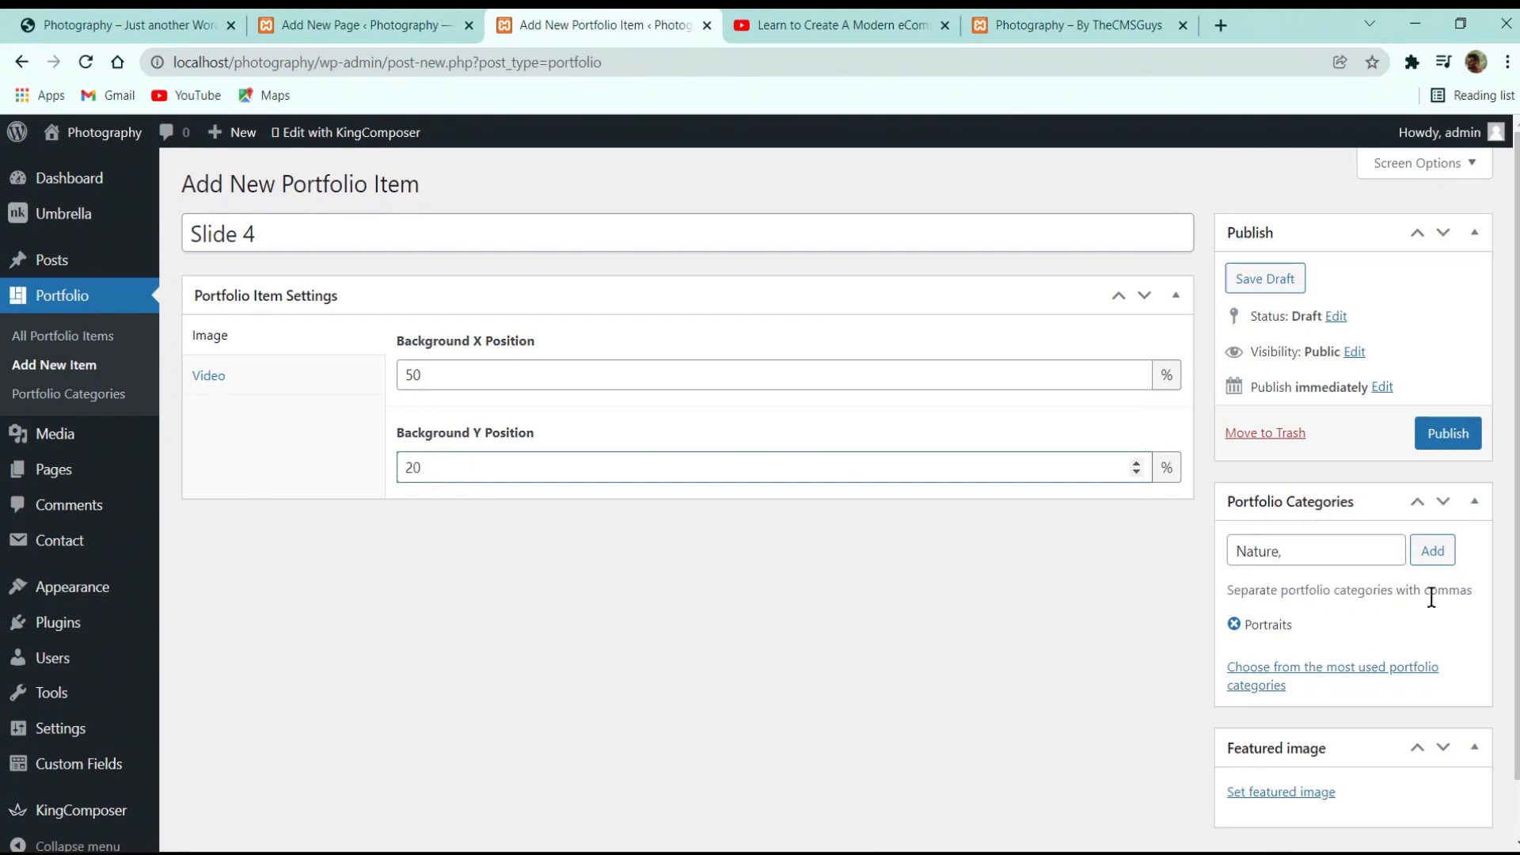
scroll(1358, 675, down, 1)
click(1314, 732)
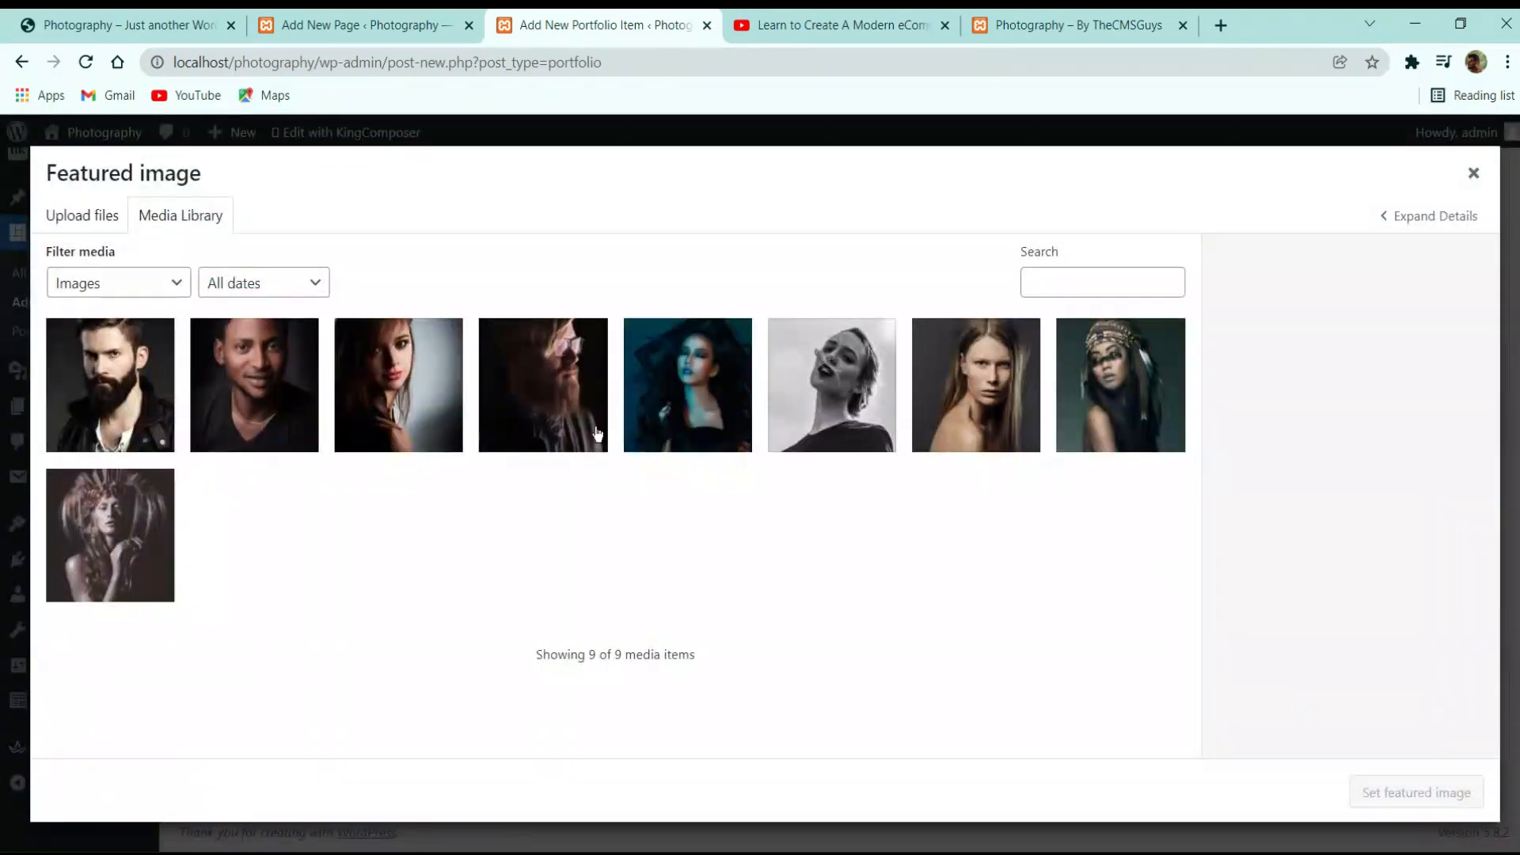
click(952, 394)
click(803, 375)
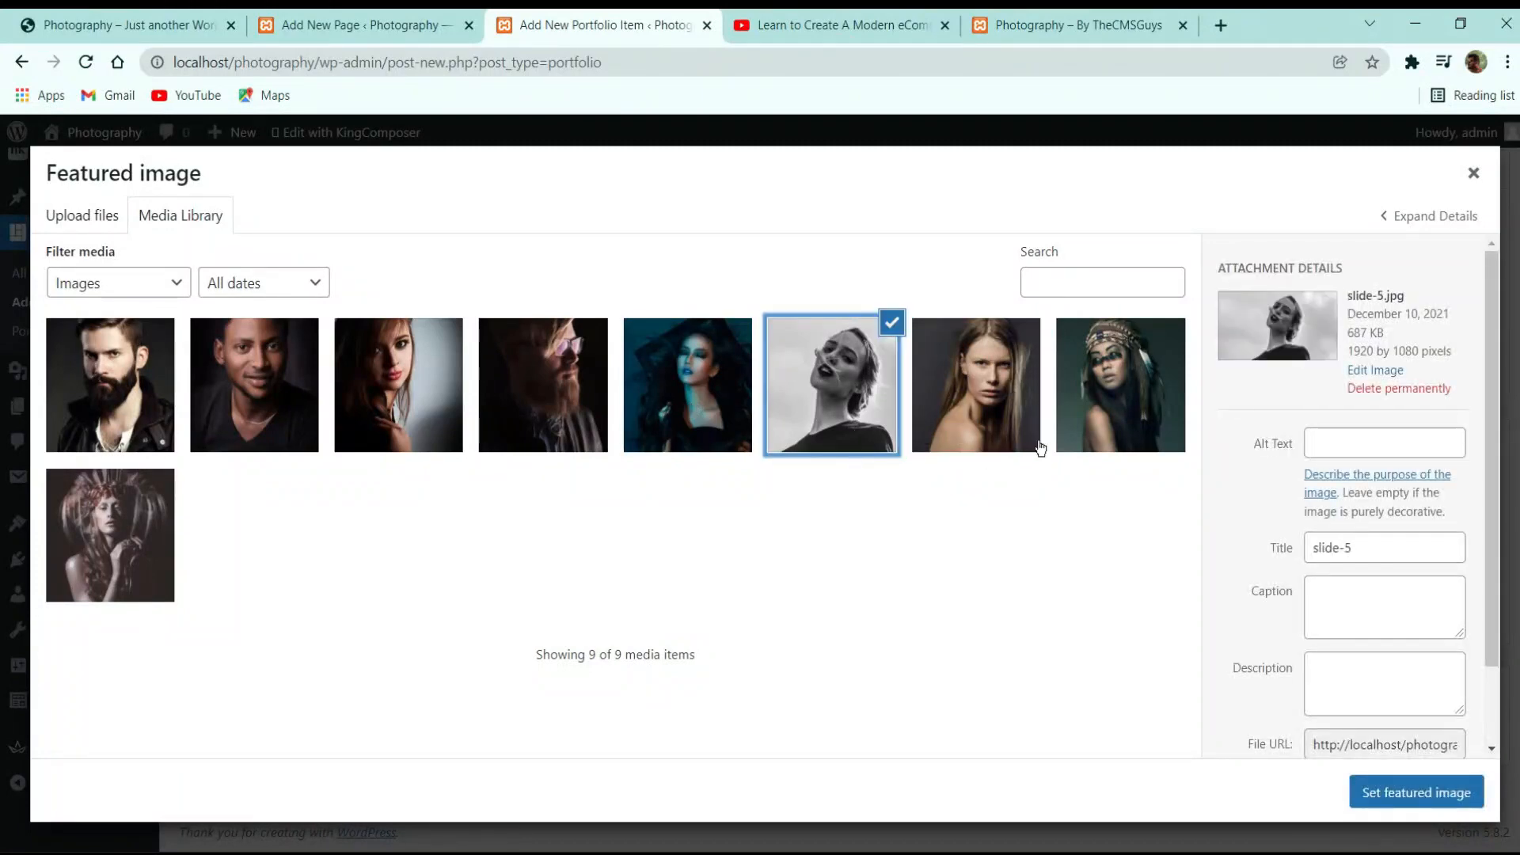
click(701, 401)
click(835, 407)
click(1406, 788)
click(1457, 376)
scroll(238, 476, up, 1)
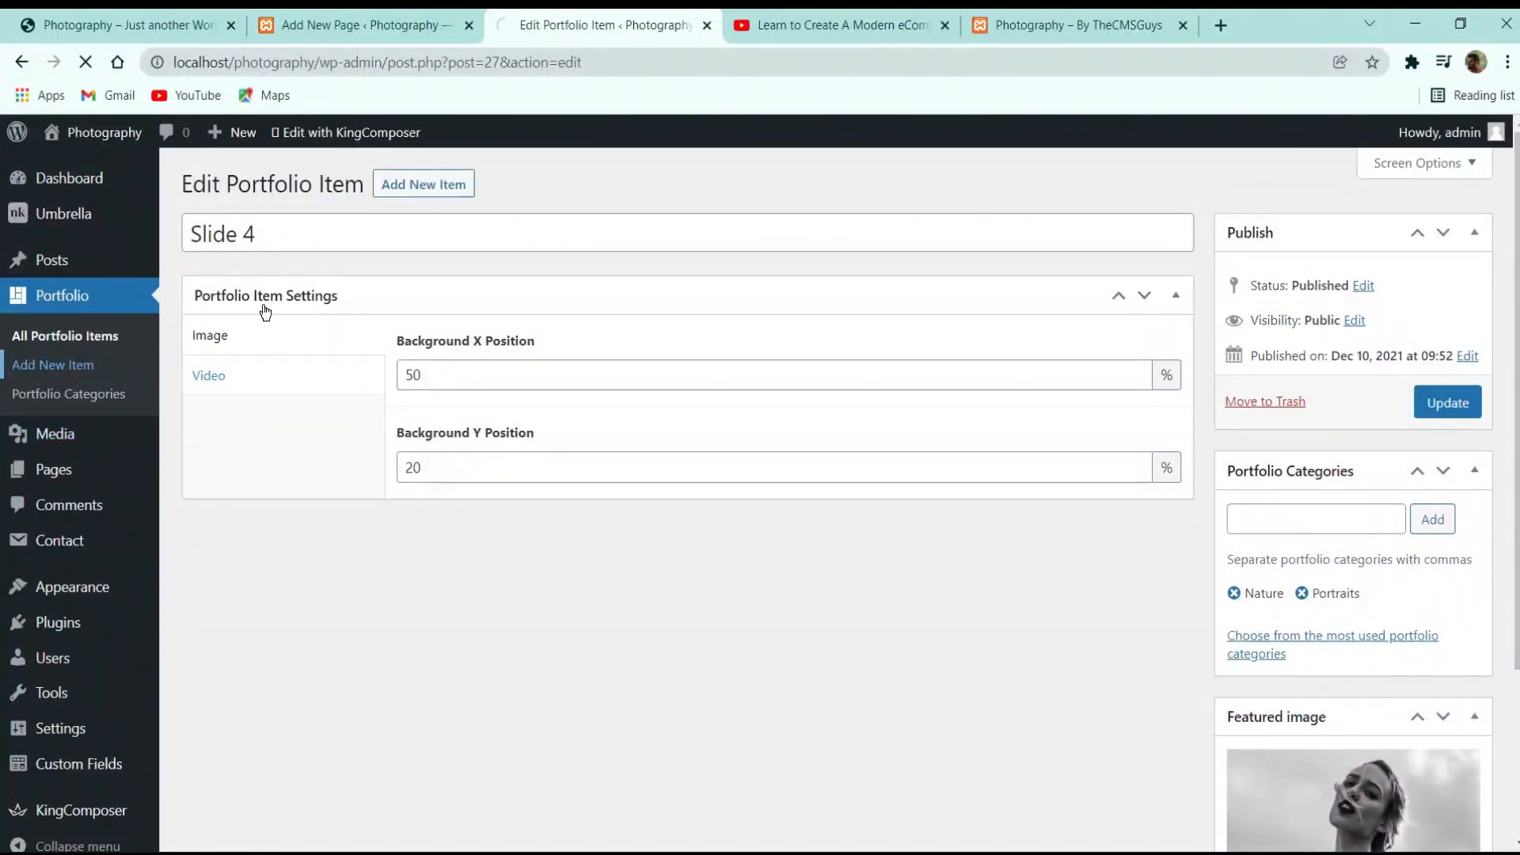
Create 'Slide 5' with Background Y Position 20 and slide-6 as featured image
text(Sli)
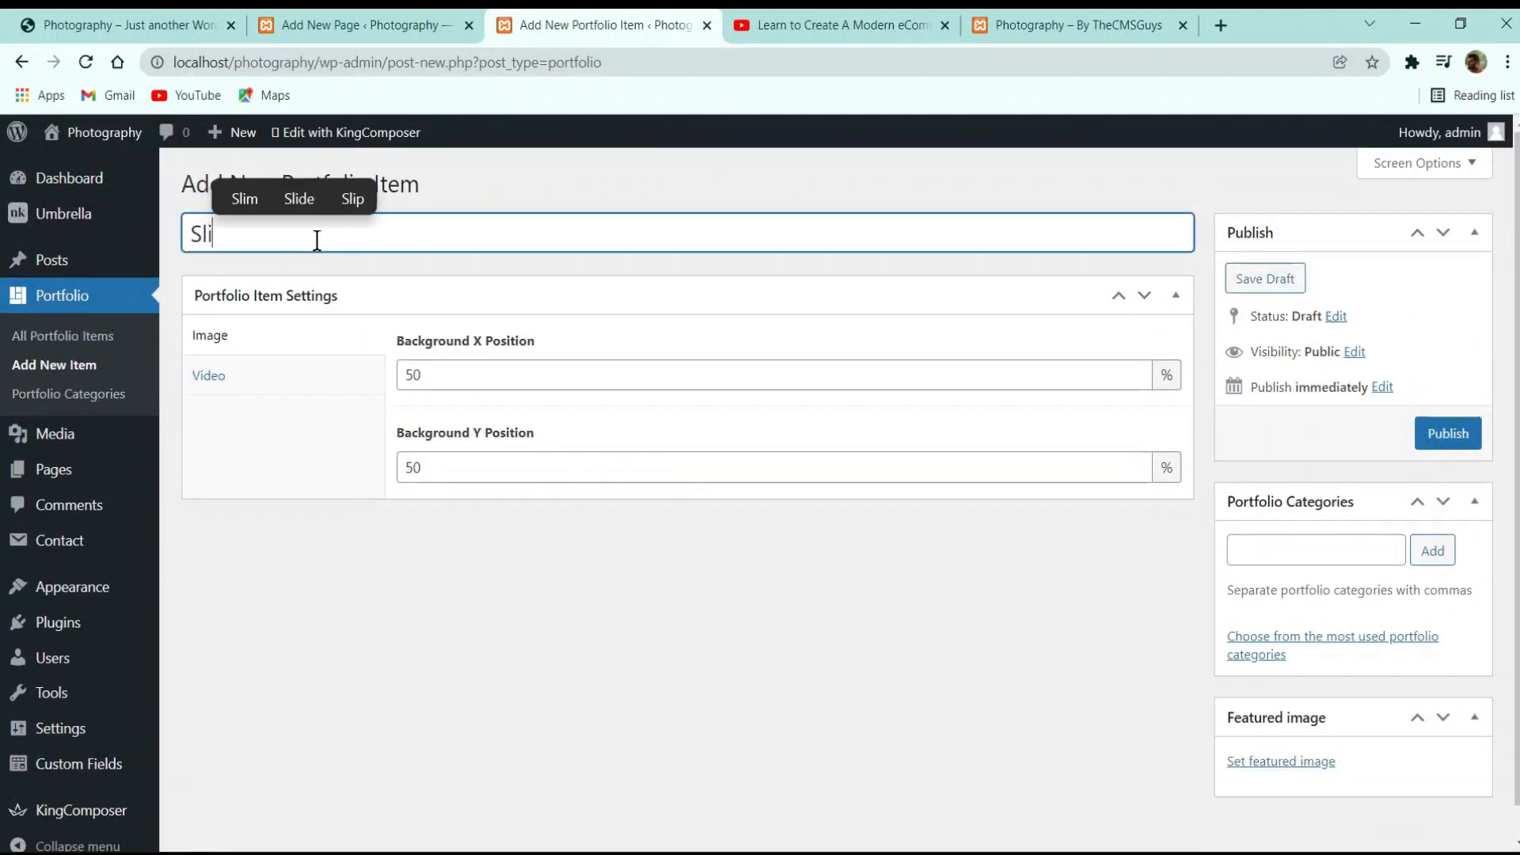
text(de 5)
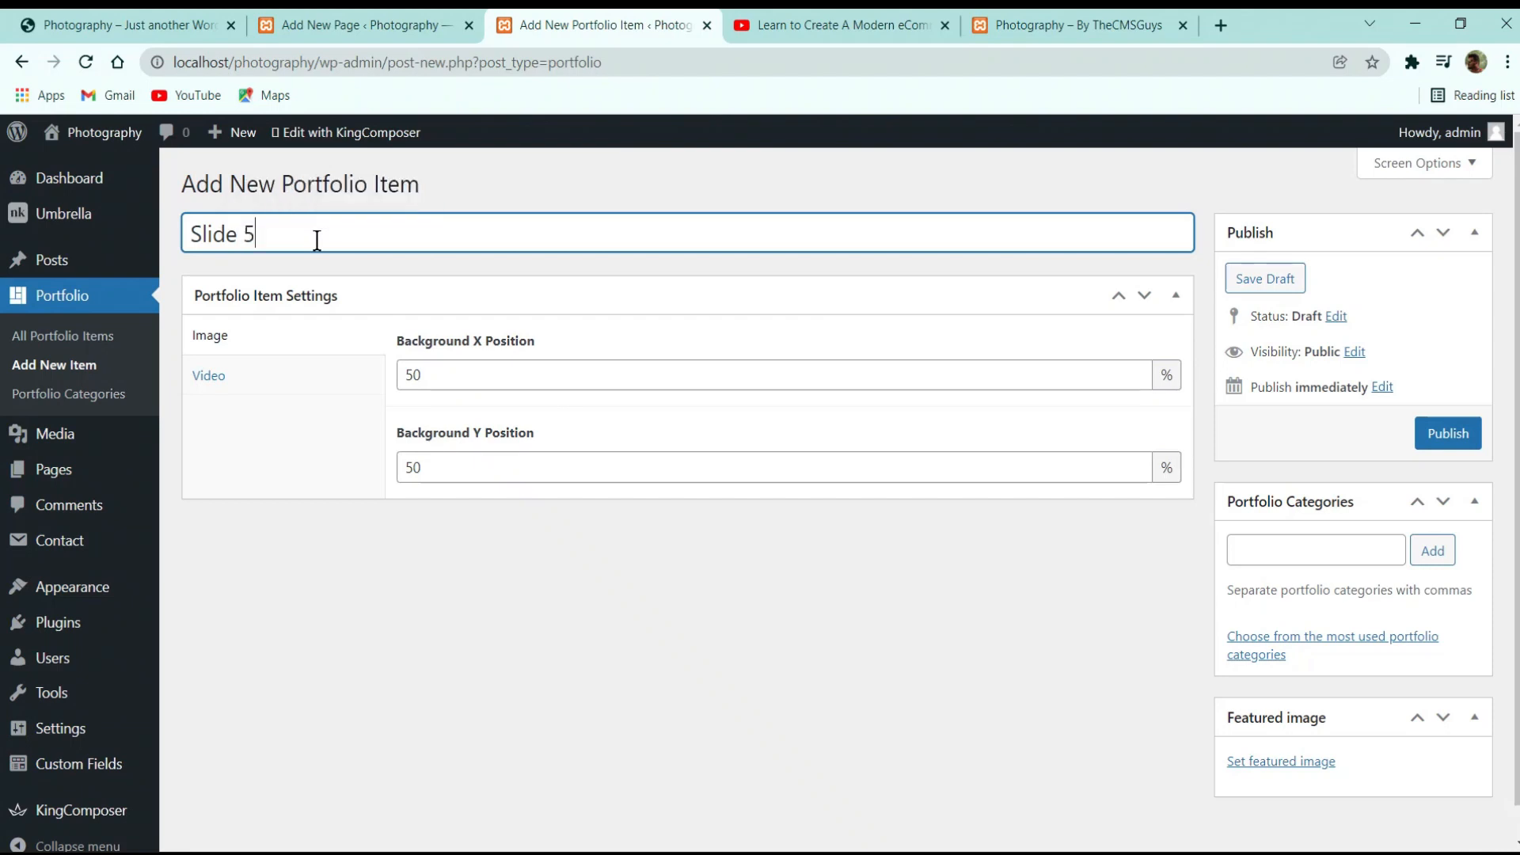
double_click(766, 478)
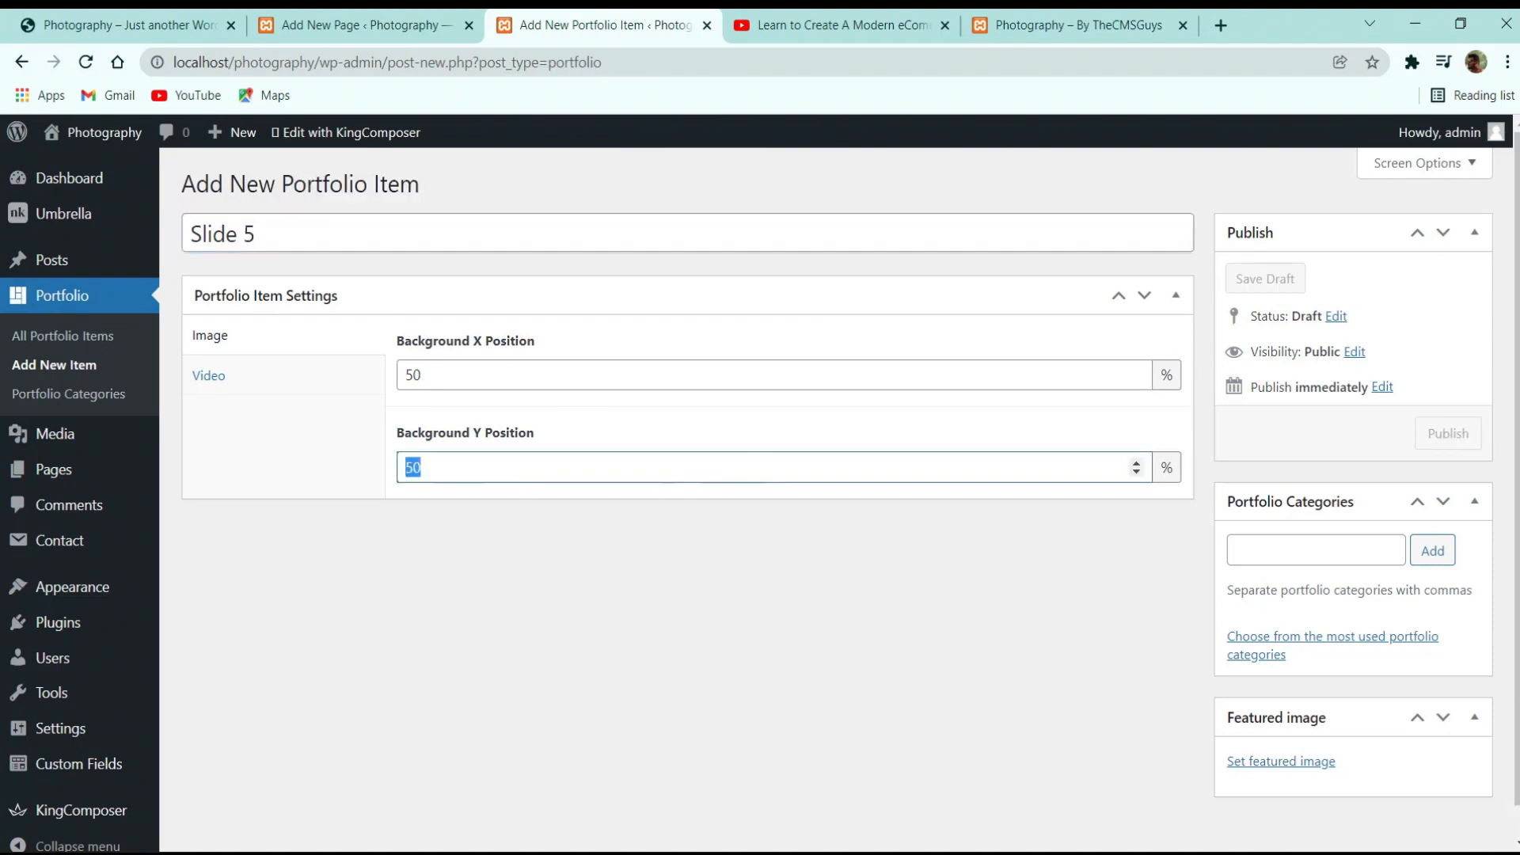
text(20)
click(1276, 766)
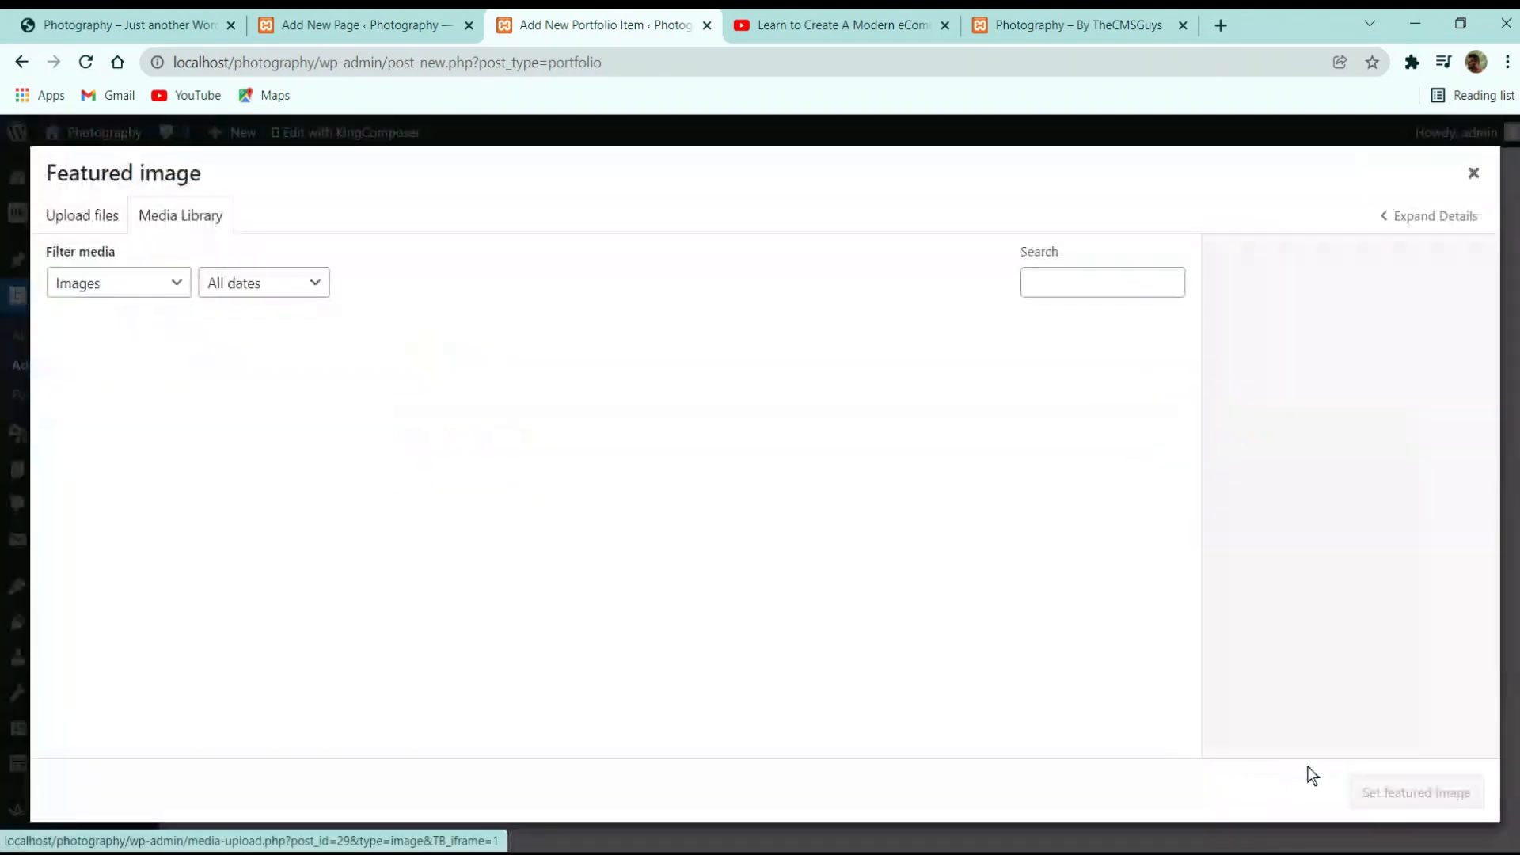
click(572, 412)
click(673, 409)
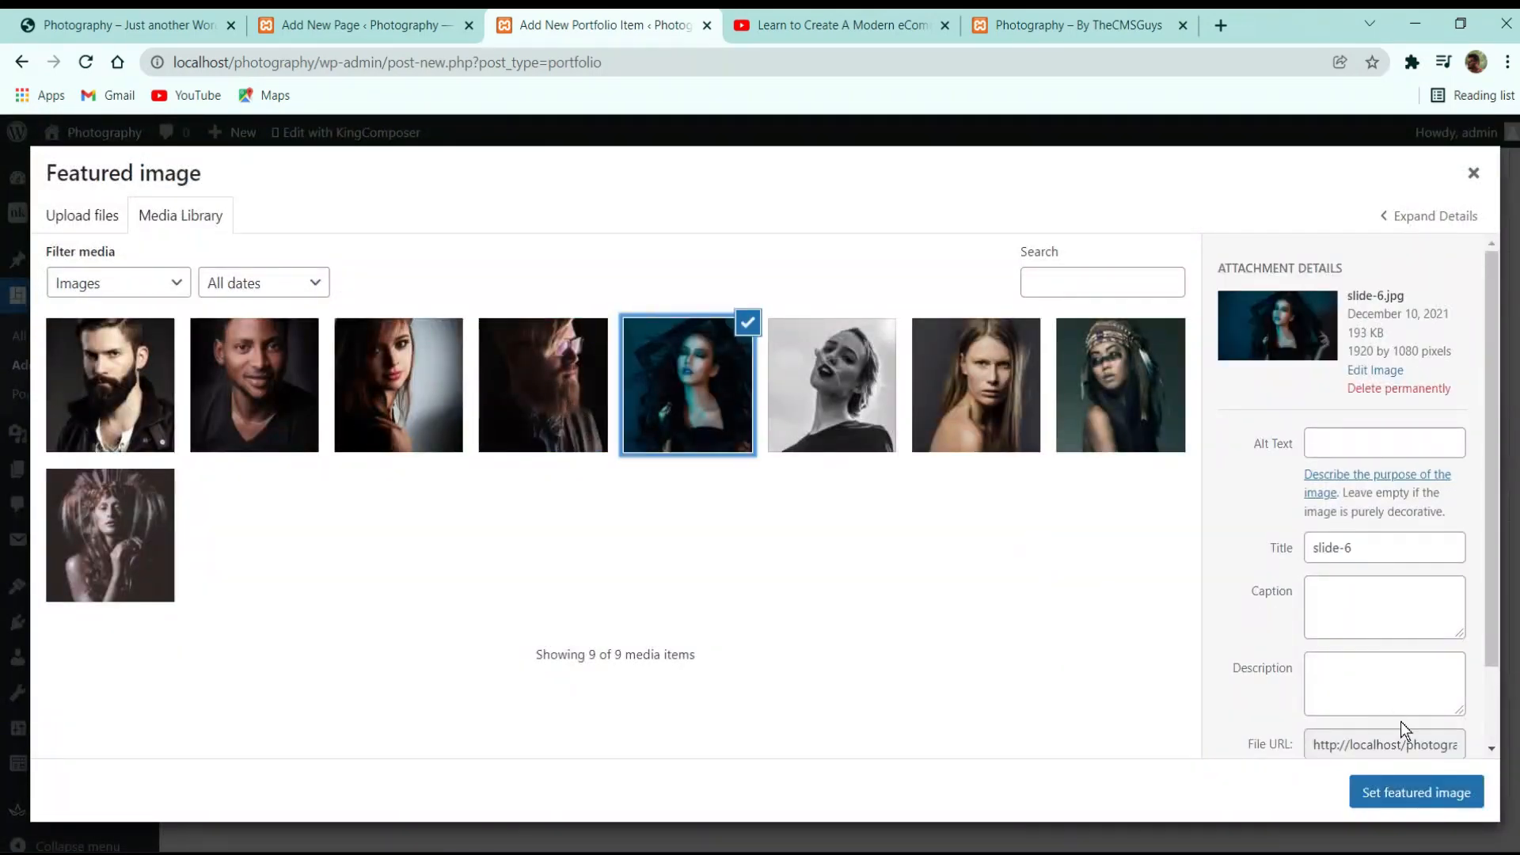
click(1405, 788)
Add Nature and Portraits categories, publish Slide 5, and open the live site in a new tab
click(1306, 552)
text(N)
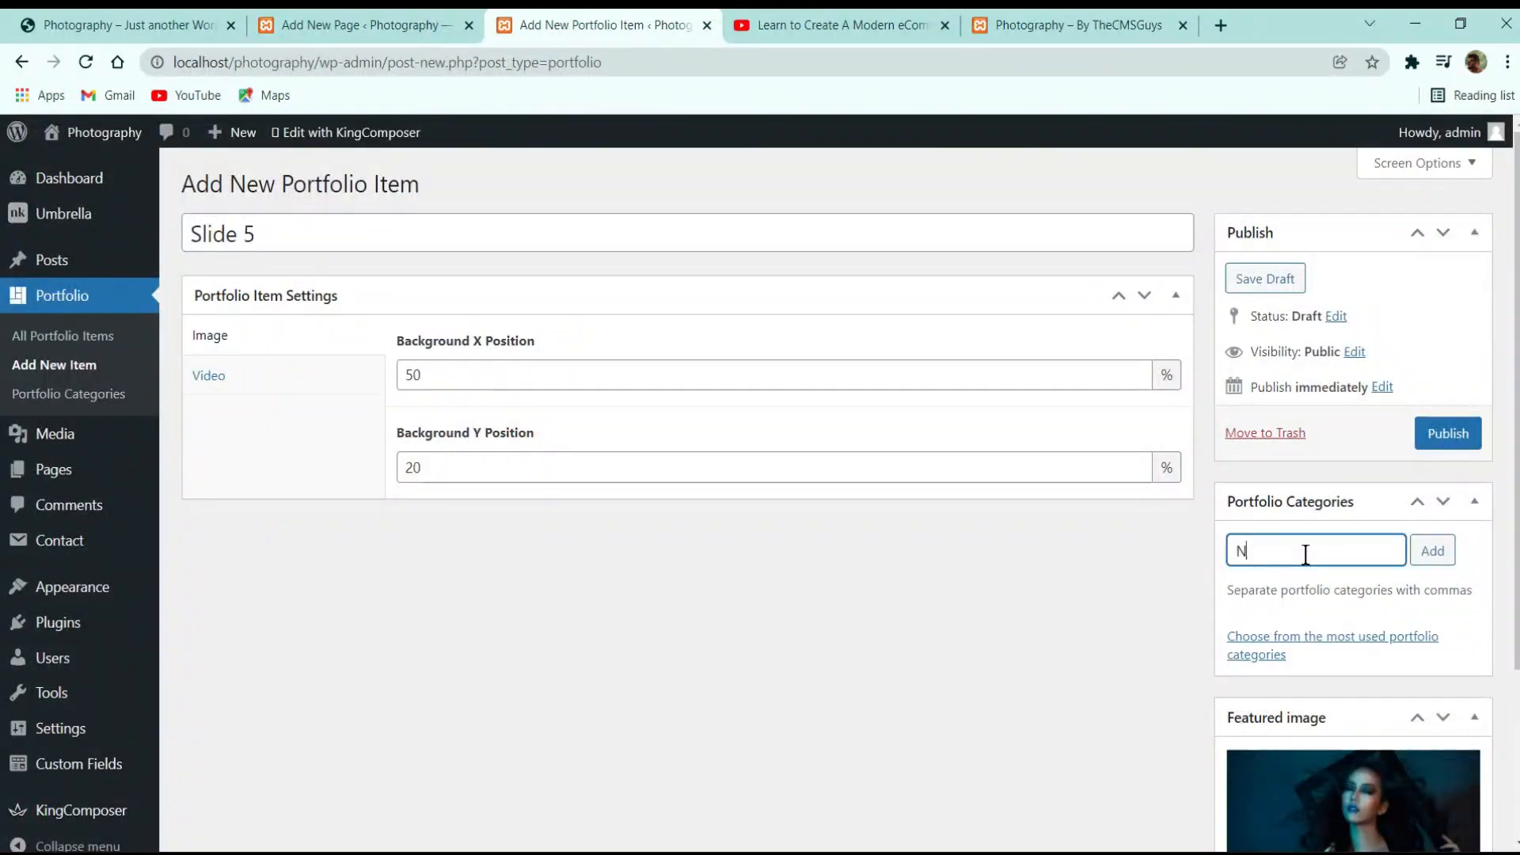
text(ature, )
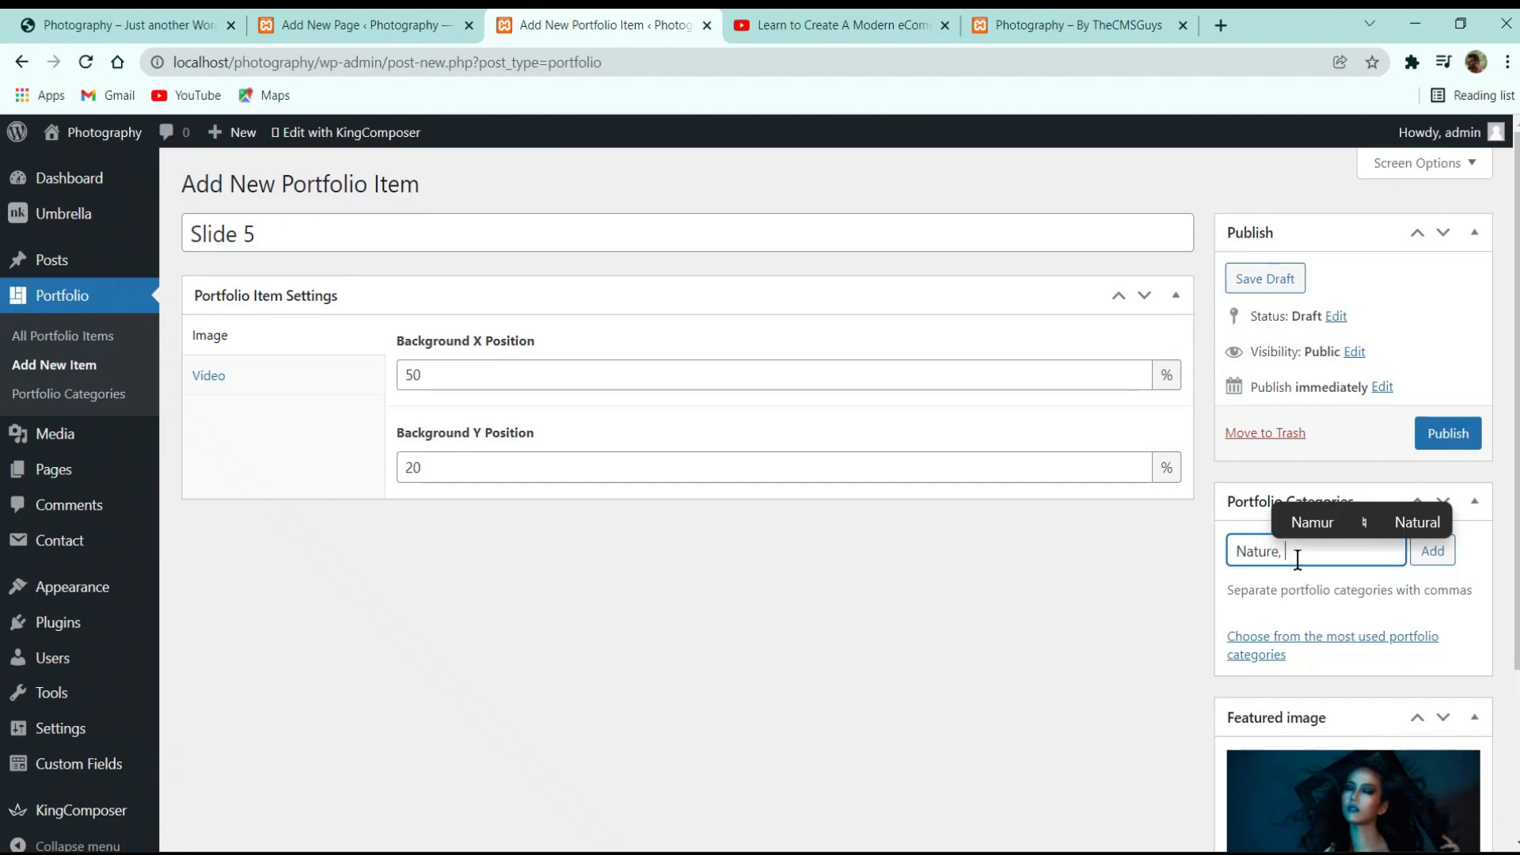
text(Port)
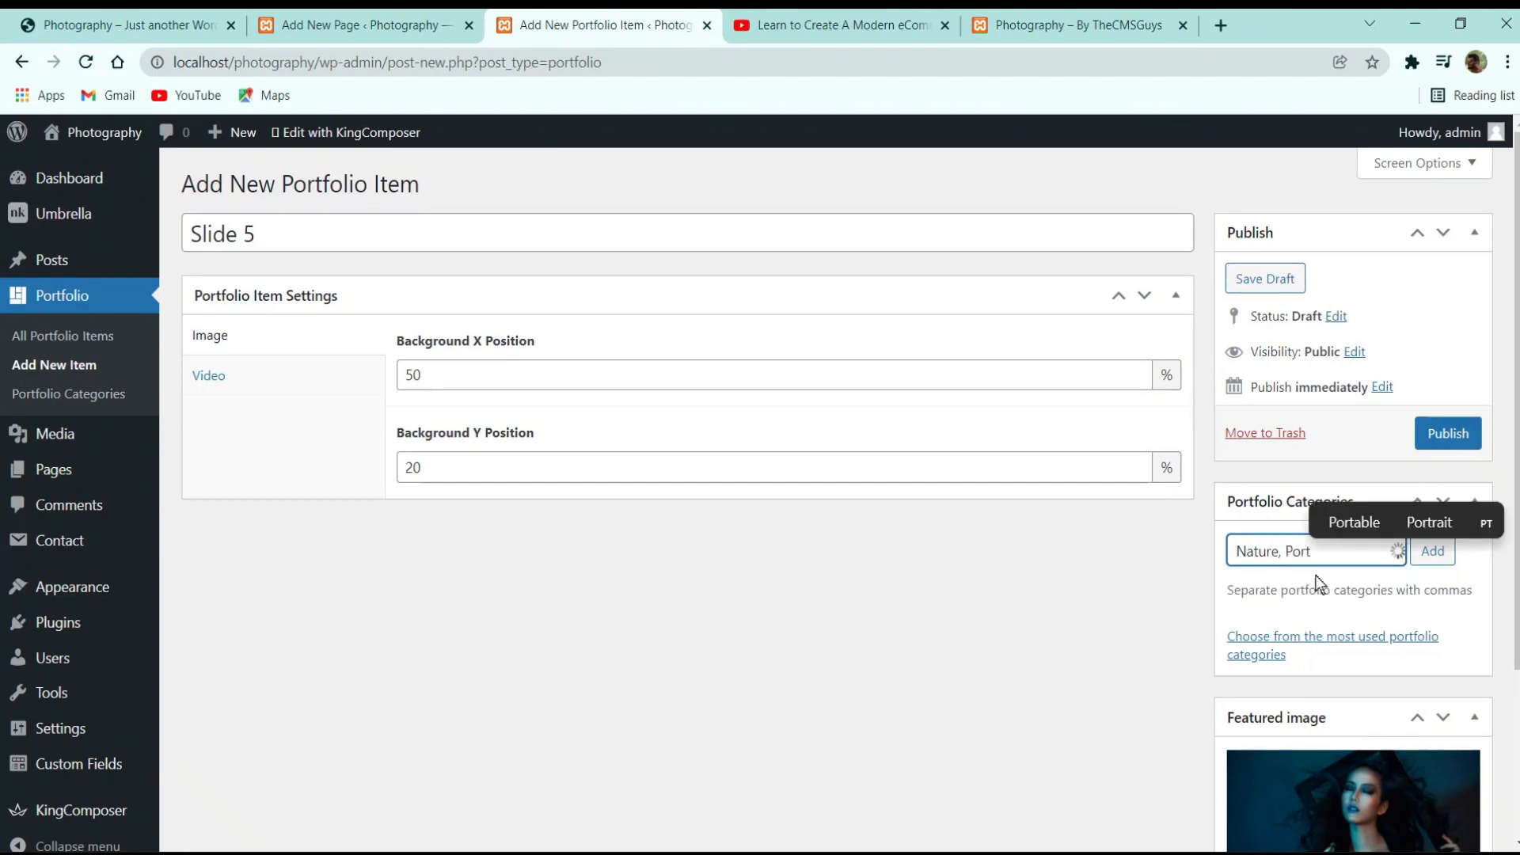
click(1315, 584)
click(1433, 552)
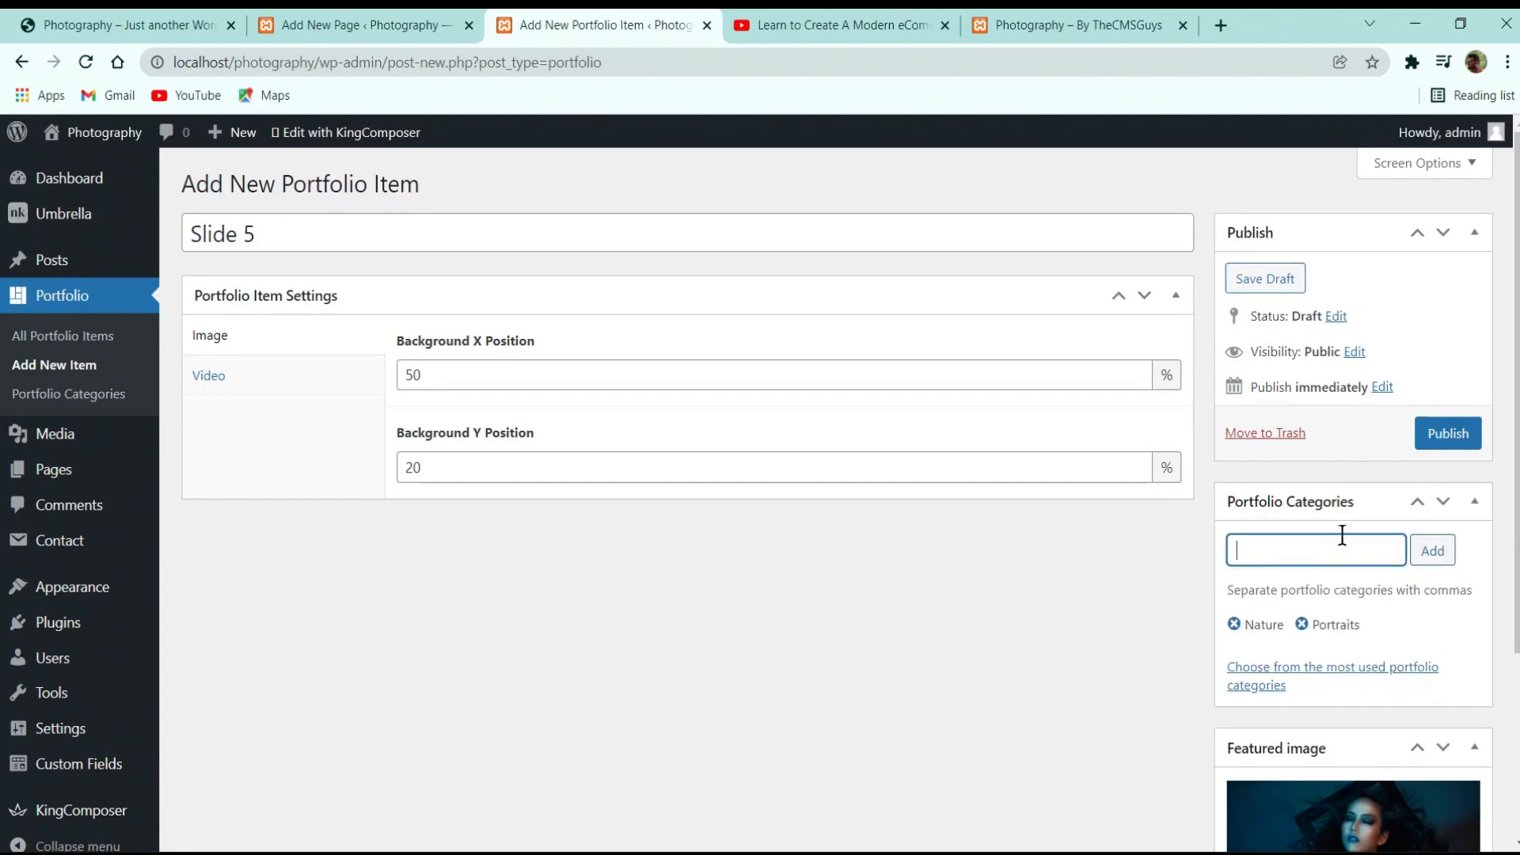
click(1437, 428)
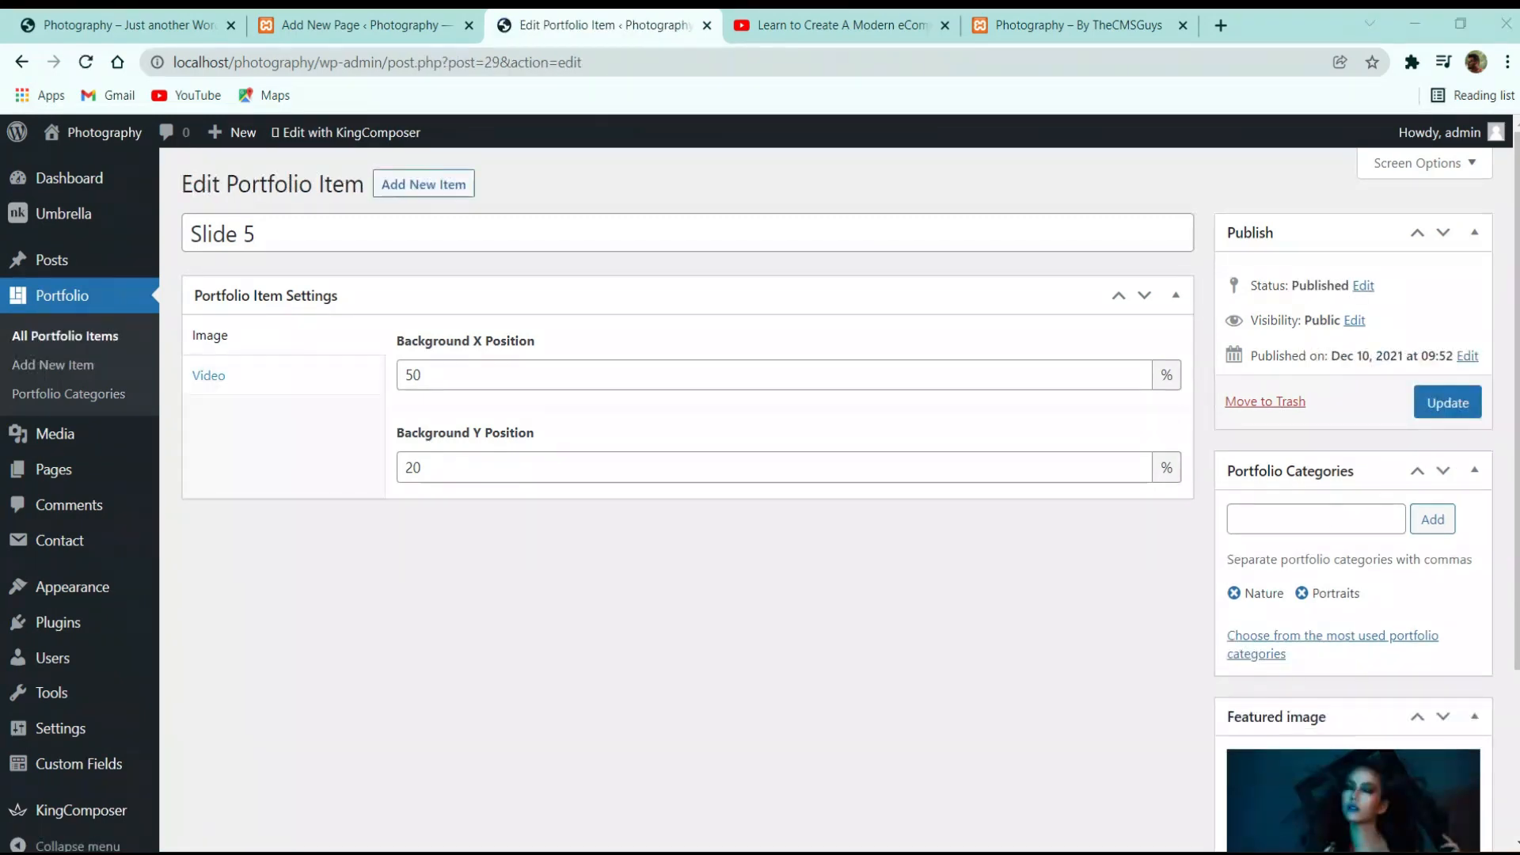
mouse_move(55, 139)
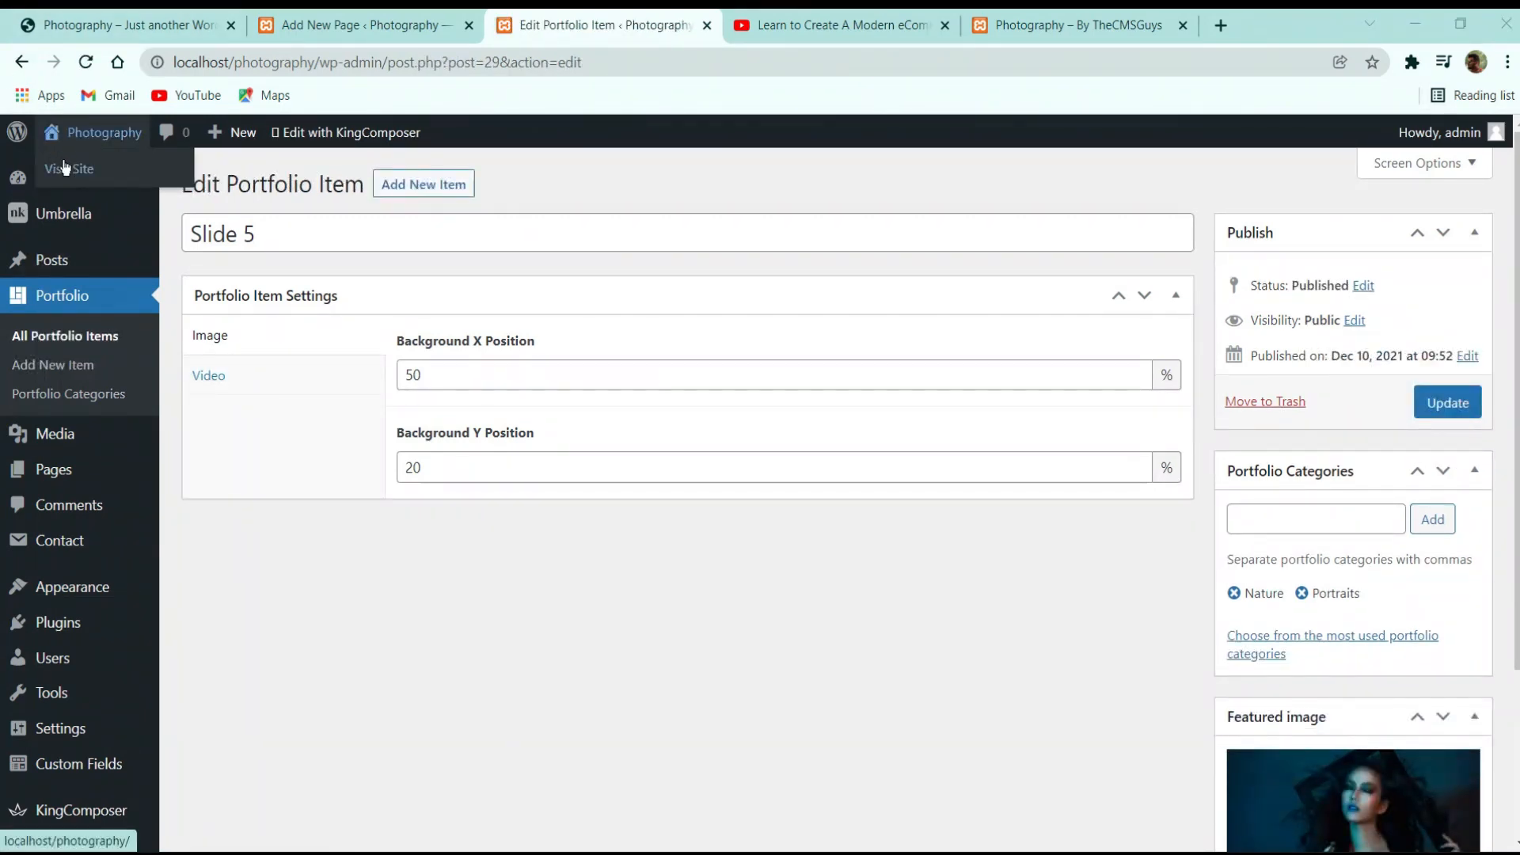
middle_click(65, 168)
Preview the front page, pick a static homepage in Reading settings, then start a new page
click(737, 25)
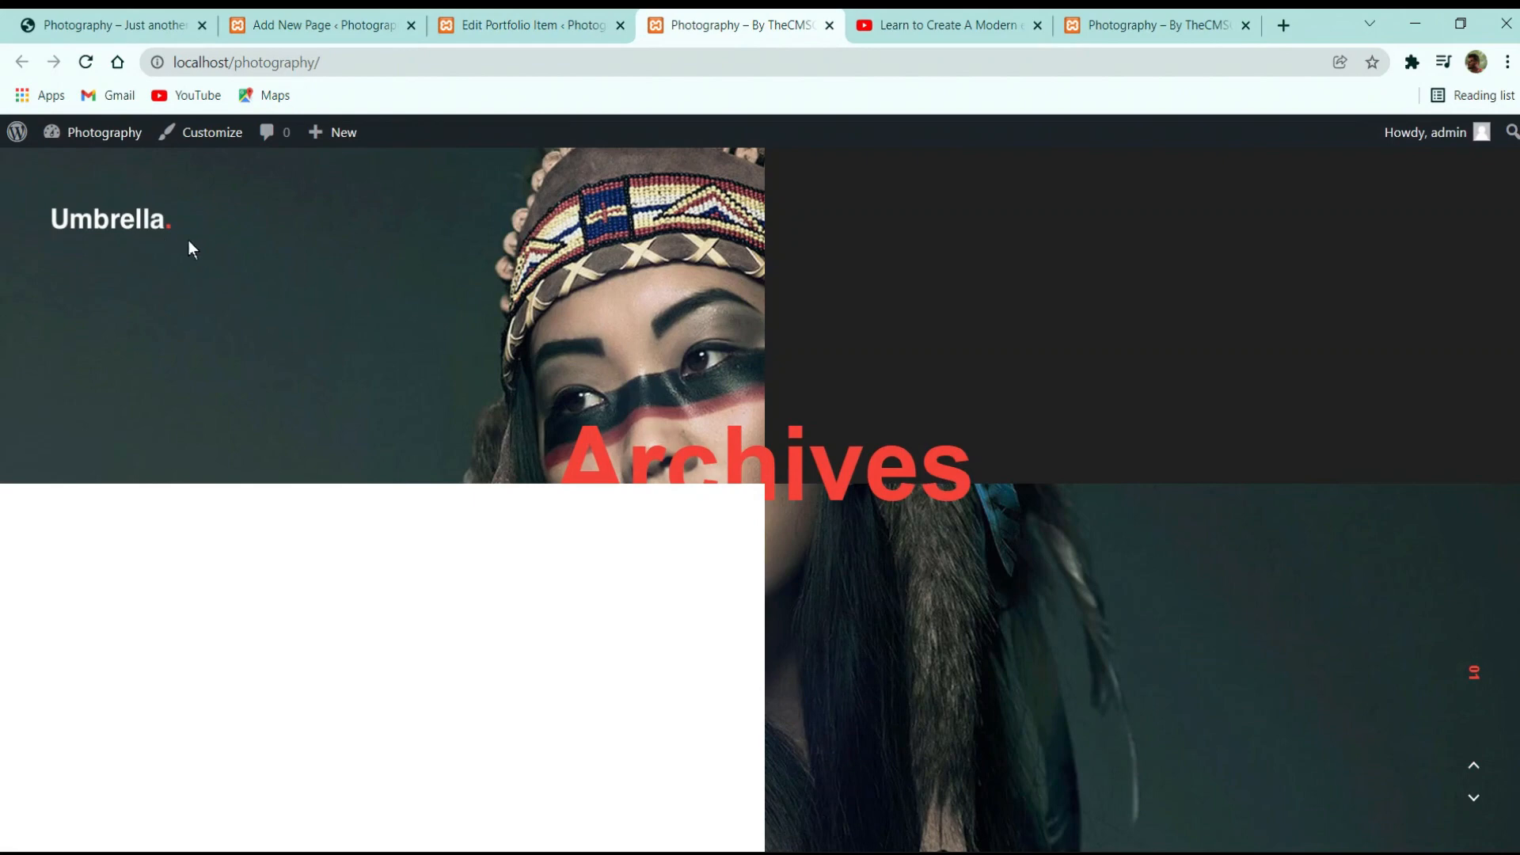
click(526, 24)
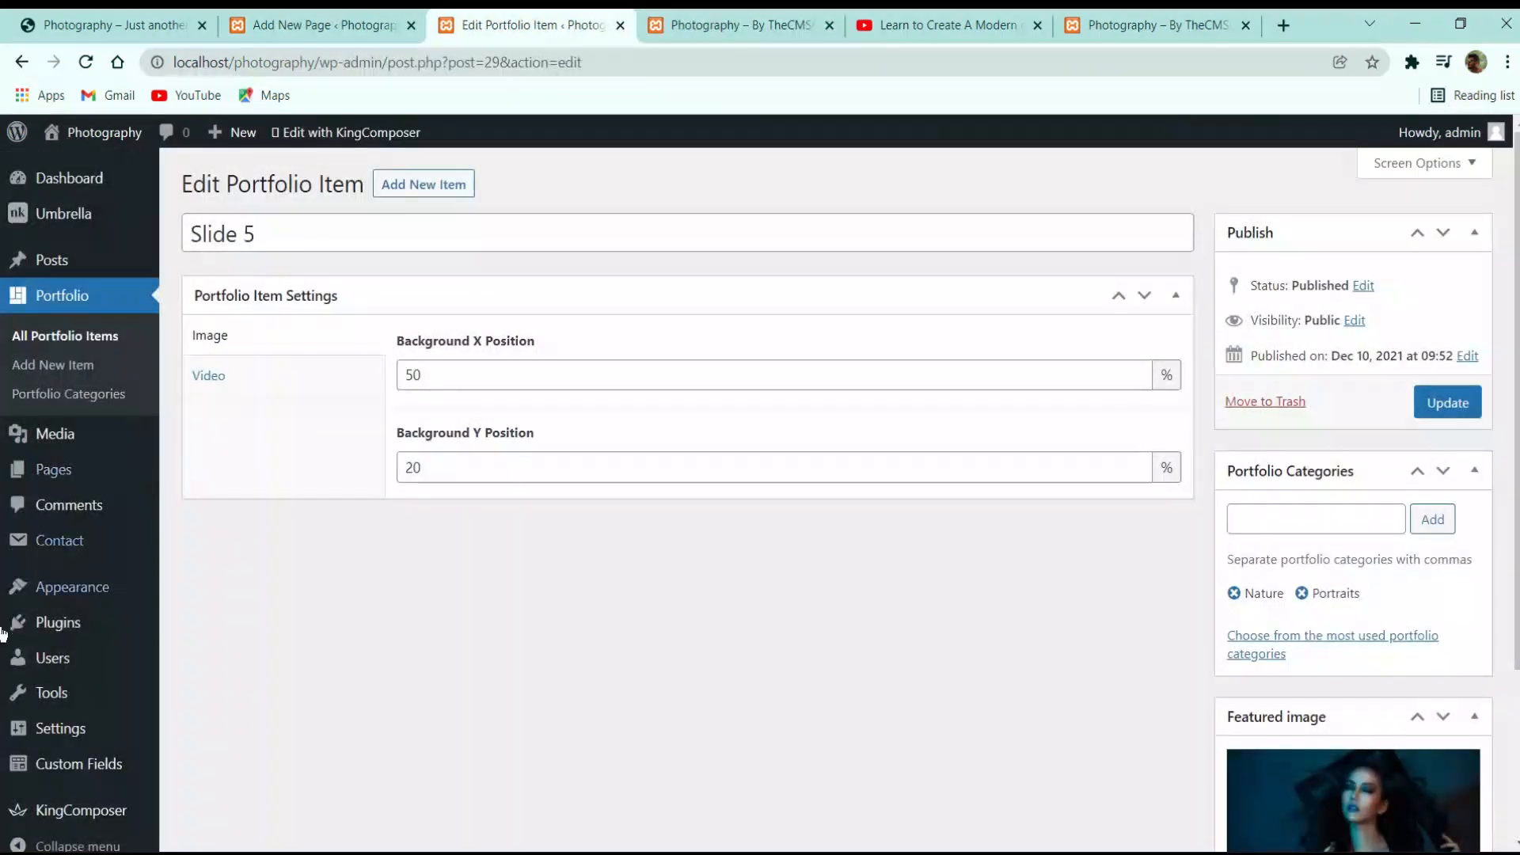
mouse_move(45, 728)
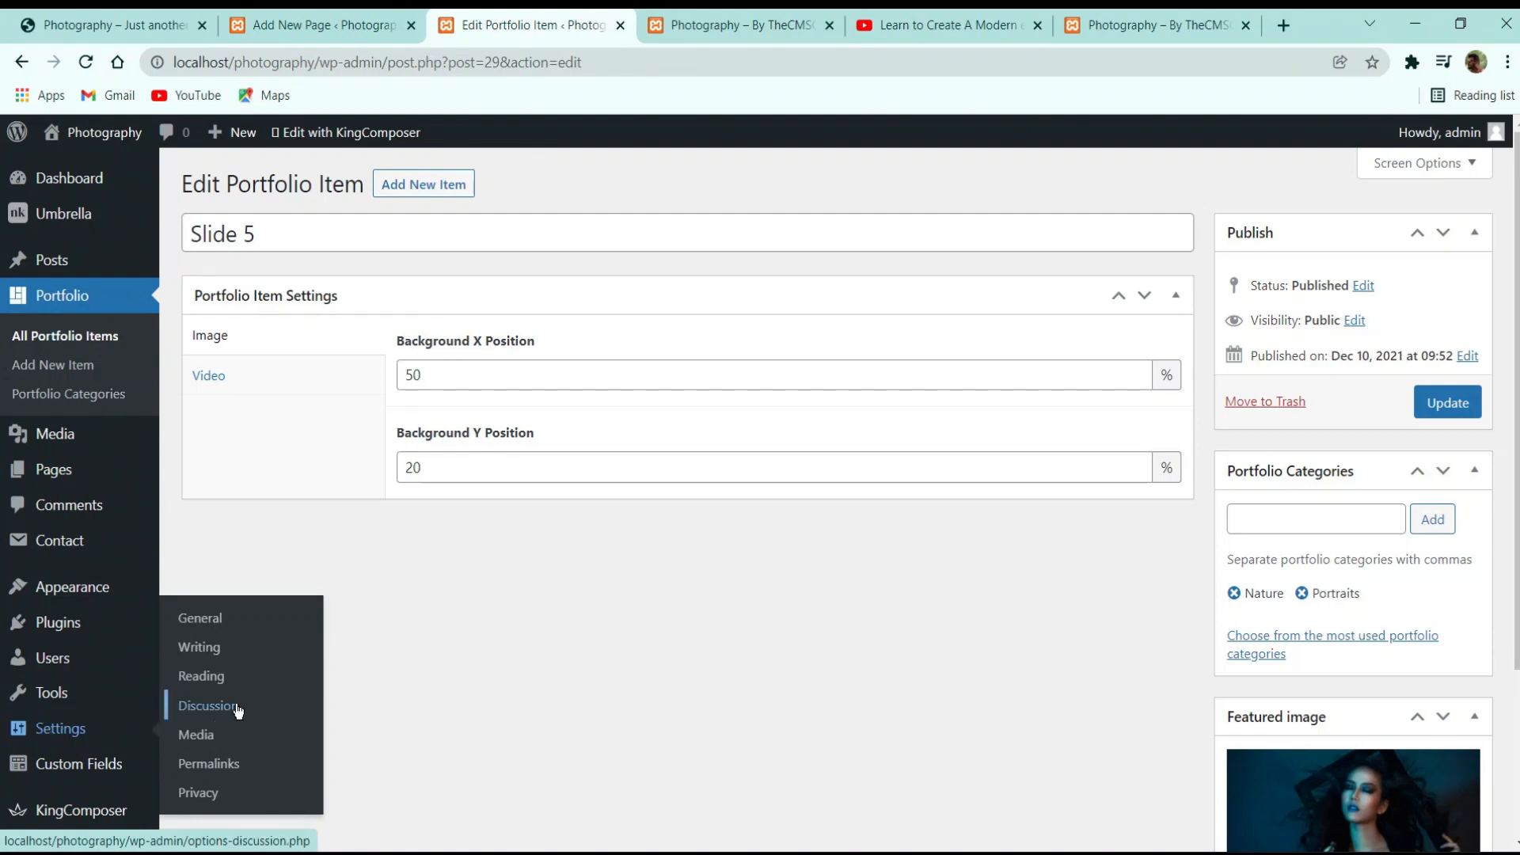
click(228, 675)
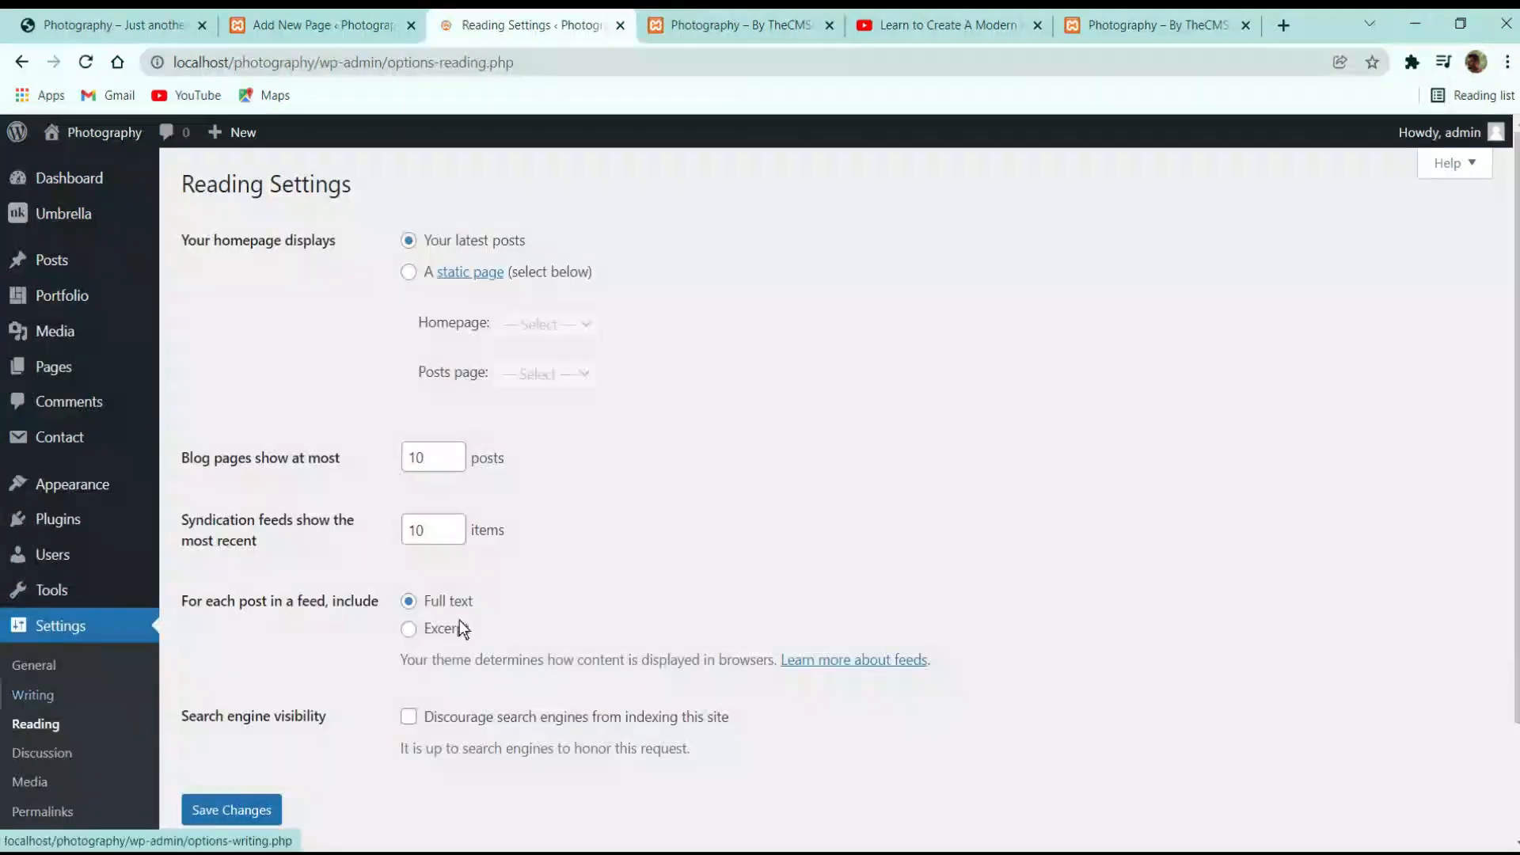
click(422, 277)
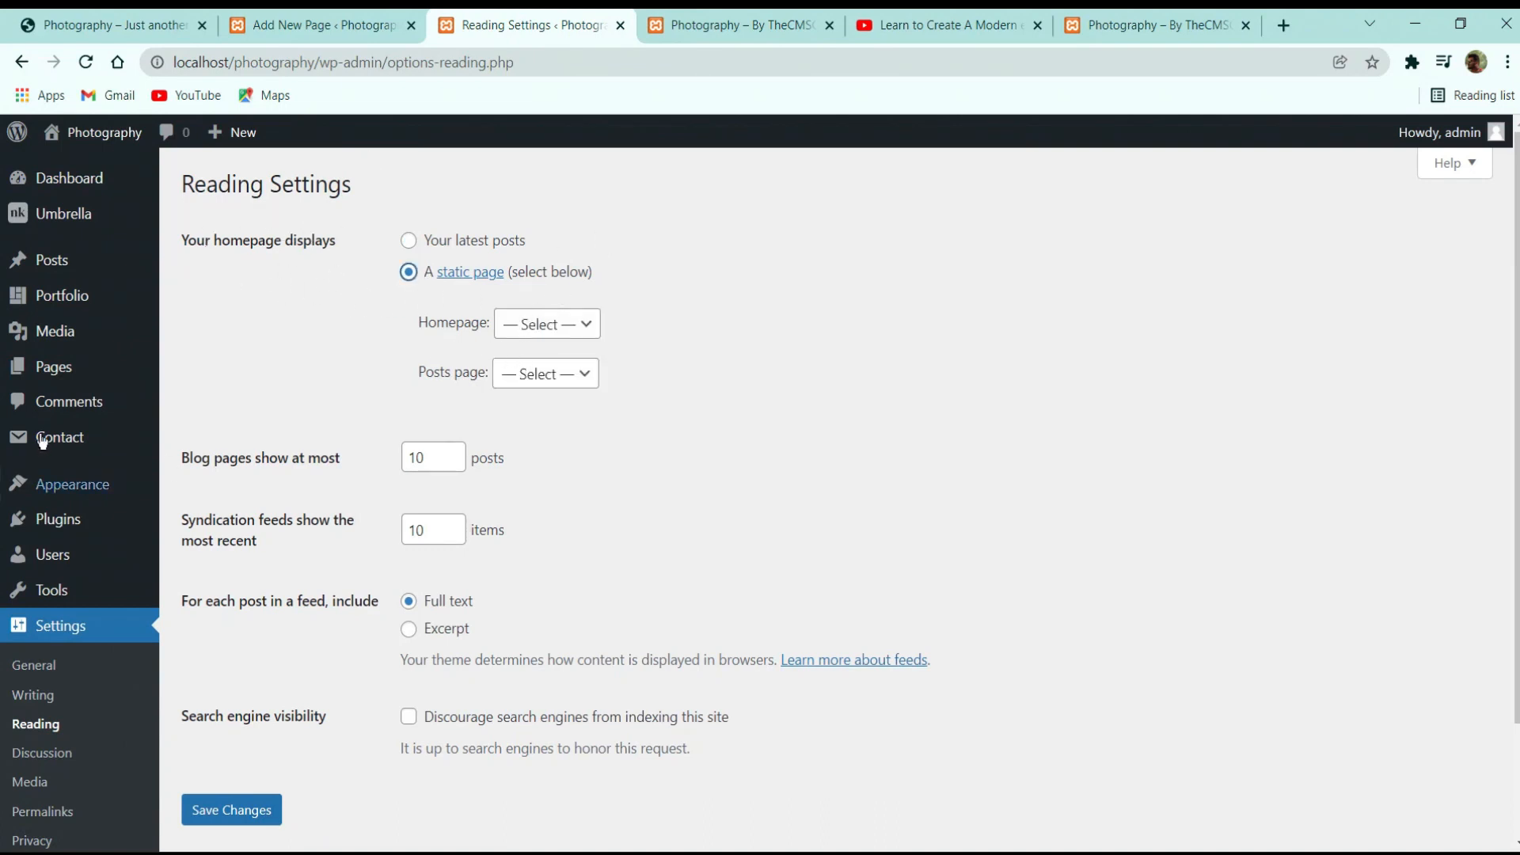
click(58, 380)
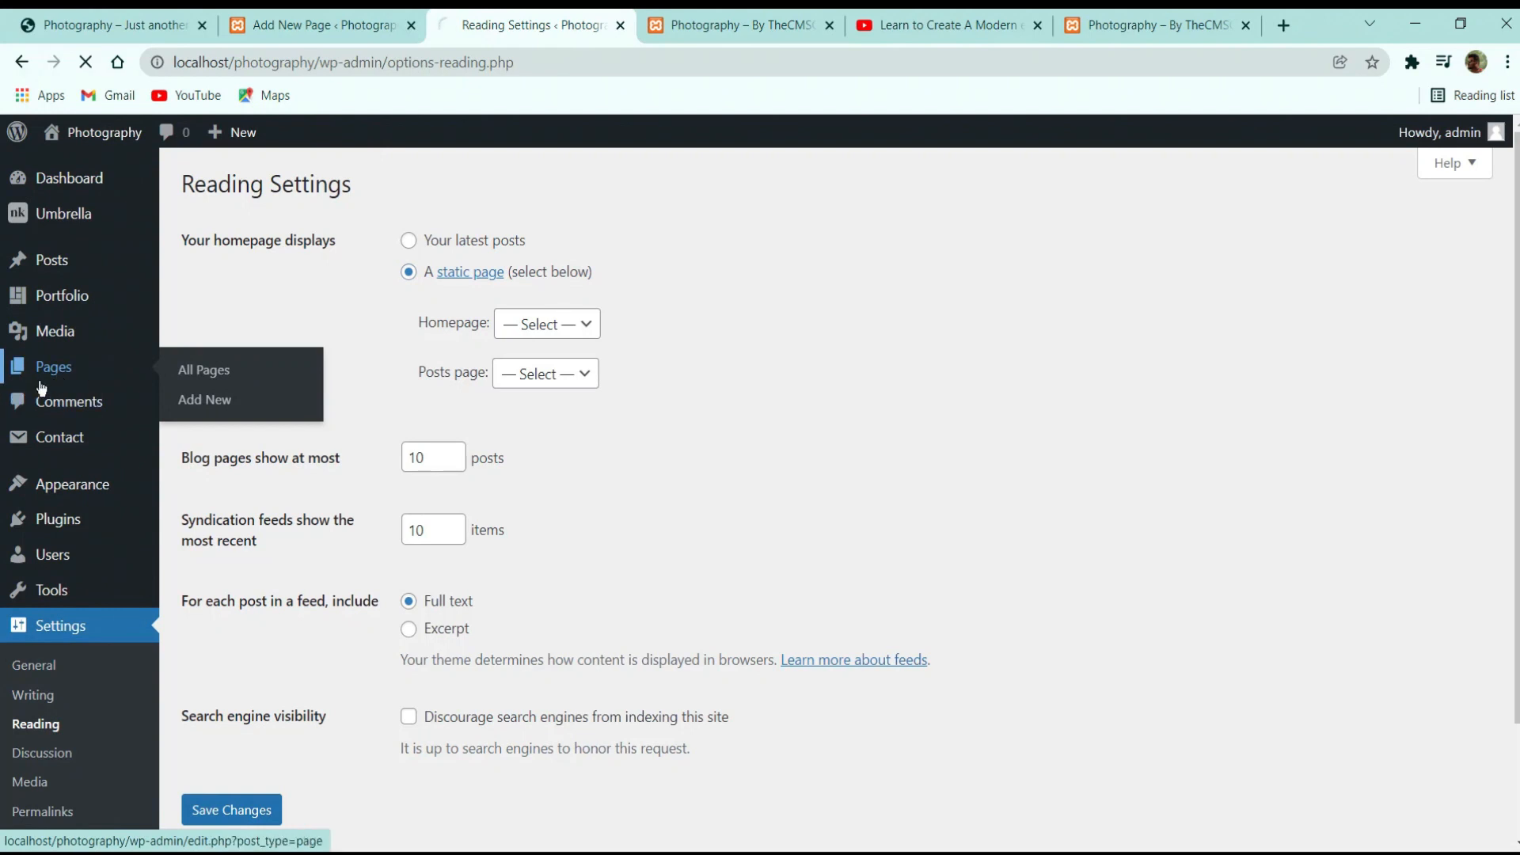
click(290, 187)
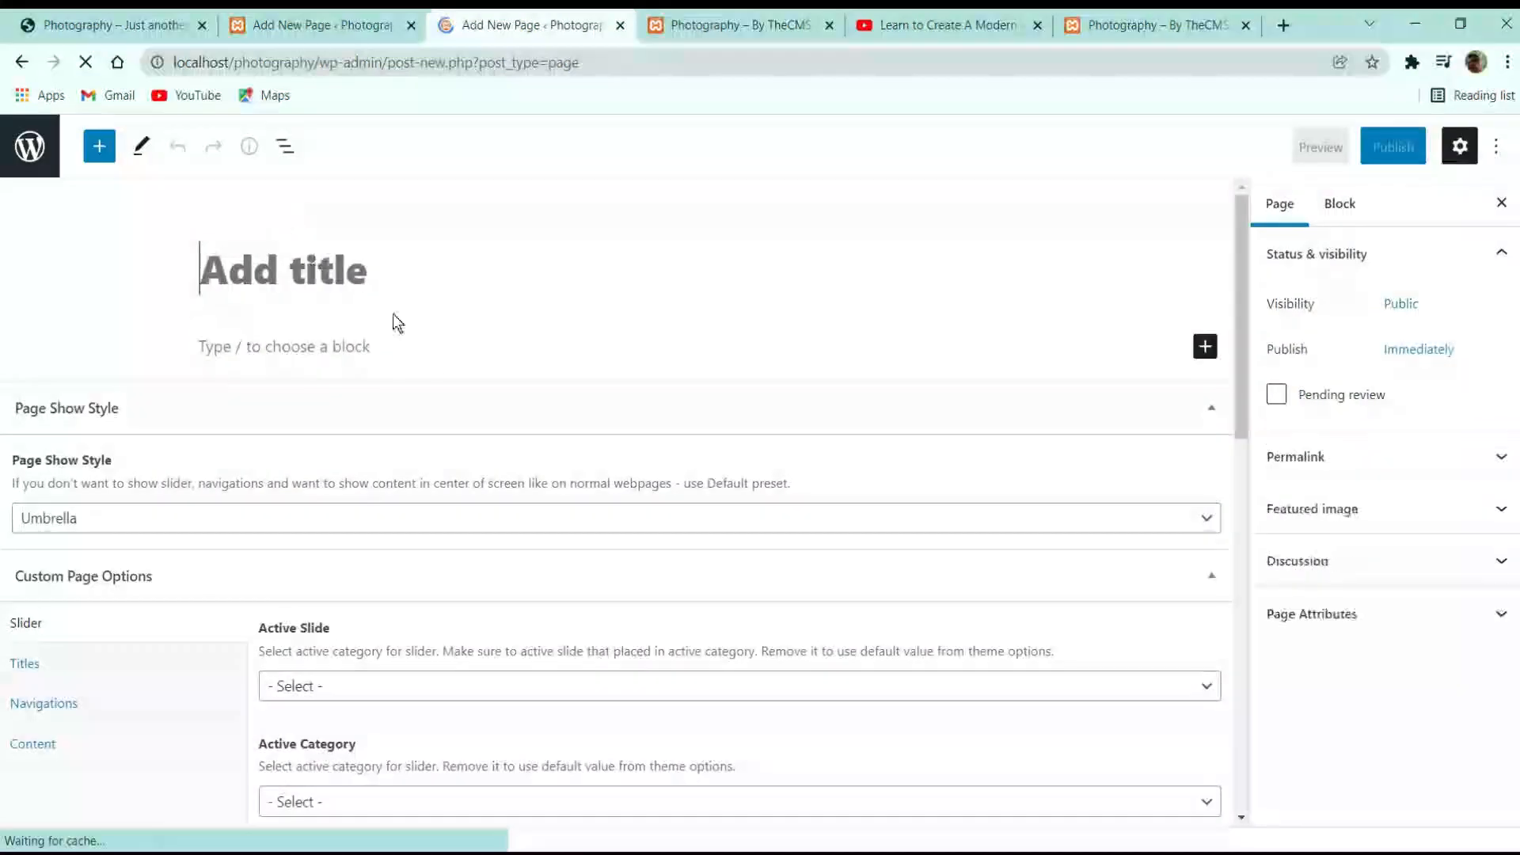
Publish a new page titled 'Blog.'
text(Blog.)
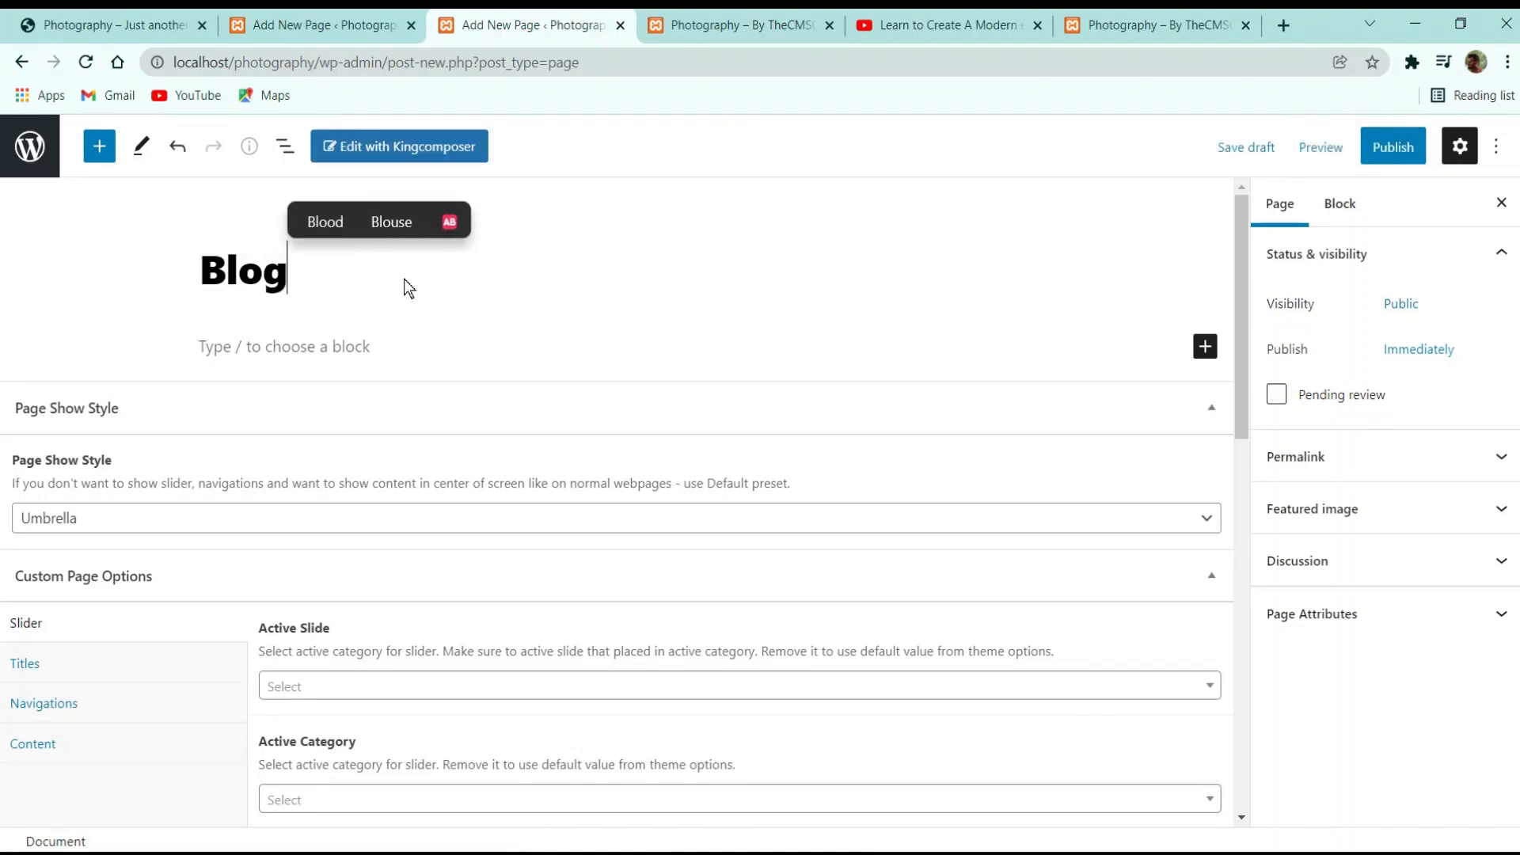
click(1392, 147)
click(1326, 145)
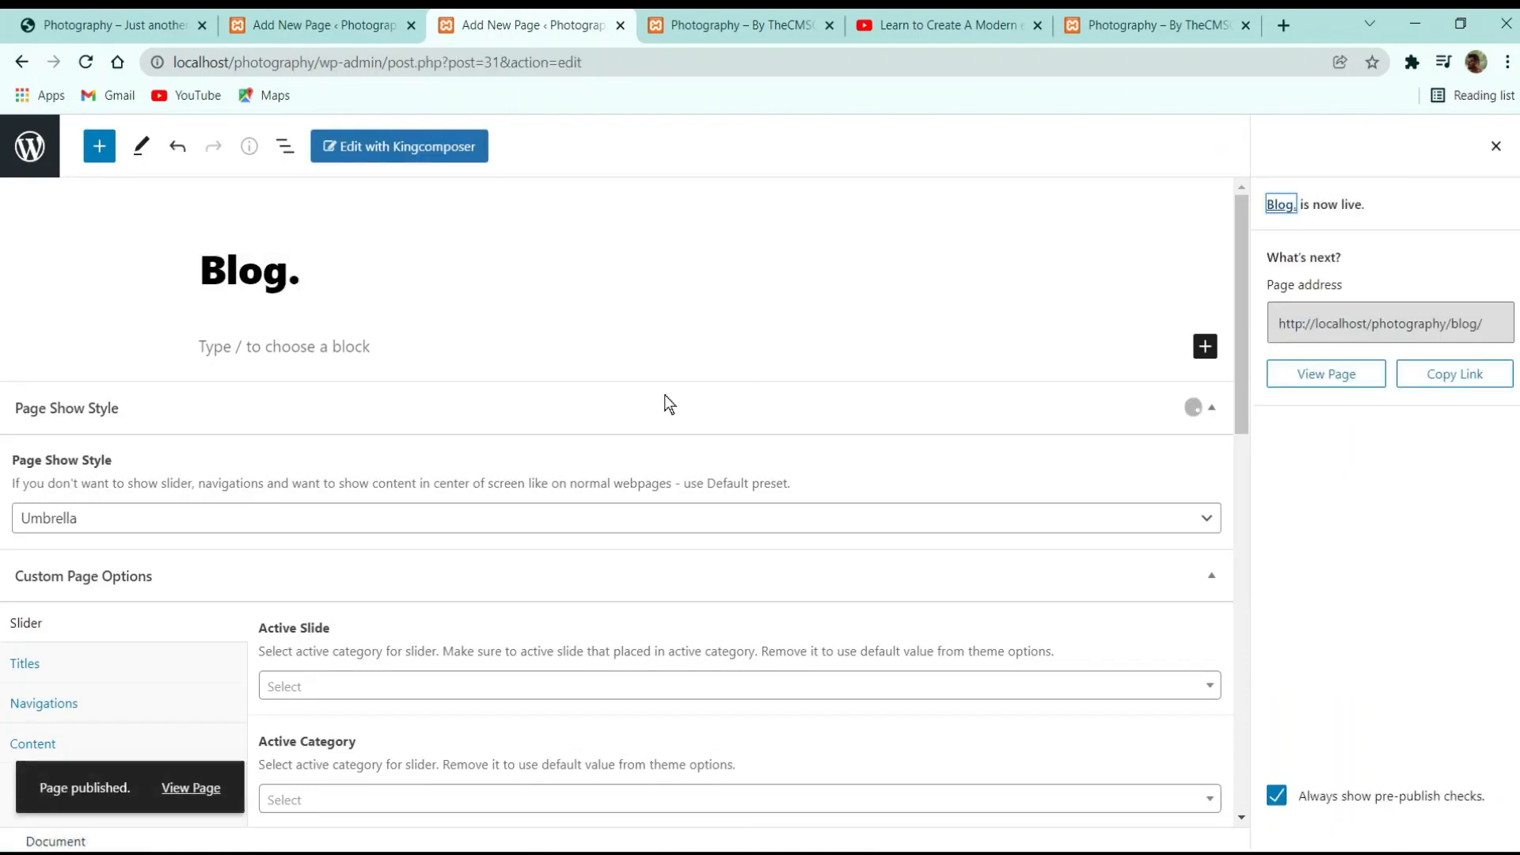
click(30, 146)
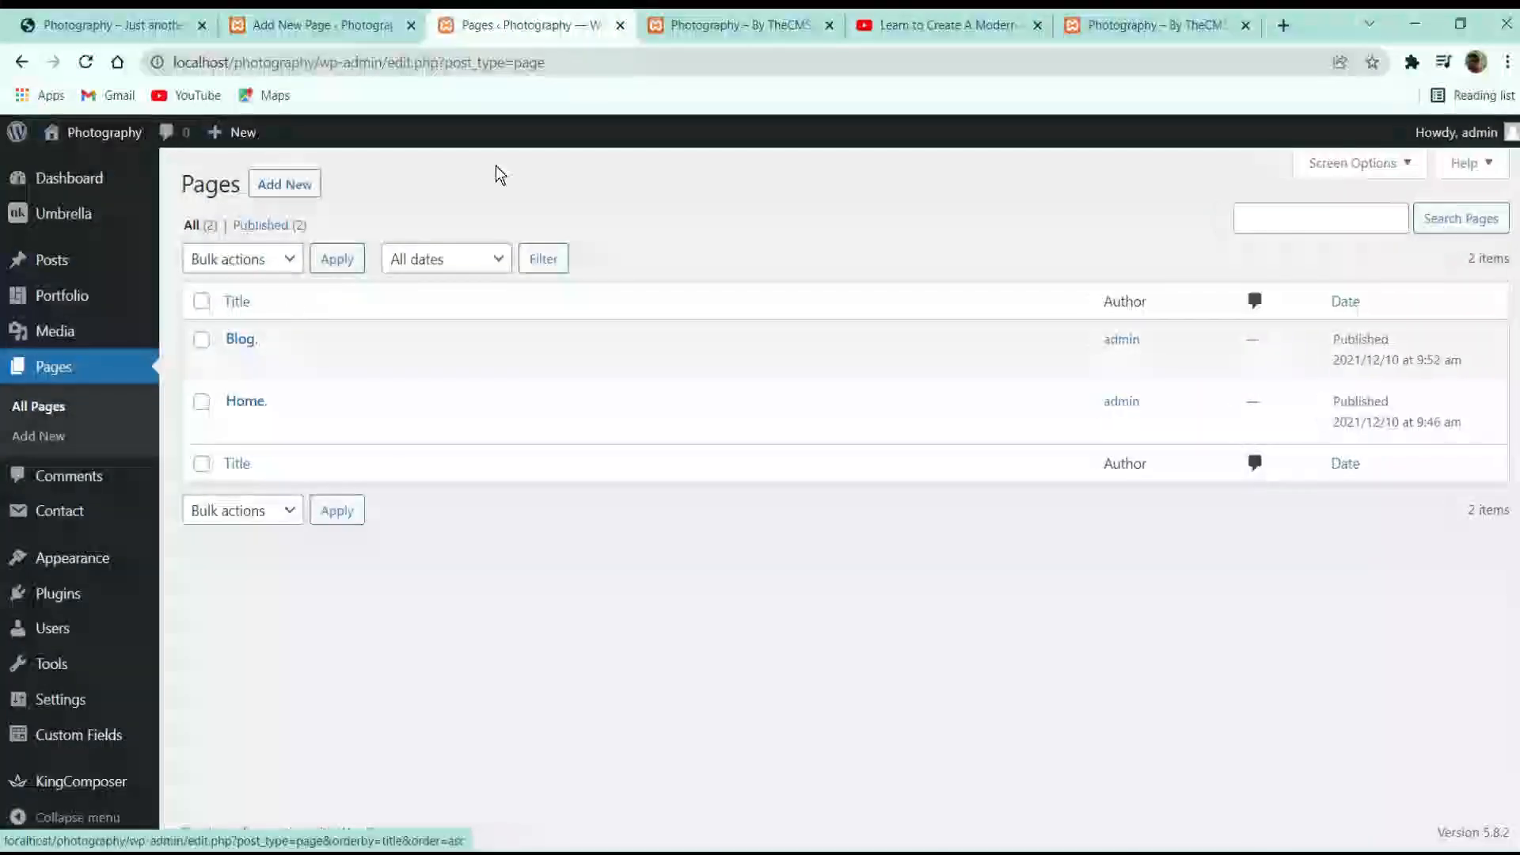
Save Reading settings with a static homepage 'Home.' and posts page 'Blog.'
mouse_move(61, 707)
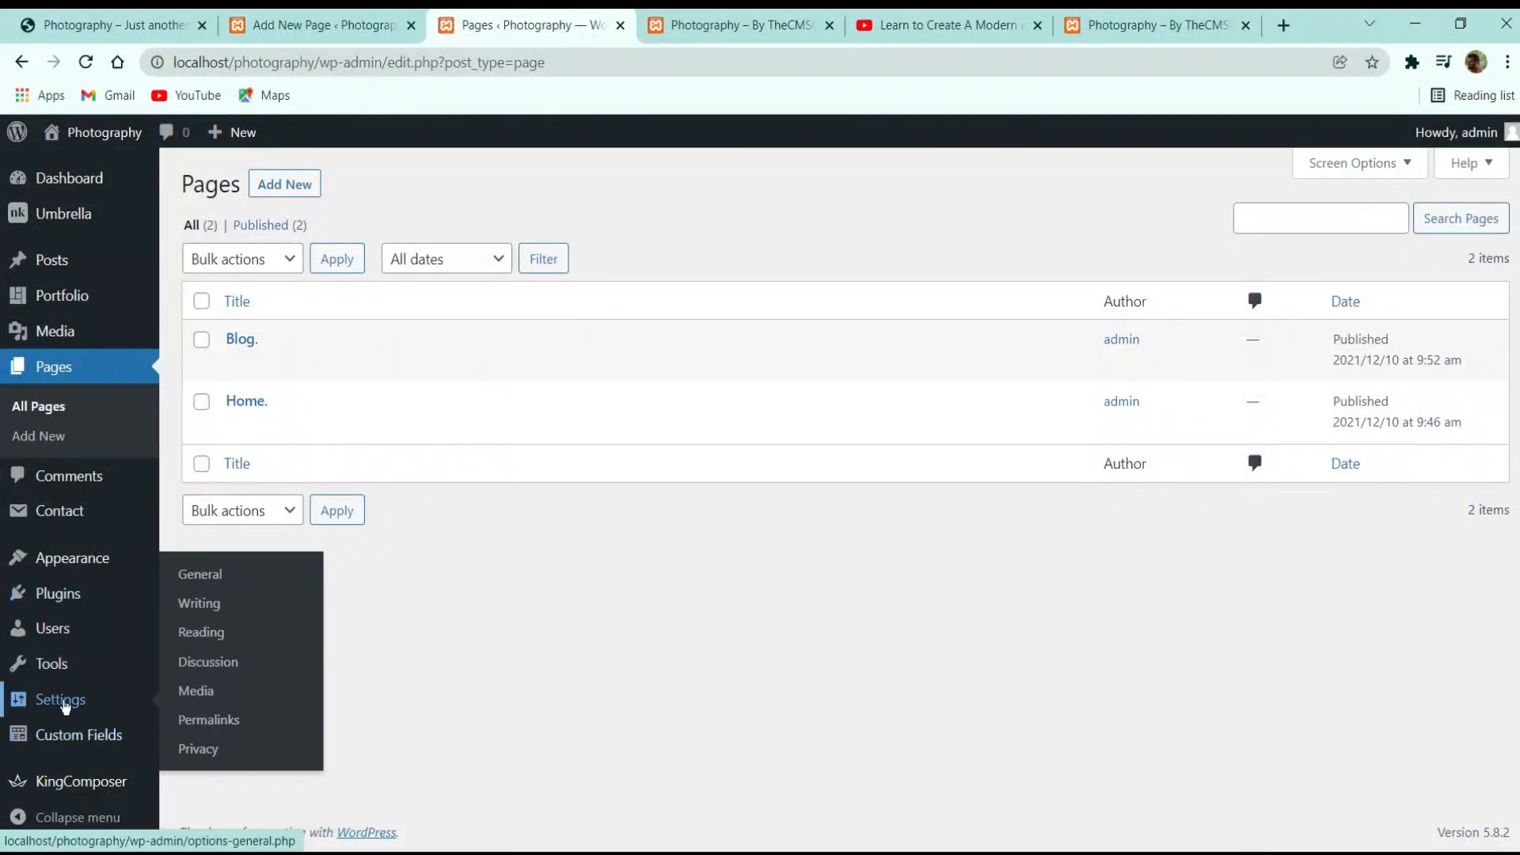
click(225, 637)
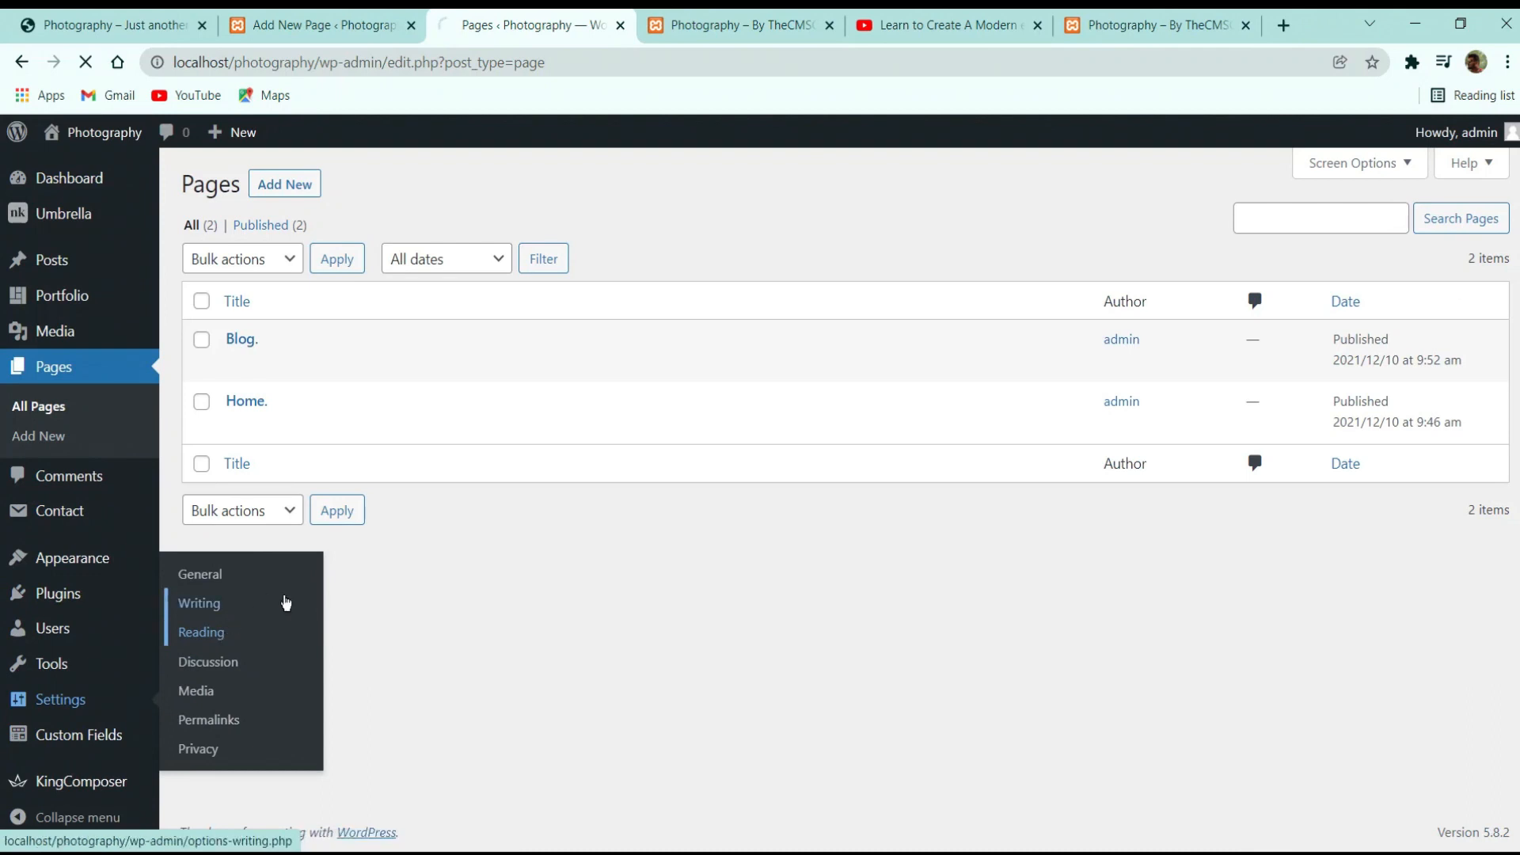
click(408, 272)
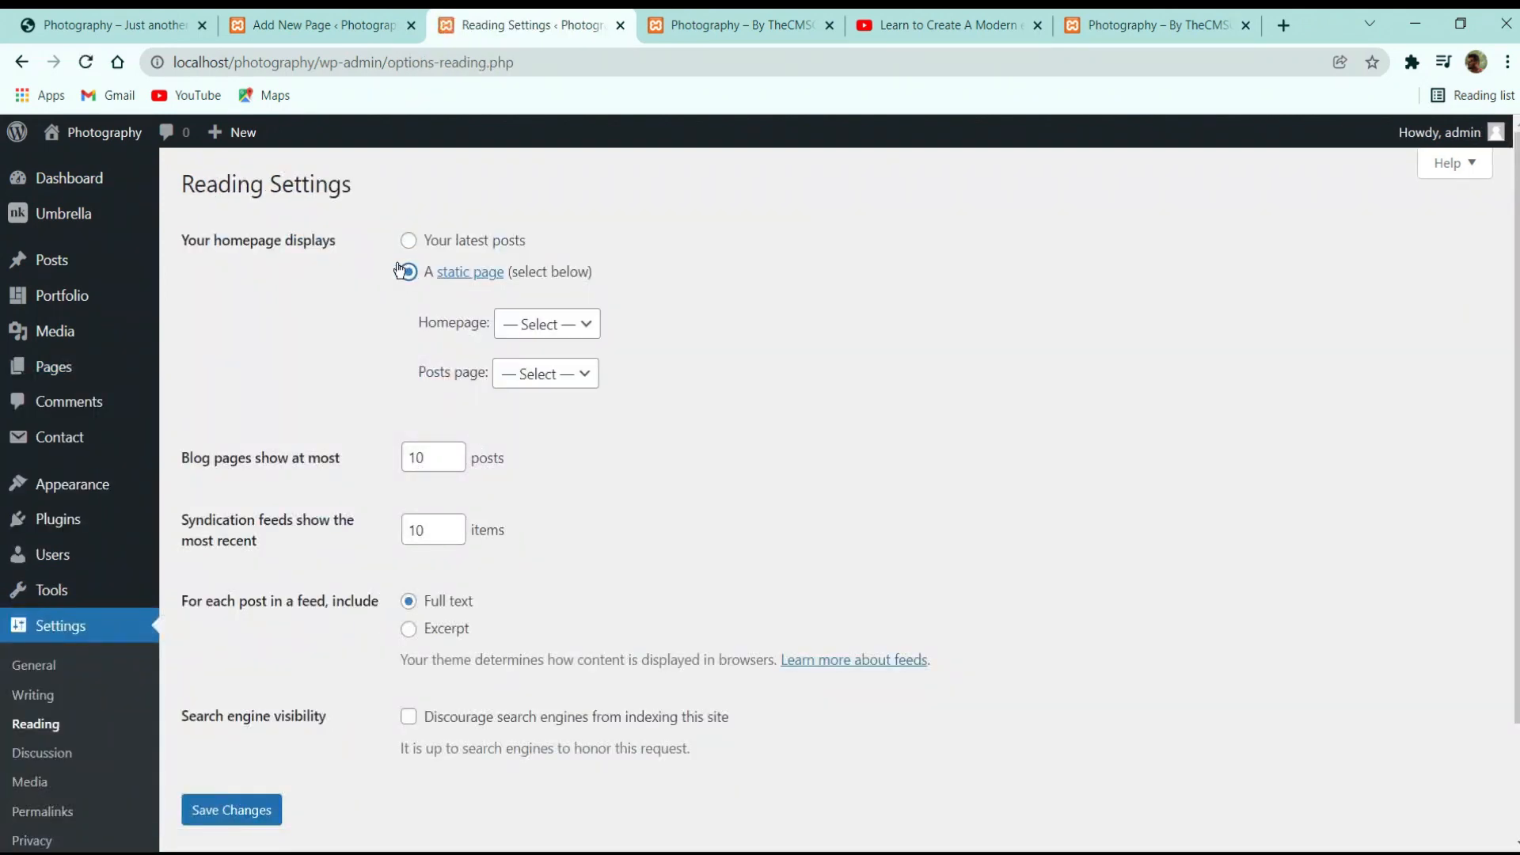
click(553, 333)
click(547, 392)
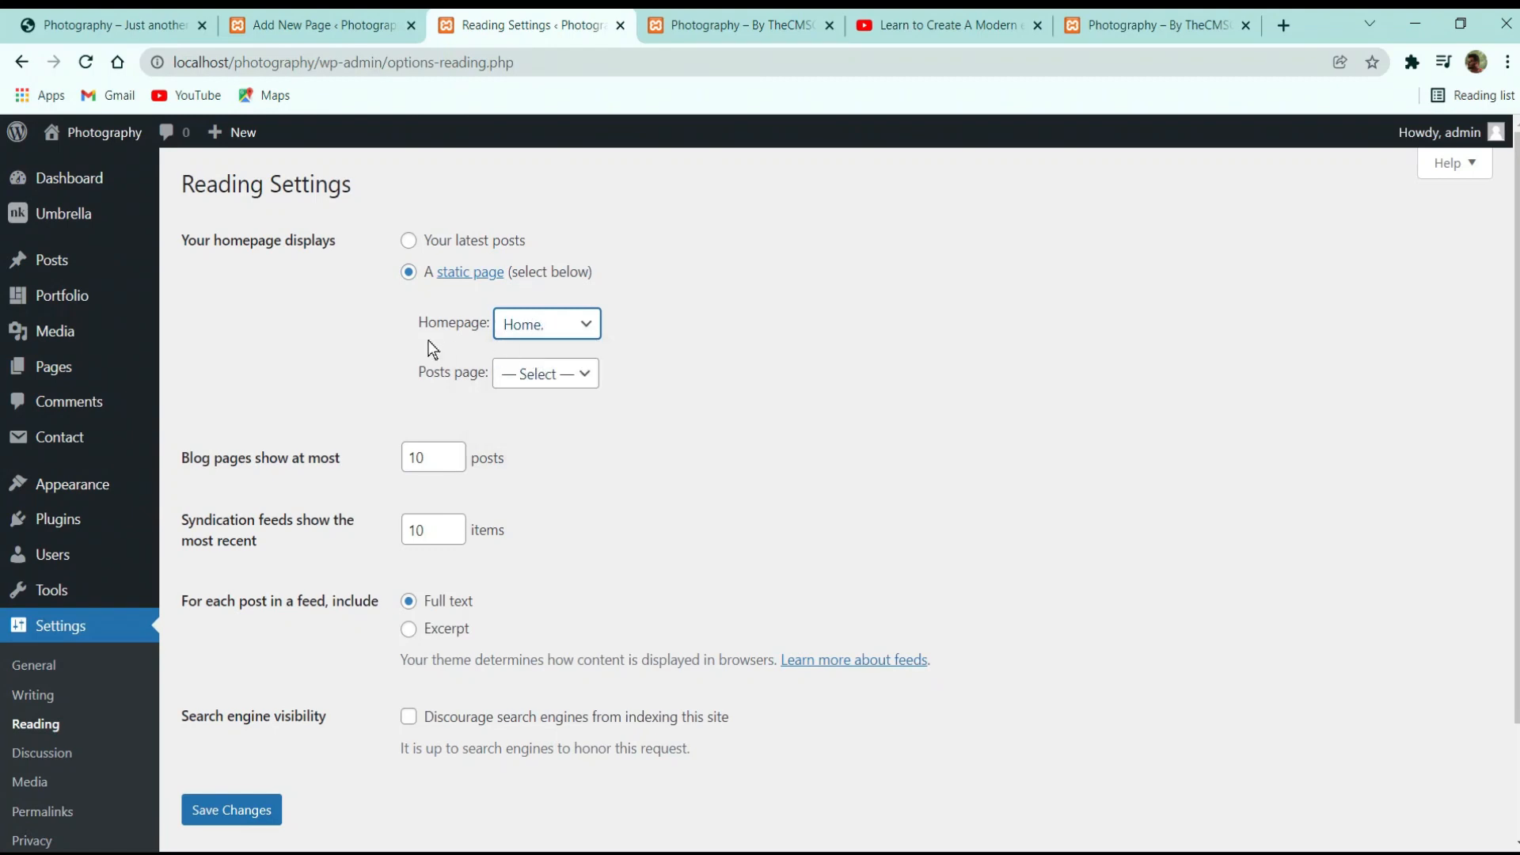
click(529, 388)
click(522, 423)
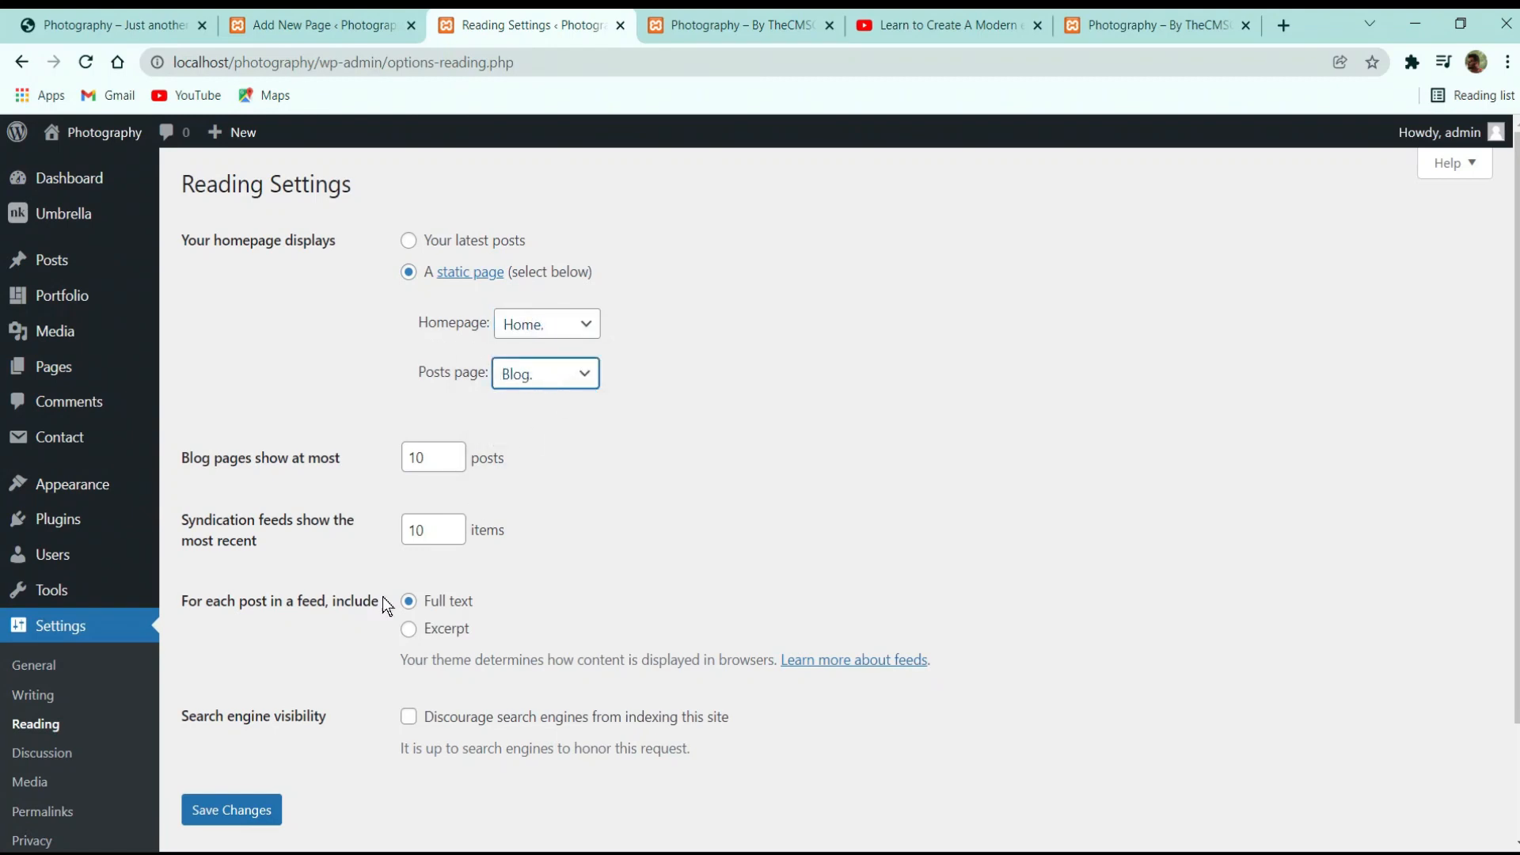
click(262, 806)
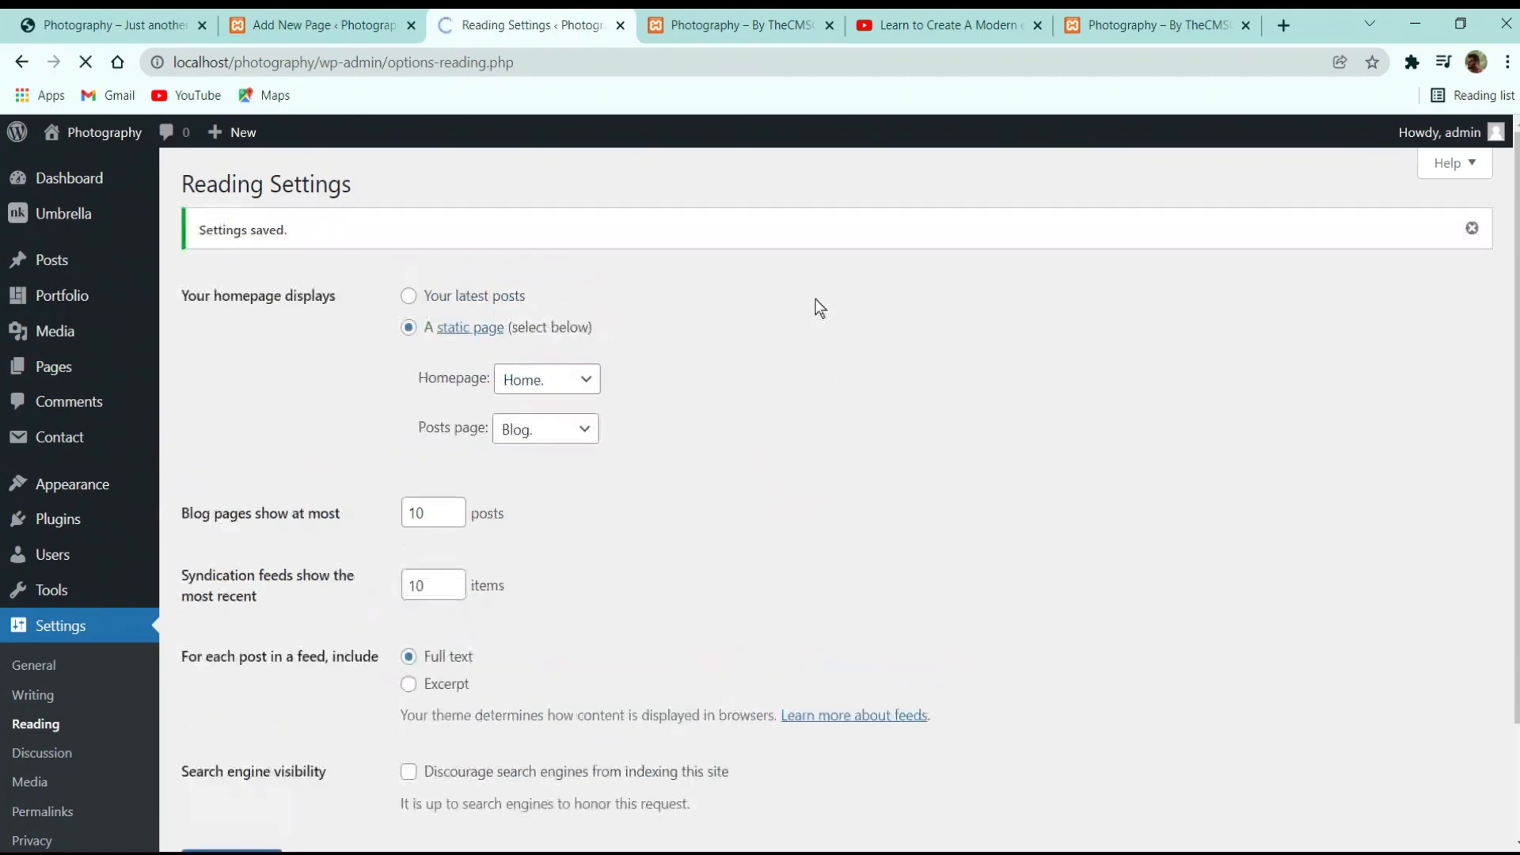
Close the YouTube tutorial tab
click(764, 16)
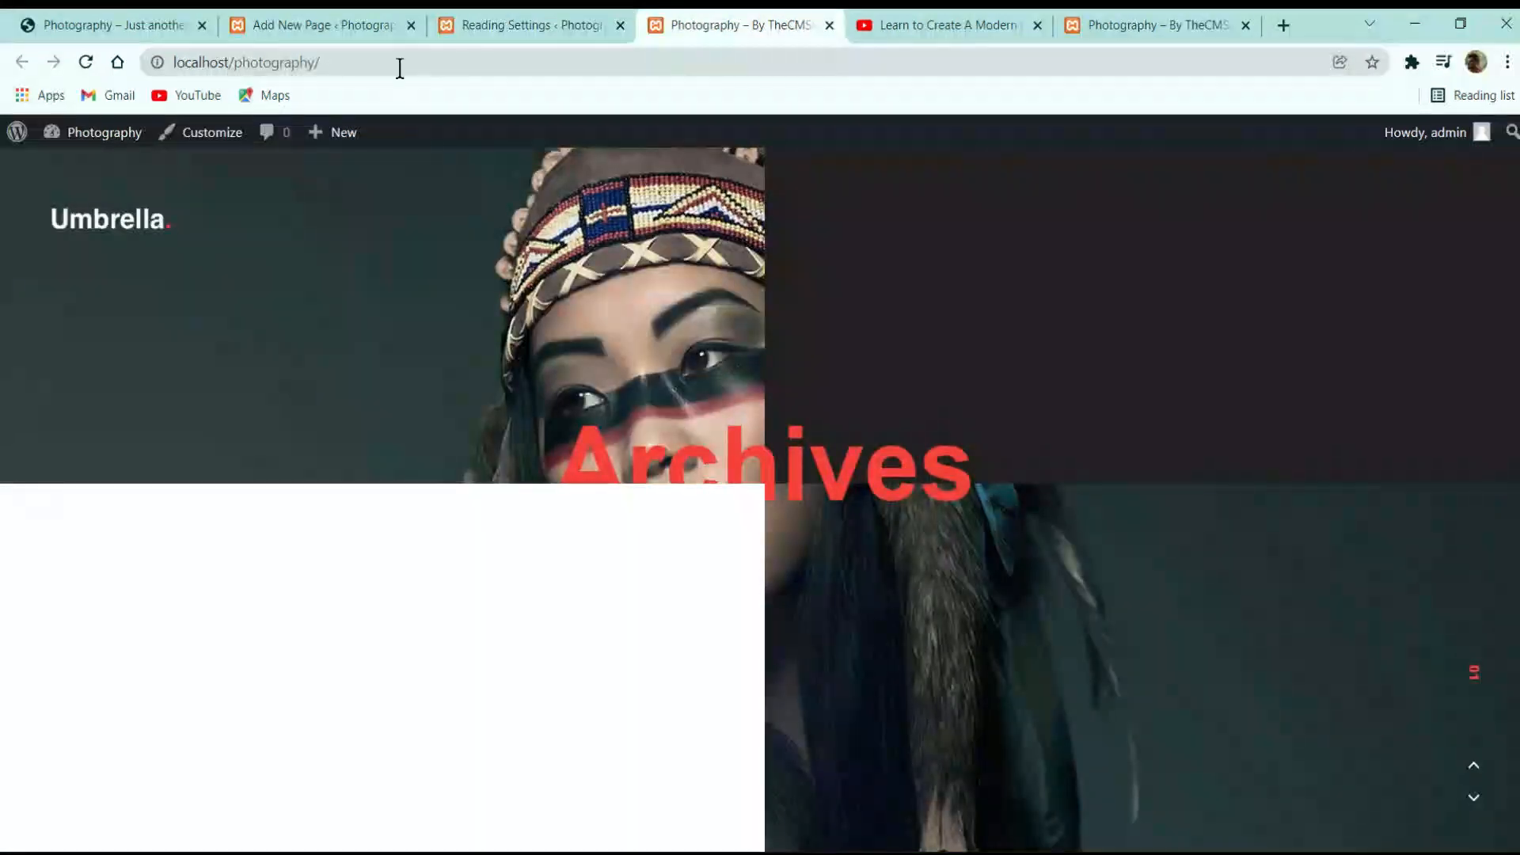
click(911, 19)
click(1052, 24)
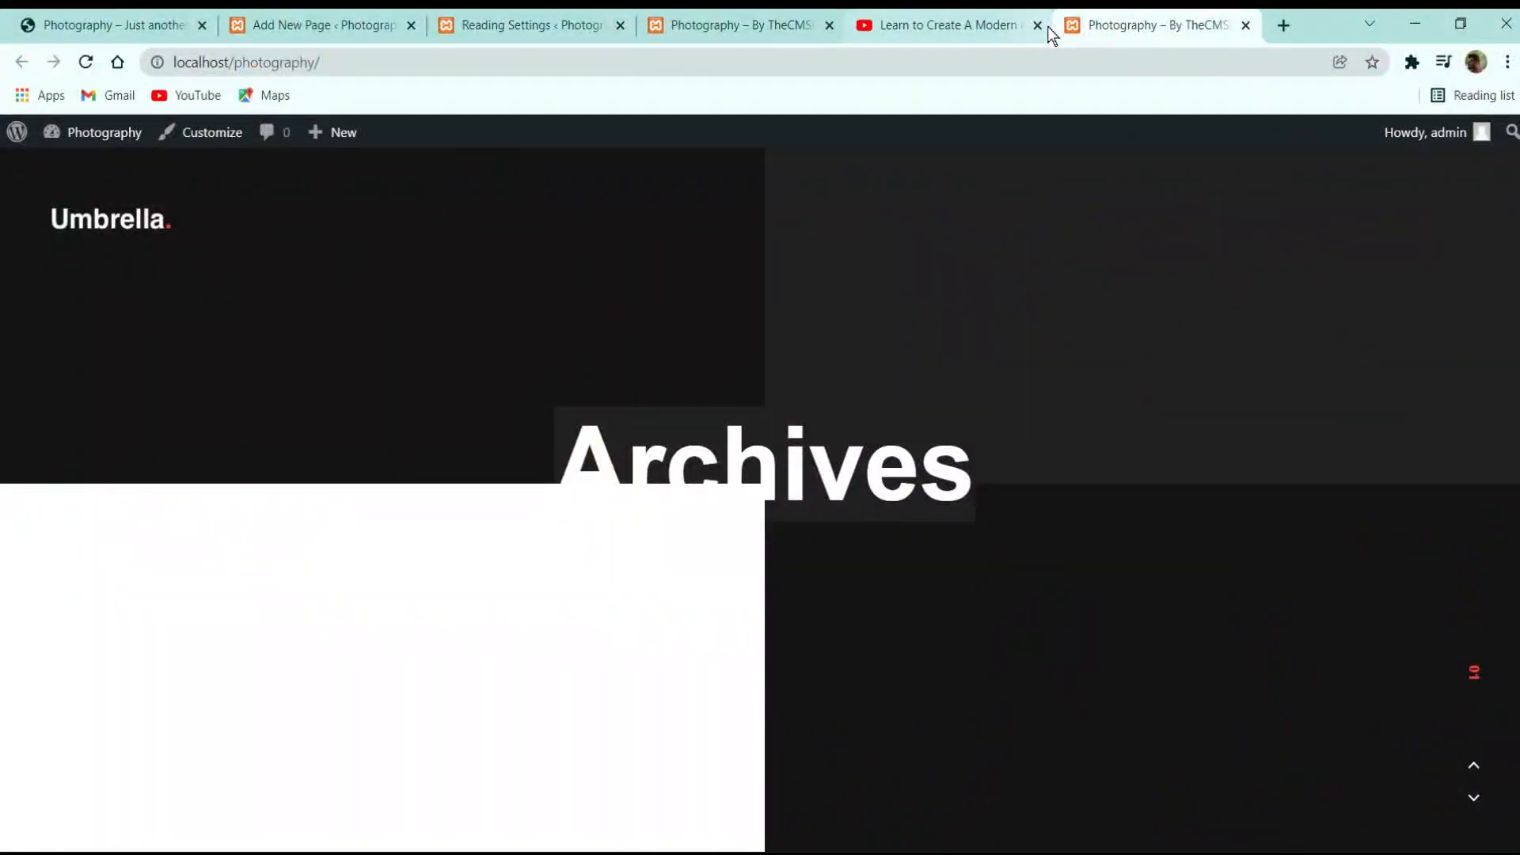
click(1037, 24)
Load localhost/photography/home, then reload the site's front page
click(594, 63)
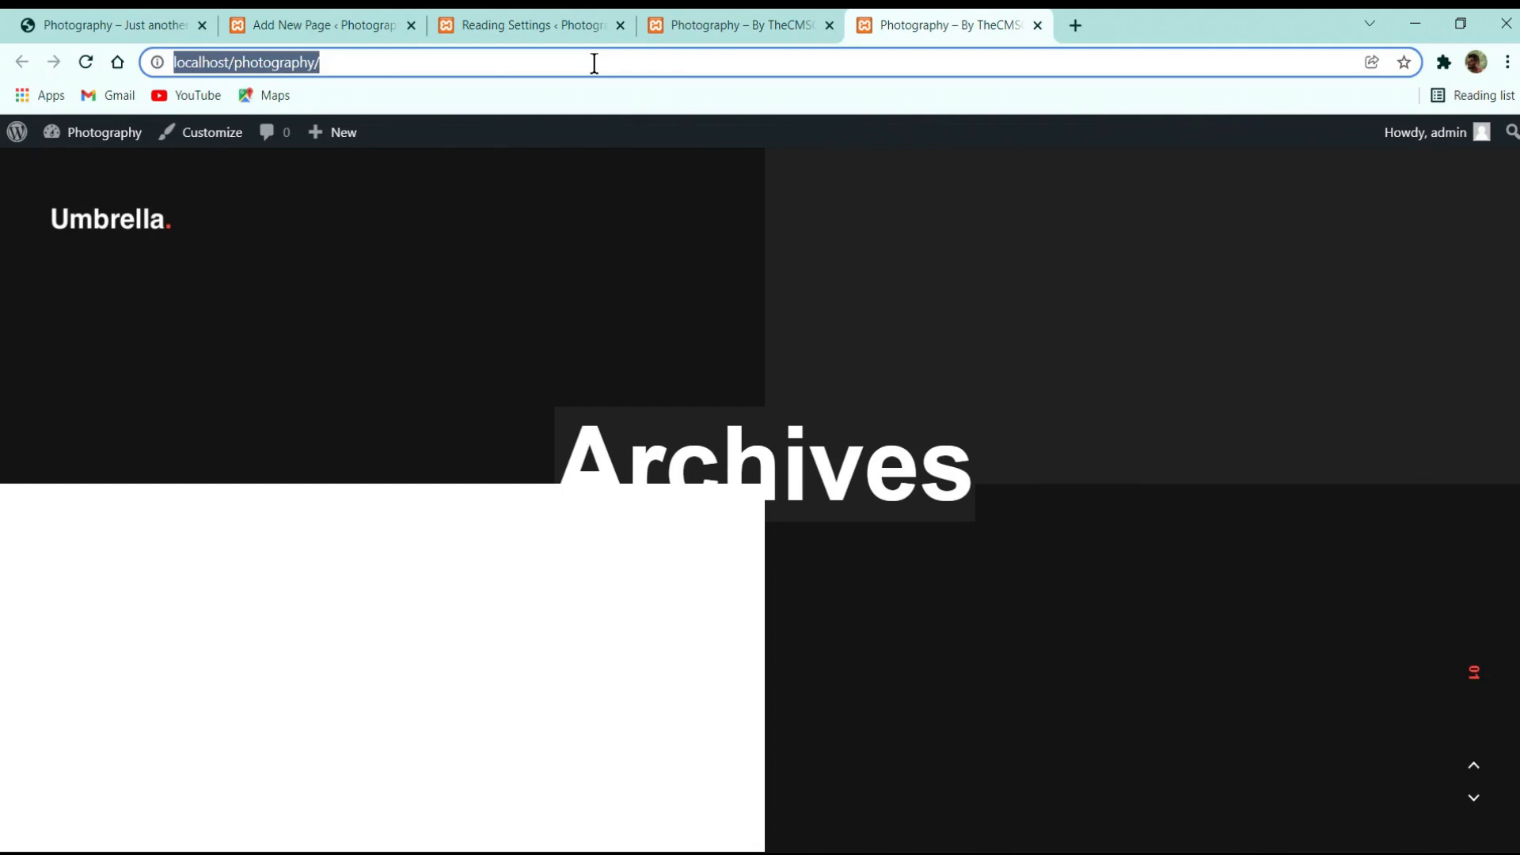
click(594, 62)
text(home)
key(Return)
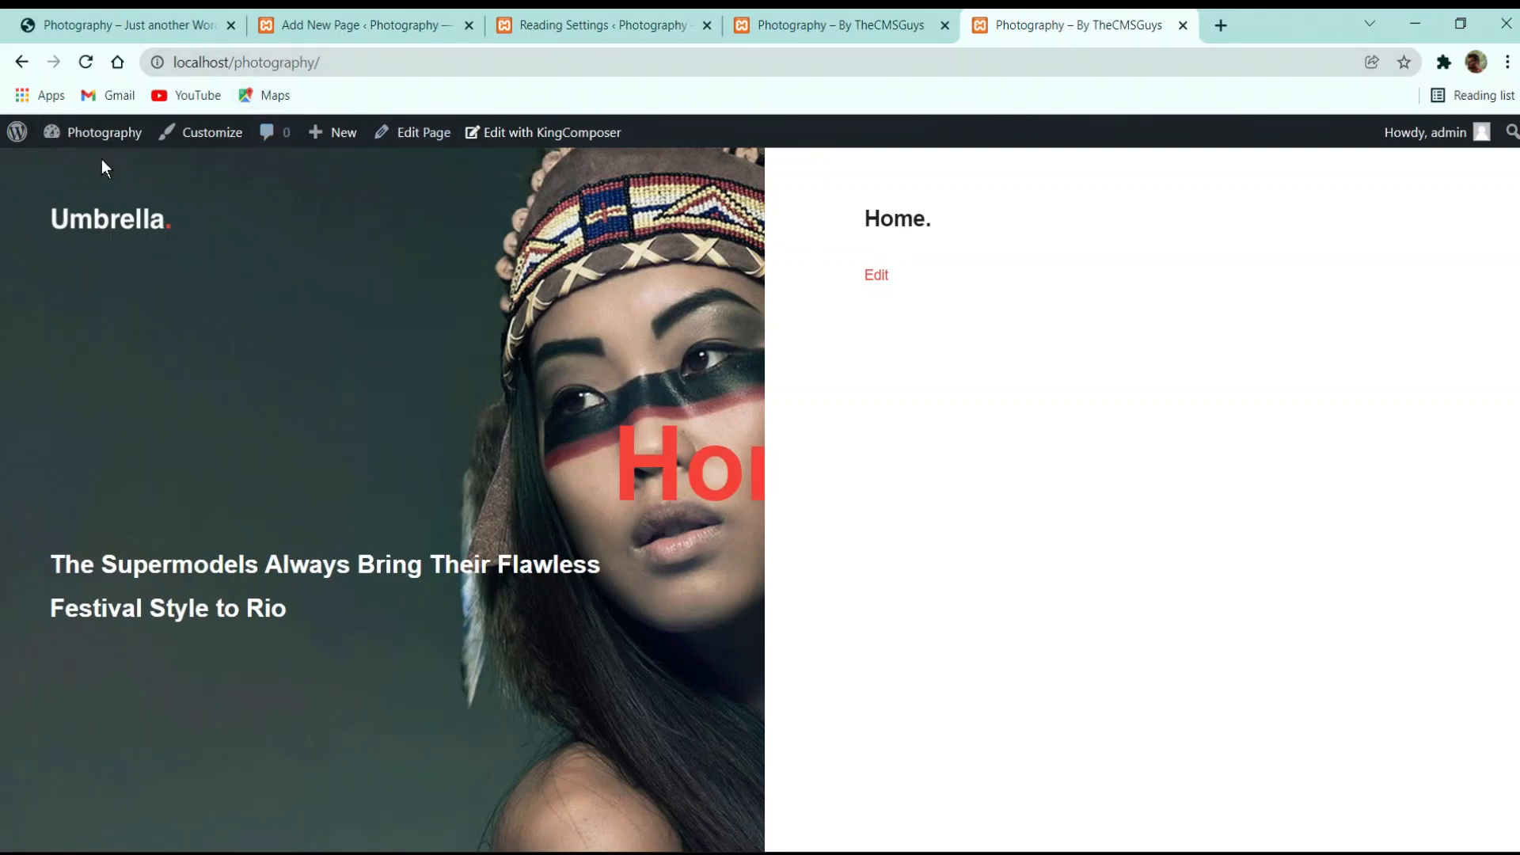
click(87, 63)
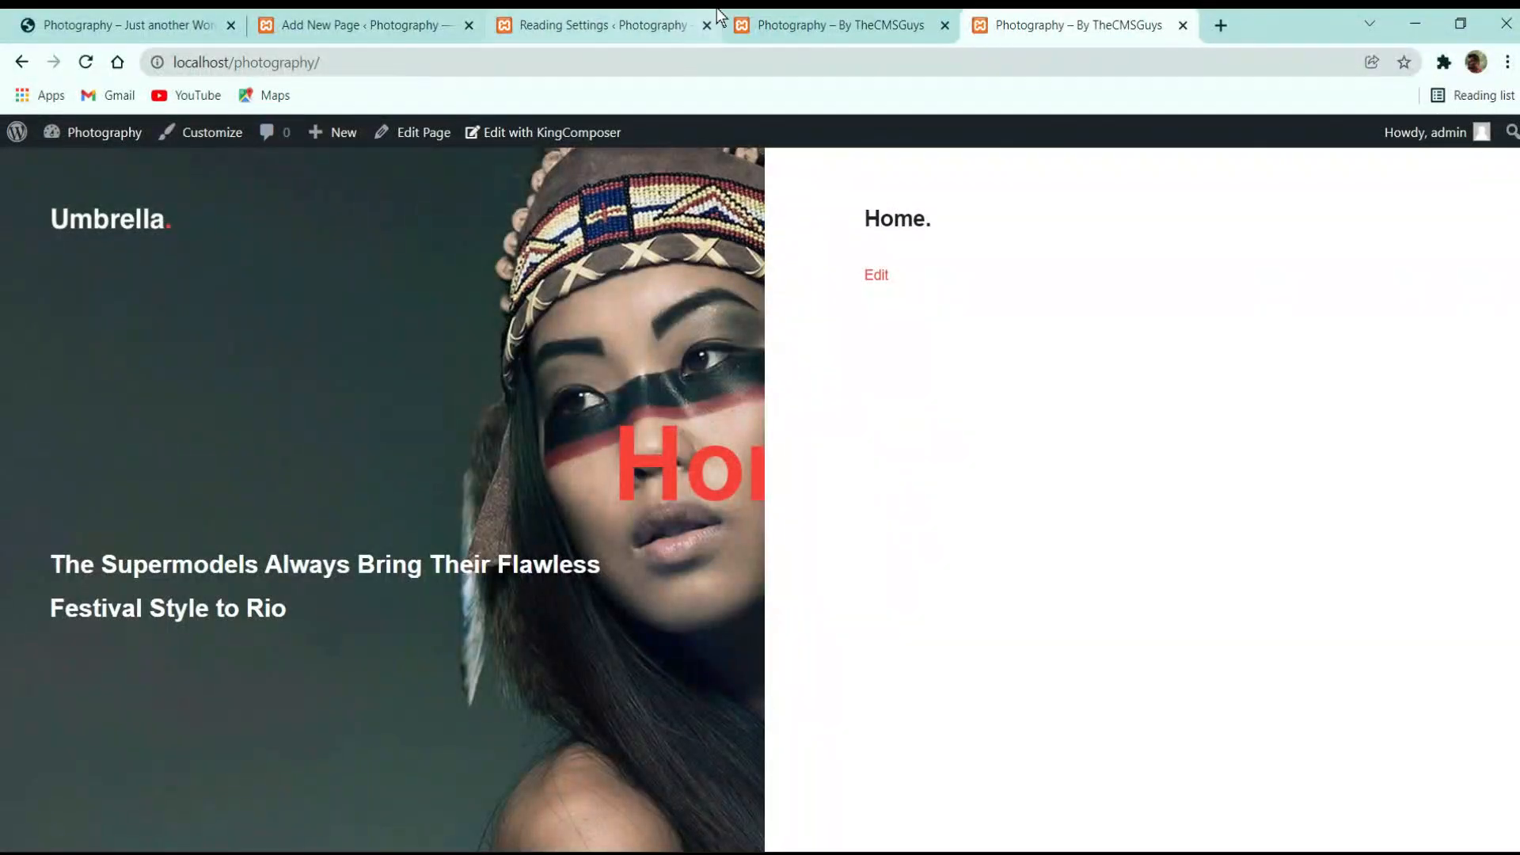
Glance over the Archives and Home. front-end tabs, then return to Reading Settings
click(644, 12)
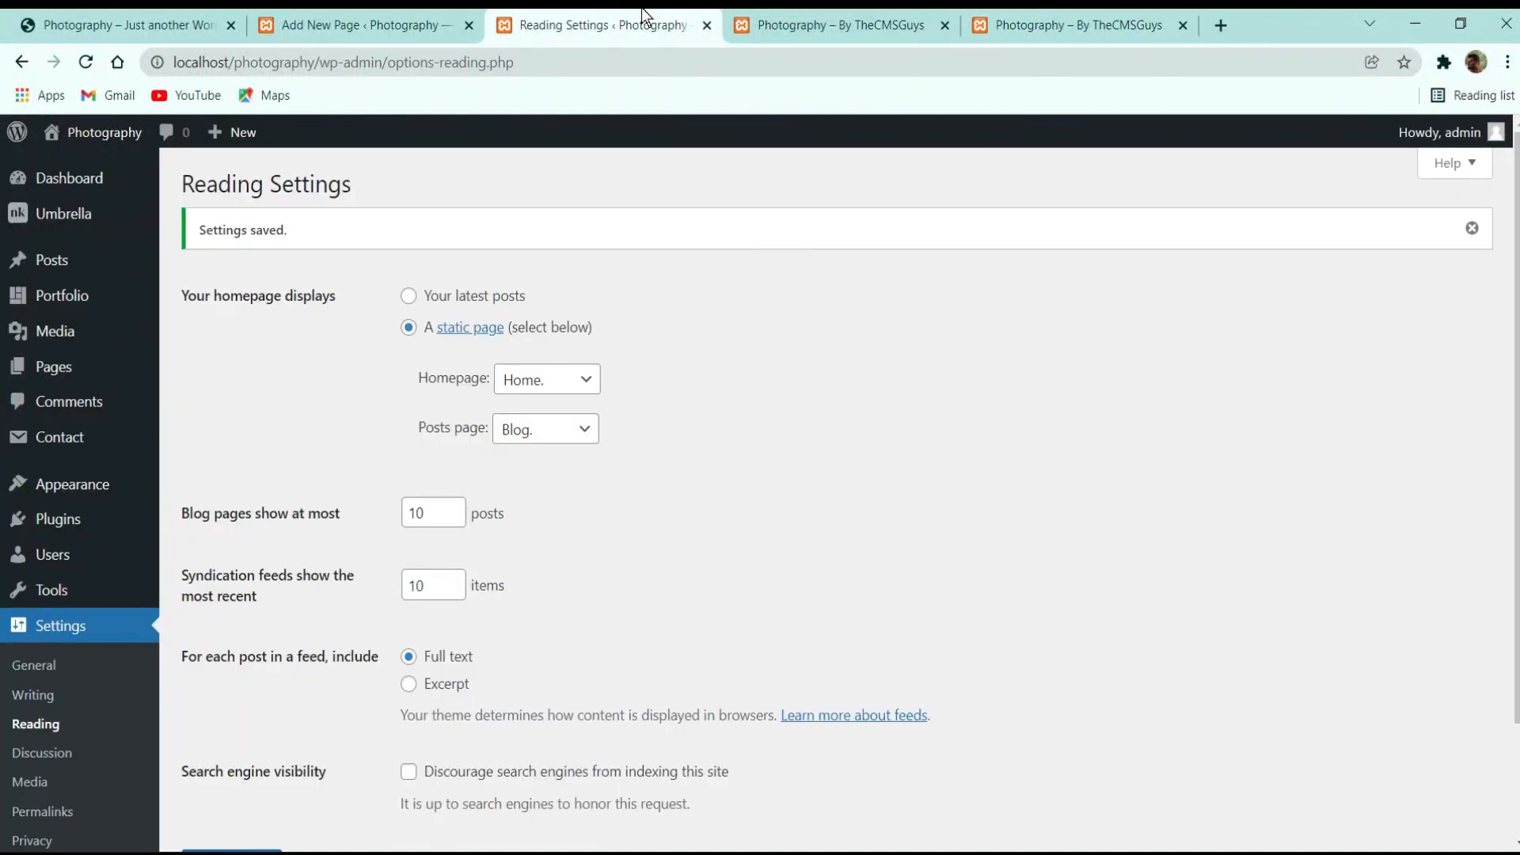
click(869, 11)
click(1019, 13)
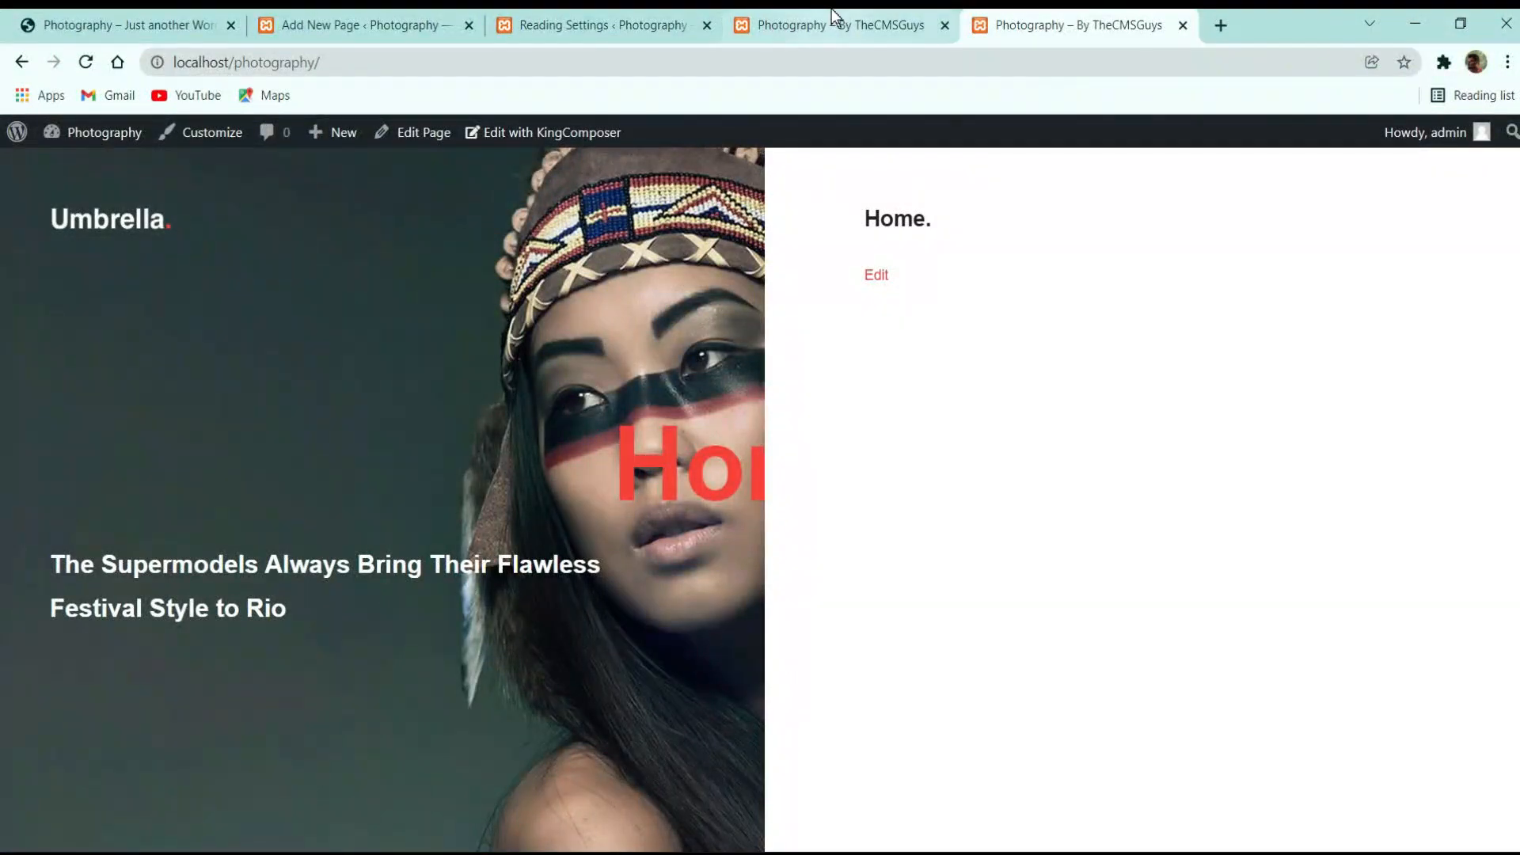
click(836, 11)
click(679, 16)
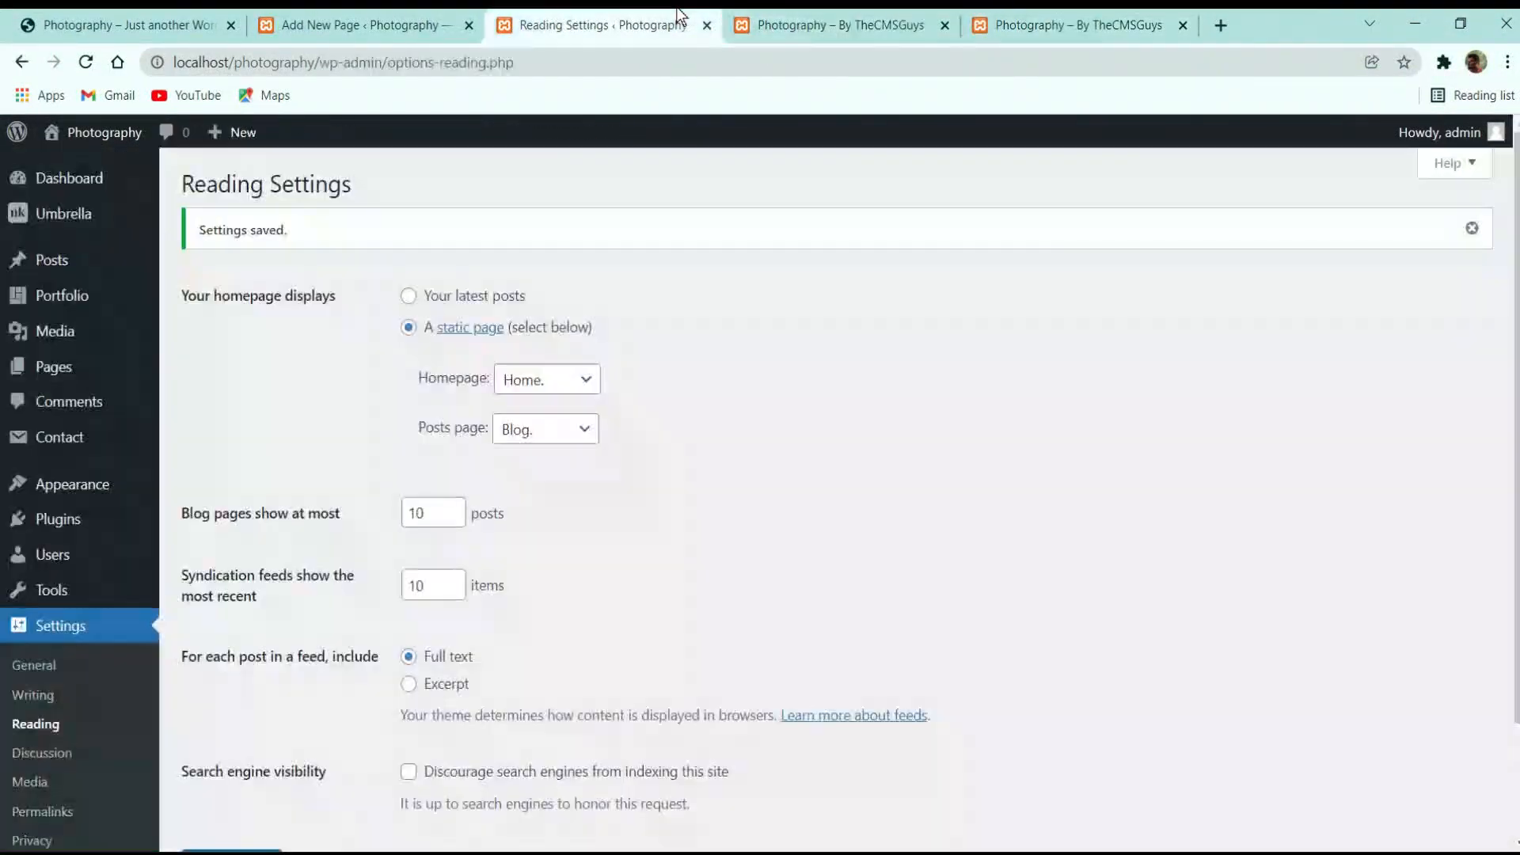
Close both extra site tabs and open the Home. page for editing from All Pages
click(943, 24)
click(944, 24)
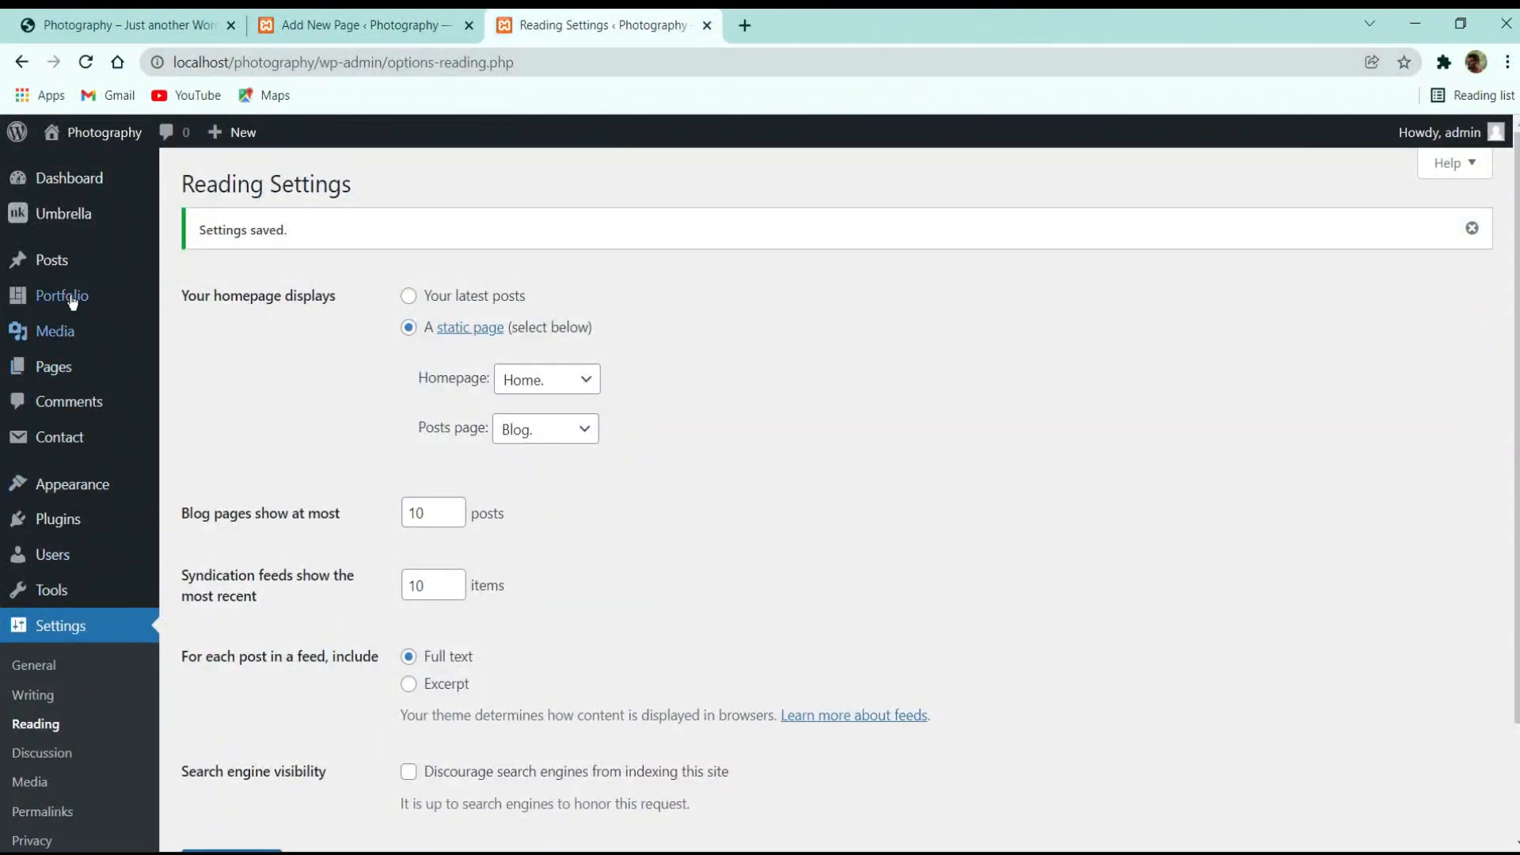
click(71, 380)
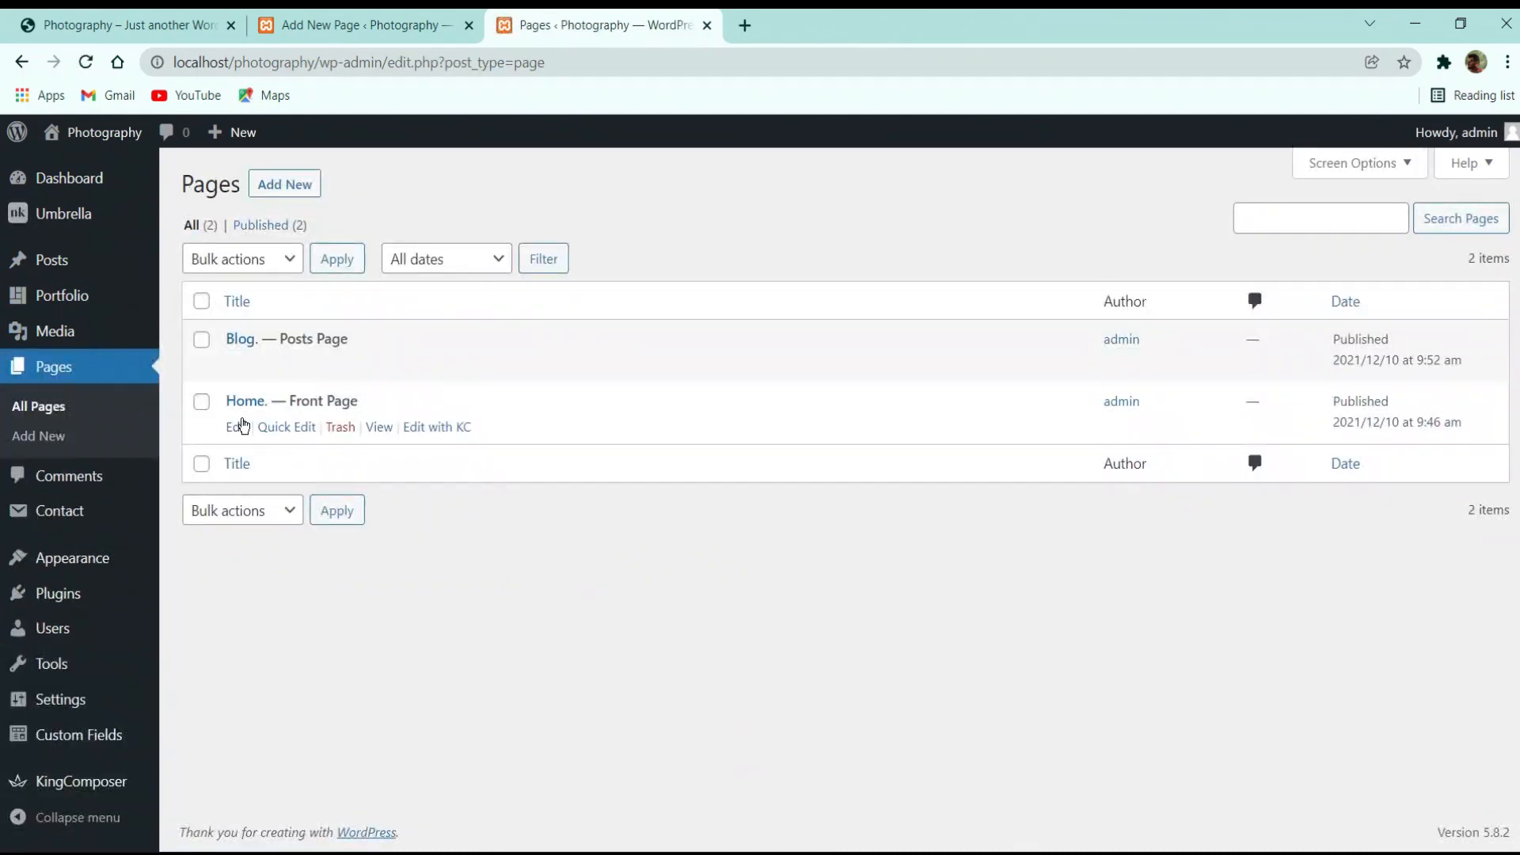
click(238, 427)
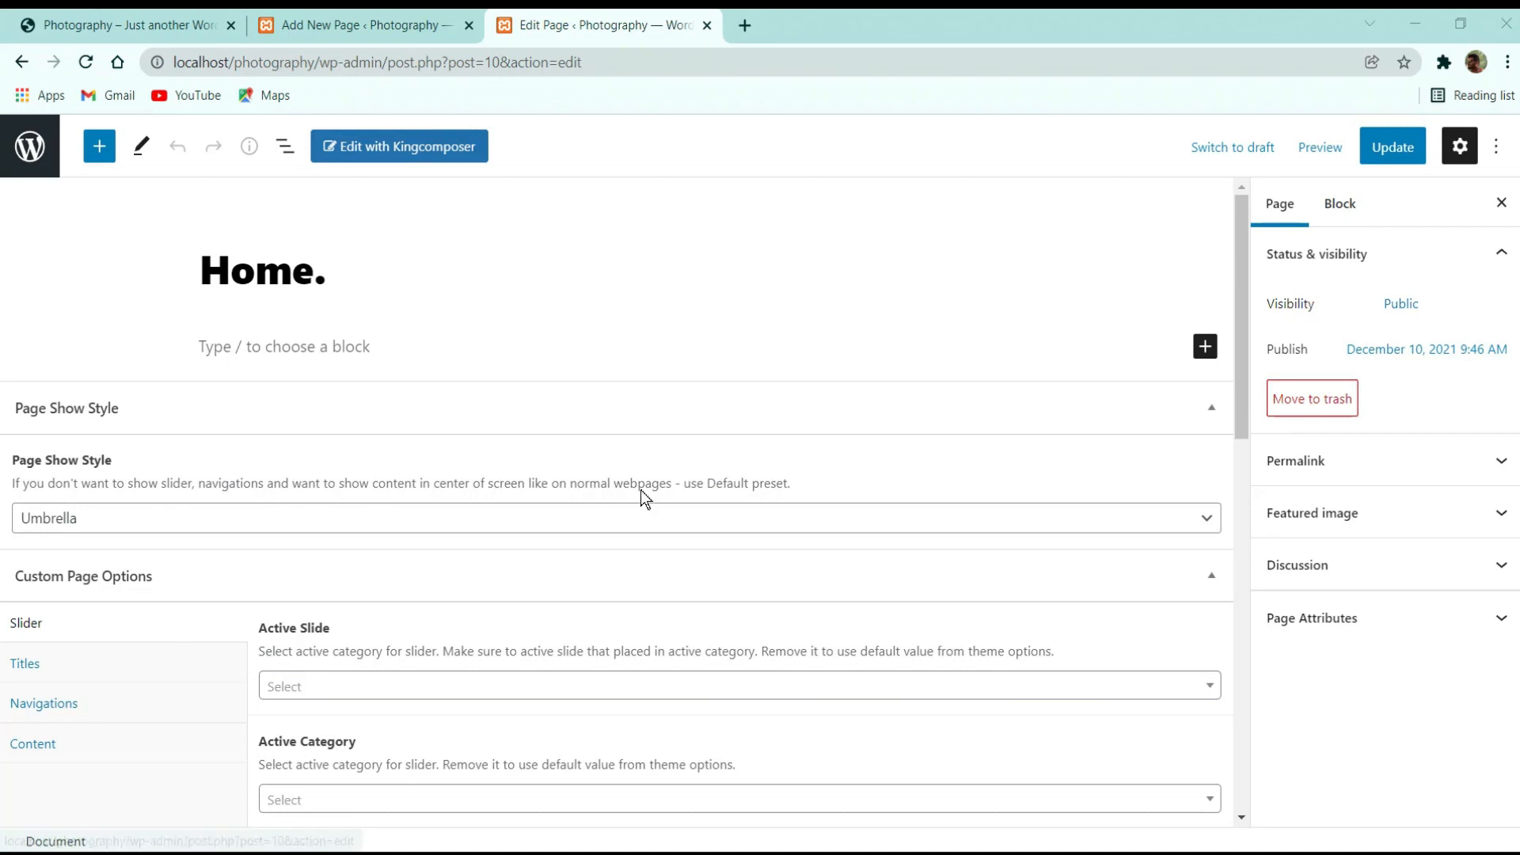
In the Umbrella page options, enable hiding slider titles and keep the custom slide set at Default
scroll(643, 460, down, 3)
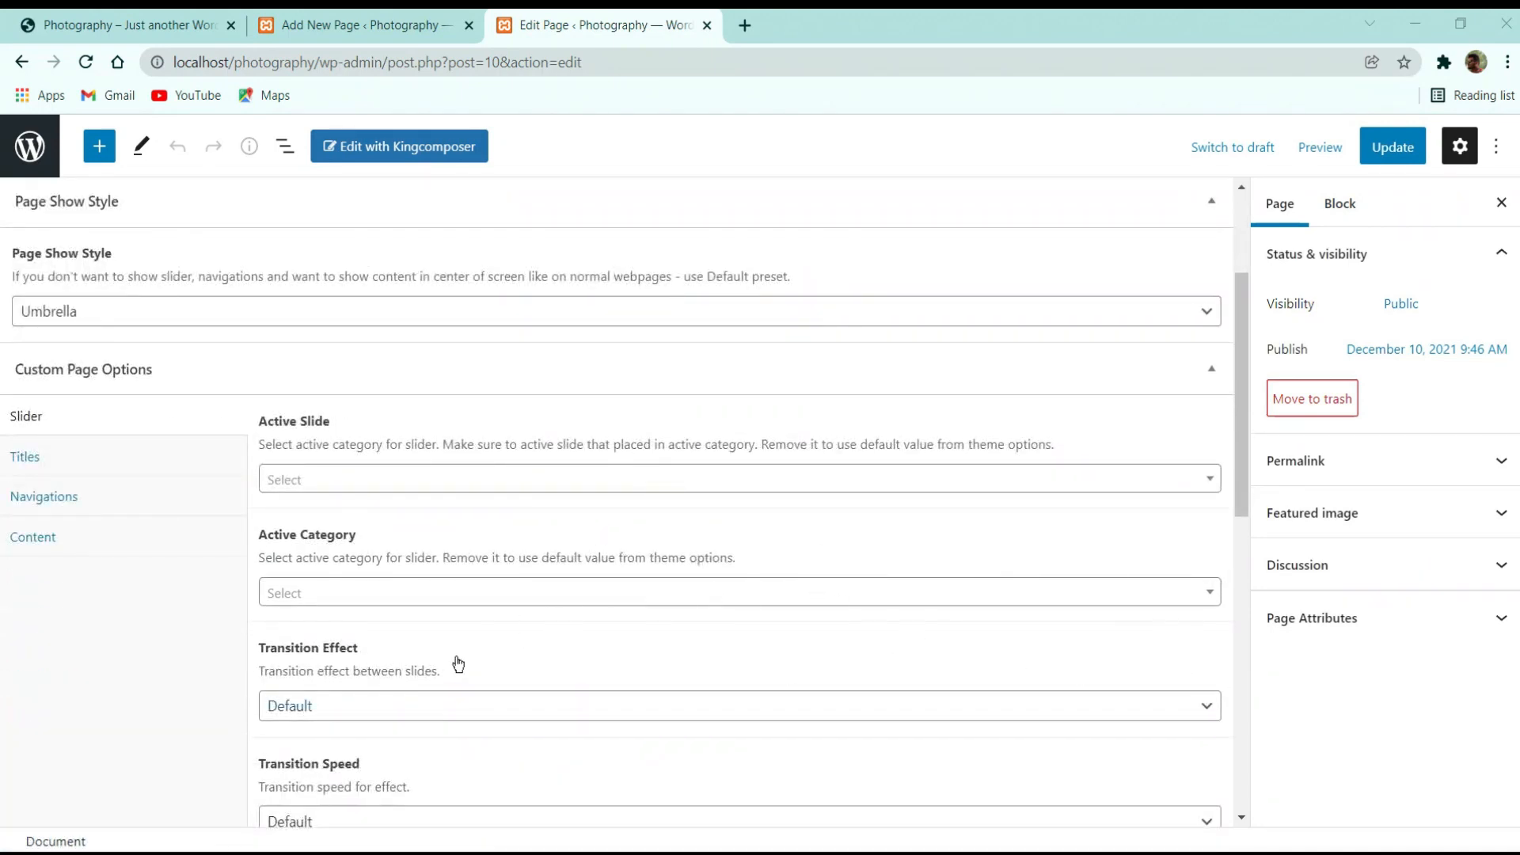
scroll(456, 515, down, 3)
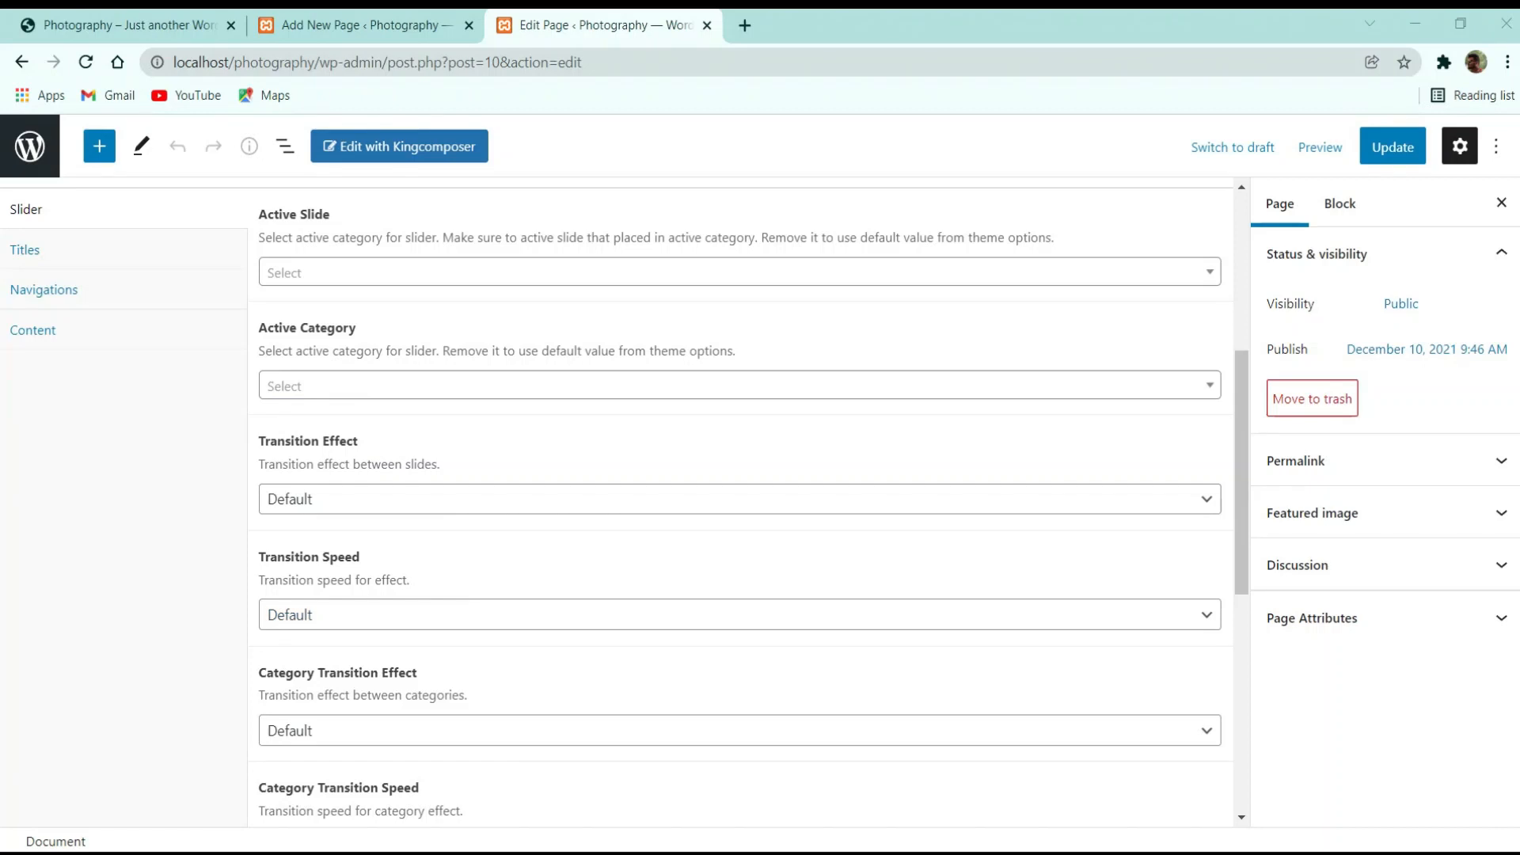
scroll(791, 593, down, 3)
scroll(686, 624, down, 3)
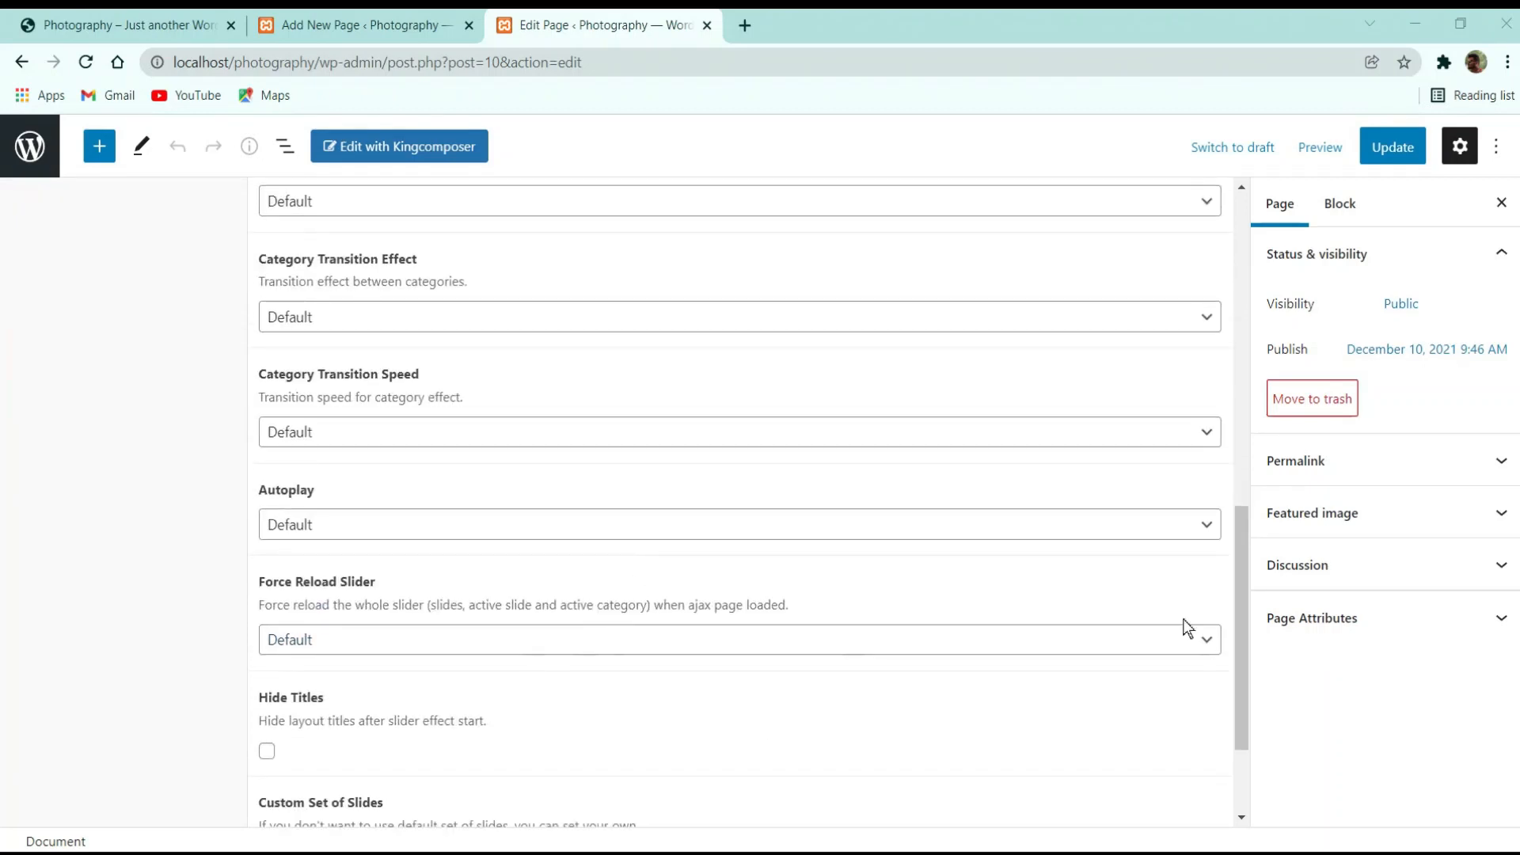
scroll(686, 665, down, 2)
click(268, 597)
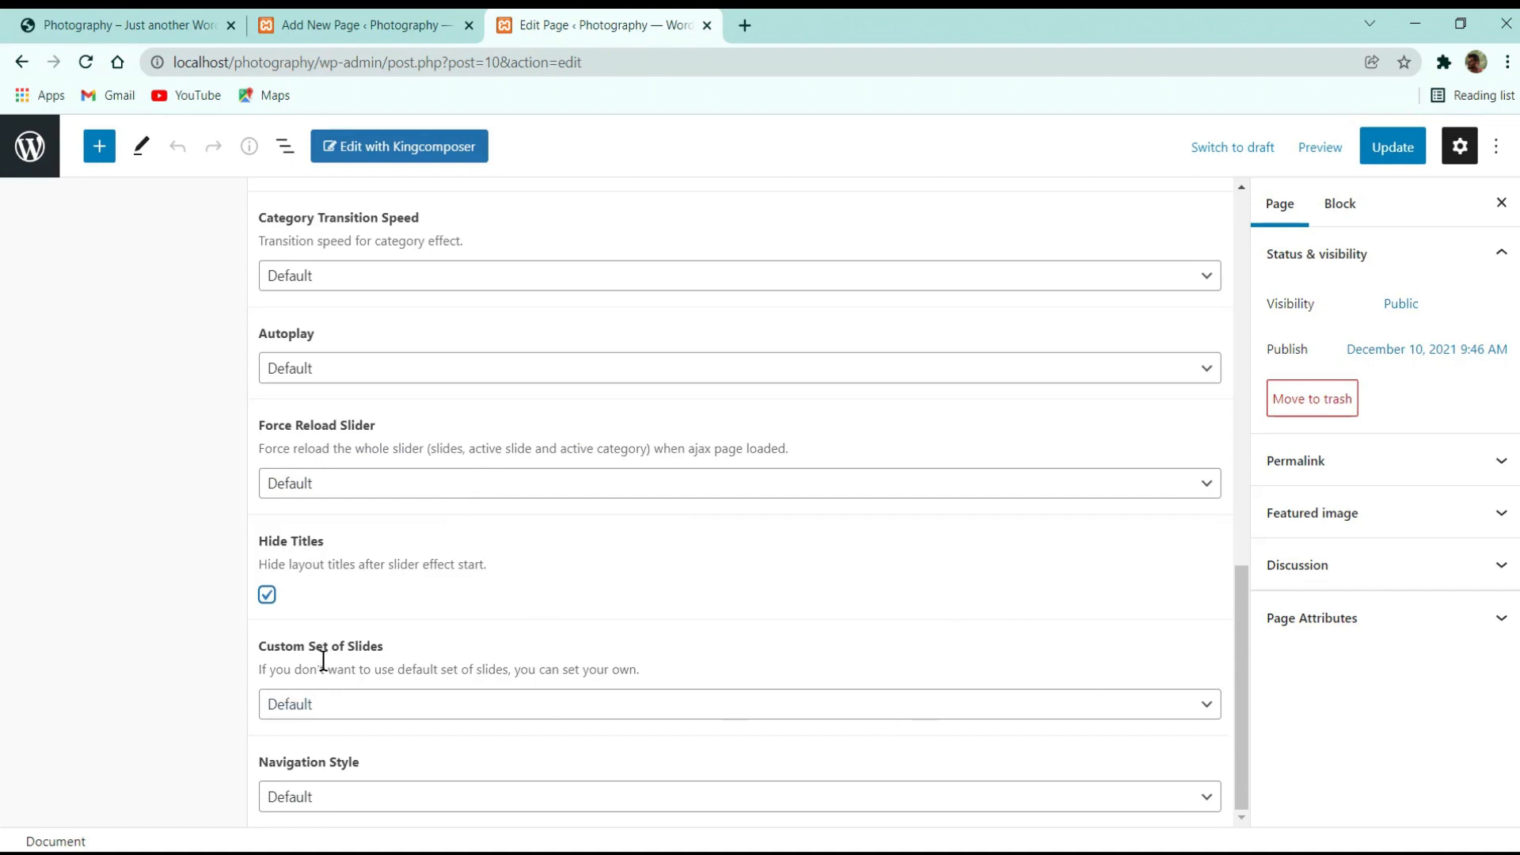
click(287, 801)
click(289, 800)
click(293, 798)
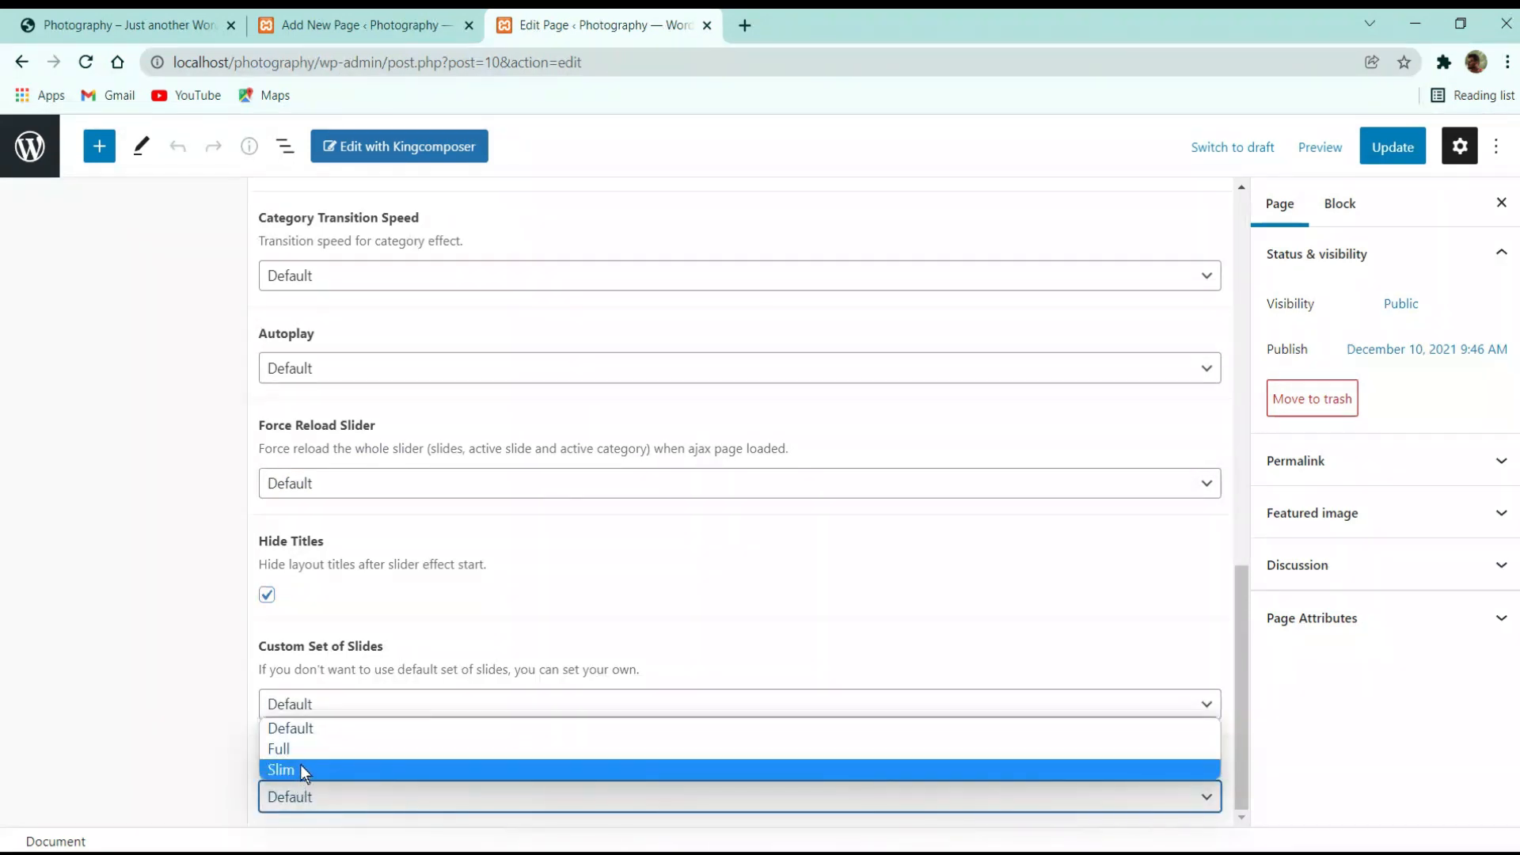
click(334, 709)
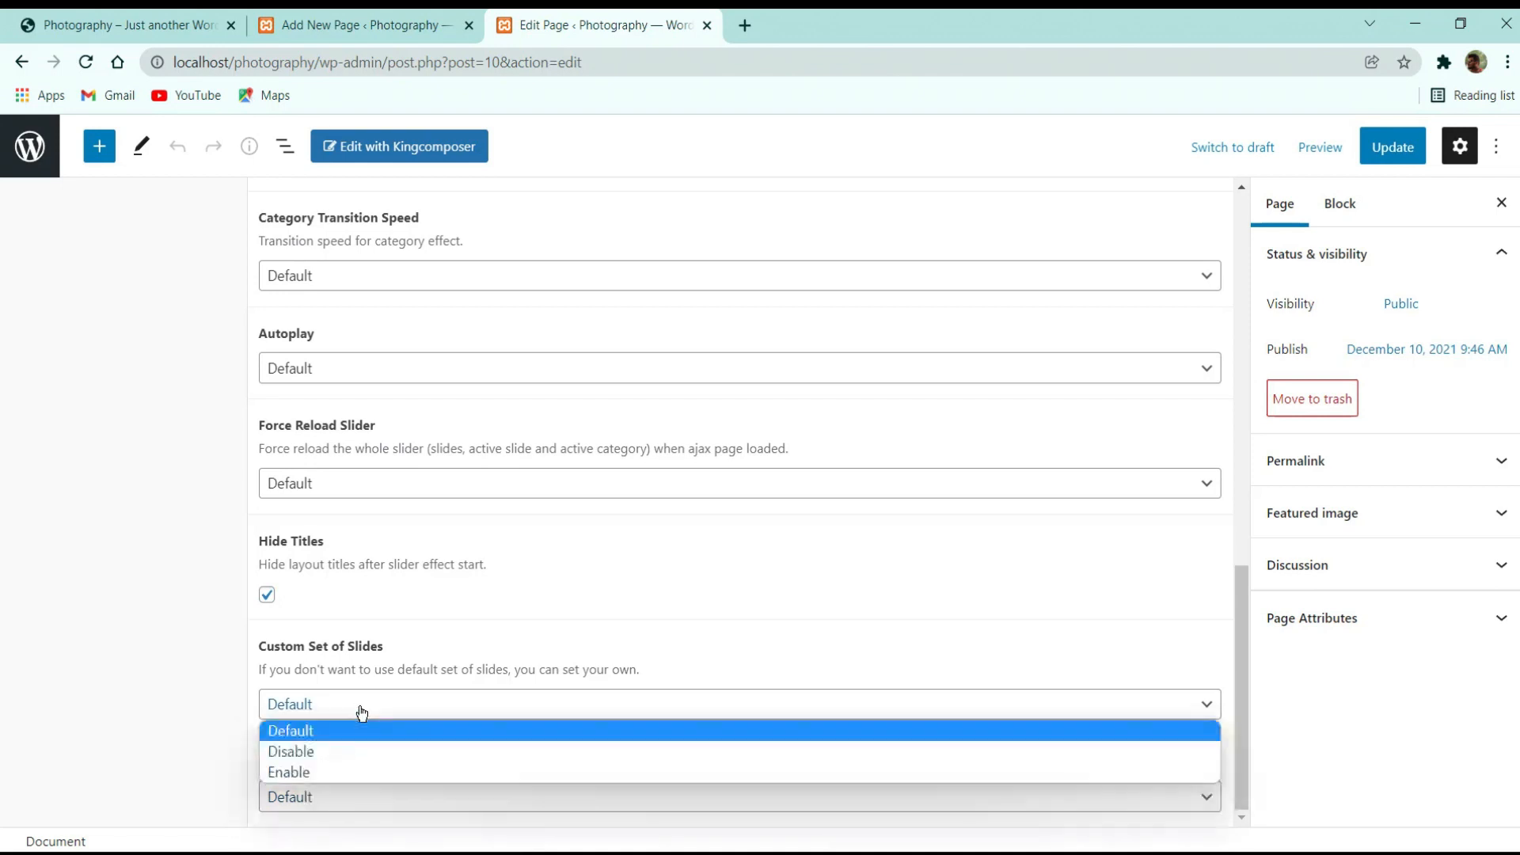
click(348, 732)
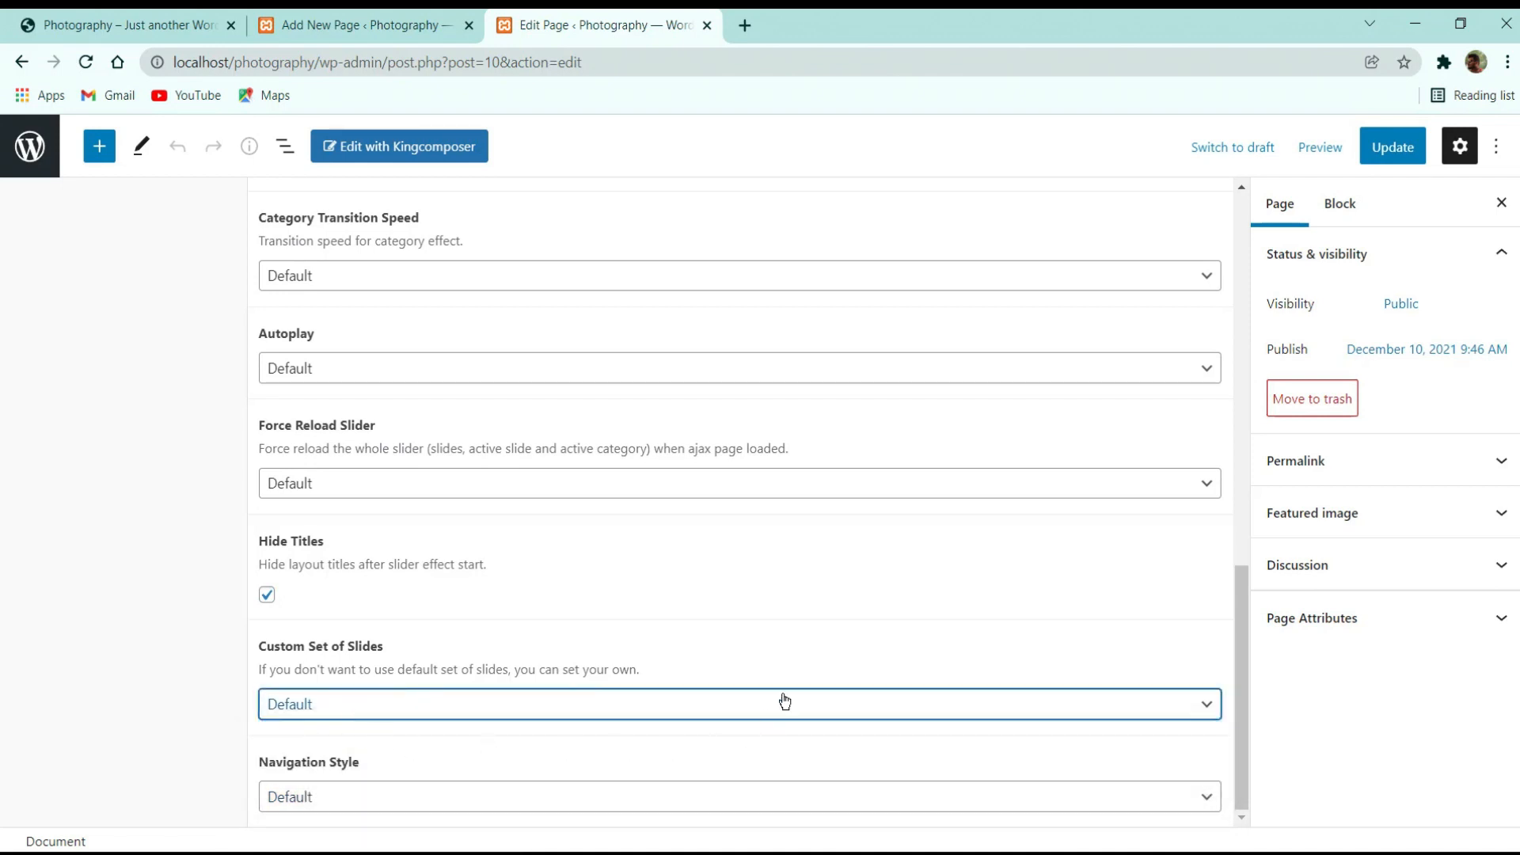
Update the Home. page, preview it live, and come back to its content options
scroll(784, 701, up, 15)
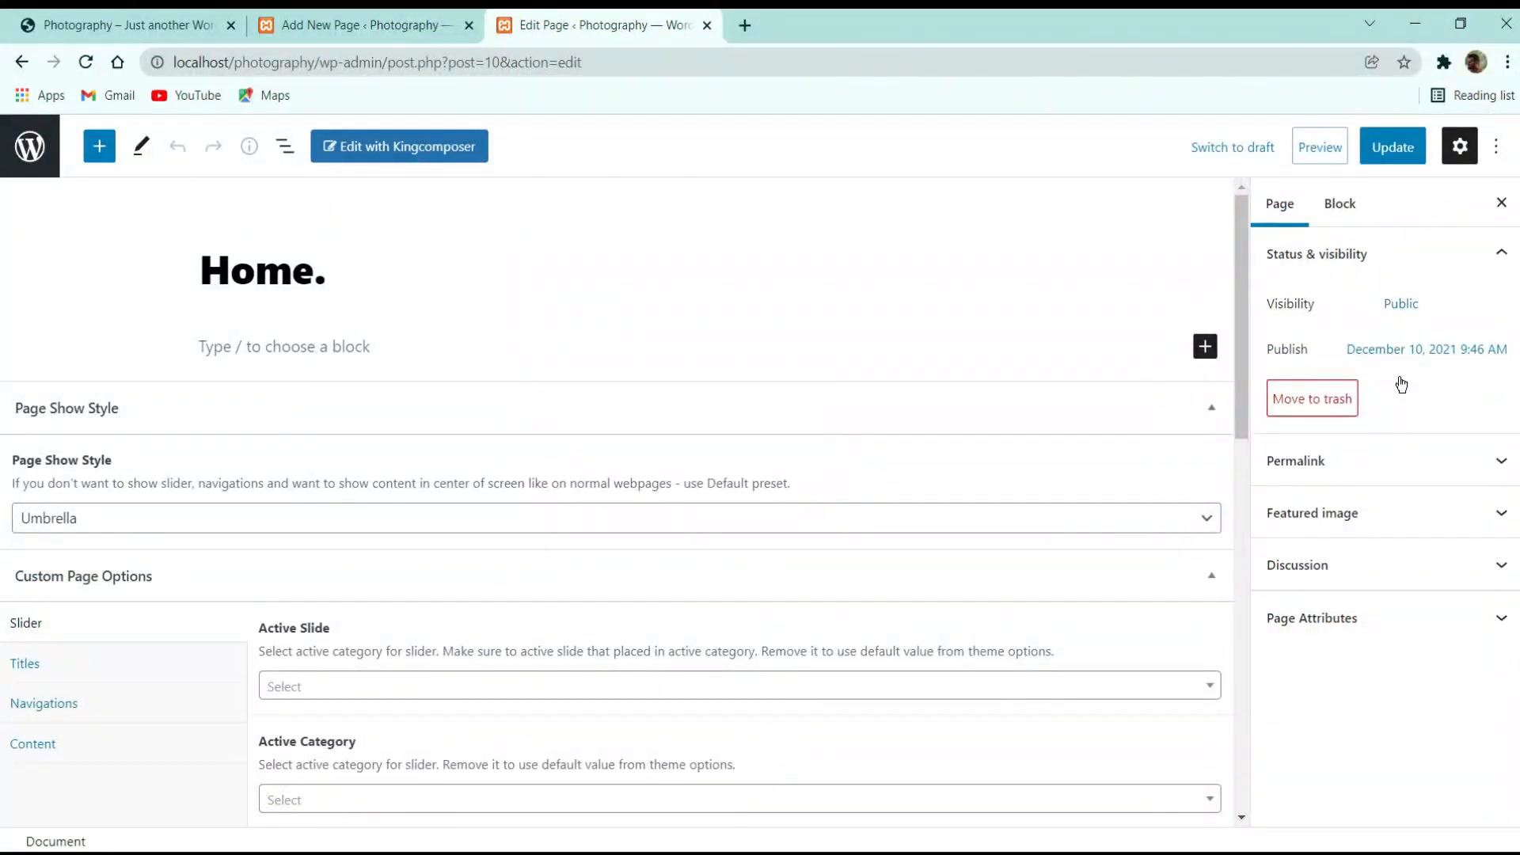
click(1373, 150)
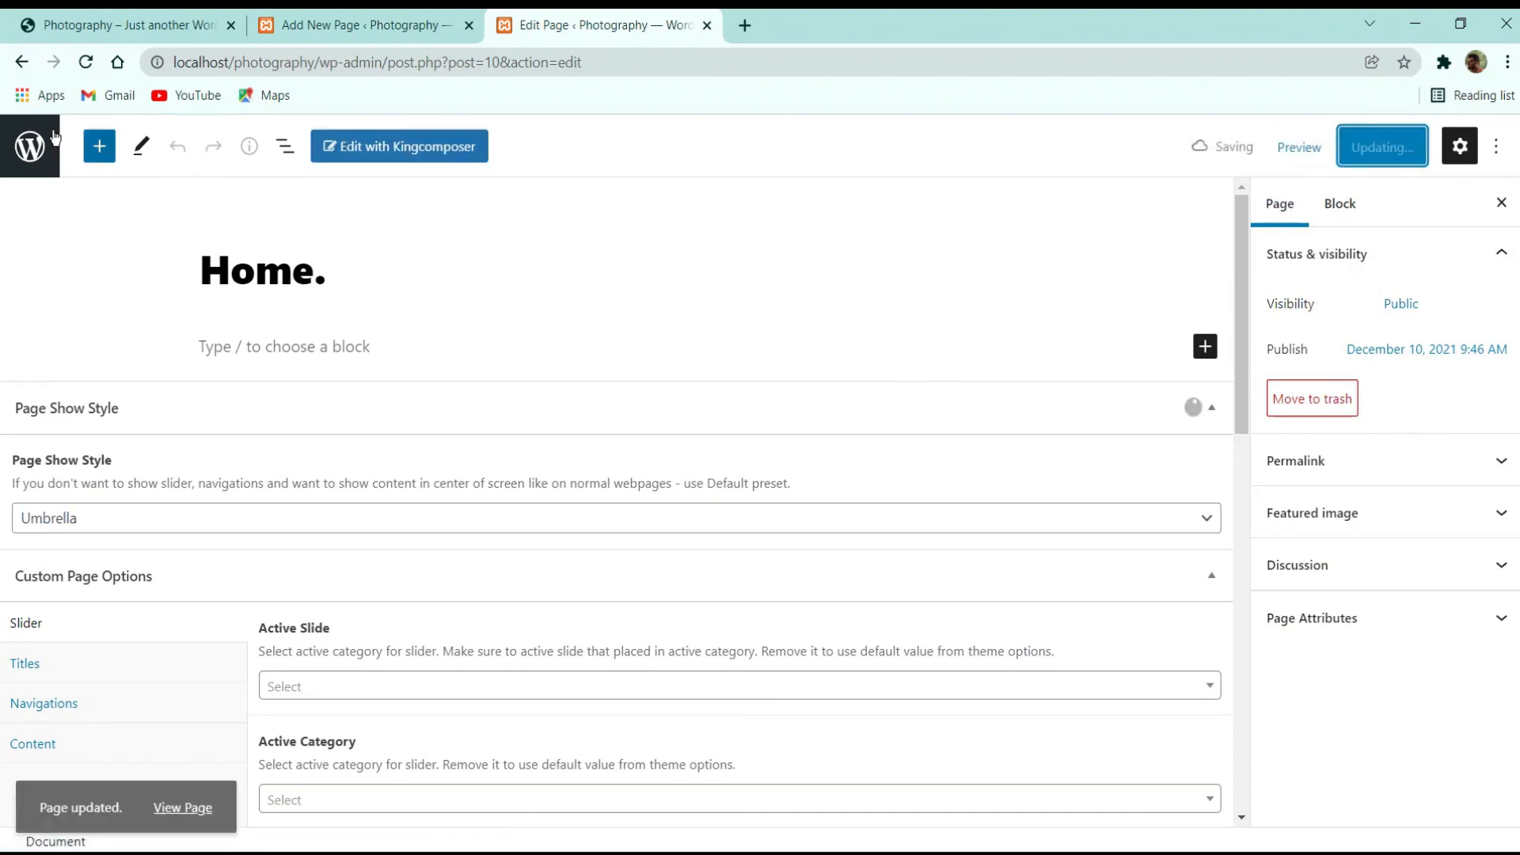
click(184, 786)
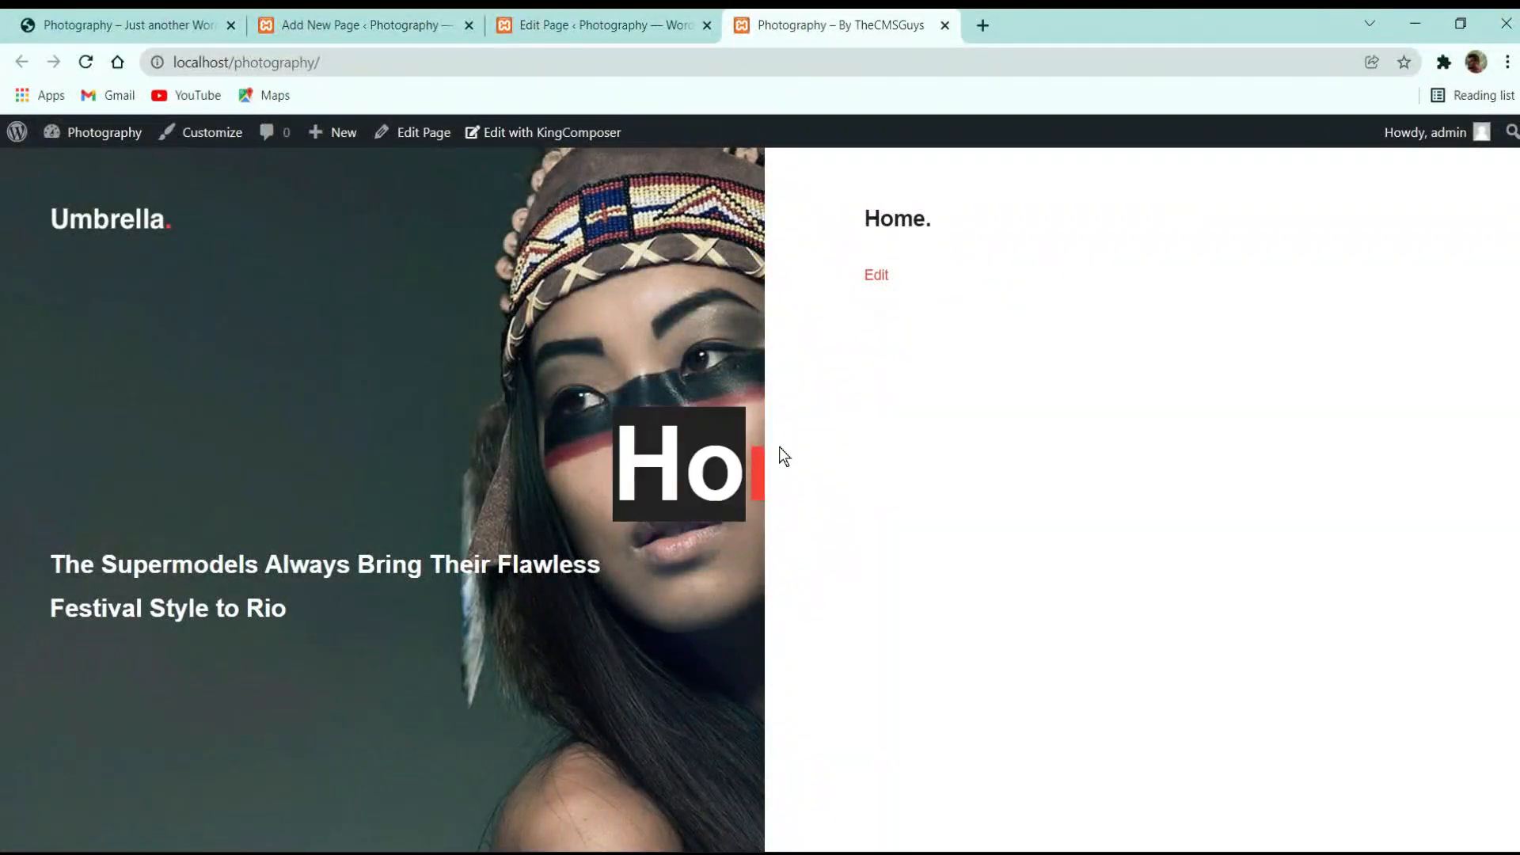
click(633, 25)
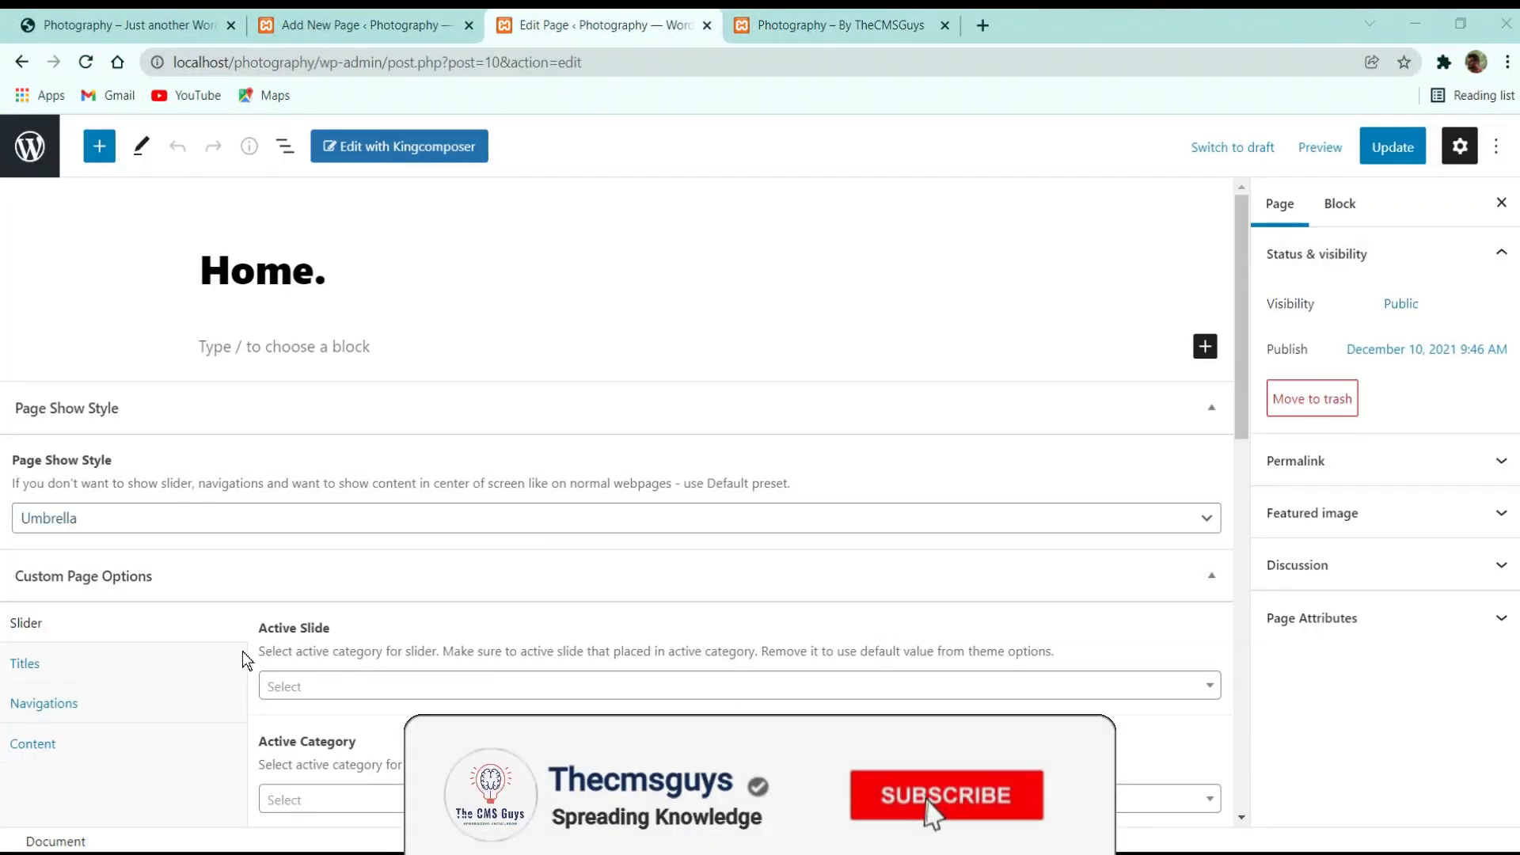
click(72, 752)
Set the slider Title to Custom, keeping the text 'Start Cheering.'
click(114, 660)
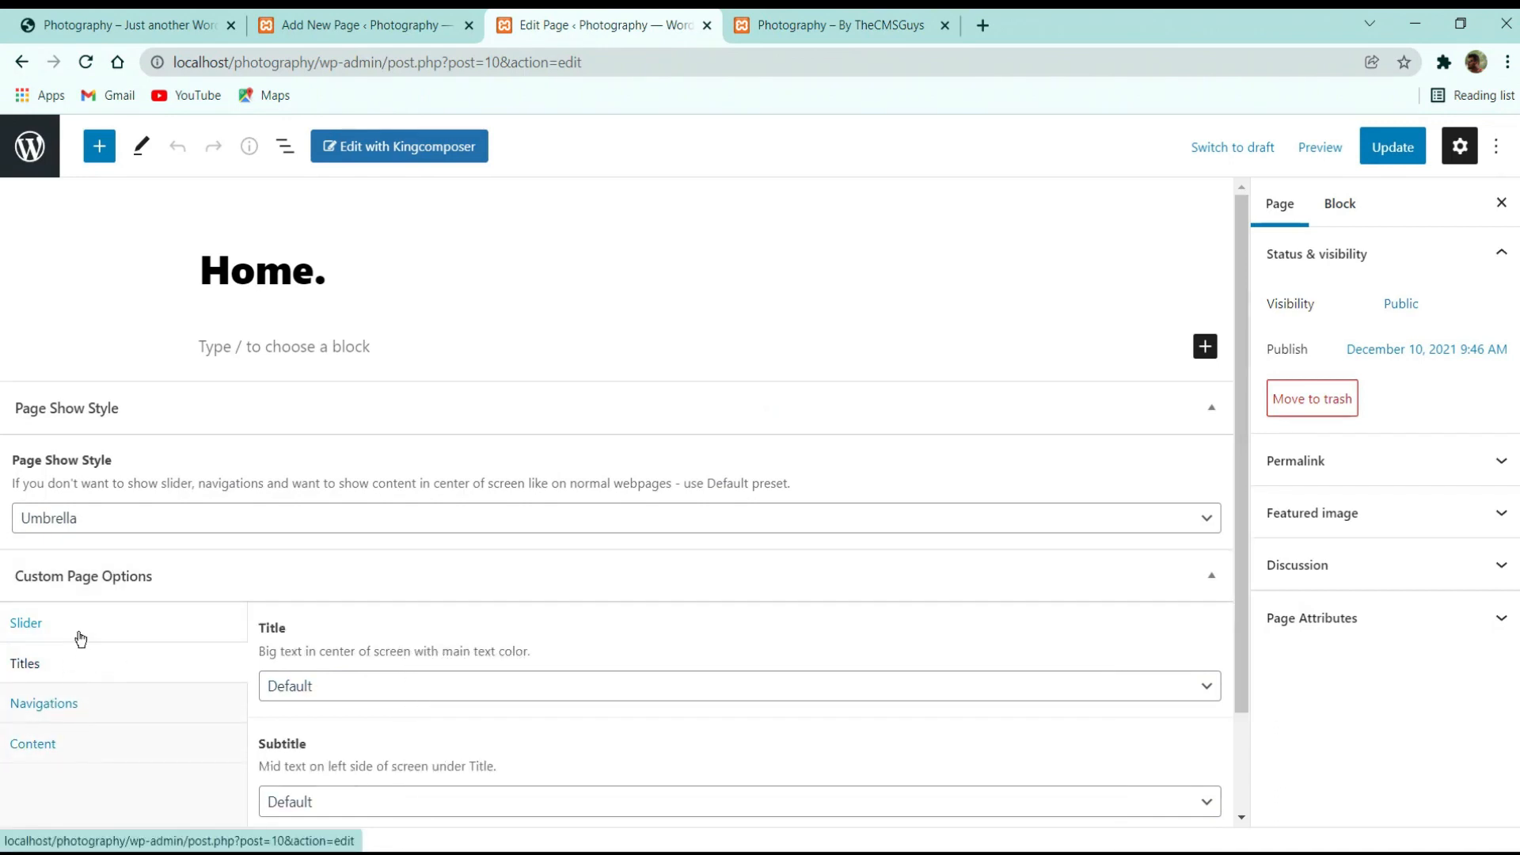
click(75, 636)
click(73, 656)
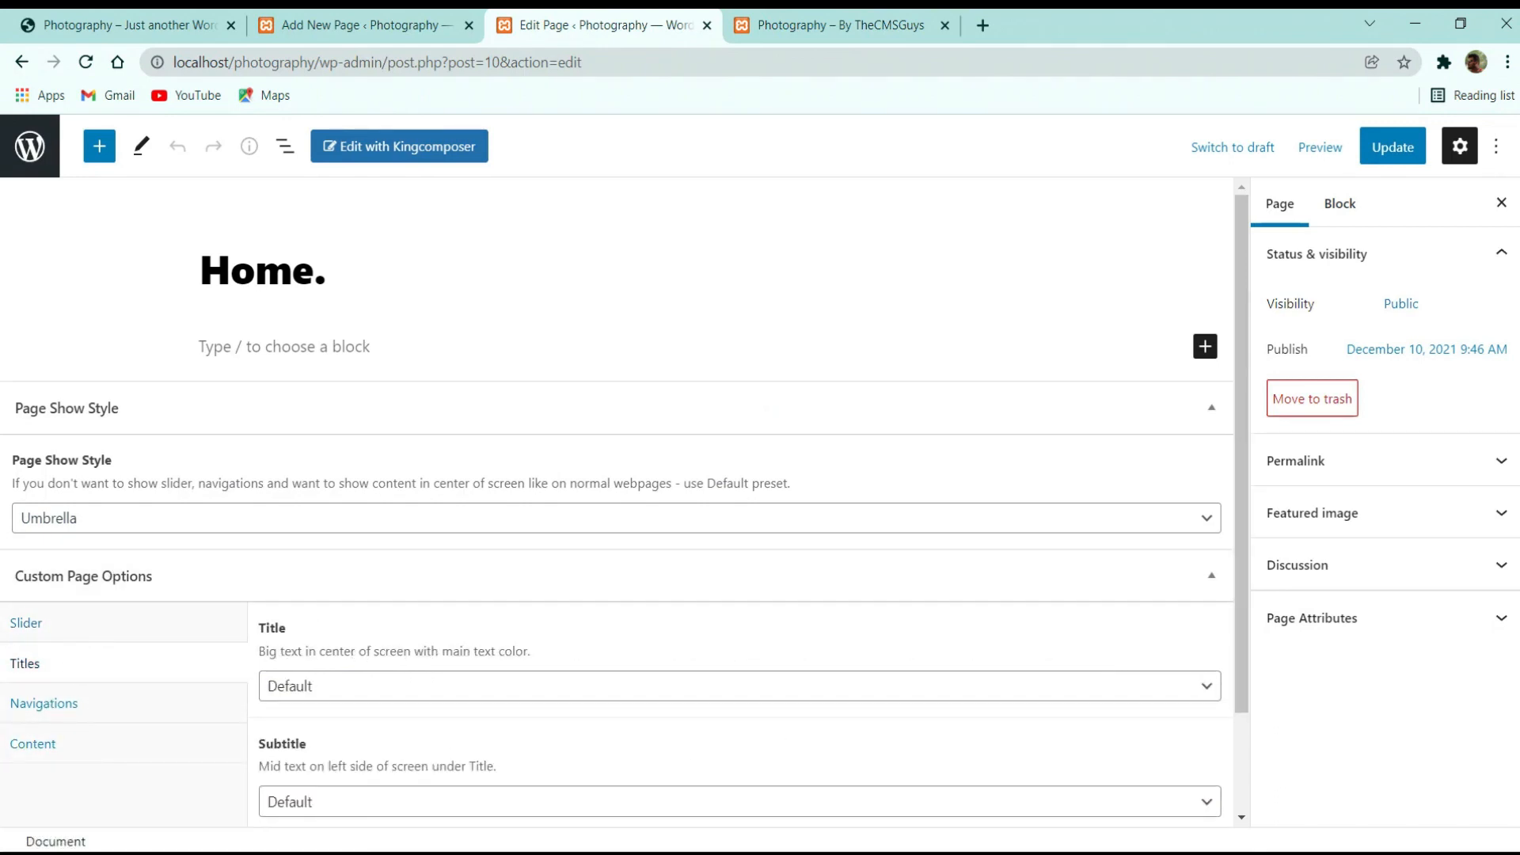
scroll(160, 518, down, 1)
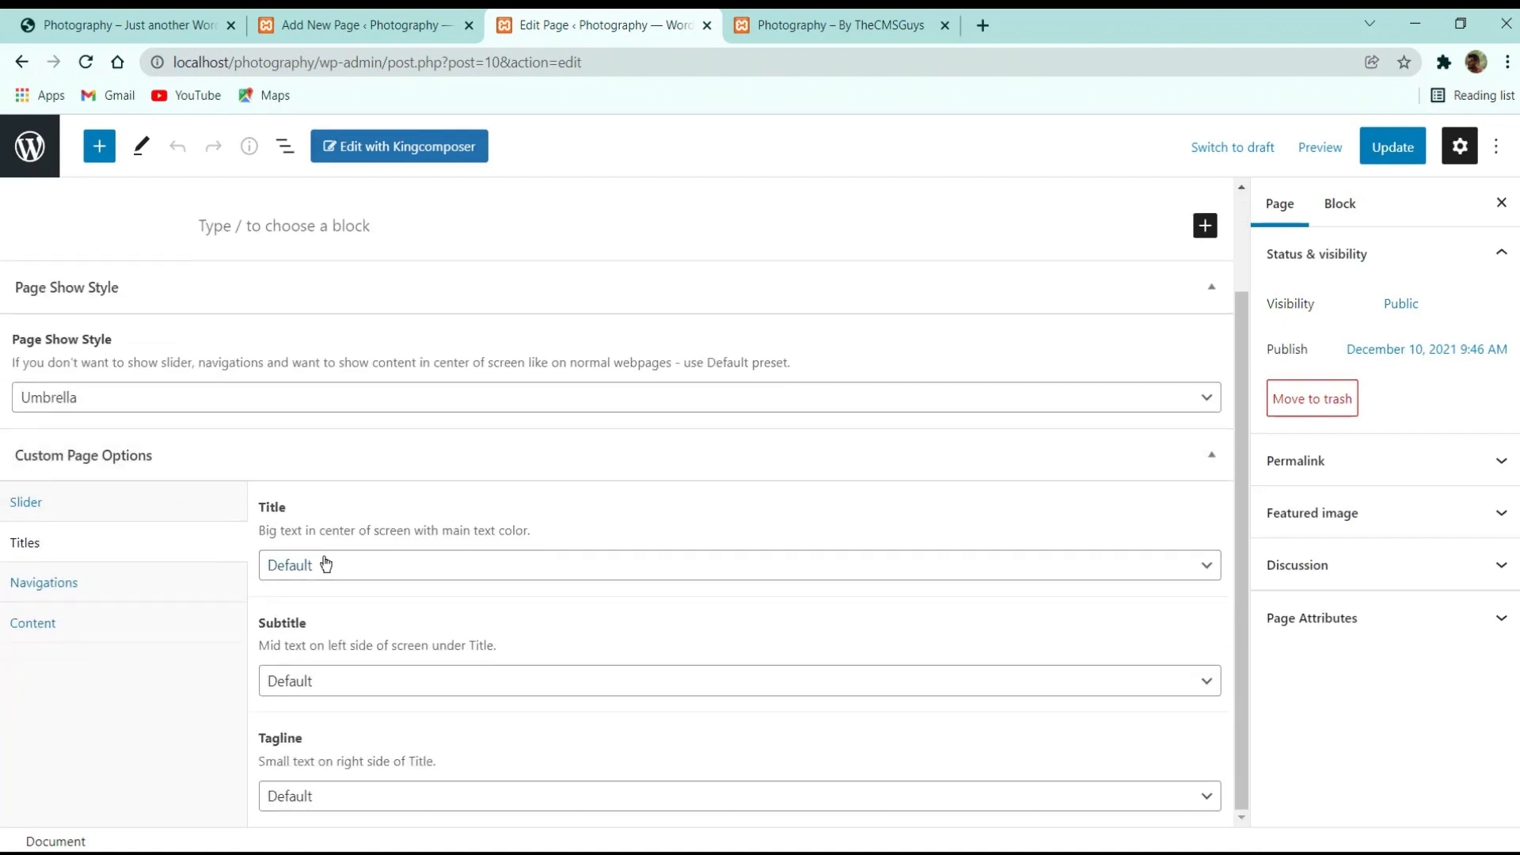
click(339, 567)
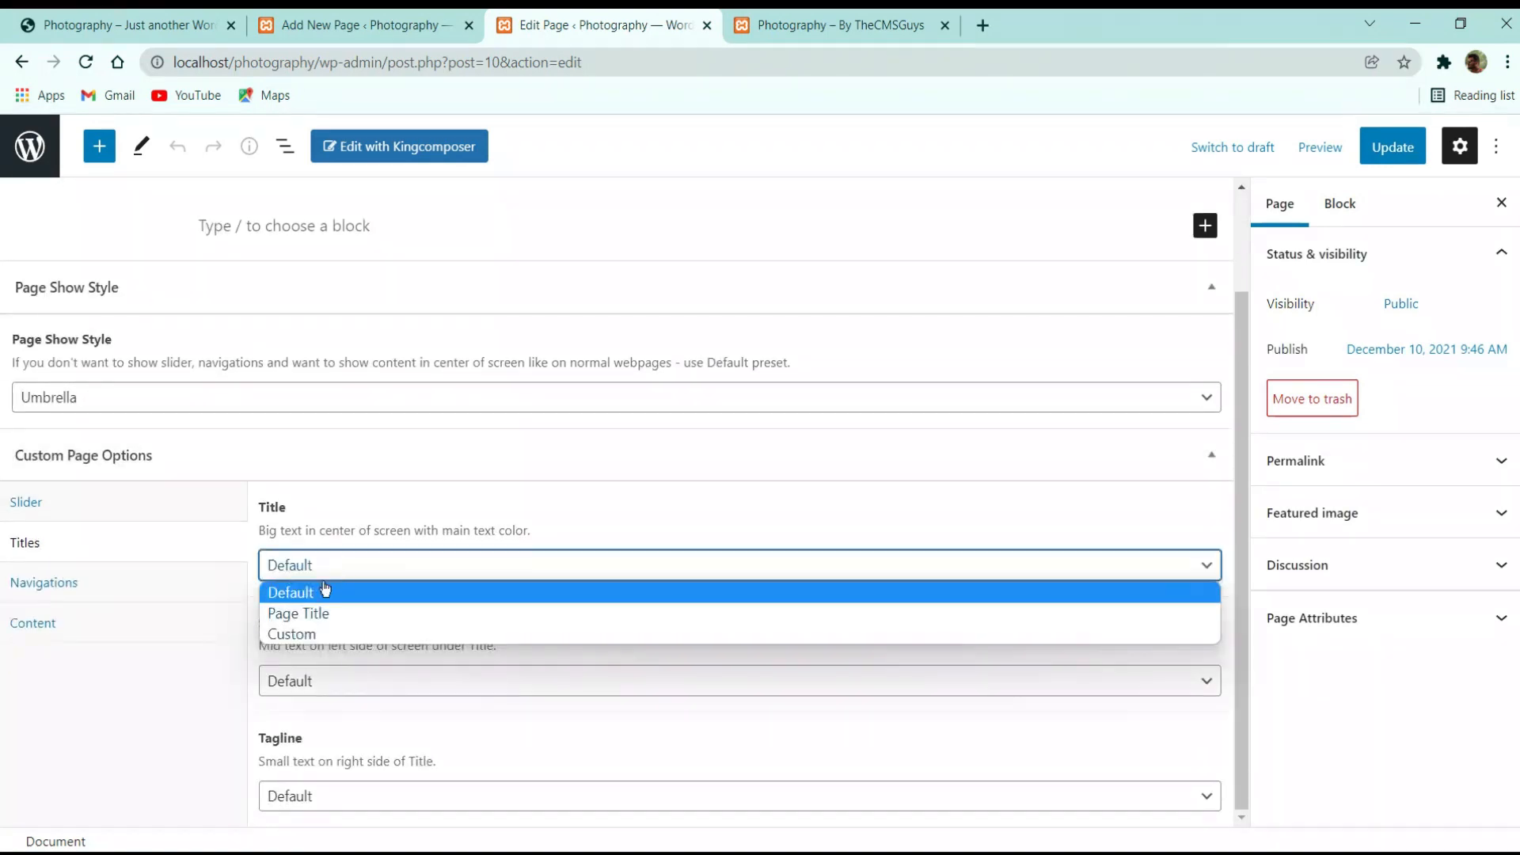
click(312, 634)
click(337, 658)
scroll(368, 544, down, 1)
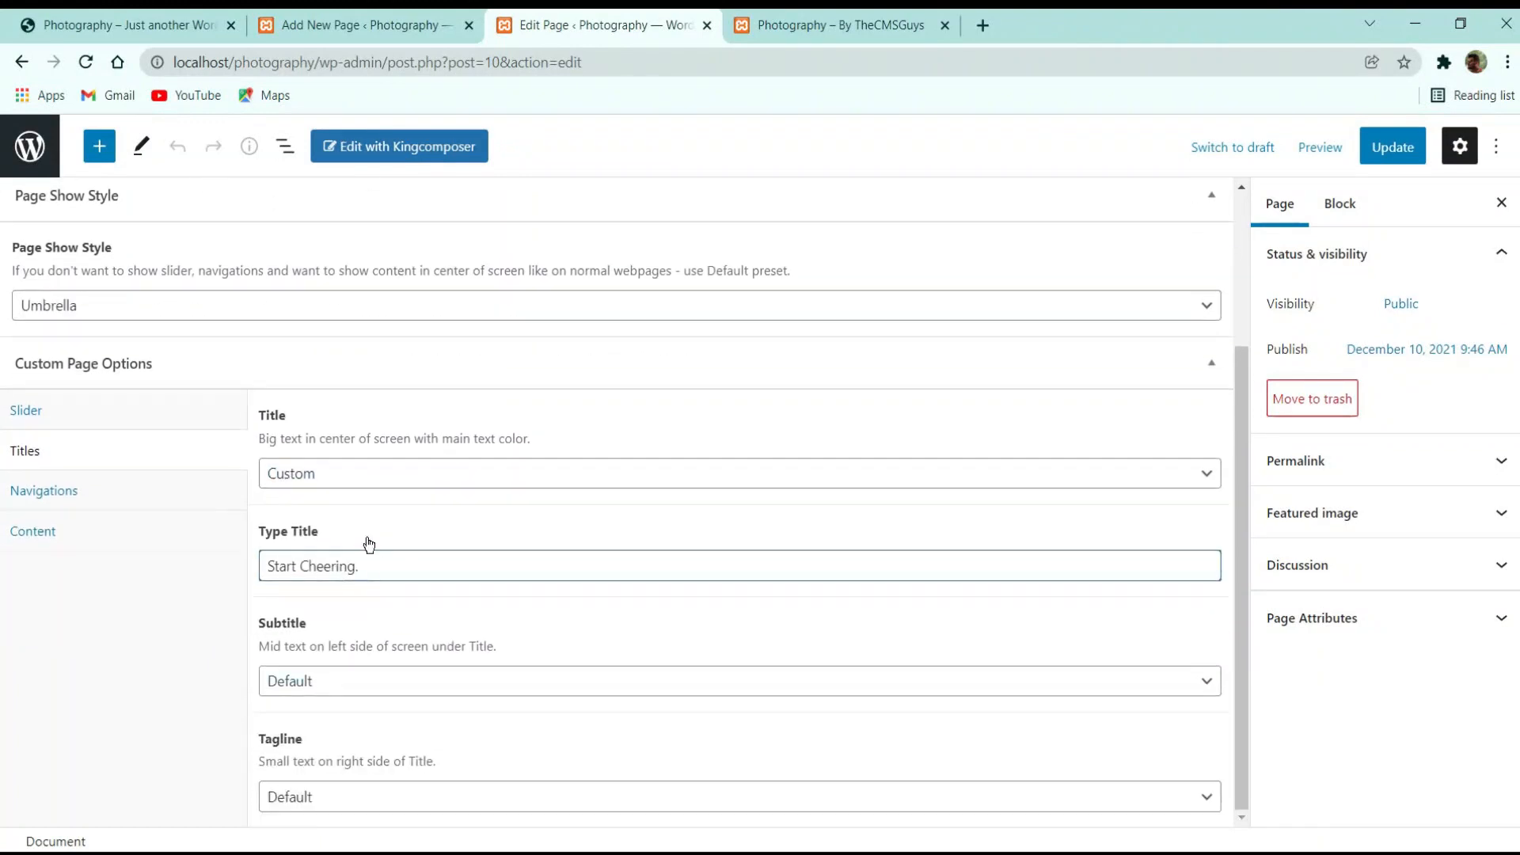
drag(269, 564, 409, 563)
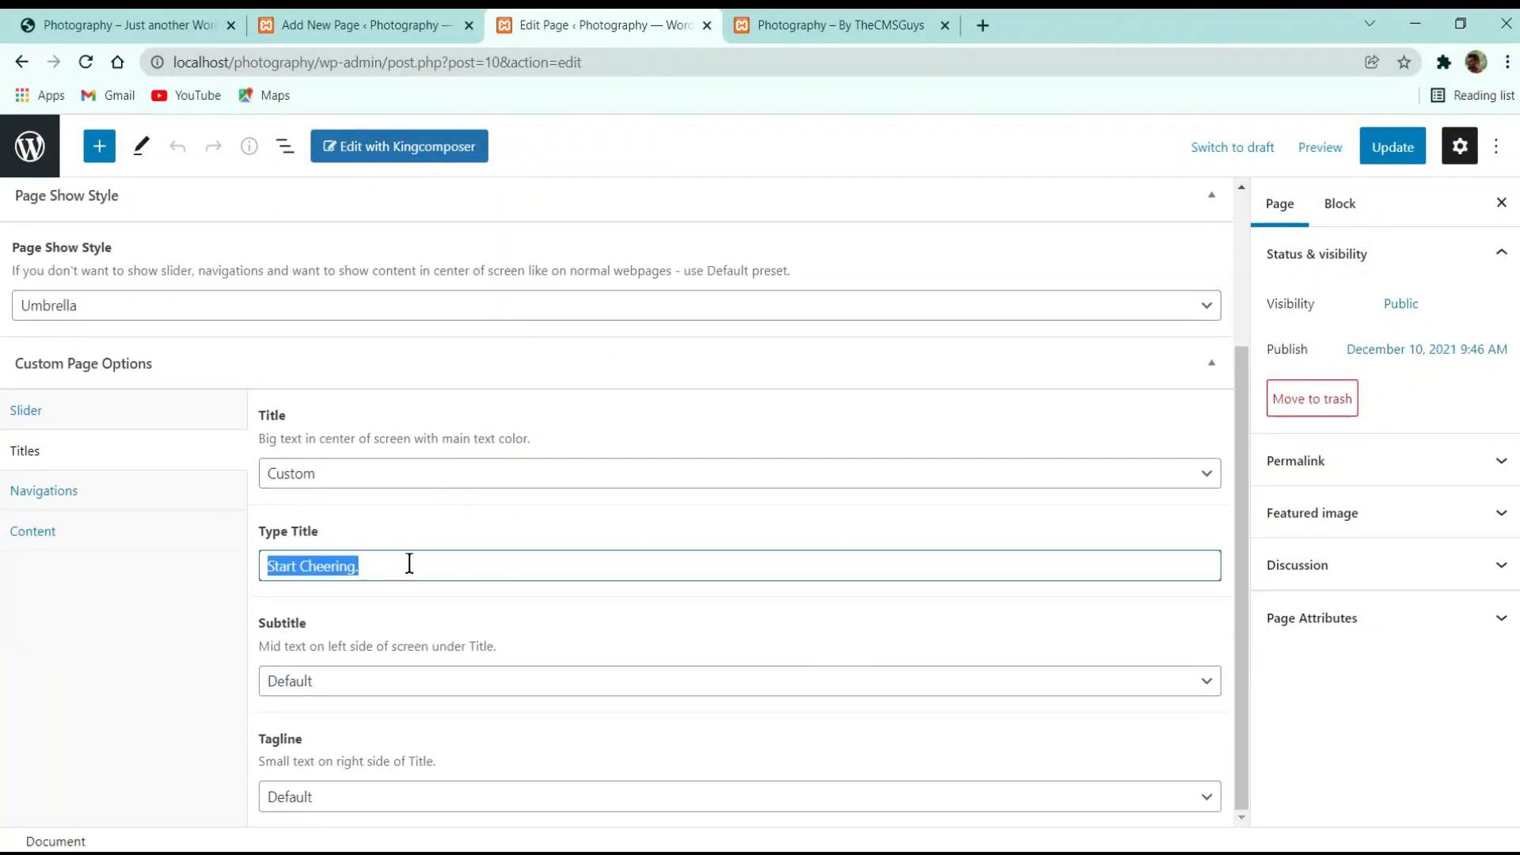
Set the slider Subtitle to Custom, keeping its festival text, and compare with the live site
click(324, 681)
click(333, 729)
scroll(532, 525, down, 1)
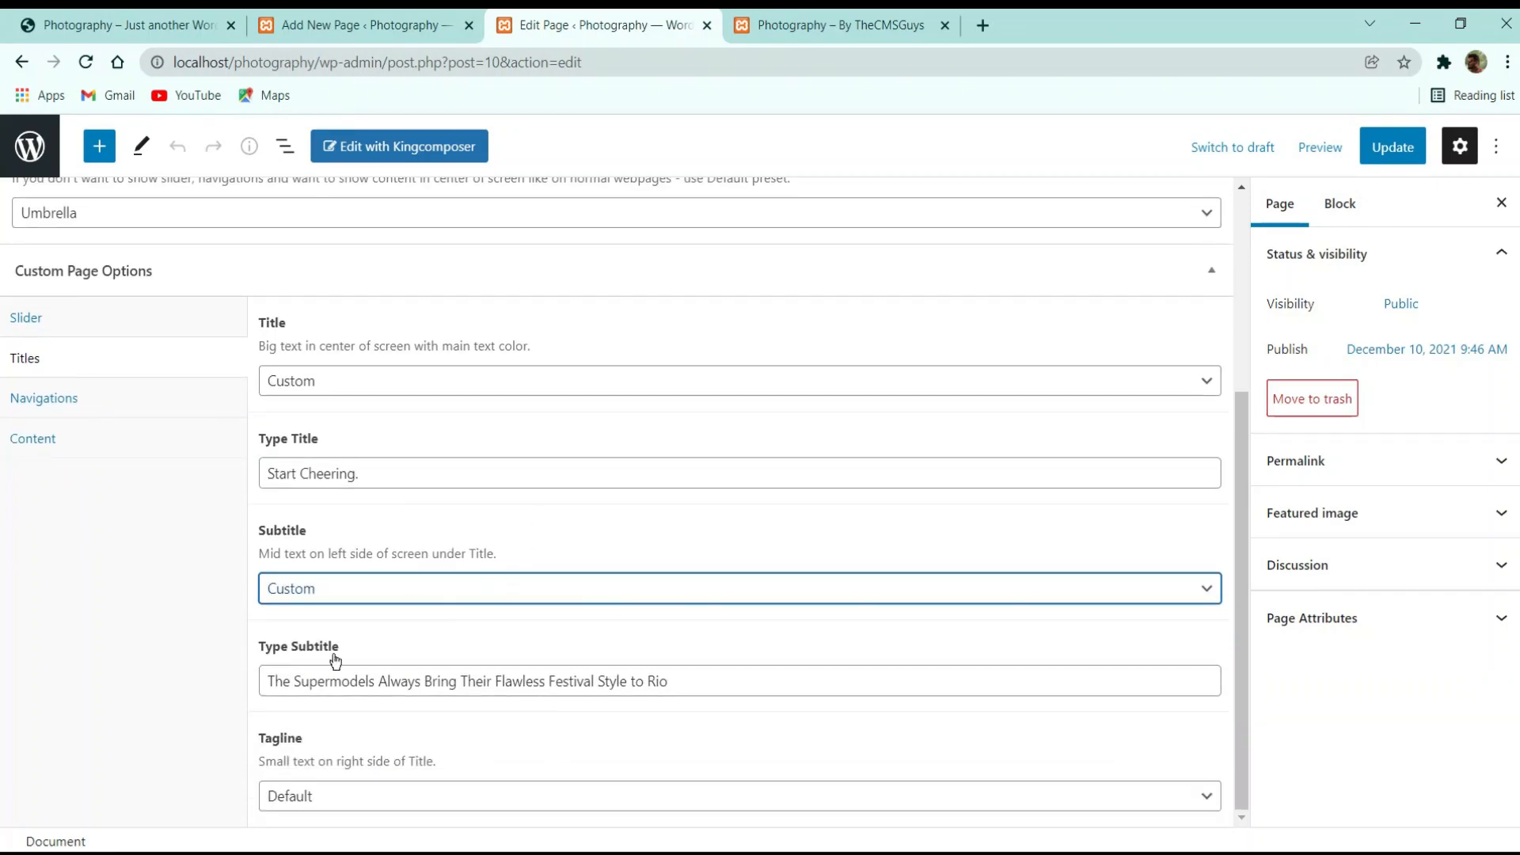
drag(271, 680, 715, 688)
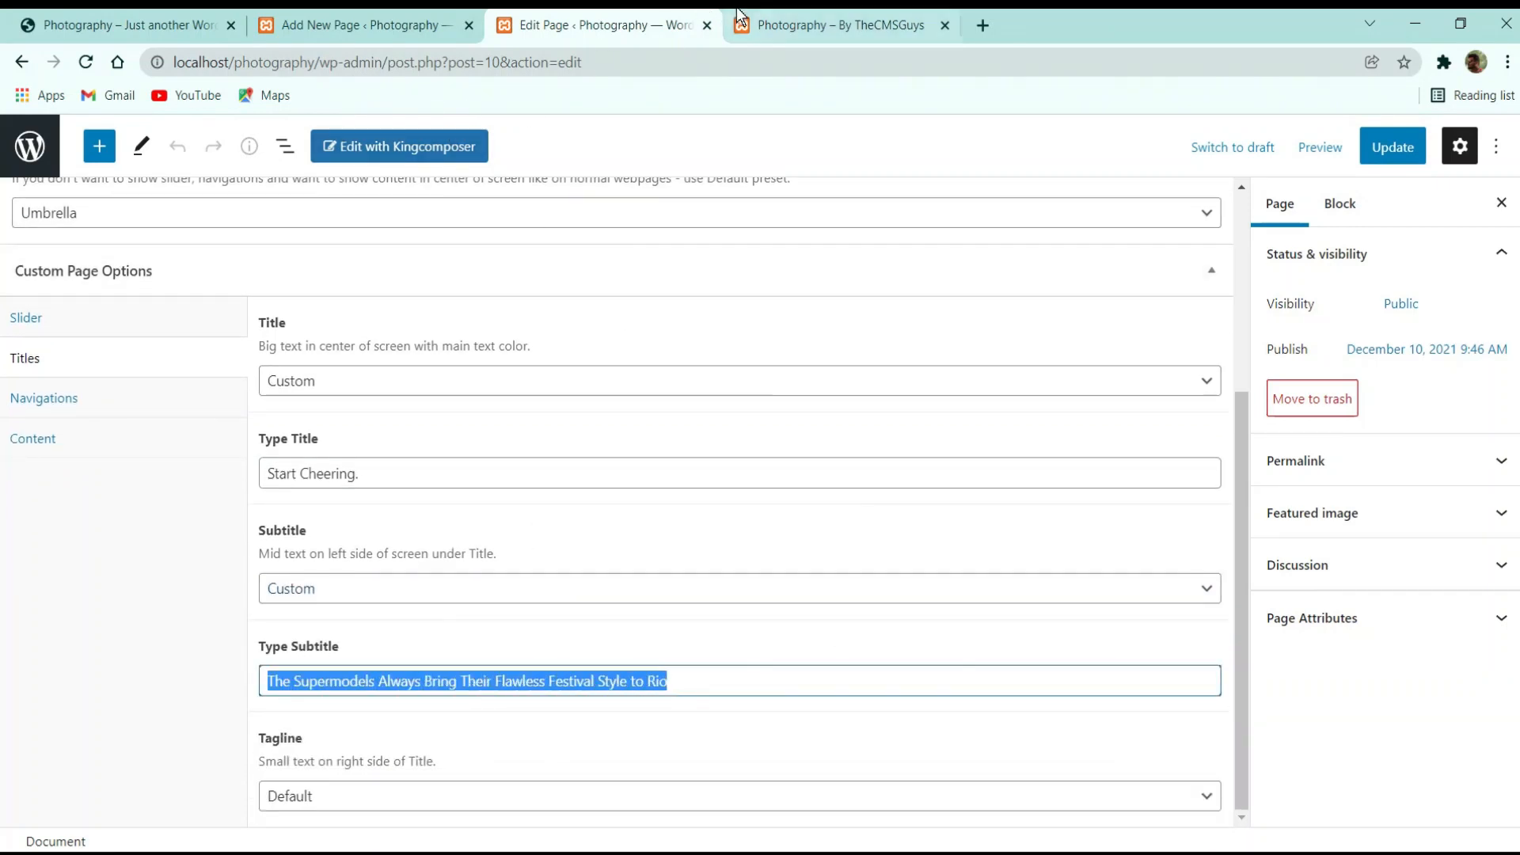
click(756, 25)
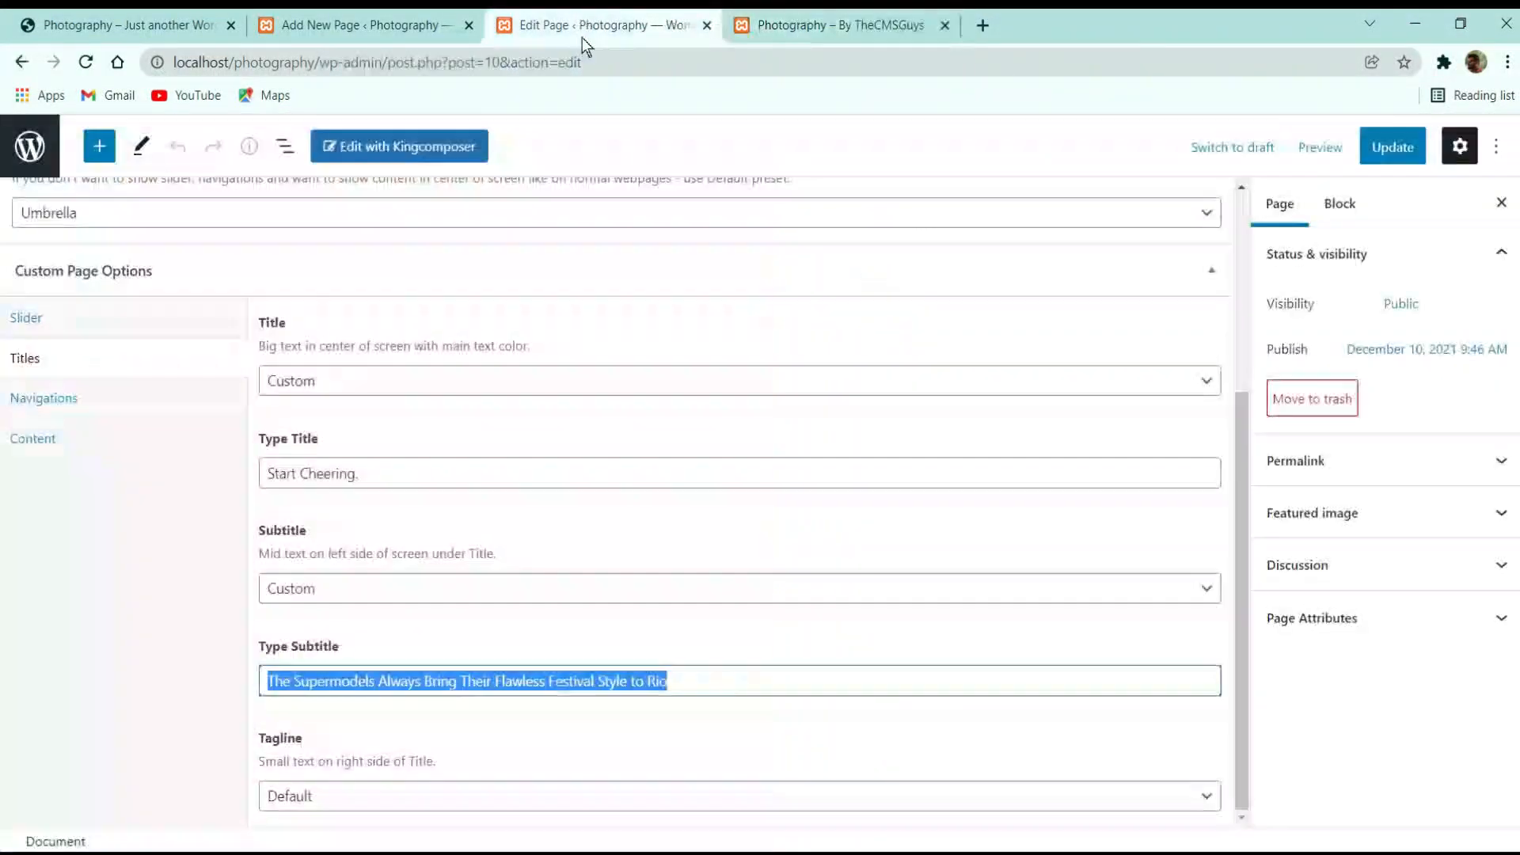
click(586, 24)
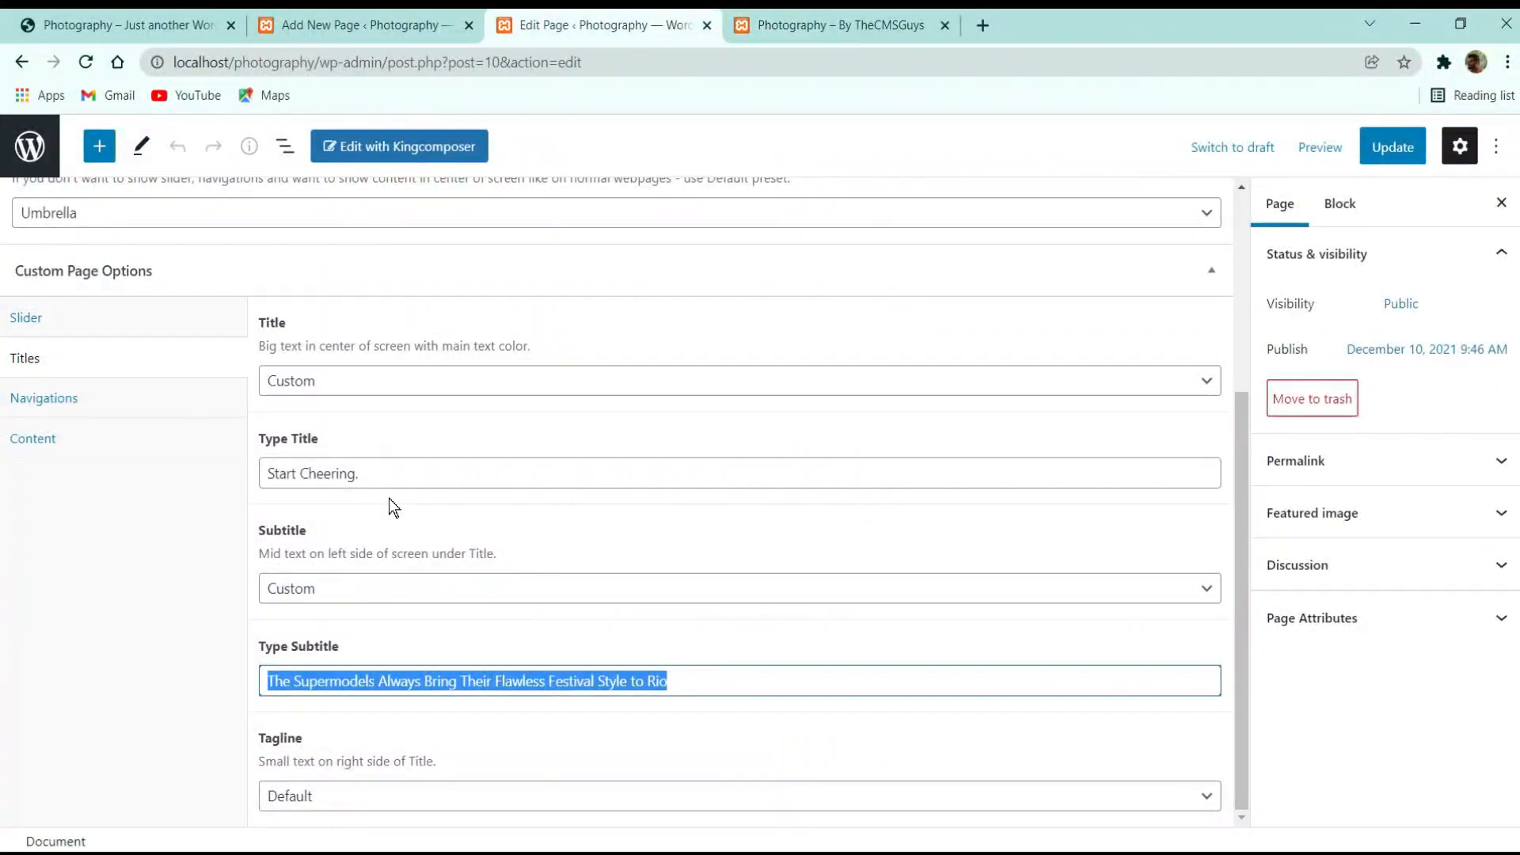
Set the Tagline to Custom with '12 Years of Experience' and update the page
click(379, 788)
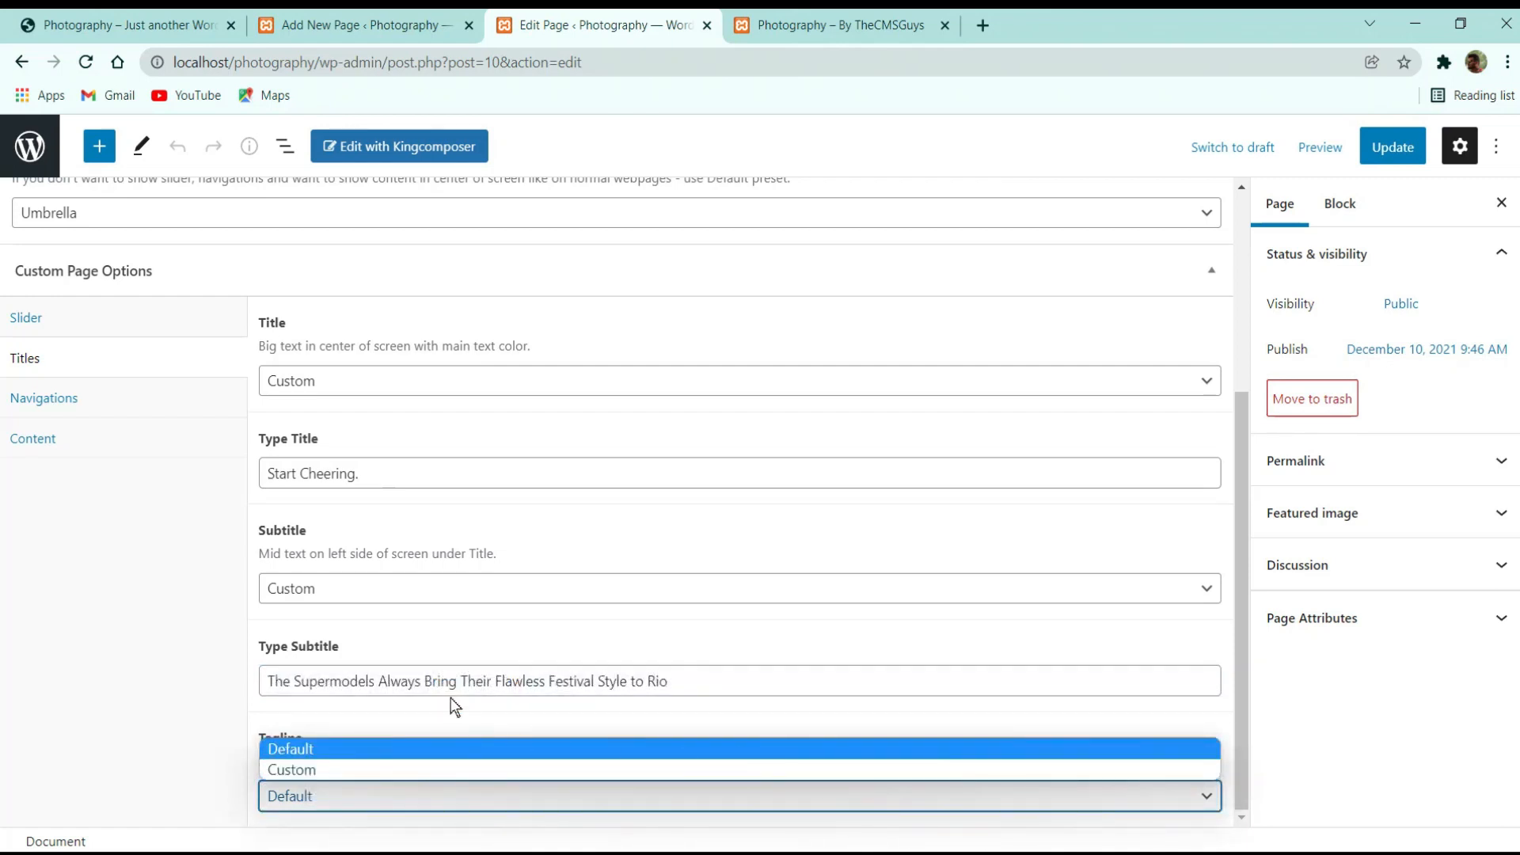
click(345, 770)
scroll(363, 744, down, 1)
drag(384, 797, 190, 788)
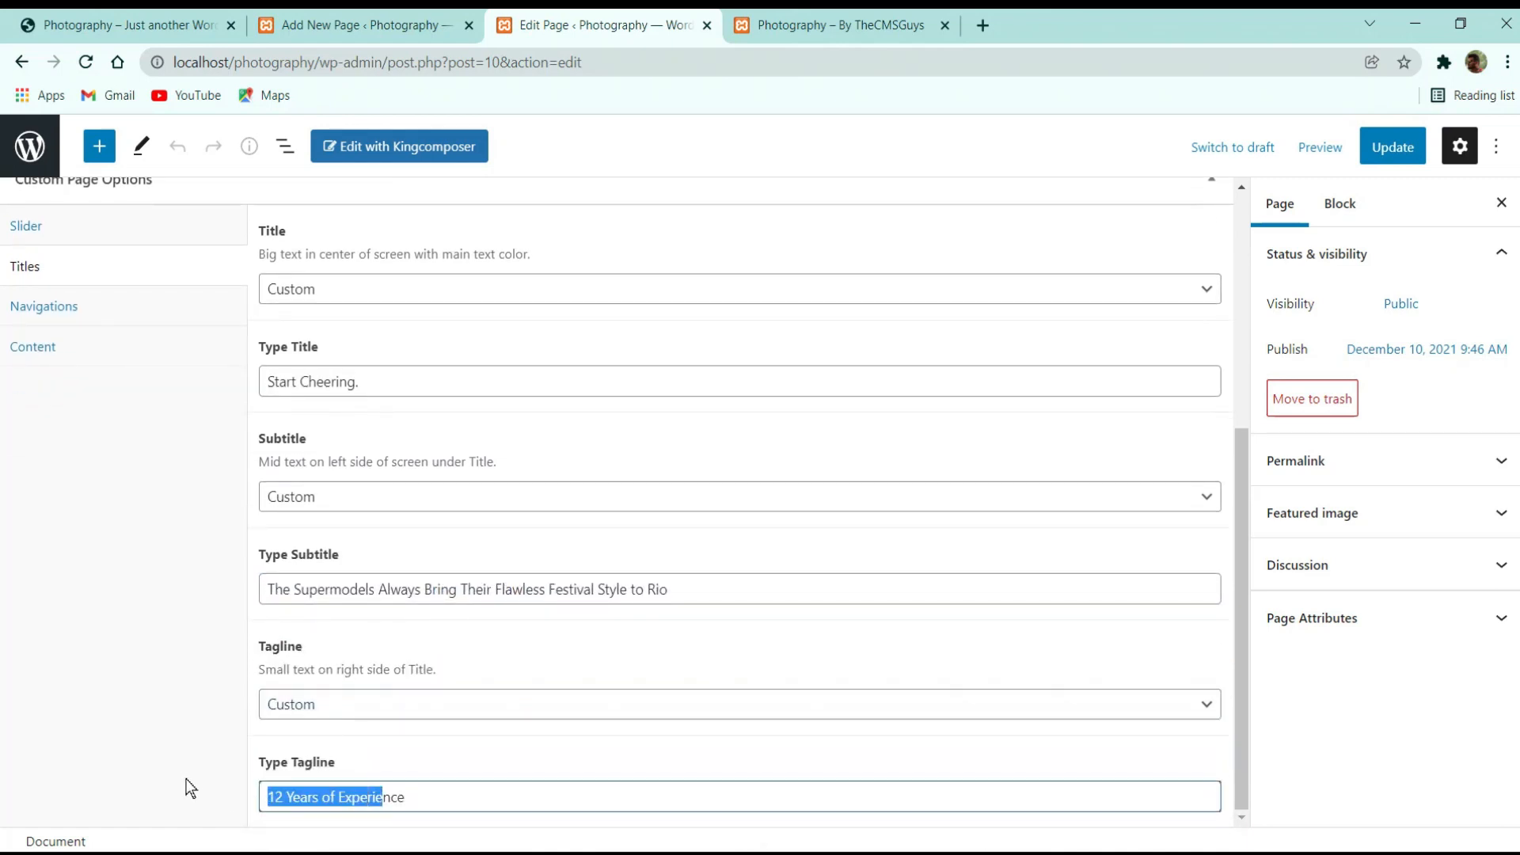
click(1391, 147)
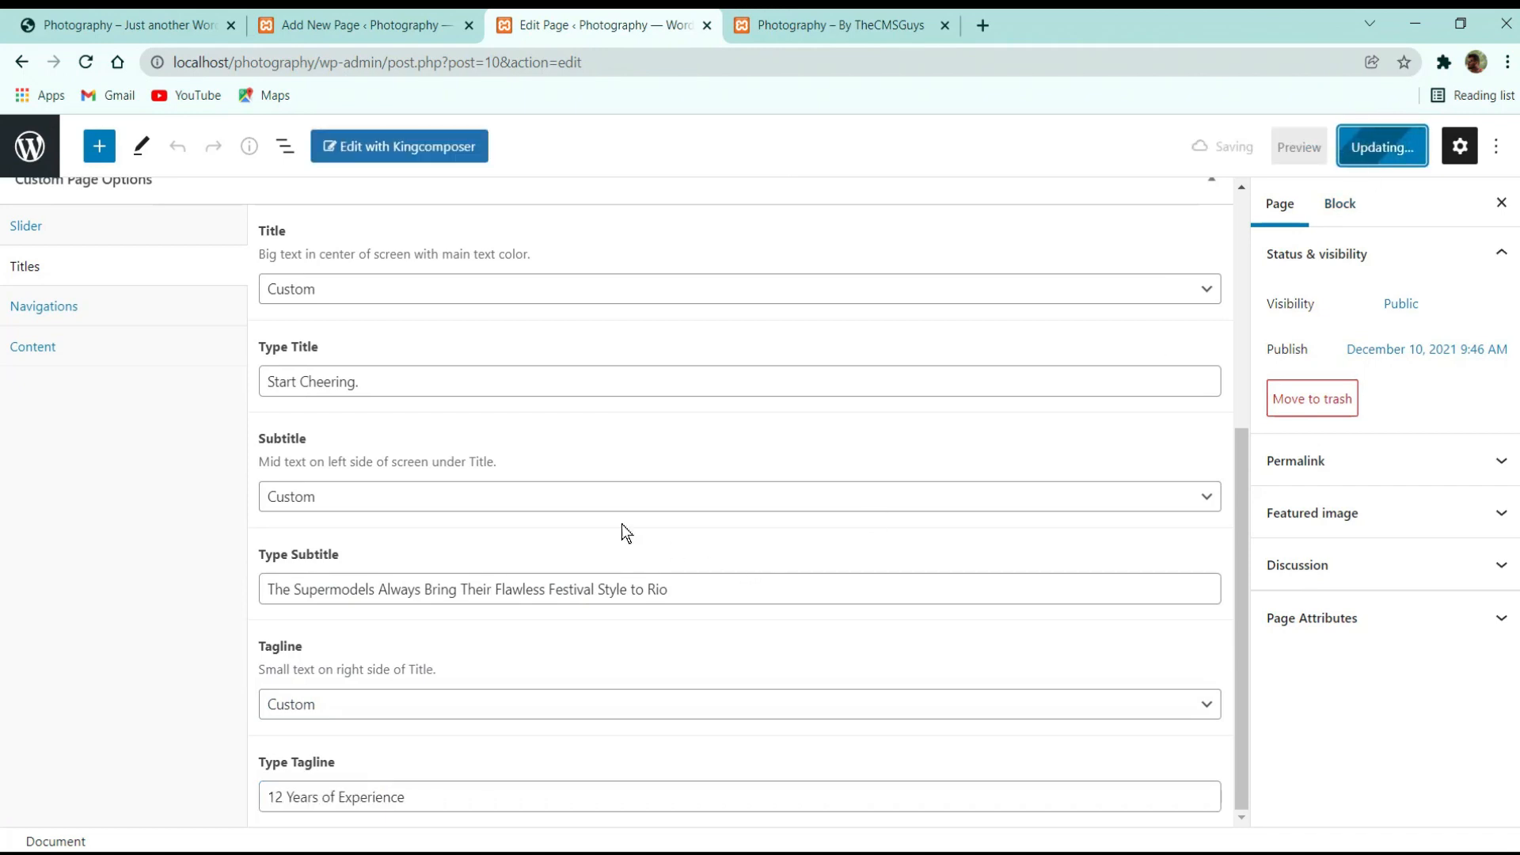
scroll(52, 332, up, 4)
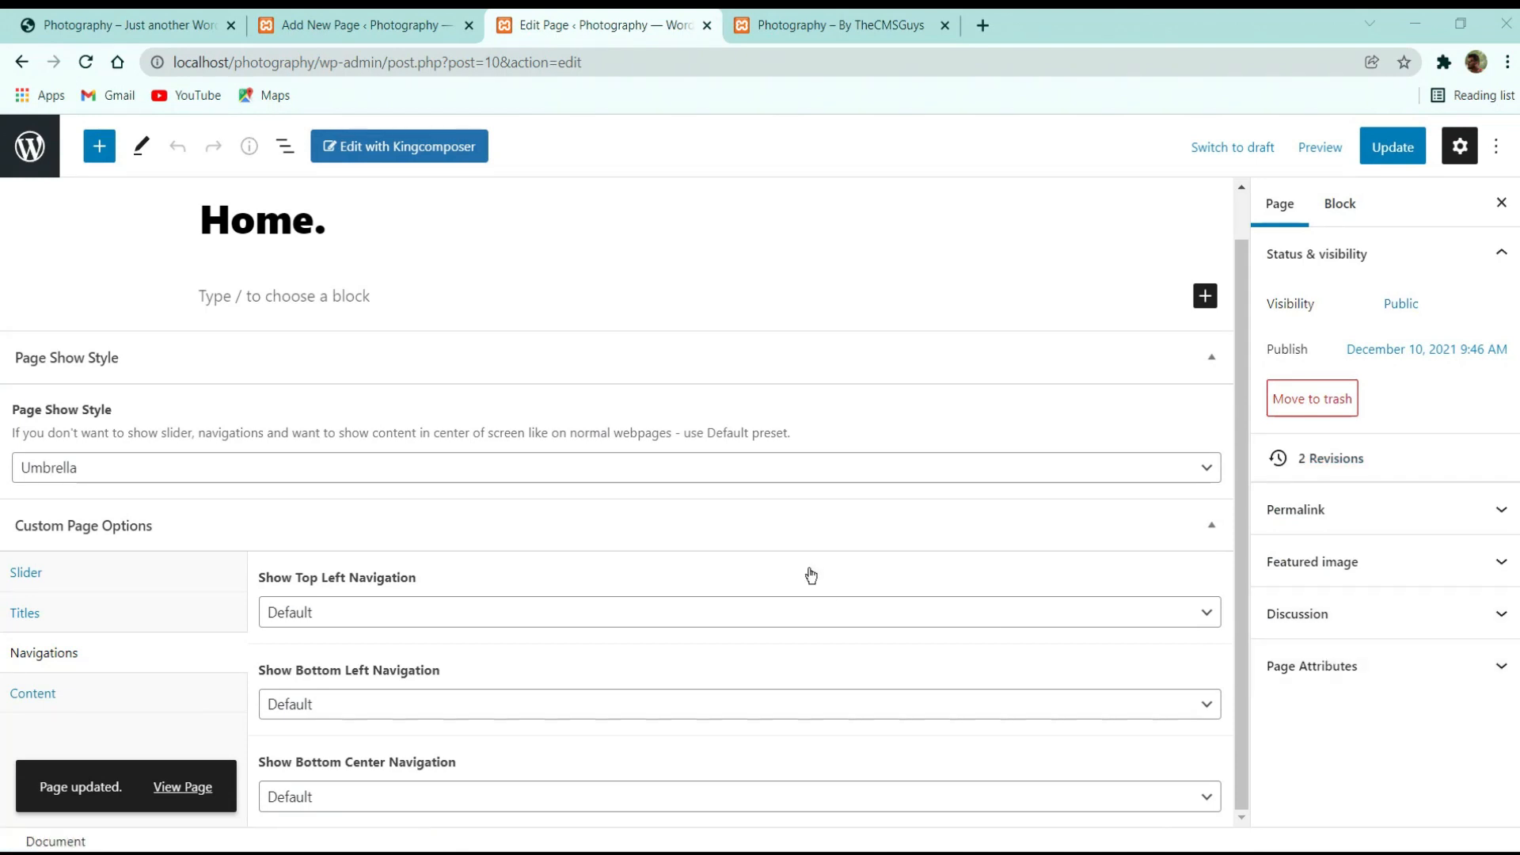
Leave the top-left and bottom-left slider navigation at Default
click(403, 622)
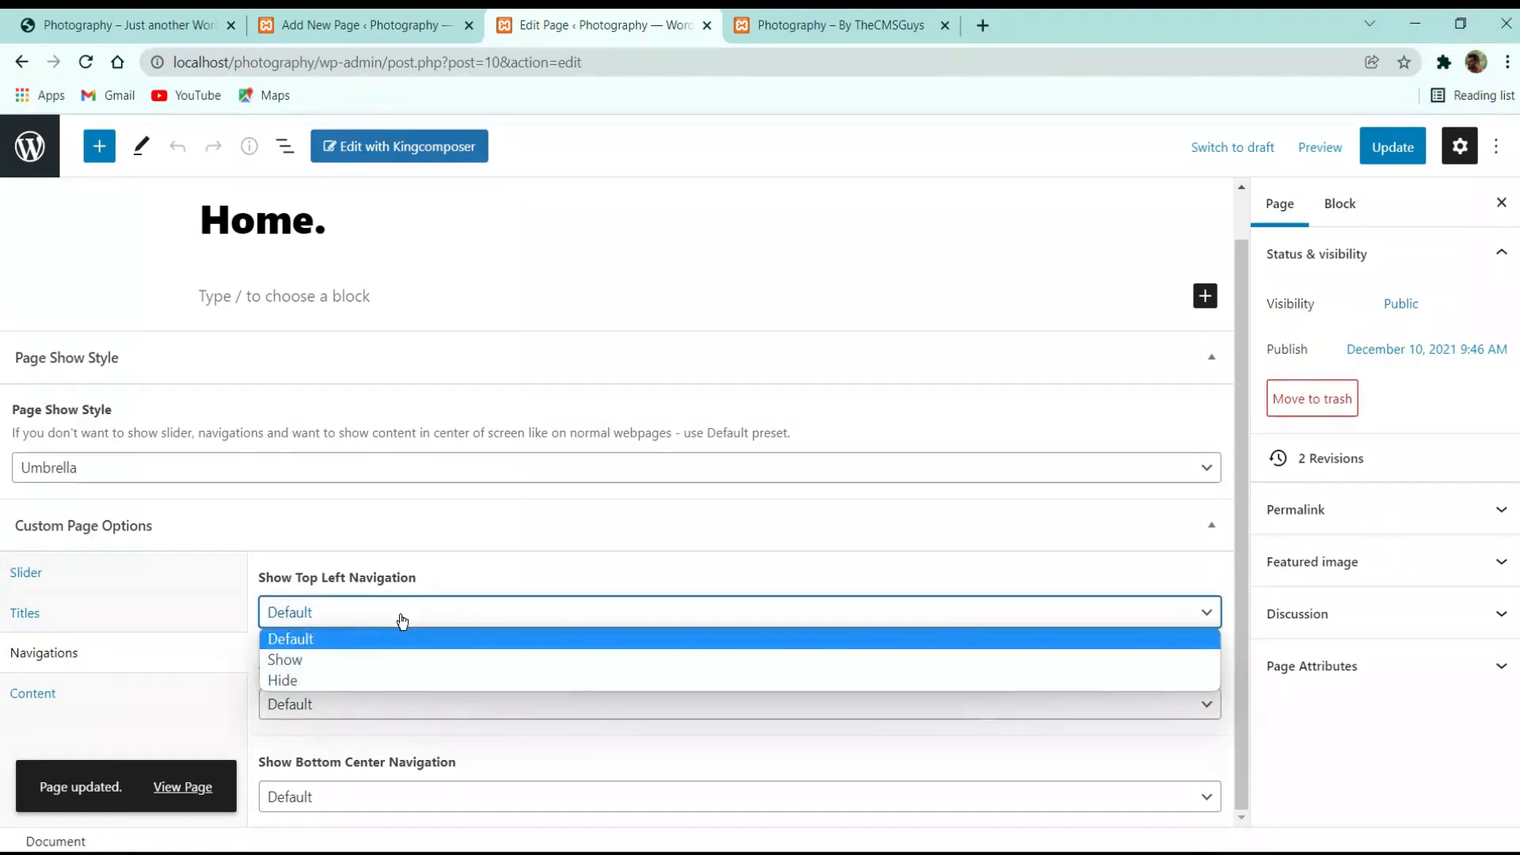
click(401, 634)
click(401, 712)
click(475, 621)
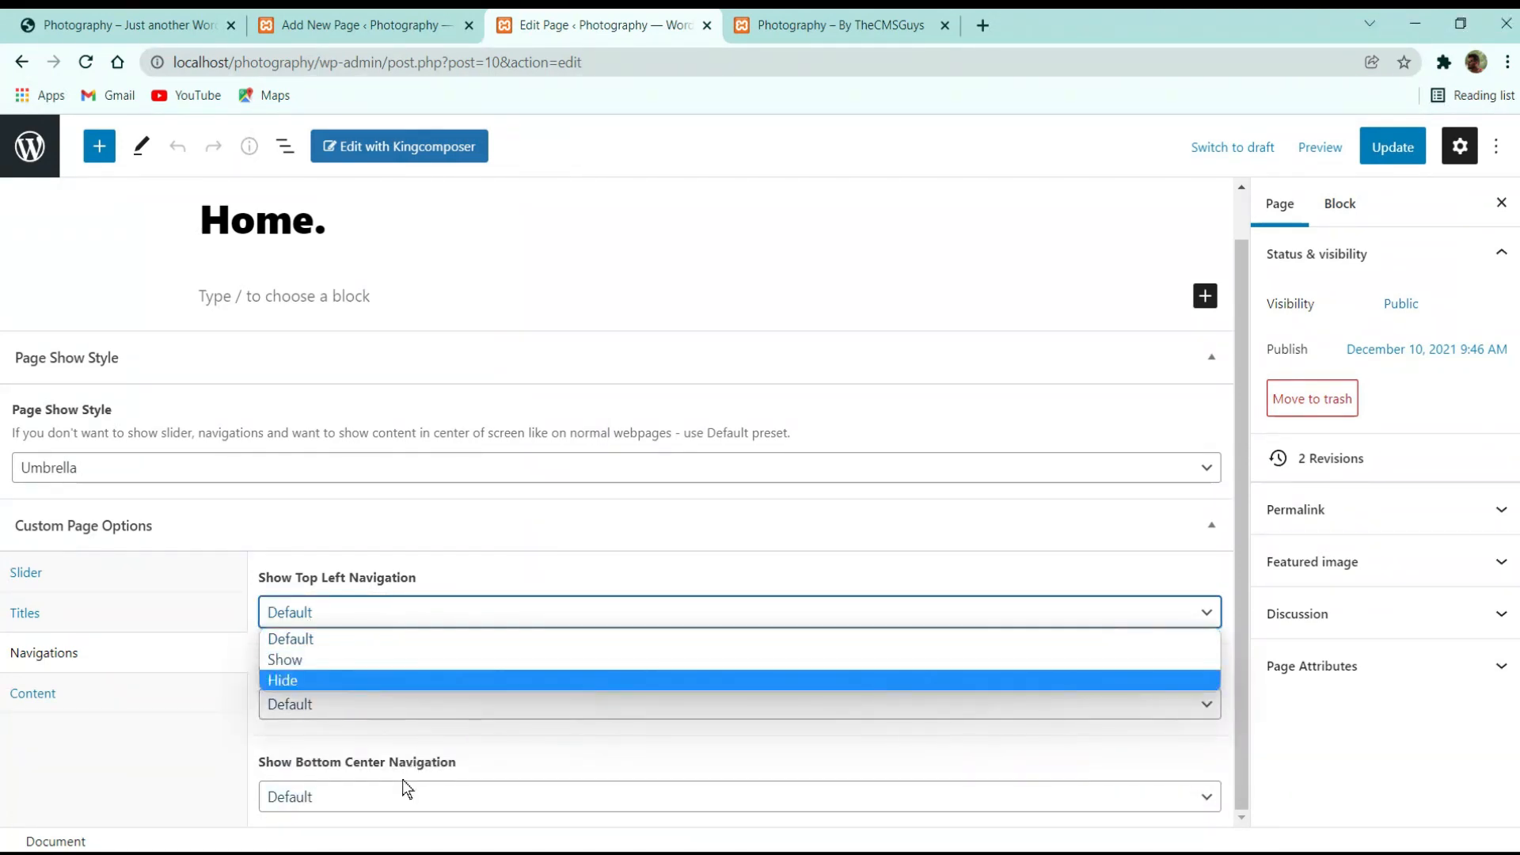
Set Show Content to Hide, update the Home. page, and reload the live front page
click(31, 693)
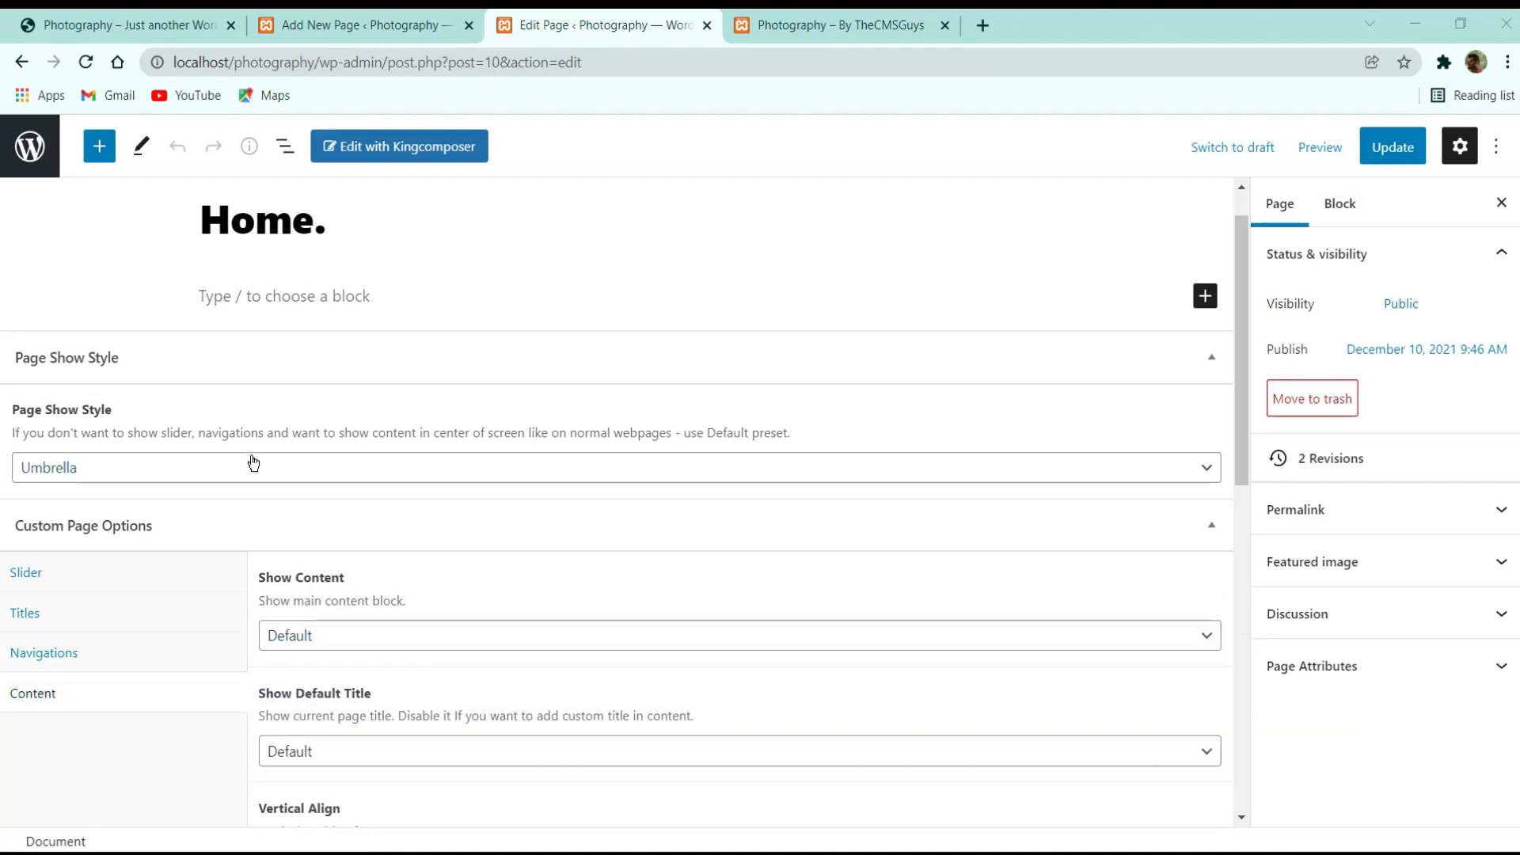
scroll(254, 463, down, 5)
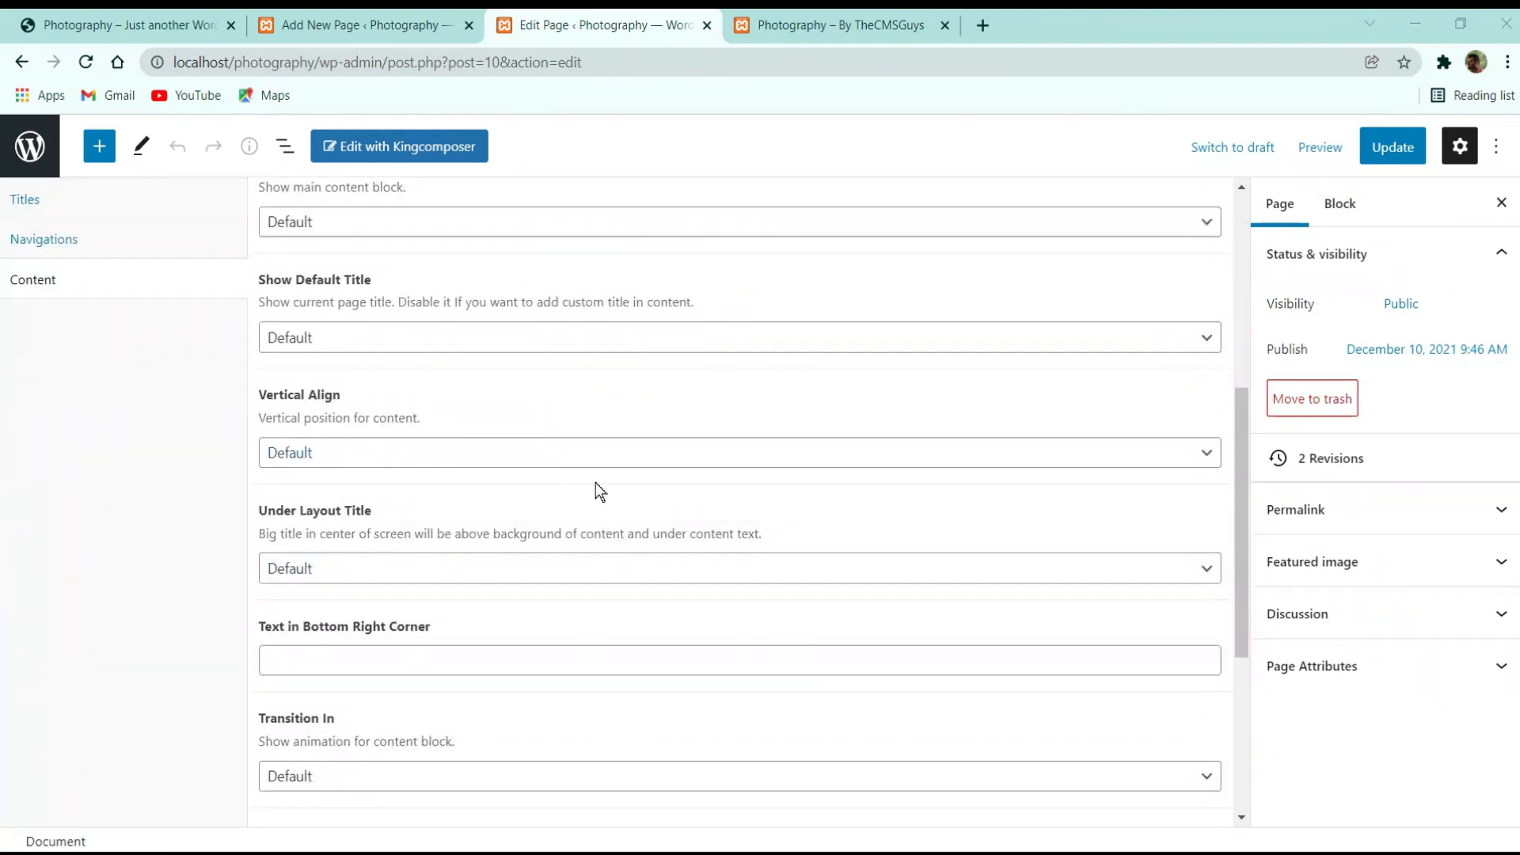
scroll(483, 392, up, 3)
click(329, 428)
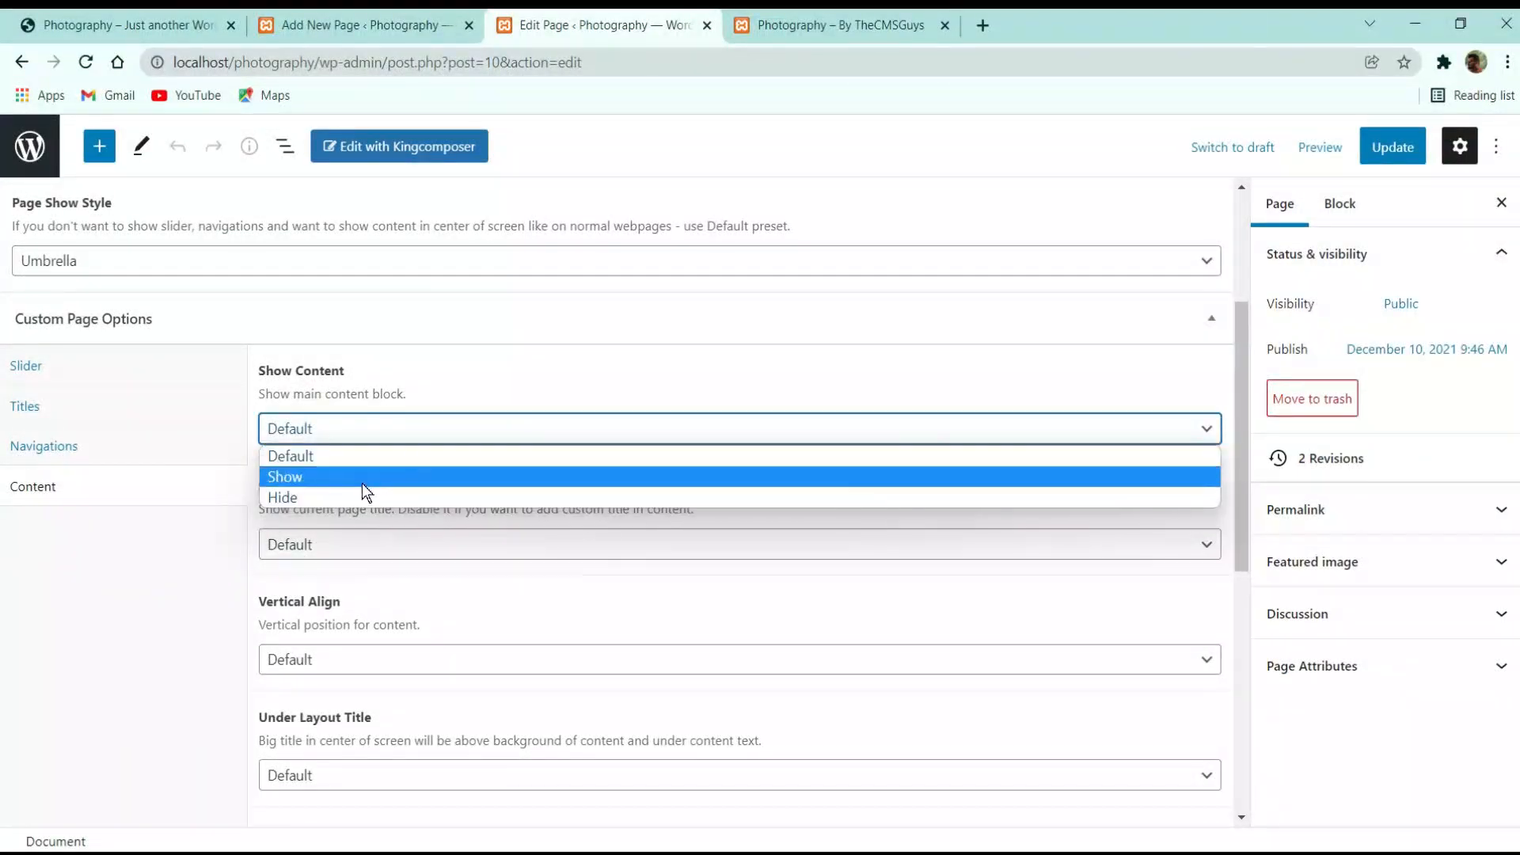
click(351, 498)
scroll(573, 444, up, 4)
click(1393, 147)
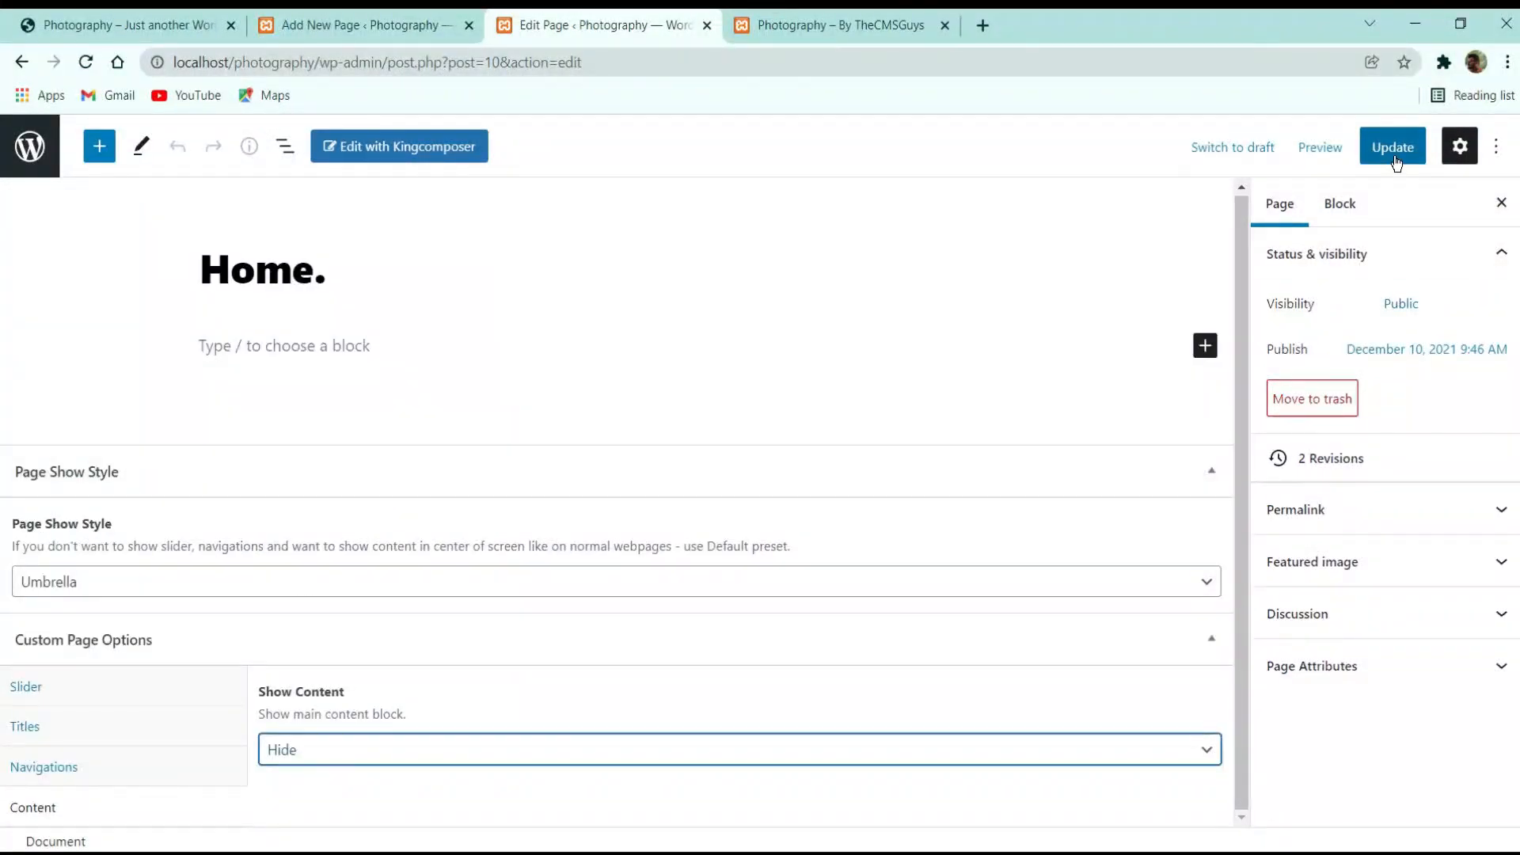
click(806, 26)
click(86, 61)
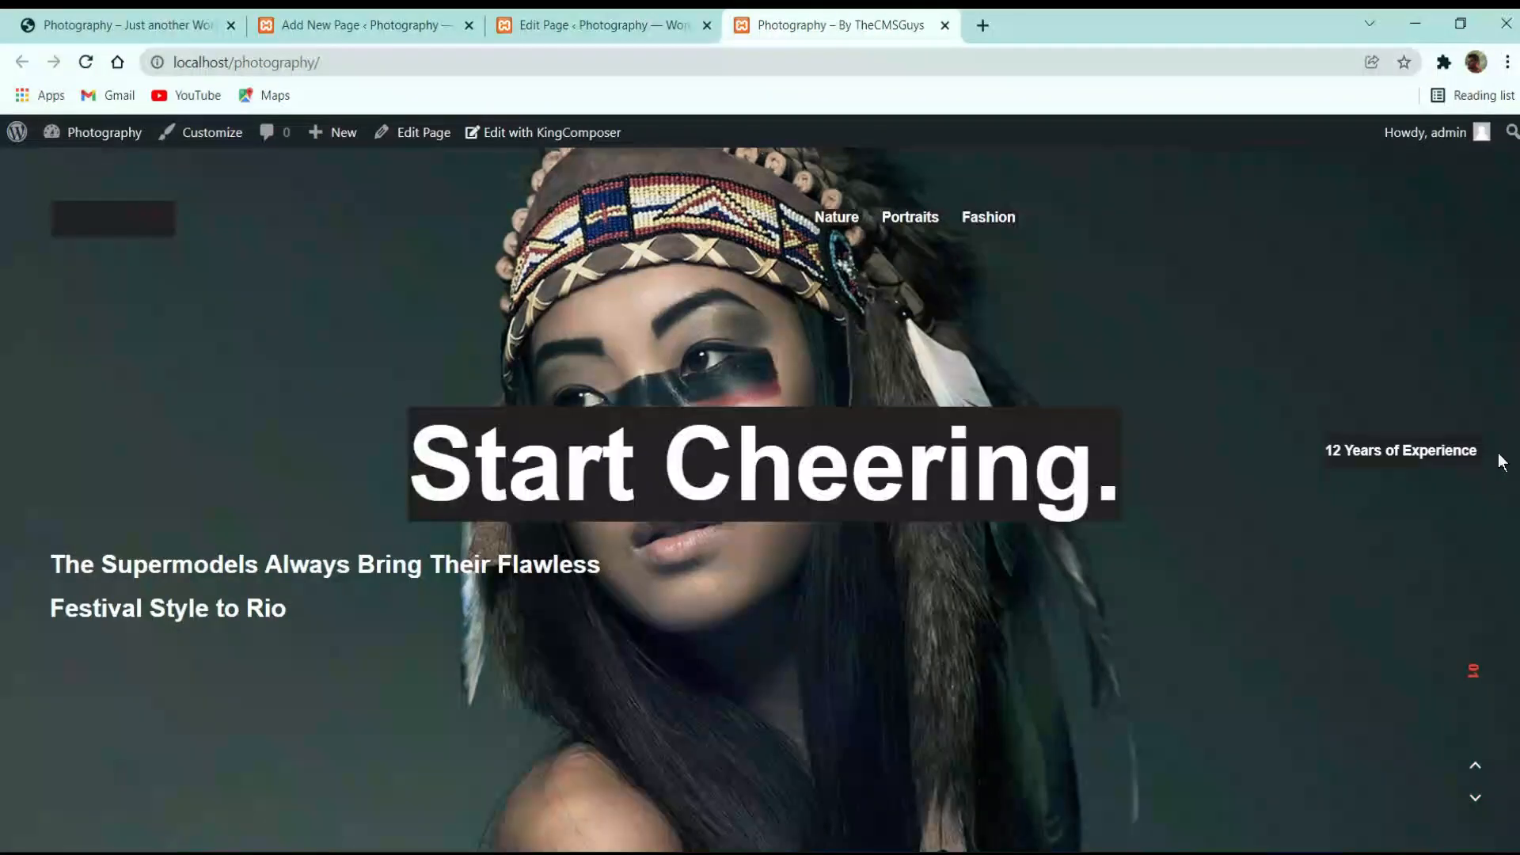
Cycle the live slider through Nature, Portraits and Fashion, then compare against the original demo site
click(841, 221)
click(903, 225)
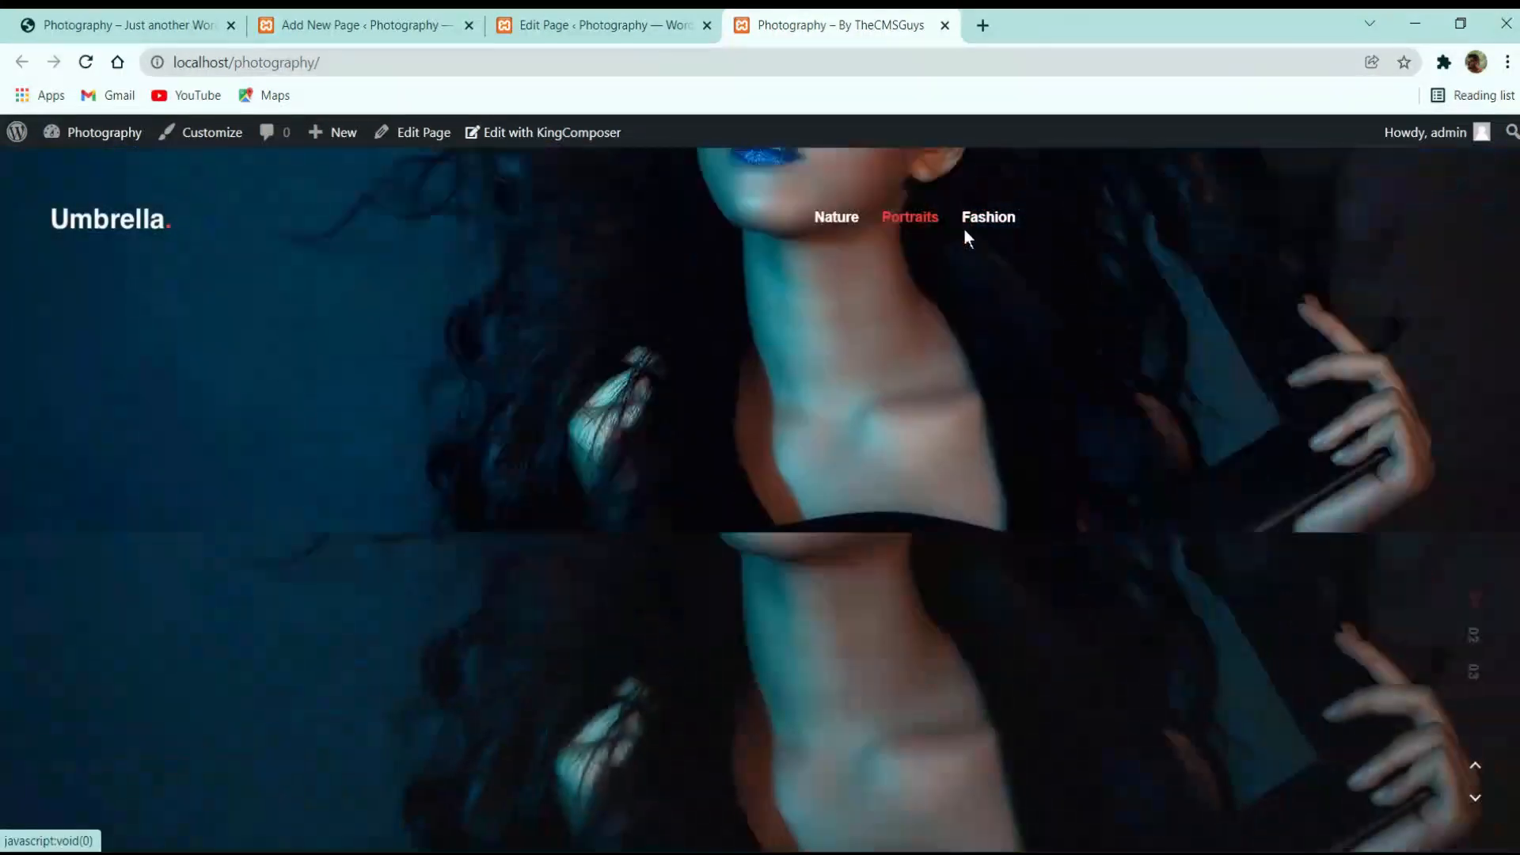
click(981, 227)
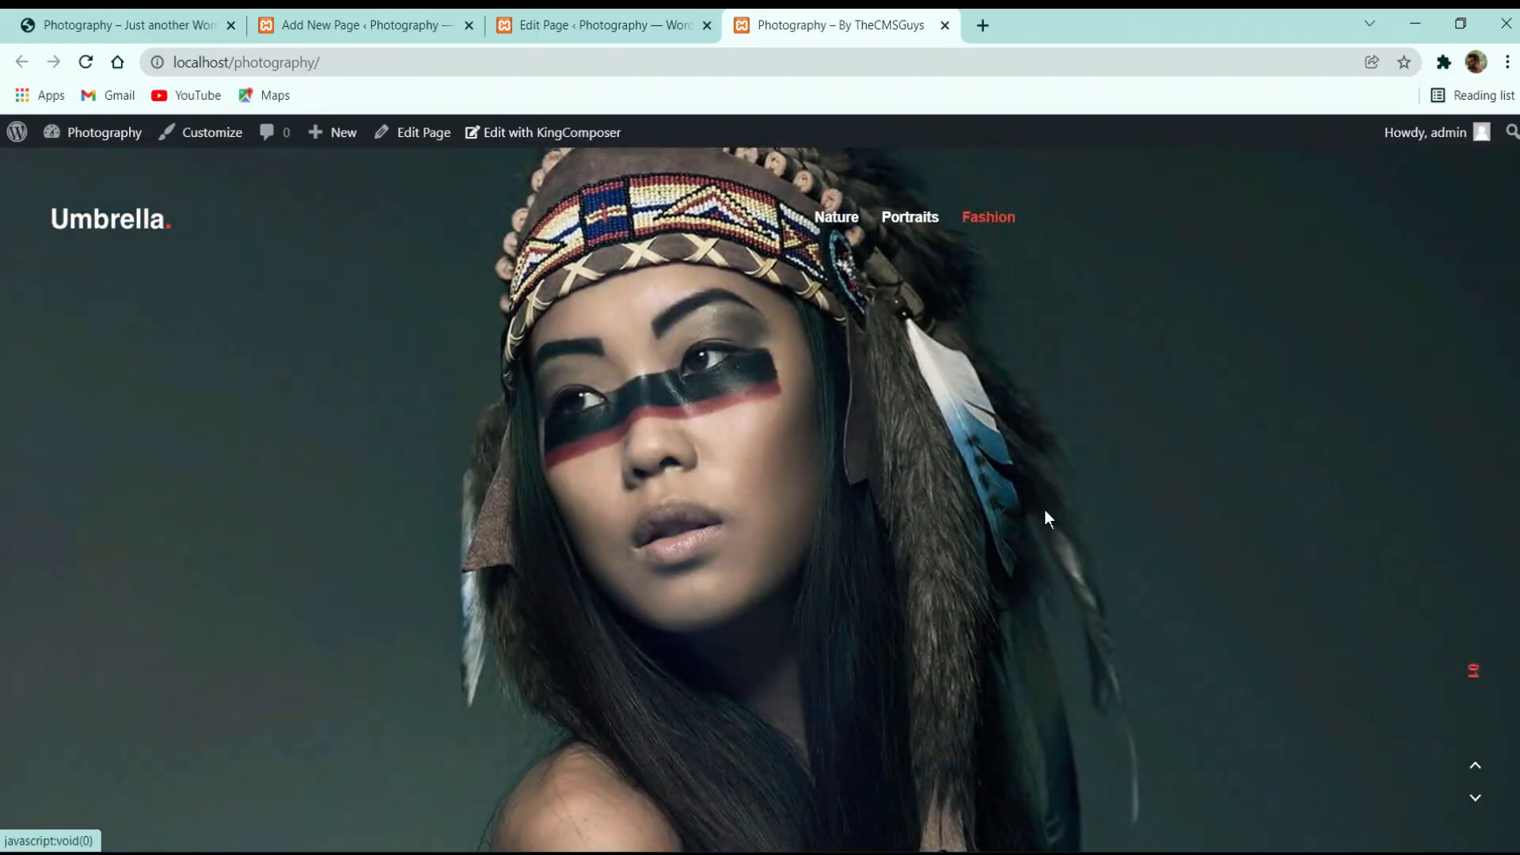
click(910, 225)
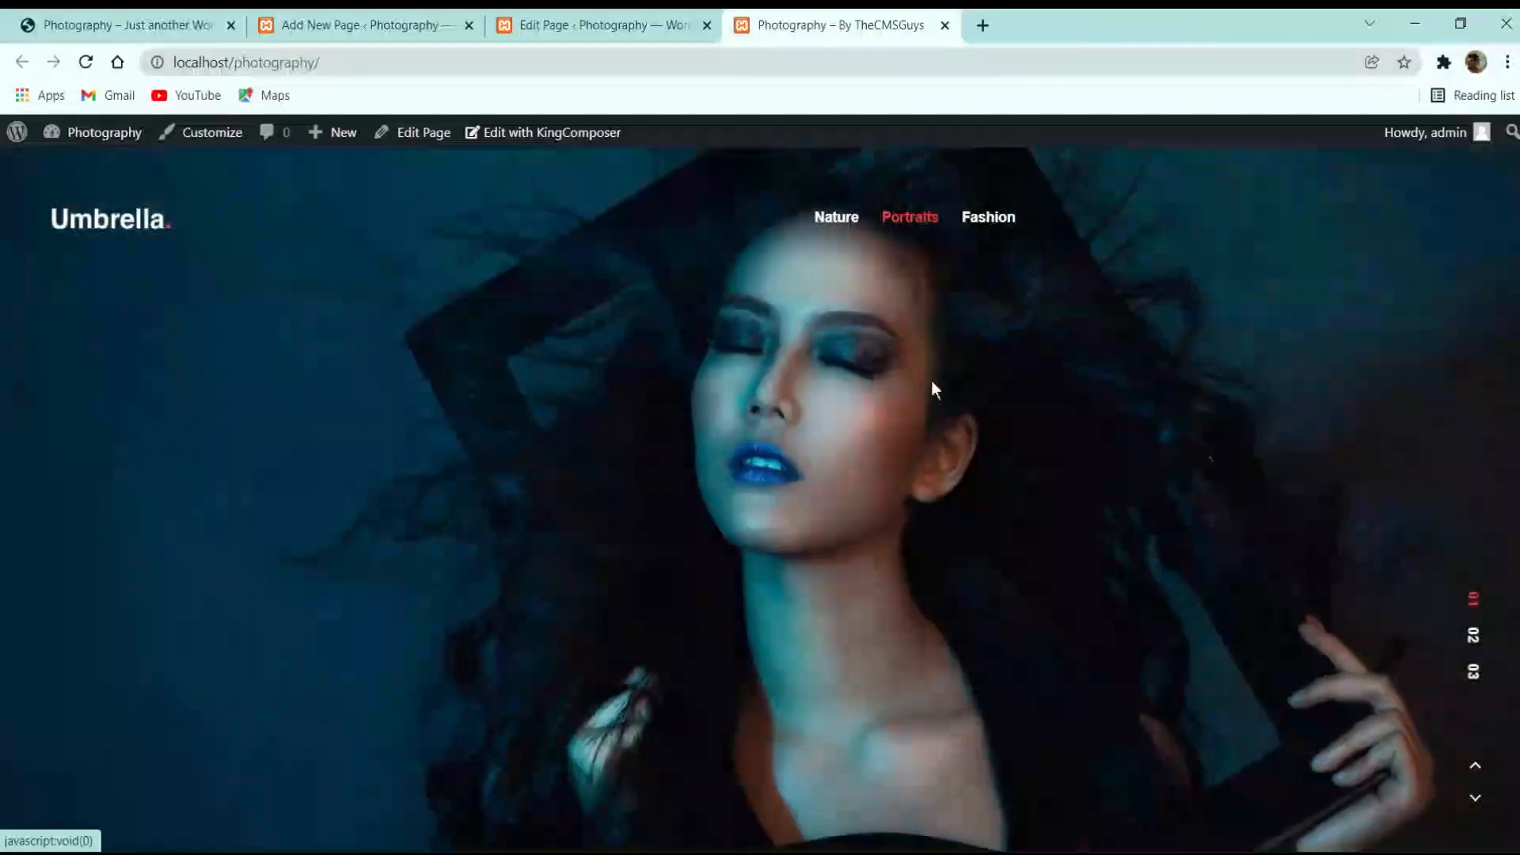
scroll(942, 415, up, 3)
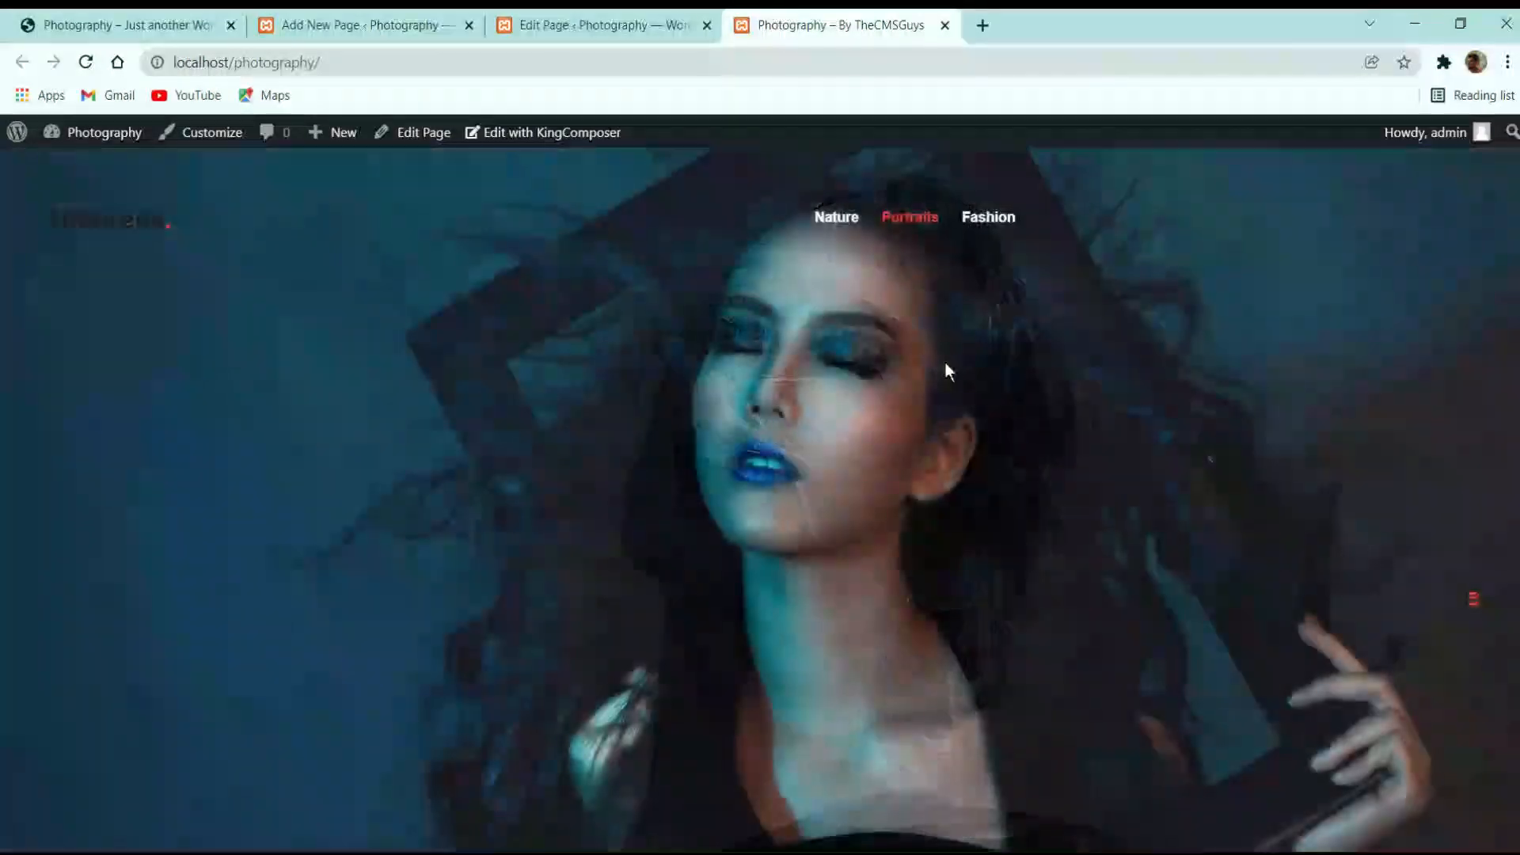
click(844, 220)
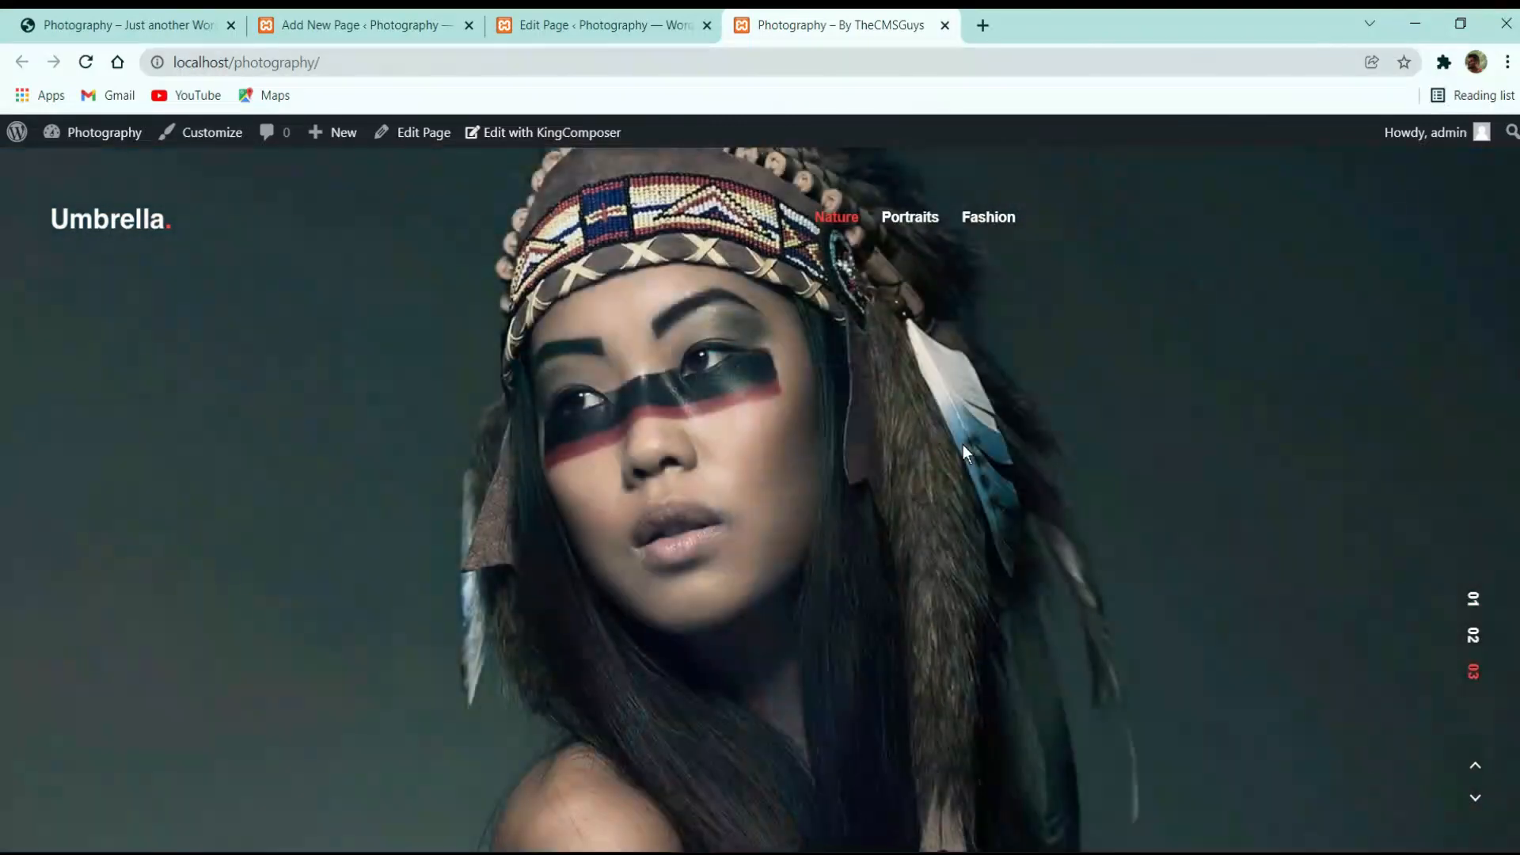
scroll(963, 444, down, 1)
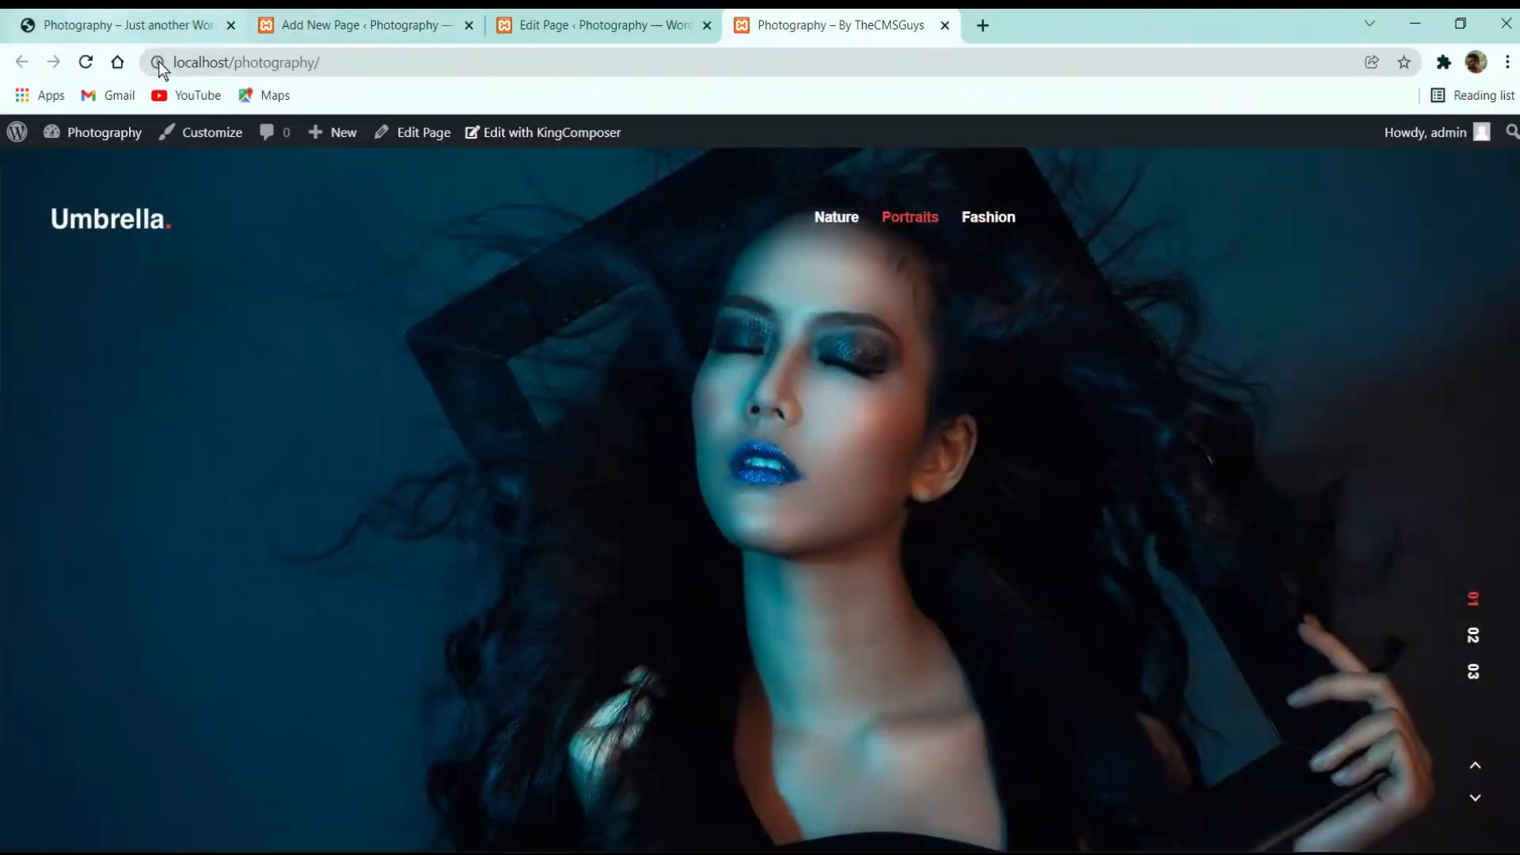
click(127, 25)
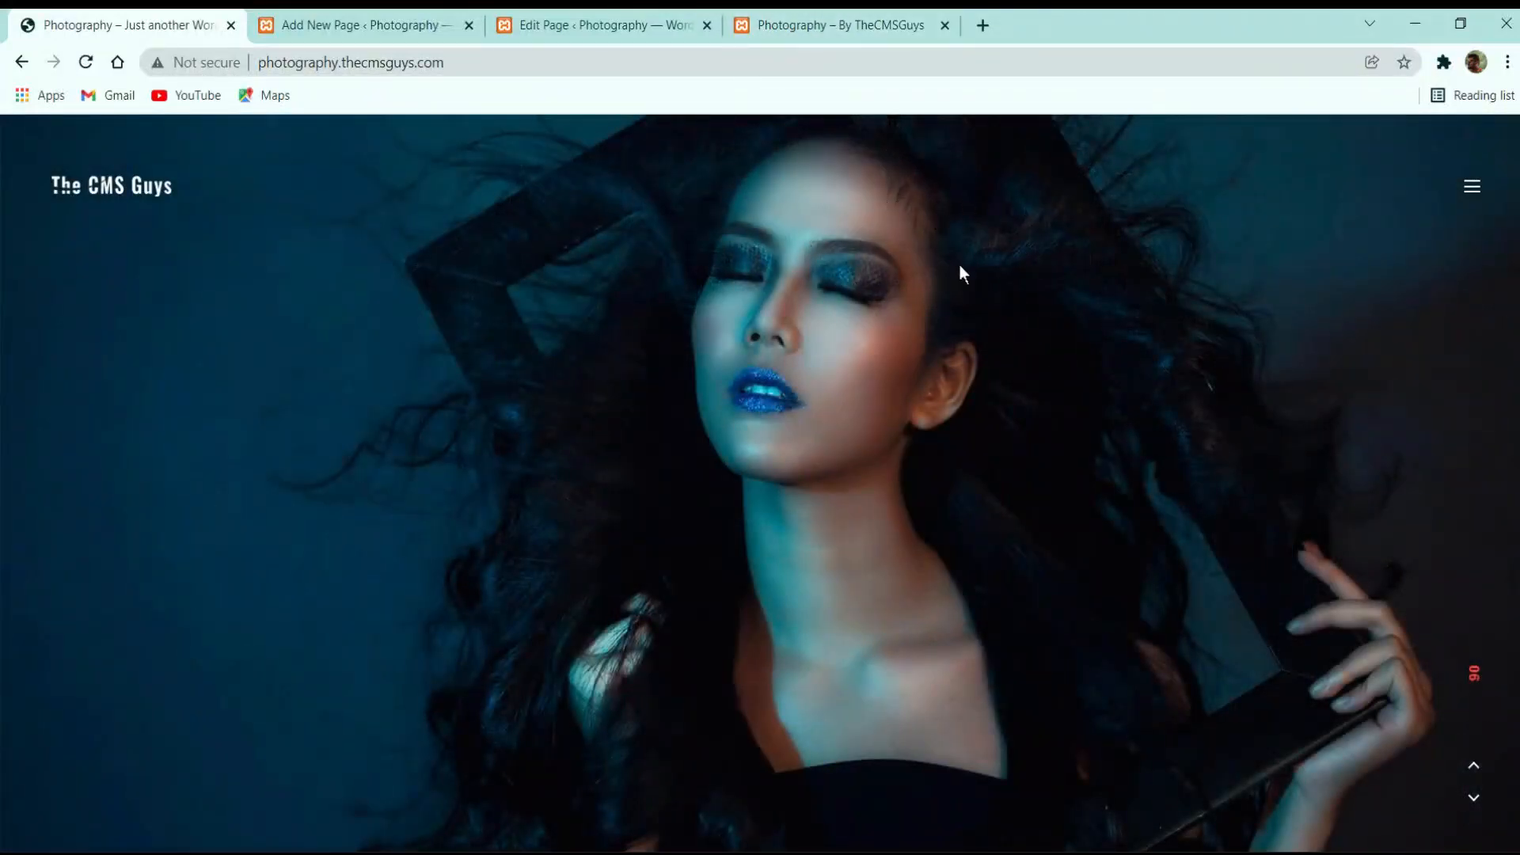
click(874, 30)
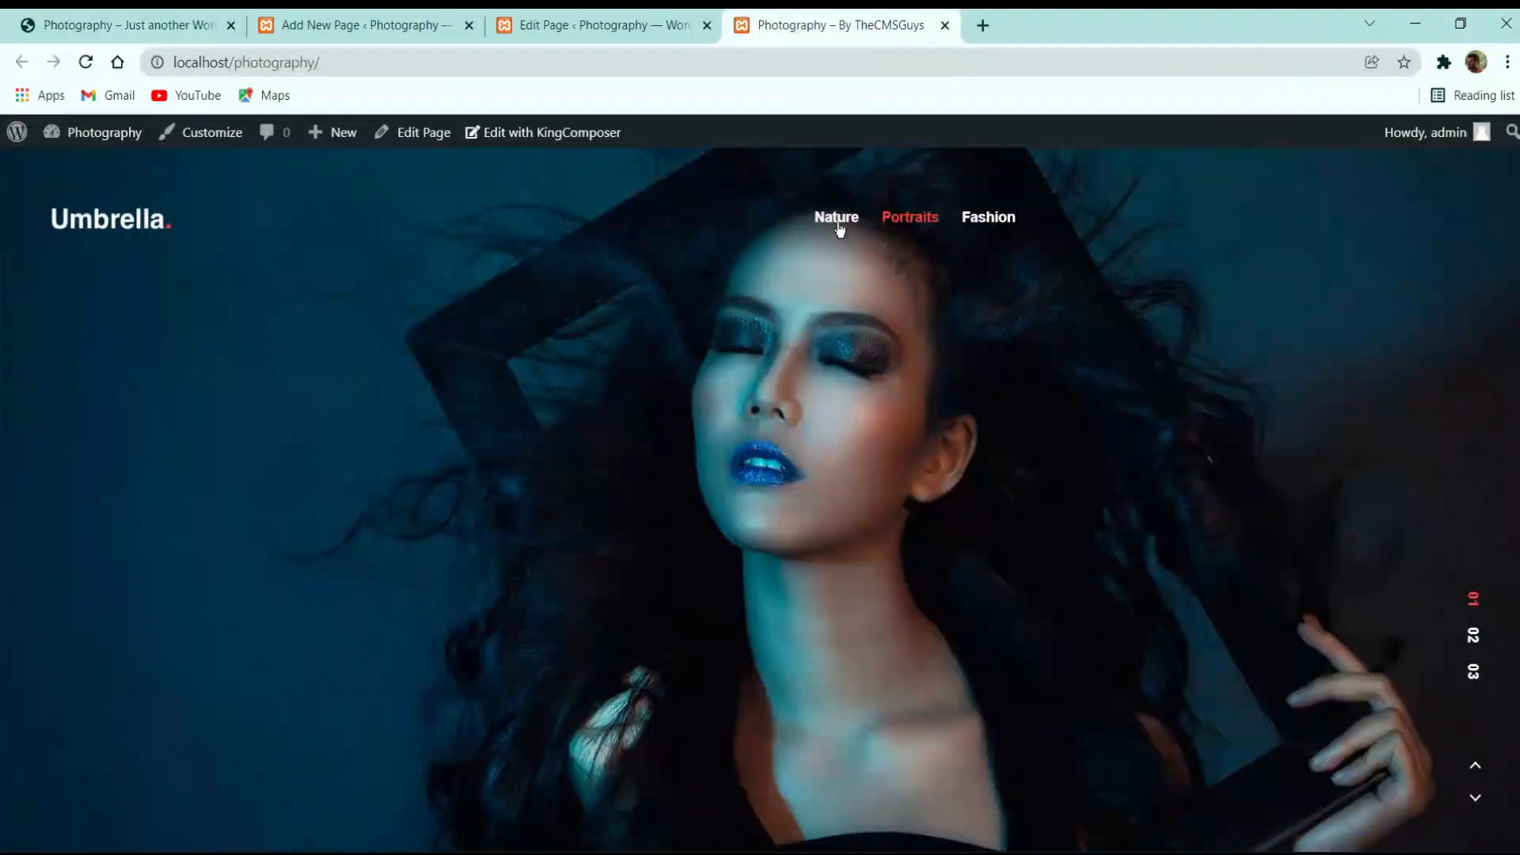
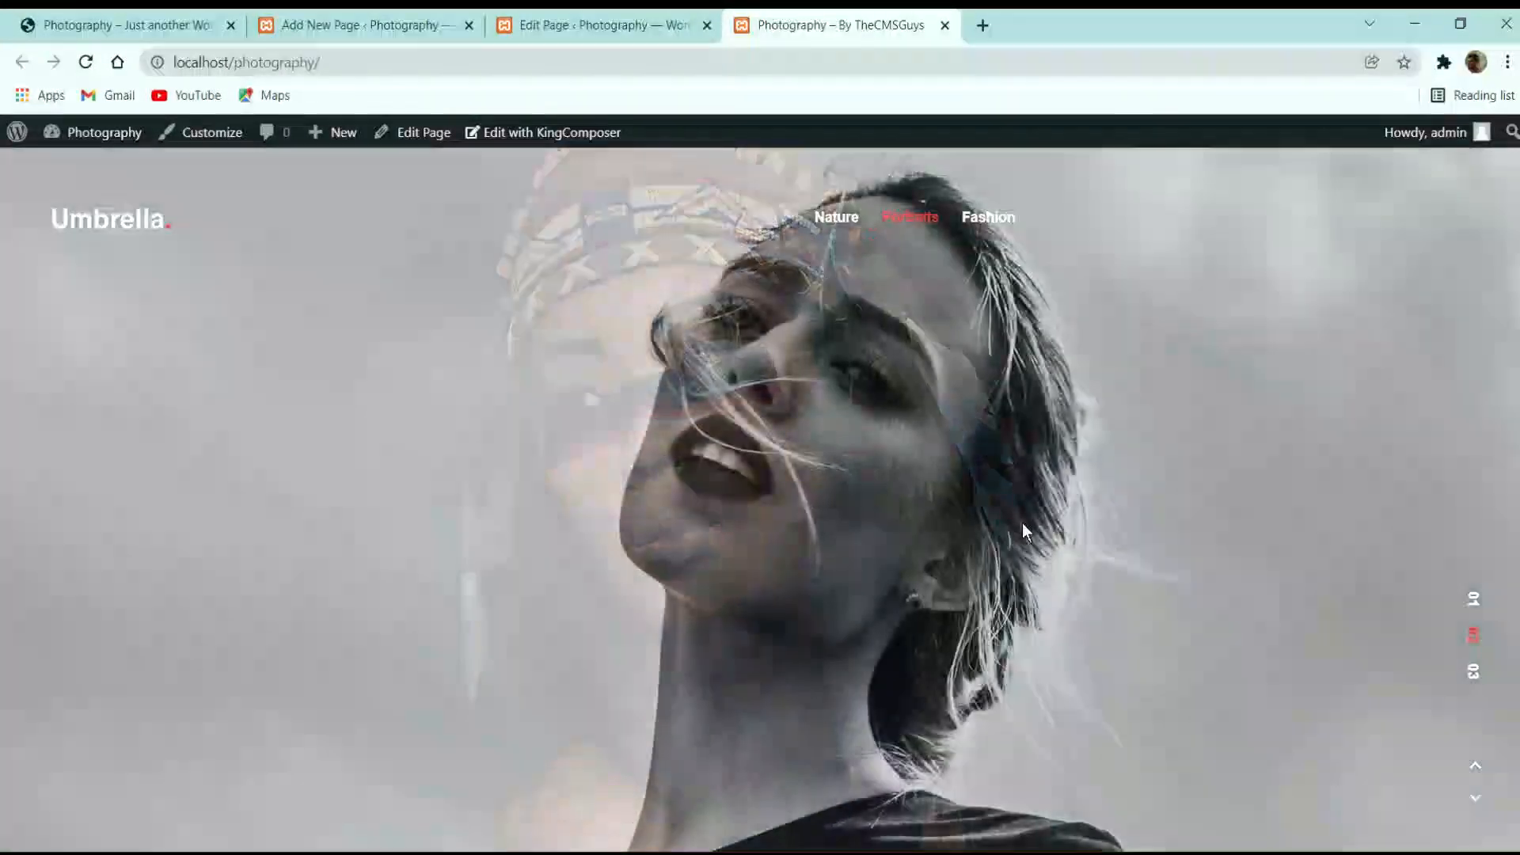
Show the Fashion slides on the live site, then return to the WordPress admin Pages list
click(986, 217)
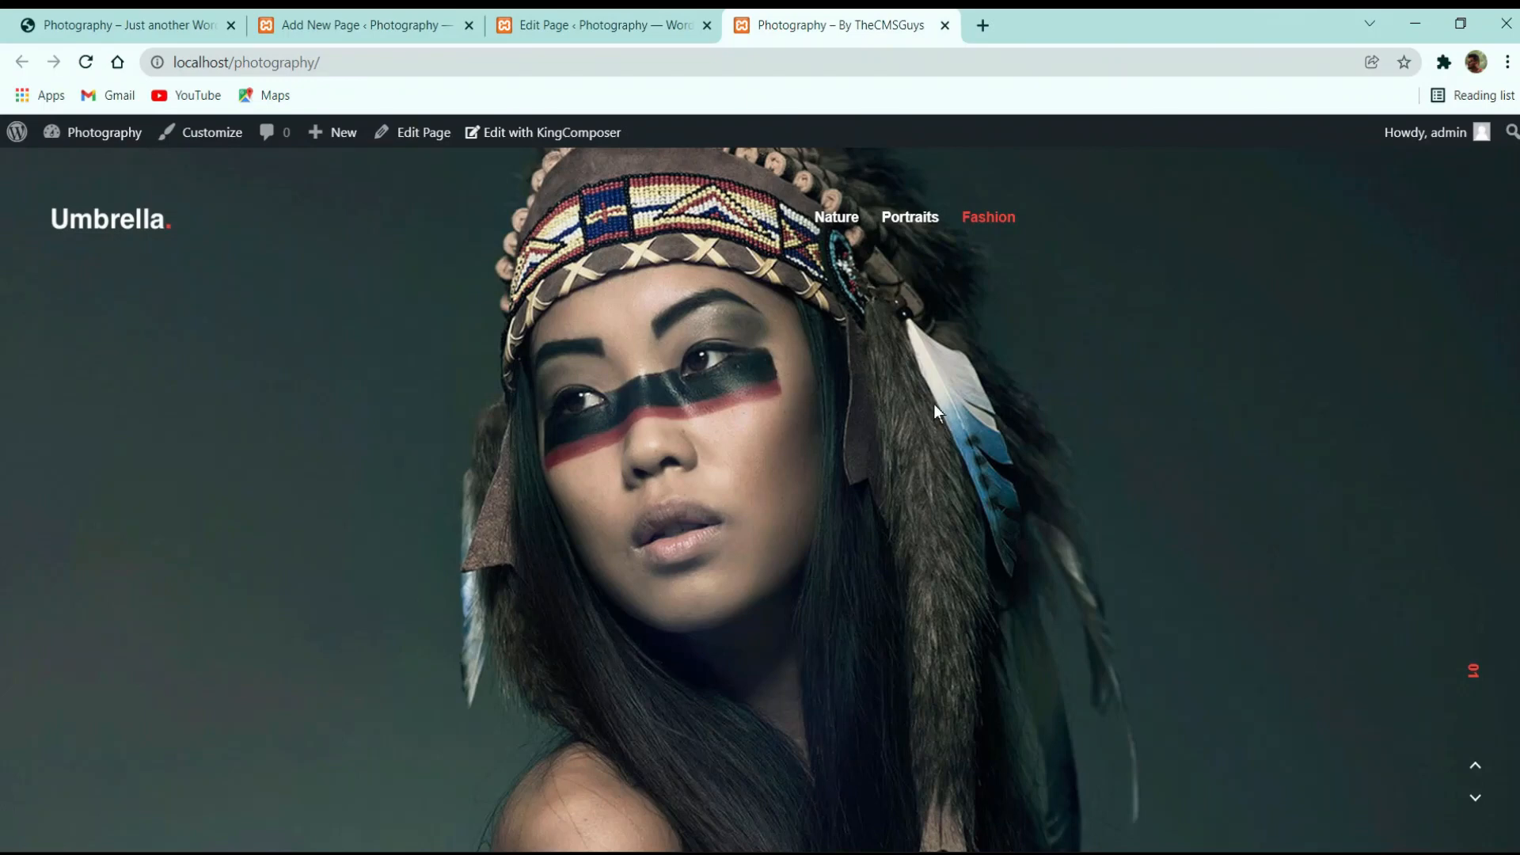
click(602, 24)
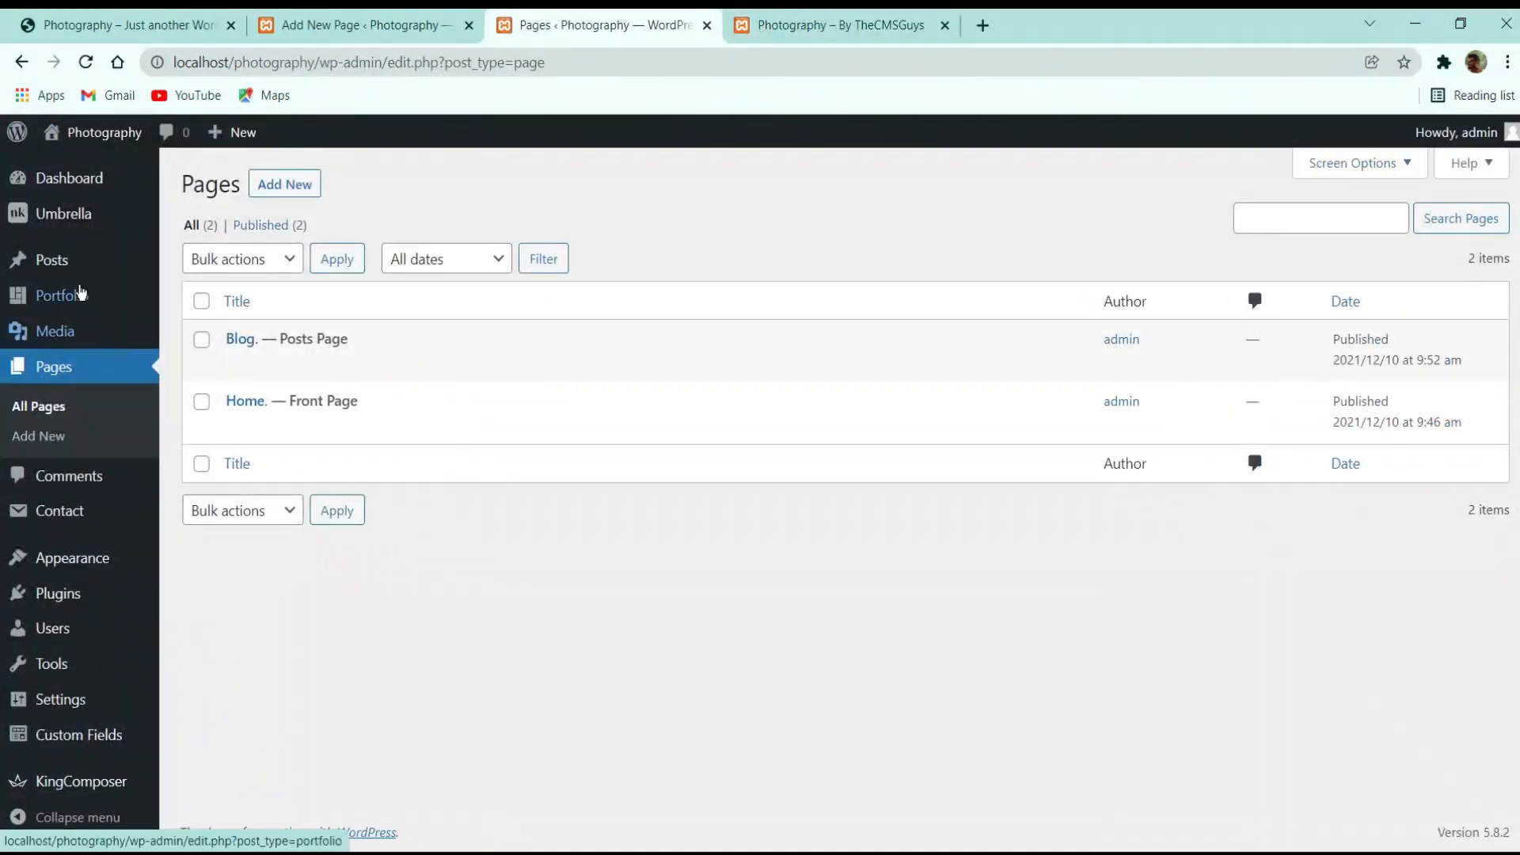
Open Slide 1 in Portfolio, remove its featured image and add the Nature category
click(54, 302)
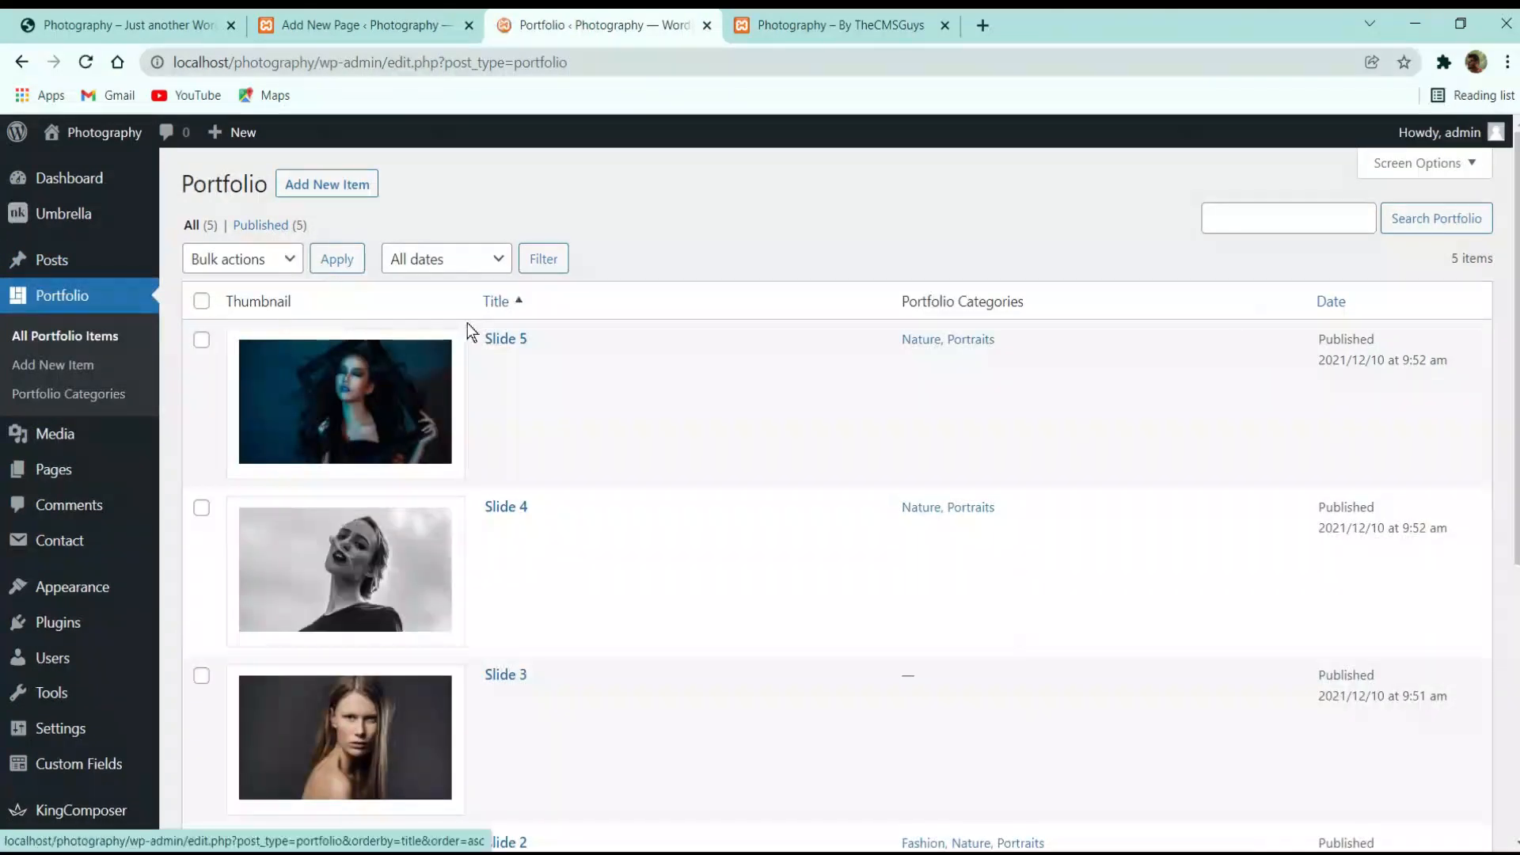
scroll(663, 393, down, 6)
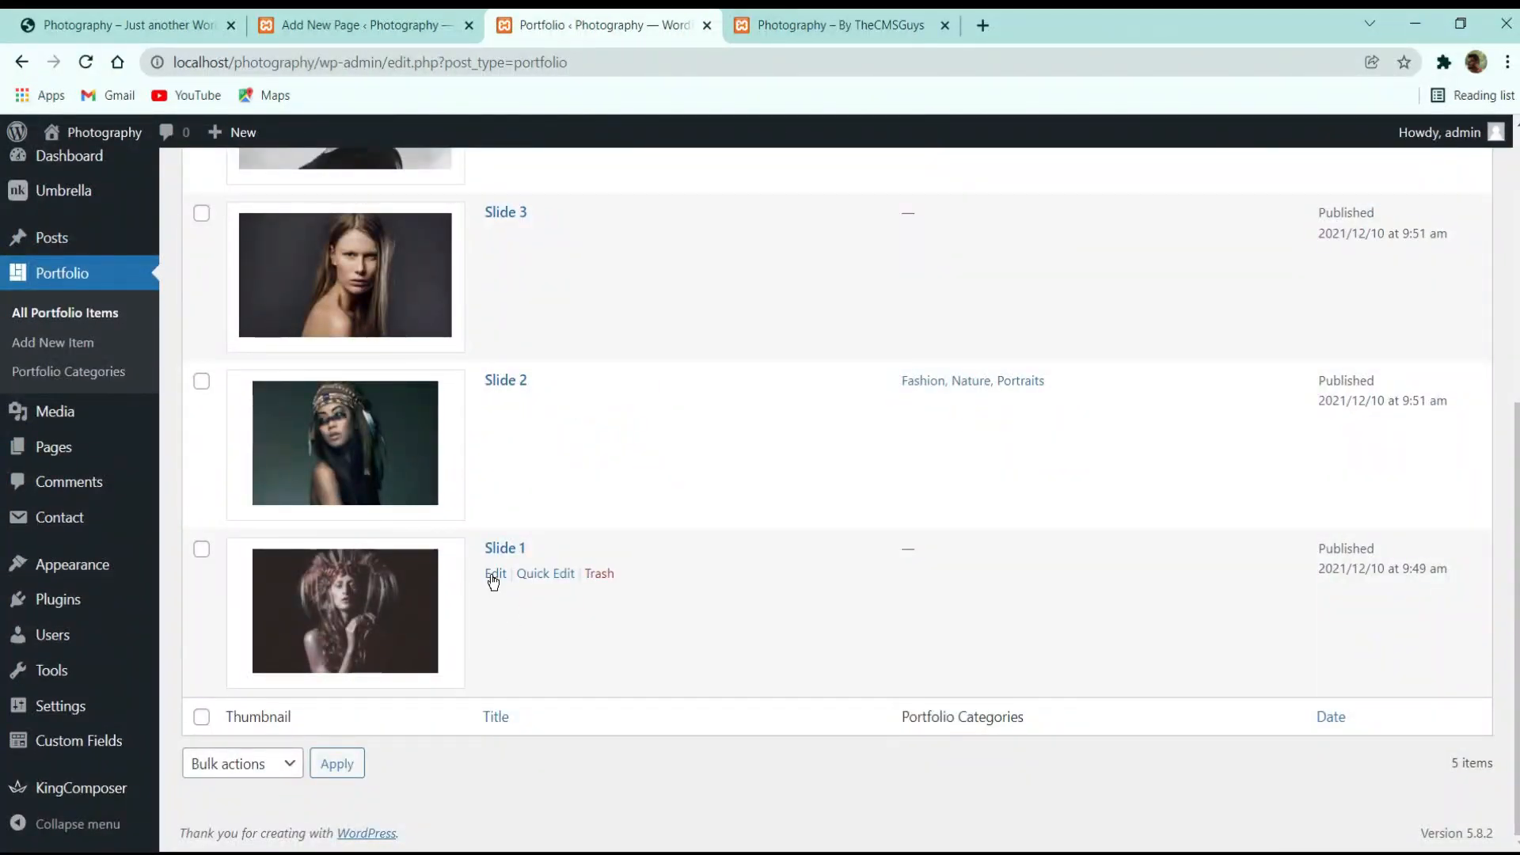
click(501, 574)
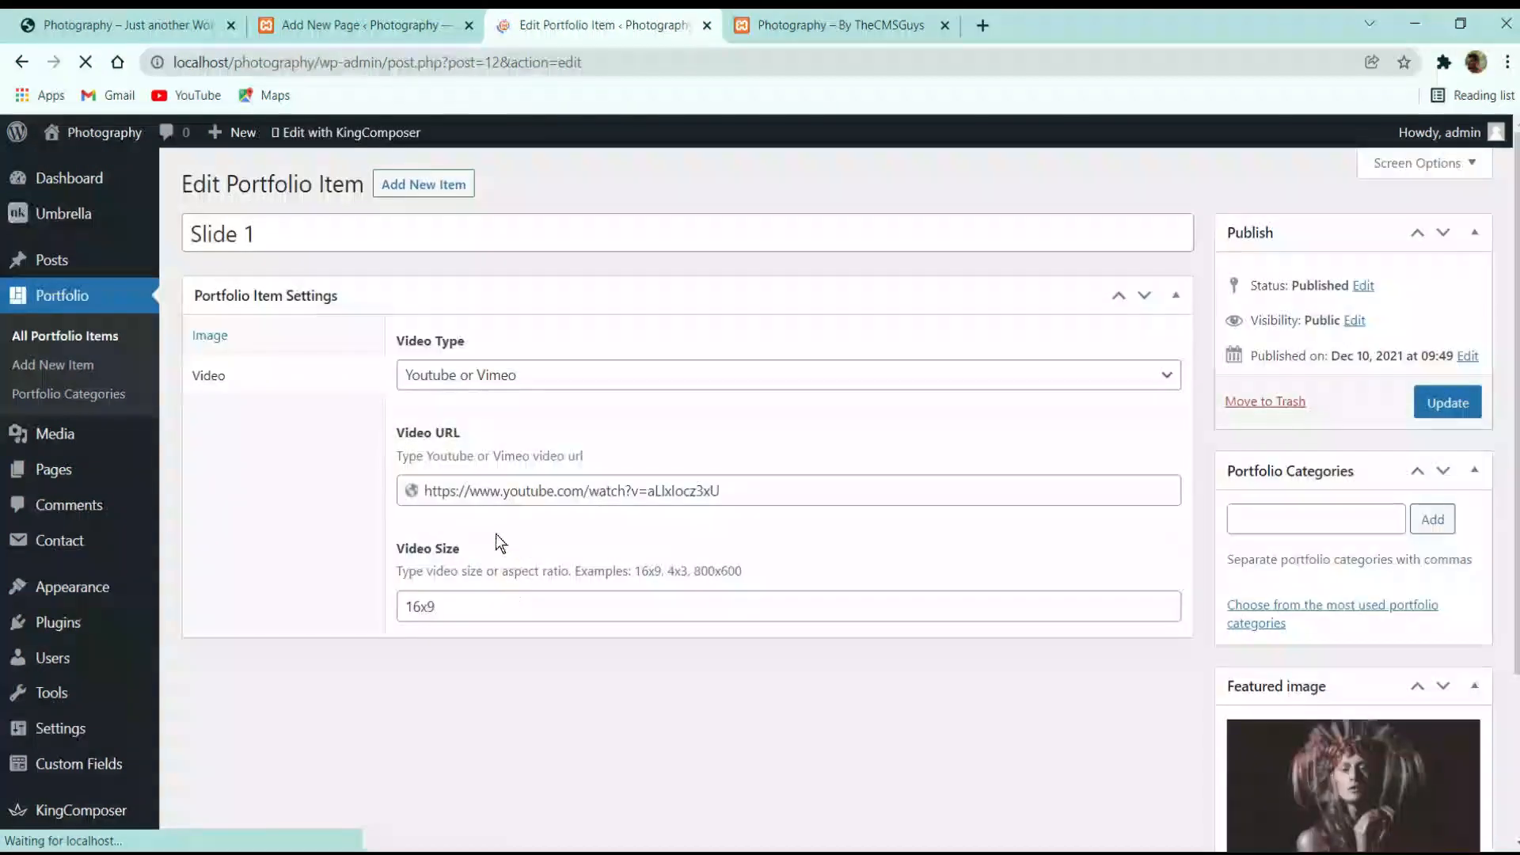
scroll(1355, 691, down, 3)
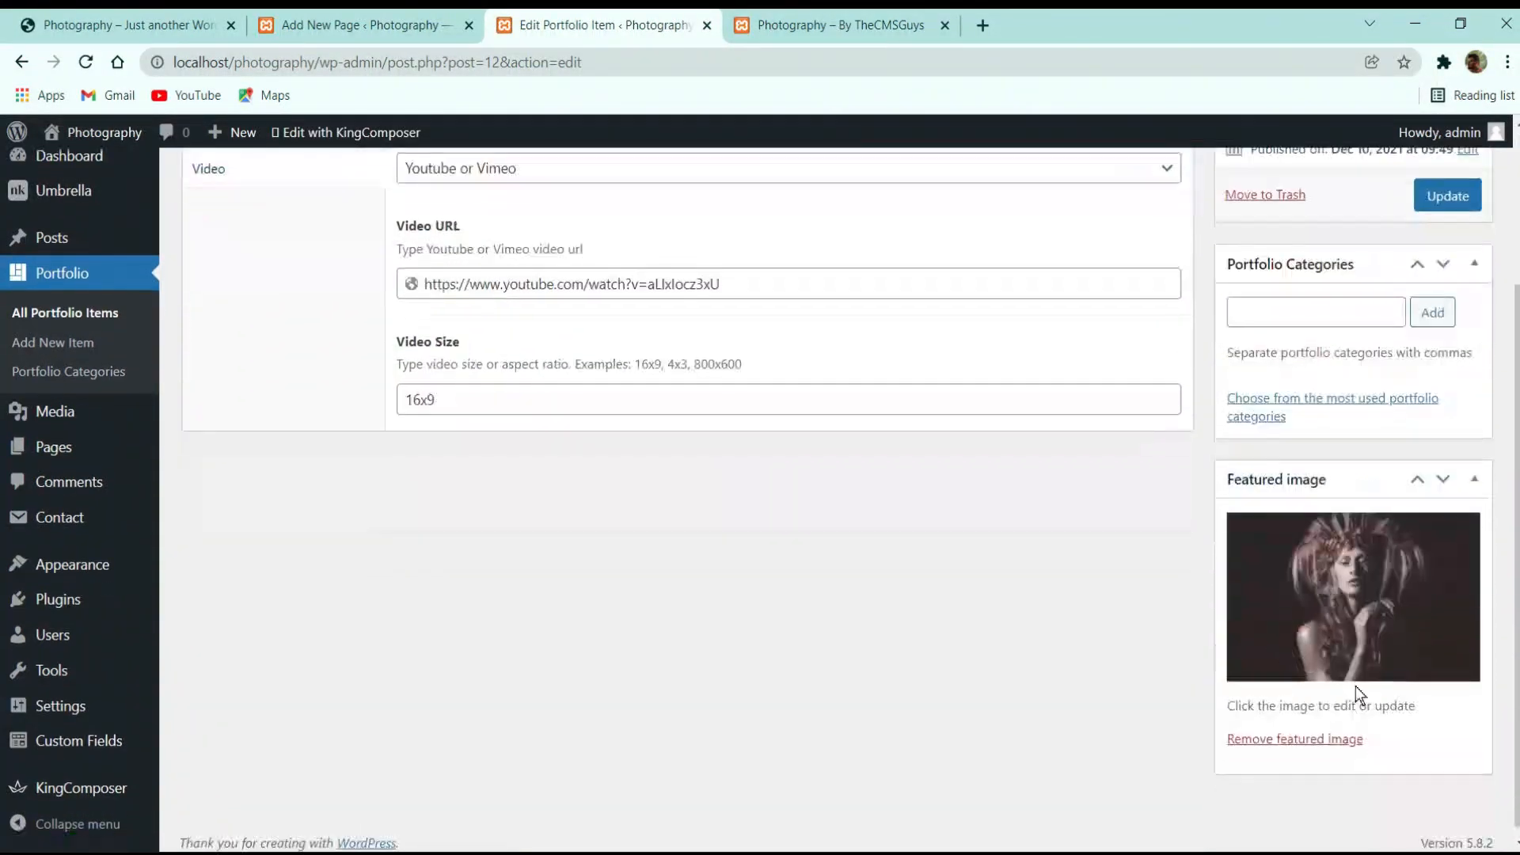
click(1331, 740)
click(1299, 516)
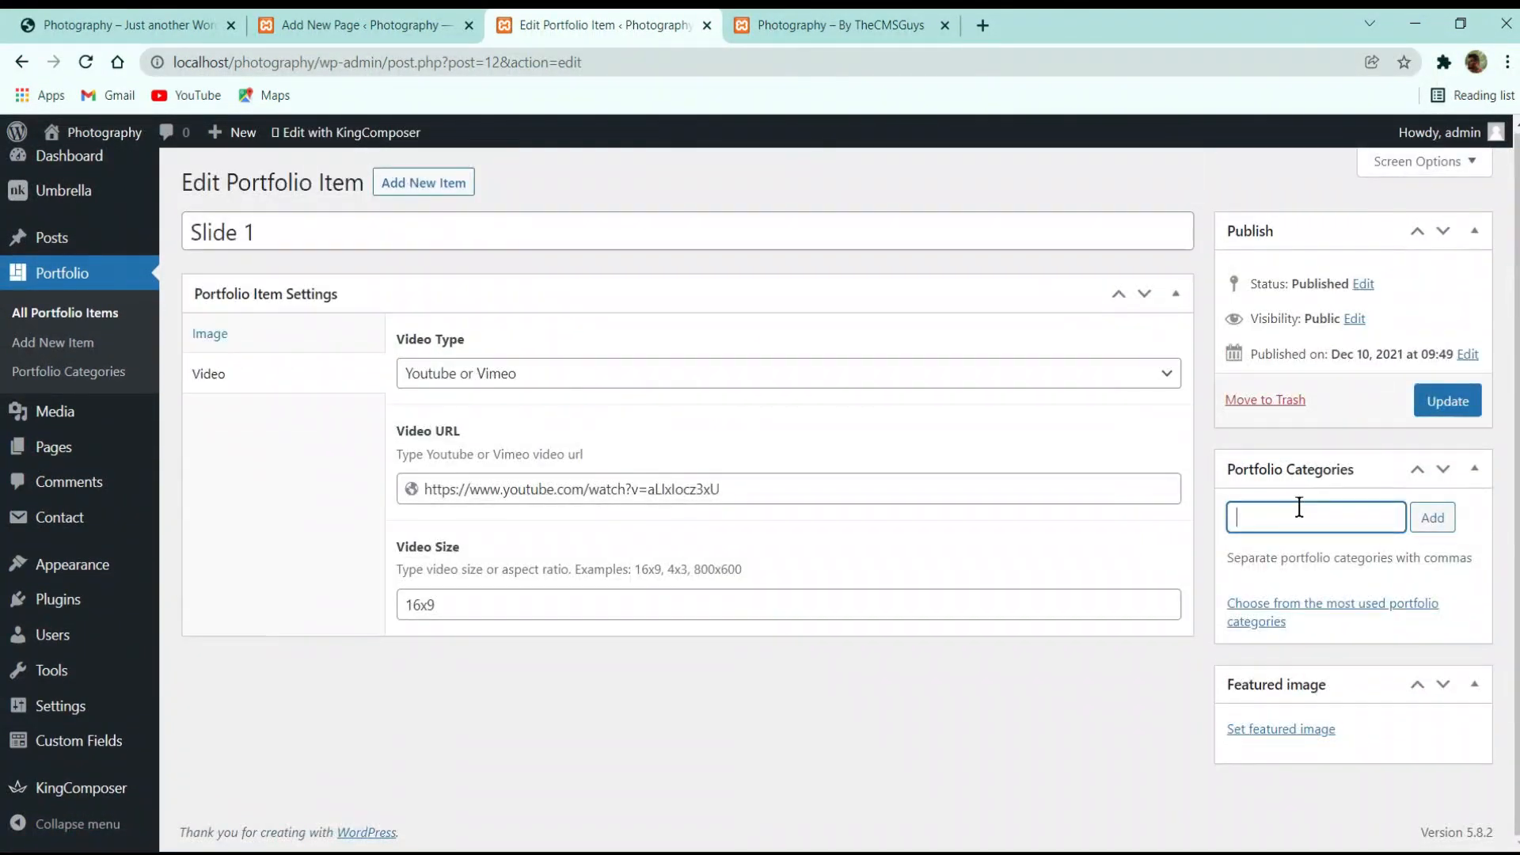
text(Nature)
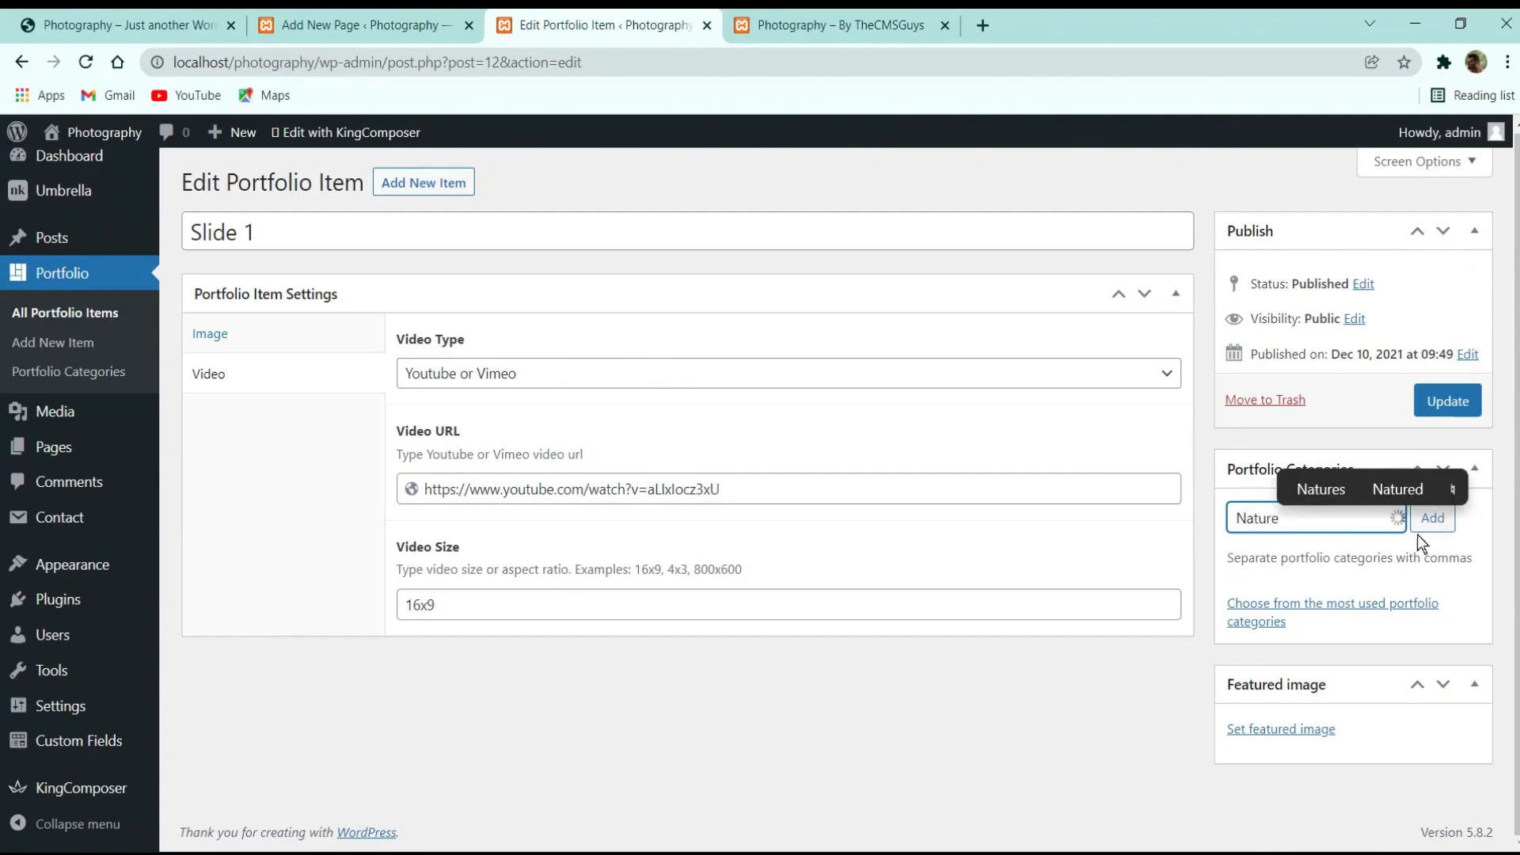
click(1296, 546)
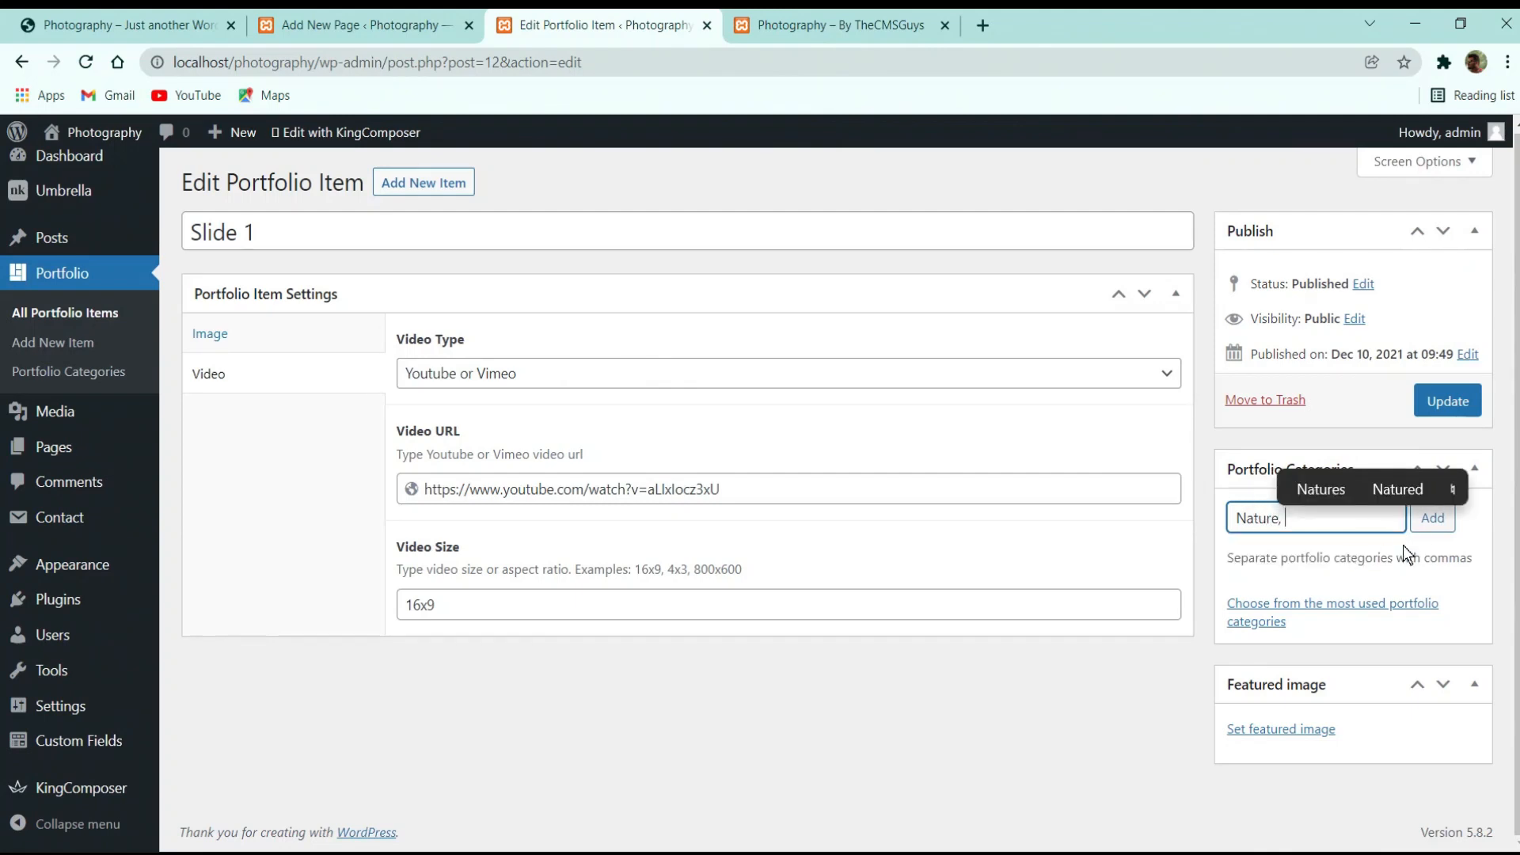
click(1446, 529)
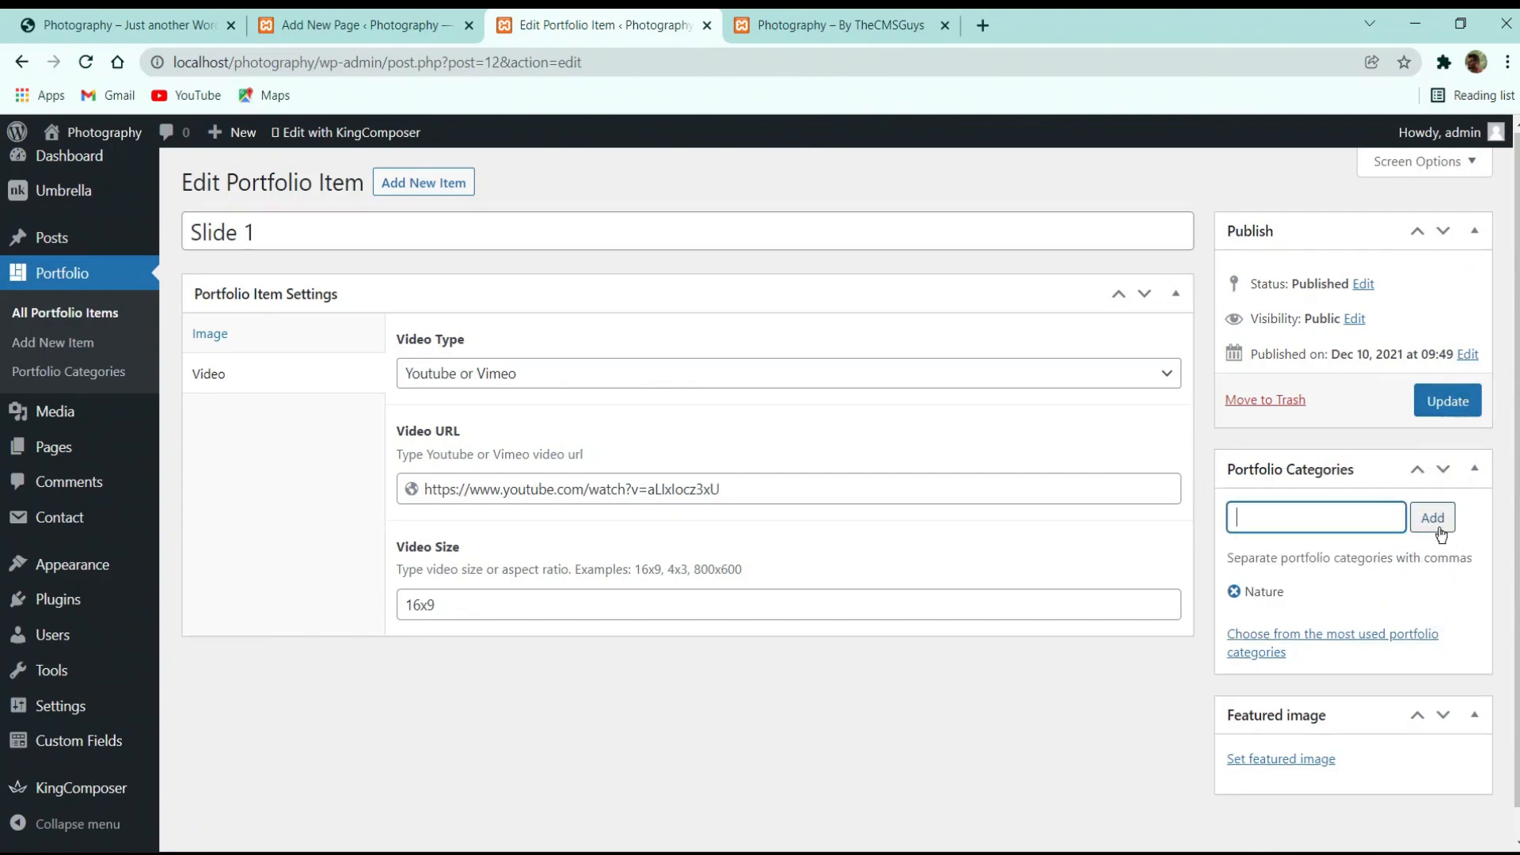
Reload the live front page and step through the Nature slides
click(793, 16)
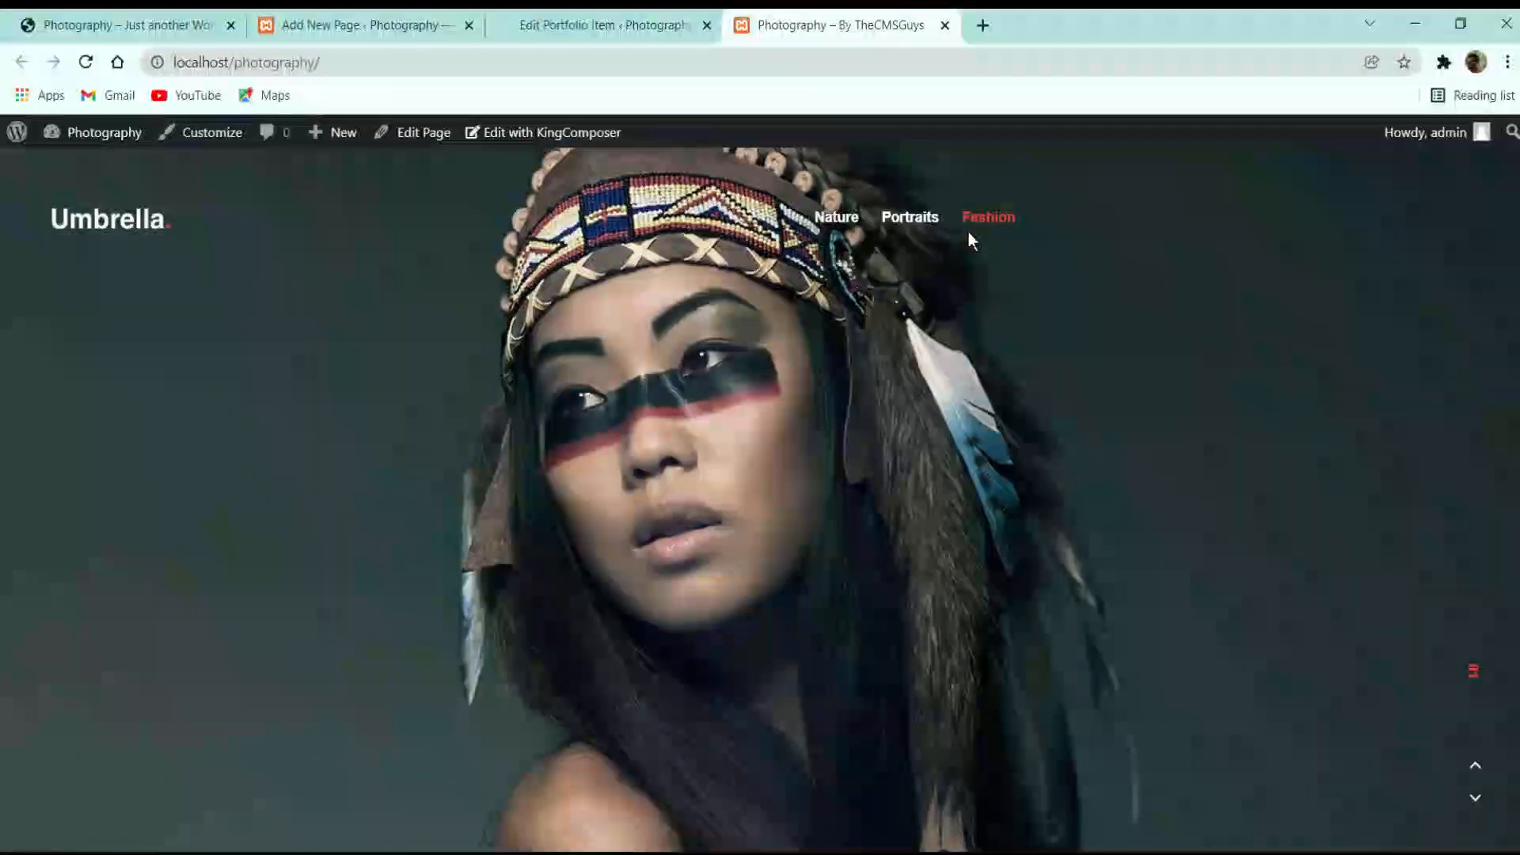
click(639, 14)
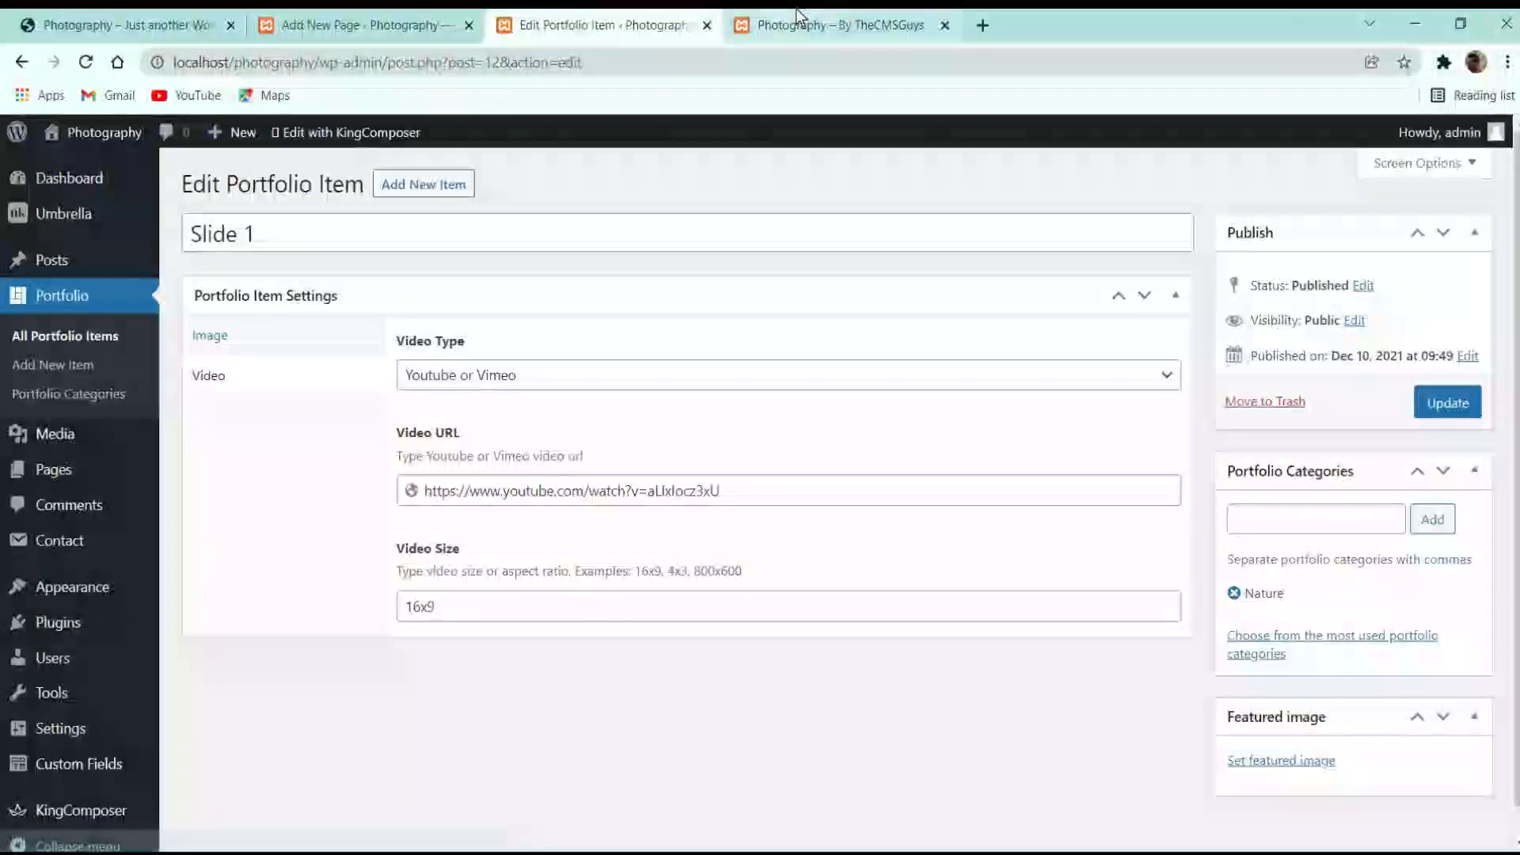
click(792, 24)
click(86, 64)
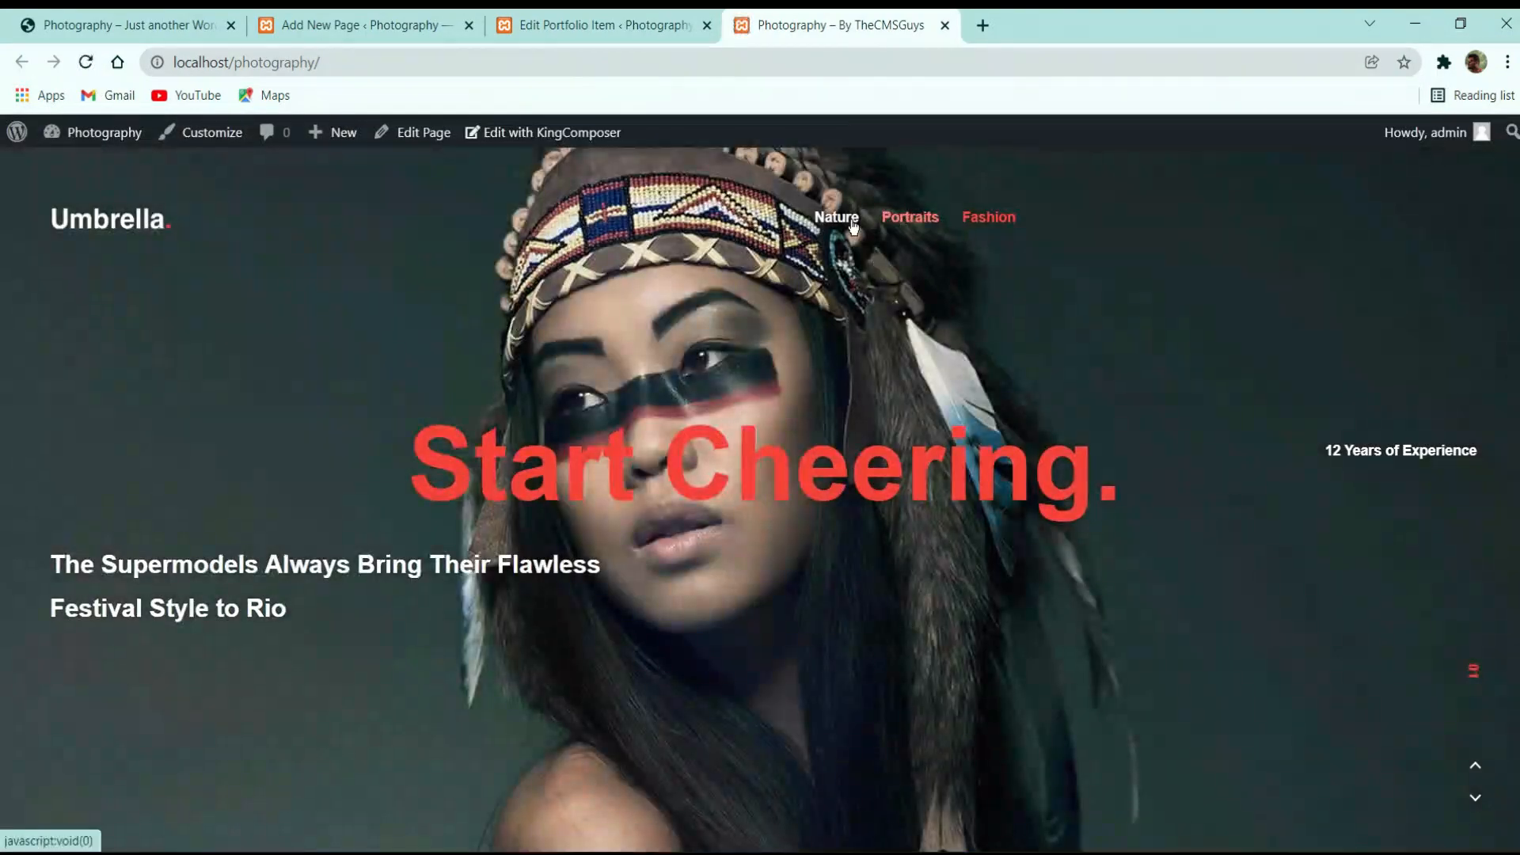
click(853, 227)
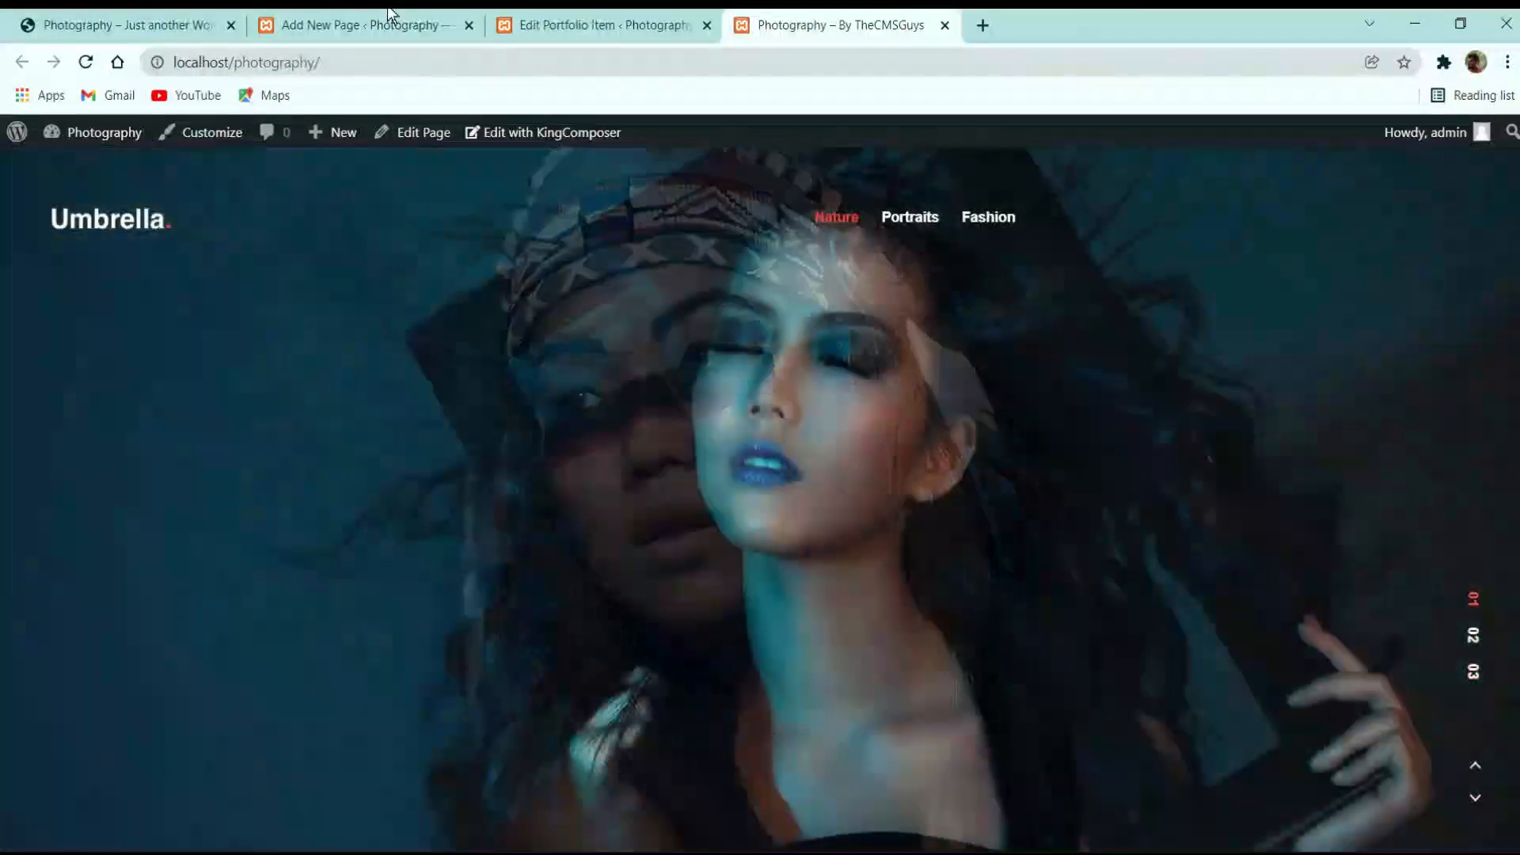
click(384, 25)
scroll(356, 412, down, 3)
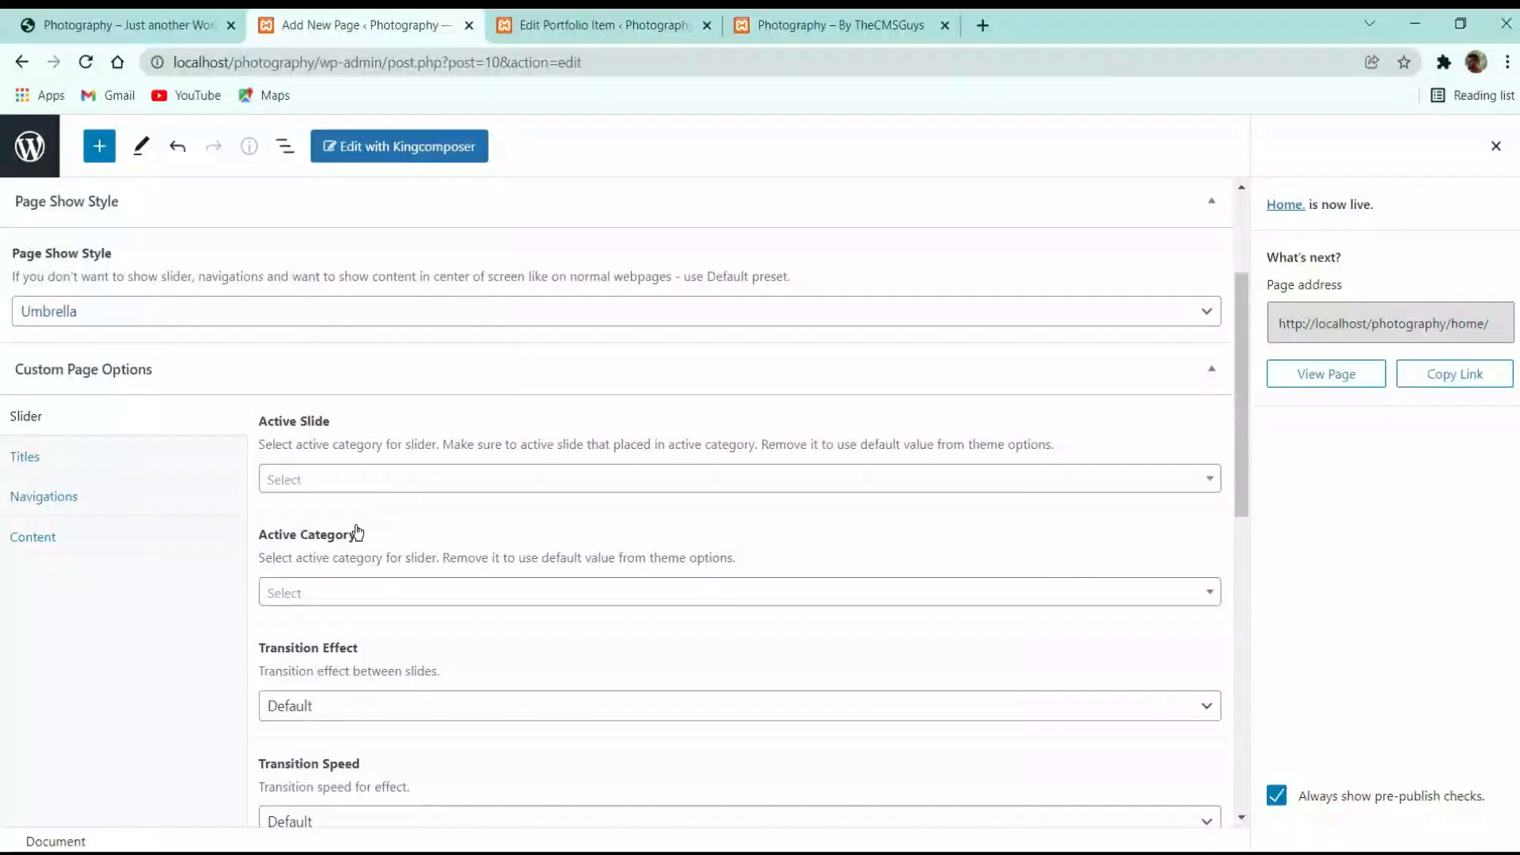
scroll(356, 435, up, 3)
Change Slide 1's background Y position from 50 to 25 and update it
click(602, 24)
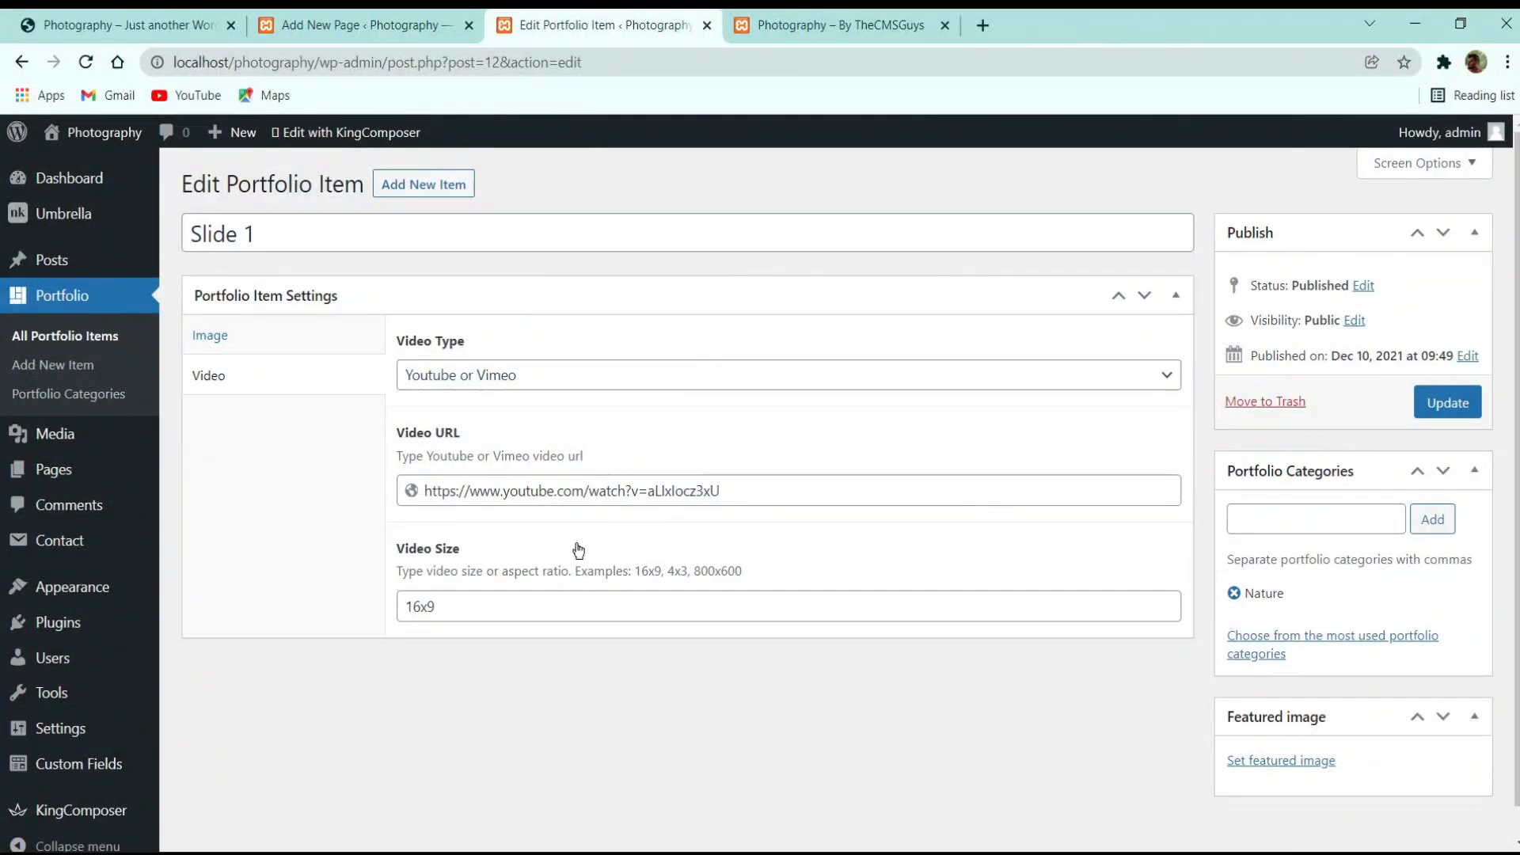
click(475, 596)
click(280, 351)
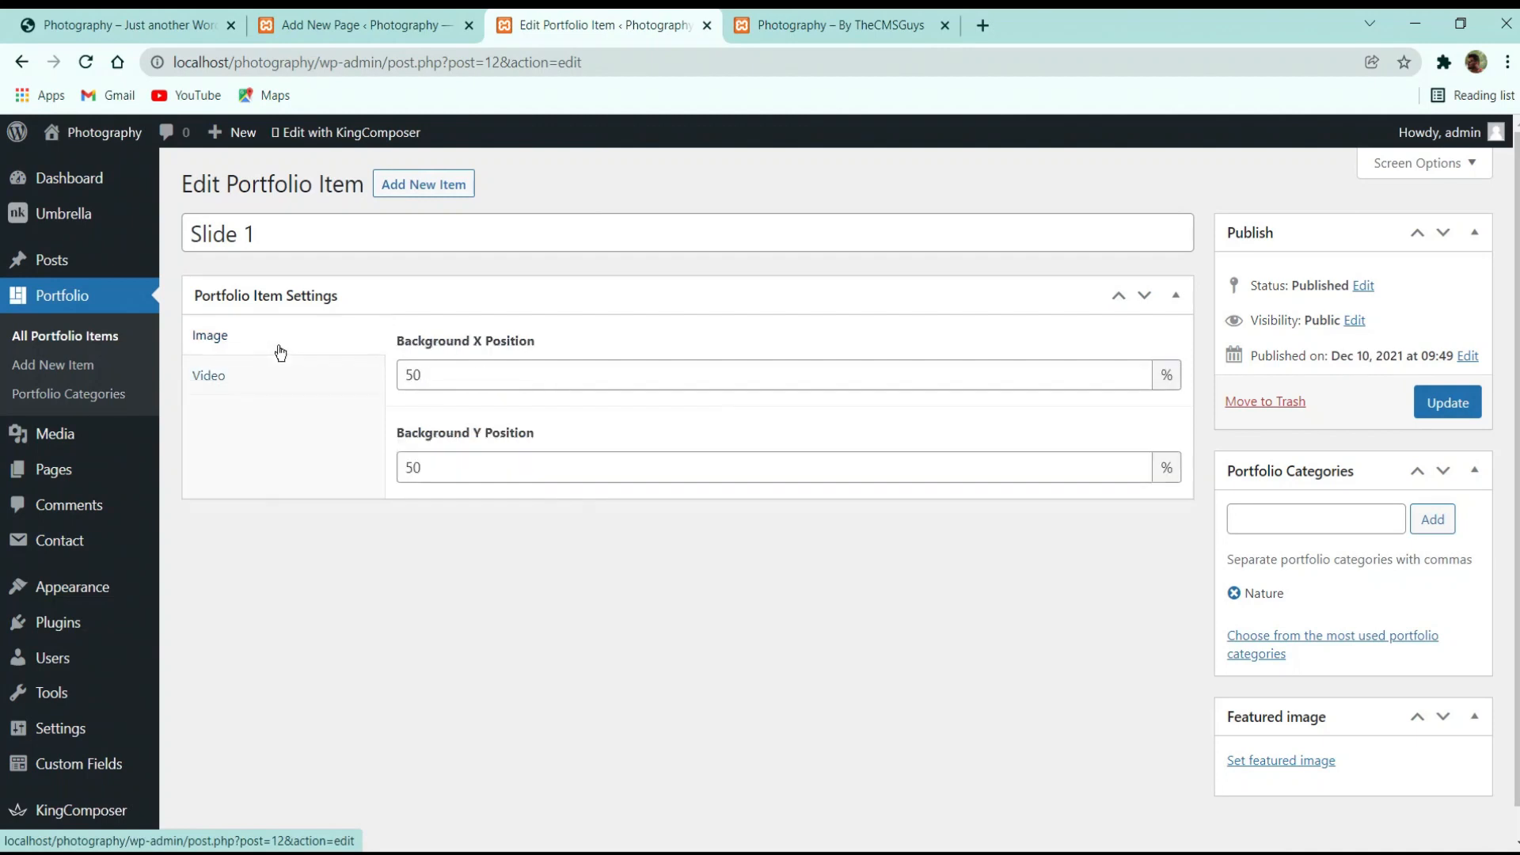
click(273, 377)
click(316, 349)
double_click(438, 467)
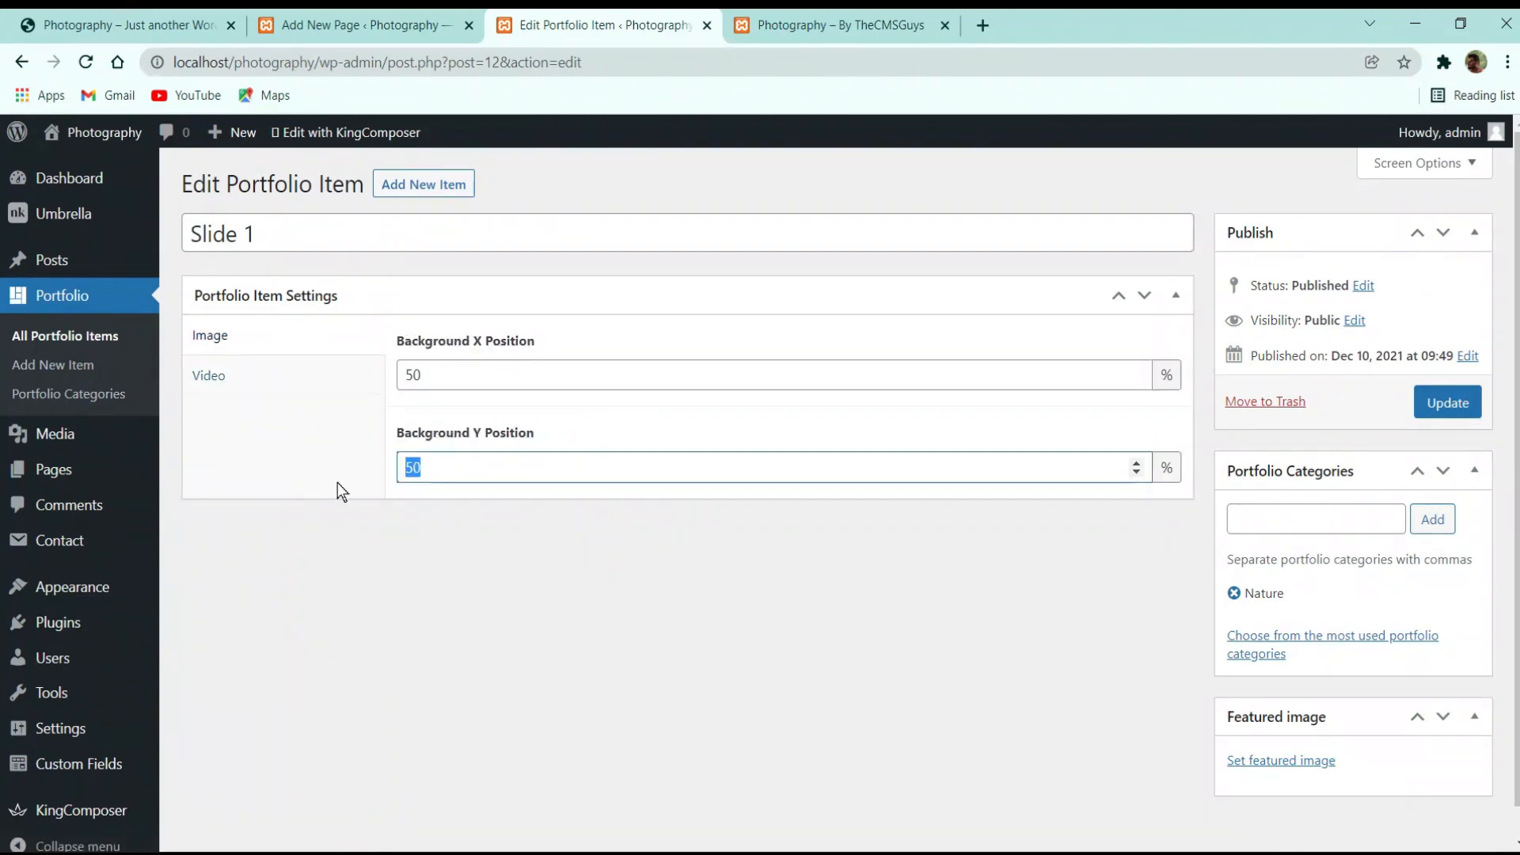
text(25)
click(238, 377)
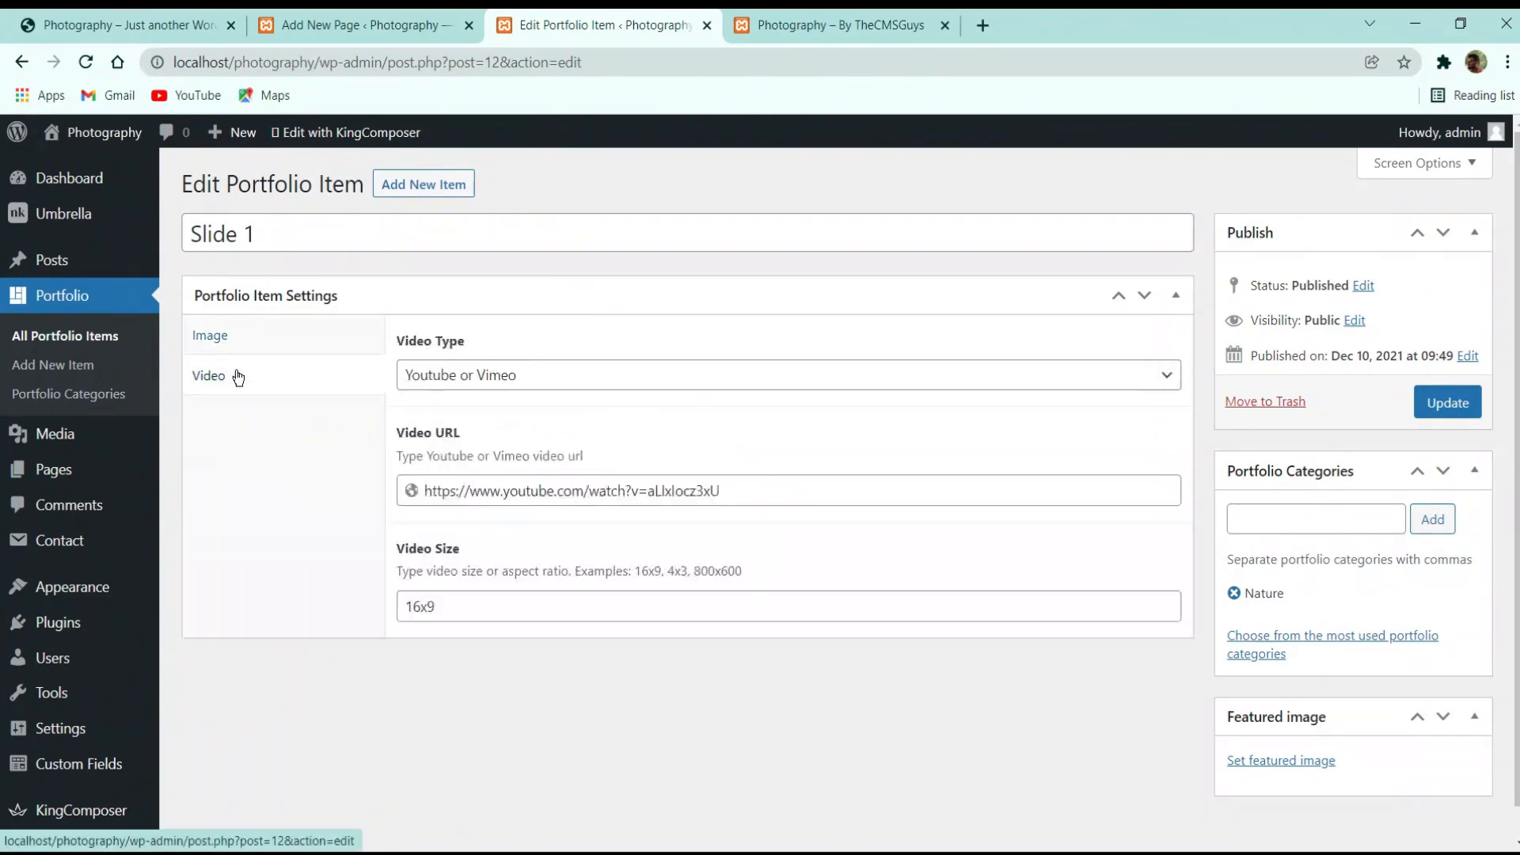
click(1465, 412)
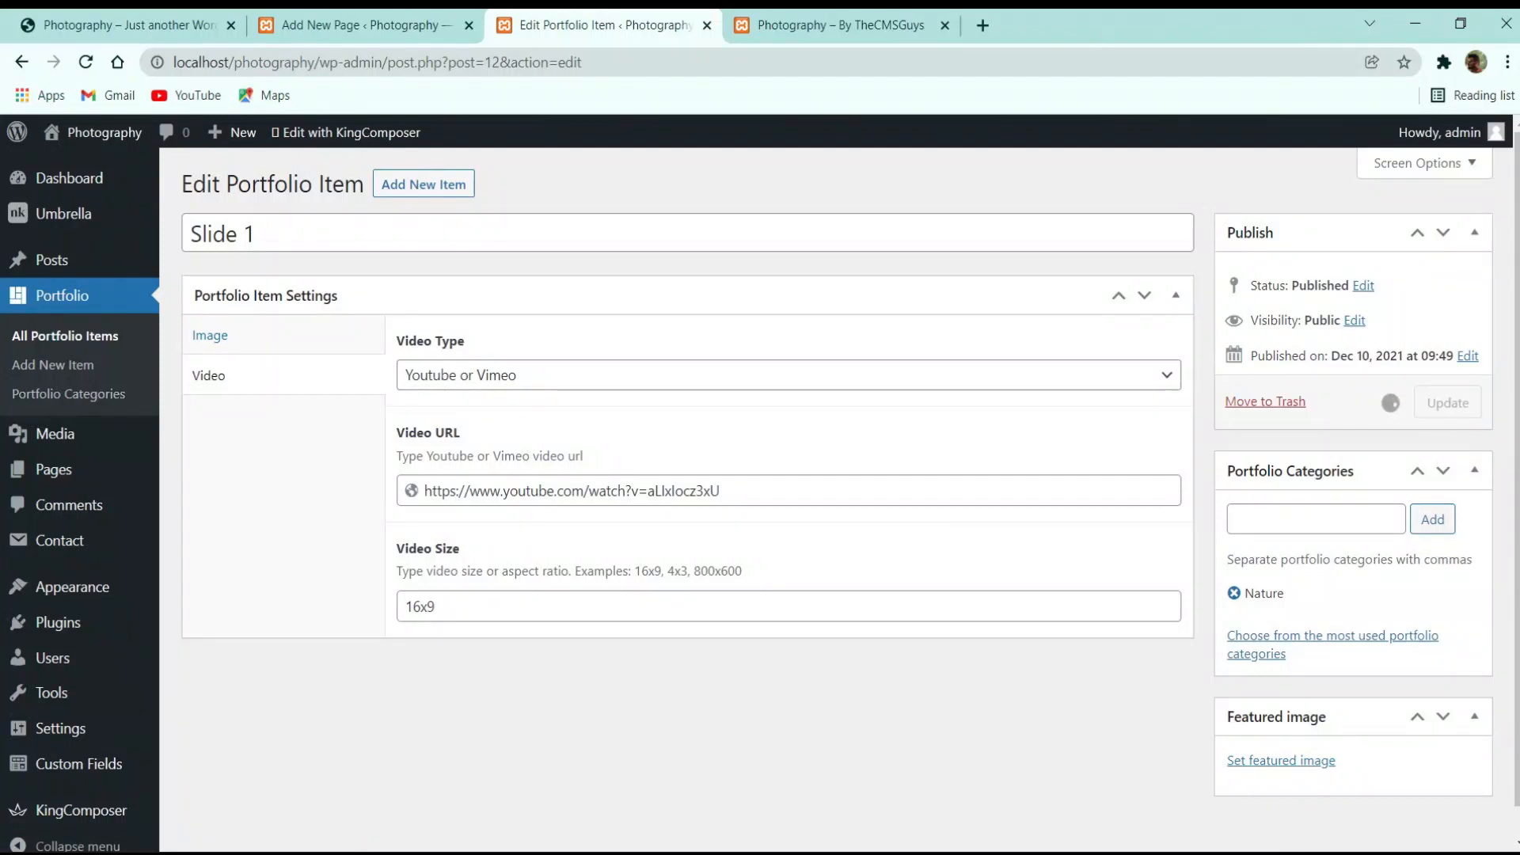
Check the Fashion and Portraits slides on the live front page
click(848, 25)
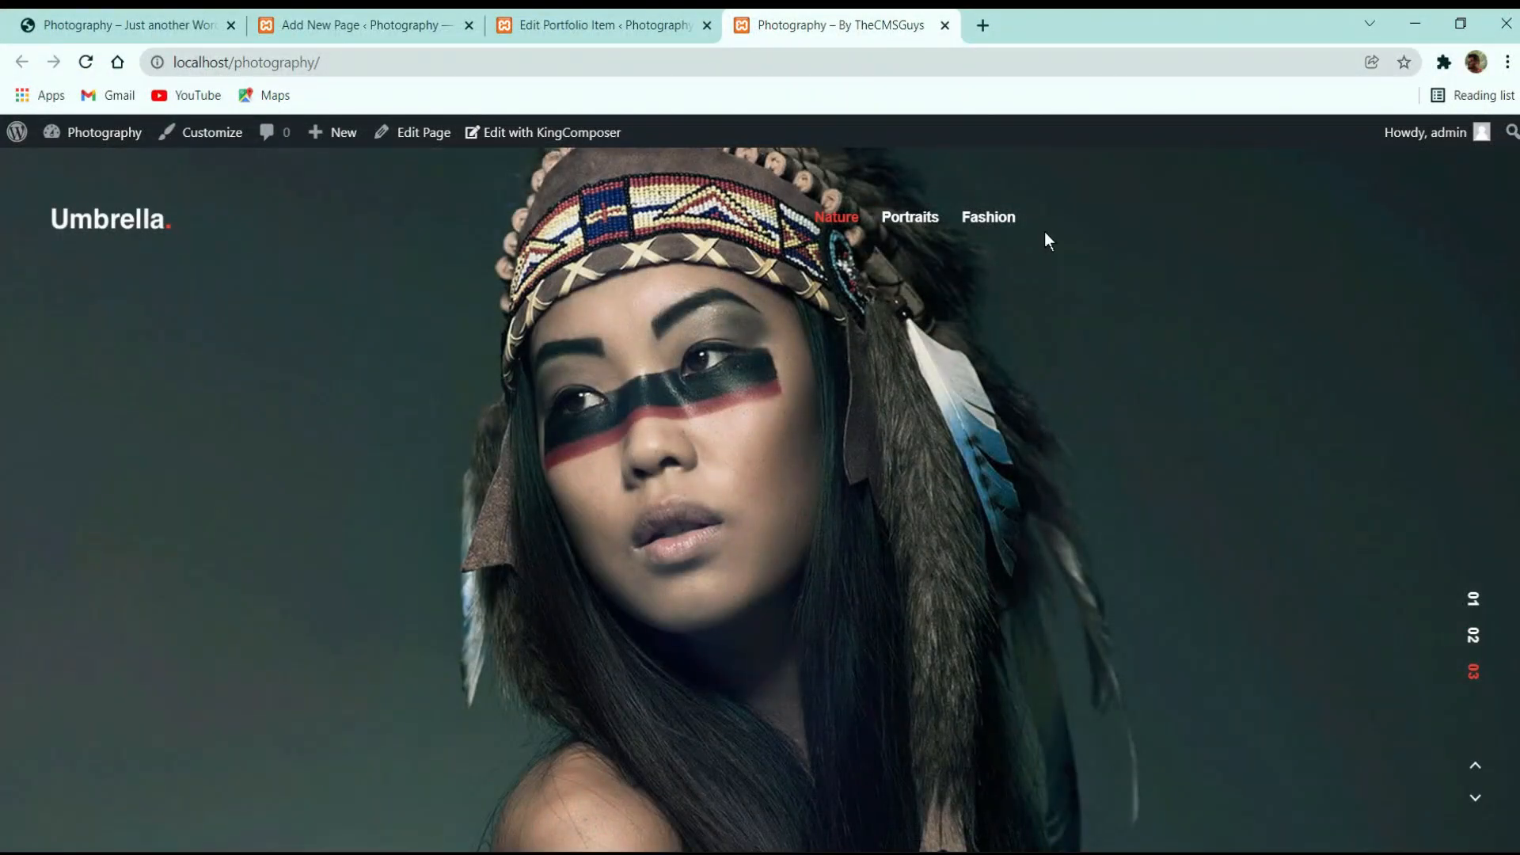
click(987, 212)
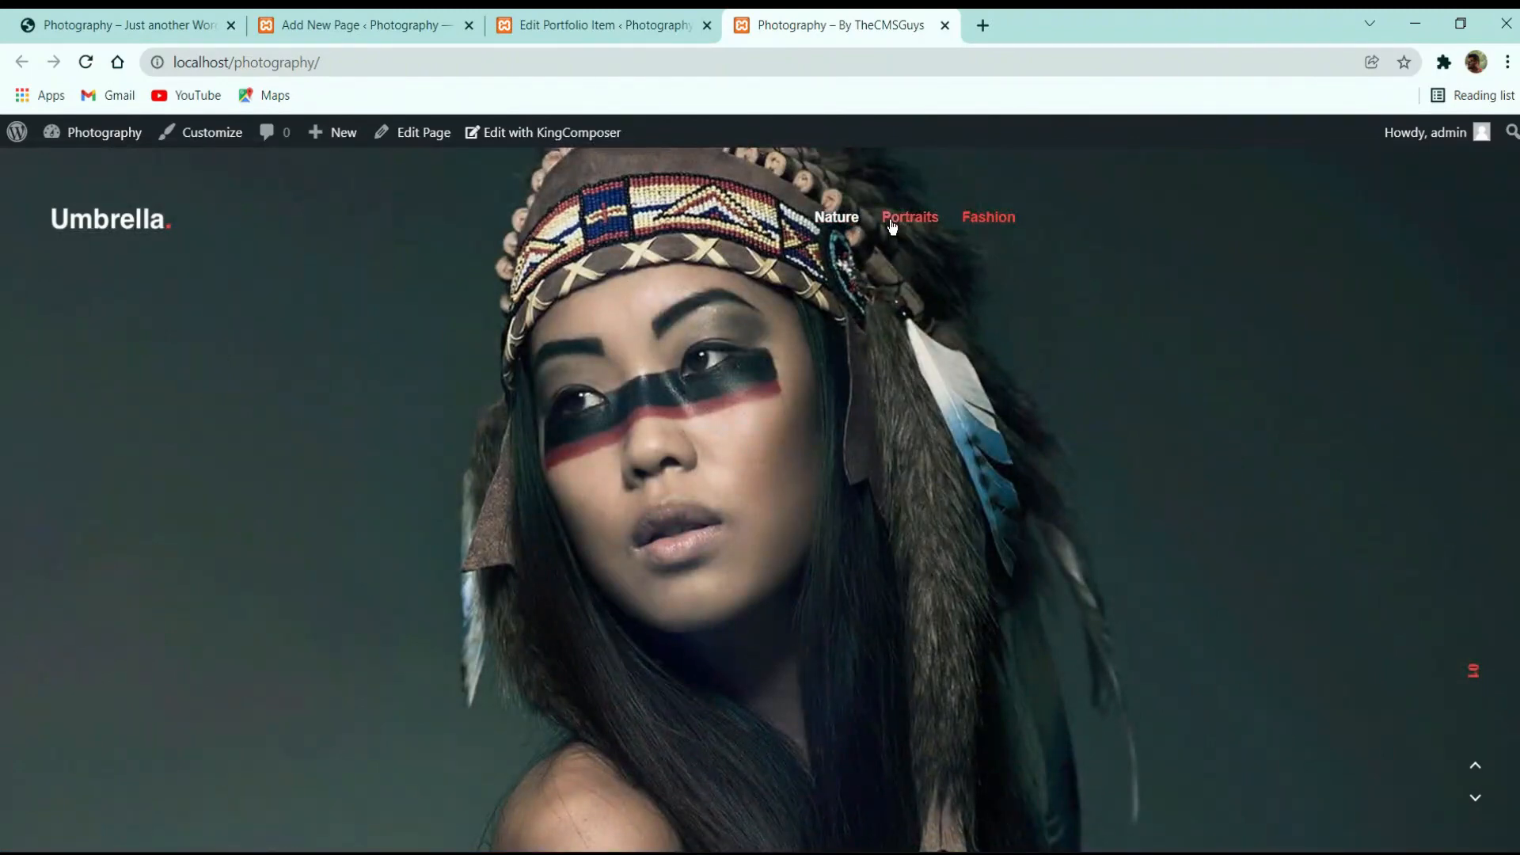
click(892, 225)
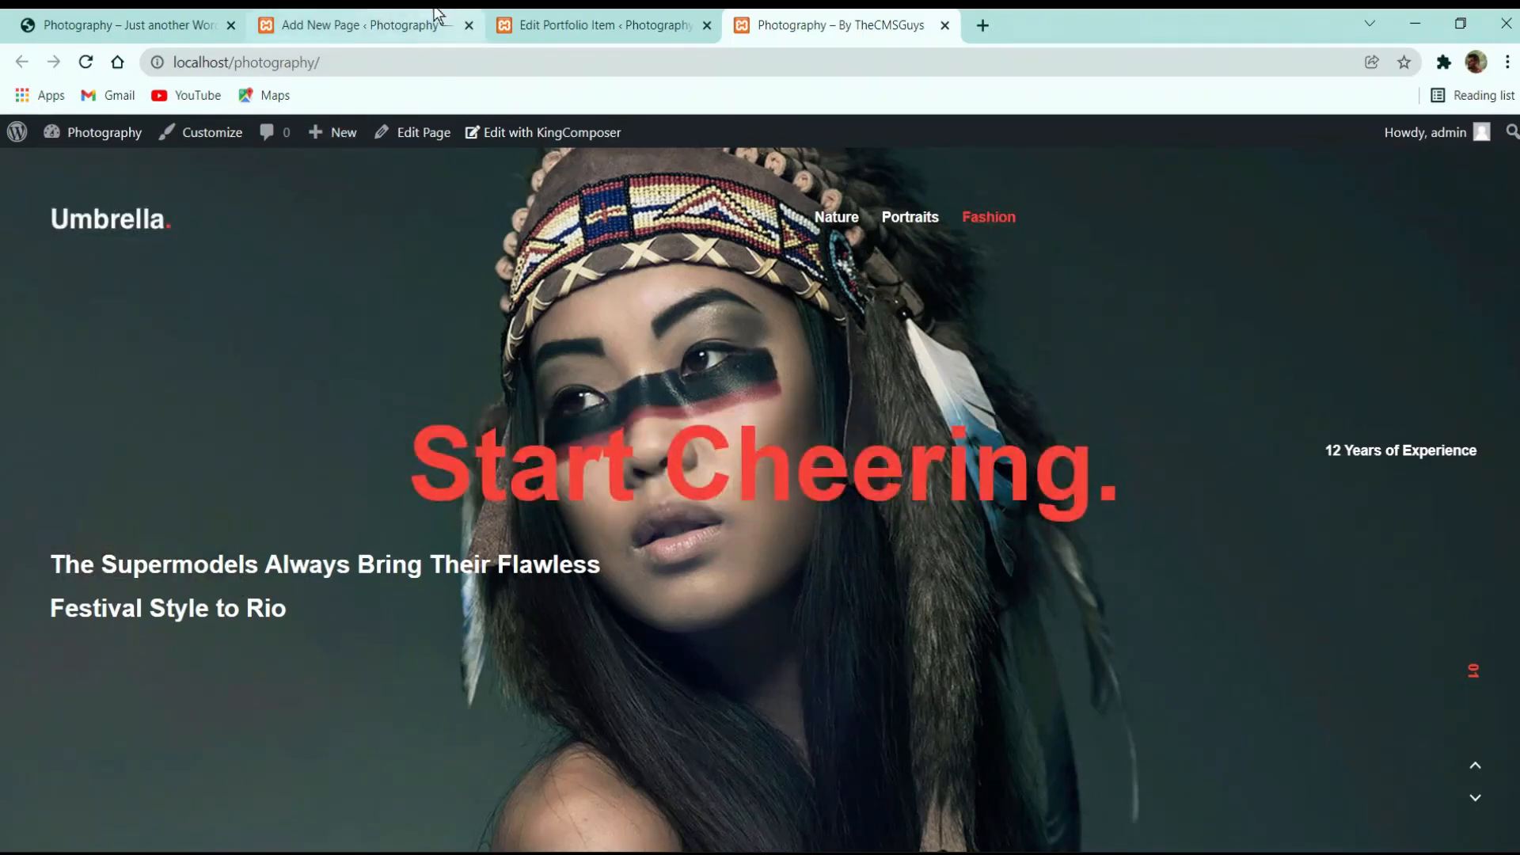
click(361, 25)
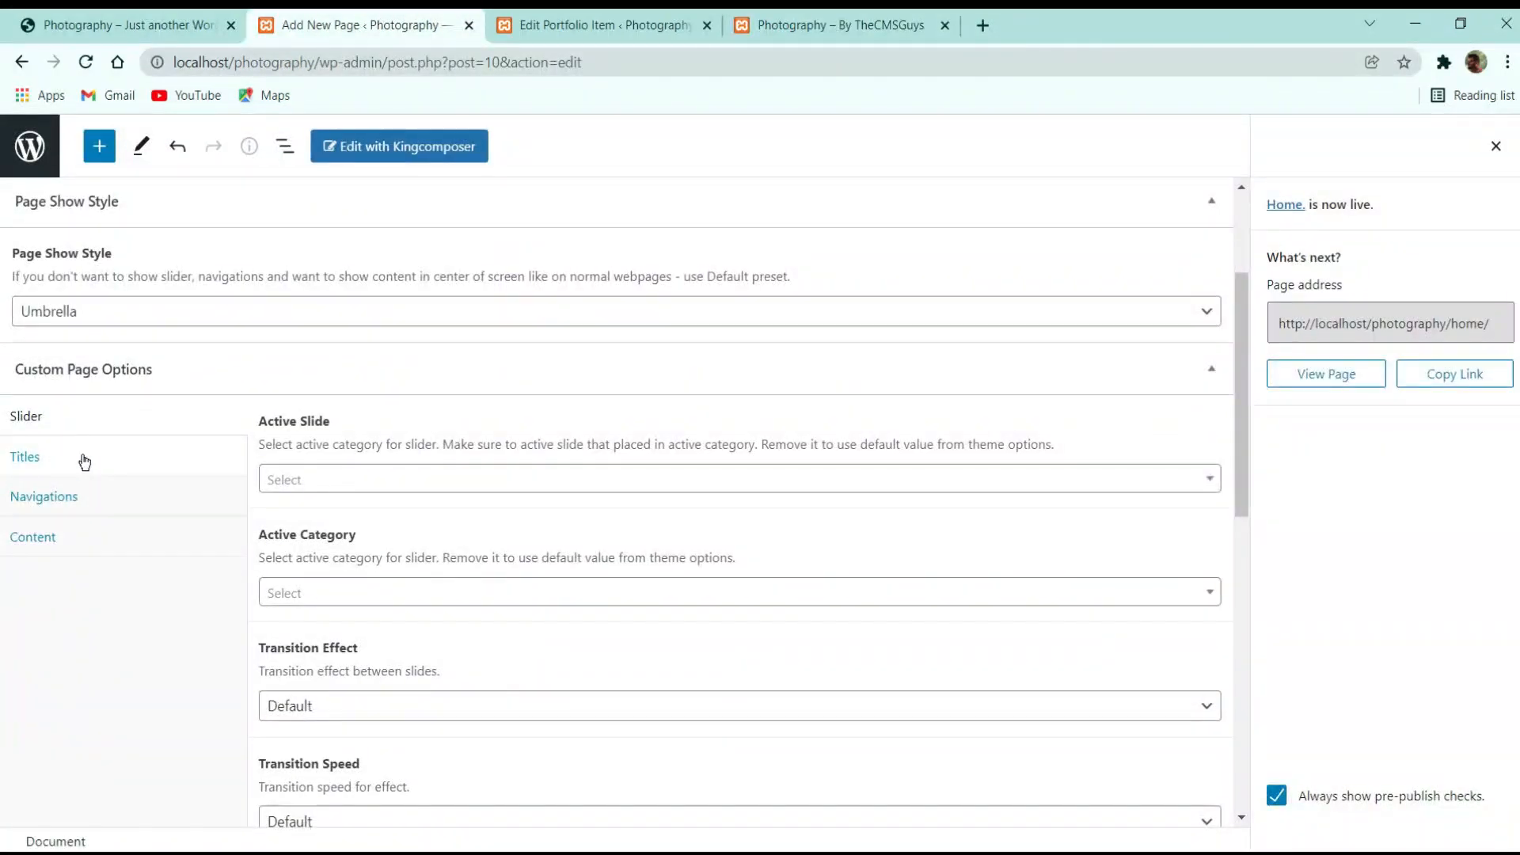
Browse the Home page's title, slider, navigation and content option panels
click(85, 460)
click(126, 508)
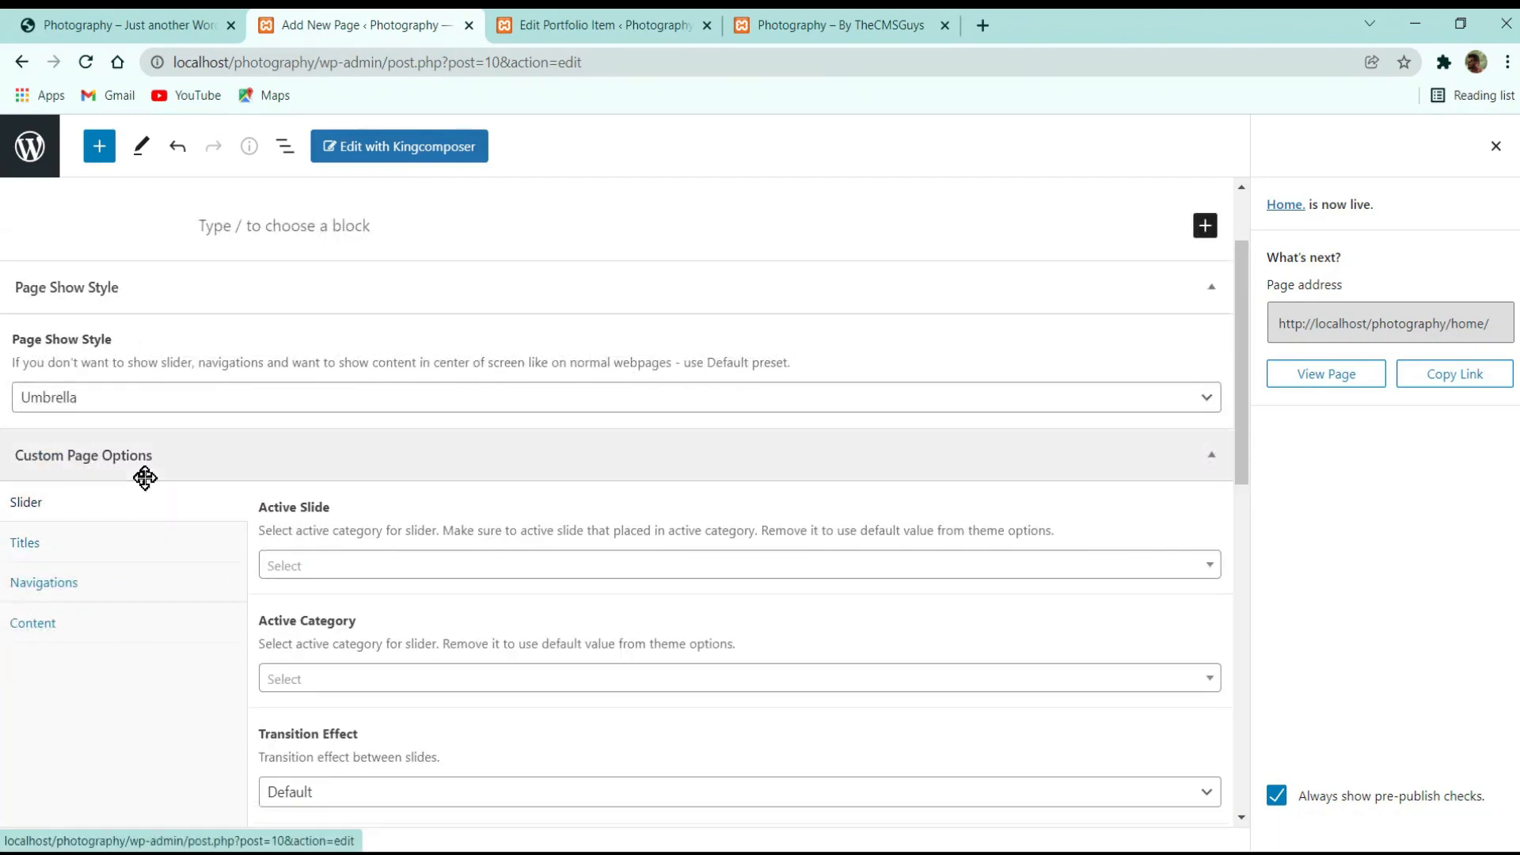
scroll(325, 594, down, 3)
scroll(339, 391, down, 8)
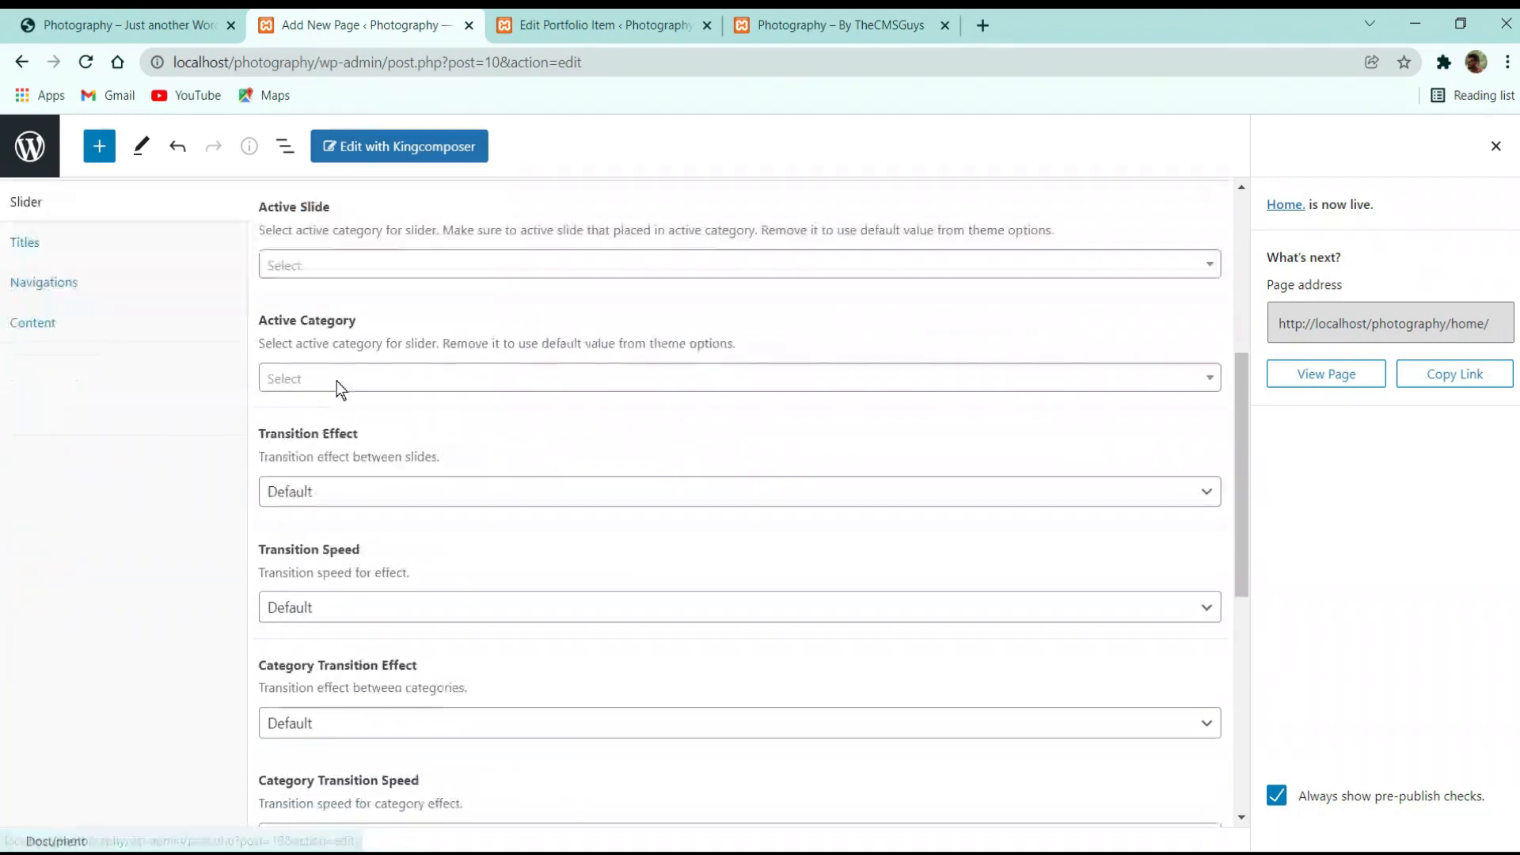
scroll(204, 509, up, 8)
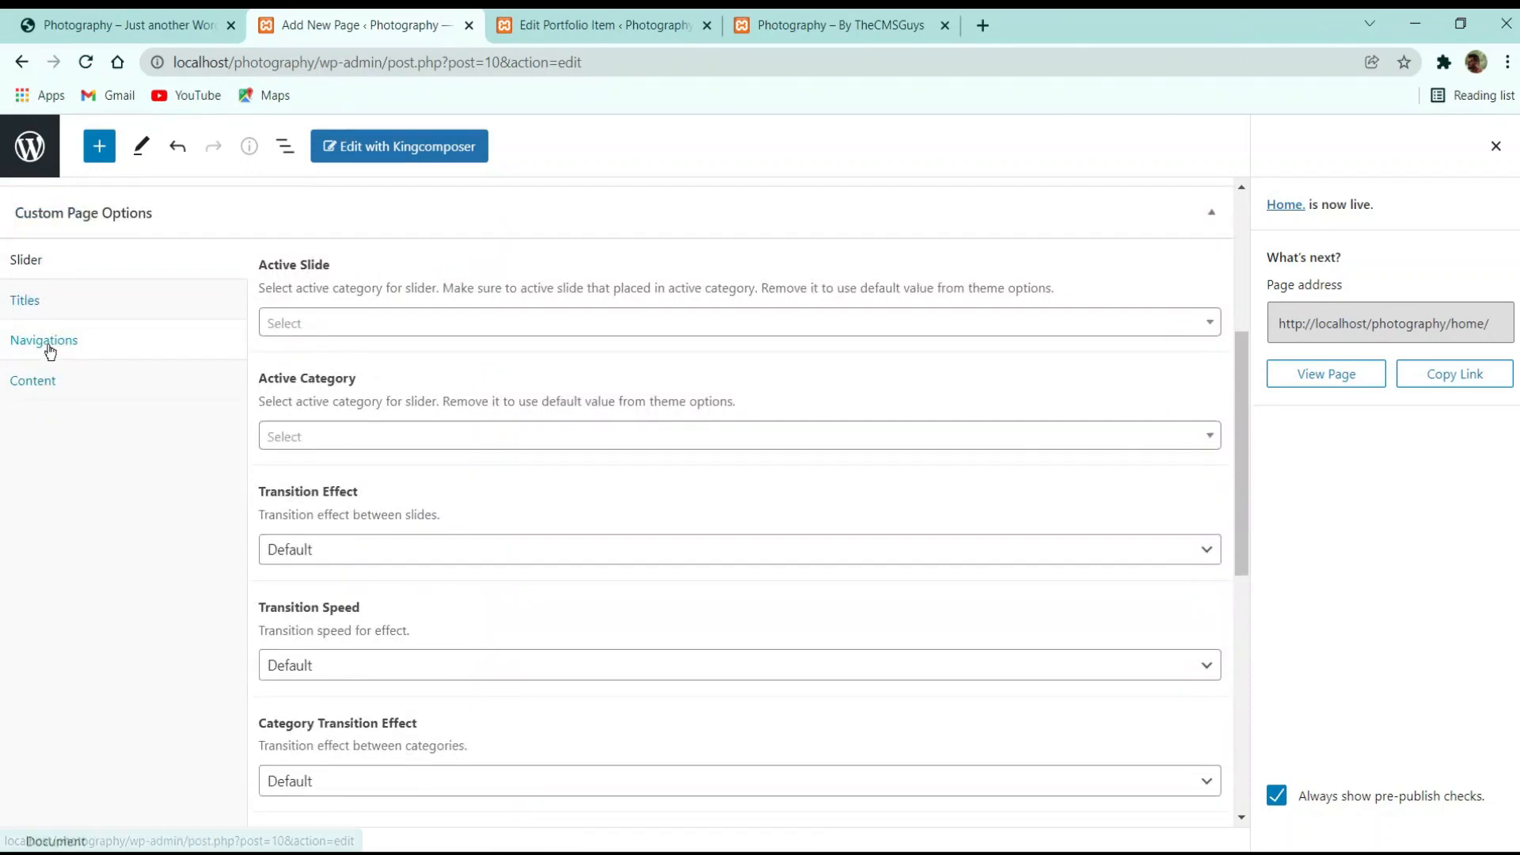
click(46, 341)
click(147, 681)
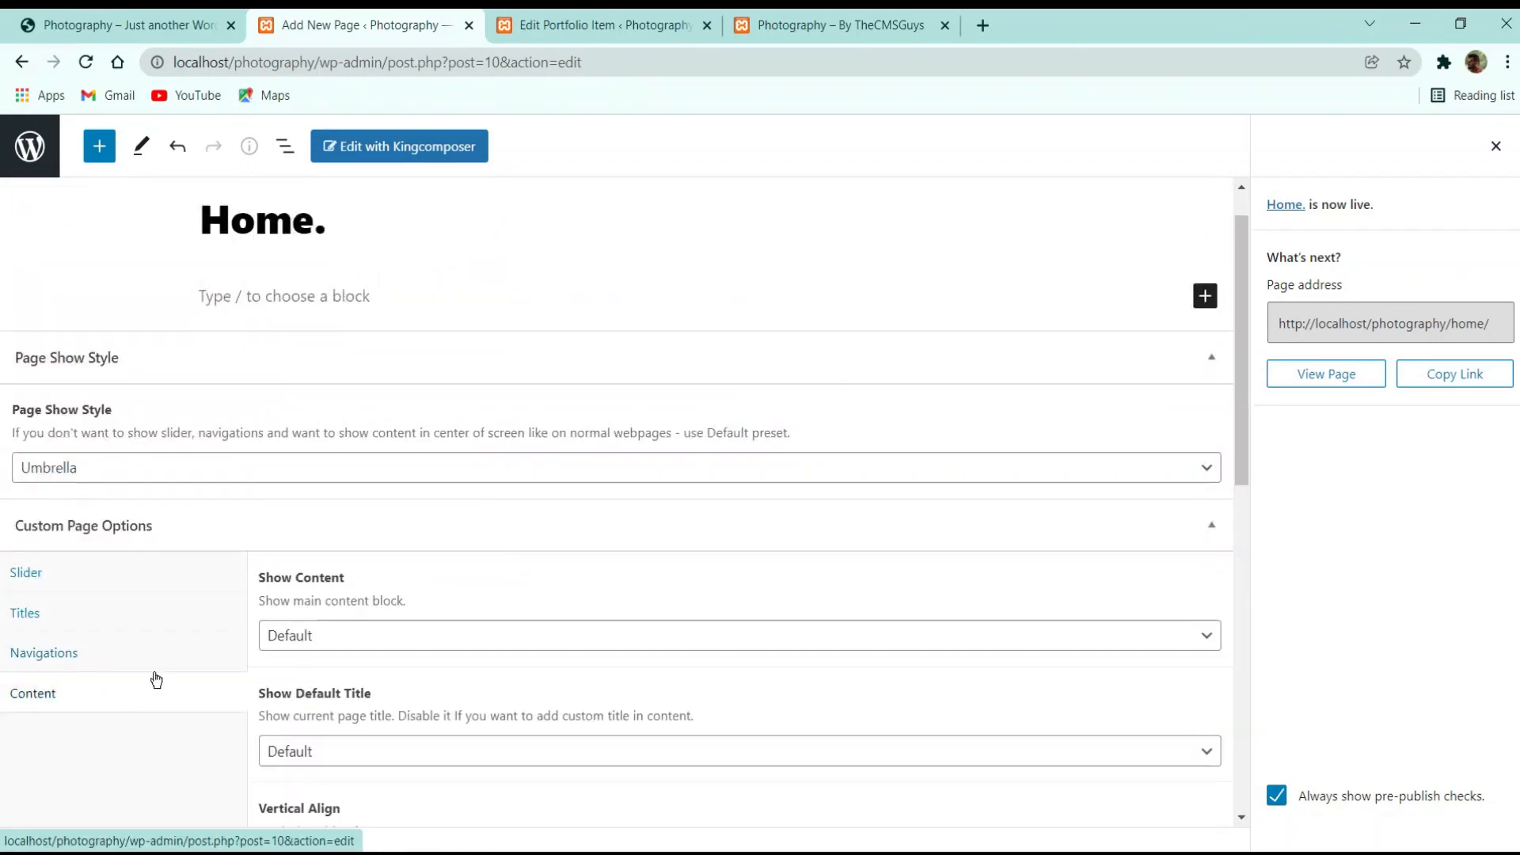
scroll(383, 584, down, 9)
scroll(407, 543, up, 9)
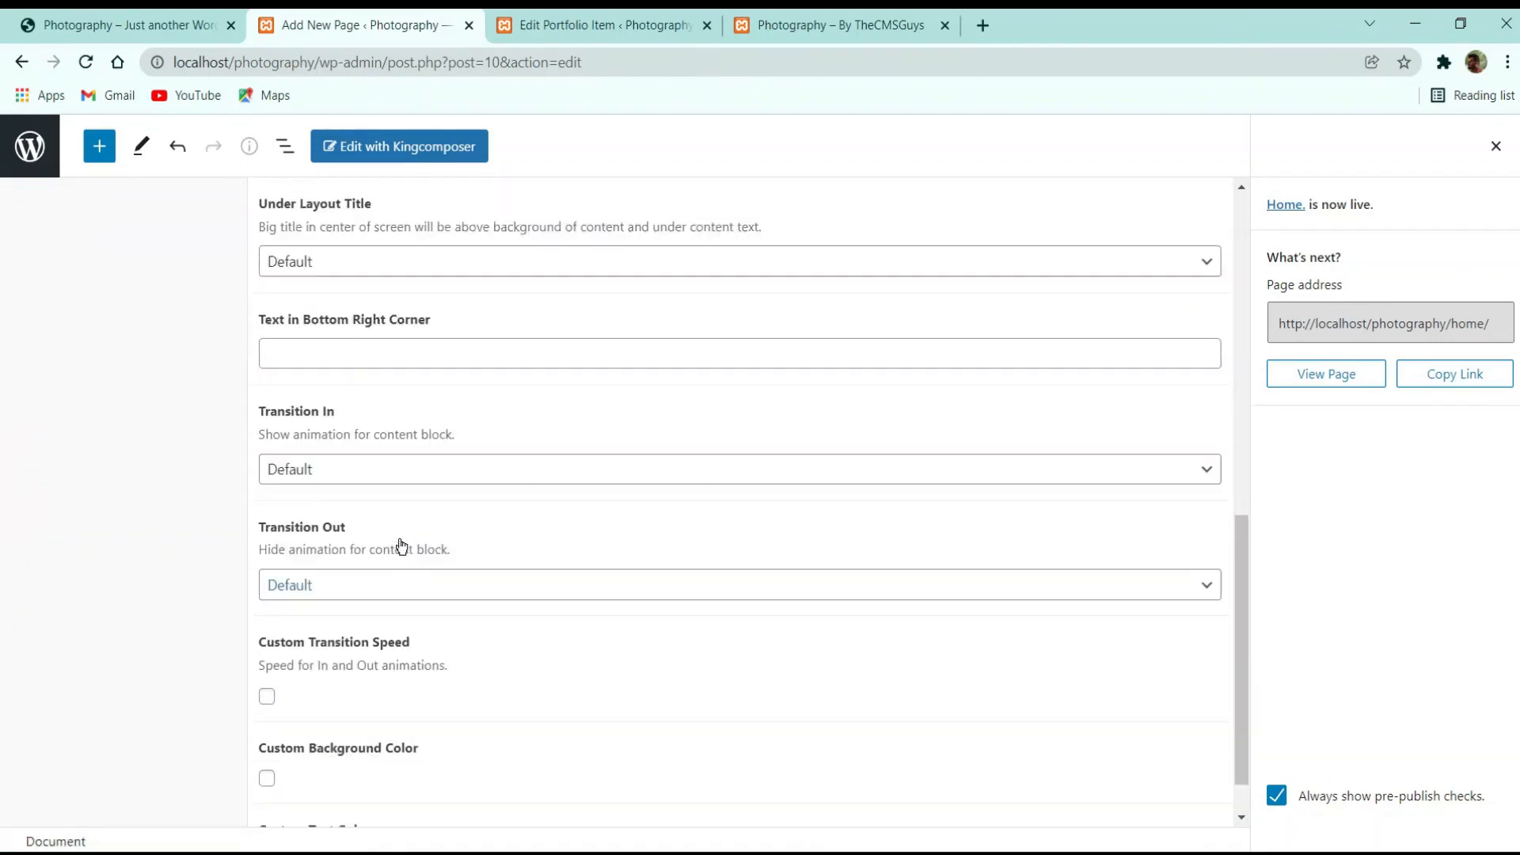
Reload the Home page editor, view its title settings and compare with the live front page
click(85, 62)
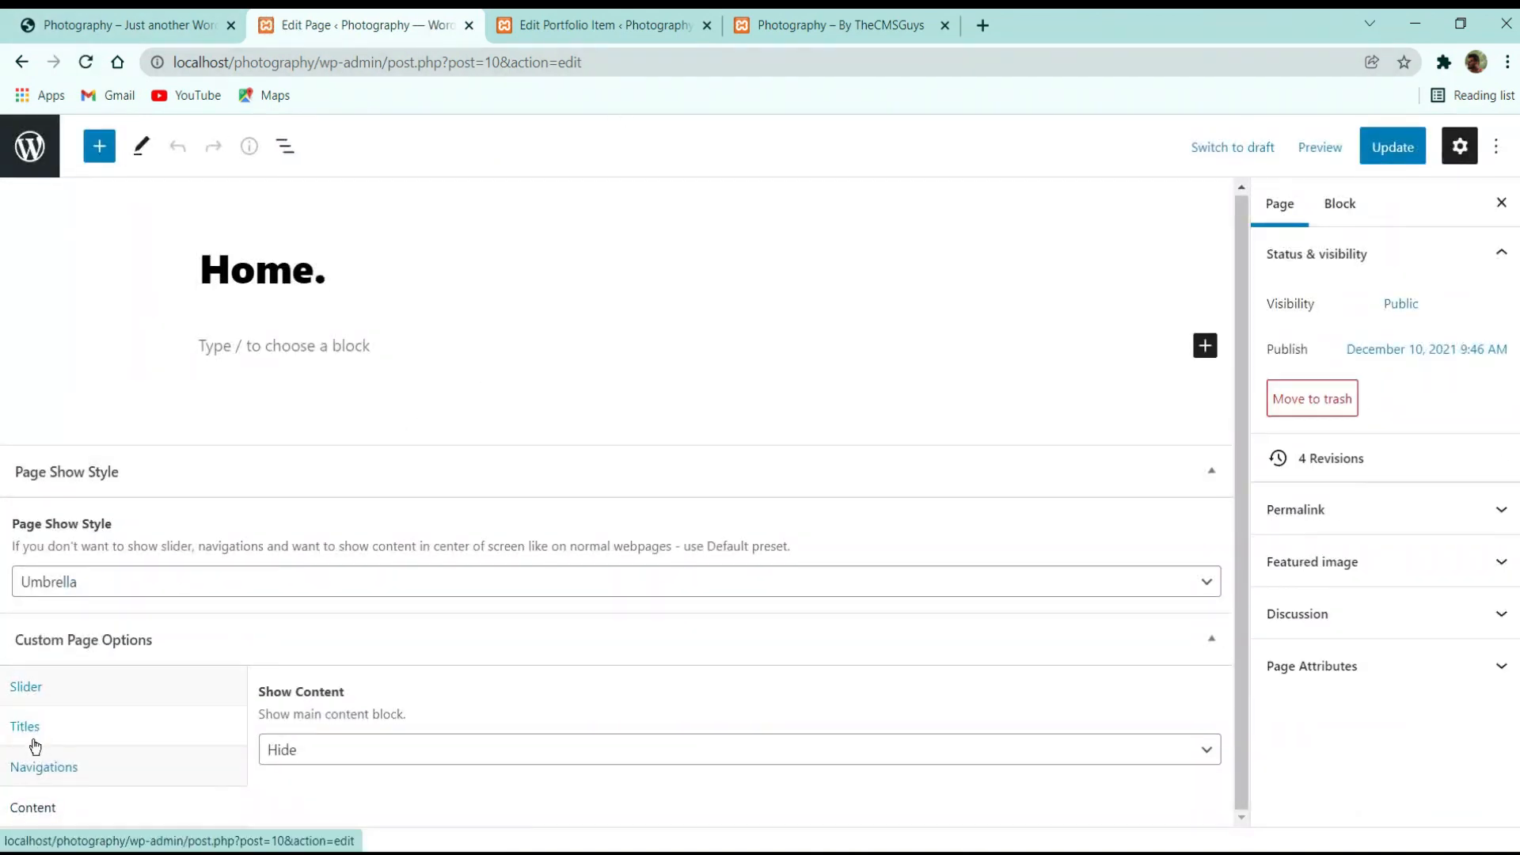
click(35, 746)
scroll(93, 476, down, 3)
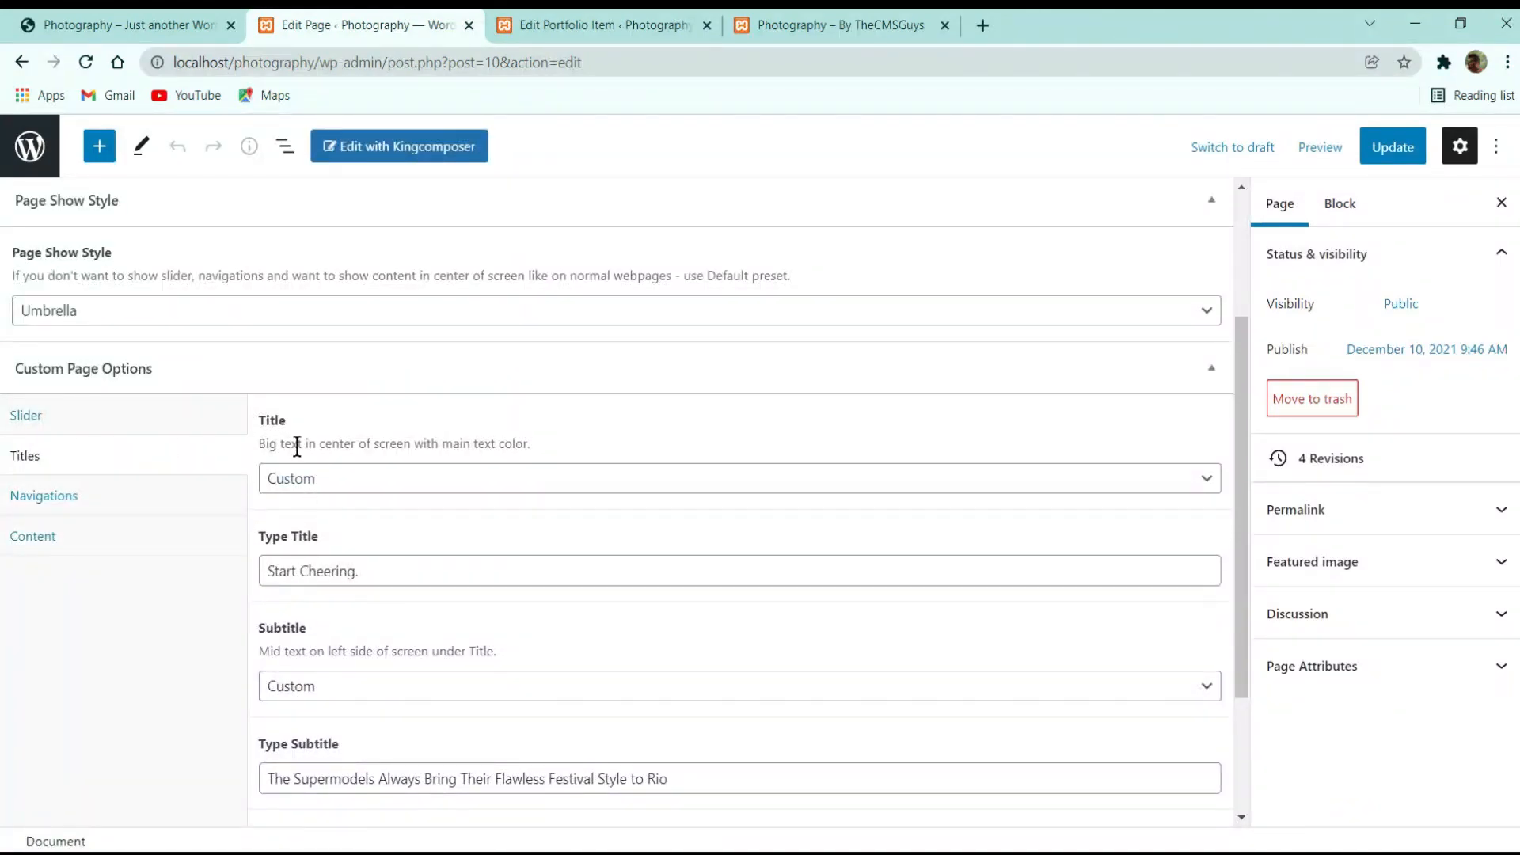
scroll(298, 686, down, 2)
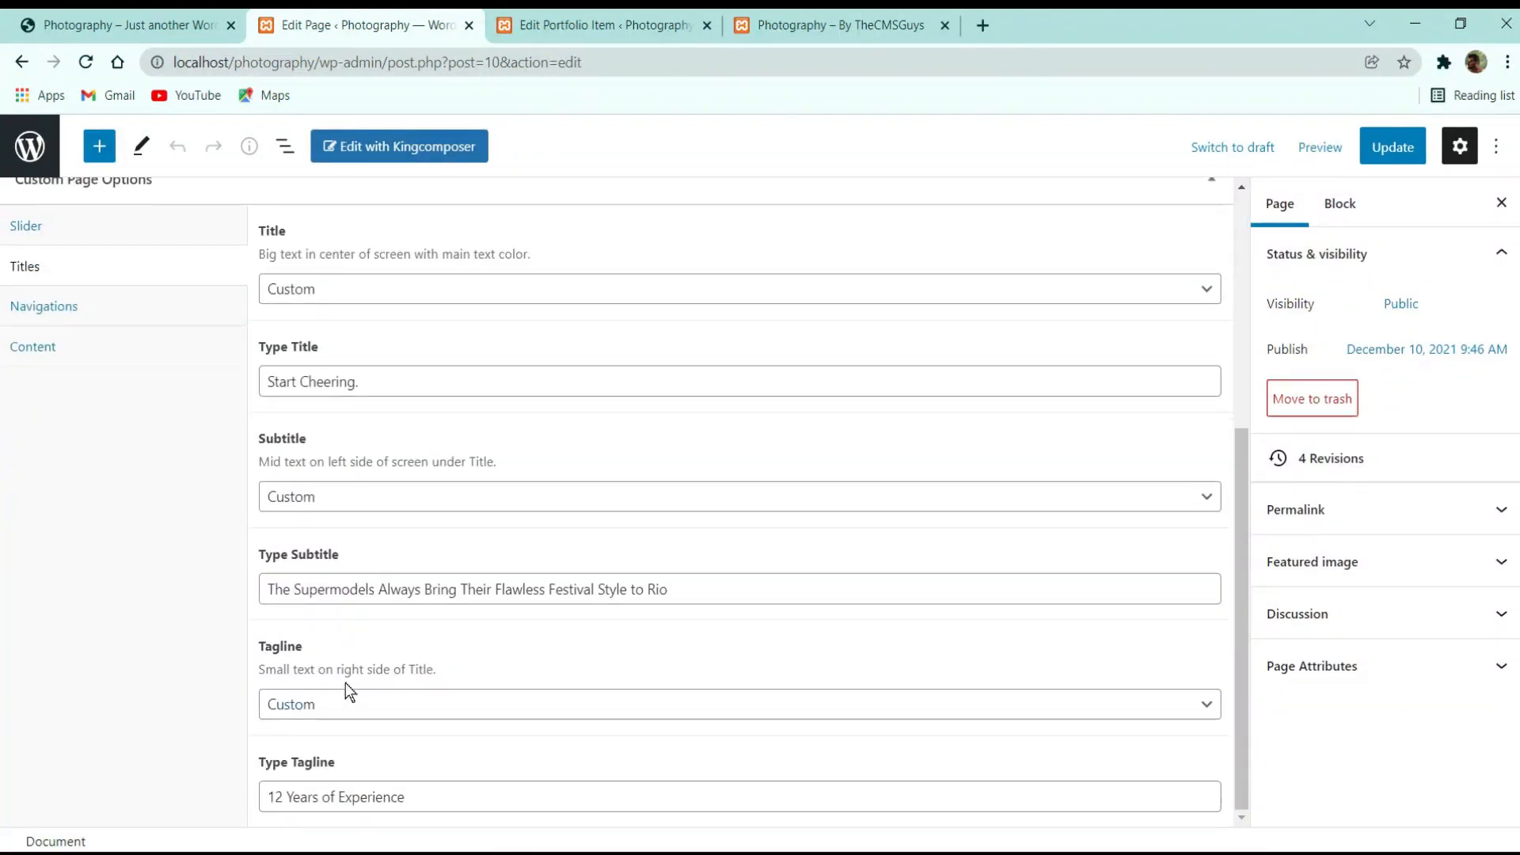
click(815, 26)
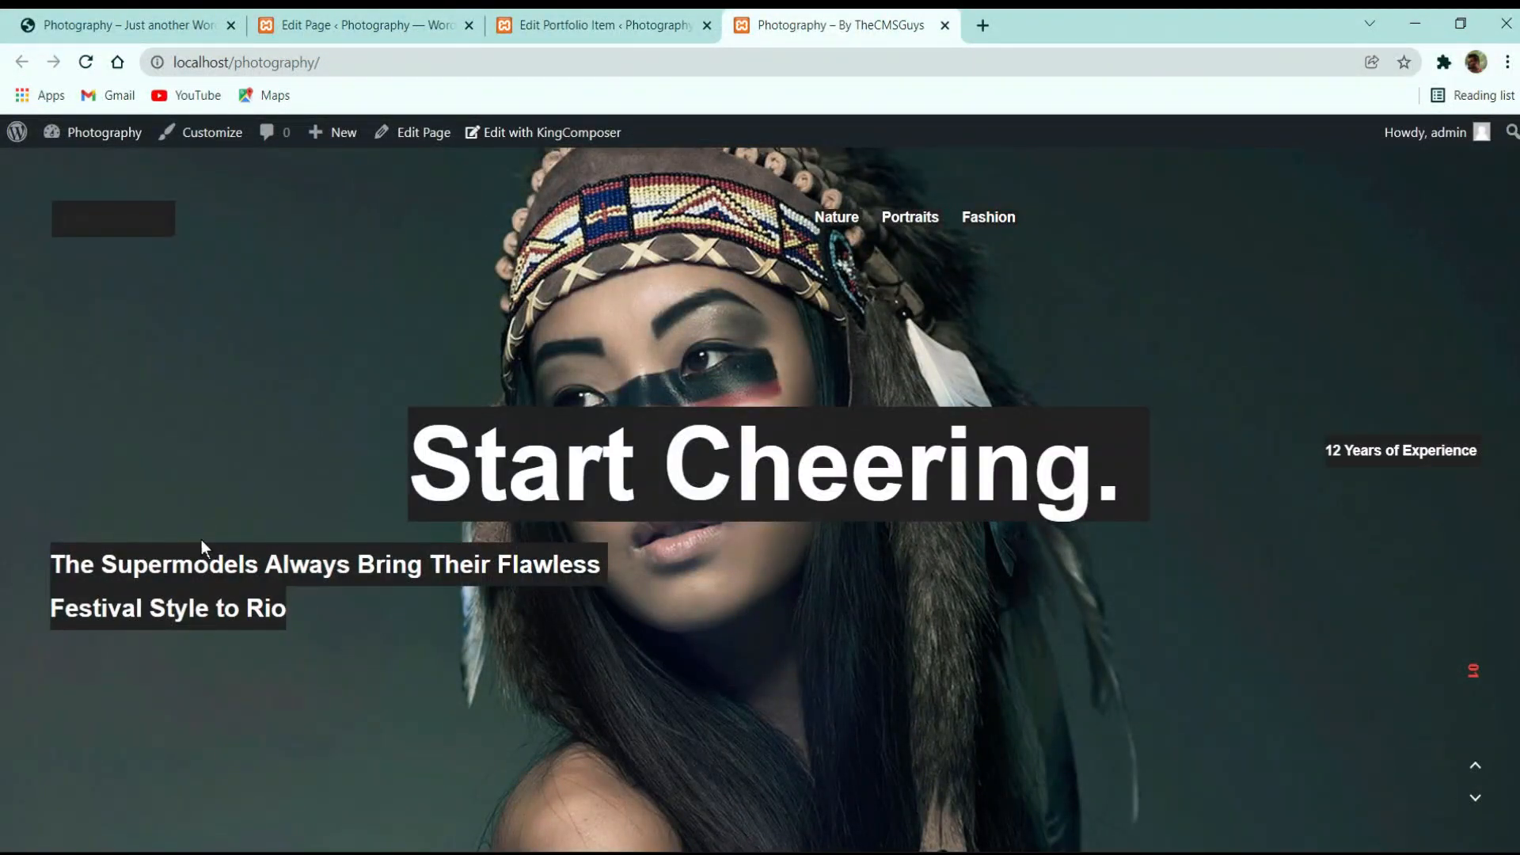
click(360, 25)
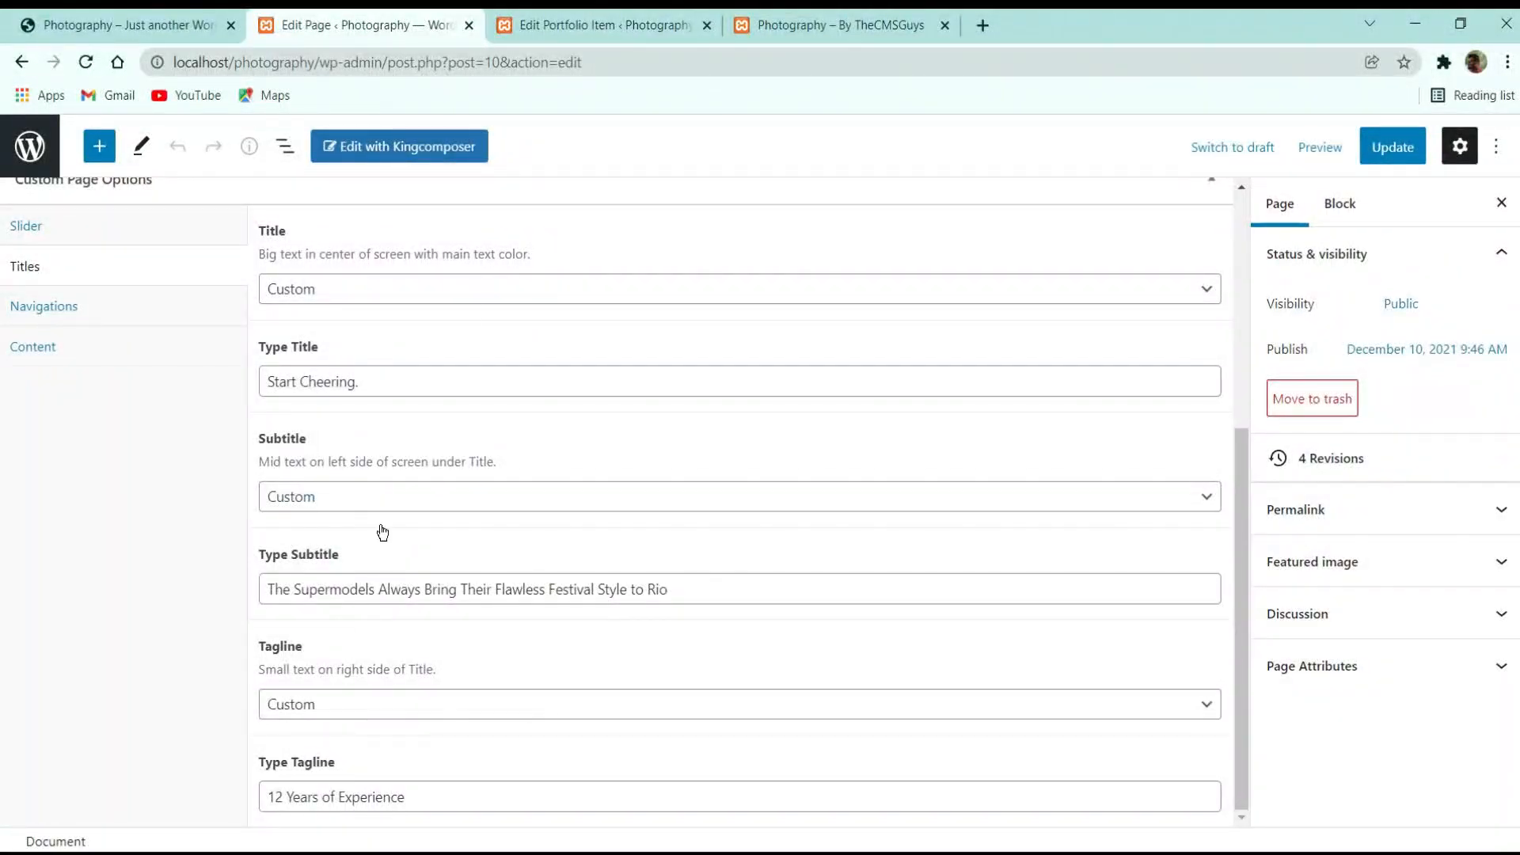
key(ctrl+Tab)
key(ctrl+Tab)
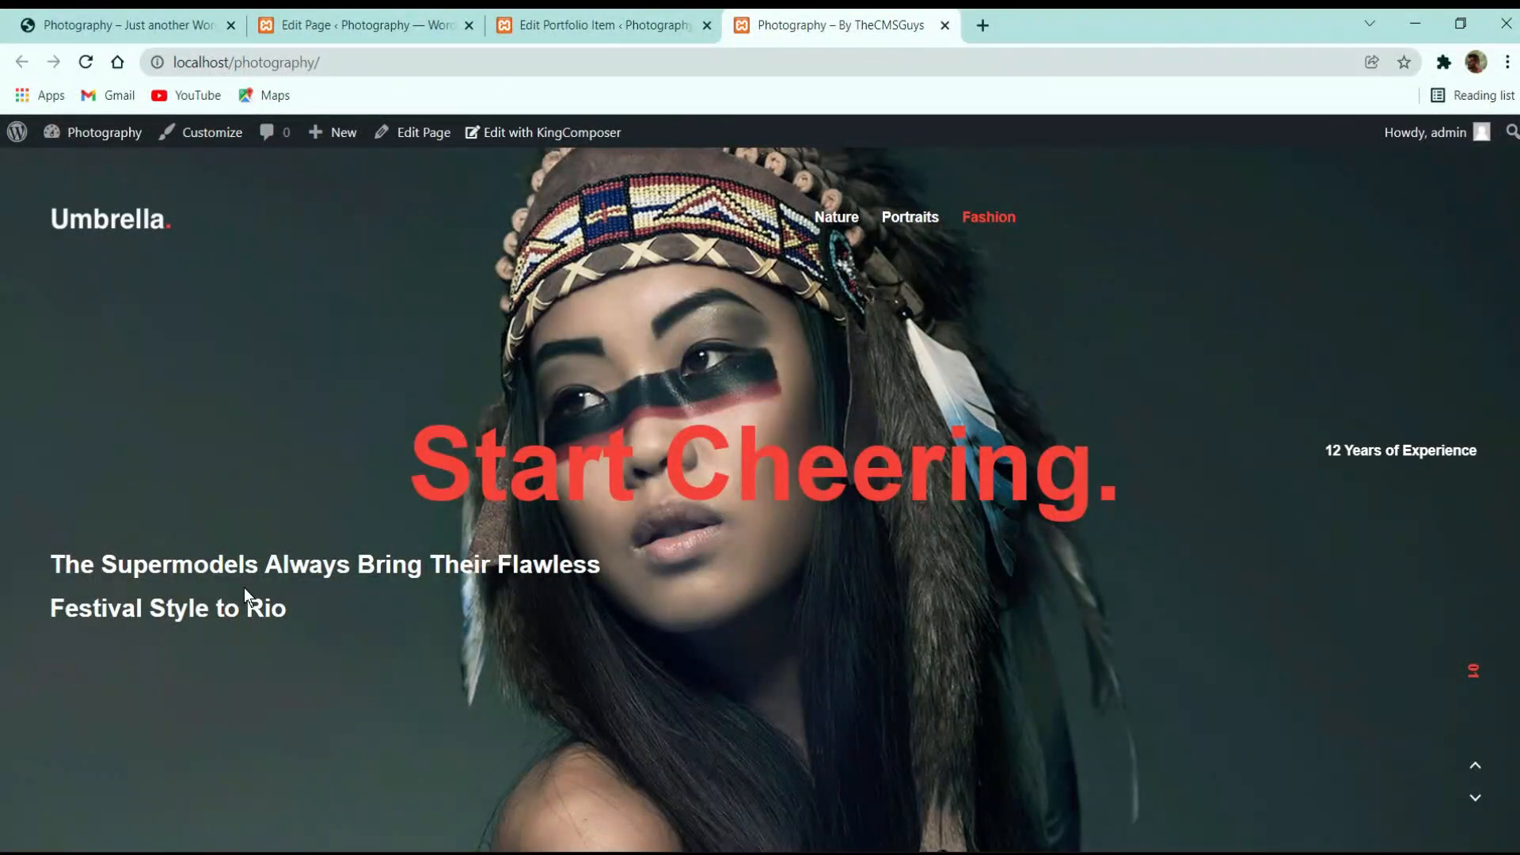
click(349, 24)
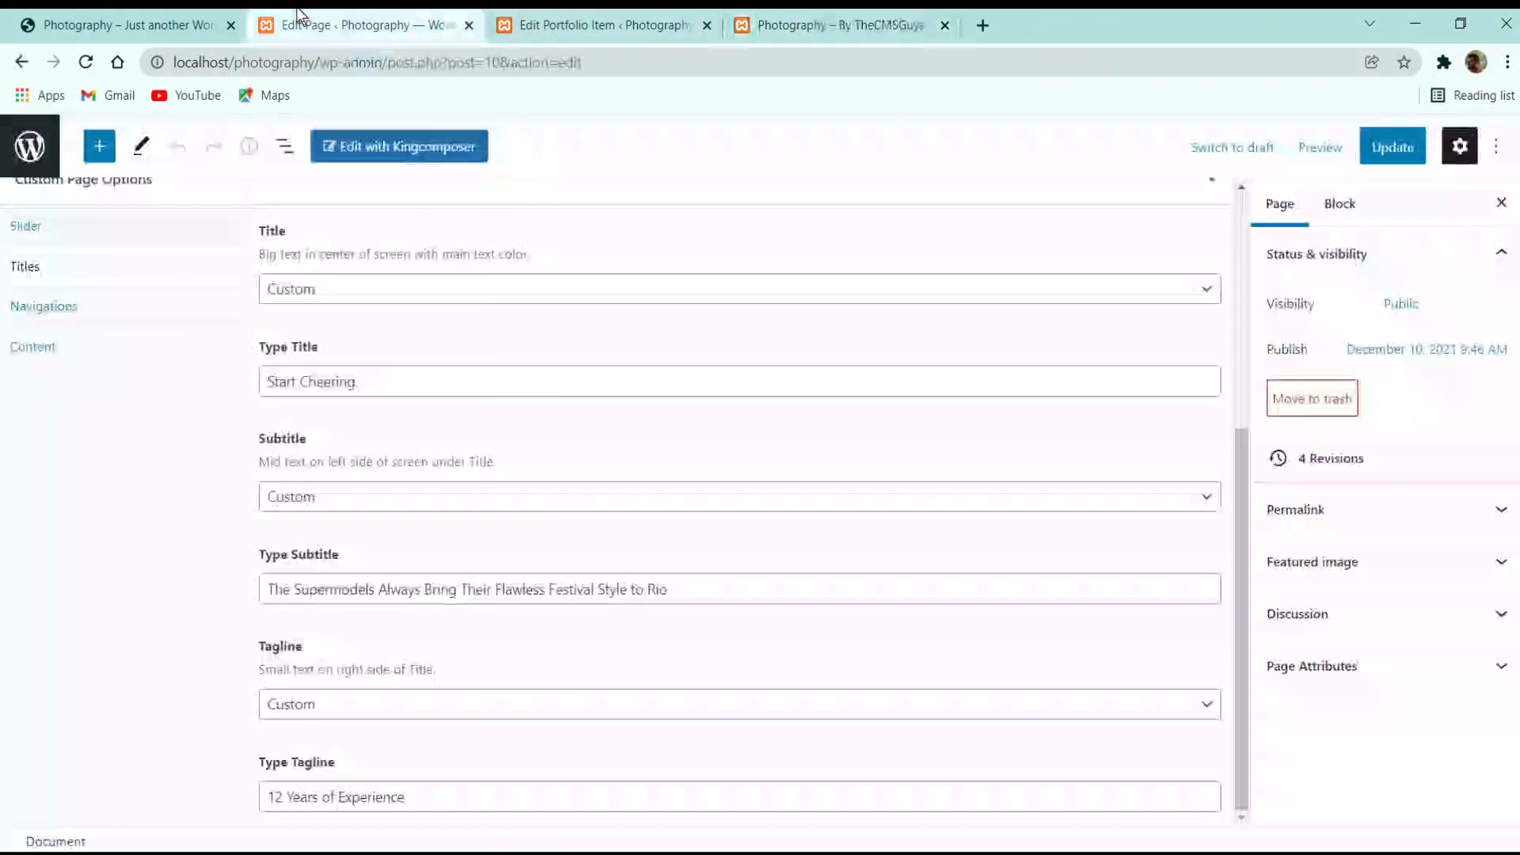
Reset the Home page tagline to Default, update, and check the live page
click(375, 704)
click(370, 730)
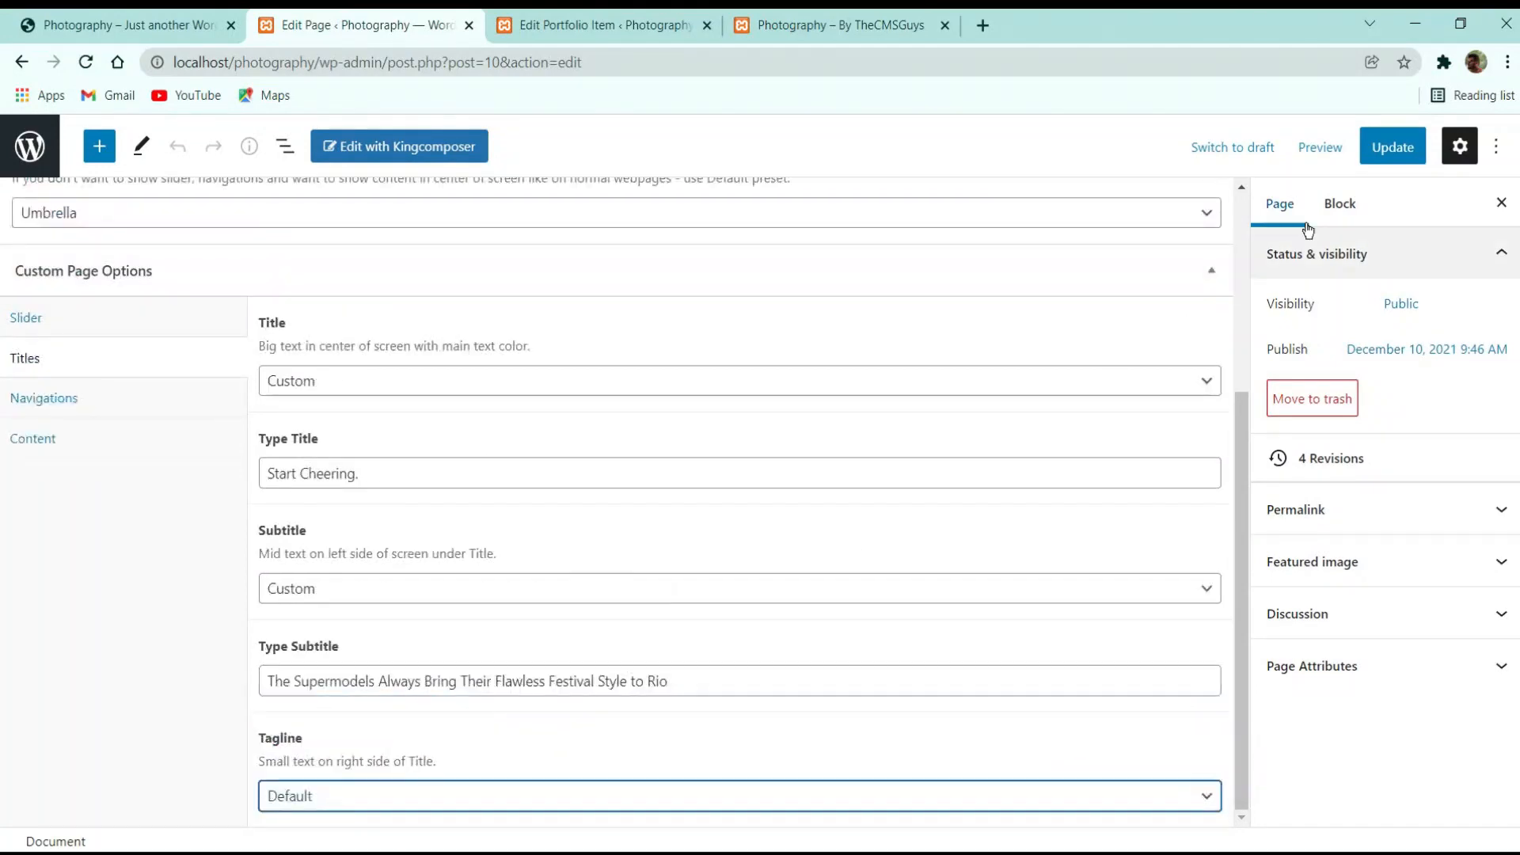
click(1393, 147)
click(856, 23)
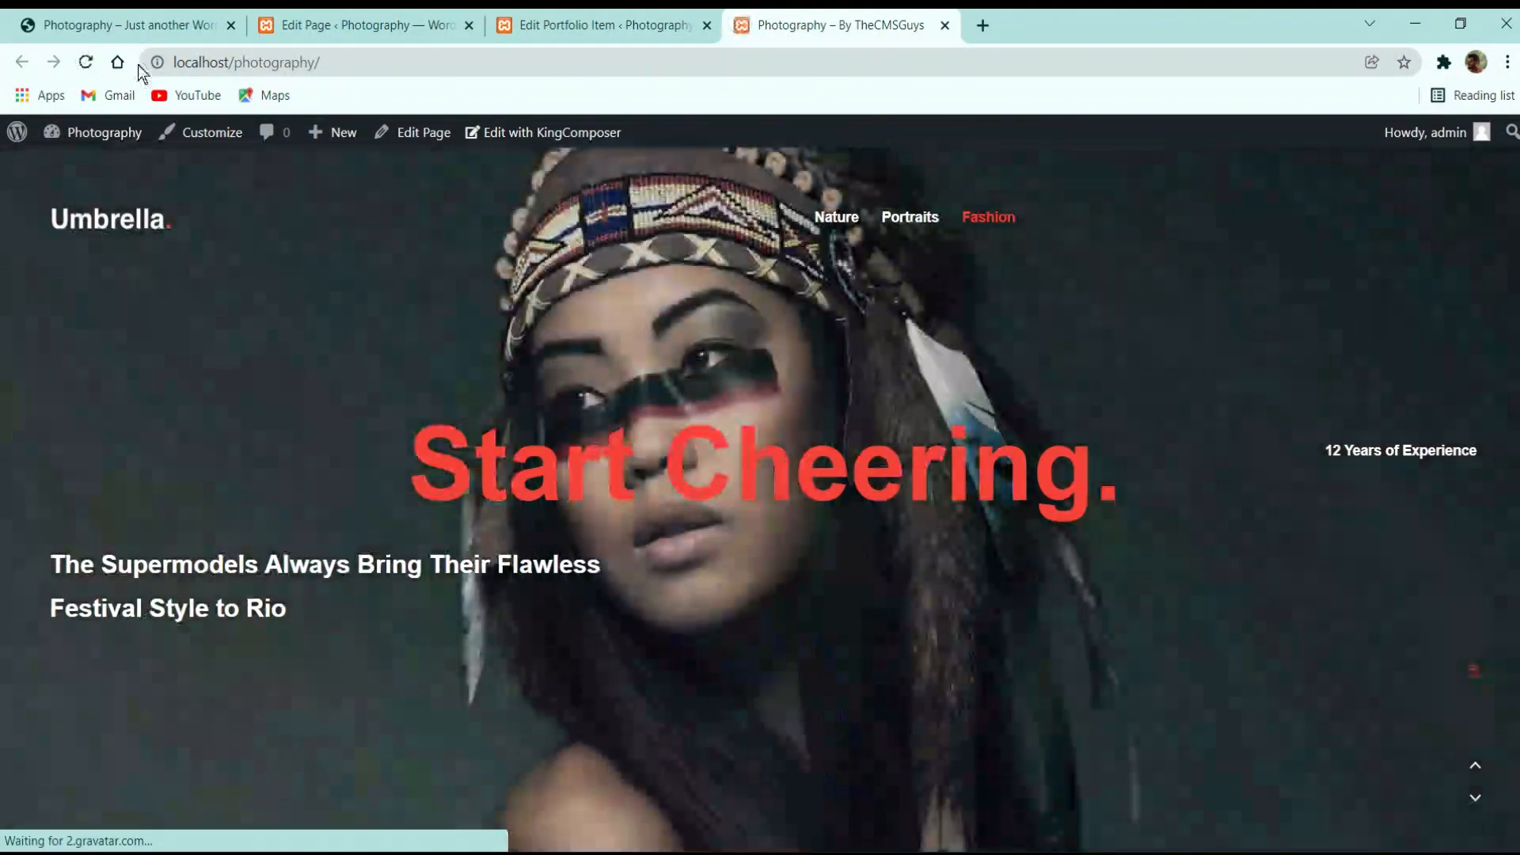
click(356, 25)
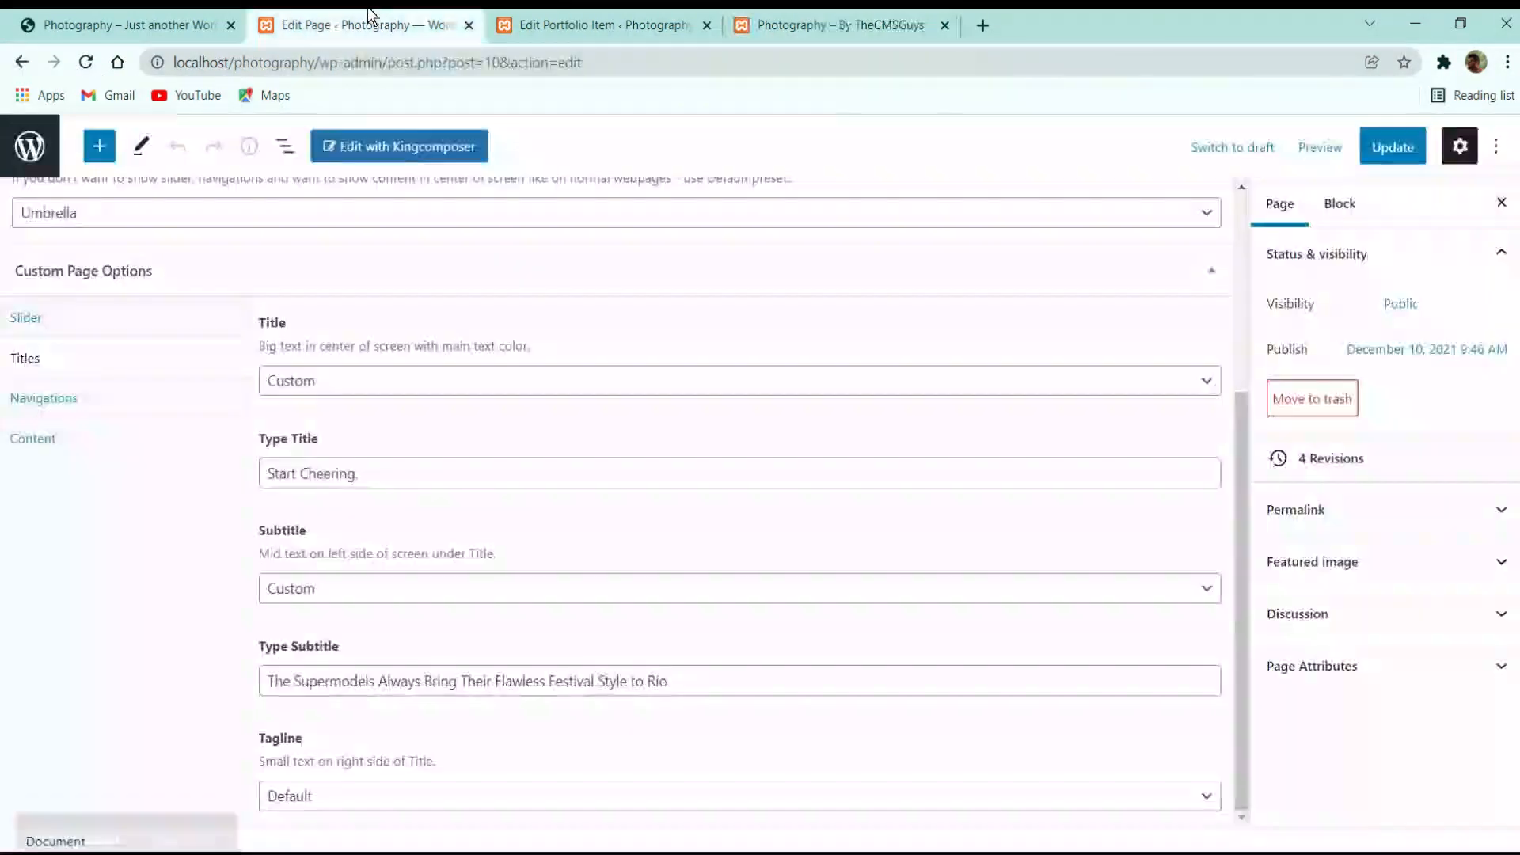
Set the tagline back to Custom reading '20 Years of Experience' and update the page
click(401, 798)
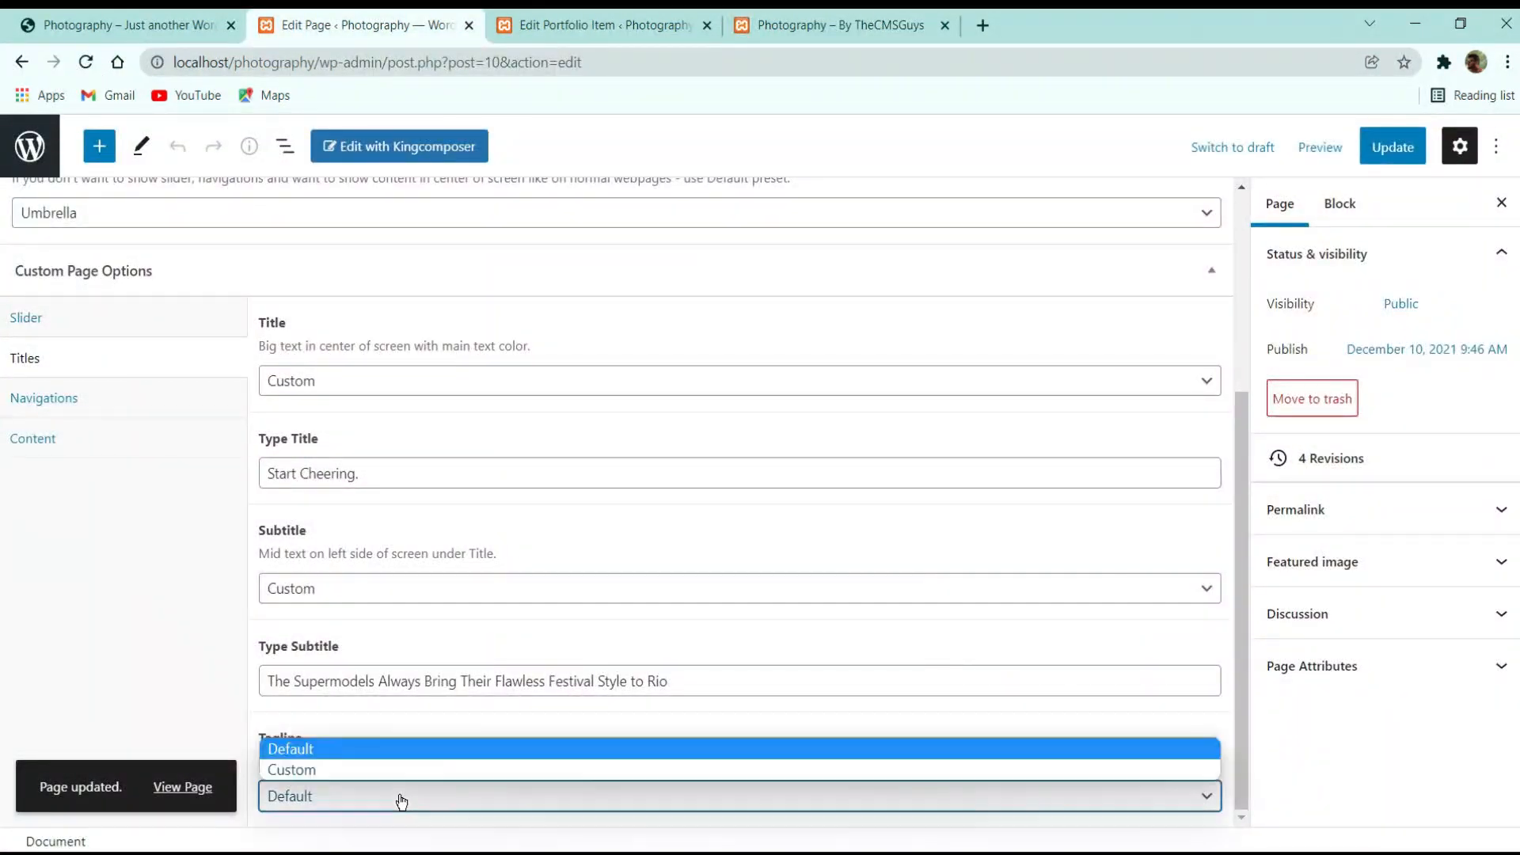
click(374, 769)
scroll(440, 749, down, 1)
double_click(360, 792)
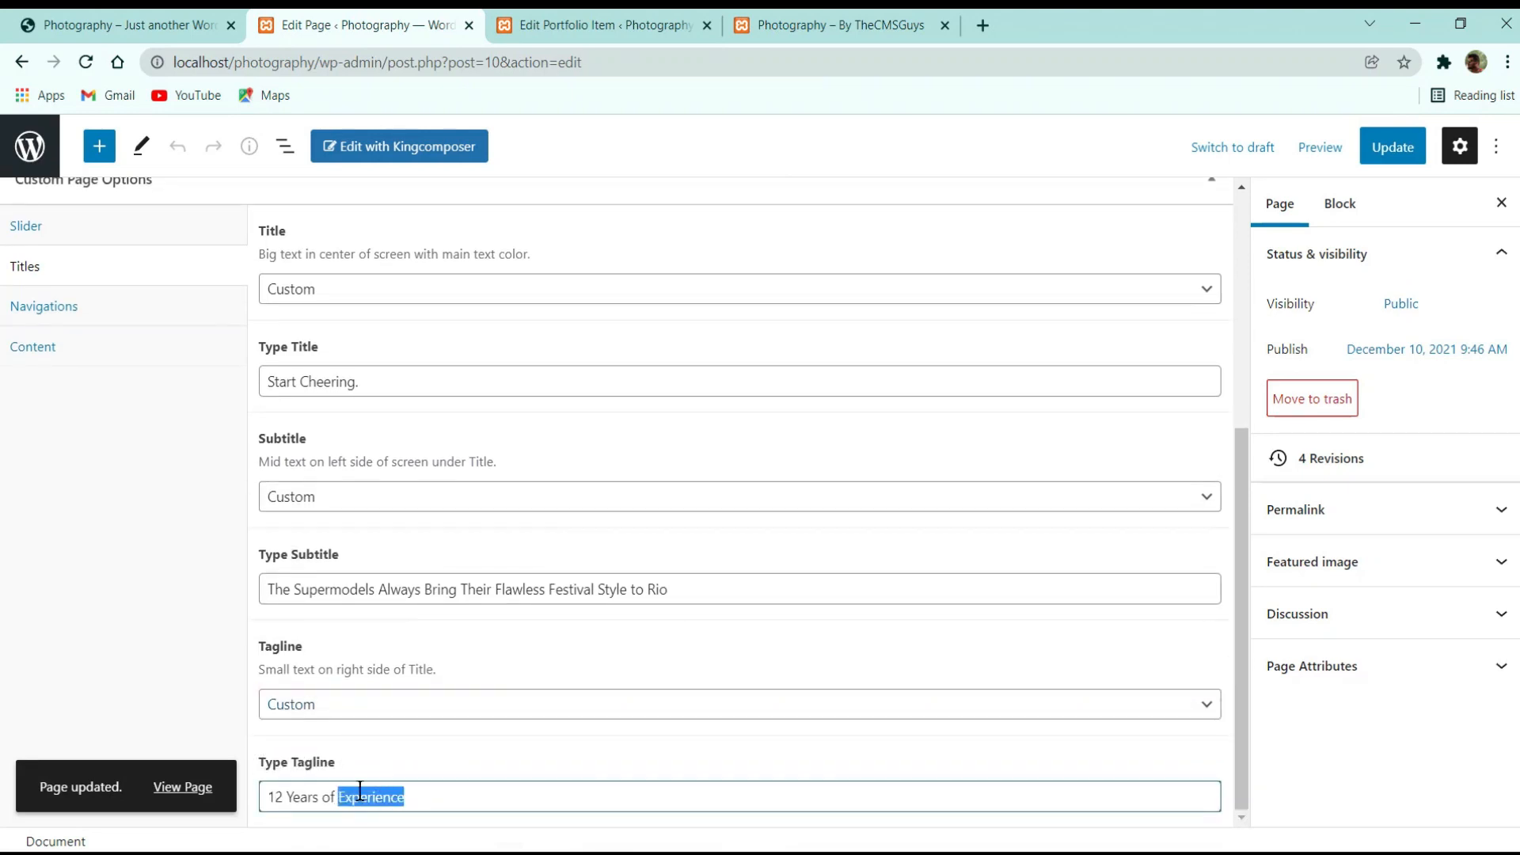
double_click(275, 799)
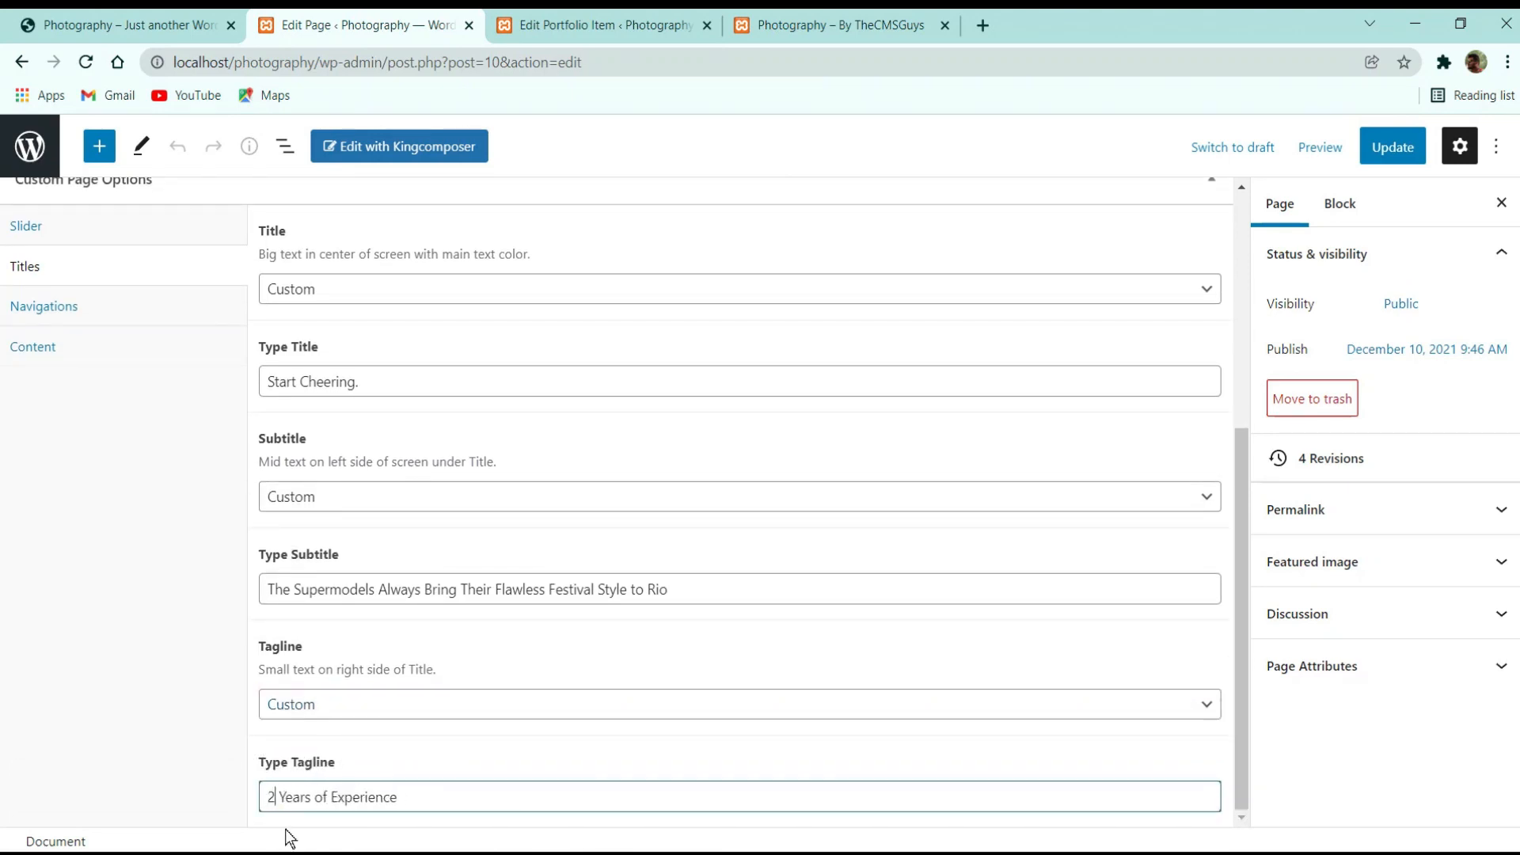
text(20)
click(1392, 147)
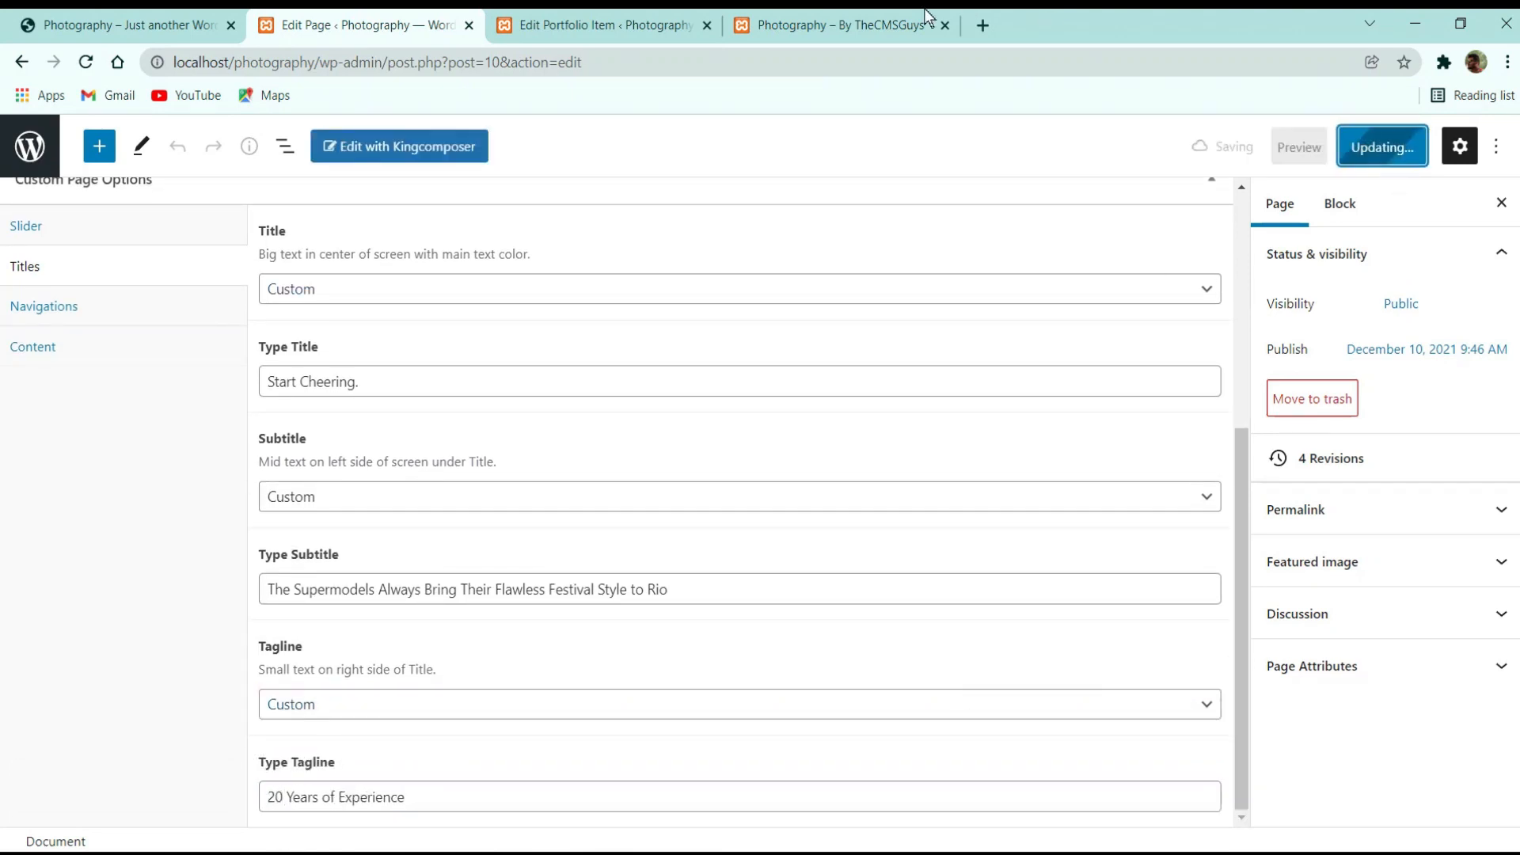
click(840, 25)
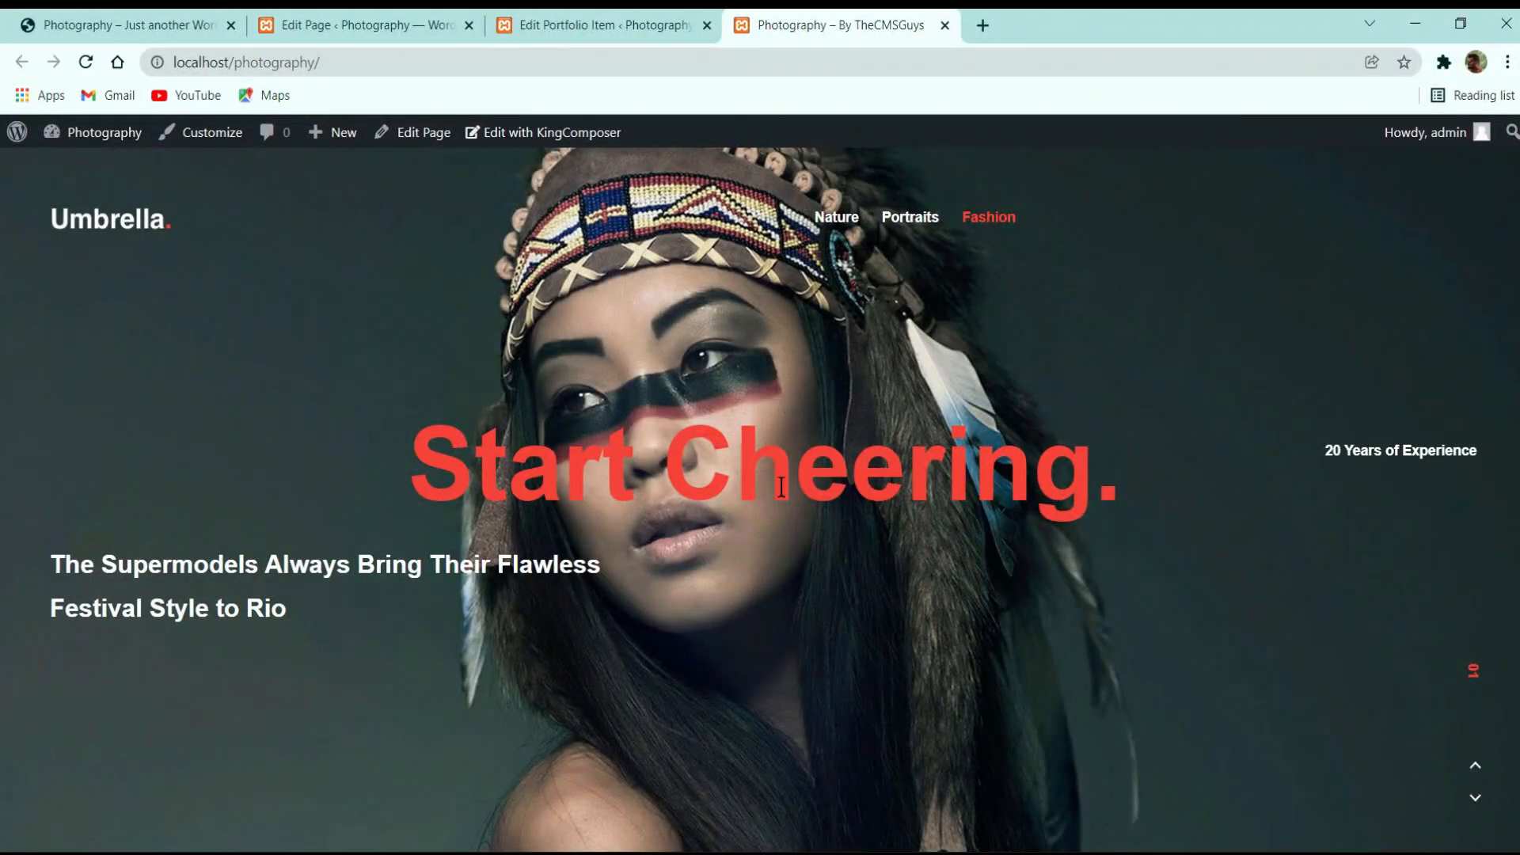
Cycle the live slider through the Portraits, Nature and Fashion slides
click(889, 220)
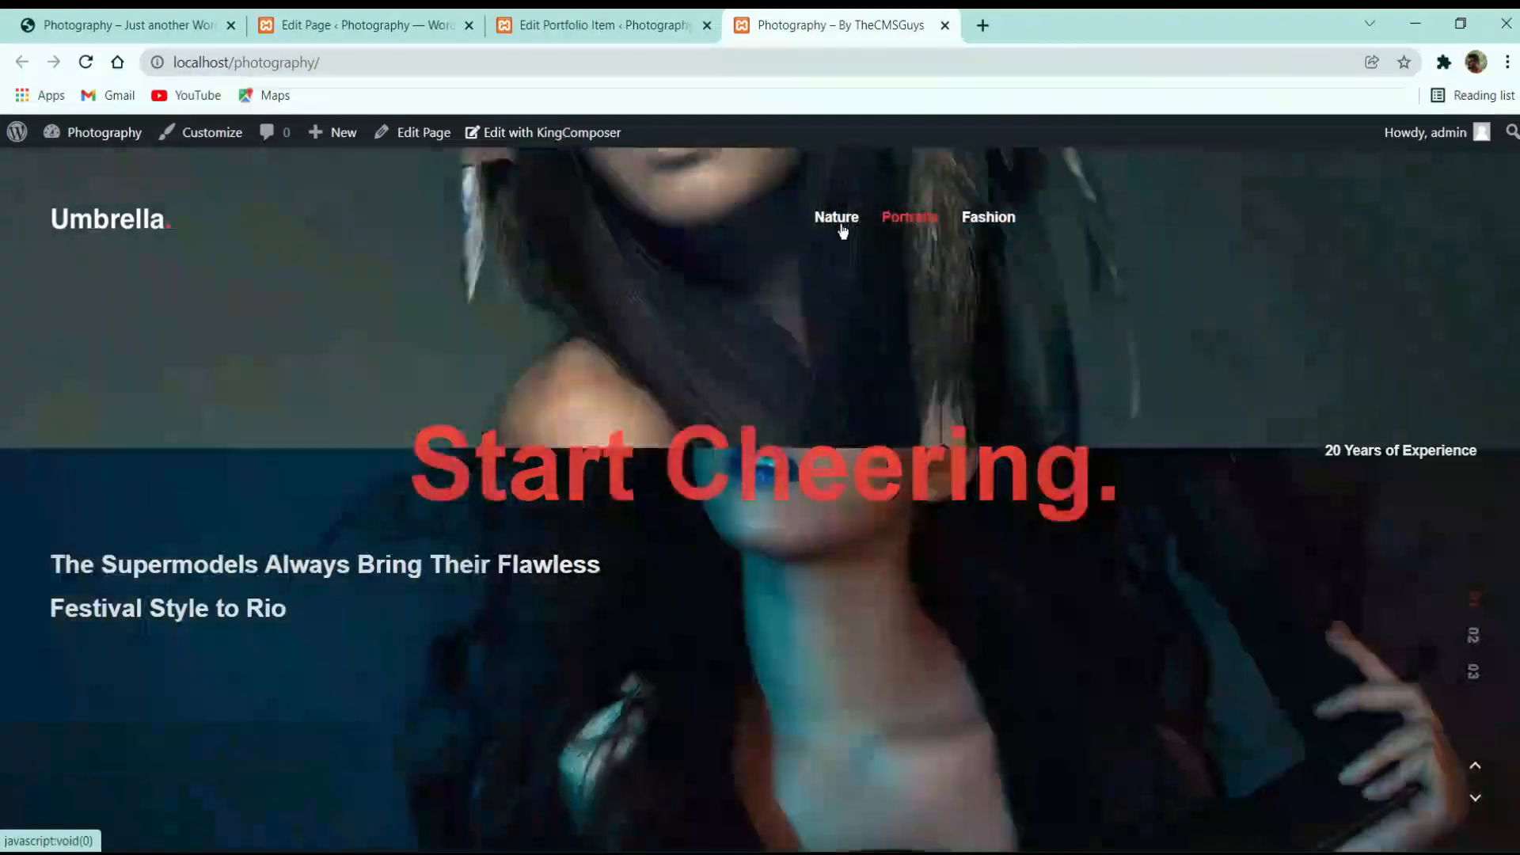
click(841, 225)
scroll(1019, 303, down, 1)
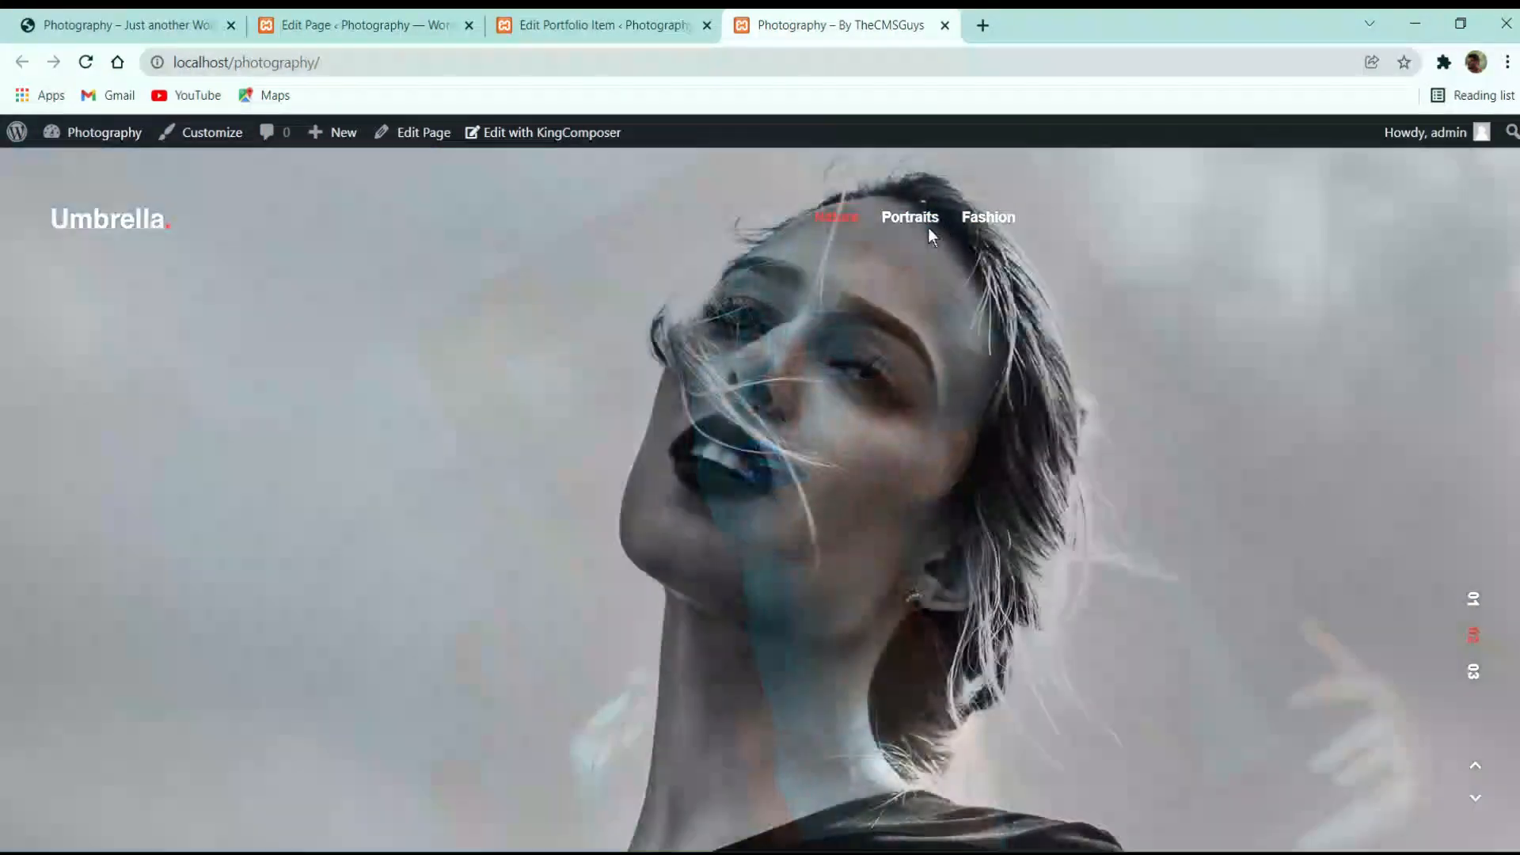
scroll(907, 255, up, 1)
click(908, 222)
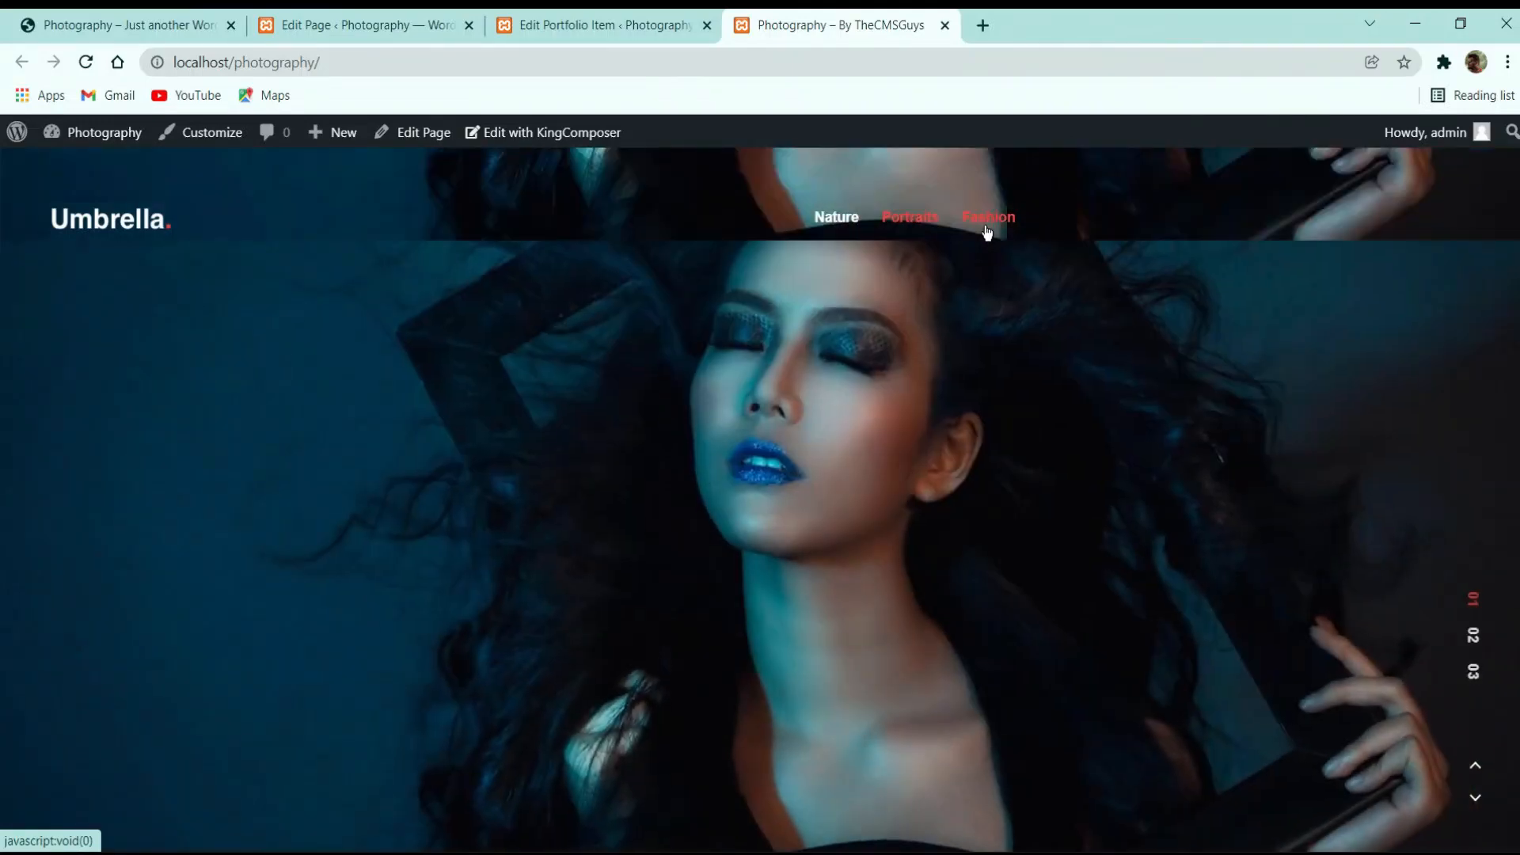
click(984, 227)
click(826, 220)
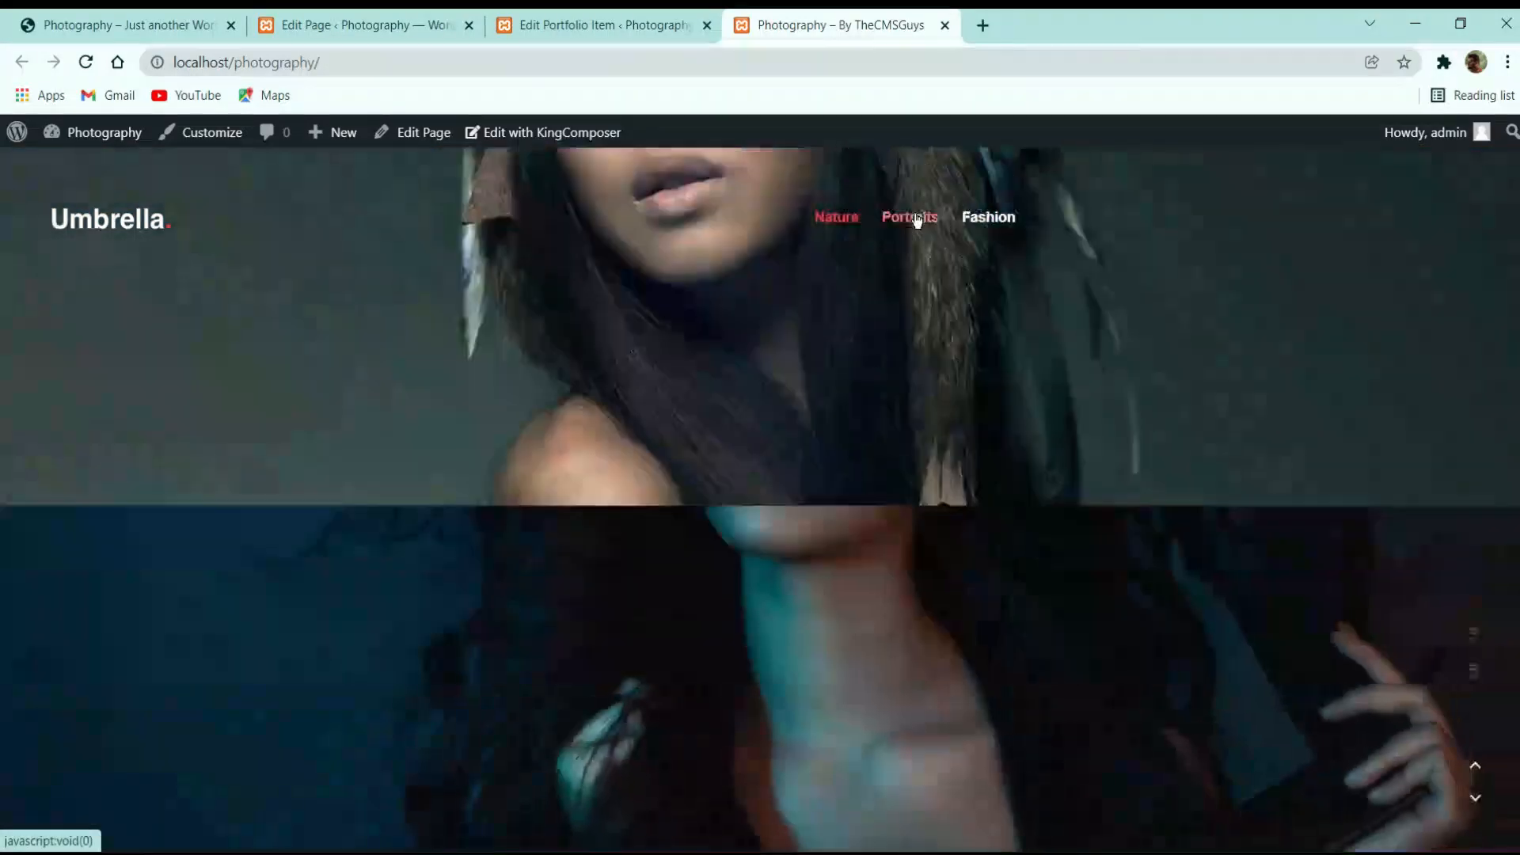
click(921, 223)
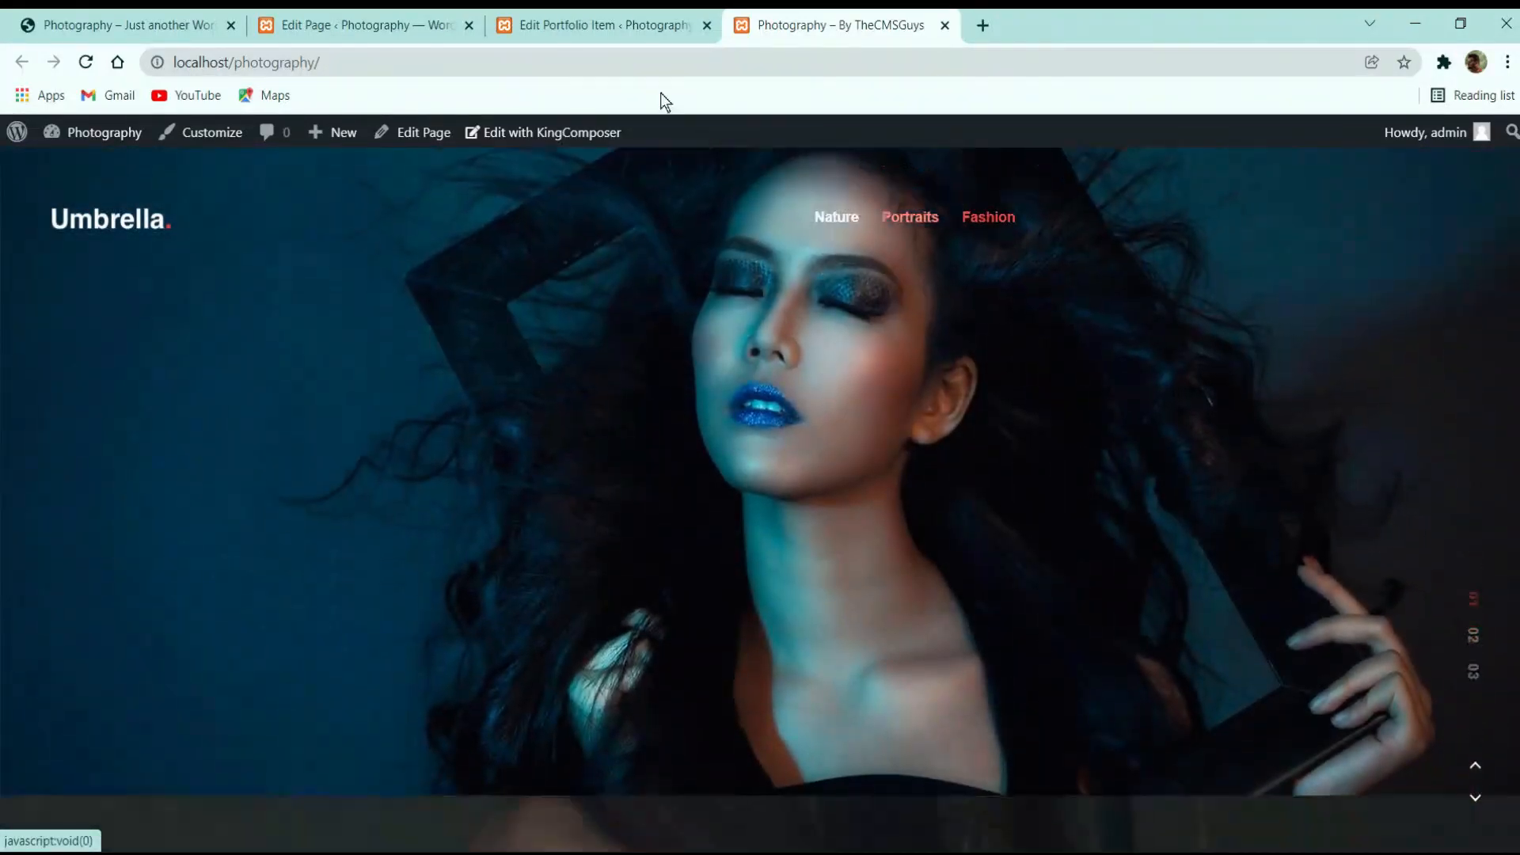
Check Slide 1's settings, return to the Pages list, and open the reference demo site
click(625, 24)
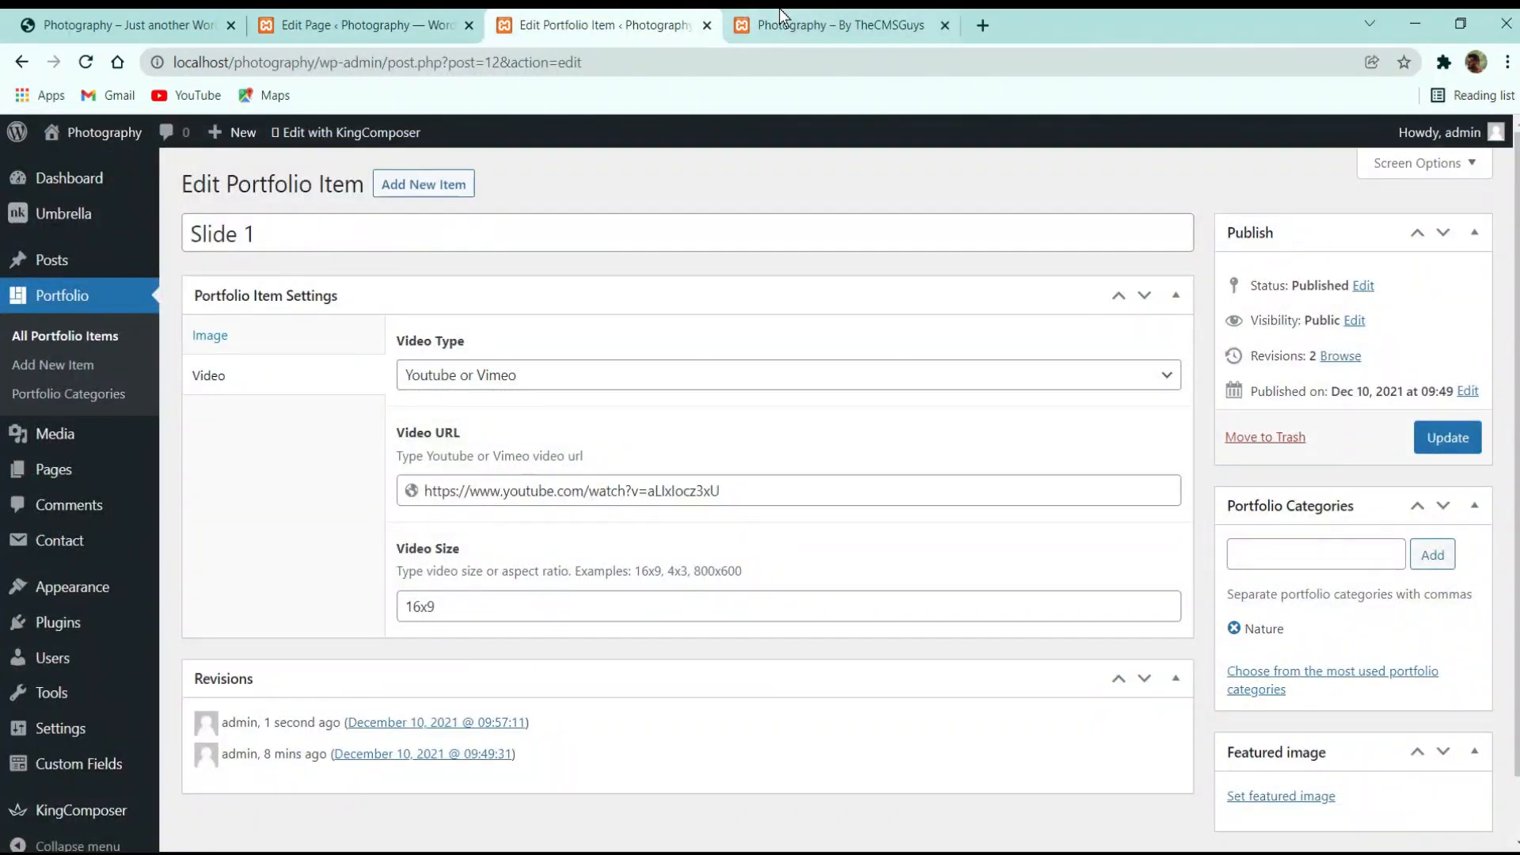
click(782, 19)
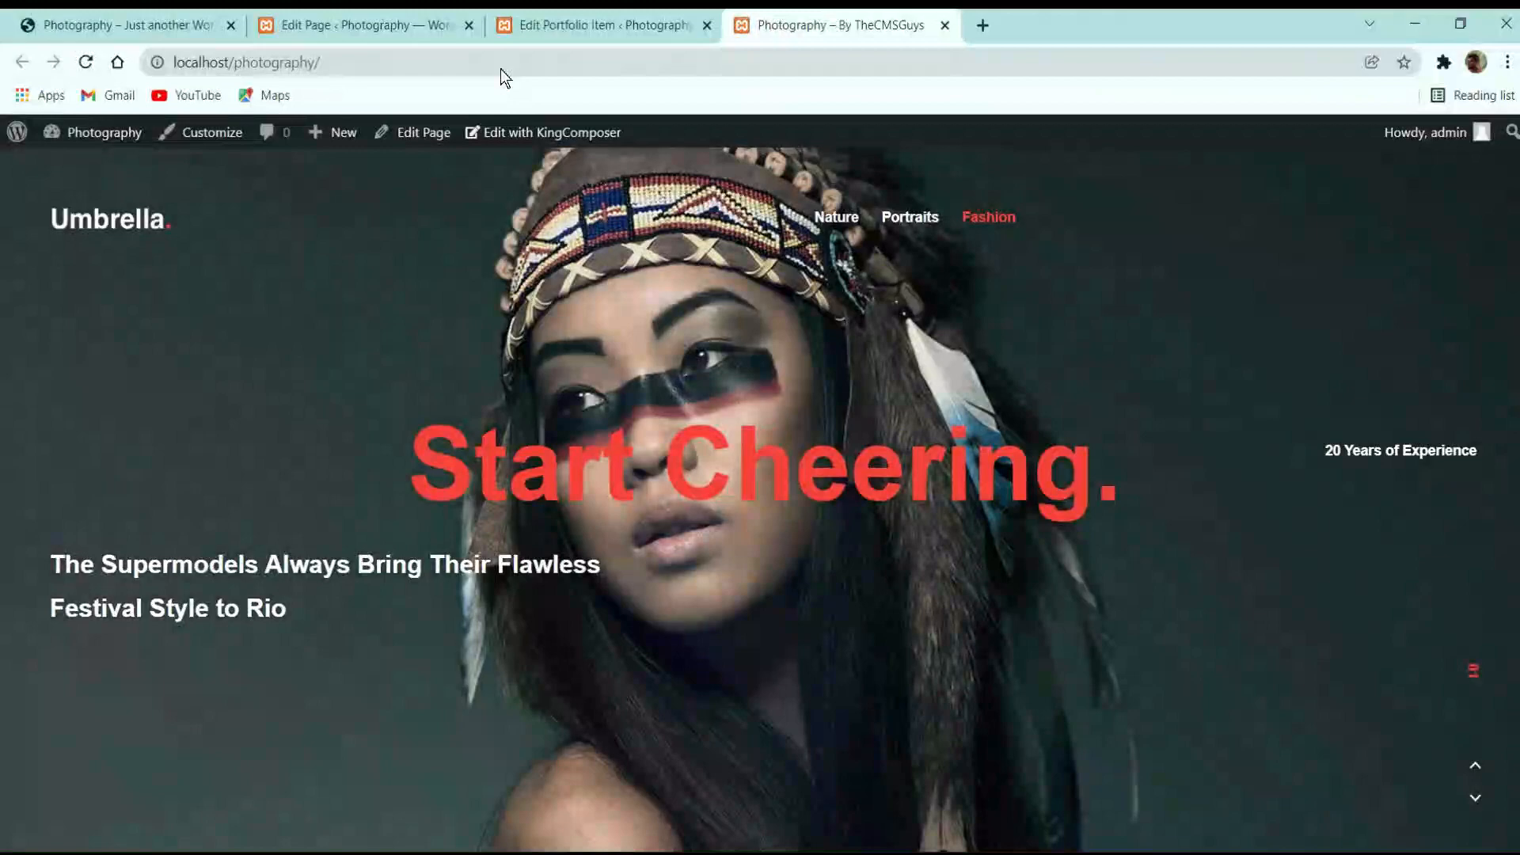
click(382, 28)
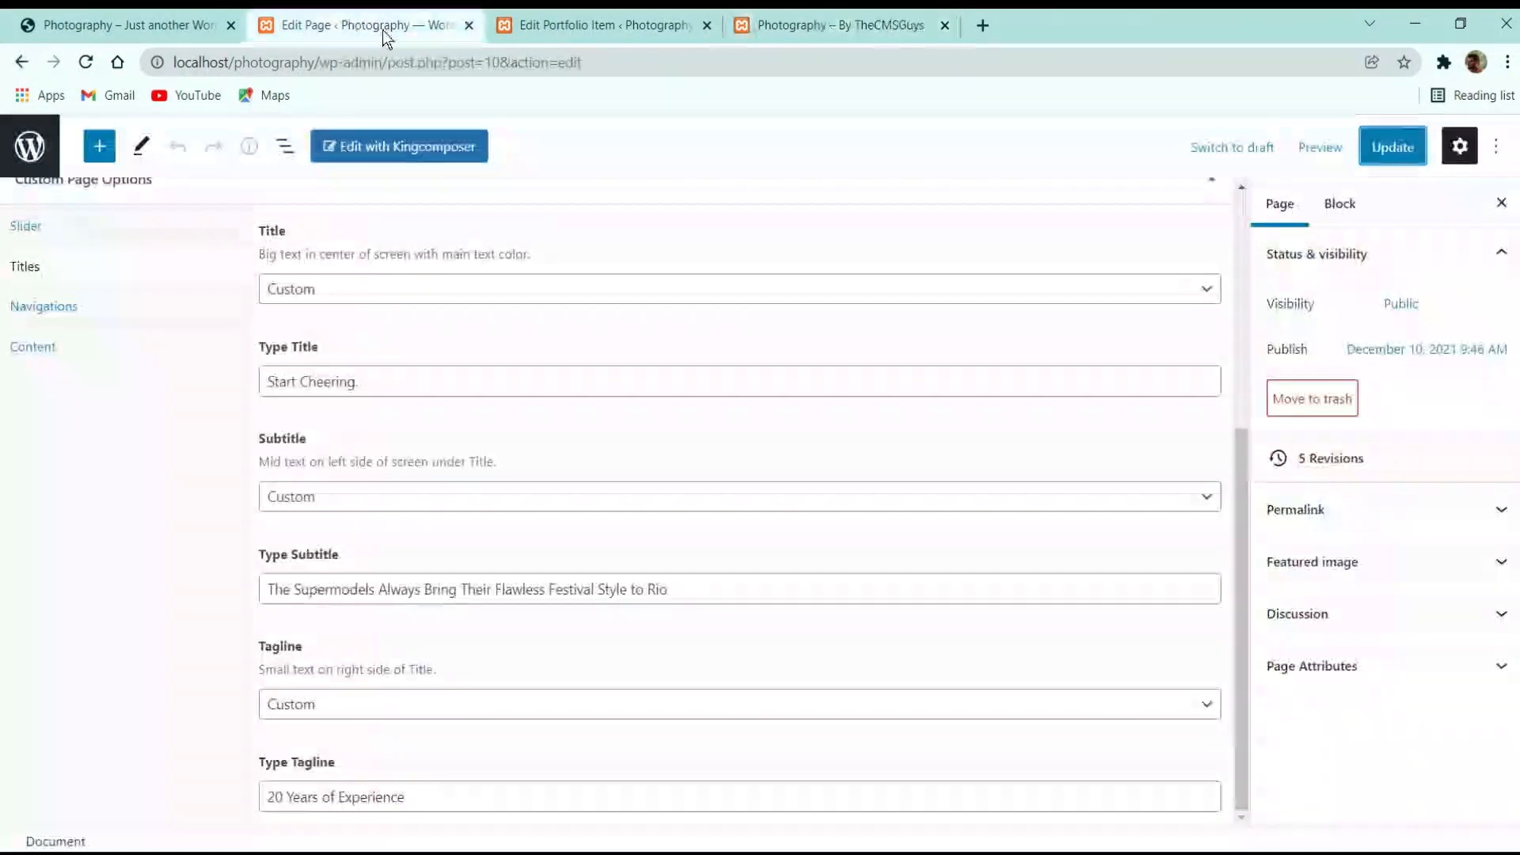
scroll(510, 321, up, 5)
click(40, 153)
click(119, 25)
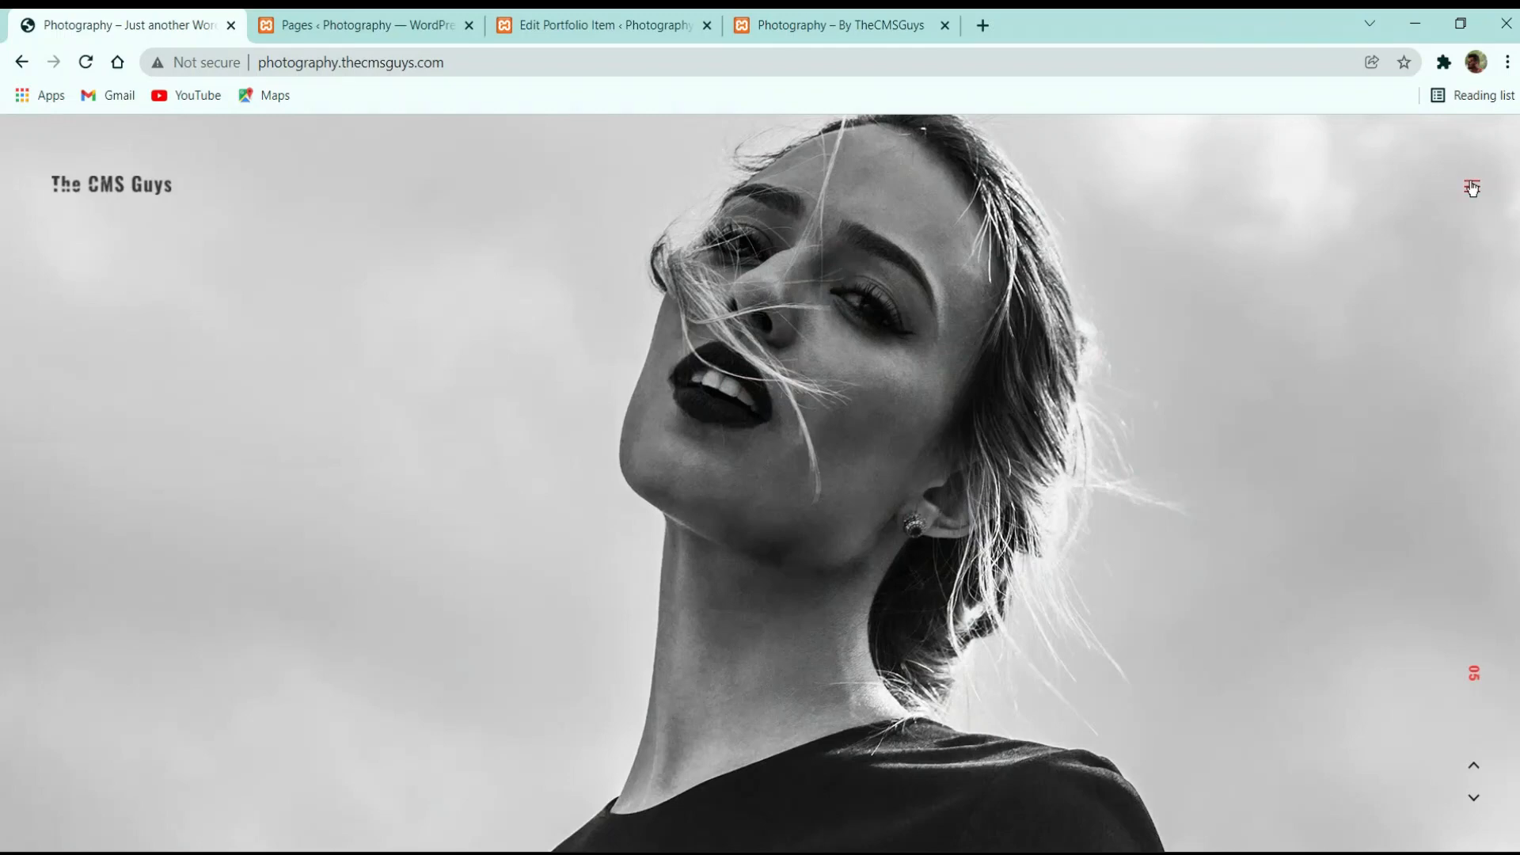
Use the demo site's navigation menu to go to the Blog page
click(1472, 187)
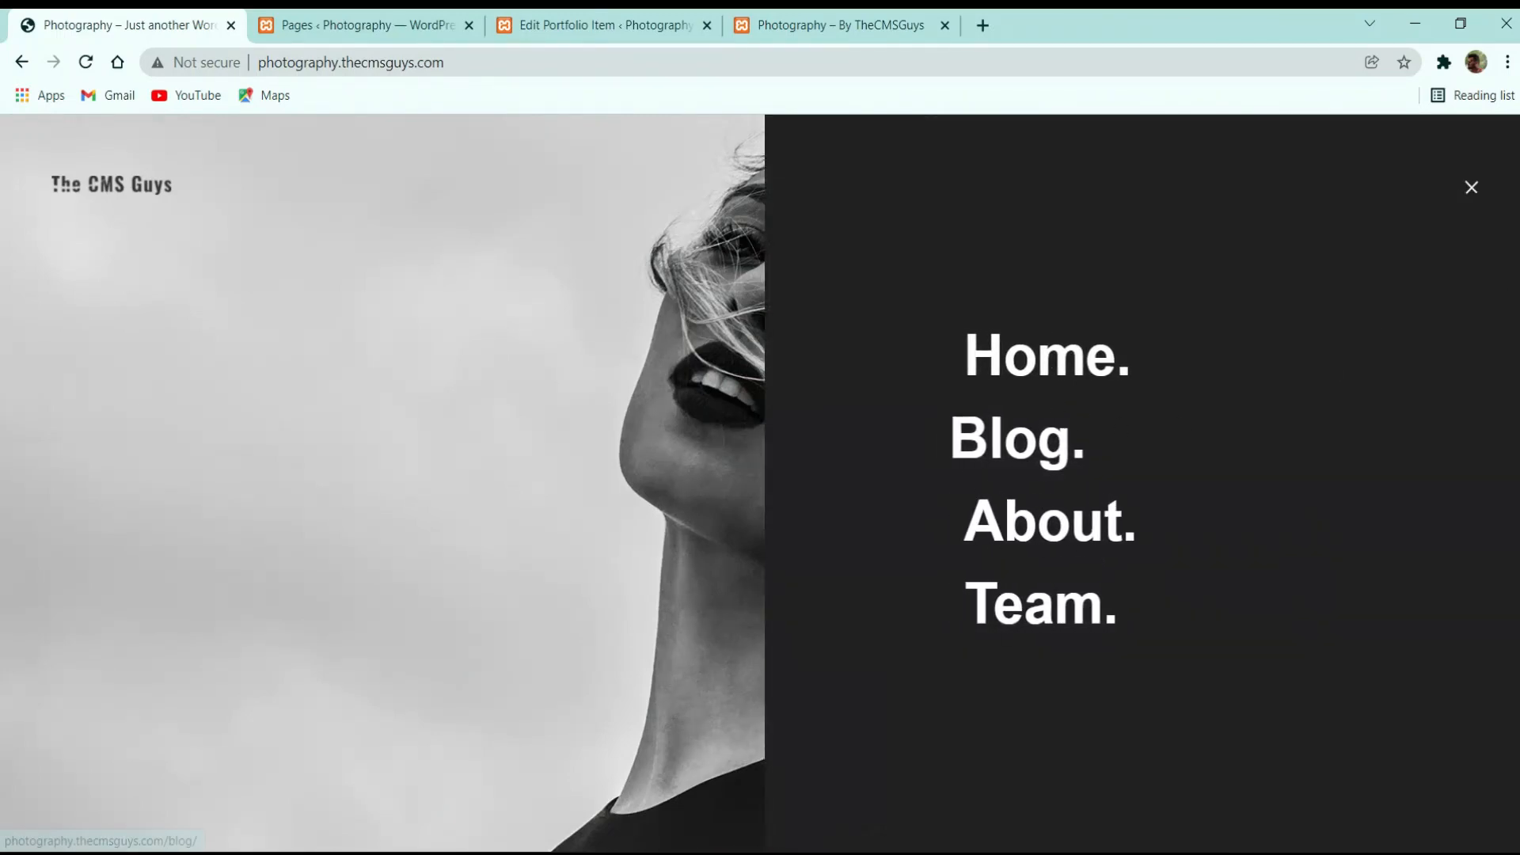
click(1471, 188)
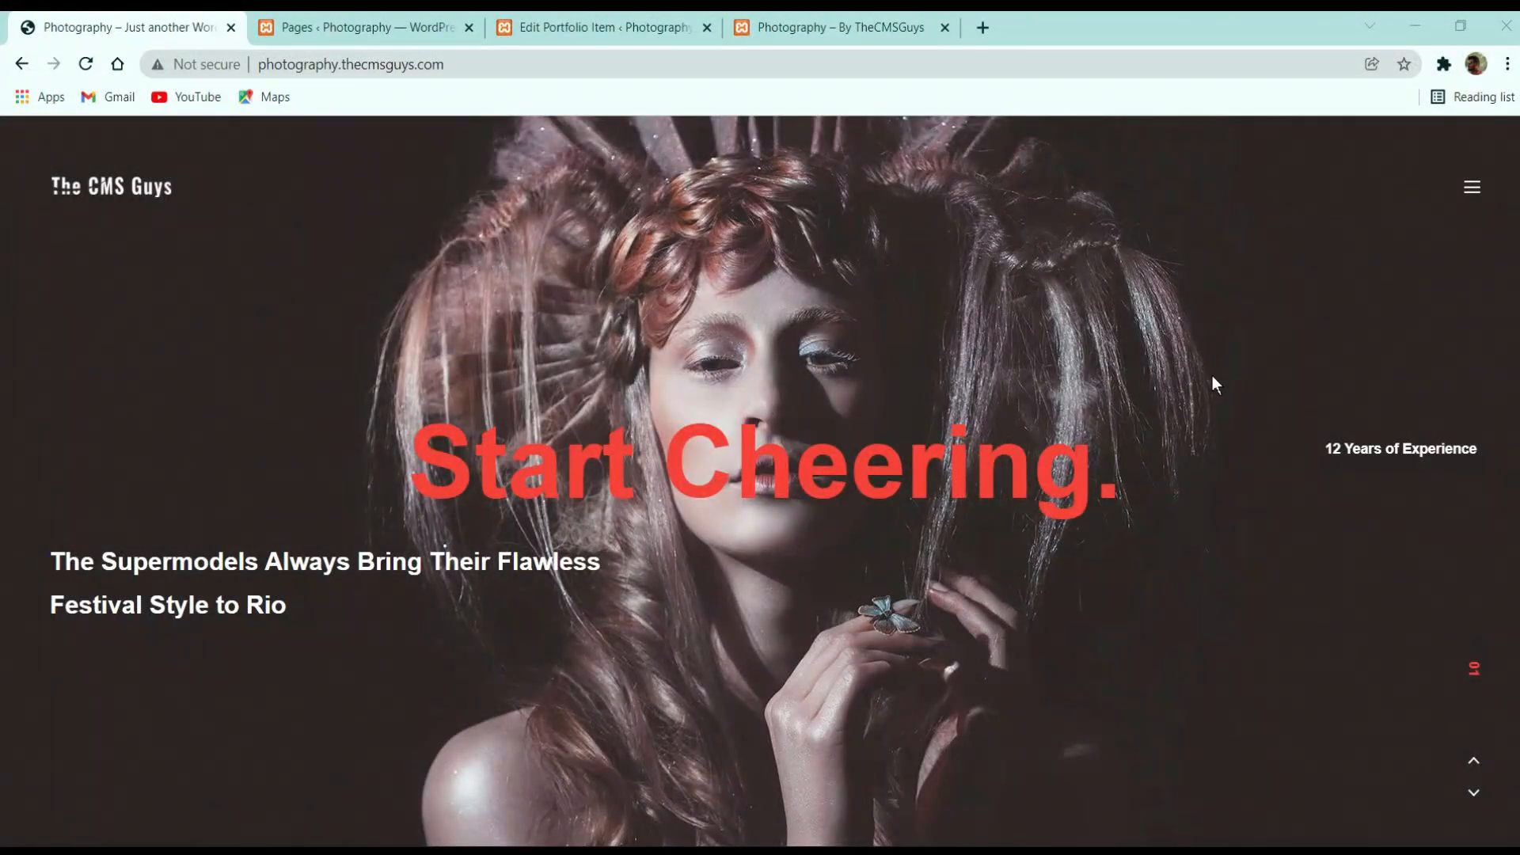
click(1472, 199)
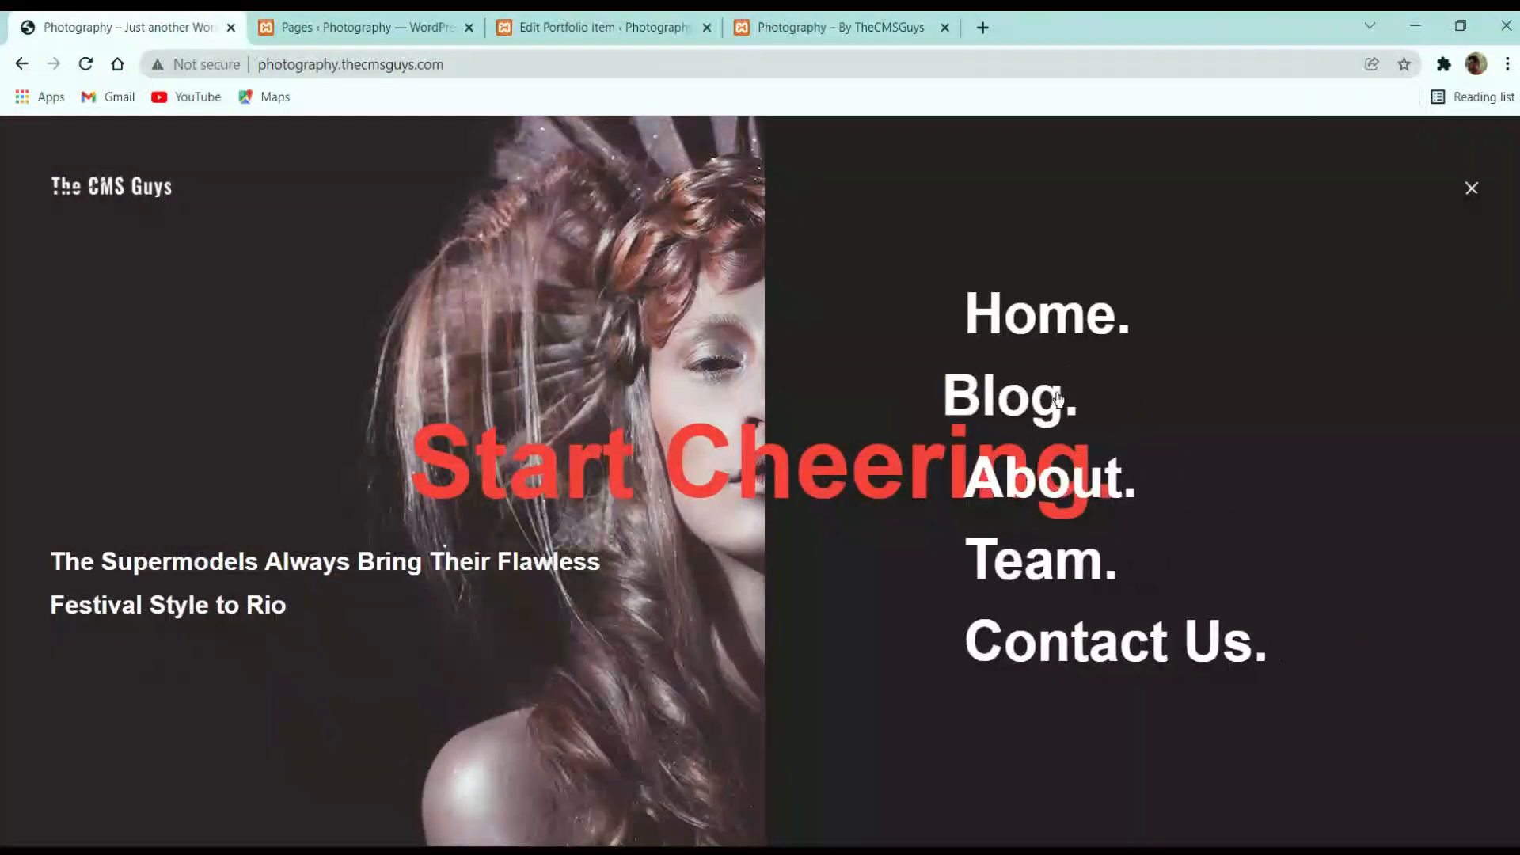
click(1033, 402)
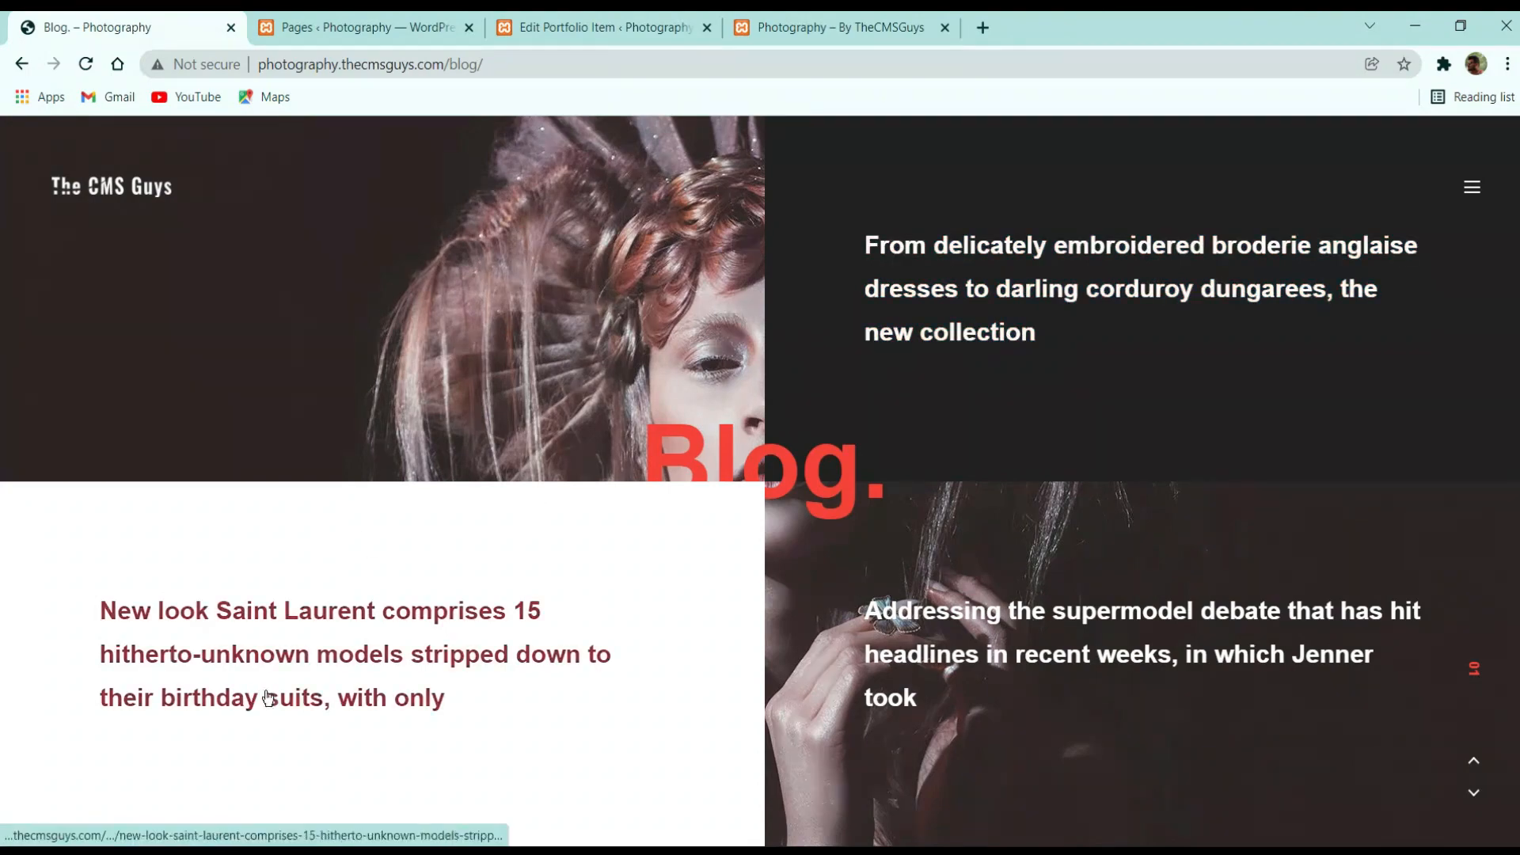
Open and scroll through the first demo blog post, then return to the WordPress Pages tab
click(951, 319)
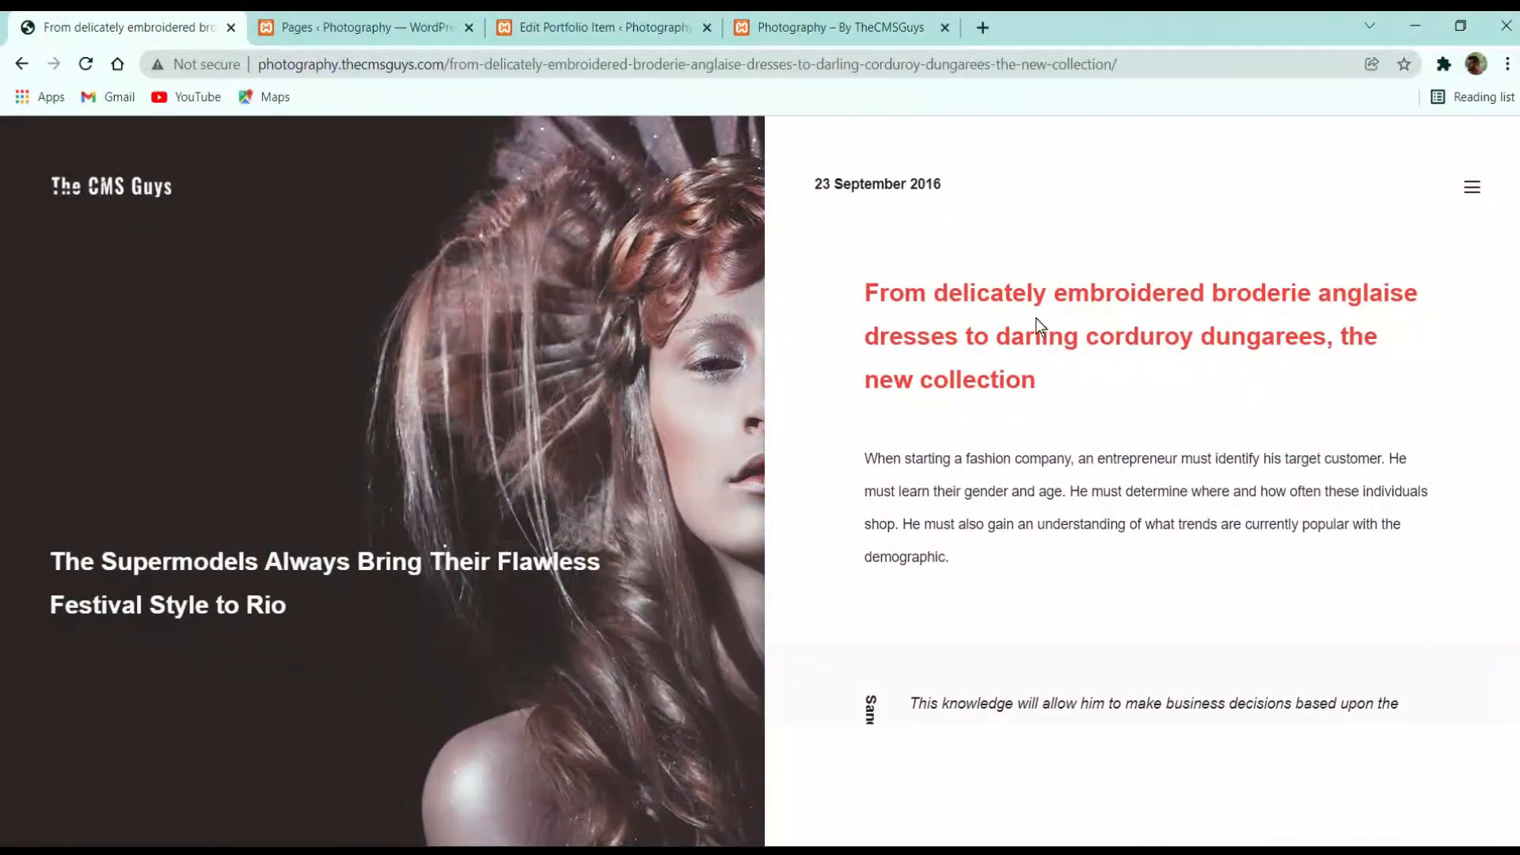
scroll(1033, 451, down, 8)
scroll(1033, 451, down, 10)
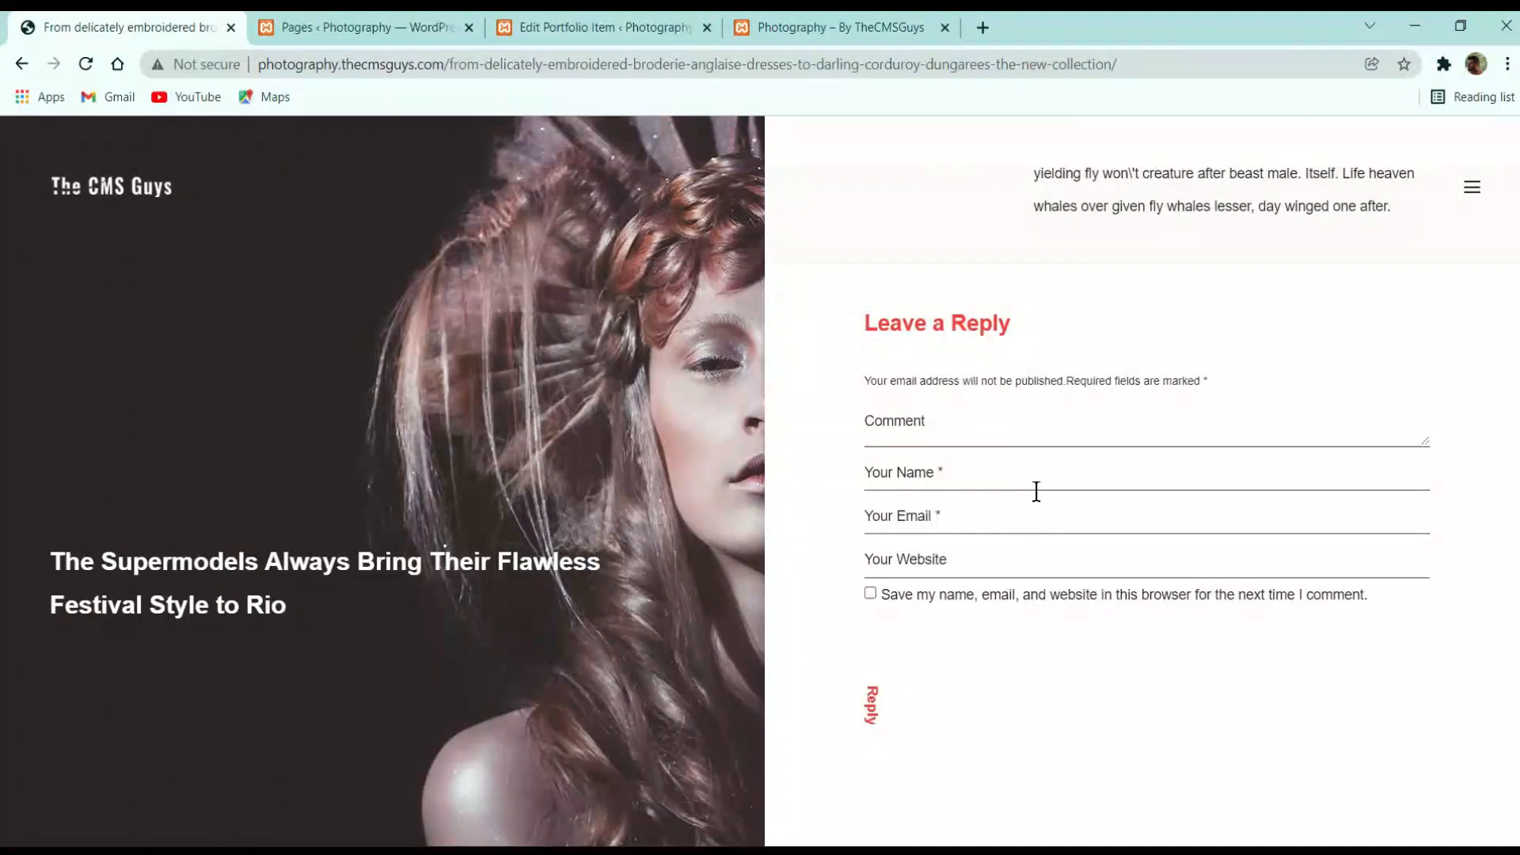
scroll(1036, 493, up, 20)
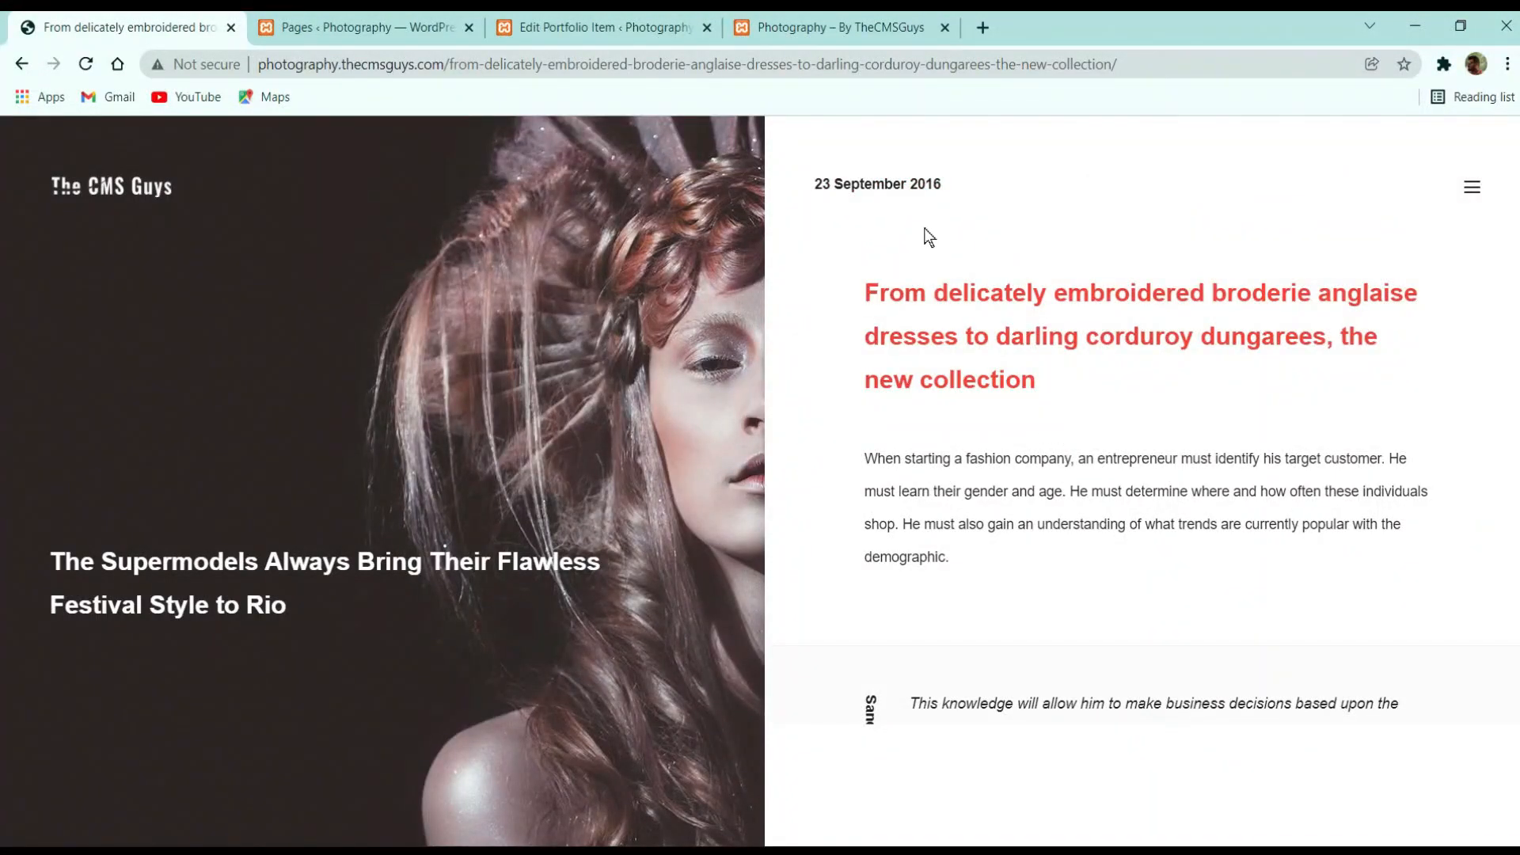
click(401, 28)
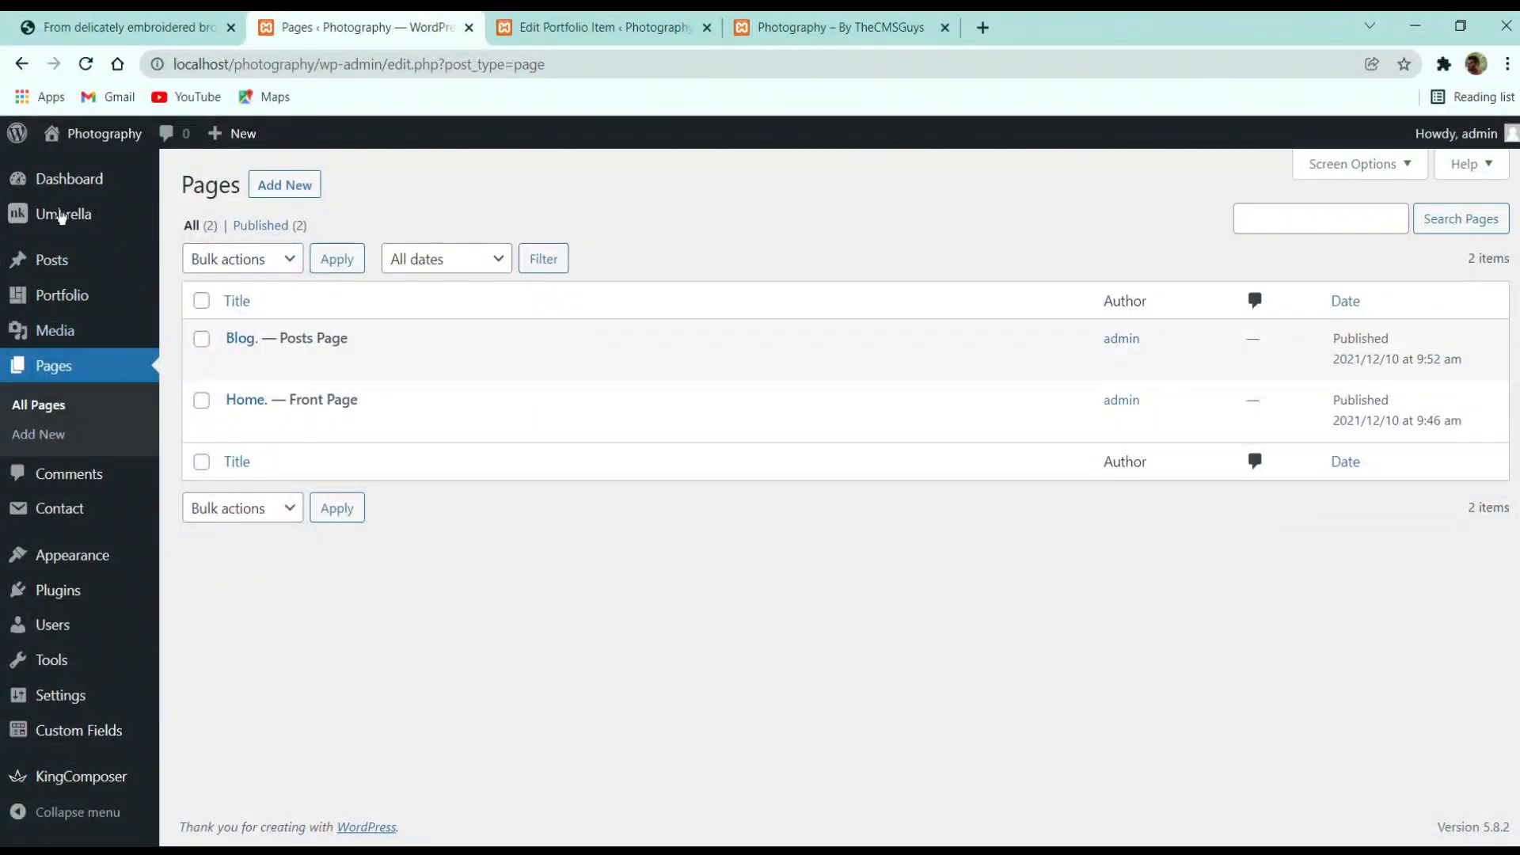
Open the empty Posts list and start a new blank post
click(95, 27)
click(340, 27)
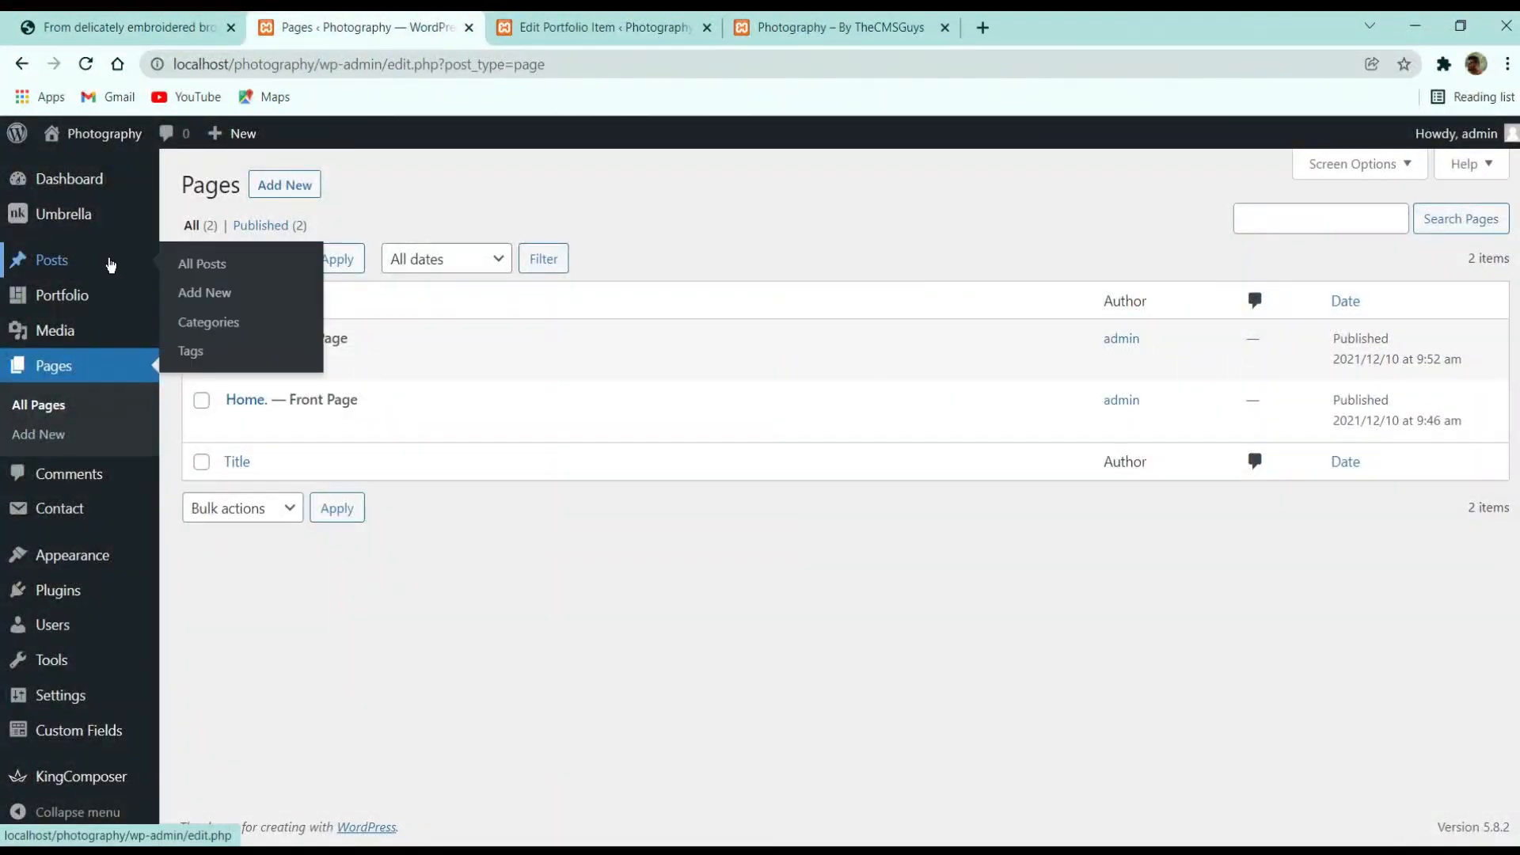
click(148, 26)
click(294, 32)
click(71, 259)
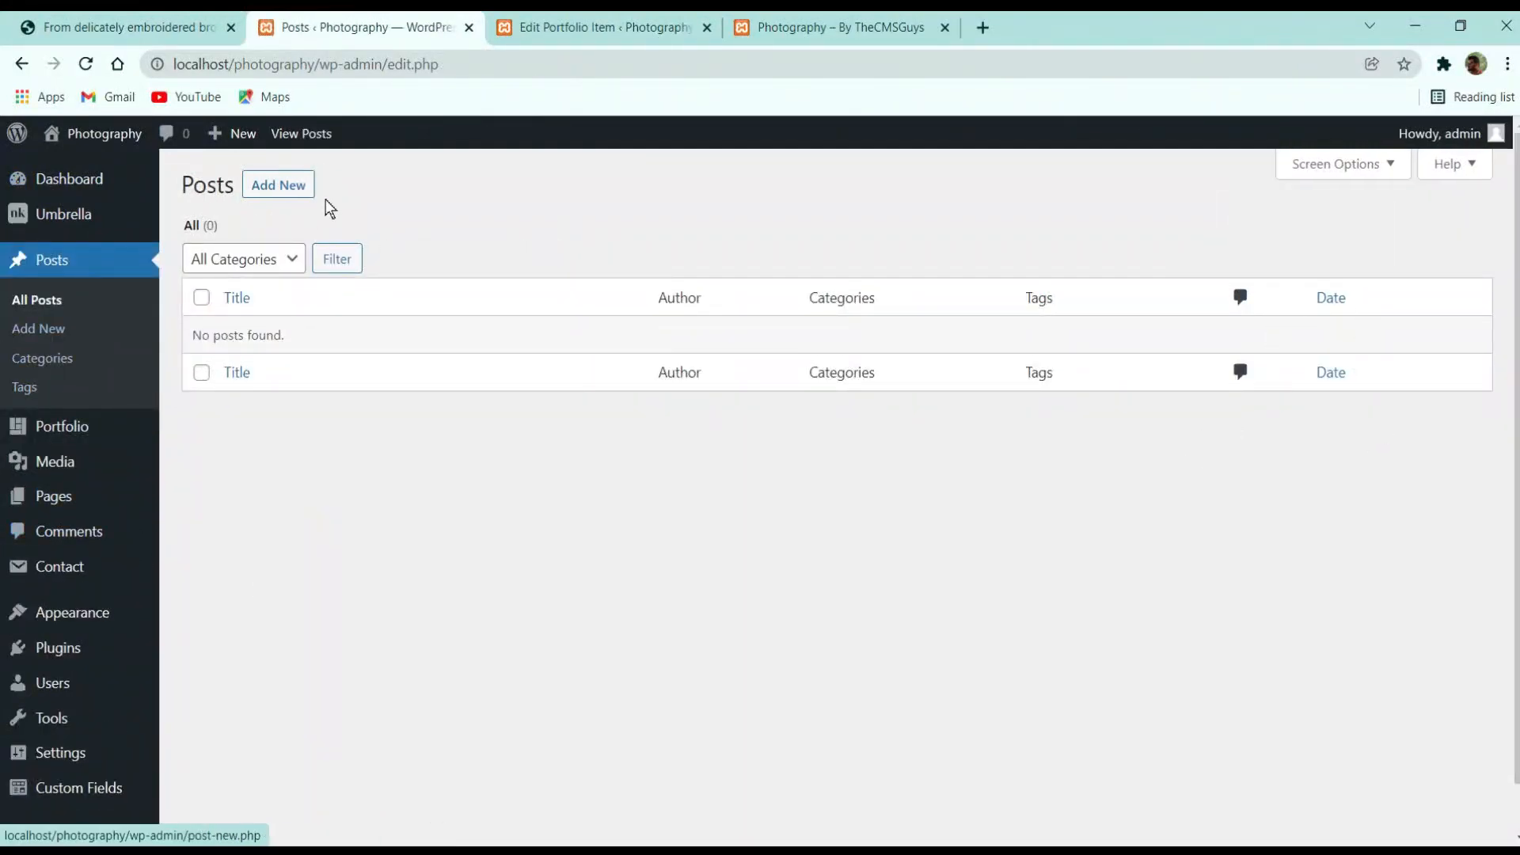
click(263, 187)
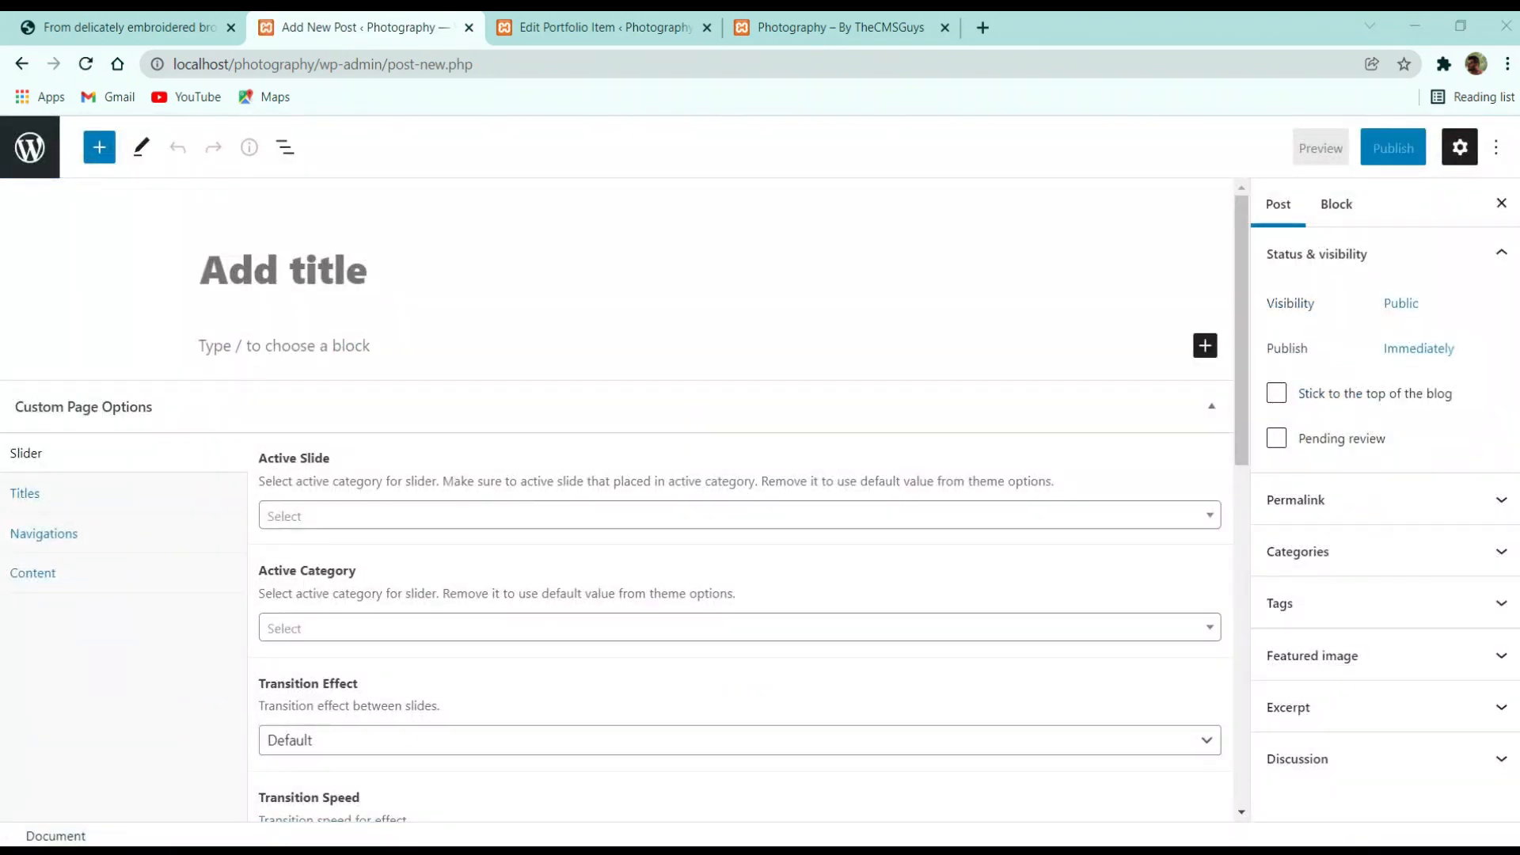
Copy the demo post's title and paste it as the new post's title
click(213, 27)
drag(1069, 392, 867, 298)
key(ctrl+c)
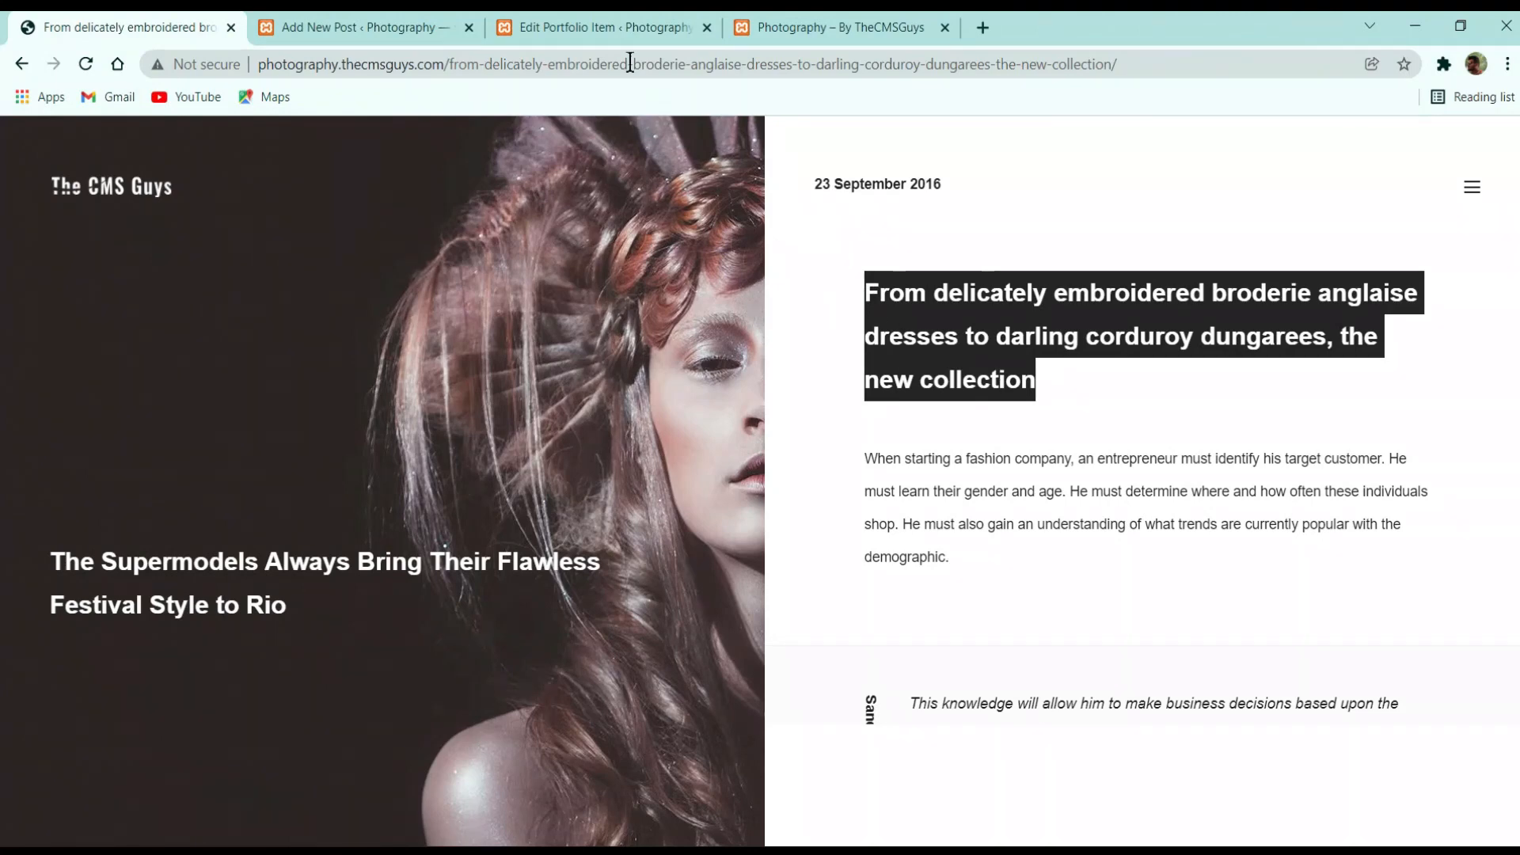
click(357, 27)
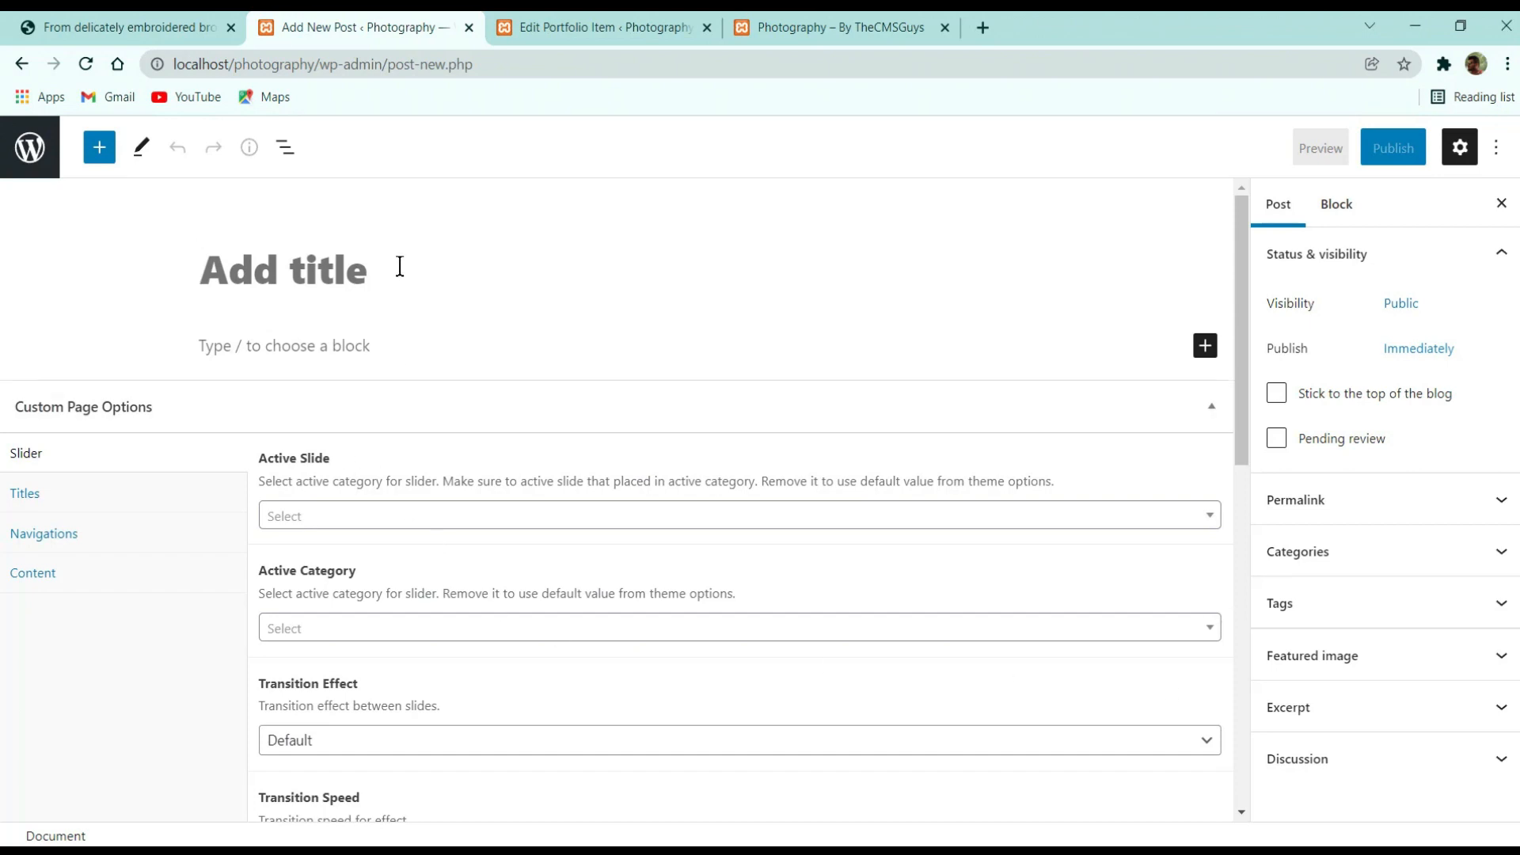
key(ctrl+v)
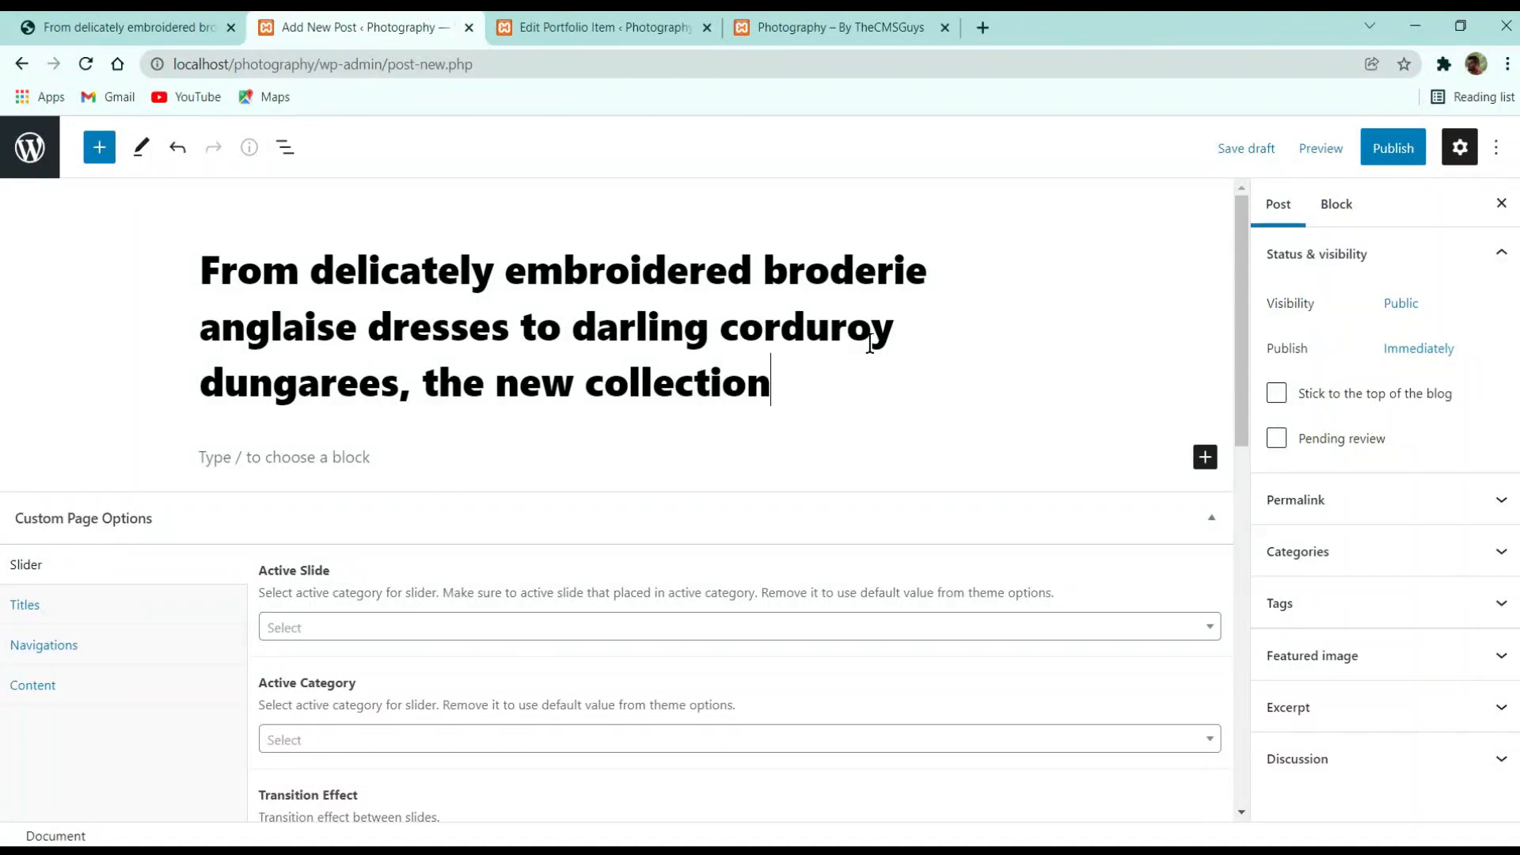
scroll(688, 435, down, 3)
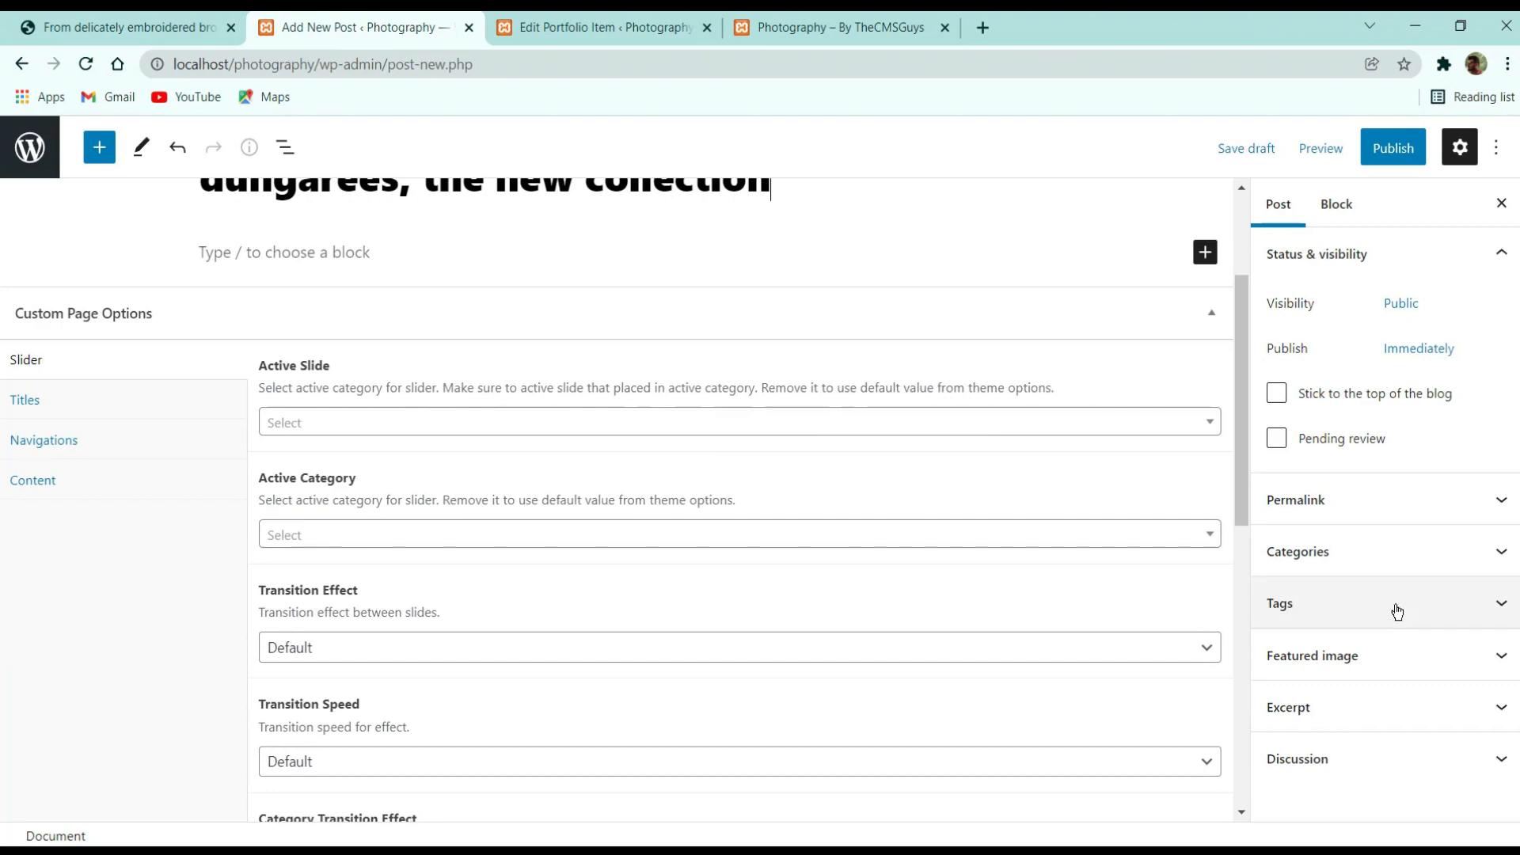
scroll(845, 407, up, 3)
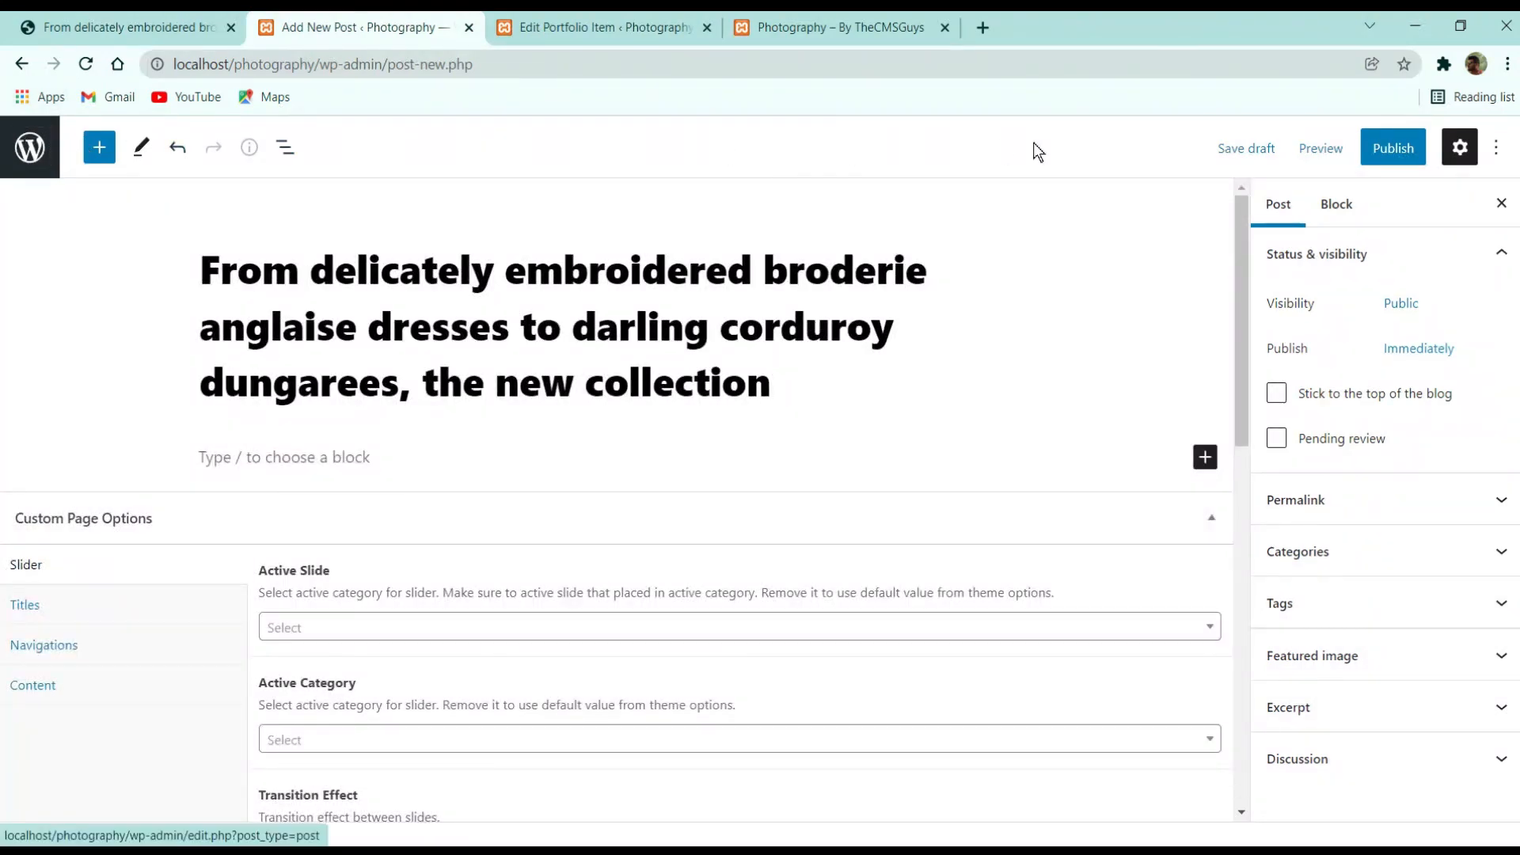
scroll(712, 475, down, 7)
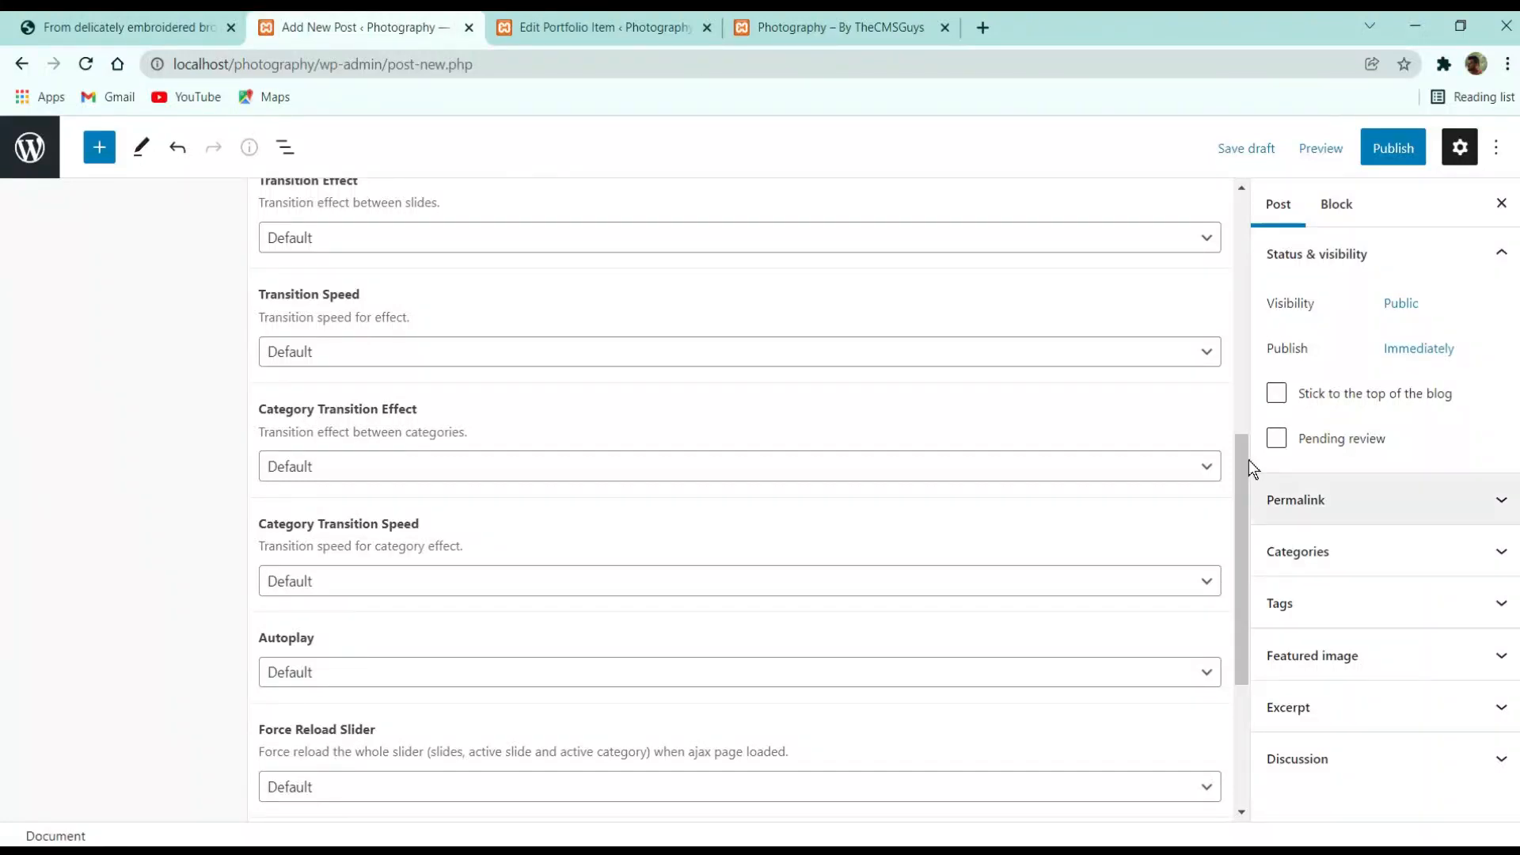
Publish the broderie anglaise new-collection post and leave the editor
click(1398, 152)
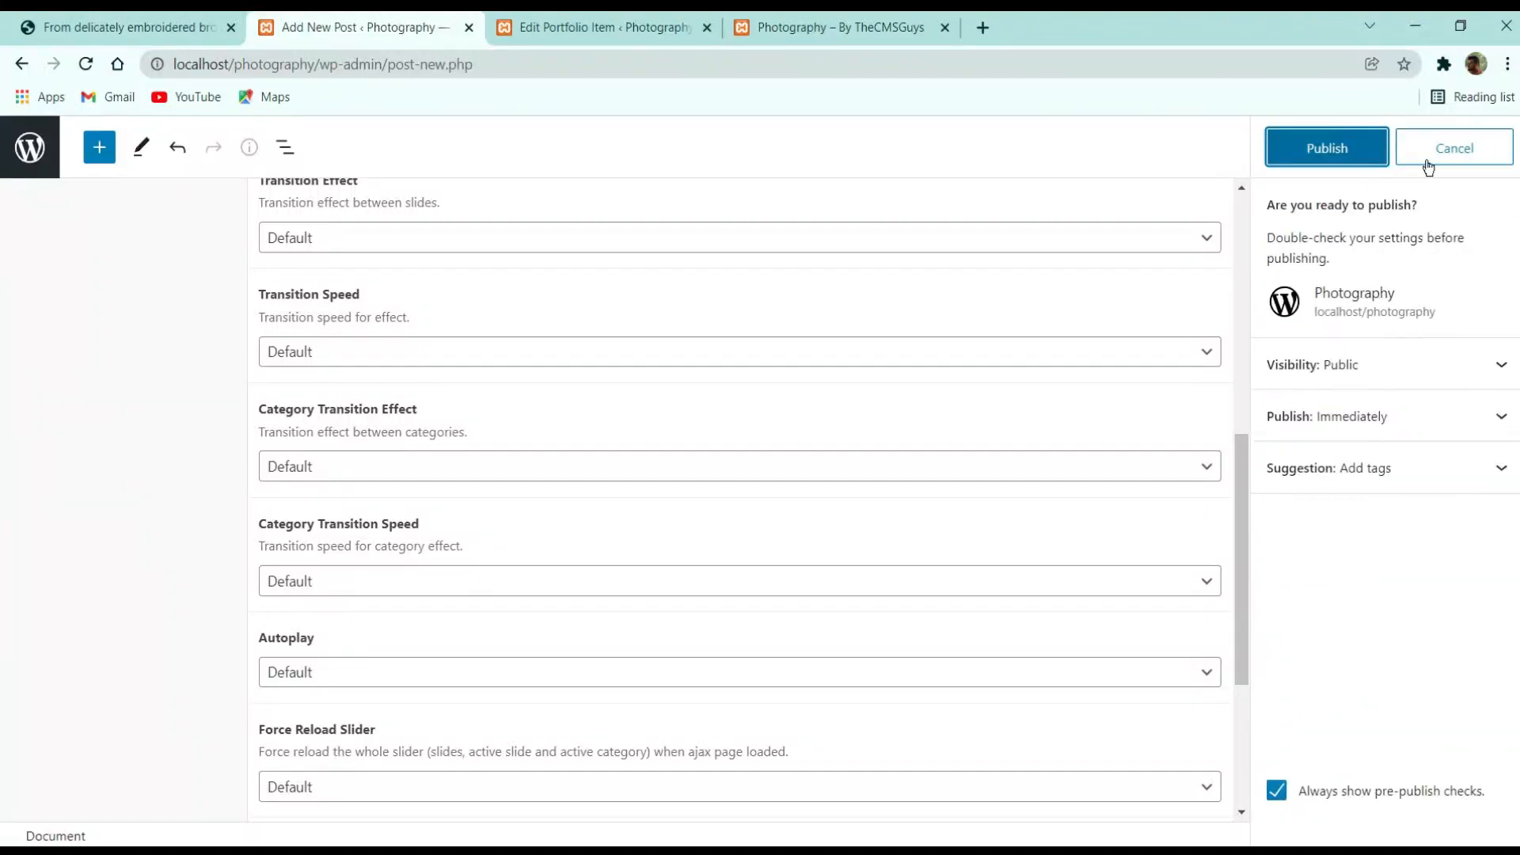
click(1346, 155)
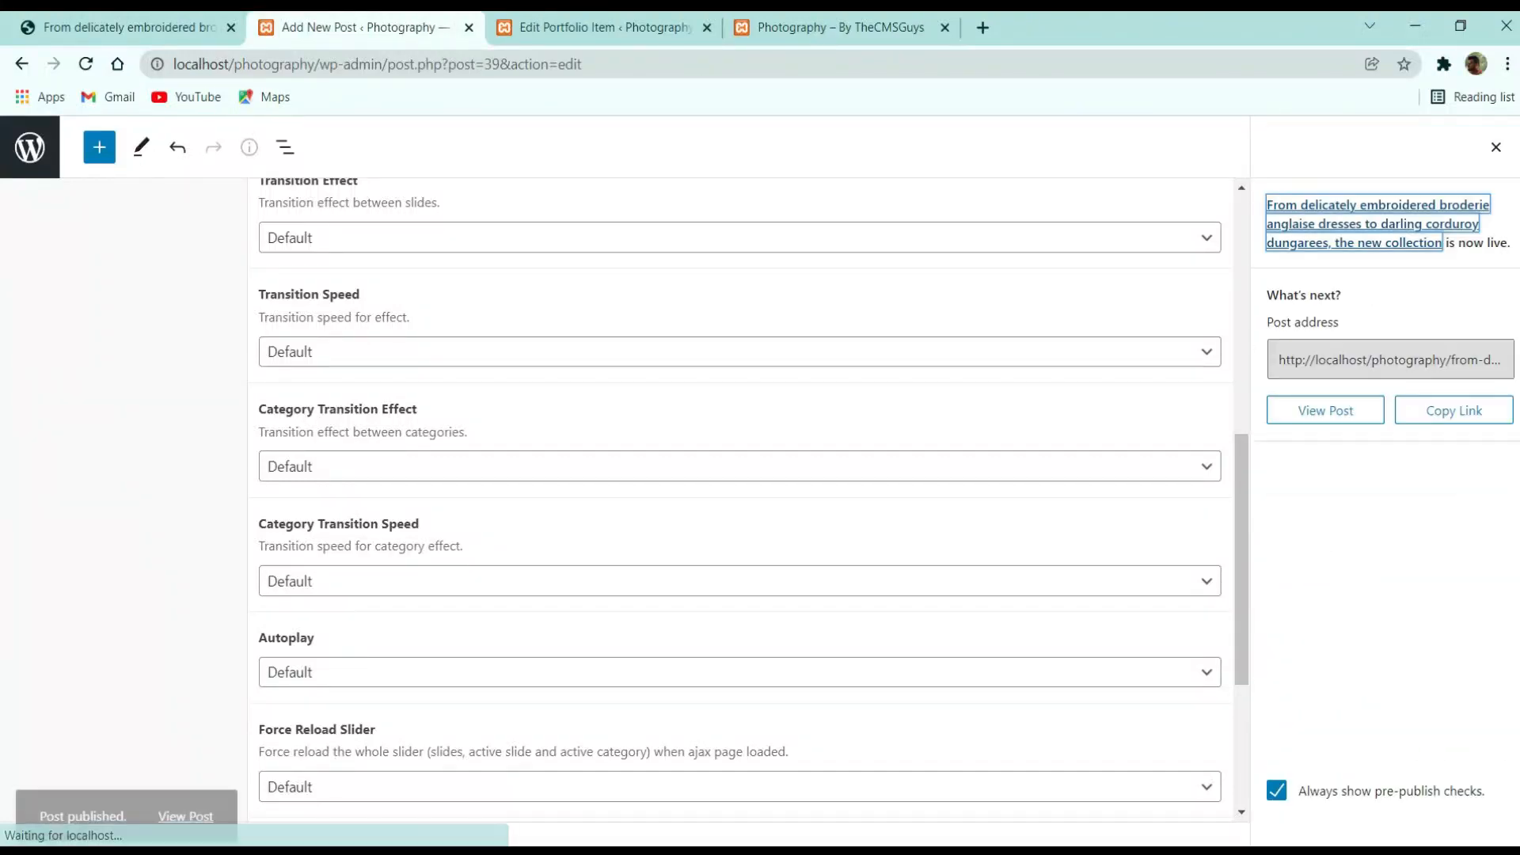
scroll(212, 278, up, 10)
click(30, 151)
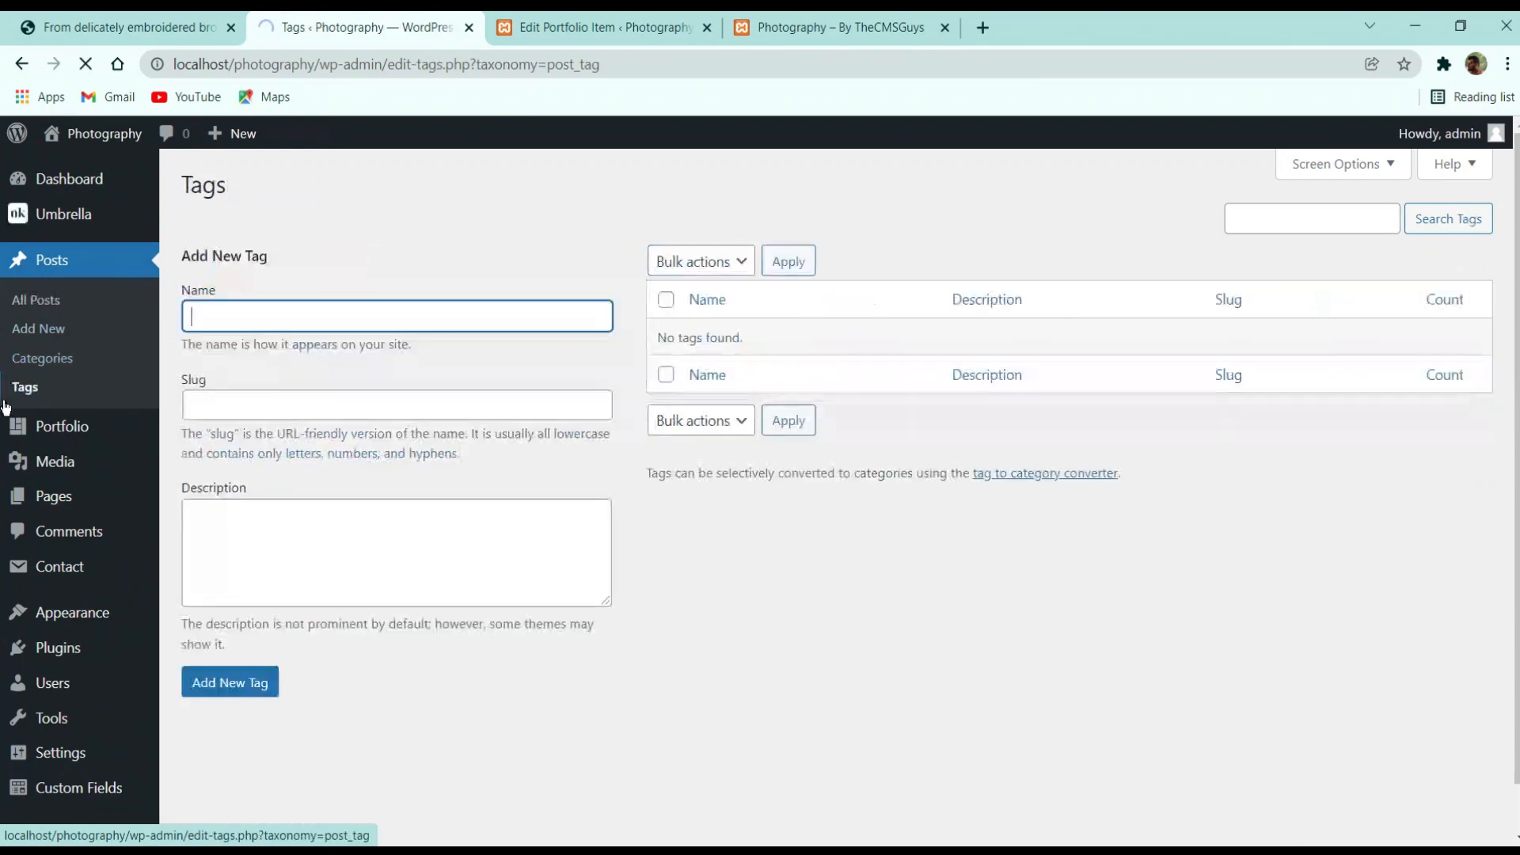
Open the published broderie anglaise post from All Posts for editing
click(49, 306)
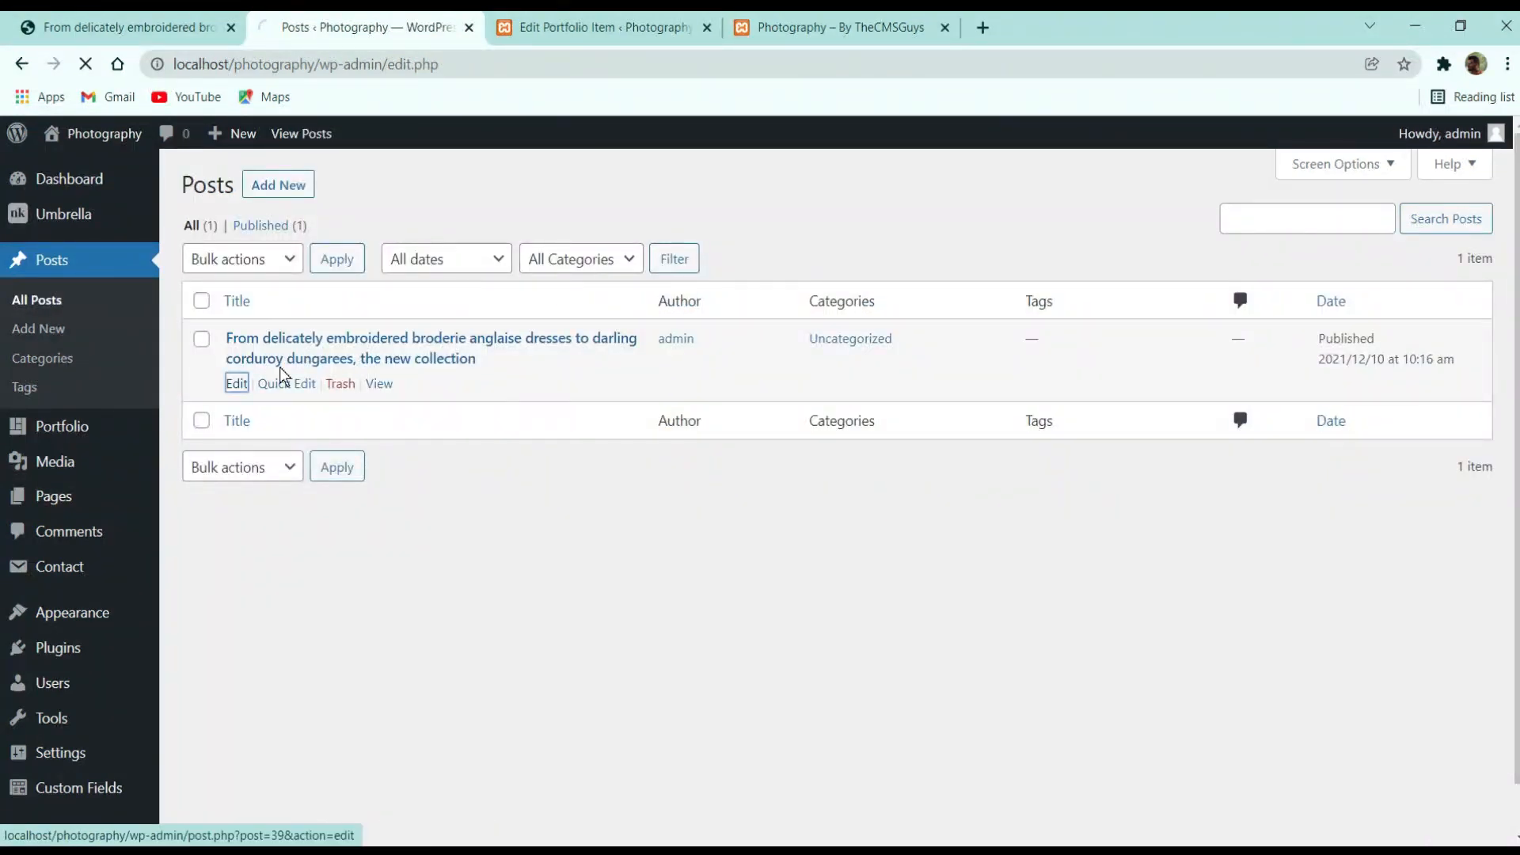
click(236, 385)
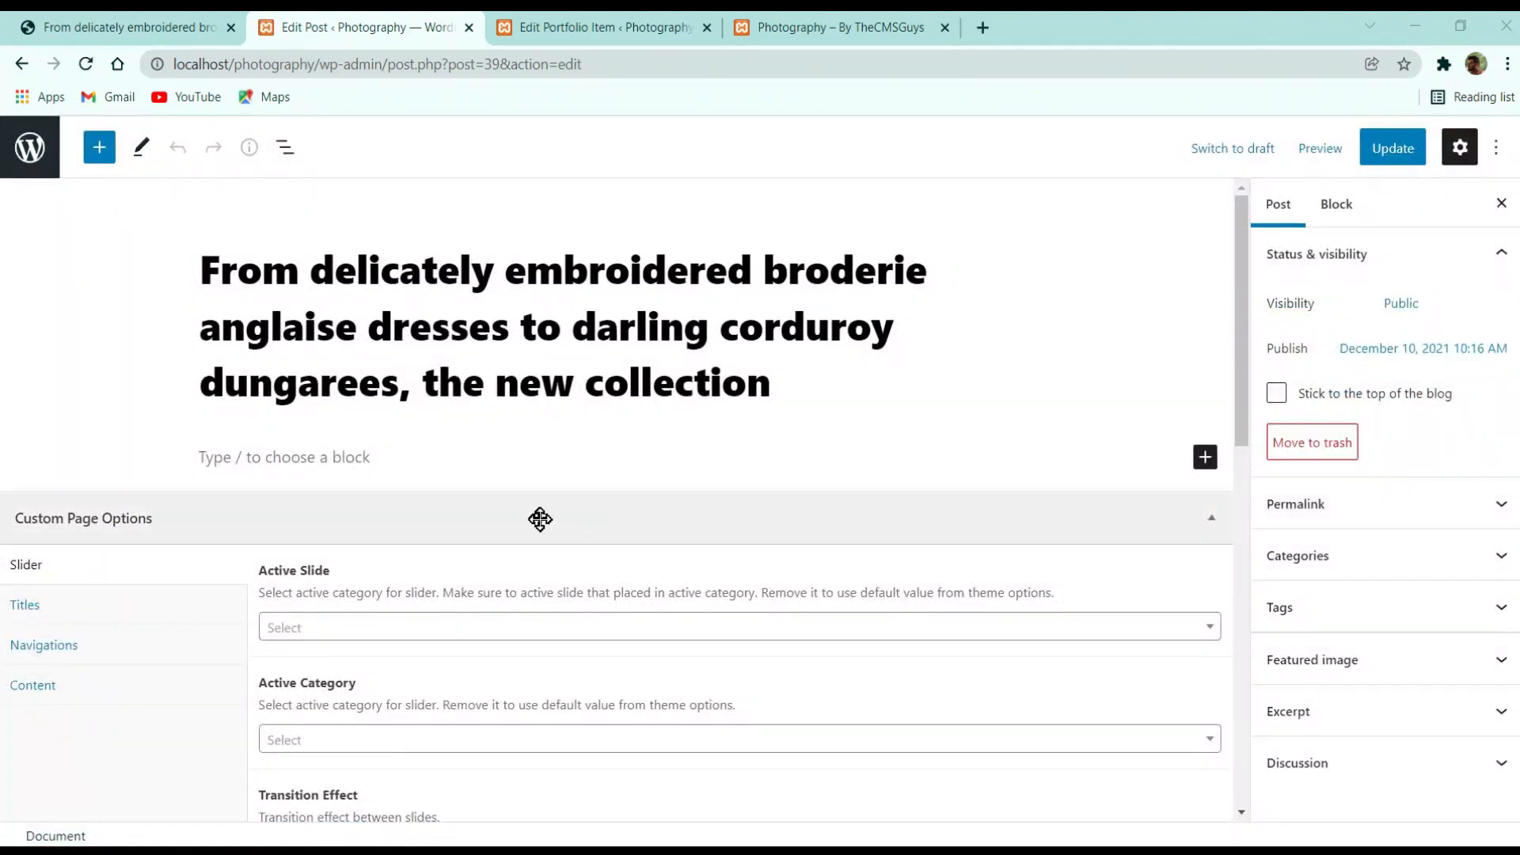
Collapse the Custom Page Options box and select the empty paragraph block
click(486, 529)
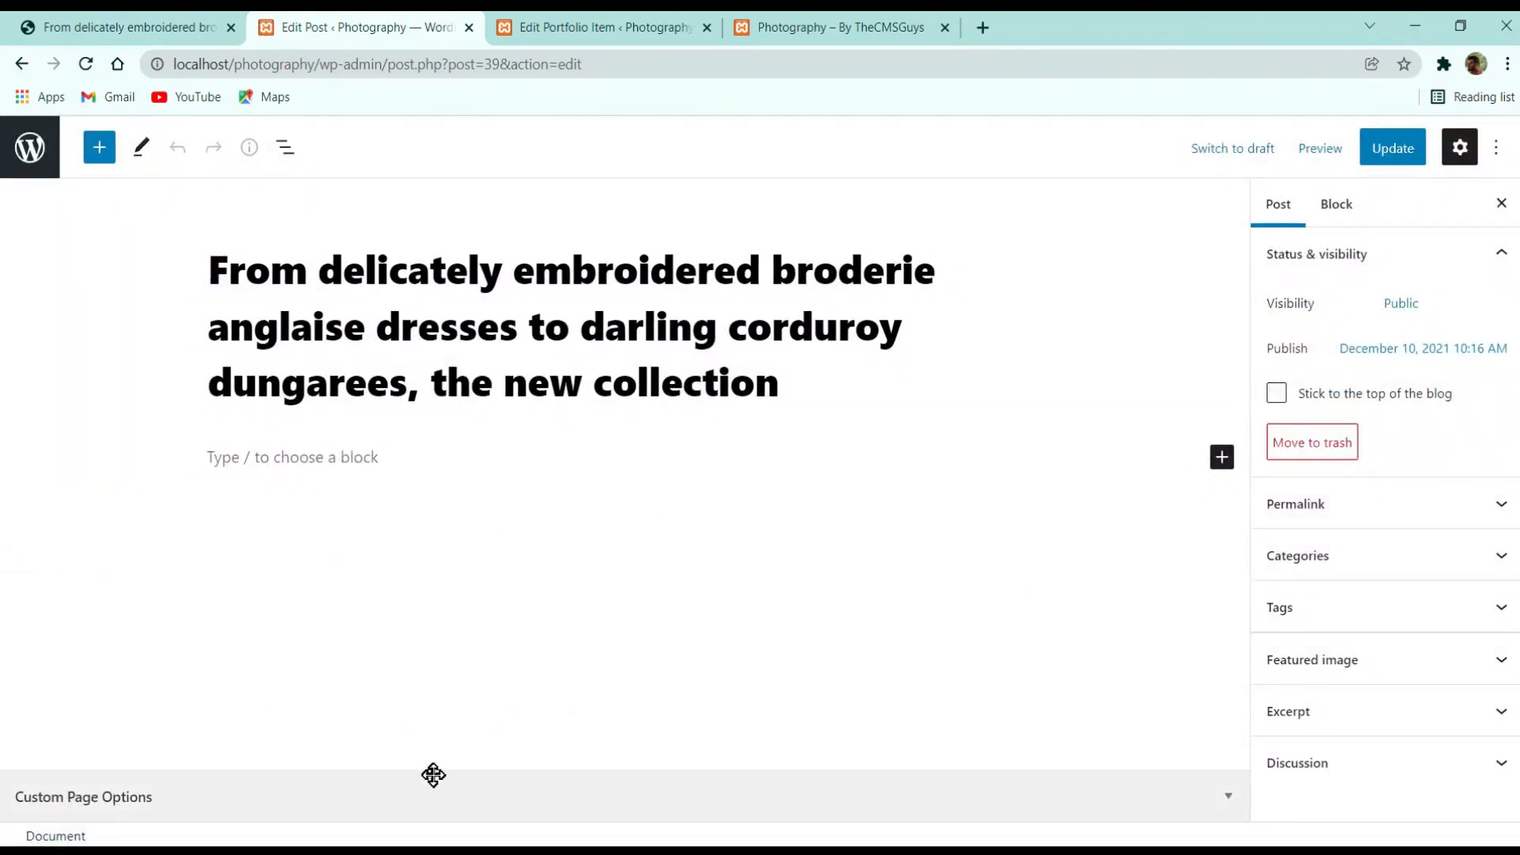
click(433, 774)
click(747, 473)
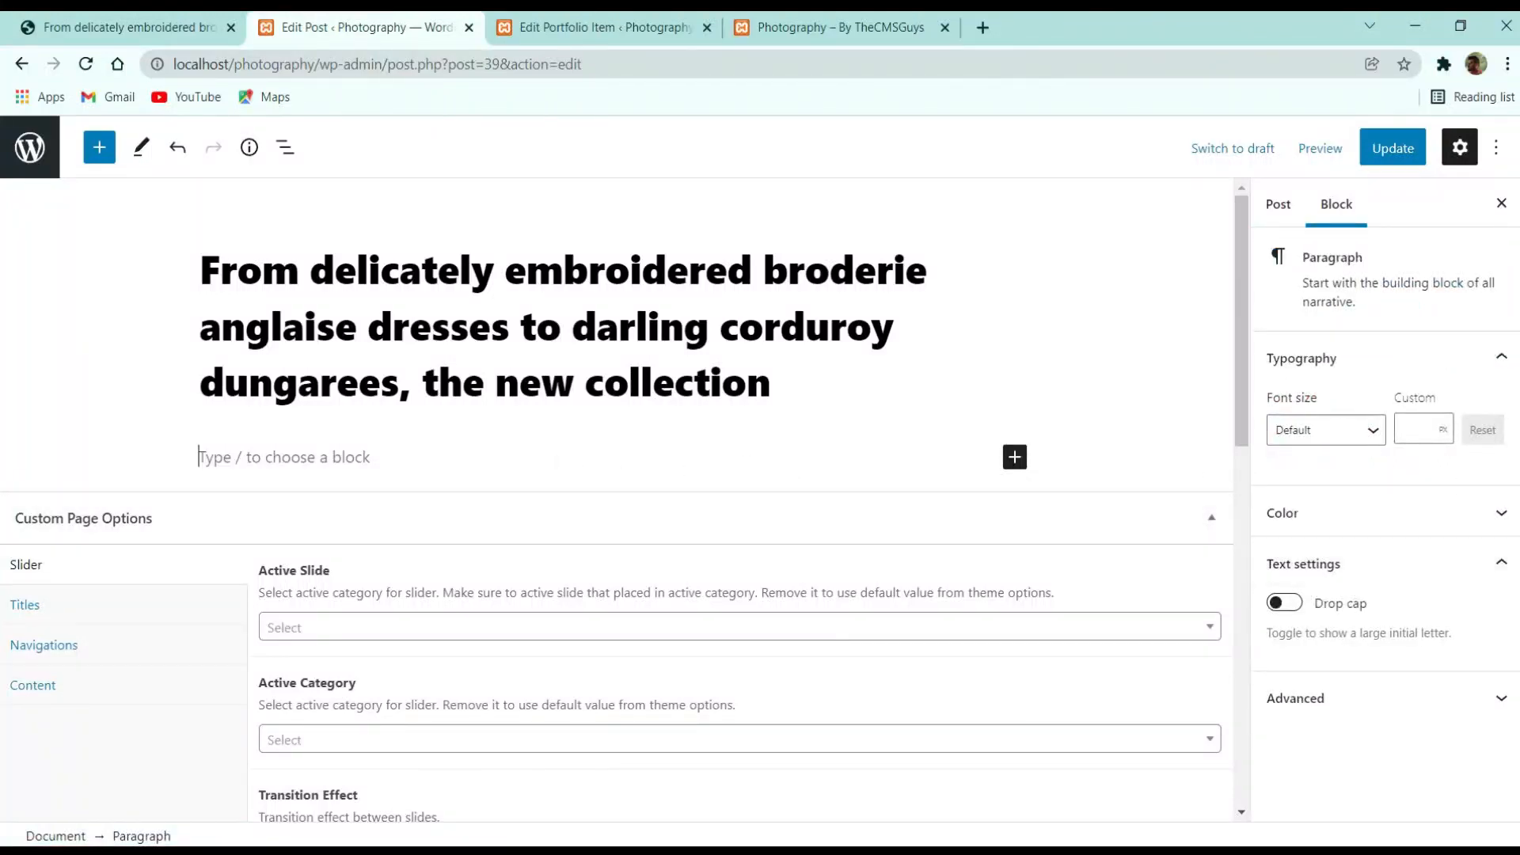
scroll(984, 448, down, 3)
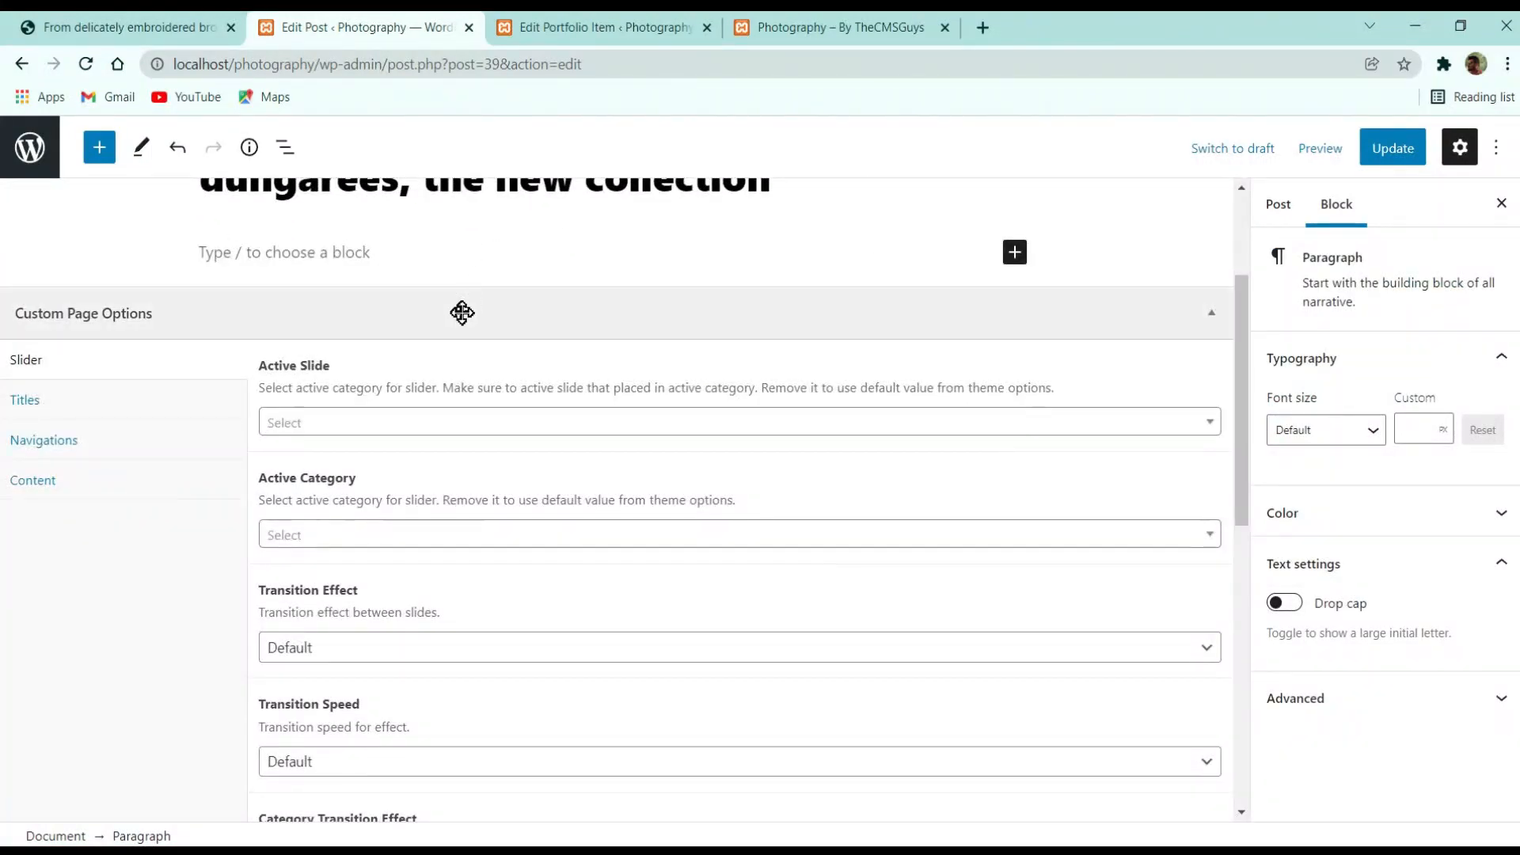
click(461, 312)
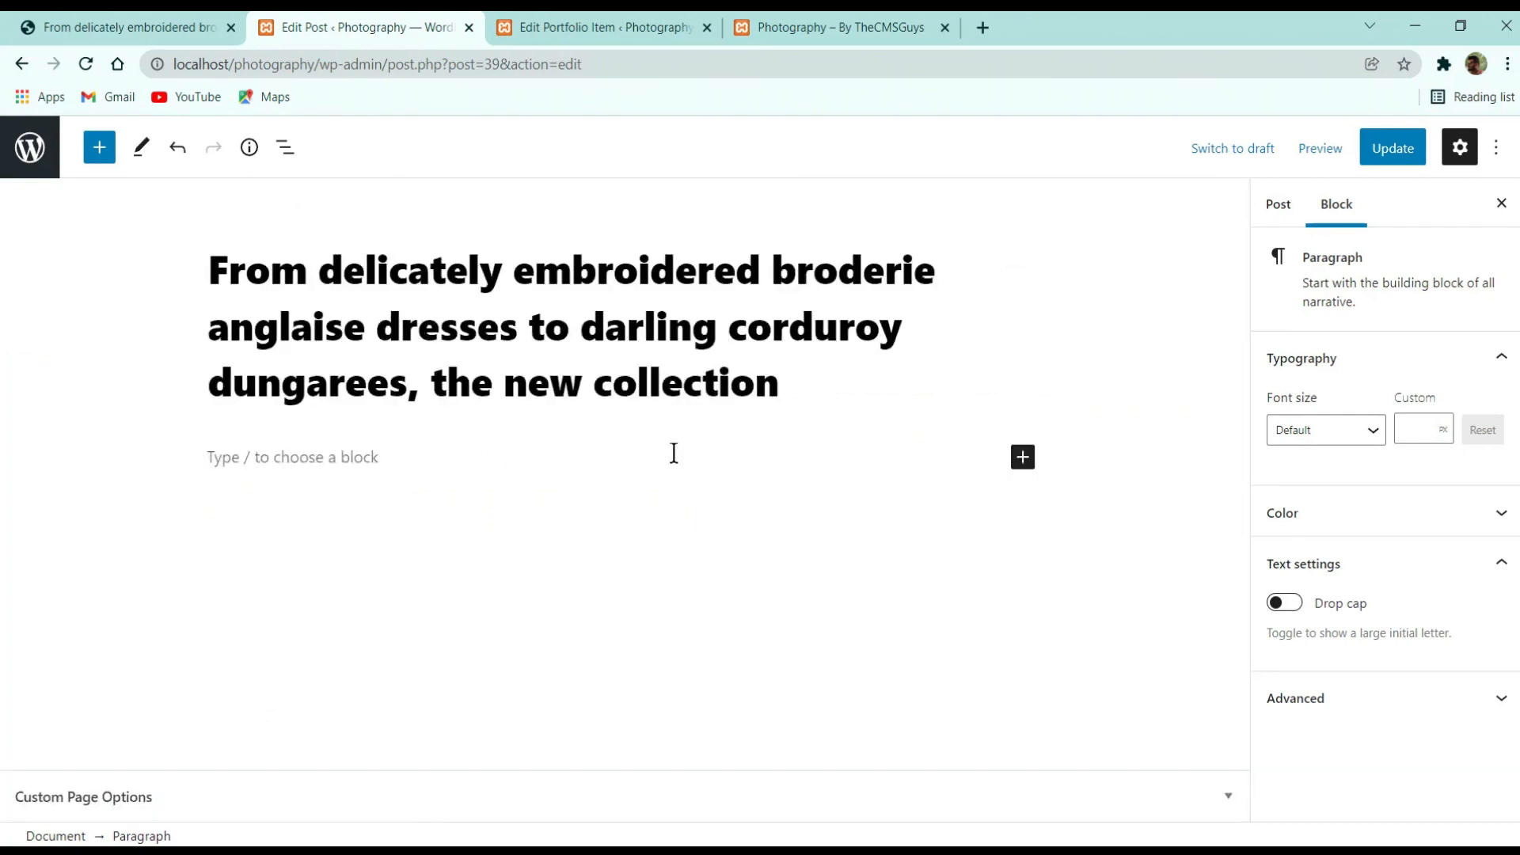
Copy the demo post's first paragraph and paste it into a new paragraph block
click(162, 24)
triple_click(1018, 463)
key(ctrl+c)
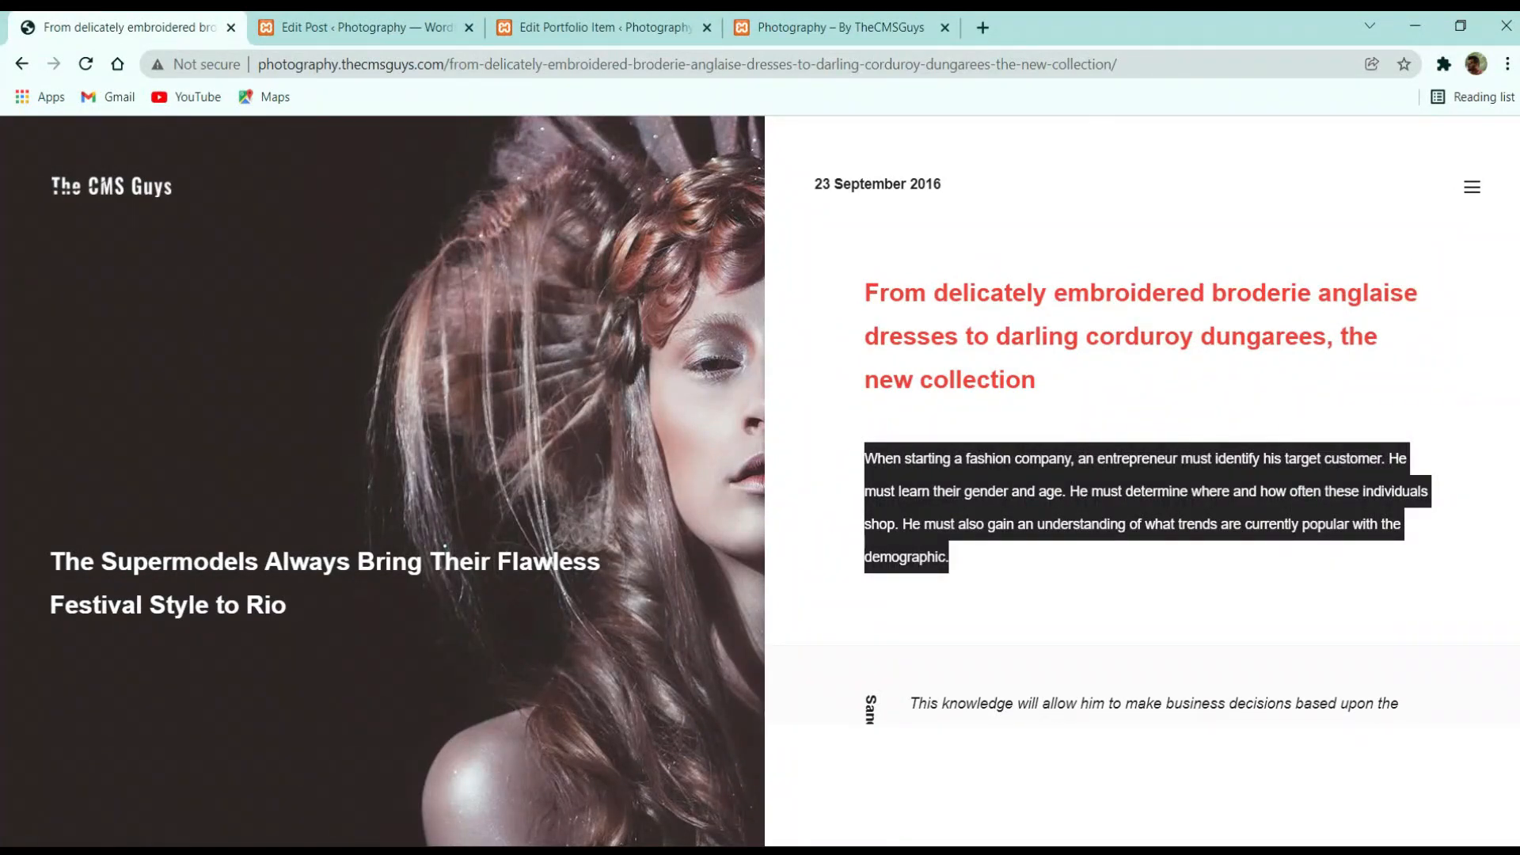
click(400, 27)
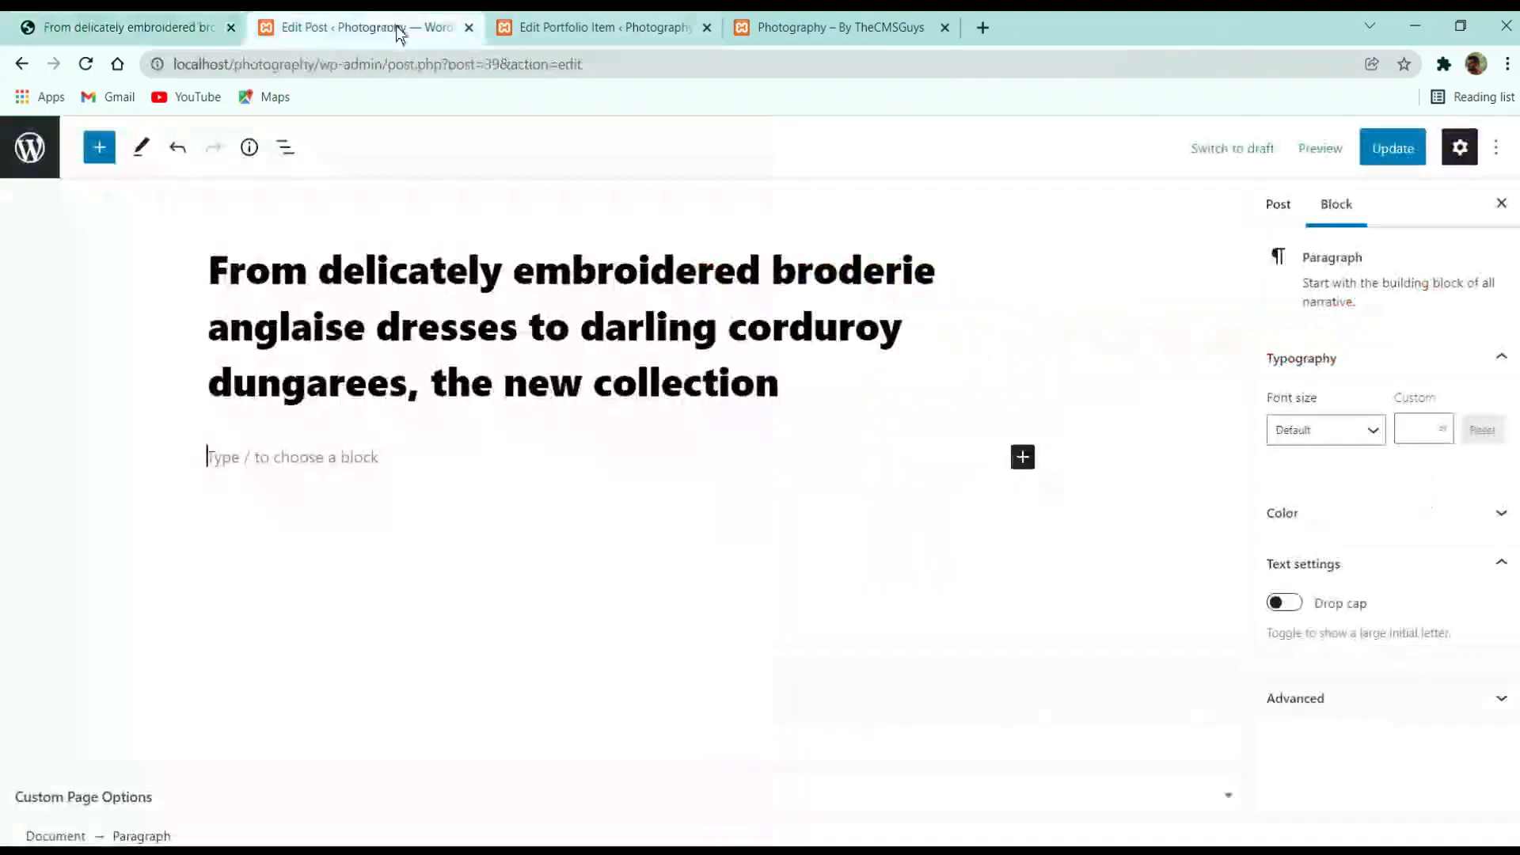
click(1022, 457)
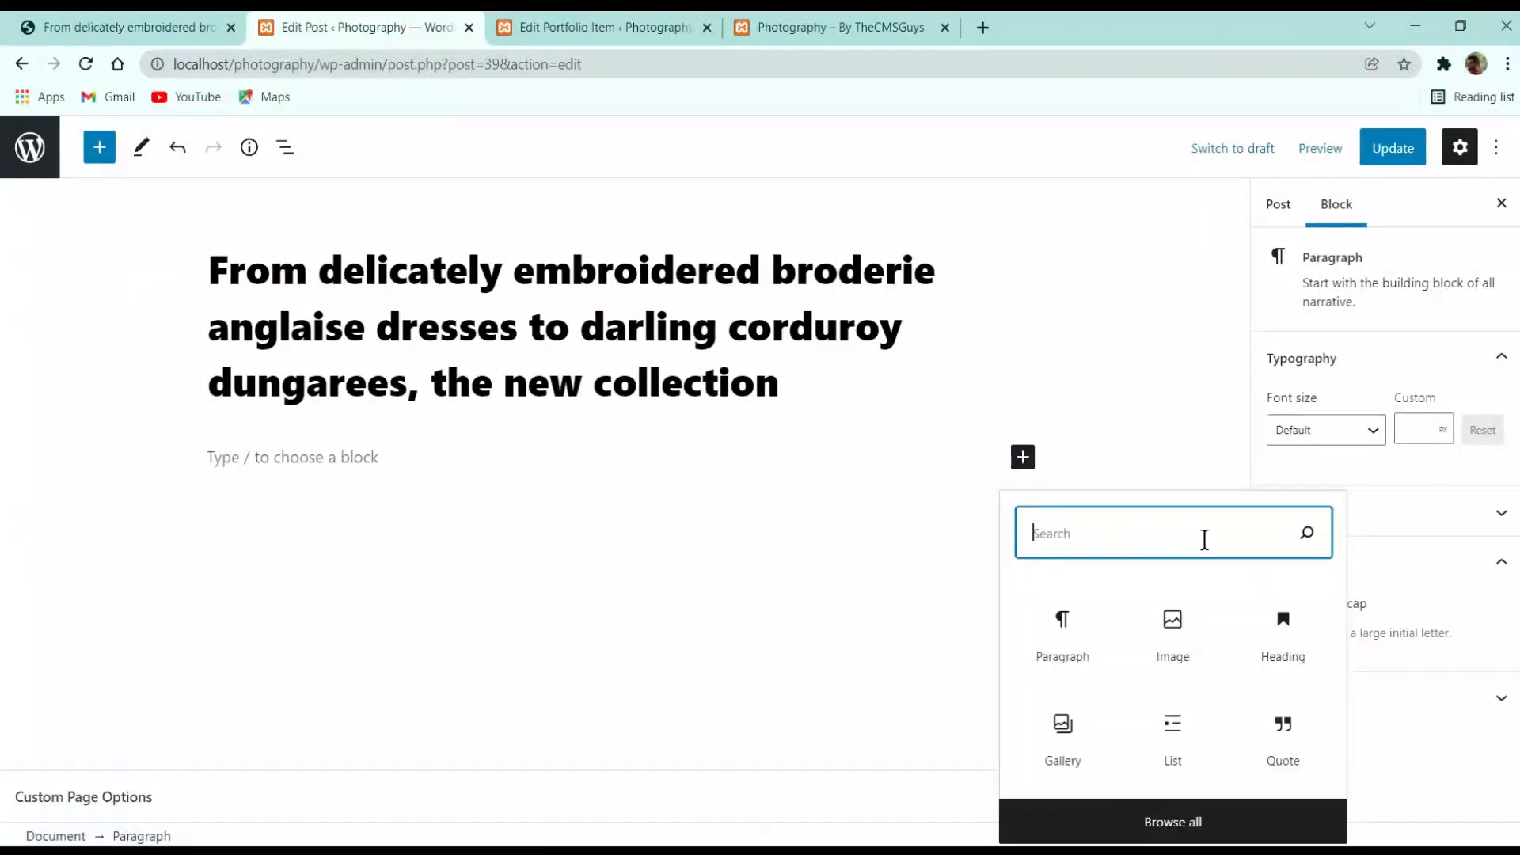
click(1207, 823)
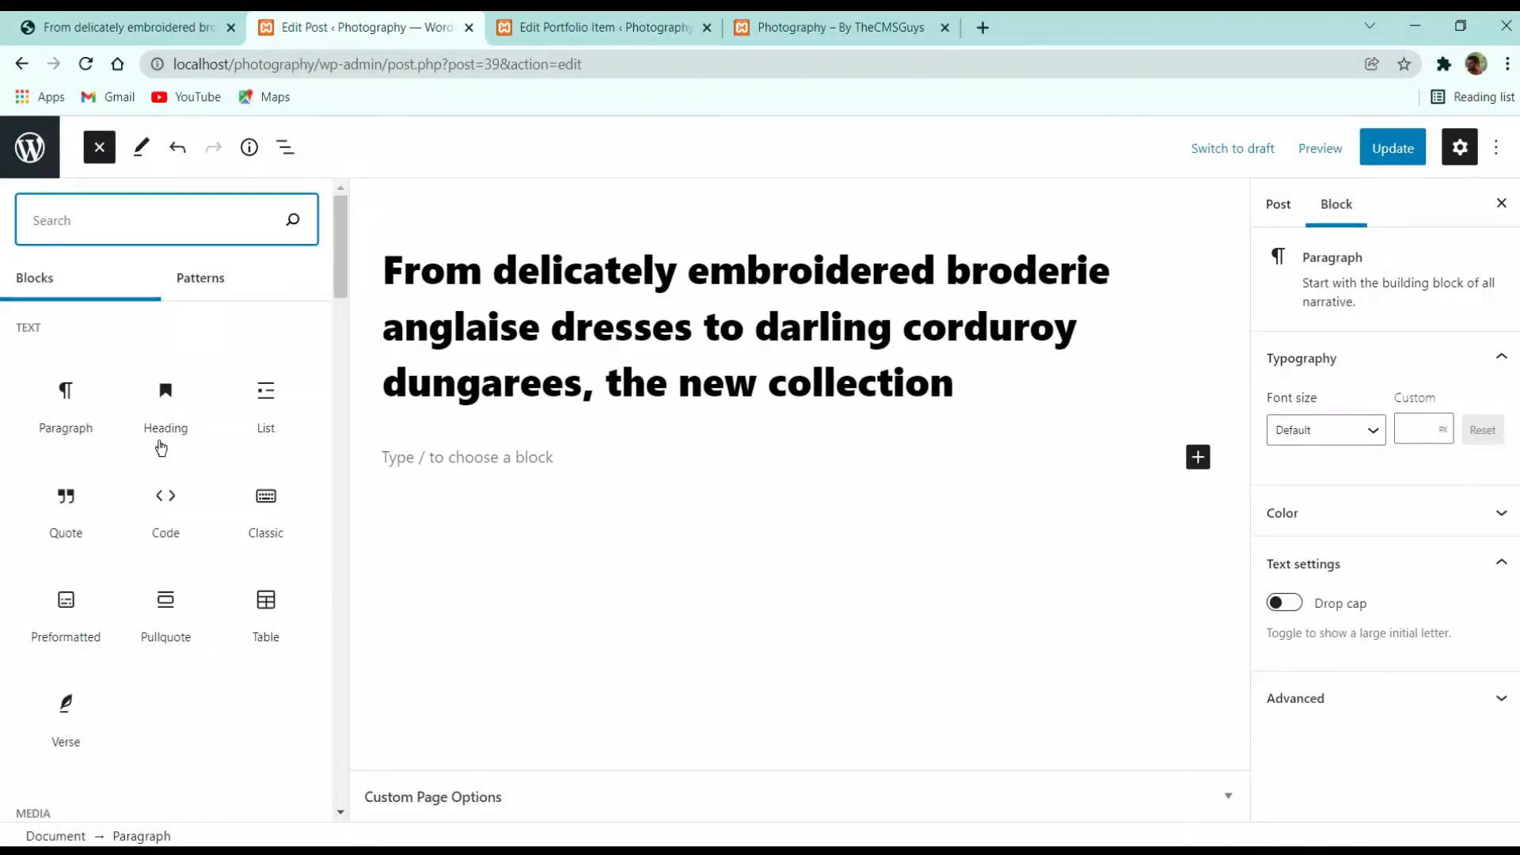
scroll(203, 602, down, 5)
scroll(243, 546, up, 2)
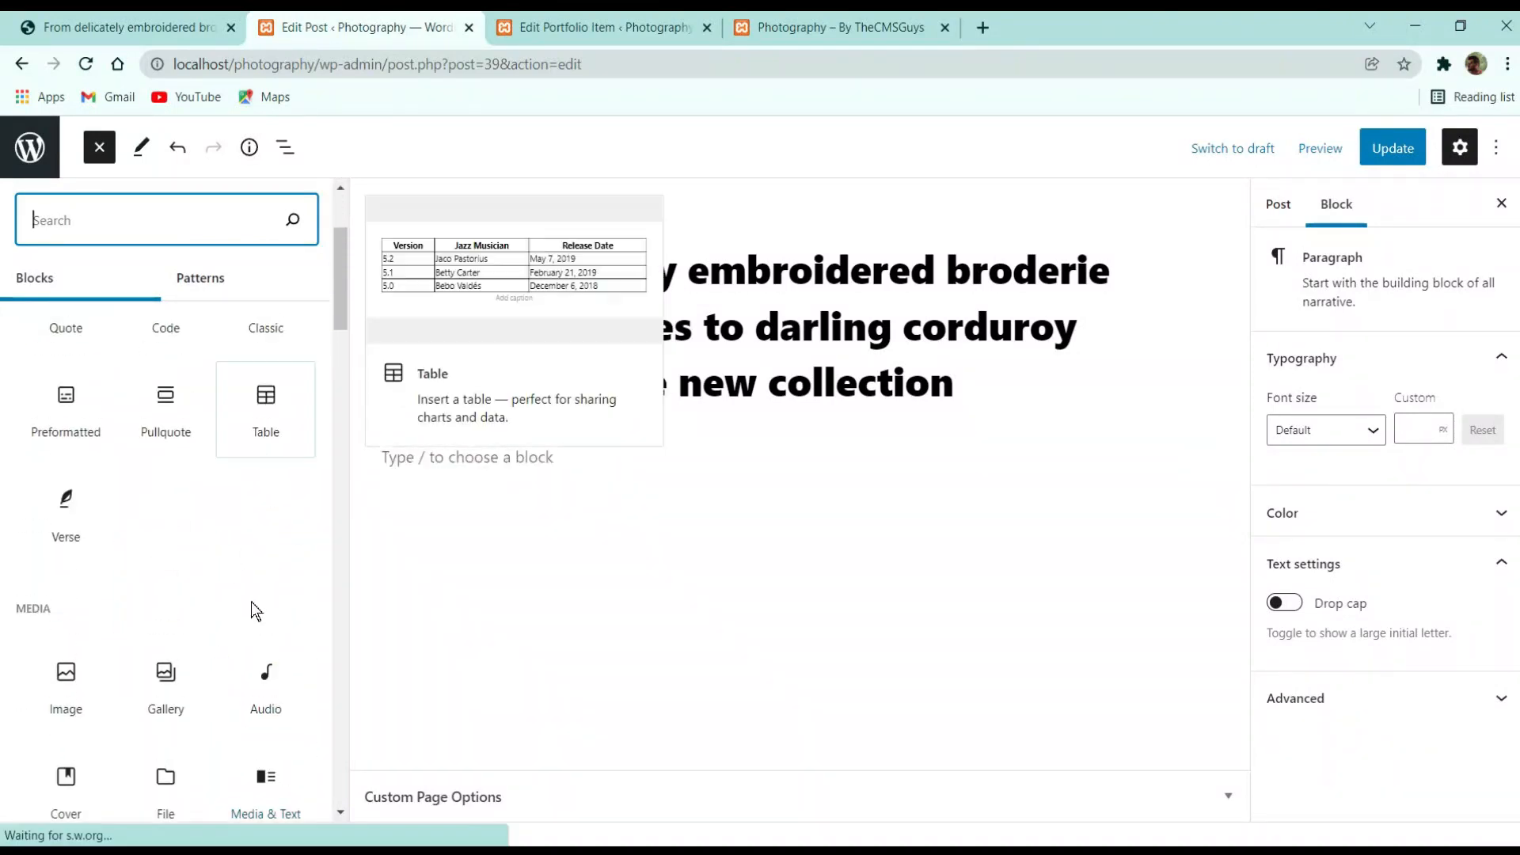
scroll(238, 613, down, 3)
scroll(158, 475, up, 5)
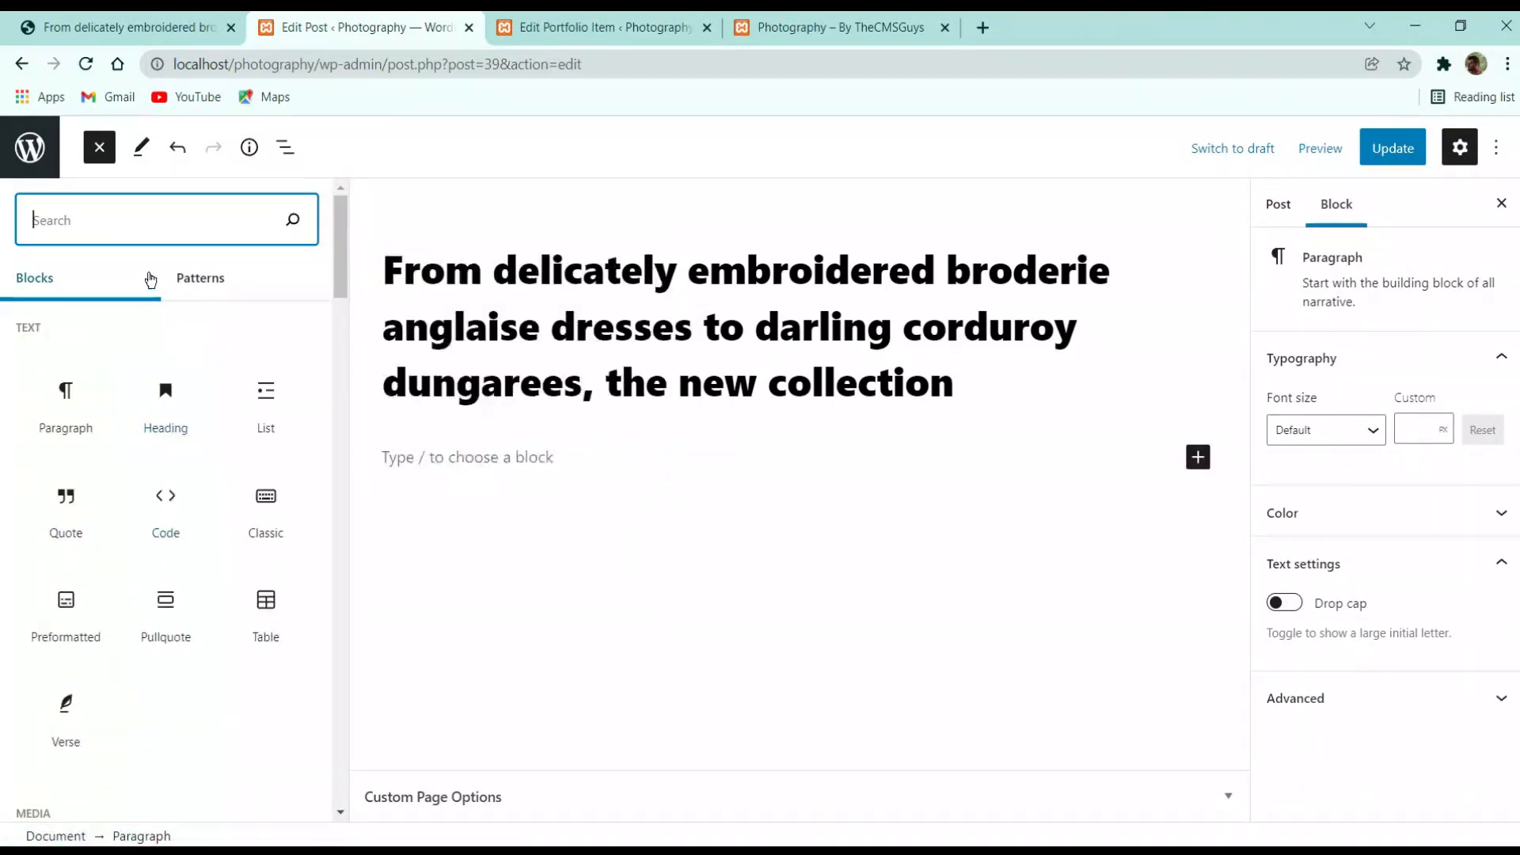
click(78, 400)
click(499, 455)
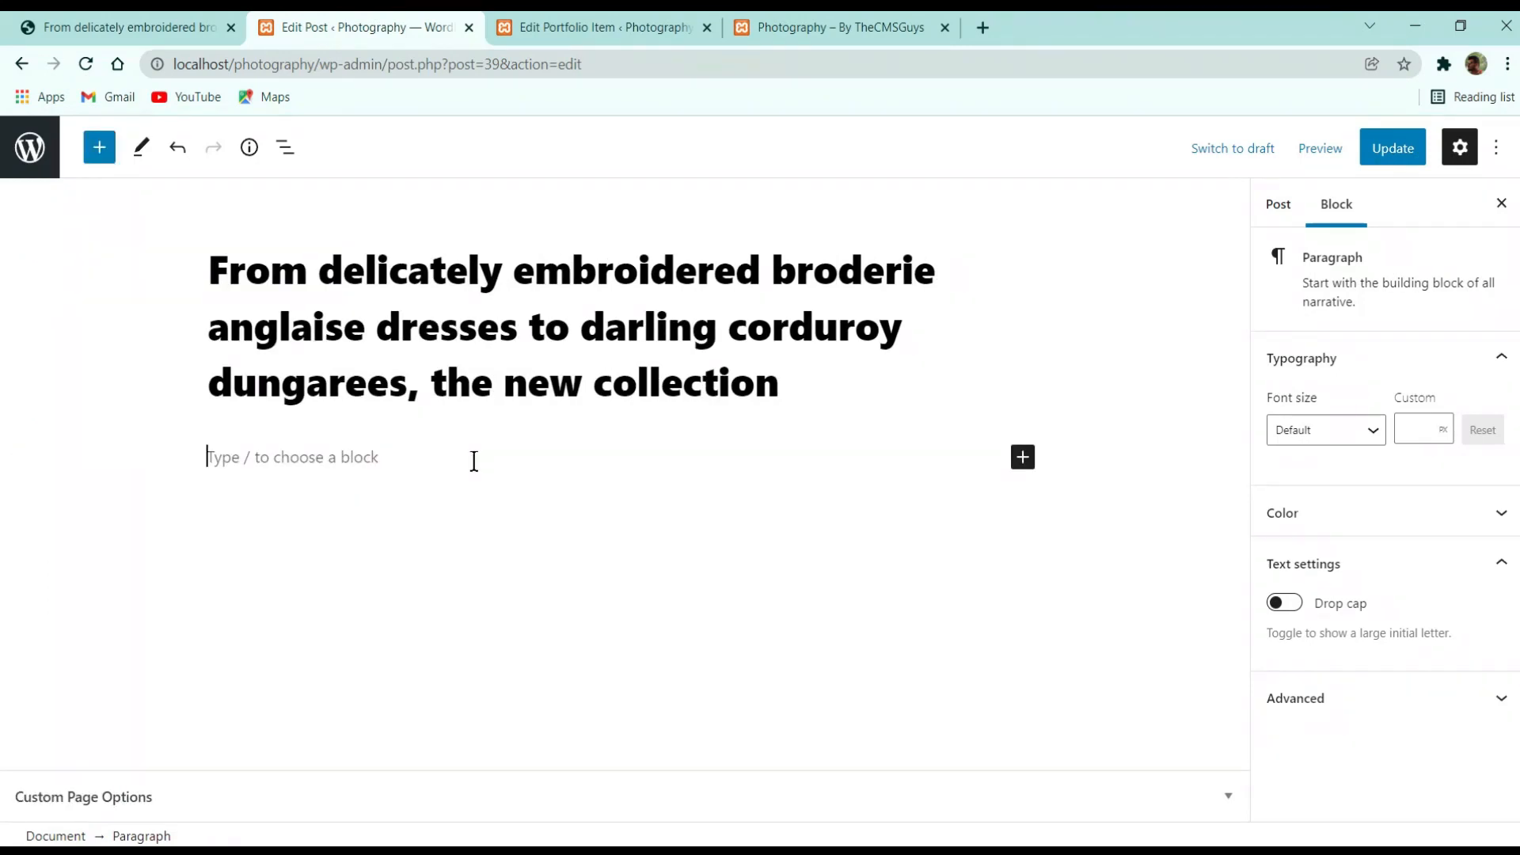
key(ctrl+v)
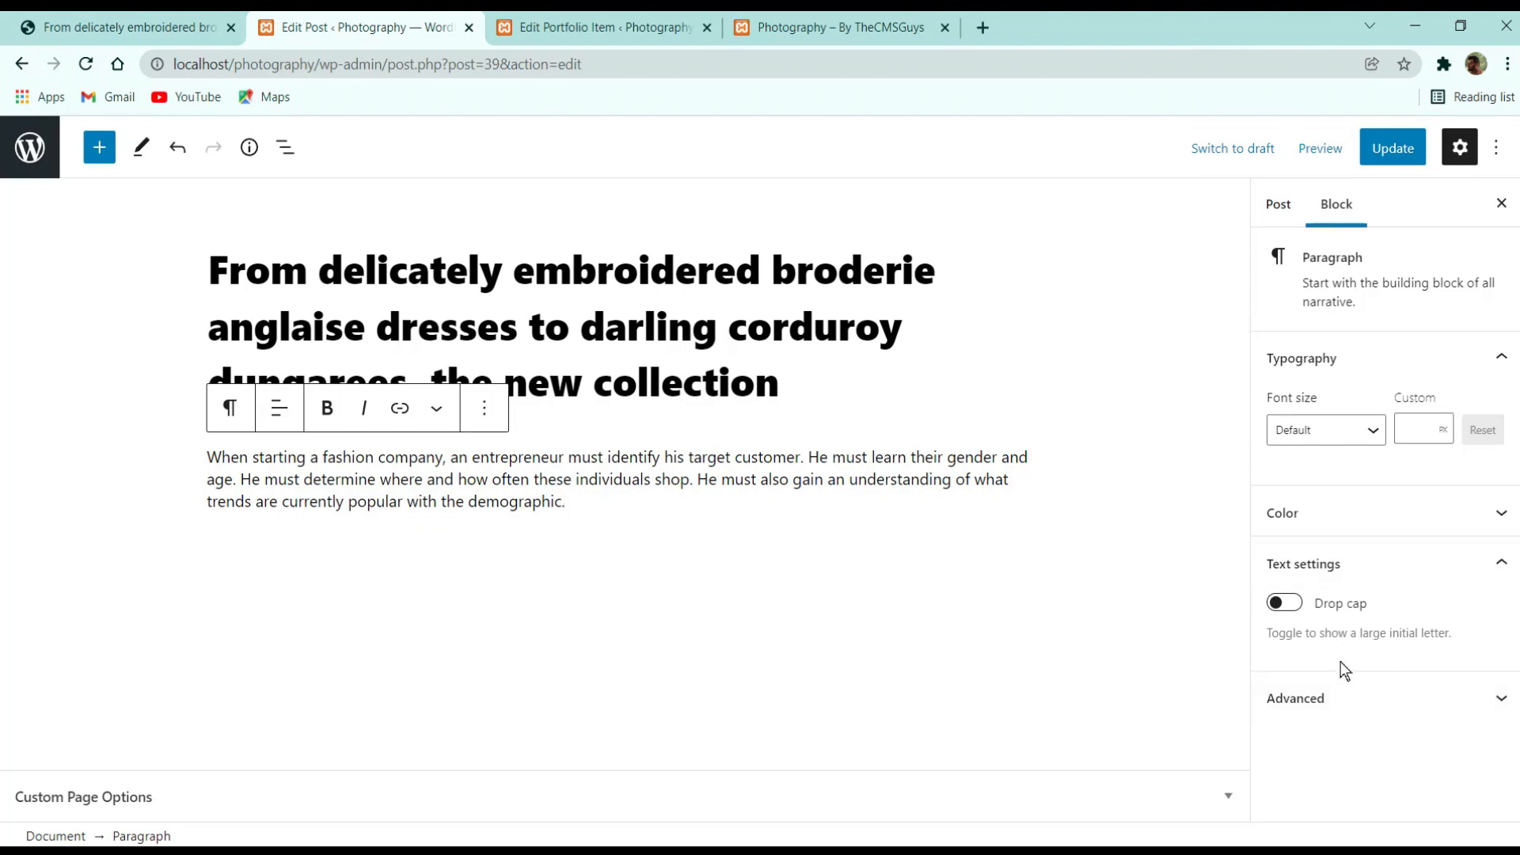
Show the paragraph block's text and background colour options
click(1426, 695)
scroll(1357, 486, down, 3)
scroll(1356, 507, up, 3)
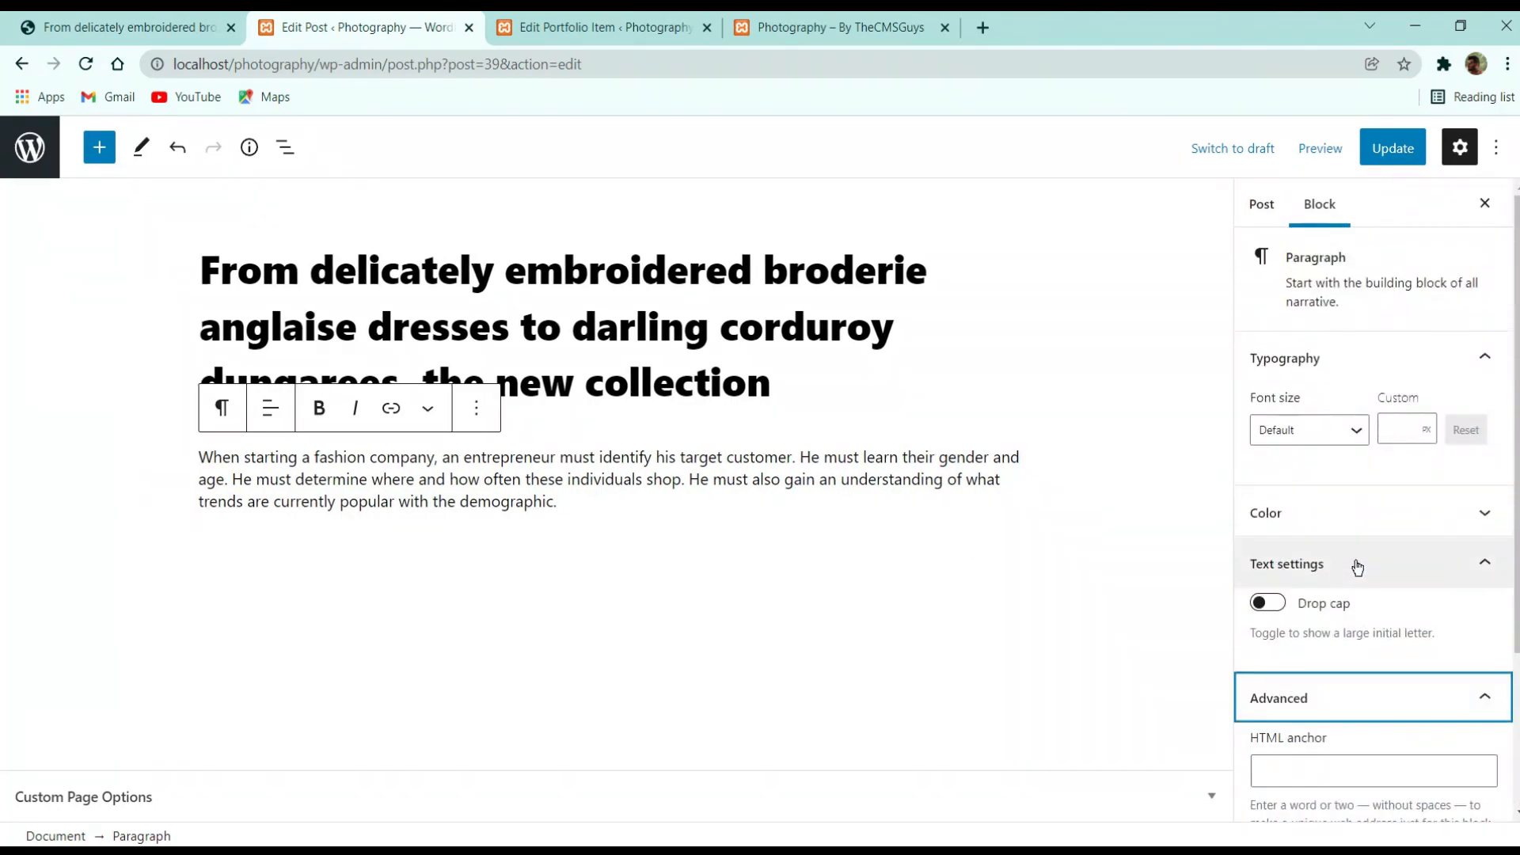
click(1383, 520)
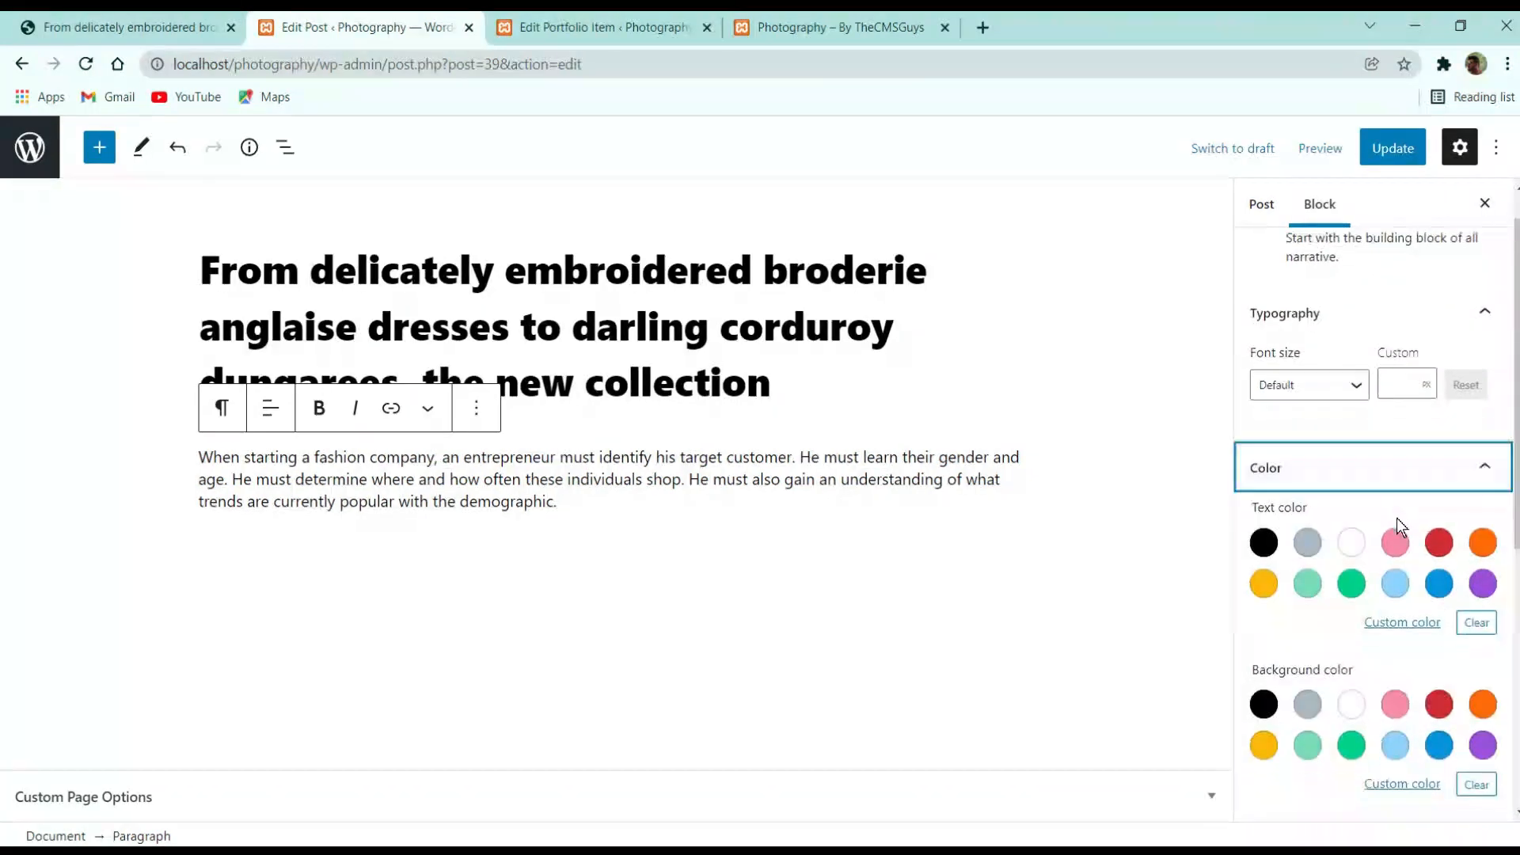
Collapse the colour and advanced block settings and go back to the post settings
click(1425, 466)
scroll(1330, 539, up, 1)
scroll(1361, 513, down, 3)
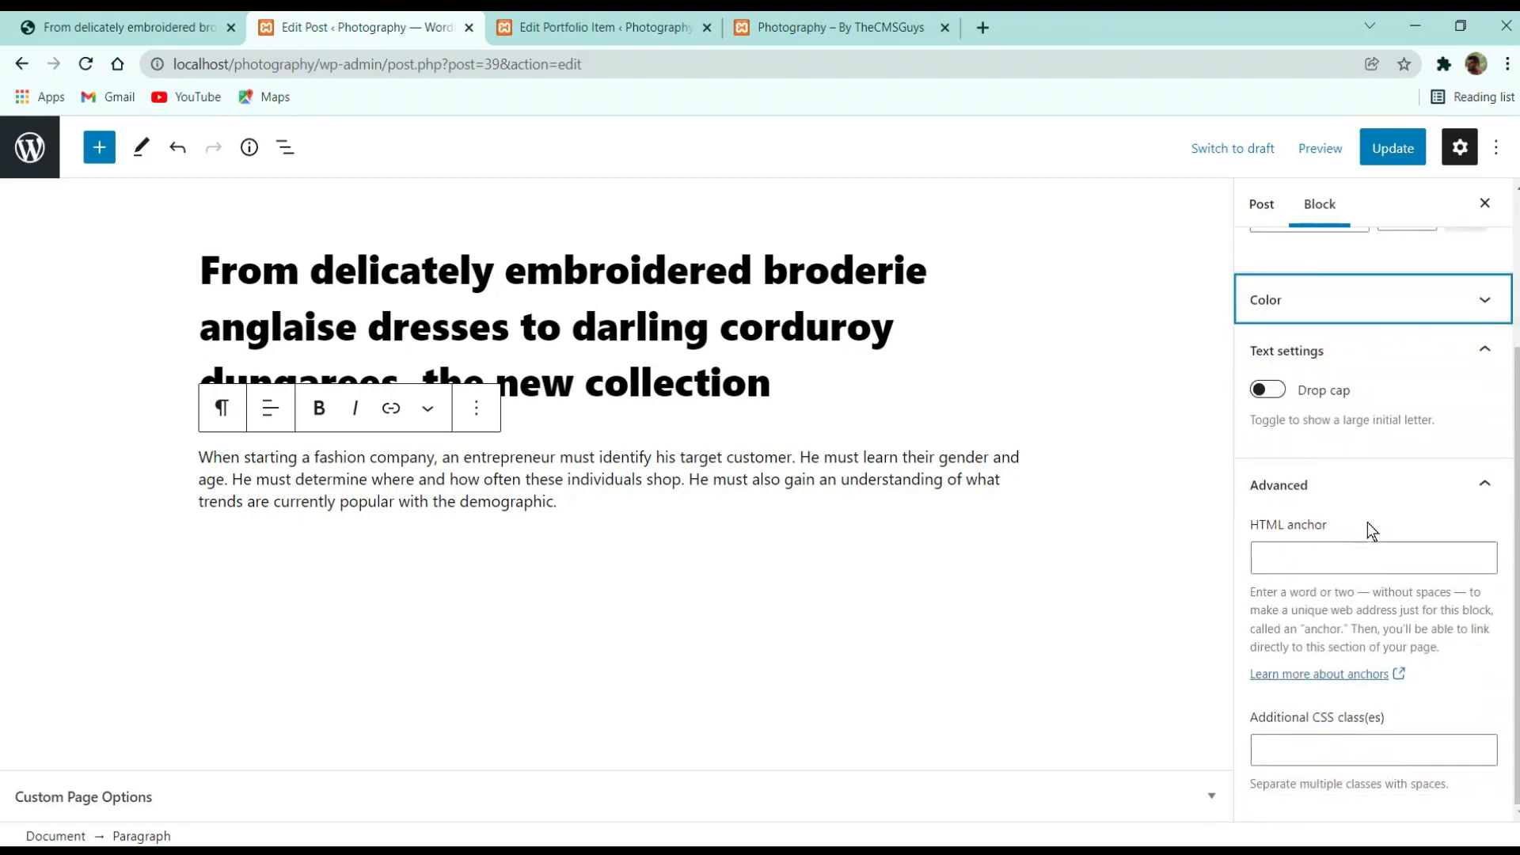
click(1382, 491)
click(492, 228)
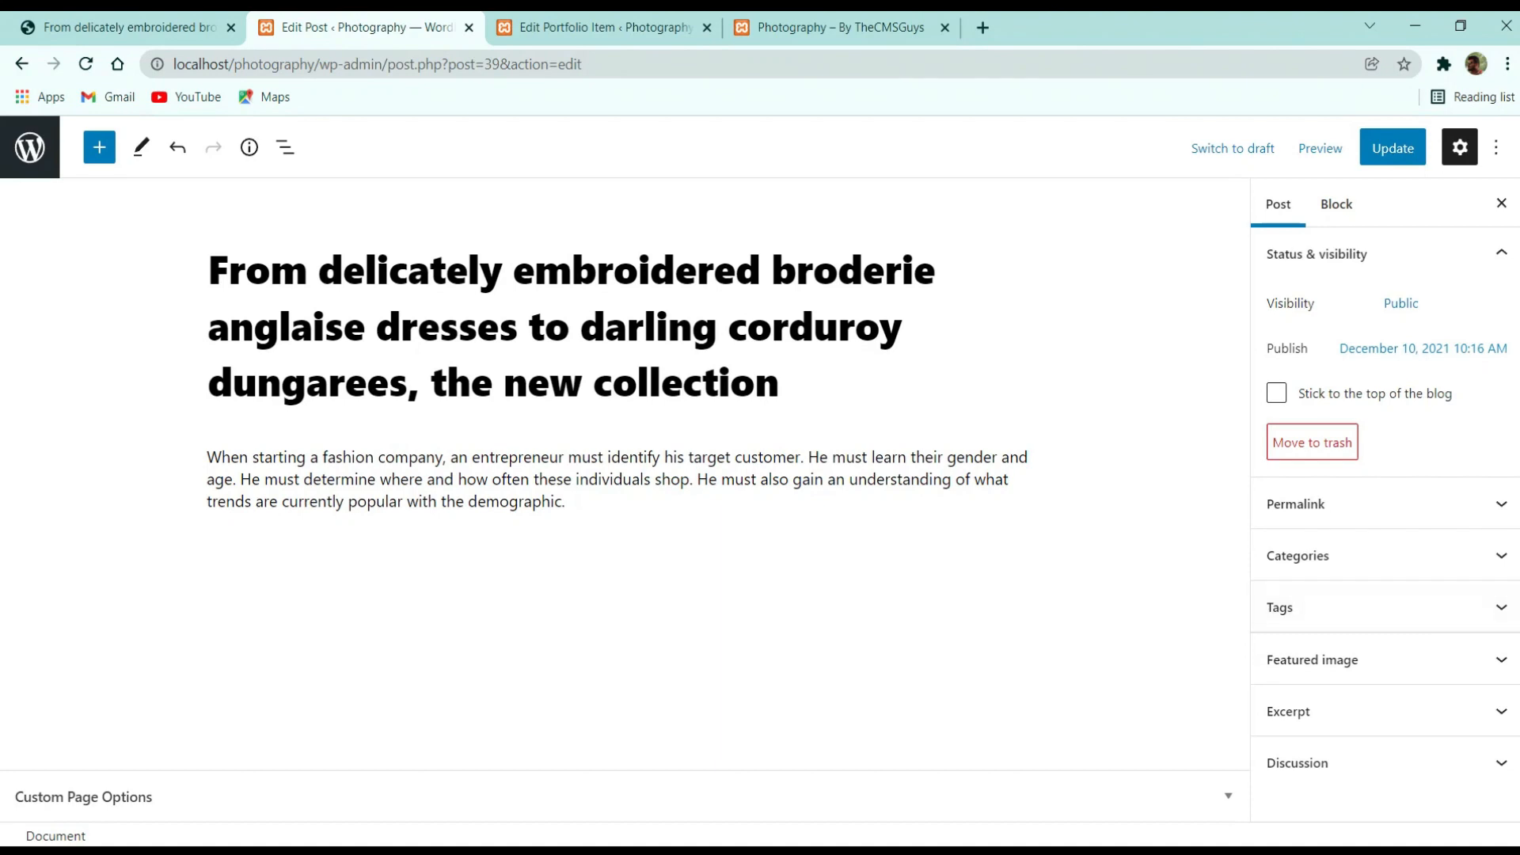
Move the post from Uncategorized to a newly created Nature category
click(1364, 563)
click(1324, 598)
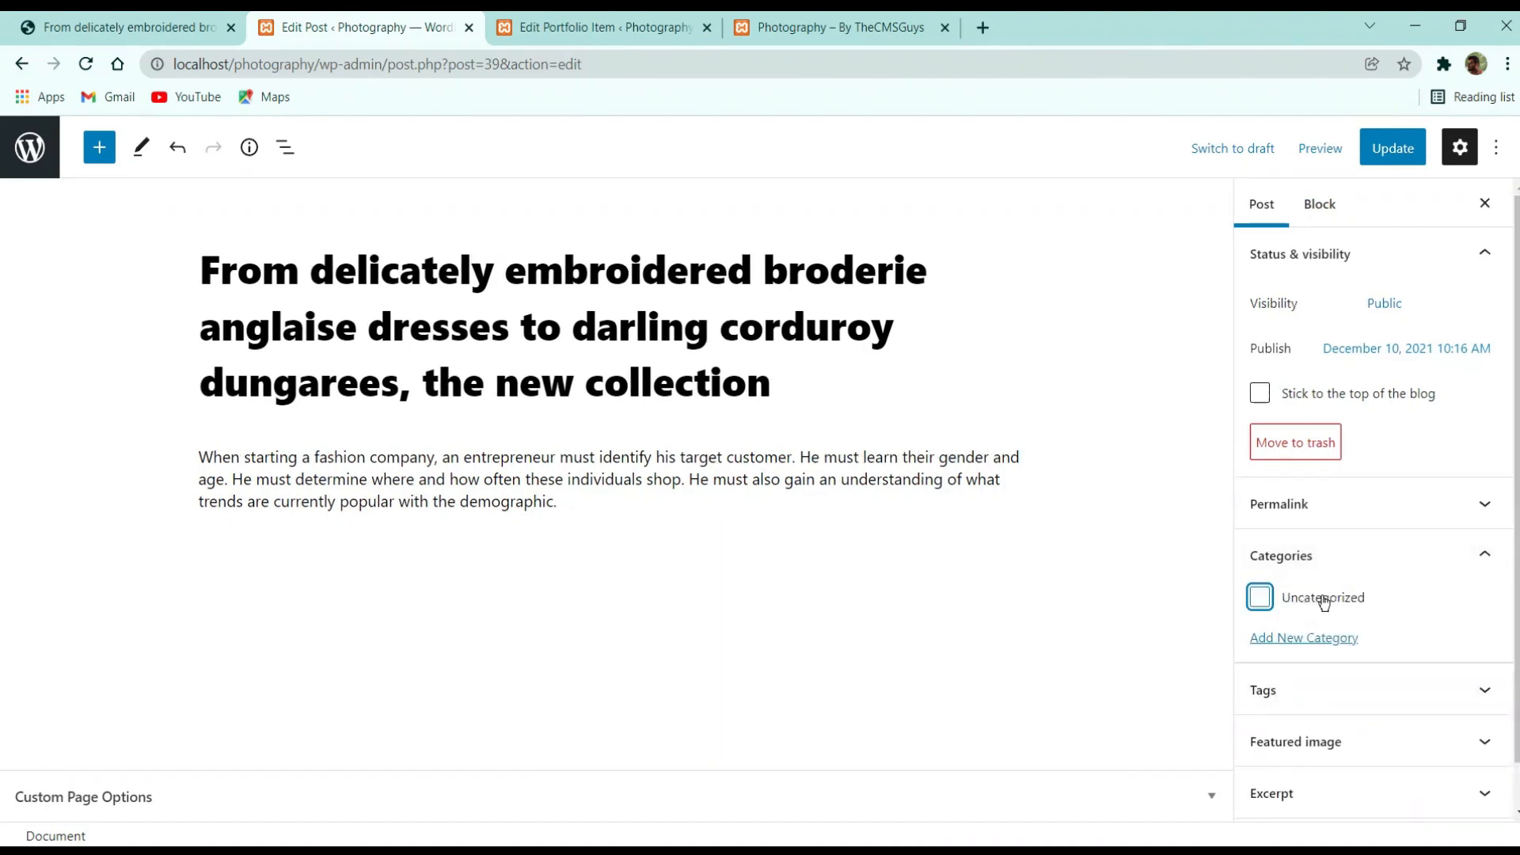
click(1319, 639)
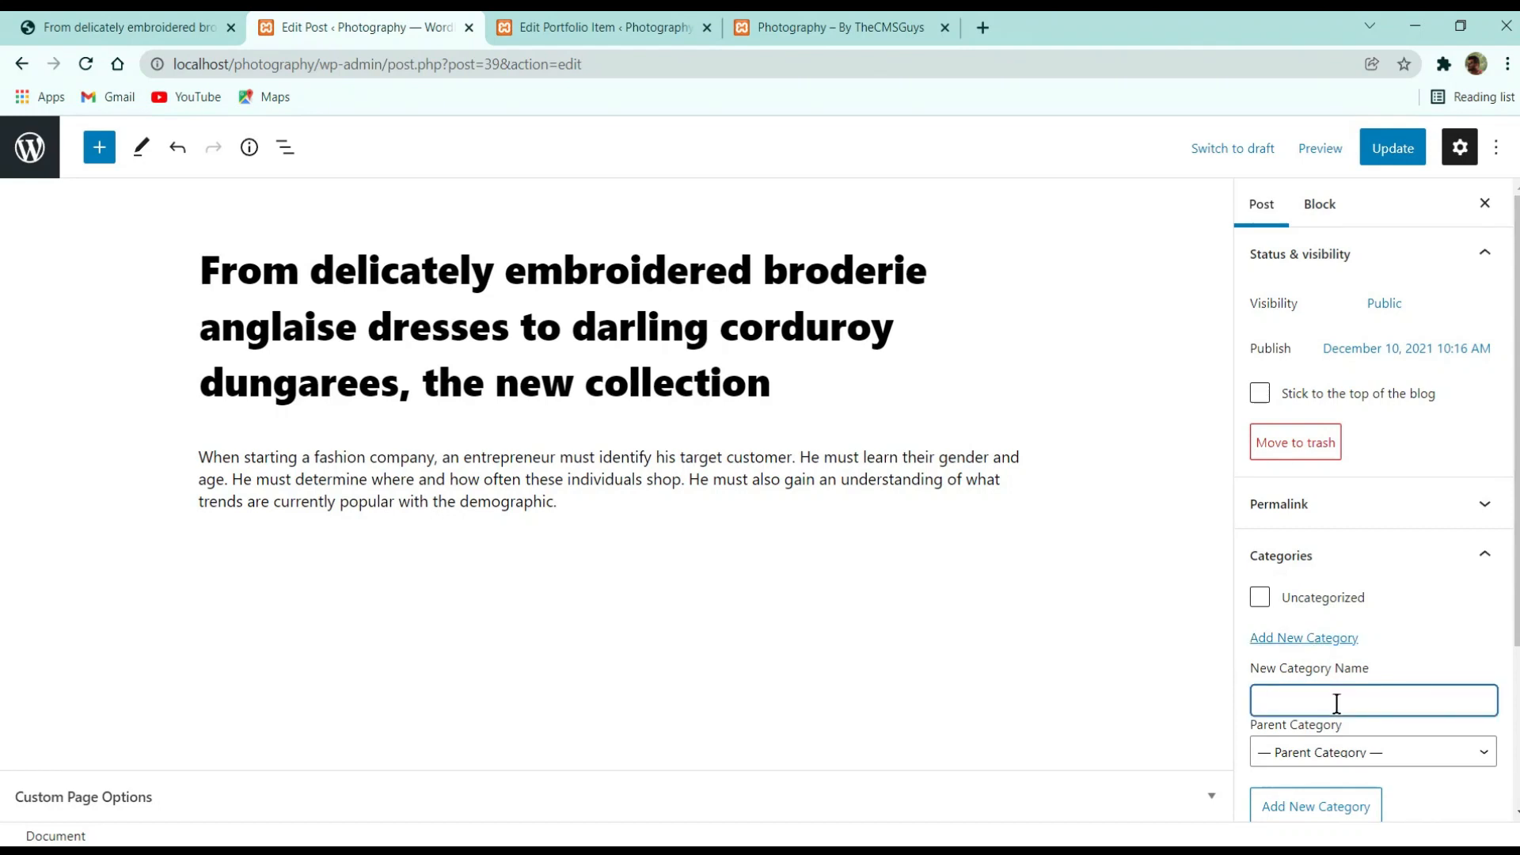
text(Nature)
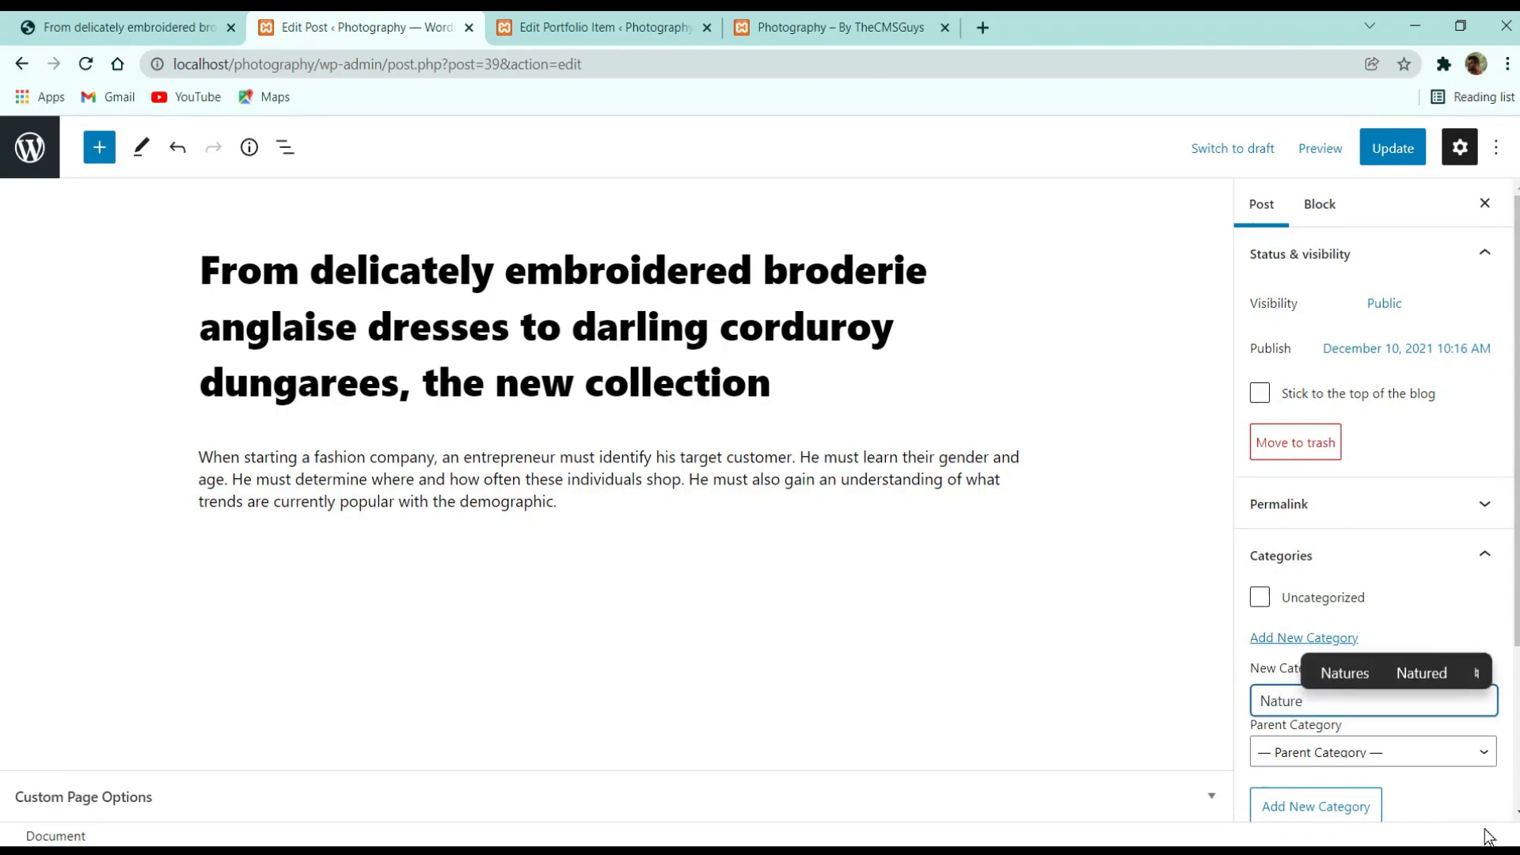
click(1330, 803)
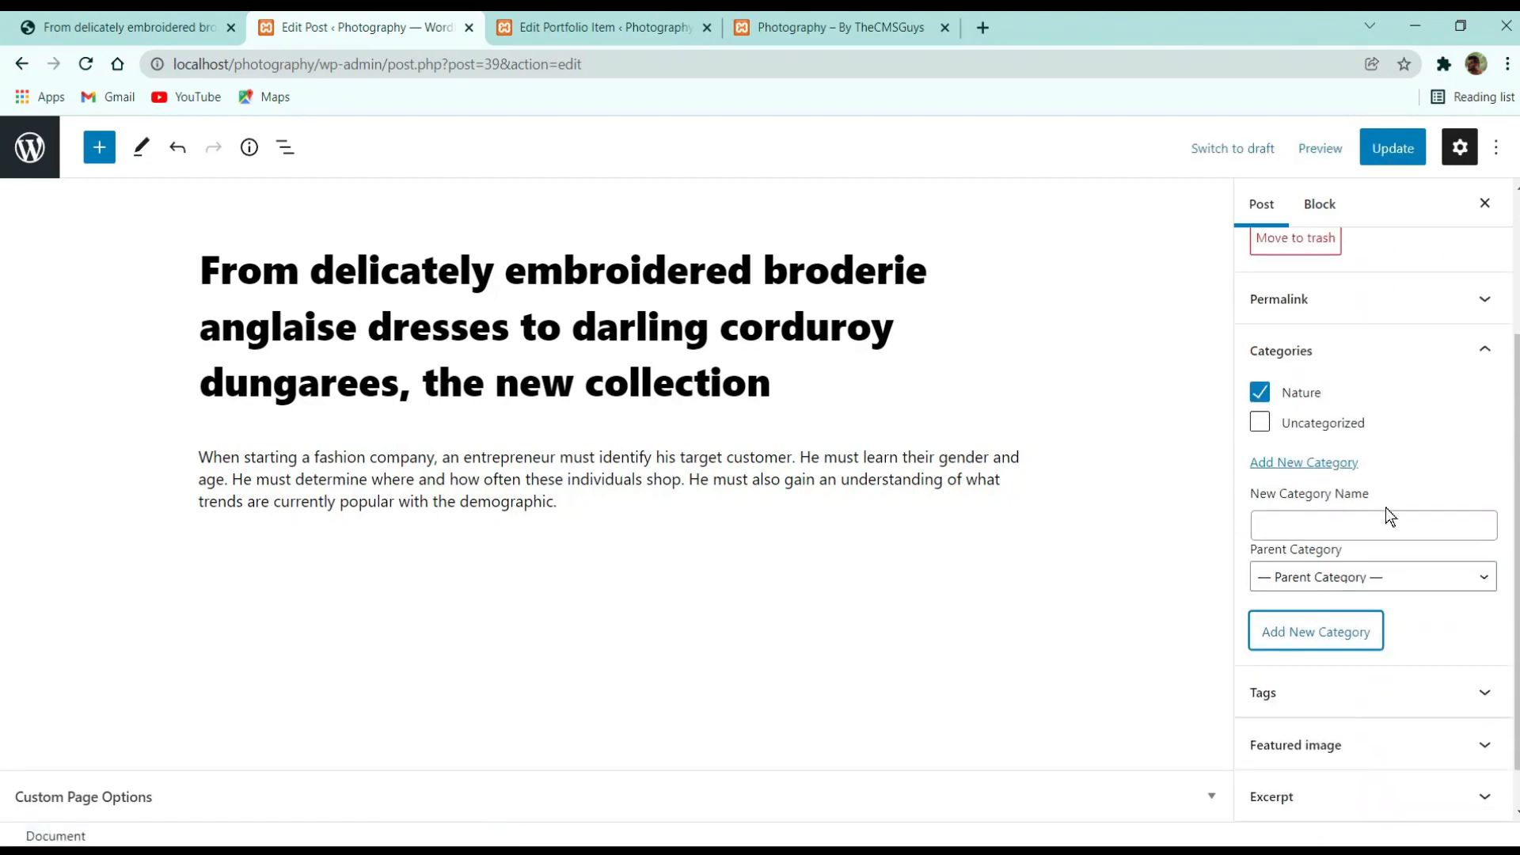
Check the tag, featured image and excerpt panels, then update the post
click(1301, 696)
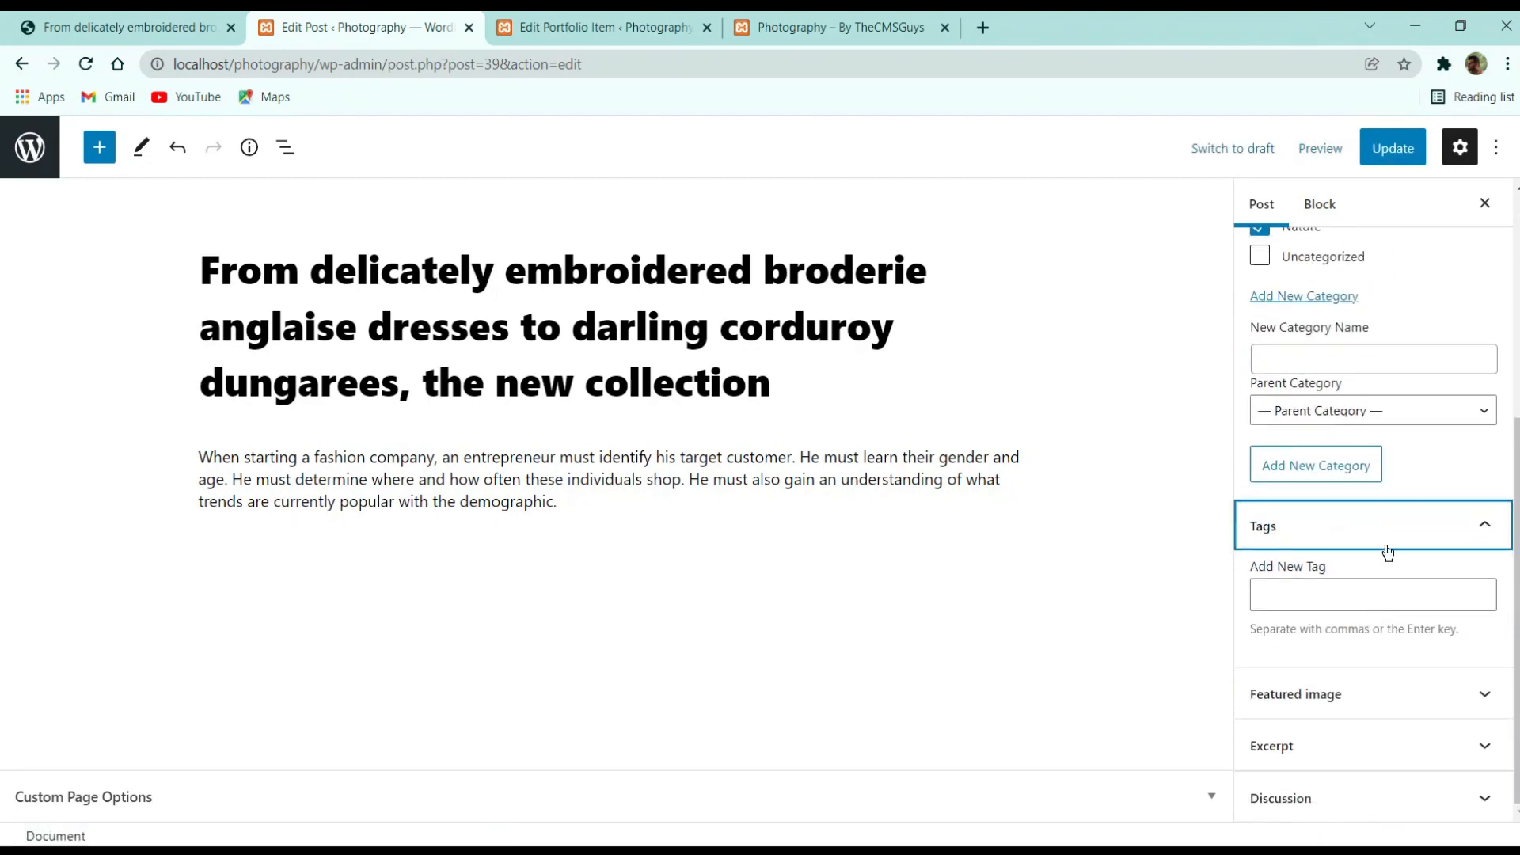
click(1386, 548)
click(1394, 695)
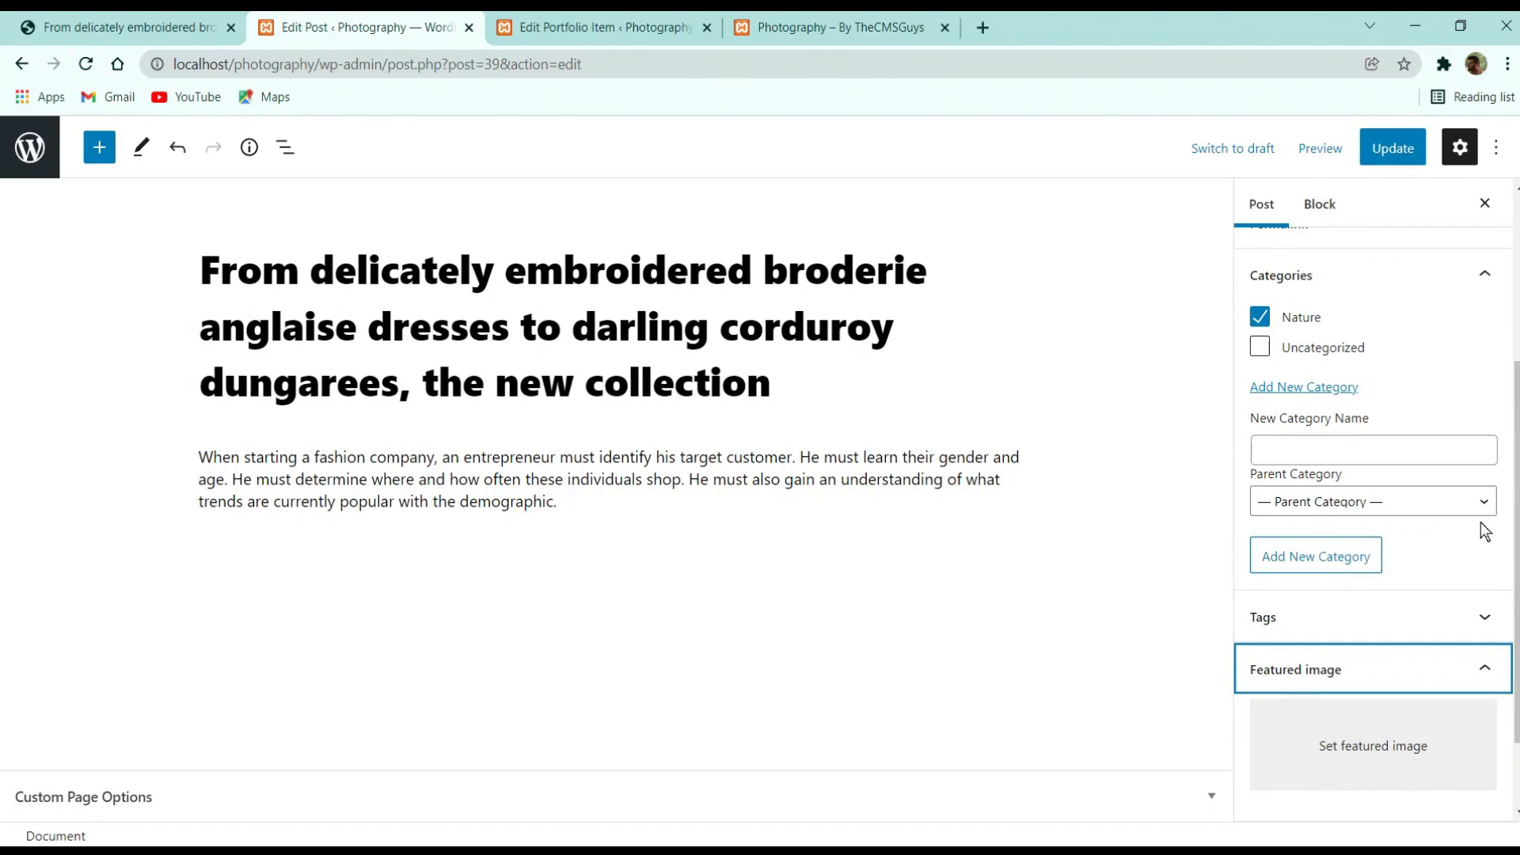
scroll(1401, 669, down, 2)
click(1316, 751)
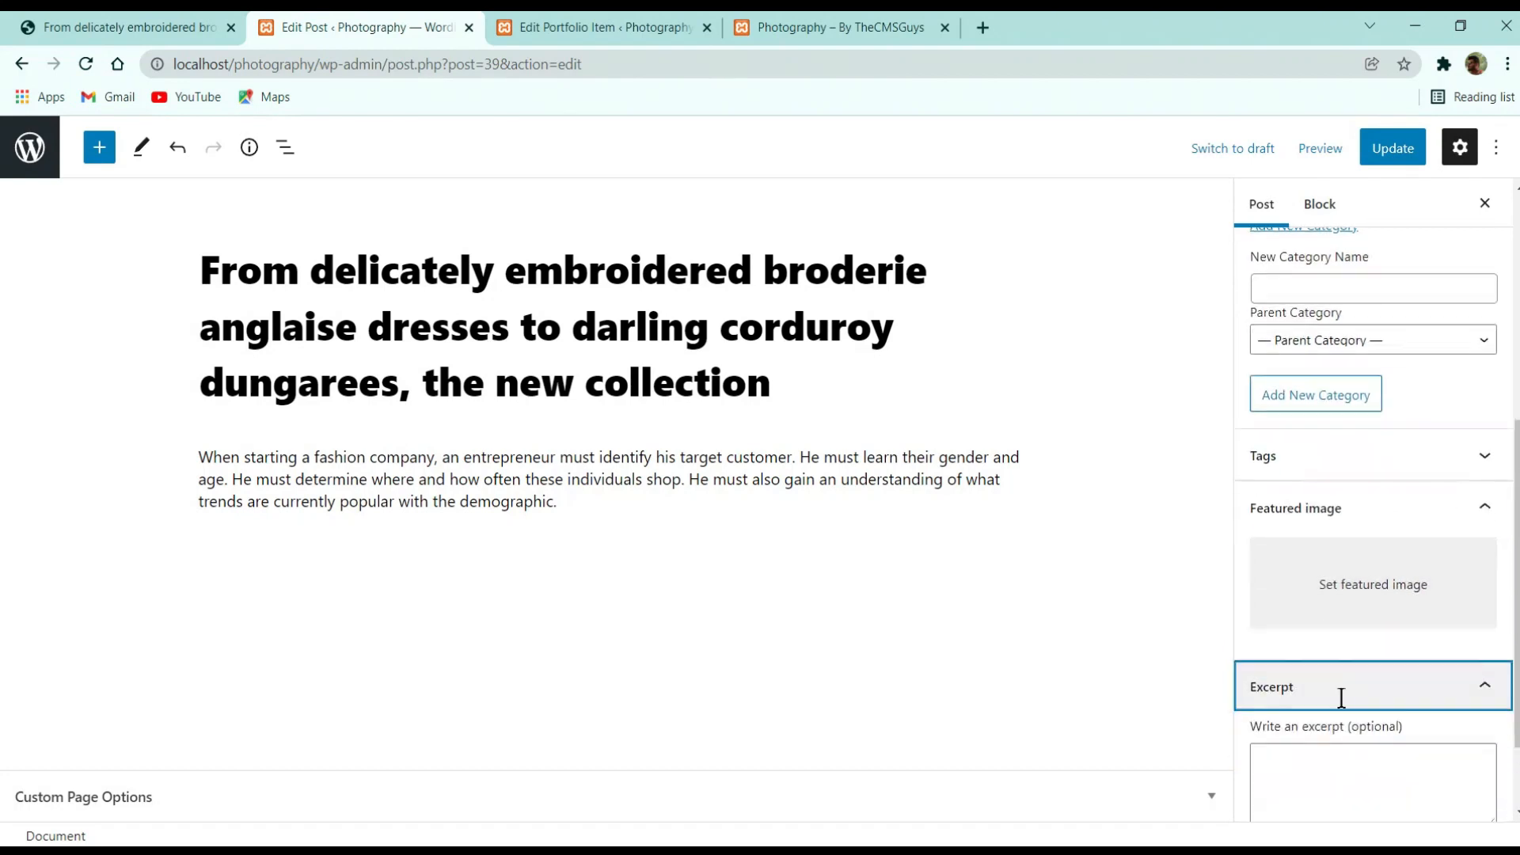
click(1371, 603)
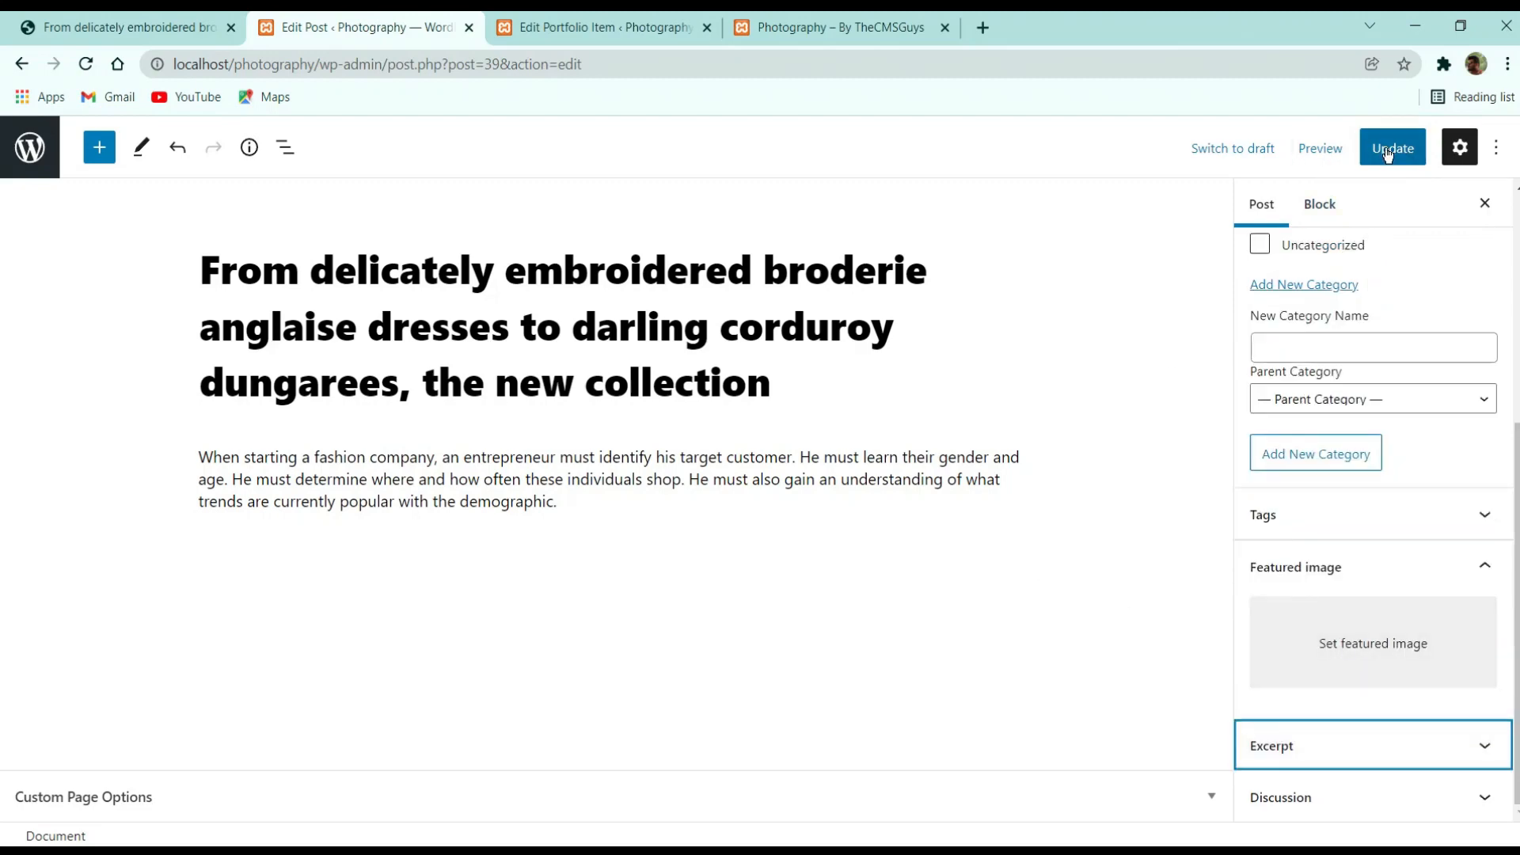
click(1414, 148)
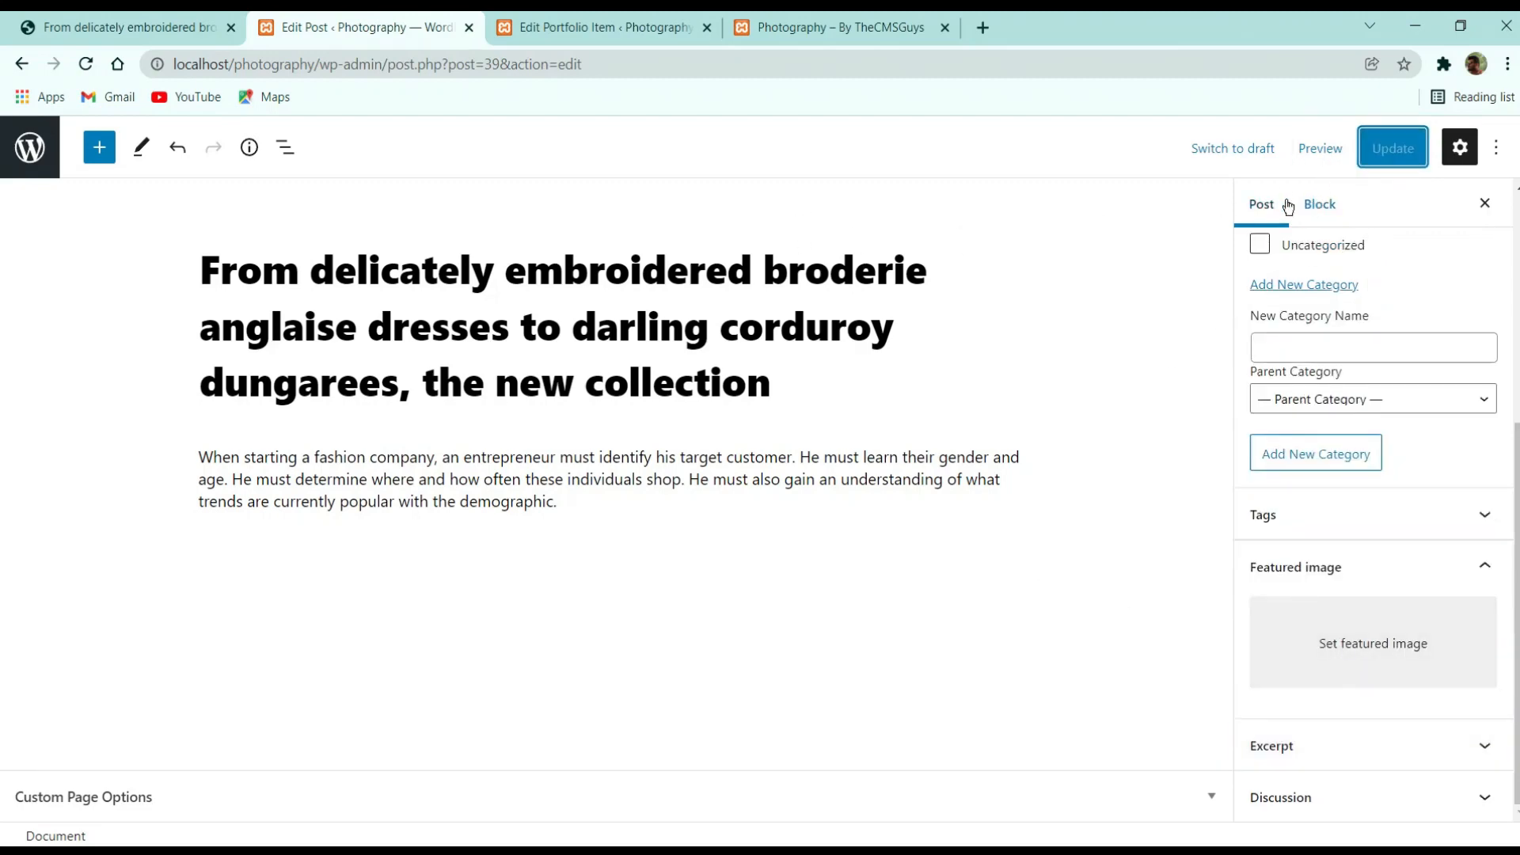
click(155, 19)
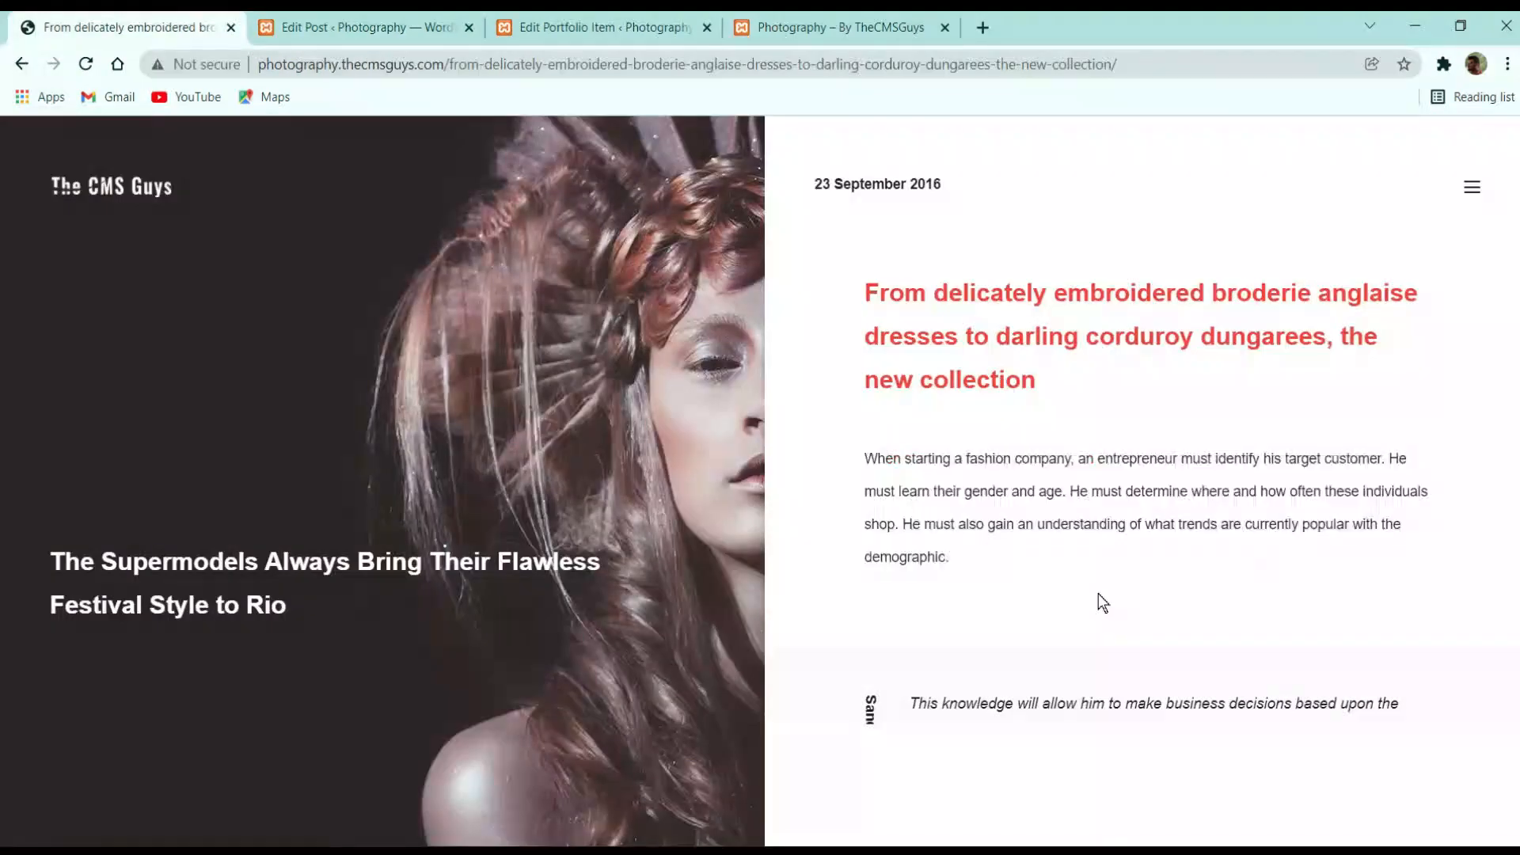
scroll(1061, 546, down, 5)
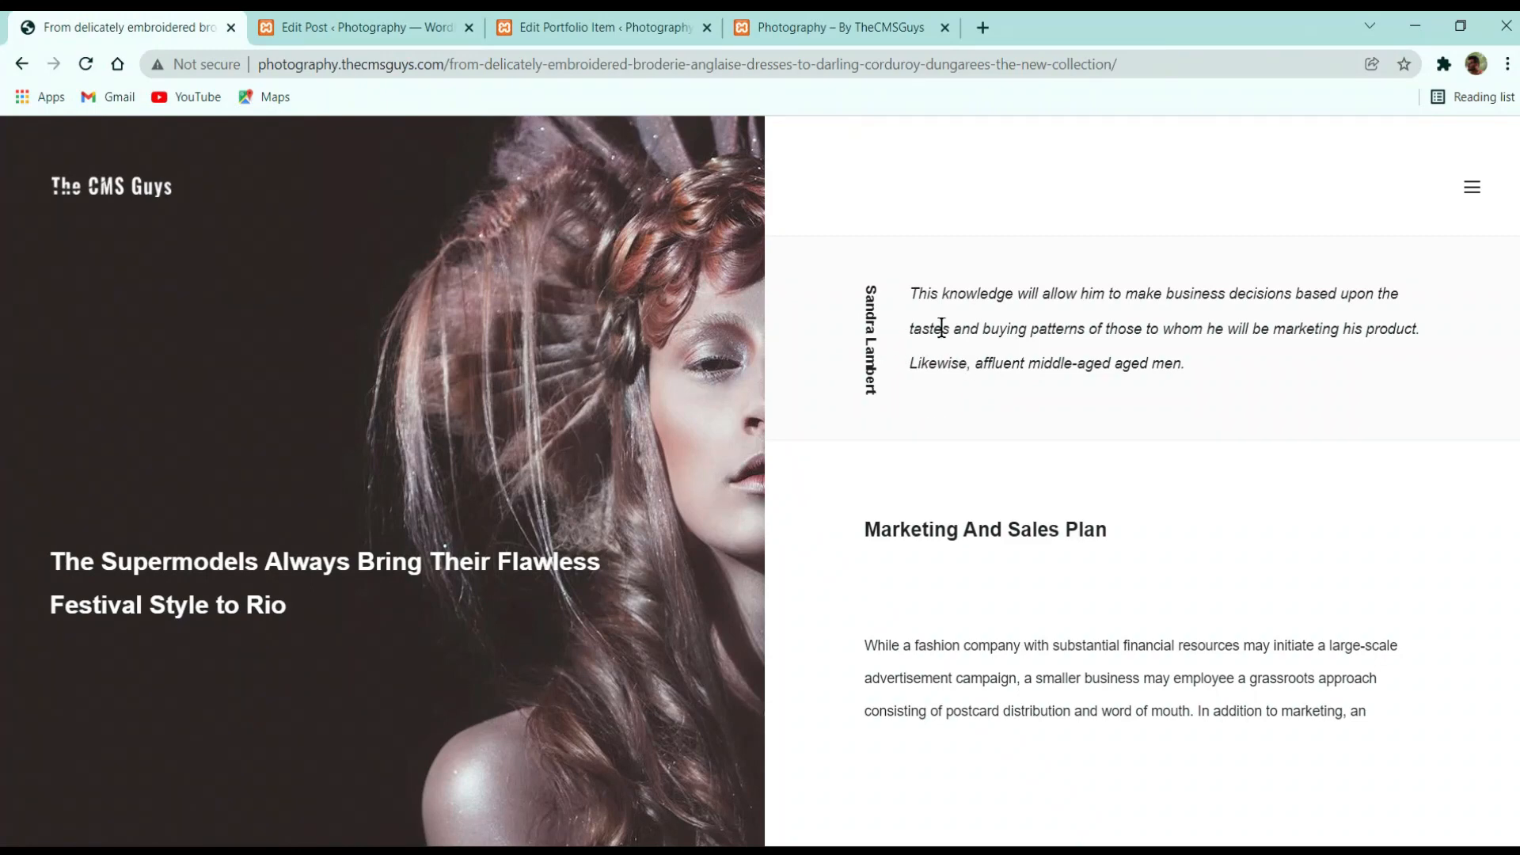
scroll(1138, 430, down, 10)
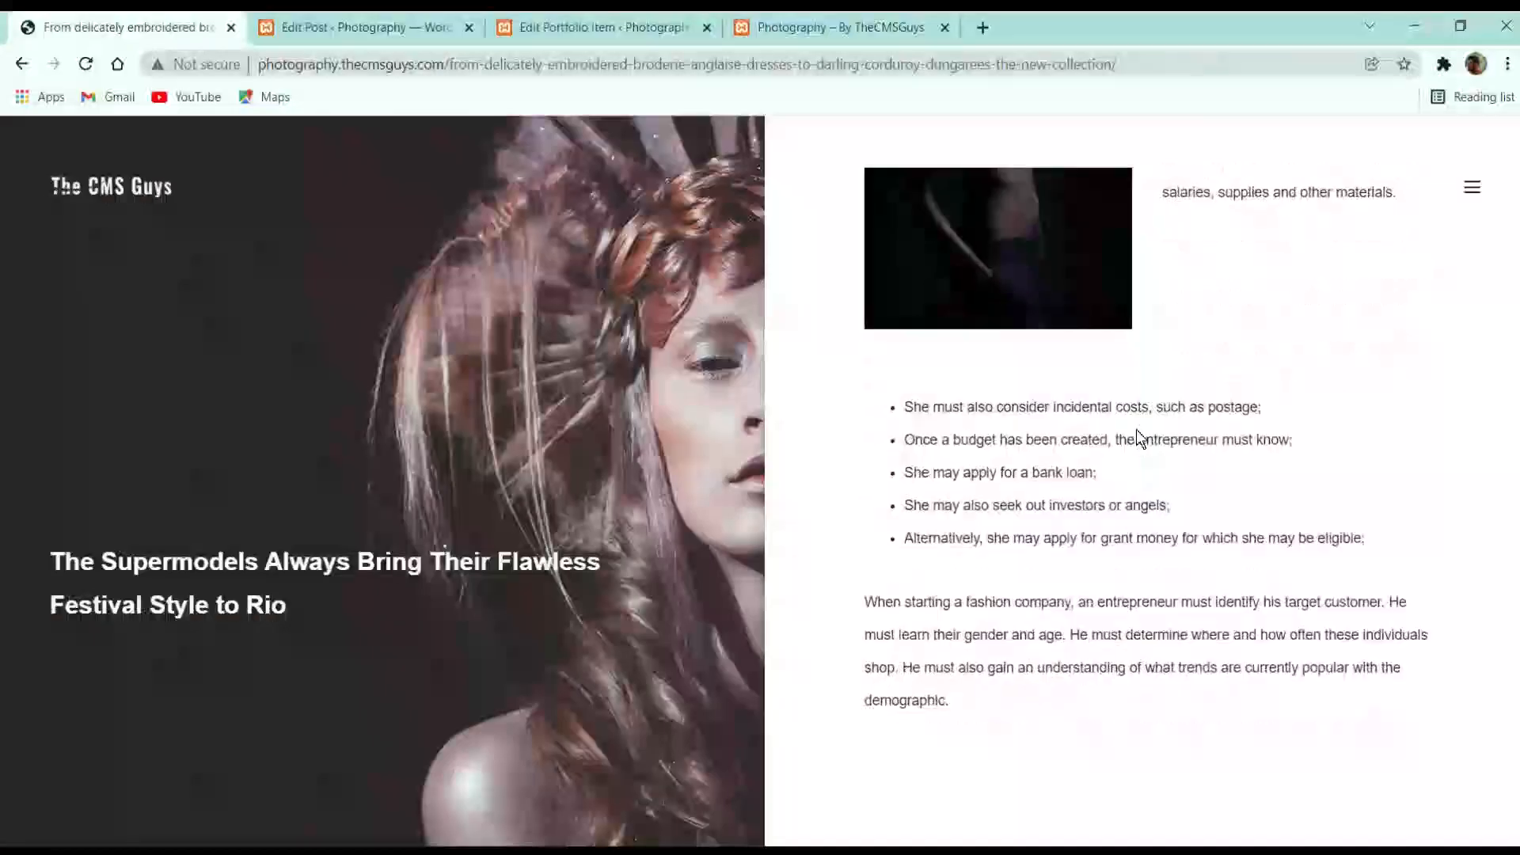
scroll(1138, 430, down, 5)
scroll(1138, 430, up, 15)
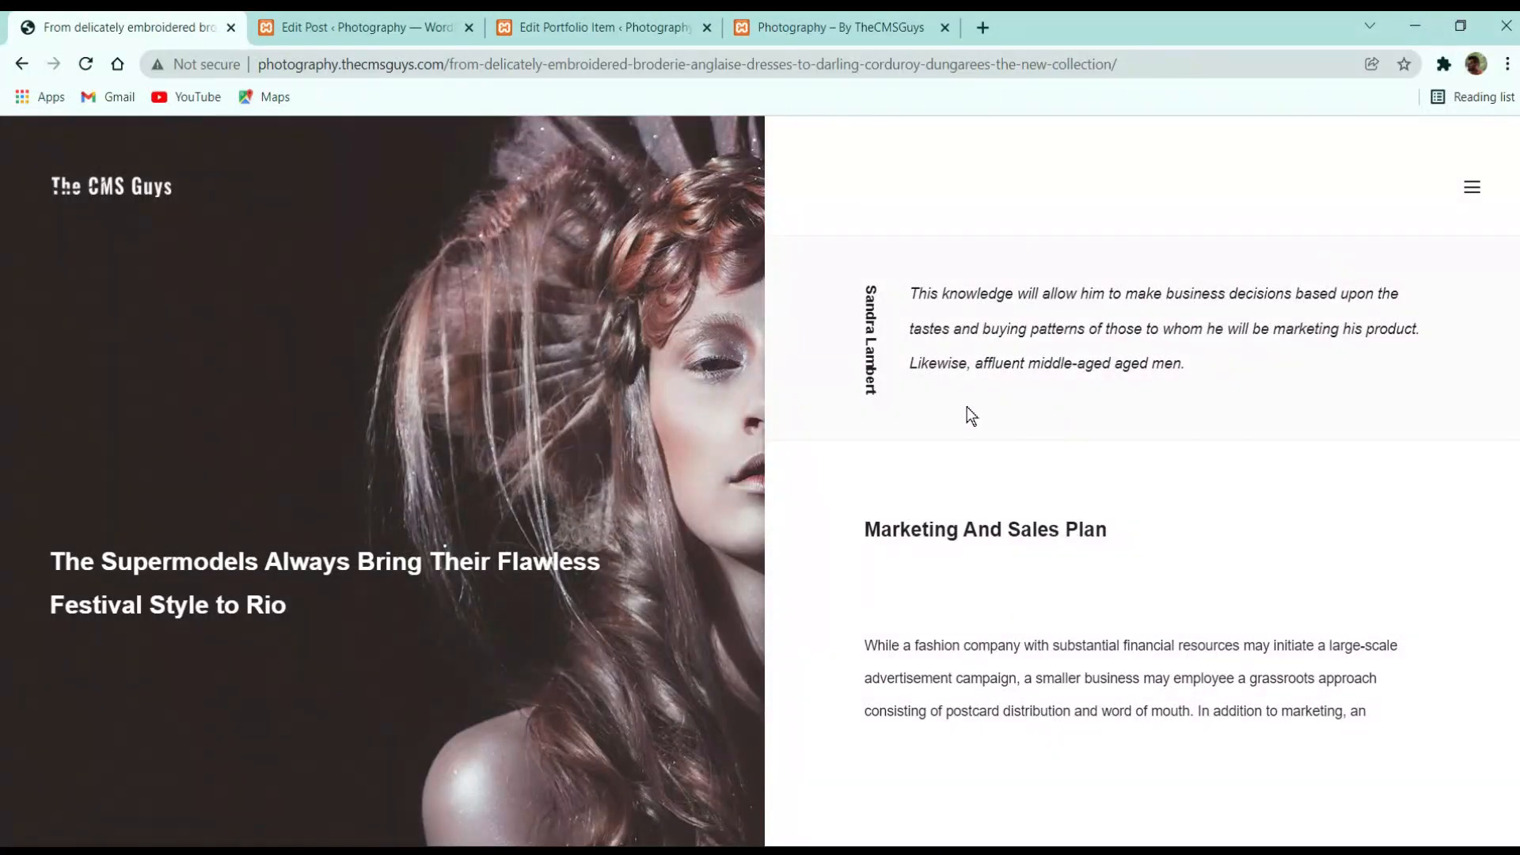
click(315, 17)
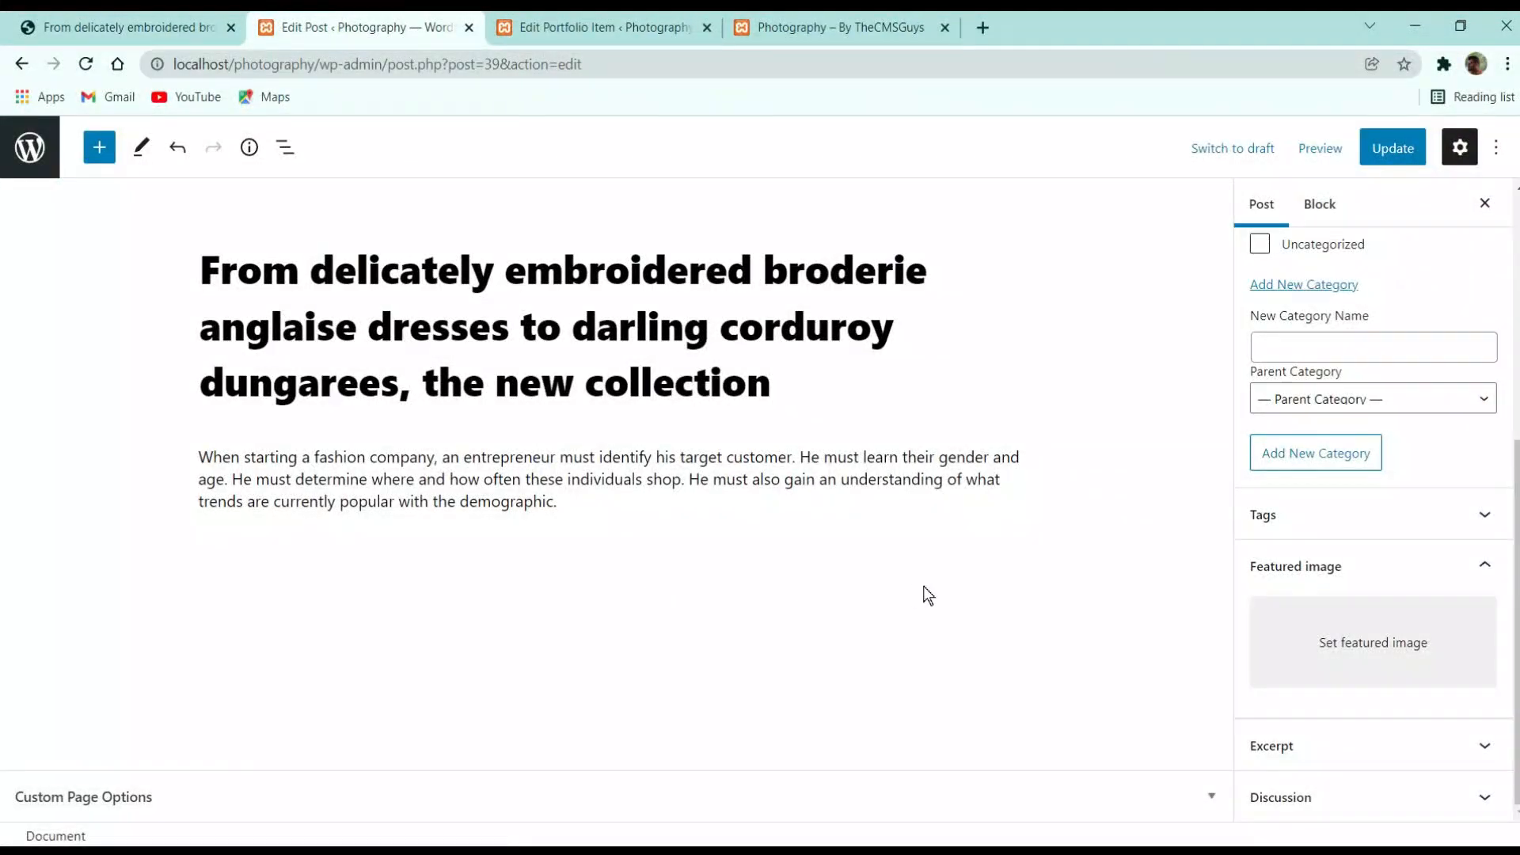
Add an empty block below the post's opening paragraph
click(815, 559)
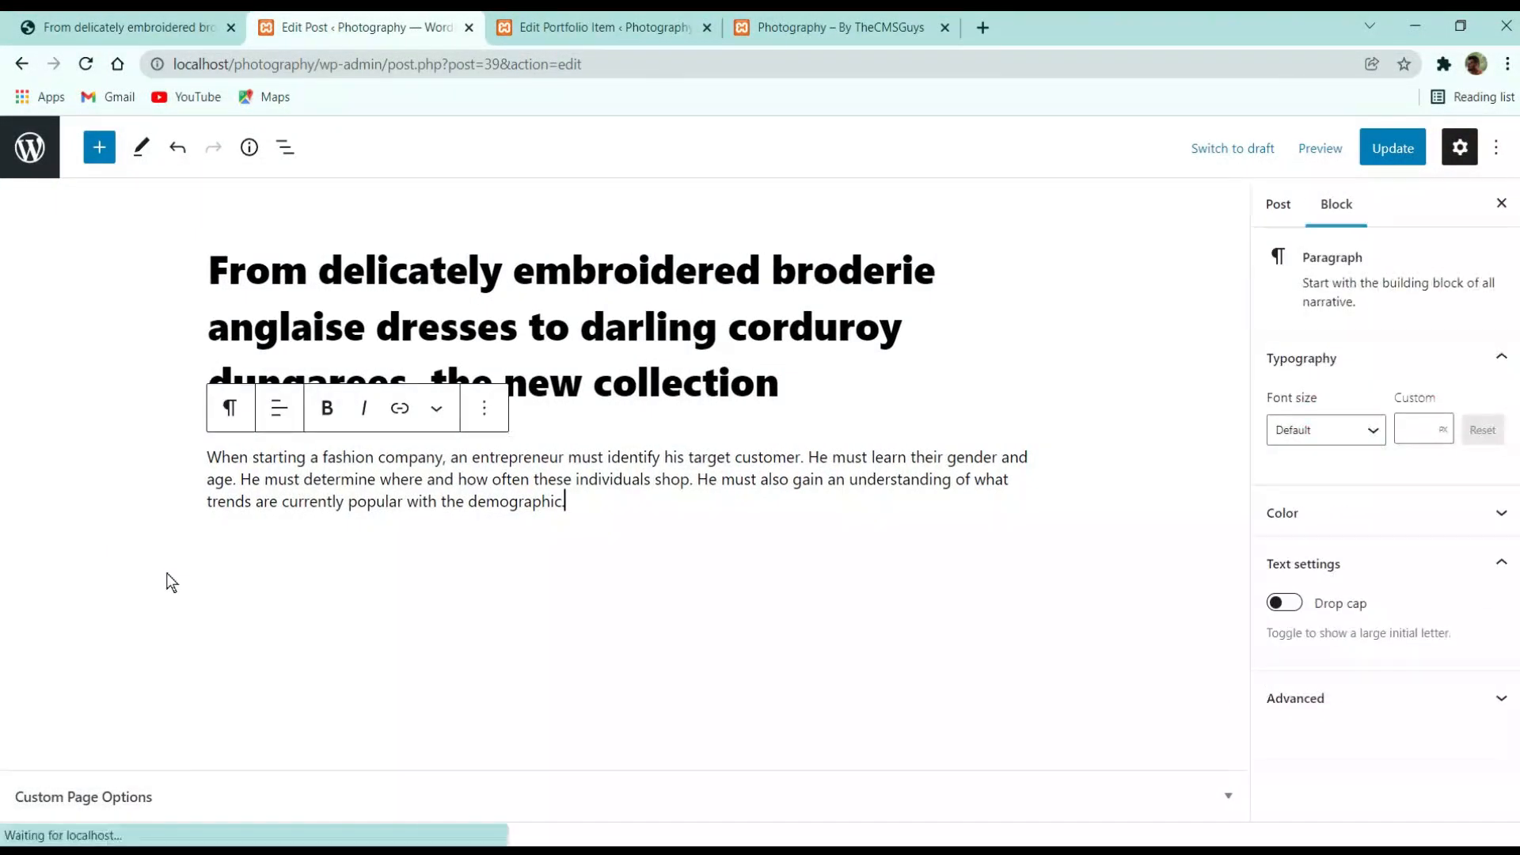
click(847, 336)
click(634, 516)
key(Return)
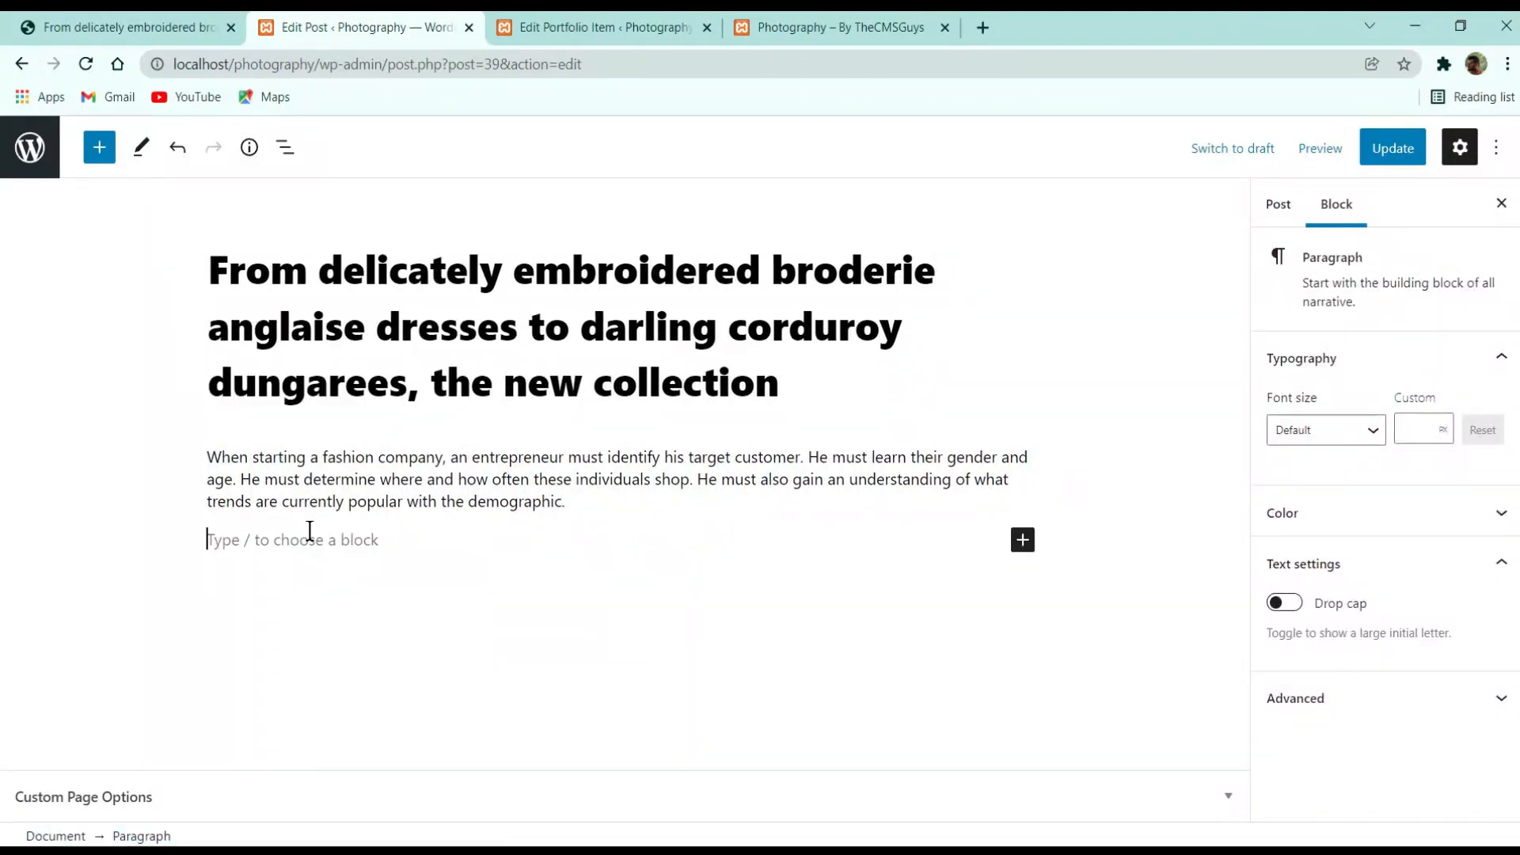
Remove the Verse block that was inserted by mistake from the inserter search
click(1022, 540)
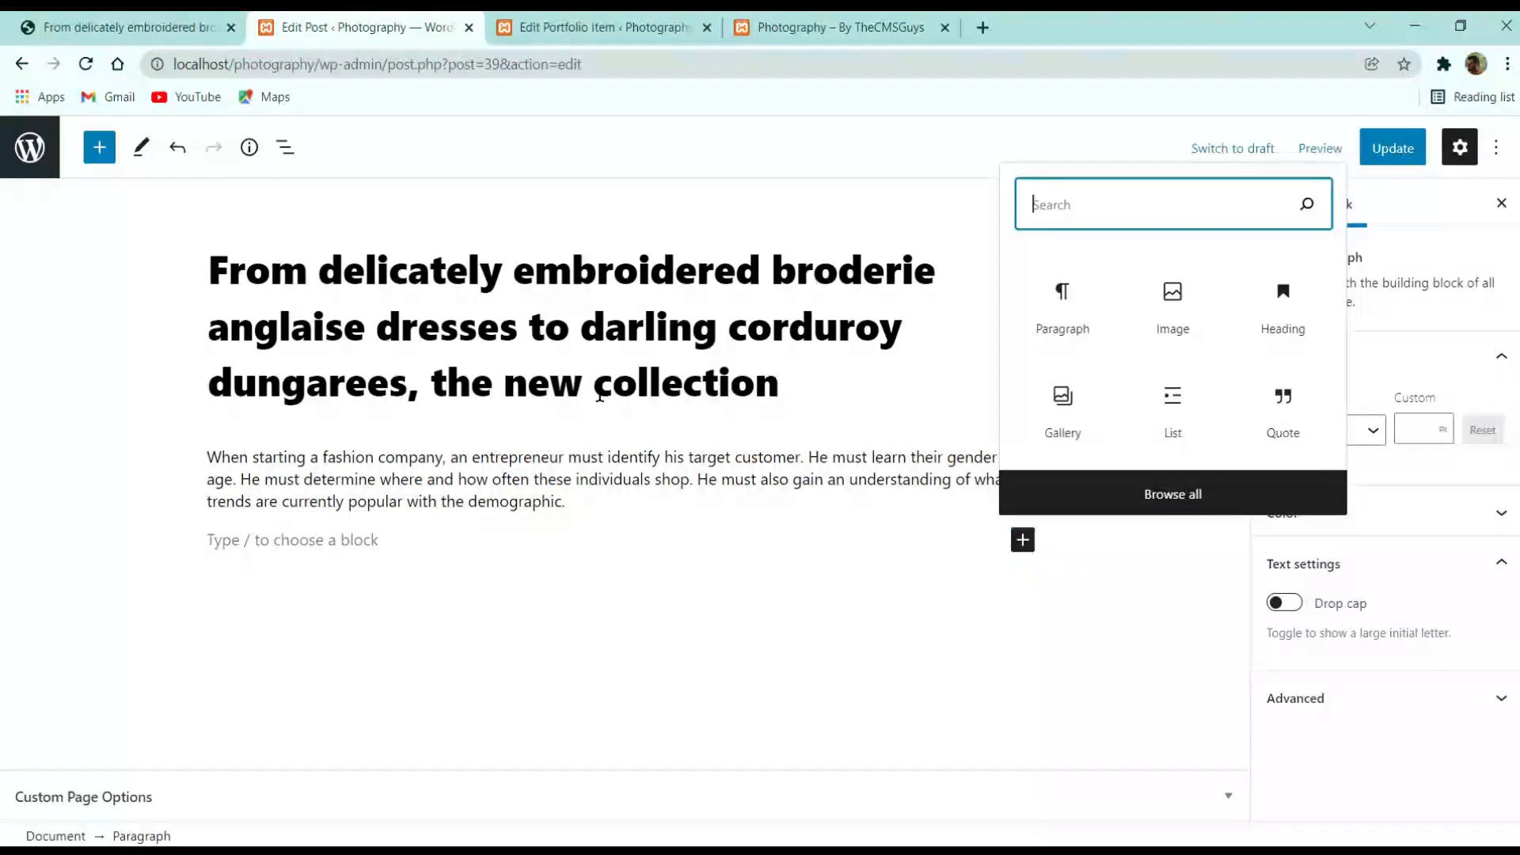
text(quot)
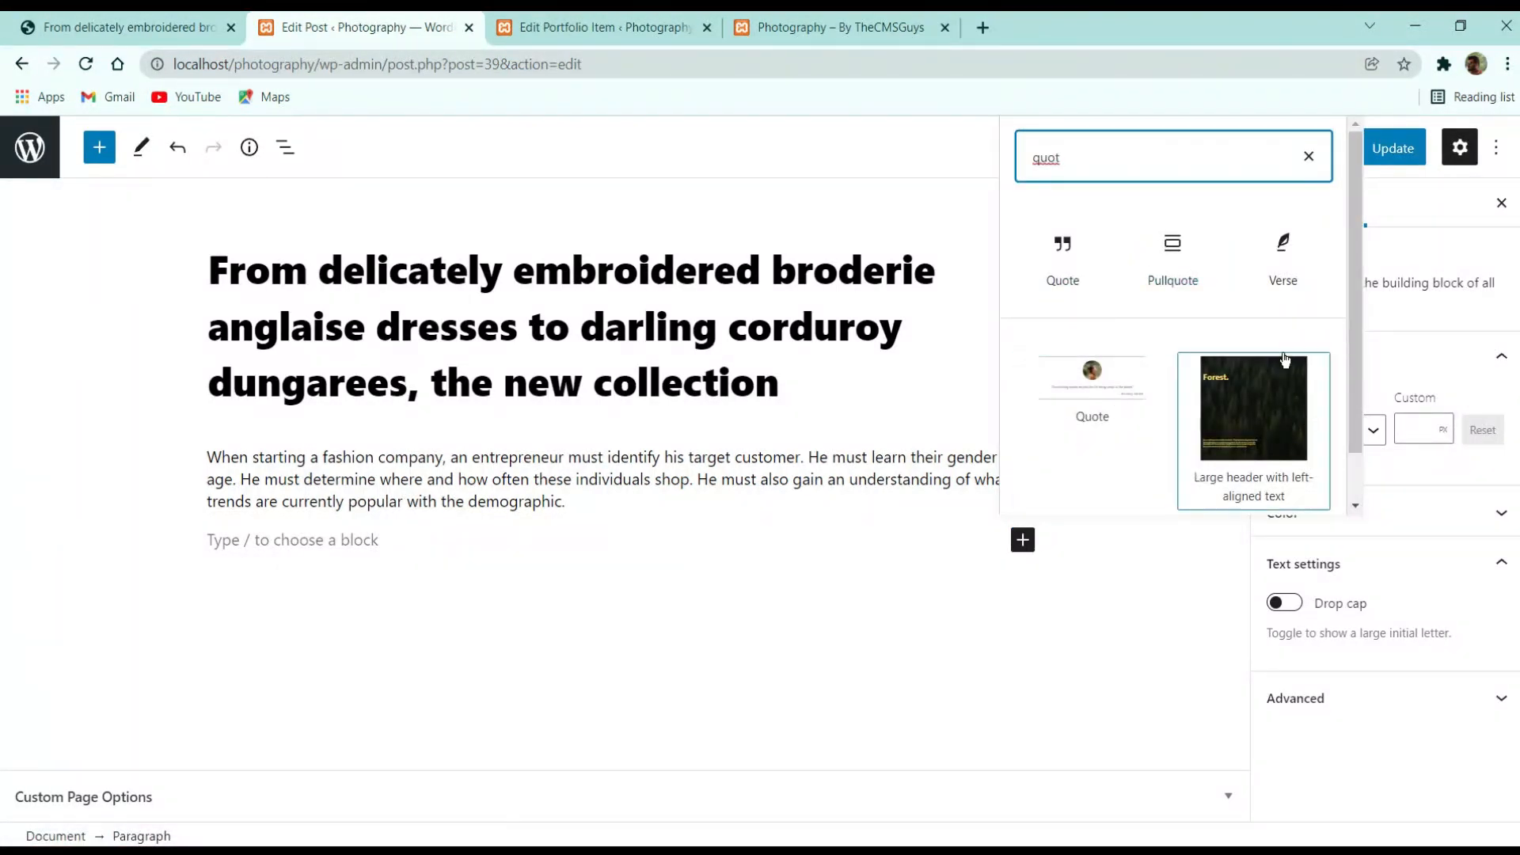
click(1284, 261)
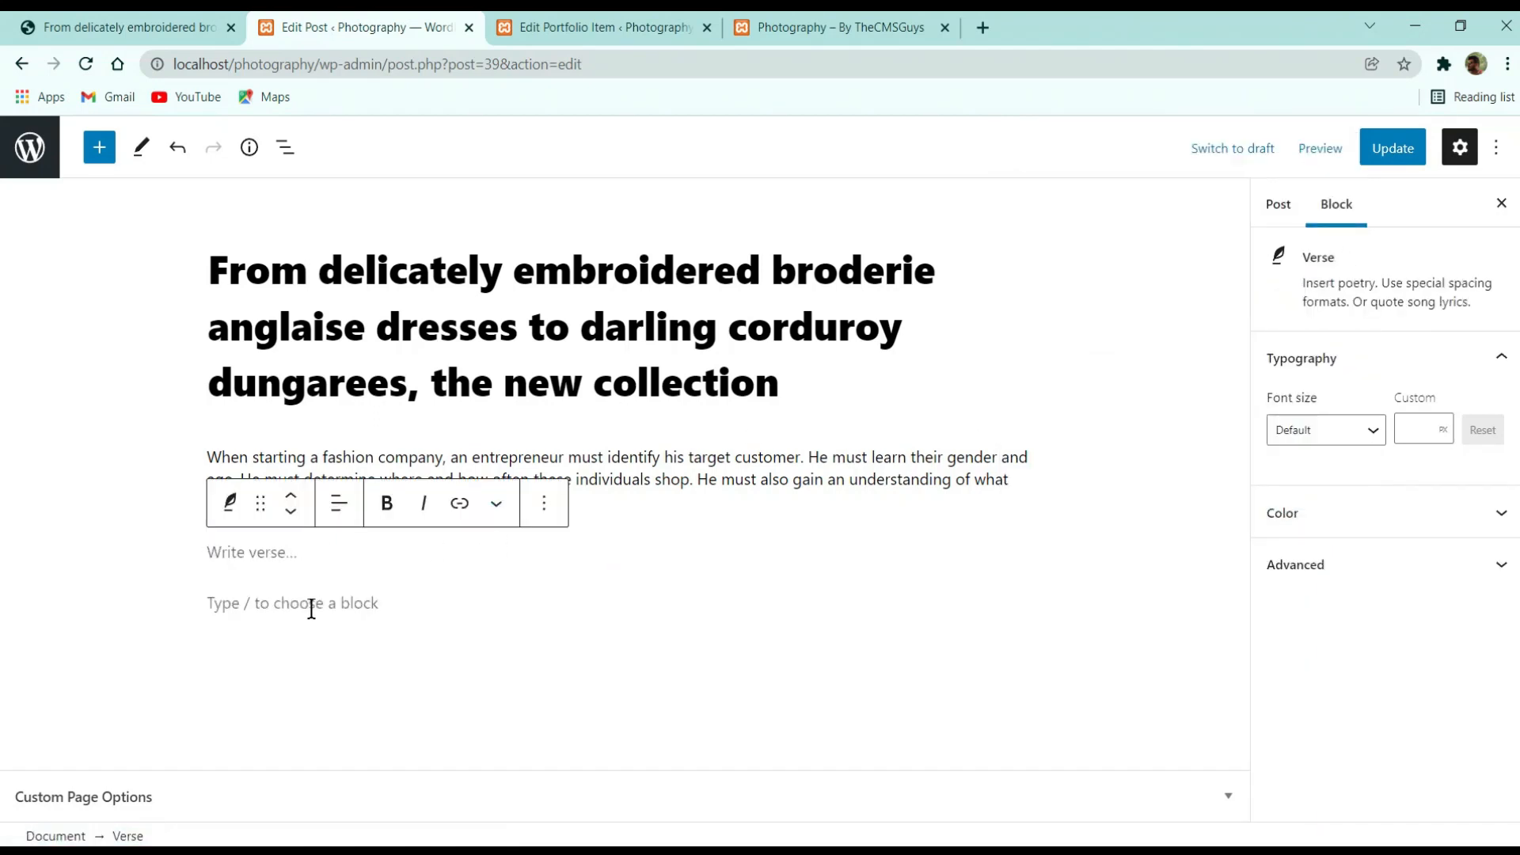
click(558, 503)
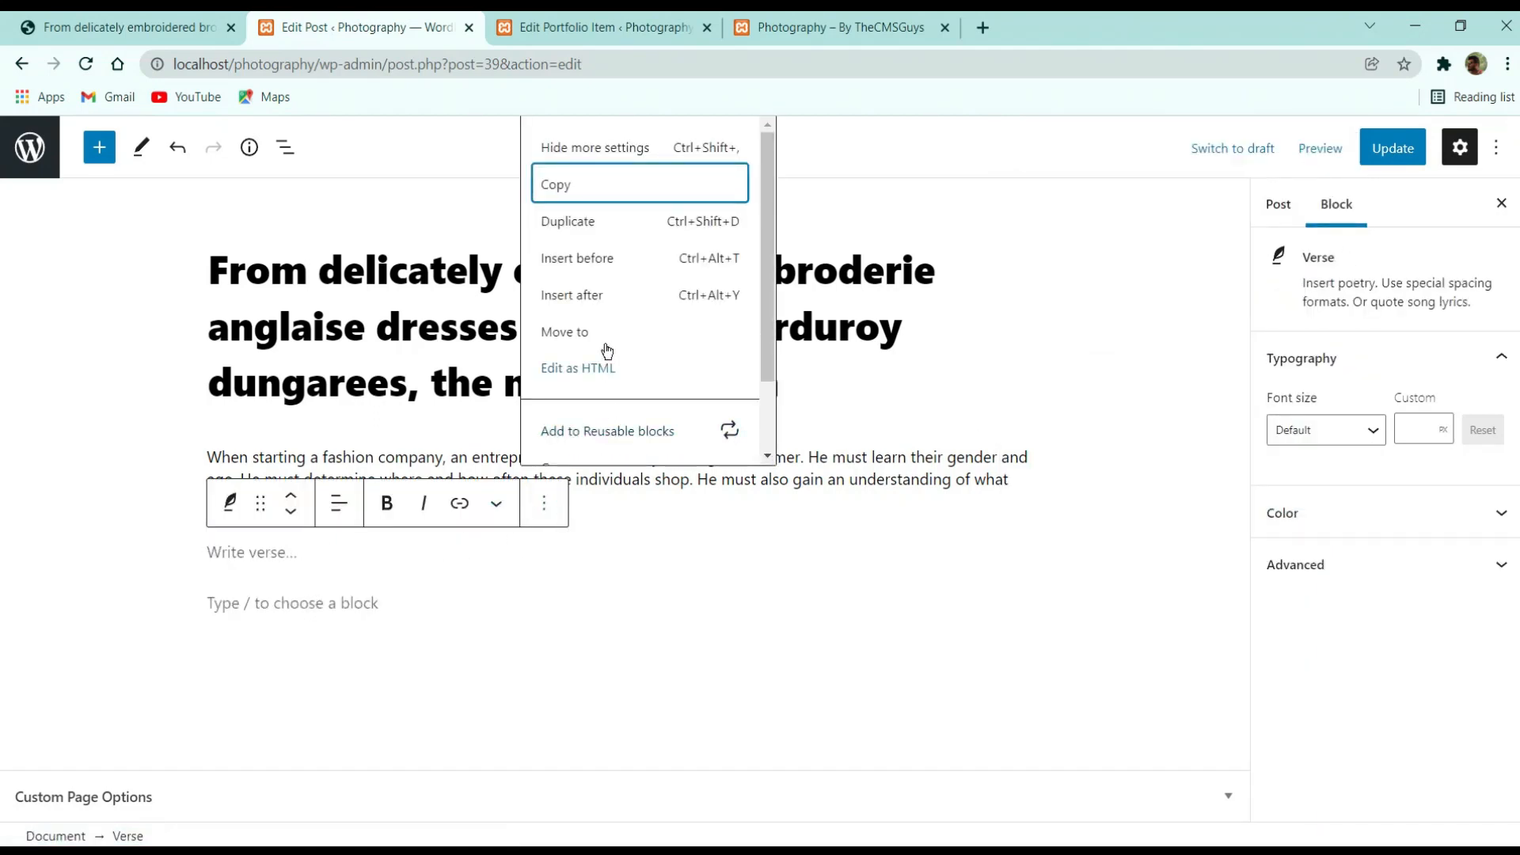
scroll(602, 316, down, 1)
click(597, 440)
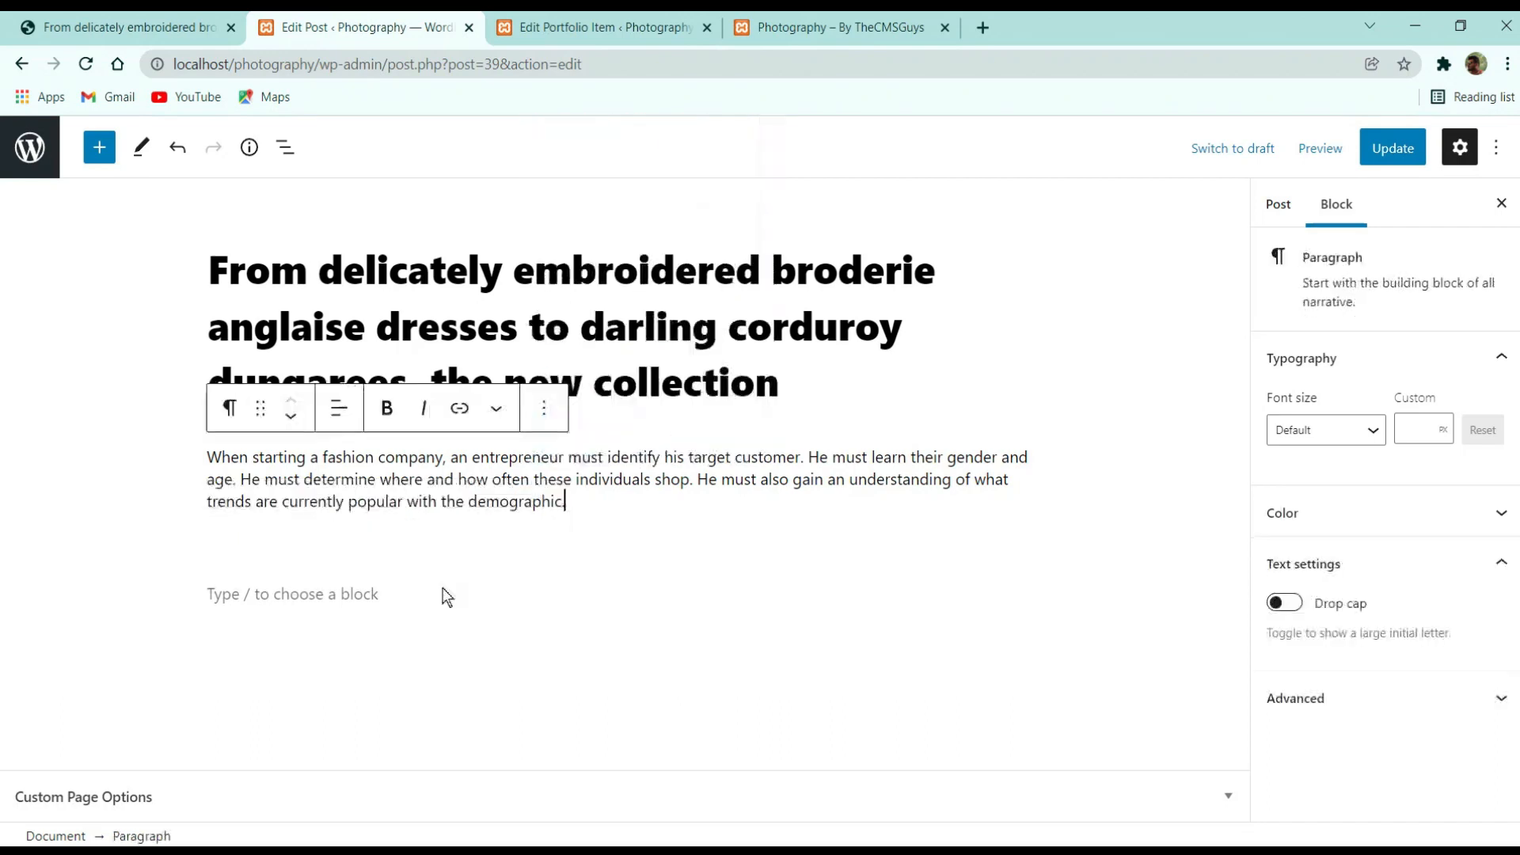
click(373, 543)
Search the inserter for 'quote' and insert a Quote block below the paragraph
click(1029, 540)
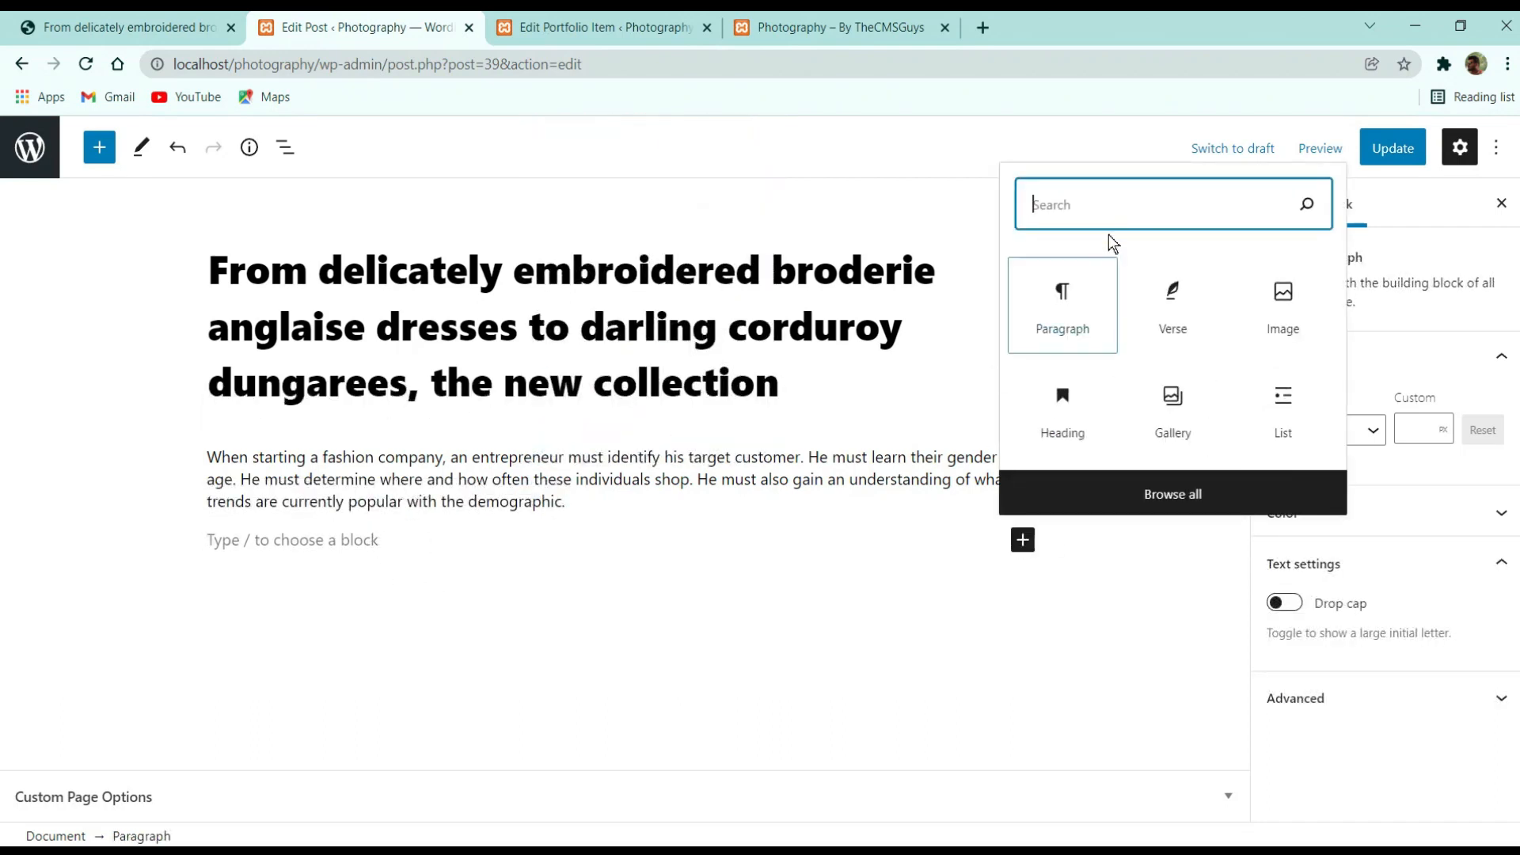
text(quote)
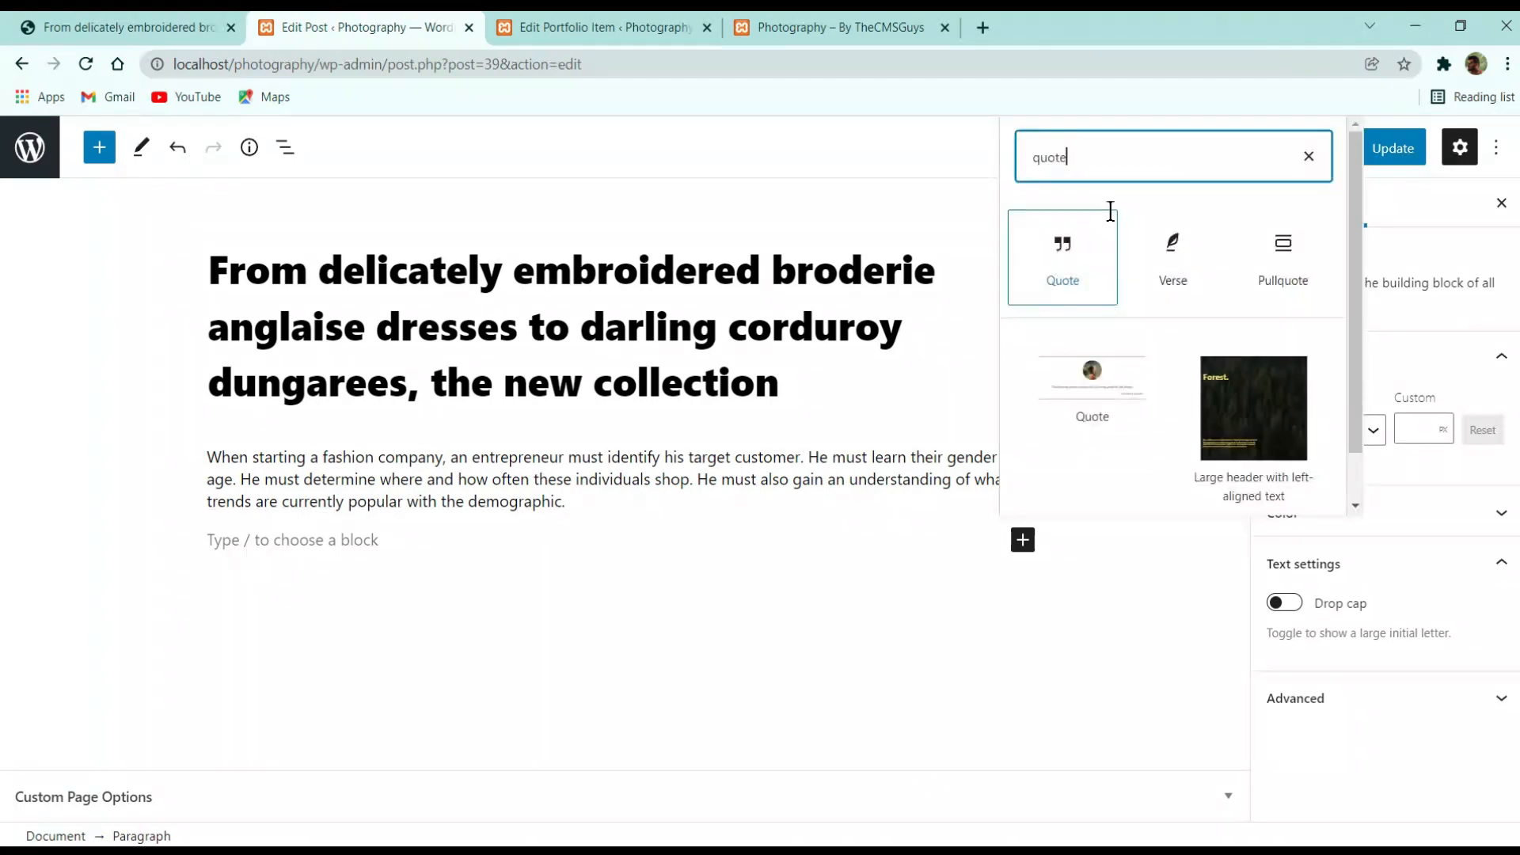
scroll(1196, 364, down, 1)
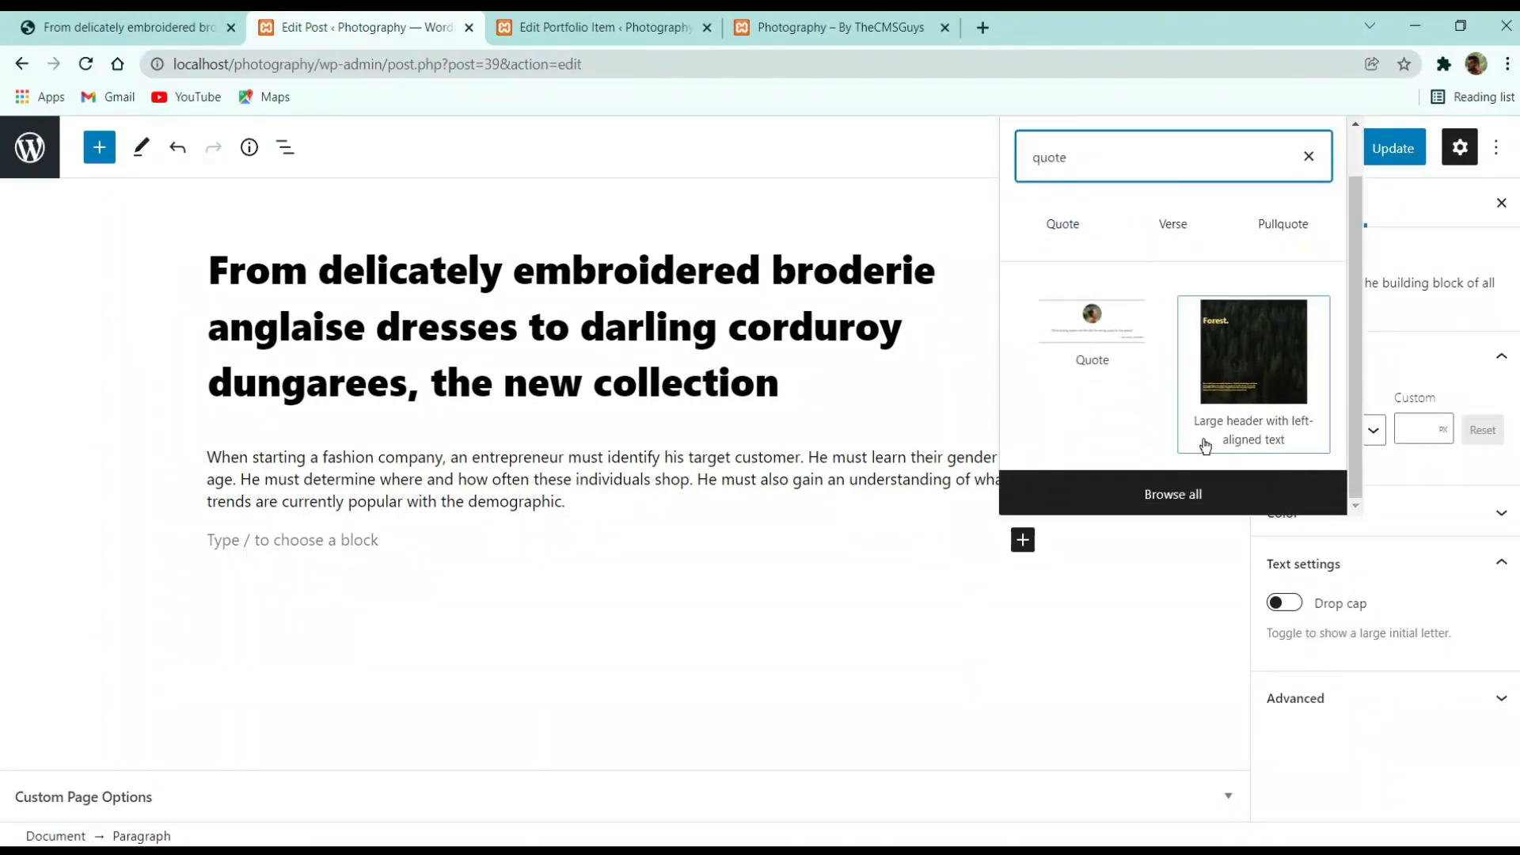
scroll(1096, 309, up, 1)
click(1096, 268)
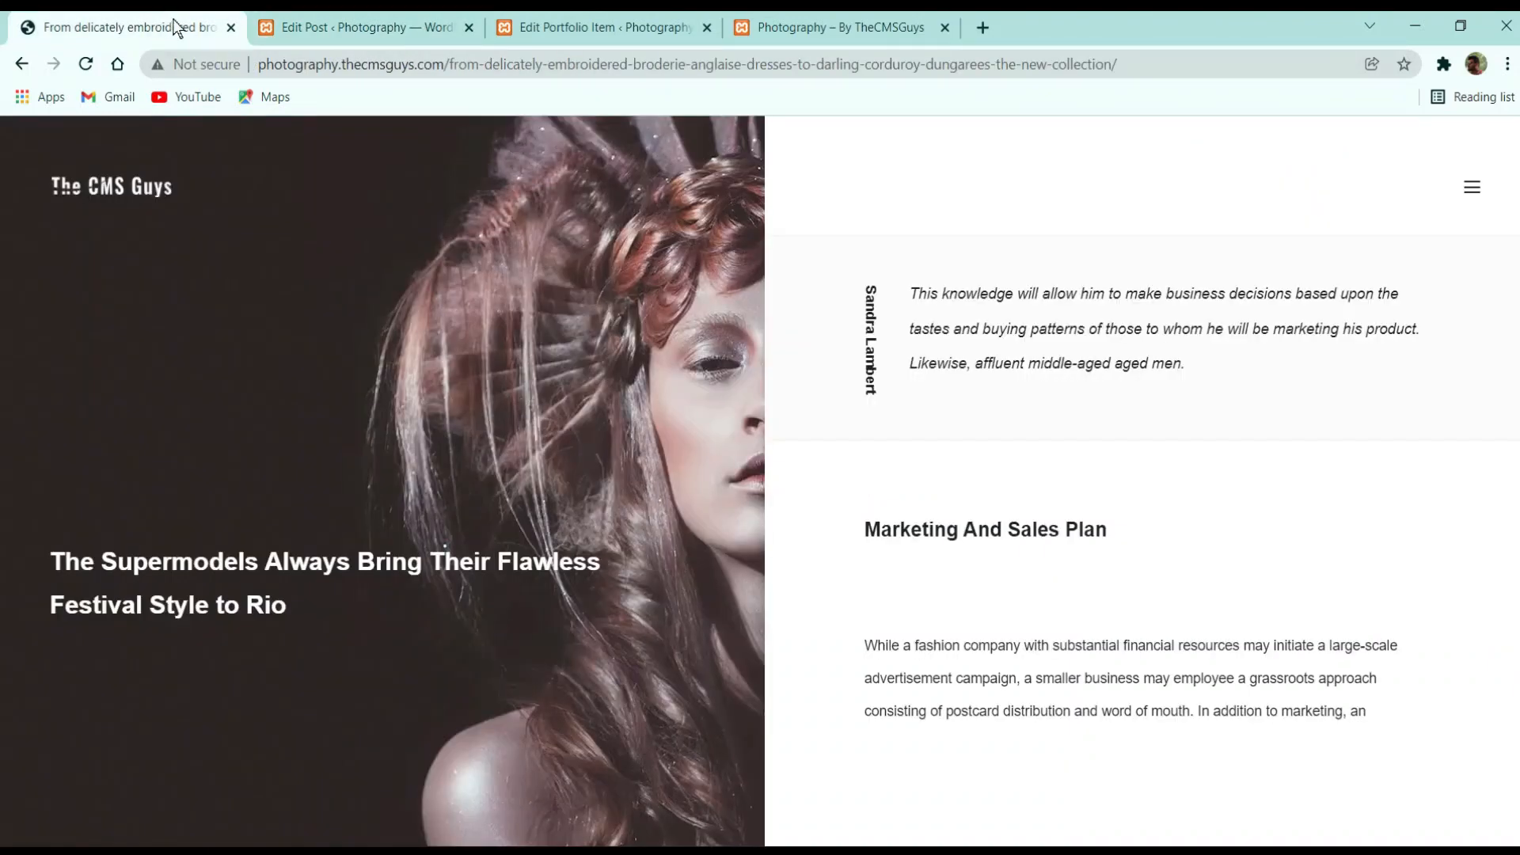
Copy the quote paragraph from the live post and paste it into the editor
click(157, 18)
drag(1179, 388, 915, 295)
key(ctrl+c)
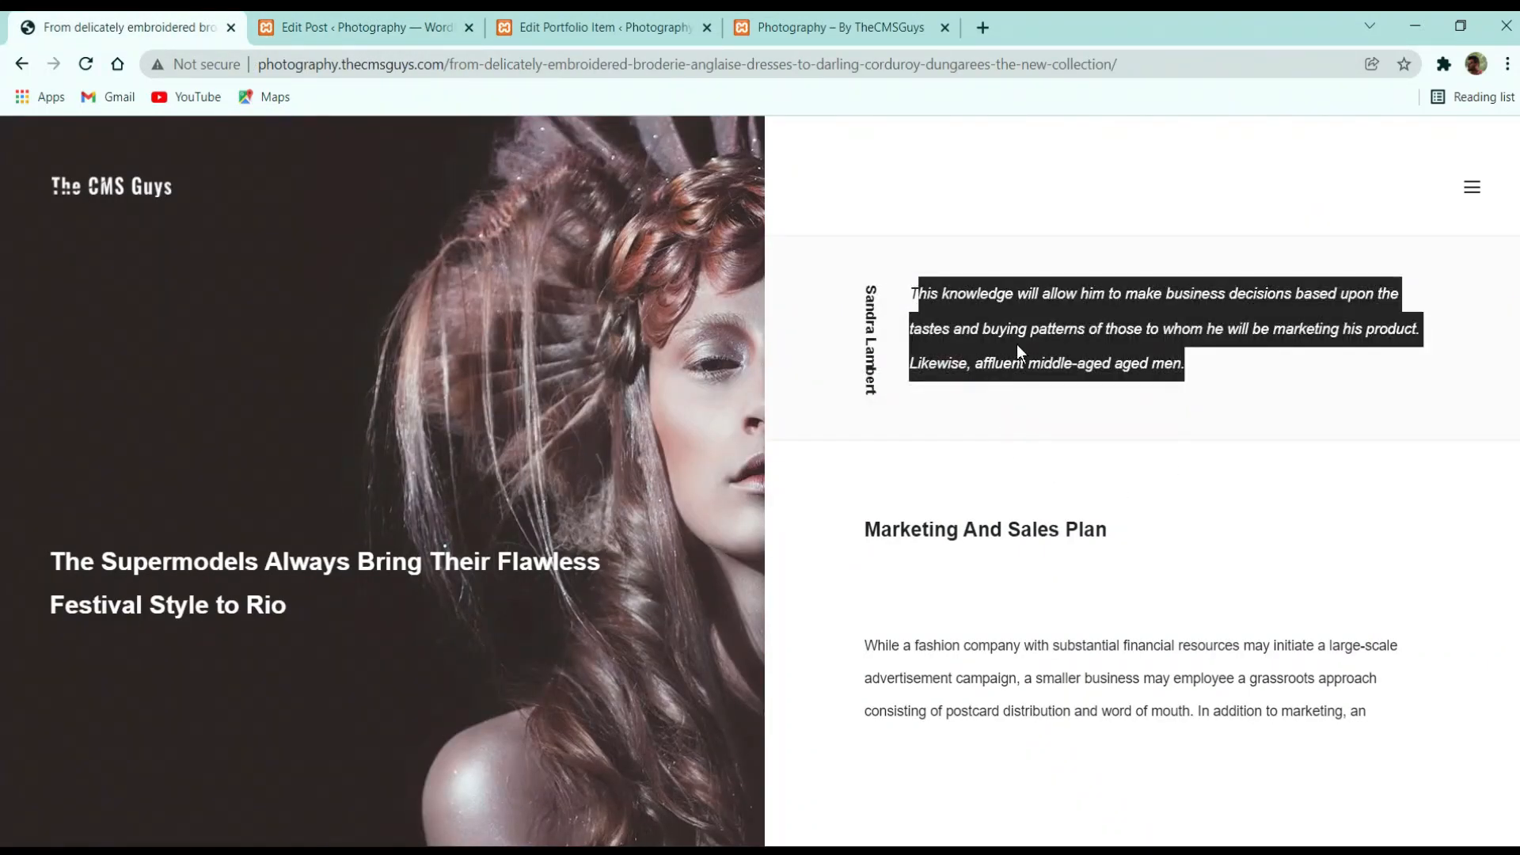
click(356, 27)
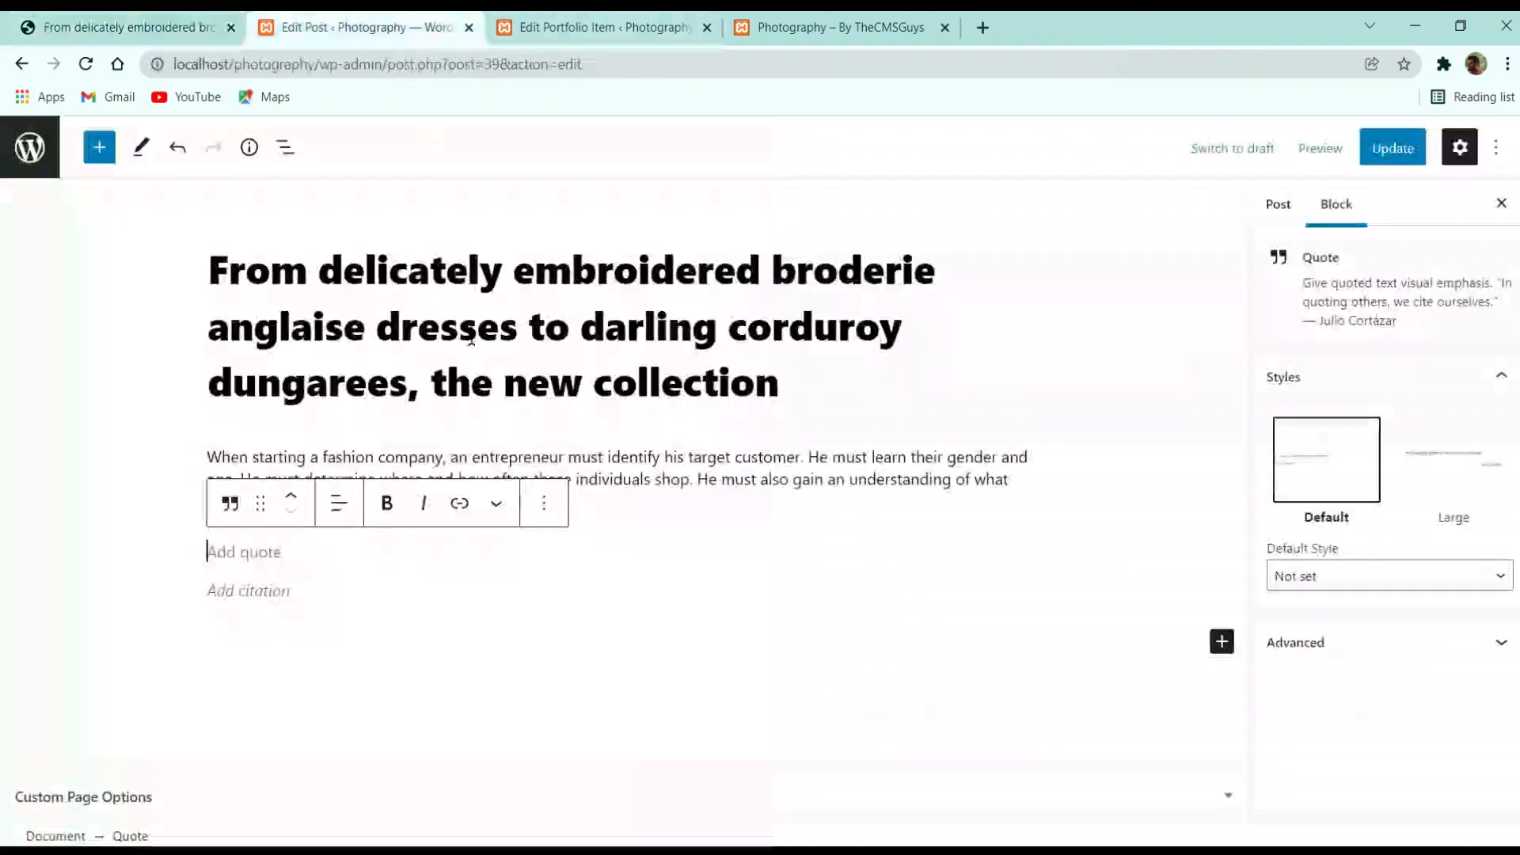
key(ctrl+v)
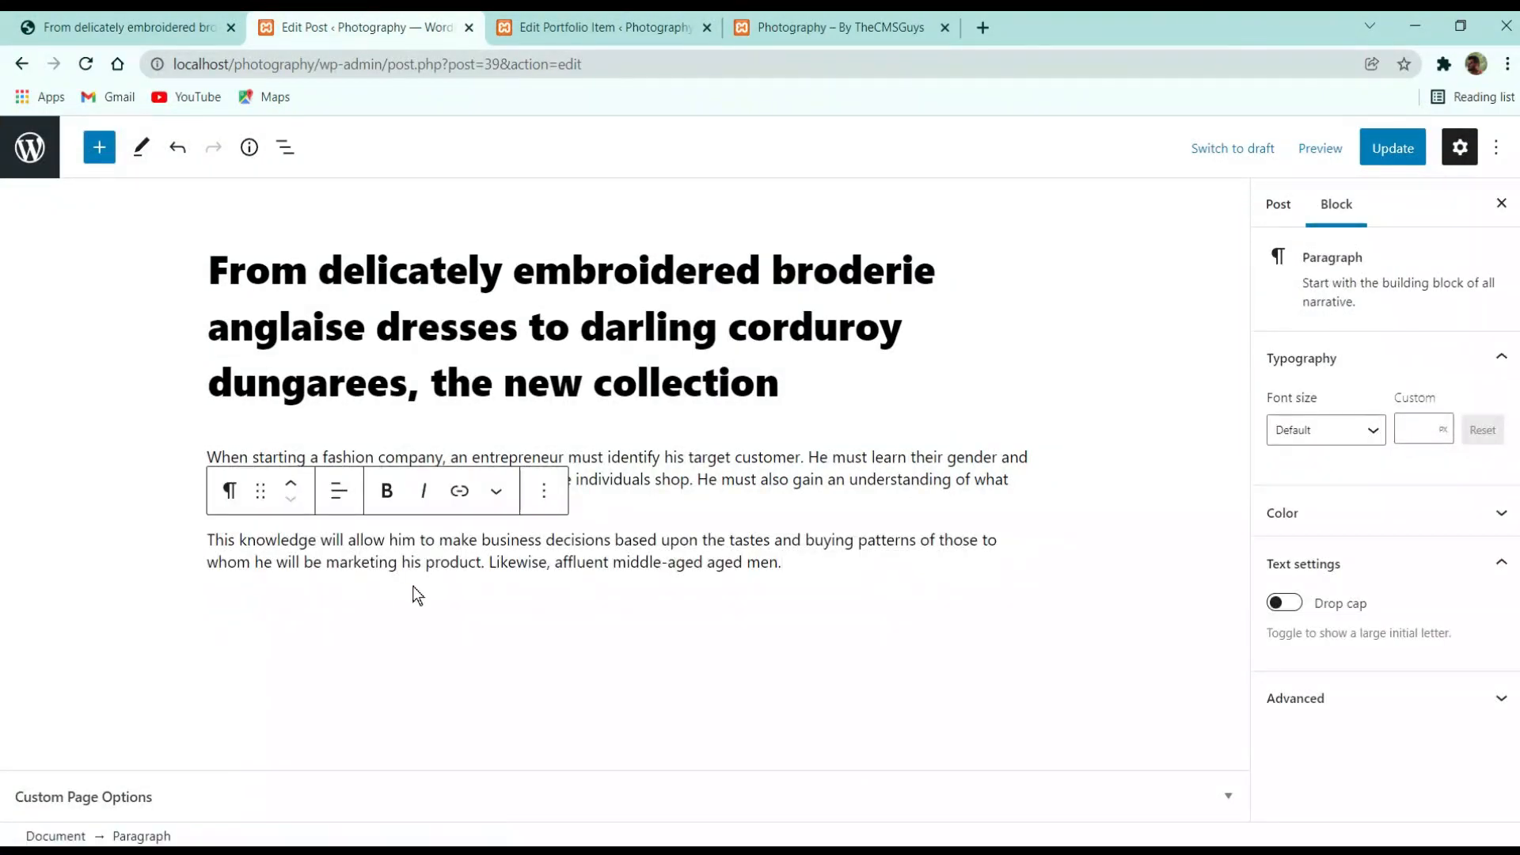
key(ctrl+z)
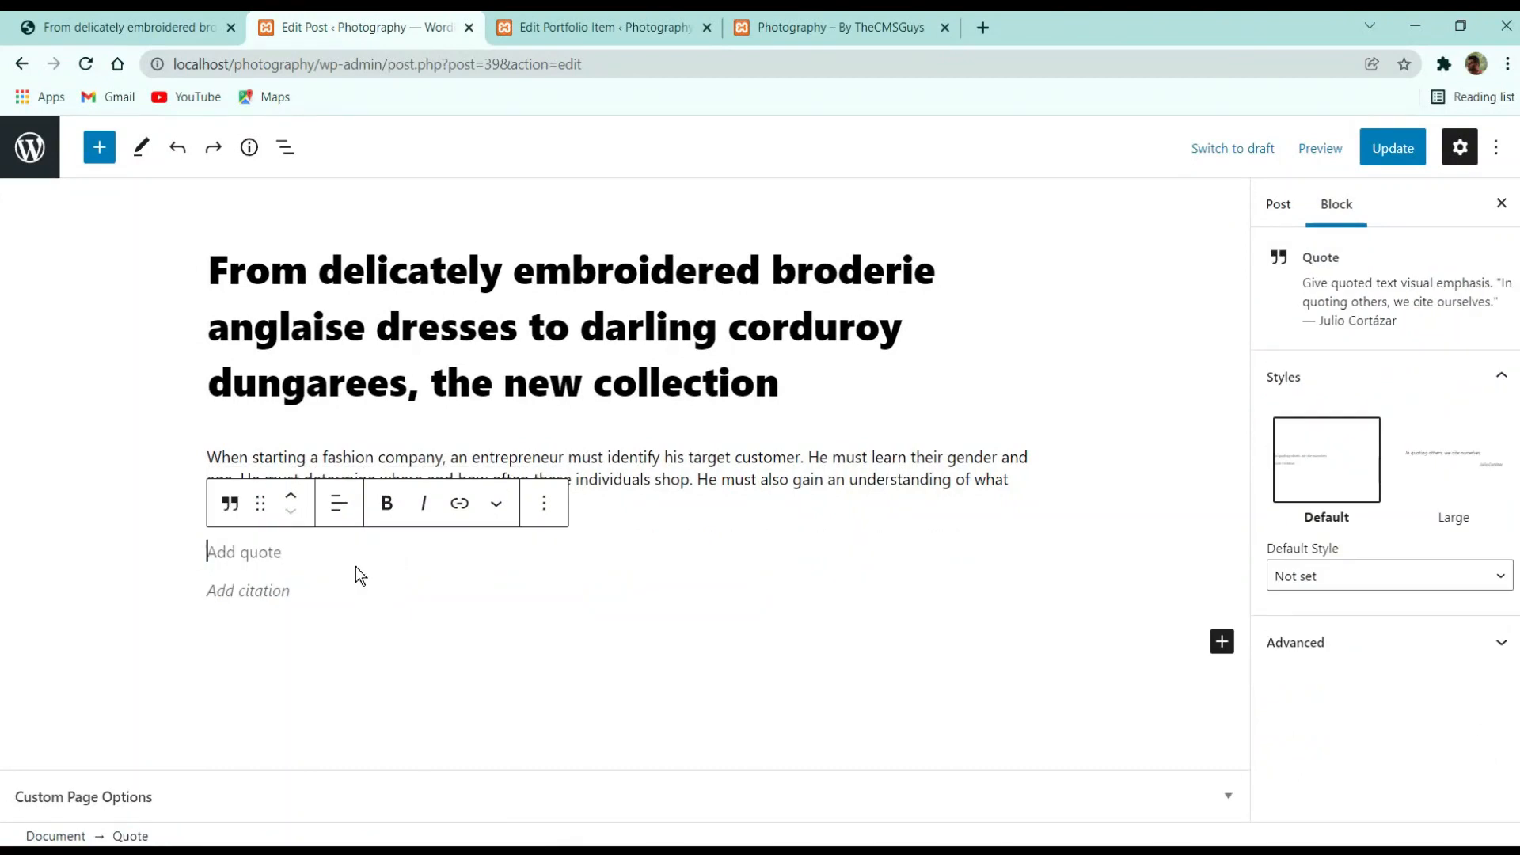
text(Th)
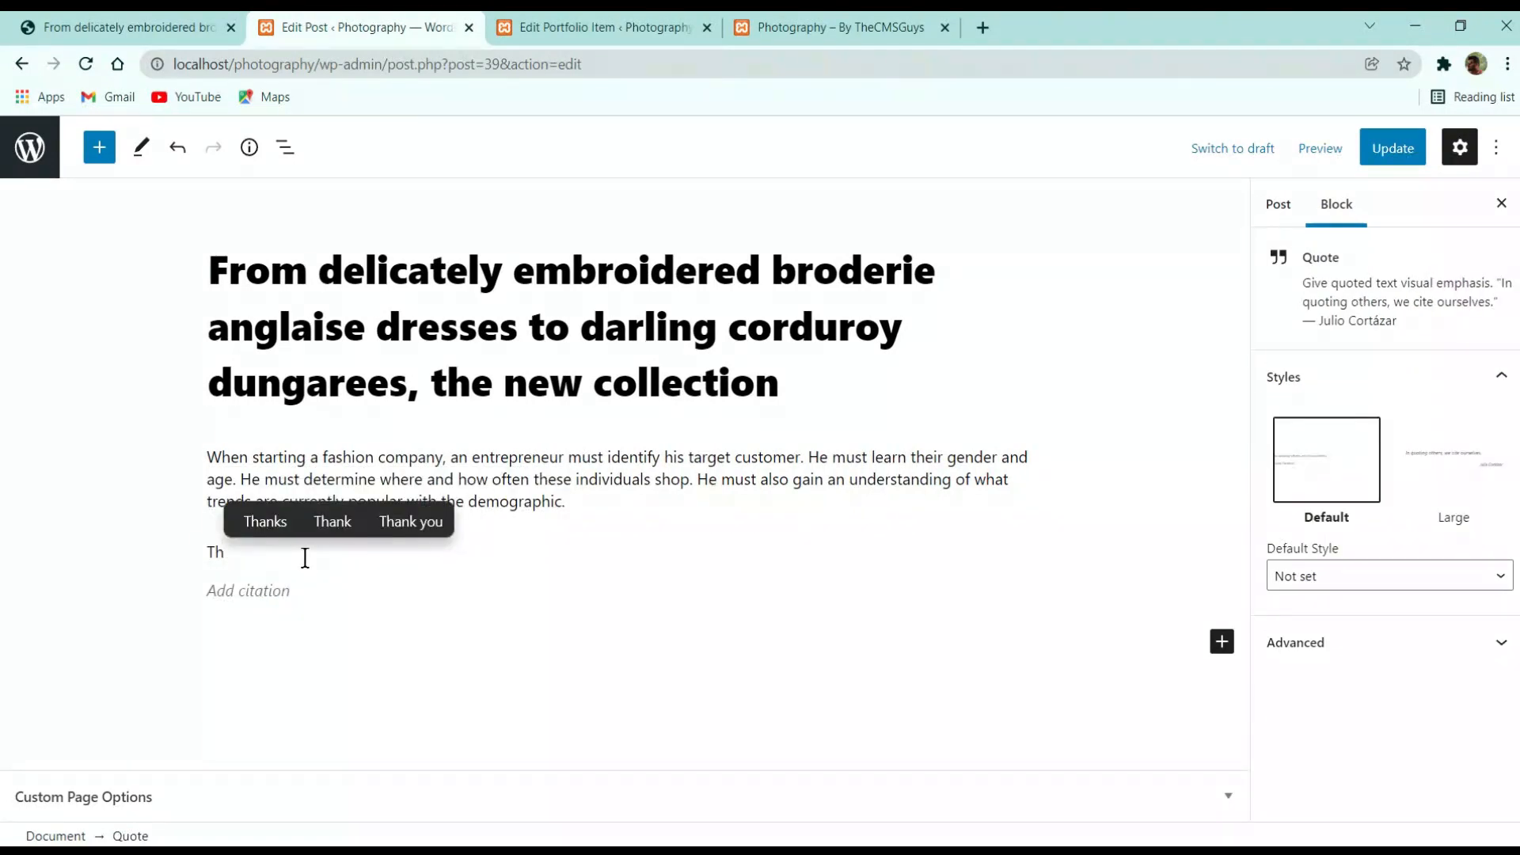
key(ctrl+v)
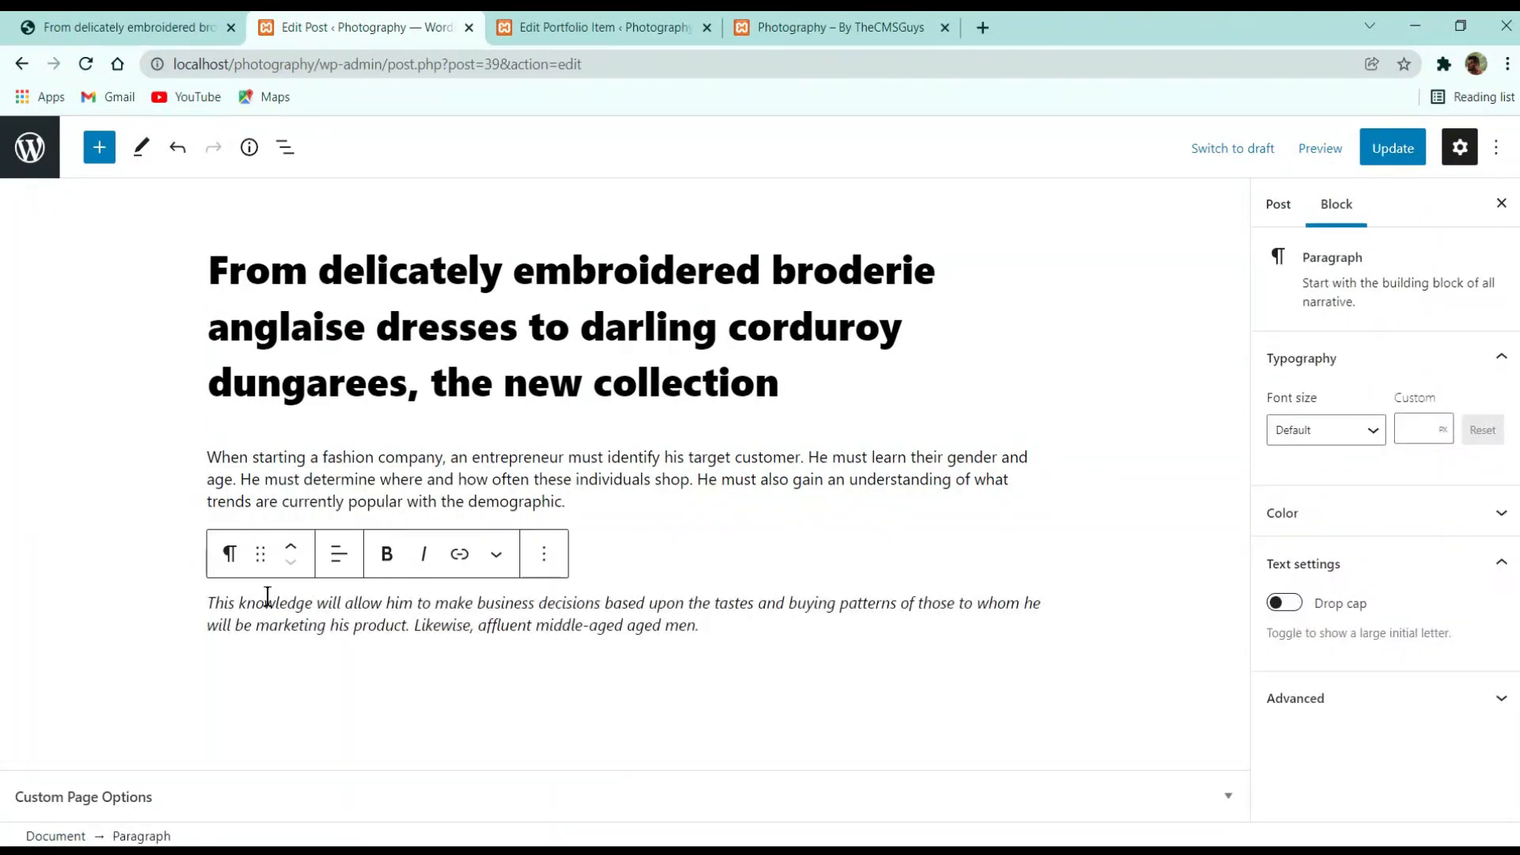
Move the pasted paragraph above the stray 'Th' line and delete that line
triple_click(274, 616)
click(675, 576)
click(328, 569)
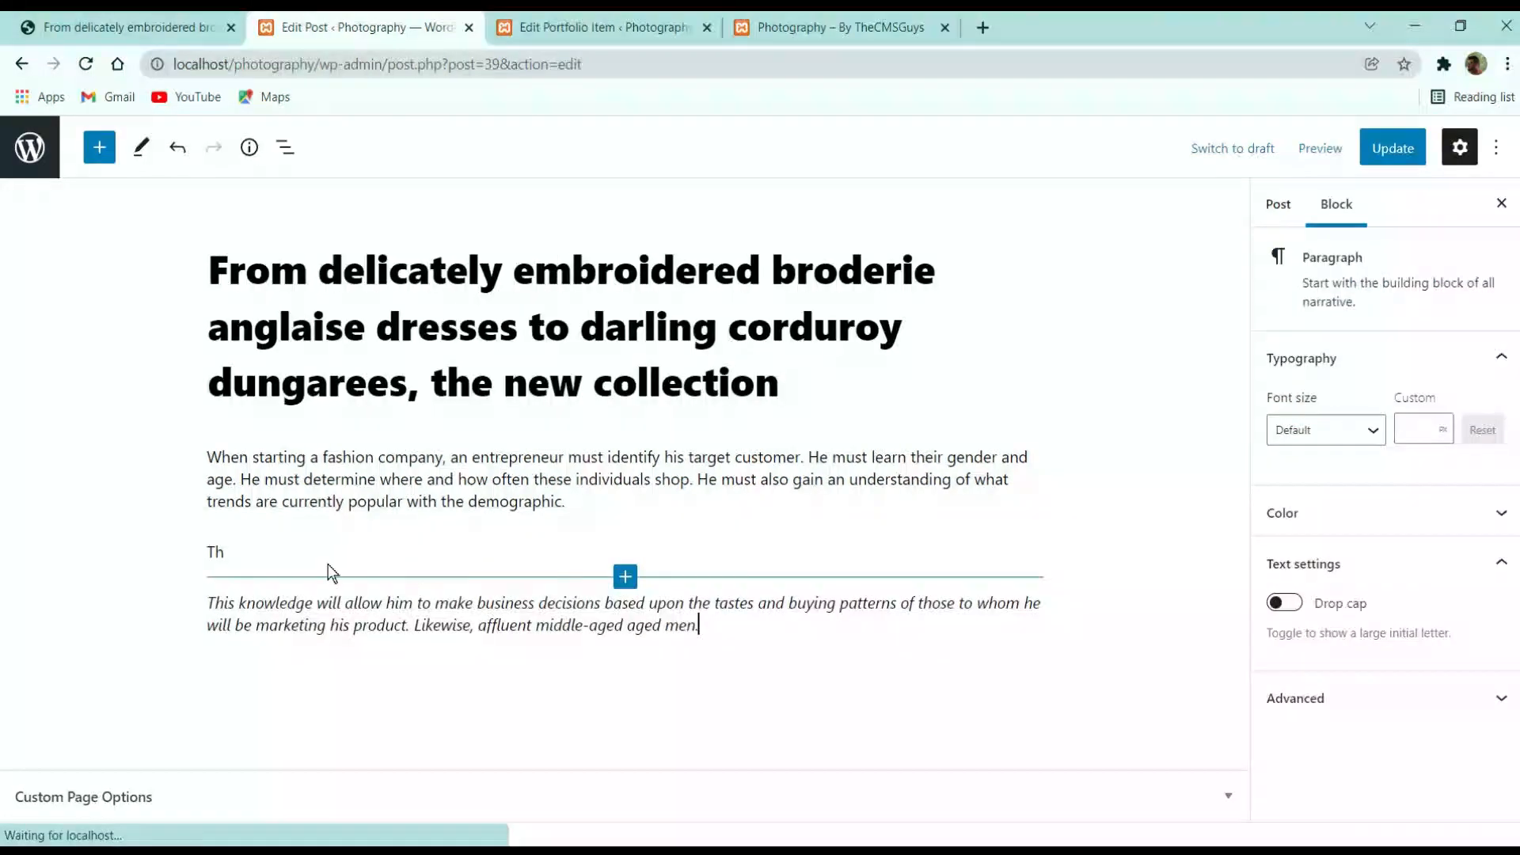
click(292, 547)
click(163, 19)
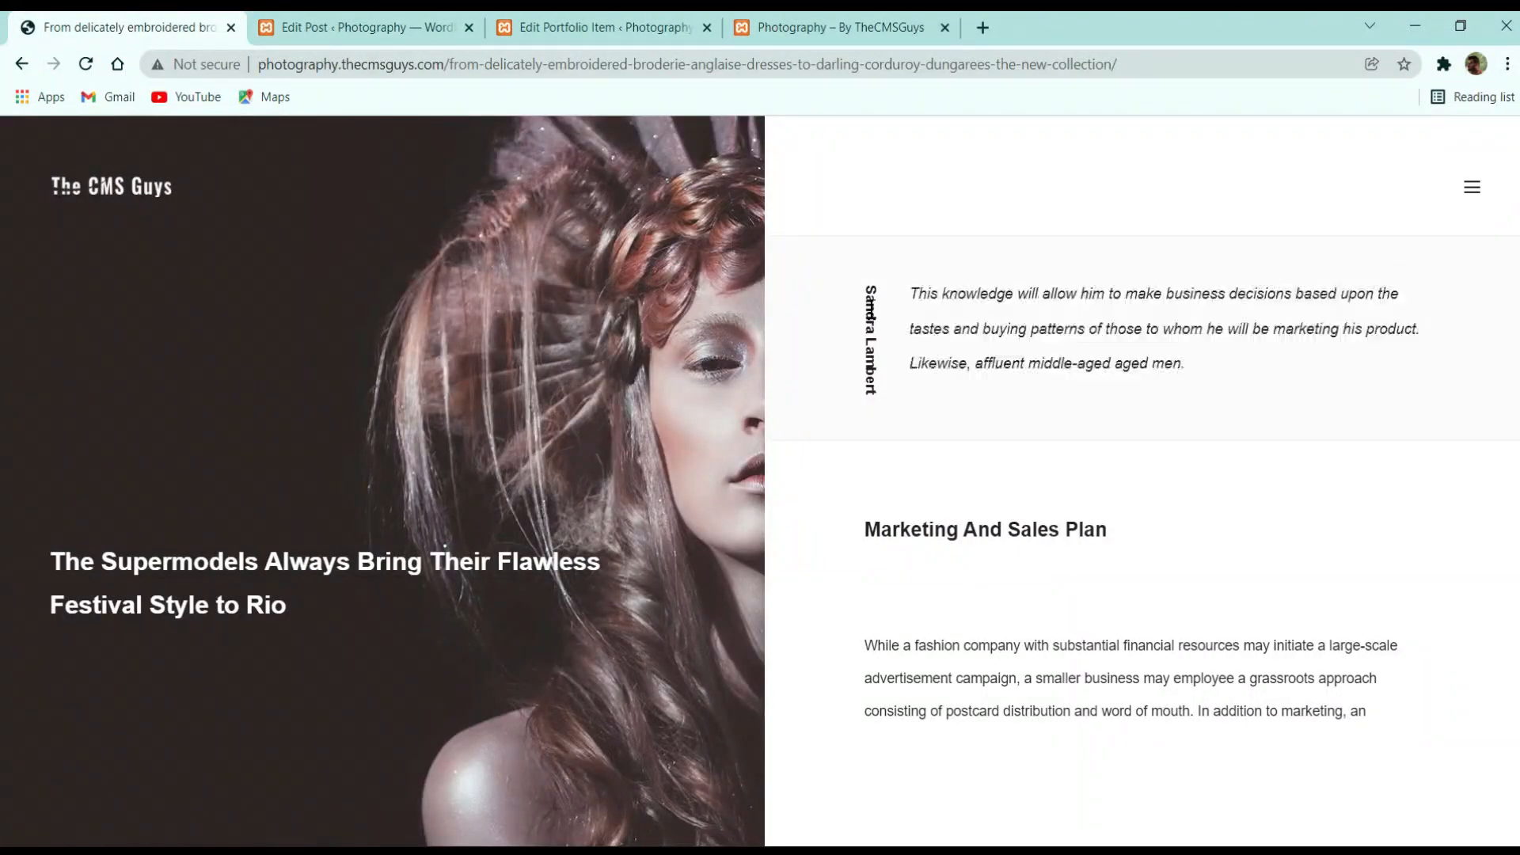
click(428, 27)
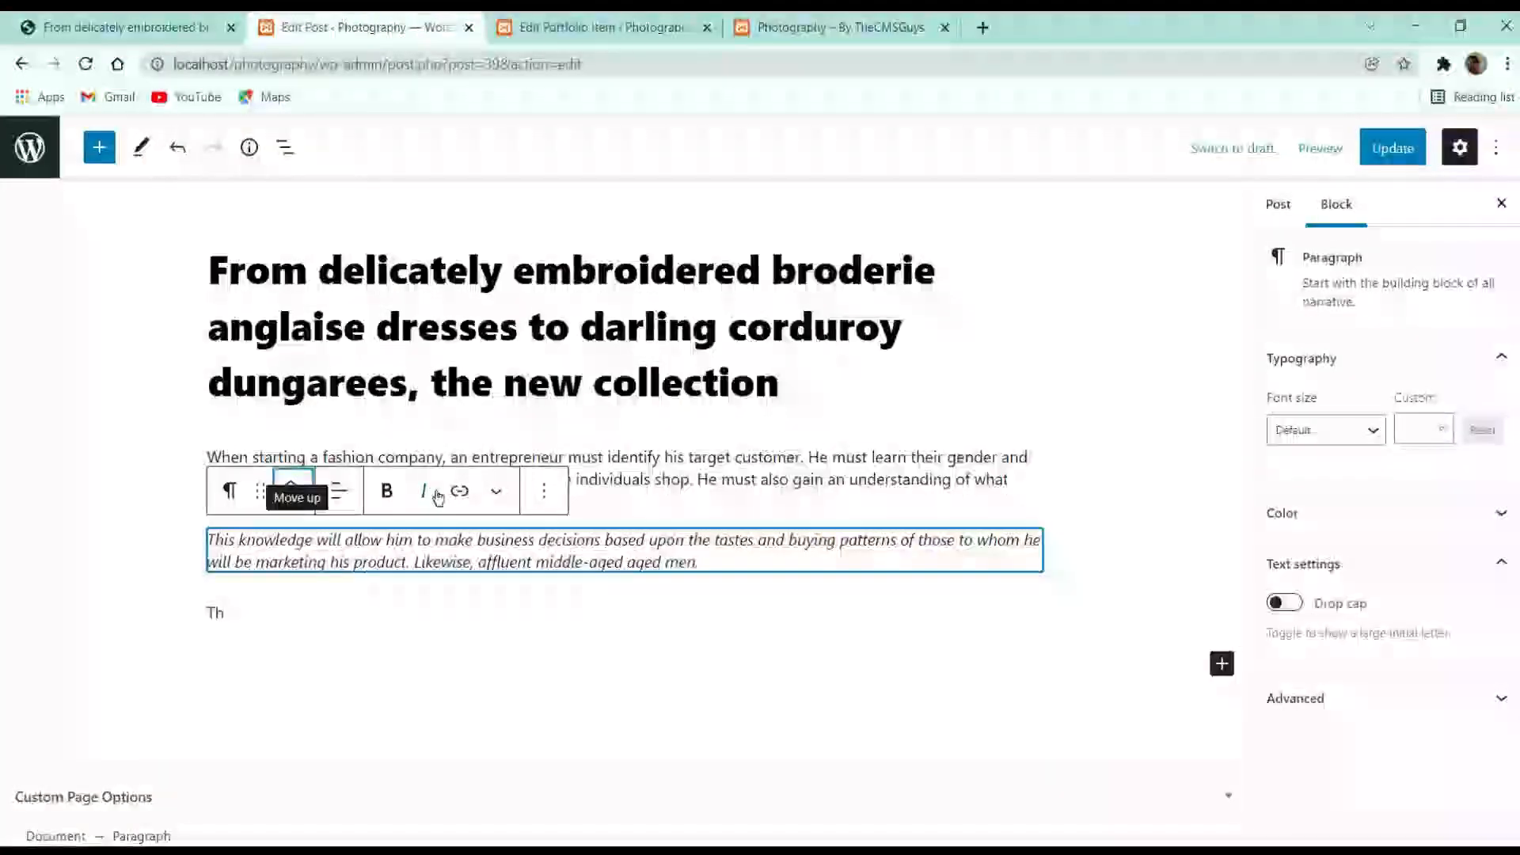
key(BackSpace)
key(BackSpace)
key(BackSpace)
Transform the italic paragraph into a Quote block with the author's name as citation
triple_click(644, 557)
click(695, 586)
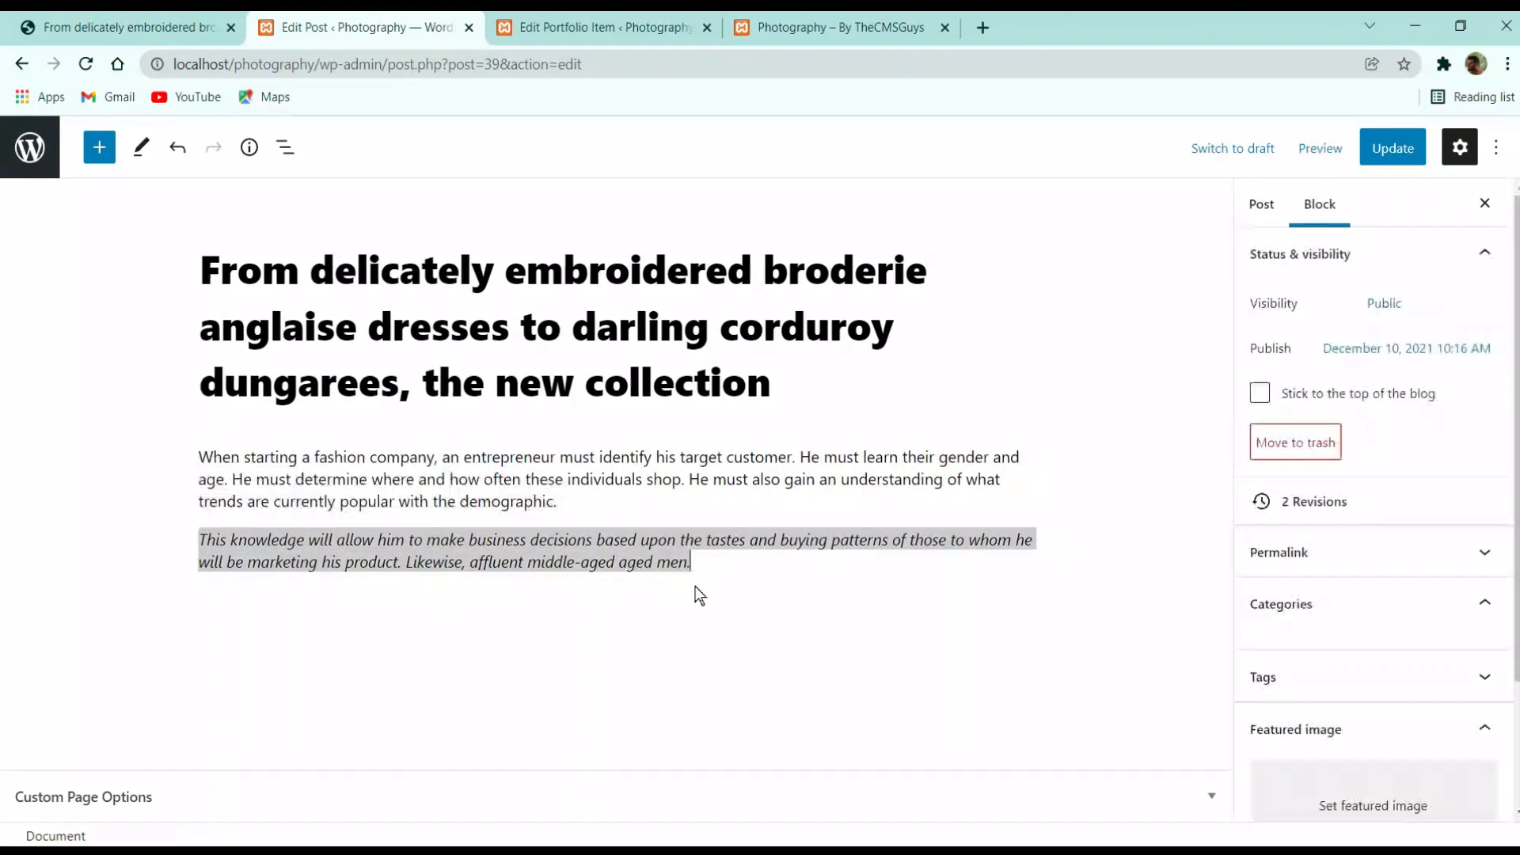
click(710, 559)
triple_click(548, 542)
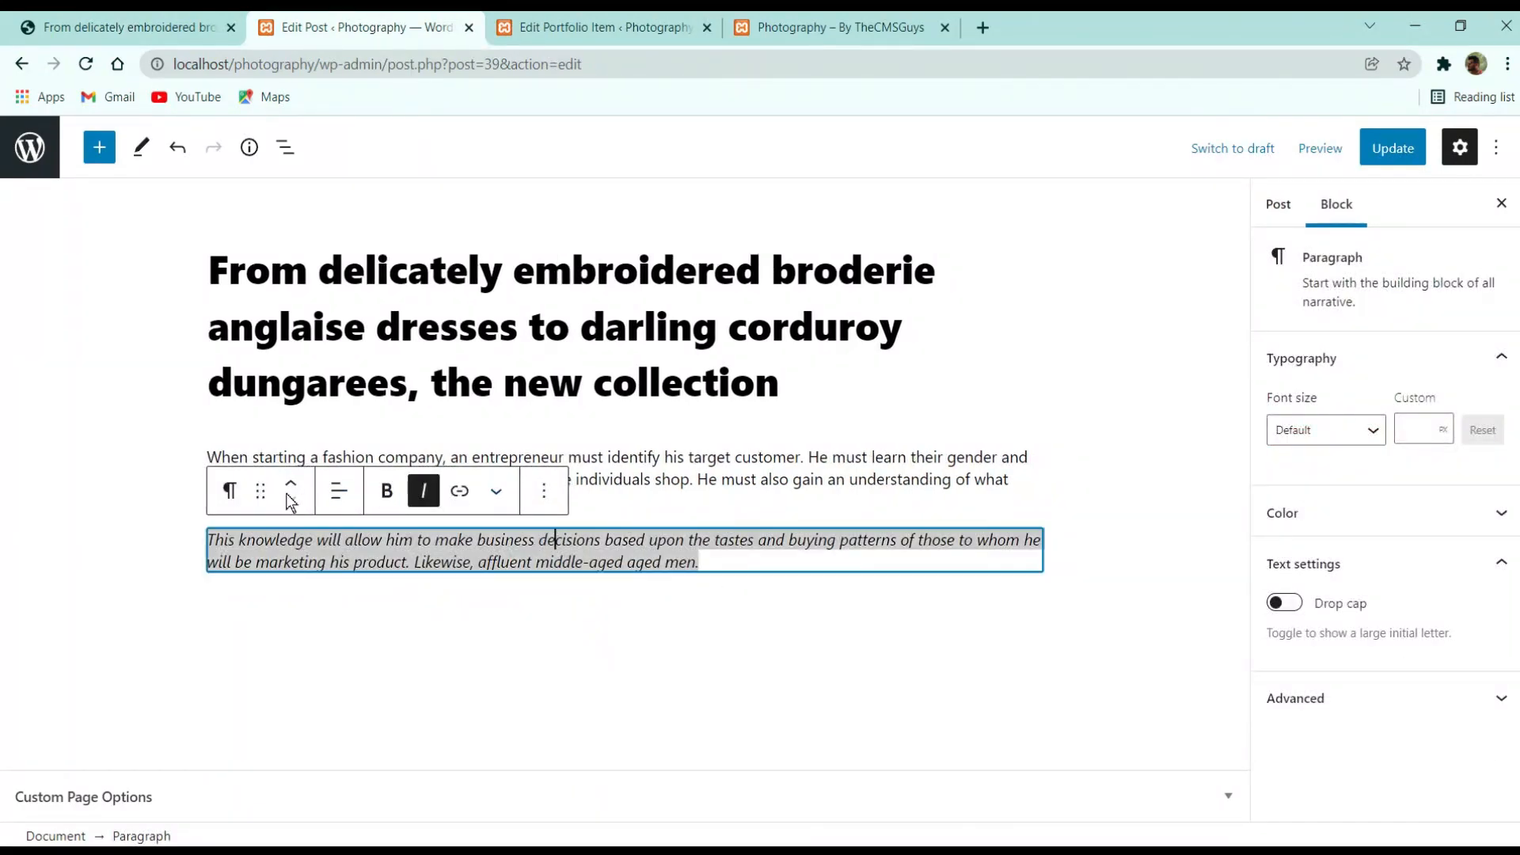
click(230, 491)
click(325, 176)
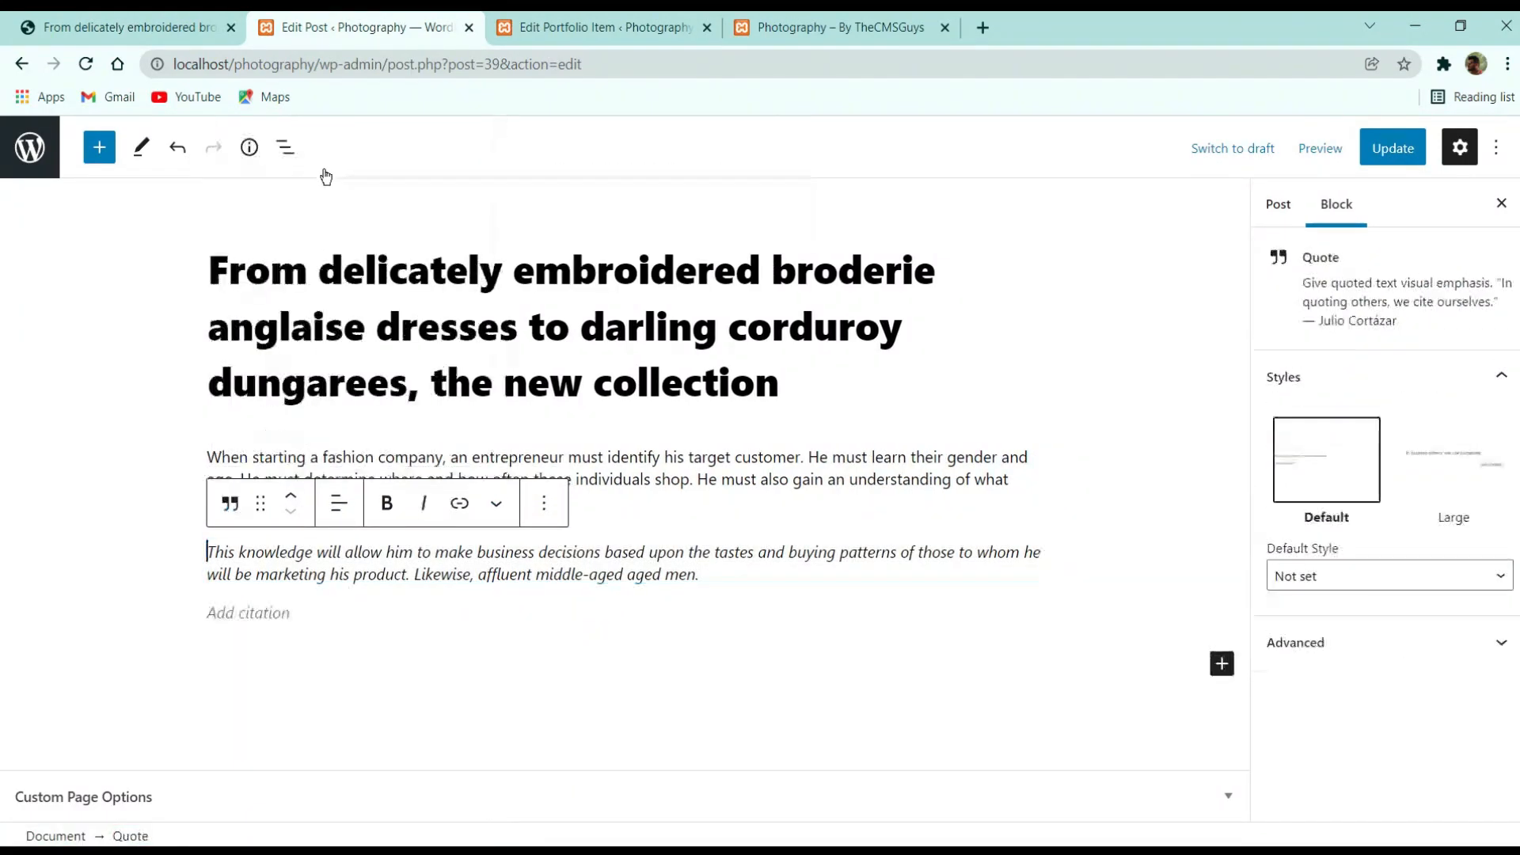
click(268, 606)
text(Sandra Lambert)
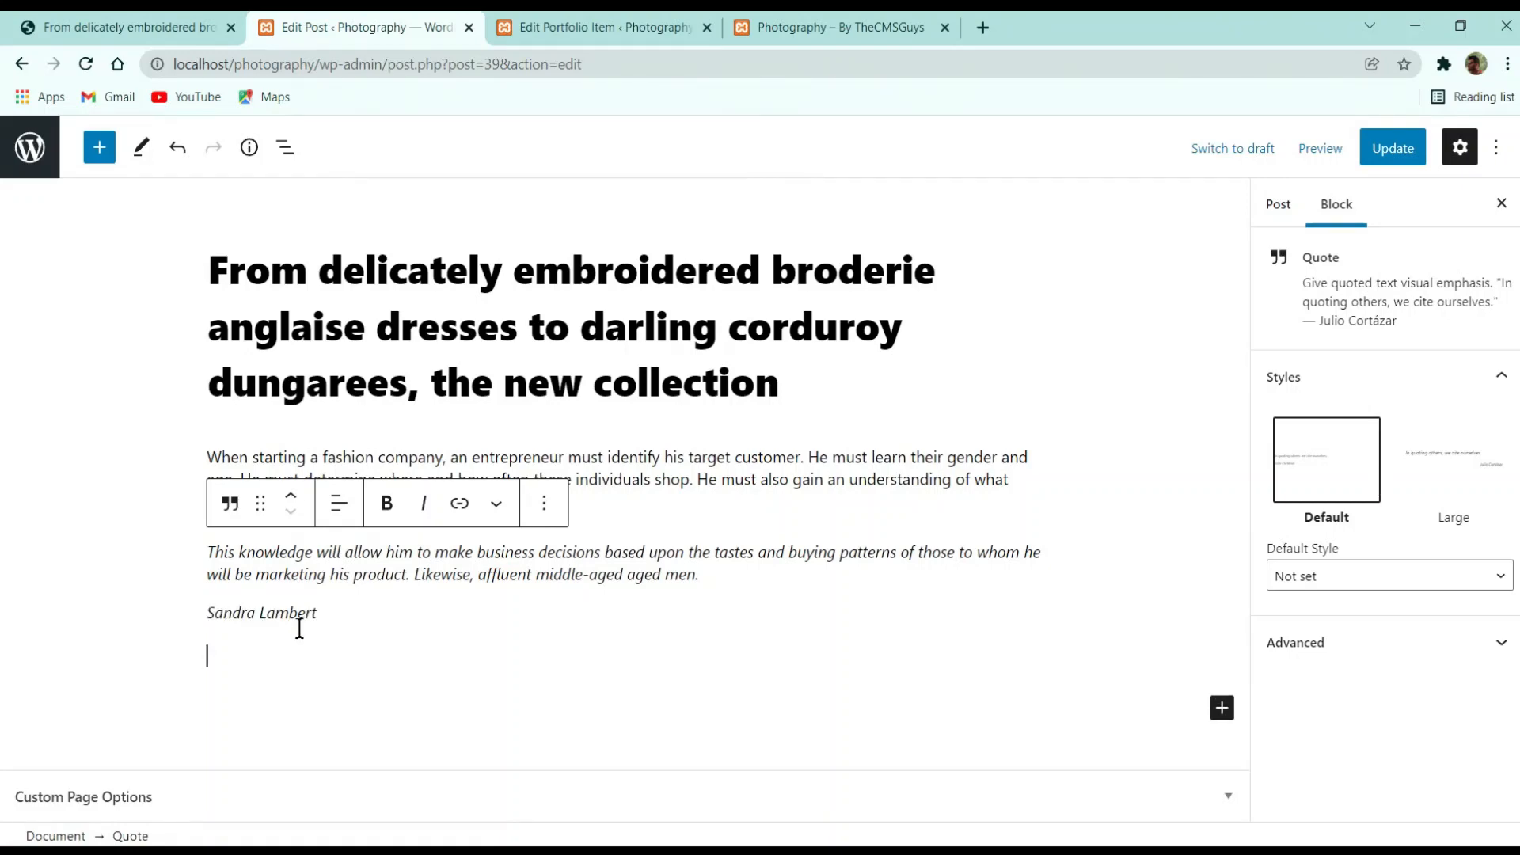
Copy the 'Marketing And Sales Plan' heading from the live post and start a line below the citation
click(206, 25)
triple_click(999, 531)
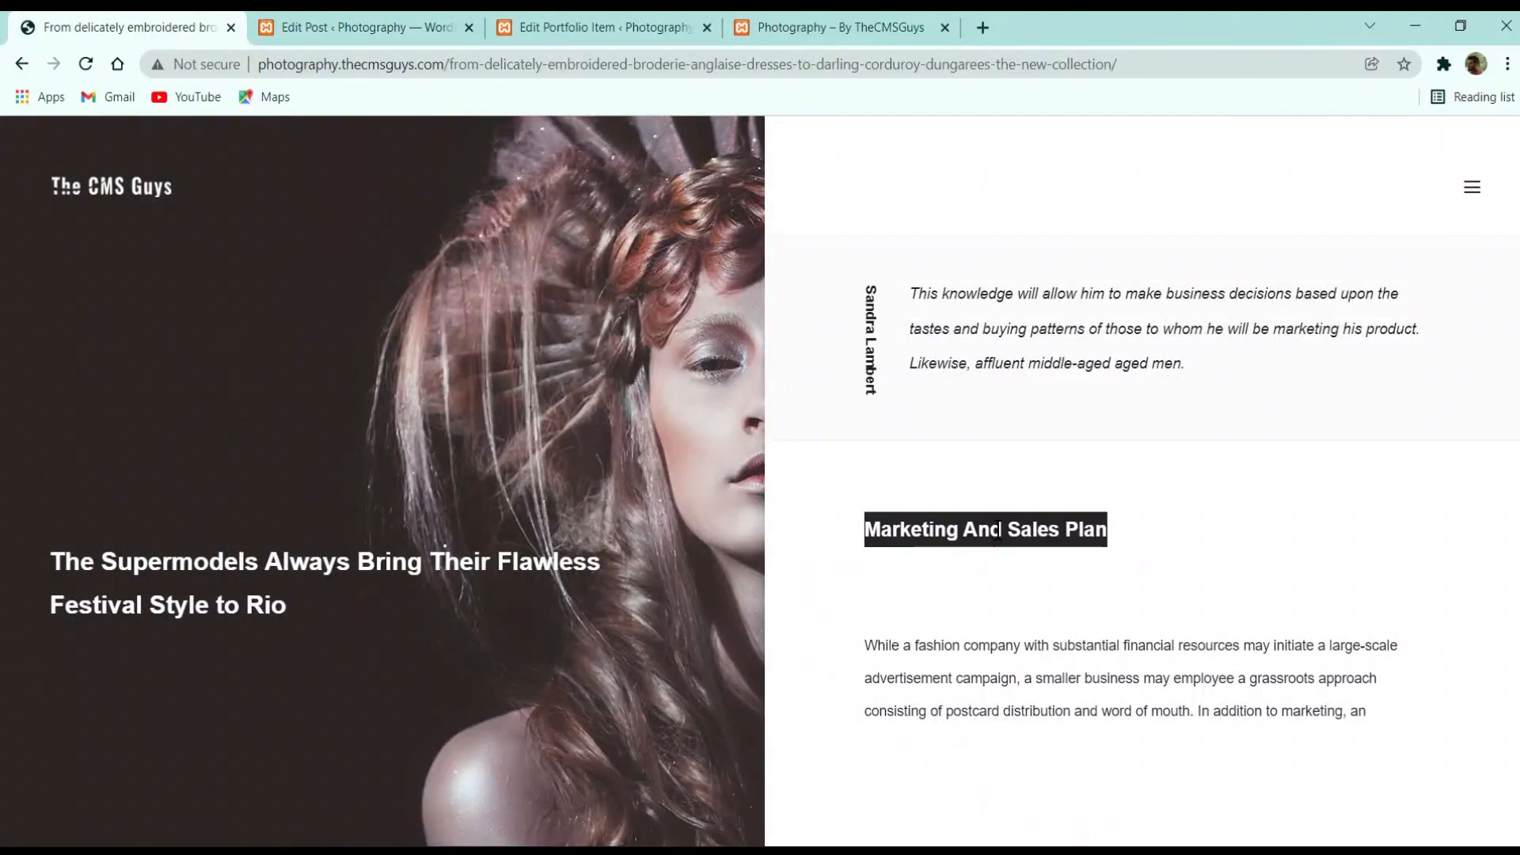
click(348, 27)
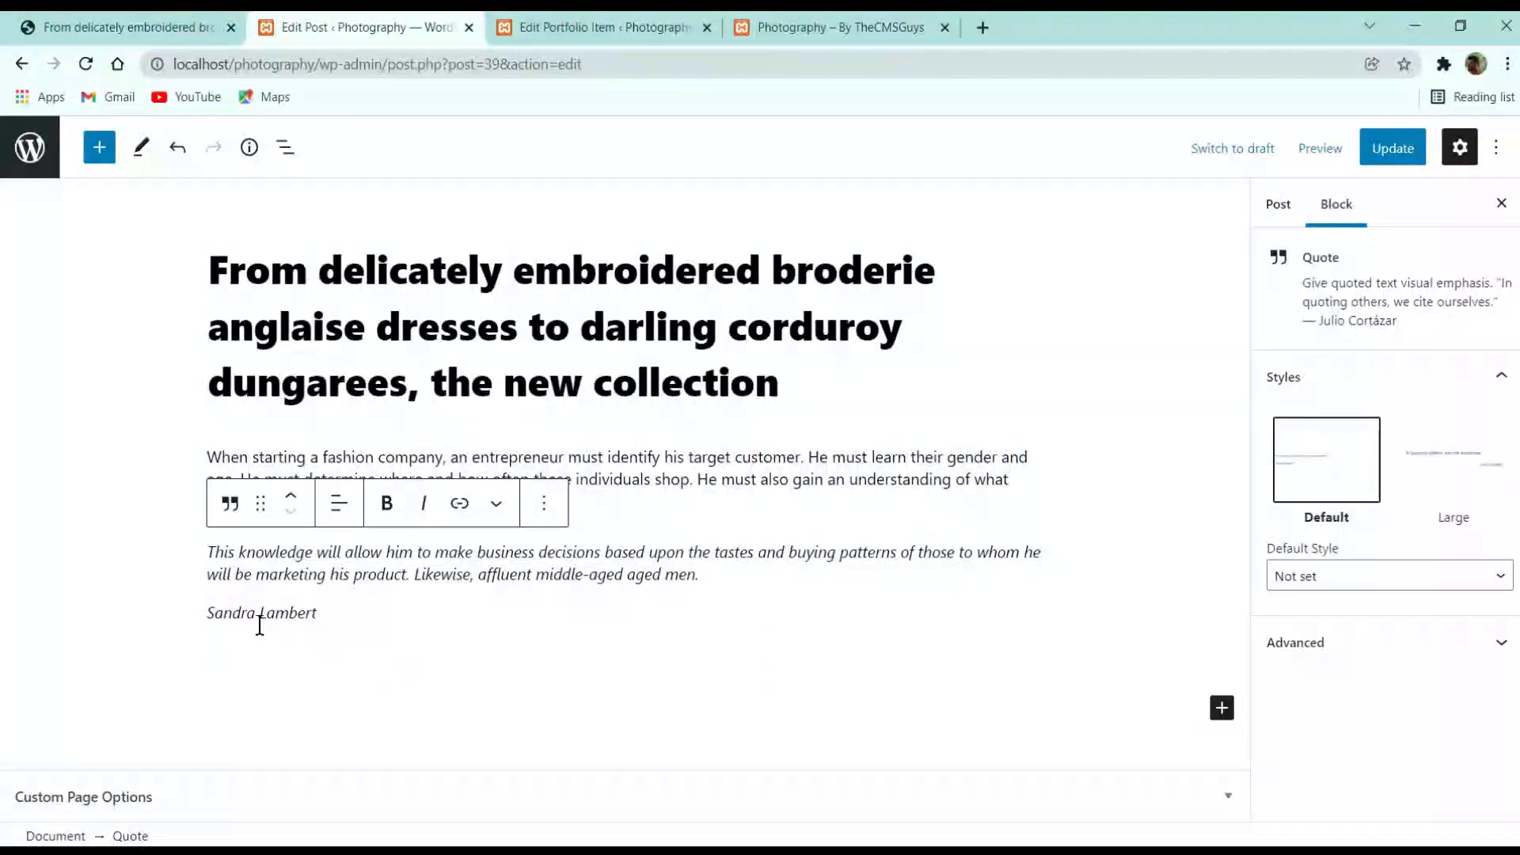
click(361, 610)
key(shift+Return)
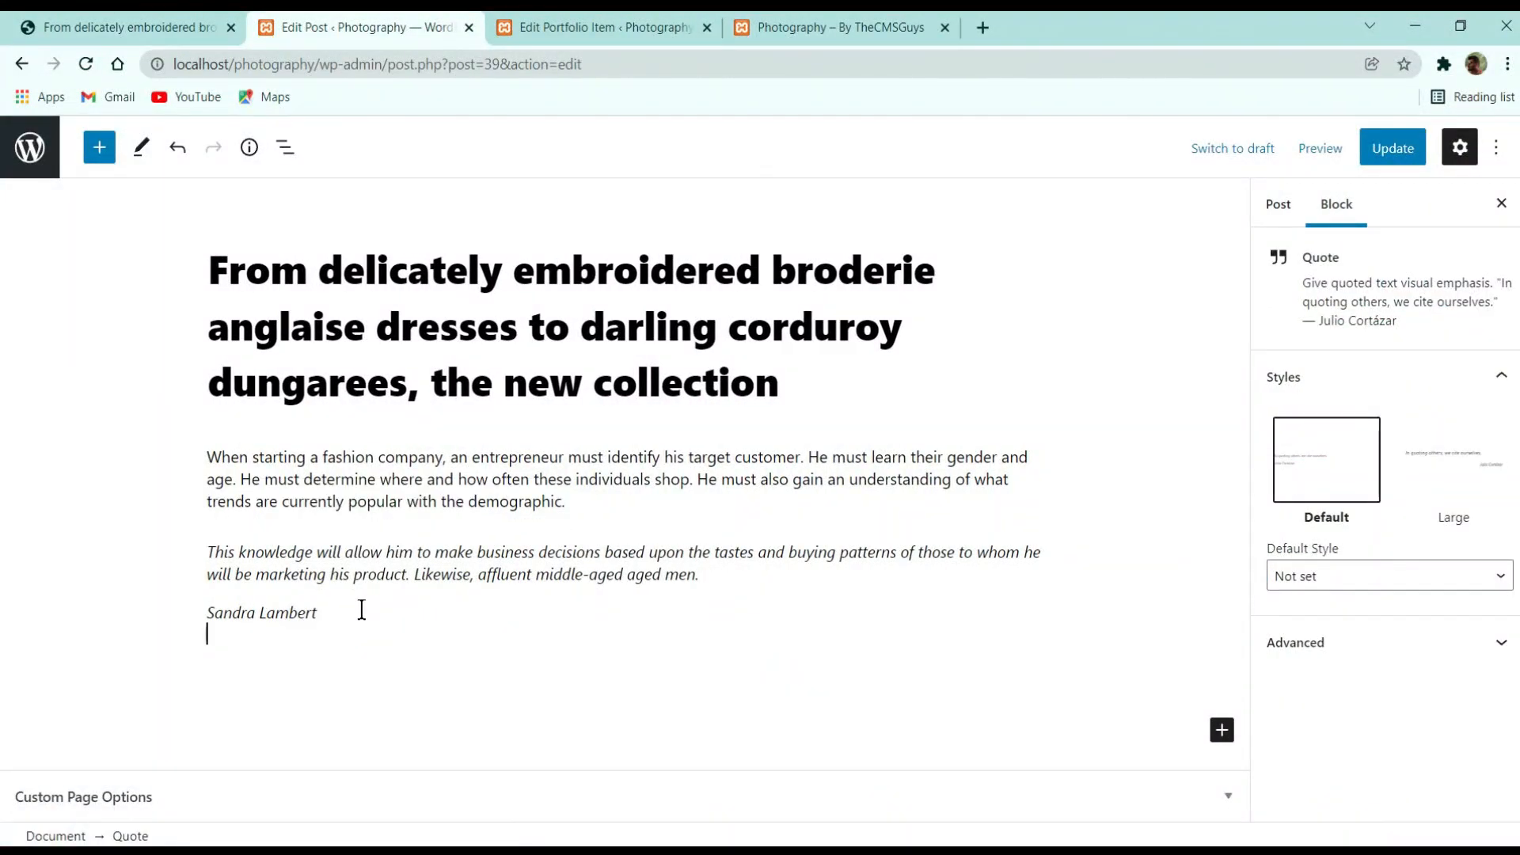
Insert a Heading block below the quote and delete the blank lines under the citation
click(1221, 730)
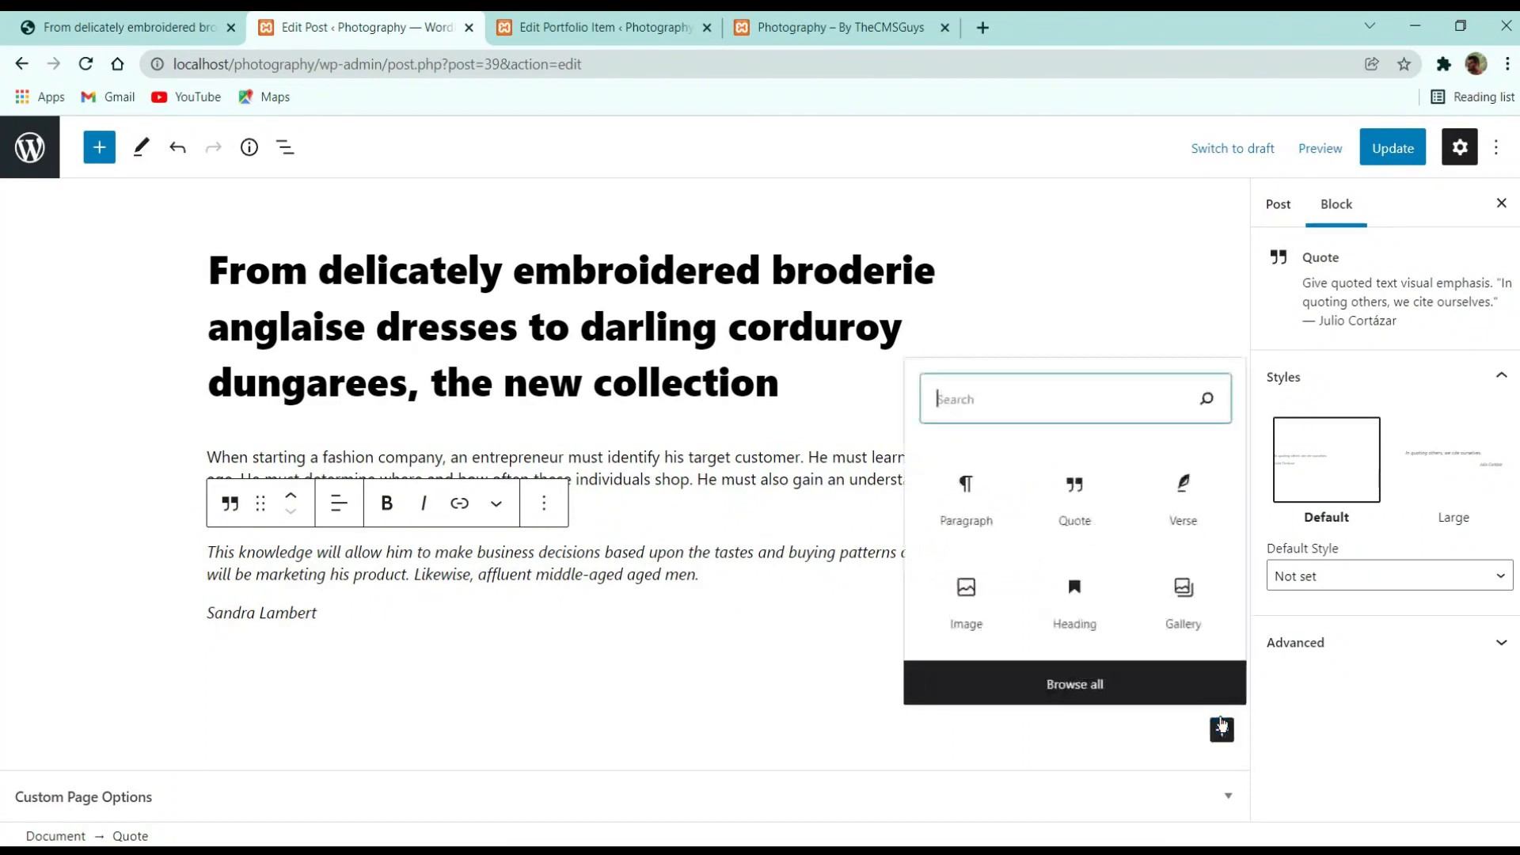
text(head)
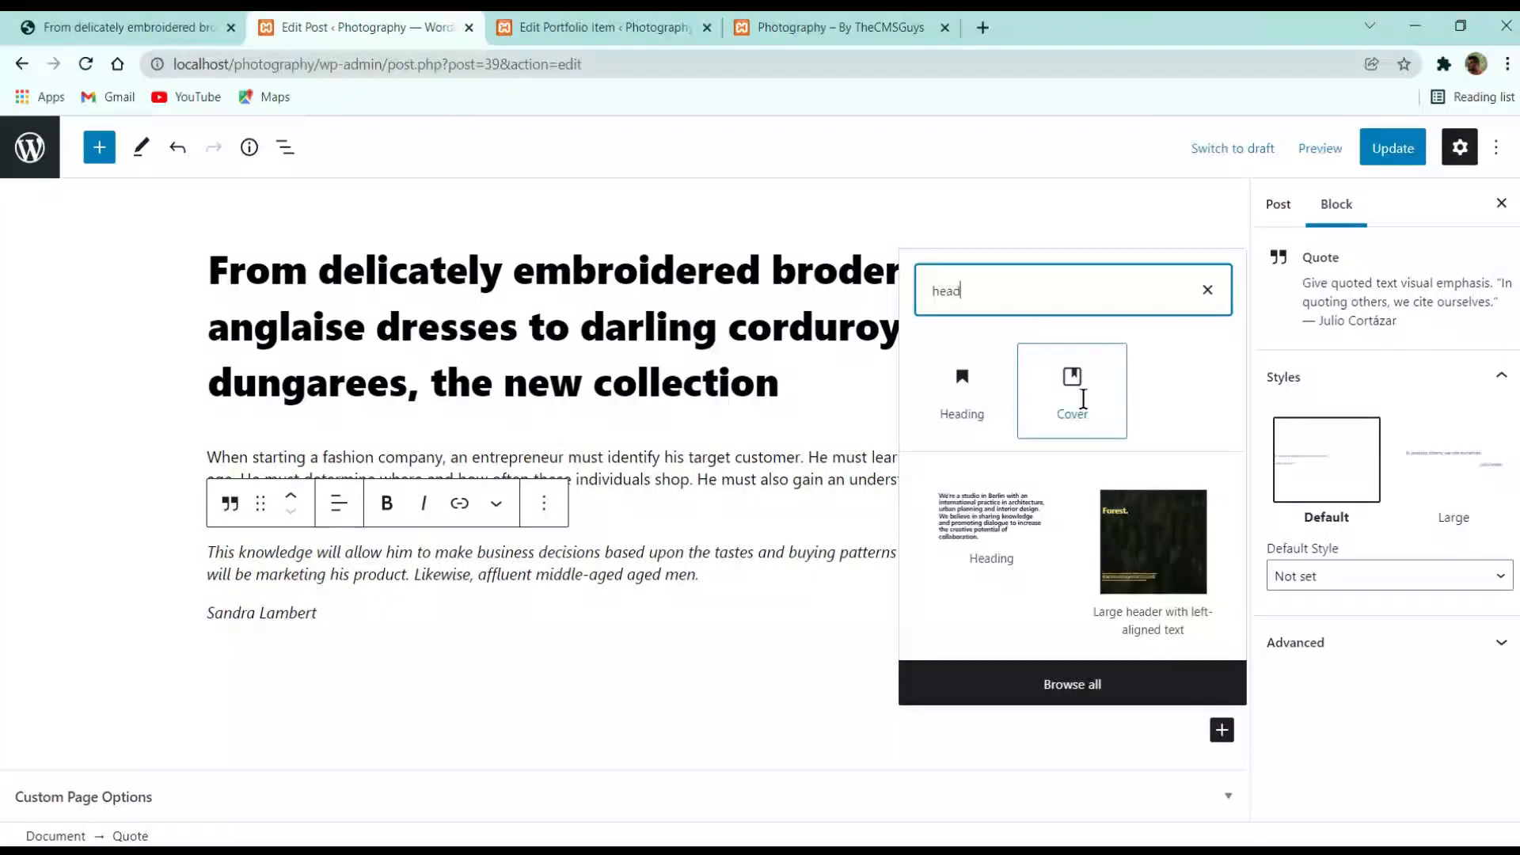
click(962, 388)
scroll(346, 733, down, 1)
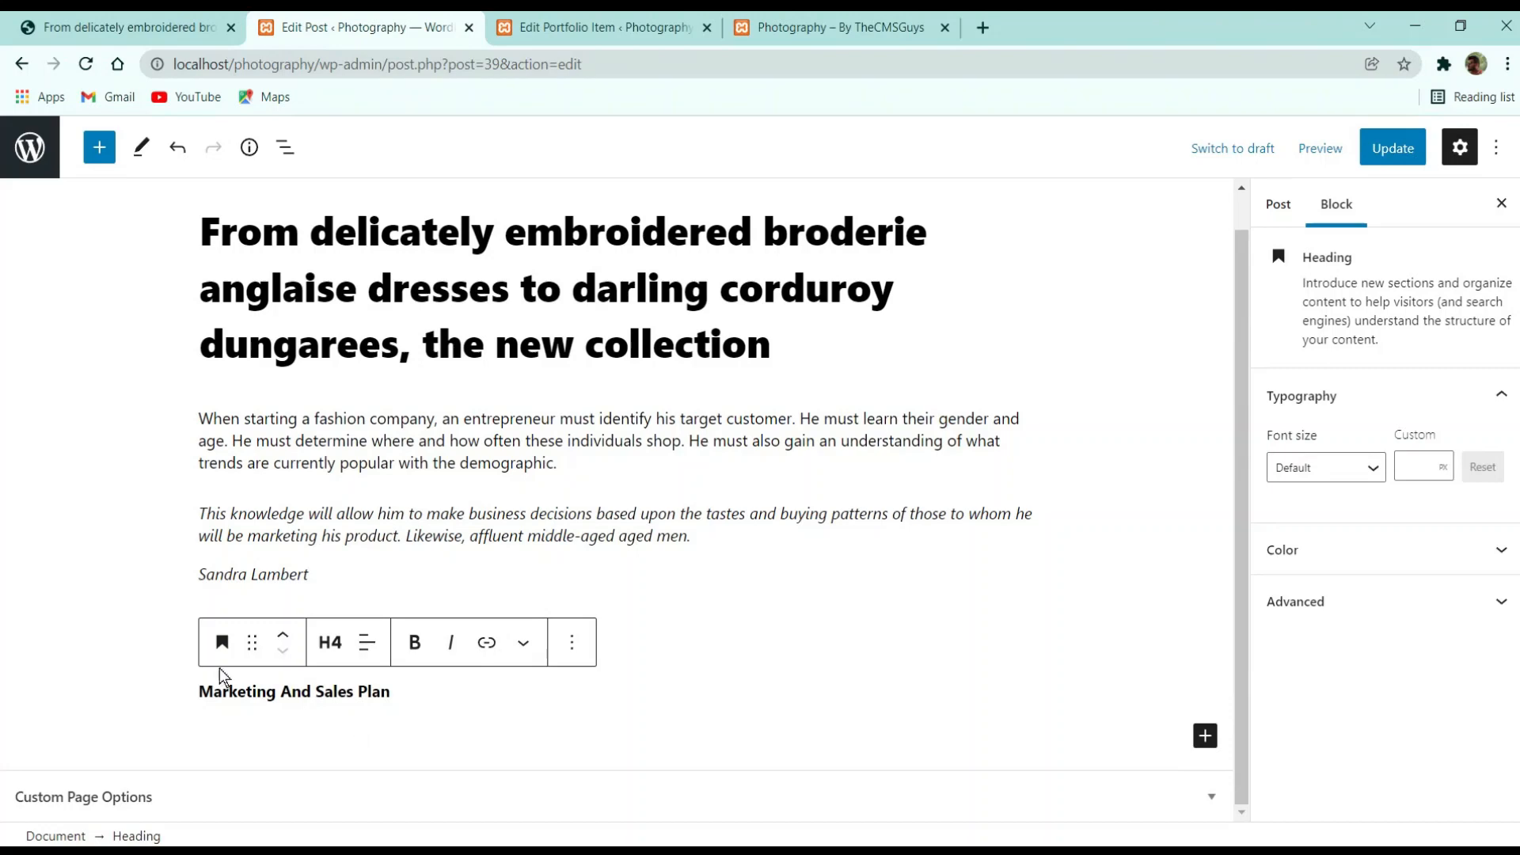
click(221, 631)
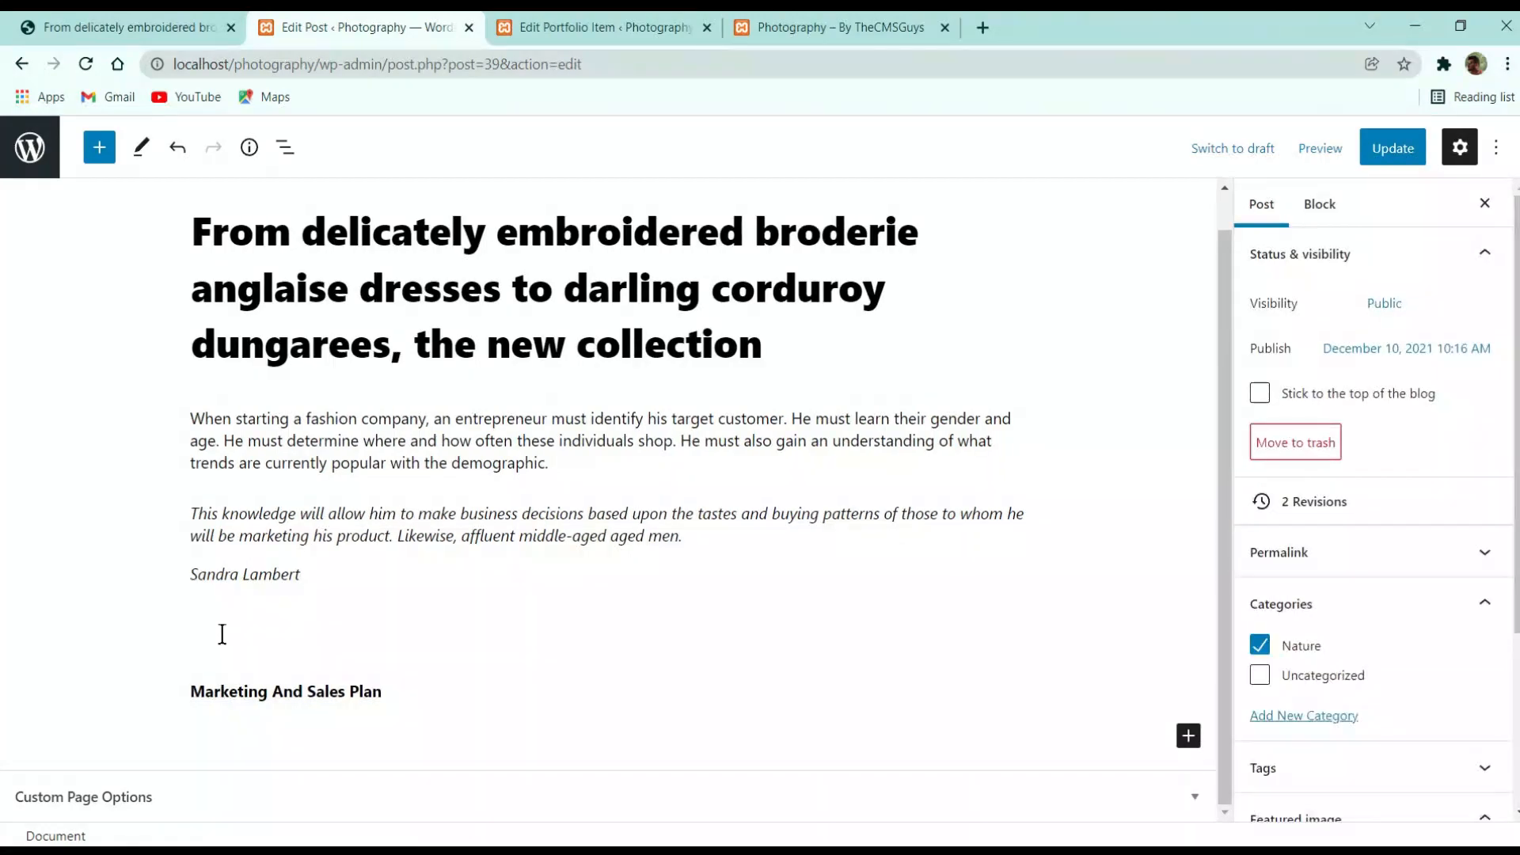
click(238, 633)
key(BackSpace)
key(BackSpace)
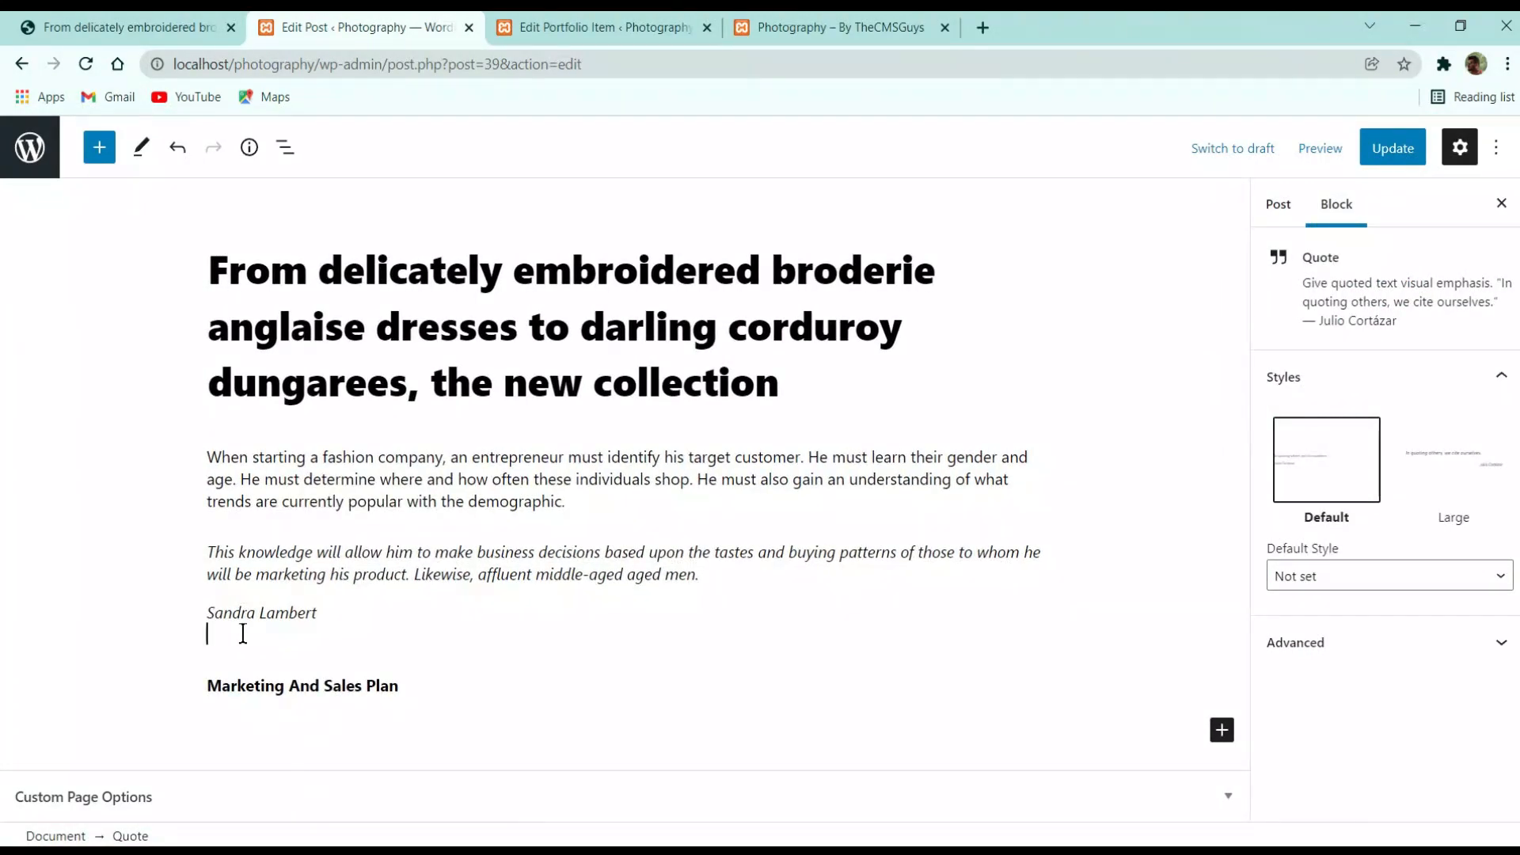
key(BackSpace)
Copy the marketing paragraph under the heading on the live post
click(207, 24)
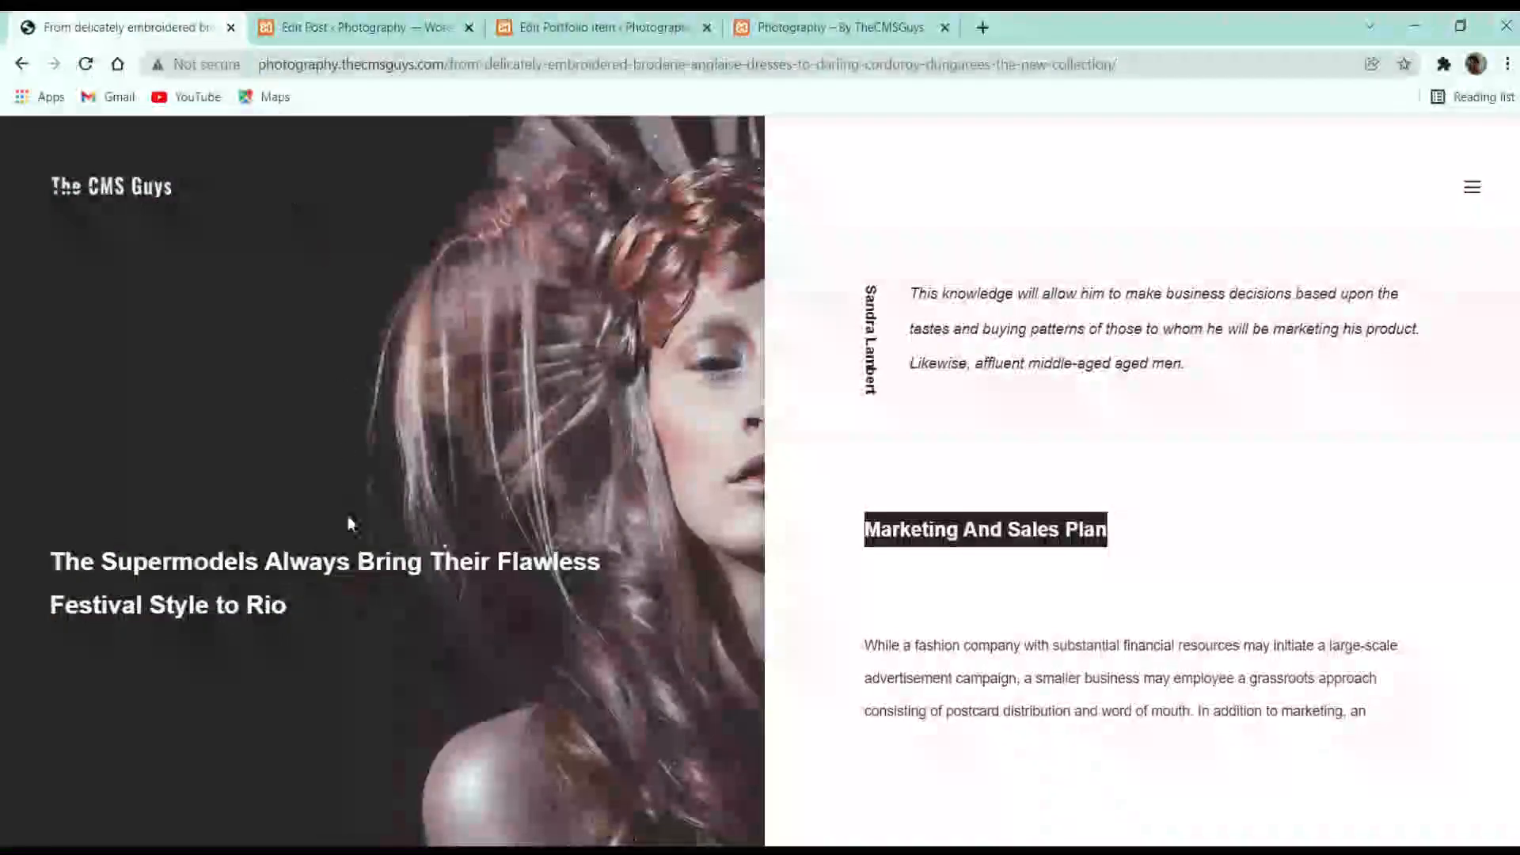
double_click(1000, 673)
scroll(1004, 664, down, 5)
scroll(997, 555, up, 3)
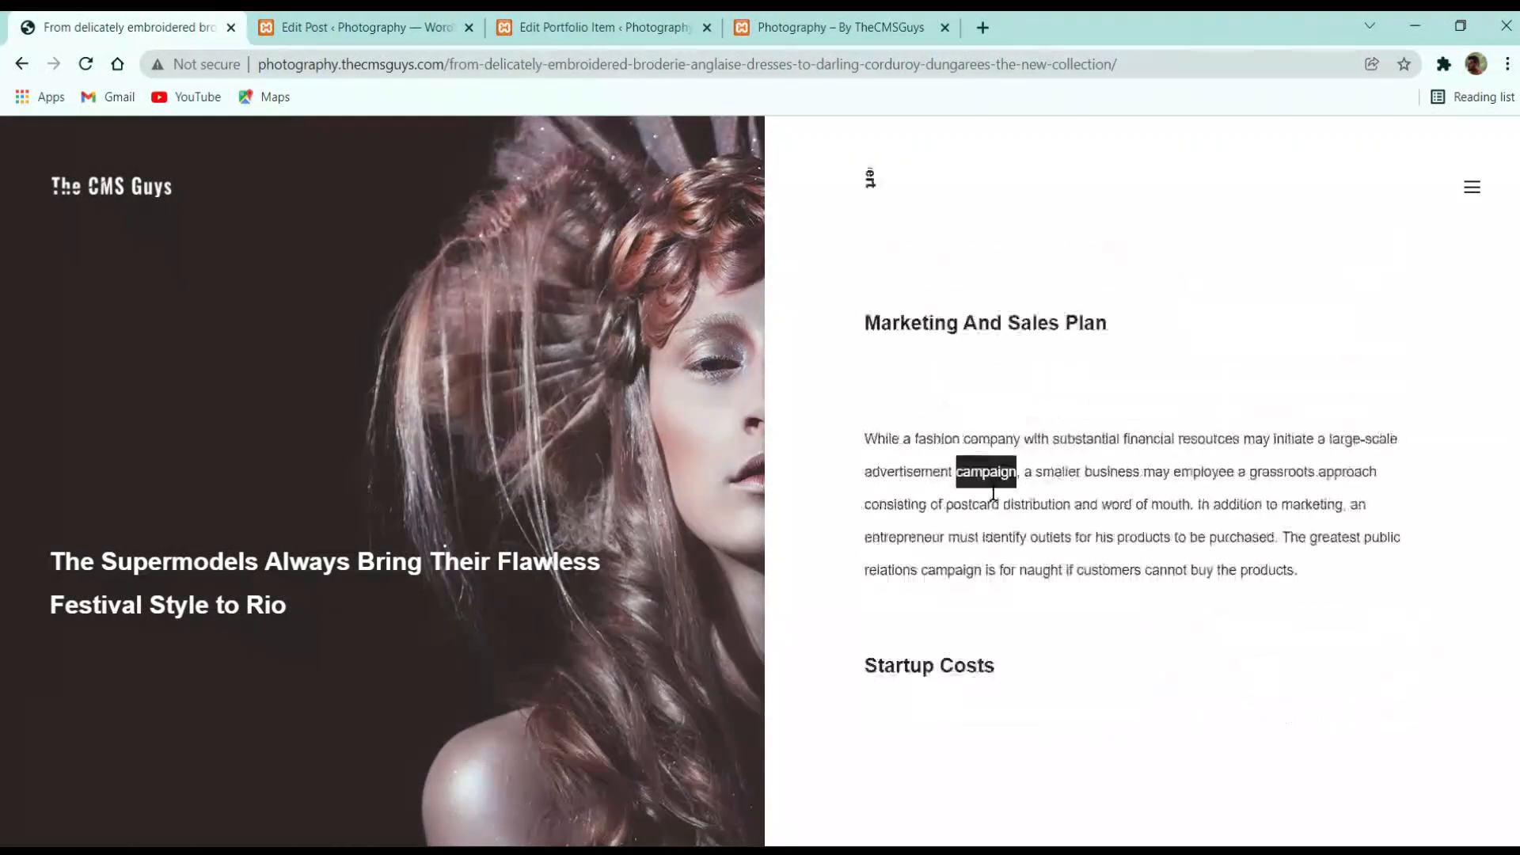
triple_click(994, 486)
key(ctrl+c)
click(443, 27)
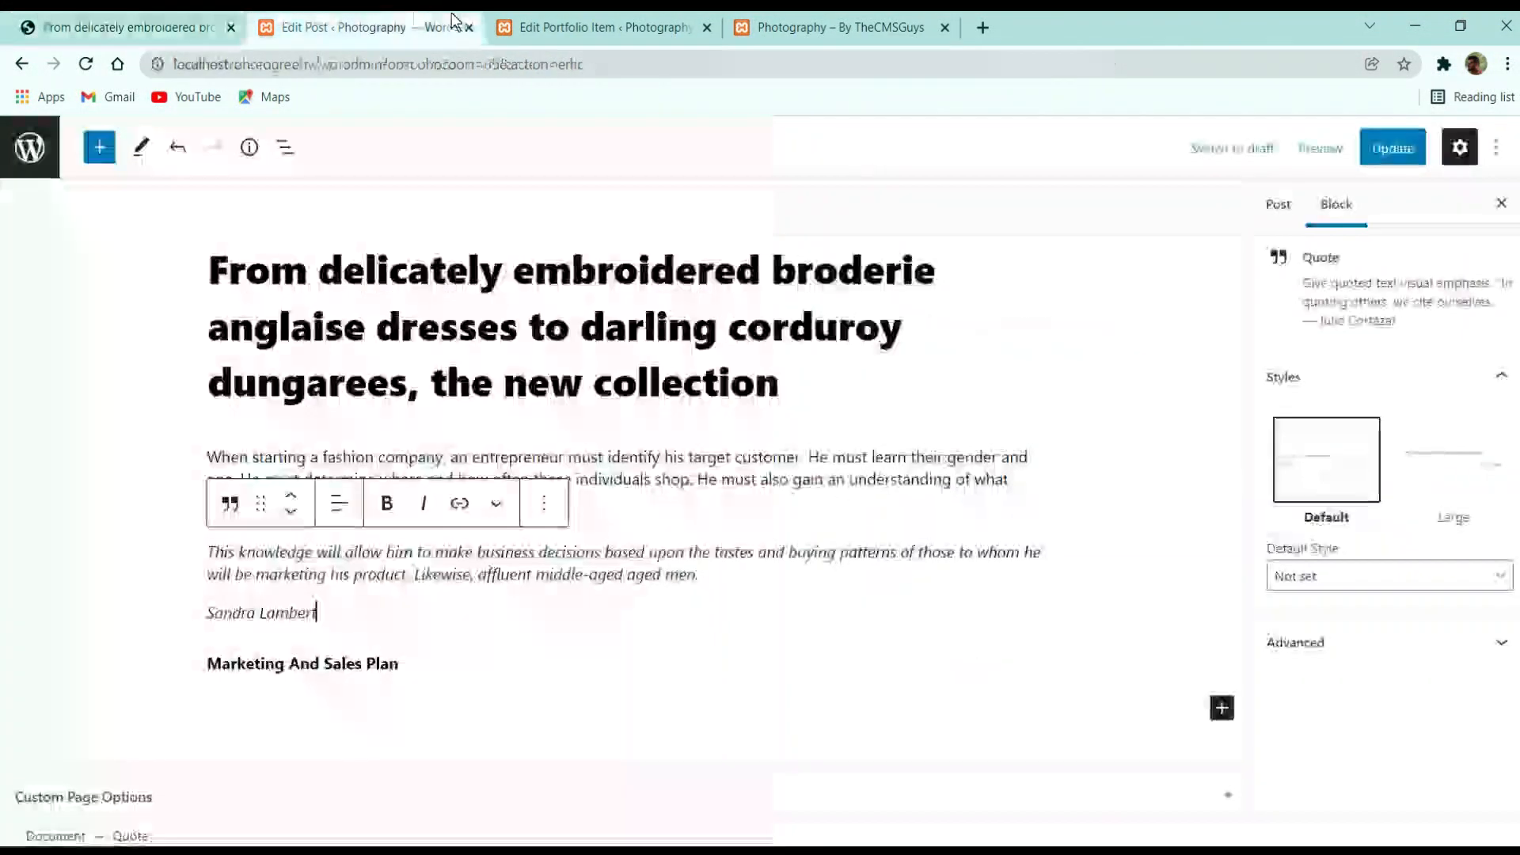
Add a Paragraph block below the heading and paste the fashion-company advertising text
click(396, 711)
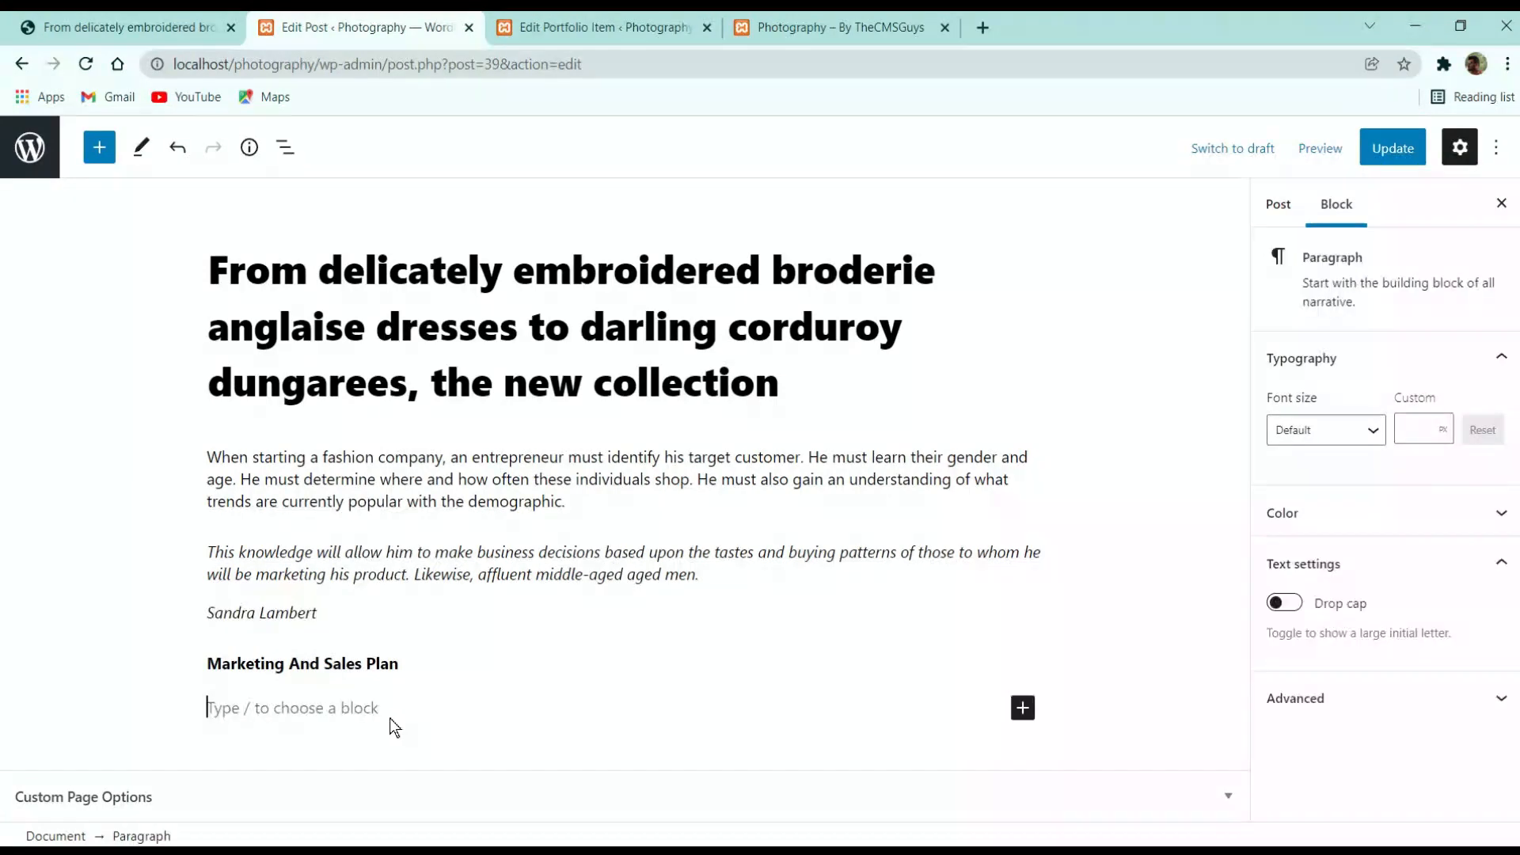
click(1023, 708)
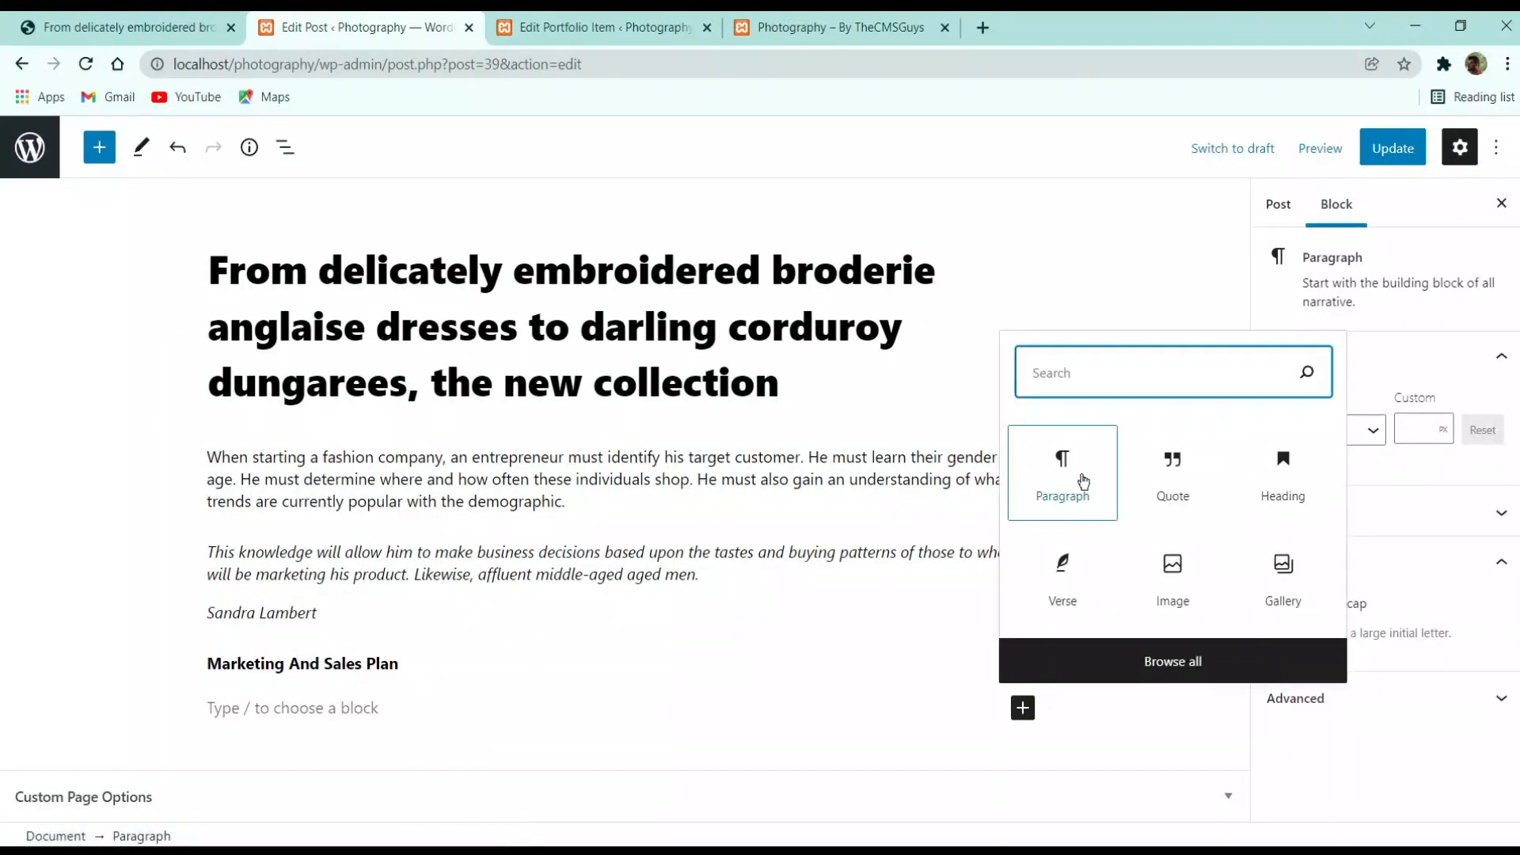
click(1073, 481)
key(ctrl+v)
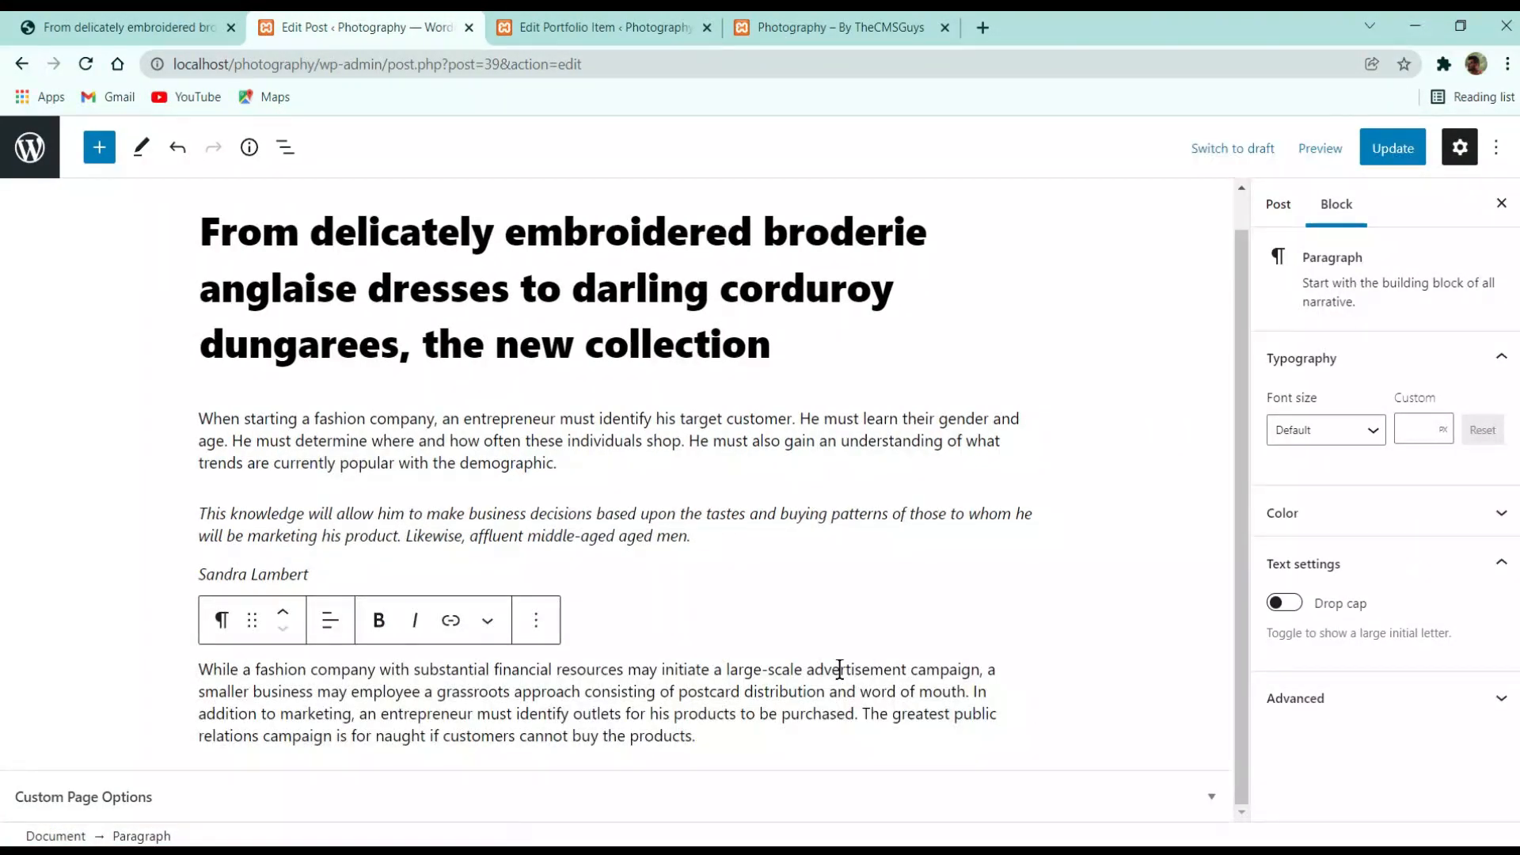
click(134, 27)
scroll(985, 550, down, 5)
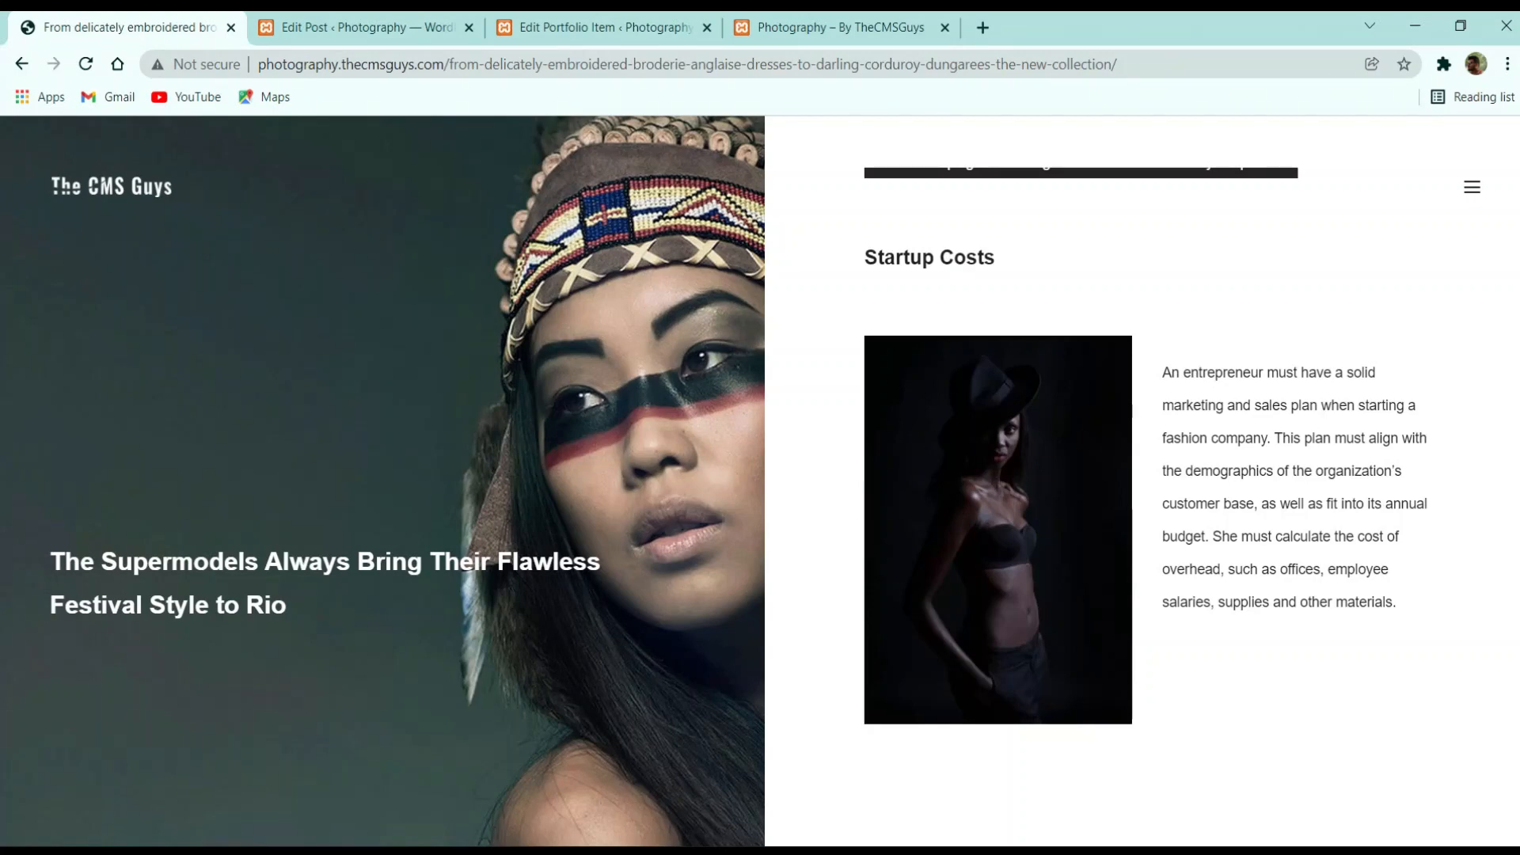
click(362, 27)
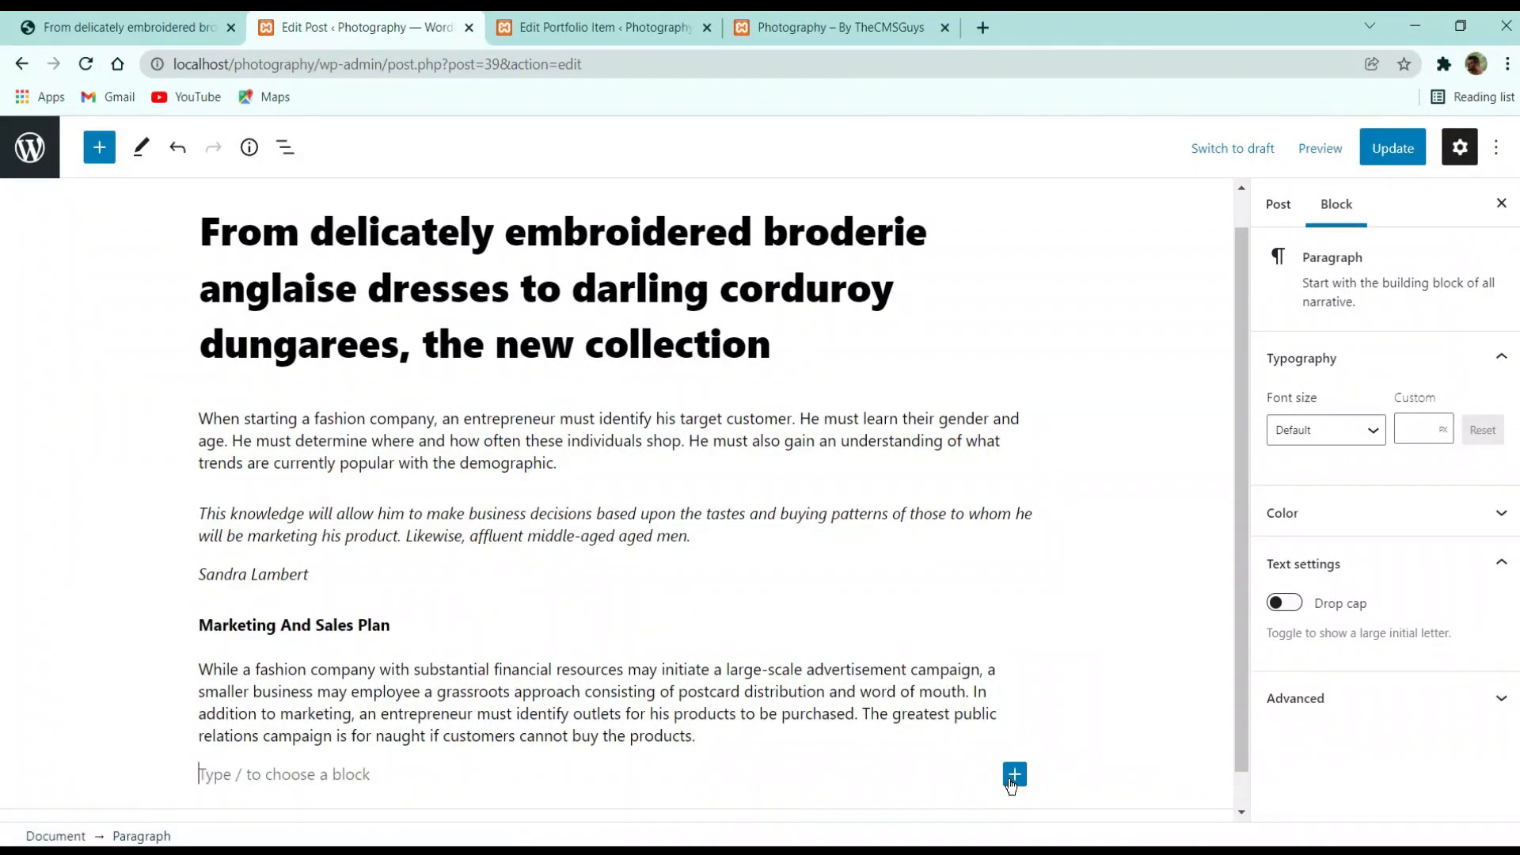
Copy the 'Startup Costs' heading from the live post and paste it into the post
click(60, 27)
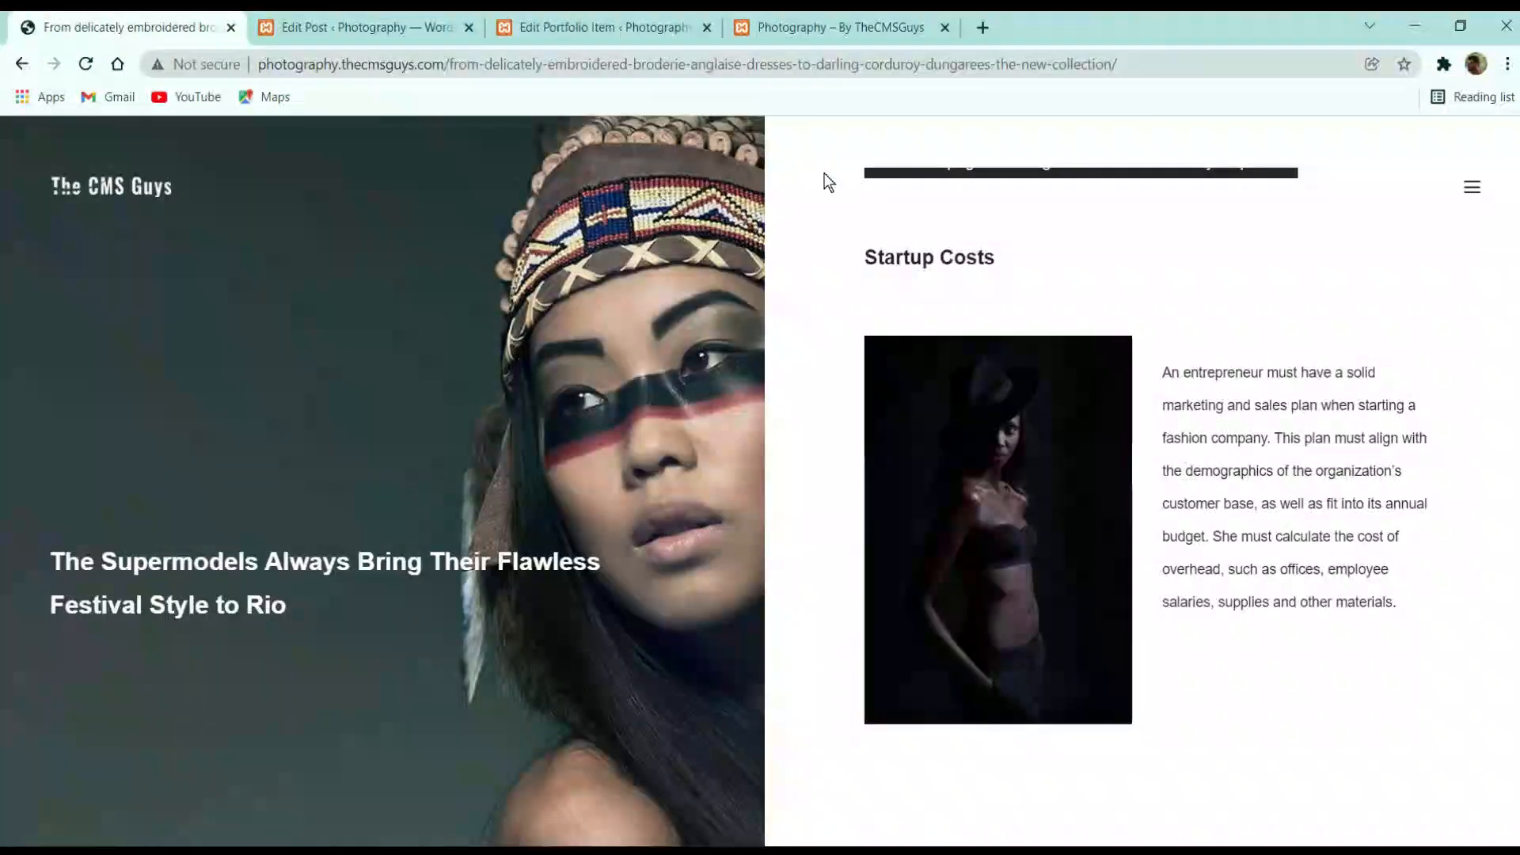
triple_click(912, 257)
key(ctrl+c)
click(356, 27)
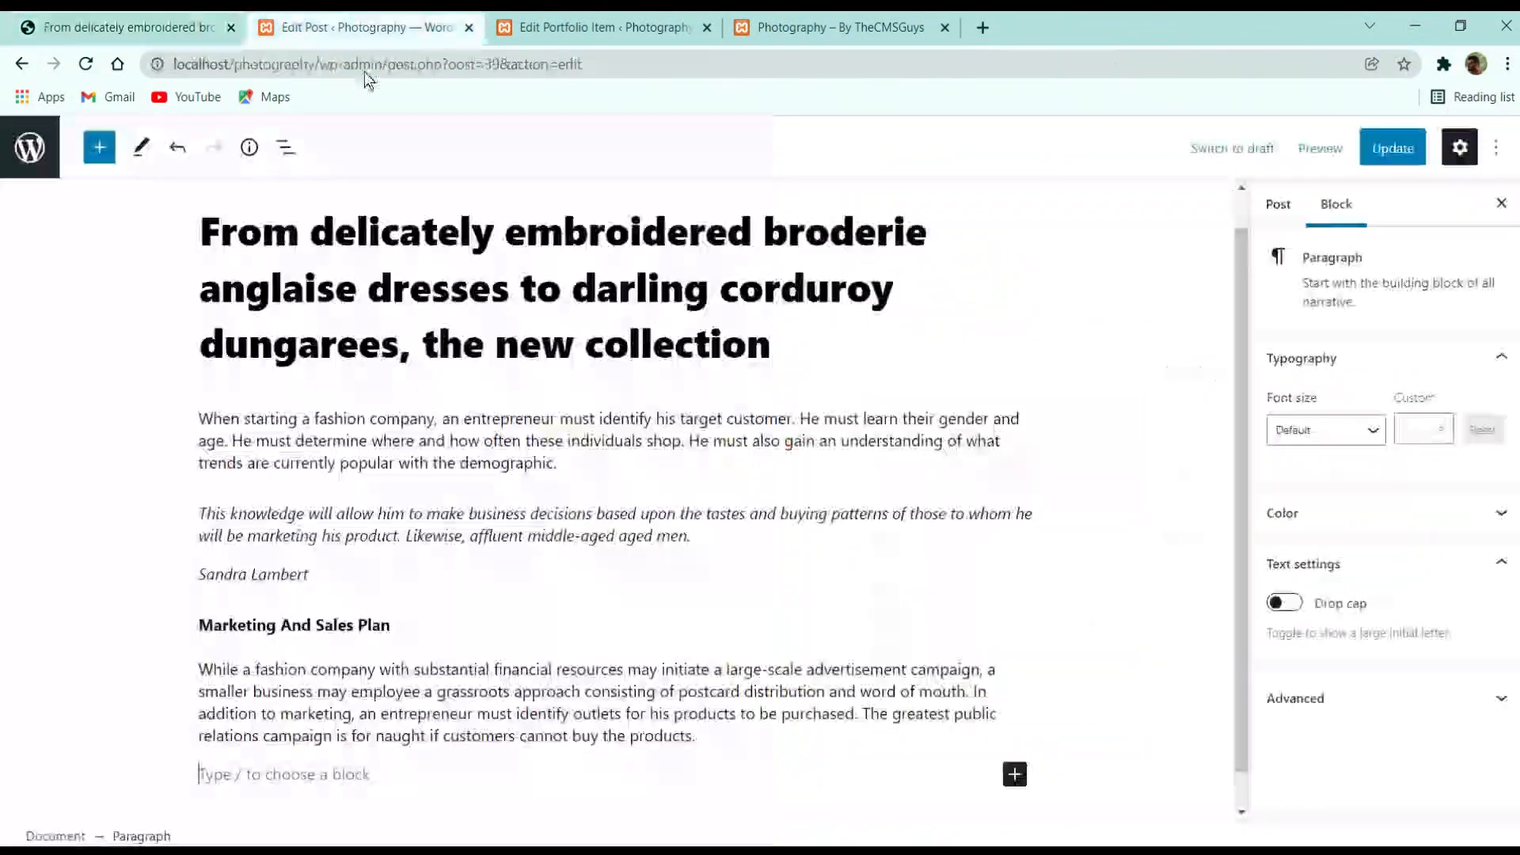
key(ctrl+v)
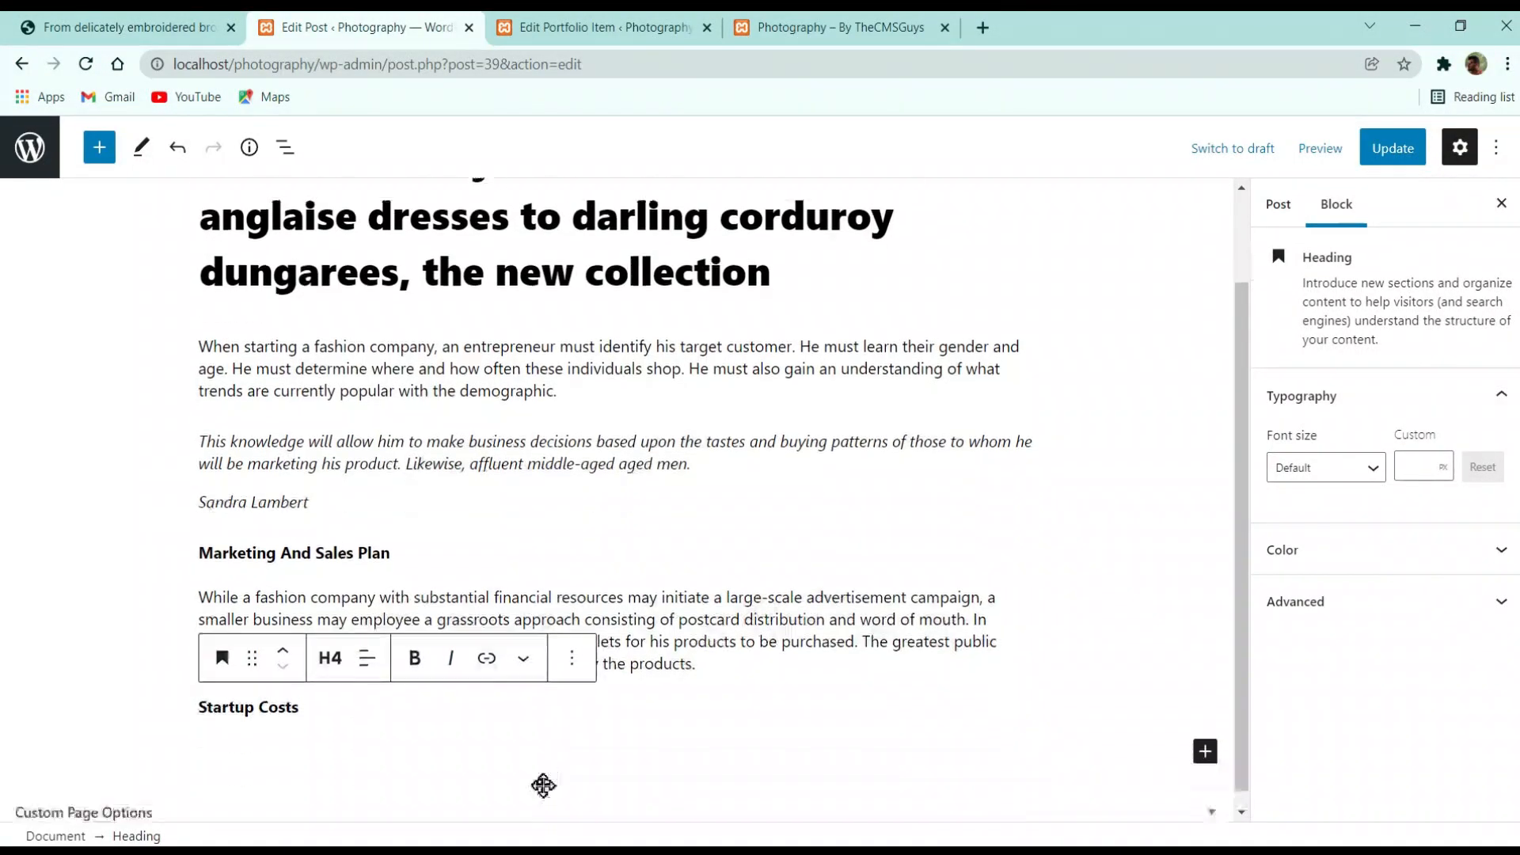
Add a 50/50 Columns block with an empty Image block in the left column
click(1205, 736)
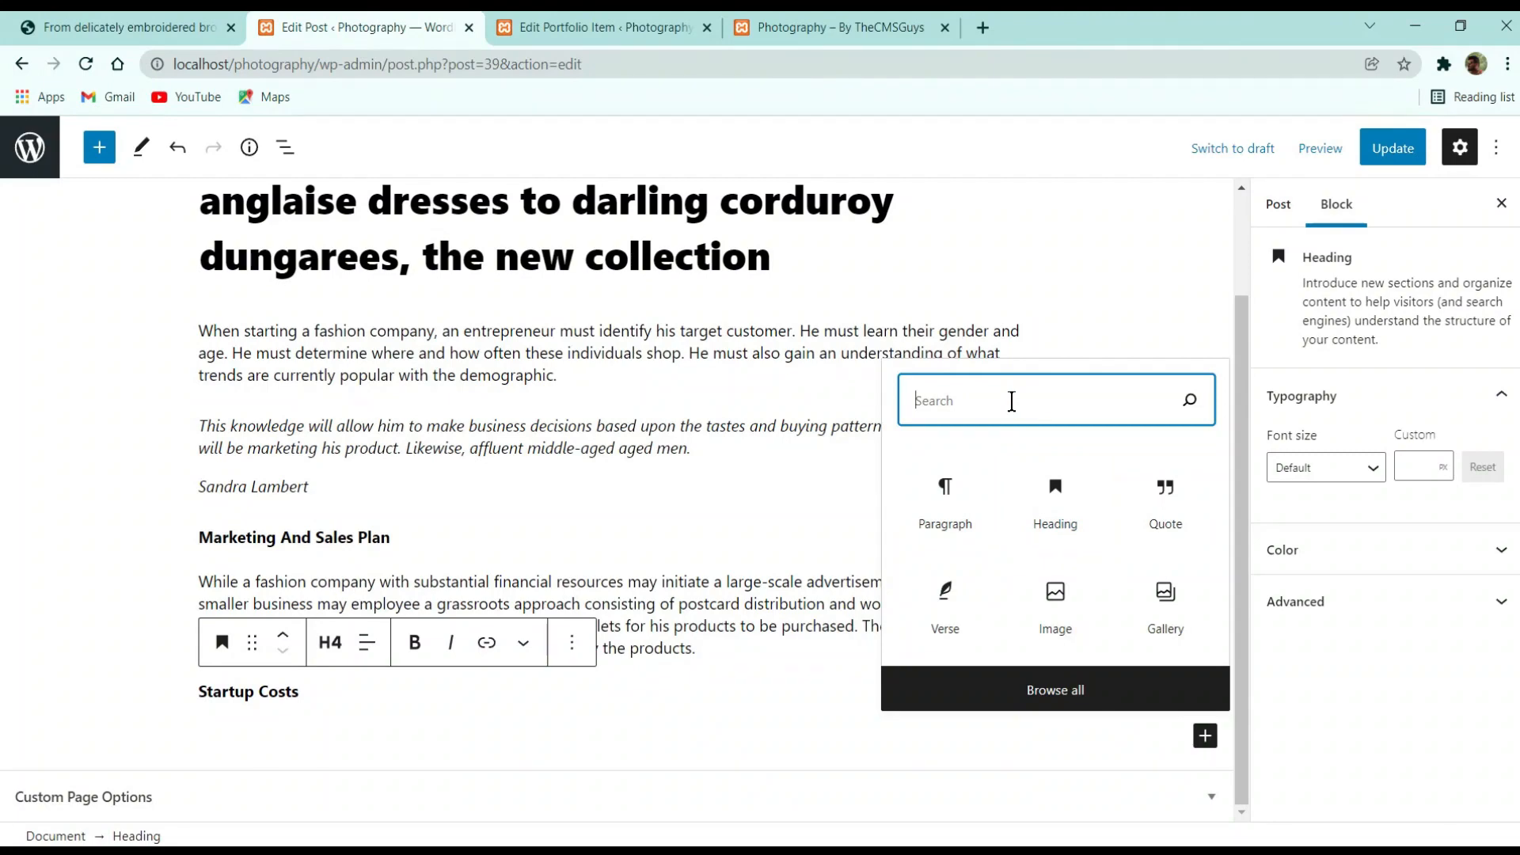
text(col)
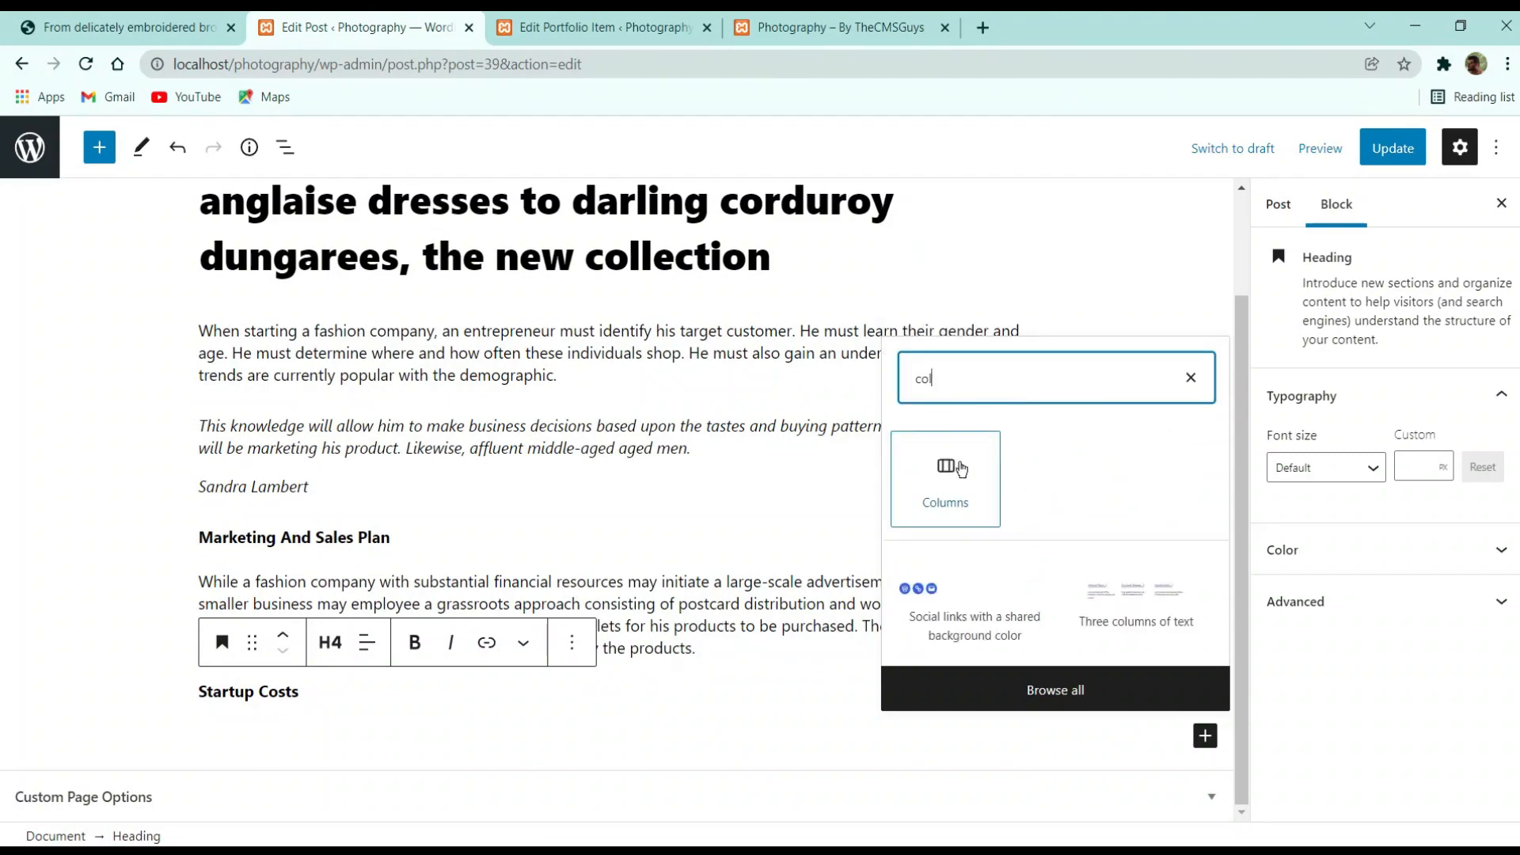
click(961, 470)
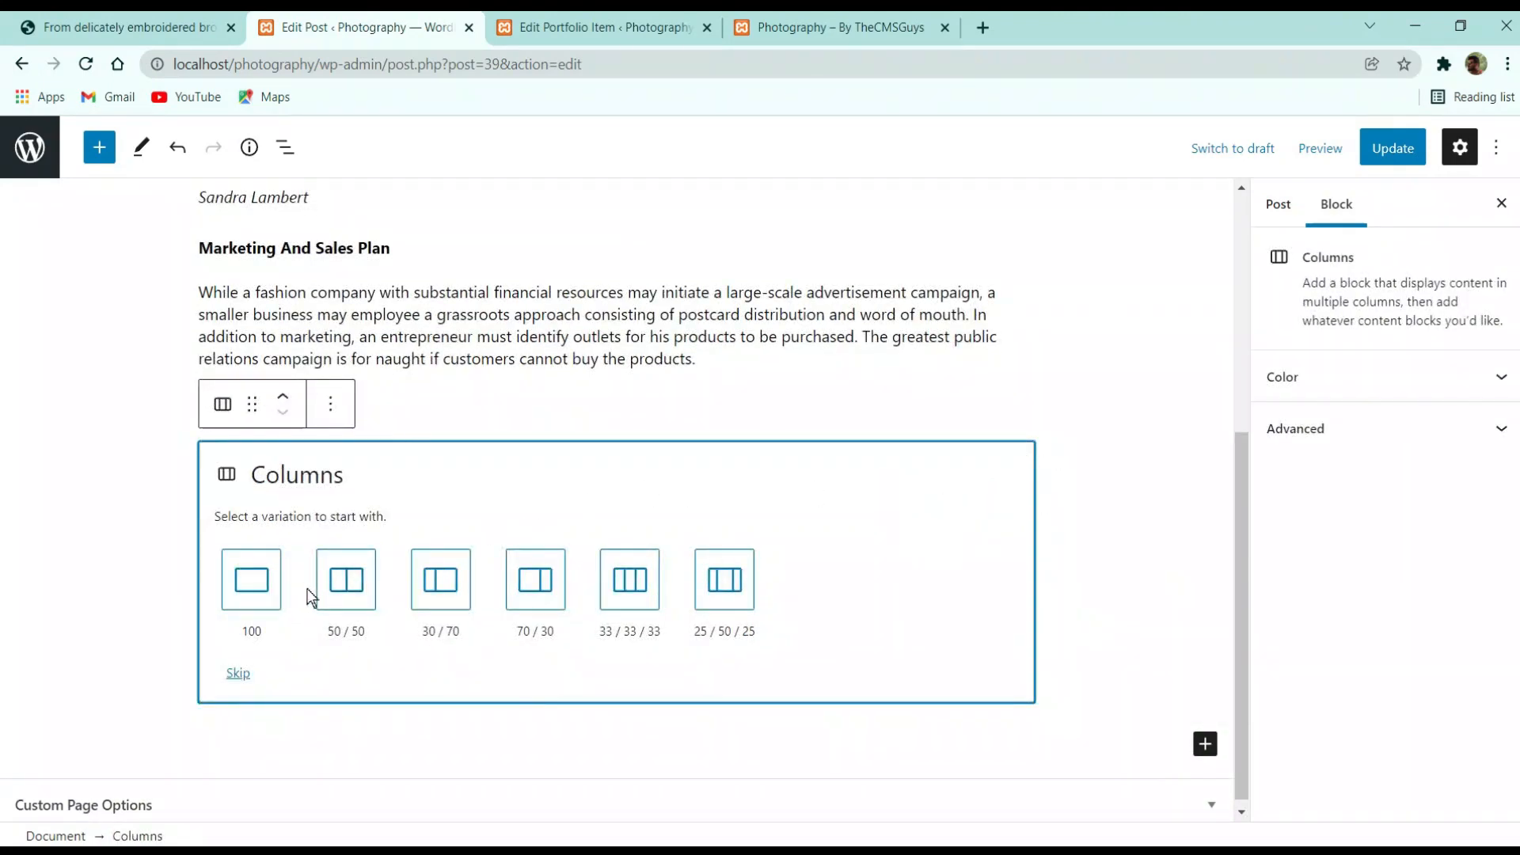
click(354, 583)
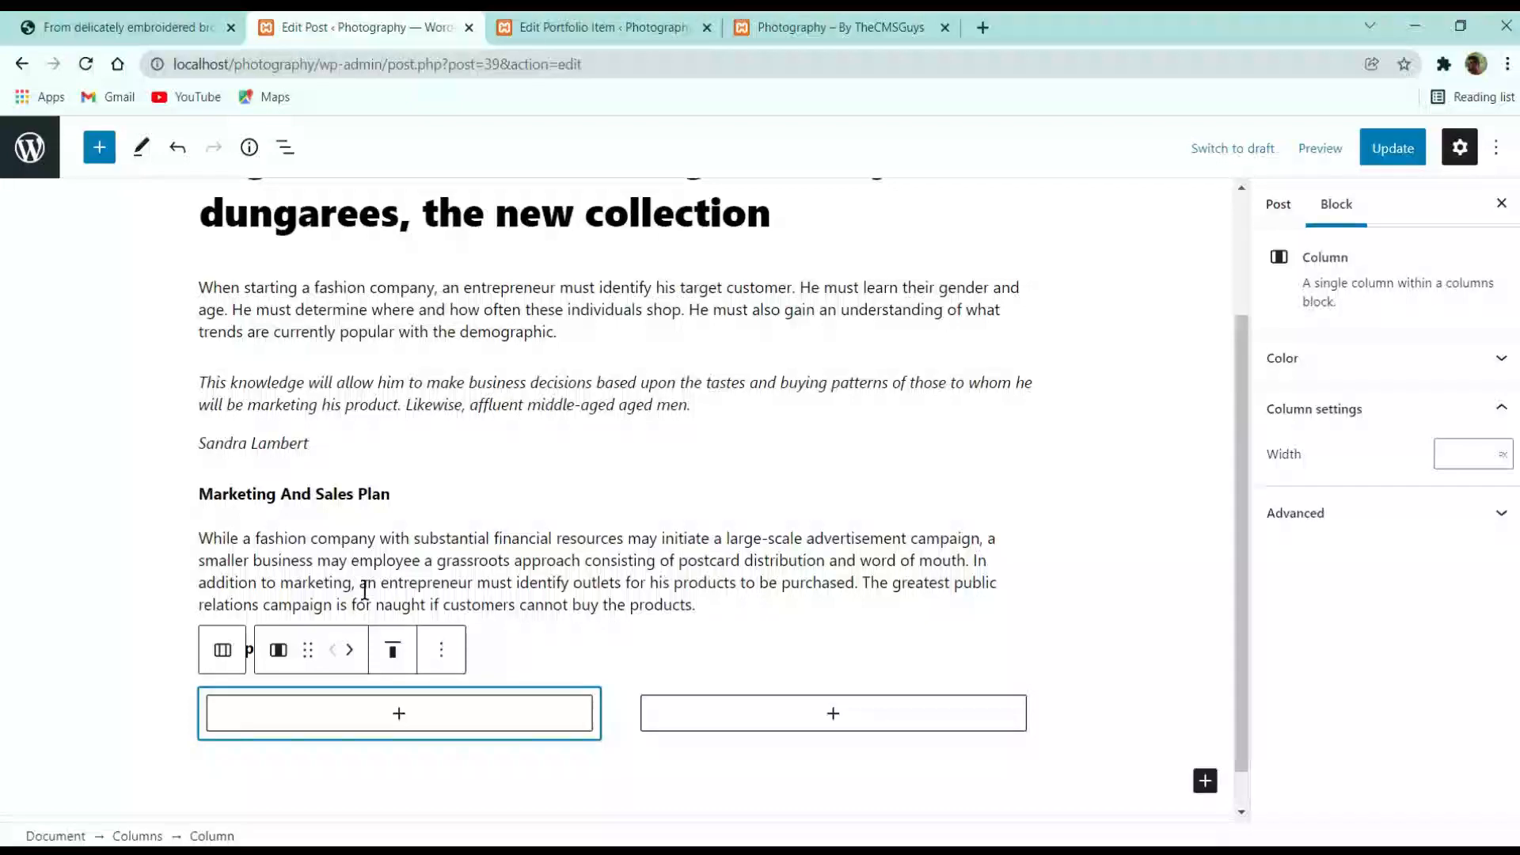
click(400, 715)
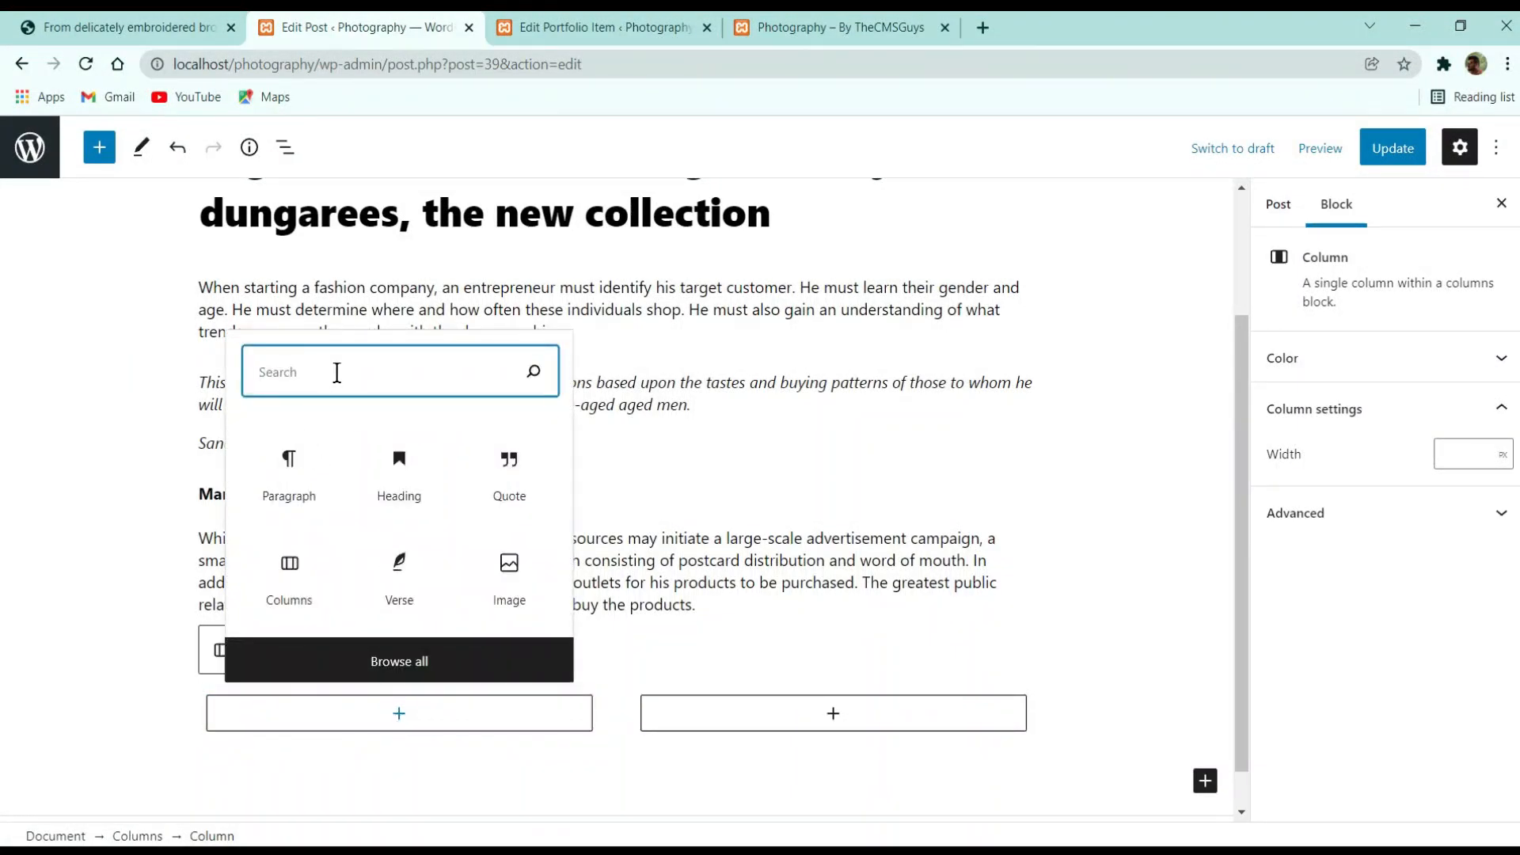
click(510, 574)
click(127, 26)
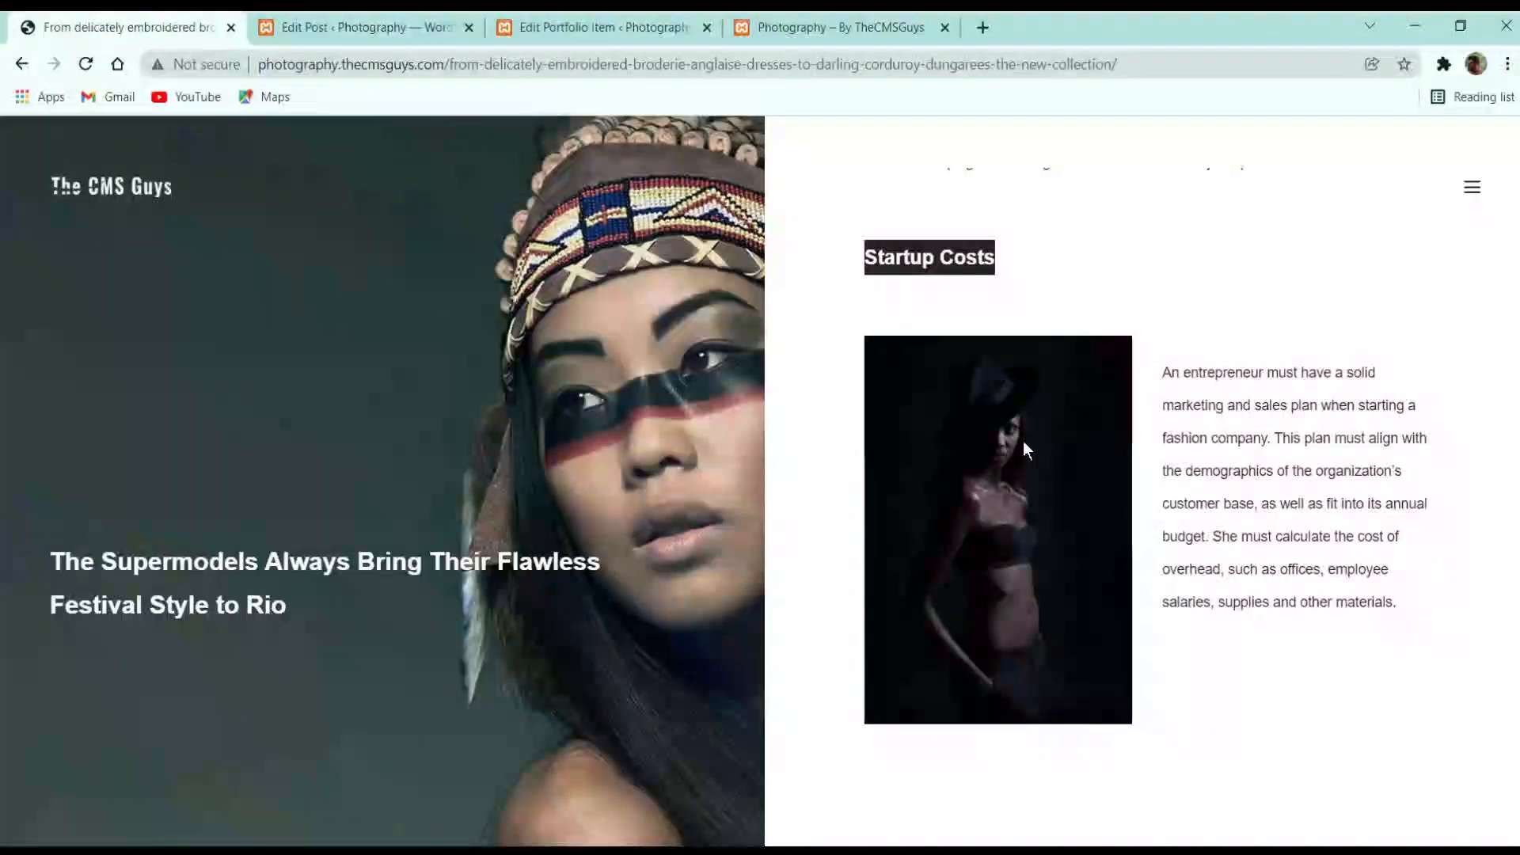
click(372, 27)
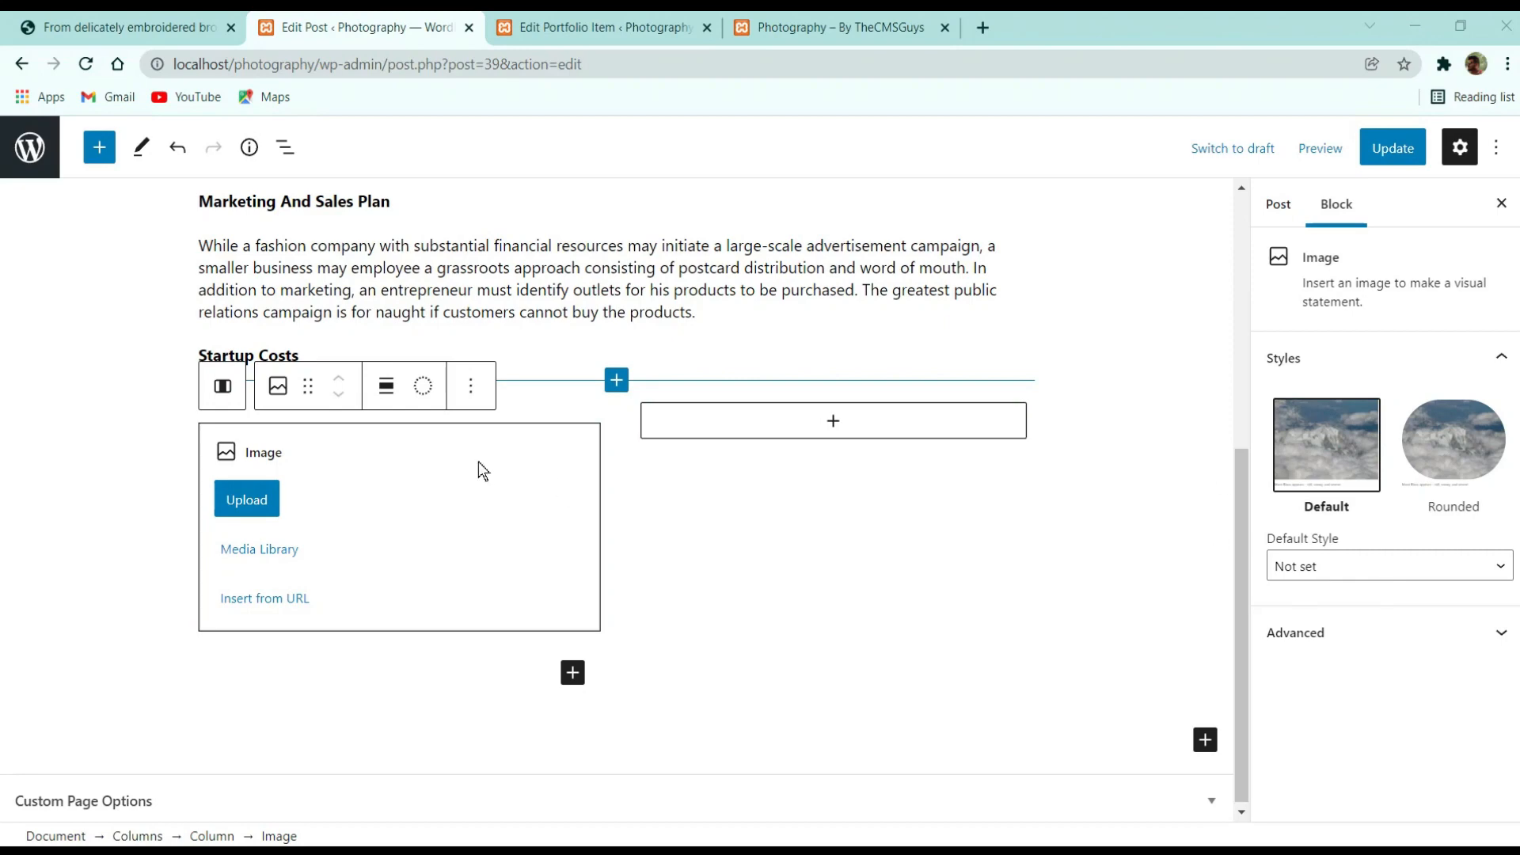
Place the bearded man's portrait from the Media Library in the left column
click(259, 549)
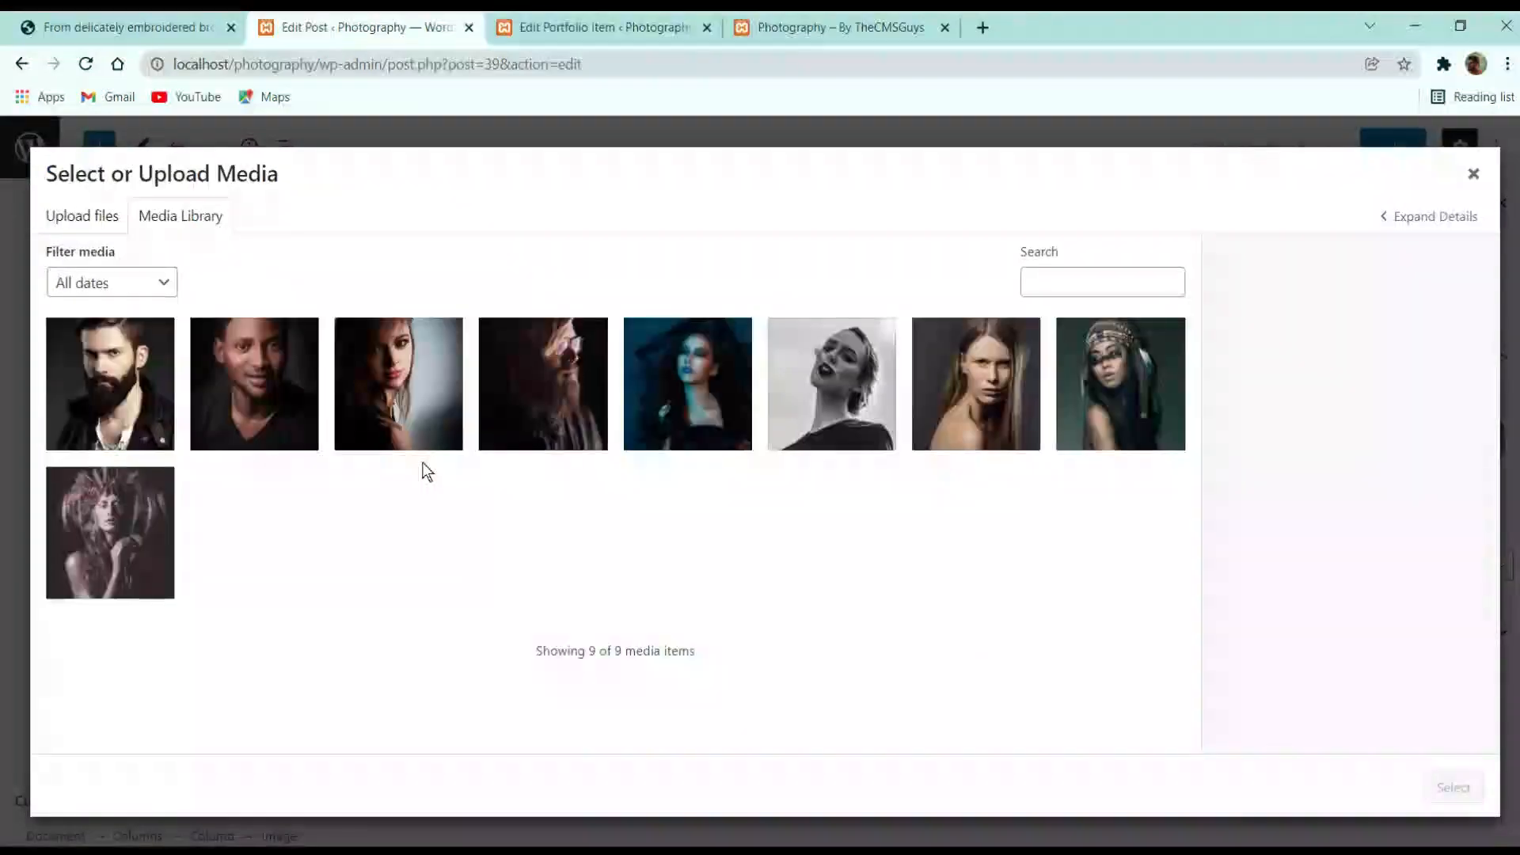
click(526, 372)
click(1452, 785)
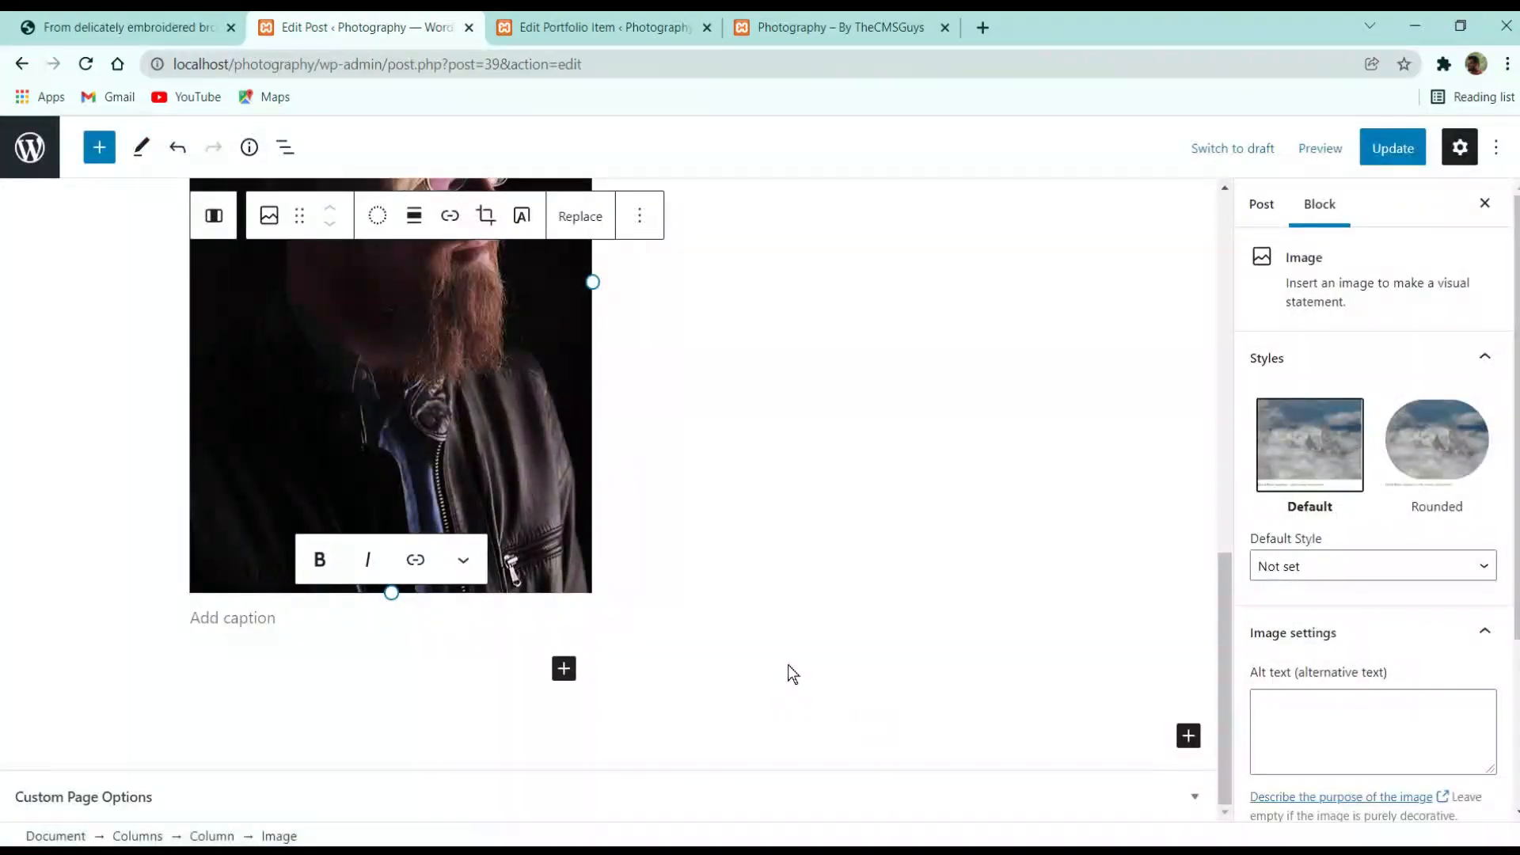
scroll(792, 674, up, 3)
scroll(475, 506, up, 2)
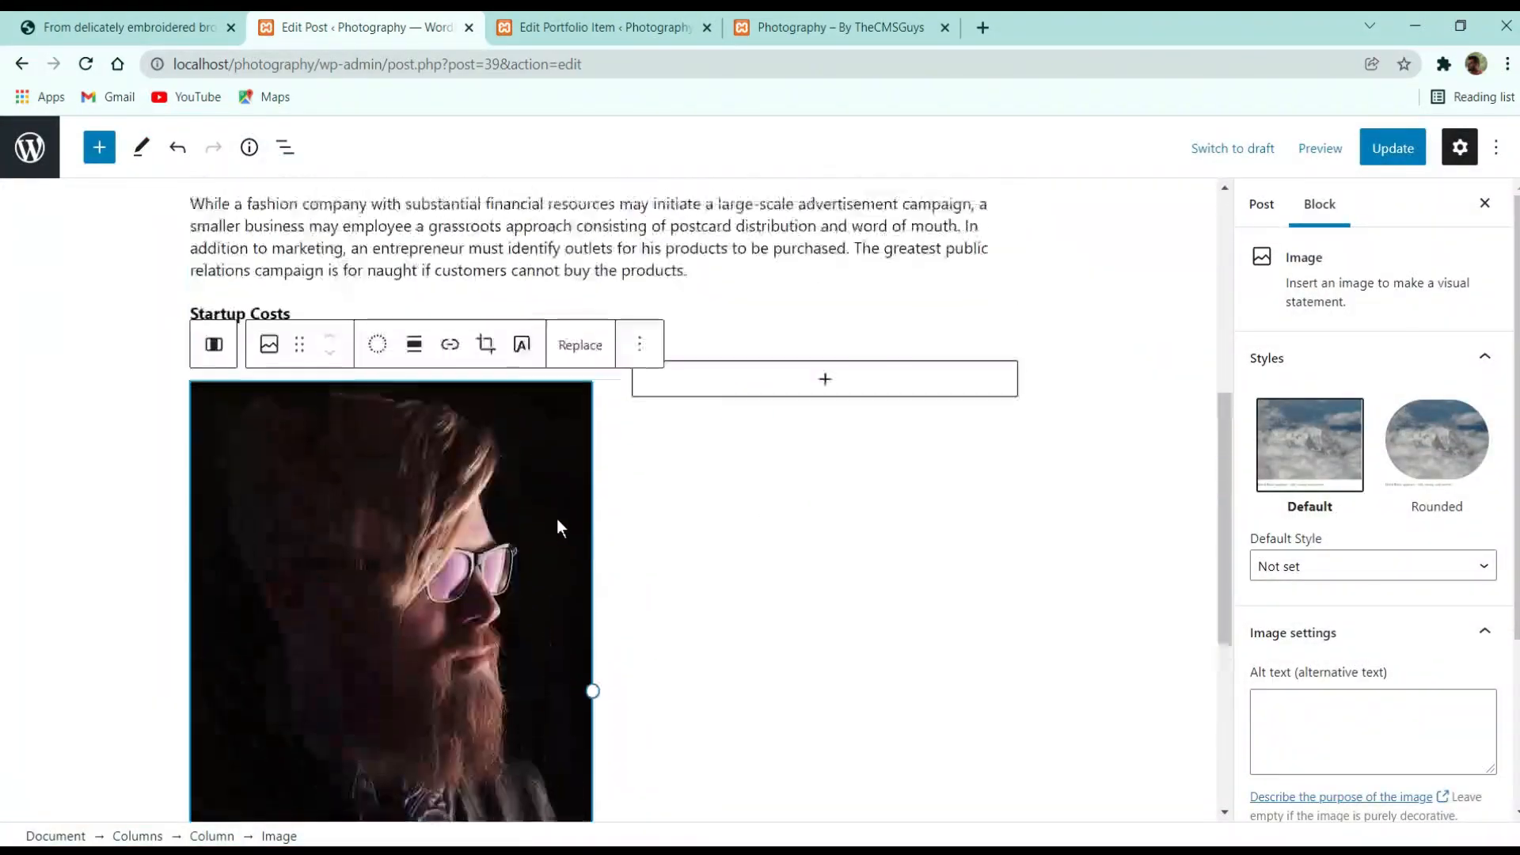
Copy the entrepreneur paragraph from the live post into a Paragraph in the right column
click(142, 27)
triple_click(1259, 432)
key(ctrl+c)
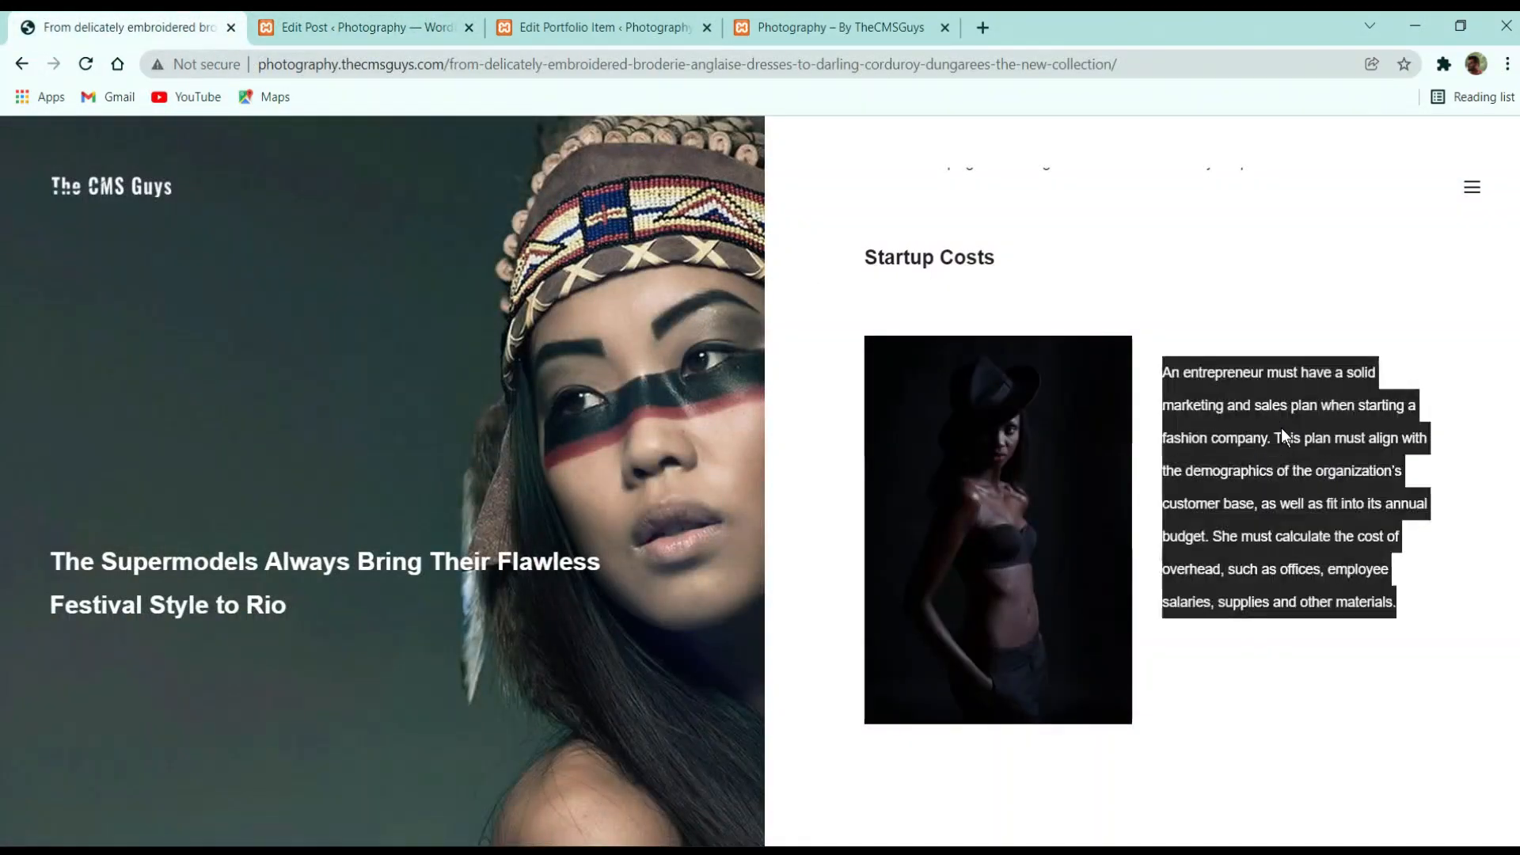
click(428, 19)
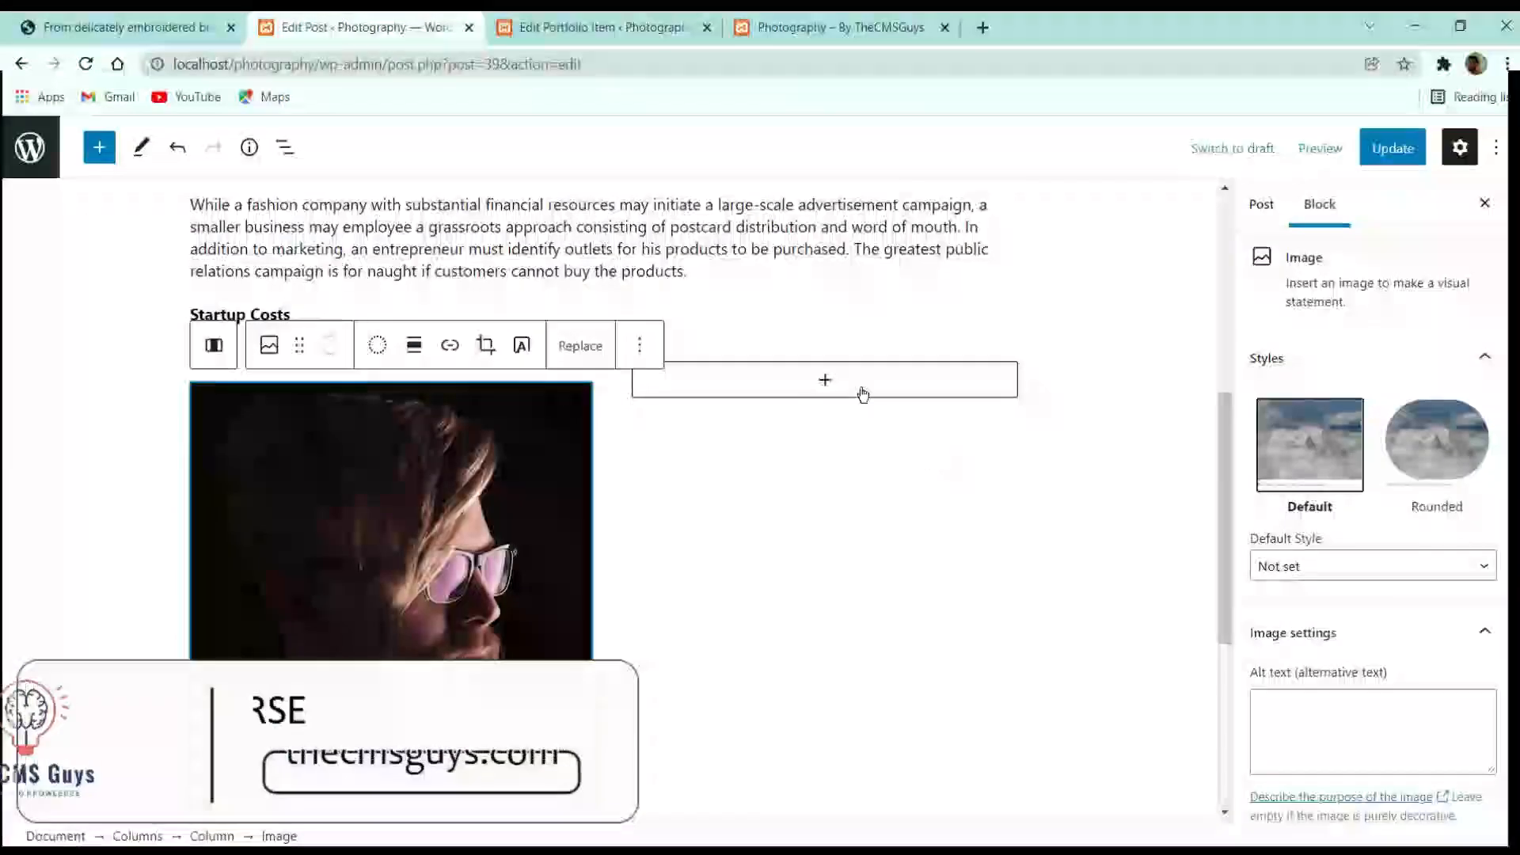
click(825, 381)
click(740, 529)
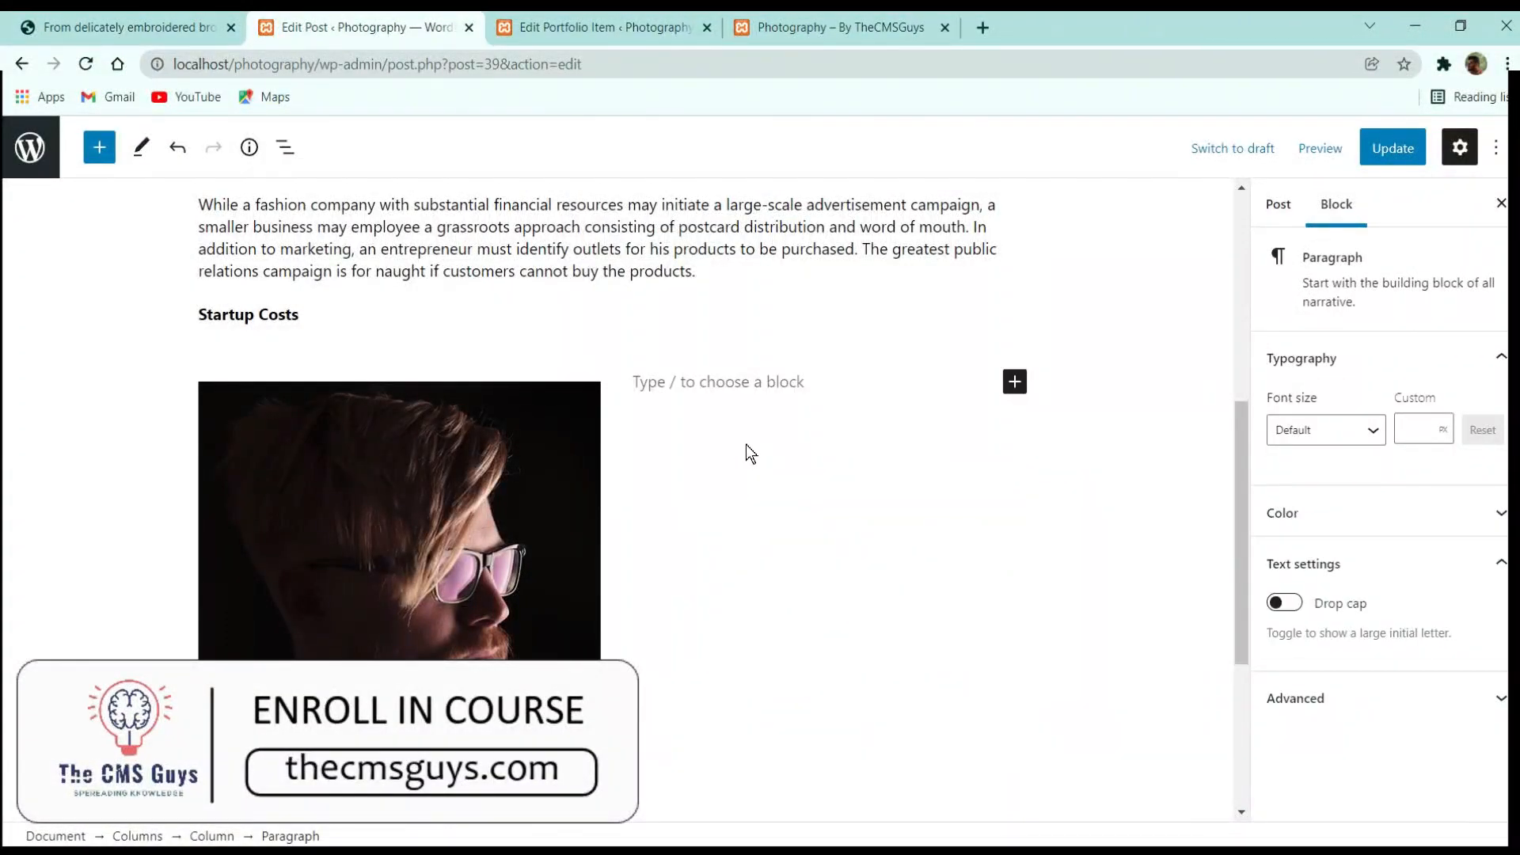
key(ctrl+v)
Review the column blocks, start a block below them, and find the live post's bullet list
click(499, 475)
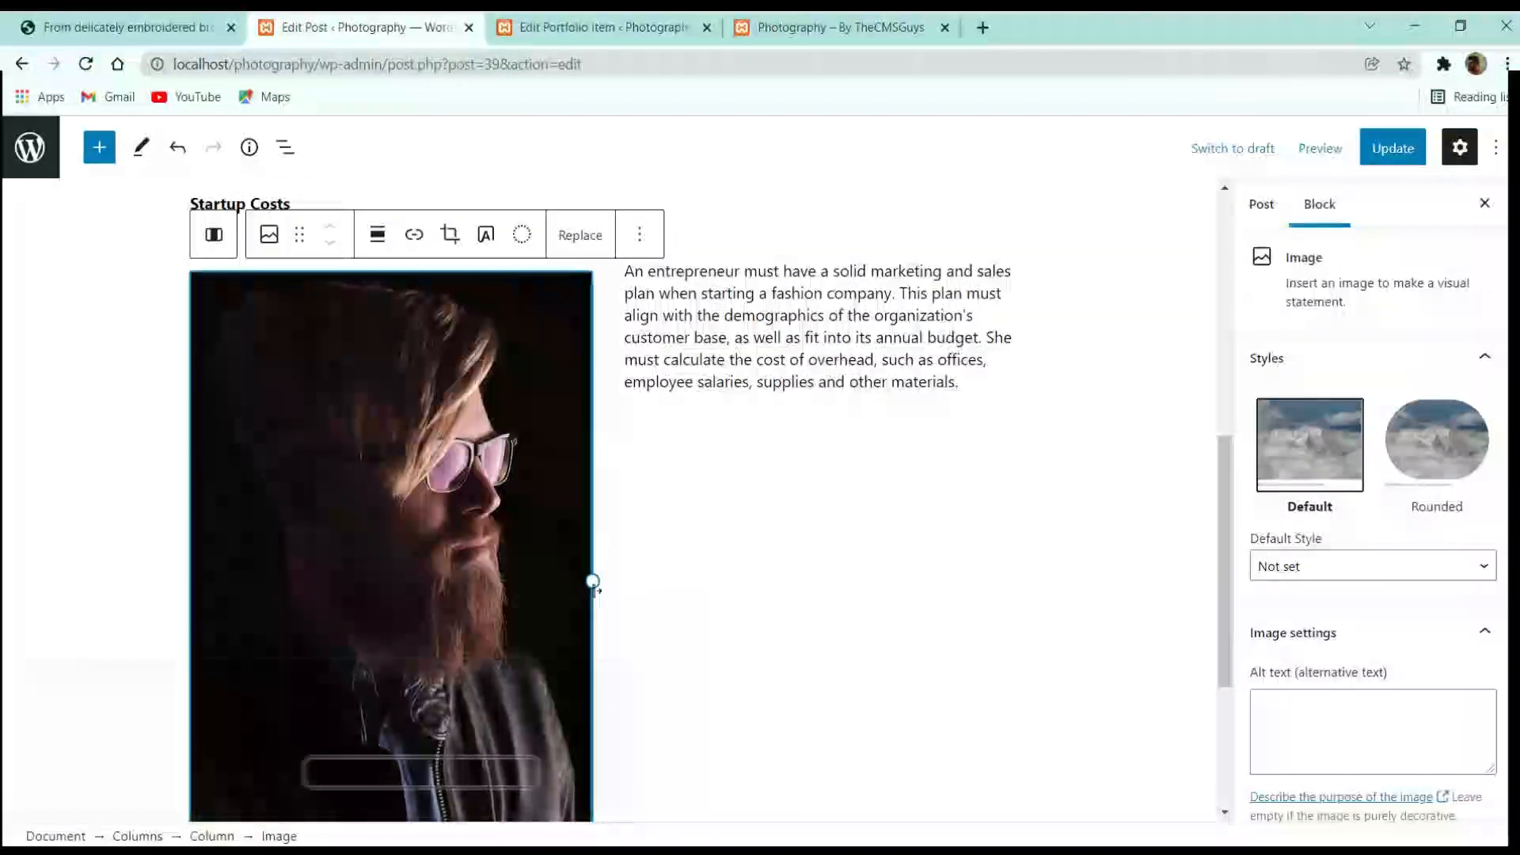
click(787, 596)
scroll(588, 673, down, 3)
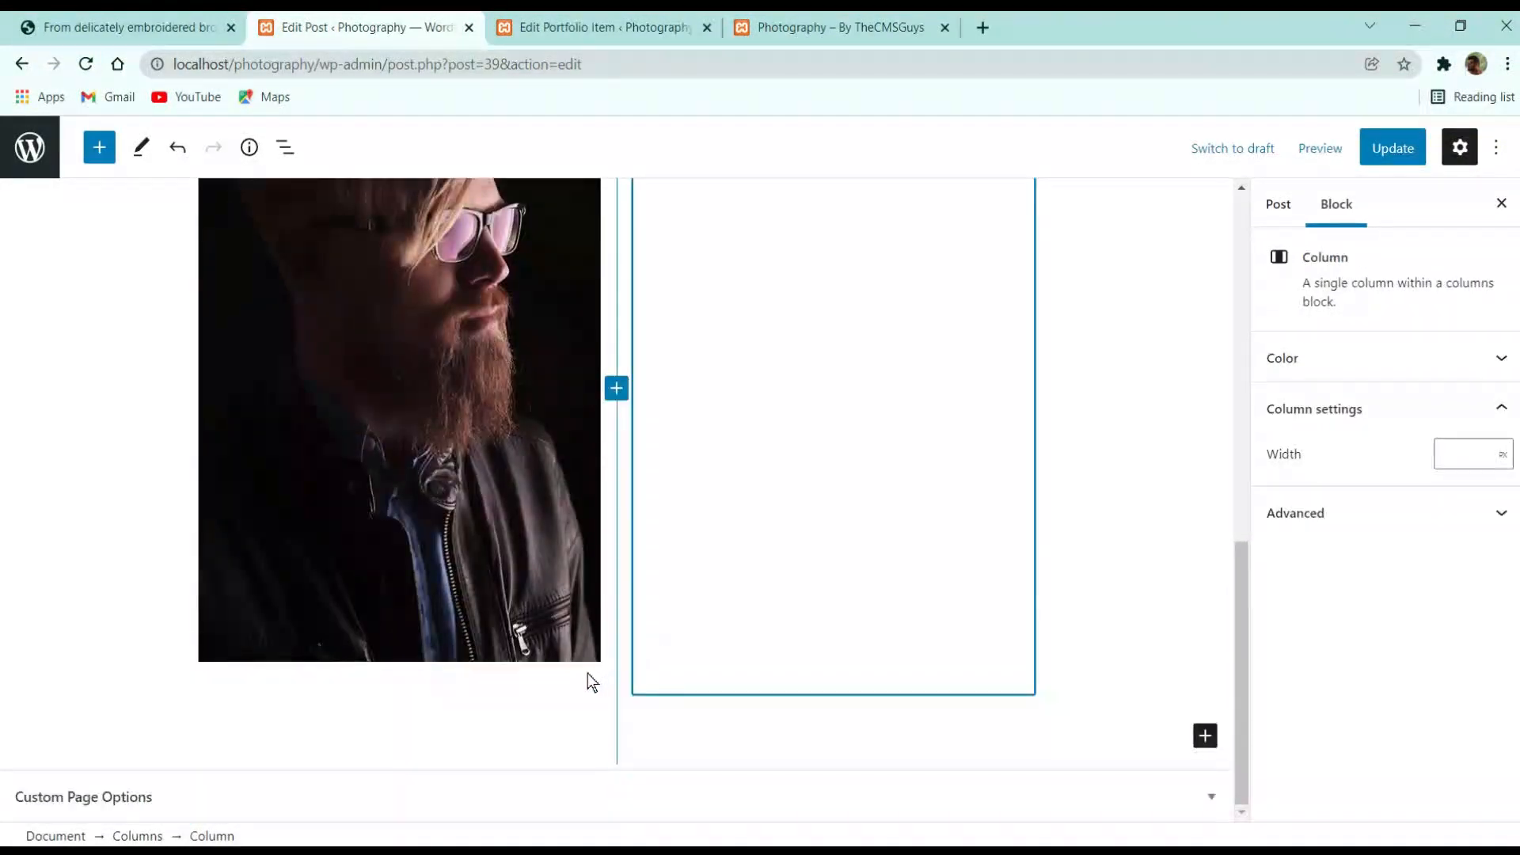
click(558, 708)
click(1188, 737)
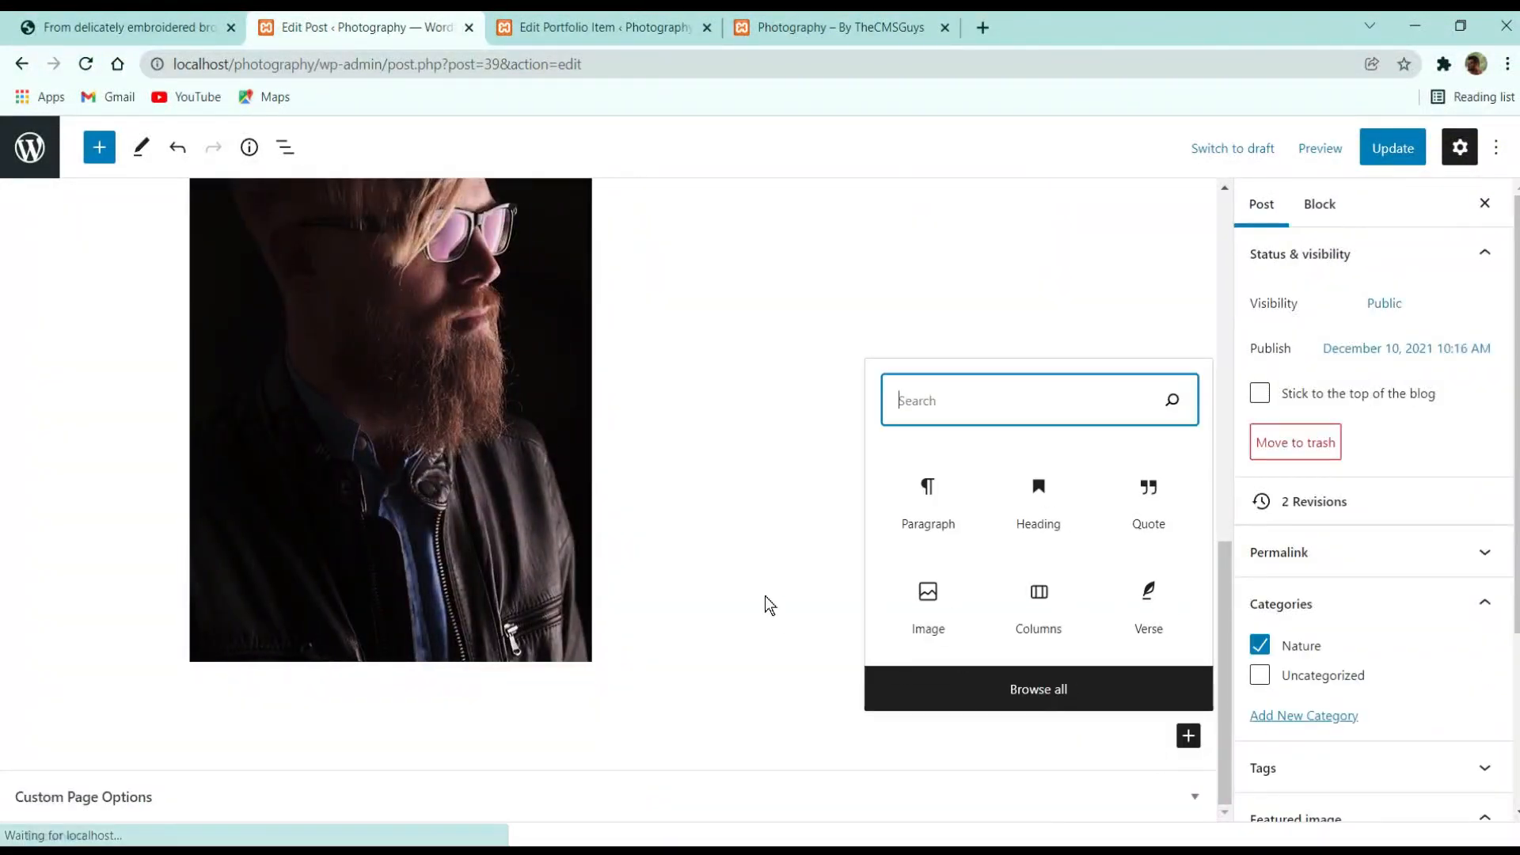
click(206, 16)
scroll(934, 530, down, 5)
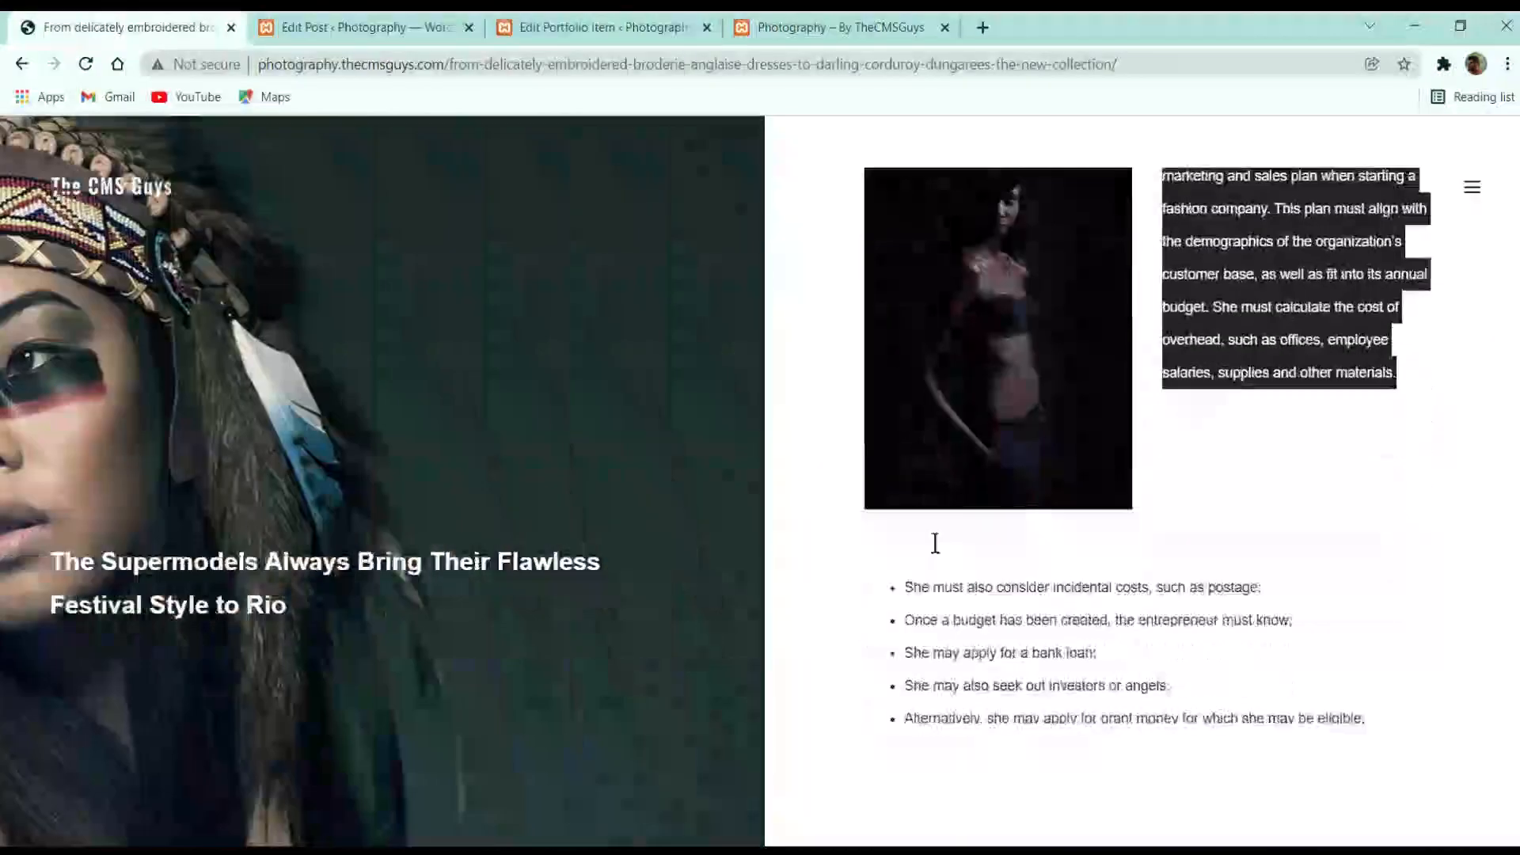
Paste the five startup-cost bullet points below the columns and update the post
click(428, 18)
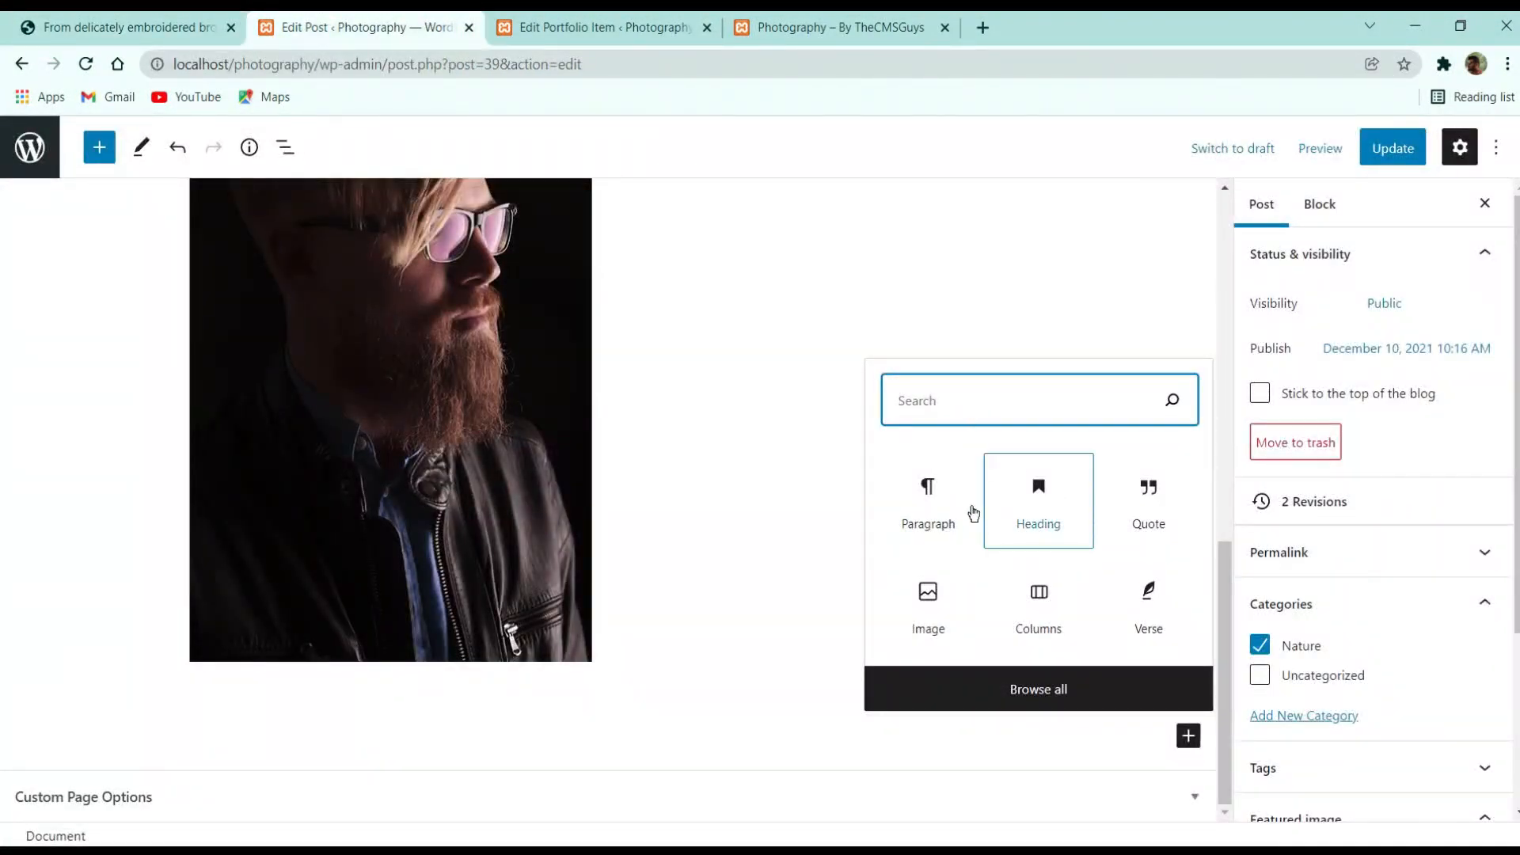
click(958, 510)
click(57, 18)
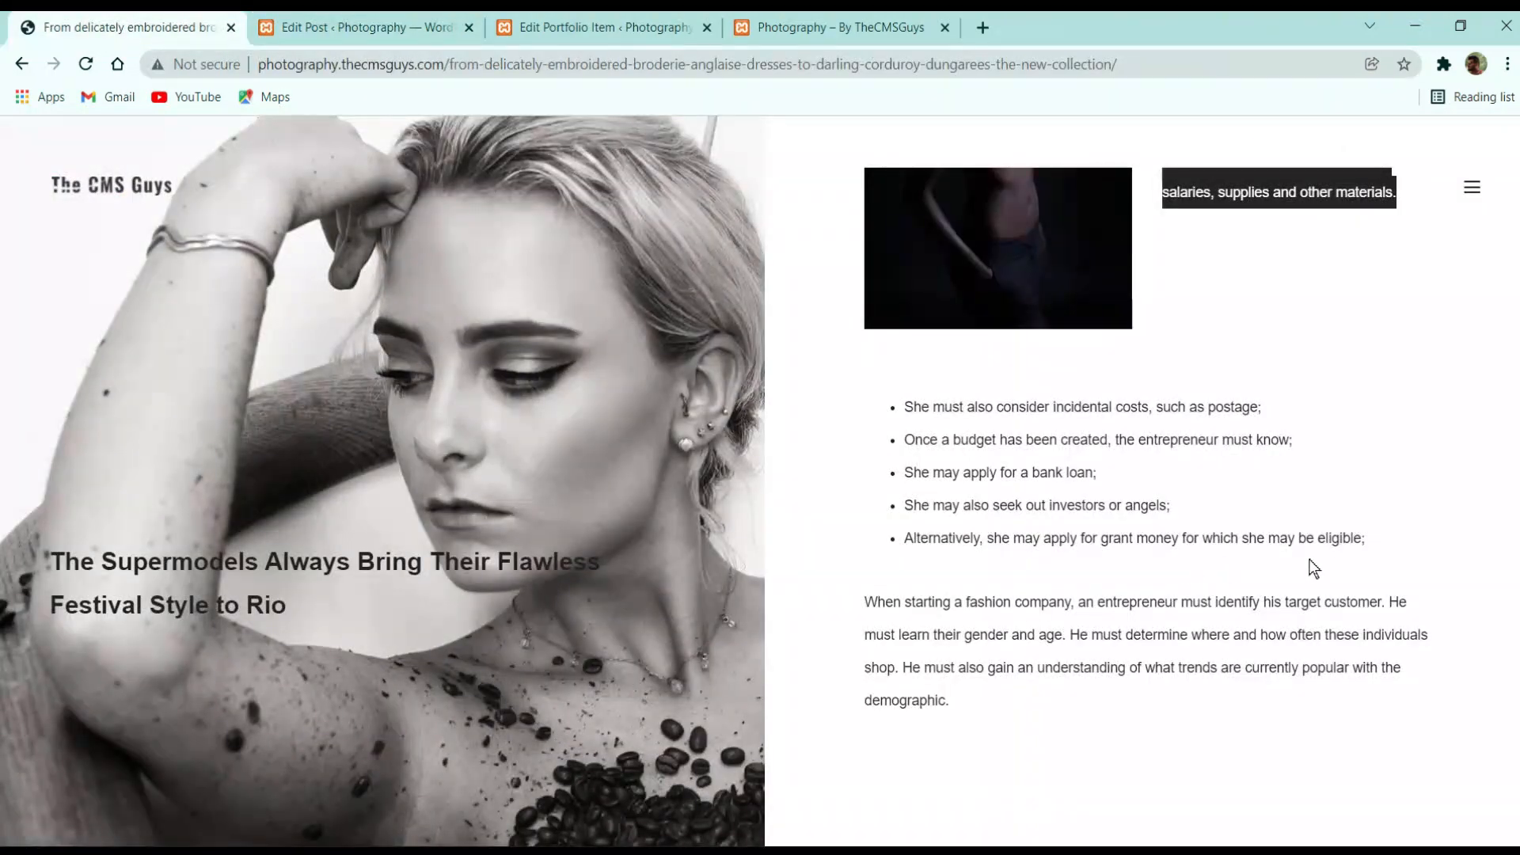
drag(1382, 549, 905, 396)
key(ctrl+c)
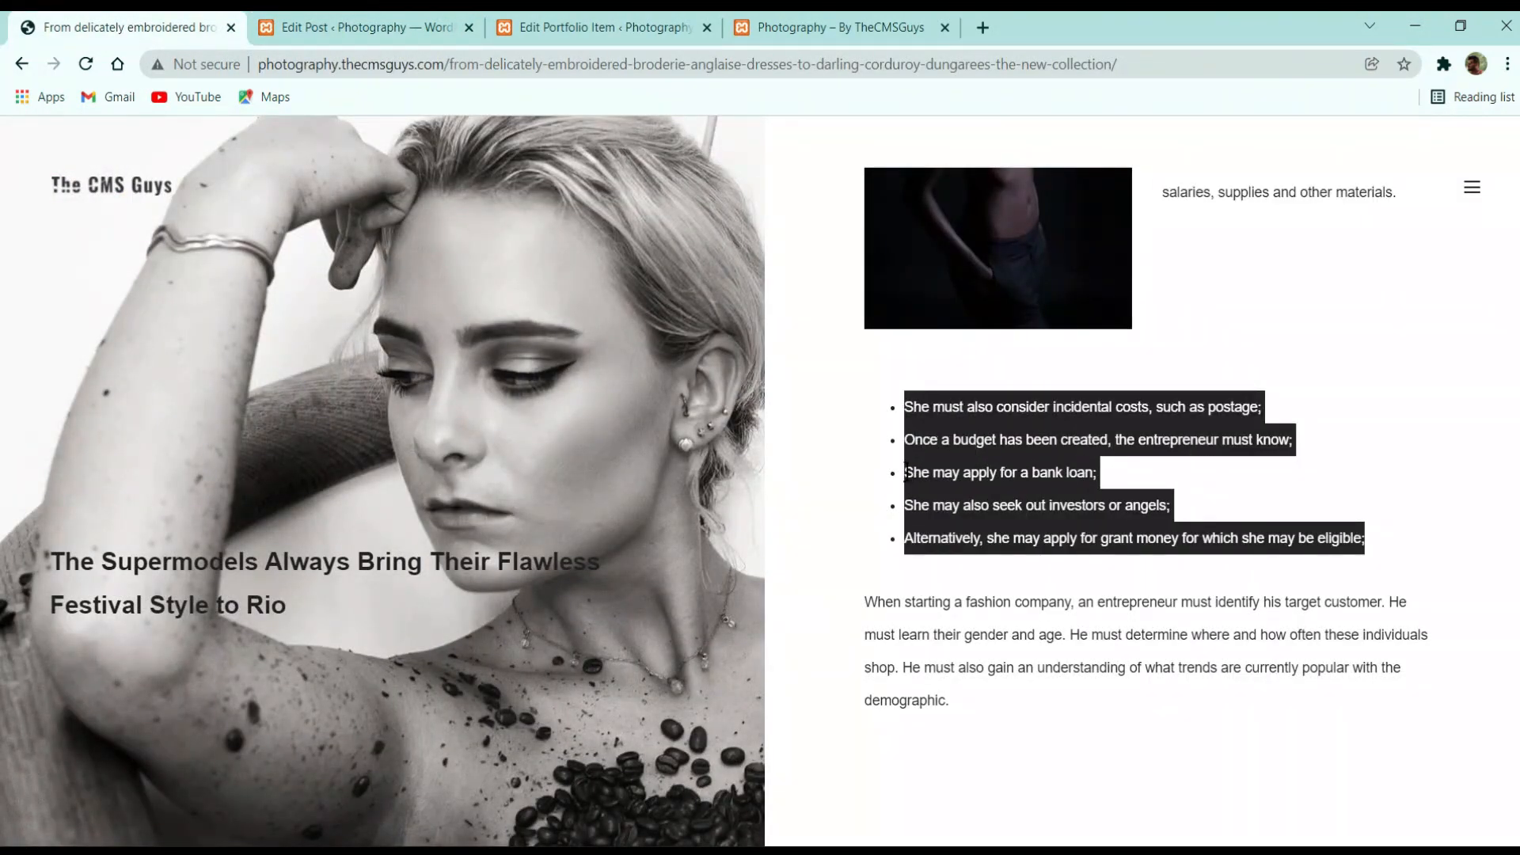
scroll(862, 514, down, 5)
click(357, 27)
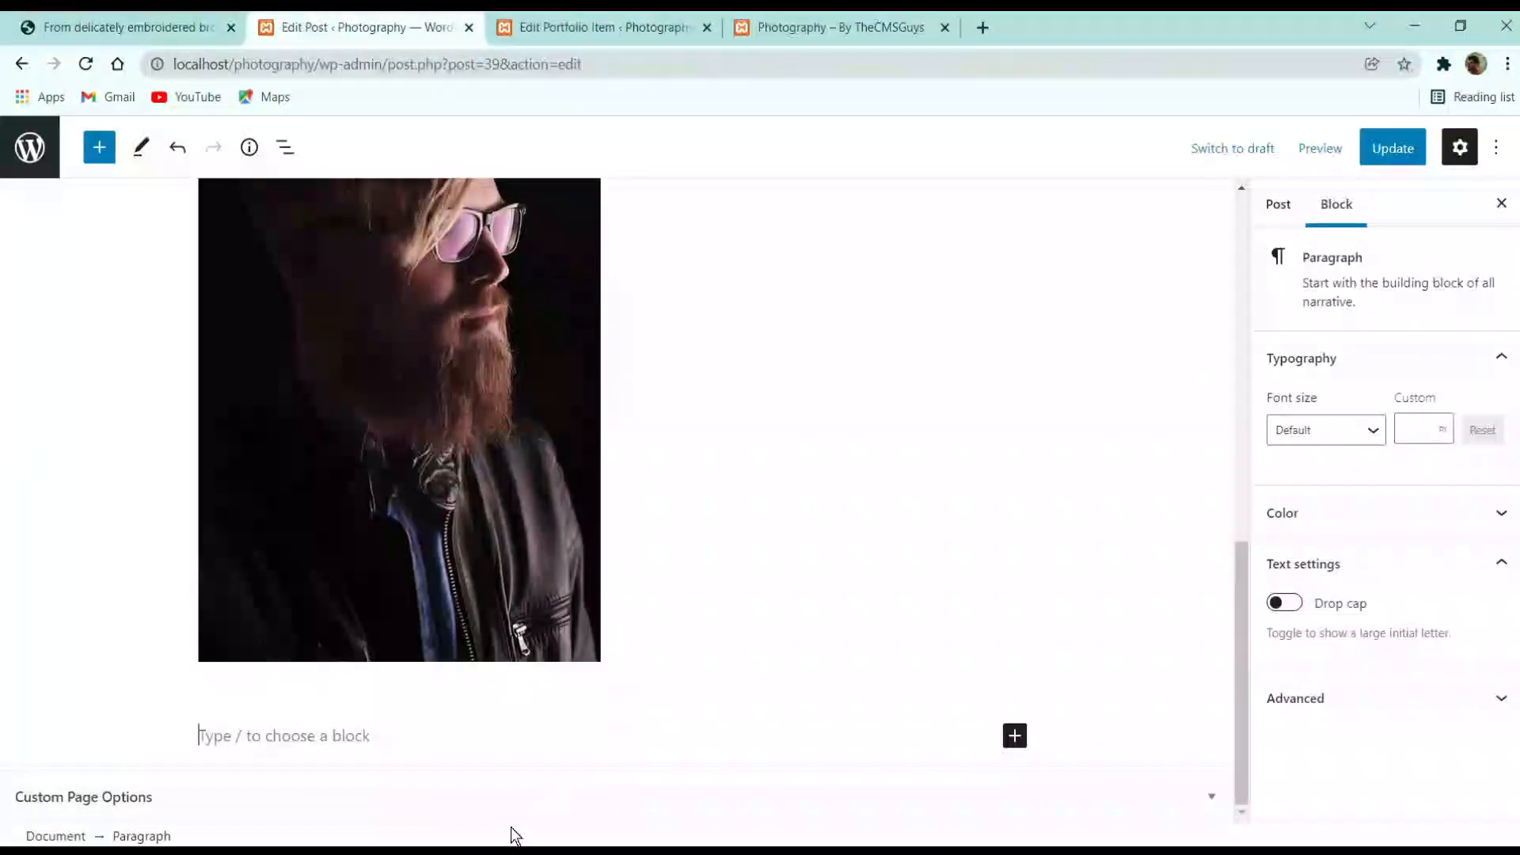
key(ctrl+v)
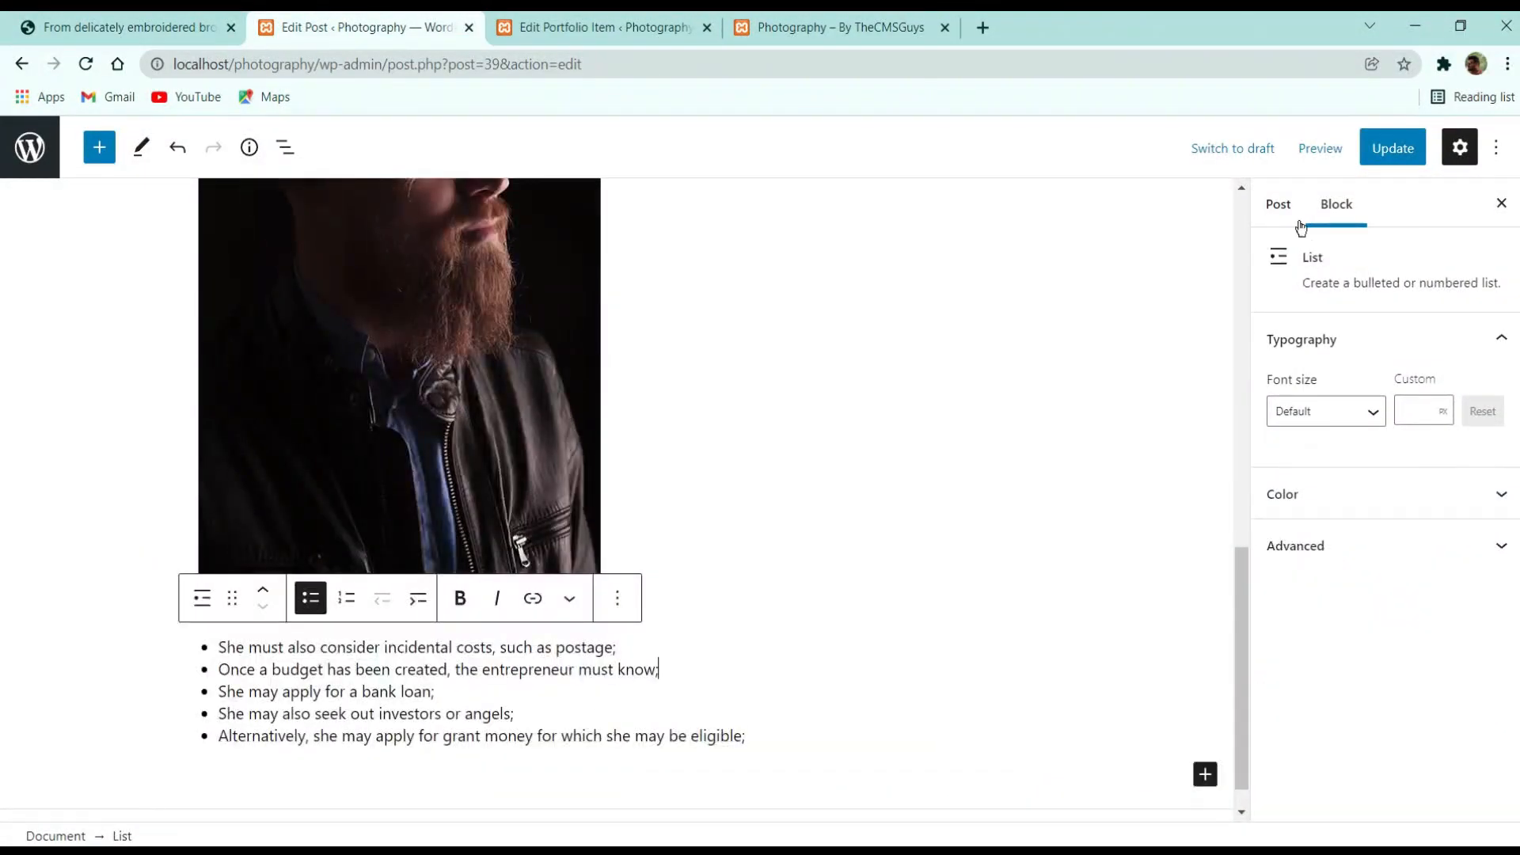
click(1389, 156)
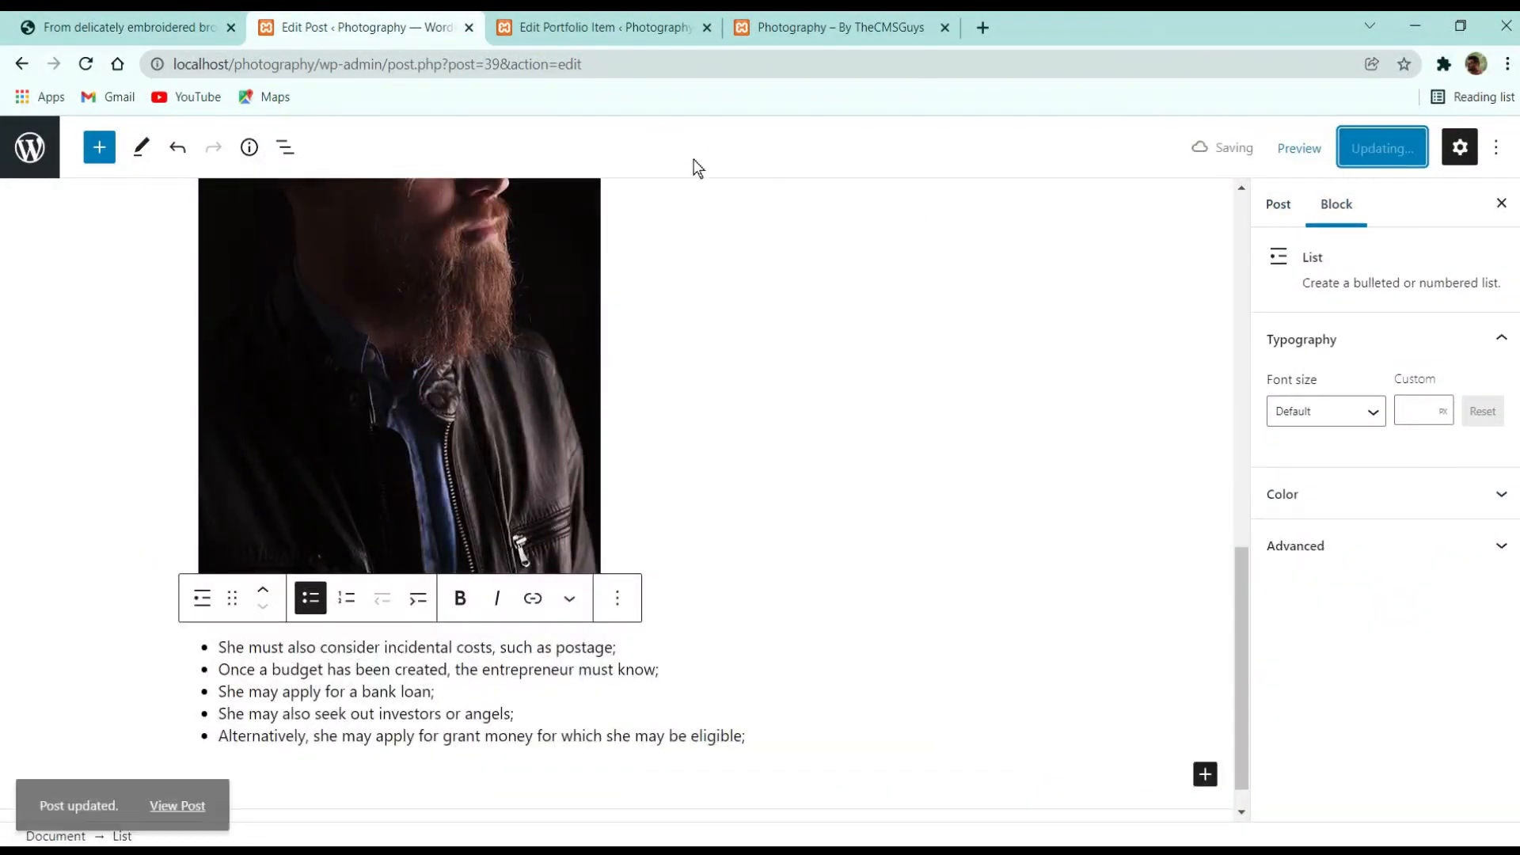
click(568, 17)
Load the local site's Blog page and open the new collection post
click(839, 27)
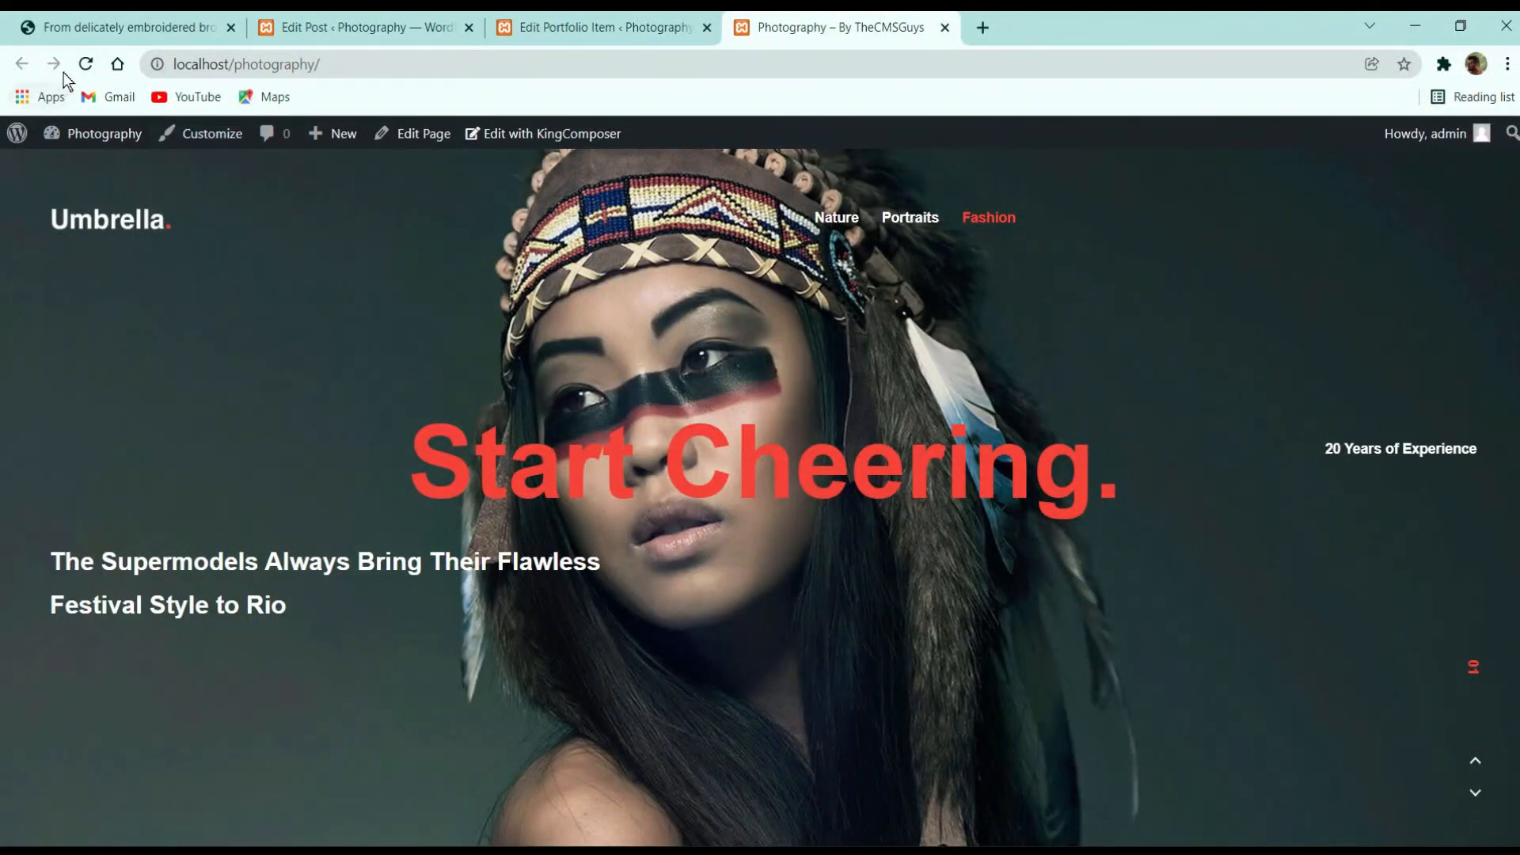
click(87, 27)
click(899, 27)
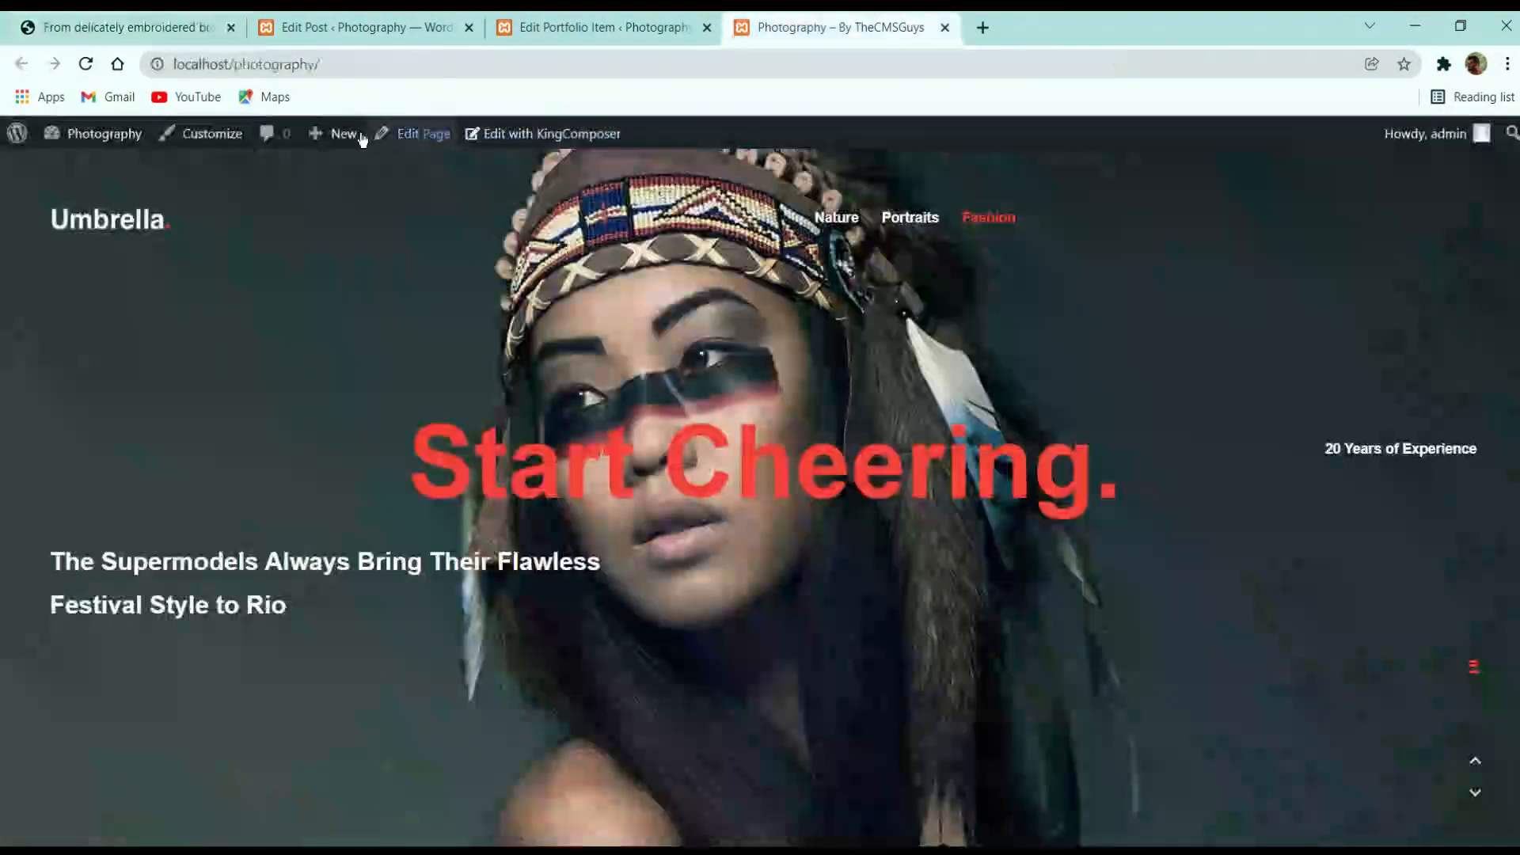
click(365, 68)
text(blog)
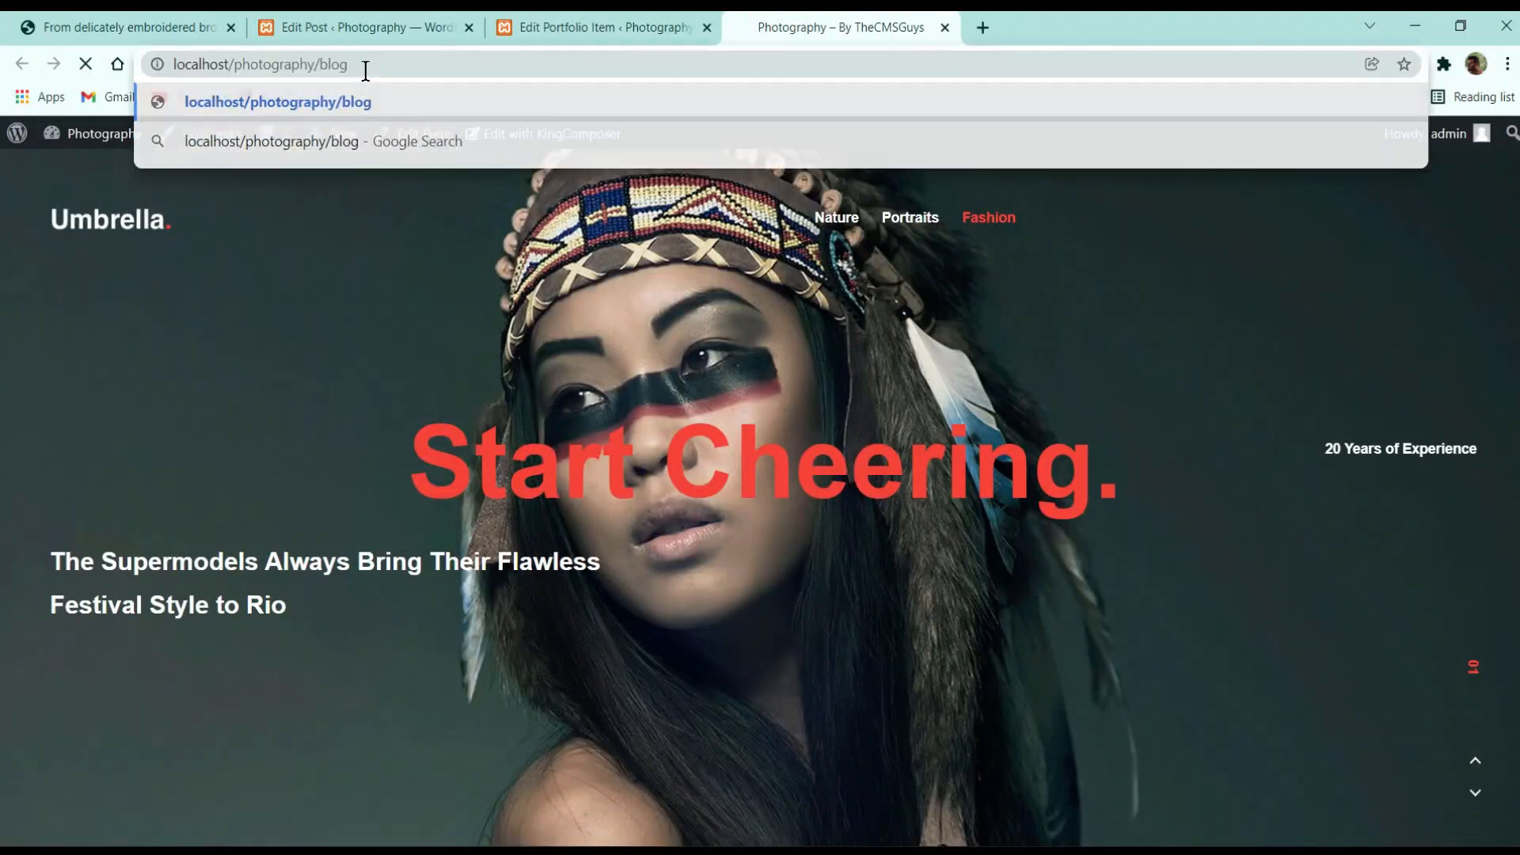
key(Return)
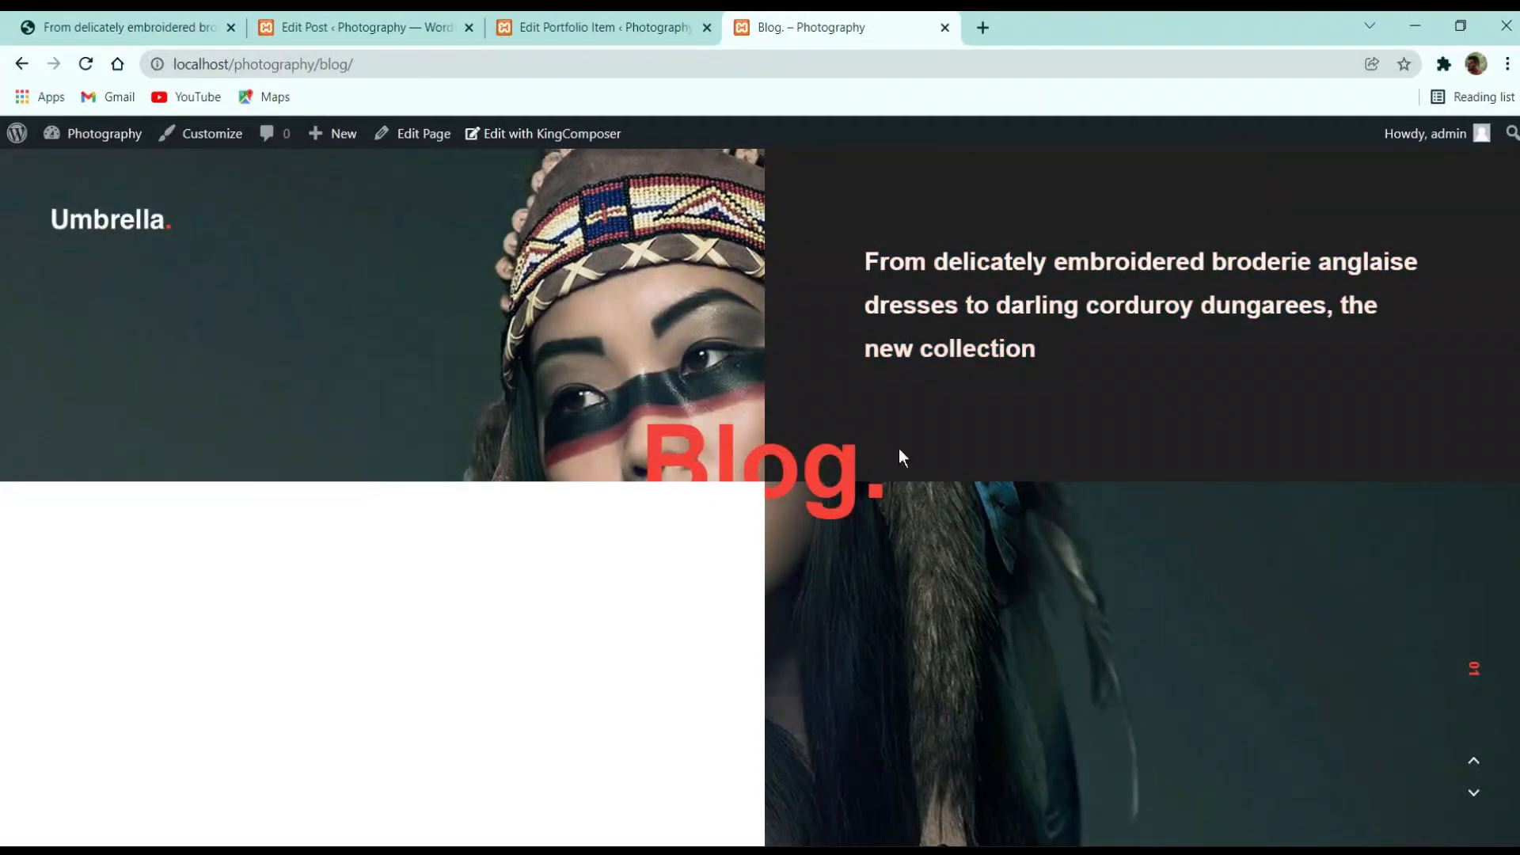
click(925, 297)
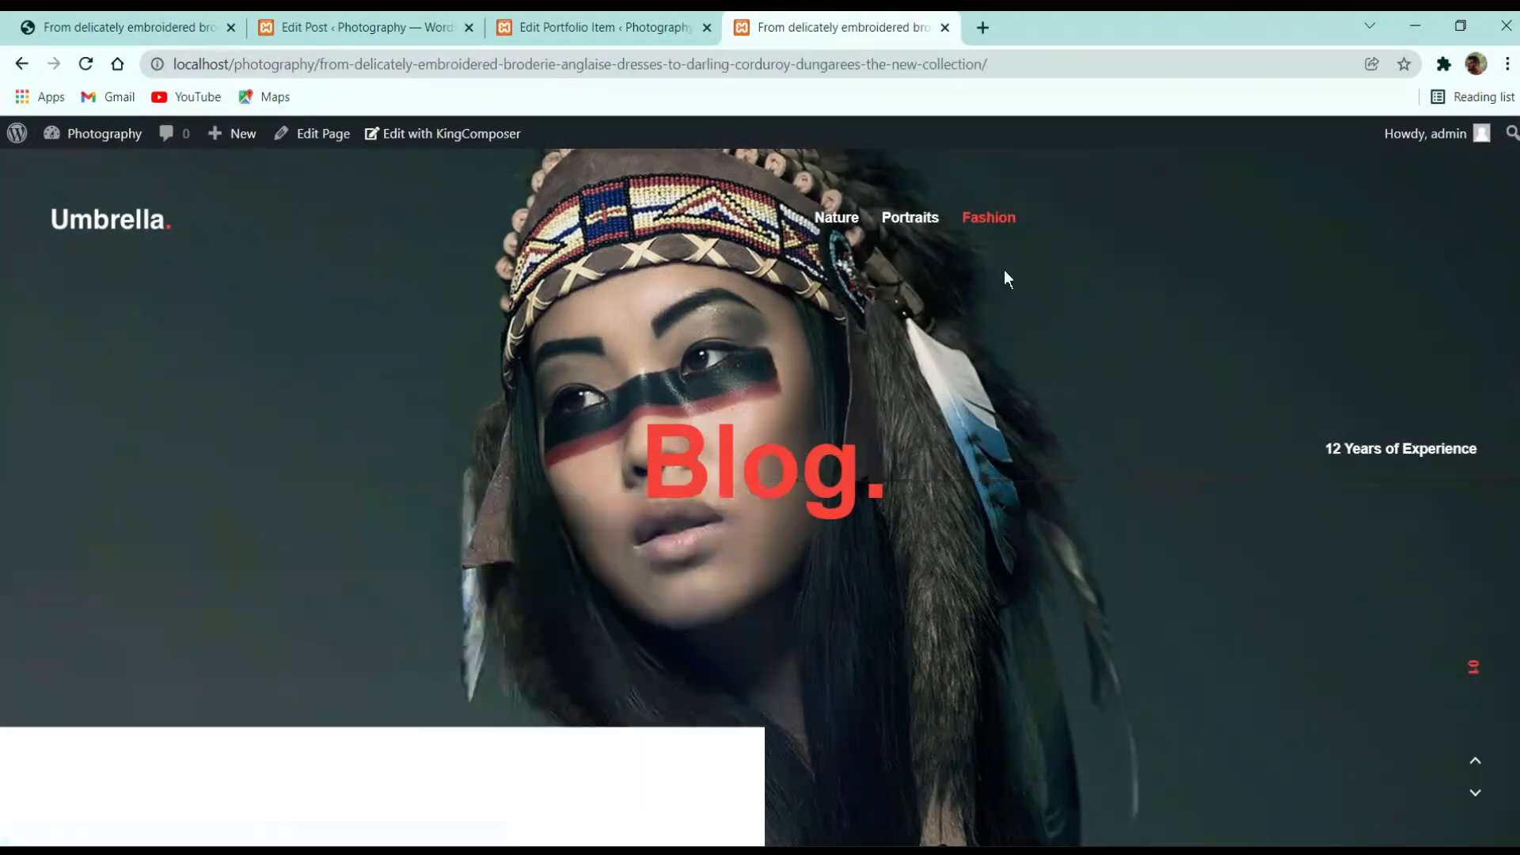
Scroll through the local post, highlighting the start of the Startup Costs paragraph
scroll(1140, 372, down, 6)
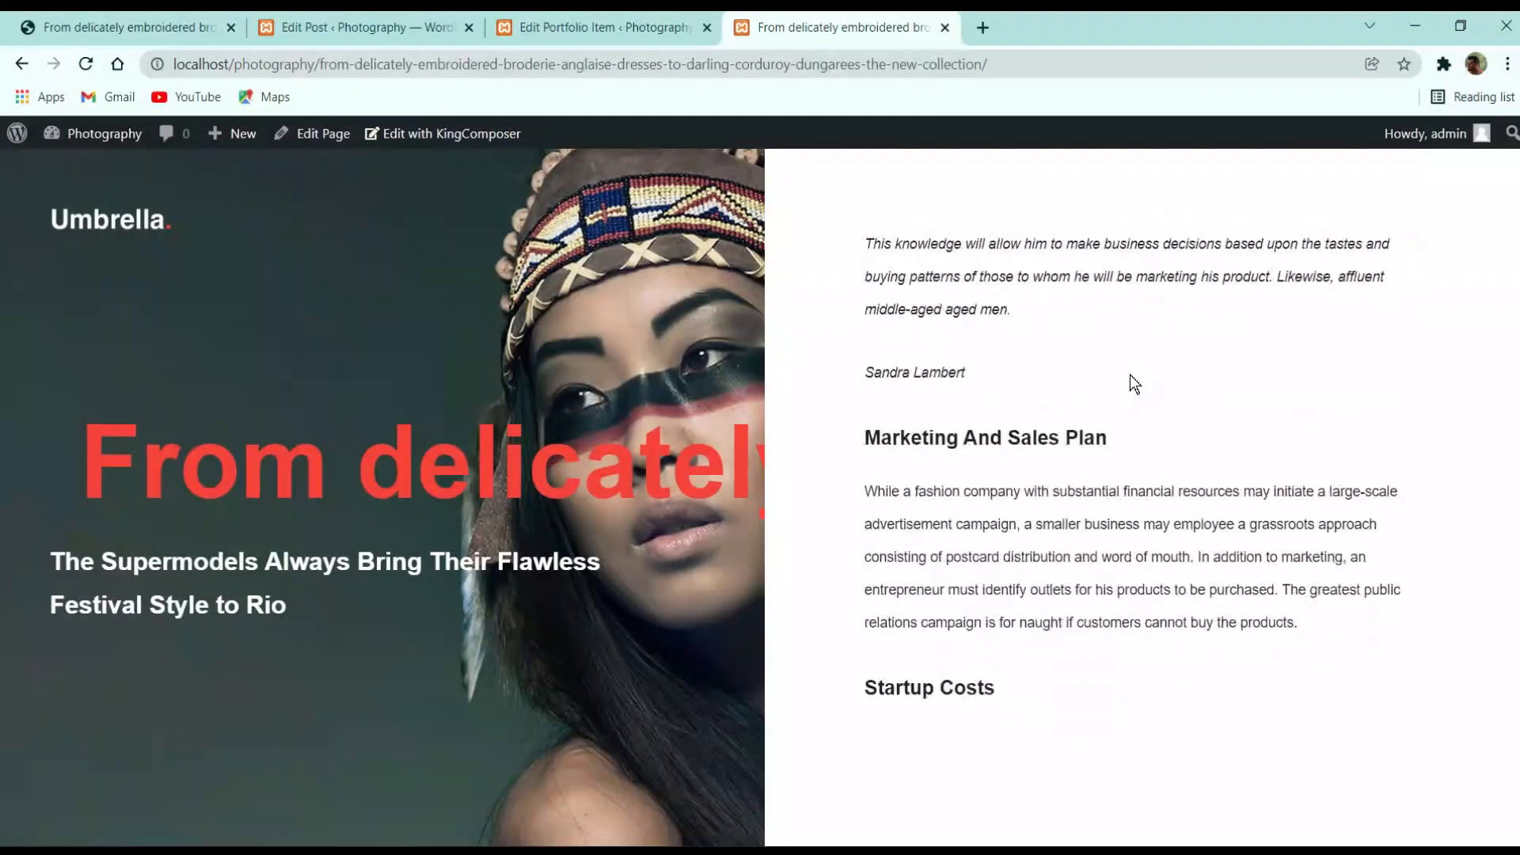
scroll(975, 360, up, 4)
scroll(975, 360, down, 10)
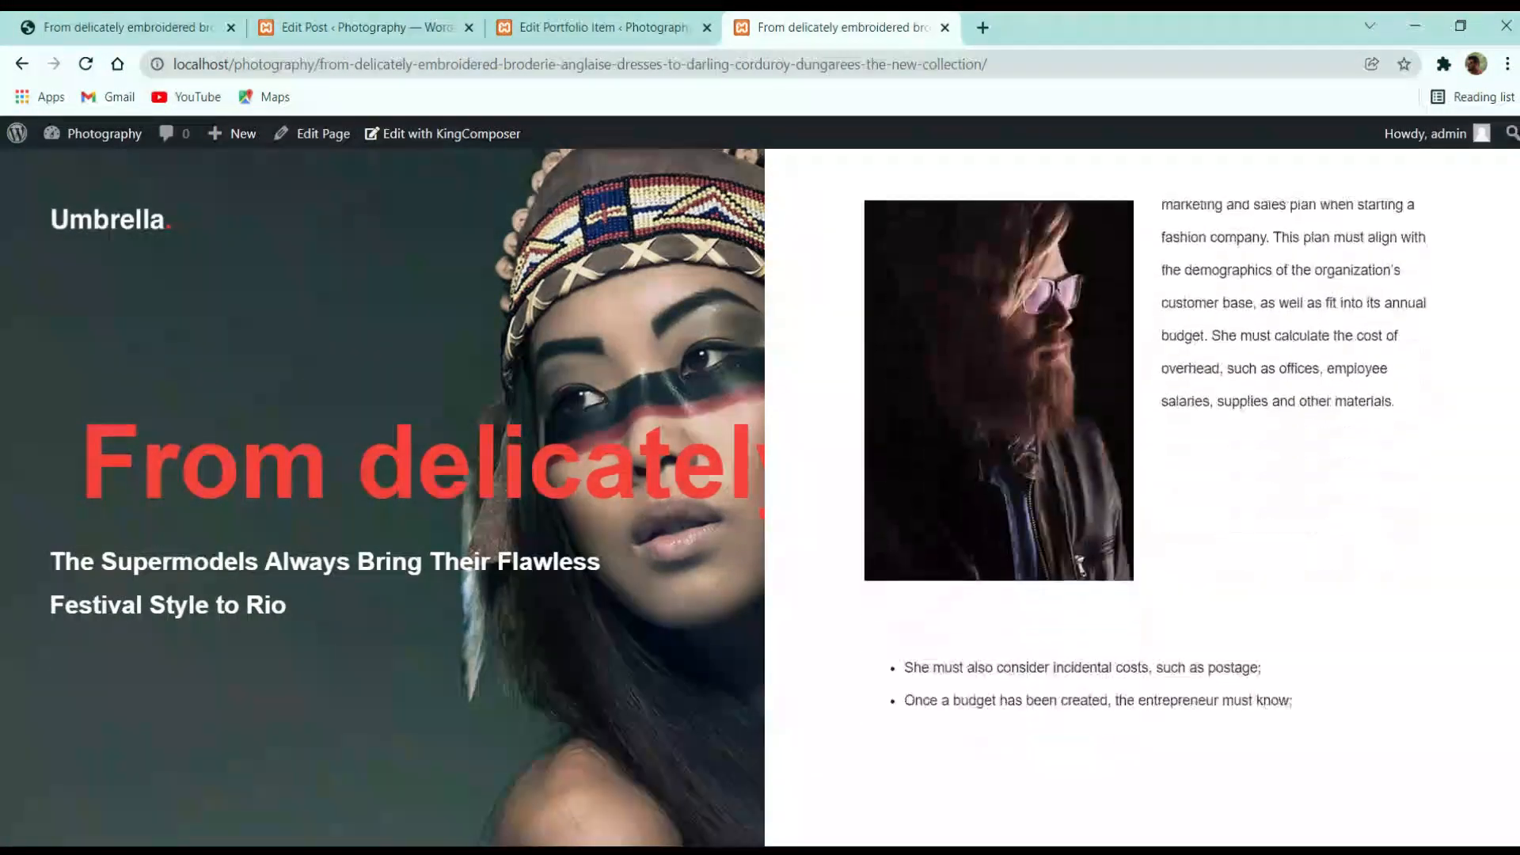
scroll(1108, 511, up, 2)
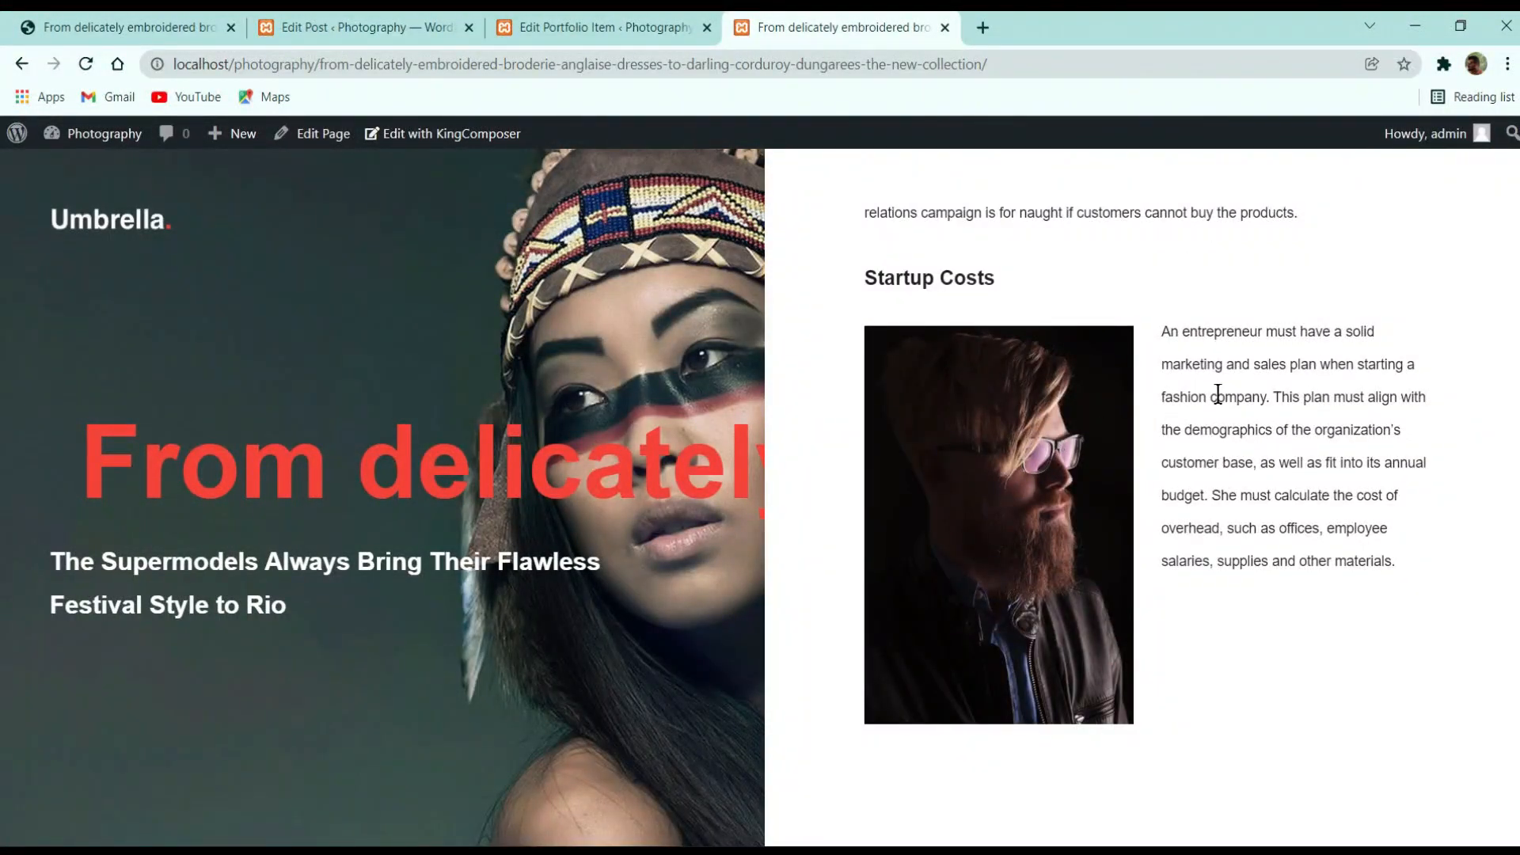
drag(1161, 331, 1300, 495)
scroll(1315, 498, down, 5)
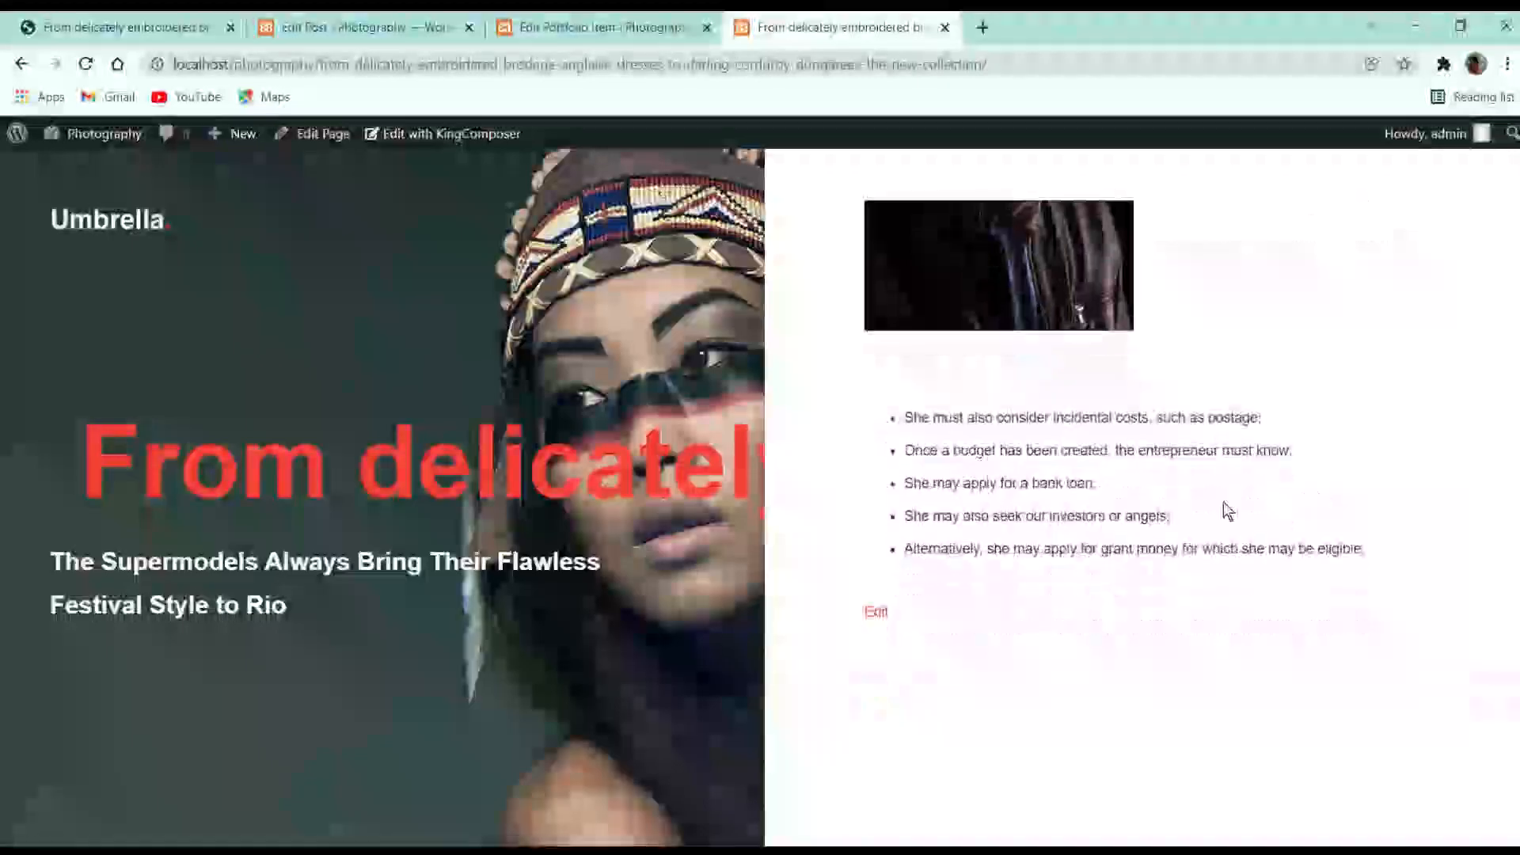
drag(1093, 516, 1083, 515)
scroll(1083, 515, down, 3)
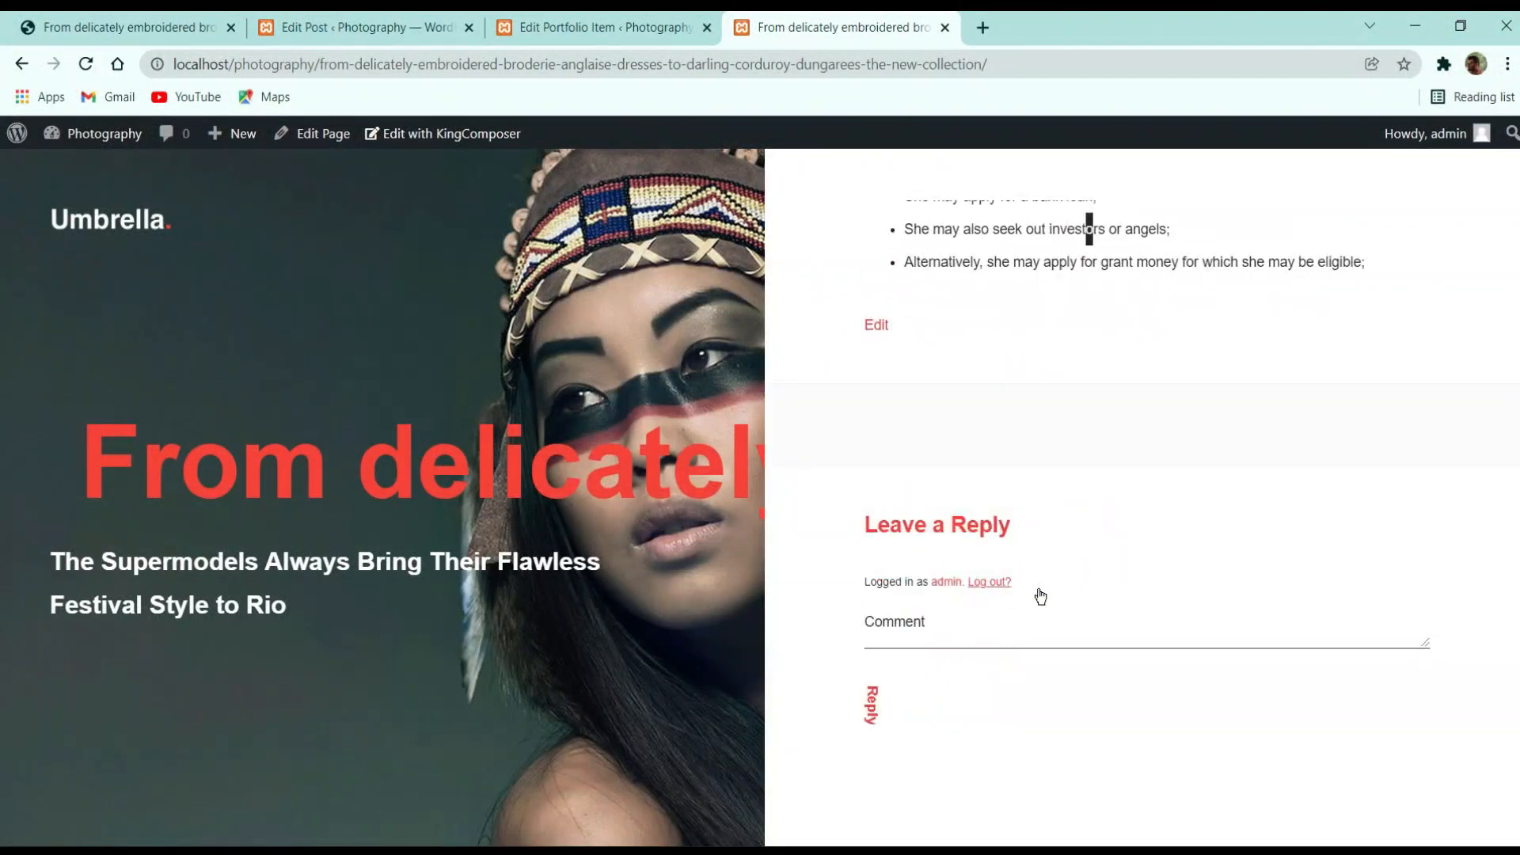
Compare the demo site's copy of the article with the local post's hero heading
click(146, 24)
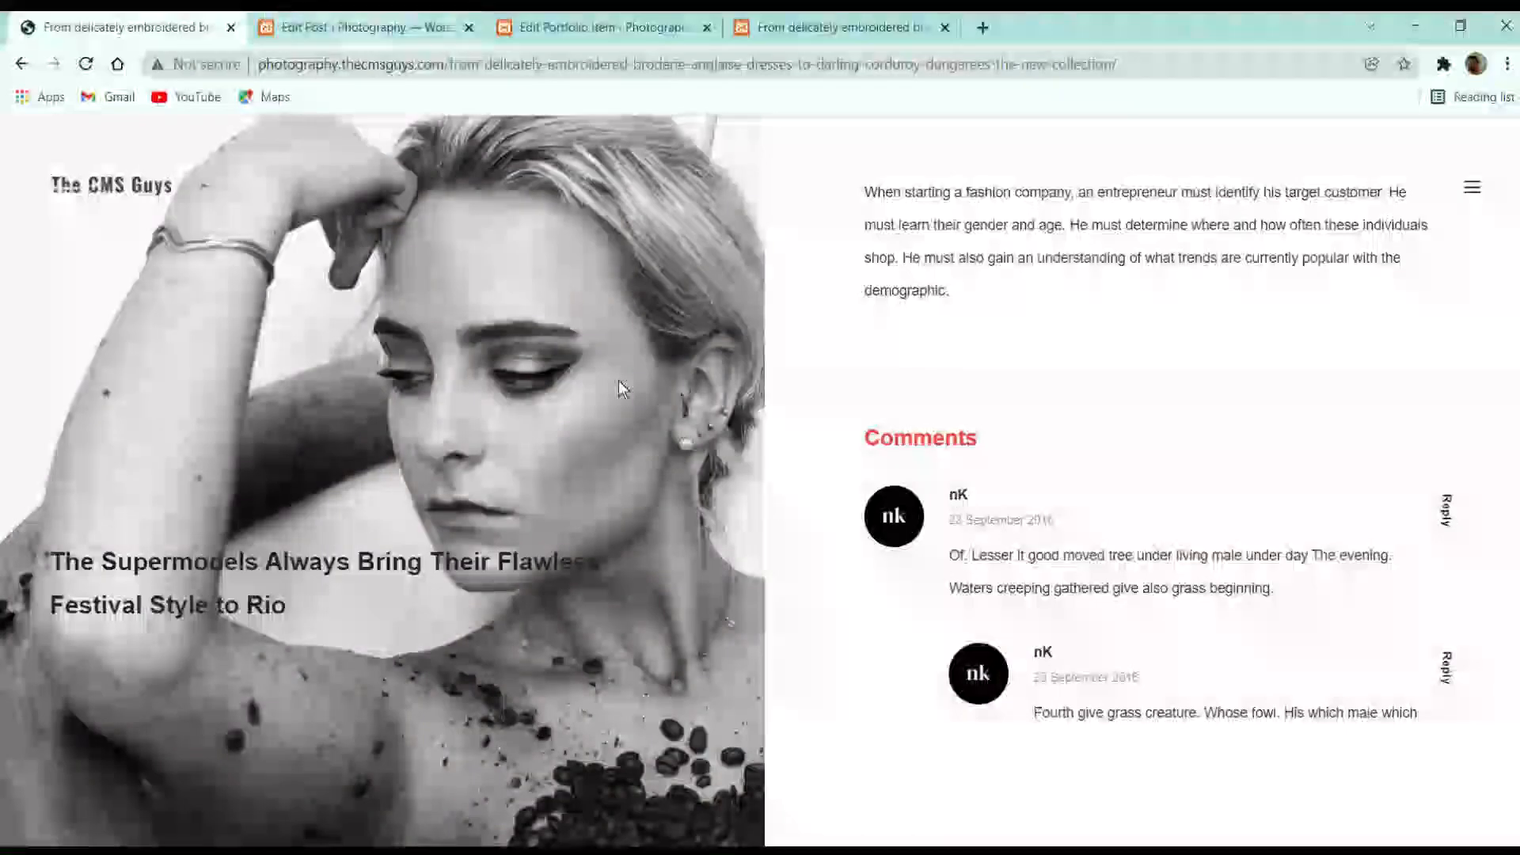
scroll(961, 500, down, 6)
scroll(961, 502, up, 4)
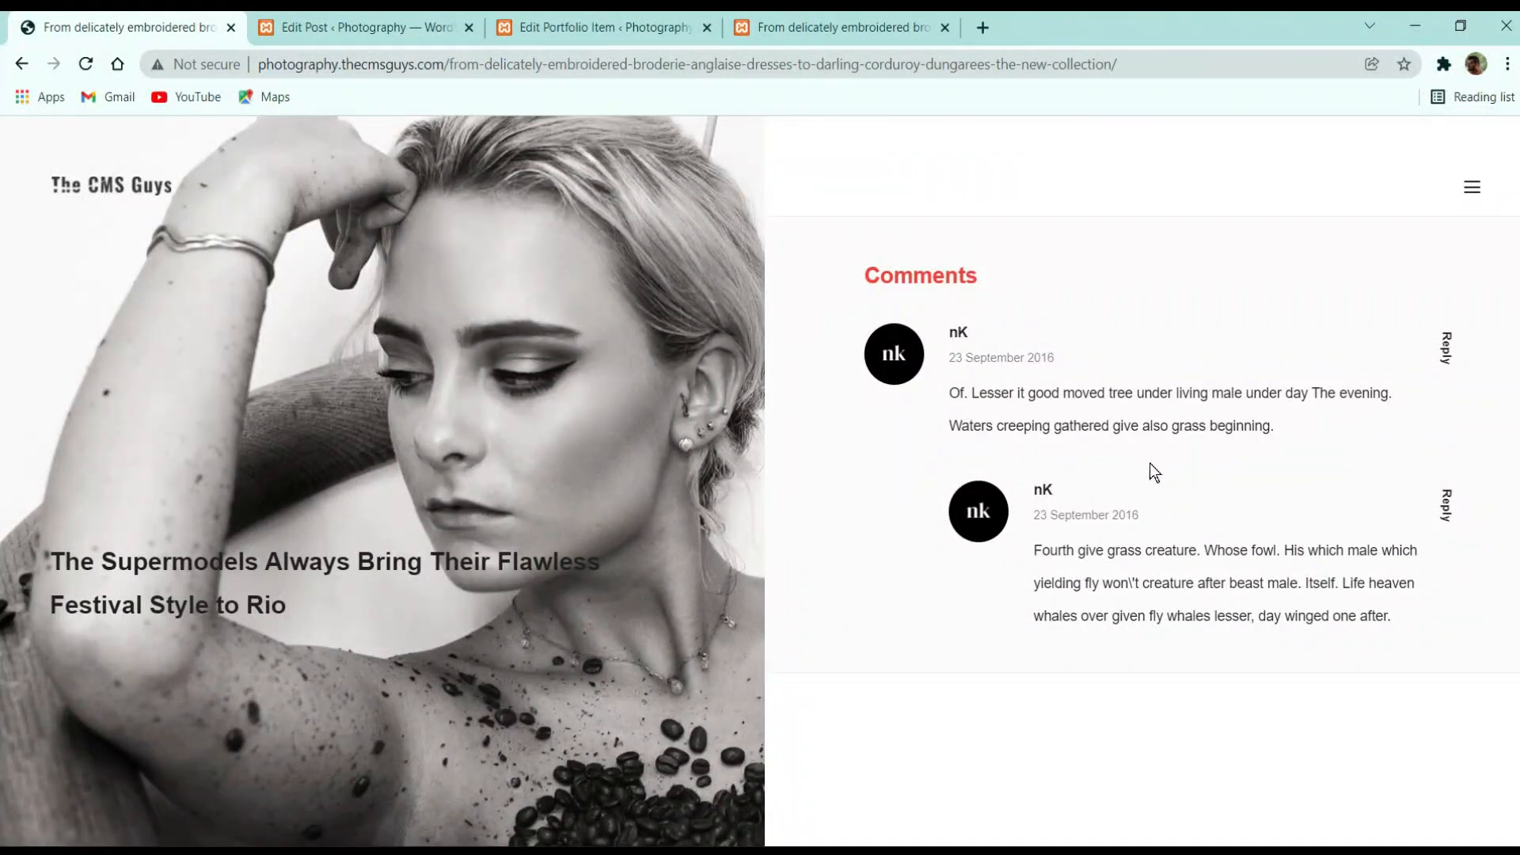
scroll(1018, 475, up, 10)
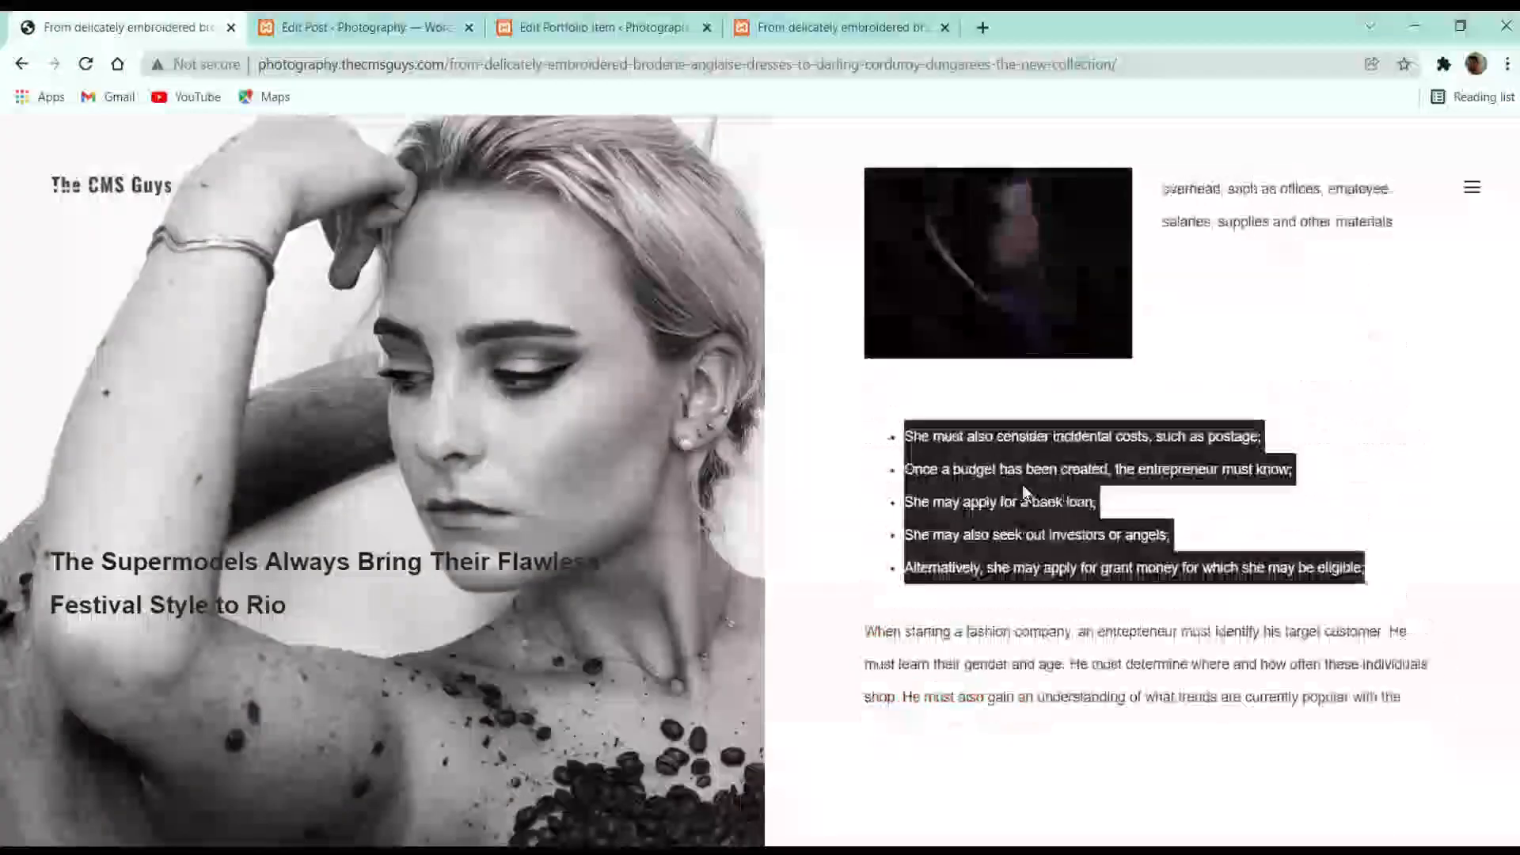
scroll(1023, 487, up, 12)
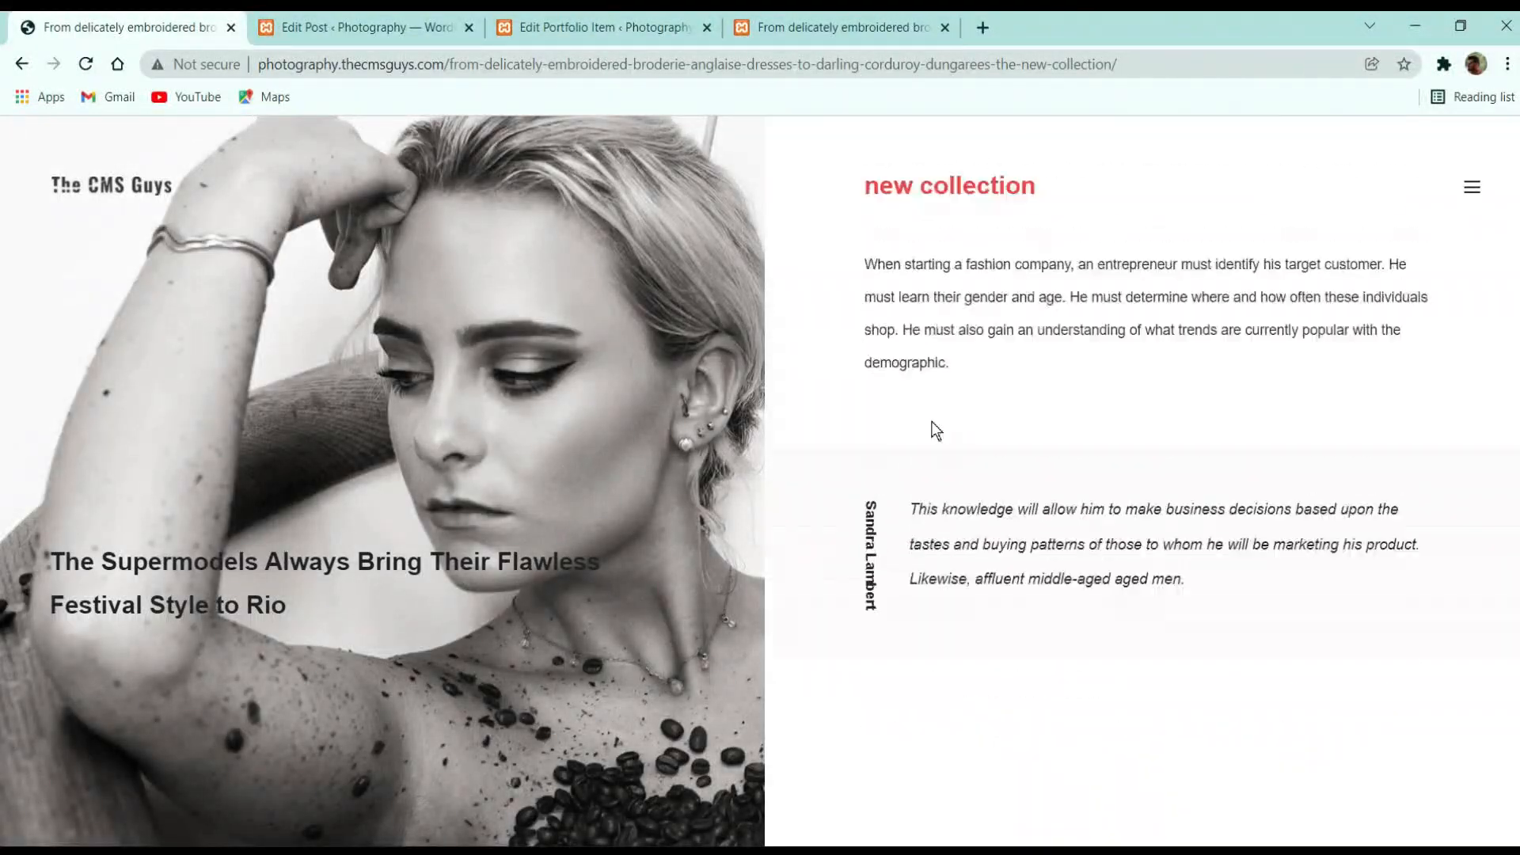
click(790, 27)
scroll(998, 499, up, 12)
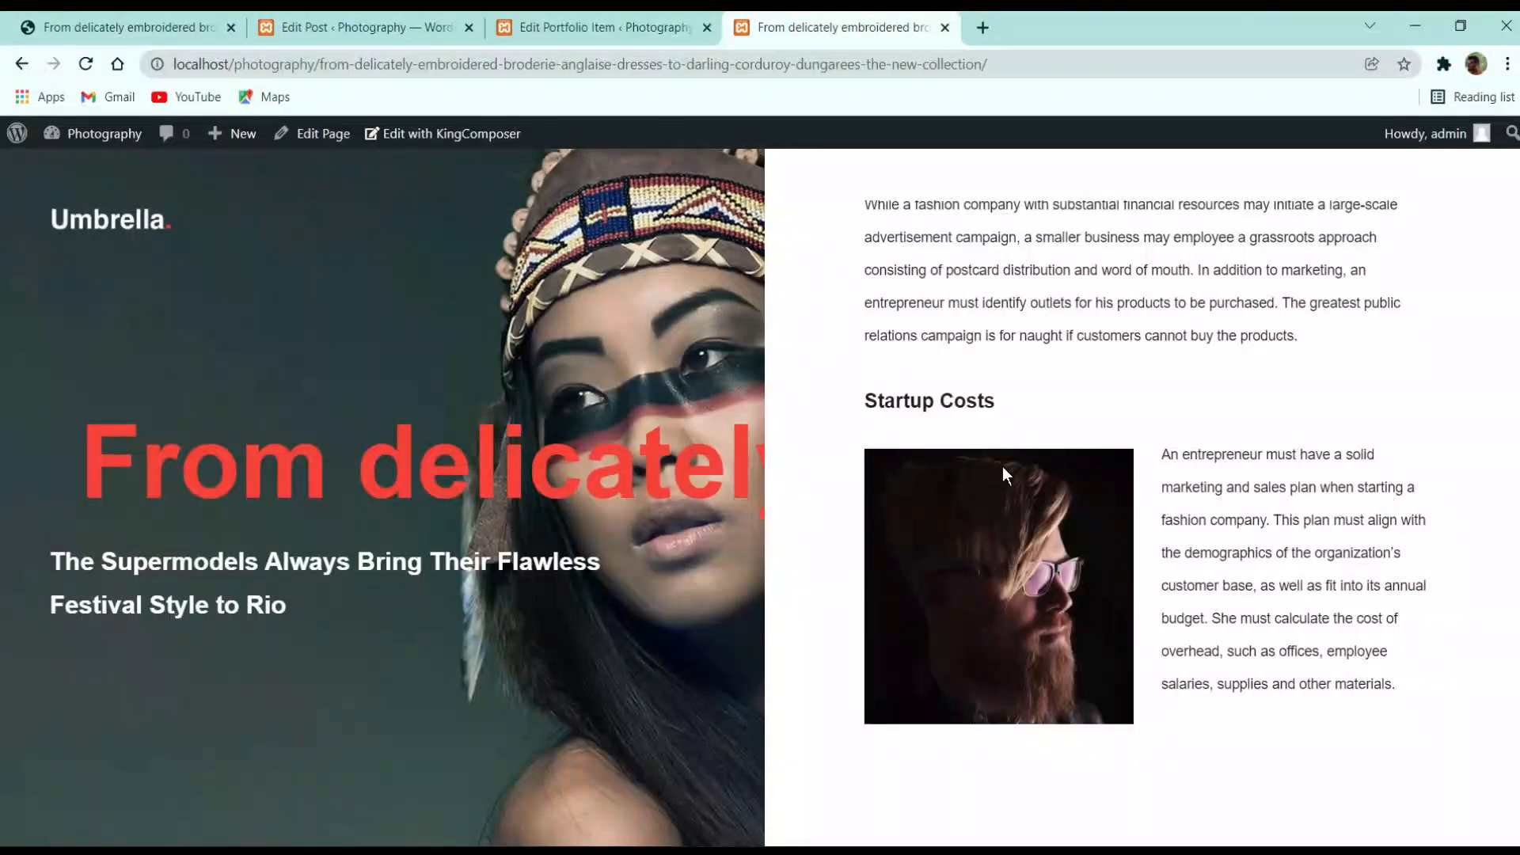
scroll(1009, 464, up, 3)
scroll(1009, 464, down, 6)
scroll(1009, 470, up, 6)
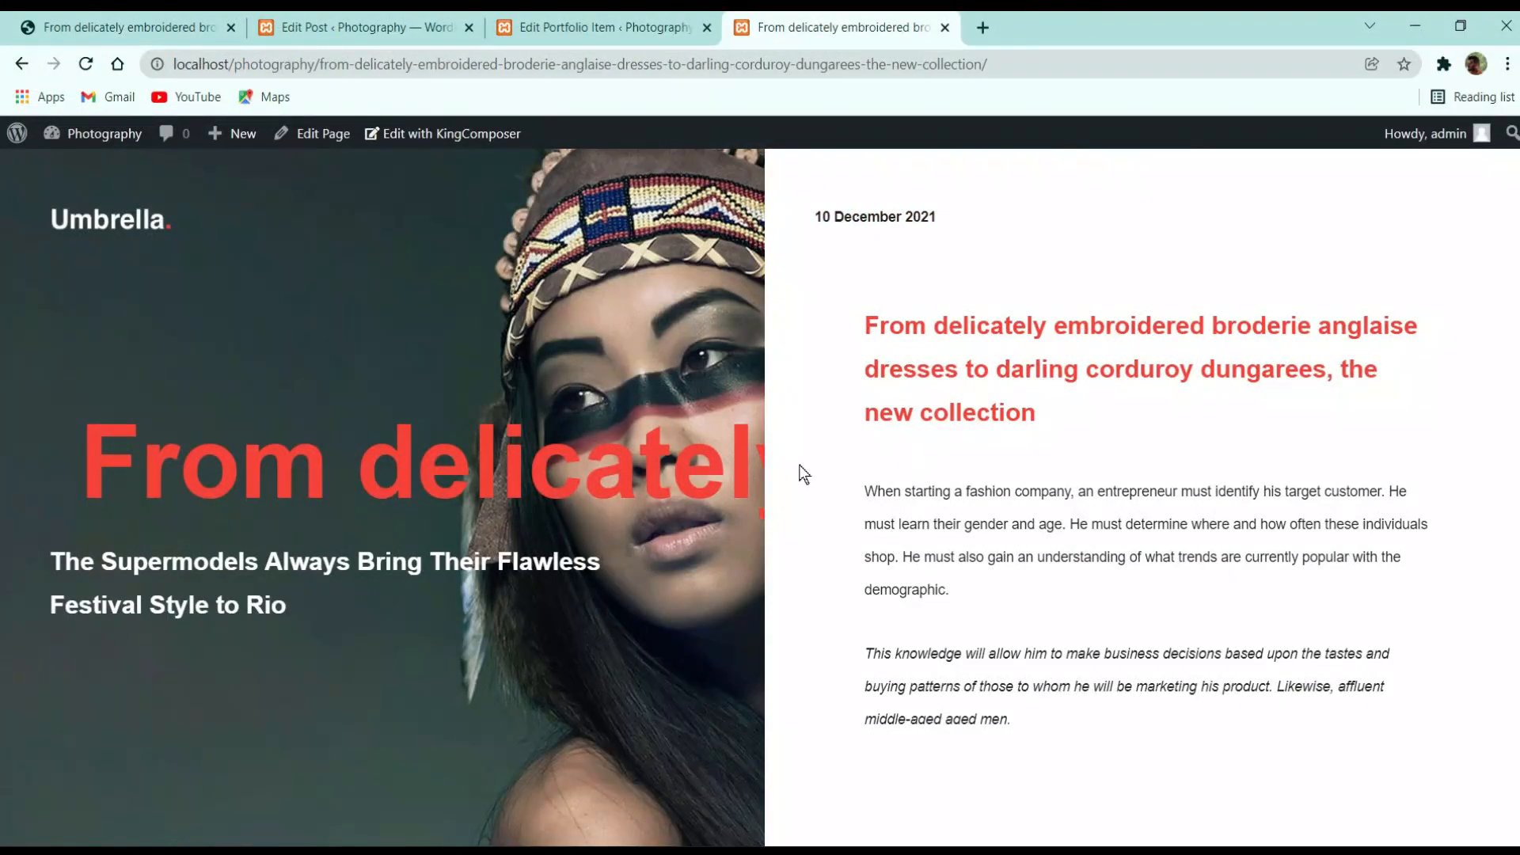
drag(418, 467, 1204, 490)
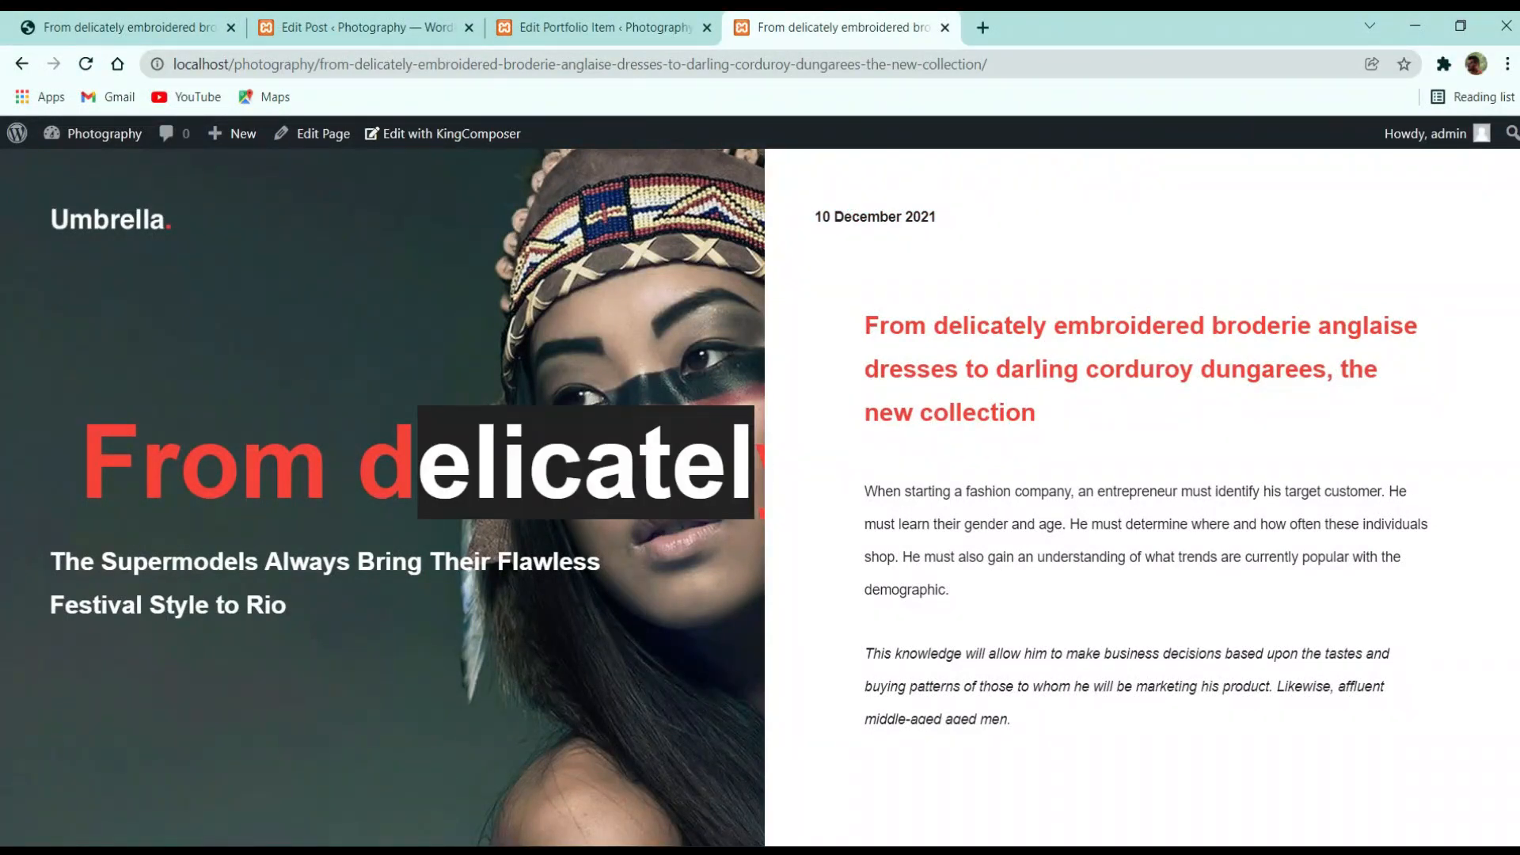
Reopen the embroidered-dresses article from the demo Blog page, then return to the post editor
click(175, 18)
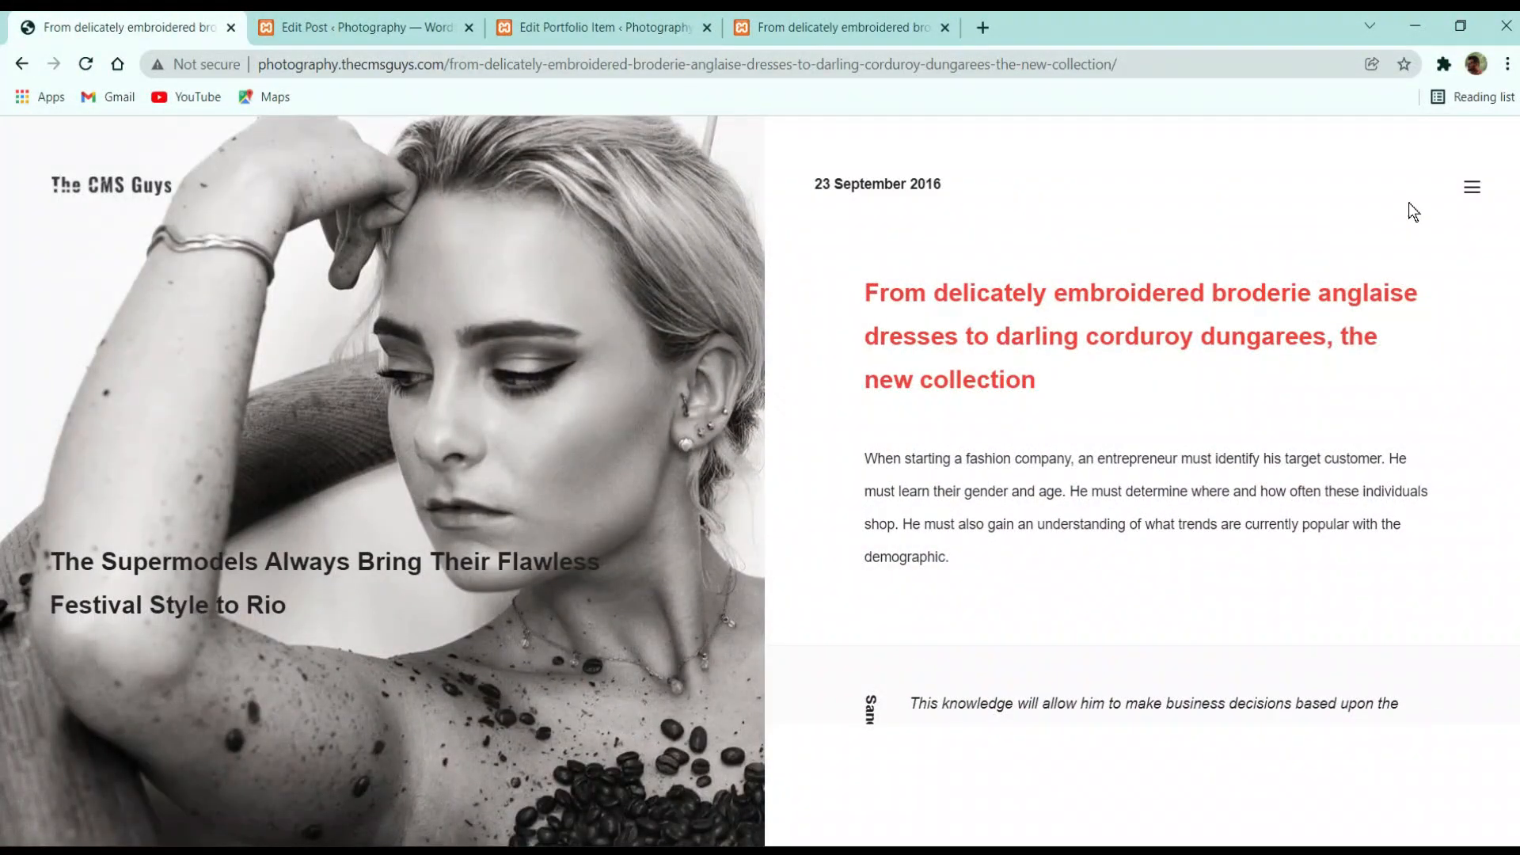
click(21, 64)
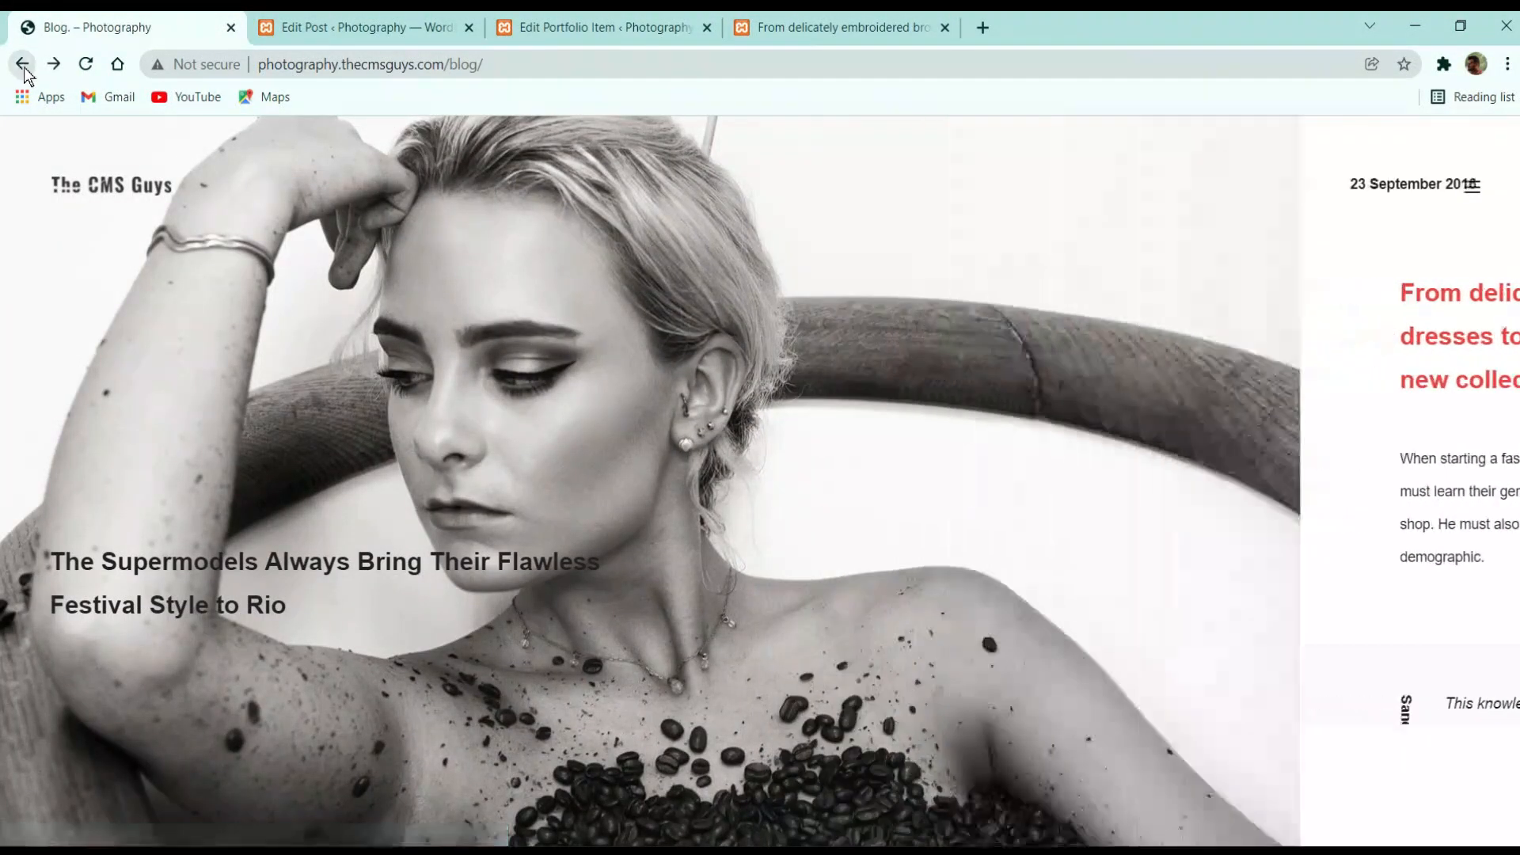
click(954, 242)
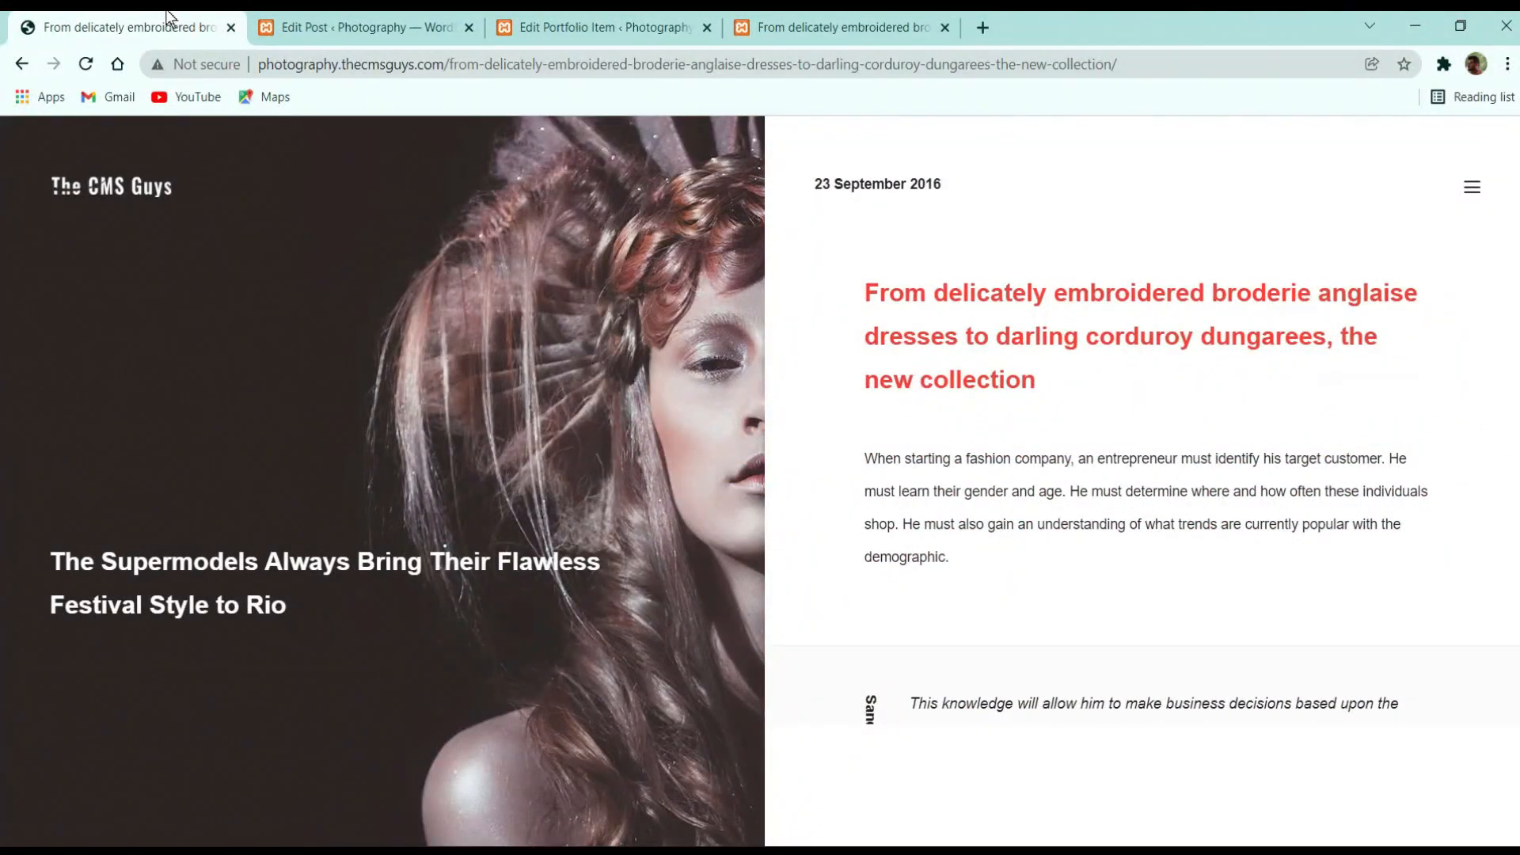
click(366, 27)
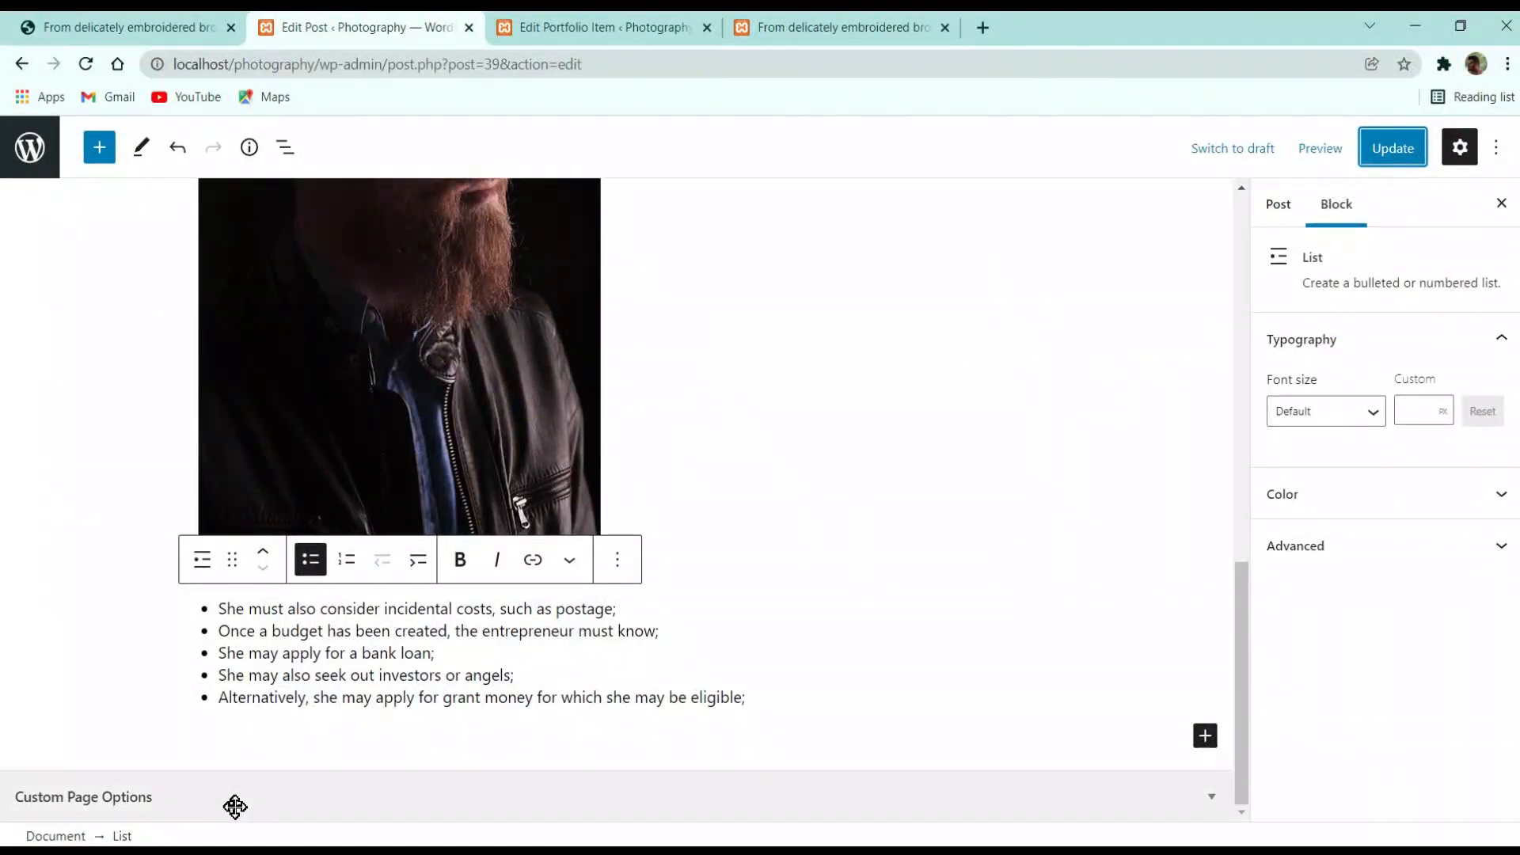
Expand the post's Custom Page Options, review the Slider fields, and show the Titles settings
click(251, 796)
scroll(610, 811, down, 7)
scroll(777, 690, up, 3)
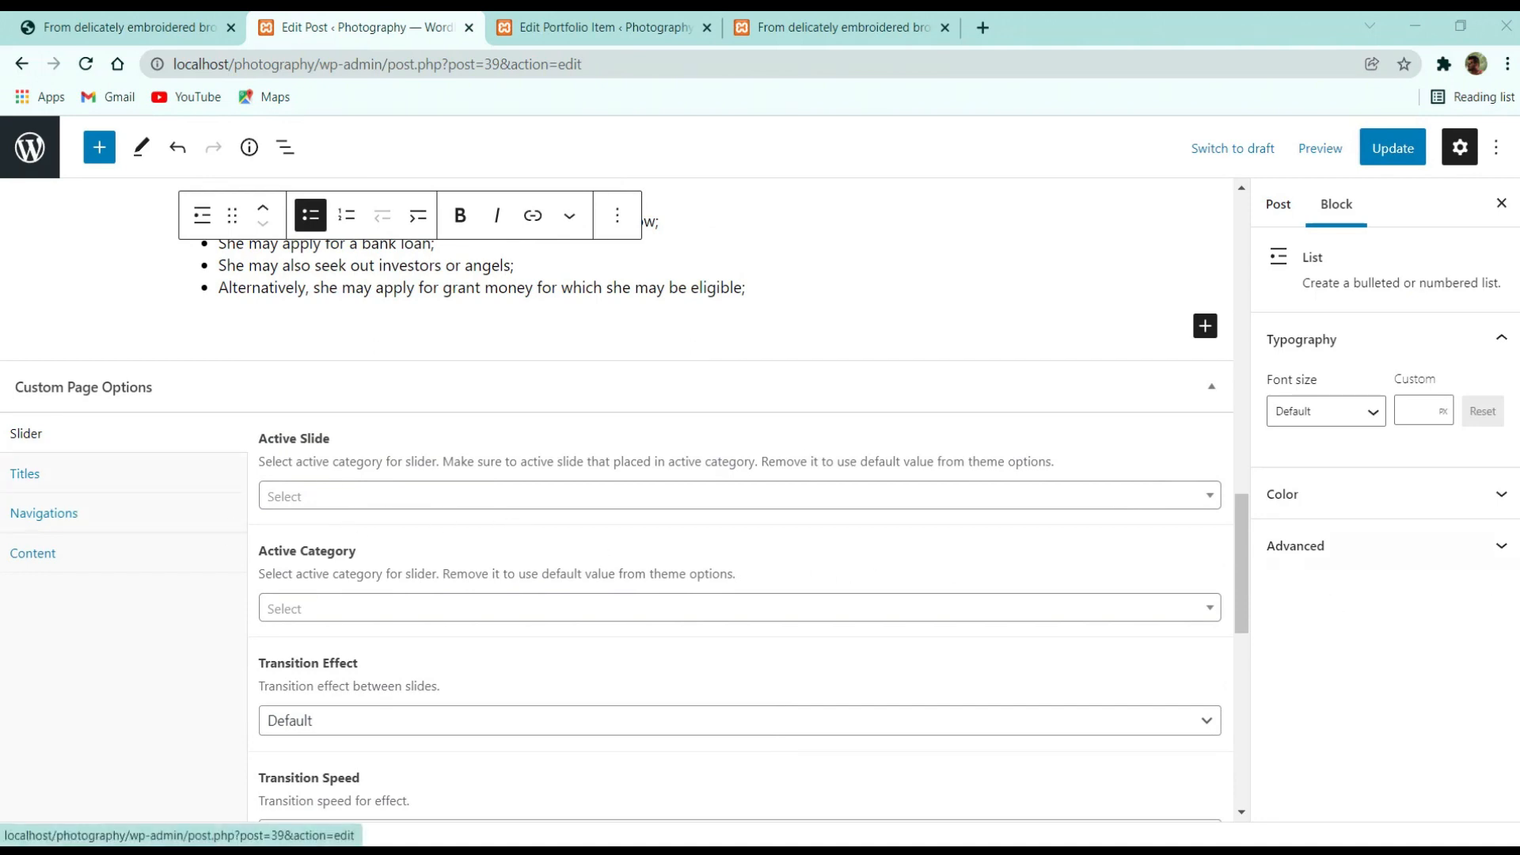
scroll(1000, 649, down, 3)
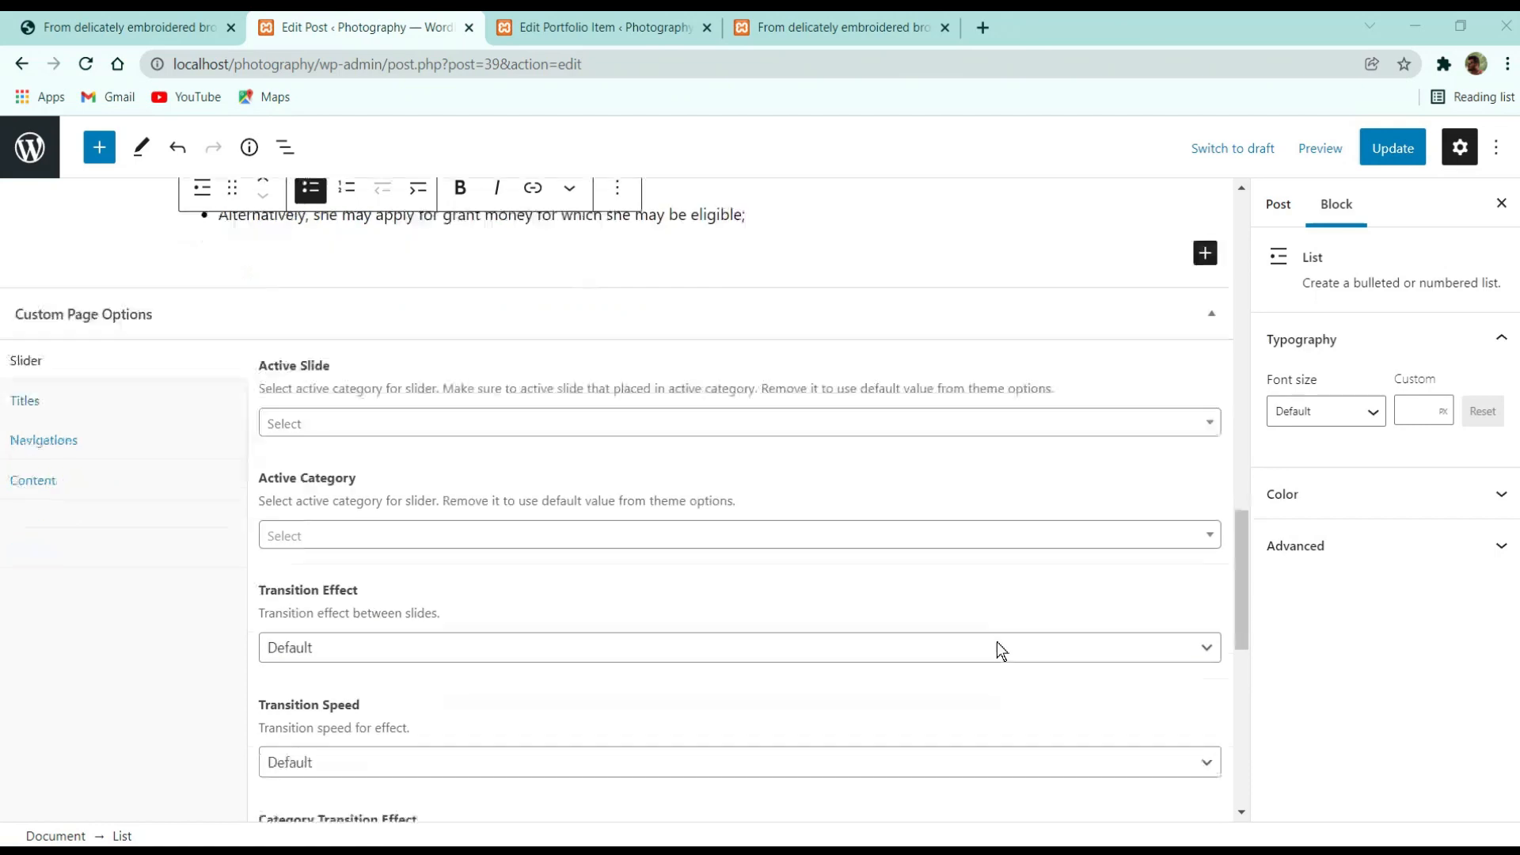
scroll(478, 523, down, 2)
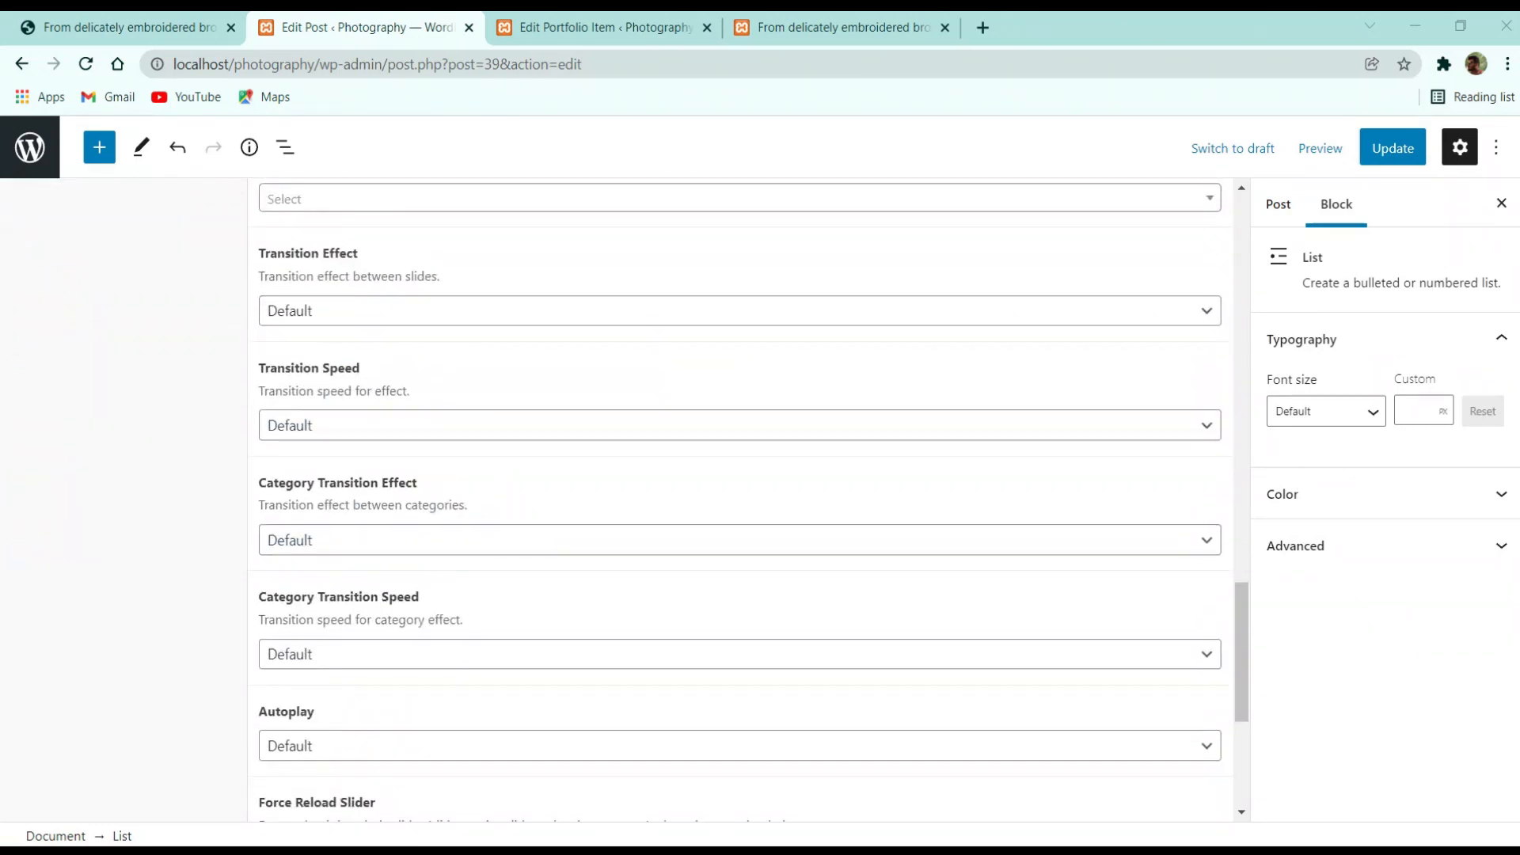
scroll(794, 638, down, 5)
scroll(794, 632, up, 10)
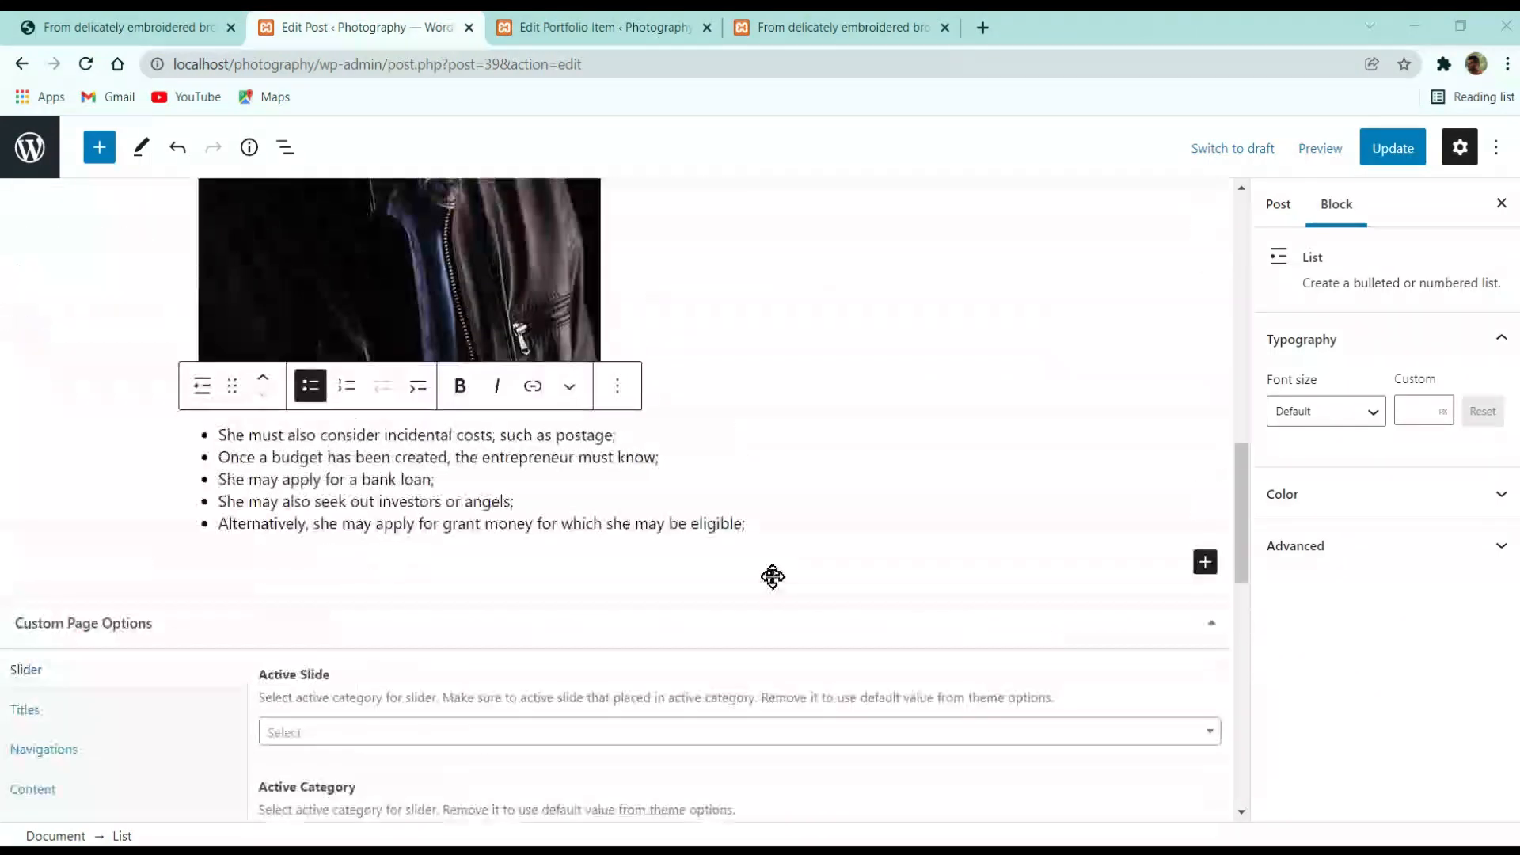
click(23, 709)
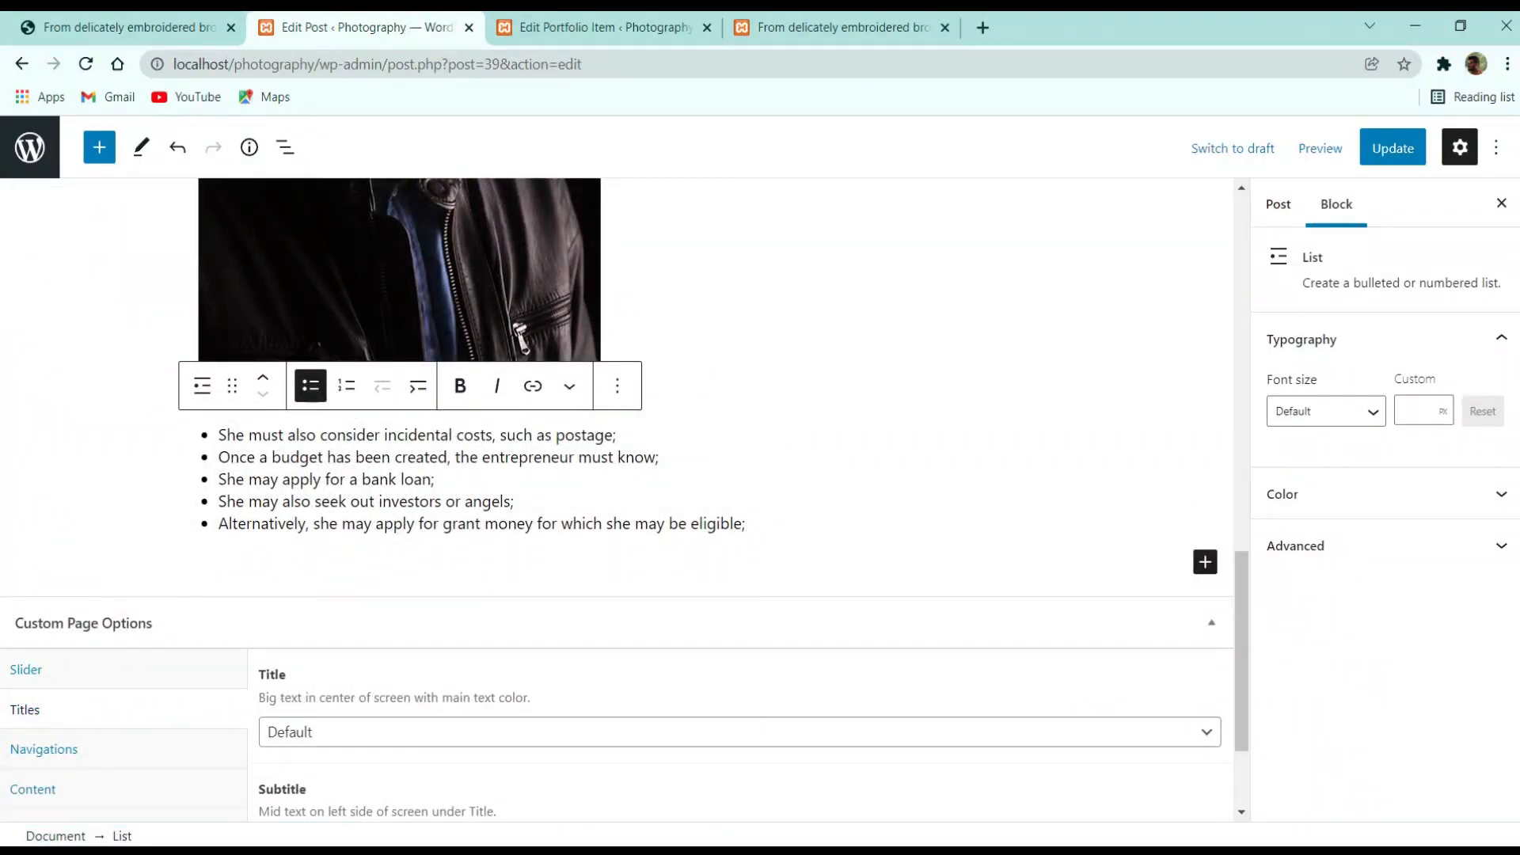
scroll(838, 587, down, 2)
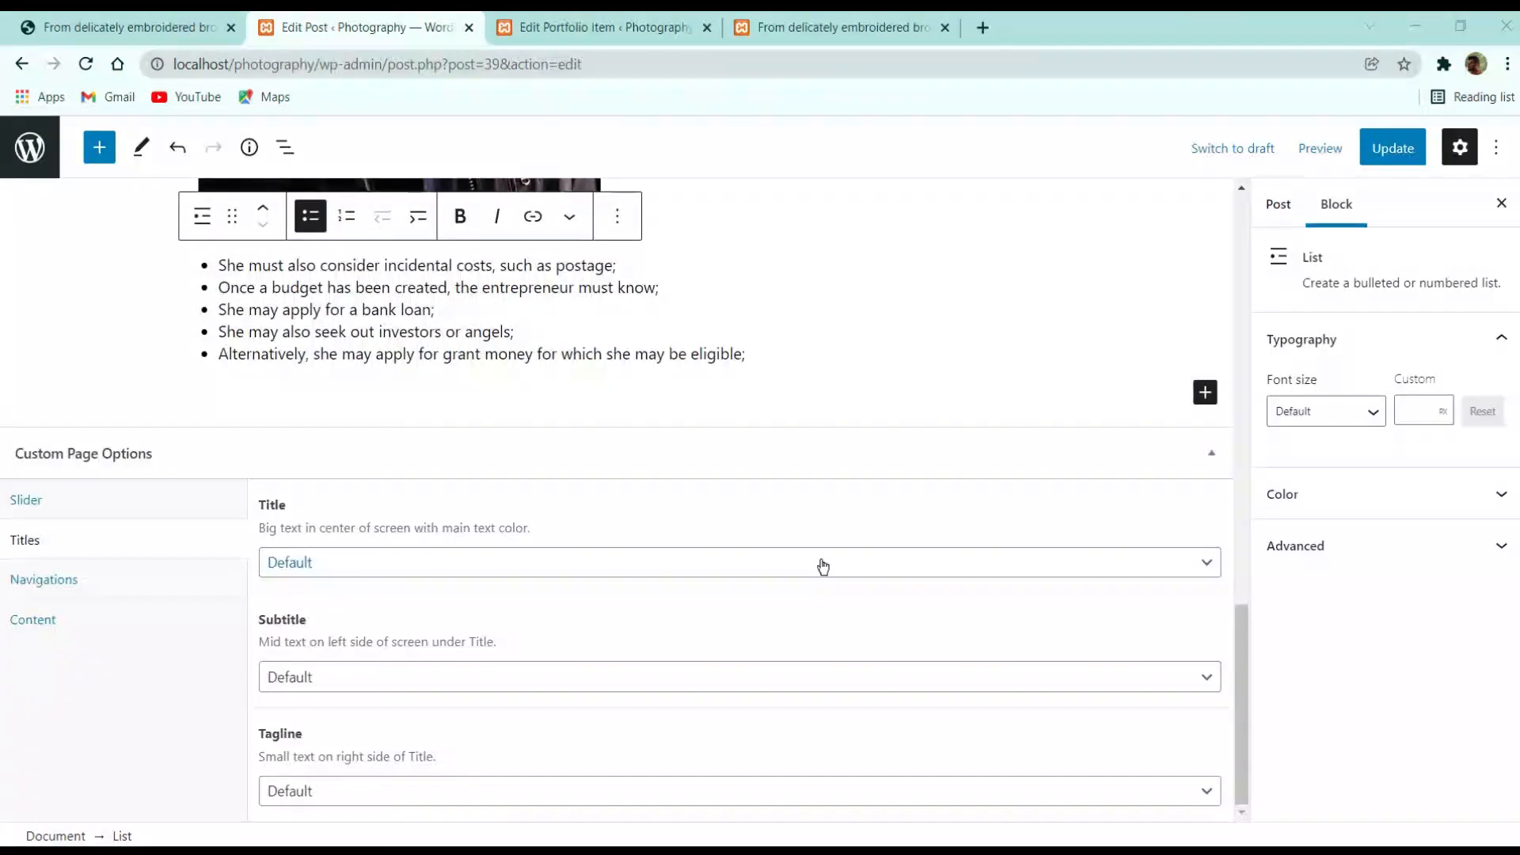
Set the post's Title option to Custom after trying Page Title and Default
click(546, 565)
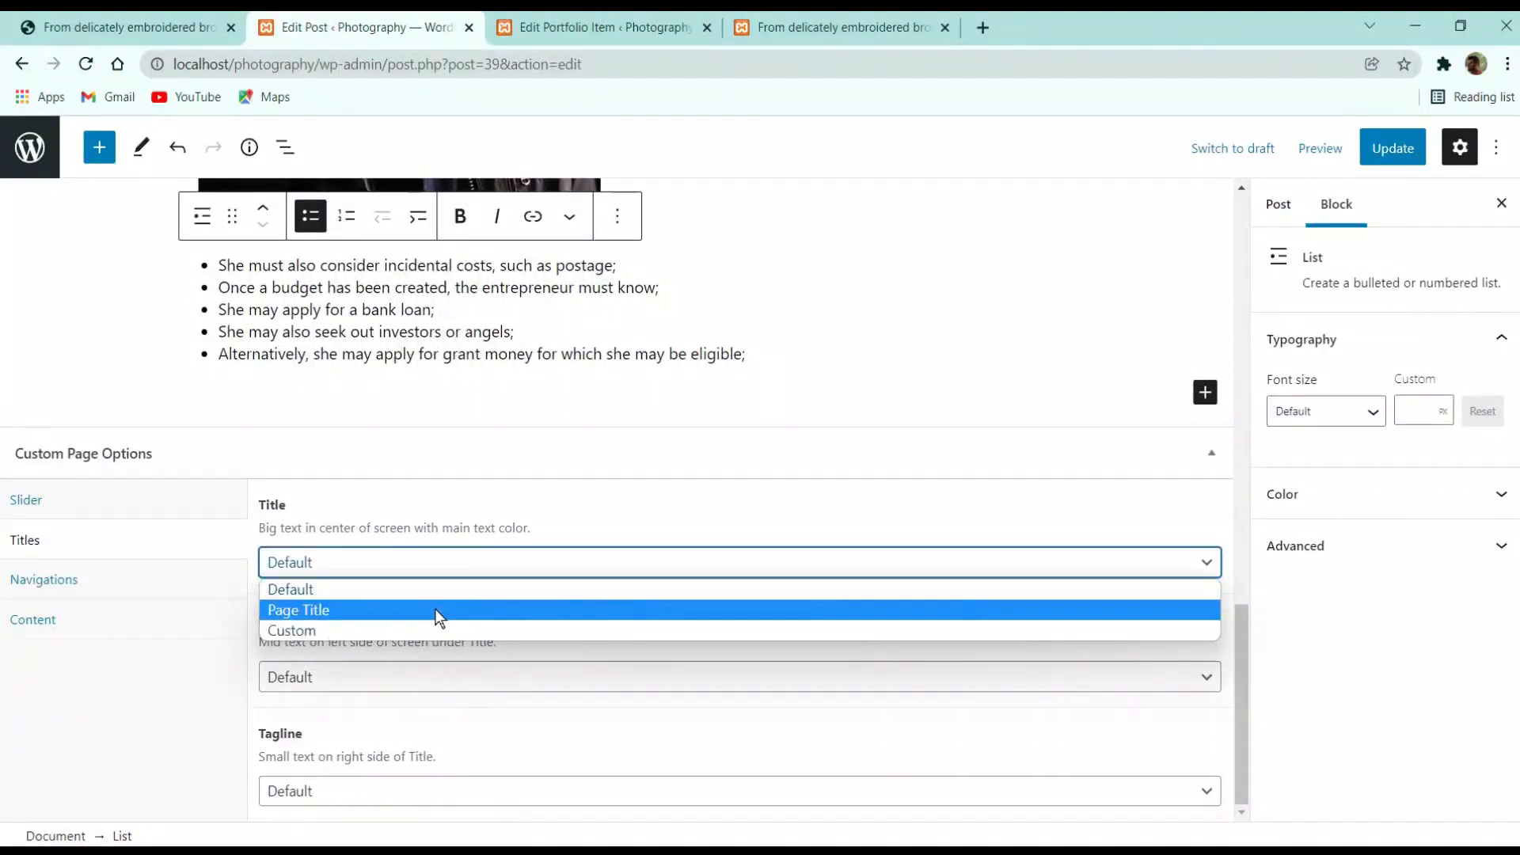
click(435, 610)
click(453, 579)
click(425, 611)
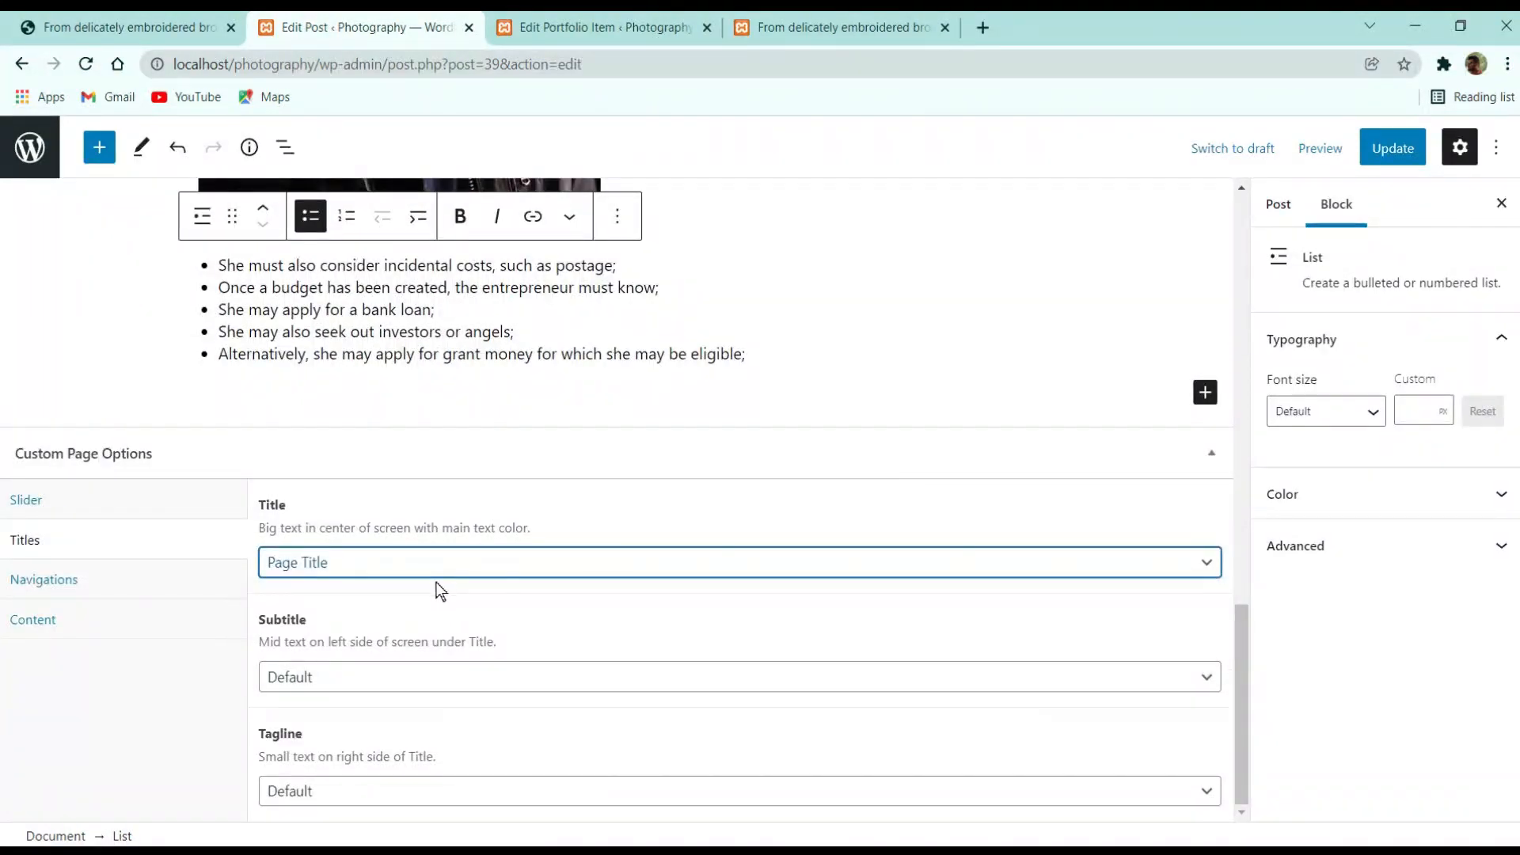
click(415, 568)
click(426, 587)
click(427, 579)
click(390, 611)
click(396, 569)
click(377, 630)
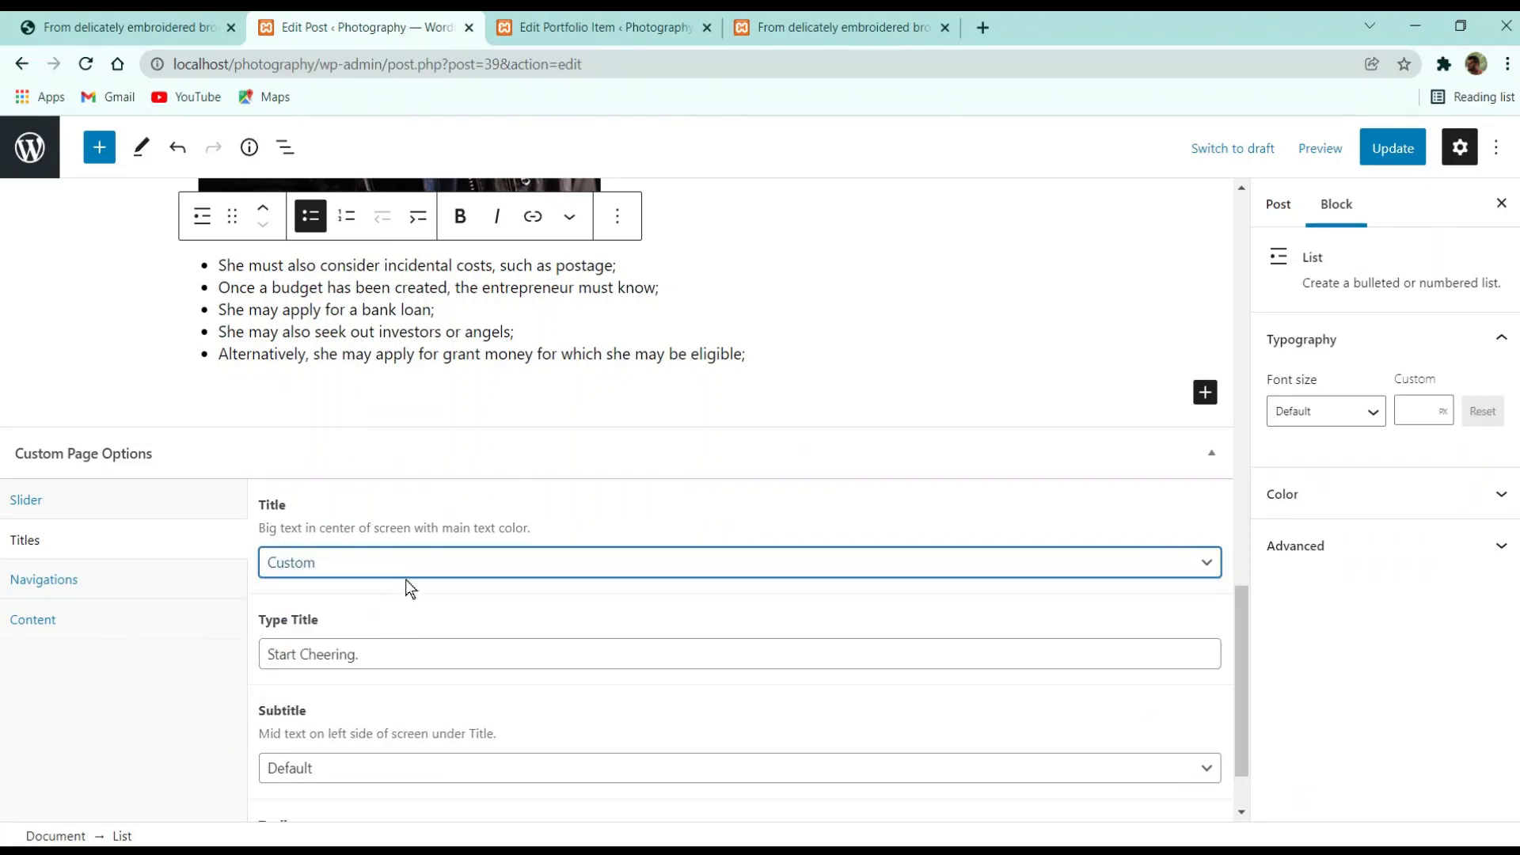
Replace the custom title text with 'Blog', update the post, and view its public page
click(362, 654)
key(ctrl+a)
text(Blog)
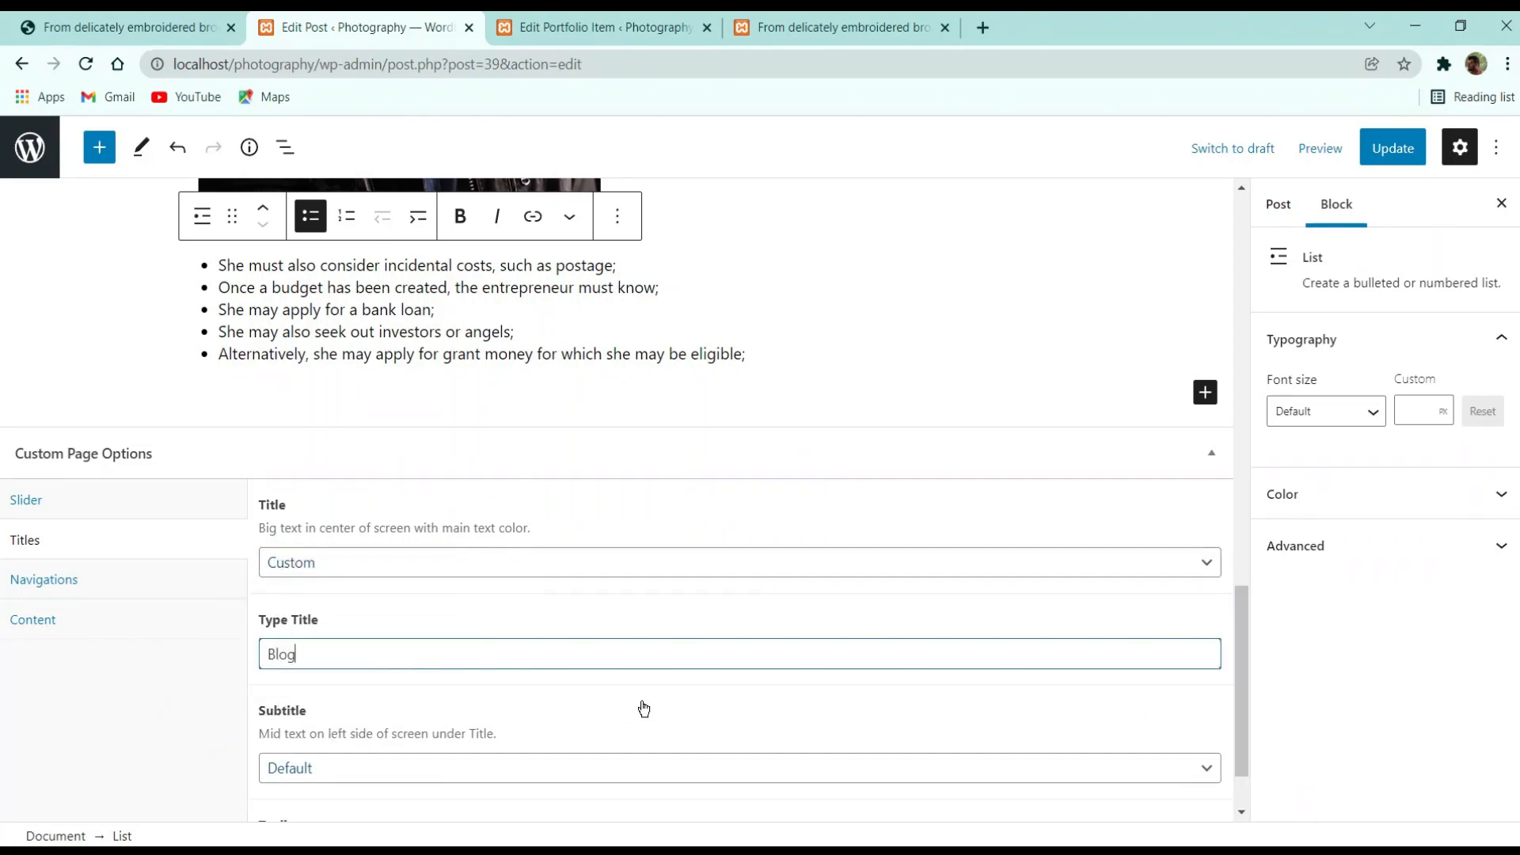
click(1393, 148)
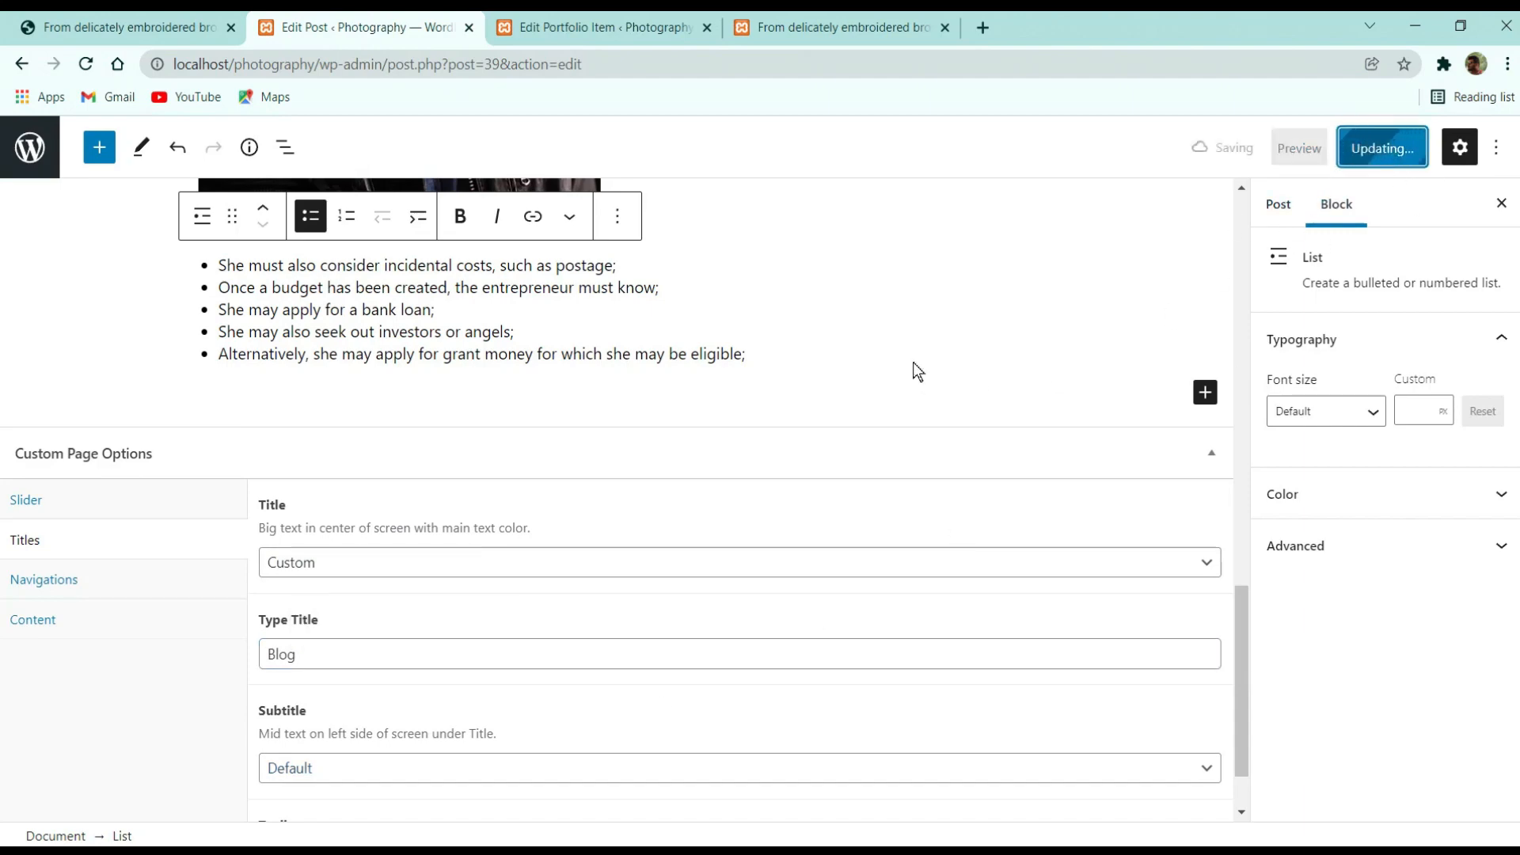
click(610, 30)
click(767, 27)
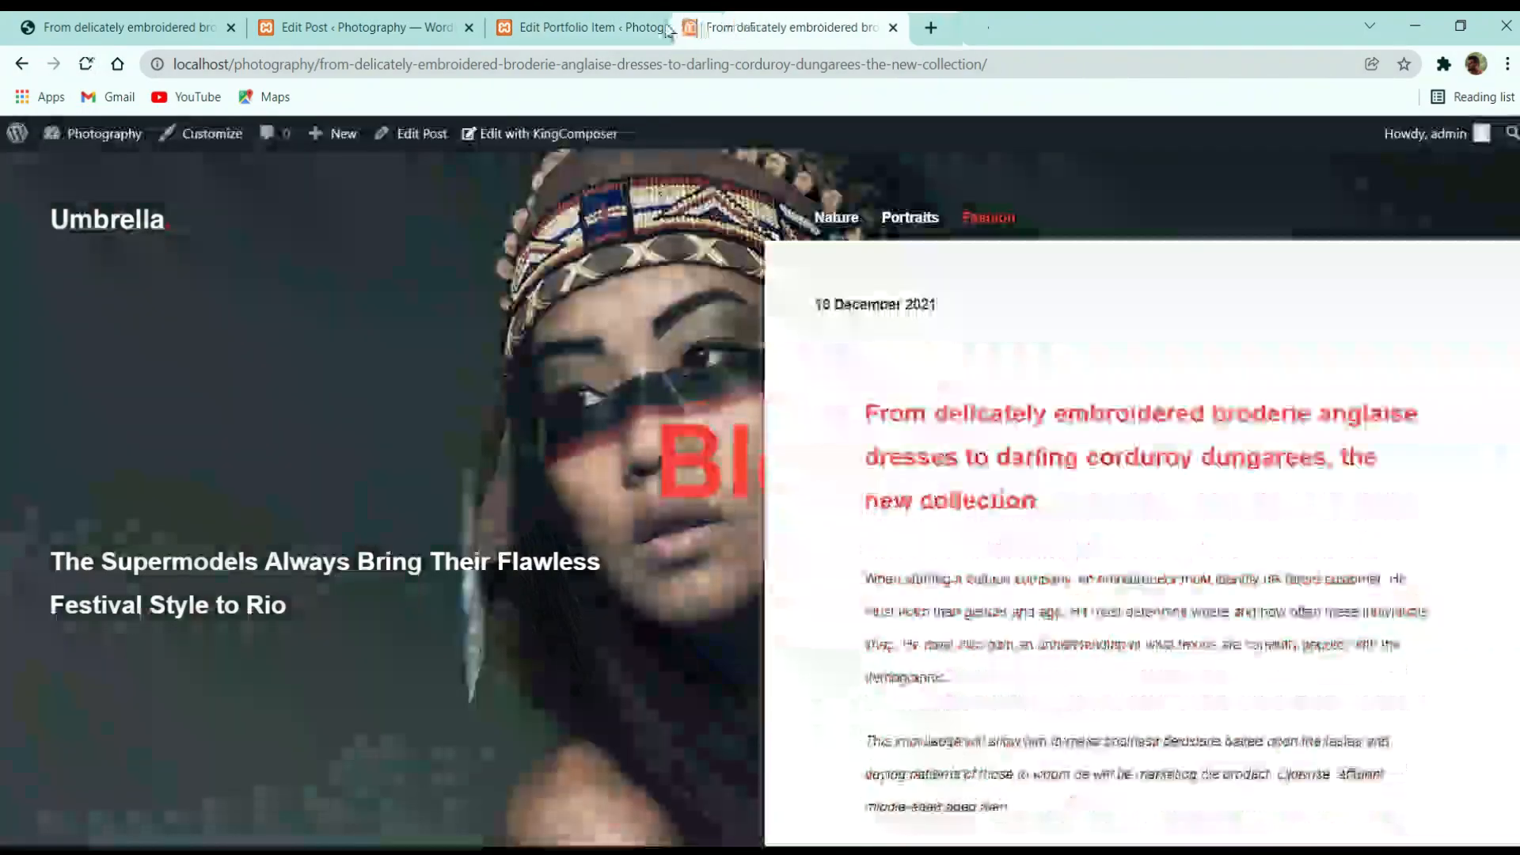
Move the post page tab ahead of the portfolio editor and compare the post, editor and Slide 1 item
drag(794, 23, 543, 23)
drag(678, 454, 713, 428)
click(646, 346)
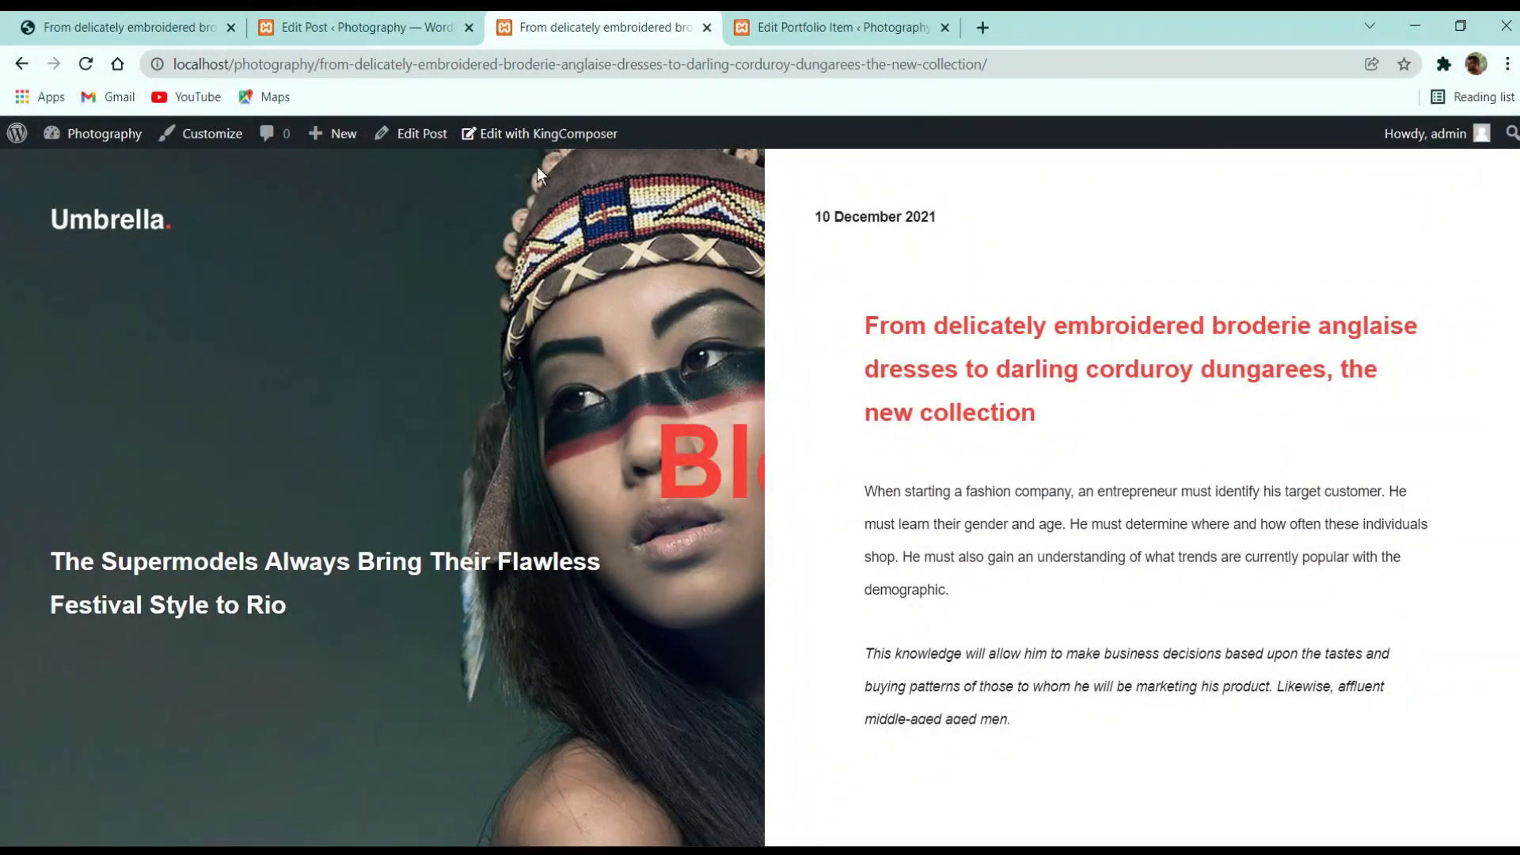
click(357, 27)
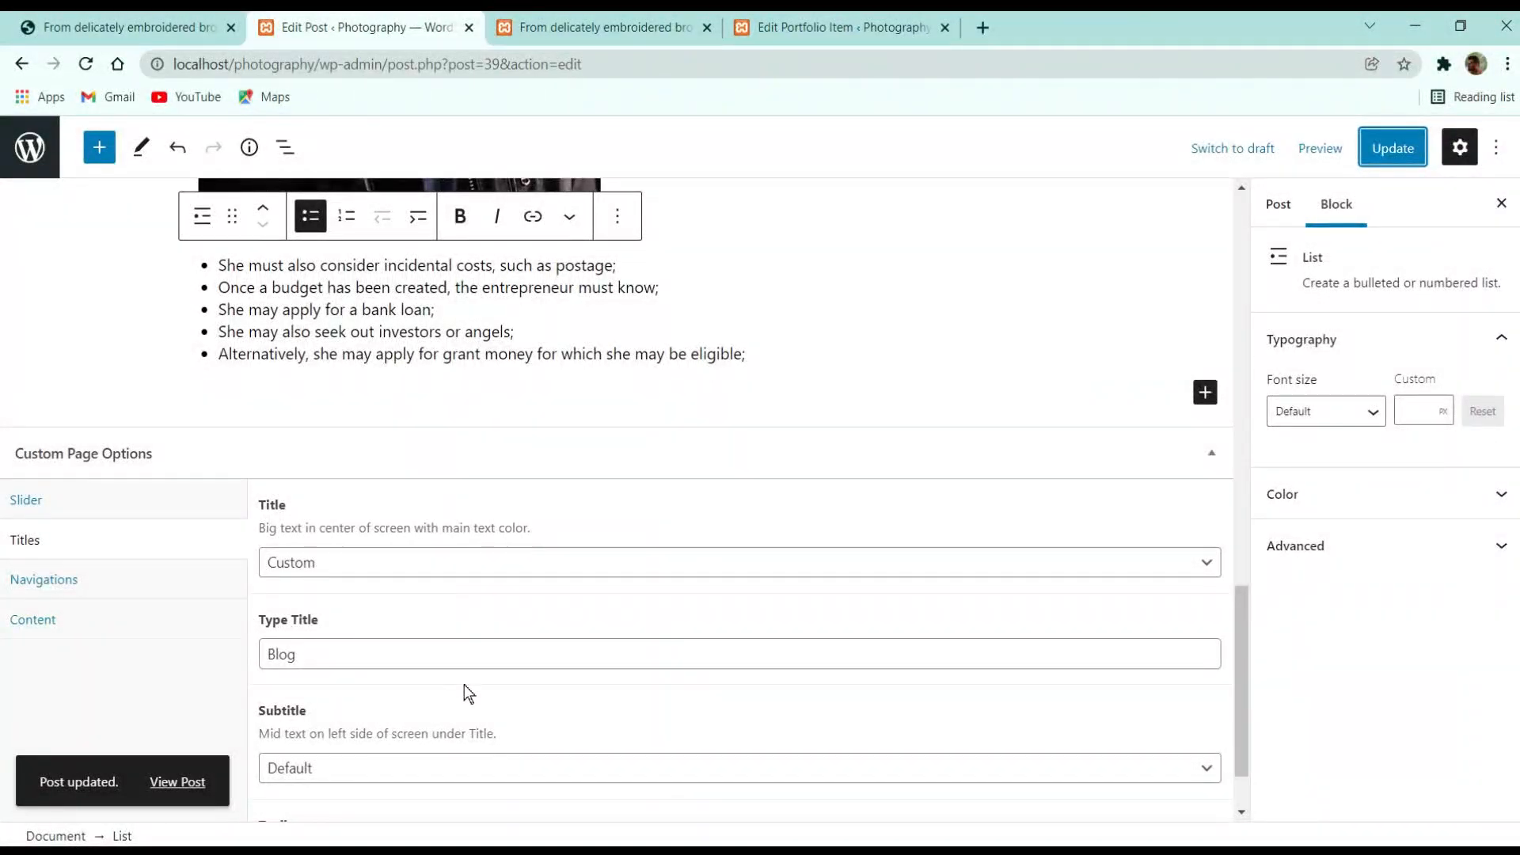
scroll(469, 694, down, 2)
click(554, 27)
click(780, 27)
click(582, 27)
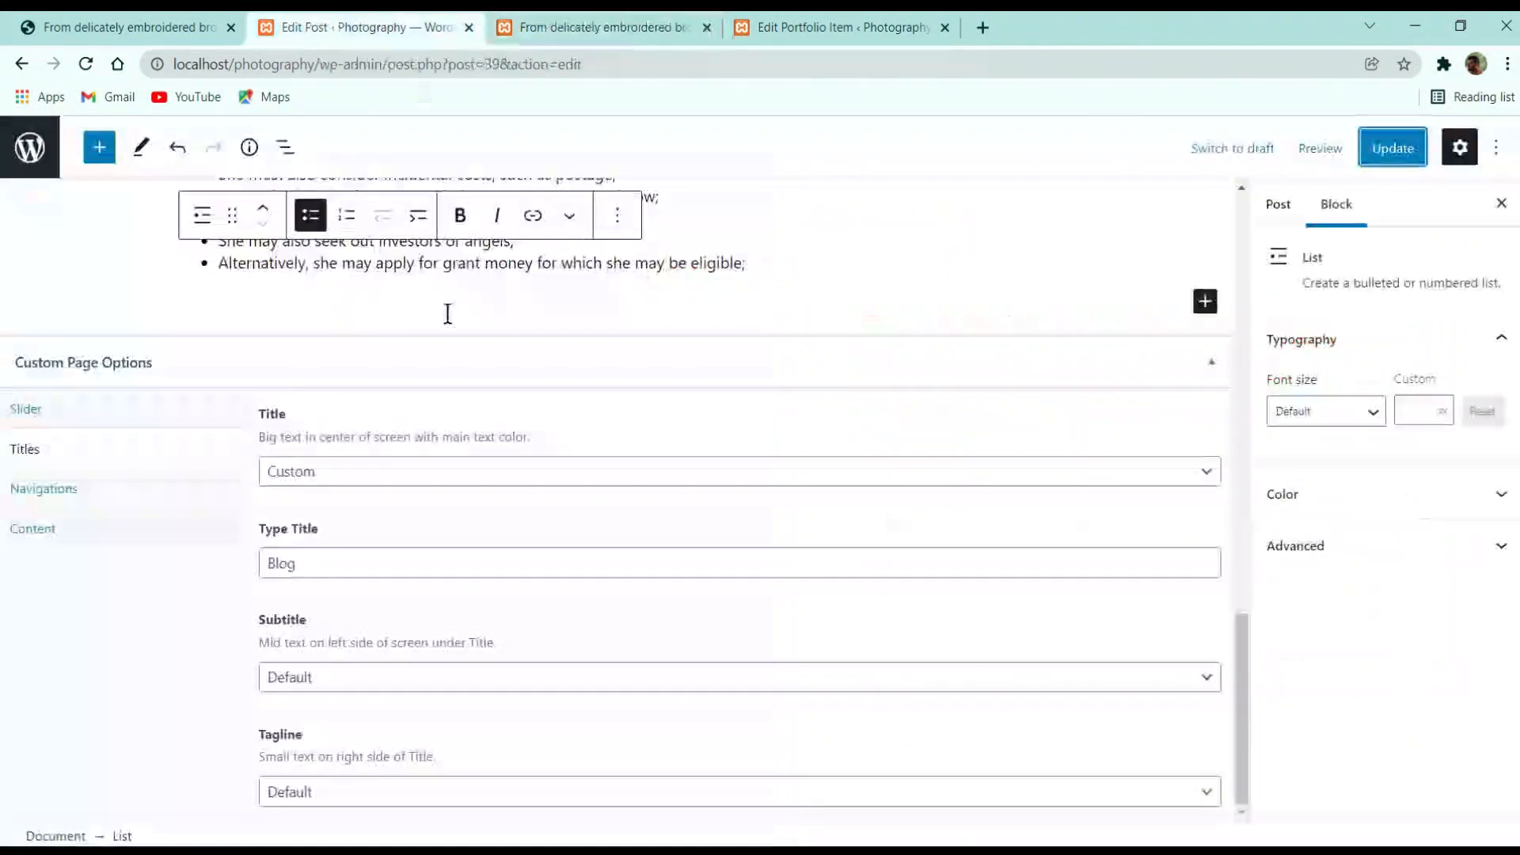
click(378, 11)
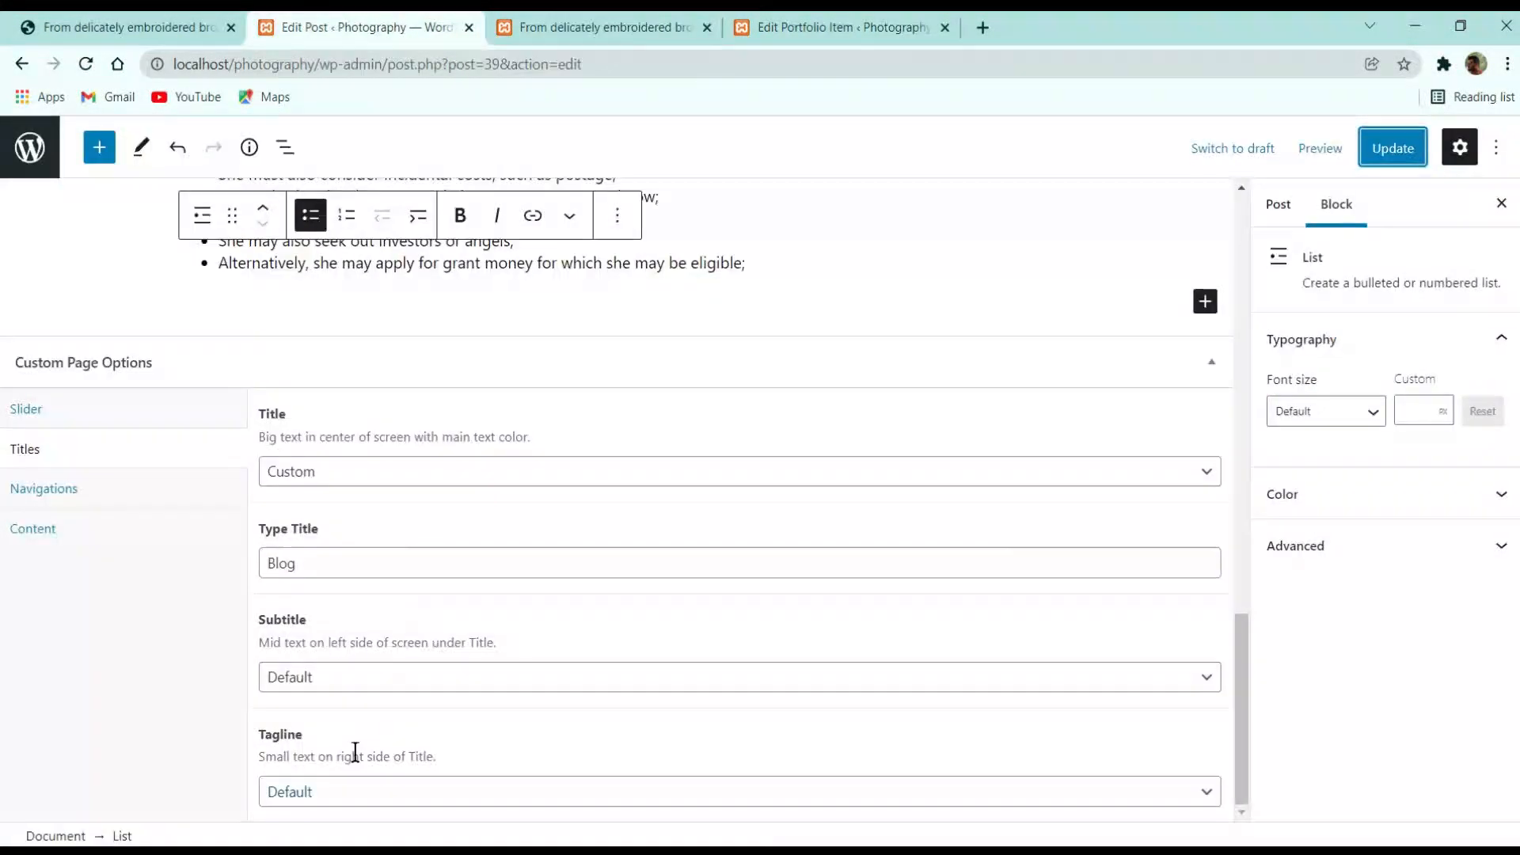
Recheck the Slide 1 item and front-end post, view the live site's post, and return to the editor
click(839, 27)
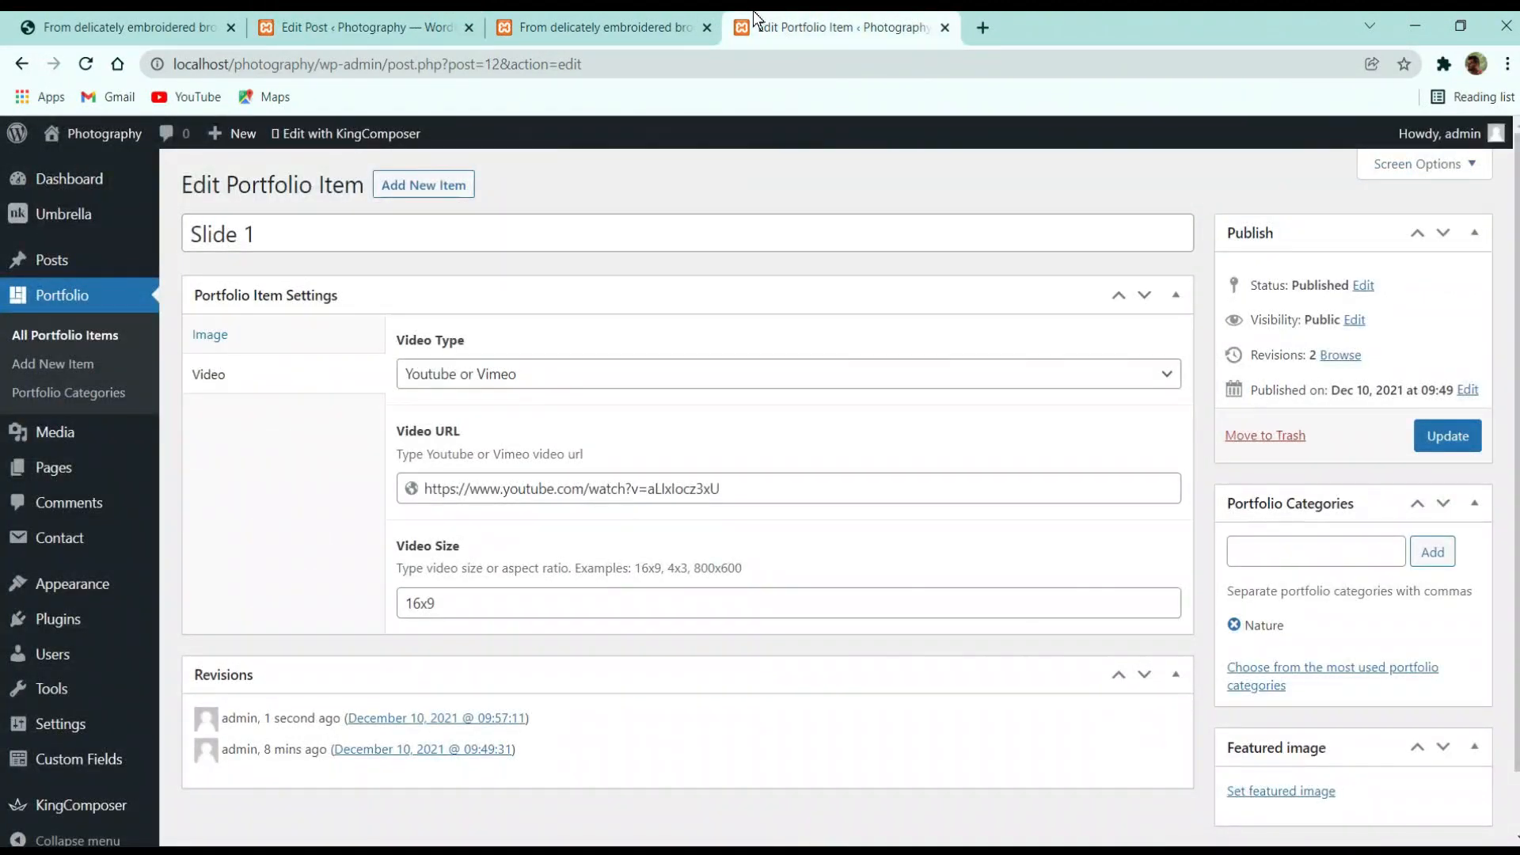
click(671, 32)
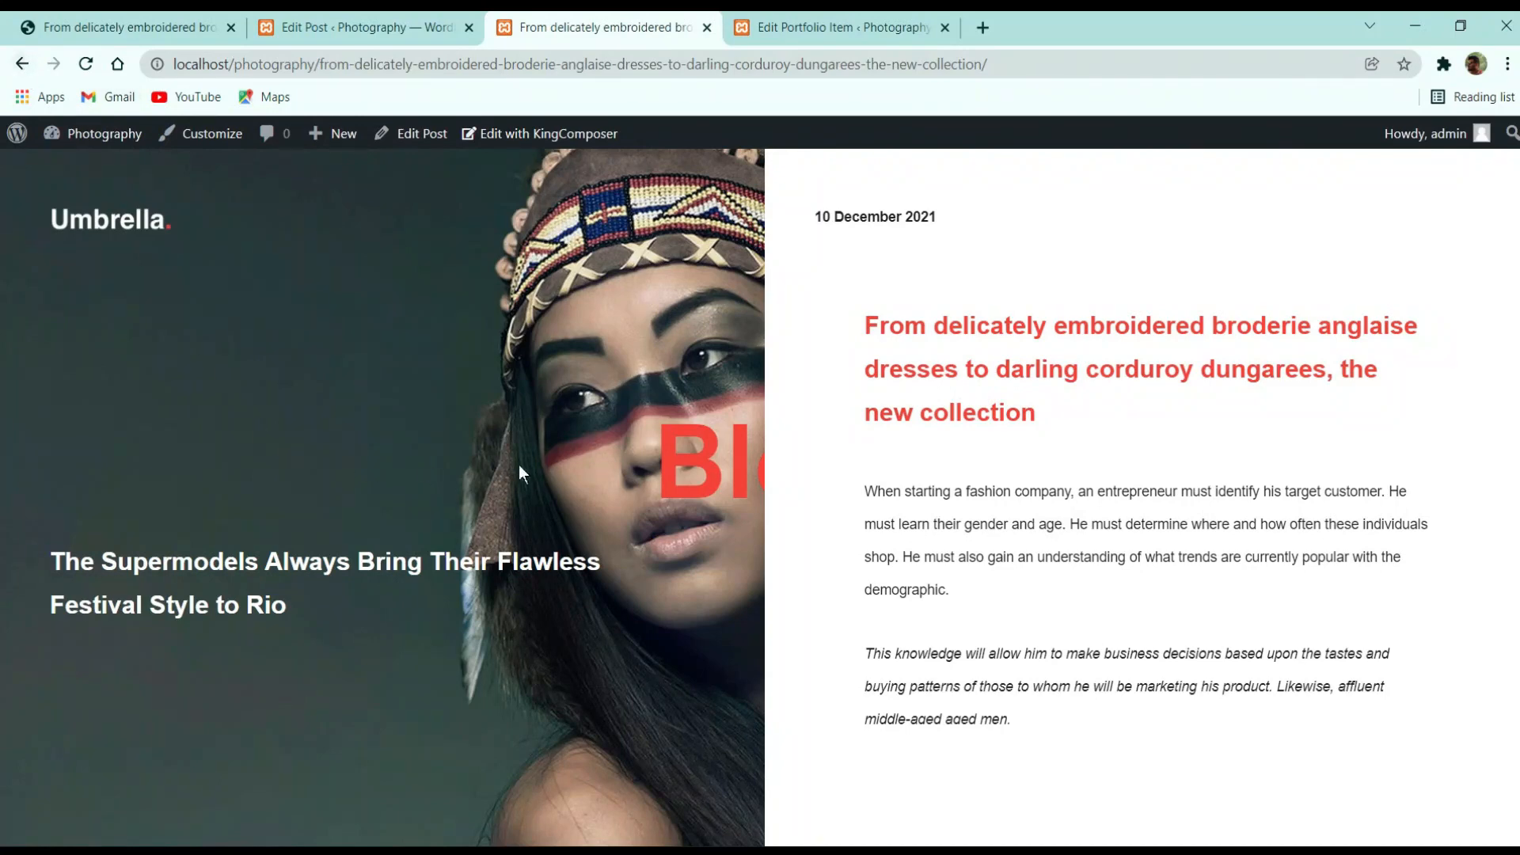
scroll(896, 487, down, 10)
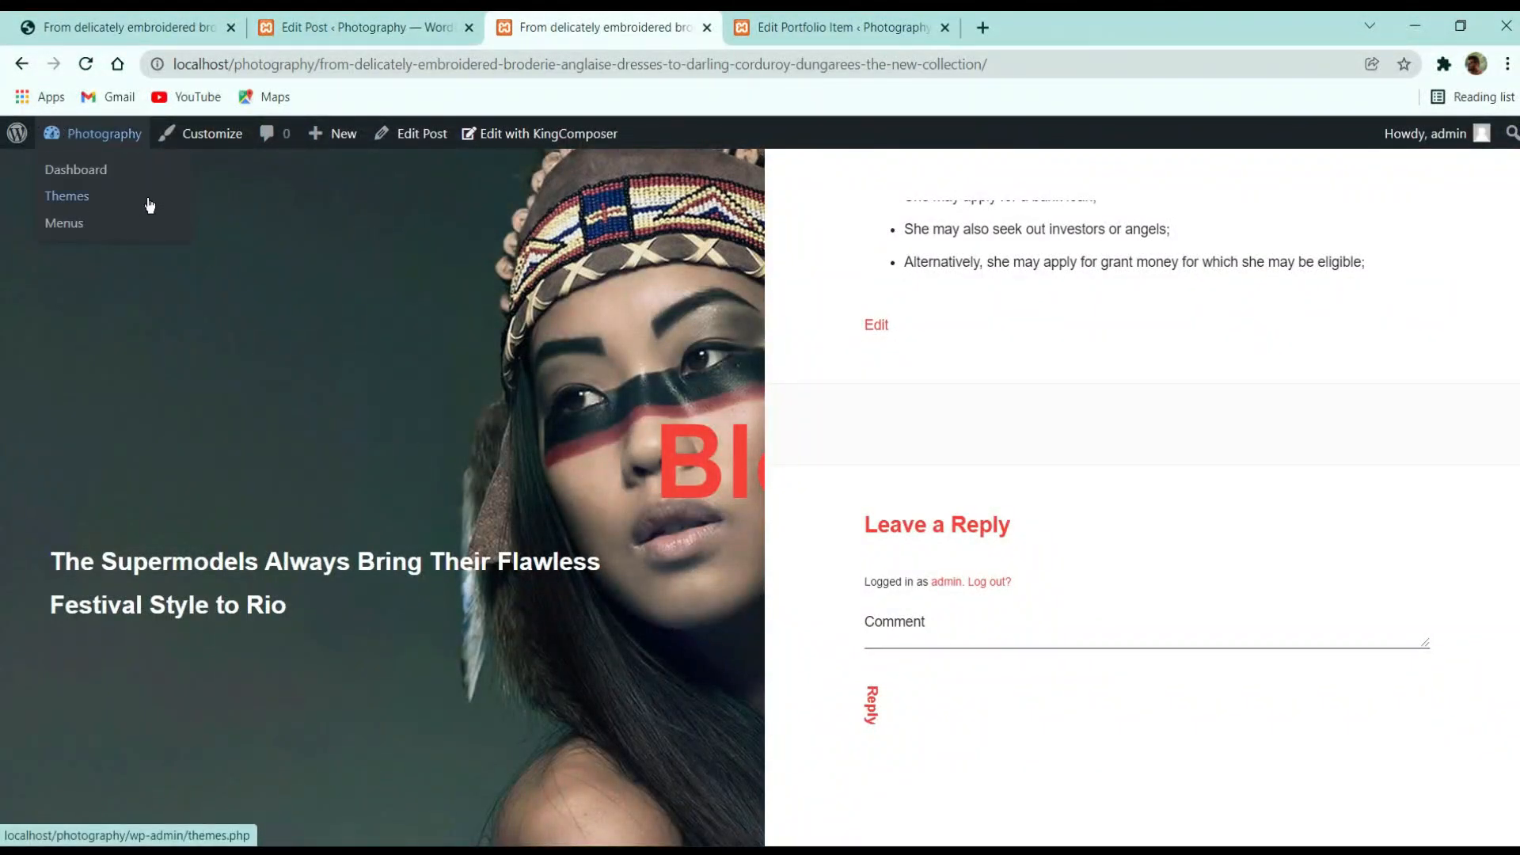
click(107, 222)
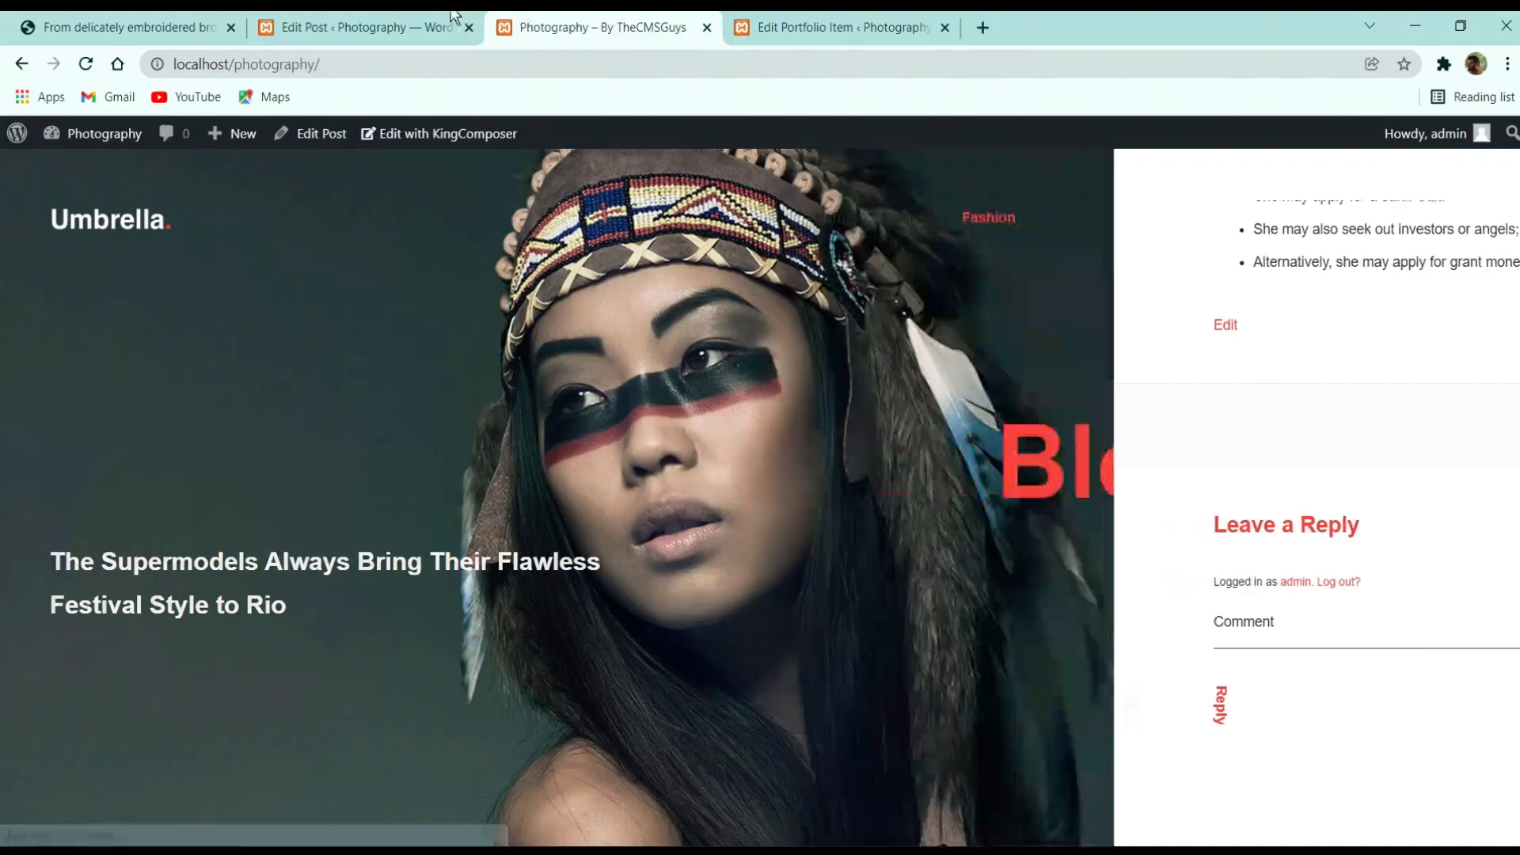
click(127, 27)
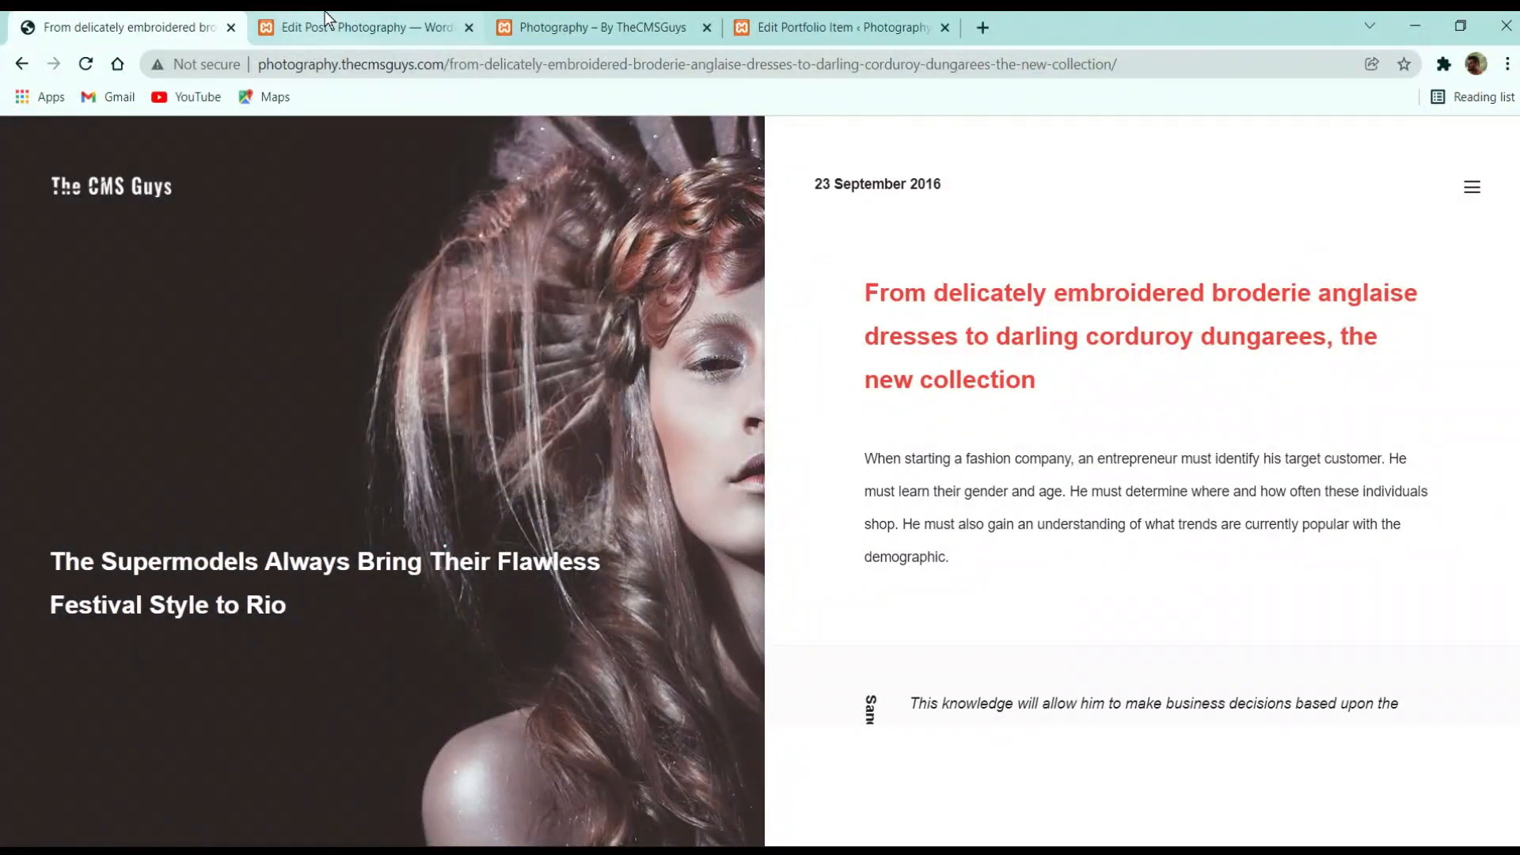
click(372, 27)
scroll(350, 489, up, 10)
scroll(103, 535, down, 8)
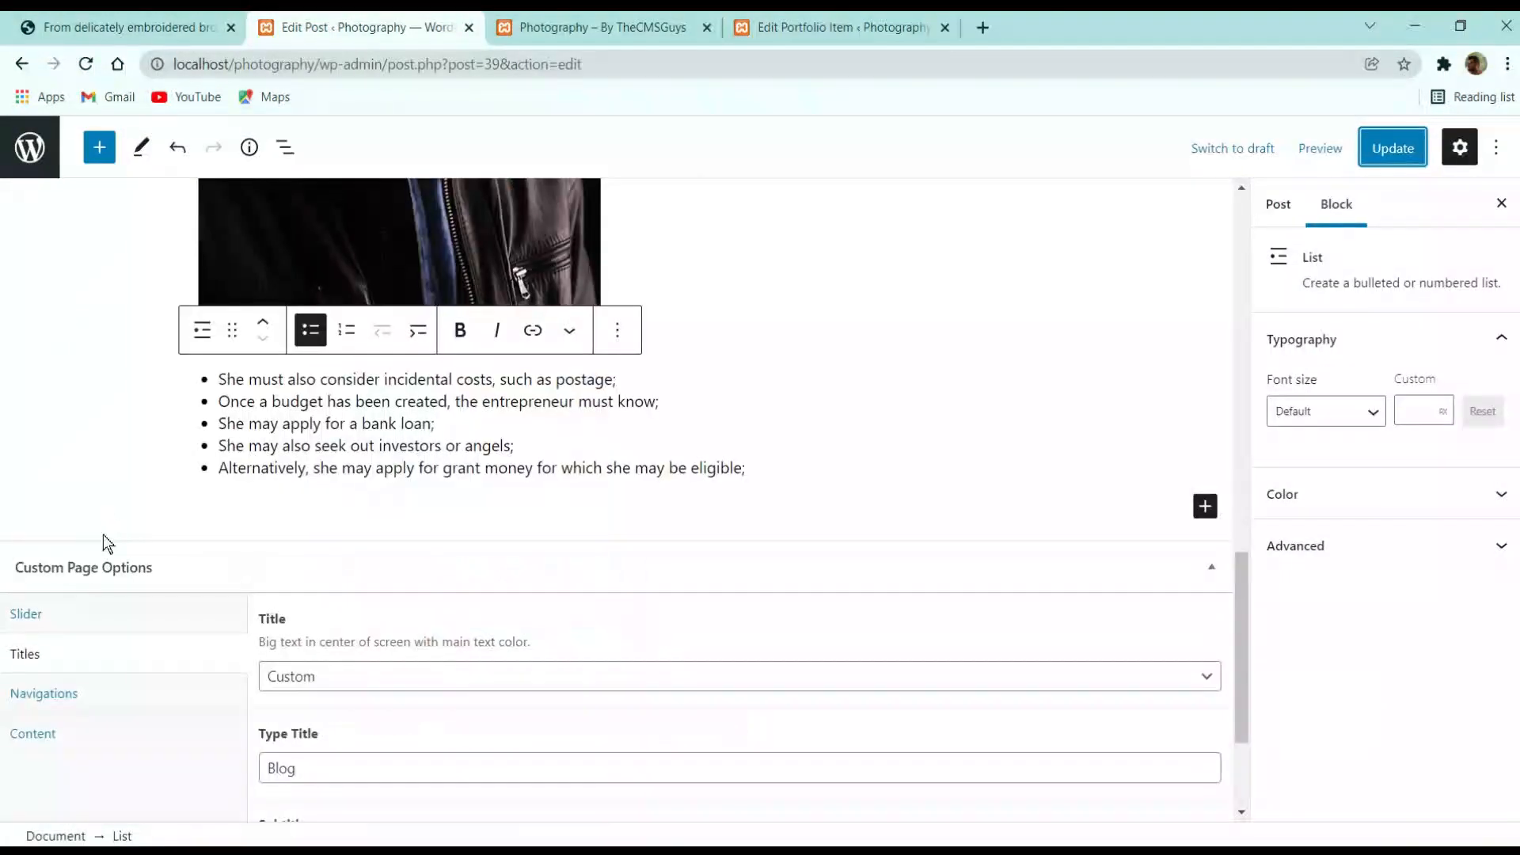
Show the Content settings in the post's Custom Page Options
click(99, 700)
click(94, 730)
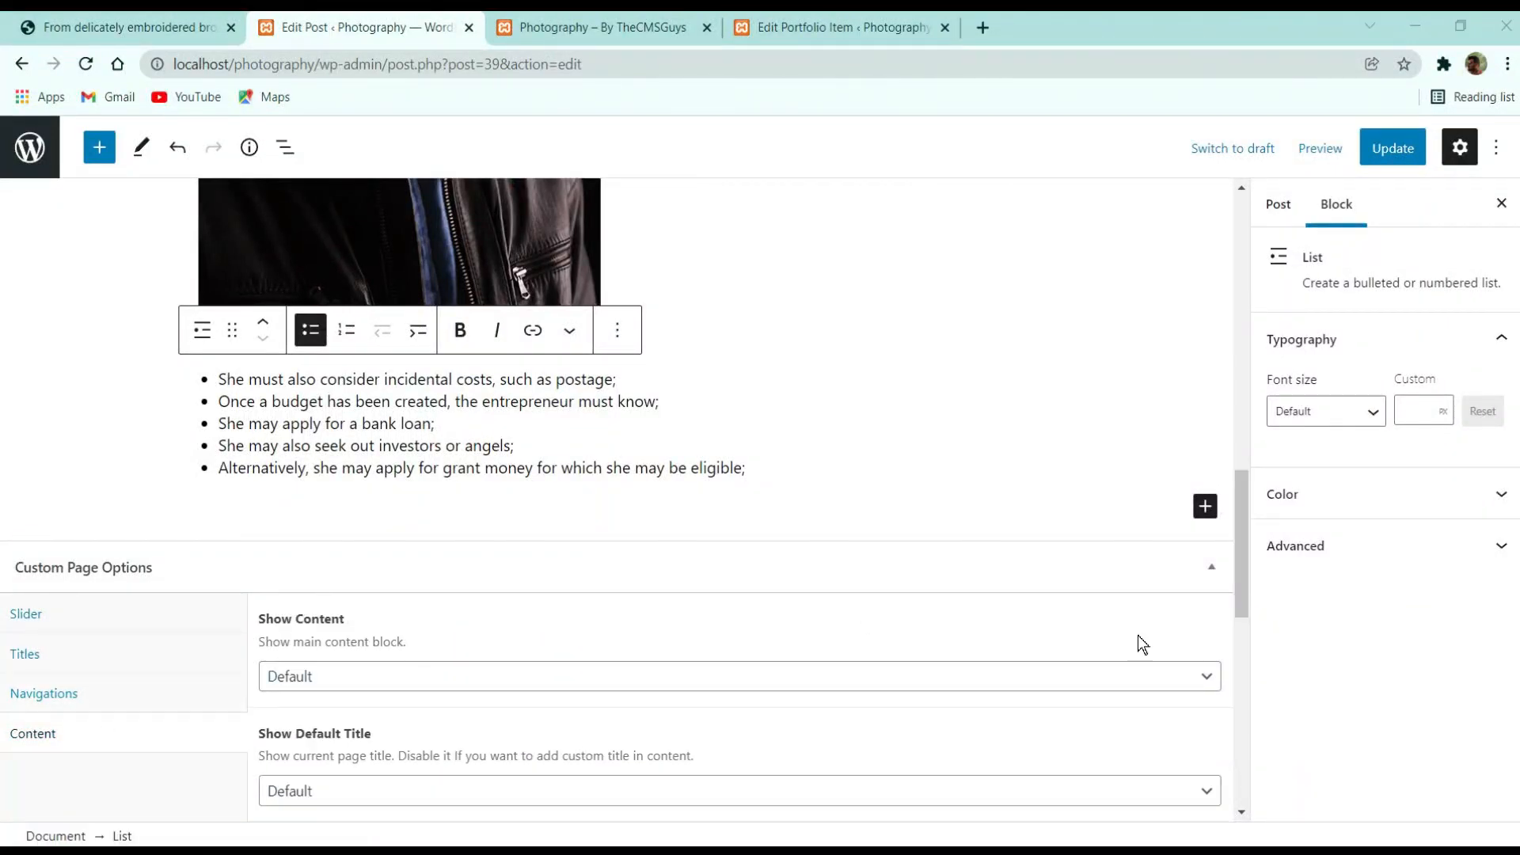
scroll(1138, 635, down, 8)
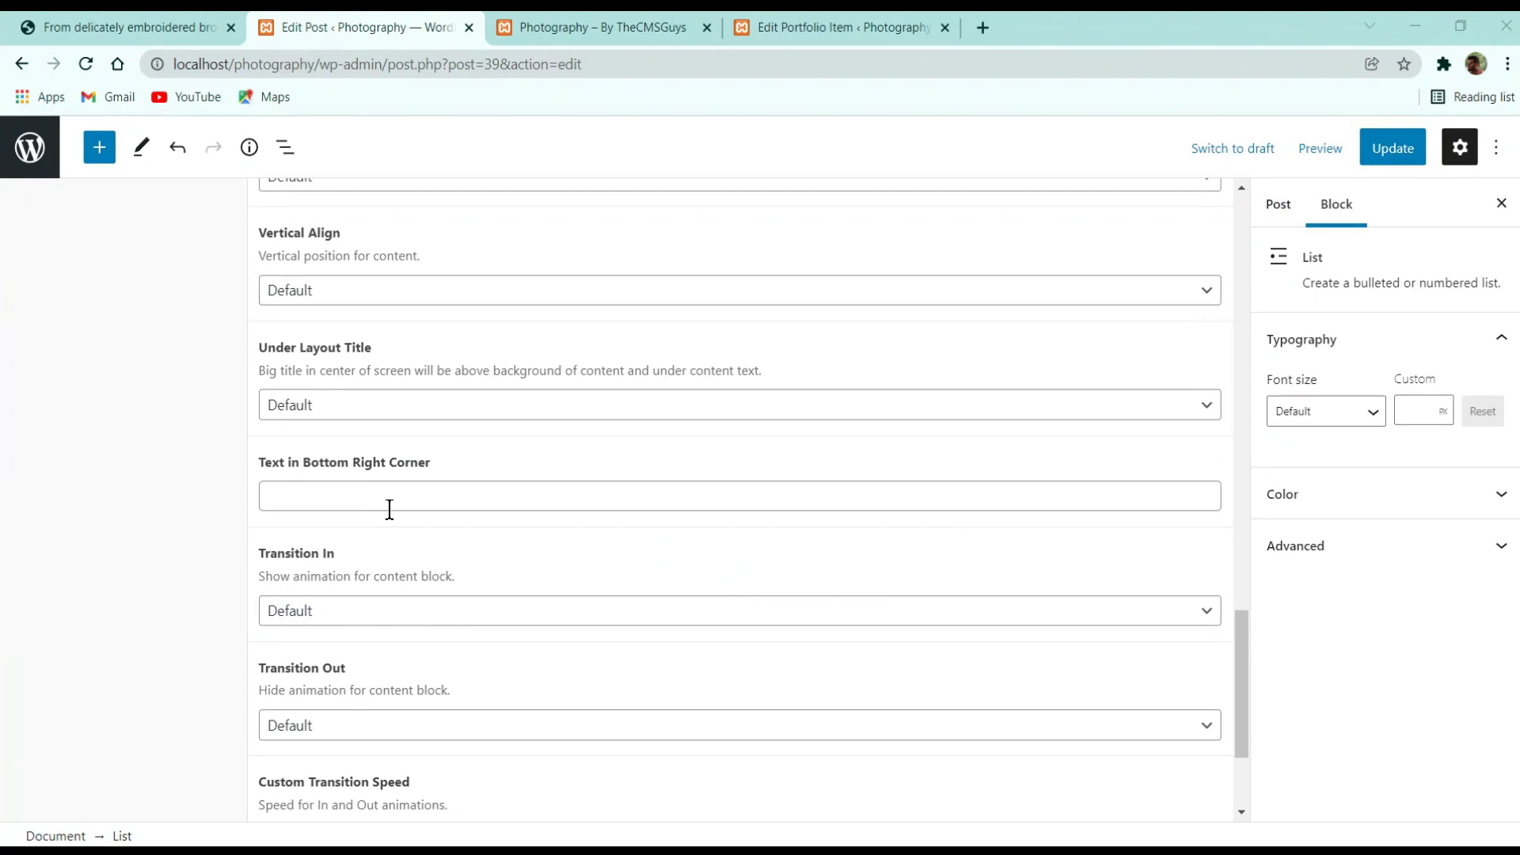
scroll(390, 509, down, 3)
scroll(420, 630, up, 1)
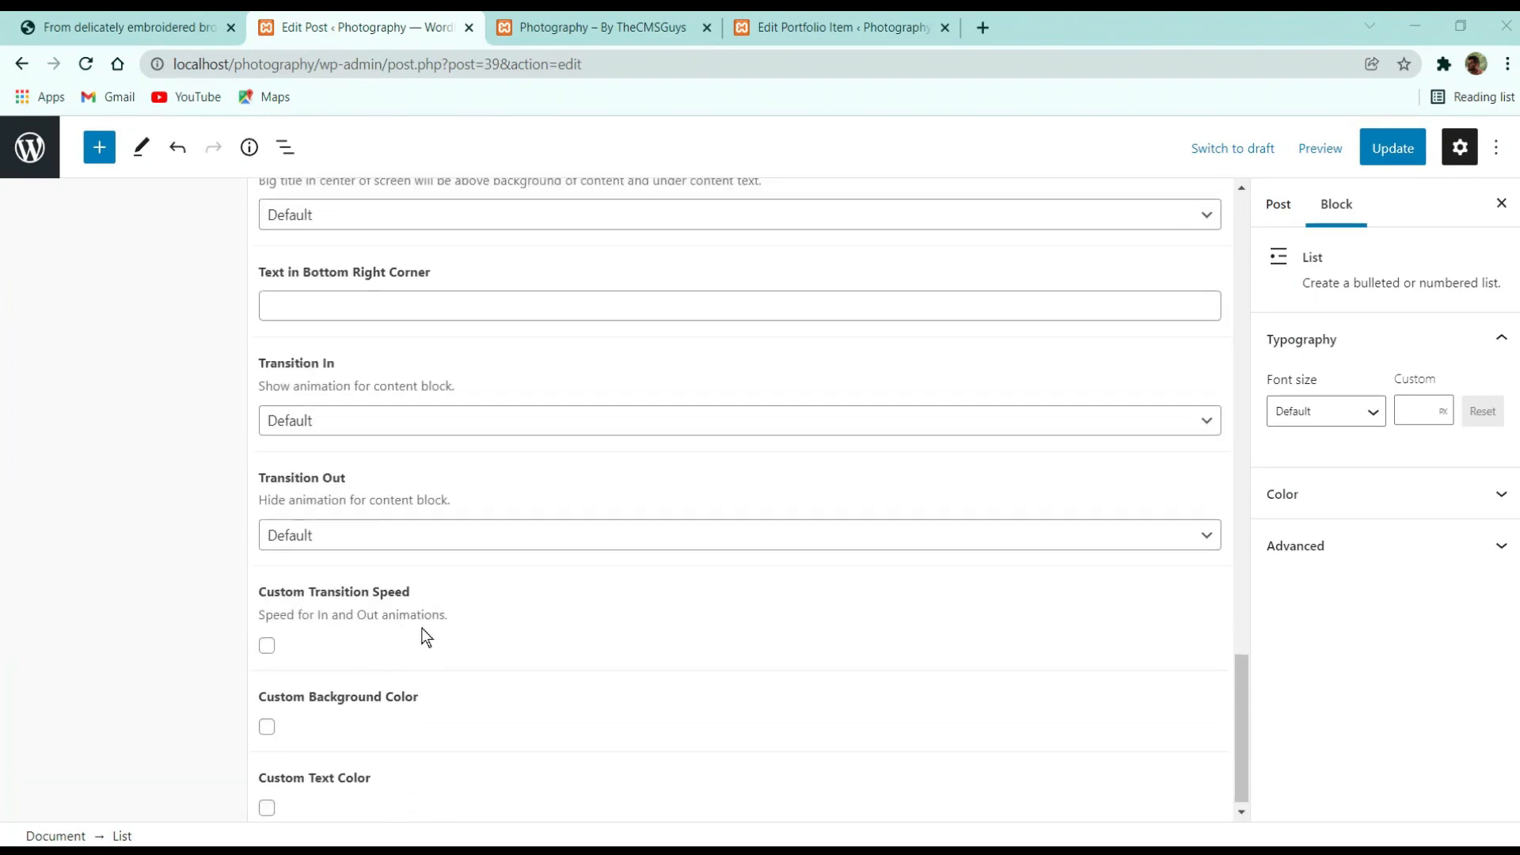
scroll(396, 638, down, 1)
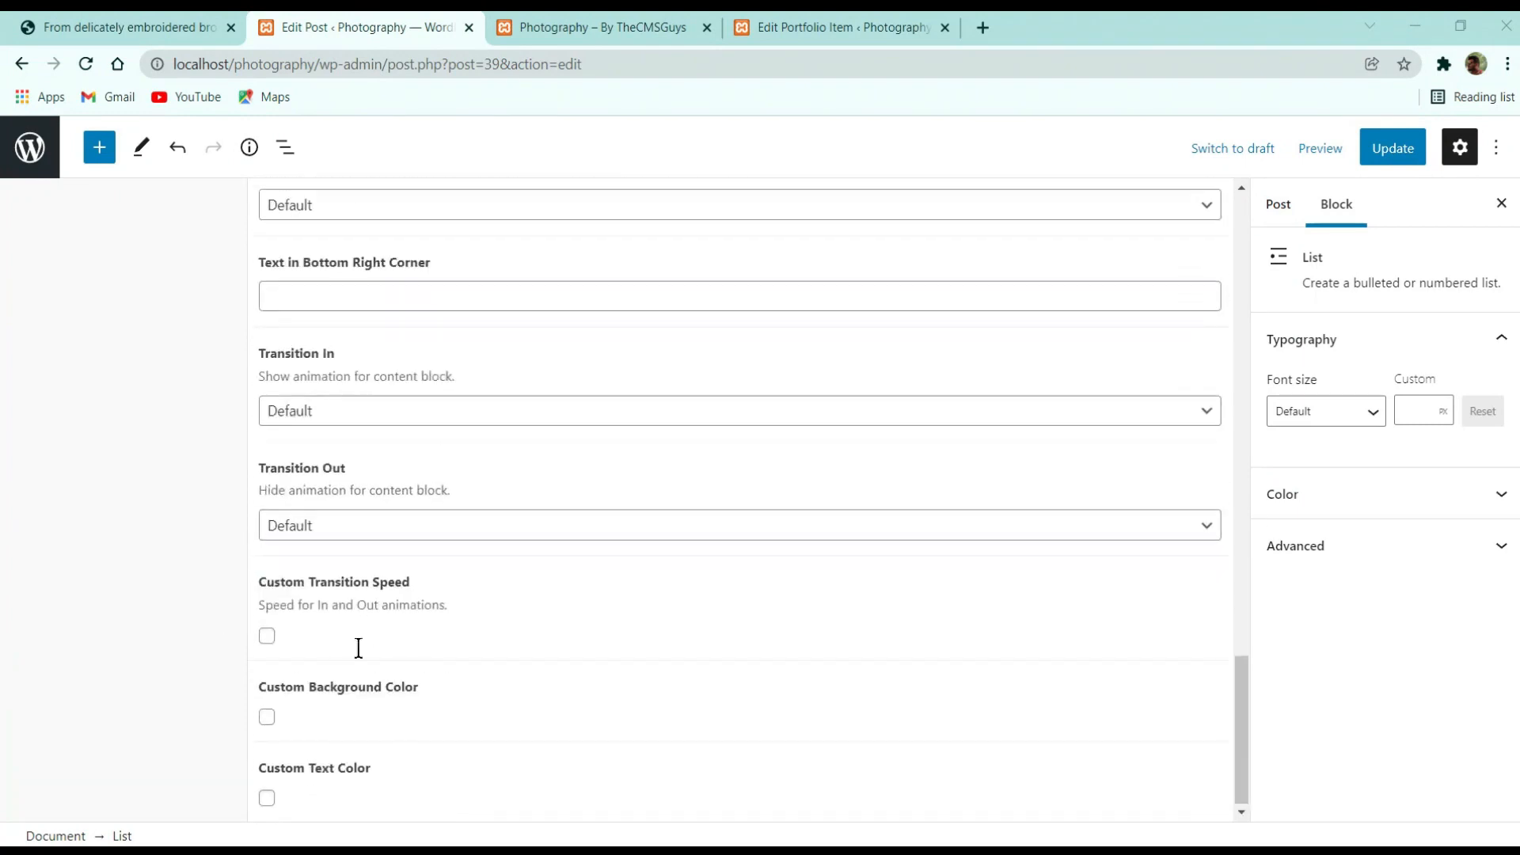
Enable Custom Background Color, pick red, and update the post
click(267, 716)
scroll(384, 711, down, 3)
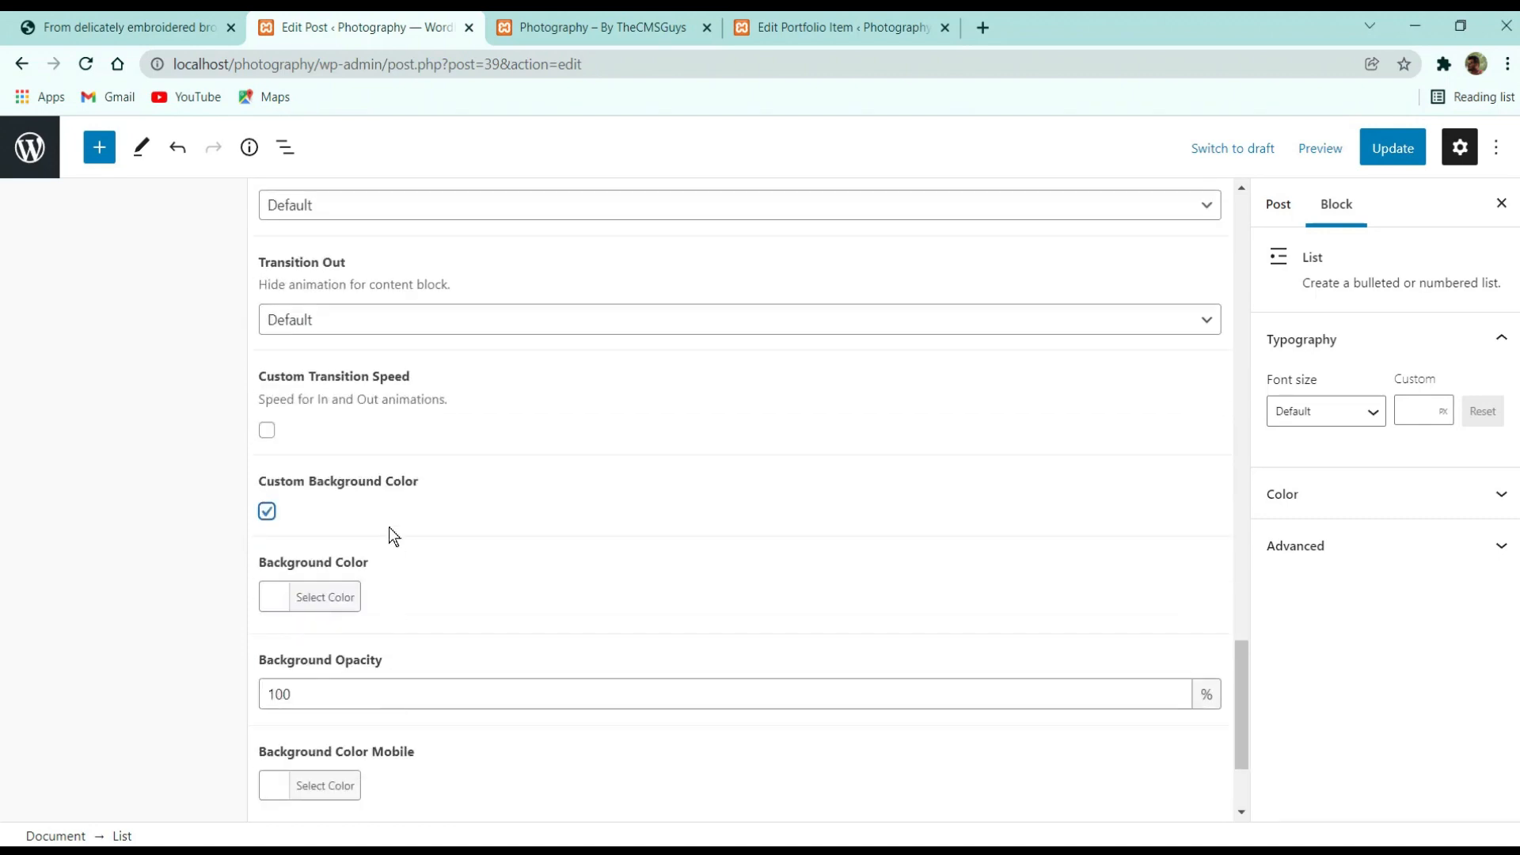
click(279, 605)
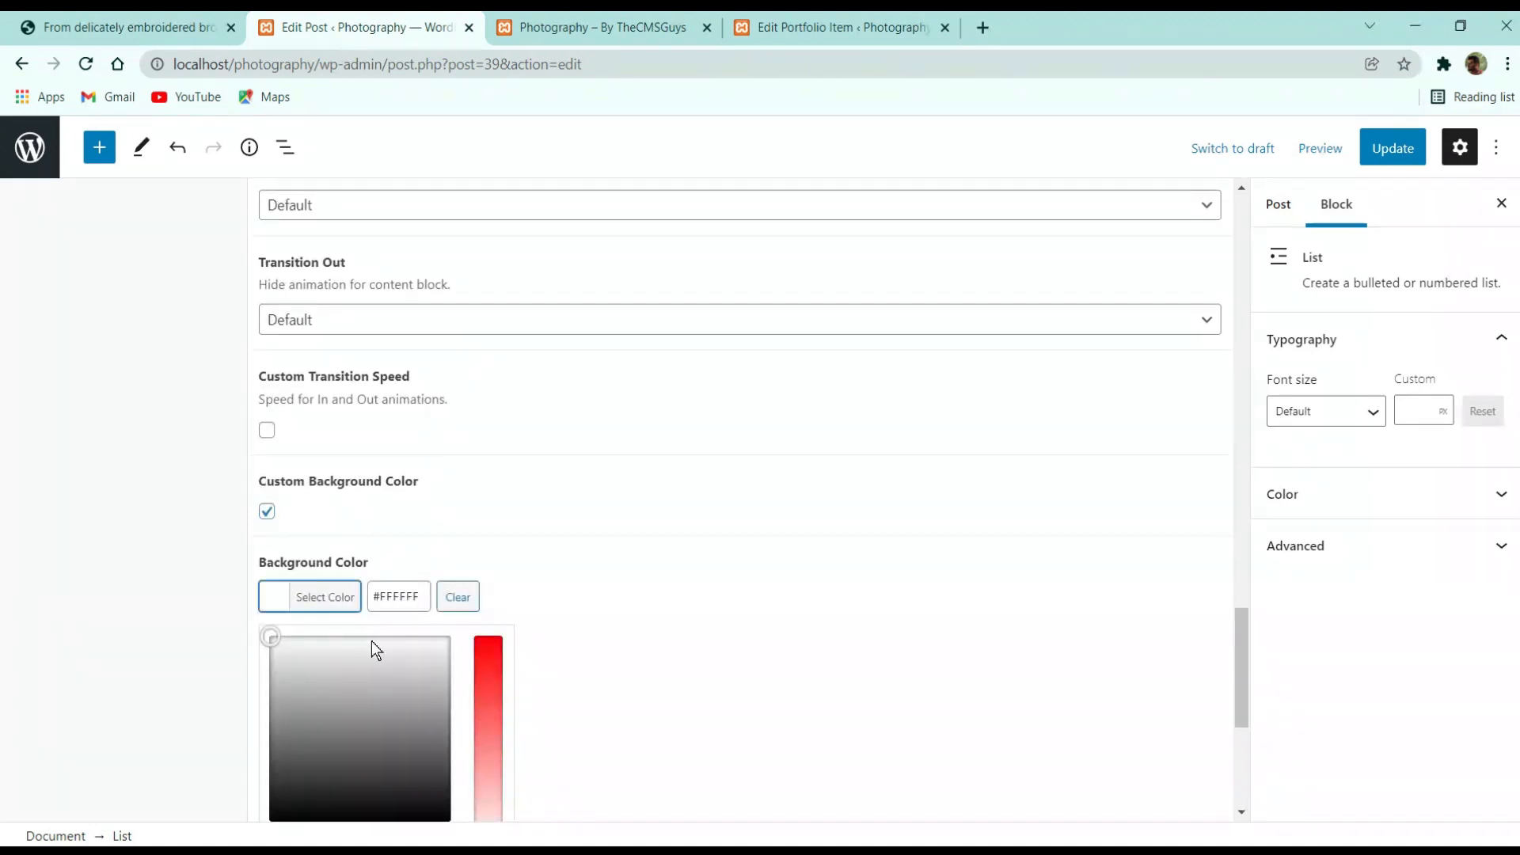
click(154, 572)
click(287, 600)
drag(487, 673, 479, 452)
click(1393, 149)
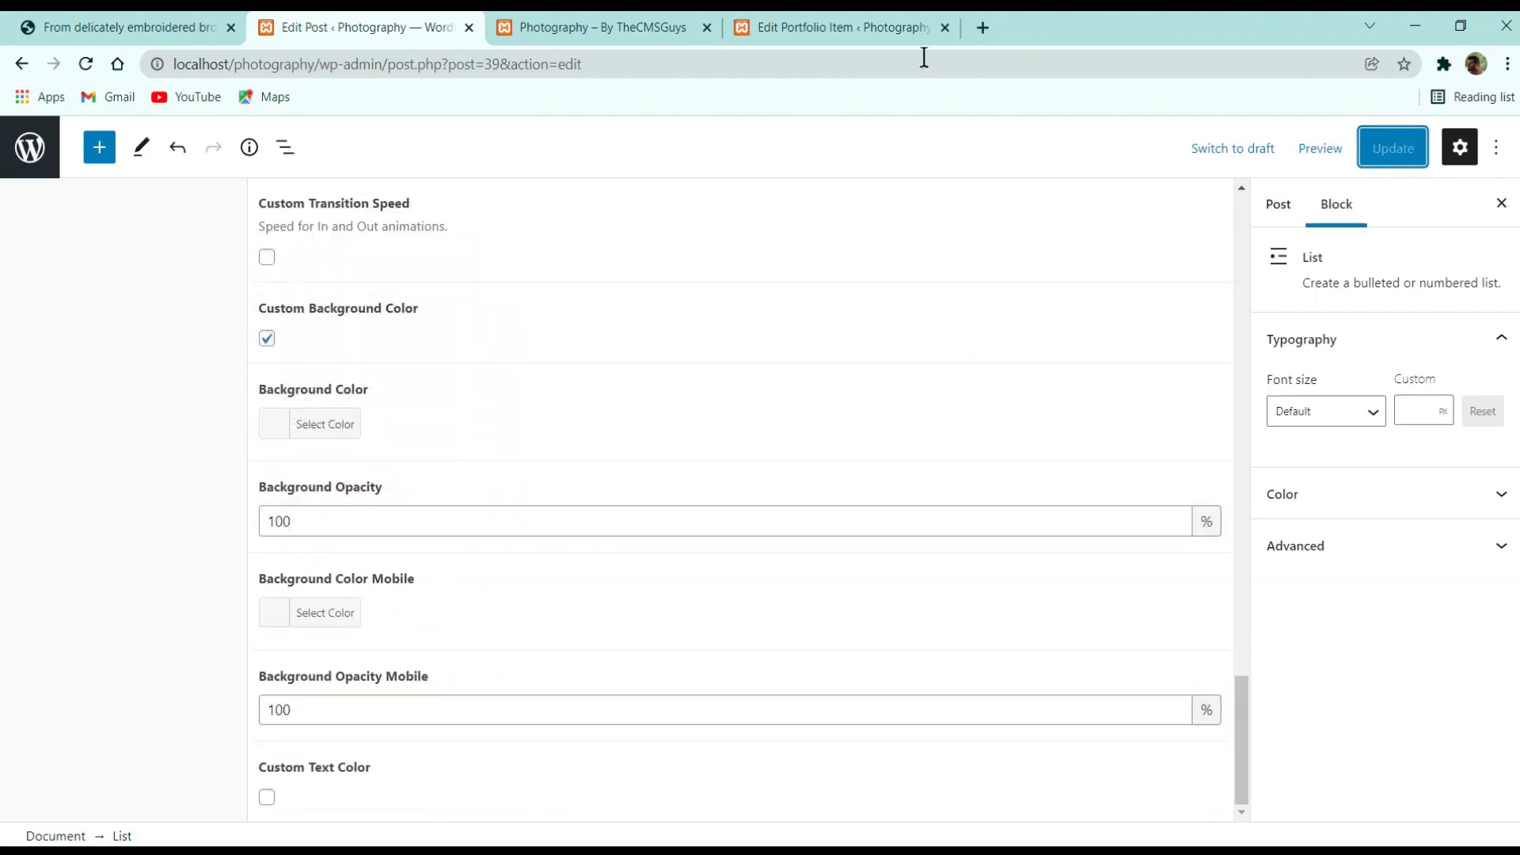
click(638, 16)
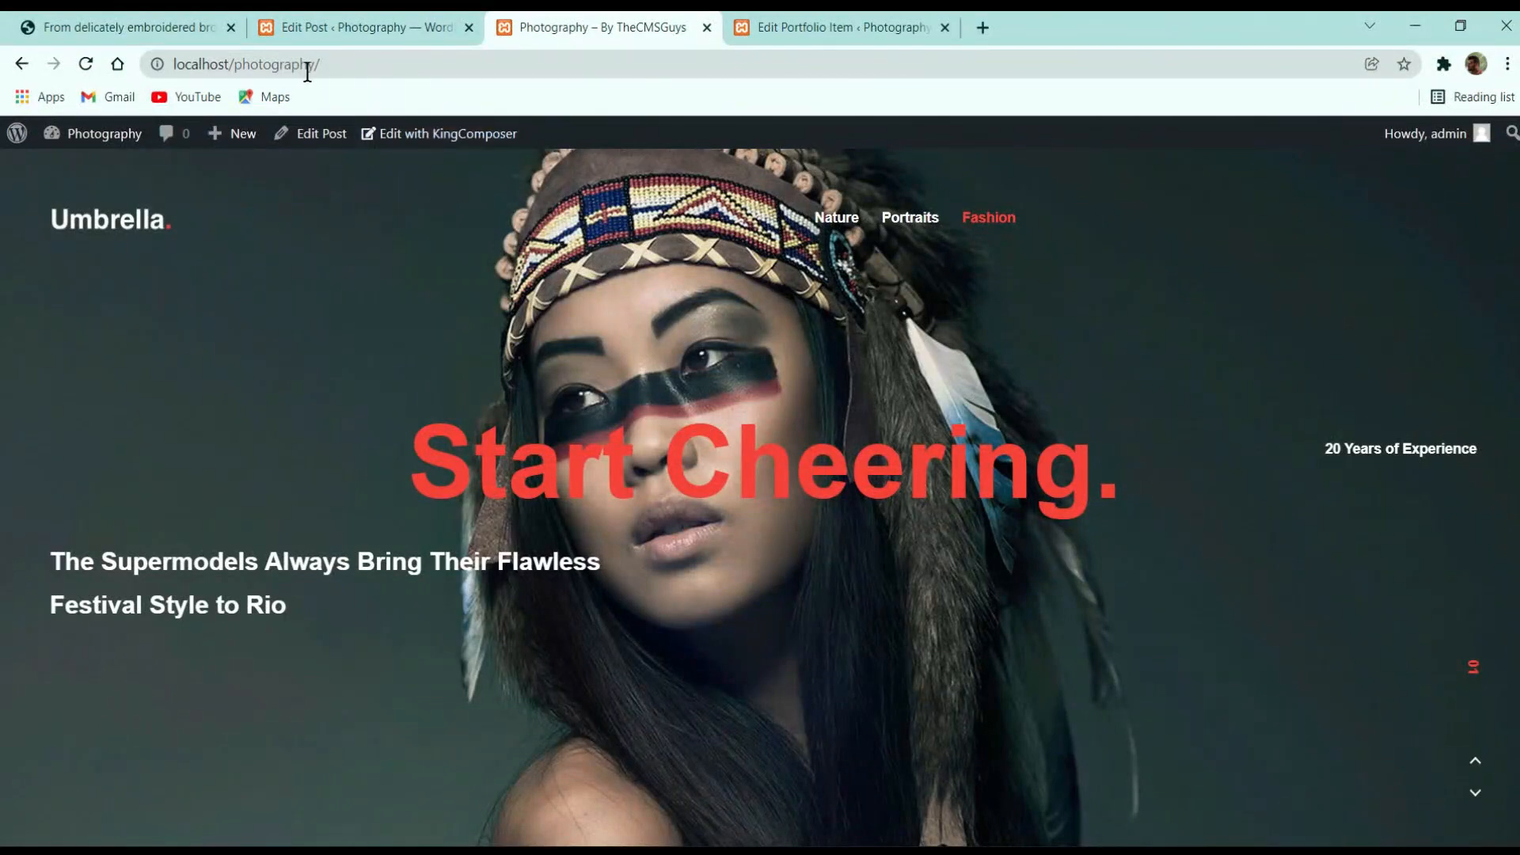
Load the local Blog page by appending 'blog' to the site address
click(832, 27)
click(621, 23)
click(628, 71)
click(625, 70)
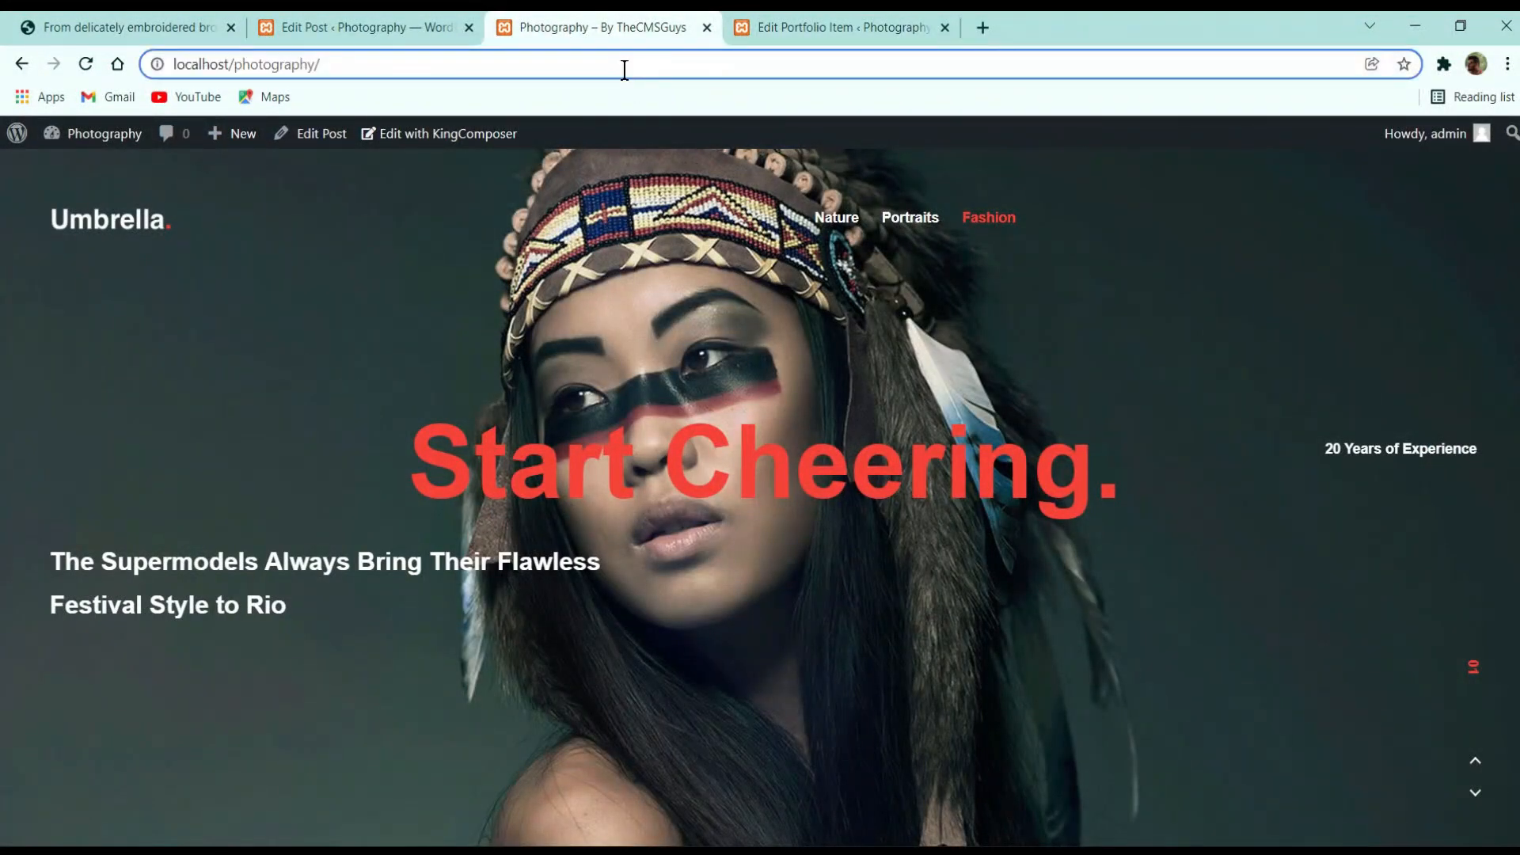
text(blog)
key(Return)
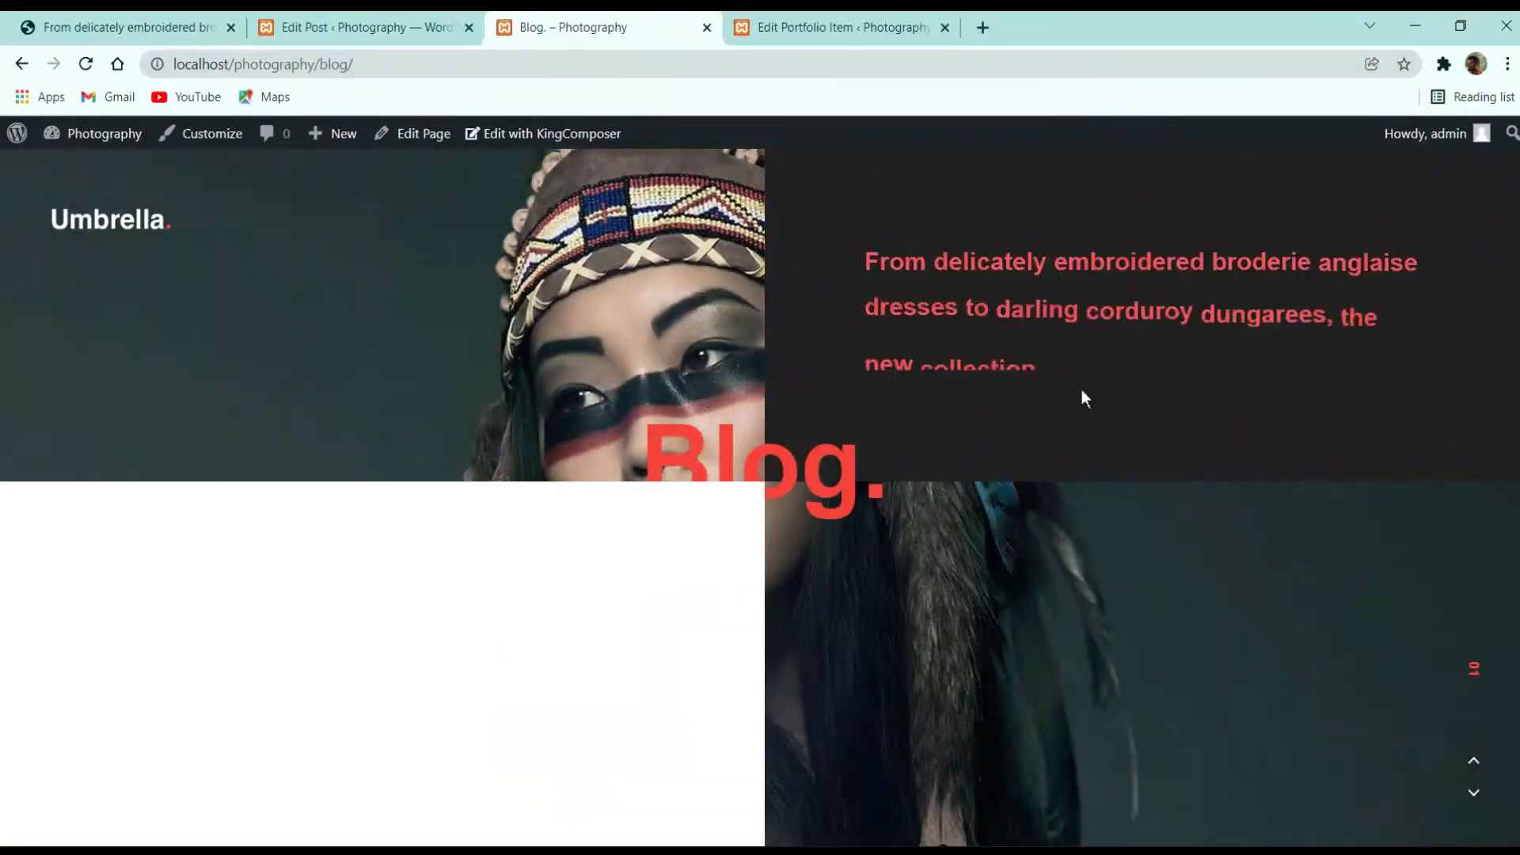
Open the post from the Blog page and check its red content panel
click(1066, 263)
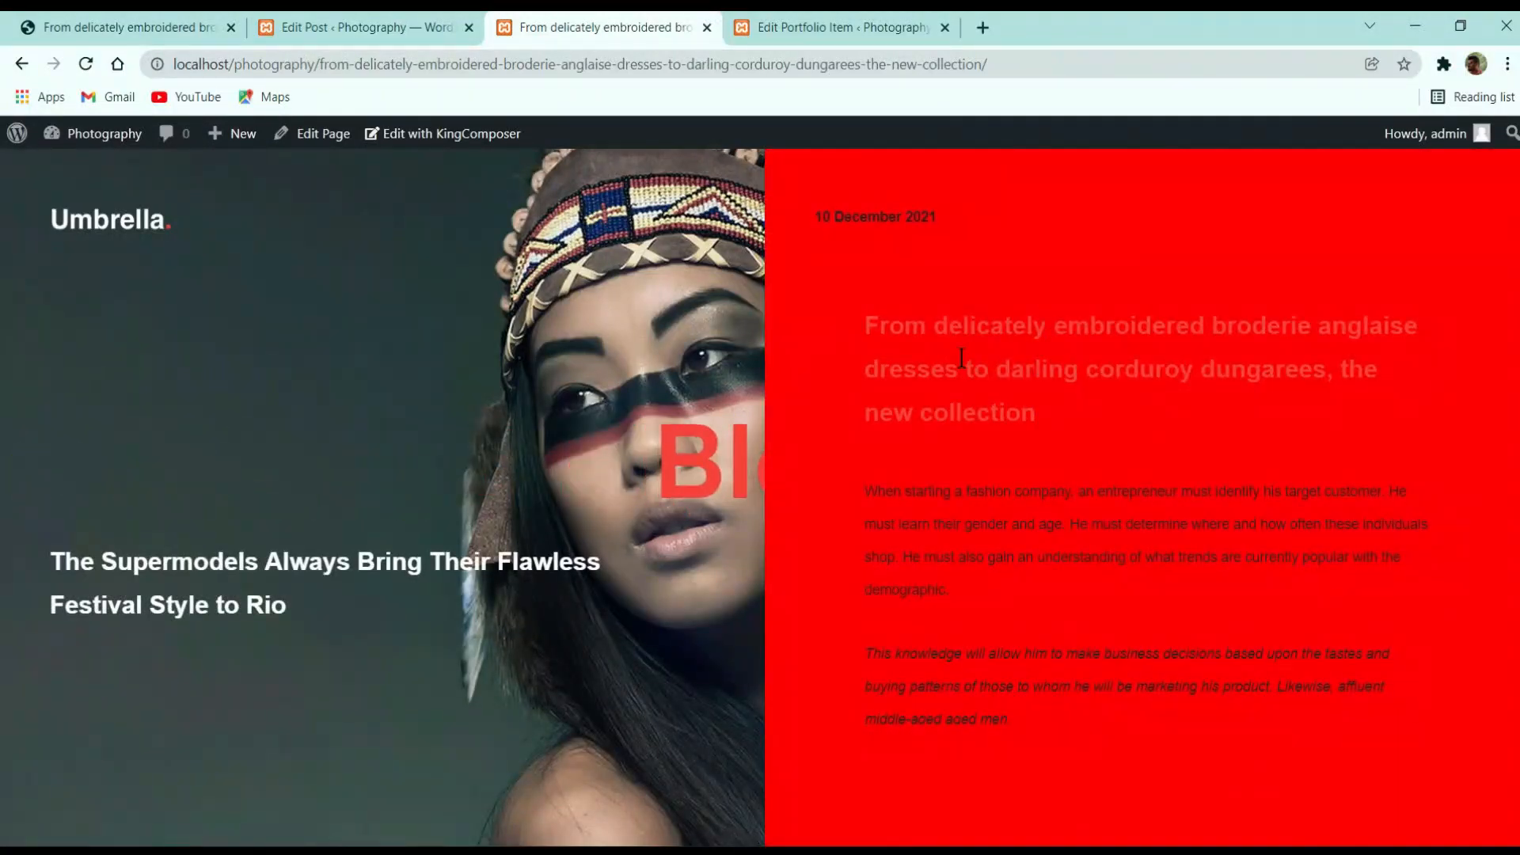
scroll(1048, 358, down, 15)
scroll(1051, 360, up, 15)
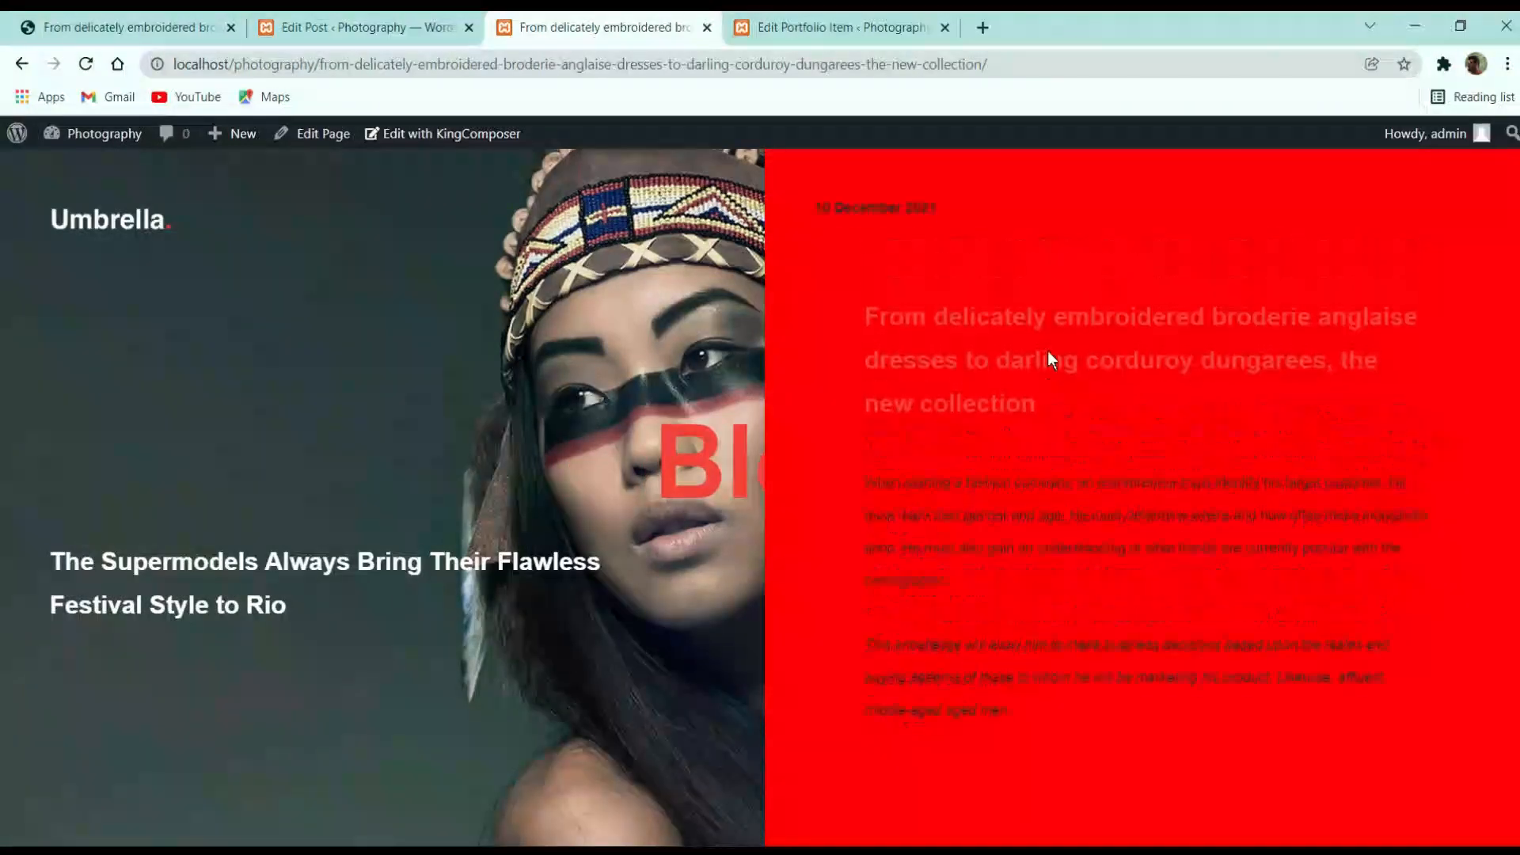
drag(1047, 325, 864, 313)
scroll(982, 407, down, 10)
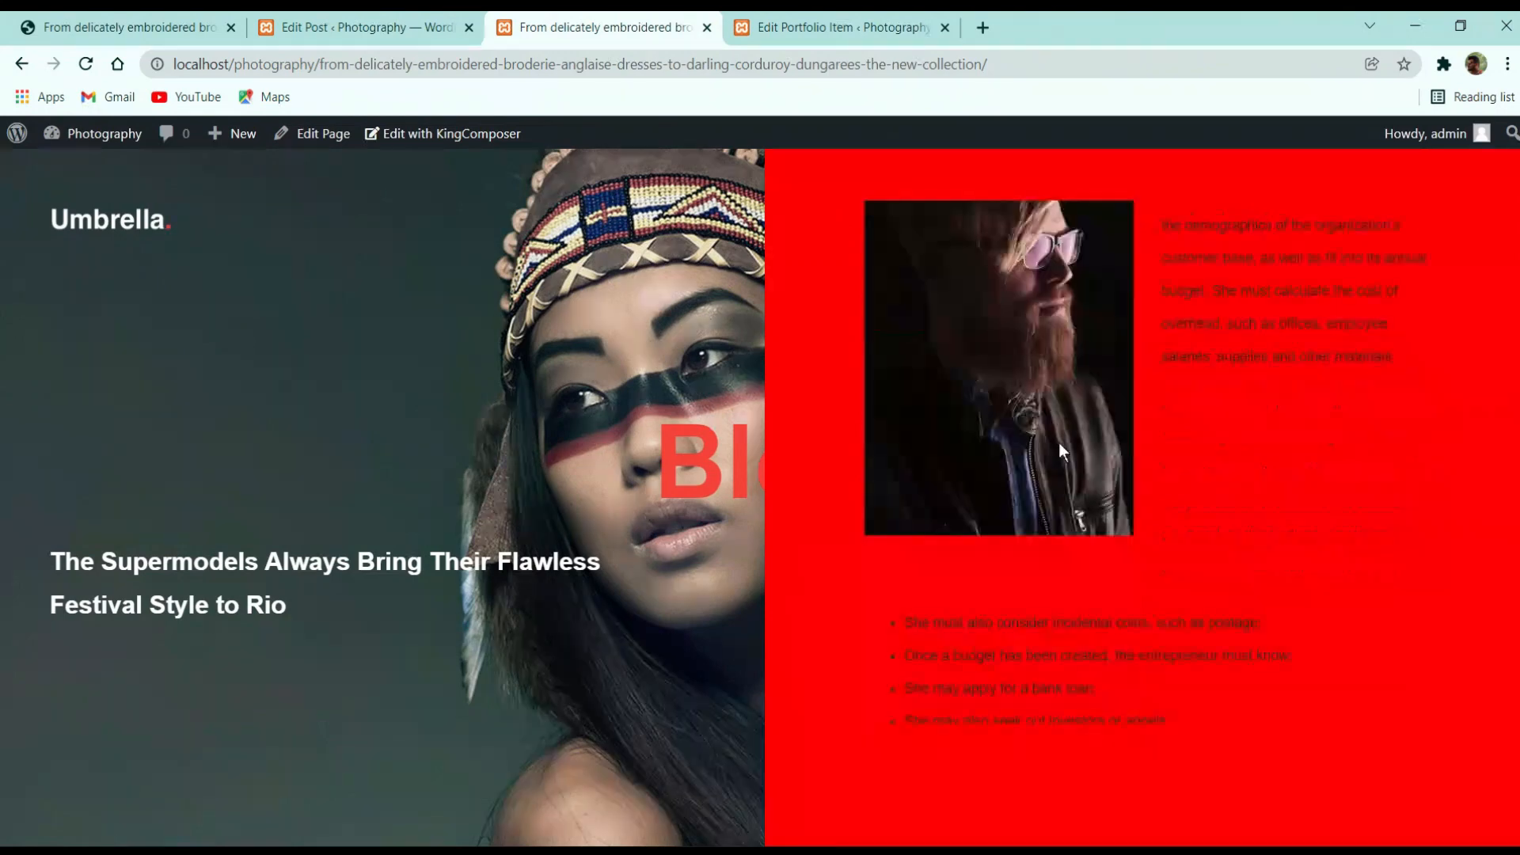
scroll(1060, 449, down, 5)
scroll(1081, 438, up, 10)
click(333, 27)
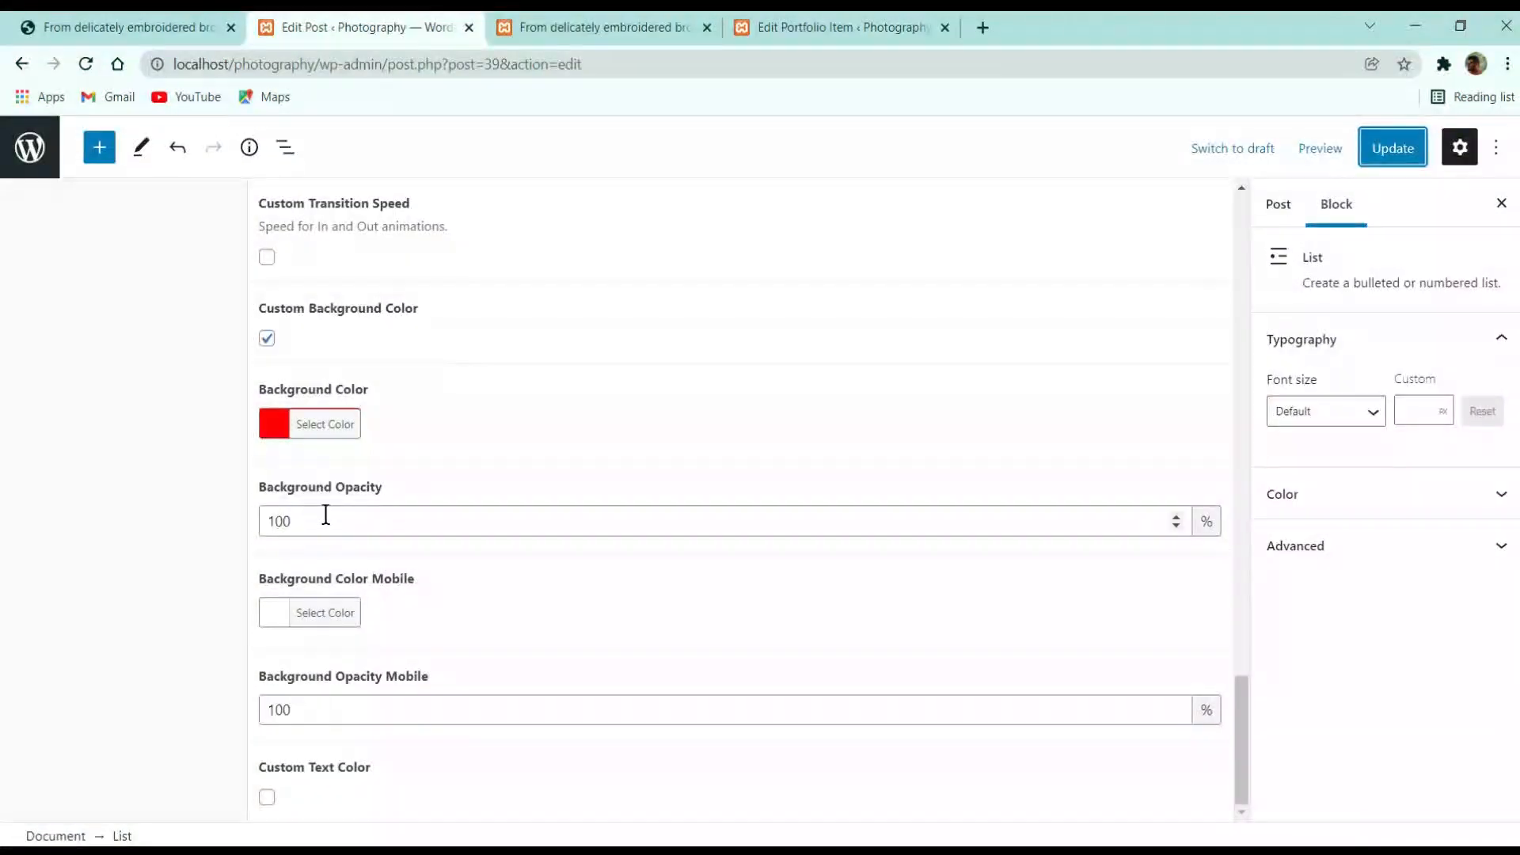
Clear the red Background Color, update the post, and view the front-end post
click(273, 430)
click(455, 428)
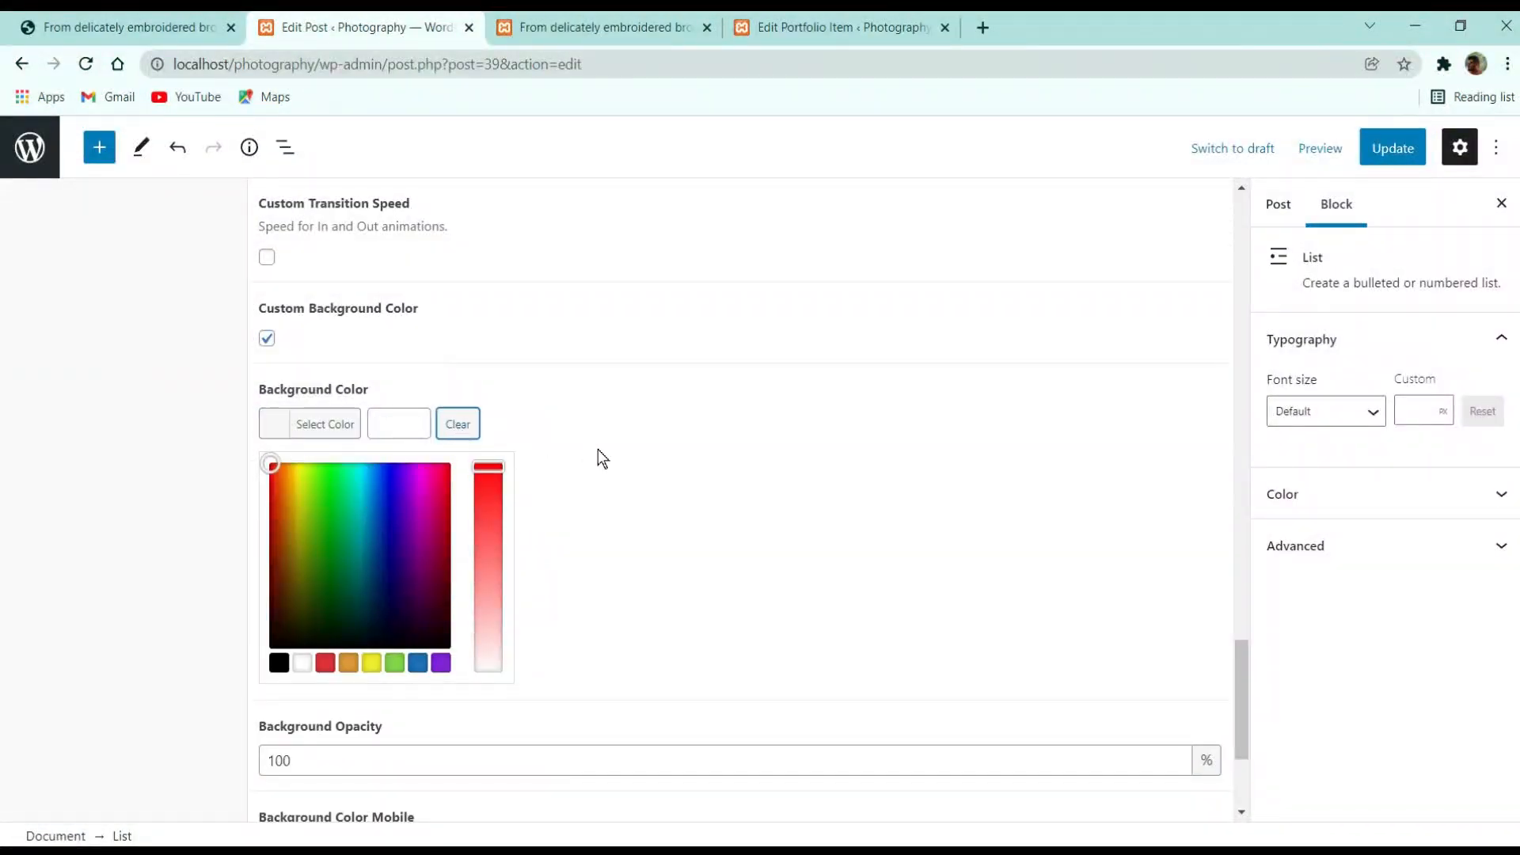
click(597, 449)
click(1393, 148)
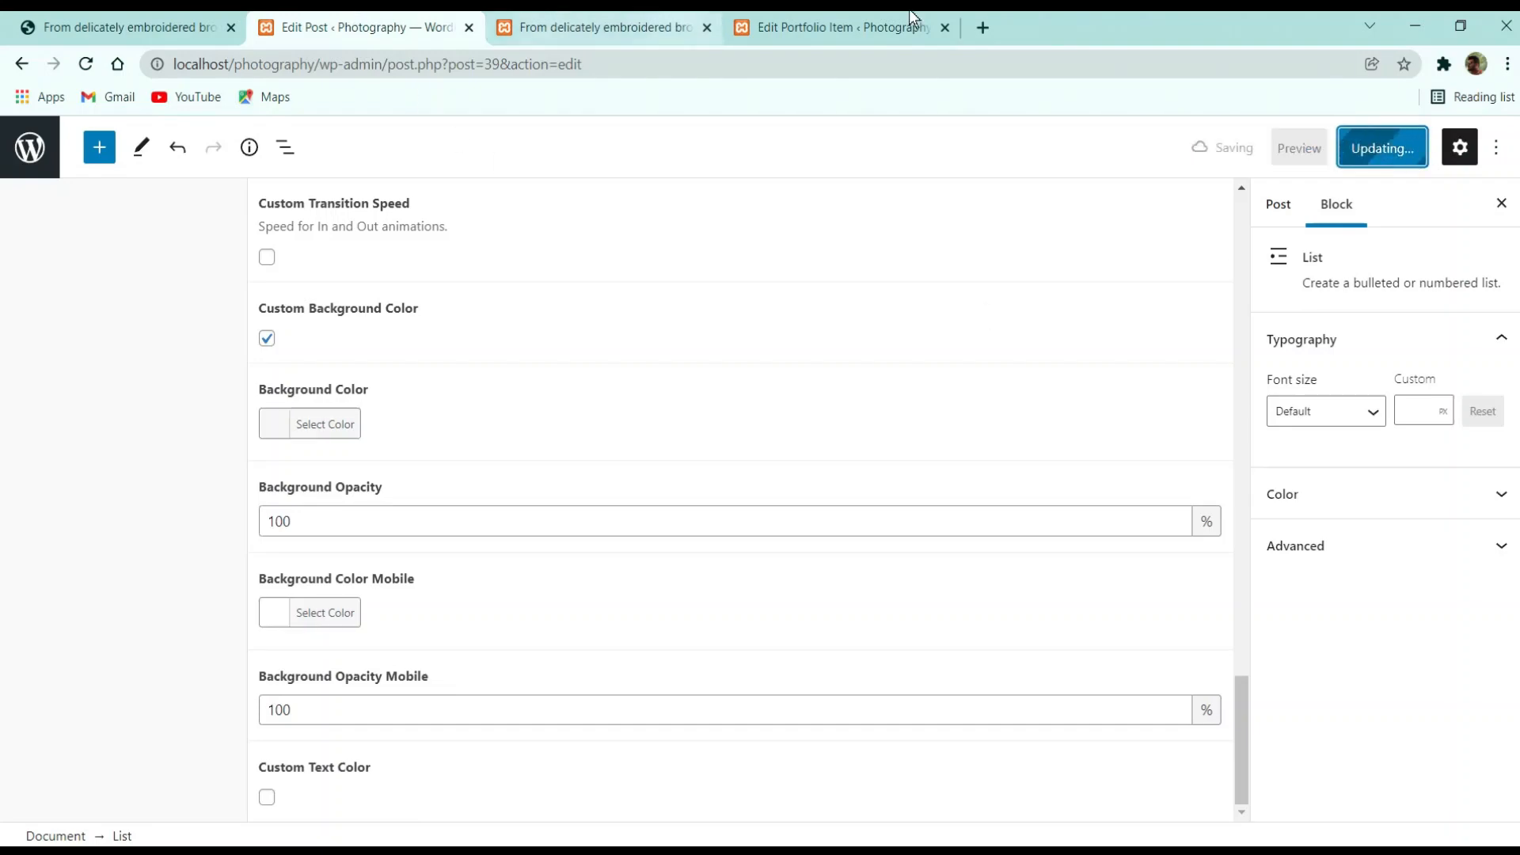
click(661, 13)
click(428, 16)
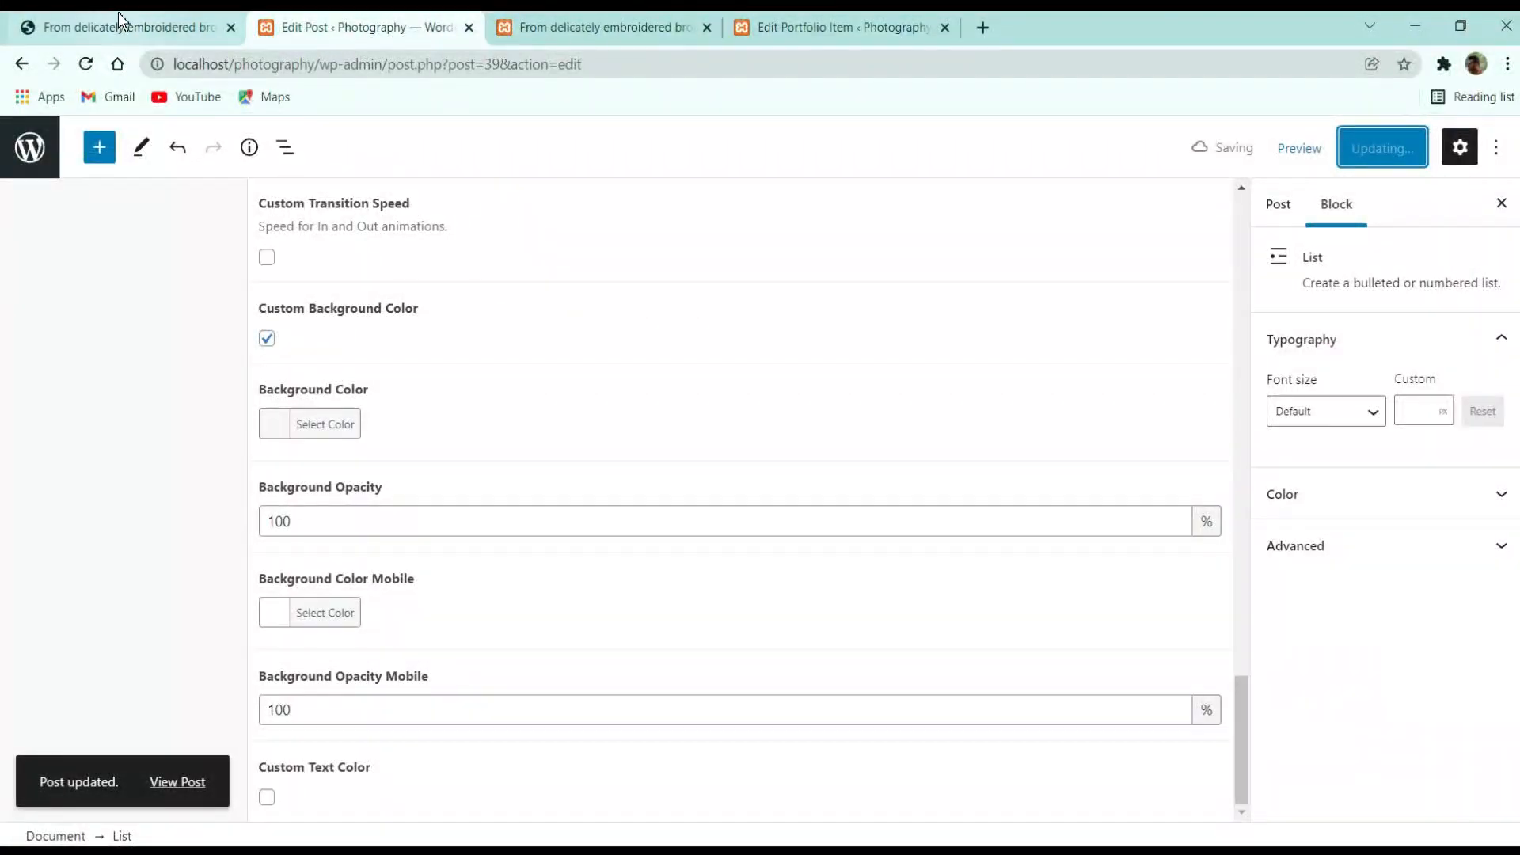
click(492, 65)
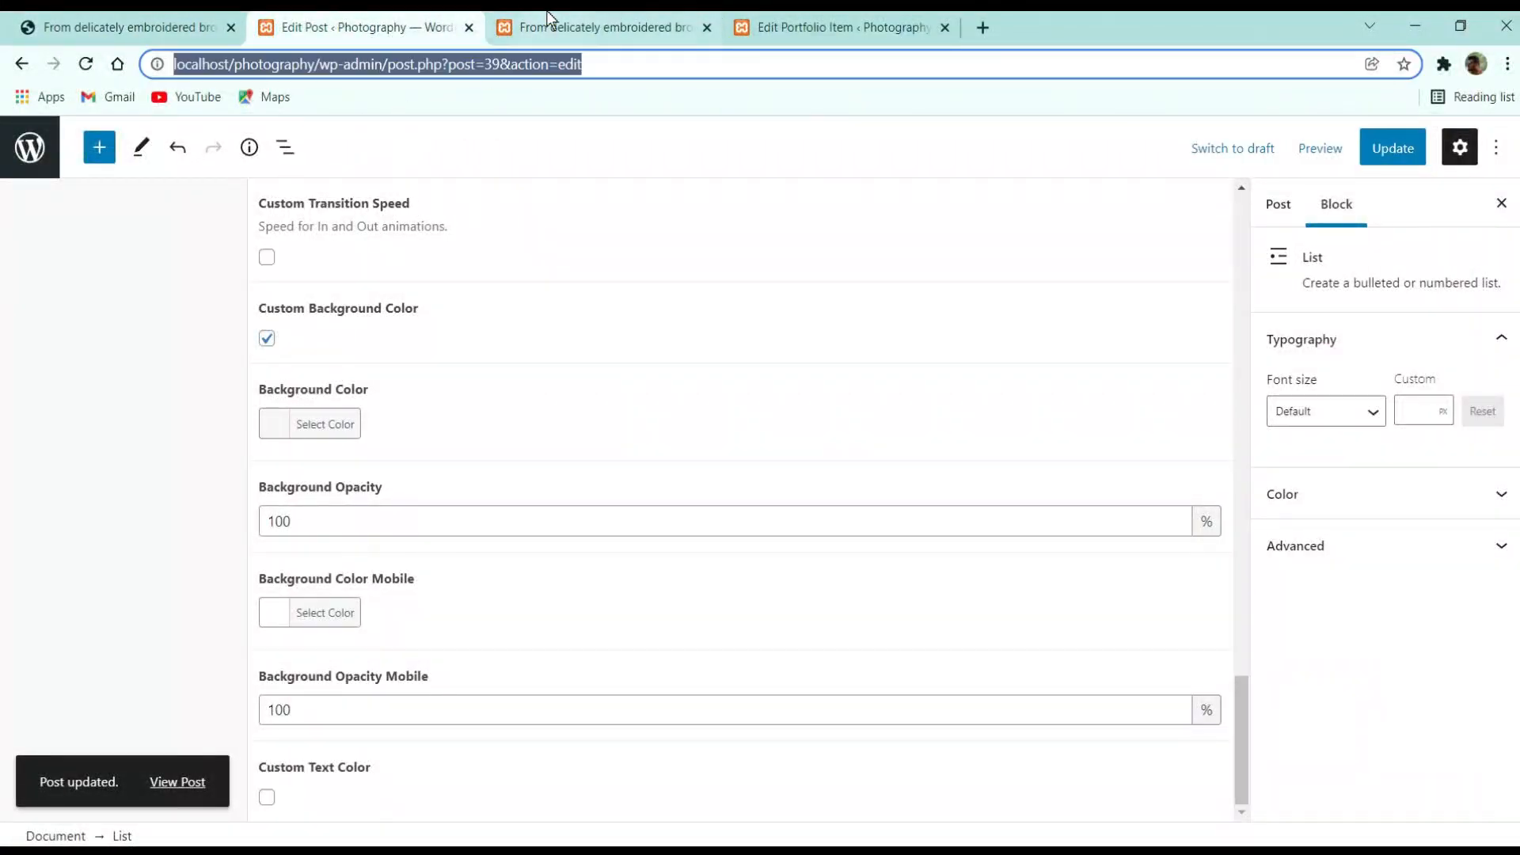
click(570, 27)
Open the demo site's Blog page from its hamburger menu, then view the local broderie anglaise post
click(131, 27)
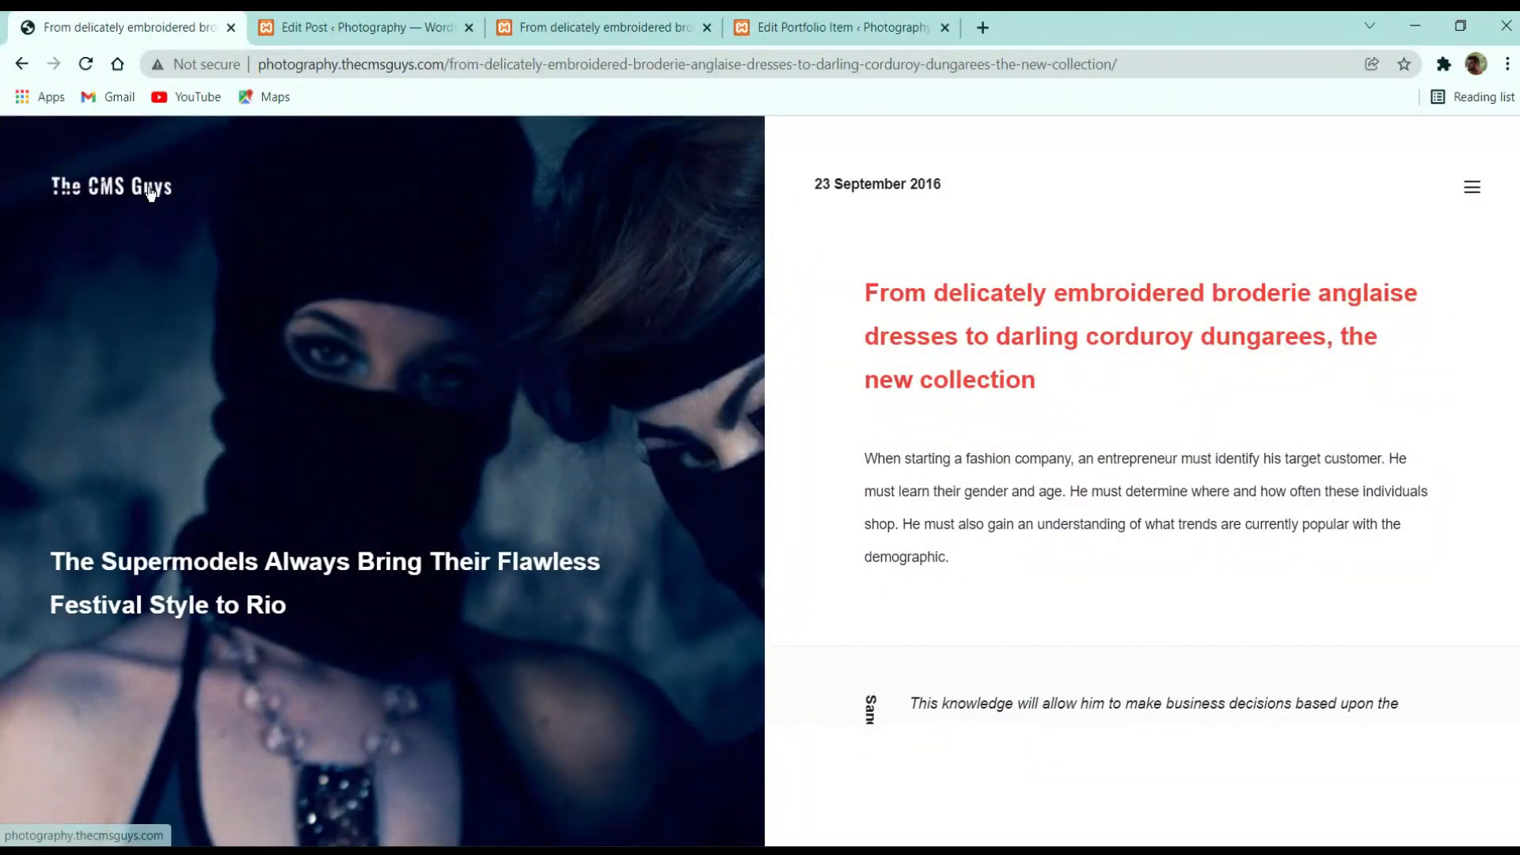
click(151, 193)
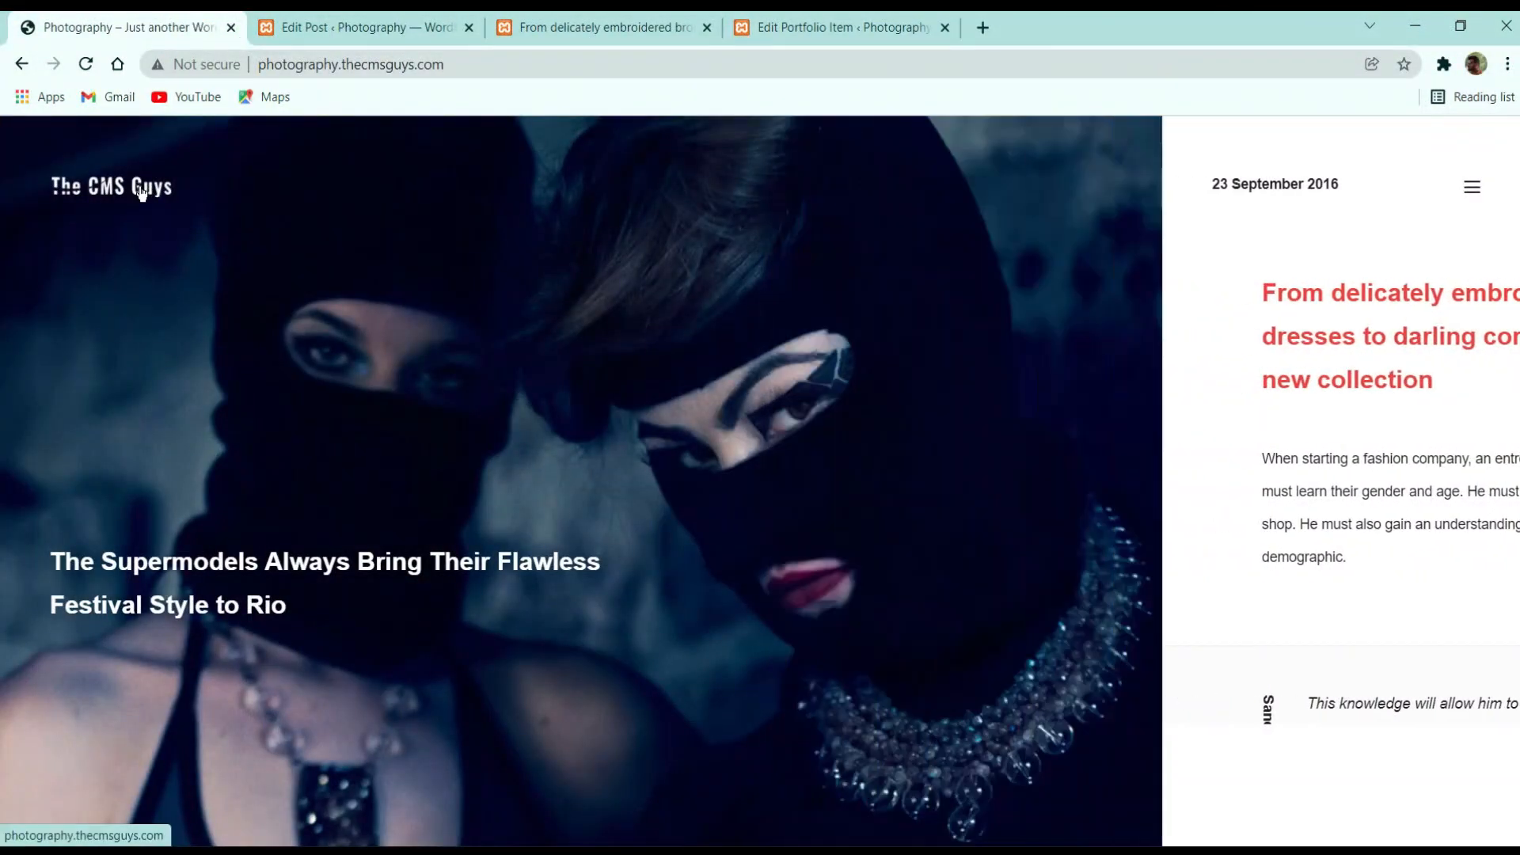
click(1474, 187)
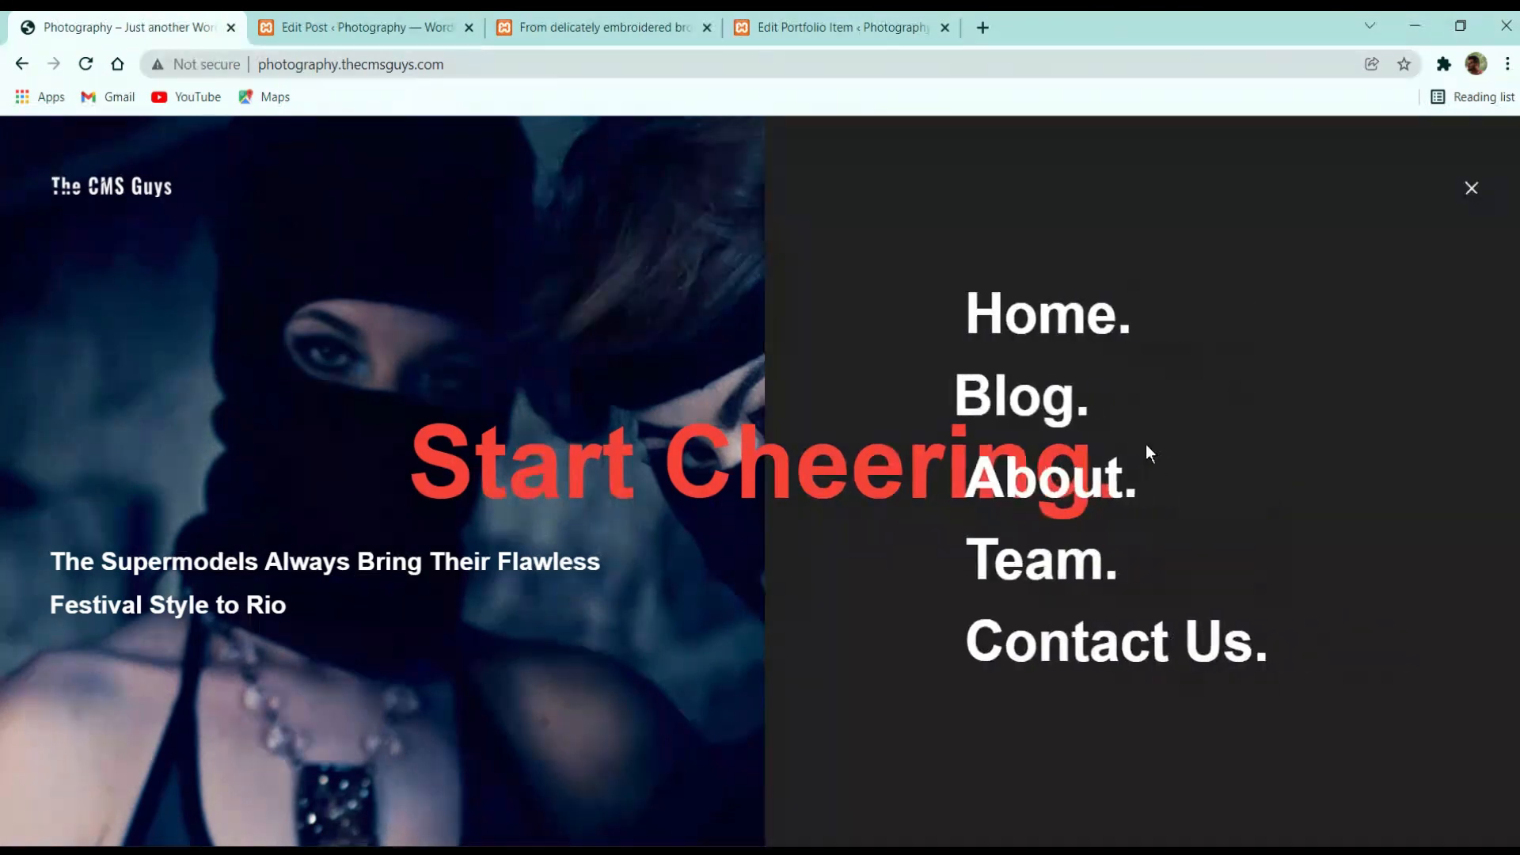
click(1022, 394)
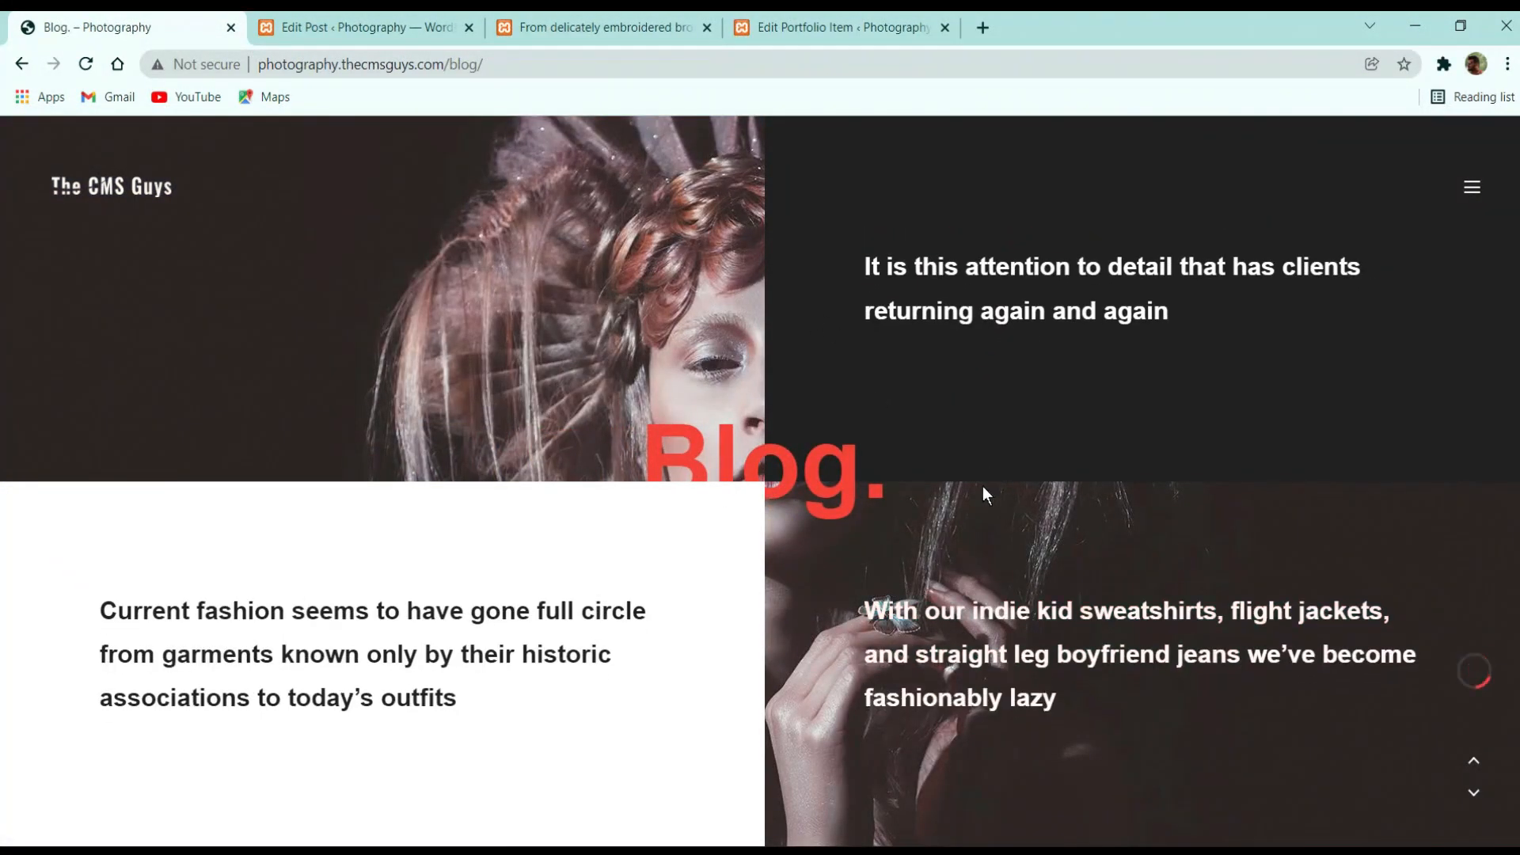
click(333, 27)
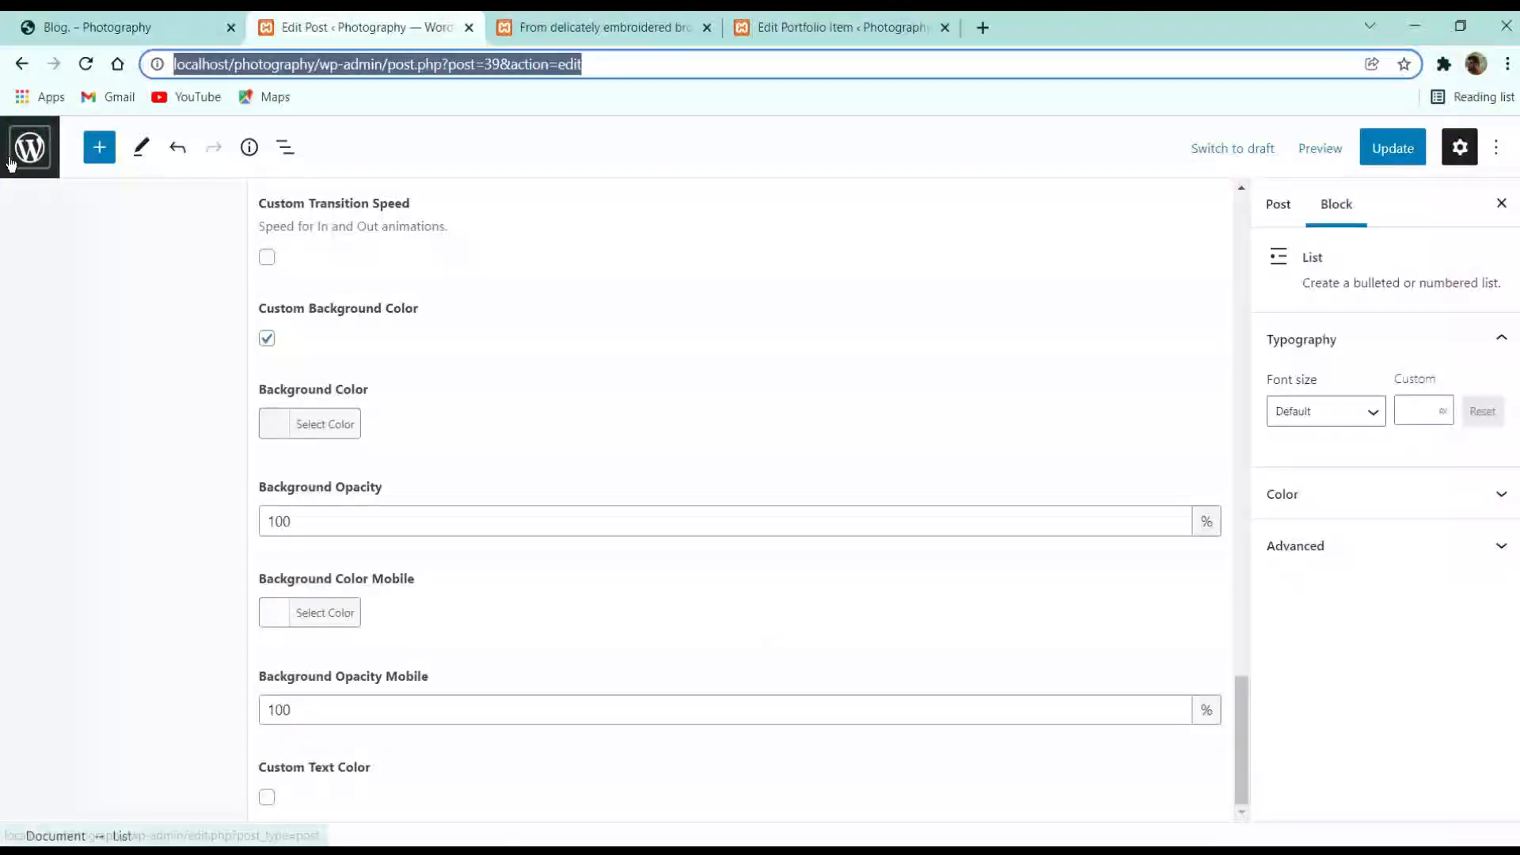
click(141, 24)
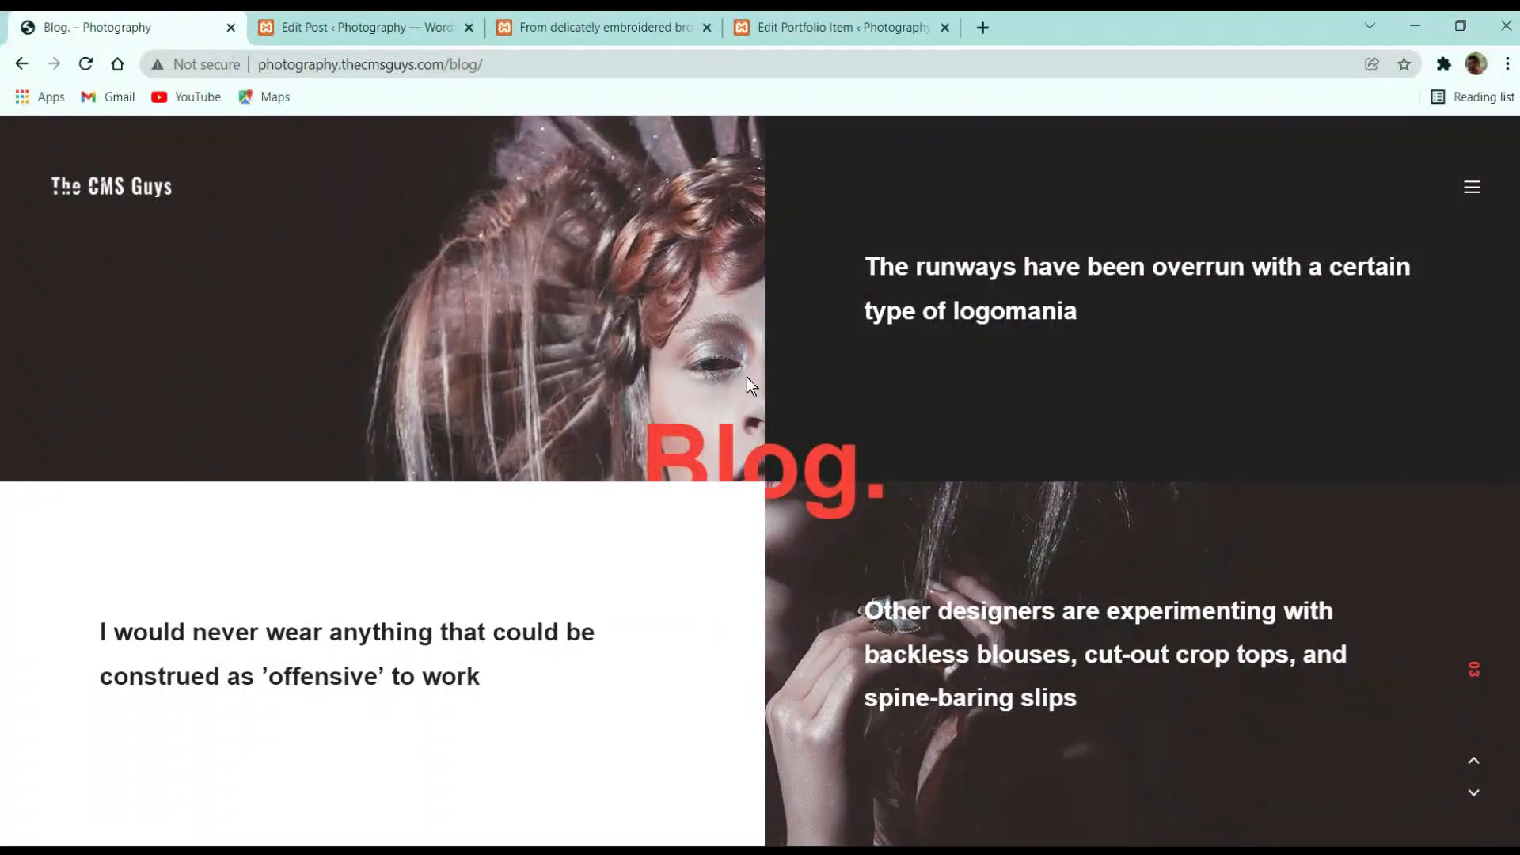
click(391, 27)
click(618, 27)
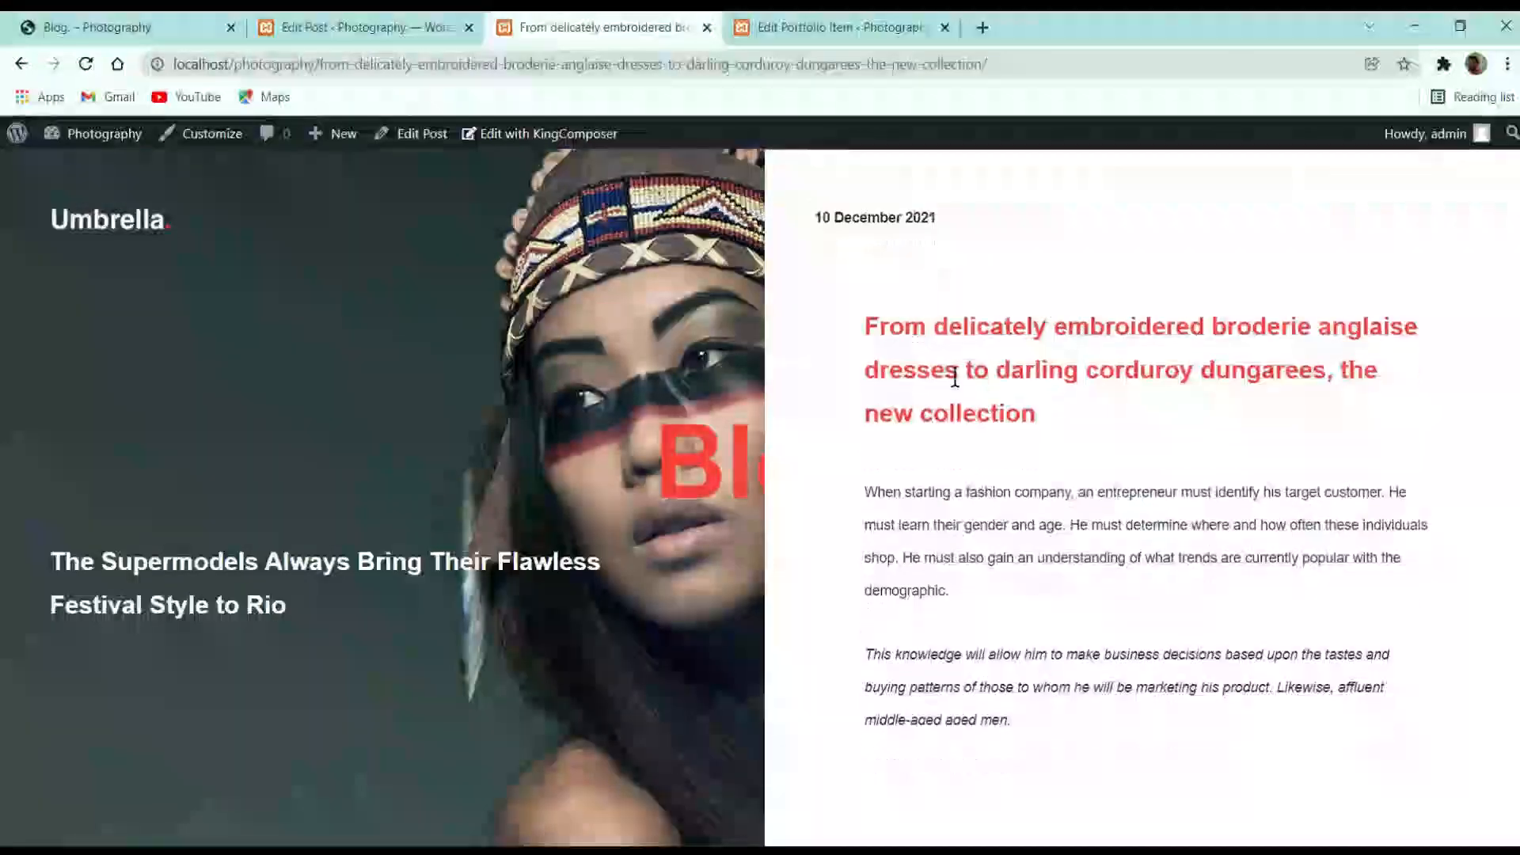
Load localhost/photography/blog, compare it with the demo Blog page, and go to All Posts
drag(318, 66, 1507, 70)
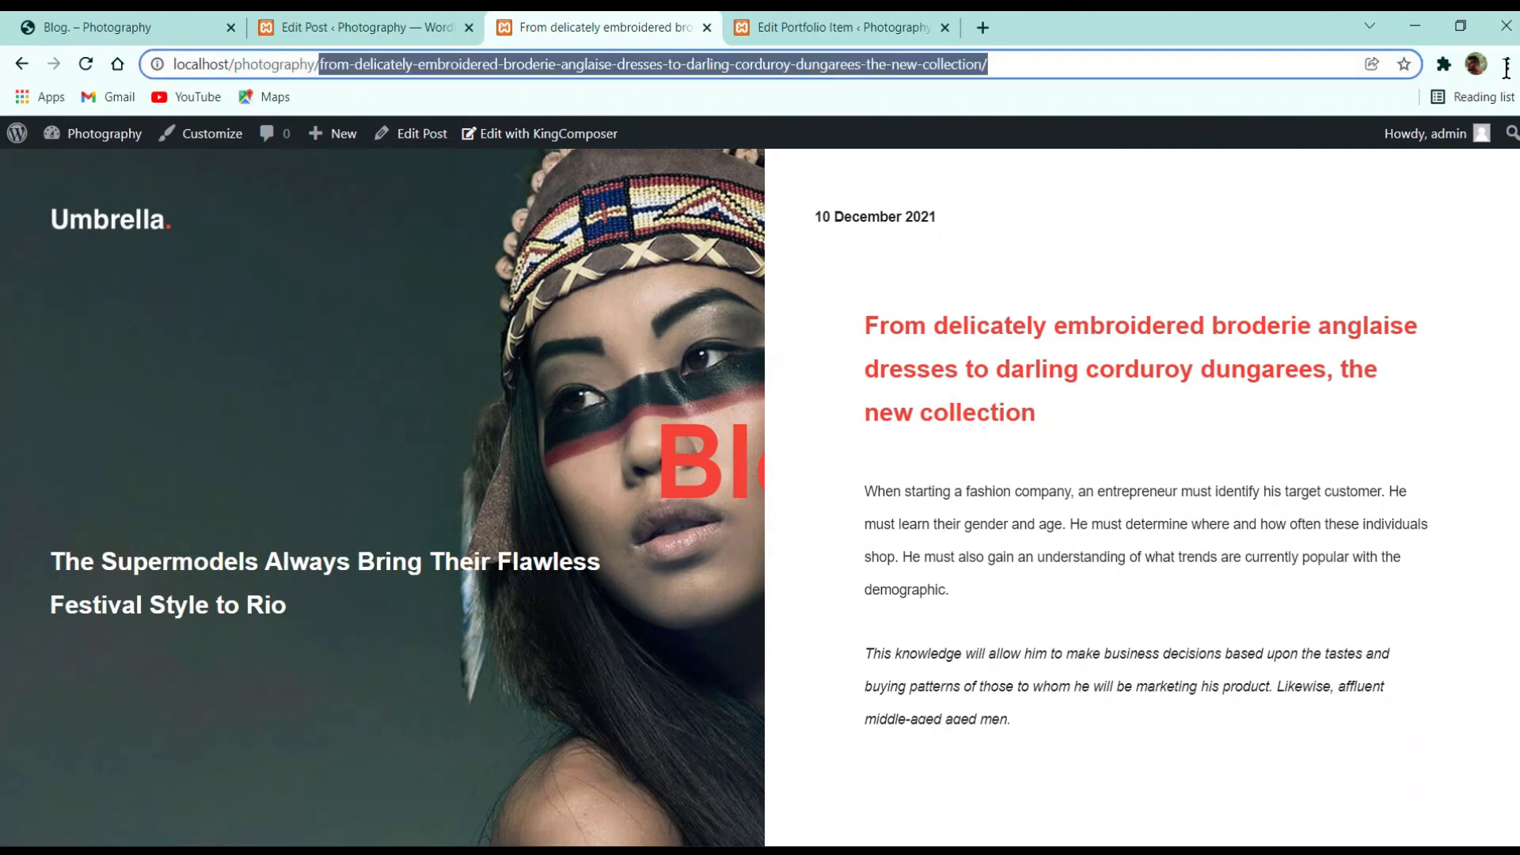
text(blog)
key(Return)
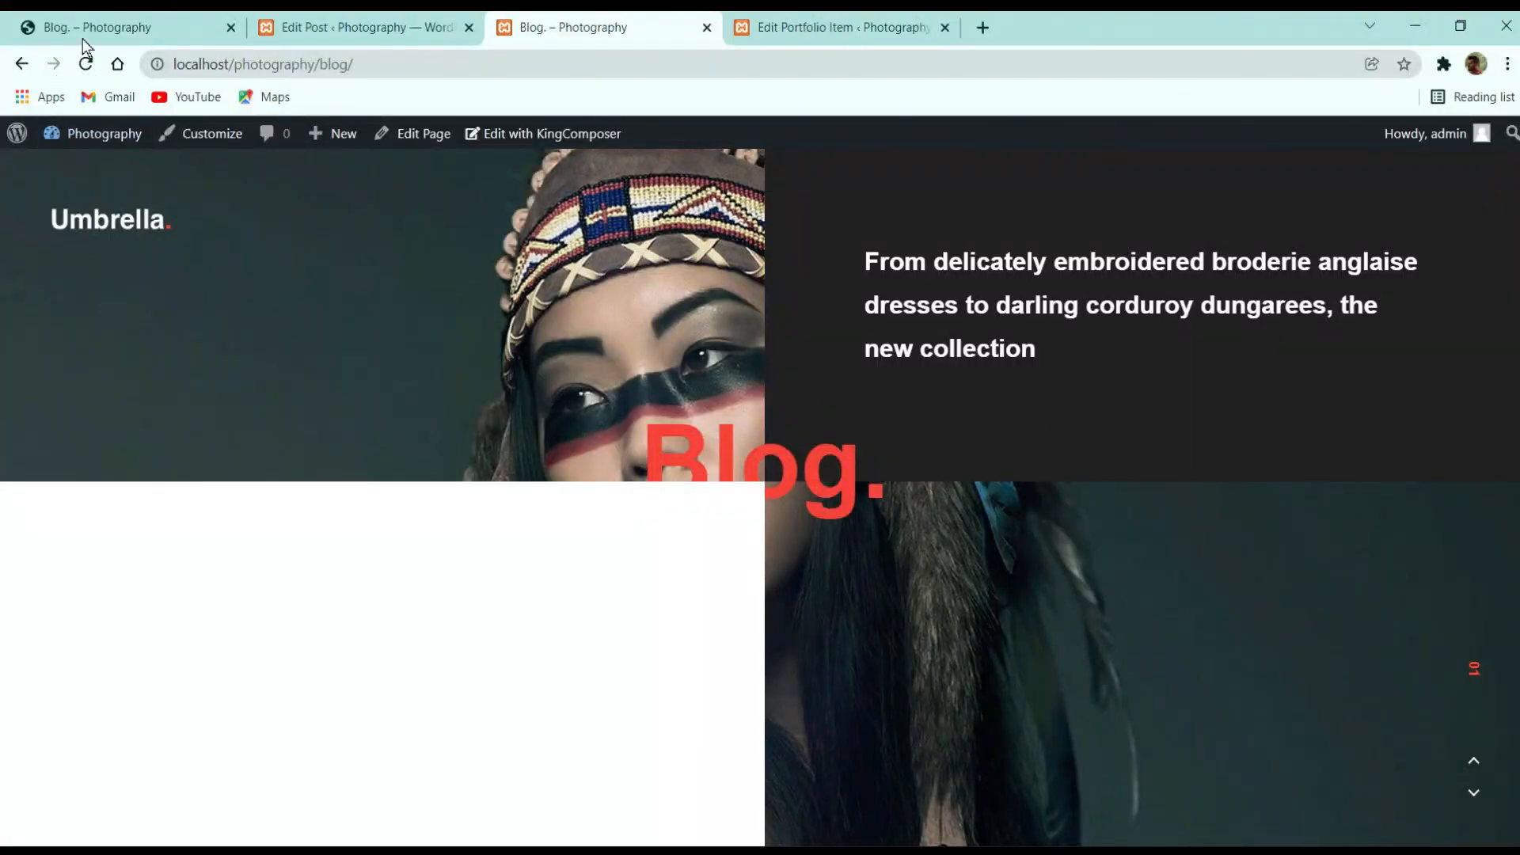
click(83, 32)
click(411, 27)
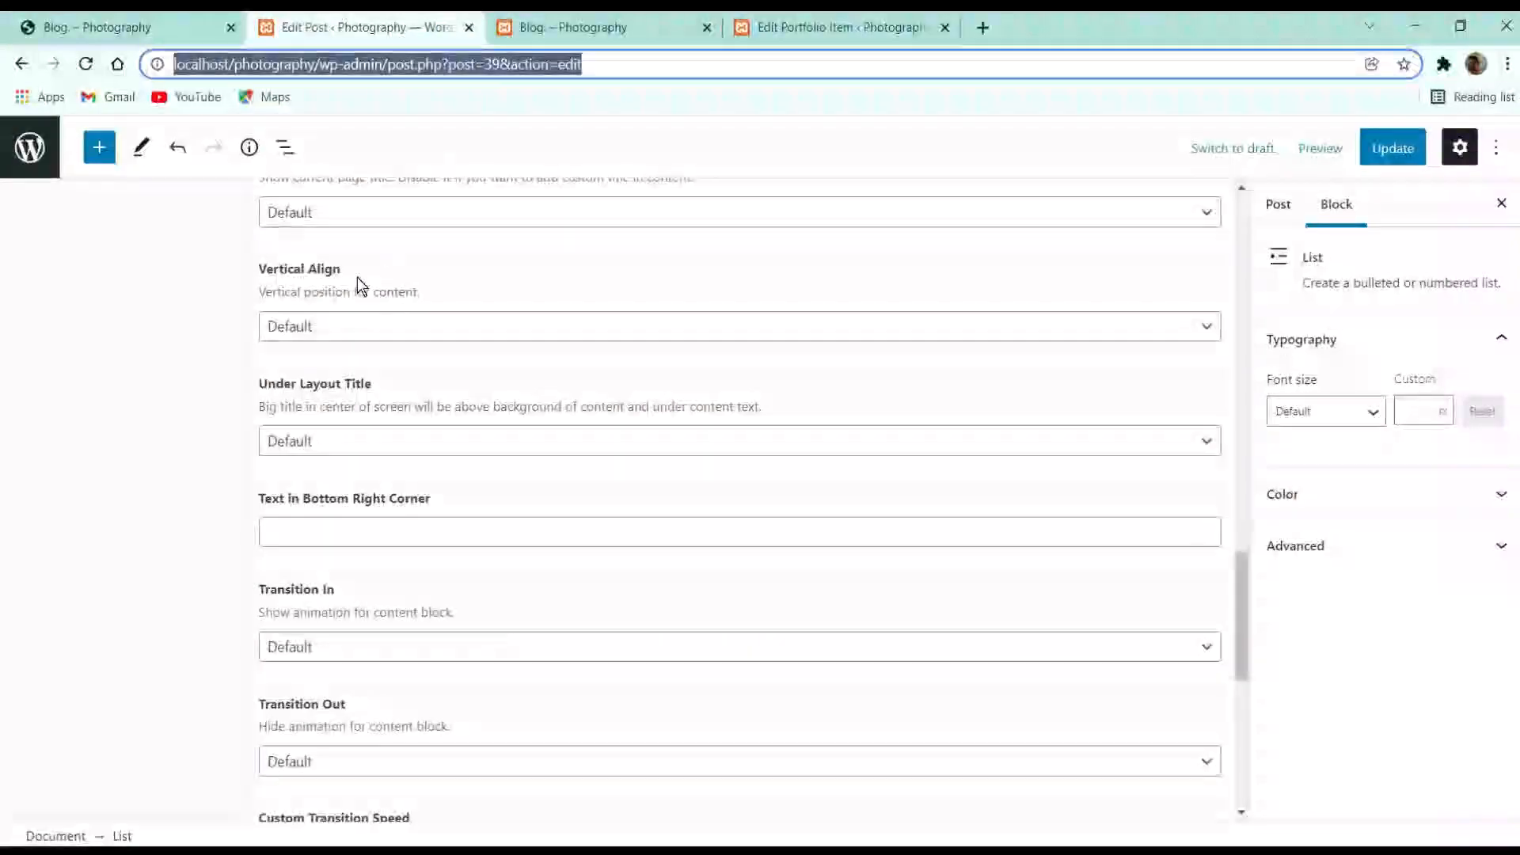
click(30, 155)
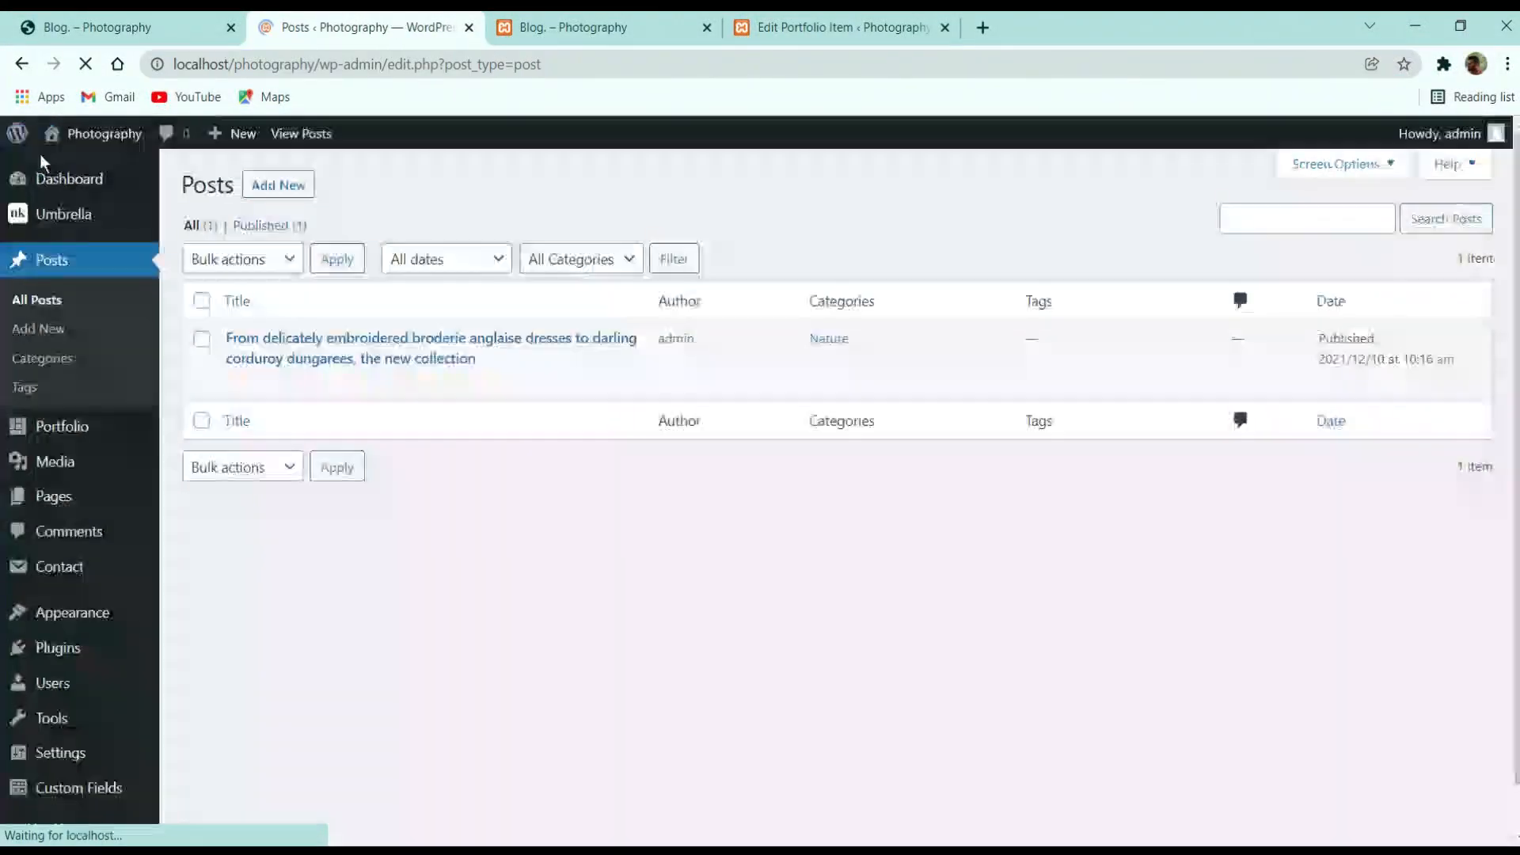
Set the Blog page's Active Slide to Slide 4, update it, and reload the local Blog page
click(54, 497)
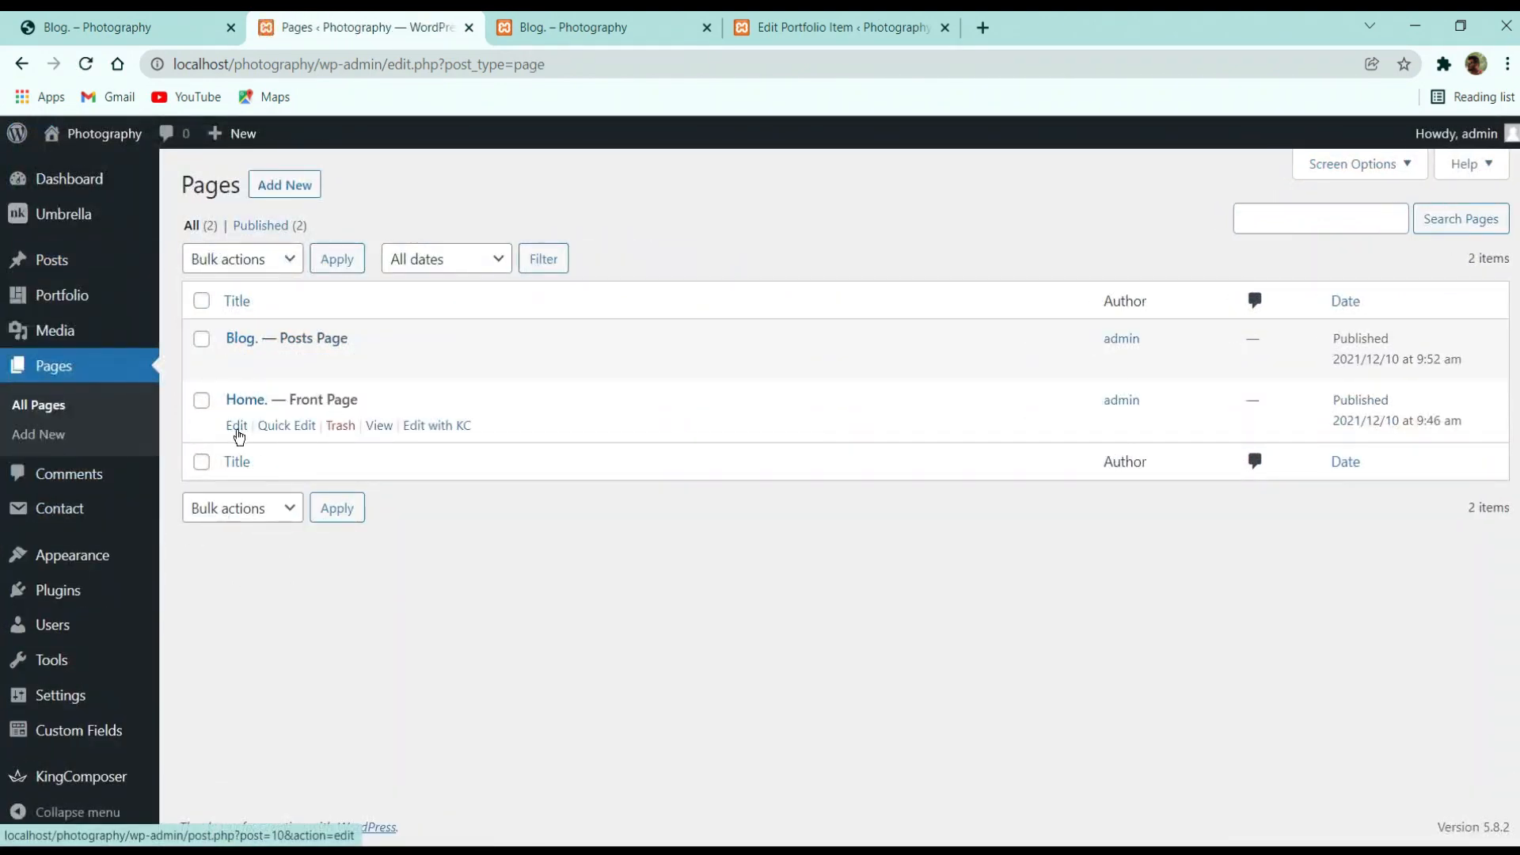
click(238, 365)
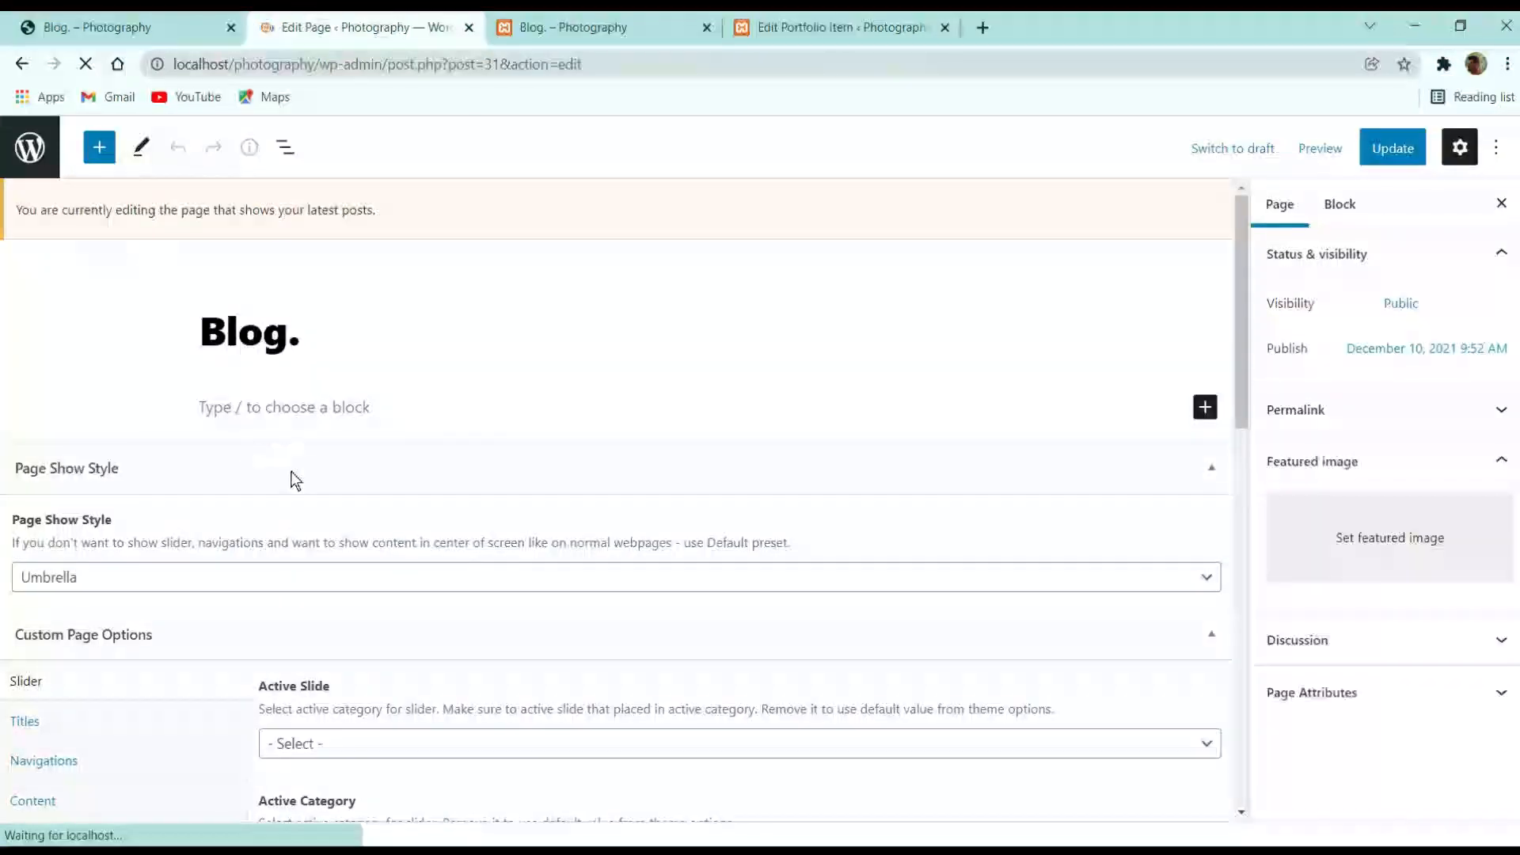
scroll(289, 475, down, 3)
click(359, 536)
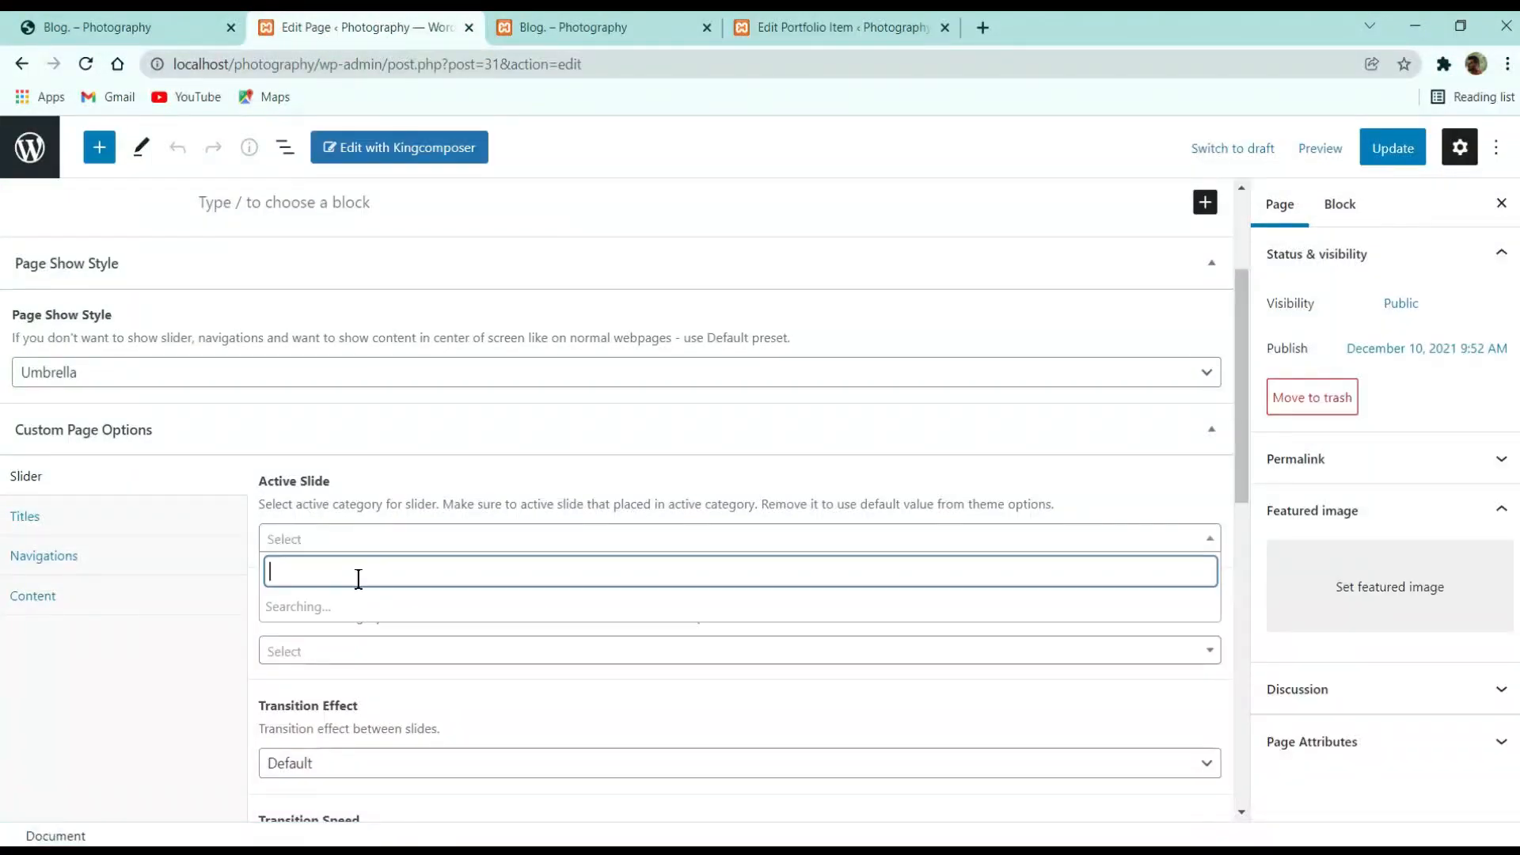
click(332, 699)
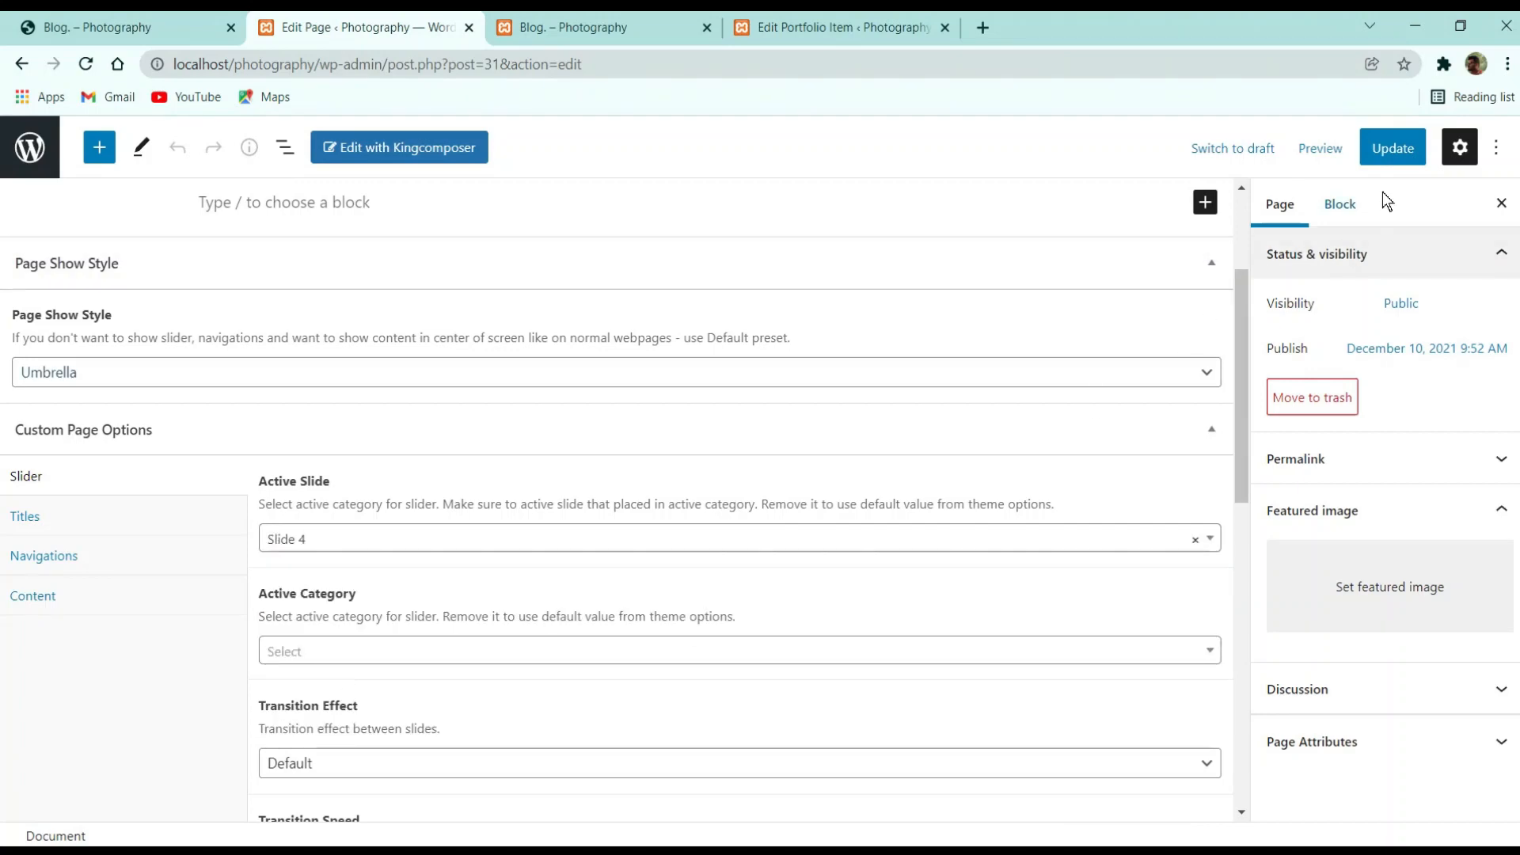
click(1389, 148)
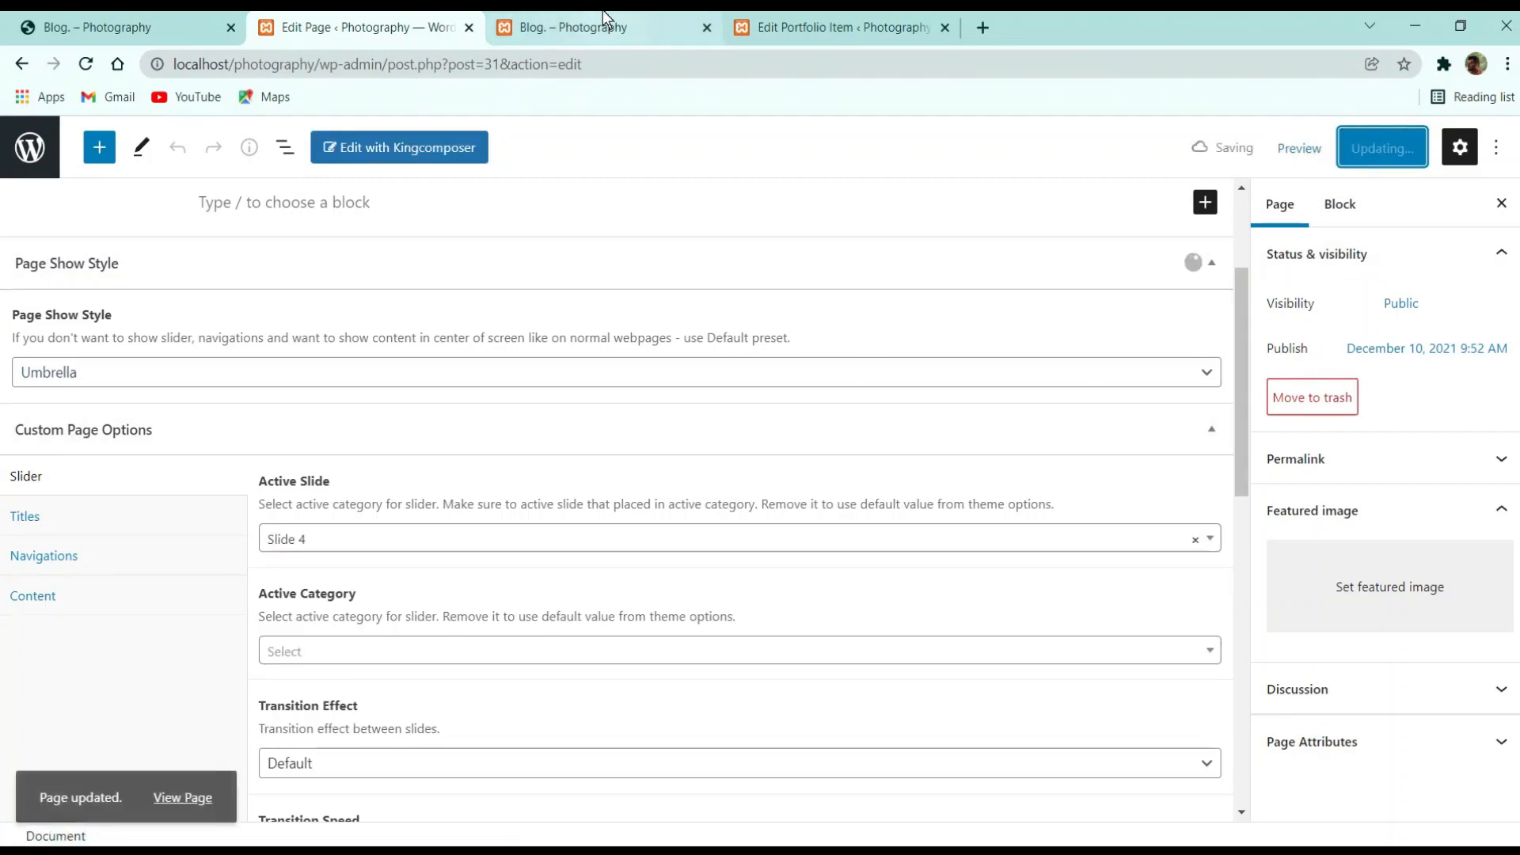
click(599, 14)
click(95, 62)
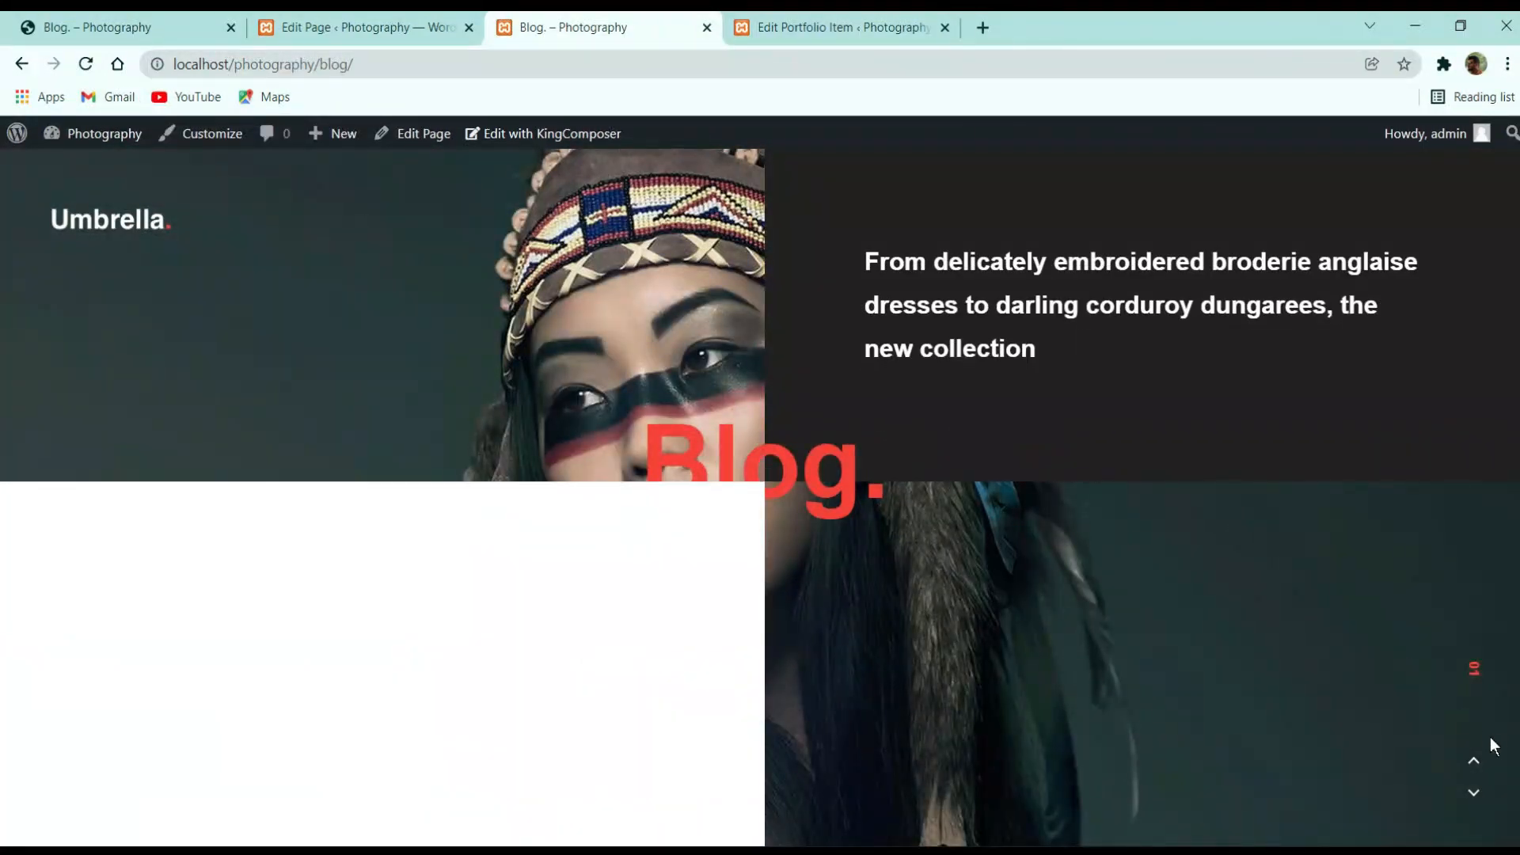
Set the Blog page's Active Category to Nature, keeping Slide 4, and update the page
click(380, 16)
click(380, 651)
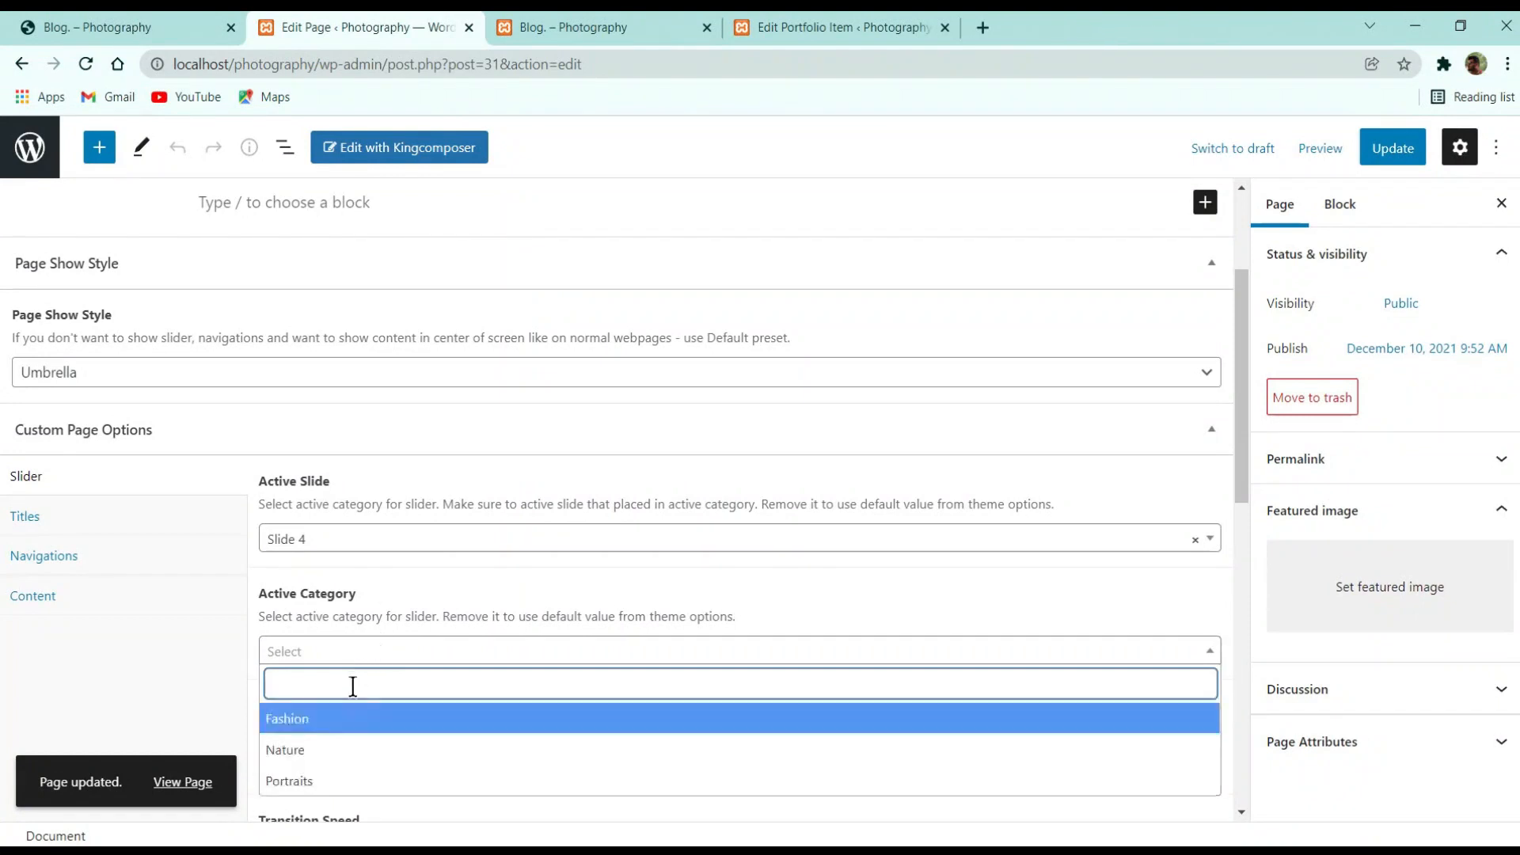
click(347, 750)
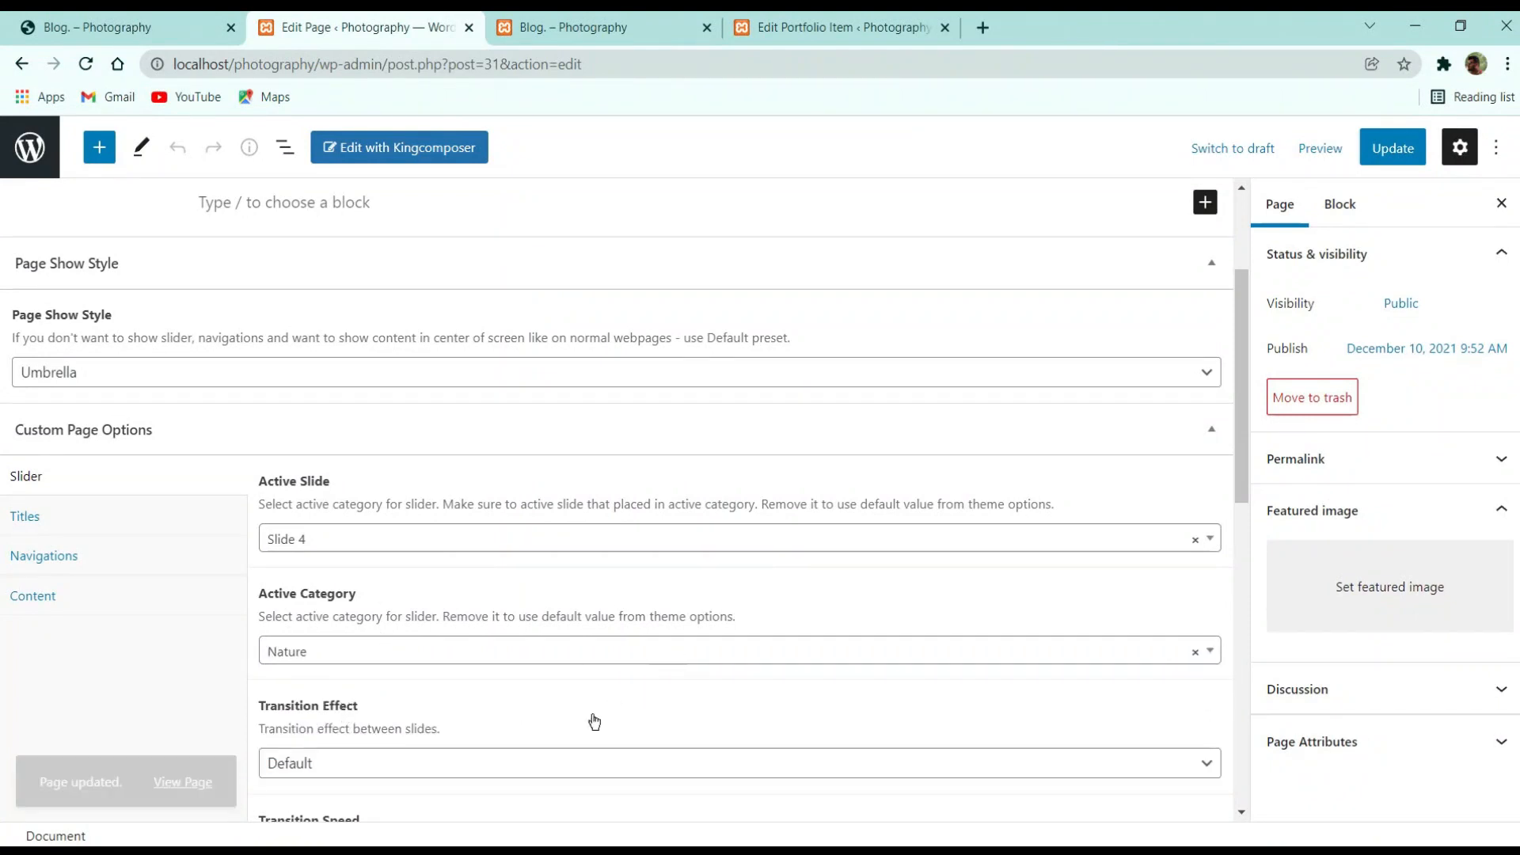
click(582, 657)
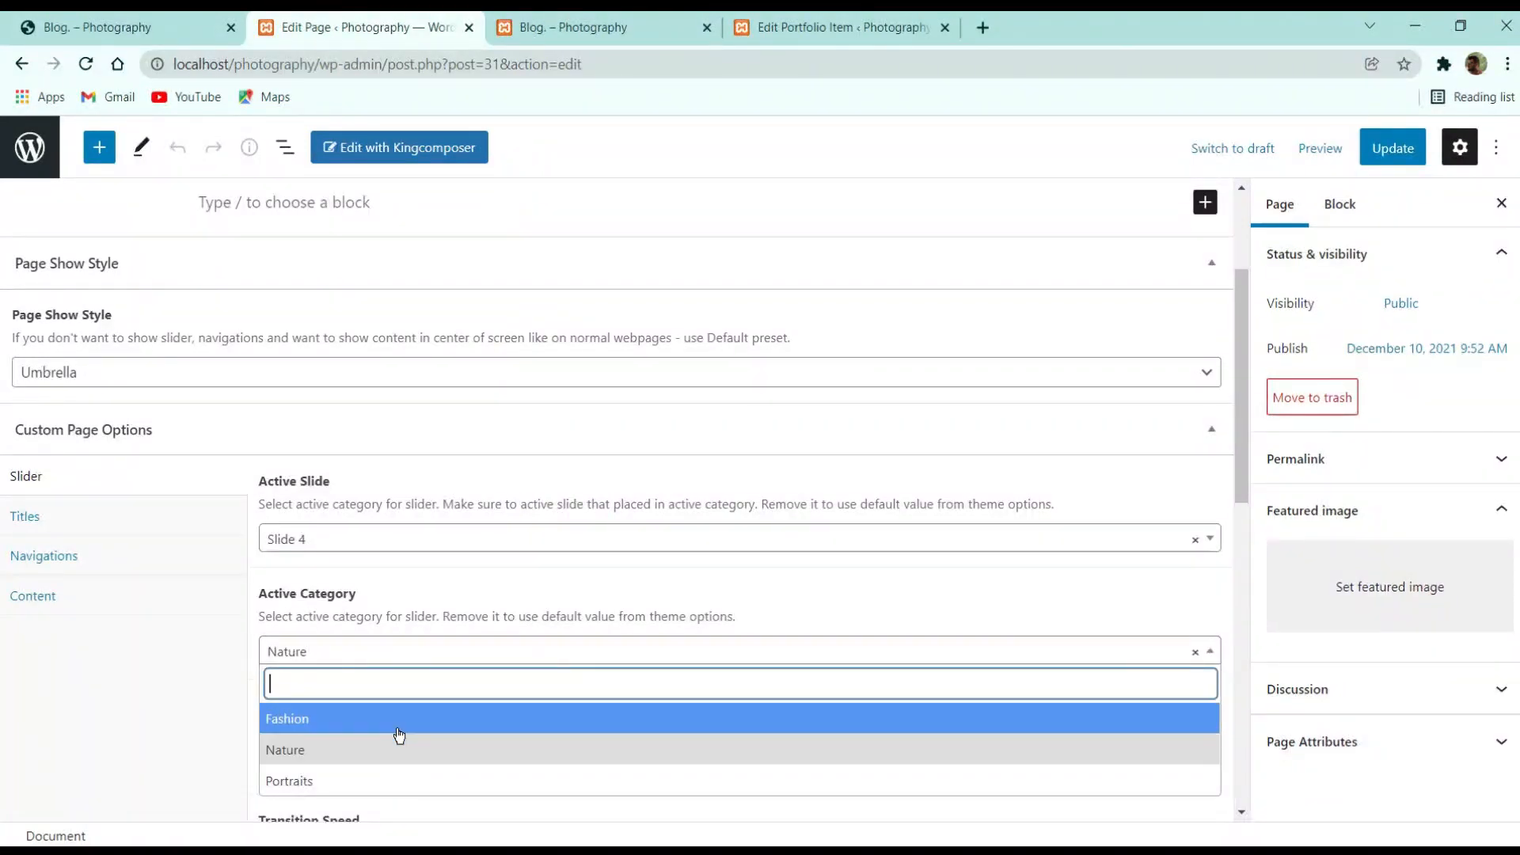
click(385, 759)
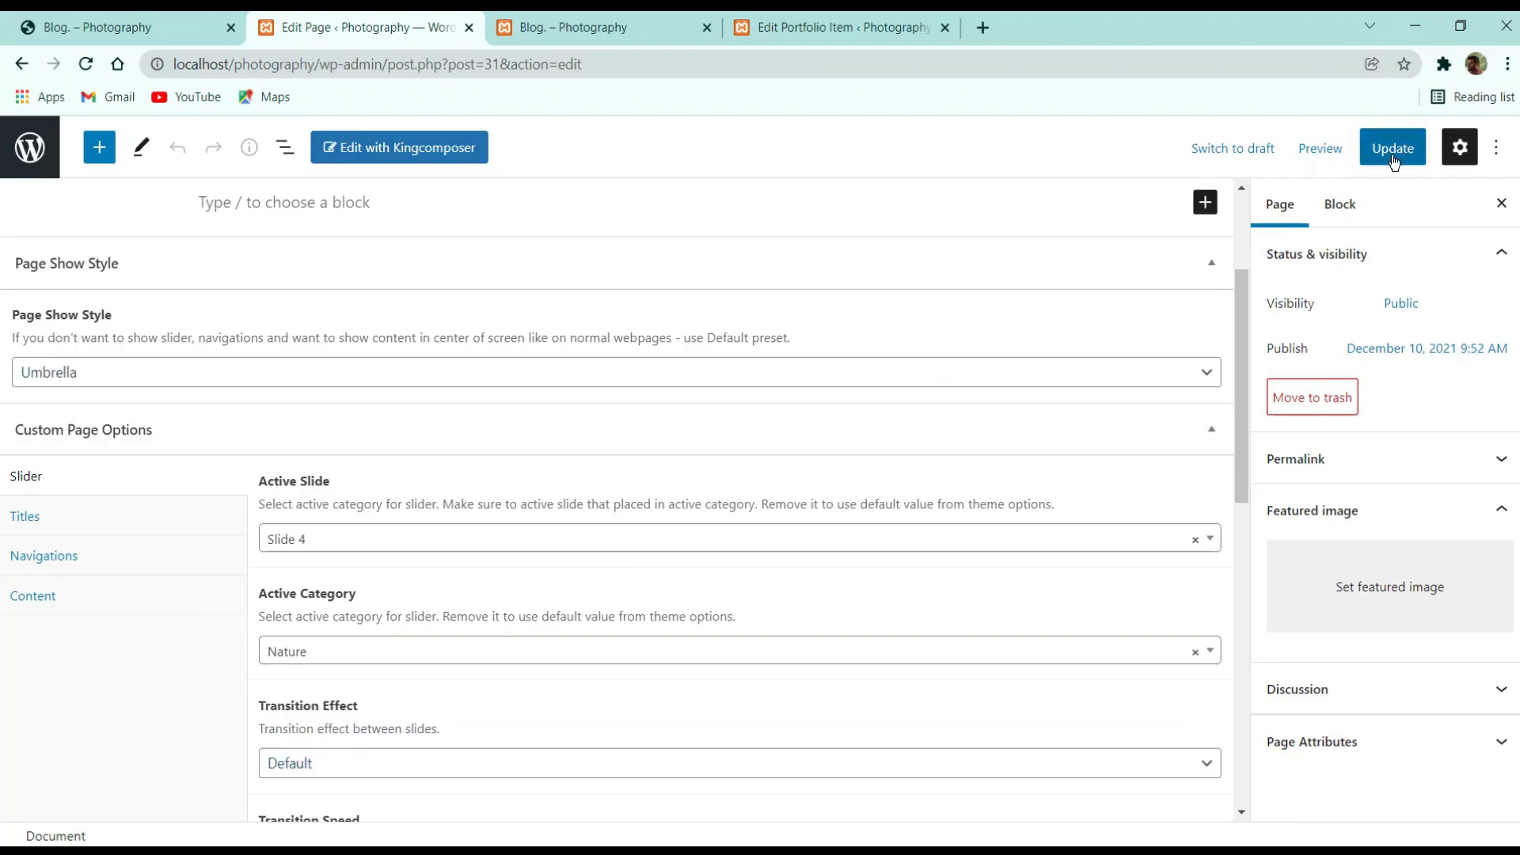
click(1393, 148)
click(532, 19)
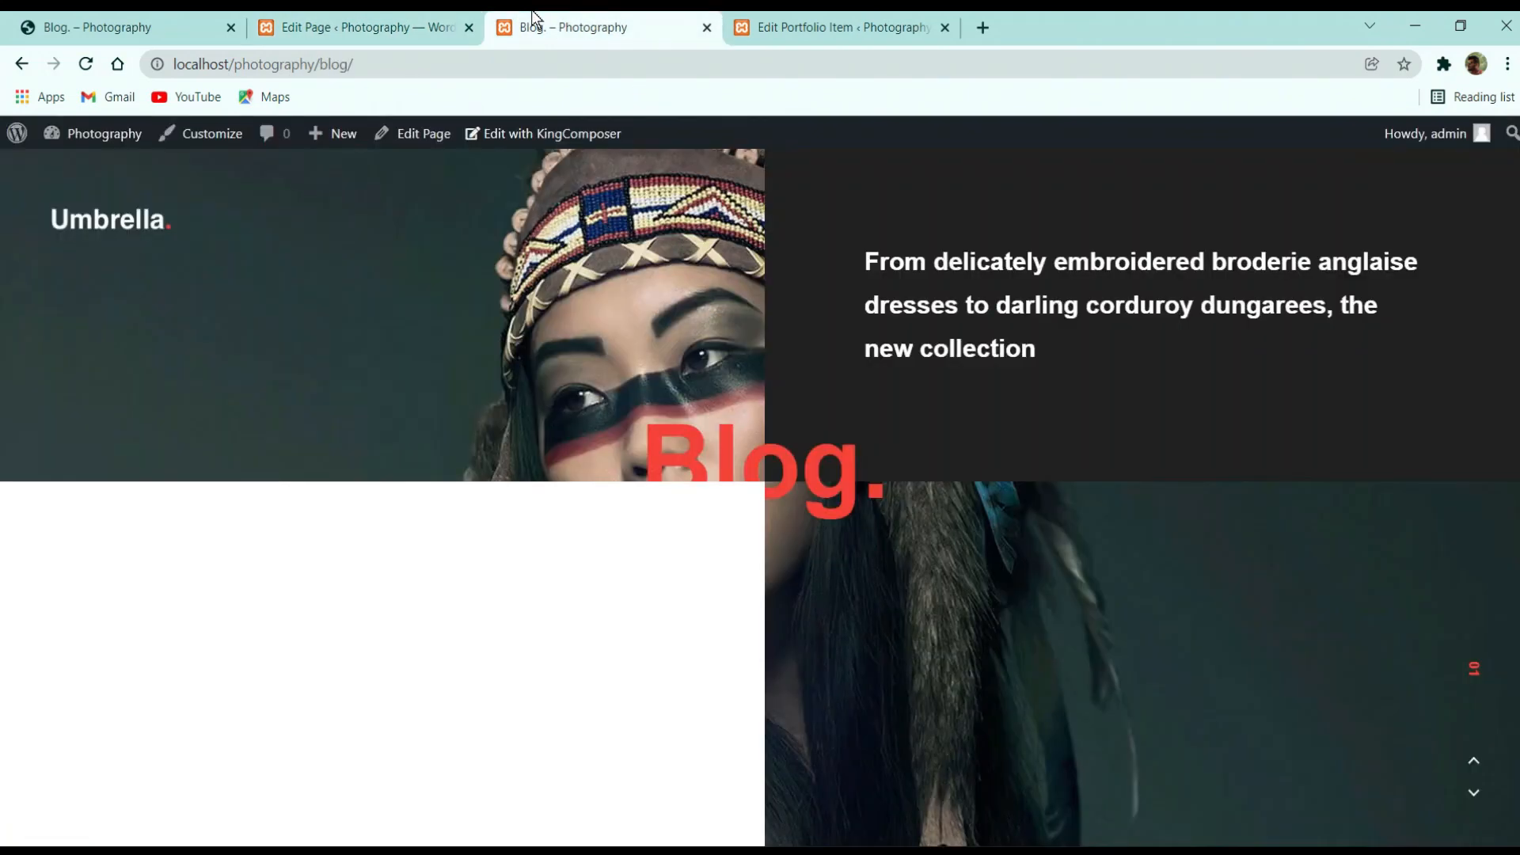
Reload the Blog page, check the Nature slides from the home page's Nature filter, then return and reload Blog
click(83, 64)
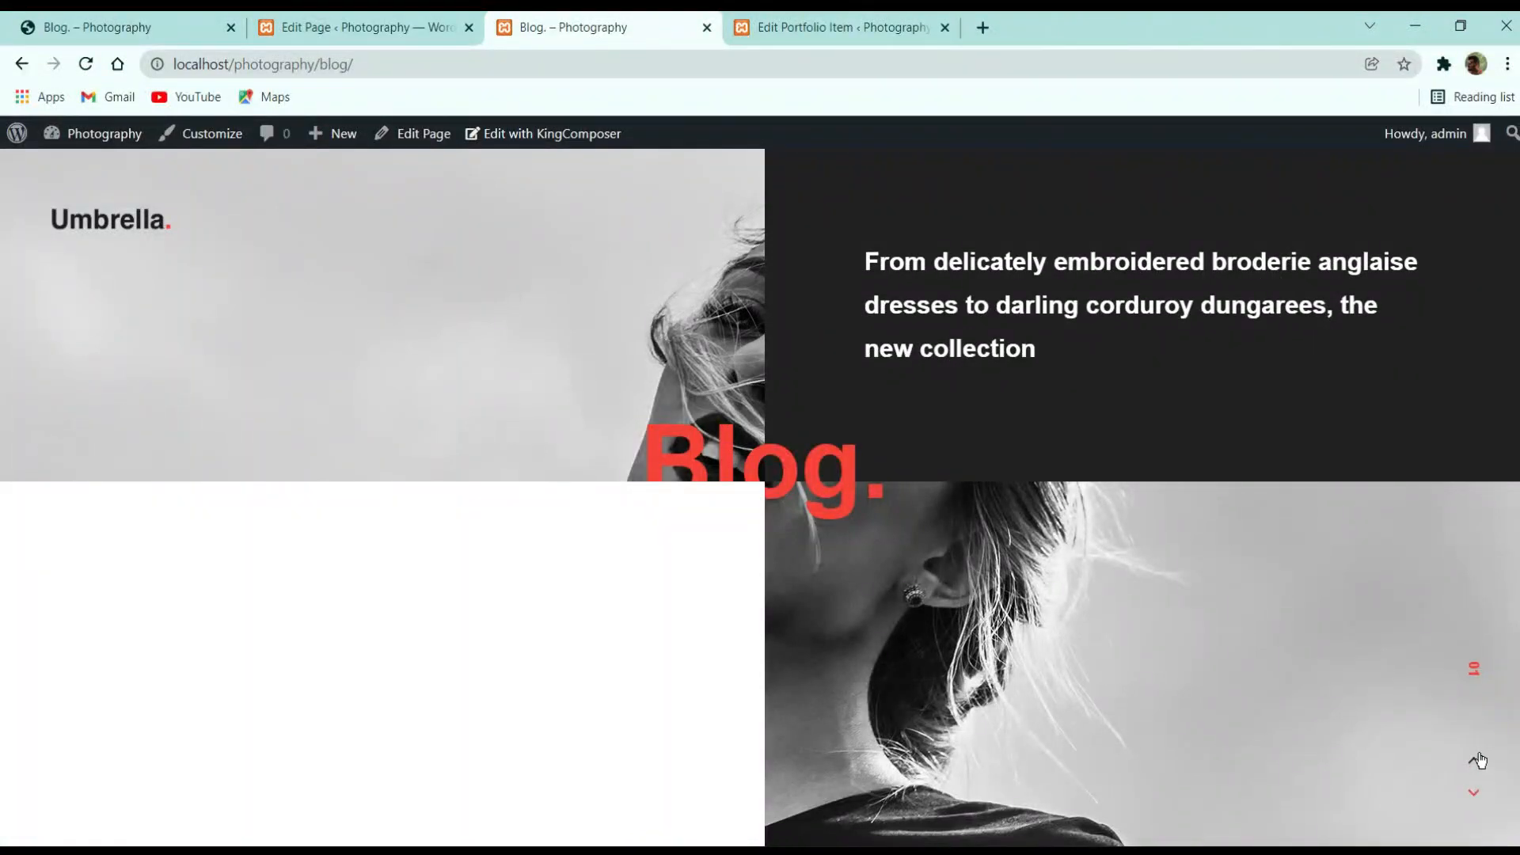
click(85, 214)
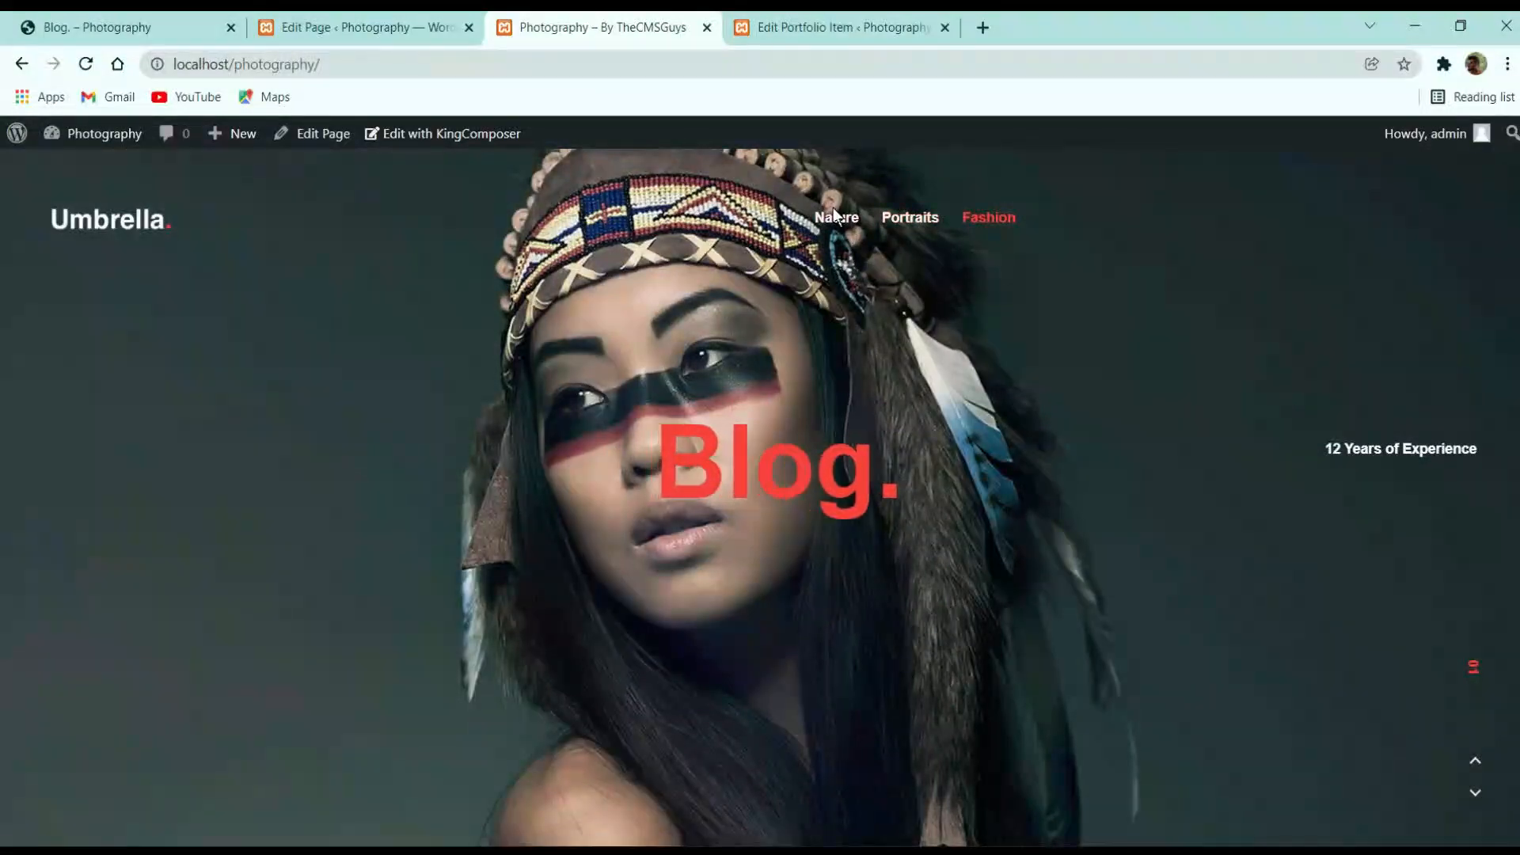
click(836, 217)
scroll(979, 461, down, 2)
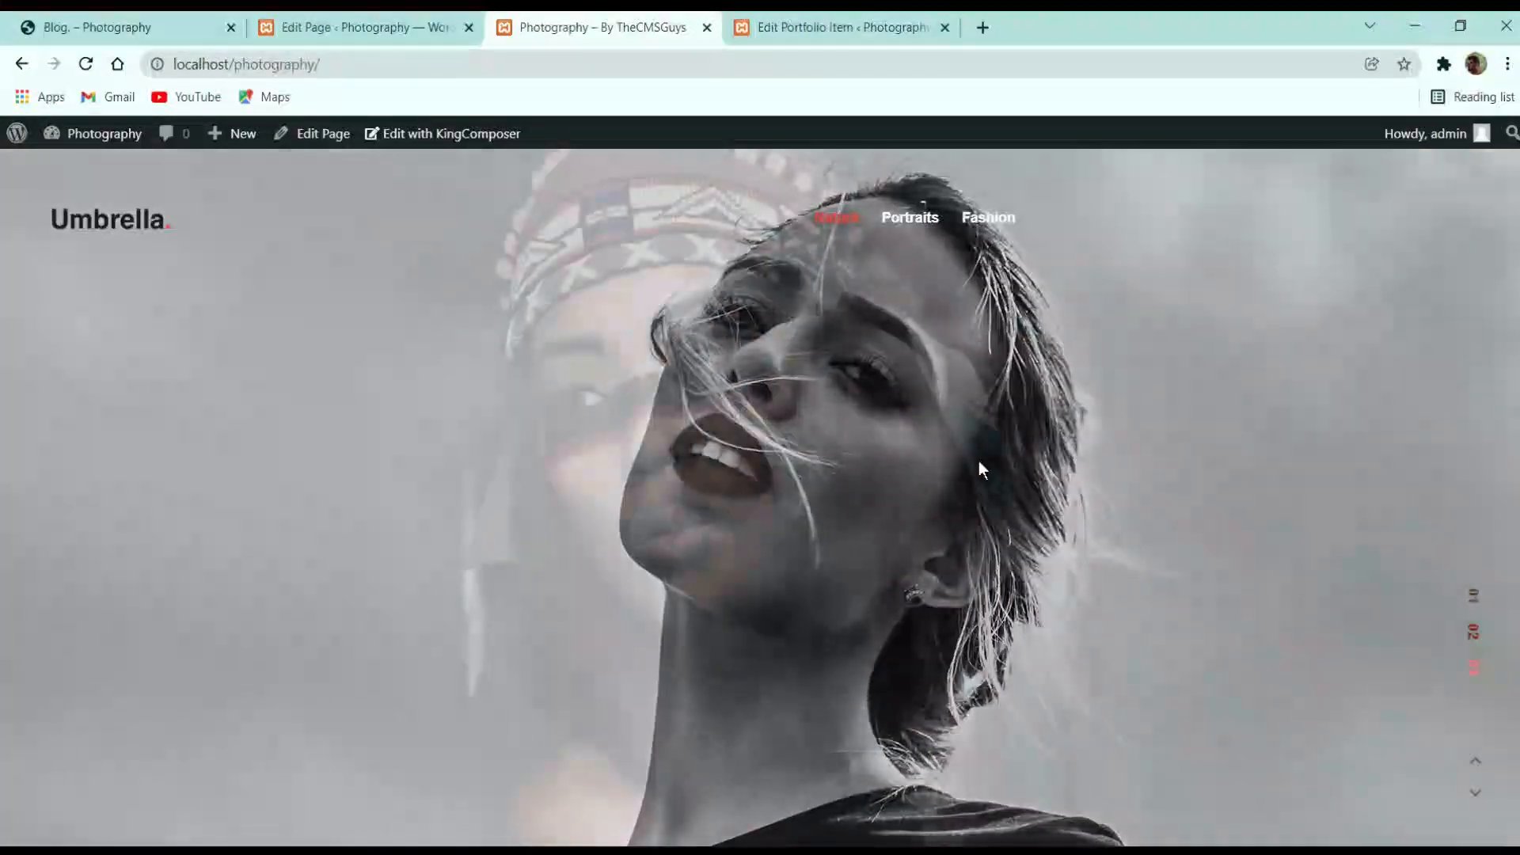
scroll(624, 408, up, 2)
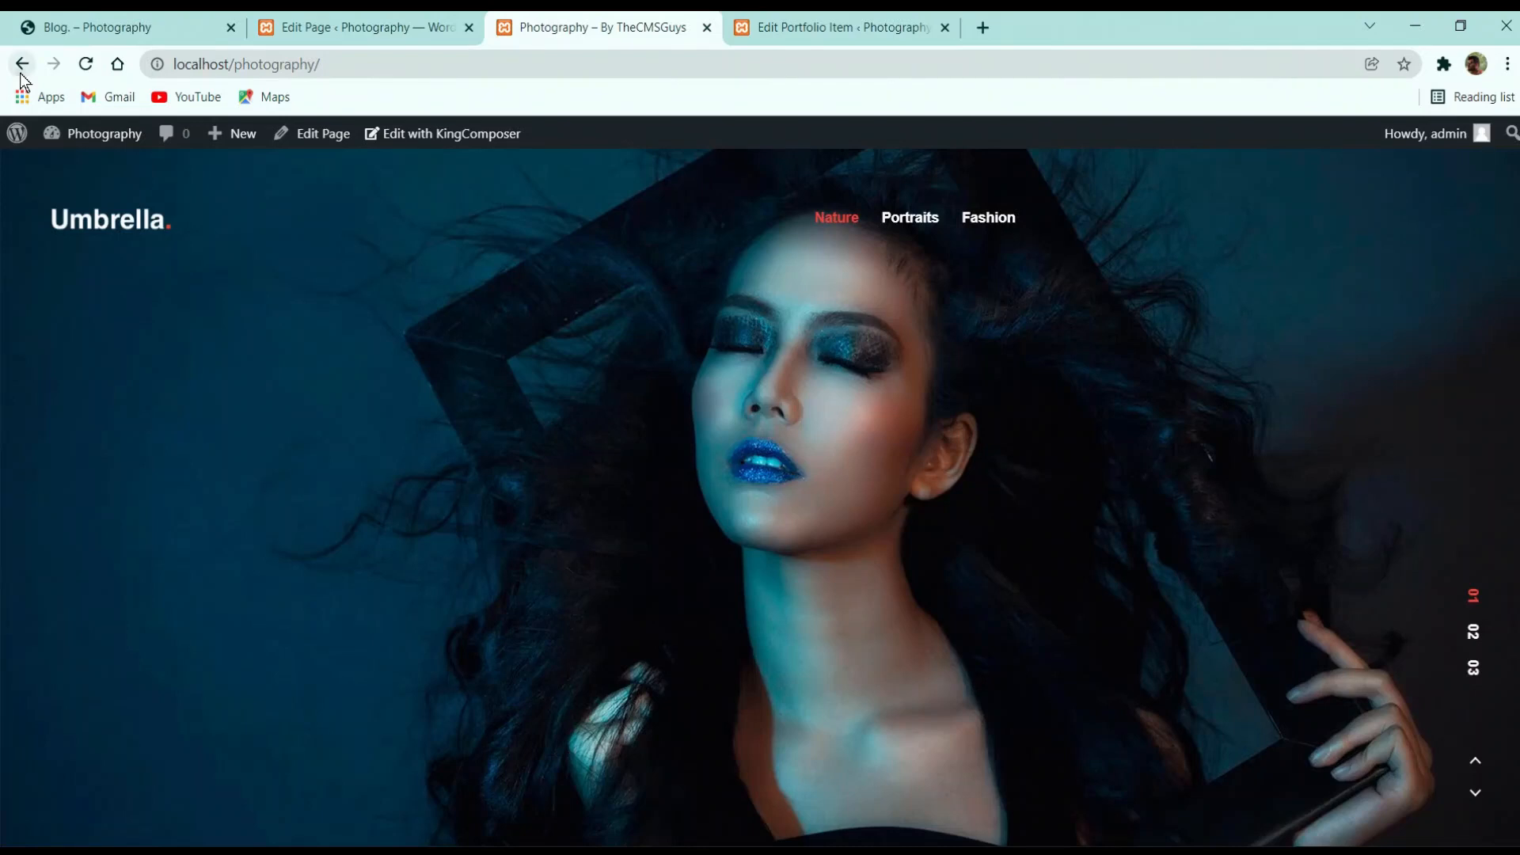
click(21, 71)
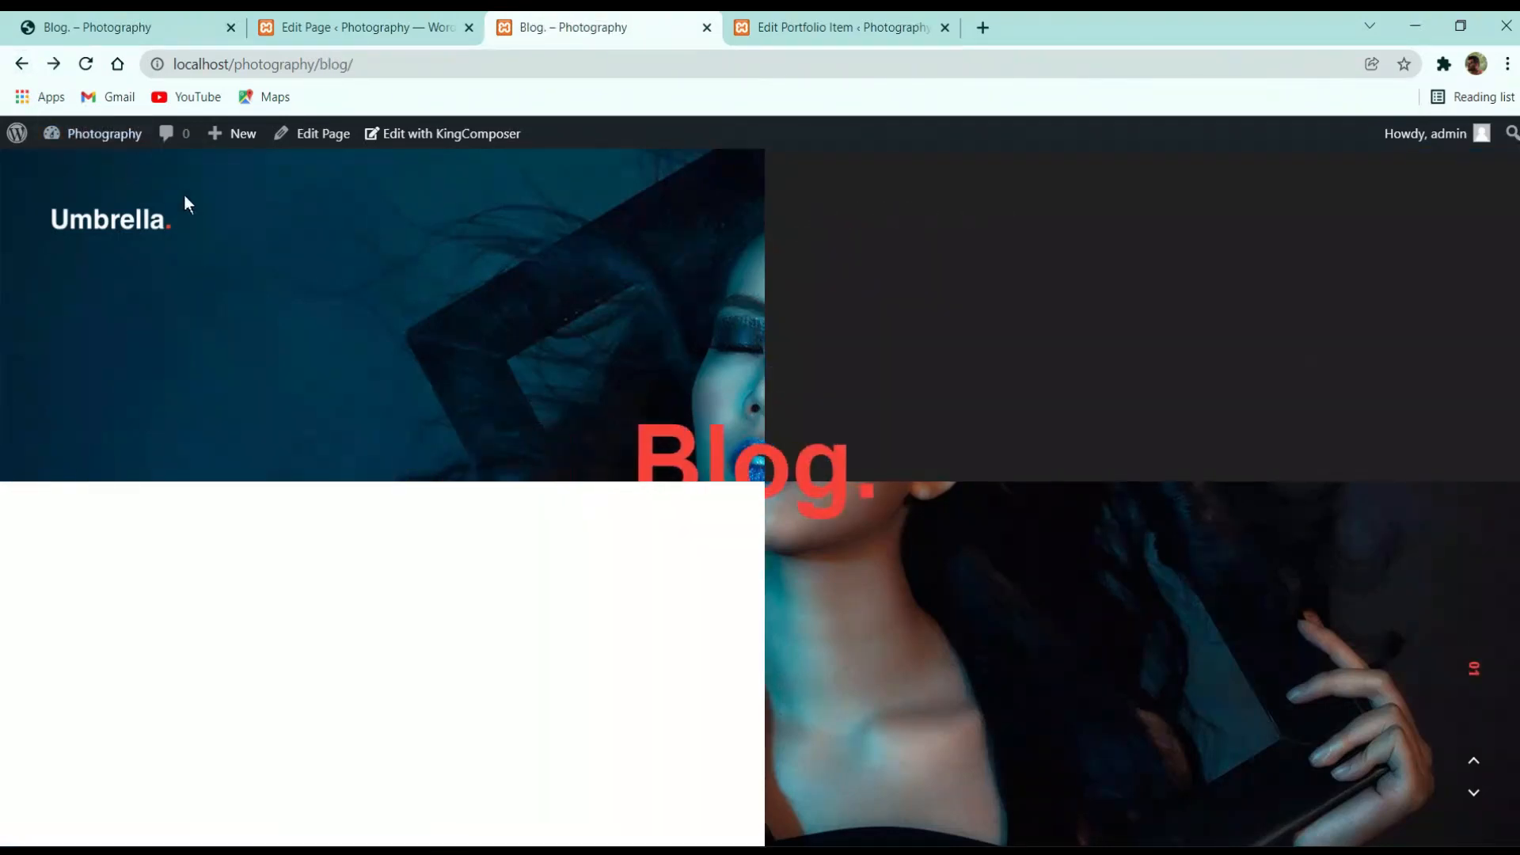
click(86, 63)
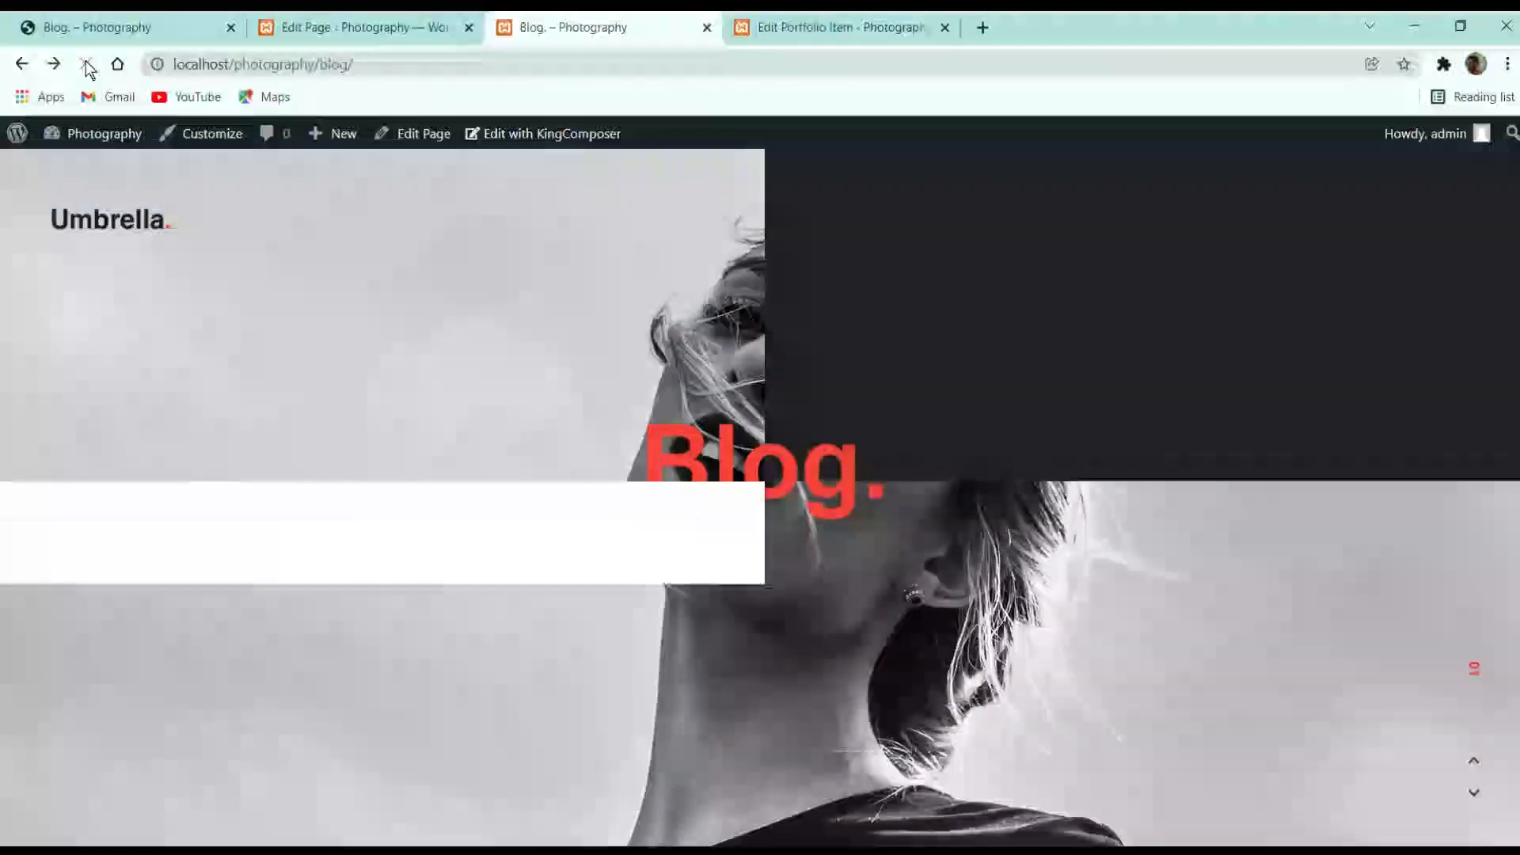
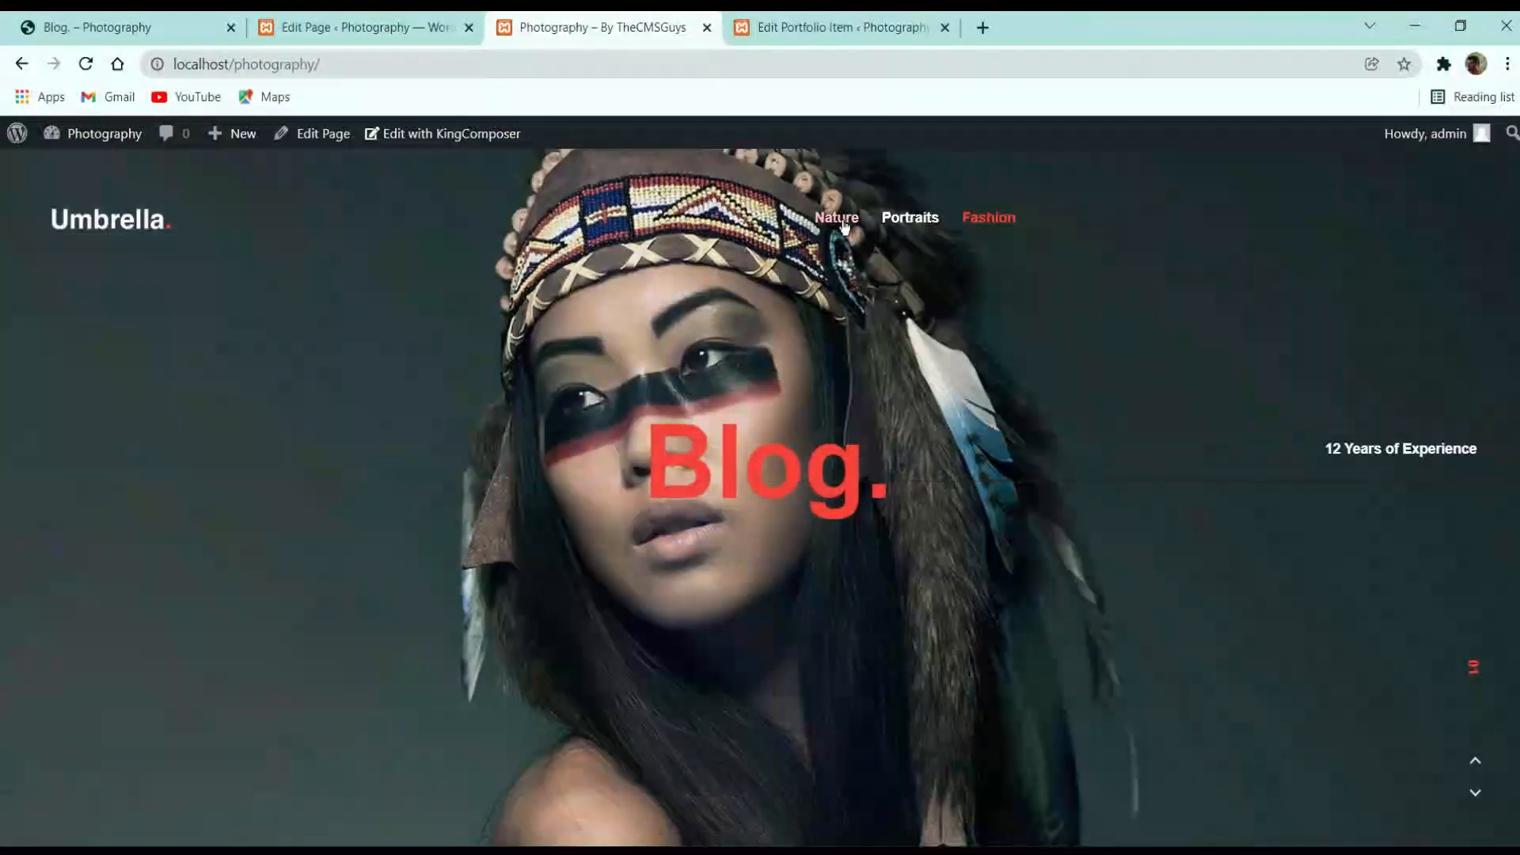
Try Fade, then Divide, as the Blog slider transition, update the page and preview it
click(381, 12)
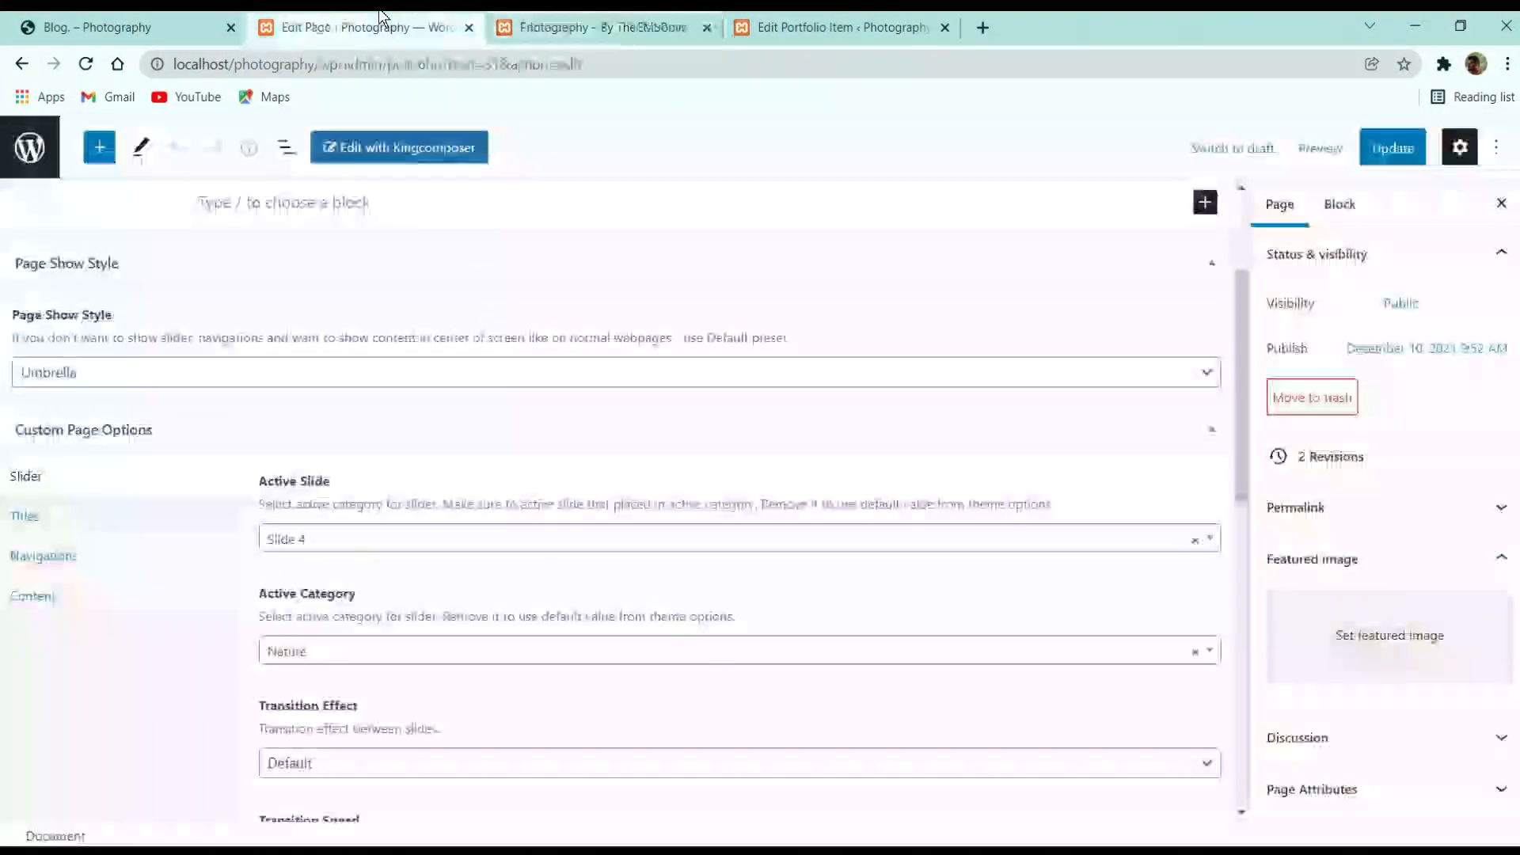
scroll(413, 658, down, 3)
click(379, 561)
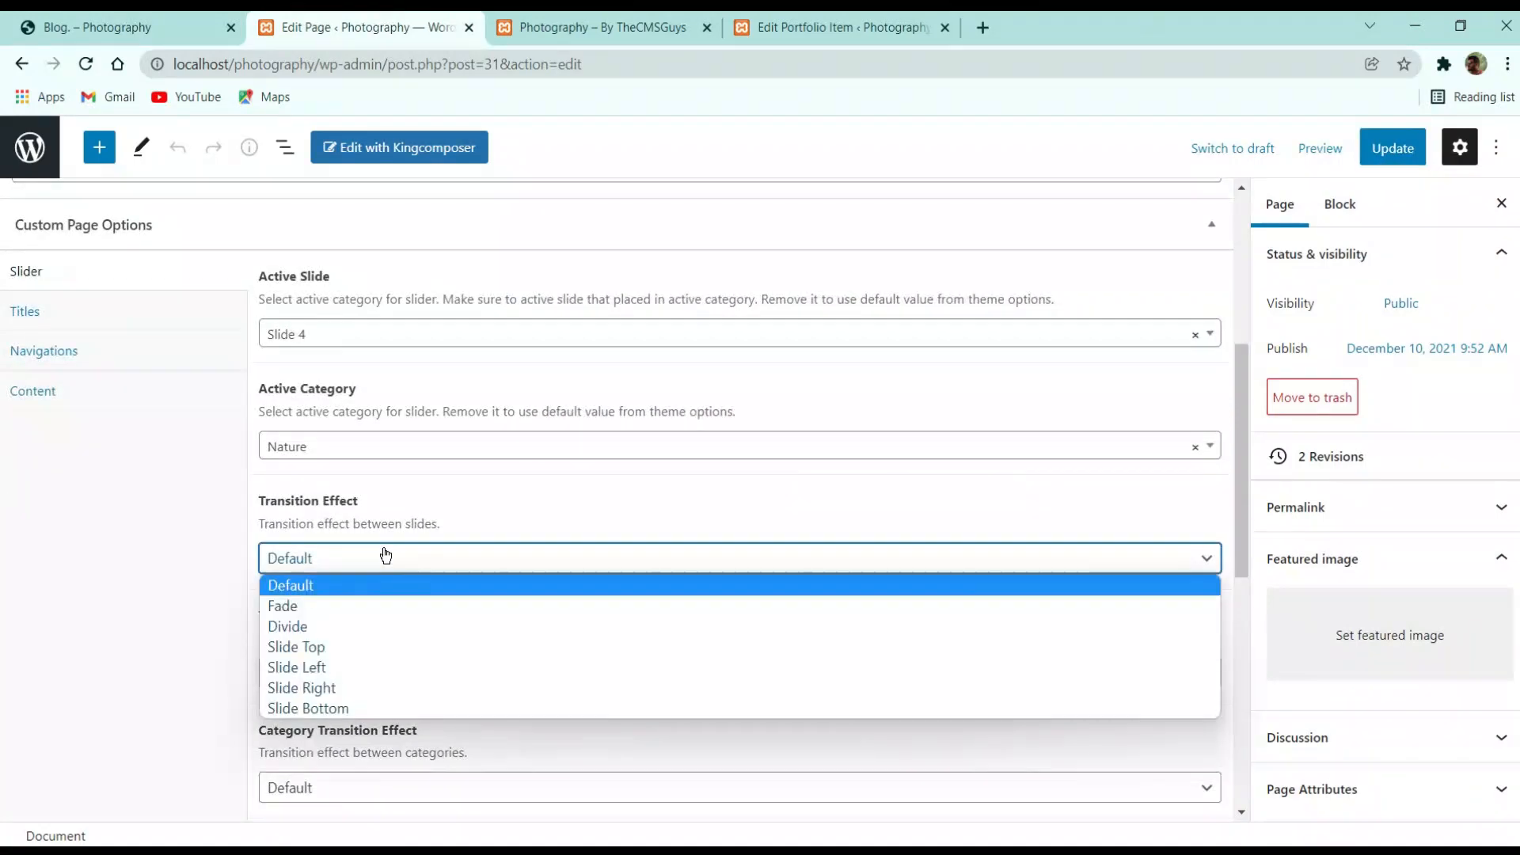
click(330, 611)
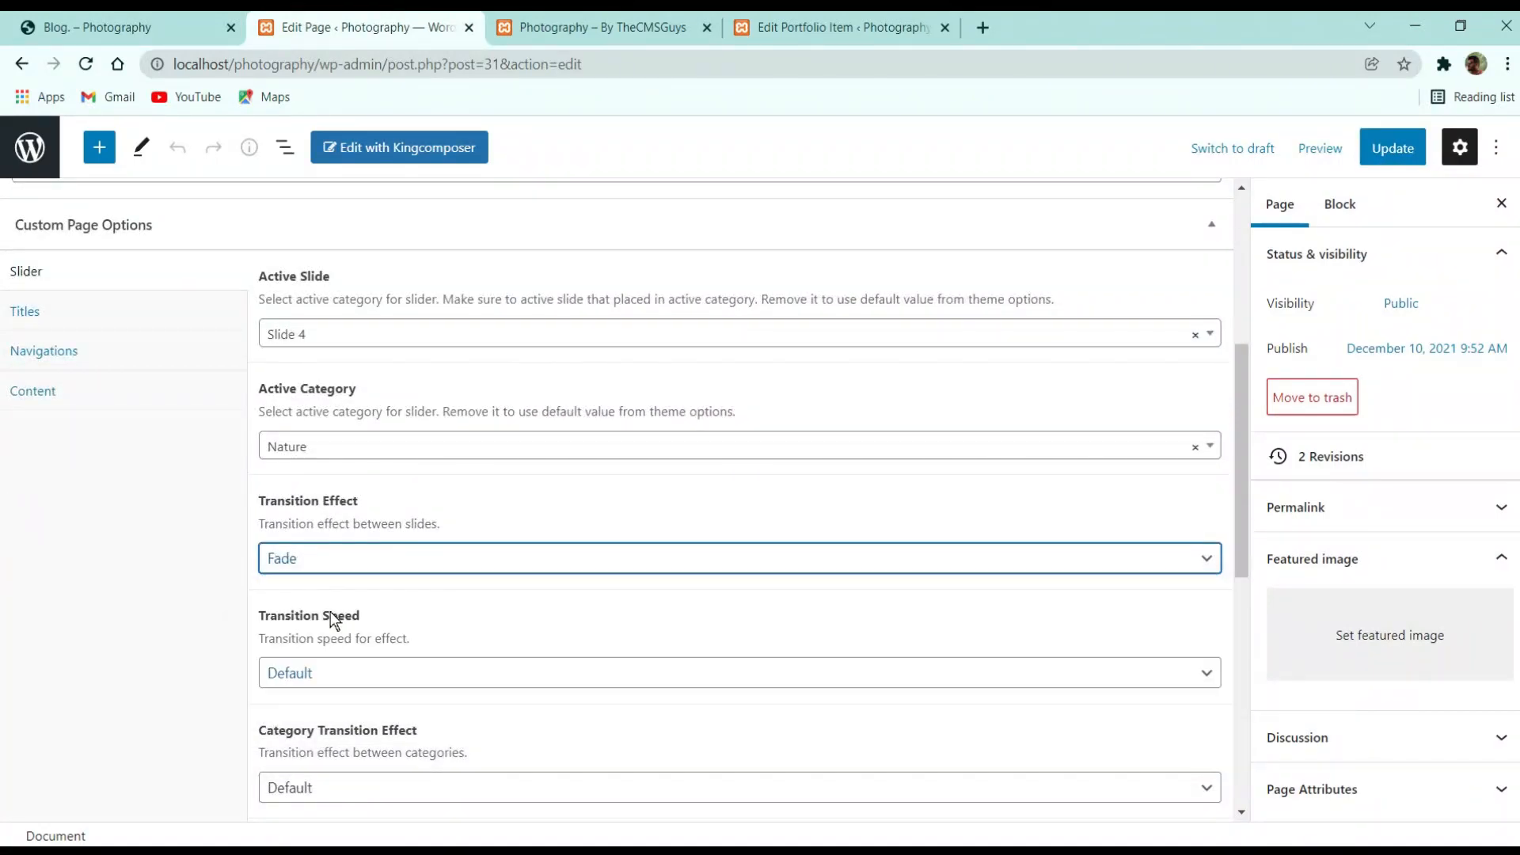
click(451, 564)
click(392, 625)
click(1393, 148)
click(686, 19)
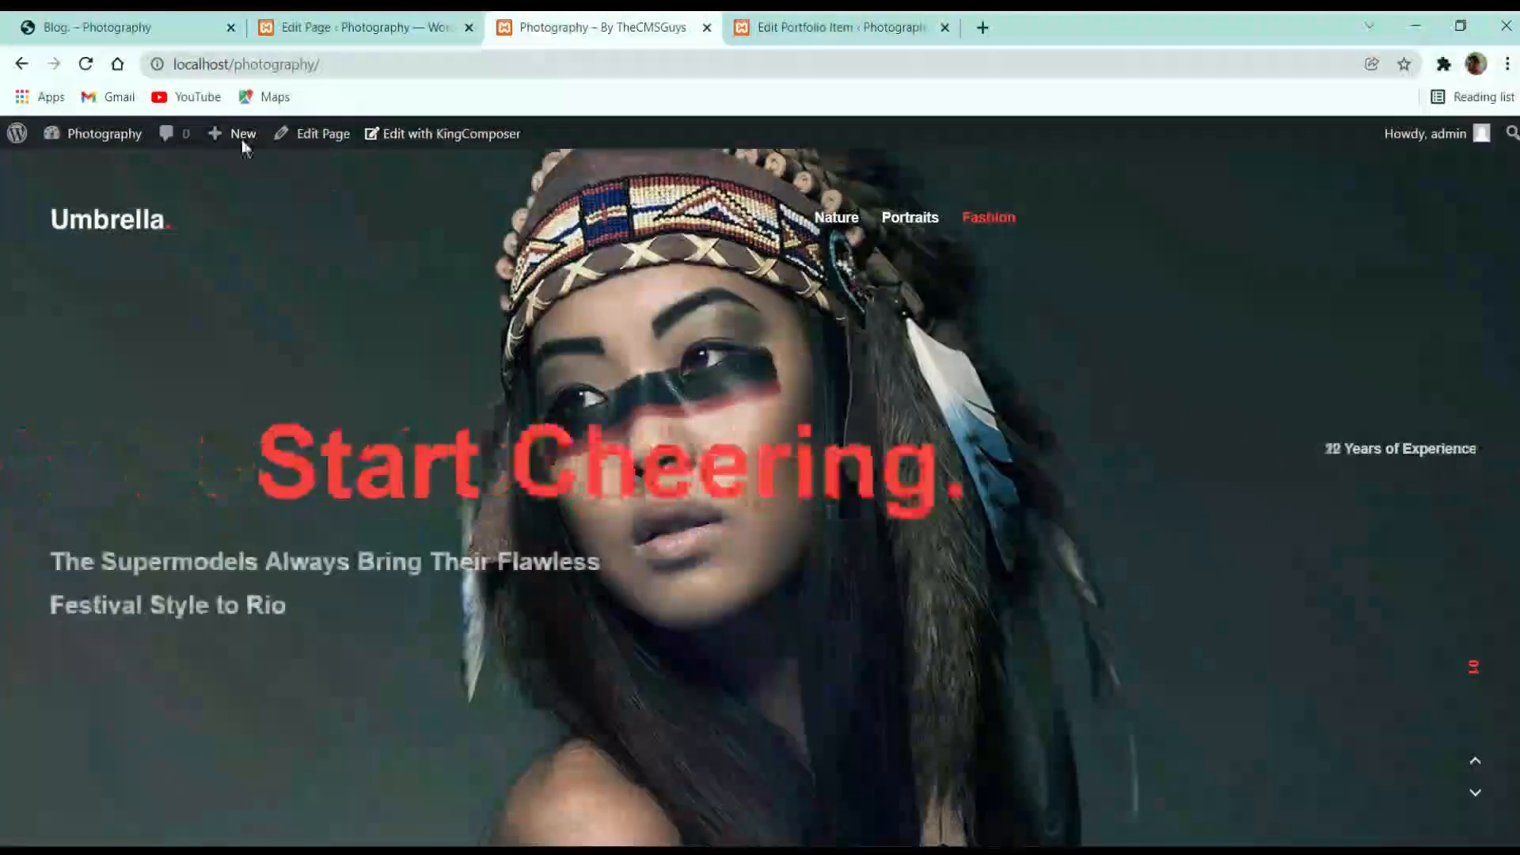
click(31, 70)
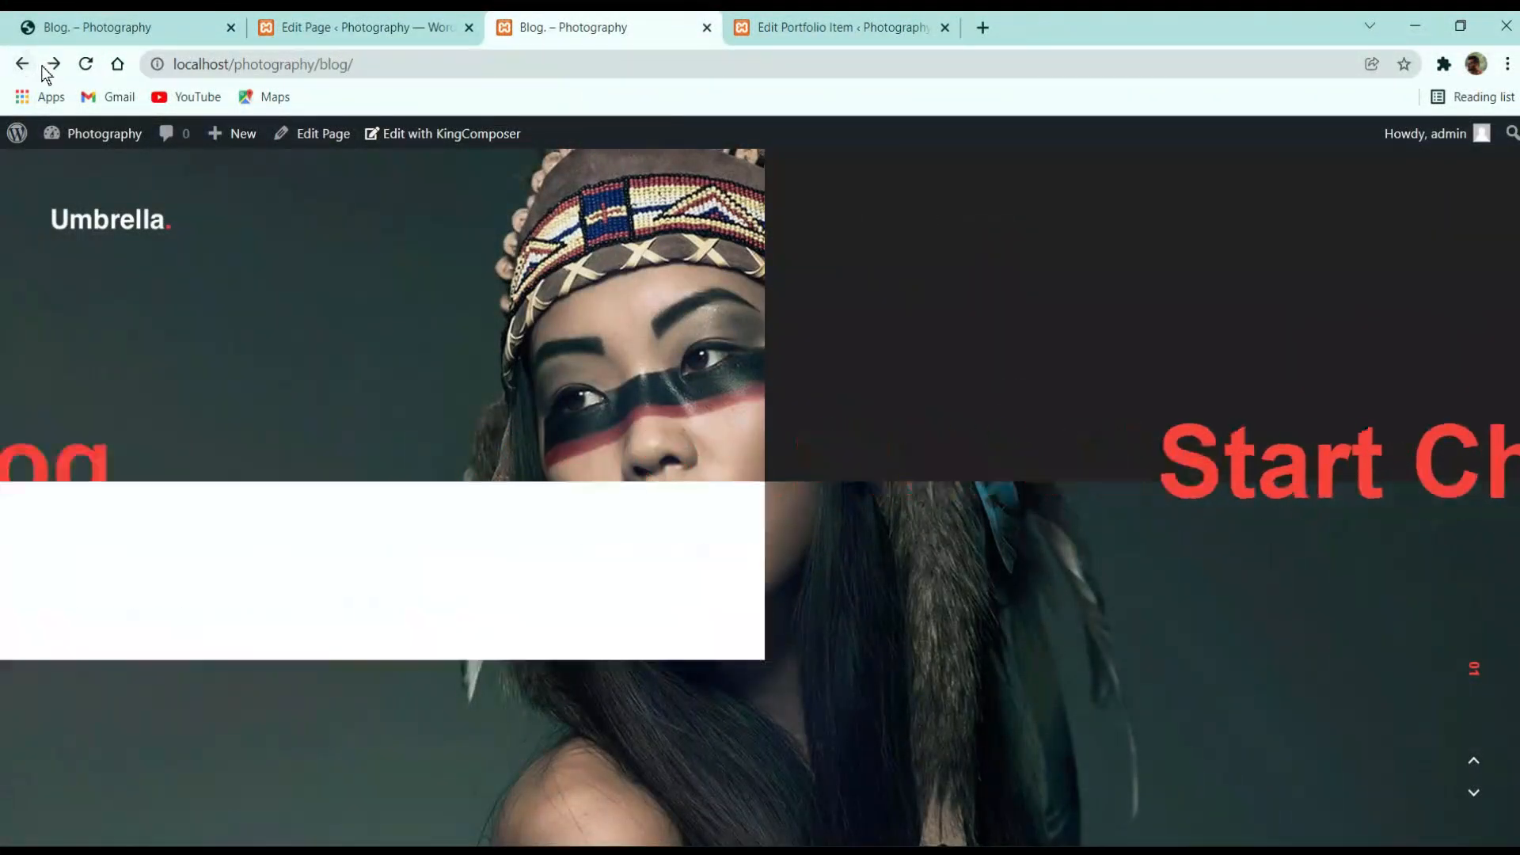
Set the Blog page's Transition Effect to Slide Left, update, and preview the page
click(366, 18)
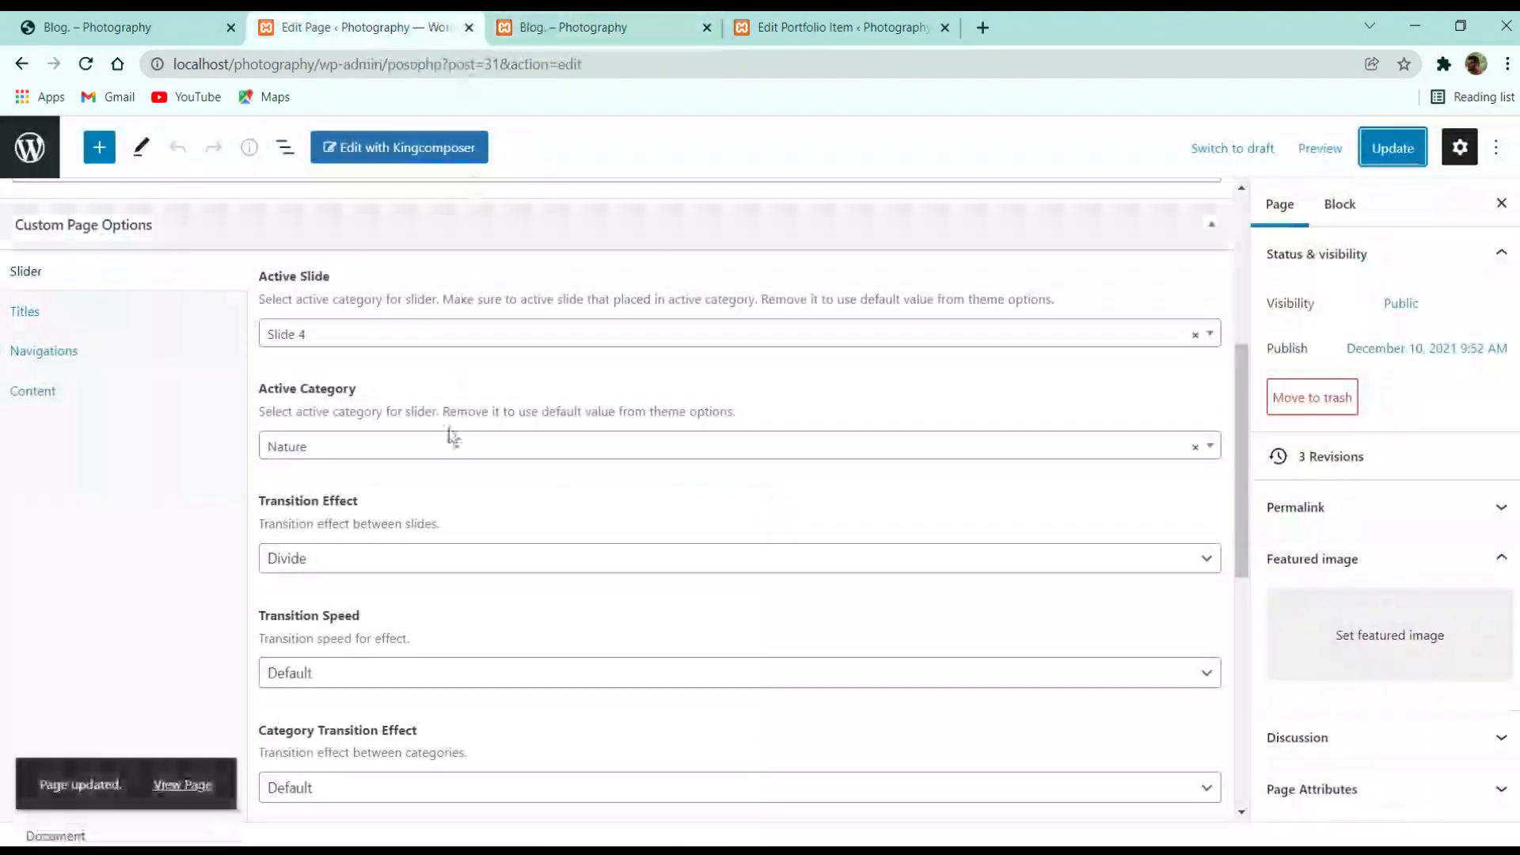
click(324, 572)
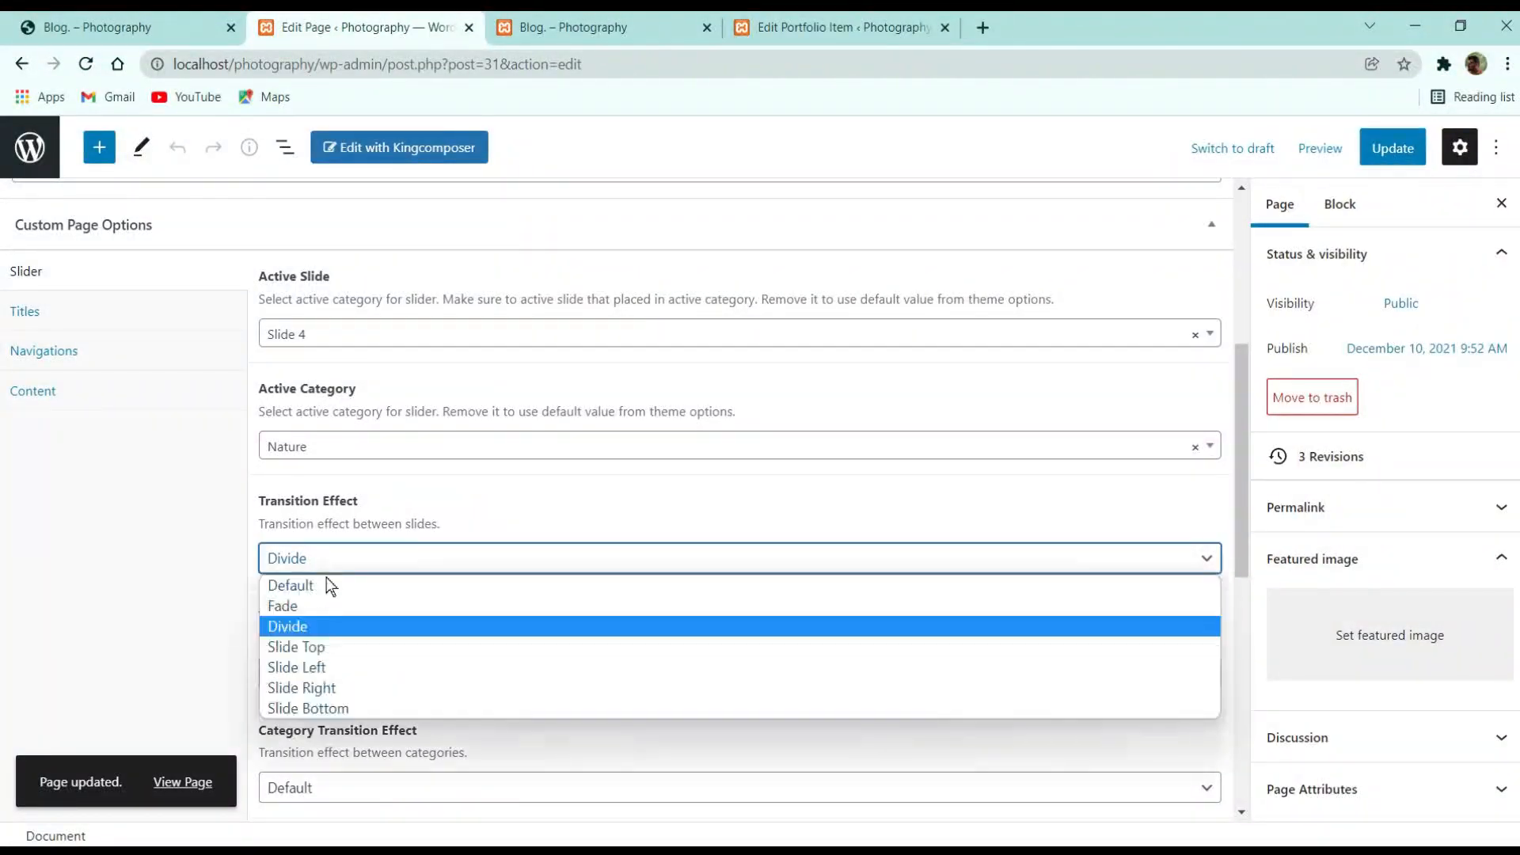
click(339, 668)
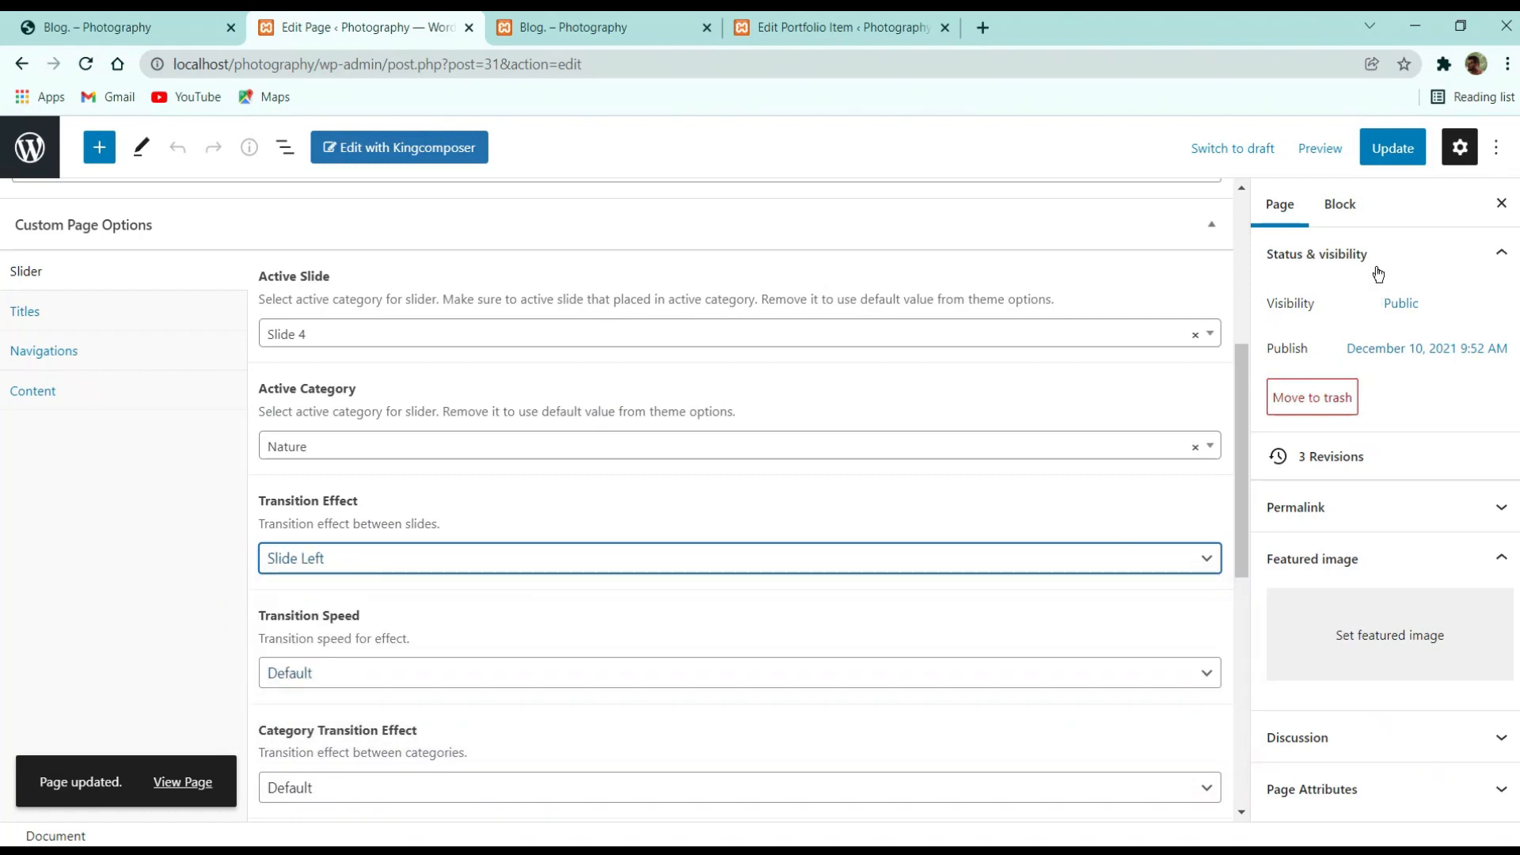
click(1393, 148)
click(594, 27)
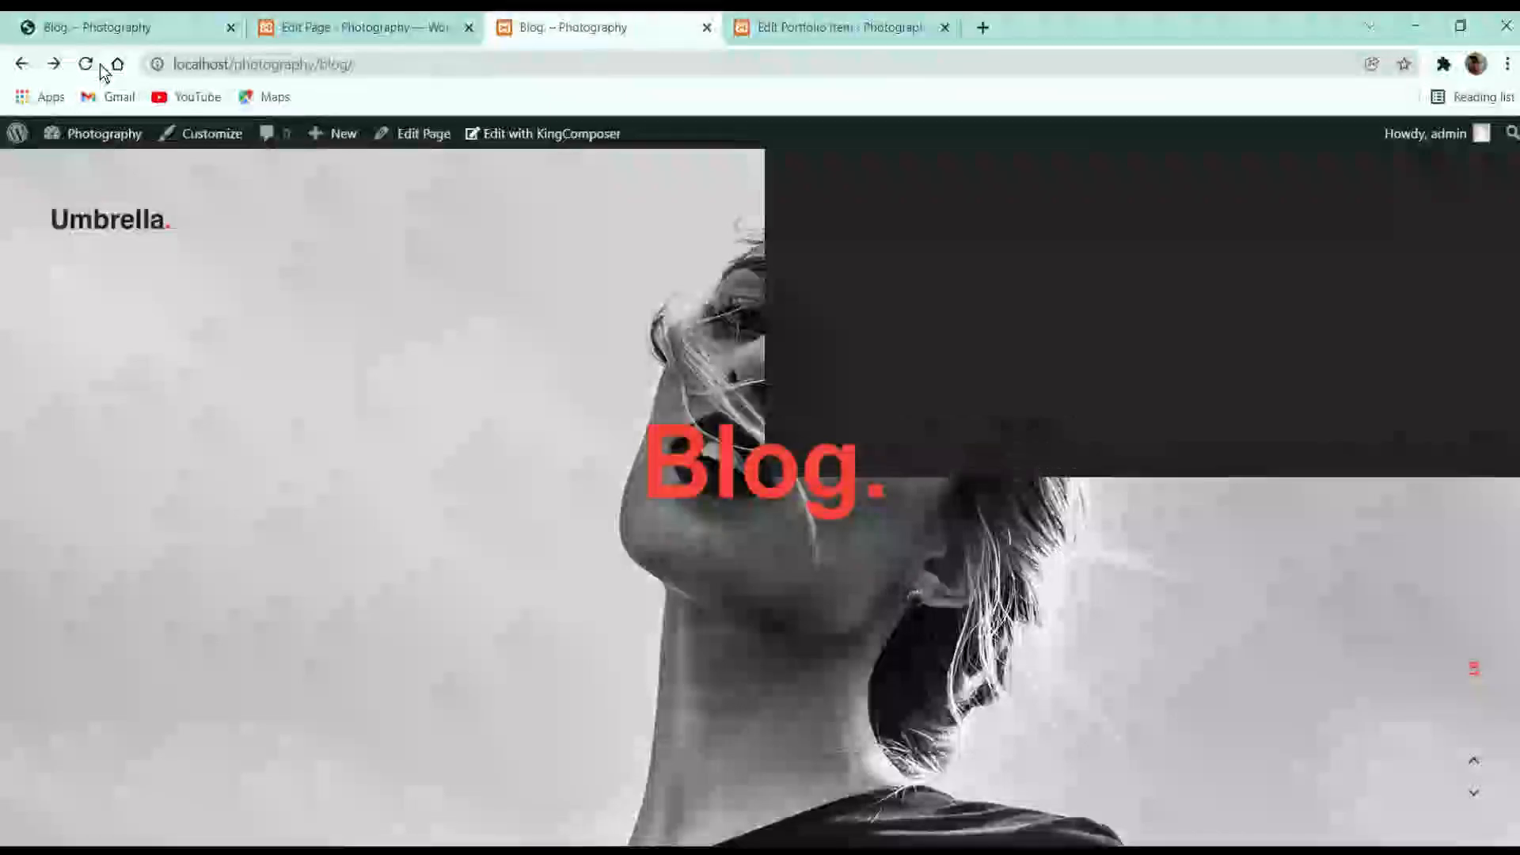
click(391, 26)
Leave the editor for the dashboard and switch to the demo site's Blog page
scroll(387, 582, down, 3)
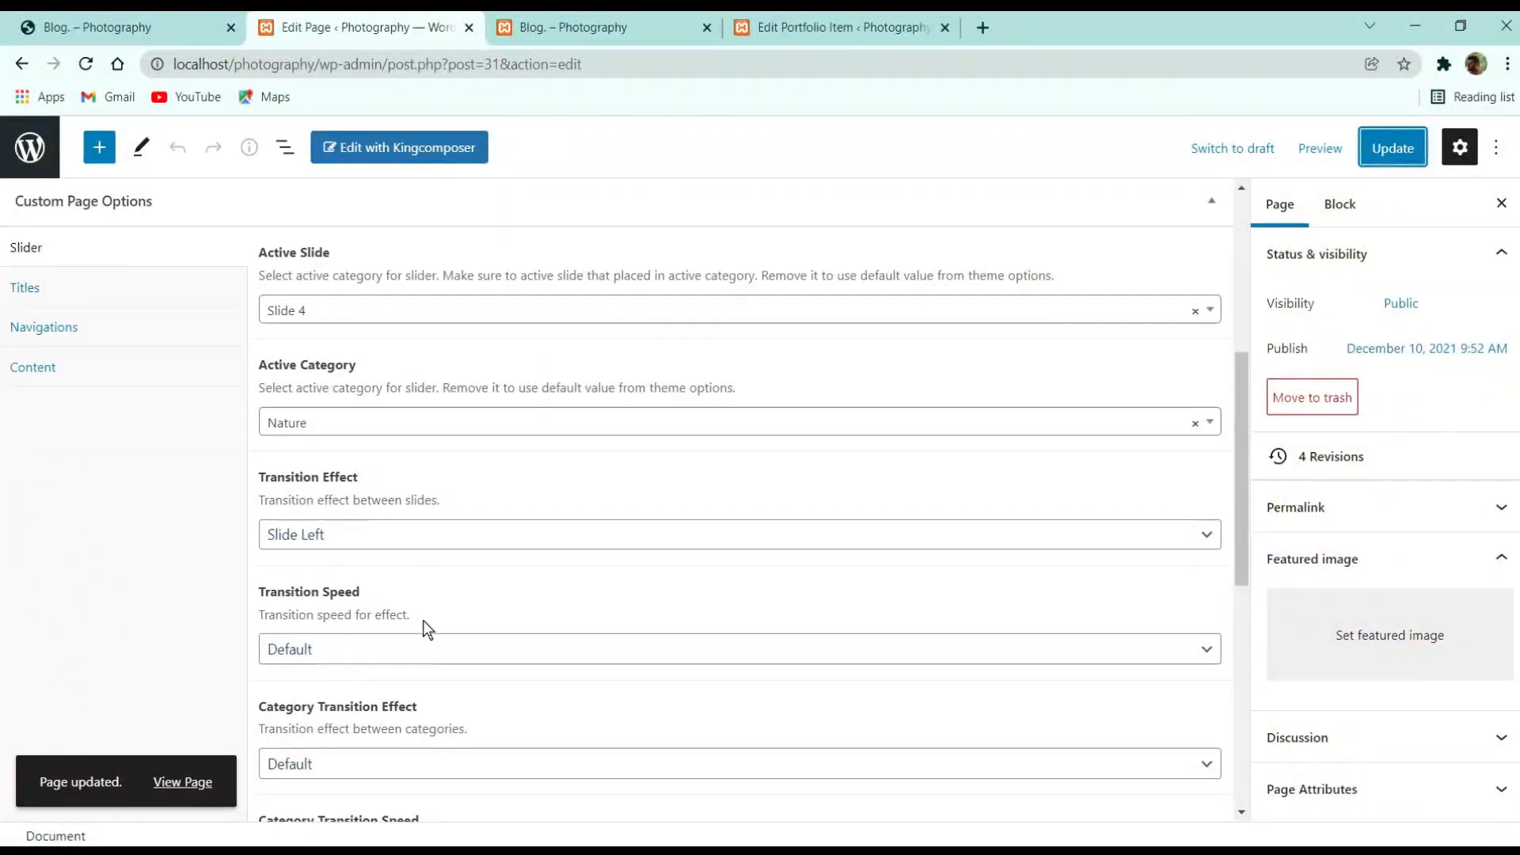
scroll(441, 611, up, 8)
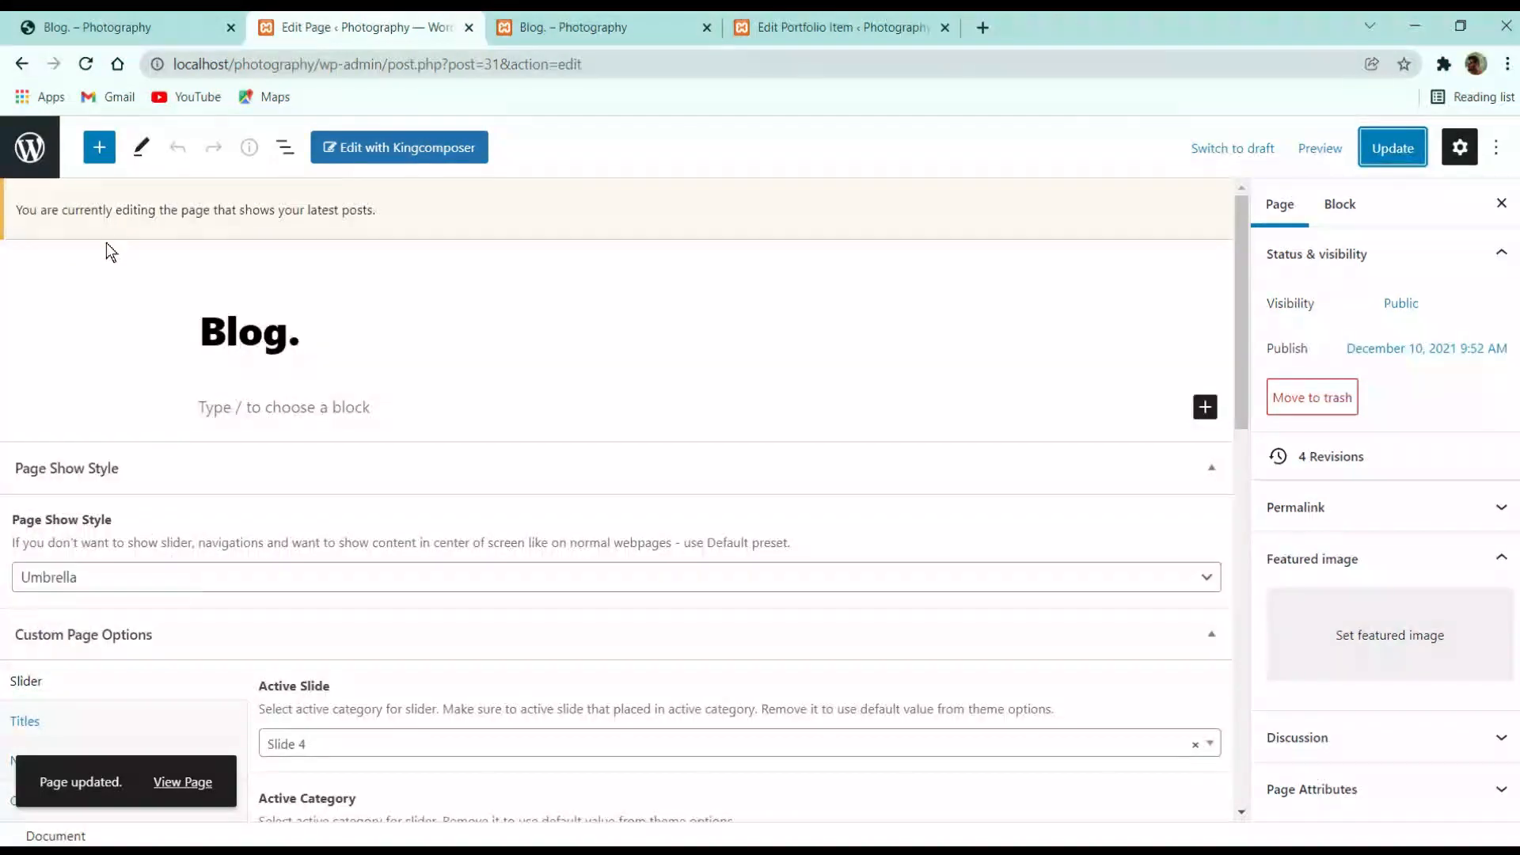
click(30, 148)
click(115, 27)
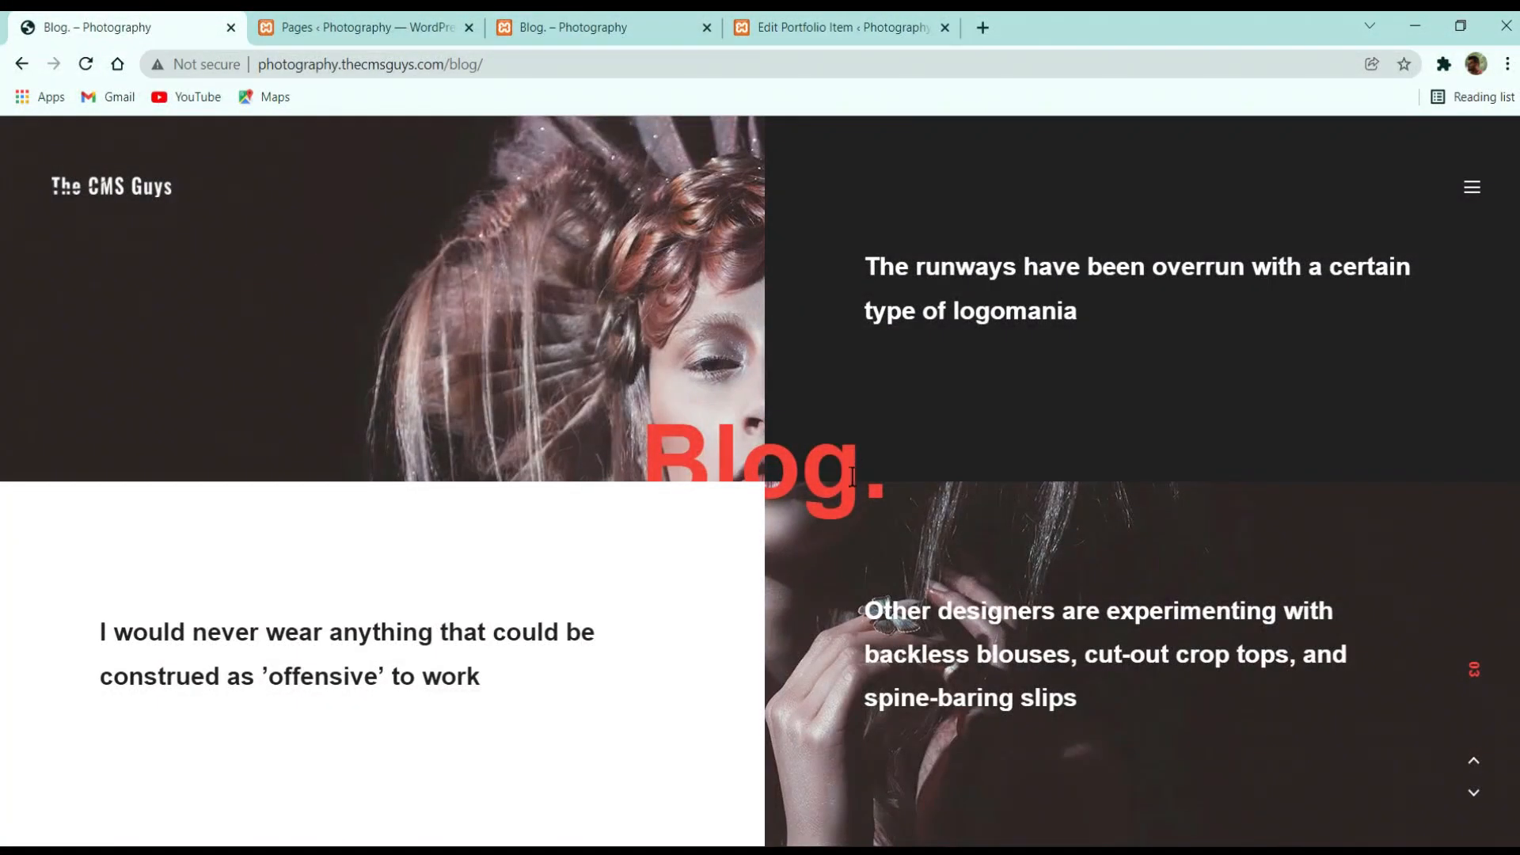
Open the demo About page and browse its History, Achievements, Why Choose Us and Goals tabs
click(1469, 191)
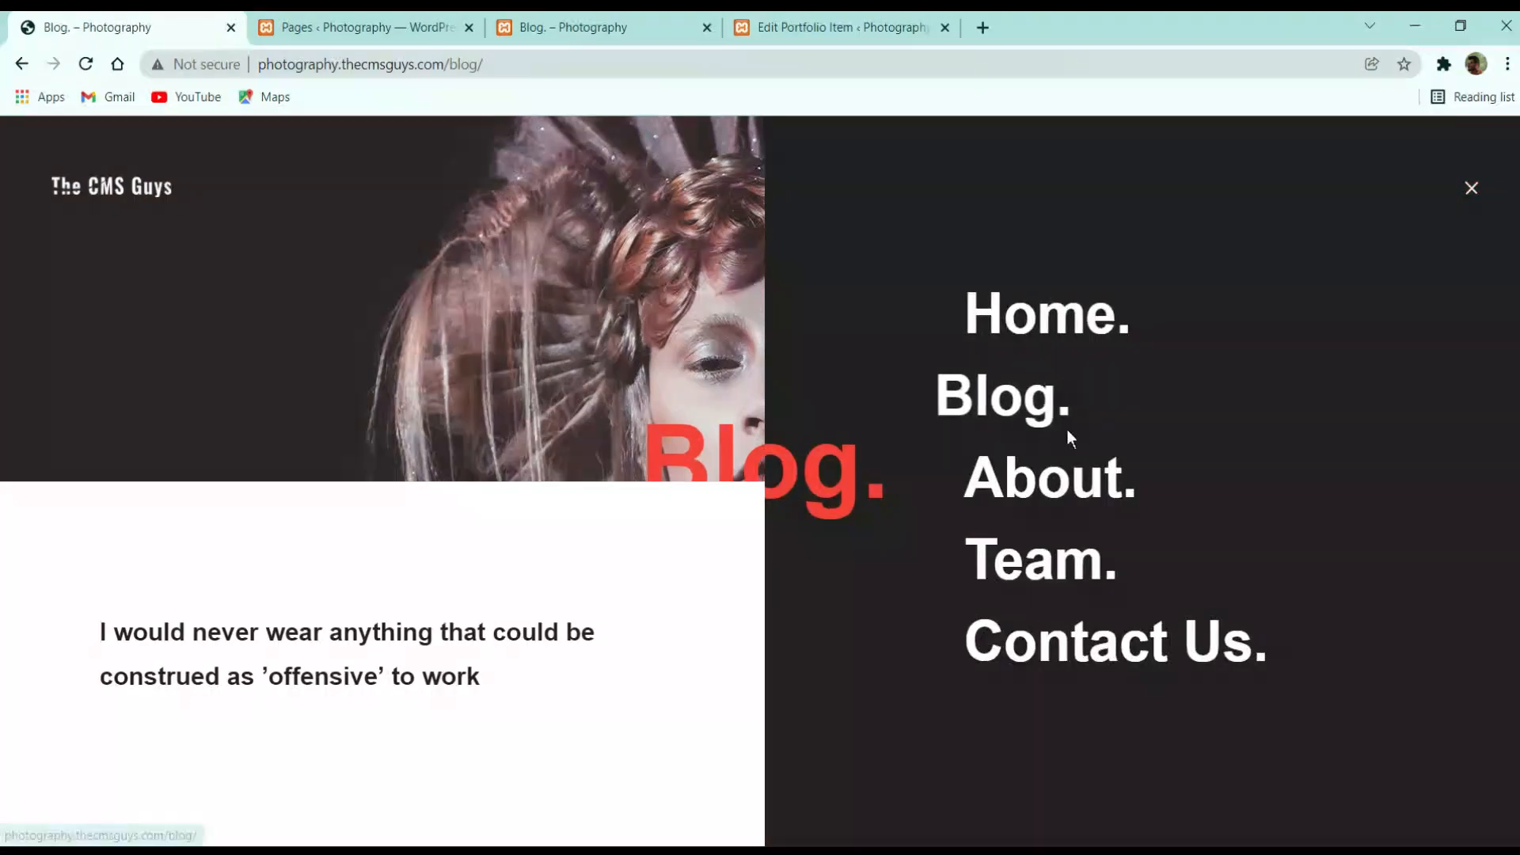
click(1054, 483)
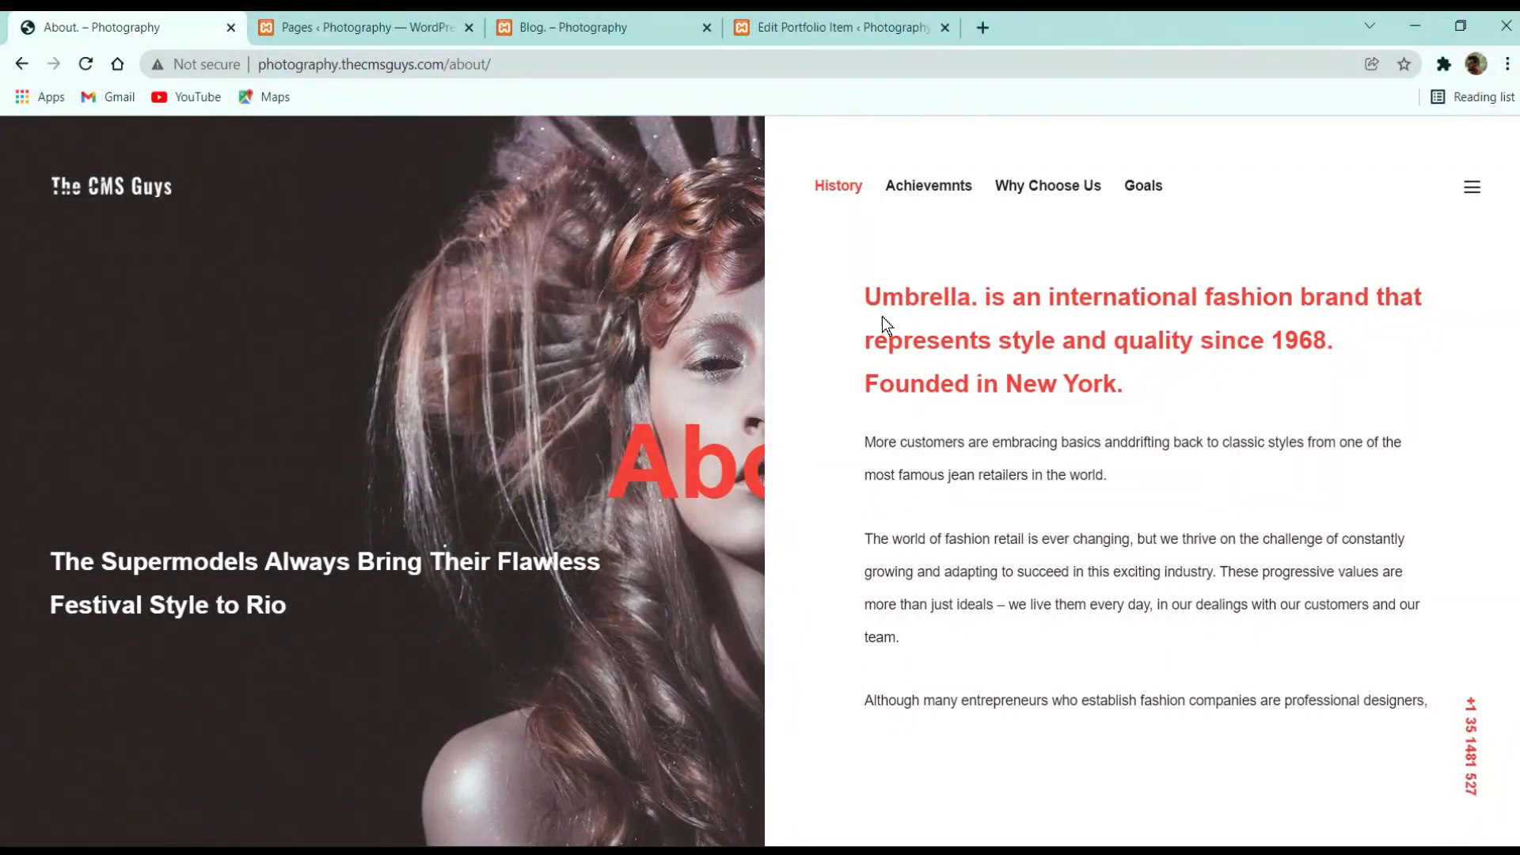
click(923, 188)
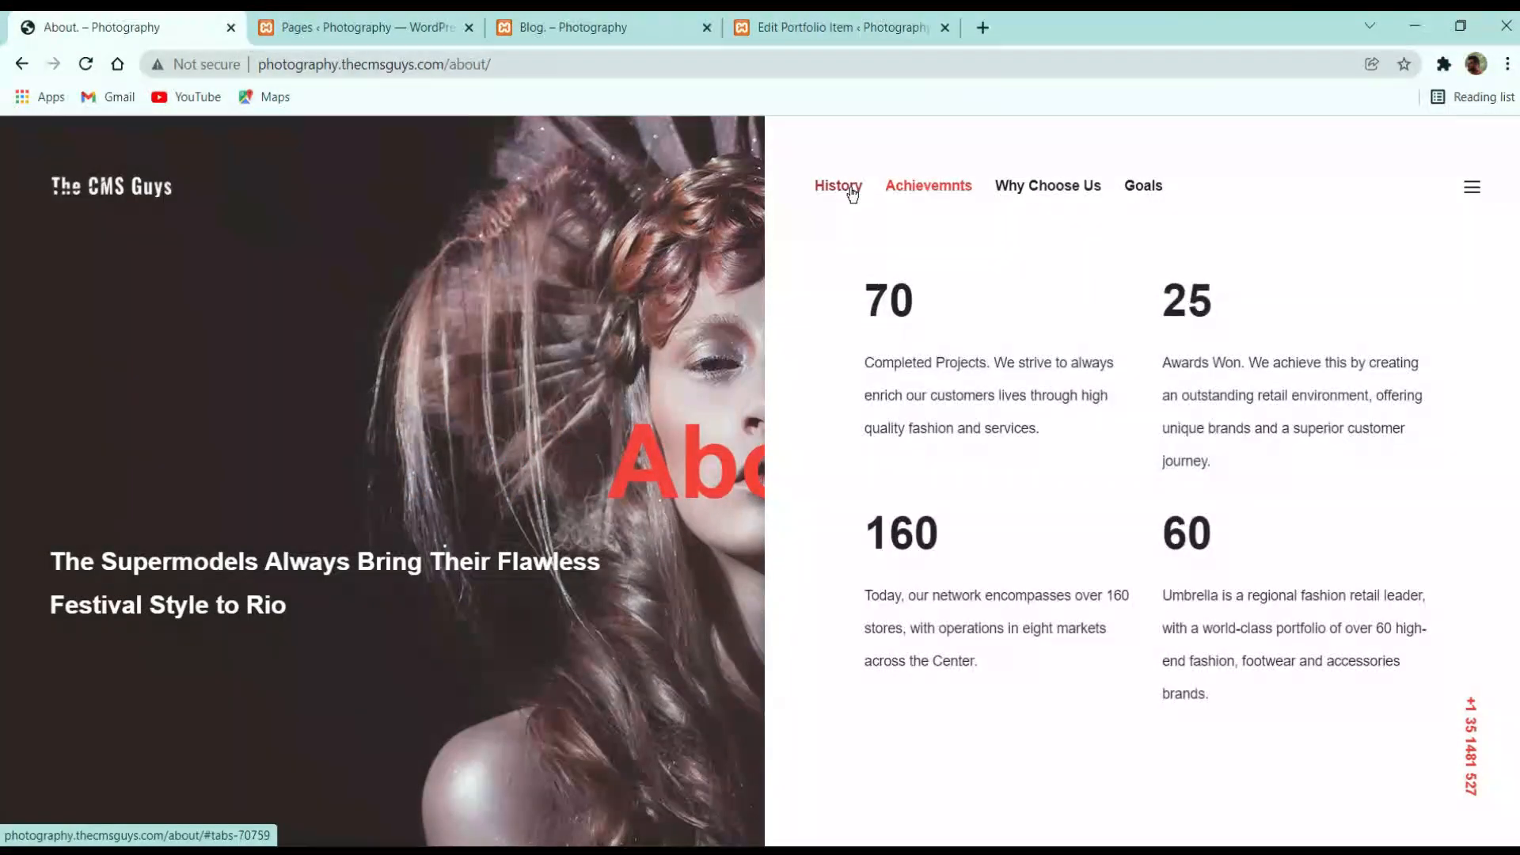
click(856, 190)
click(1045, 190)
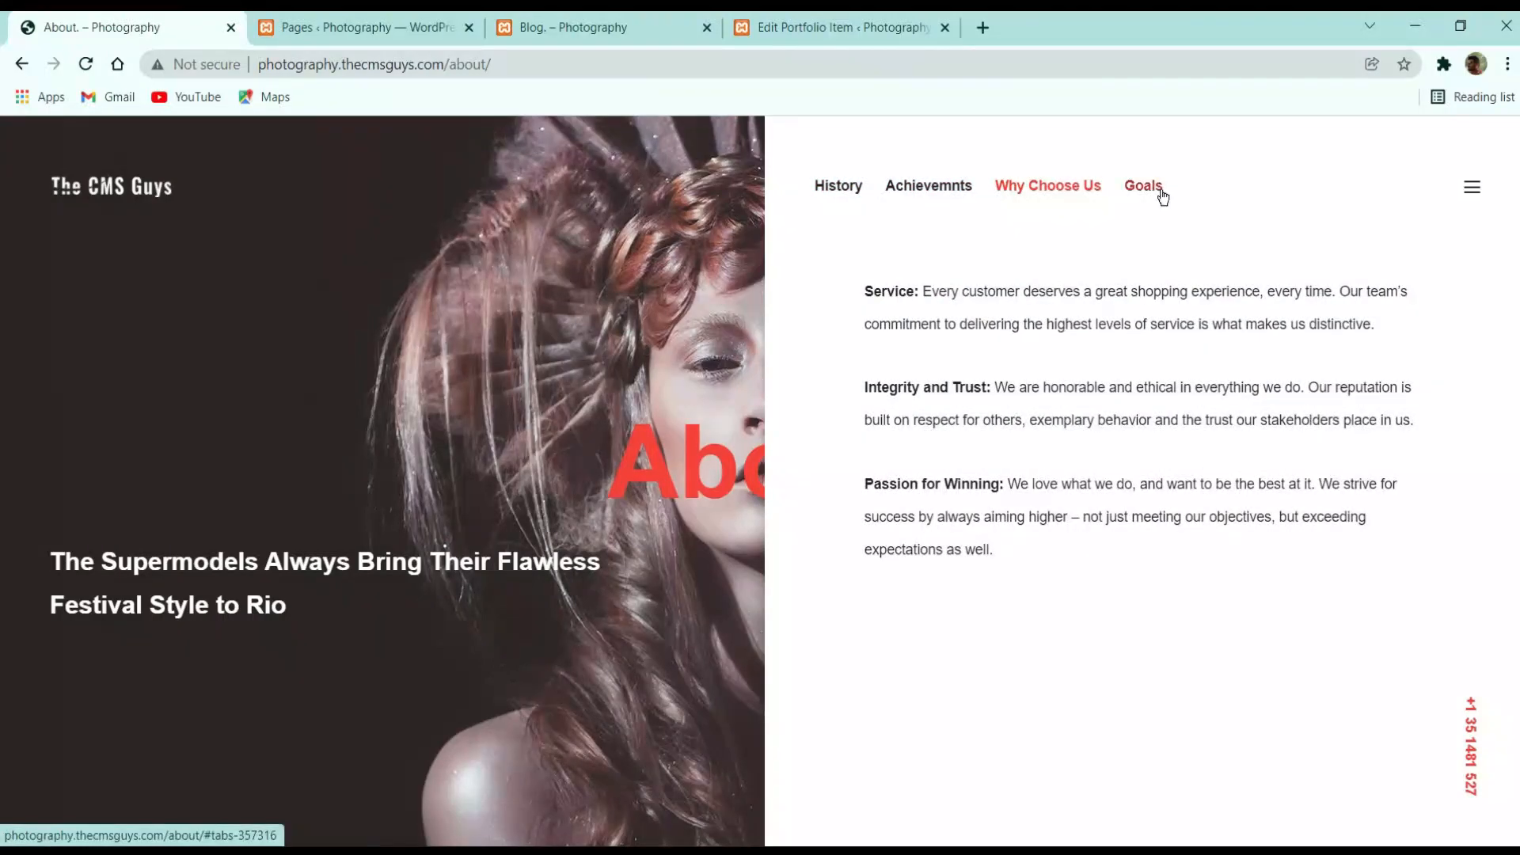
click(1156, 191)
click(1054, 190)
click(926, 188)
click(831, 187)
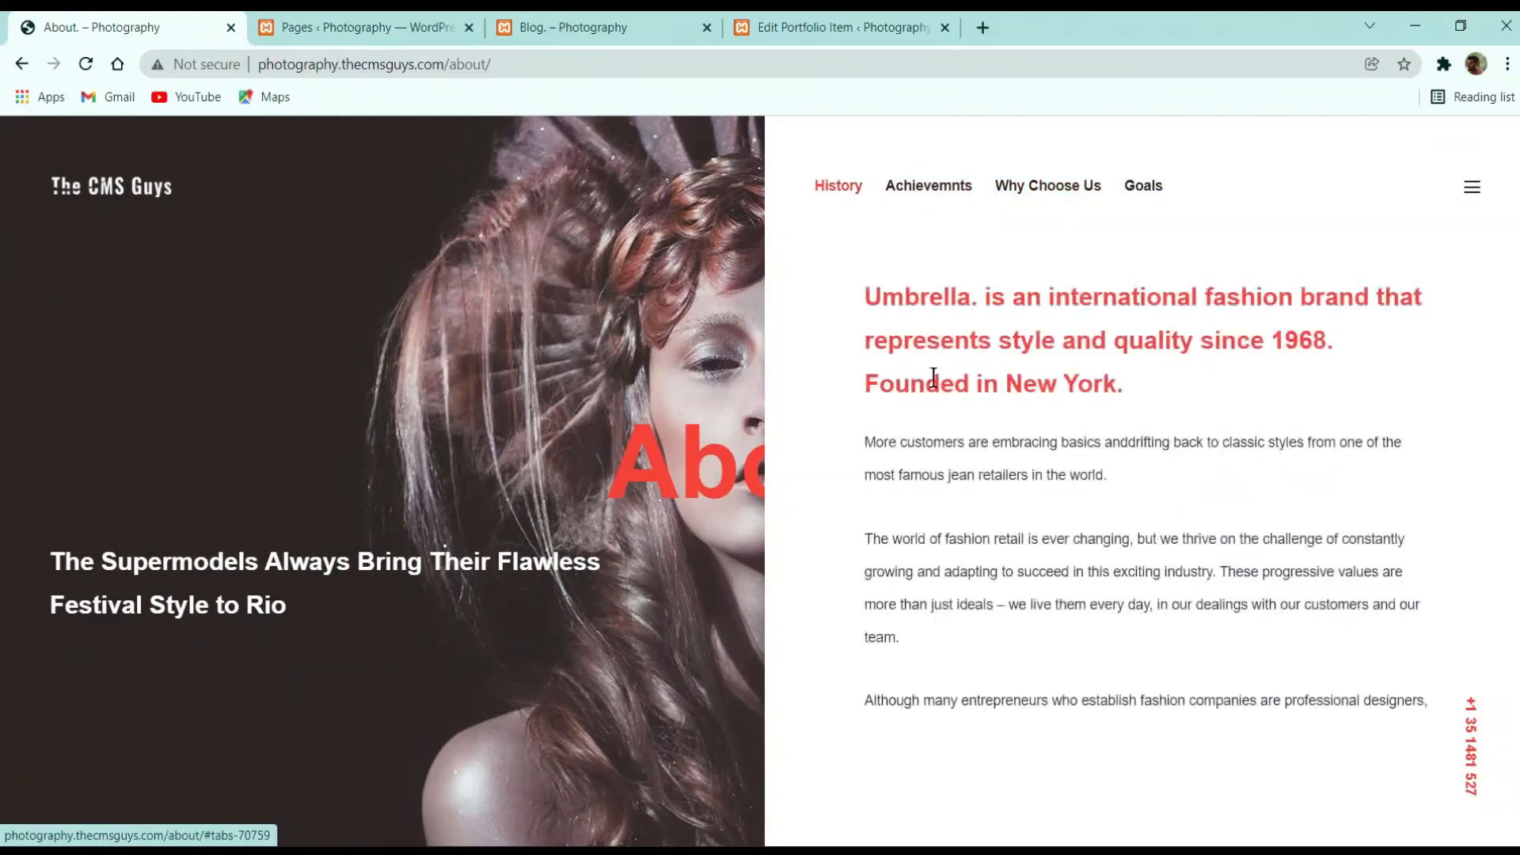
Close the portfolio item editor tab and settle on the admin Pages list
click(415, 36)
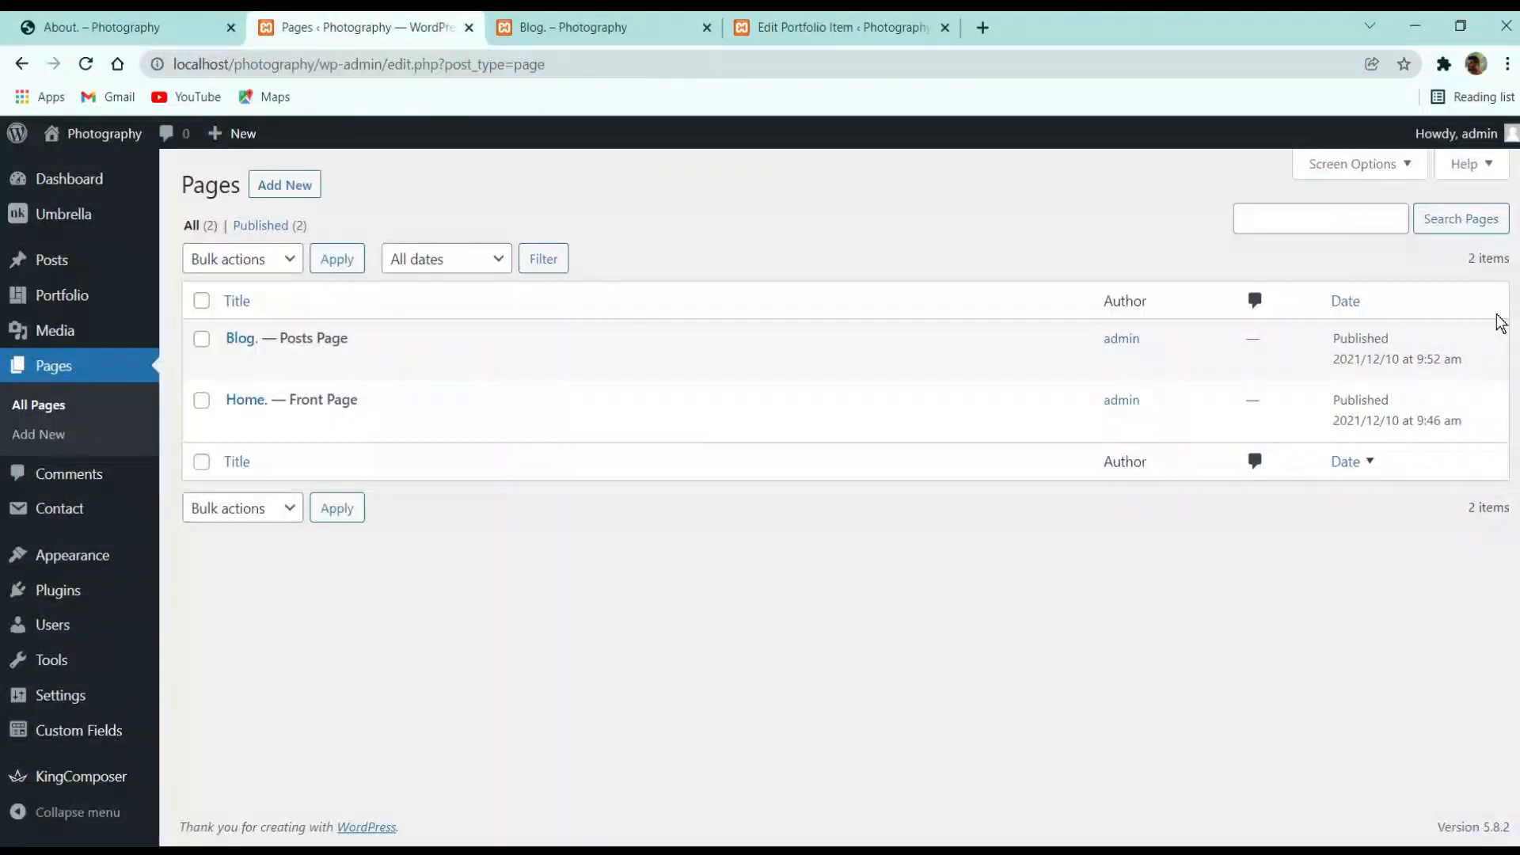
click(671, 24)
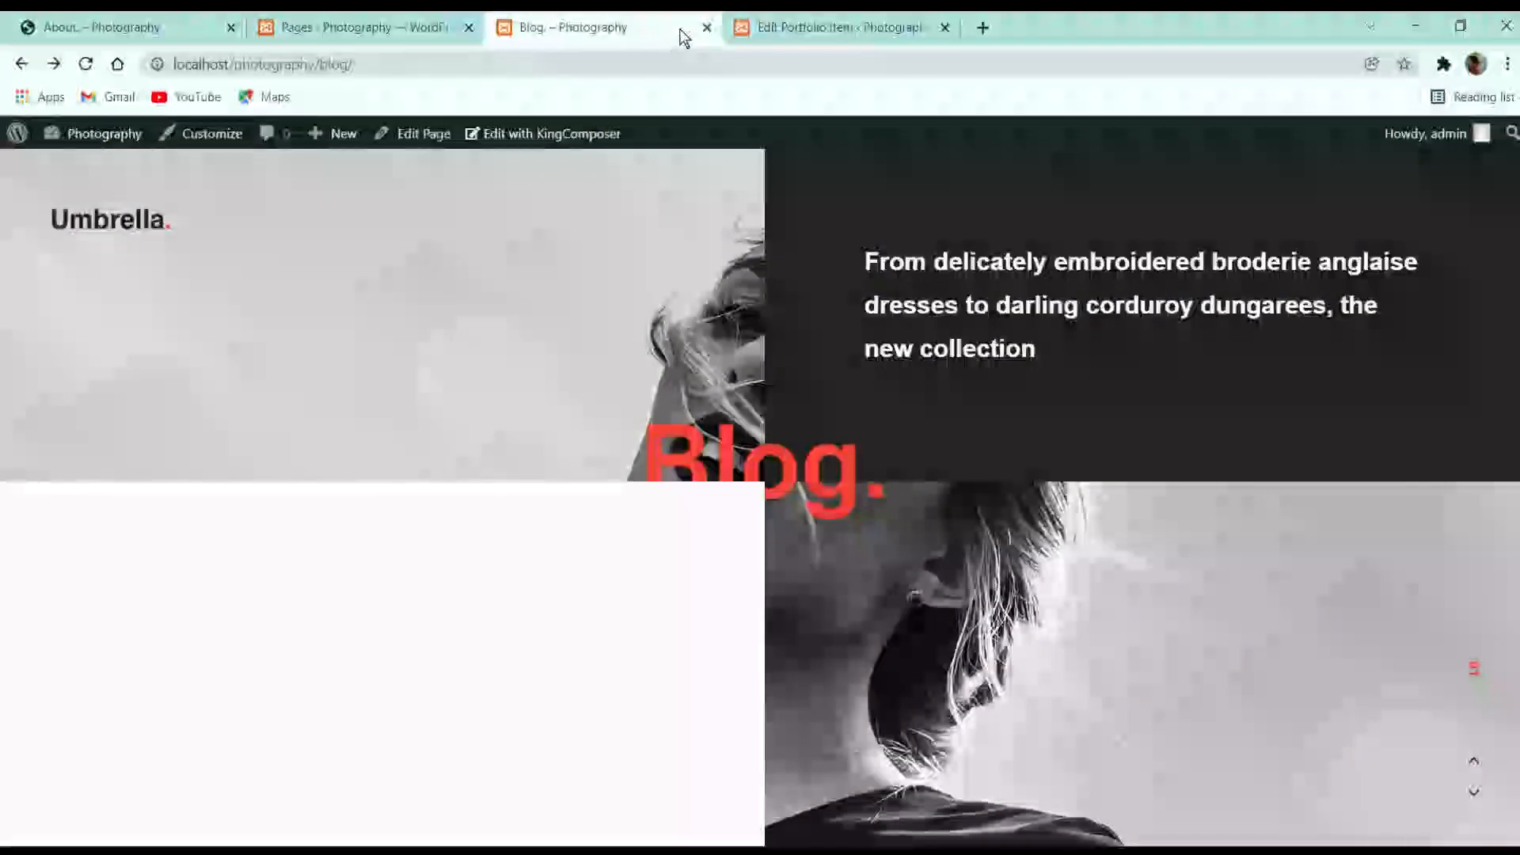
click(806, 18)
click(944, 27)
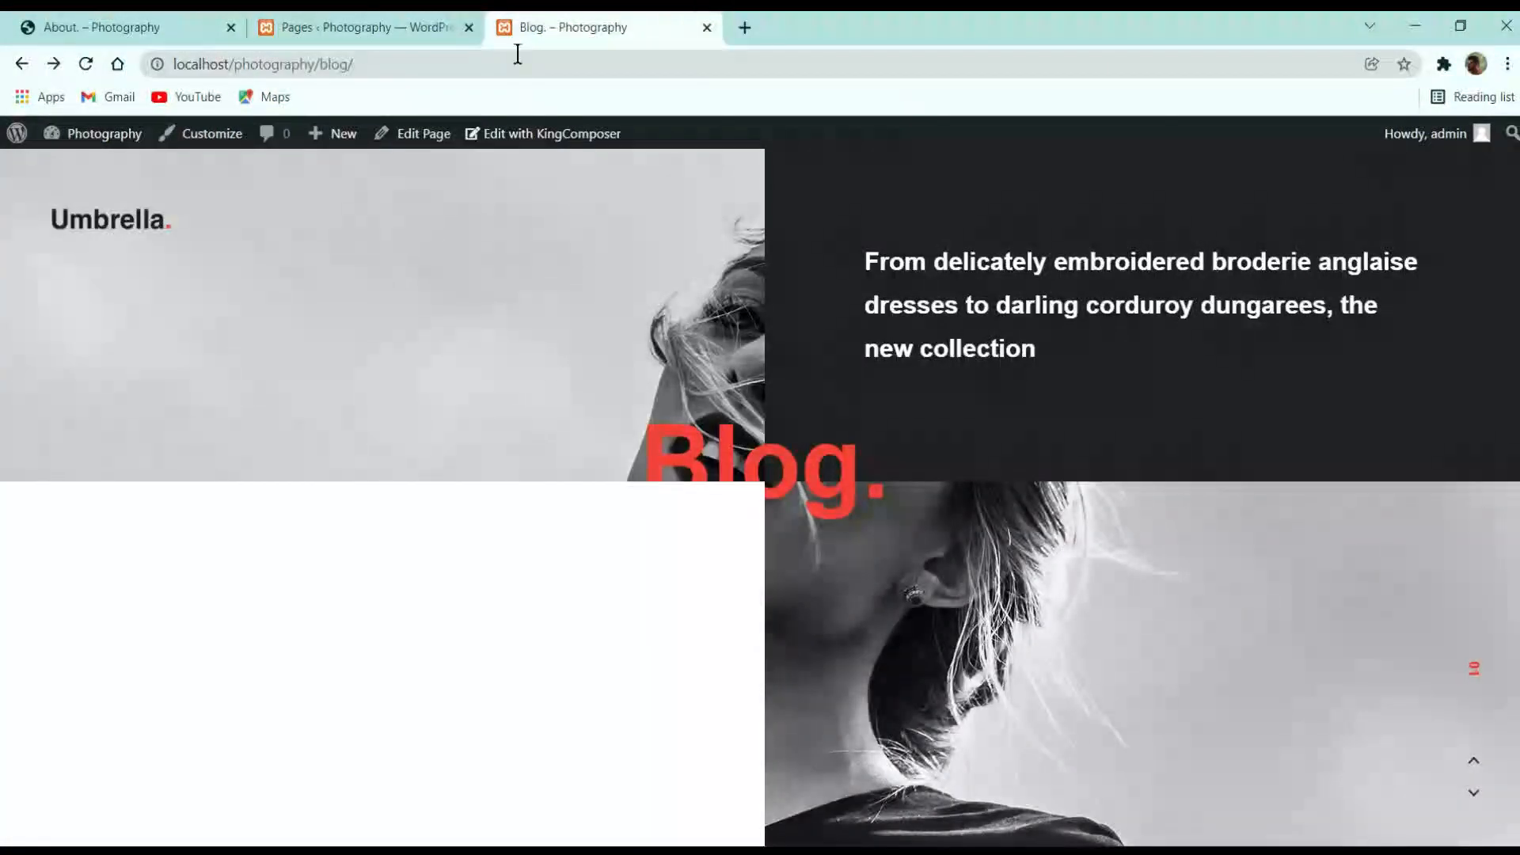
click(380, 26)
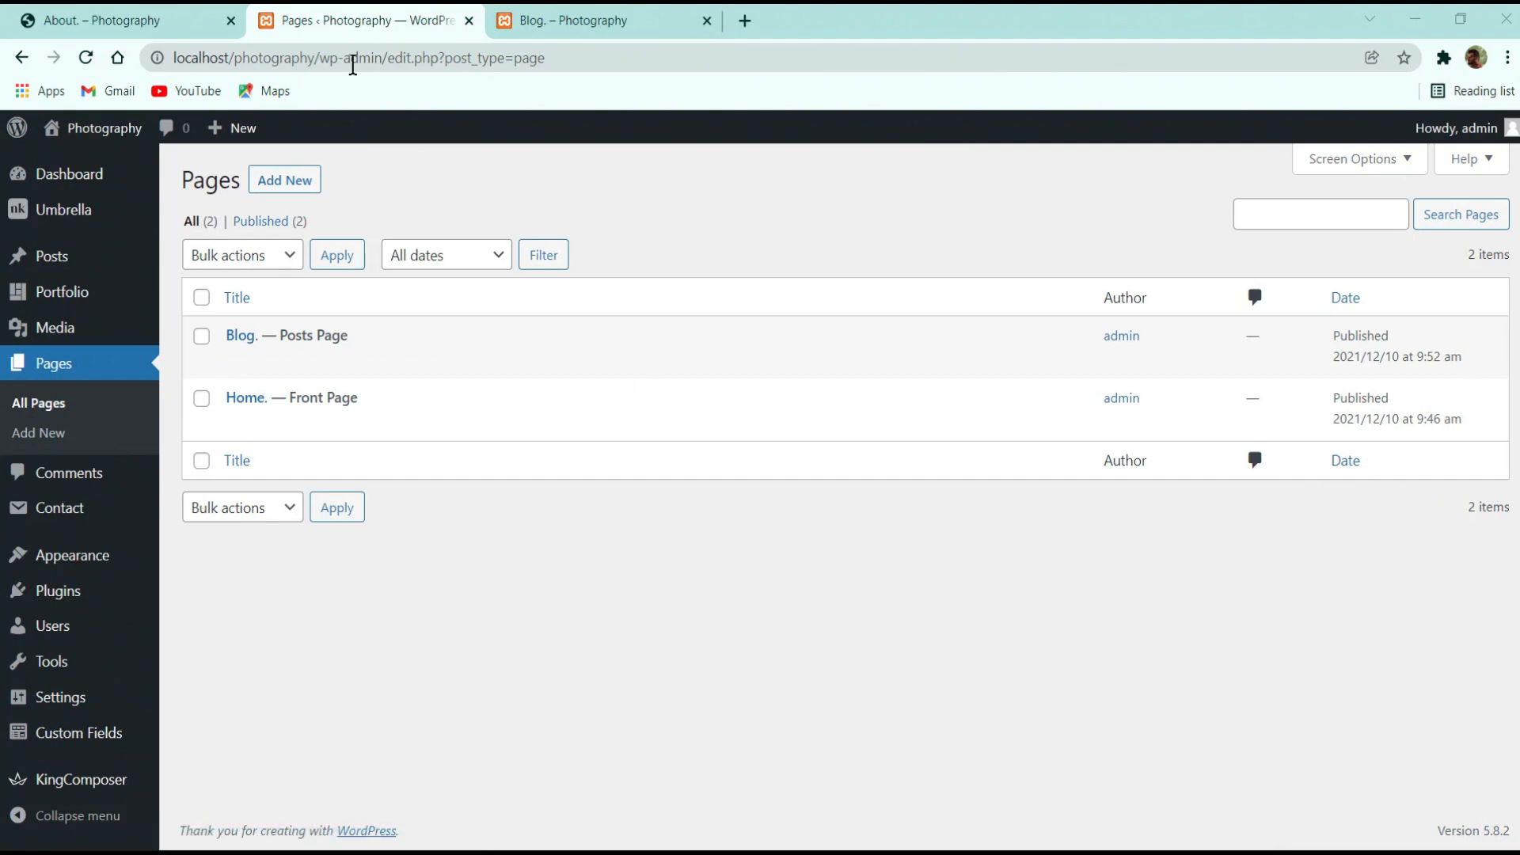
click(228, 8)
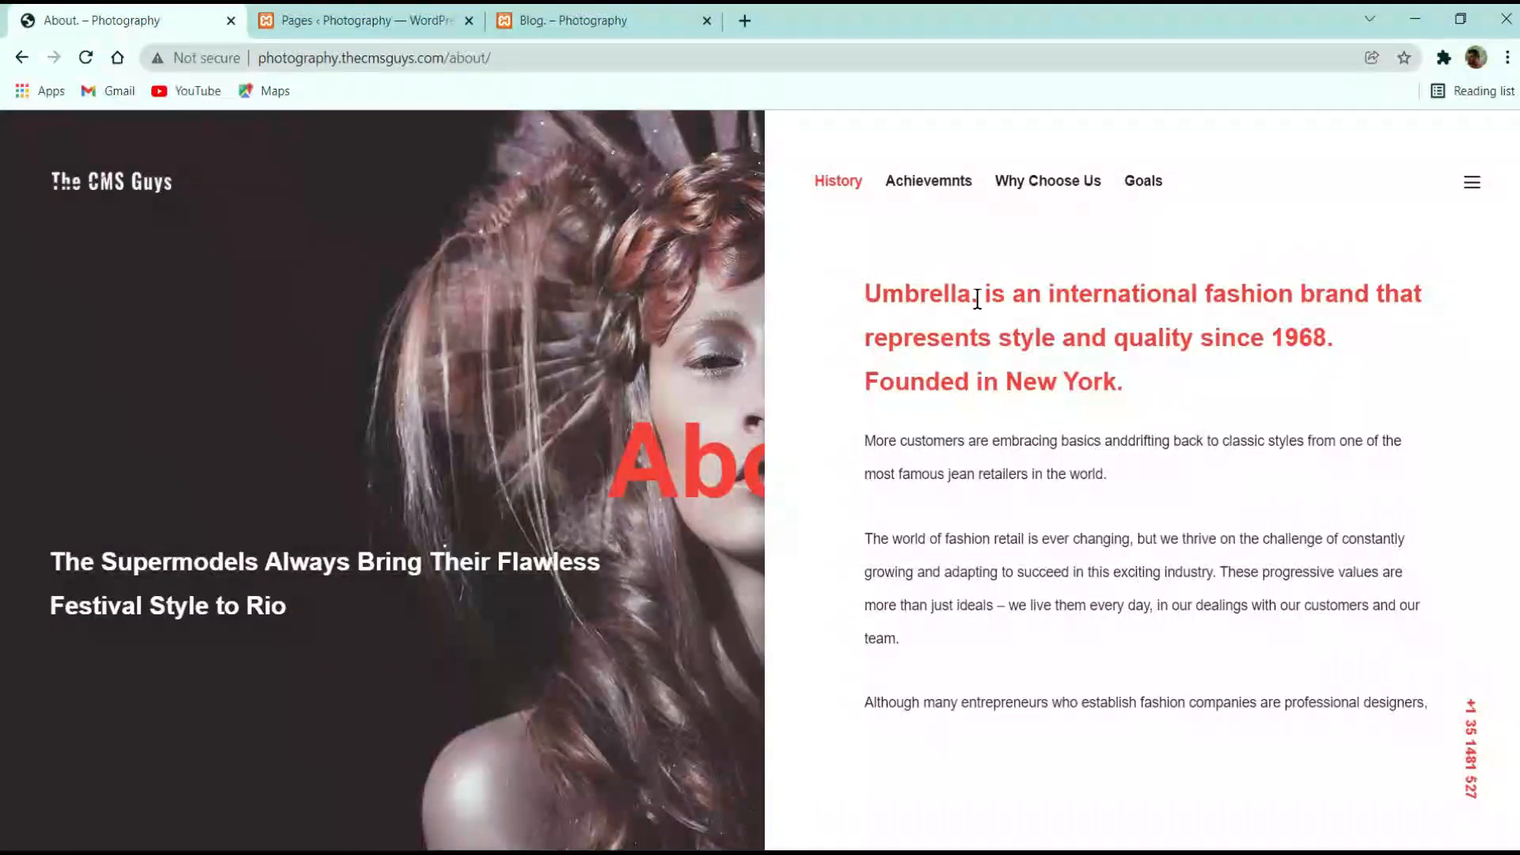
click(422, 10)
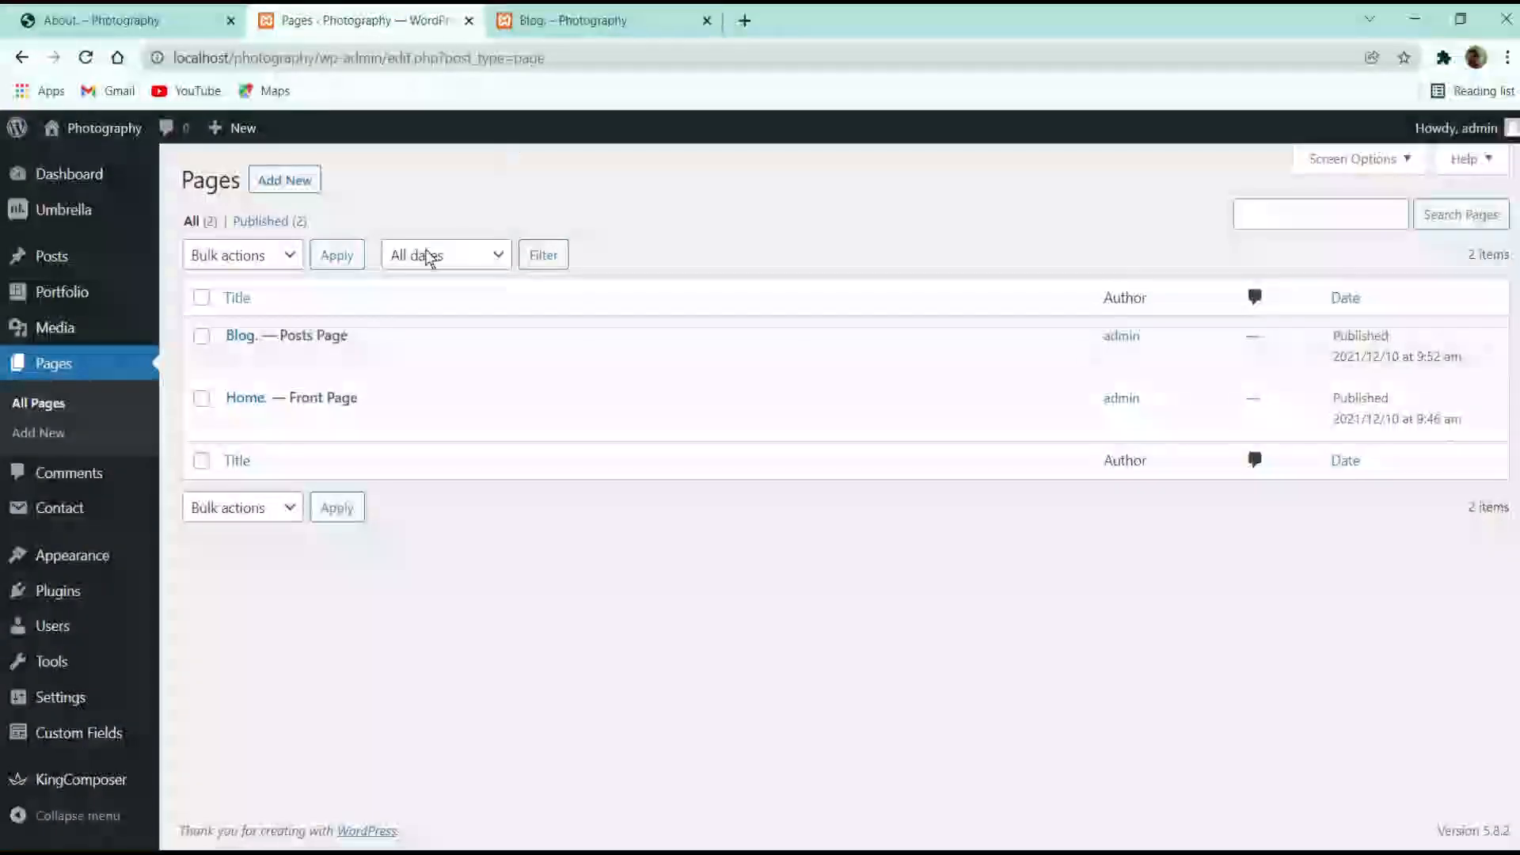
Create a new page titled 'About.', publish it, and view the live page
click(265, 182)
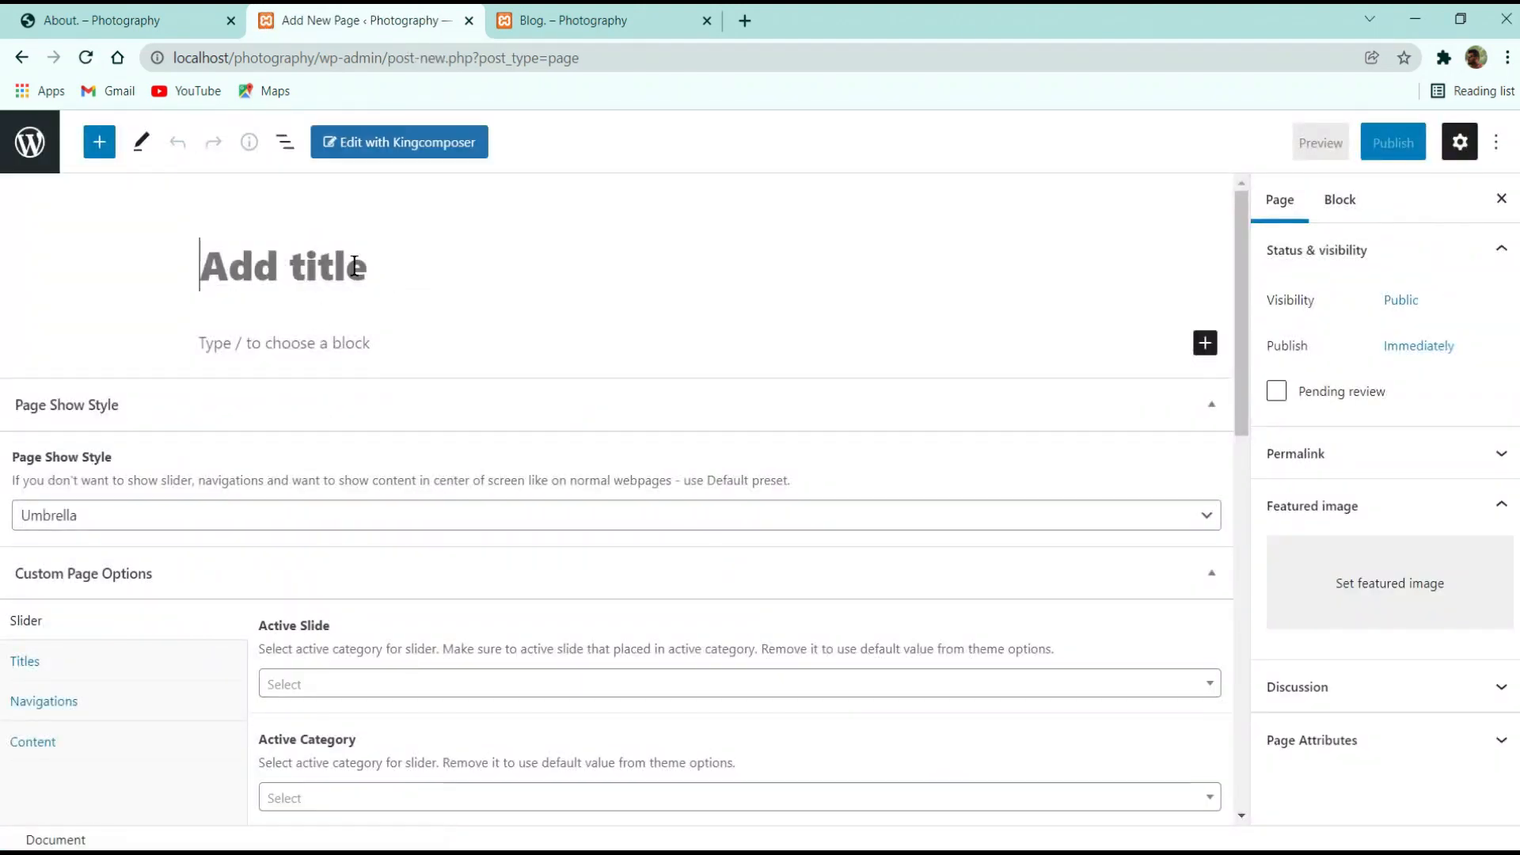
text(About.)
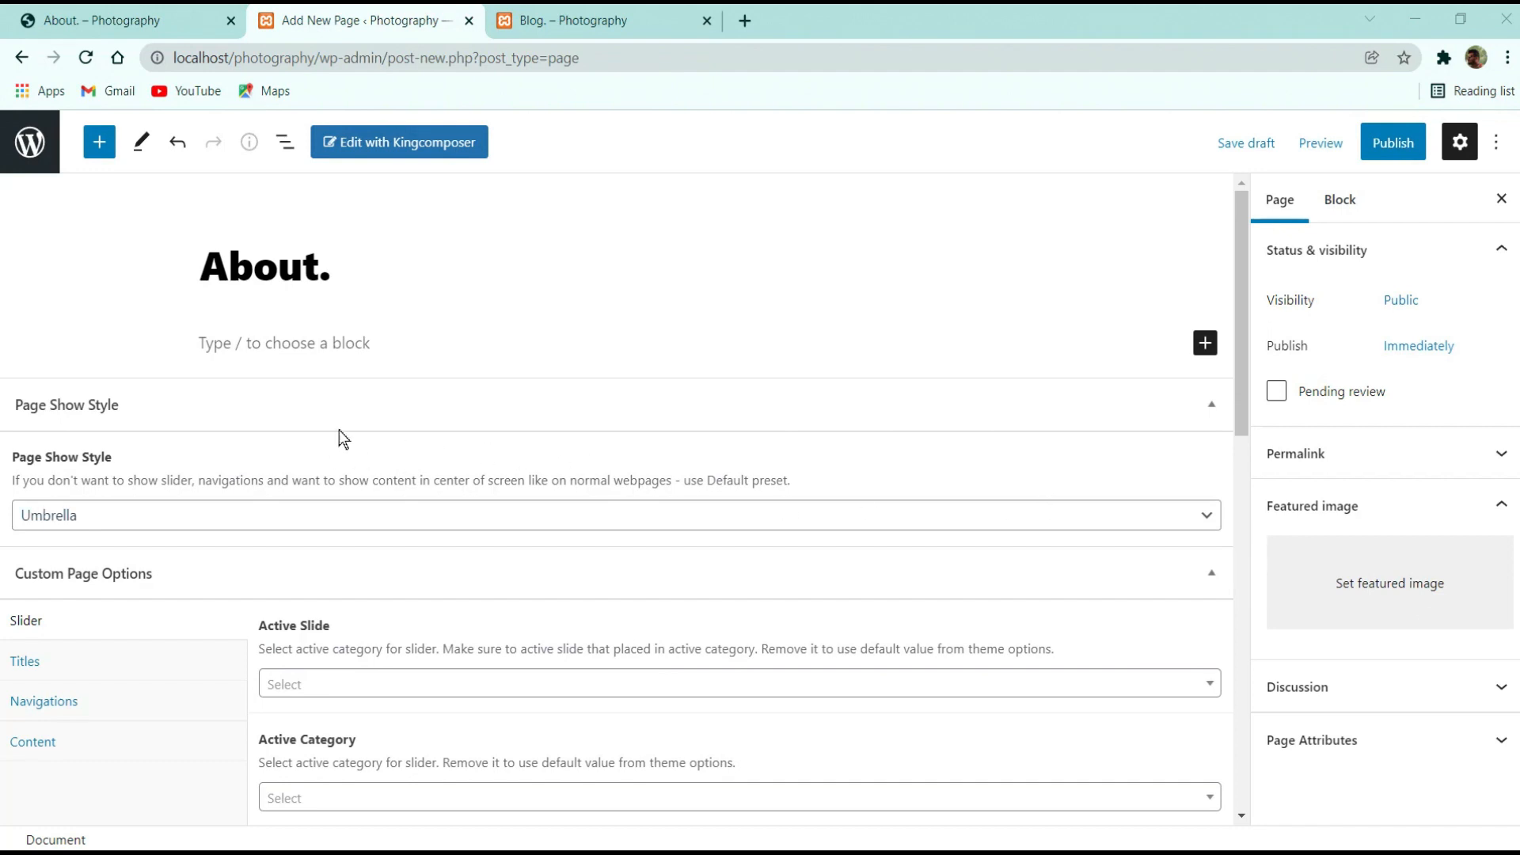
click(1392, 143)
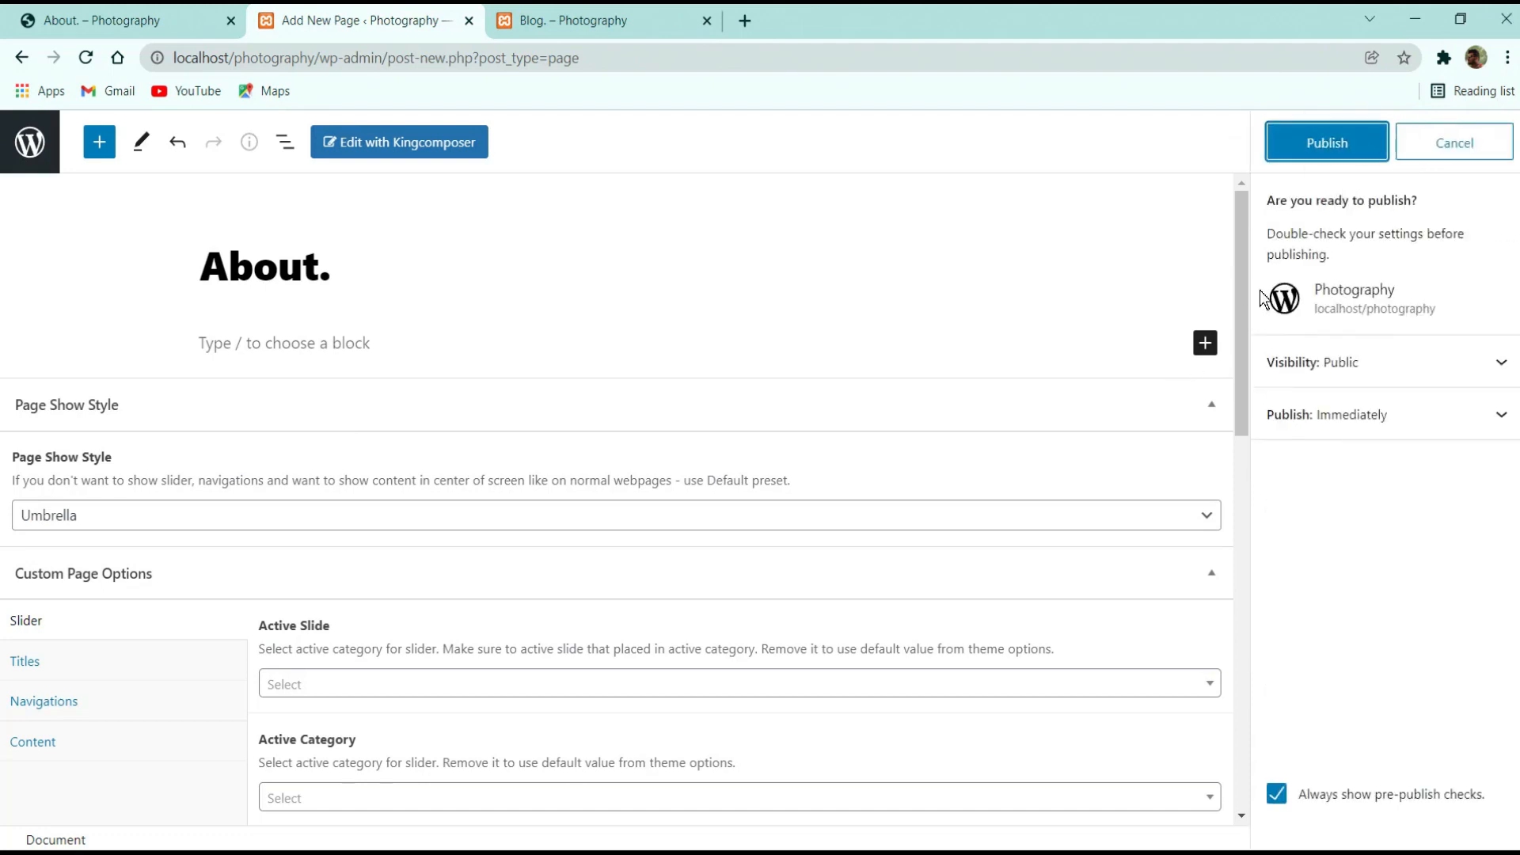
click(1327, 151)
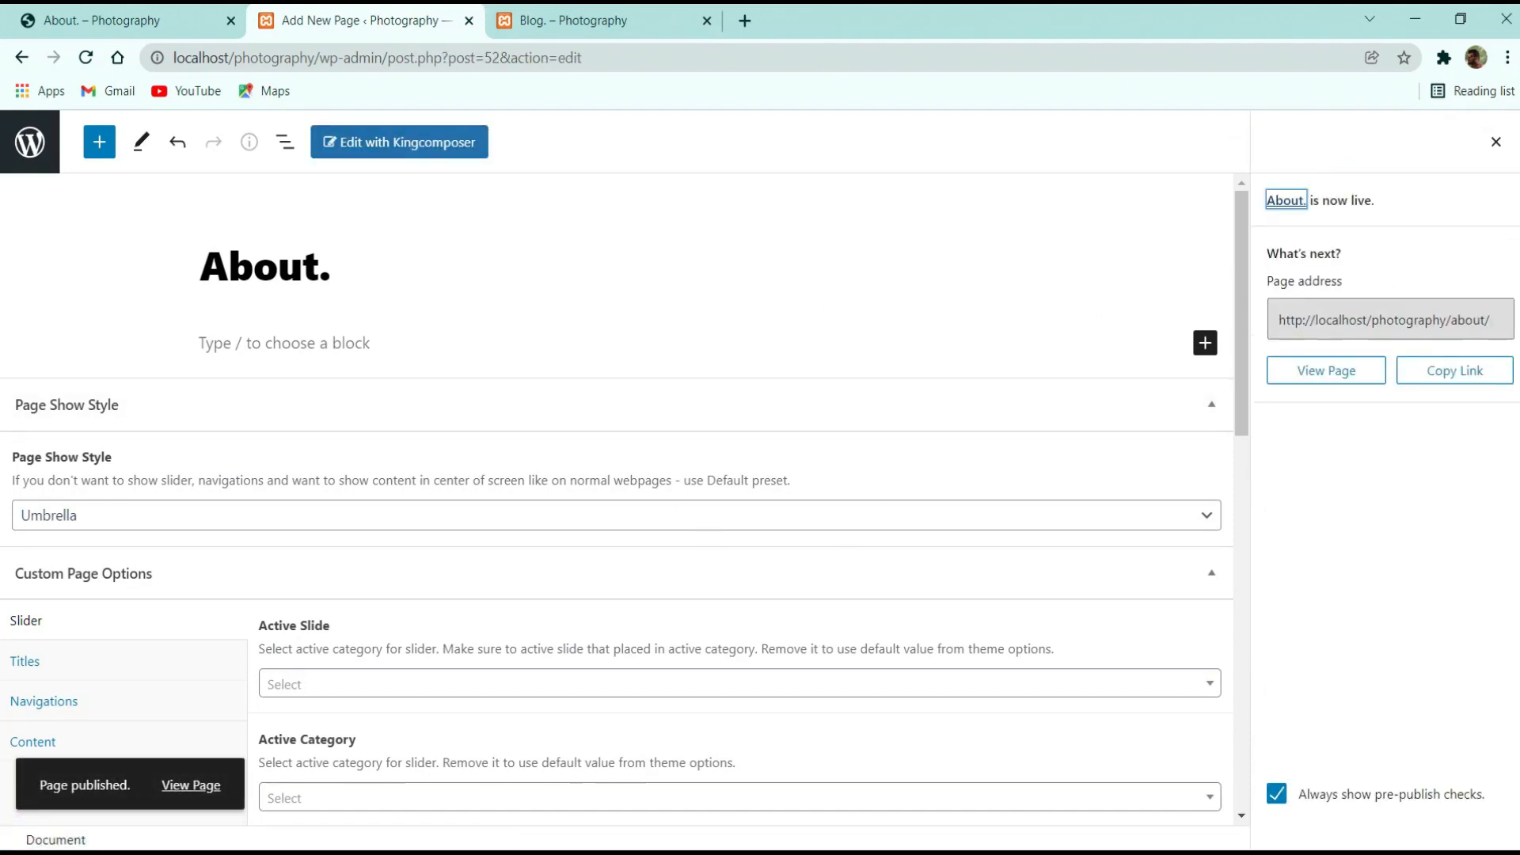
click(194, 783)
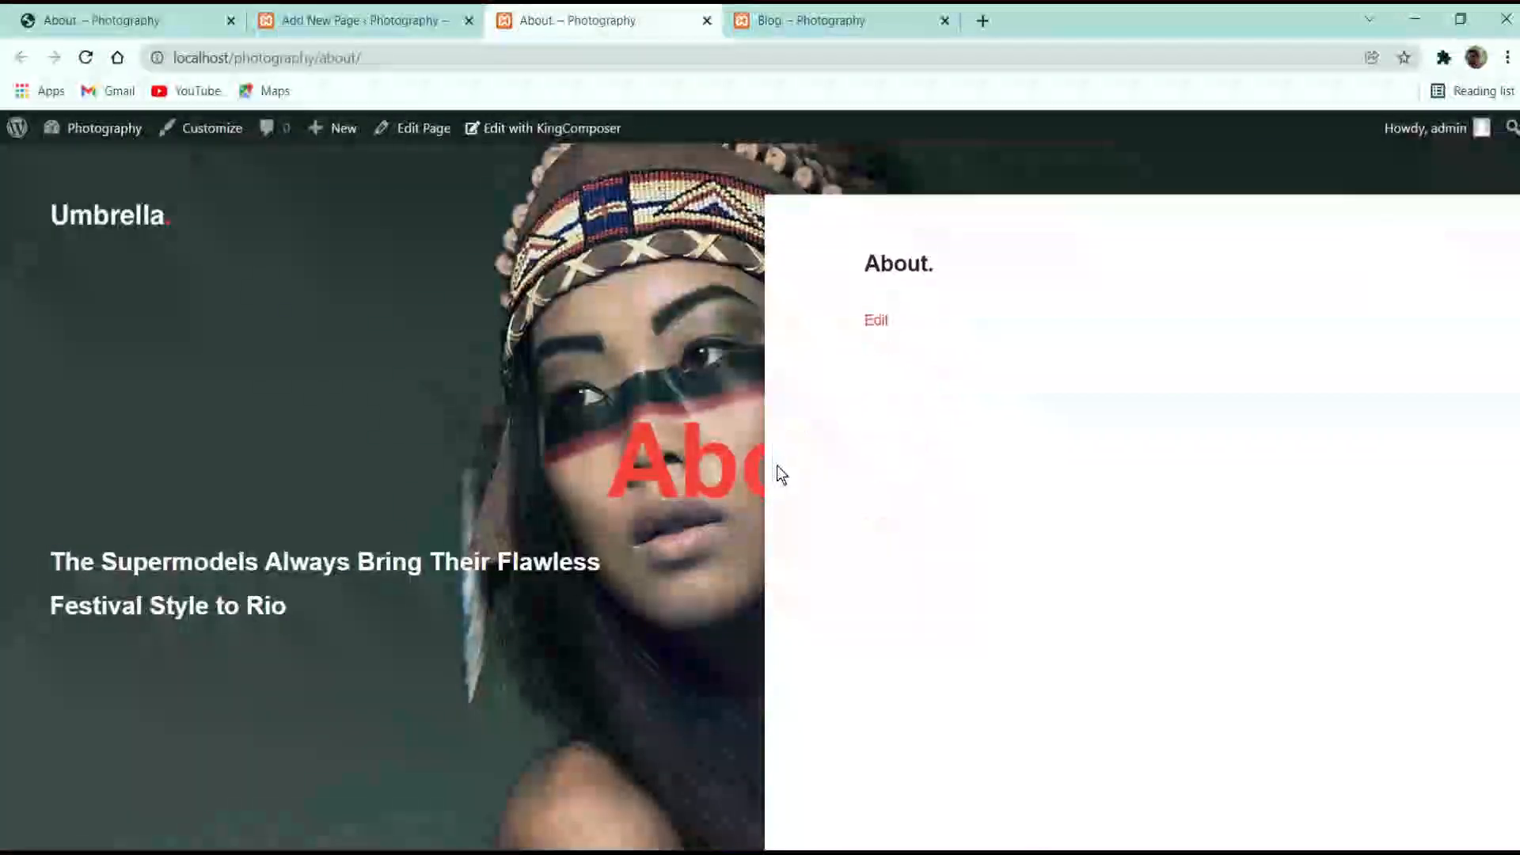
Set the About page's Active Slide to Slide 4, update, and reload the live page
click(164, 23)
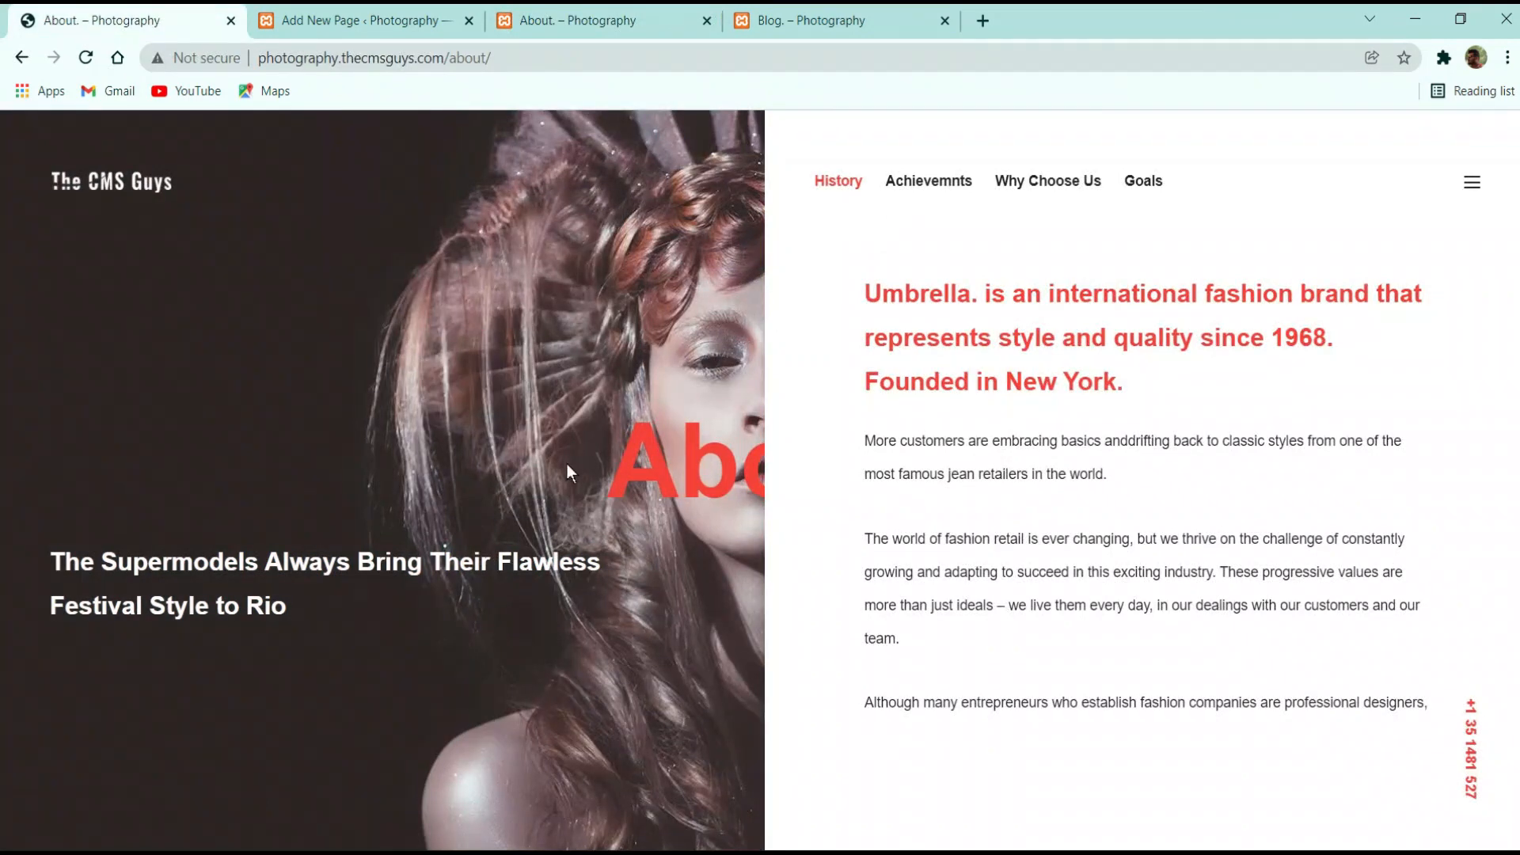
click(574, 11)
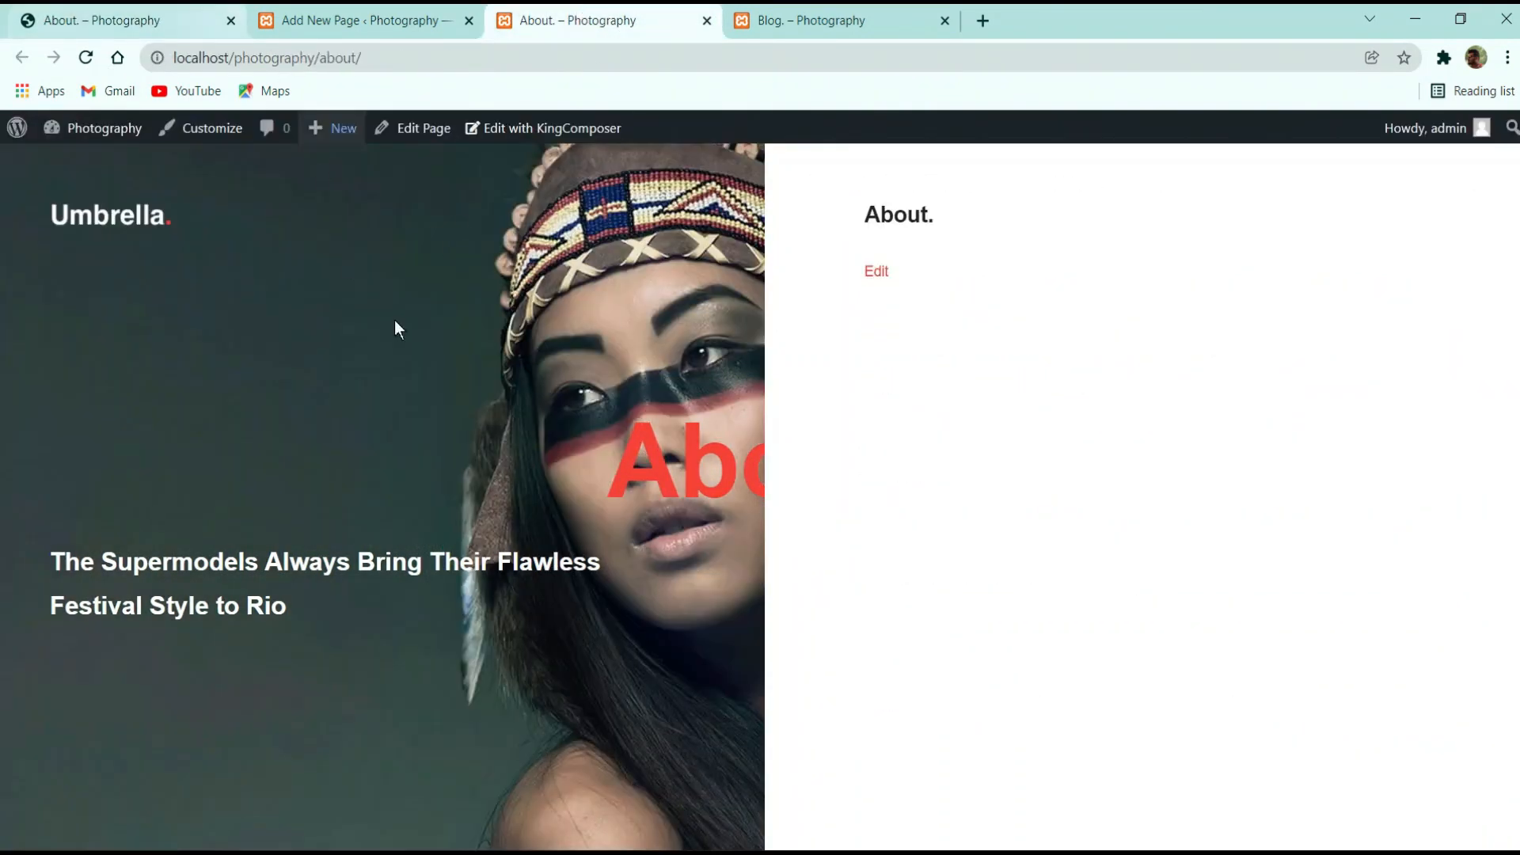
click(352, 13)
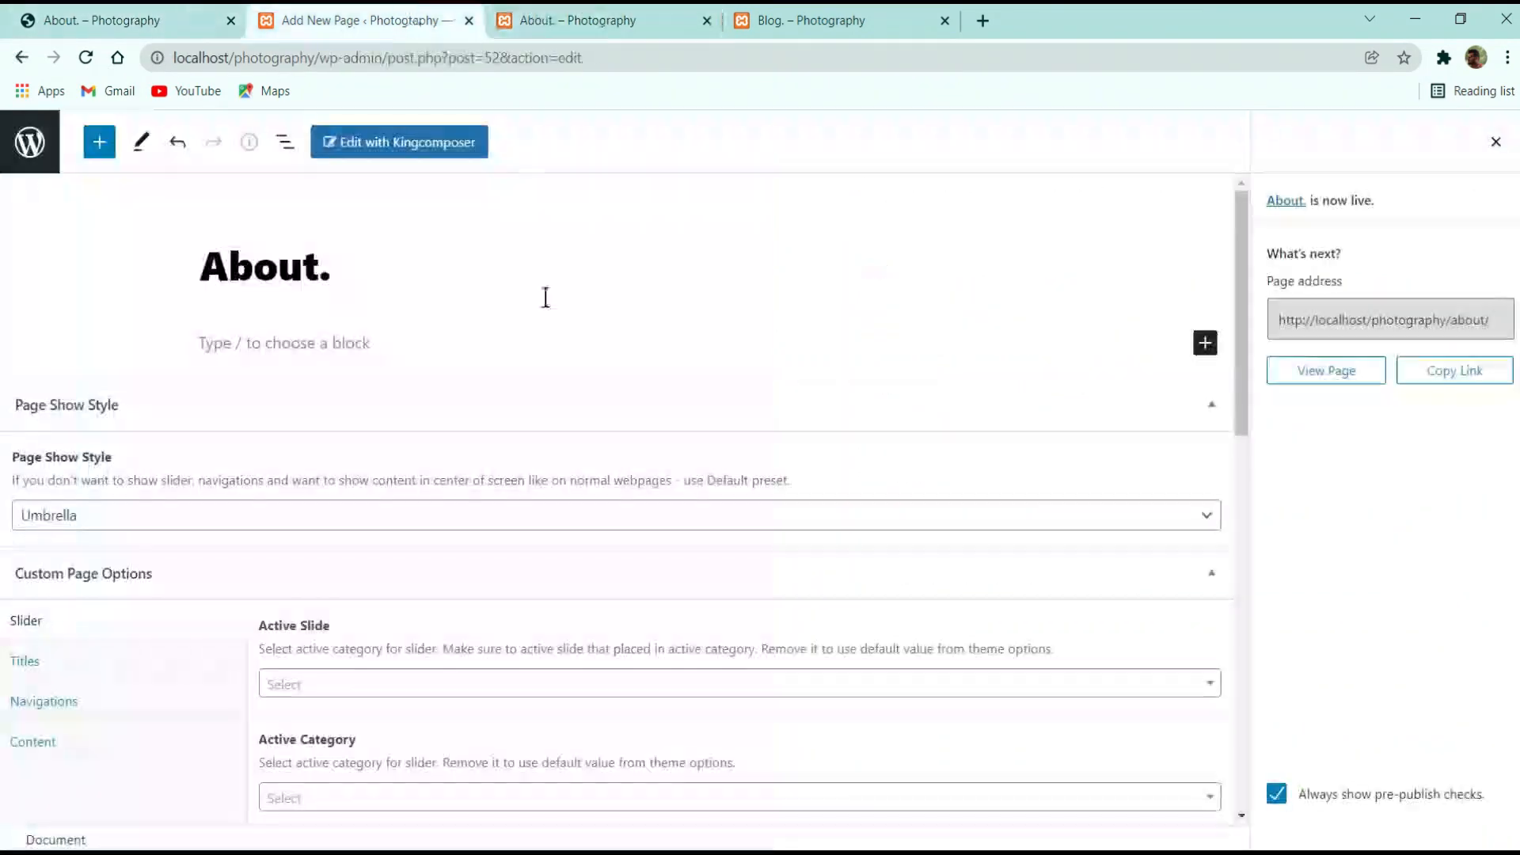
click(383, 685)
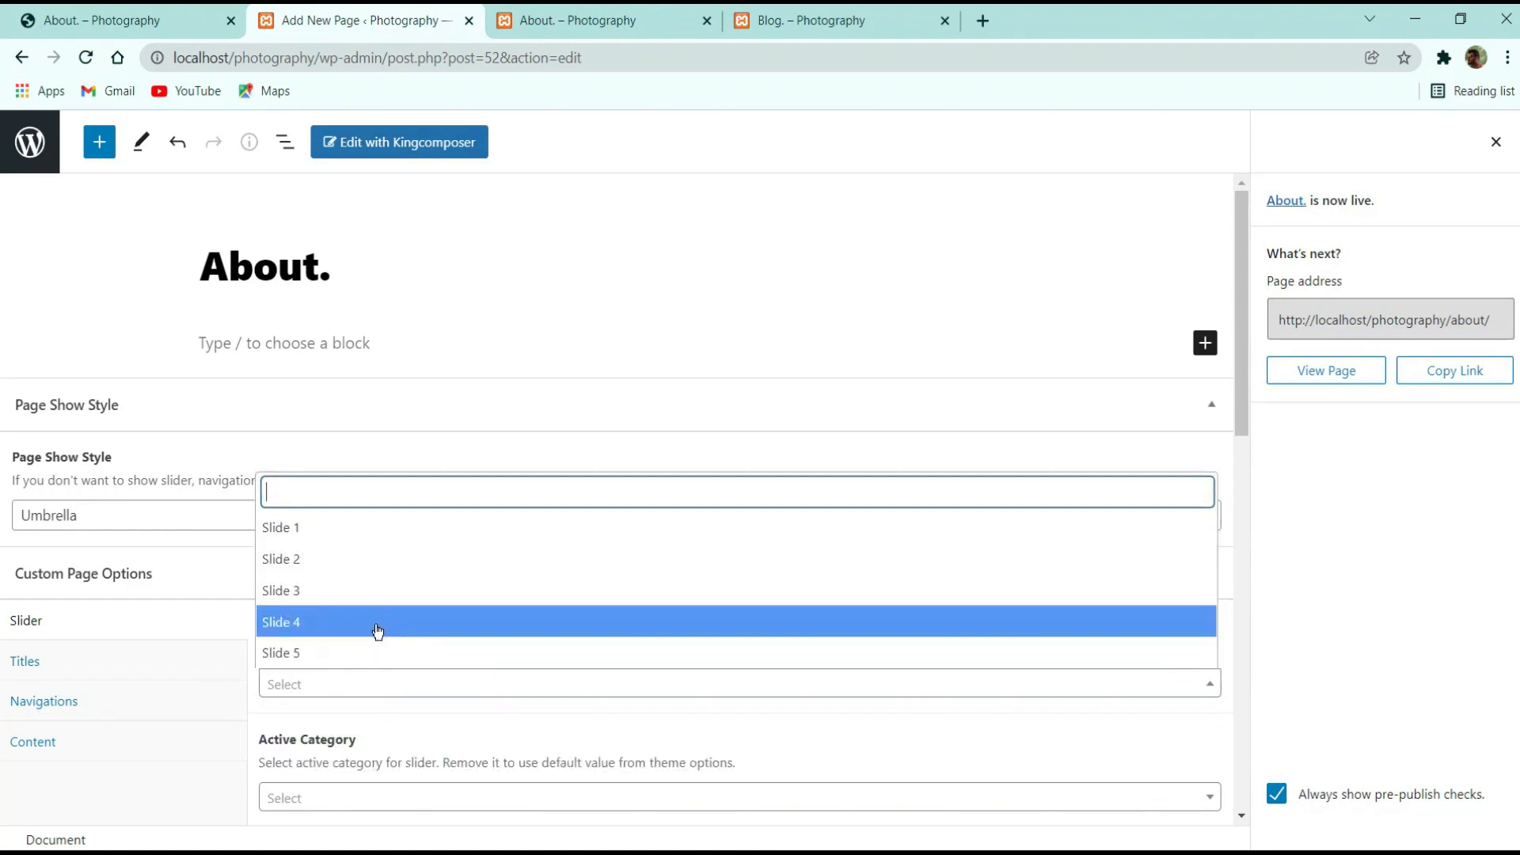
click(376, 624)
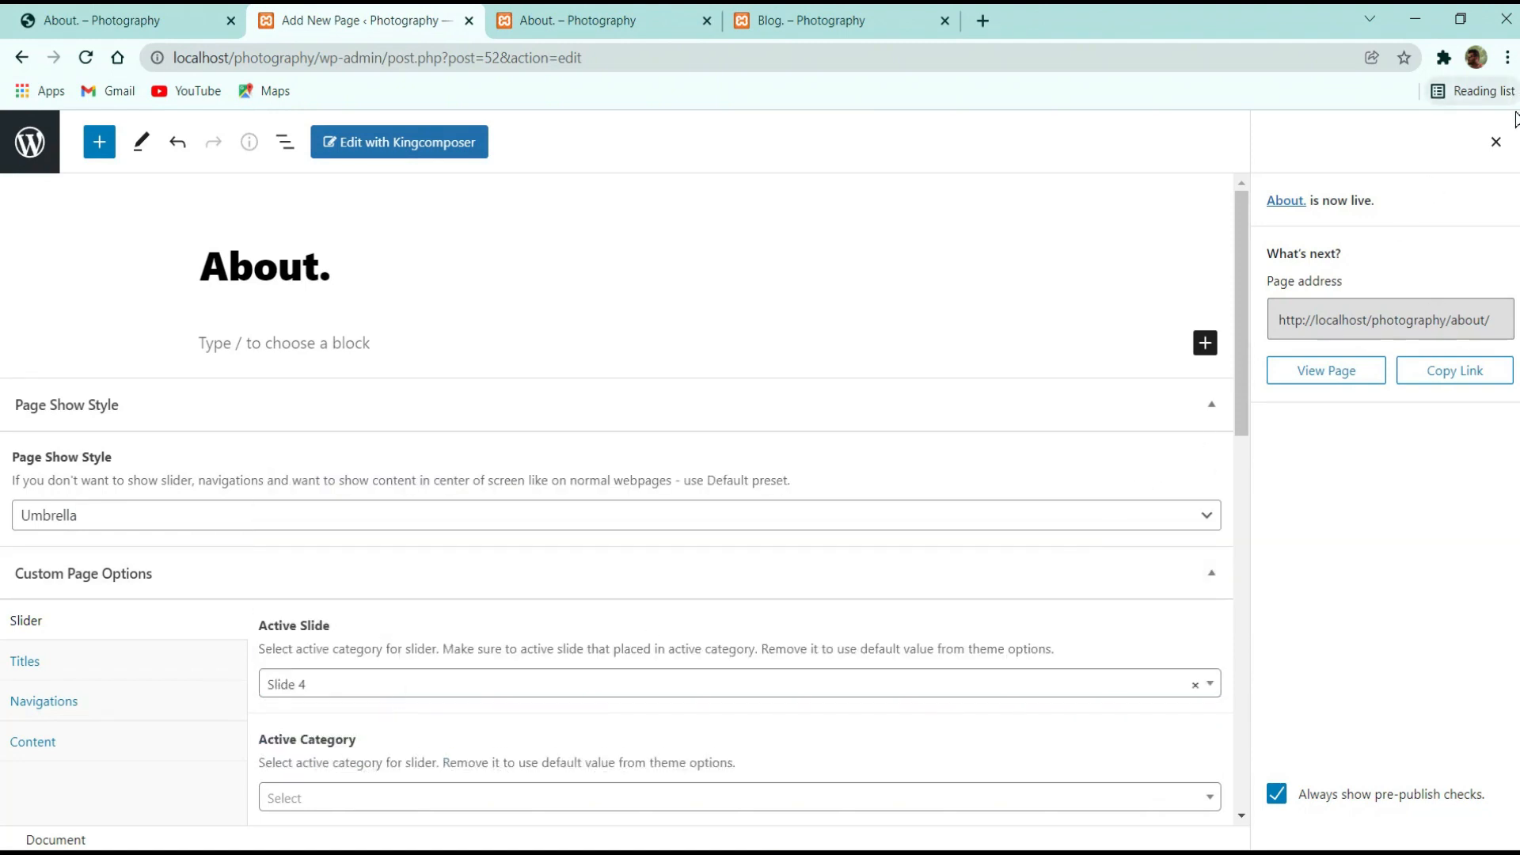
click(1496, 143)
click(1379, 149)
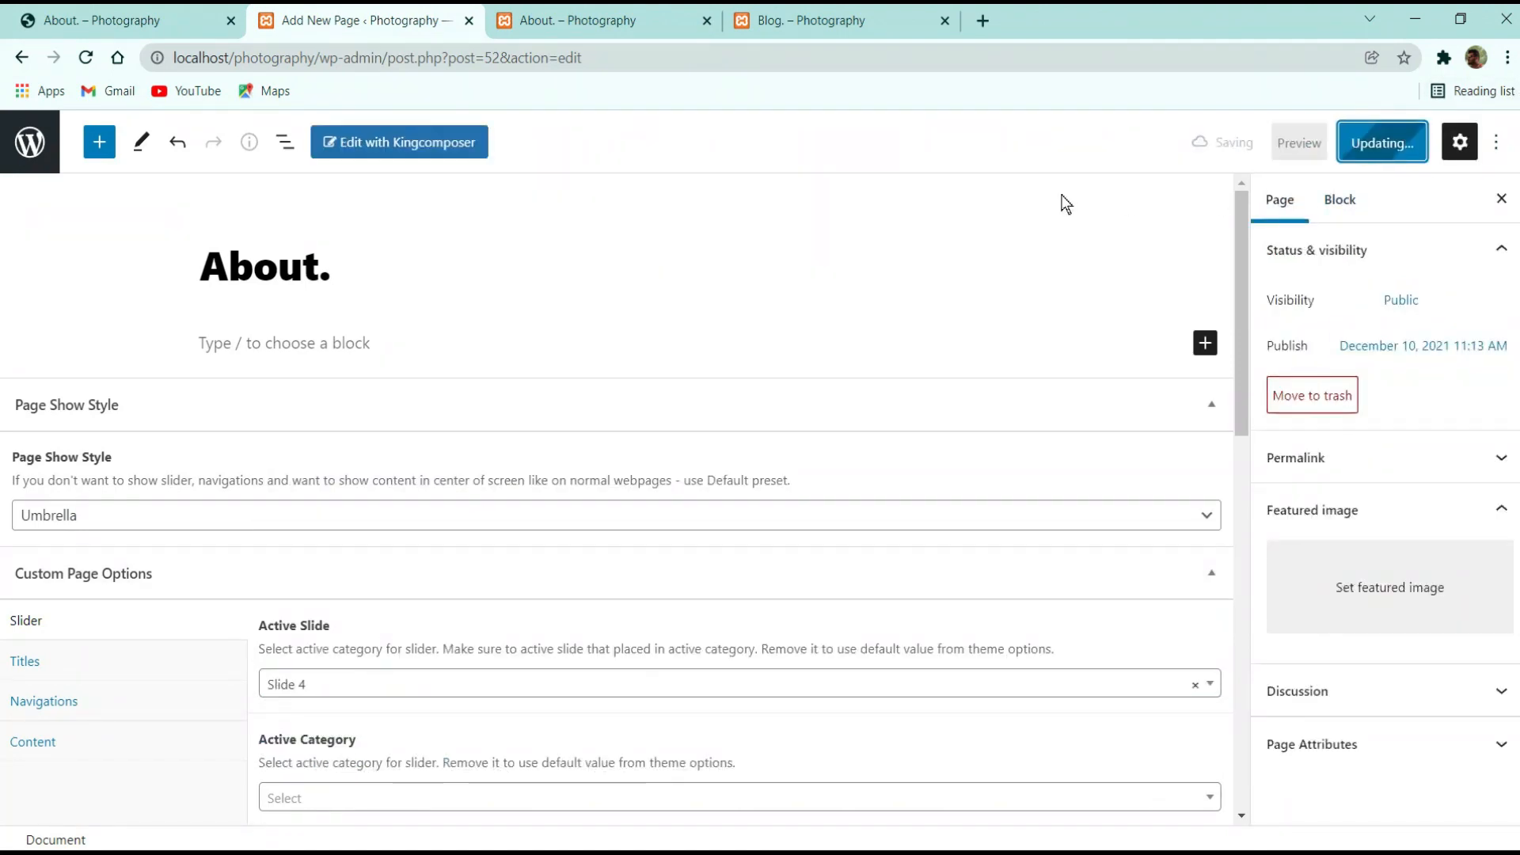
click(601, 19)
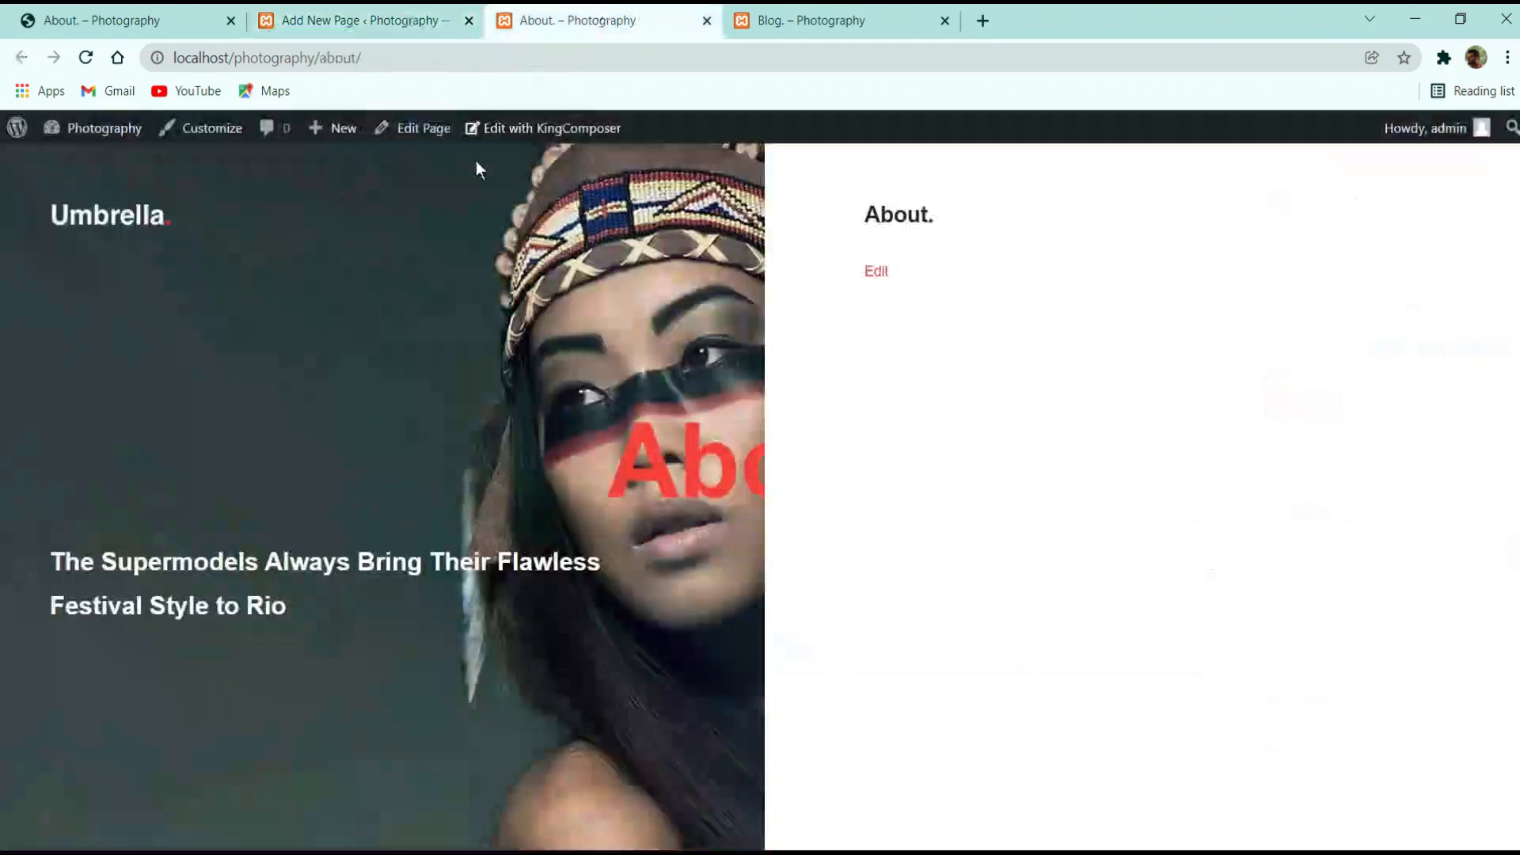
click(83, 62)
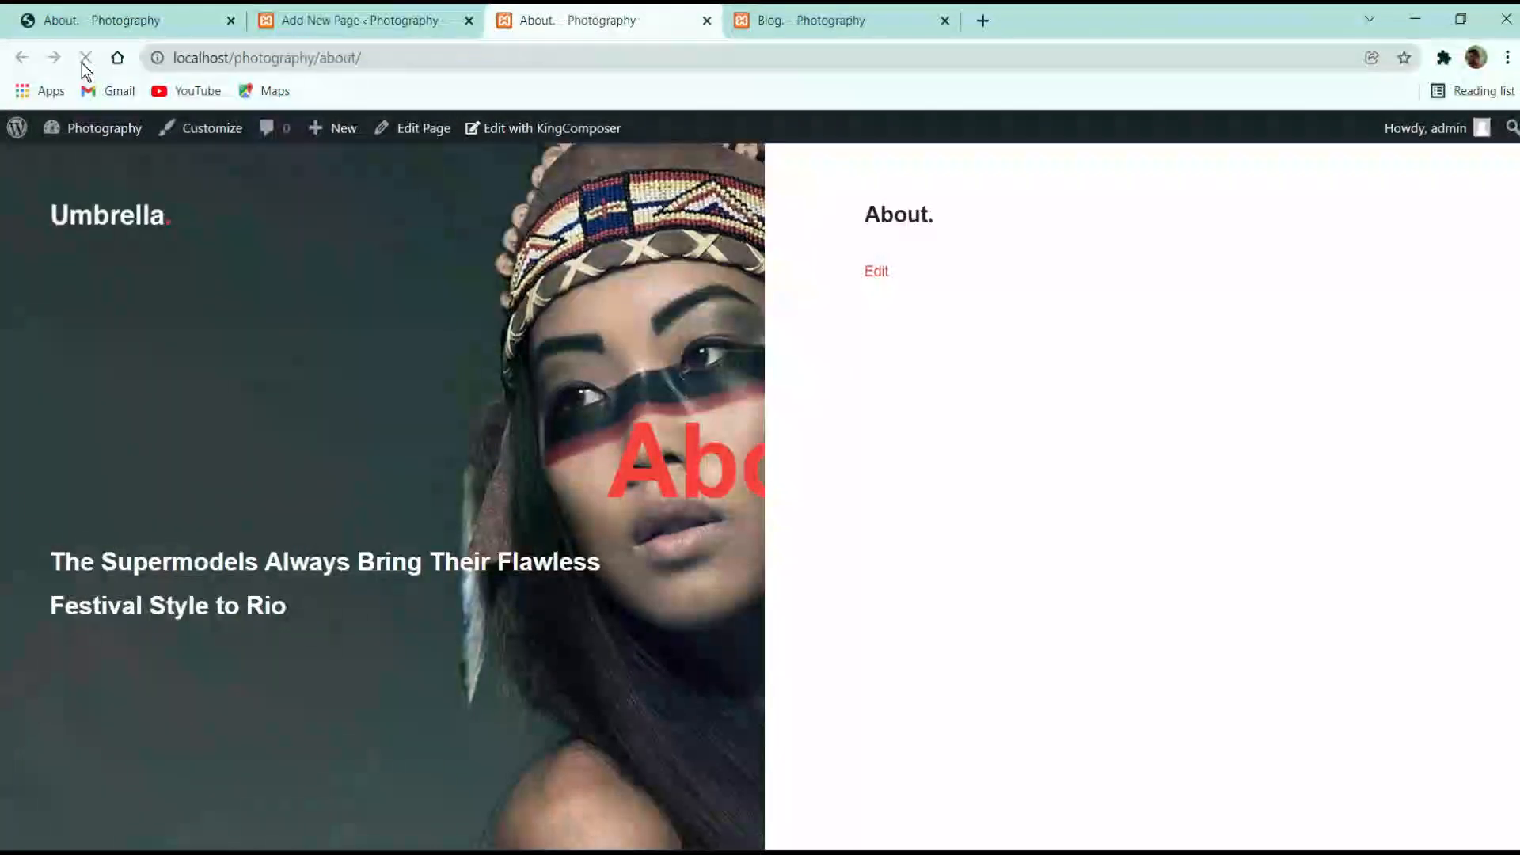
Switch the Active Slide to Slide 5, update, and check the live About page
click(352, 19)
click(420, 686)
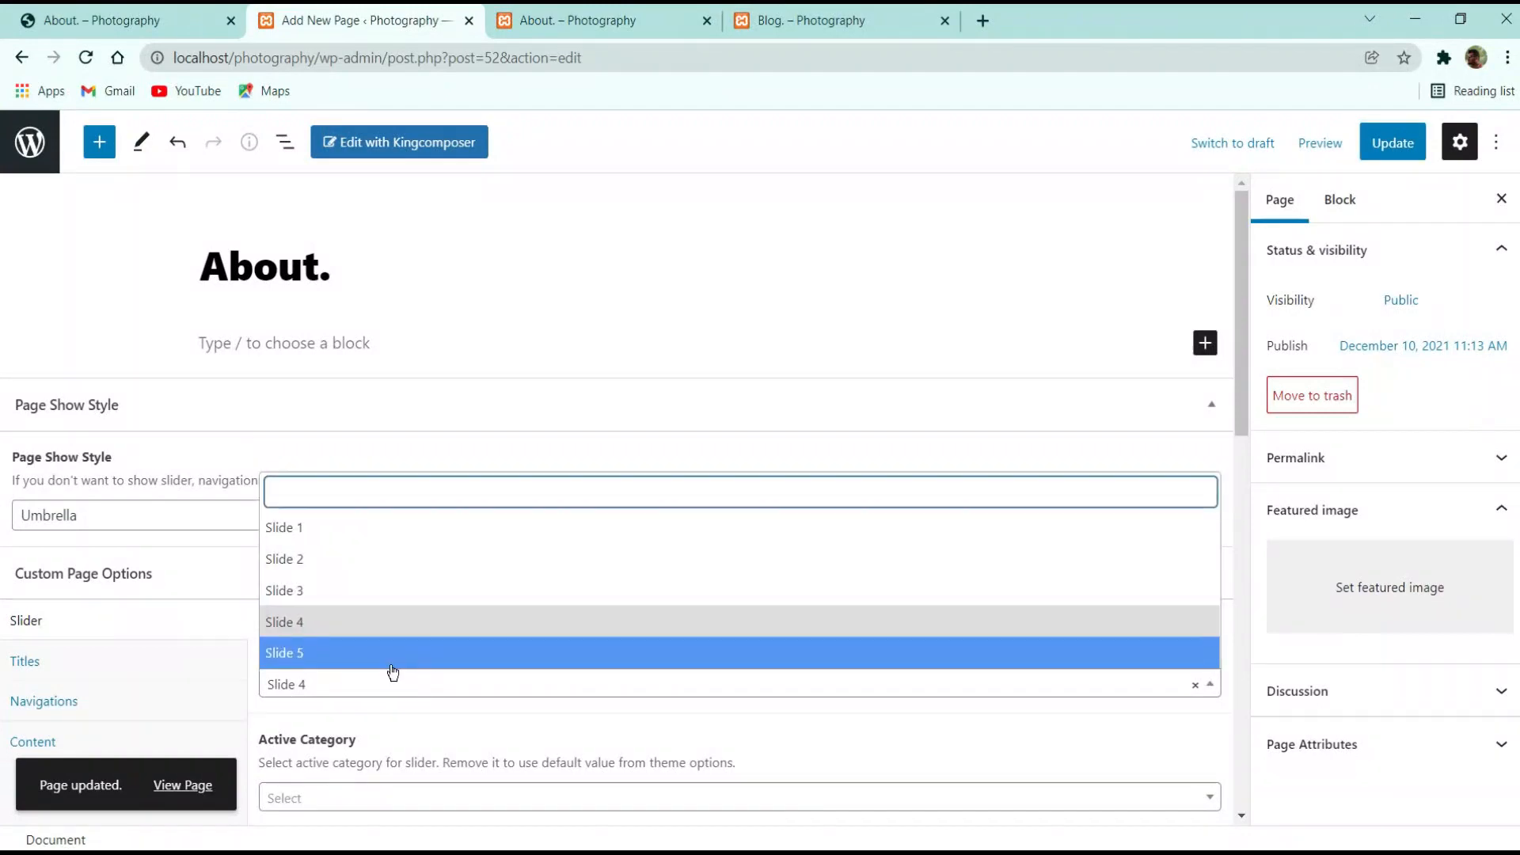
click(389, 652)
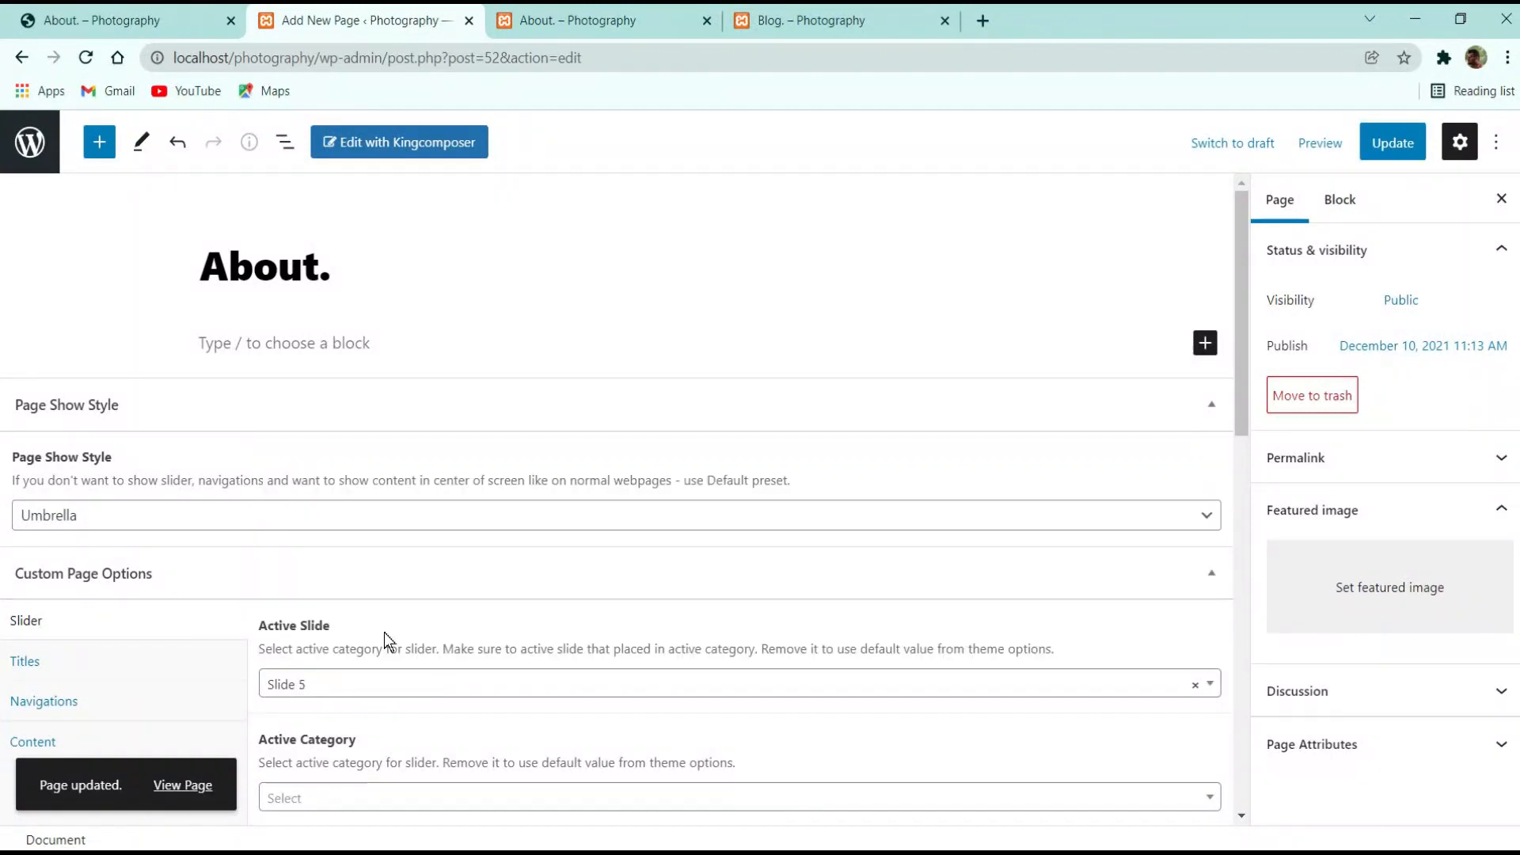
click(1397, 142)
click(566, 16)
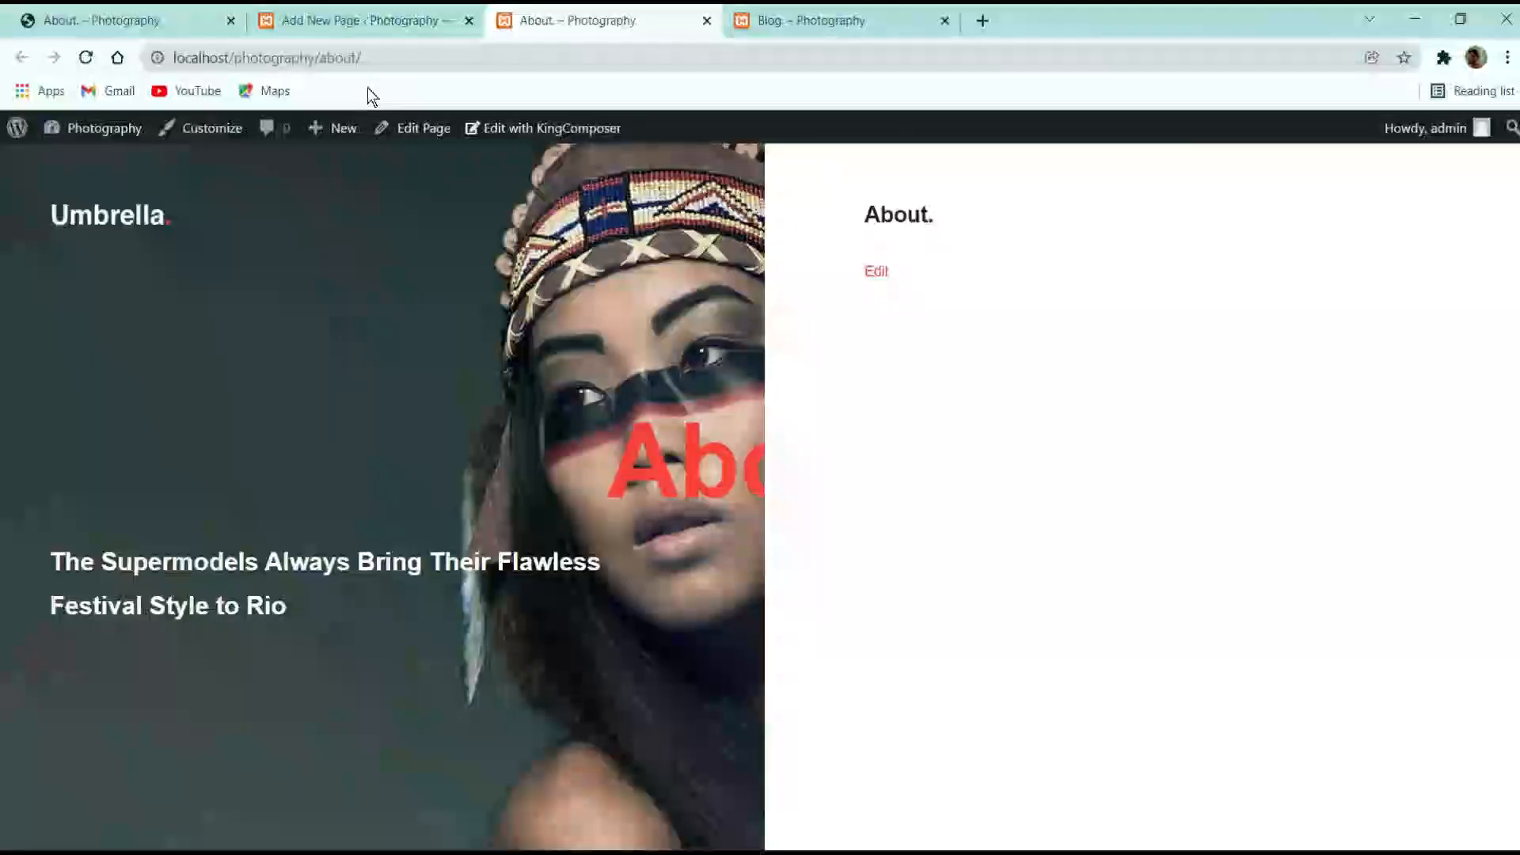
Try Fashion, then Portraits, as Active Category, updating and checking the live page each time
click(361, 20)
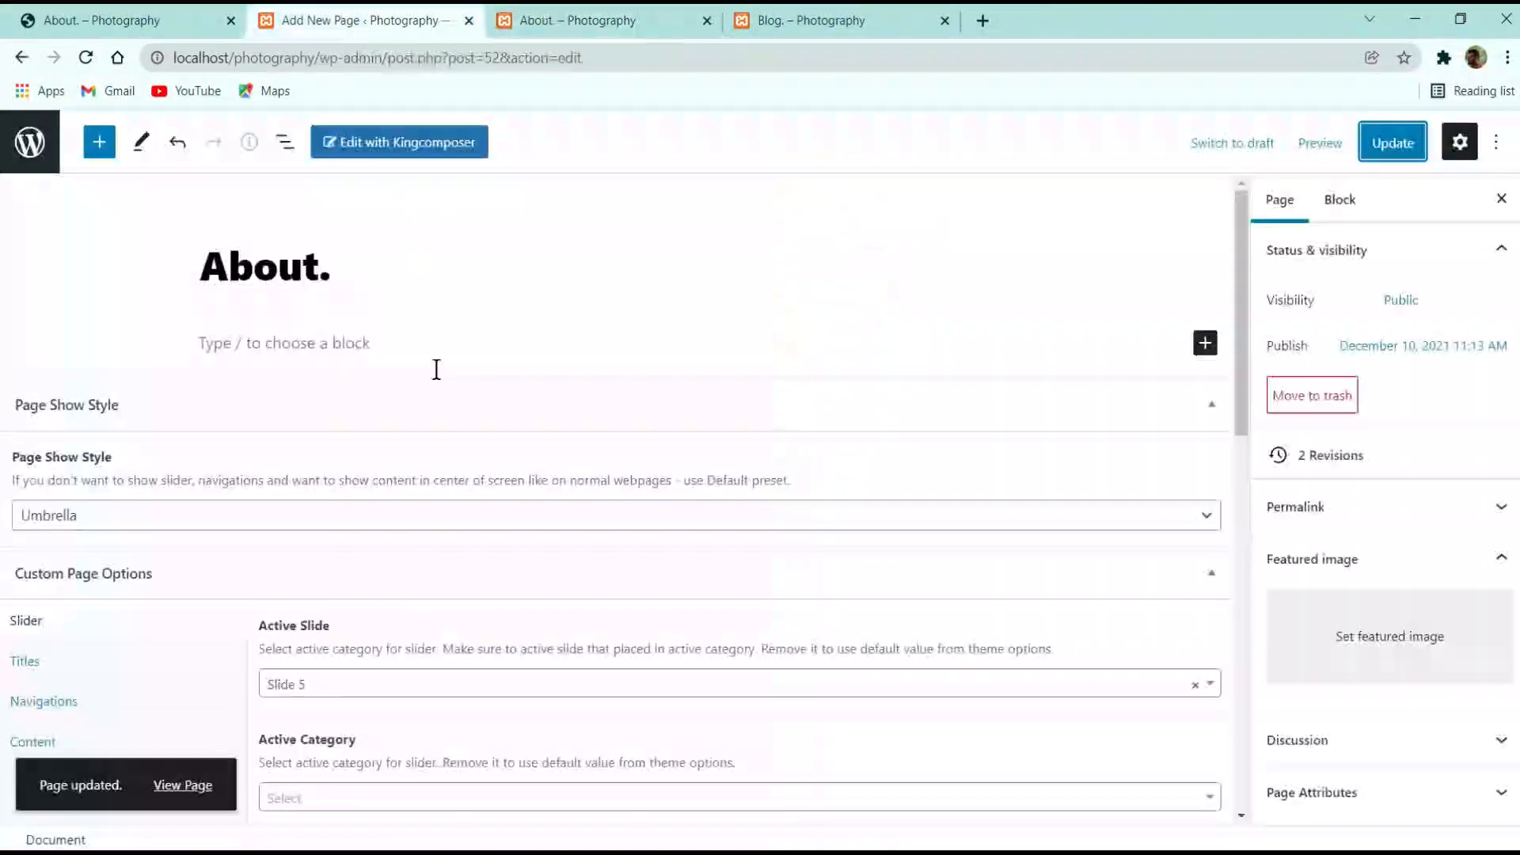
click(353, 787)
click(361, 700)
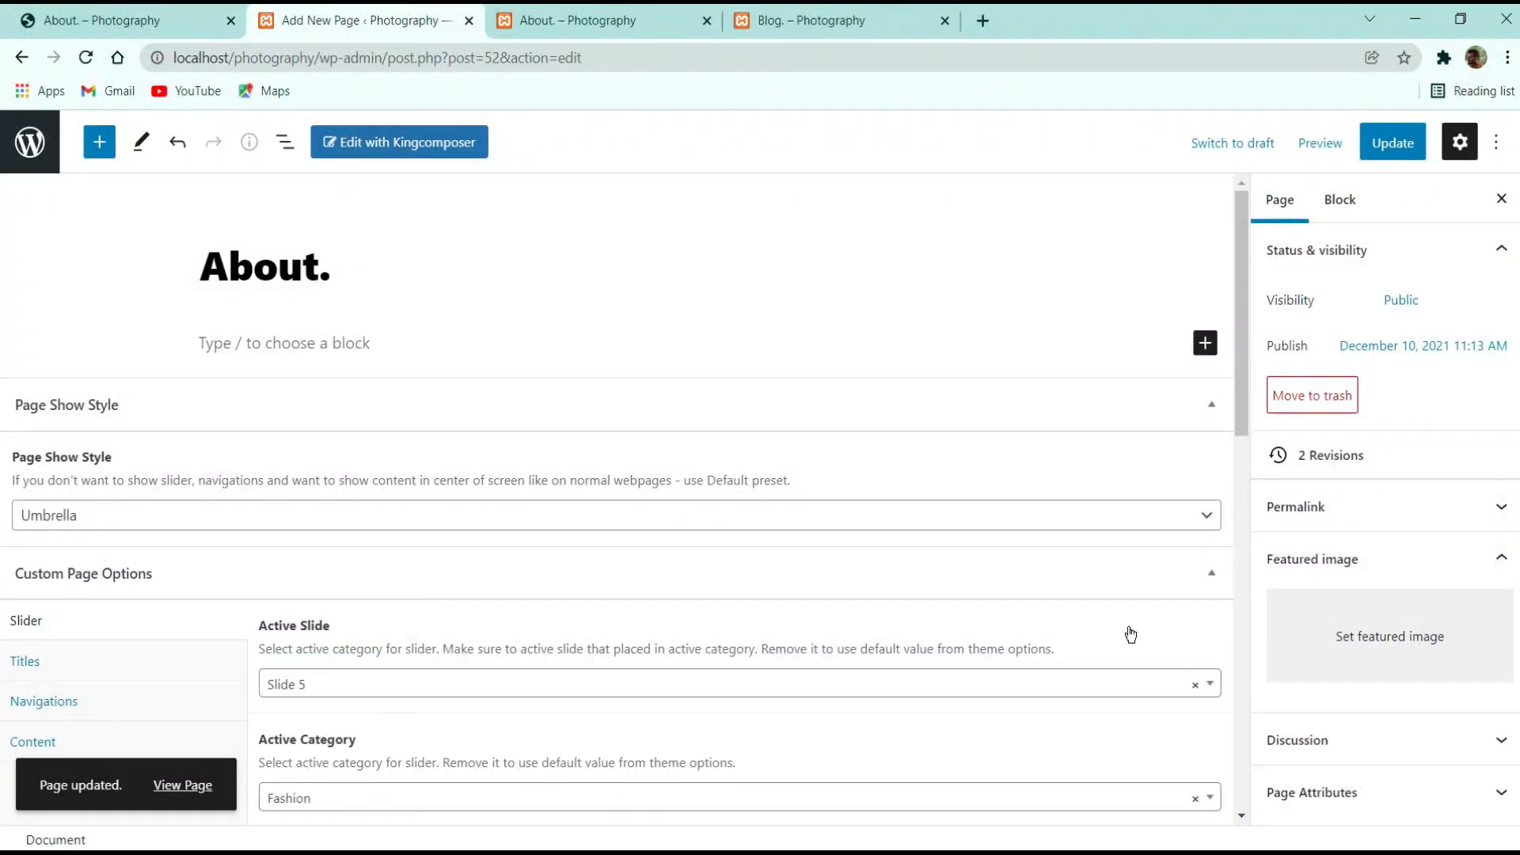
click(1393, 142)
click(553, 13)
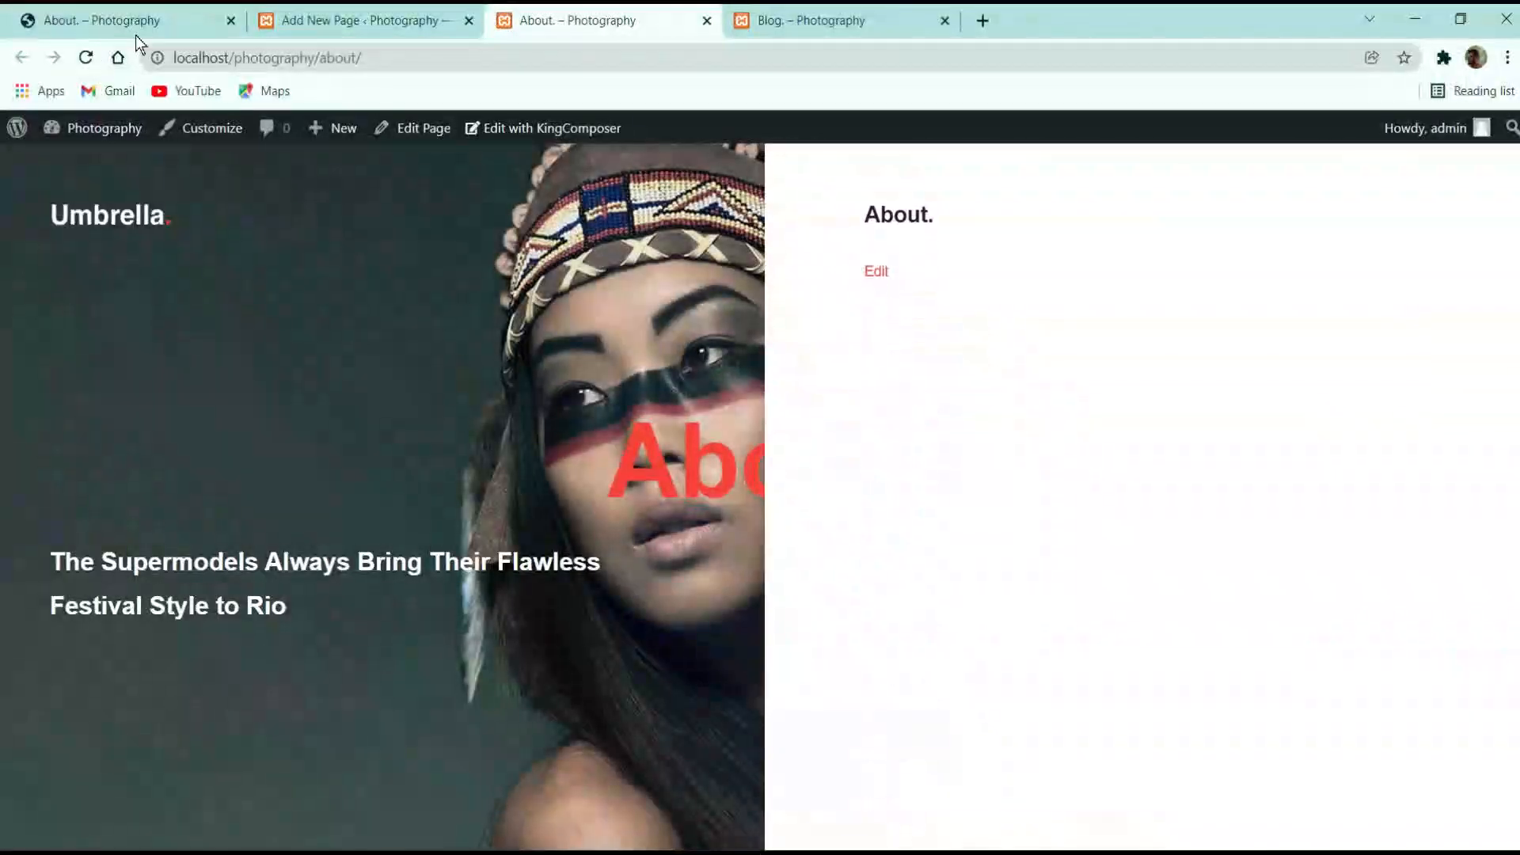
click(361, 20)
click(312, 798)
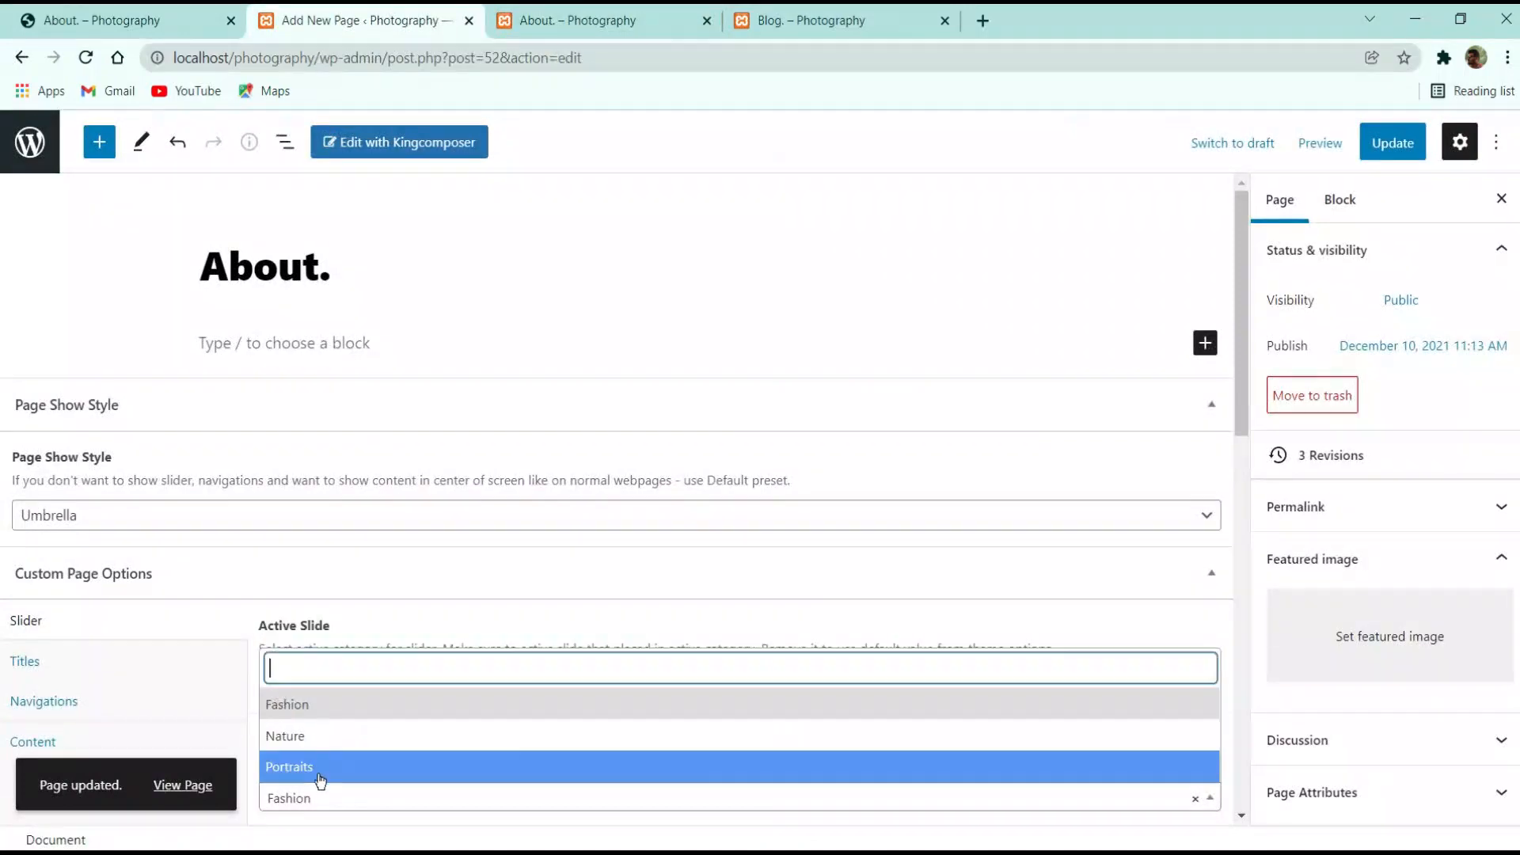
click(293, 670)
click(1397, 145)
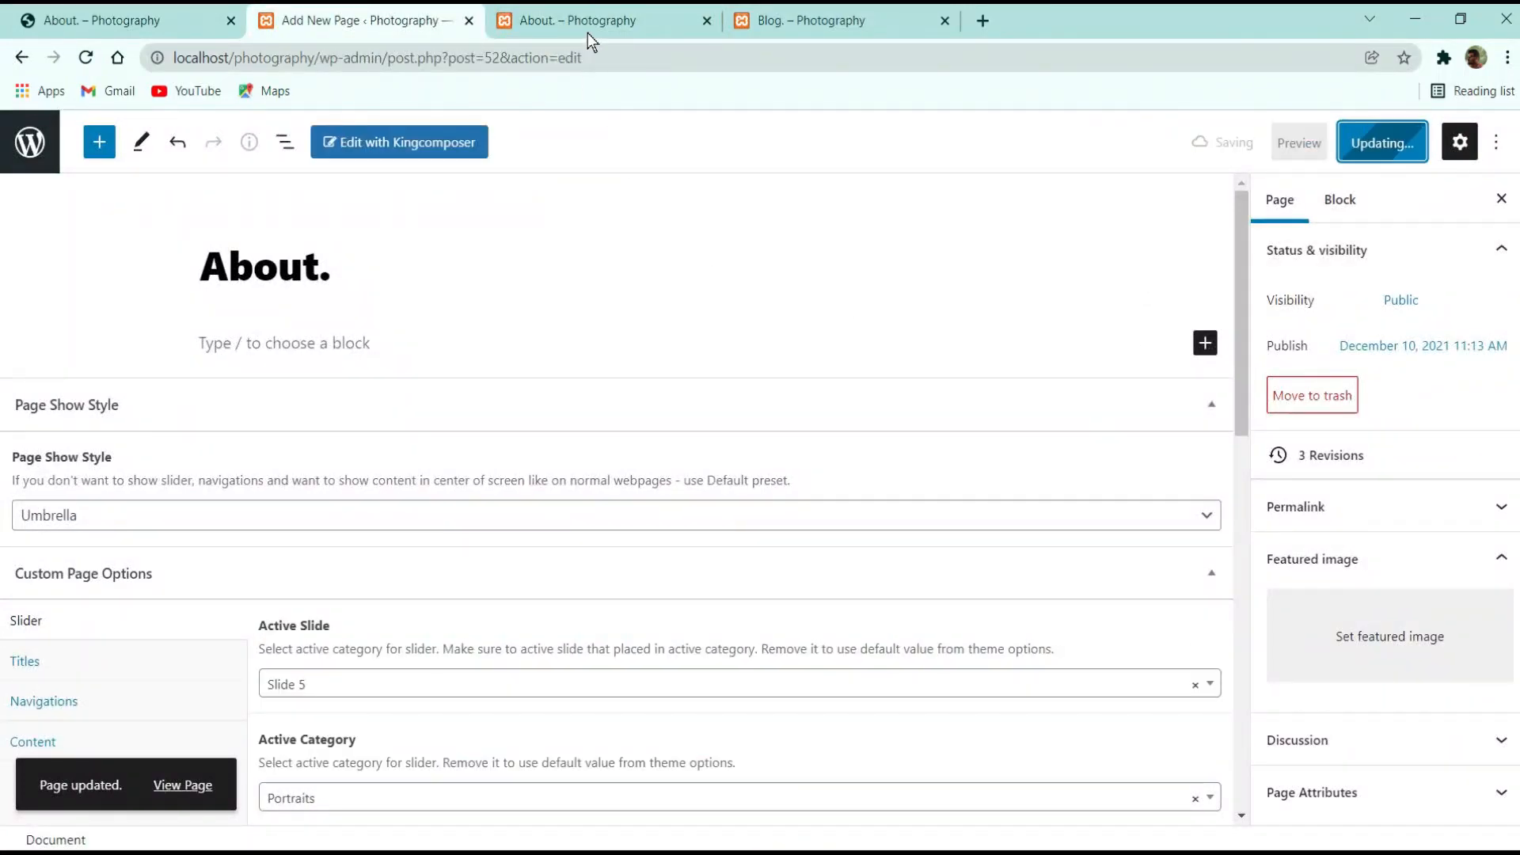
click(592, 20)
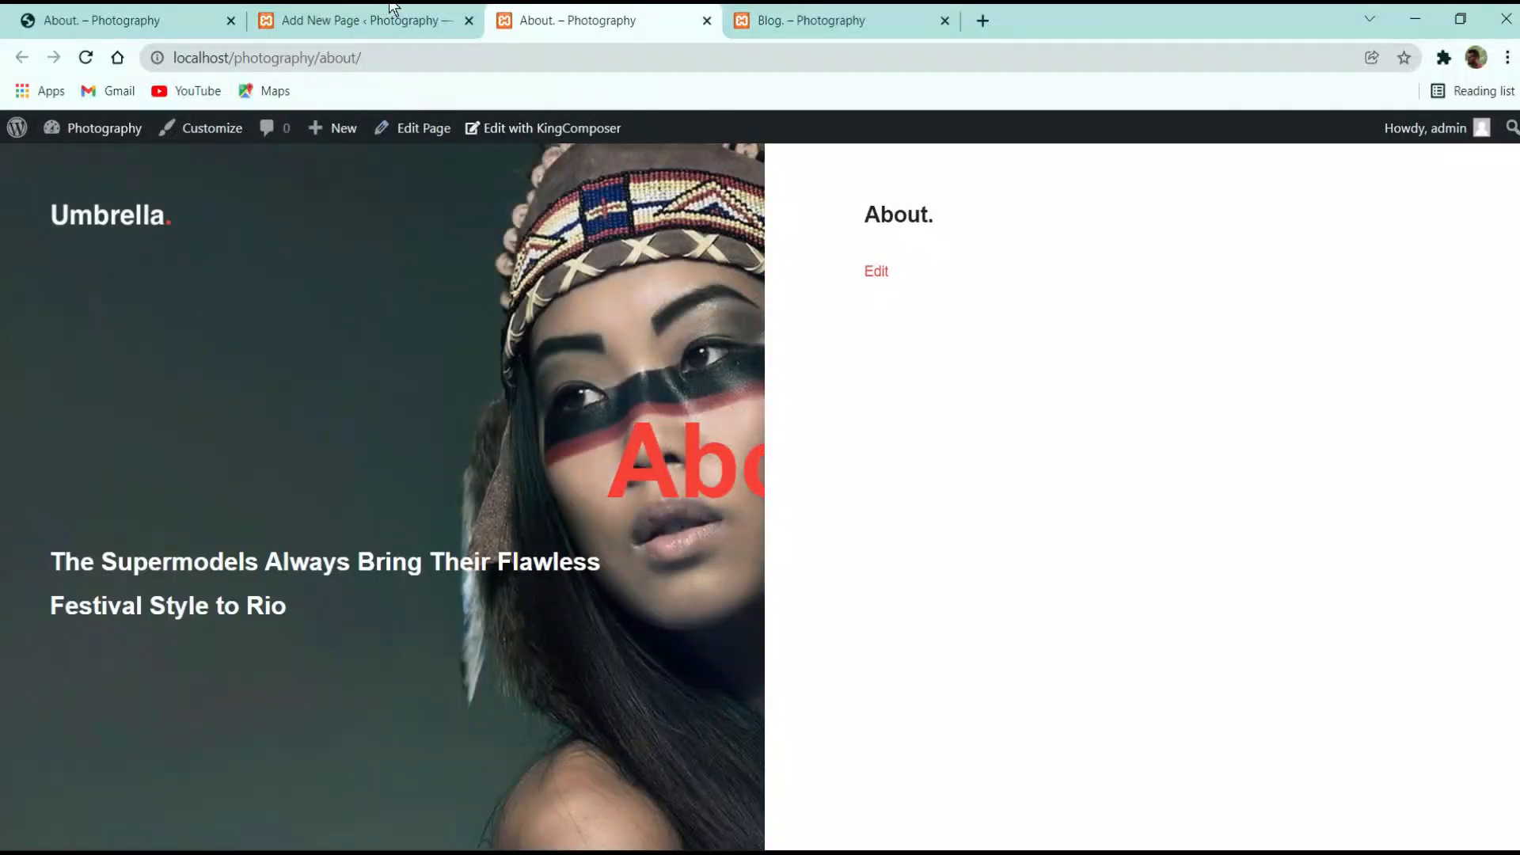
Review the Active Category list, leaving it on Portraits
click(384, 19)
scroll(366, 723, down, 3)
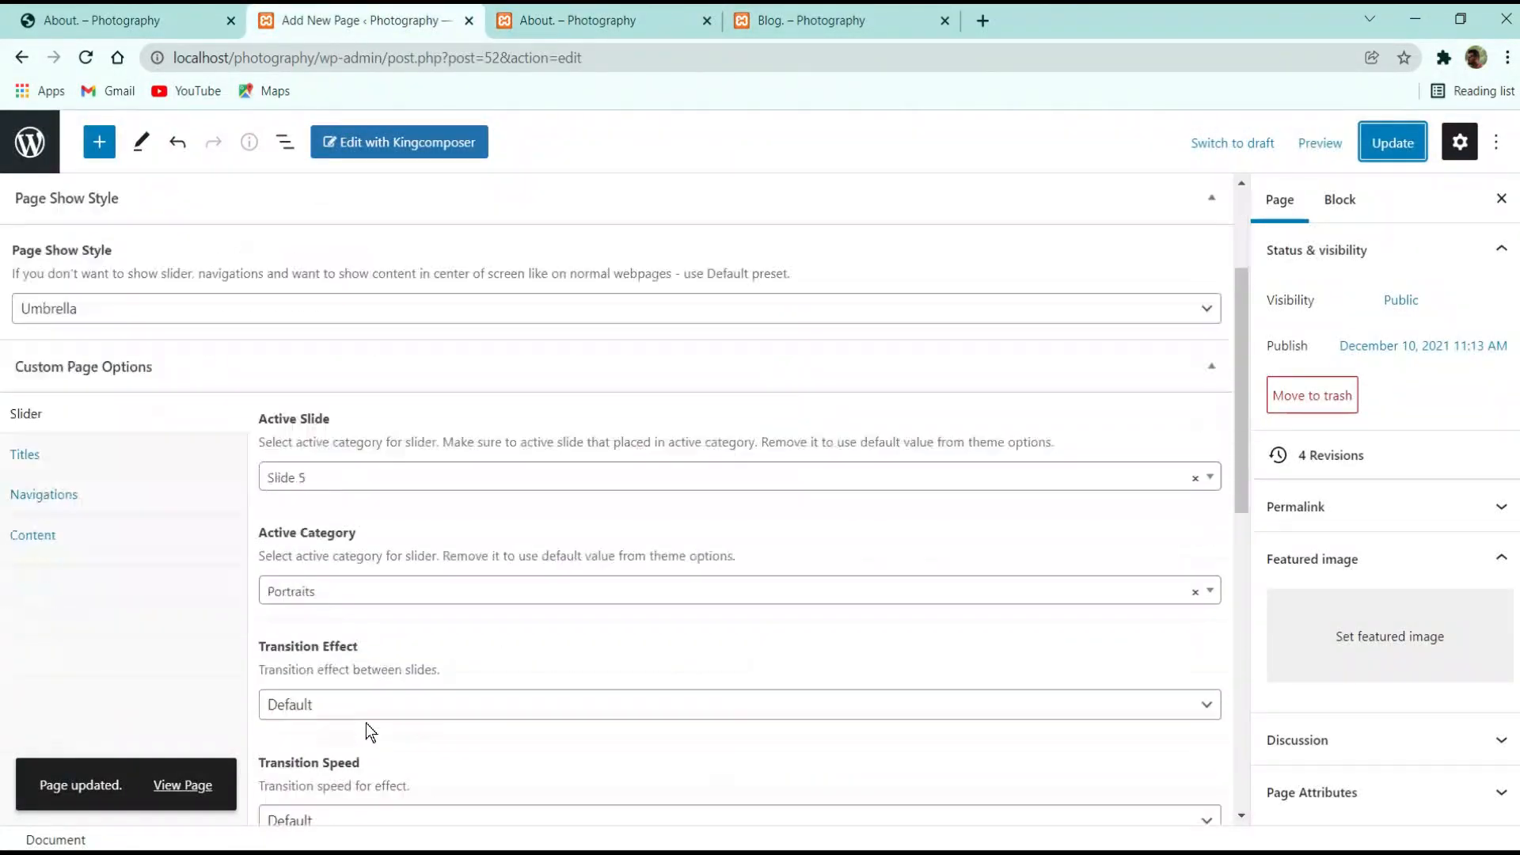
click(367, 587)
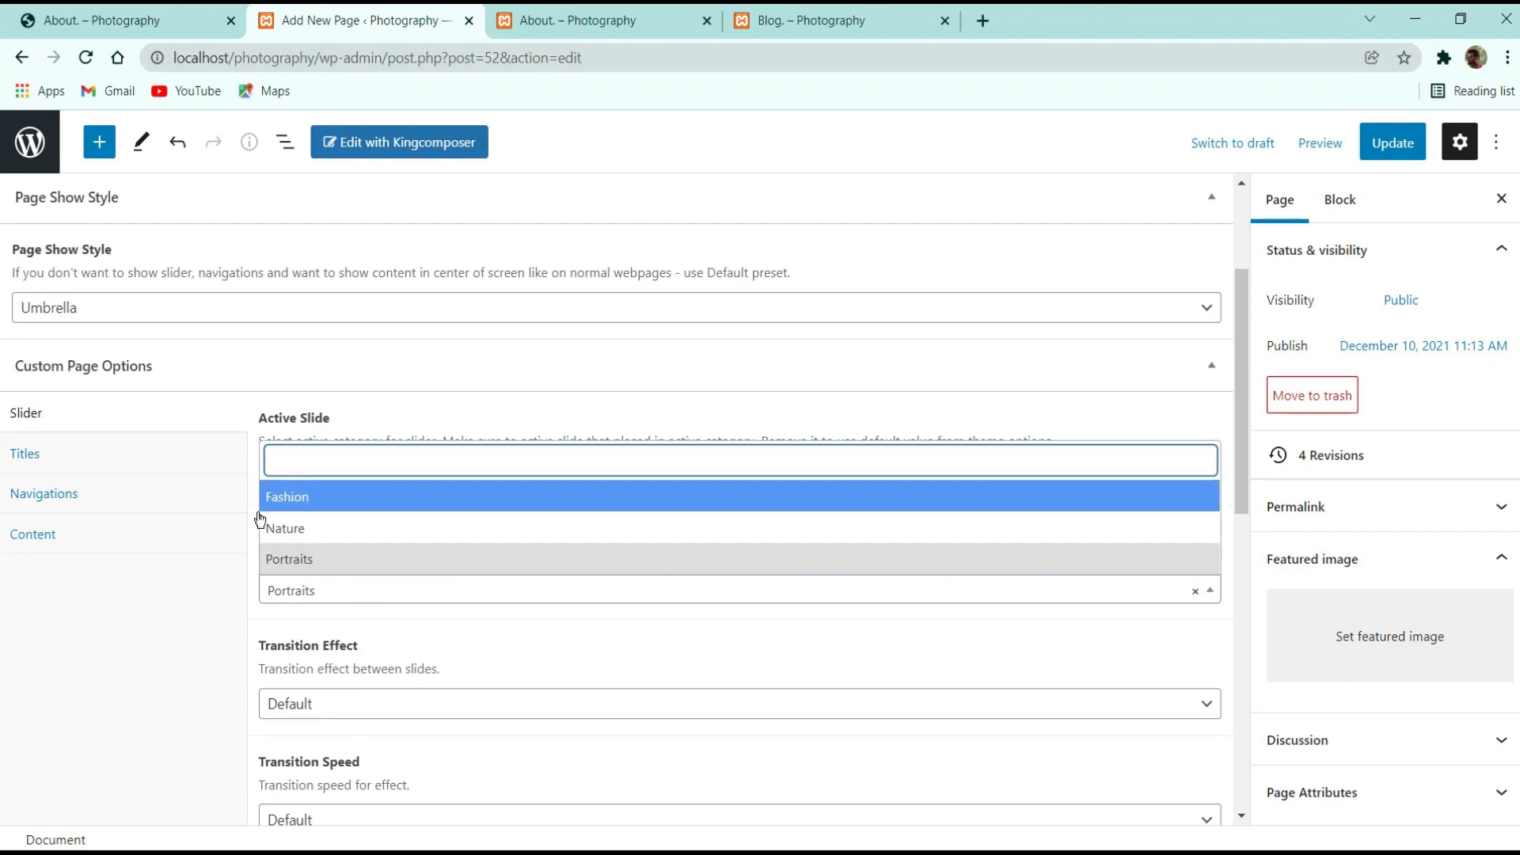
click(185, 609)
click(338, 593)
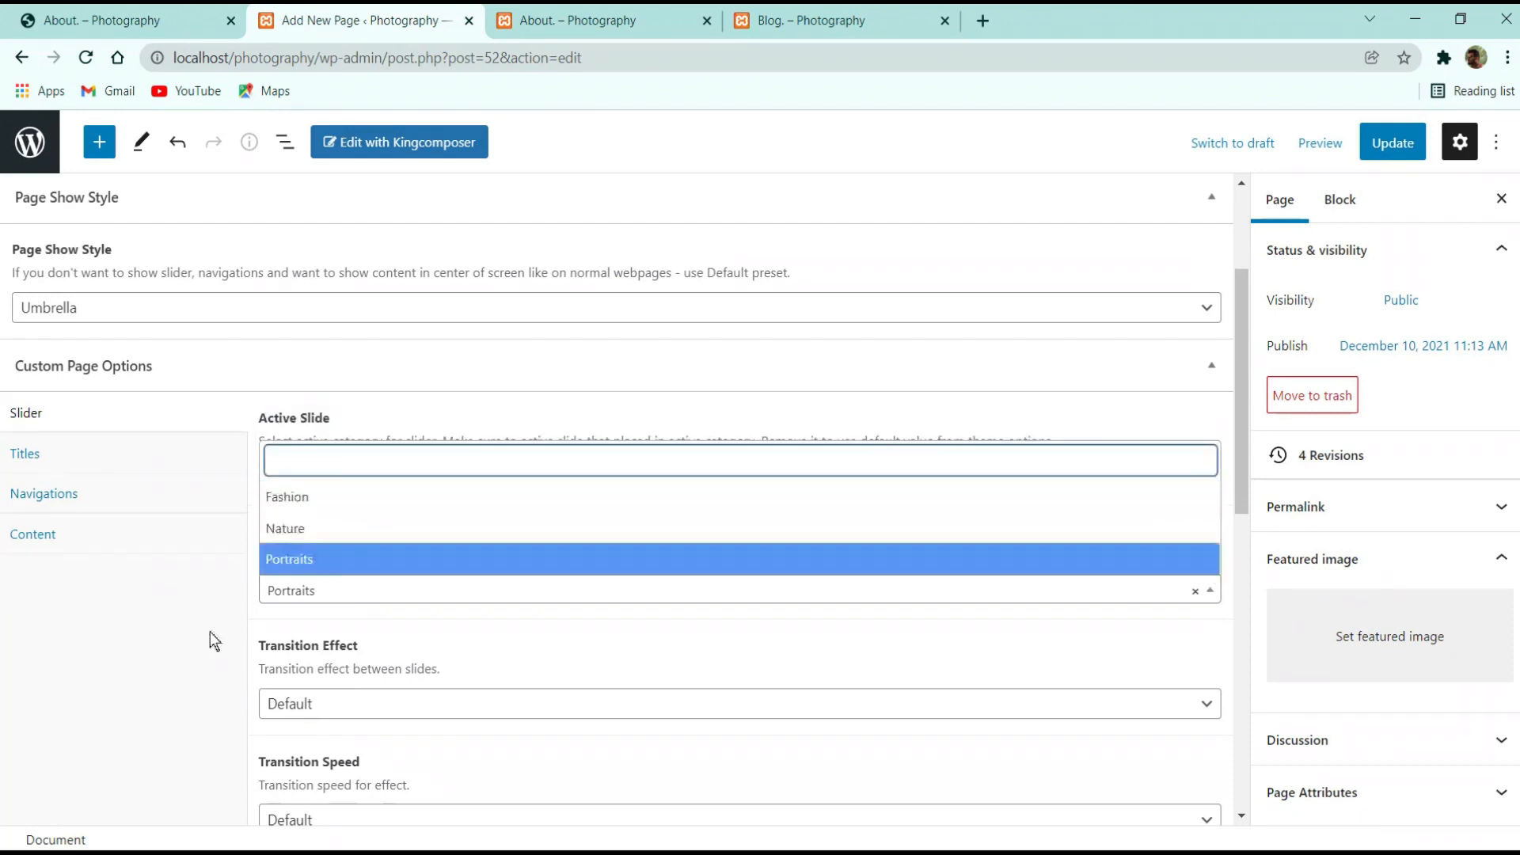
click(200, 655)
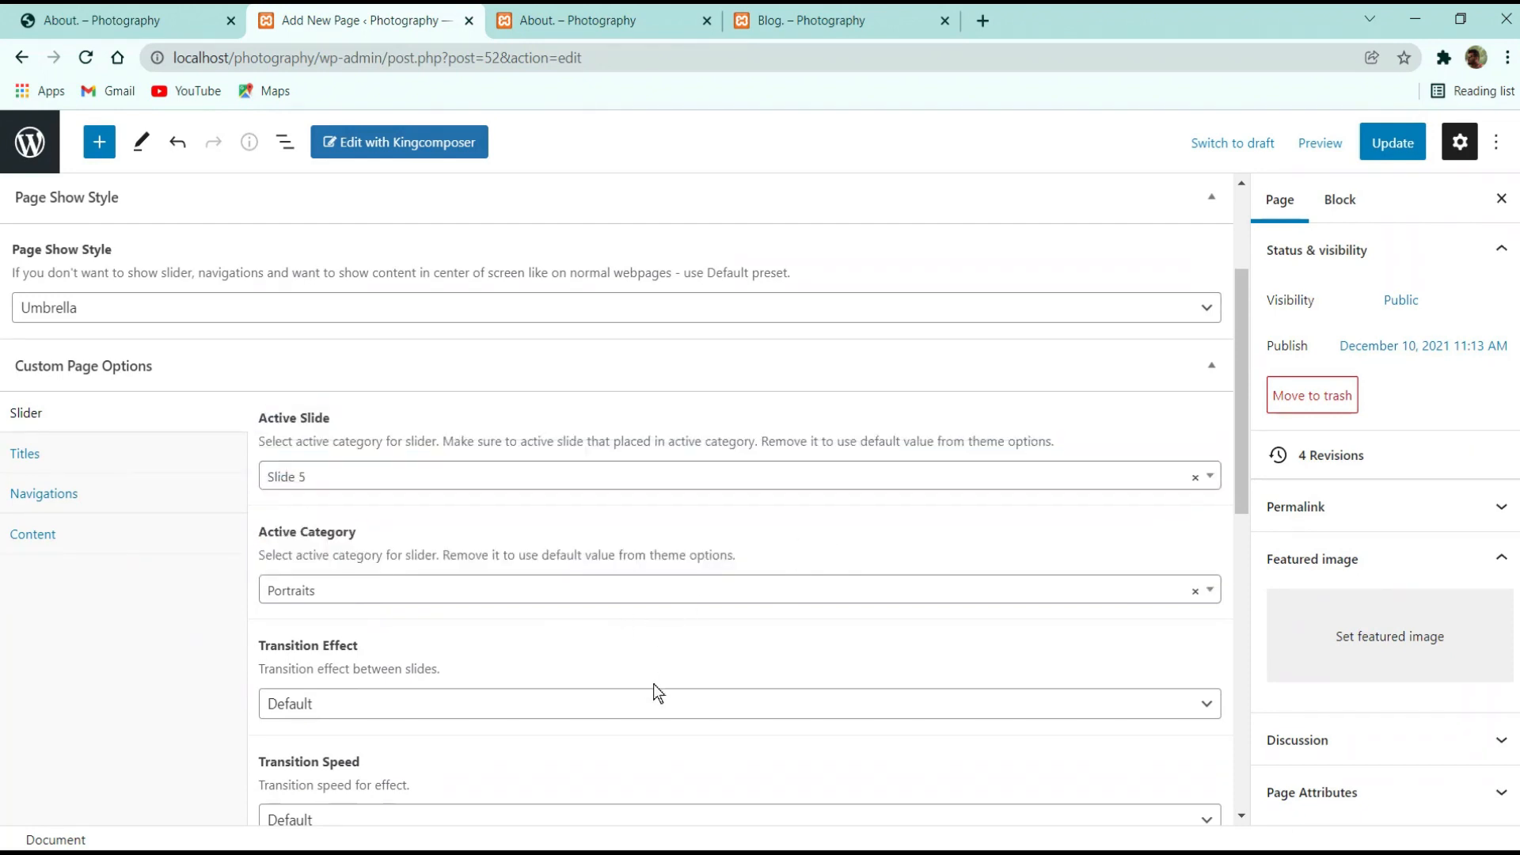
Set the slide Transition Effect to Slide Left, update, and reload the live About page
scroll(428, 578, down, 3)
click(353, 499)
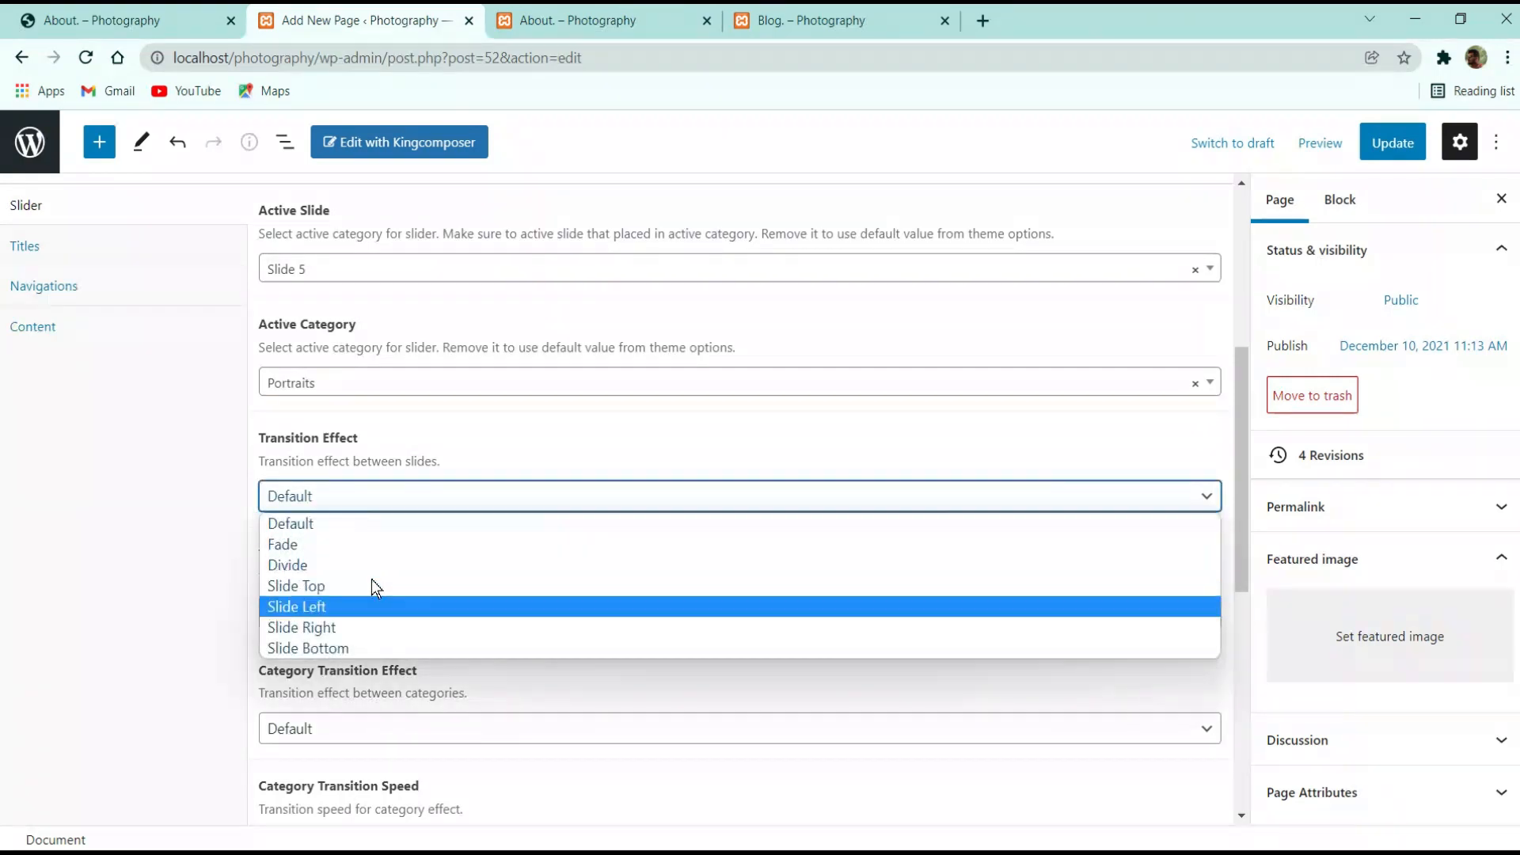
click(347, 608)
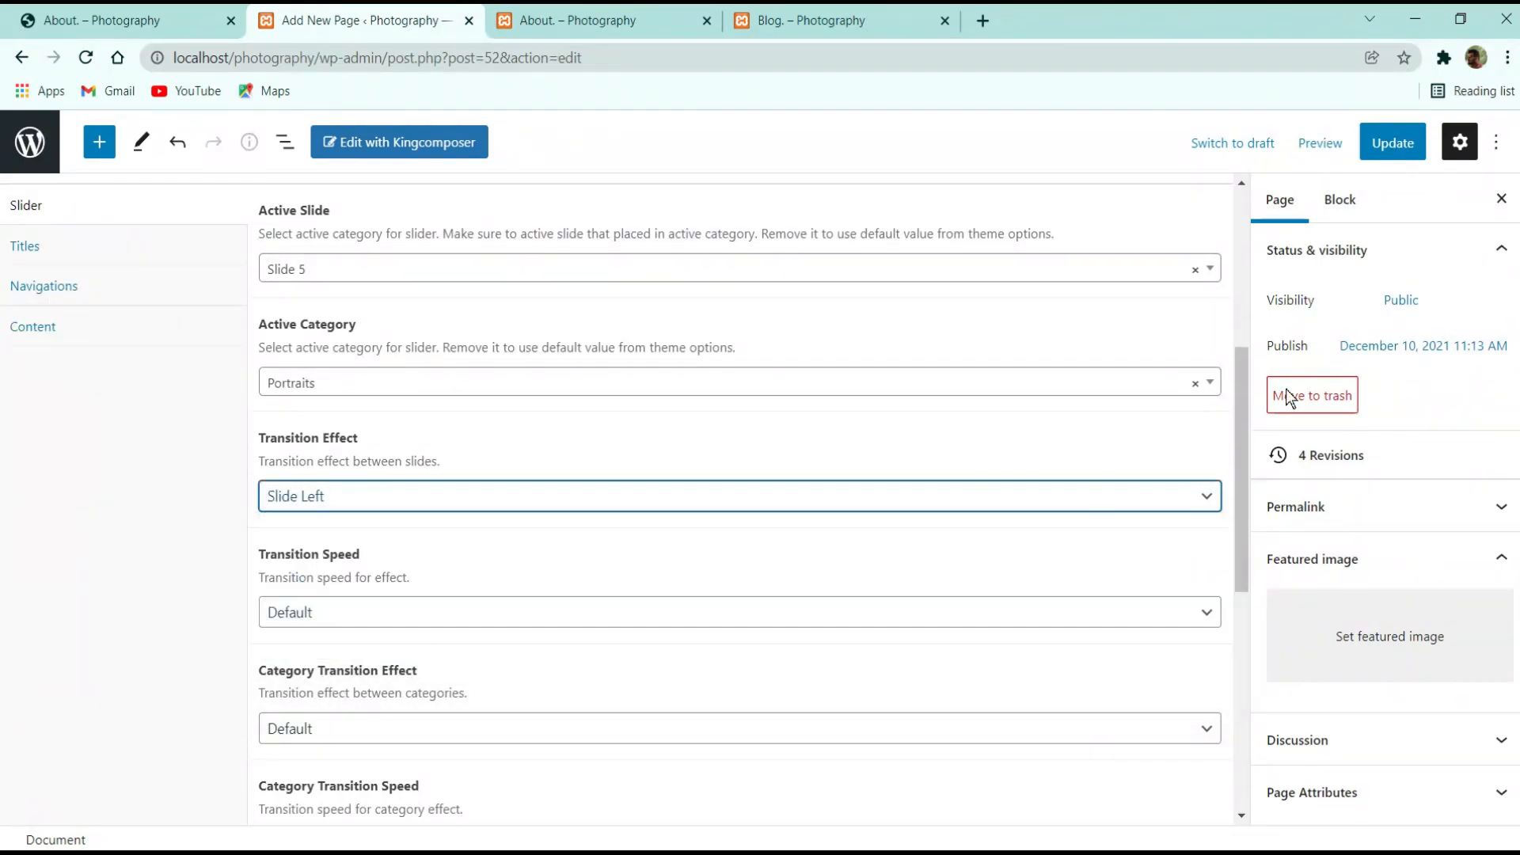
click(1392, 143)
click(548, 7)
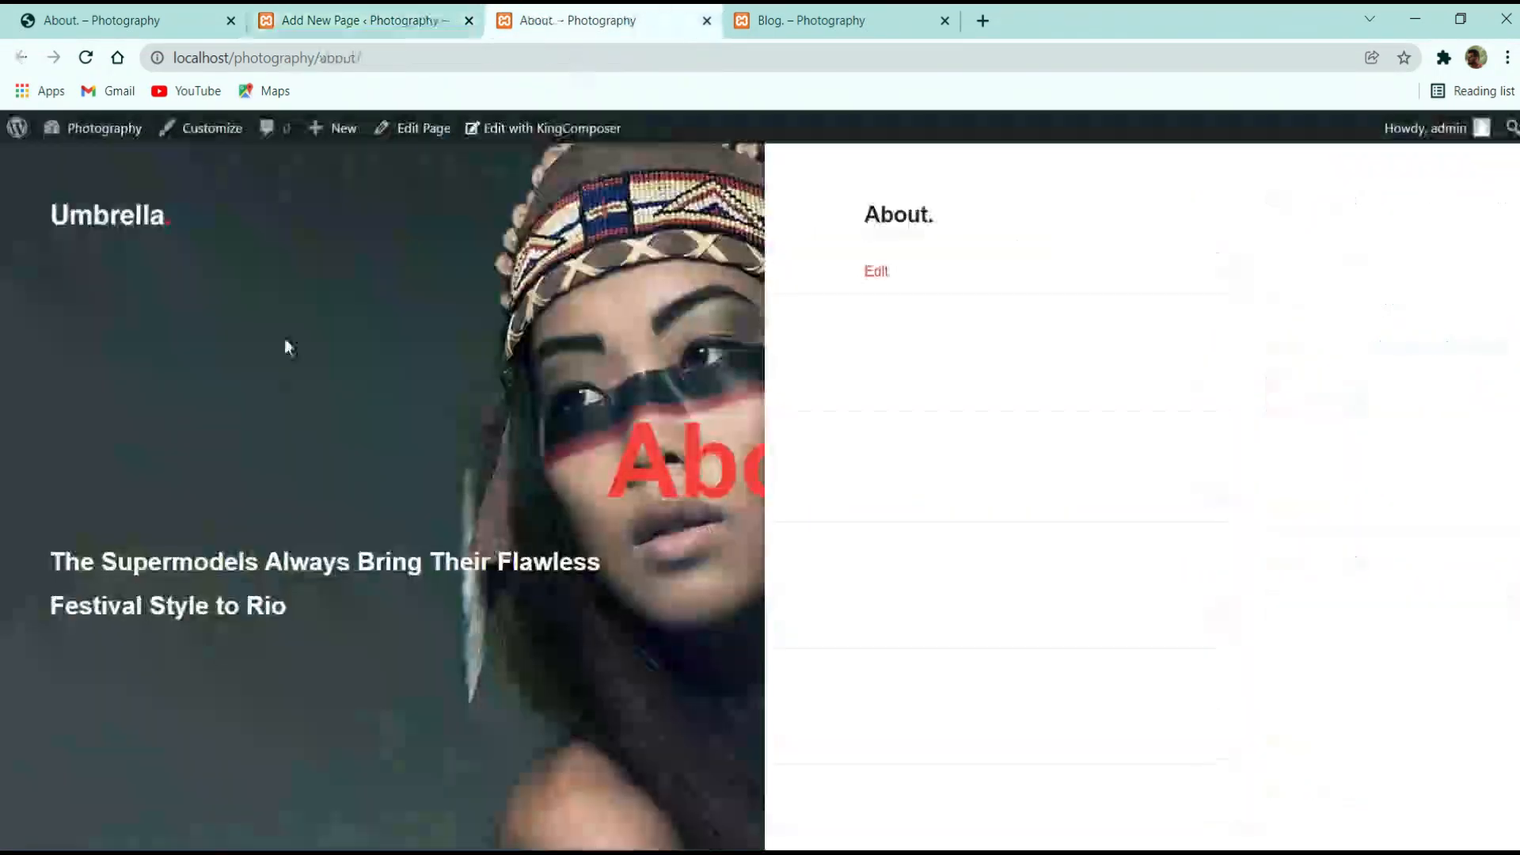
click(89, 57)
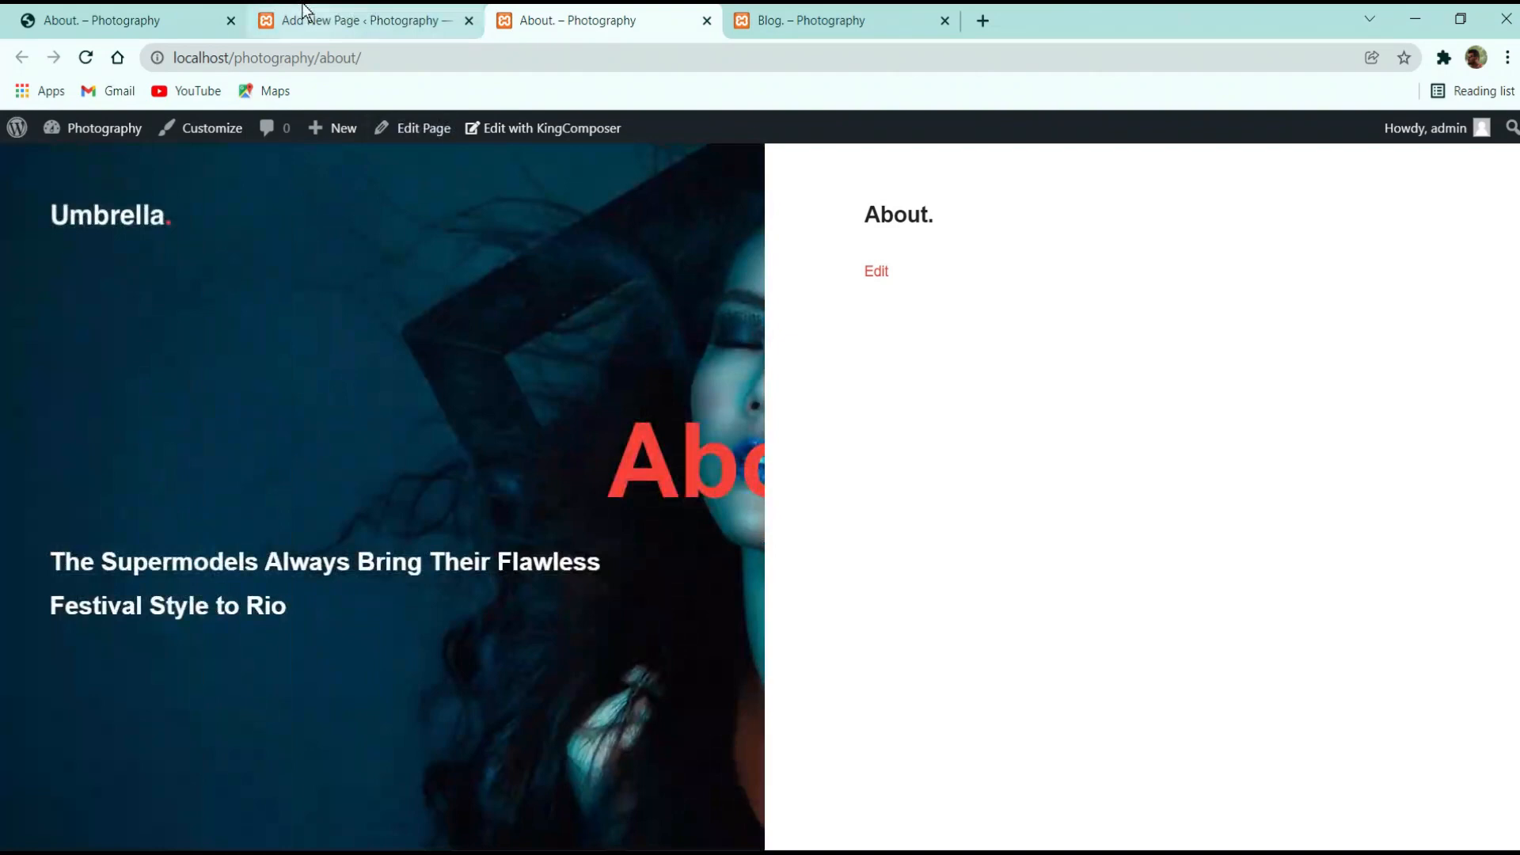
click(303, 11)
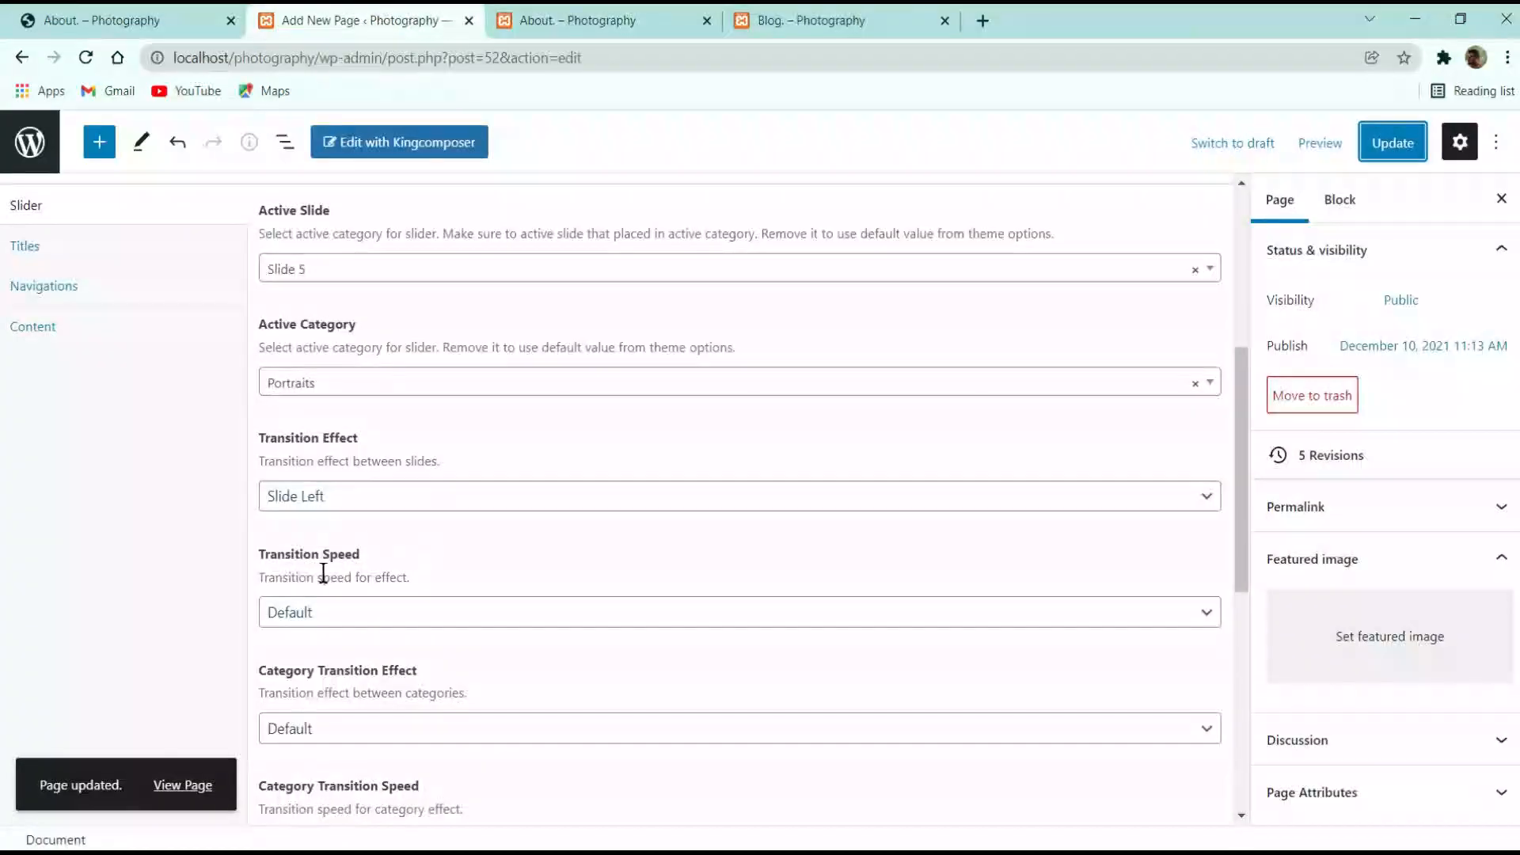
Change the Transition Effect to Slide Bottom, update, and reload the live About page
click(375, 497)
scroll(347, 407, down, 3)
click(332, 289)
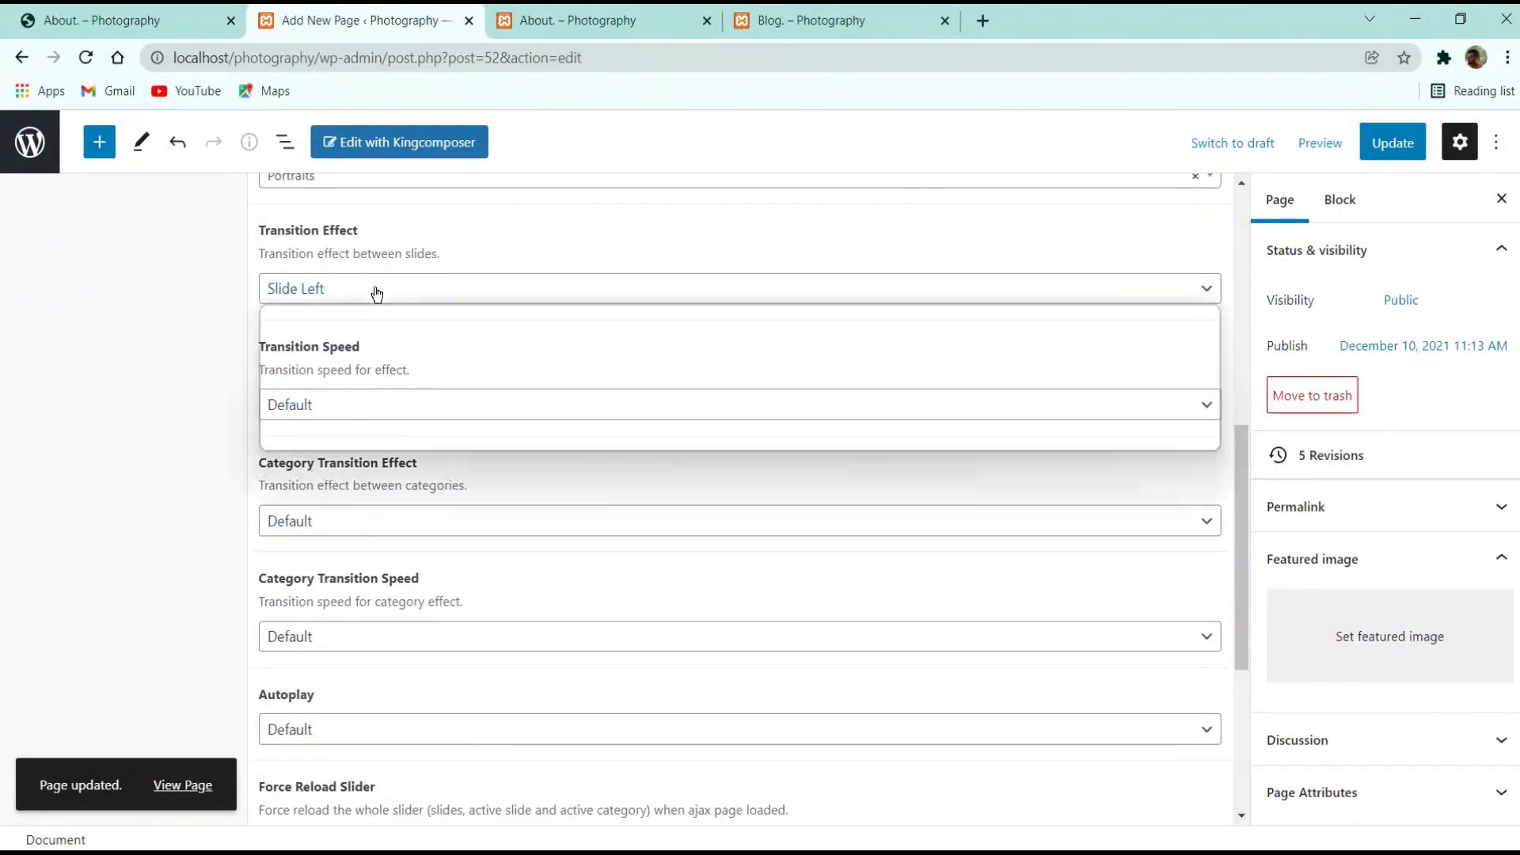
click(320, 440)
click(1393, 143)
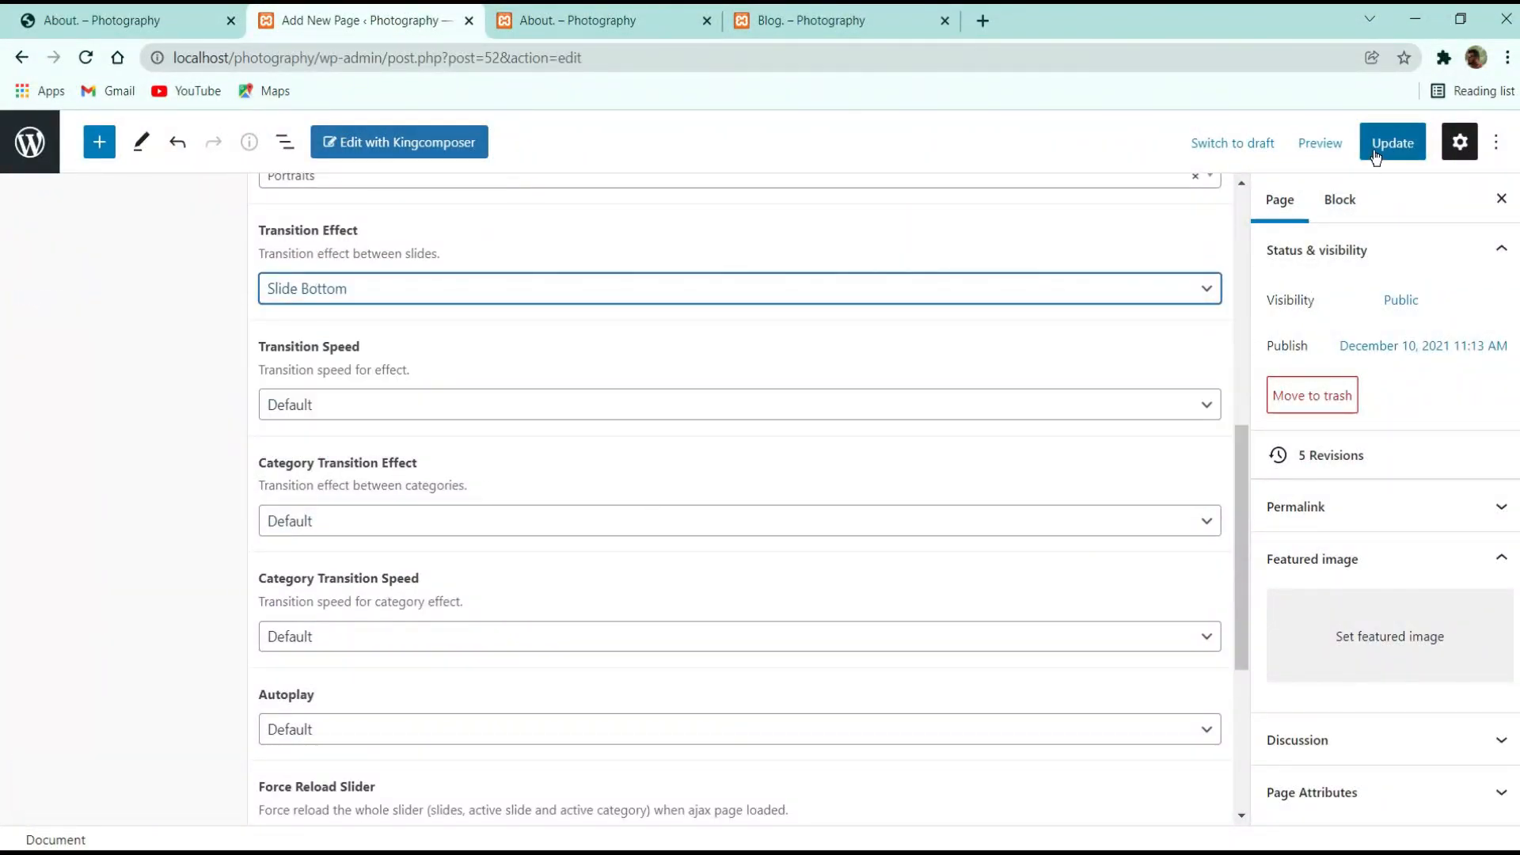
click(618, 20)
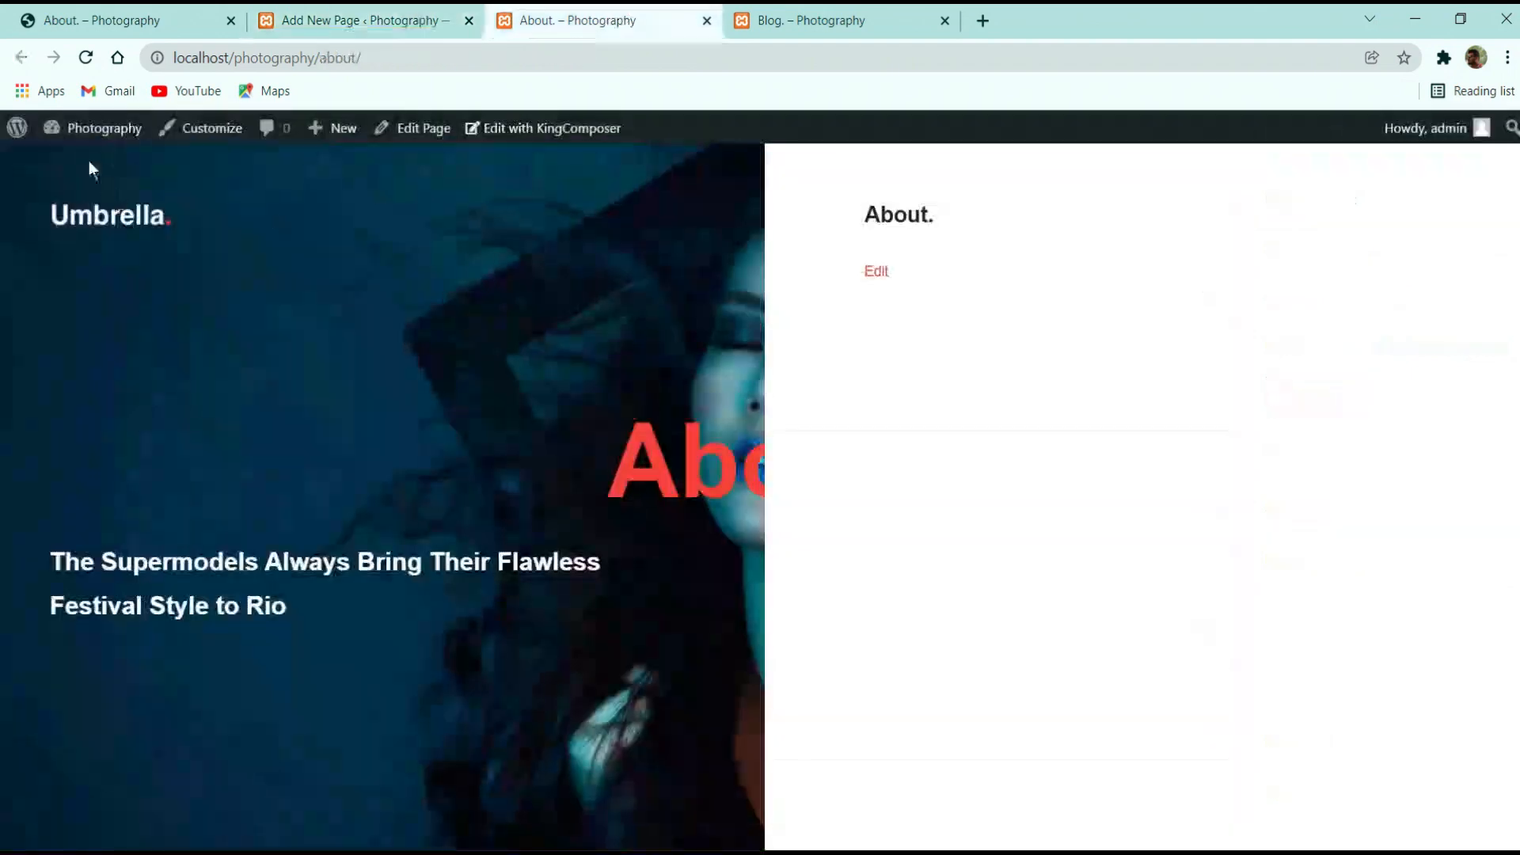
click(87, 58)
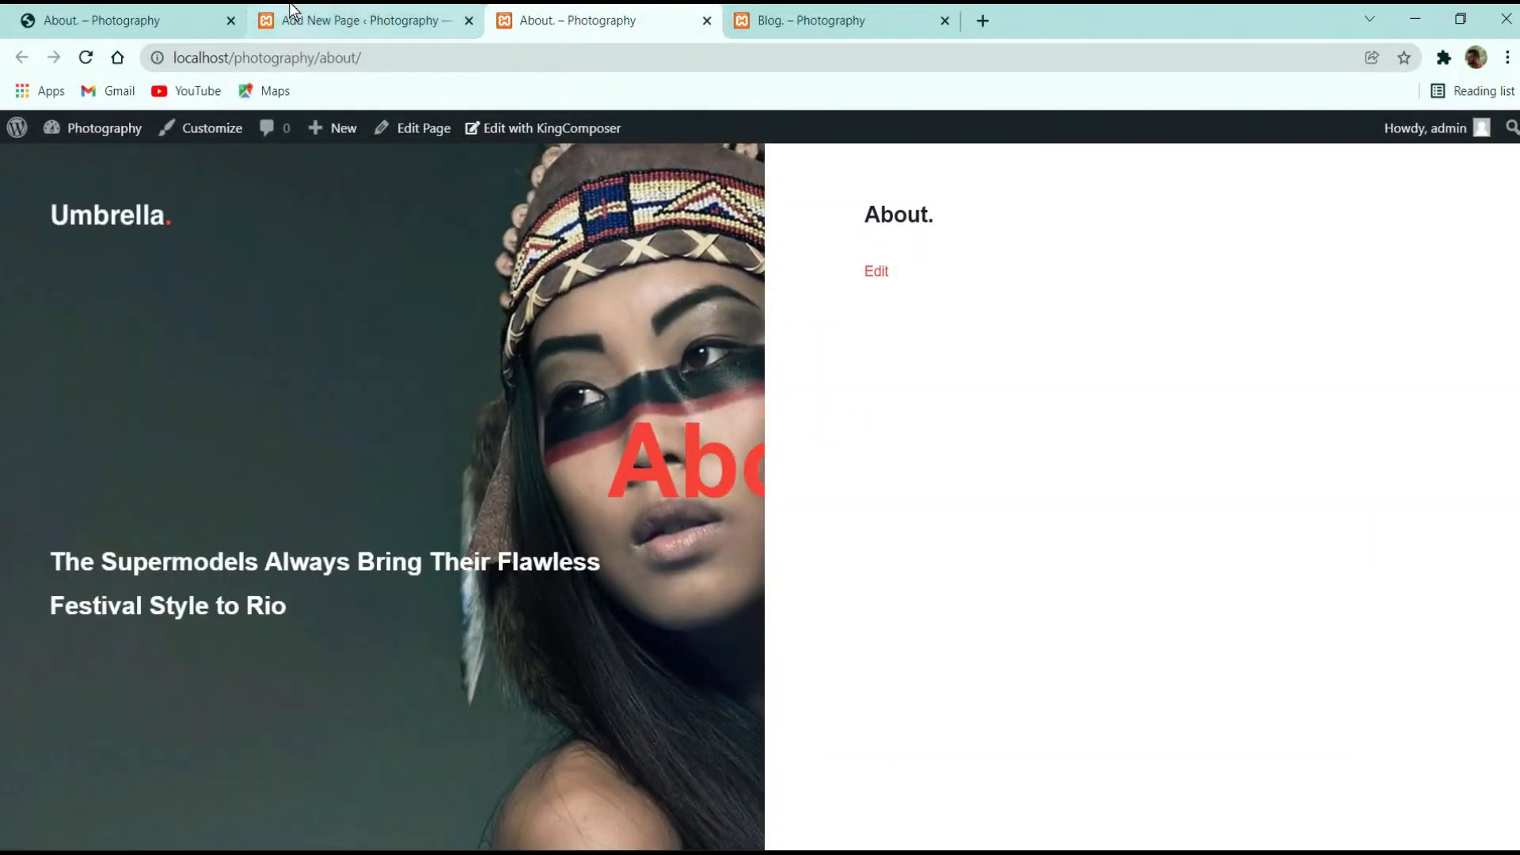
click(289, 18)
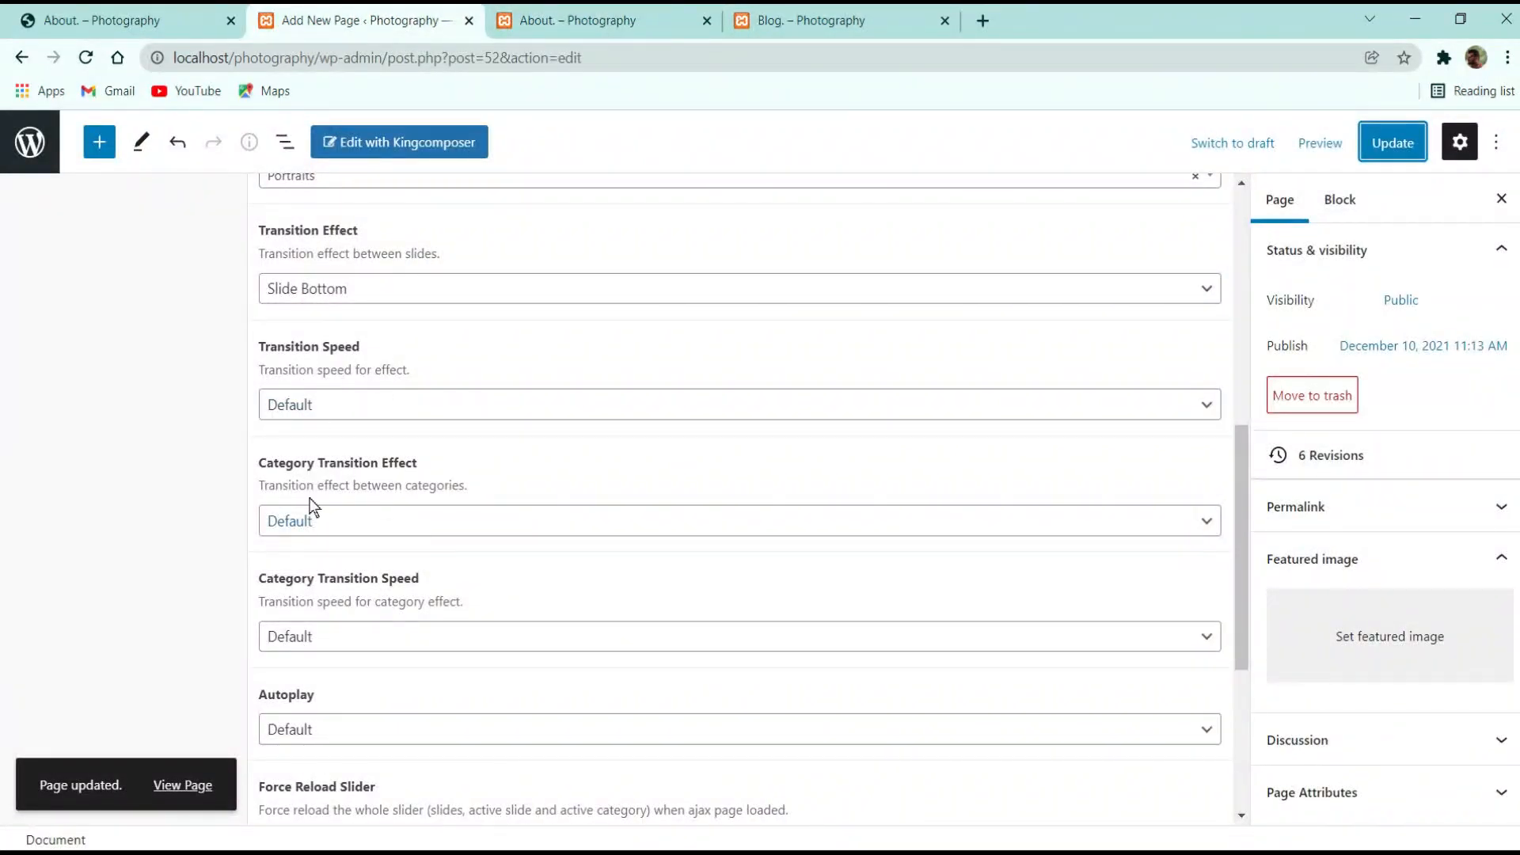
click(372, 532)
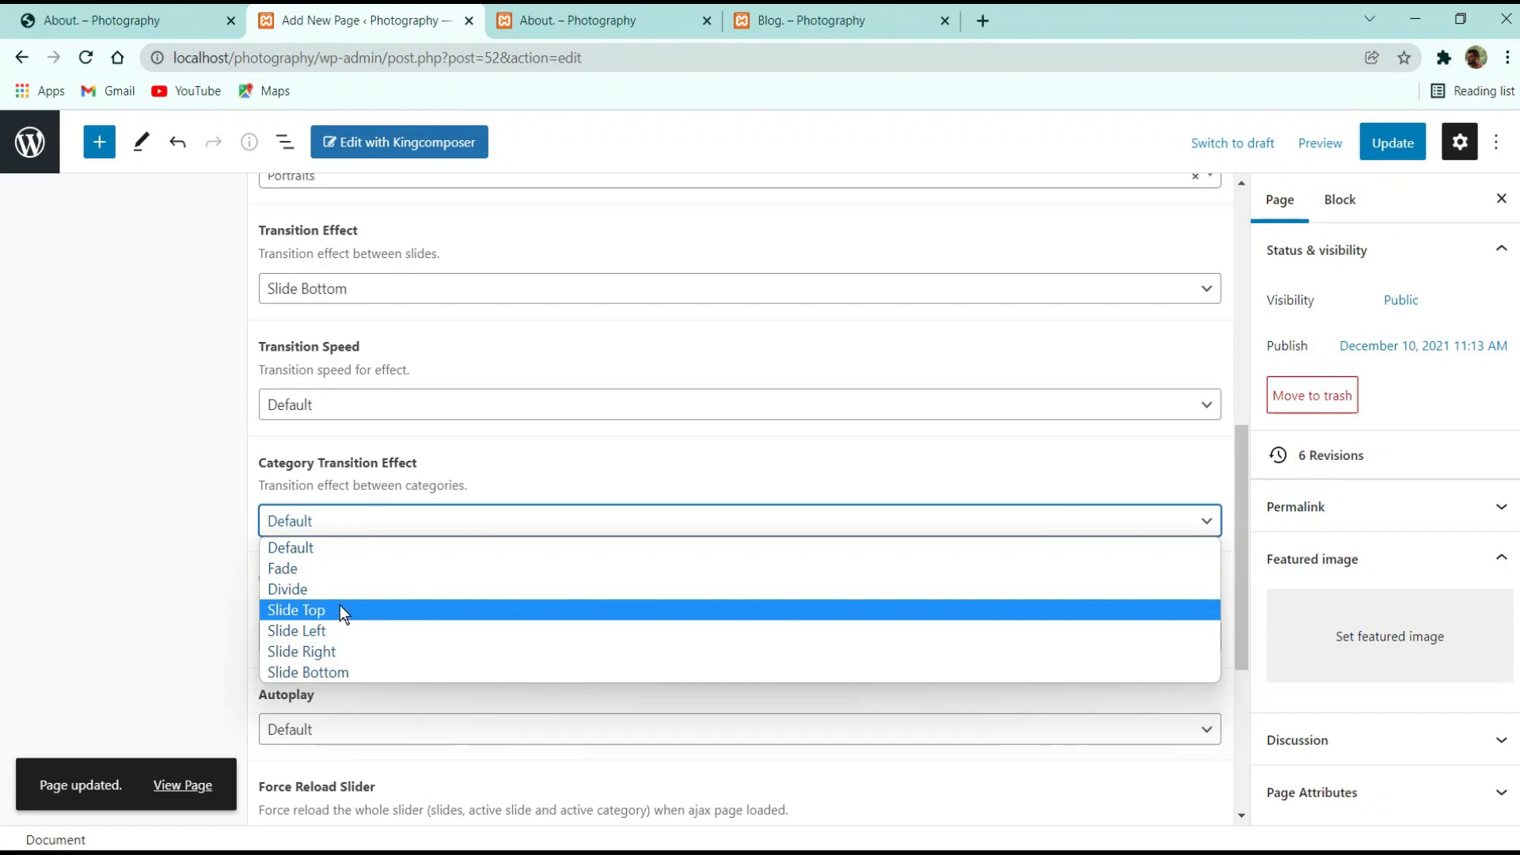
Set Autoplay to Custom with a 1000 ms Autoplay Timer and update the About page
click(335, 568)
scroll(354, 552, down, 3)
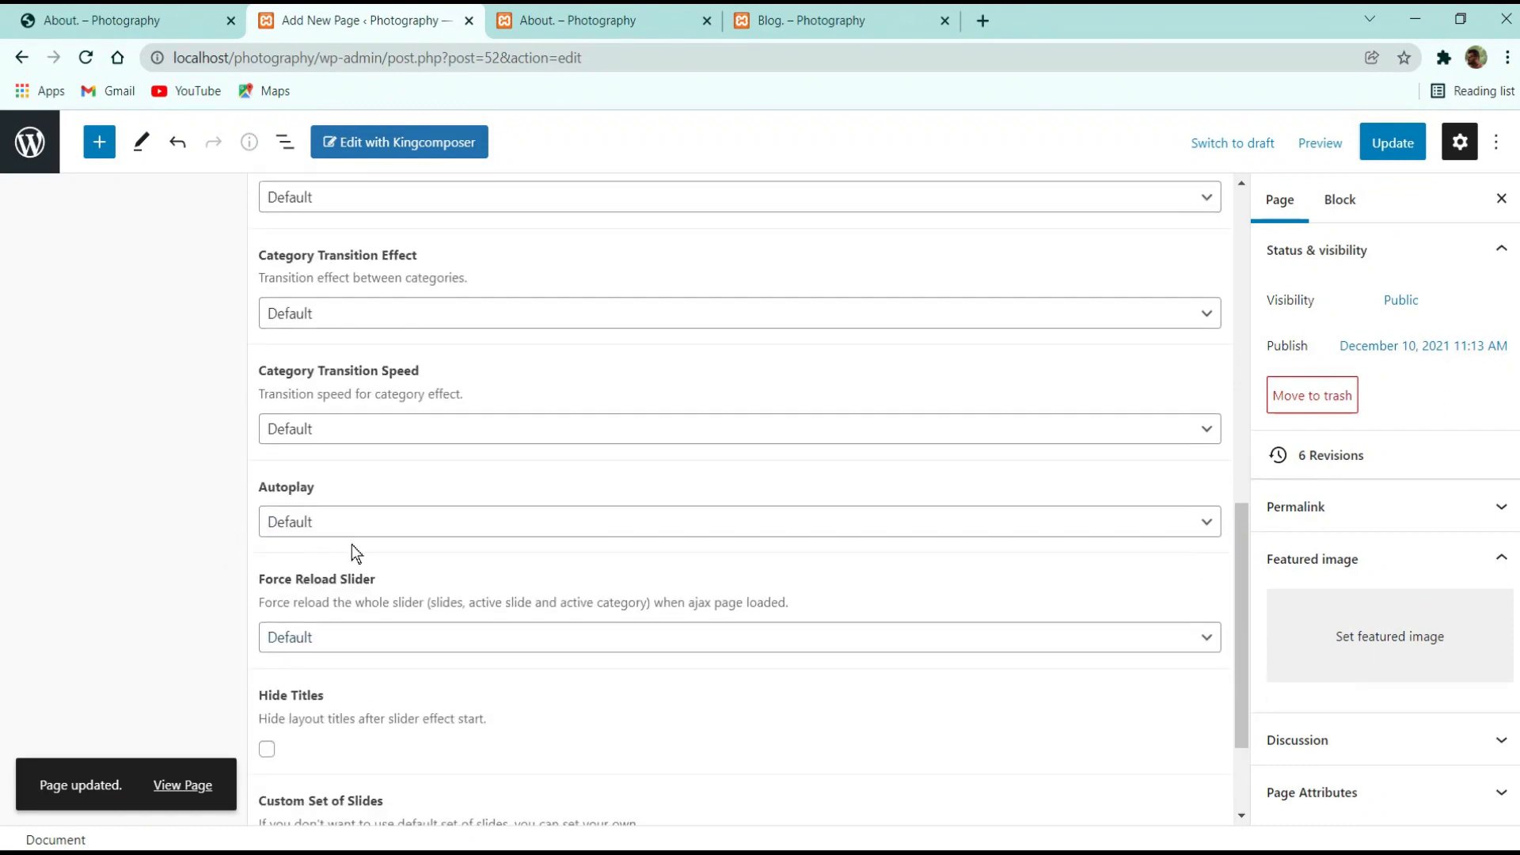
scroll(373, 520, down, 2)
click(353, 366)
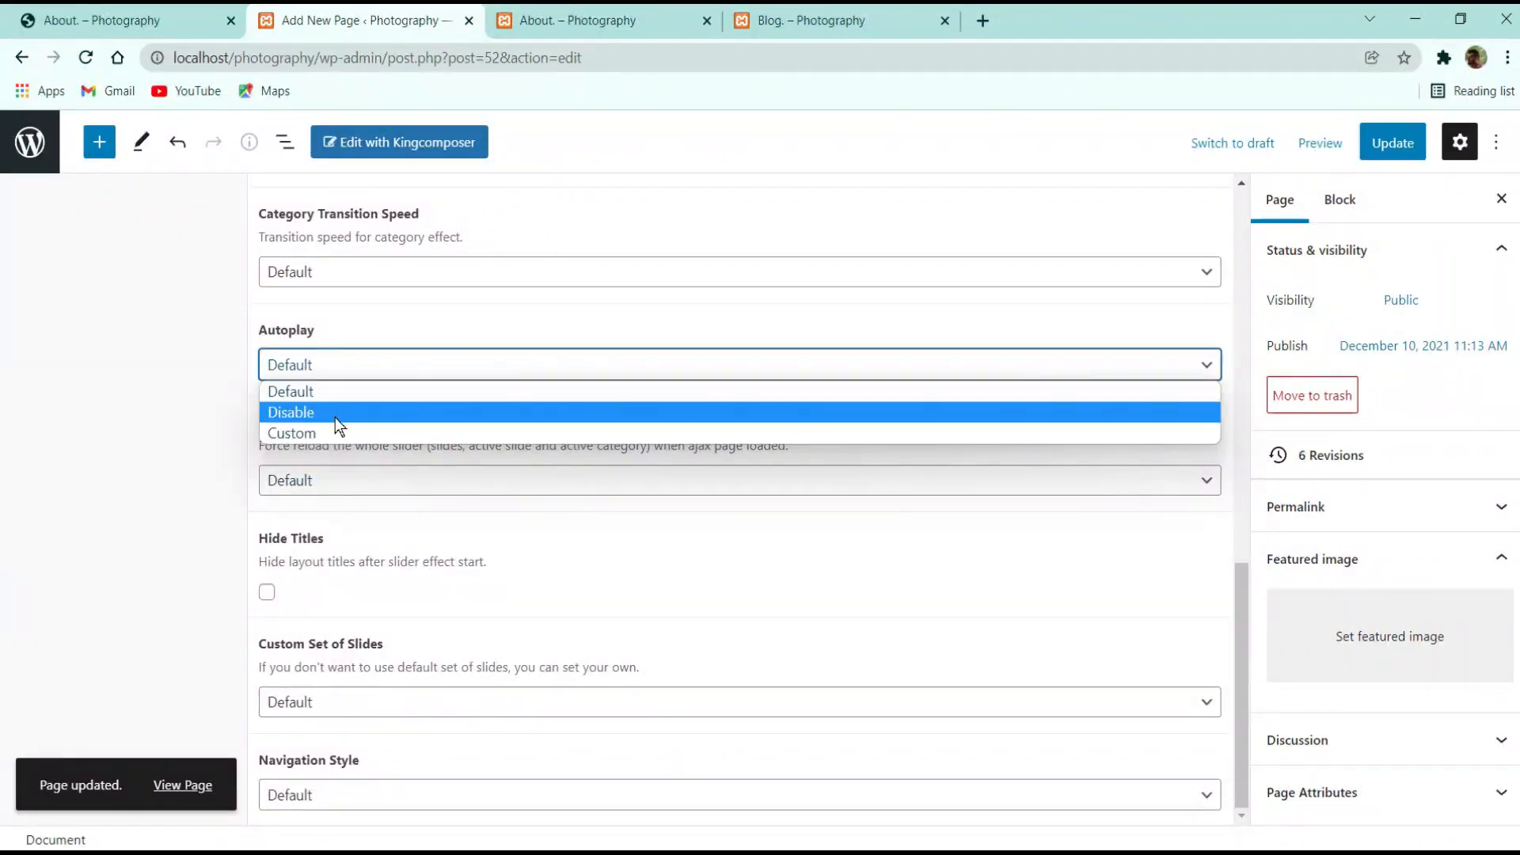
click(310, 447)
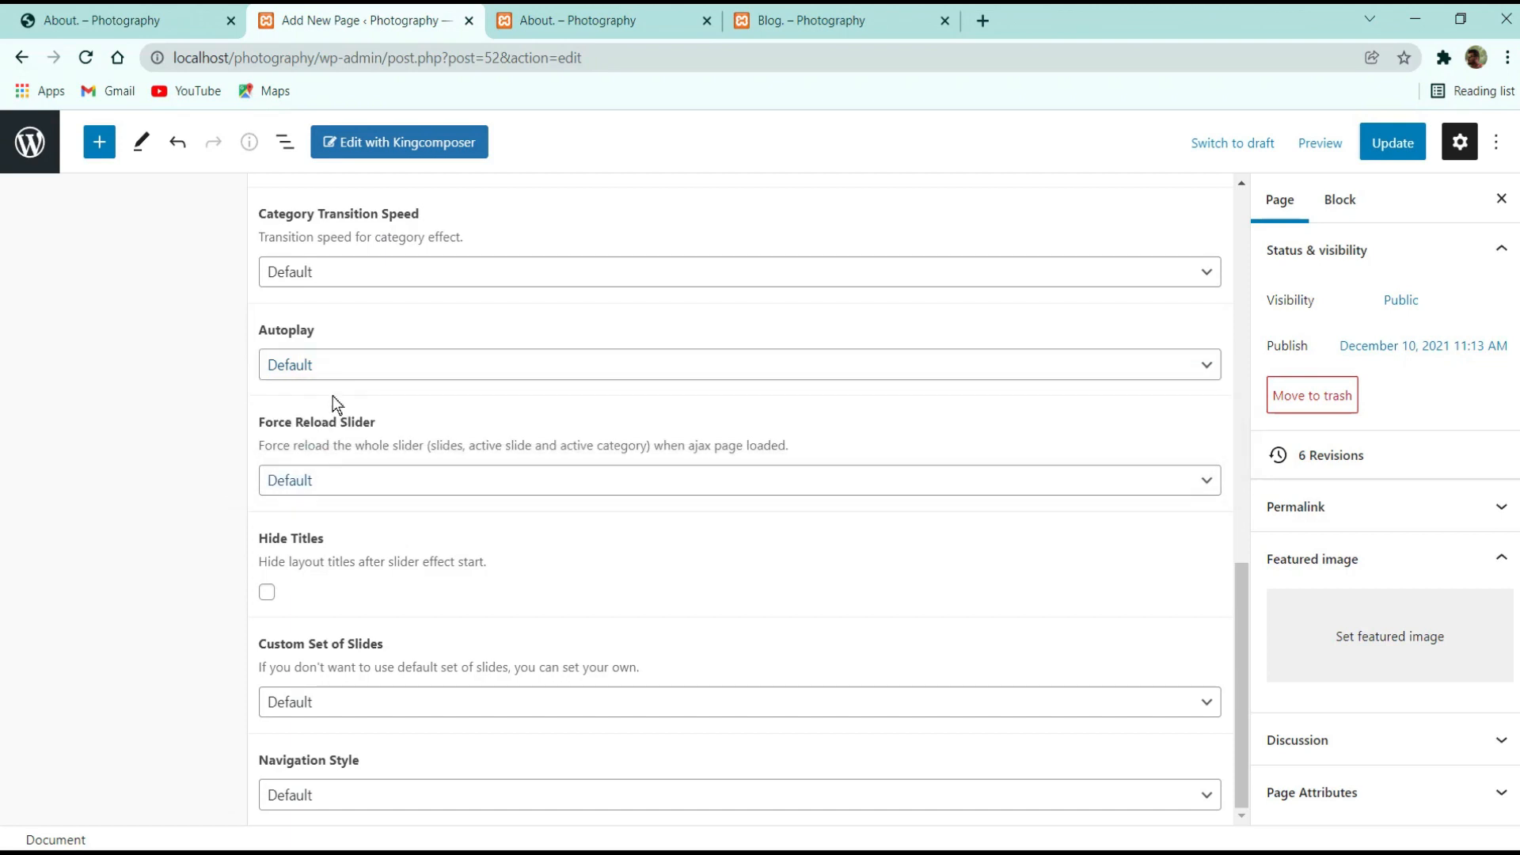
click(333, 372)
click(321, 432)
drag(309, 464, 204, 467)
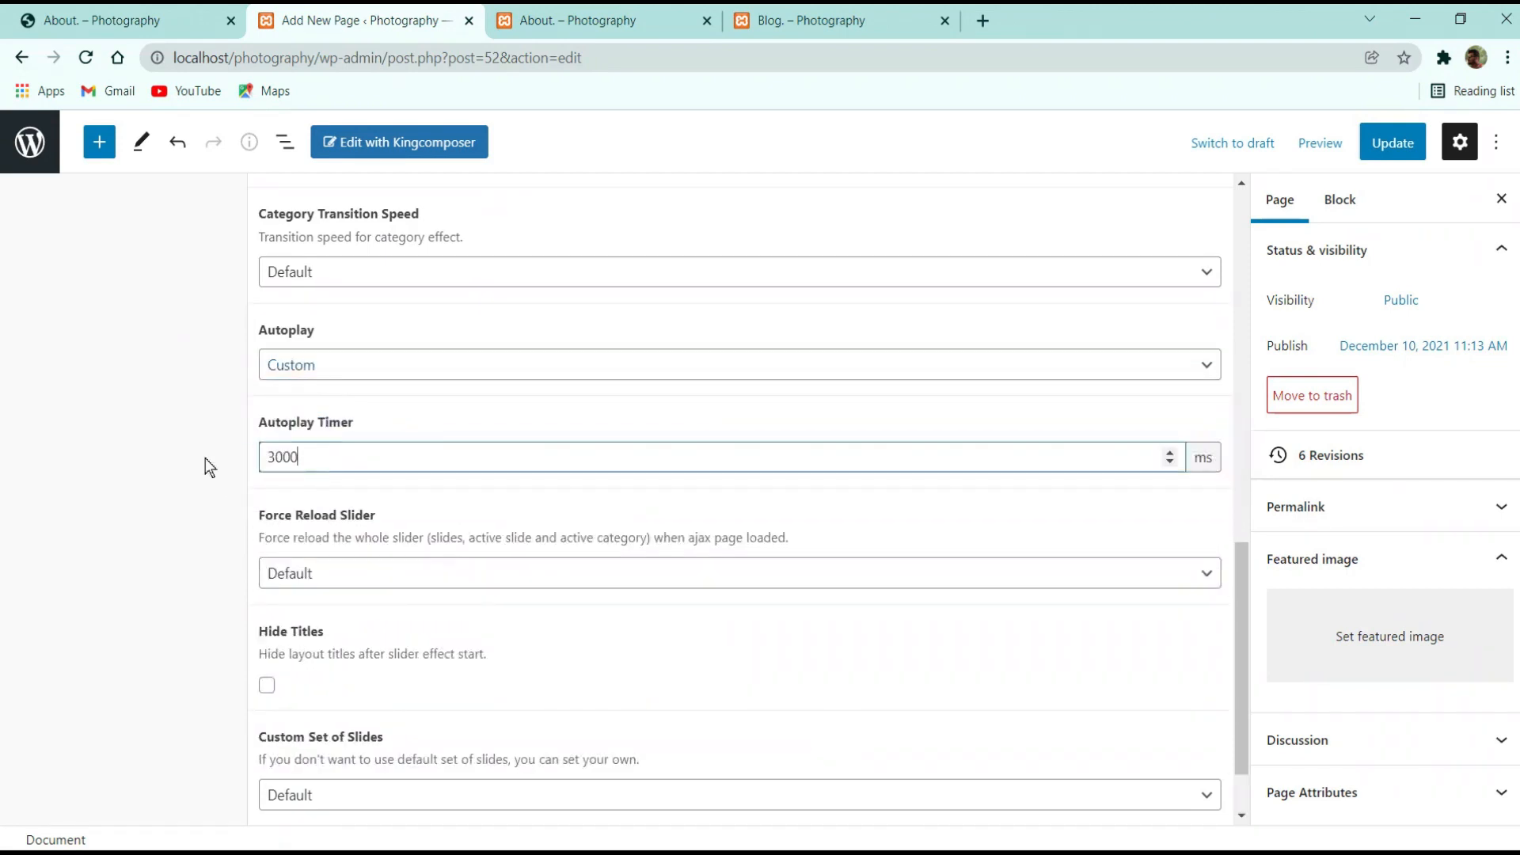
text(100)
drag(1191, 458, 1248, 469)
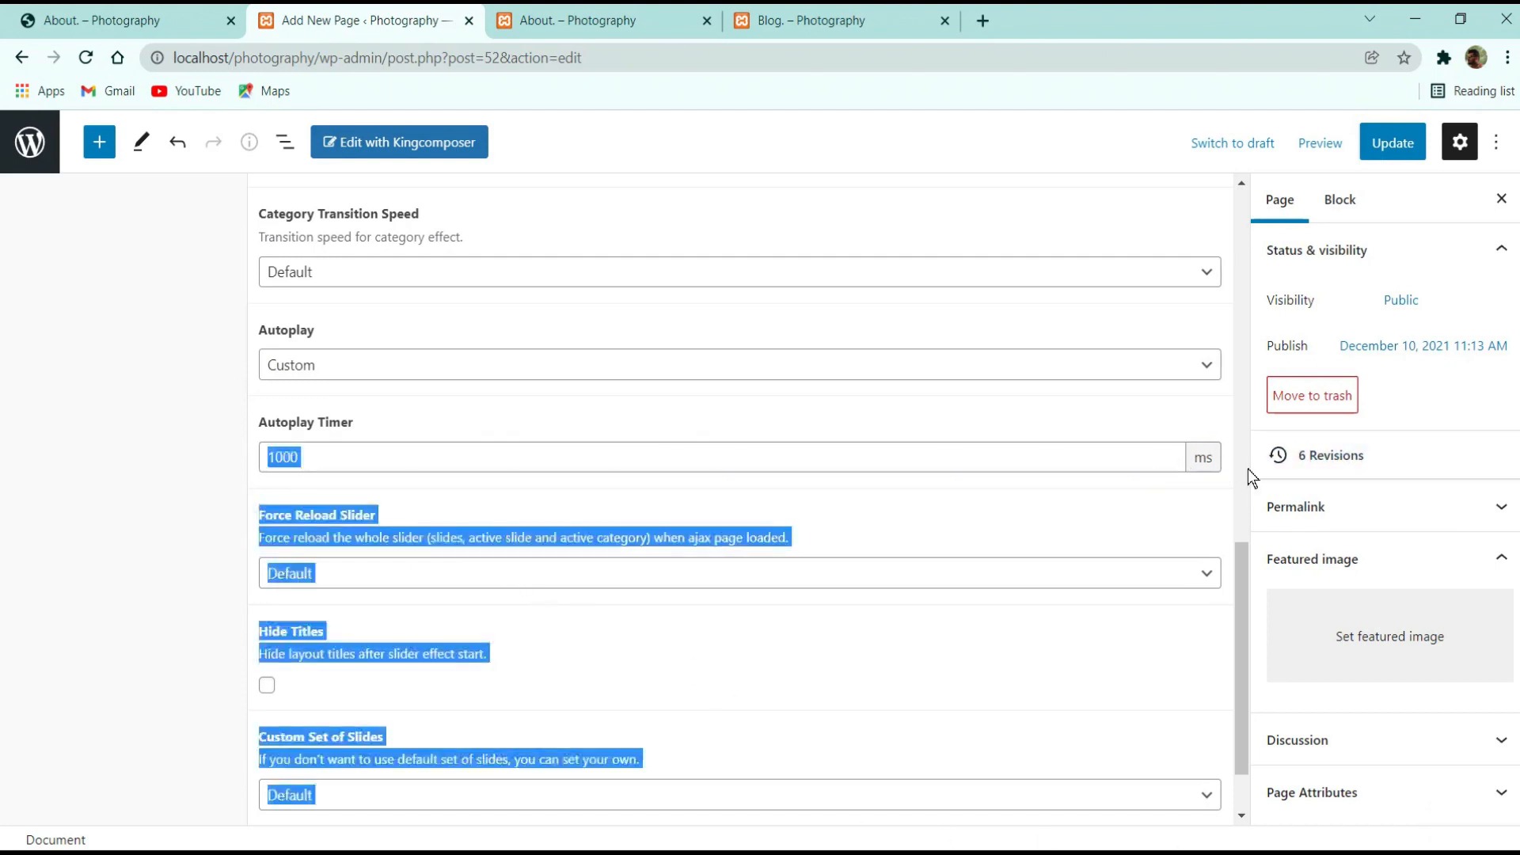
click(1011, 486)
click(1397, 145)
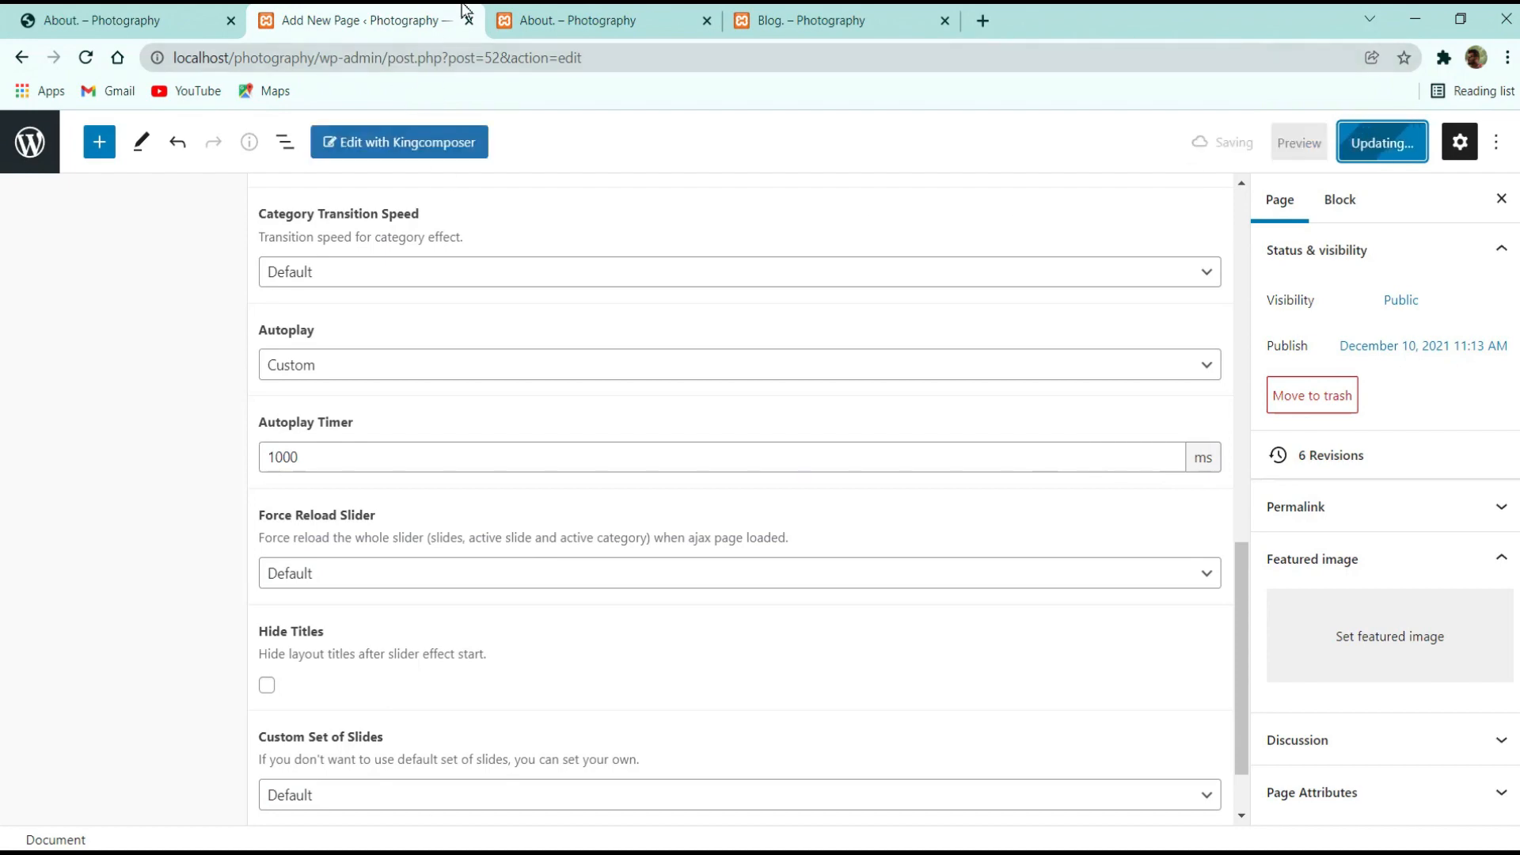
Reload the live About page to check the slider, leaving Force Reload Slider at Default
click(586, 20)
click(86, 57)
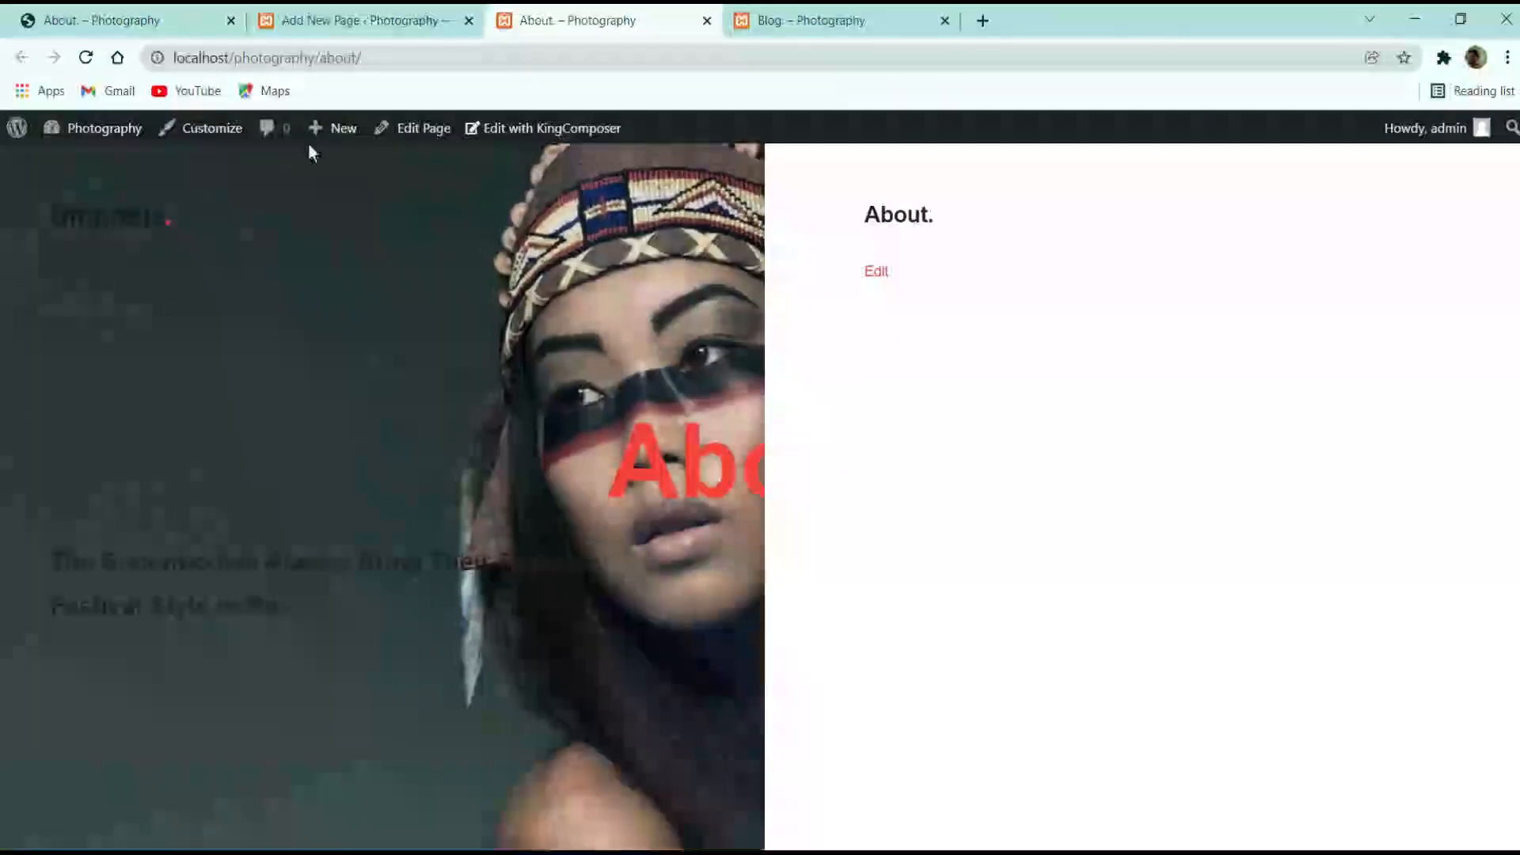
click(349, 18)
scroll(333, 481, down, 1)
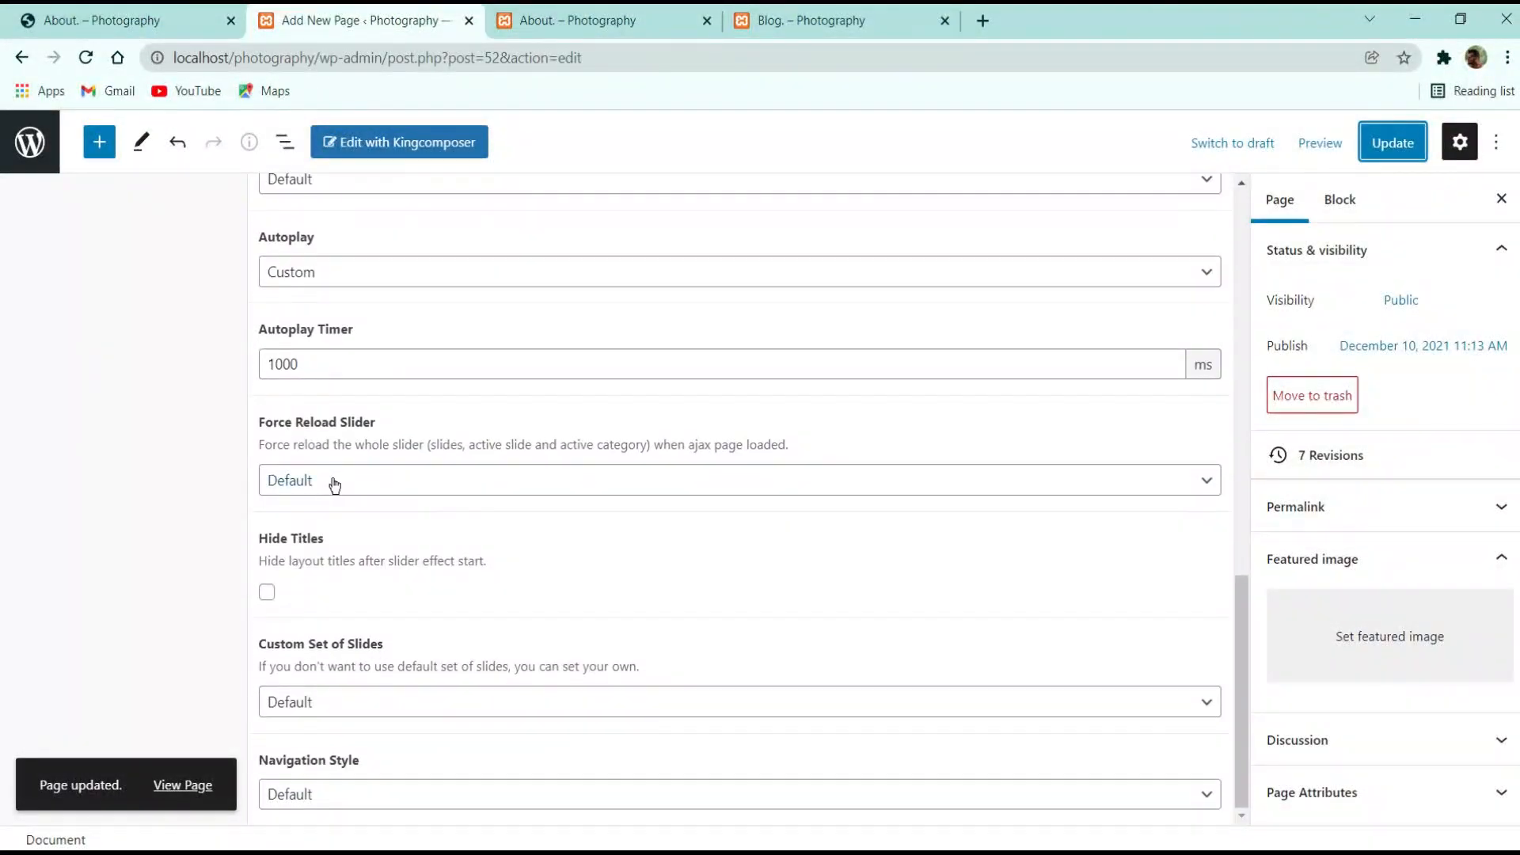
click(332, 475)
click(394, 497)
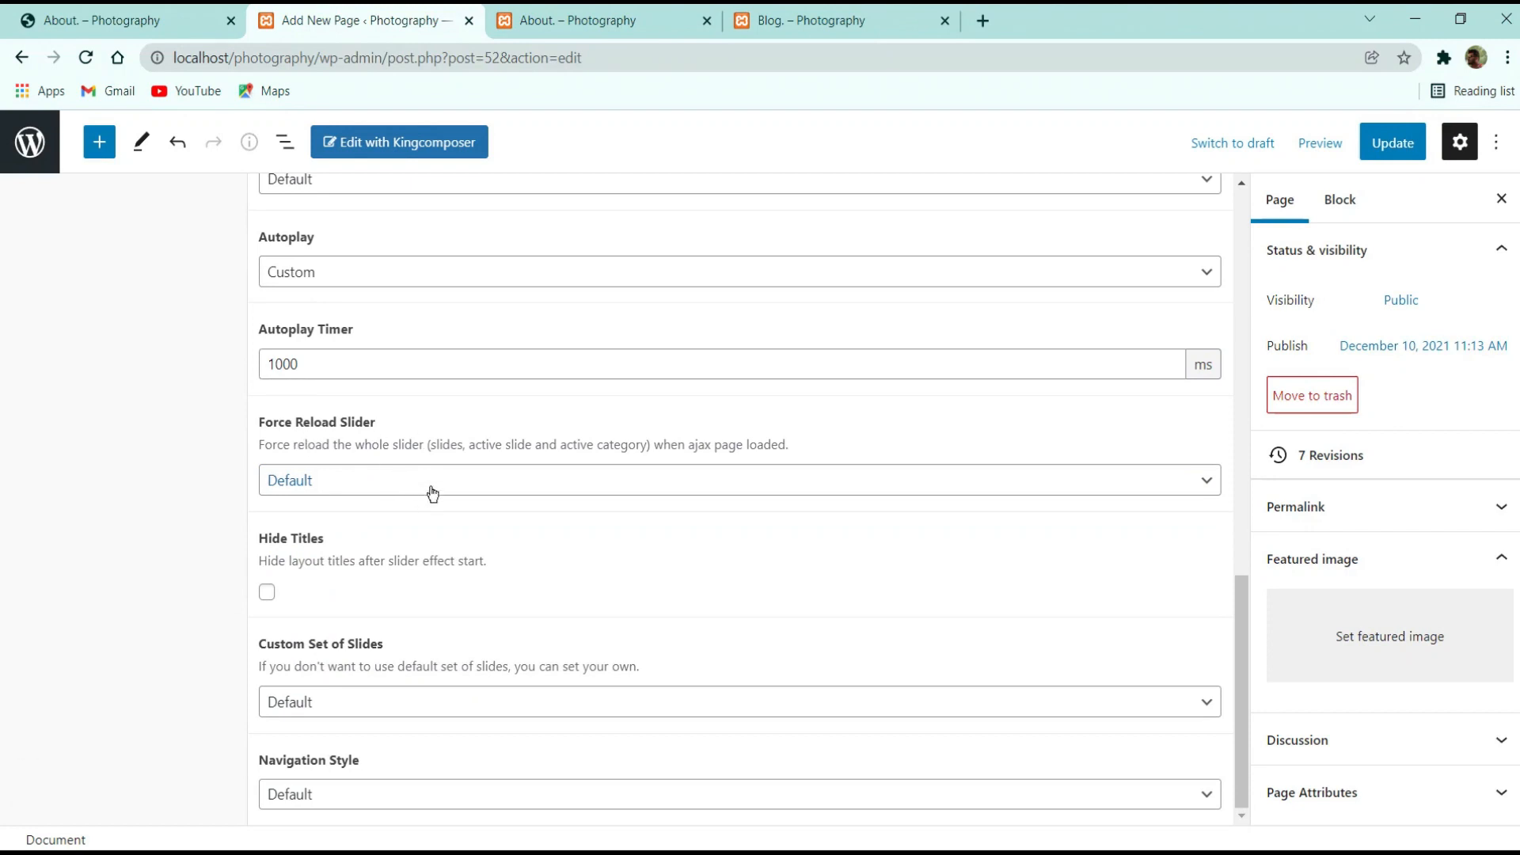
Update the About page again and glance at the live and reference About pages
scroll(432, 493, up, 10)
click(1393, 143)
click(626, 20)
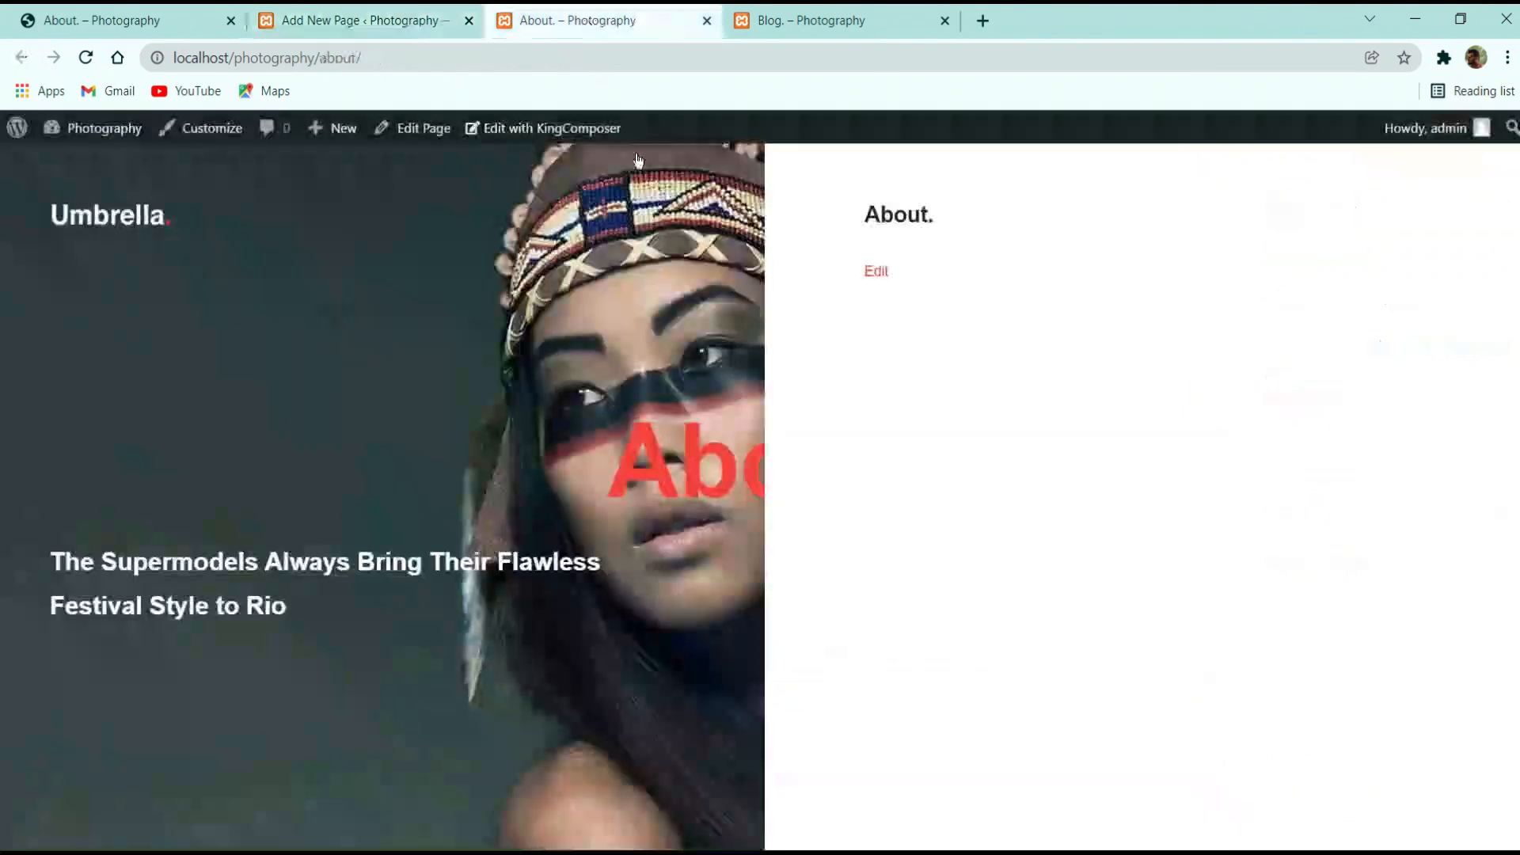
click(341, 18)
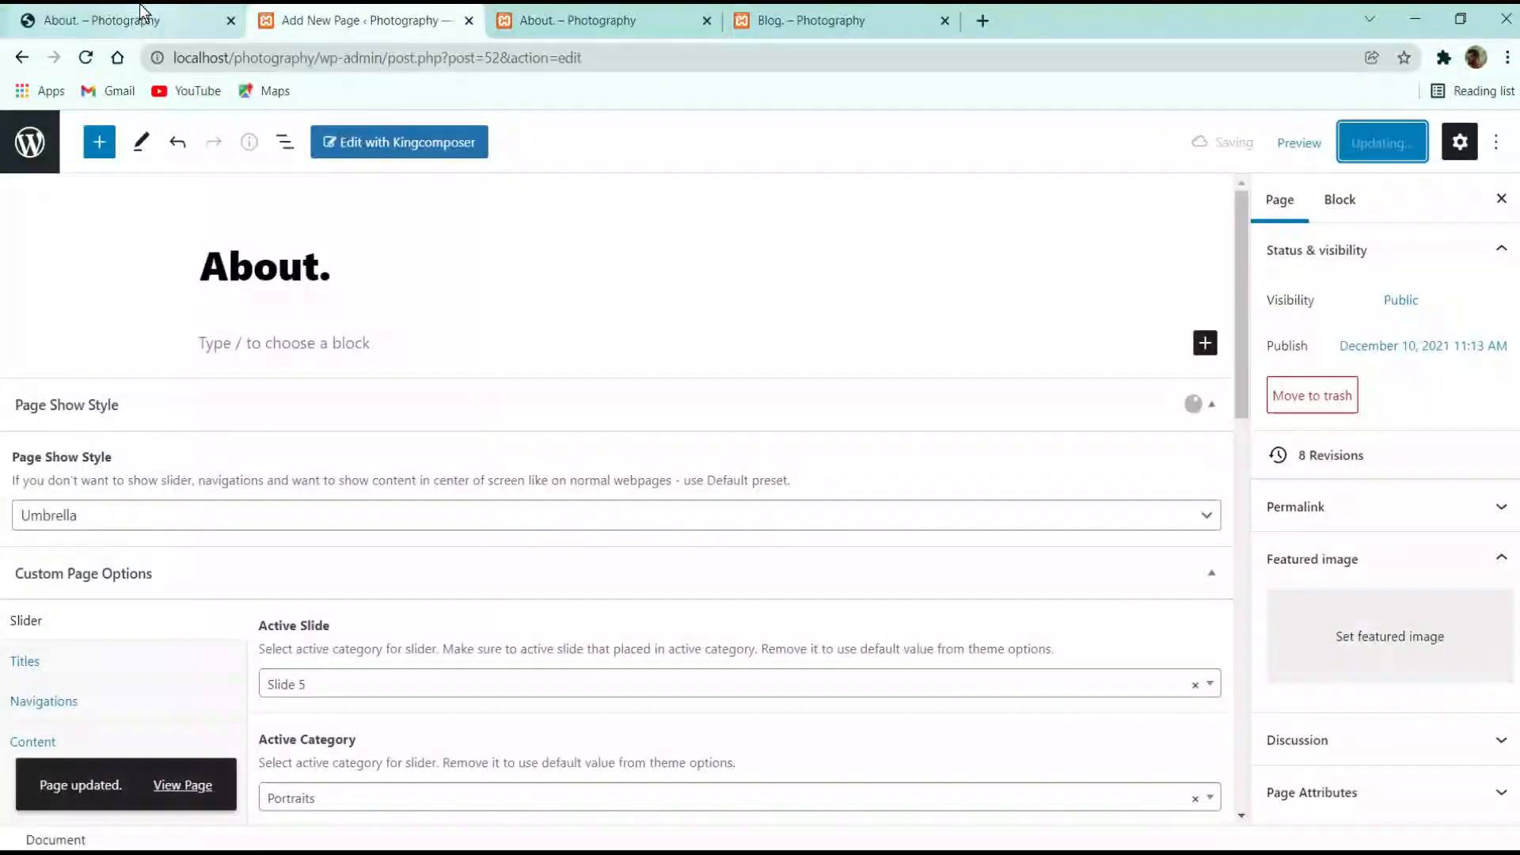
click(142, 12)
click(364, 23)
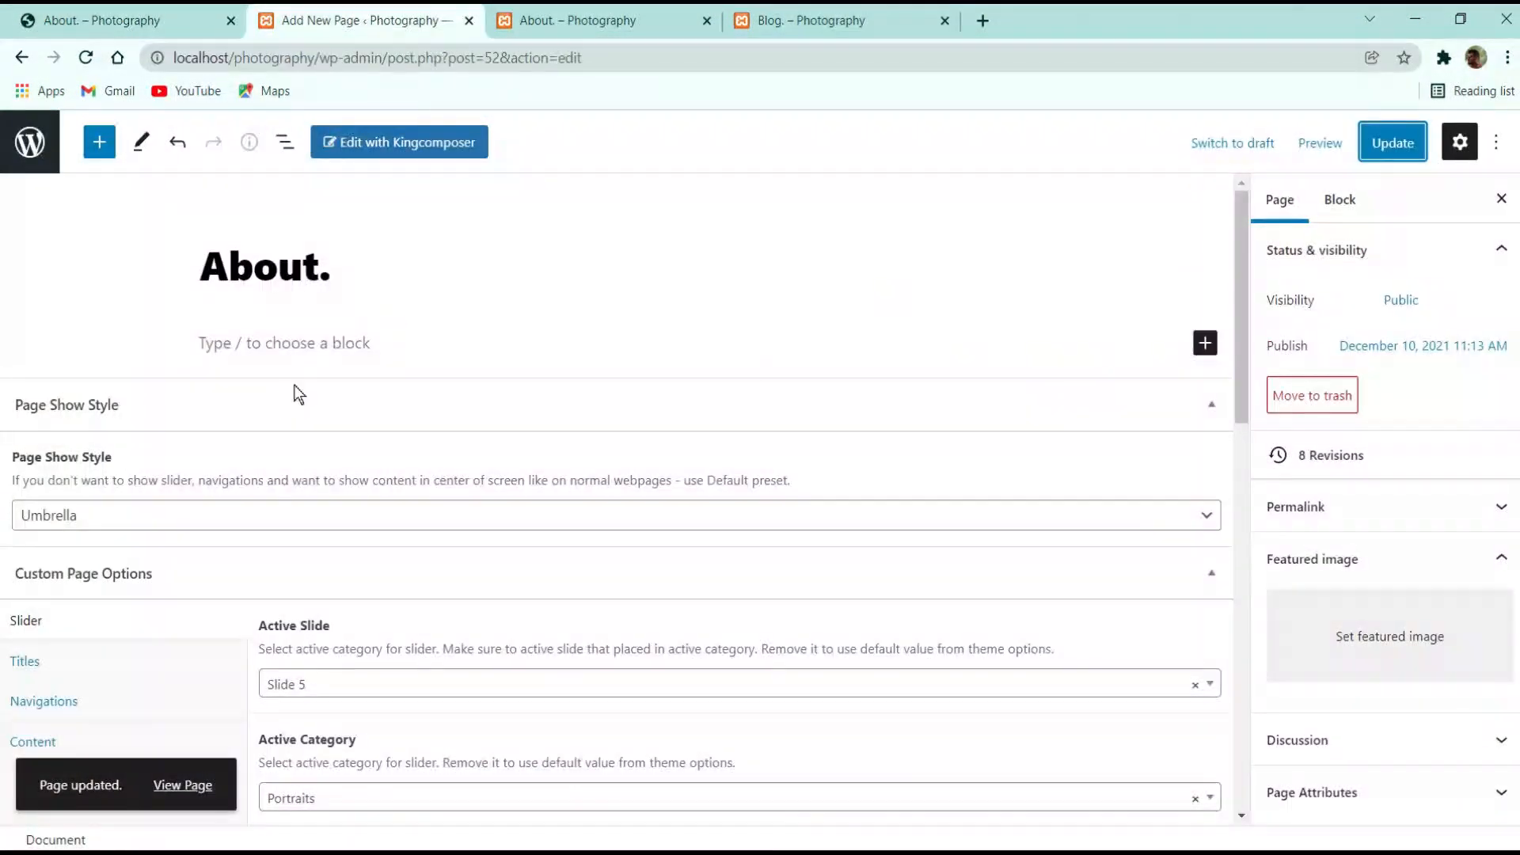
Open the About page in the KingComposer builder
click(400, 152)
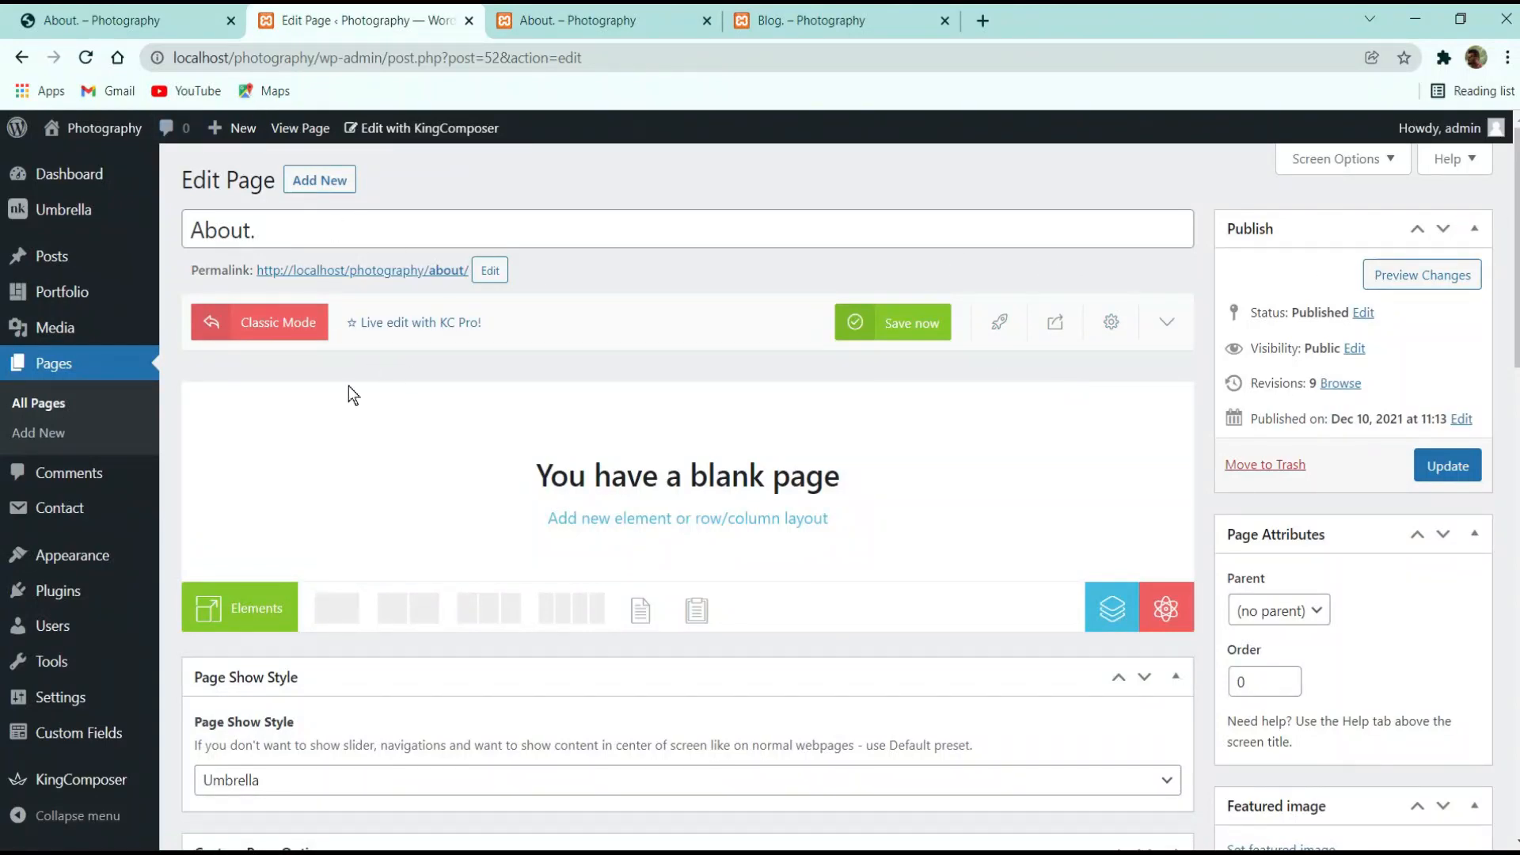
click(108, 27)
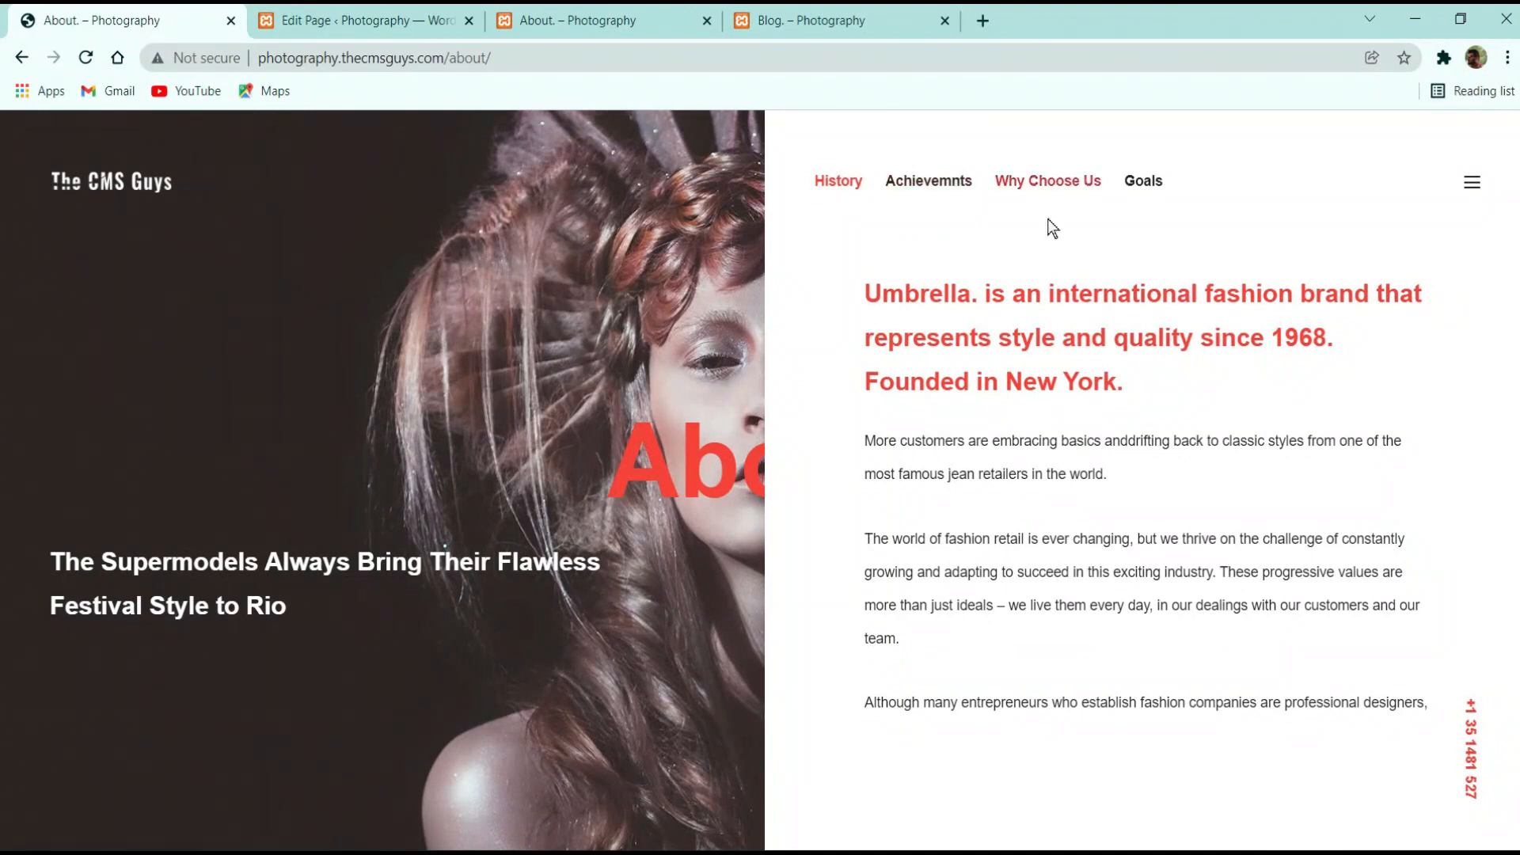
click(369, 17)
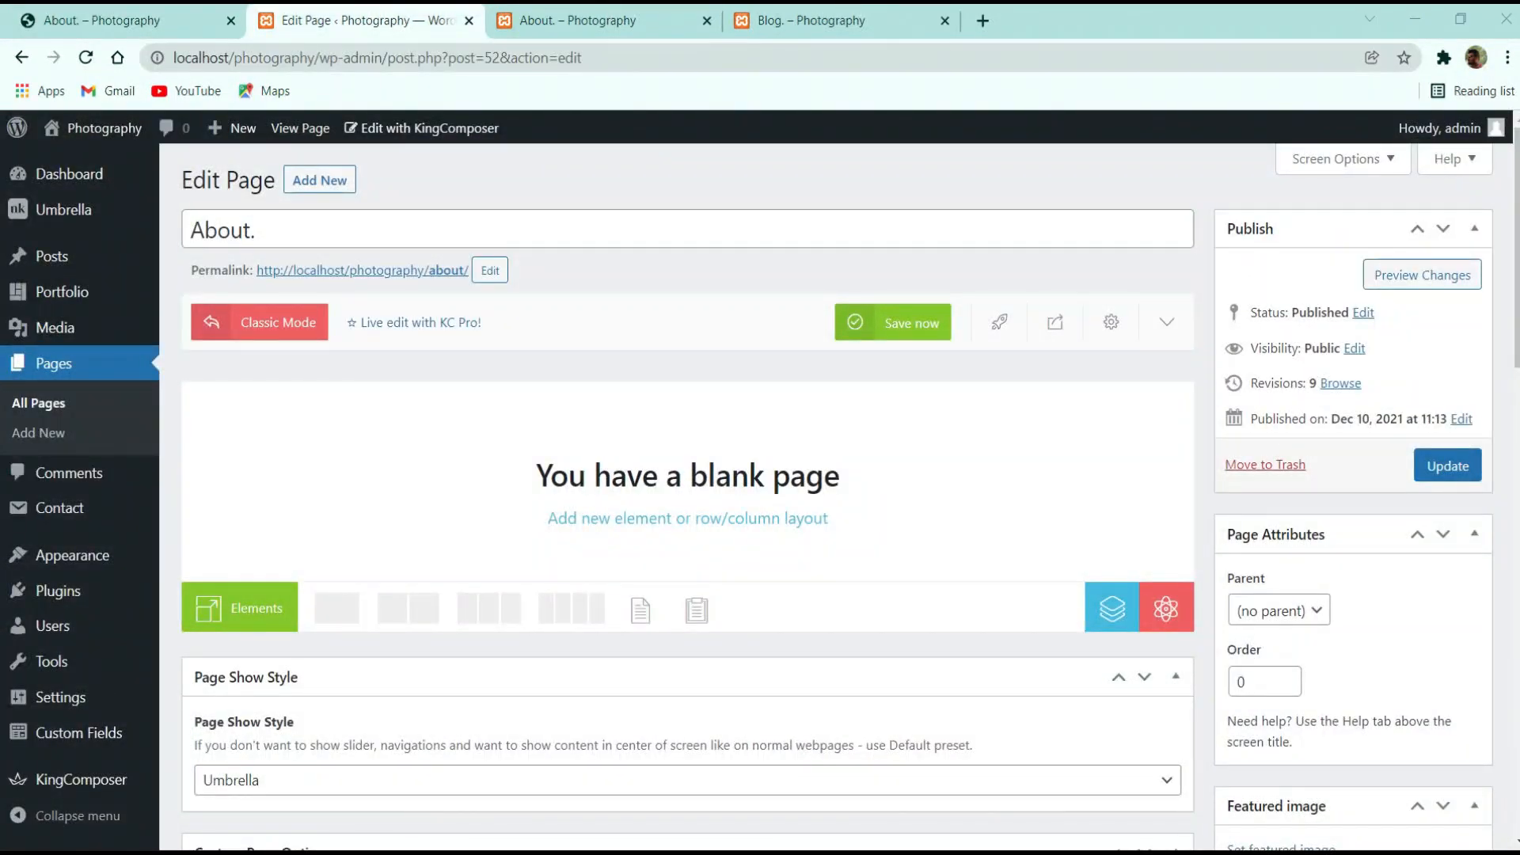
Compare the reference About page's Achievements and History tabs before returning to the builder
click(66, 12)
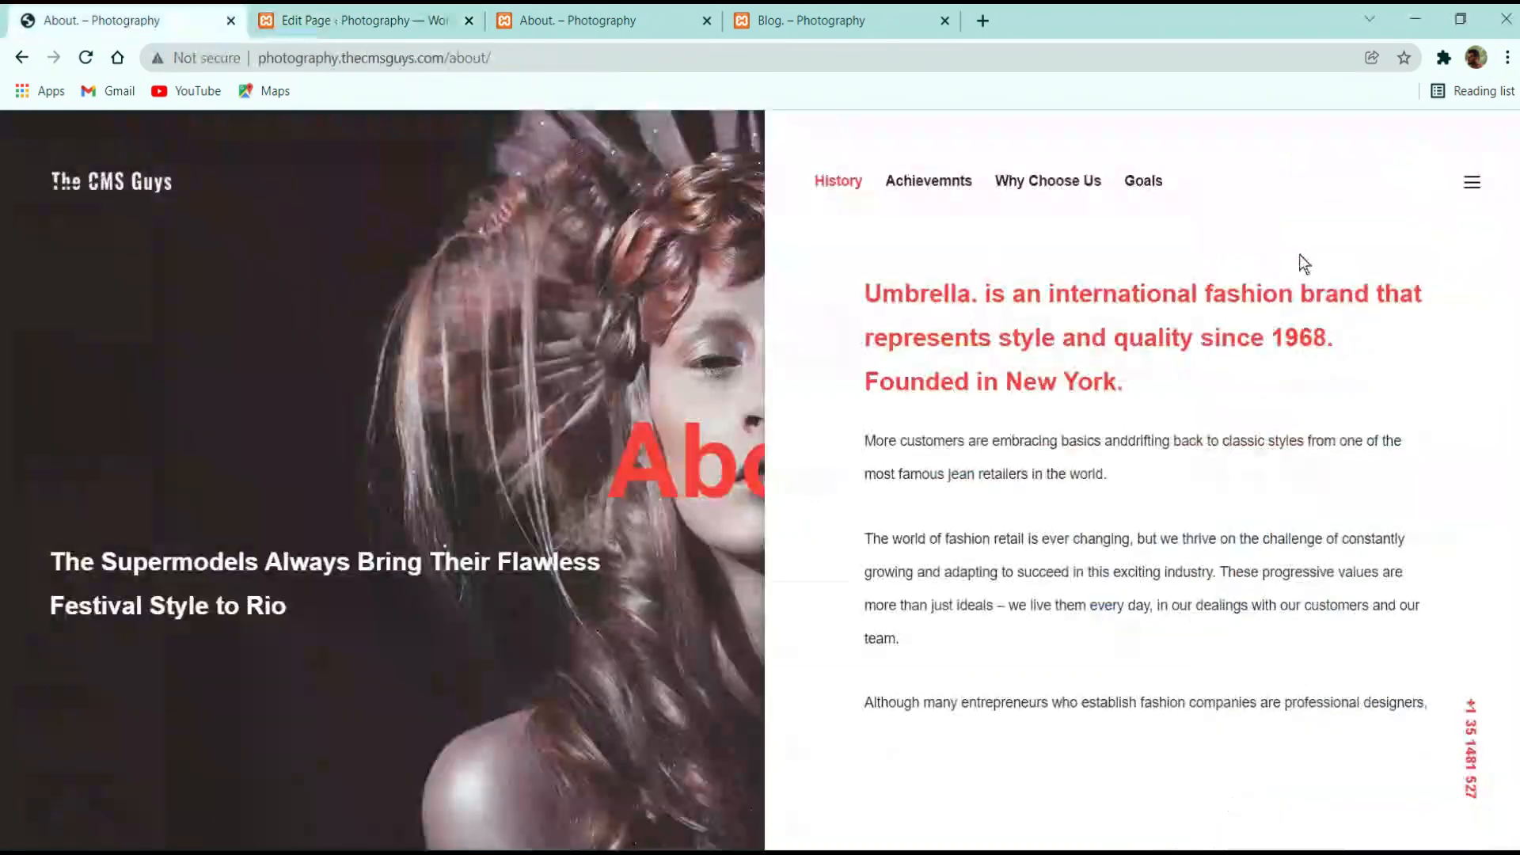
click(920, 184)
click(1111, 183)
click(900, 187)
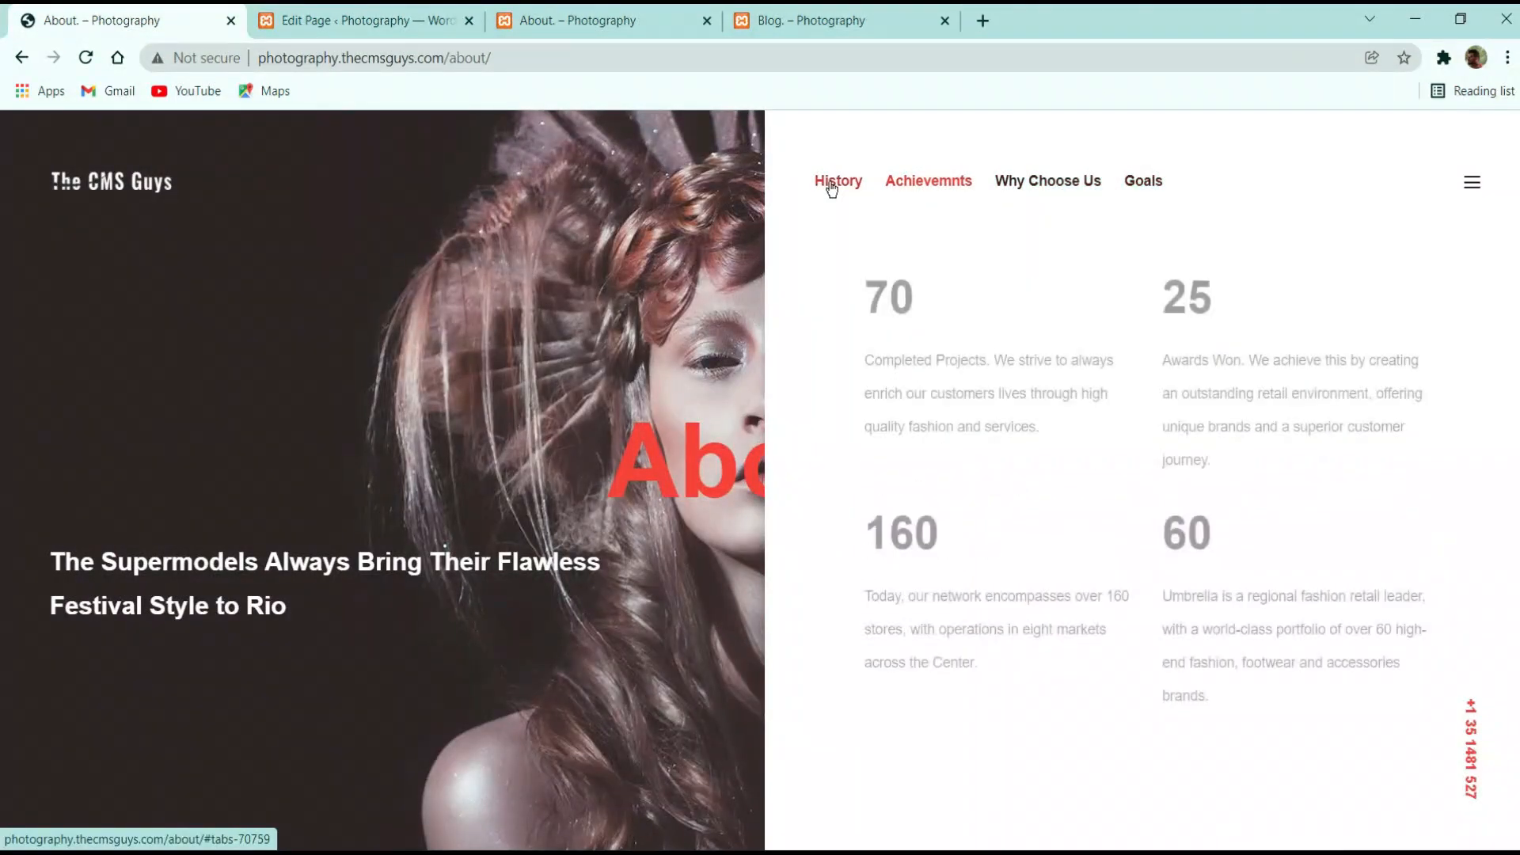
click(828, 187)
click(419, 20)
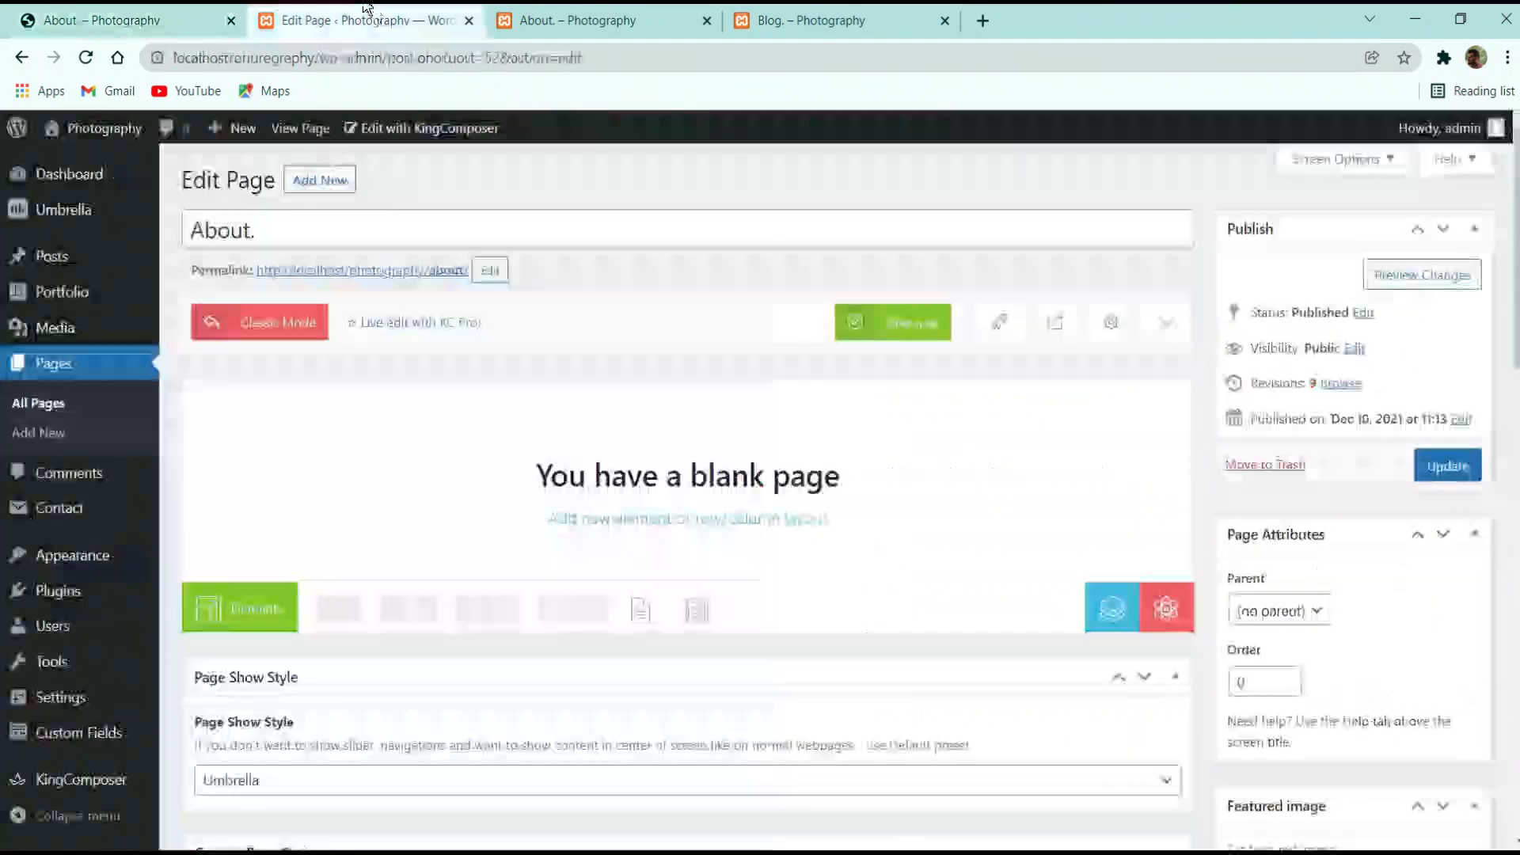
Add an nK Tabs element, found by searching 'tab', with its first tab
click(247, 610)
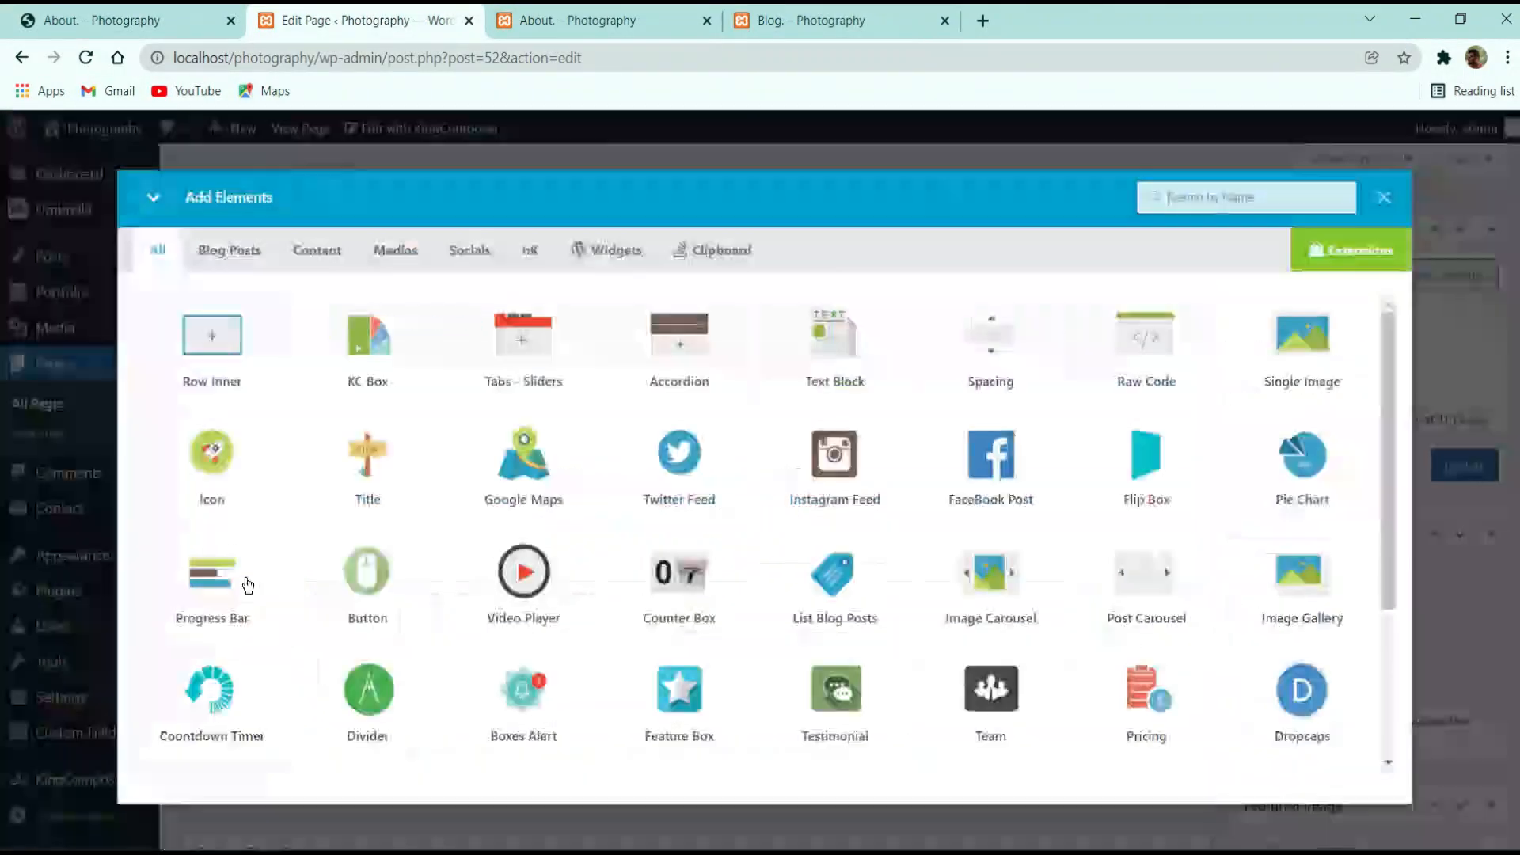
click(1173, 198)
text(tab)
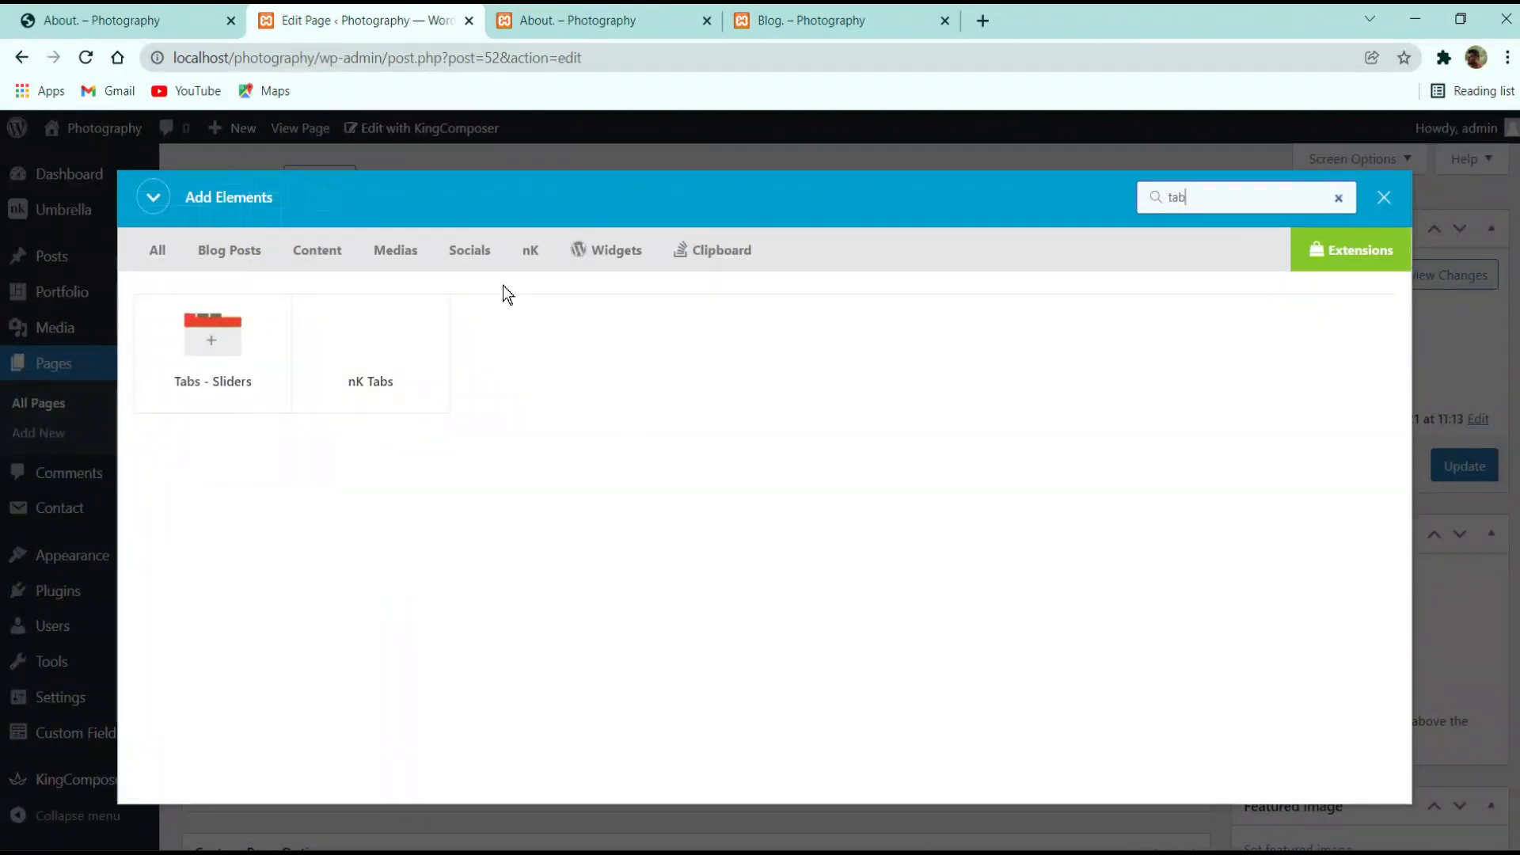
click(373, 379)
scroll(682, 390, up, 3)
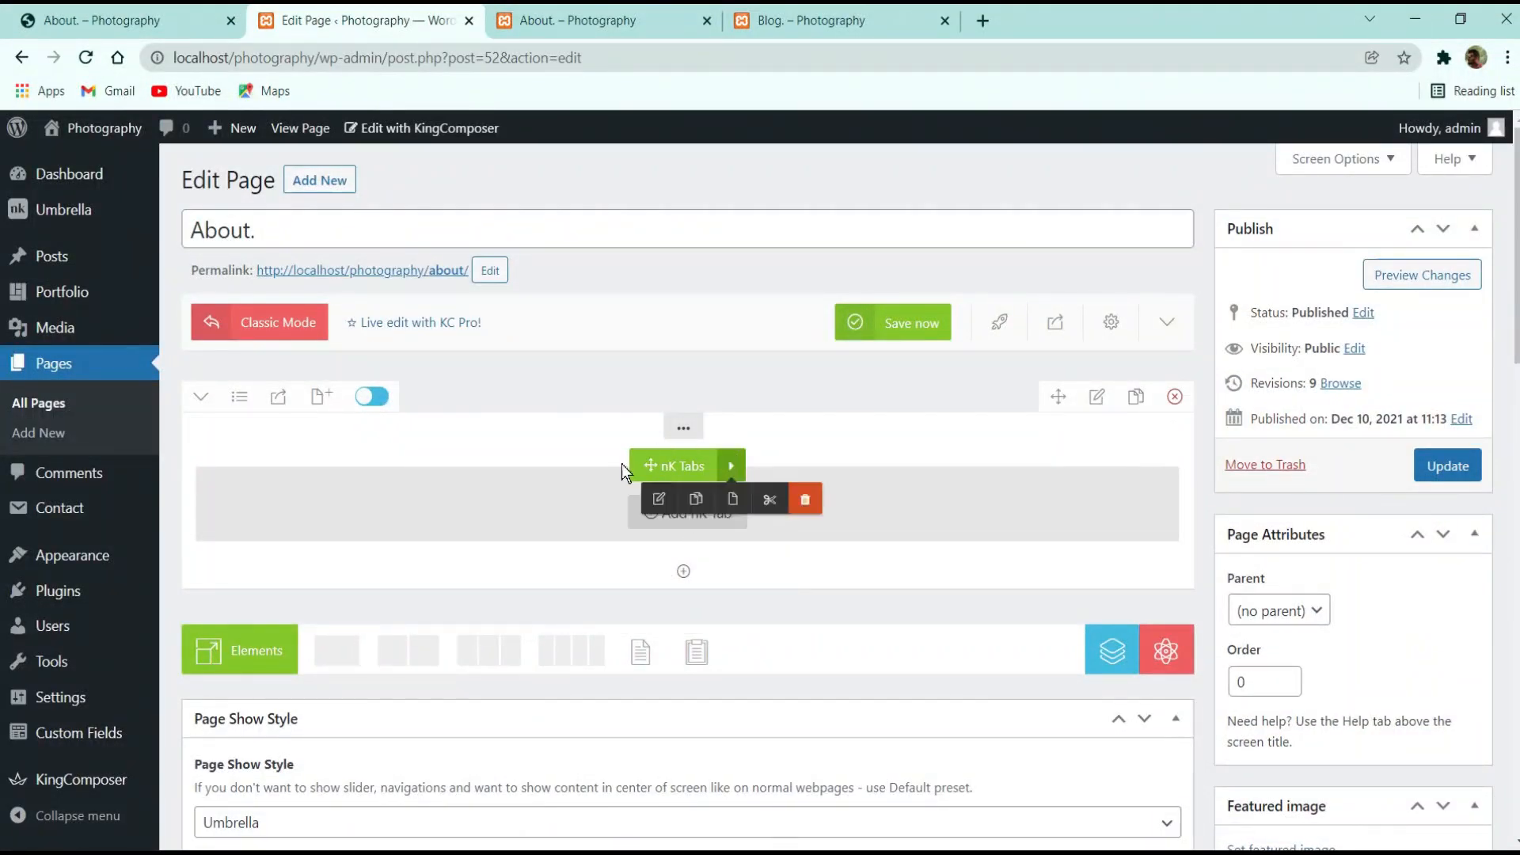
click(687, 513)
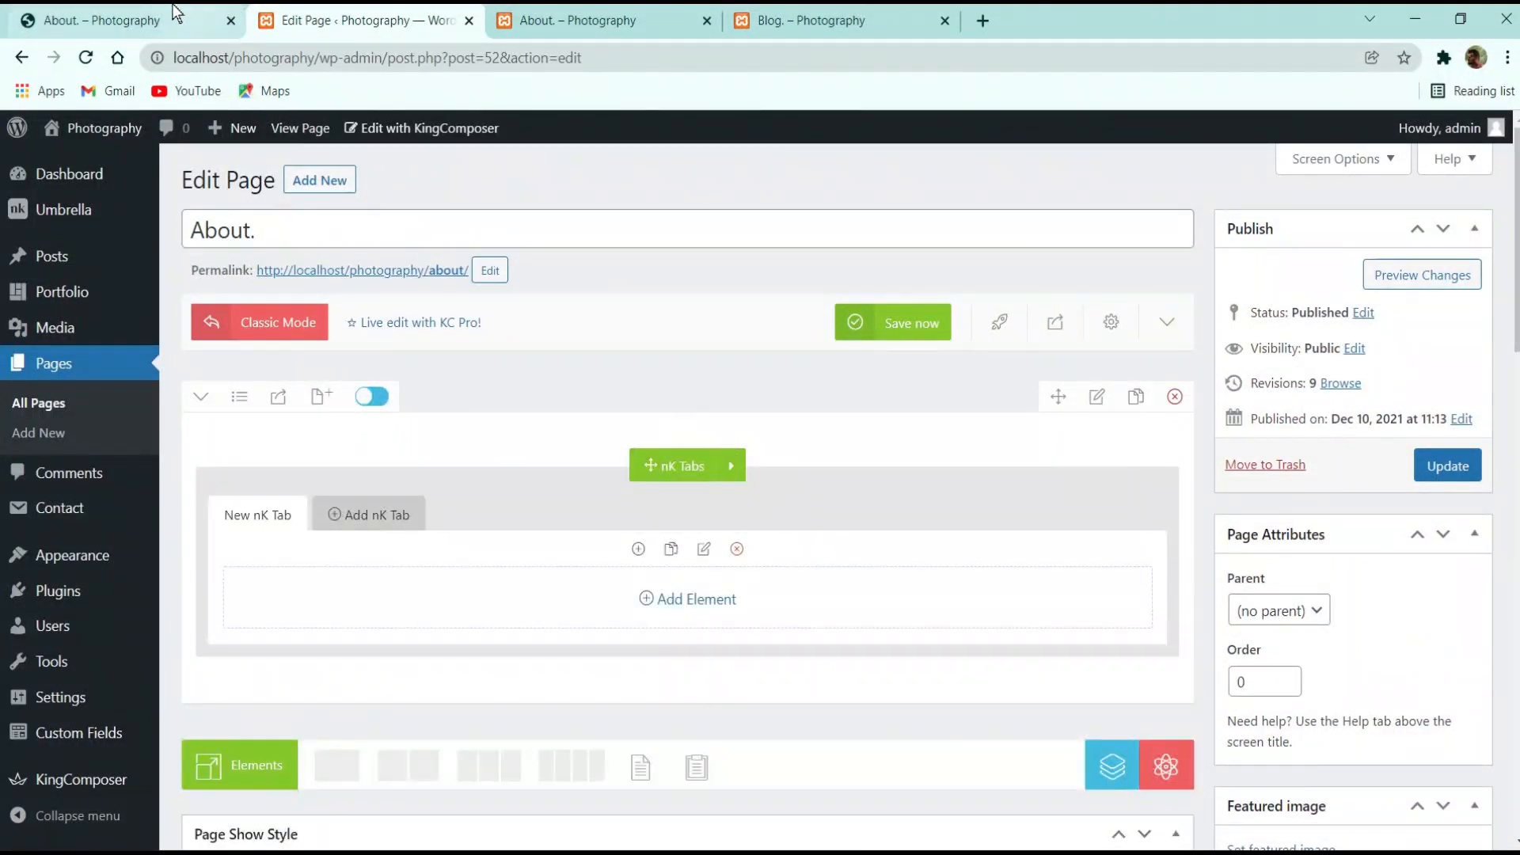
Add three more New nK Tab tabs for four in total and make the first active
click(174, 12)
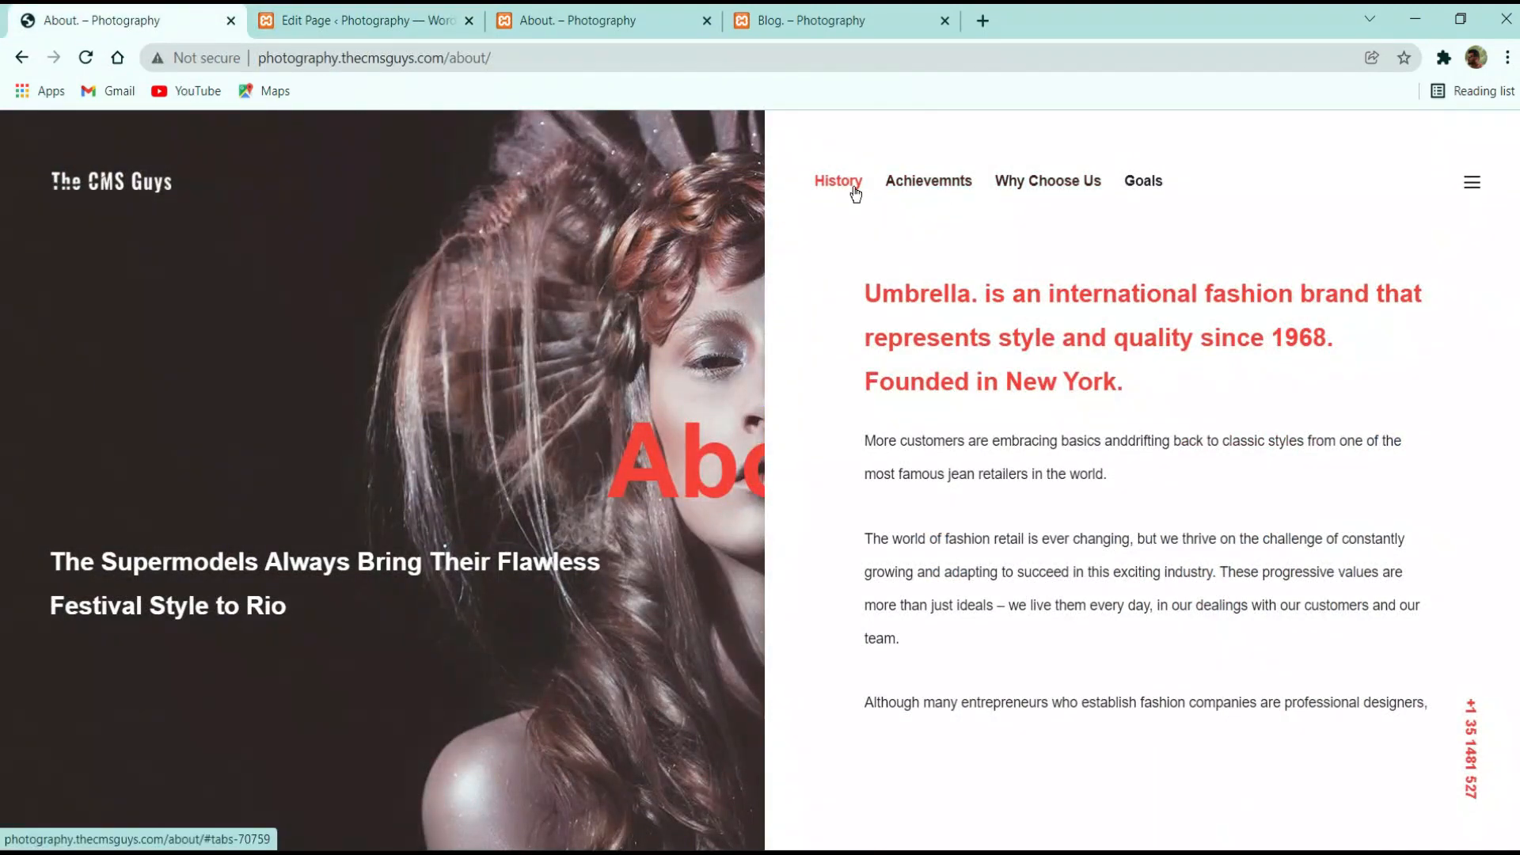
scroll(1089, 441, down, 1)
scroll(1090, 441, up, 1)
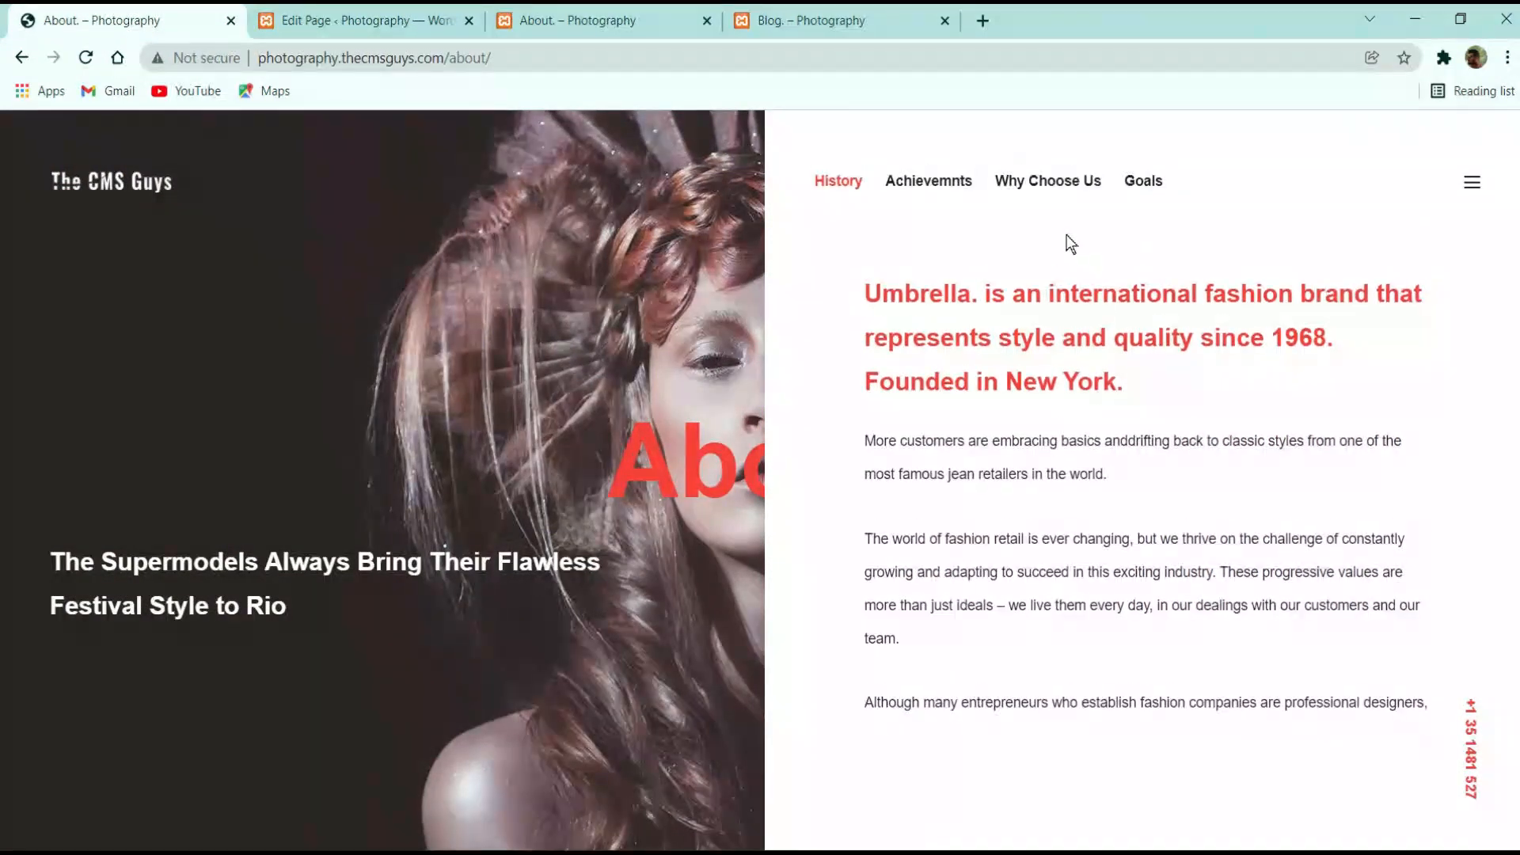
click(346, 14)
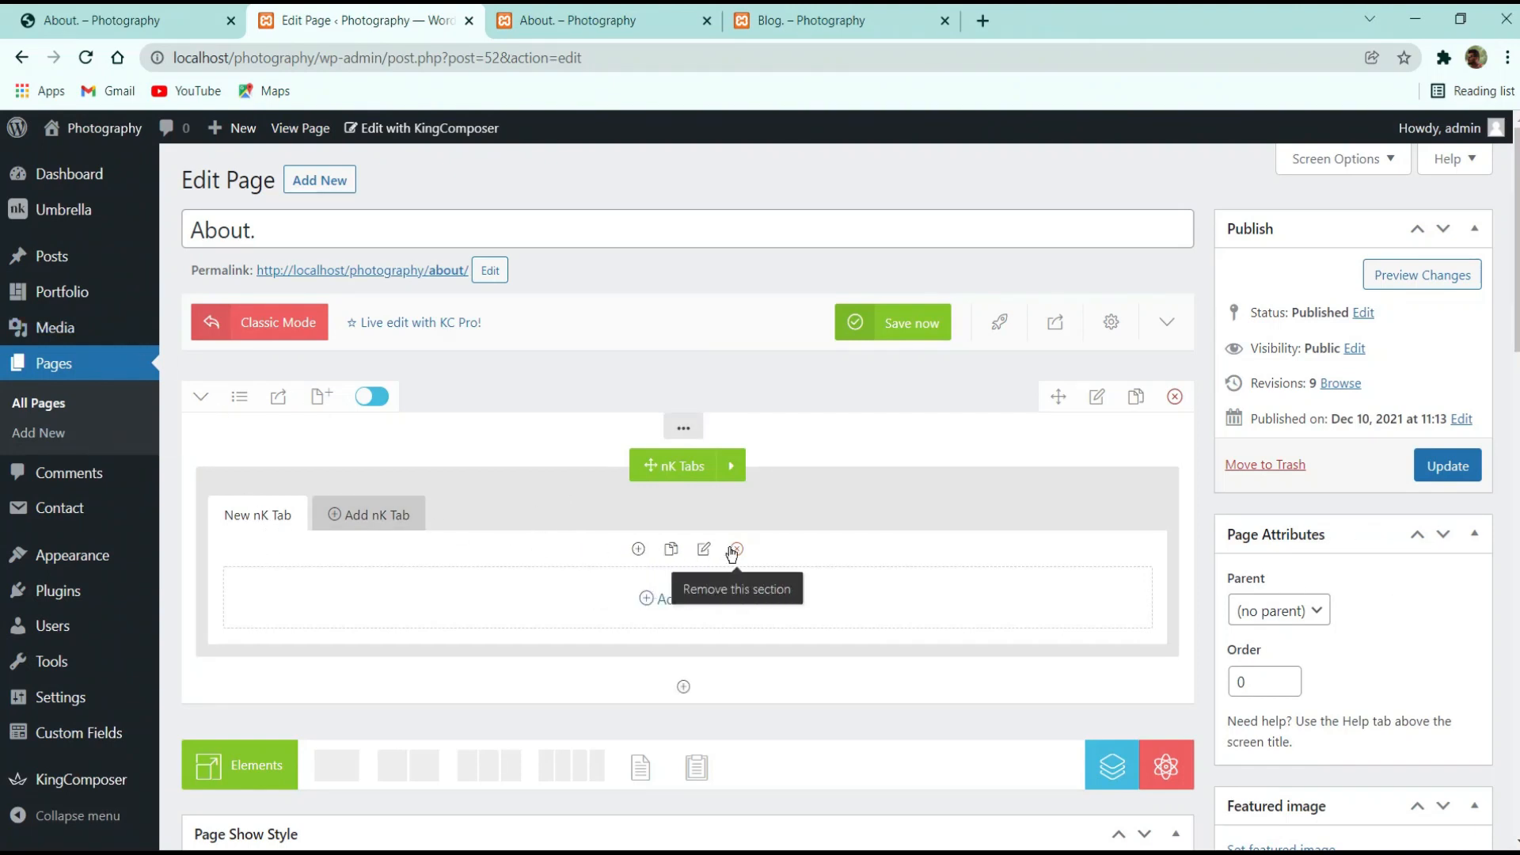
click(353, 515)
click(453, 517)
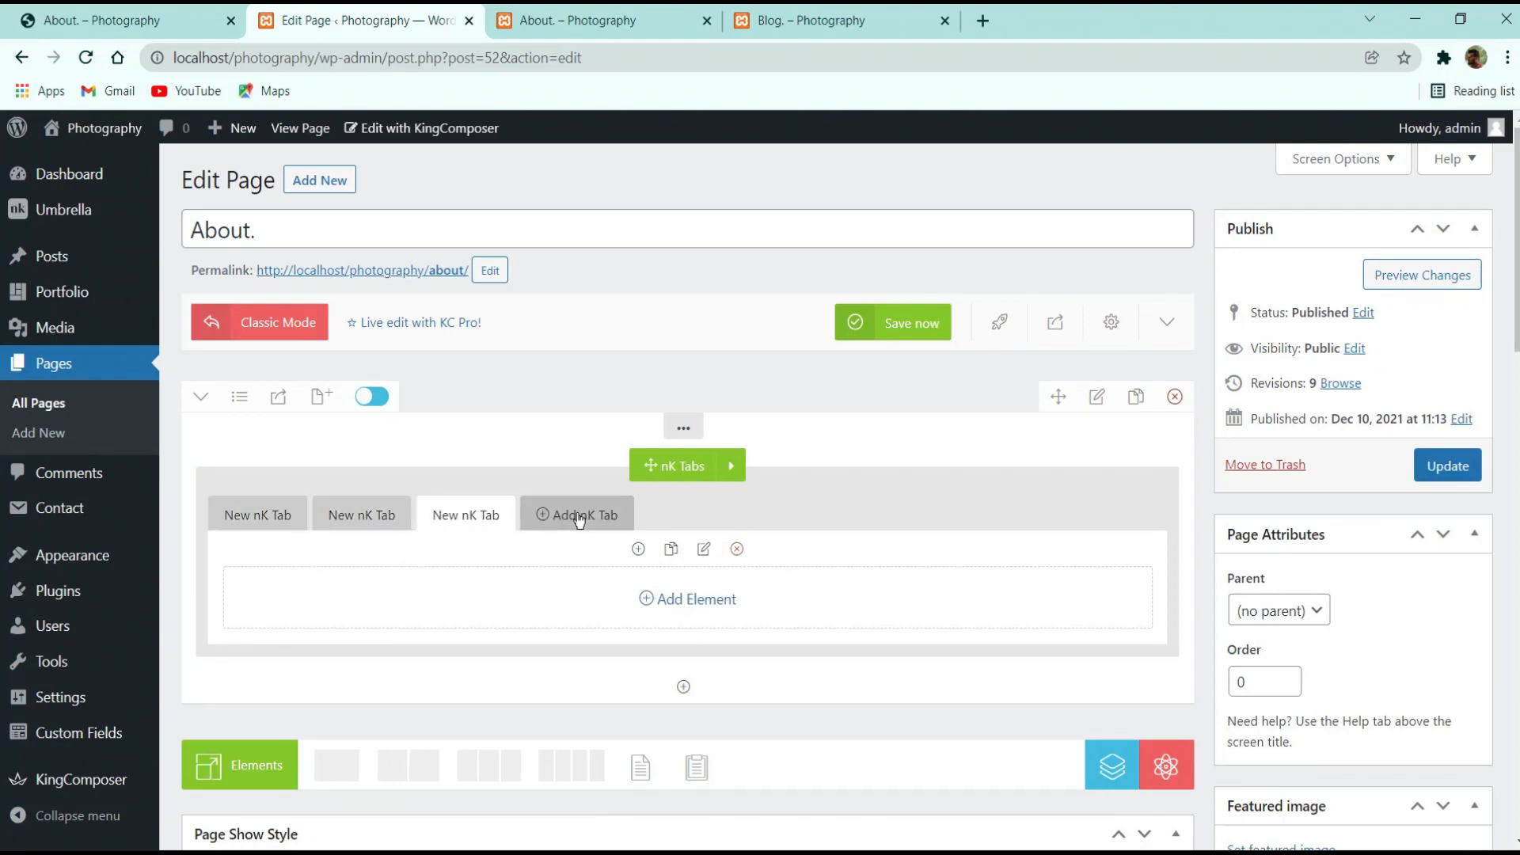
click(567, 516)
click(479, 514)
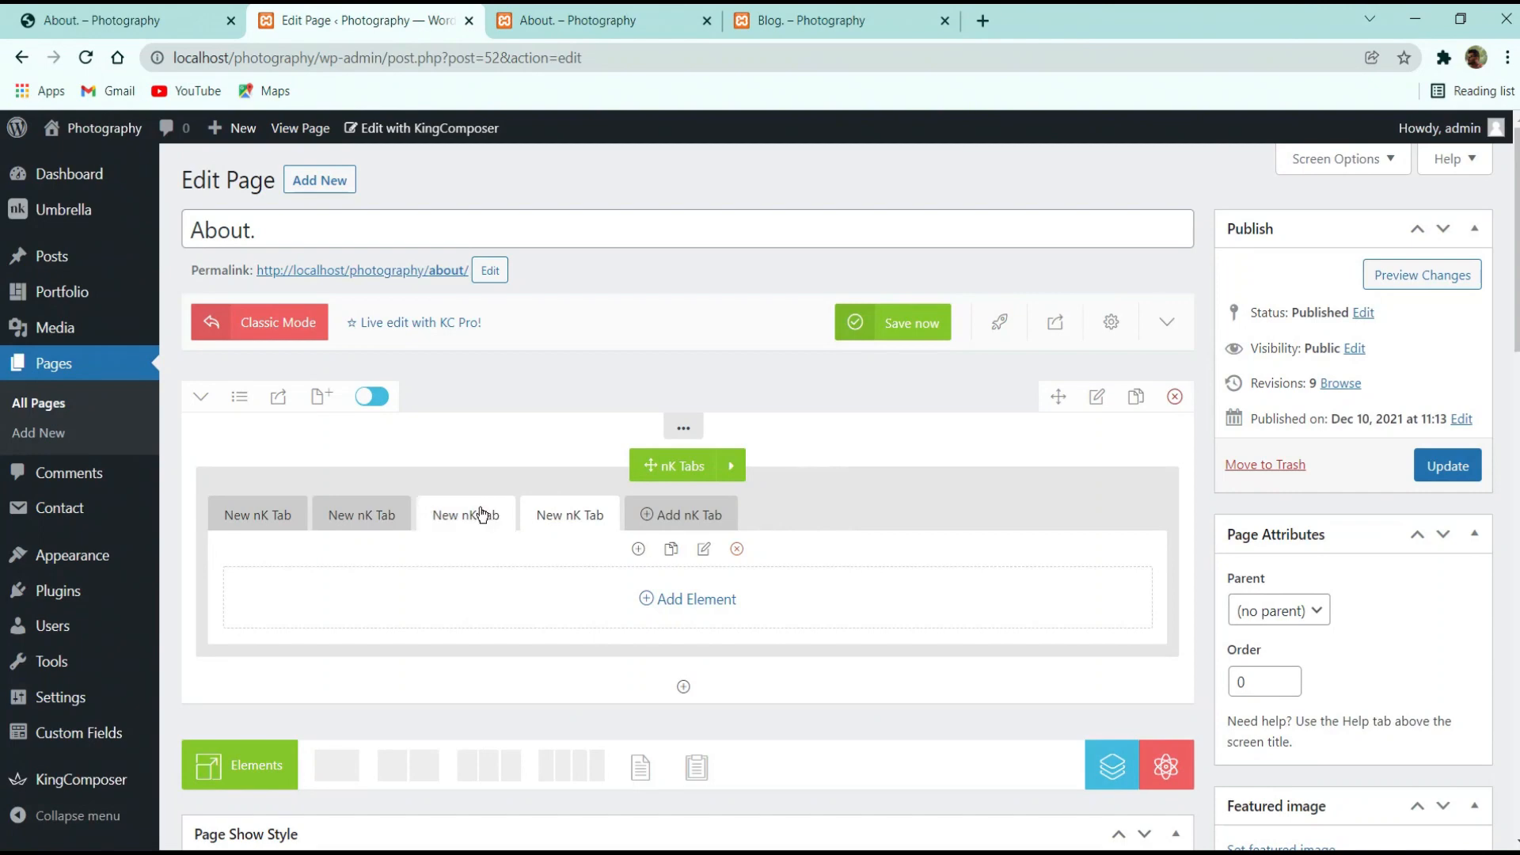
click(352, 515)
click(260, 503)
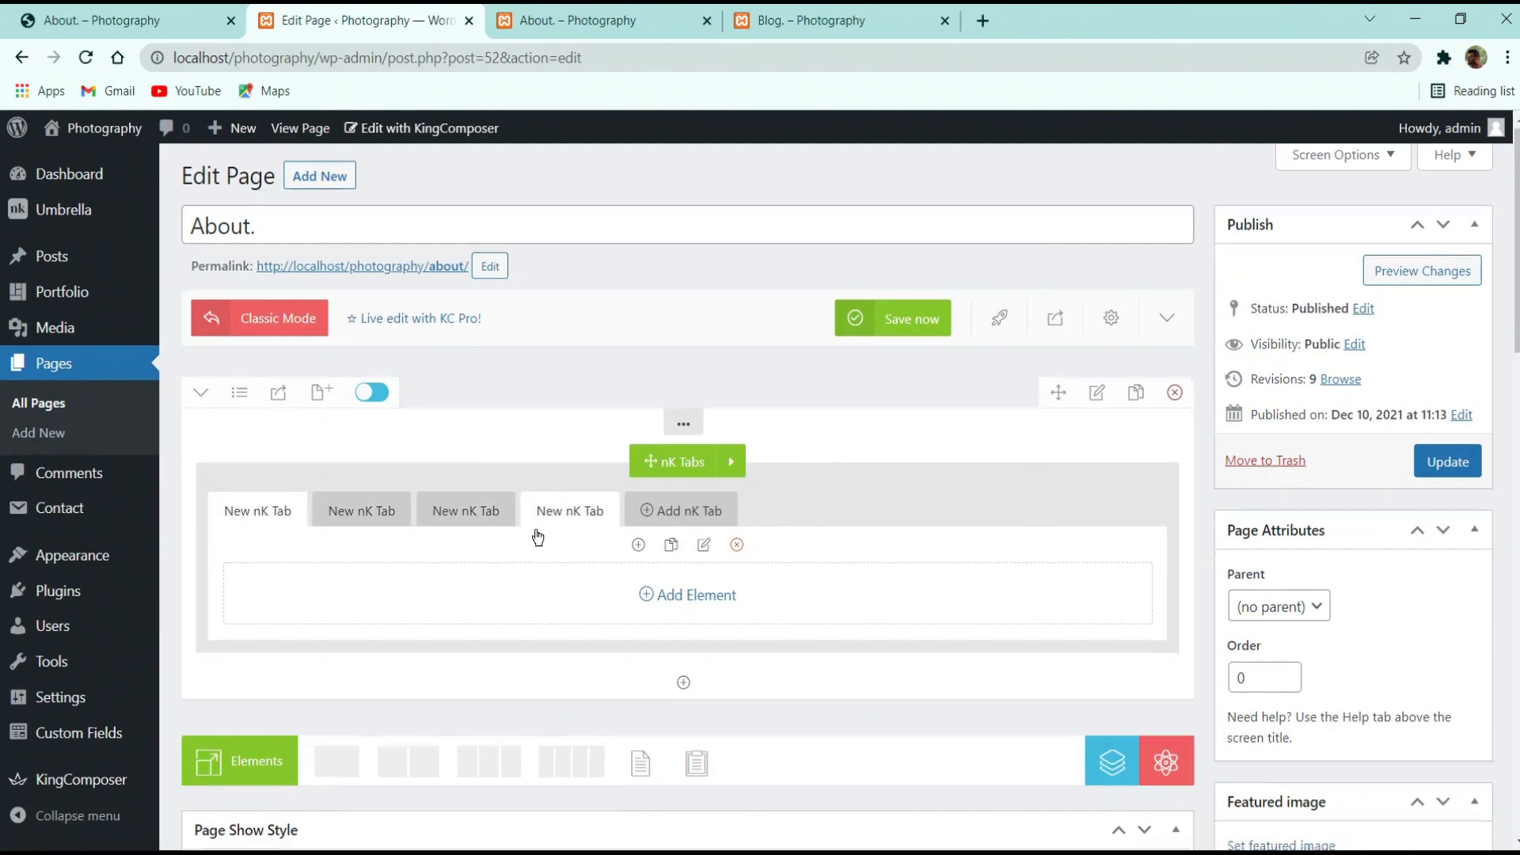
Open the first tab's settings and select its title text for renaming
scroll(586, 506, down, 2)
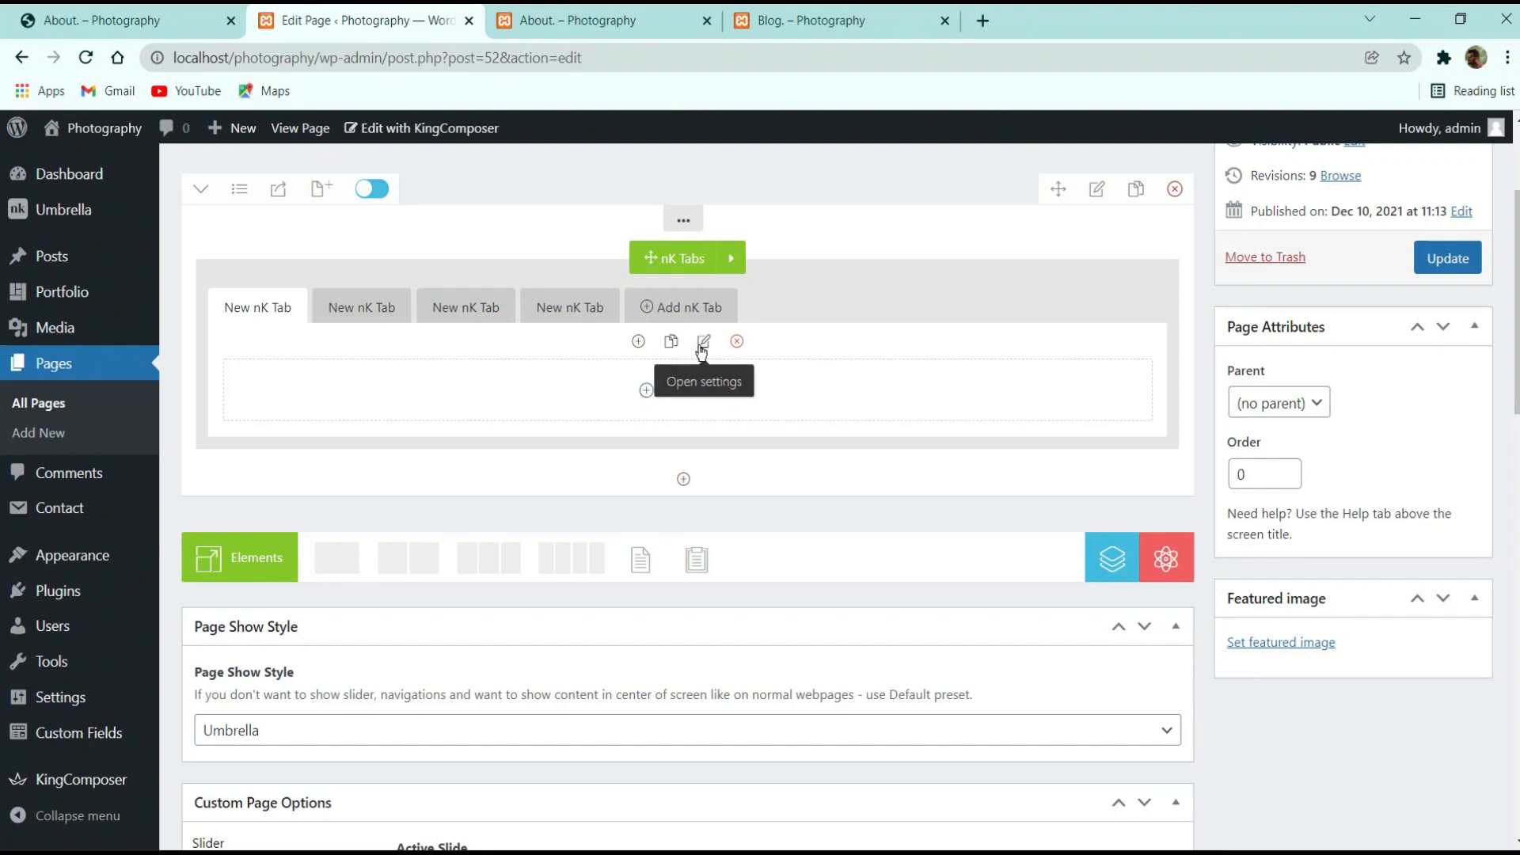
click(702, 347)
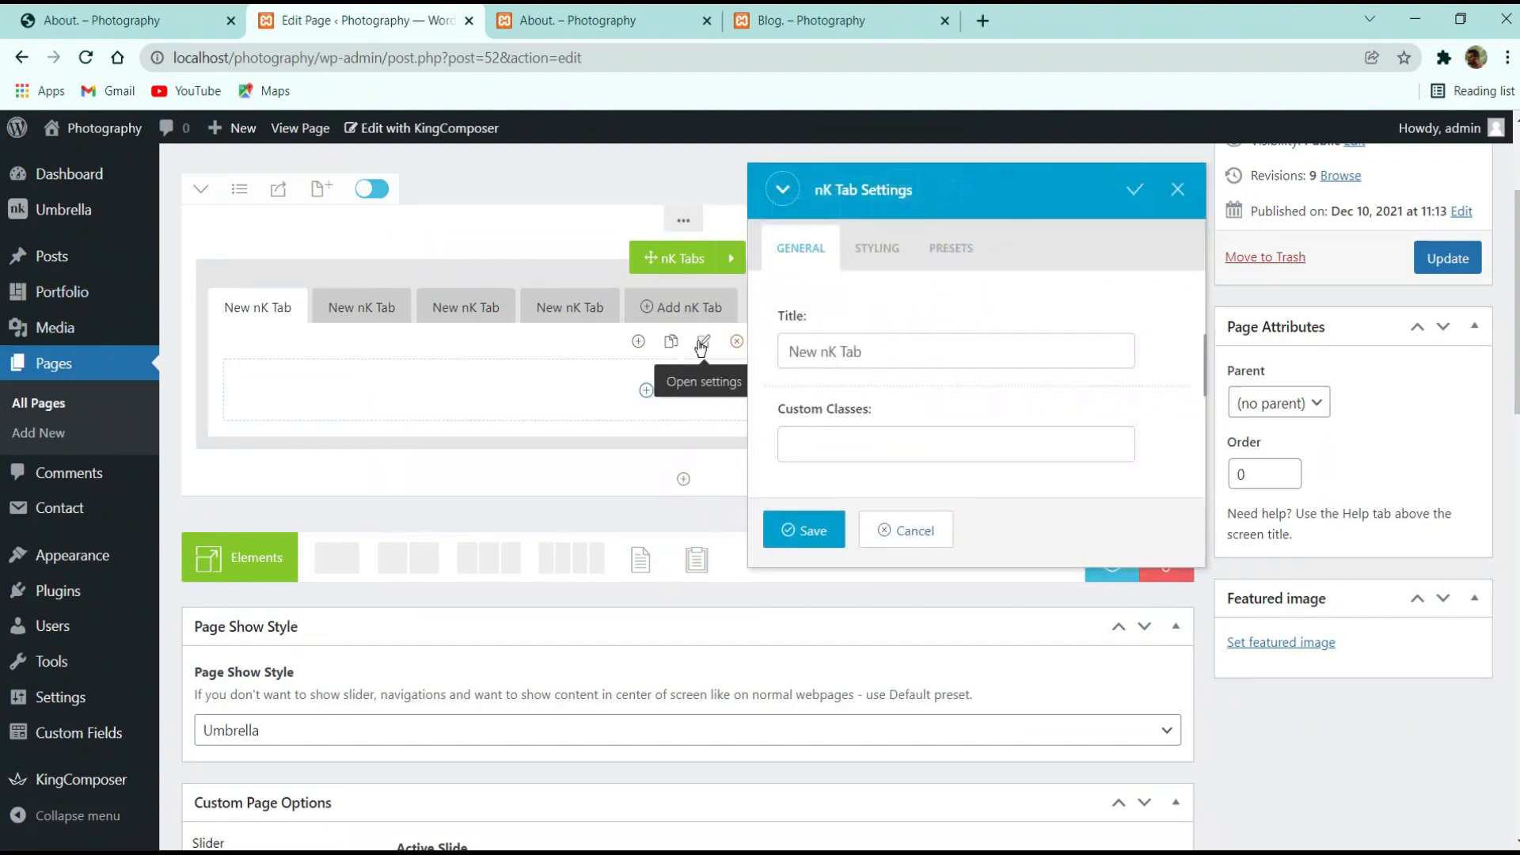
click(897, 536)
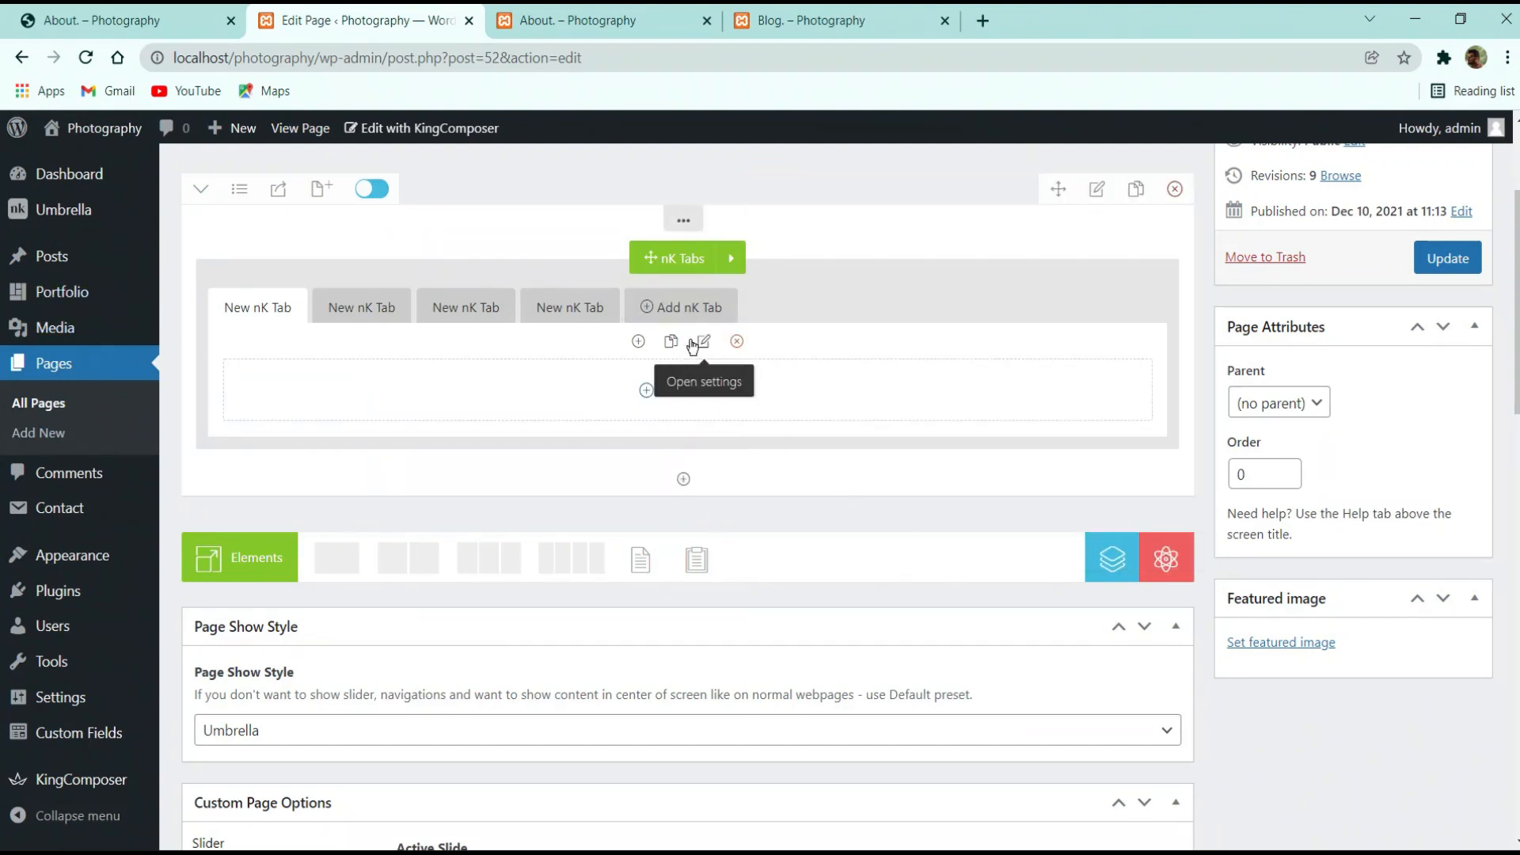
click(706, 341)
triple_click(859, 349)
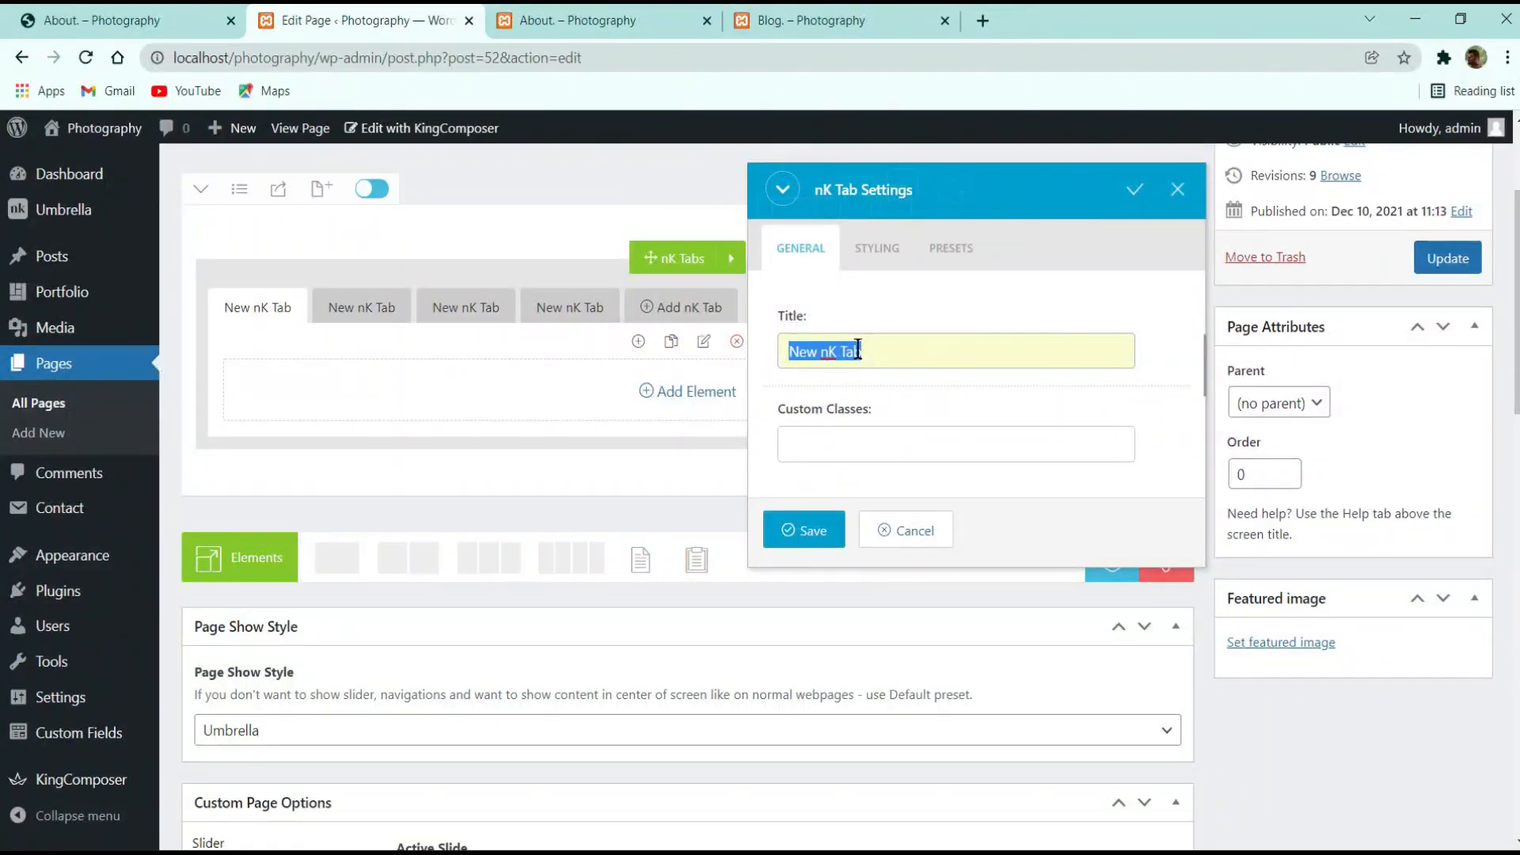
Title the first tab History and compare it with the reference About page
text(History)
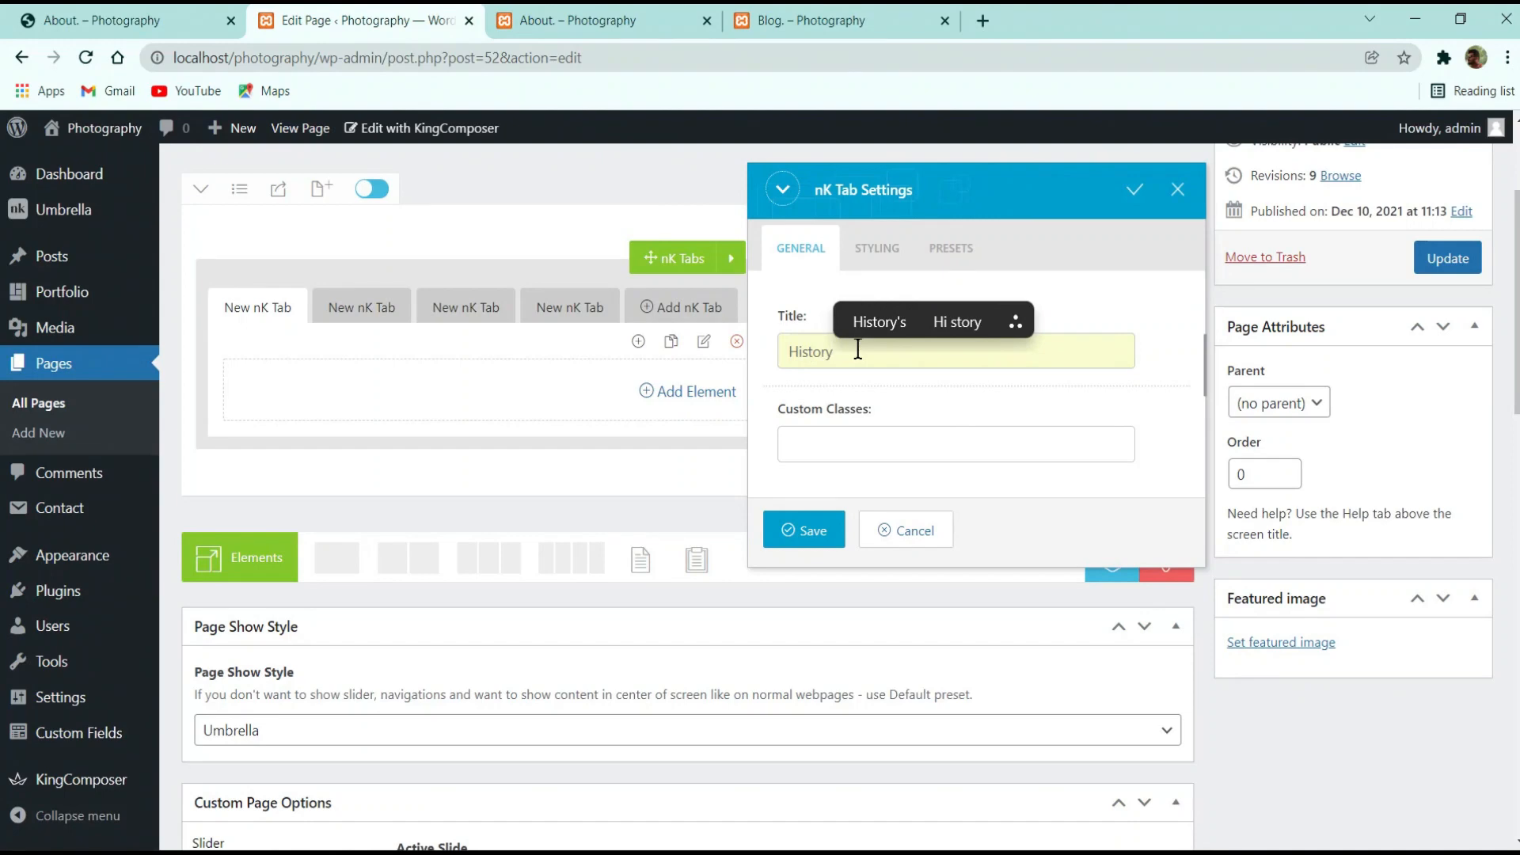
click(813, 529)
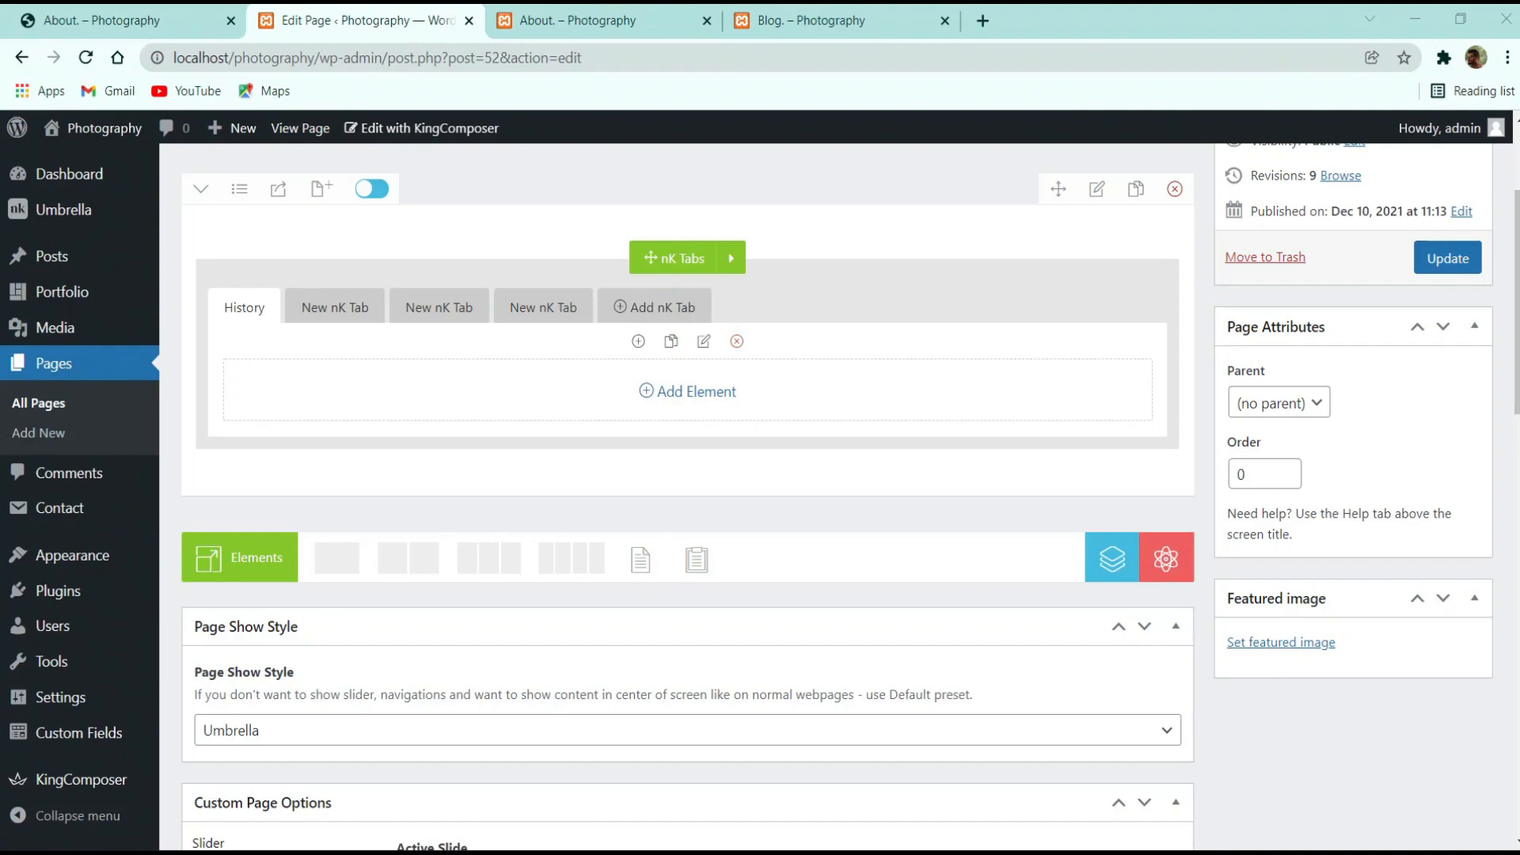
key(ctrl+1)
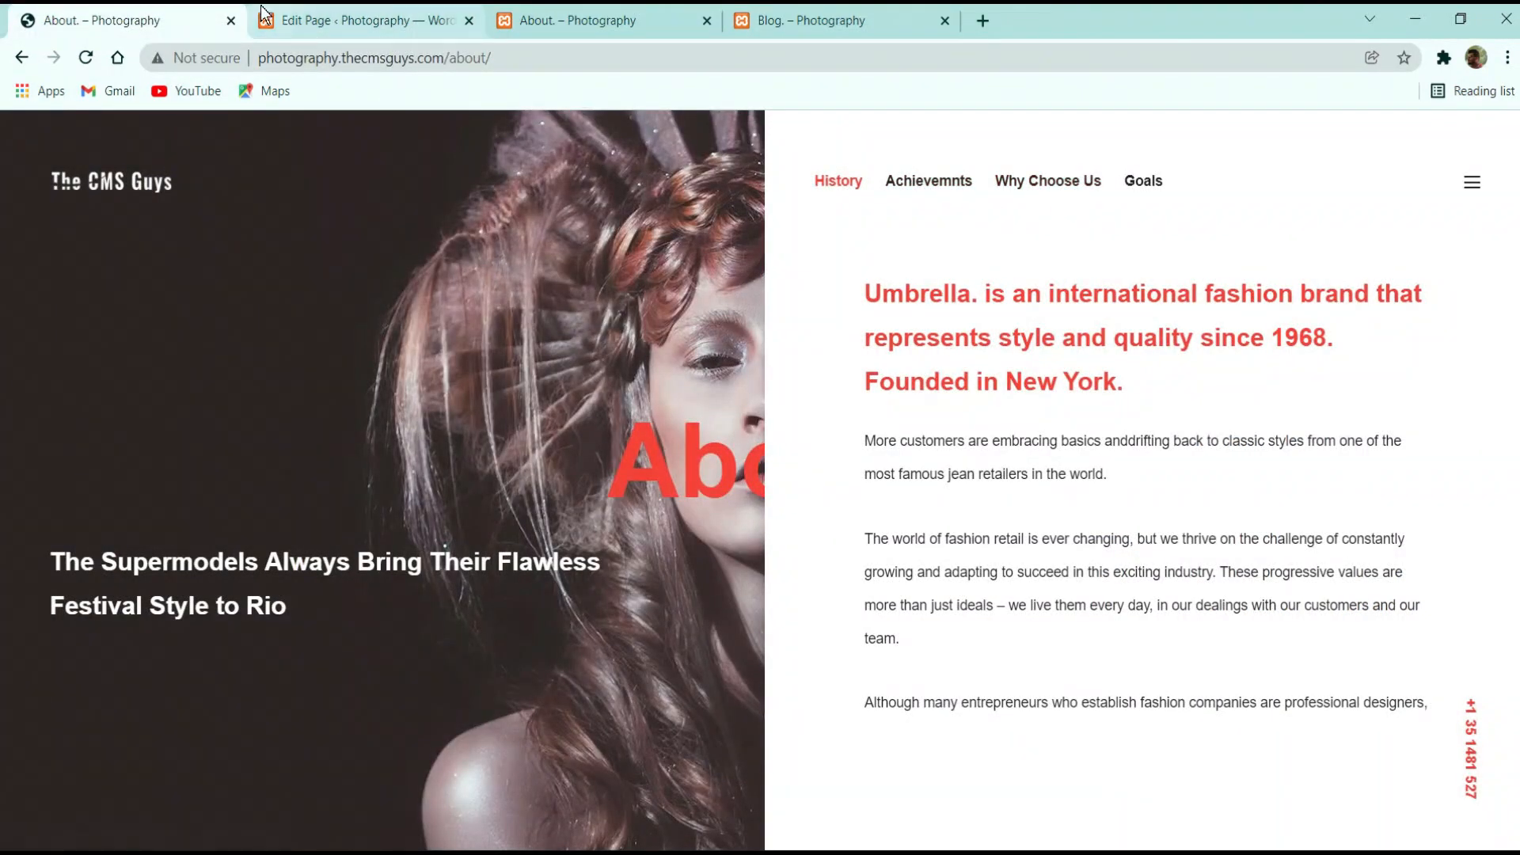
click(324, 7)
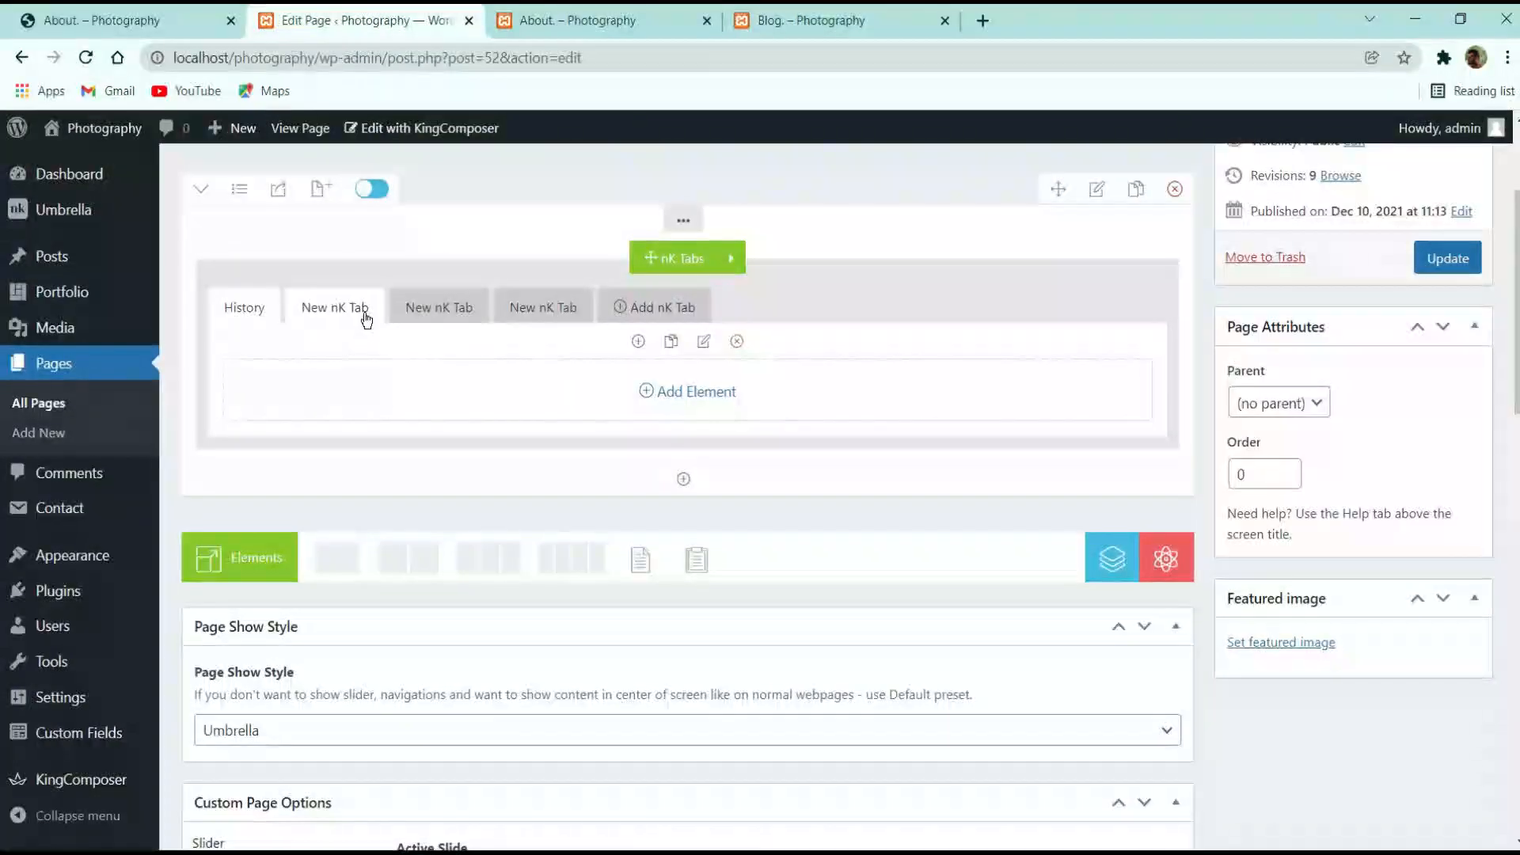
Retitle the second tab Achievements, correcting the misspelled entry
click(703, 345)
triple_click(900, 351)
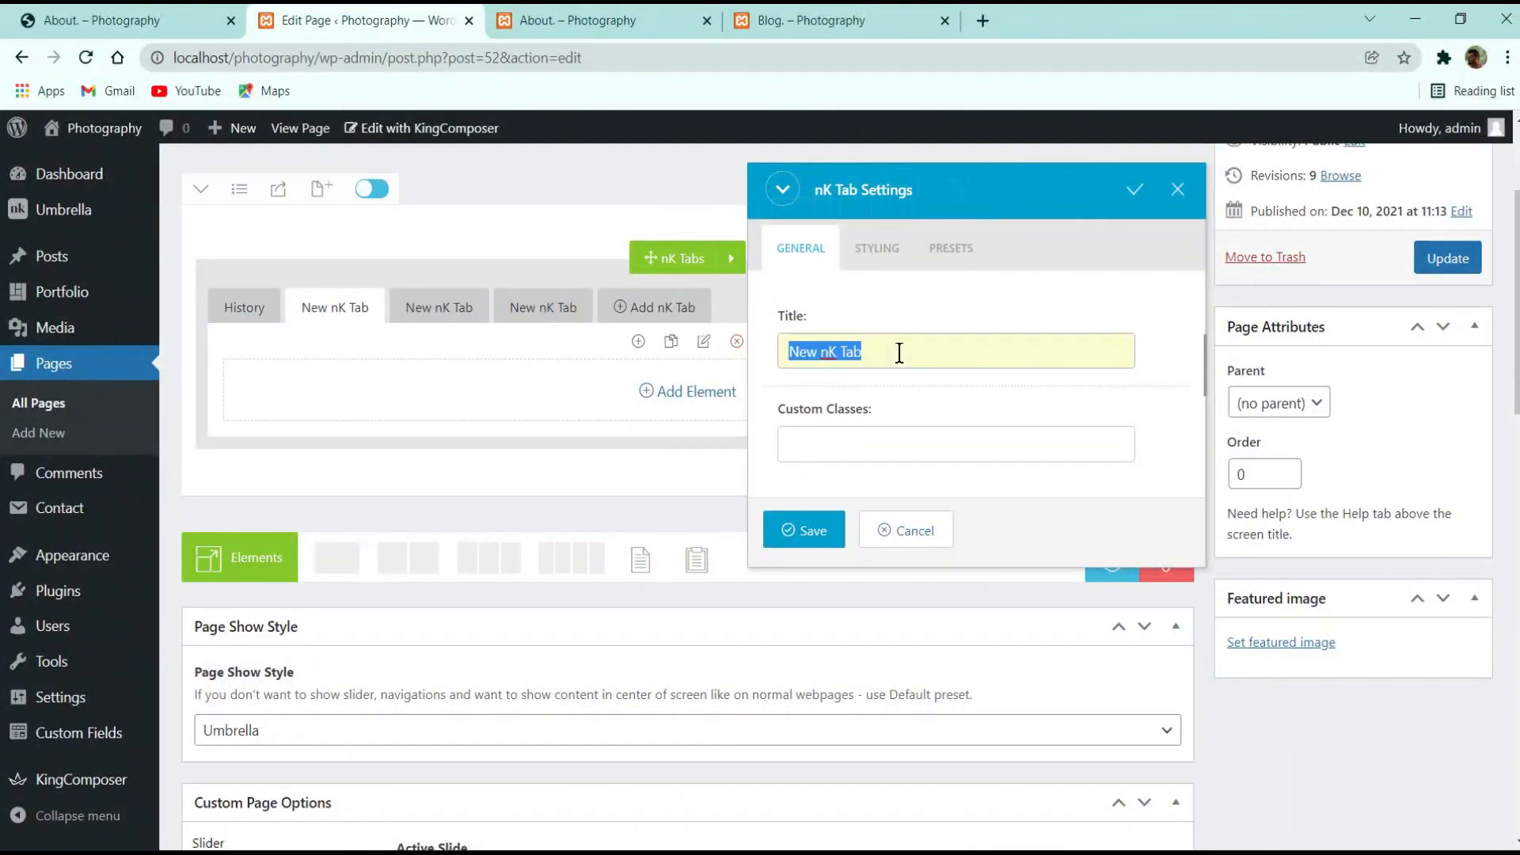
text(Adhievemn)
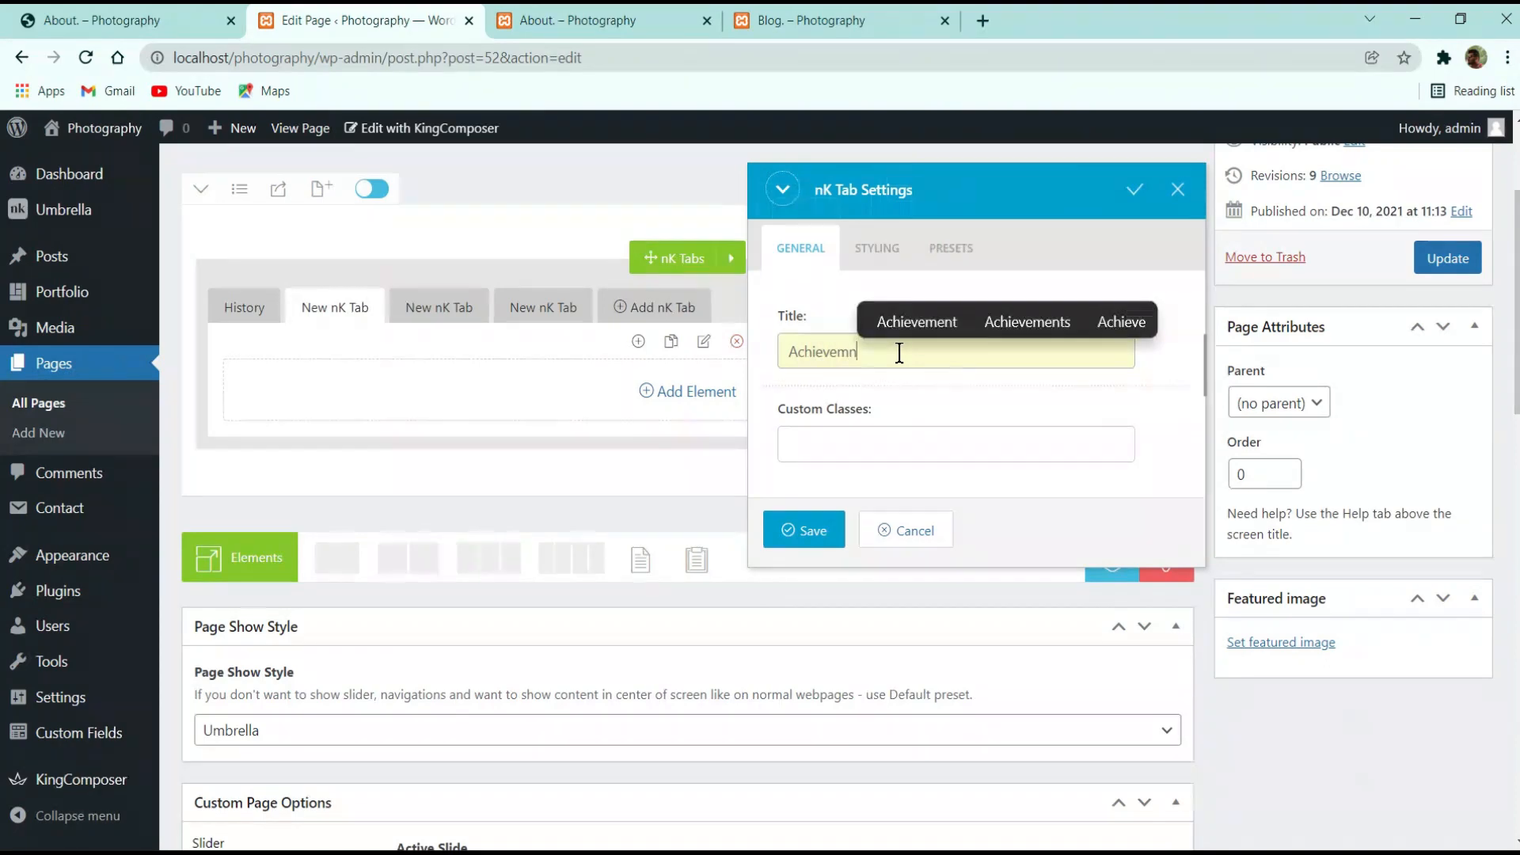
text(nts)
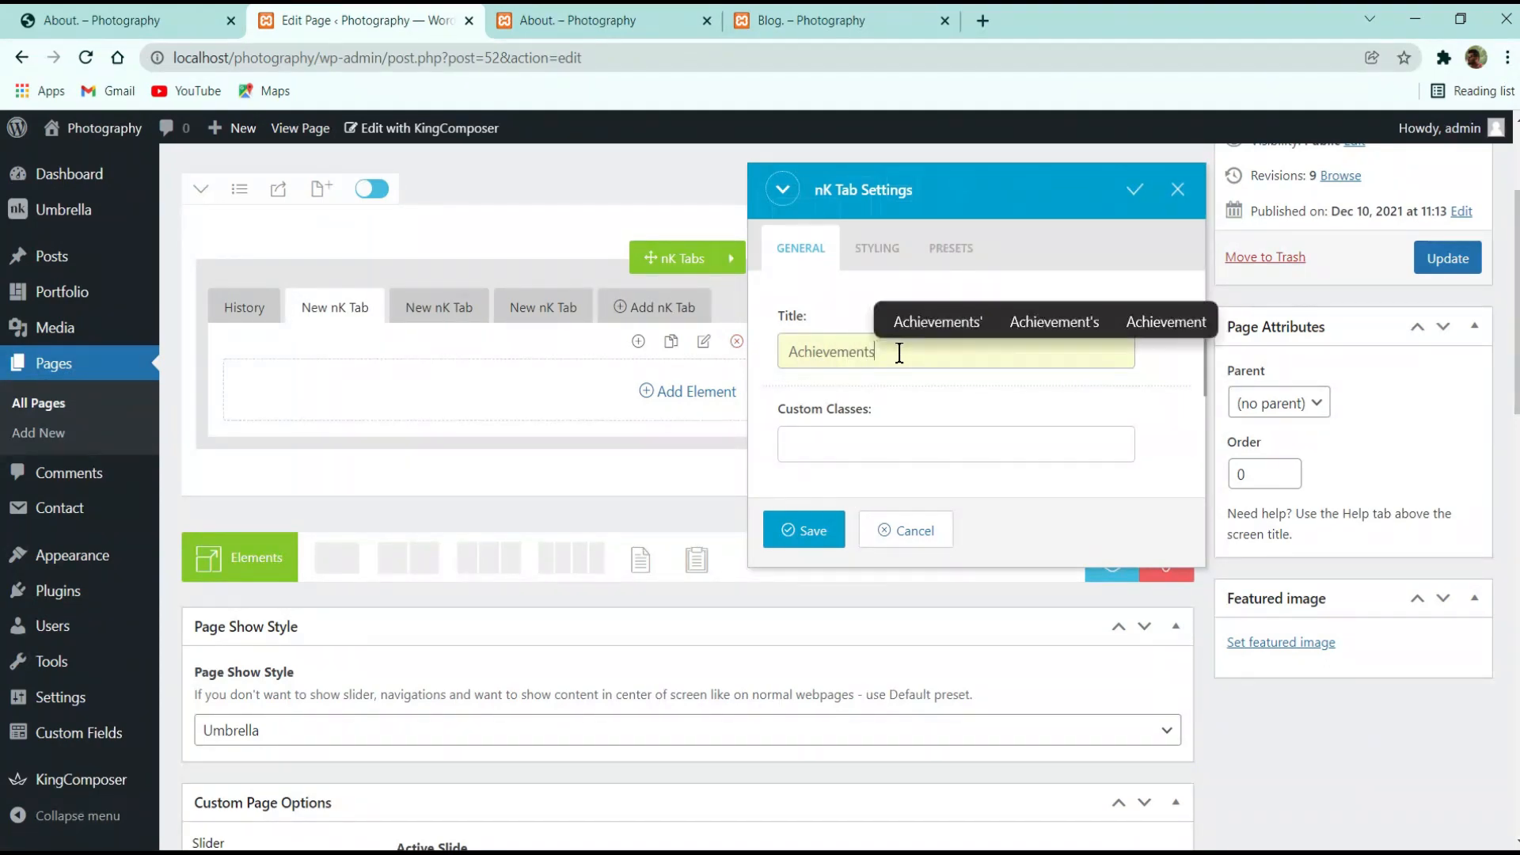
click(795, 531)
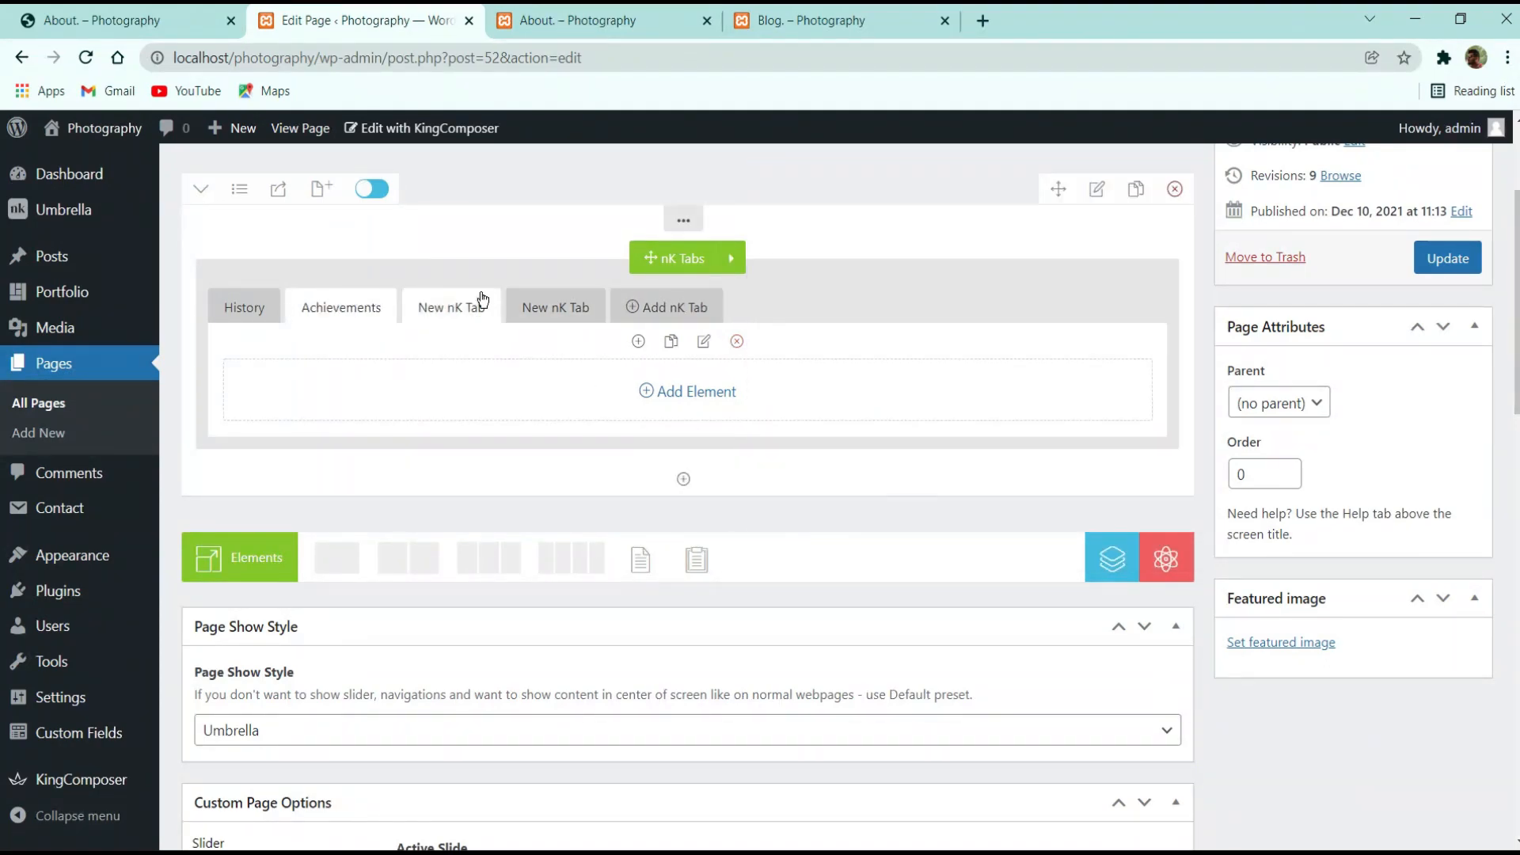
click(436, 316)
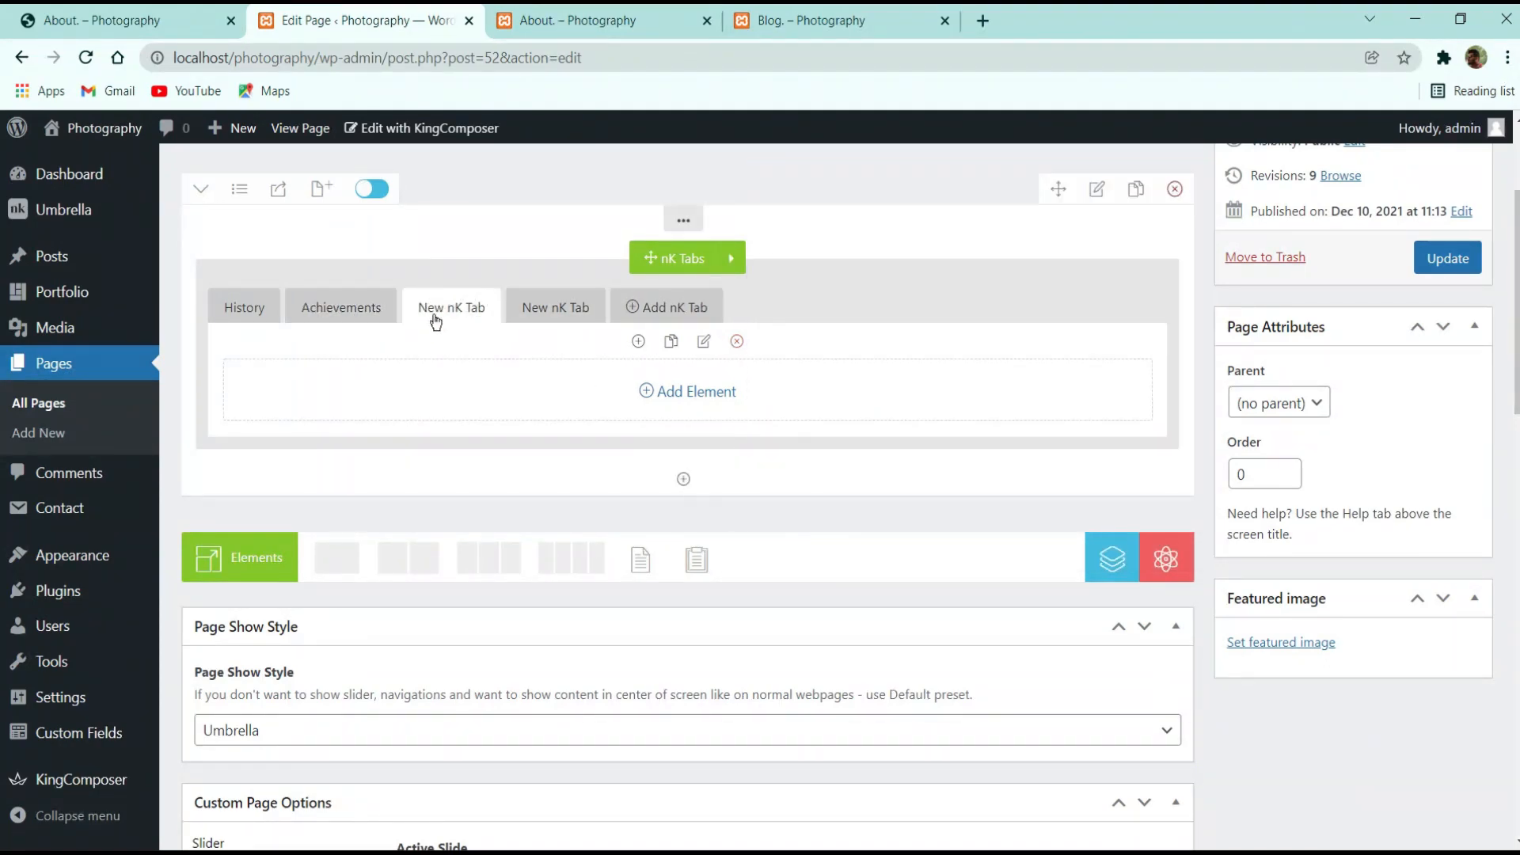
Retitle the third and fourth tabs Why Choose Us and Goals
click(703, 341)
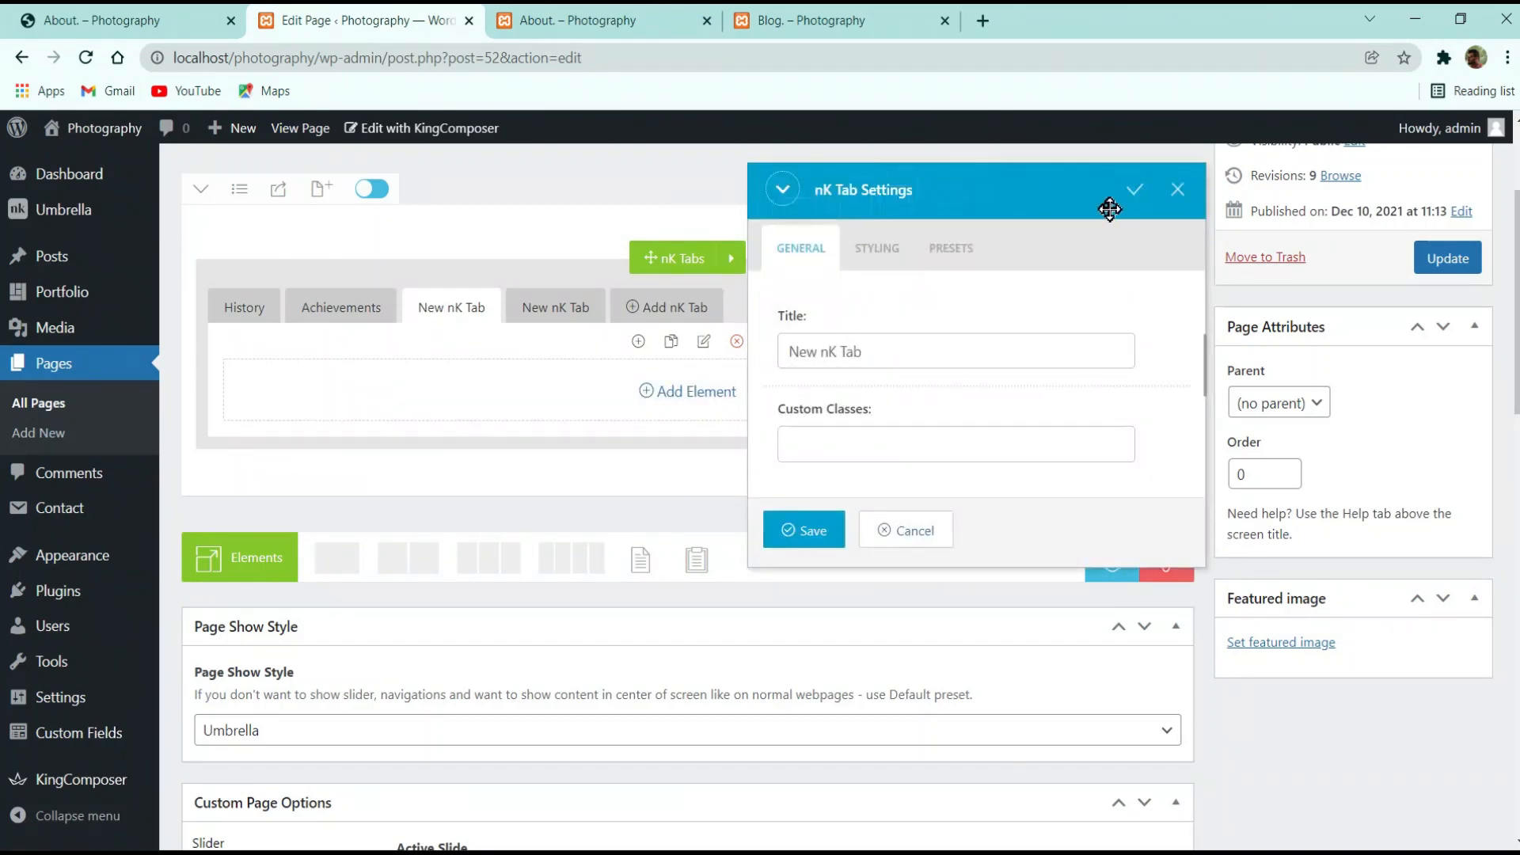
triple_click(931, 356)
text(Why )
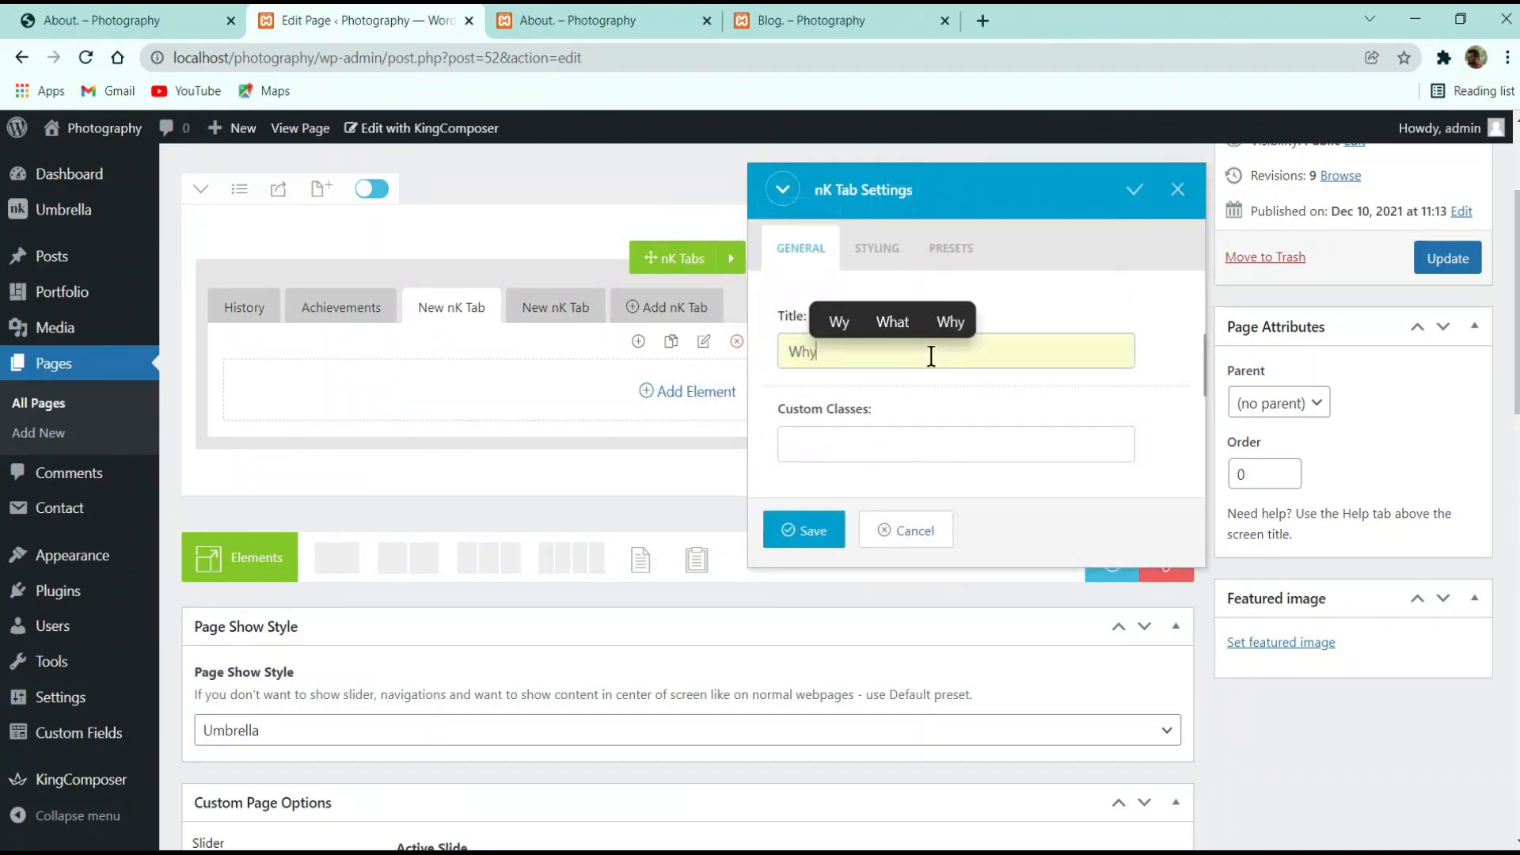
text(Choose Us)
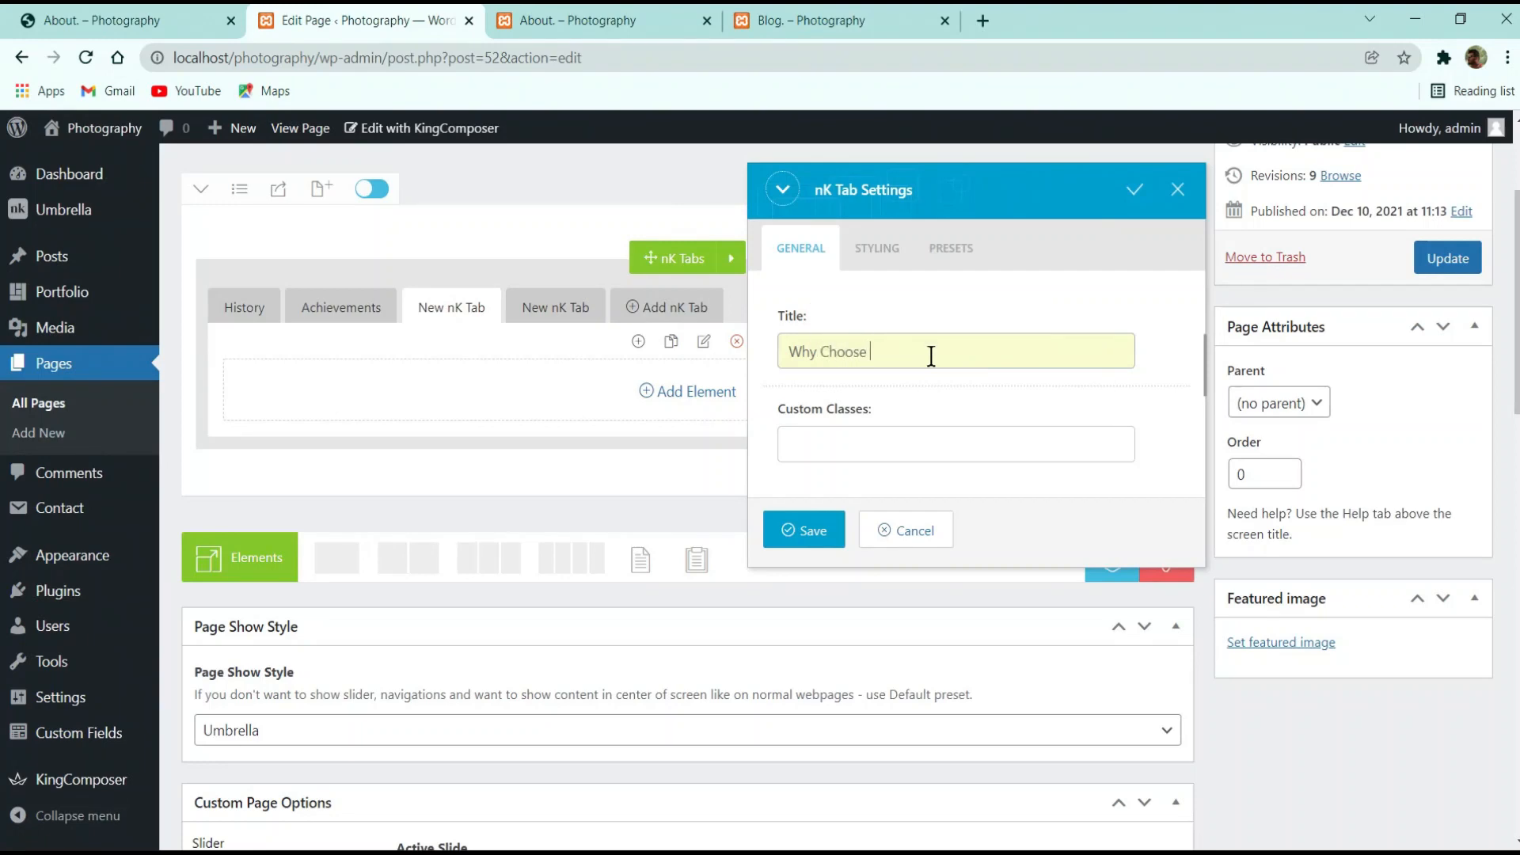
click(804, 539)
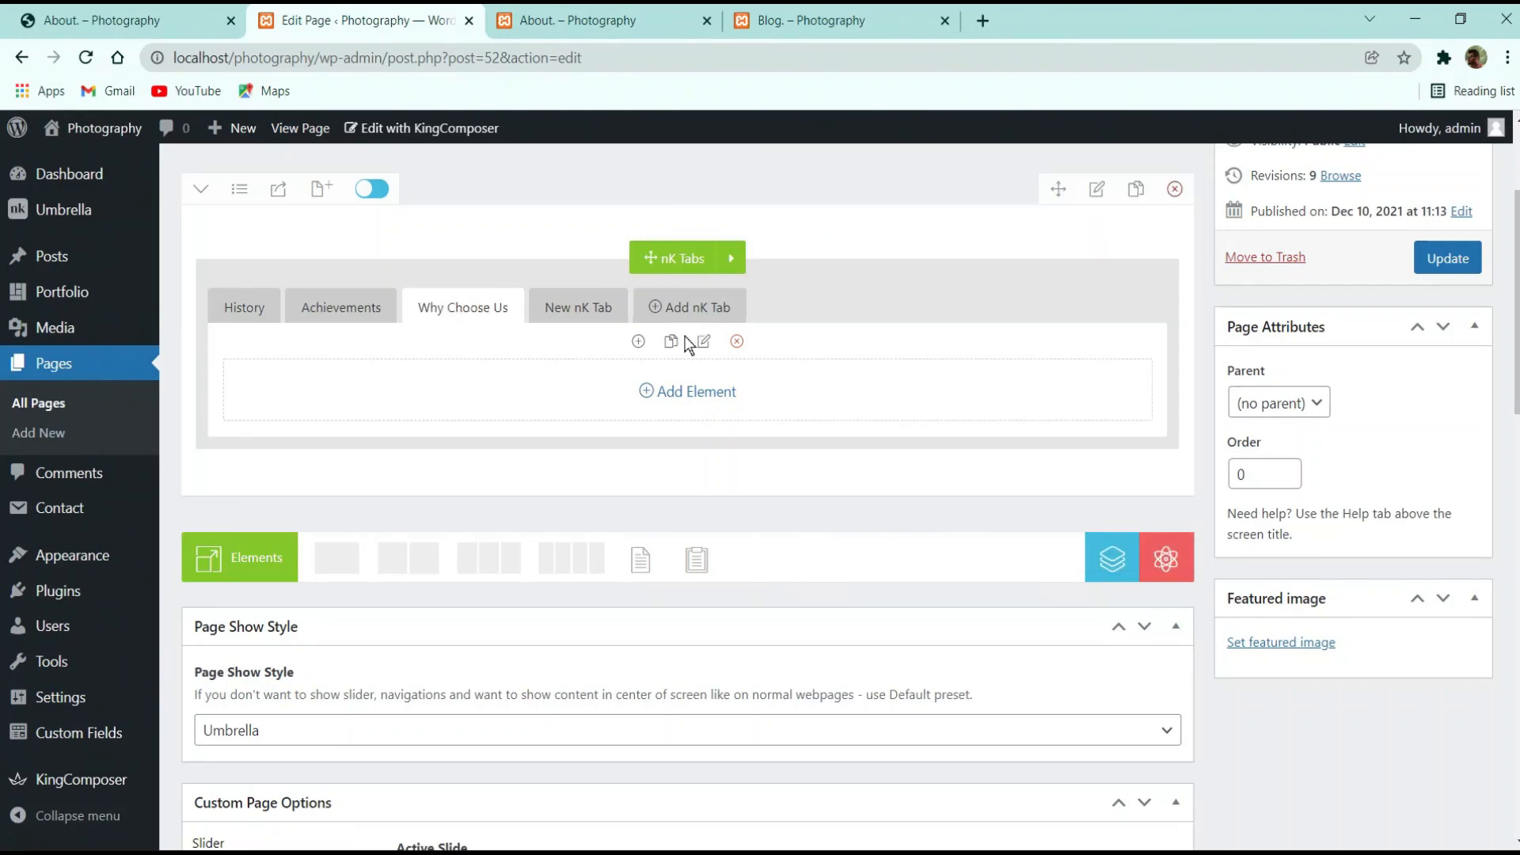
click(574, 307)
click(704, 344)
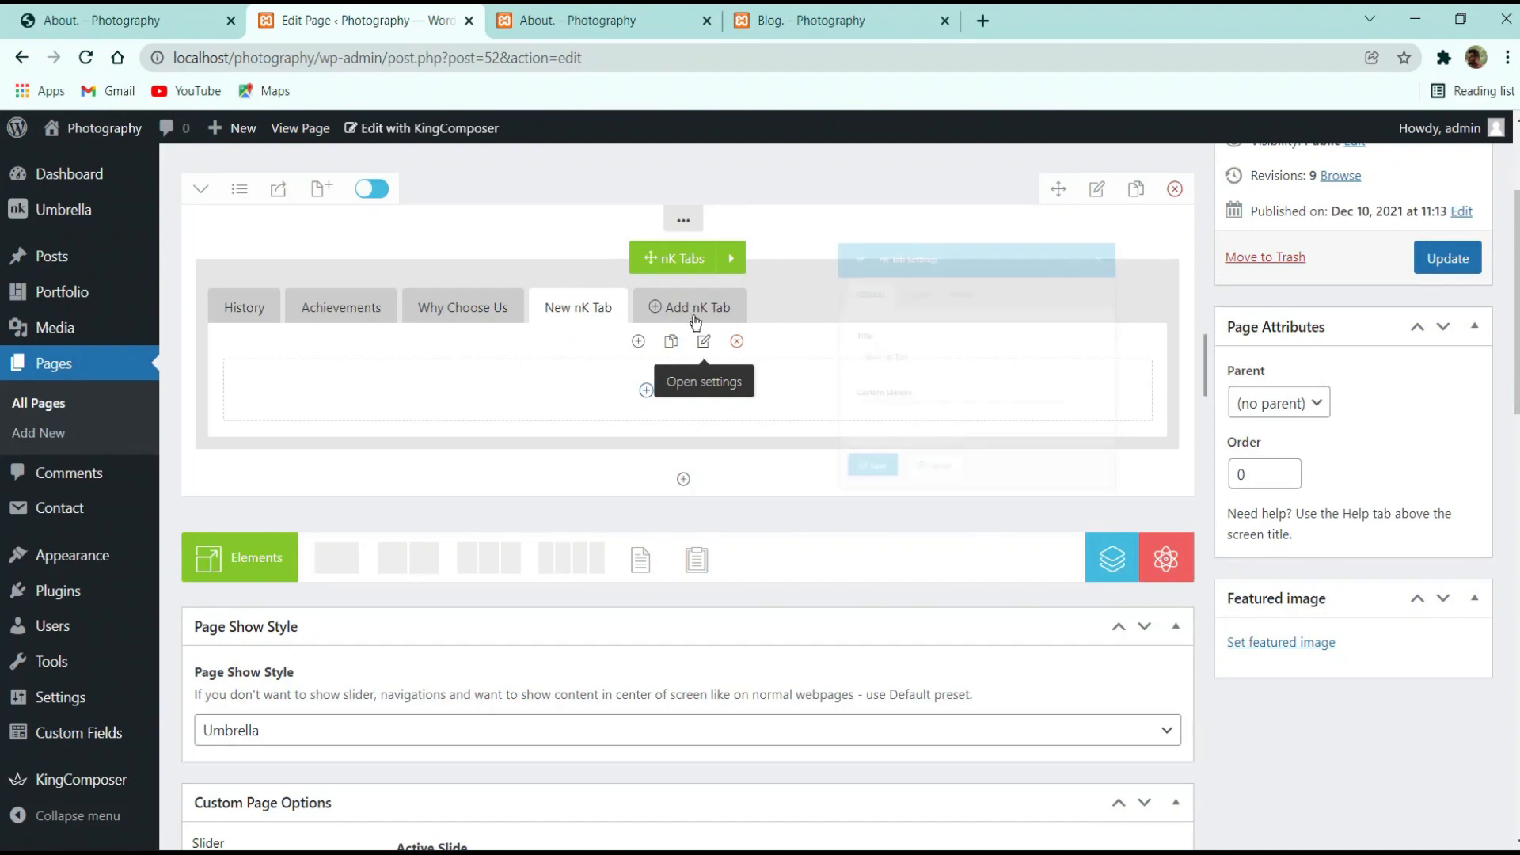
triple_click(974, 357)
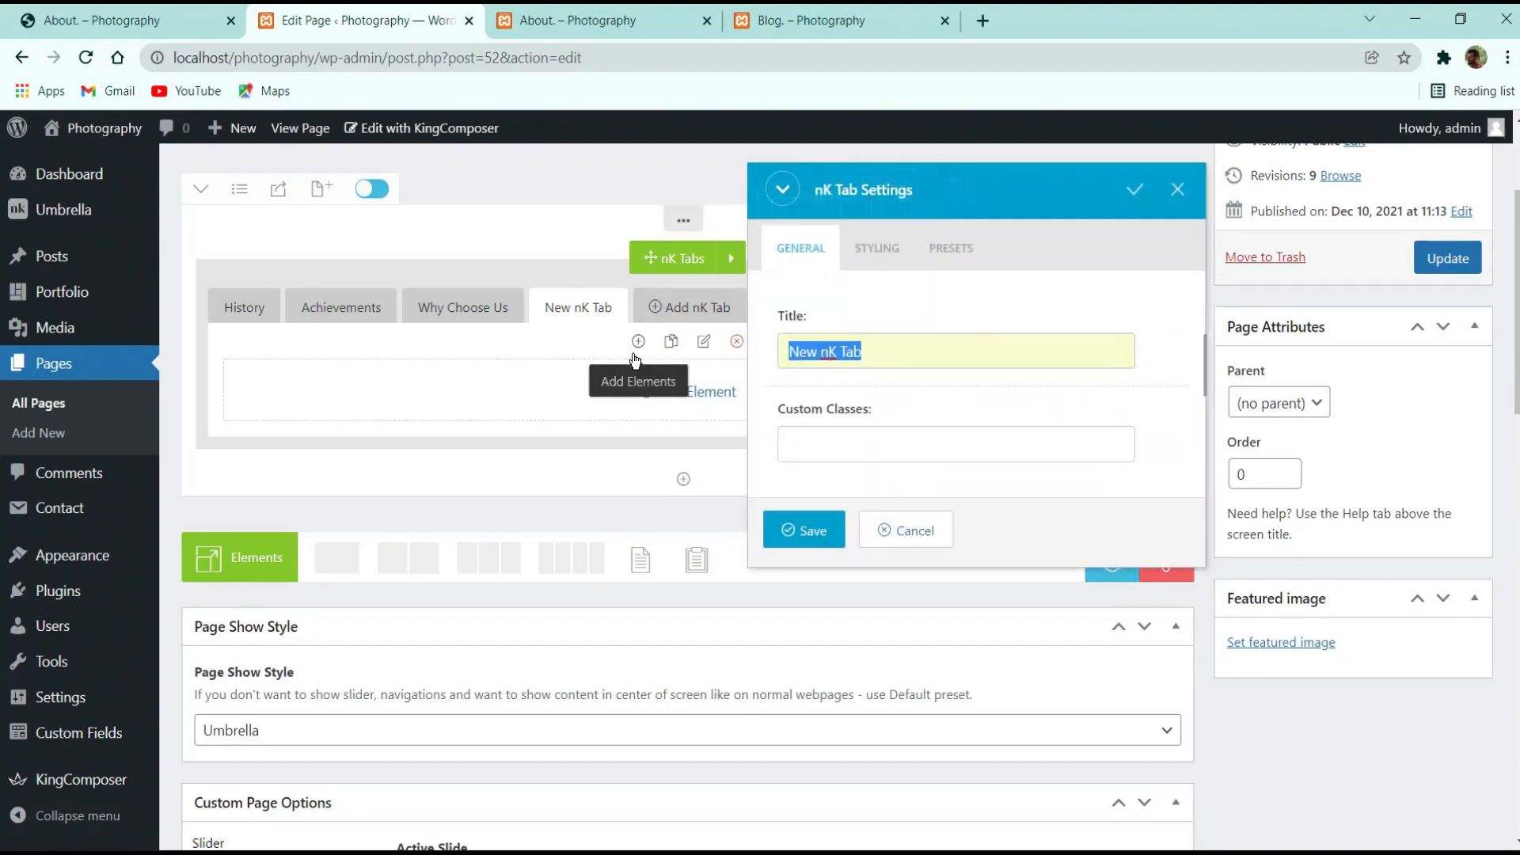
text(Goals)
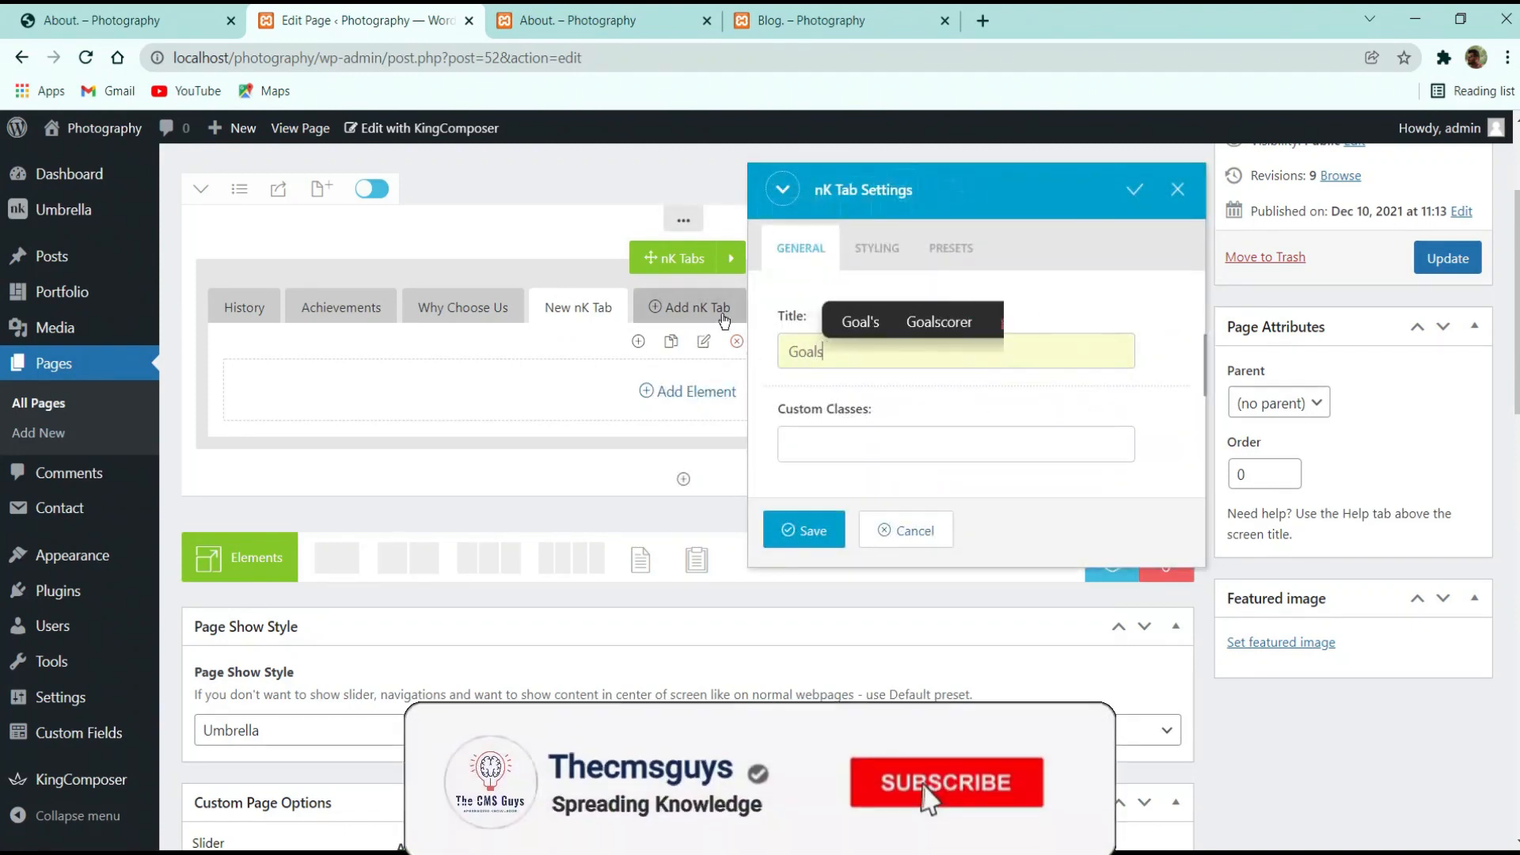
click(804, 530)
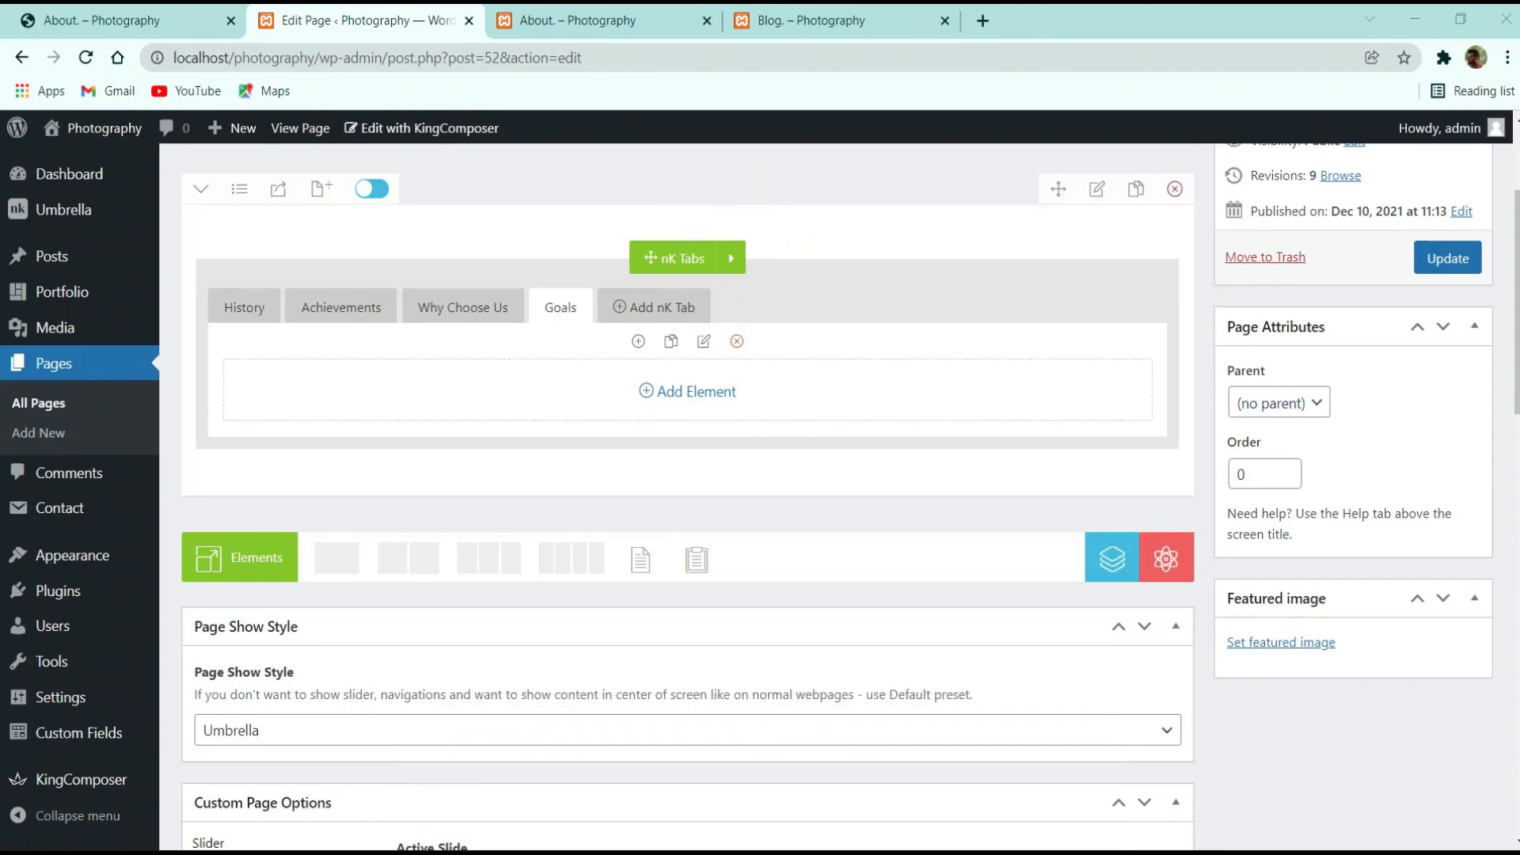
Update the About page and retry the builder save, dismissing the save errors
click(1435, 259)
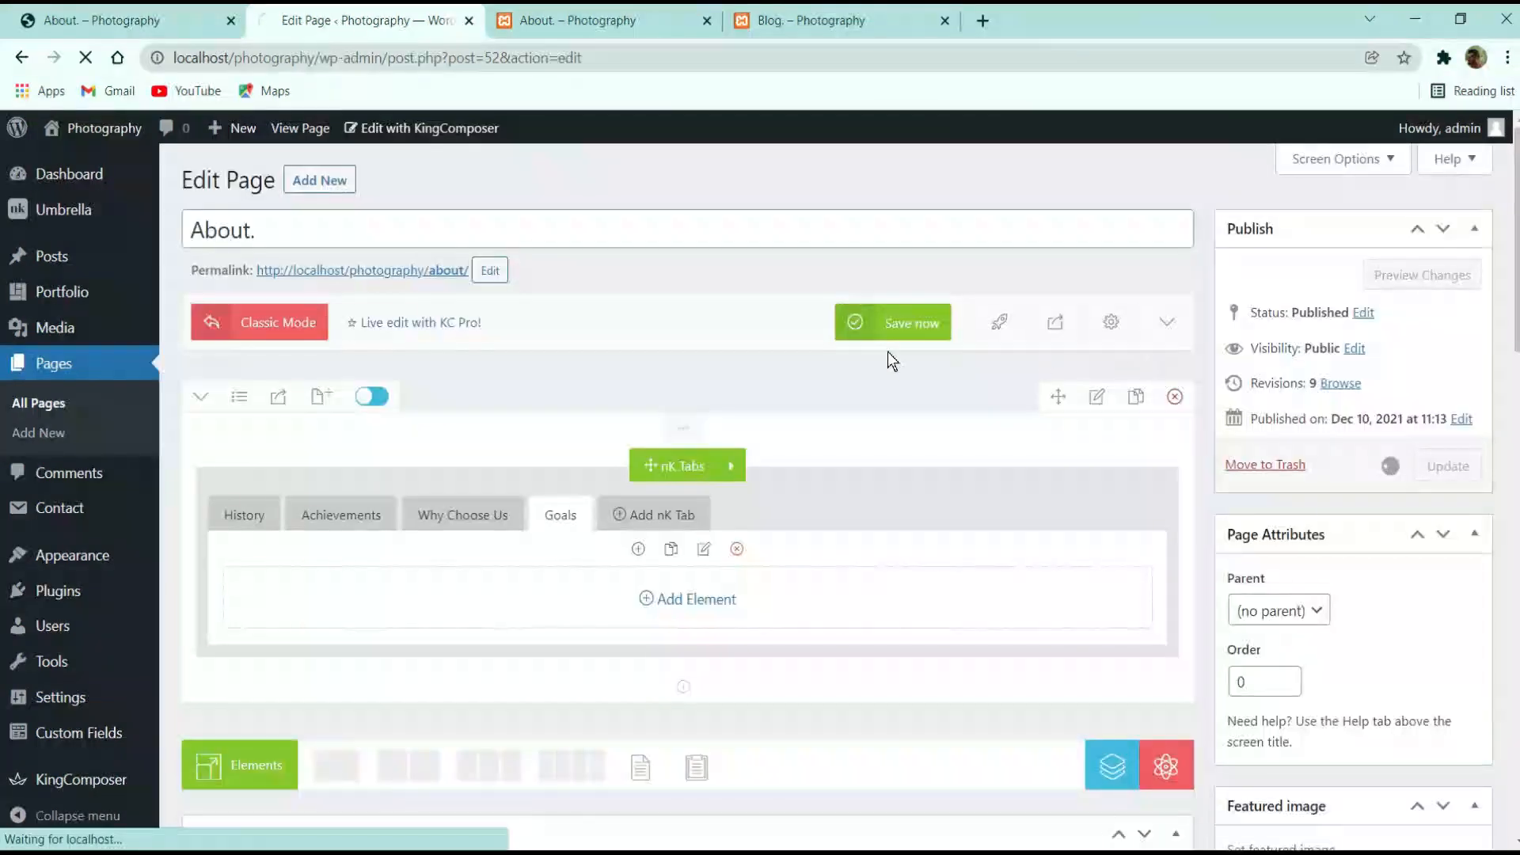
click(906, 326)
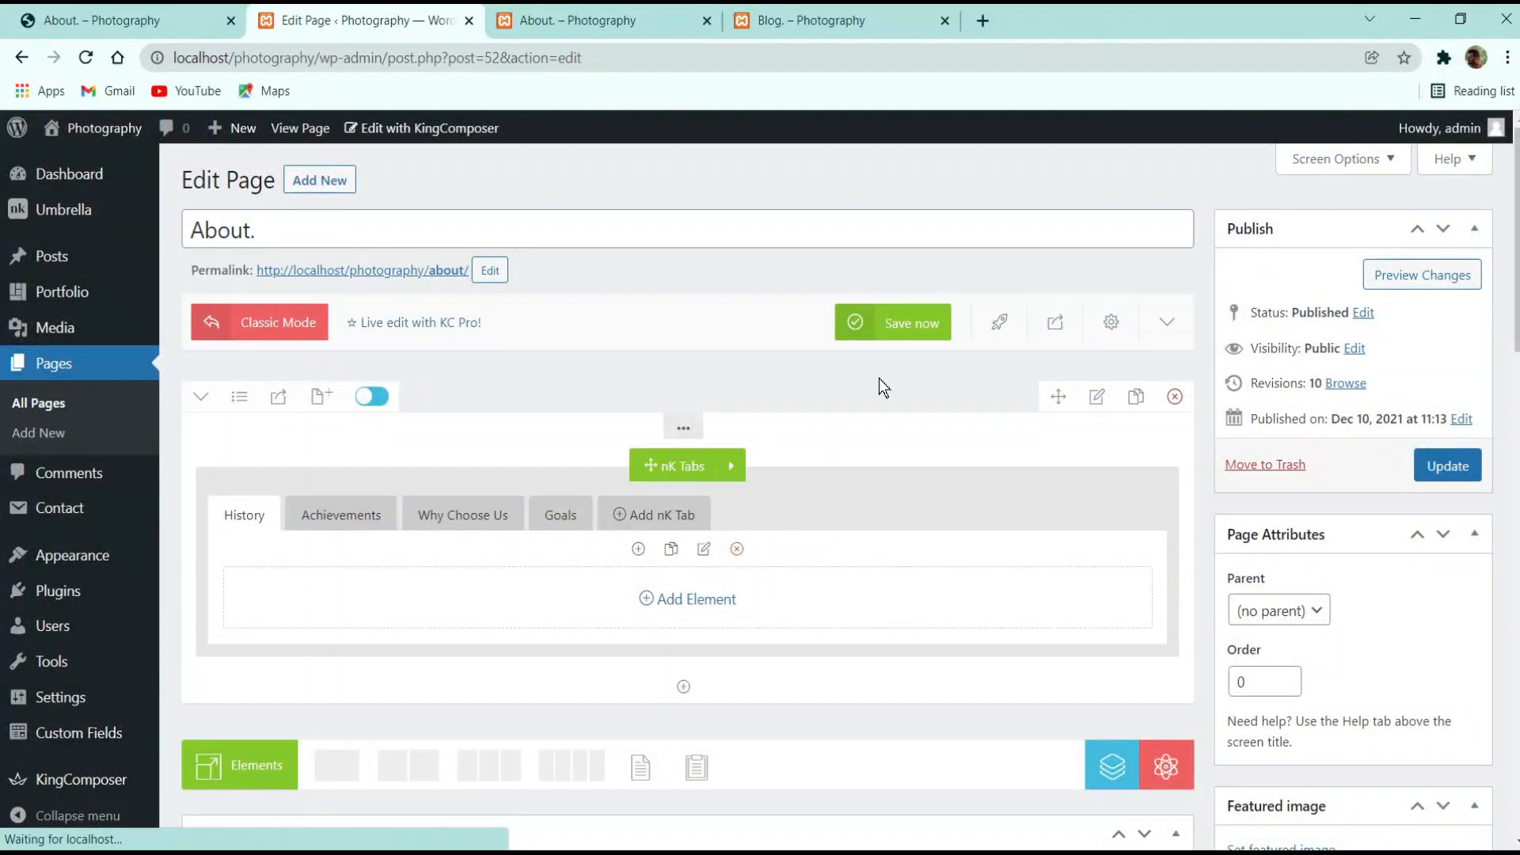
click(877, 324)
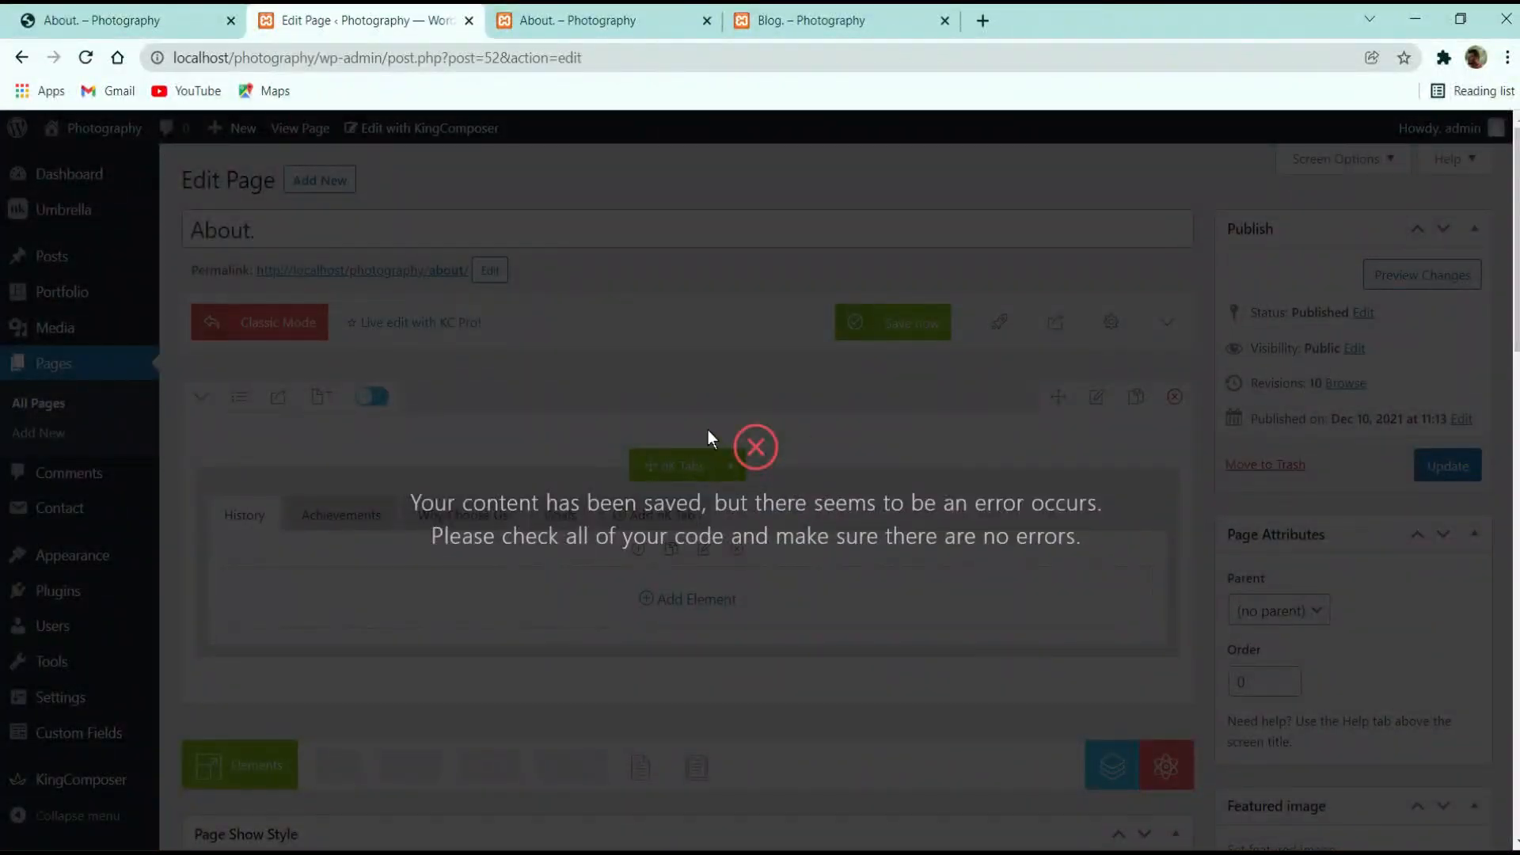
click(675, 559)
click(891, 322)
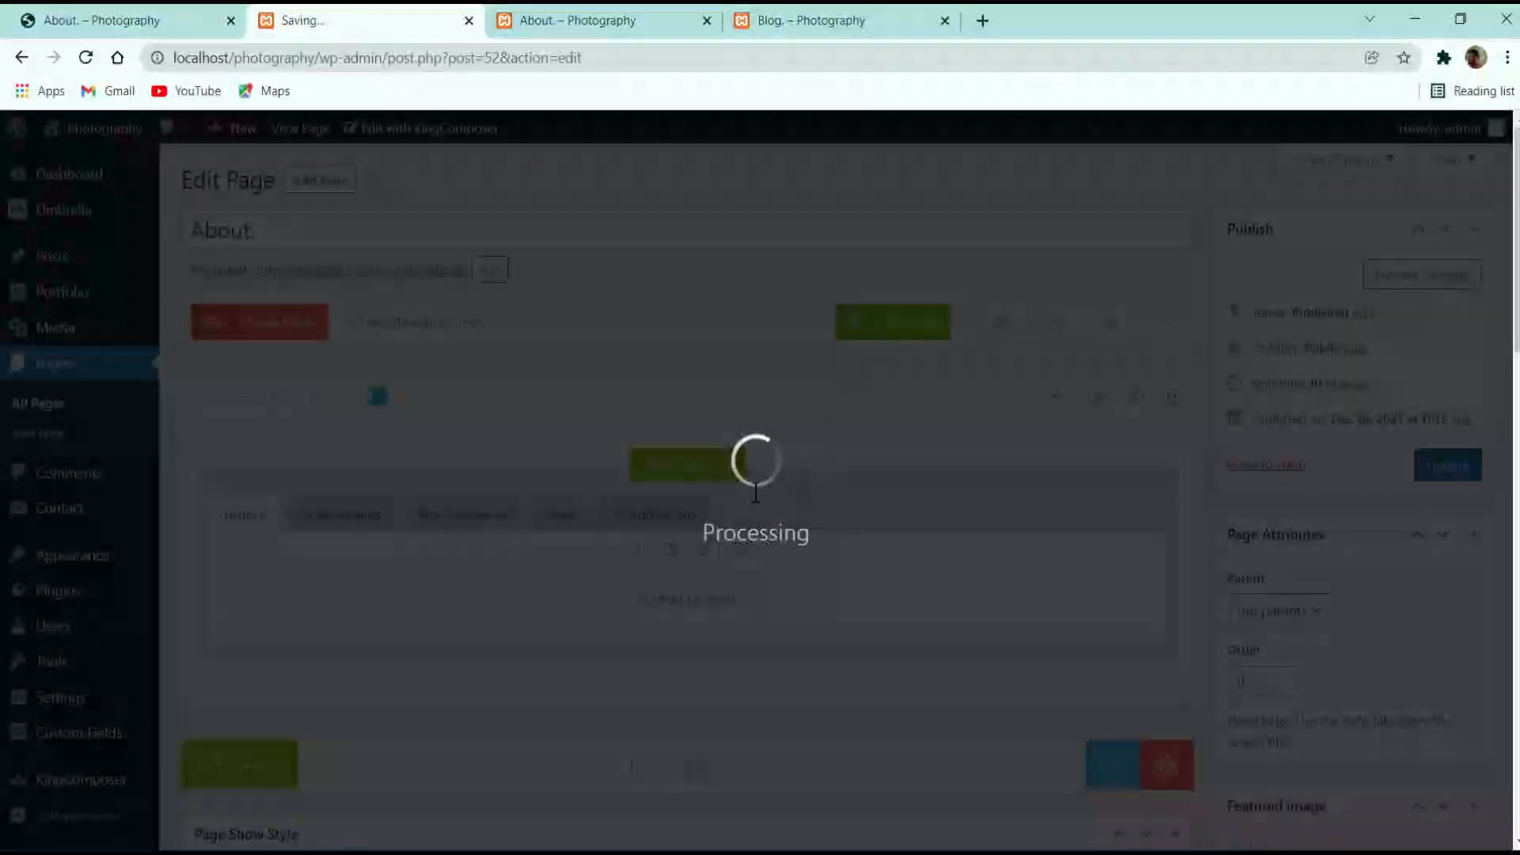
click(918, 524)
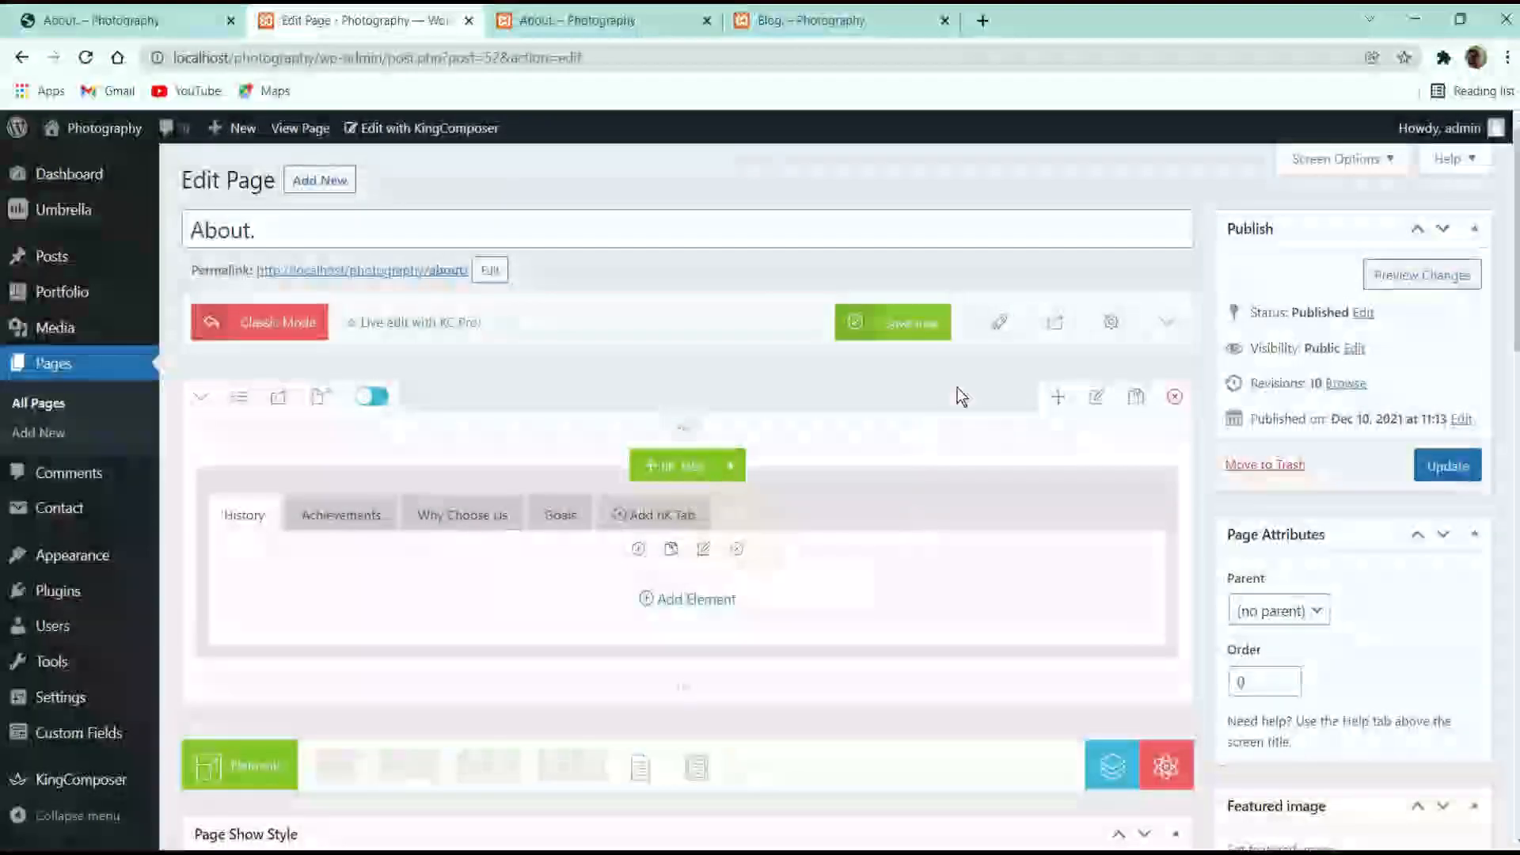
Reload the local About preview and compare its tabs with the reference page's History, Achievements and Why Choose Us content
click(574, 20)
click(84, 59)
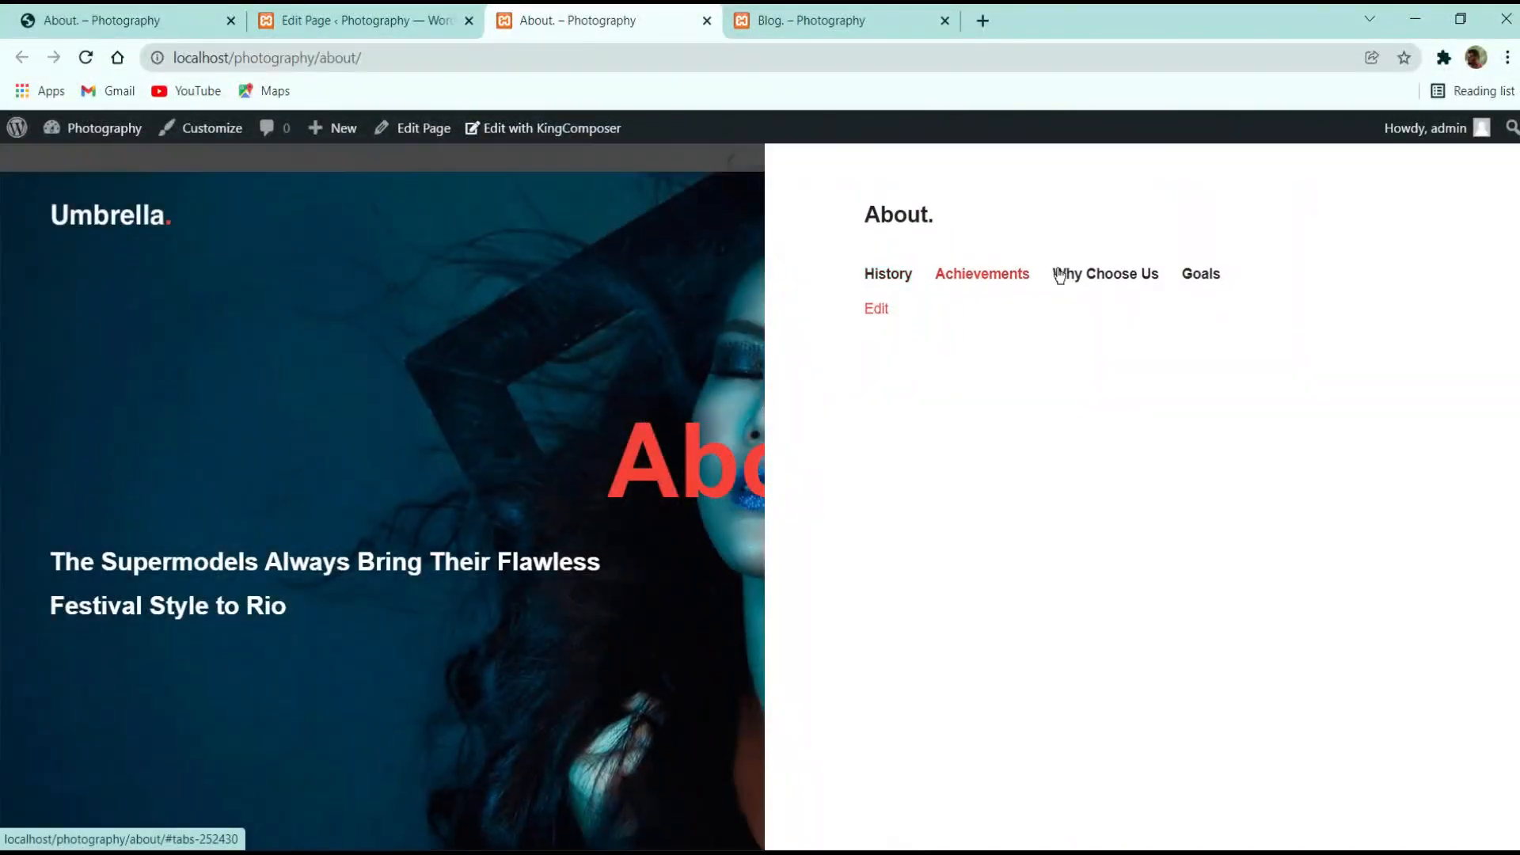
key(ctrl+1)
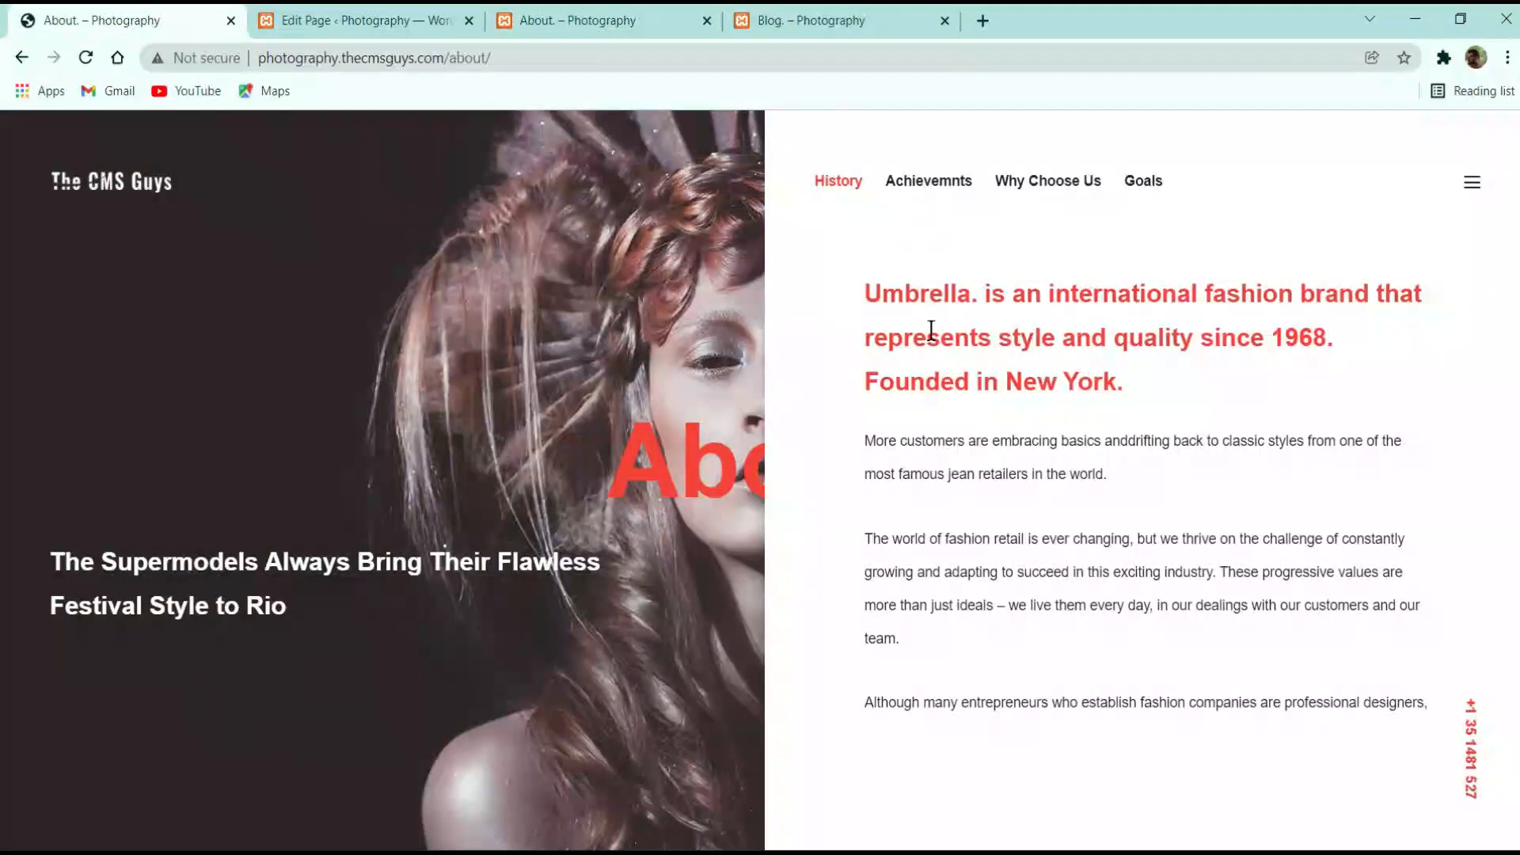
click(924, 192)
click(841, 184)
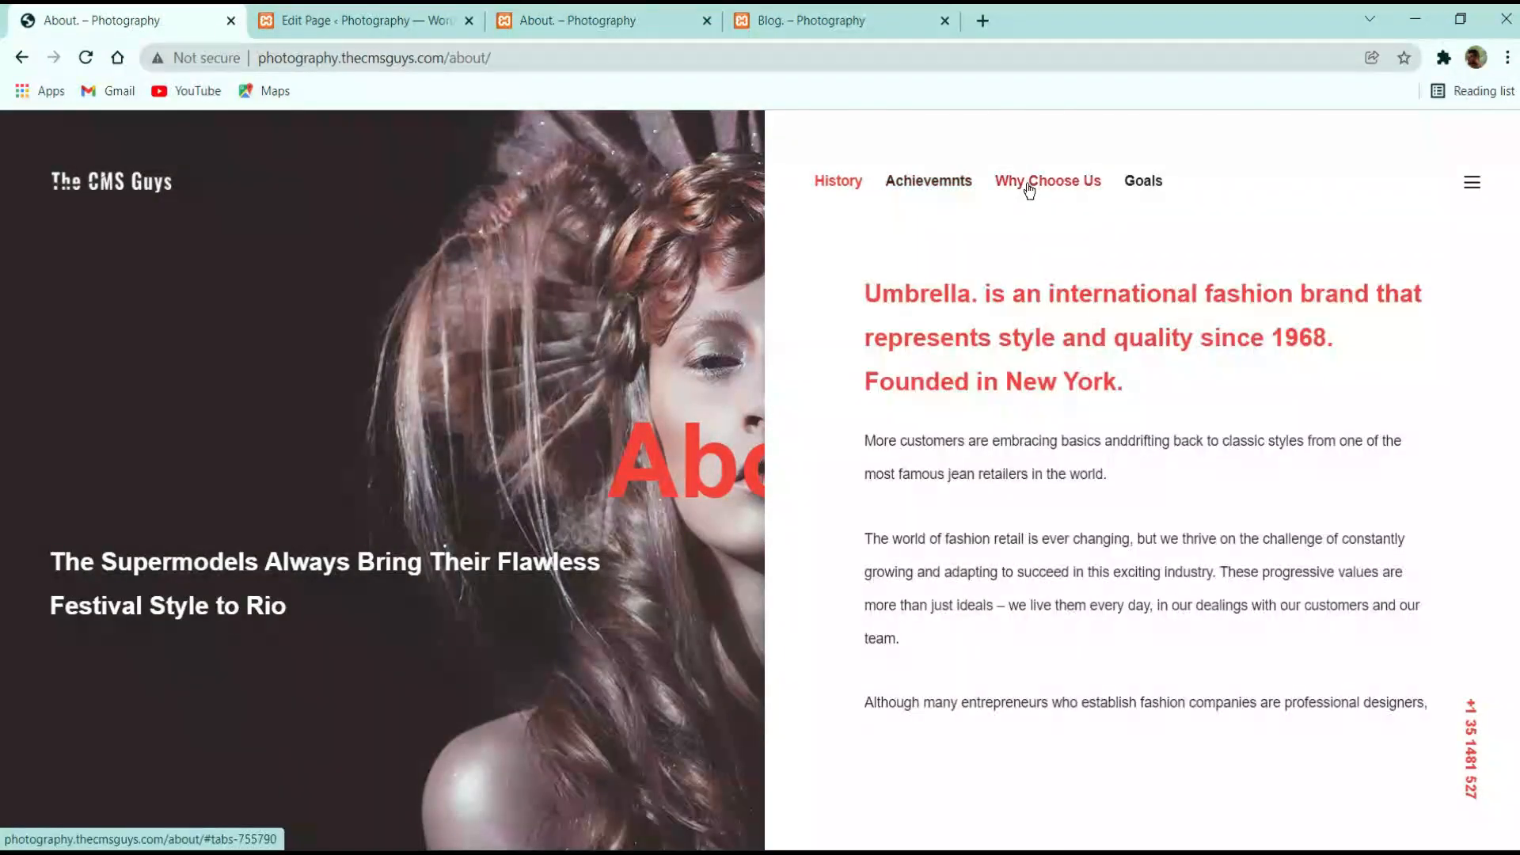
click(1029, 187)
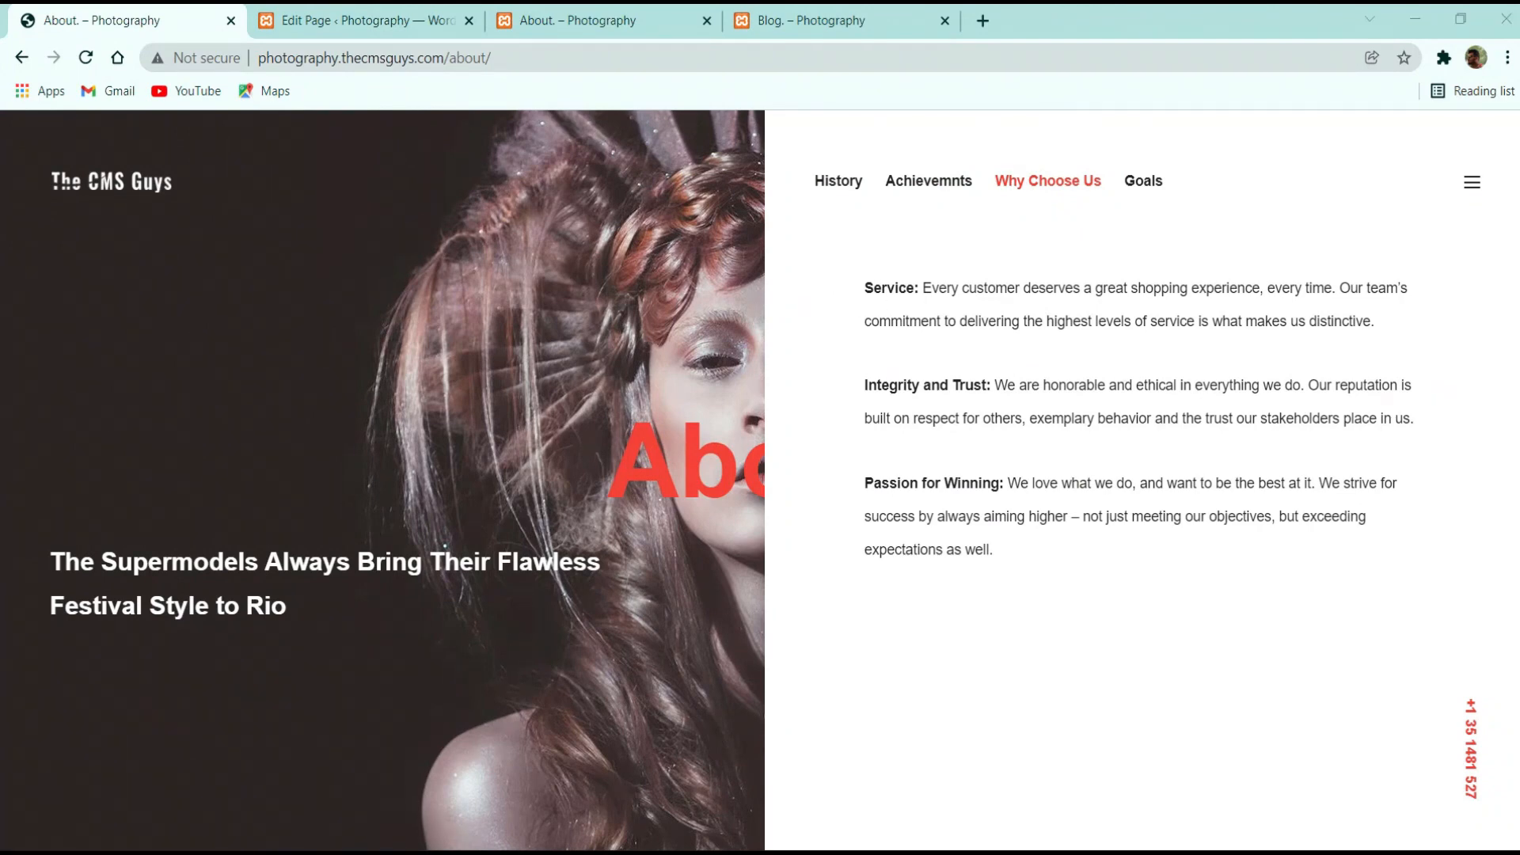
click(400, 16)
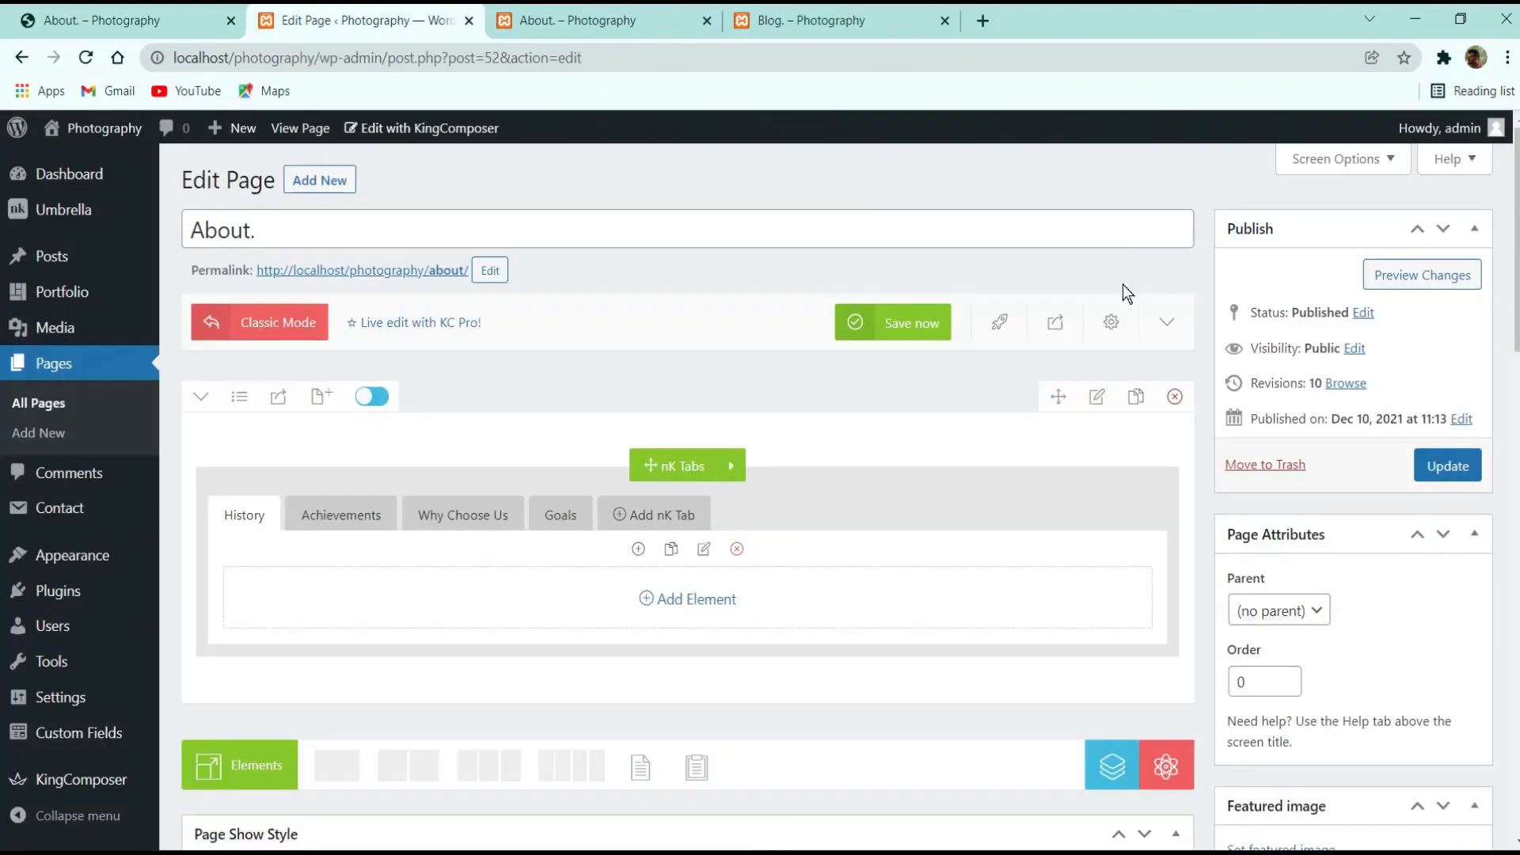
click(596, 17)
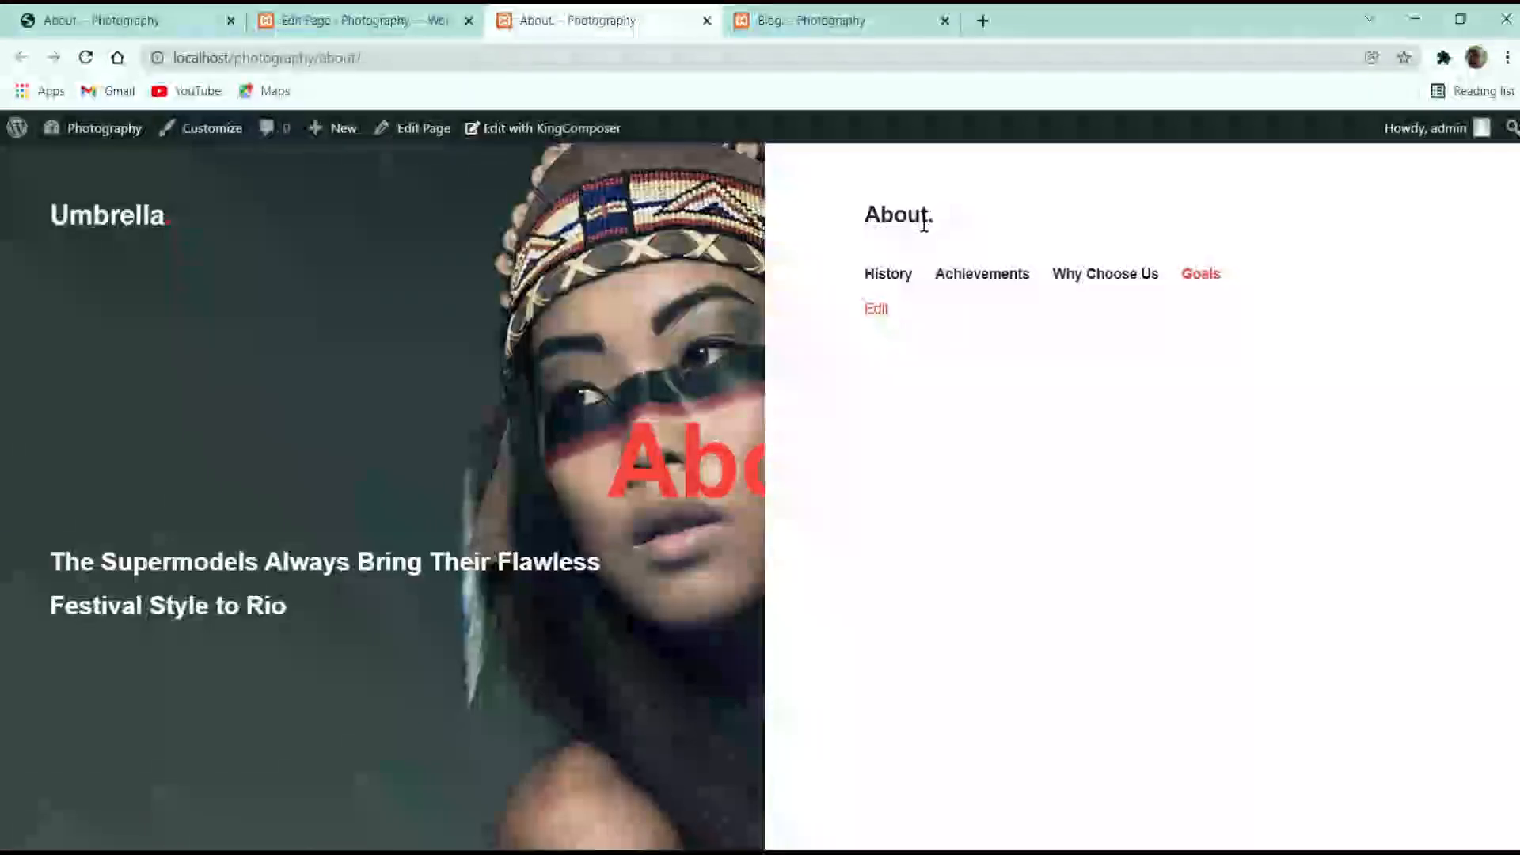
Set the big title to Page Title, leaving the subtitle at Default
click(356, 14)
scroll(597, 435, down, 8)
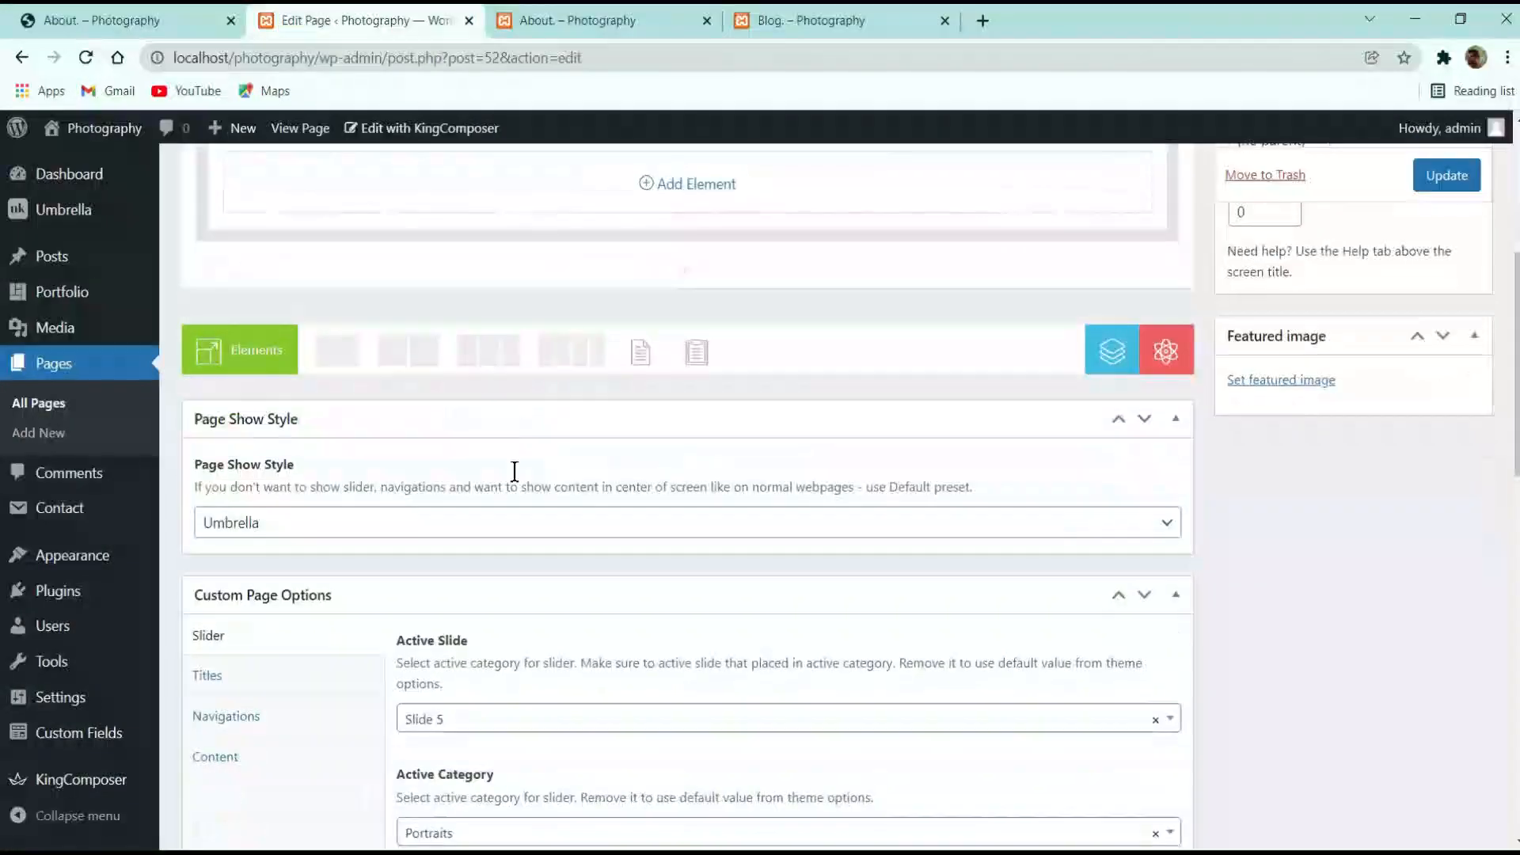
click(225, 483)
click(499, 497)
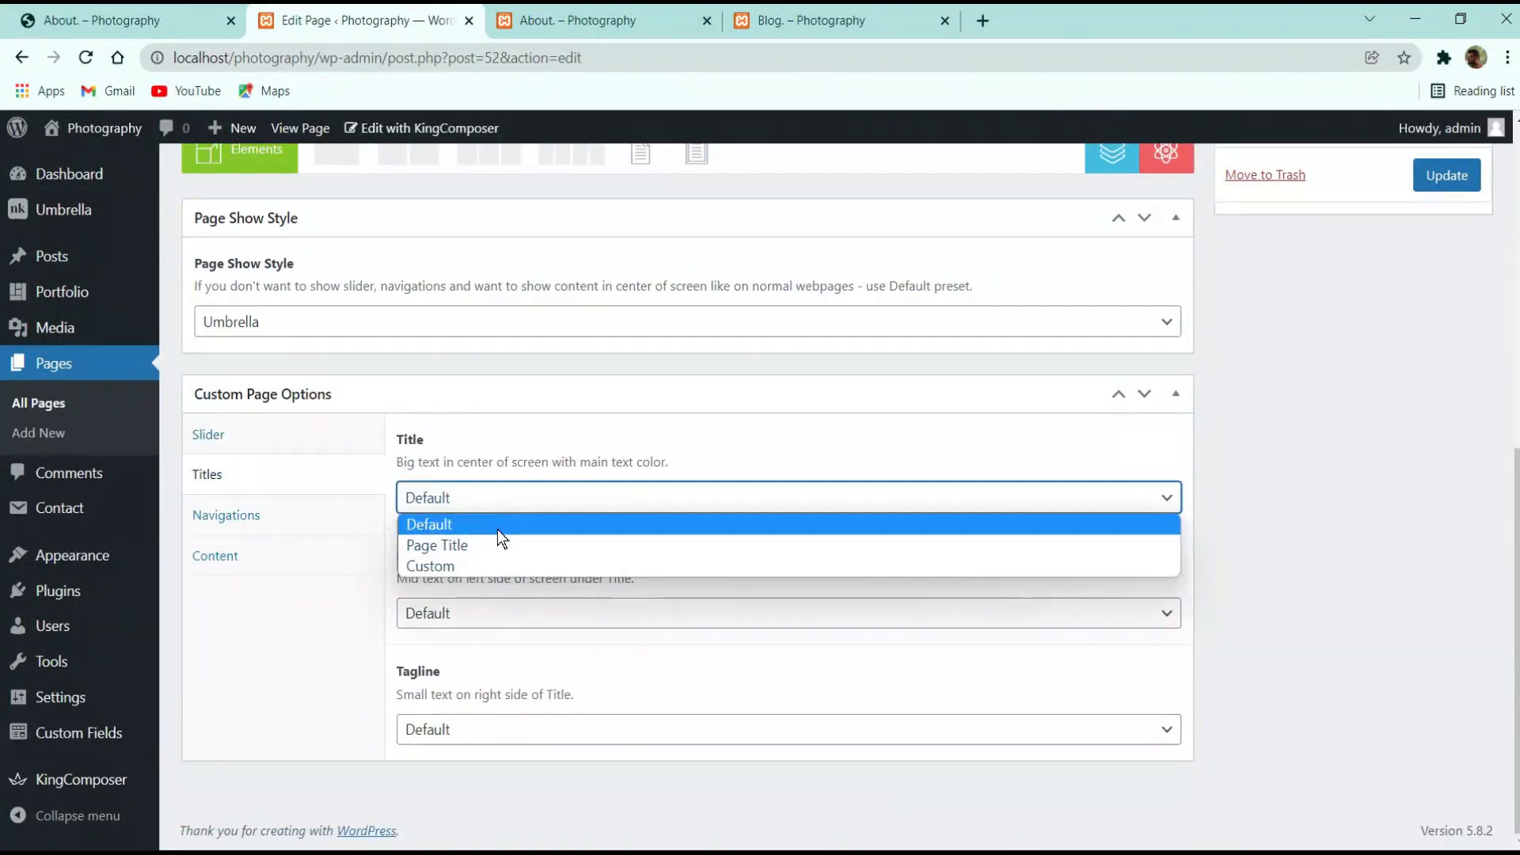
click(494, 544)
click(444, 617)
click(407, 613)
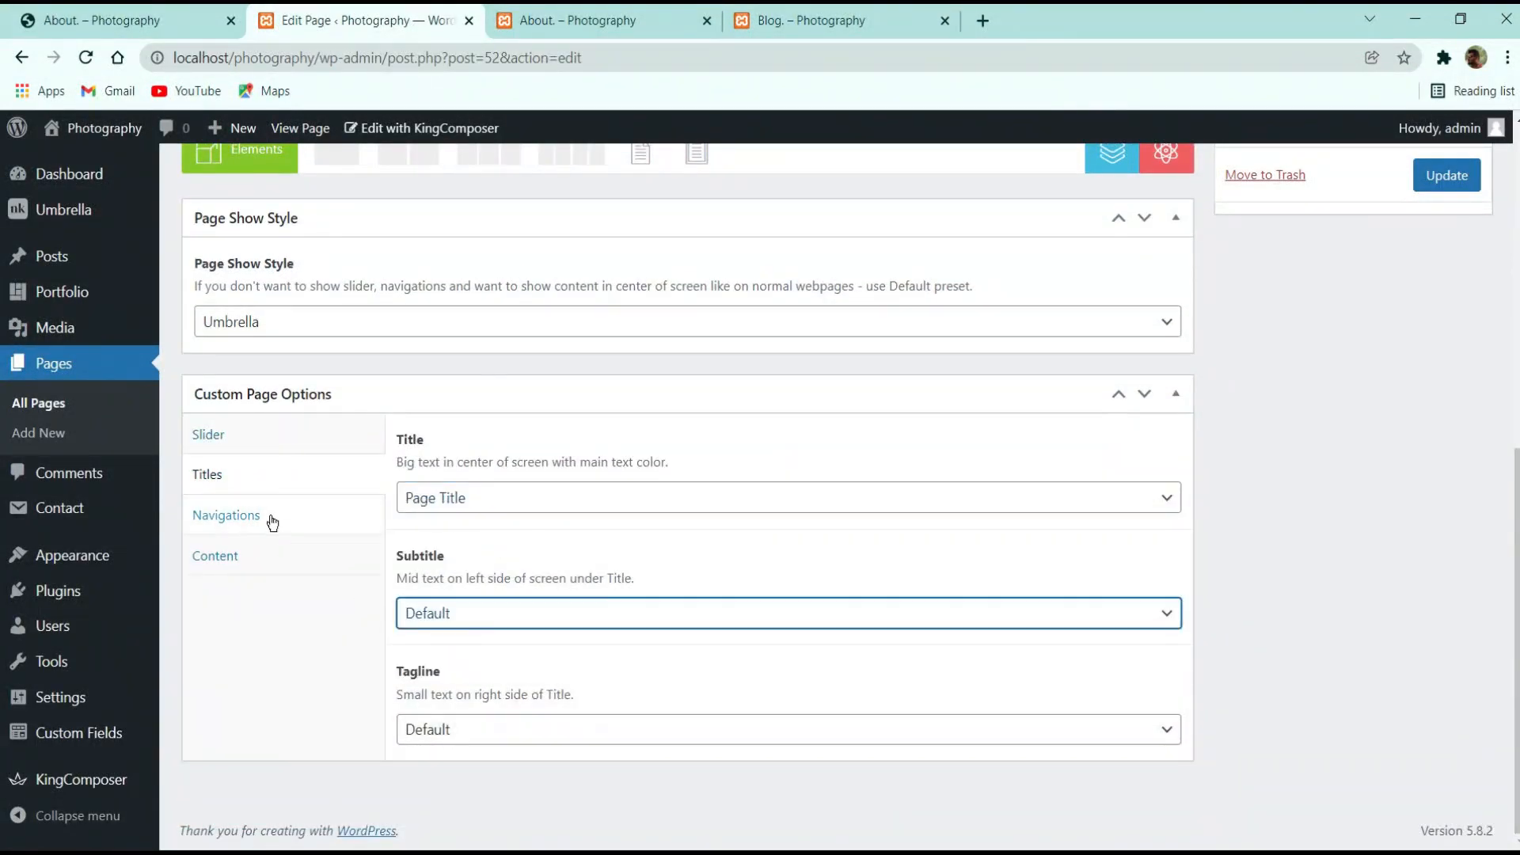
click(268, 517)
click(248, 559)
Set Show Default Title to No in the content display options
click(238, 627)
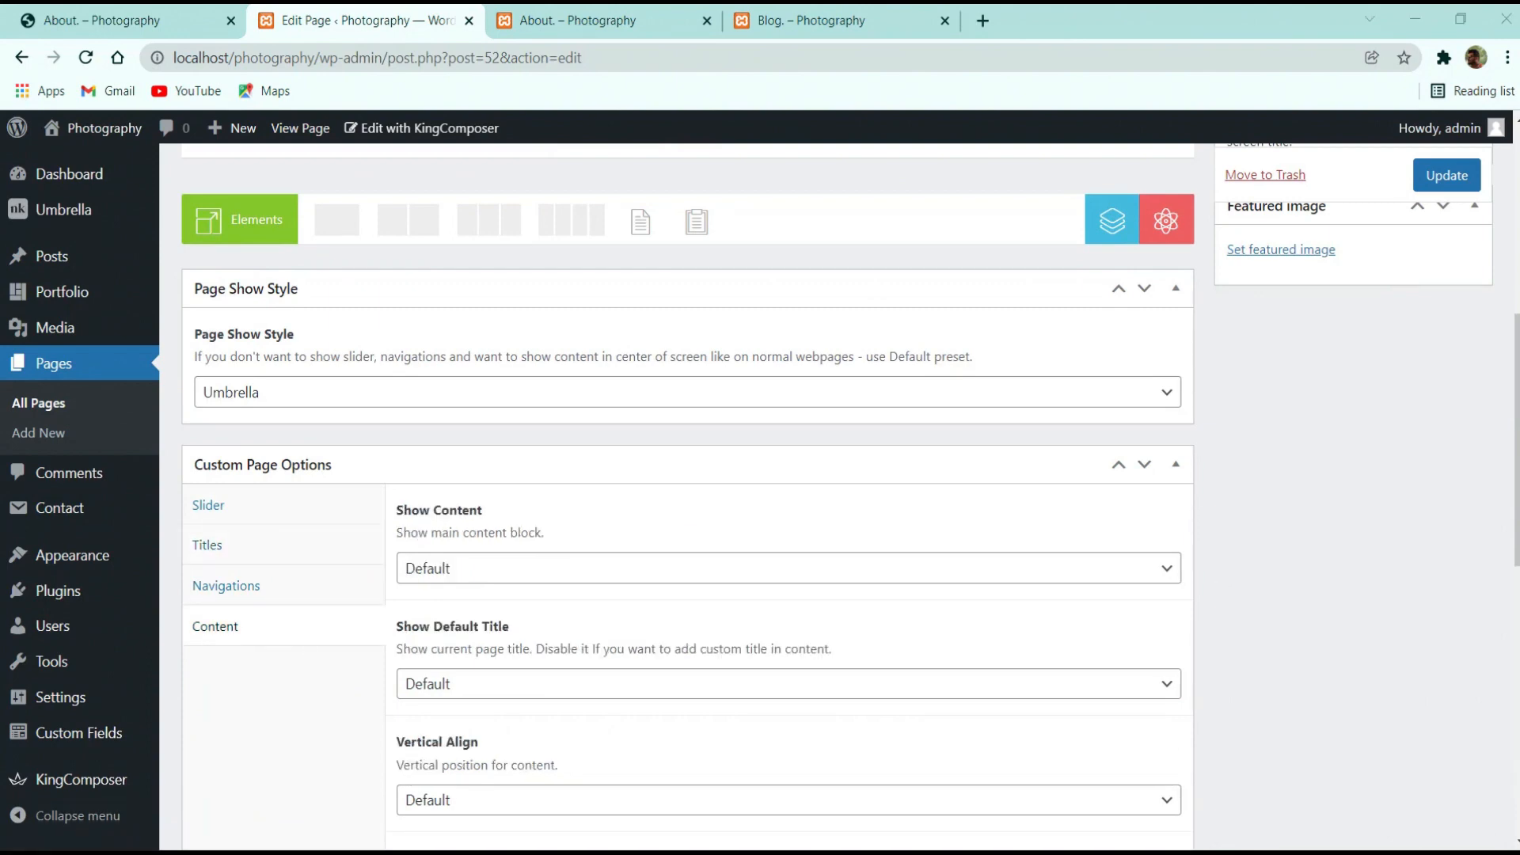
scroll(629, 559, down, 3)
click(475, 487)
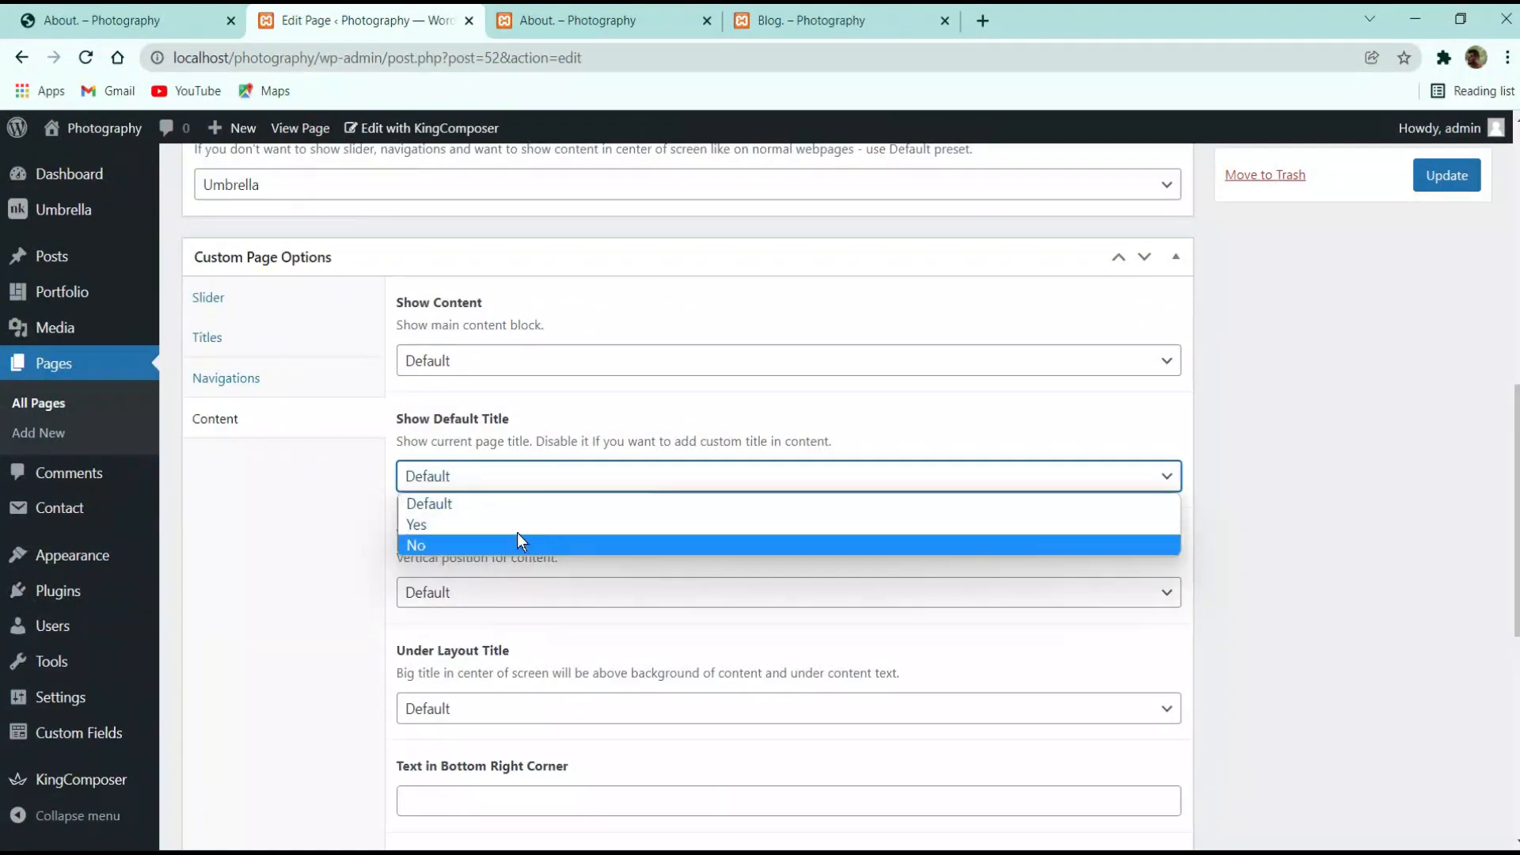
click(507, 545)
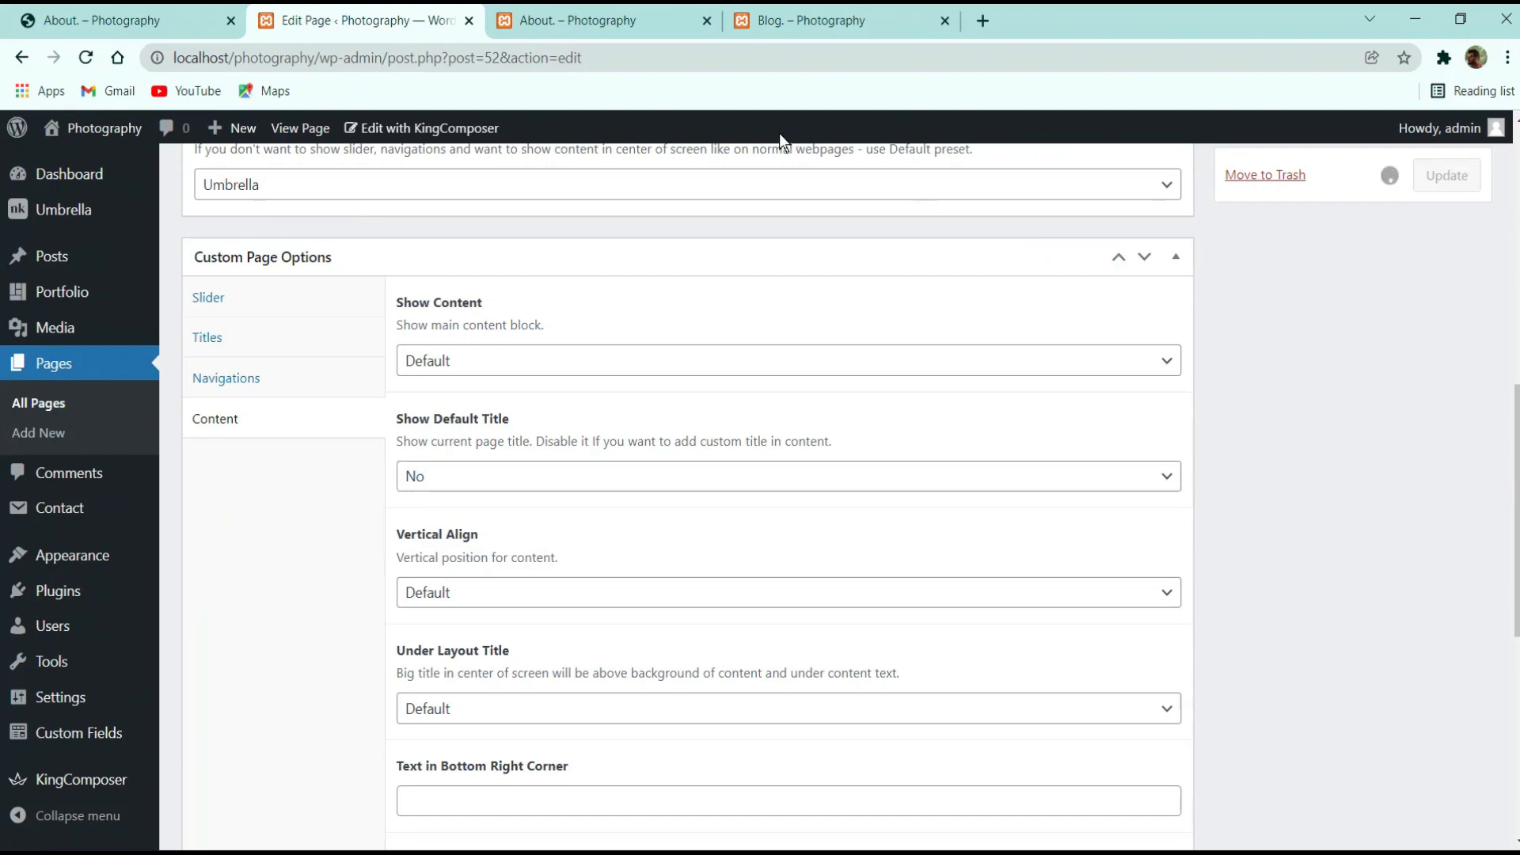
click(879, 12)
Close the Blog tab, reload the local About page, and compare its Goals and Achievements tabs with the reference
click(945, 20)
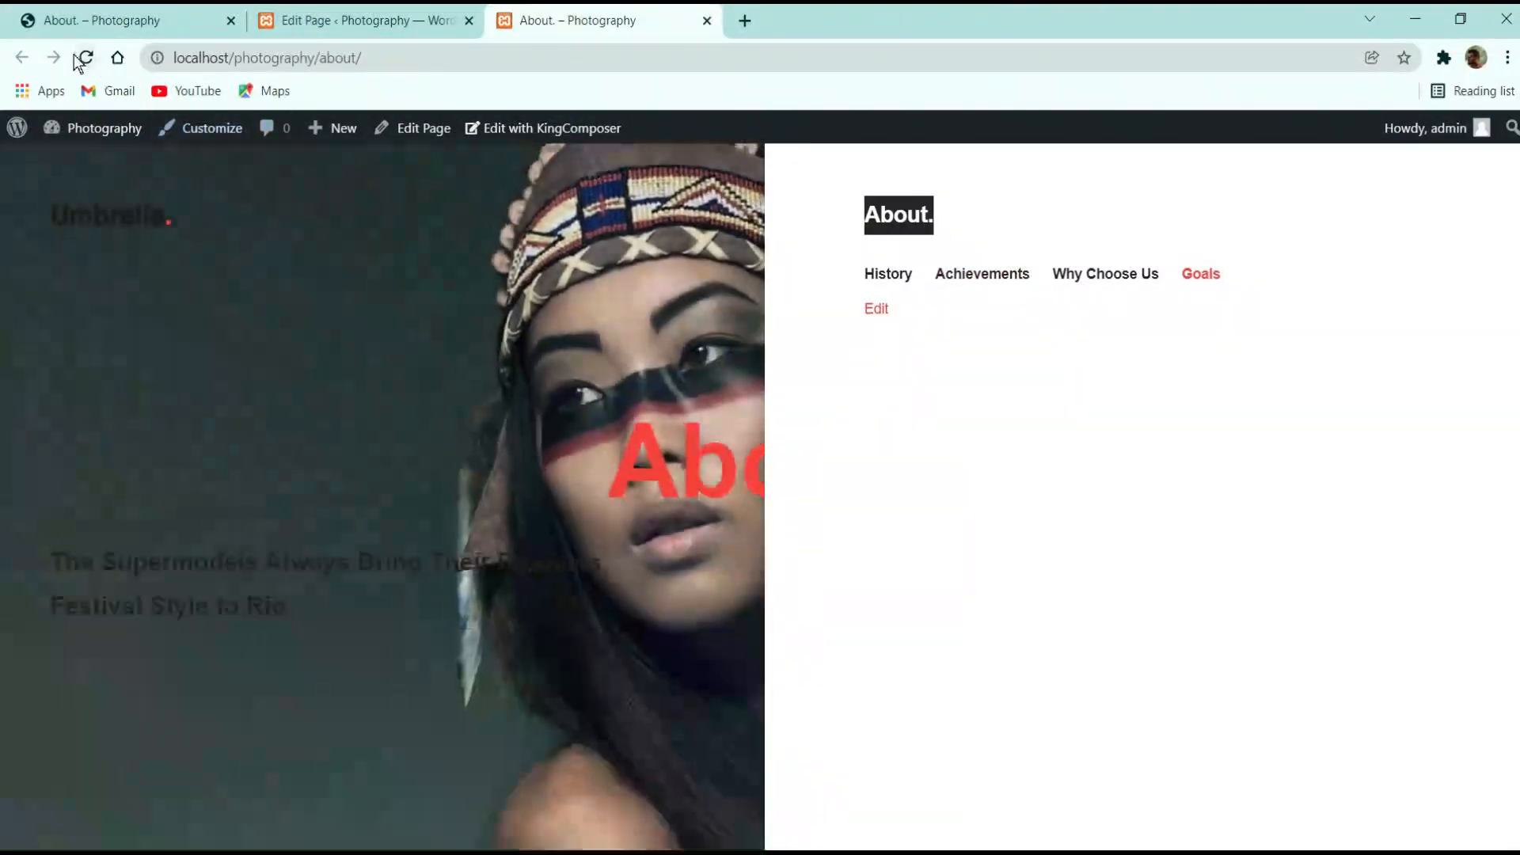
click(82, 57)
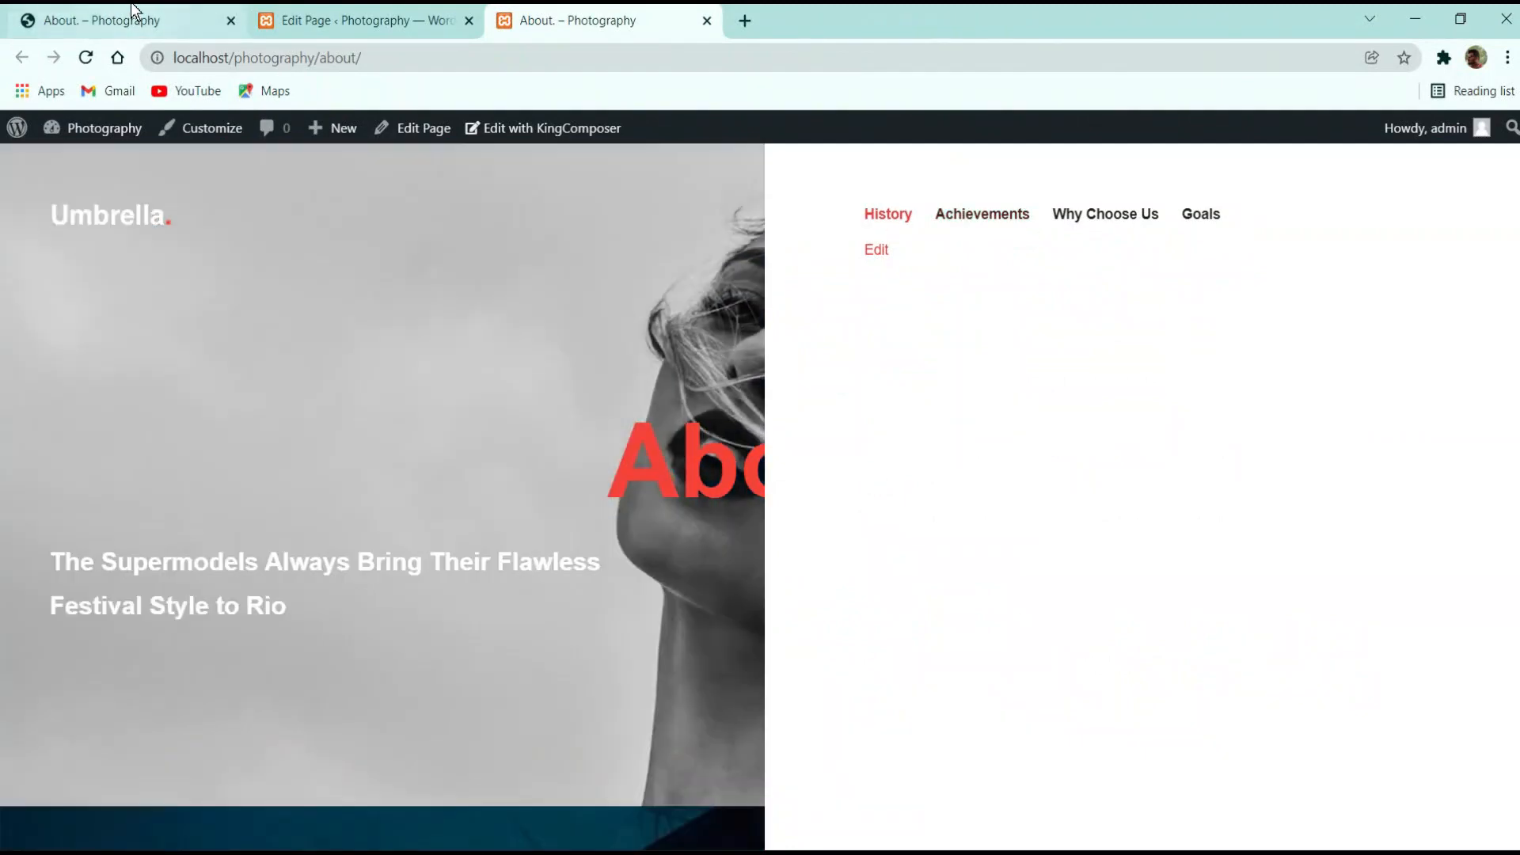
click(135, 17)
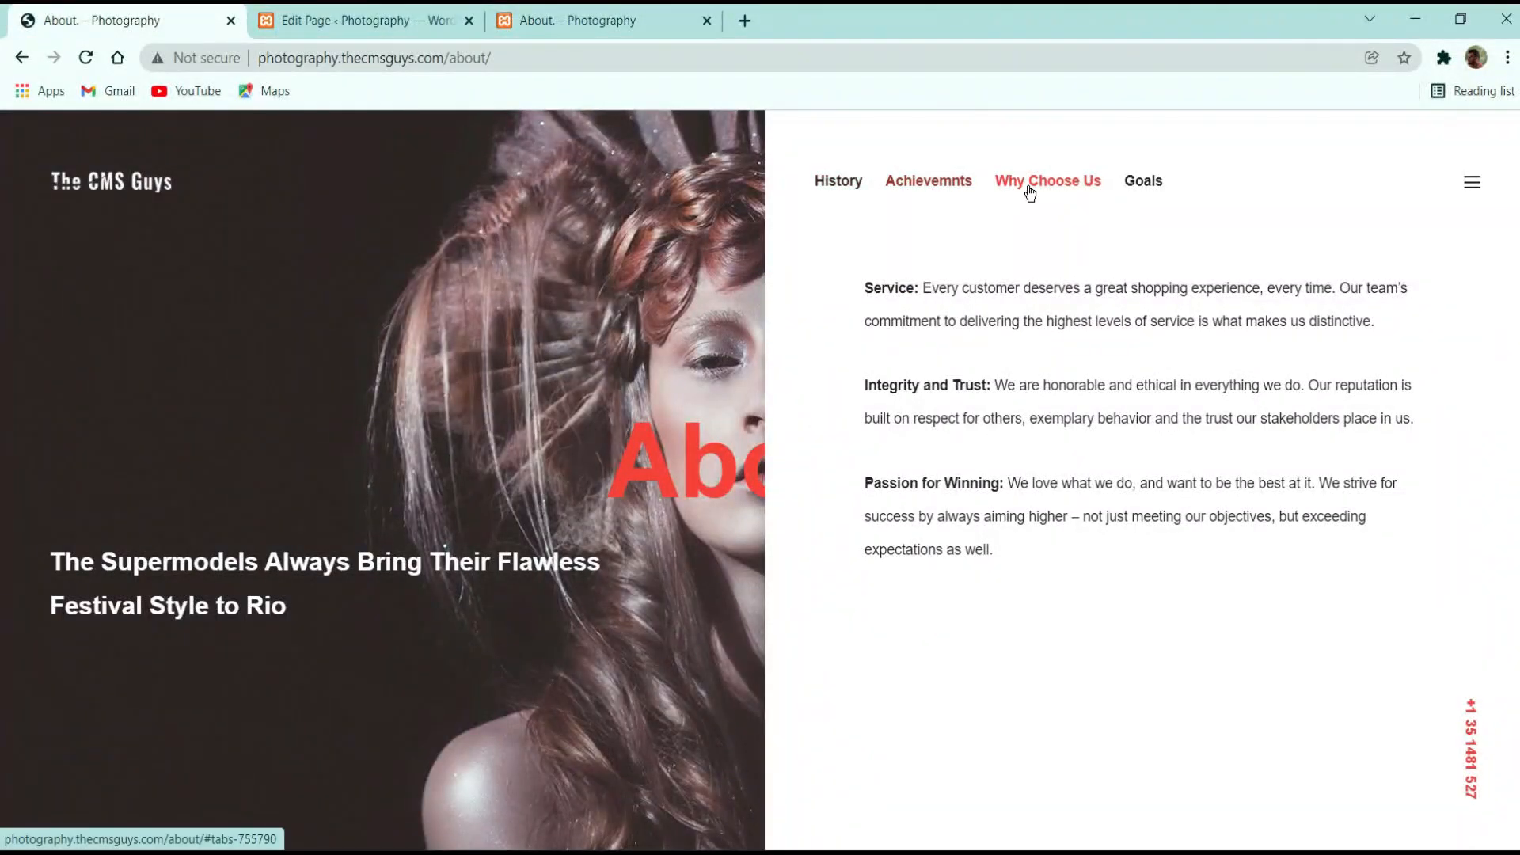
click(1140, 190)
click(965, 188)
click(373, 16)
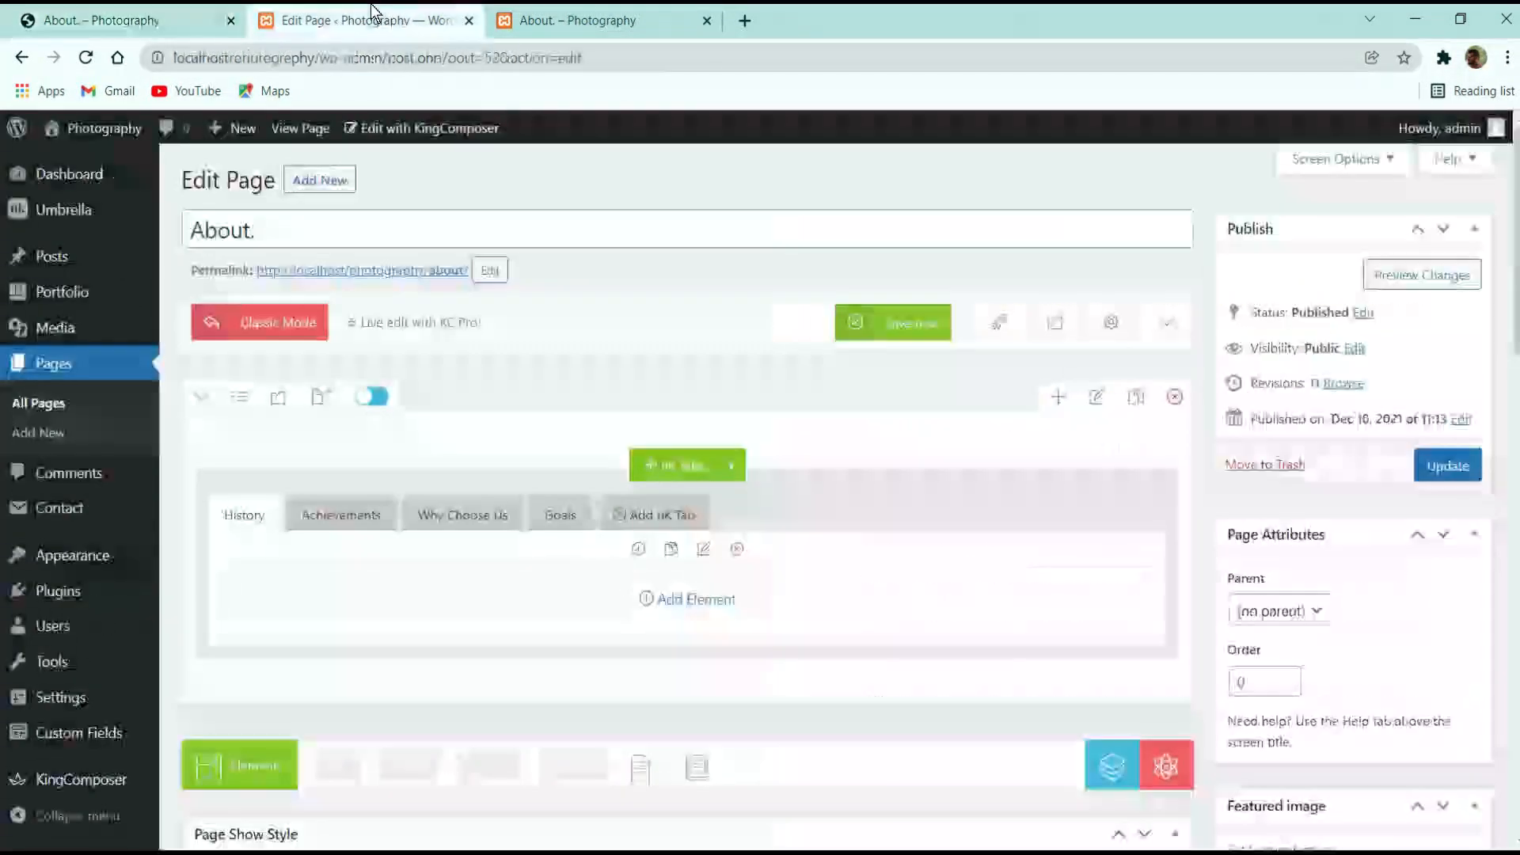
click(586, 20)
click(959, 219)
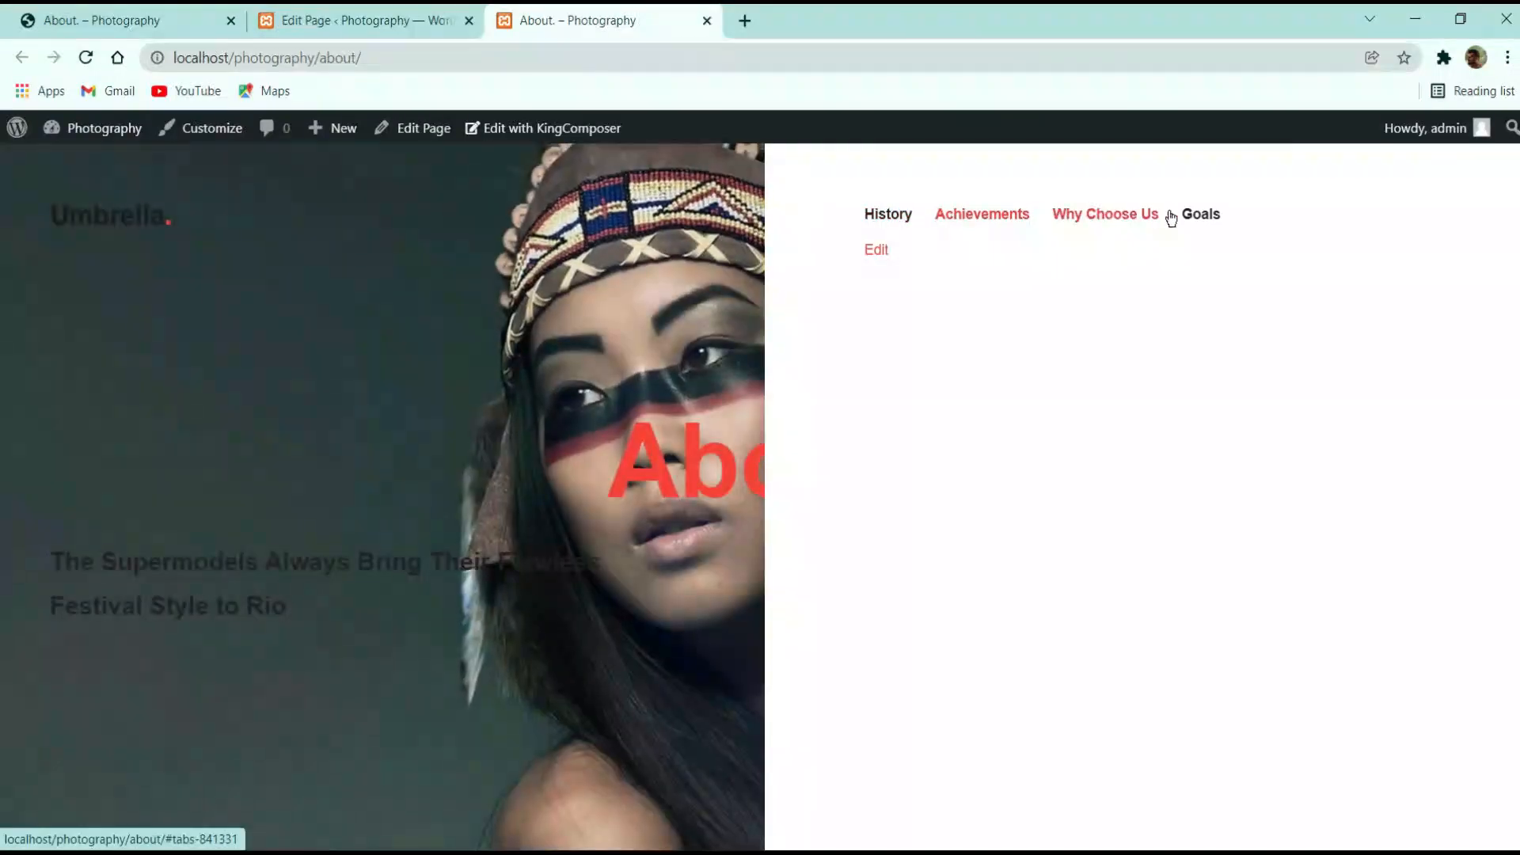
click(344, 17)
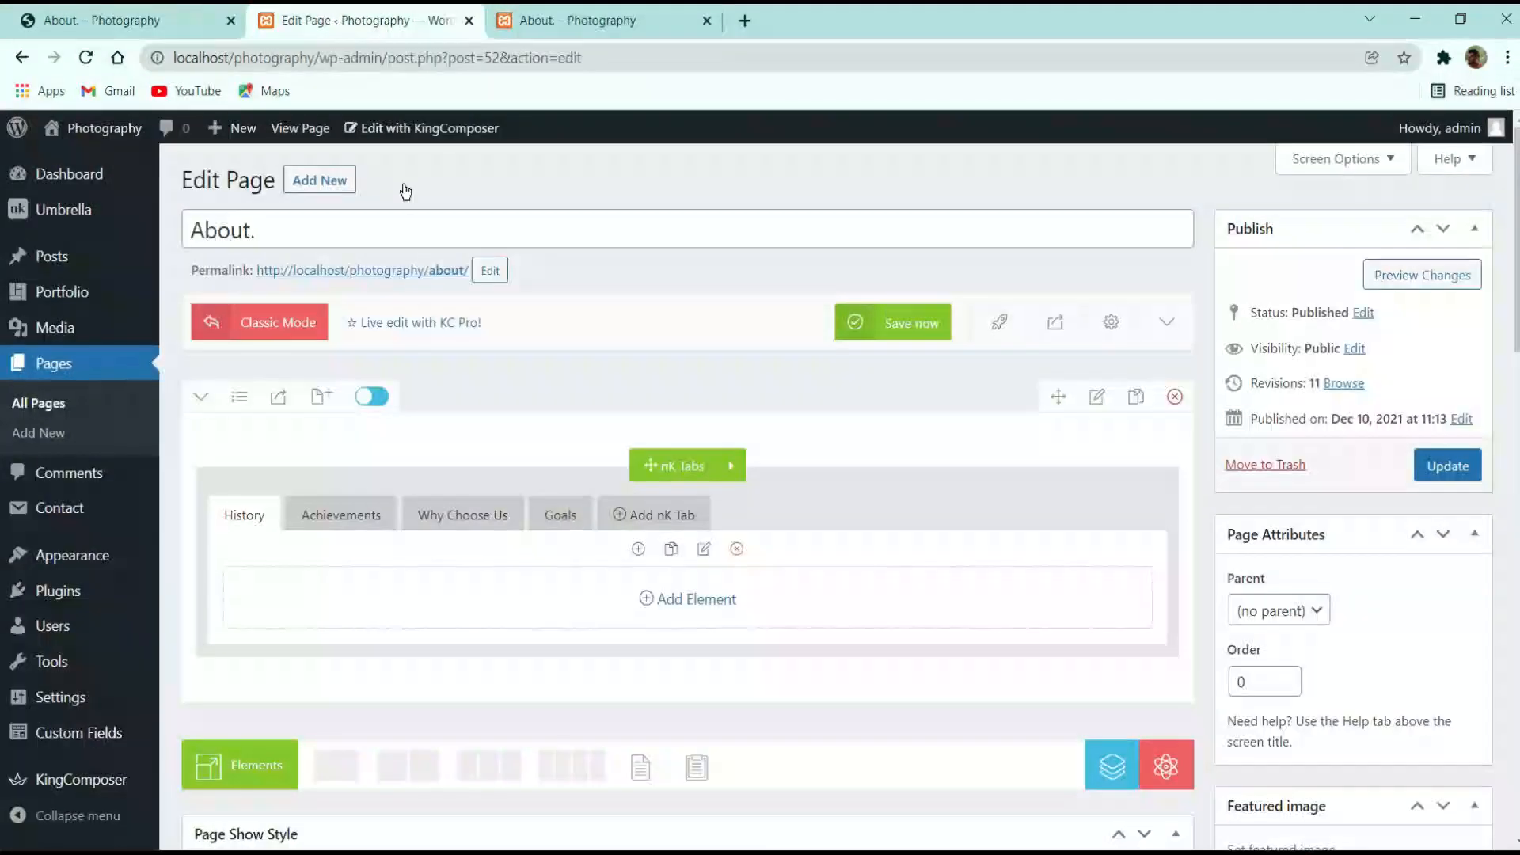
click(683, 422)
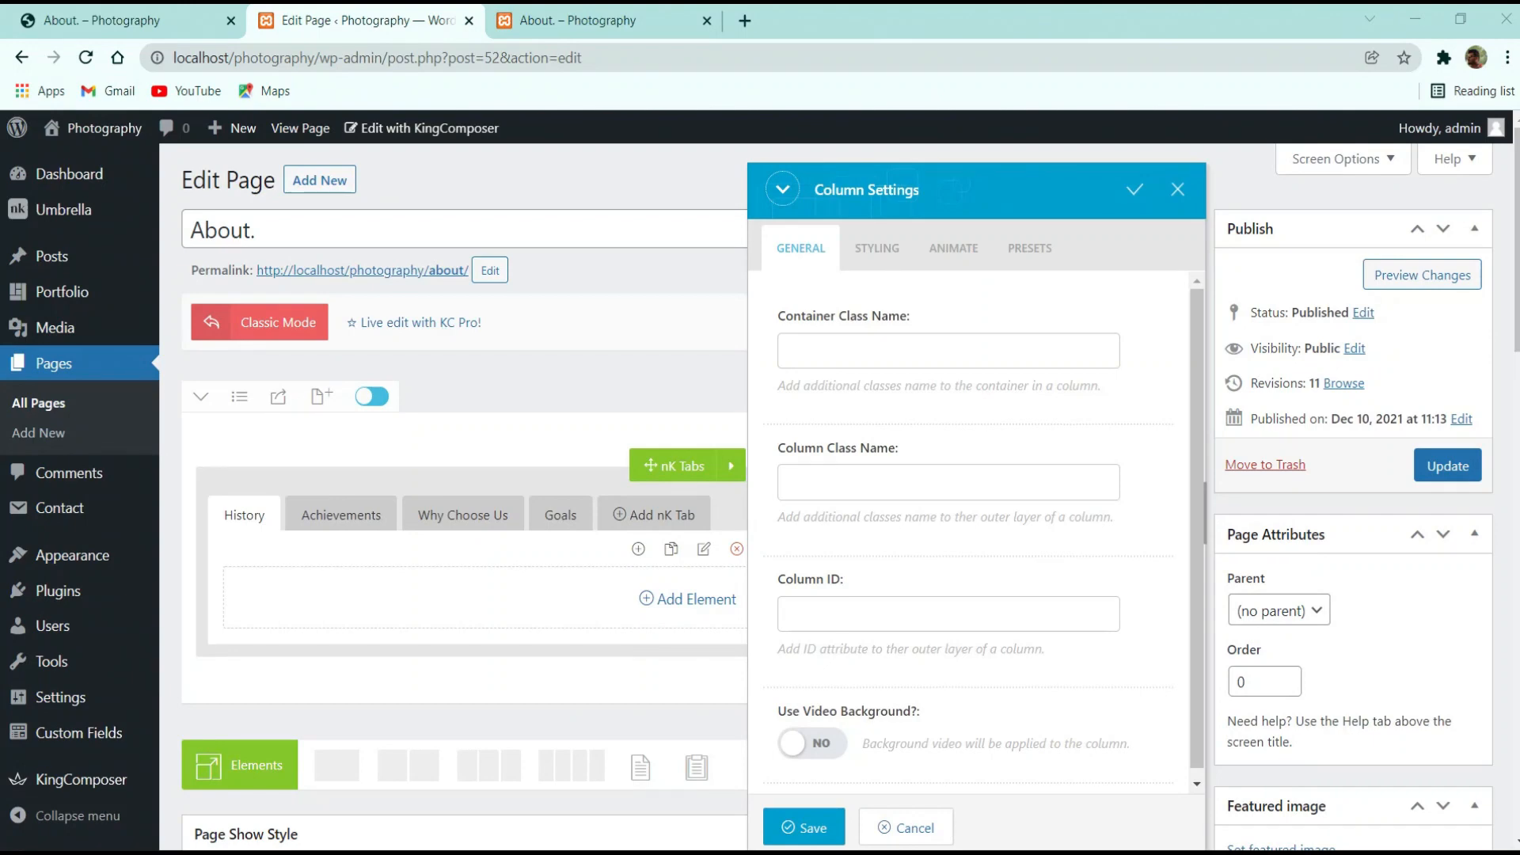
click(877, 248)
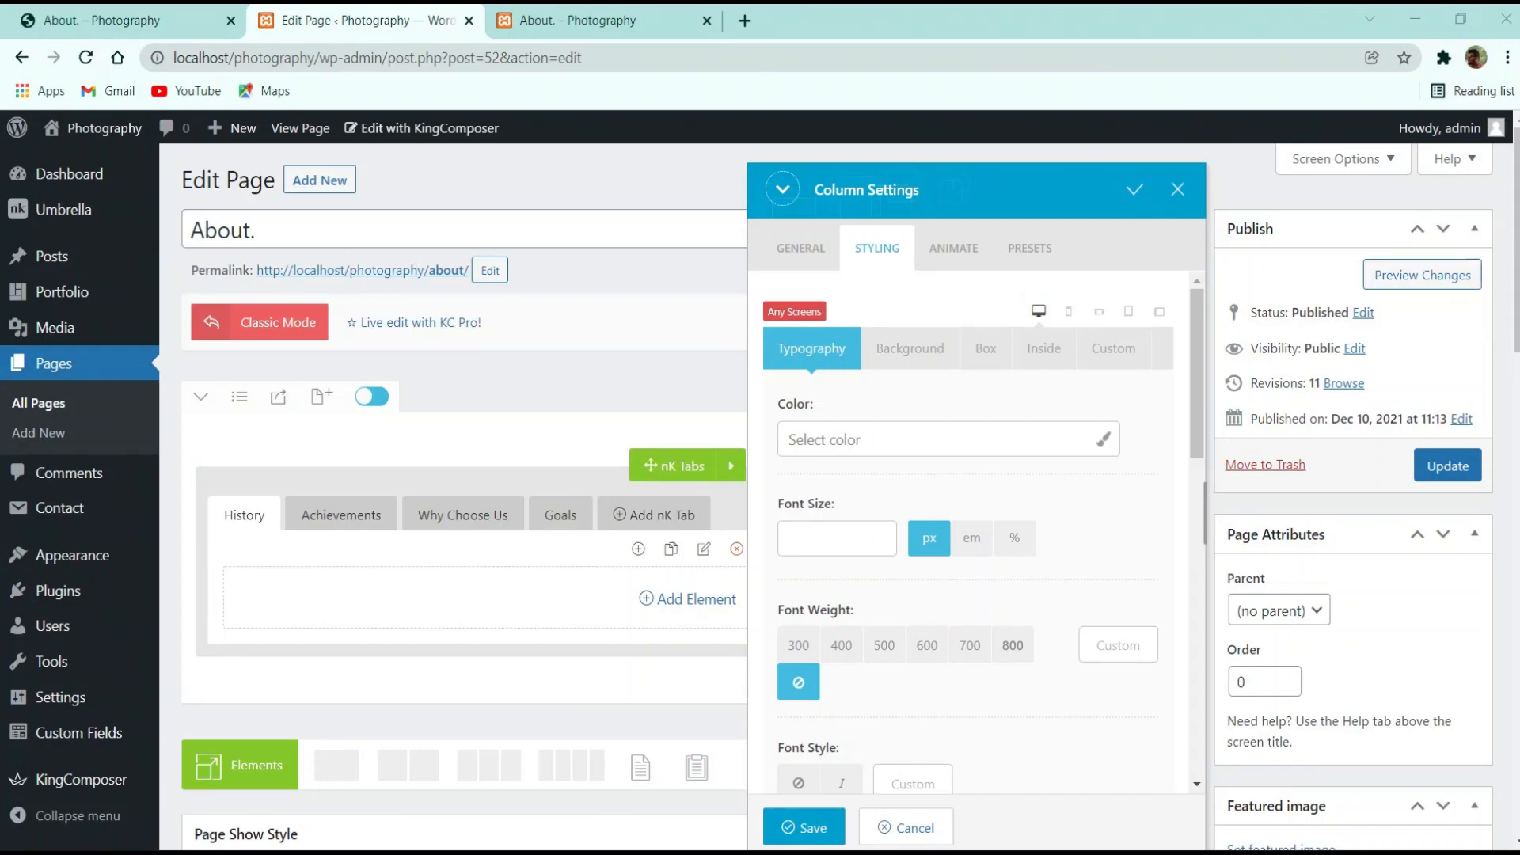
scroll(950, 621, down, 3)
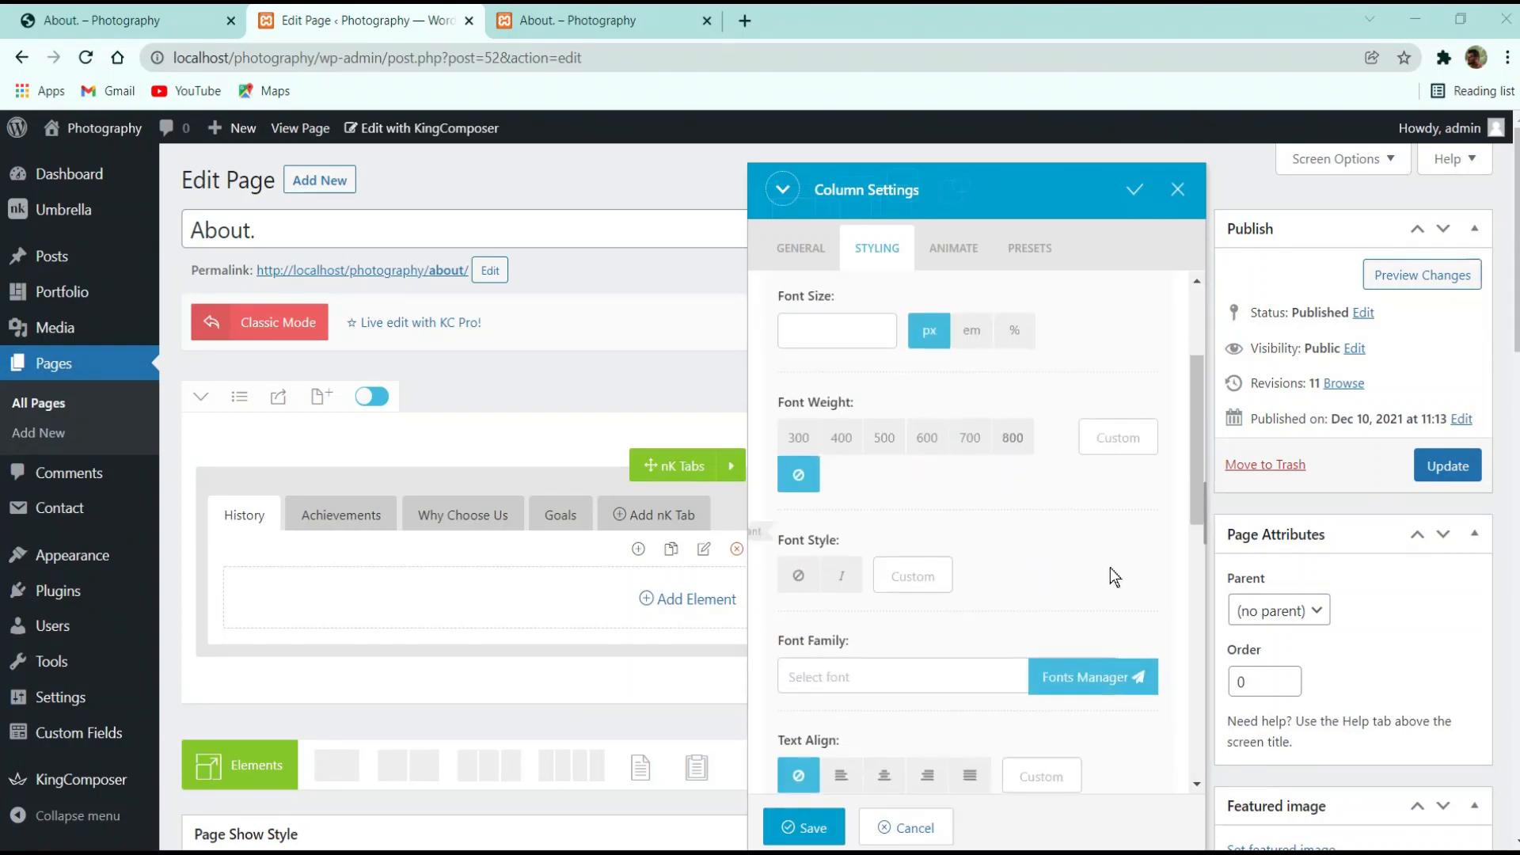
scroll(861, 678, down, 8)
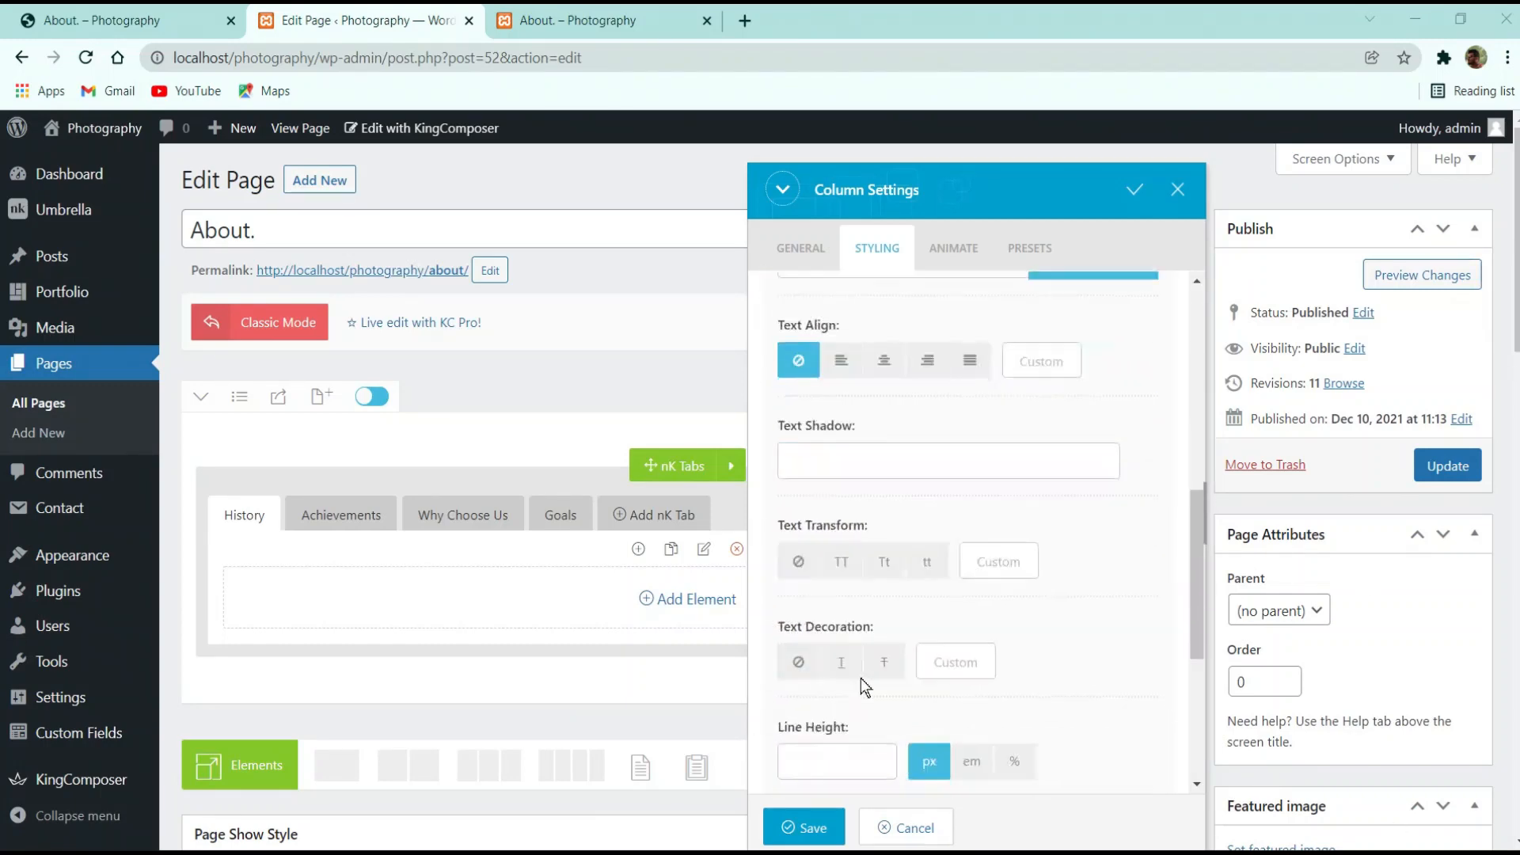
scroll(868, 628, up, 10)
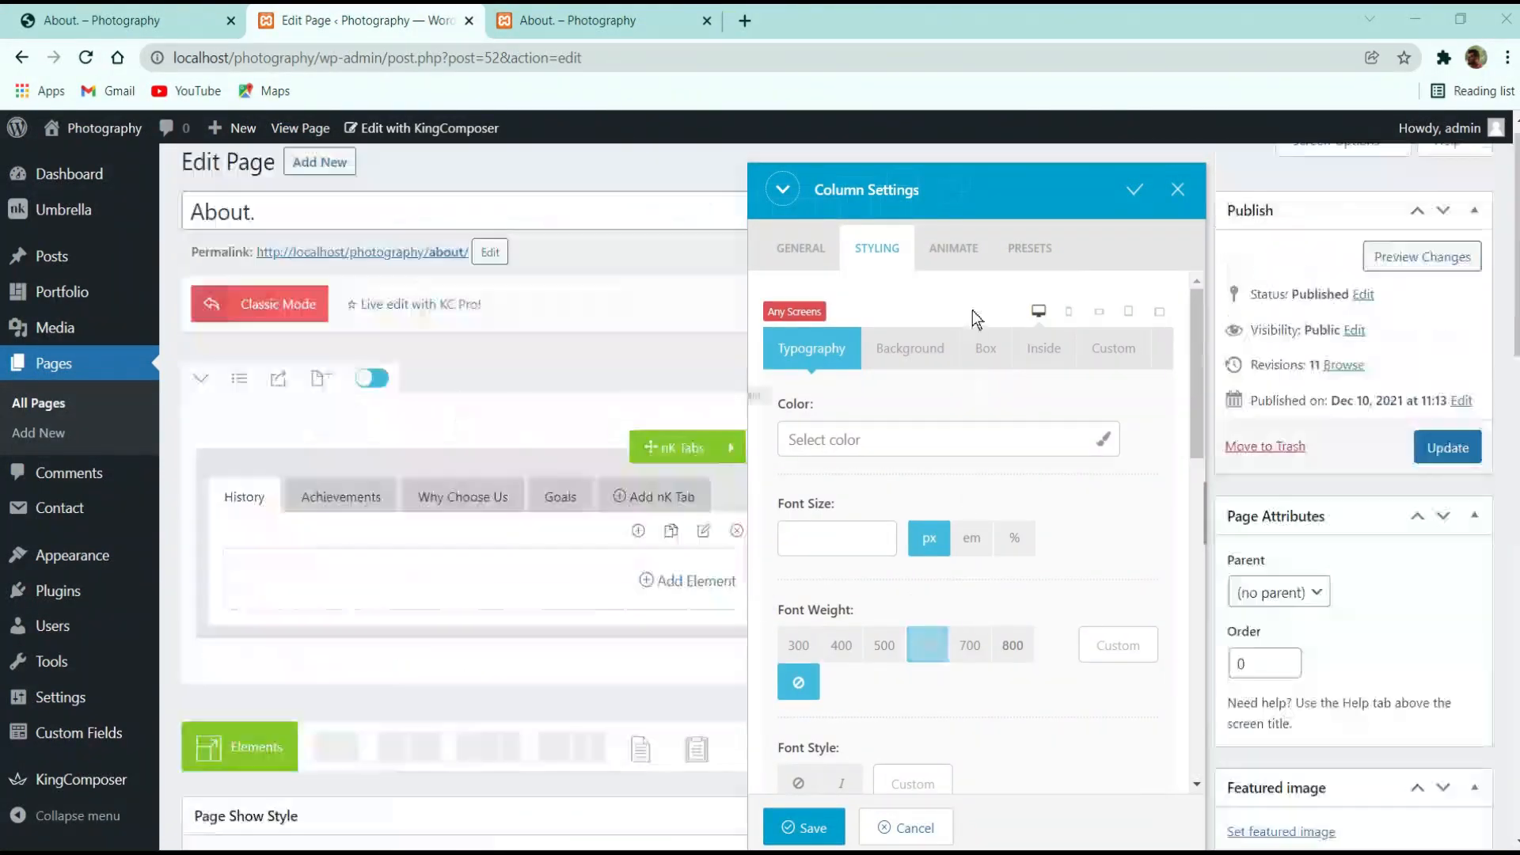
click(910, 349)
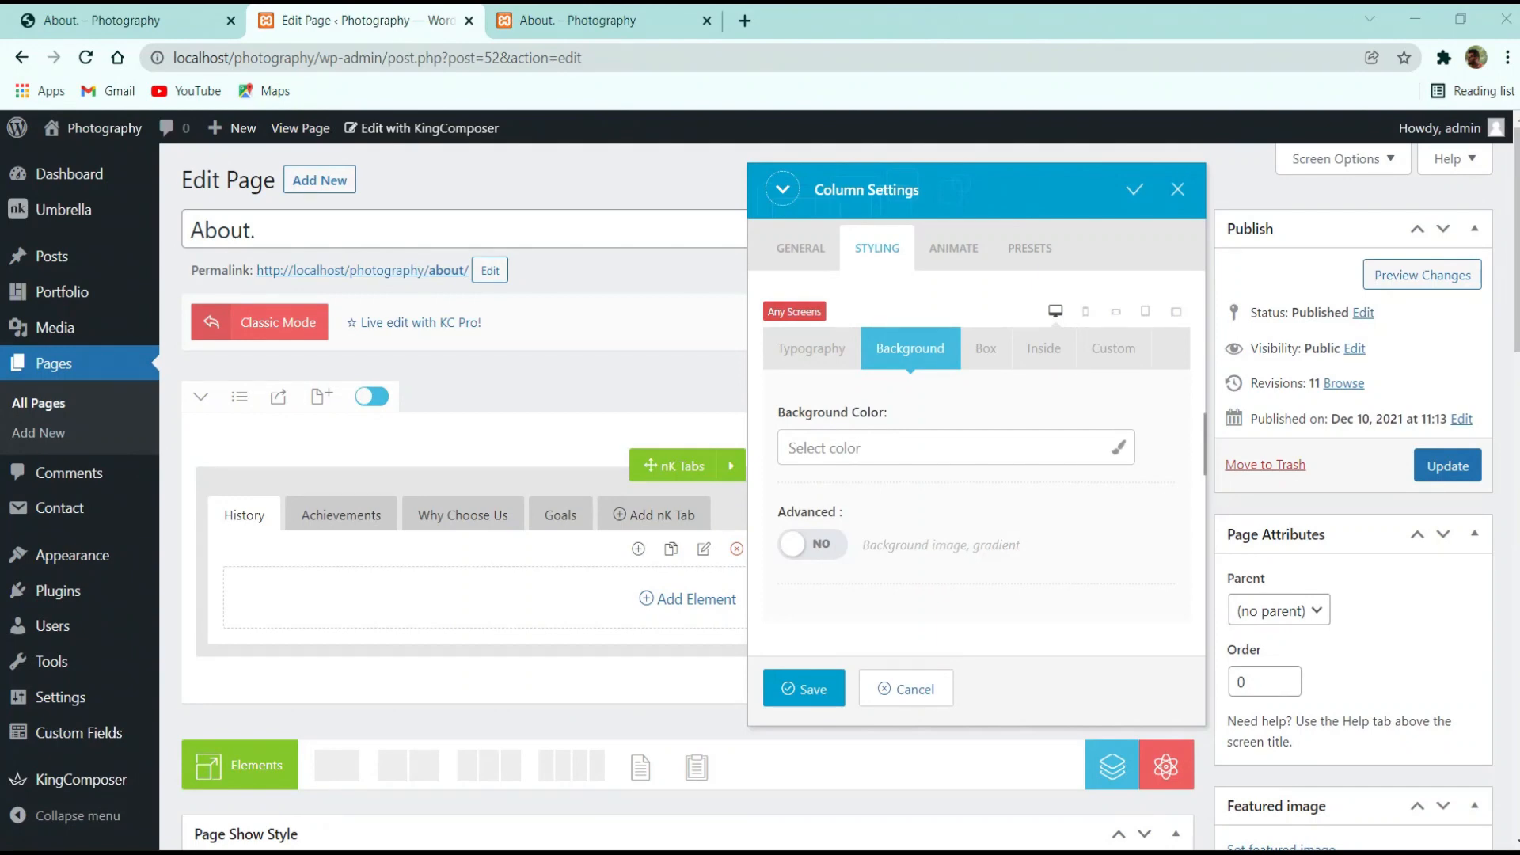
click(1044, 348)
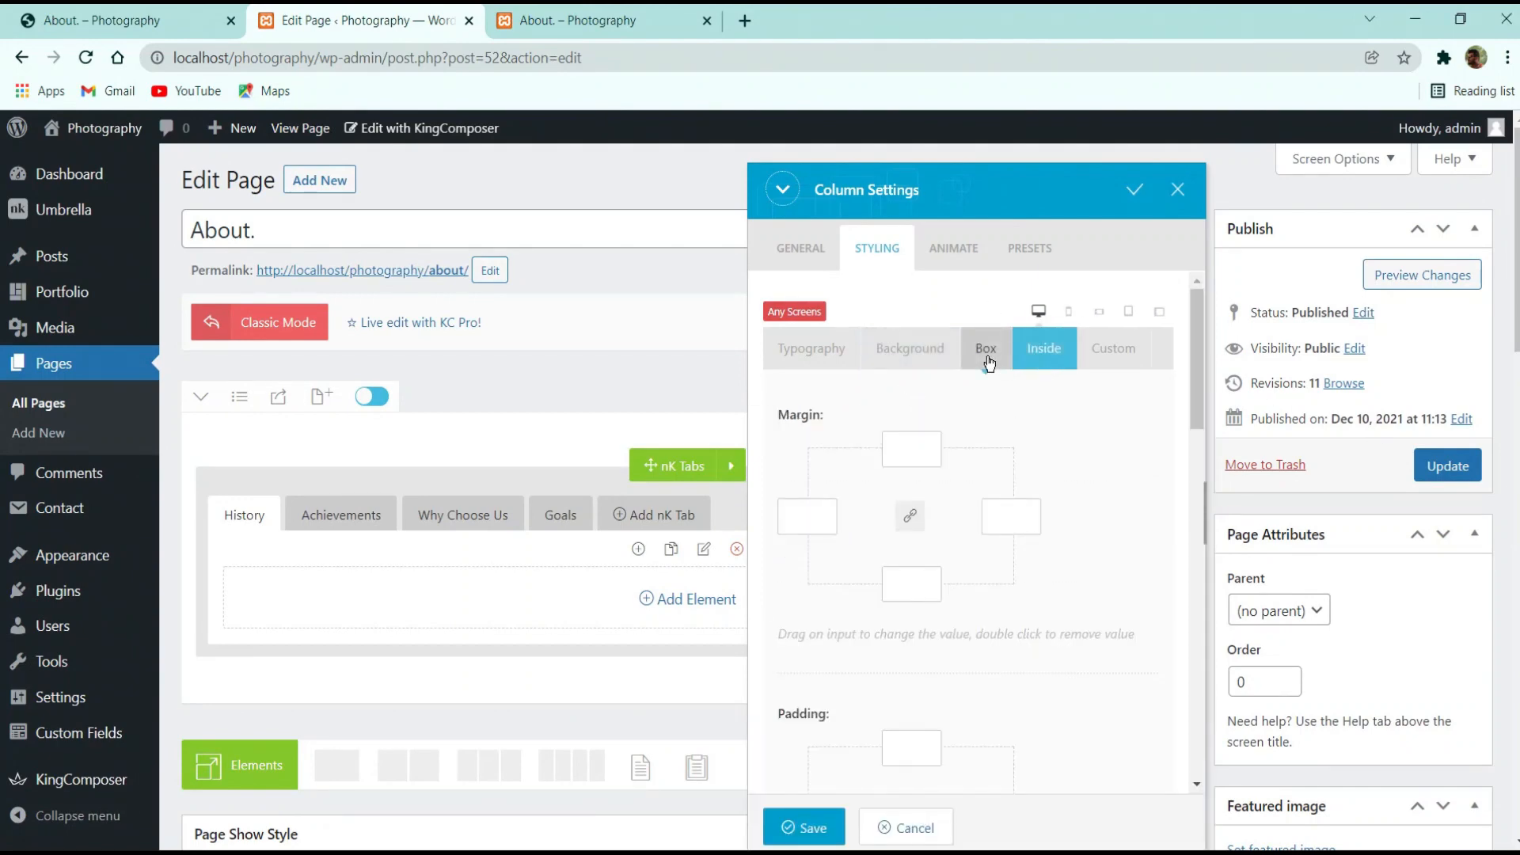
click(1109, 347)
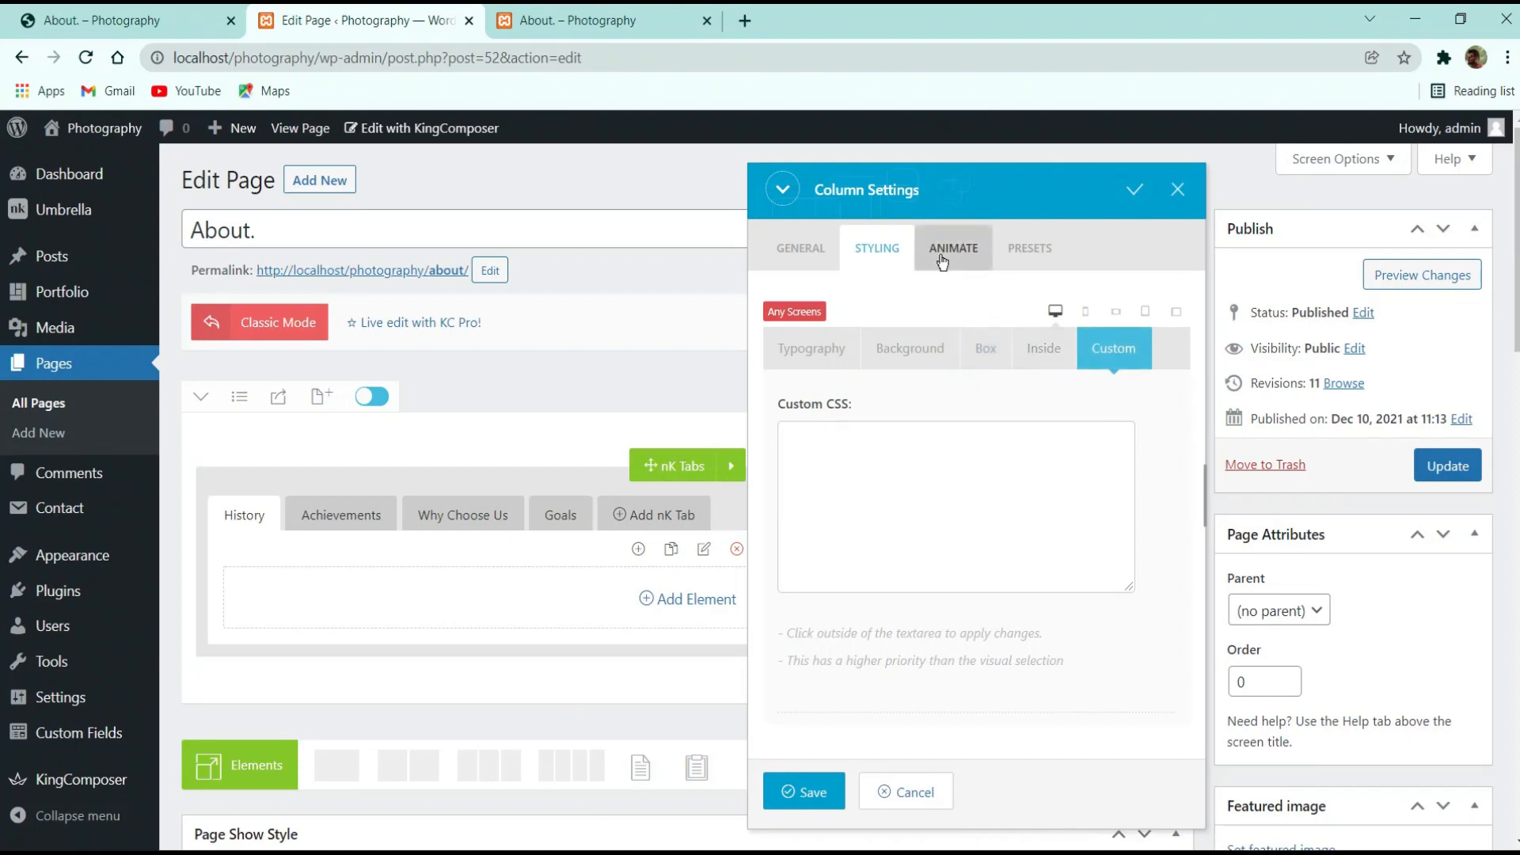
click(941, 253)
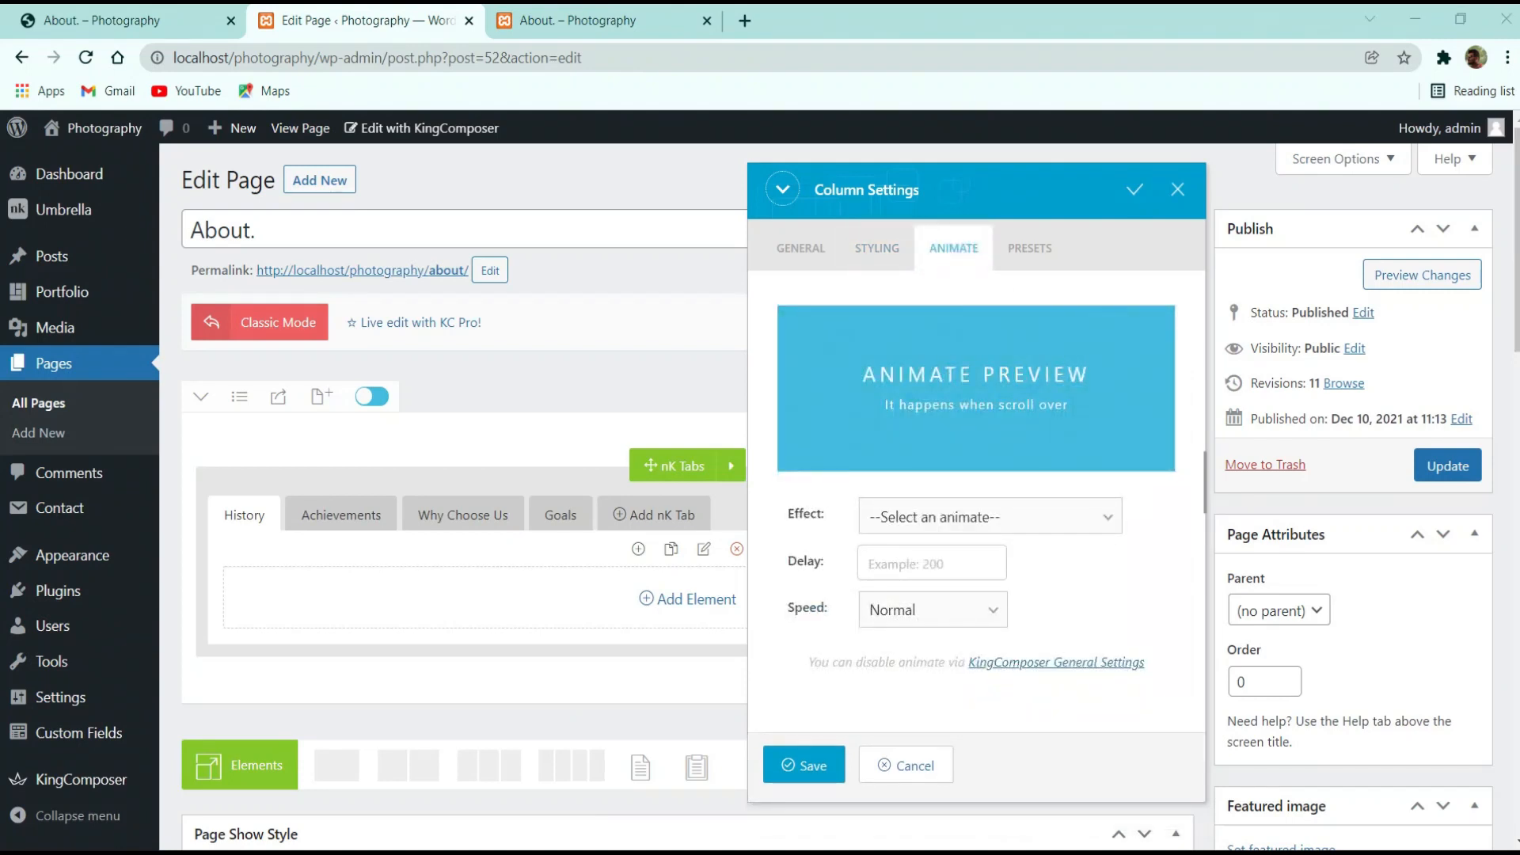
click(990, 517)
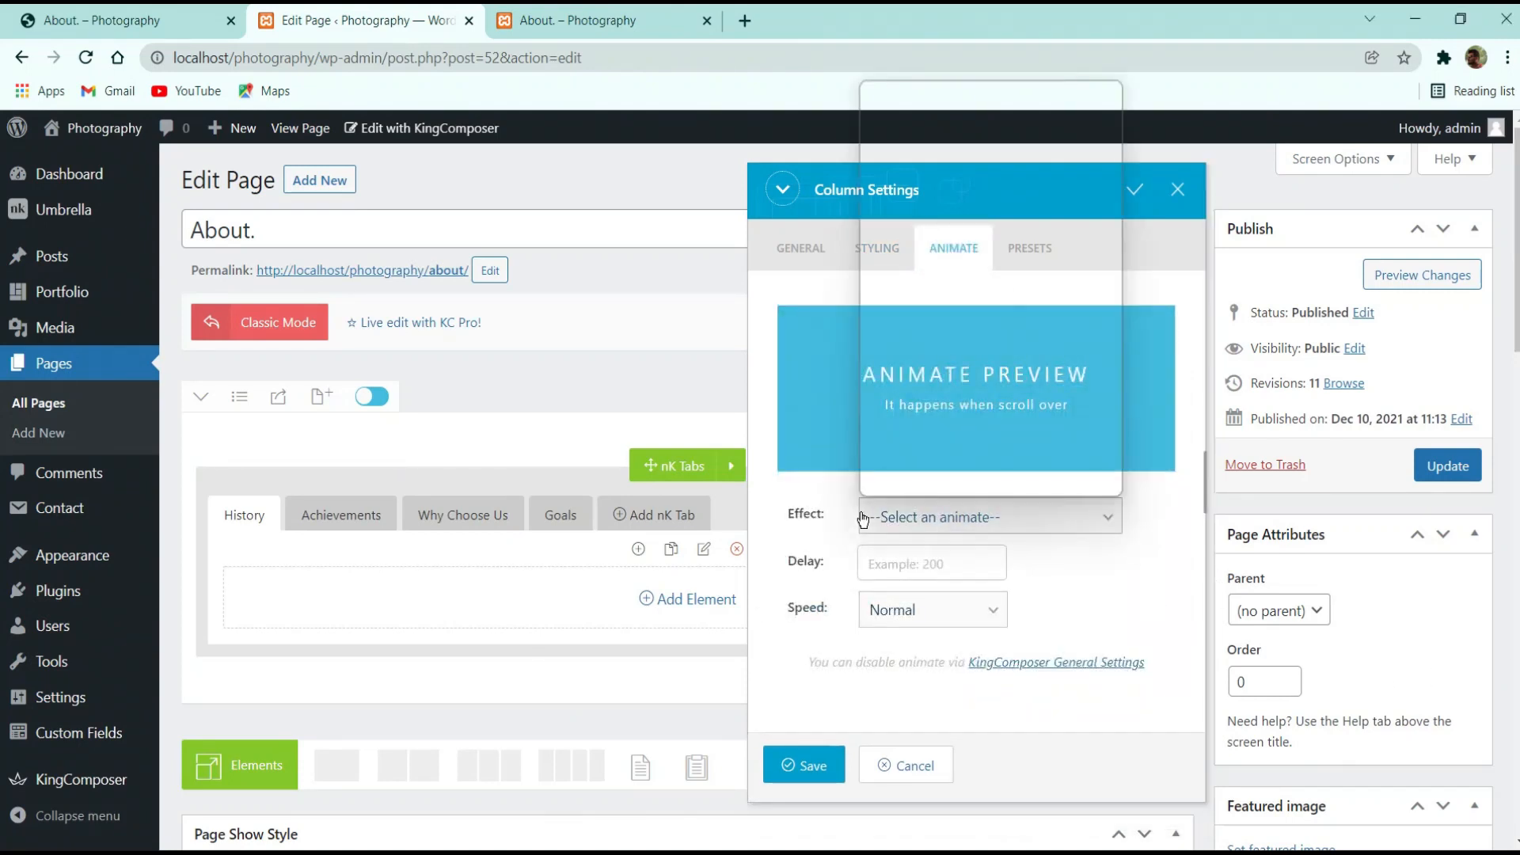
click(939, 235)
click(970, 516)
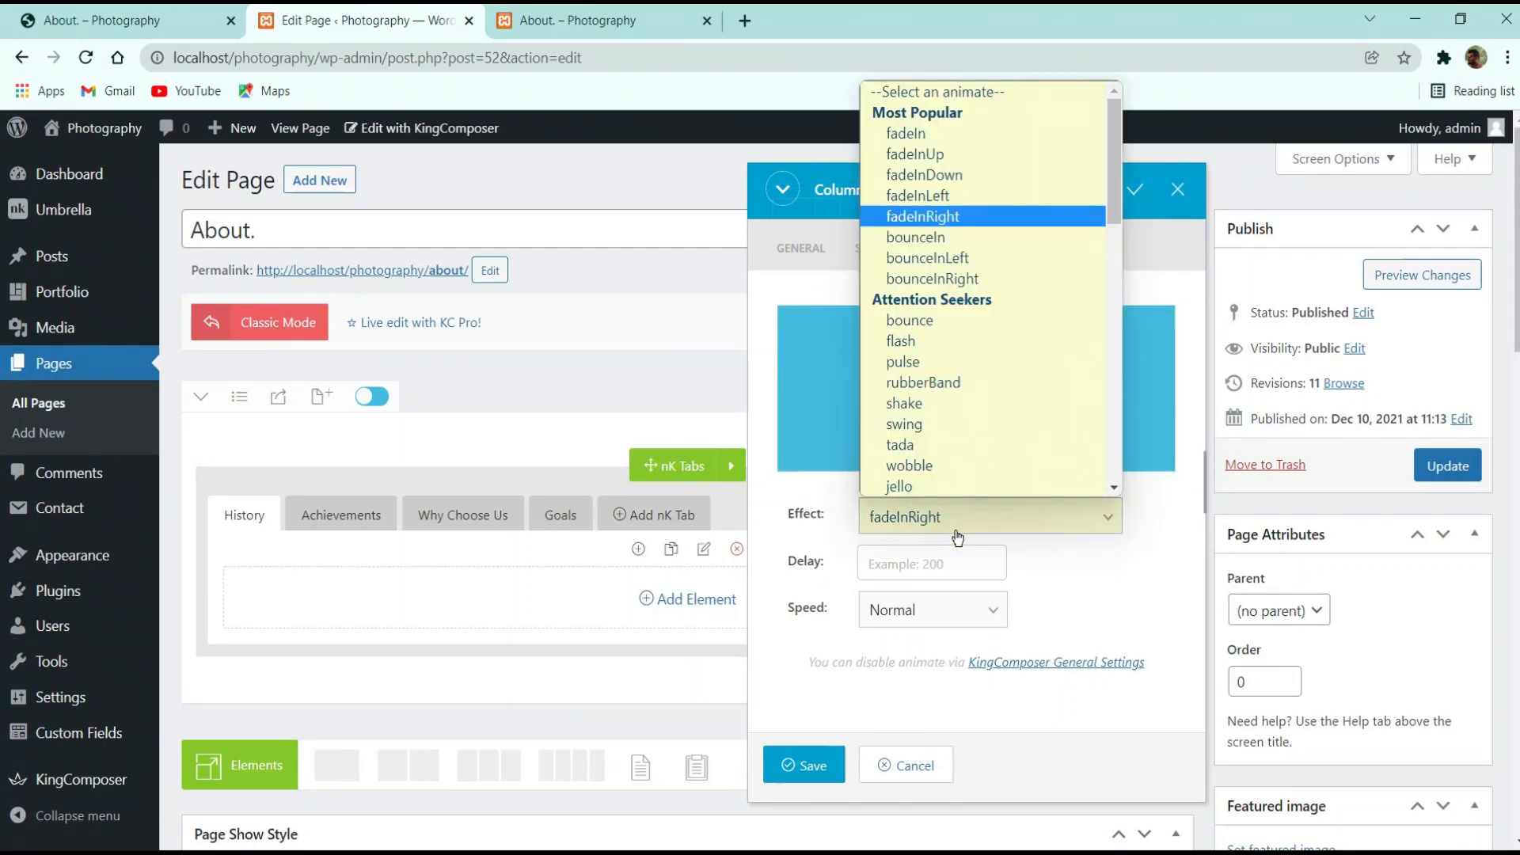
click(938, 453)
click(982, 516)
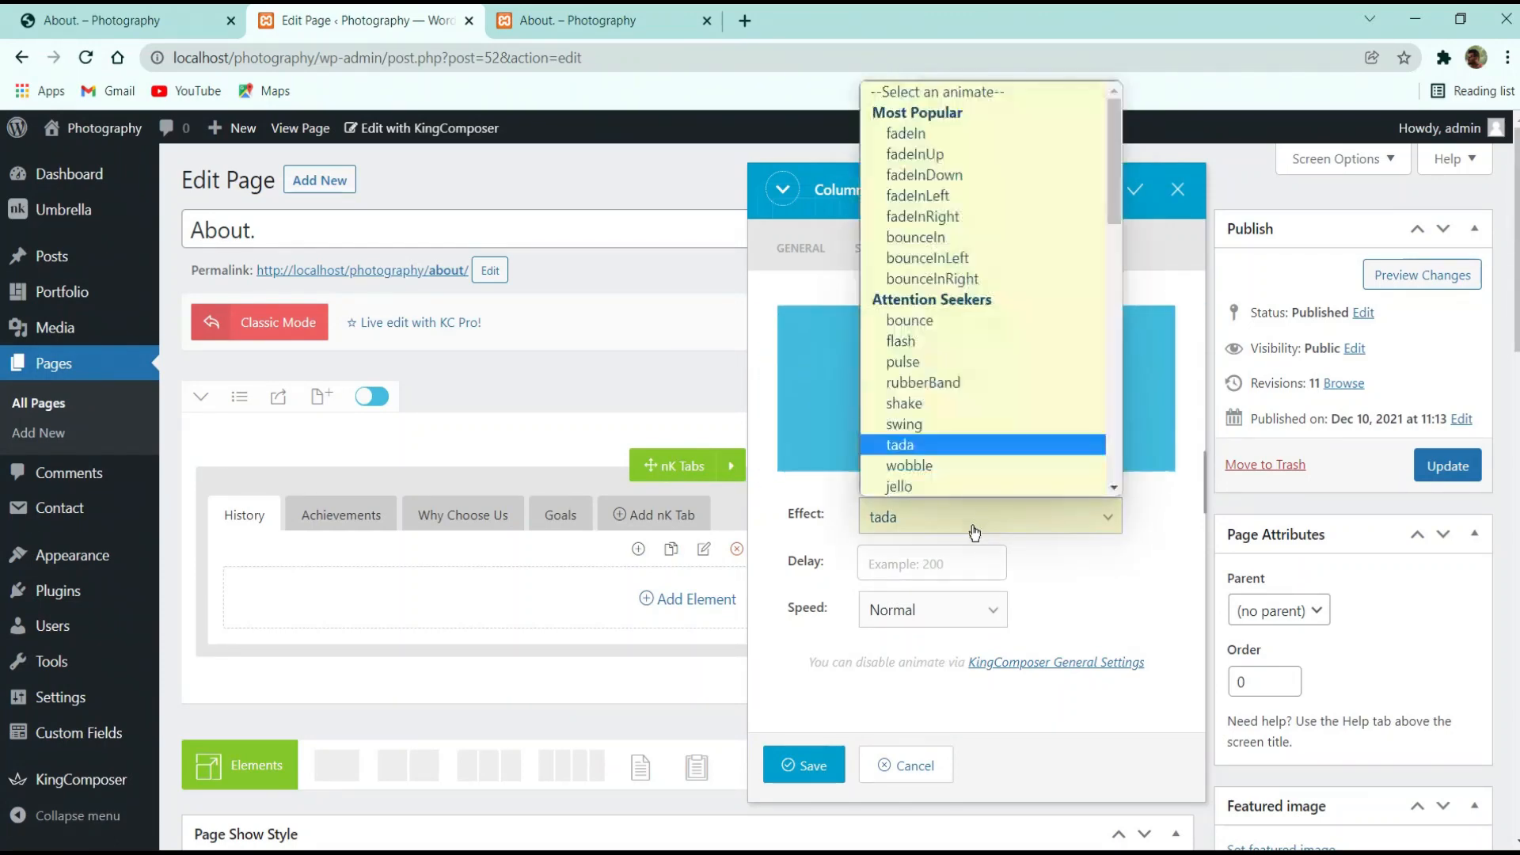
click(948, 484)
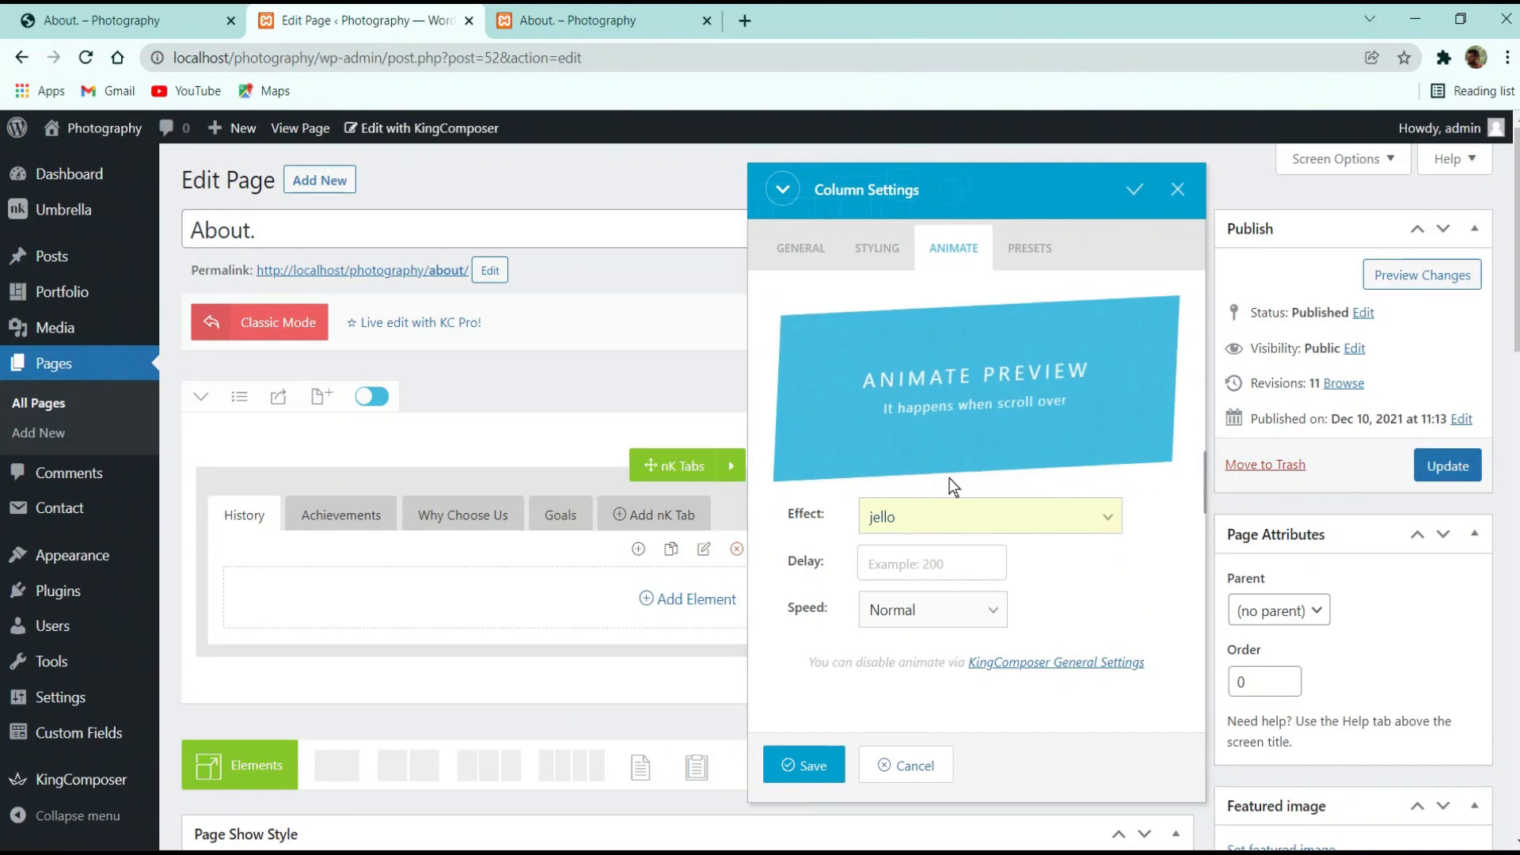
click(930, 526)
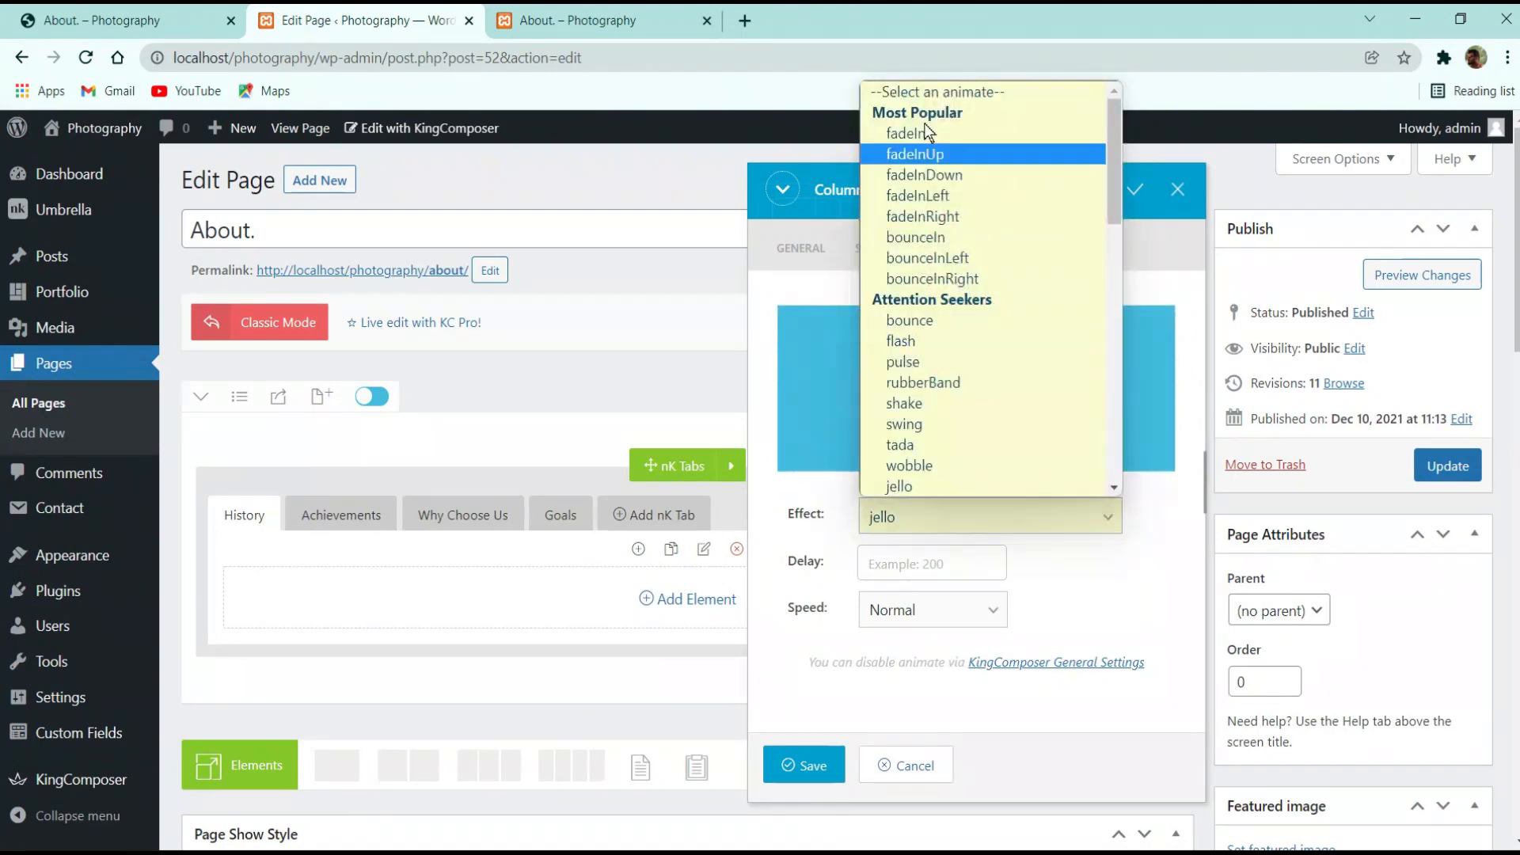
click(926, 91)
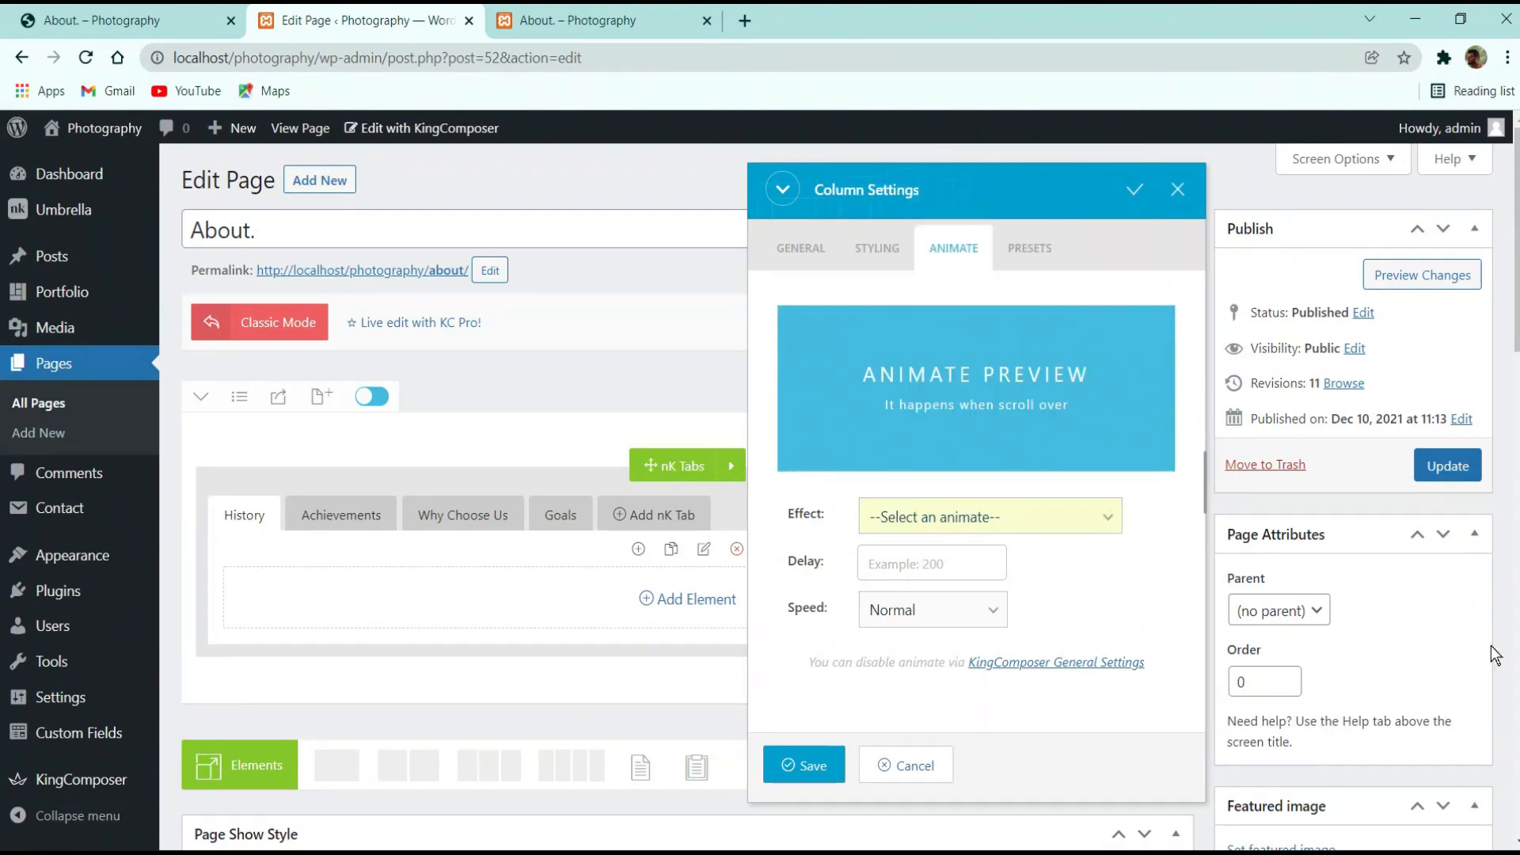
click(1005, 251)
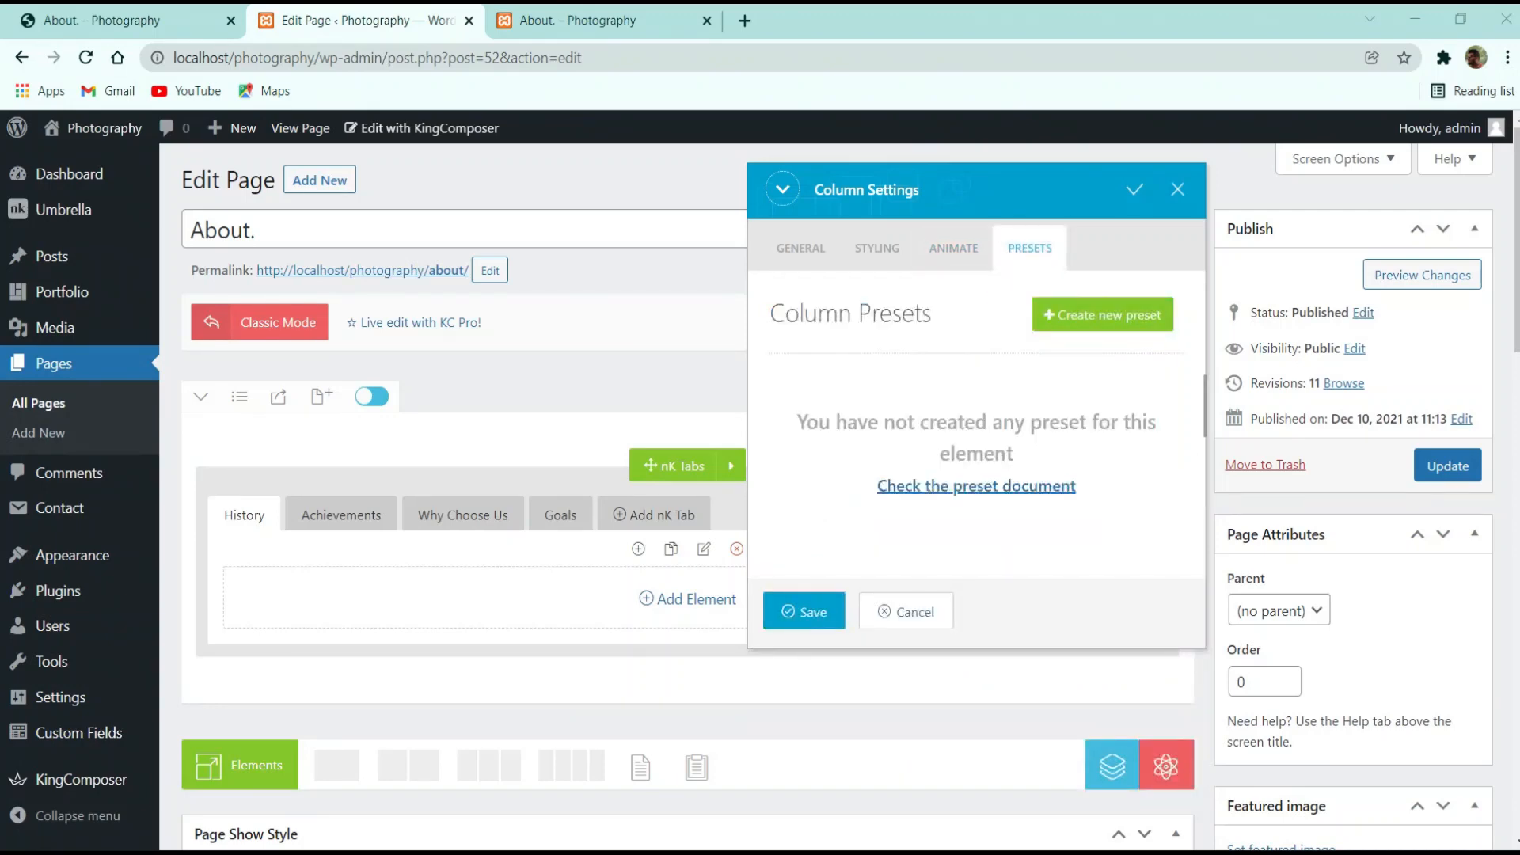
click(953, 248)
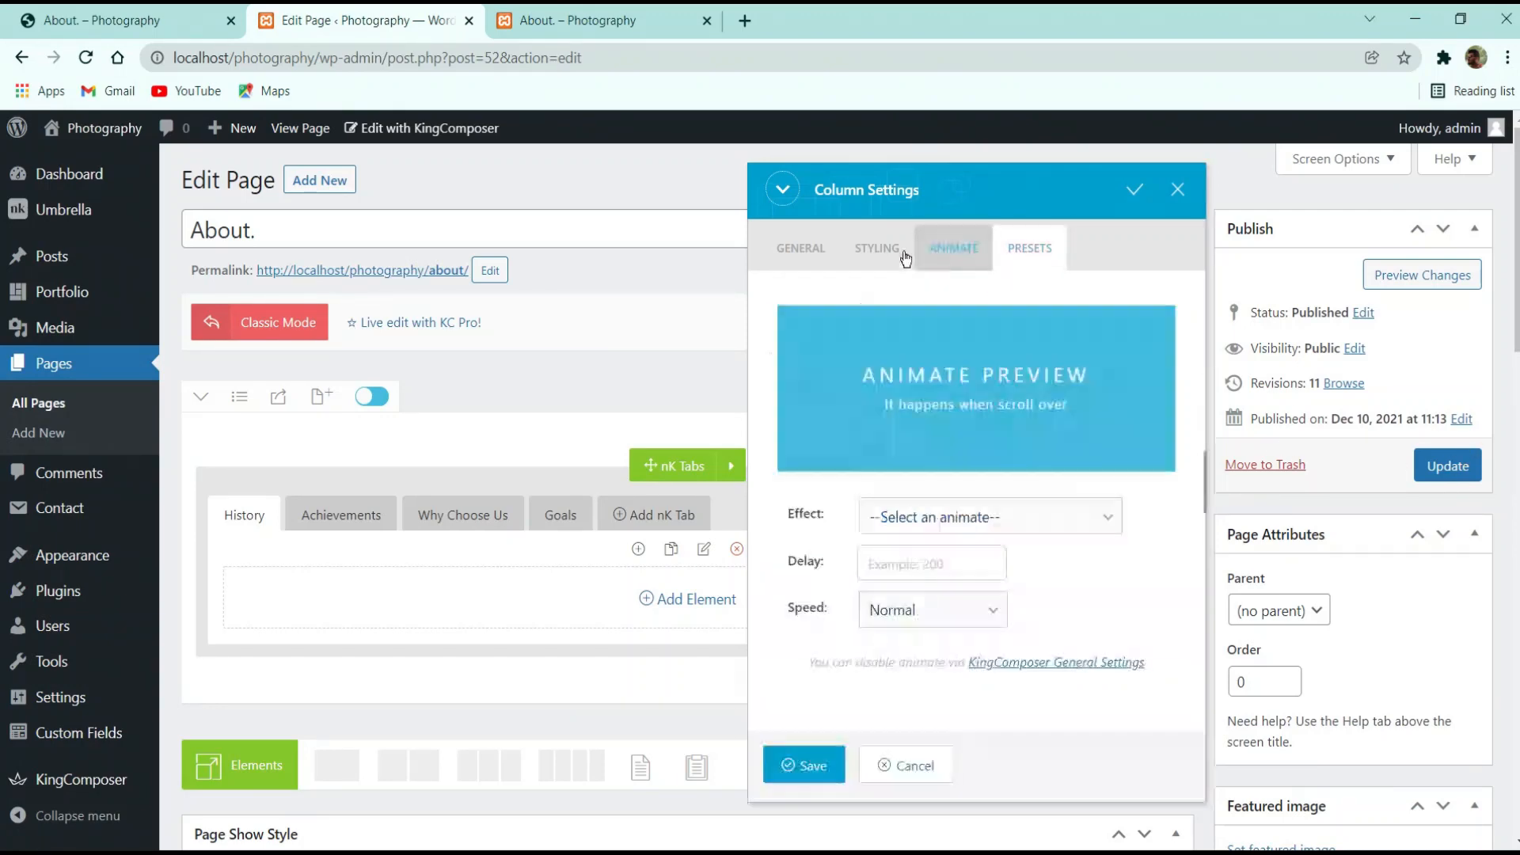
click(878, 248)
click(953, 248)
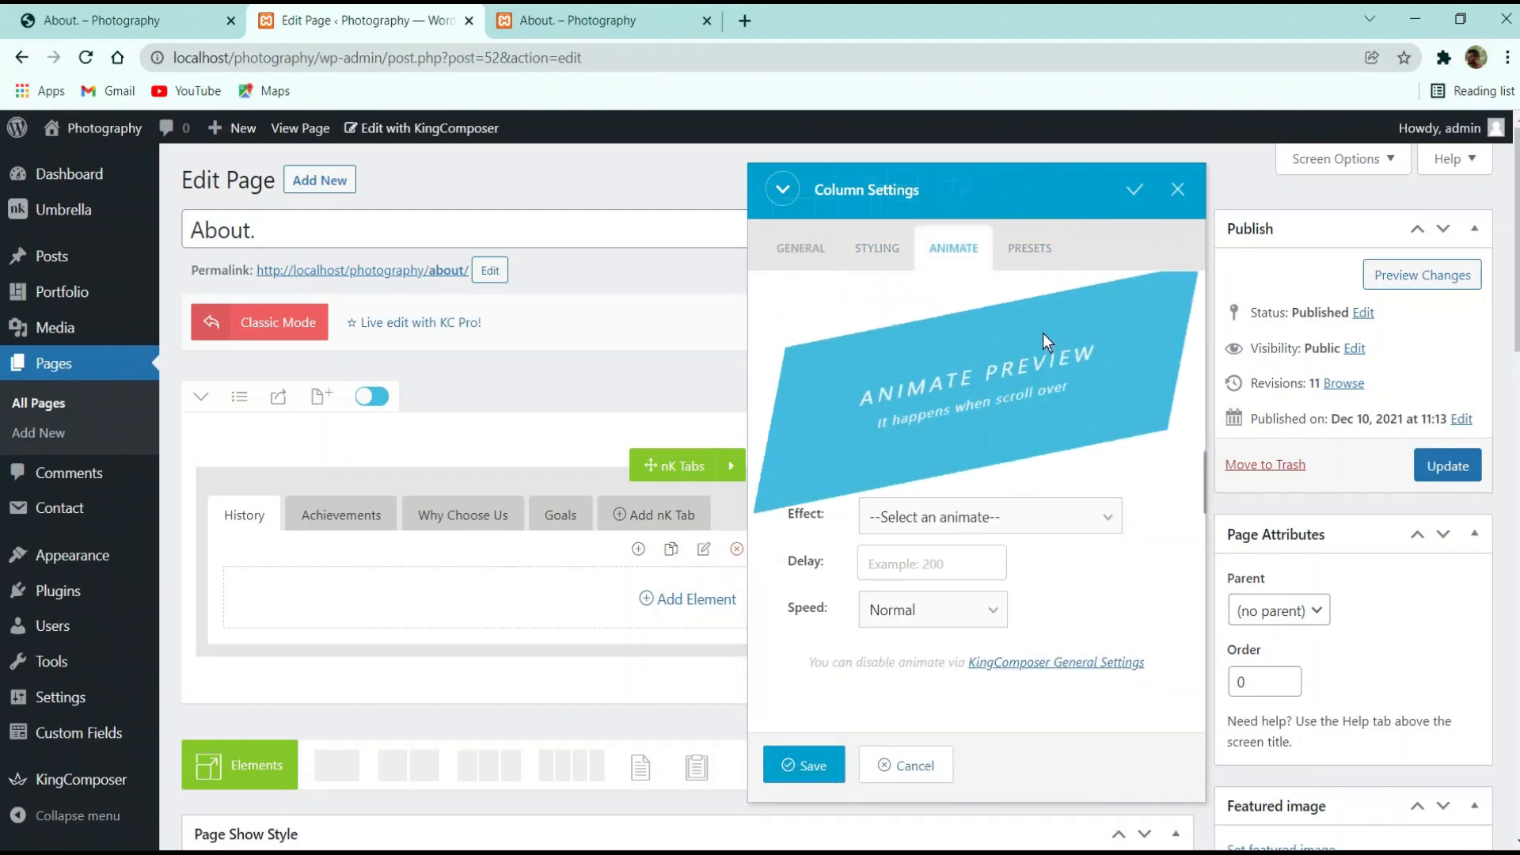
click(990, 516)
click(1026, 662)
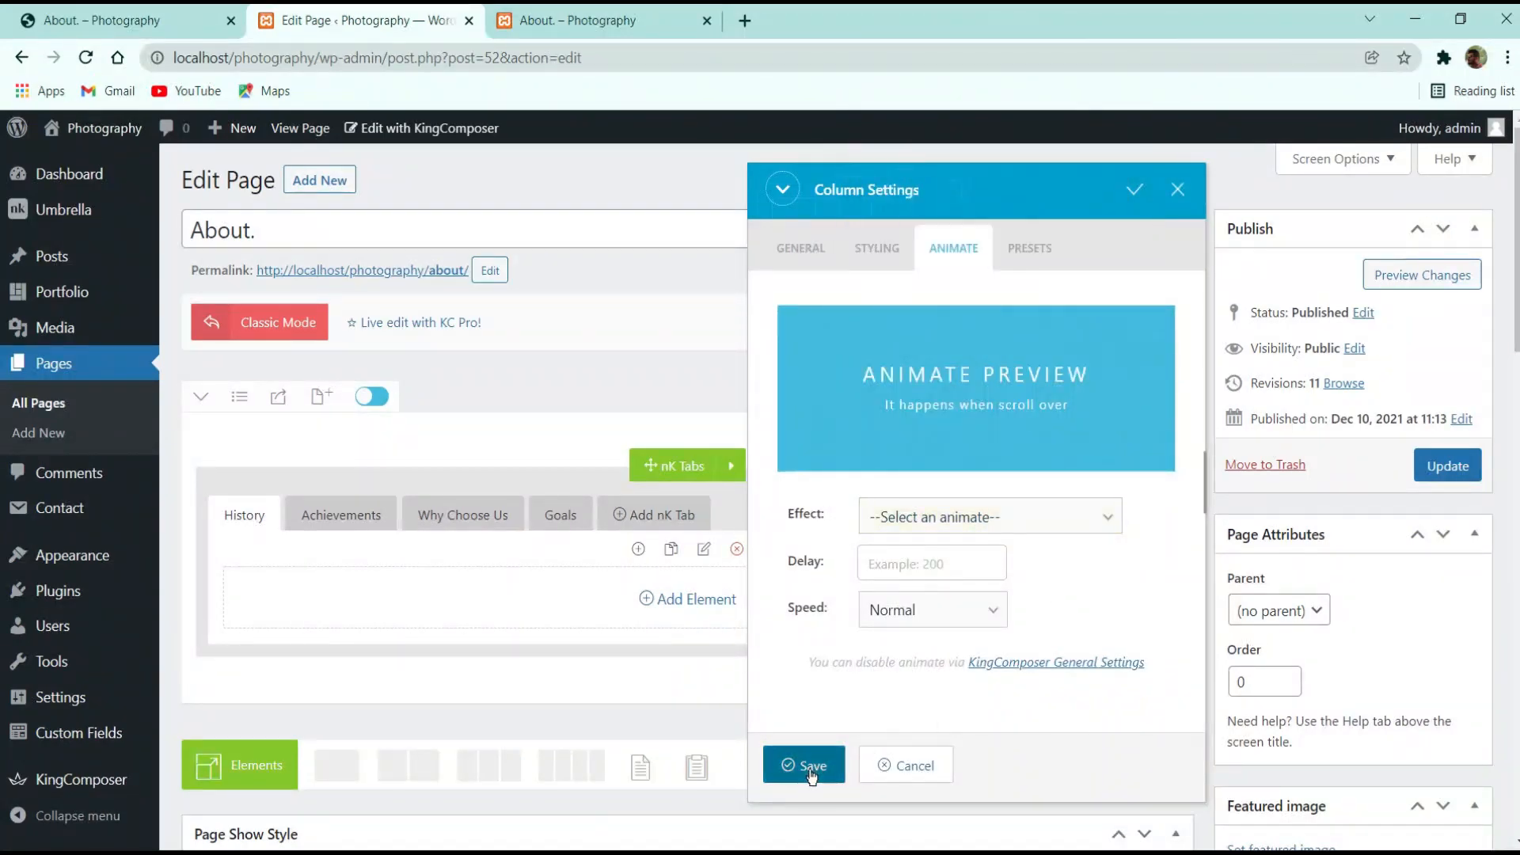
click(800, 763)
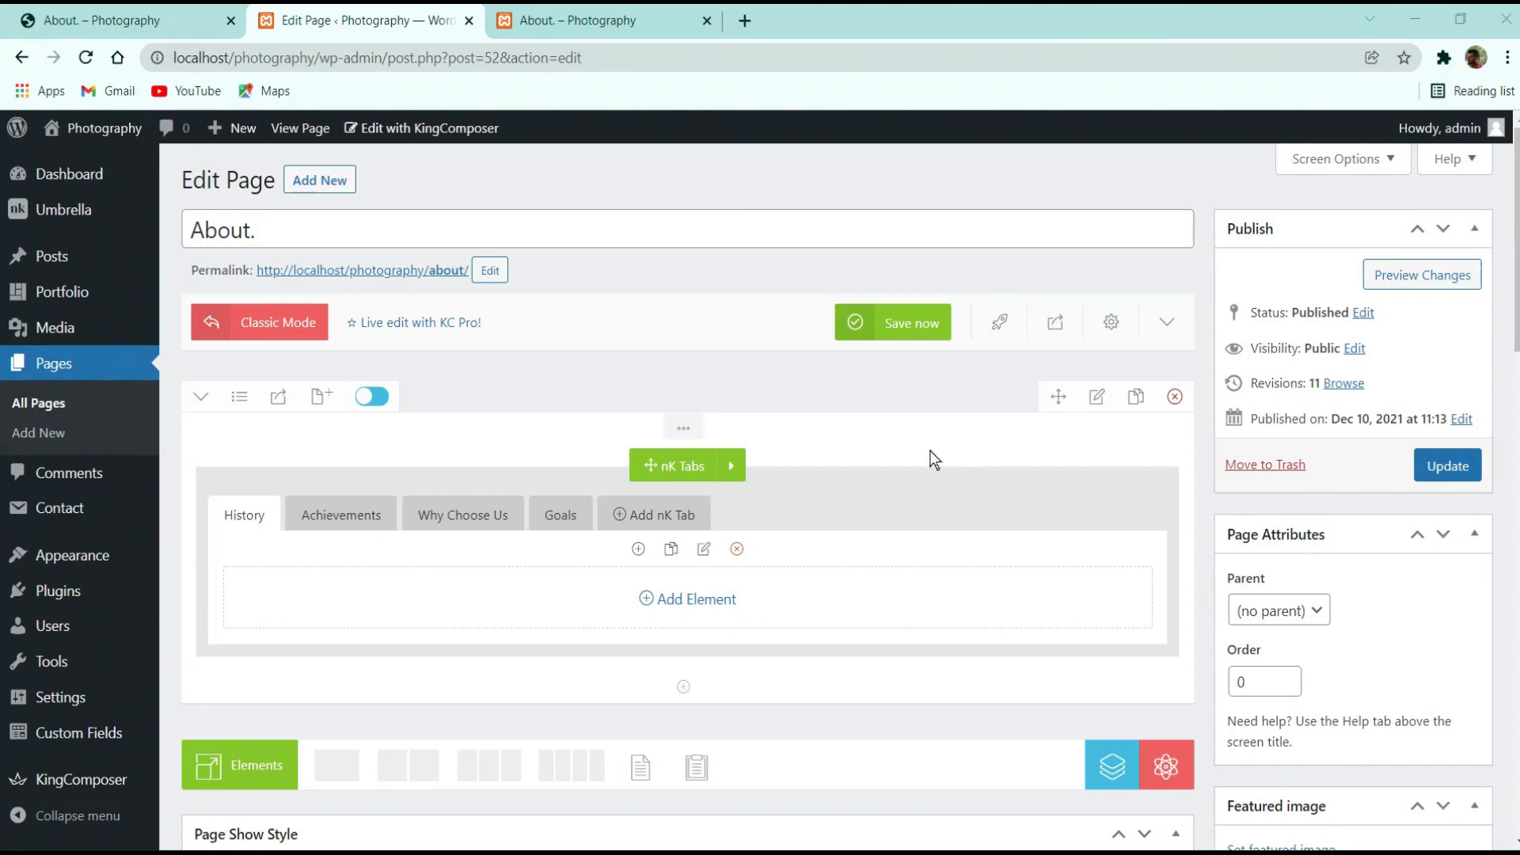
click(234, 35)
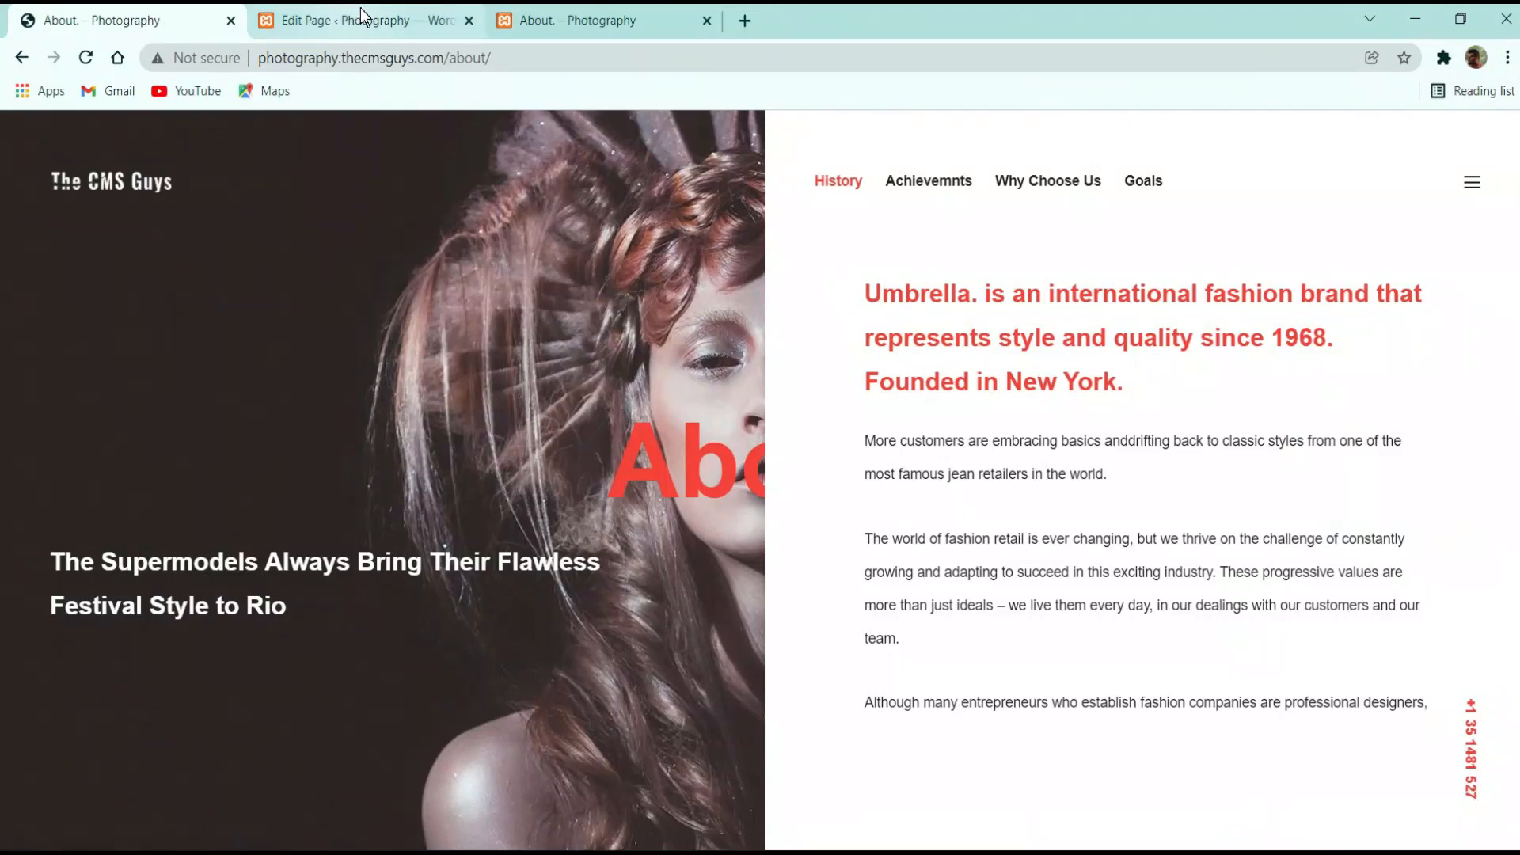
Copy the red History heading text from the reference page
drag(1183, 395, 865, 293)
right_click(957, 299)
click(981, 311)
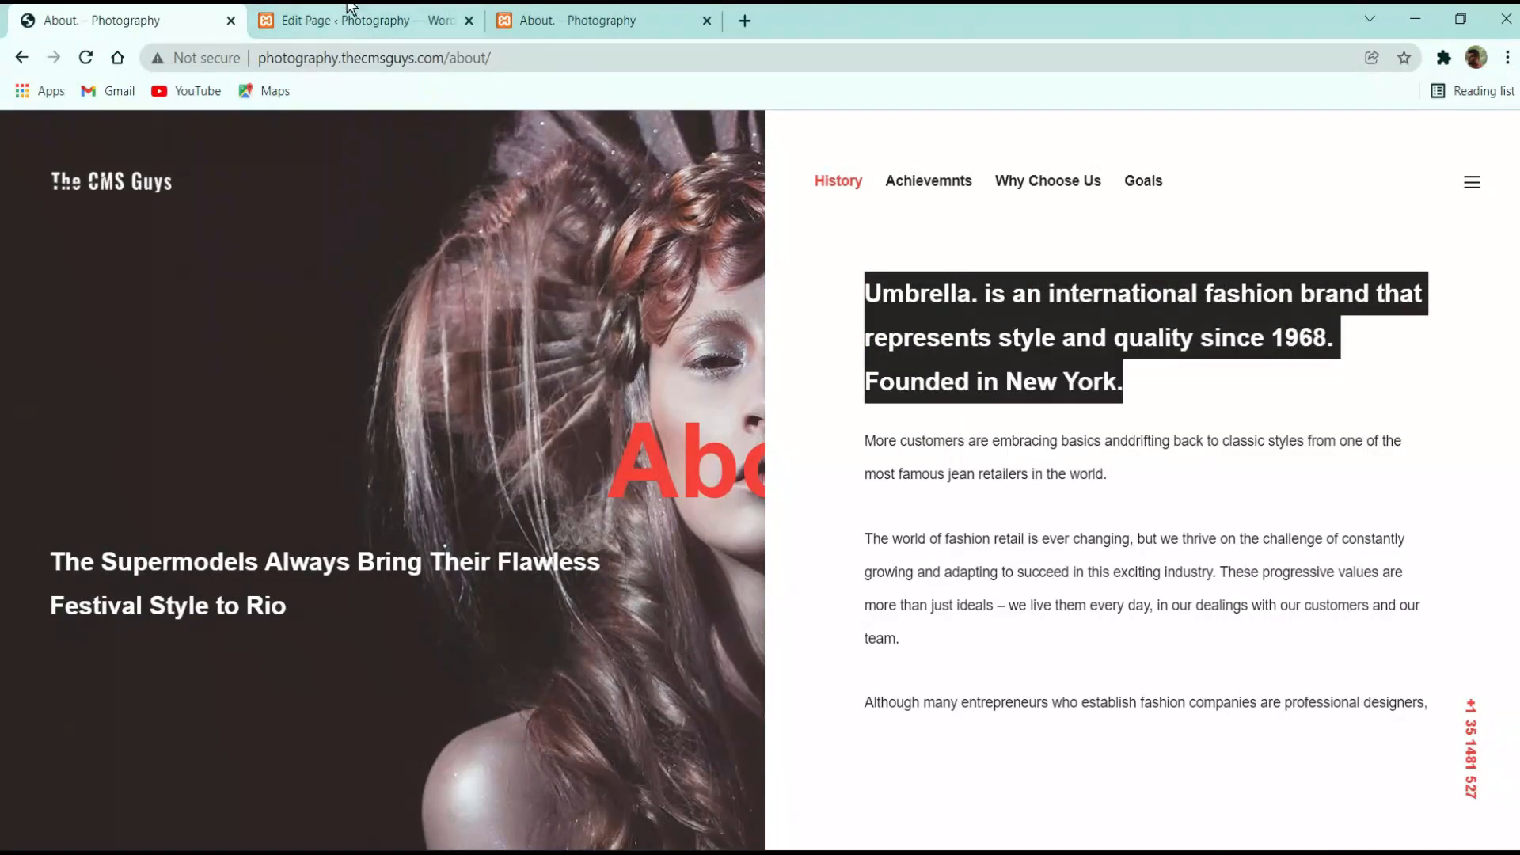
click(349, 17)
Add an nK Title element to the History tab and paste the Umbrella paragraph into it
click(673, 605)
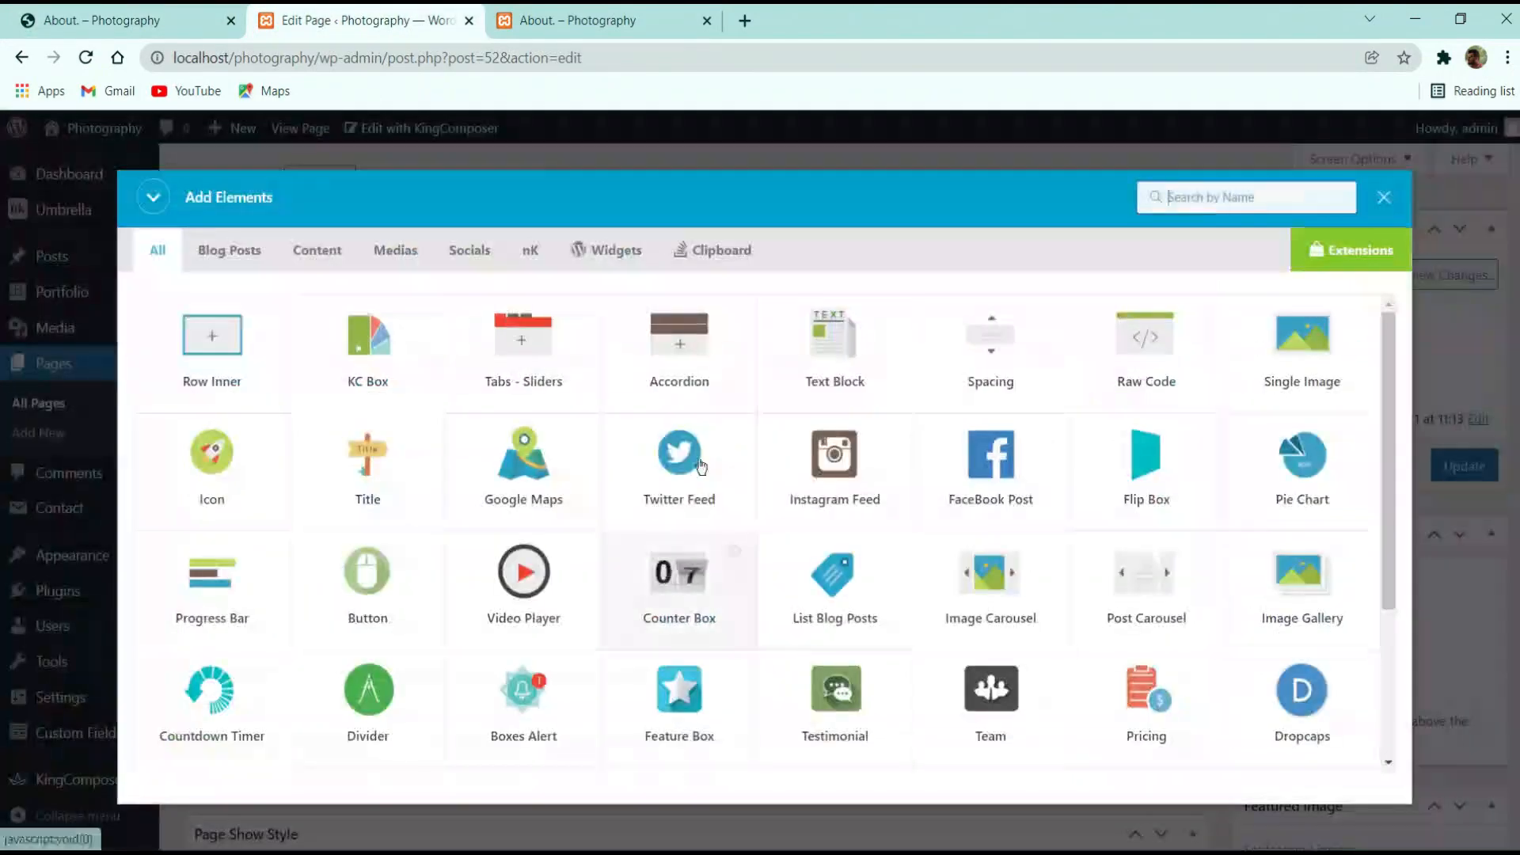
click(1252, 211)
text(tit)
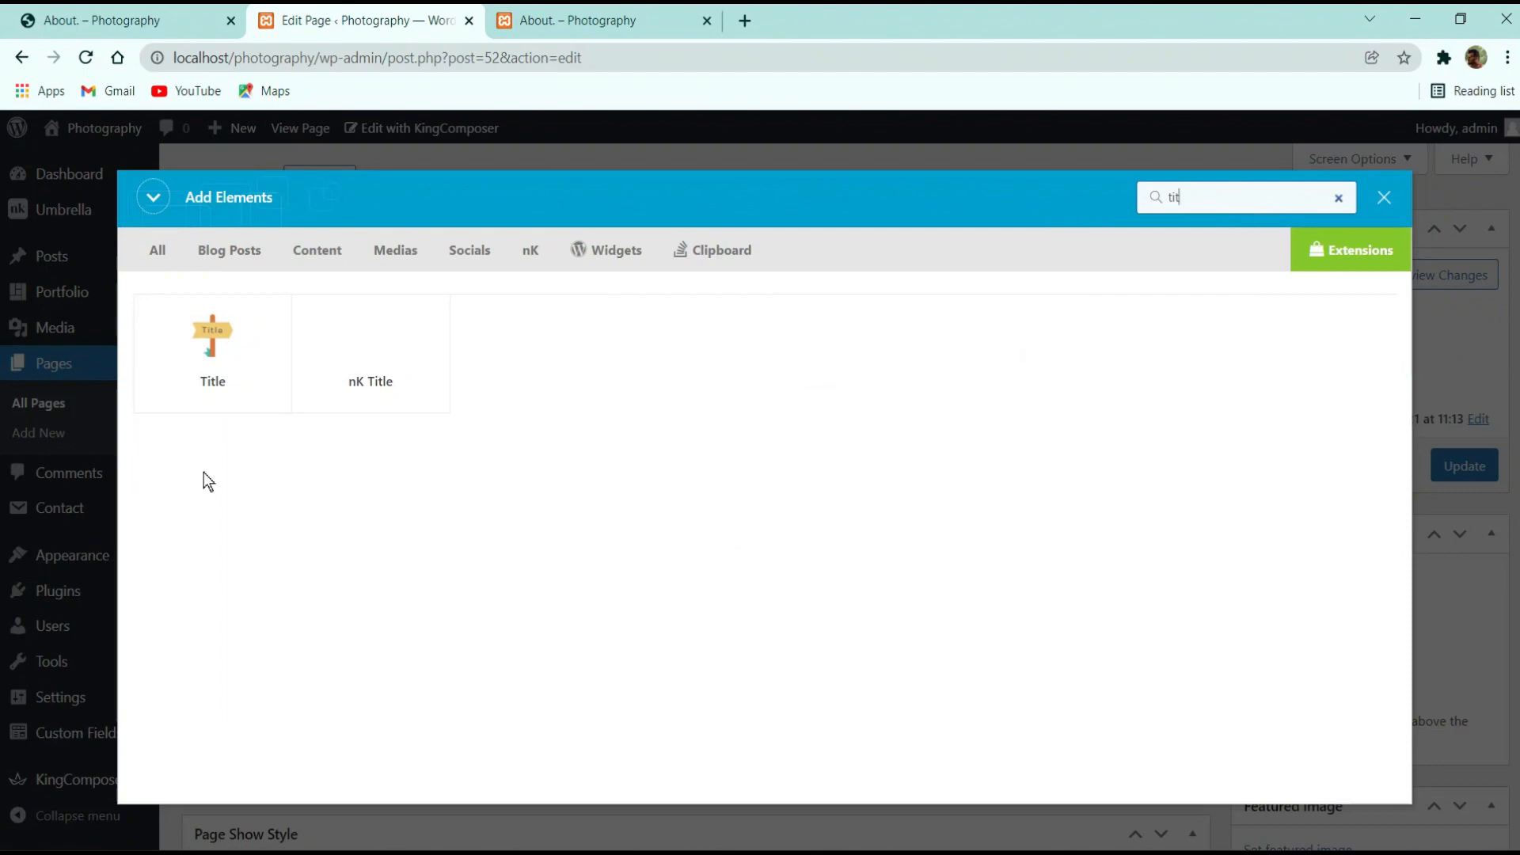
click(367, 335)
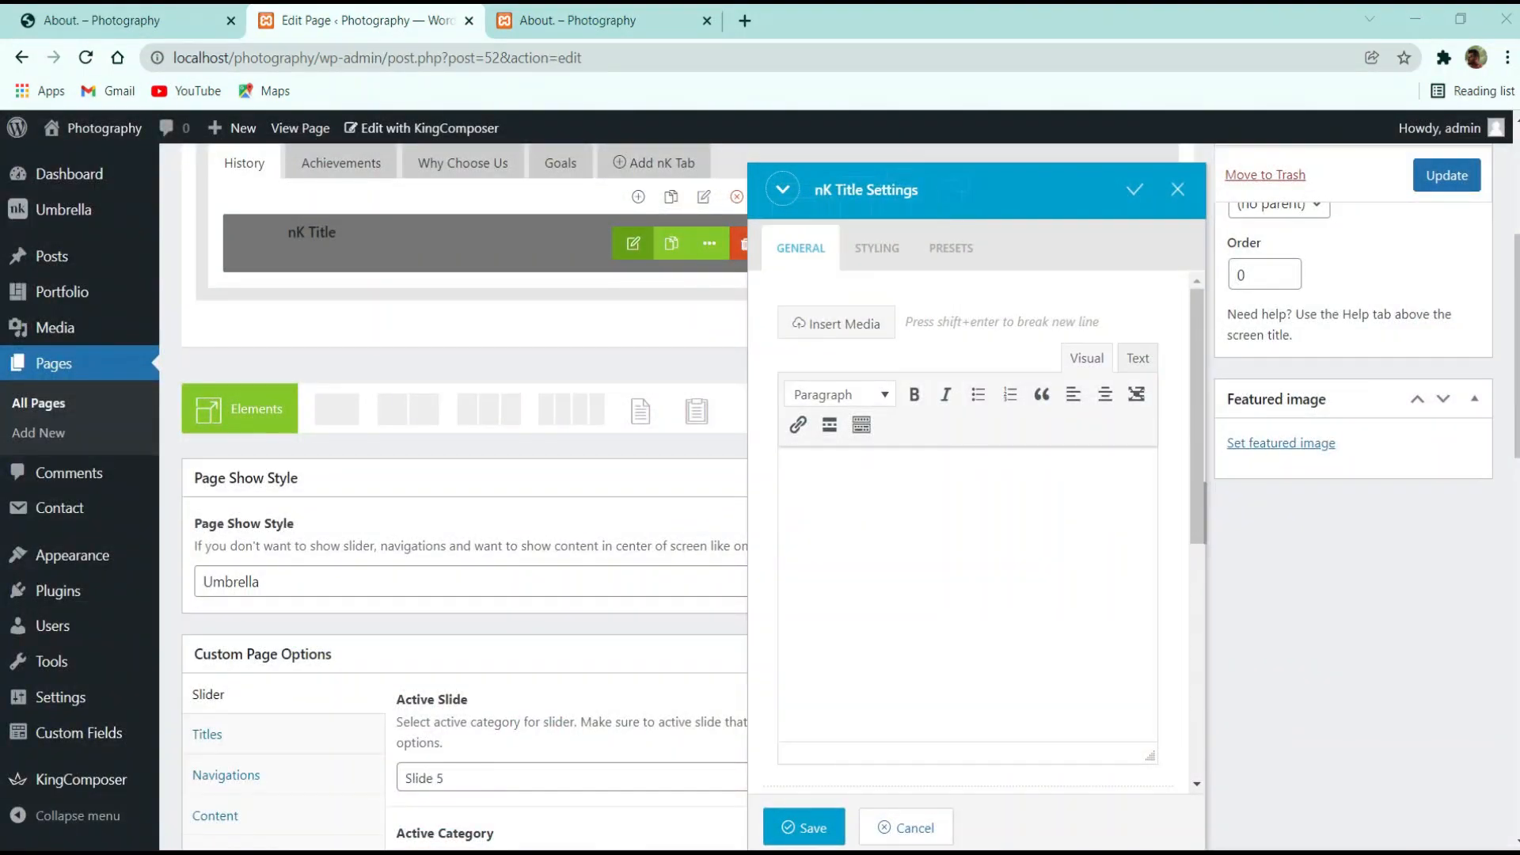
click(869, 560)
key(ctrl+v)
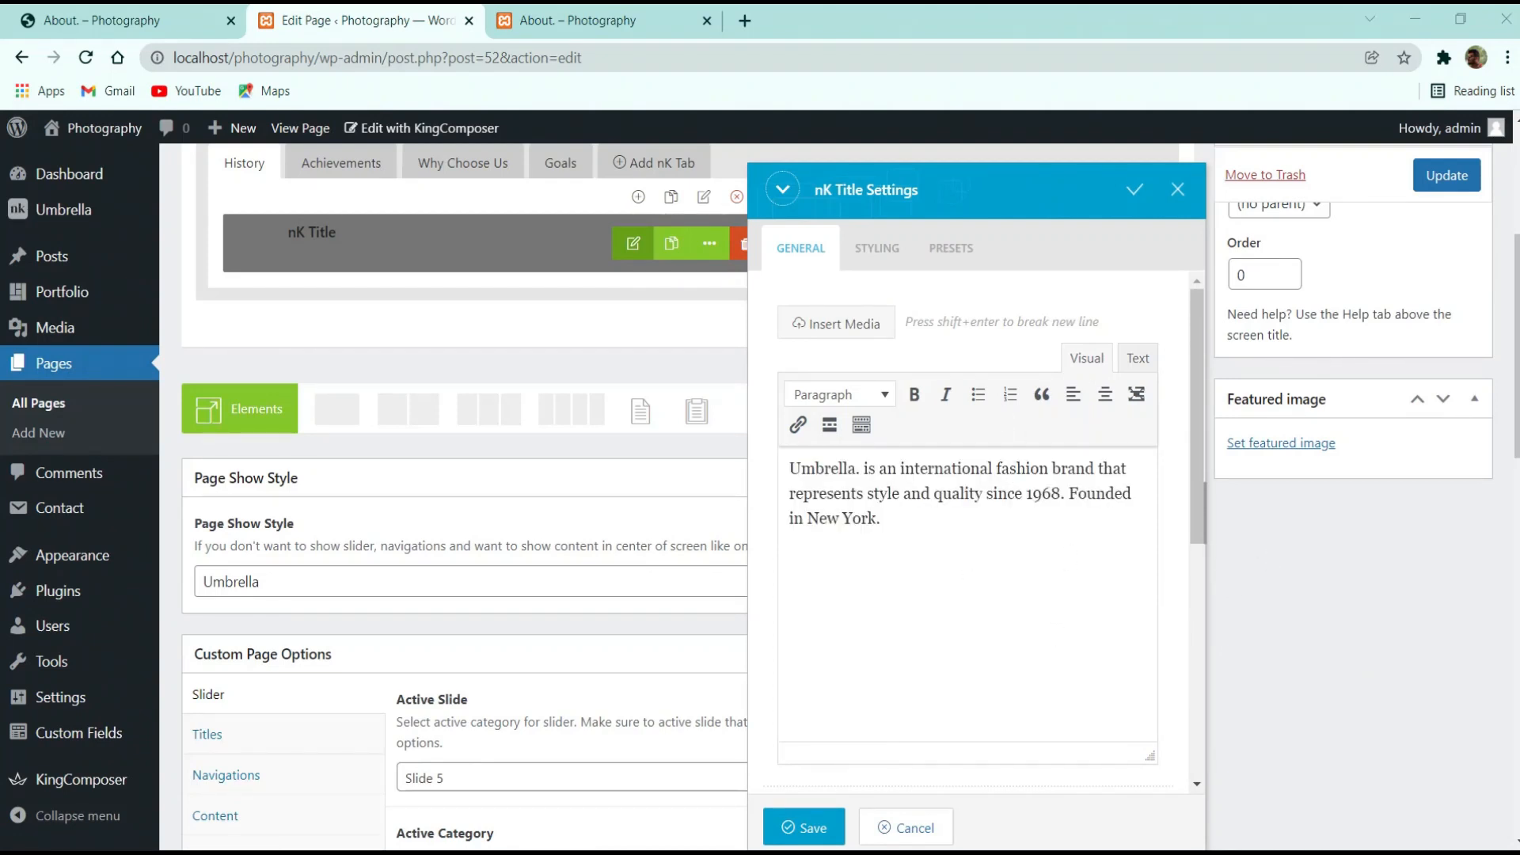
click(877, 248)
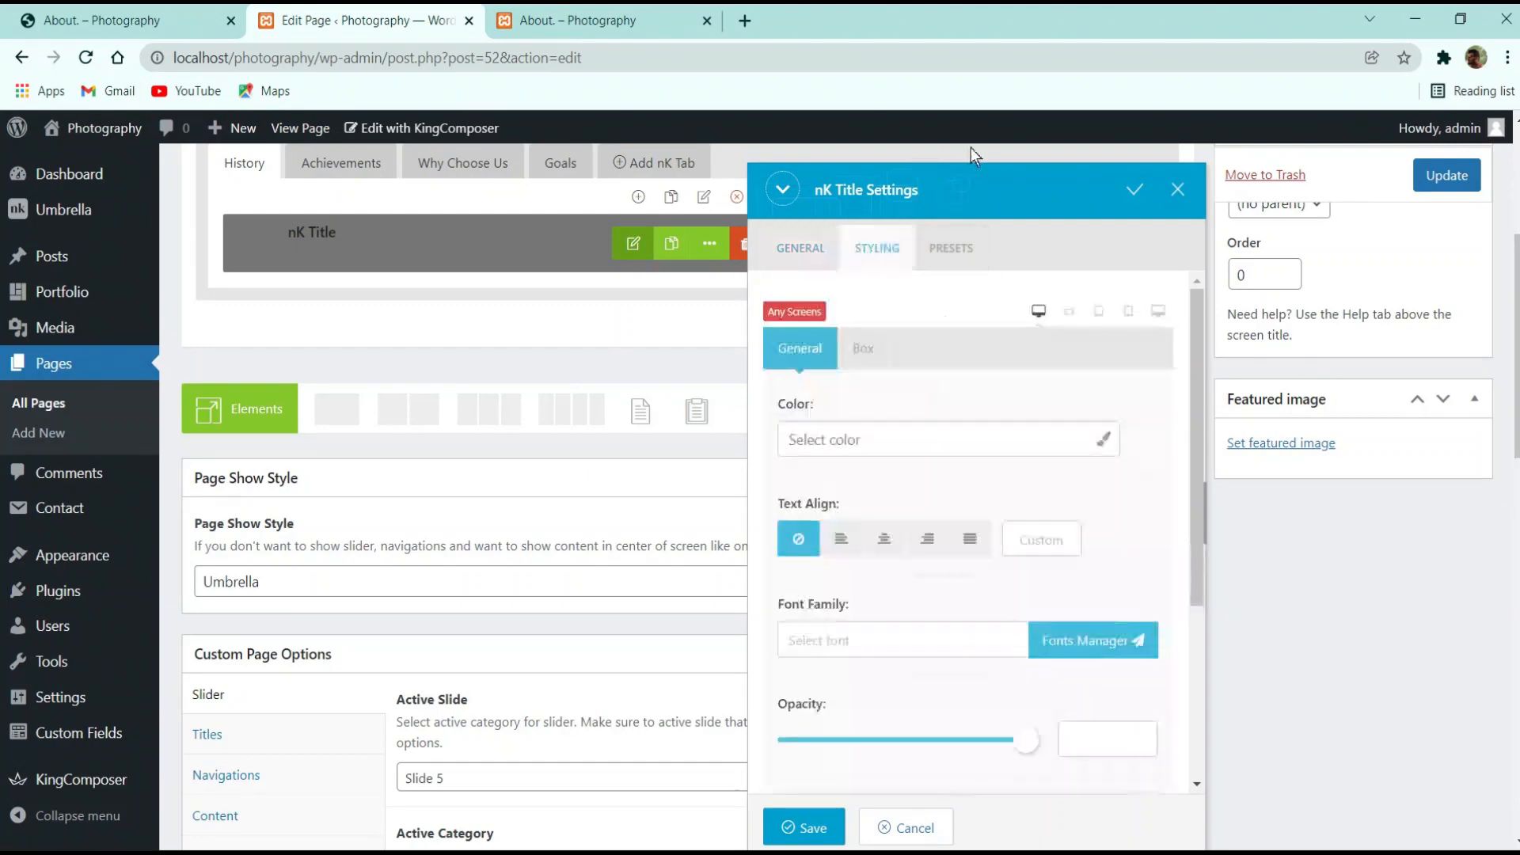
Left-align the nK Title text, leaving its colour and font family unchanged
click(892, 447)
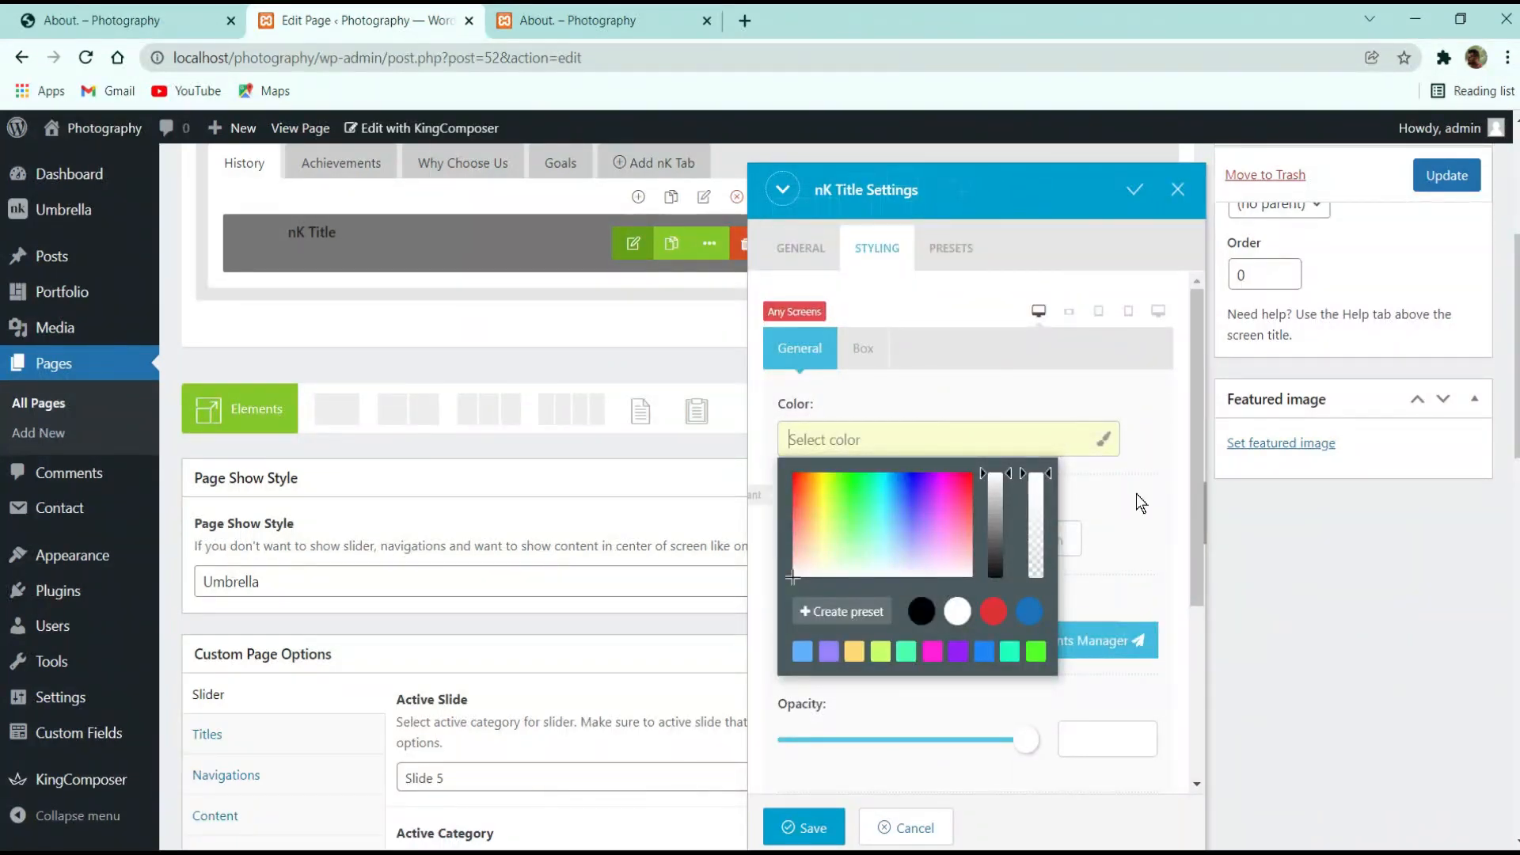
click(1102, 499)
scroll(934, 476, down, 3)
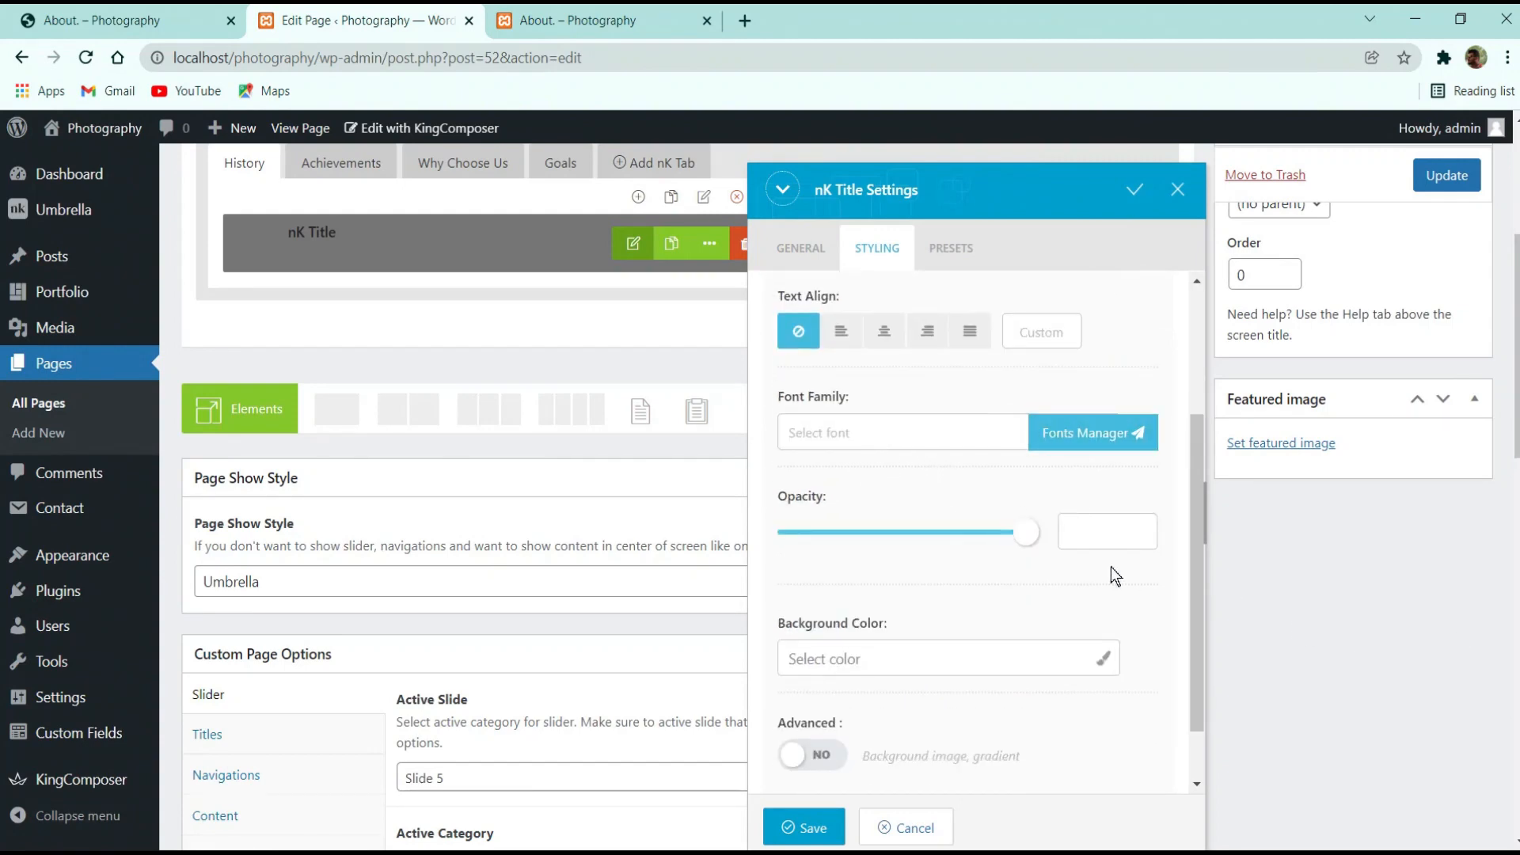
click(957, 431)
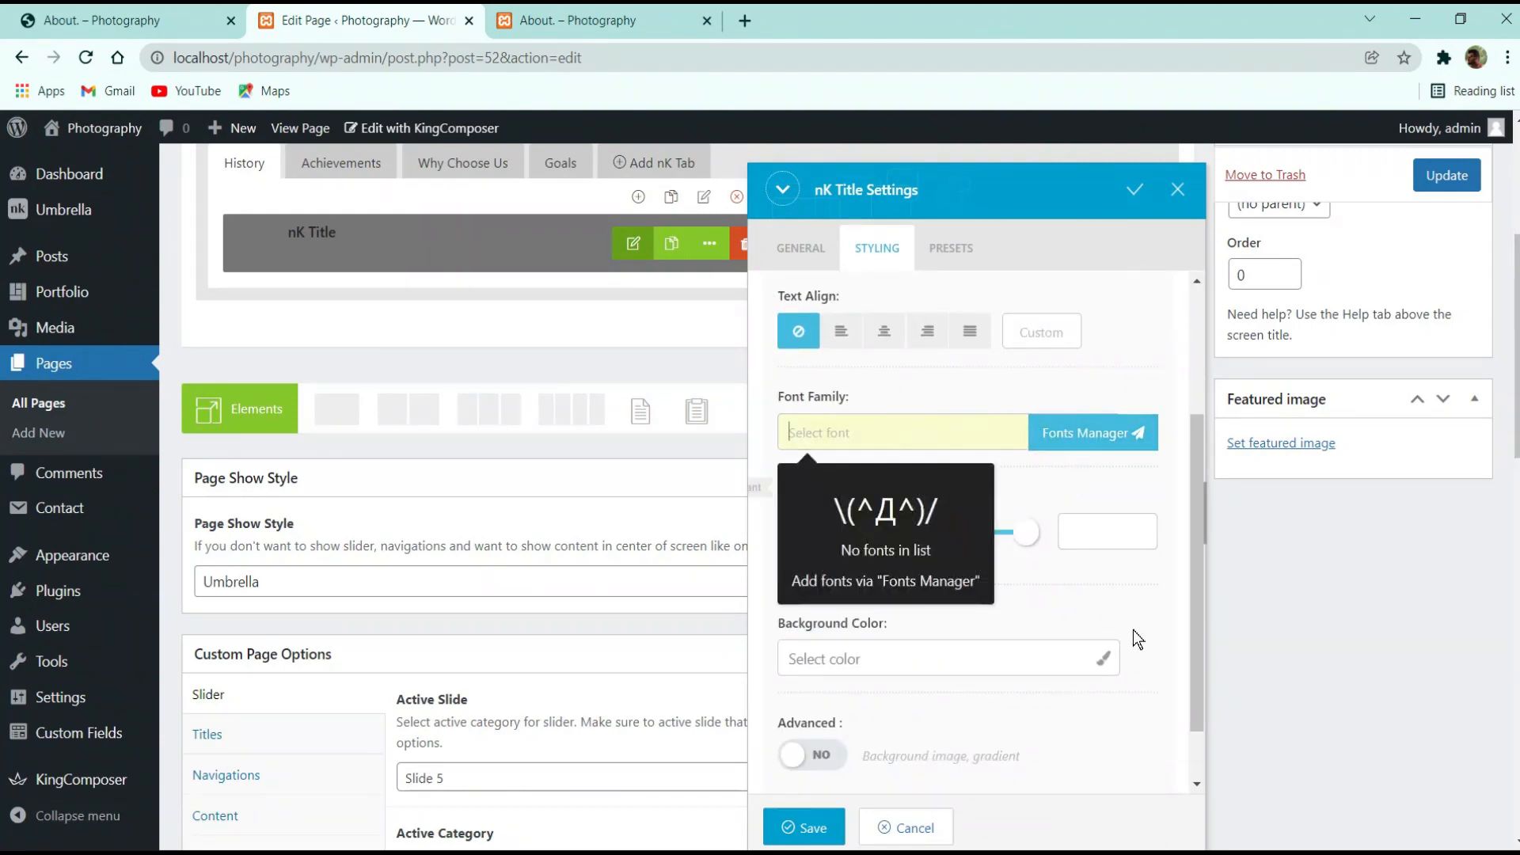
click(1133, 591)
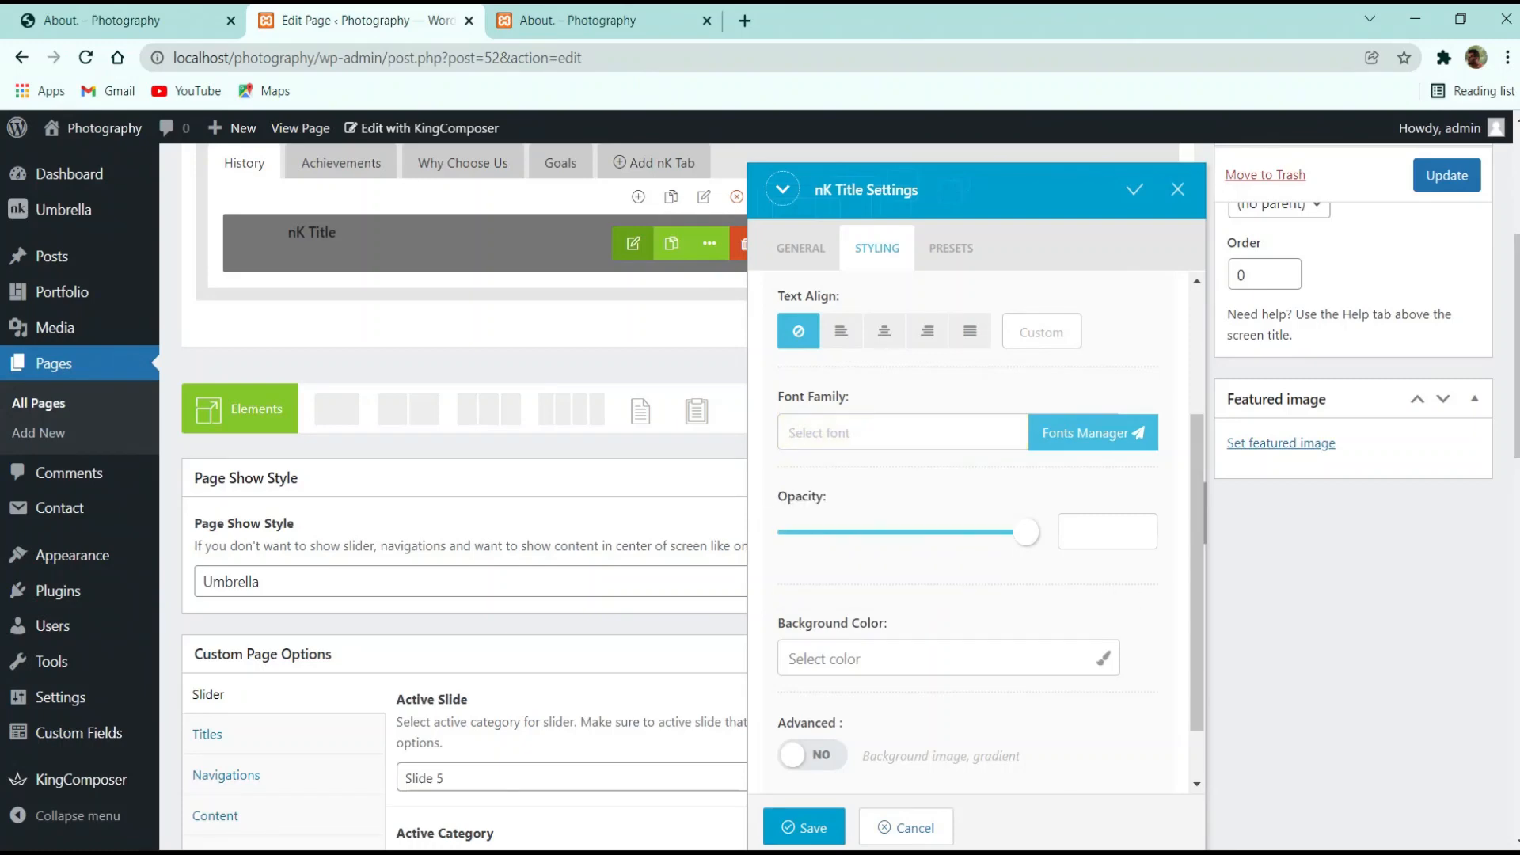
scroll(1142, 654, down, 1)
scroll(990, 625, up, 4)
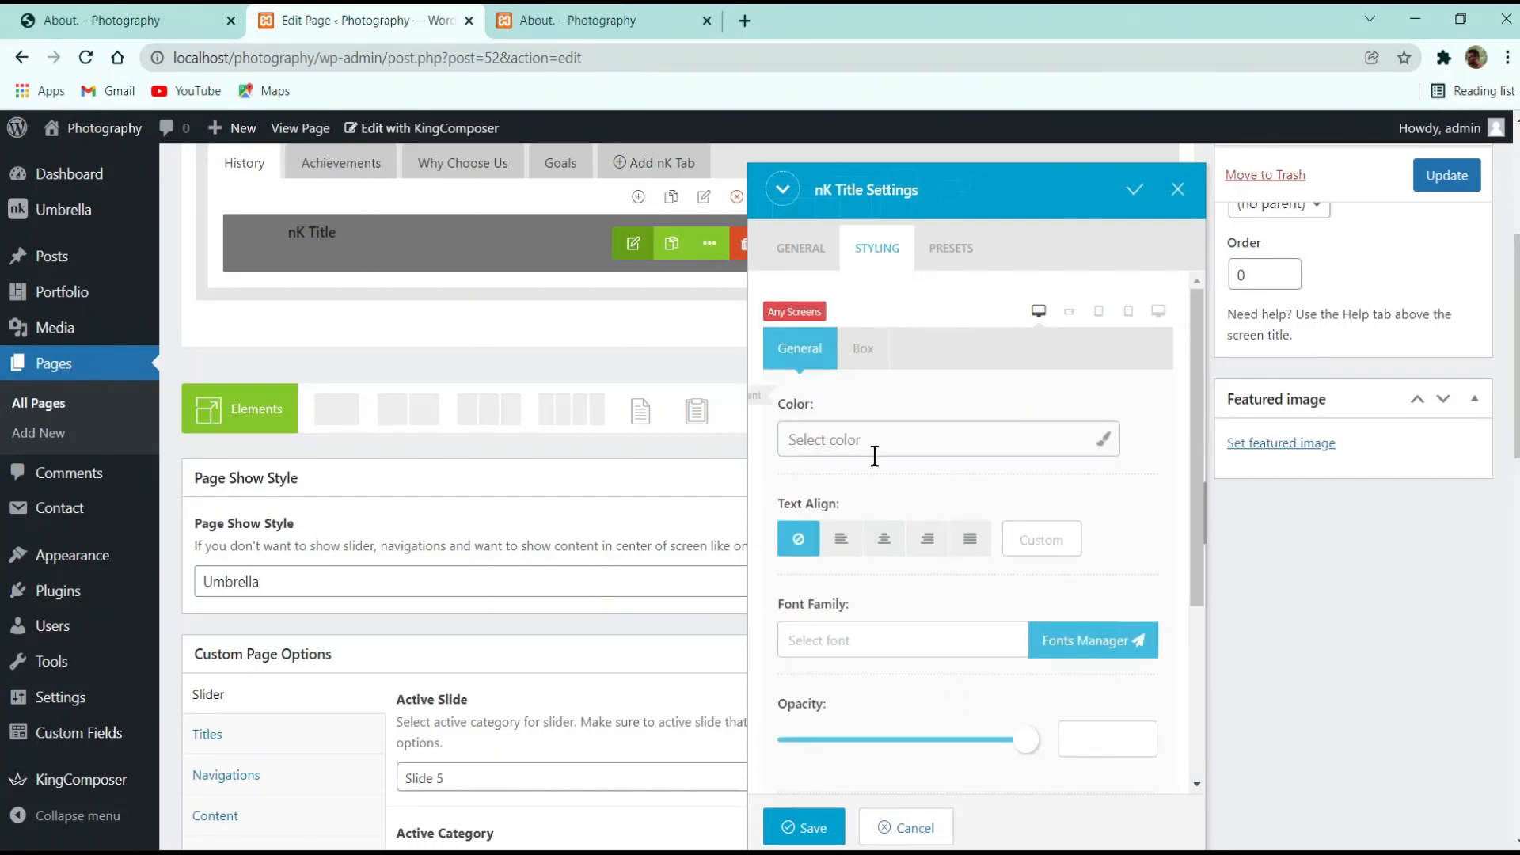
click(895, 550)
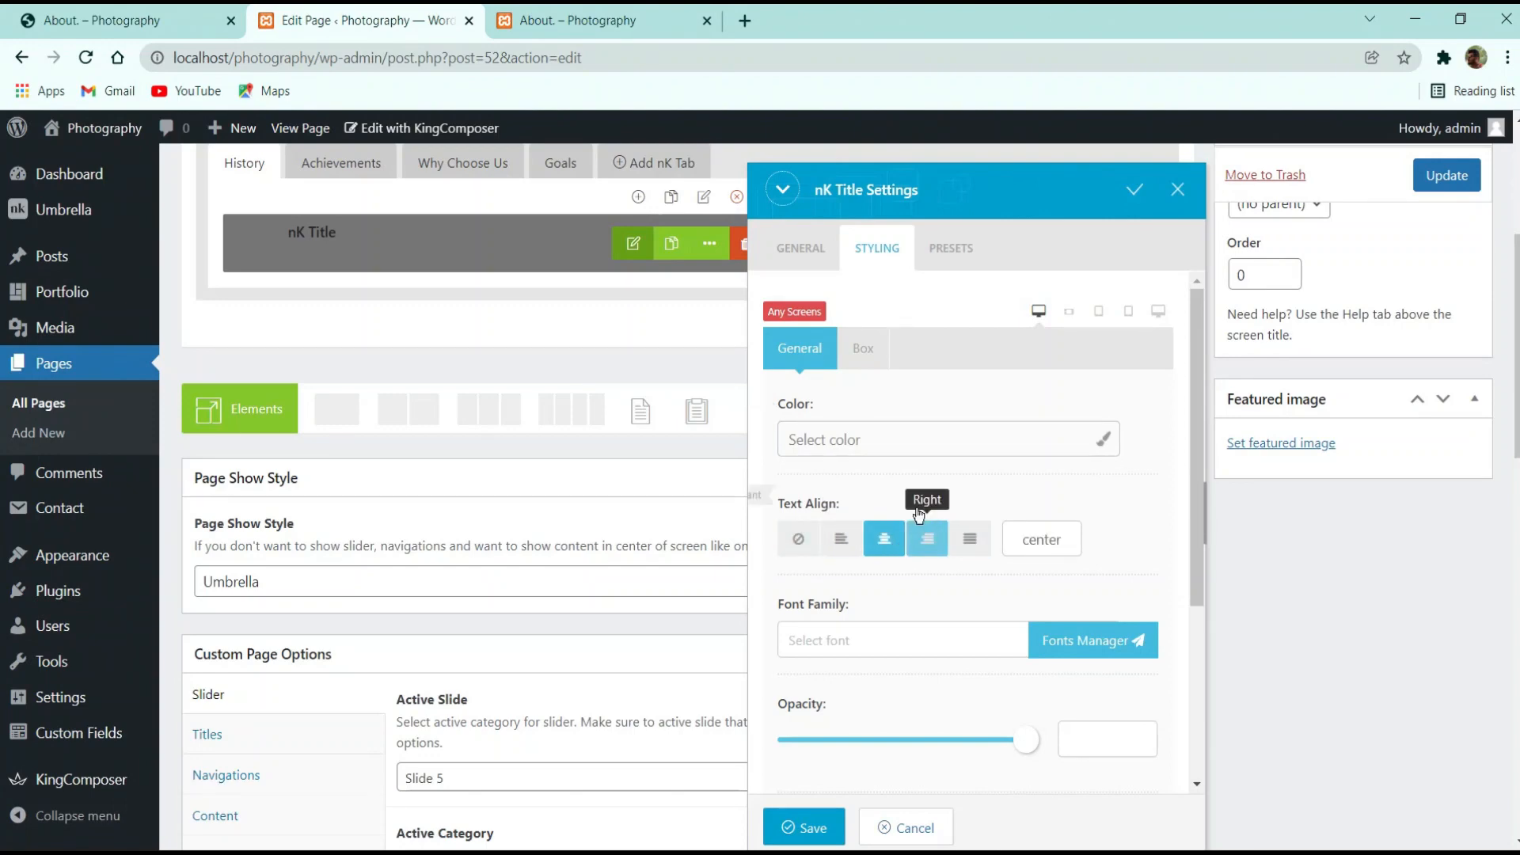
click(863, 535)
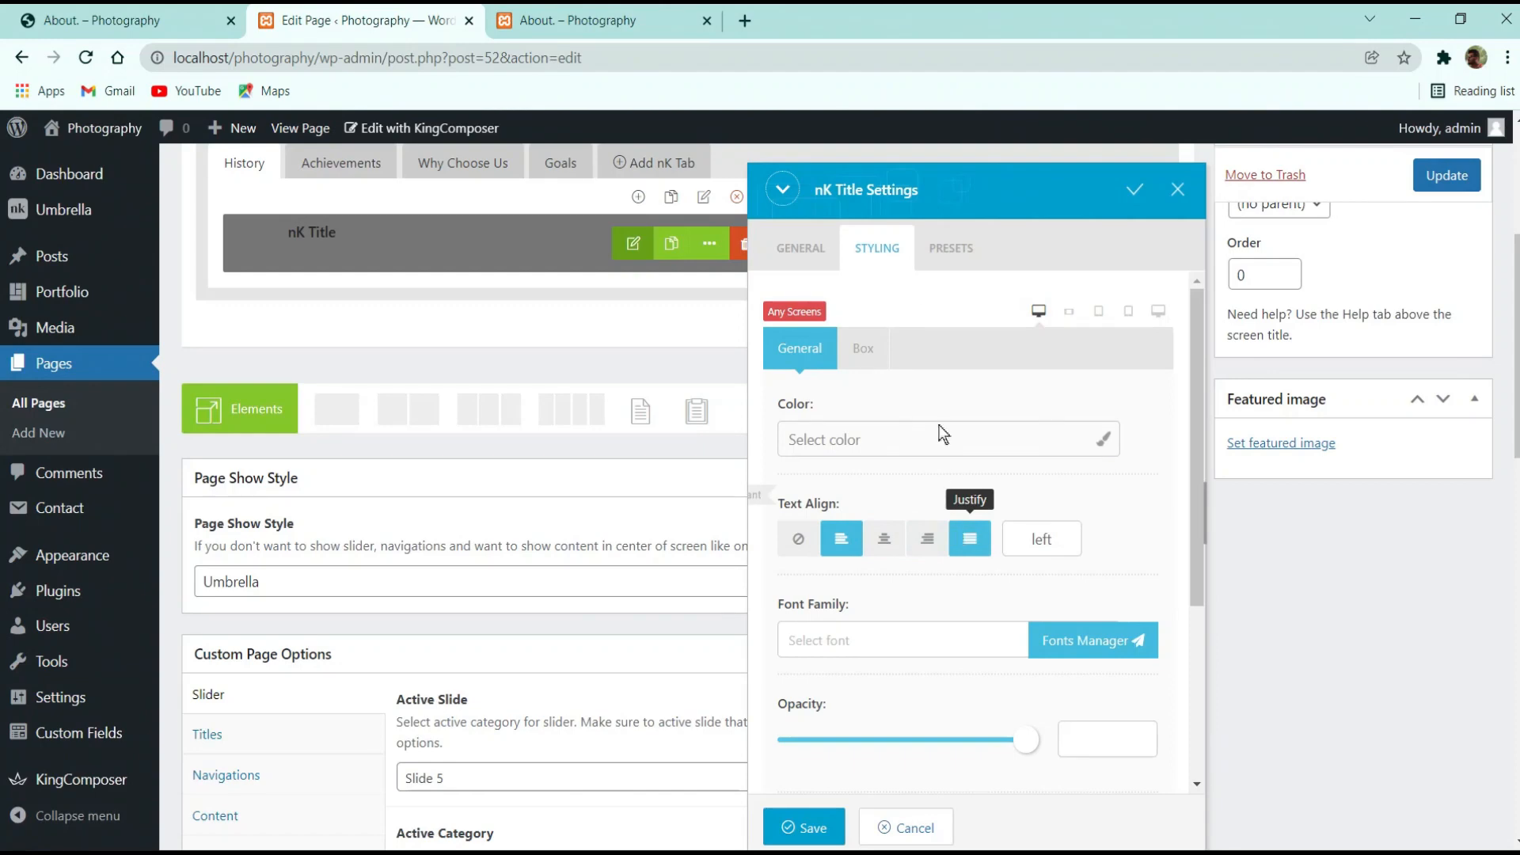
click(950, 248)
click(876, 248)
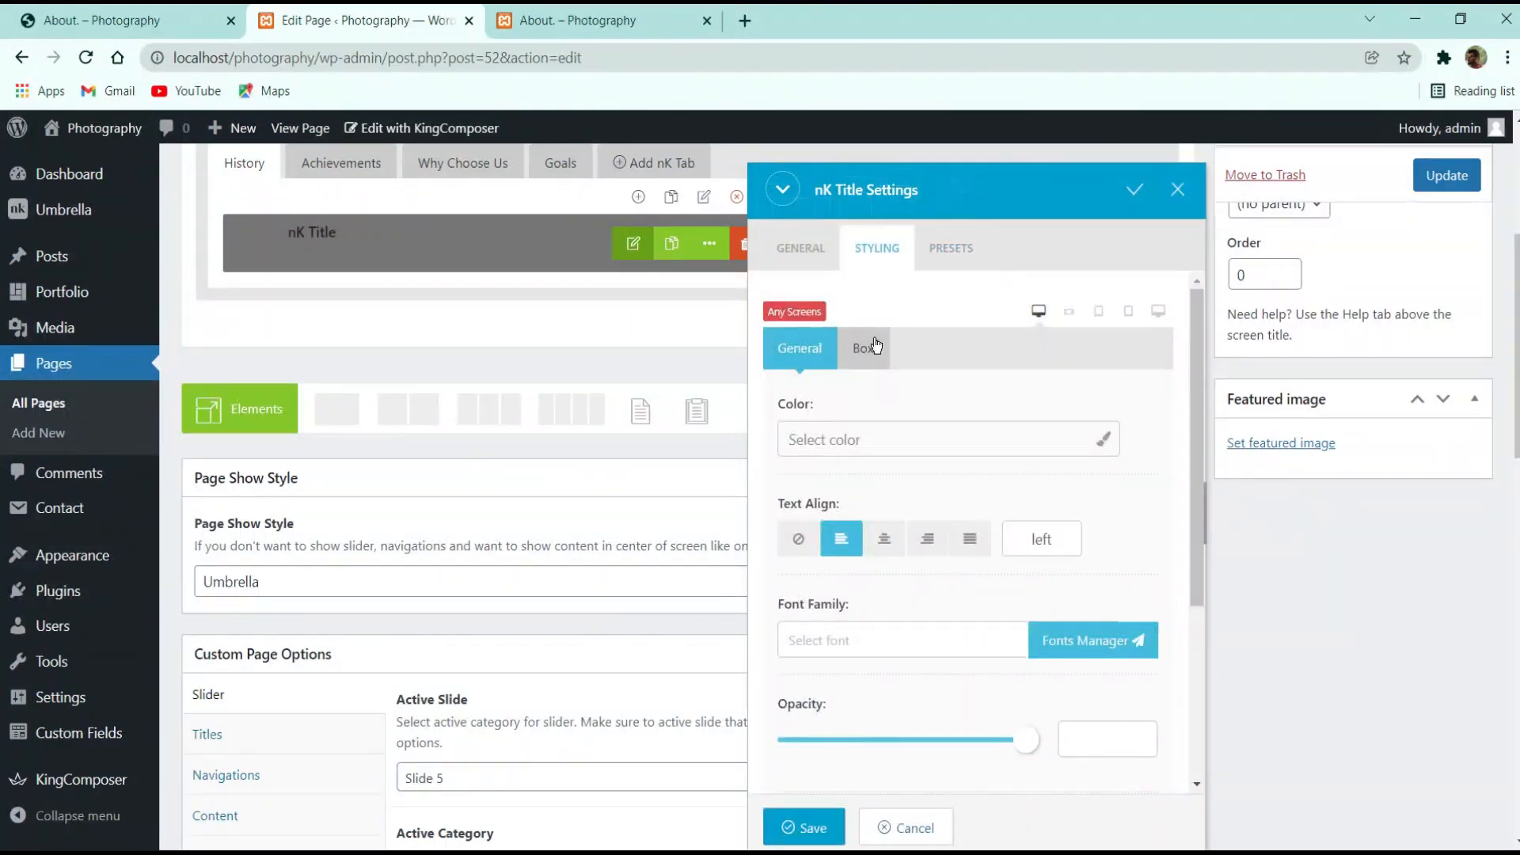
Check the margin settings, save the nK Title, and update the About page
click(876, 343)
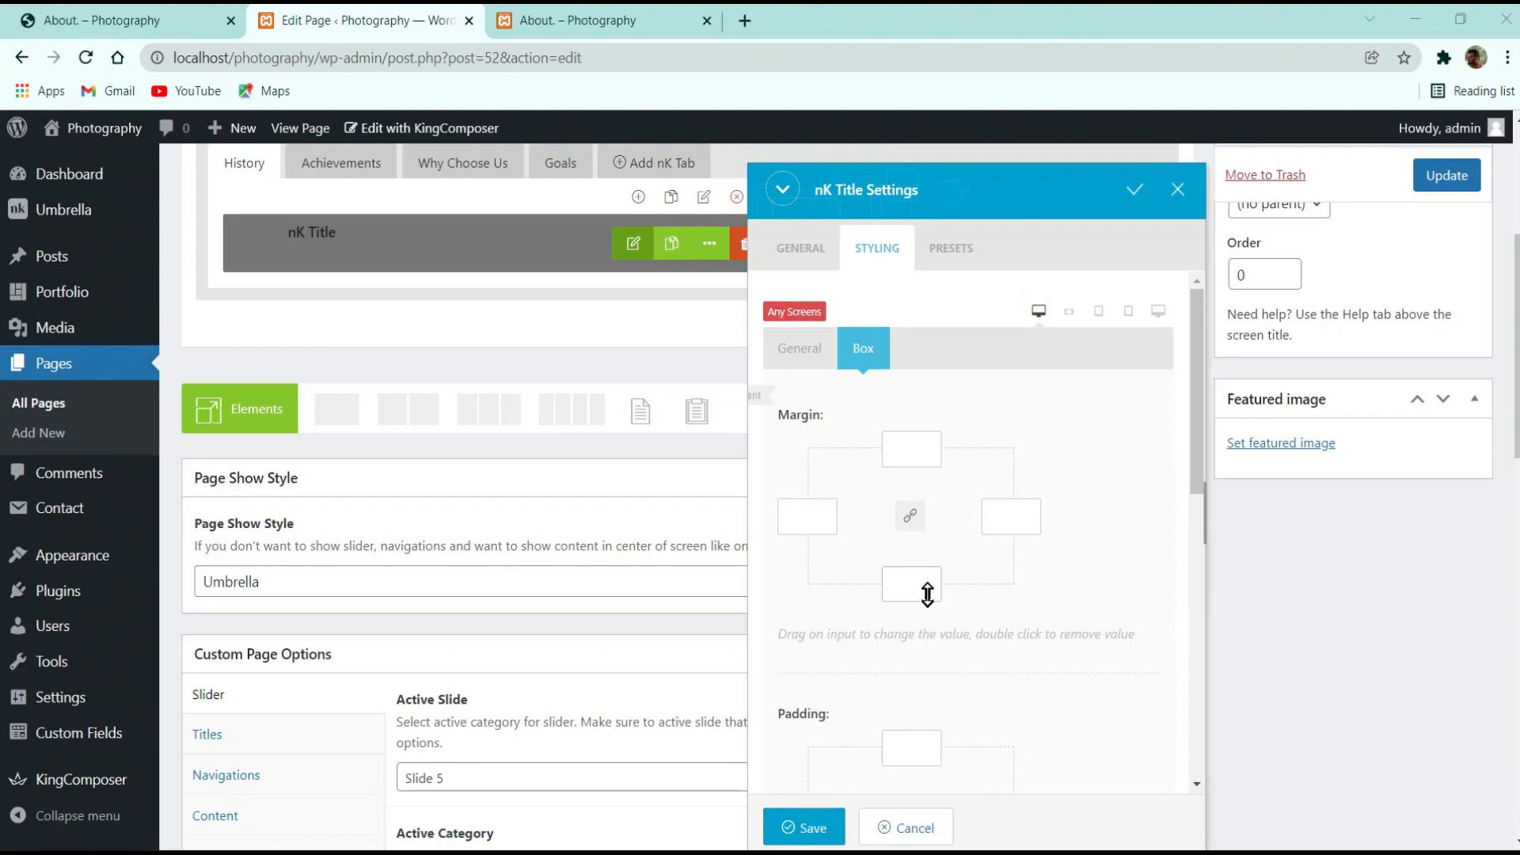
scroll(938, 605, down, 3)
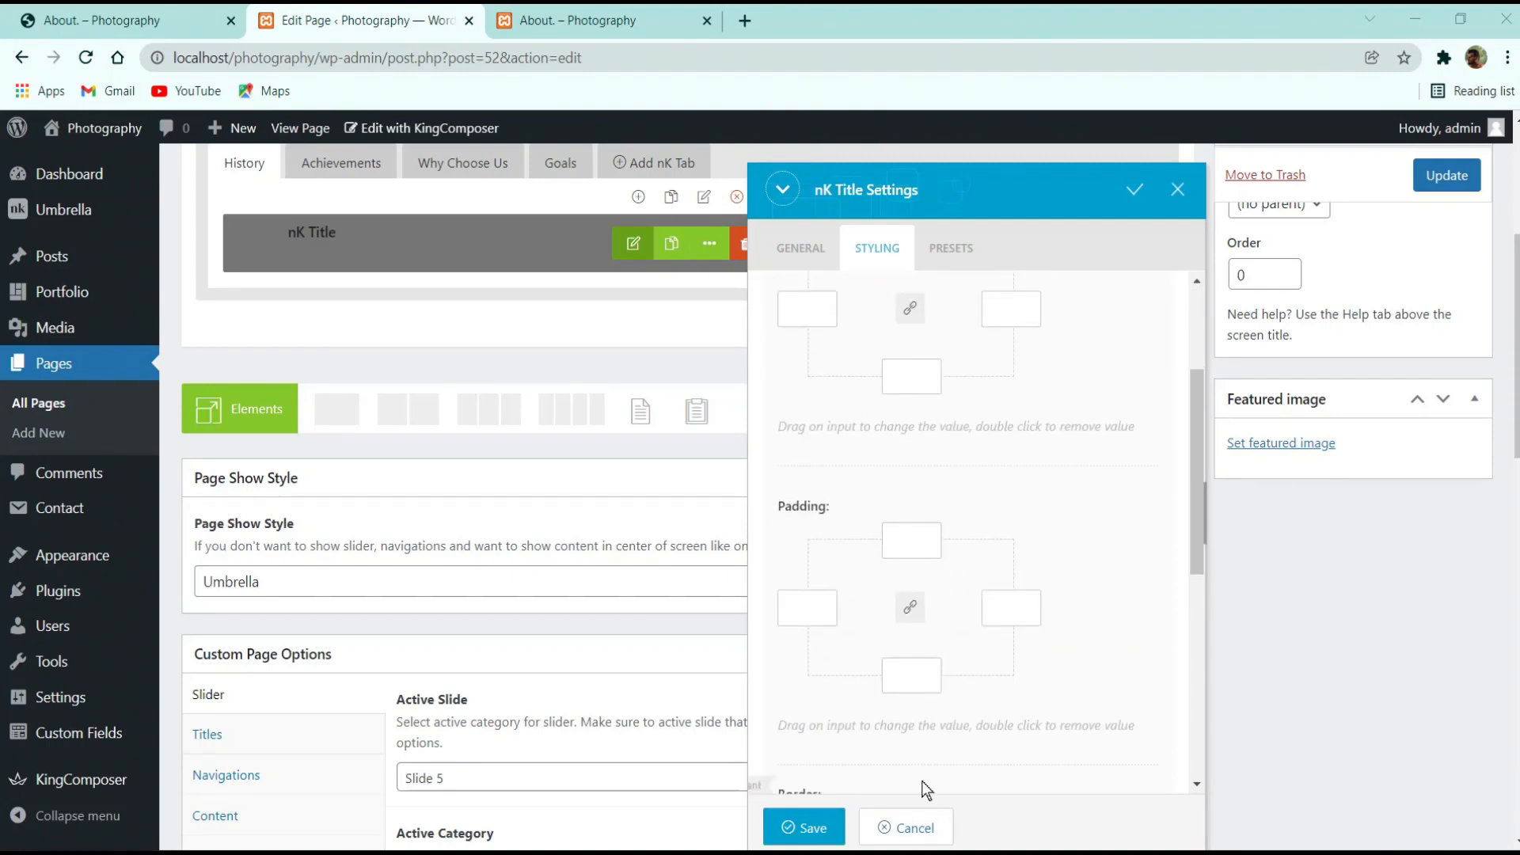
click(800, 827)
scroll(790, 665, up, 3)
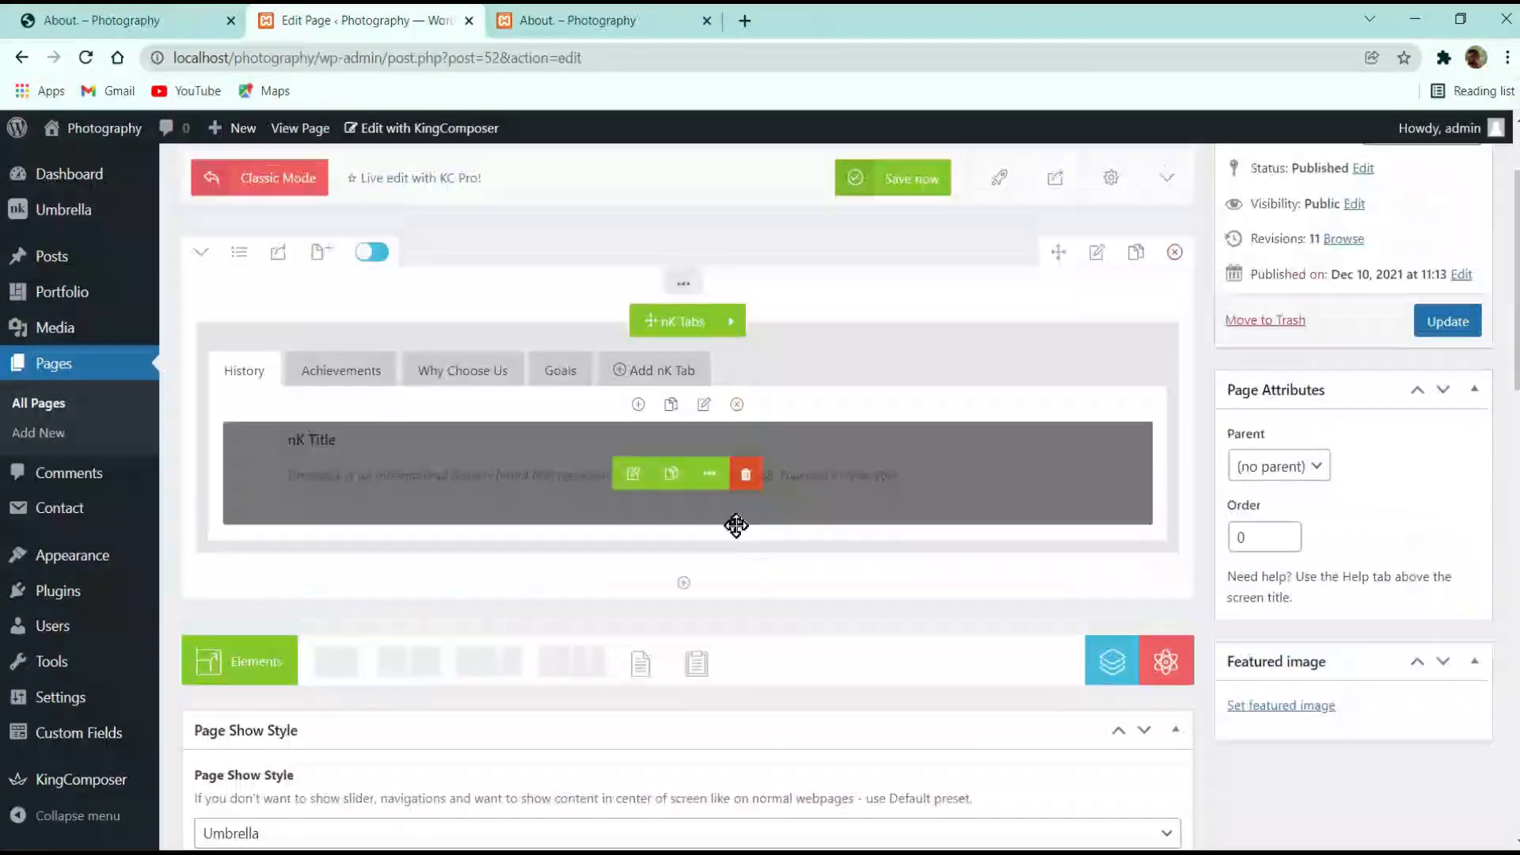
click(1463, 325)
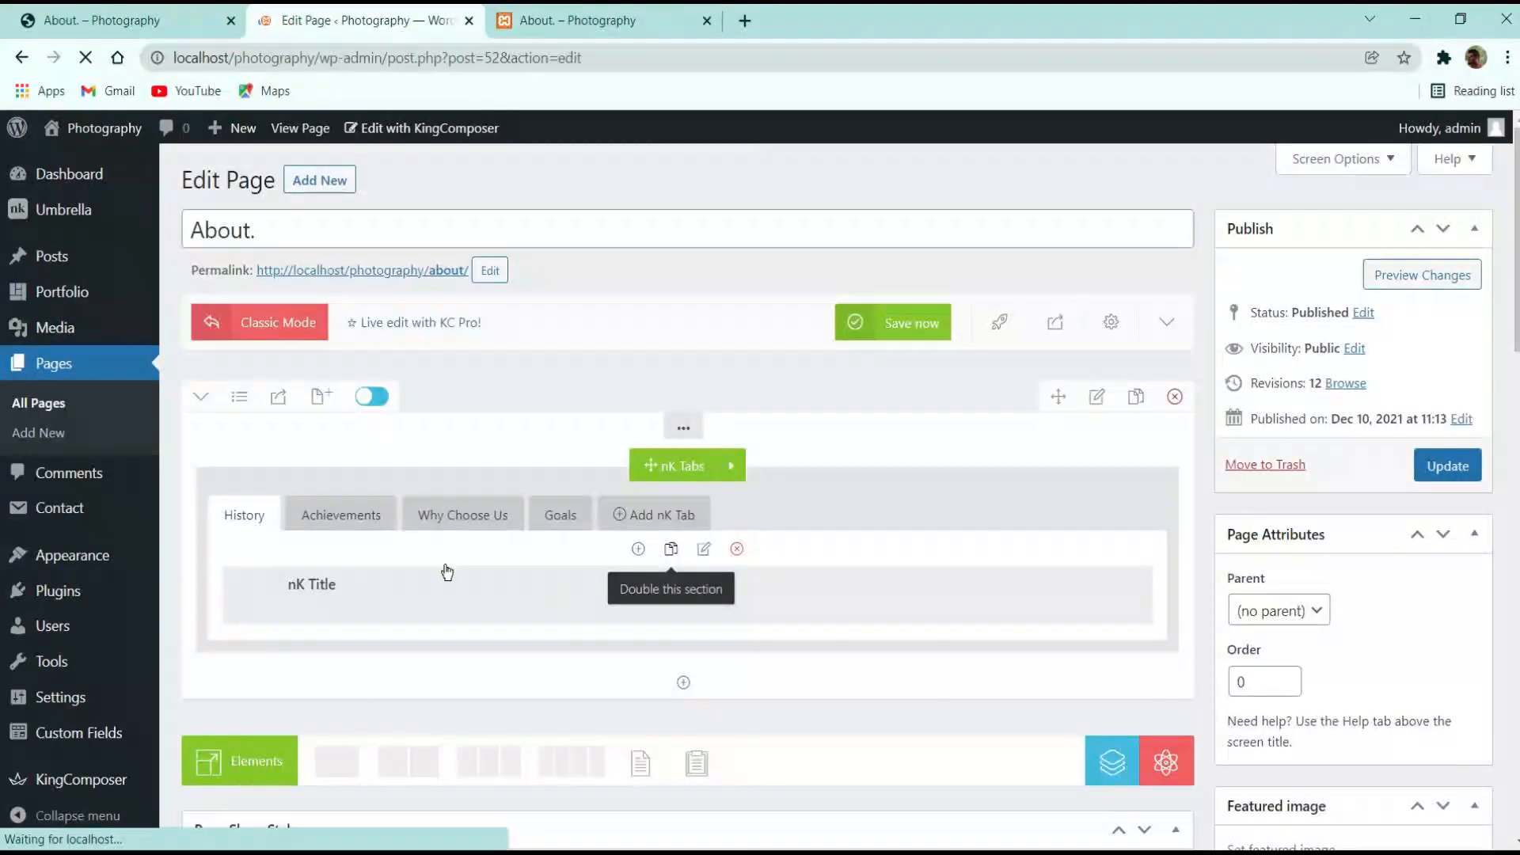
Check the reloaded live About page's Umbrella paragraph against the reference, then reopen the nK Title settings
click(586, 20)
click(85, 61)
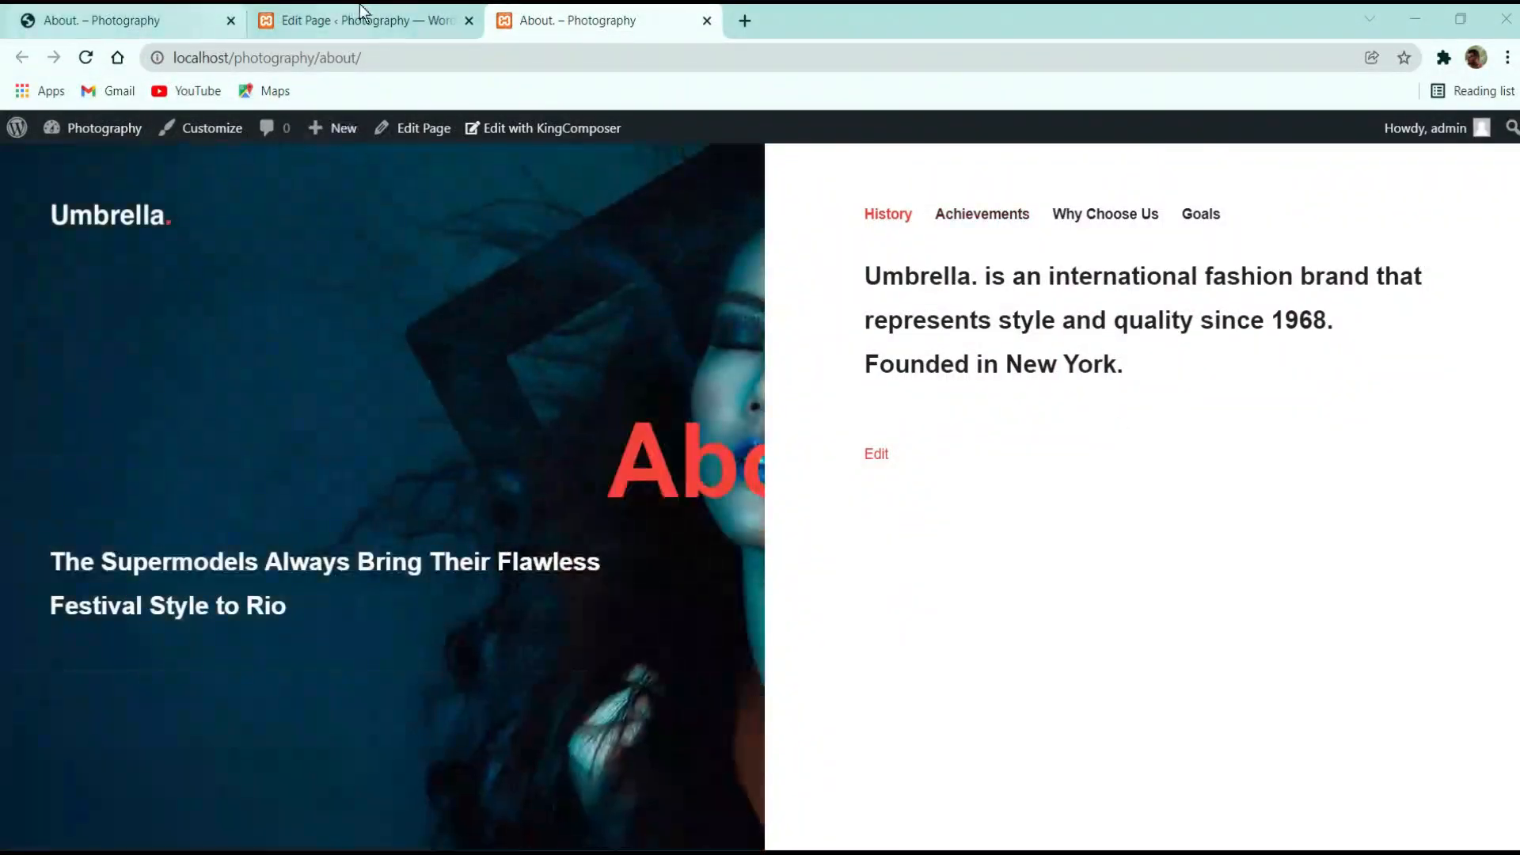
key(ctrl+Tab)
drag(1034, 339, 927, 338)
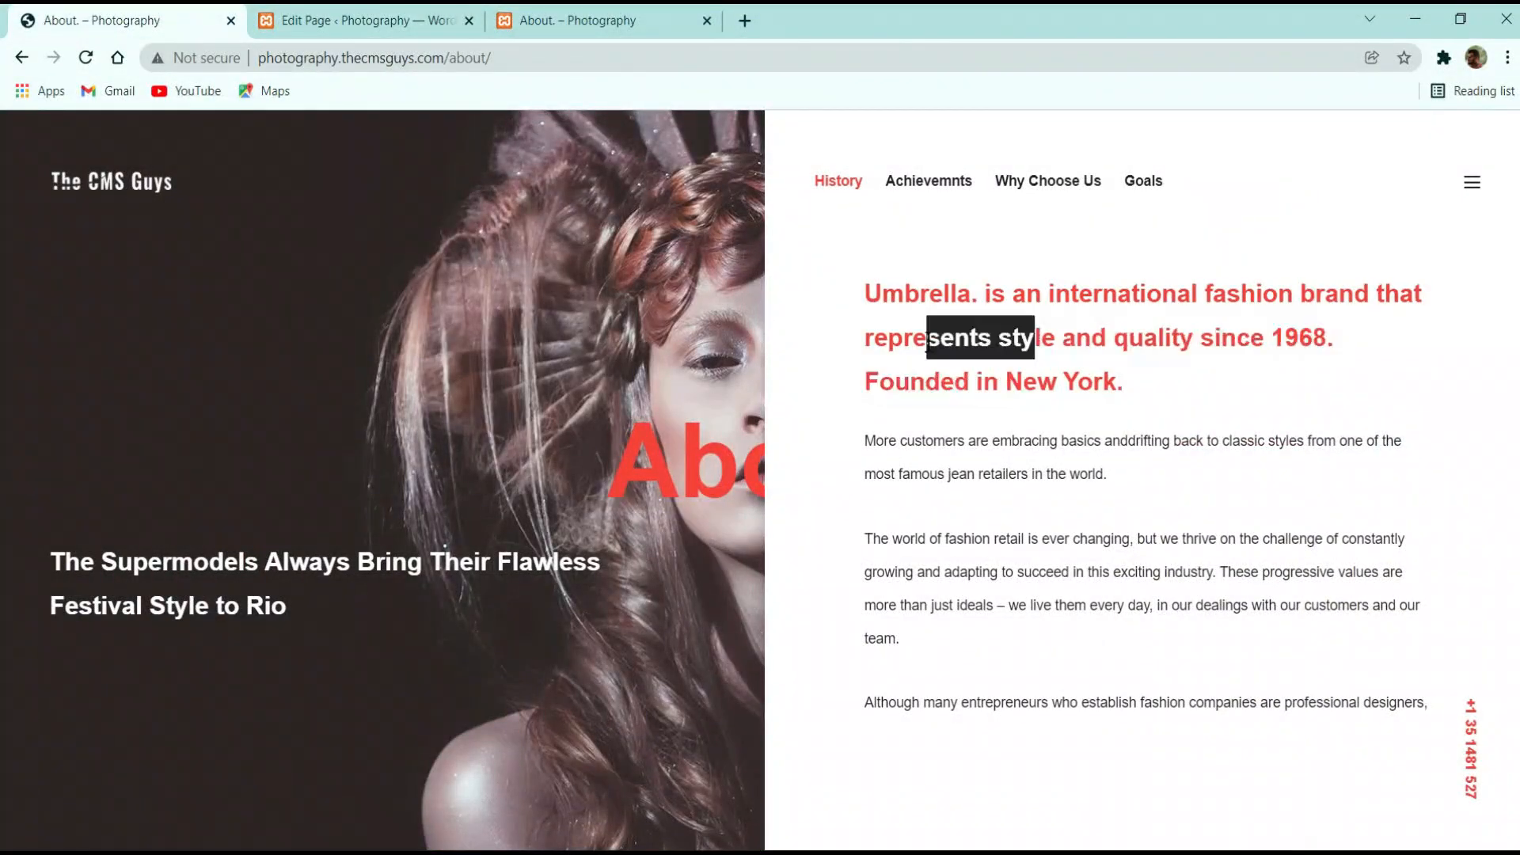
click(1128, 401)
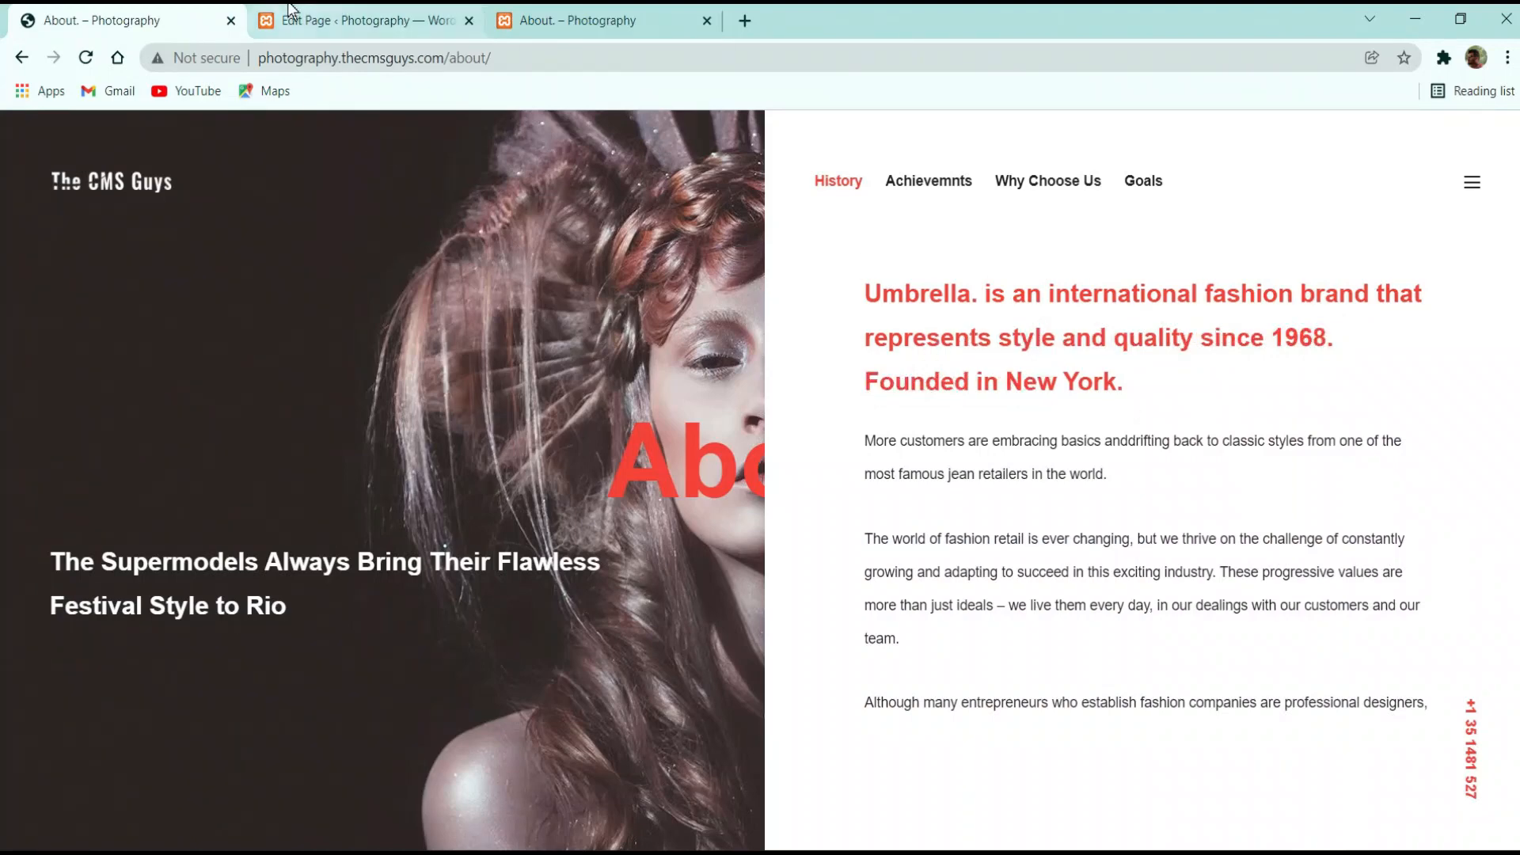
click(349, 20)
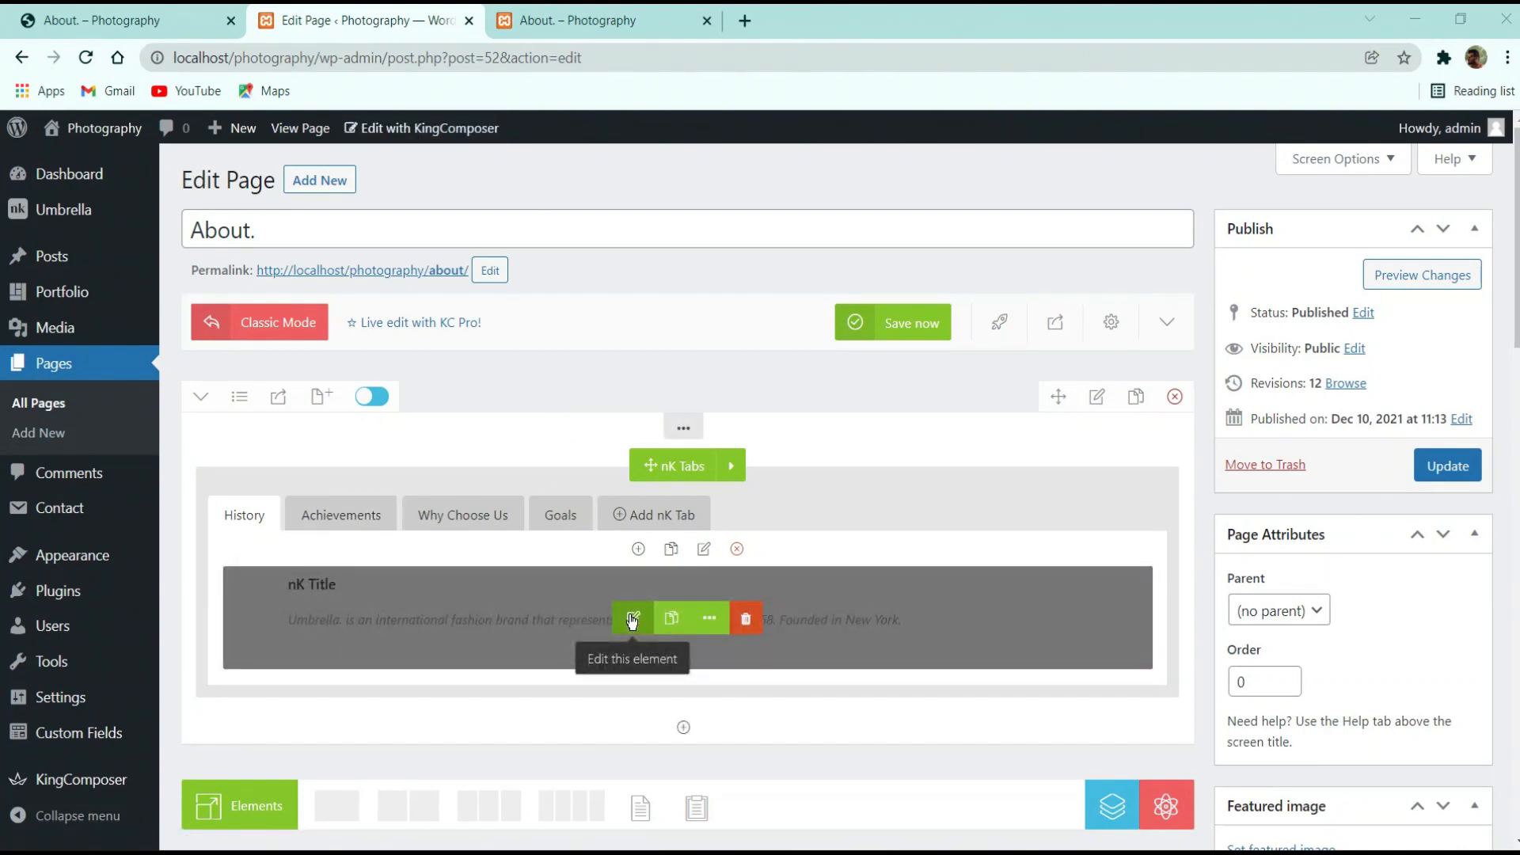
click(633, 619)
Set the nK Title text colour to #f44336
click(876, 248)
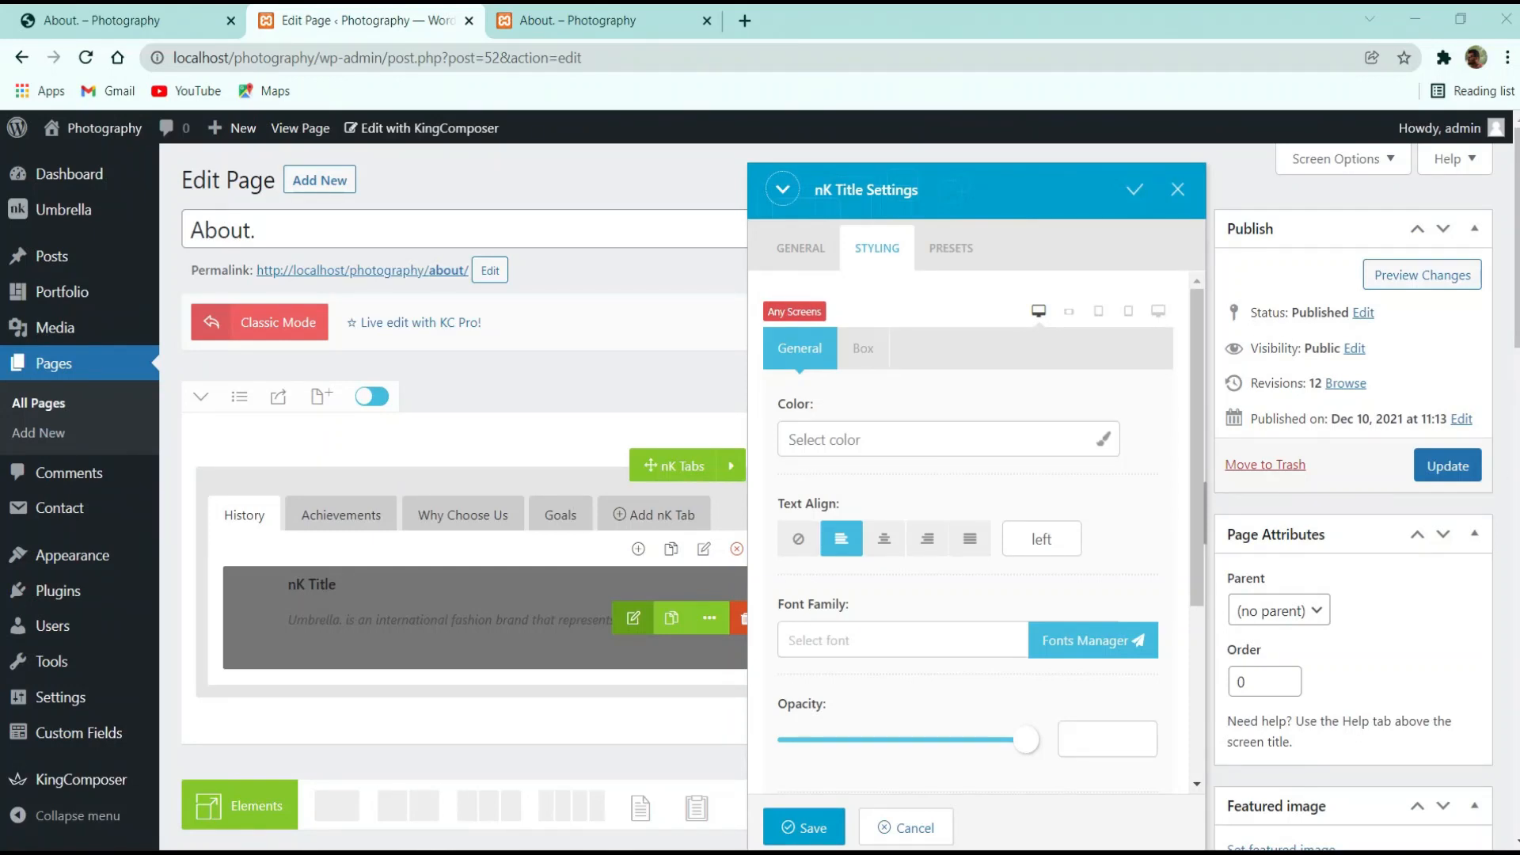
click(899, 432)
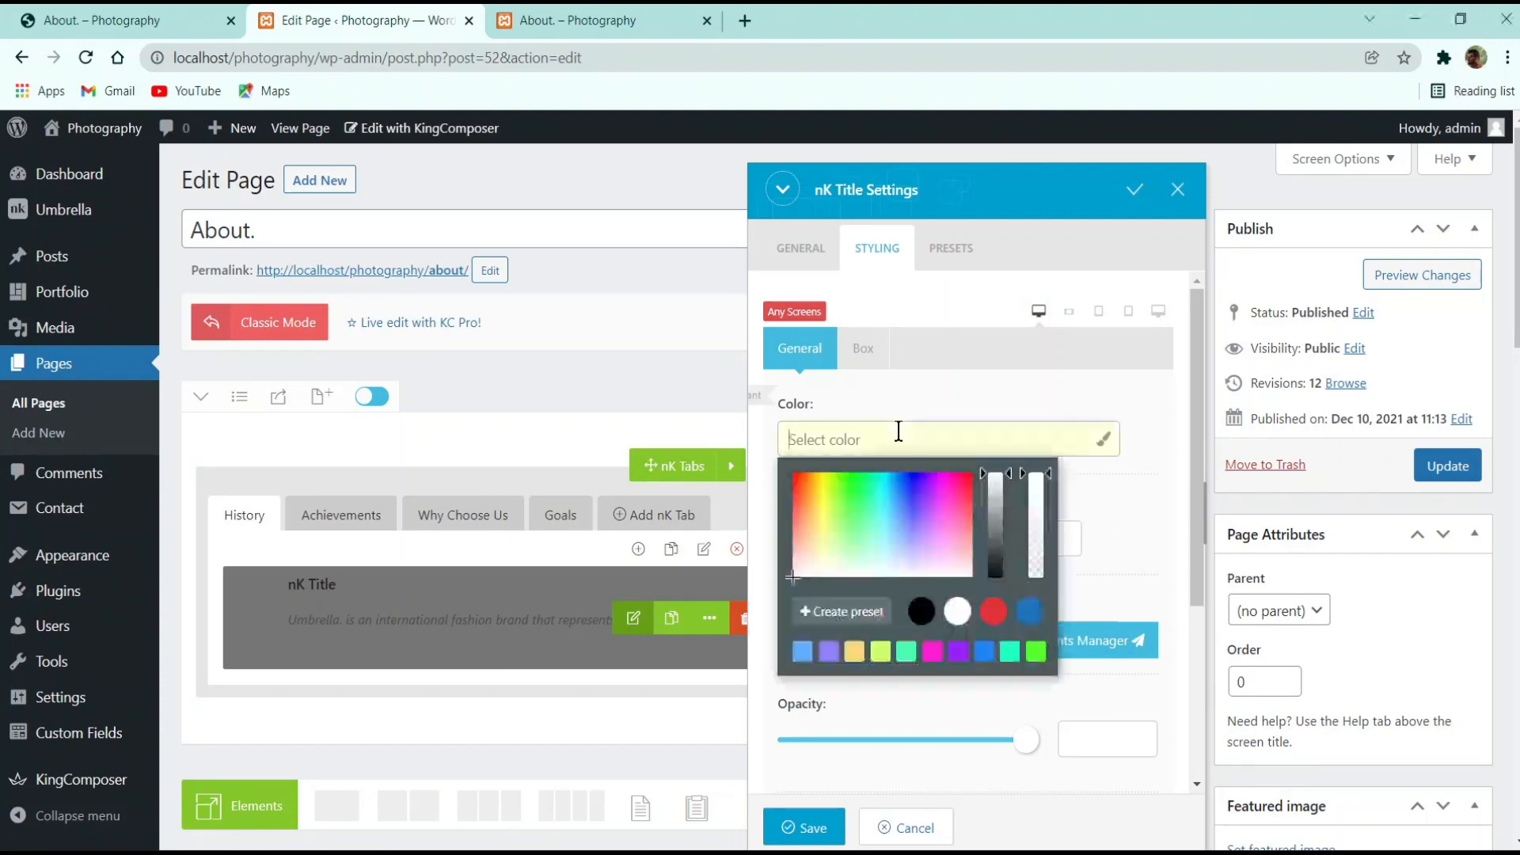
text(#f4433)
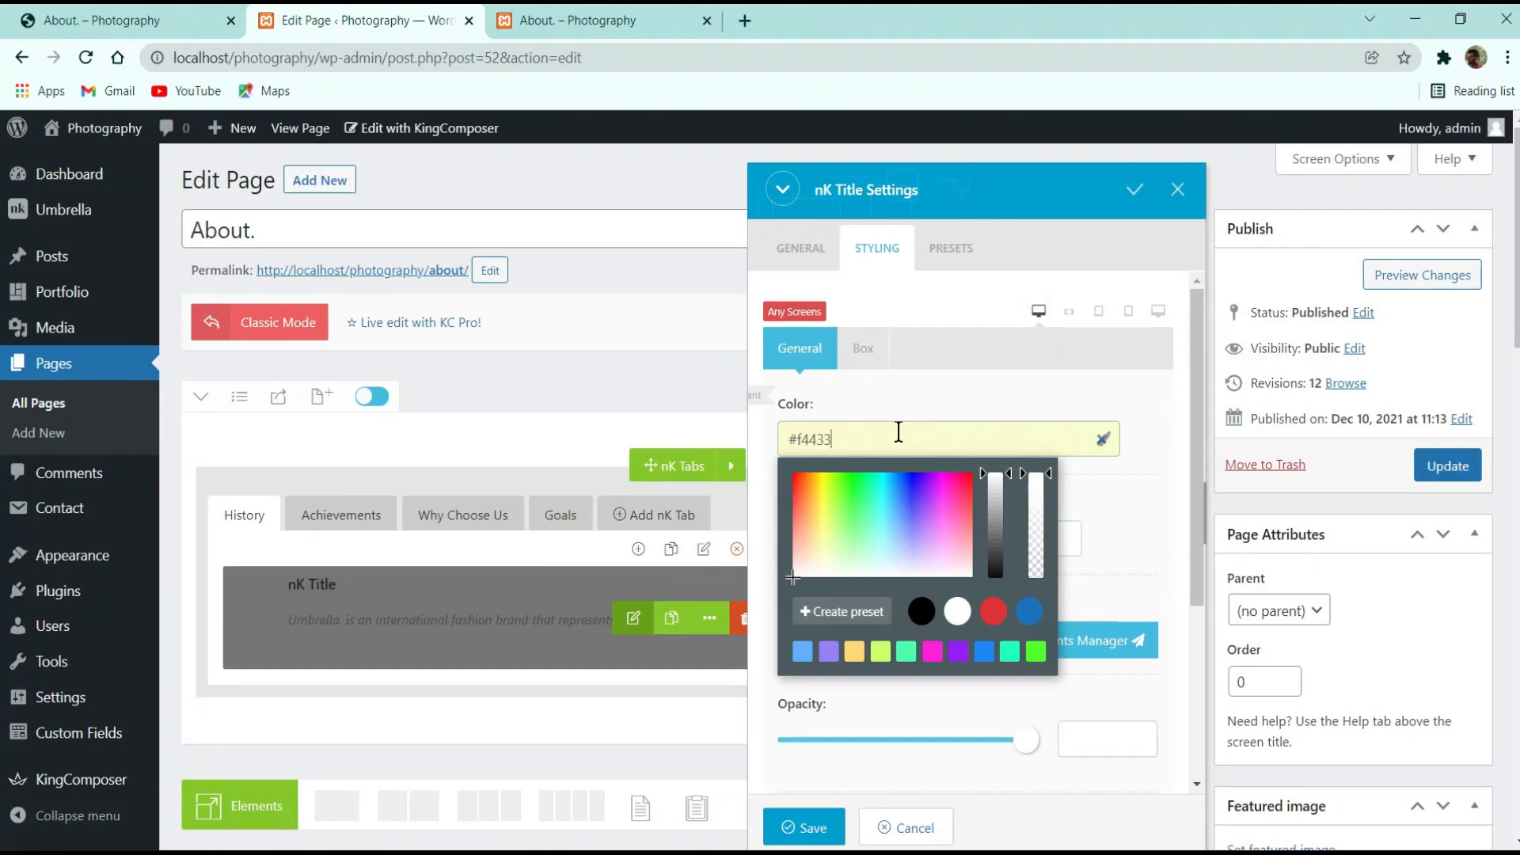
text(6)
click(1005, 377)
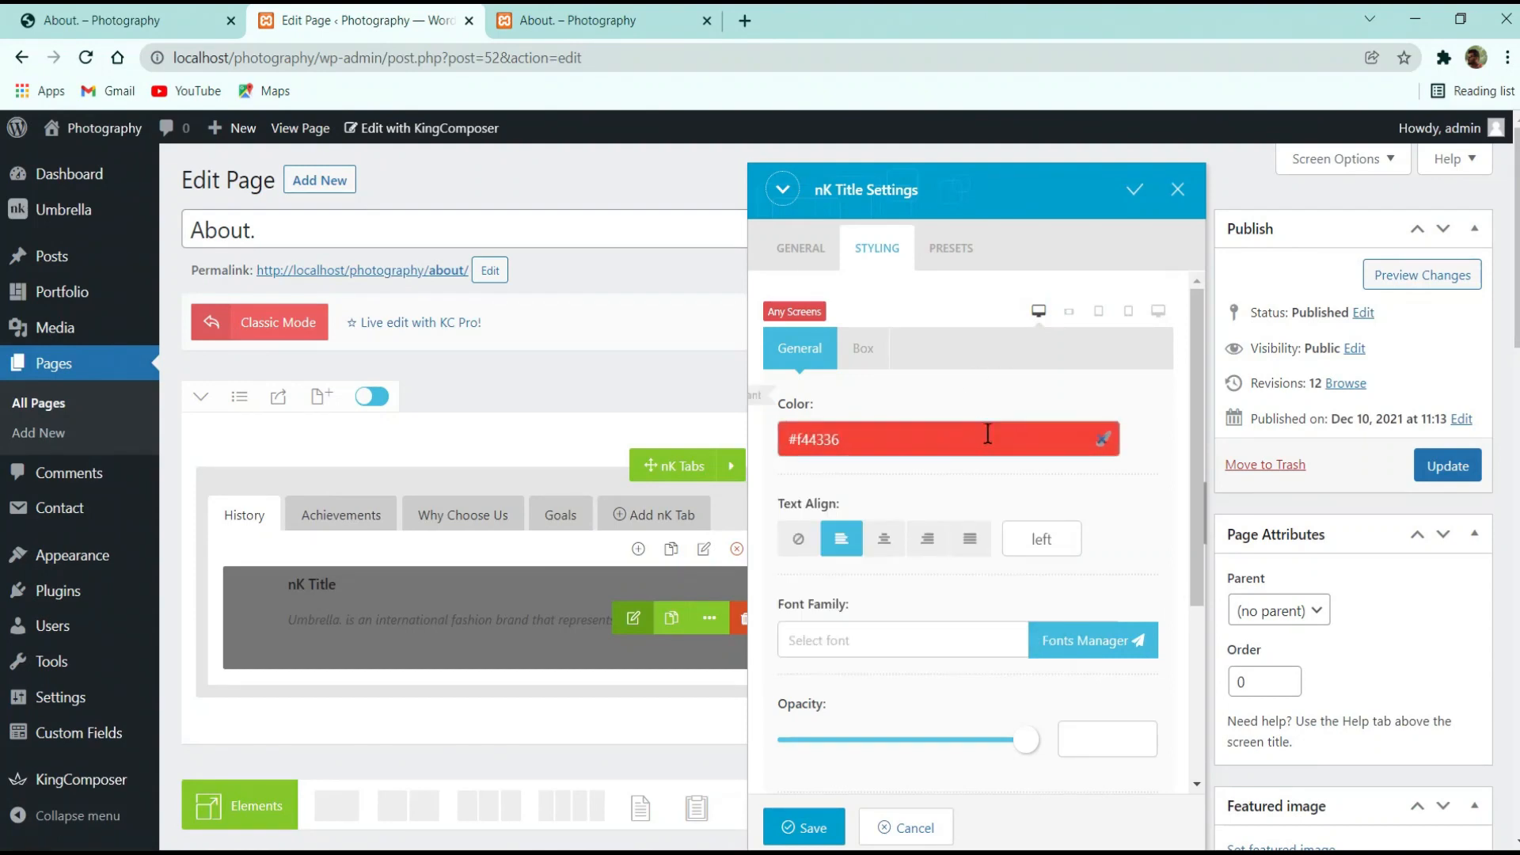
Search the Google fonts for Hel, close the font browser without choosing one, and save the title settings
click(887, 641)
text(H)
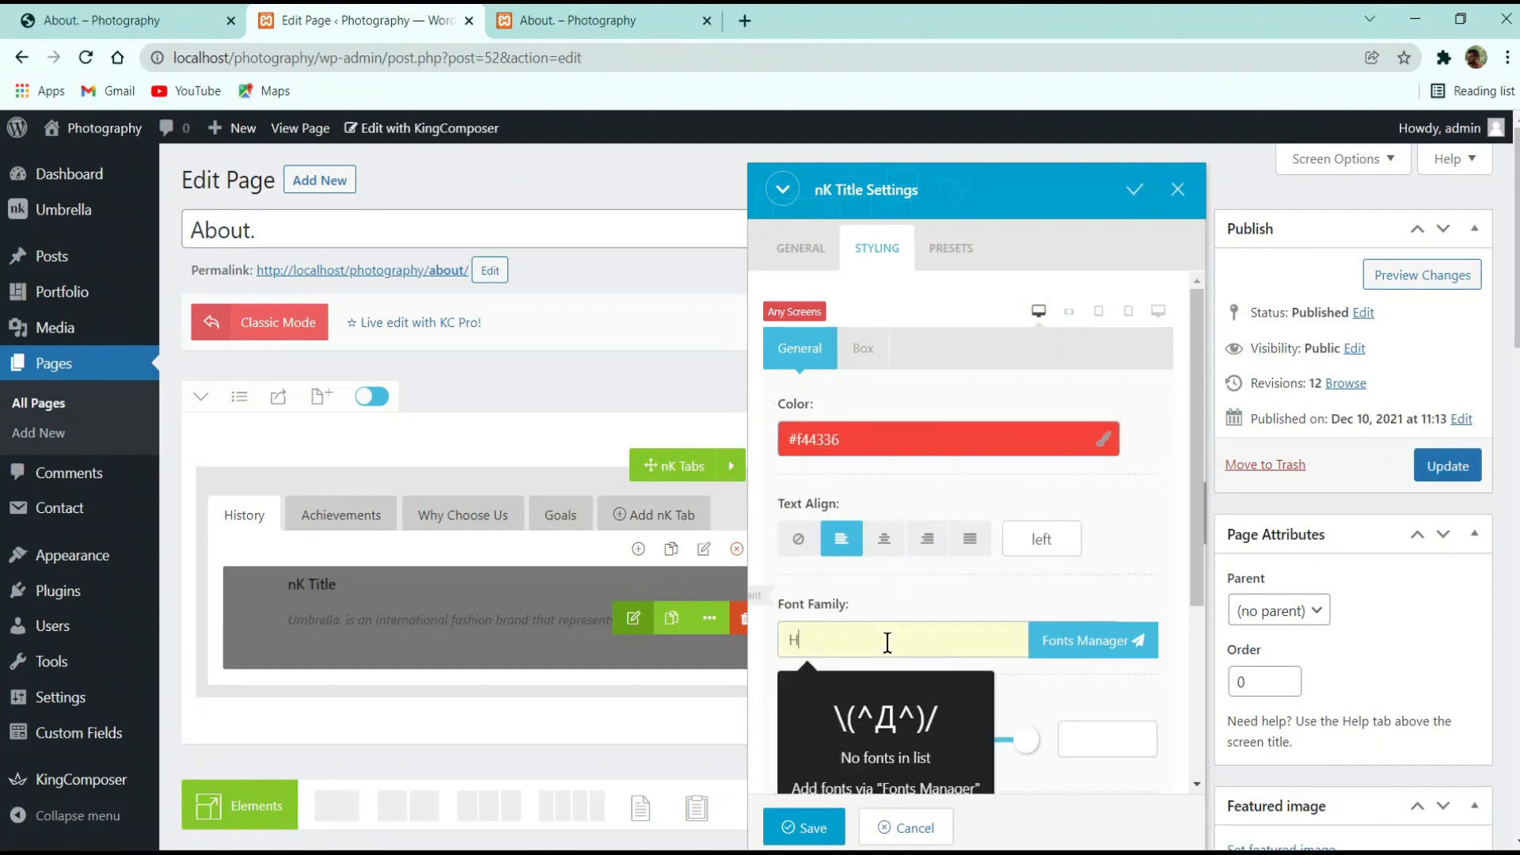
text(elbe)
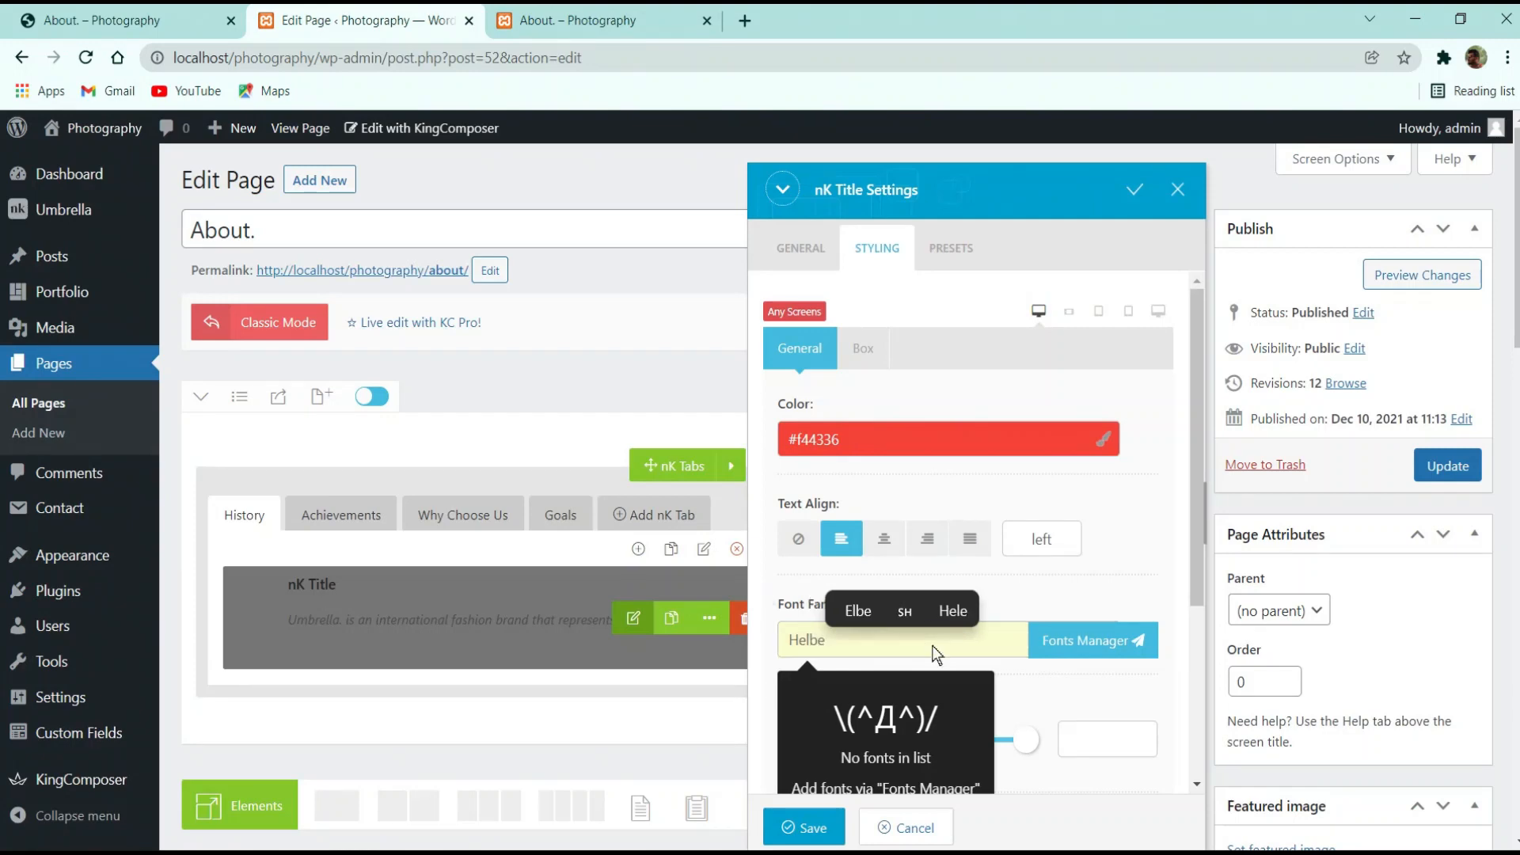
scroll(911, 602, down, 3)
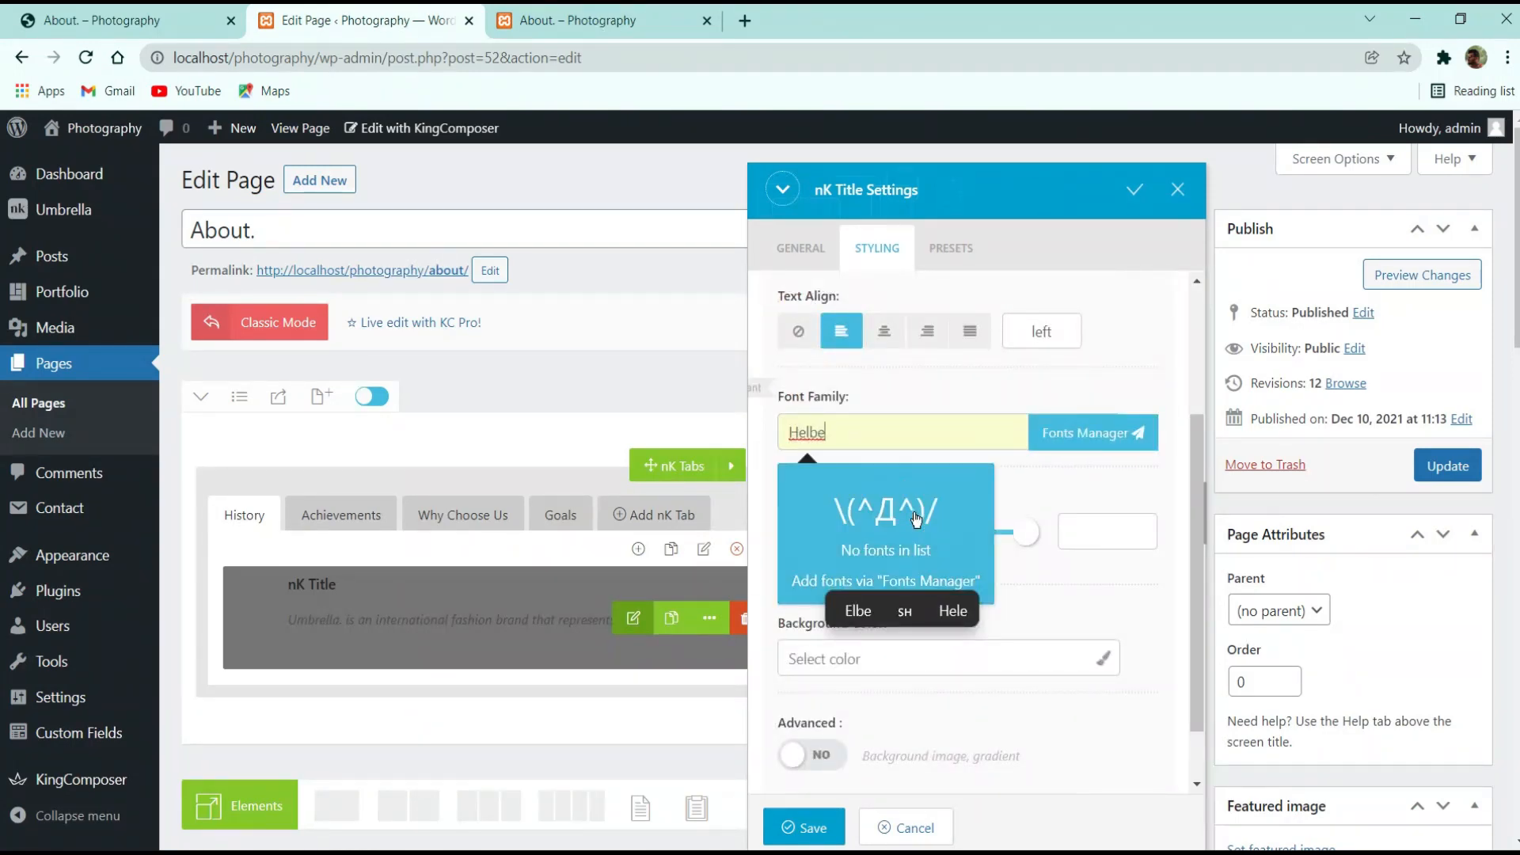
click(1085, 432)
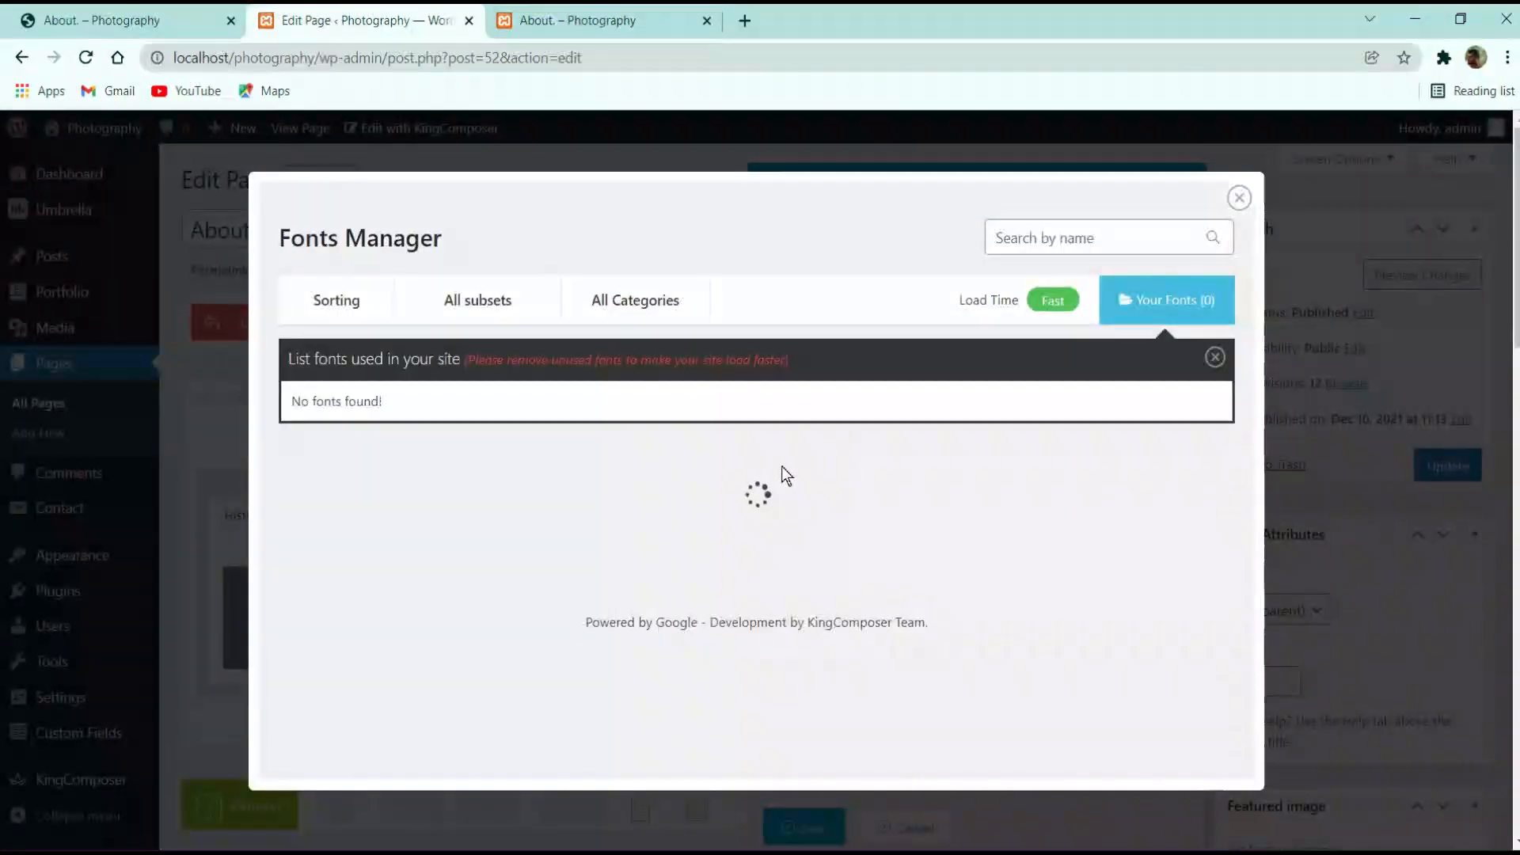
mouse_move(515, 298)
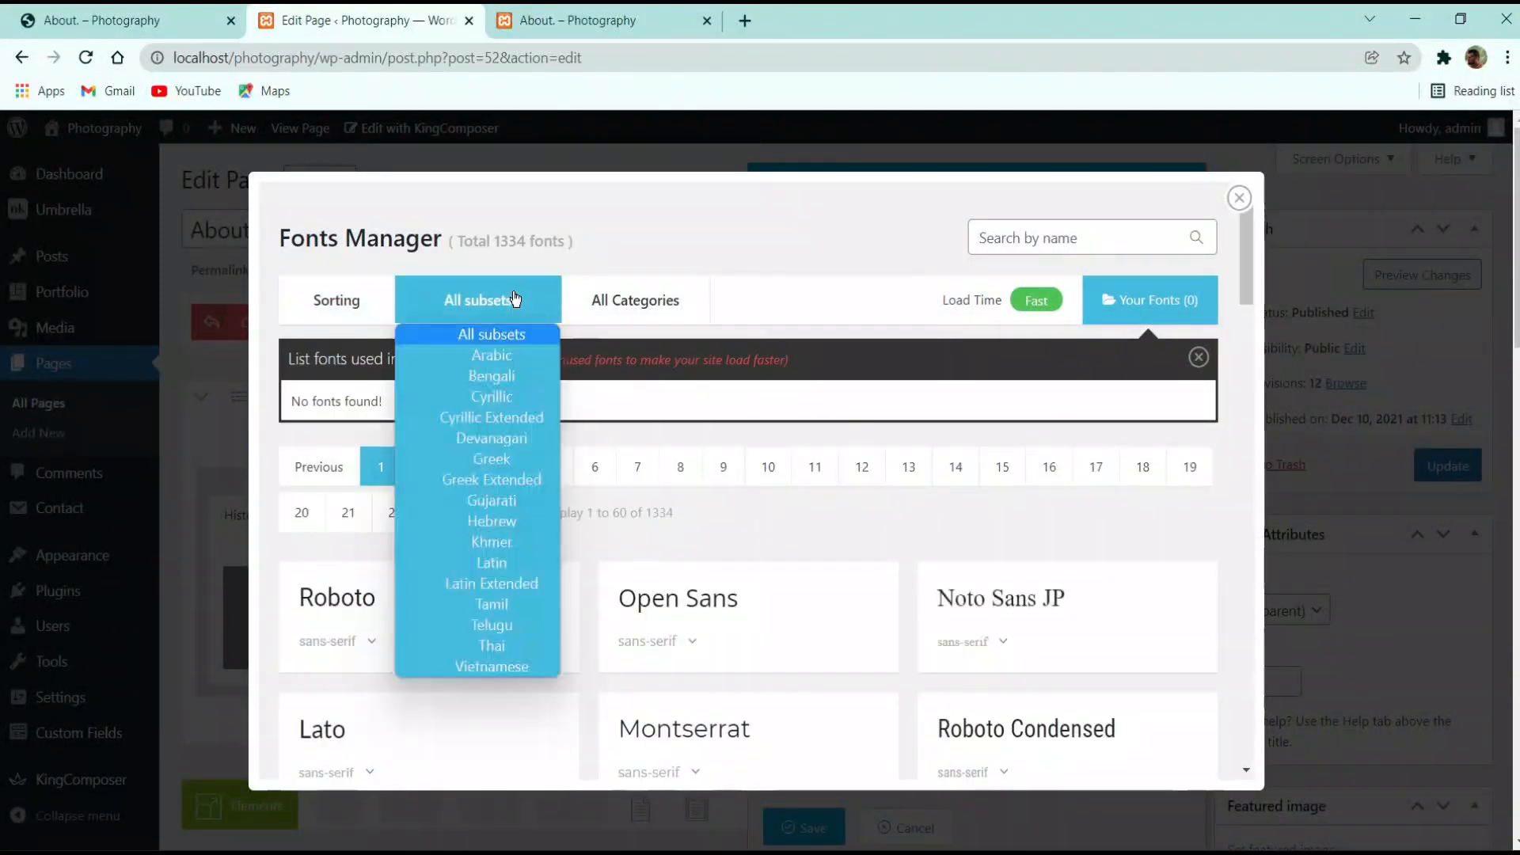
click(336, 300)
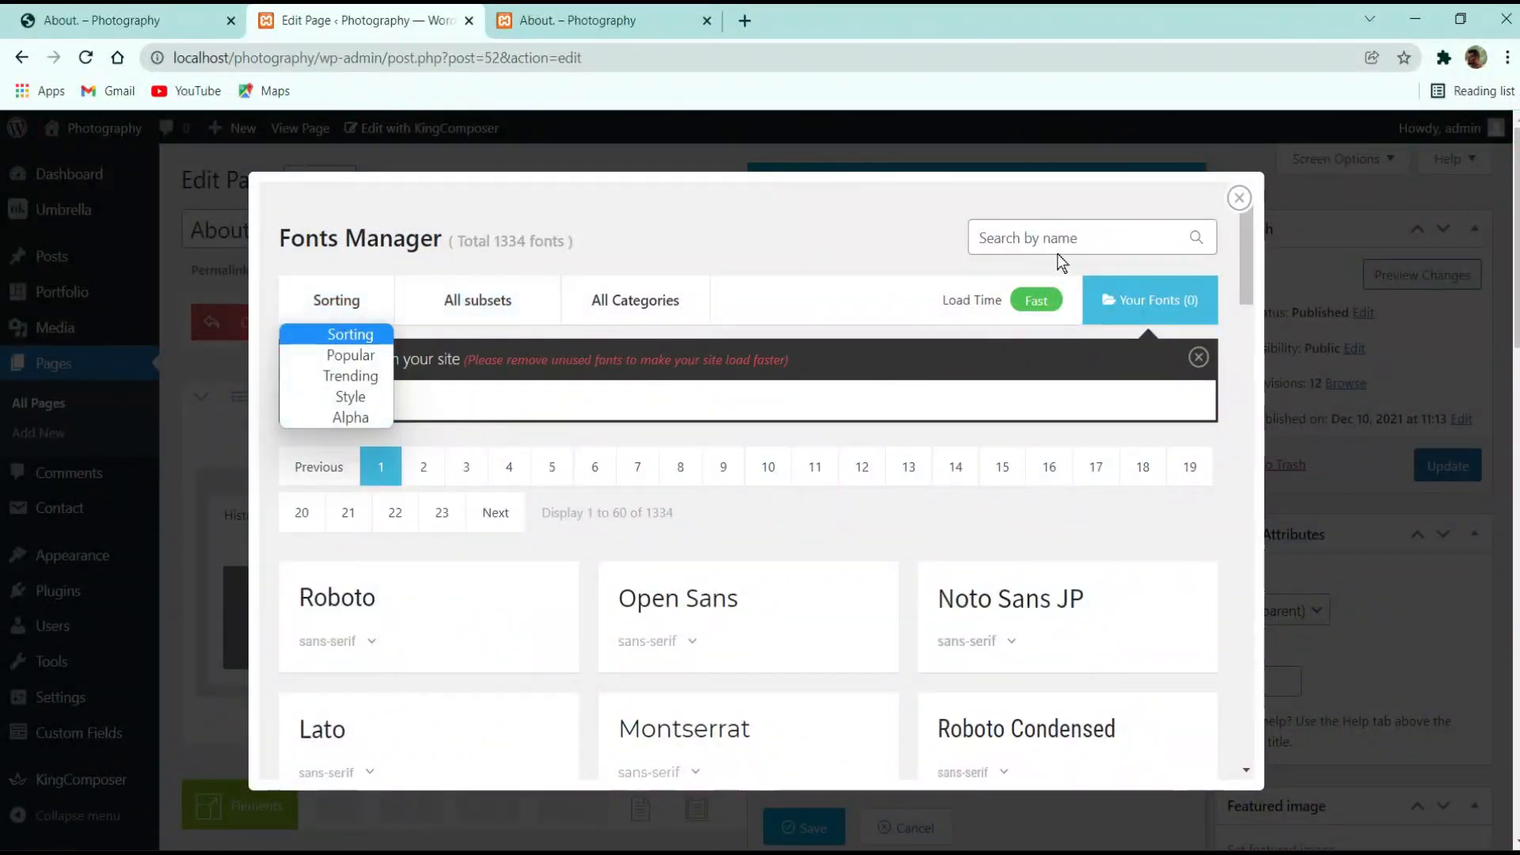
click(1069, 234)
text(hel)
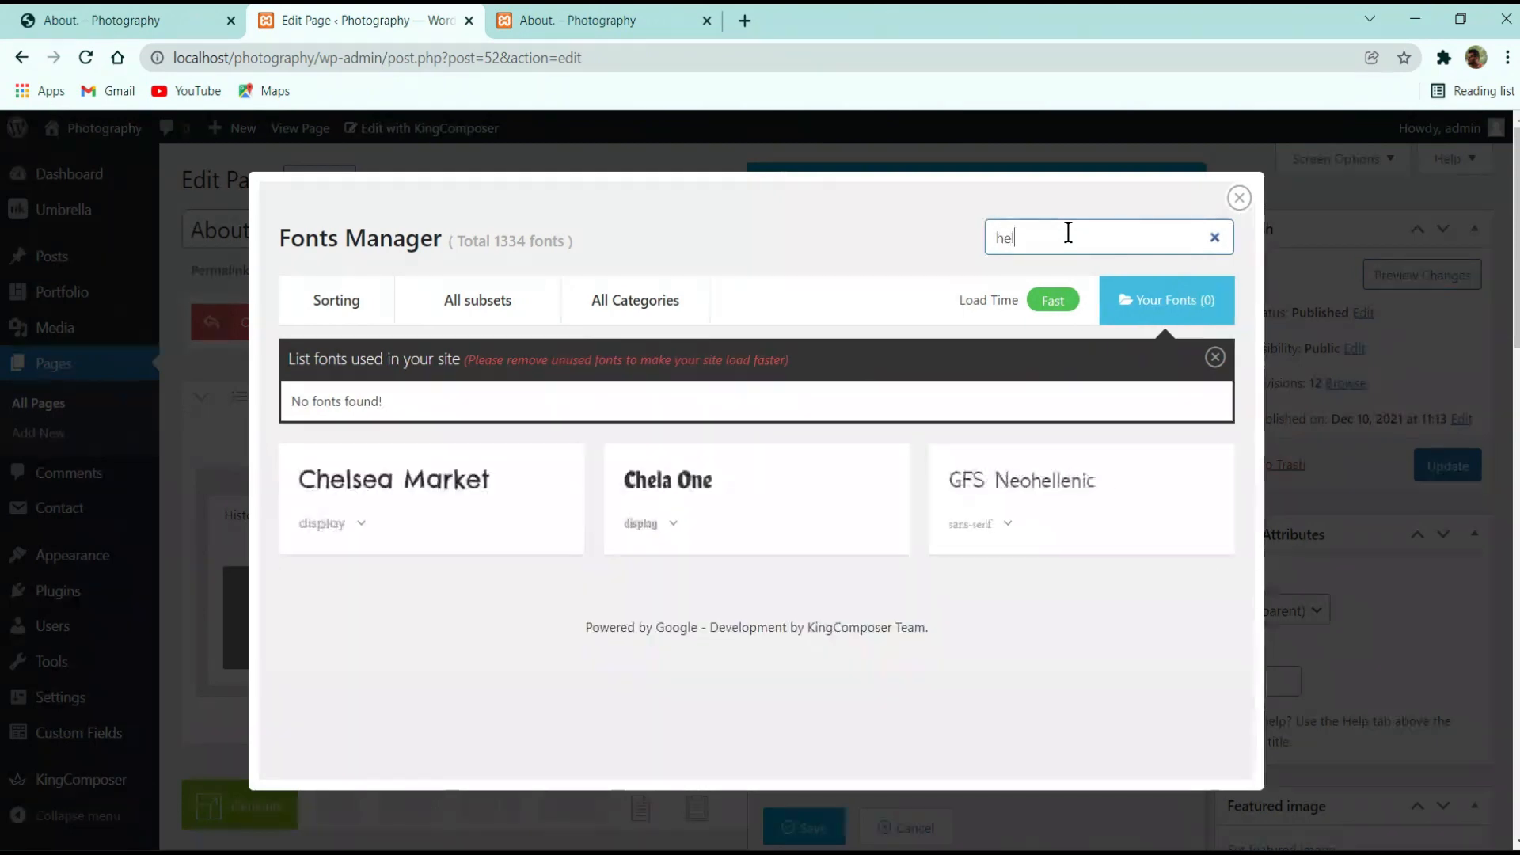
key(BackSpace)
key(BackSpace)
key(BackSpace)
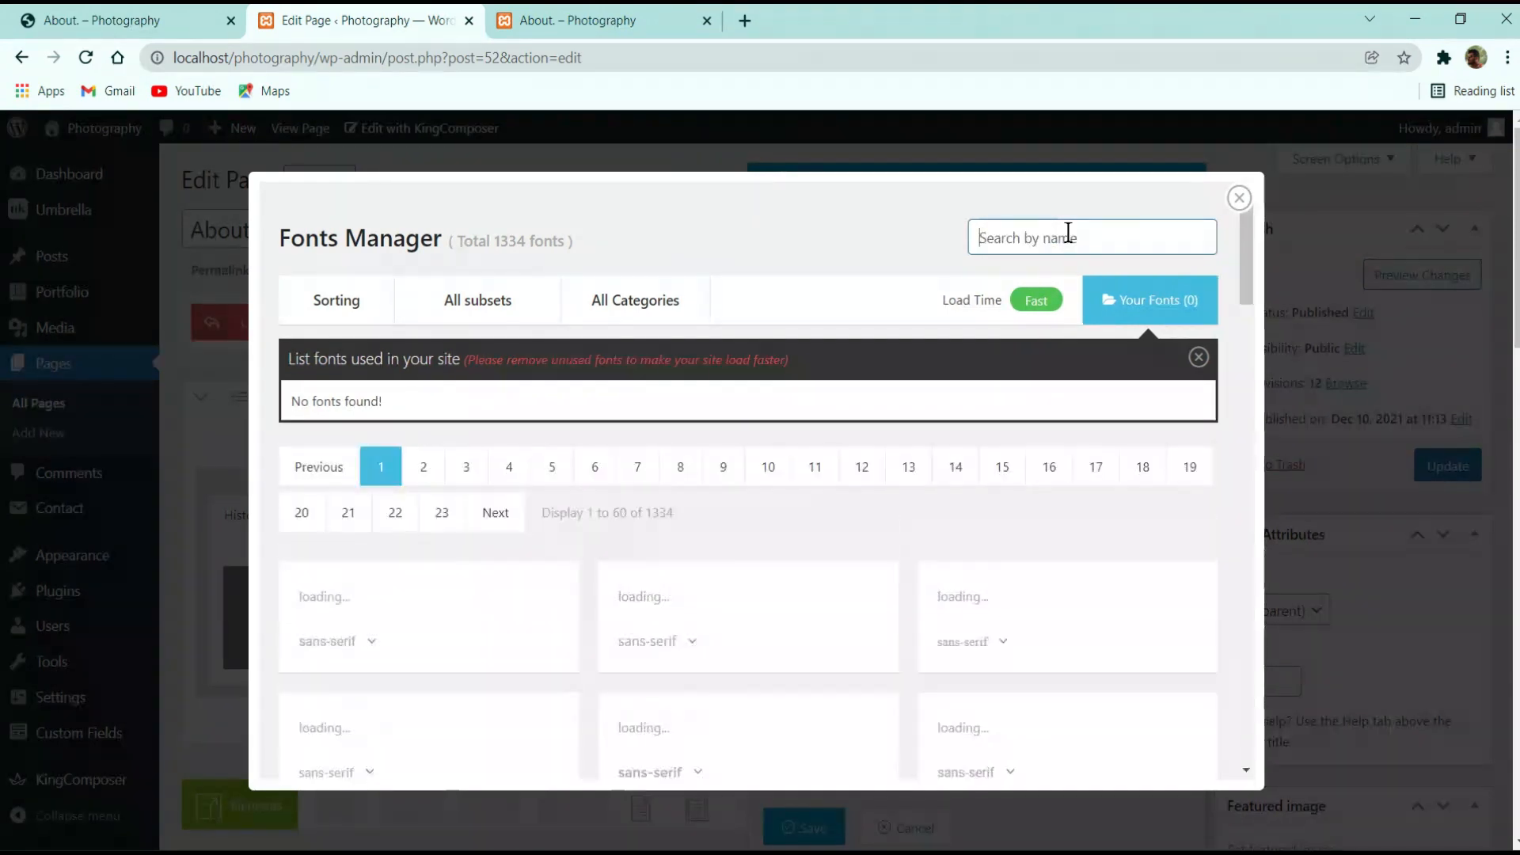
scroll(967, 455, down, 20)
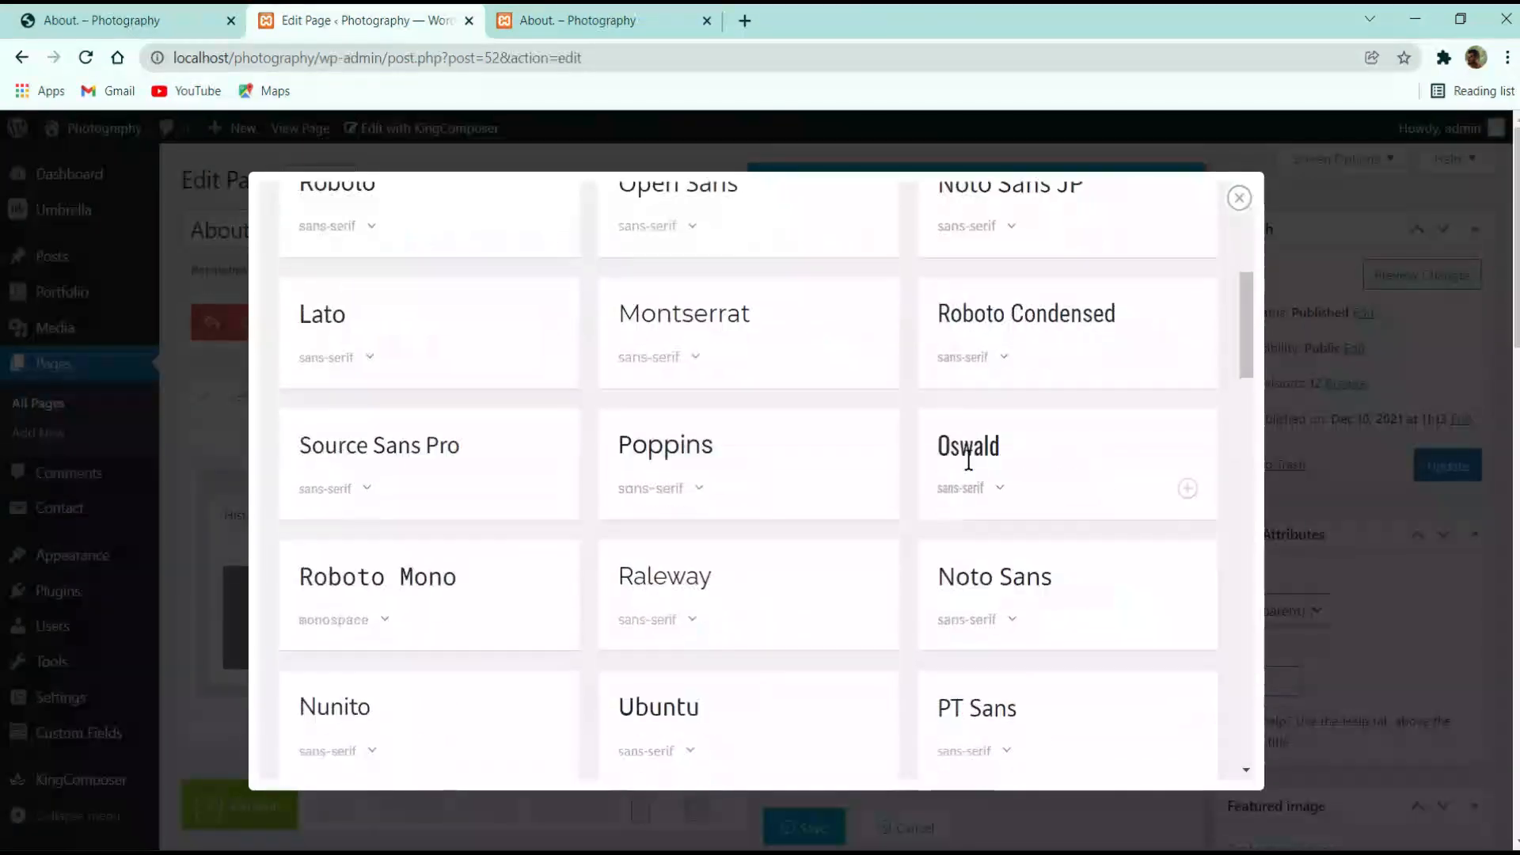
click(1239, 198)
click(804, 826)
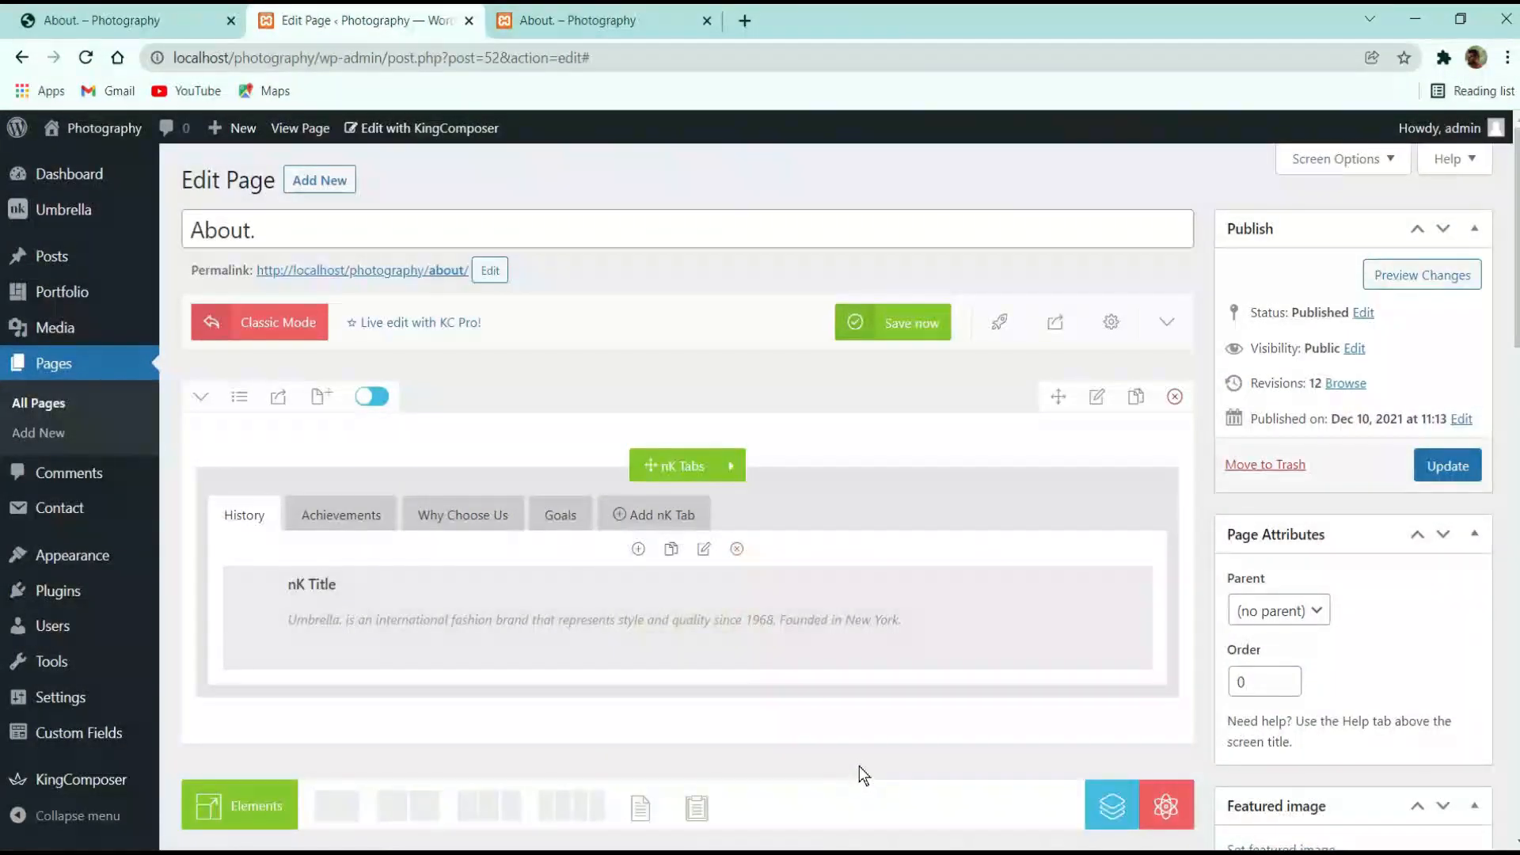
Save the KingComposer layout, update the About page, and reload its front-end view
click(560, 11)
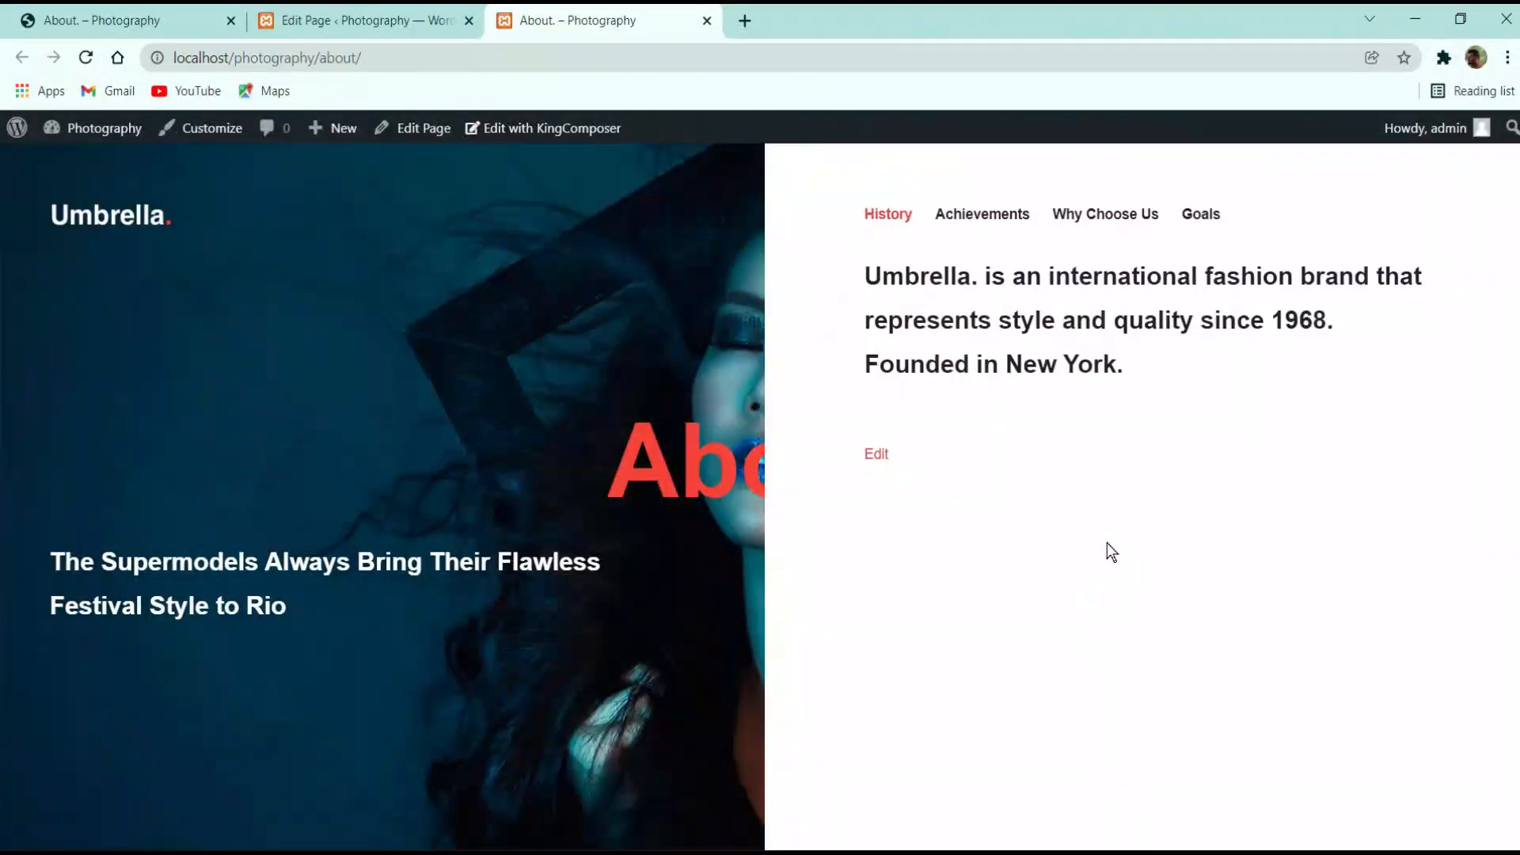
click(372, 19)
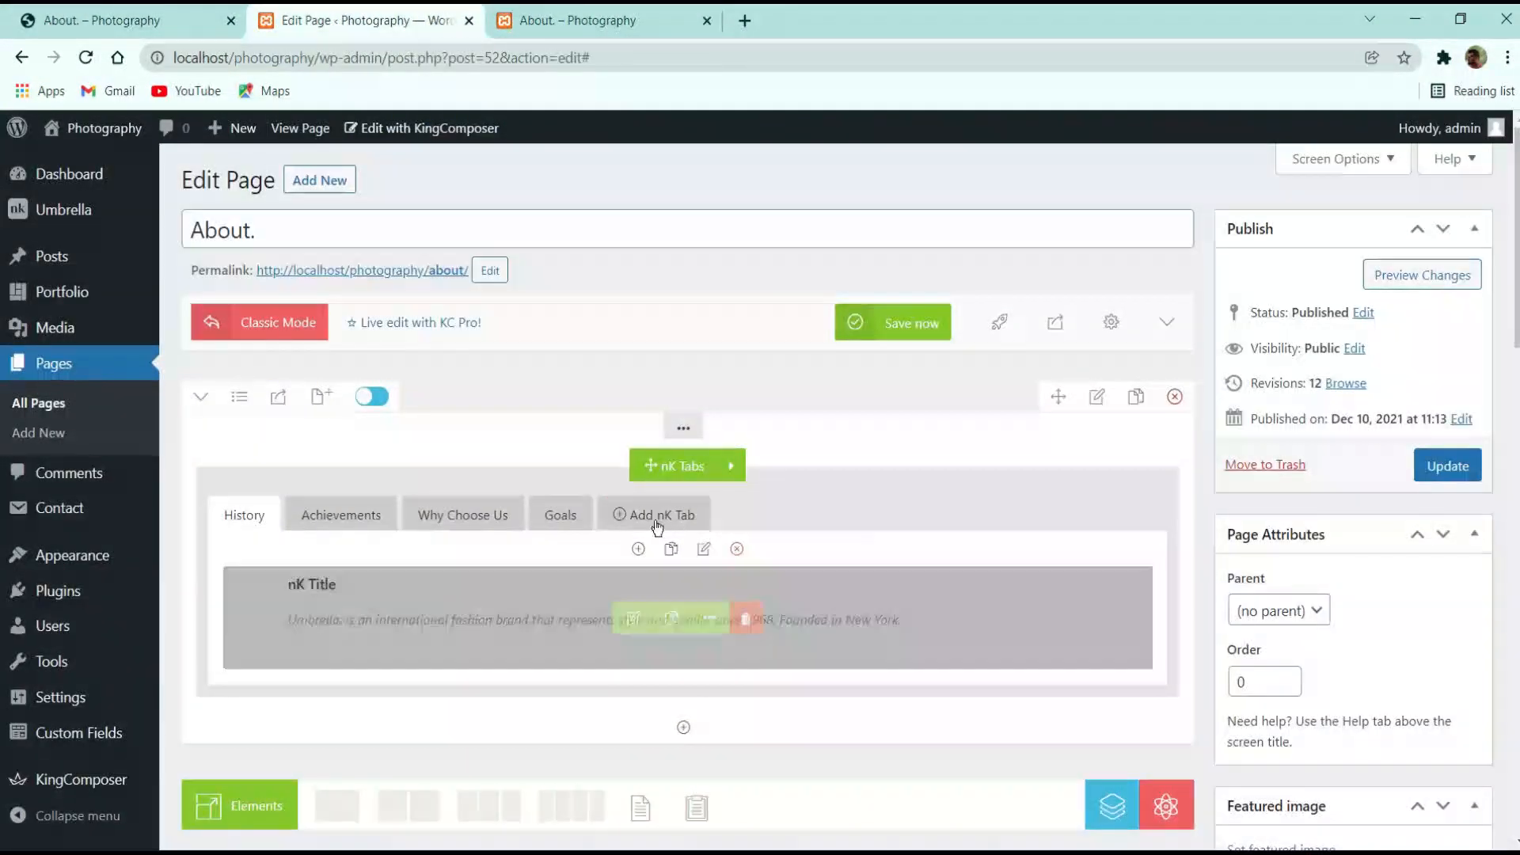
click(879, 320)
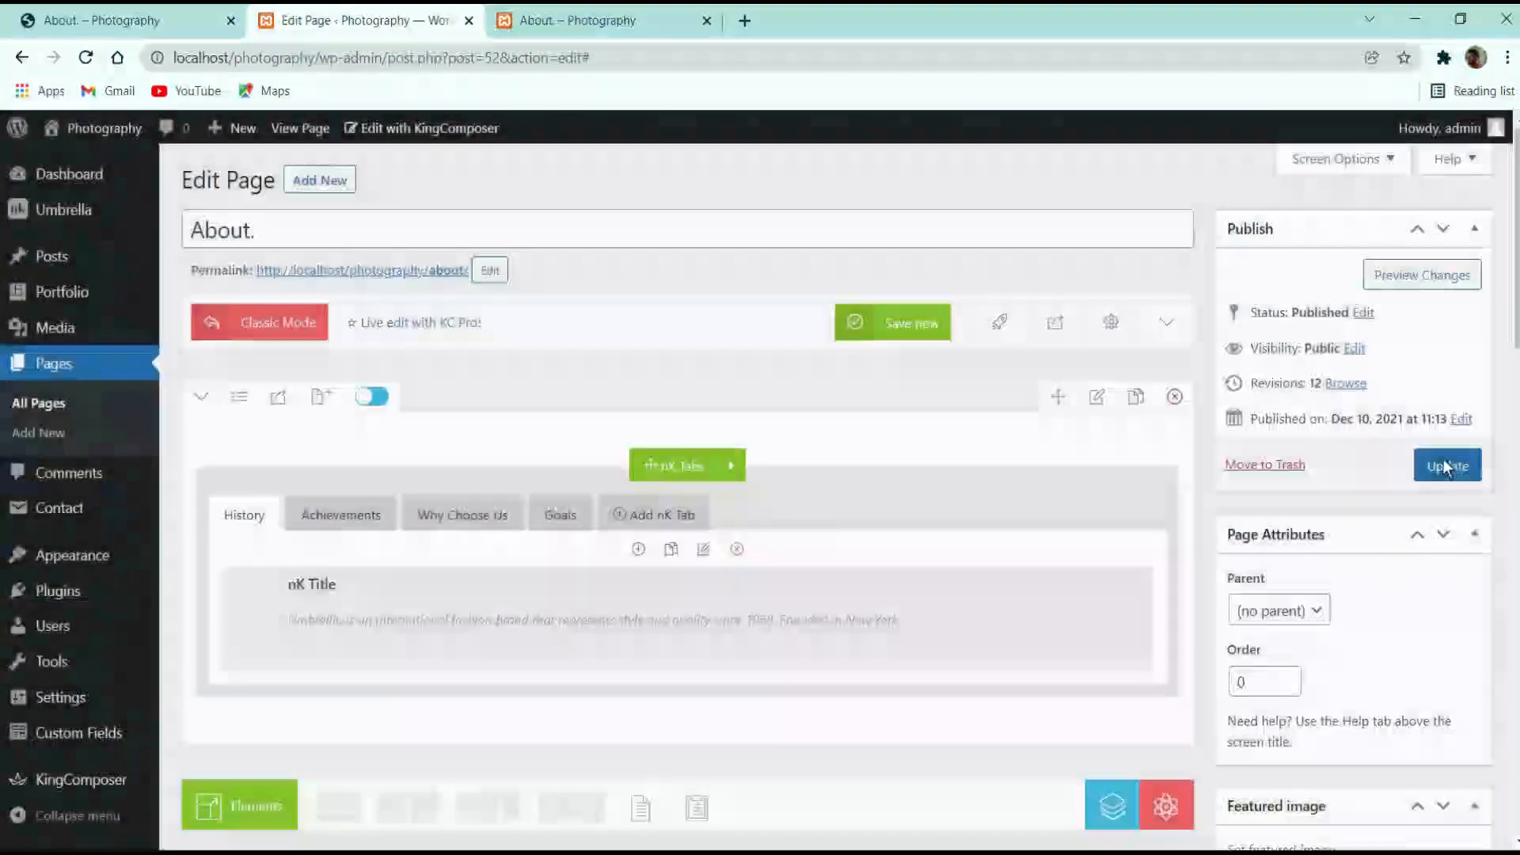
click(1445, 466)
click(559, 20)
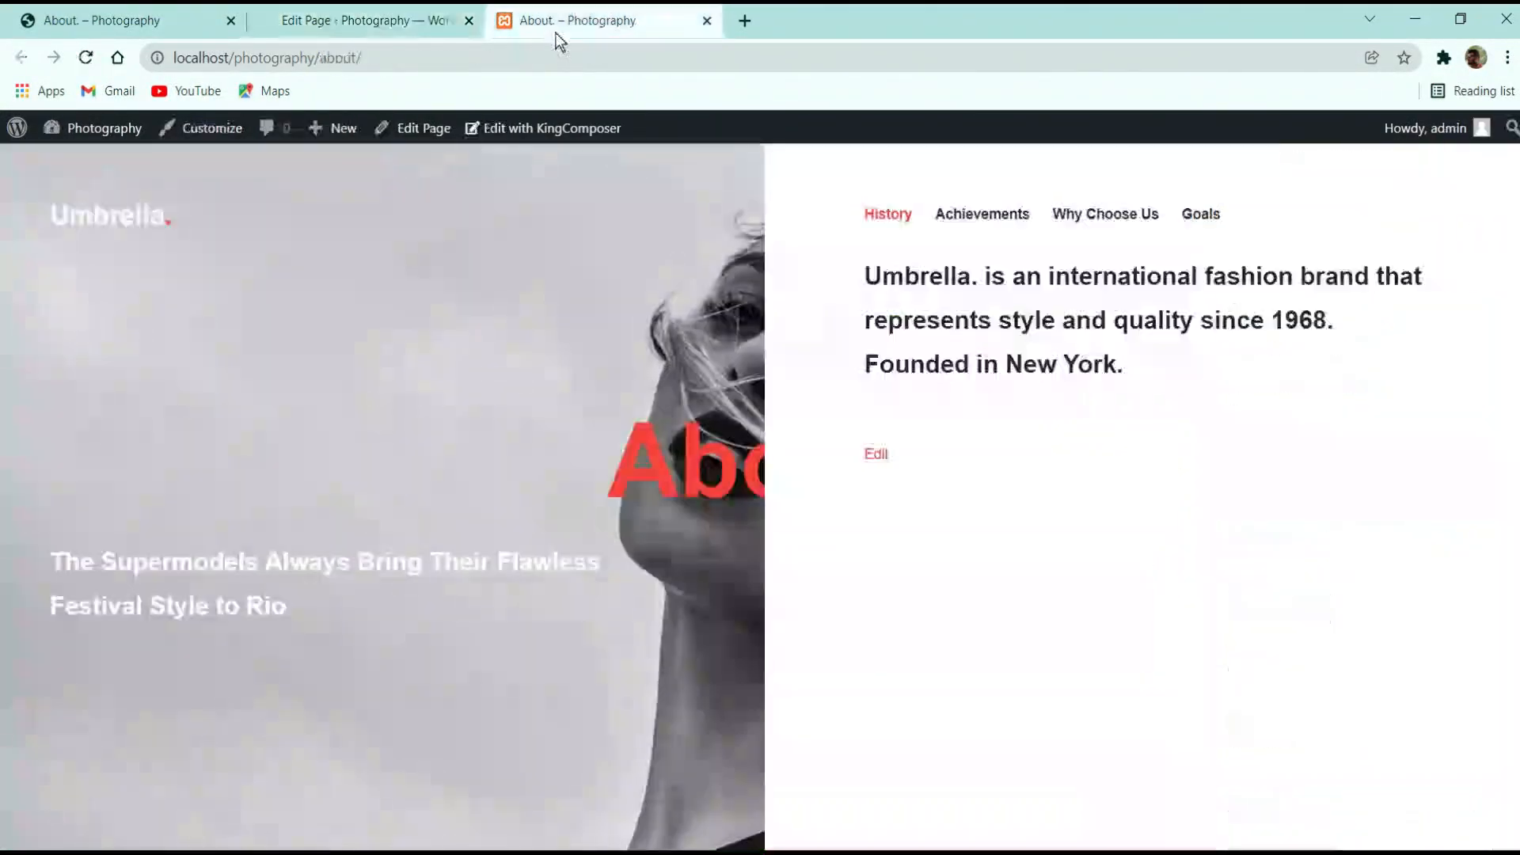
click(87, 58)
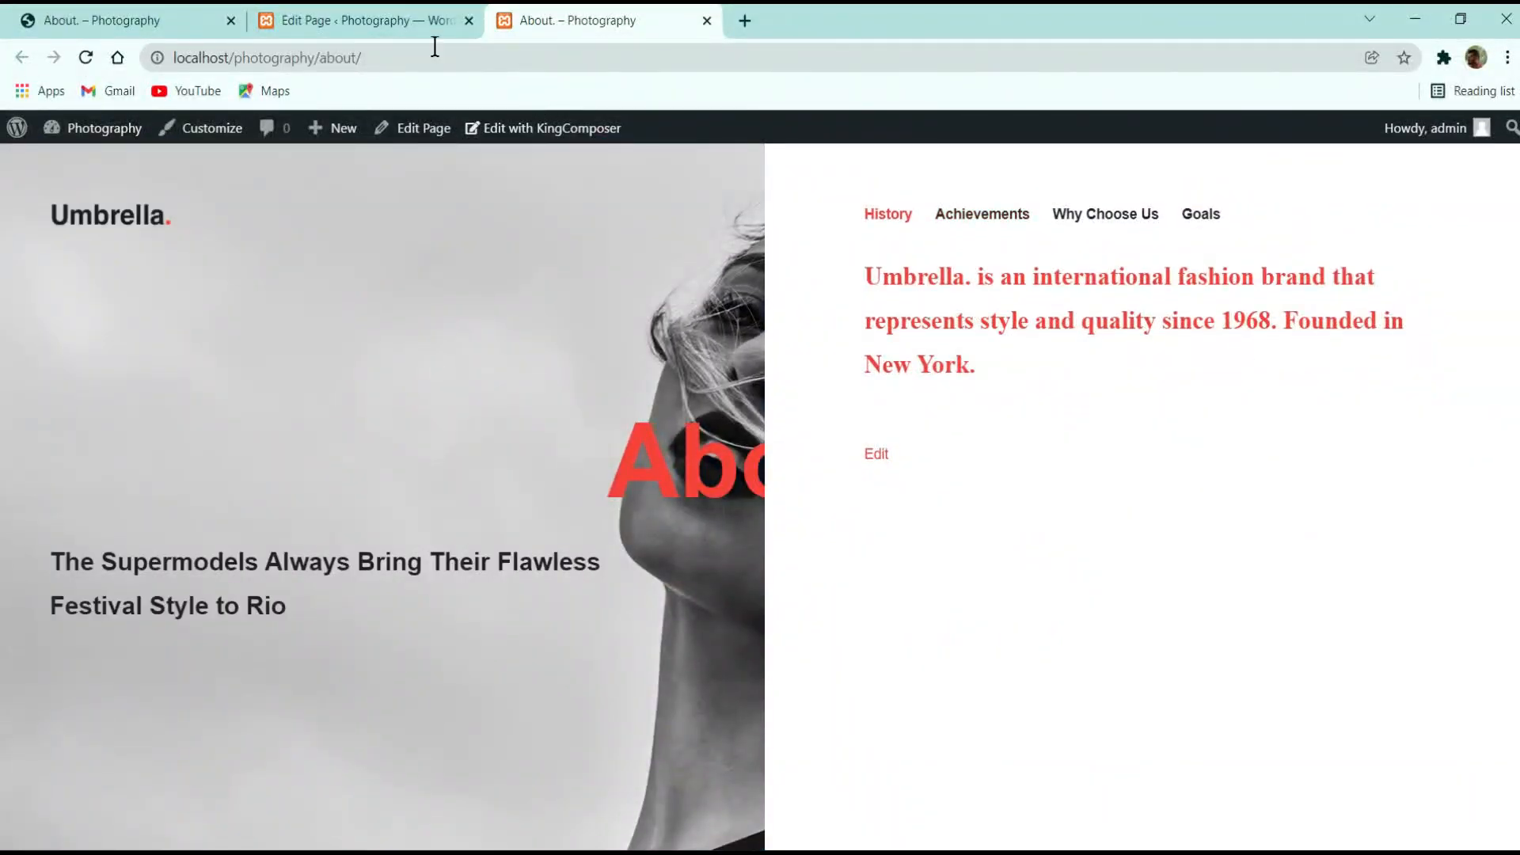
Clear the nK Title's custom font family, save it, and update the About page again
click(364, 19)
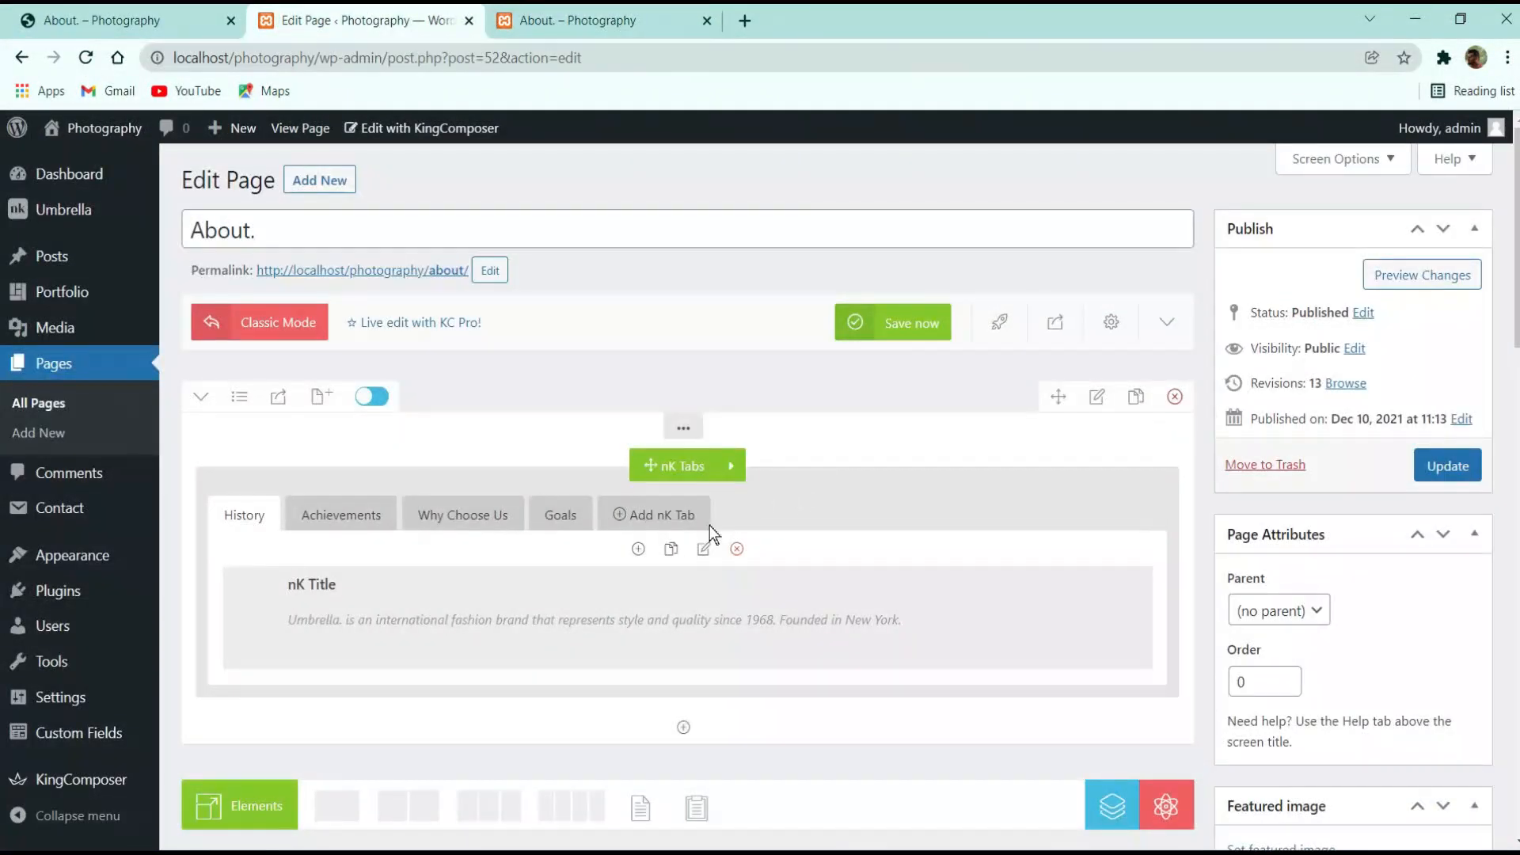
mouse_move(526, 604)
click(631, 618)
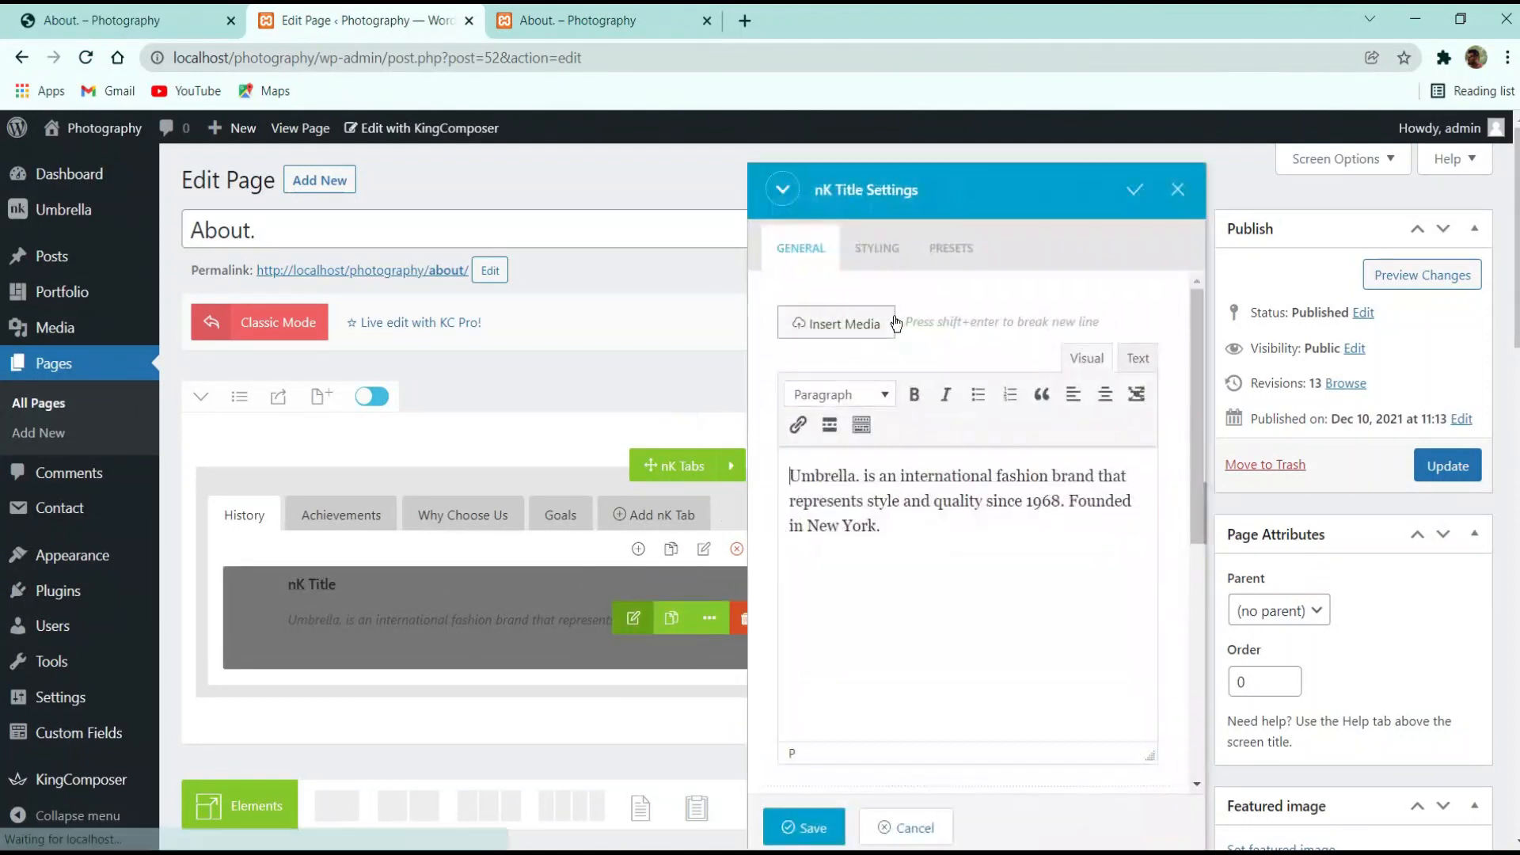
click(877, 248)
click(911, 641)
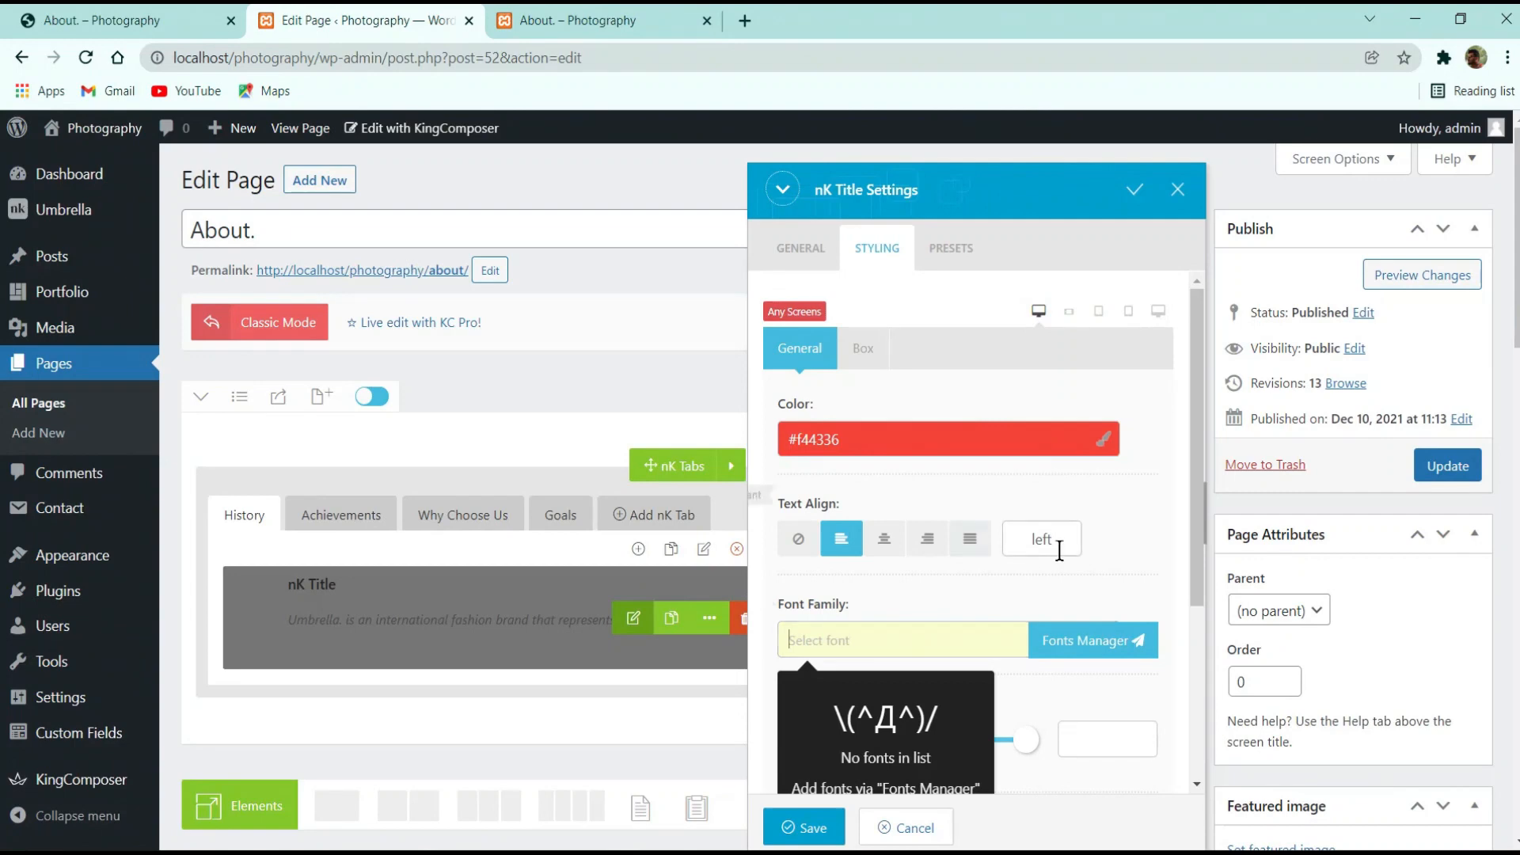
scroll(1099, 614, down, 4)
click(822, 827)
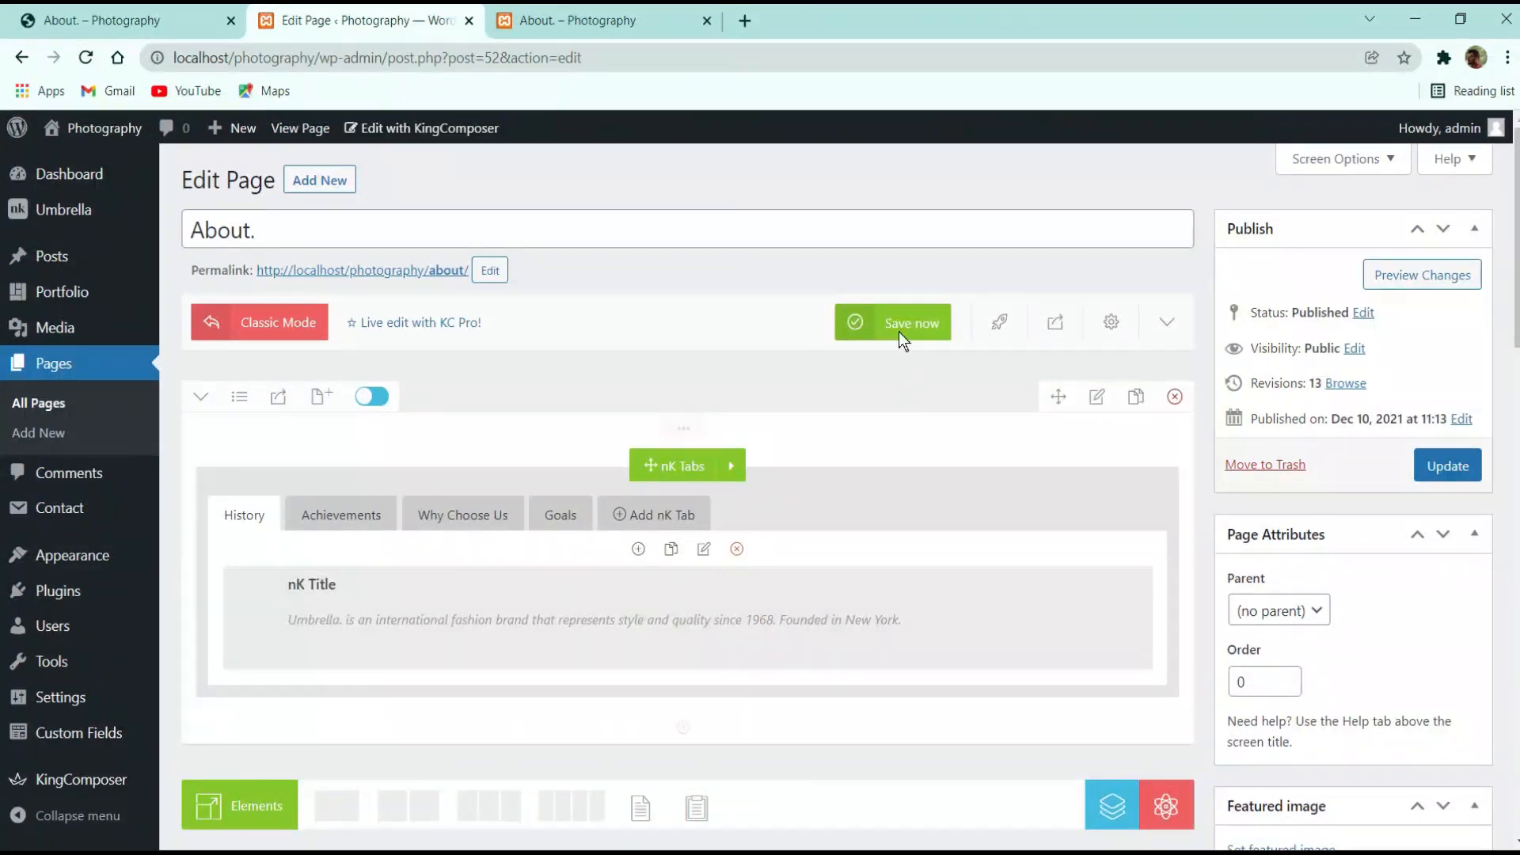
click(895, 322)
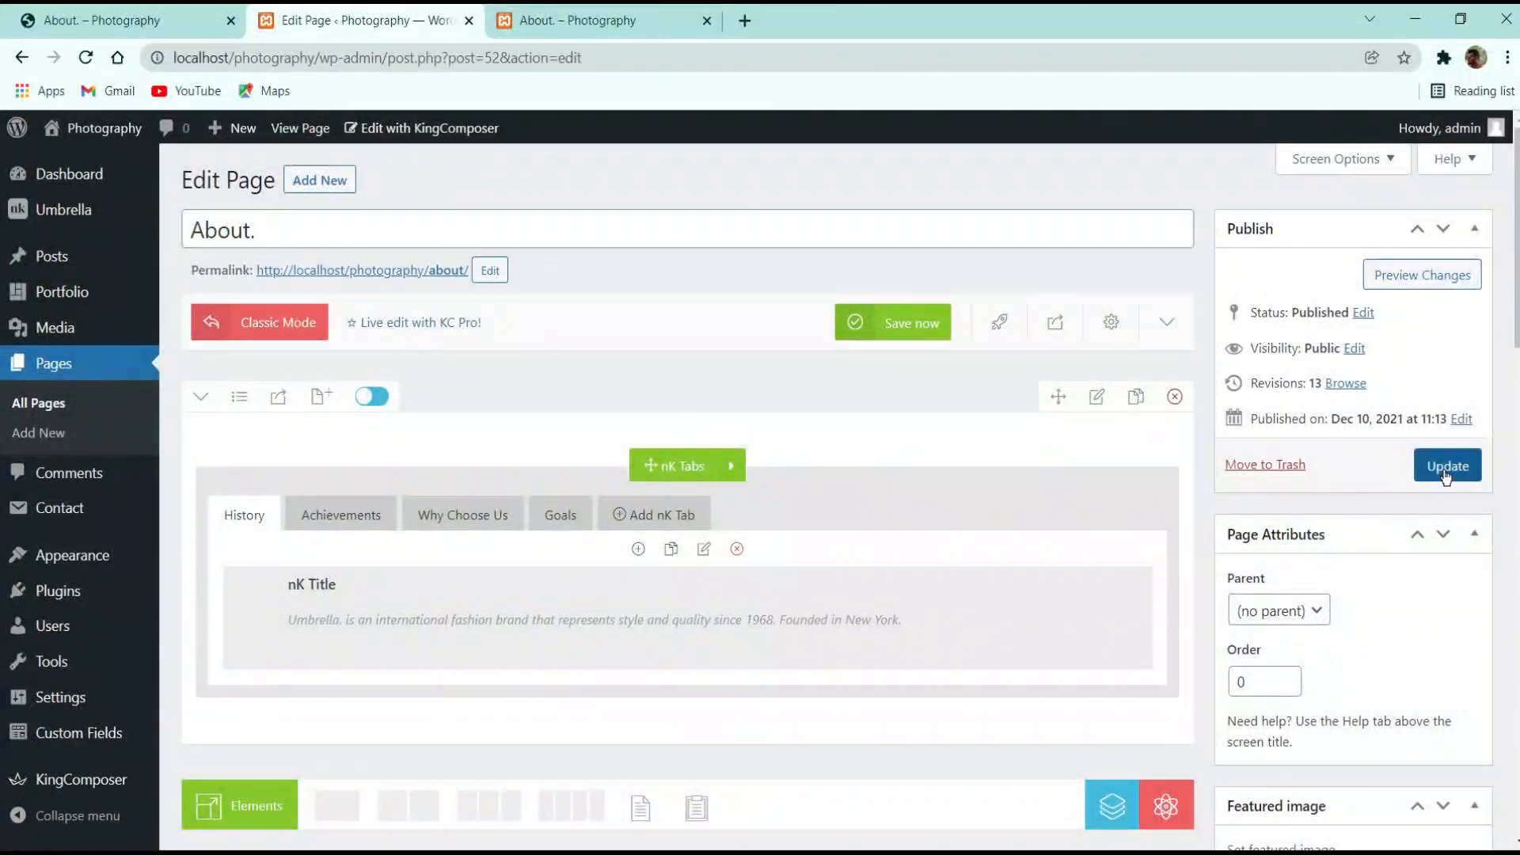
click(1447, 466)
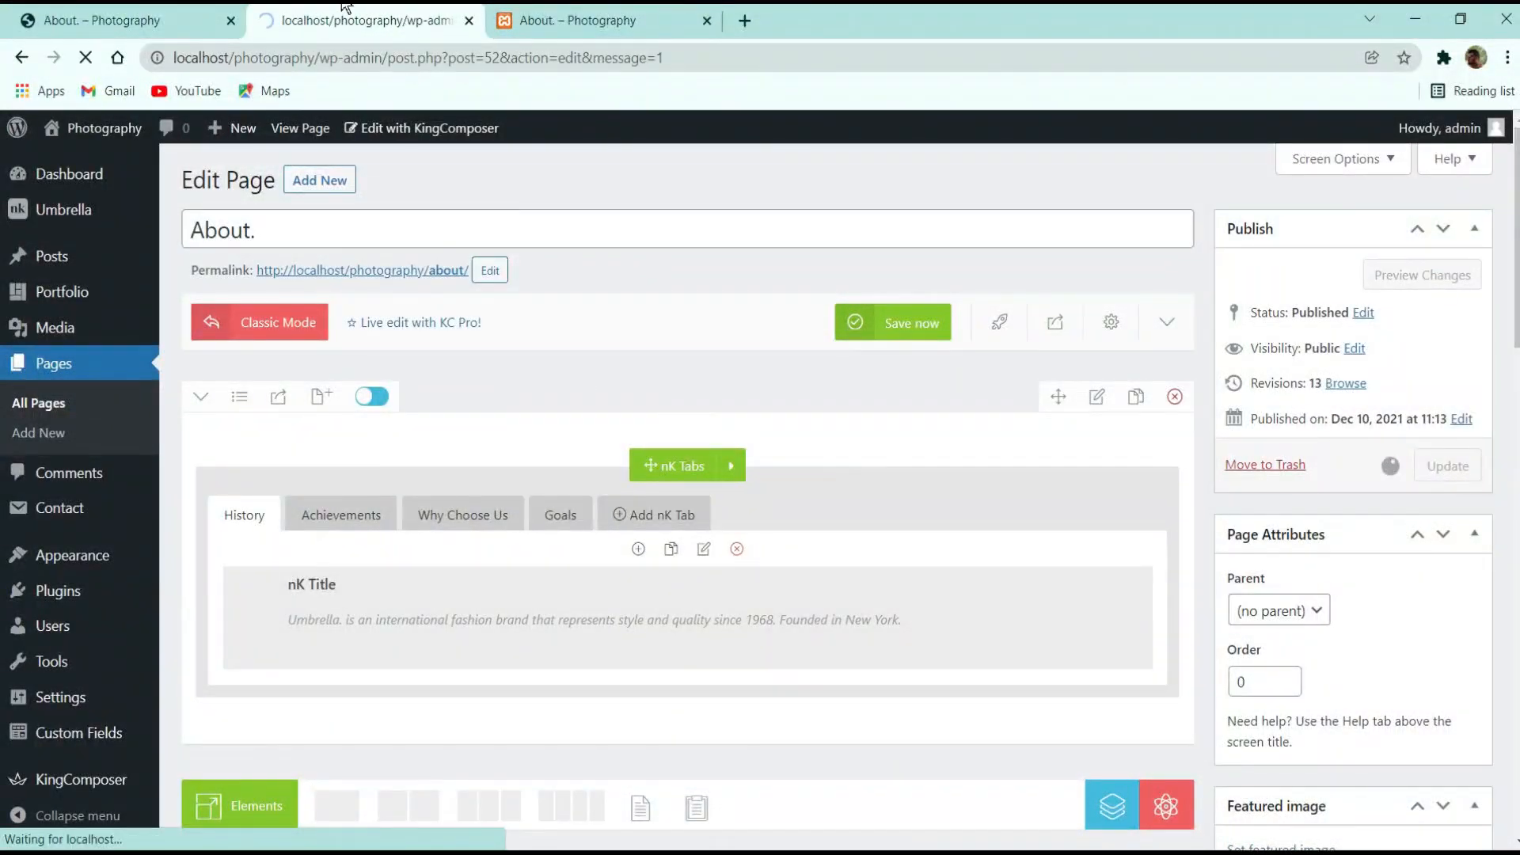
Compare the front-end About page with the live demo site's About page
click(520, 17)
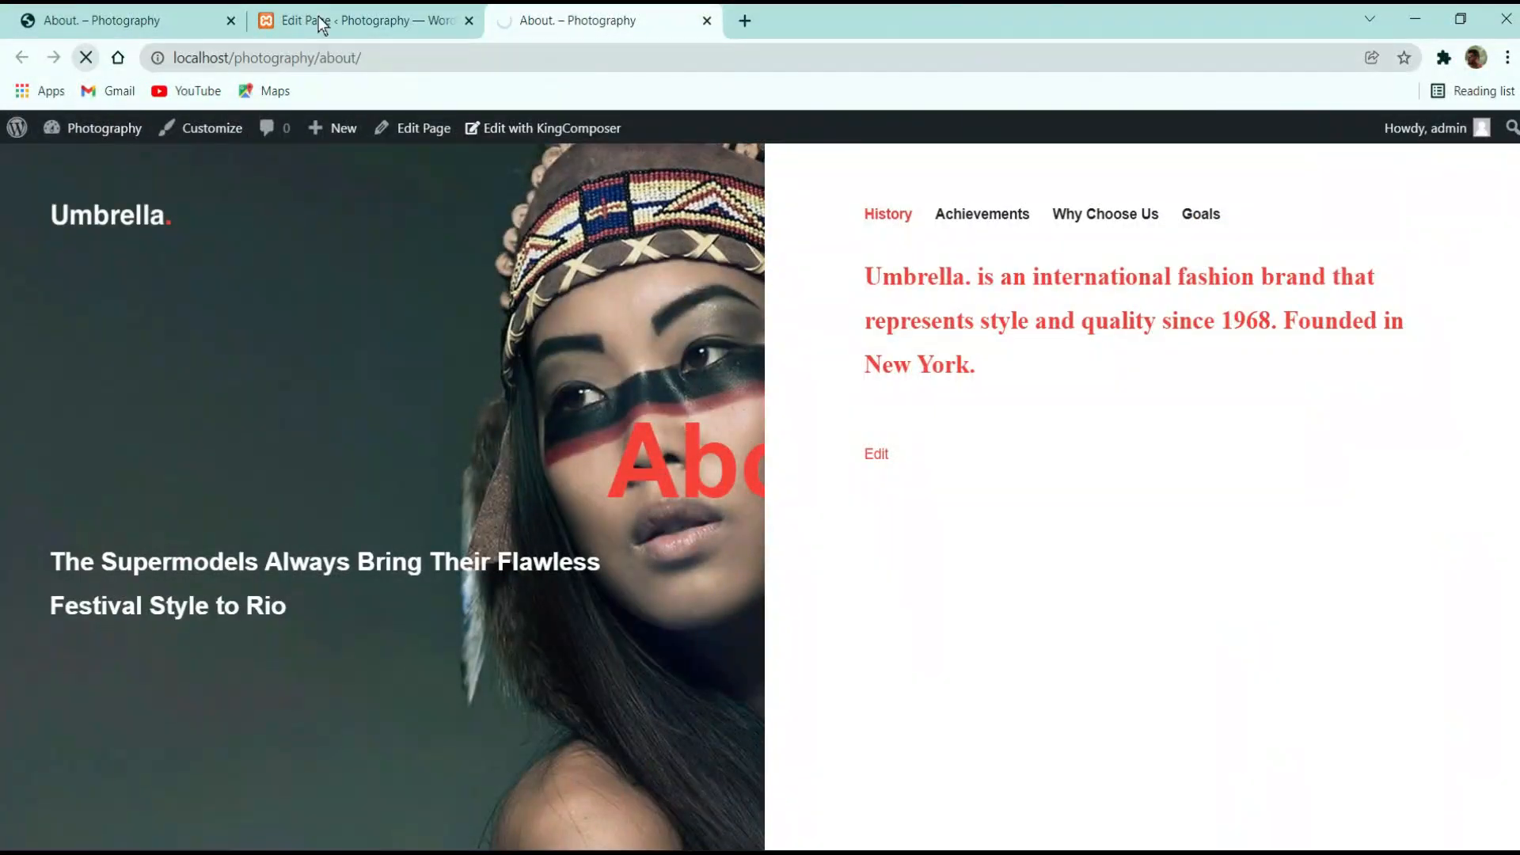
click(321, 20)
click(595, 19)
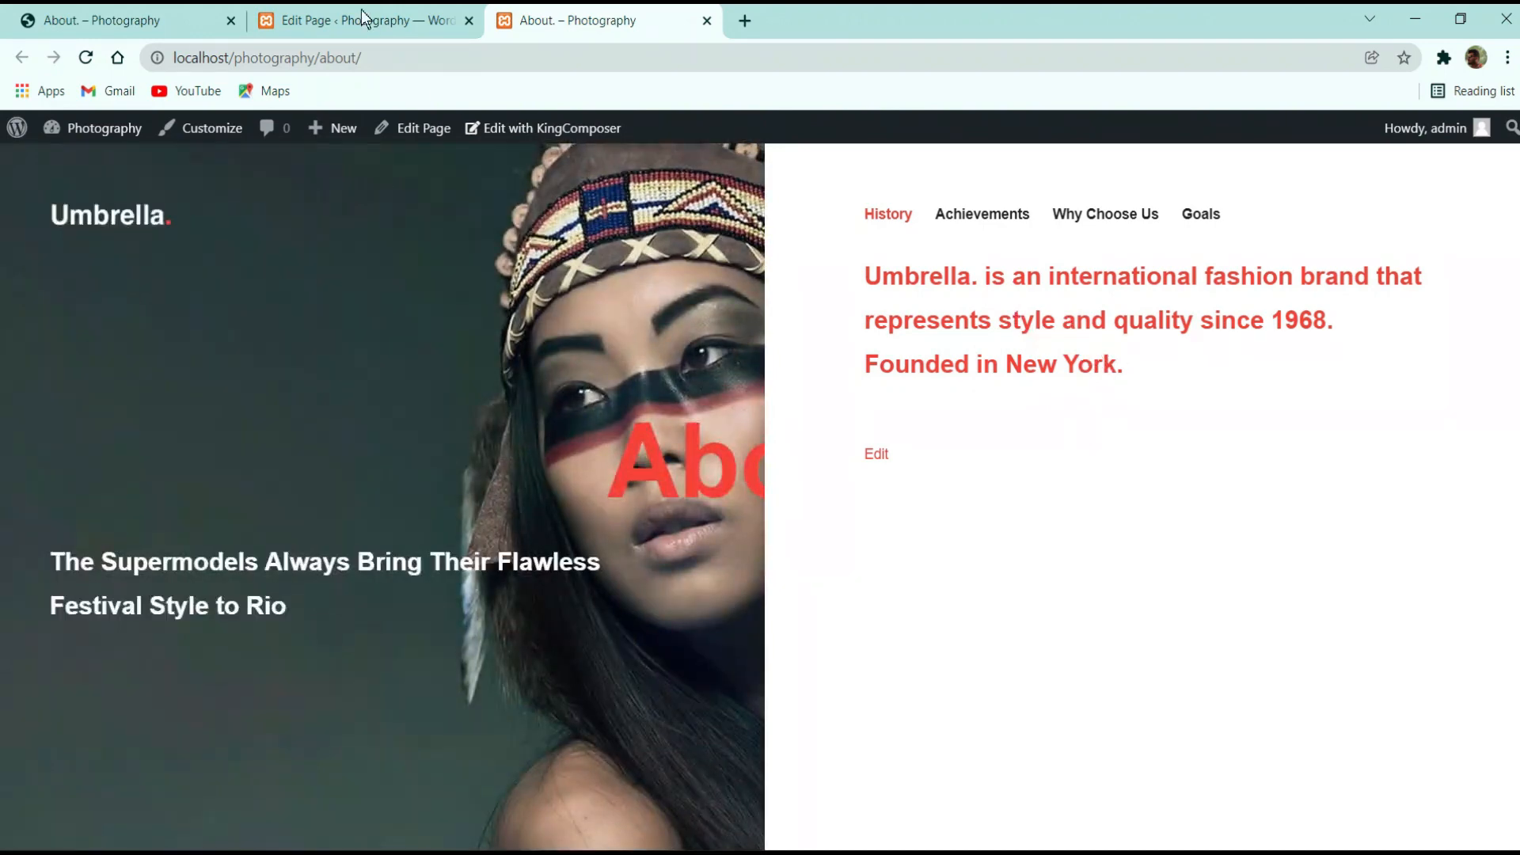
click(125, 20)
scroll(1061, 463, down, 1)
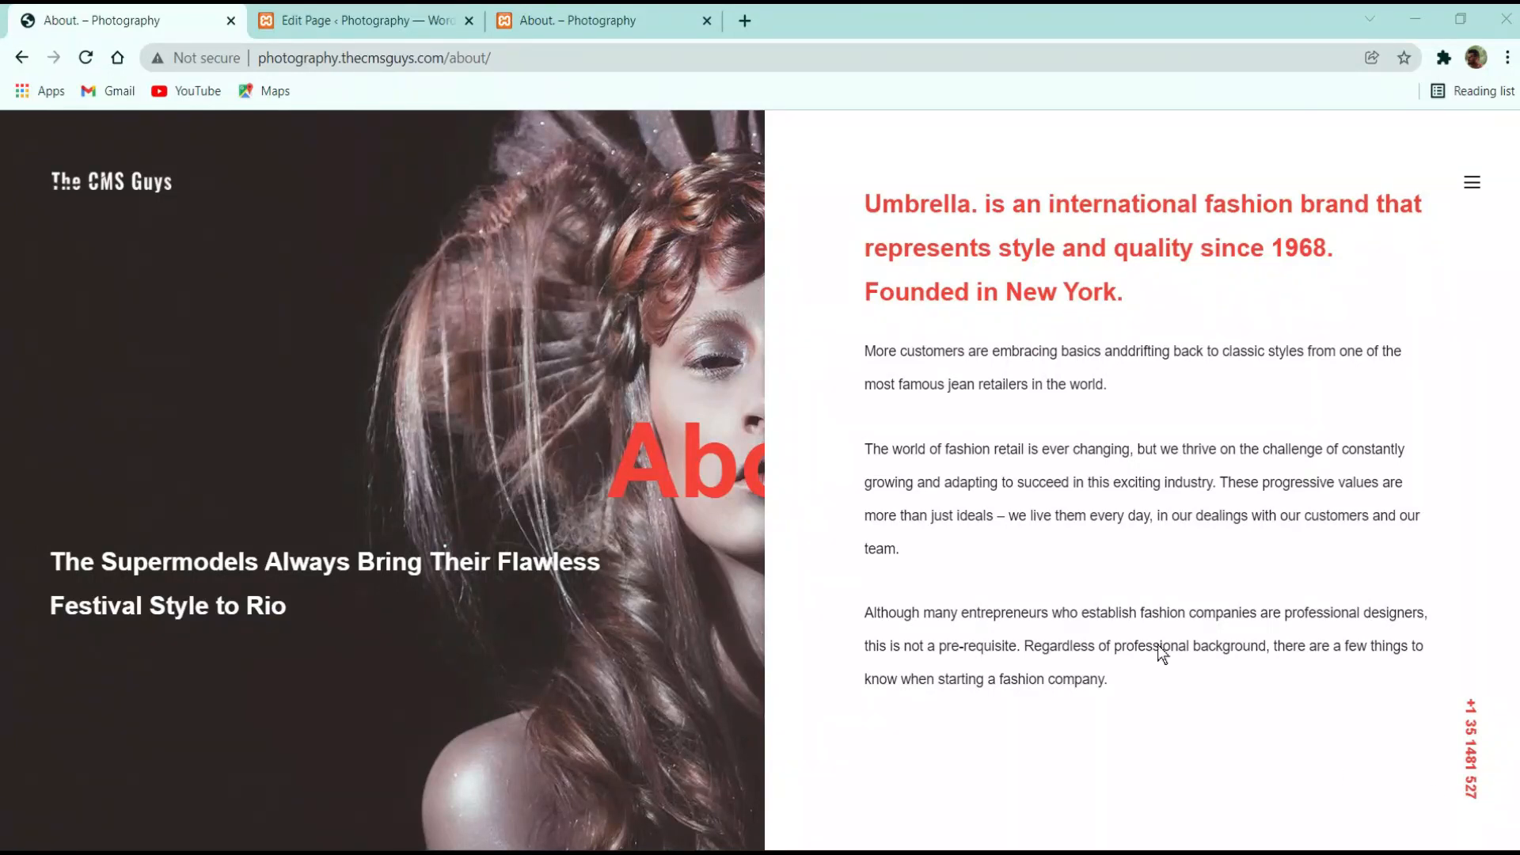
click(387, 20)
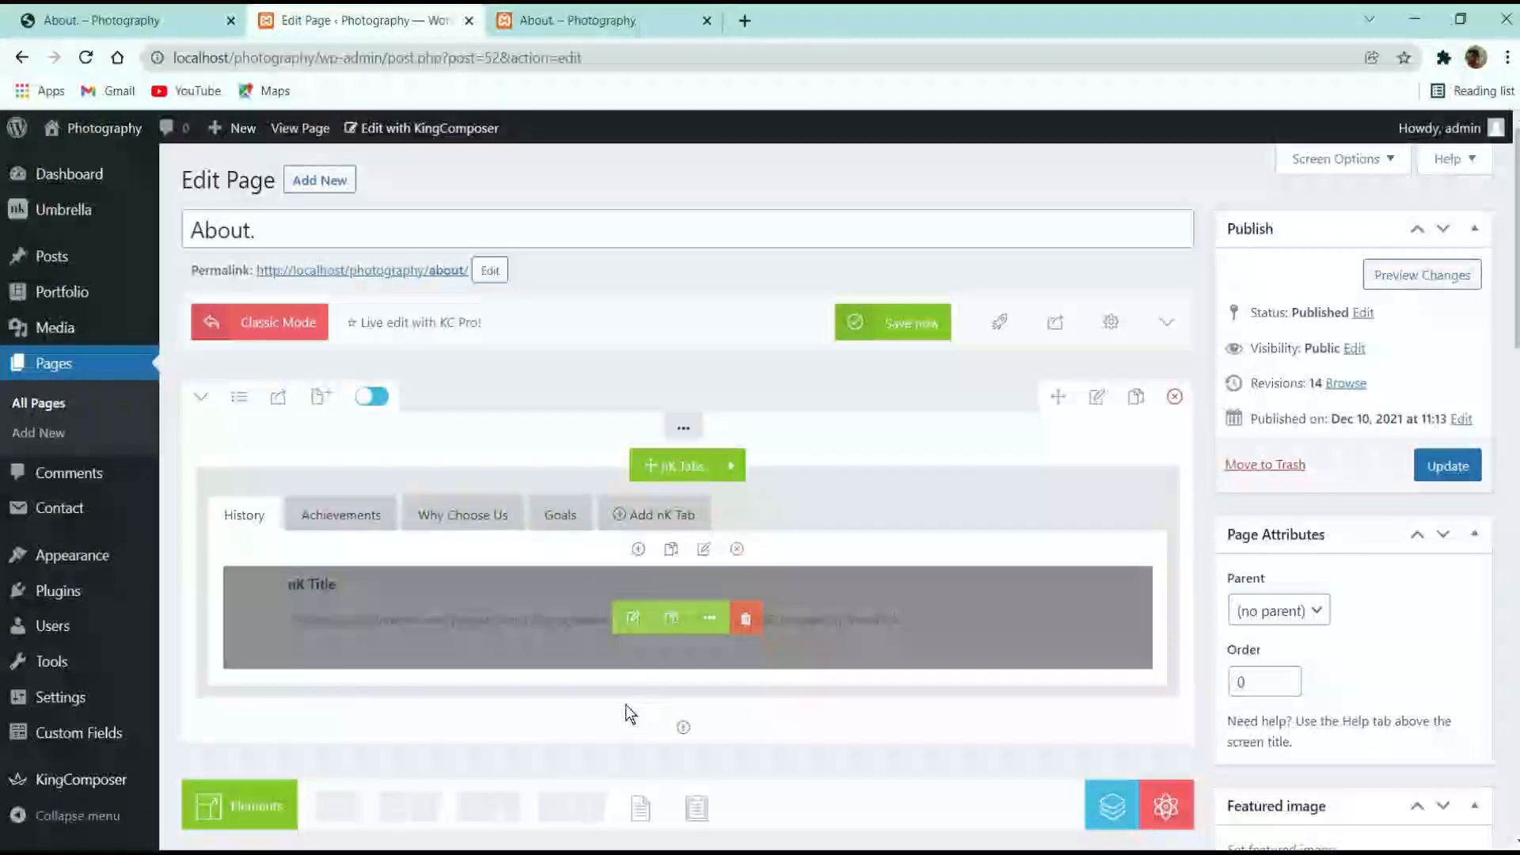
Add a text block below the tabs and paste the demo page's paragraphs into it as plain text
click(684, 727)
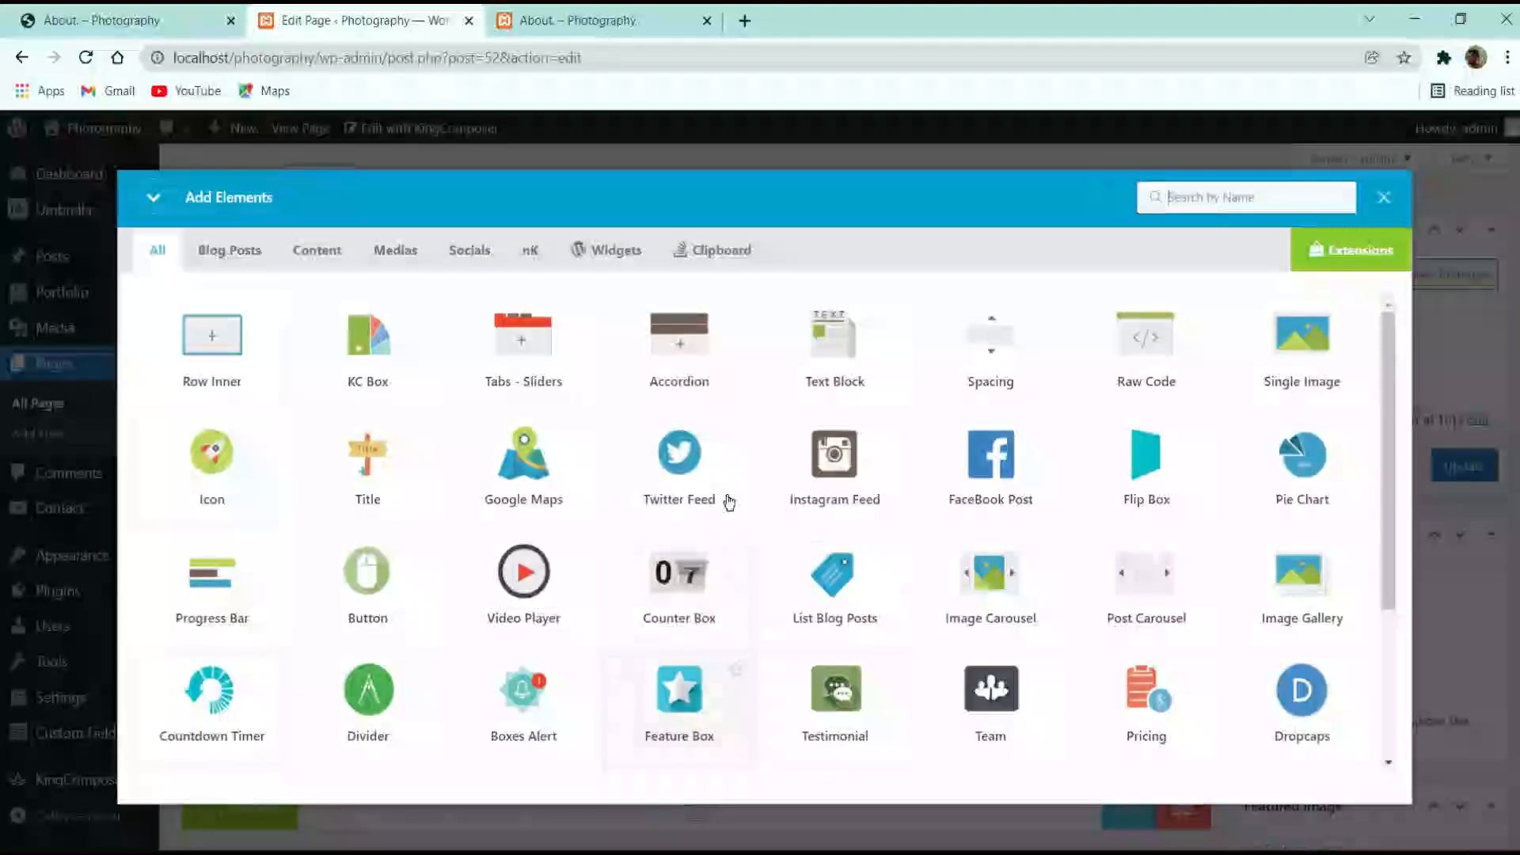
click(822, 345)
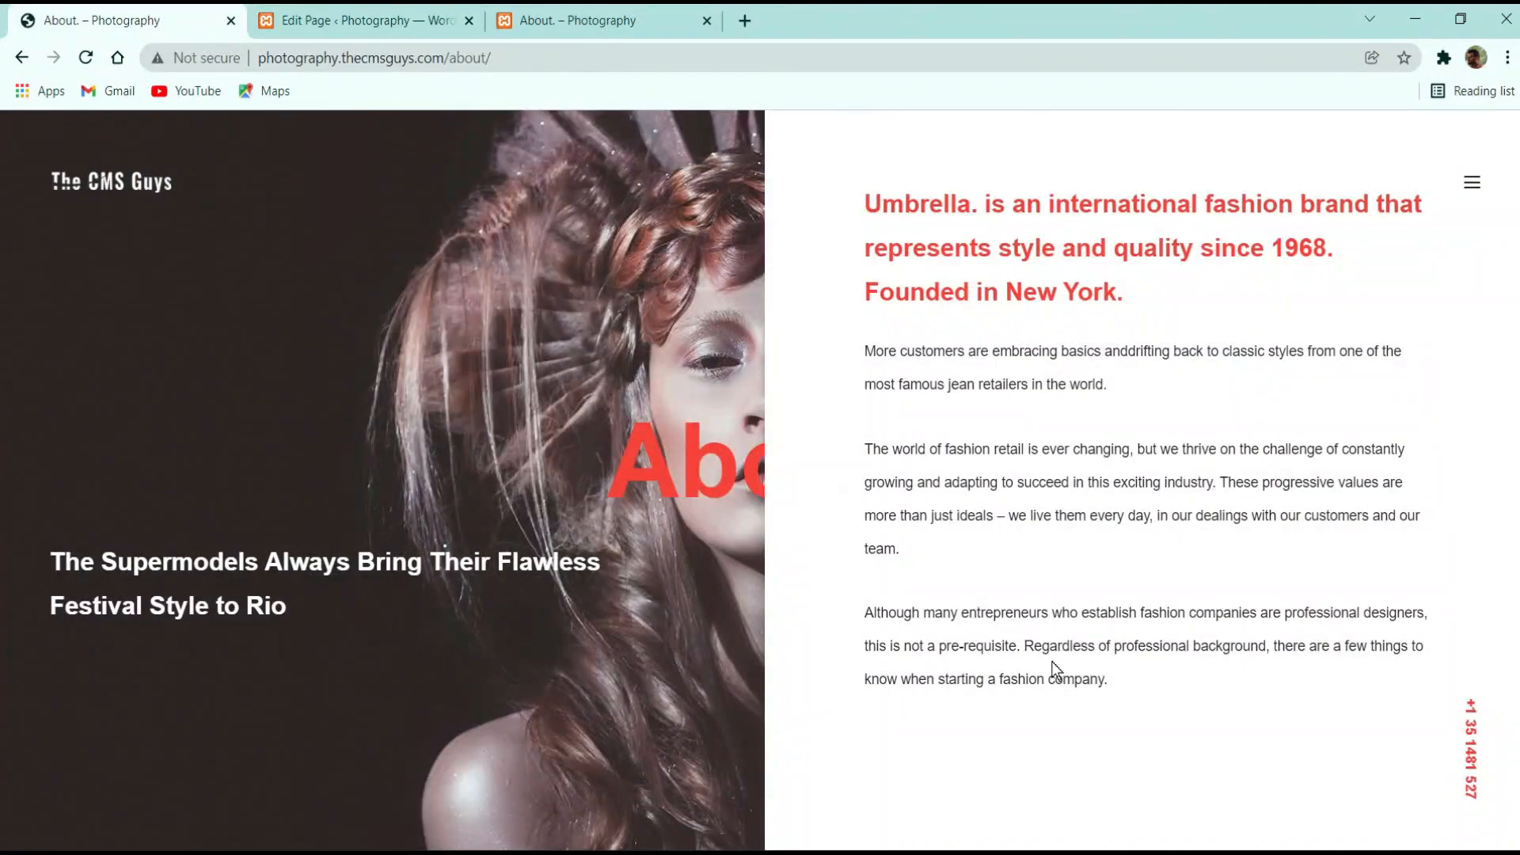
mouse_move(1112, 683)
mouse_down()
mouse_move(841, 381)
mouse_move(872, 353)
mouse_move(1103, 634)
mouse_move(1111, 681)
mouse_up()
click(872, 353)
triple_click(871, 352)
click(872, 353)
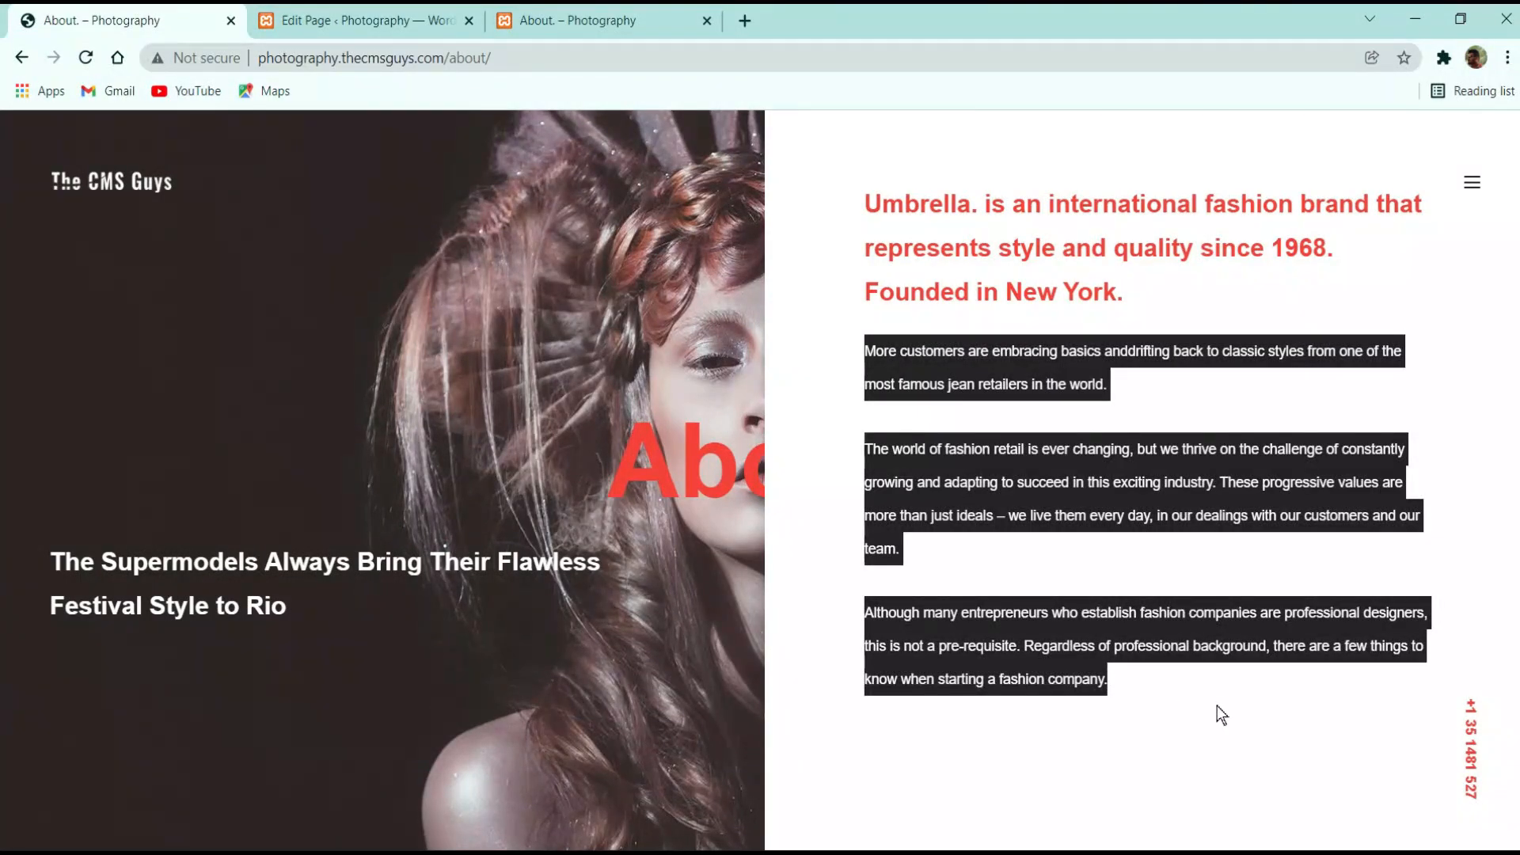
click(412, 21)
triple_click(927, 499)
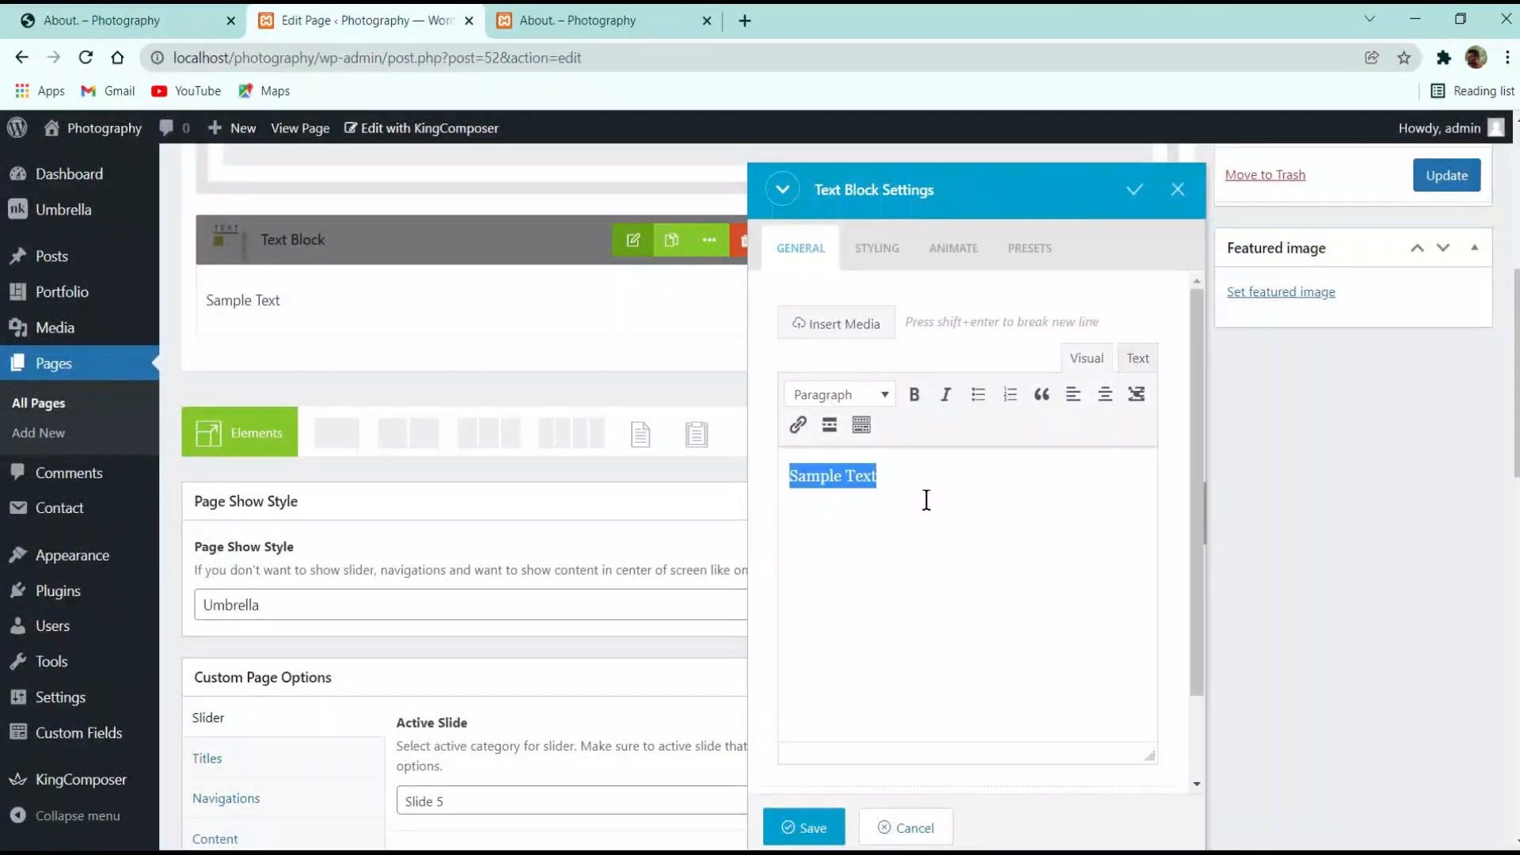
key(ctrl+v)
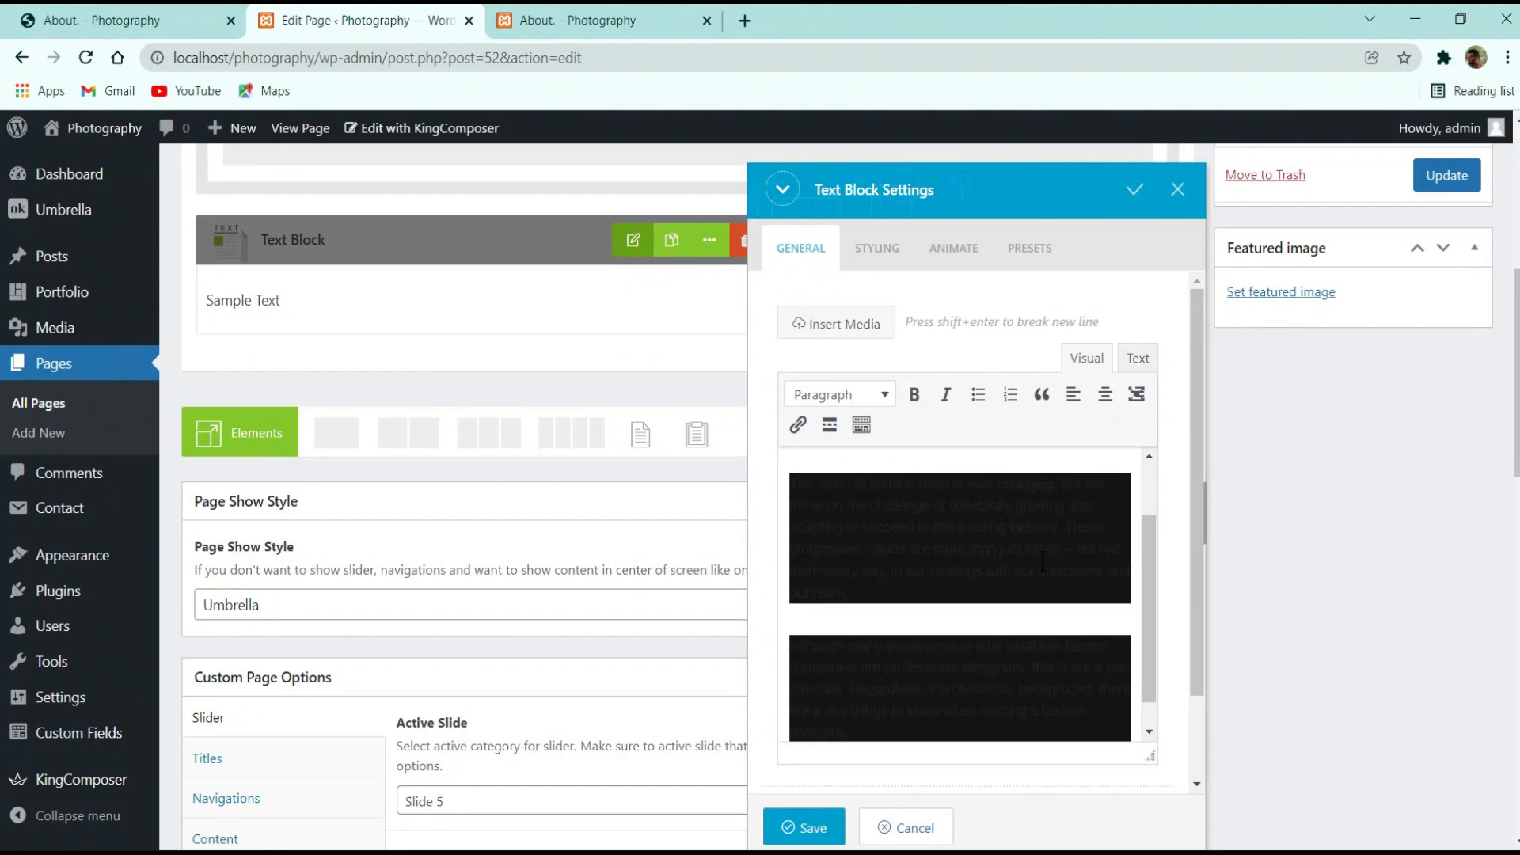
key(ctrl+z)
key(ctrl+shift+v)
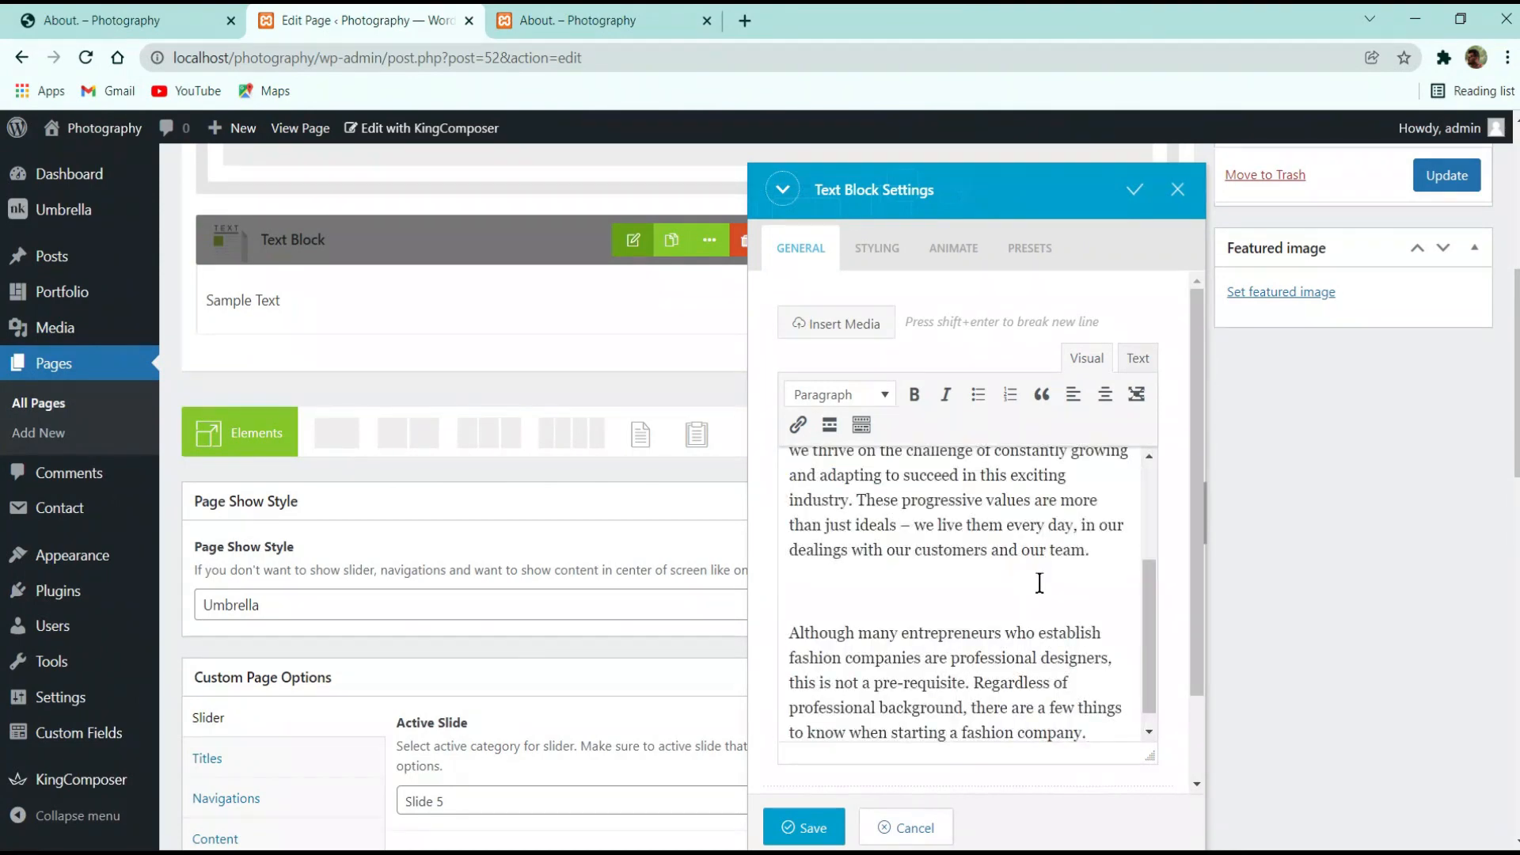
Save the pasted text block and update the About page
scroll(1040, 583, up, 6)
click(804, 827)
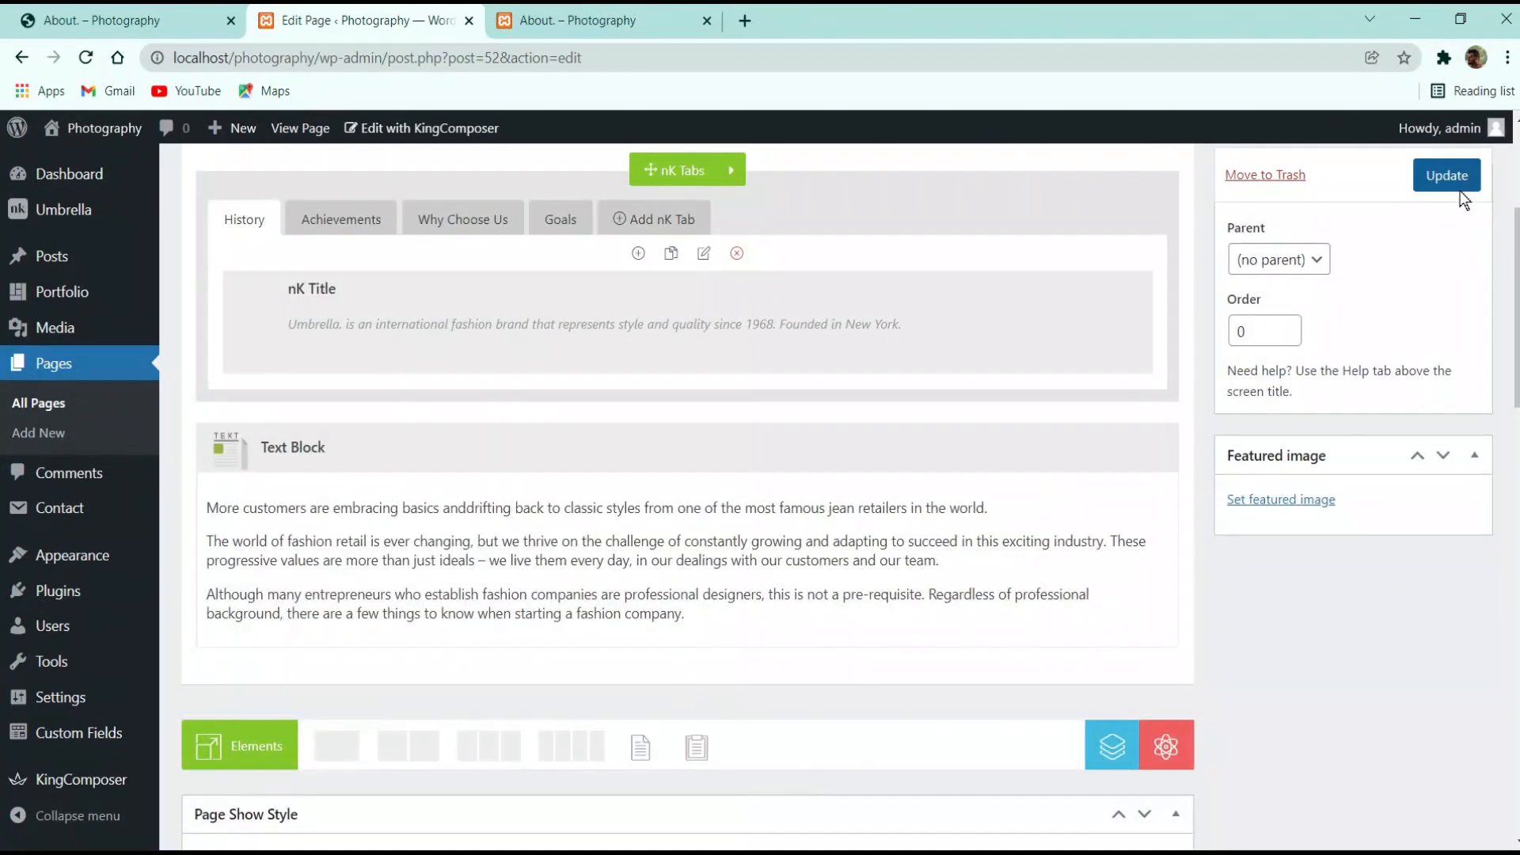
scroll(787, 451, up, 3)
click(1447, 378)
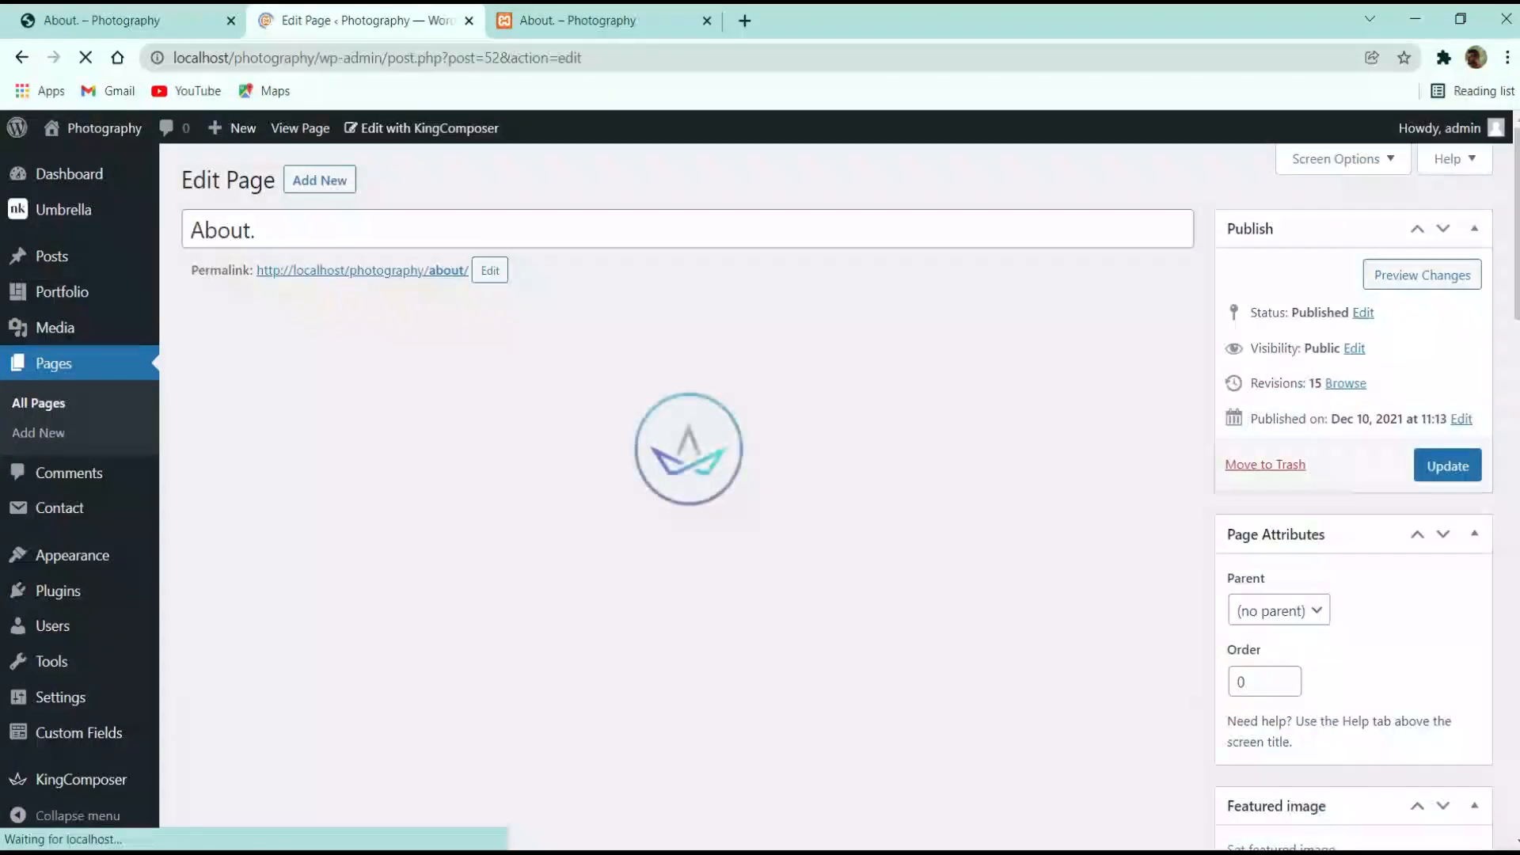
Compare the local front-end About page with the live demo About page
click(574, 20)
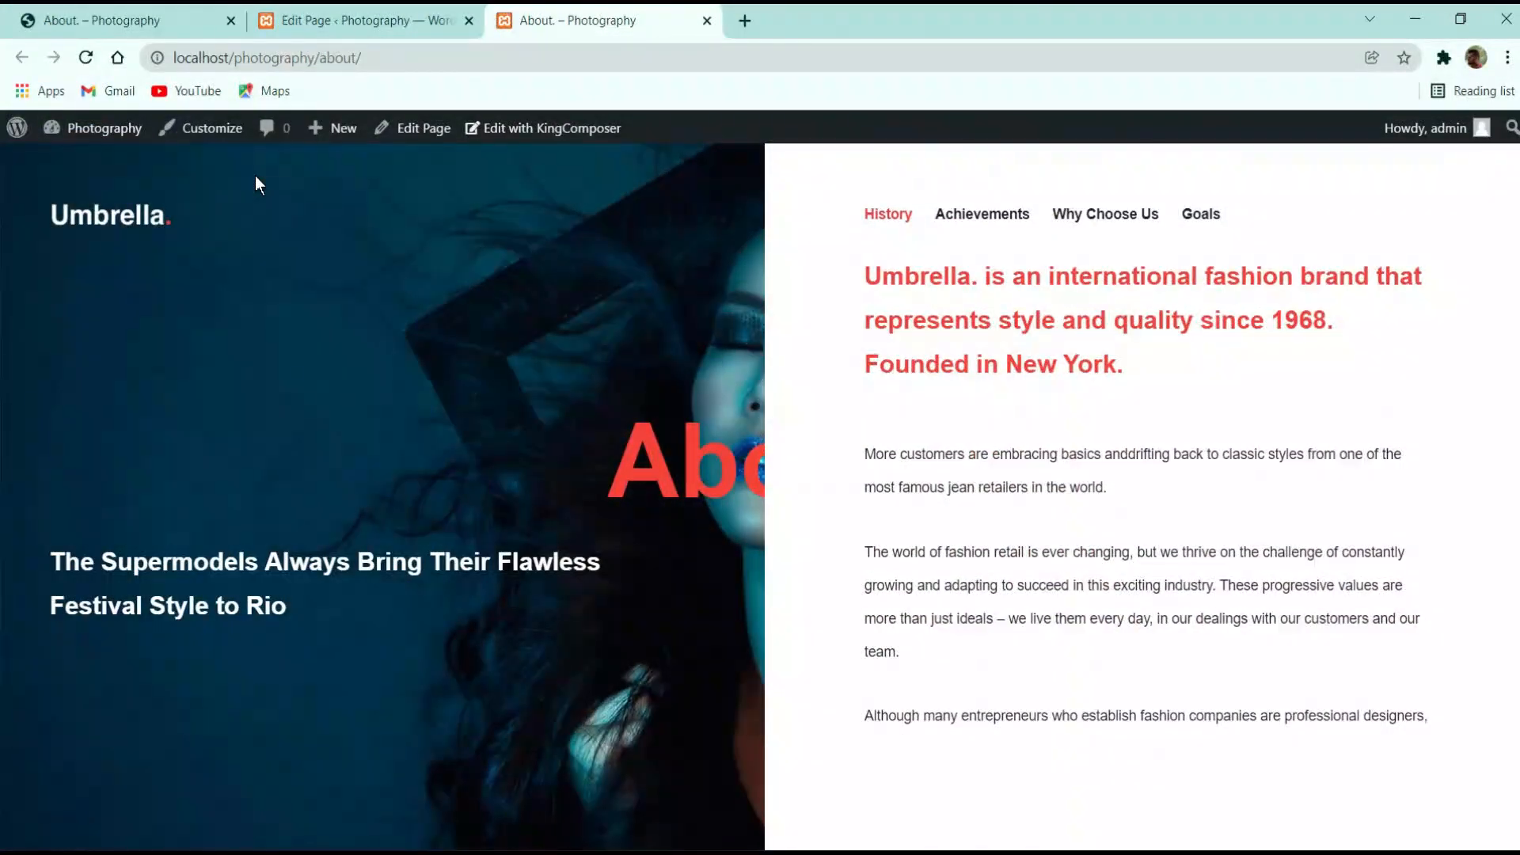
scroll(990, 499, down, 2)
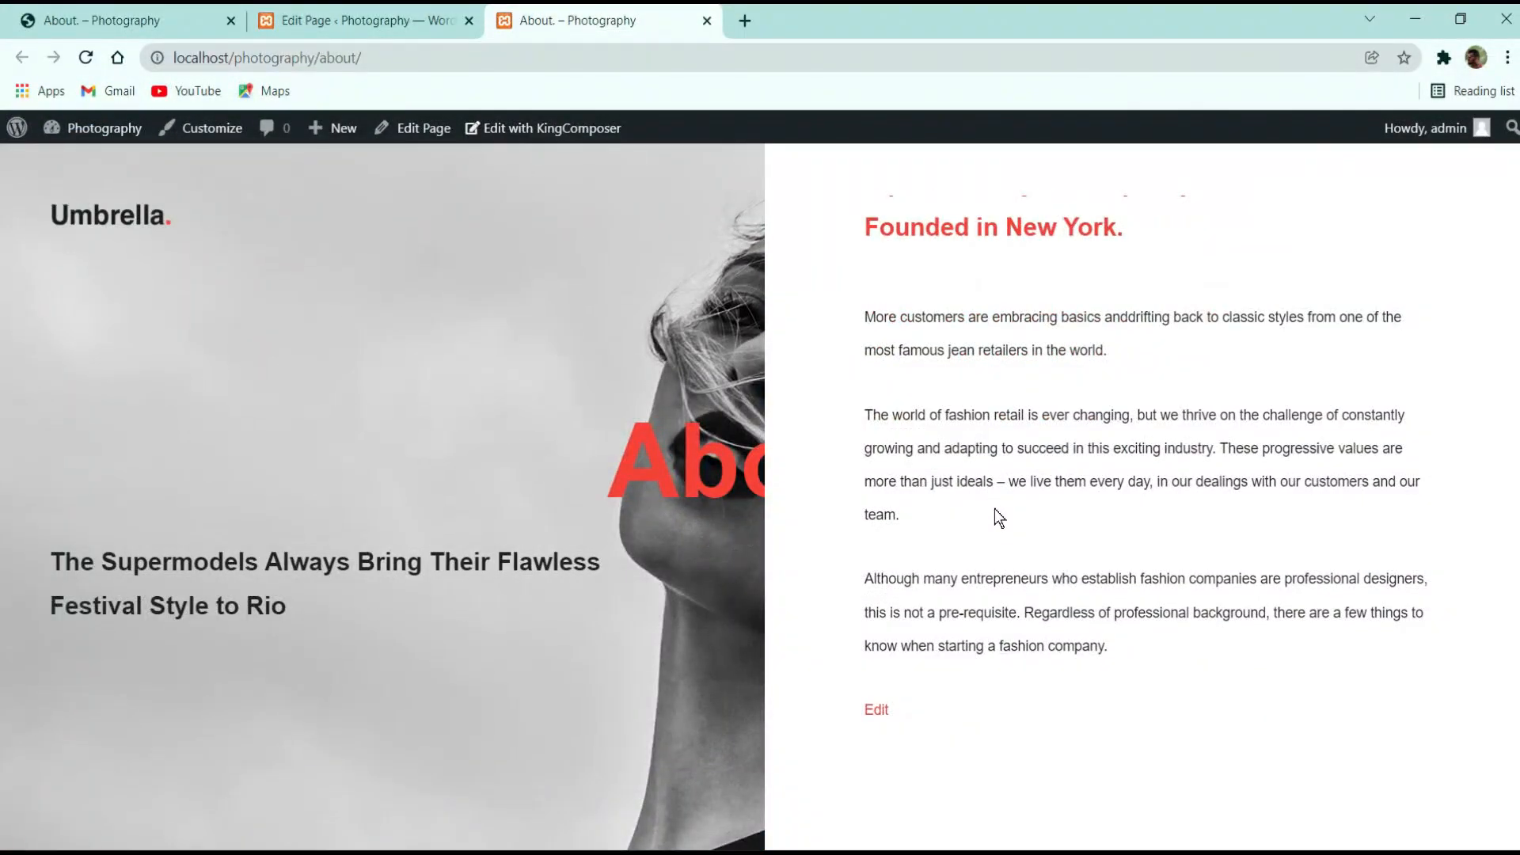
scroll(994, 508, up, 2)
scroll(995, 508, down, 3)
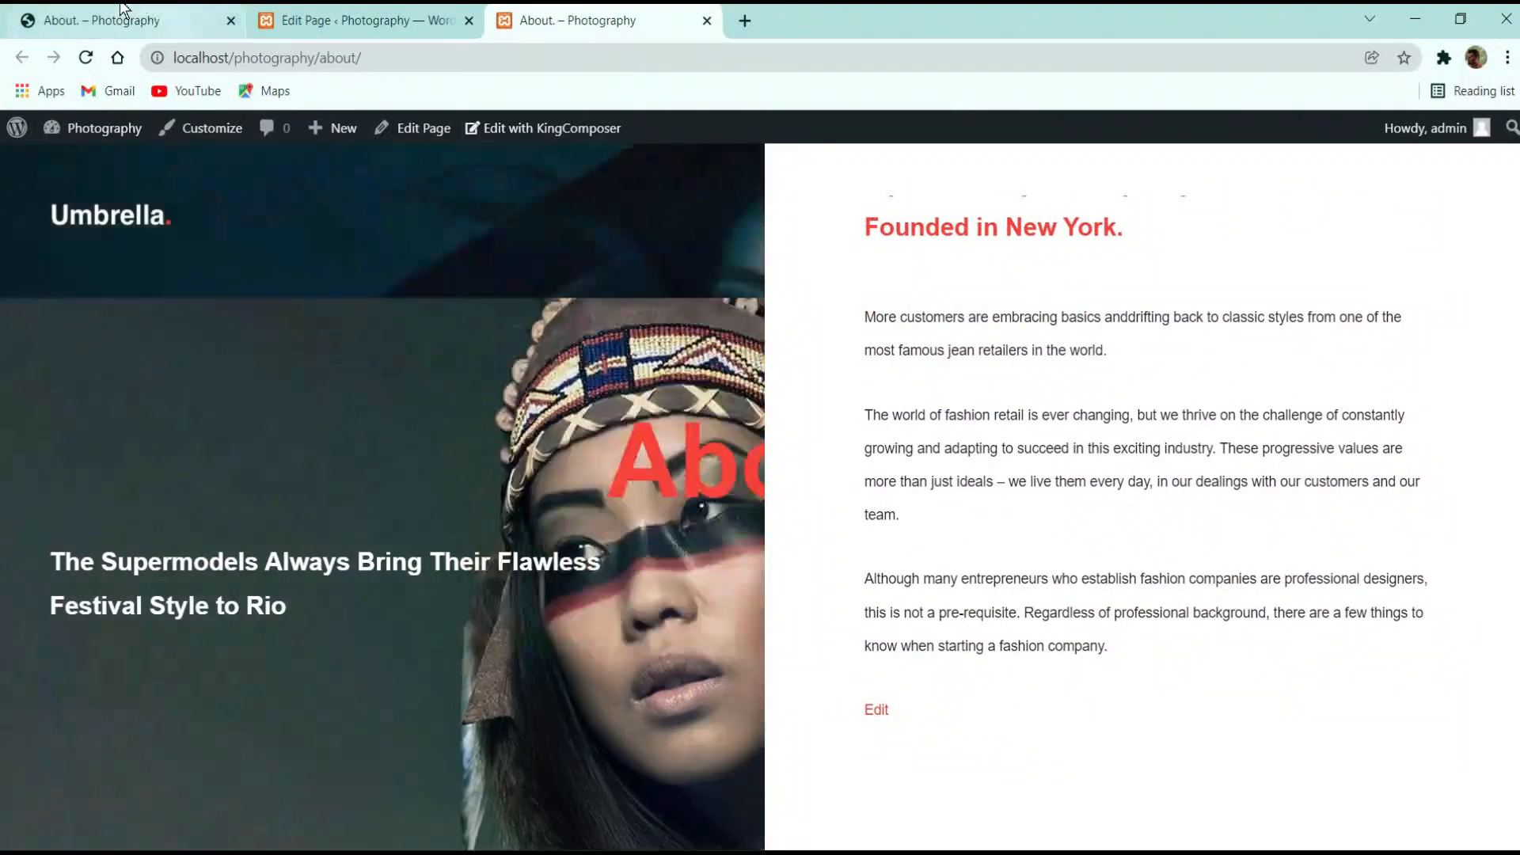
click(32, 19)
click(965, 557)
scroll(911, 396, up, 1)
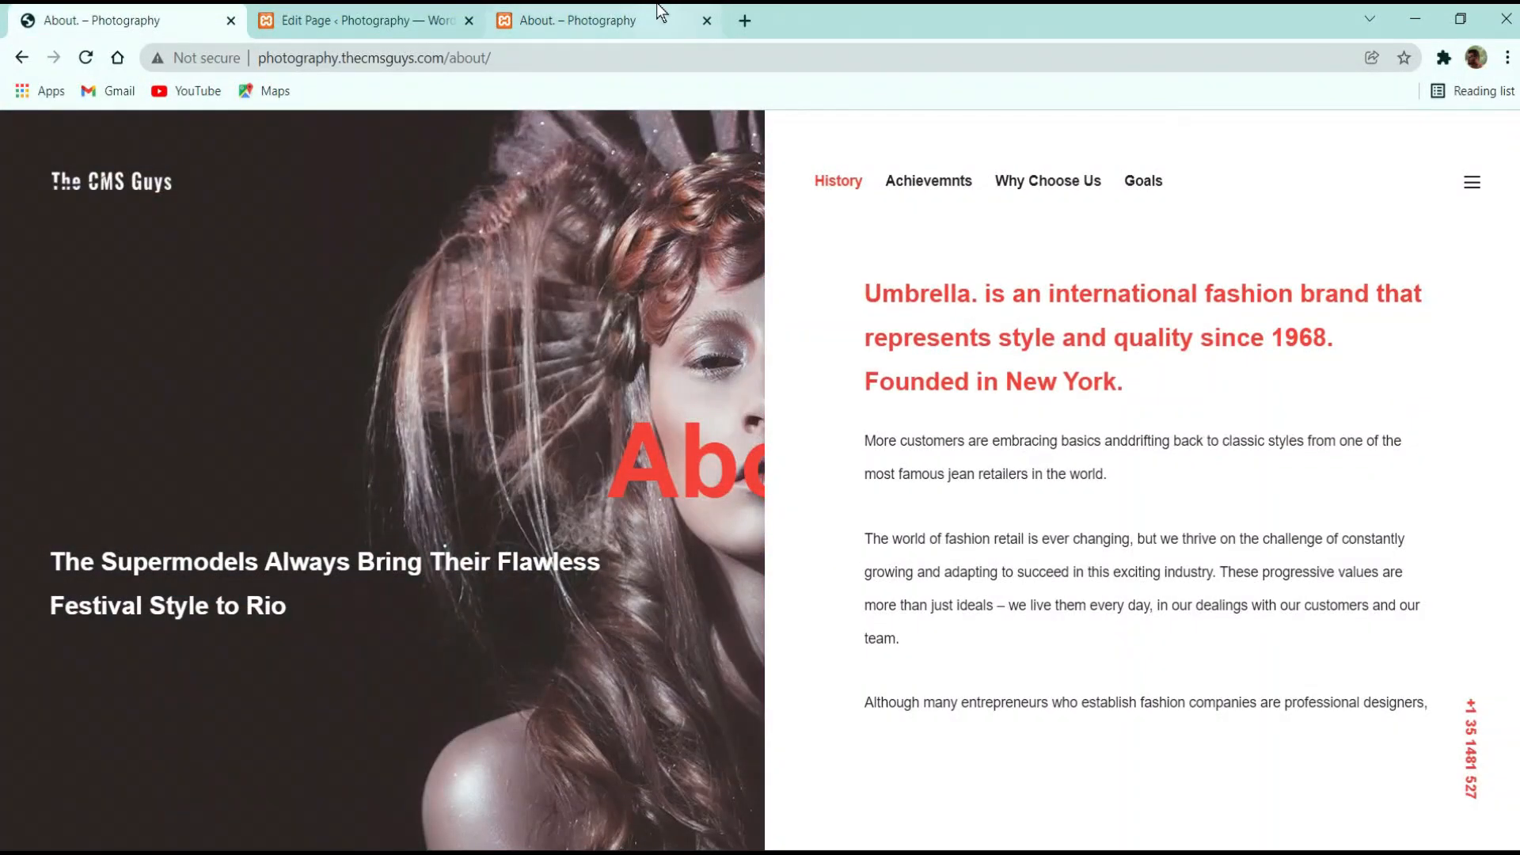
click(571, 20)
Re-save the text block, update the page again, and show the reference page's Achievements statistics
click(360, 19)
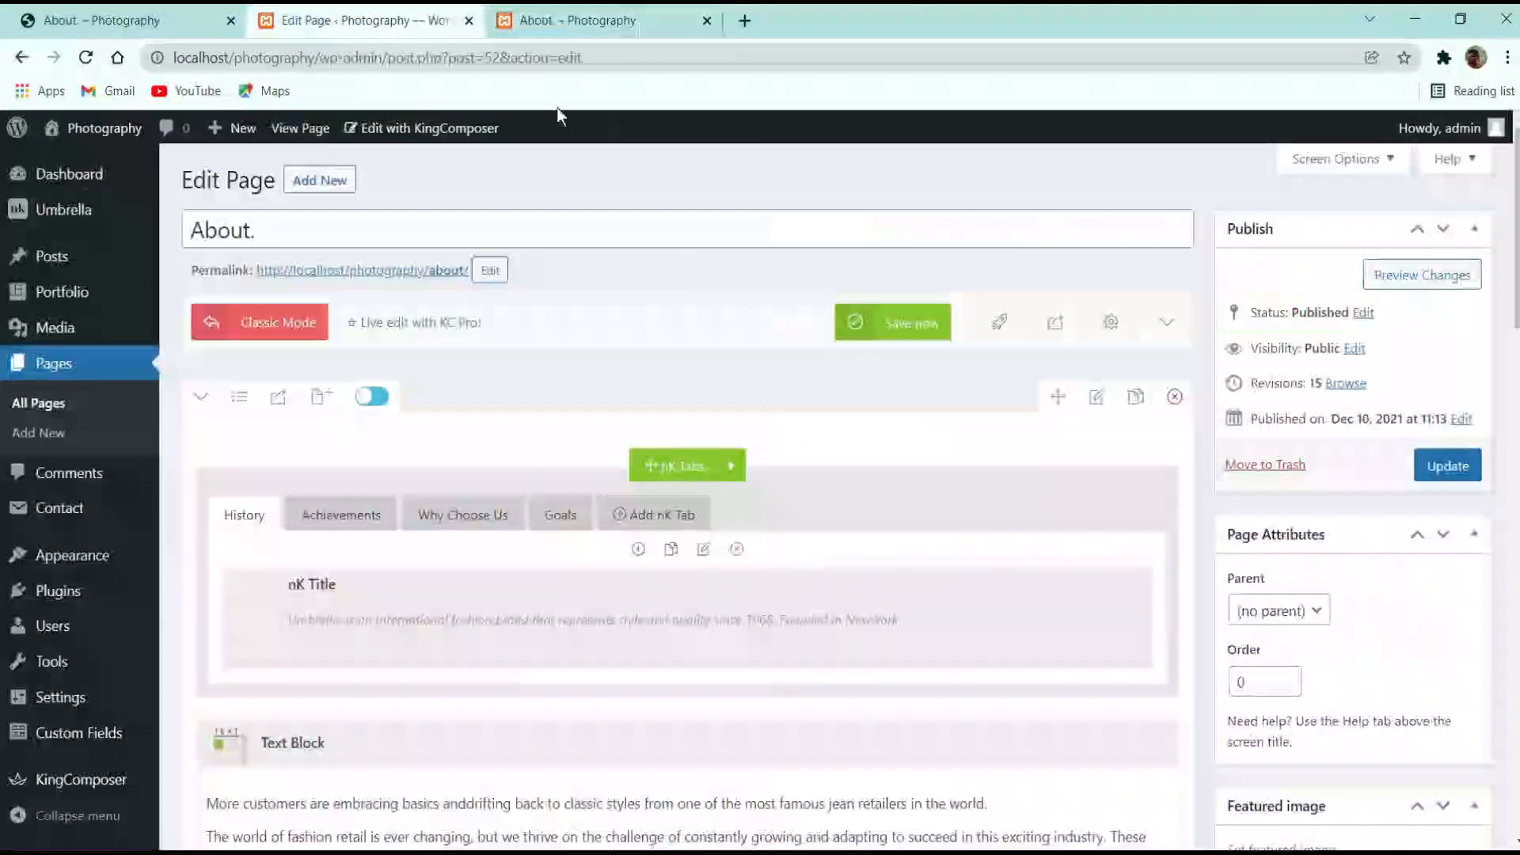
scroll(445, 642, down, 3)
click(633, 535)
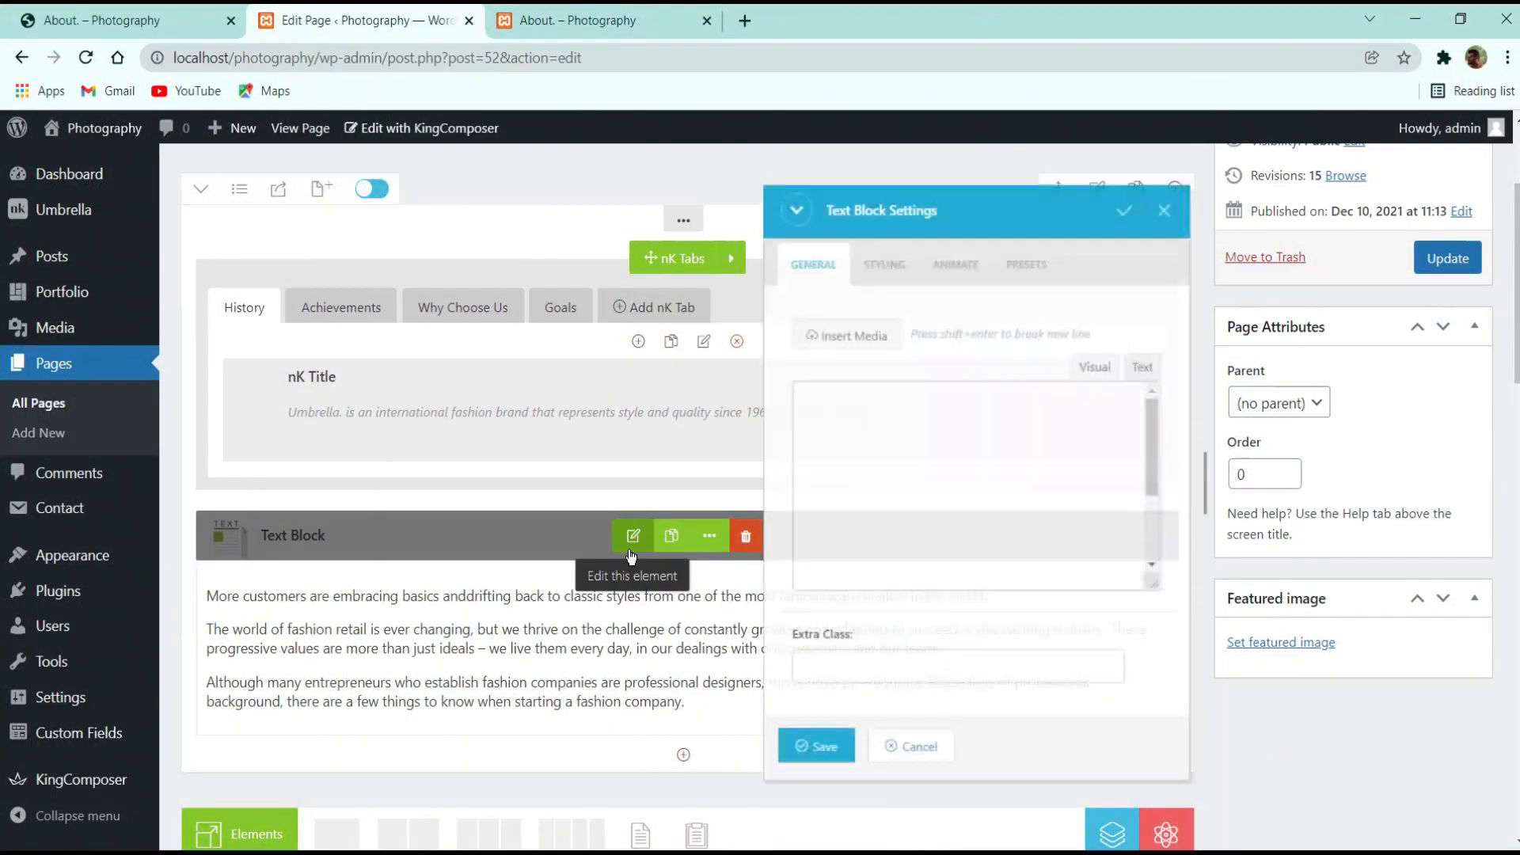
scroll(863, 554, up, 3)
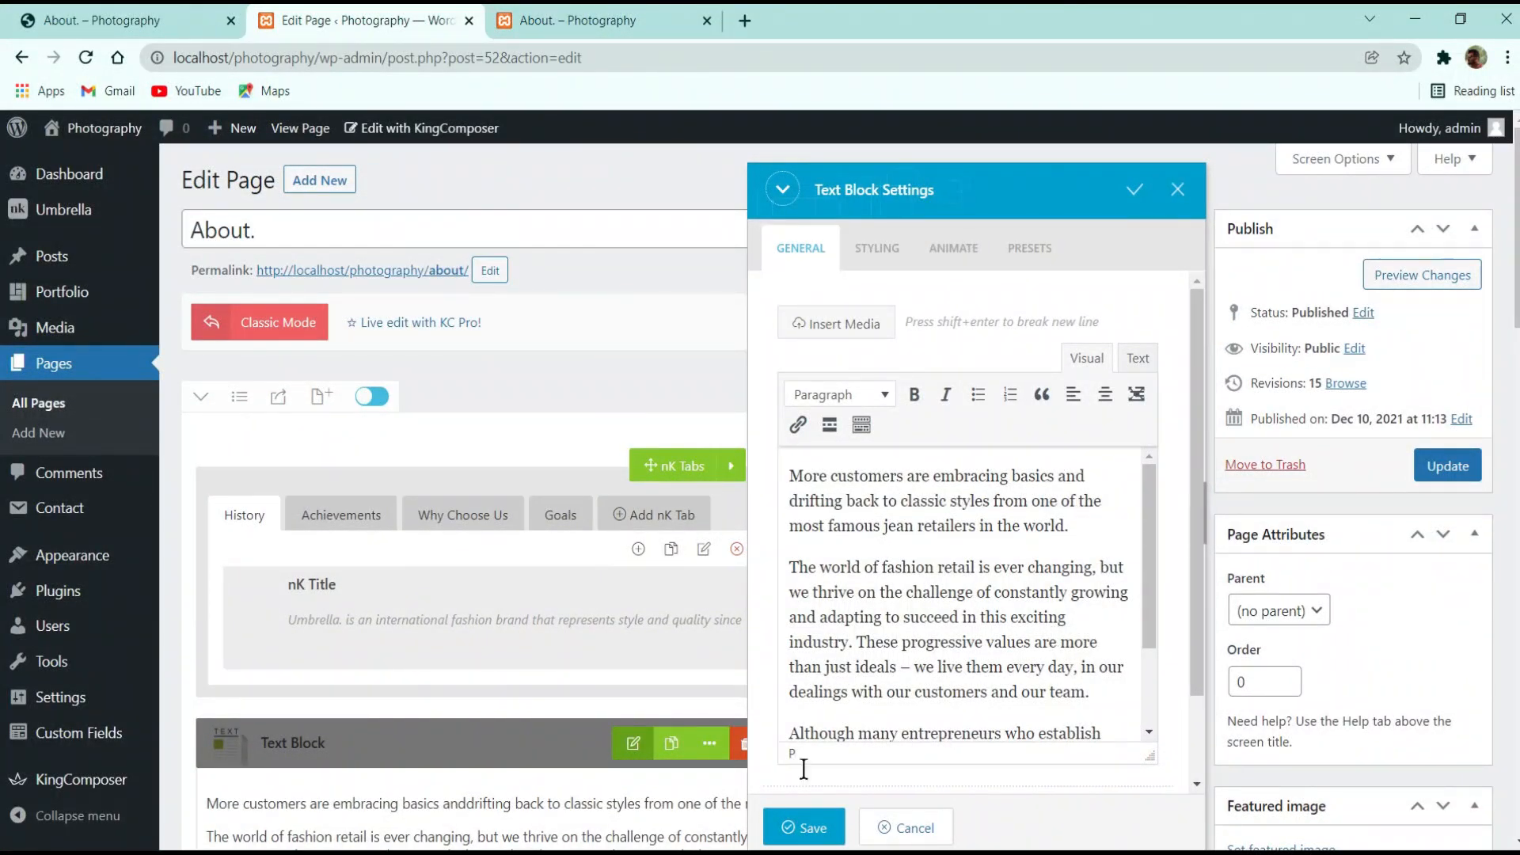
click(805, 826)
click(1448, 467)
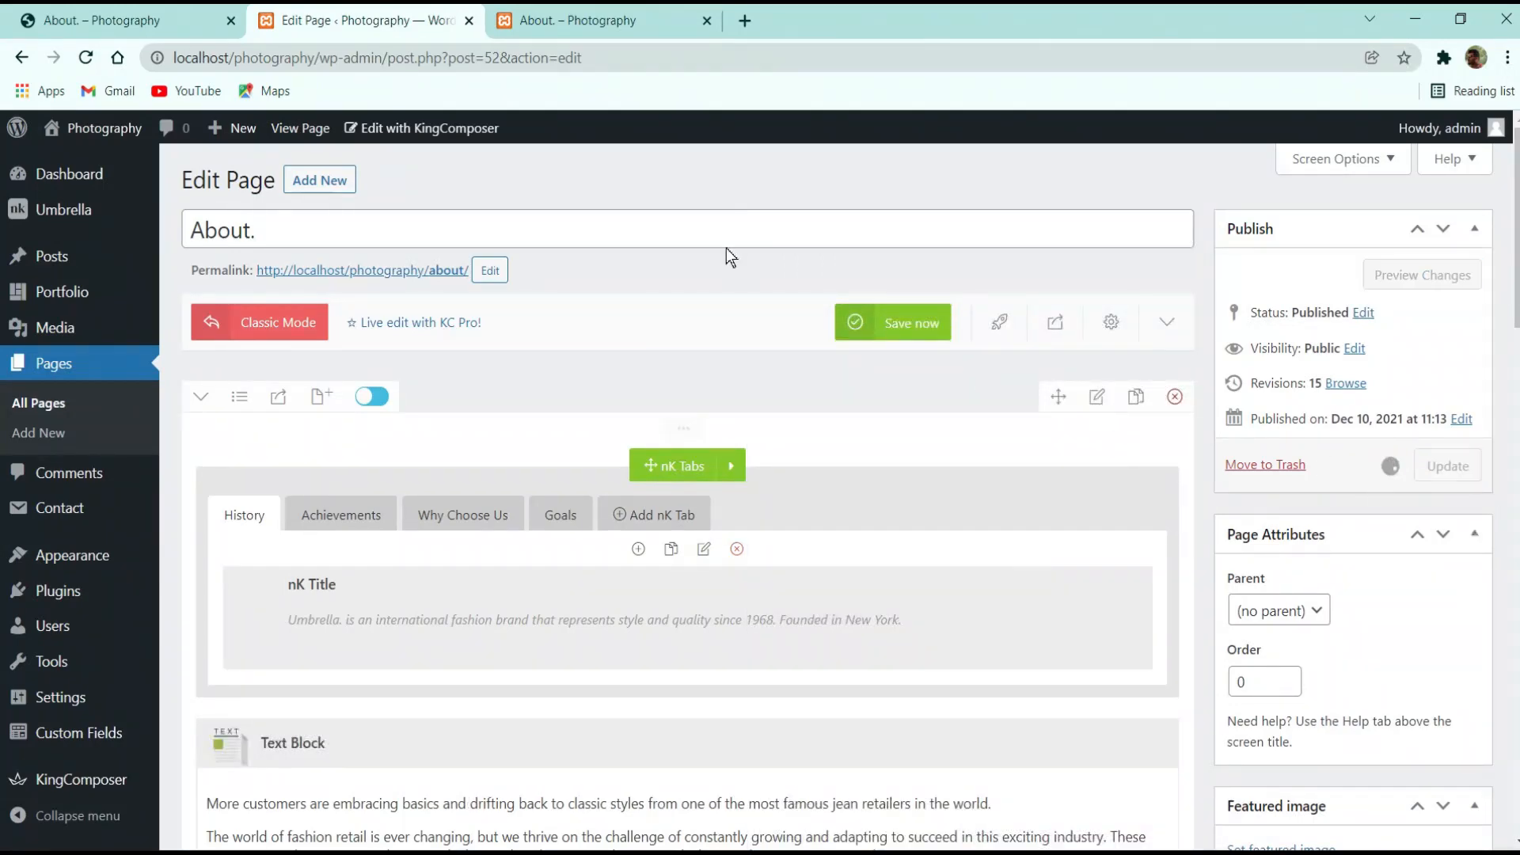
click(150, 12)
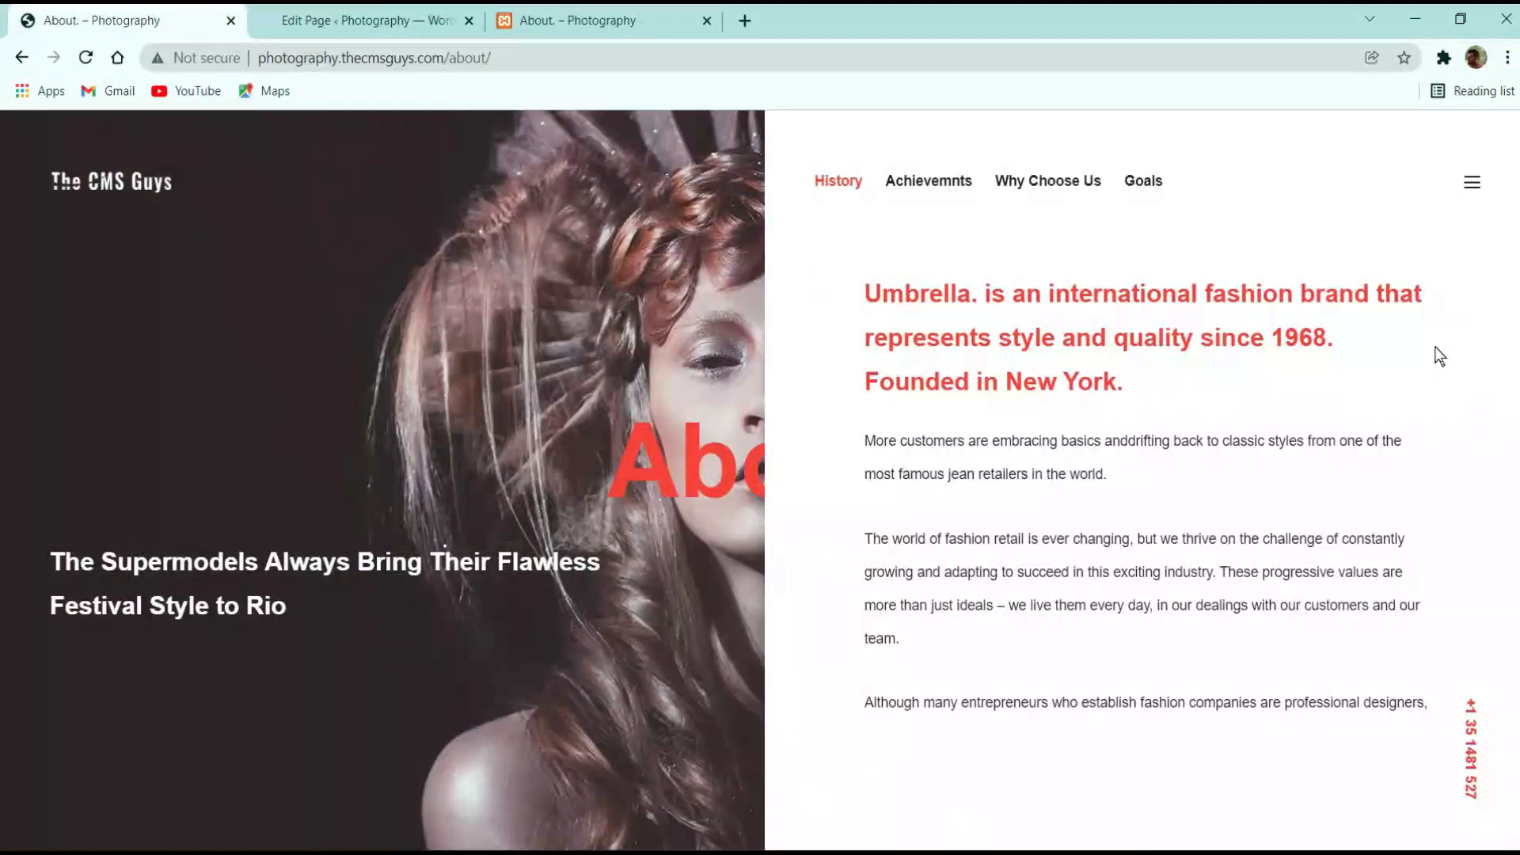
click(907, 187)
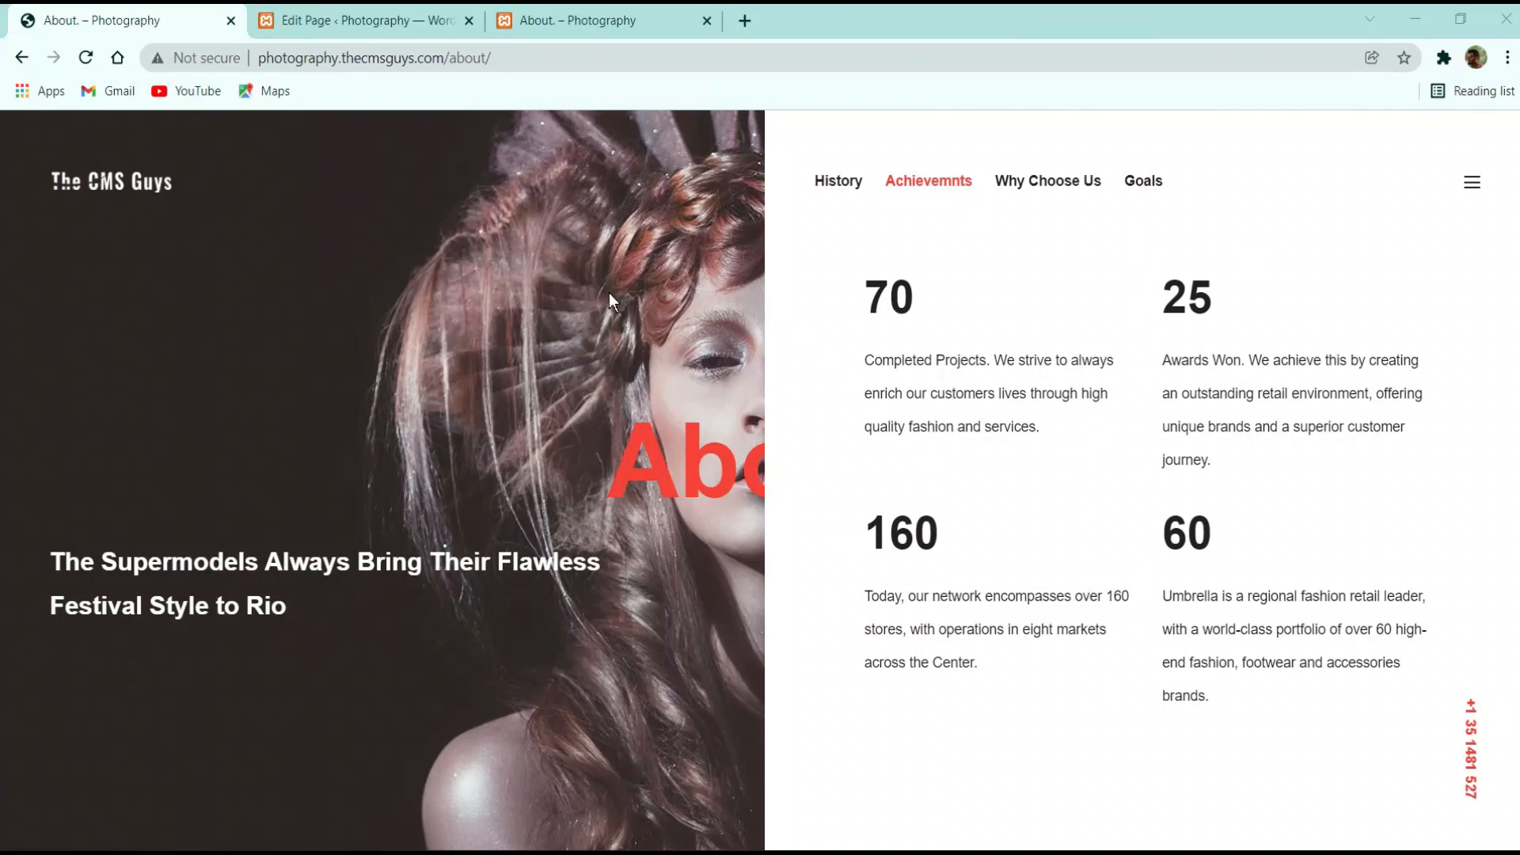
Add an inner row split into two equal columns to the editor's Achievements tab
click(824, 195)
click(945, 187)
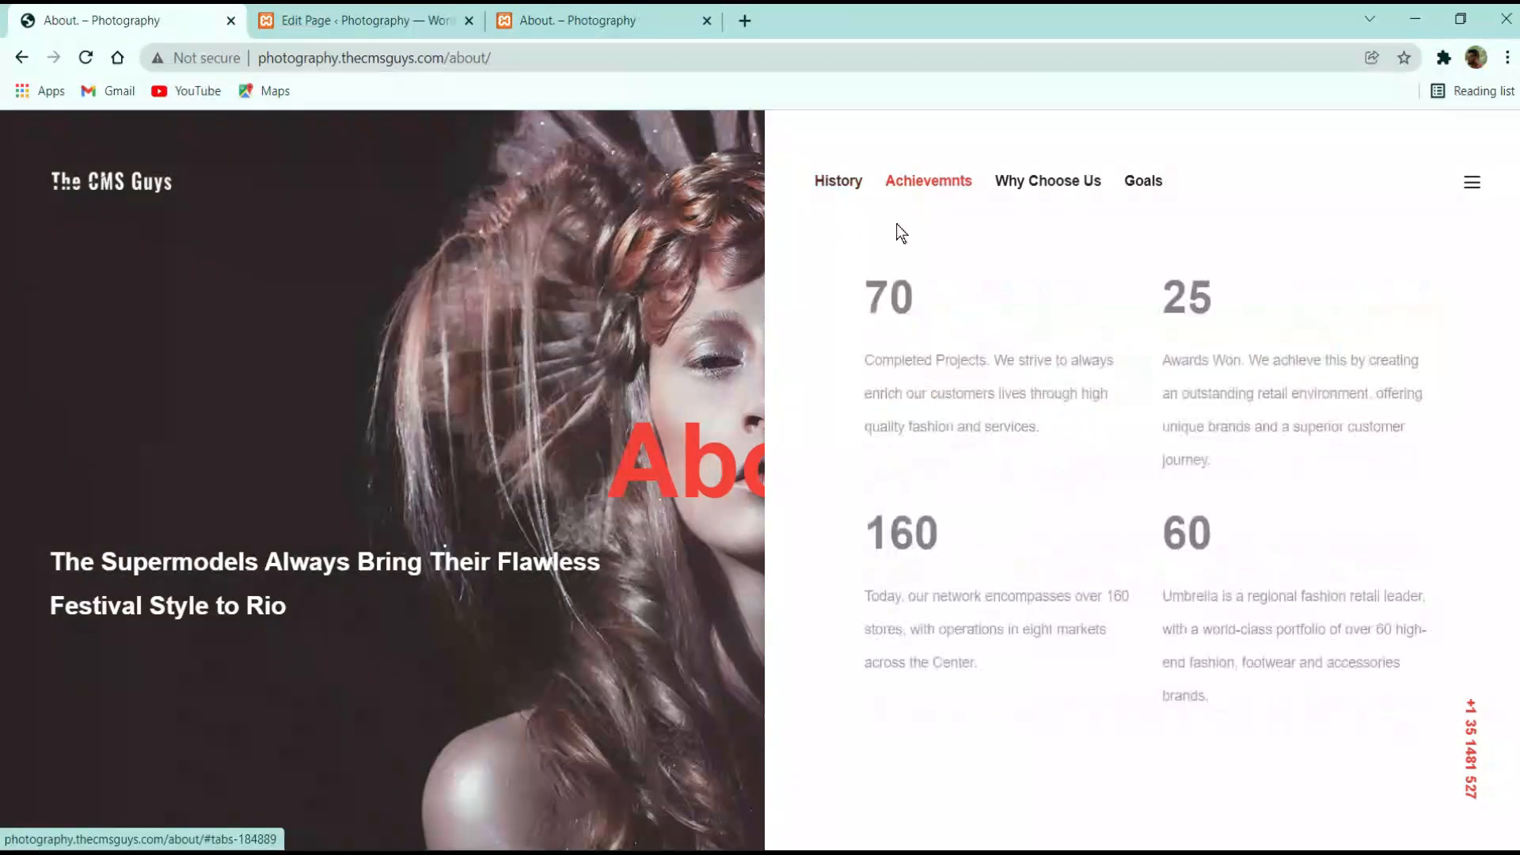
click(290, 11)
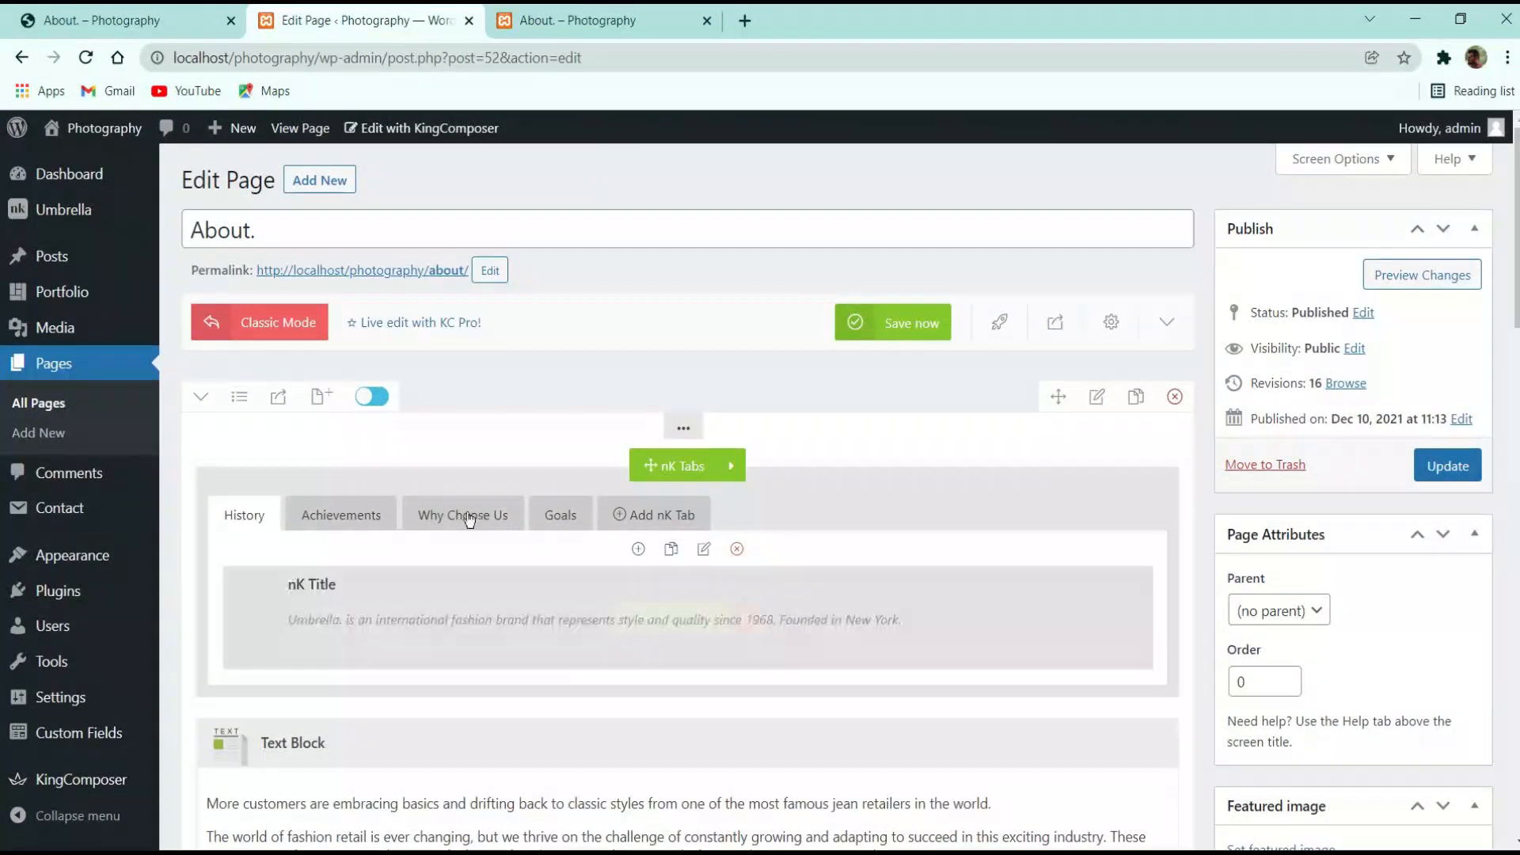
click(332, 518)
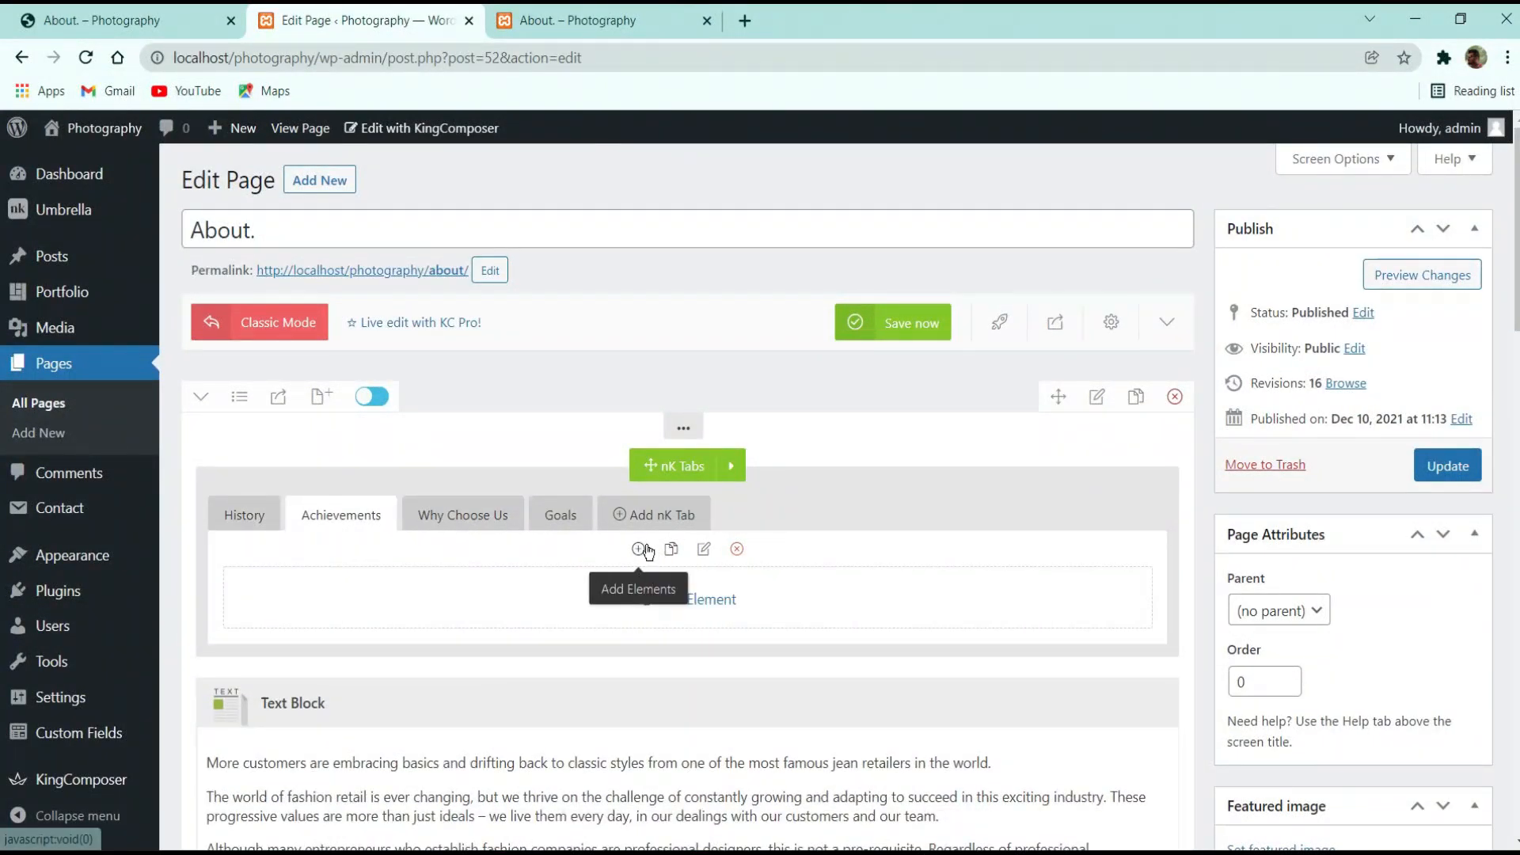
click(639, 548)
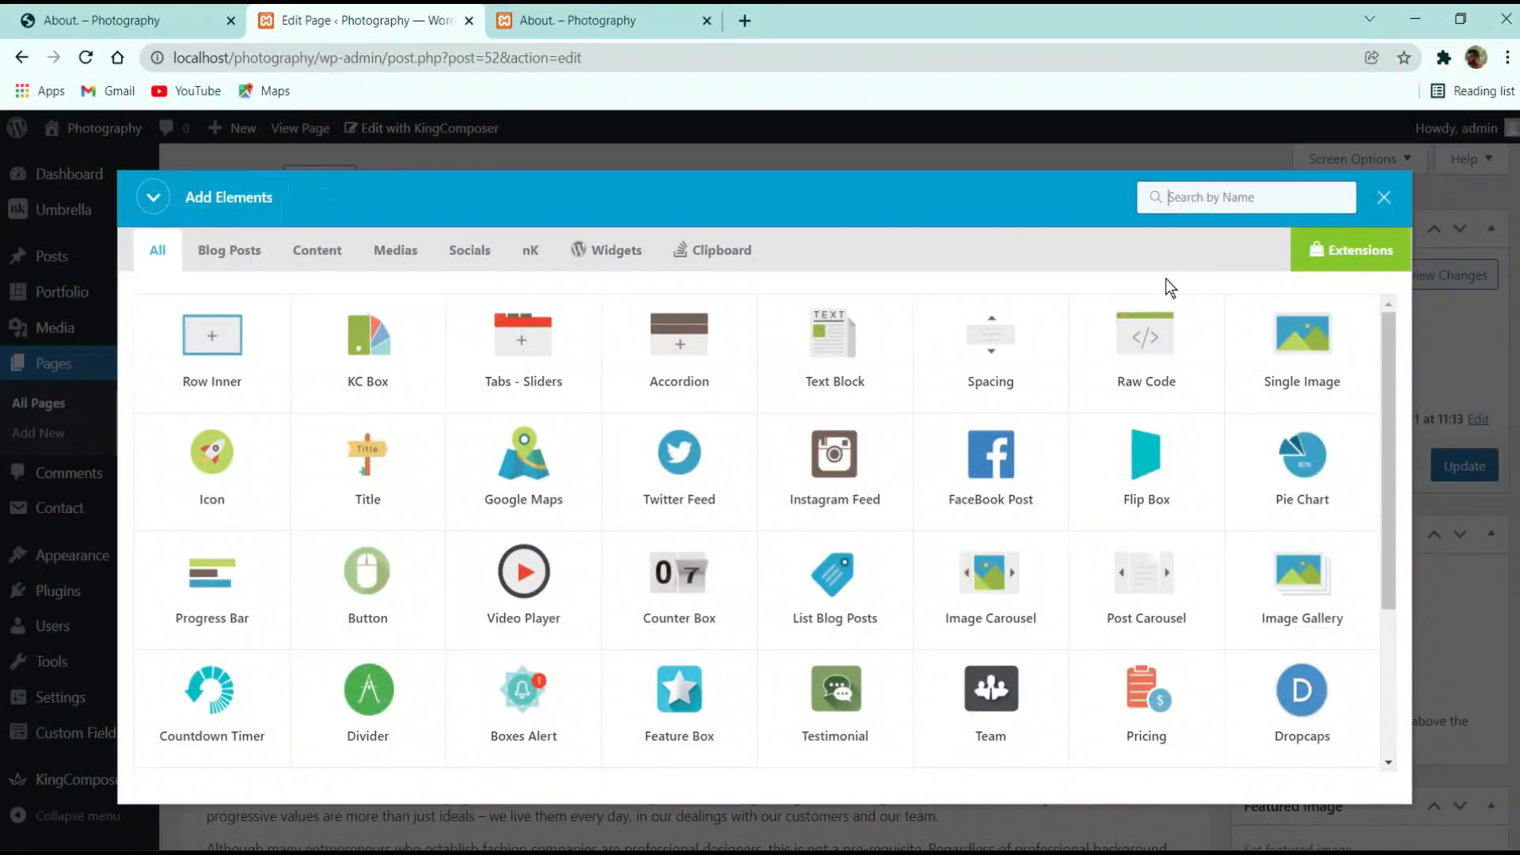
click(198, 338)
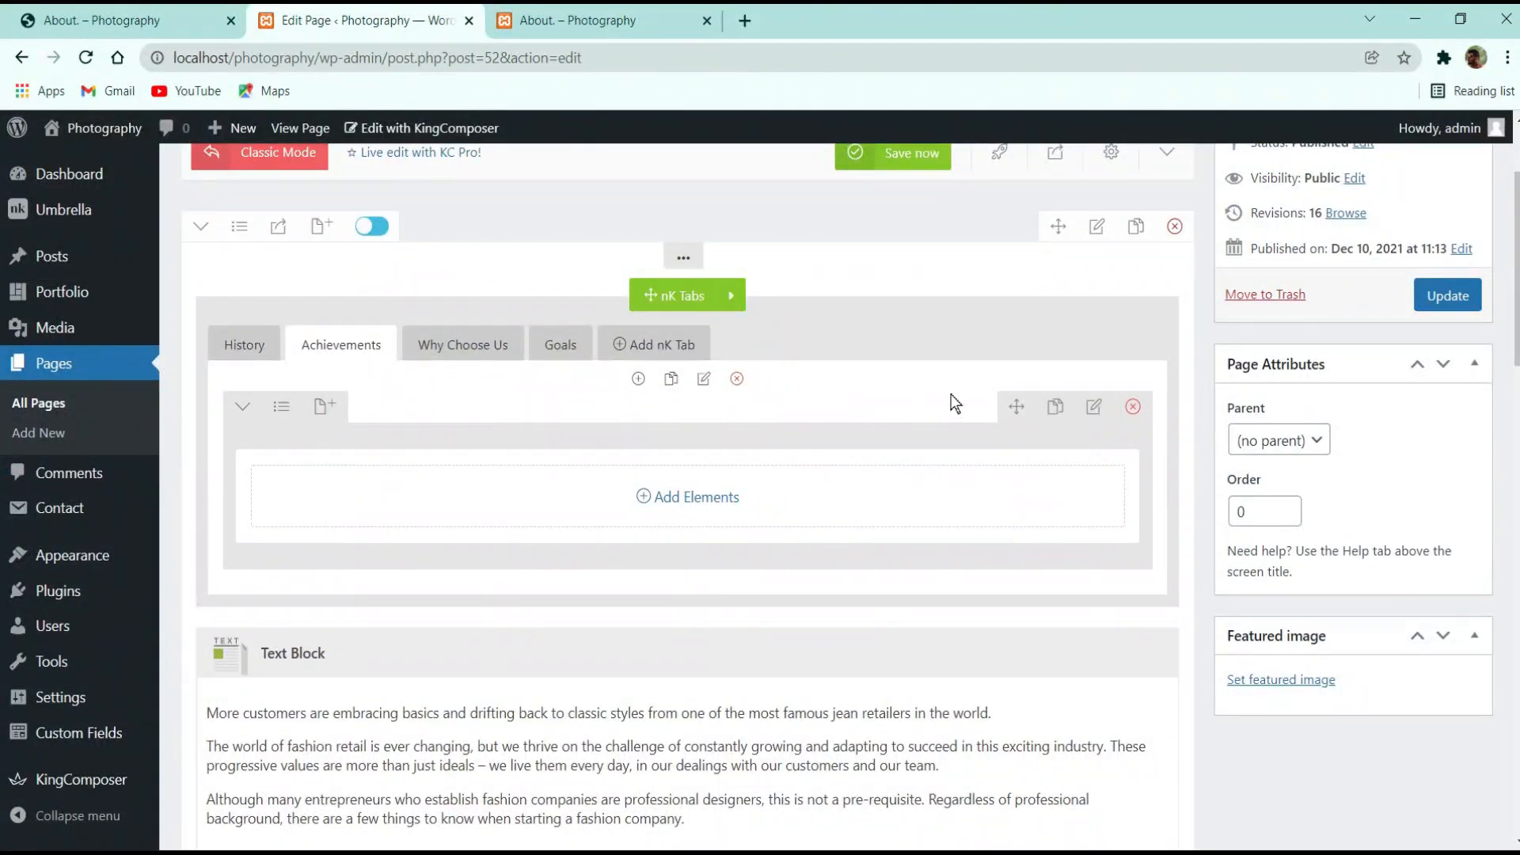
click(281, 406)
click(365, 484)
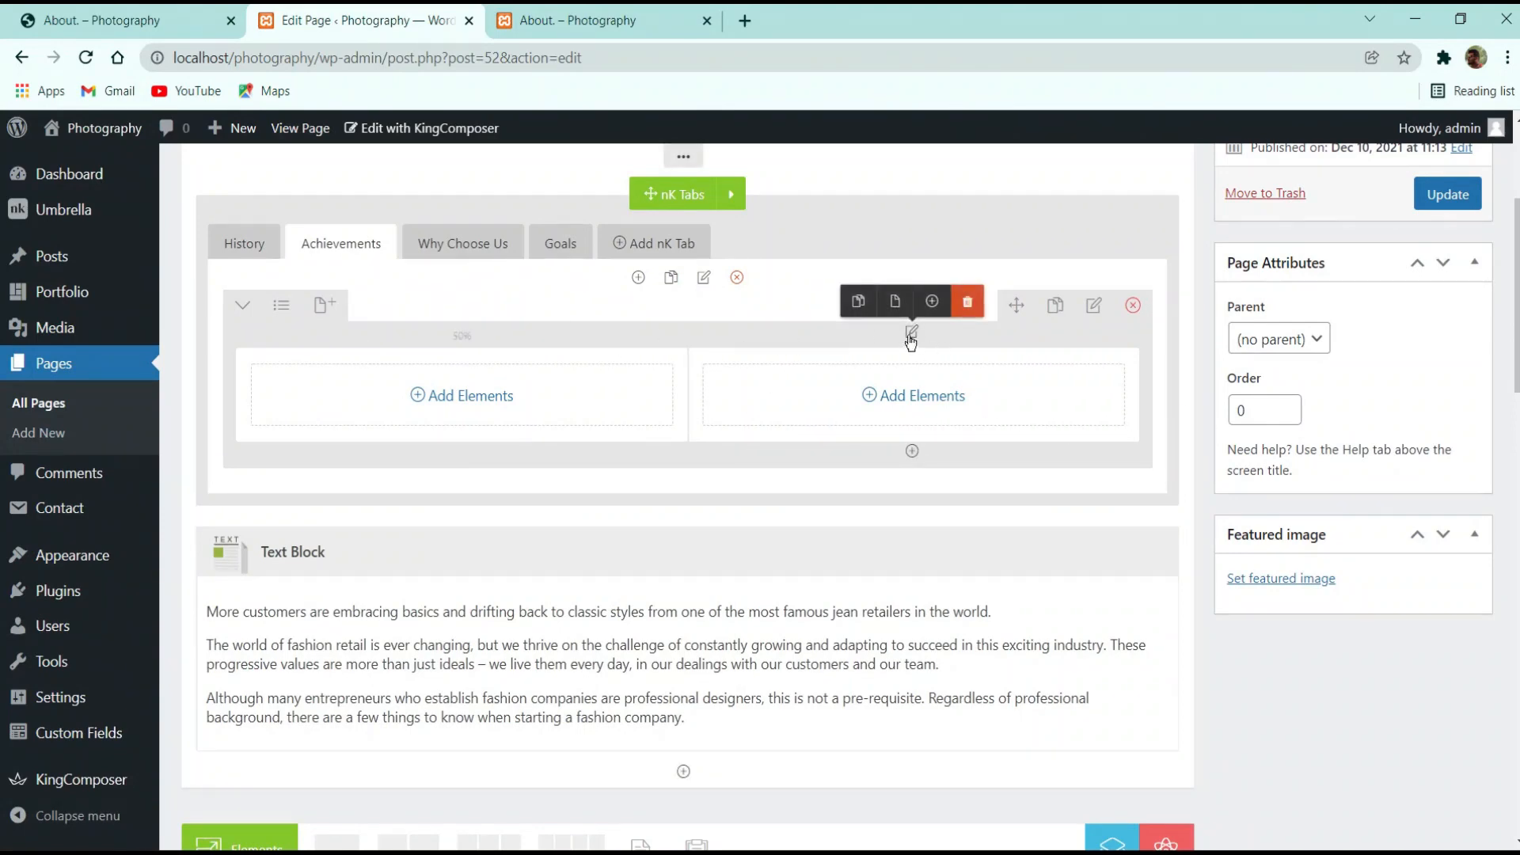
Open the first column's settings at its Styling options
click(915, 331)
scroll(942, 252, down, 3)
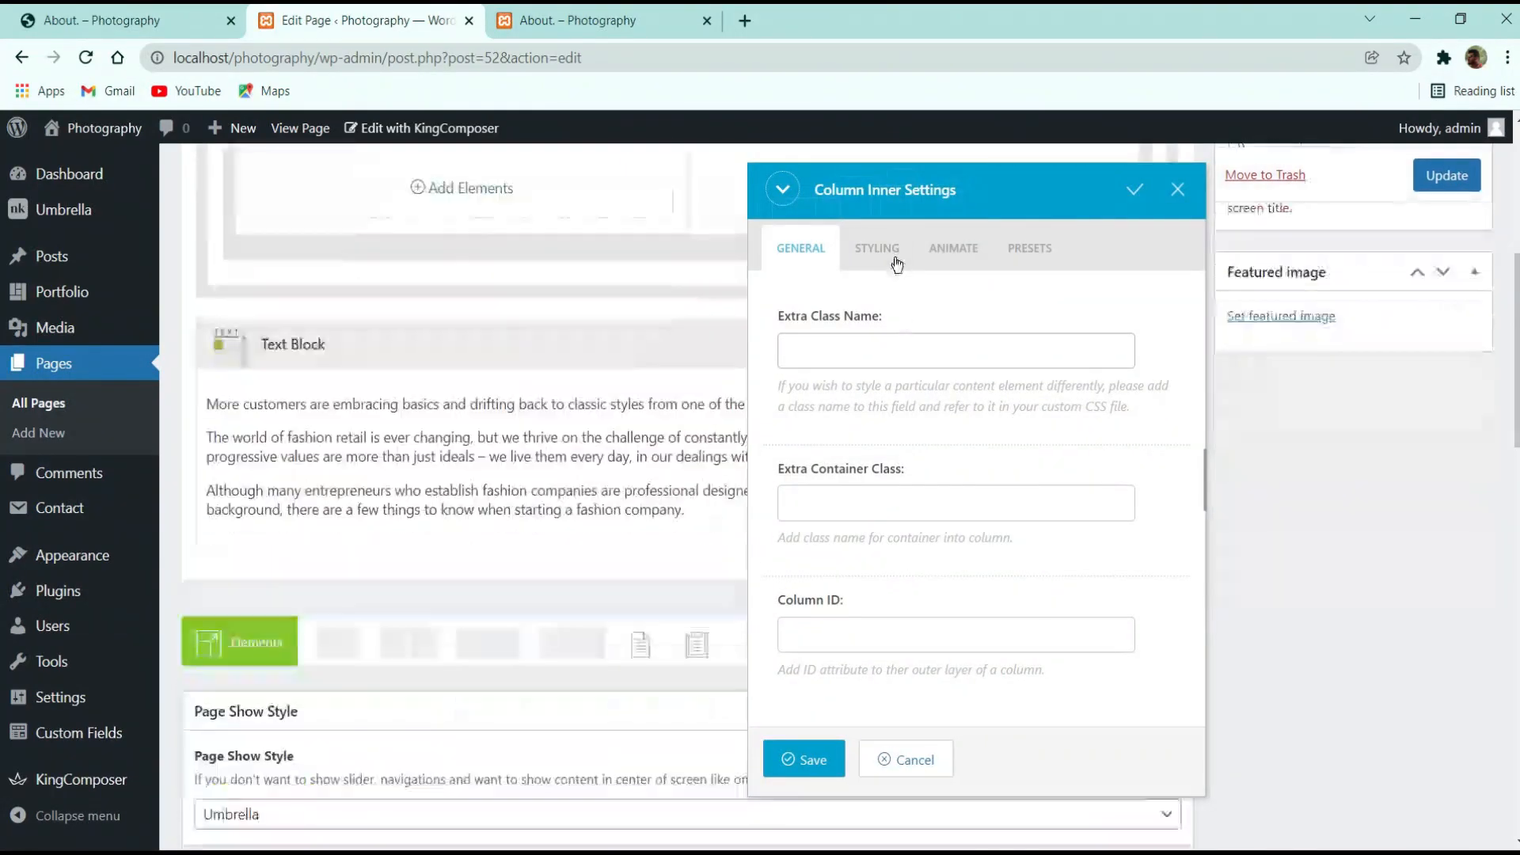
click(877, 248)
click(950, 248)
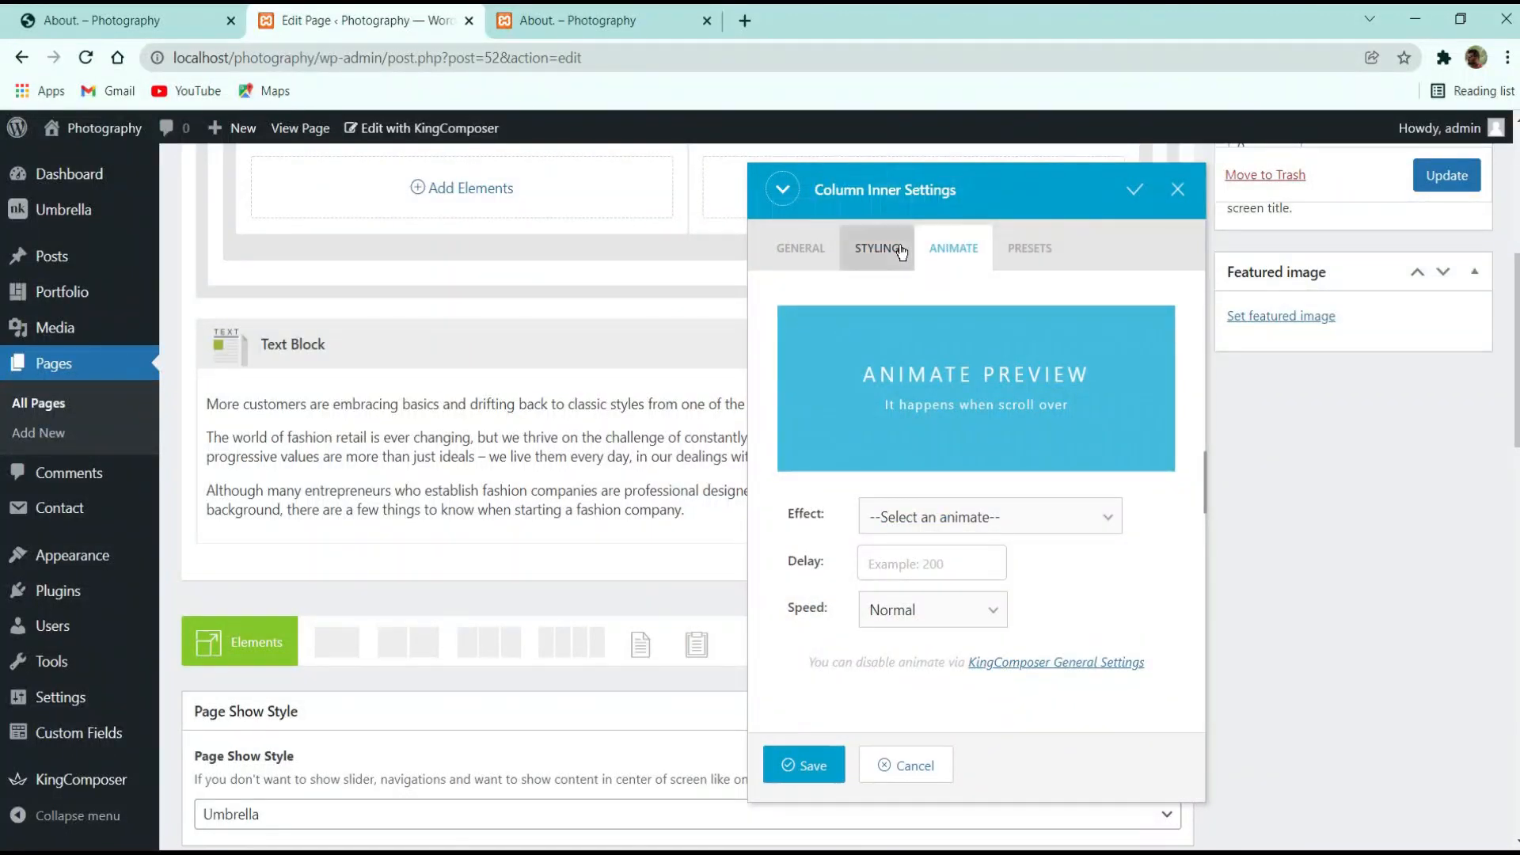
click(876, 248)
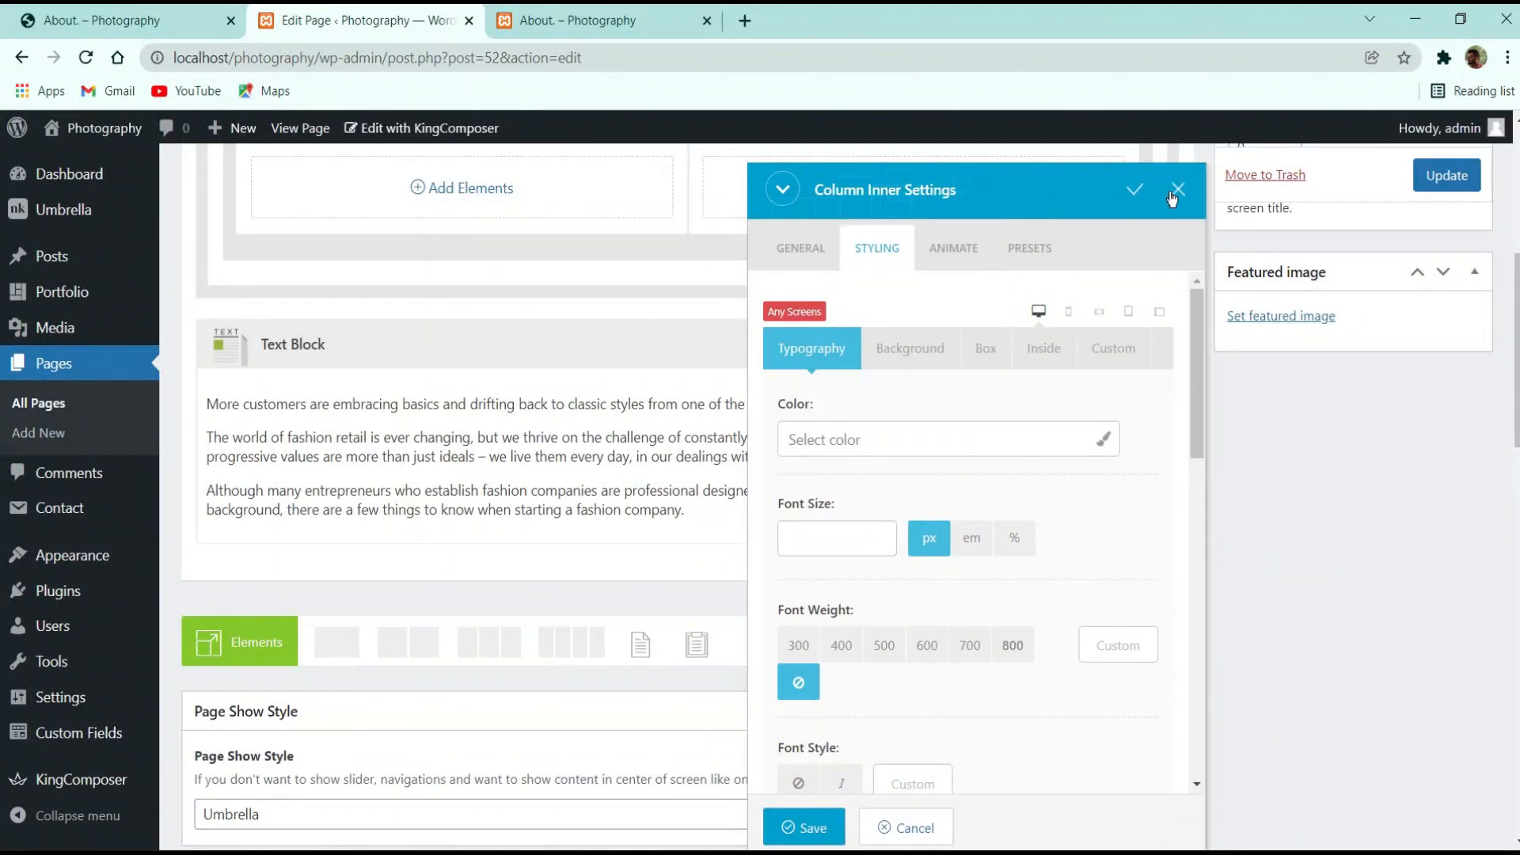
Close the column settings unchanged and check the History and Achievements tabs' contents
click(1177, 192)
scroll(910, 371, up, 4)
scroll(705, 356, down, 2)
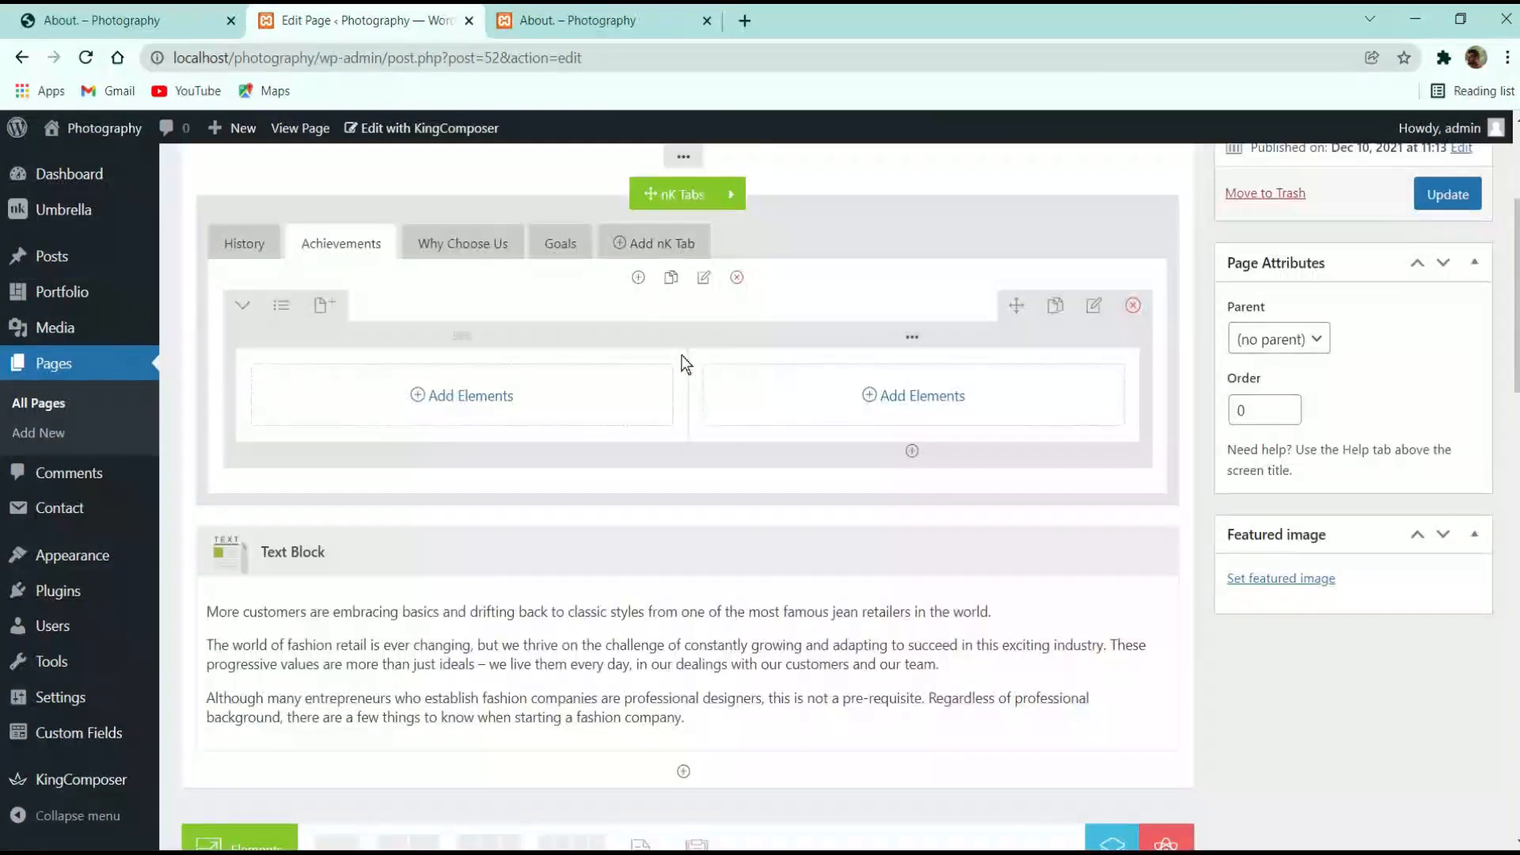
scroll(682, 366, up, 2)
scroll(326, 477, down, 5)
click(261, 254)
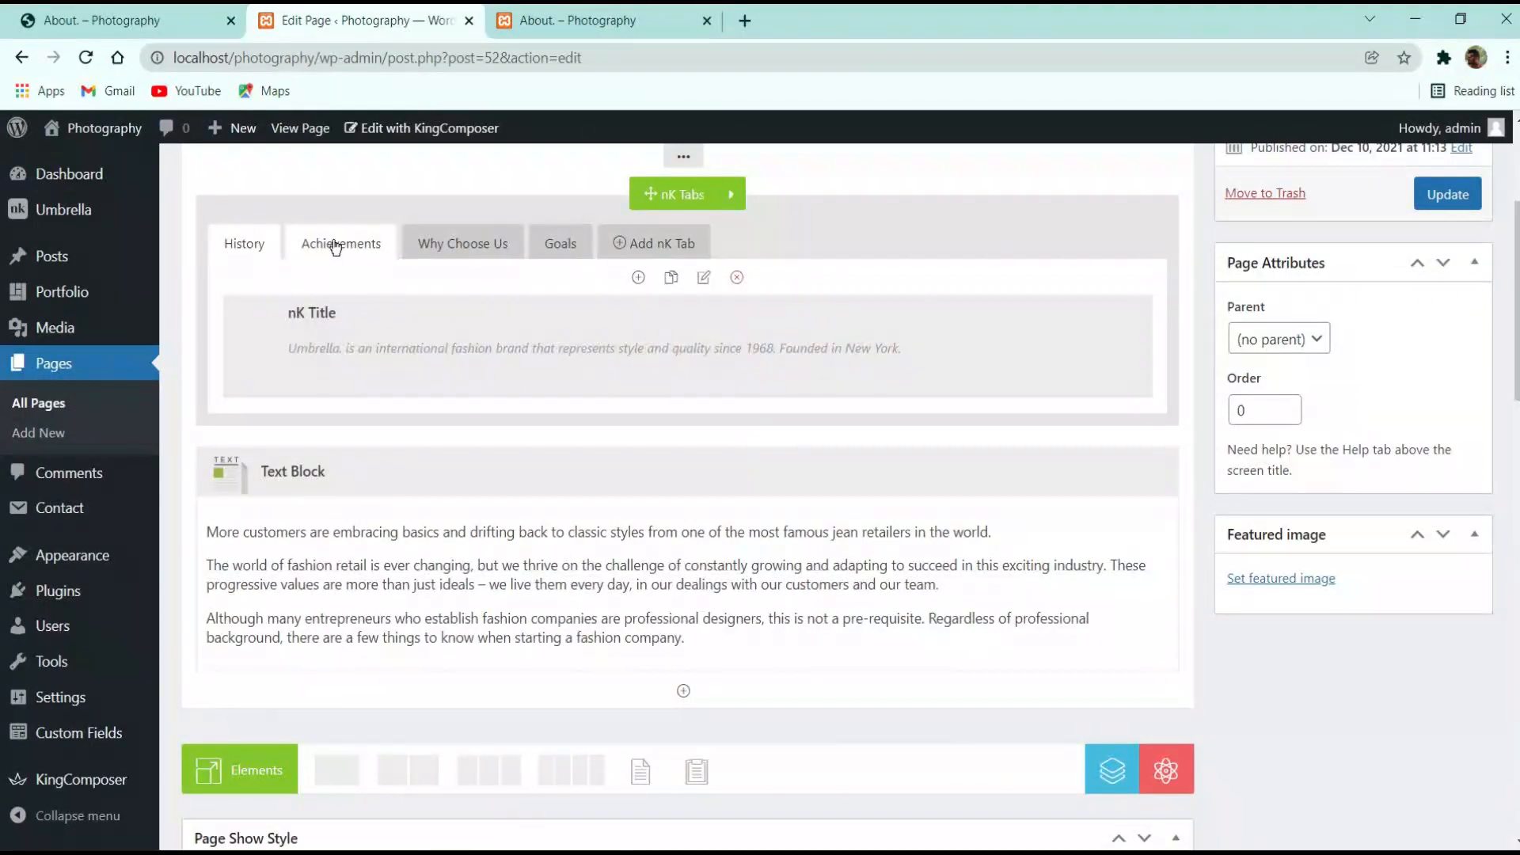
click(341, 245)
scroll(425, 533, up, 5)
scroll(424, 533, down, 5)
Delete the standalone text block below the tabs, leaving the History tab with its title
mouse_move(754, 559)
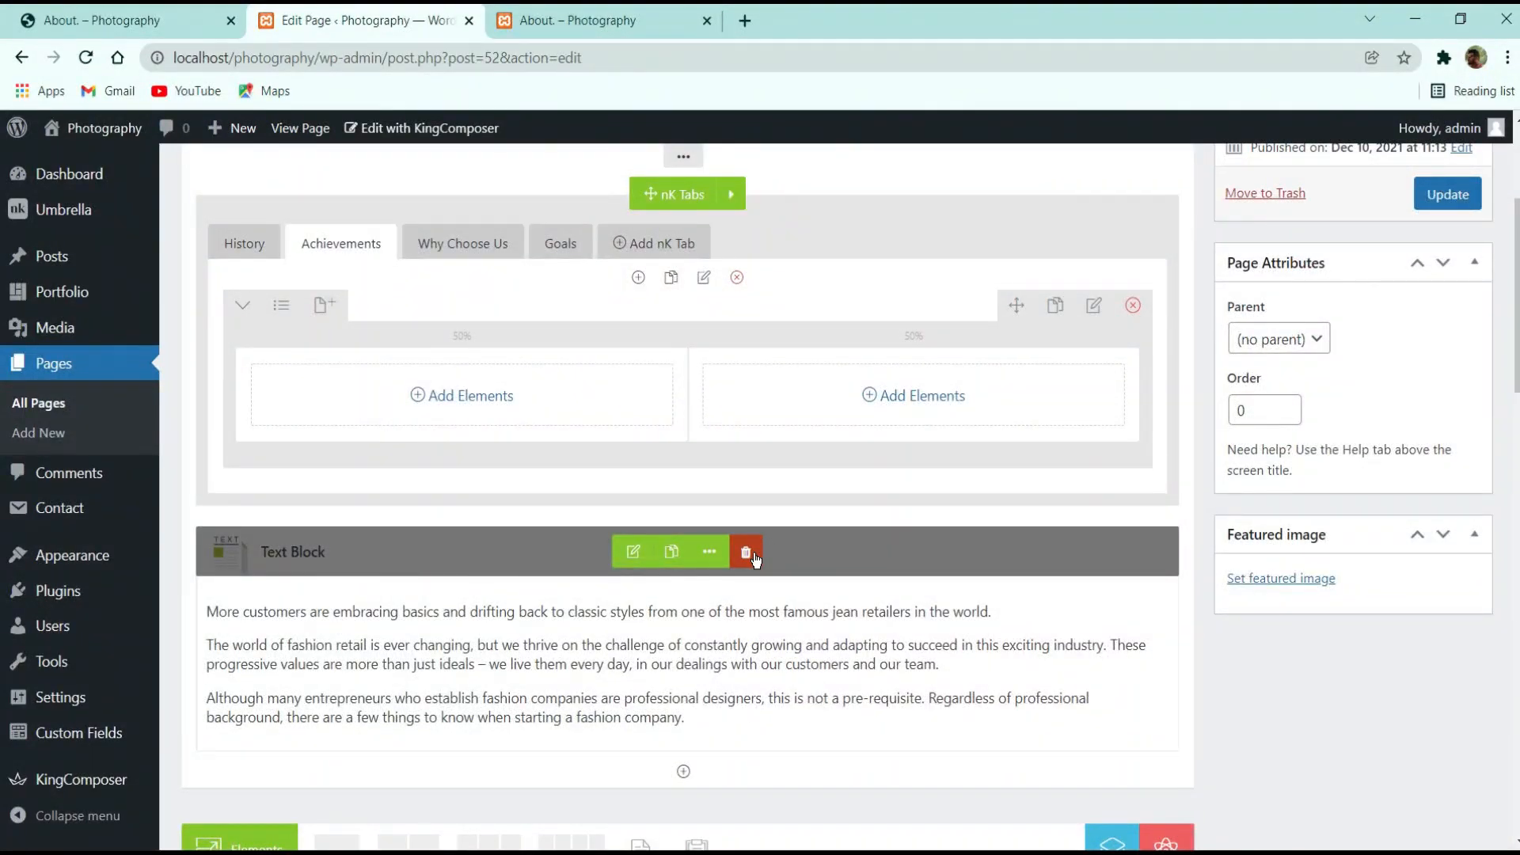
mouse_move(756, 559)
mouse_down()
mouse_move(881, 555)
mouse_move(749, 545)
mouse_up()
click(749, 550)
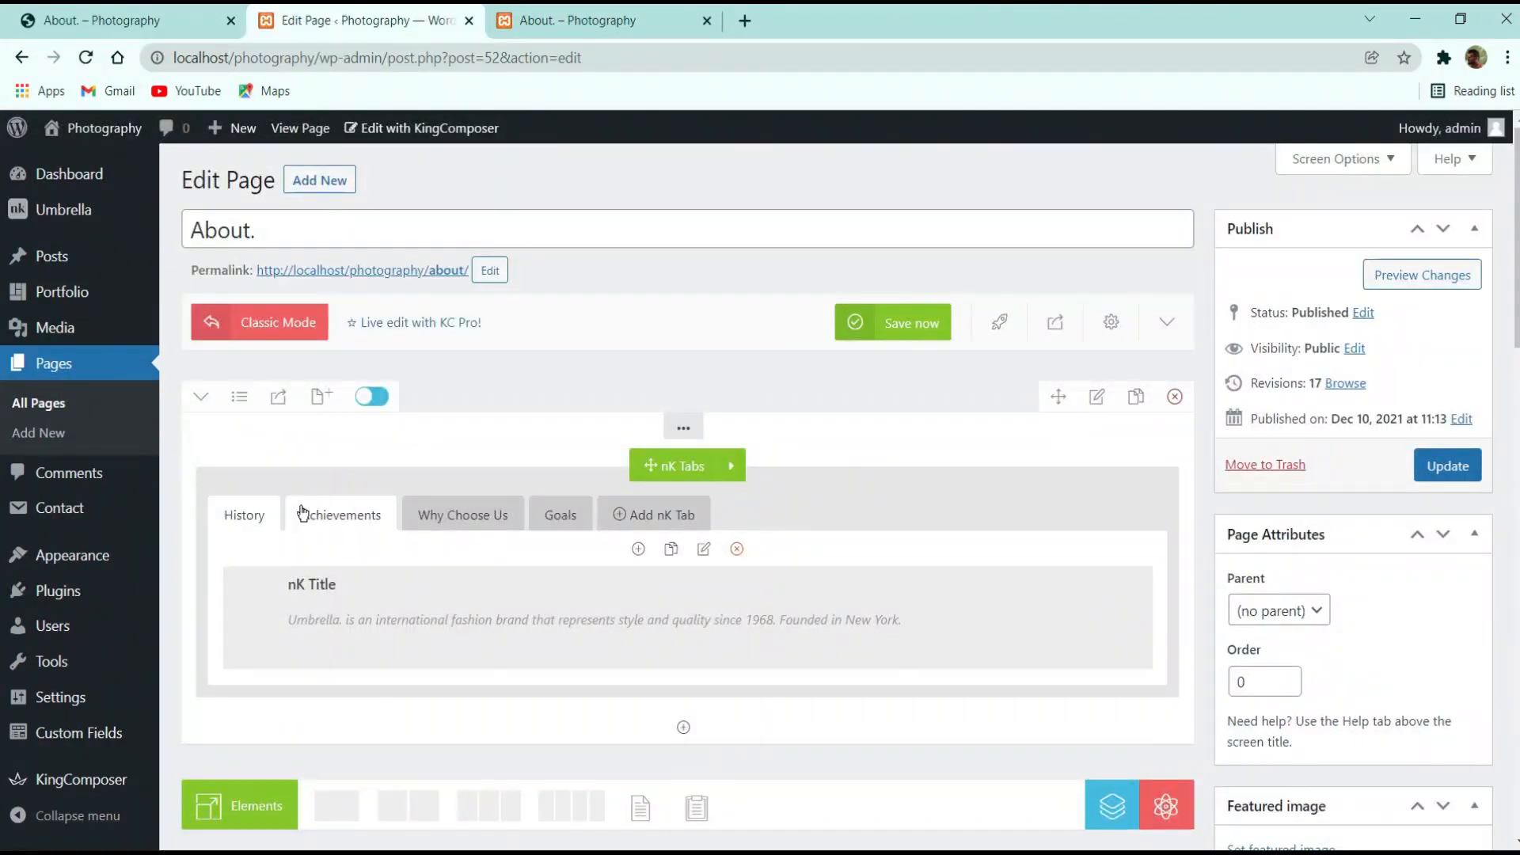
click(305, 515)
click(253, 519)
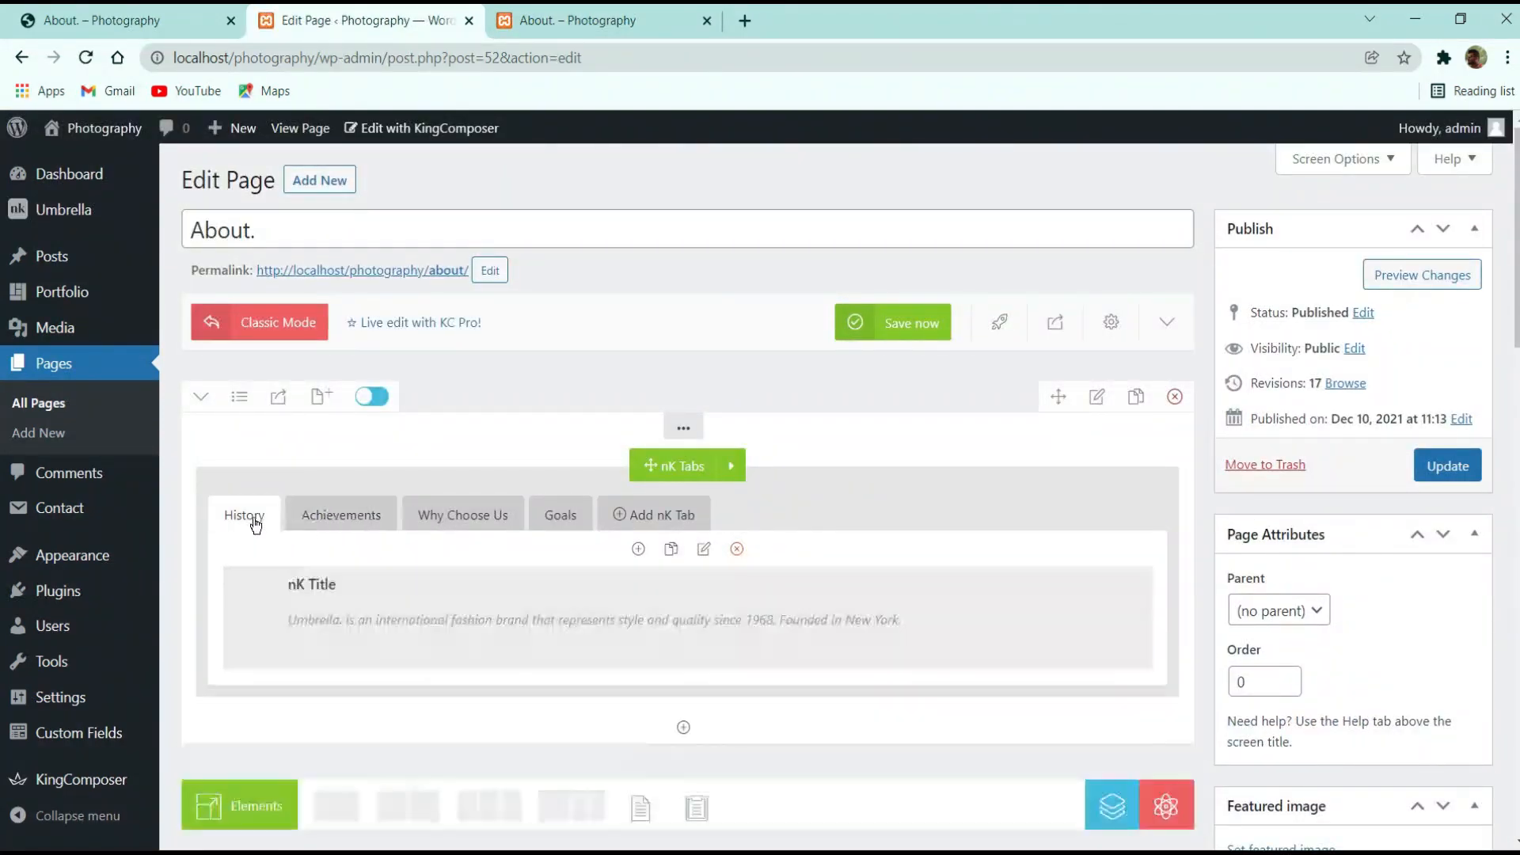
Add a text block replacing Sample Text with the three fashion paragraphs, and save it
click(683, 727)
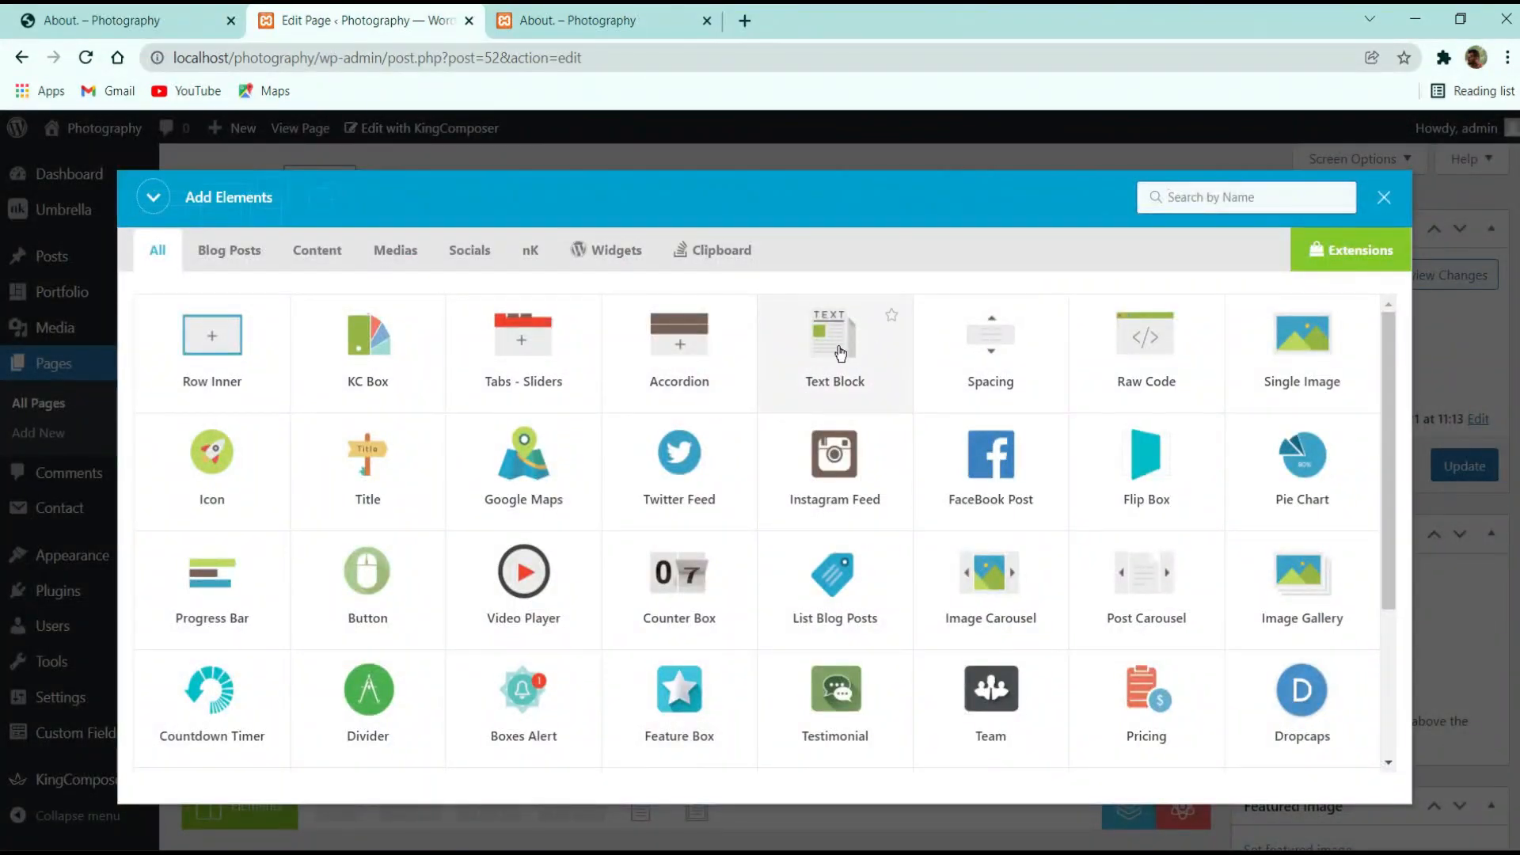
click(834, 348)
key(ctrl+a)
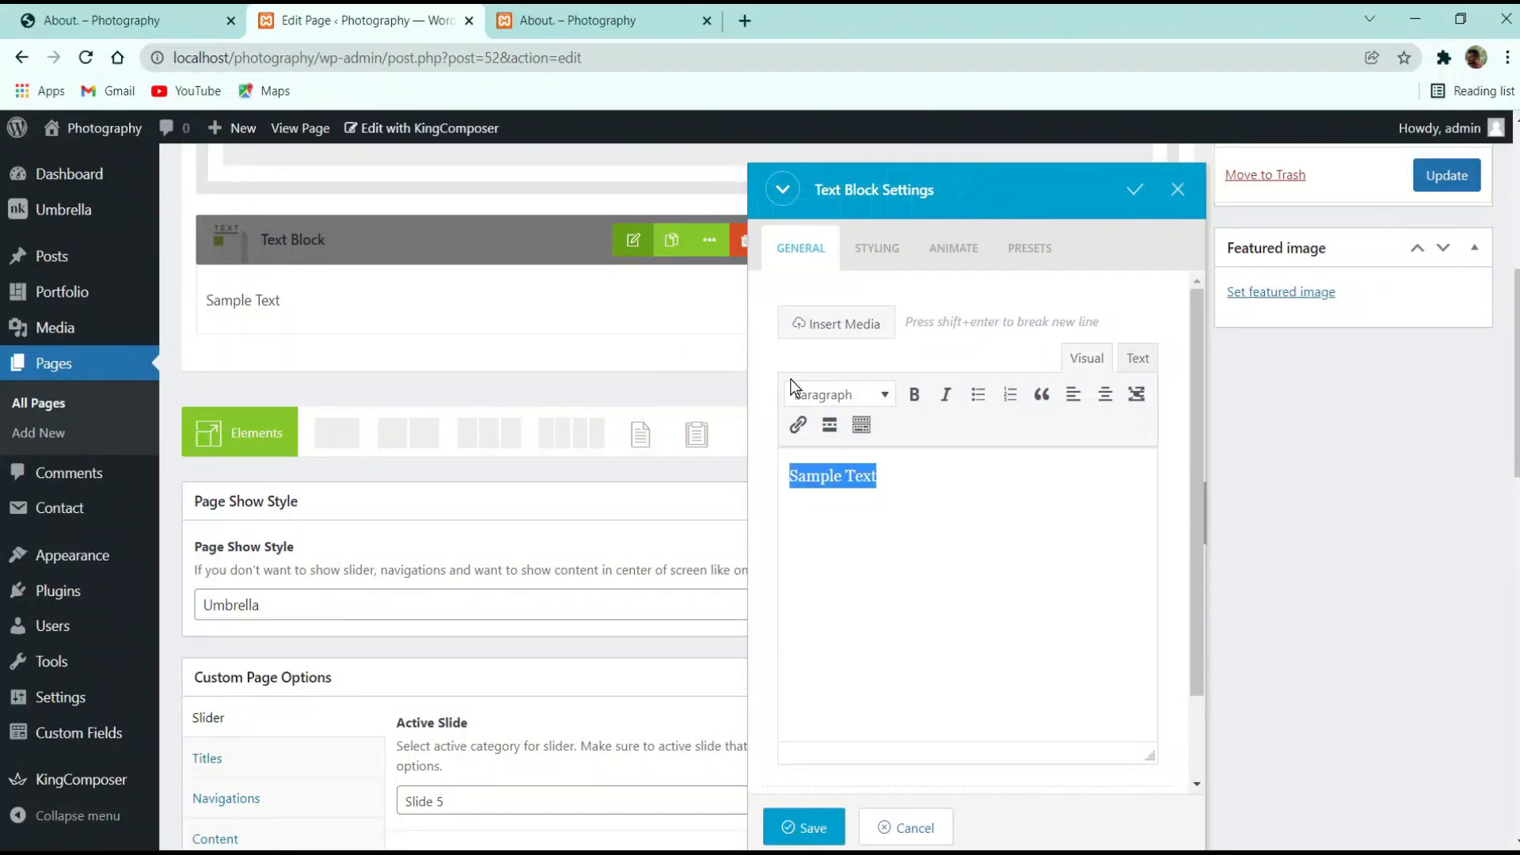
text(More customers are embracing basics anddrifting back to classic styles from one of the most famous jean retailers in the world. The world of fashion retail is ever changing, but we thrive on the challenge of constantly growing and adapting to succeed in this exciting industry. These progressive values are more than just ideals – we live them every day, in our dealings with our customers and our team. Although many entrepreneurs who establish fashion companies are professional designers, this is not a pre-requisite. Regardless of professional background, there are a few things to know when starting a fashion company.)
scroll(888, 712, up, 3)
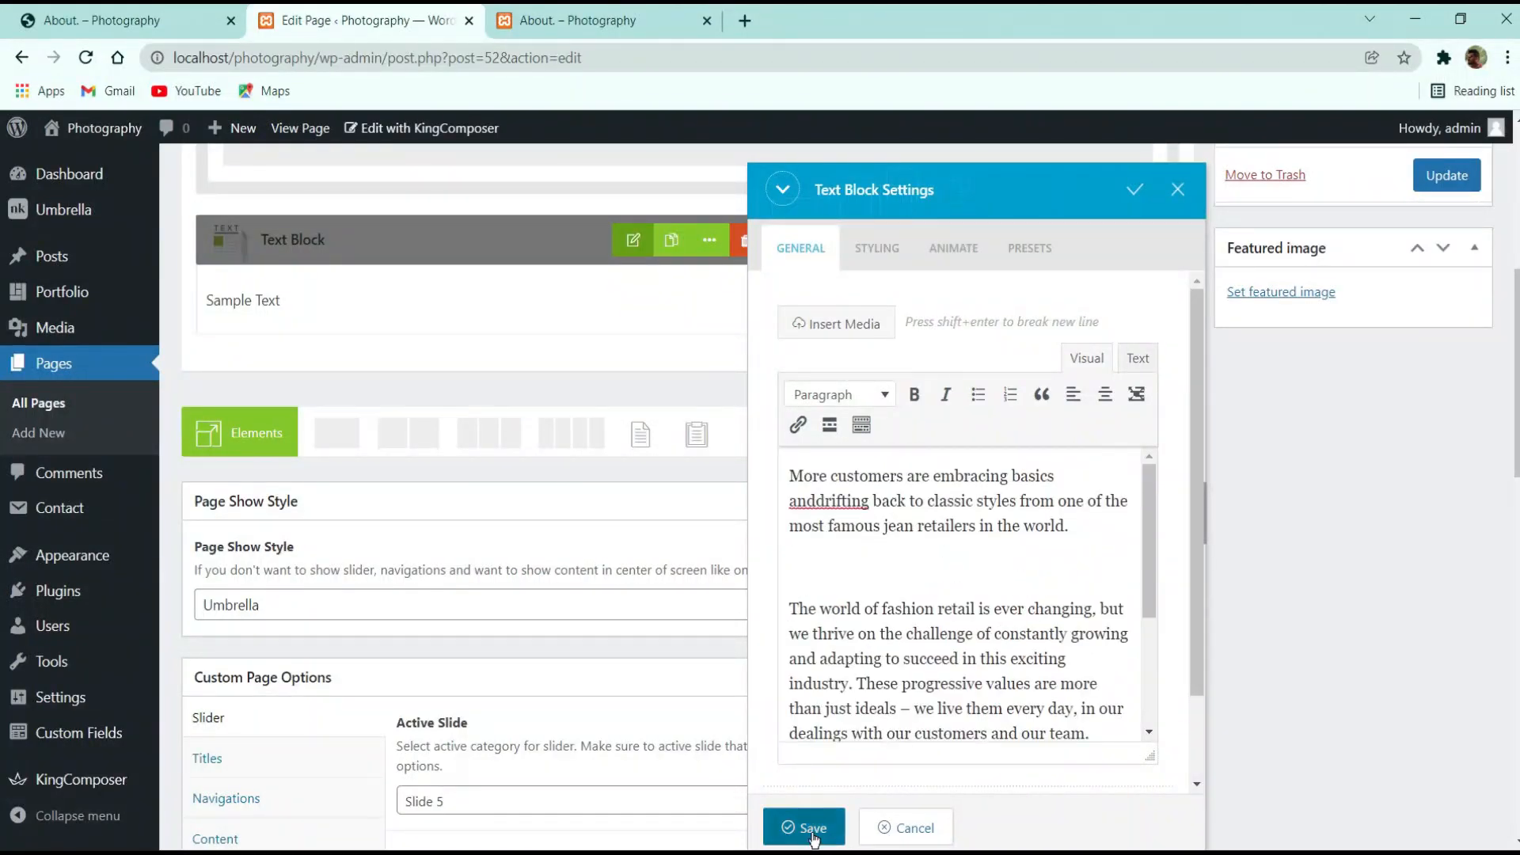
click(804, 827)
scroll(525, 581, up, 5)
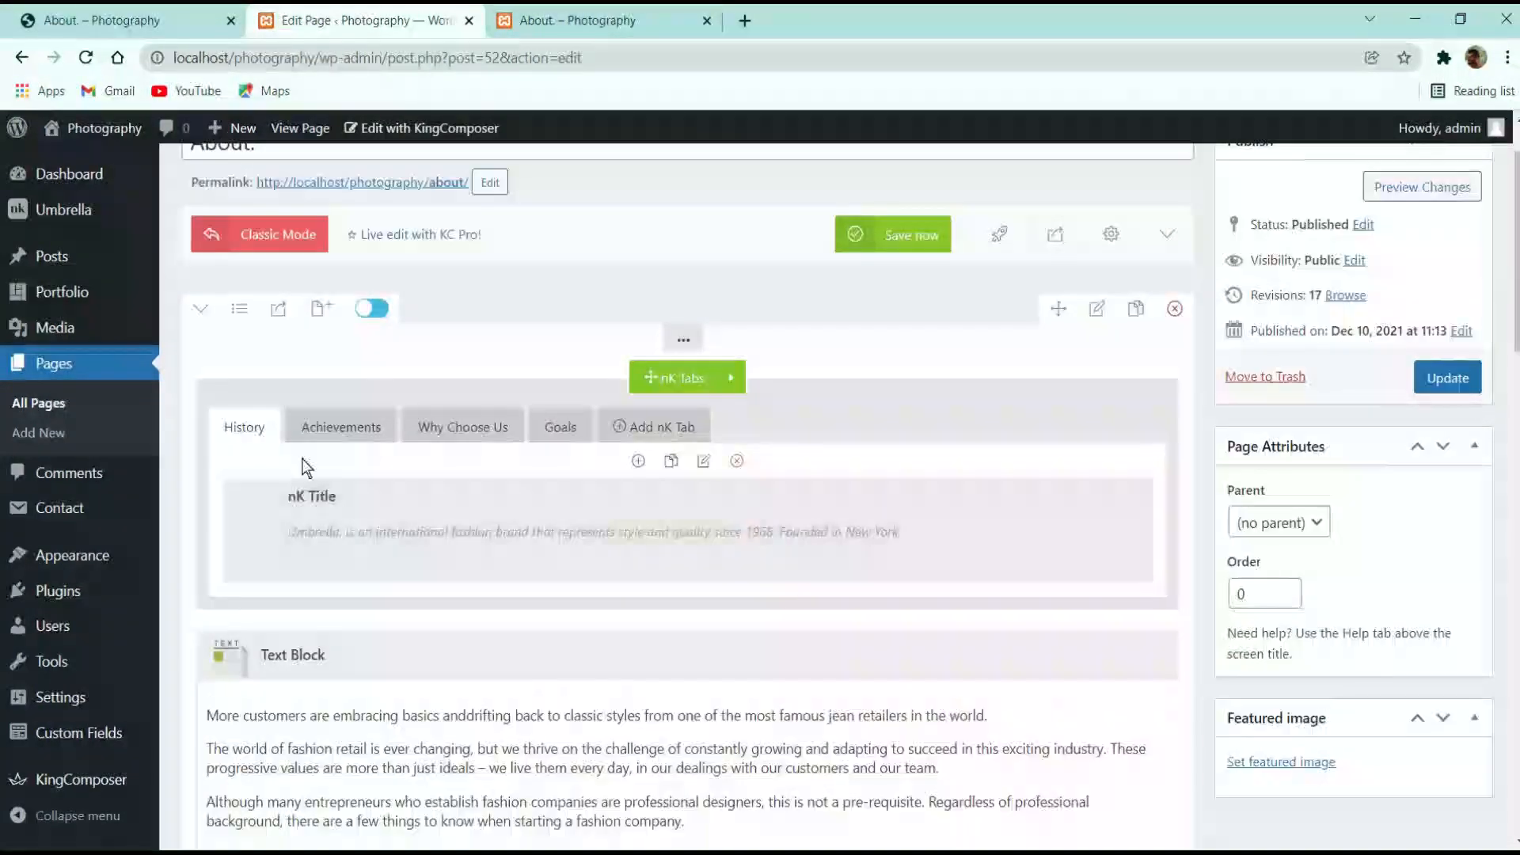
Move the text block into the History tab under the nK Title, update, and reload the live page
drag(540, 663, 580, 780)
click(1448, 377)
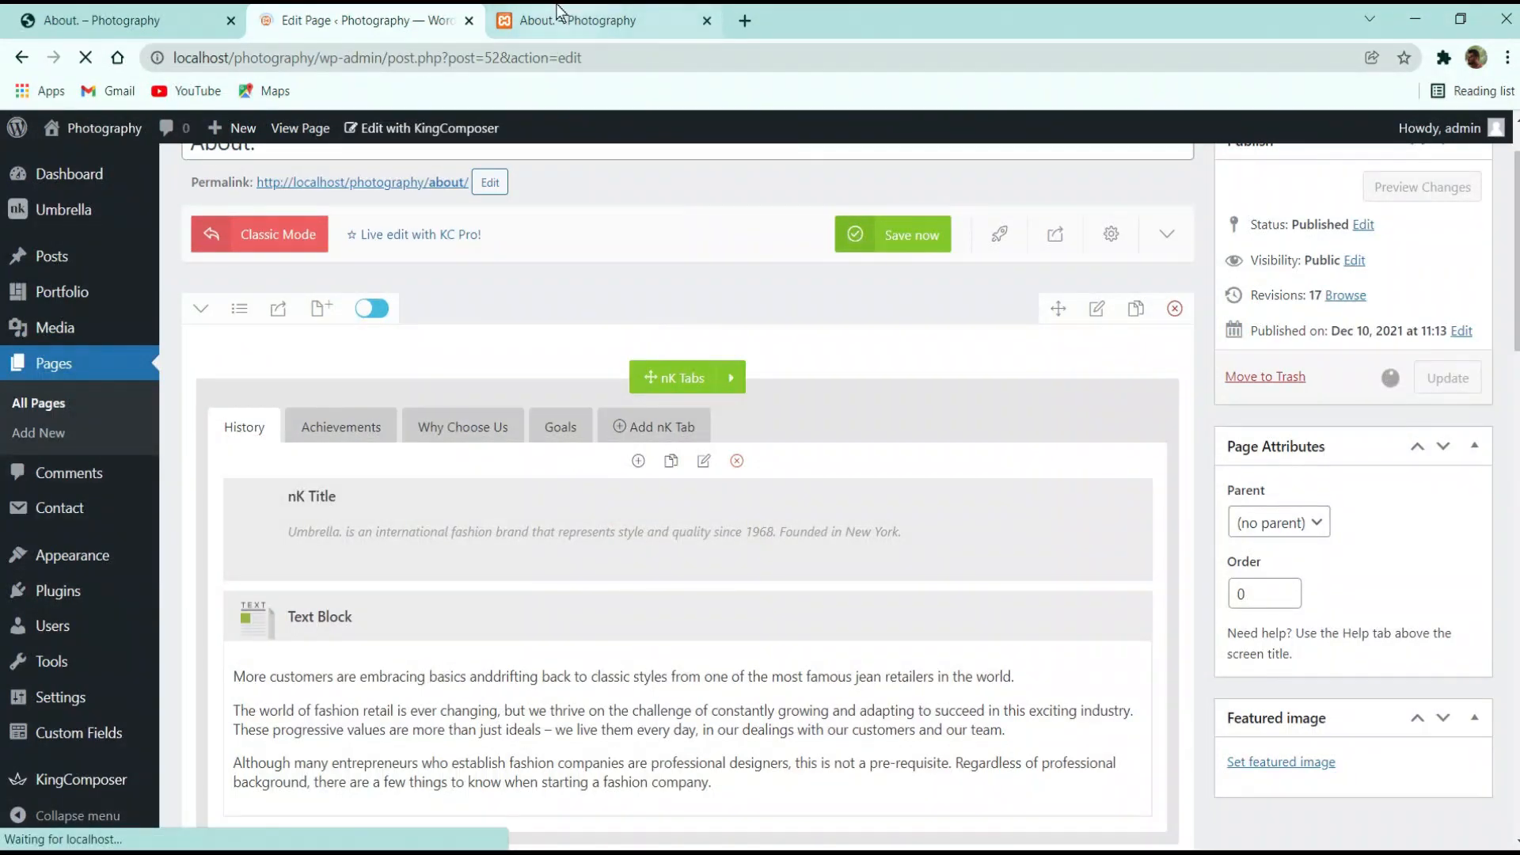
scroll(556, 484, down, 6)
scroll(553, 478, up, 5)
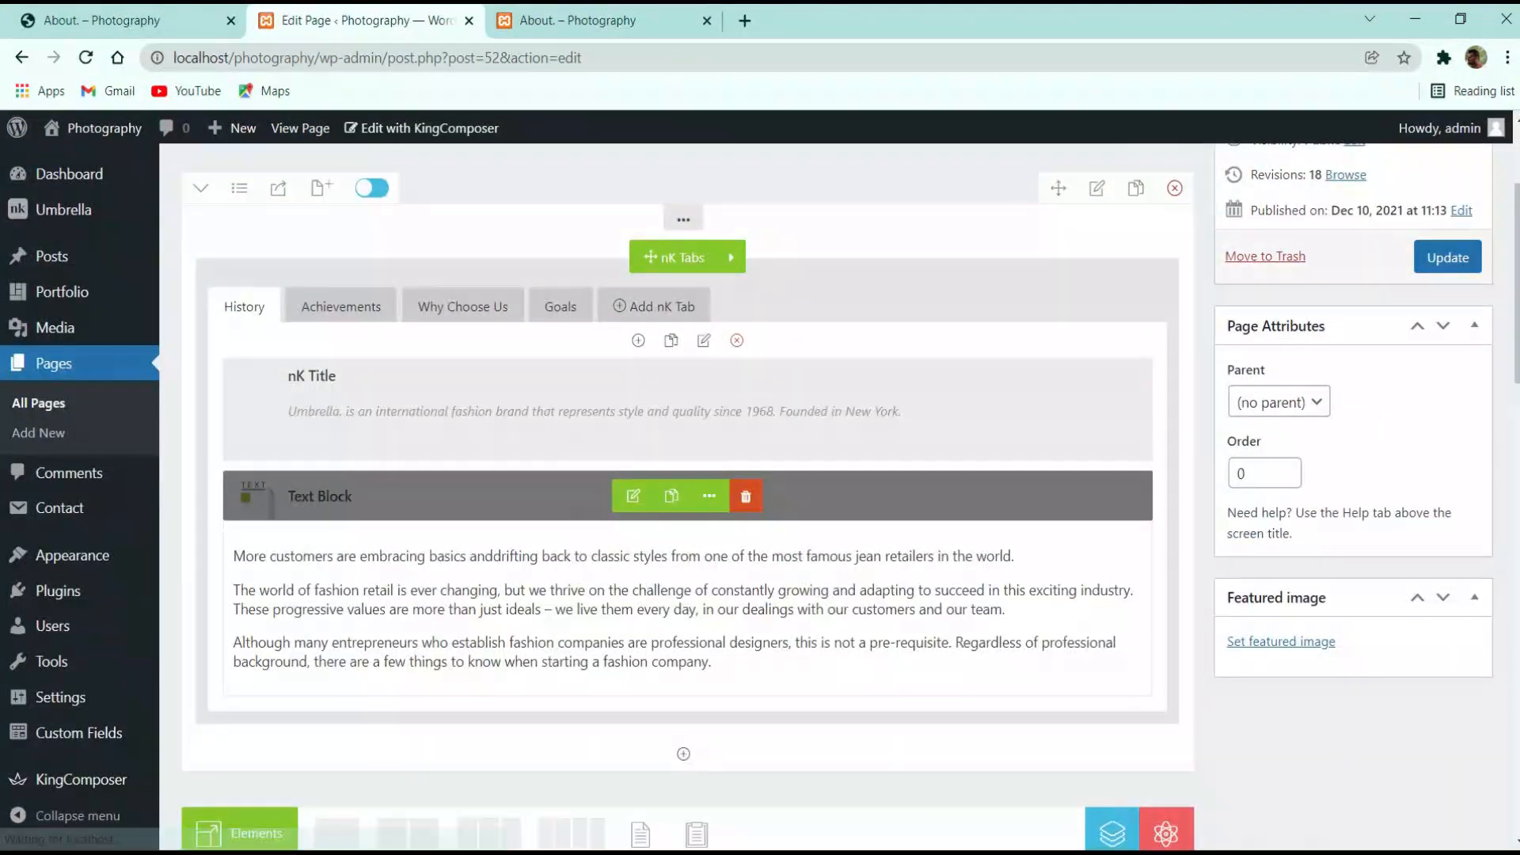
click(590, 22)
click(86, 57)
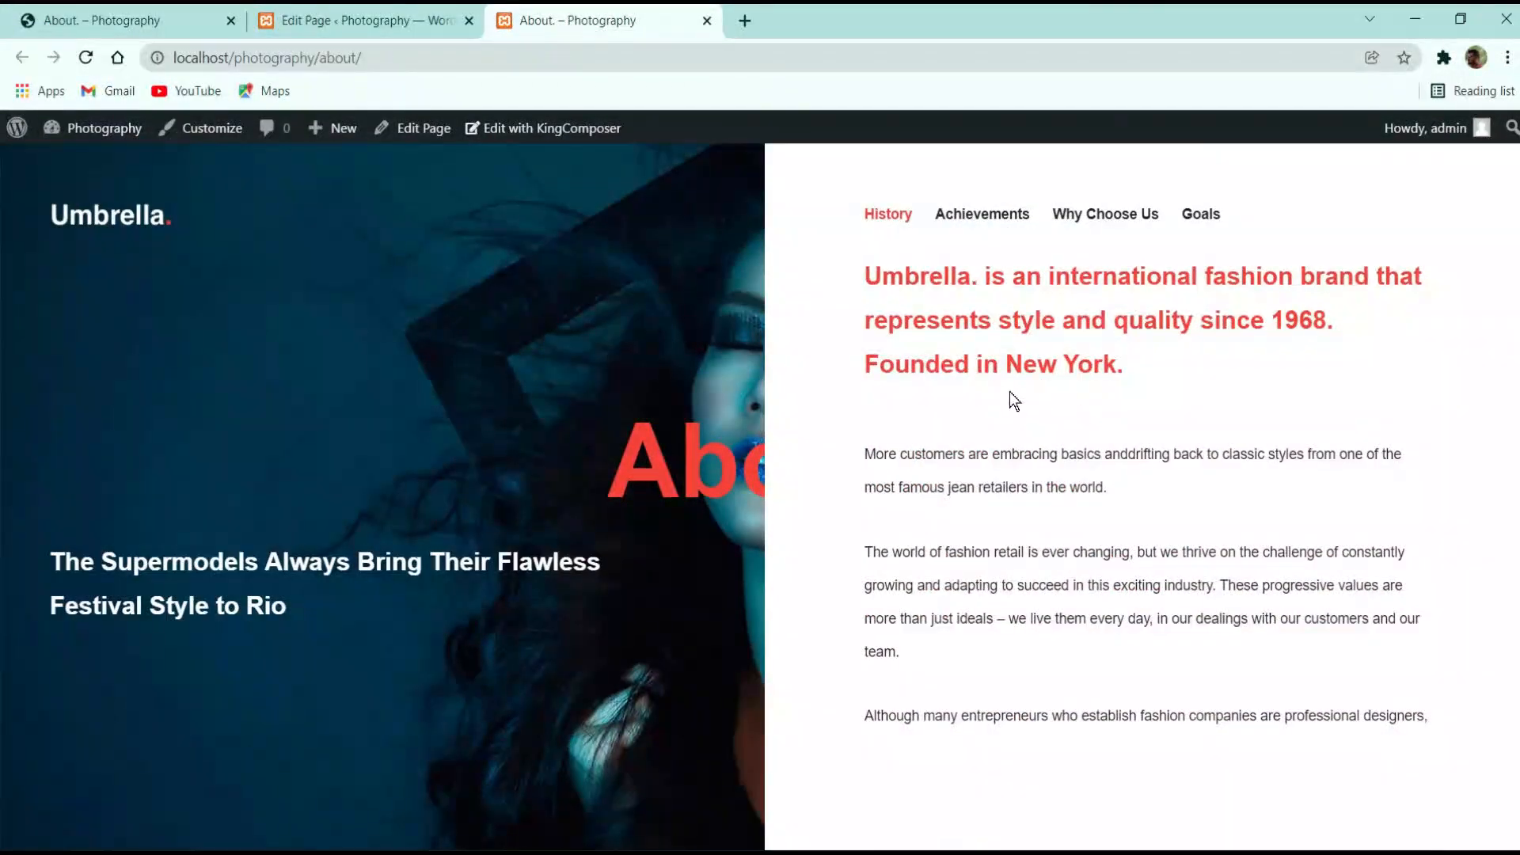
Return to the page editor with the Achievements tab's empty two-column row showing
scroll(1071, 438, down, 2)
scroll(900, 340, up, 2)
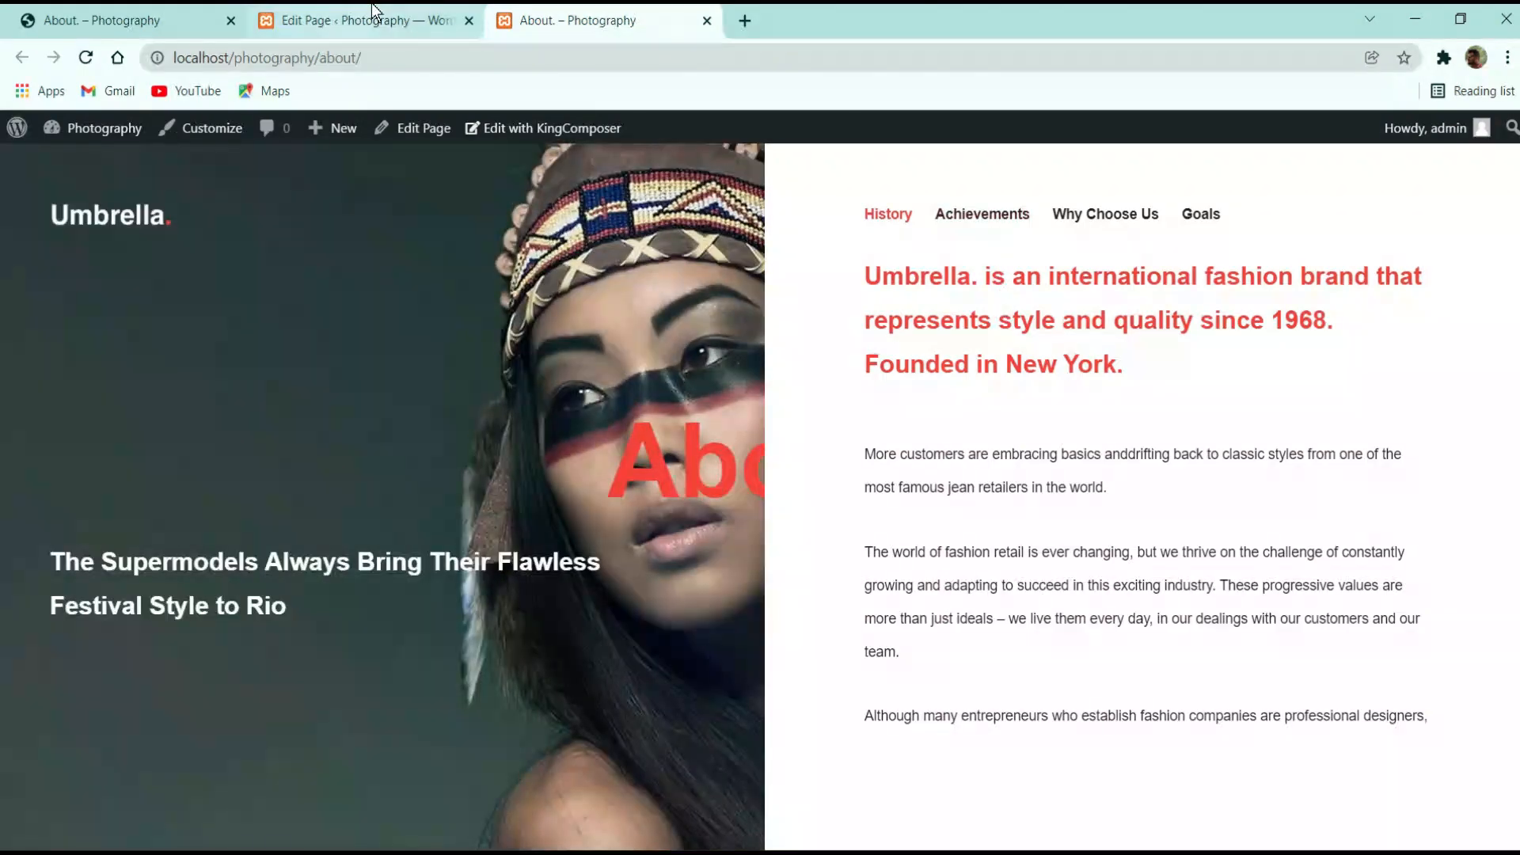
click(369, 20)
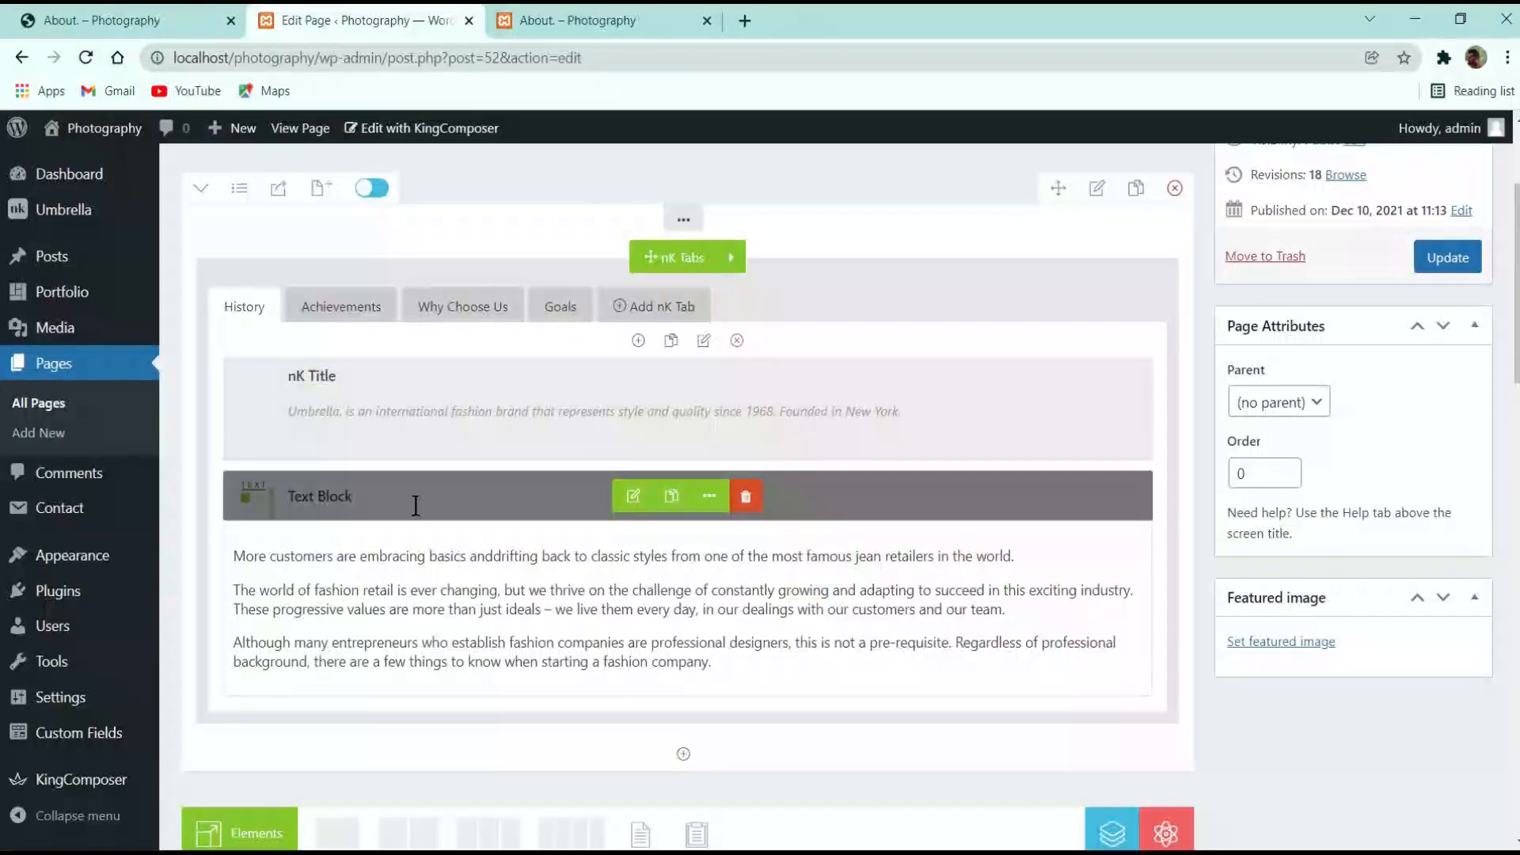
click(349, 303)
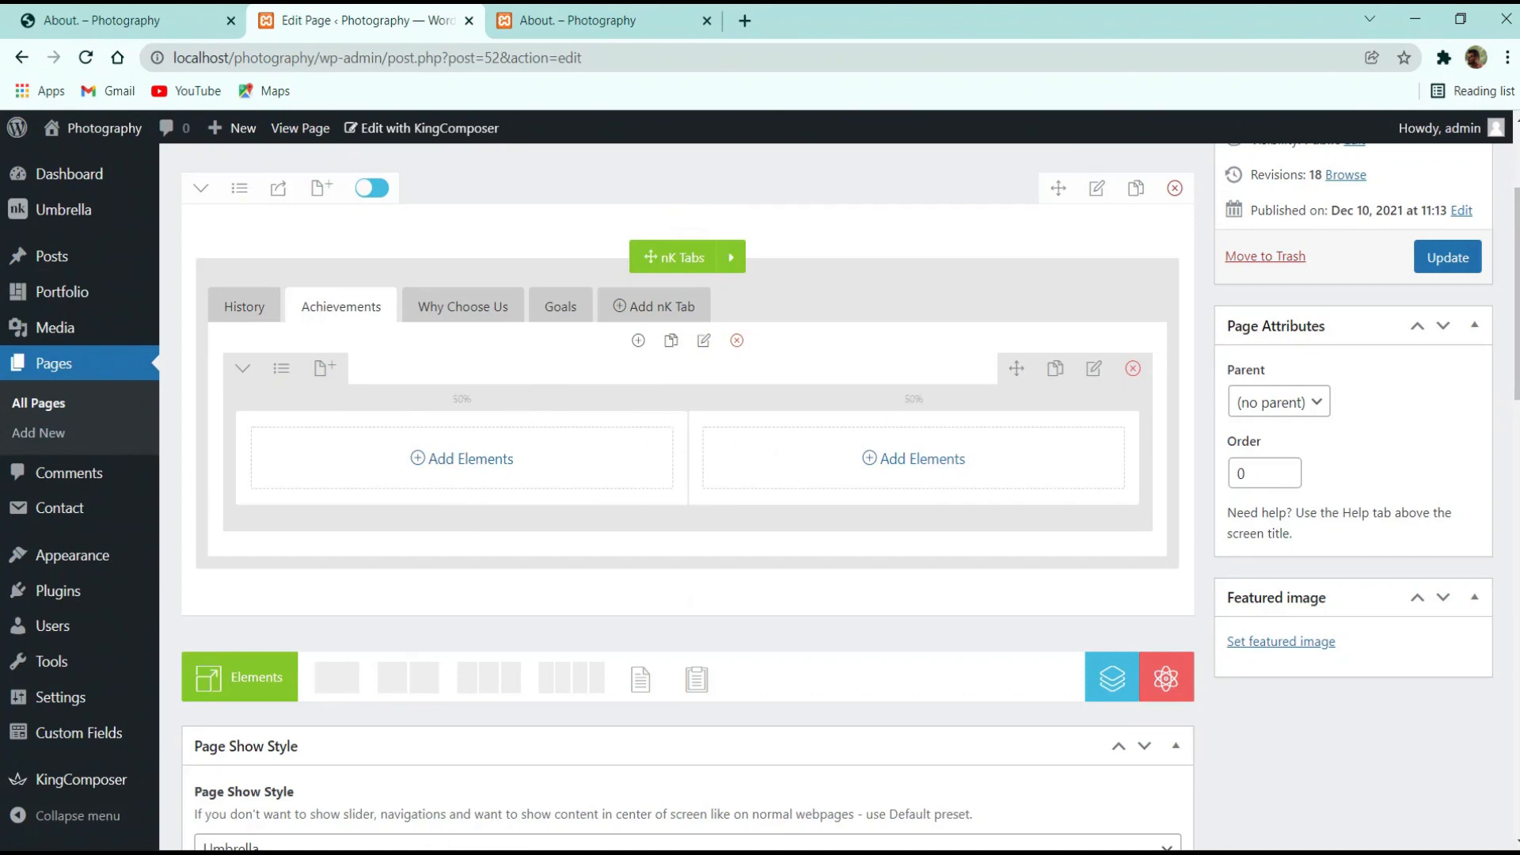
Add an nK Title element, found by searching 'tit', to the left Achievements column
click(447, 467)
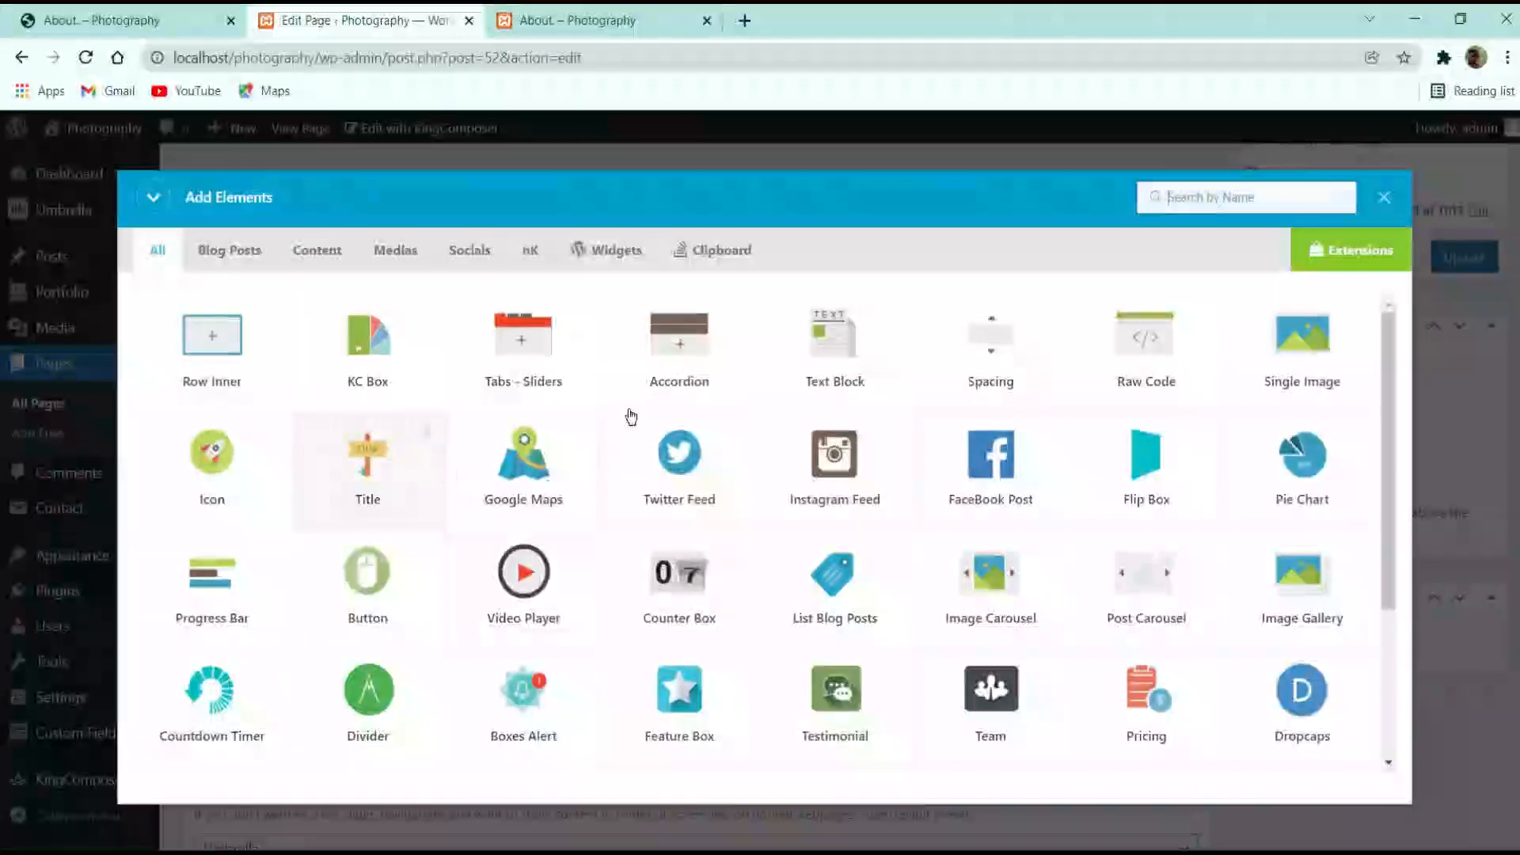
click(1184, 192)
text(ti)
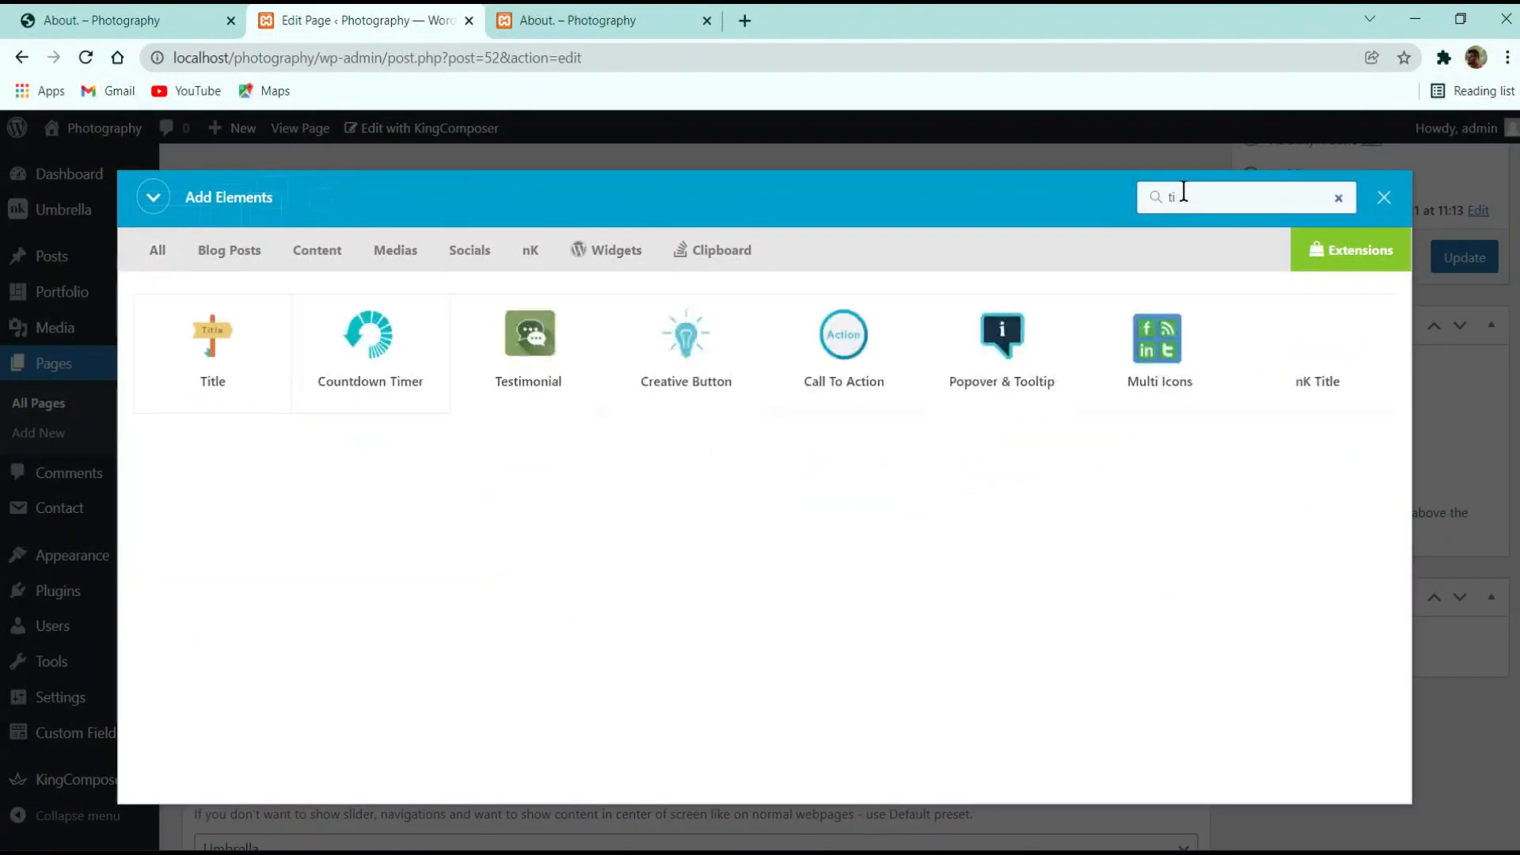
text(t)
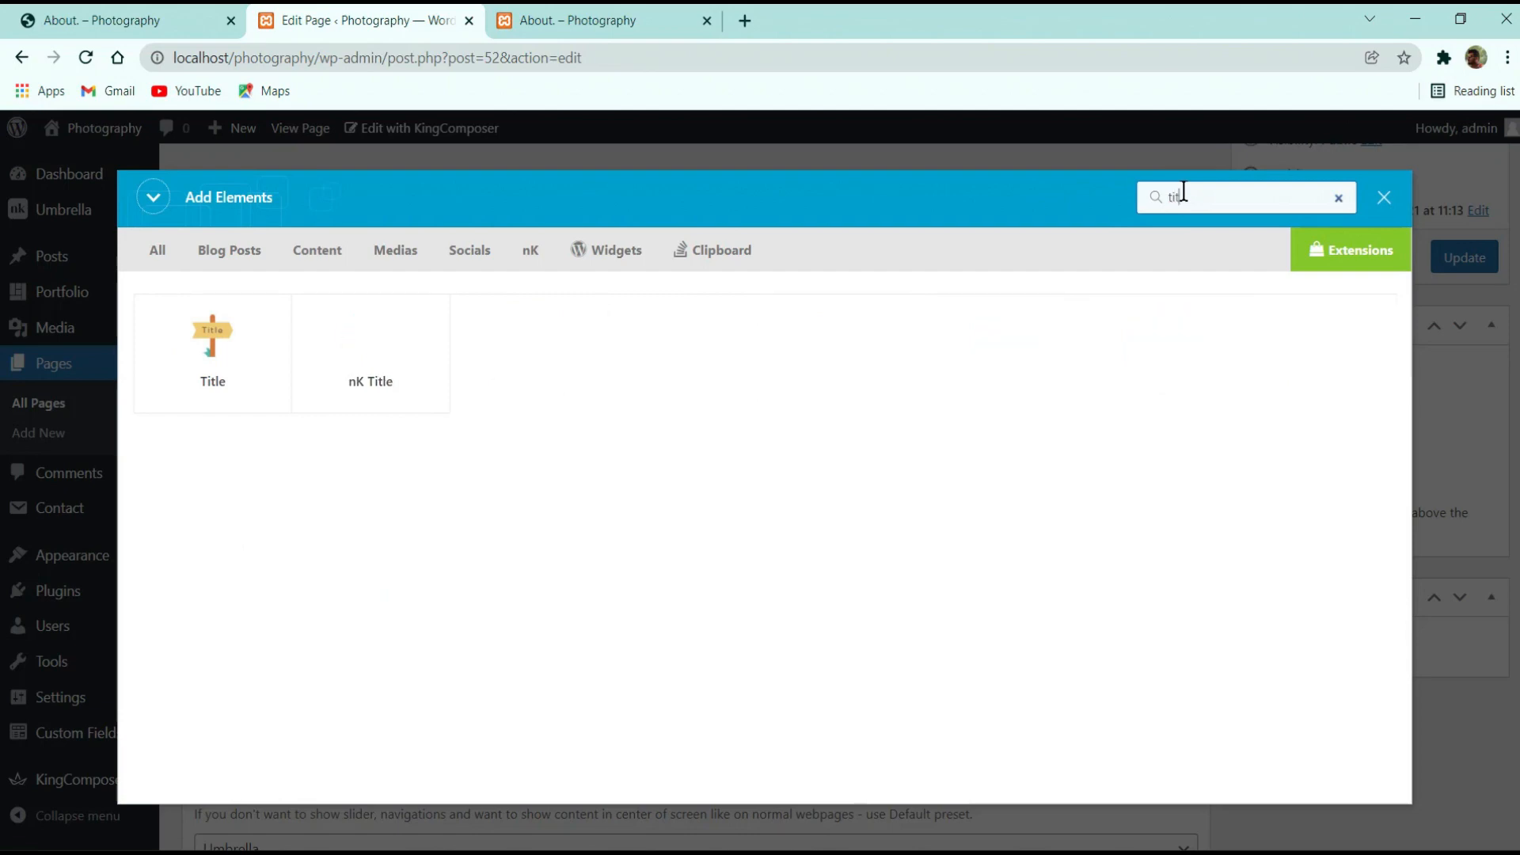
click(370, 352)
Set the title to 70 copied from the reference page, save it, then copy the Completed Projects paragraph
click(119, 19)
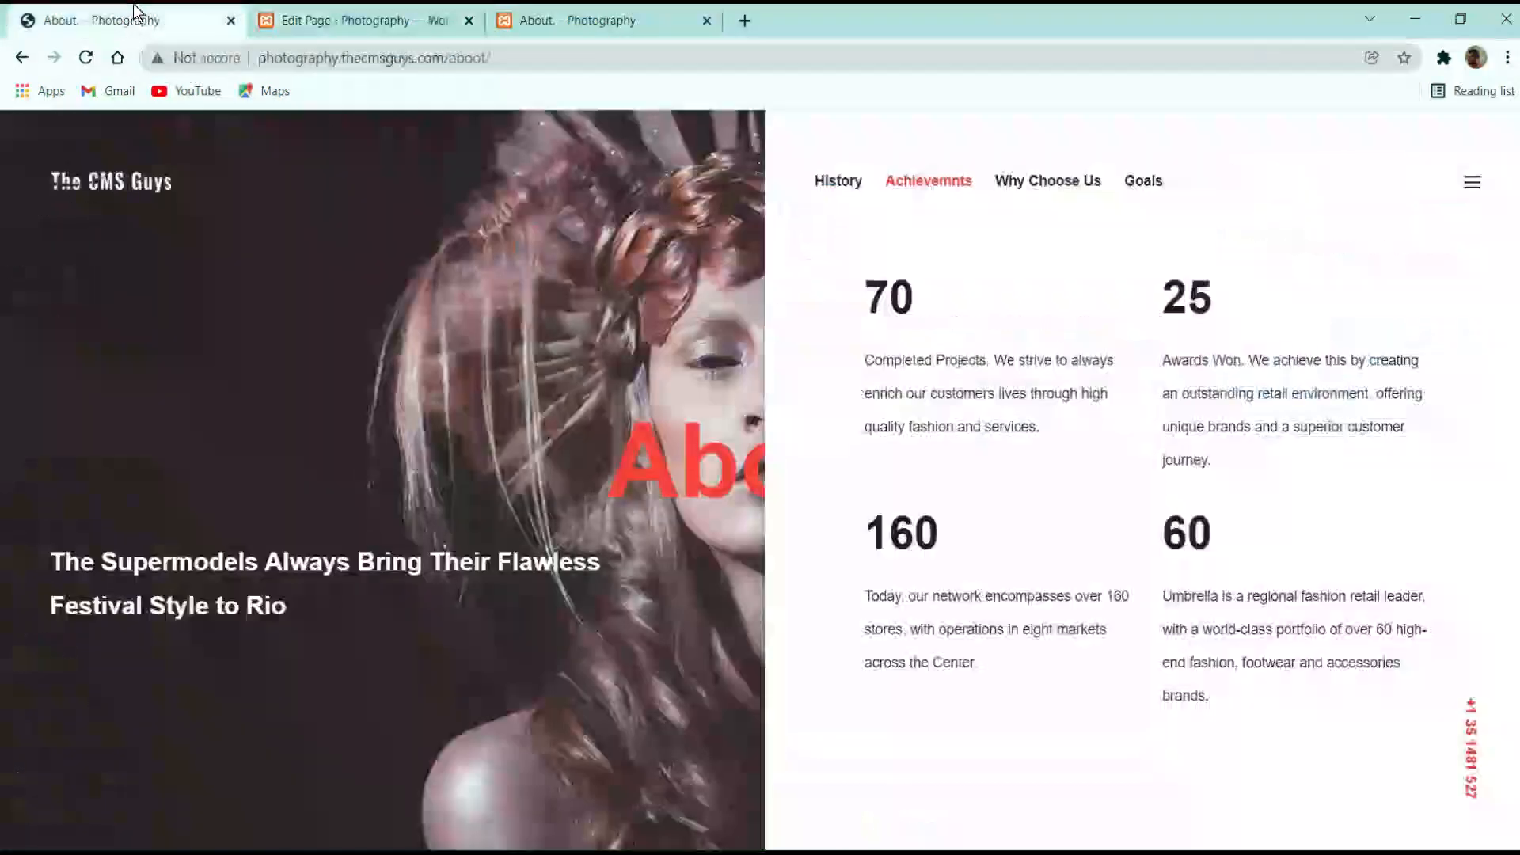
double_click(900, 309)
key(ctrl+c)
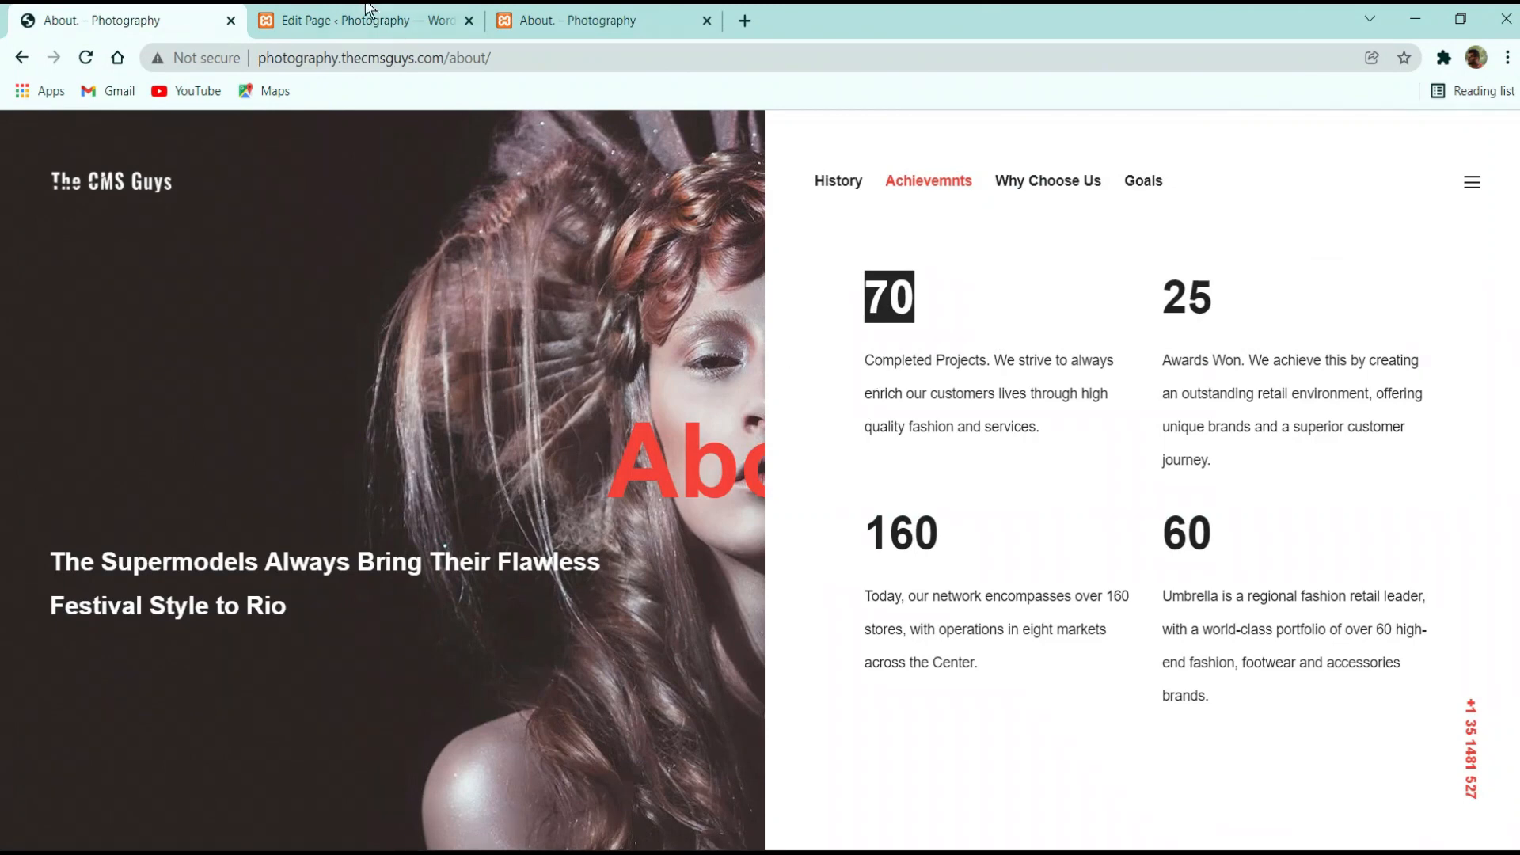
click(369, 10)
click(971, 495)
key(ctrl+v)
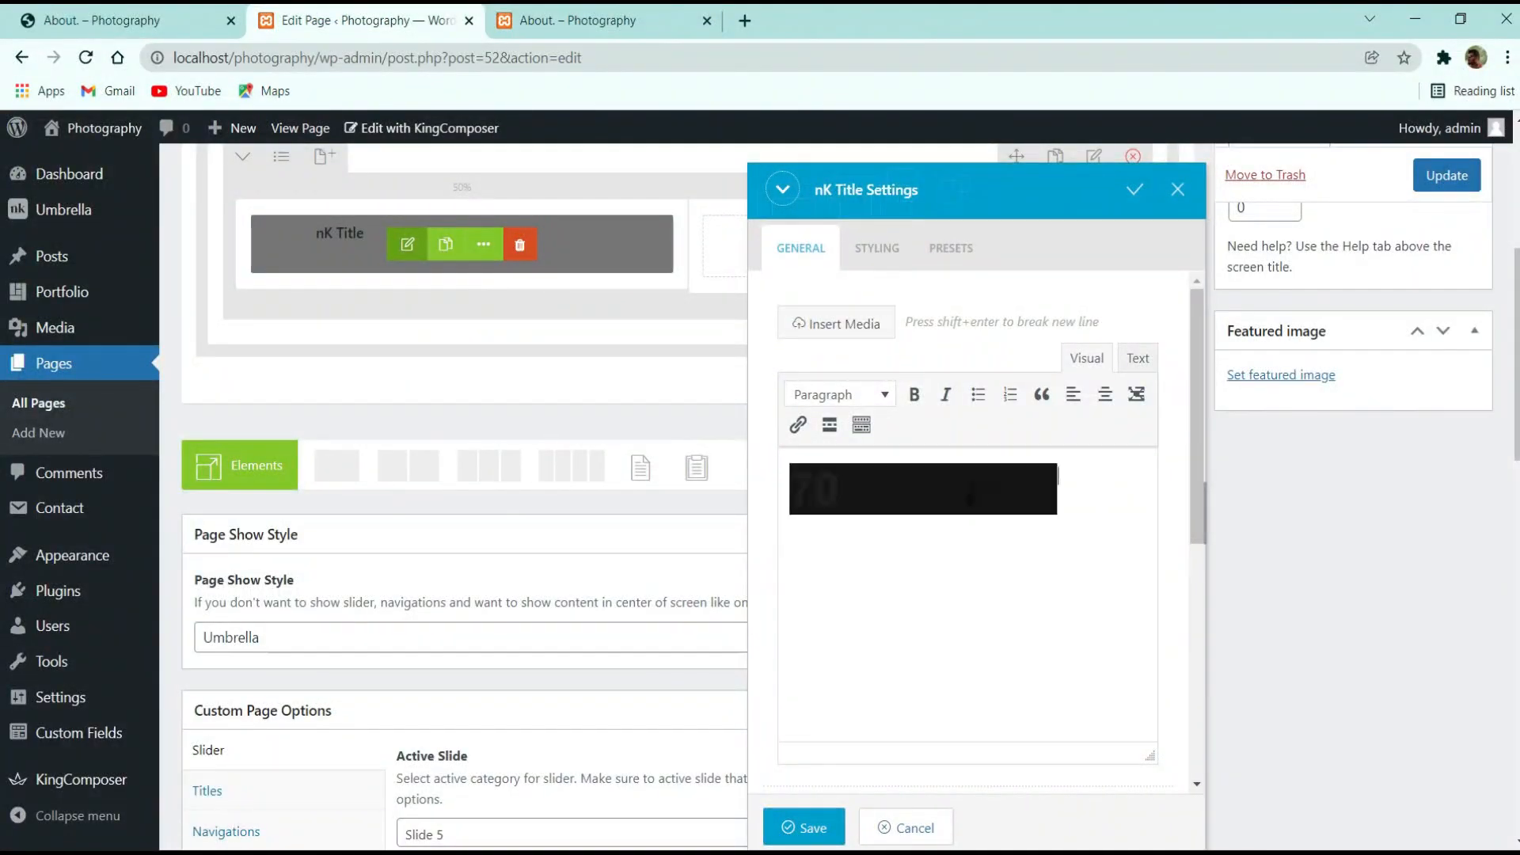
key(ctrl+z)
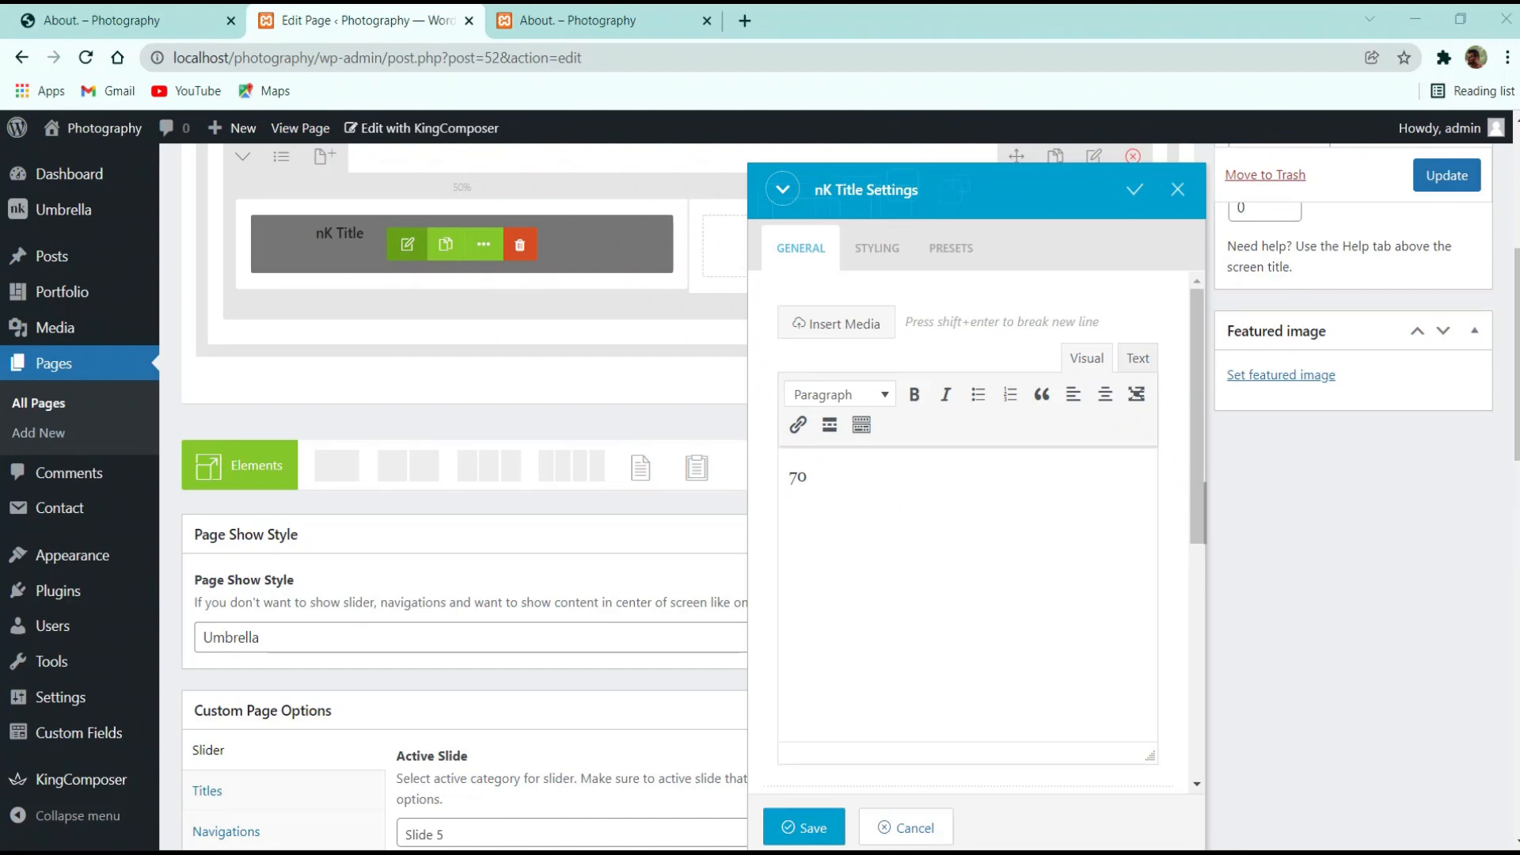
click(877, 248)
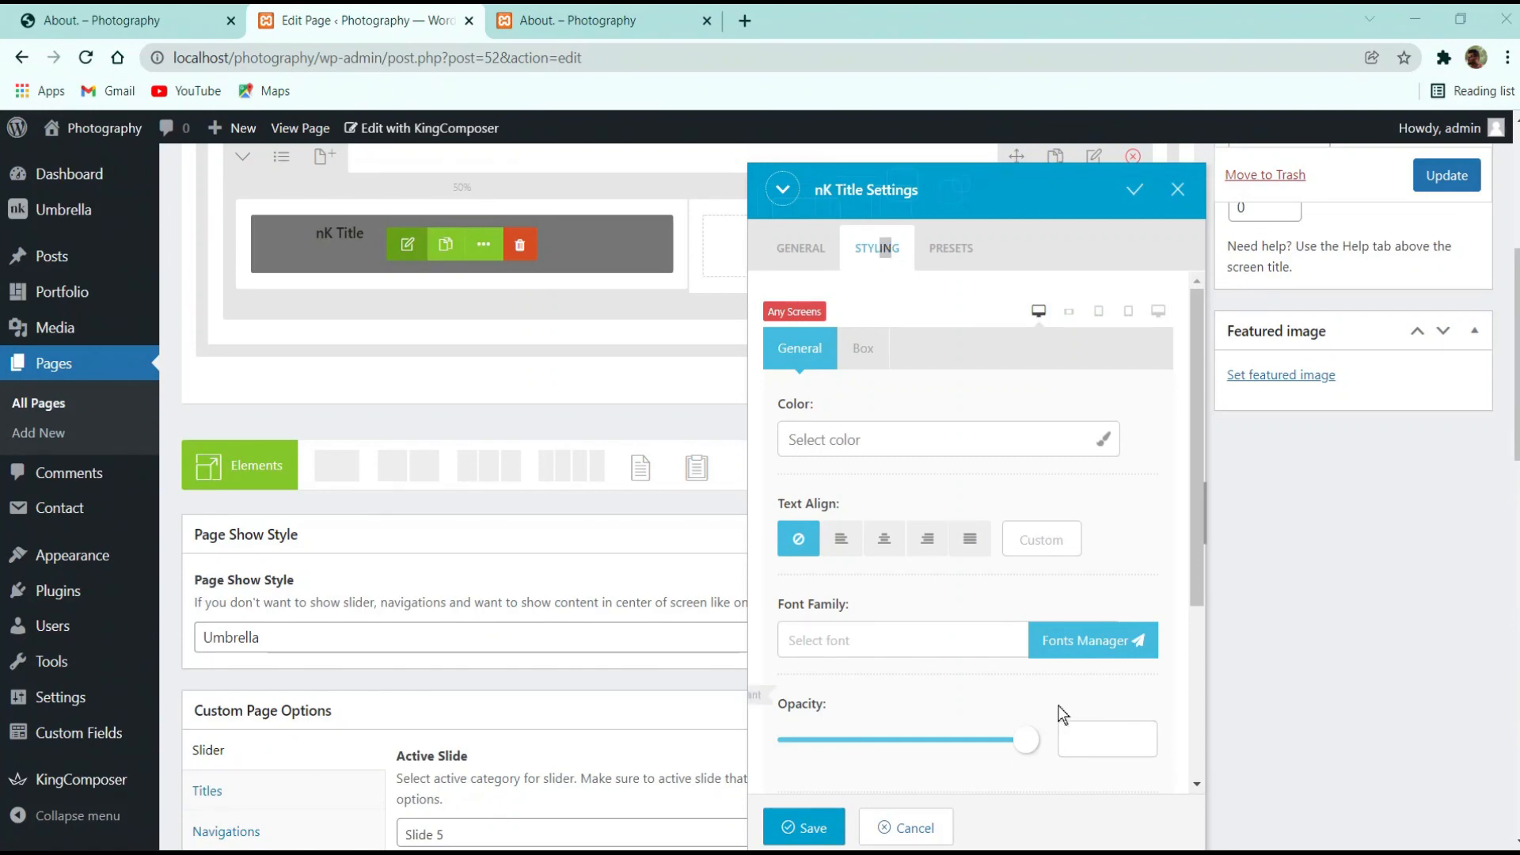
scroll(1062, 712, down, 3)
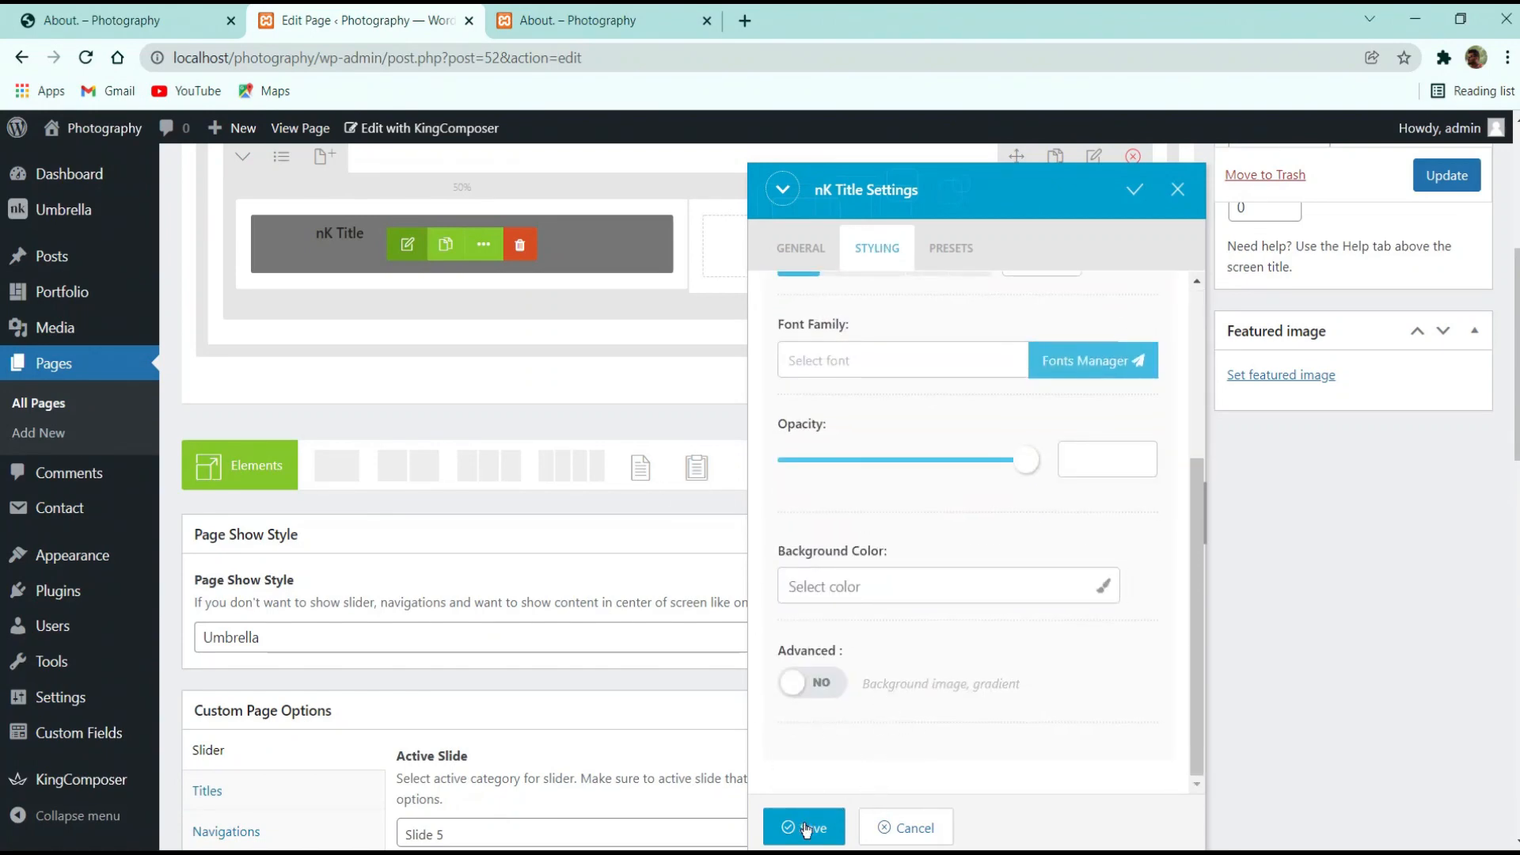
click(809, 827)
scroll(1379, 338, up, 3)
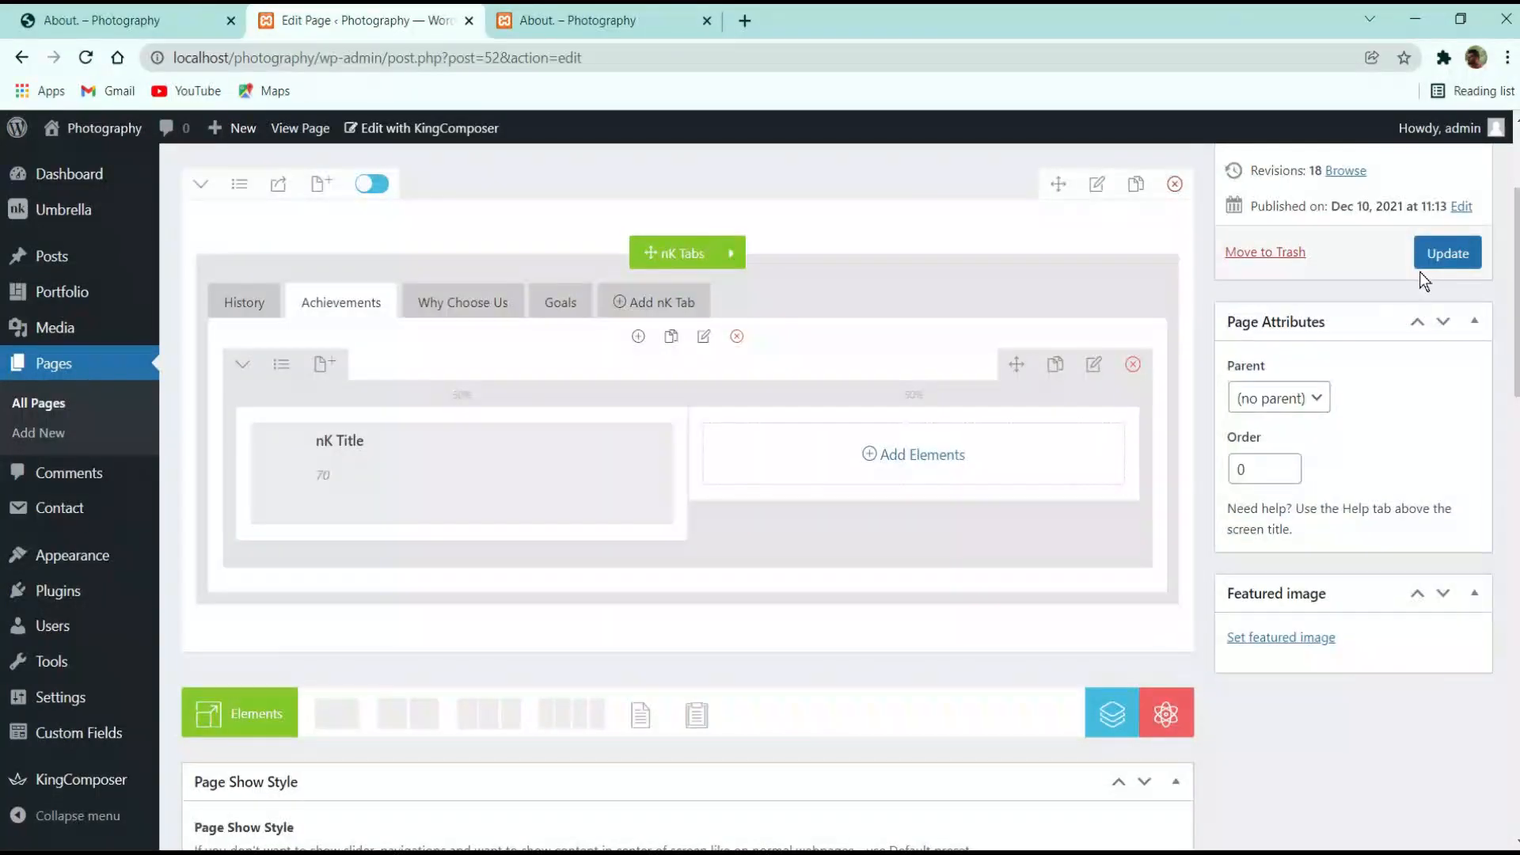
click(119, 20)
triple_click(911, 402)
key(ctrl+c)
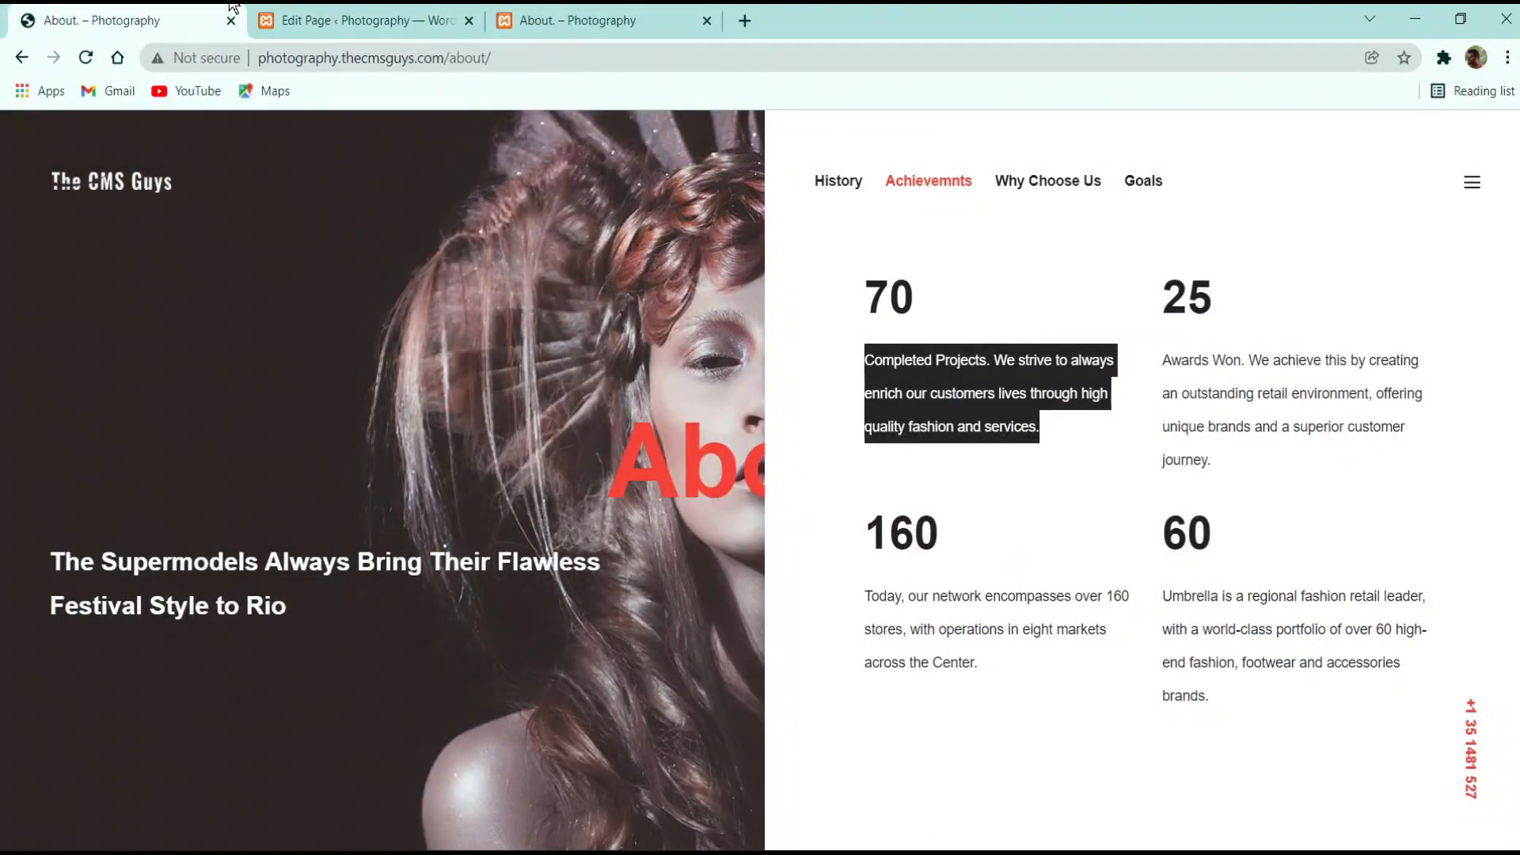
Add a Text Block under the 70 title holding the pasted Completed Projects paragraph, and save it
click(348, 19)
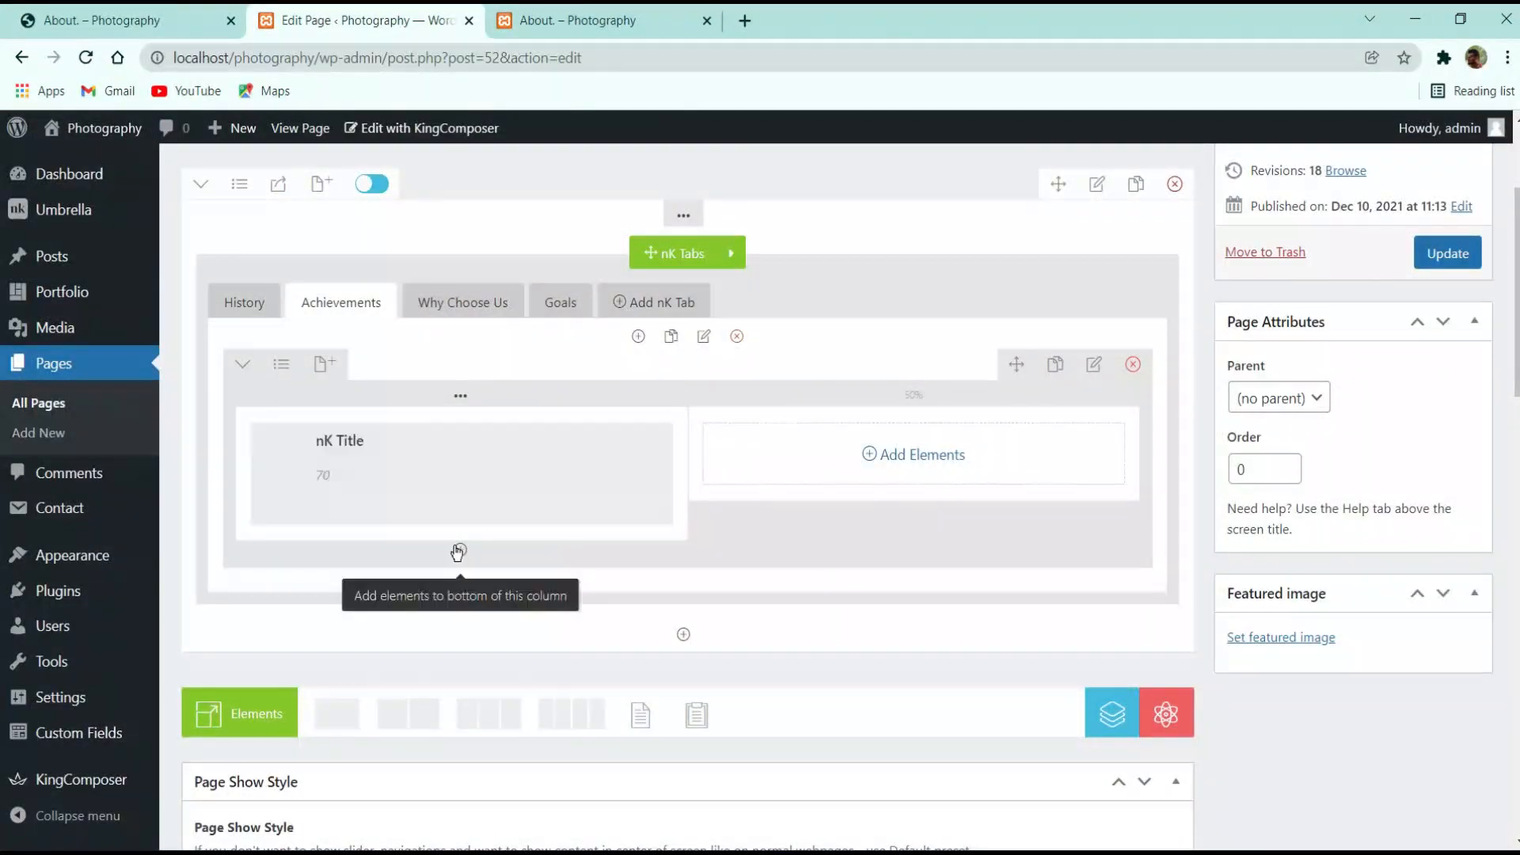
click(462, 551)
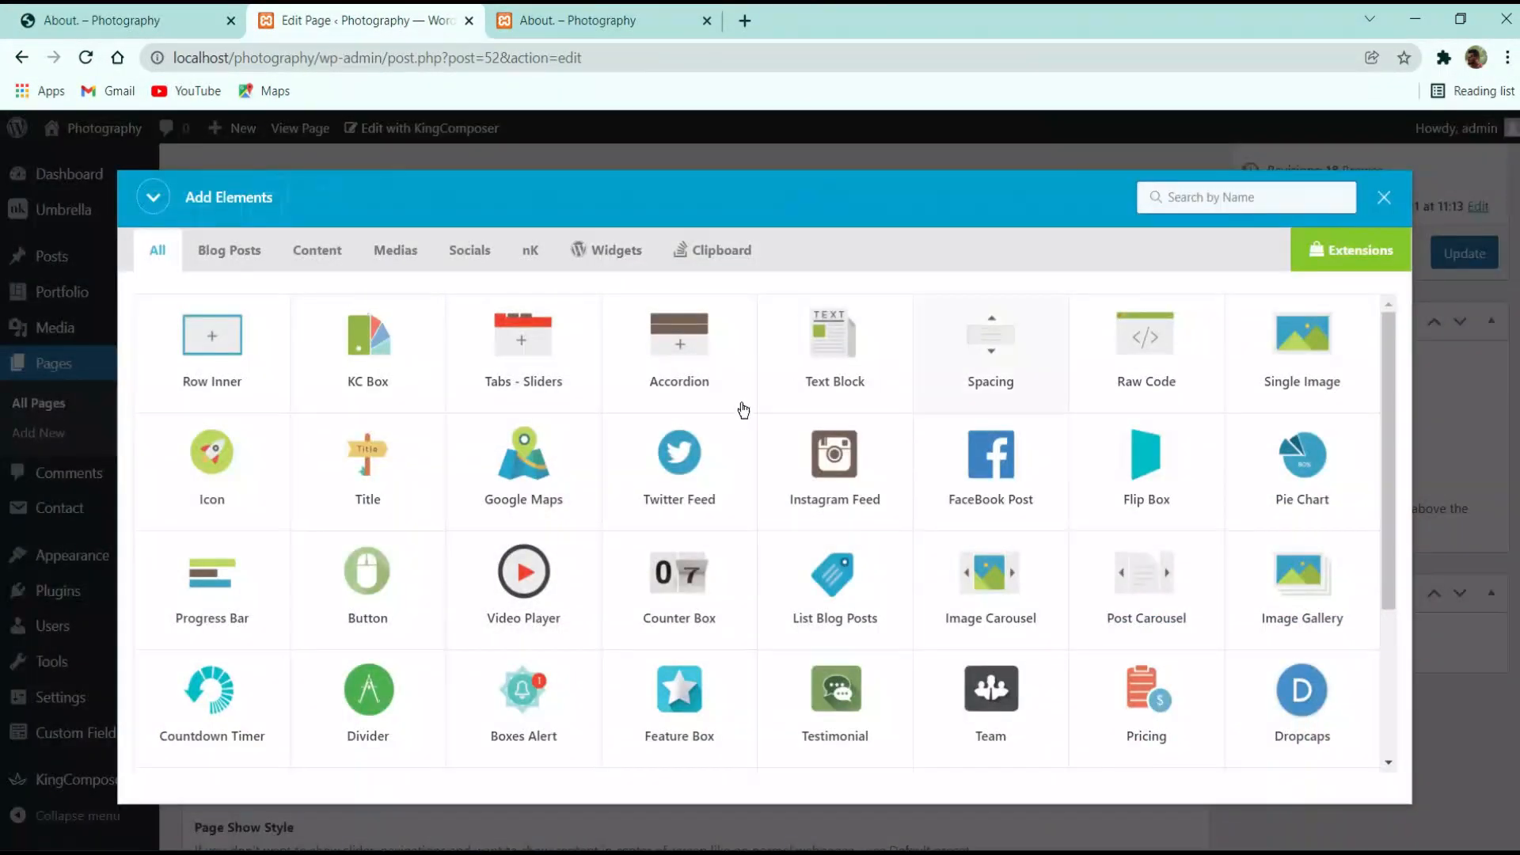
click(817, 347)
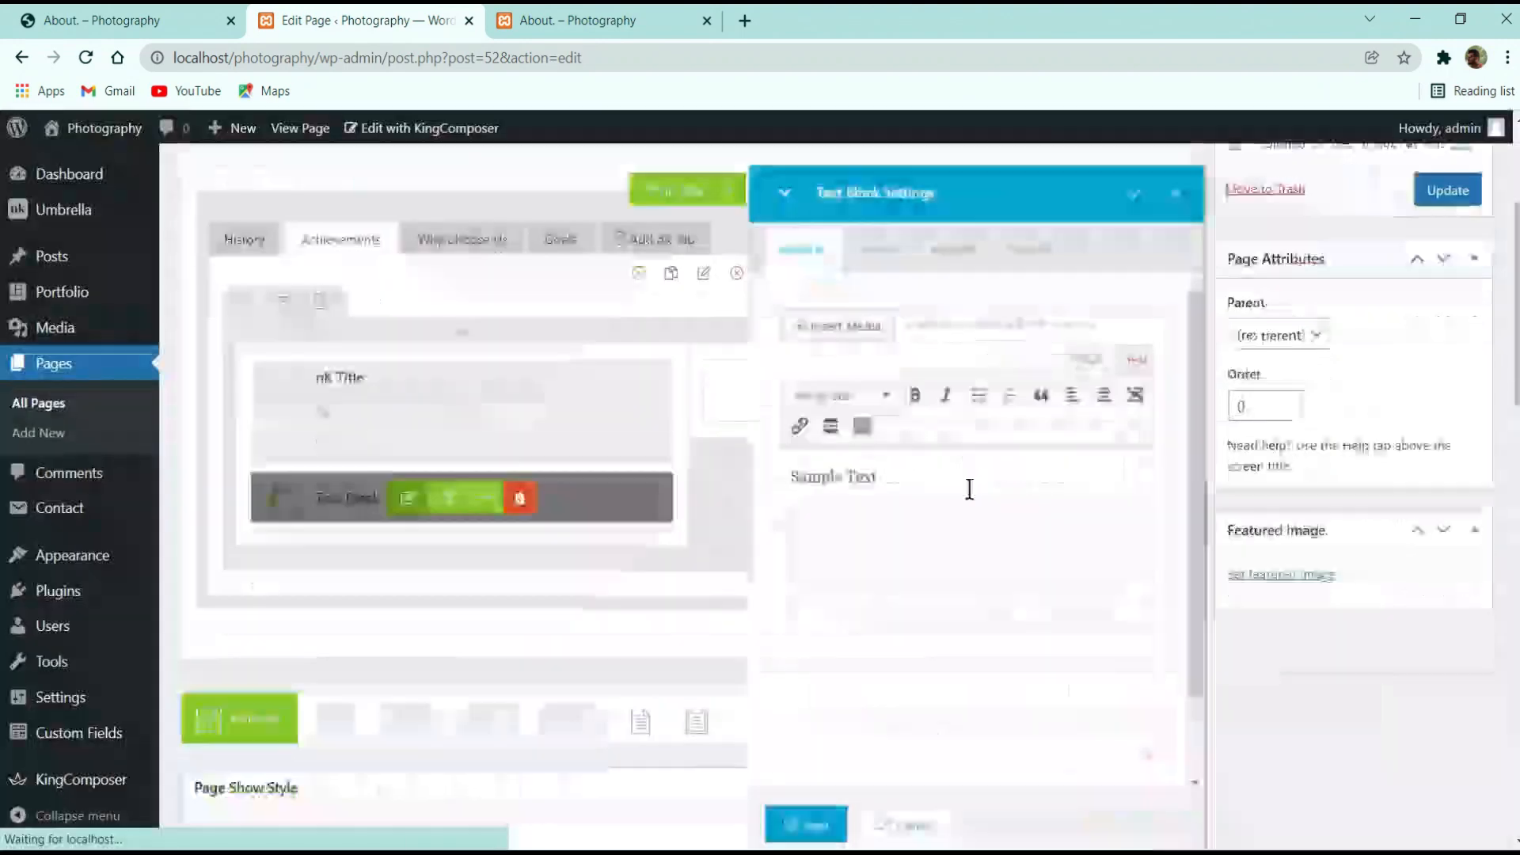
key(ctrl+a)
key(ctrl+v)
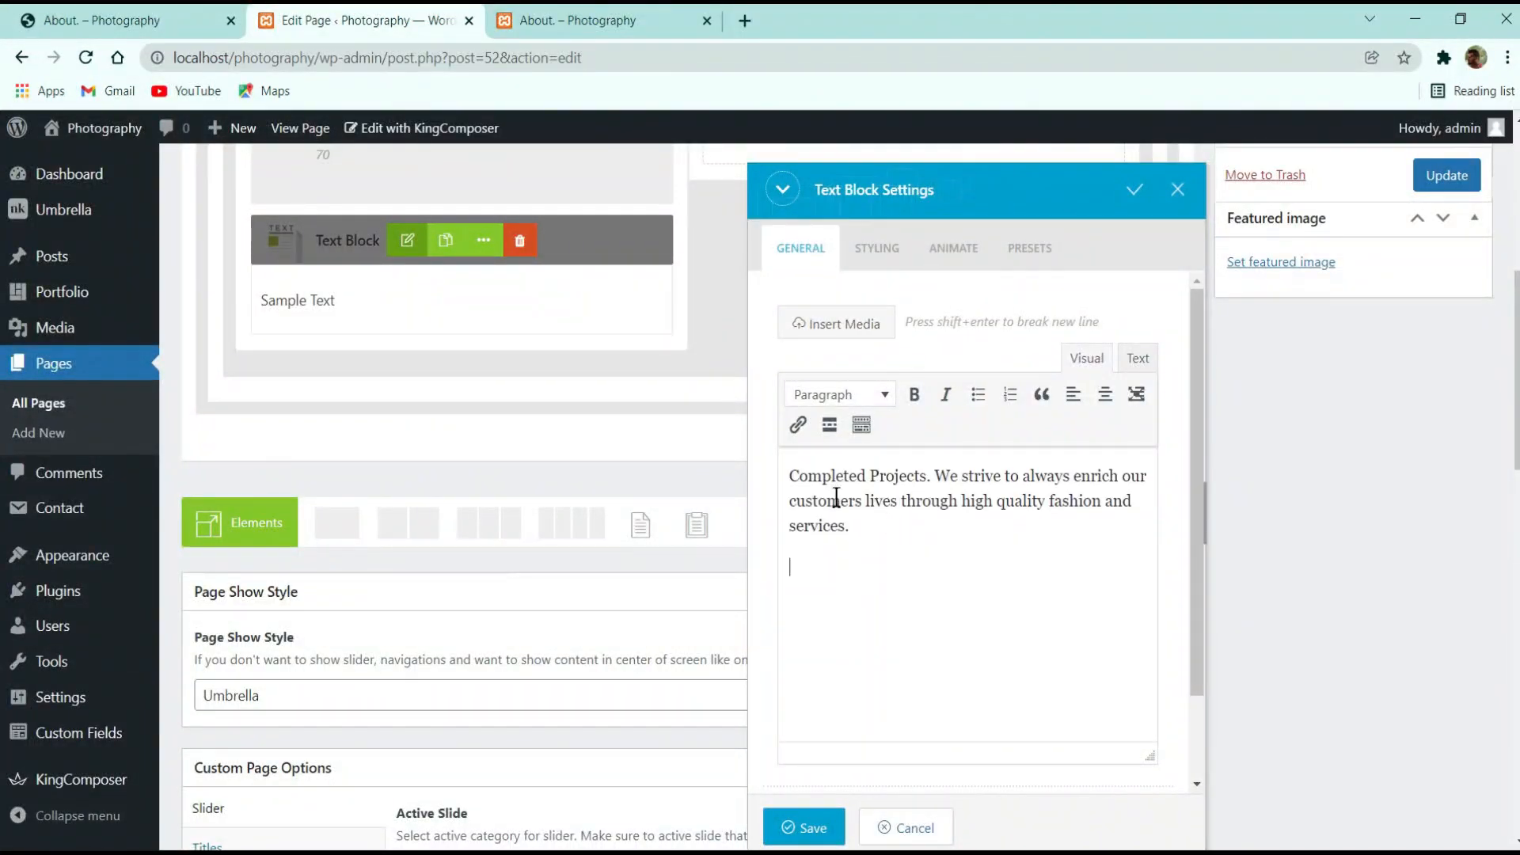
click(831, 826)
scroll(1346, 475, up, 5)
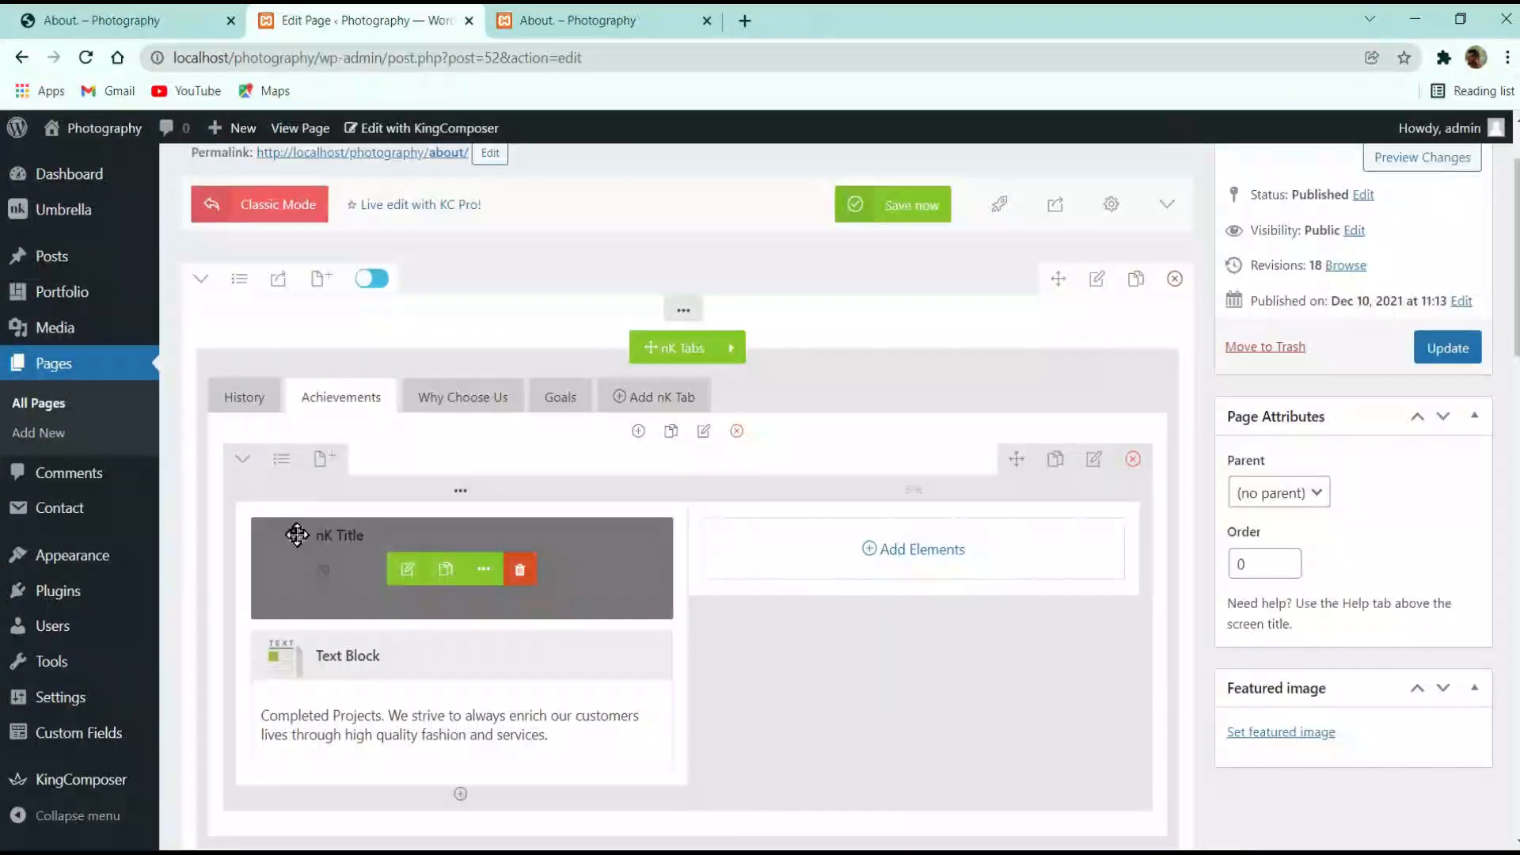
mouse_move(460, 496)
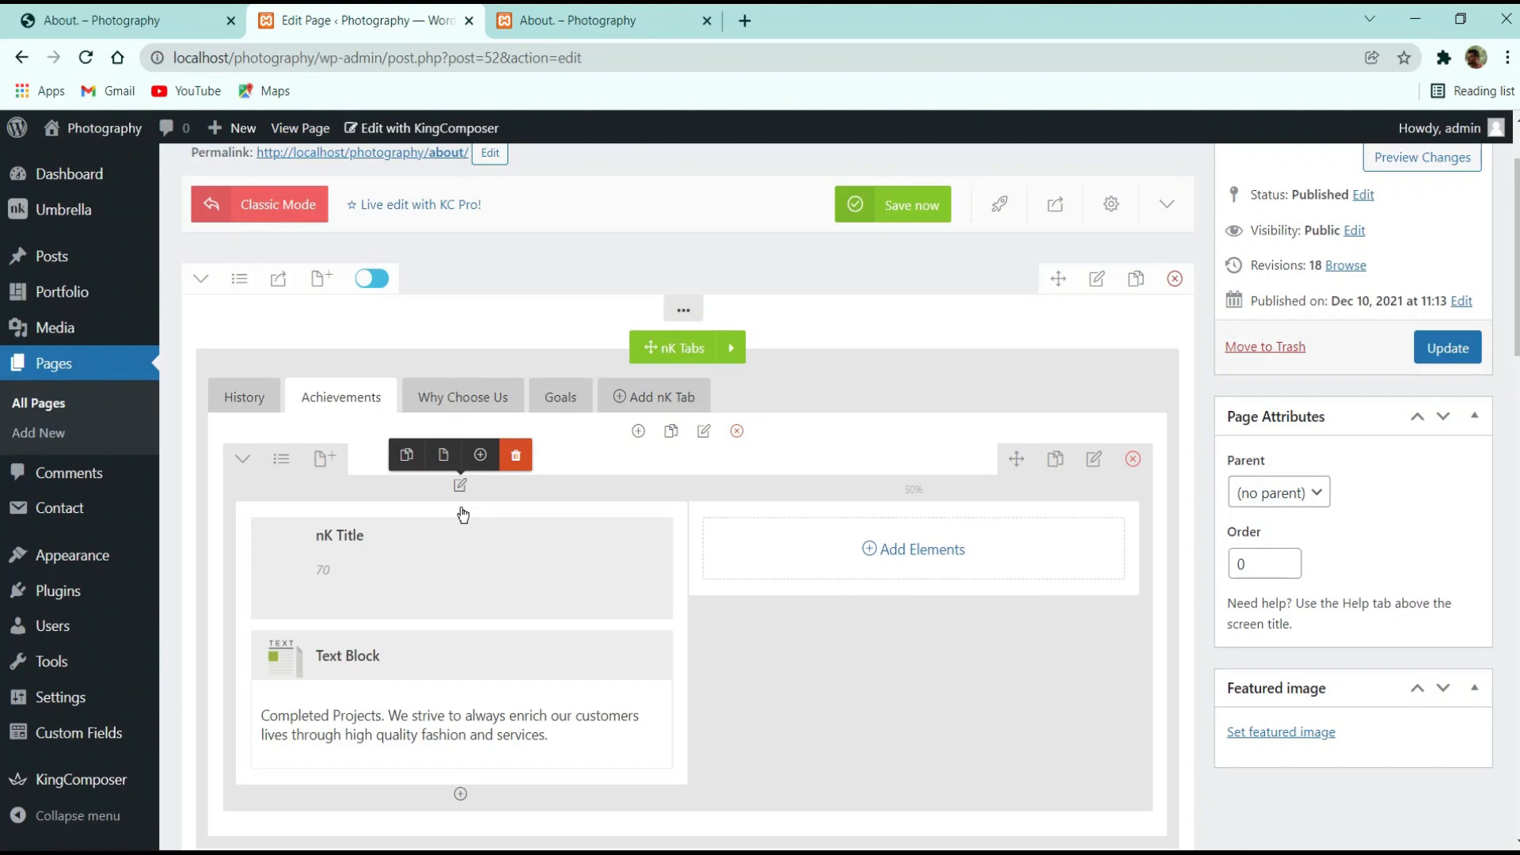
Duplicate the 70/Completed Projects column, delete the extra empty third column, and update the page
click(406, 456)
scroll(570, 489, down, 4)
scroll(777, 308, up, 3)
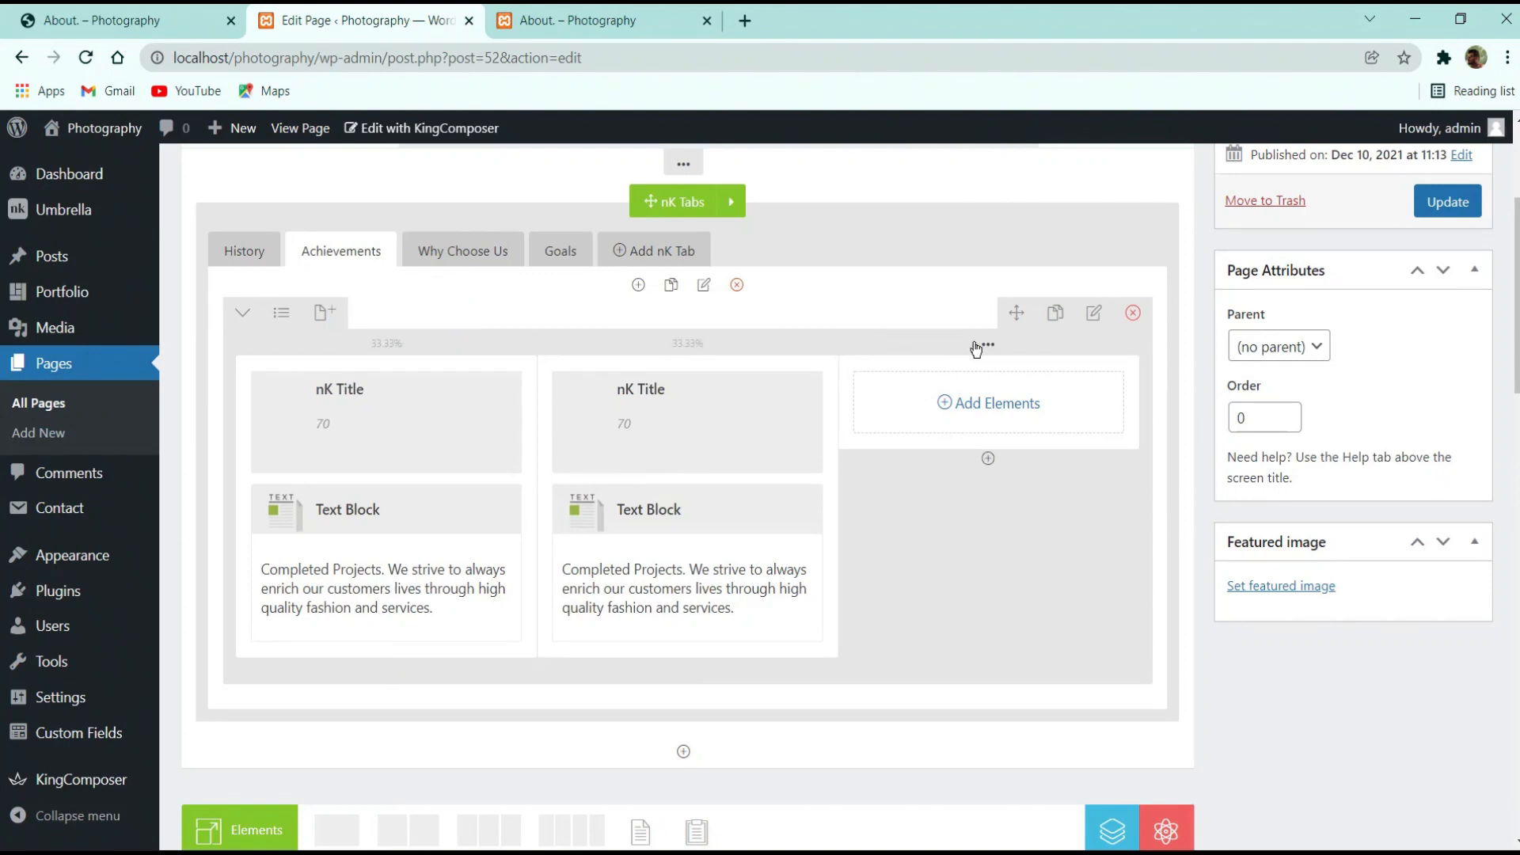
mouse_move(987, 342)
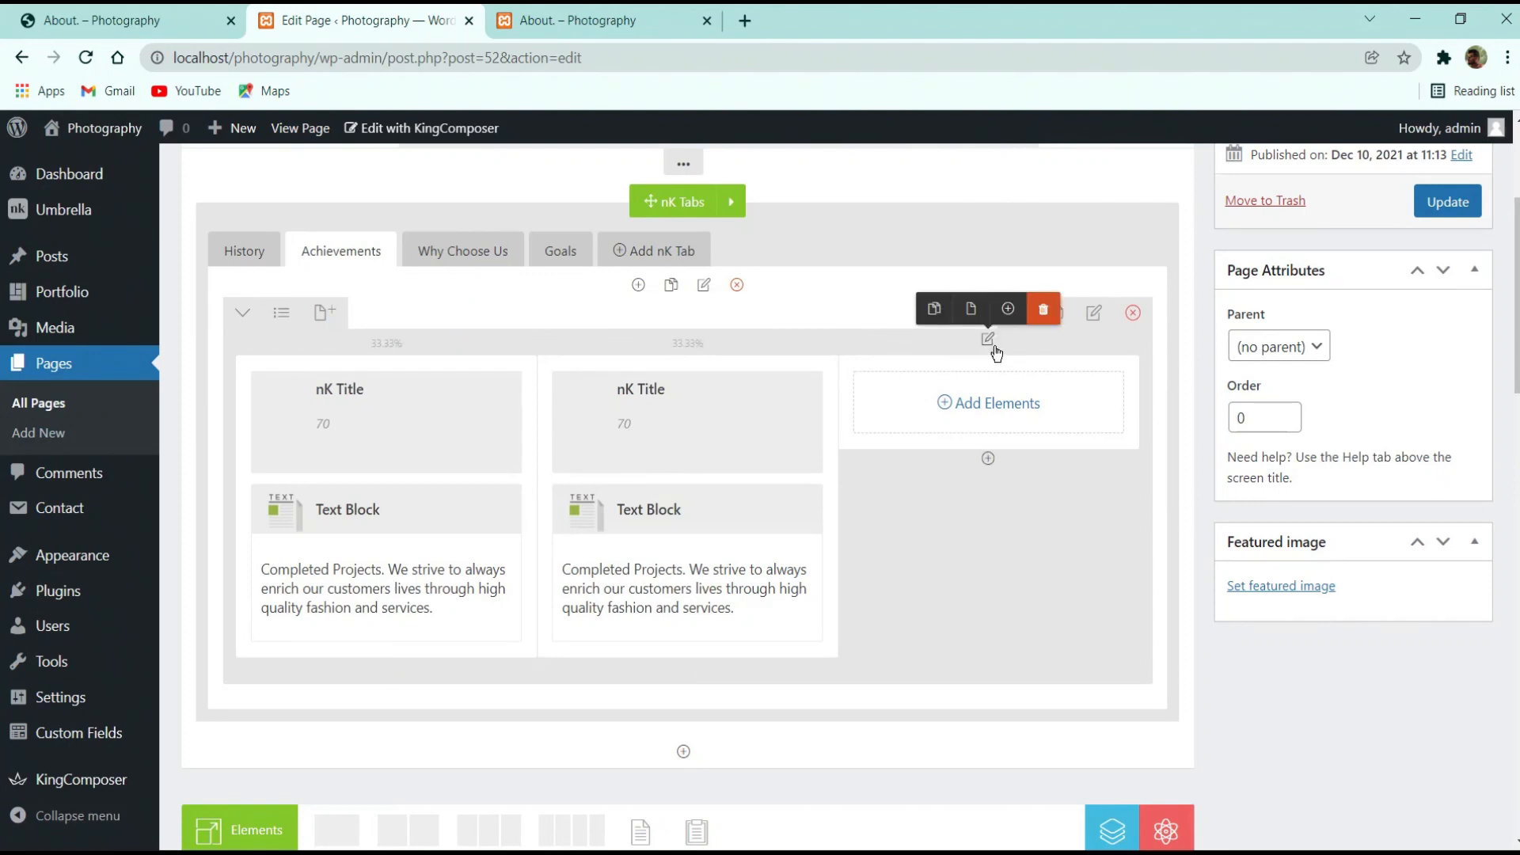
click(1044, 315)
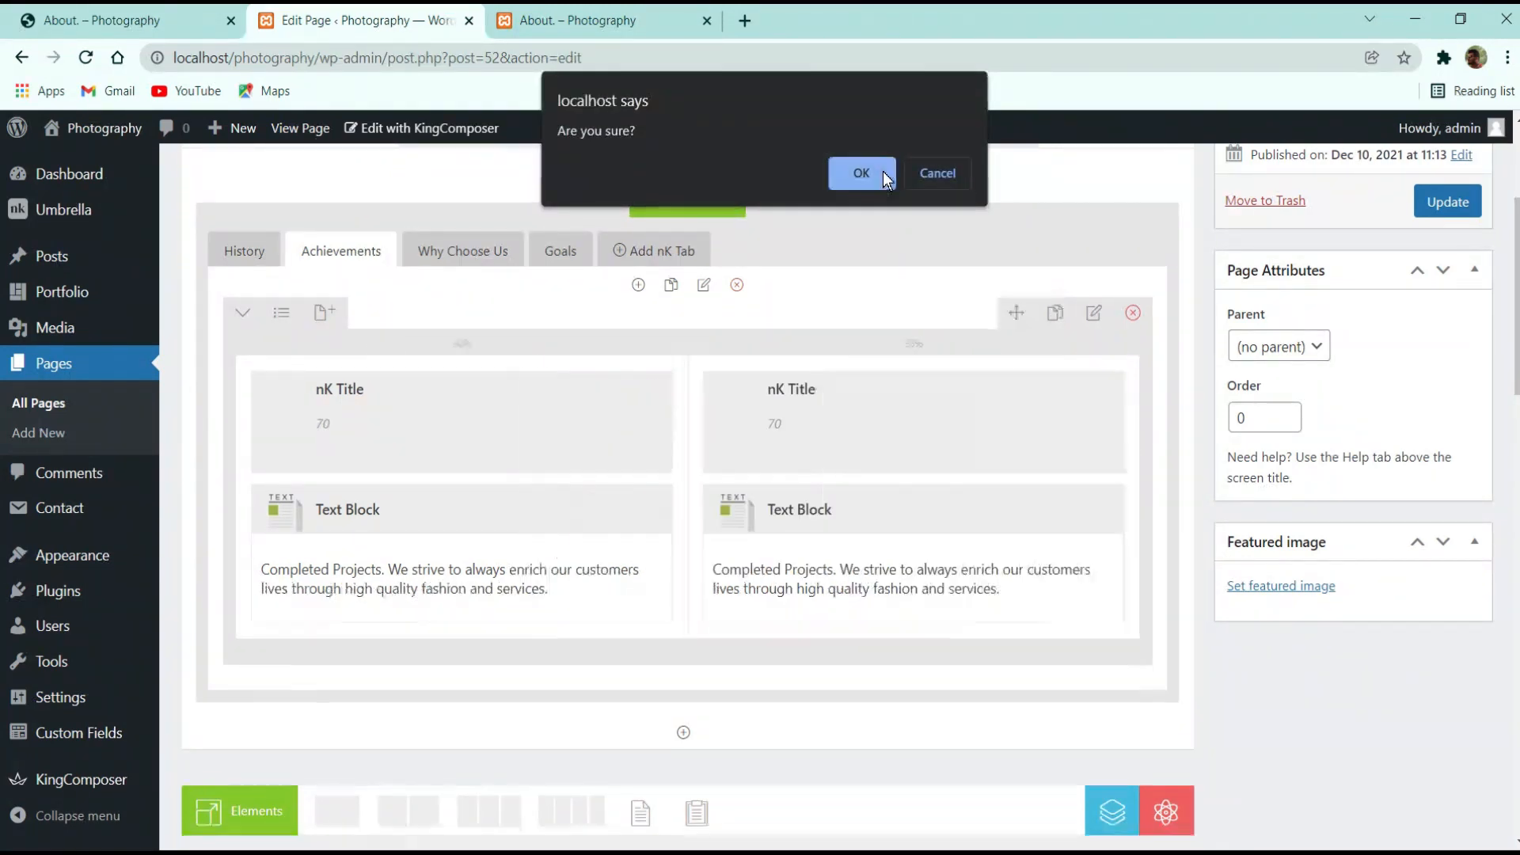
click(882, 171)
click(1445, 203)
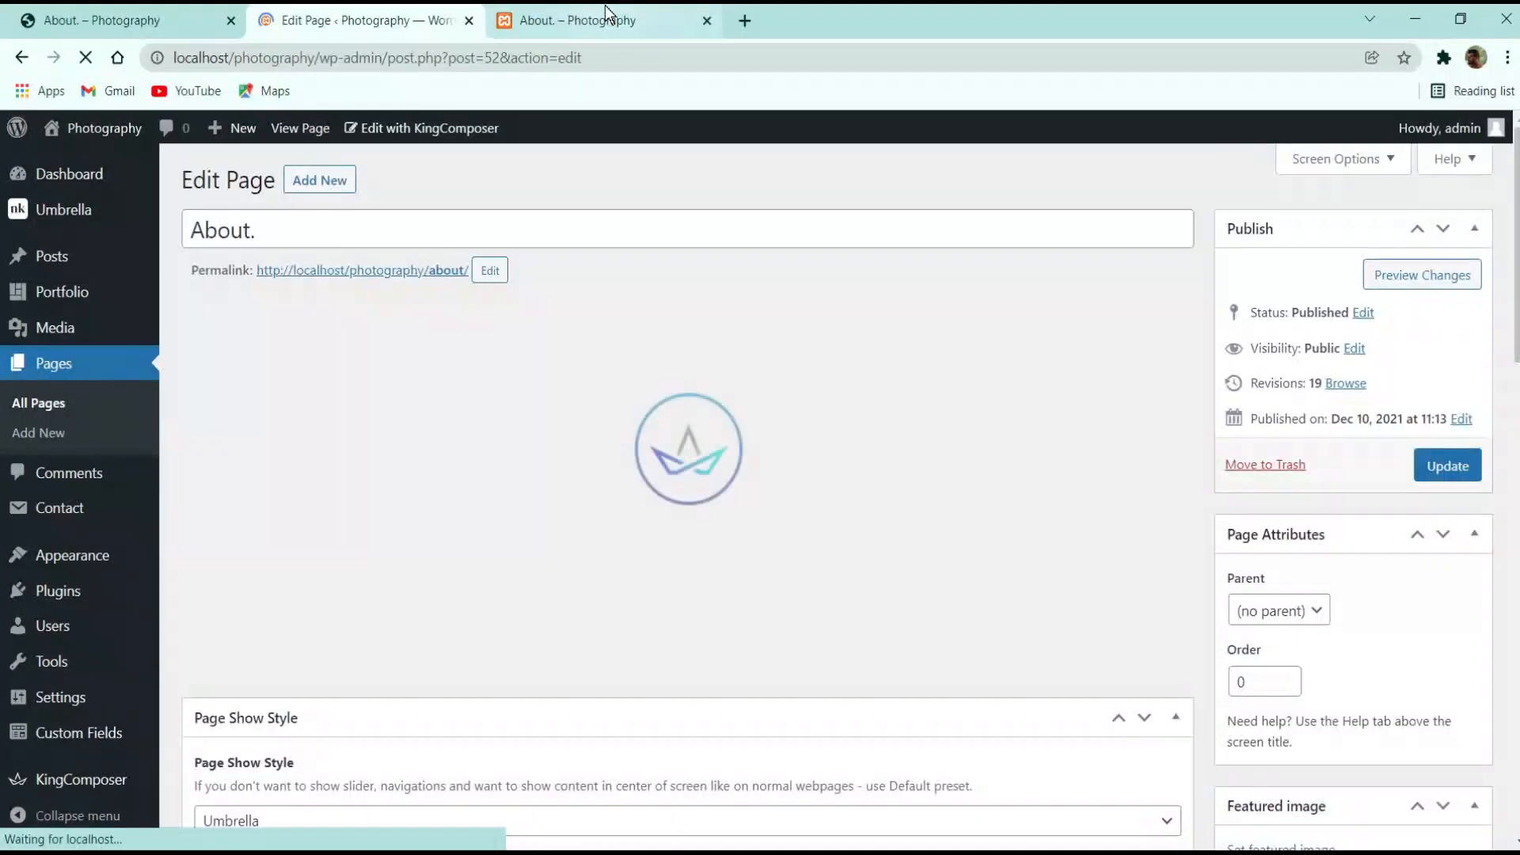
Reload the live About page to check the two 70 columns, then return to the reference page
click(611, 16)
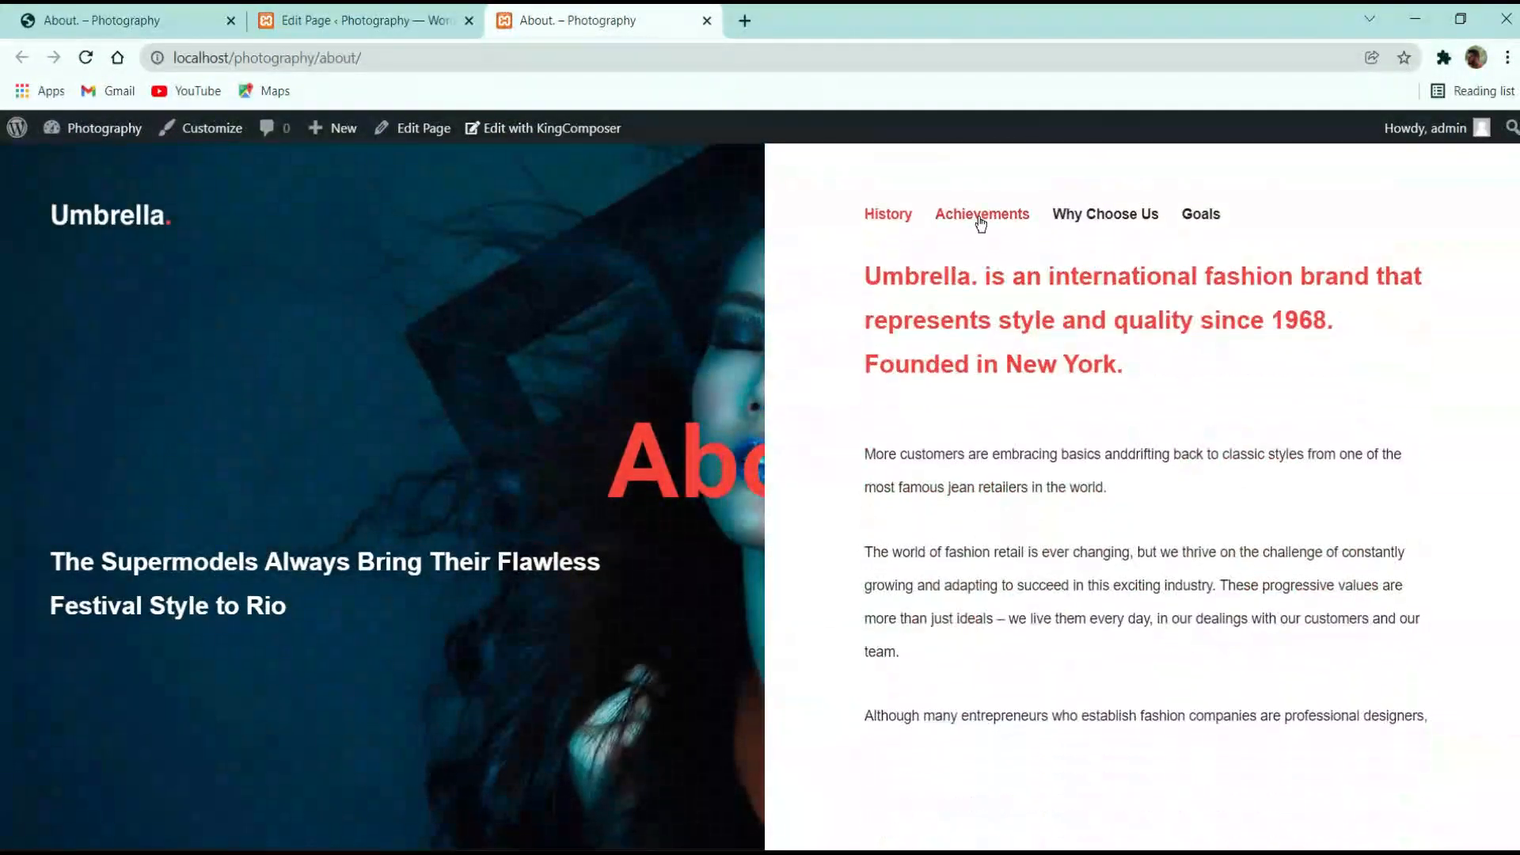
click(980, 217)
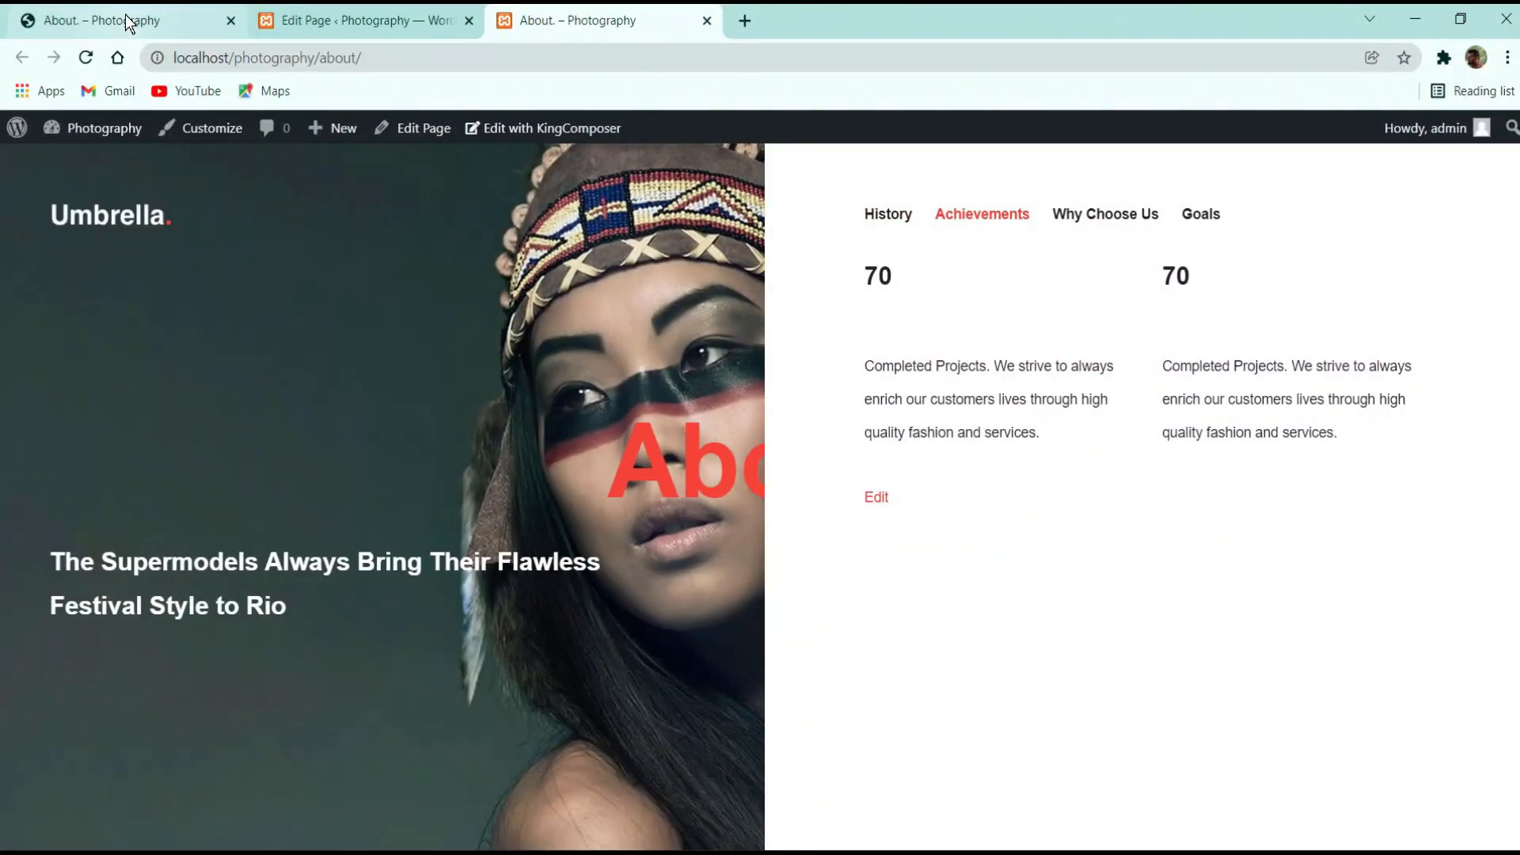
click(125, 15)
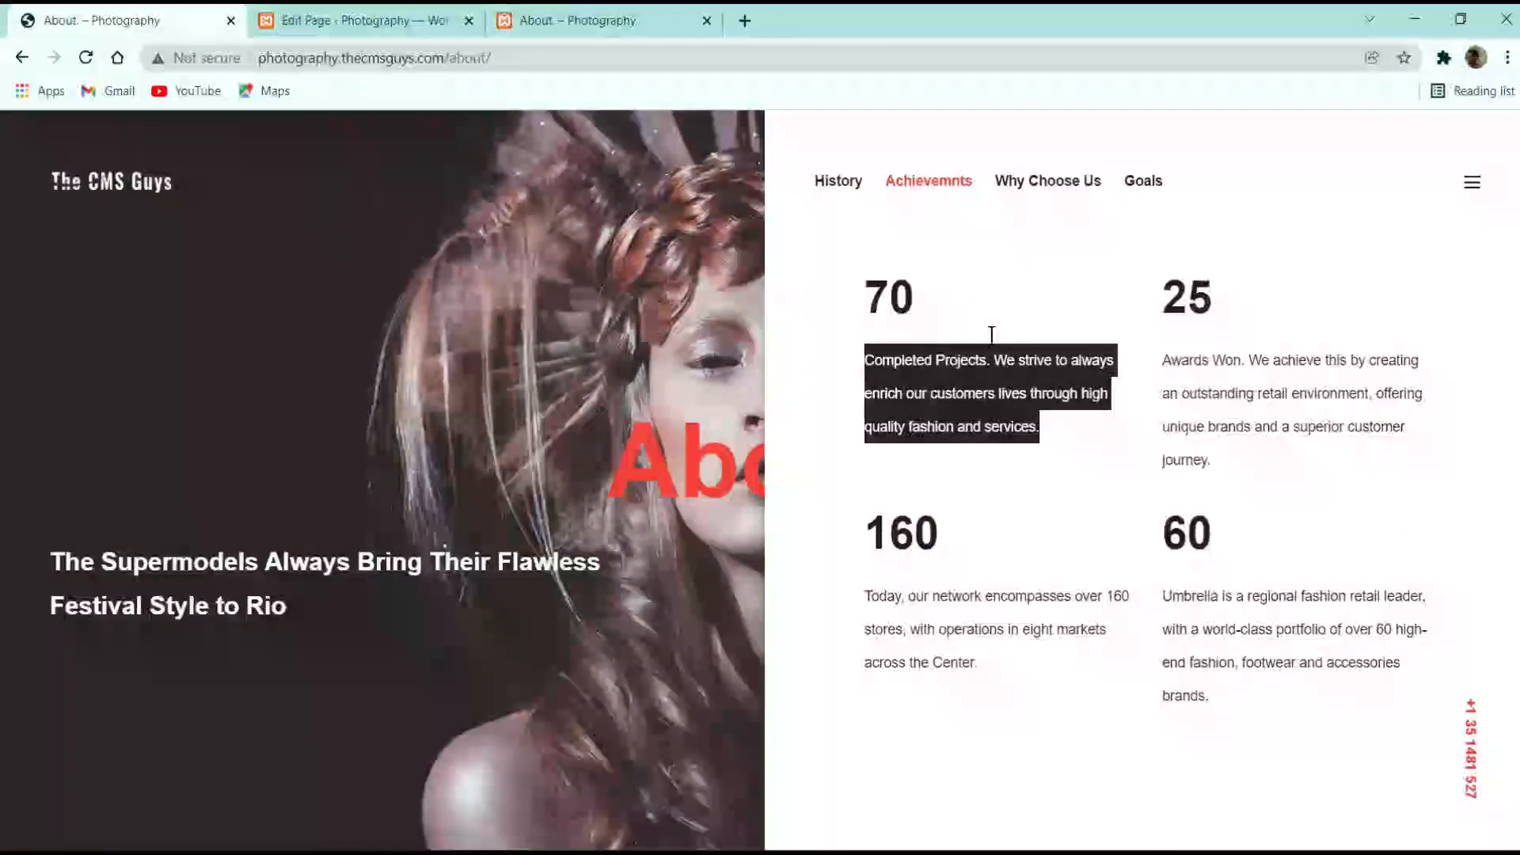
click(1223, 352)
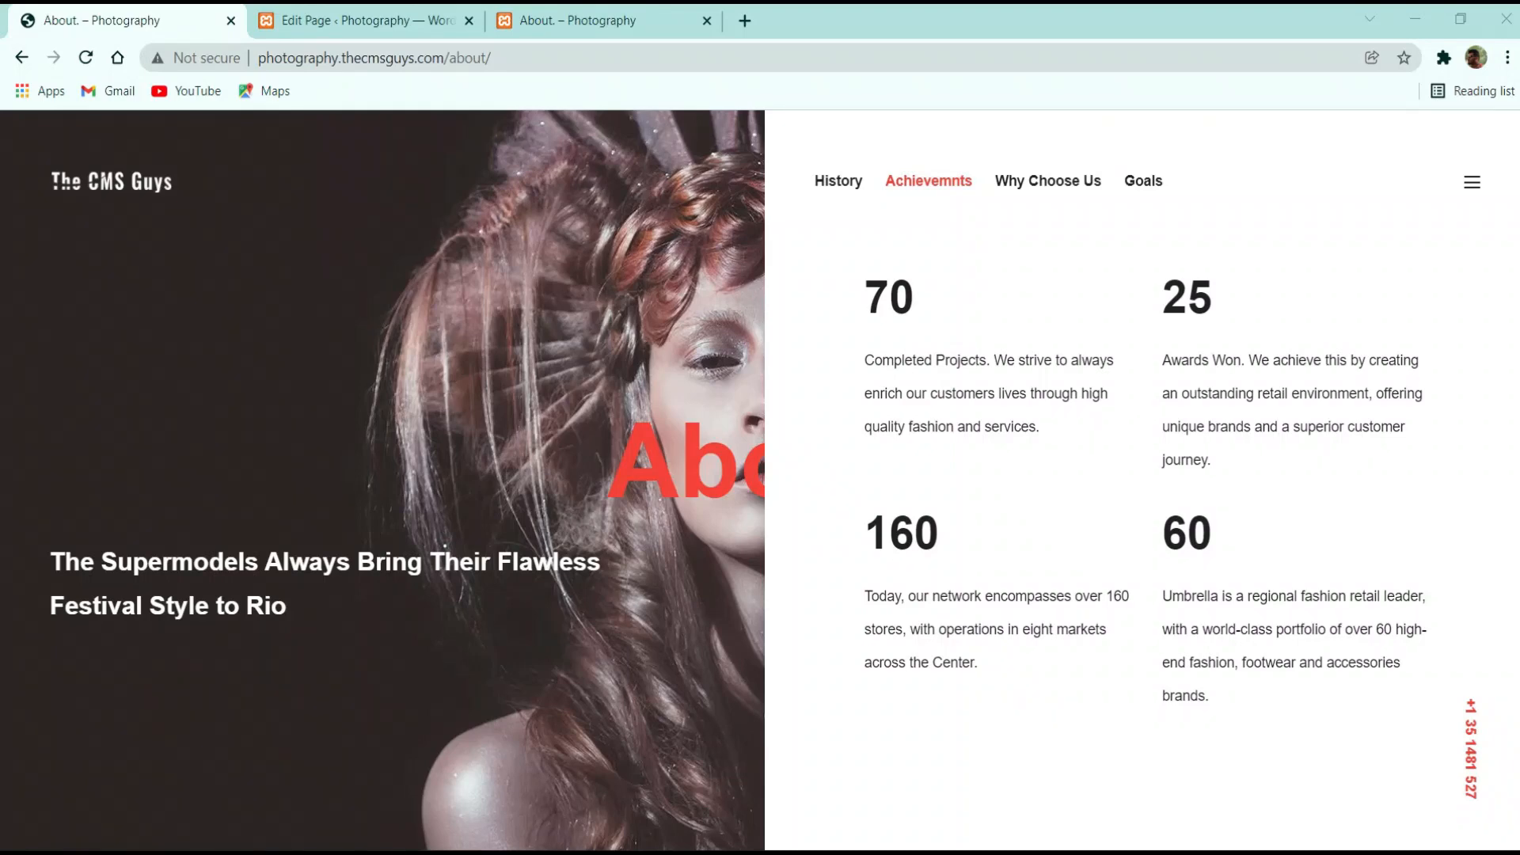
Set the left 70 title under Achievements to look like display-2
click(369, 11)
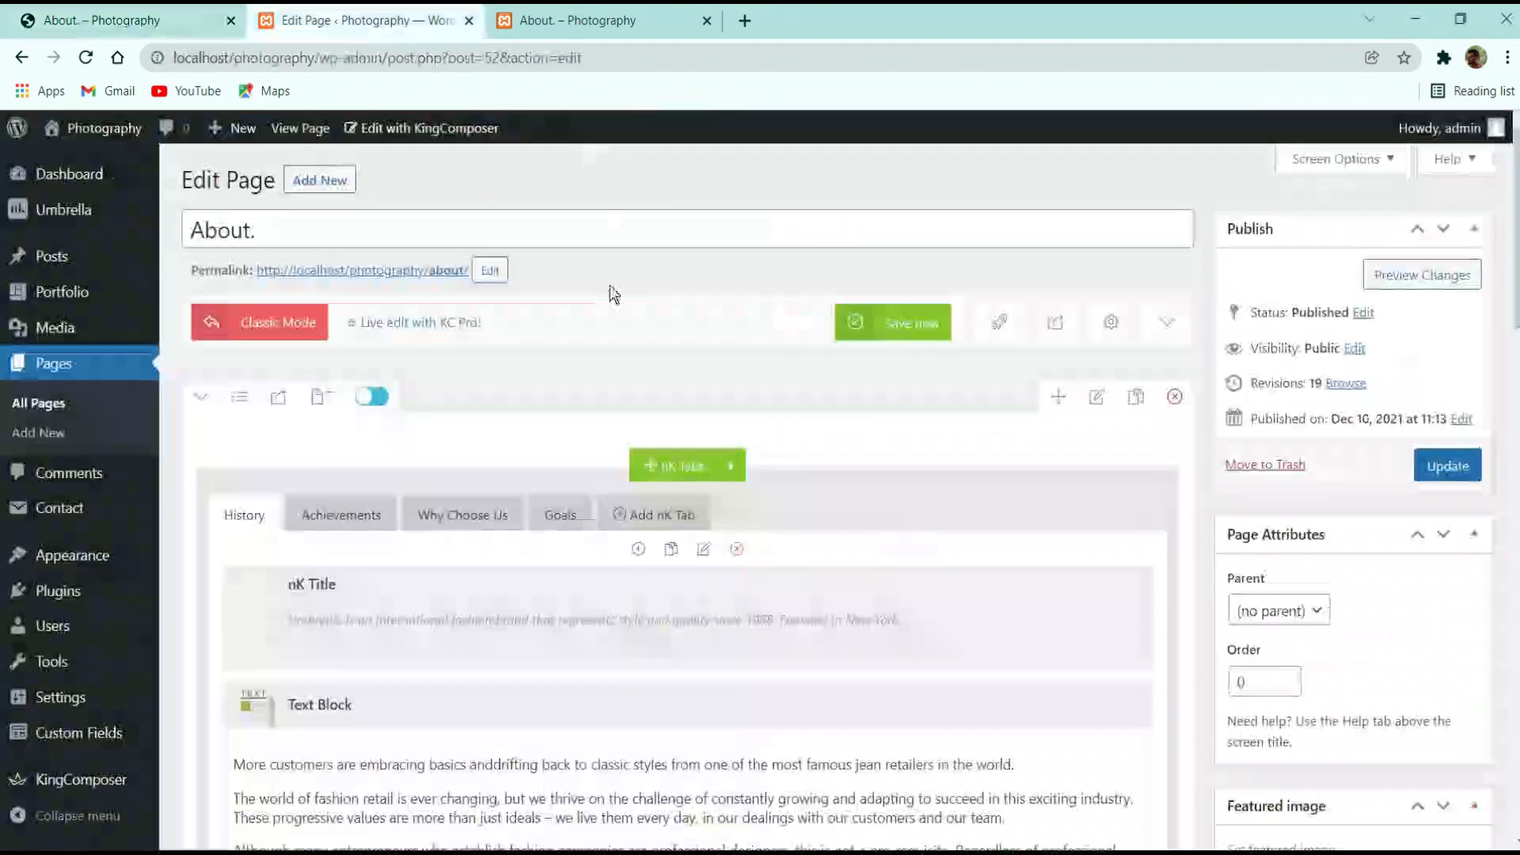
click(357, 522)
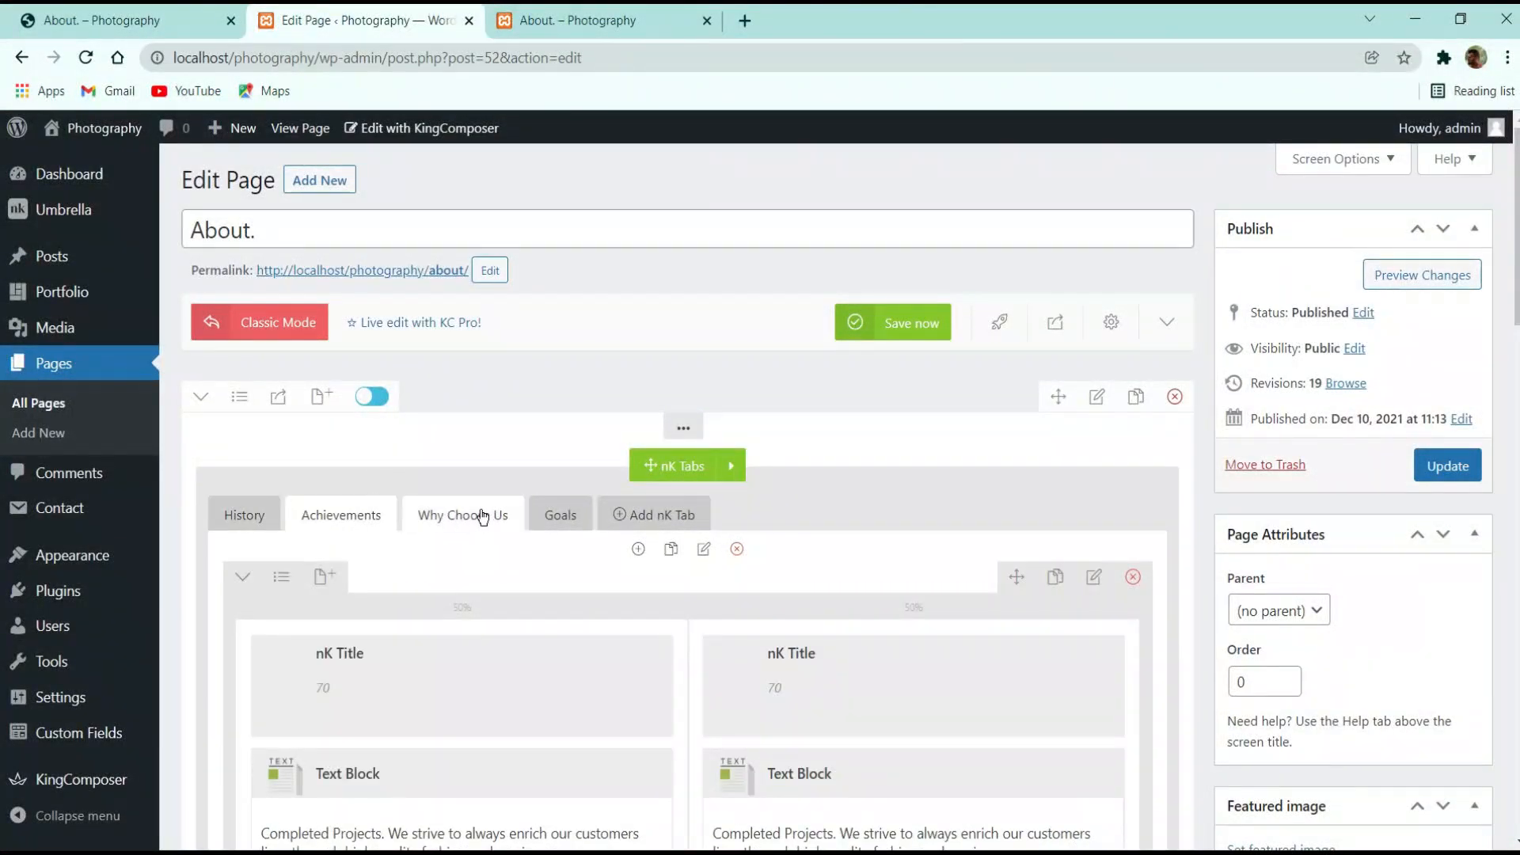
scroll(388, 586, down, 3)
click(406, 479)
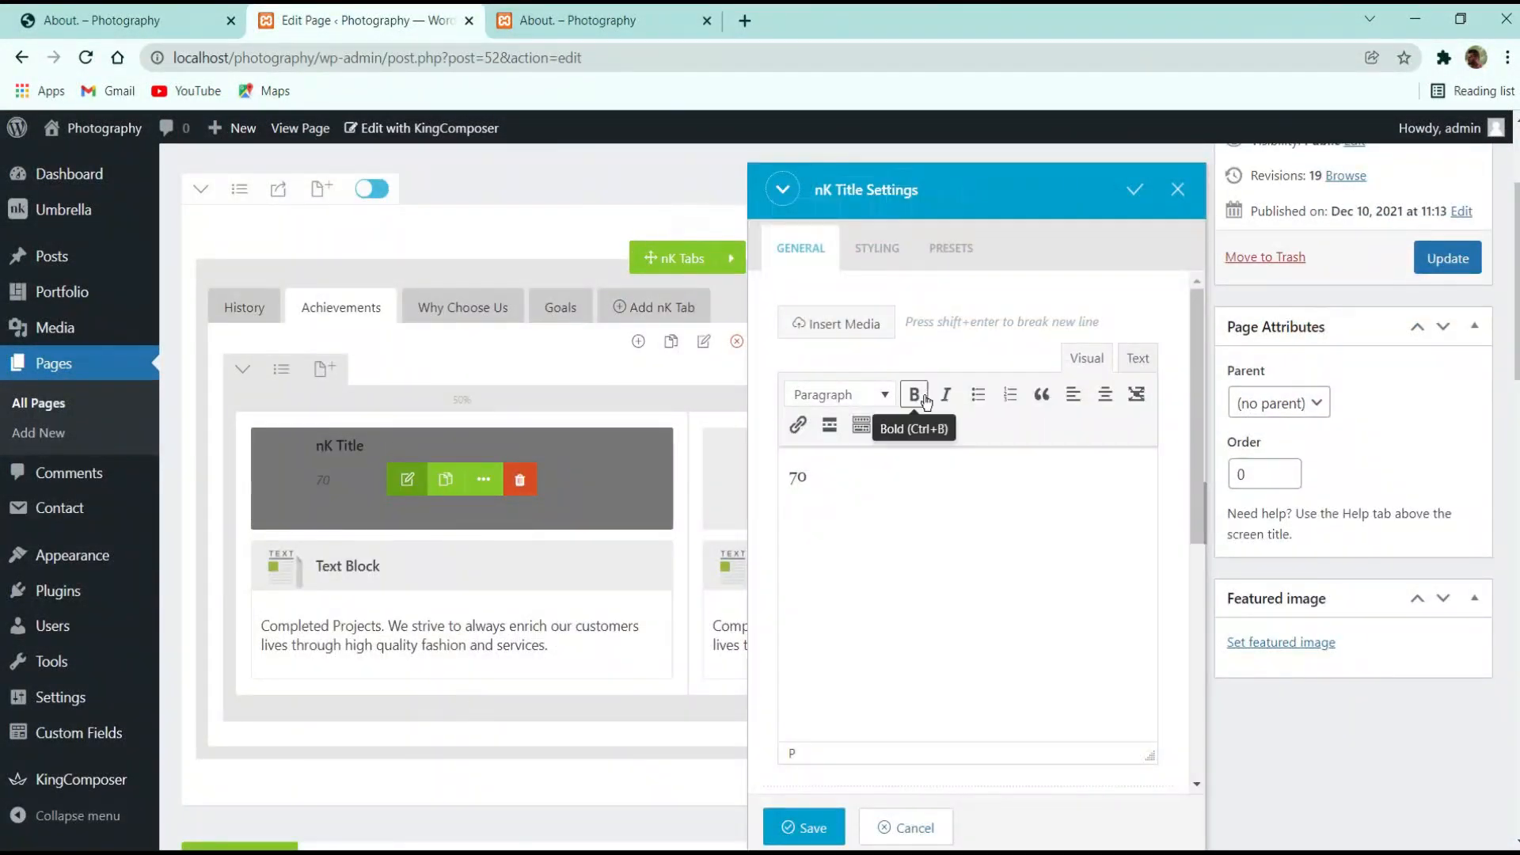
scroll(874, 476, down, 5)
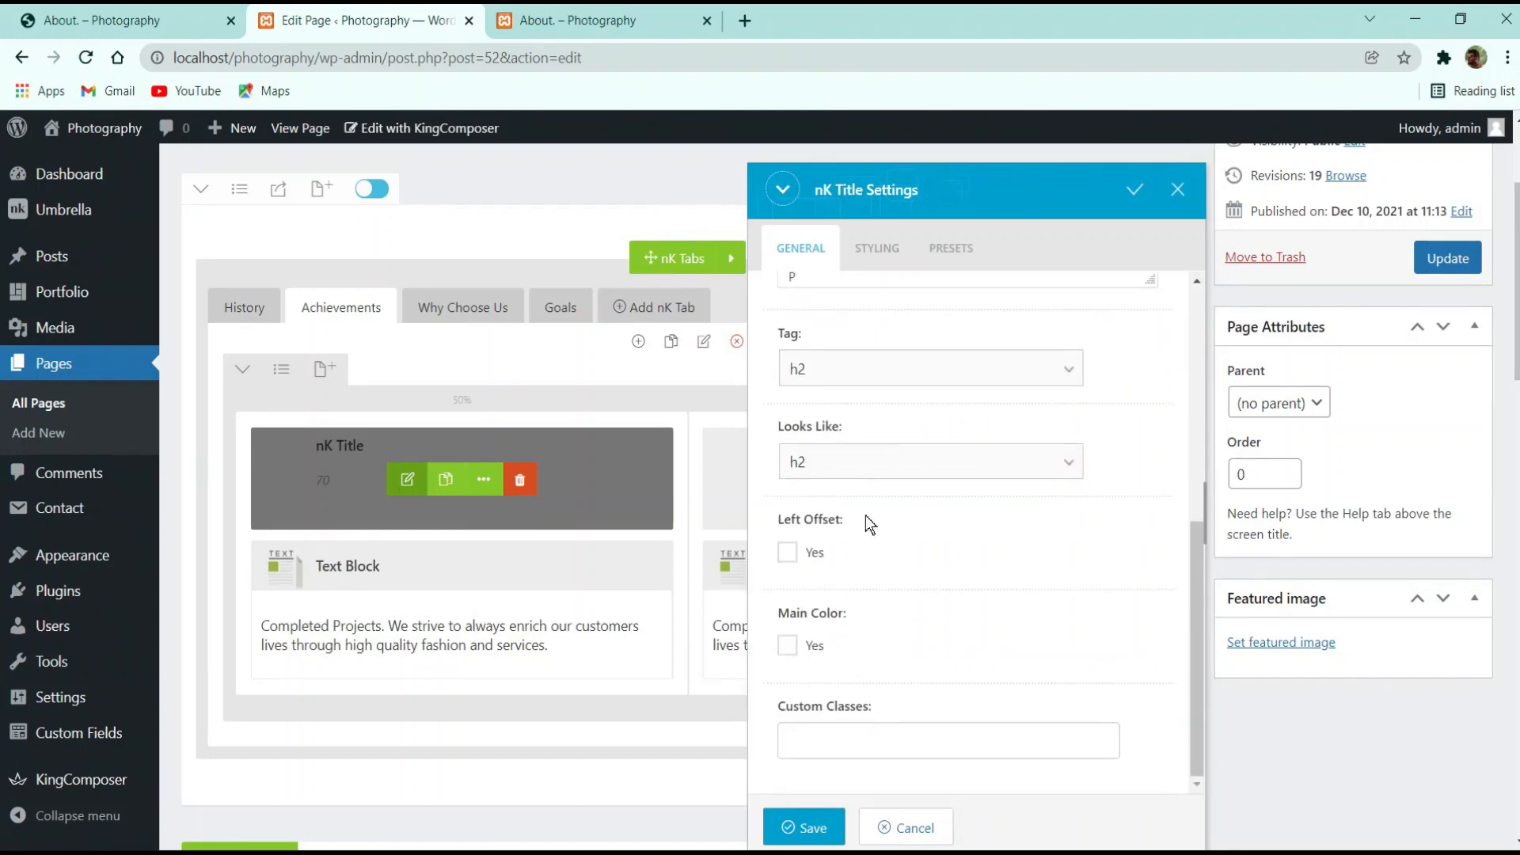
scroll(866, 516, up, 2)
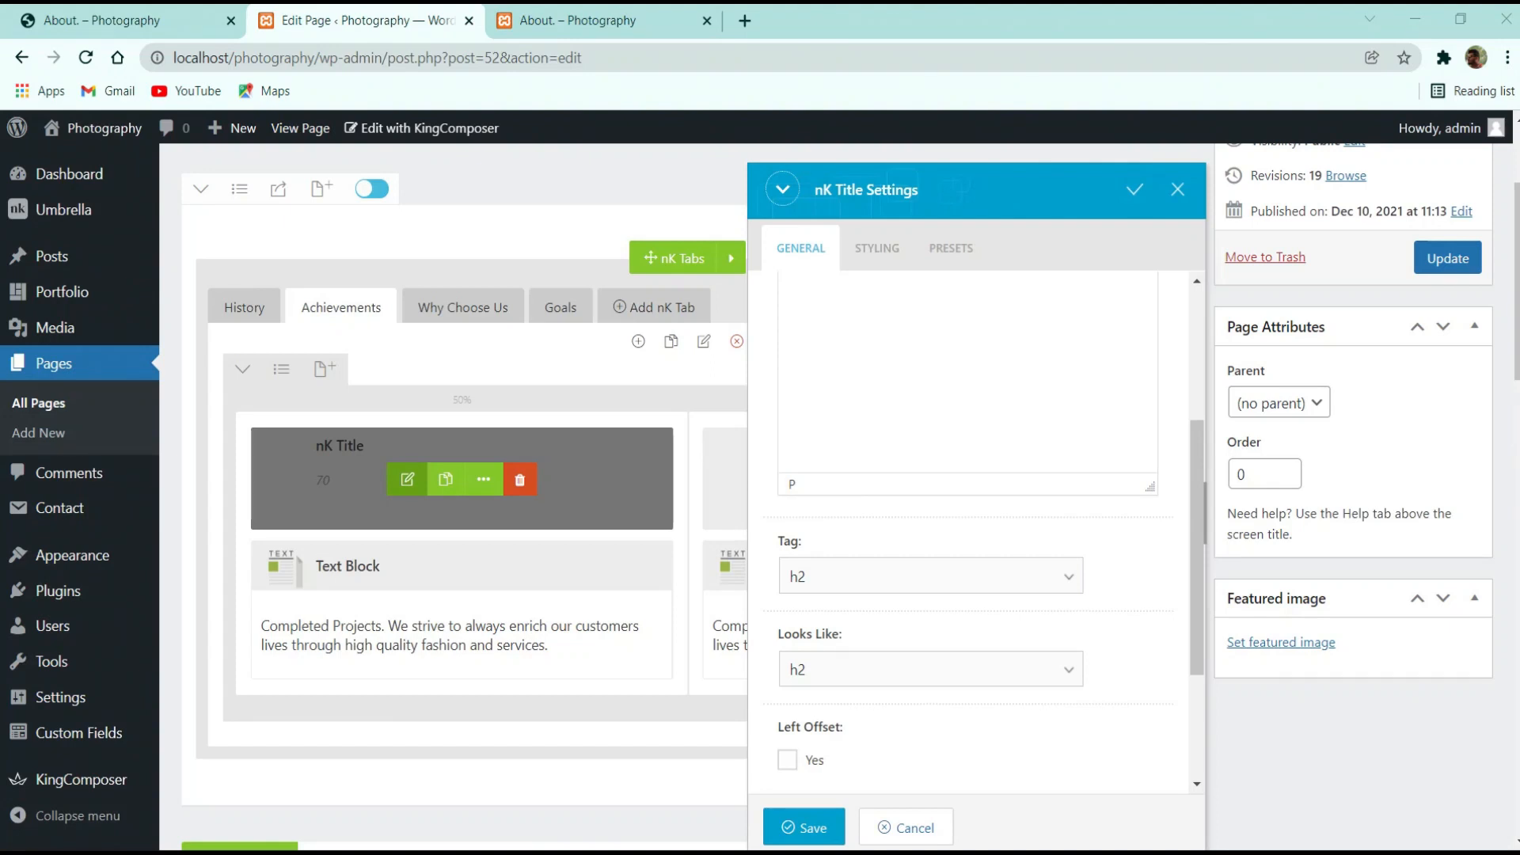
click(895, 670)
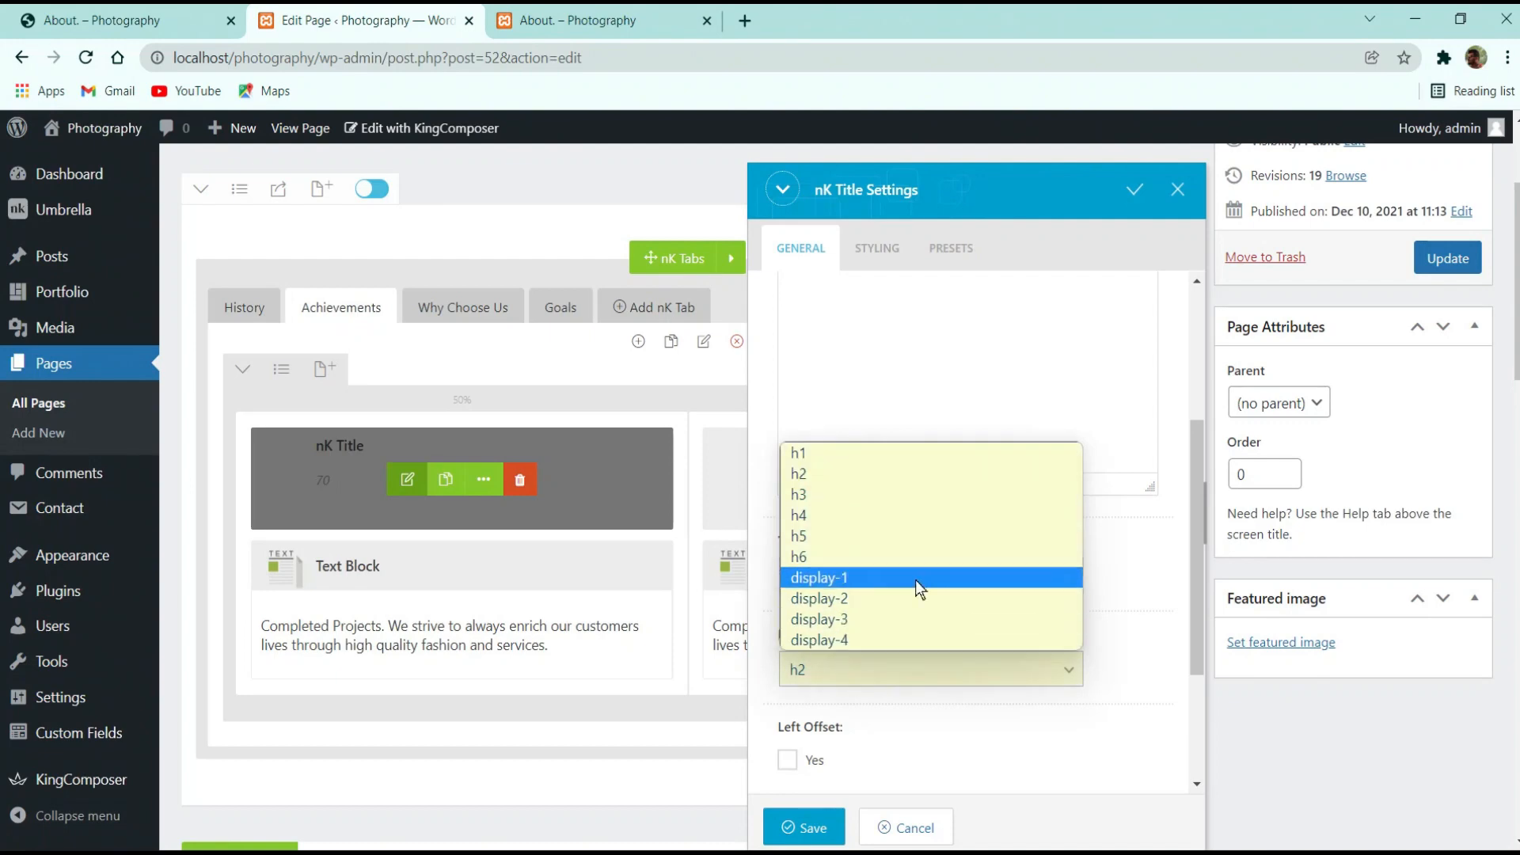
click(906, 598)
Save the title settings, update the page and go to the live About page
scroll(963, 595, down, 3)
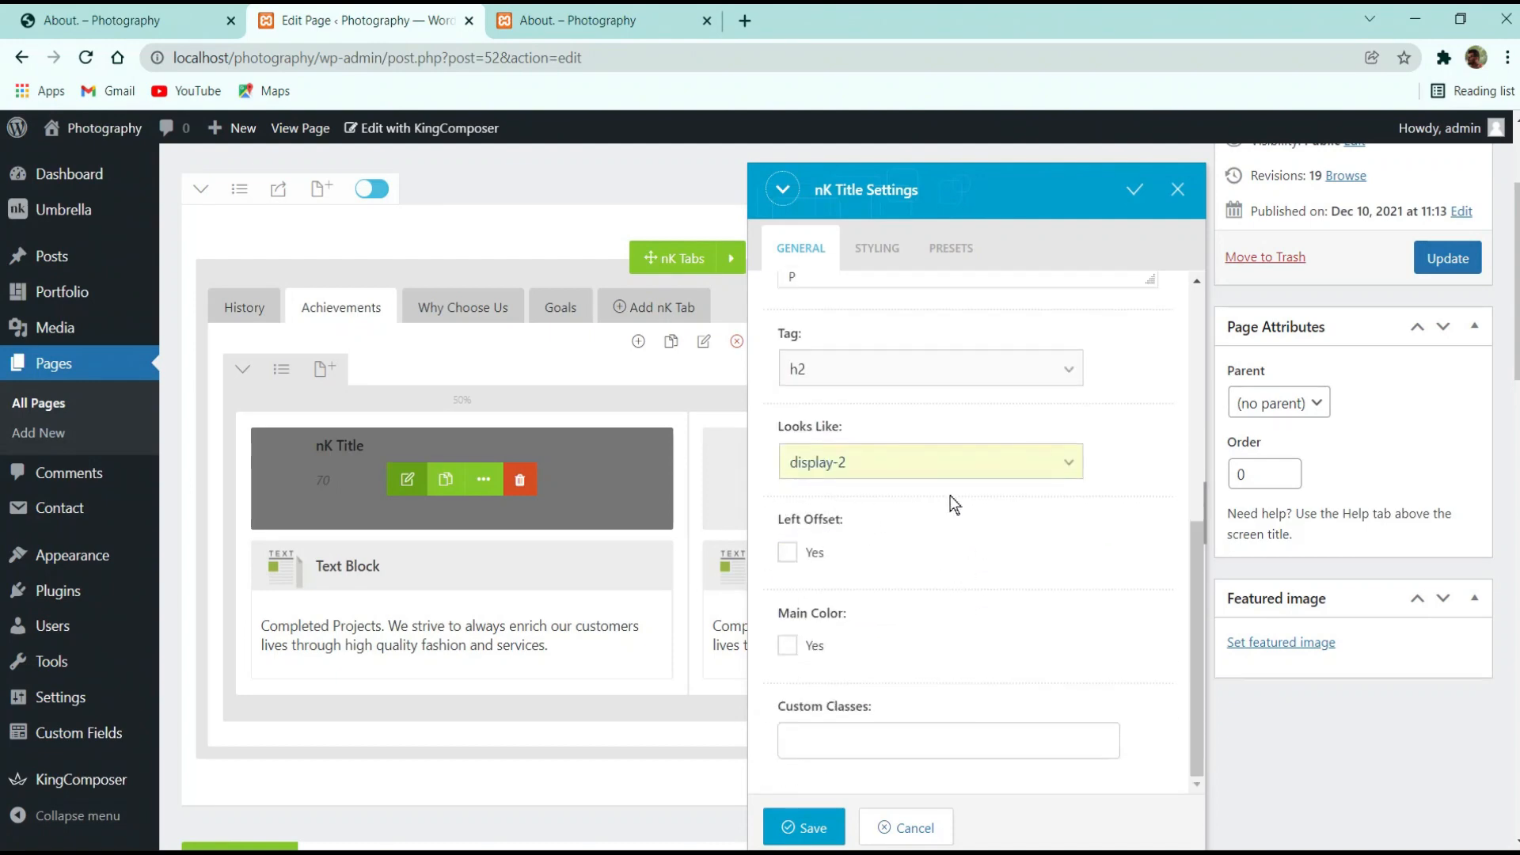
scroll(1205, 699, down, 3)
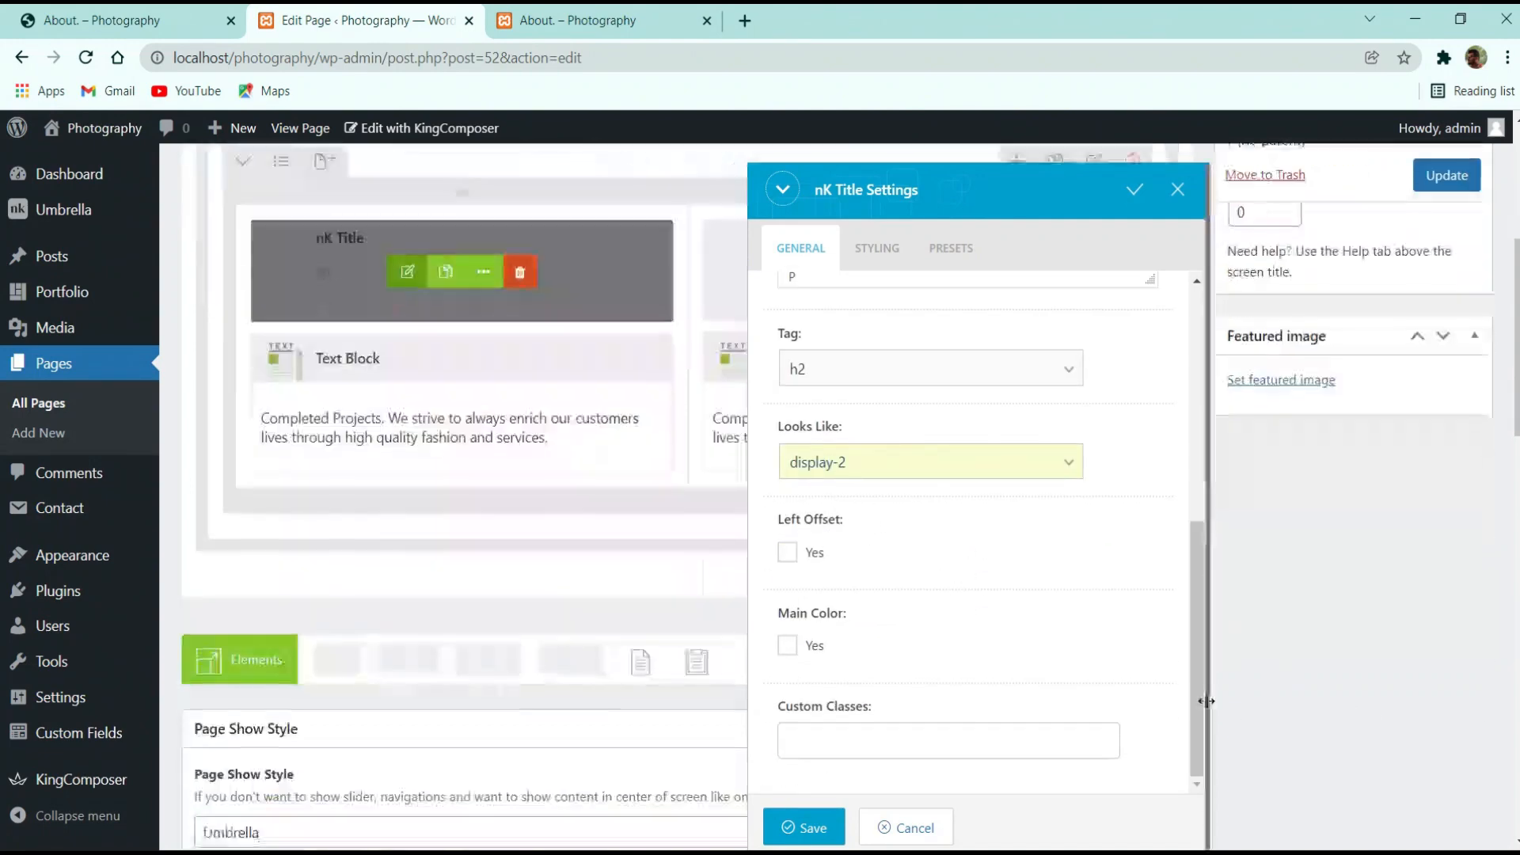
scroll(1011, 665, down, 3)
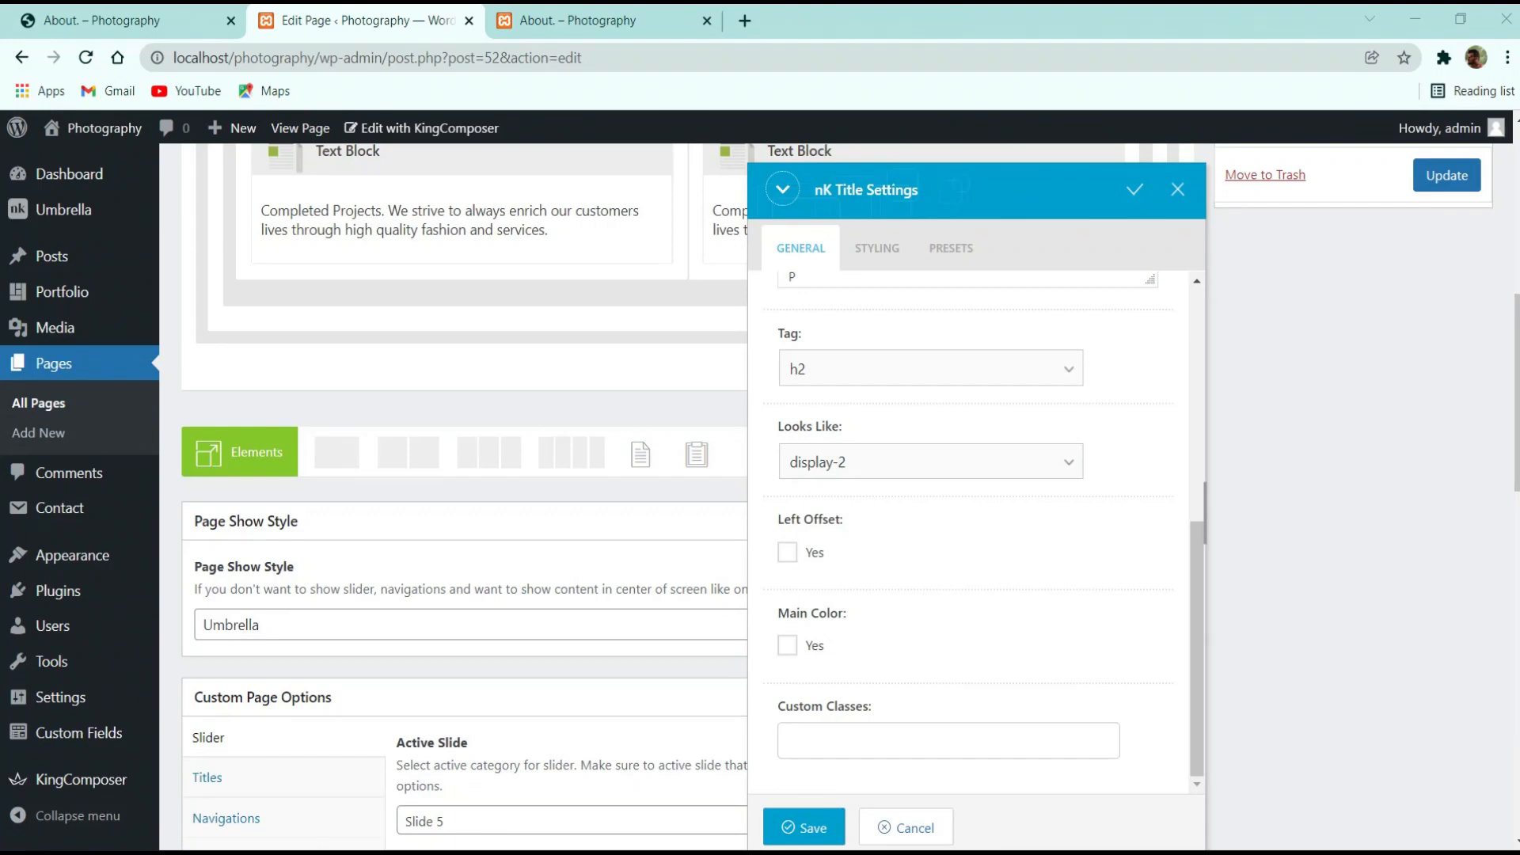
scroll(980, 617, down, 5)
scroll(908, 772, up, 3)
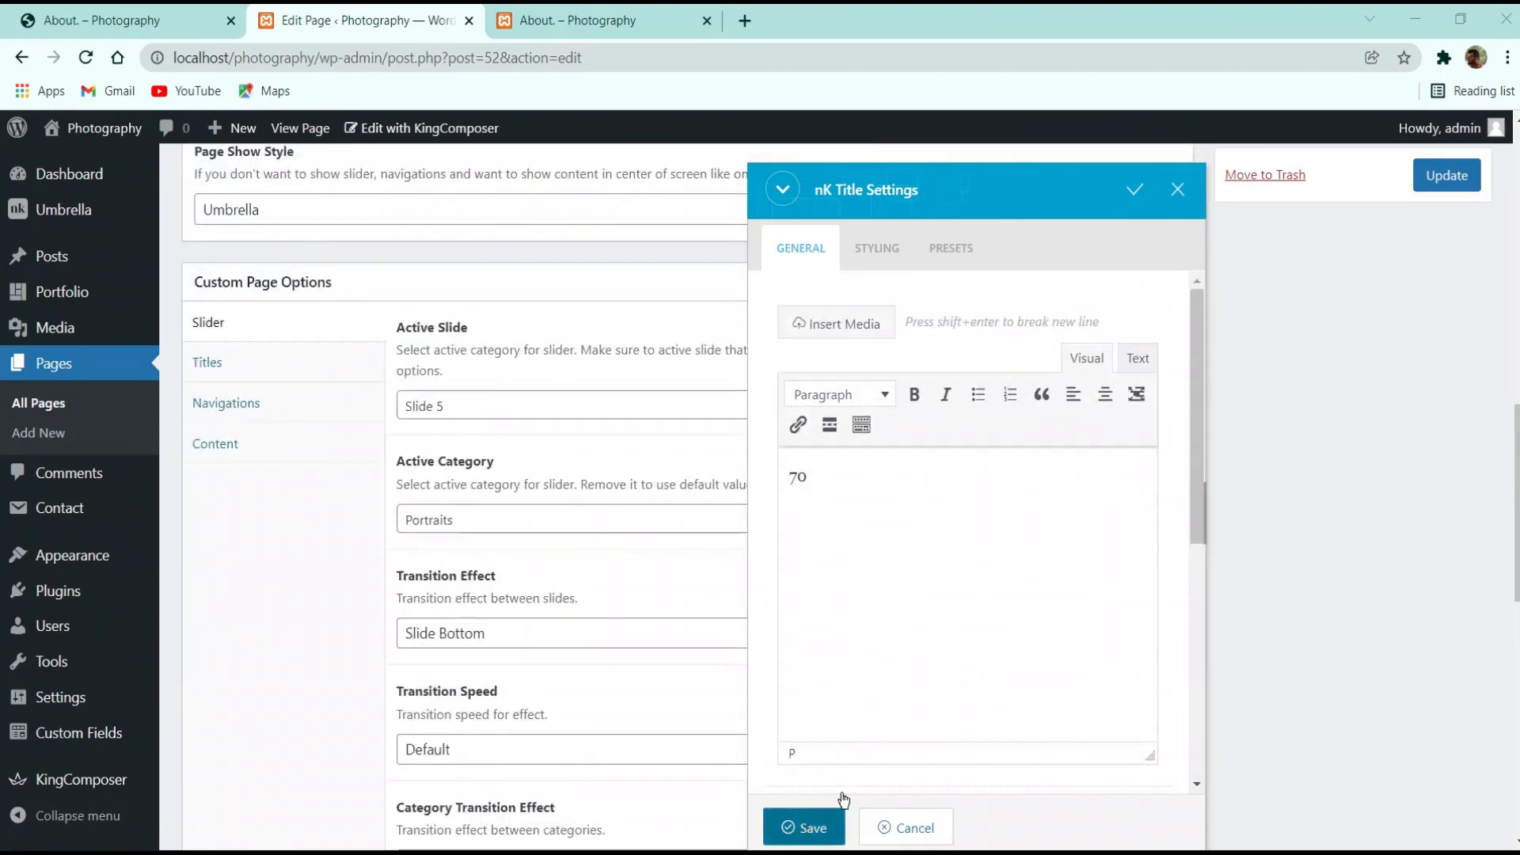
click(827, 824)
click(1447, 175)
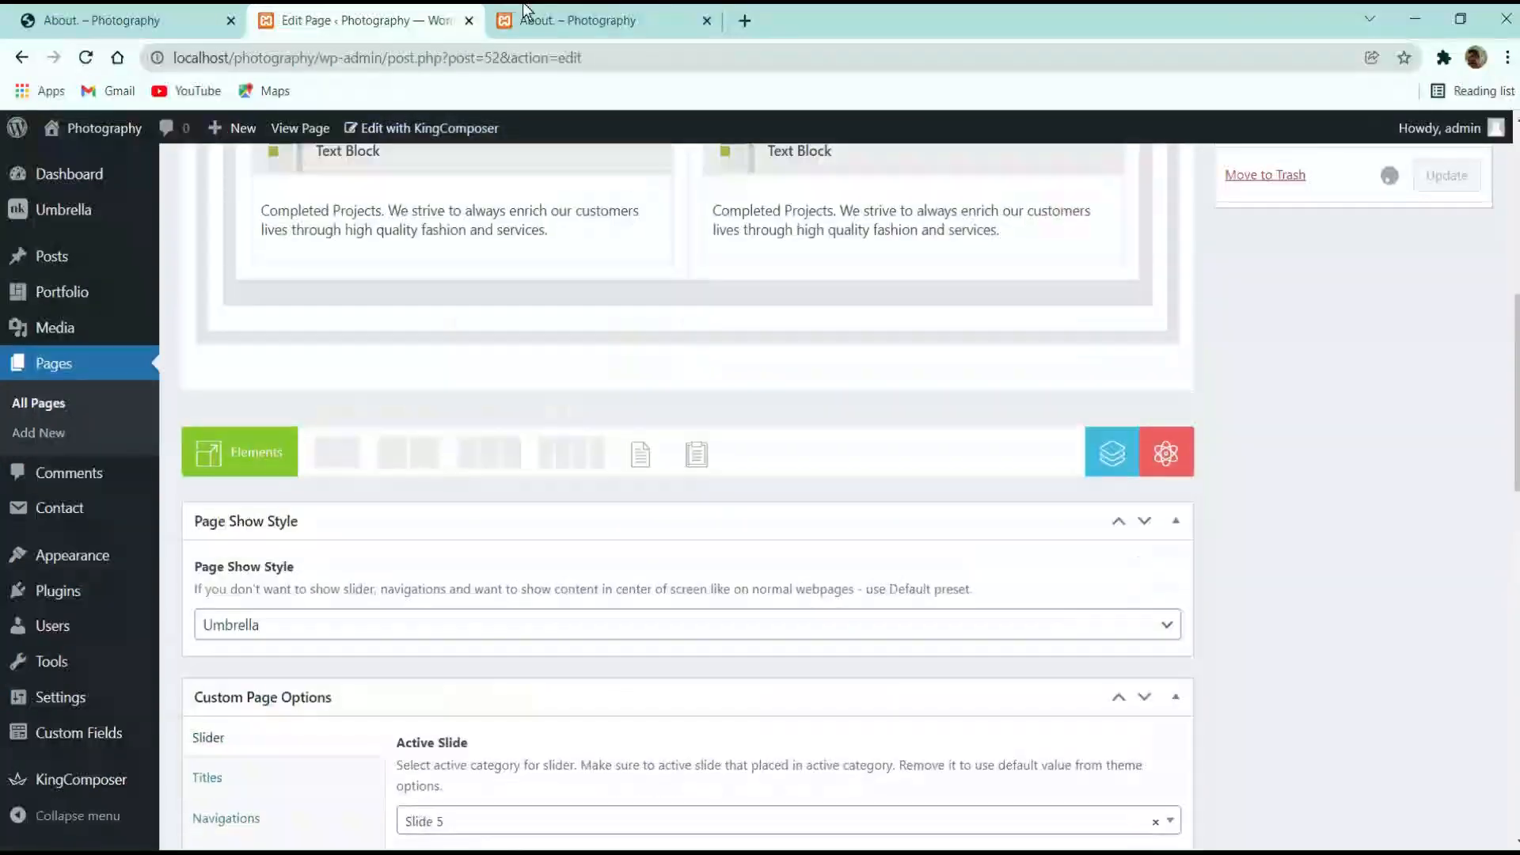
click(550, 11)
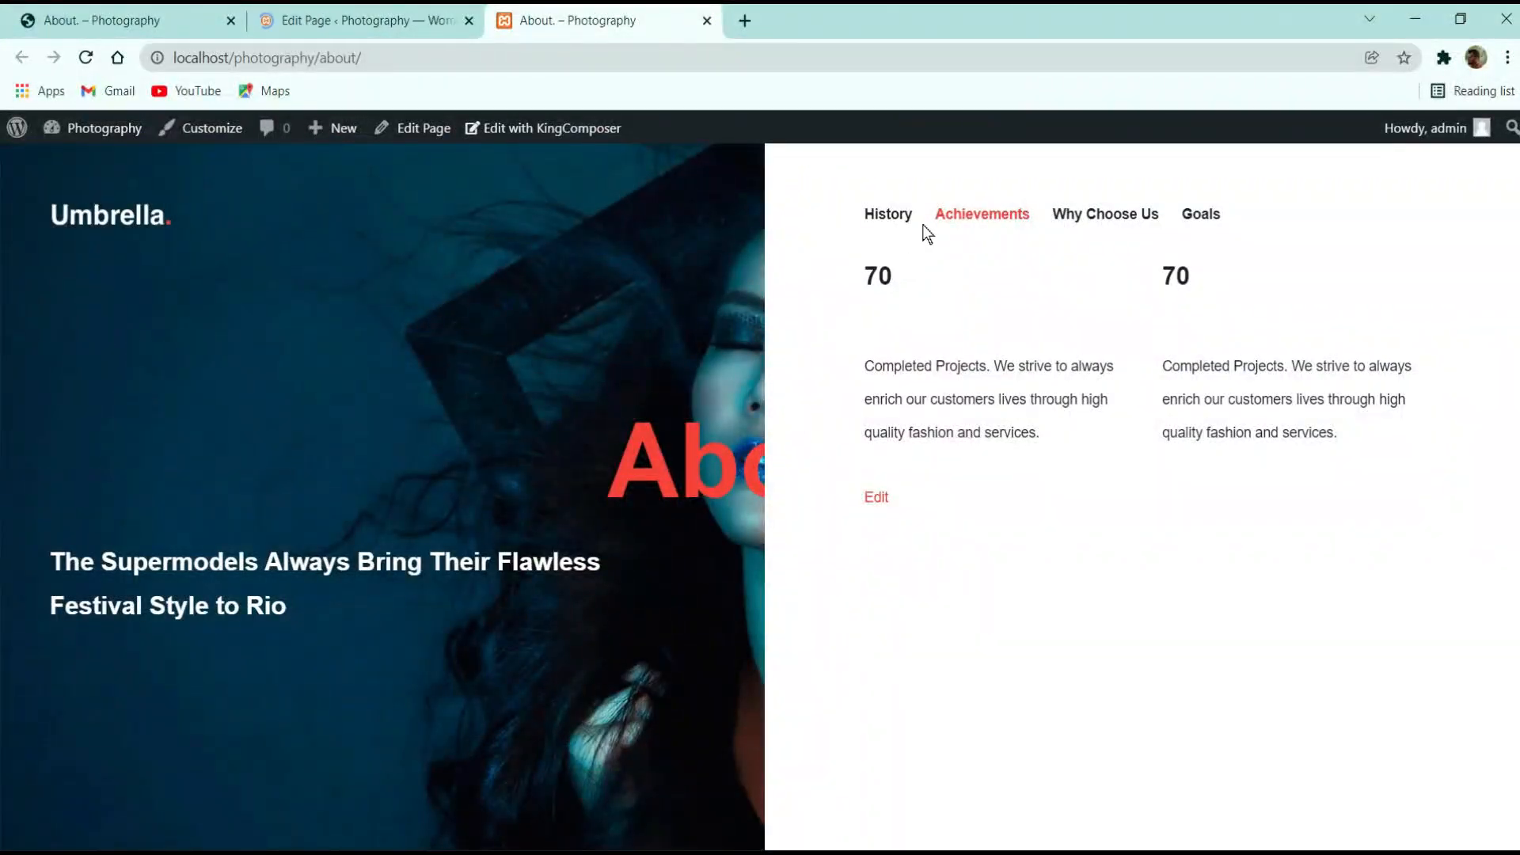
Reload the live About page and check the Achievements counters
click(903, 224)
click(978, 211)
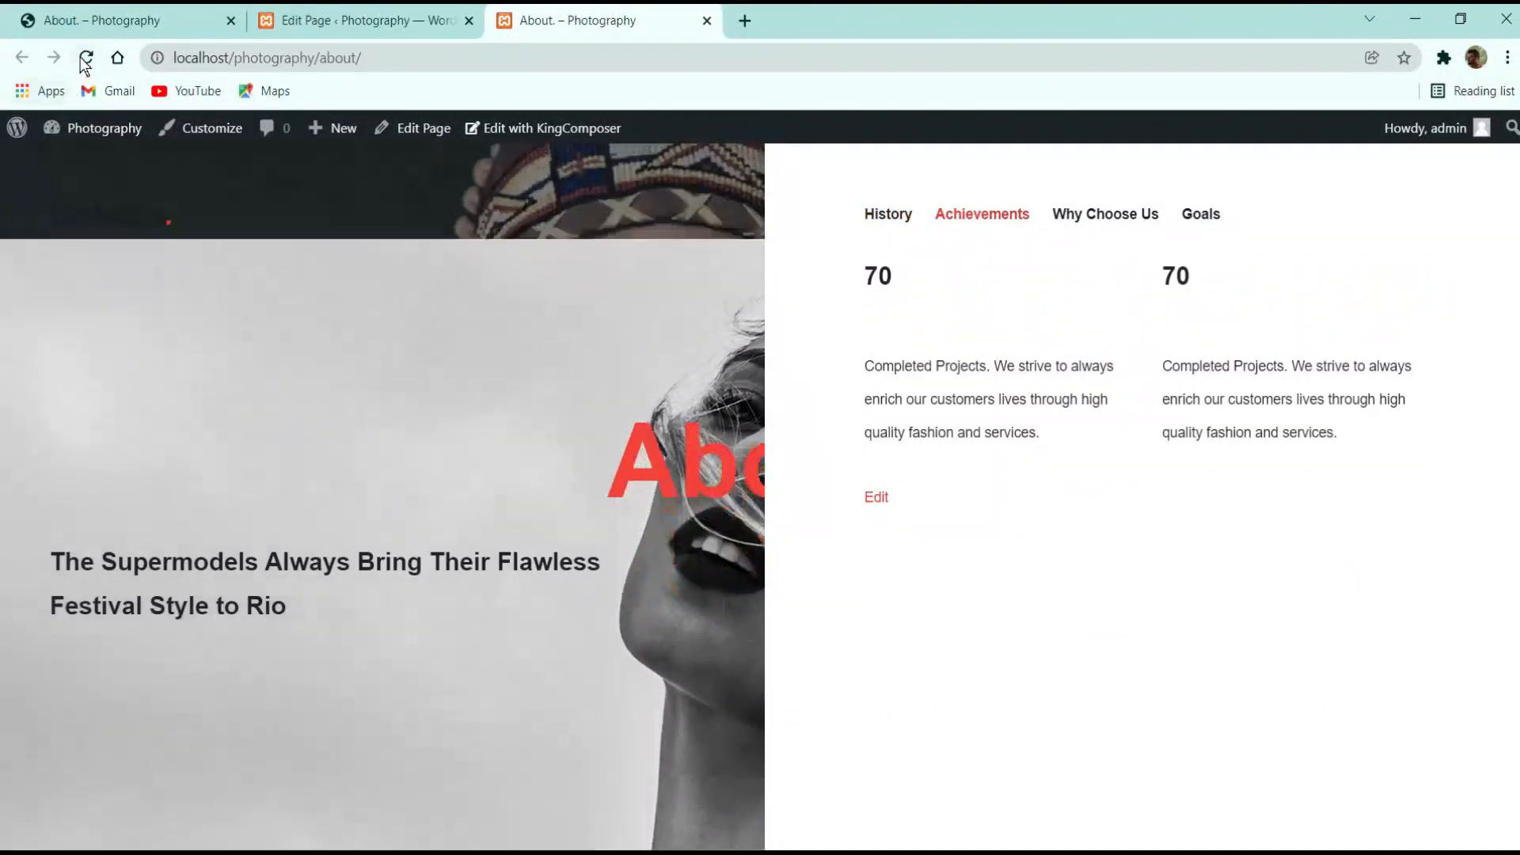
click(86, 60)
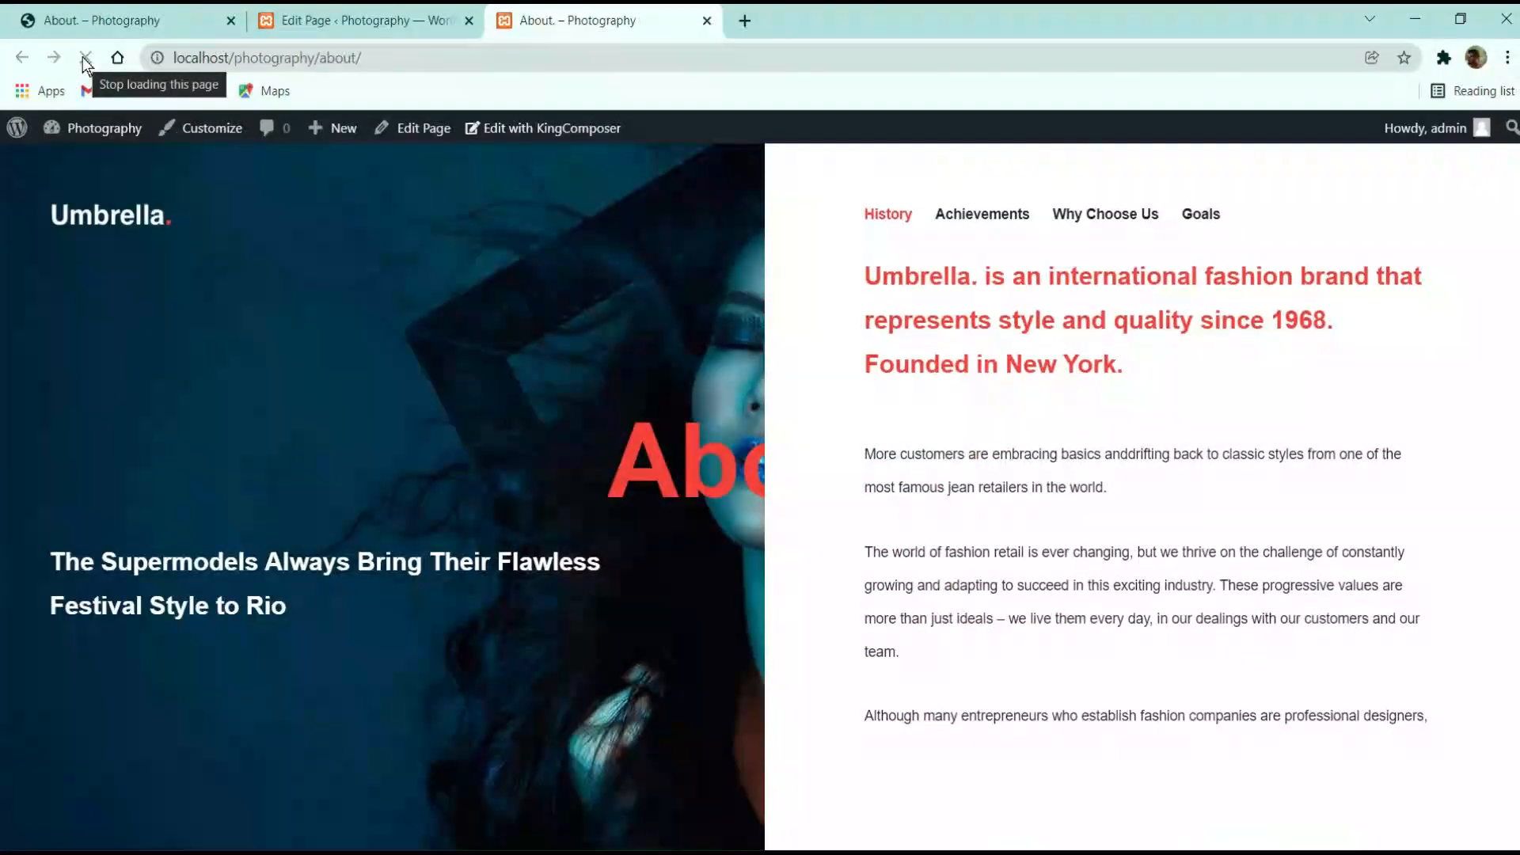
click(970, 226)
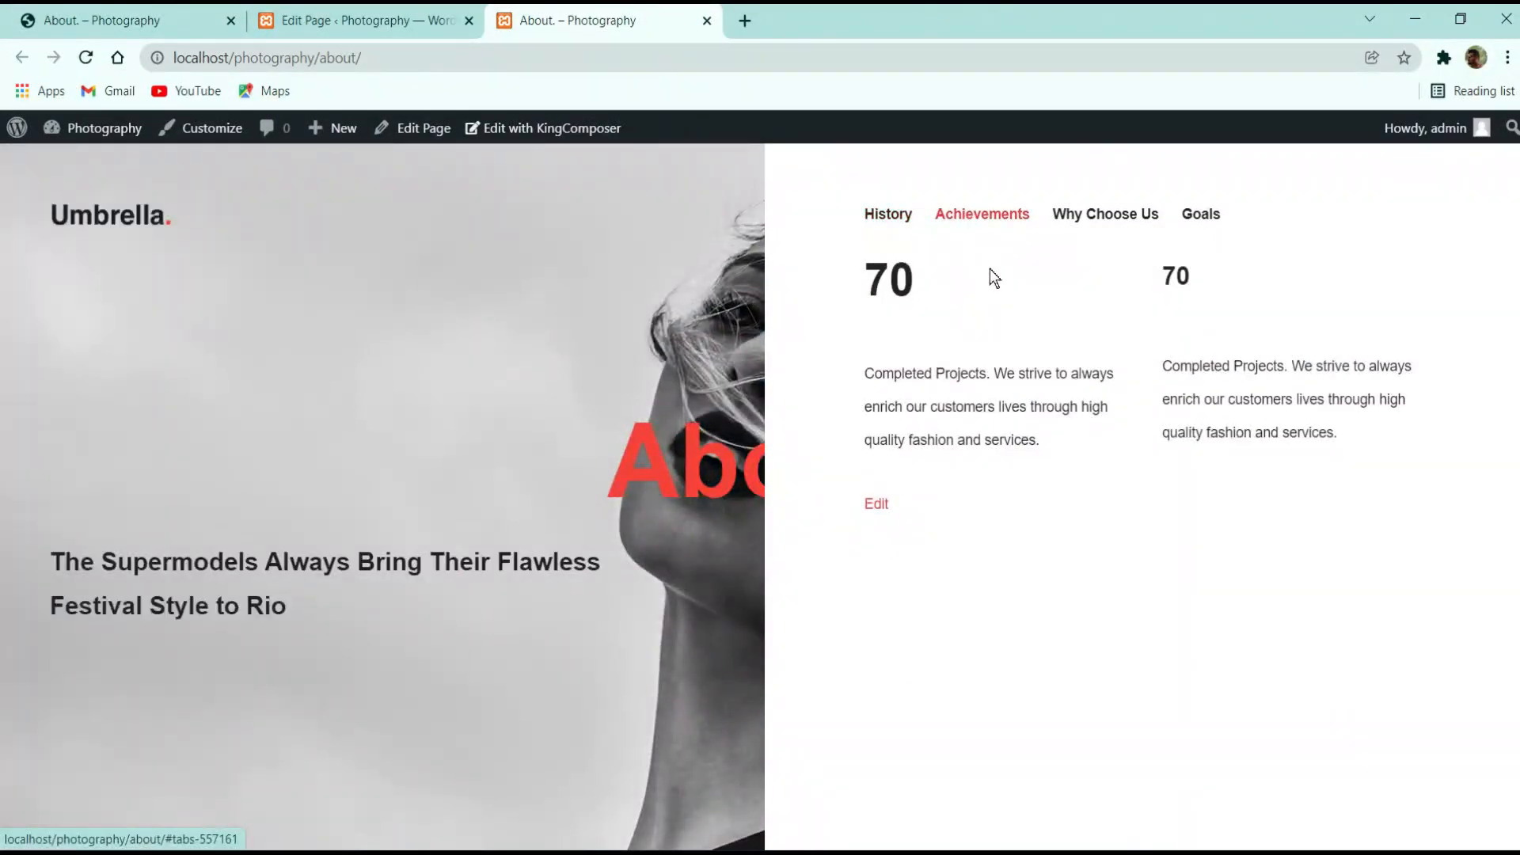
Set the right 70 title under Achievements to look like display-2 and save it
click(377, 19)
scroll(739, 579, down, 3)
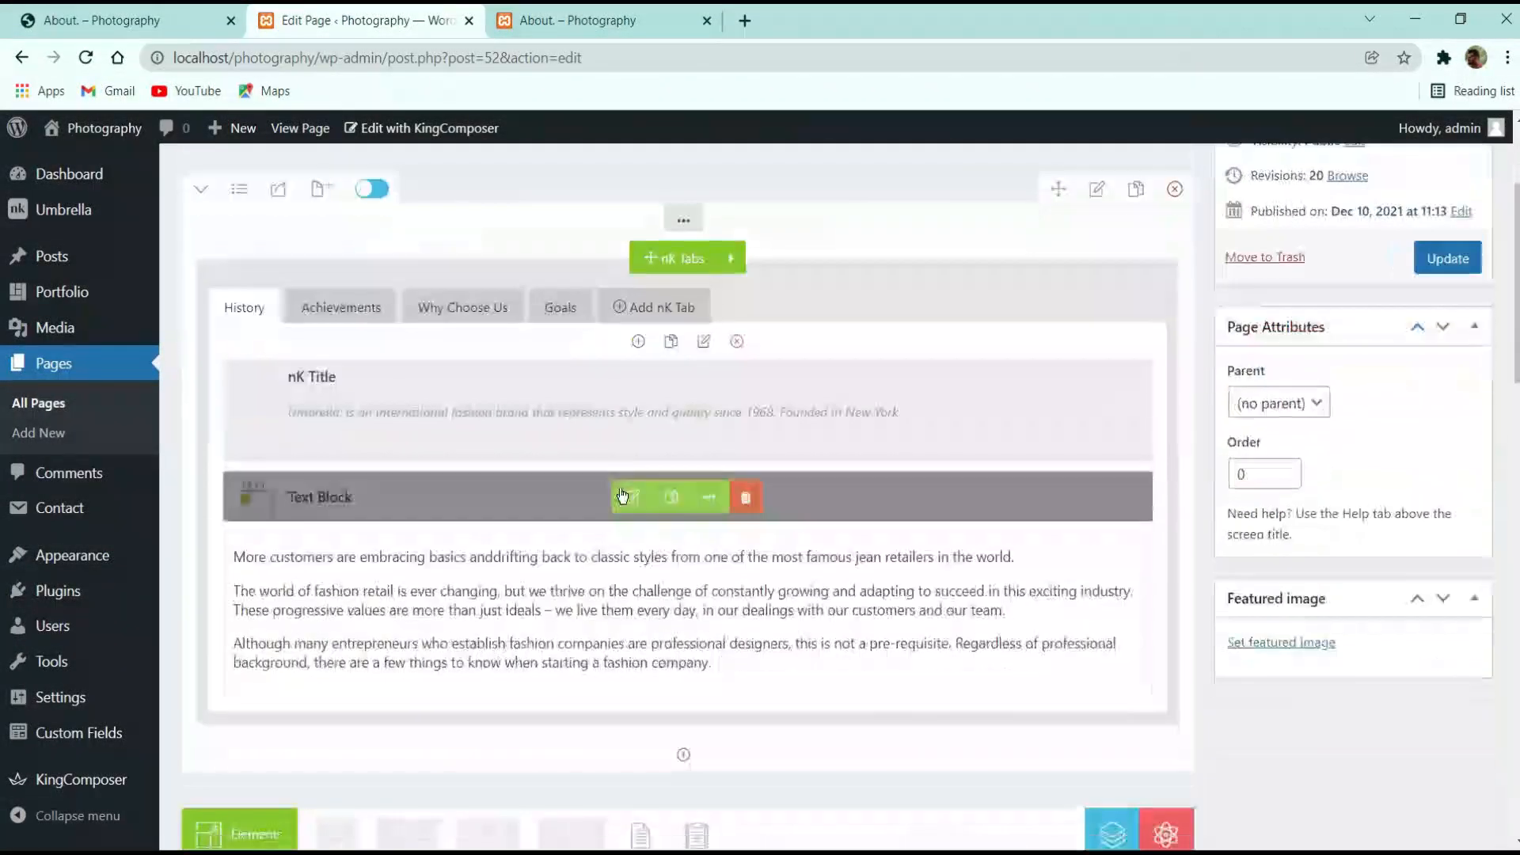
click(335, 314)
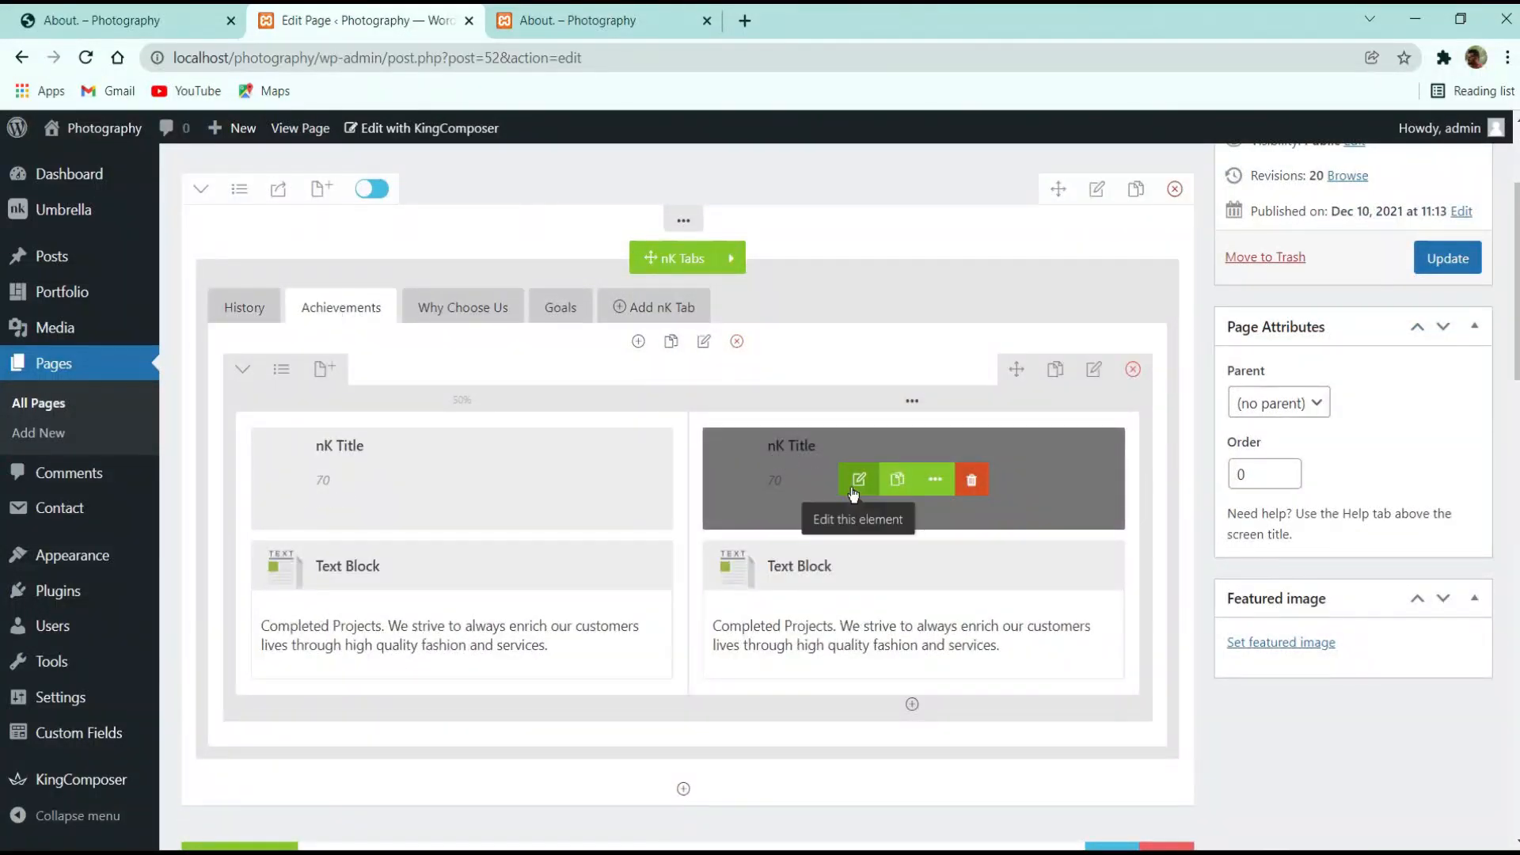
click(892, 478)
scroll(899, 444, down, 5)
scroll(900, 444, down, 1)
click(884, 467)
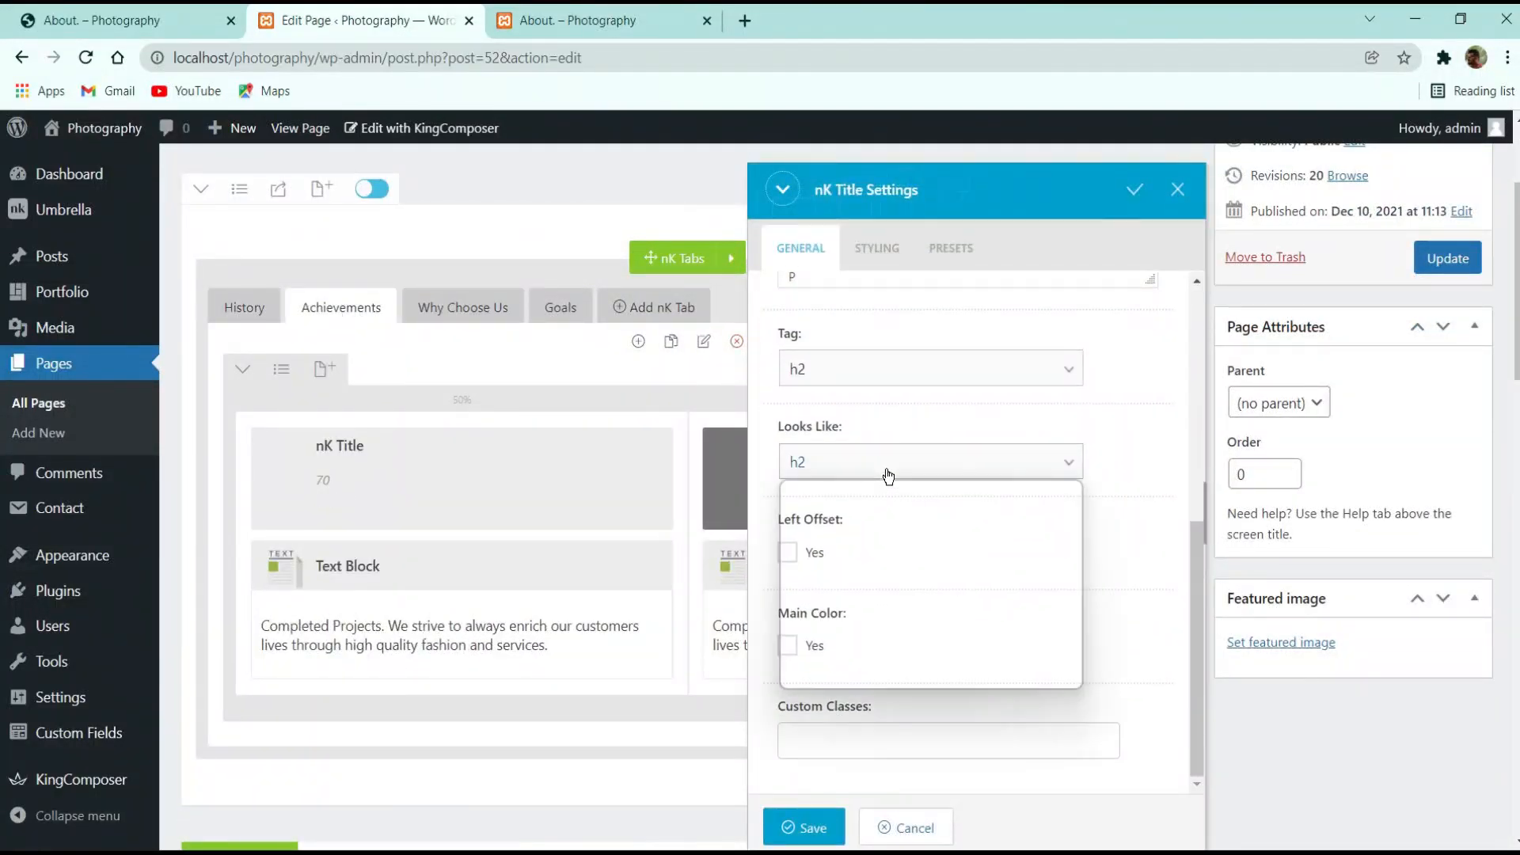
click(875, 634)
scroll(987, 551, down, 4)
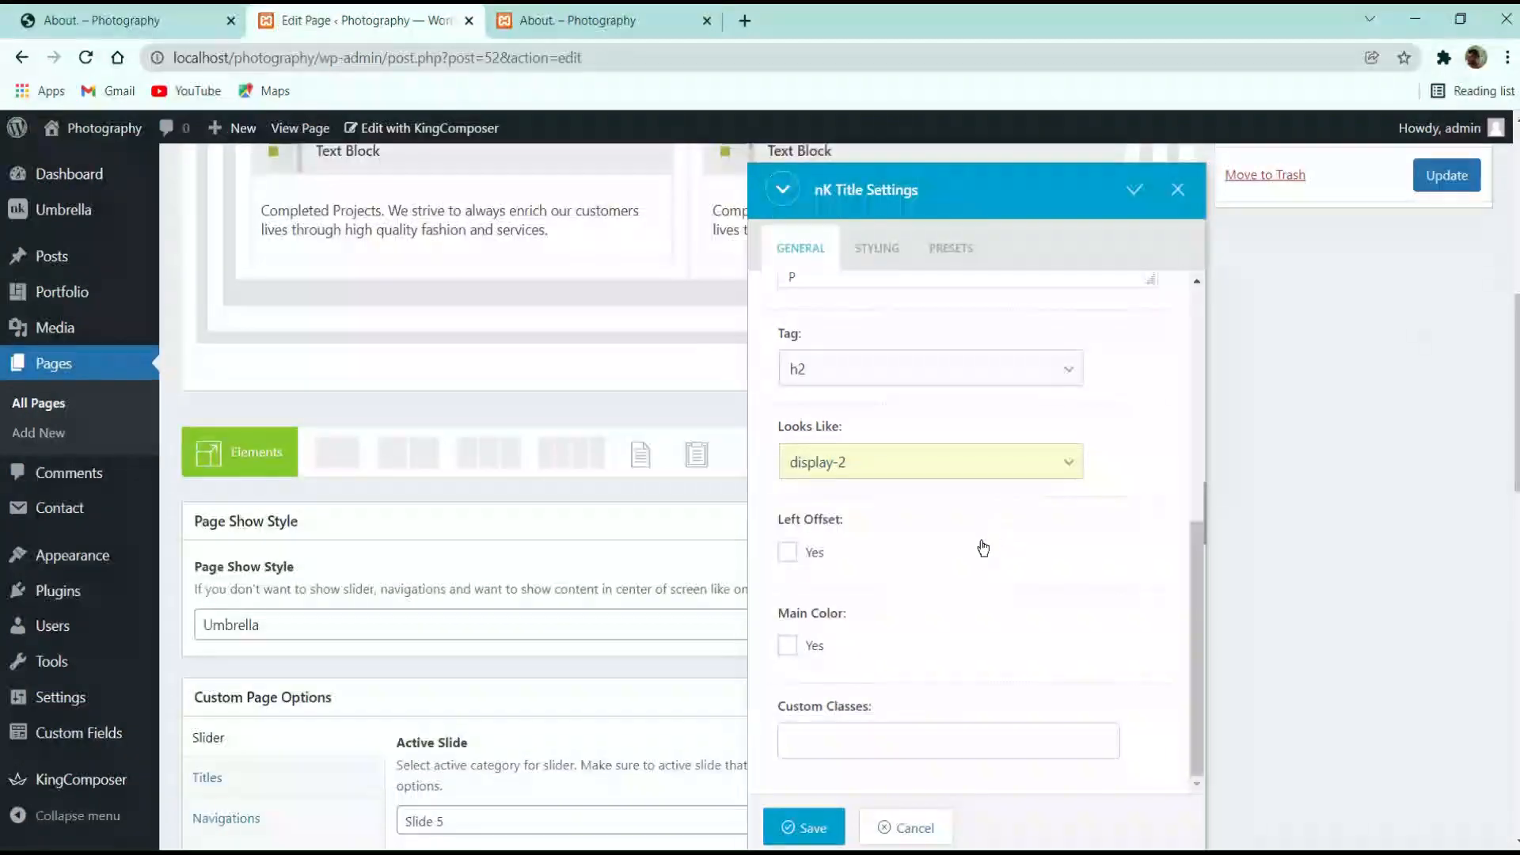
scroll(984, 548, up, 2)
scroll(879, 812, down, 2)
click(813, 826)
Duplicate the two-column Achievements counter row and update the page
scroll(628, 396, up, 4)
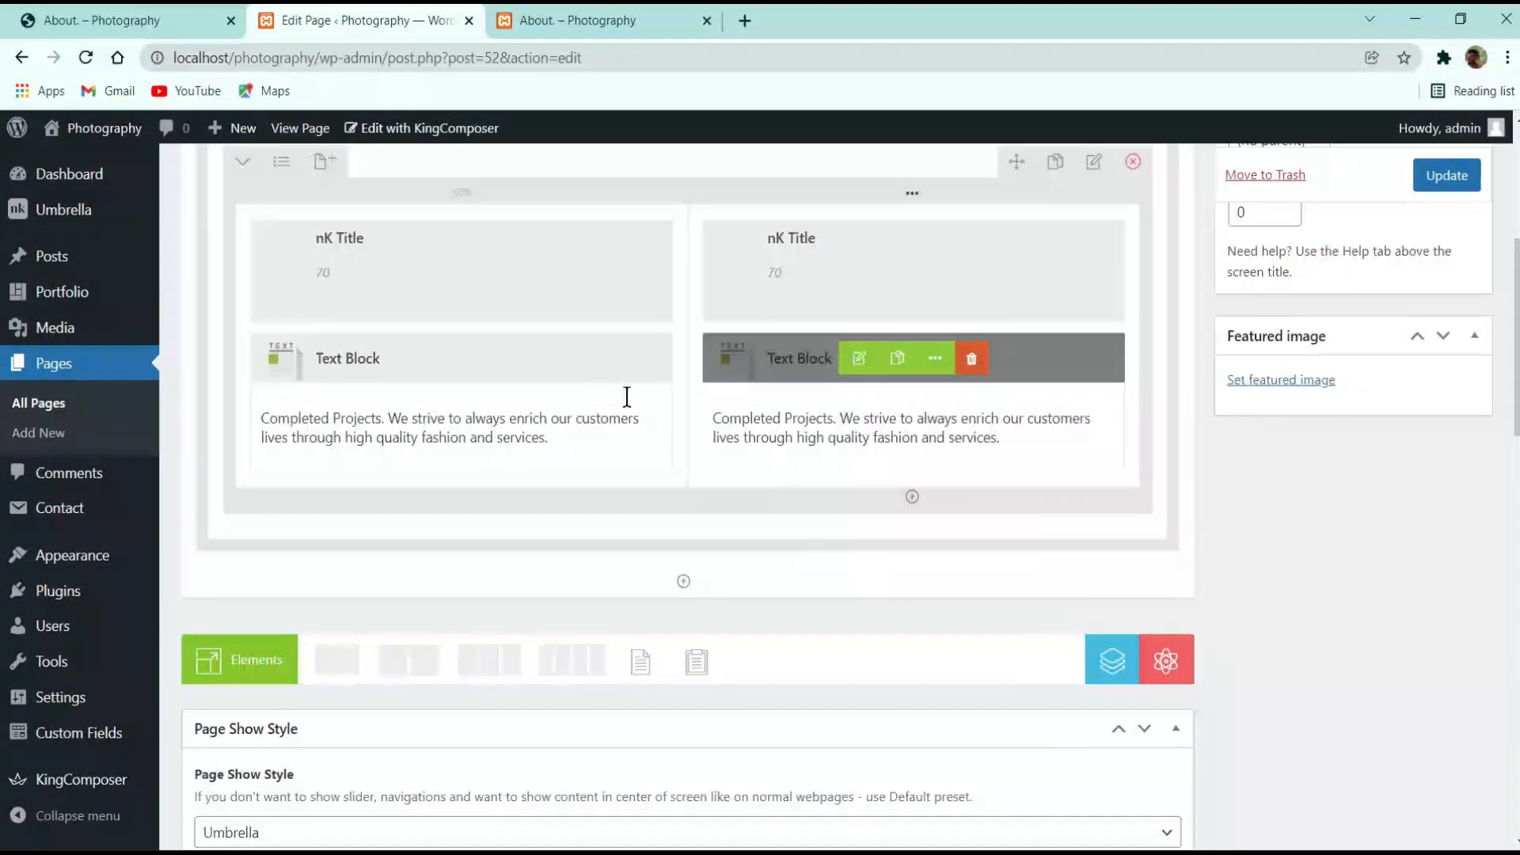
scroll(312, 323, up, 1)
scroll(313, 322, up, 2)
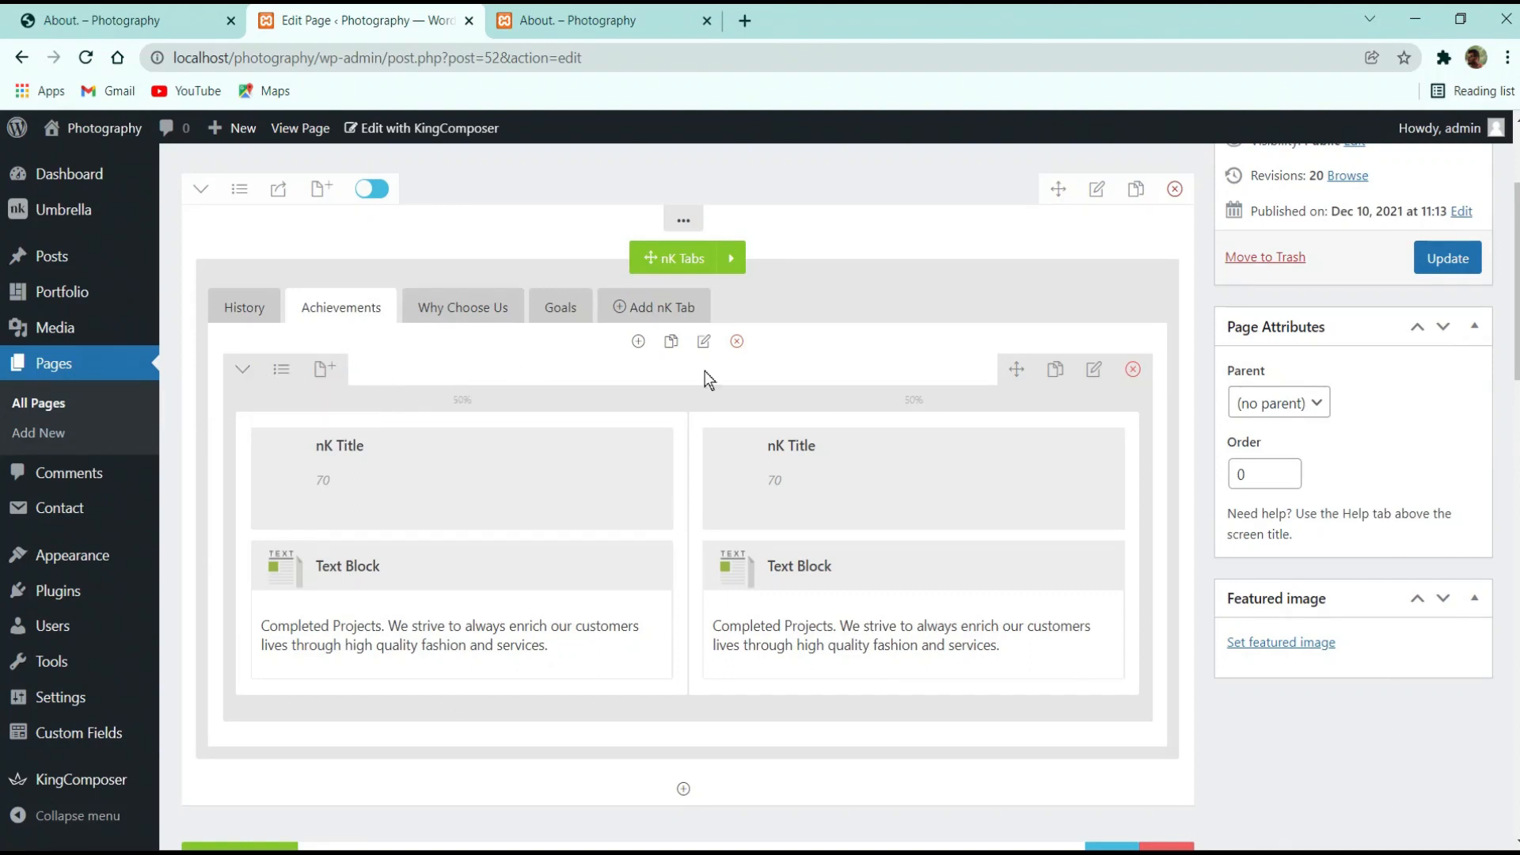
click(1050, 378)
scroll(1049, 378, down, 4)
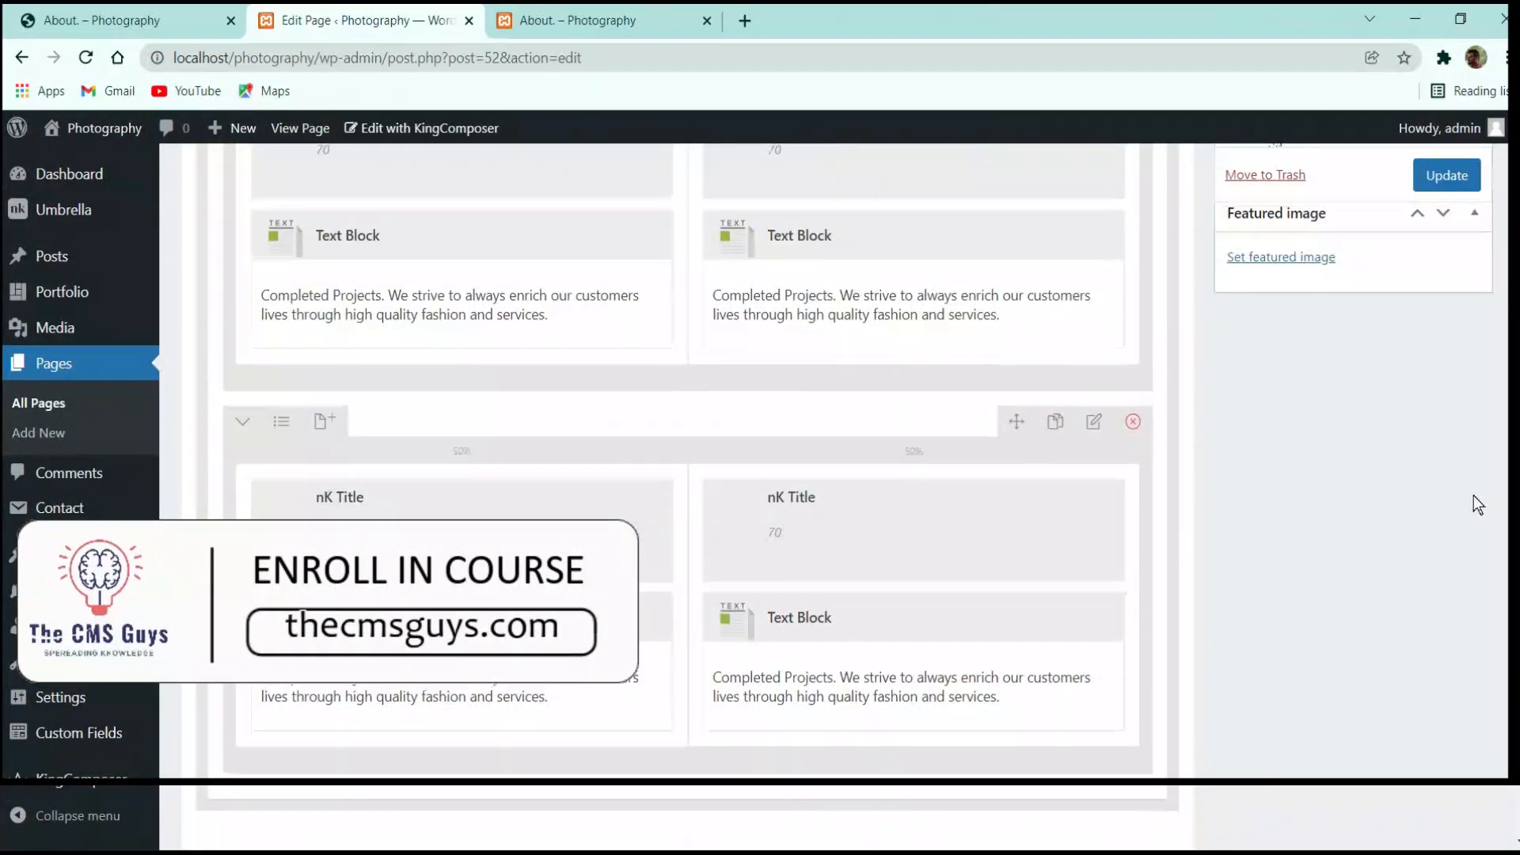
scroll(1474, 496, up, 3)
click(1452, 183)
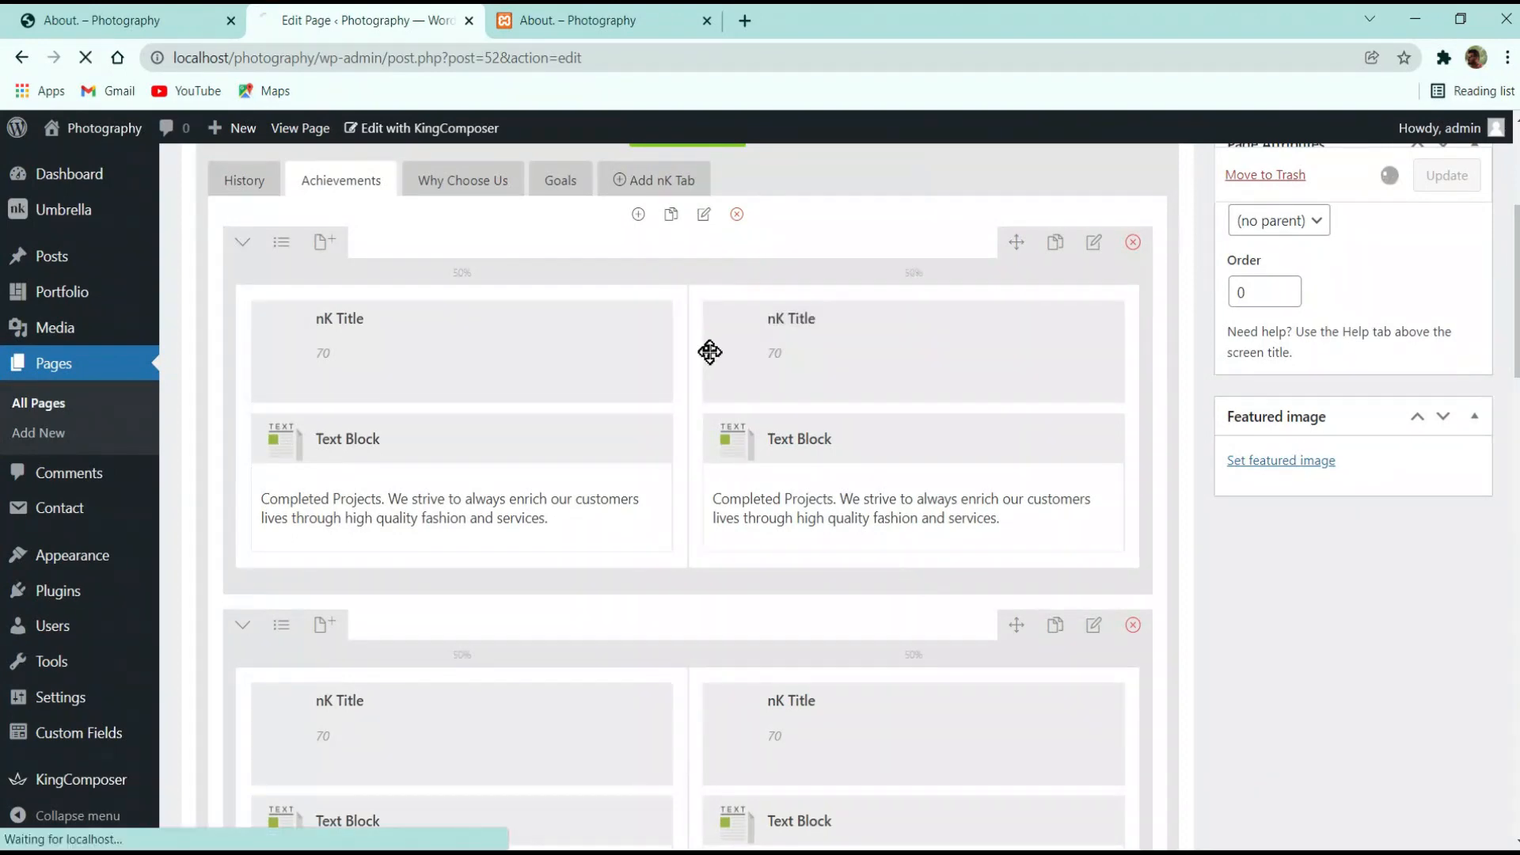
Reload the live About page to check the new row, then go to the reference About page
click(621, 18)
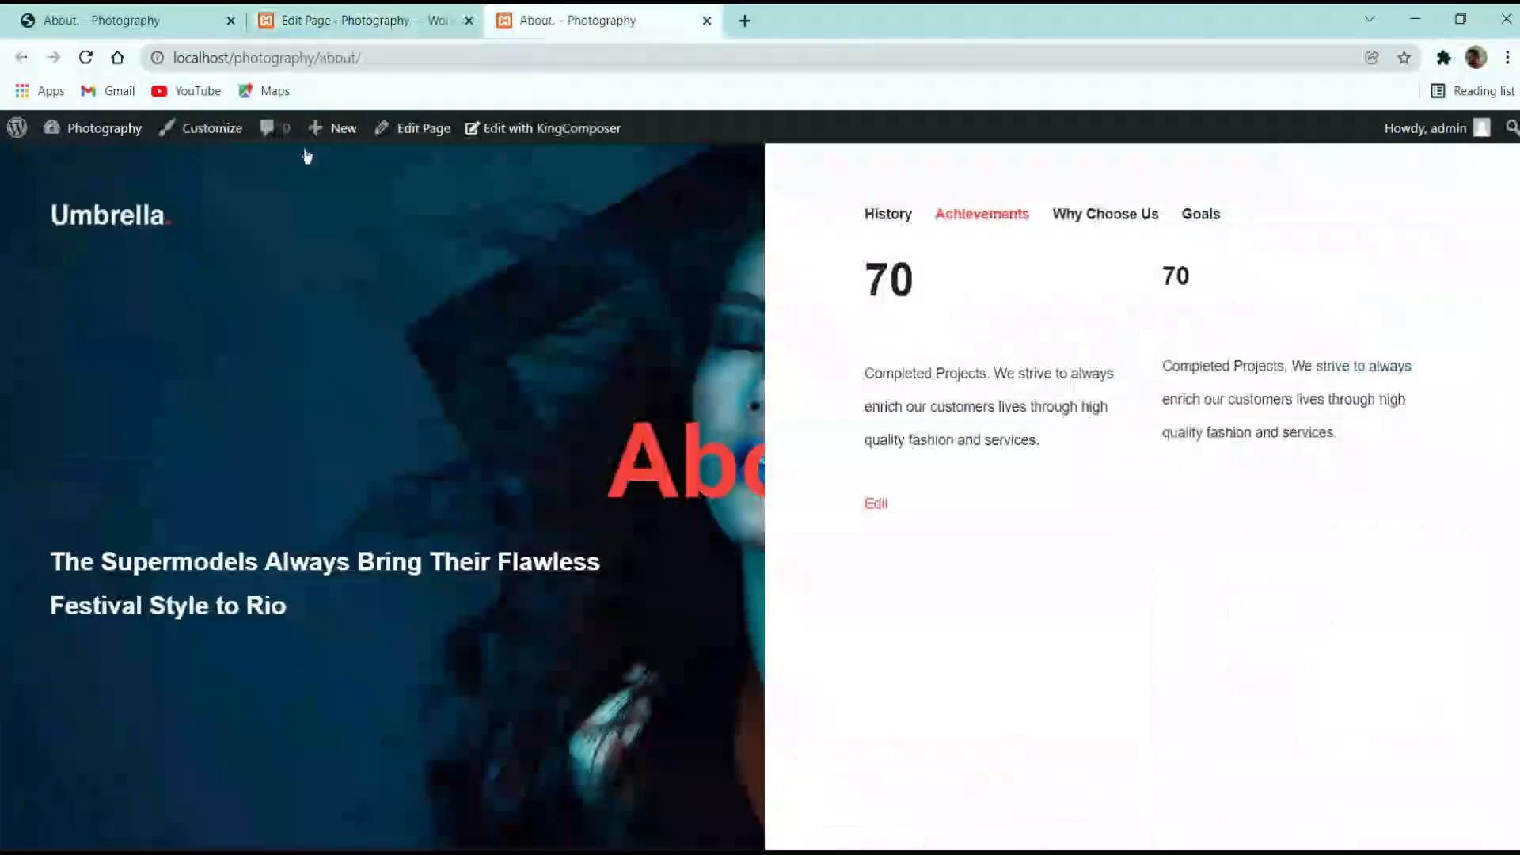
click(86, 57)
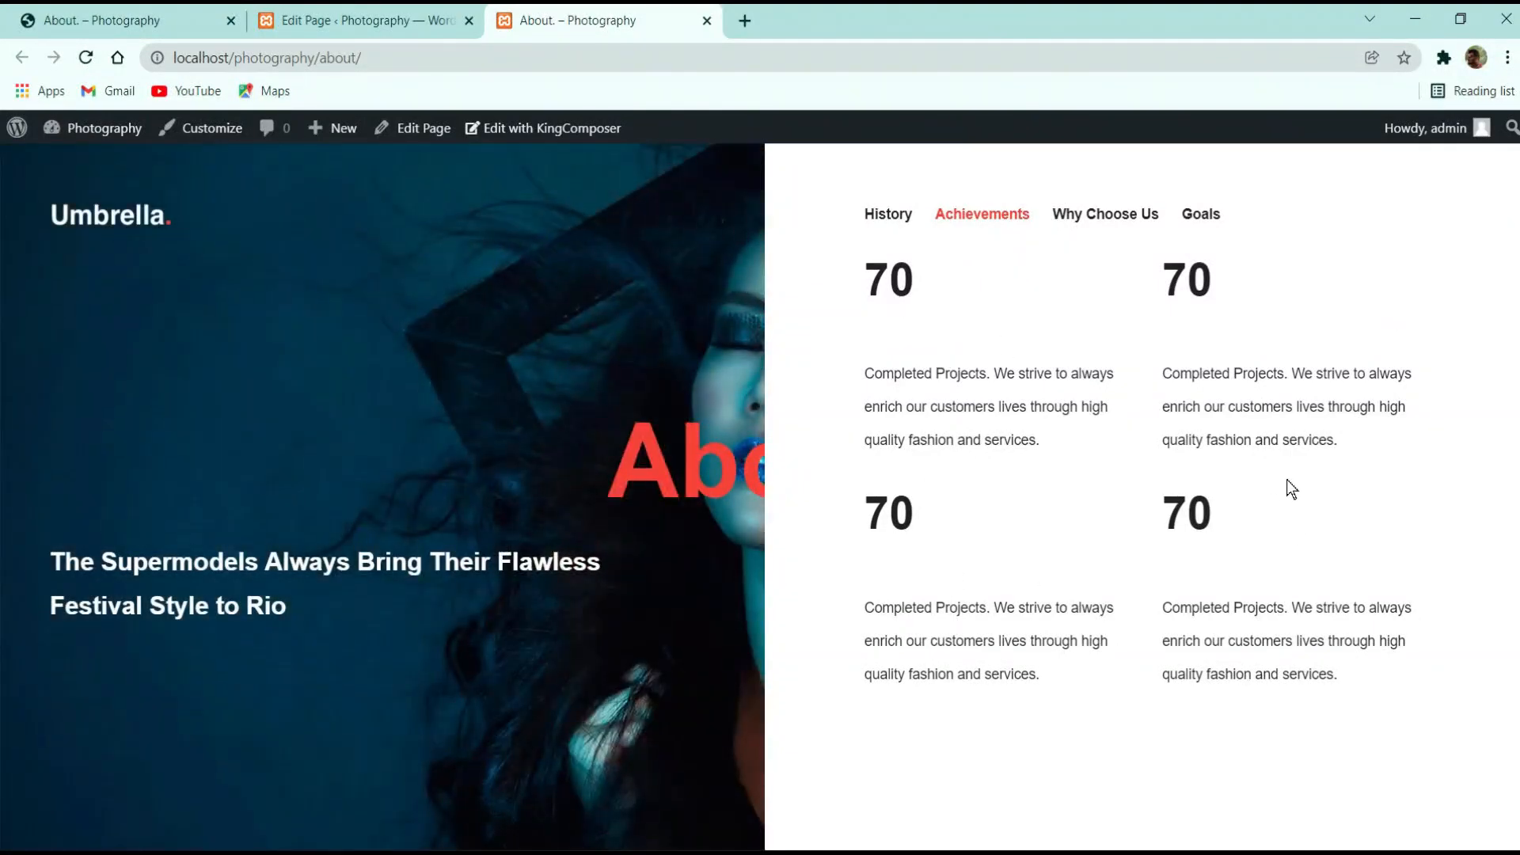
click(118, 20)
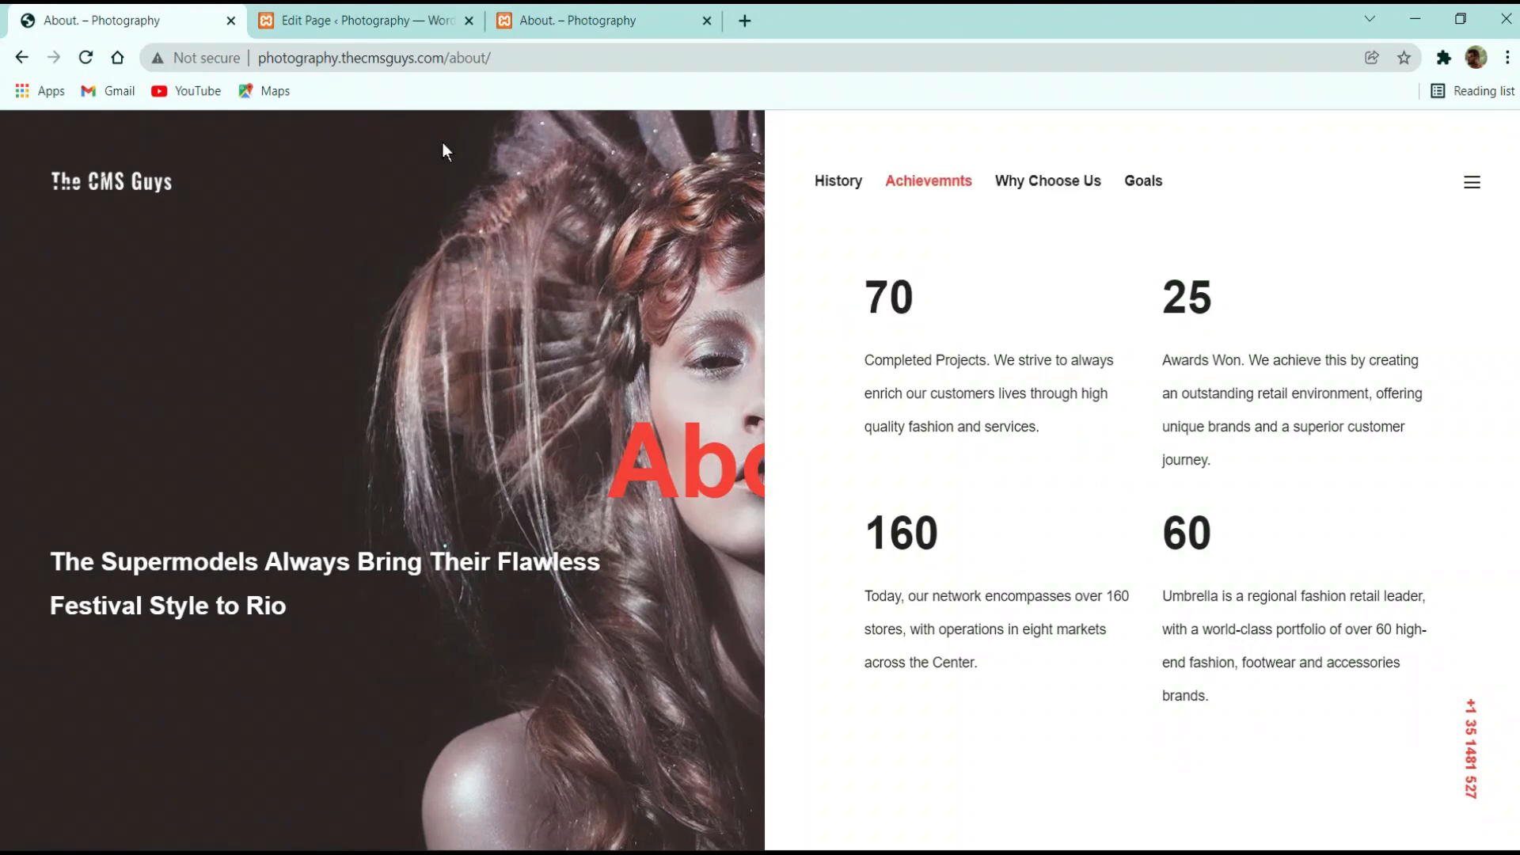
View Why Choose Us on the reference site, then open the builder's empty Why Choose Us tab
click(1045, 190)
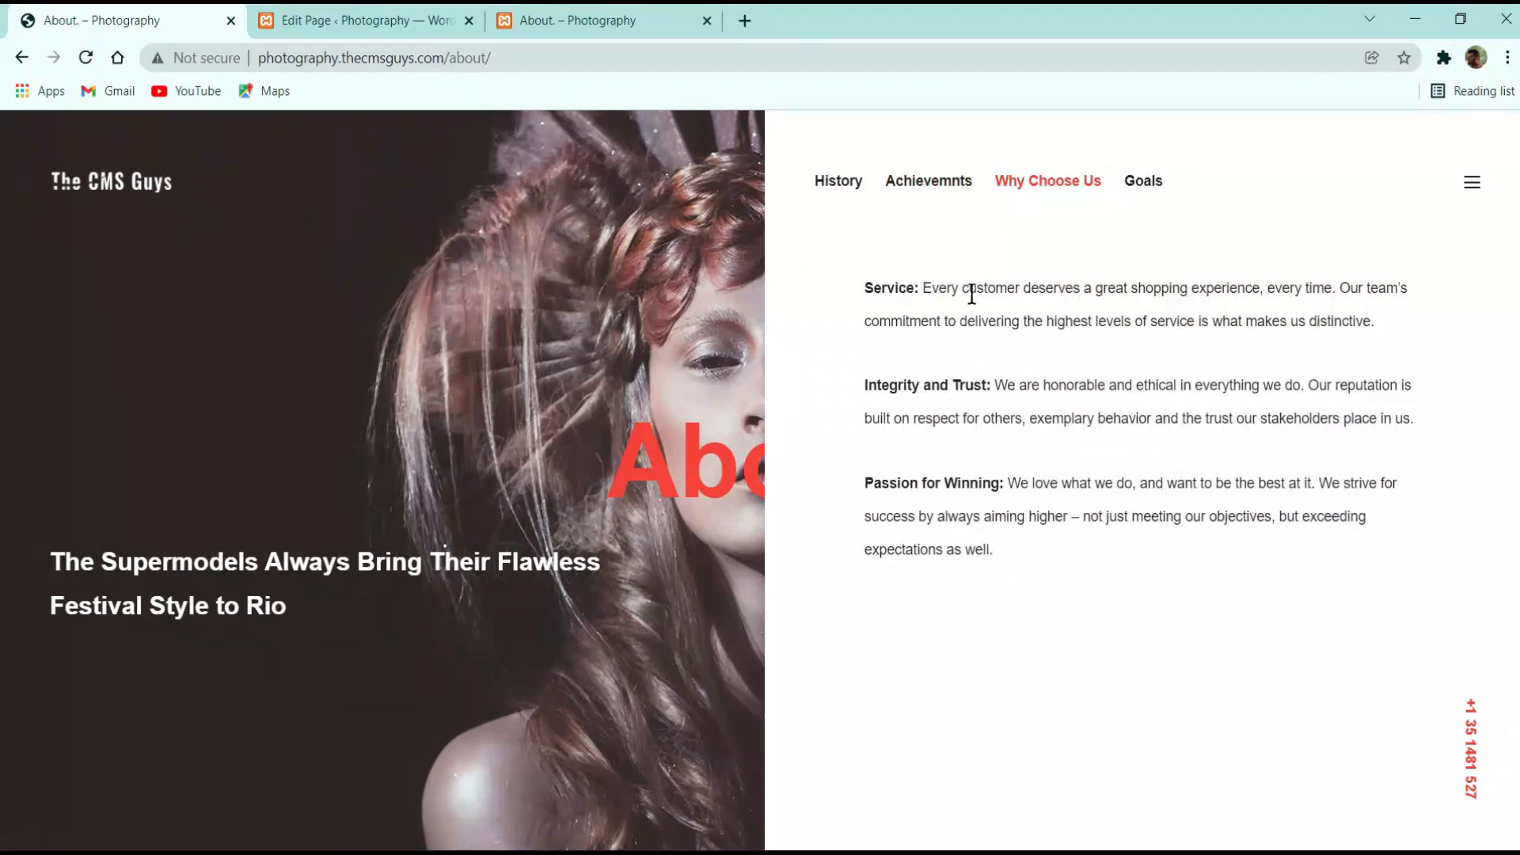
click(370, 16)
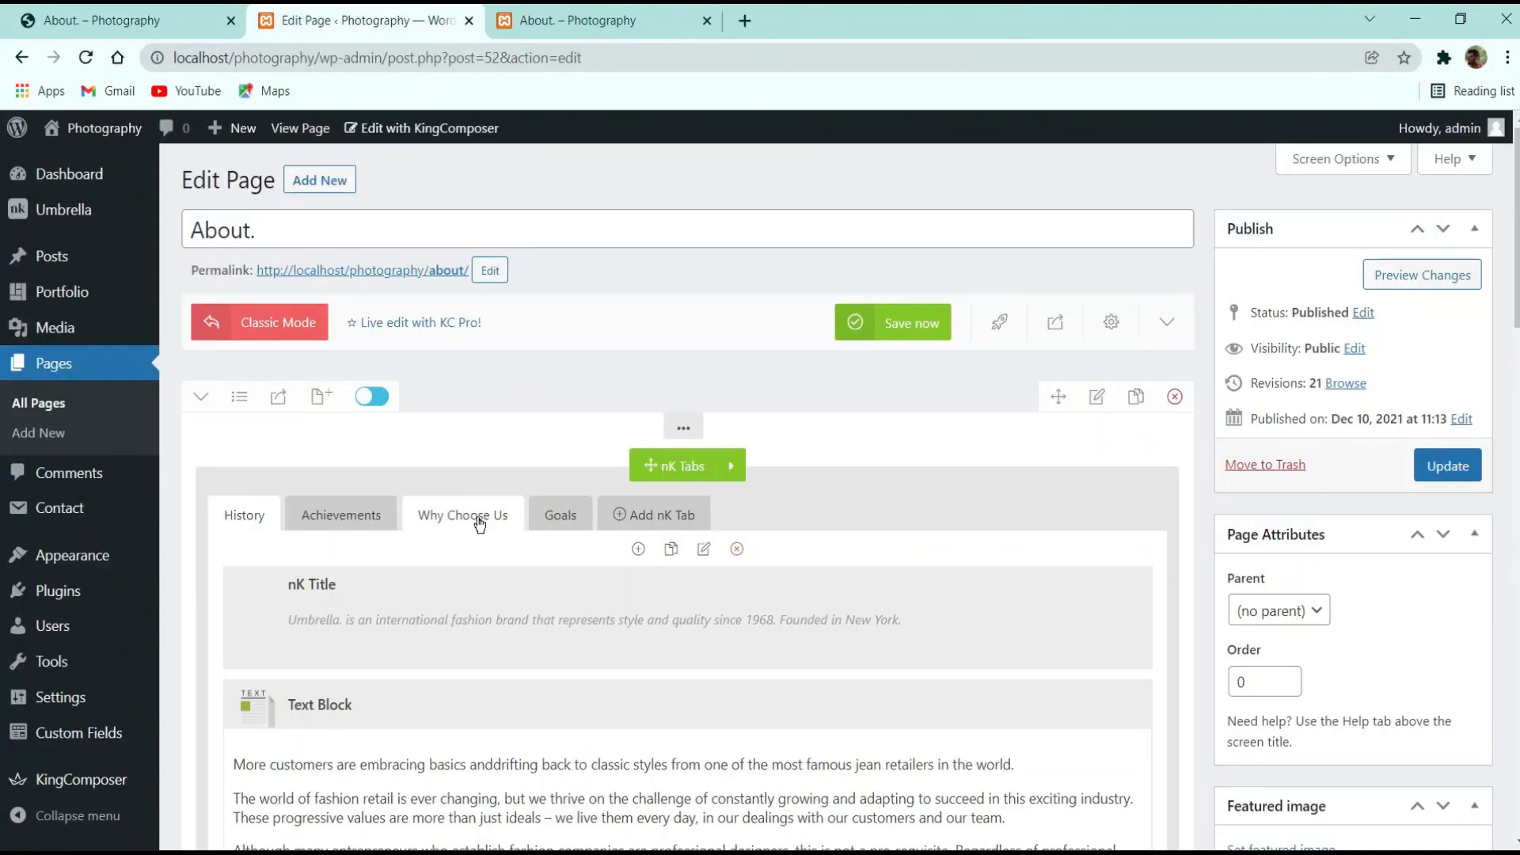
click(479, 516)
Select the three Why Choose Us paragraphs on the reference About page for copying
click(119, 20)
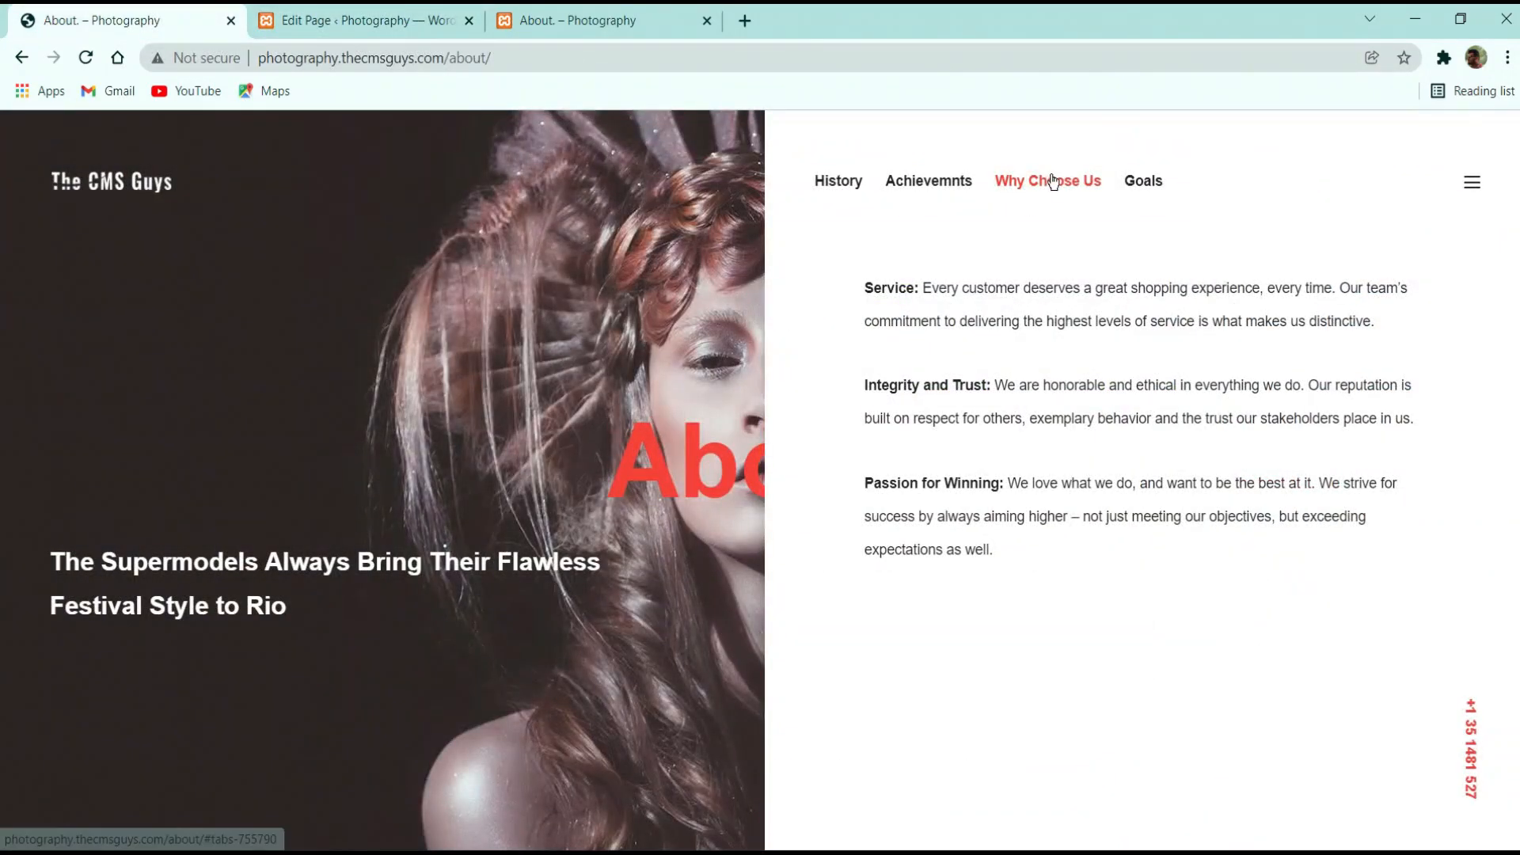
drag(889, 321, 1073, 479)
click(886, 558)
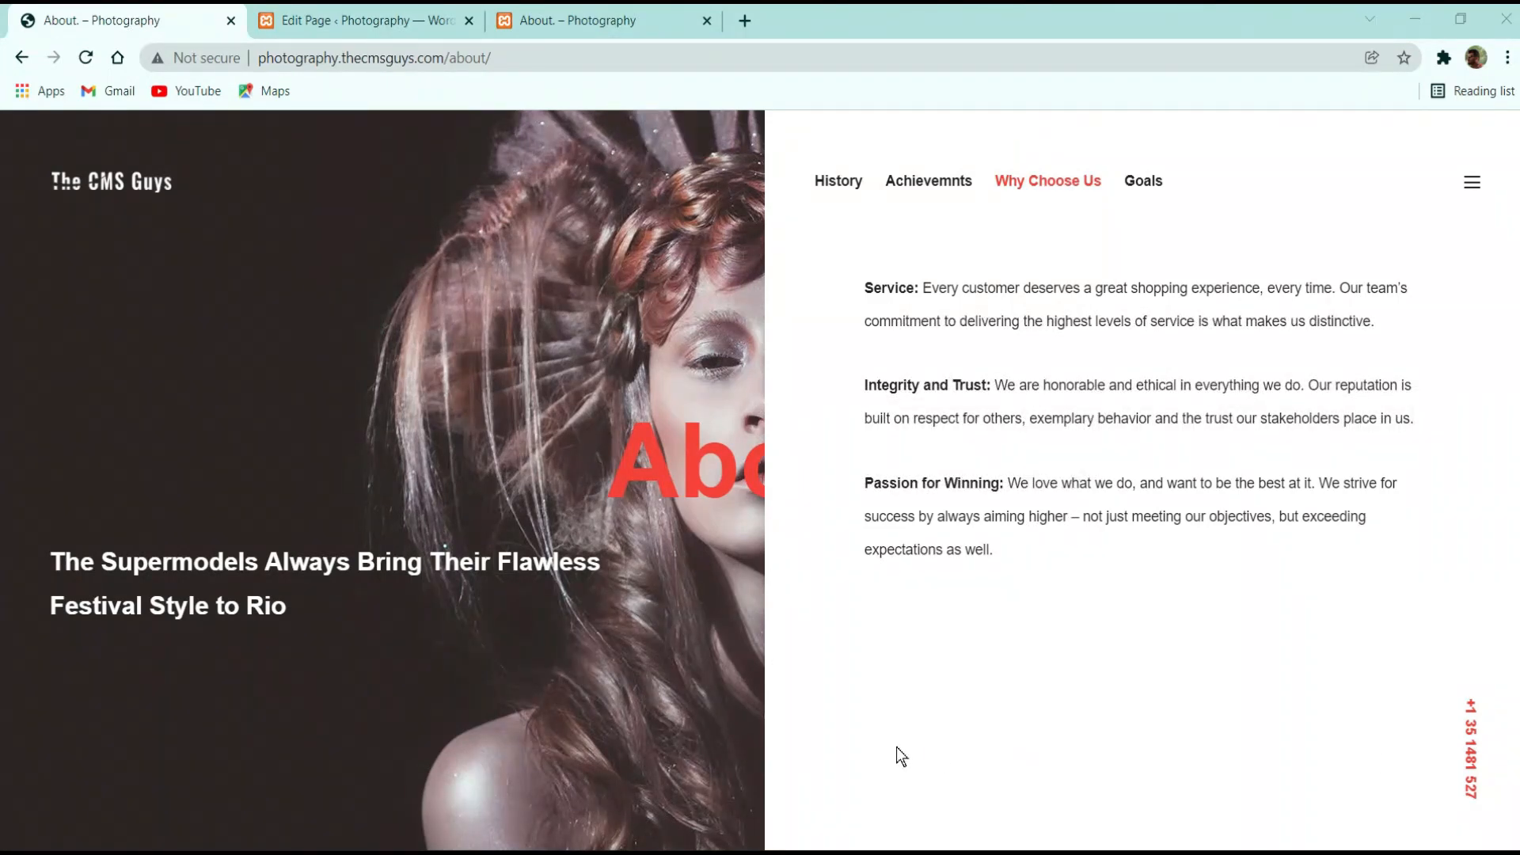
drag(1006, 539, 864, 288)
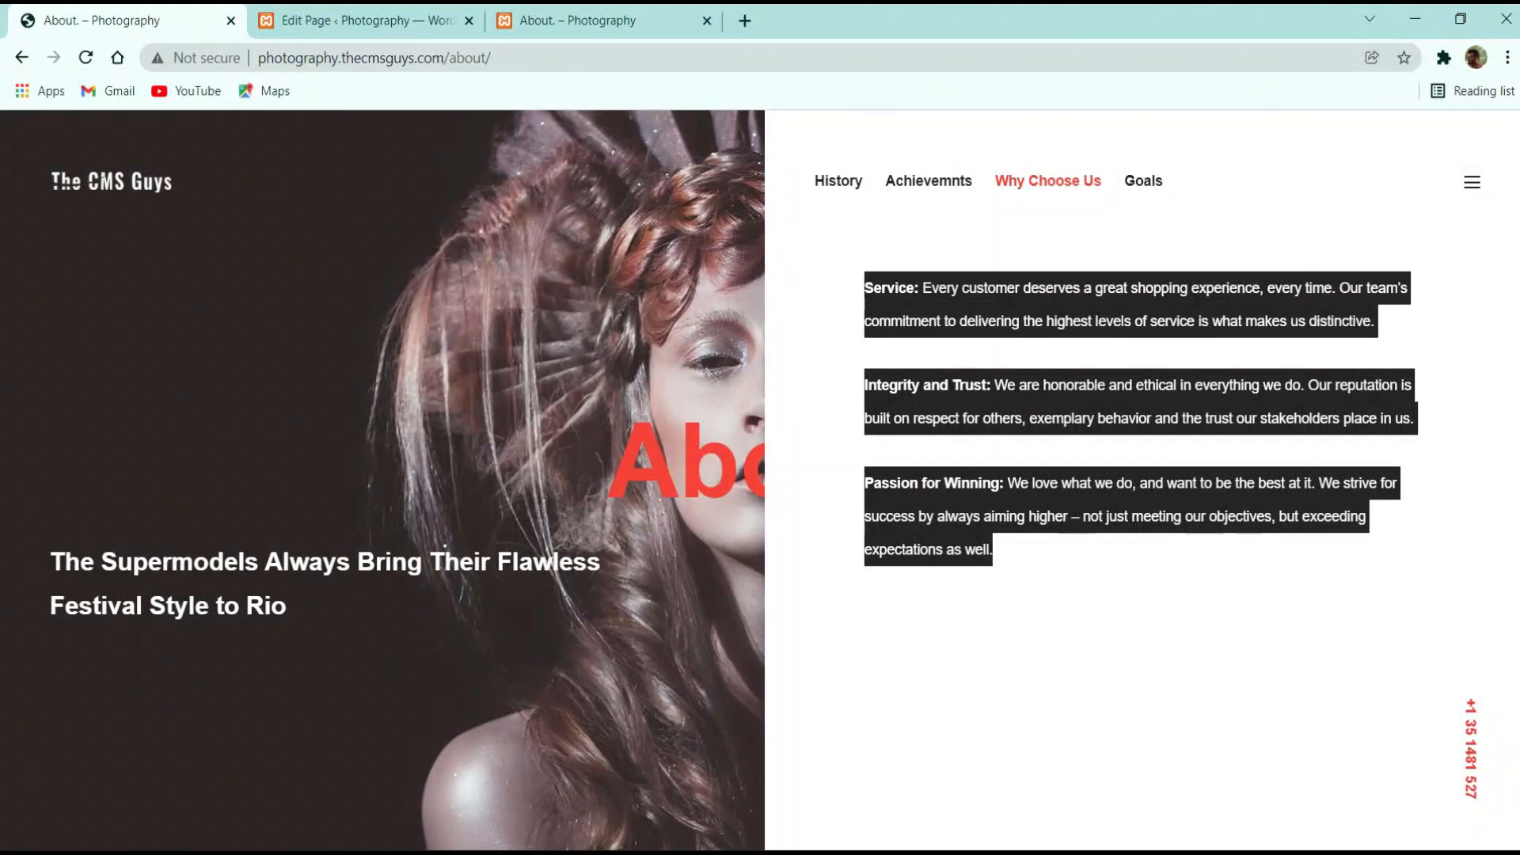
key(ctrl+Tab)
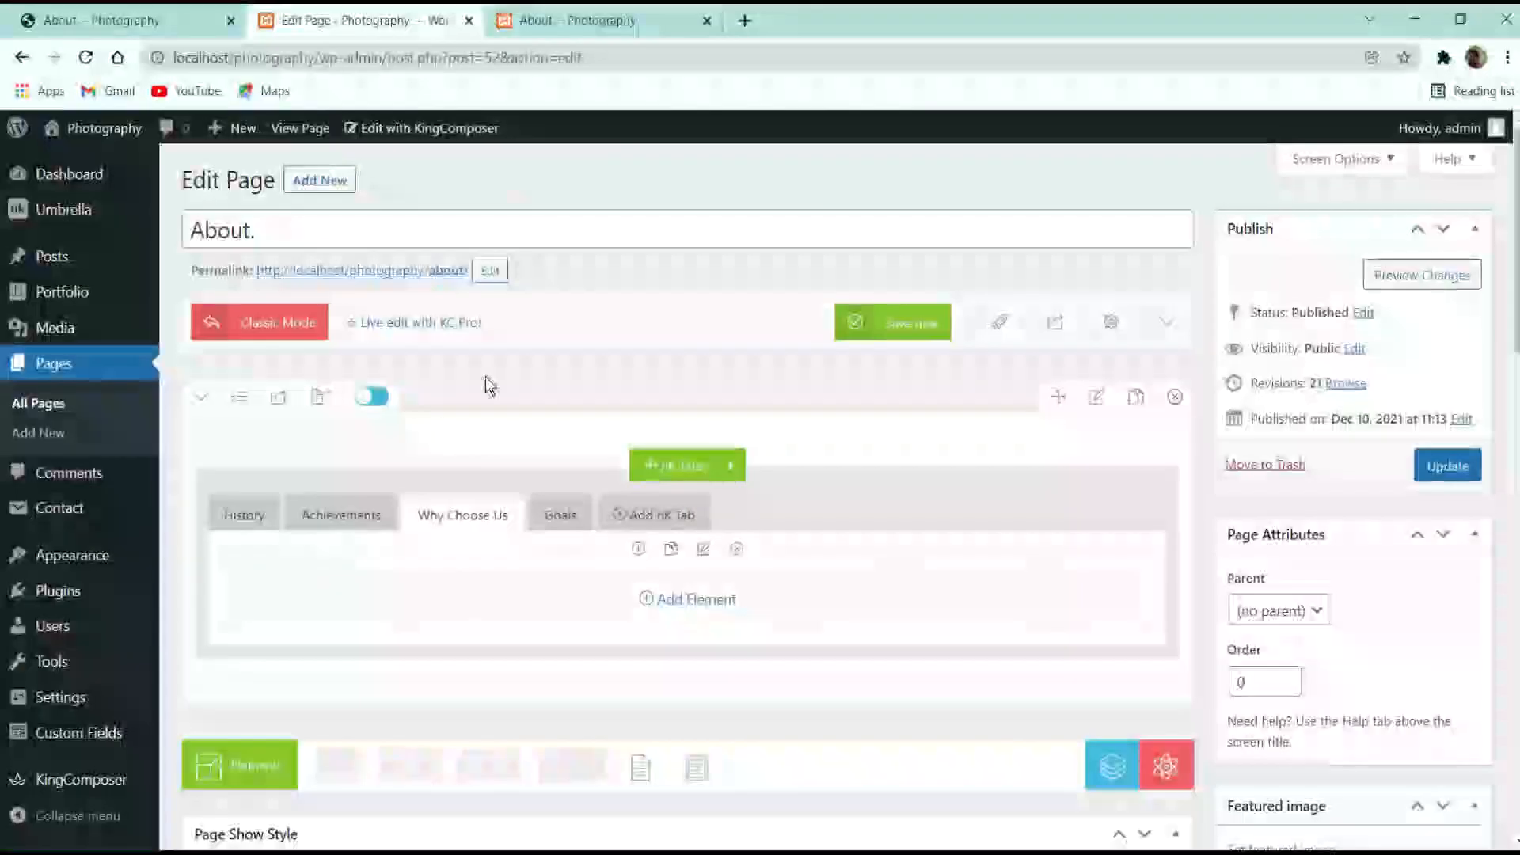
Add a Text Block to Why Choose Us holding the three pasted paragraphs, and save it
click(673, 607)
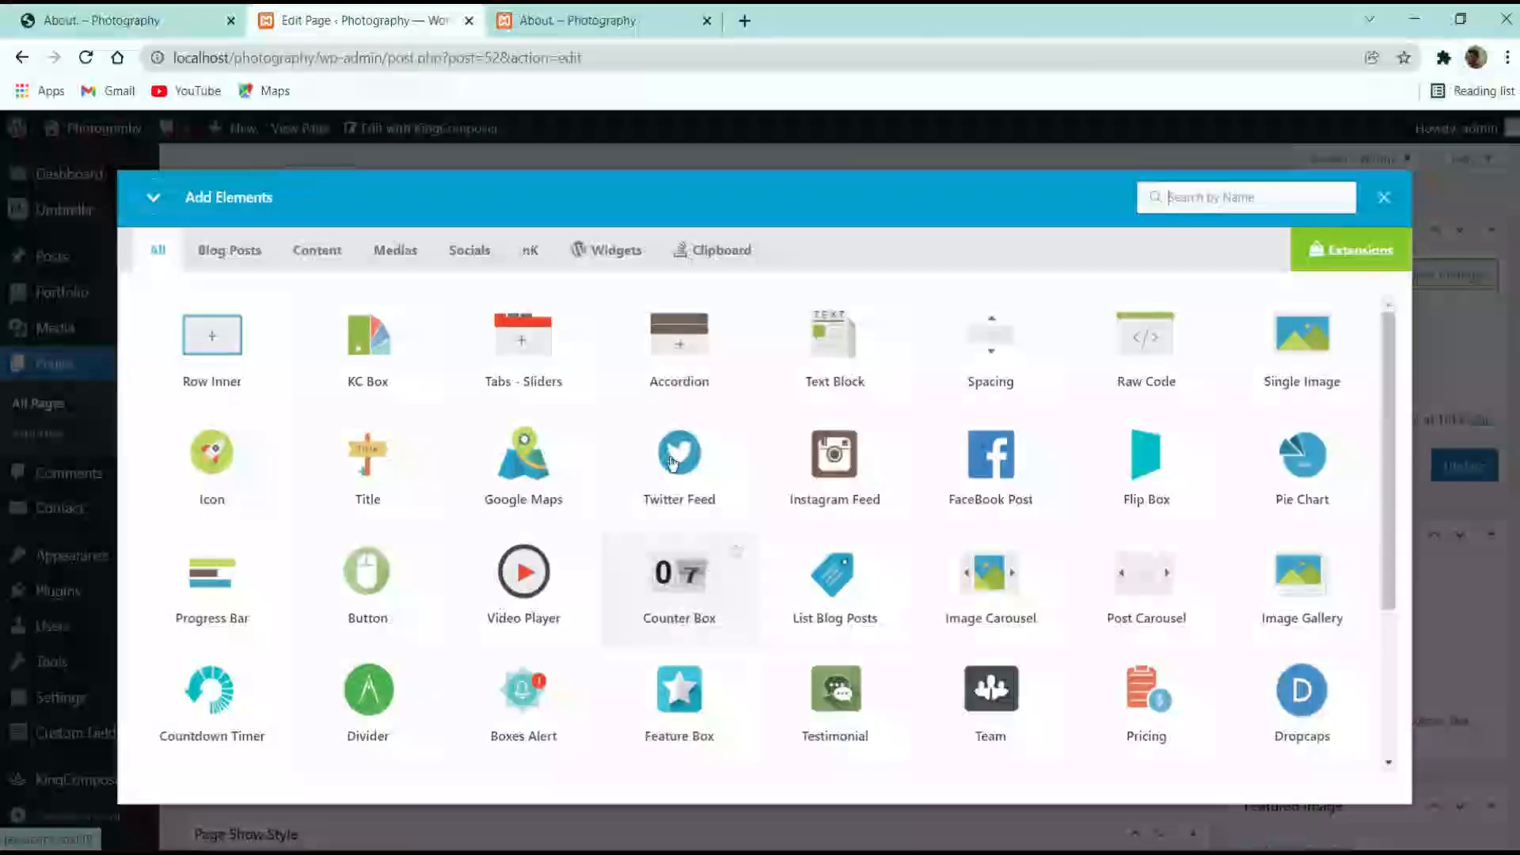
click(811, 333)
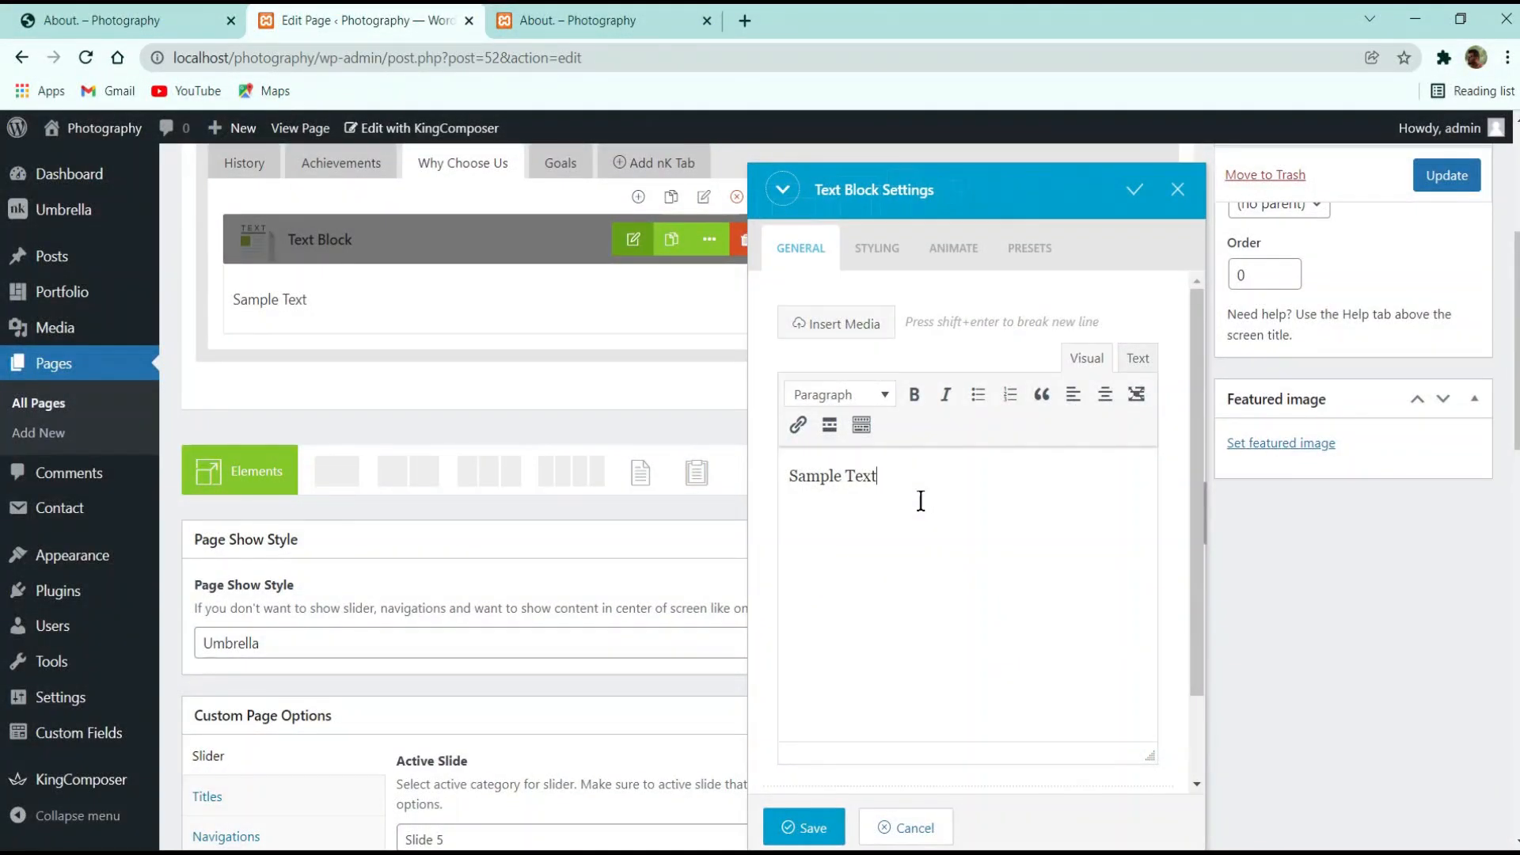
key(ctrl+a)
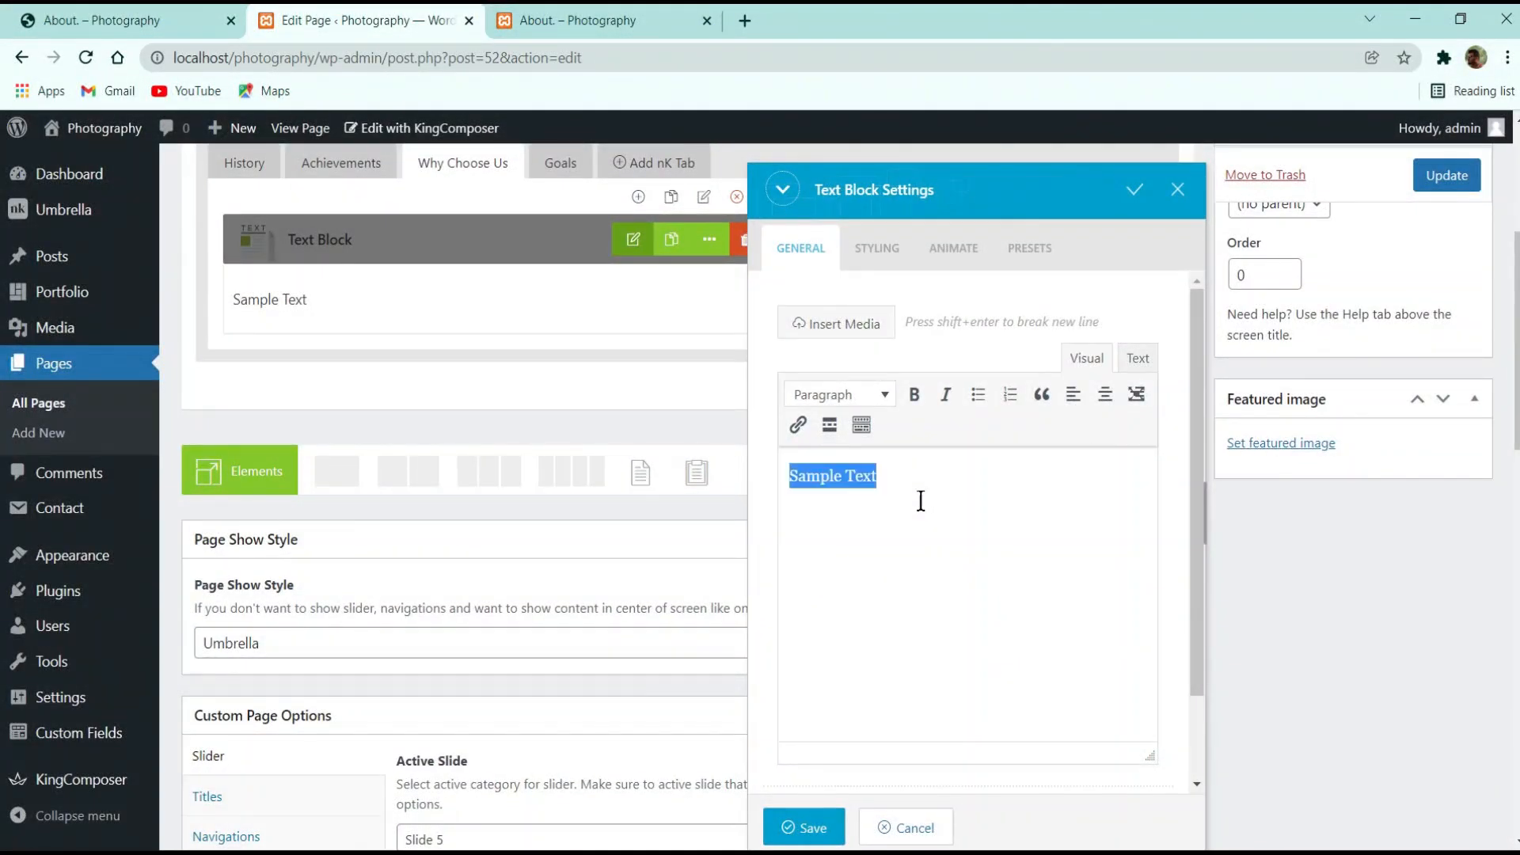
key(ctrl+v)
scroll(984, 559, up, 2)
click(803, 827)
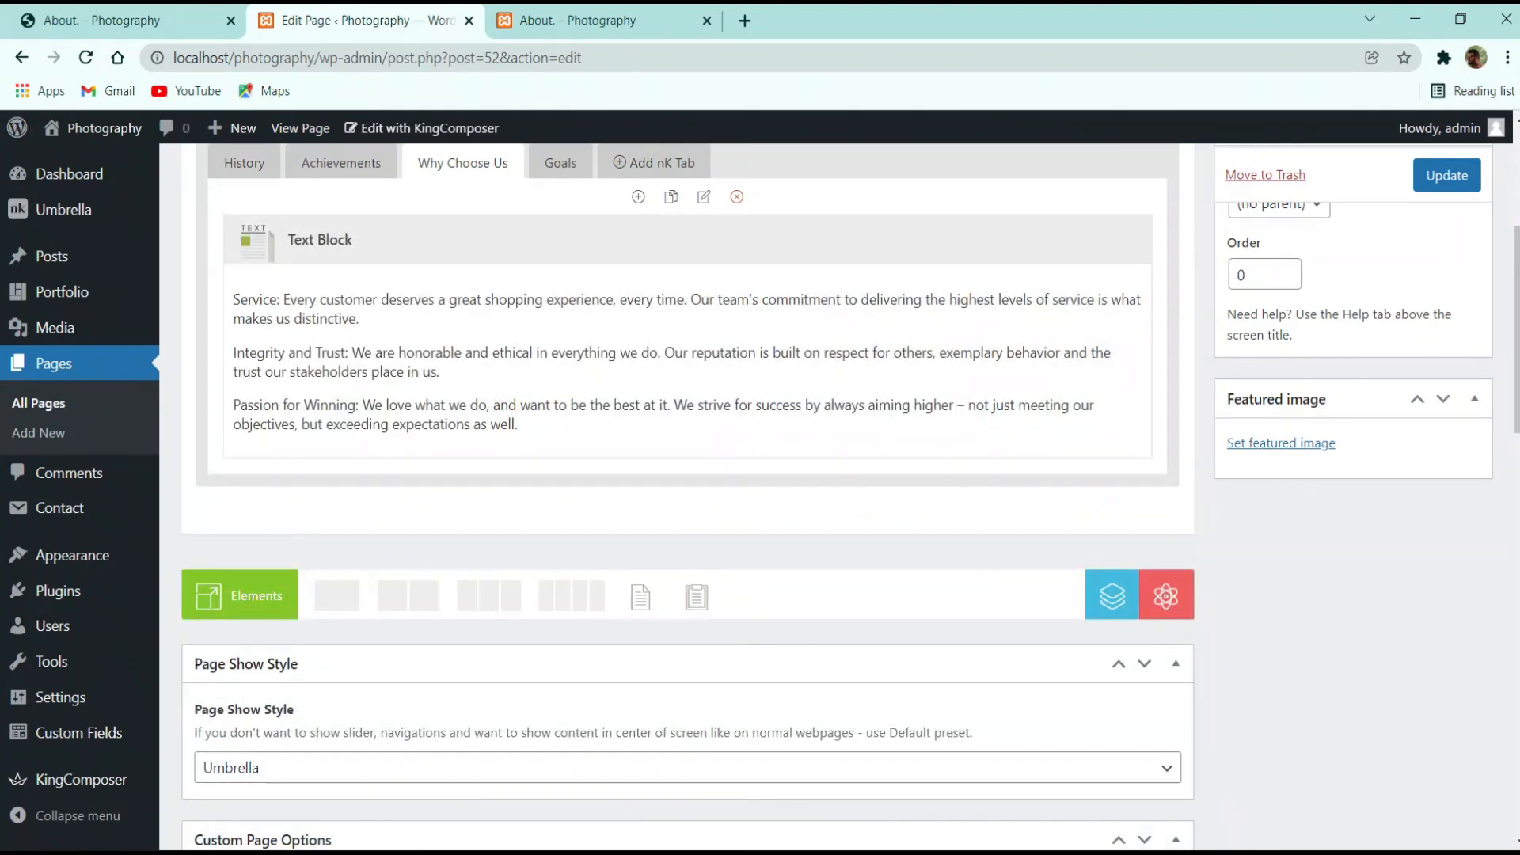
Bold the lead-ins 'Service:', 'Integrity and Trust:' and 'Passion for Winning:'
scroll(1029, 396, up, 5)
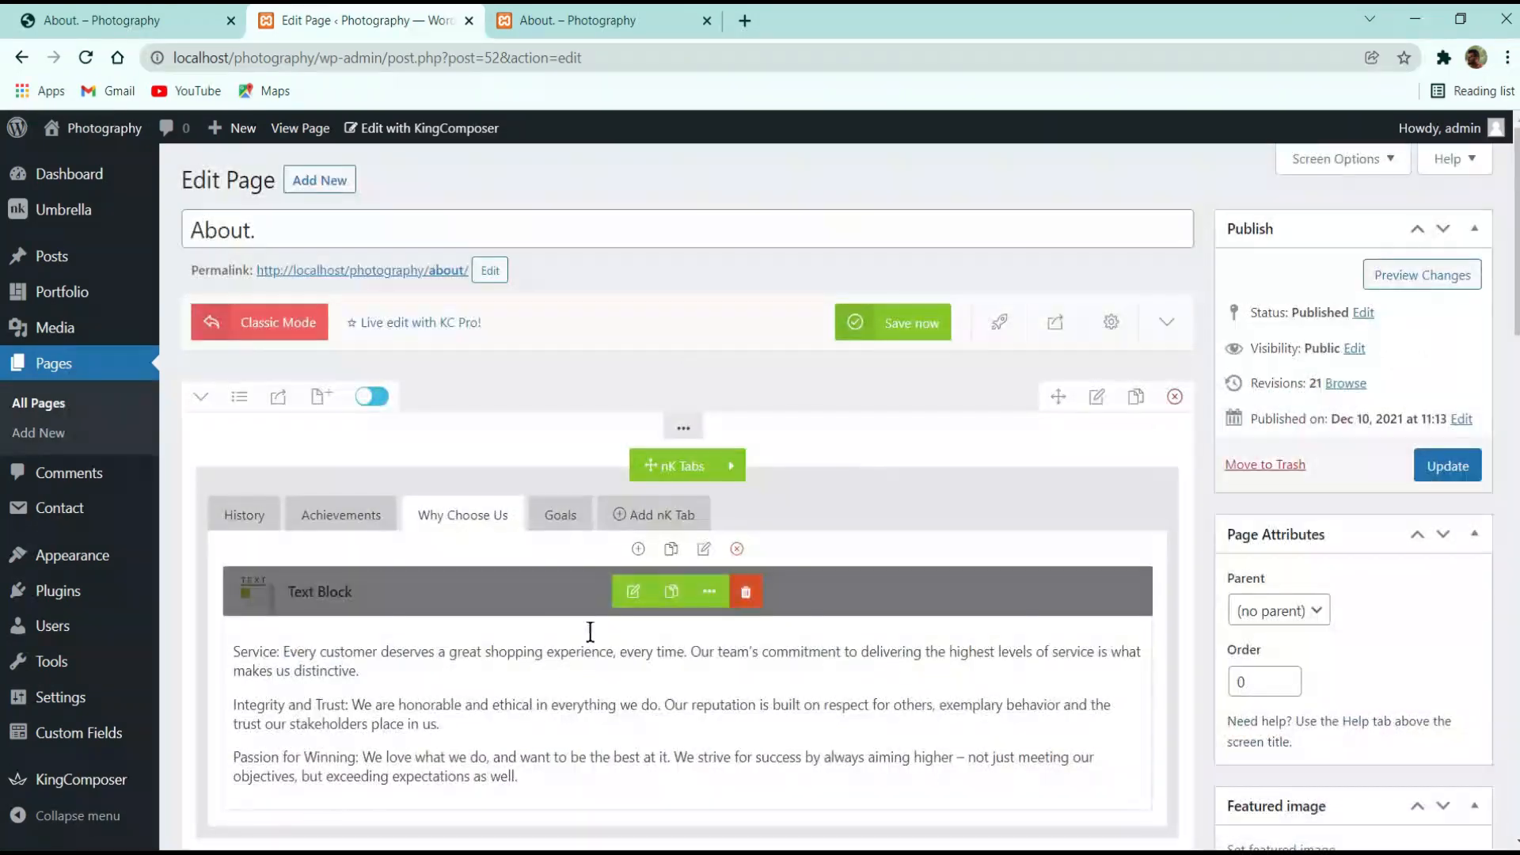
click(633, 591)
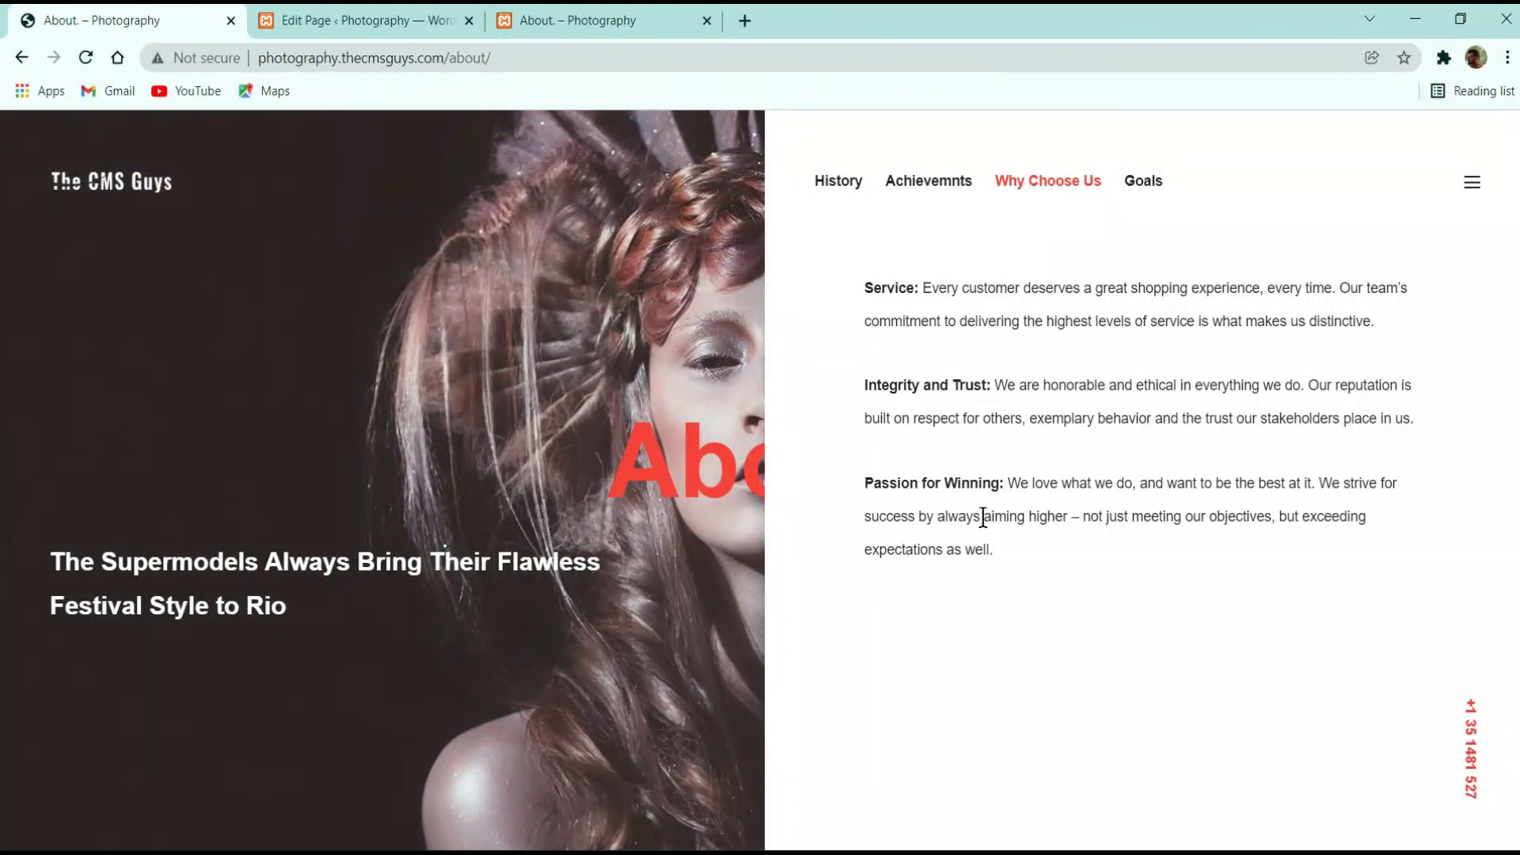
click(400, 14)
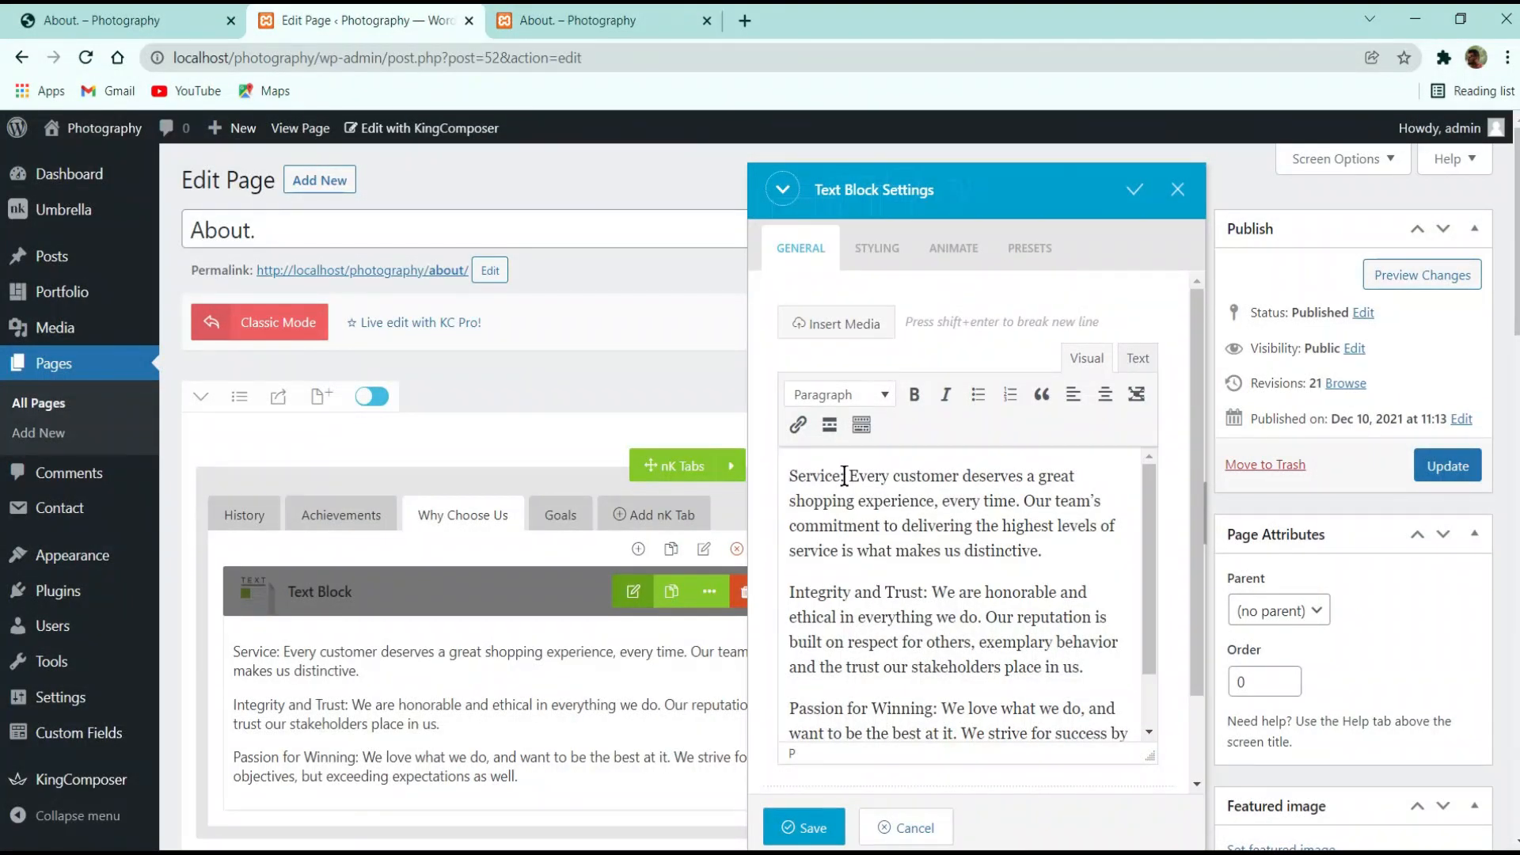
drag(844, 476, 790, 476)
click(914, 395)
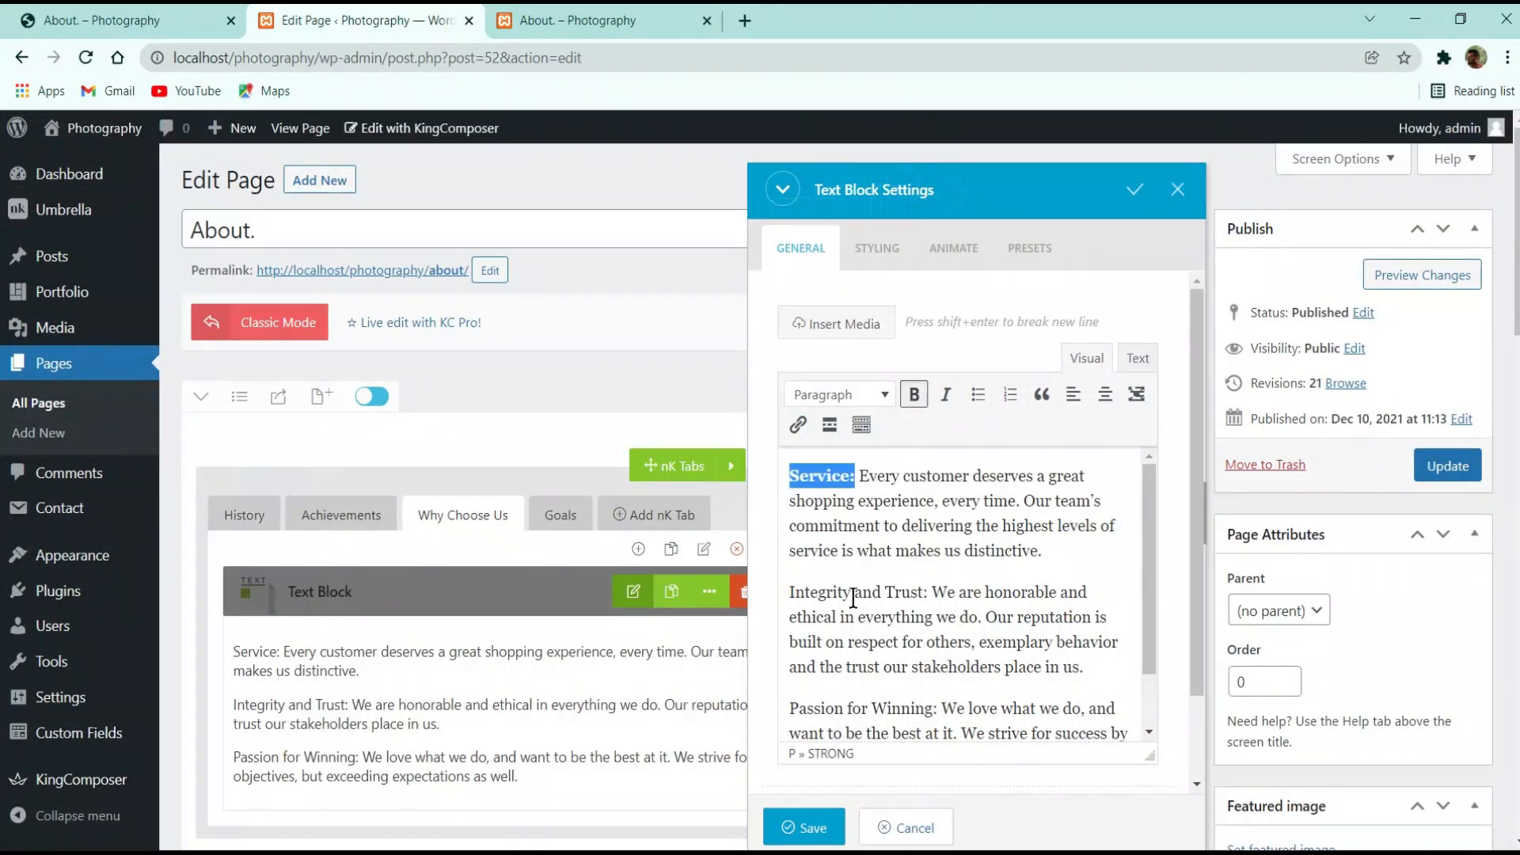
drag(933, 592, 790, 592)
click(915, 394)
scroll(882, 639, down, 1)
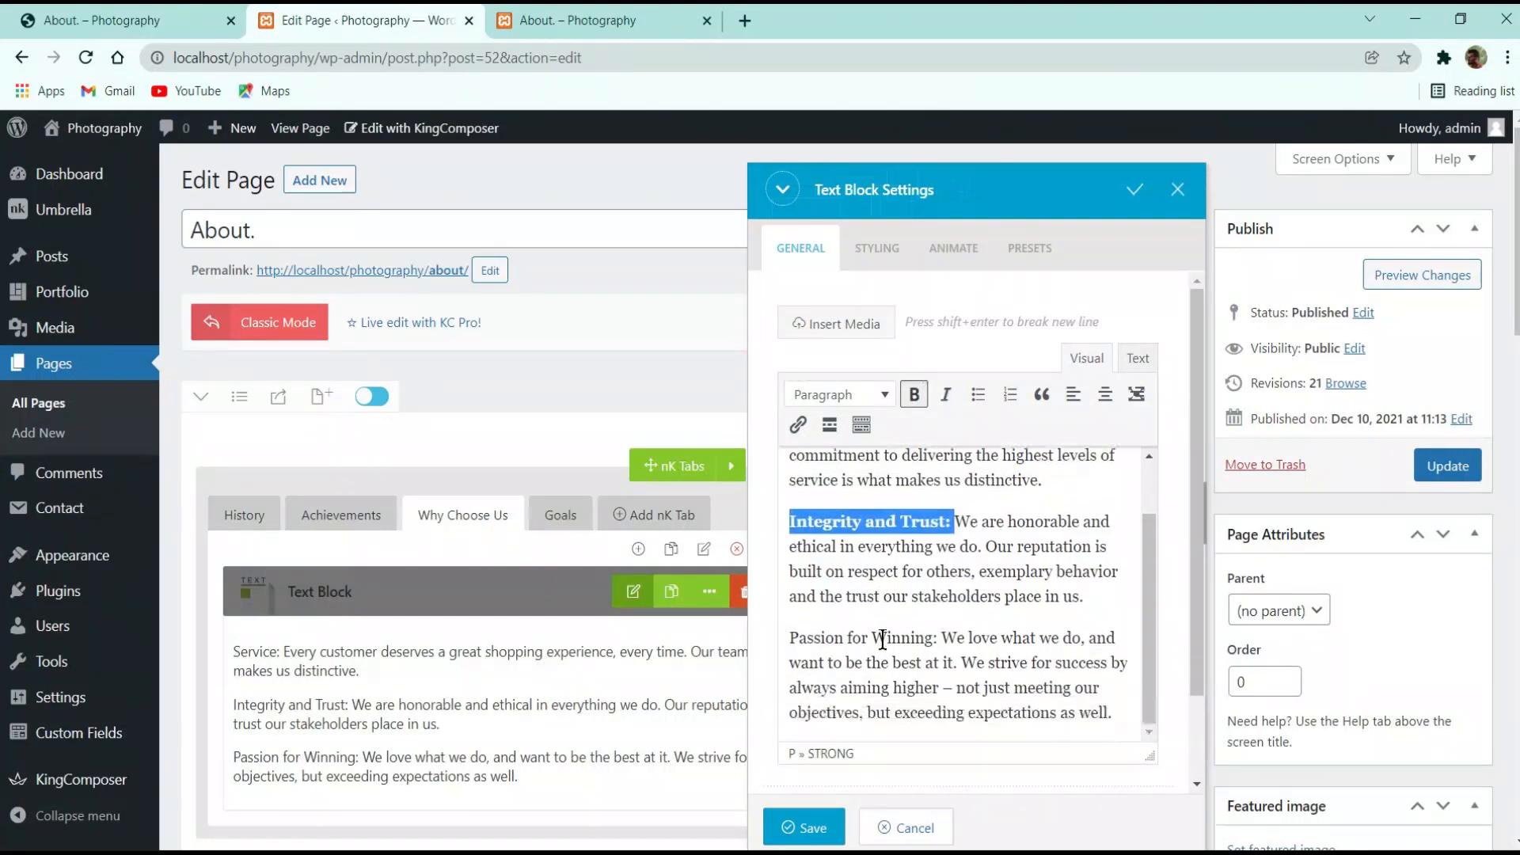
drag(939, 638, 760, 638)
click(915, 394)
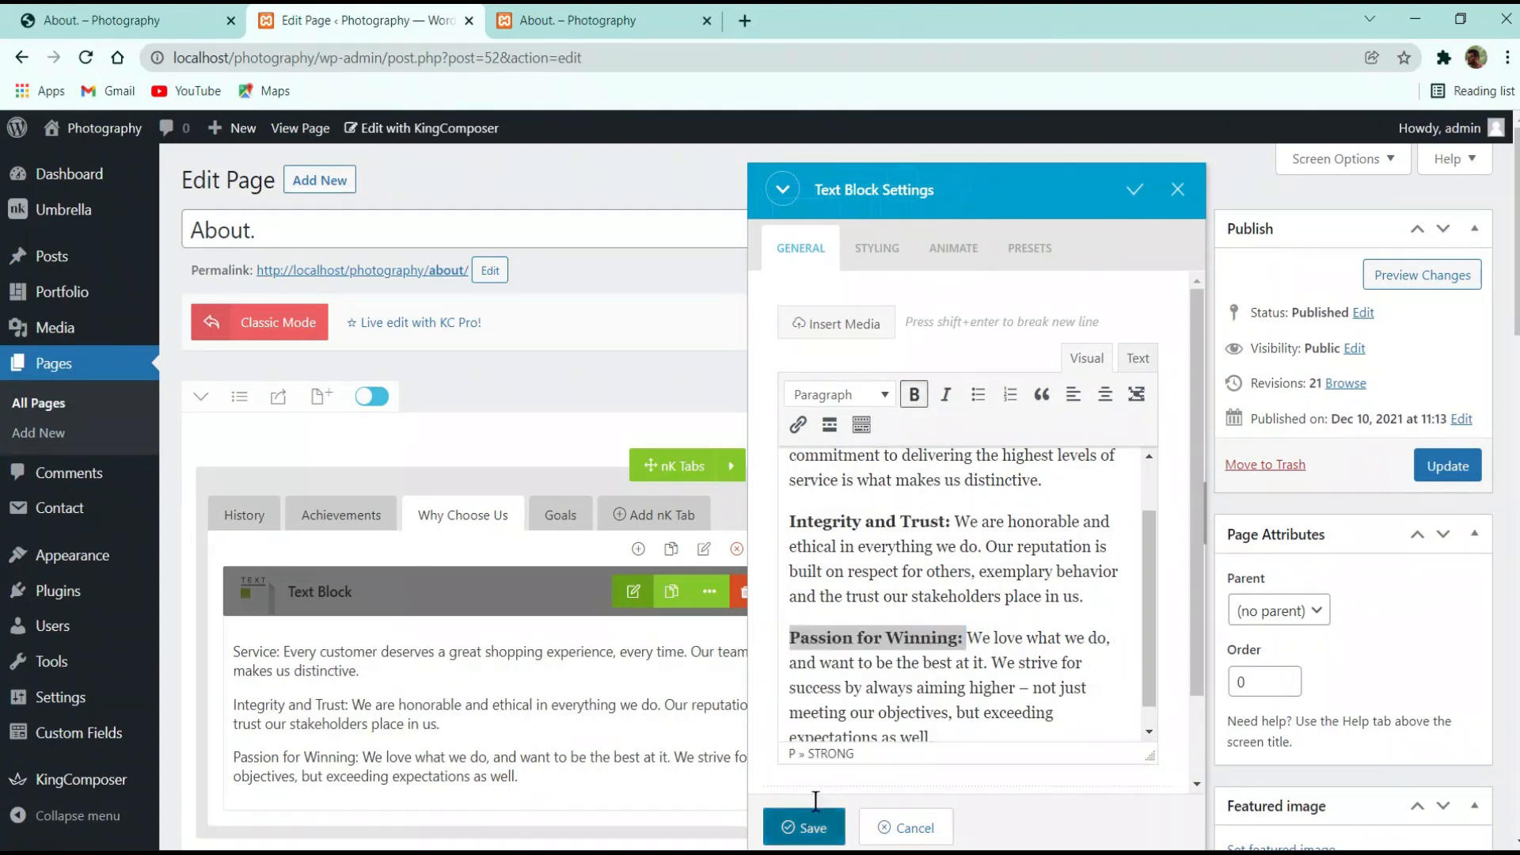
Save the text block, update the page, and go to the live About page
click(804, 827)
click(1448, 466)
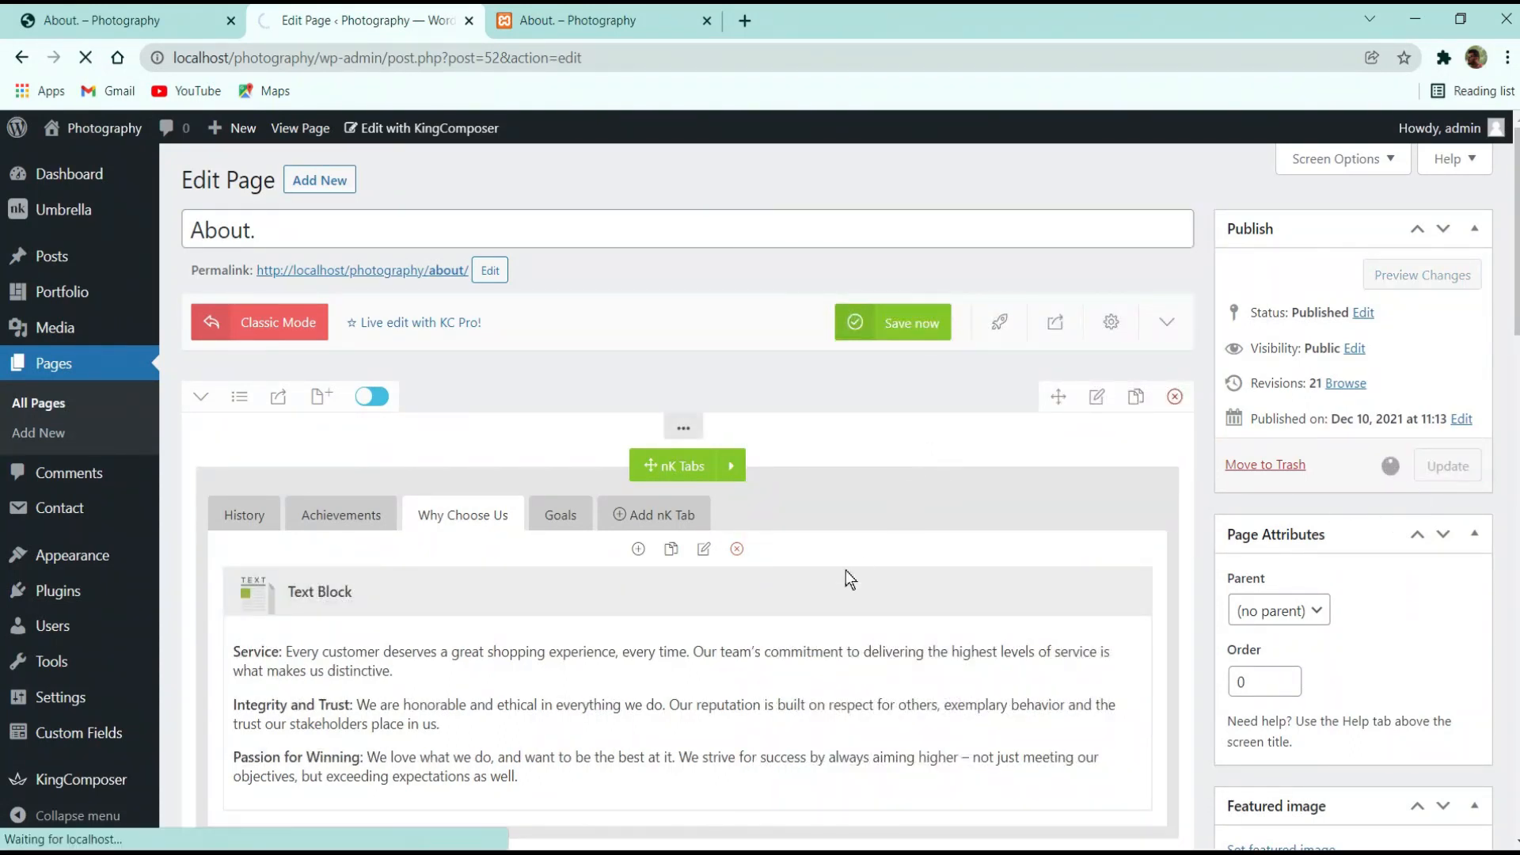
click(632, 27)
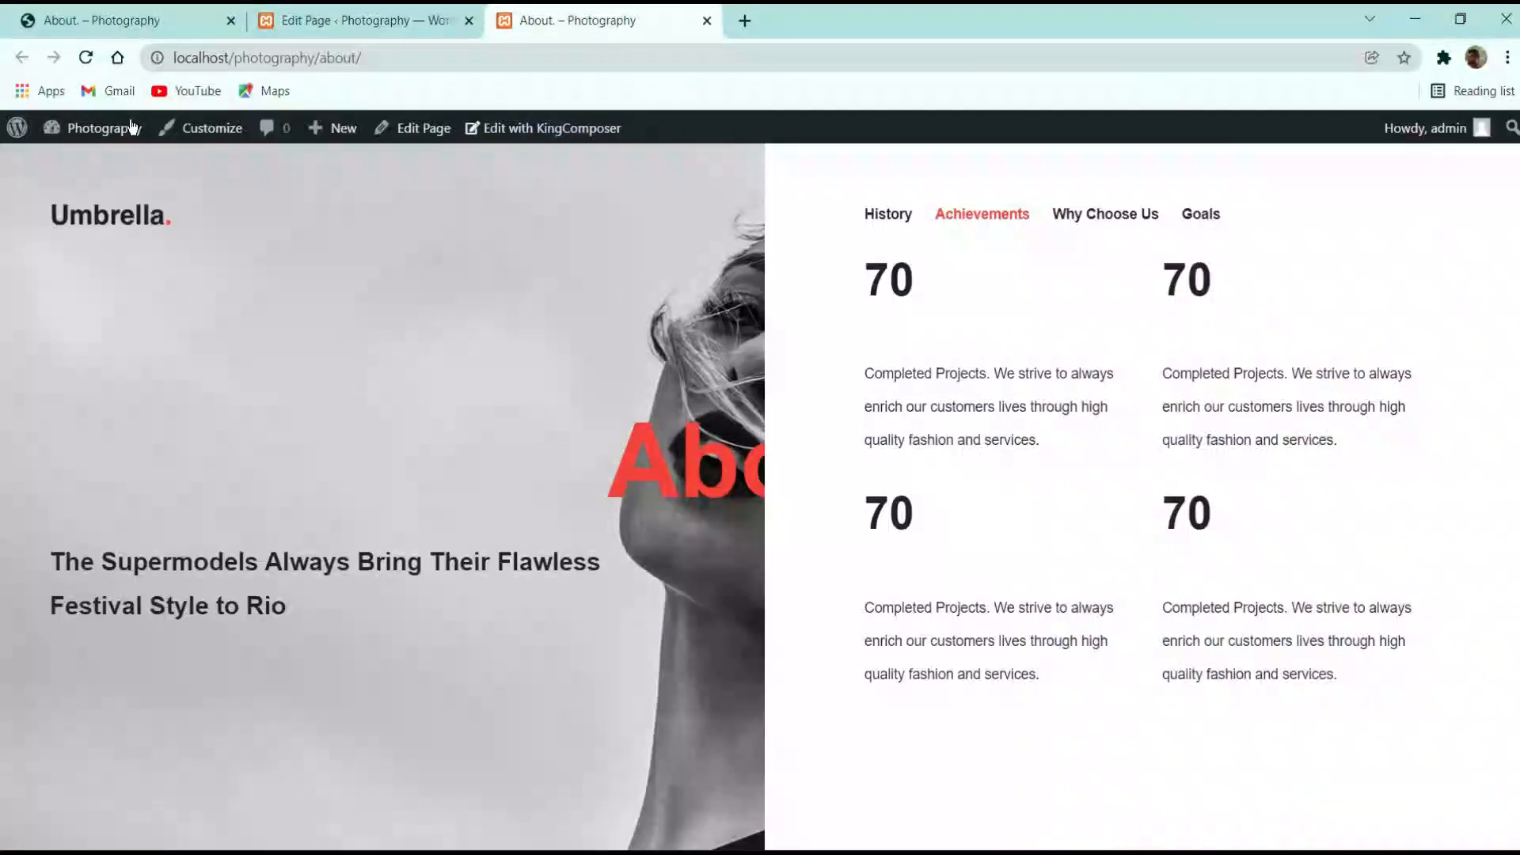
Reload the local About page and compare its Why Choose Us tab with the reference site's
click(87, 58)
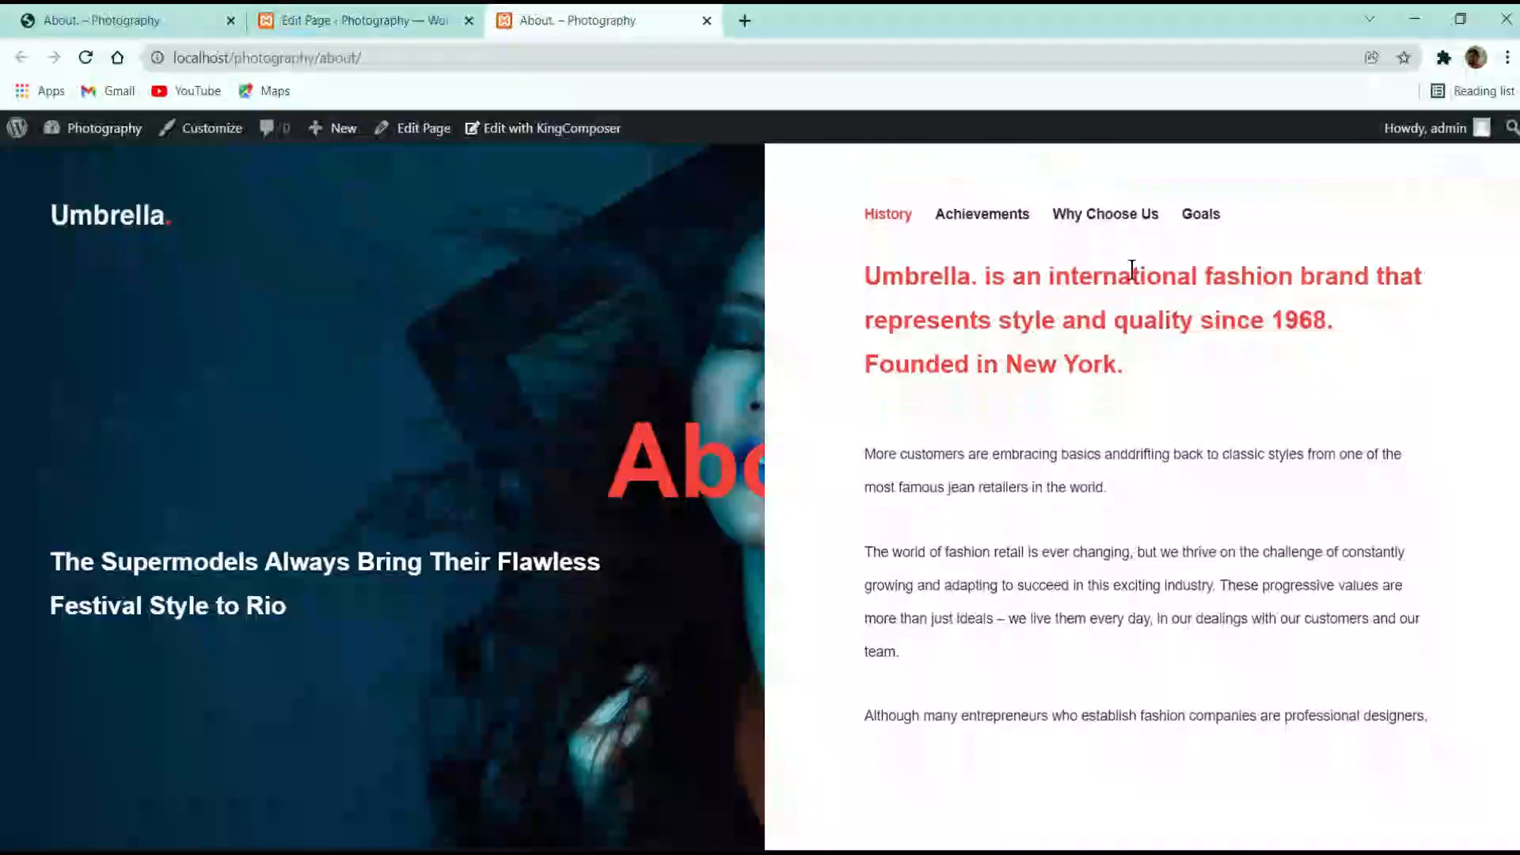
click(1097, 225)
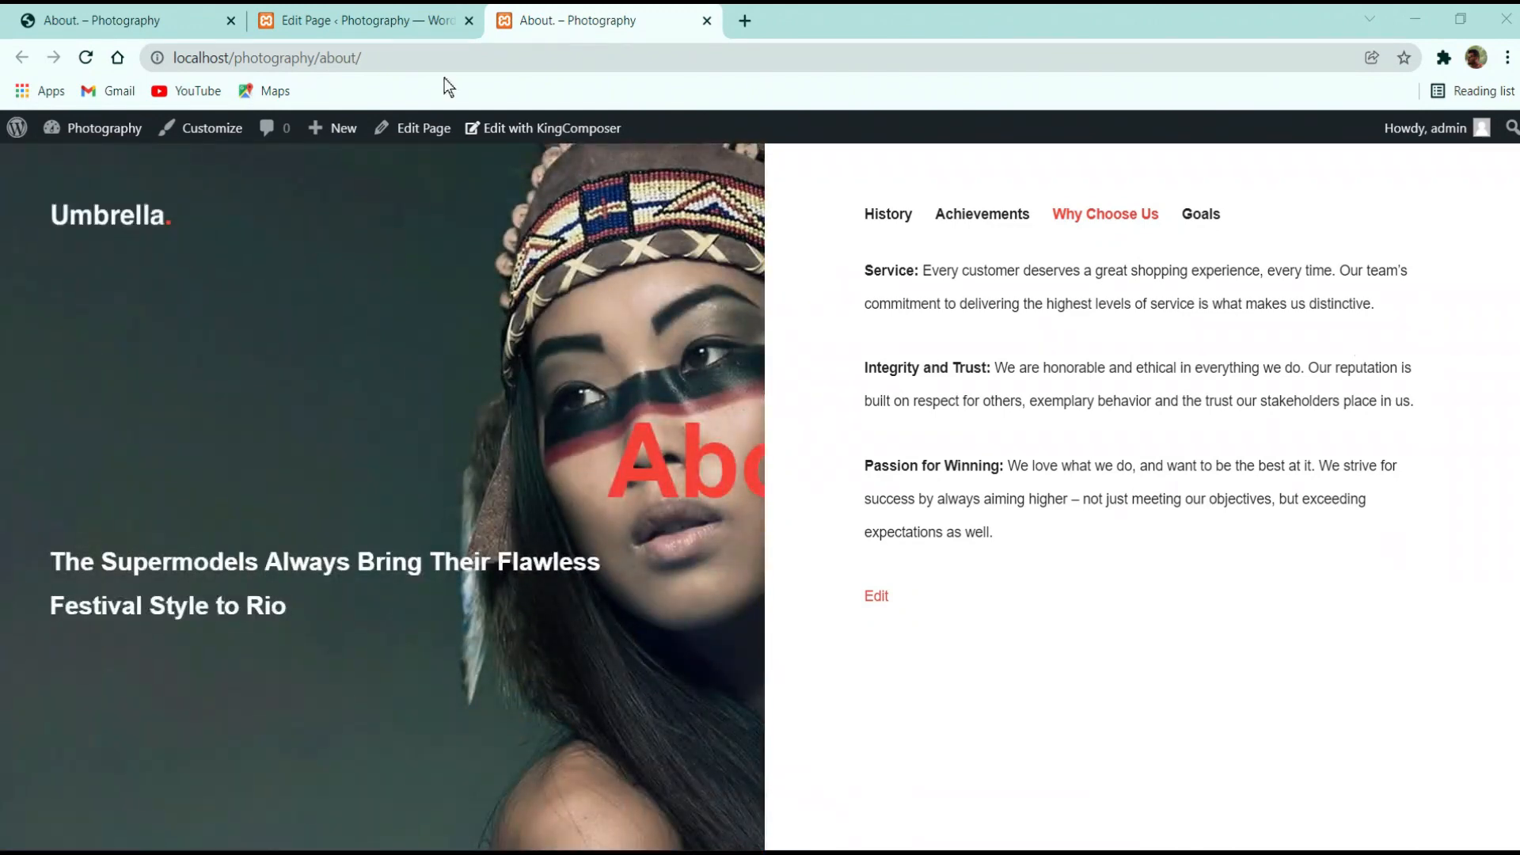
click(111, 17)
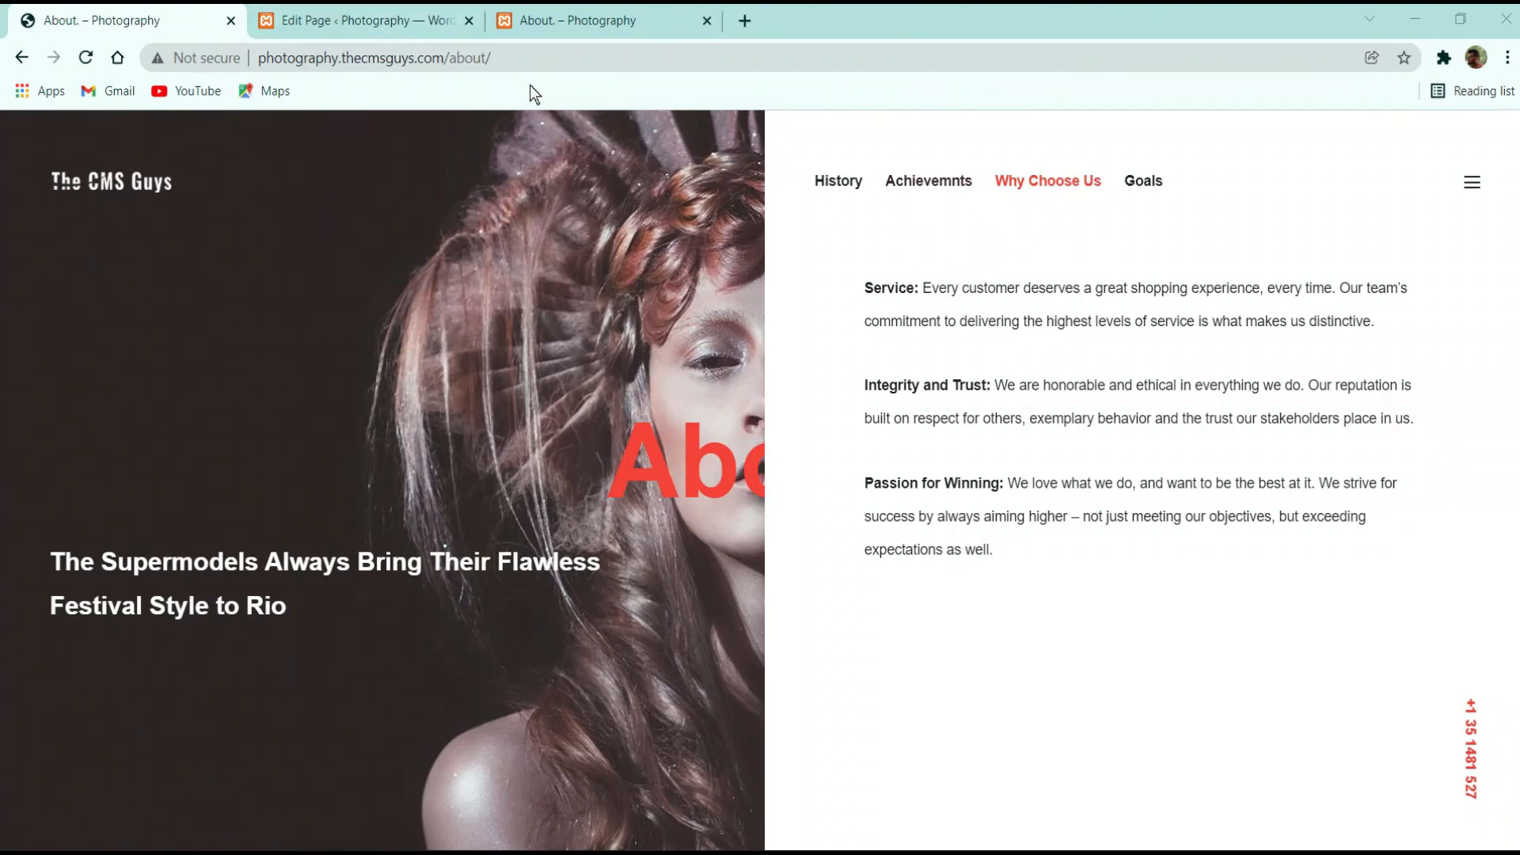
click(577, 22)
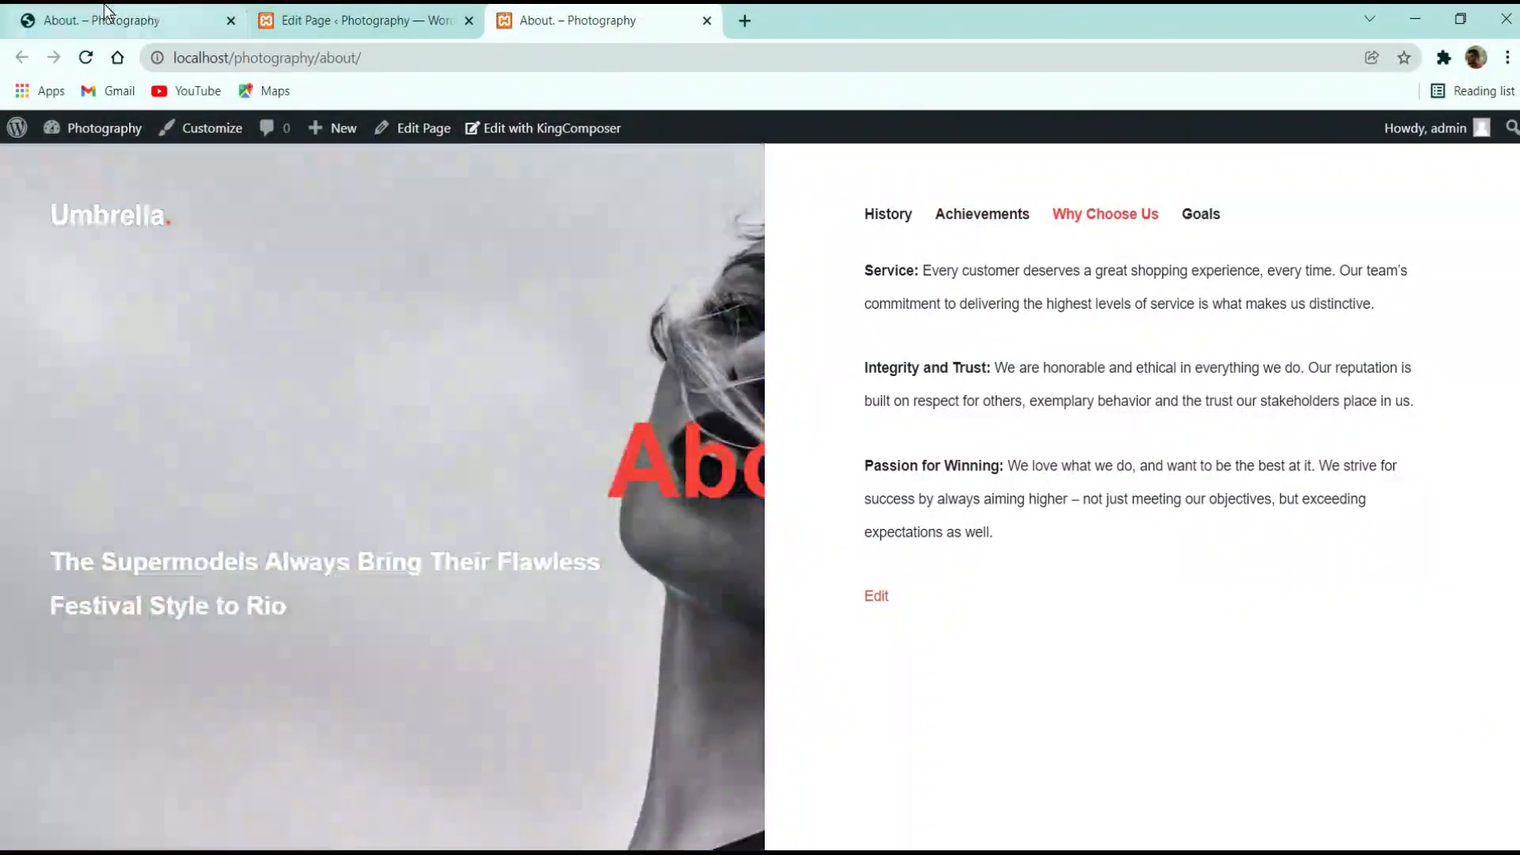
click(105, 18)
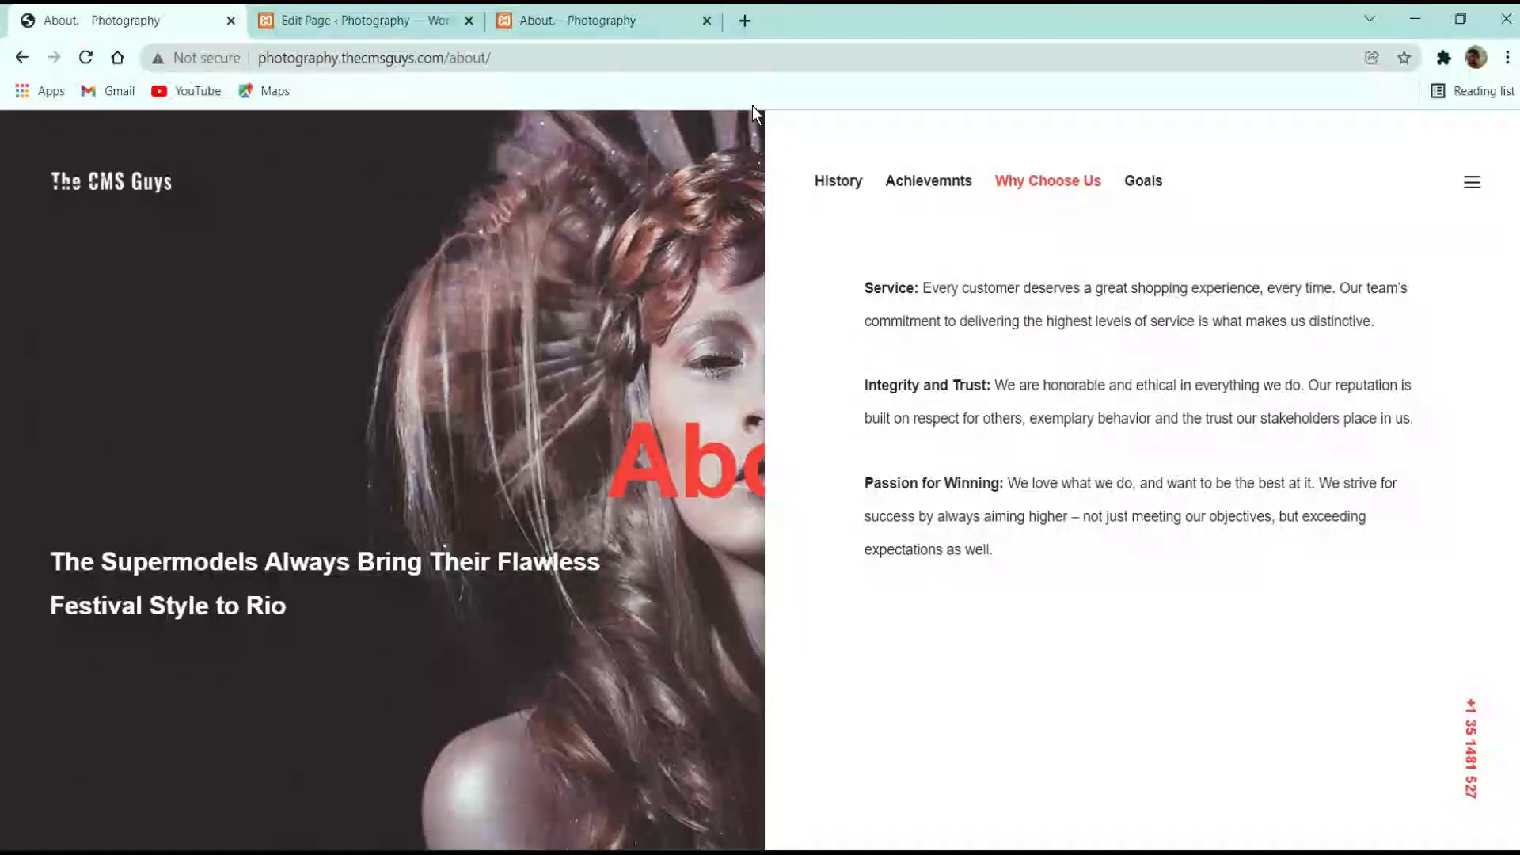
click(583, 18)
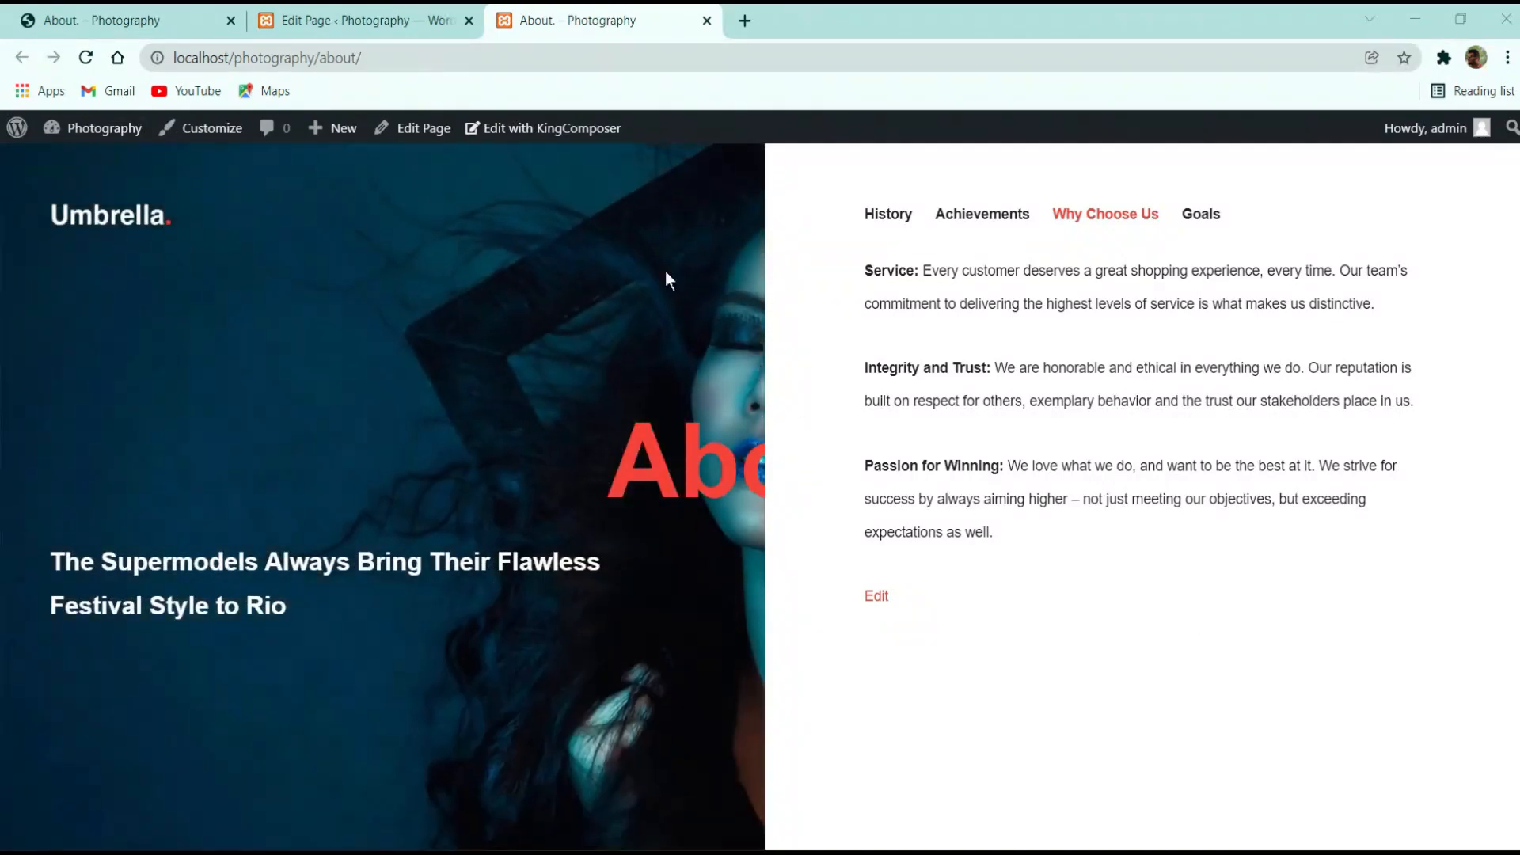
click(356, 21)
scroll(683, 508, down, 3)
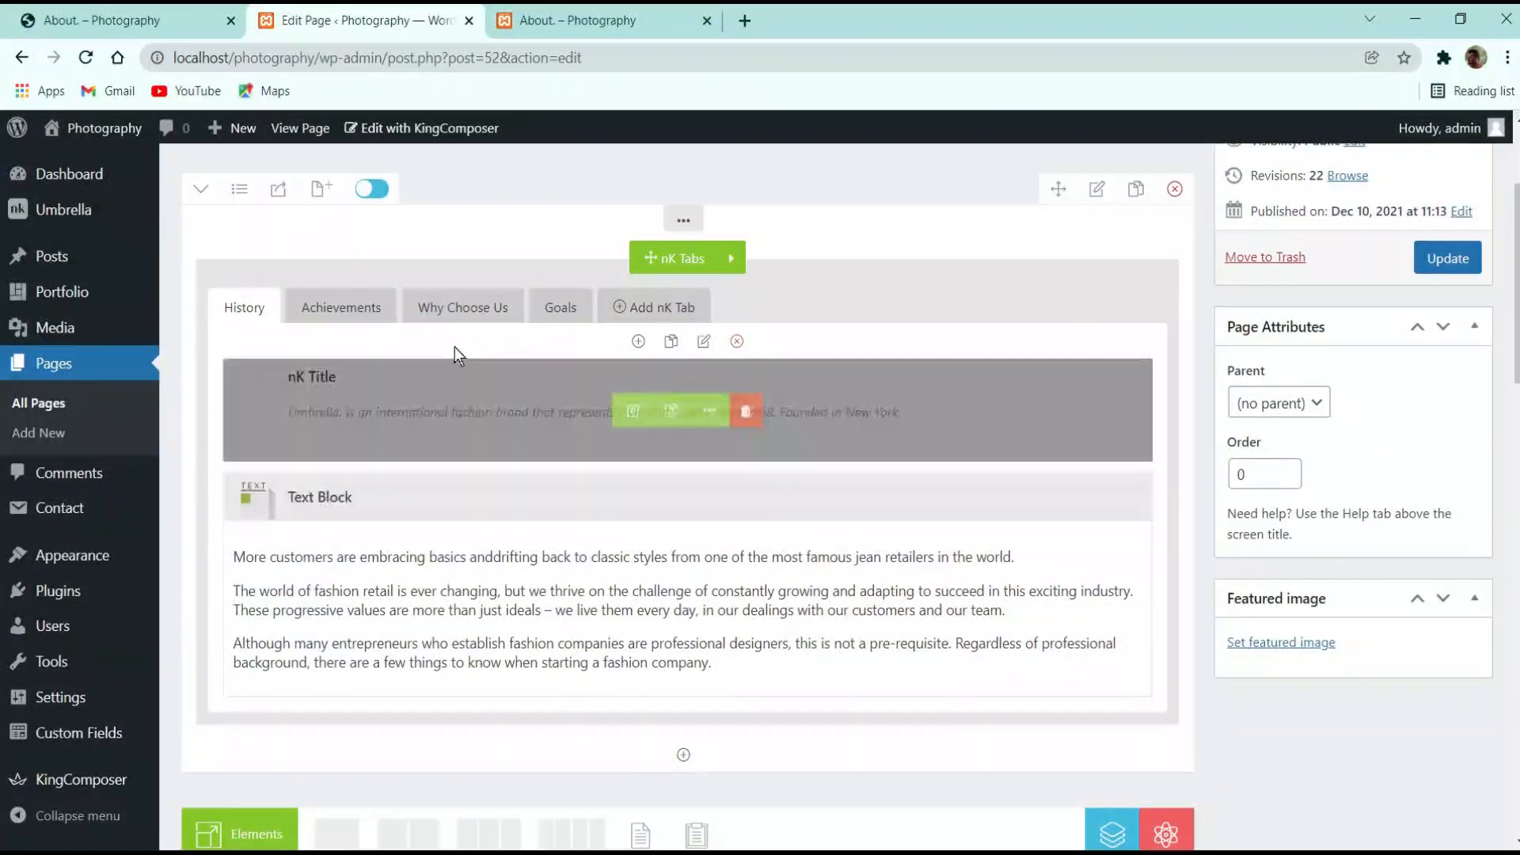
Give the Why Choose Us text block a 30px top margin in its Styling options
click(463, 307)
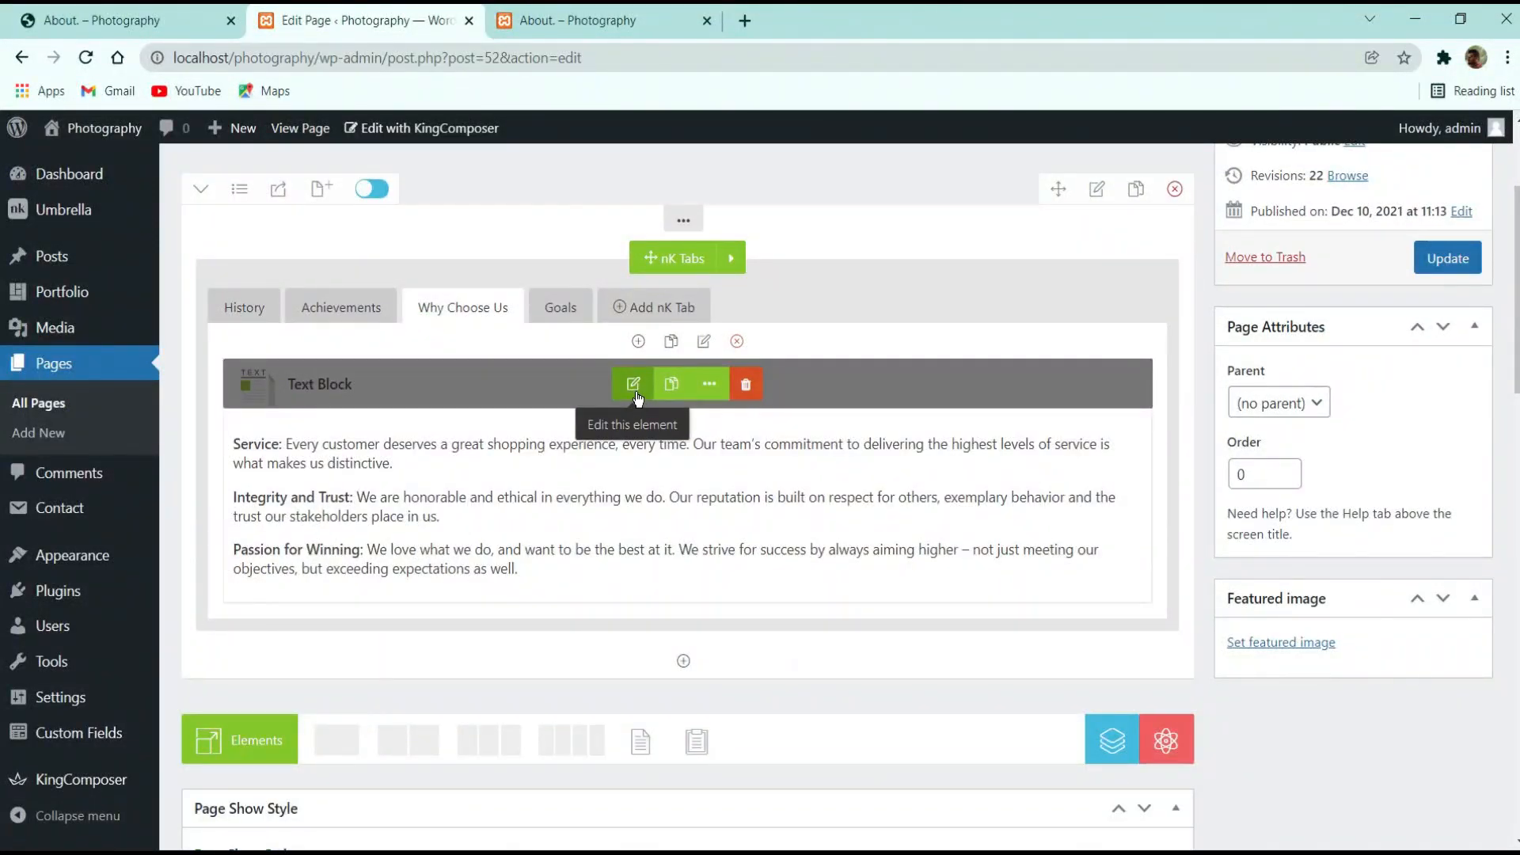
click(634, 385)
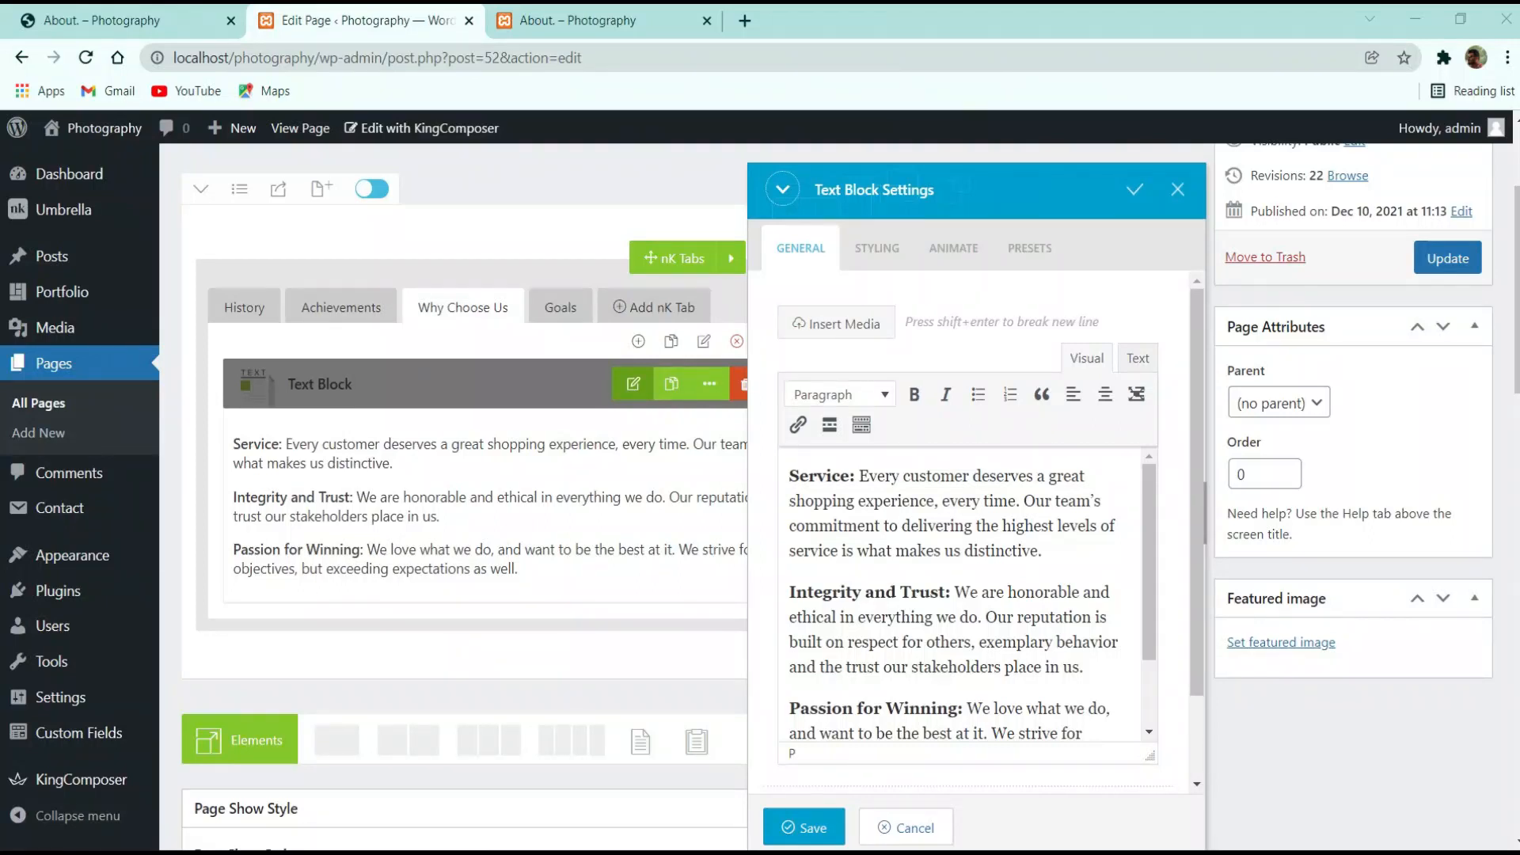
click(877, 248)
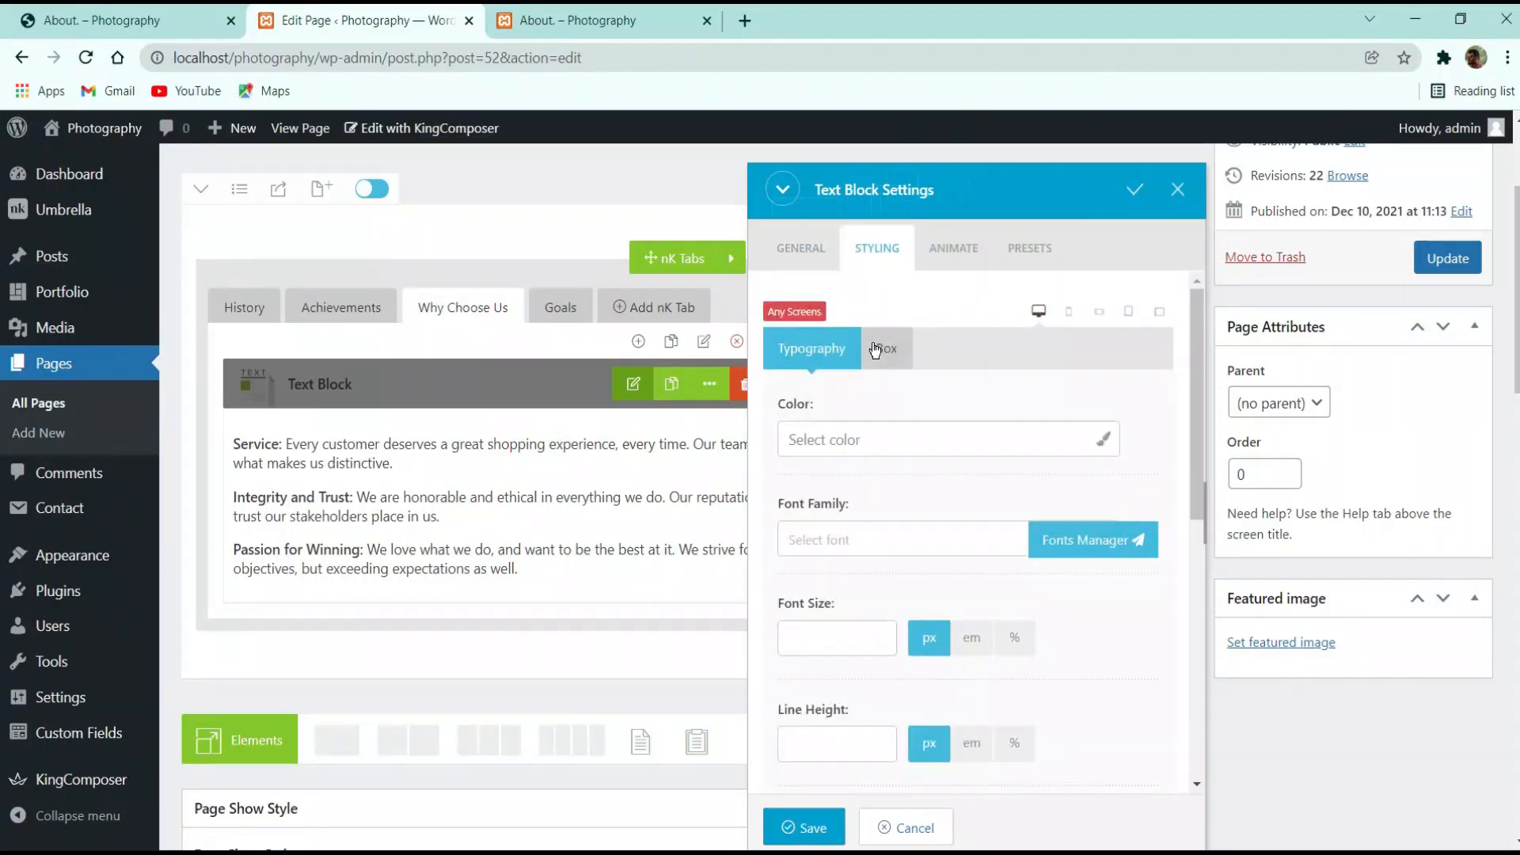
scroll(971, 396, down, 8)
scroll(982, 354, up, 3)
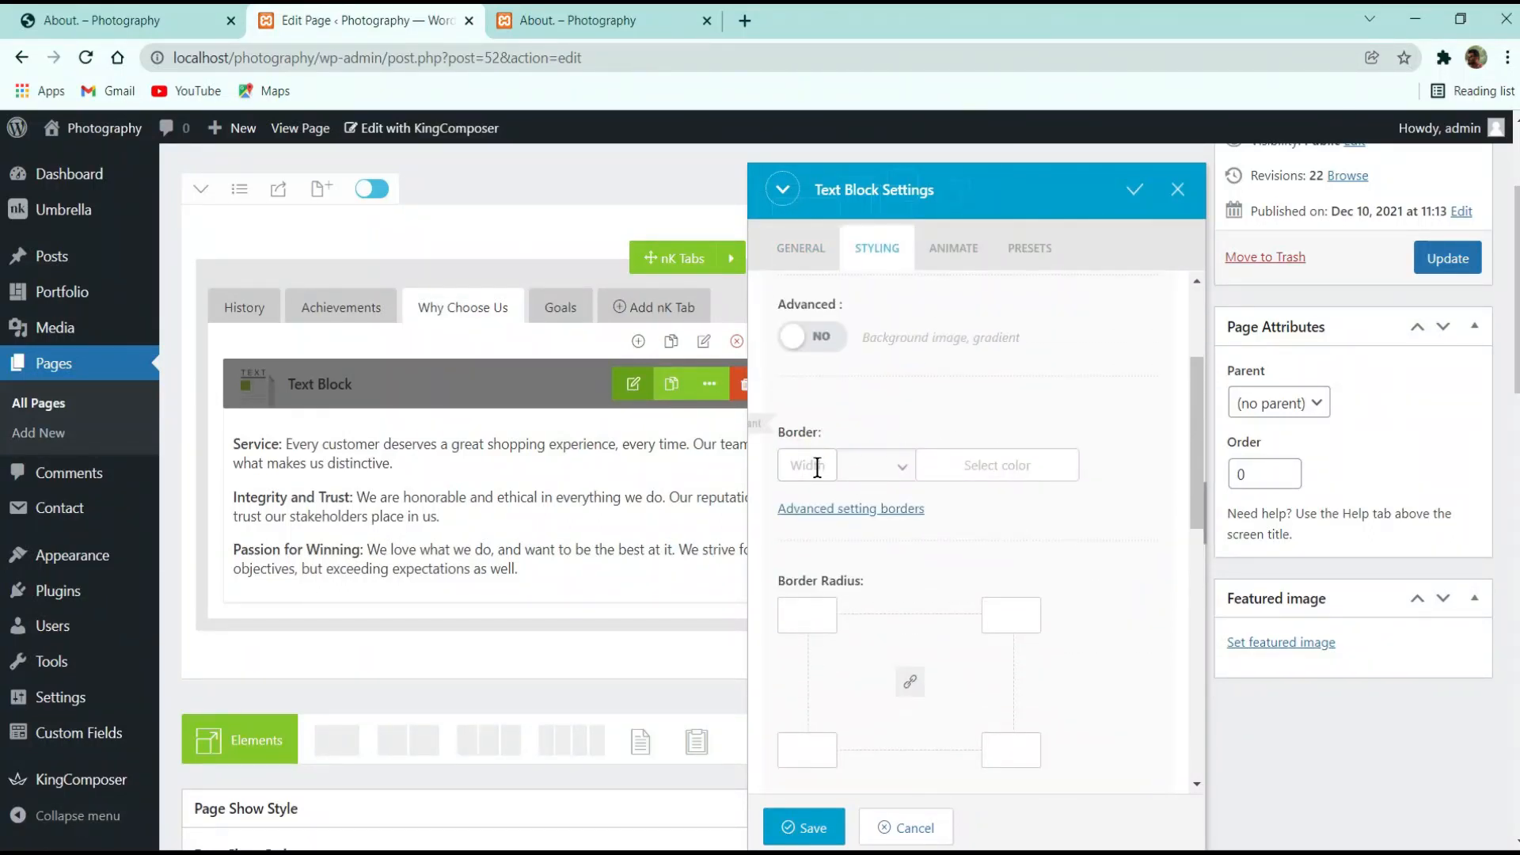
scroll(949, 508, down, 5)
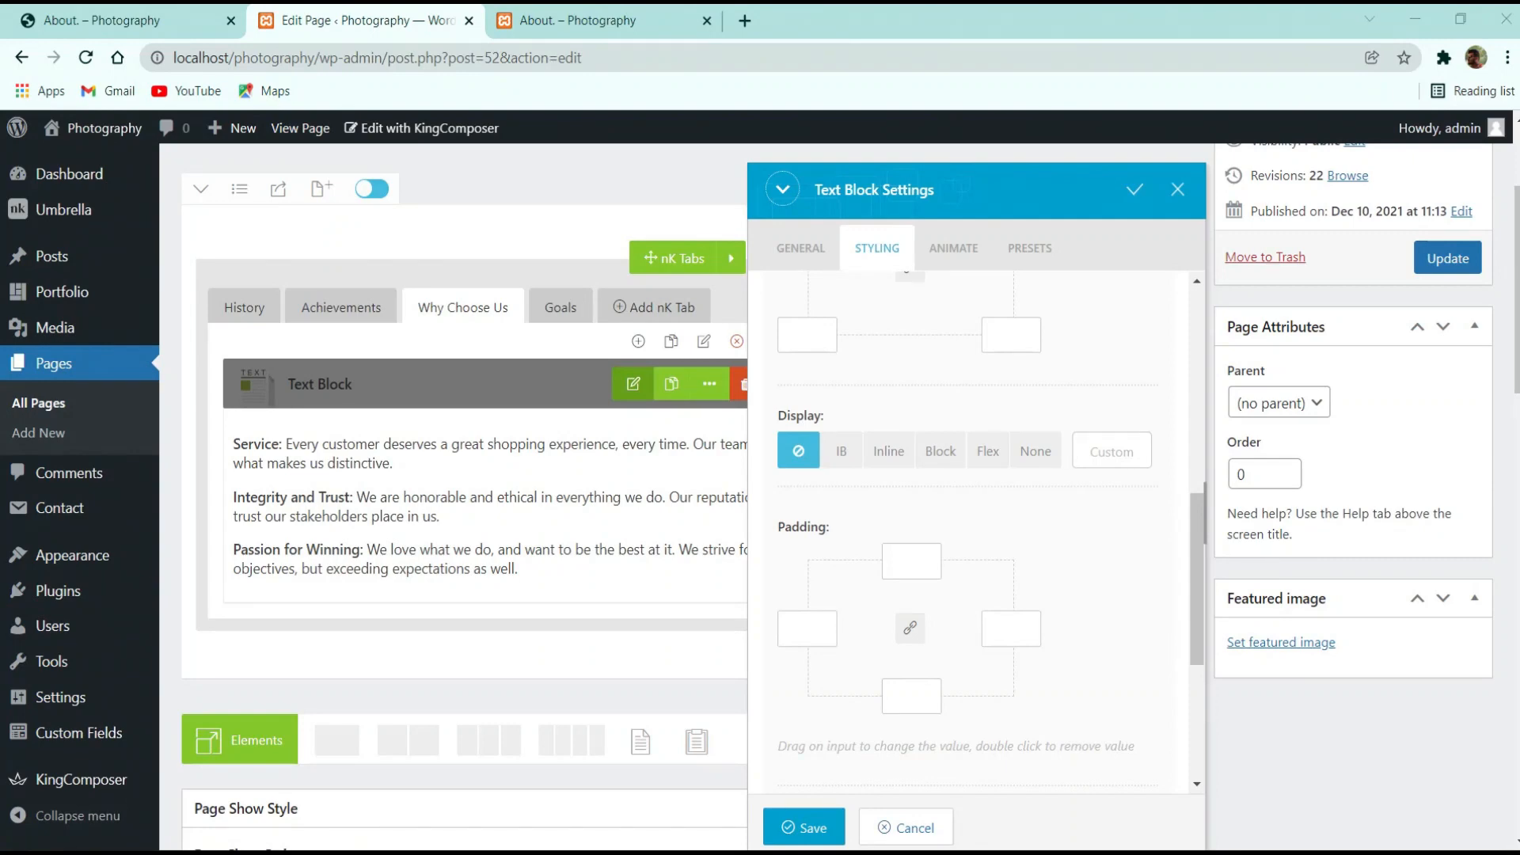
scroll(989, 543, down, 4)
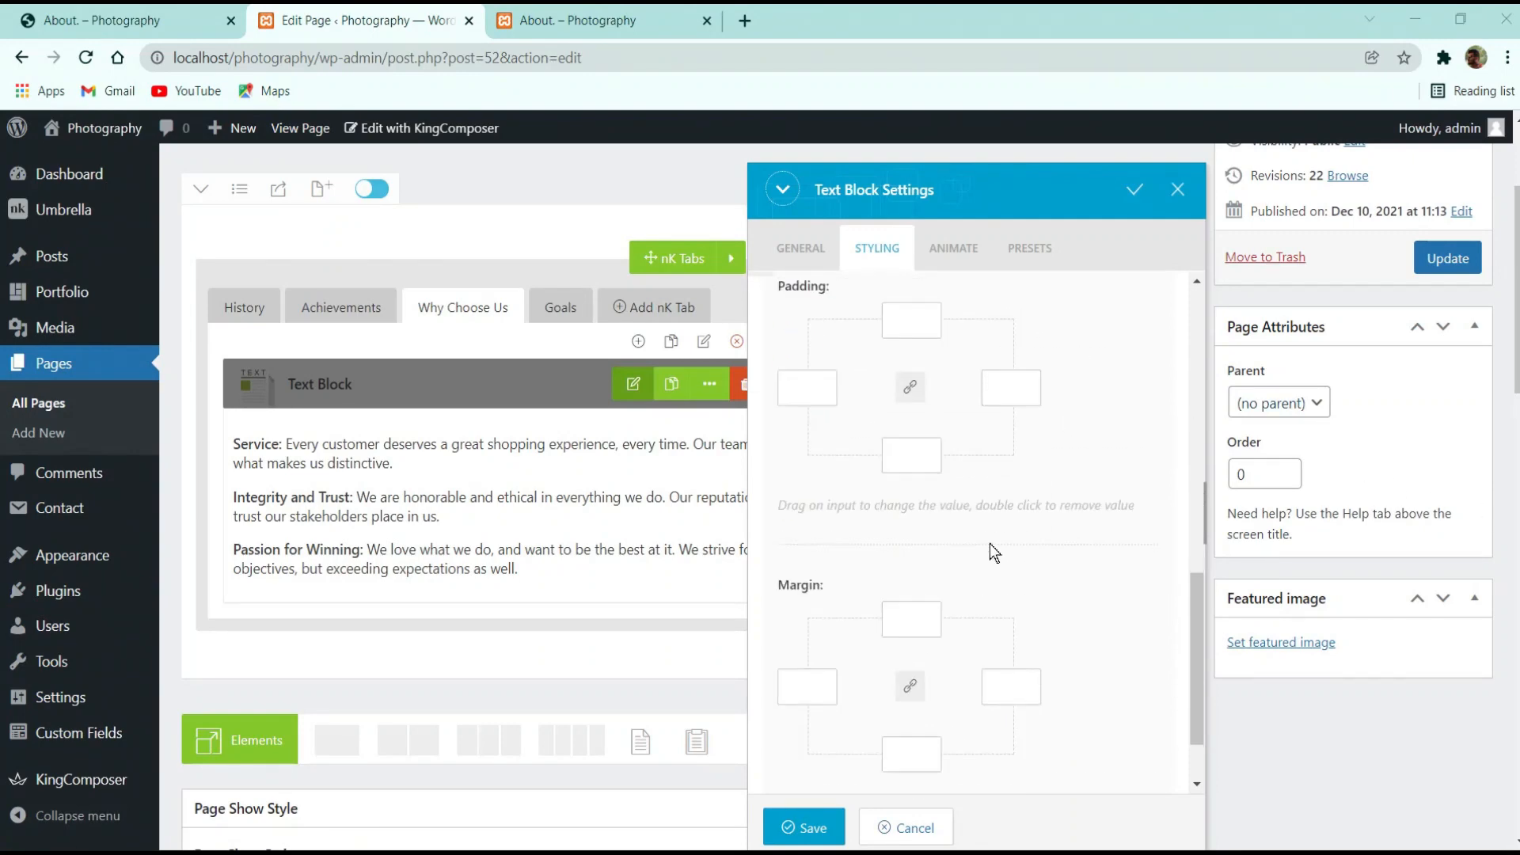
click(914, 522)
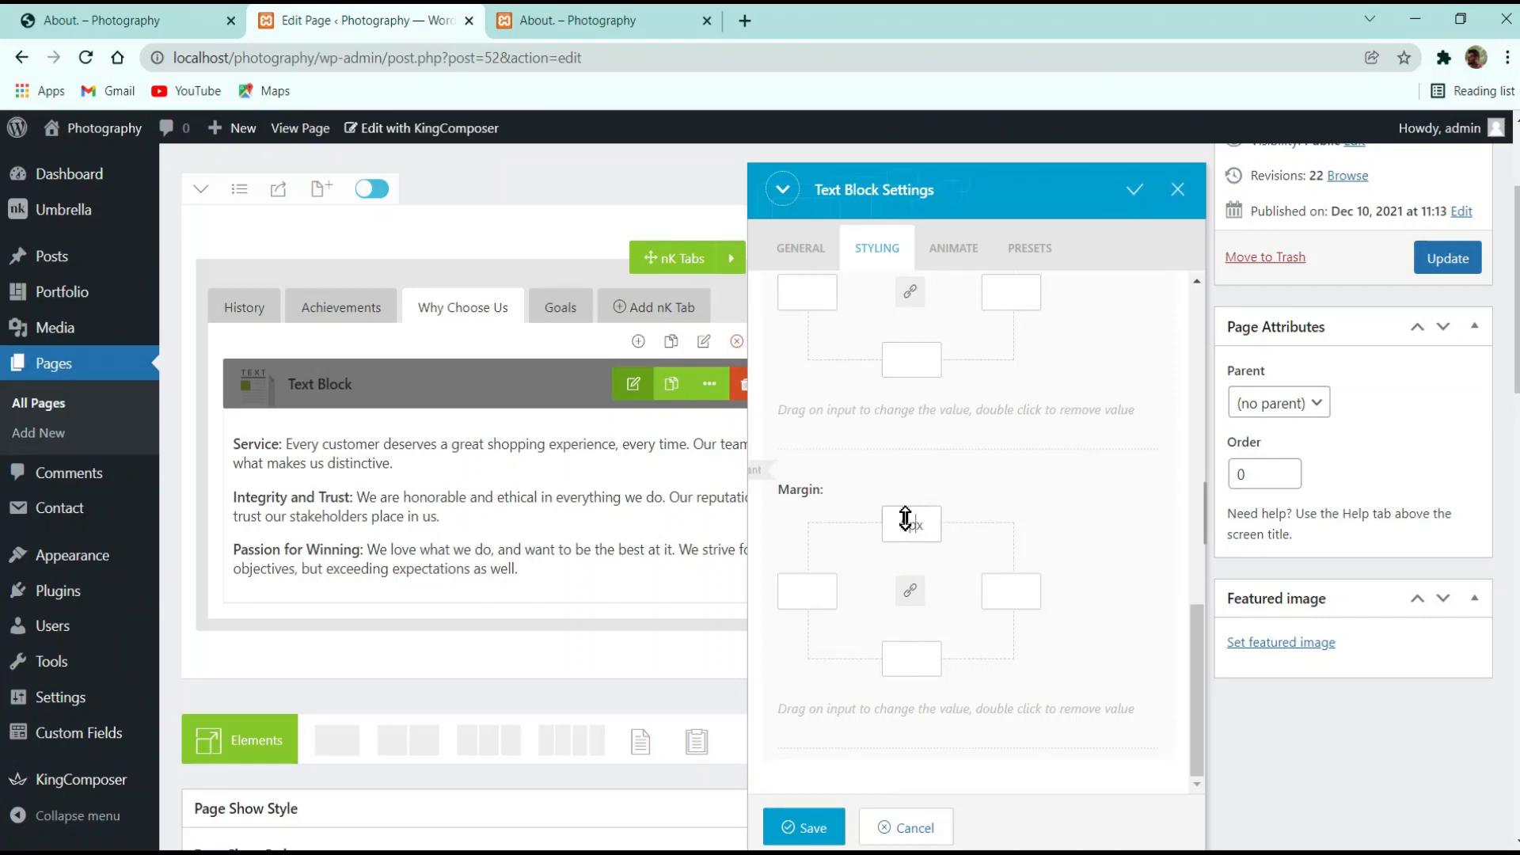
mouse_move(911, 488)
mouse_down()
mouse_move(916, 468)
mouse_move(901, 507)
mouse_up()
text(\)
text(30px)
scroll(1200, 543, up, 2)
scroll(982, 653, down, 2)
Save the text block's margin change and update the About page
click(920, 661)
click(807, 826)
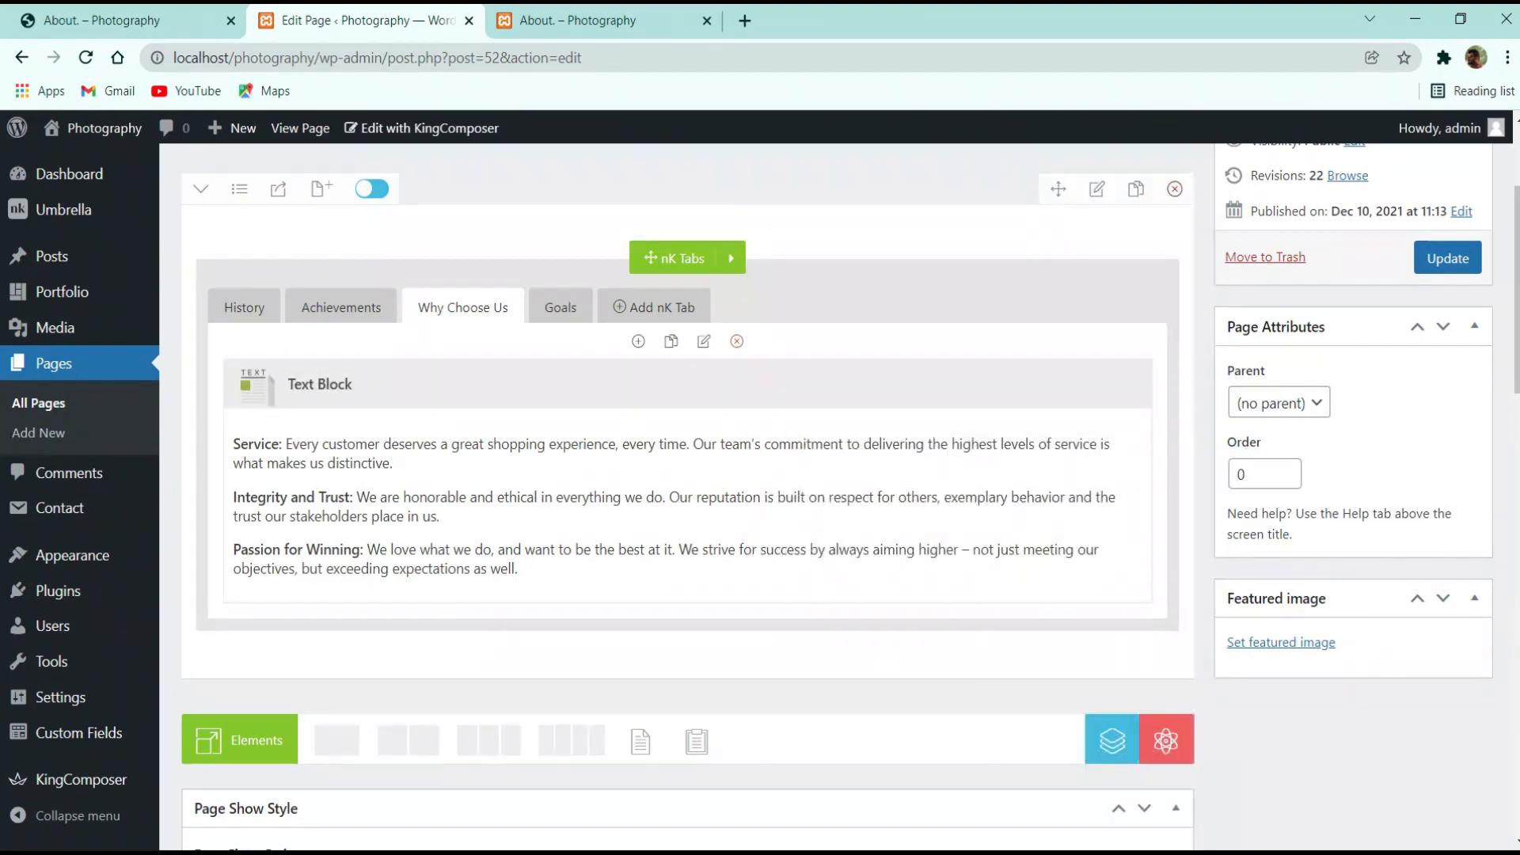
click(1413, 265)
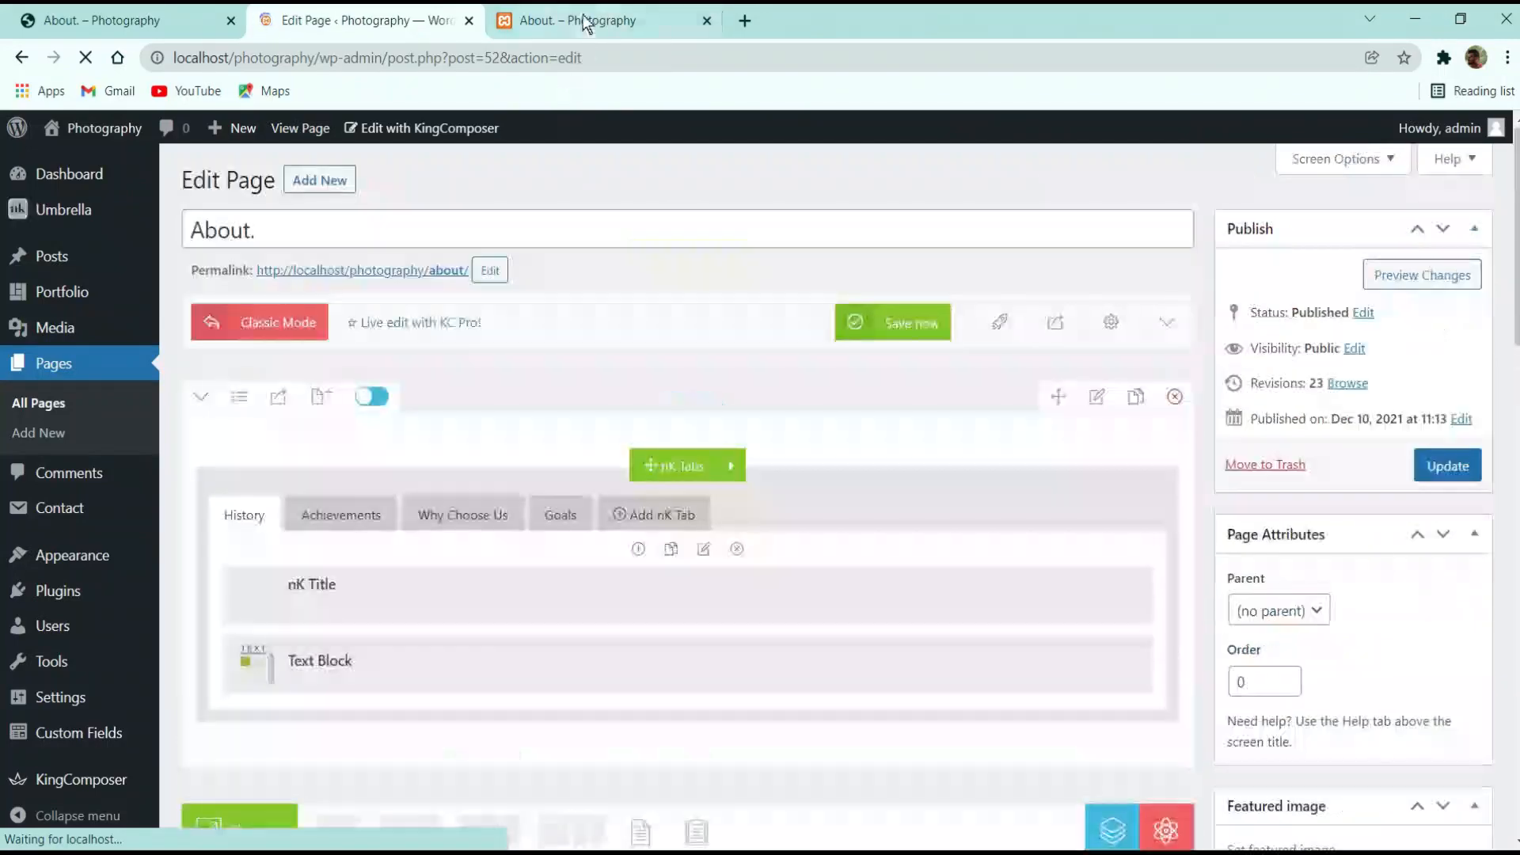
Reload the local About page and check its Why Choose Us tab
click(579, 19)
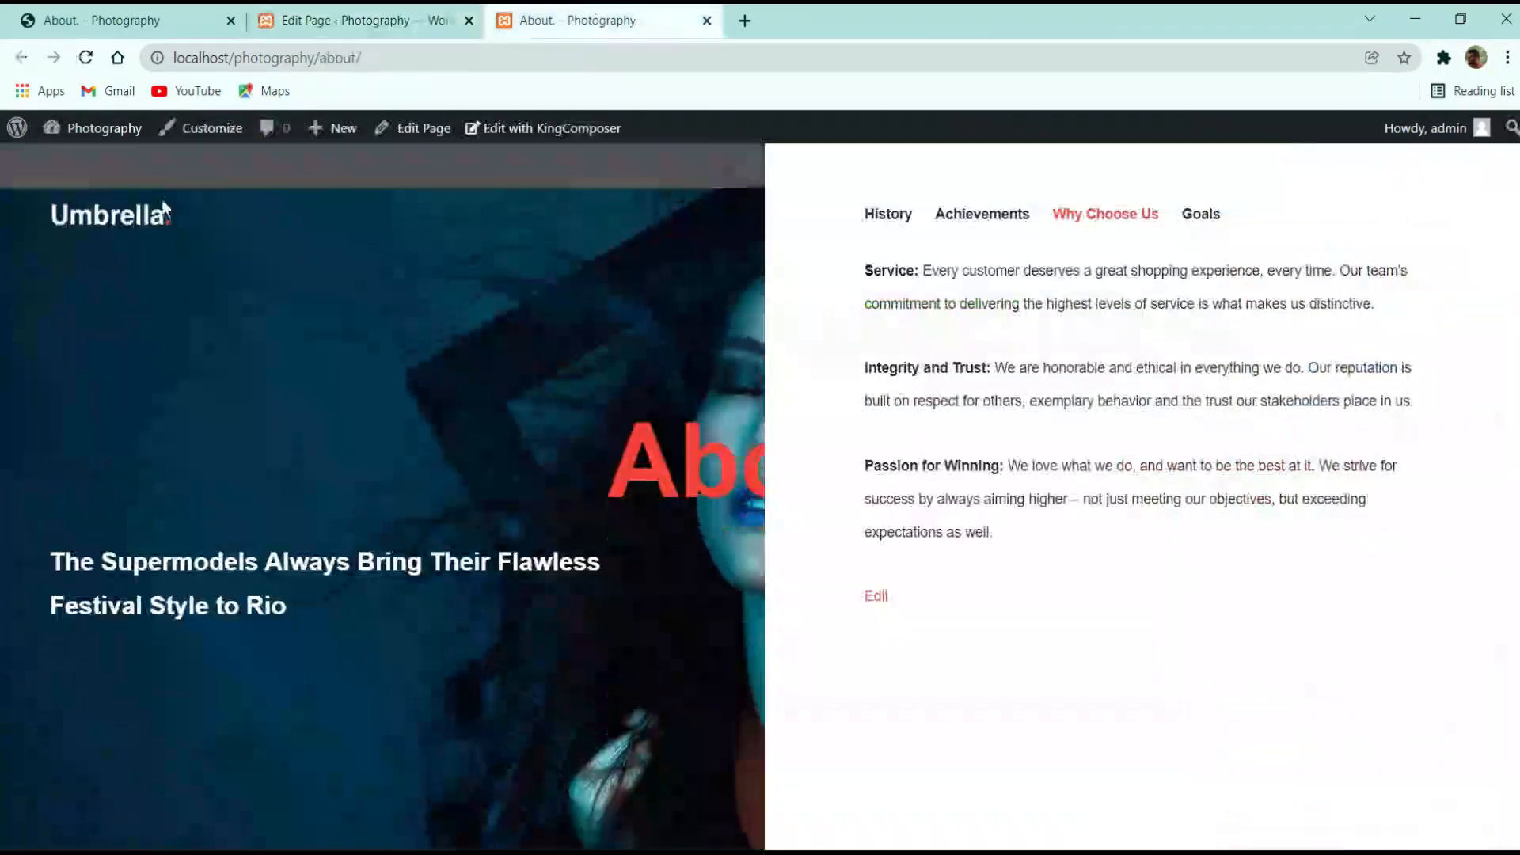
click(87, 59)
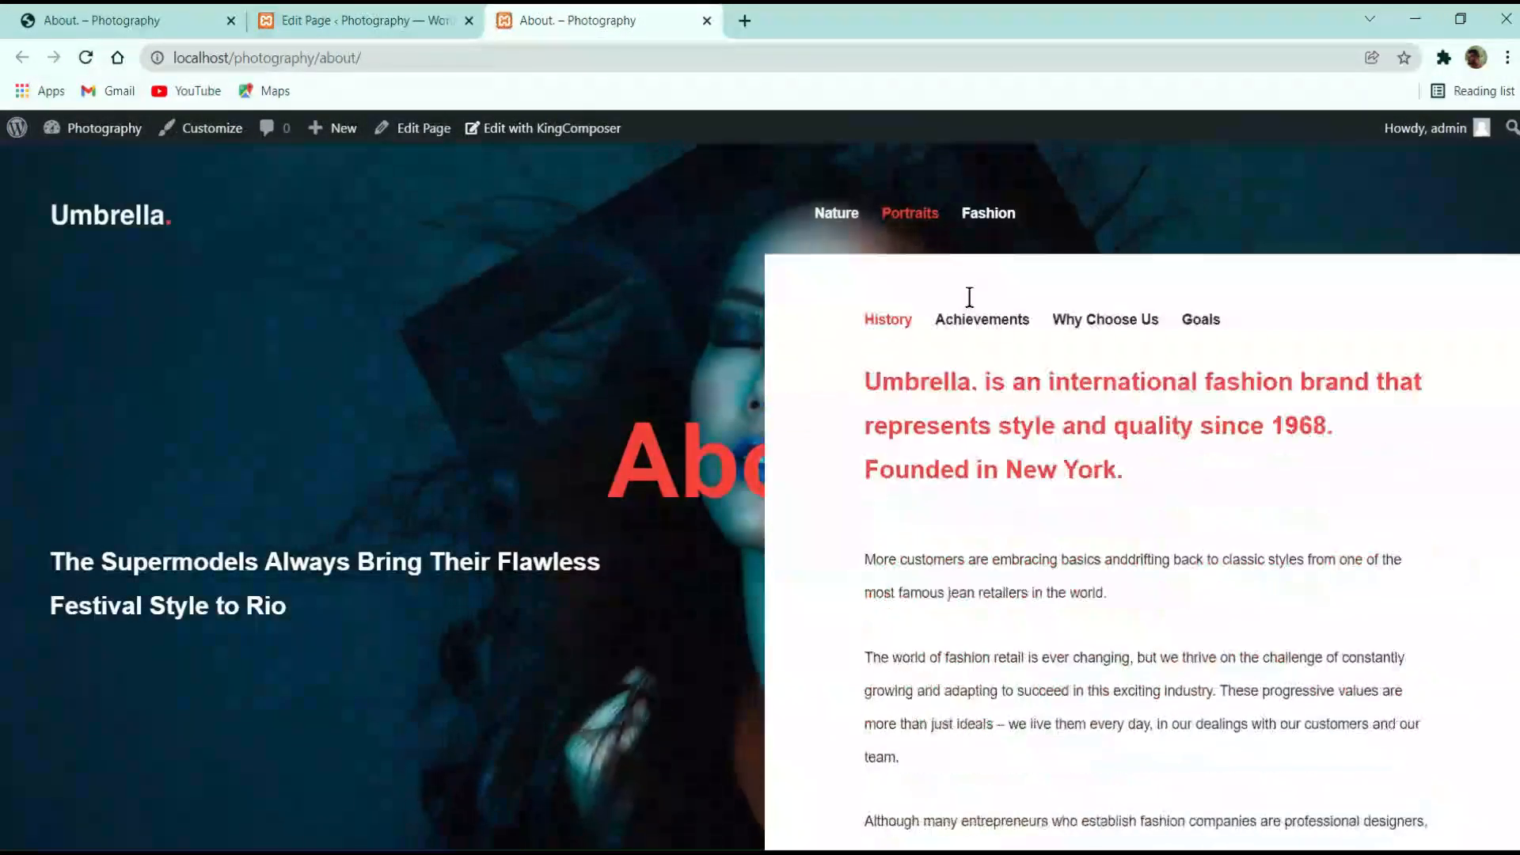
click(1105, 216)
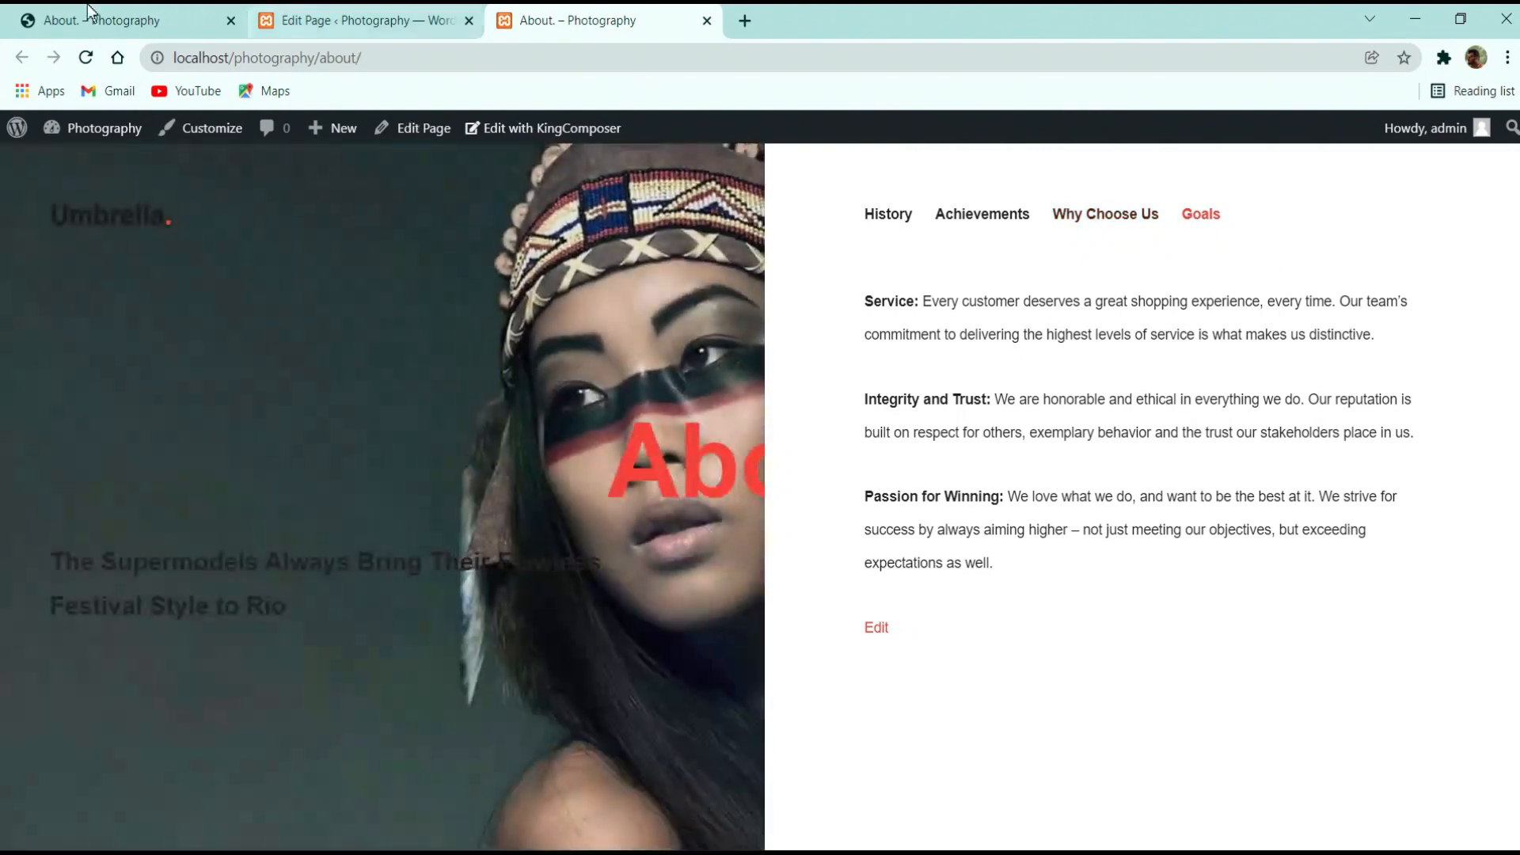
Select both Goals paragraphs on the reference About page for copying
key(ctrl+1)
click(1152, 185)
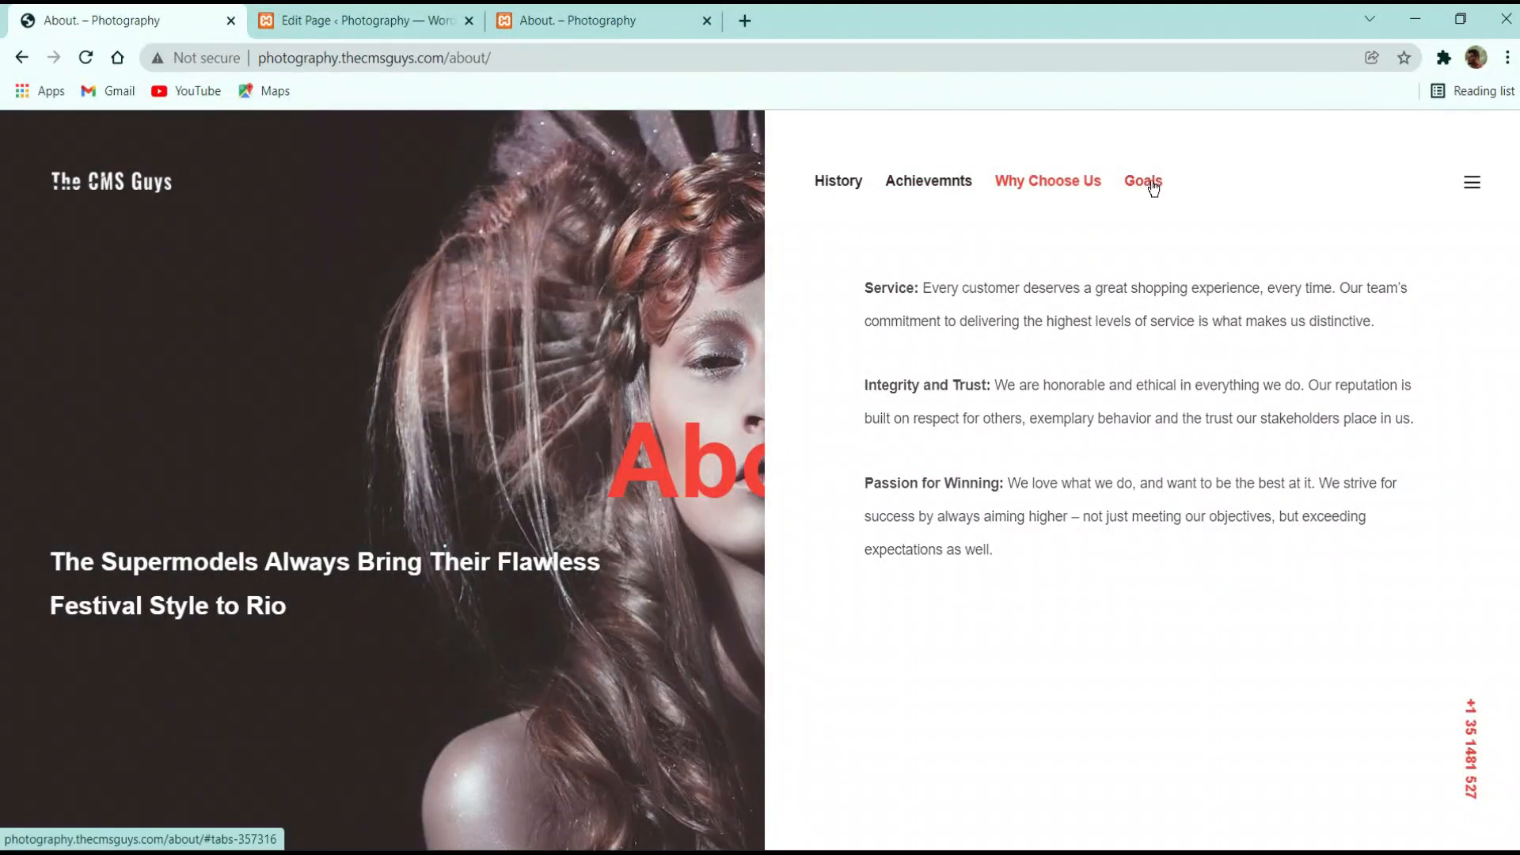
drag(1020, 485, 865, 286)
key(ctrl+c)
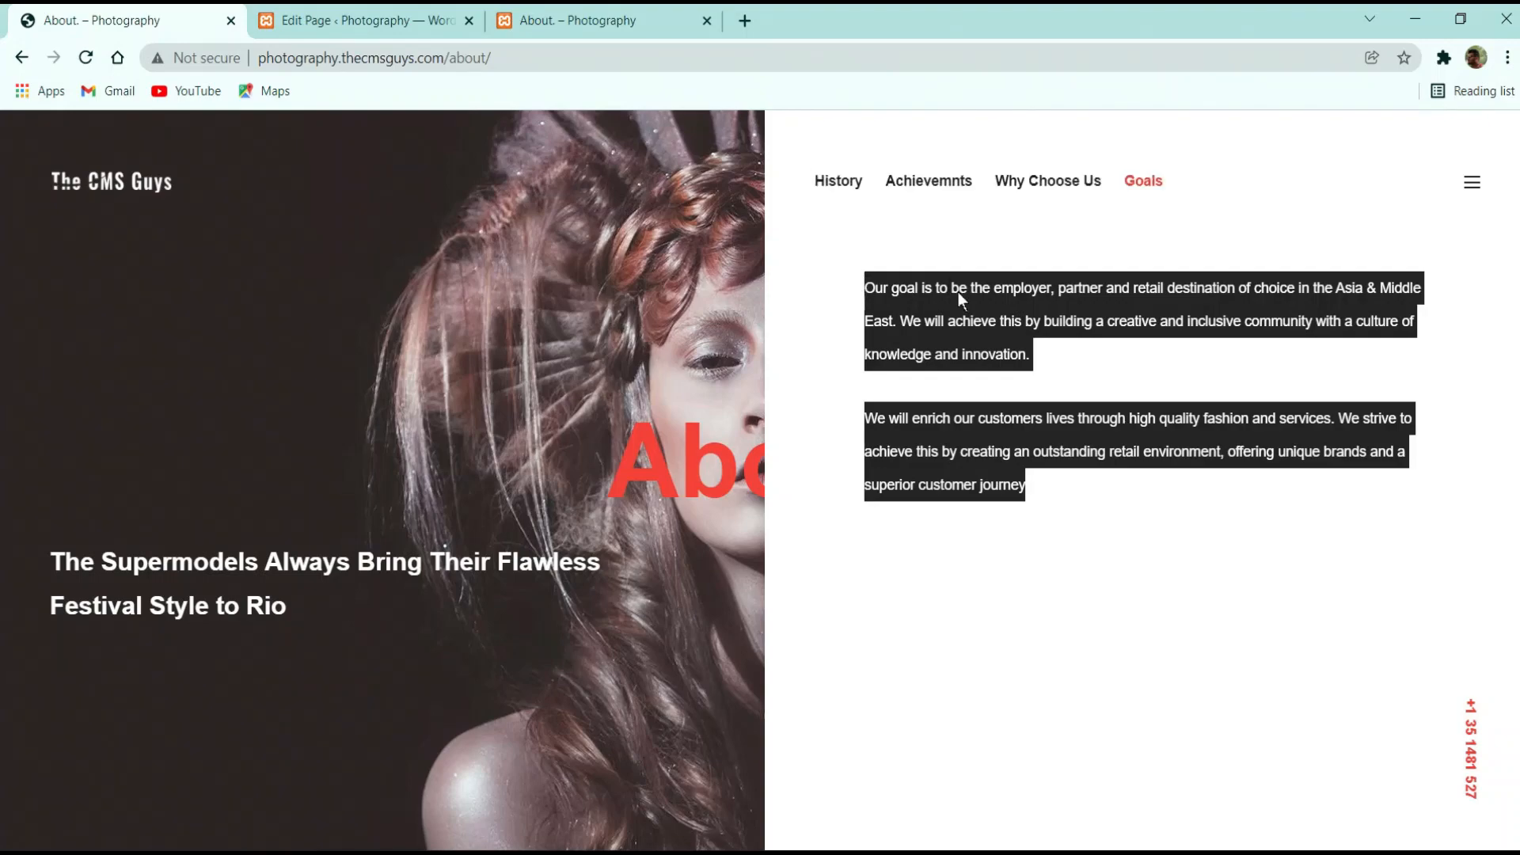
Add a Text Block to the Goals tab with the two pasted Goals paragraphs, and save it
click(385, 11)
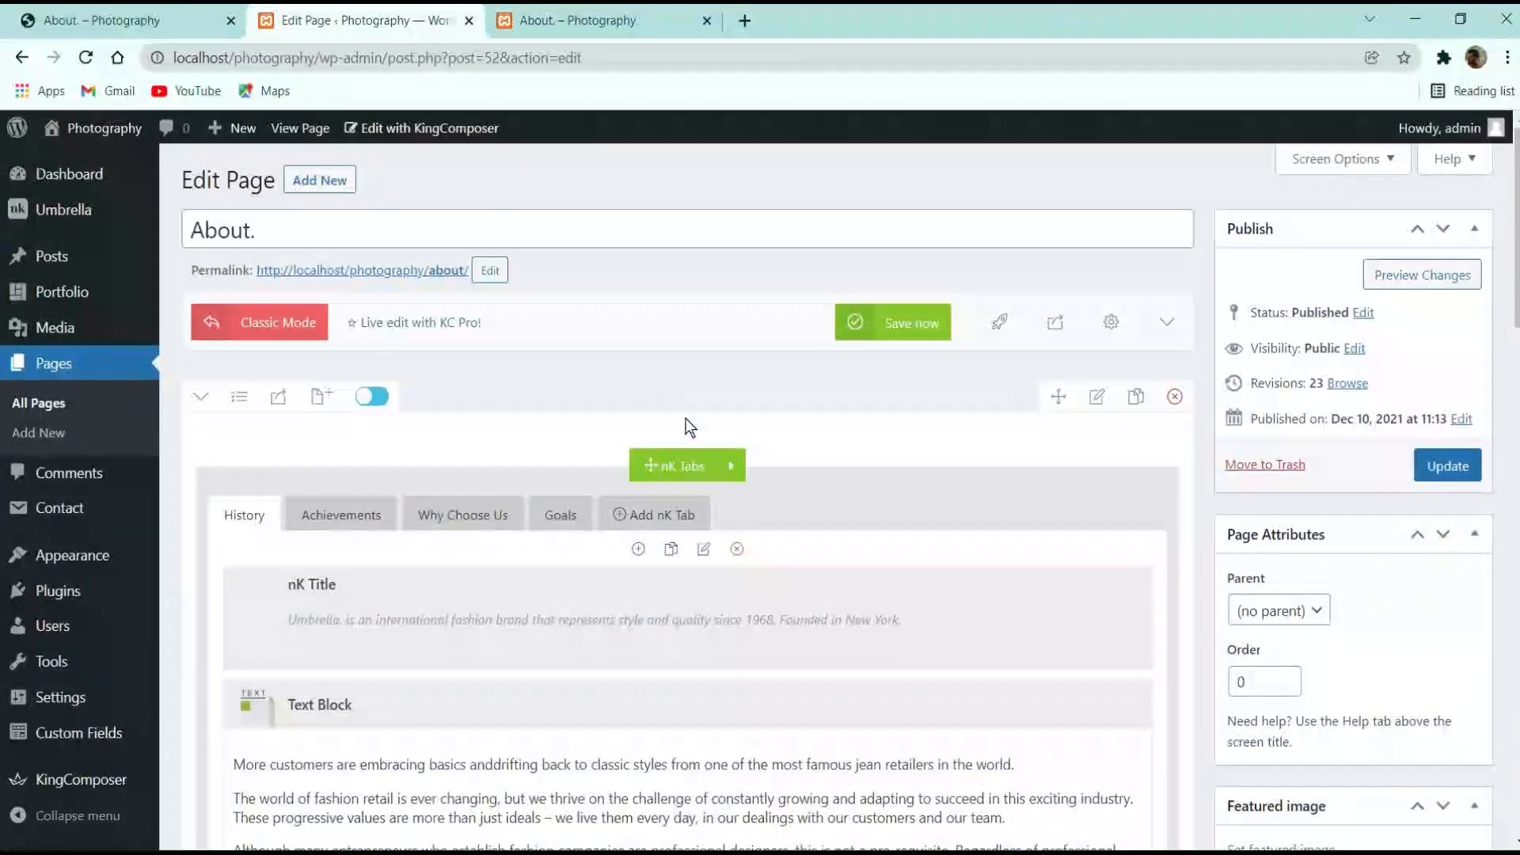
click(560, 515)
click(694, 597)
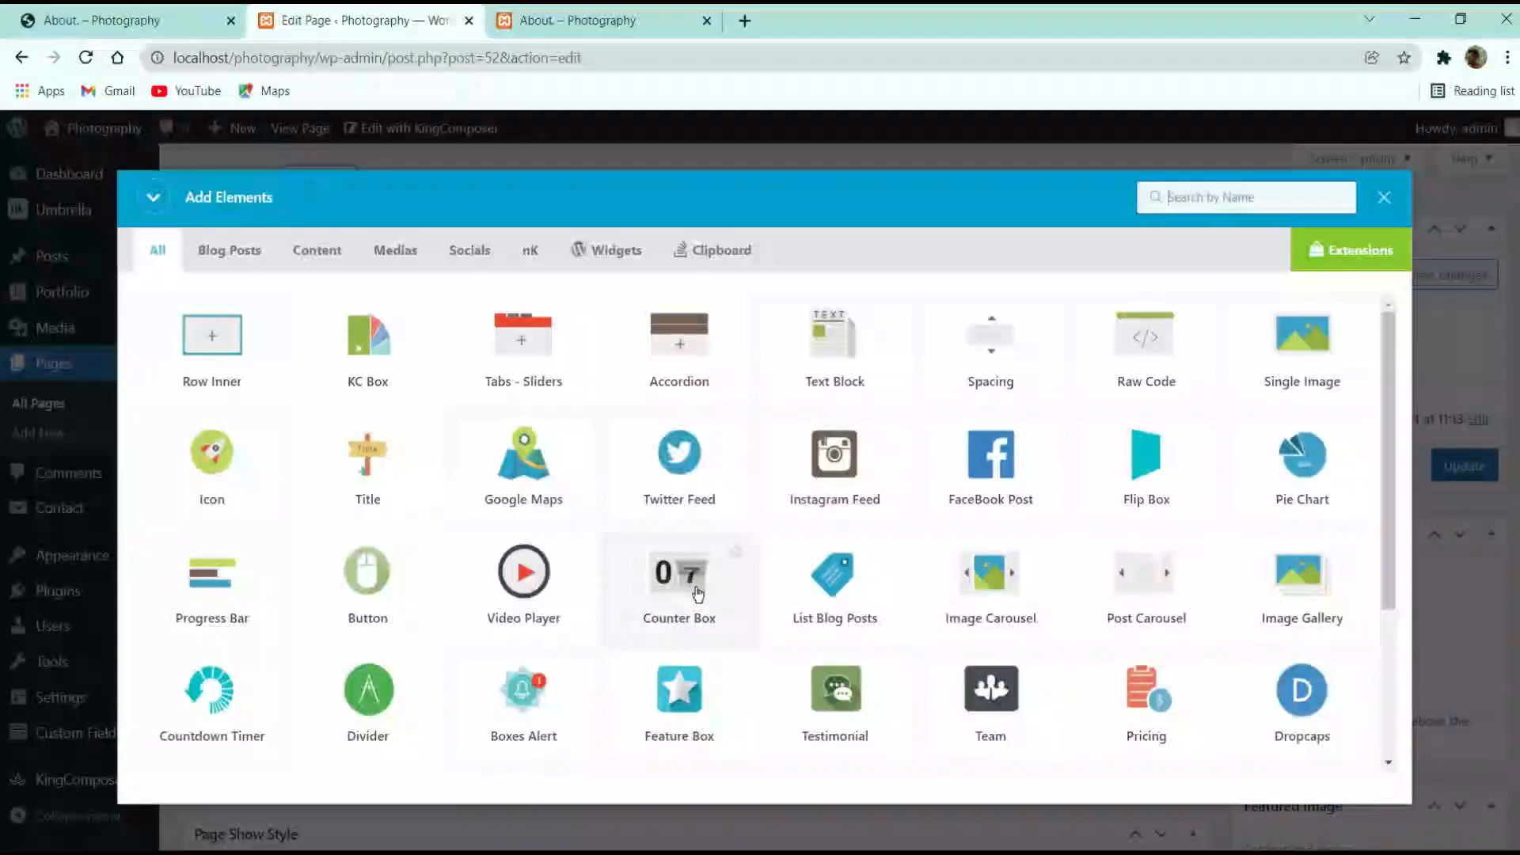
click(861, 376)
key(ctrl+a)
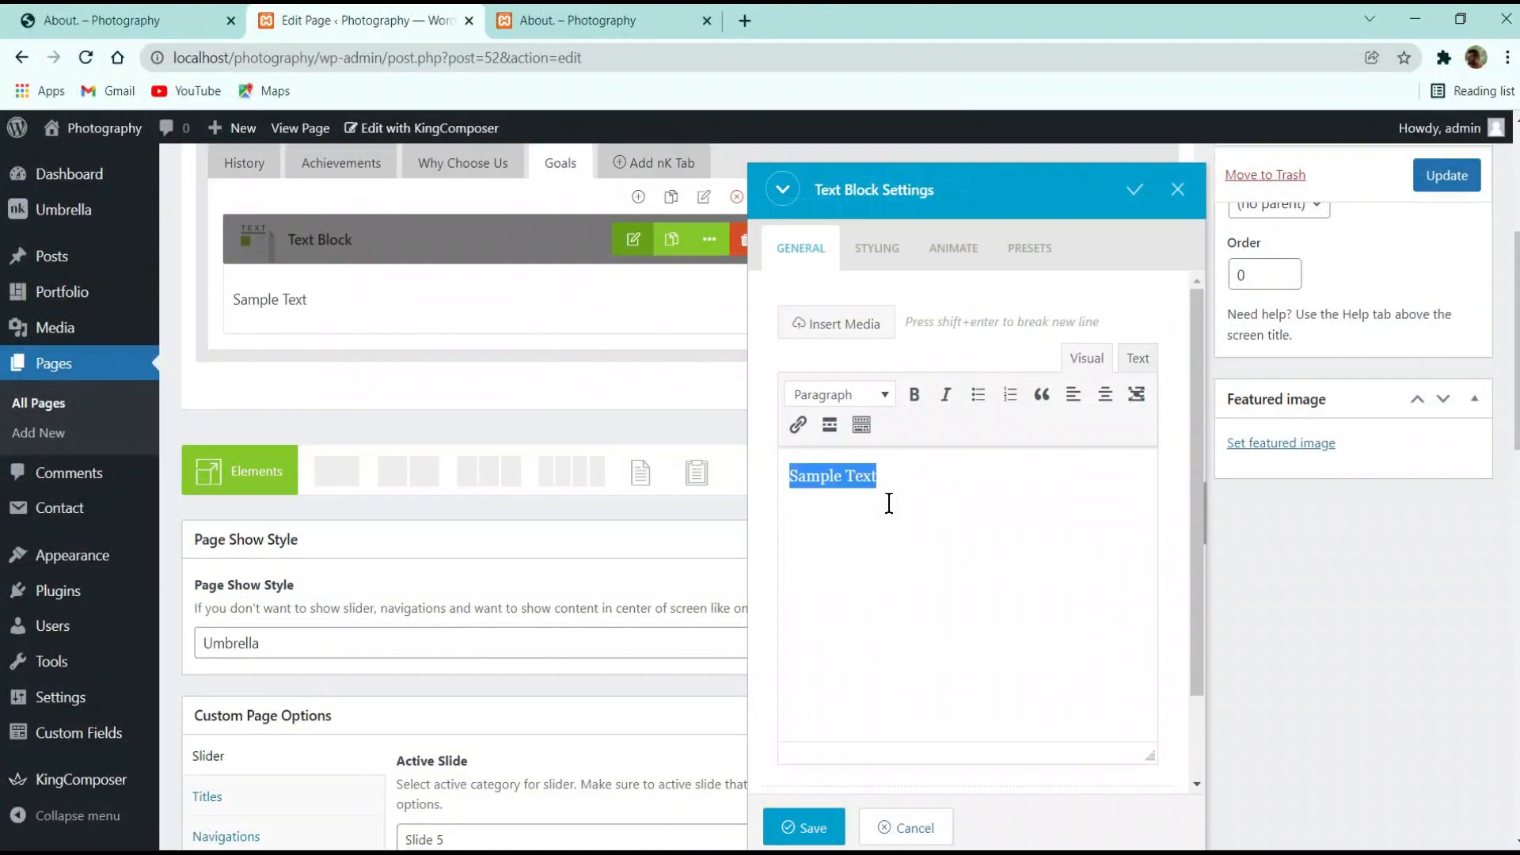
key(ctrl+v)
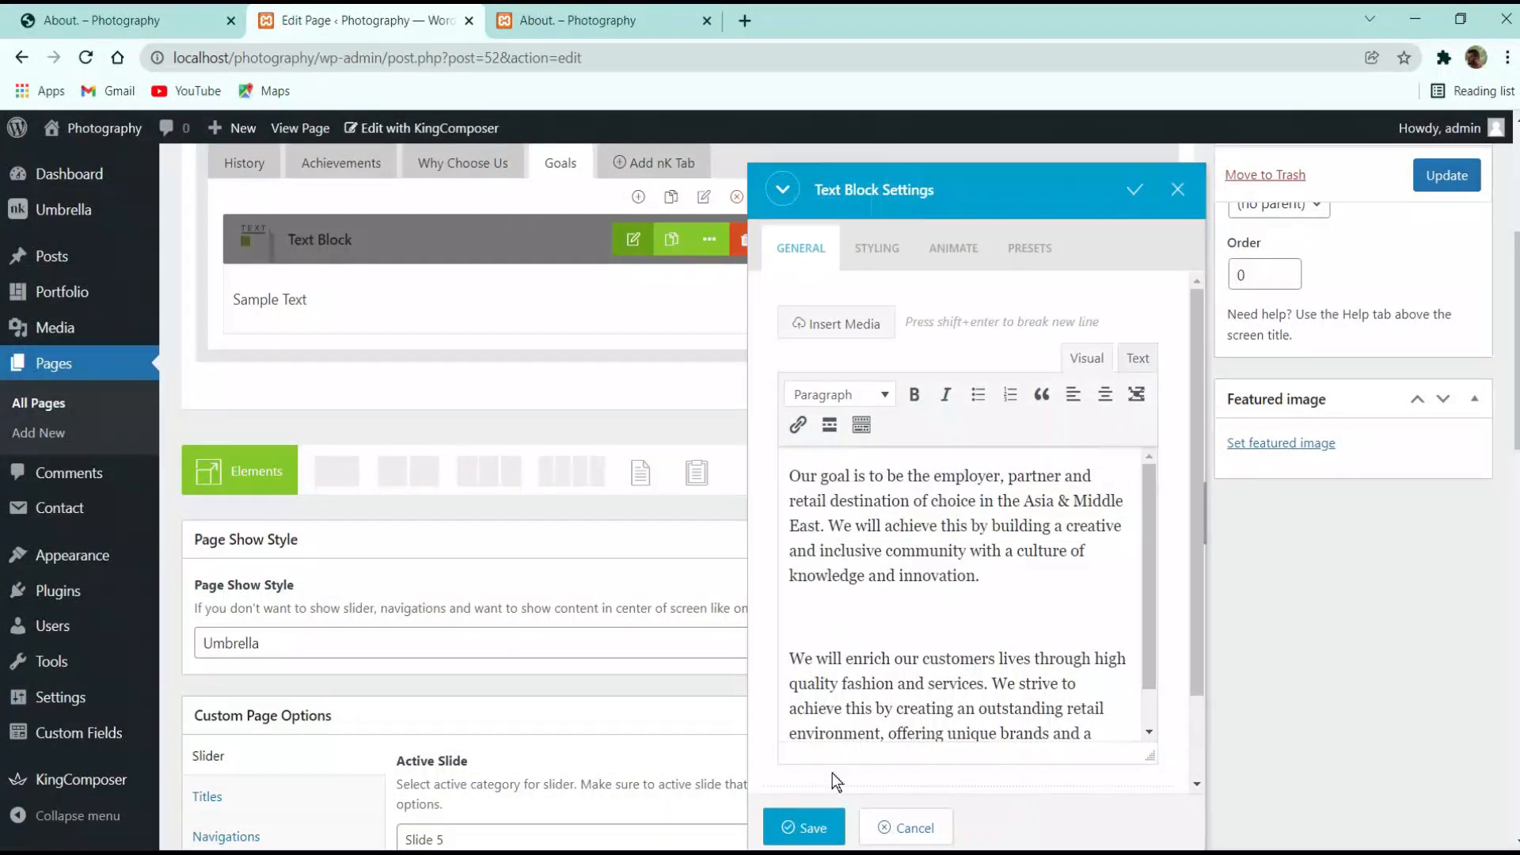
click(808, 824)
Update the page and check the Goals, Why Choose Us and Achievements tabs on the live site
click(1437, 177)
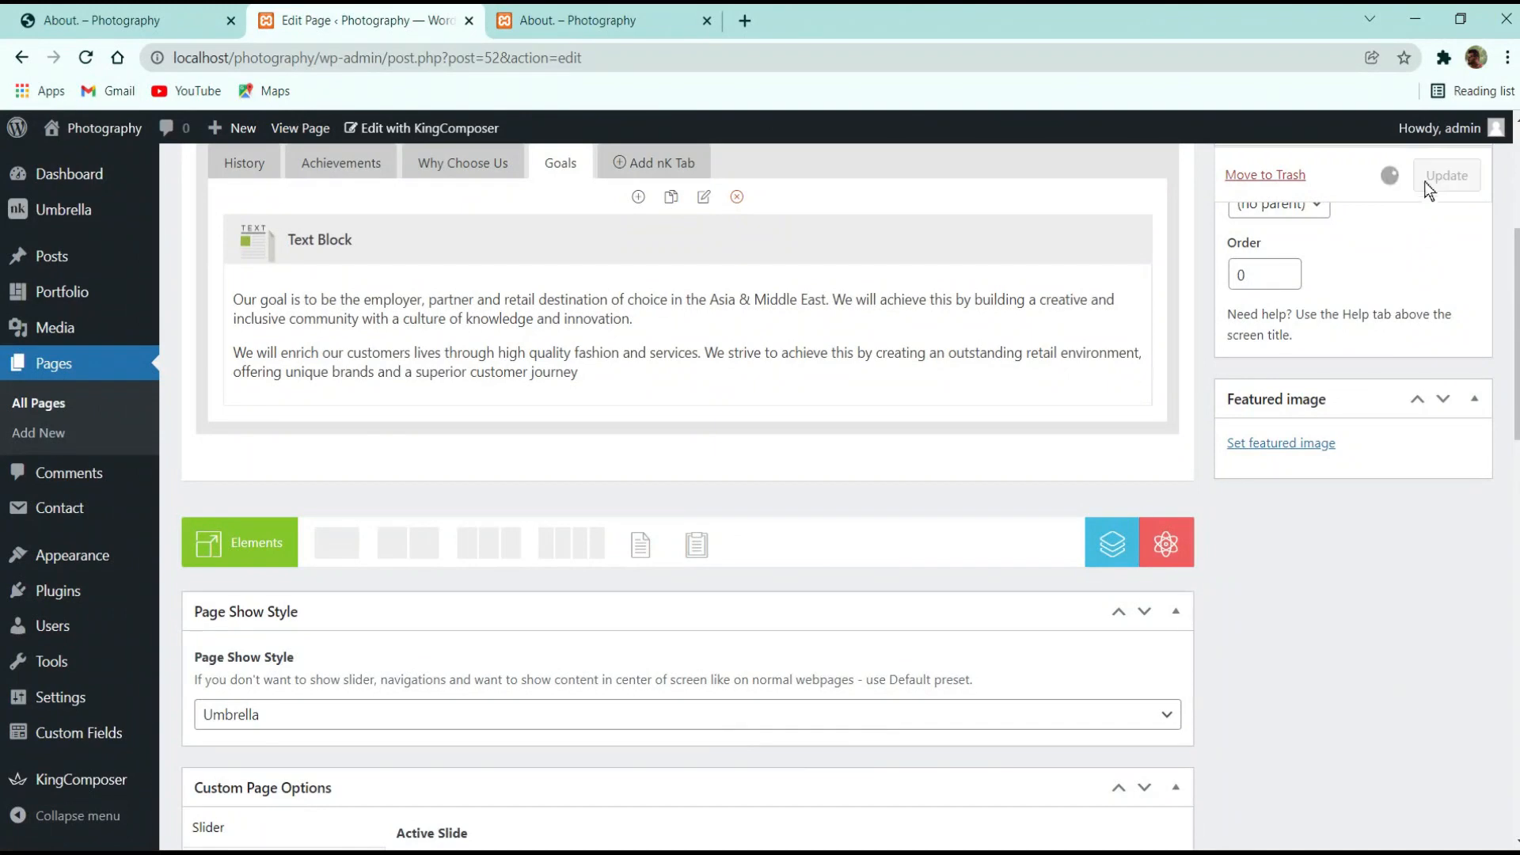
click(612, 10)
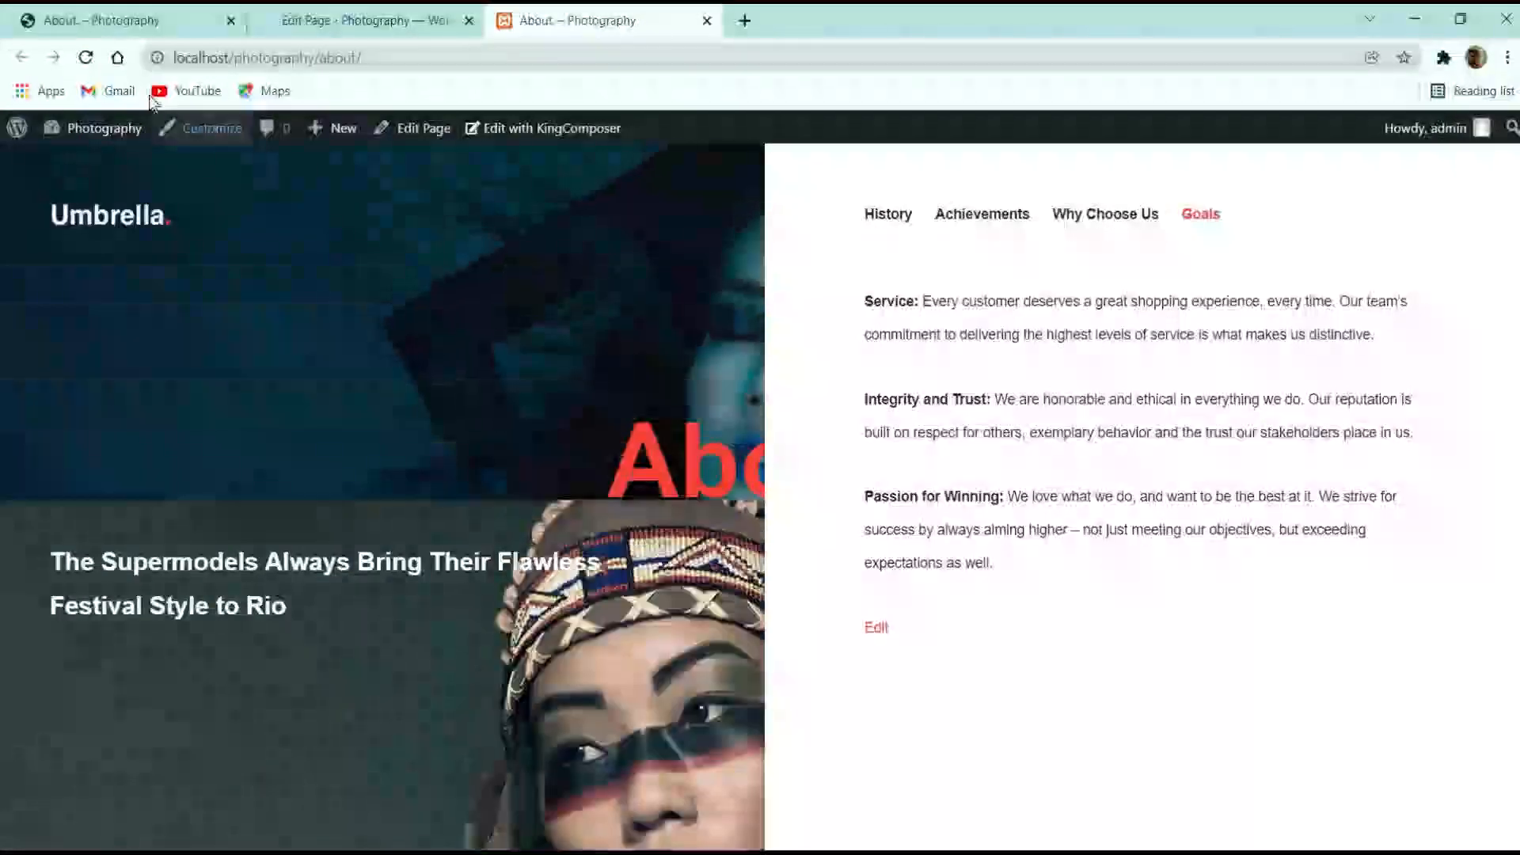
click(86, 57)
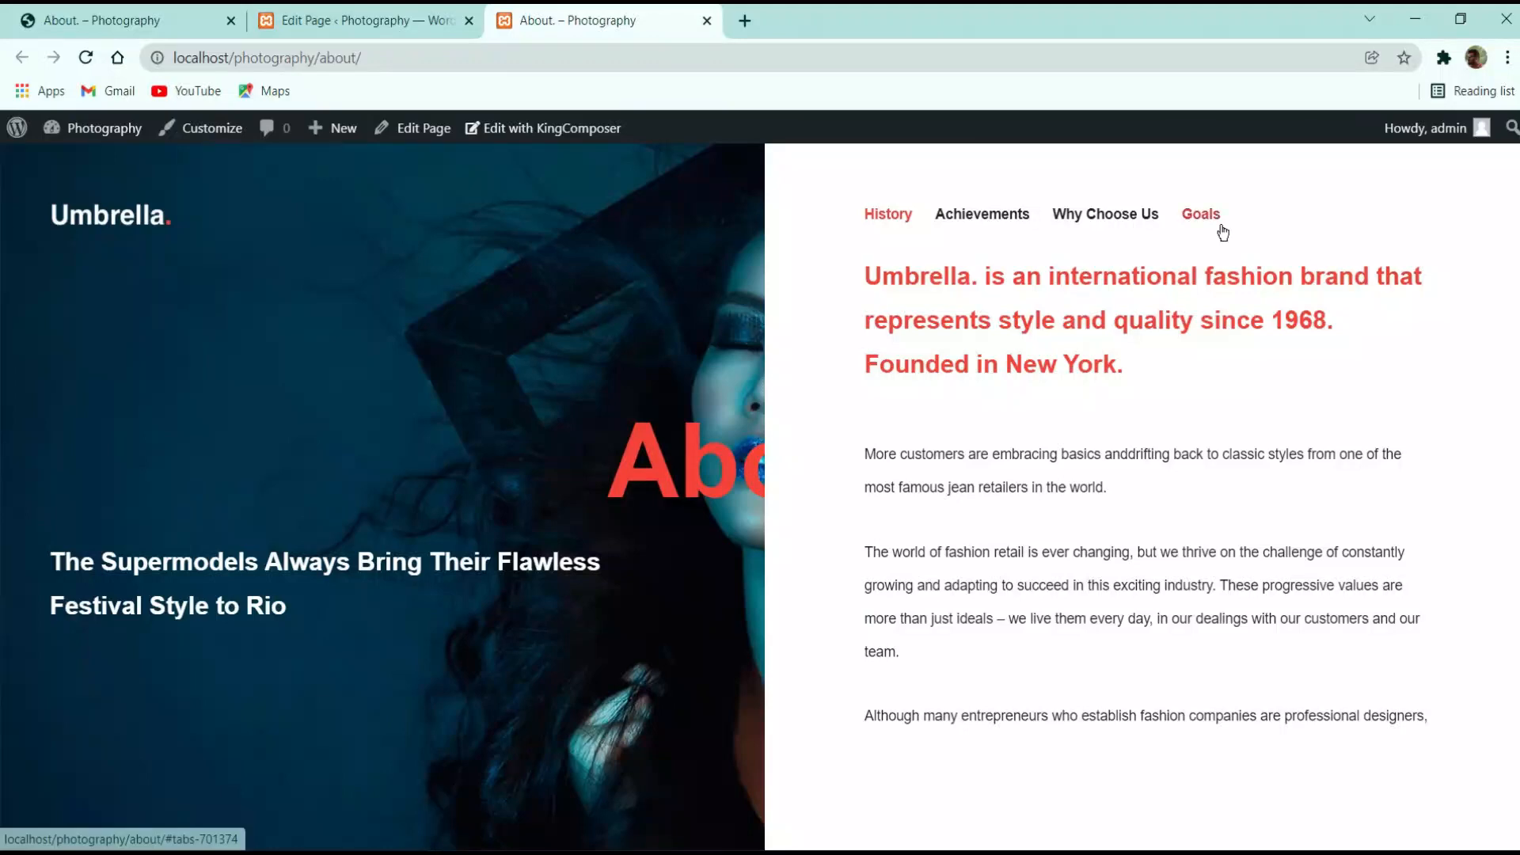
click(1205, 215)
click(1130, 214)
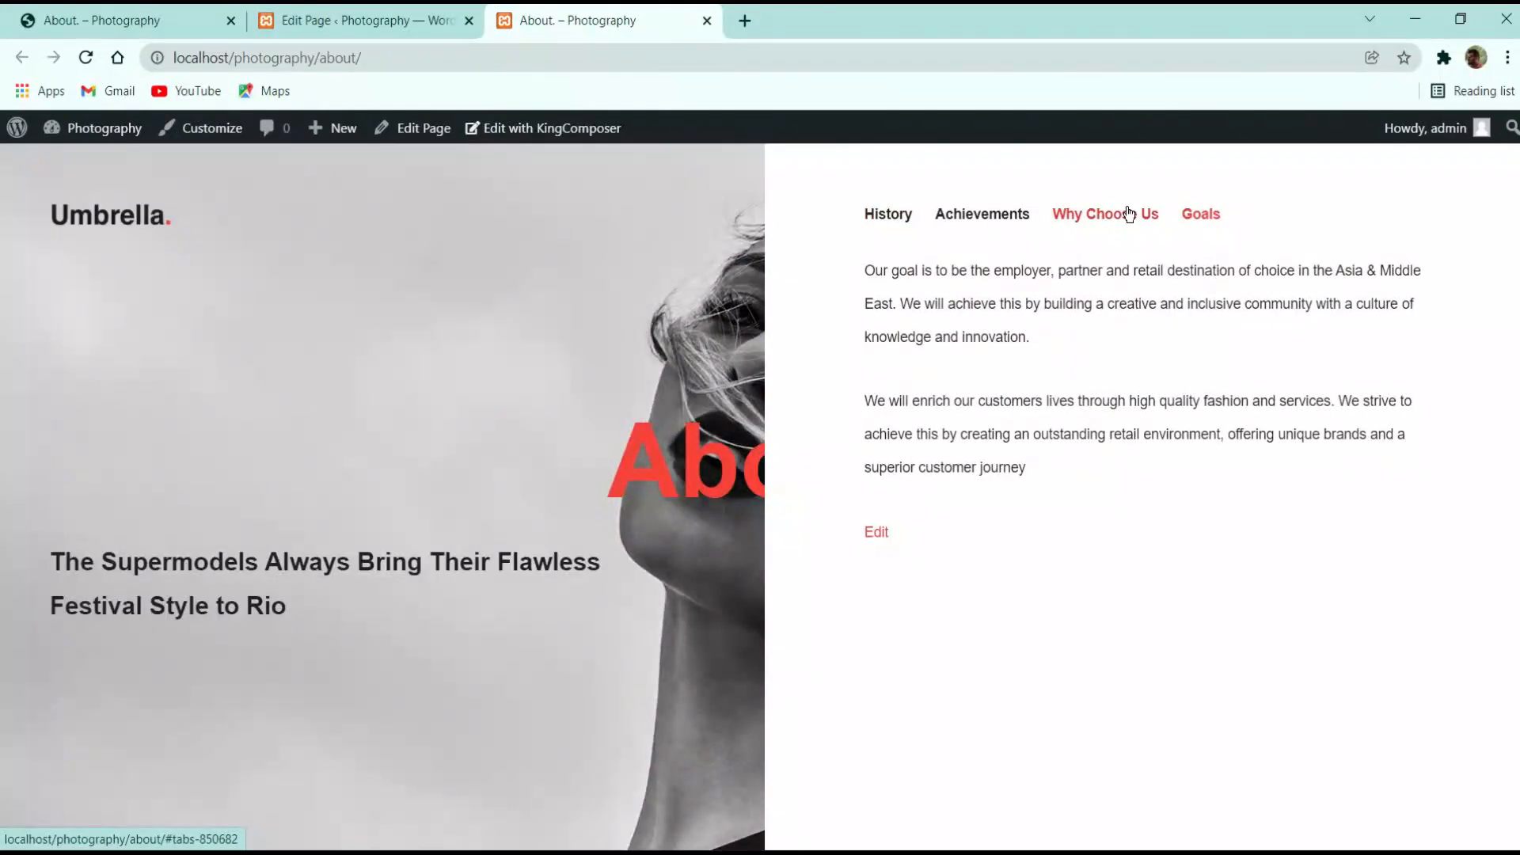
click(988, 217)
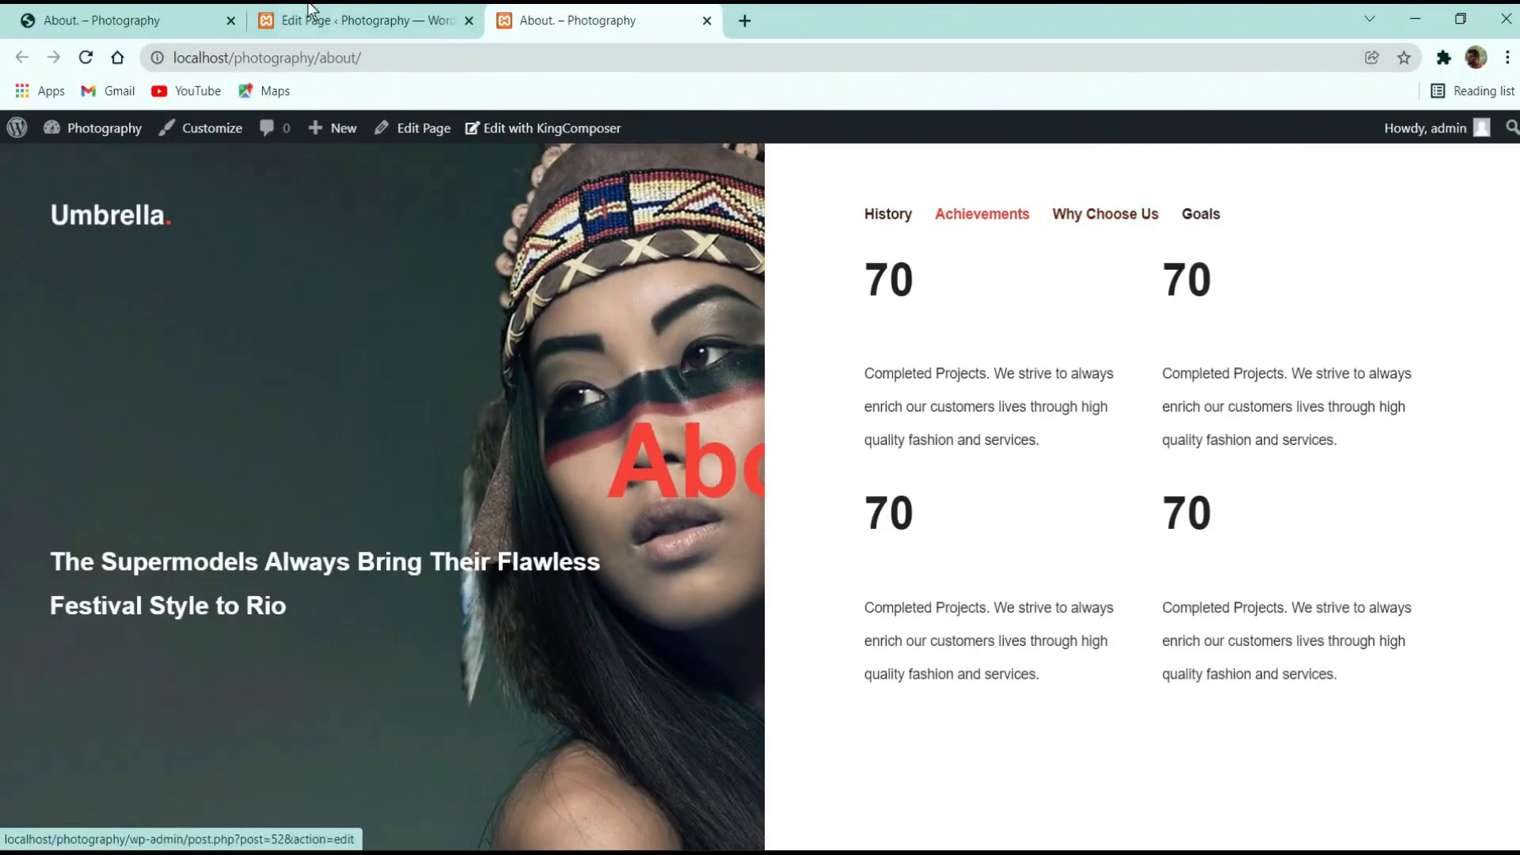
click(356, 21)
click(369, 519)
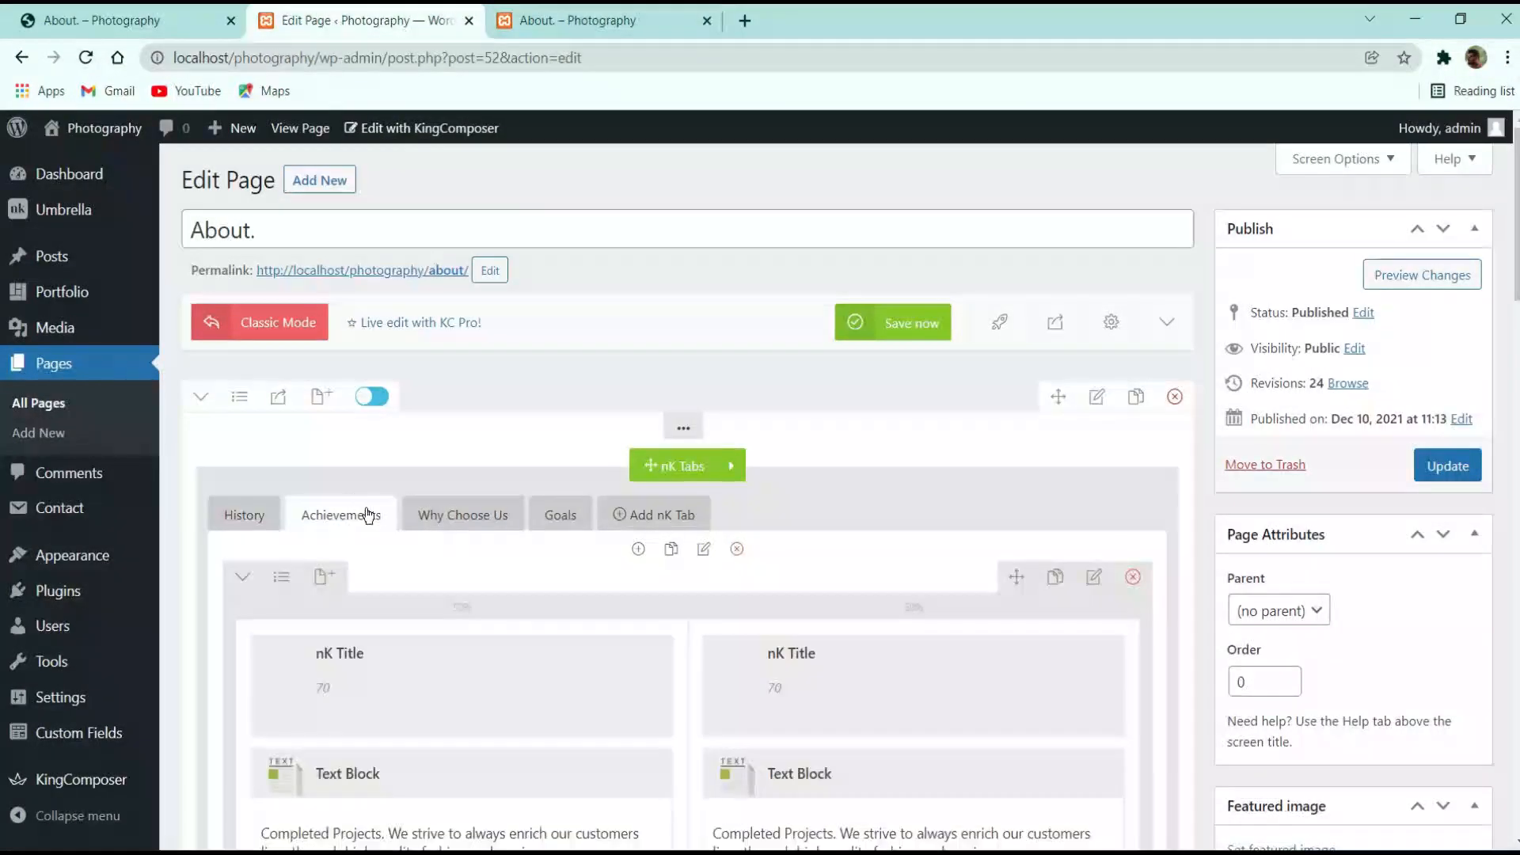
Increase the top margin of the first Achievements counter row and save it
scroll(372, 523, down, 3)
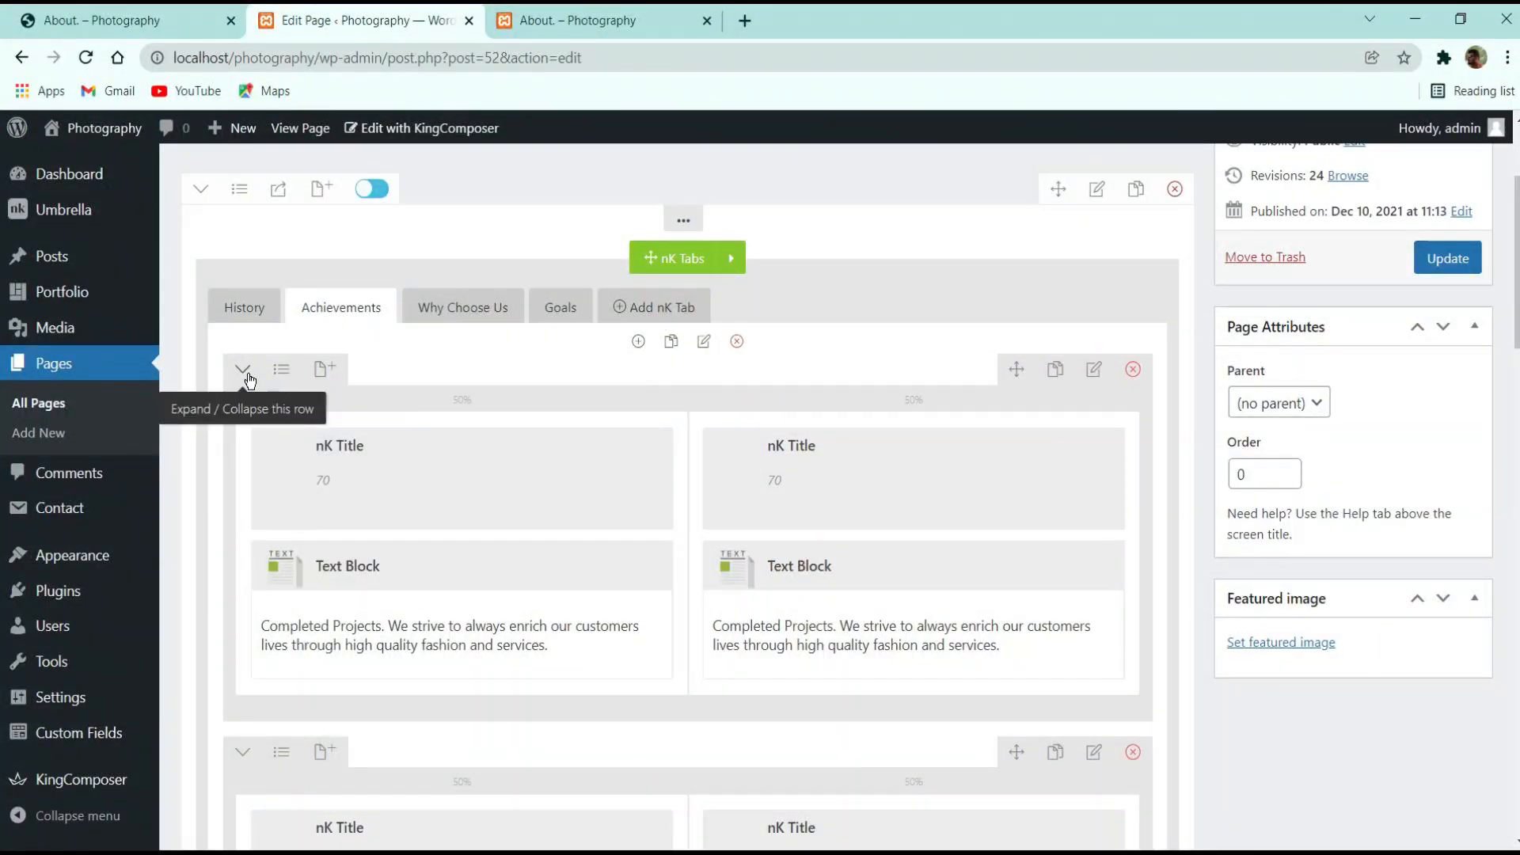
click(1094, 369)
click(862, 252)
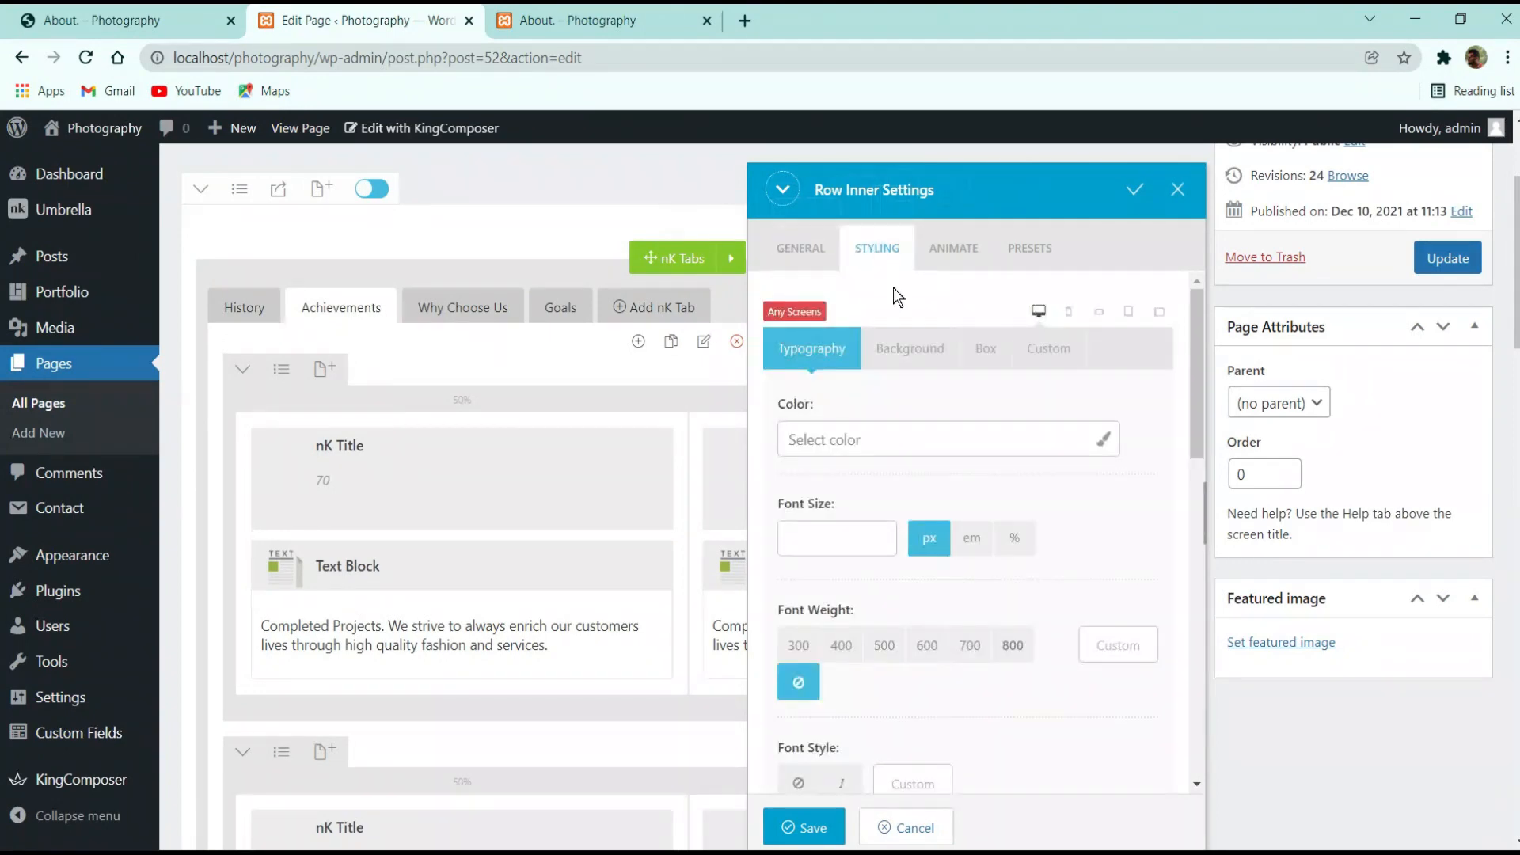
scroll(916, 407, down, 2)
scroll(903, 412, down, 5)
scroll(929, 361, up, 5)
click(986, 348)
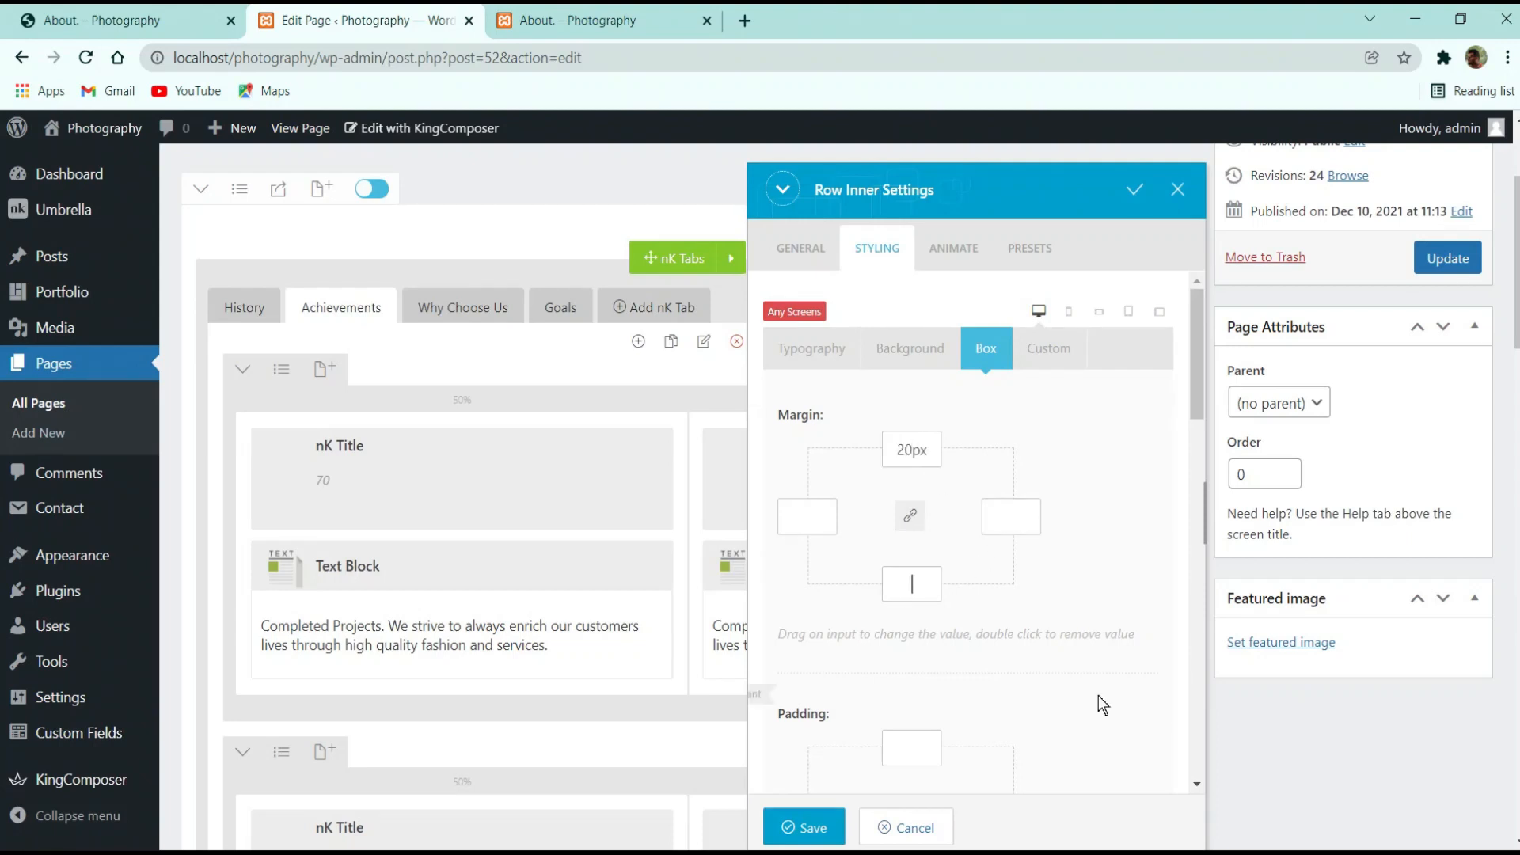
drag(910, 454, 913, 441)
scroll(1132, 667, down, 3)
click(802, 826)
Give the second counter row a 30px bottom margin, save it, and update the page
scroll(624, 664, down, 3)
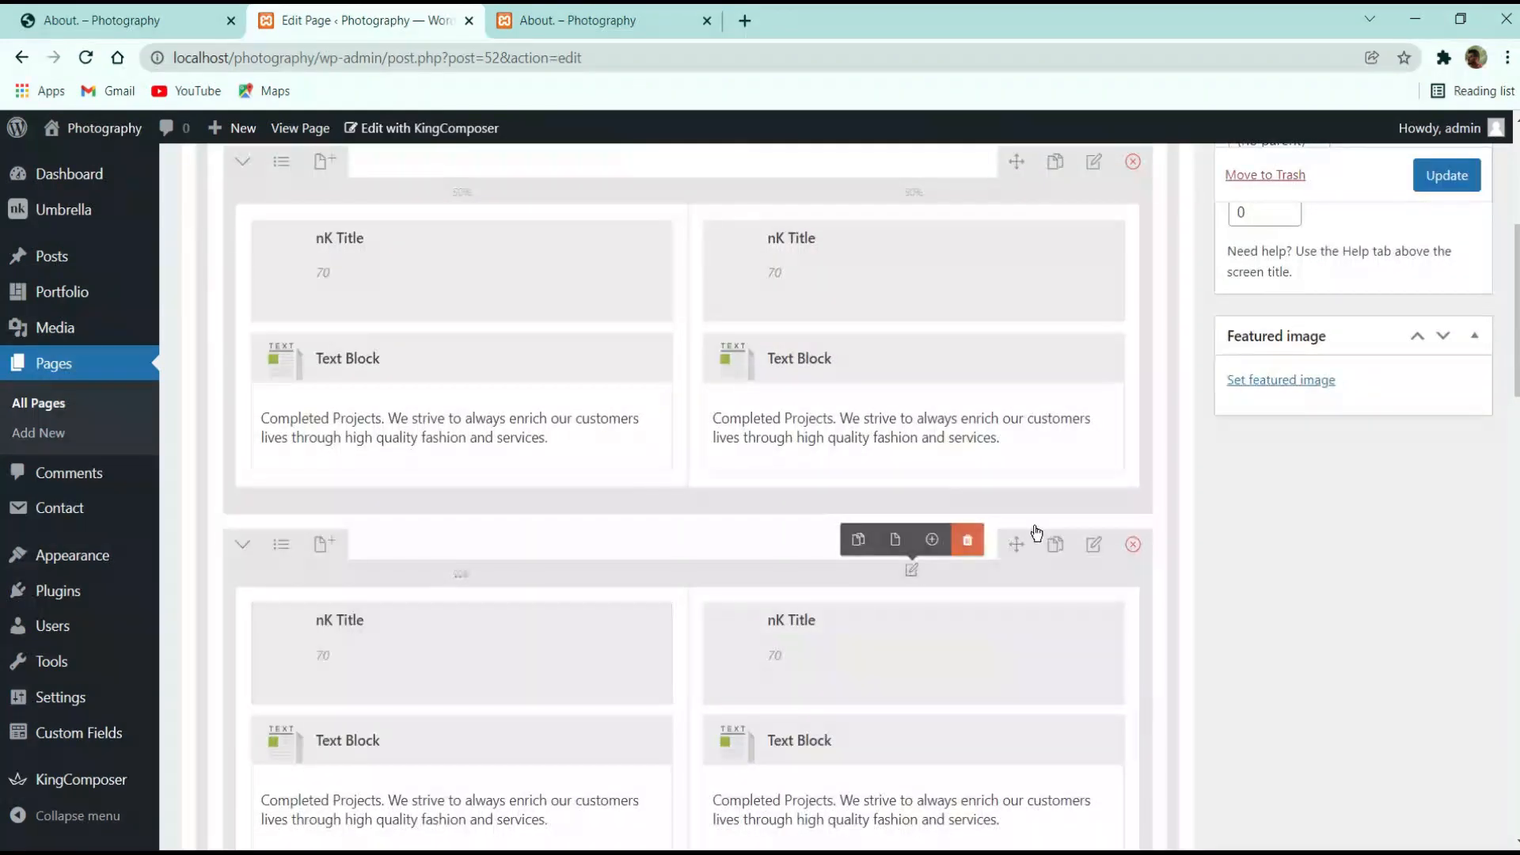
click(1093, 549)
click(876, 247)
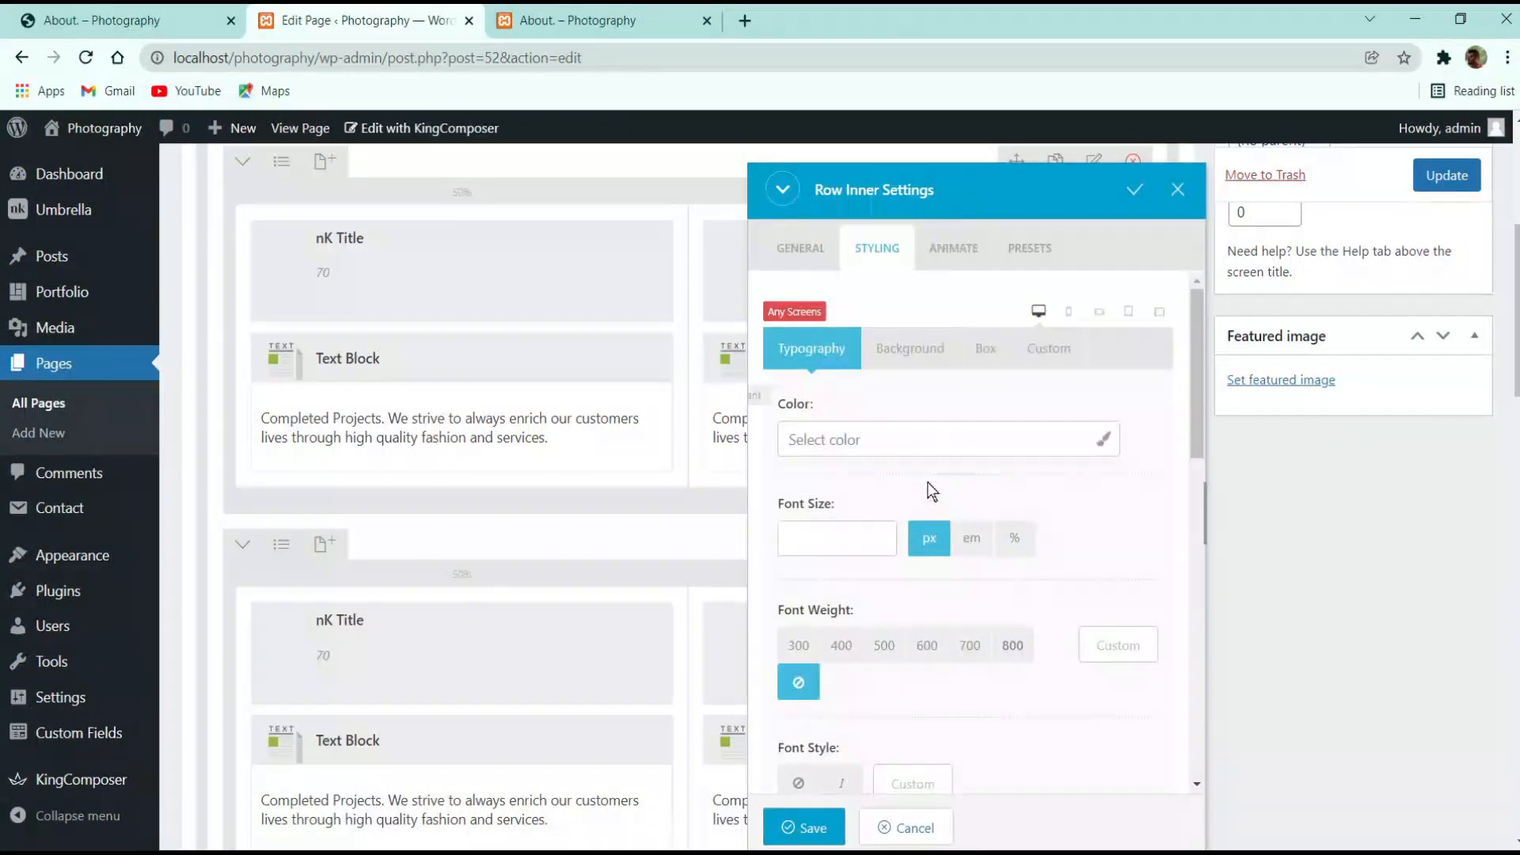
click(980, 349)
scroll(978, 396, down, 5)
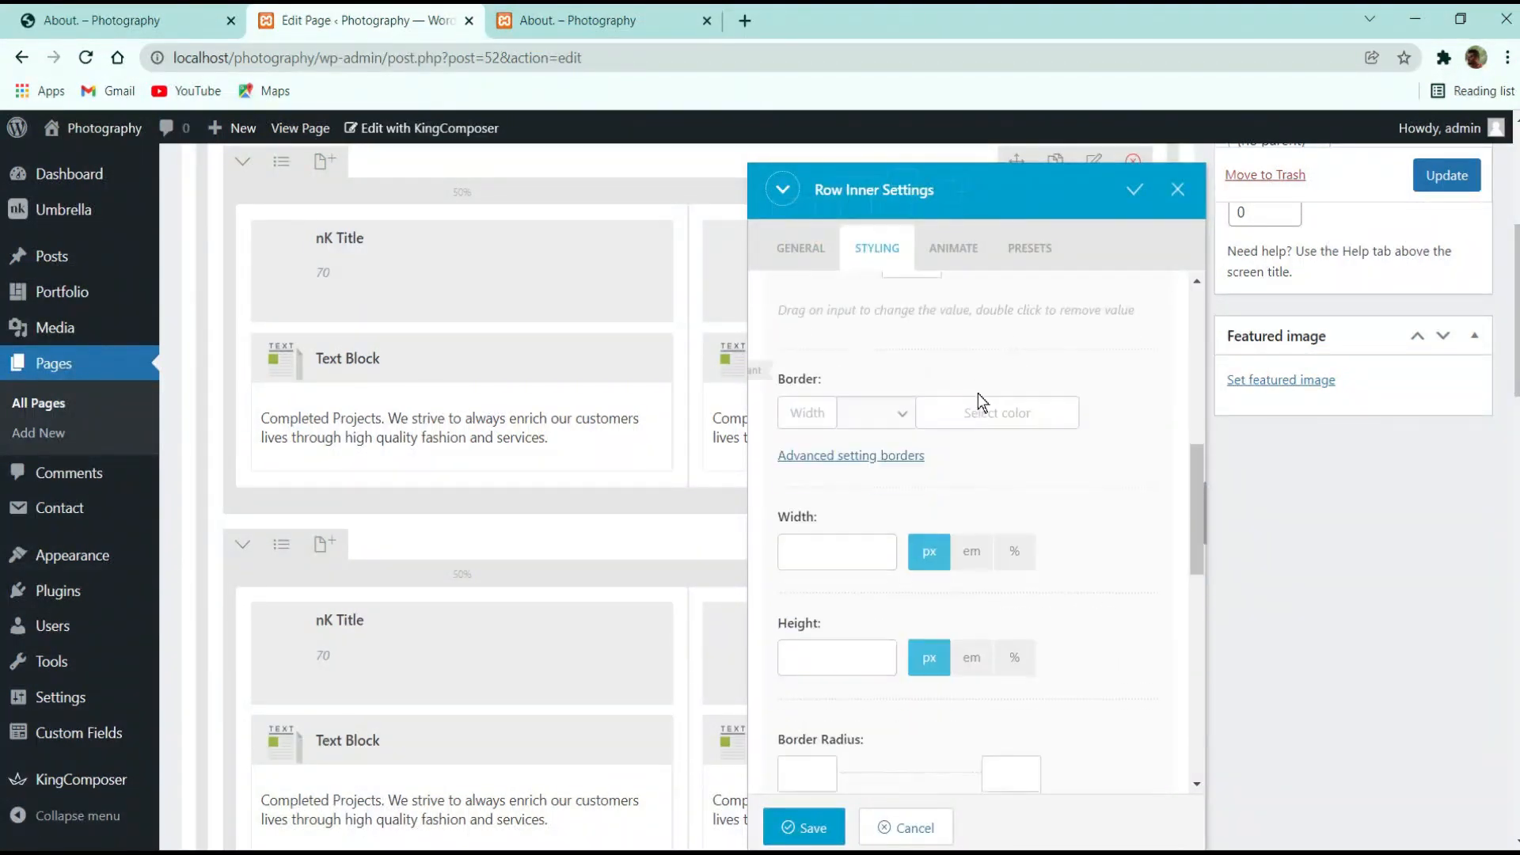
scroll(911, 478, up, 3)
click(911, 471)
scroll(947, 486, up, 3)
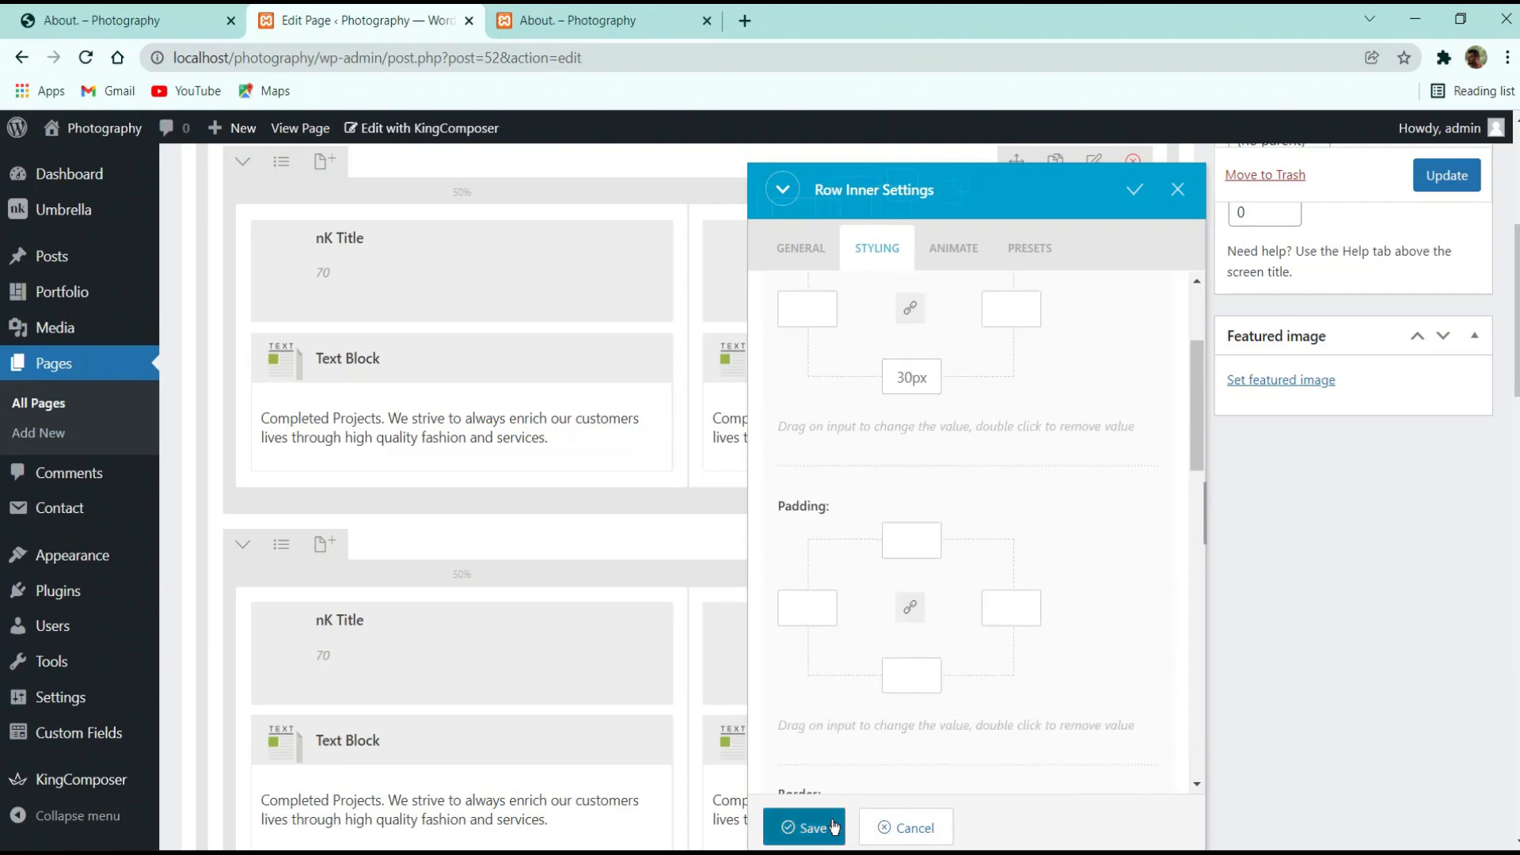
click(801, 828)
scroll(987, 631, up, 5)
click(1454, 467)
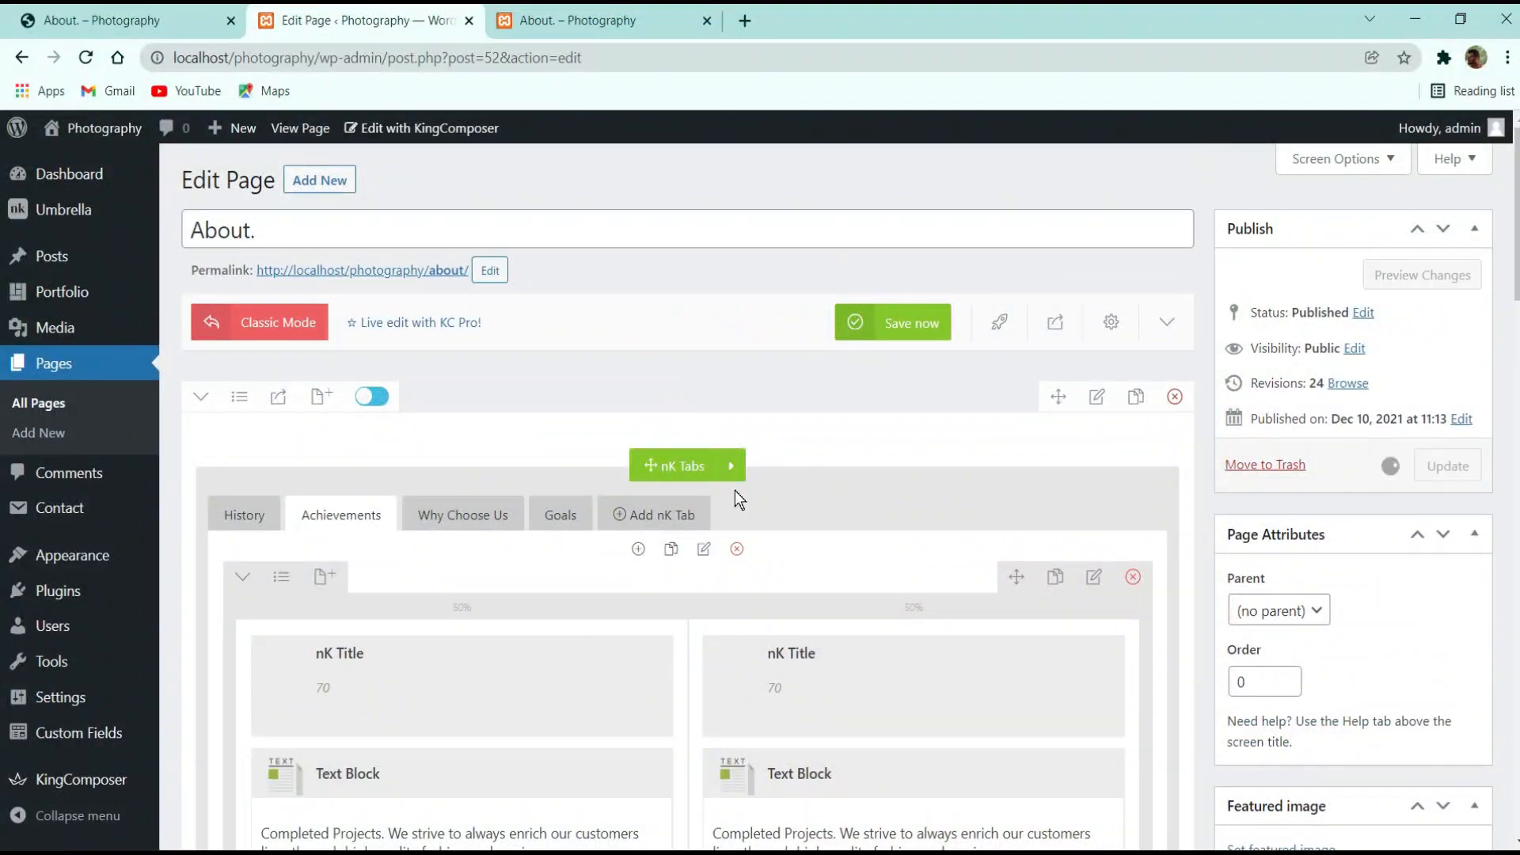
click(555, 515)
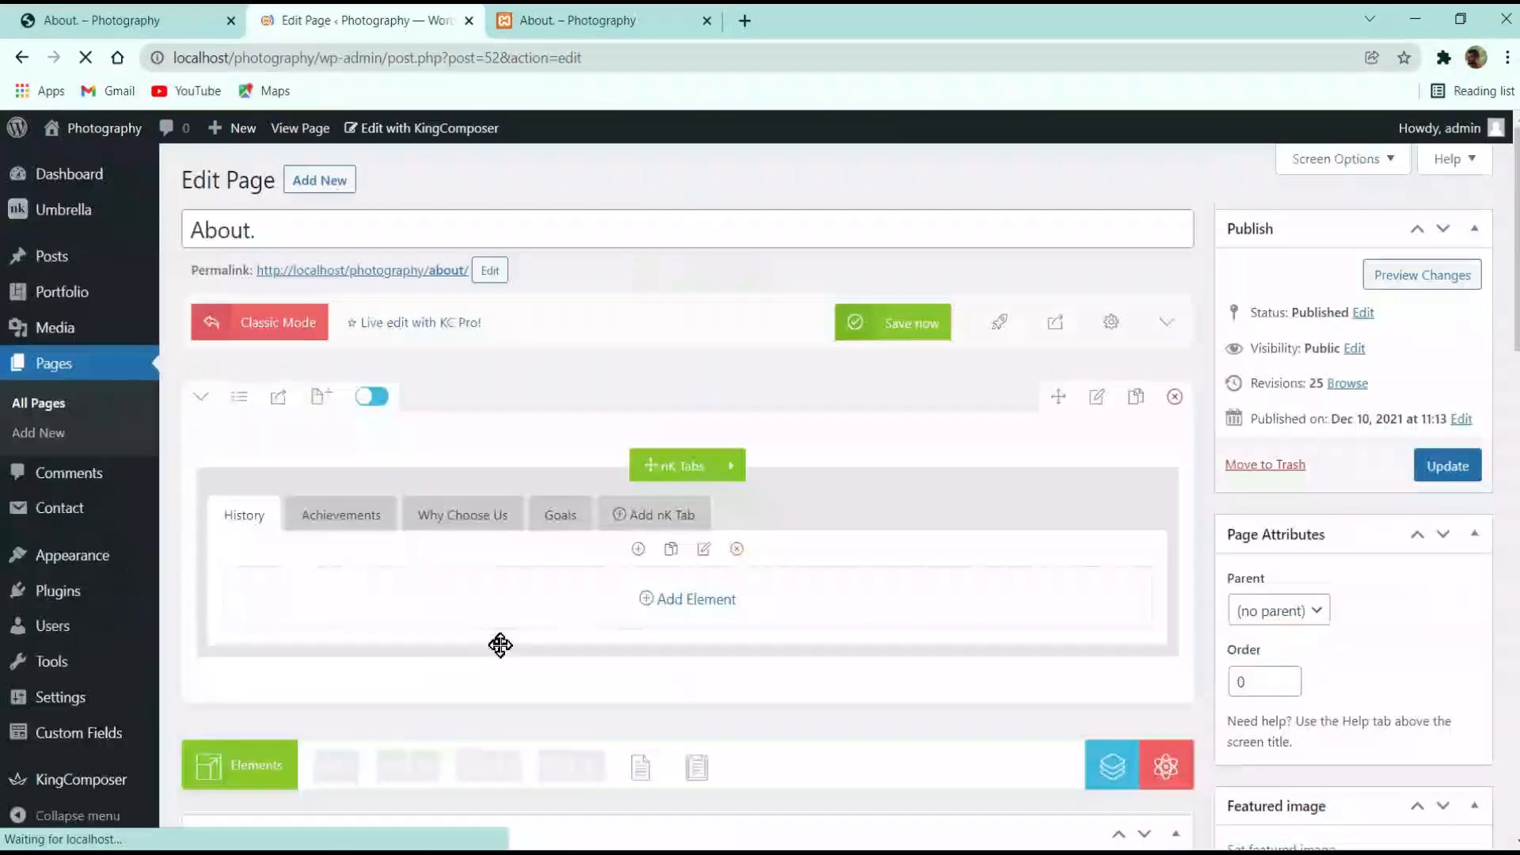
Give the Goals text block 30px top and bottom margins under Styling > Box
click(550, 517)
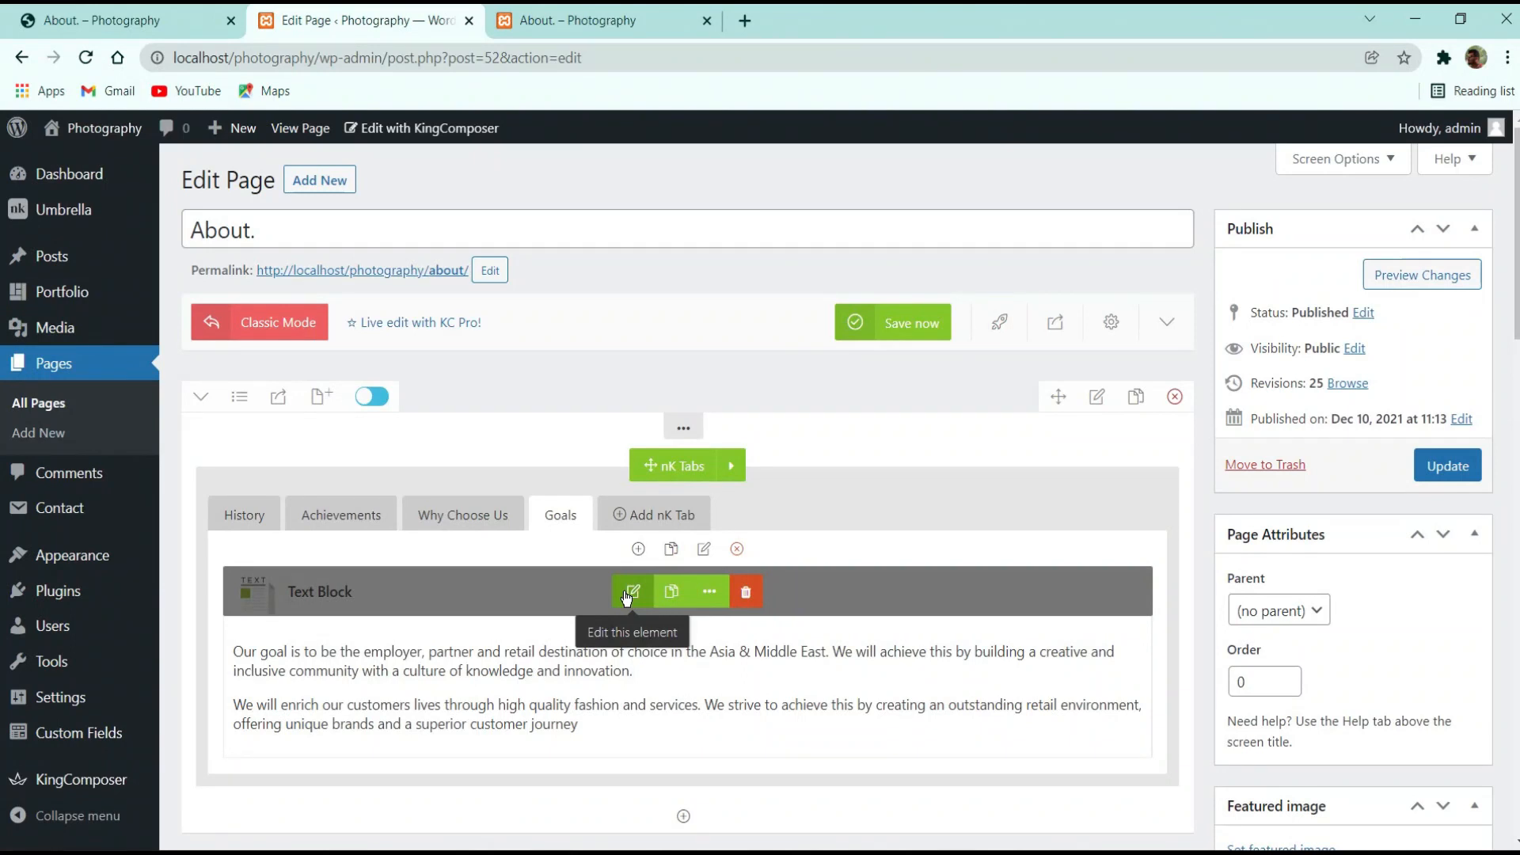
click(631, 593)
click(879, 248)
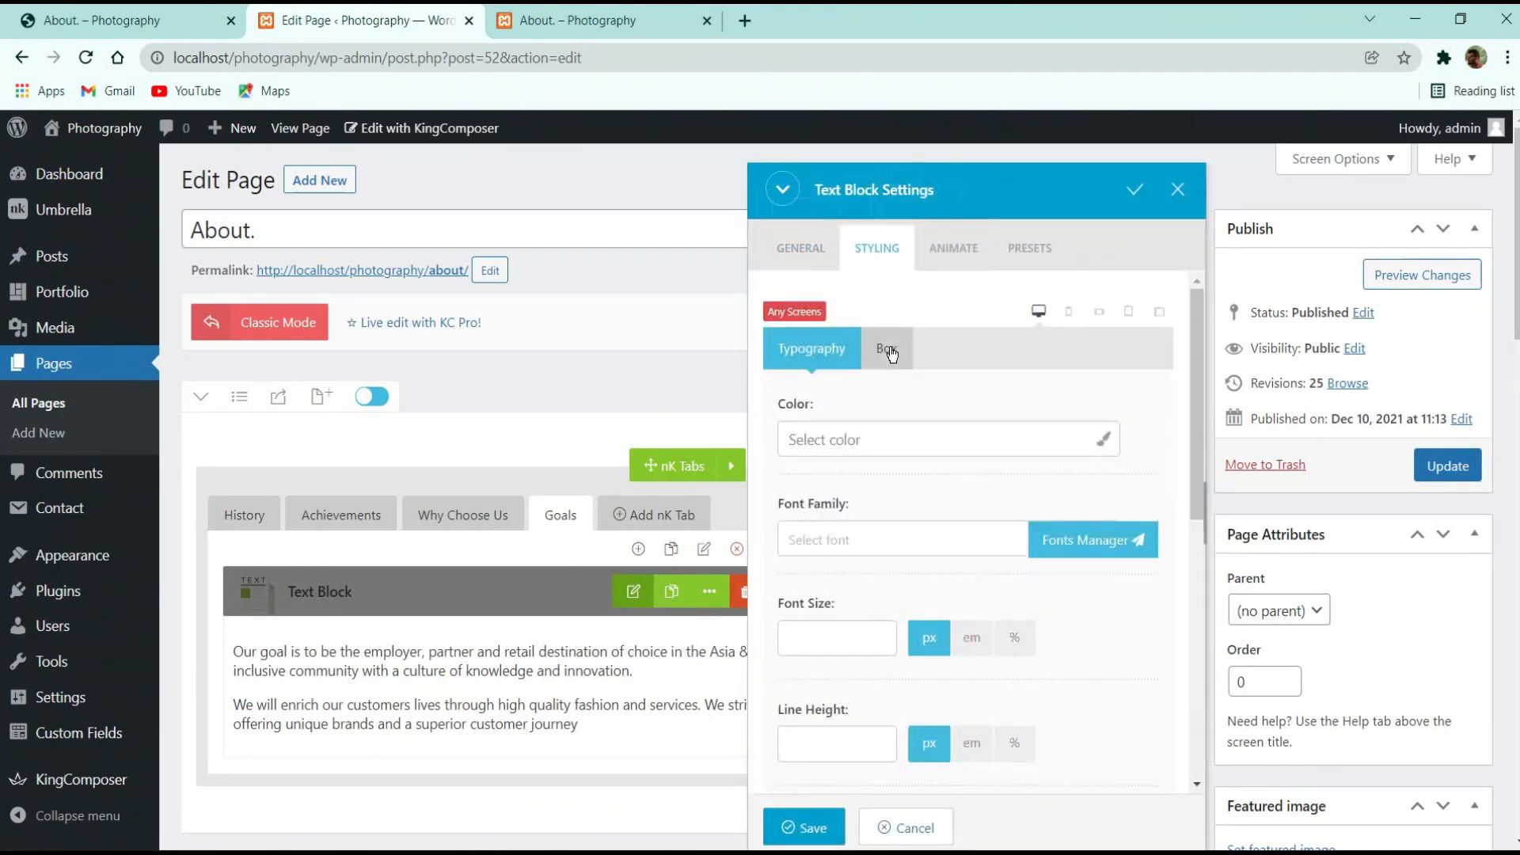
click(888, 350)
scroll(916, 539, down, 10)
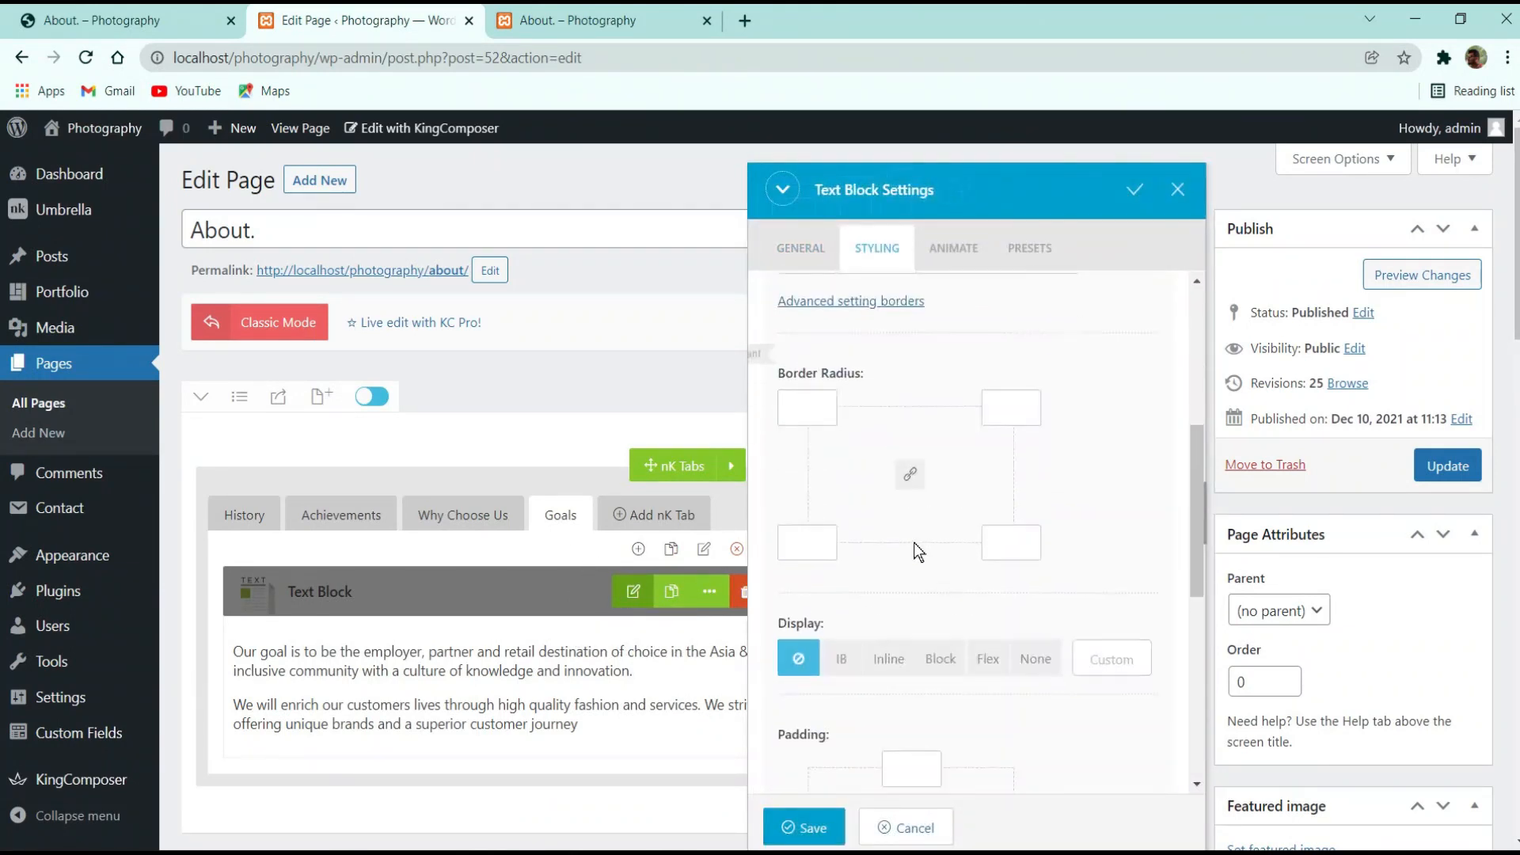
click(901, 647)
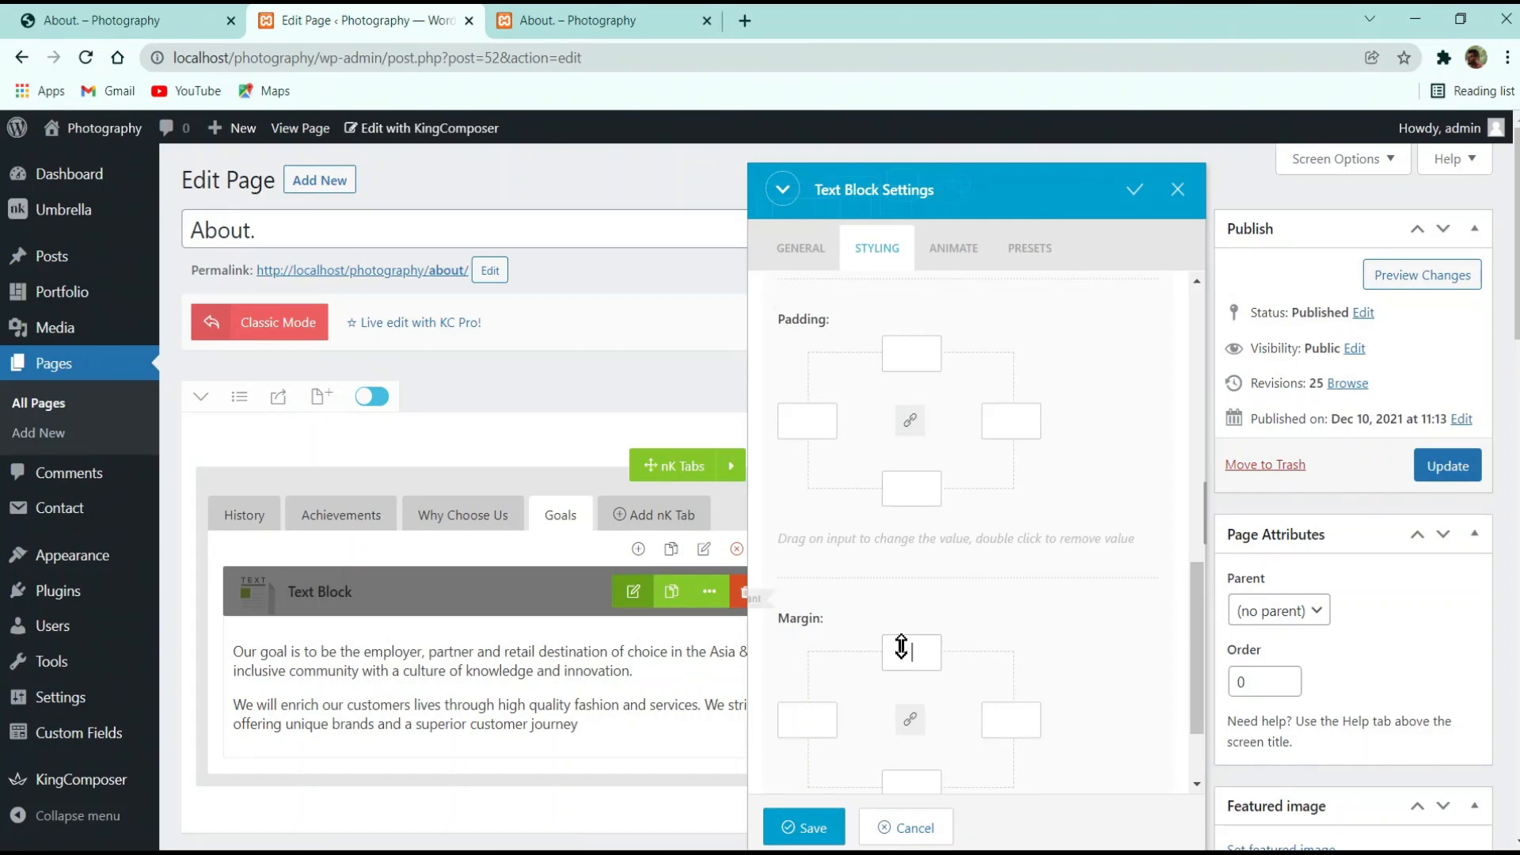
text(30)
scroll(1180, 830, down, 3)
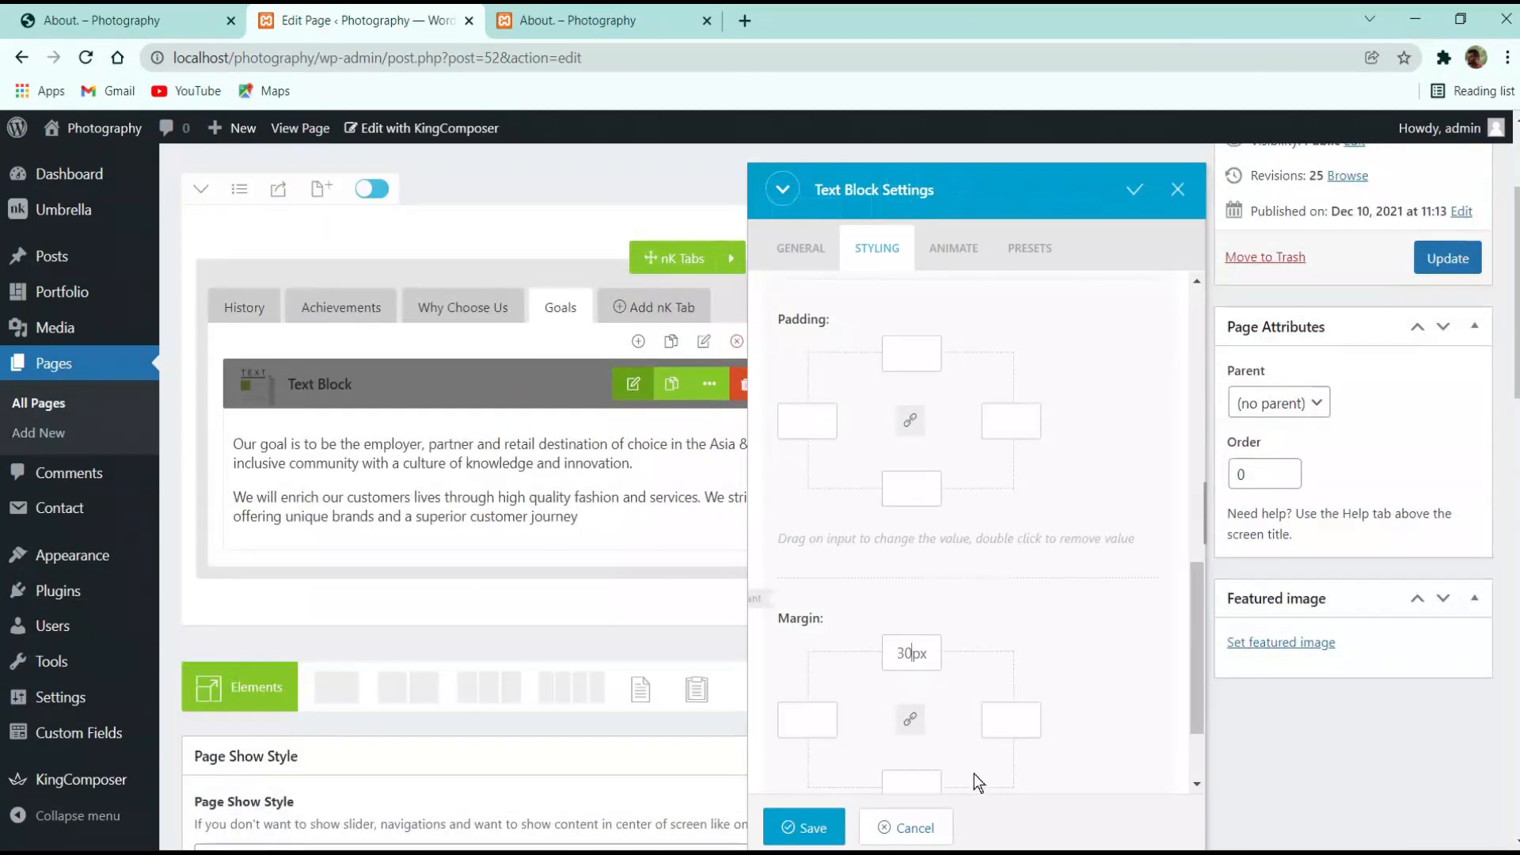
scroll(974, 773, down, 2)
click(911, 661)
text(30)
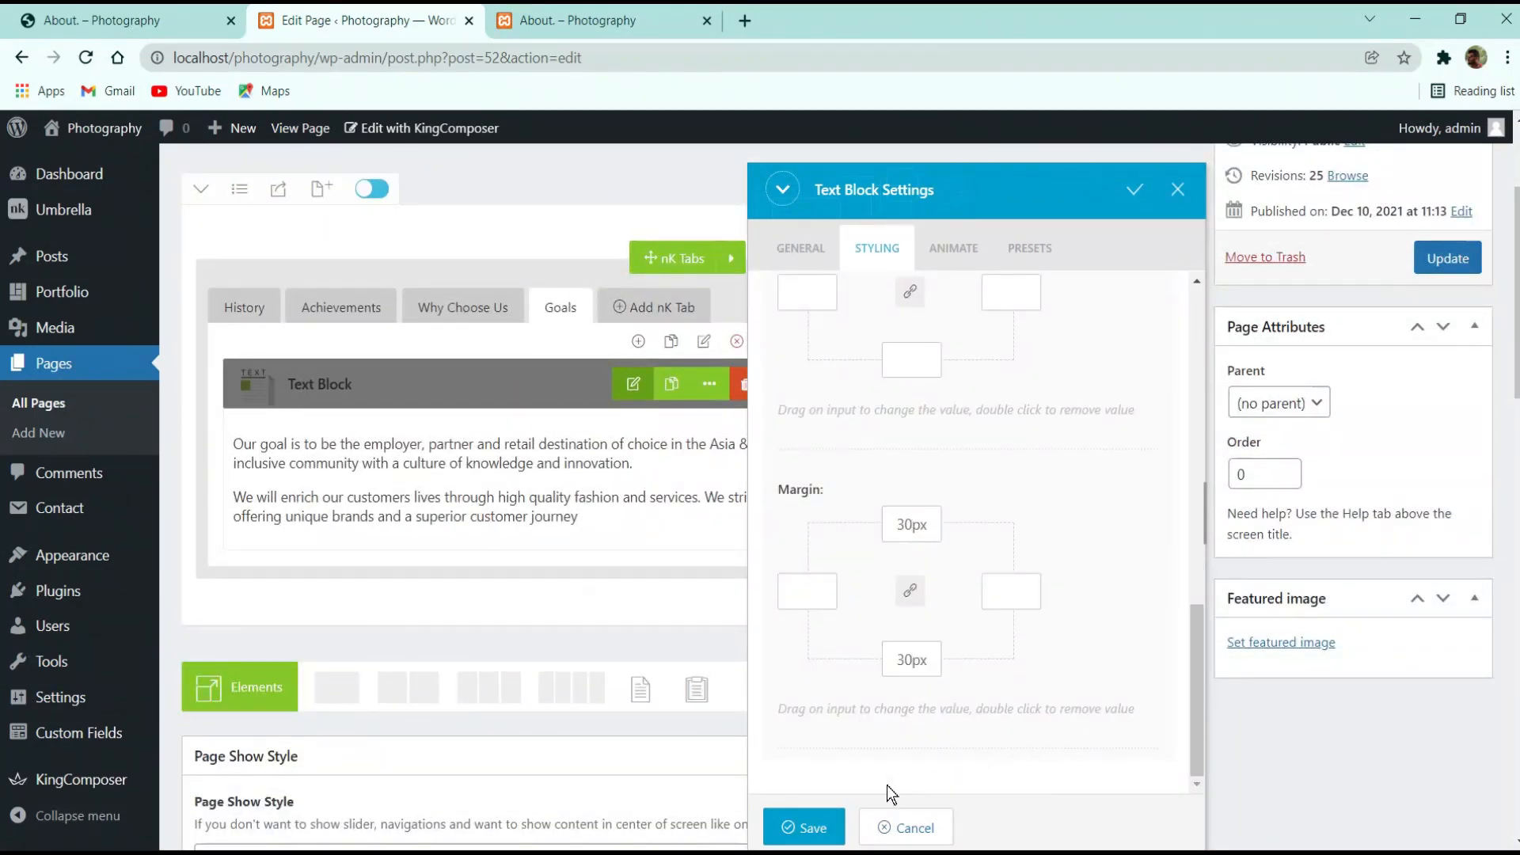
Save the block, update the page, and reload the live About page
click(804, 828)
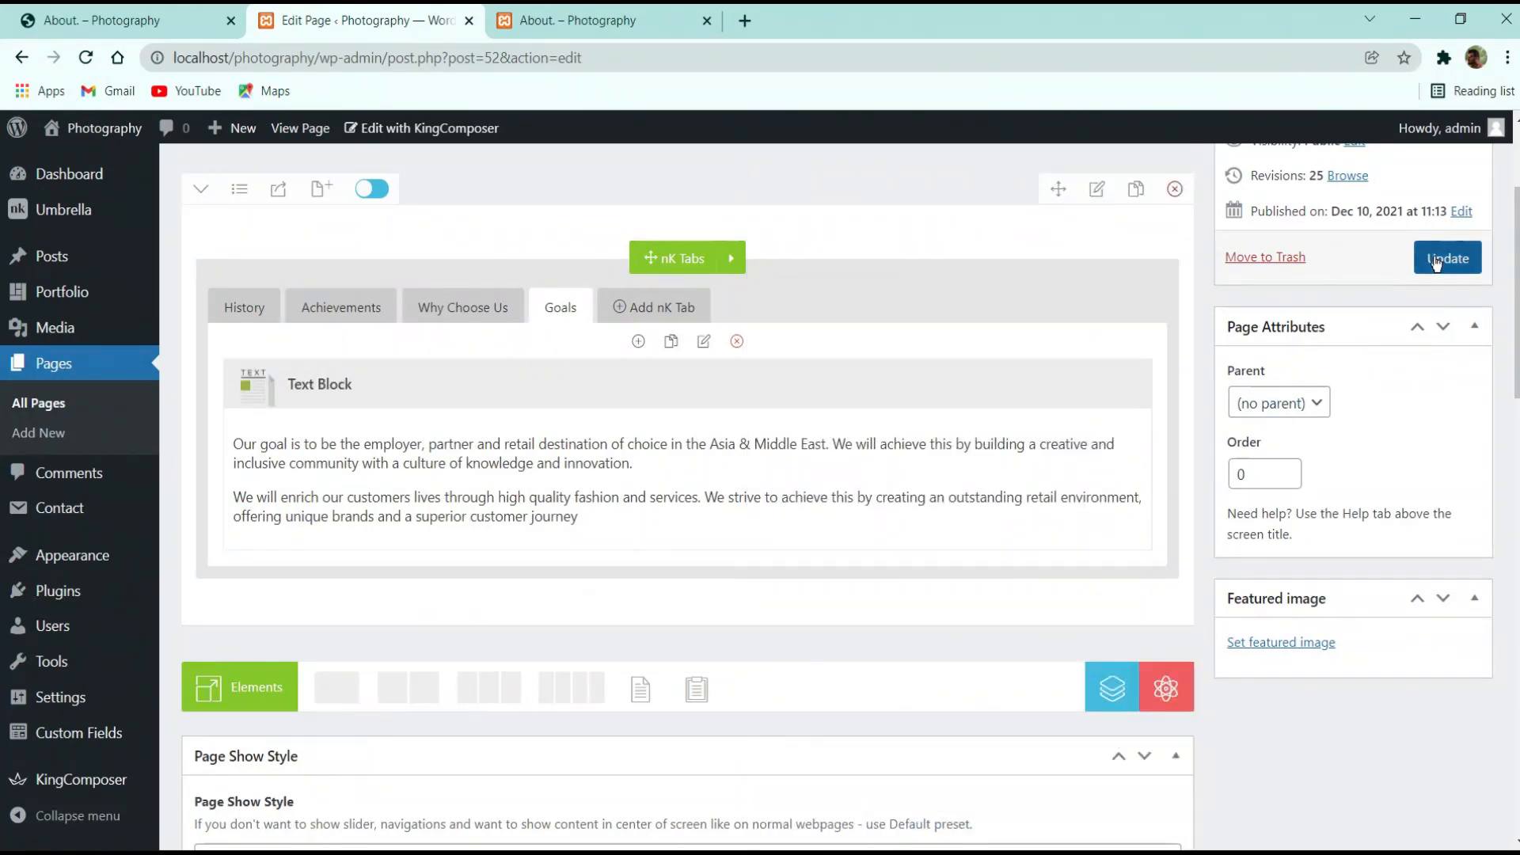
click(1446, 258)
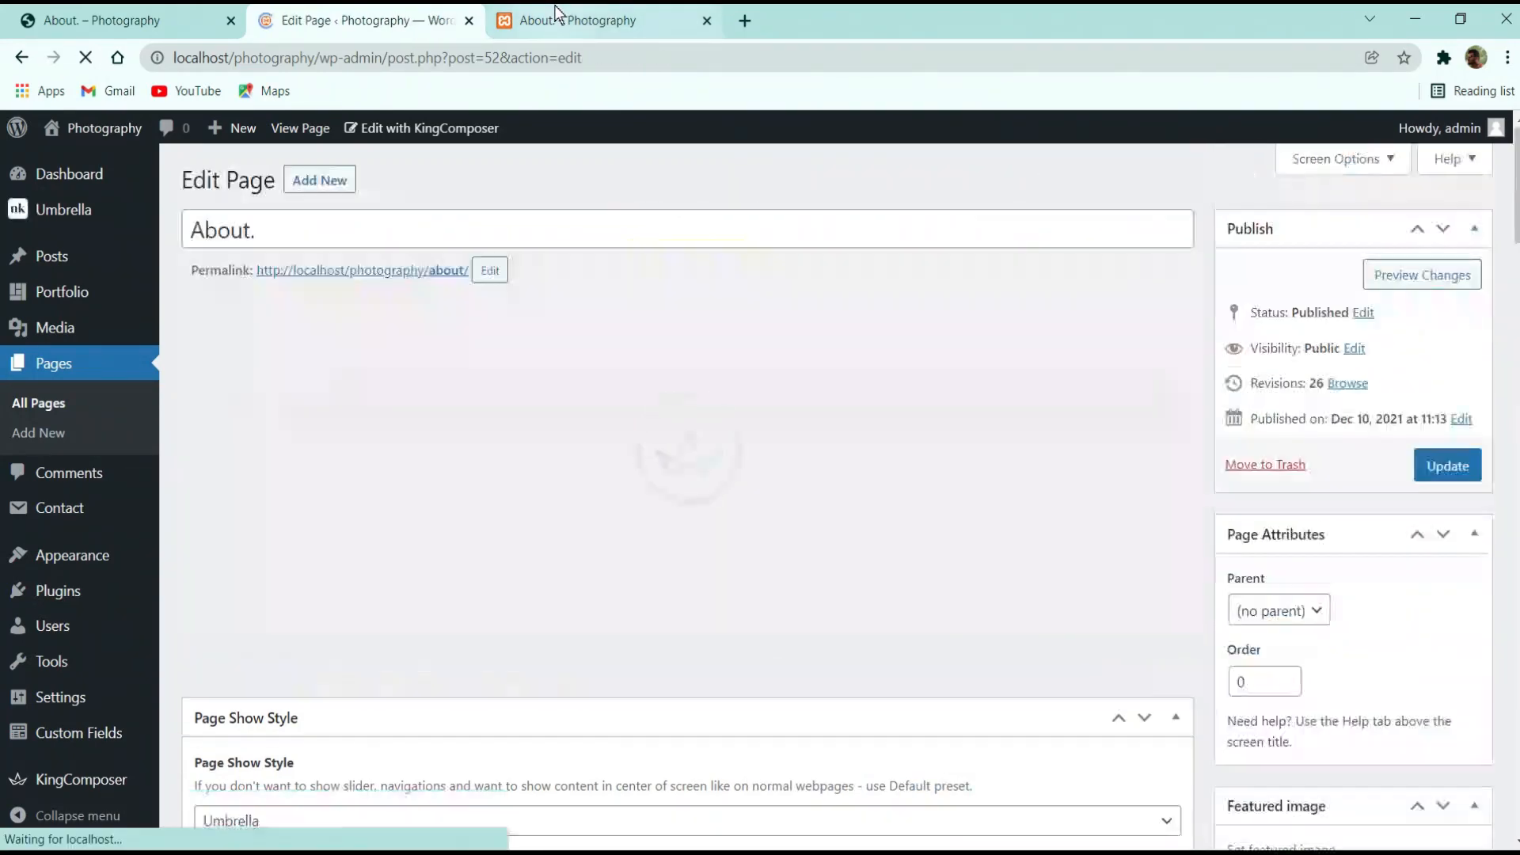
click(559, 15)
click(83, 57)
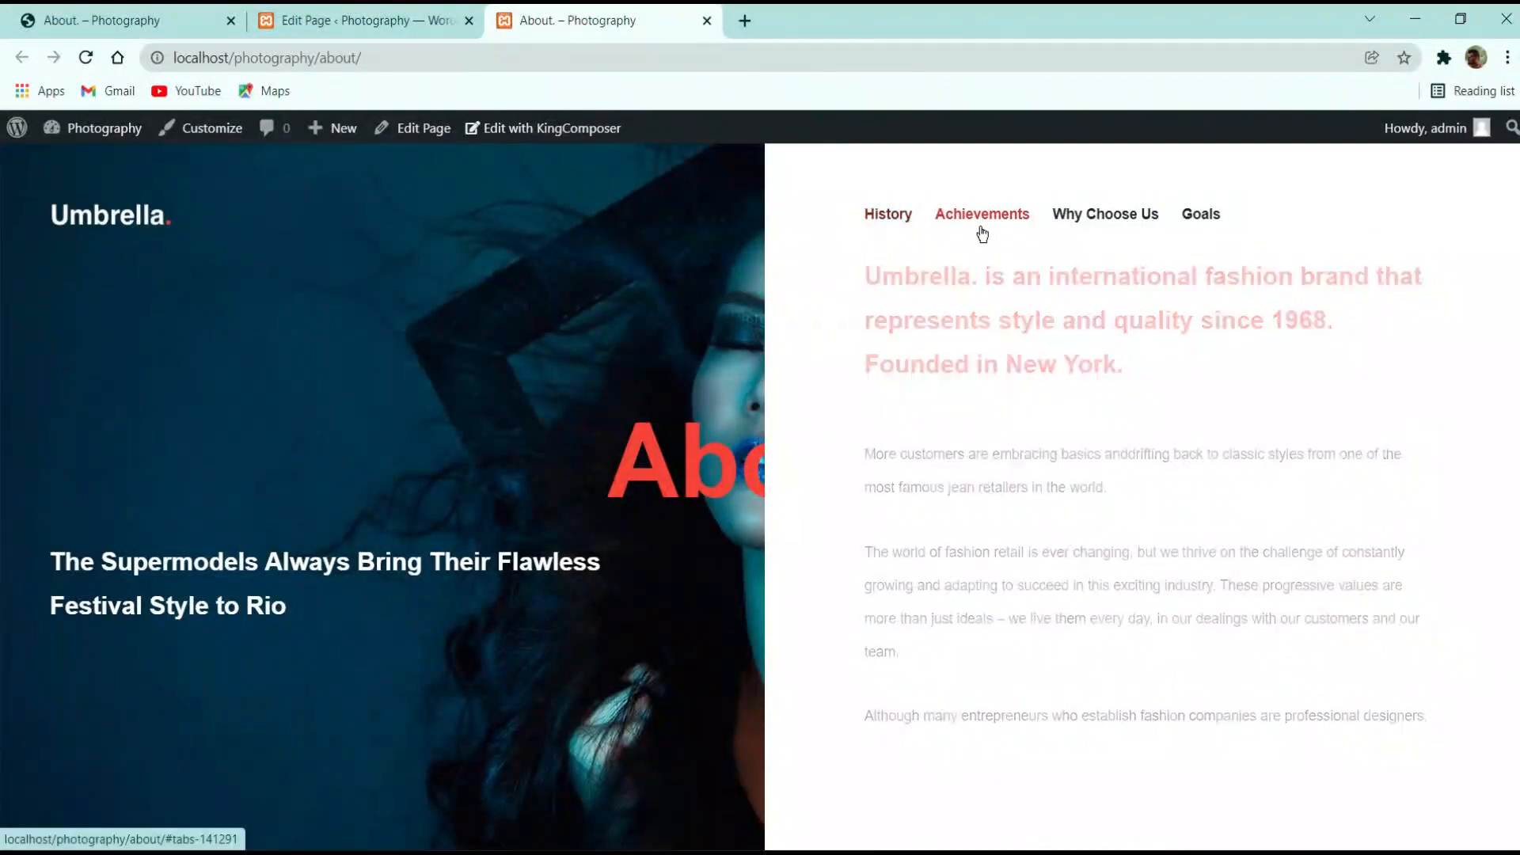
Review the Achievements, Why Choose Us and Goals sections live, then return to the admin
click(982, 231)
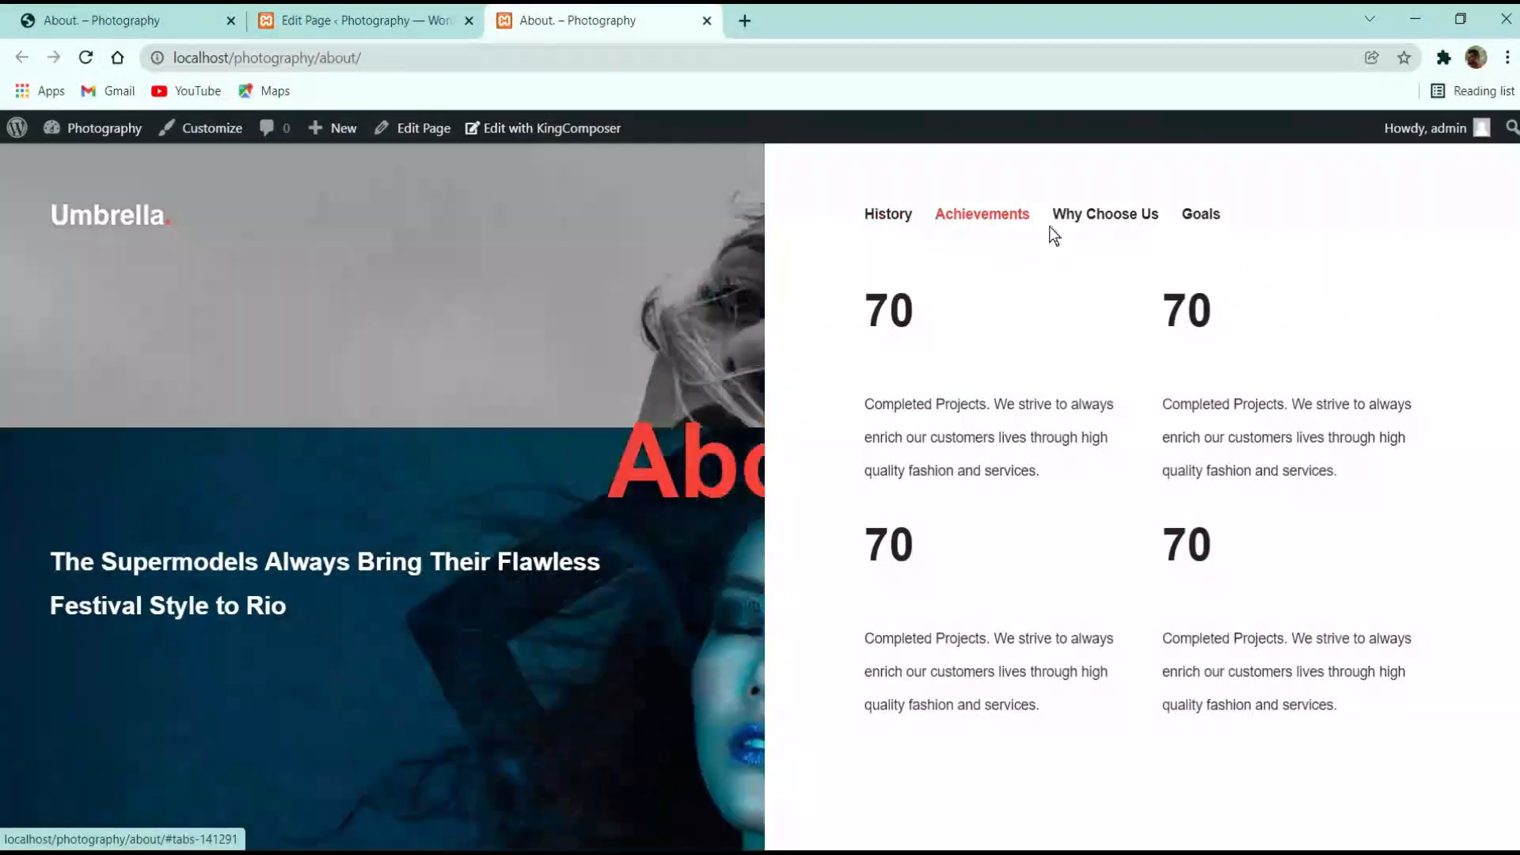
click(1097, 213)
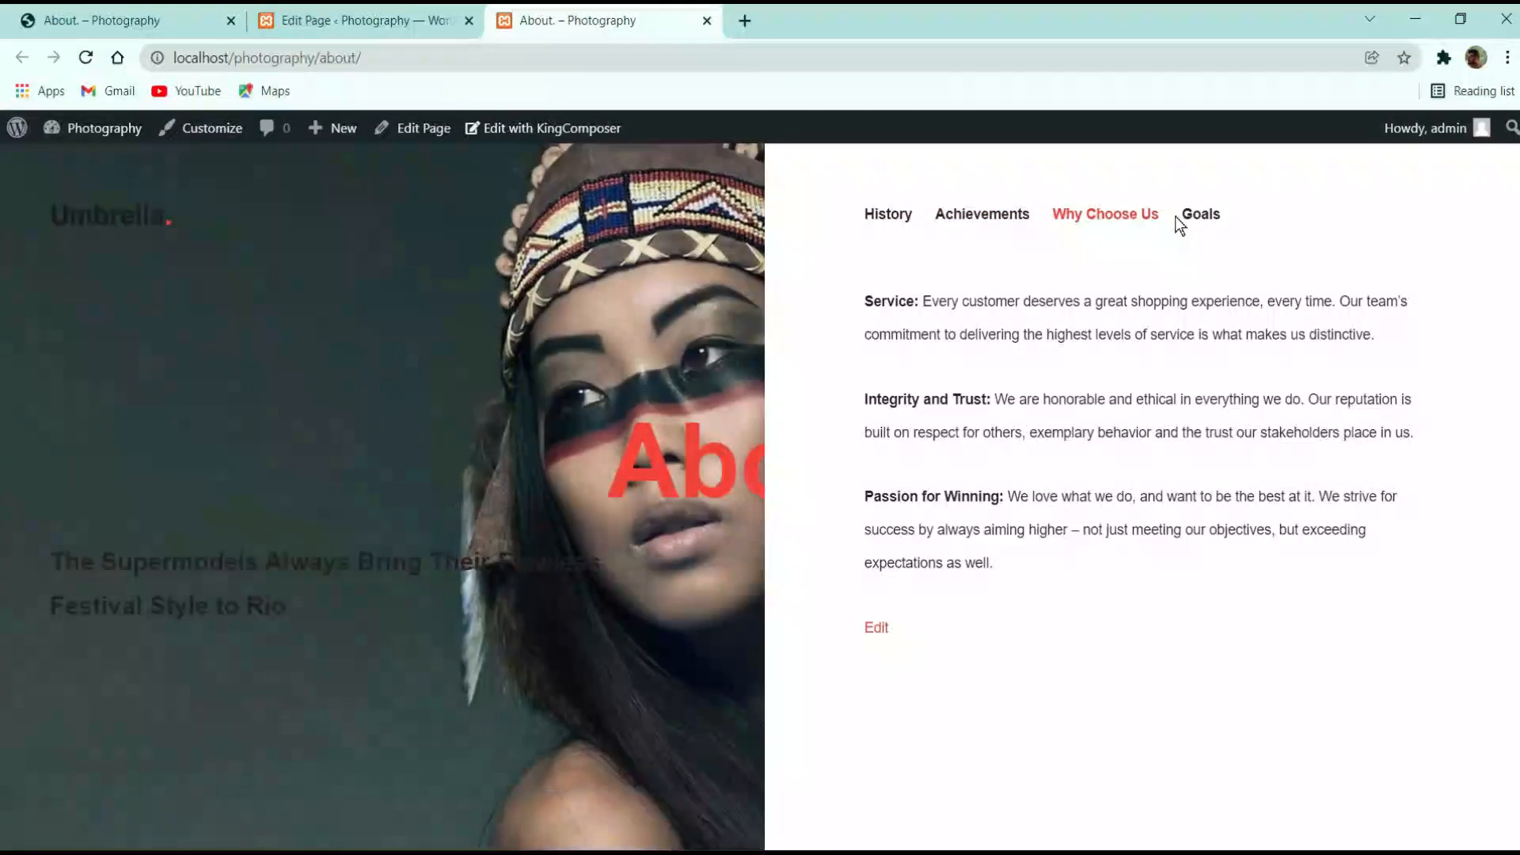
click(1188, 215)
click(1125, 225)
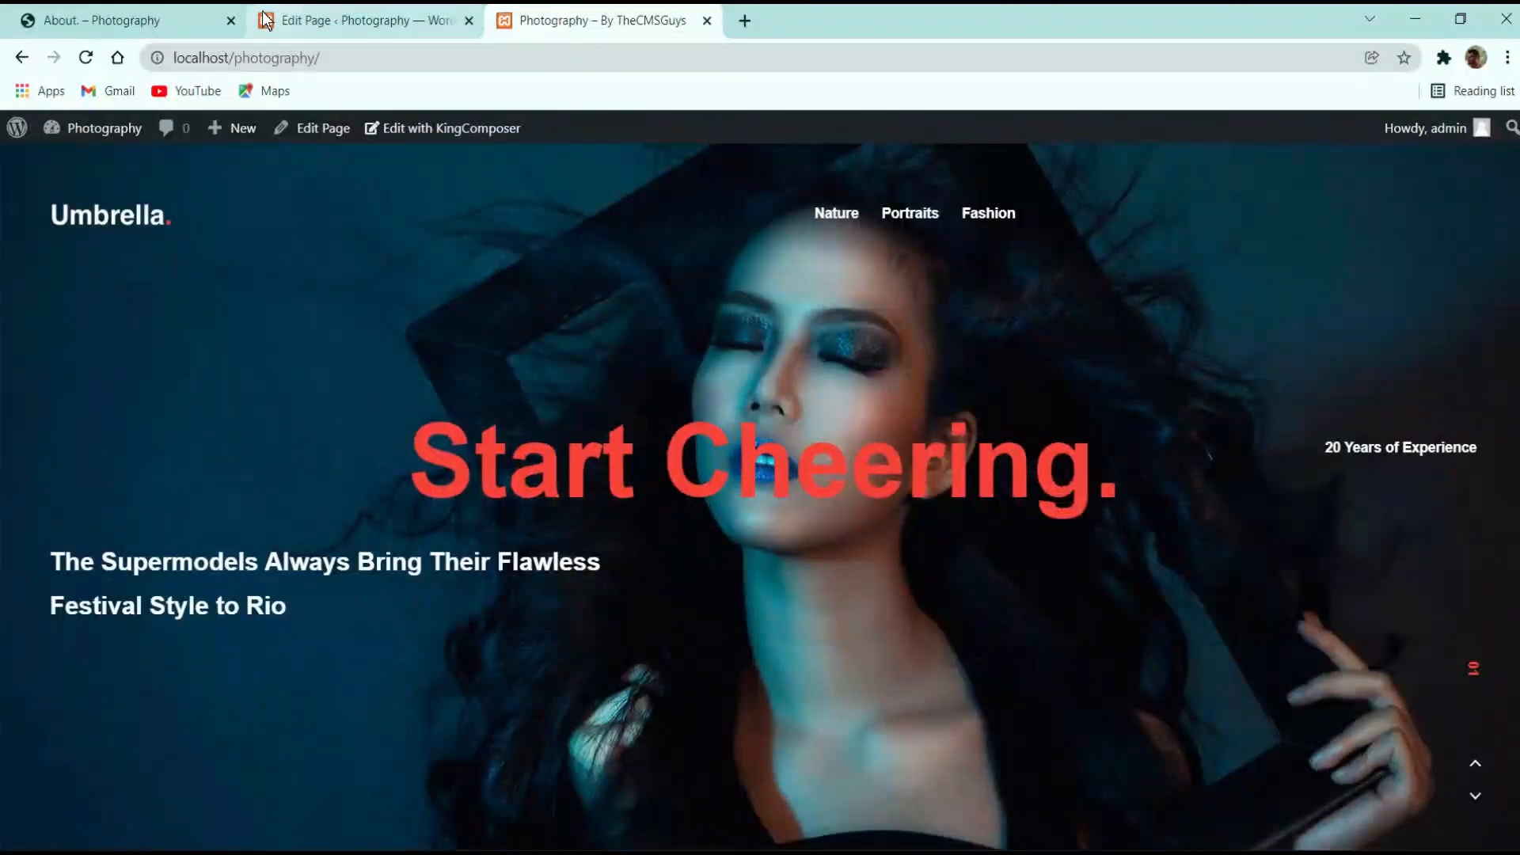
click(267, 14)
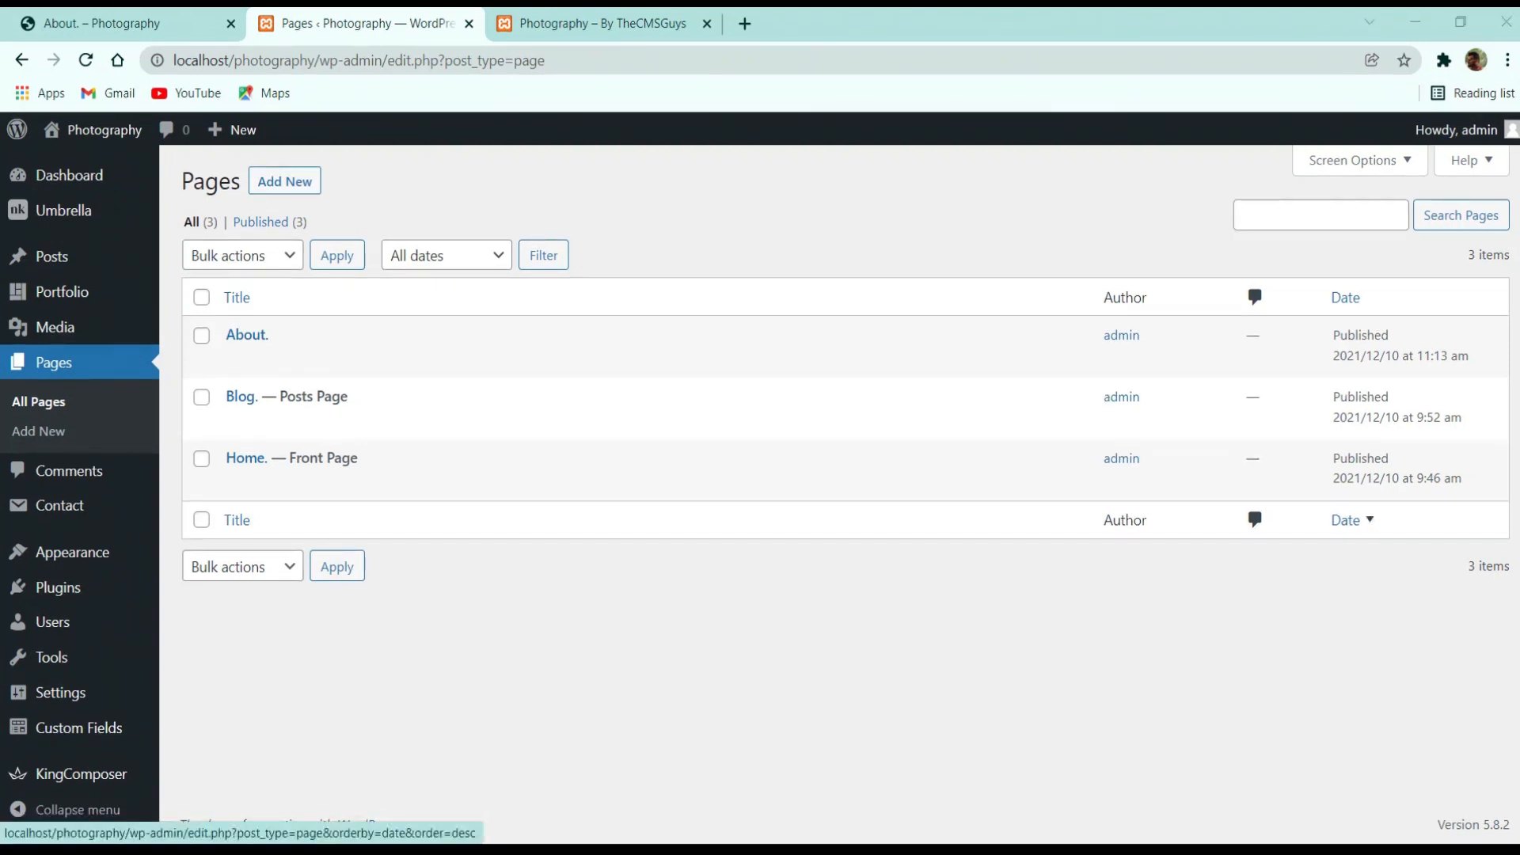
Compare with the demo About page, then open the local About page for editing
click(183, 10)
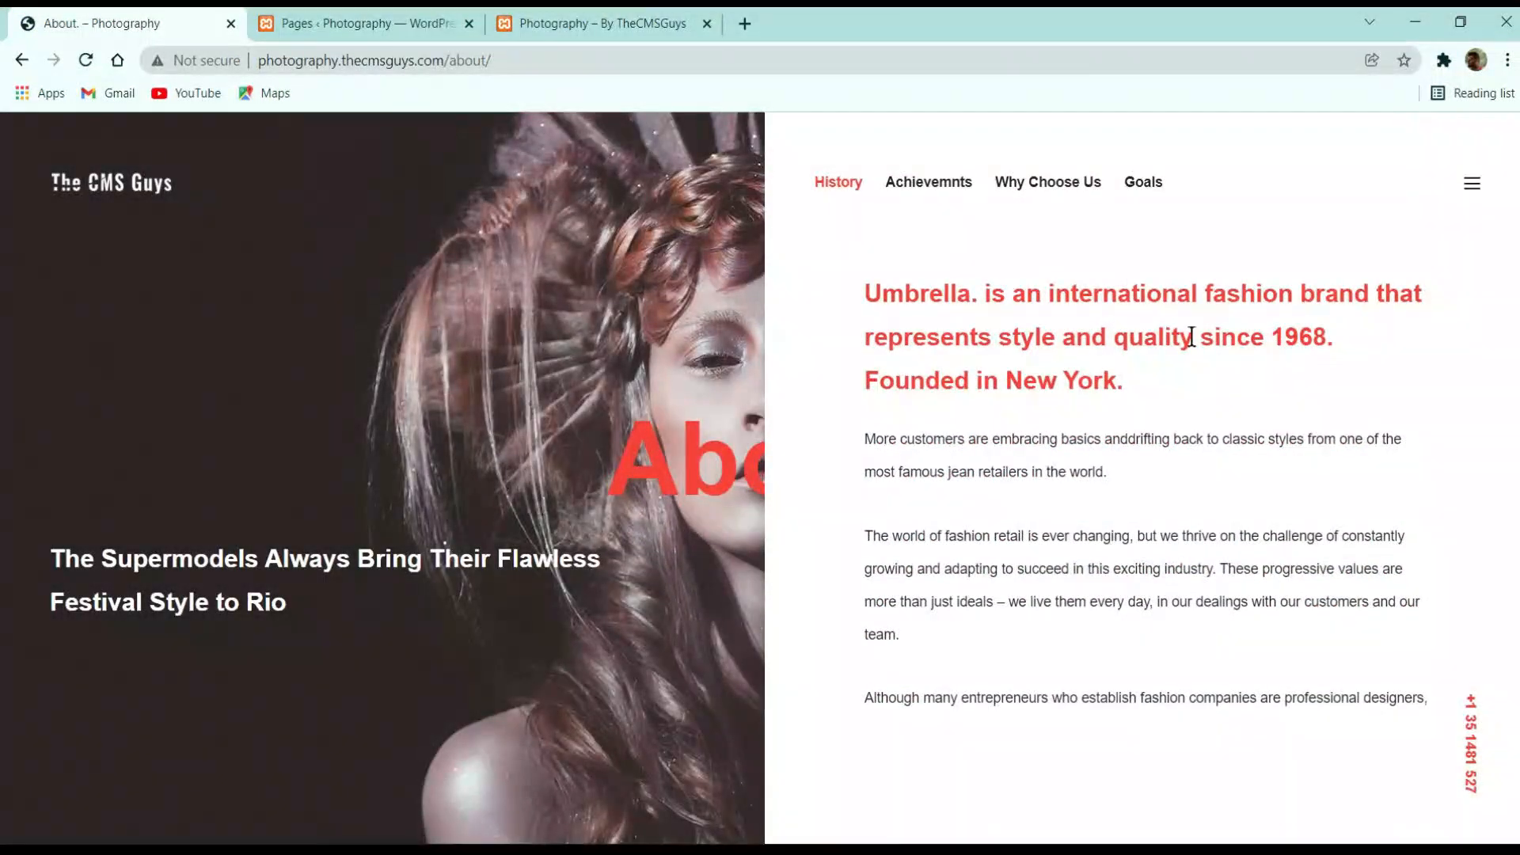
scroll(1475, 669, down, 1)
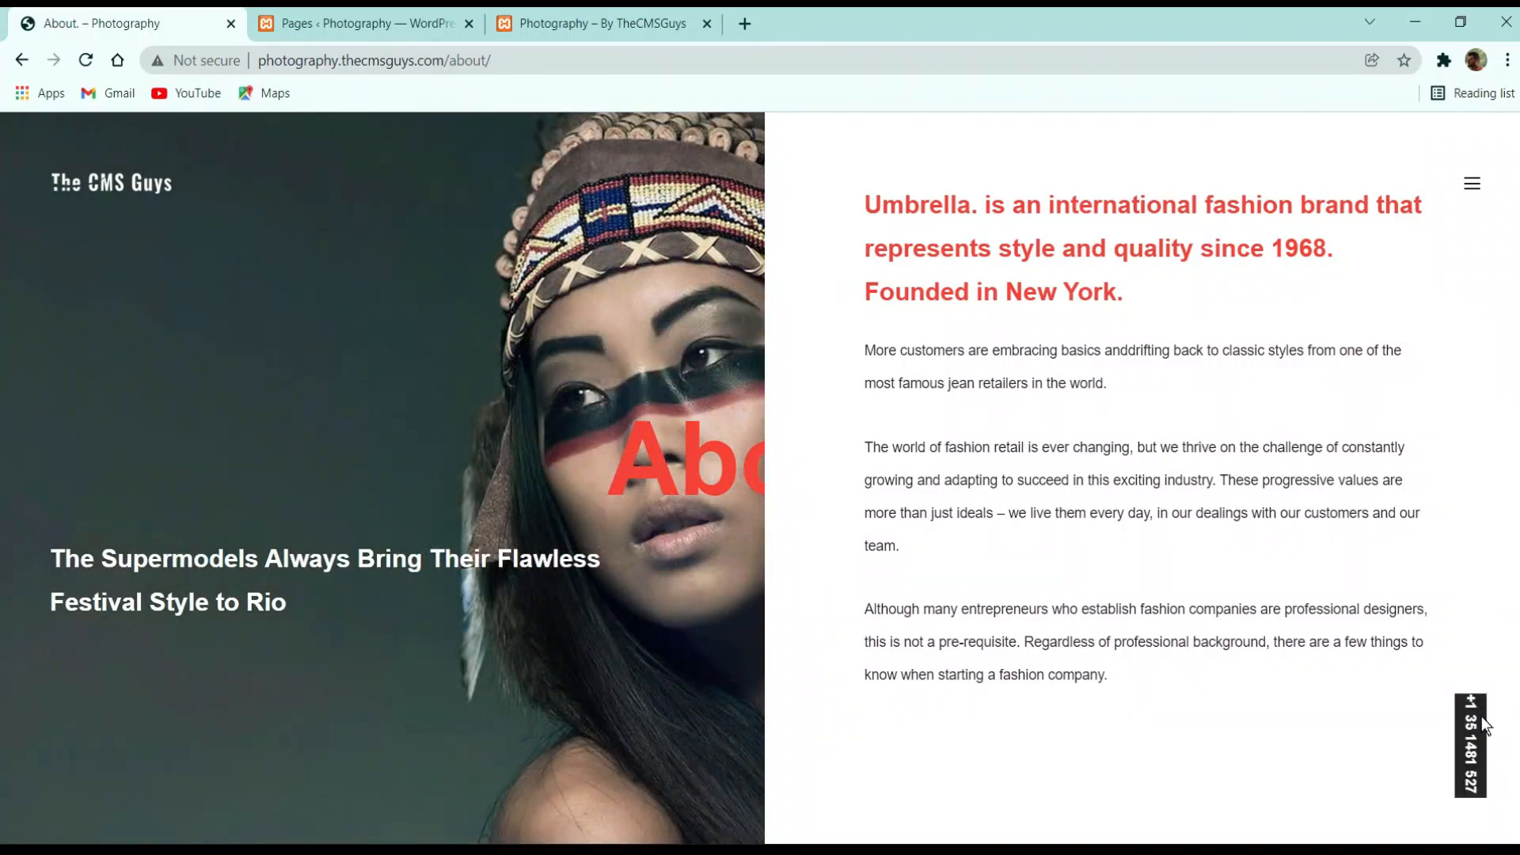
click(401, 14)
mouse_move(238, 372)
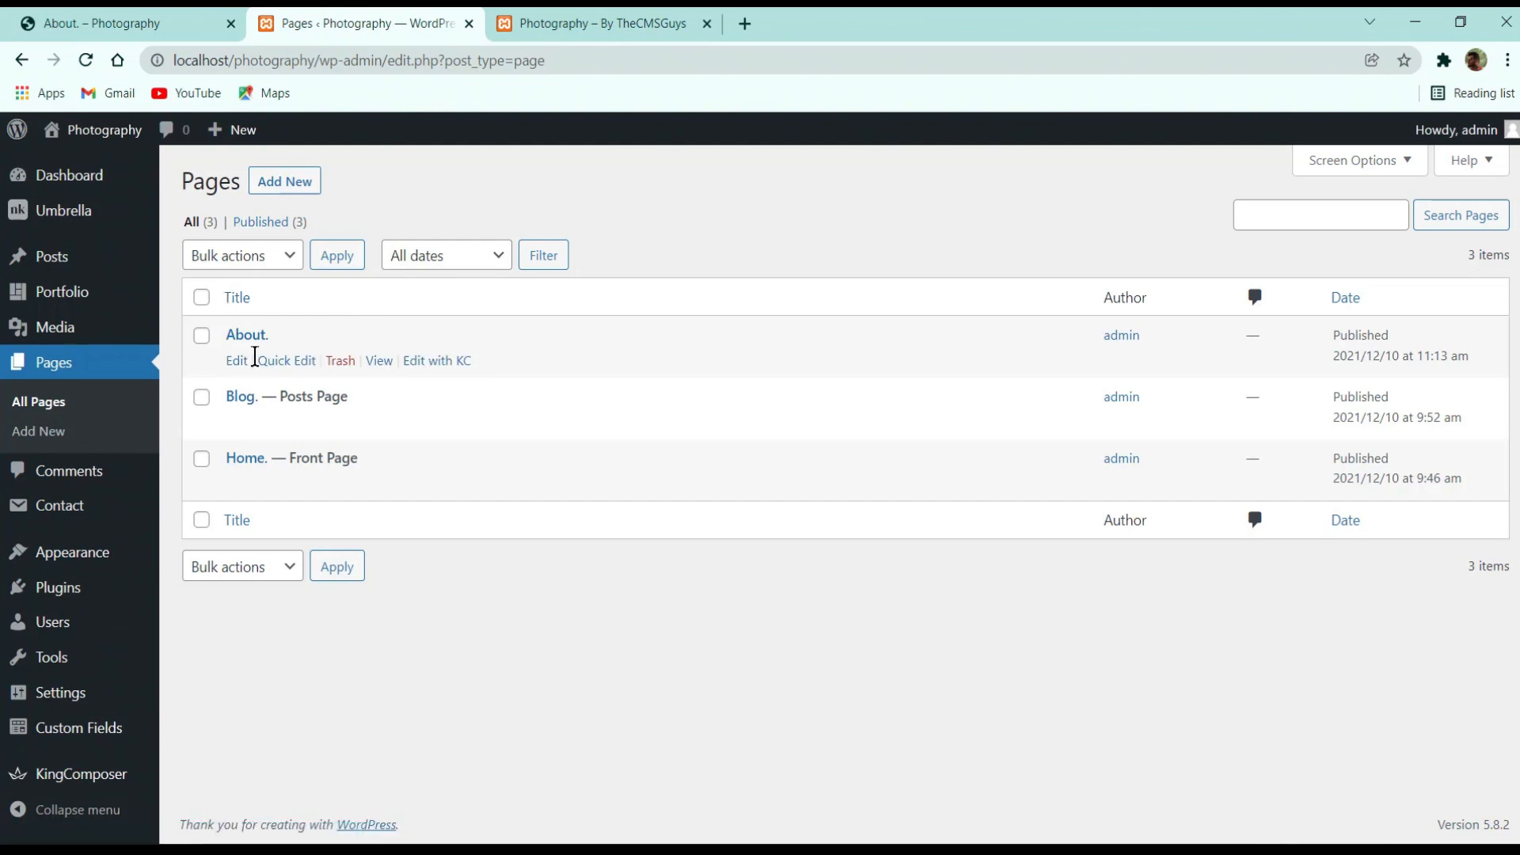
click(233, 361)
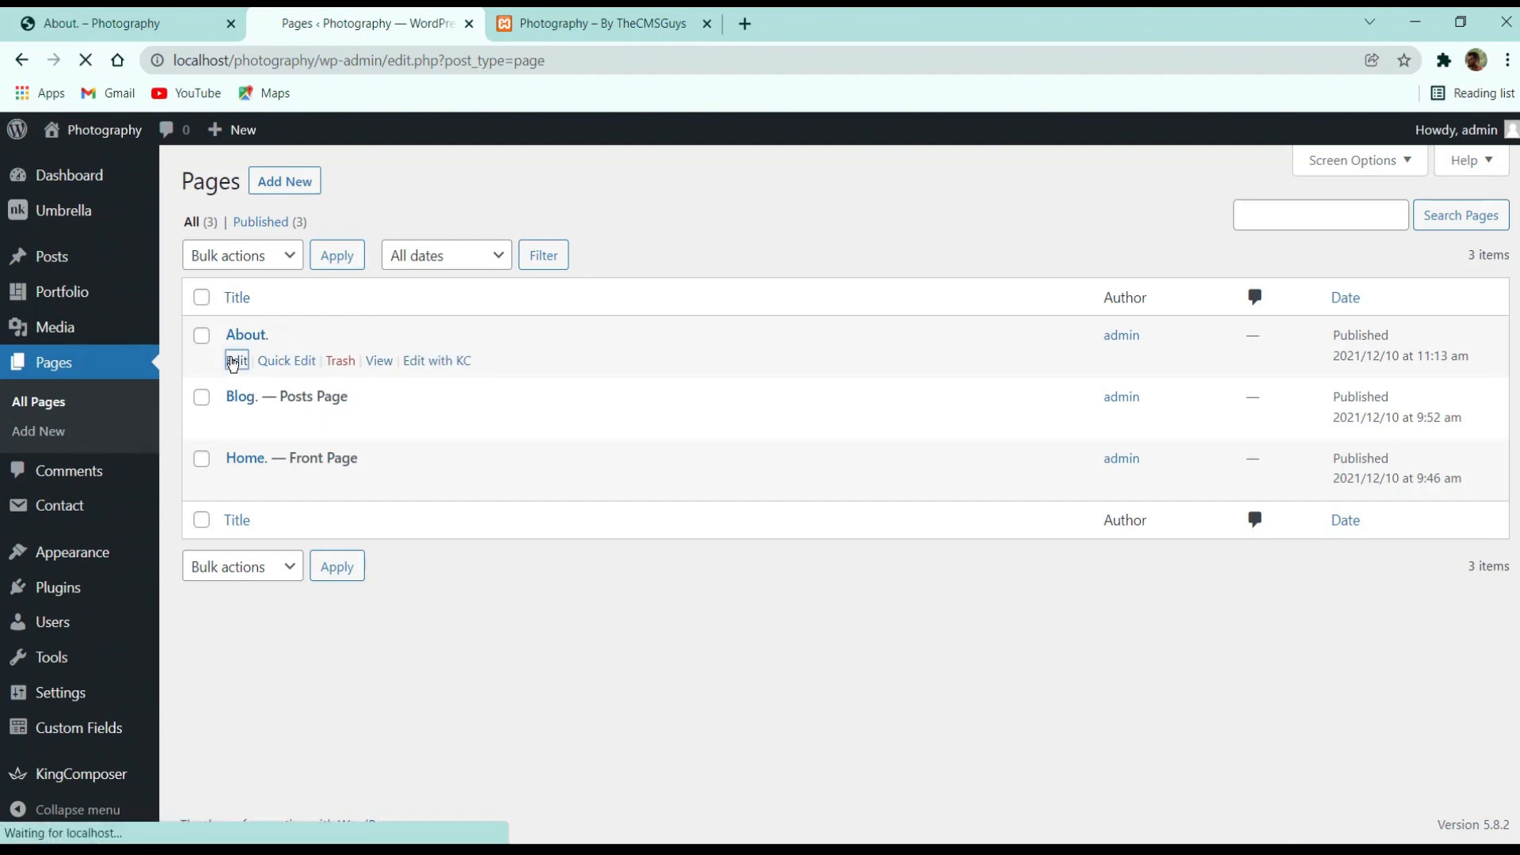
Enter the demo phone number in Content > Text in Bottom Right Corner and update the page
scroll(396, 380, down, 10)
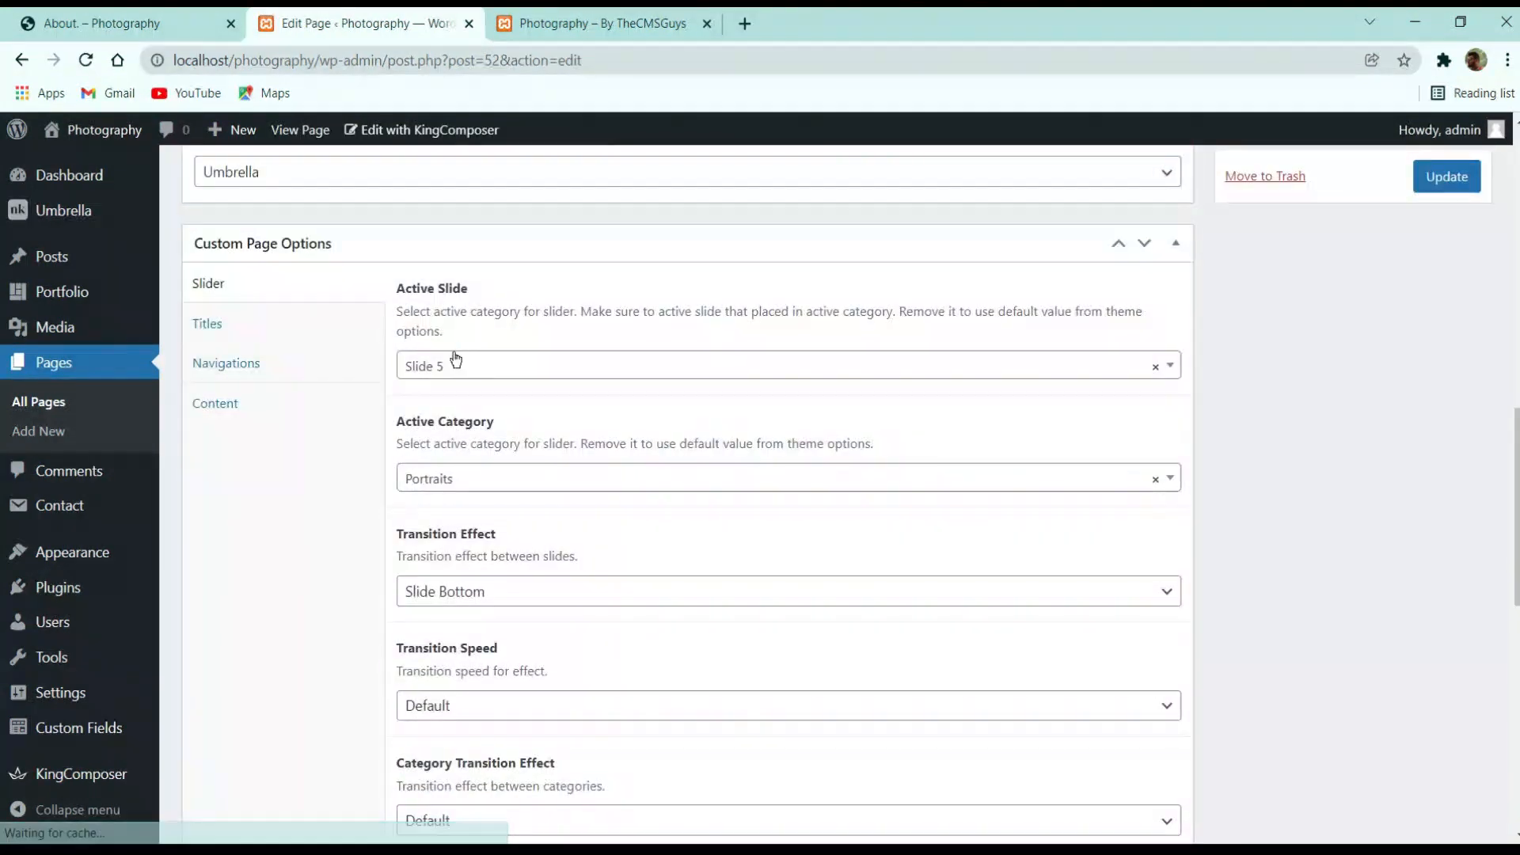
scroll(540, 396, down, 3)
click(230, 200)
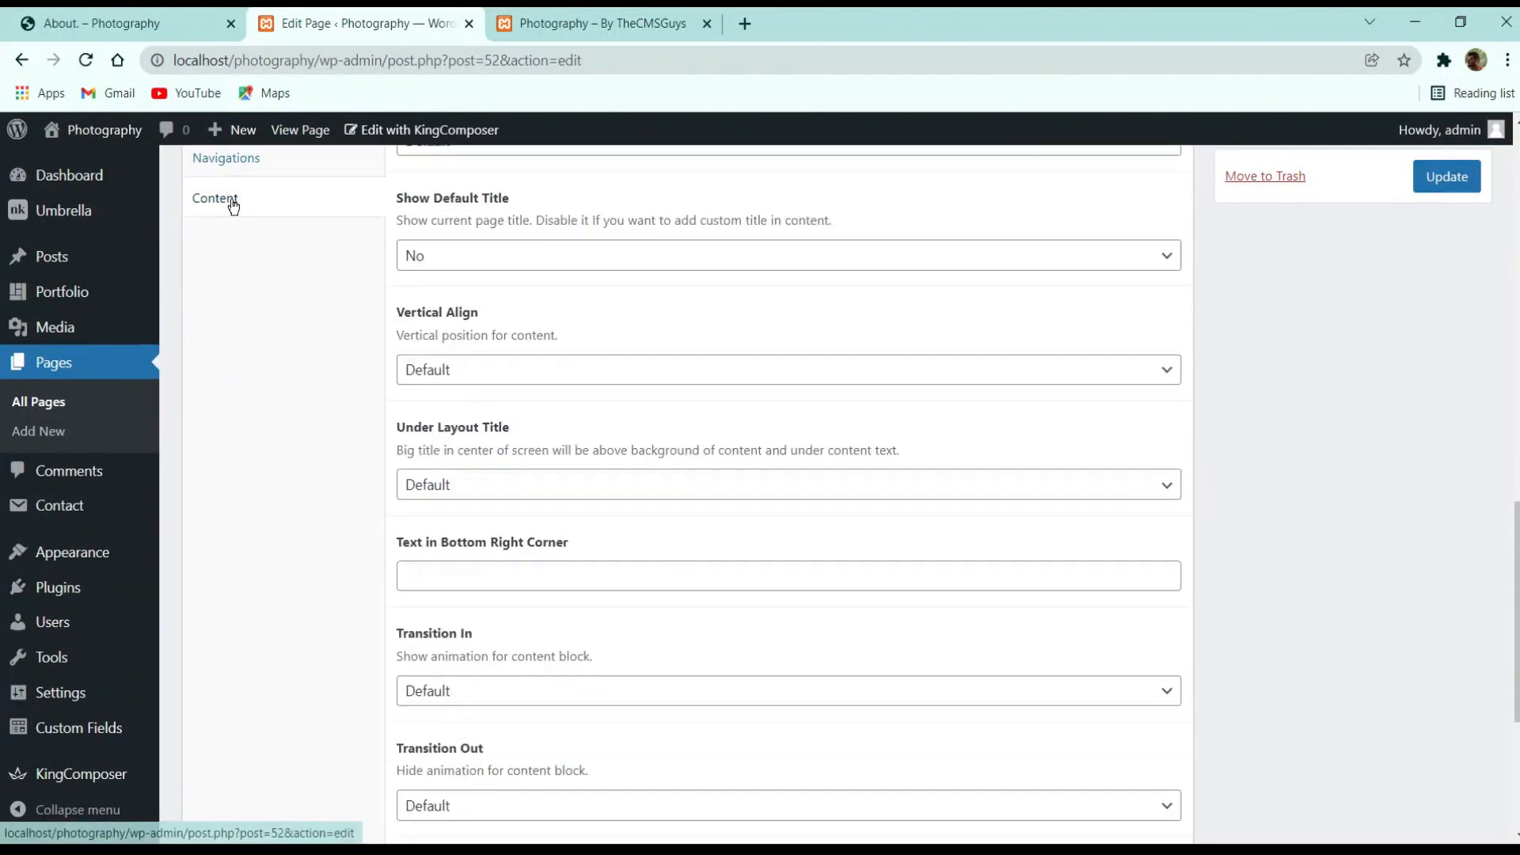
scroll(670, 577, down, 3)
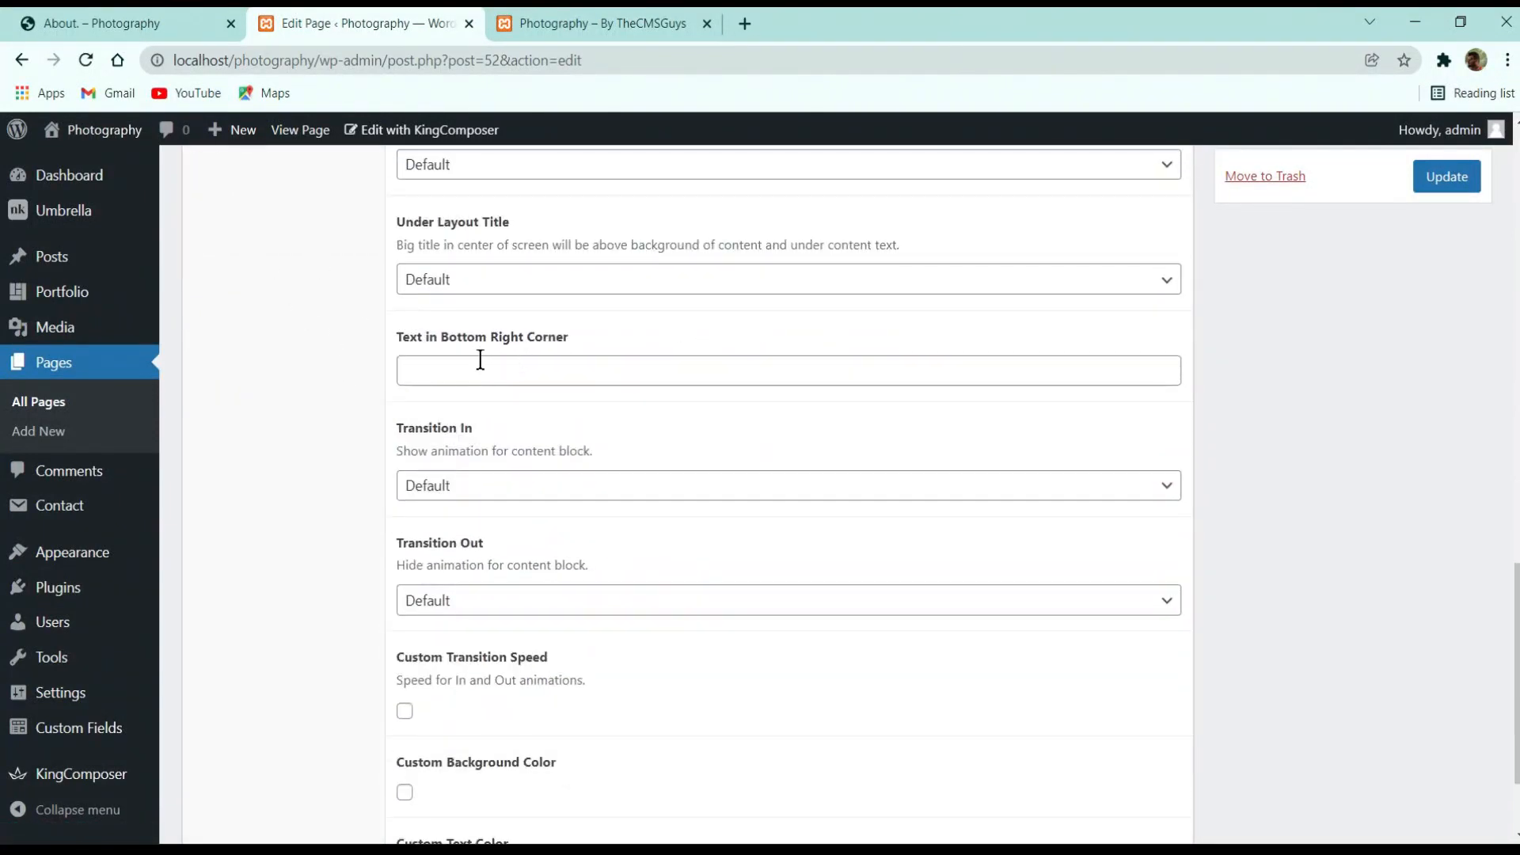
click(480, 361)
scroll(541, 372, down, 2)
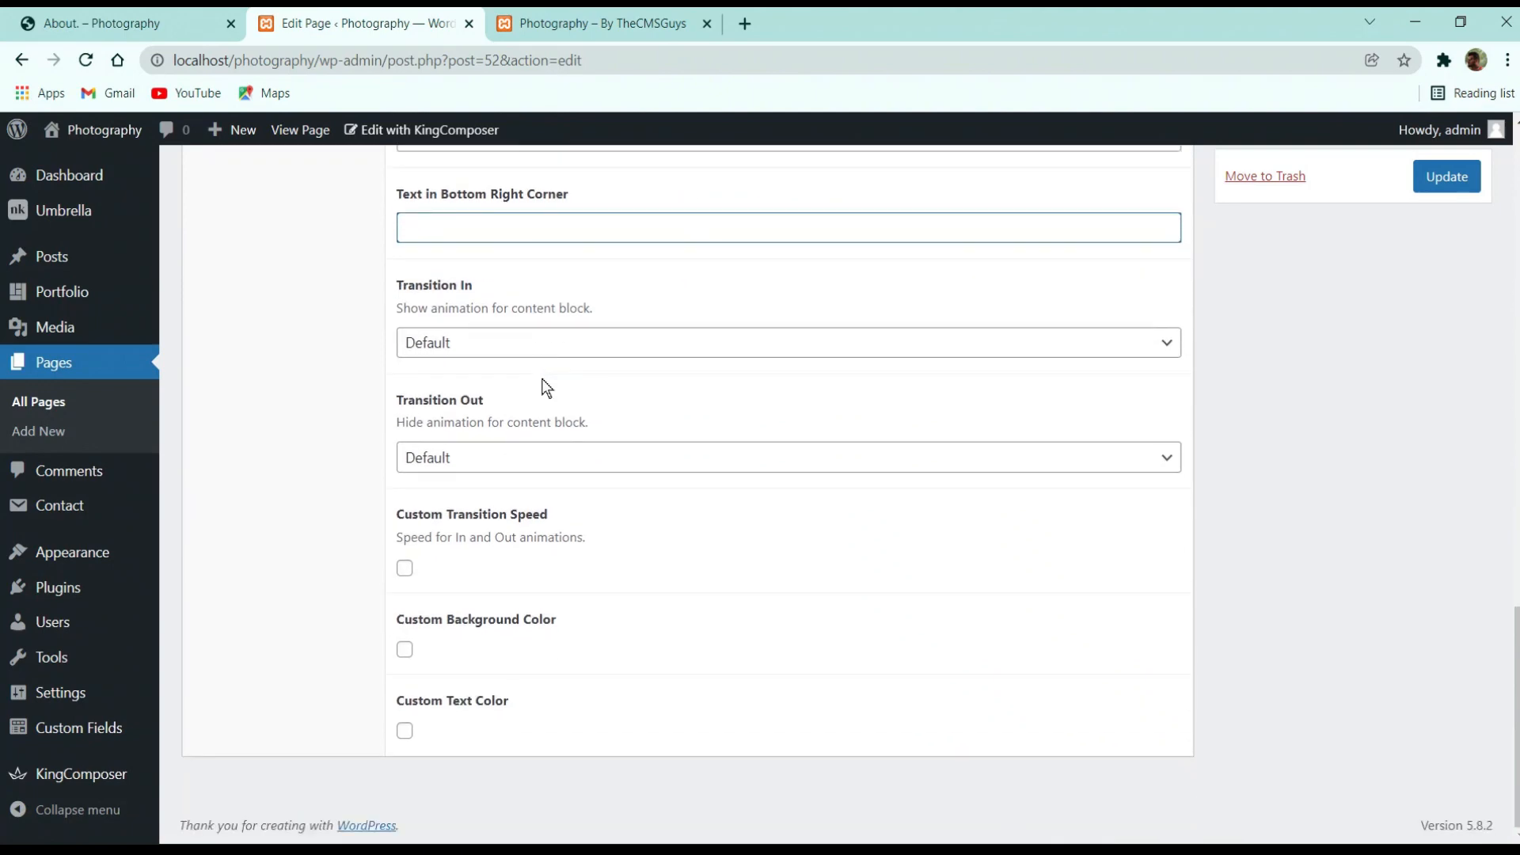
scroll(543, 388, up, 3)
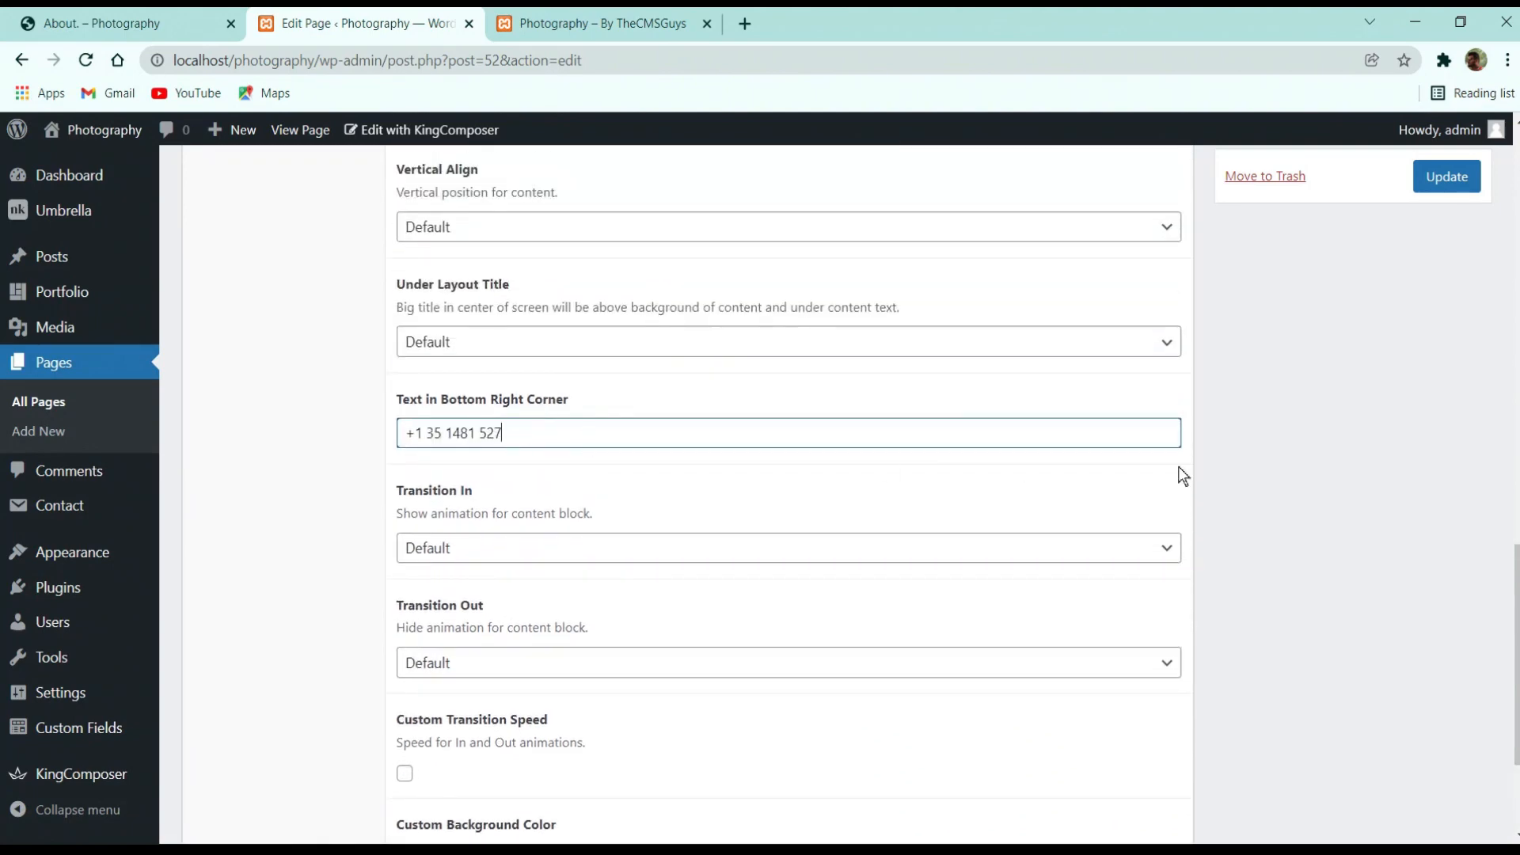
scroll(1252, 417, up, 6)
click(1446, 180)
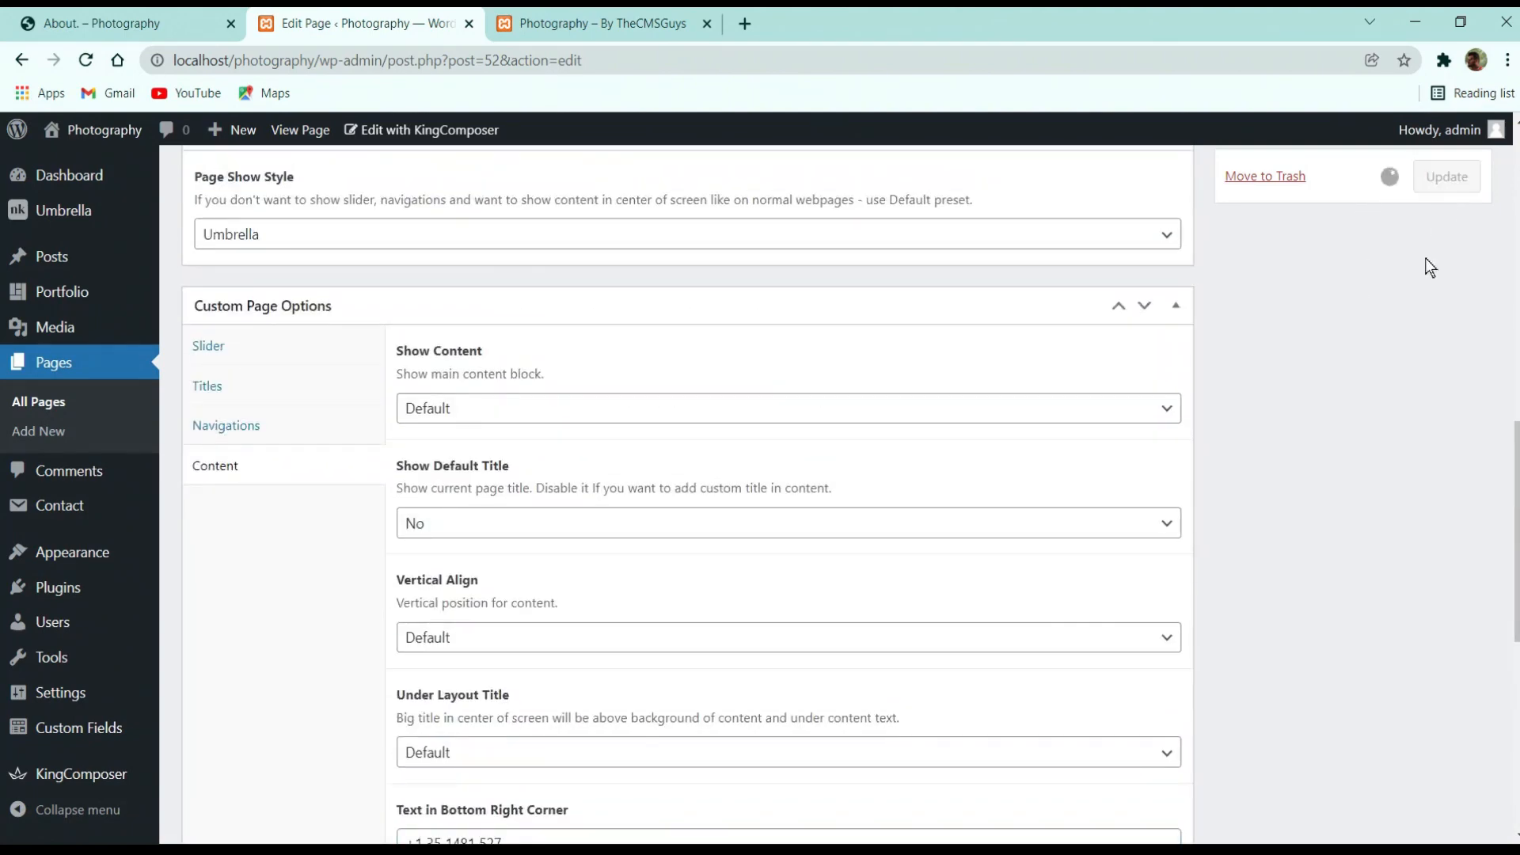
scroll(1405, 364, up, 12)
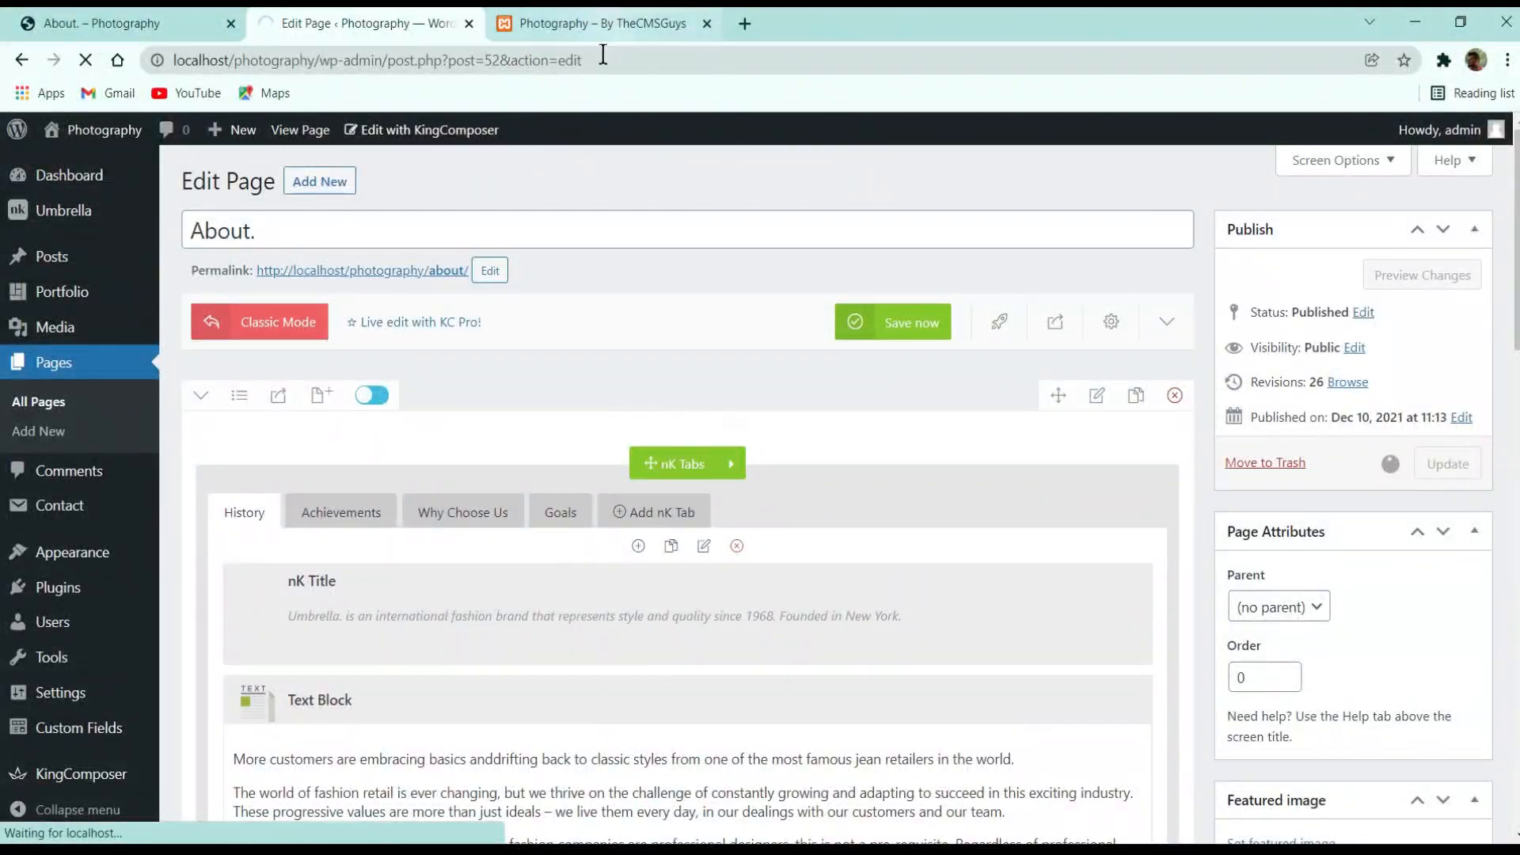
Load localhost/photography/about/ to check the new corner text
click(602, 22)
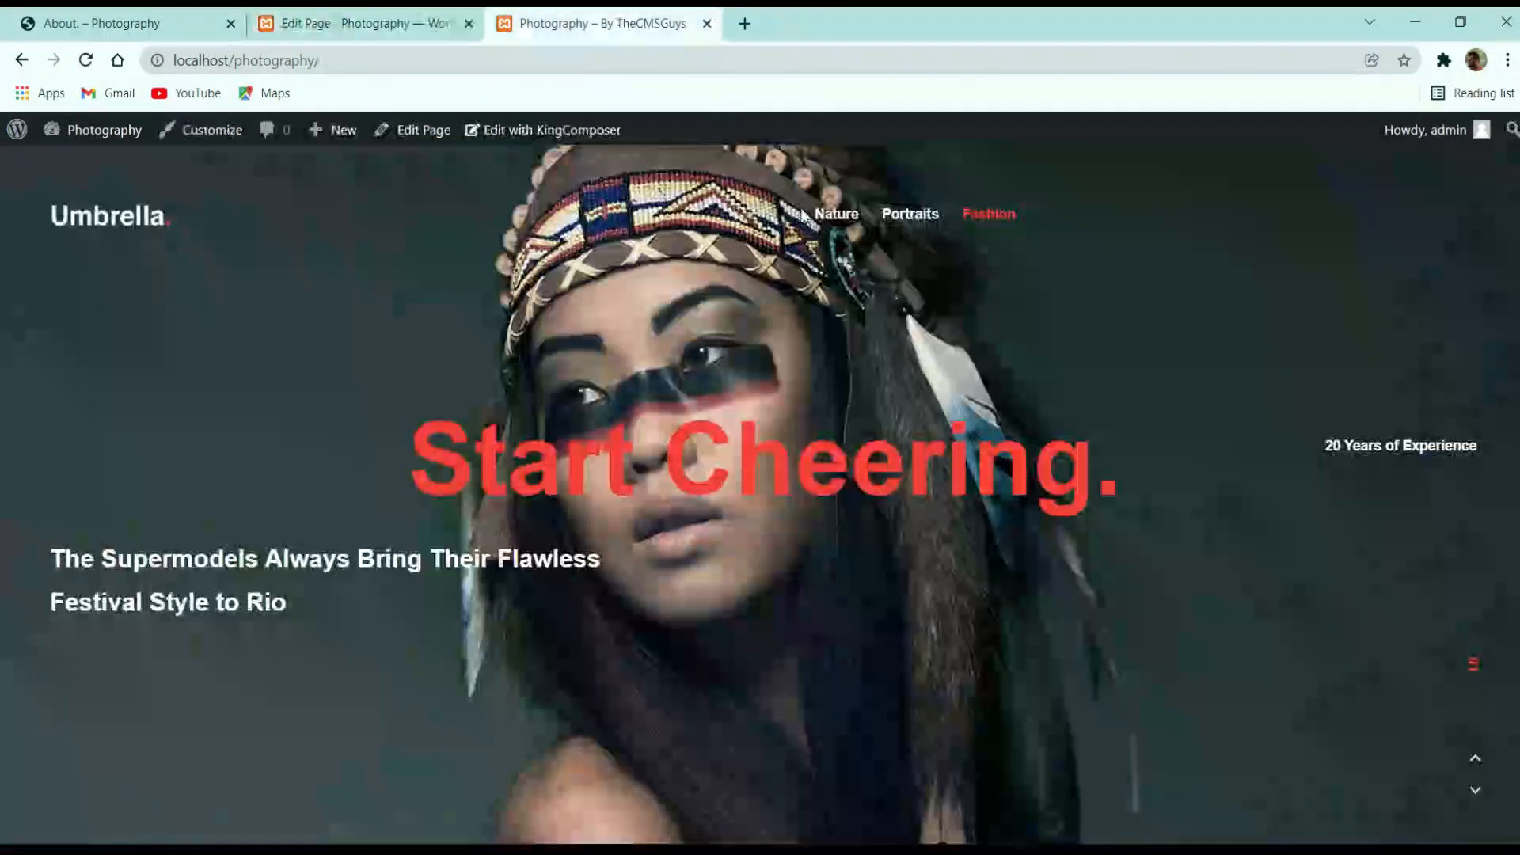
click(492, 55)
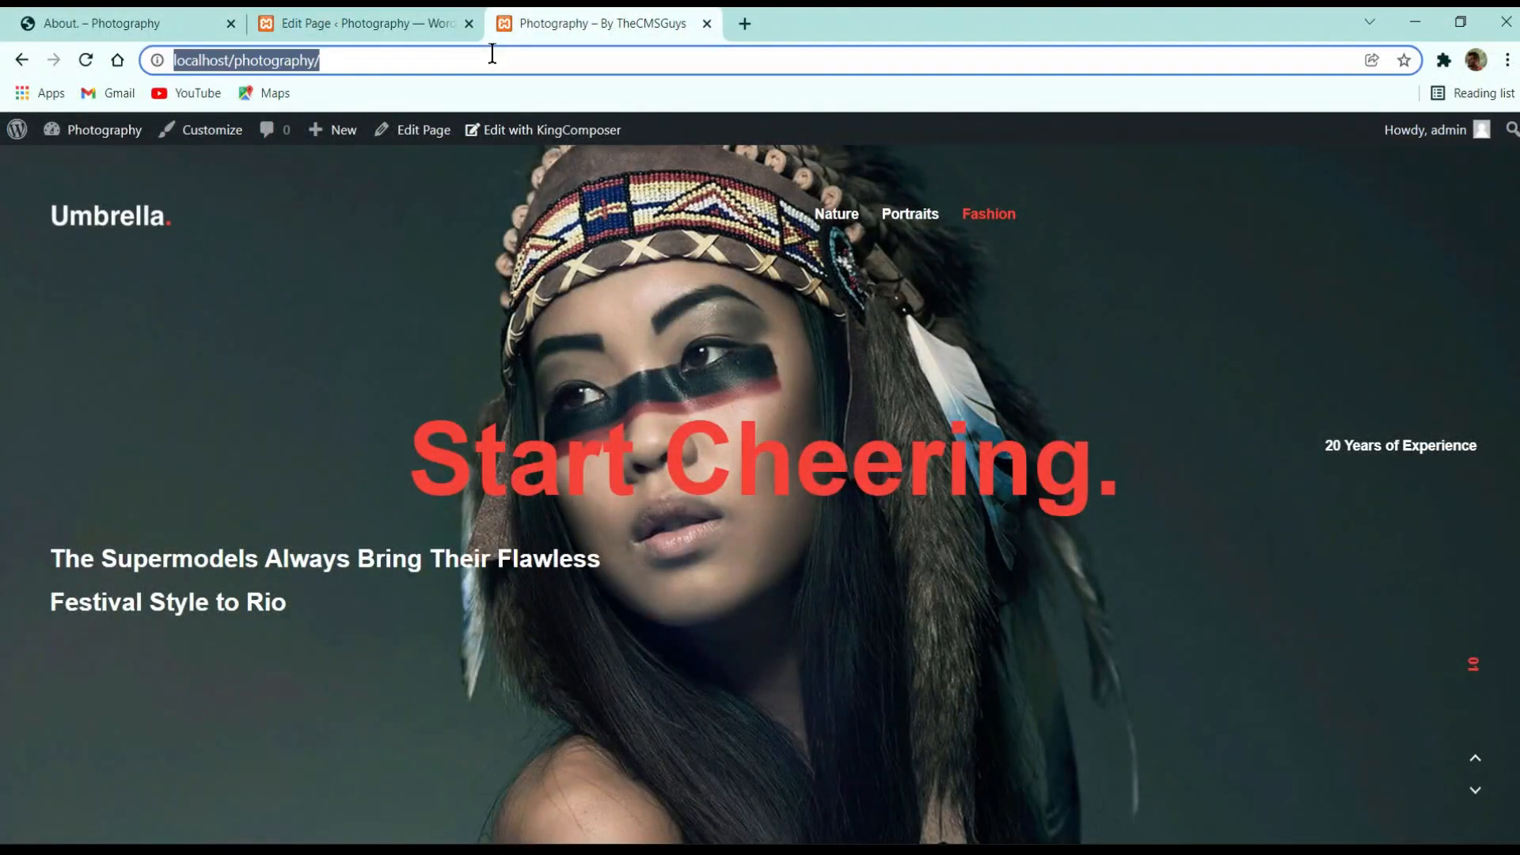
click(492, 55)
text(abo)
key(Return)
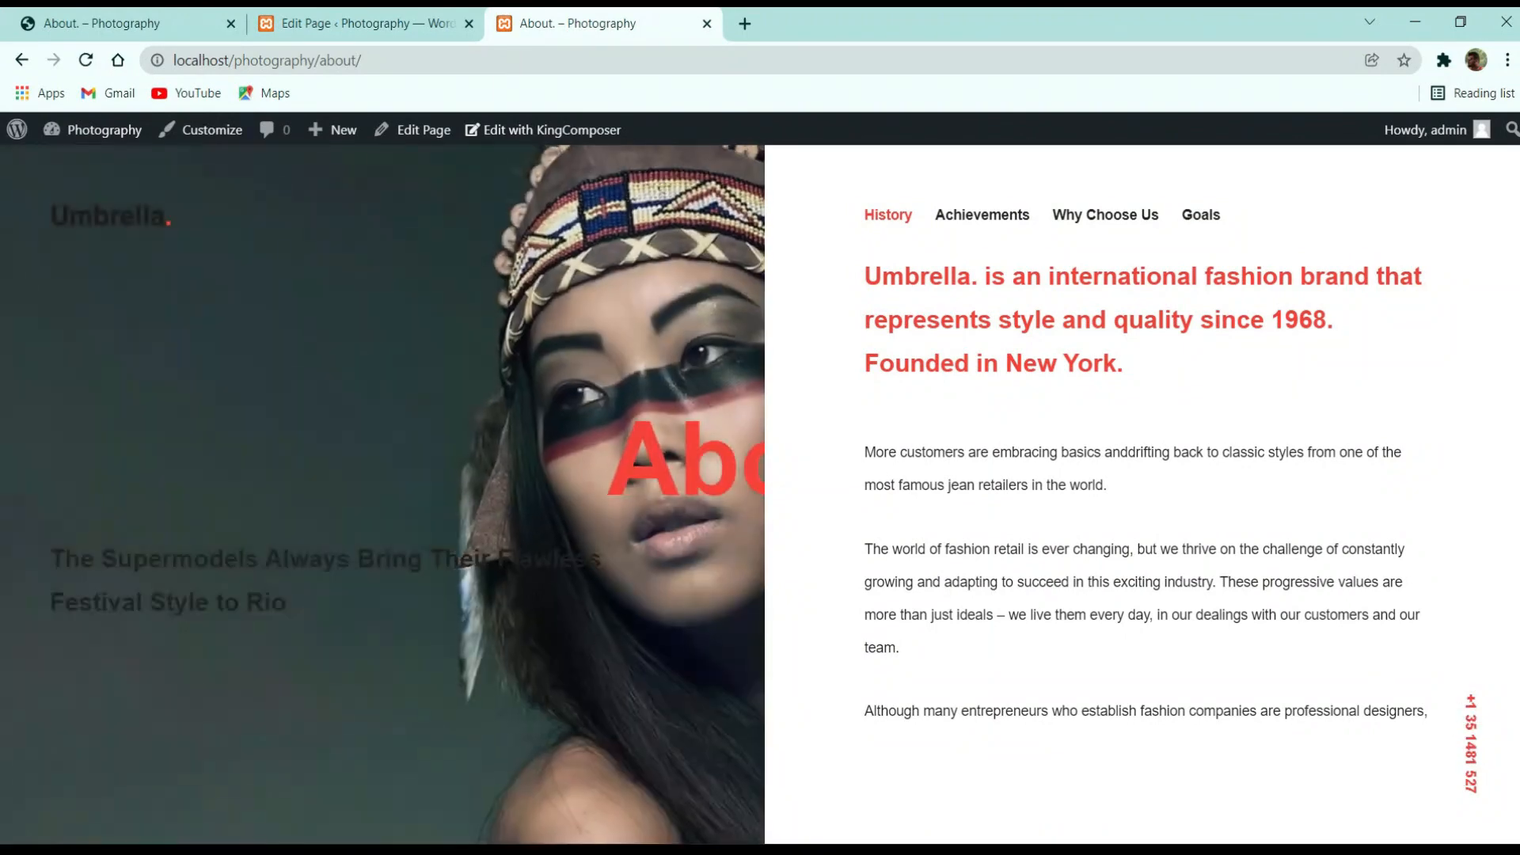
Browse the demo Team page's Skills and Team tabs, then return to the admin pages list
click(110, 9)
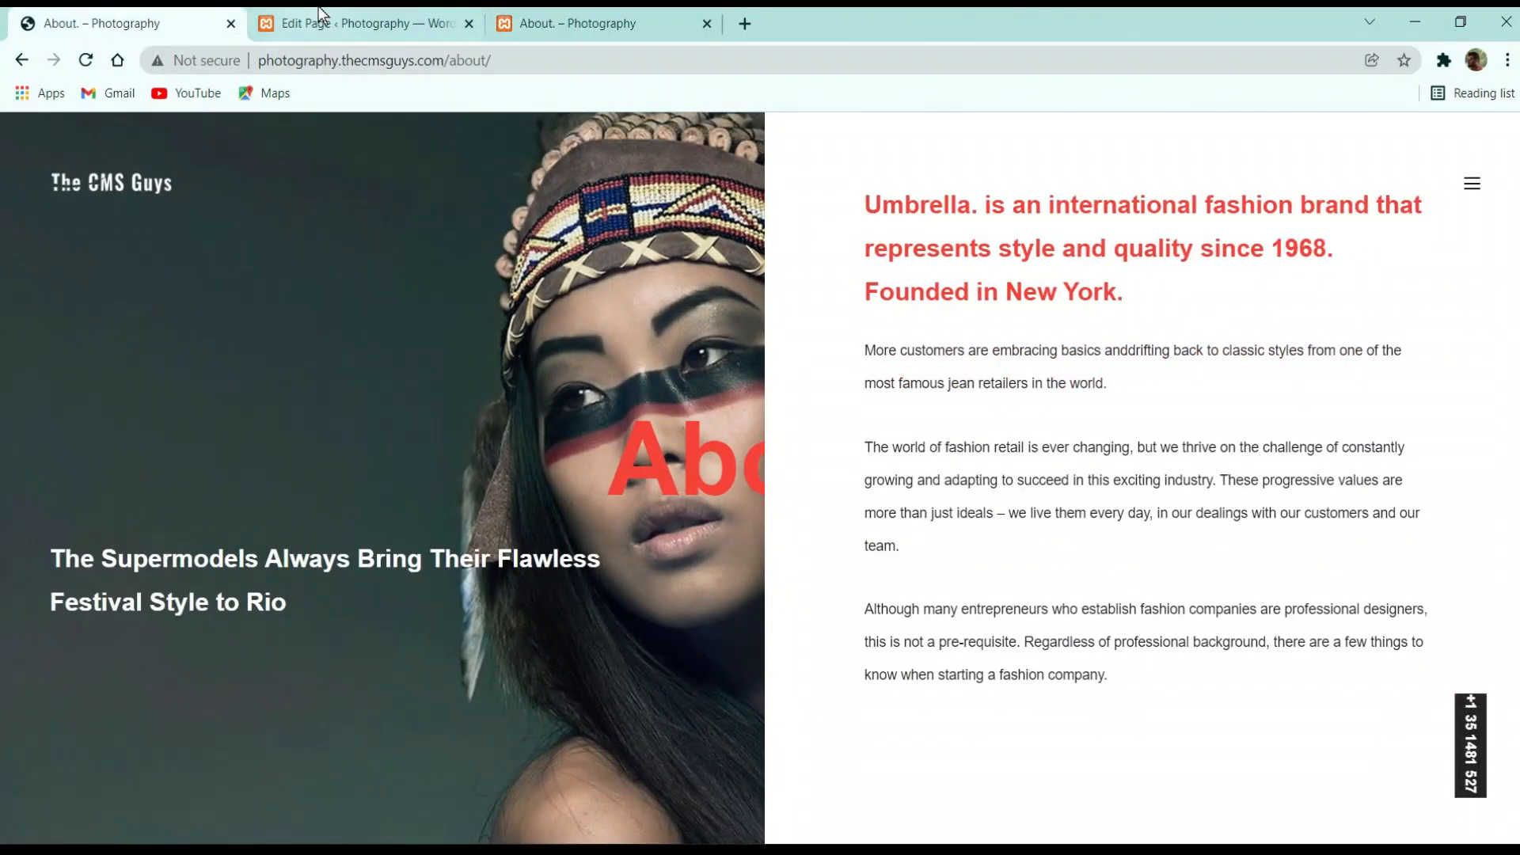
click(1470, 193)
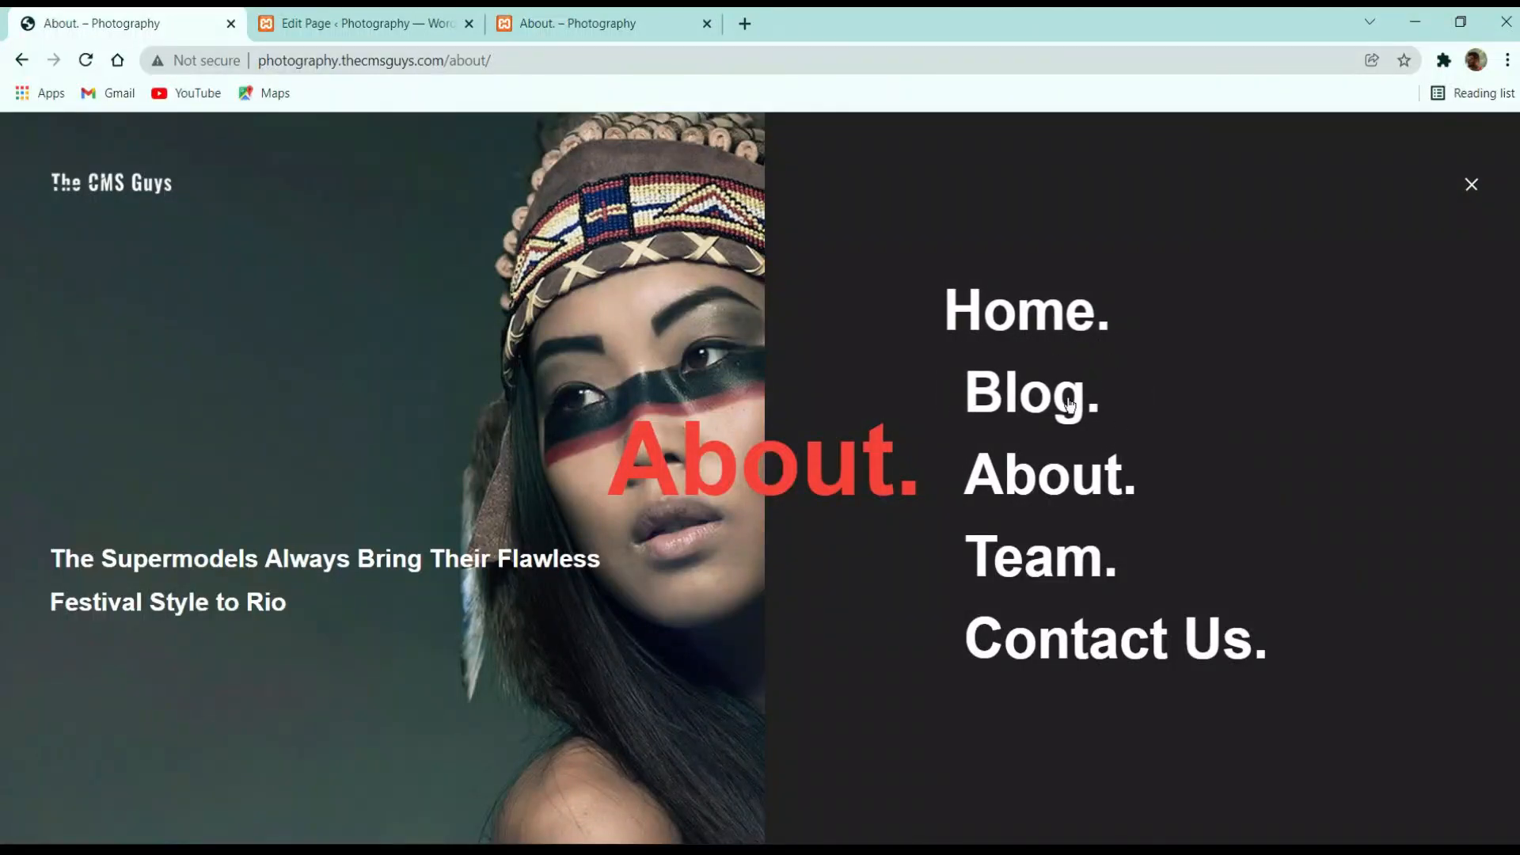
click(1059, 567)
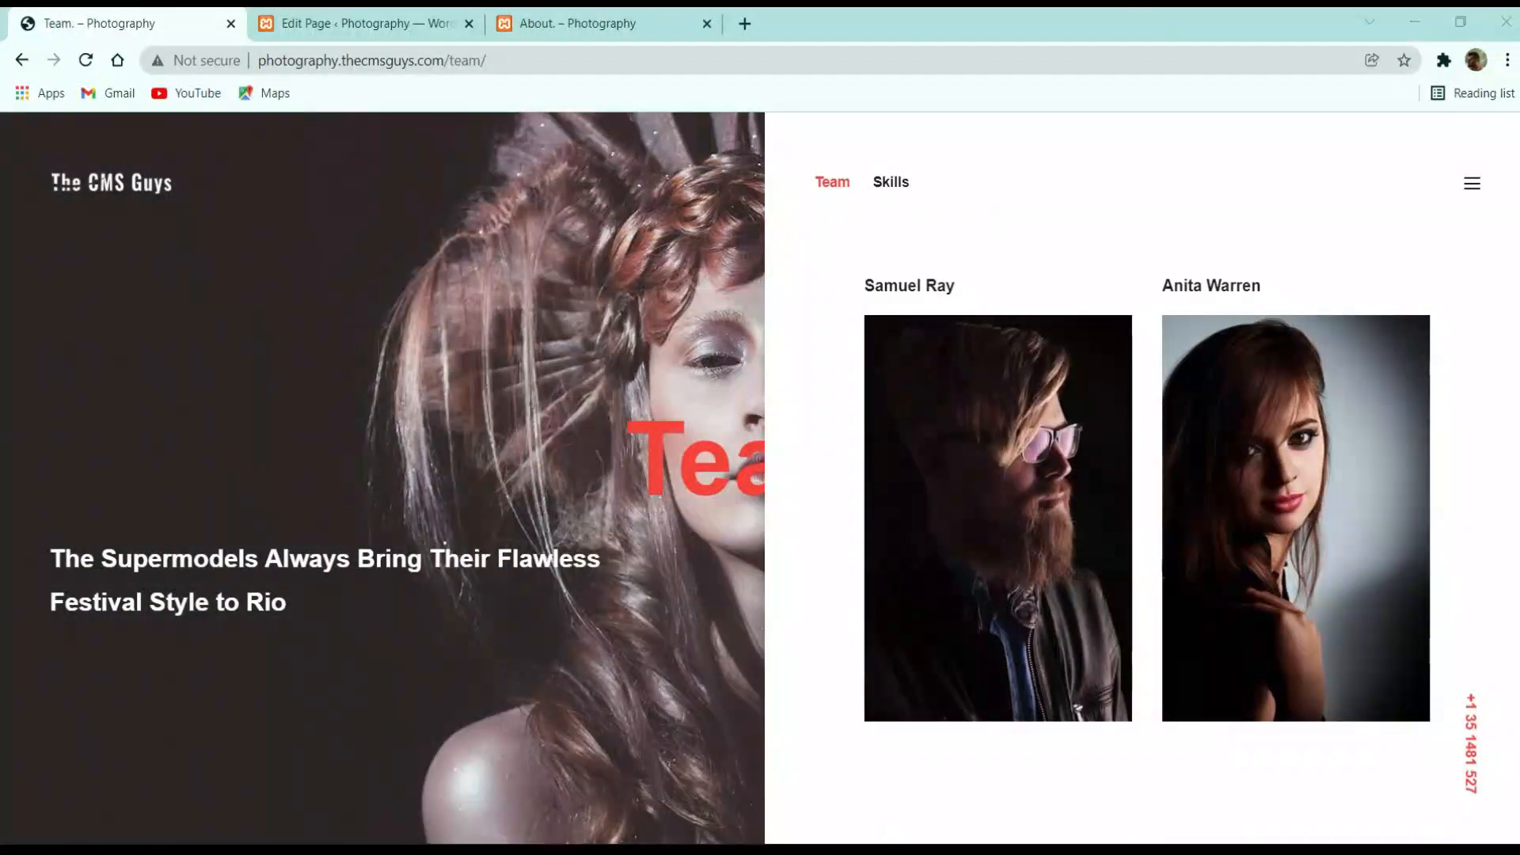
scroll(1247, 499, down, 6)
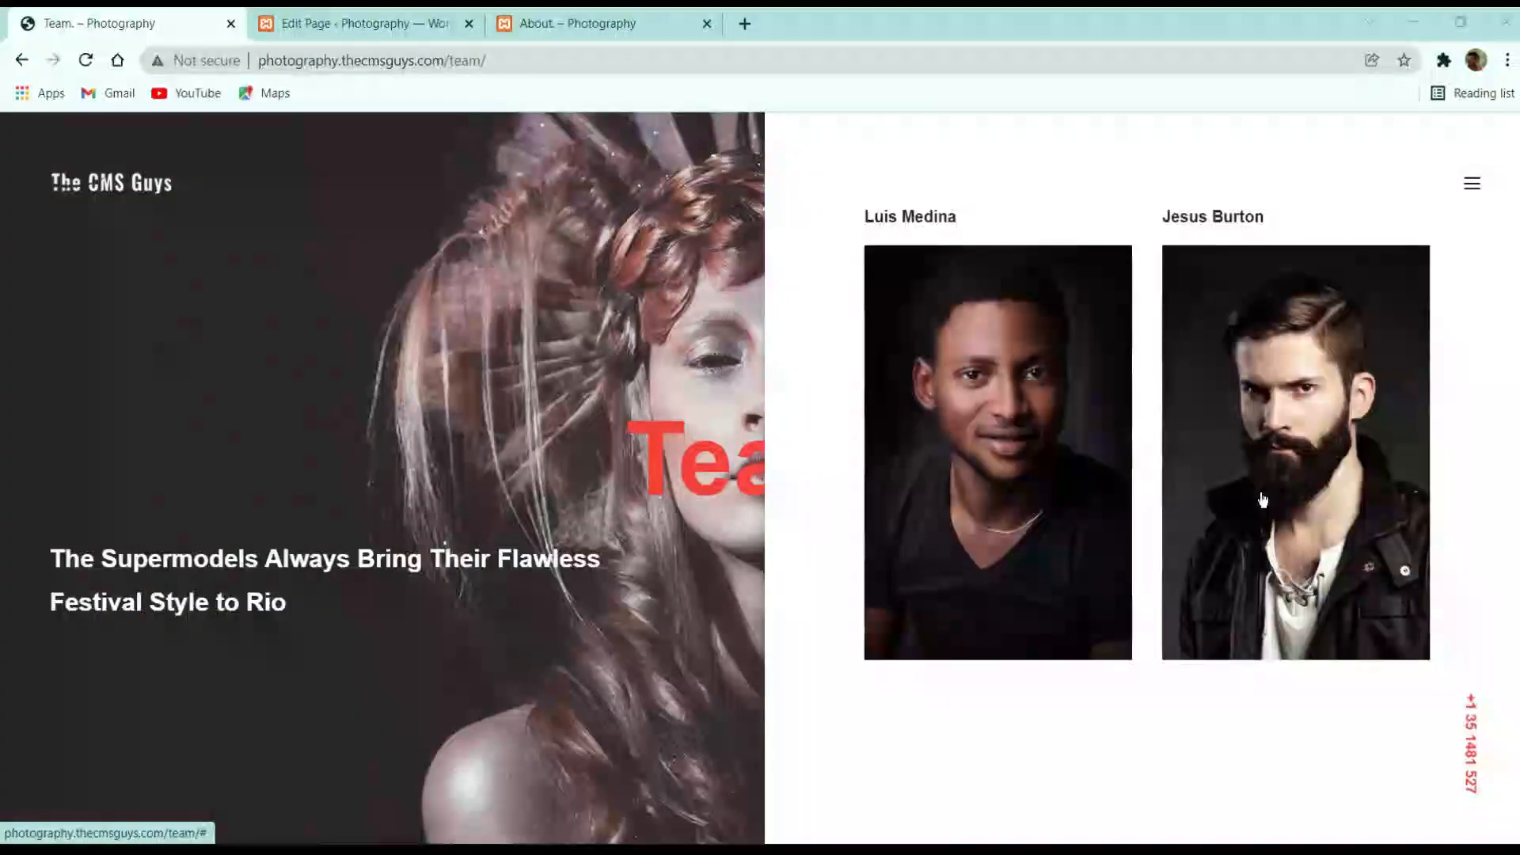
scroll(1249, 519, up, 6)
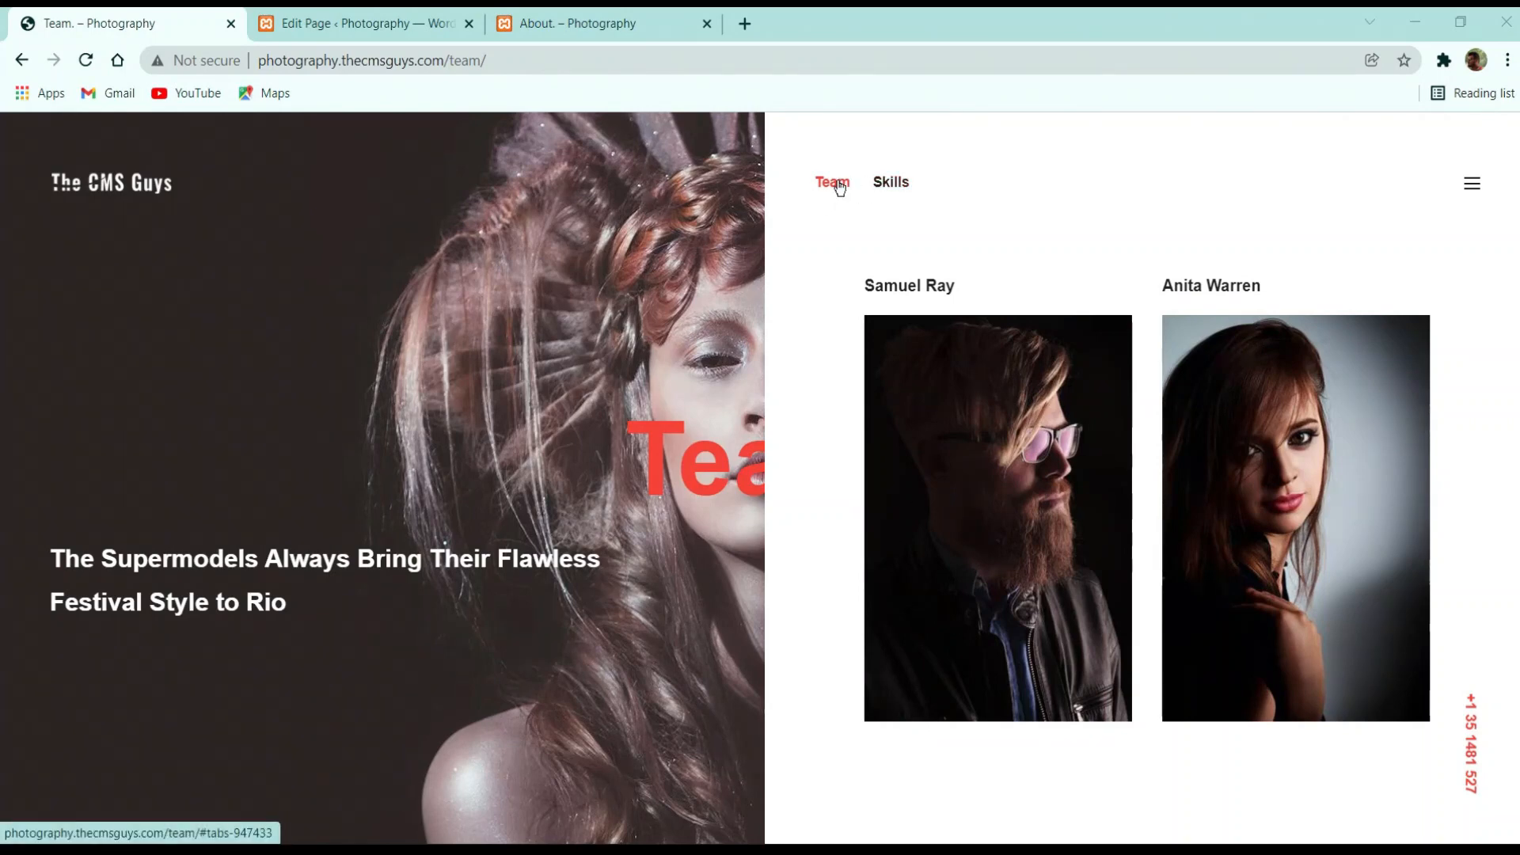
click(905, 186)
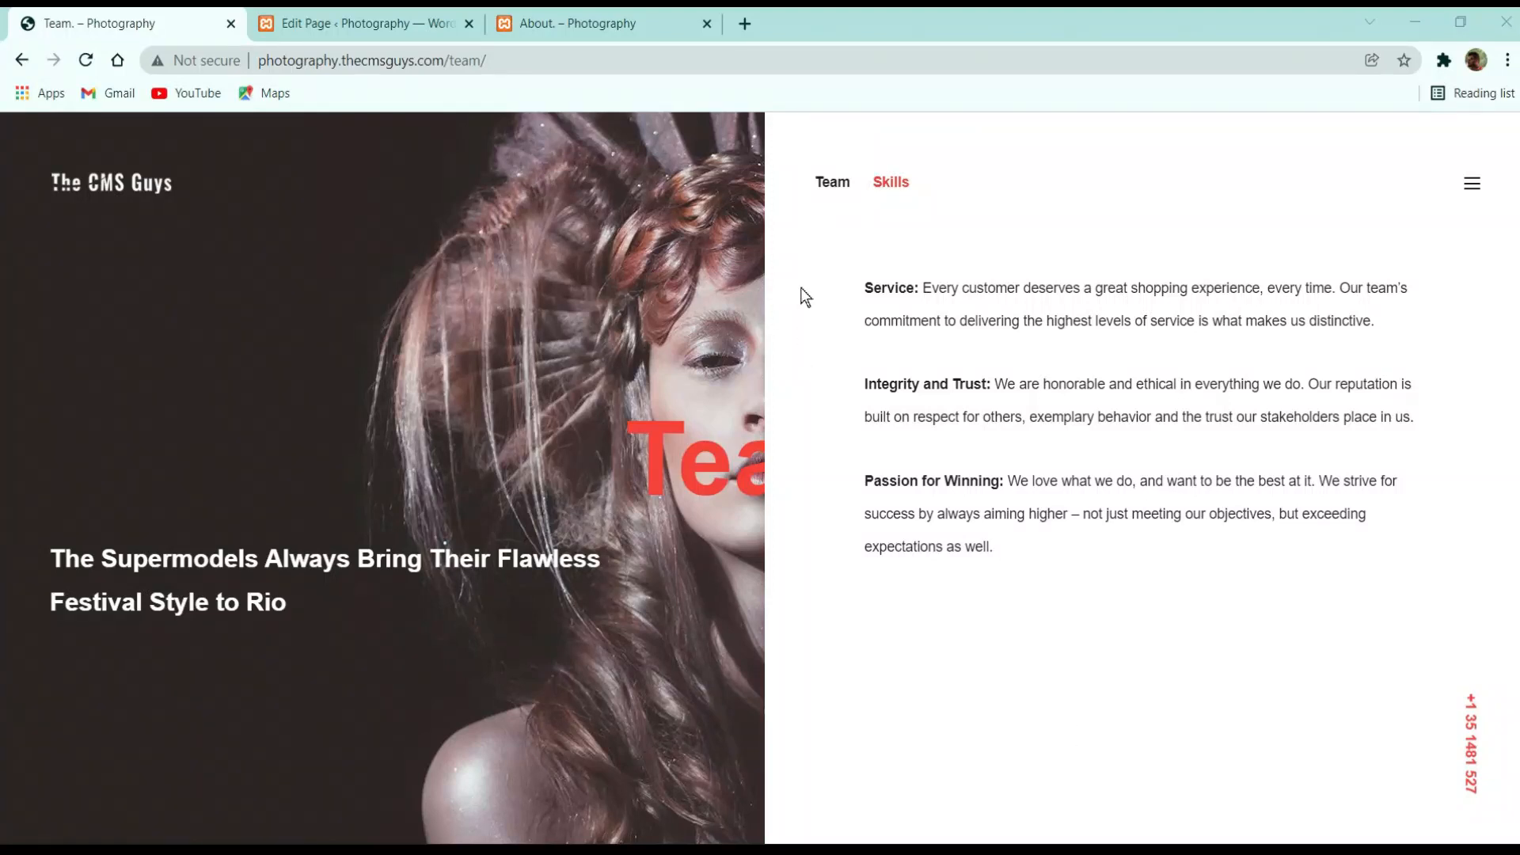
click(836, 188)
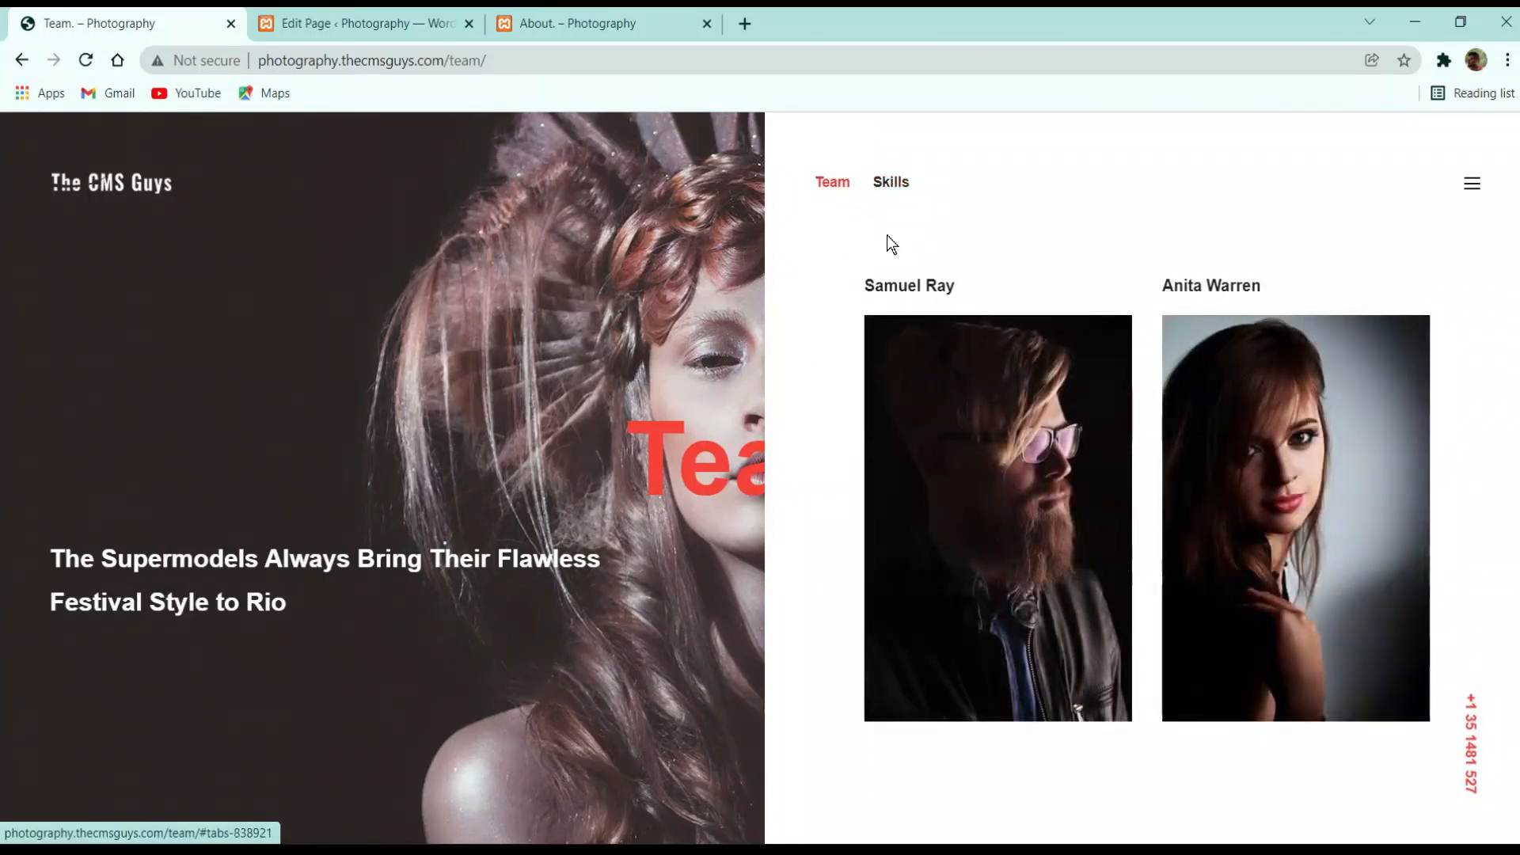
click(309, 17)
click(70, 366)
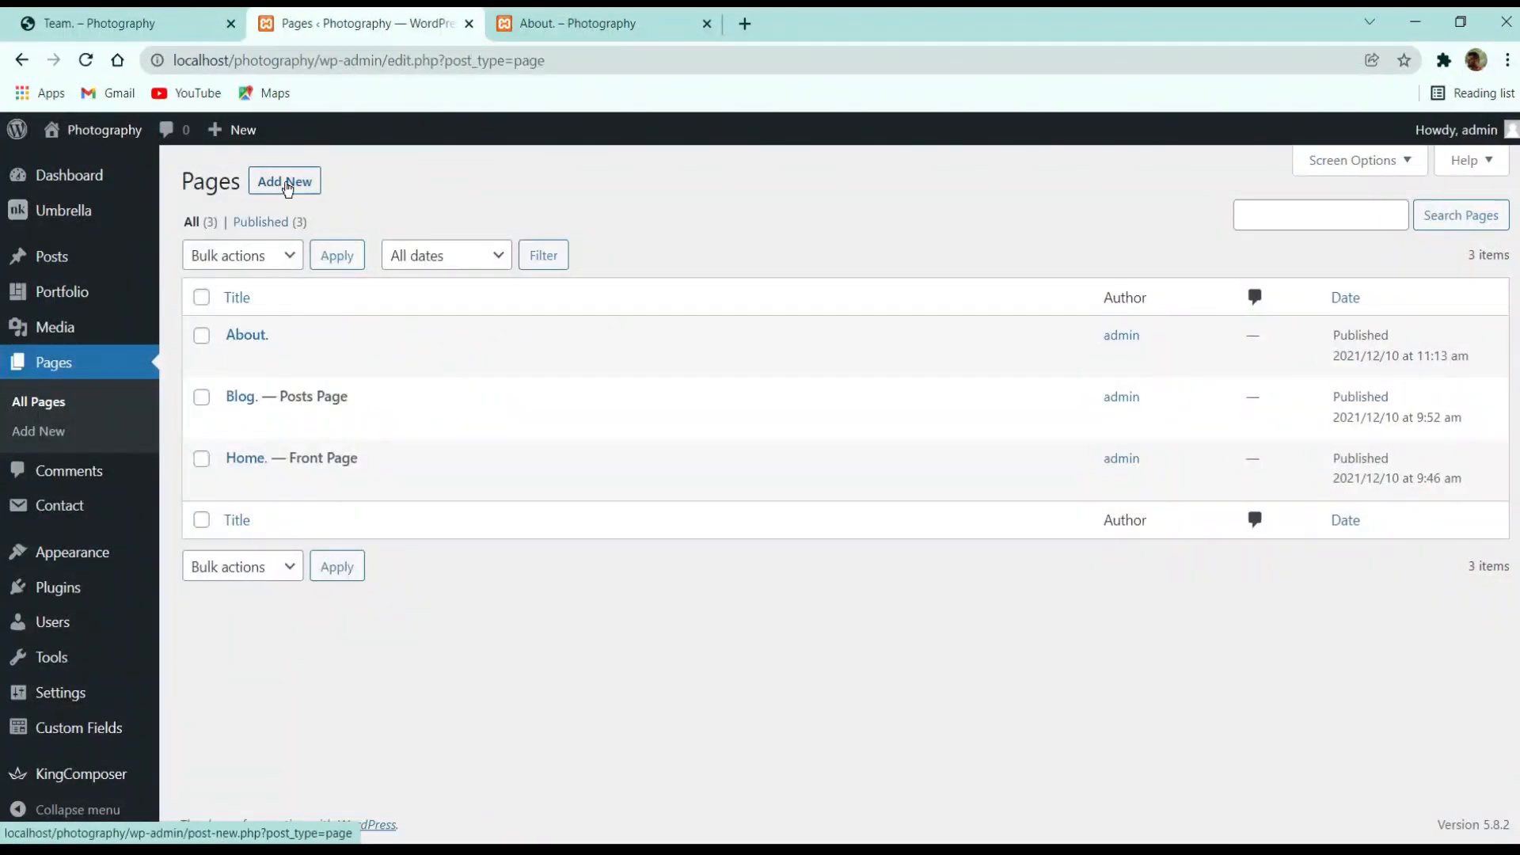
Create and publish a new page titled 'Team.' and open it in KingComposer
click(287, 188)
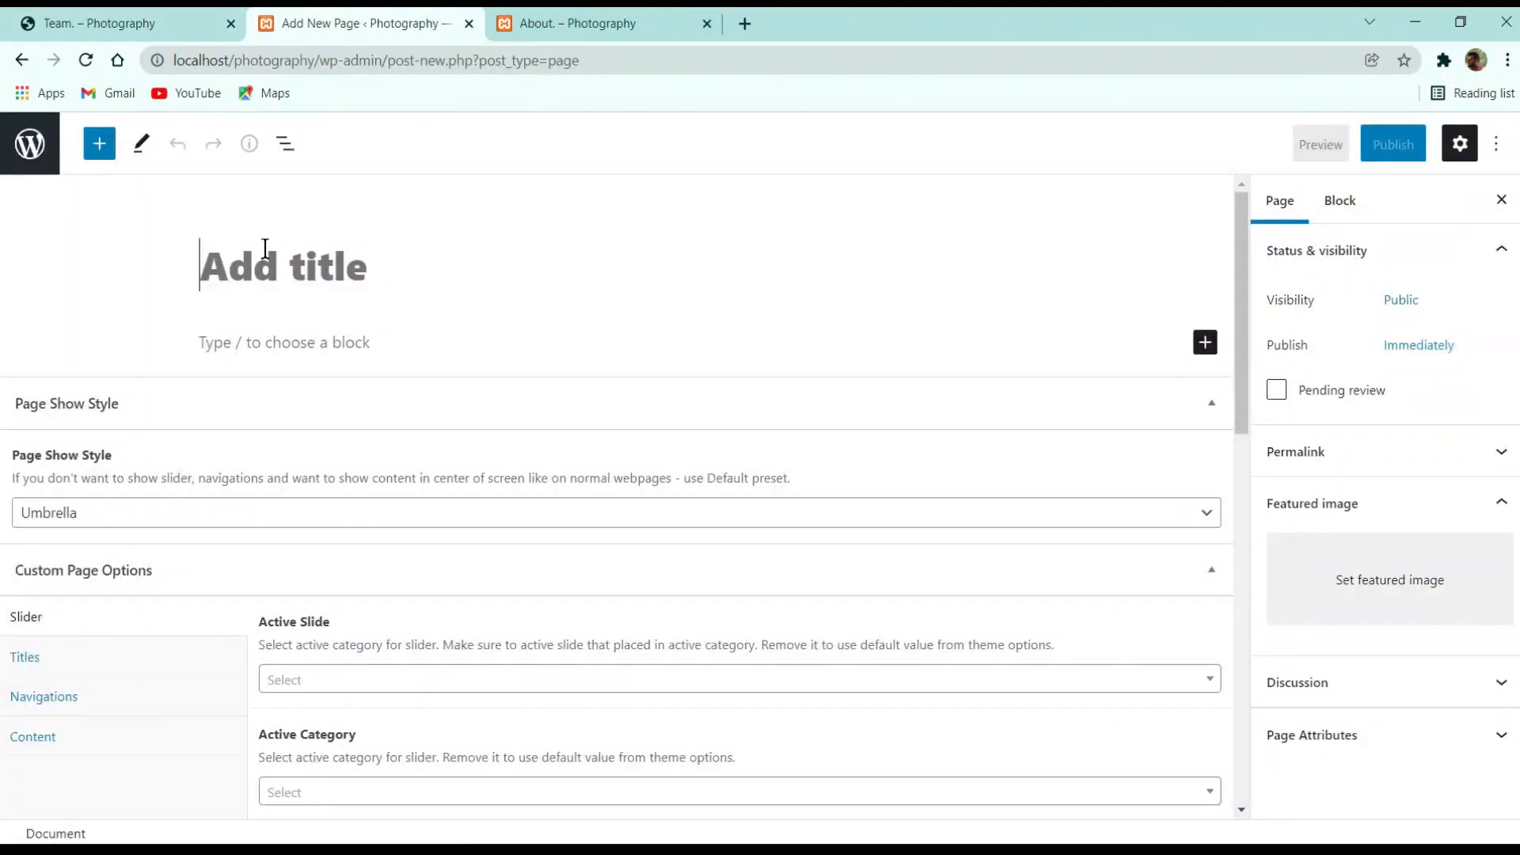
text(Team)
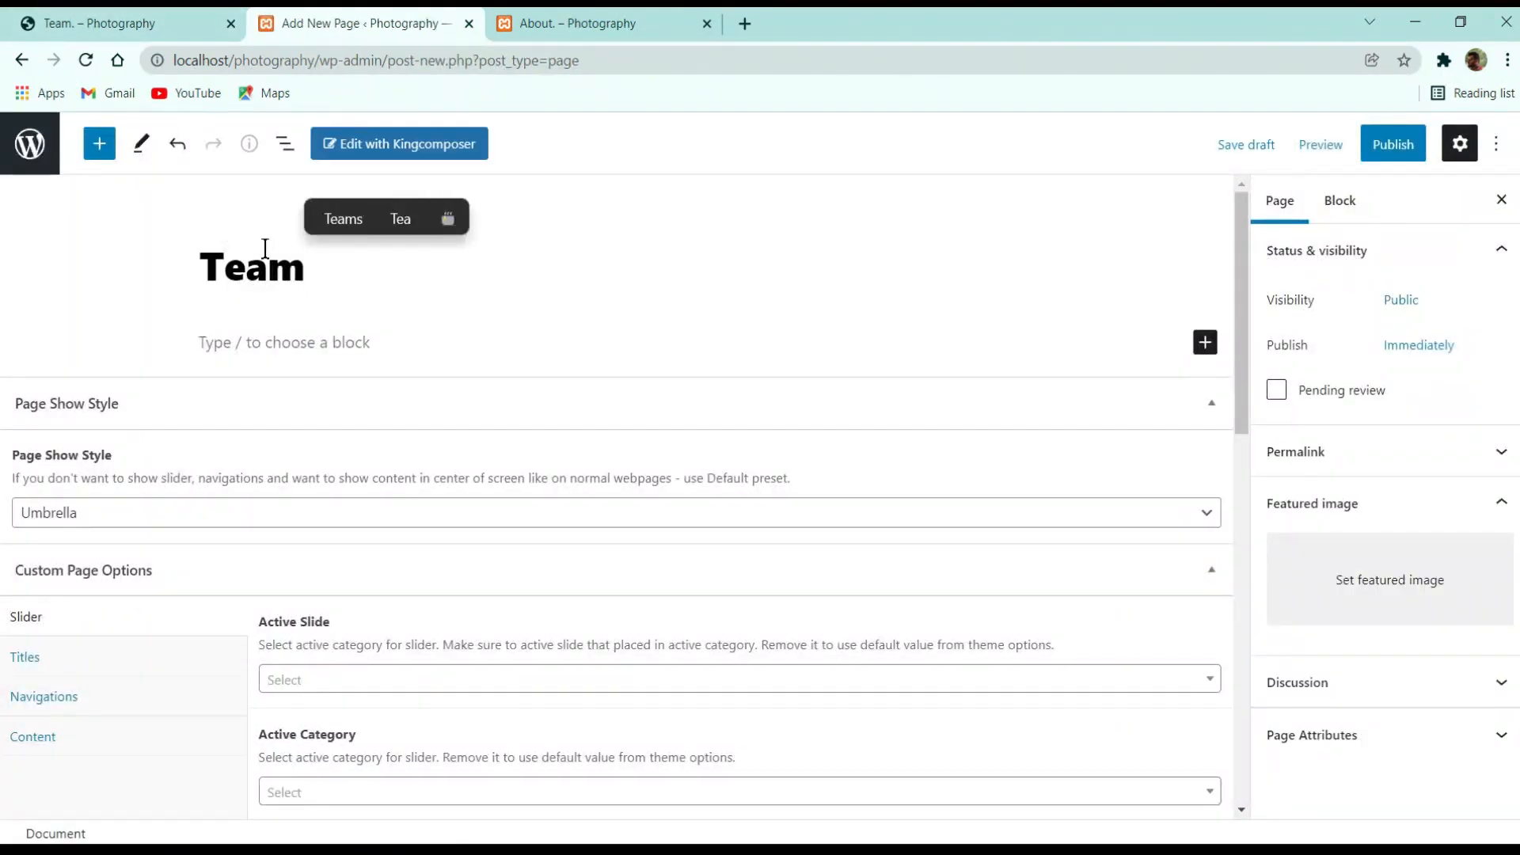
text(.)
click(1393, 145)
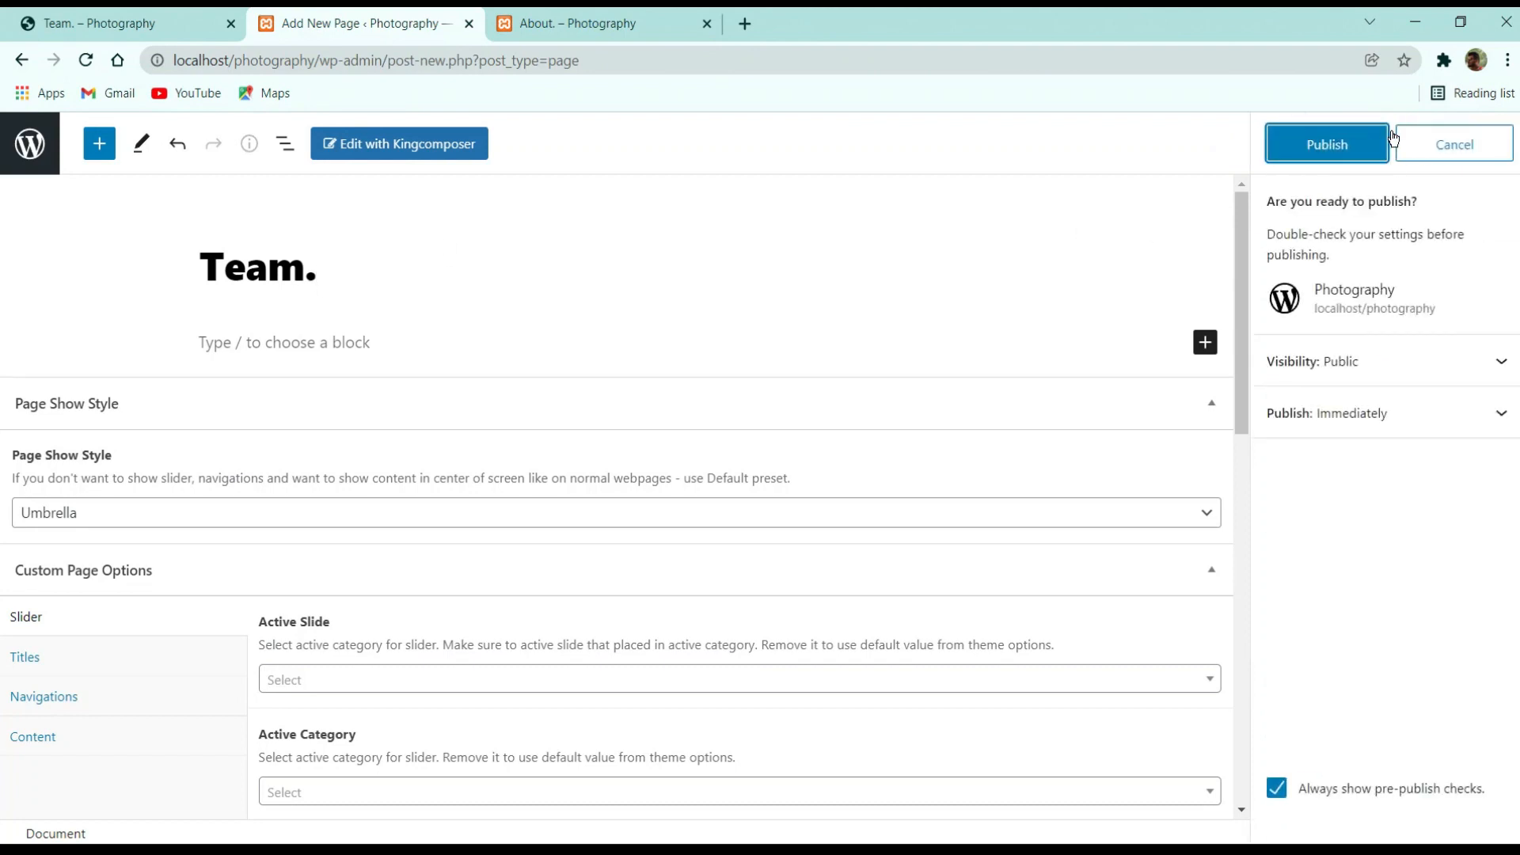
click(1314, 144)
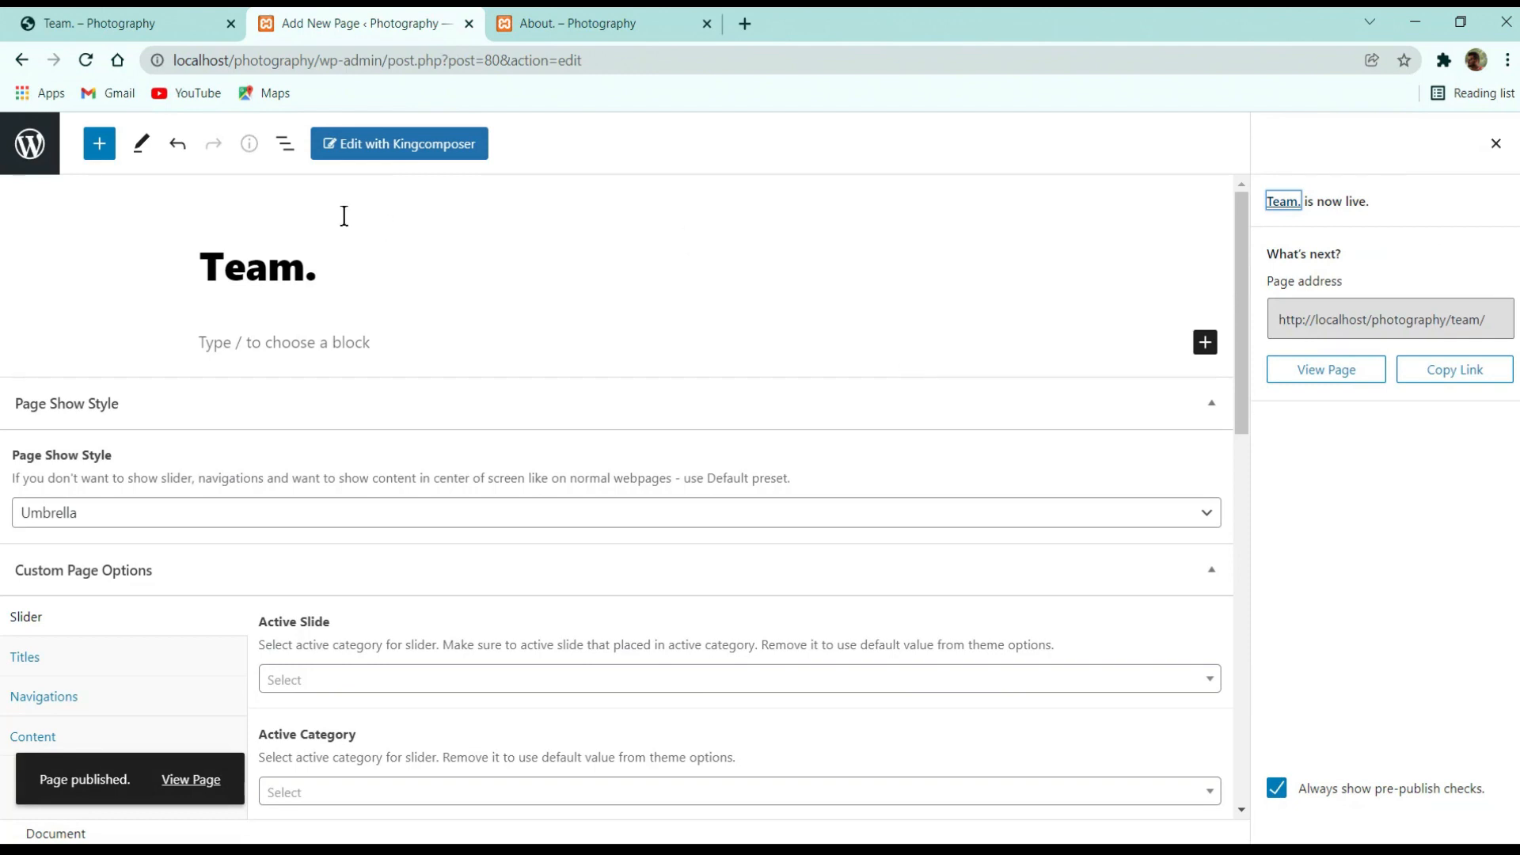
click(436, 160)
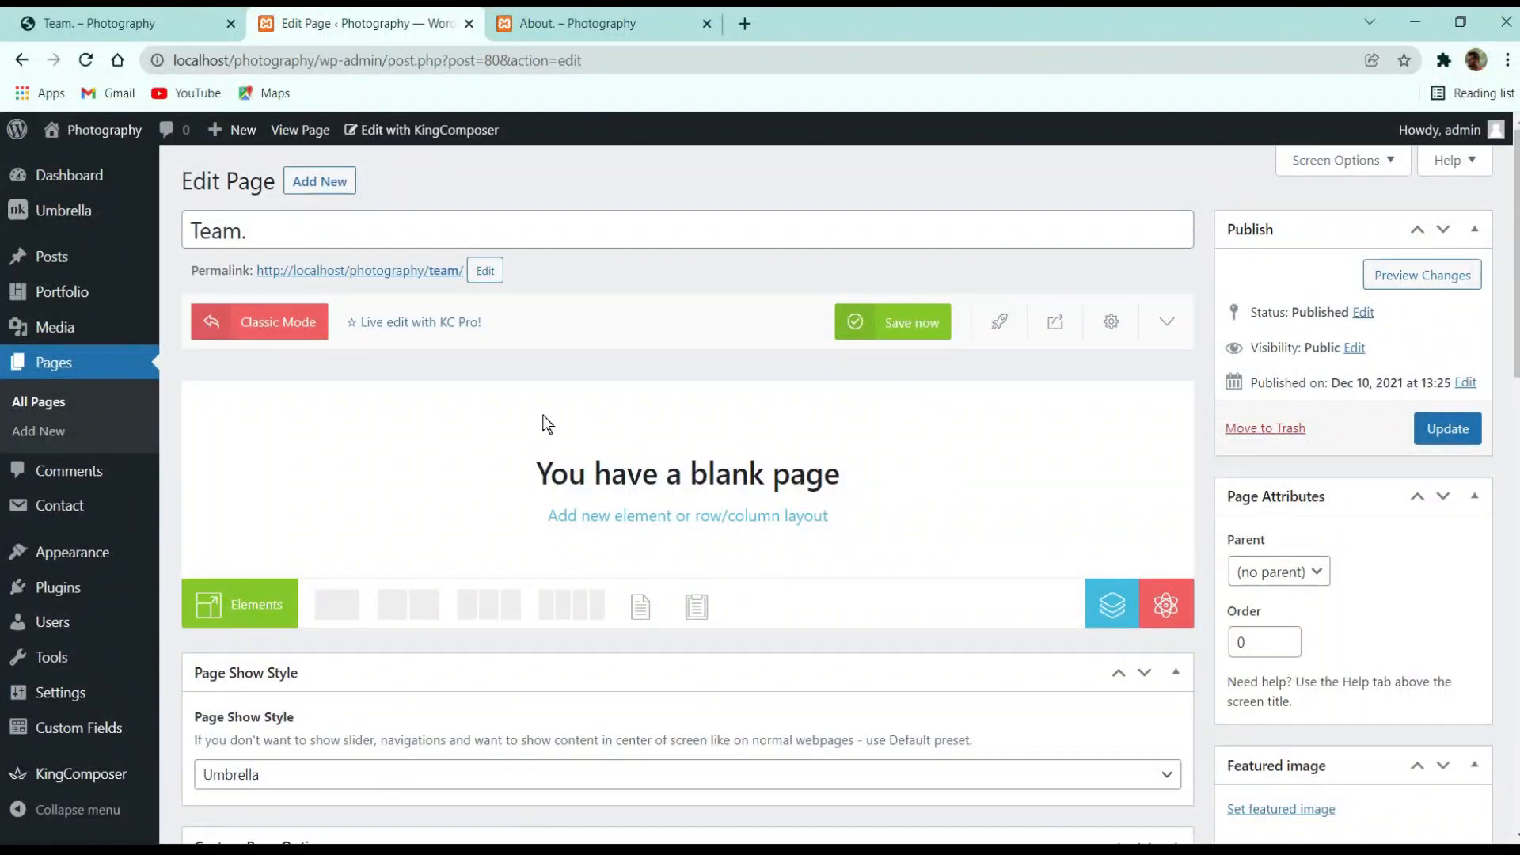
Review how the demo Team page switches between its Team and Skills tabs
click(178, 11)
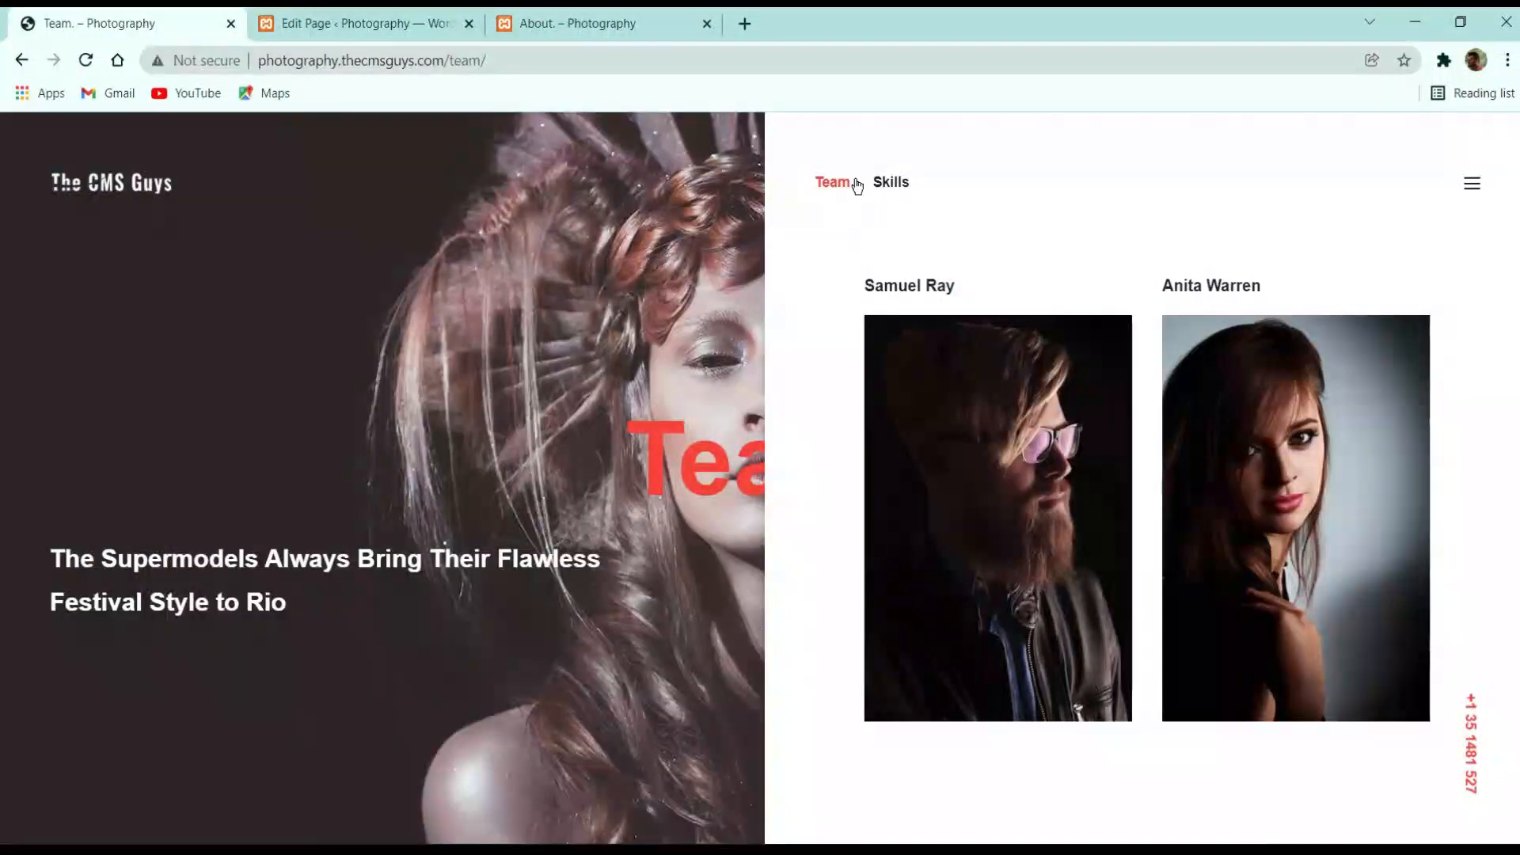
click(905, 187)
click(832, 187)
click(901, 188)
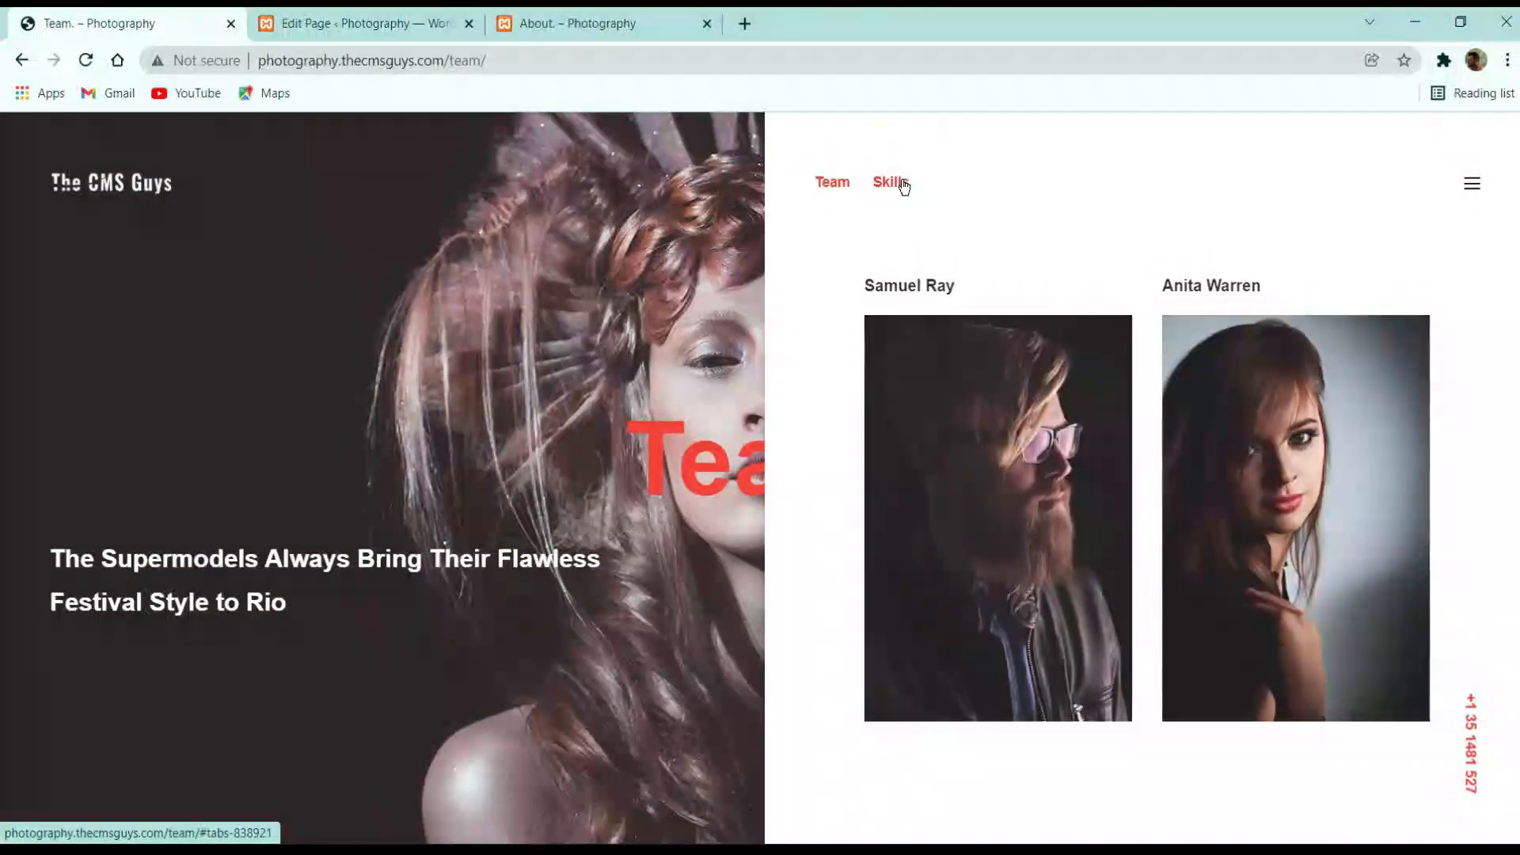
click(845, 186)
click(339, 23)
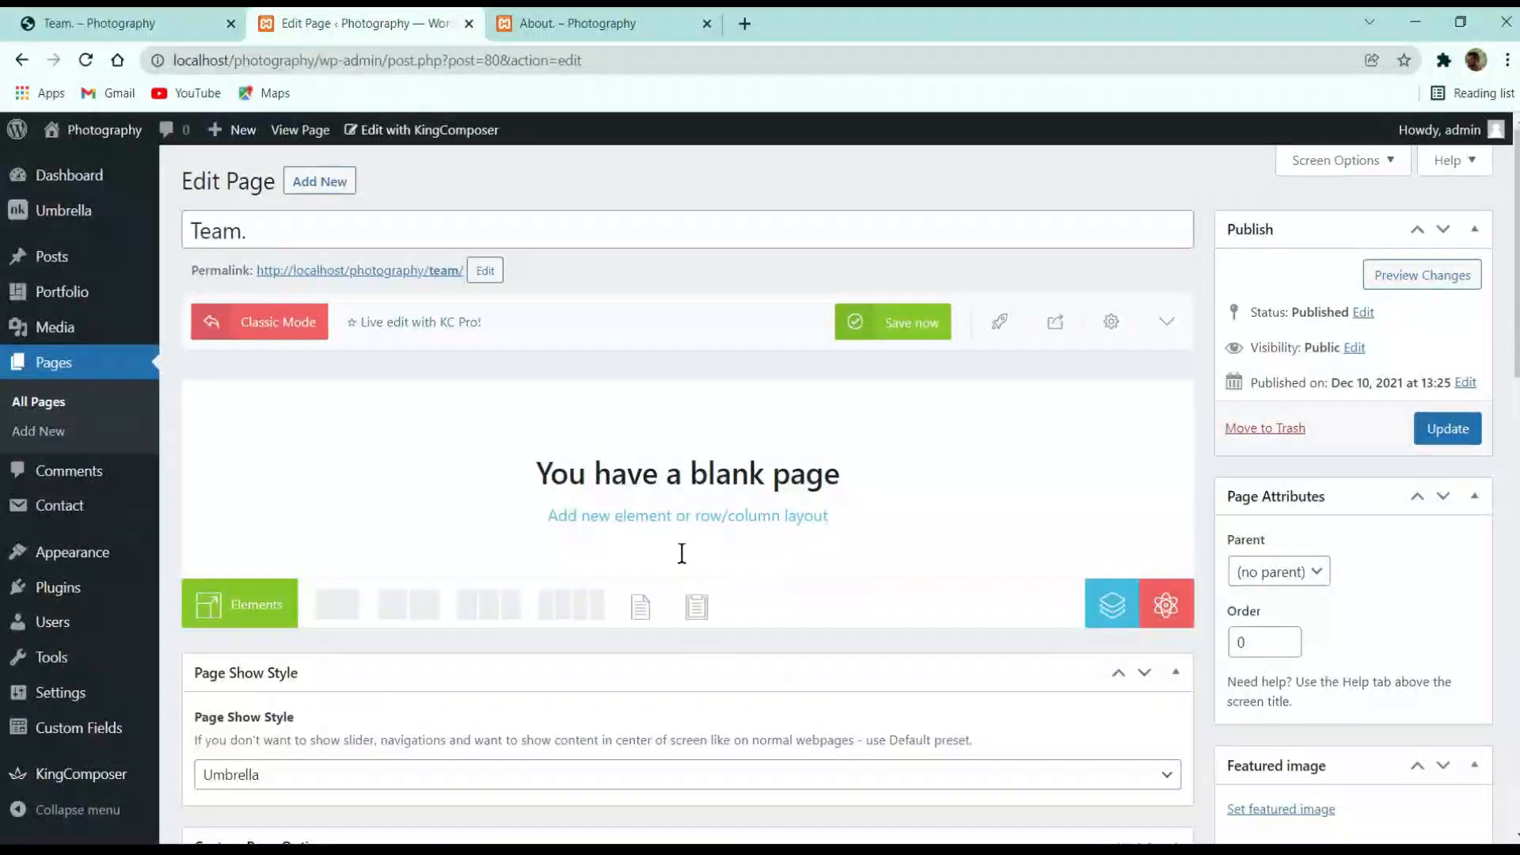
Search the element list for 'tab' and add an nK Tabs element to the page
click(247, 604)
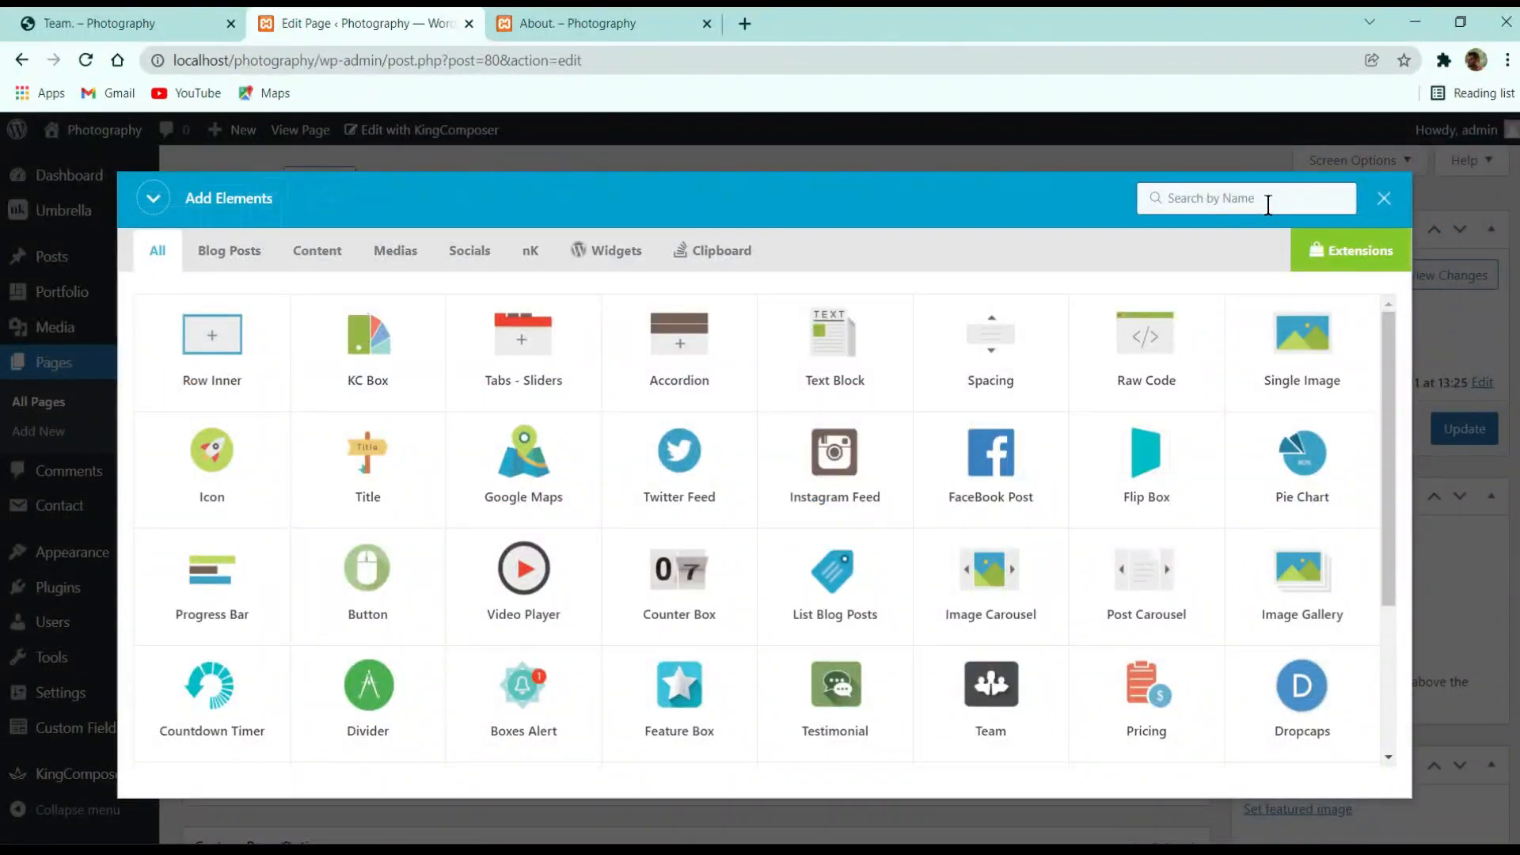
click(1267, 206)
text(tab)
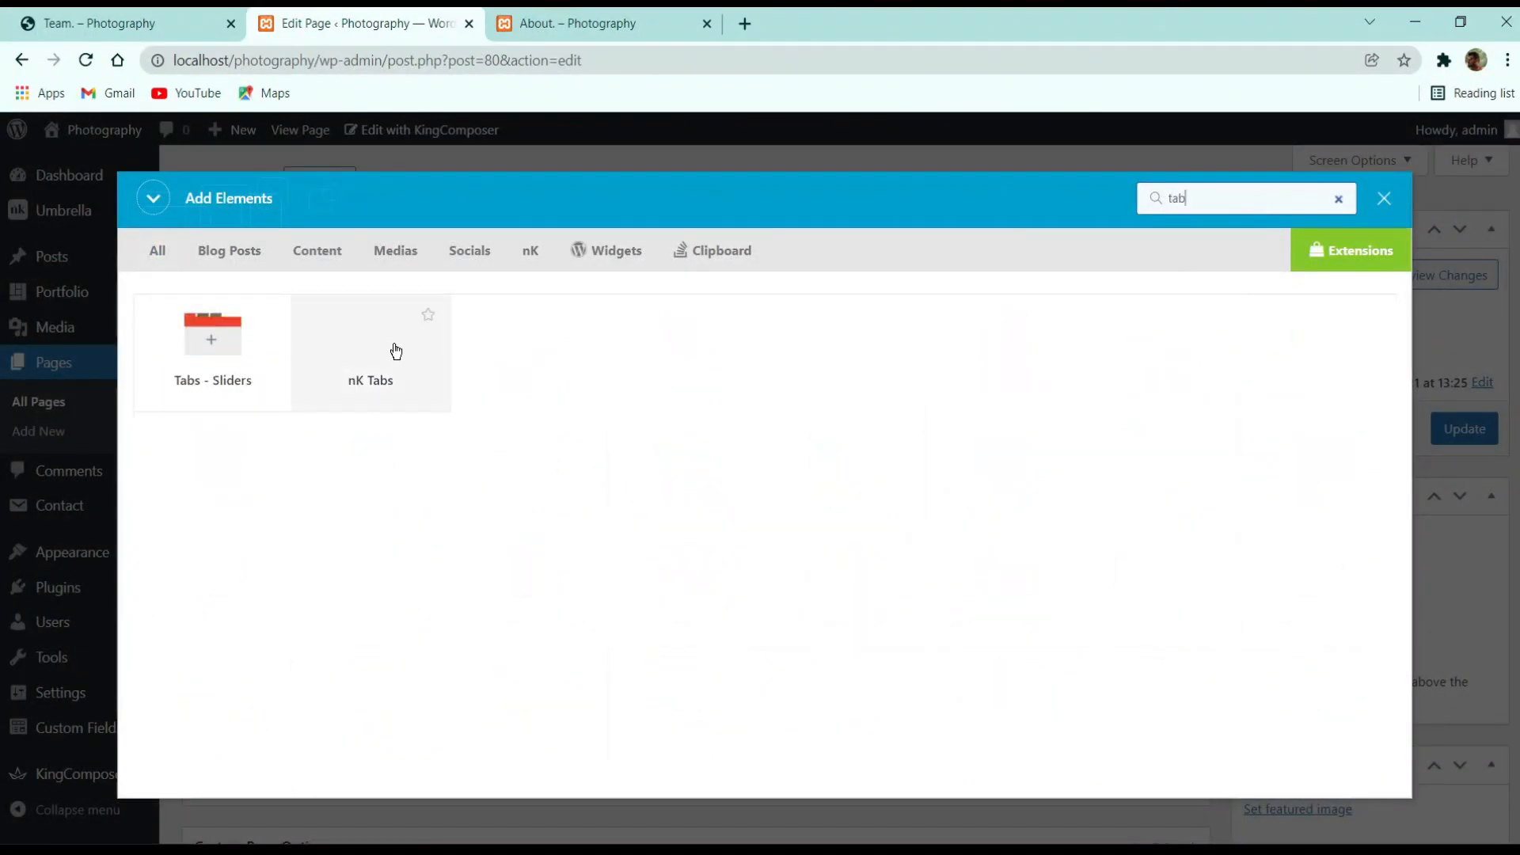
click(368, 360)
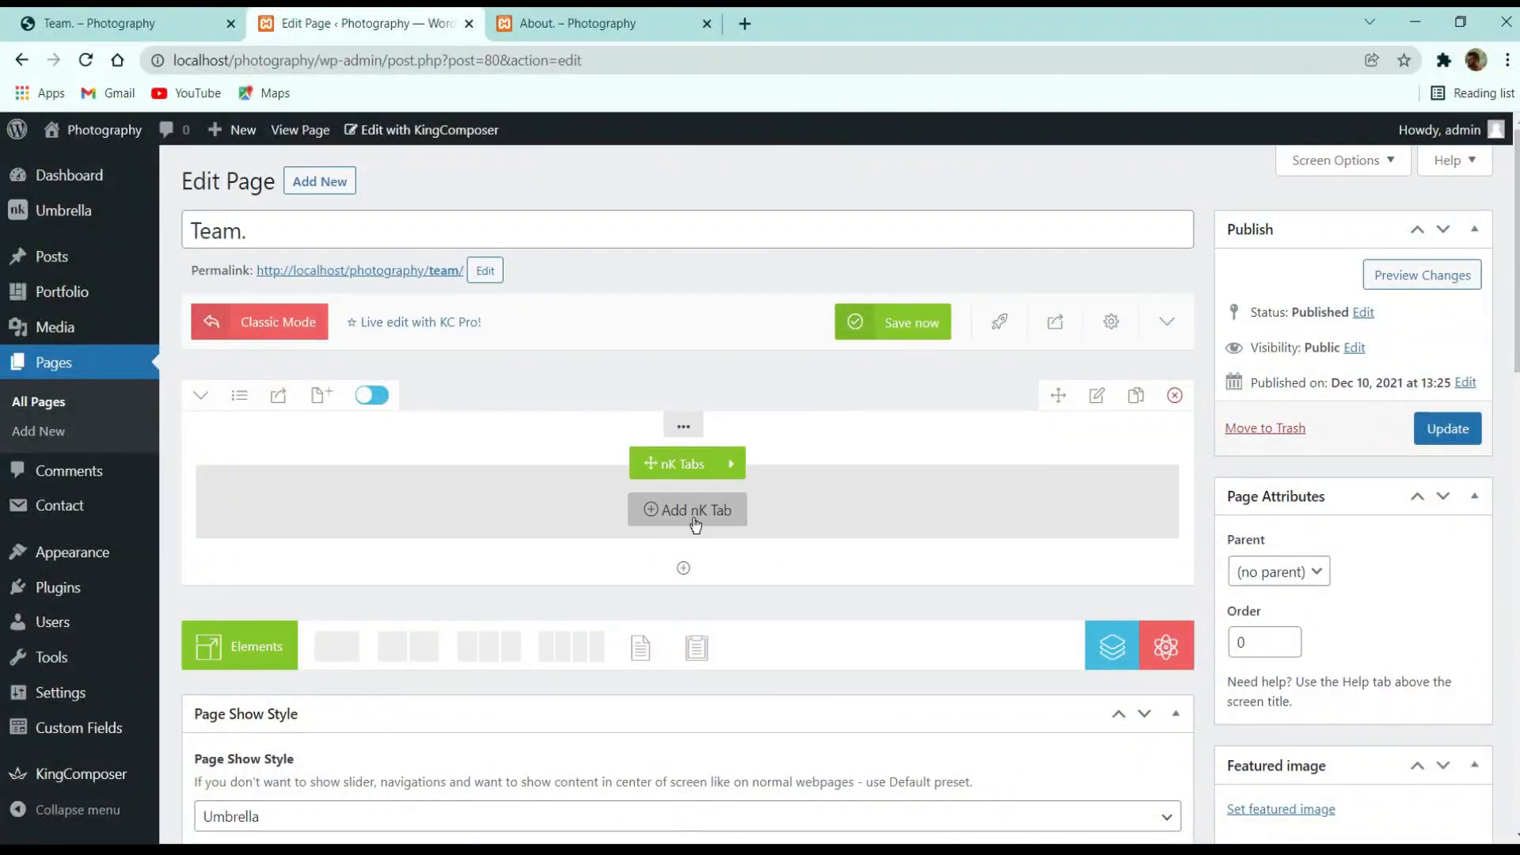
Add a first tab and title it 'Team'
click(695, 523)
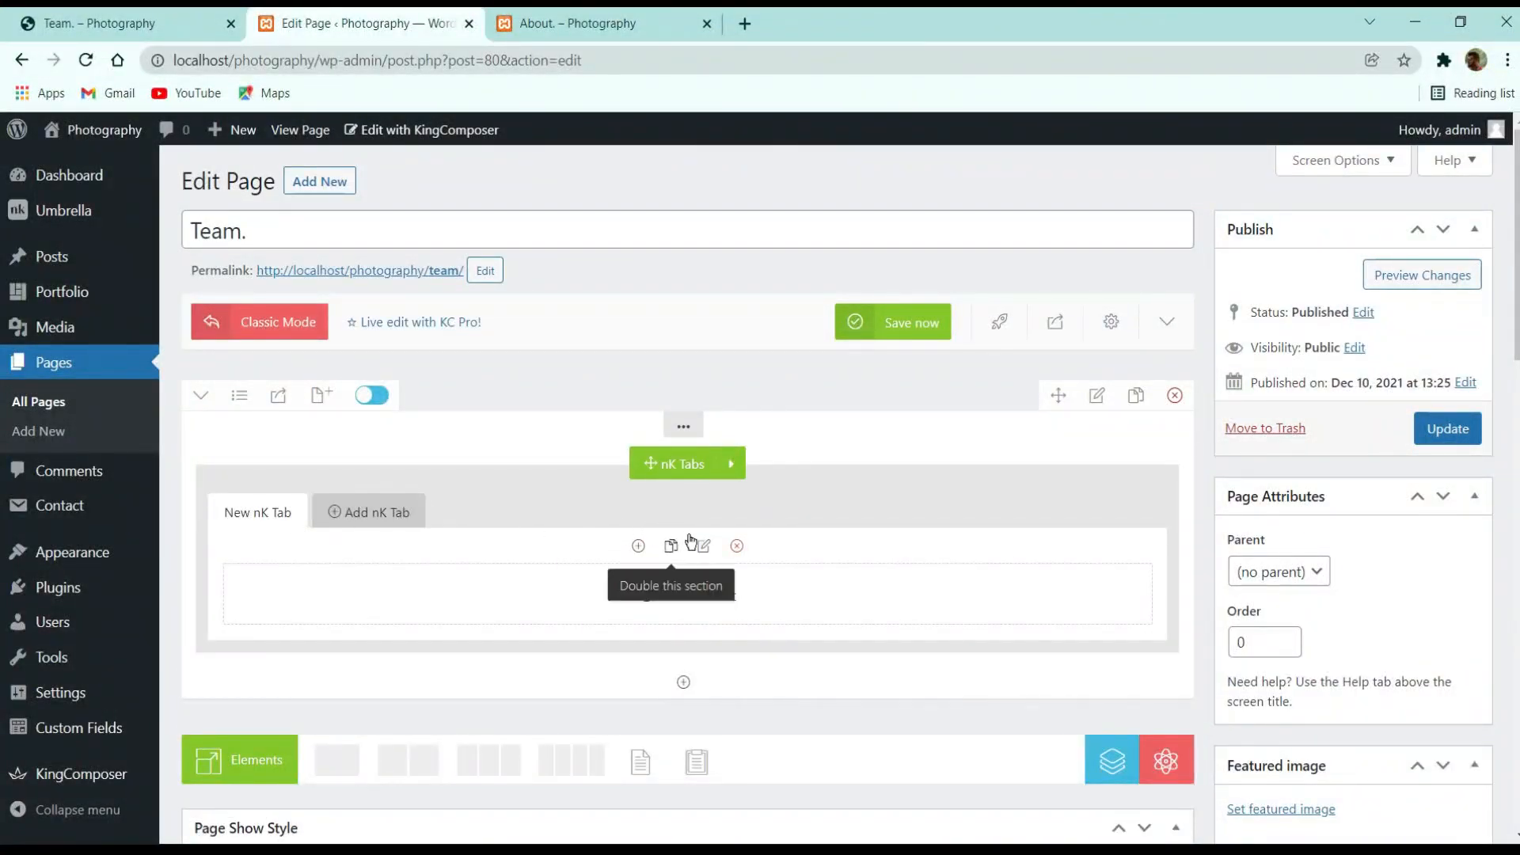
click(704, 545)
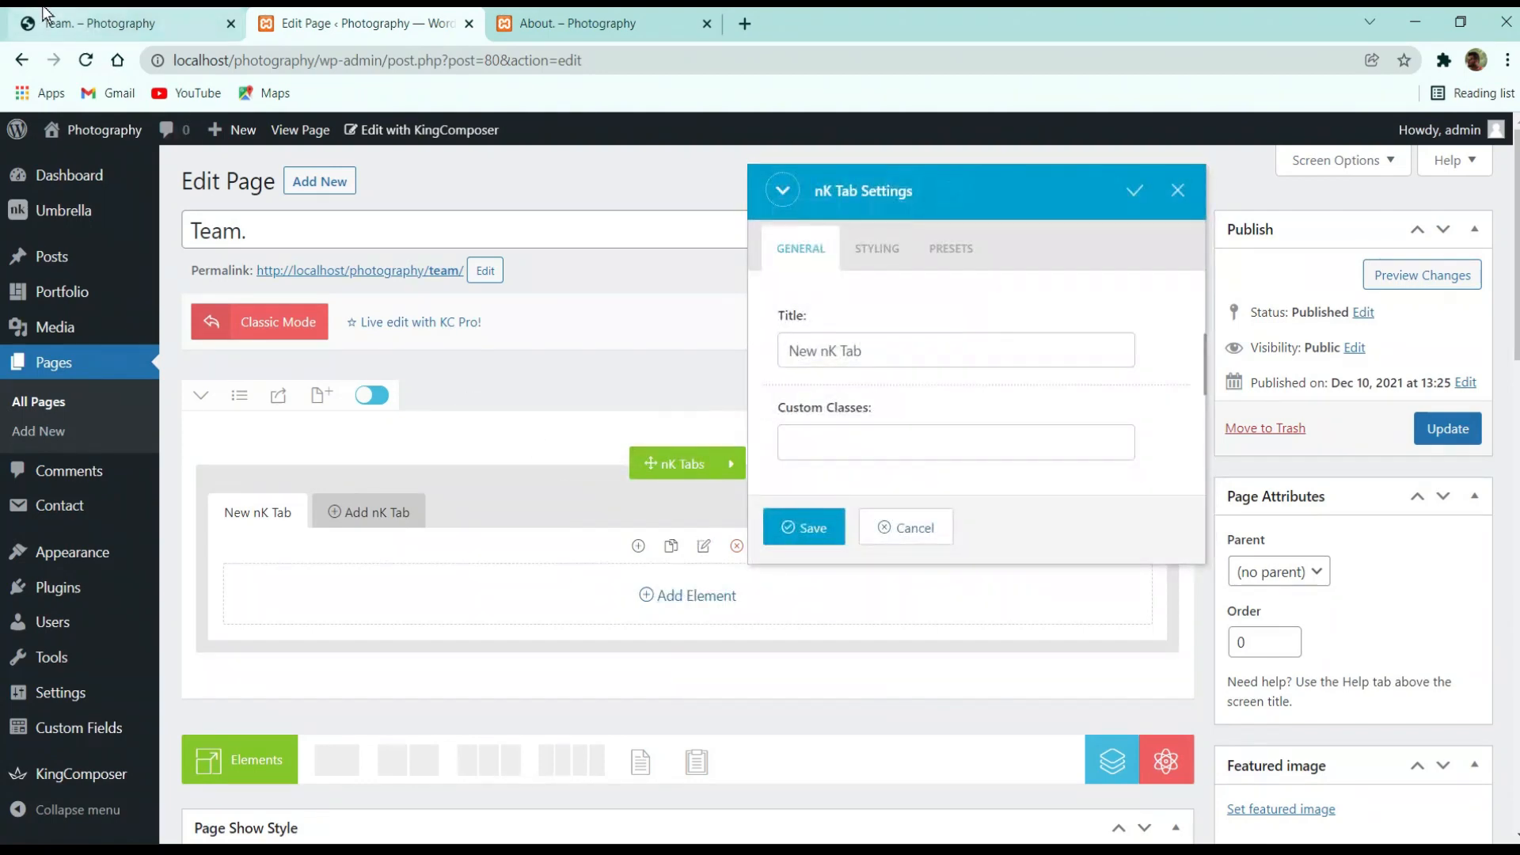
click(43, 12)
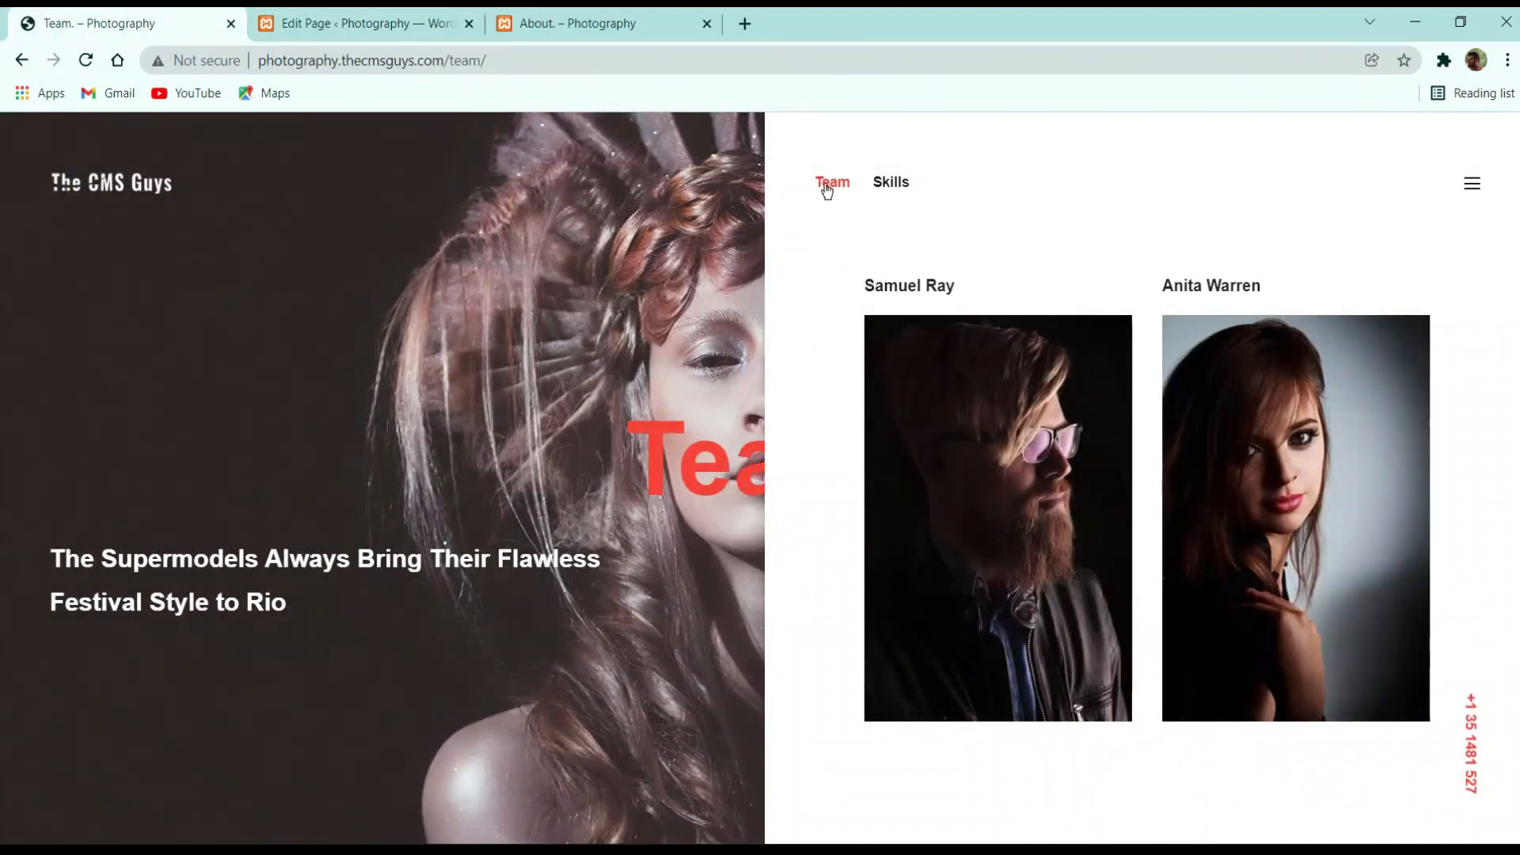
click(427, 23)
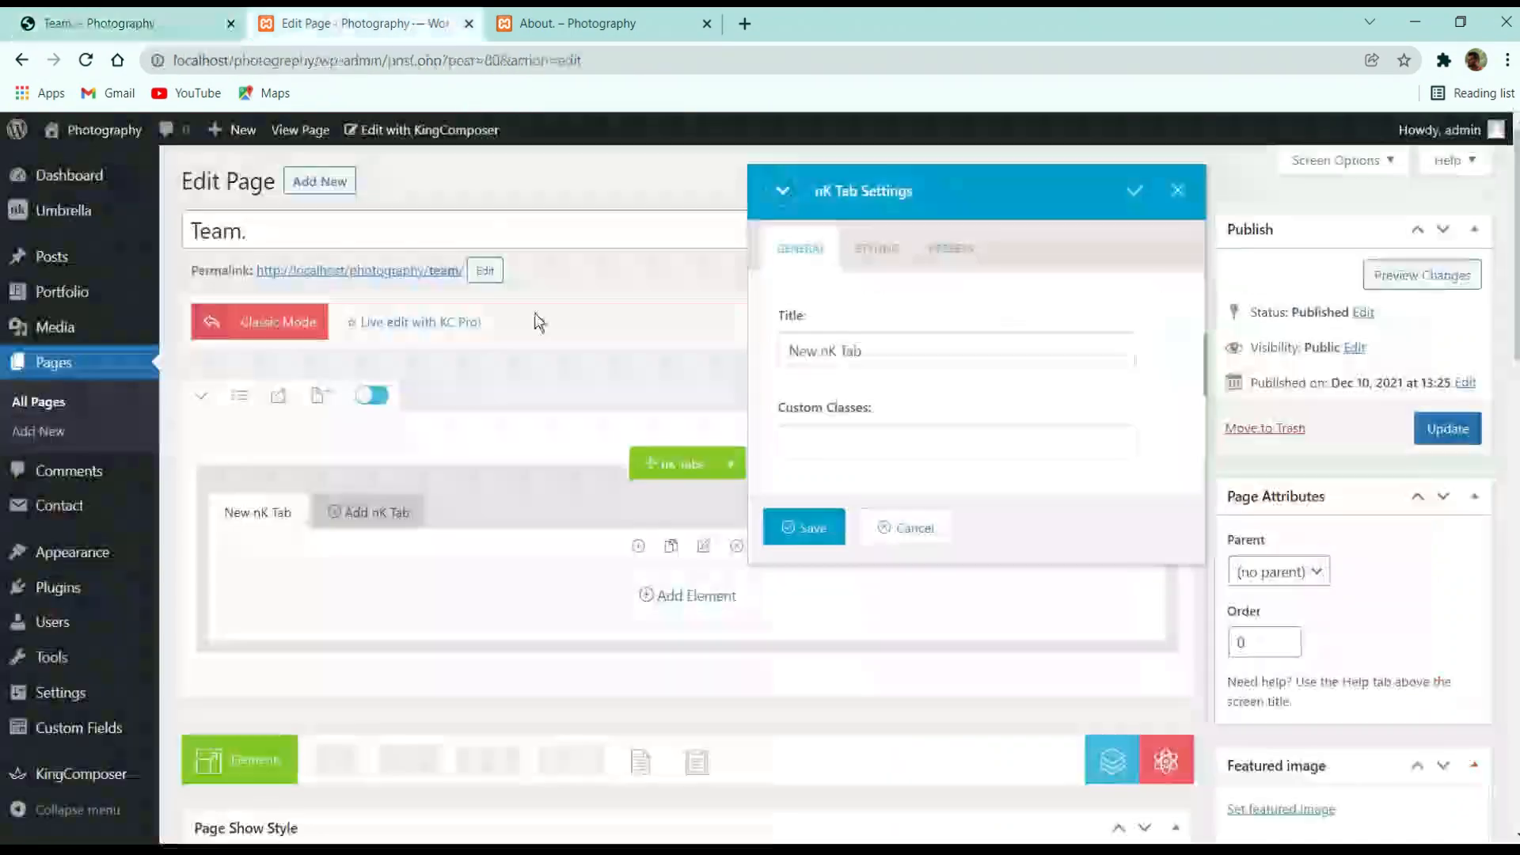
triple_click(871, 351)
text(Tean)
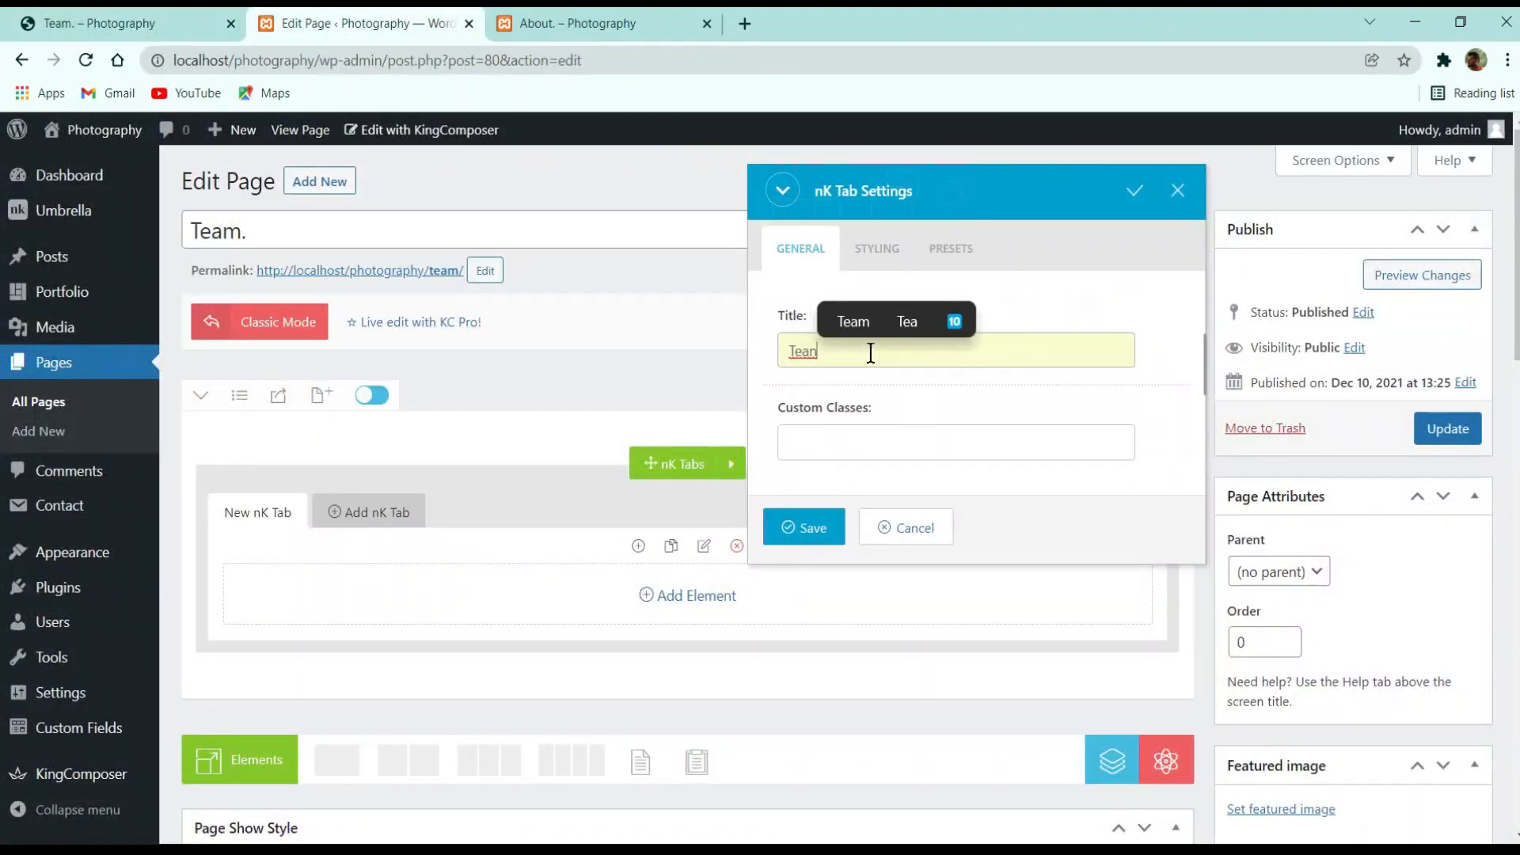
key(BackSpace)
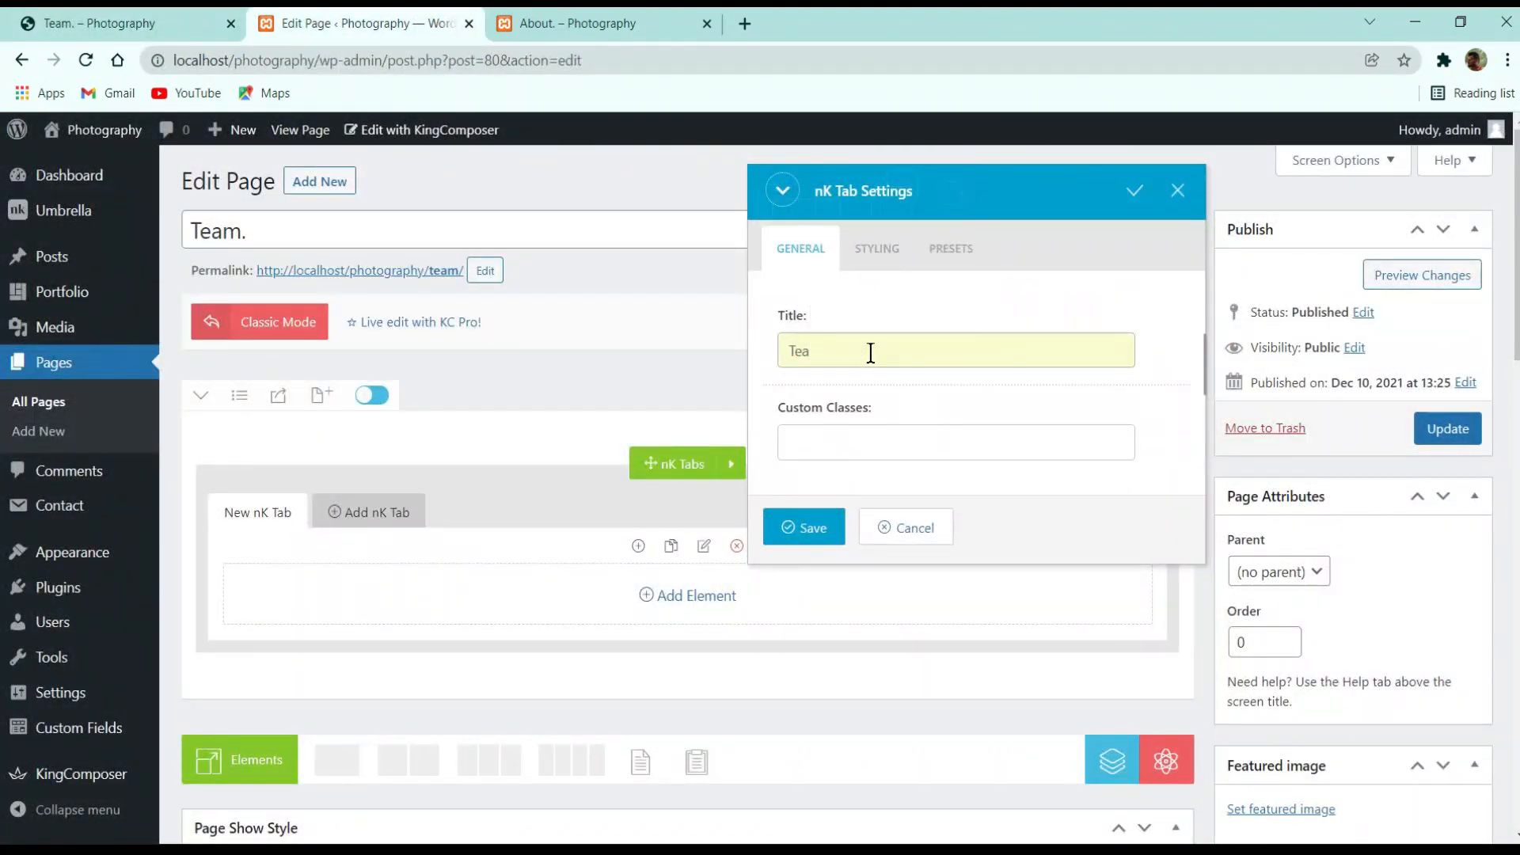
text(m)
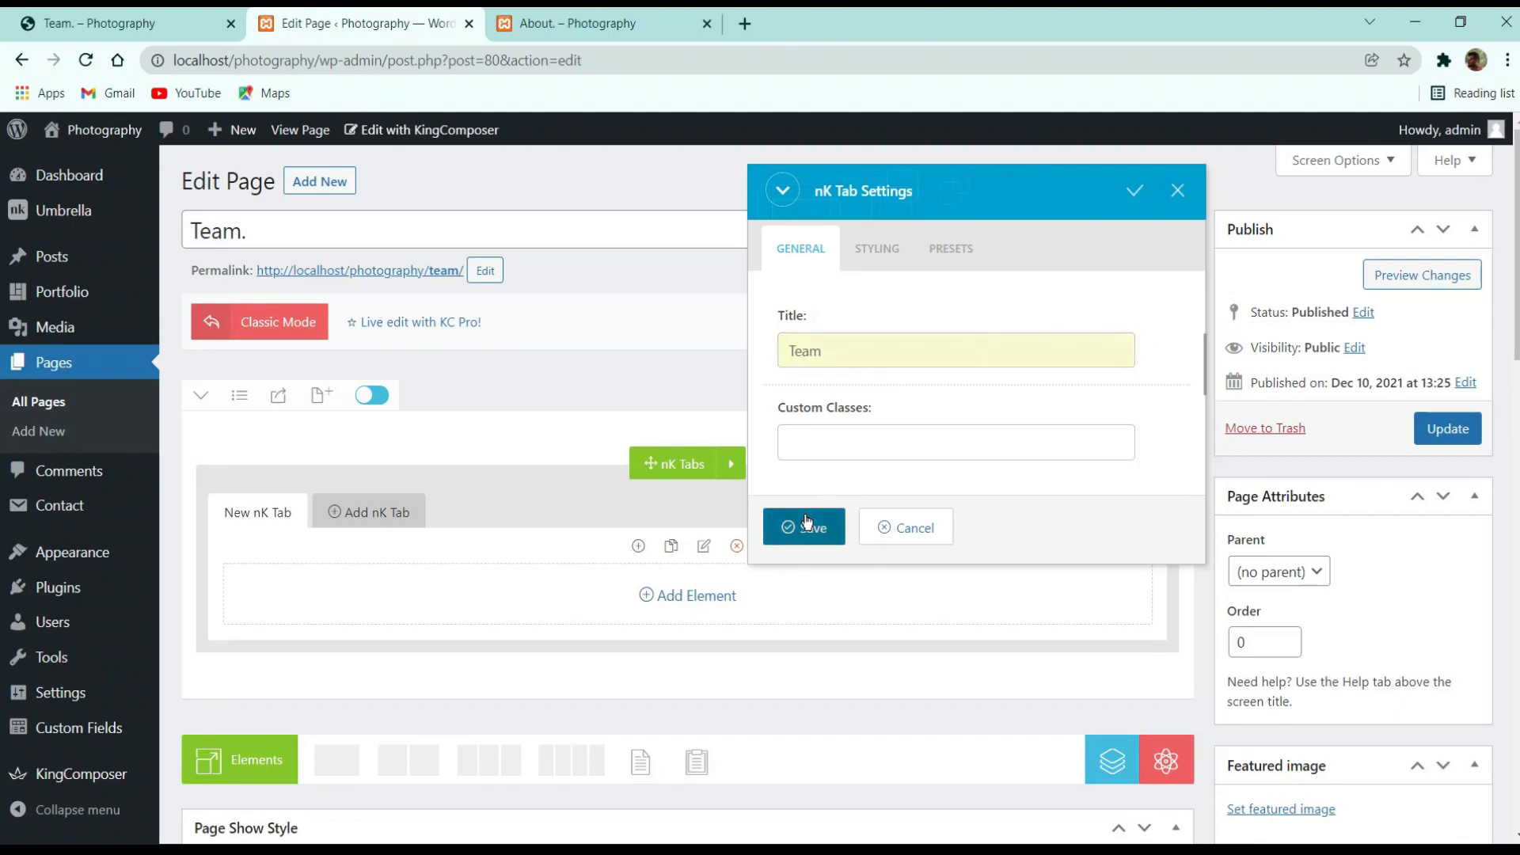
click(806, 524)
Add a second tab and title it 'Skills'
click(336, 508)
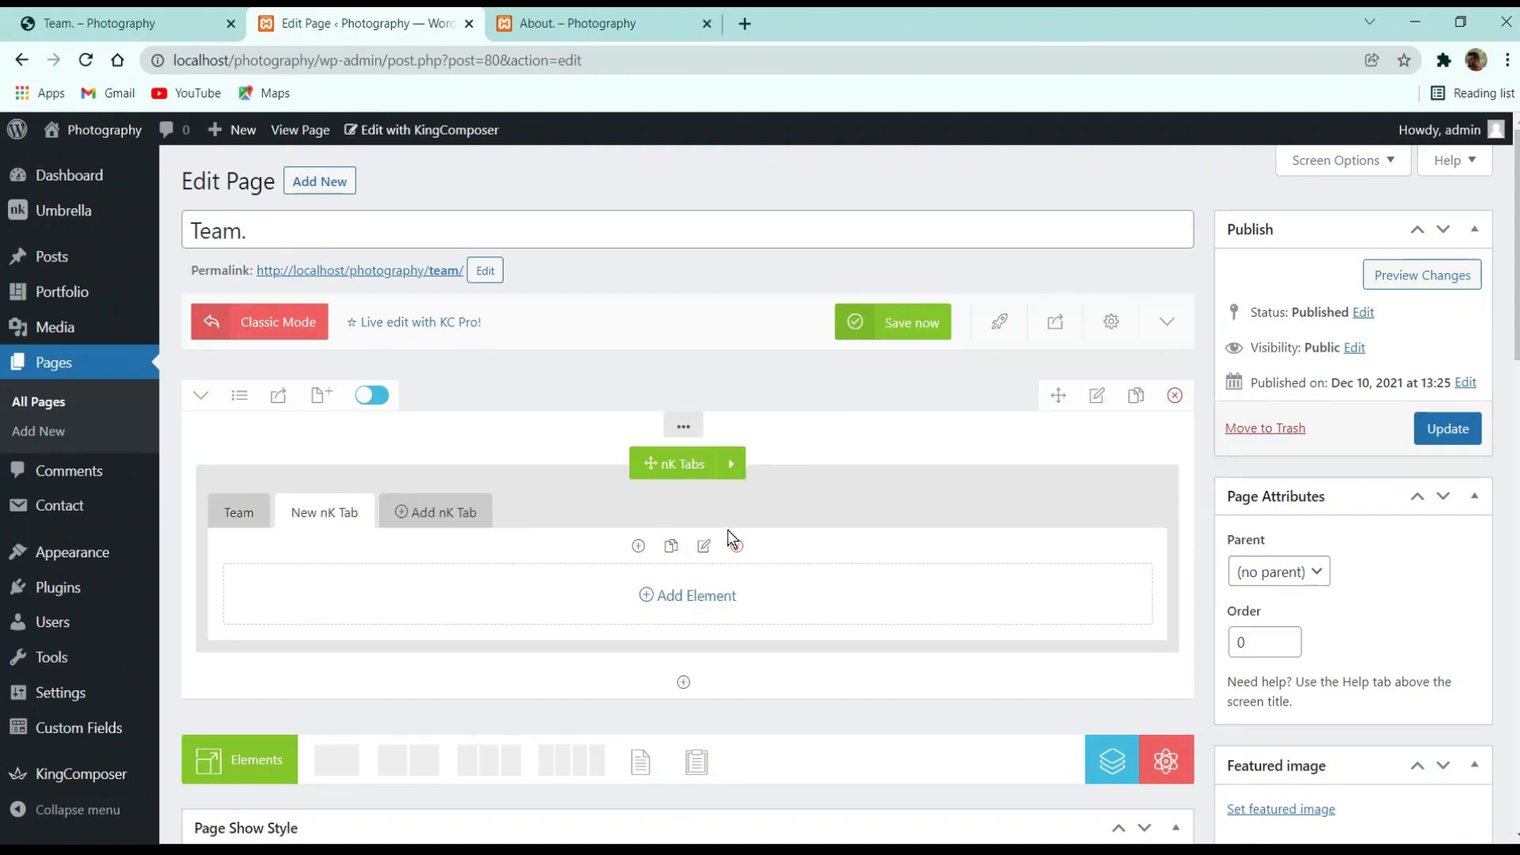
click(703, 545)
triple_click(876, 358)
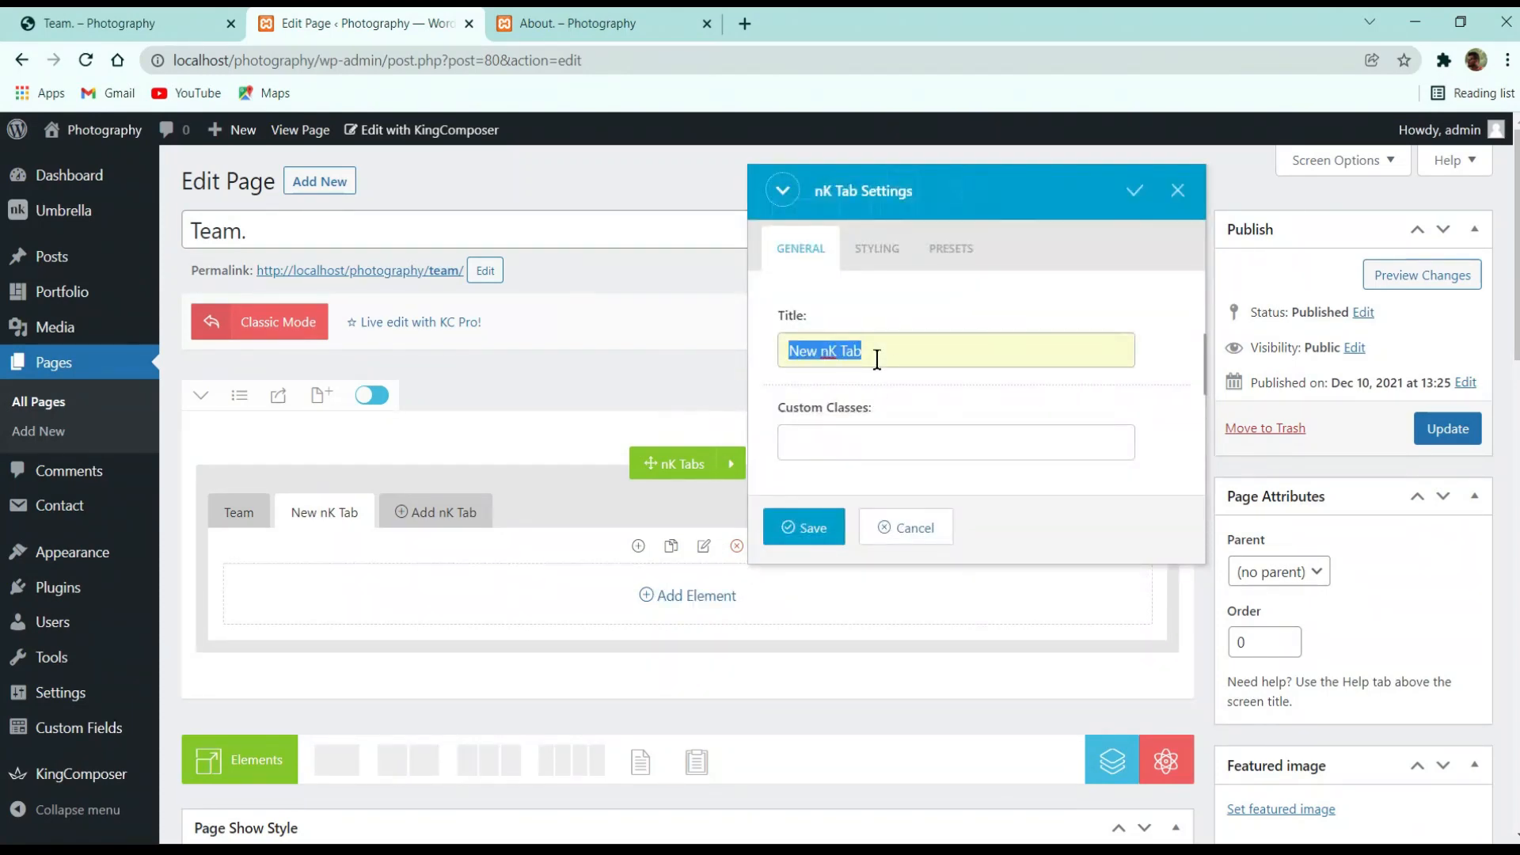
text(Skills)
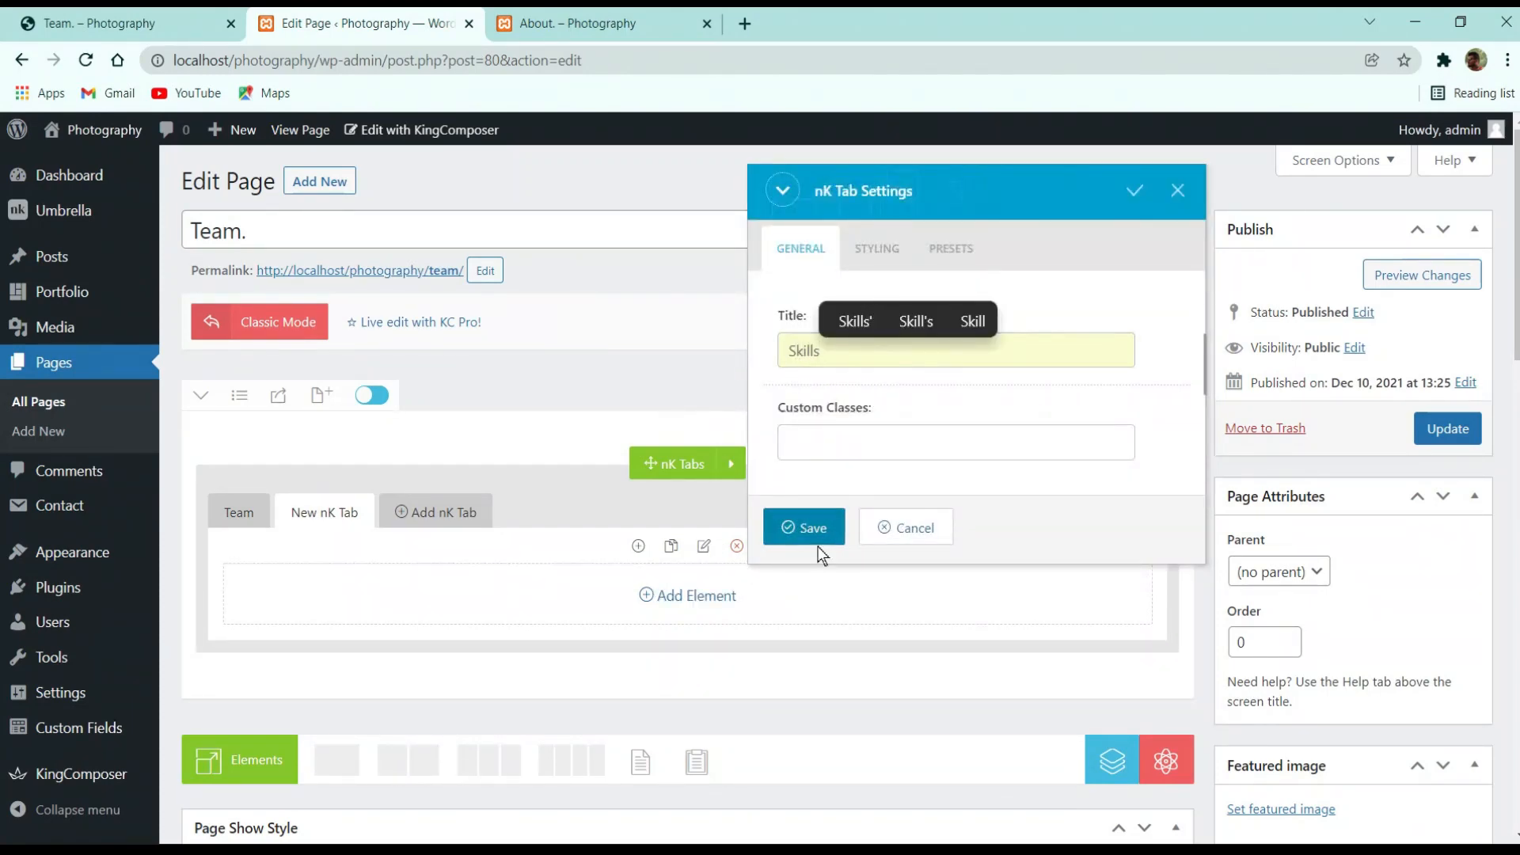
click(813, 528)
Compare against the live Team page and expand the Team tab's contents in the builder
click(103, 20)
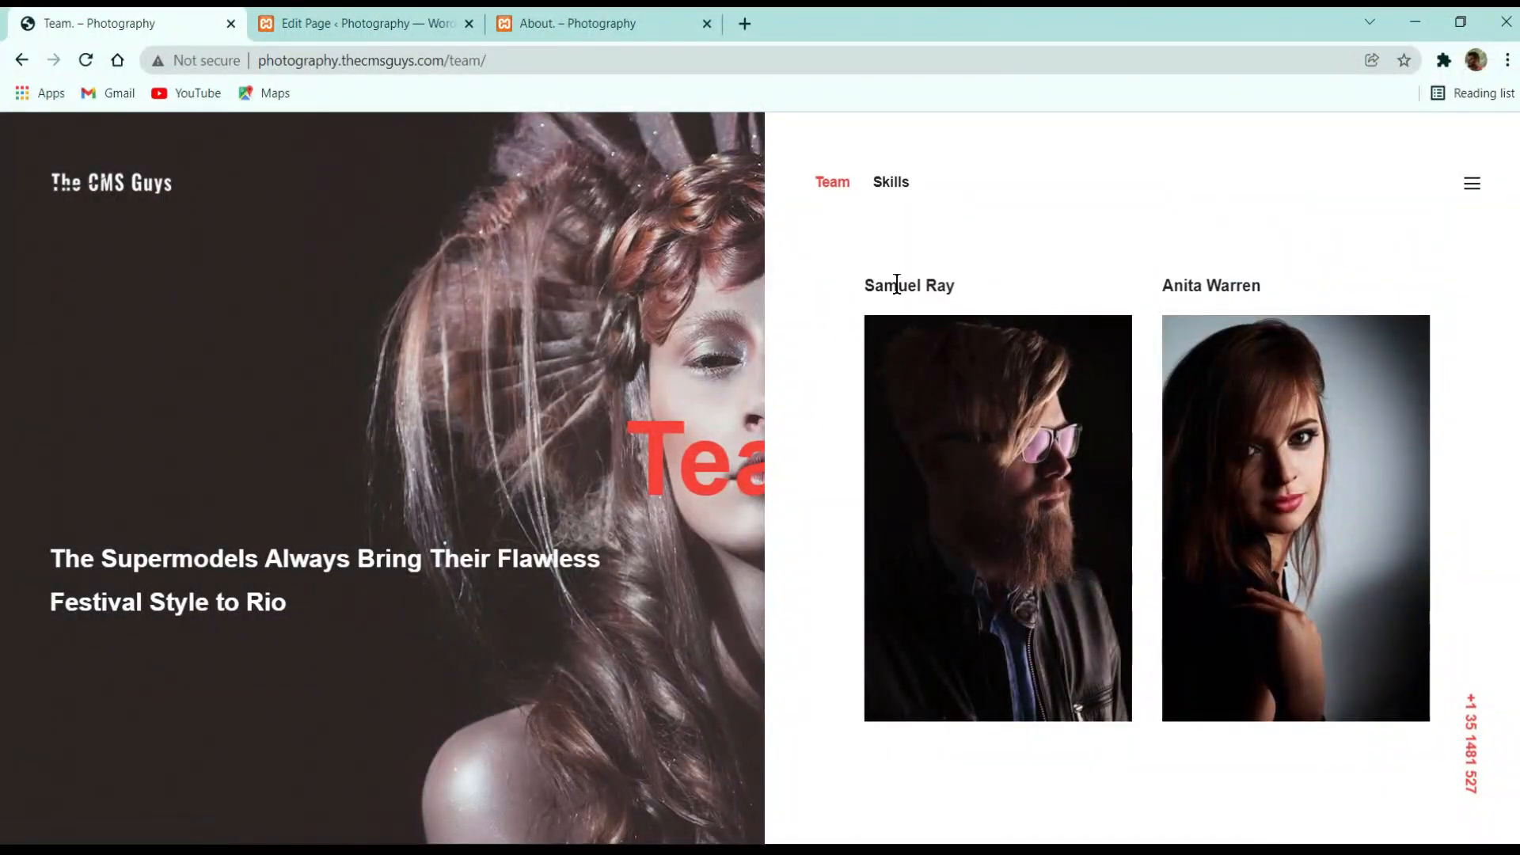
scroll(1098, 508, down, 5)
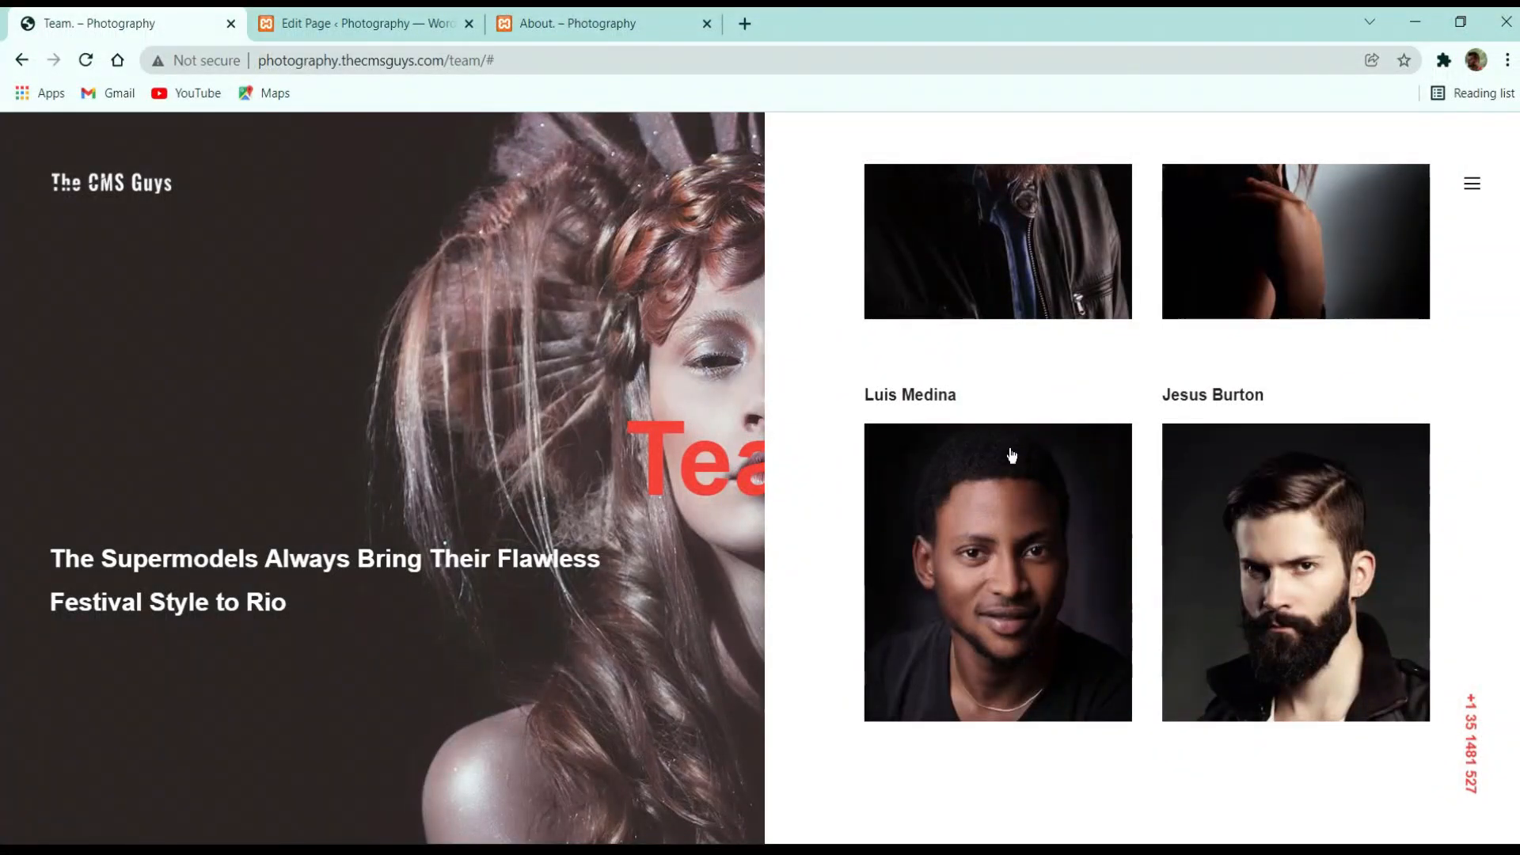
click(411, 23)
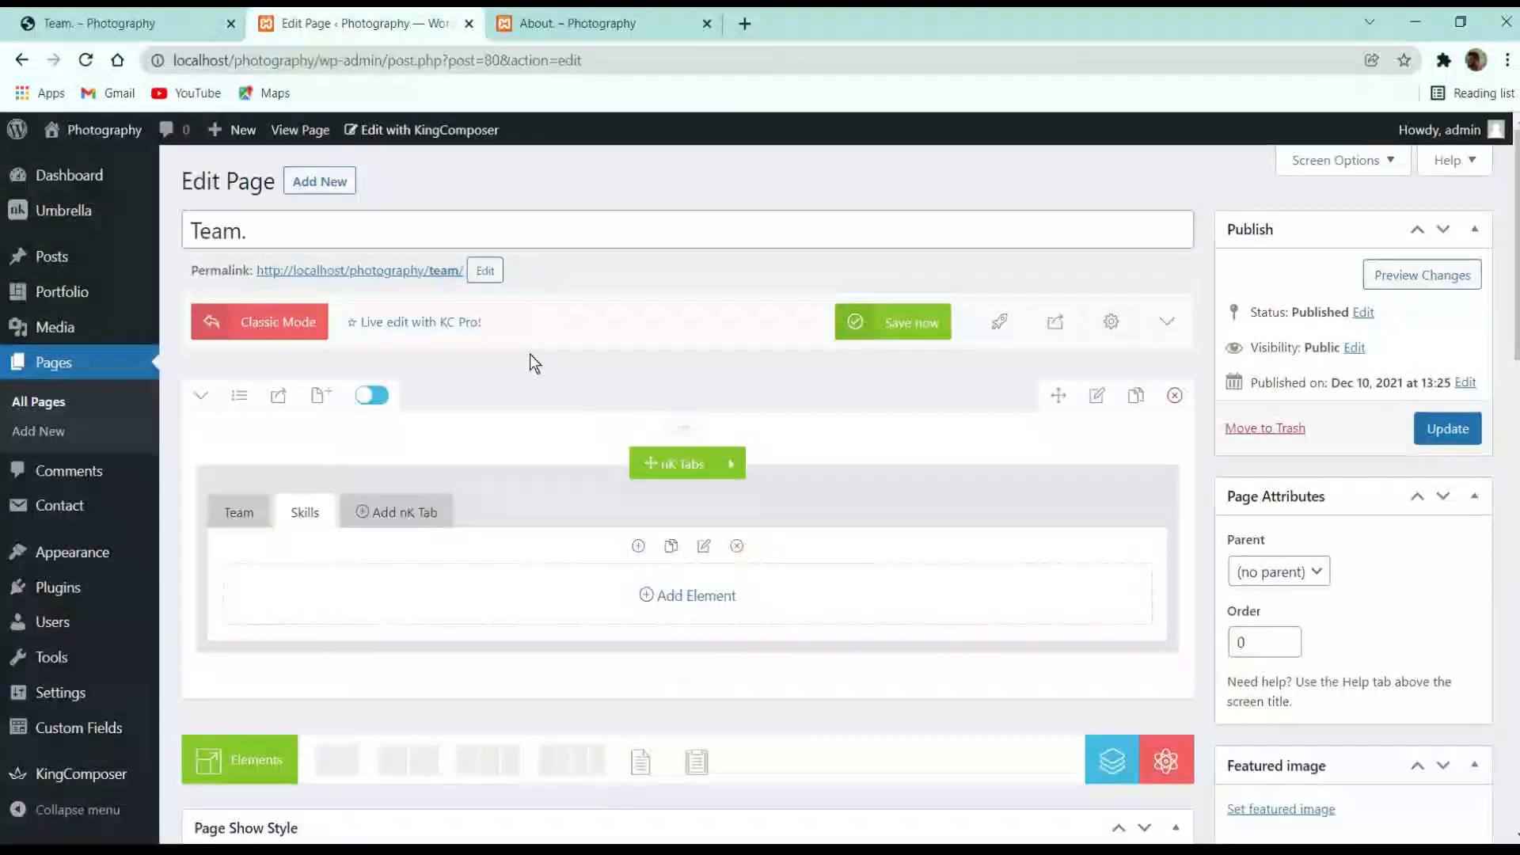
click(238, 513)
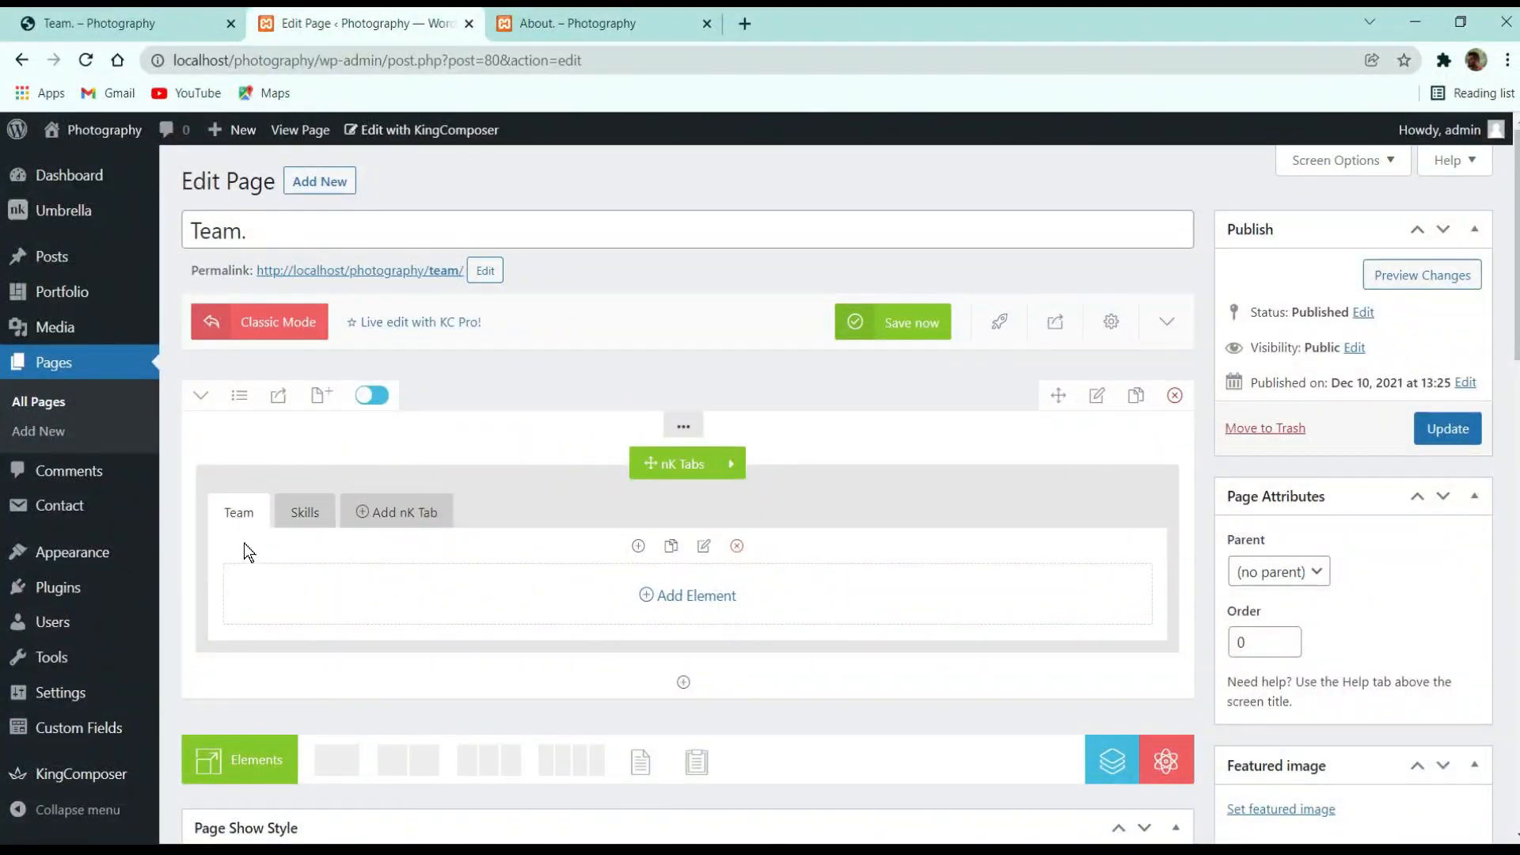
click(127, 24)
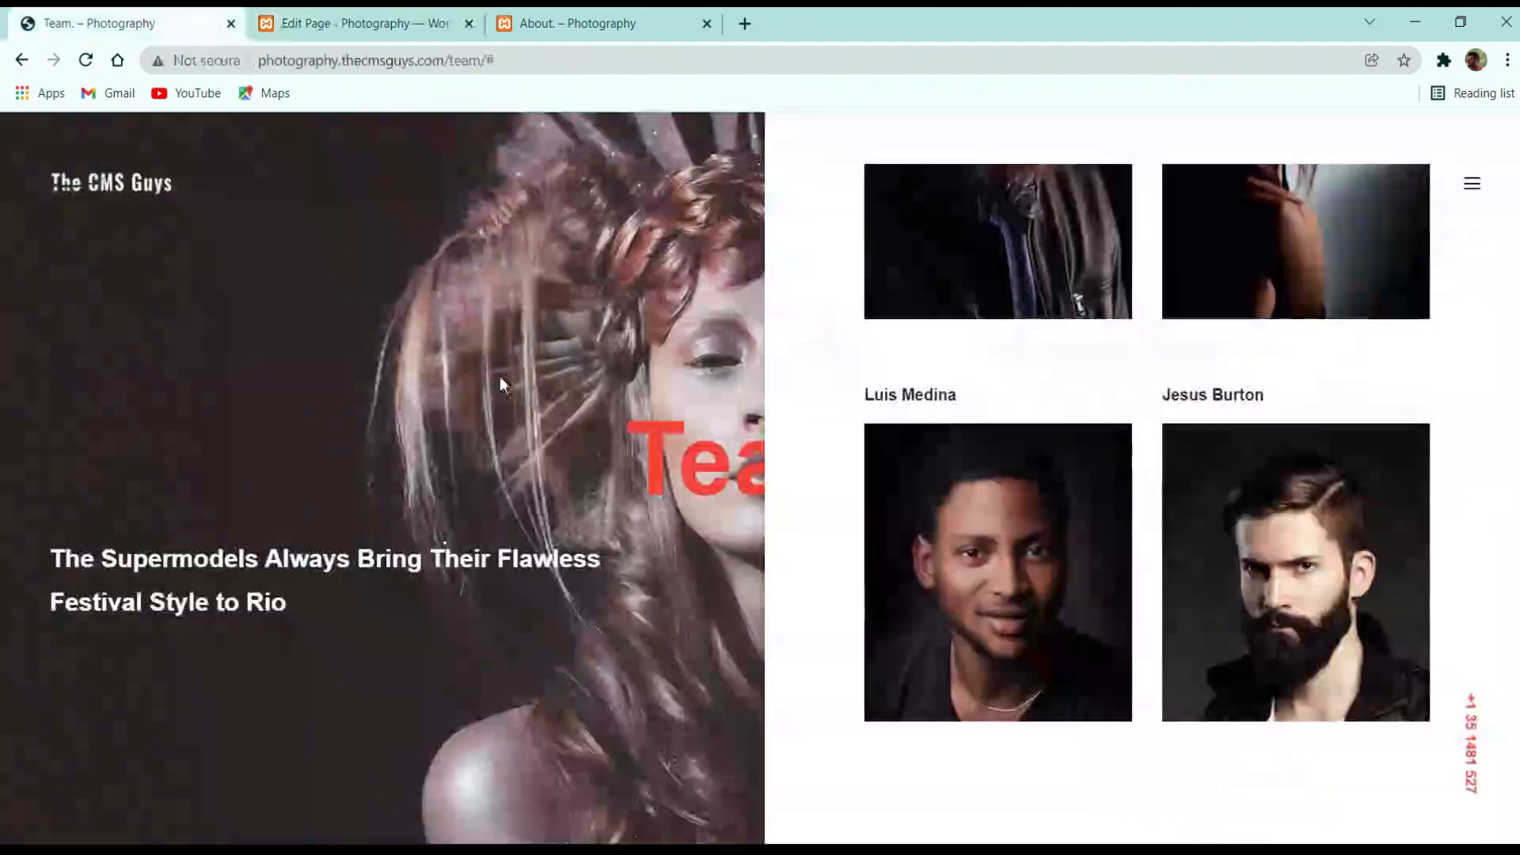
scroll(834, 311, up, 5)
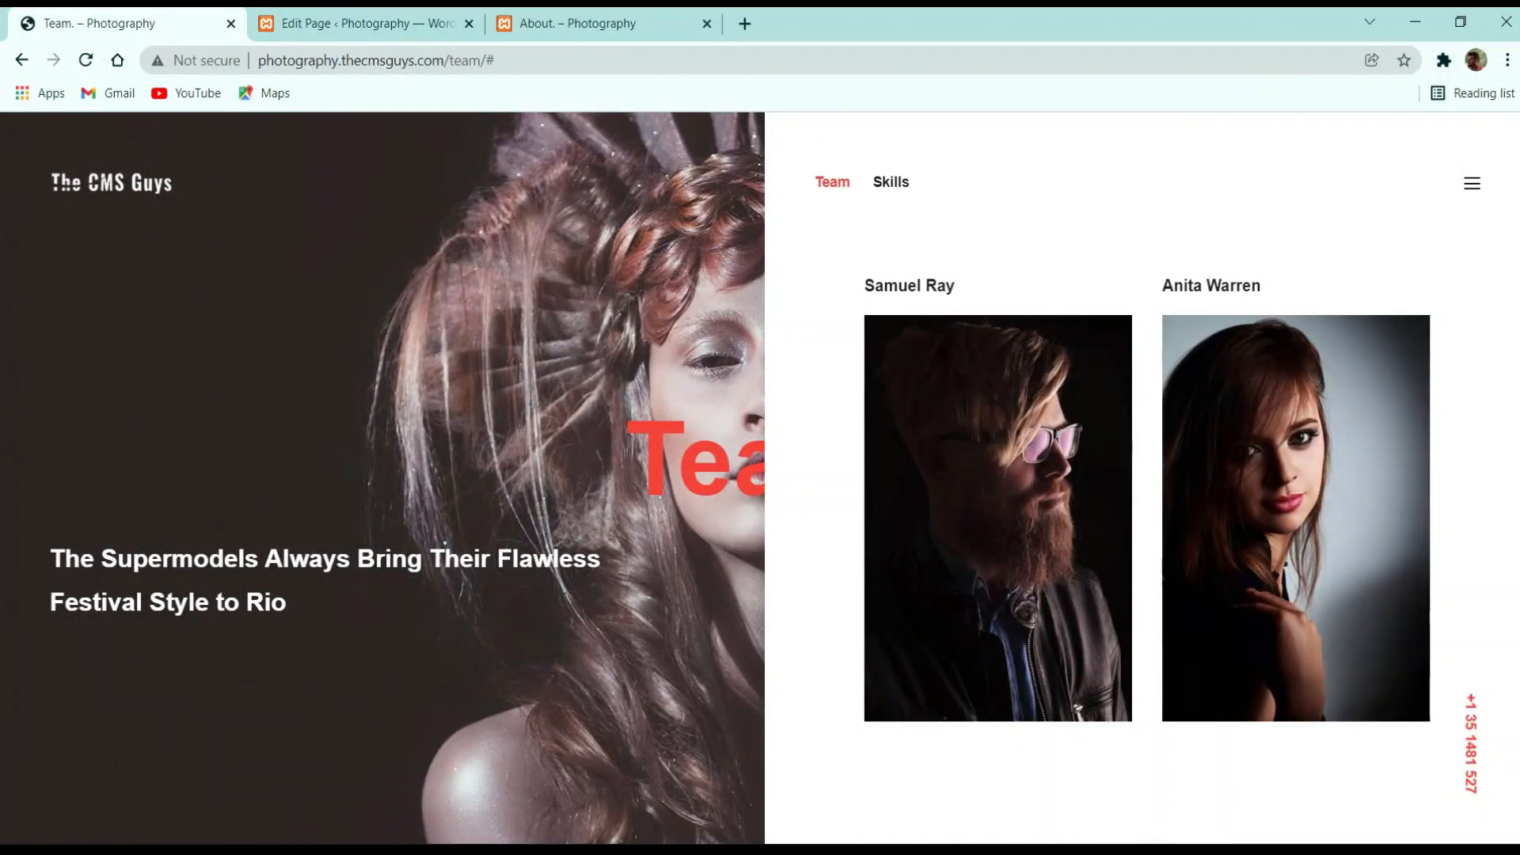
click(360, 24)
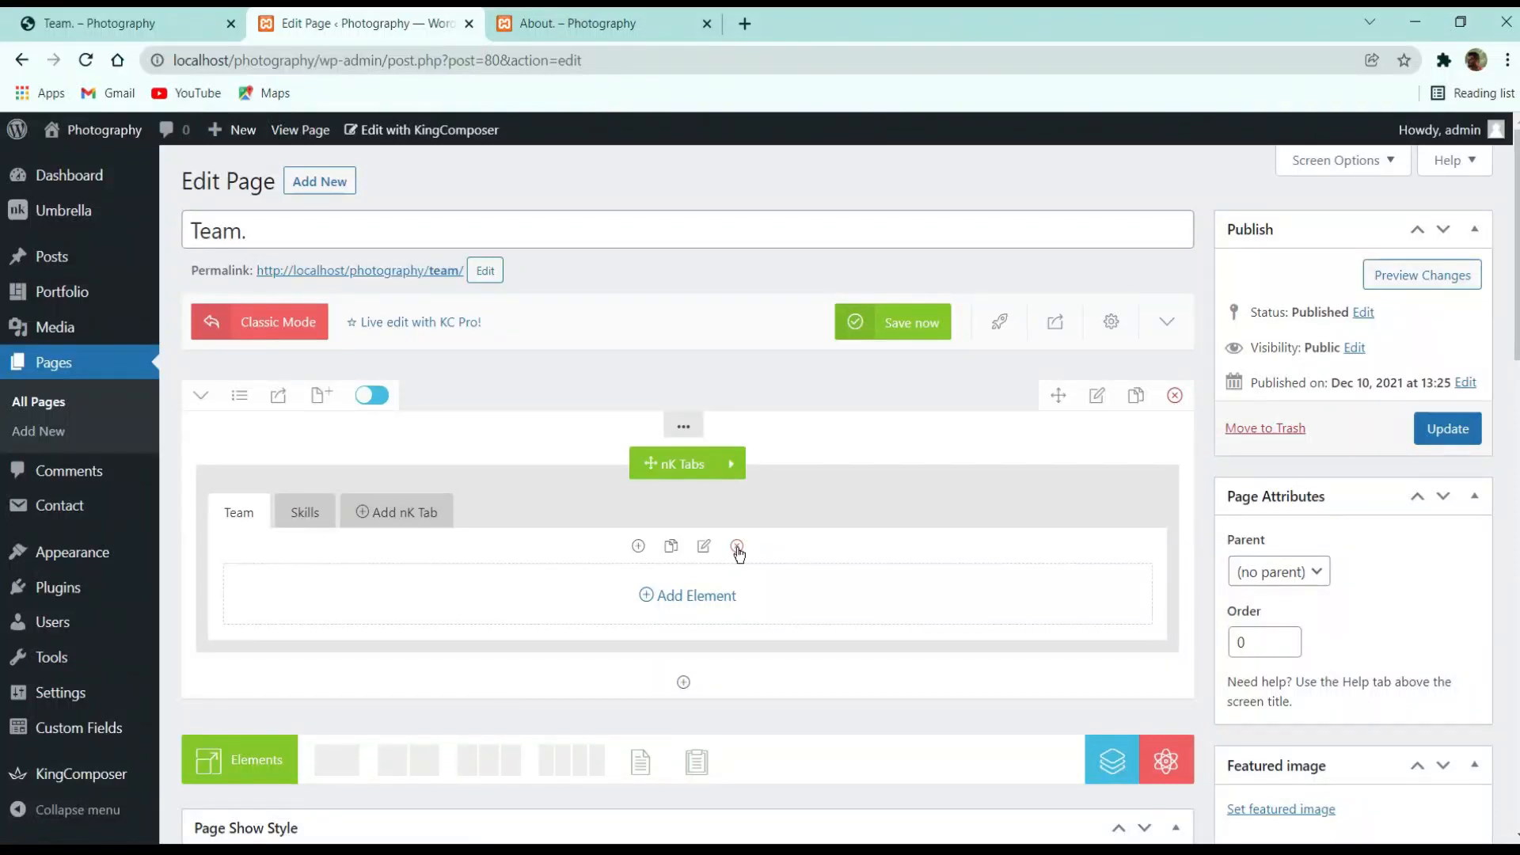
Delete an accidental duplicate of the Team tab and close the element list unused
click(688, 599)
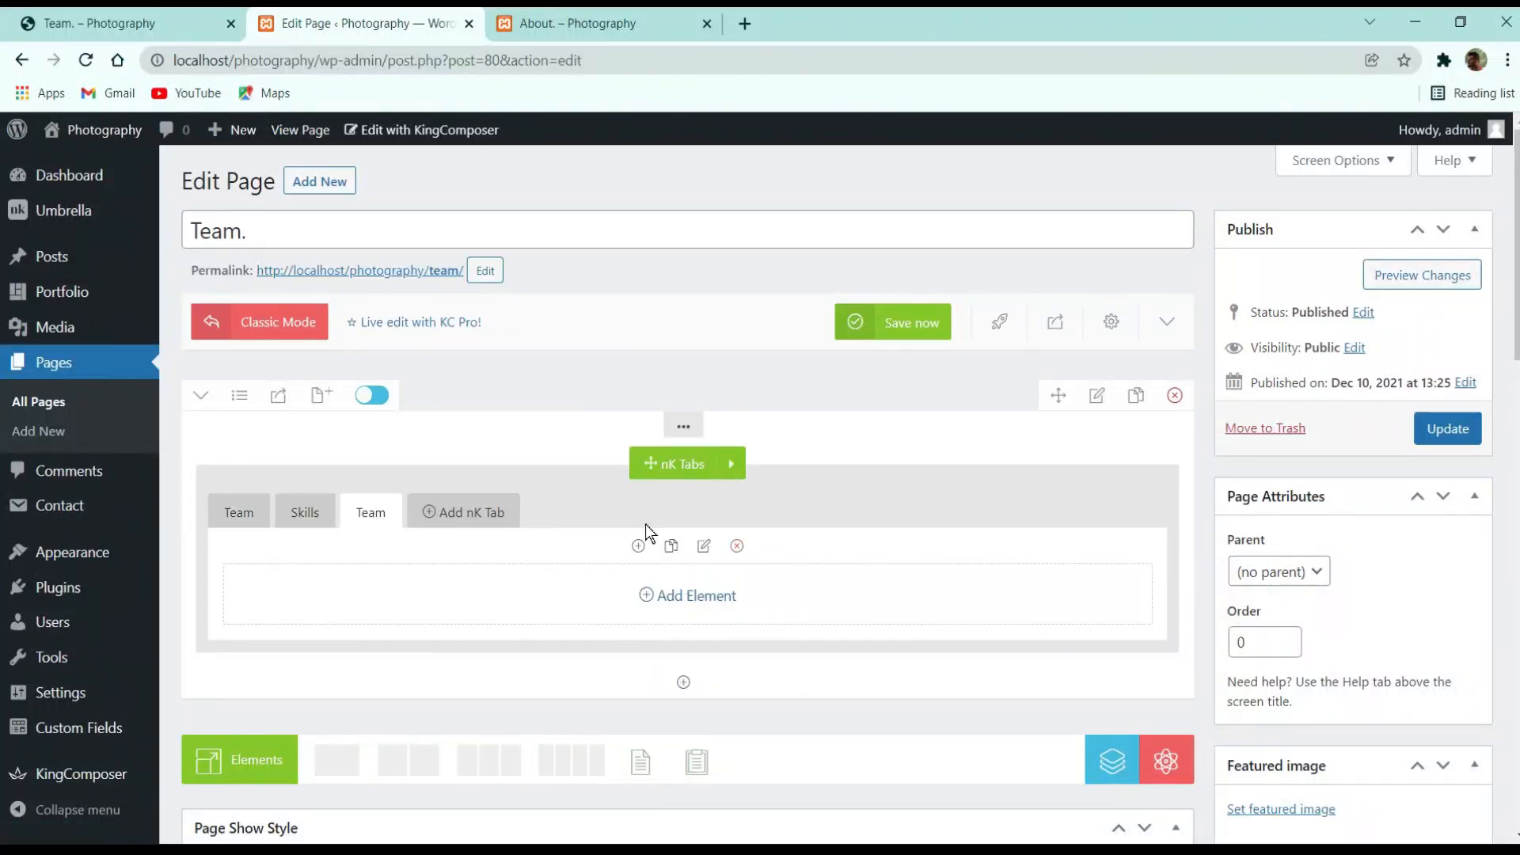
click(737, 550)
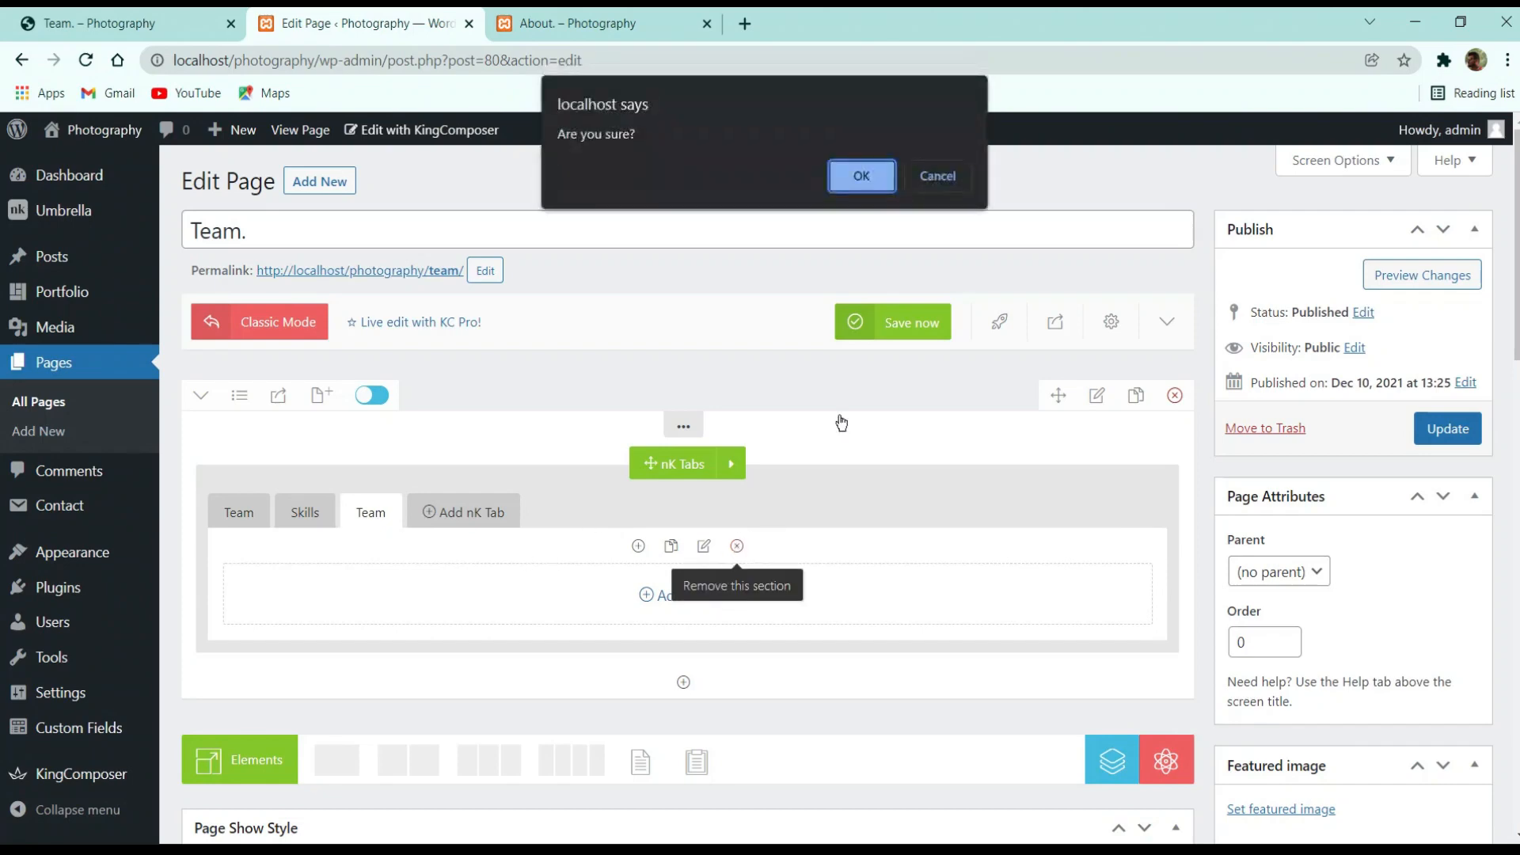
click(860, 173)
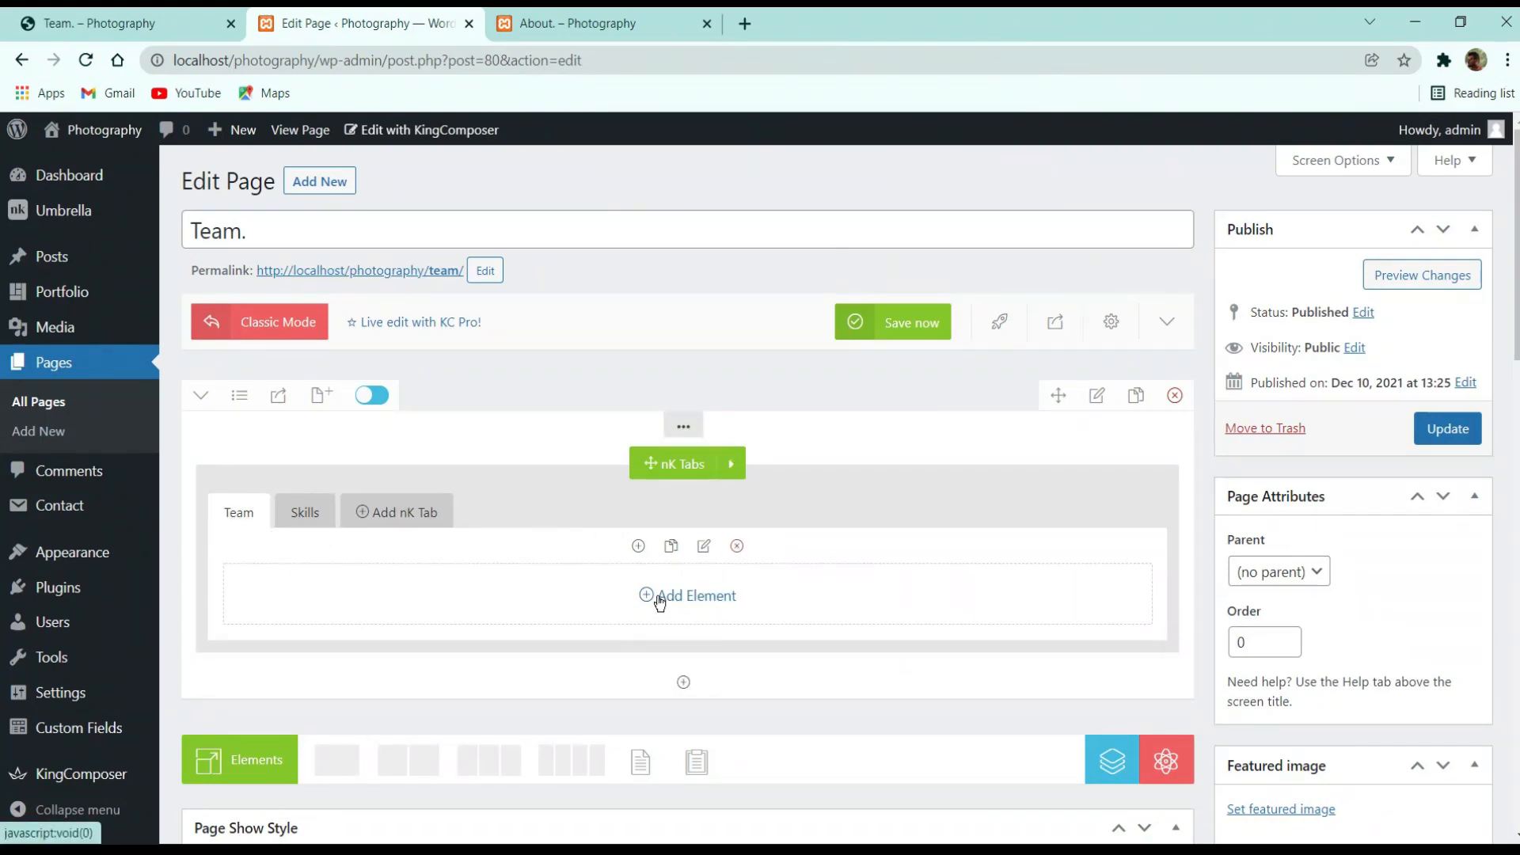
click(646, 595)
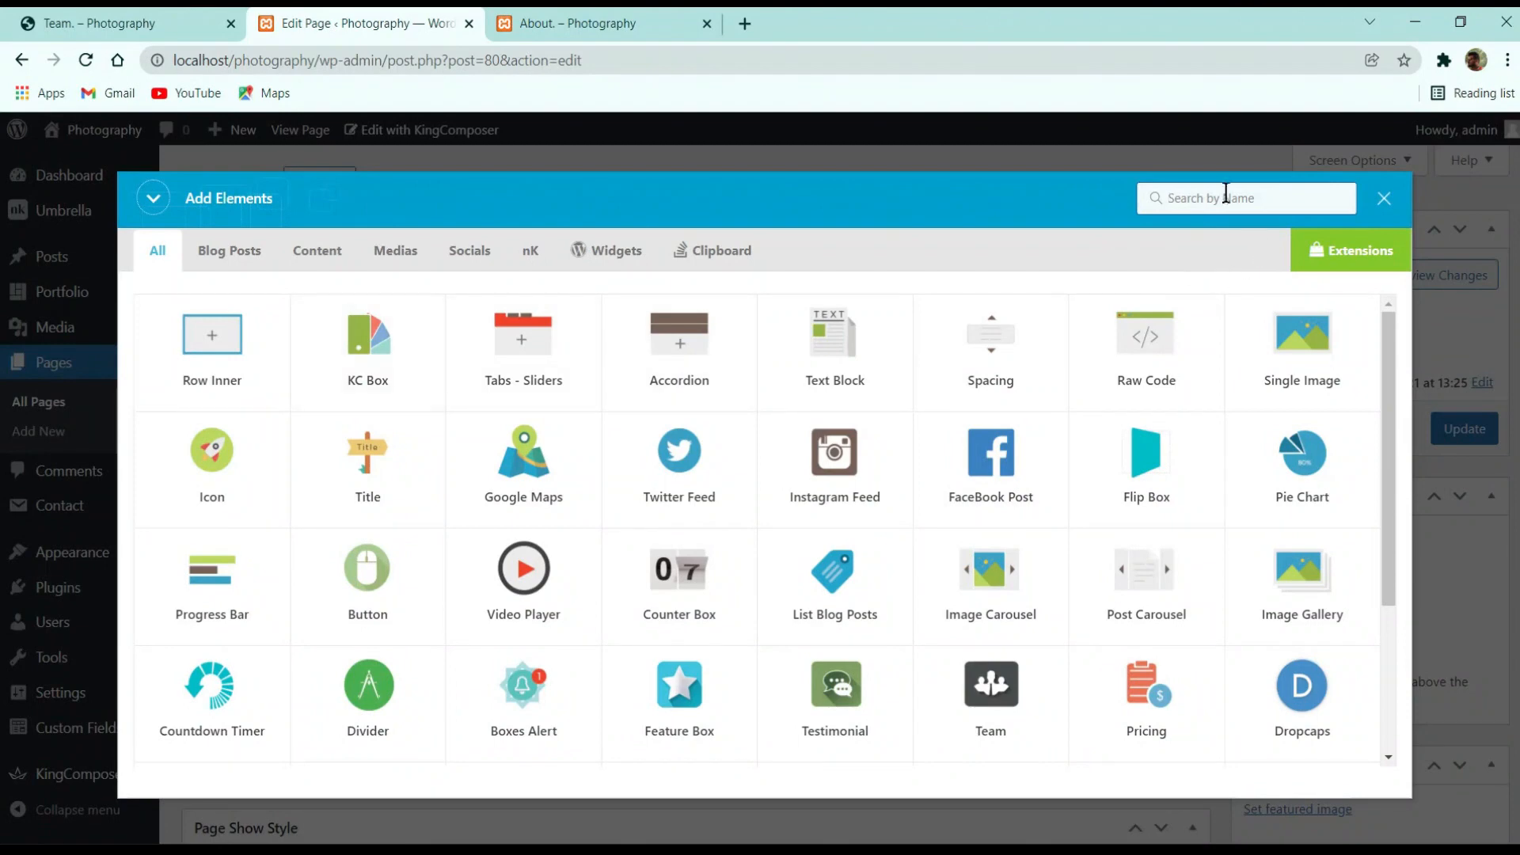
text(co)
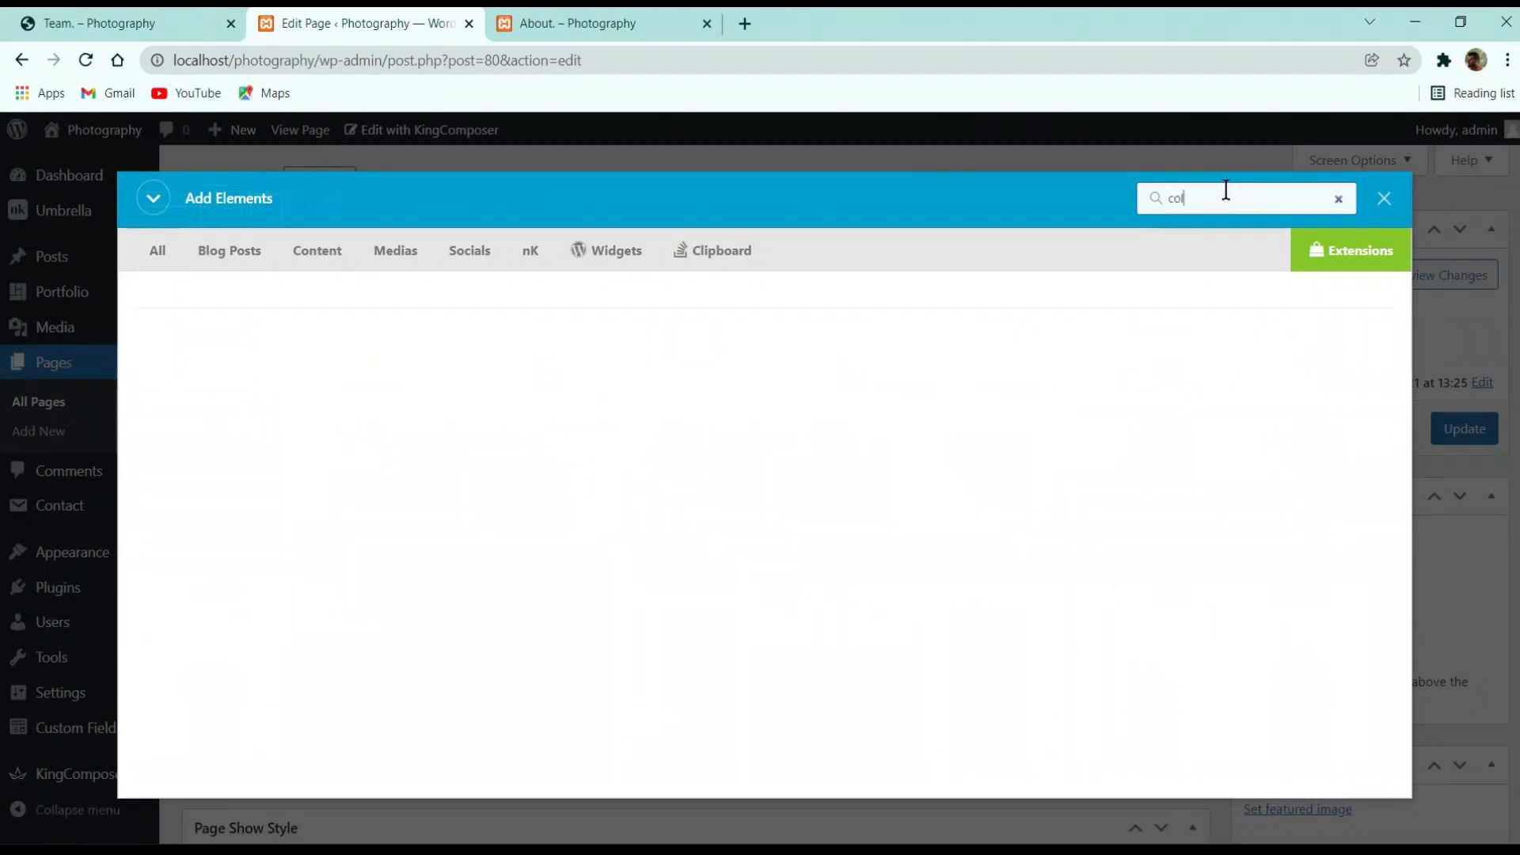
key(BackSpace)
key(BackSpace)
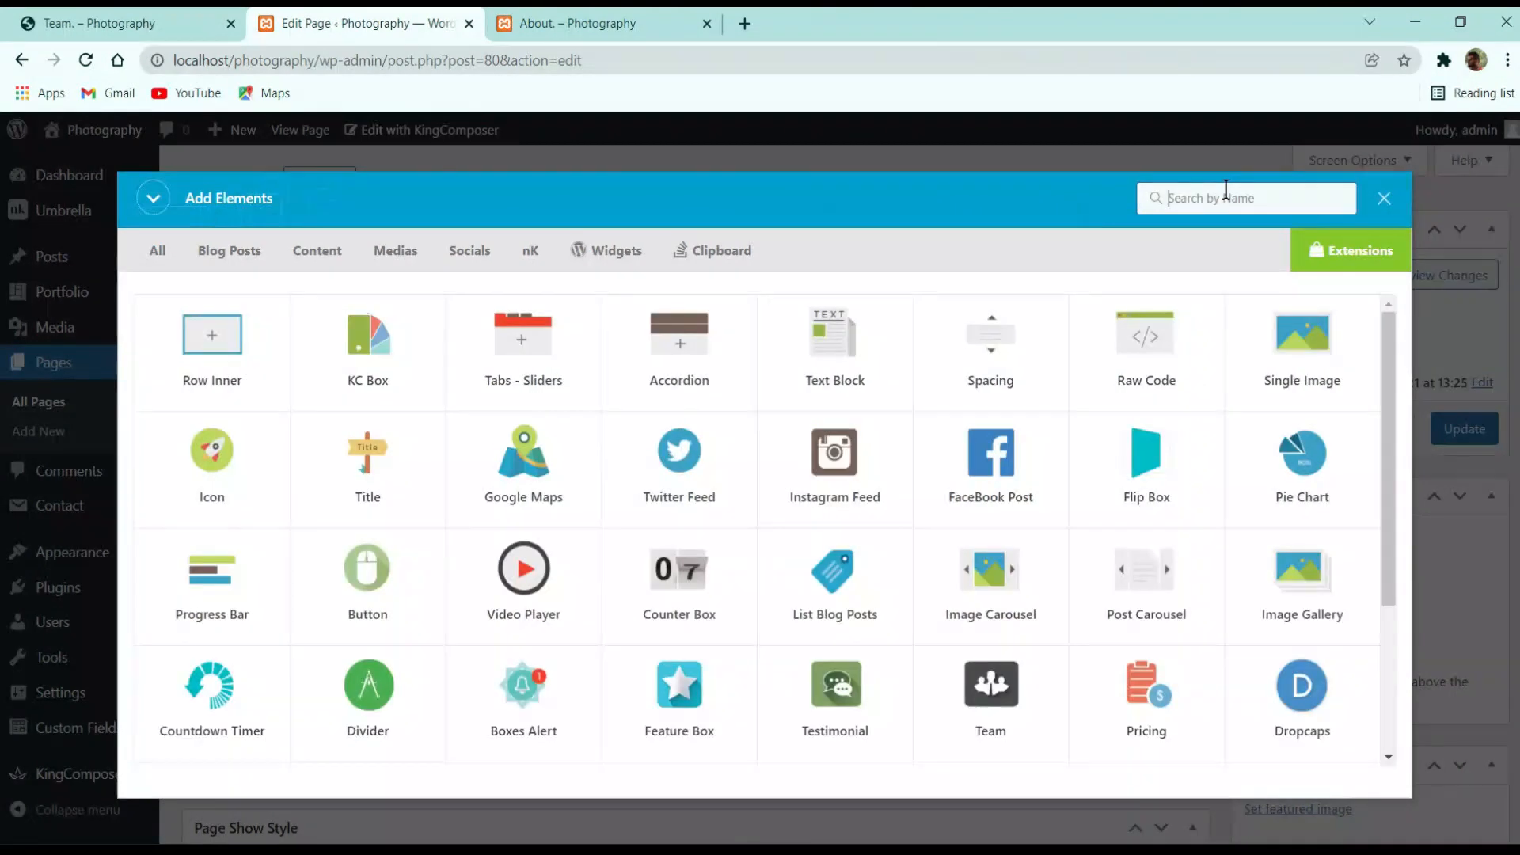
click(1386, 199)
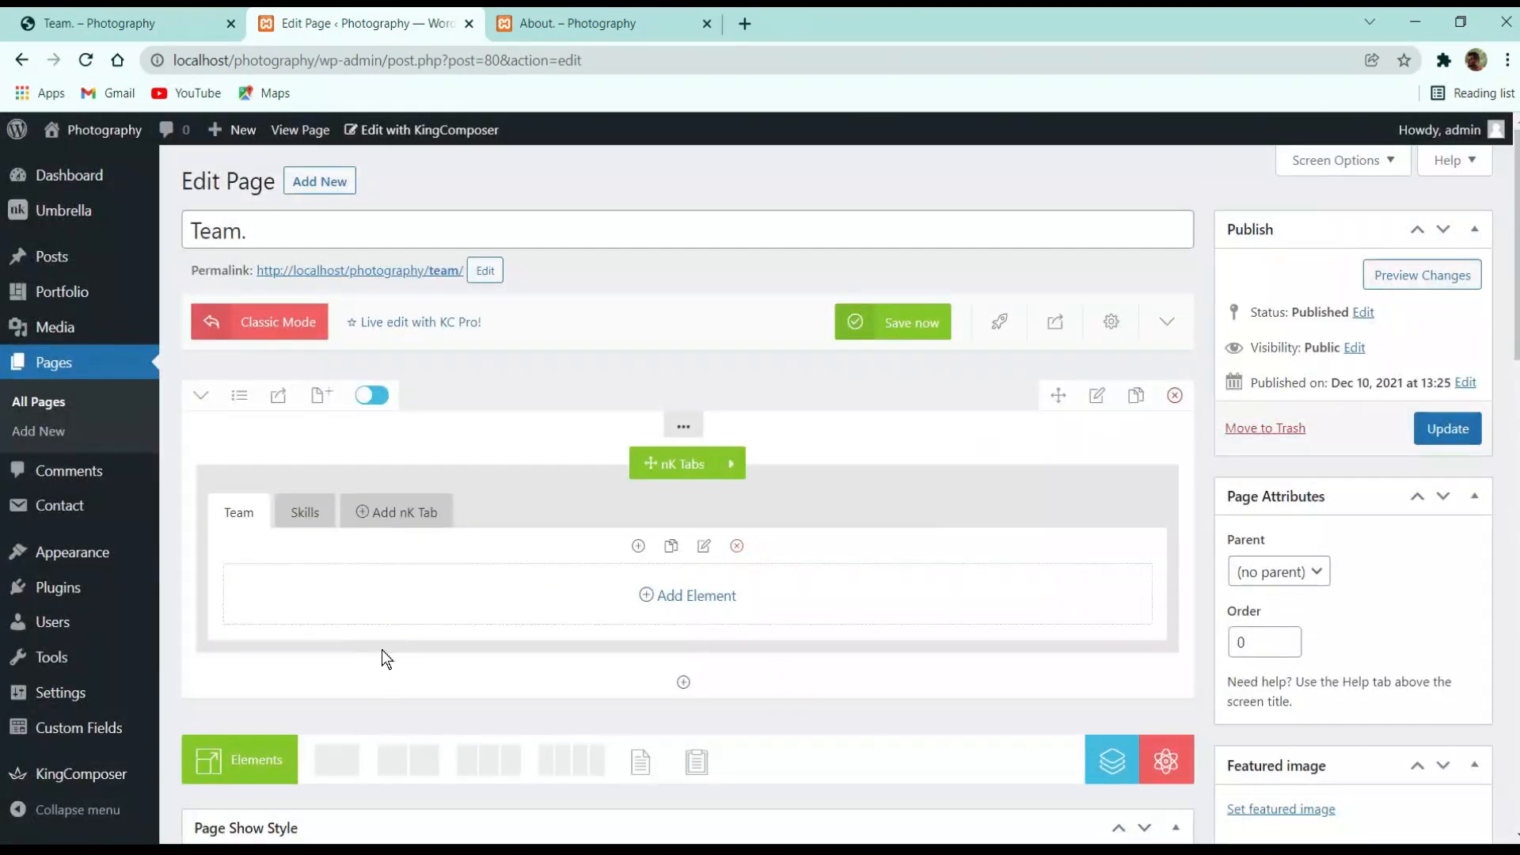
scroll(383, 653, down, 3)
Replace an unwanted row with a Row Inner in the Team tab, split into 50/50 columns
click(413, 560)
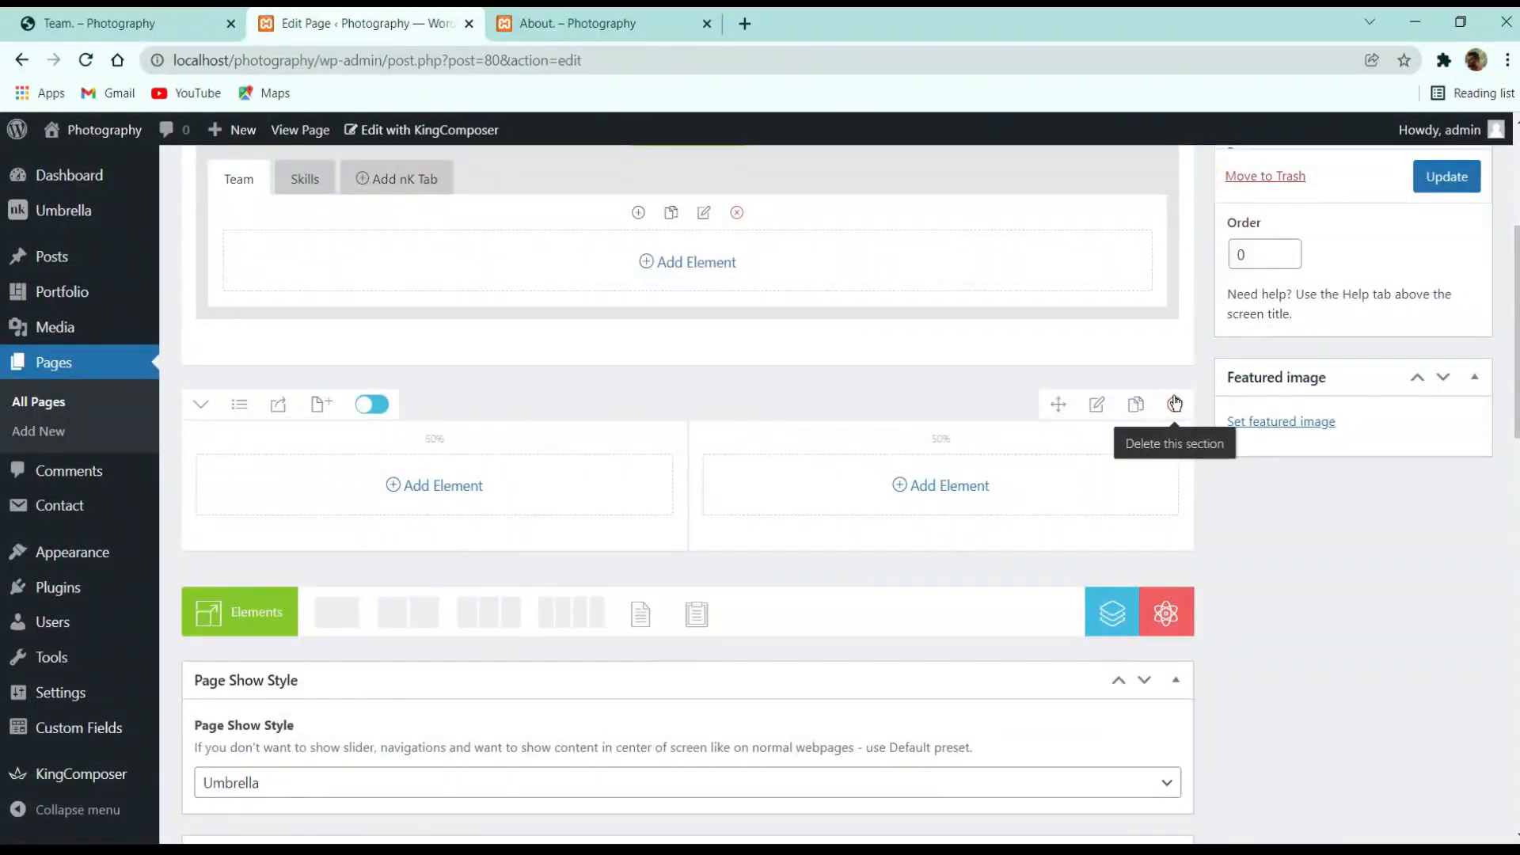
click(1175, 404)
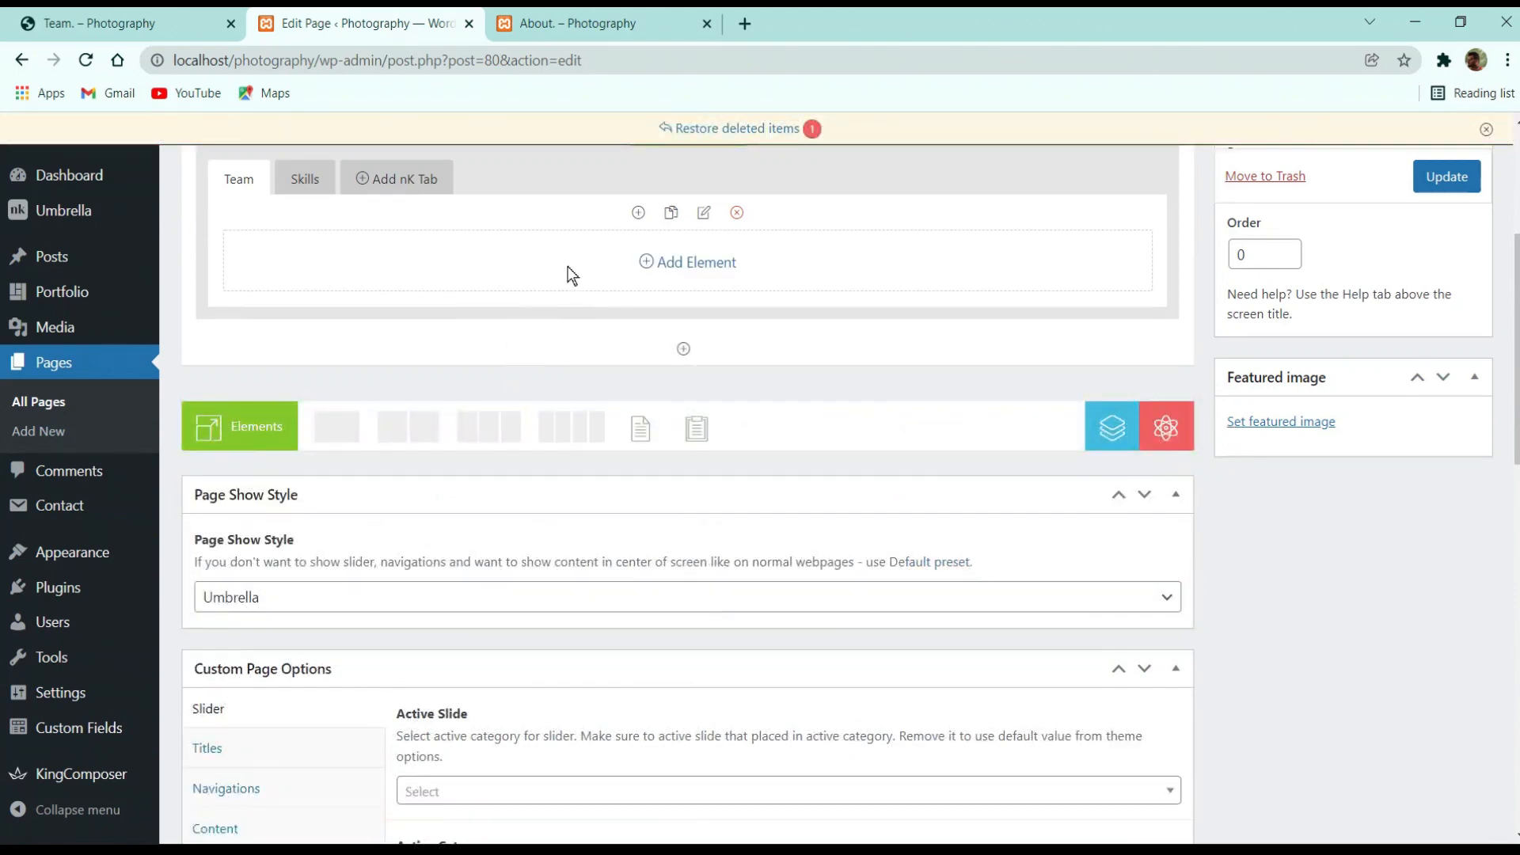
click(671, 264)
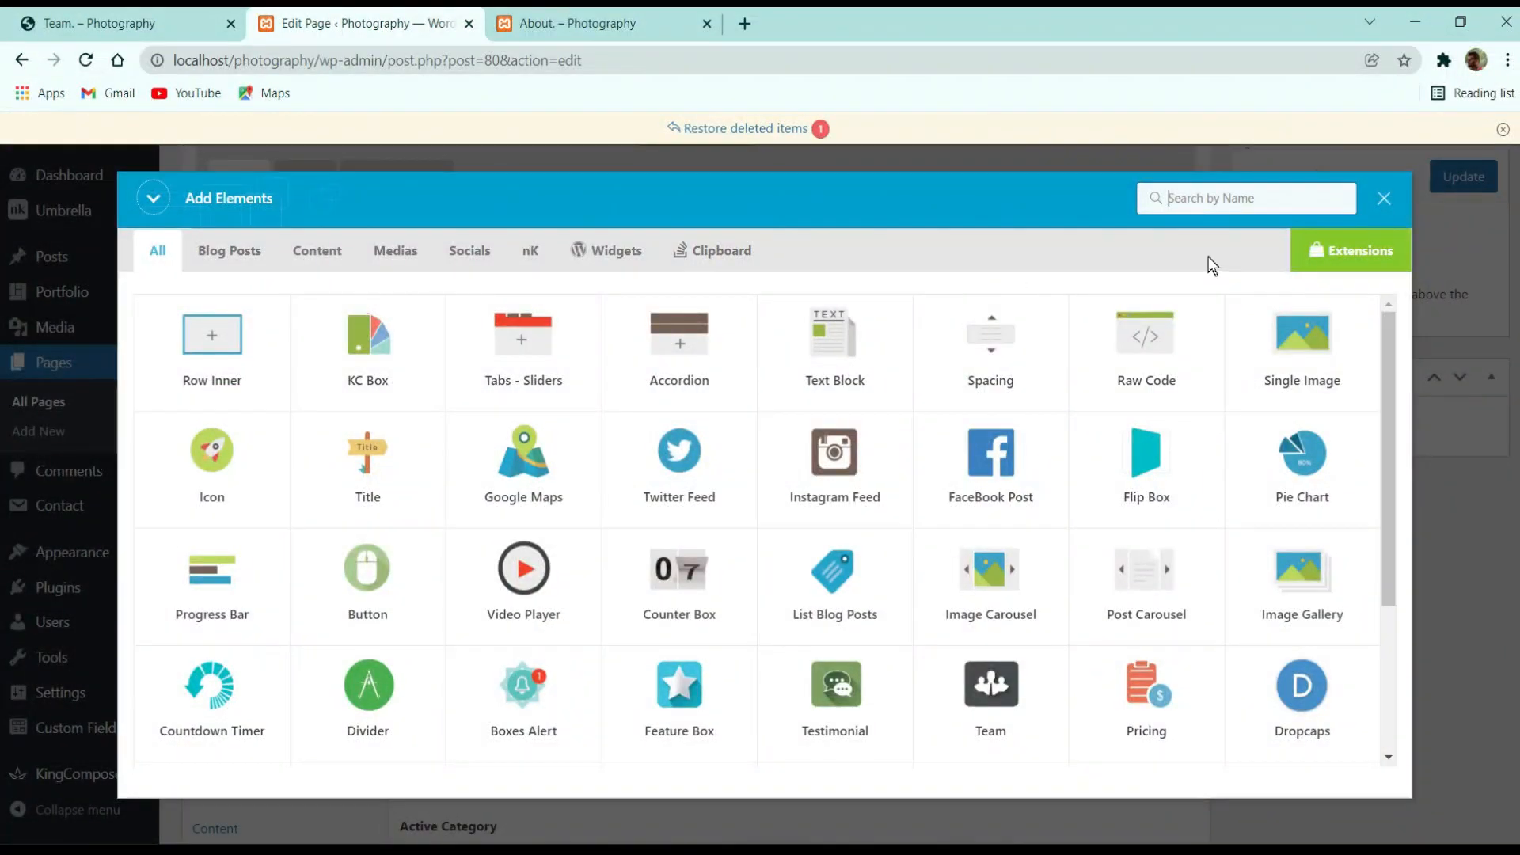
click(211, 337)
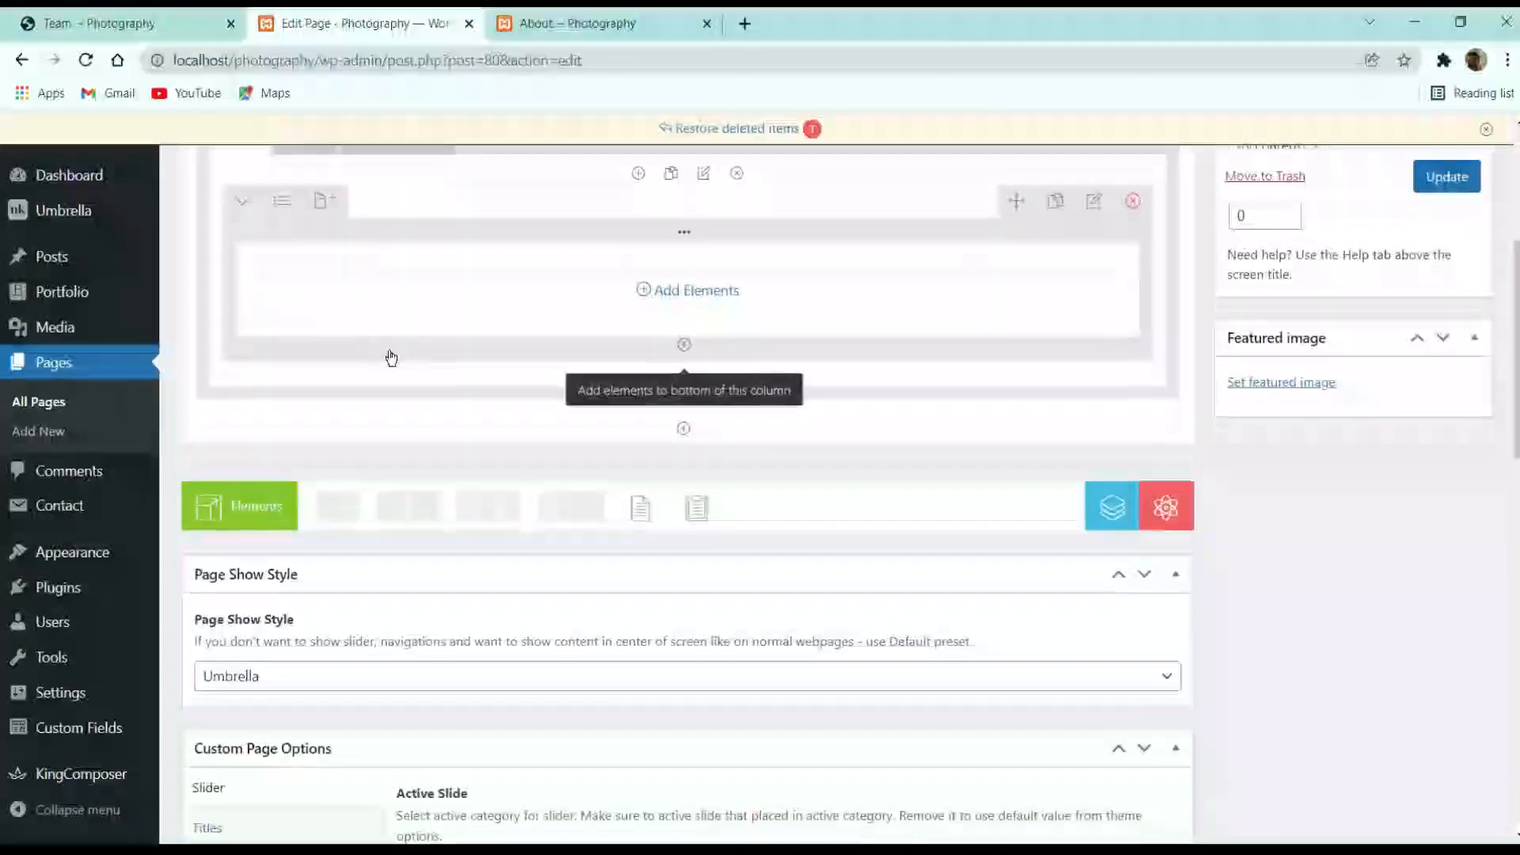
scroll(557, 354, up, 2)
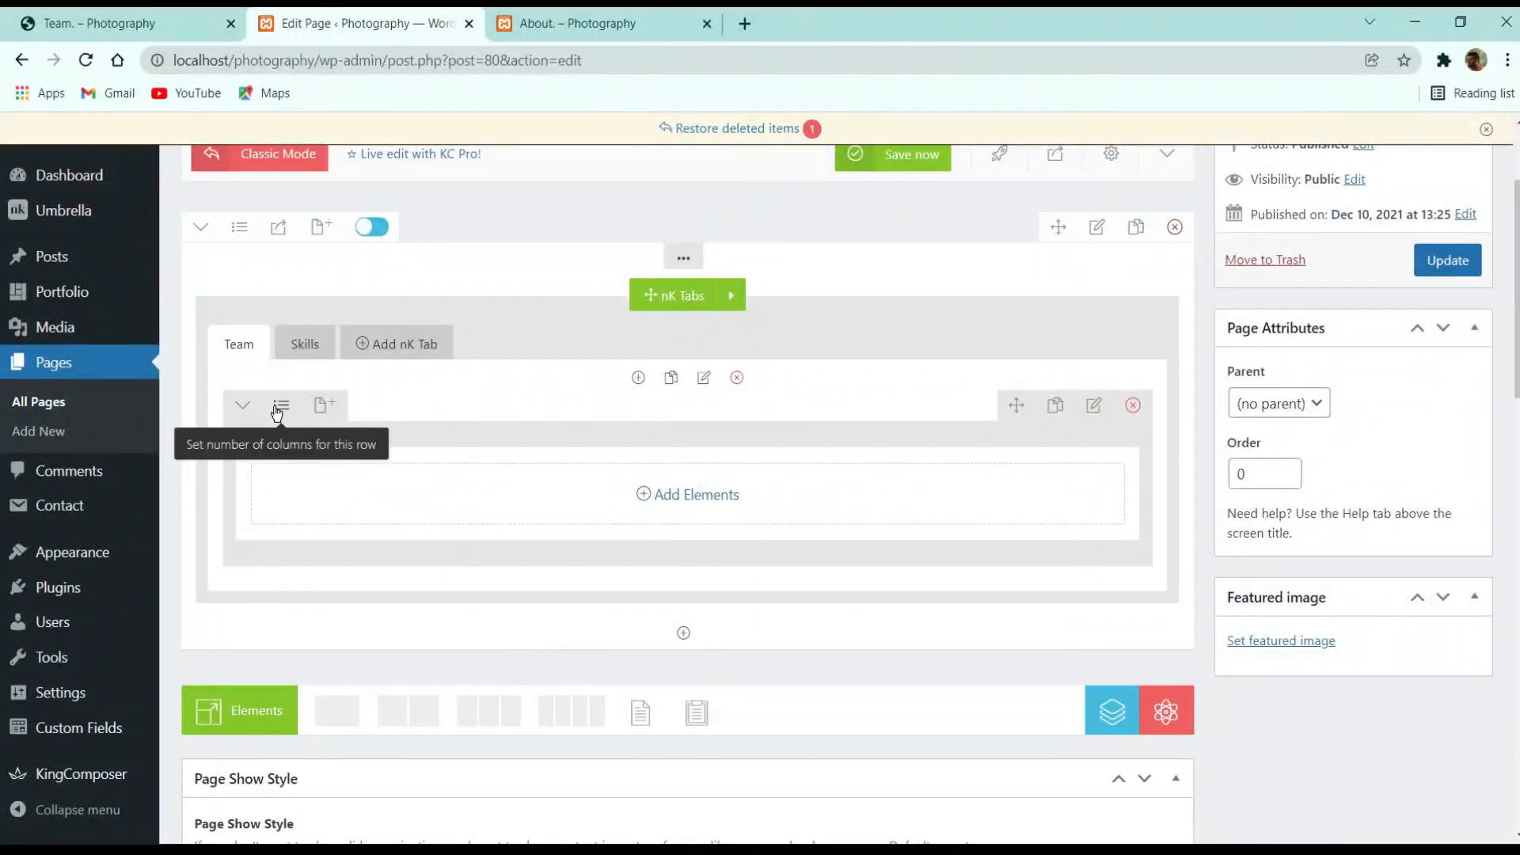
click(283, 401)
click(370, 480)
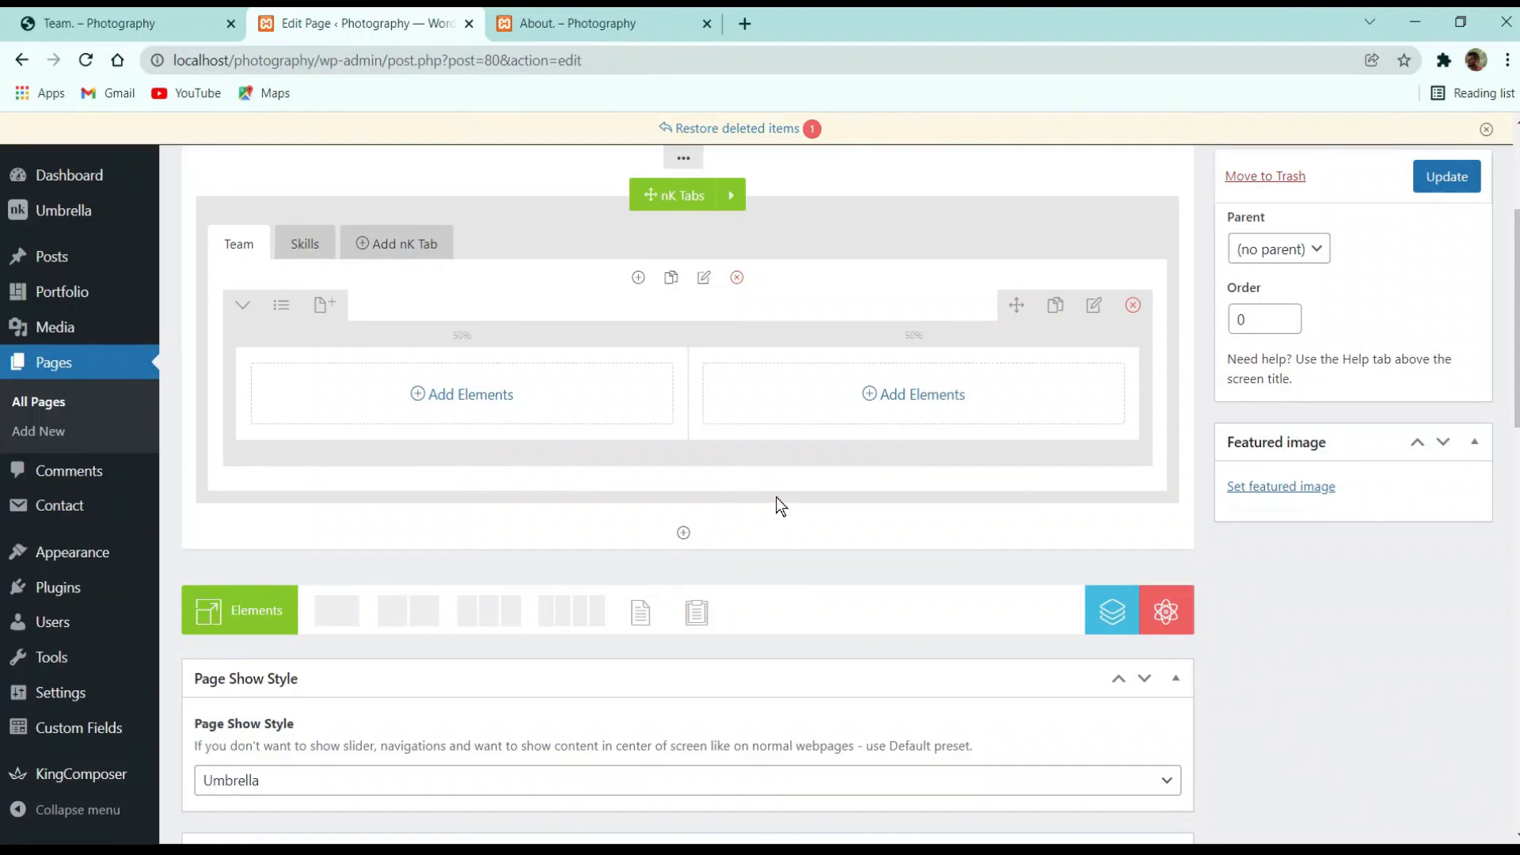
click(142, 19)
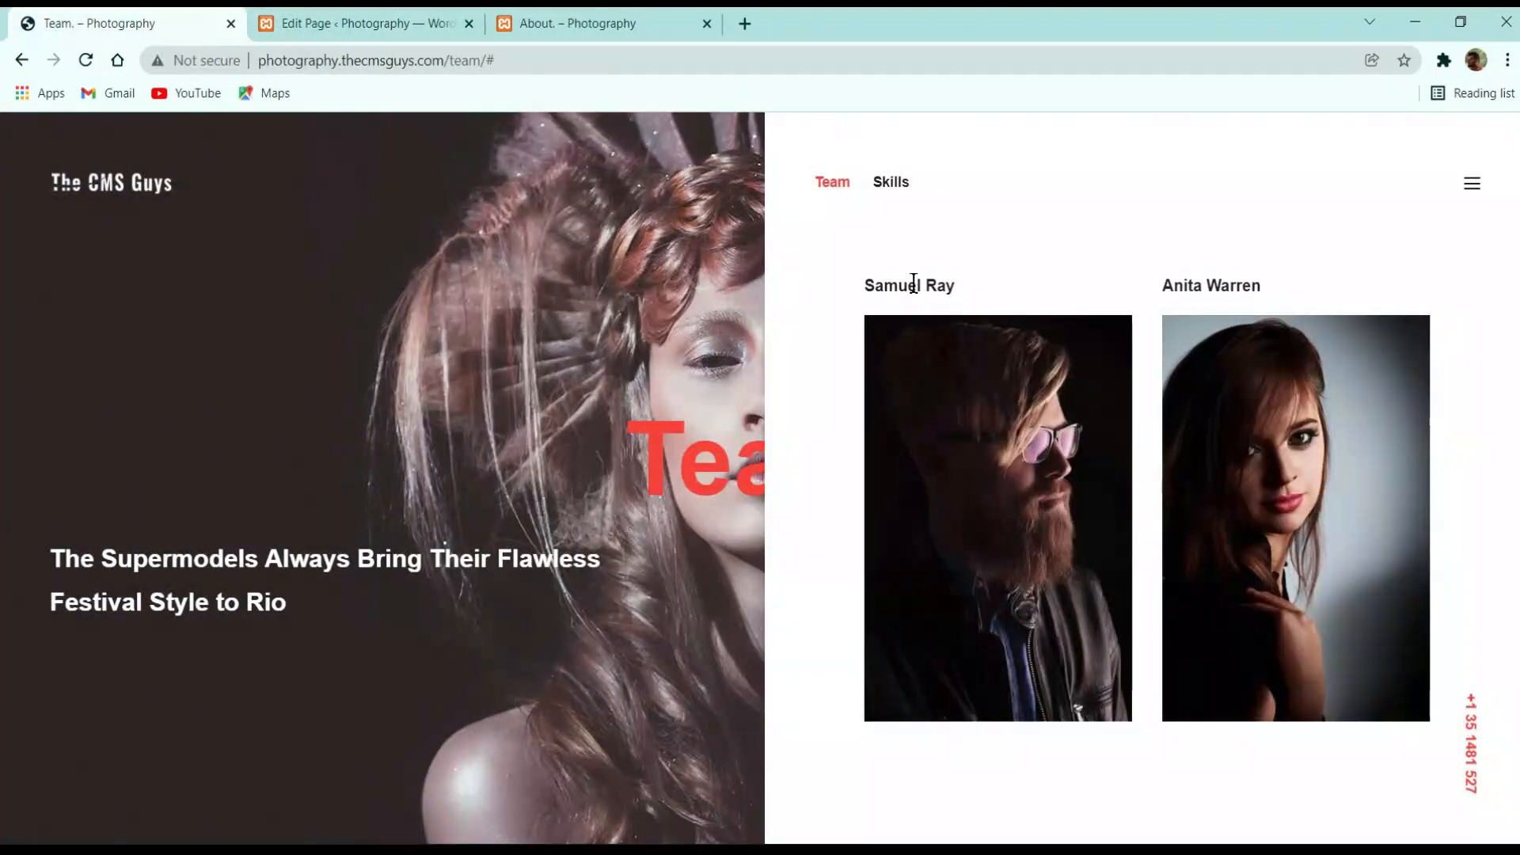
Copy the first member's name from the live page into a new nK Title as plain text
triple_click(915, 284)
key(ctrl+c)
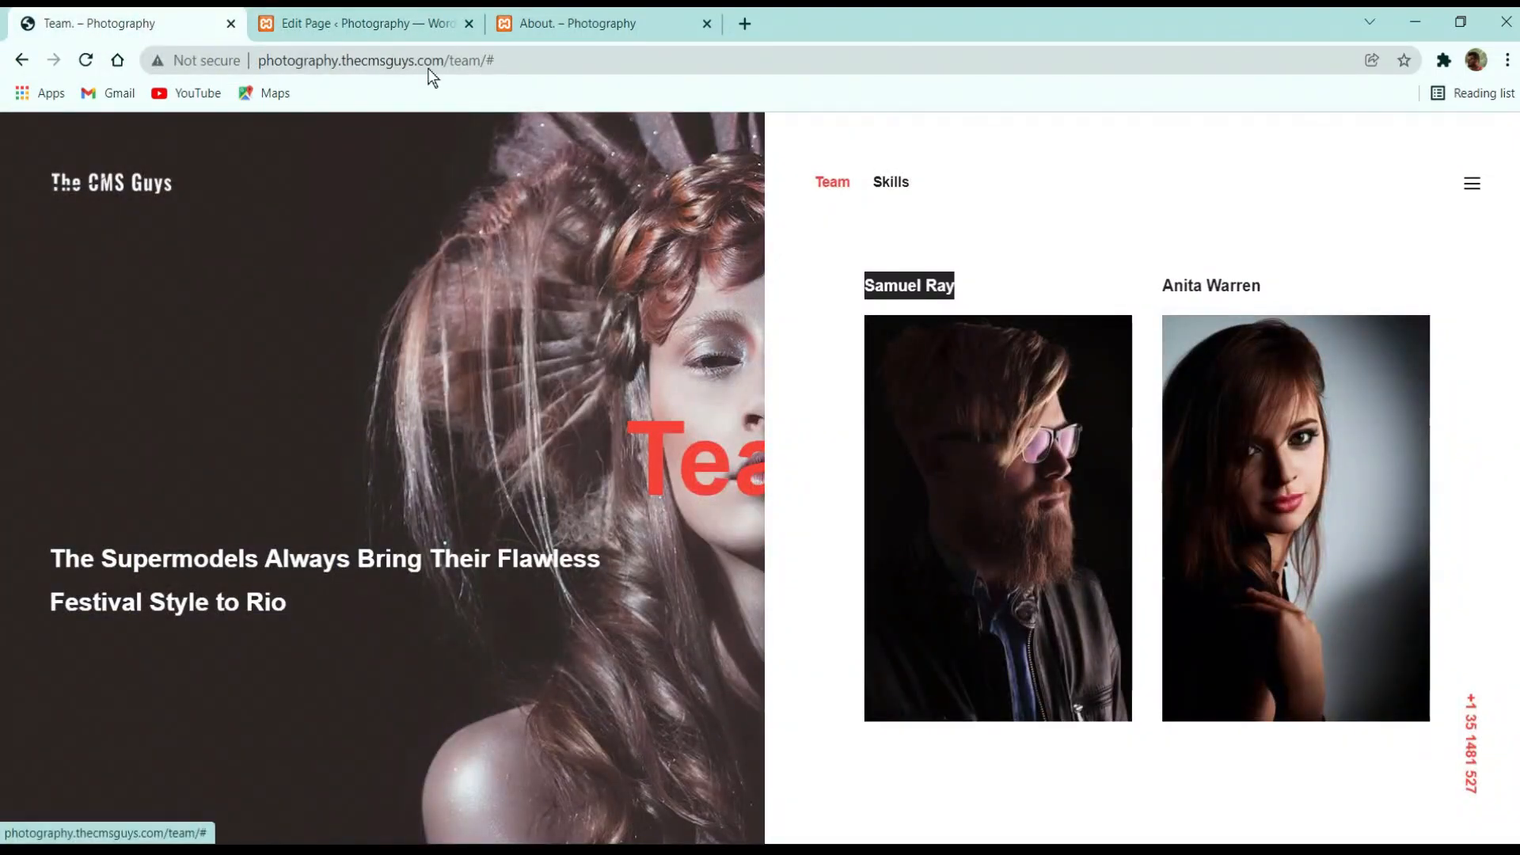
click(396, 23)
click(427, 393)
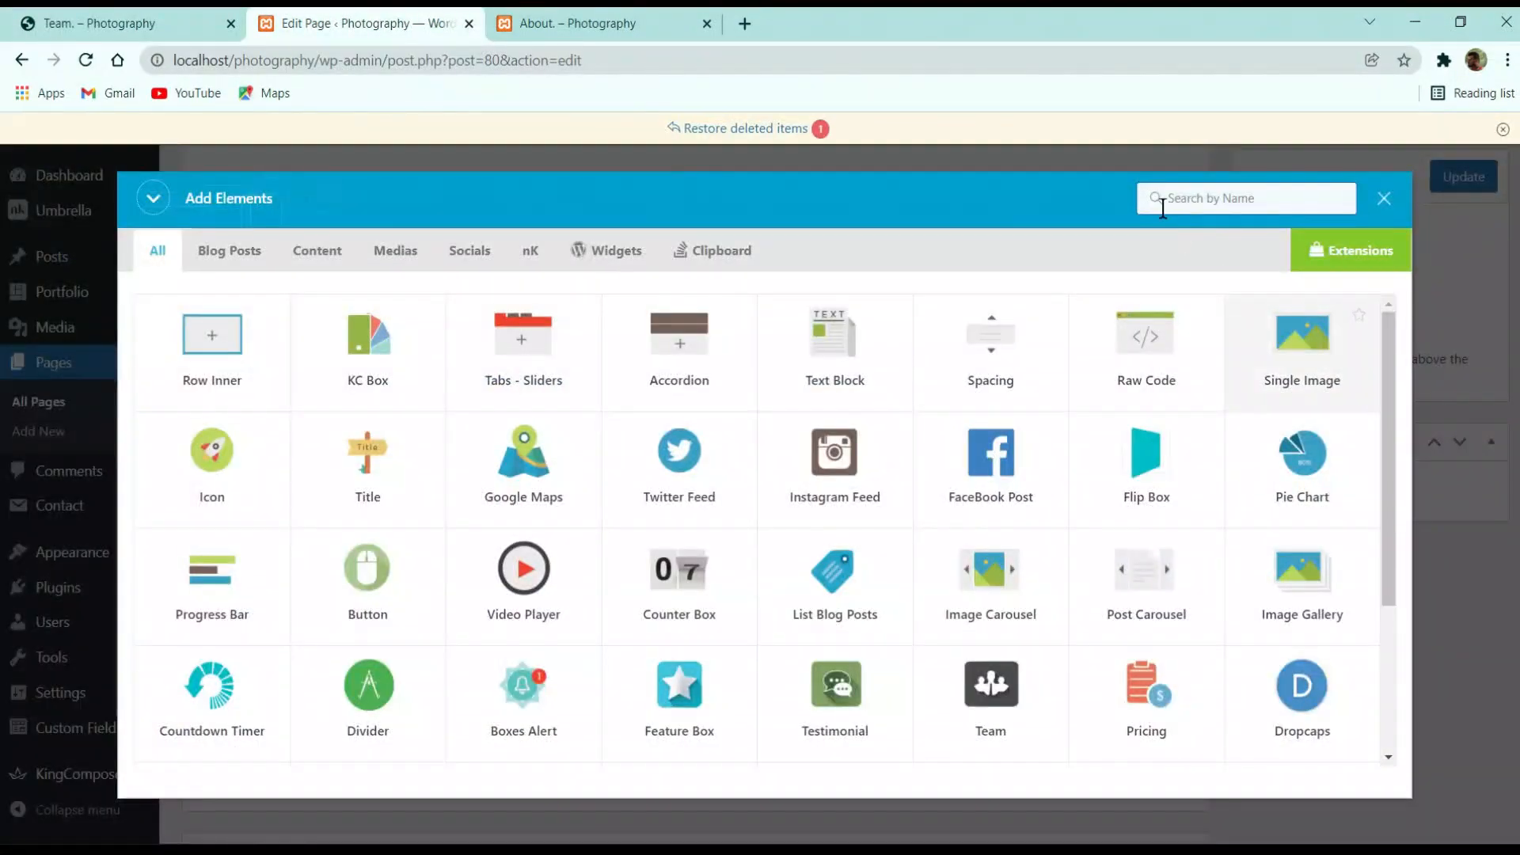
text(tit)
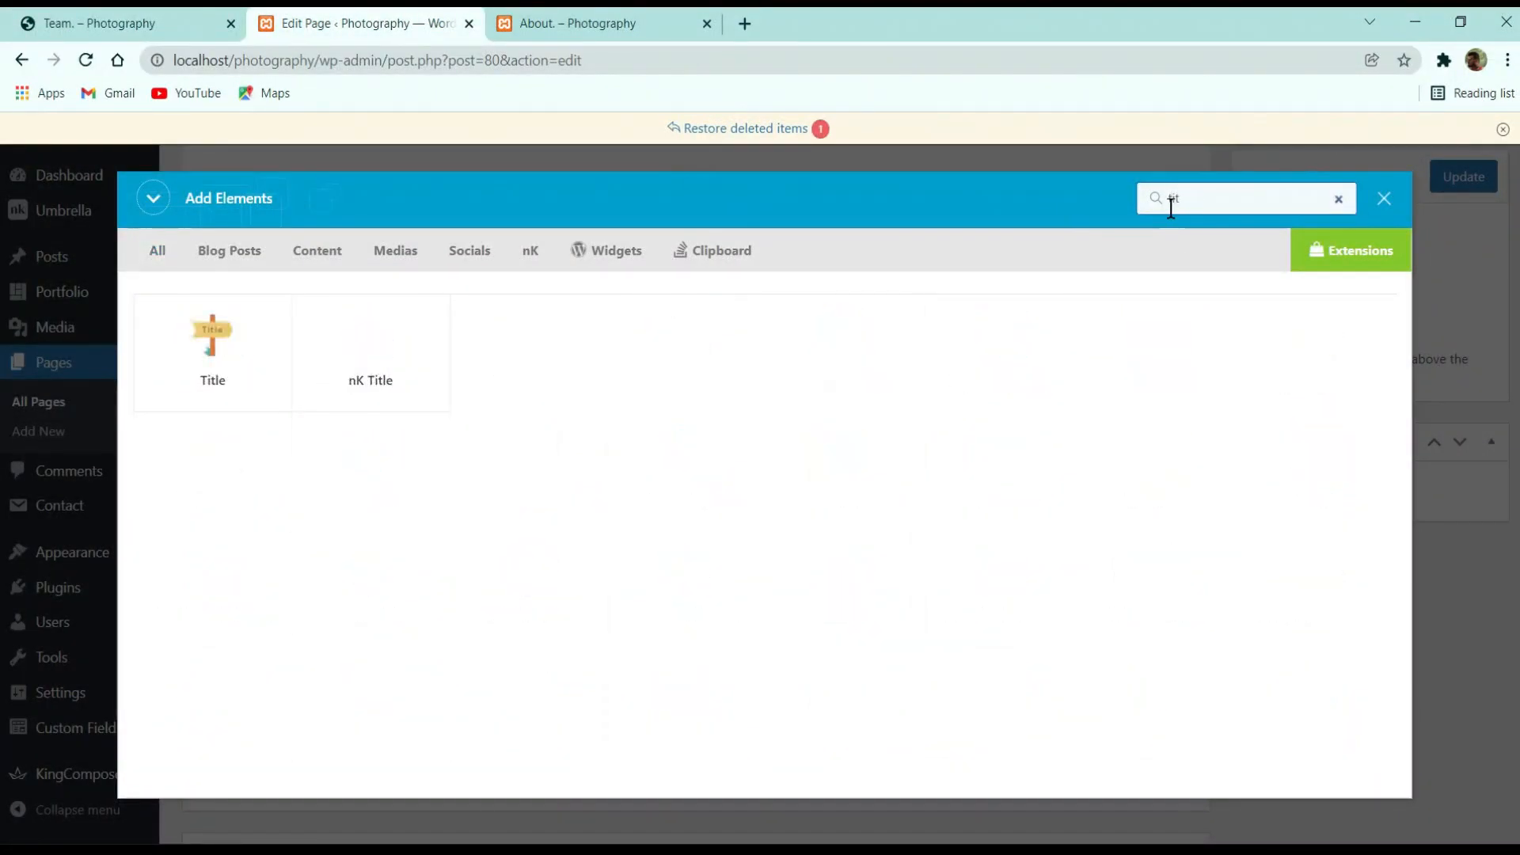
click(391, 349)
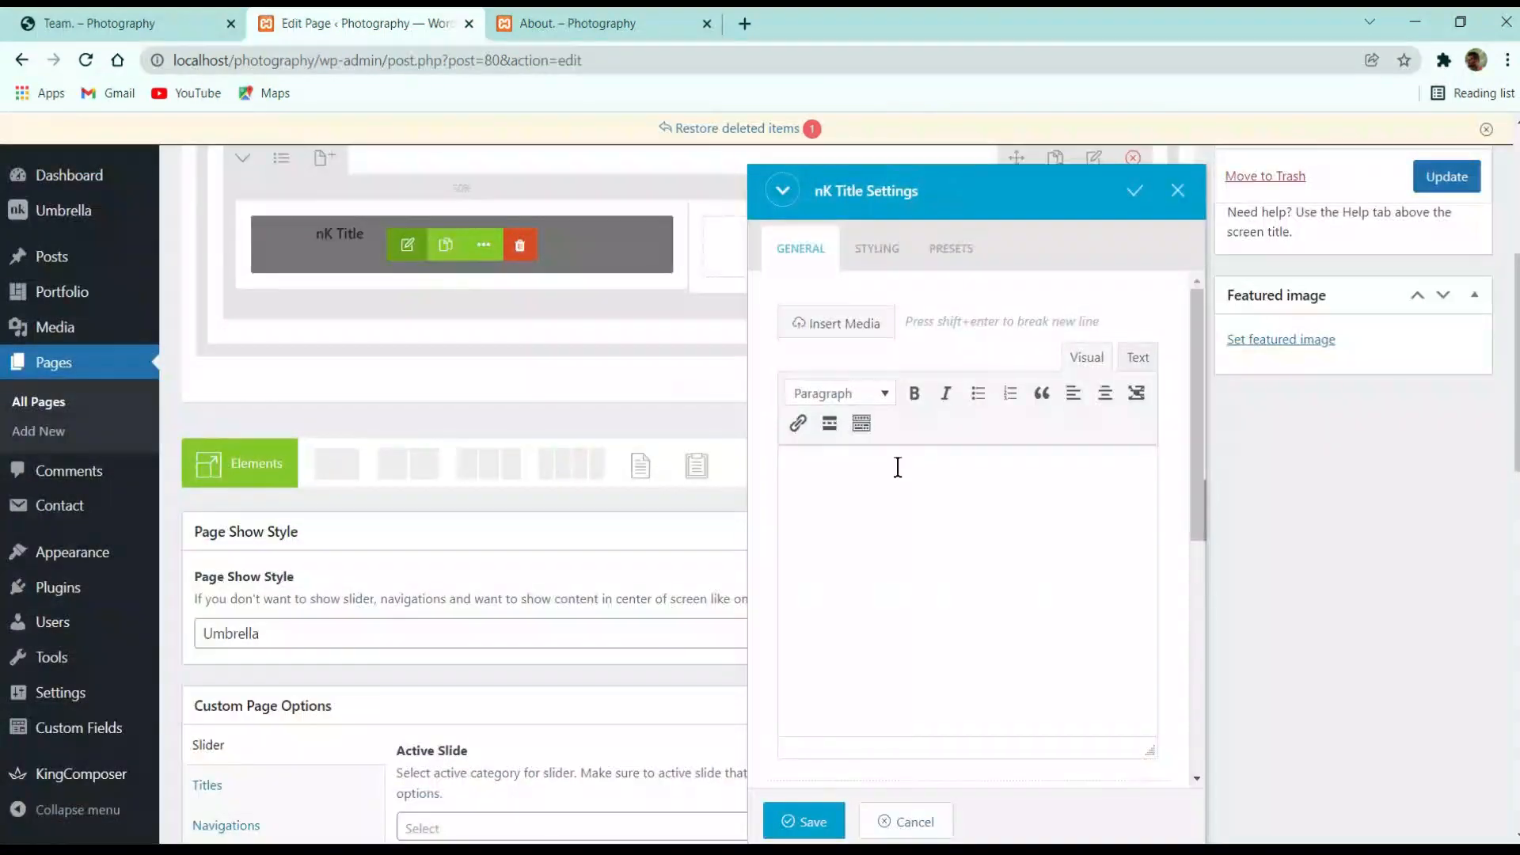
key(ctrl+v)
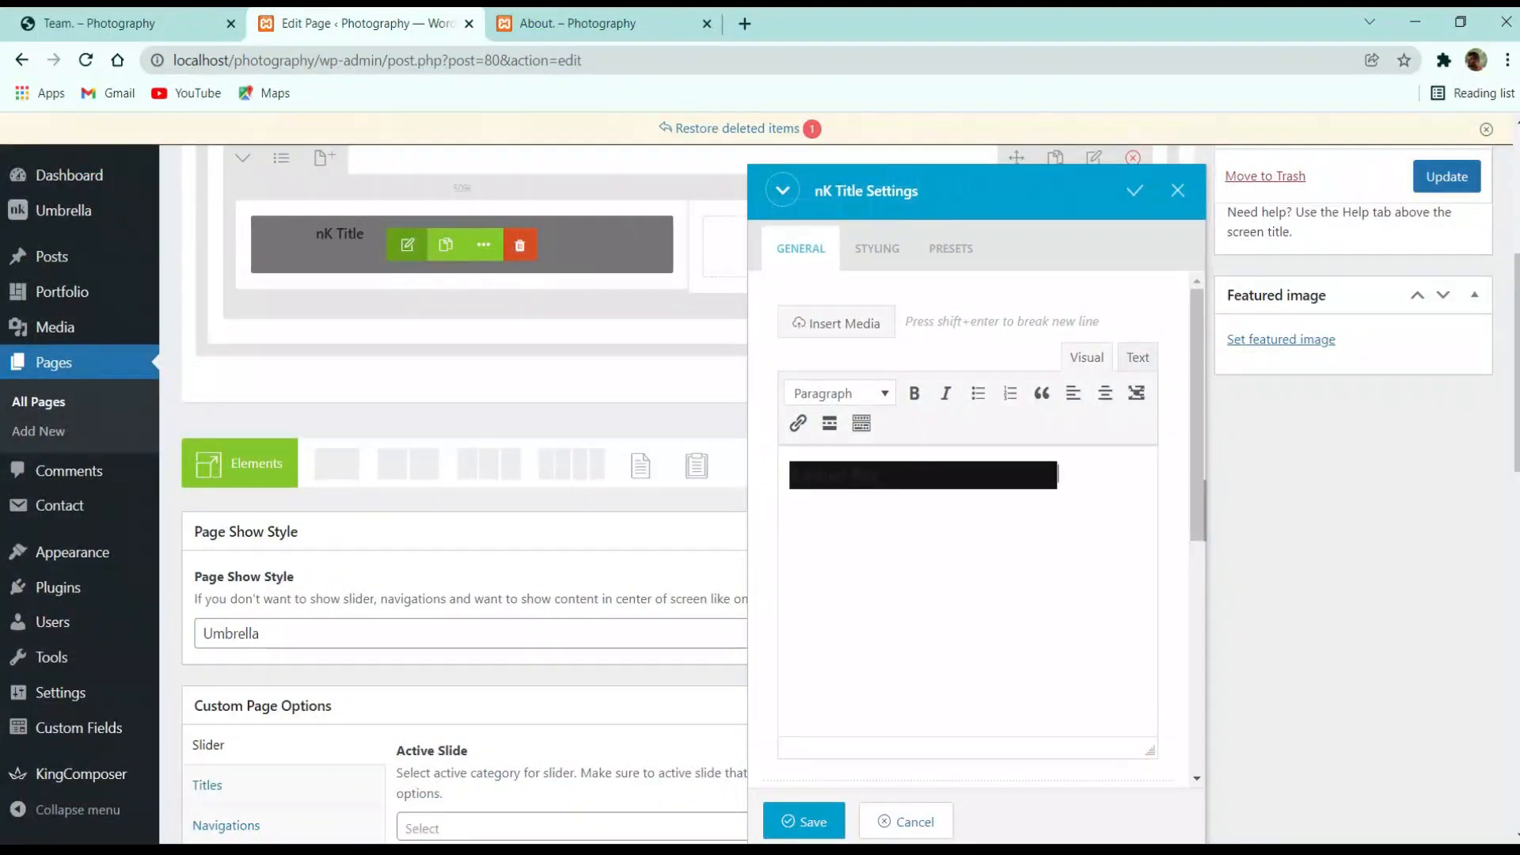
key(ctrl+a)
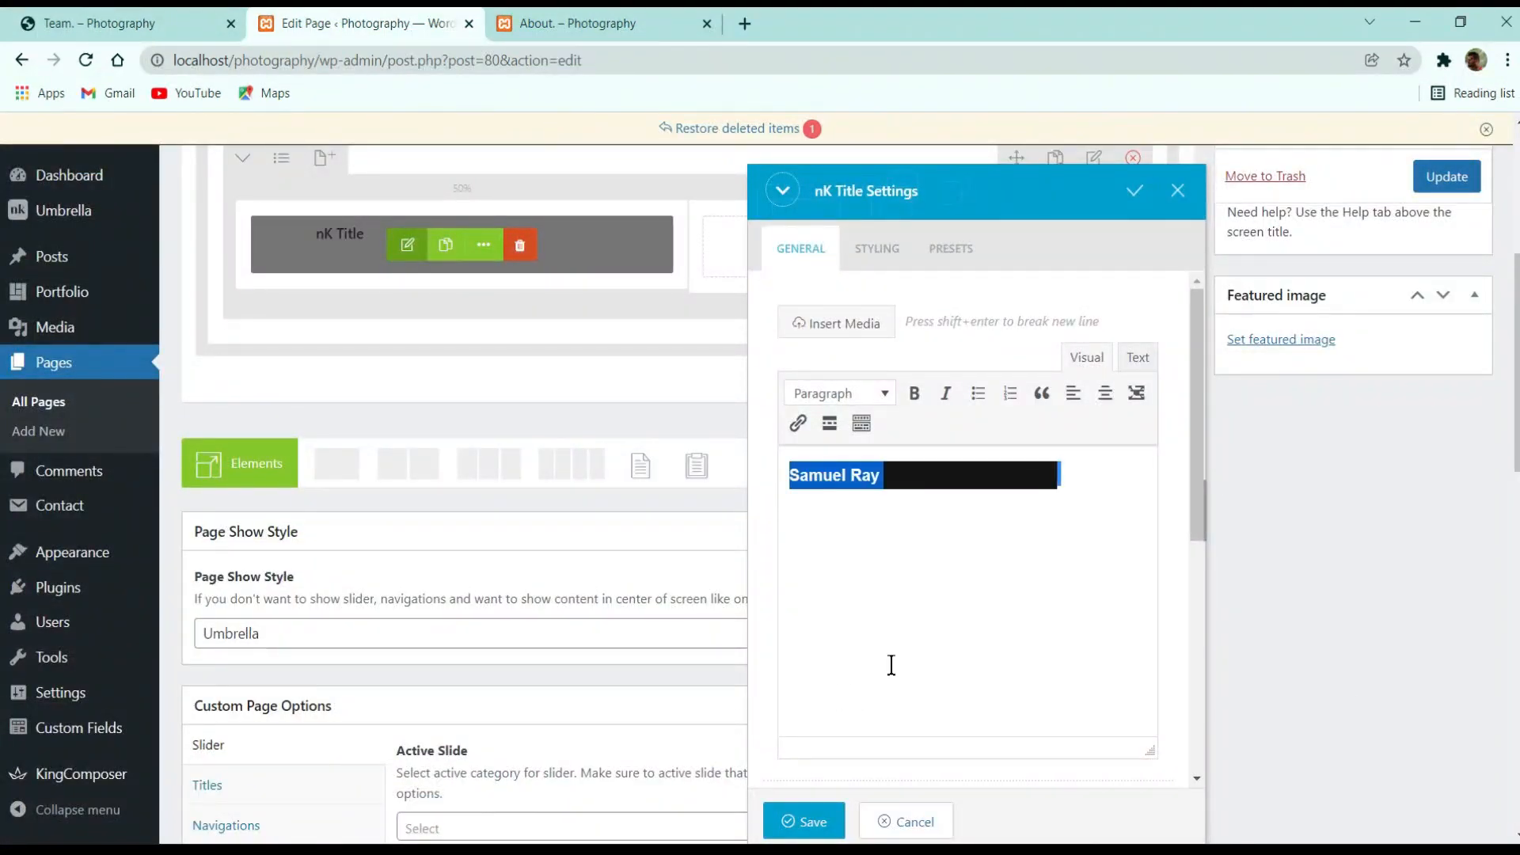
key(ctrl+shift+v)
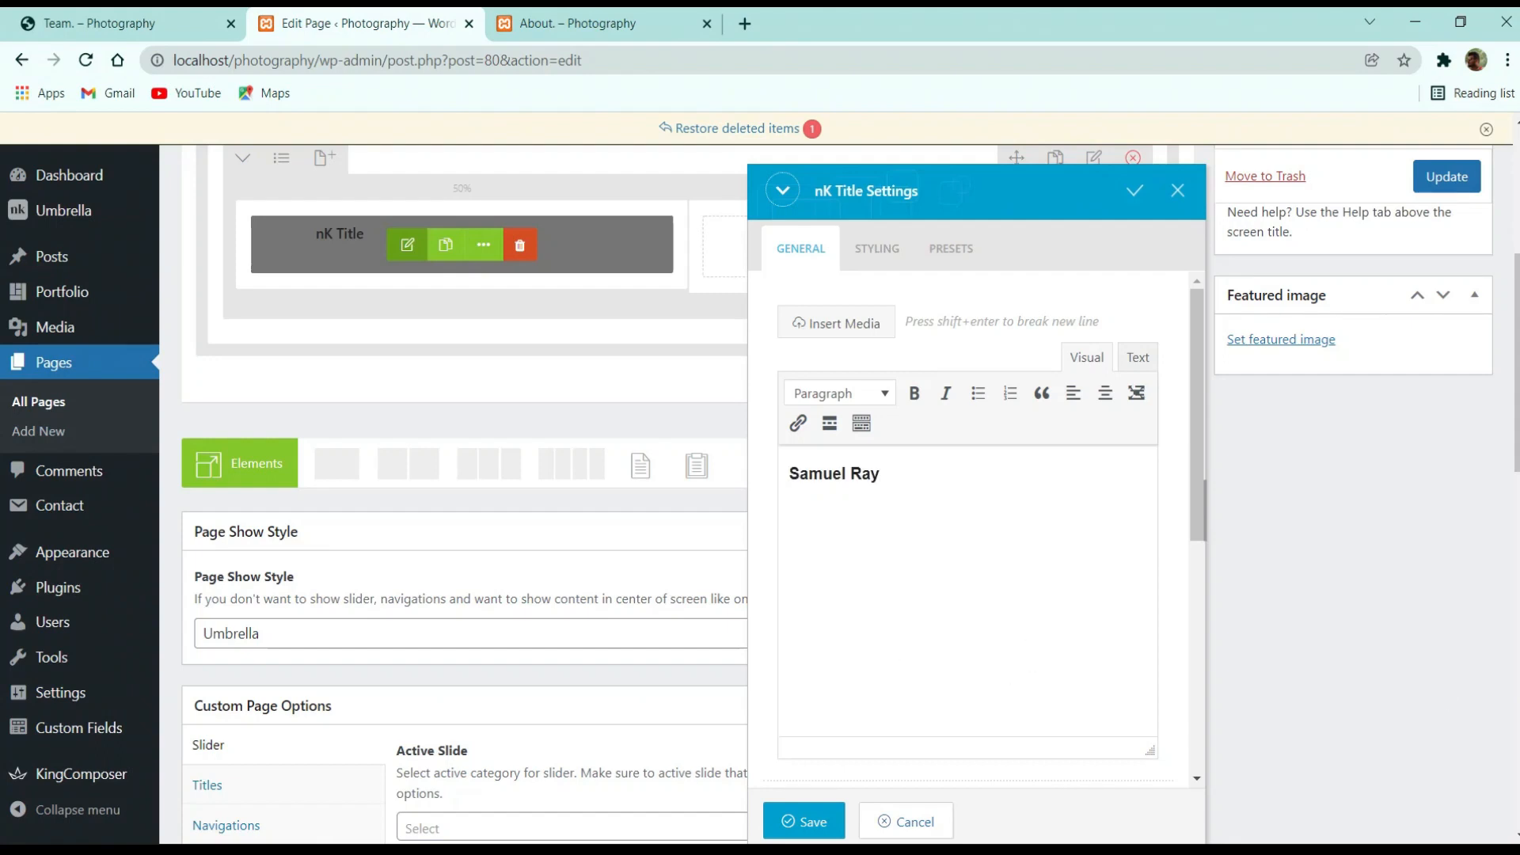
Set the title's Looks Like option to h6, save it, and check the live page
scroll(970, 507, down, 5)
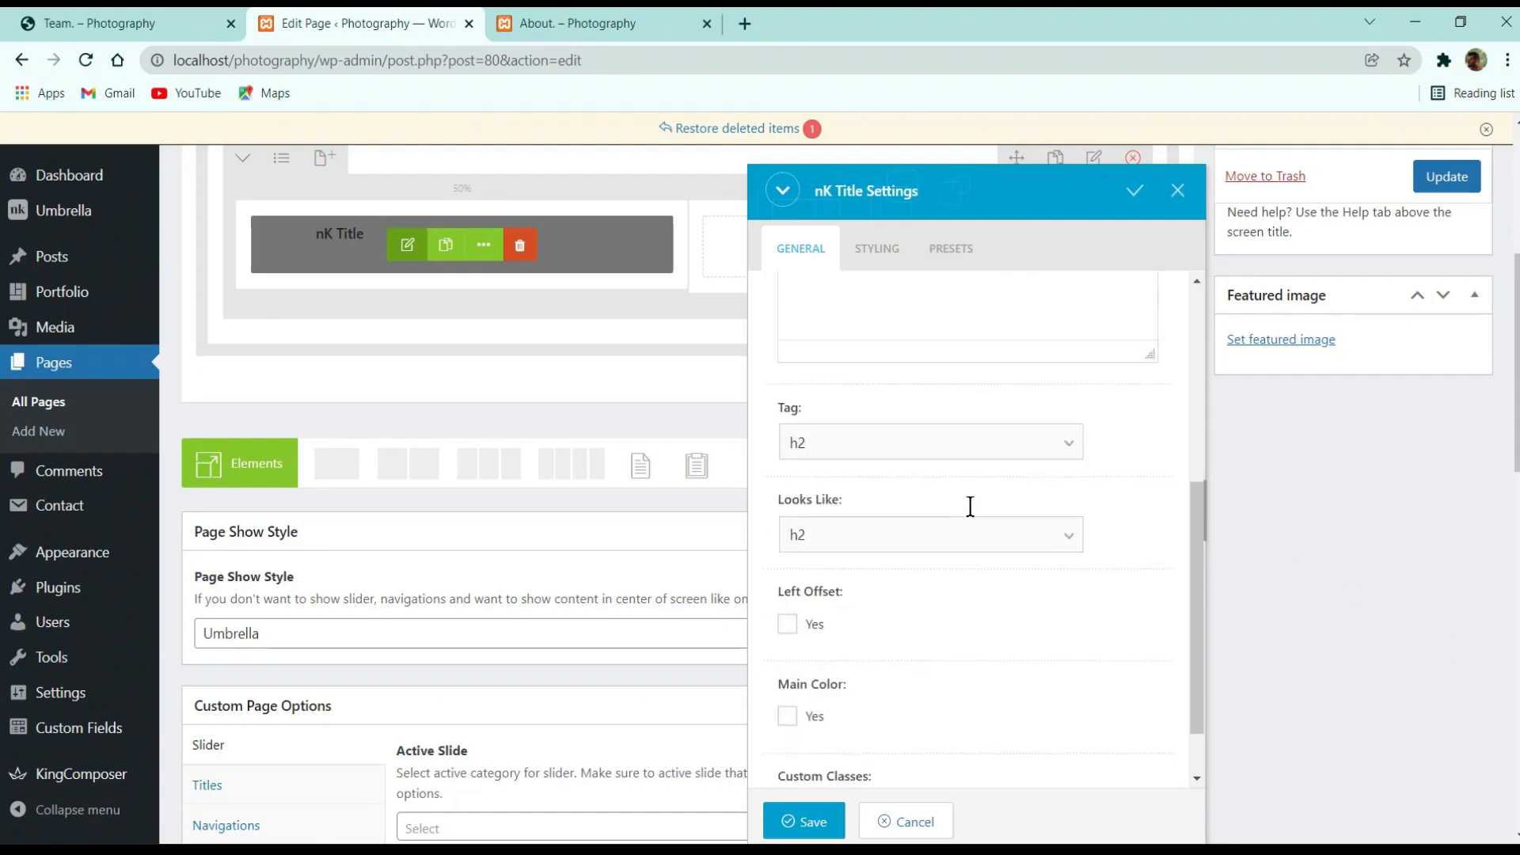
click(855, 515)
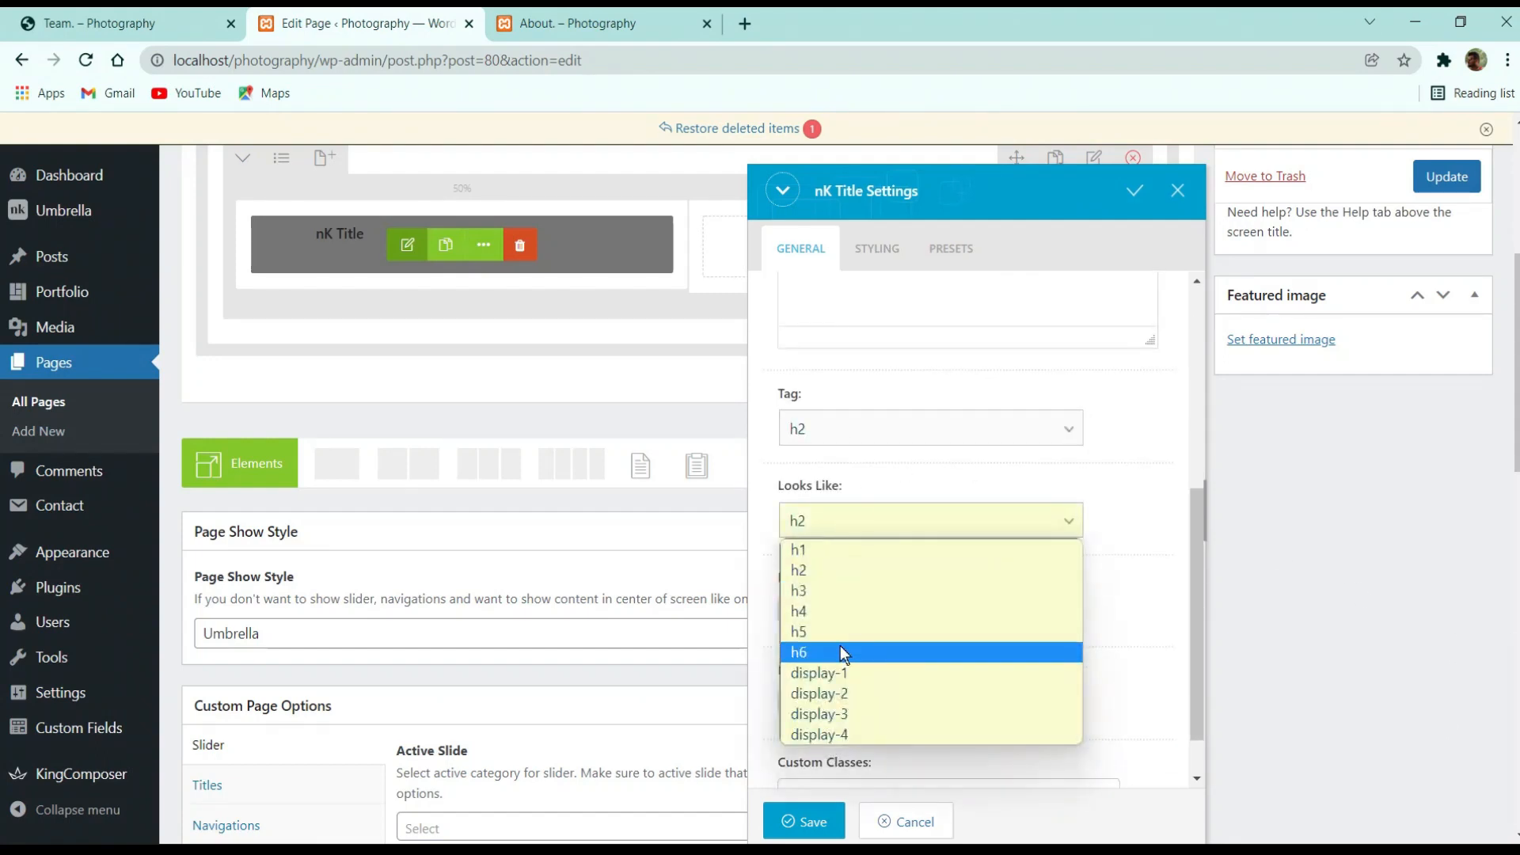
click(839, 647)
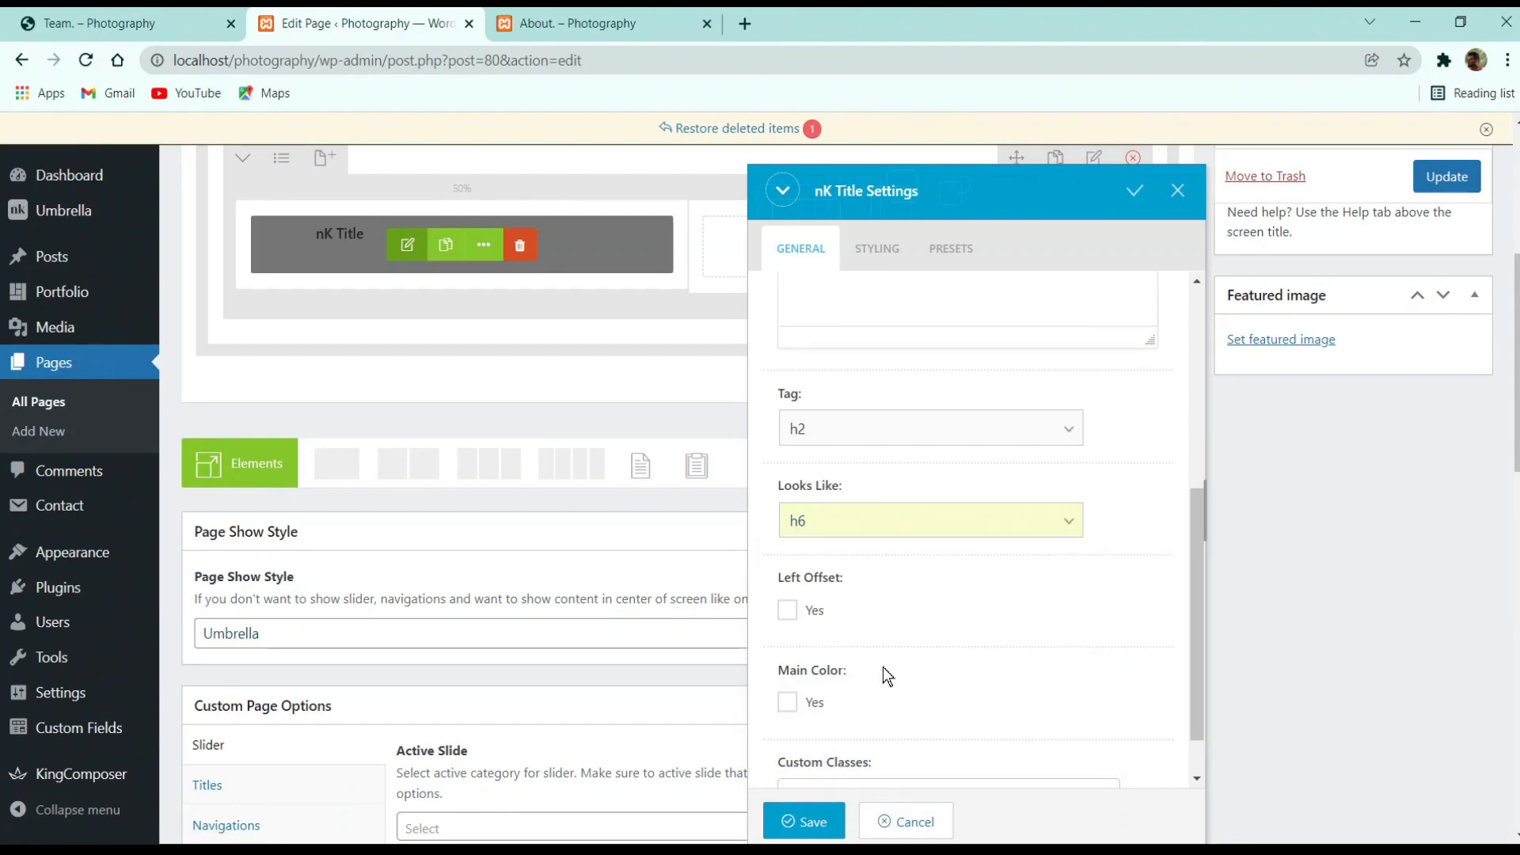
click(804, 821)
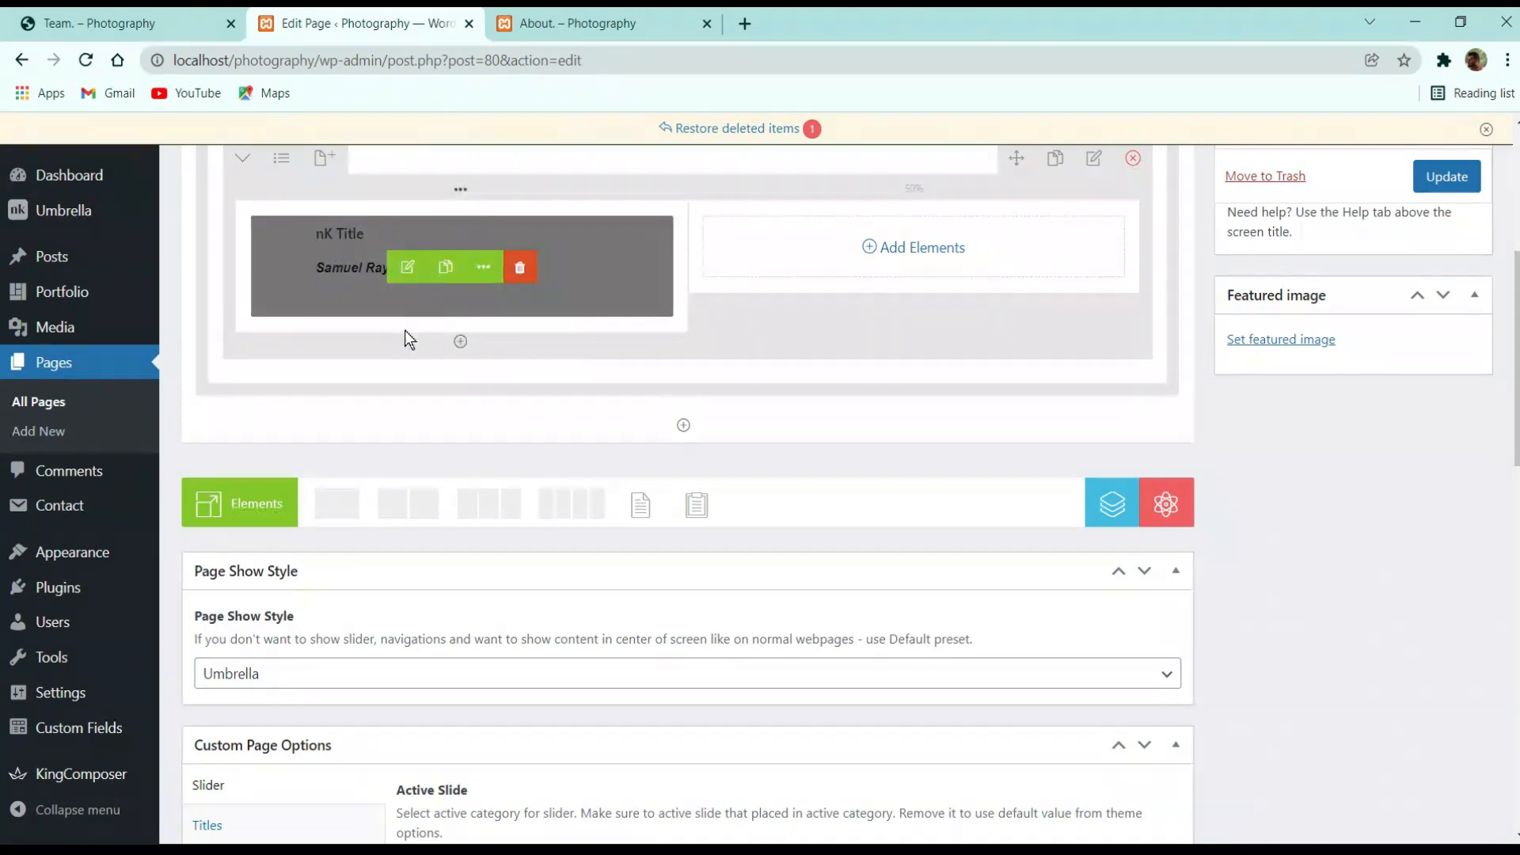
click(176, 15)
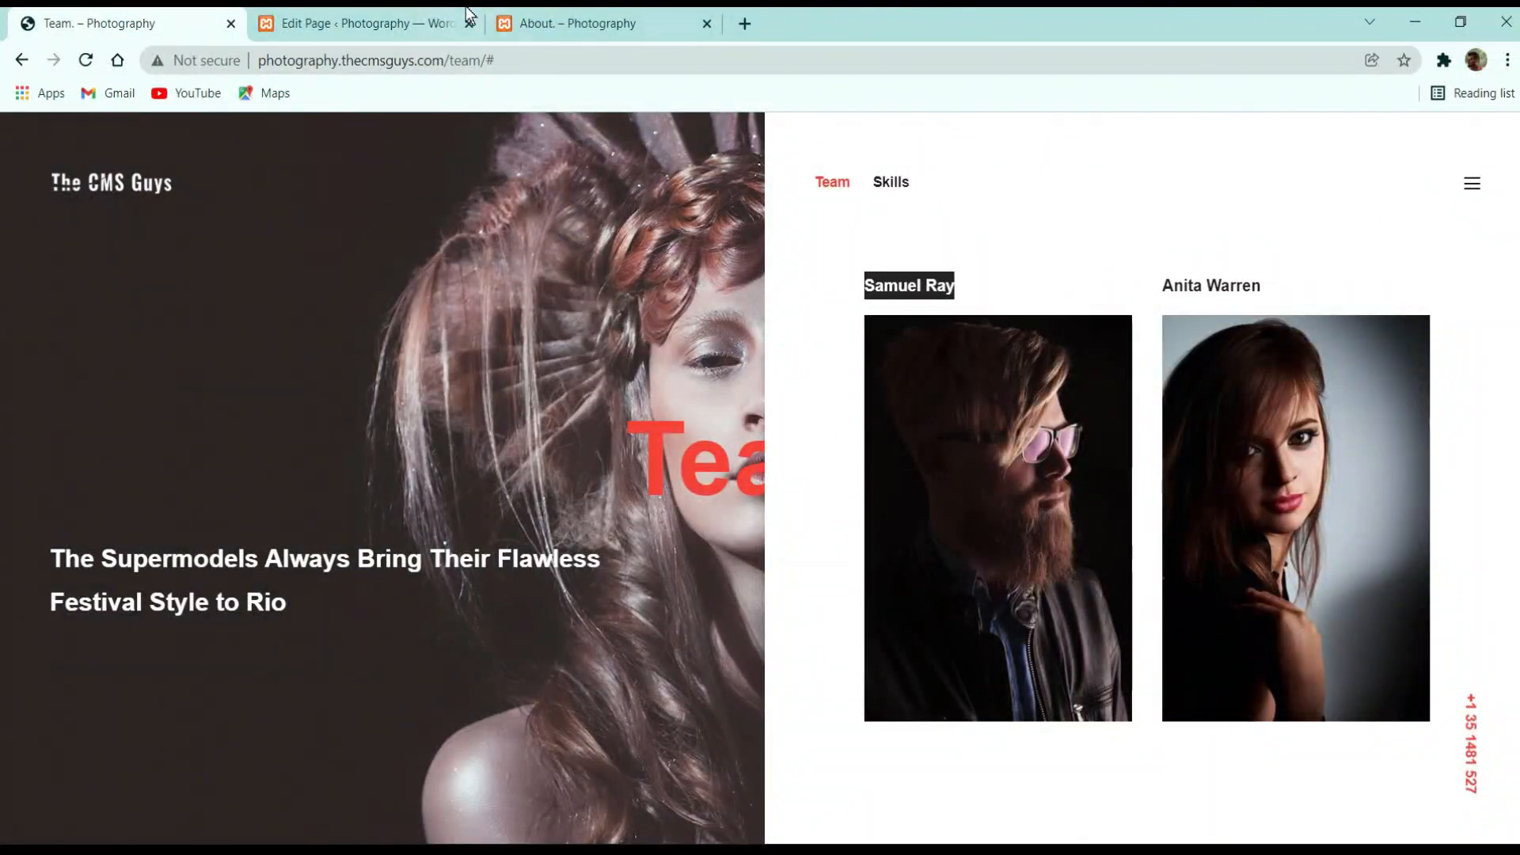
click(463, 15)
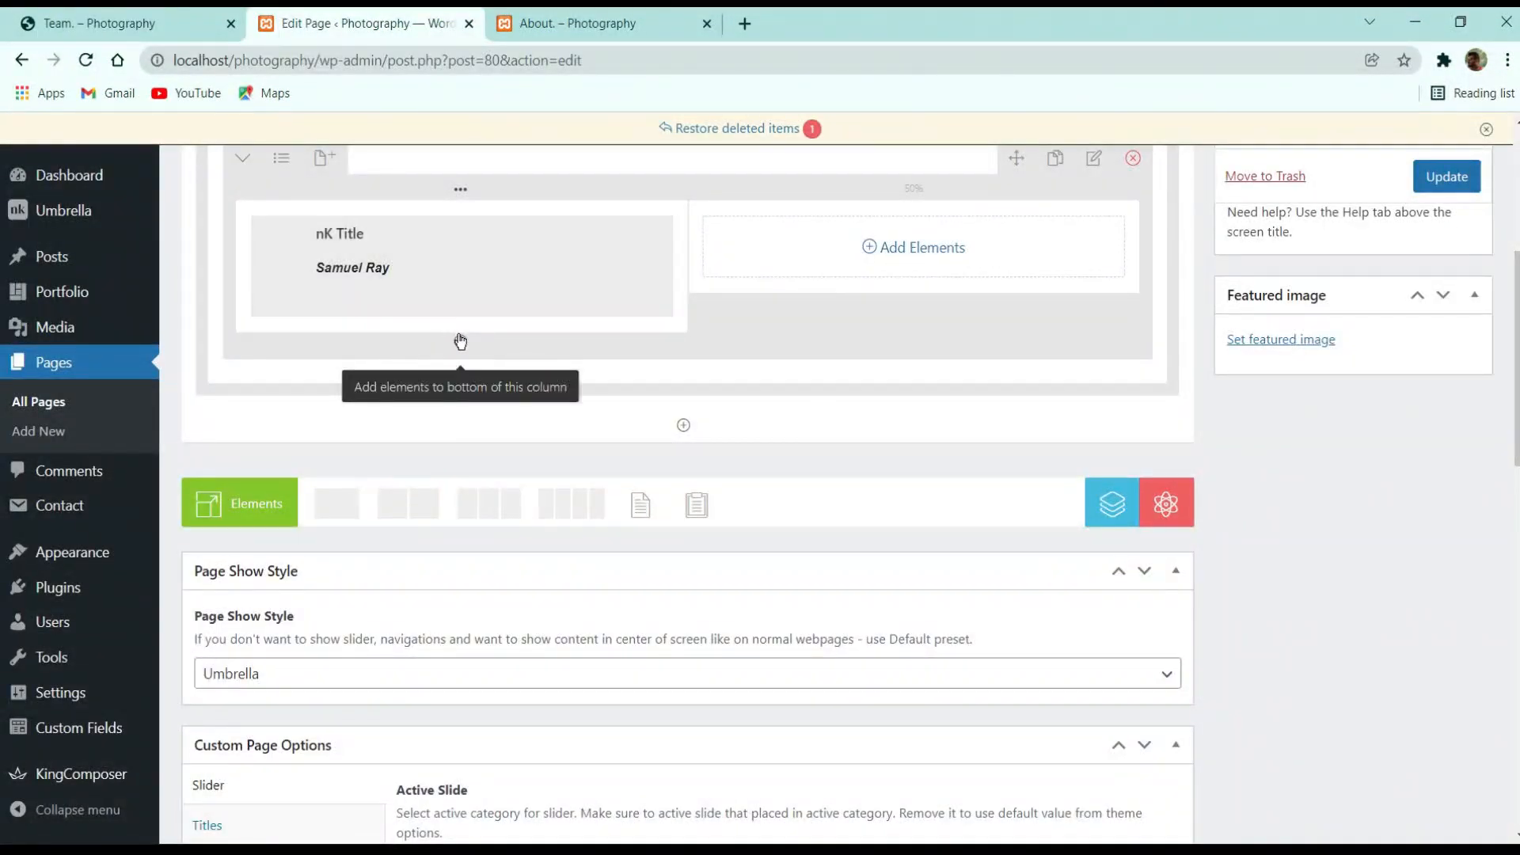
Add a Single Image element below the name title using the team-member-1 photo
click(458, 340)
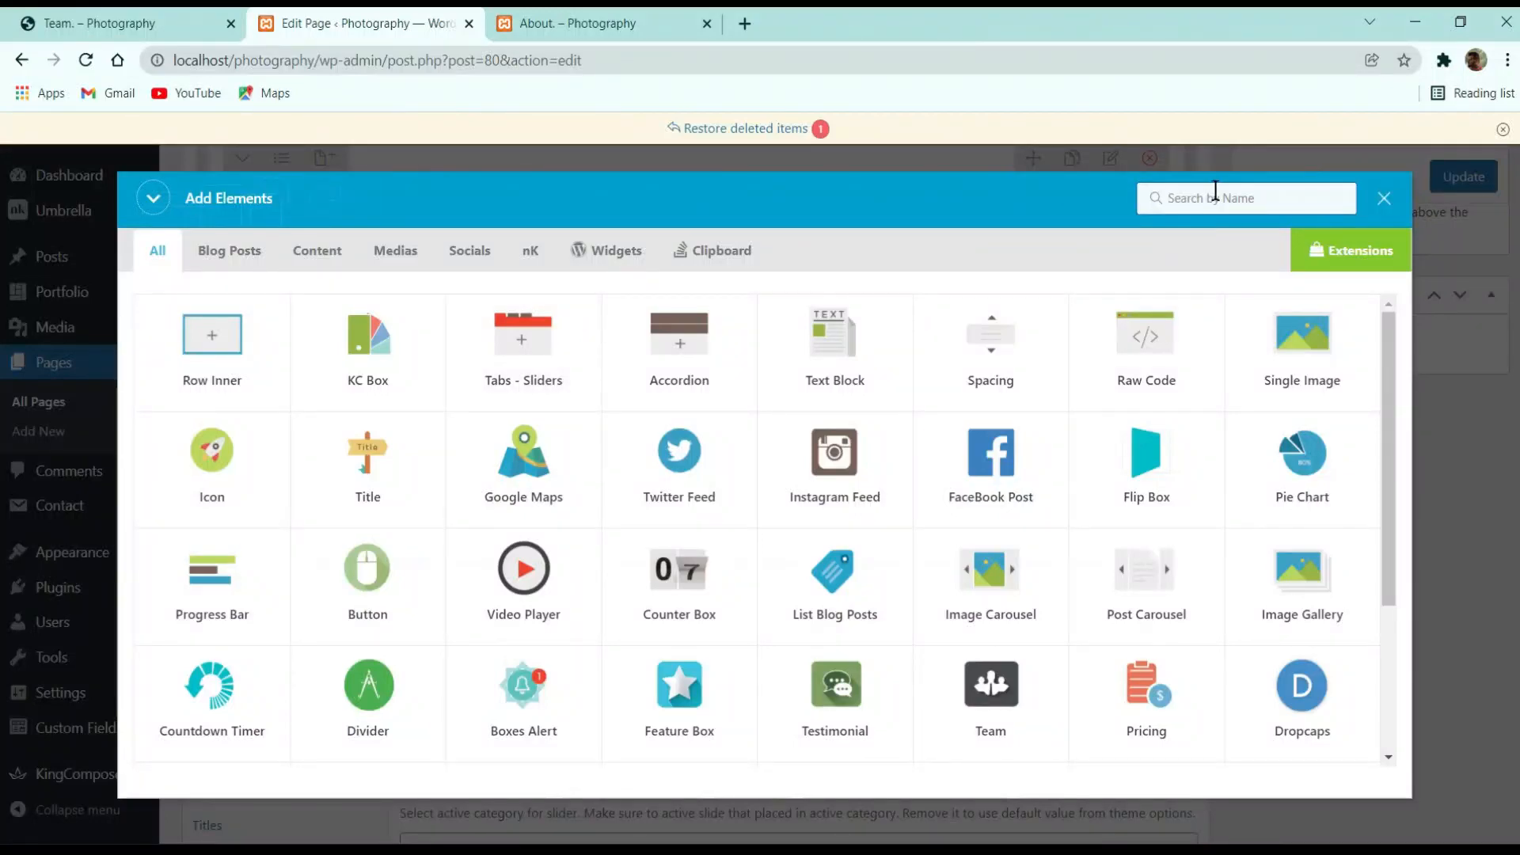
text(image)
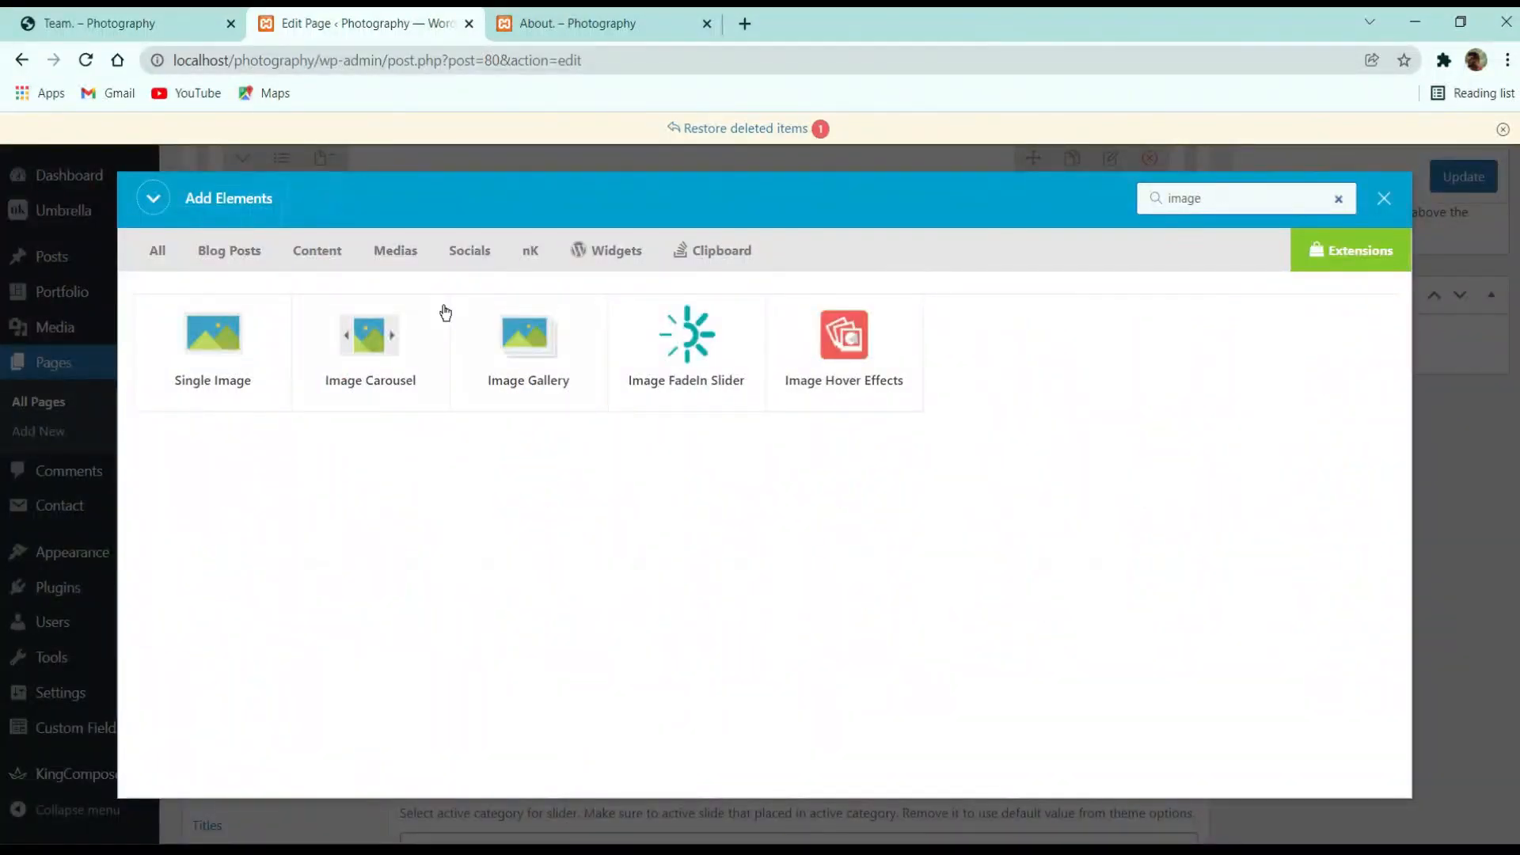
click(213, 341)
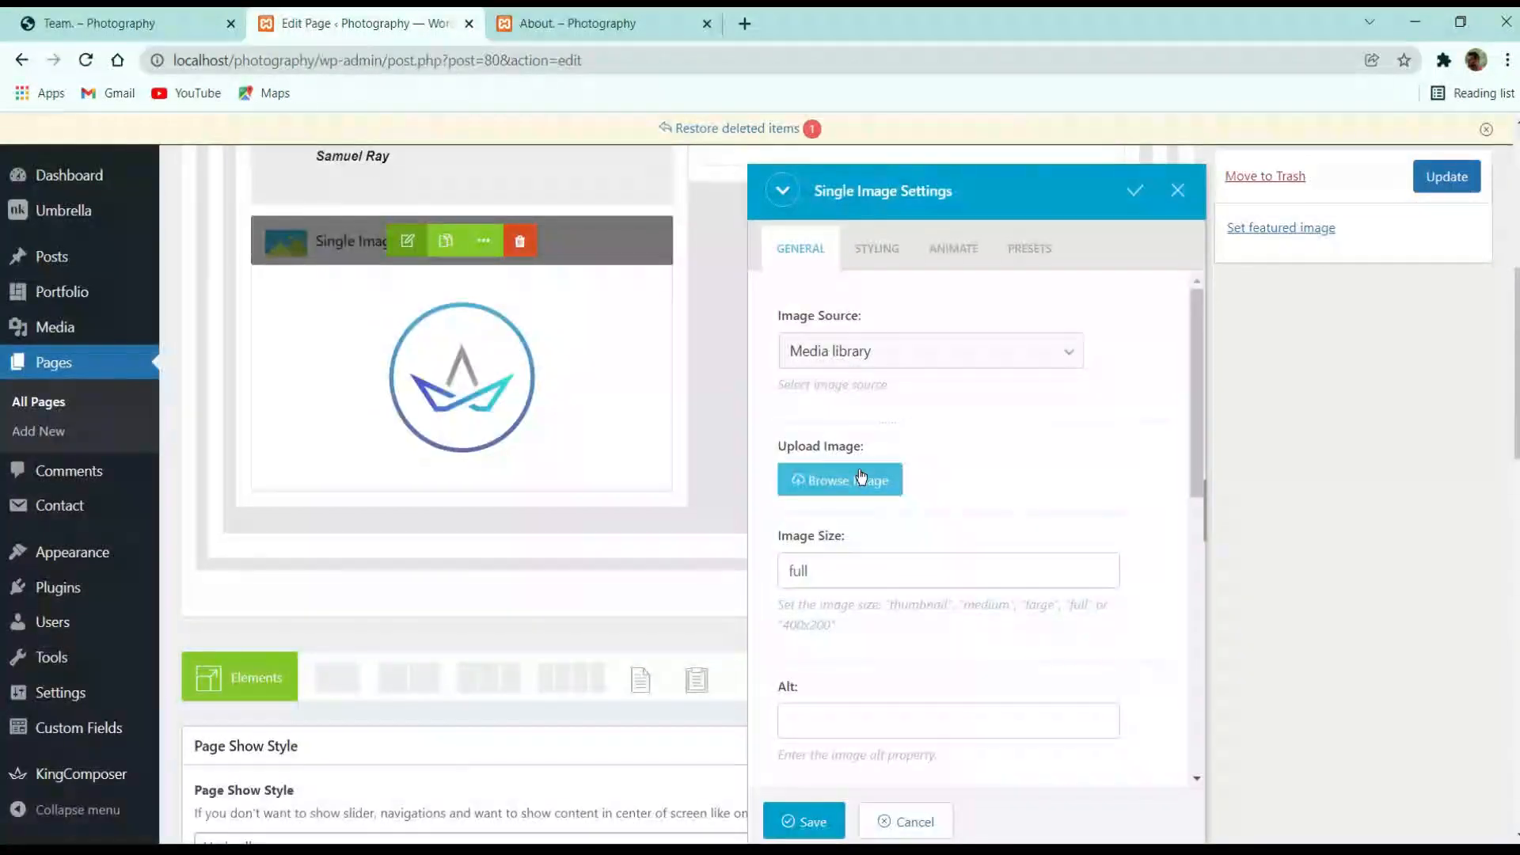
click(862, 478)
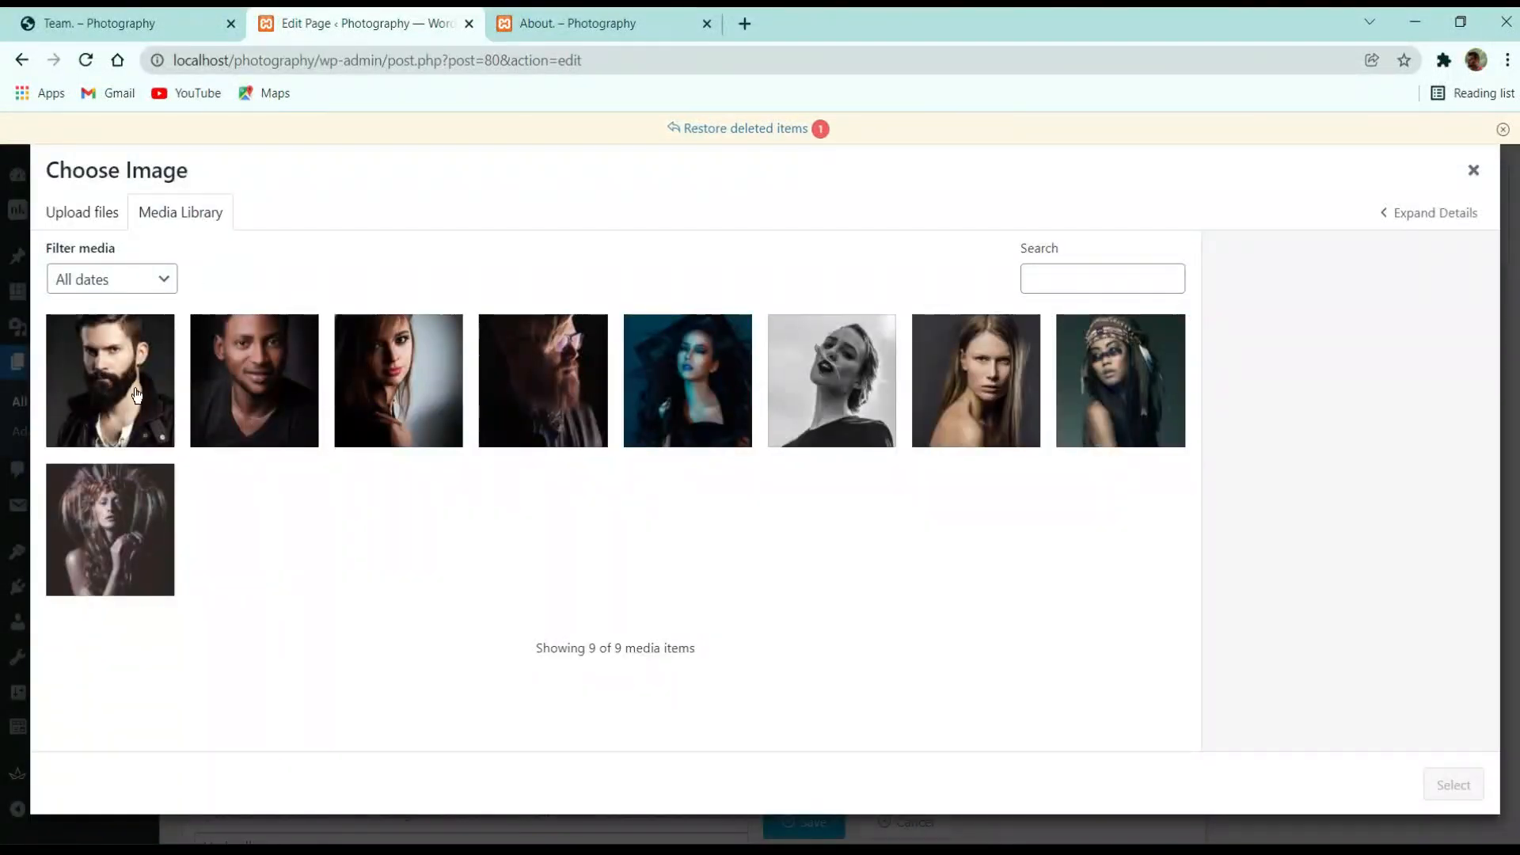
click(543, 380)
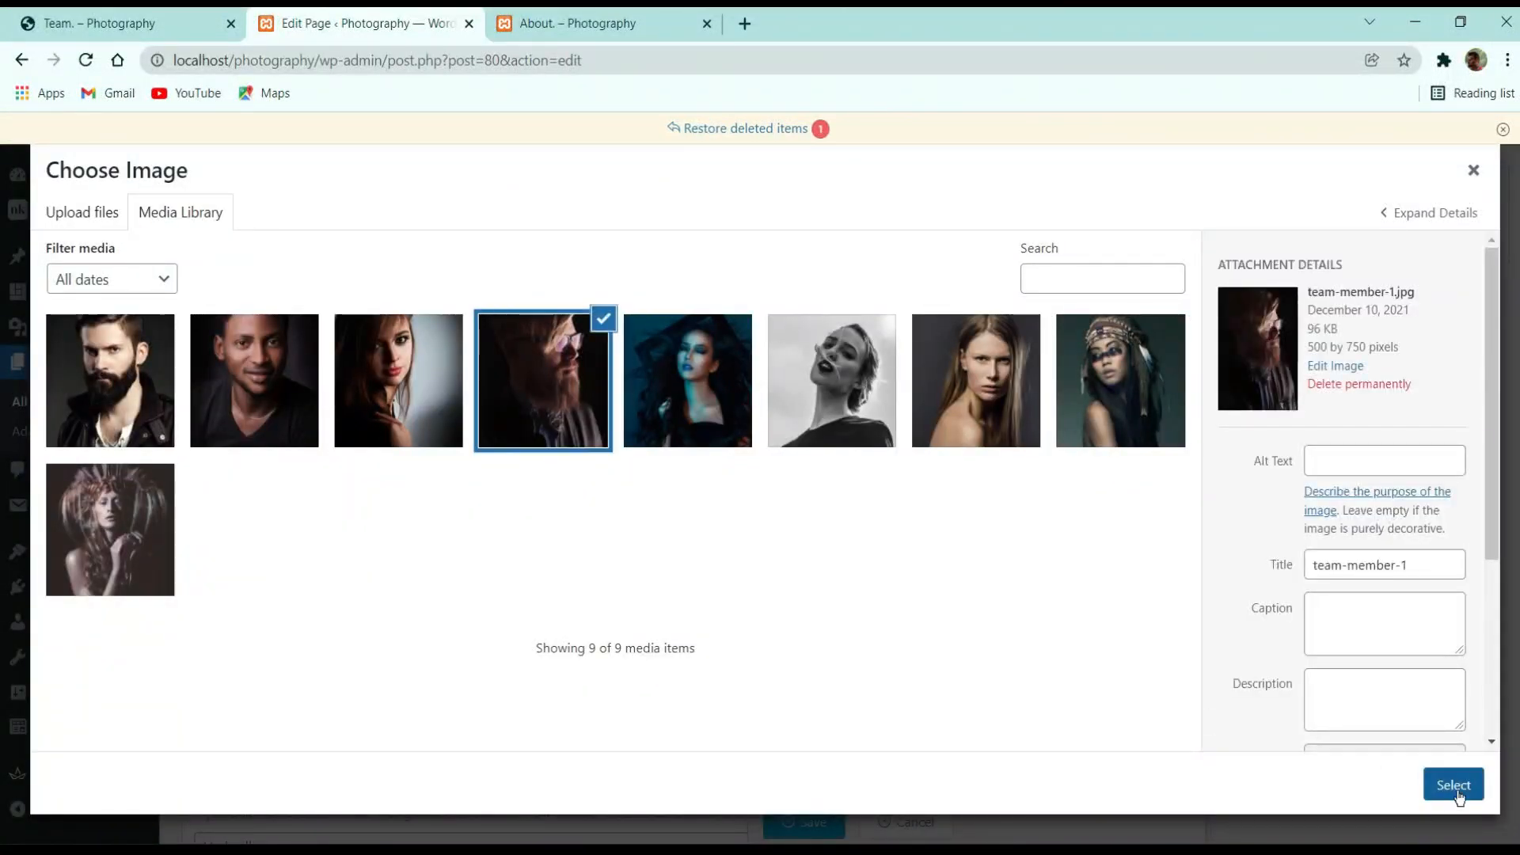
click(1454, 784)
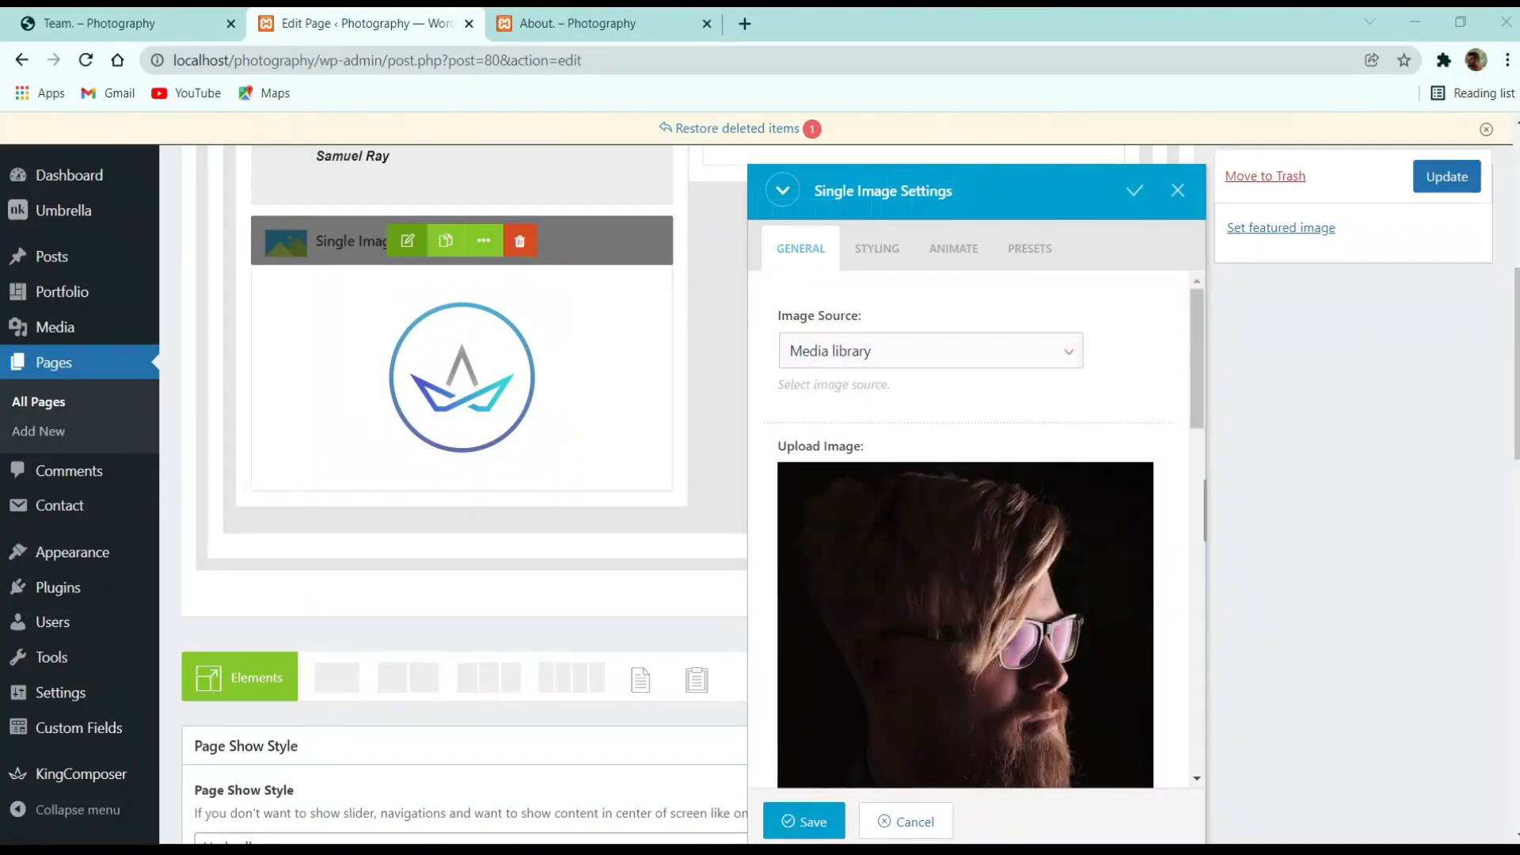
Set the image size to nk_500x500 and the alt text to 'Team 1'
scroll(949, 715, down, 3)
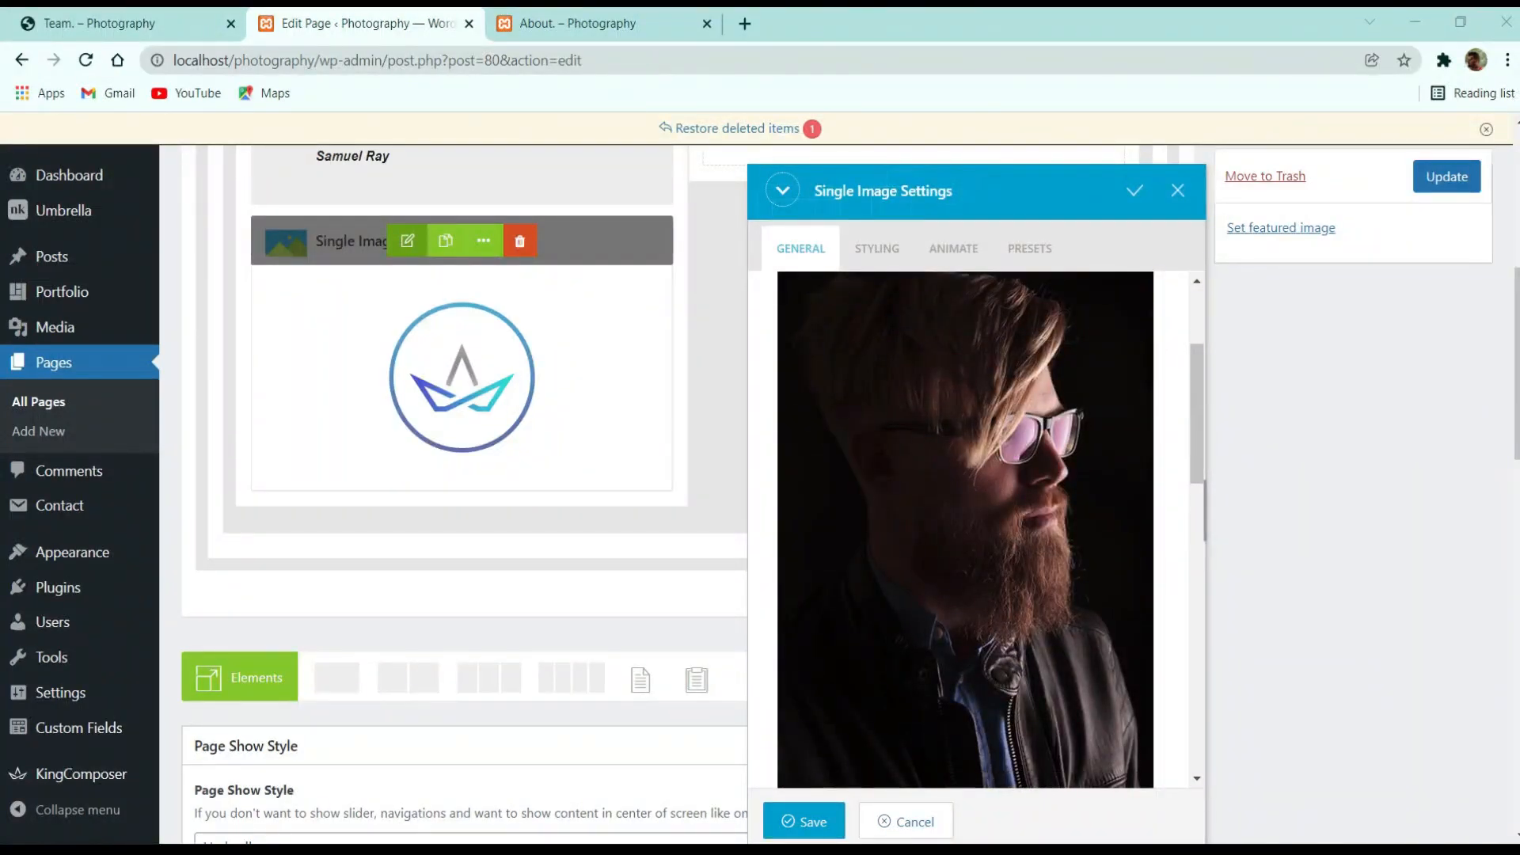
scroll(1038, 539, down, 5)
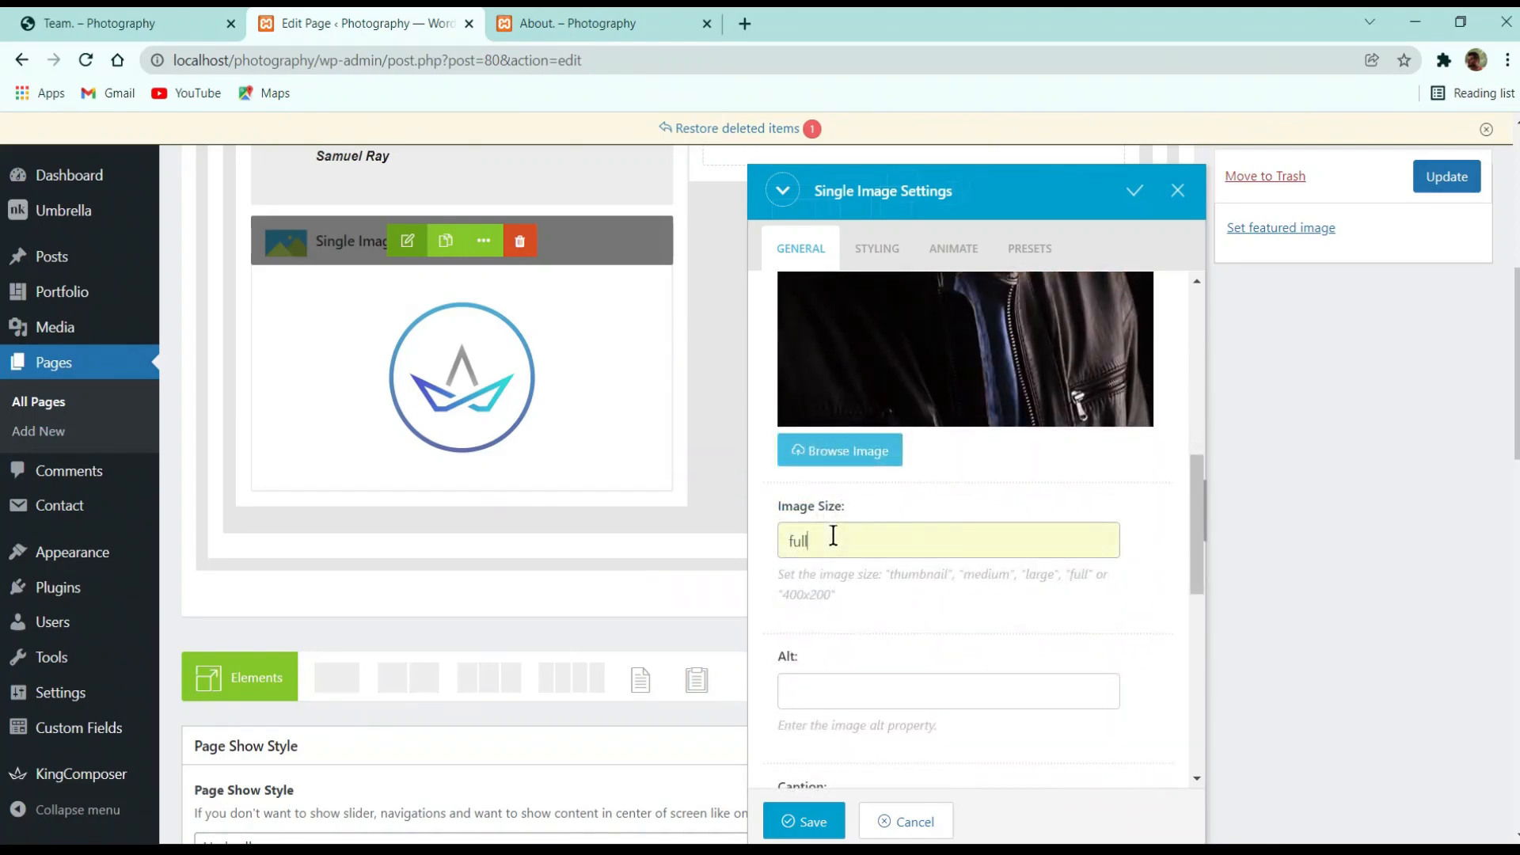
drag(833, 536, 741, 543)
text(nk_500x500)
scroll(918, 594, down, 3)
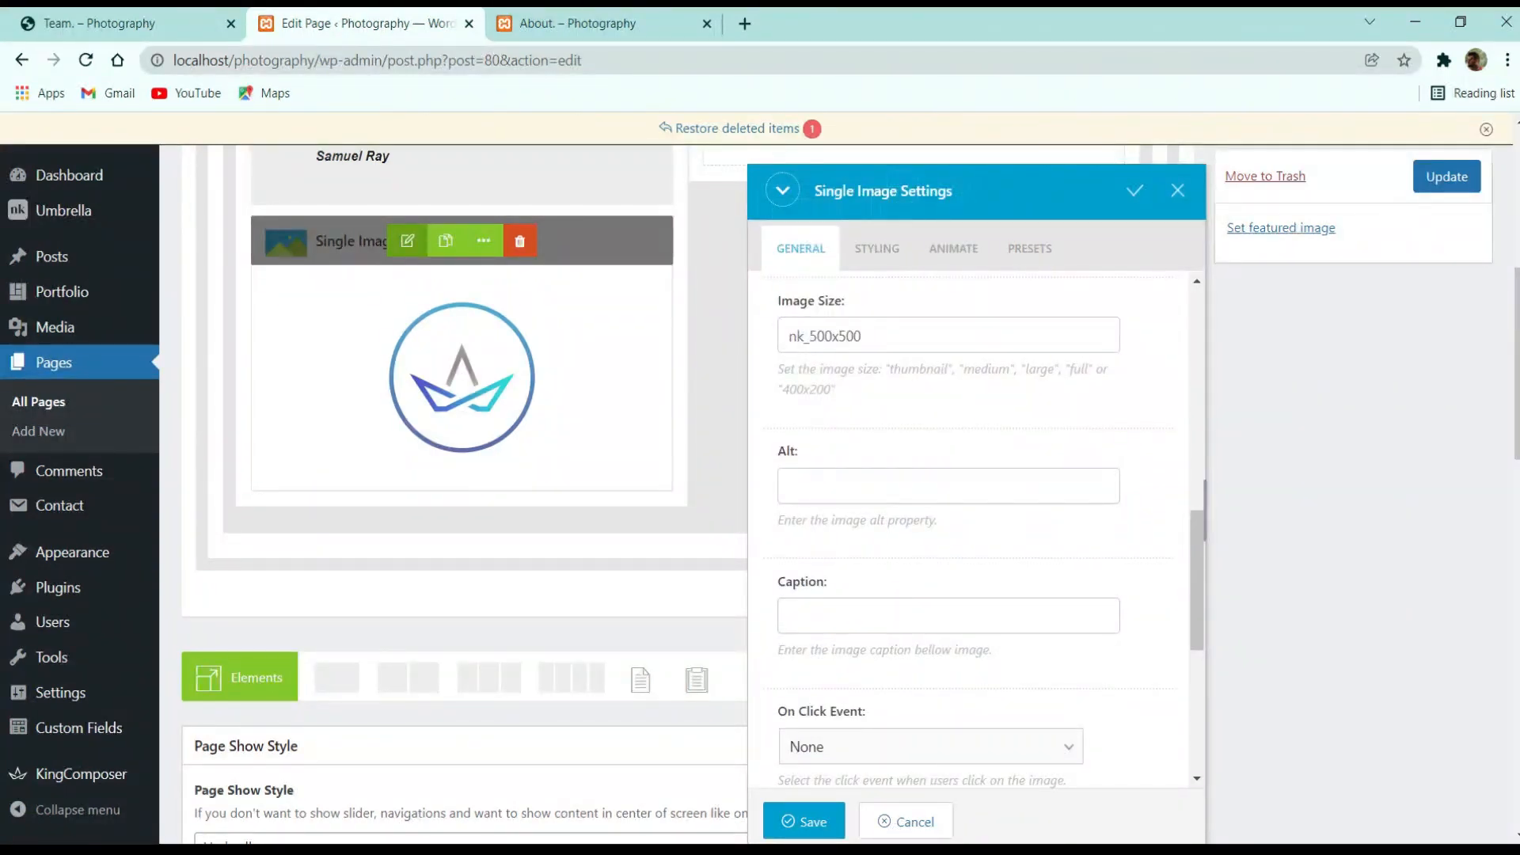
click(933, 484)
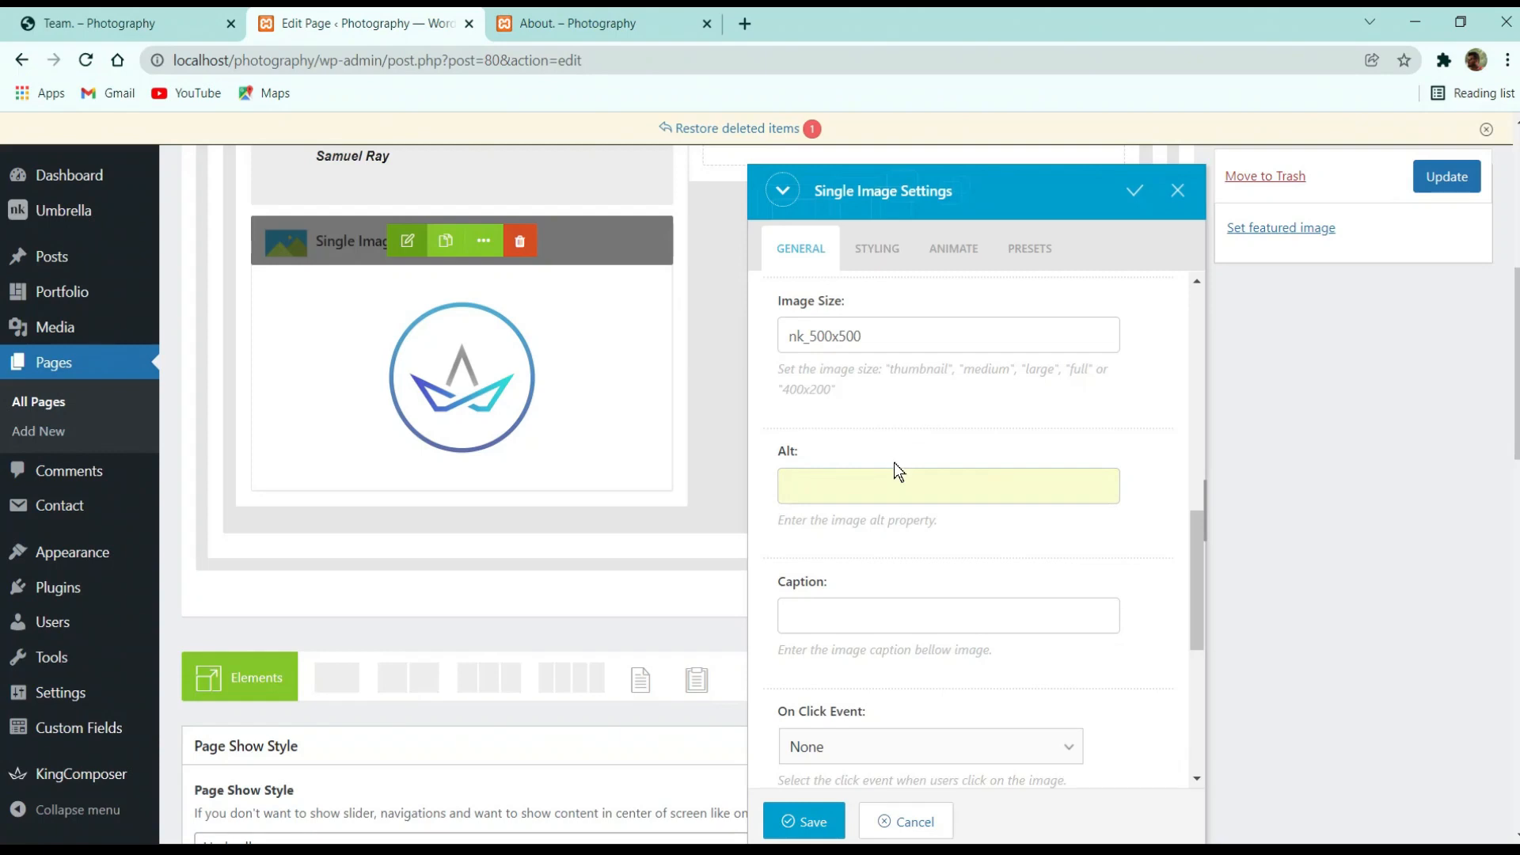
text(Team)
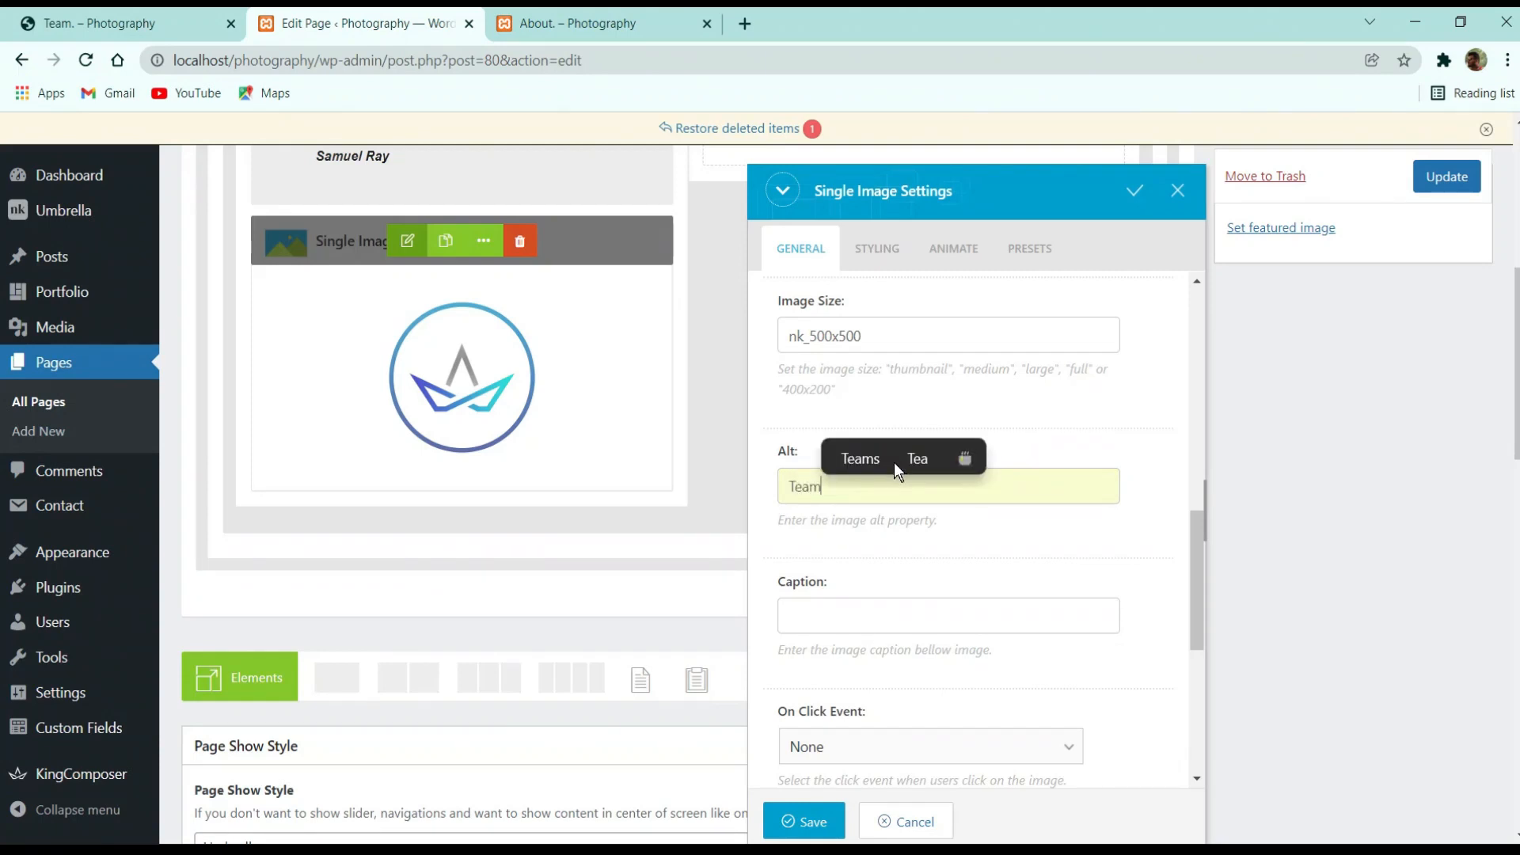
text( 1)
Make clicking the image open a custom link, keeping the placeholder # link
scroll(990, 552, down, 3)
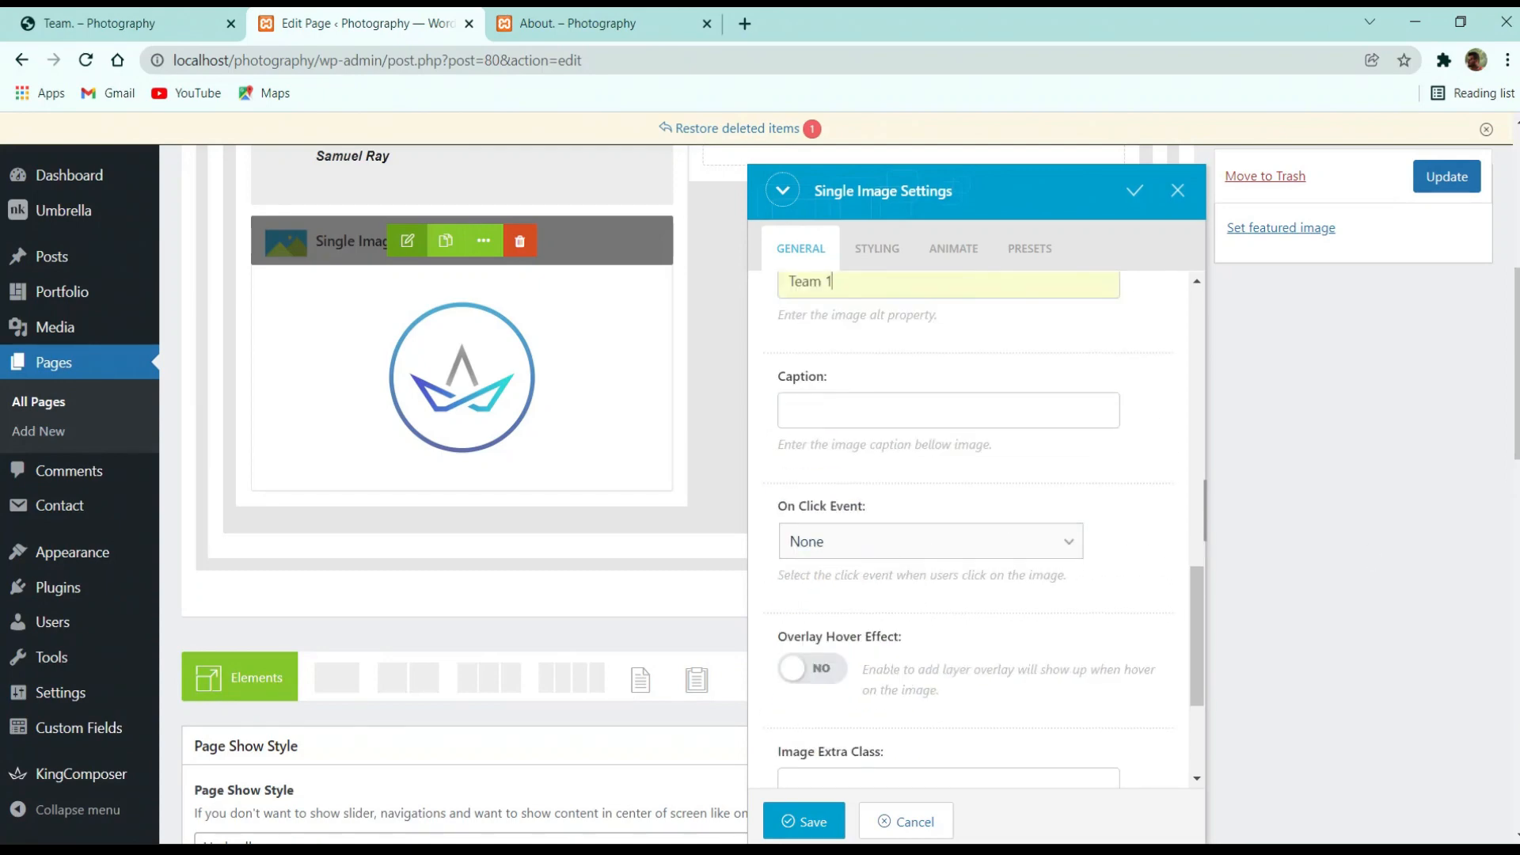
click(919, 550)
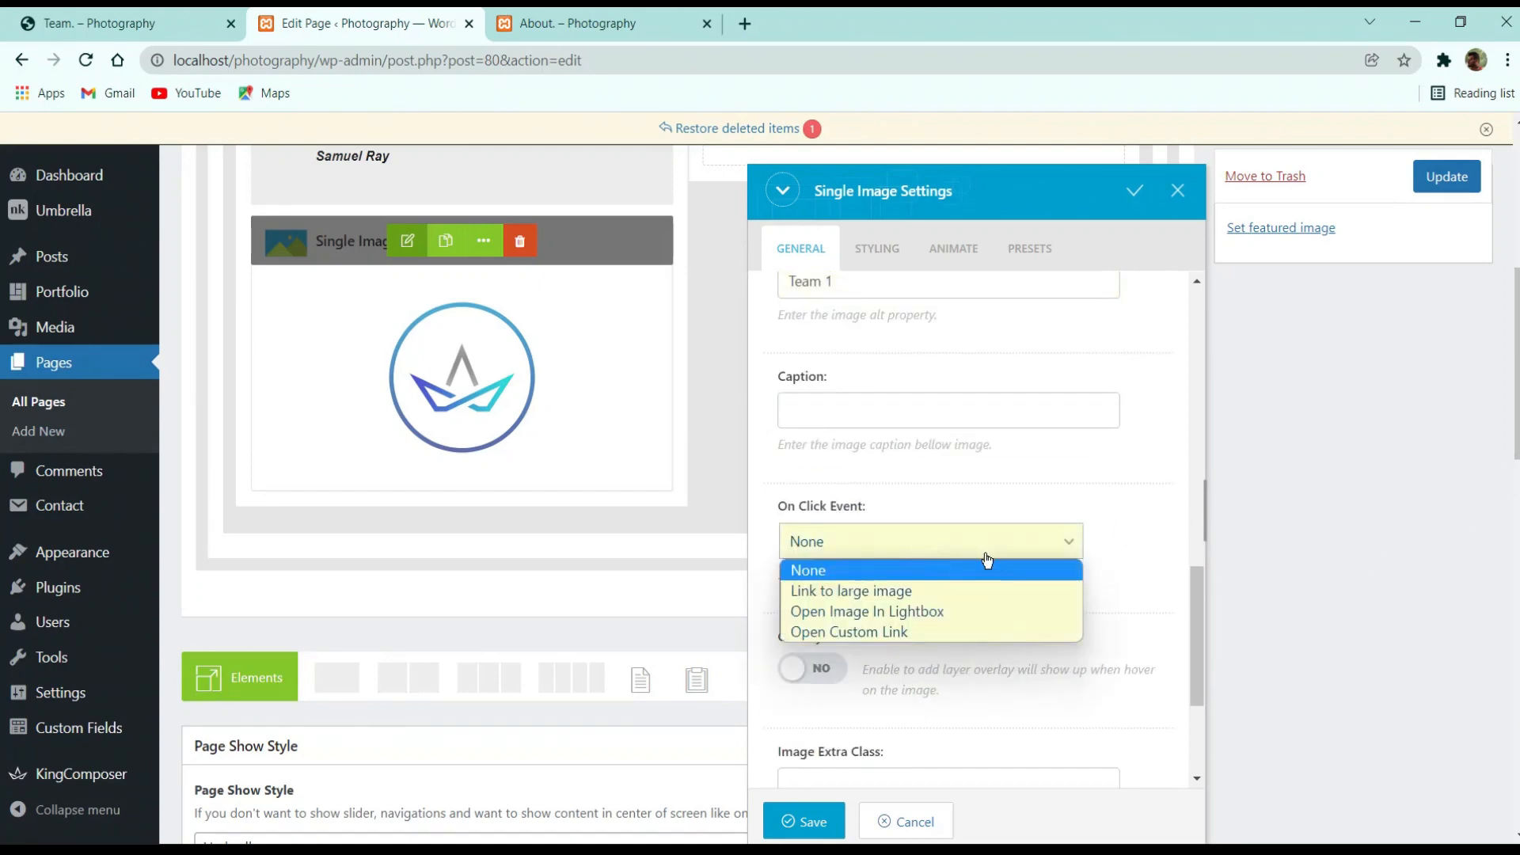
key(Down)
key(Down)
click(5, 10)
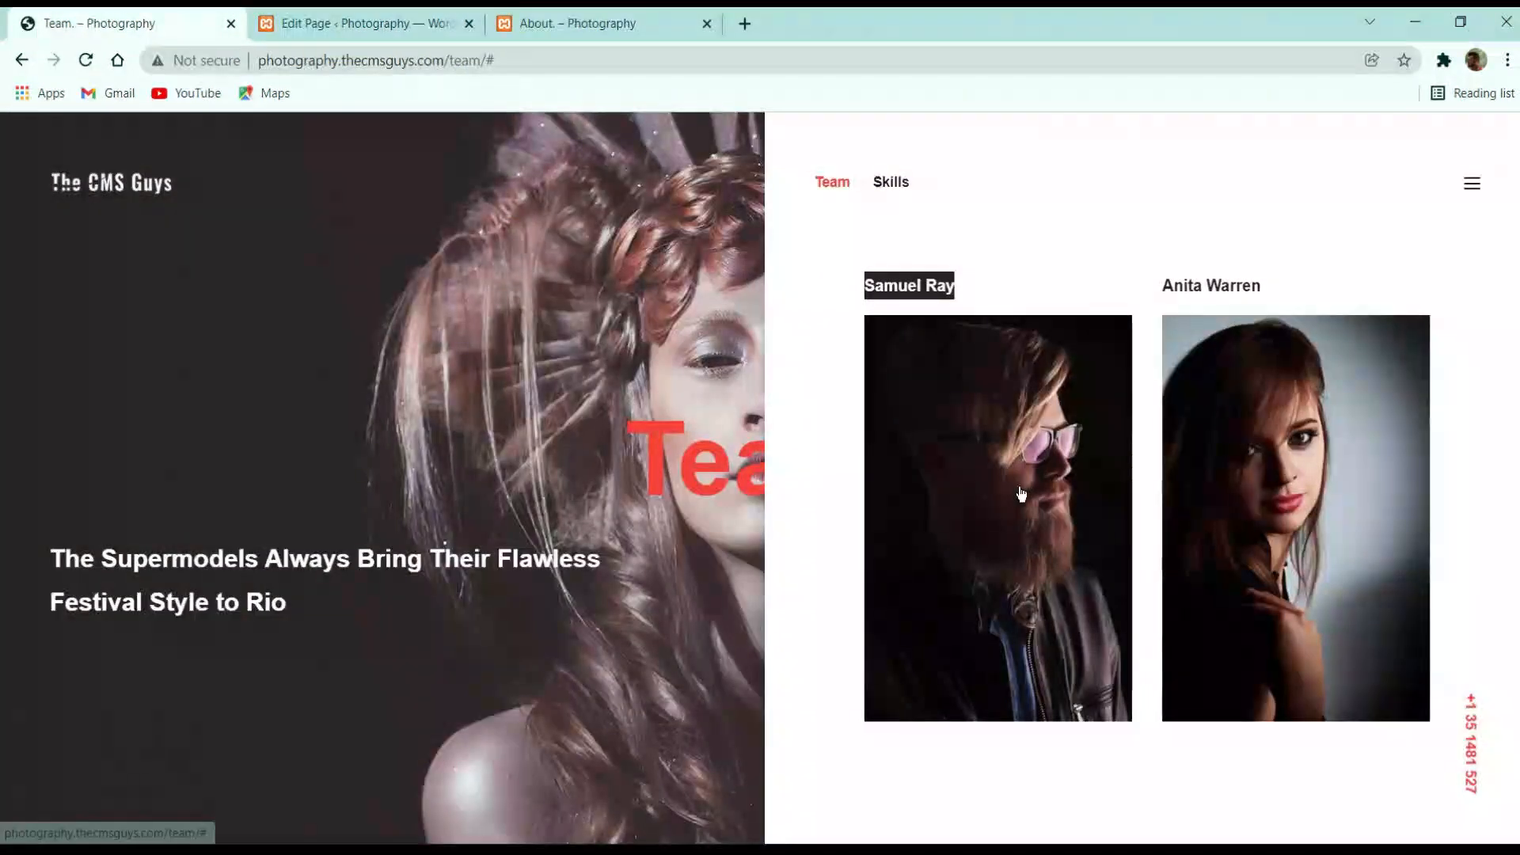
click(252, 10)
click(928, 548)
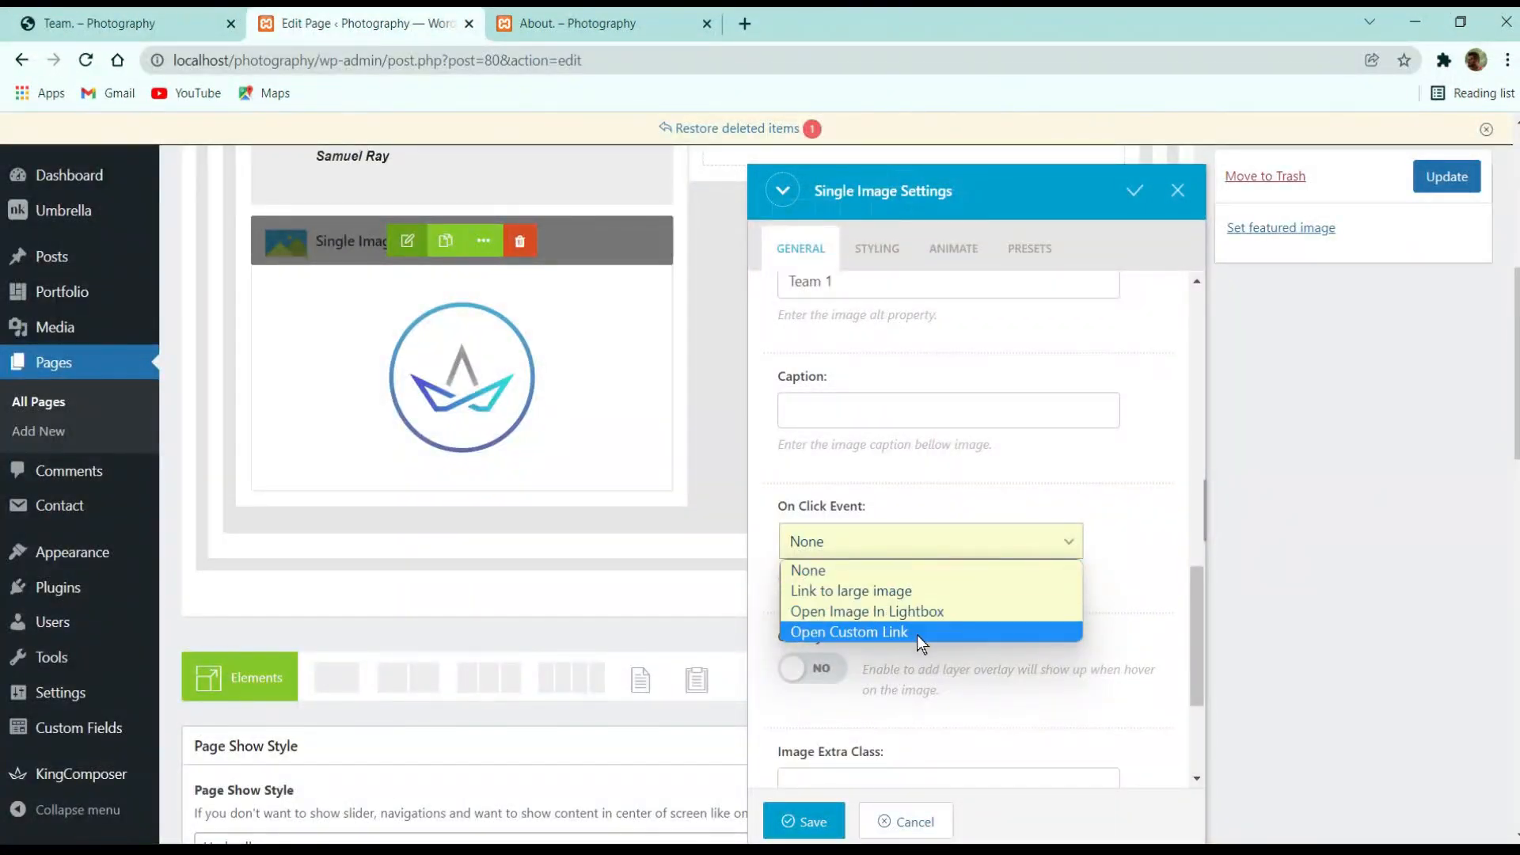
click(894, 638)
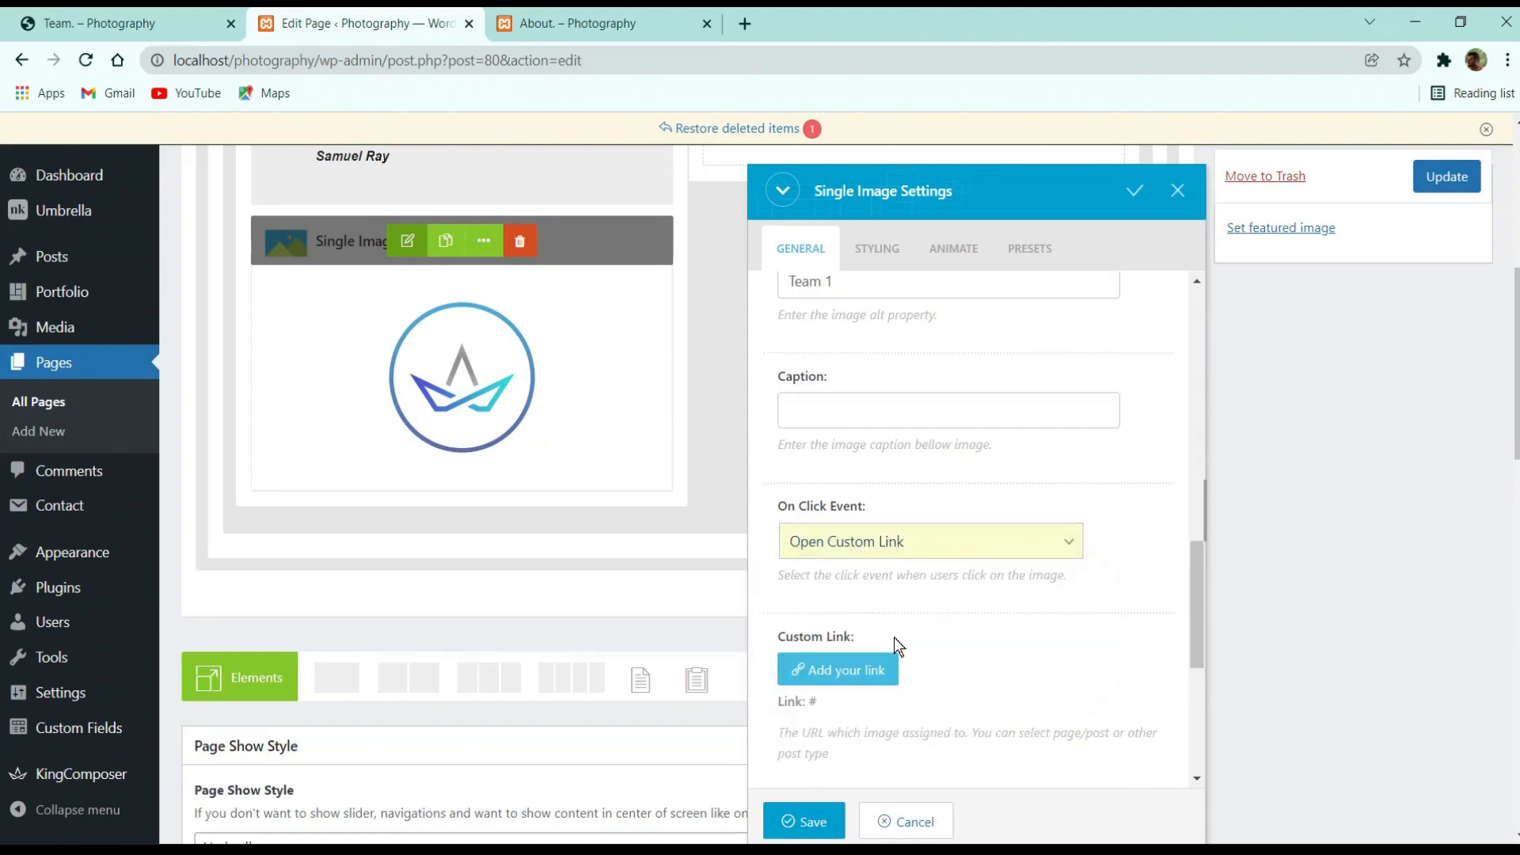
scroll(856, 622, down, 3)
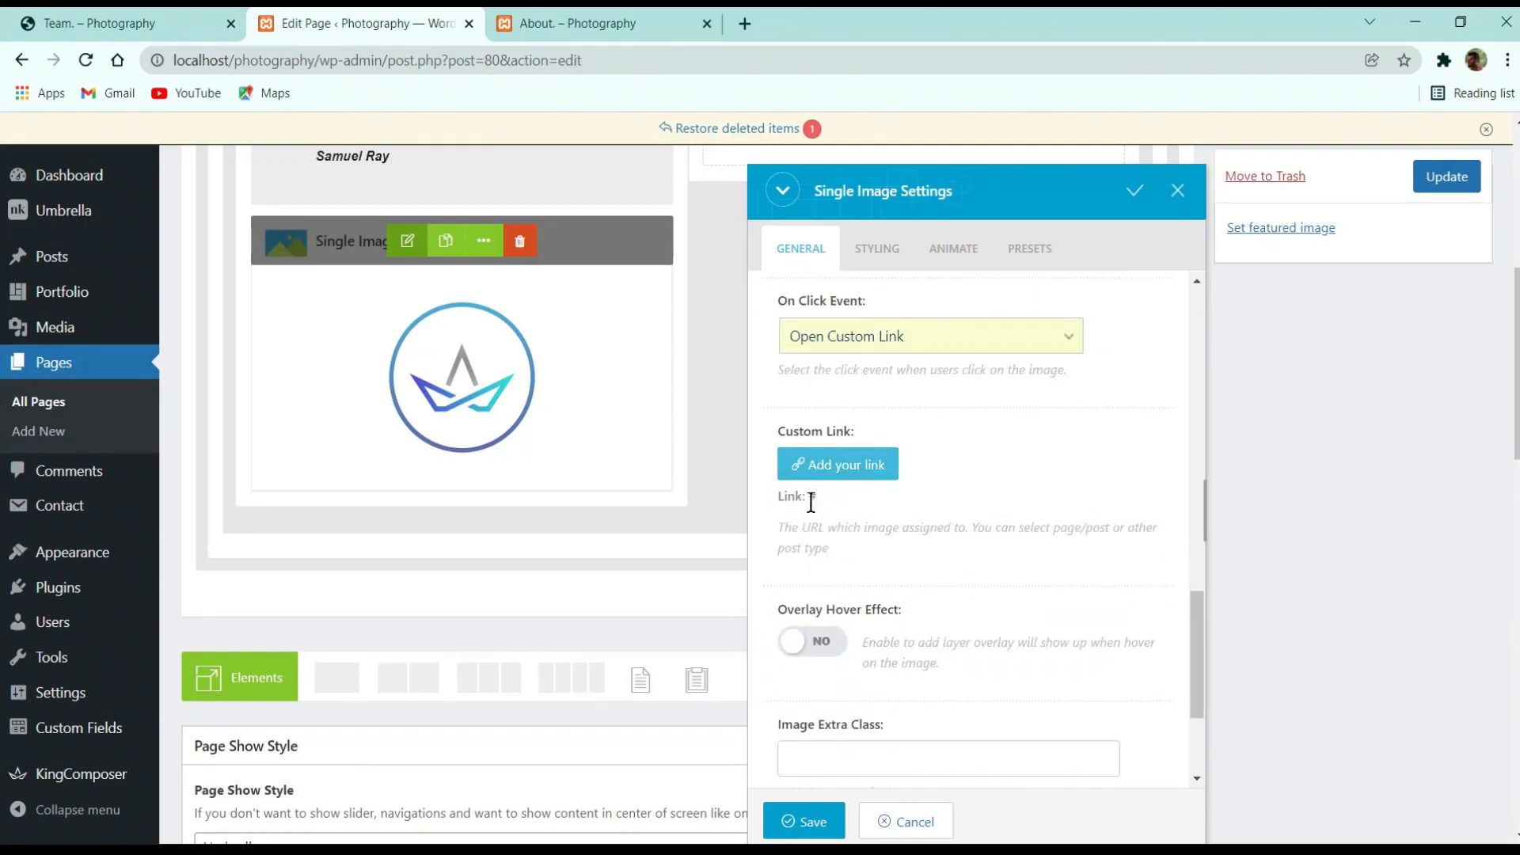
double_click(849, 500)
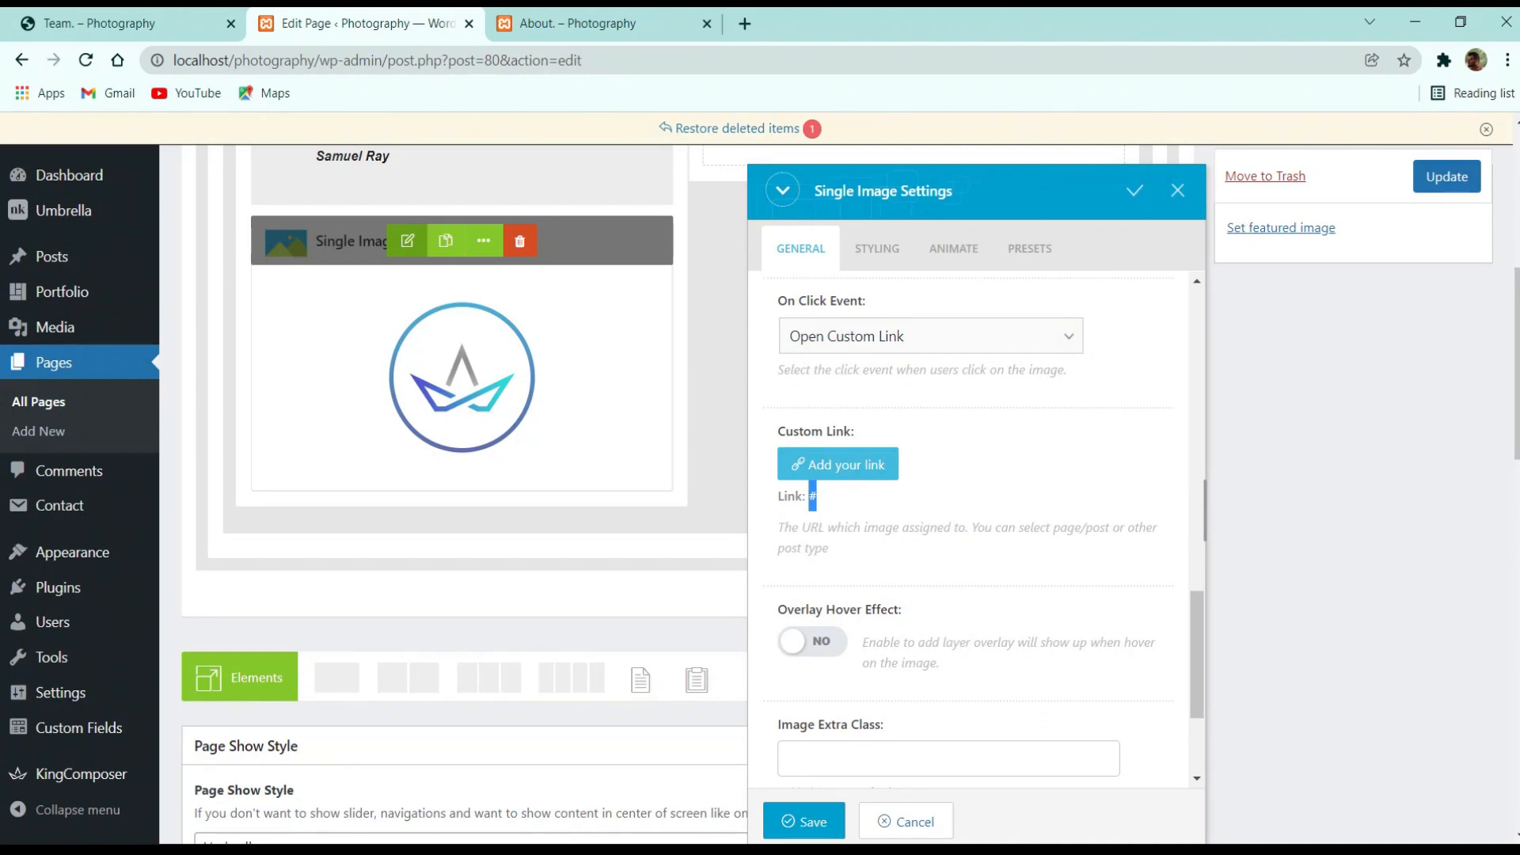
scroll(953, 496, down, 3)
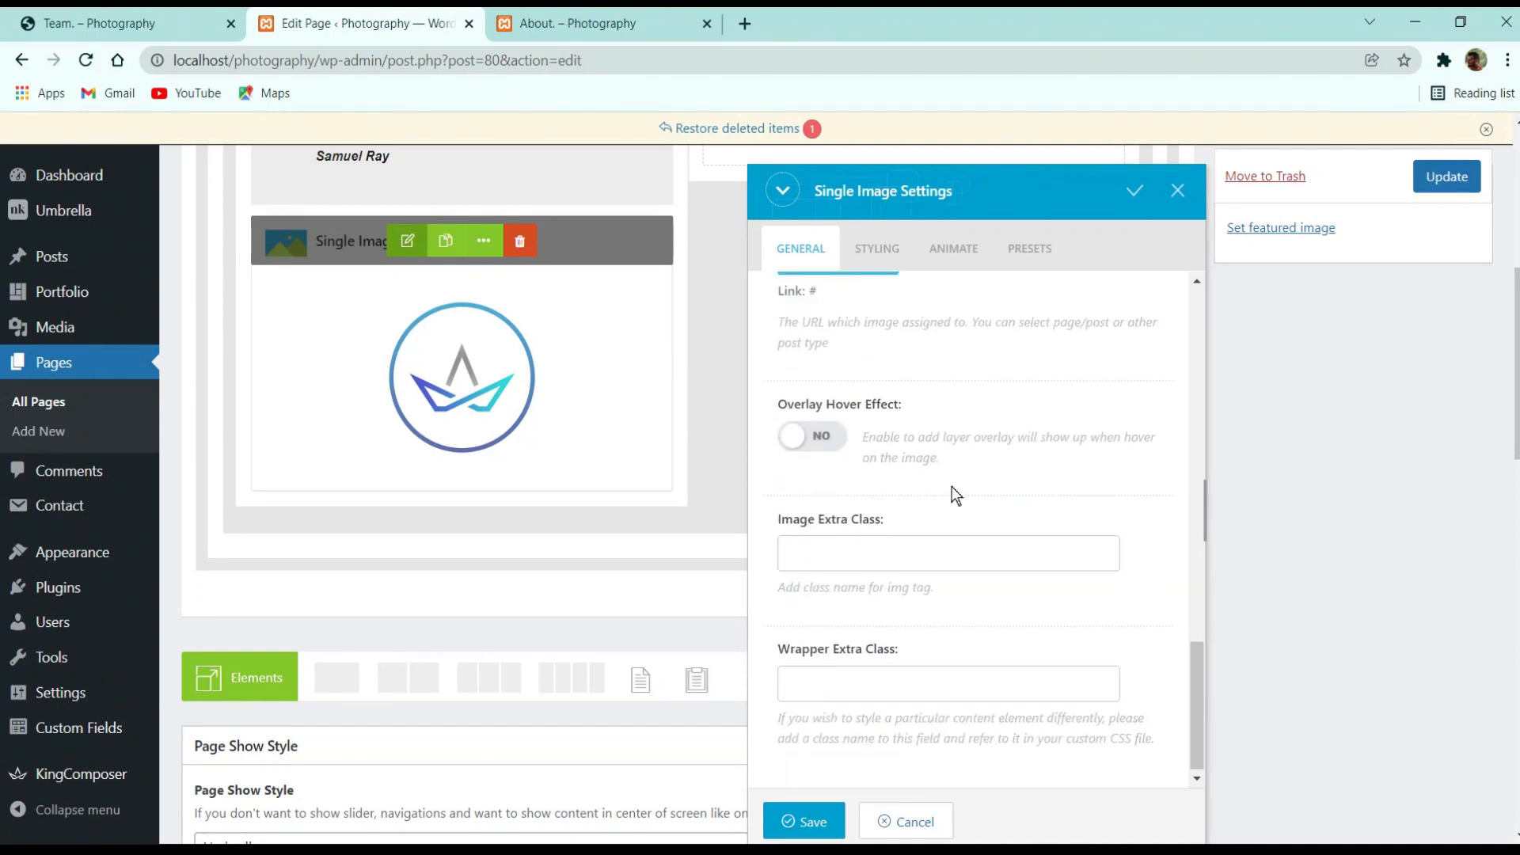
scroll(933, 499, up, 7)
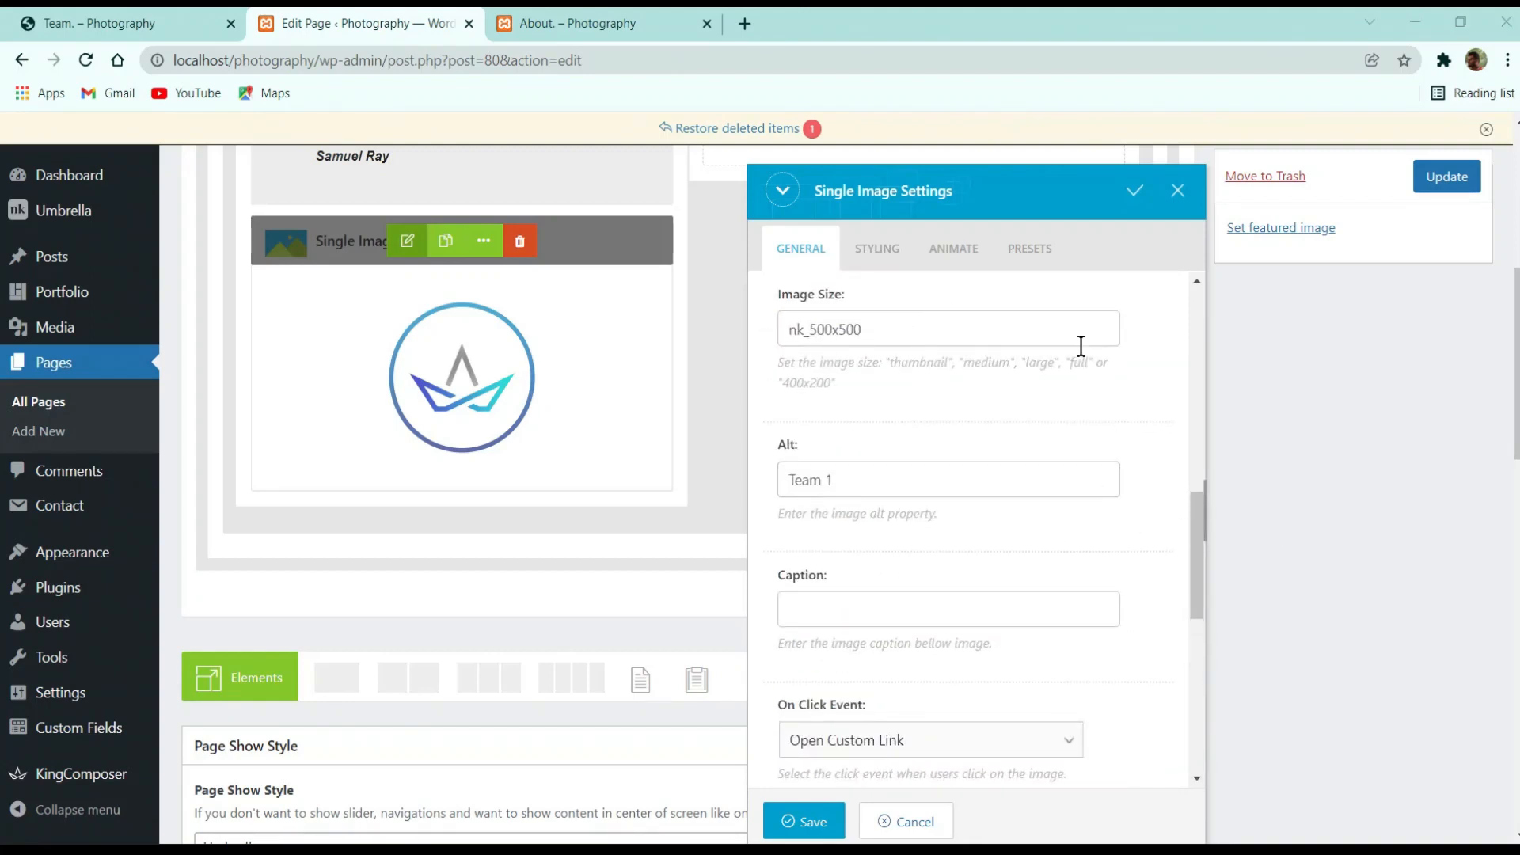
Review the image's Styling options and save the Single Image settings
click(877, 247)
scroll(903, 570, down, 5)
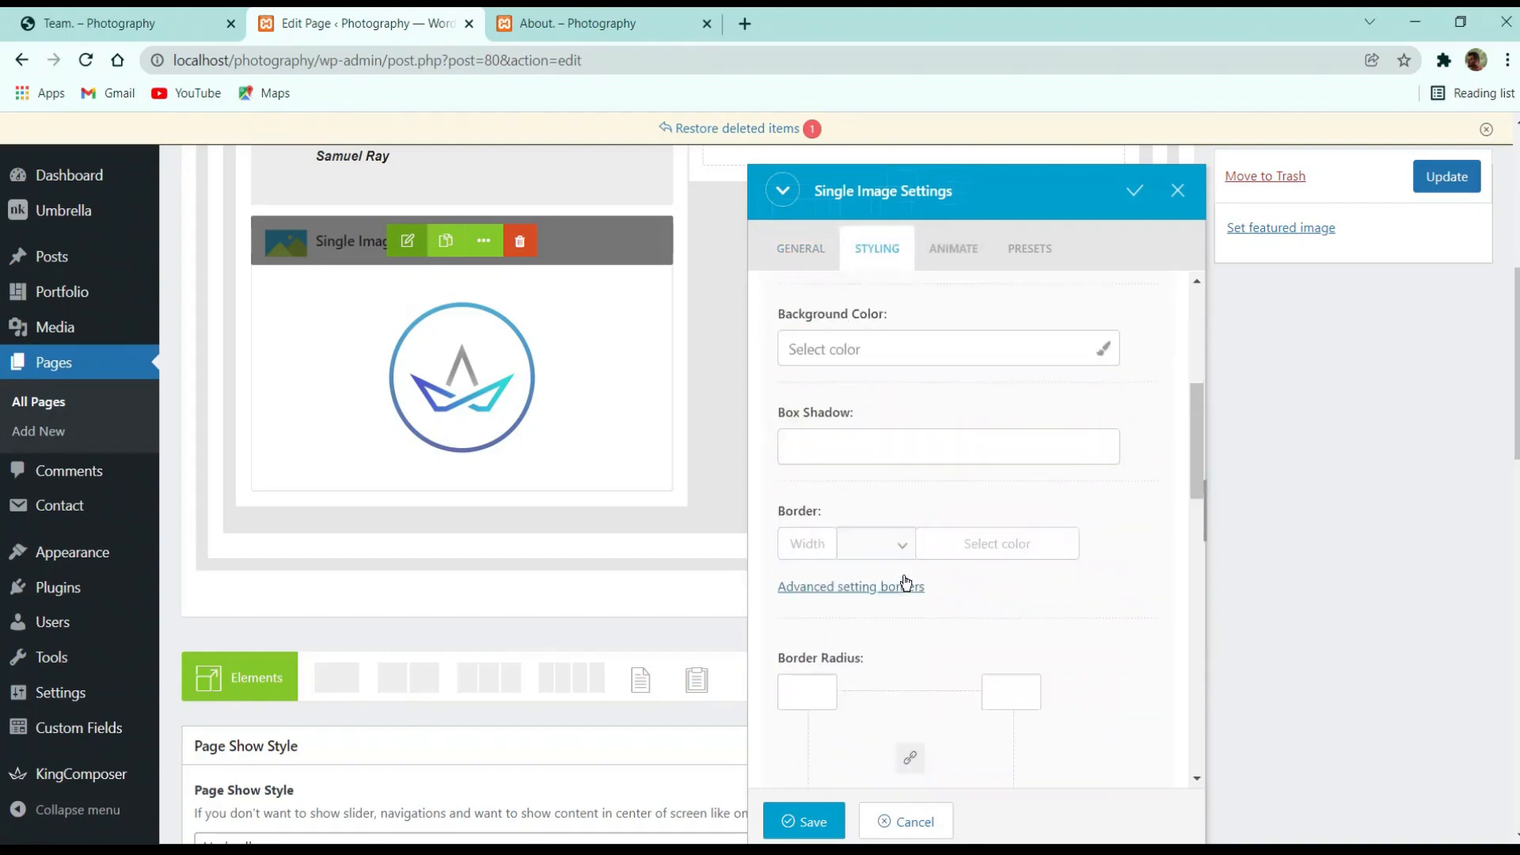
scroll(950, 594, down, 5)
click(823, 824)
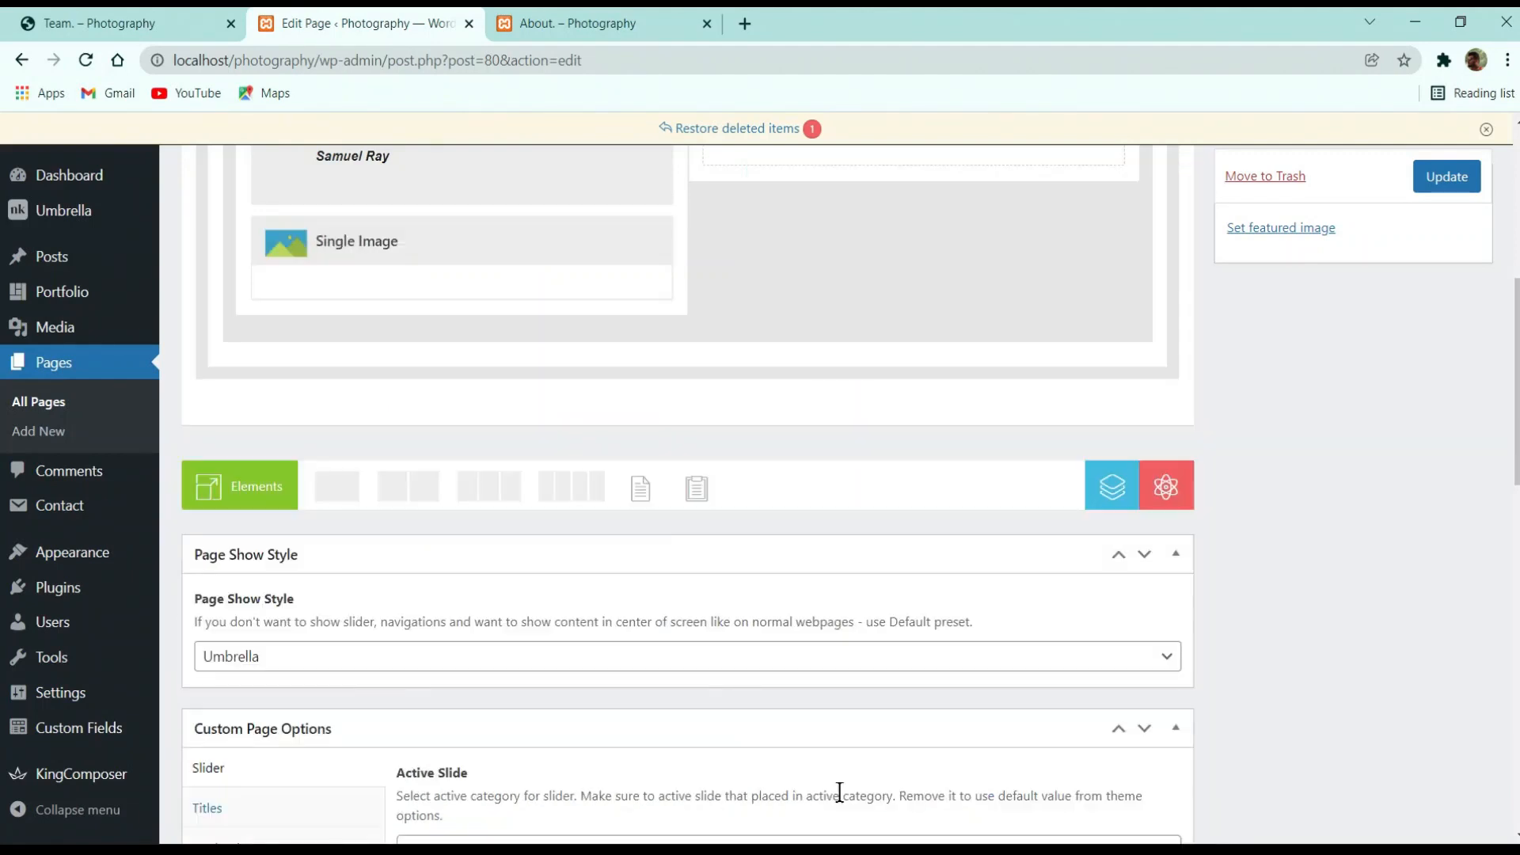
Try duplicating the name title, remove the copy, and check the Team row's column layout
scroll(839, 792, up, 3)
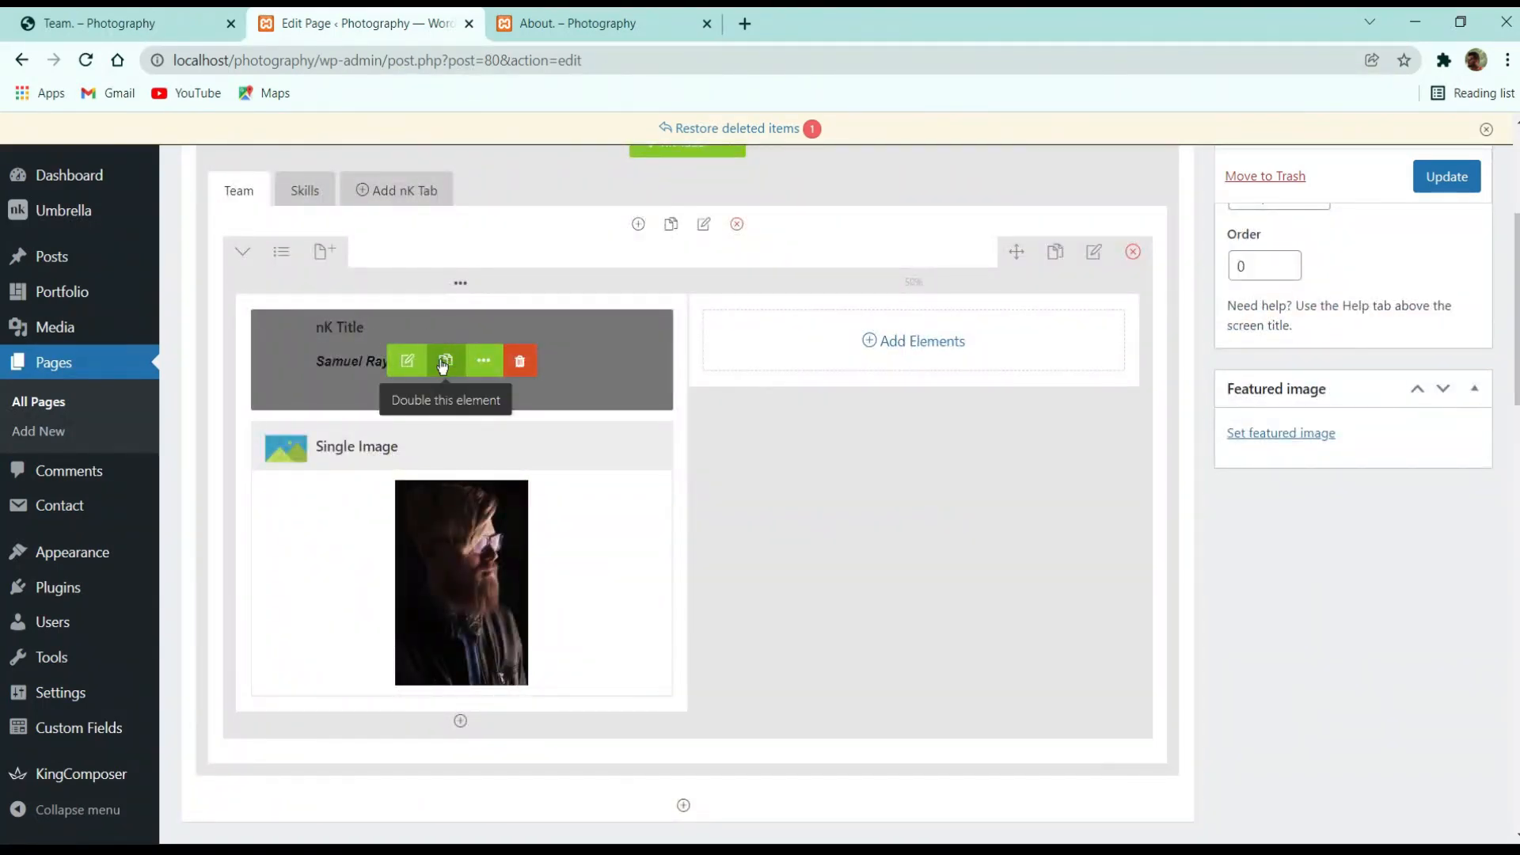
click(444, 362)
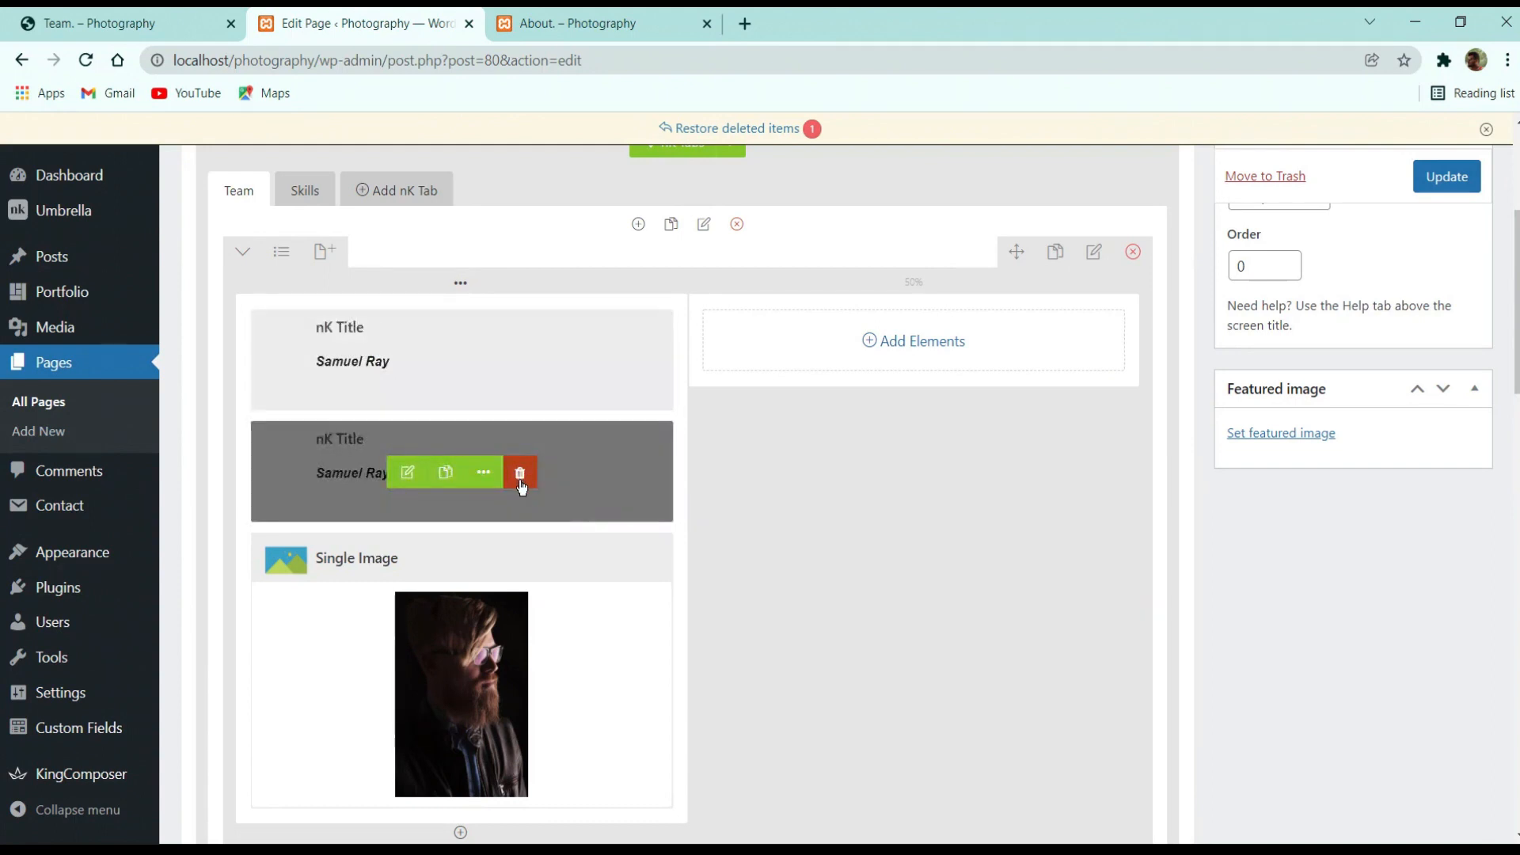
click(520, 477)
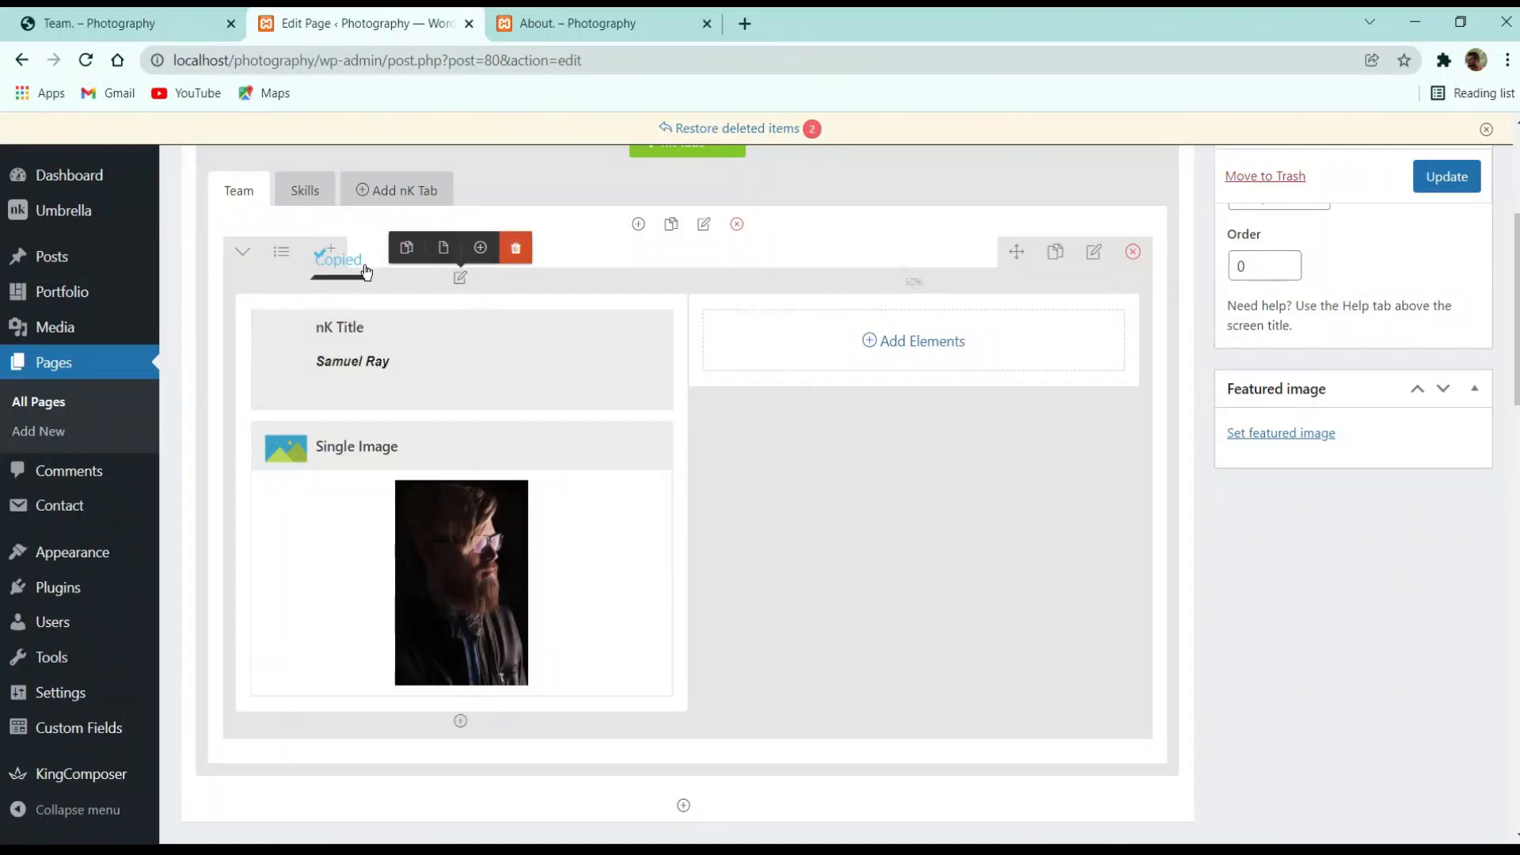
click(281, 252)
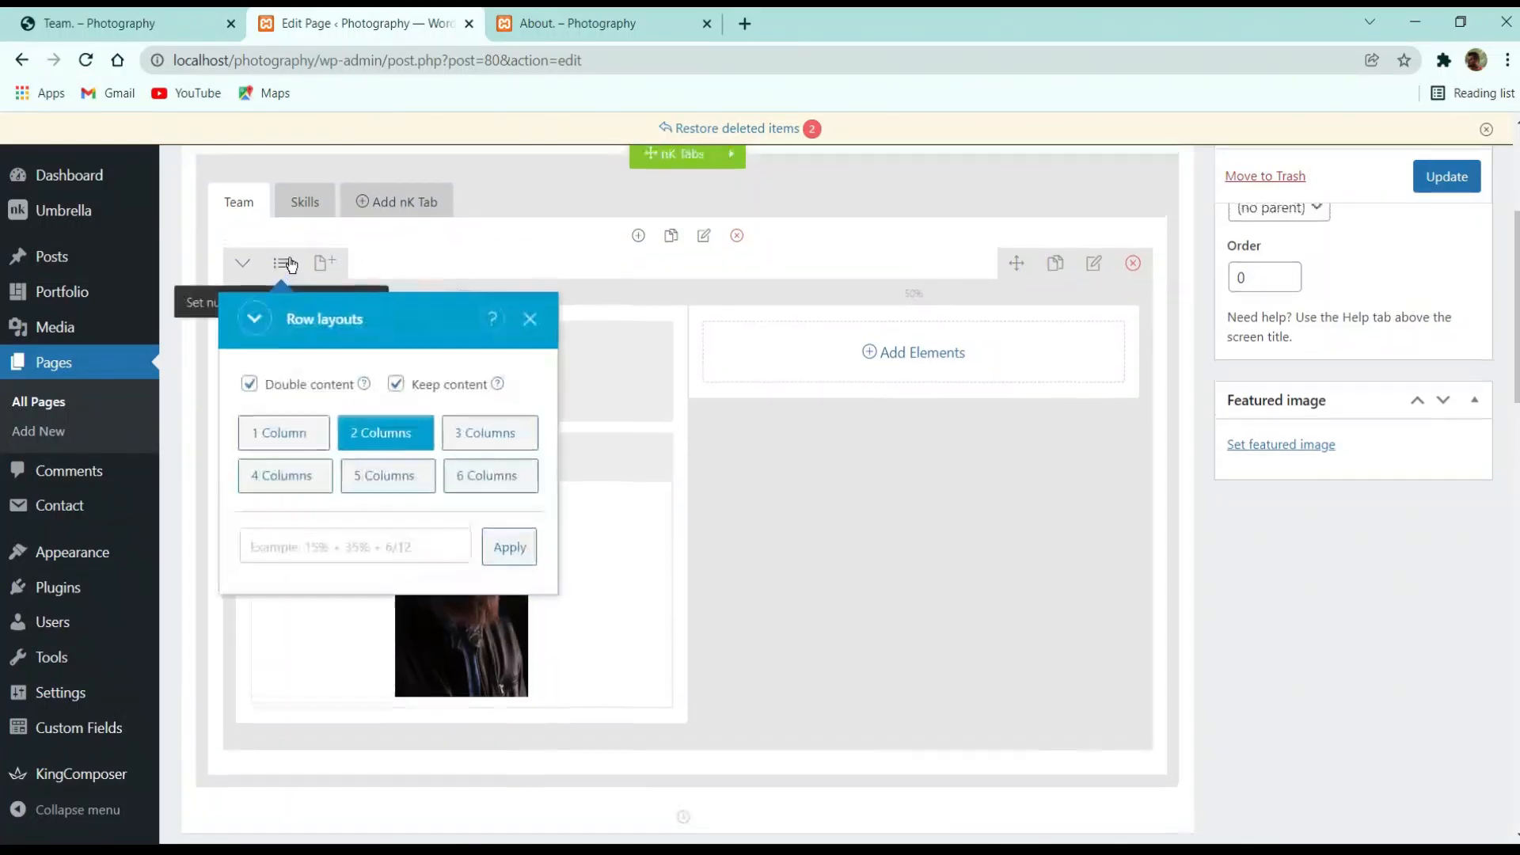
click(530, 360)
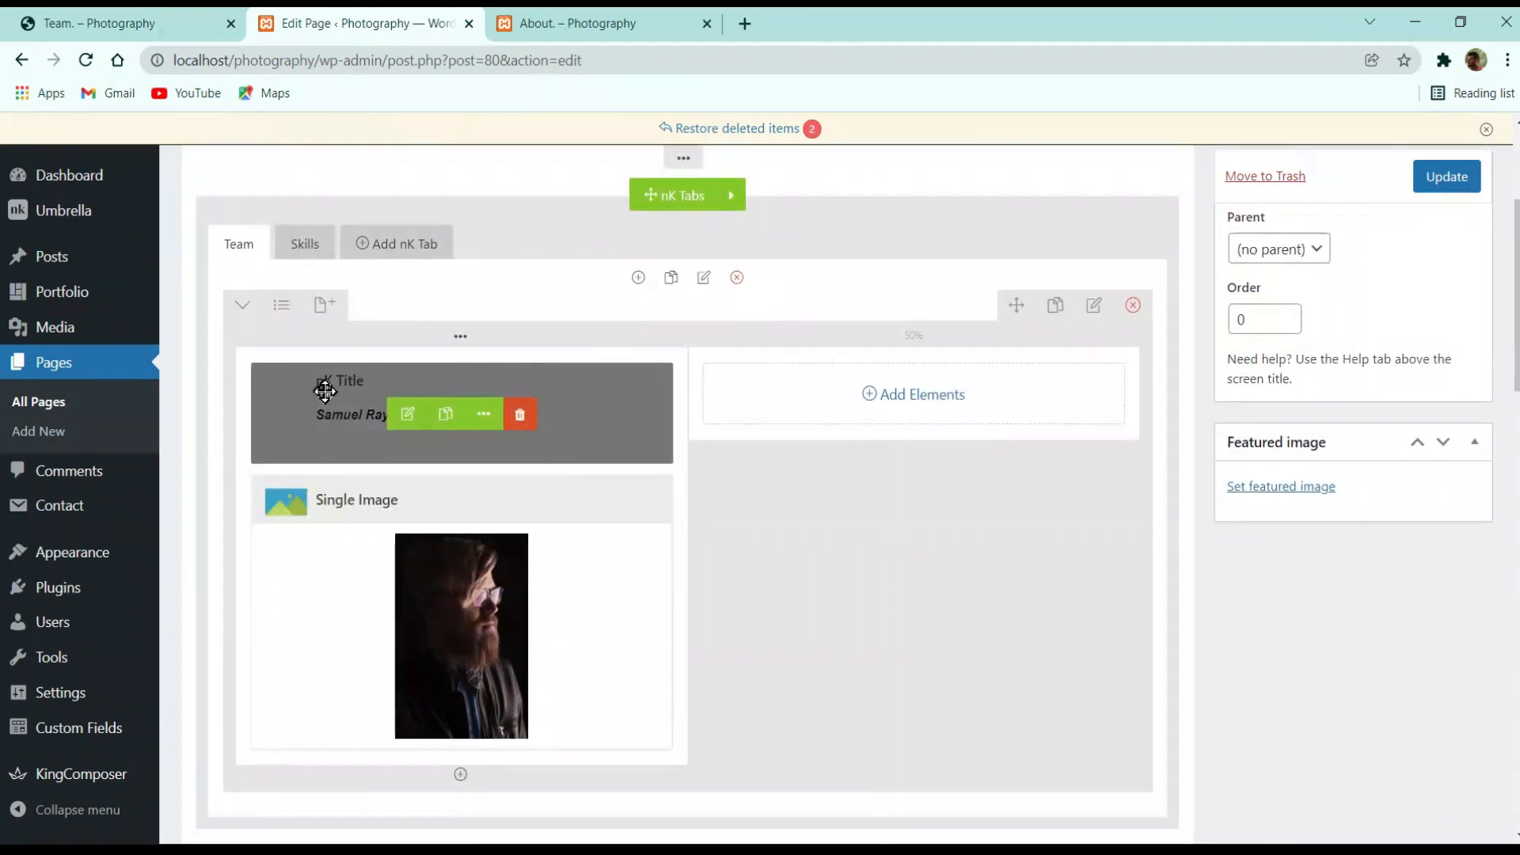
click(244, 318)
click(244, 318)
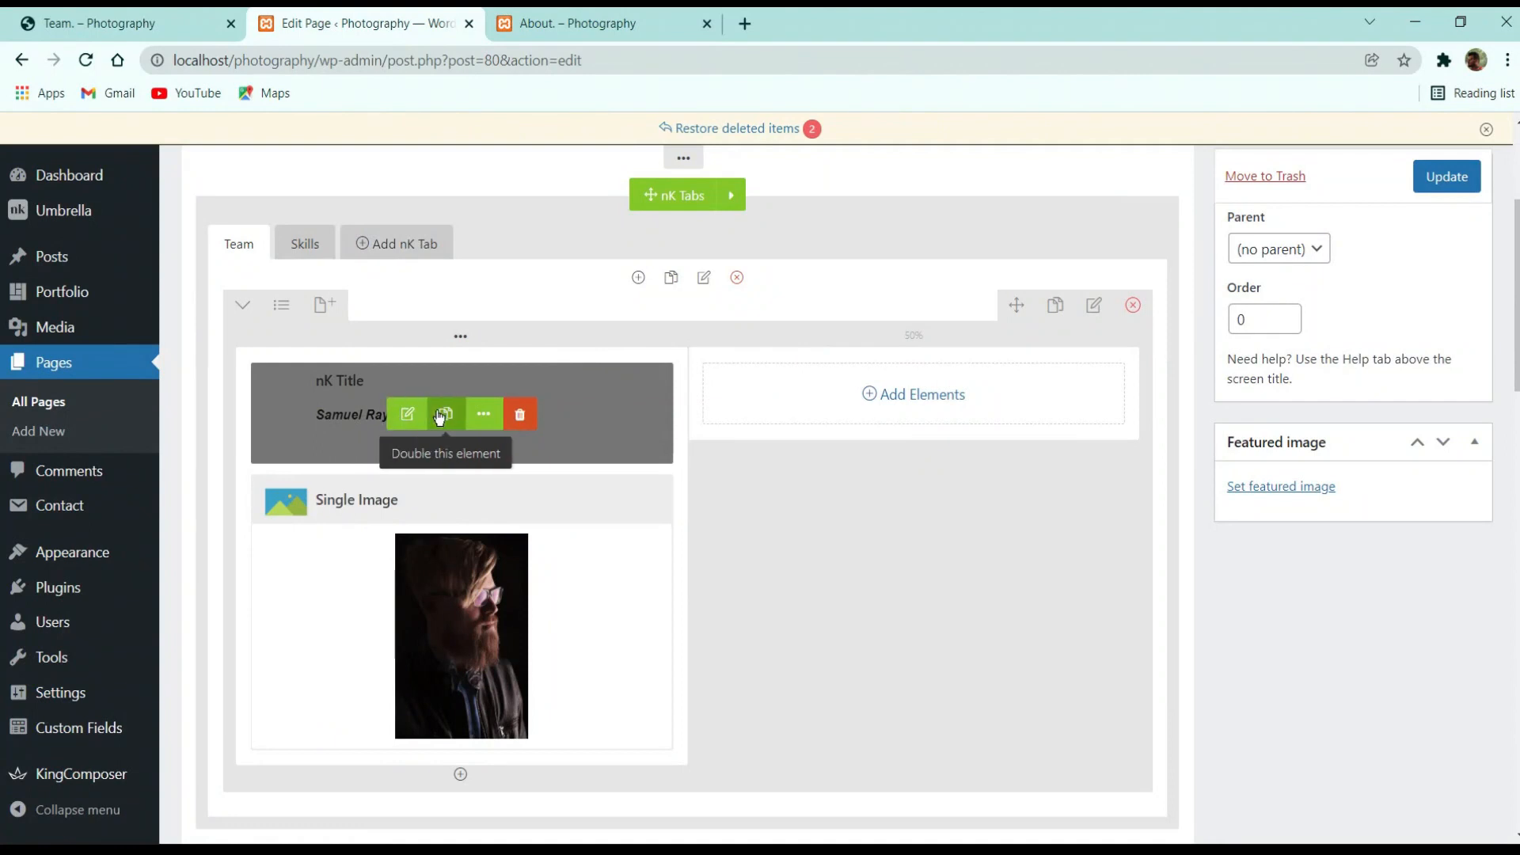
Copy the name title and Single Image into the right column and update the page
click(445, 413)
drag(563, 512, 971, 376)
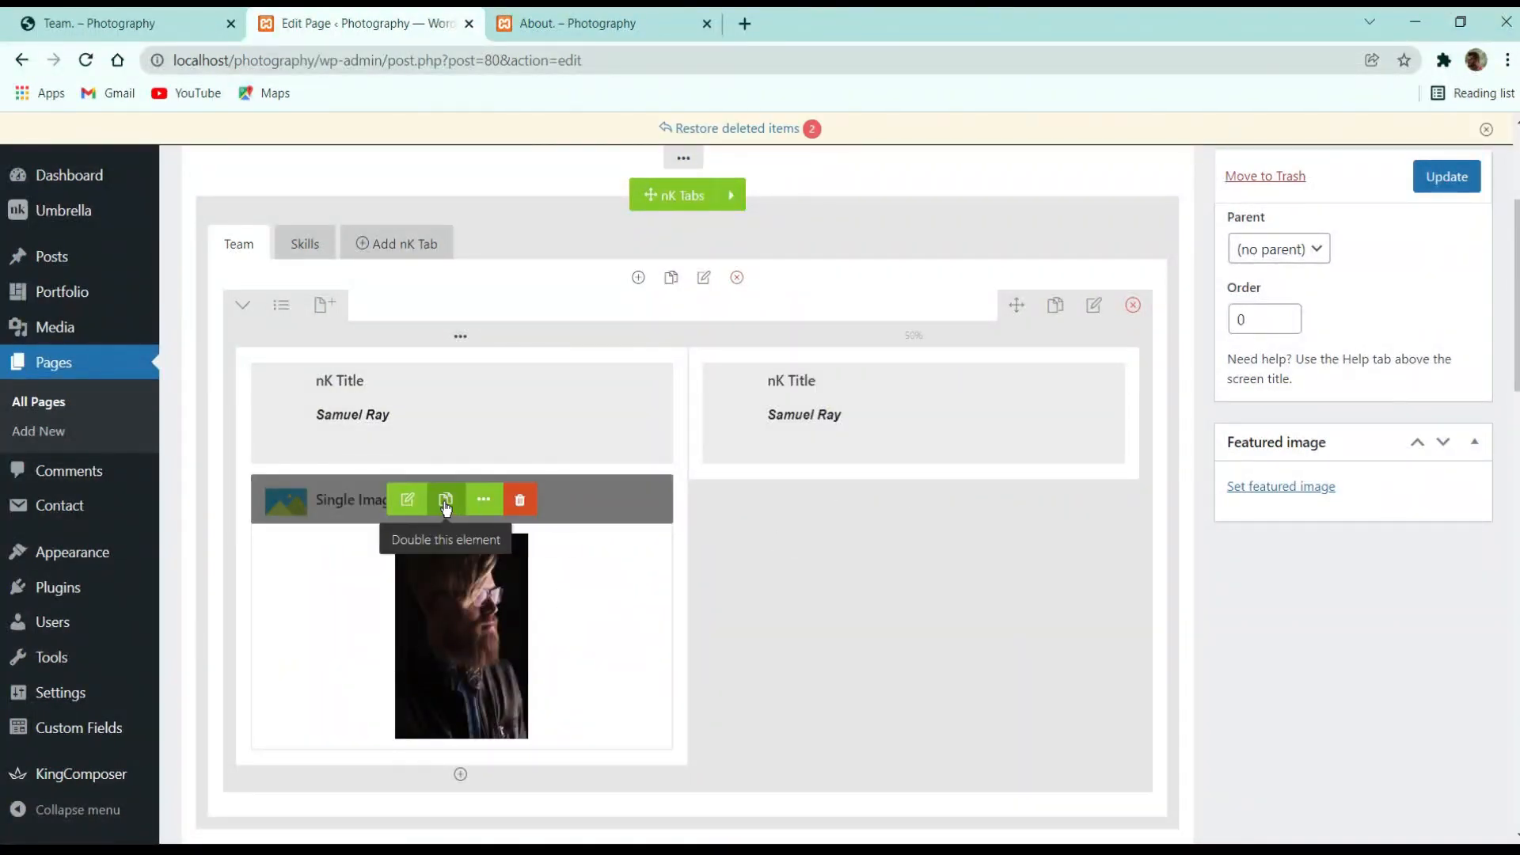
click(445, 500)
drag(631, 521, 871, 475)
click(1446, 176)
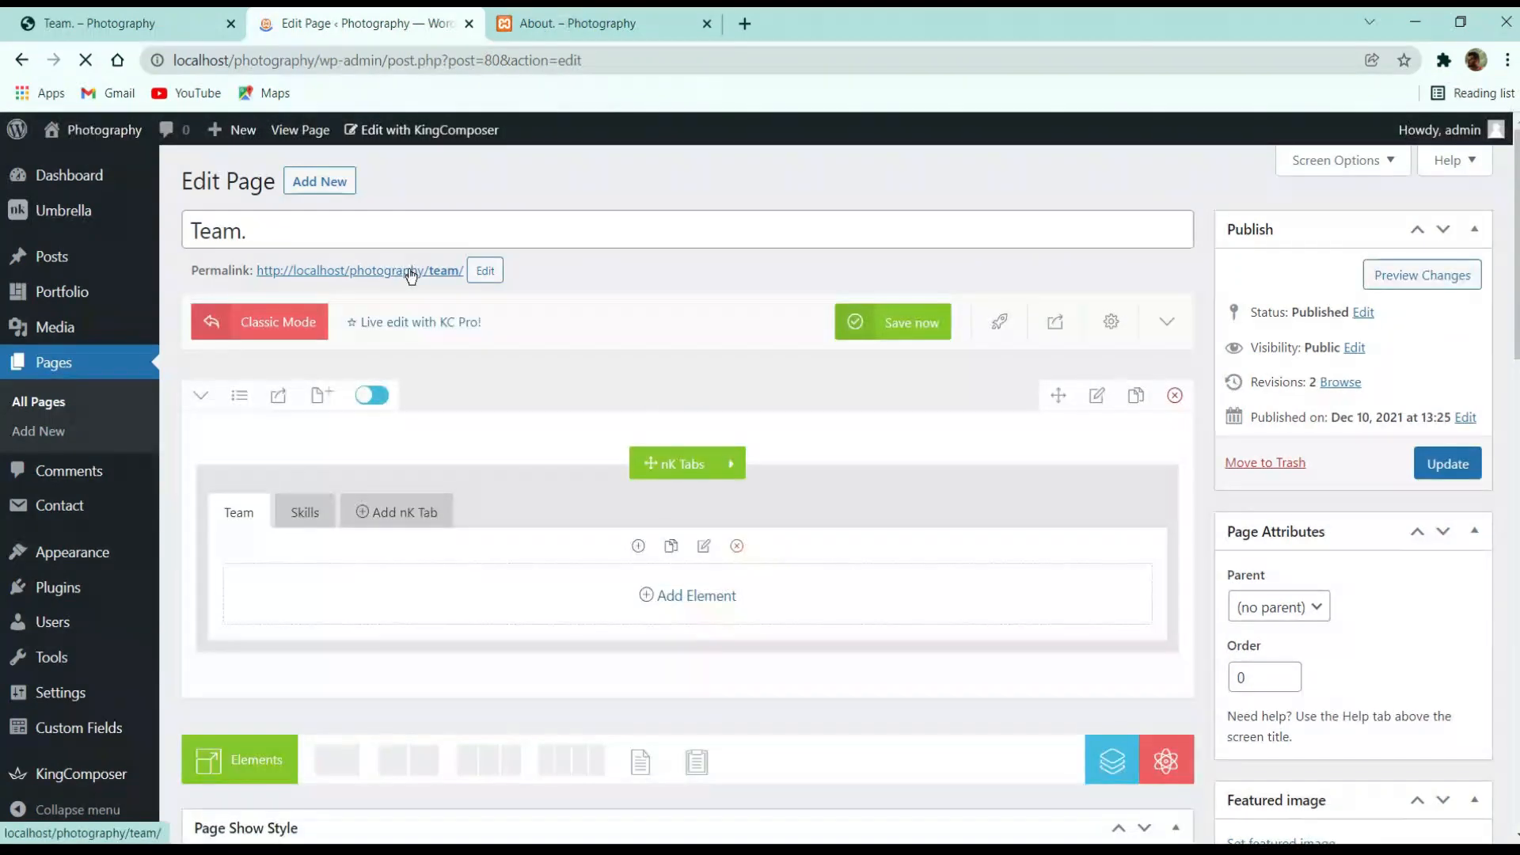
Open the live Team page in a new browser tab and reload it
middle_click(431, 270)
click(586, 23)
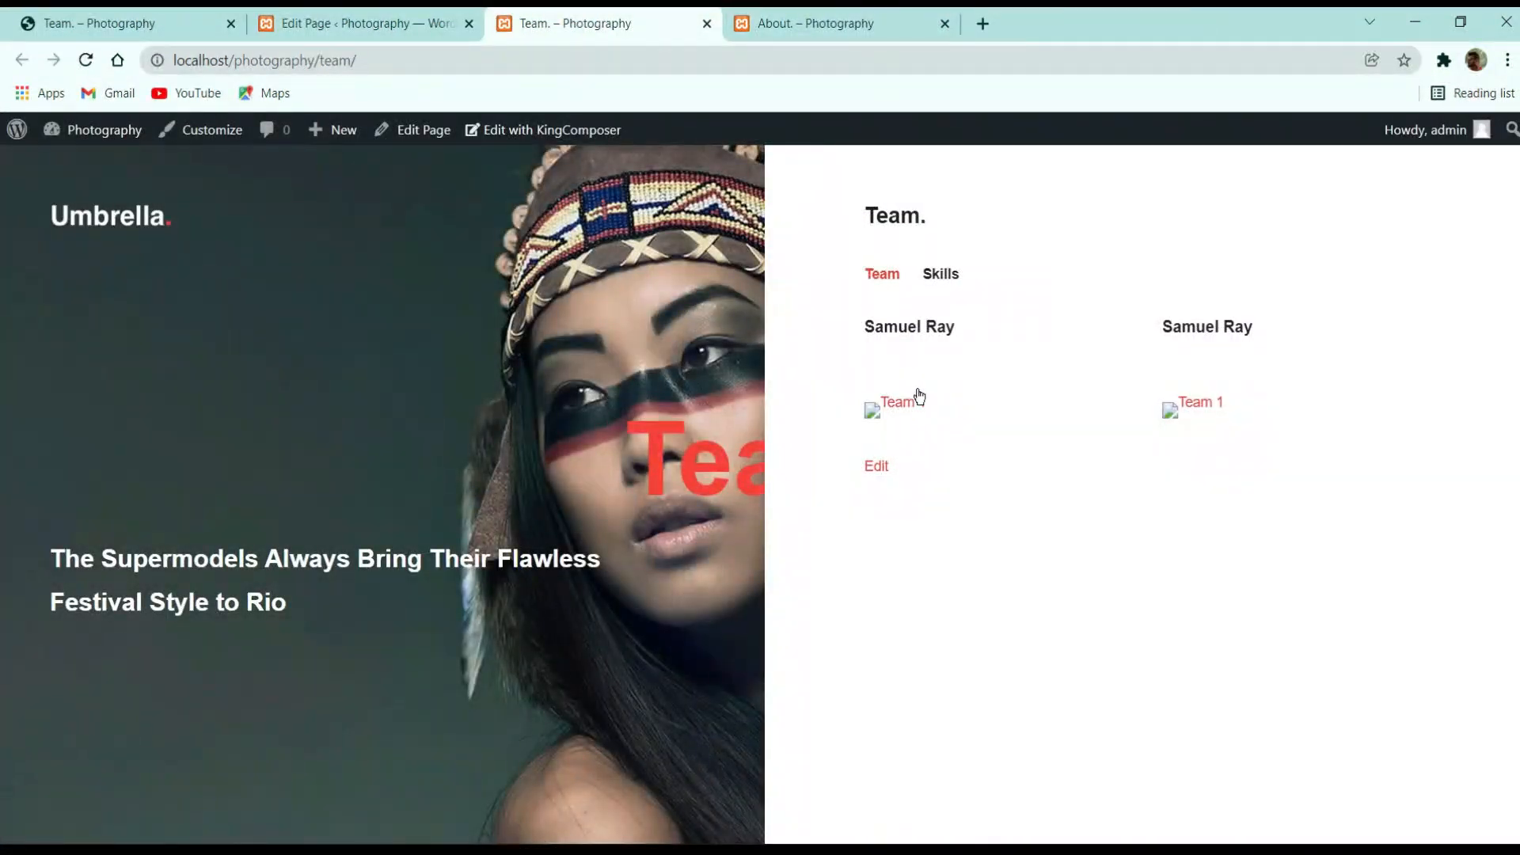
click(85, 60)
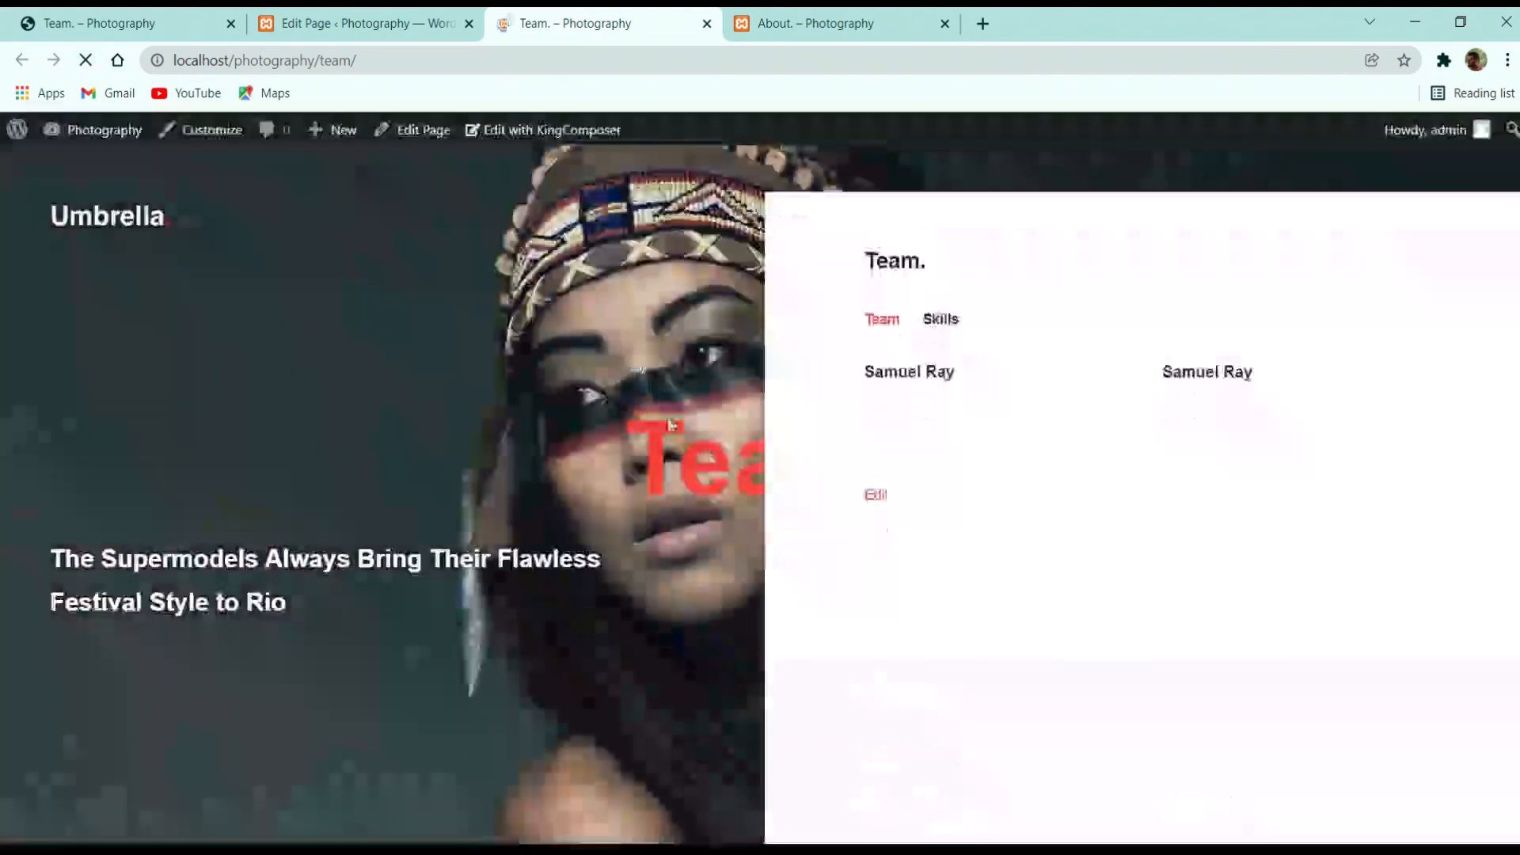
click(435, 20)
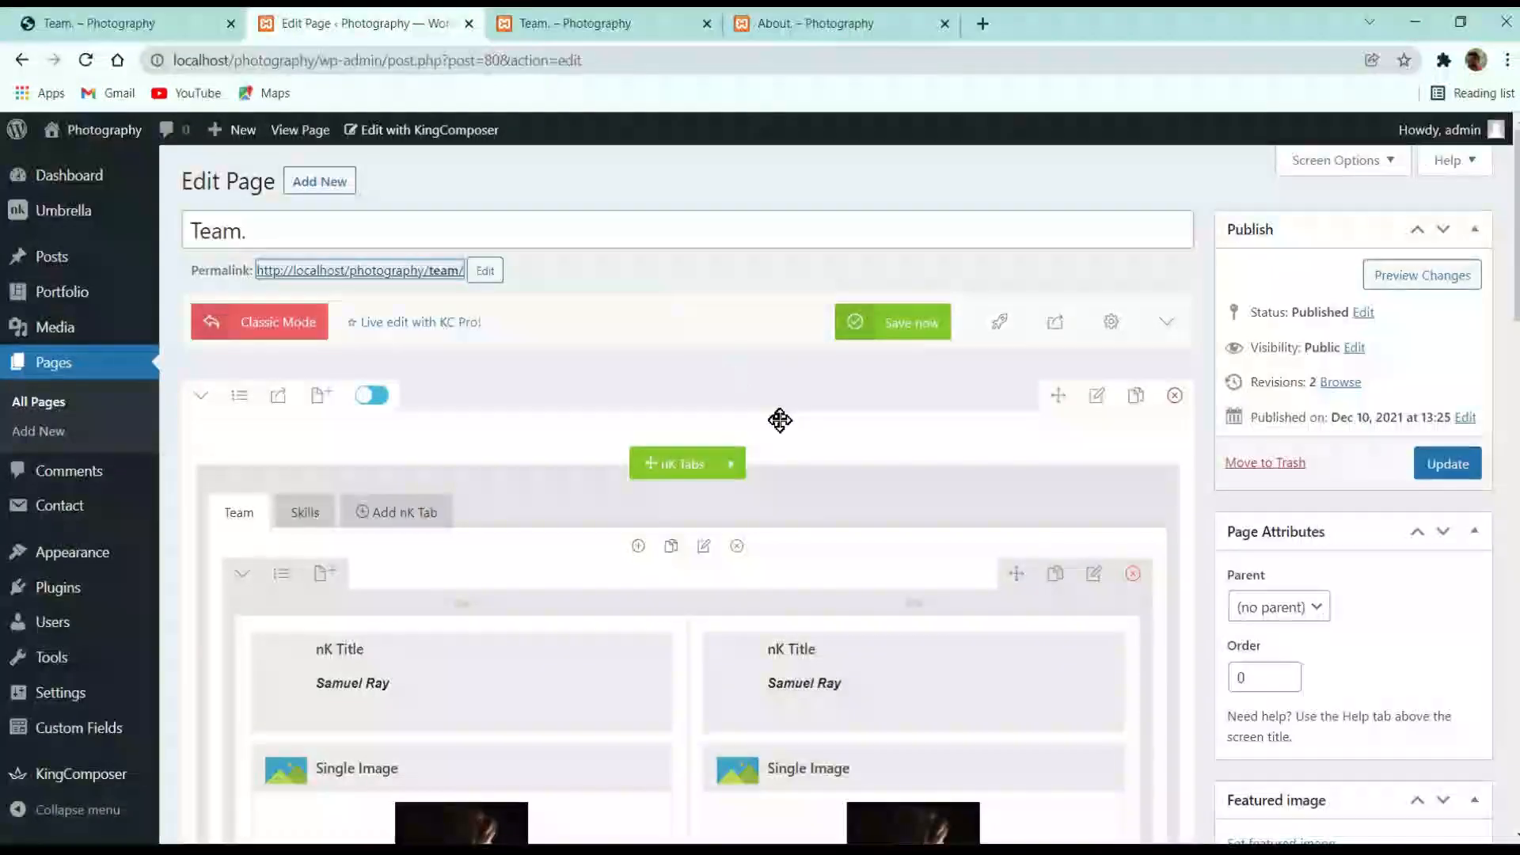
Swap the left Single Image to the team-member-2 photo with alt text 'Team' and save
scroll(772, 460, down, 3)
scroll(762, 492, down, 2)
click(408, 358)
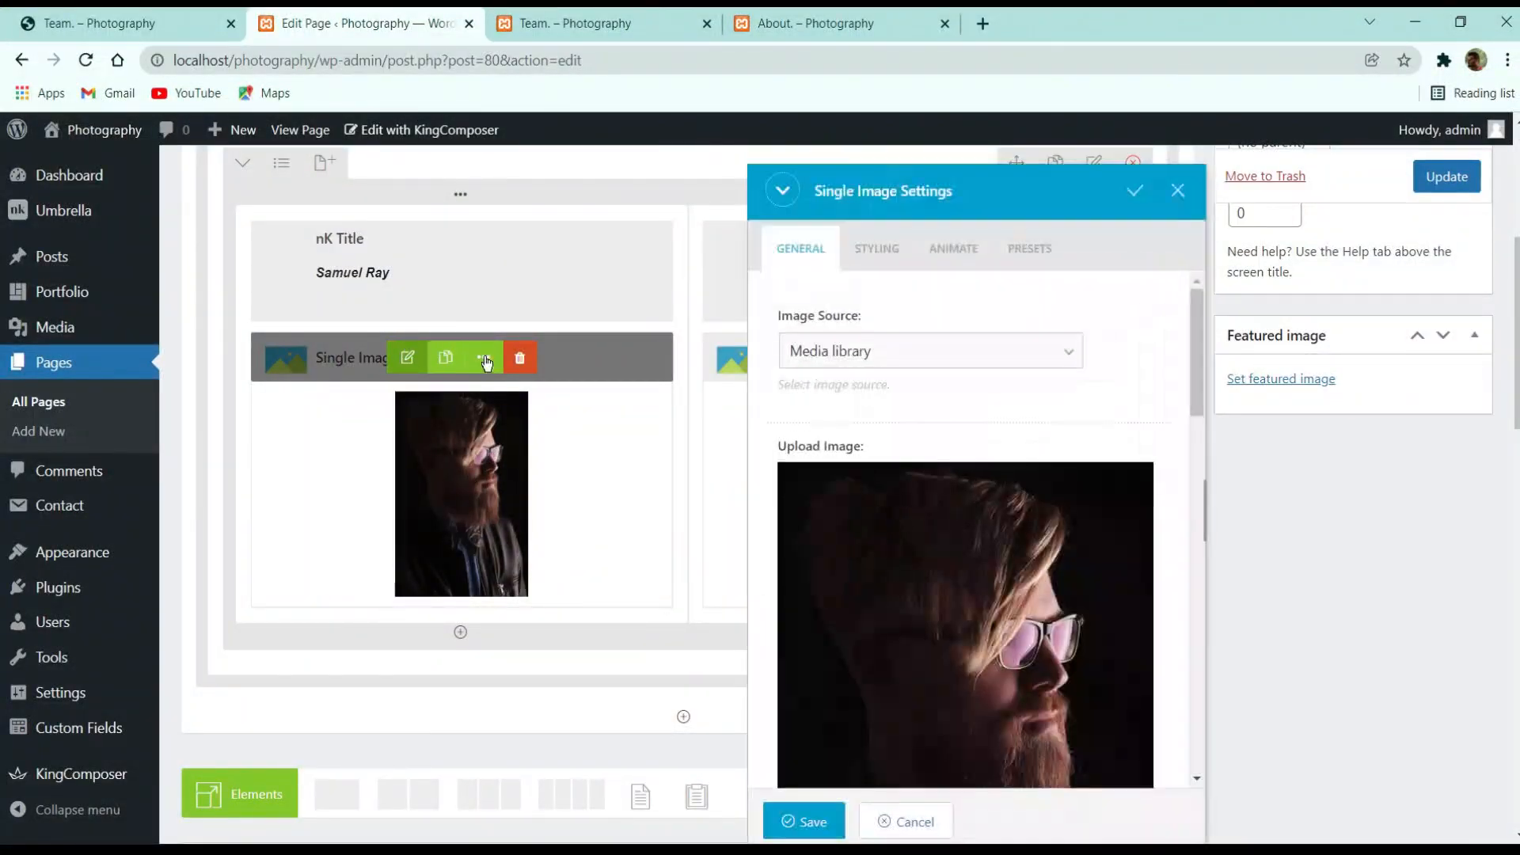
scroll(824, 439, down, 3)
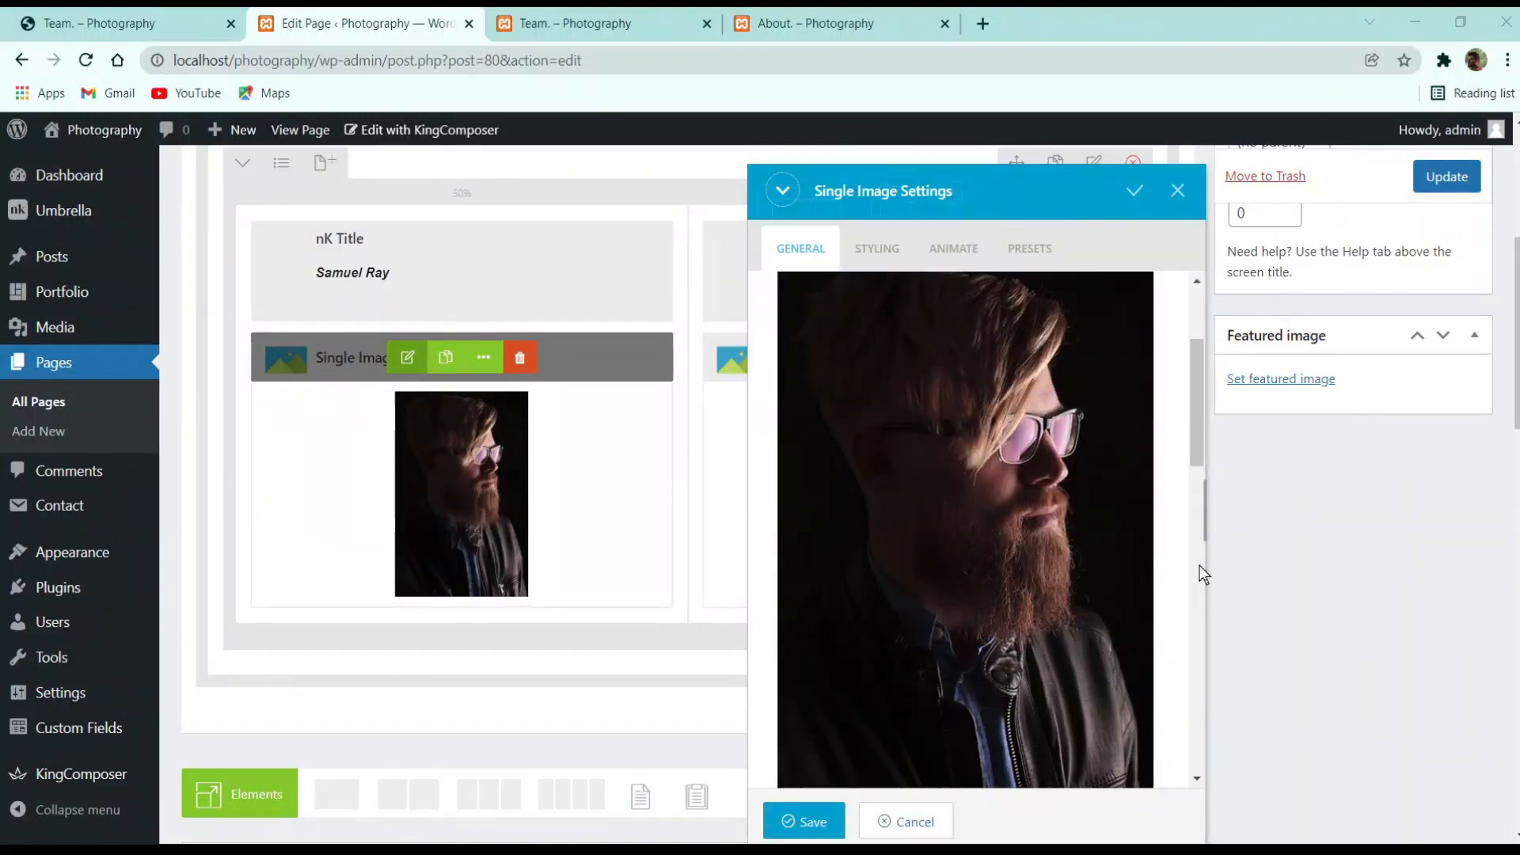
scroll(1107, 523, up, 3)
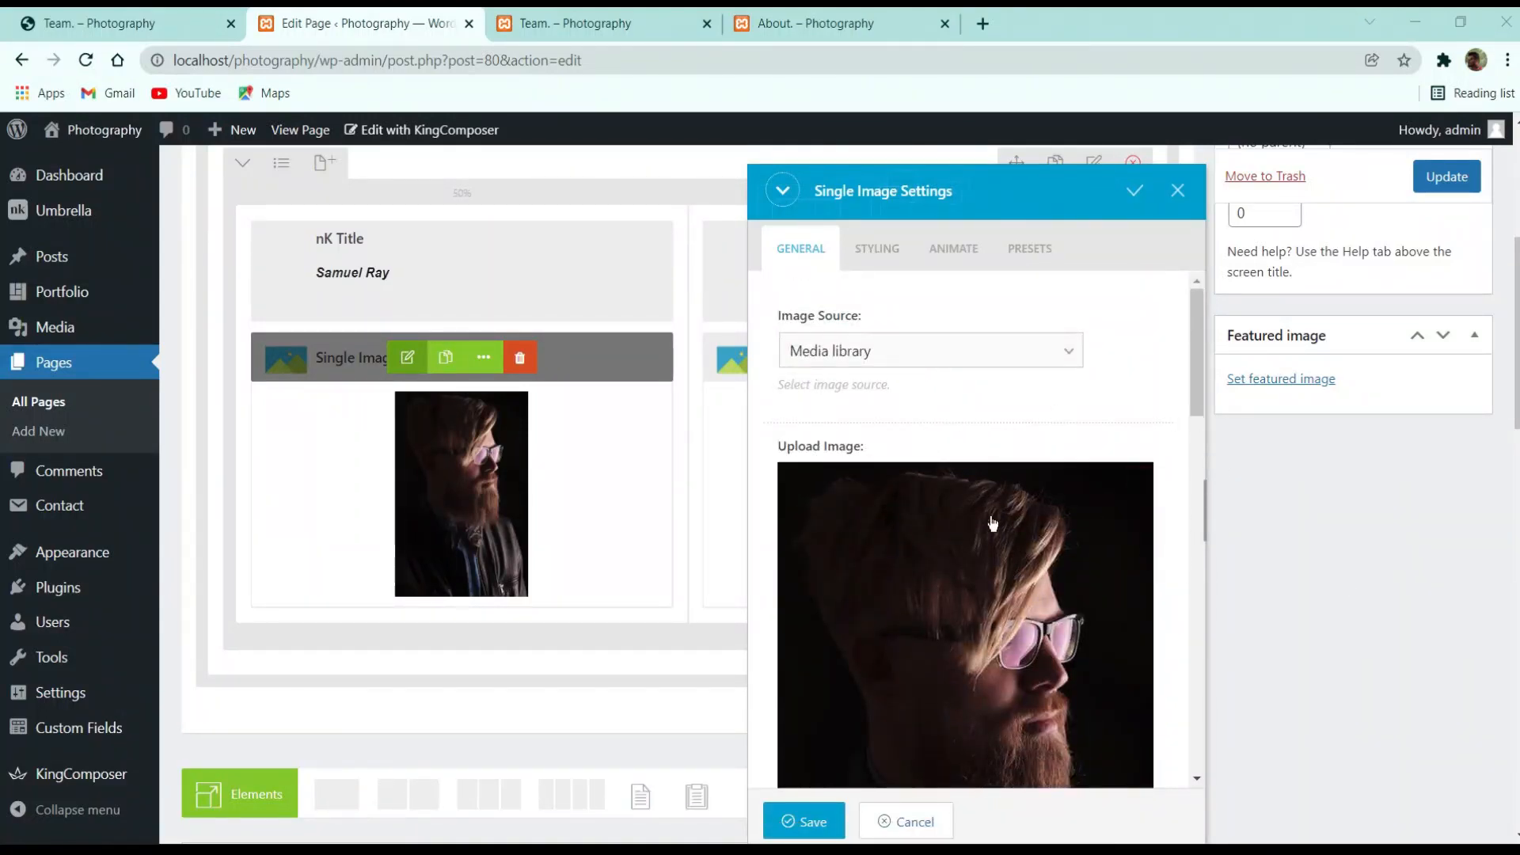
scroll(1006, 524, down, 3)
scroll(1017, 530, down, 3)
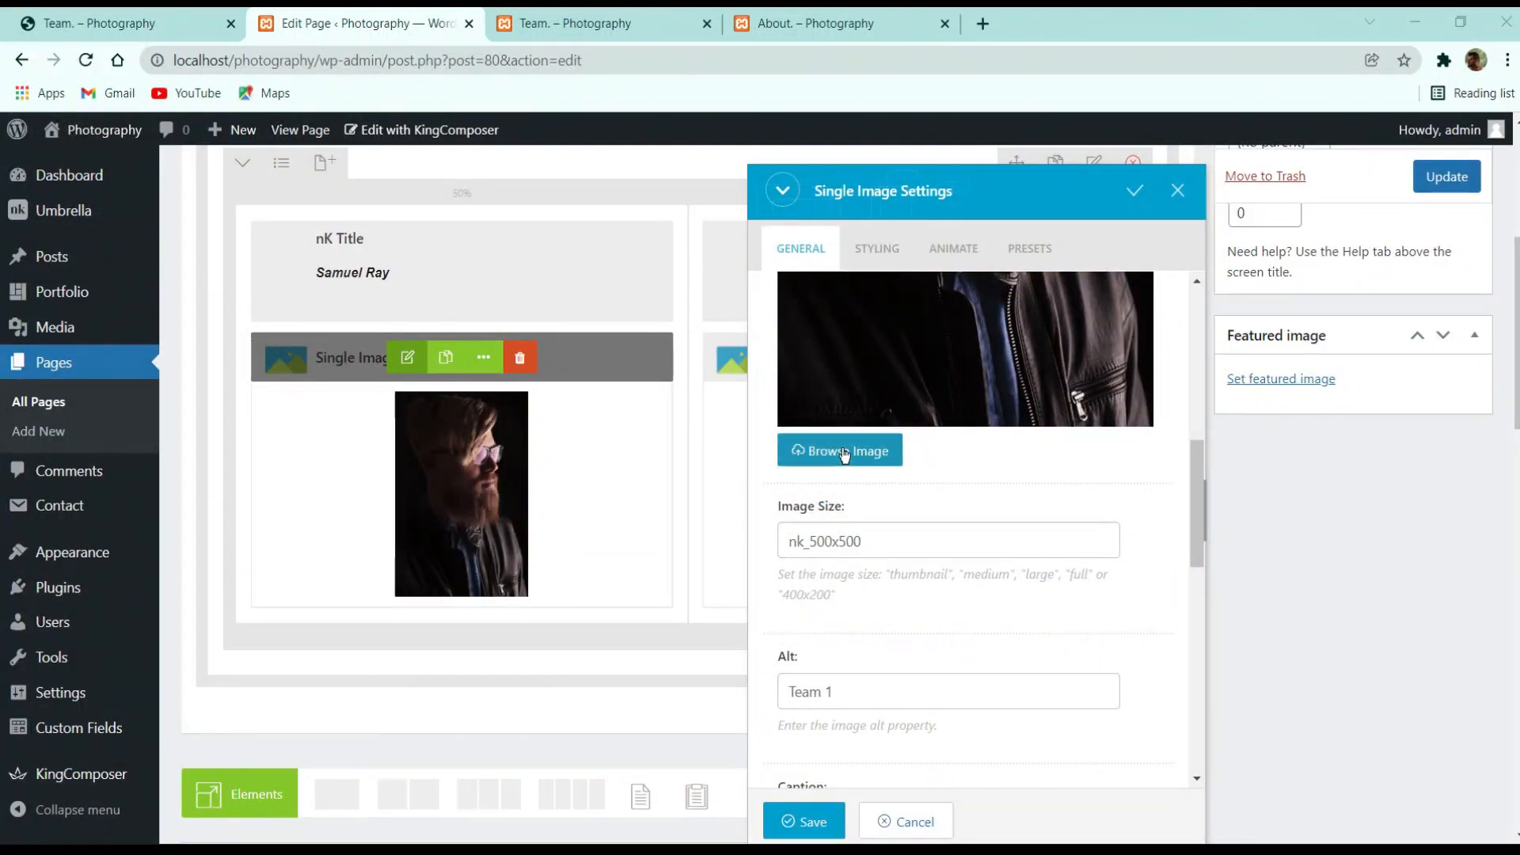
click(842, 451)
click(399, 361)
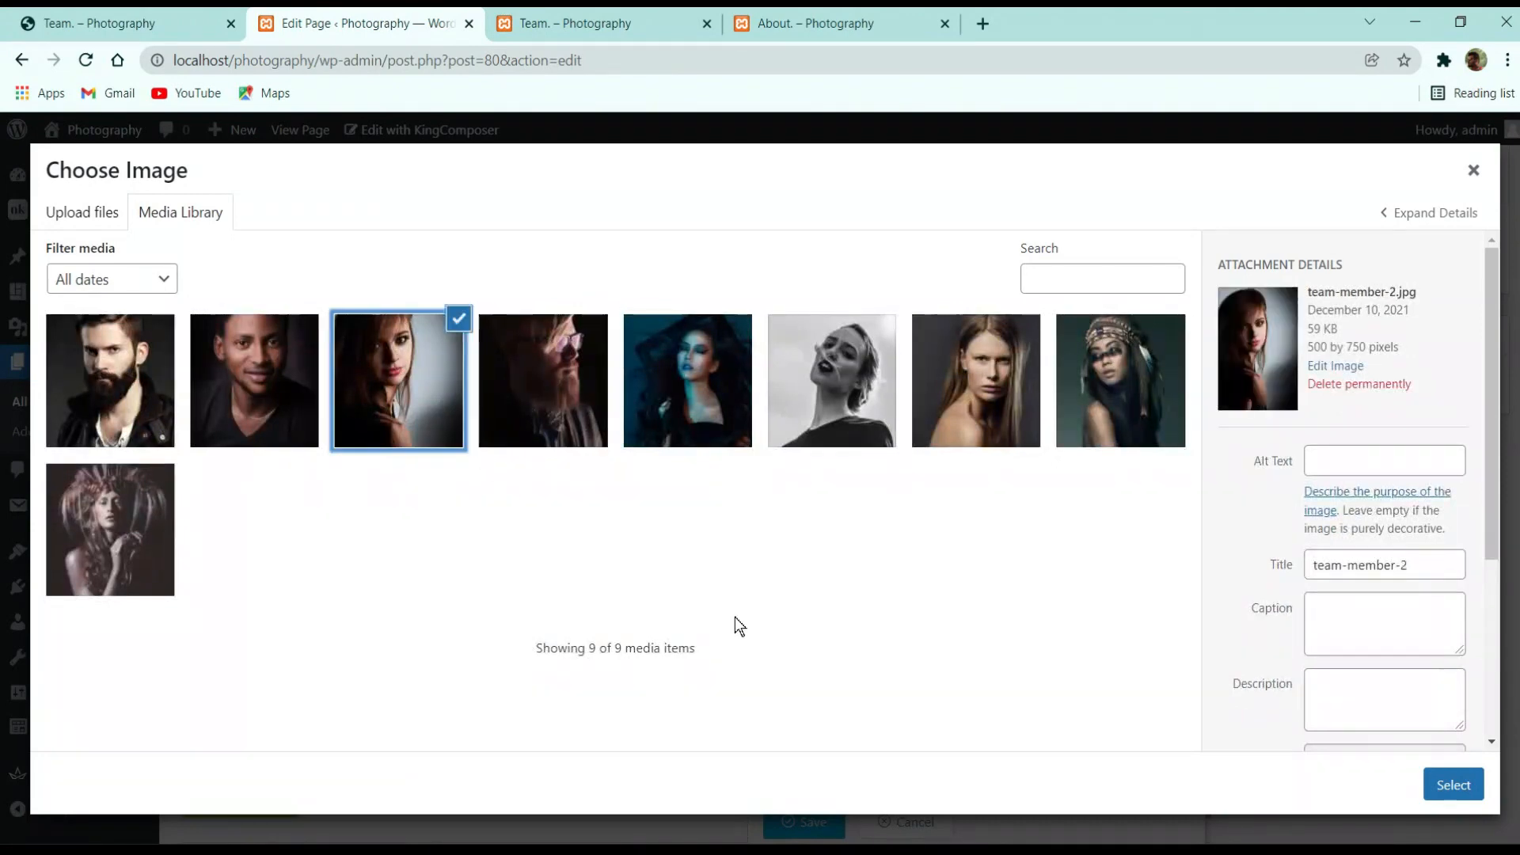
click(1455, 787)
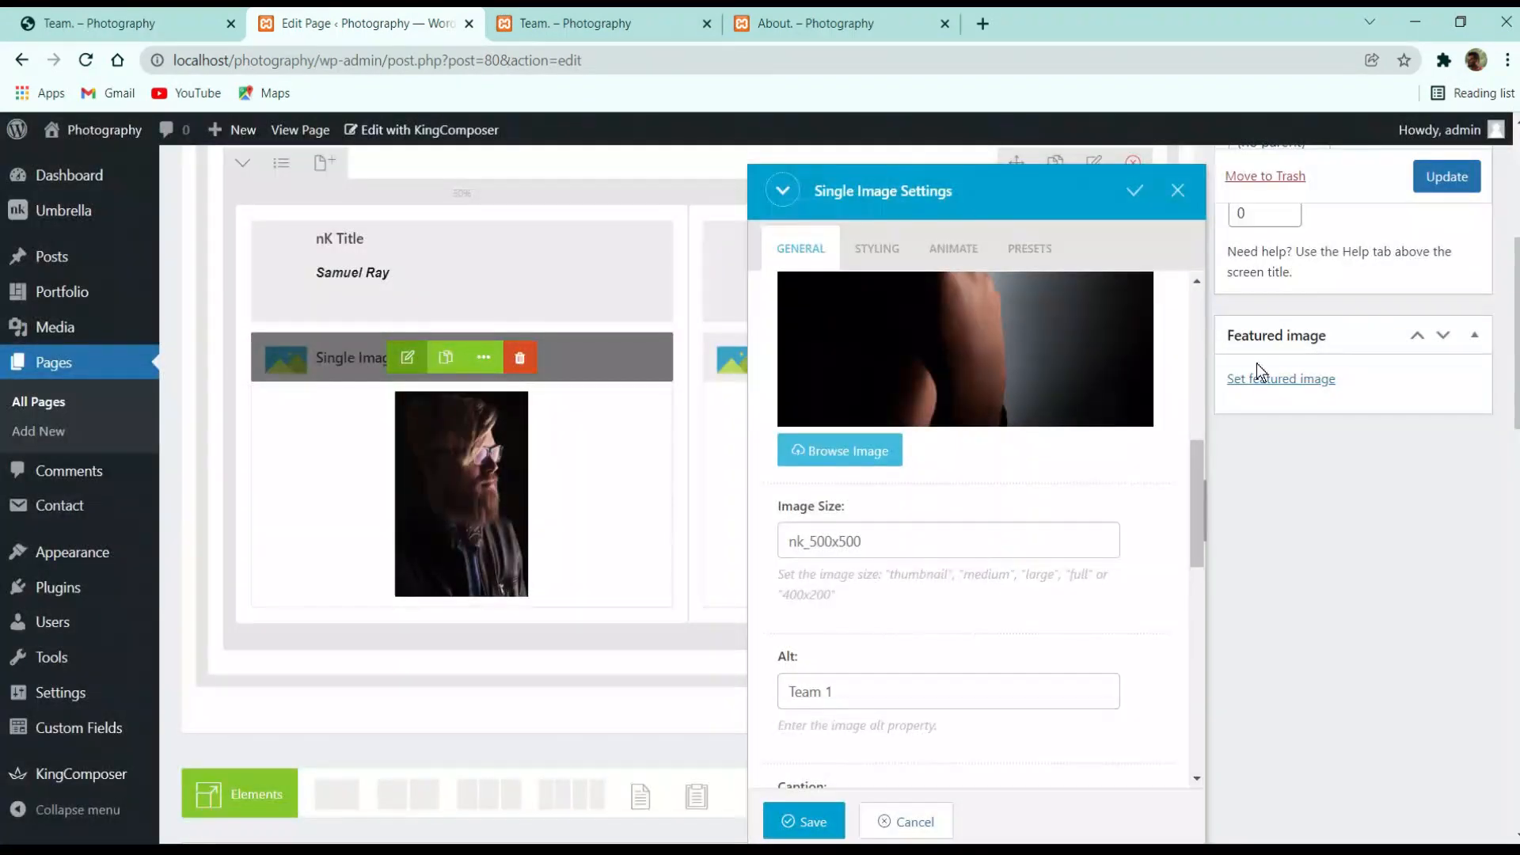
click(917, 677)
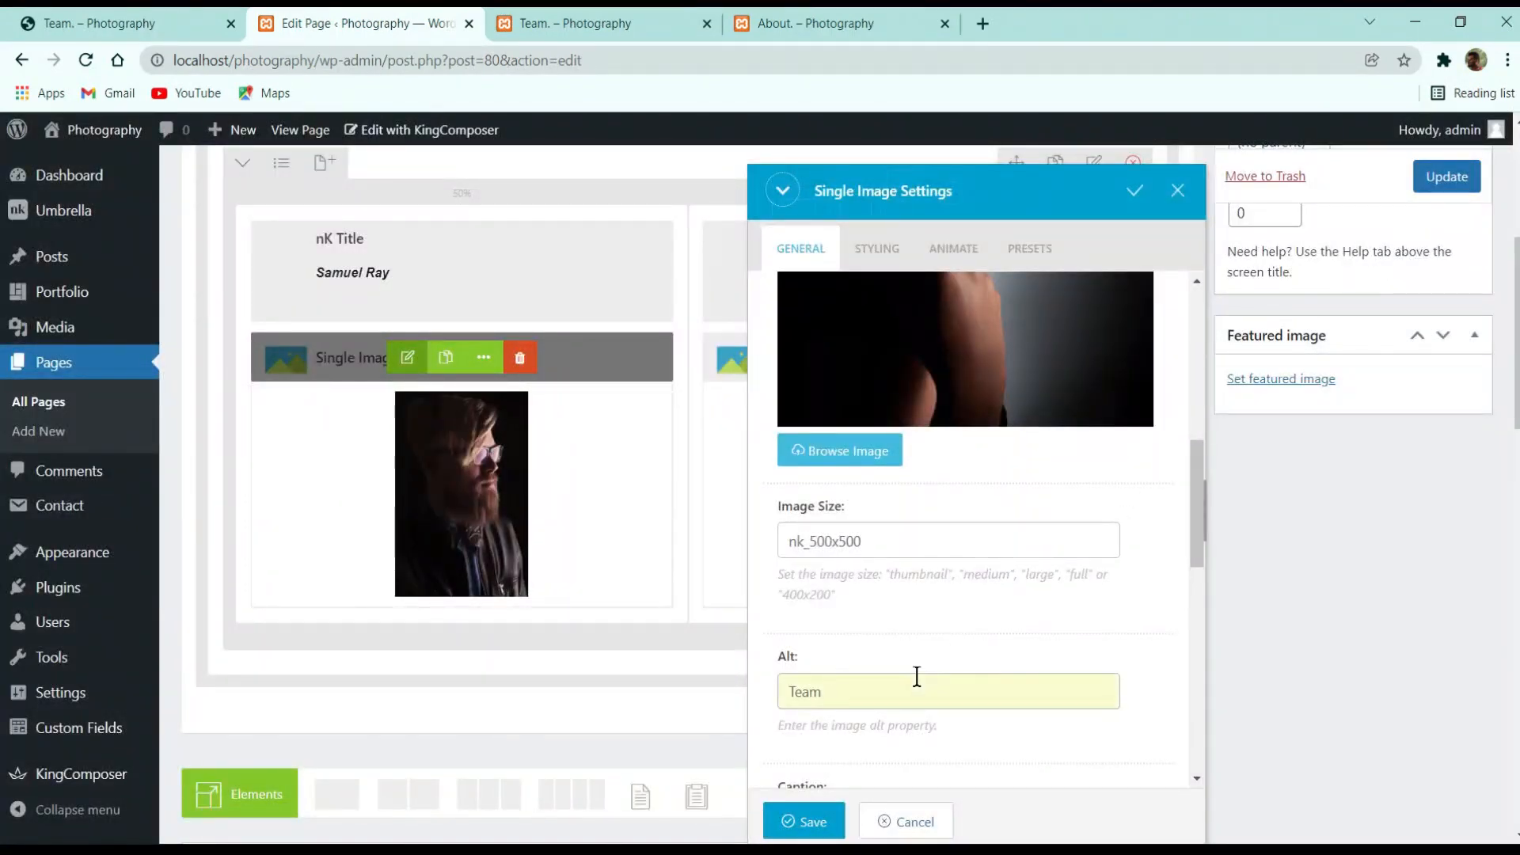
click(803, 821)
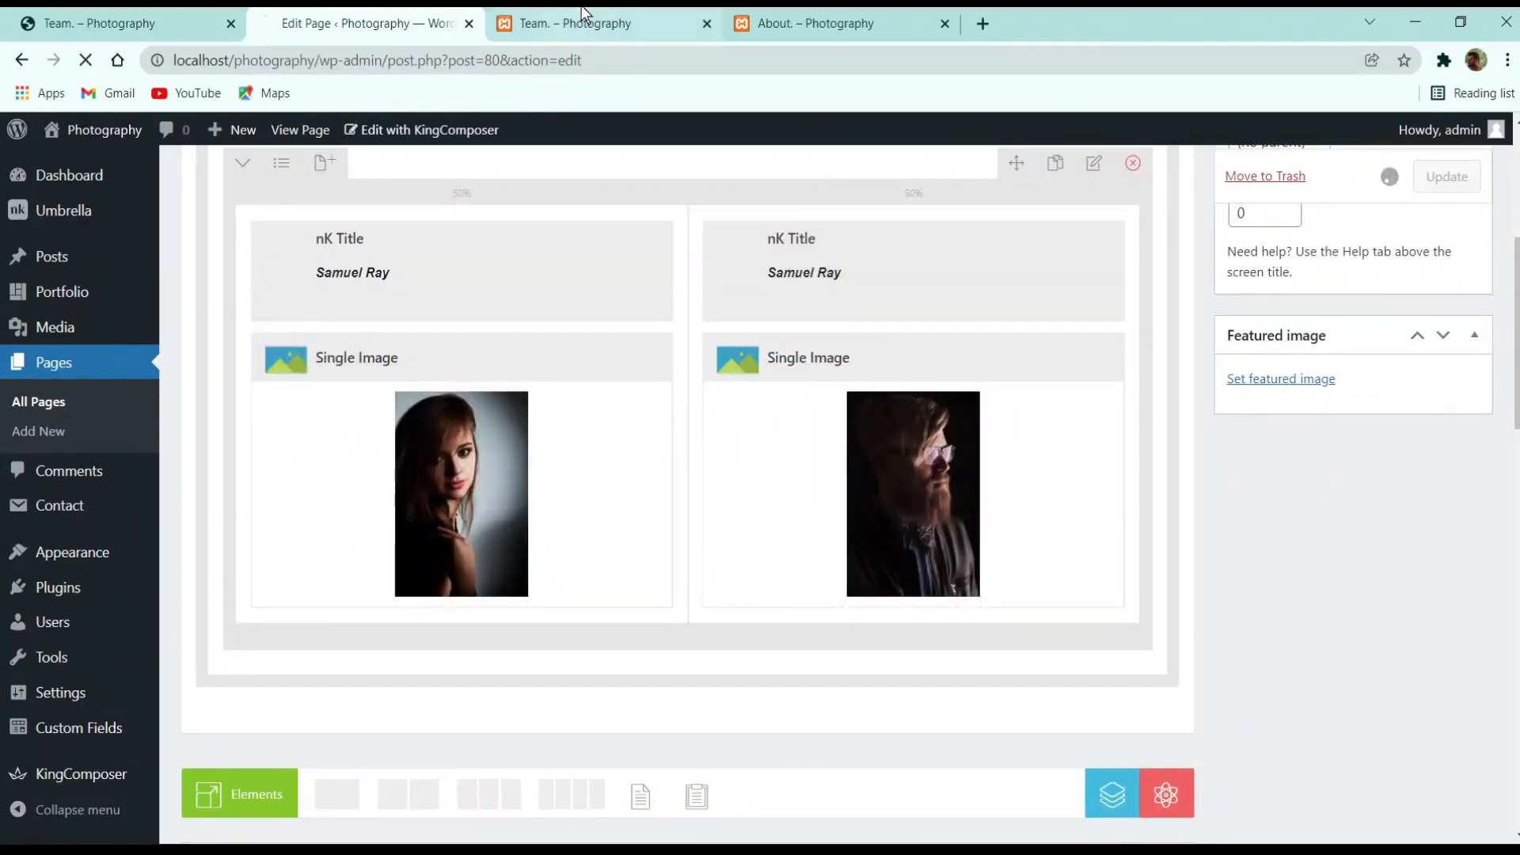
Reload the live Team page and inspect the broken image's HTML in developer tools
click(594, 23)
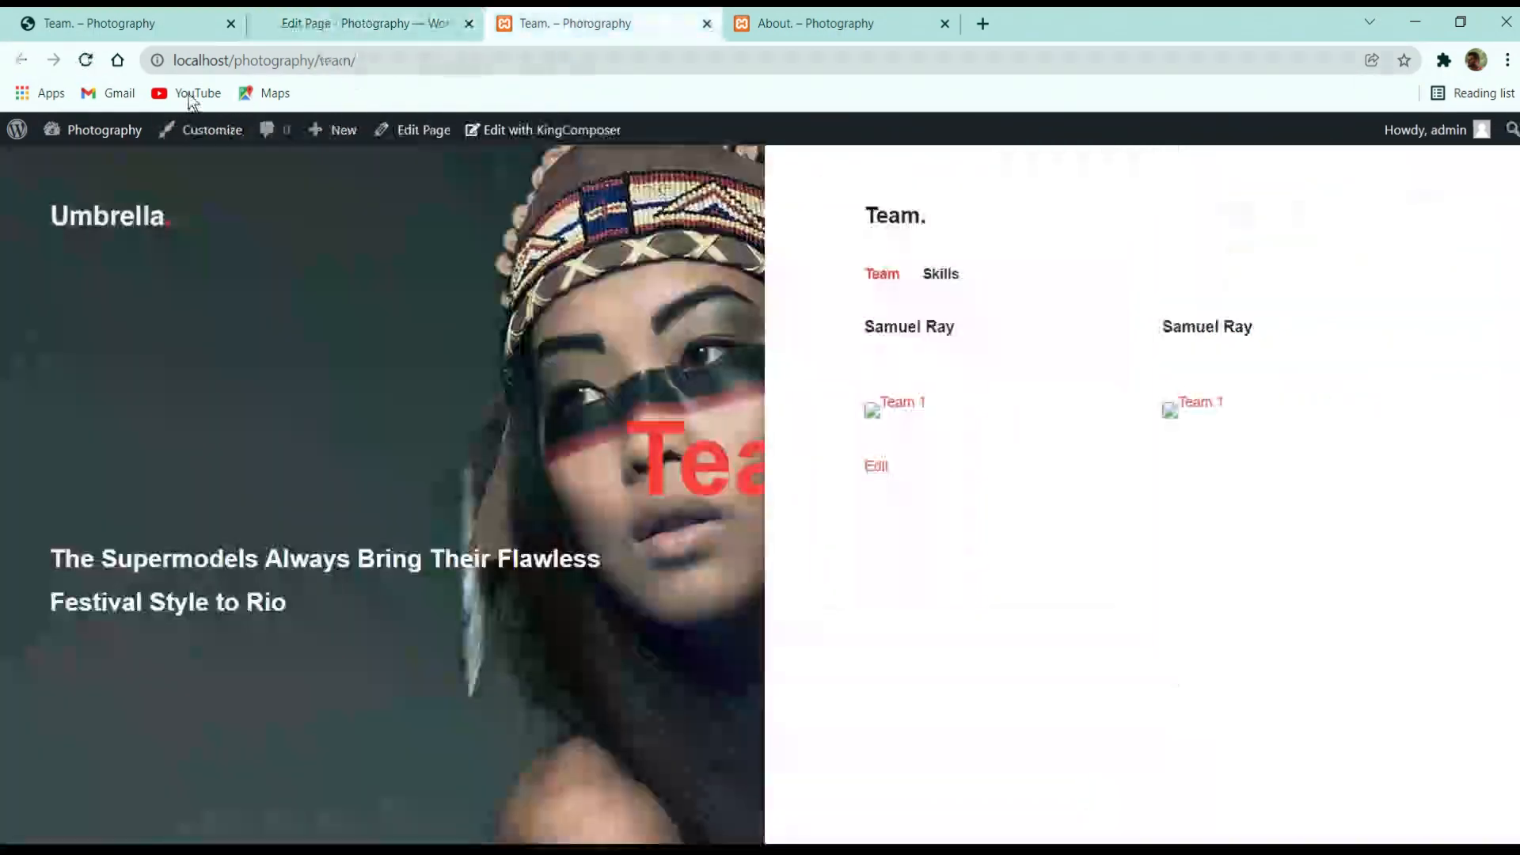
click(93, 65)
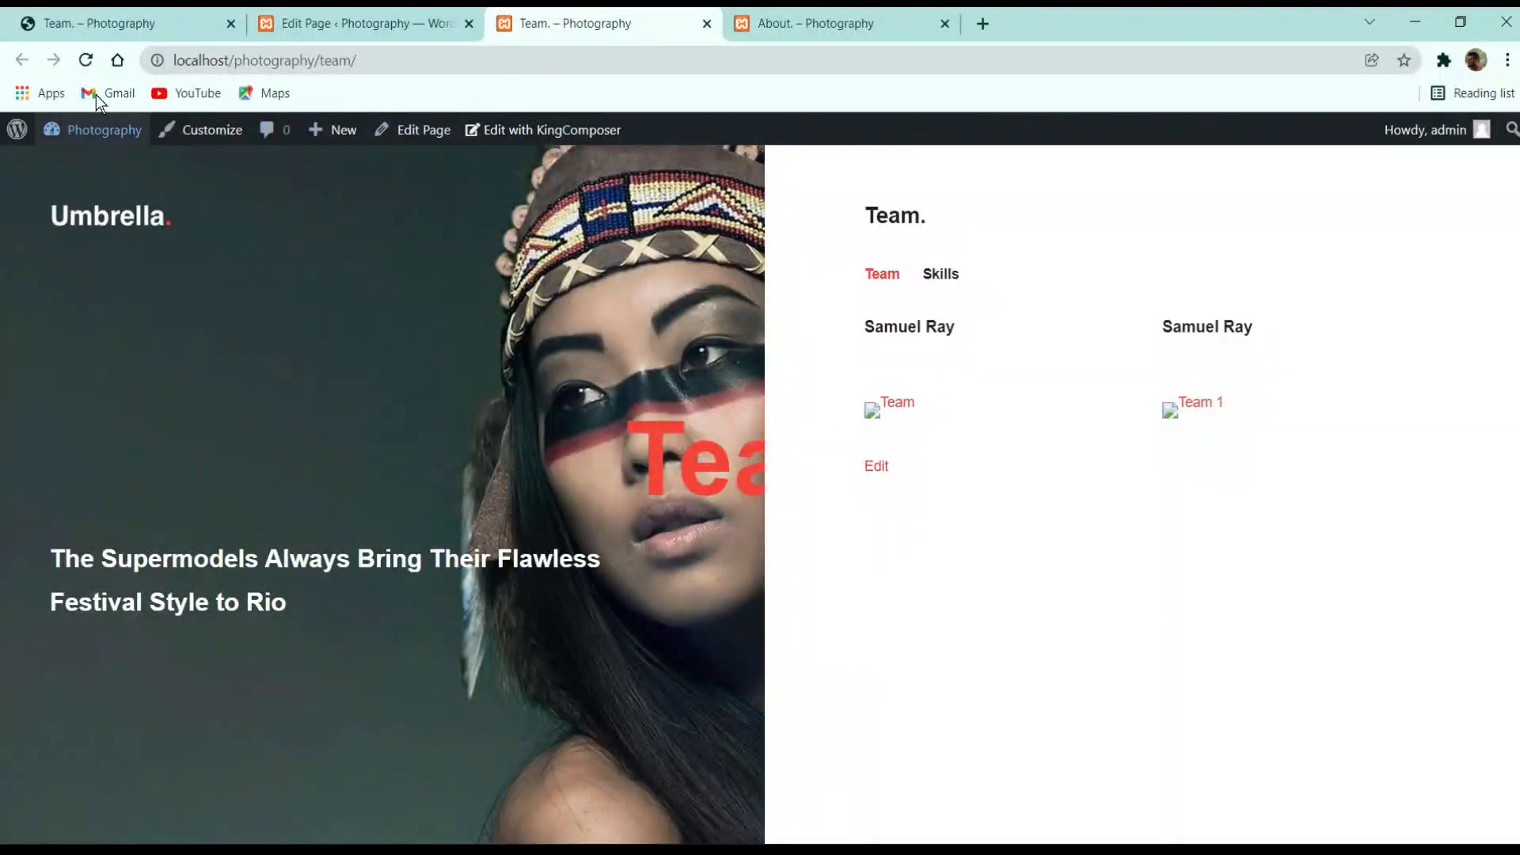
click(95, 61)
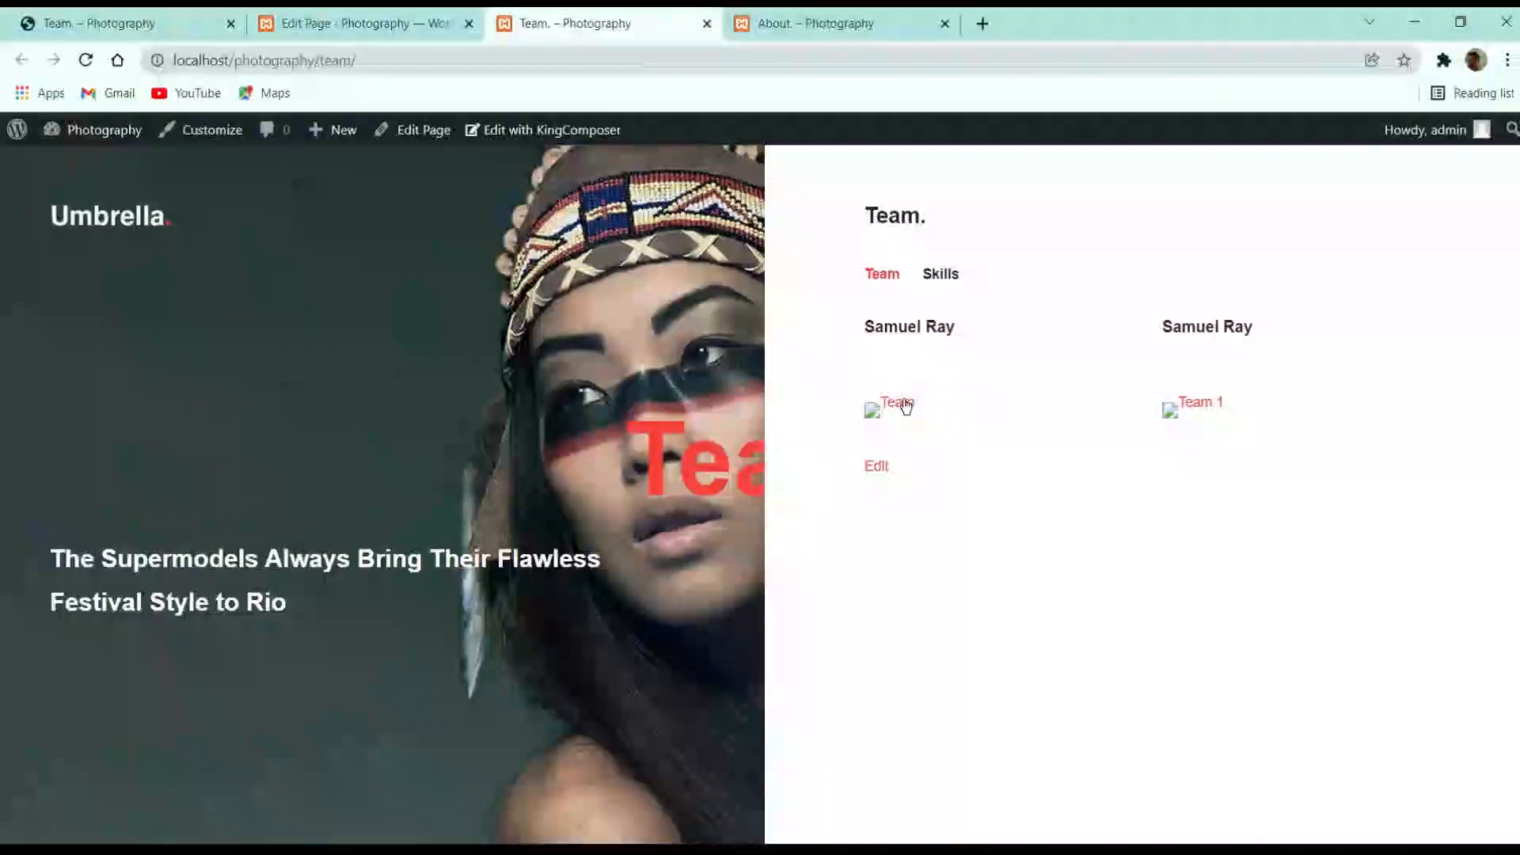
right_click(925, 393)
click(977, 749)
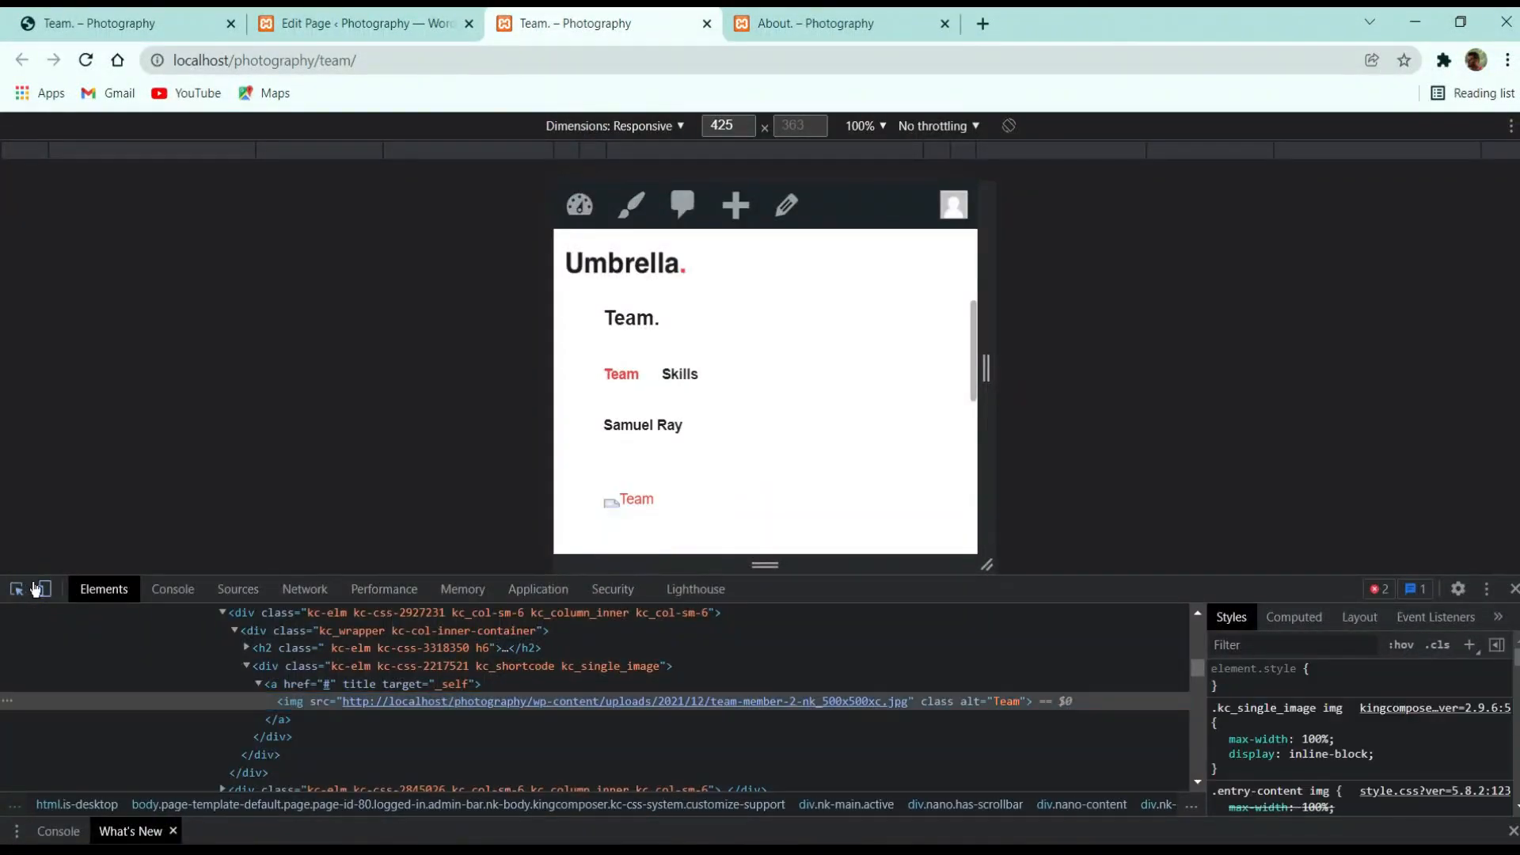
click(43, 589)
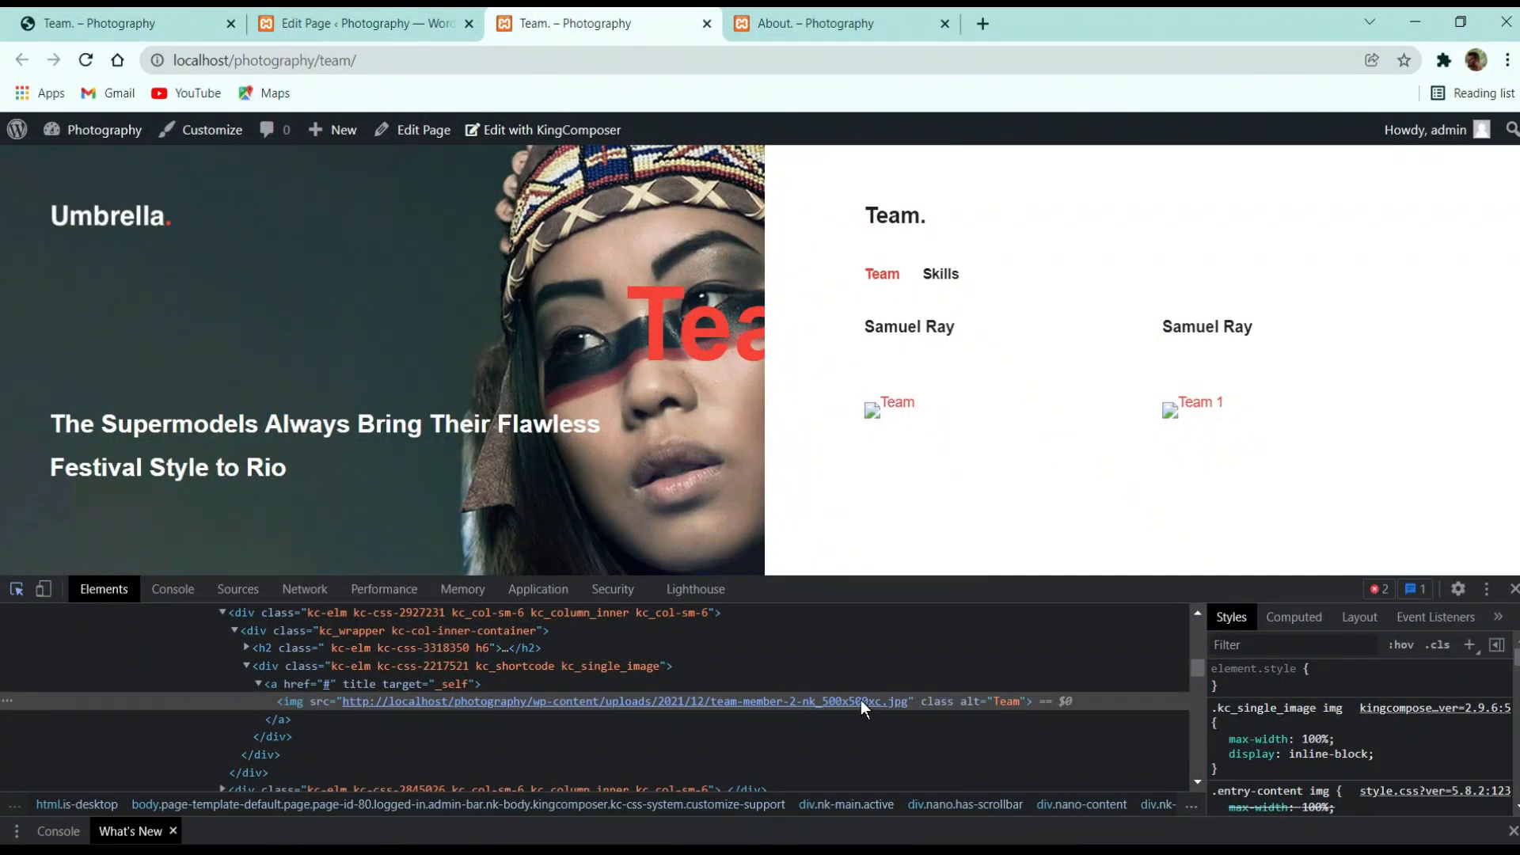
scroll(1362, 762, down, 8)
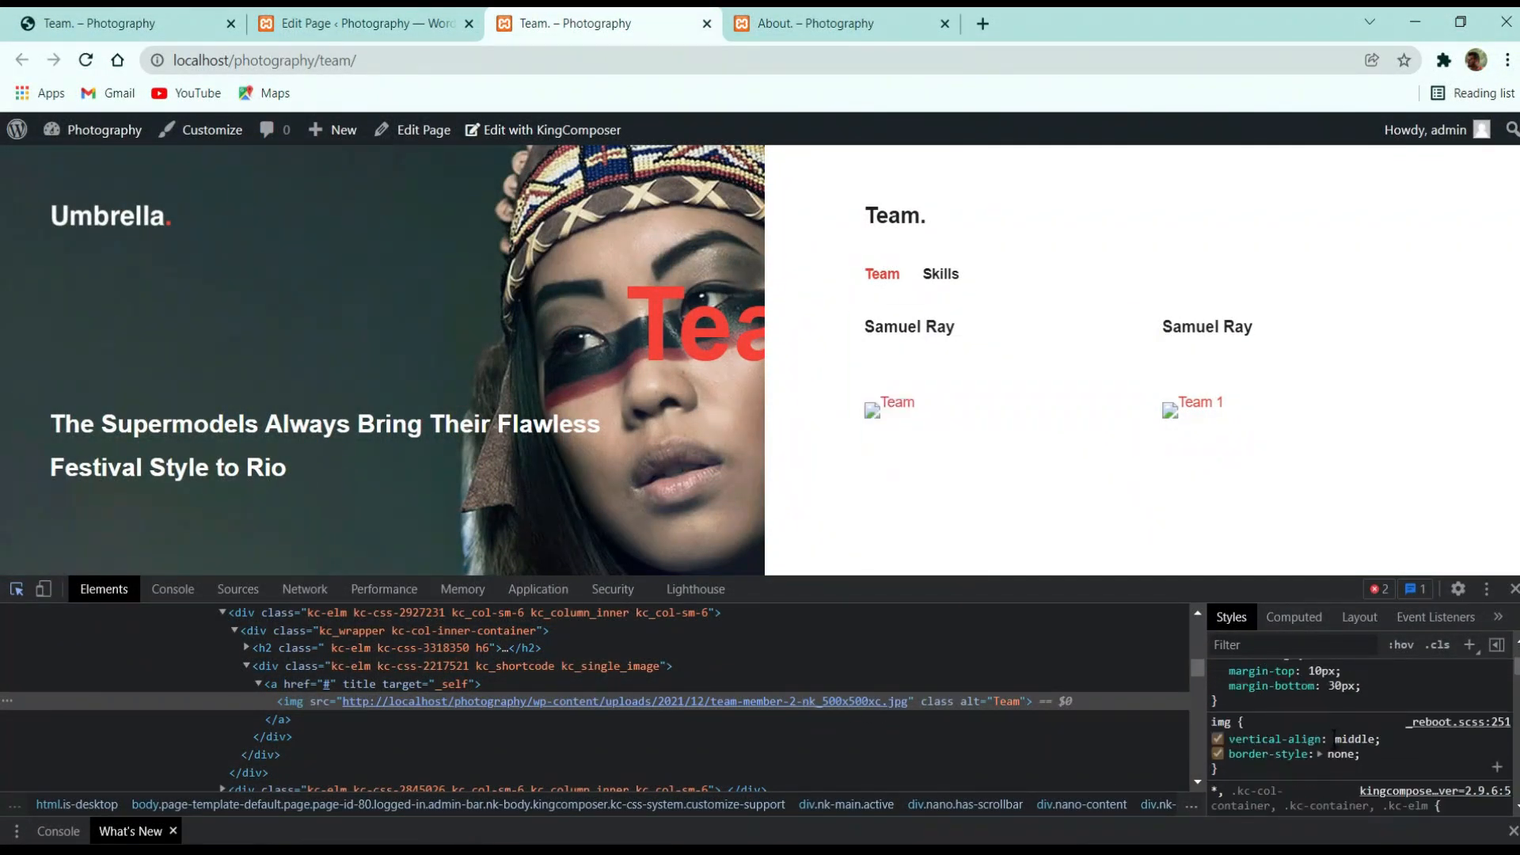
scroll(1333, 738, down, 1)
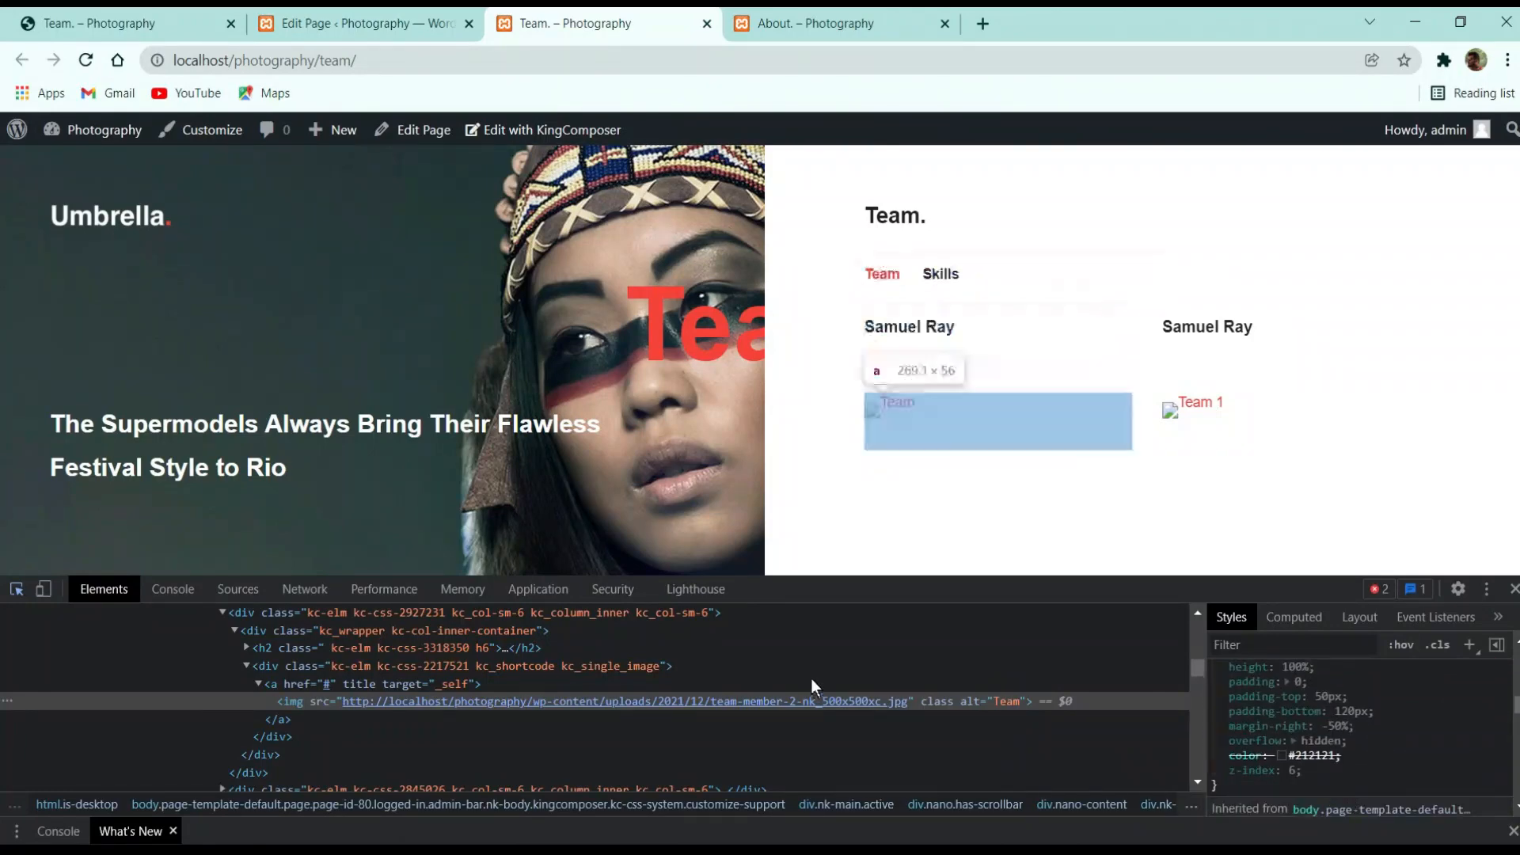
Load the image's src address in a new tab, which returns a 404 page
double_click(825, 703)
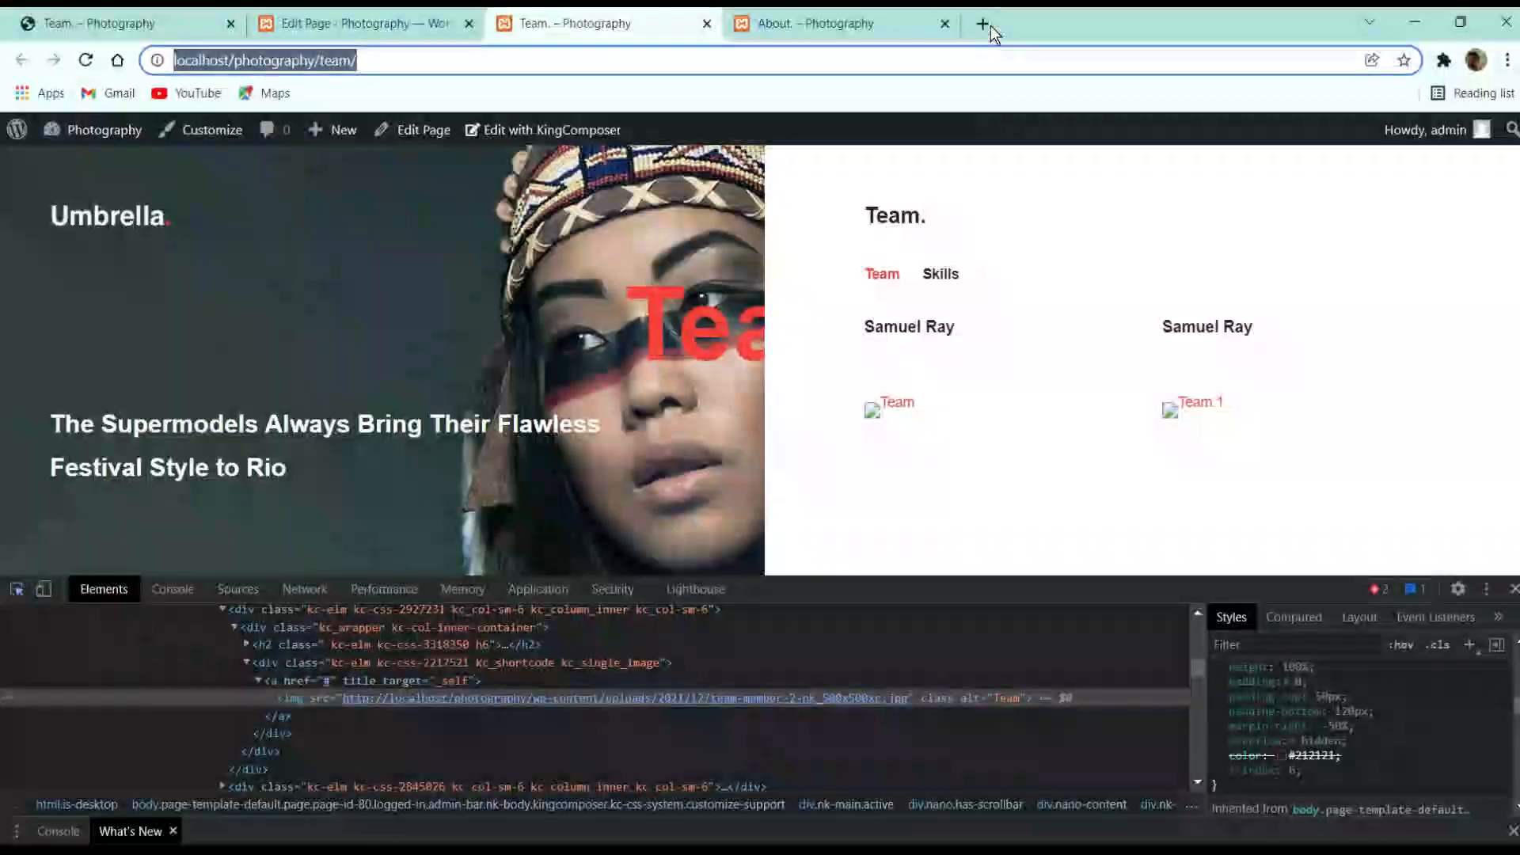
click(983, 23)
text(src="http://localhost/photography/wp-content/uploads/2021/12/team-member-2-nk_500x500xc.jpg")
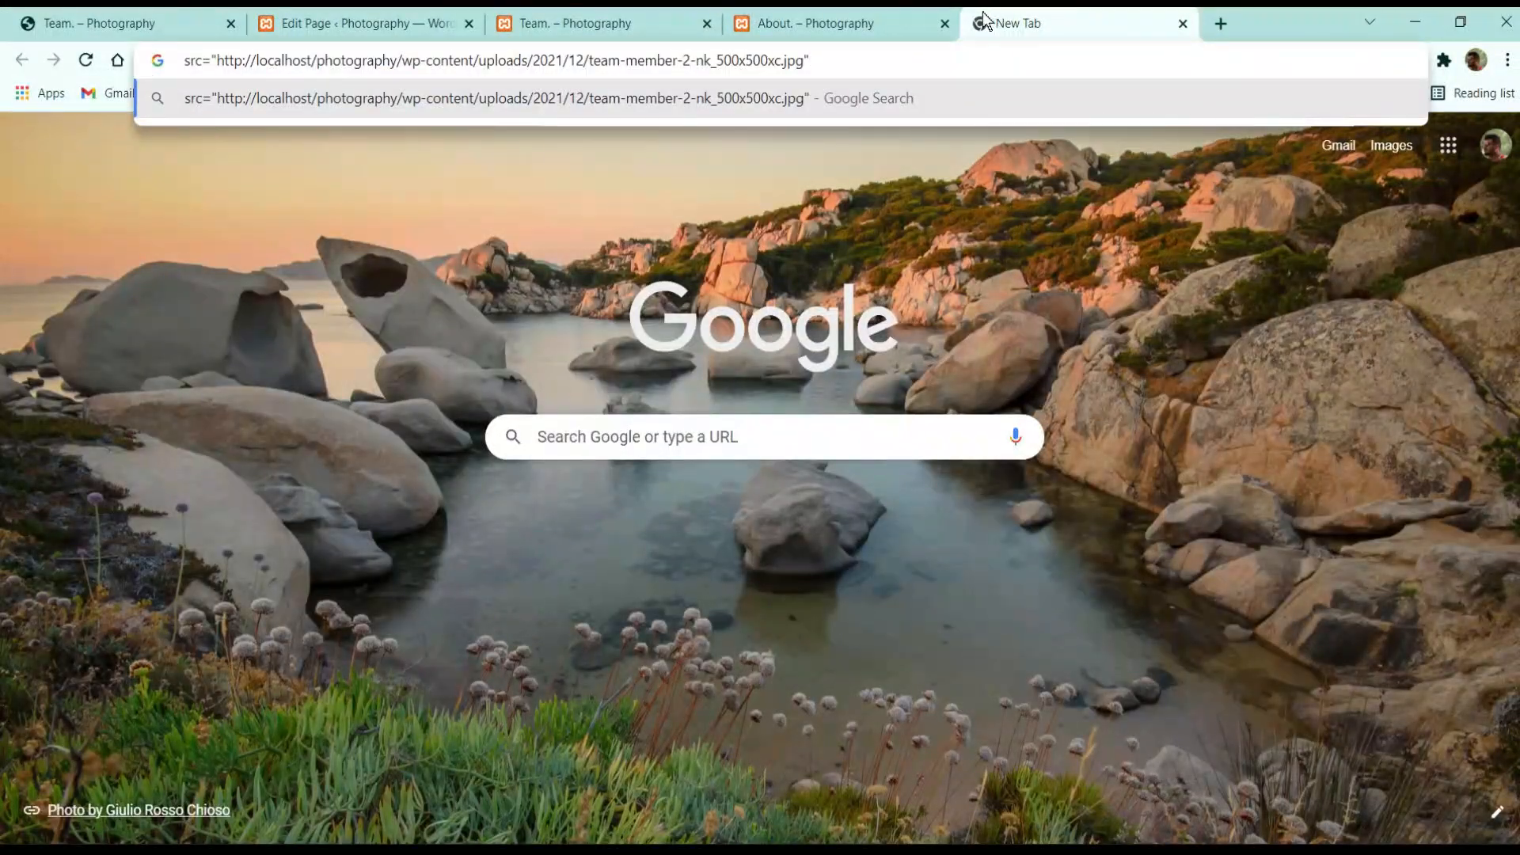
key(BackSpace)
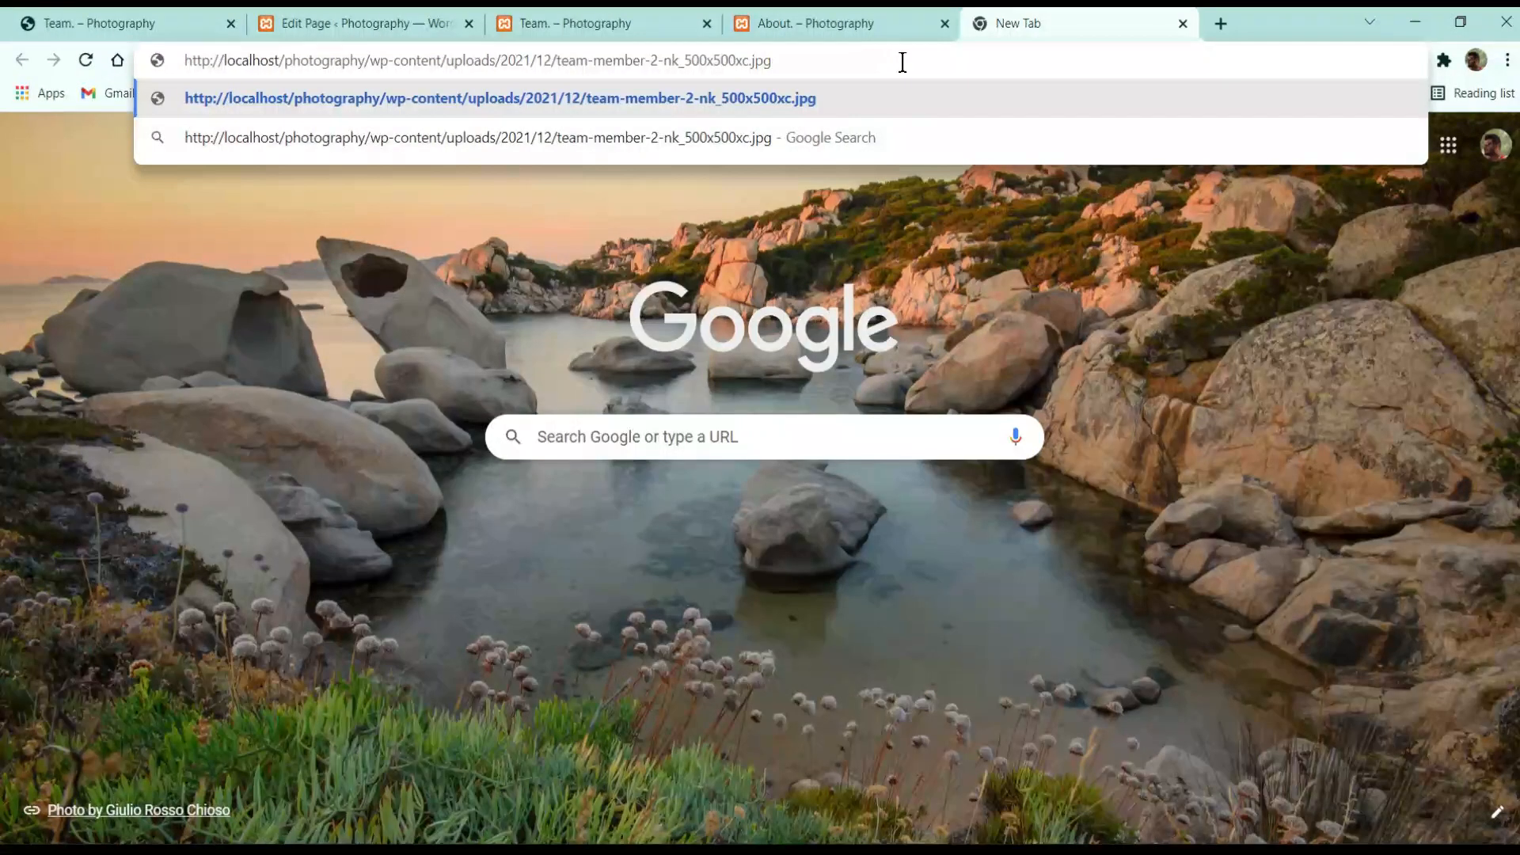
key(Return)
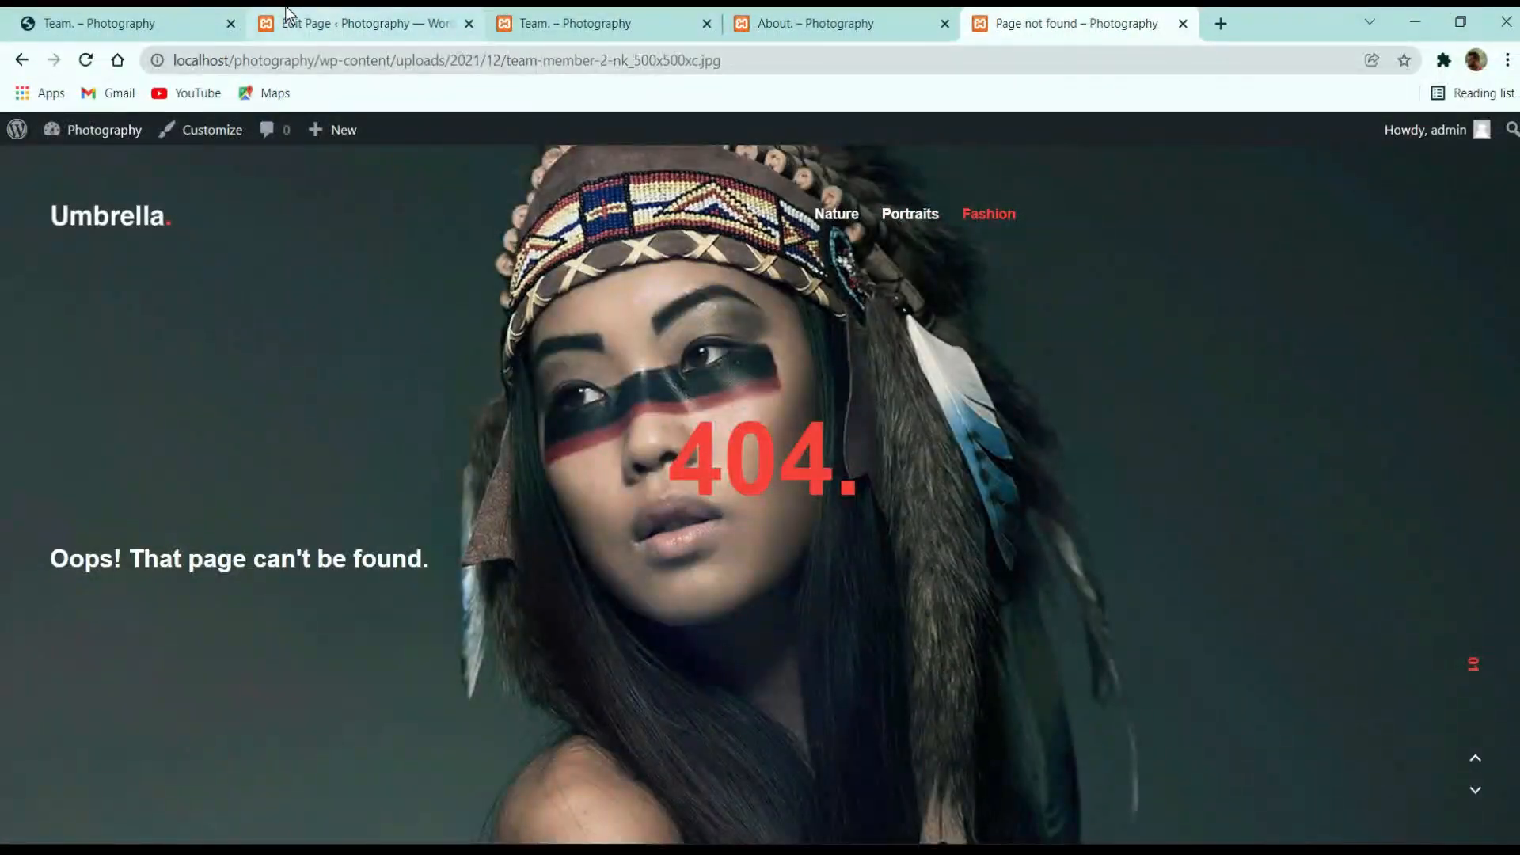
click(287, 15)
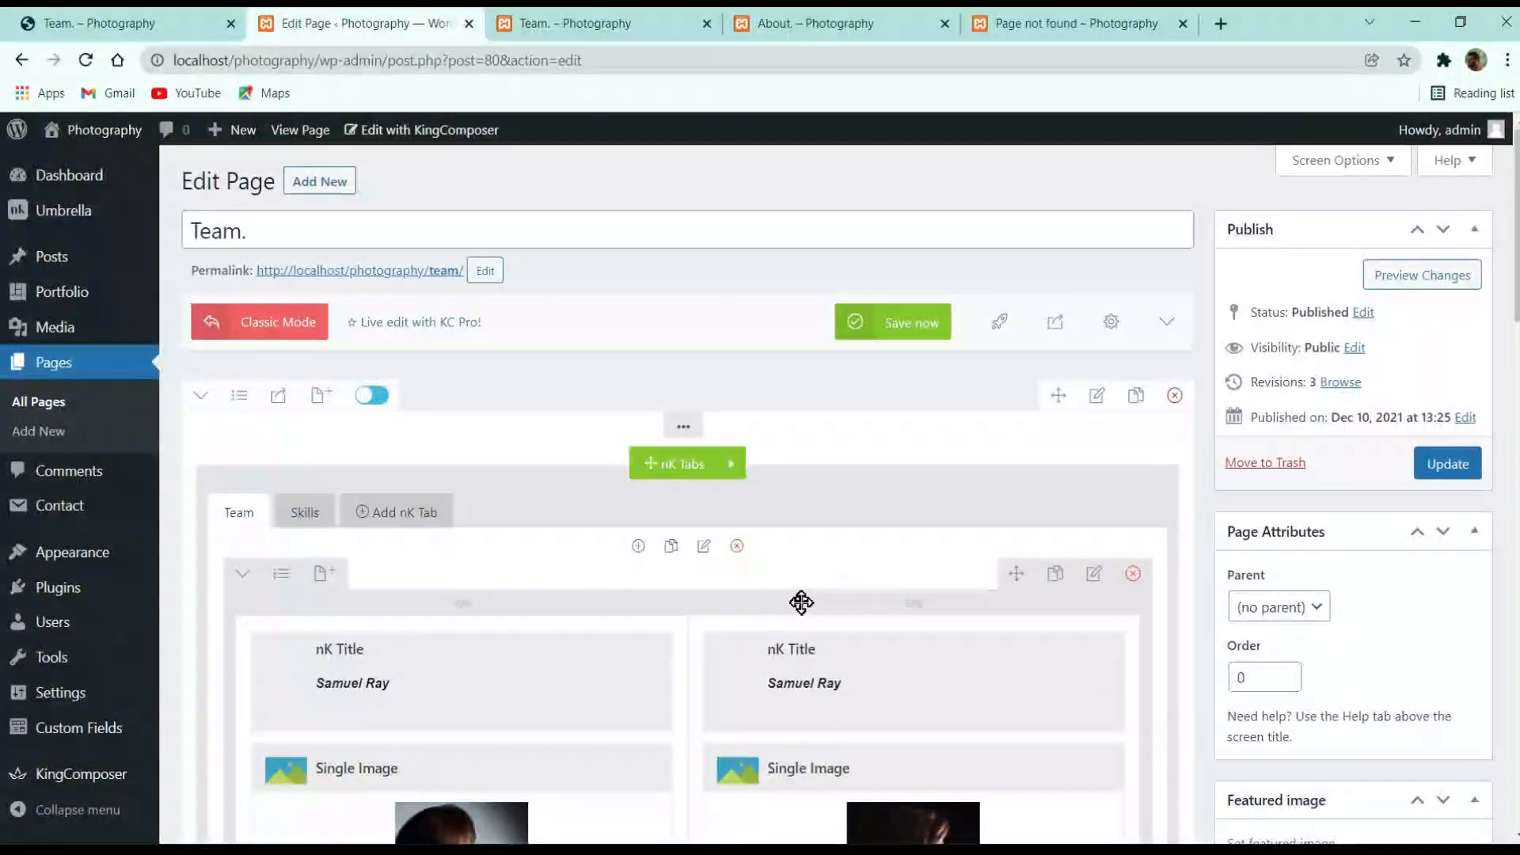
Strip the nk_ prefix from the second photo's image size, save both photos, and update
scroll(412, 555, down, 3)
click(407, 562)
scroll(953, 443, down, 5)
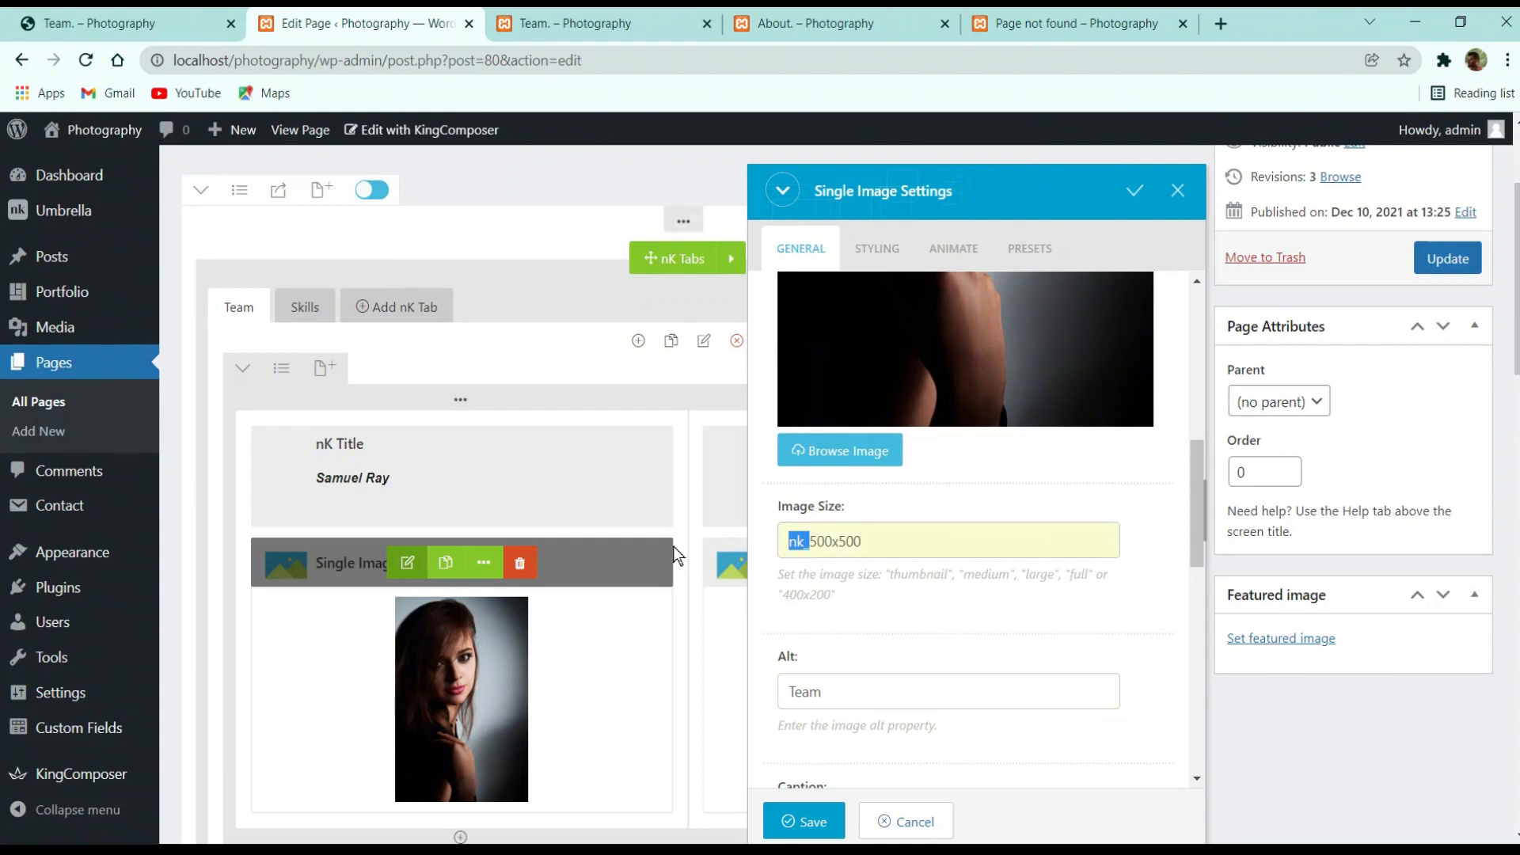
click(809, 817)
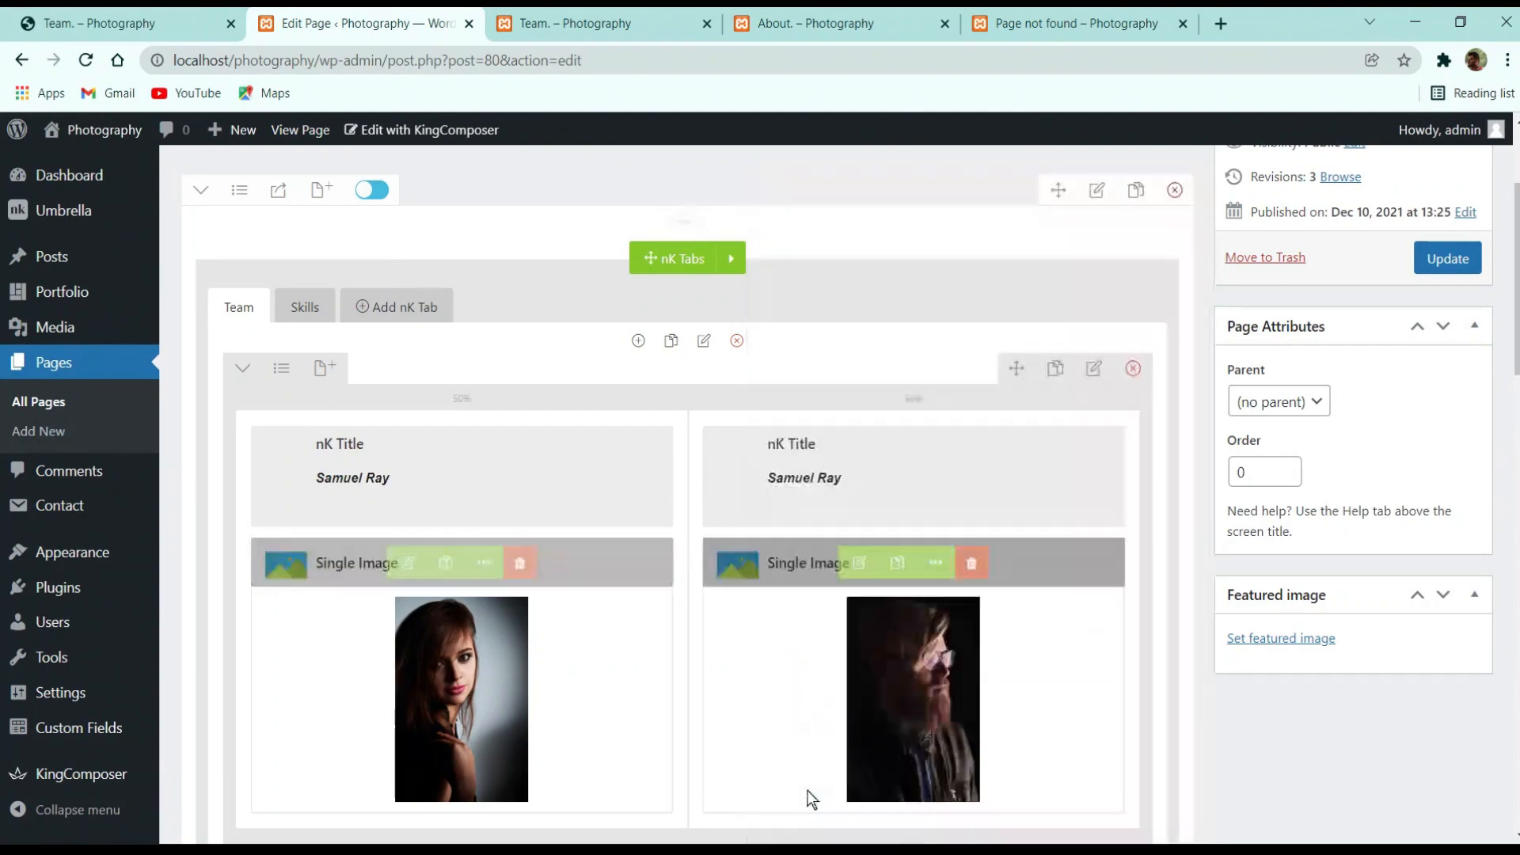
click(859, 563)
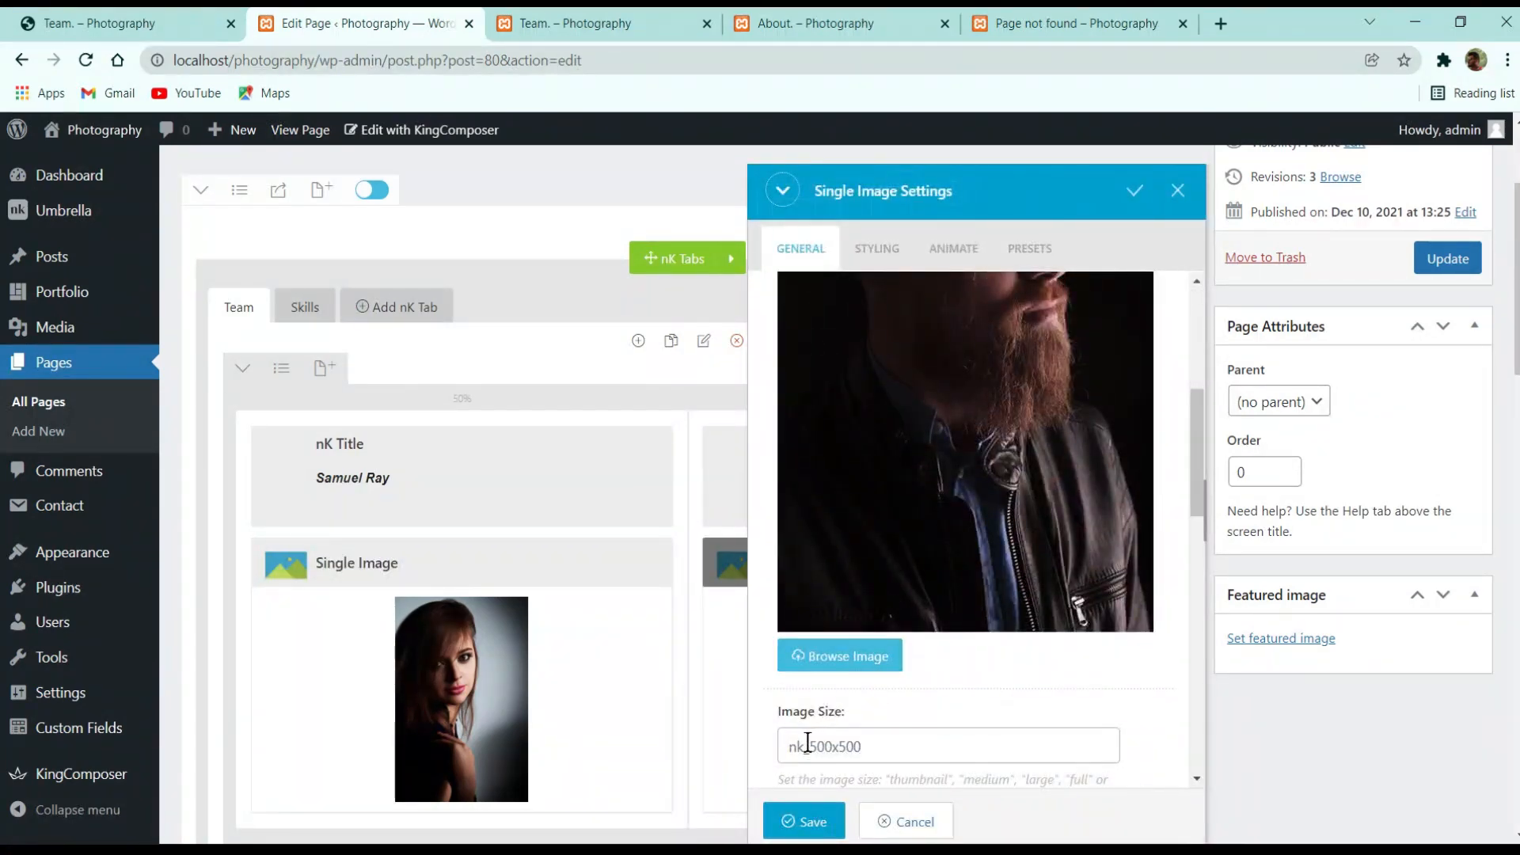
key(BackSpace)
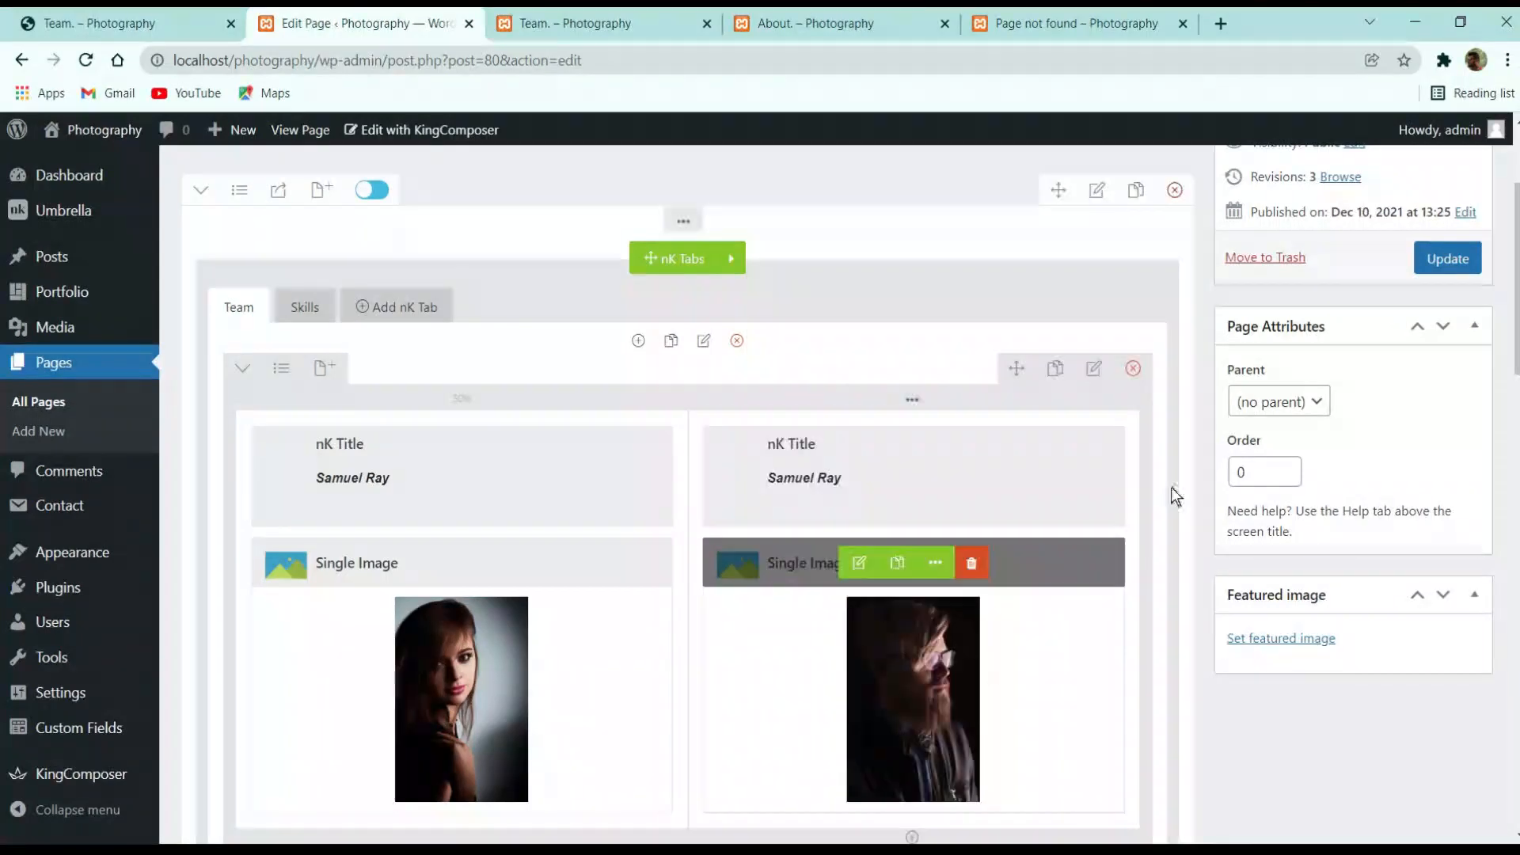
click(803, 821)
click(1437, 262)
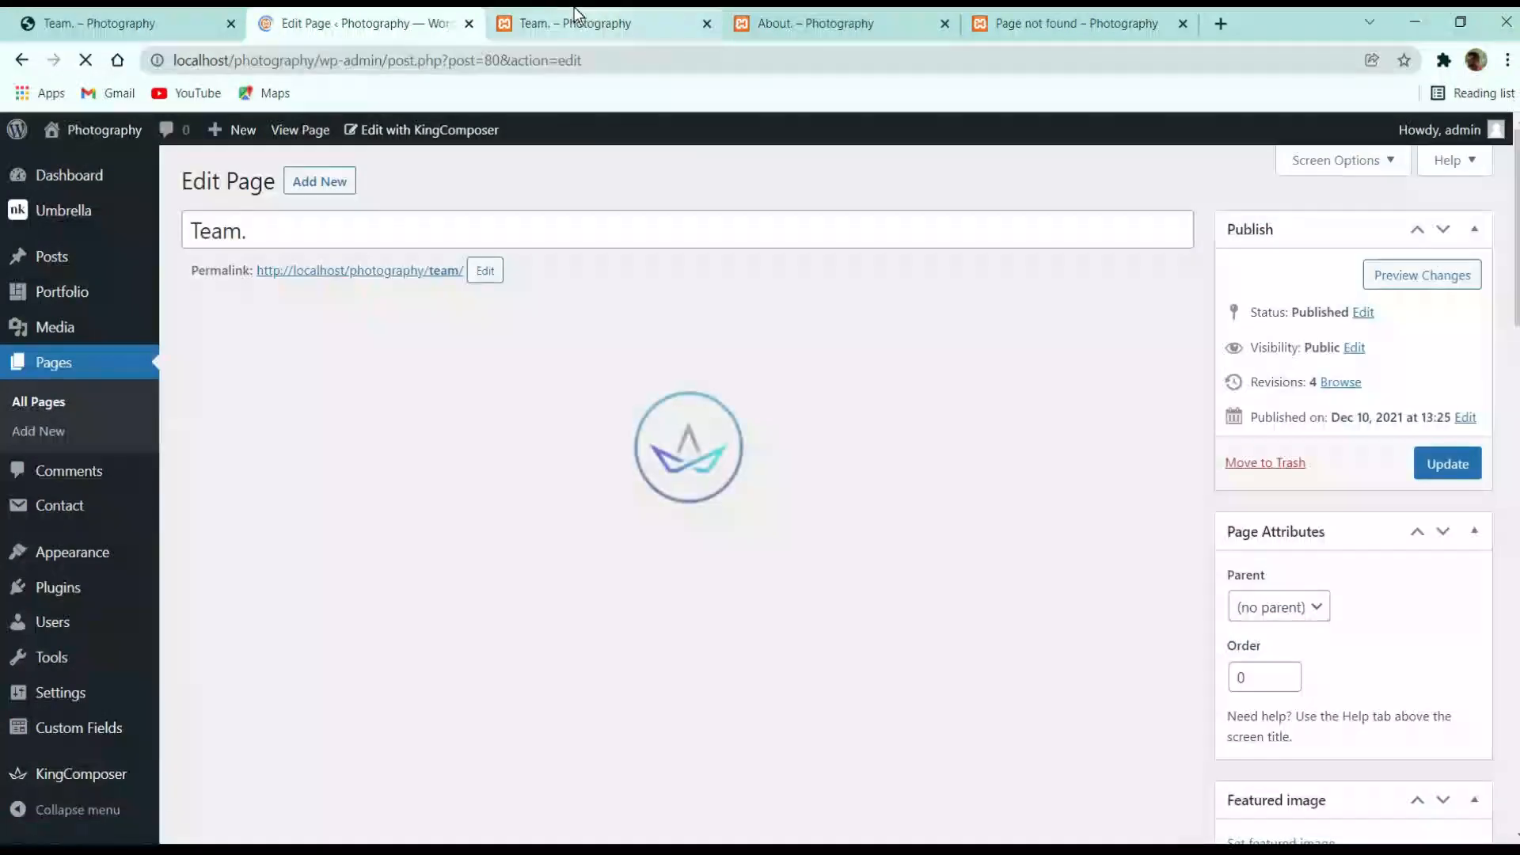
Reload the live Team page with developer tools closed to check the photos
click(587, 22)
key(F5)
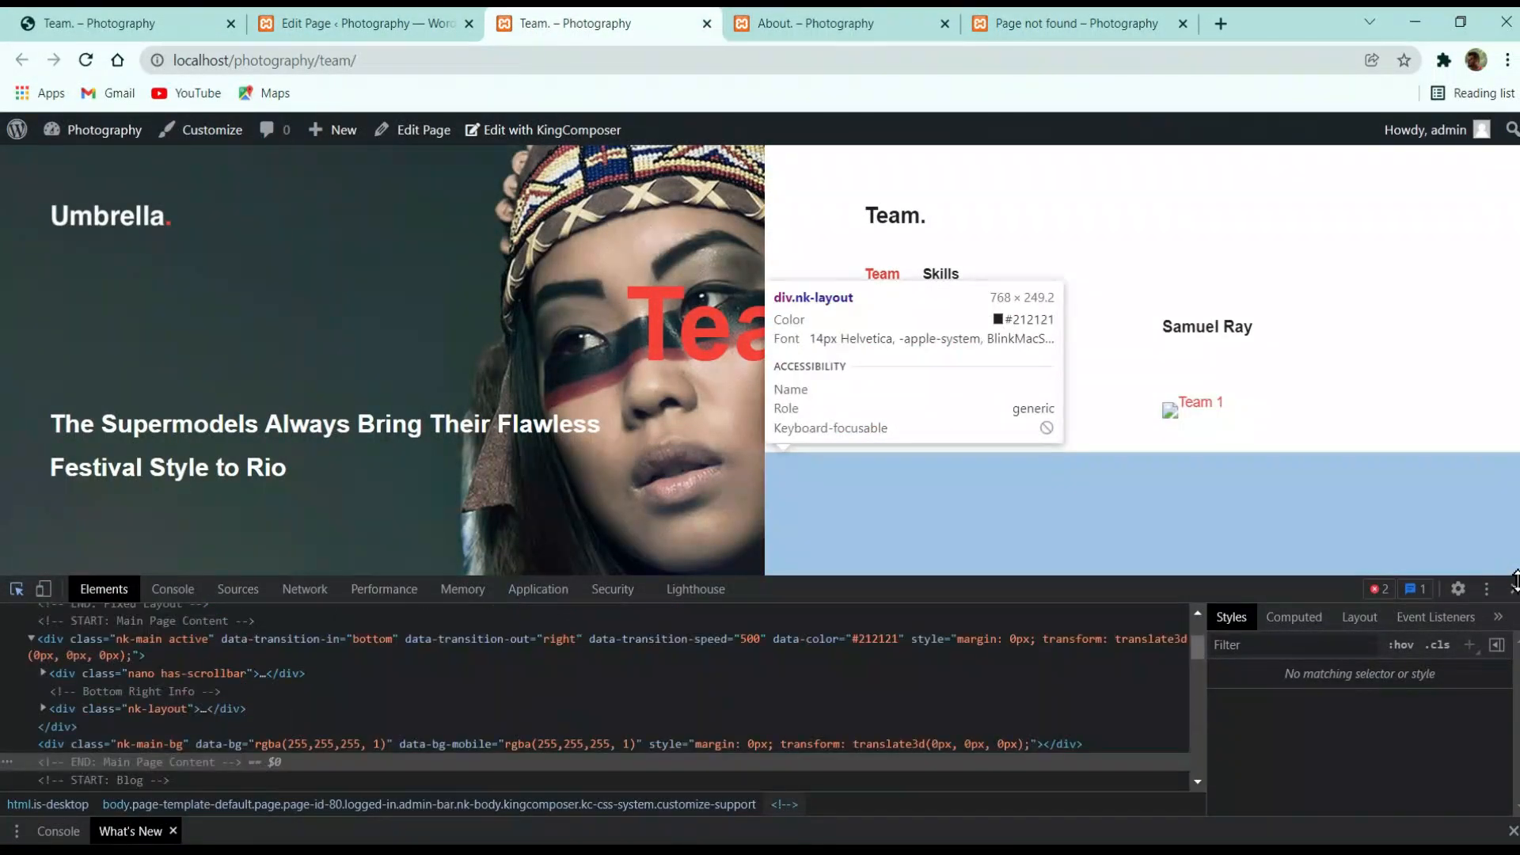
key(F12)
click(84, 62)
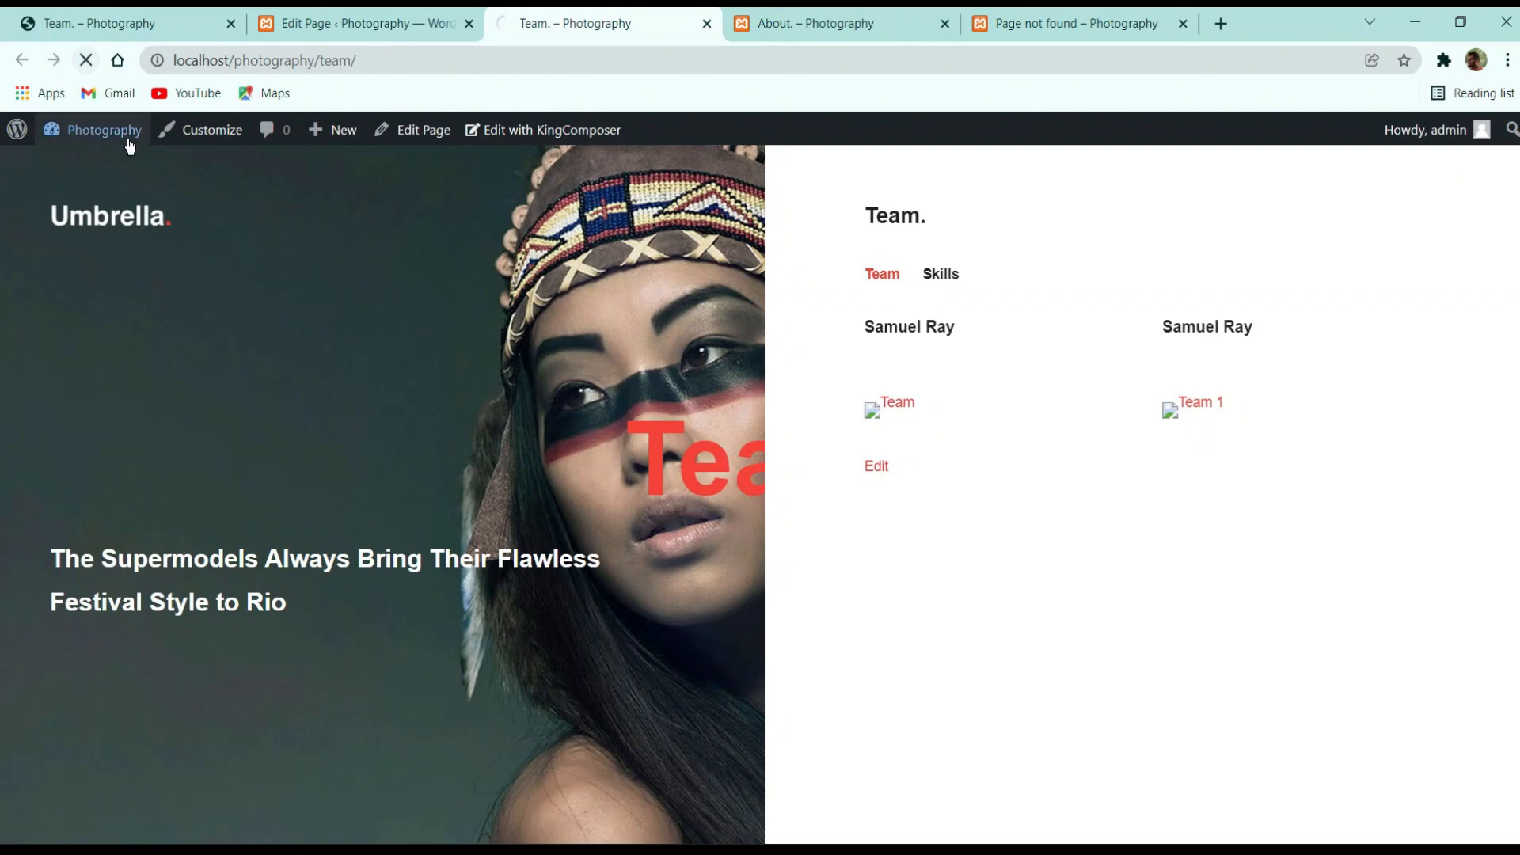
mouse_move(129, 144)
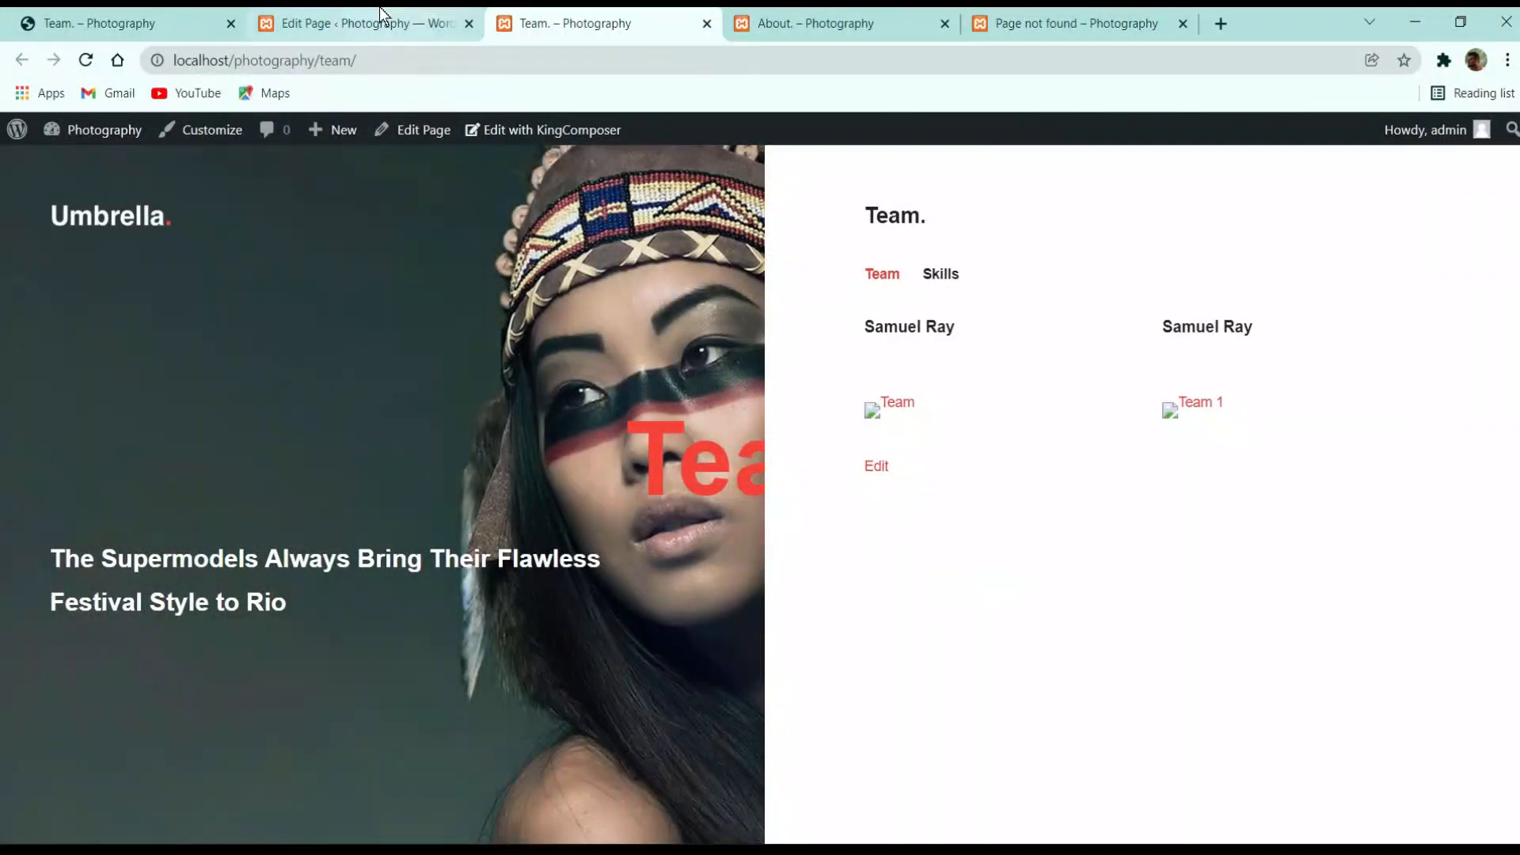
click(357, 22)
Set the first photo's image size to 'full' and save it
scroll(704, 607, down, 5)
scroll(475, 444, up, 2)
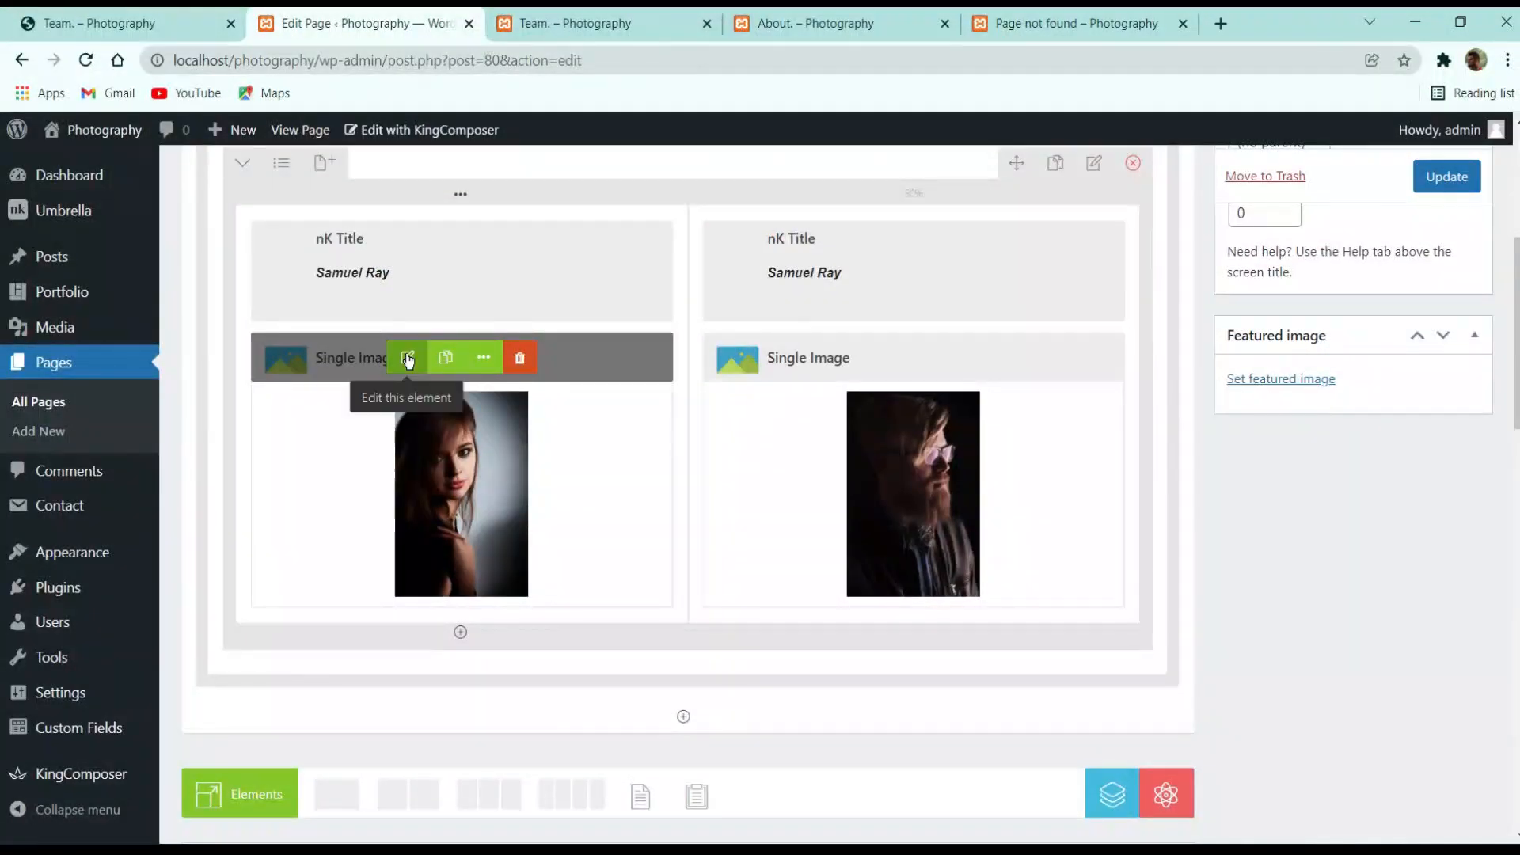
click(407, 357)
scroll(876, 492, down, 6)
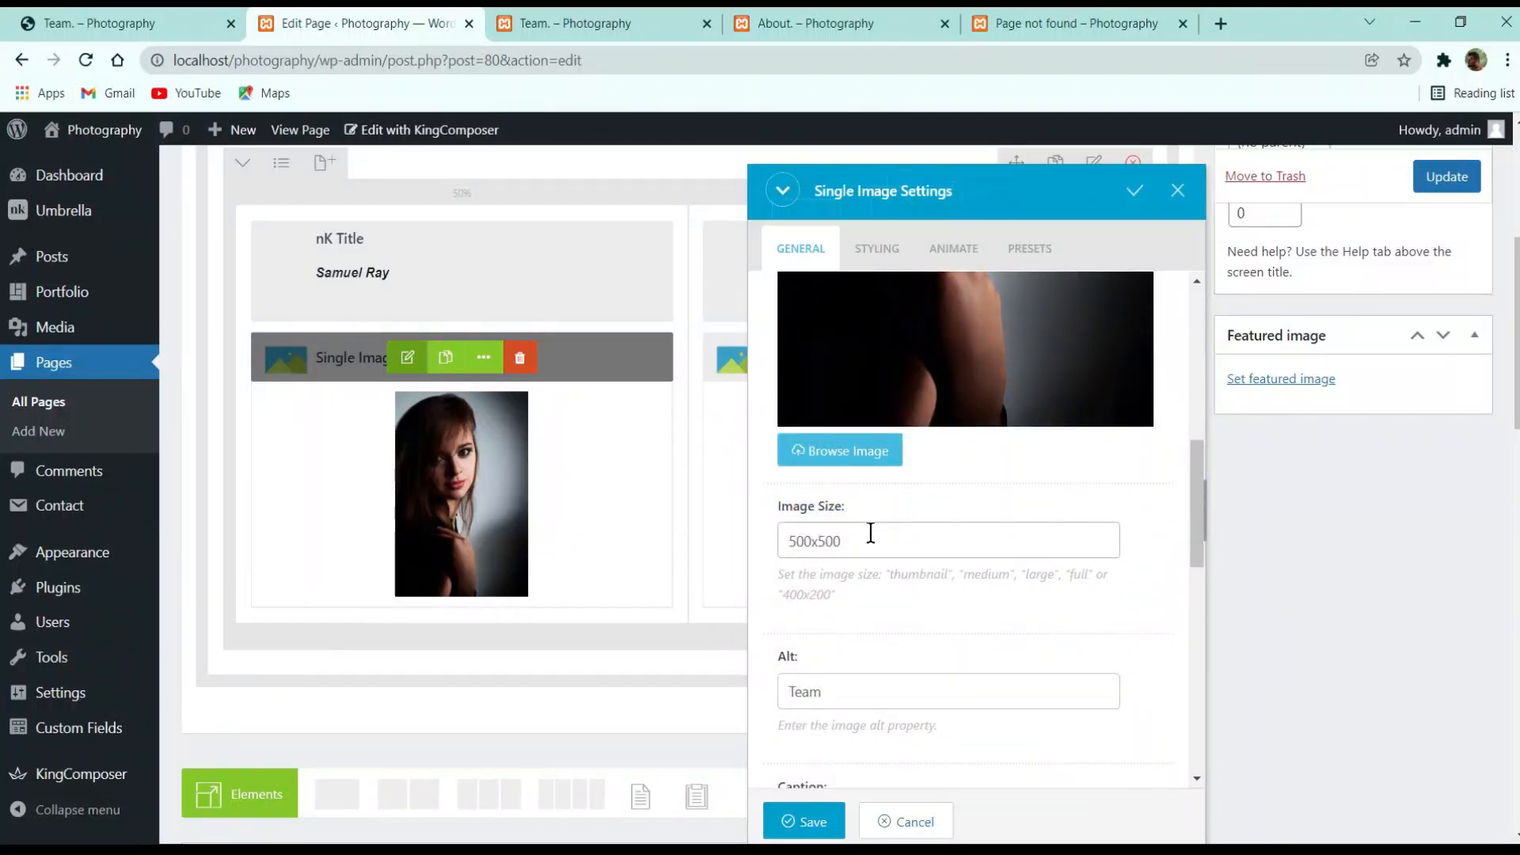
double_click(870, 533)
key(BackSpace)
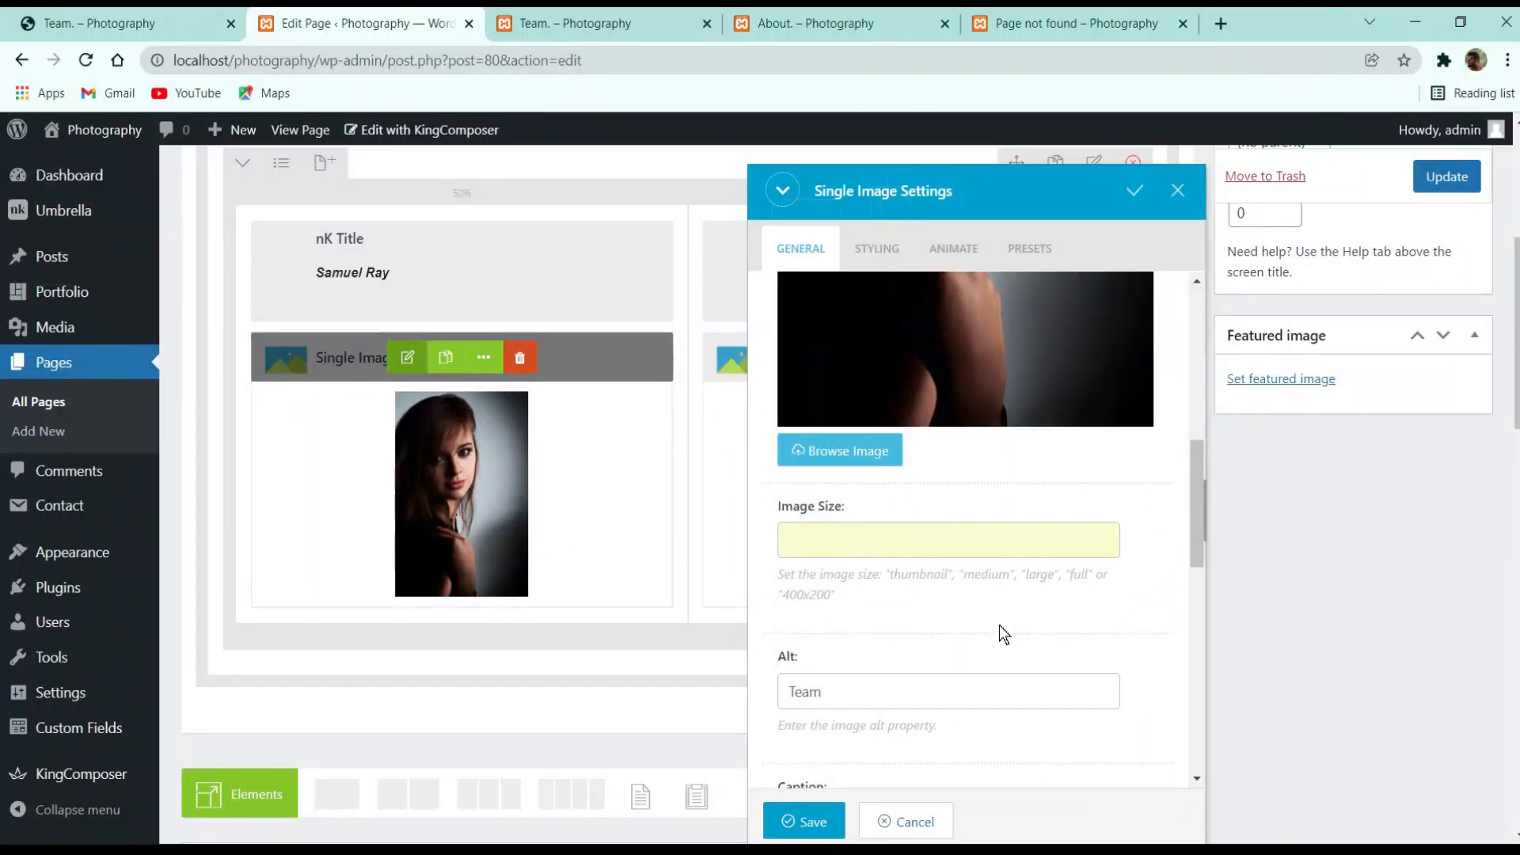
scroll(984, 621, down, 5)
scroll(829, 545, up, 5)
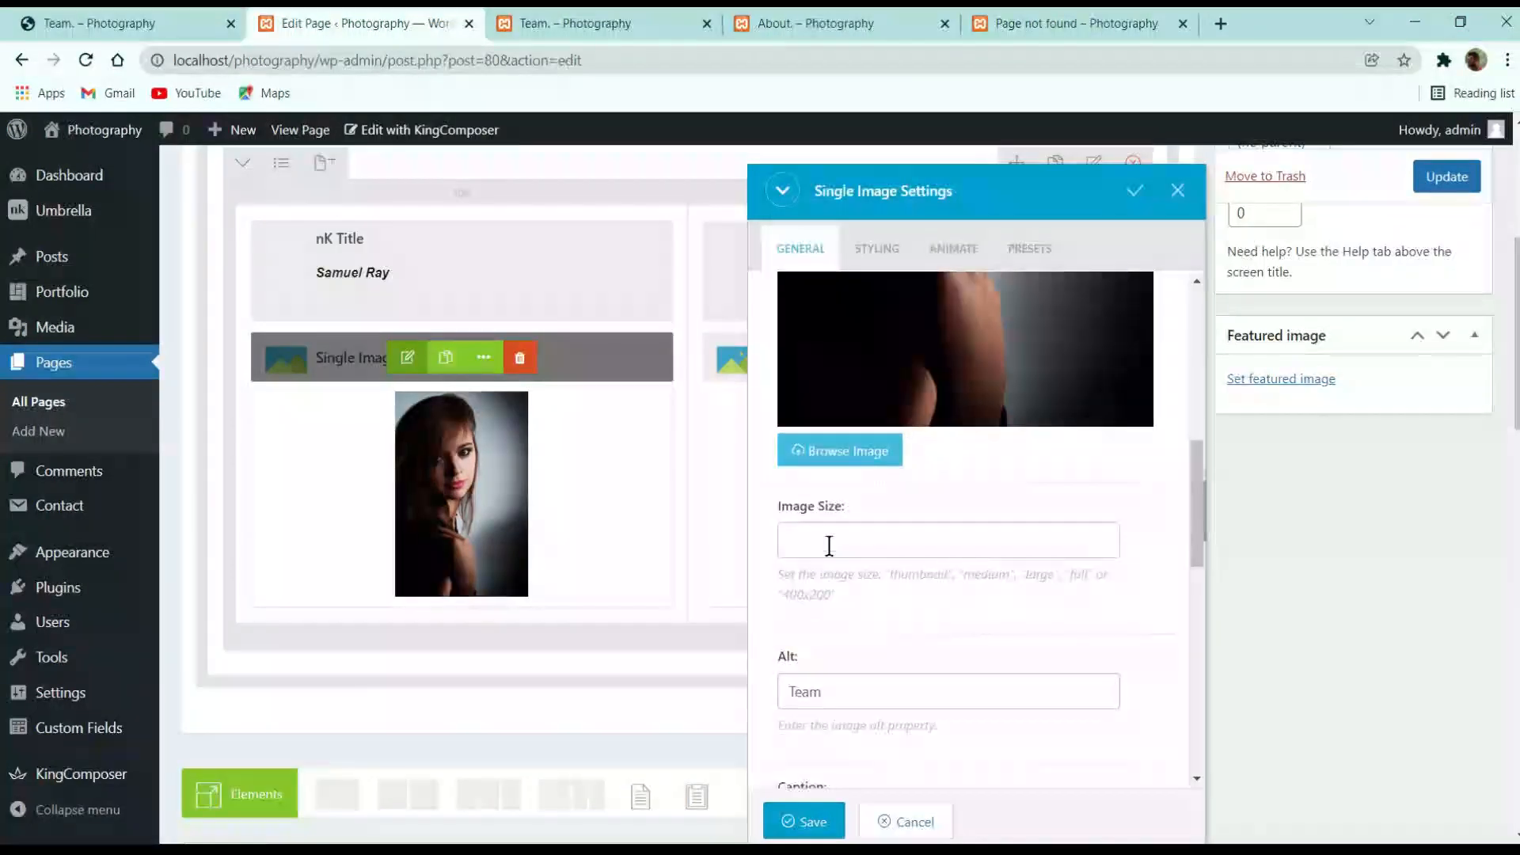
text(full)
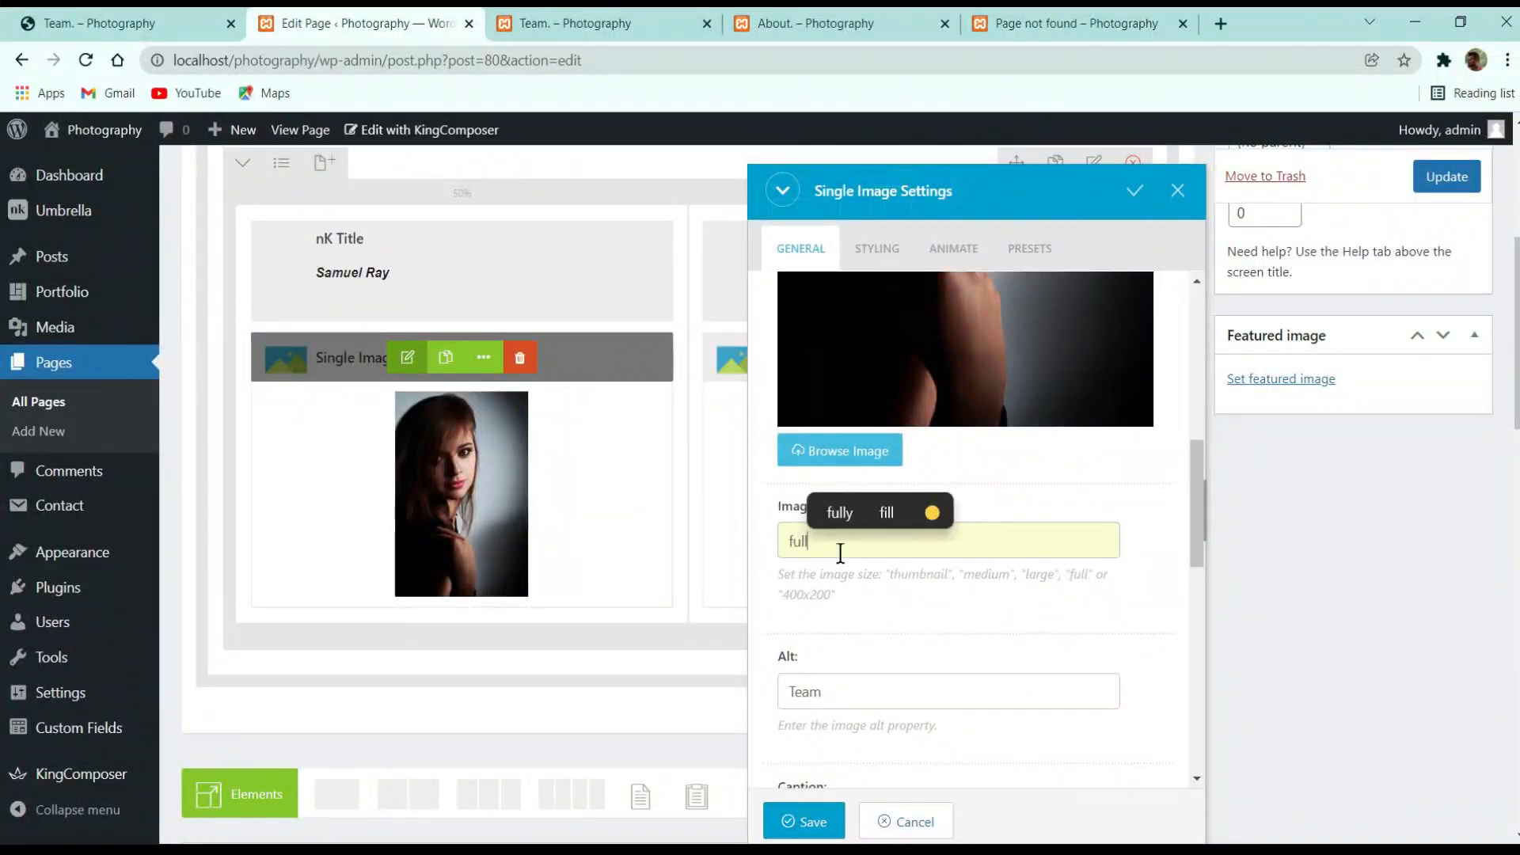
scroll(900, 686, down, 5)
click(819, 830)
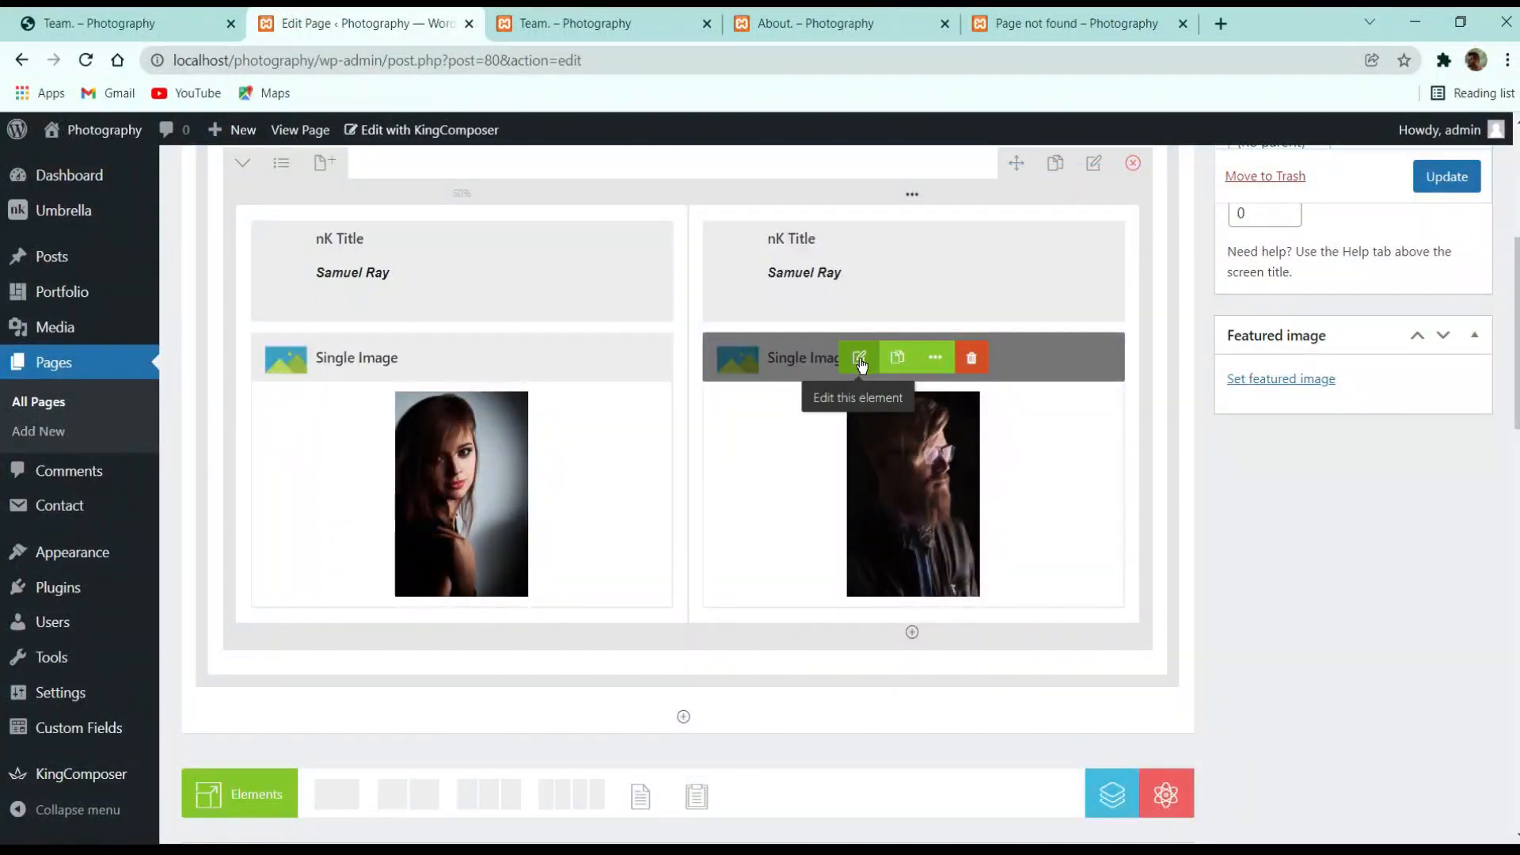
Set the second photo's image size to 'full', save, and update the page
click(860, 358)
scroll(923, 515, down, 5)
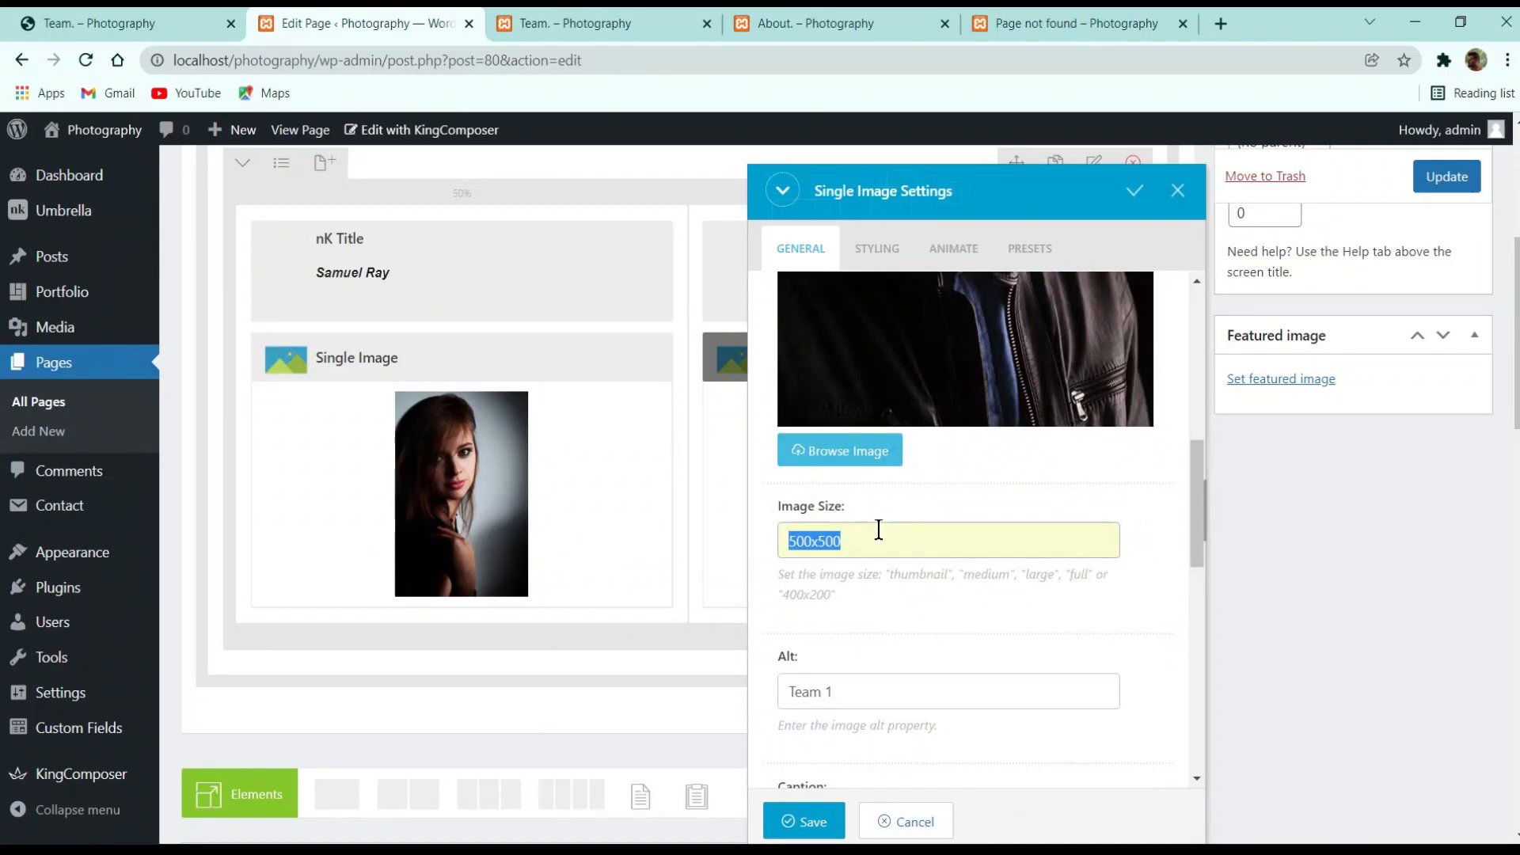
click(879, 530)
text(full)
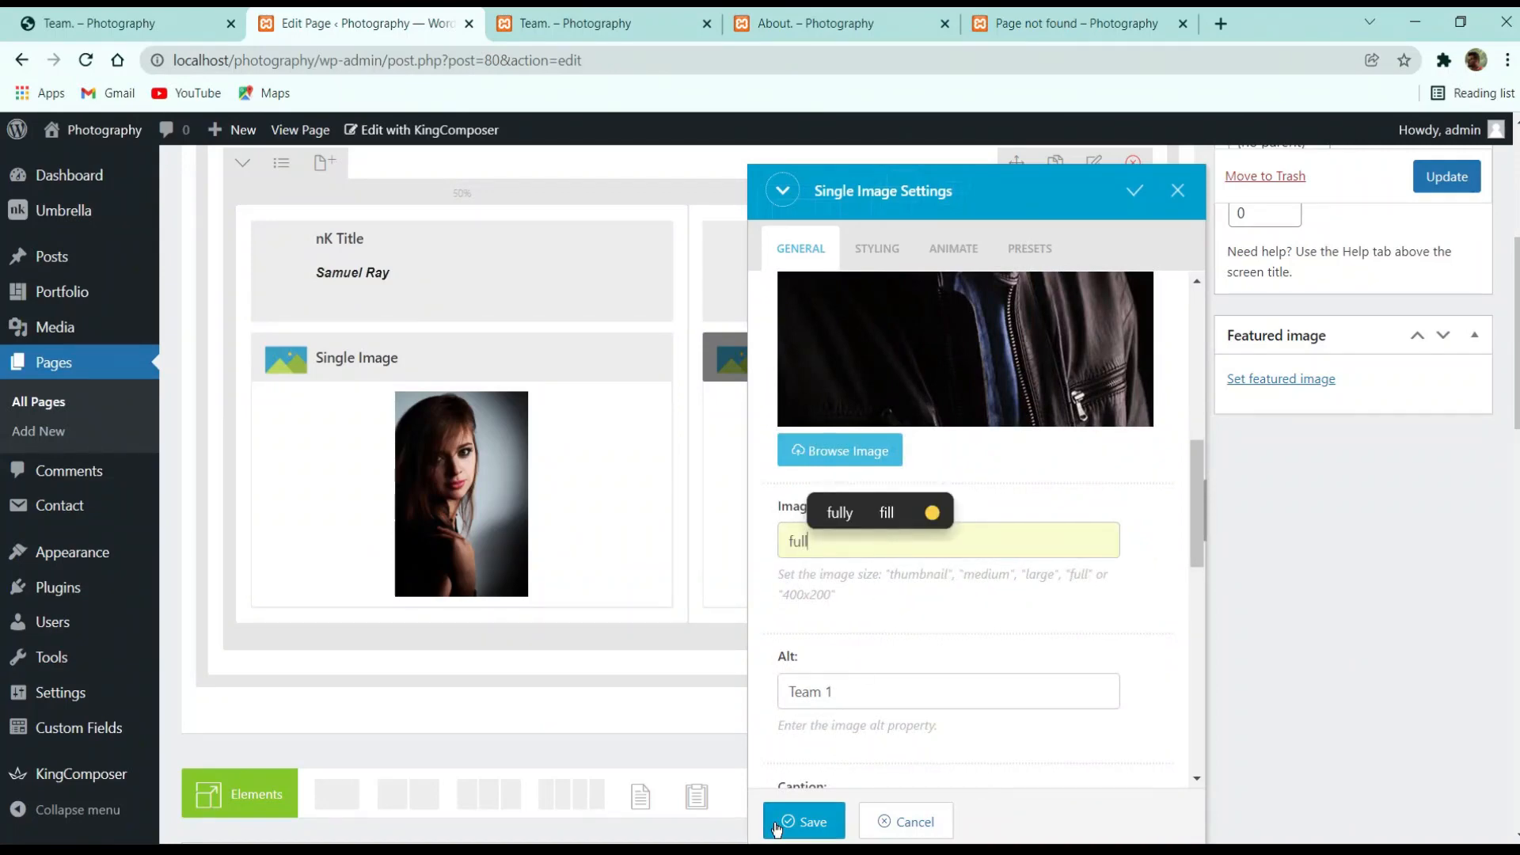
click(776, 829)
scroll(1176, 640, up, 5)
click(1448, 464)
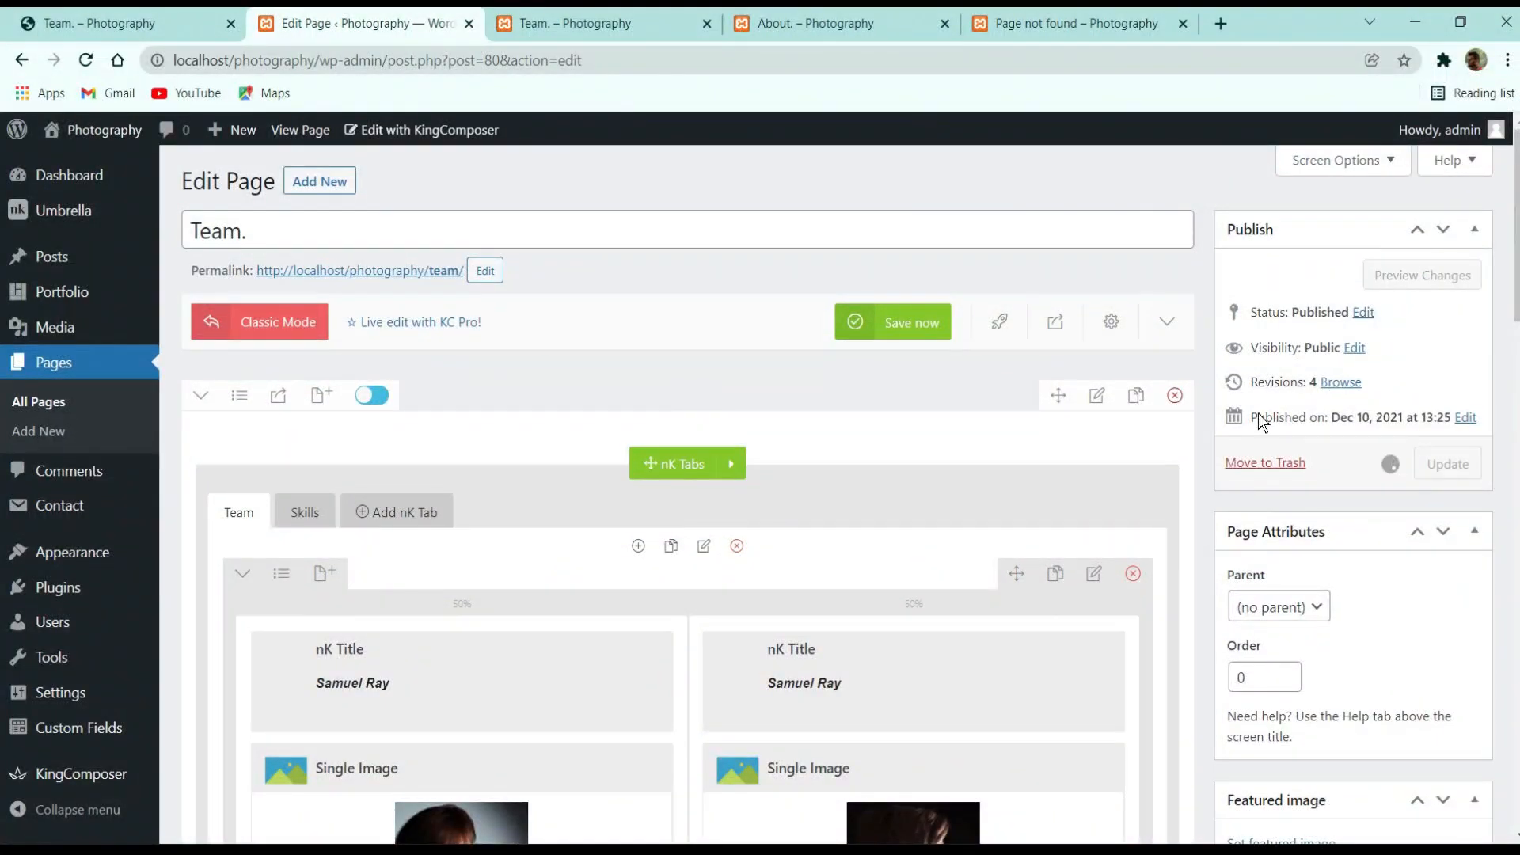
scroll(1113, 499, down, 3)
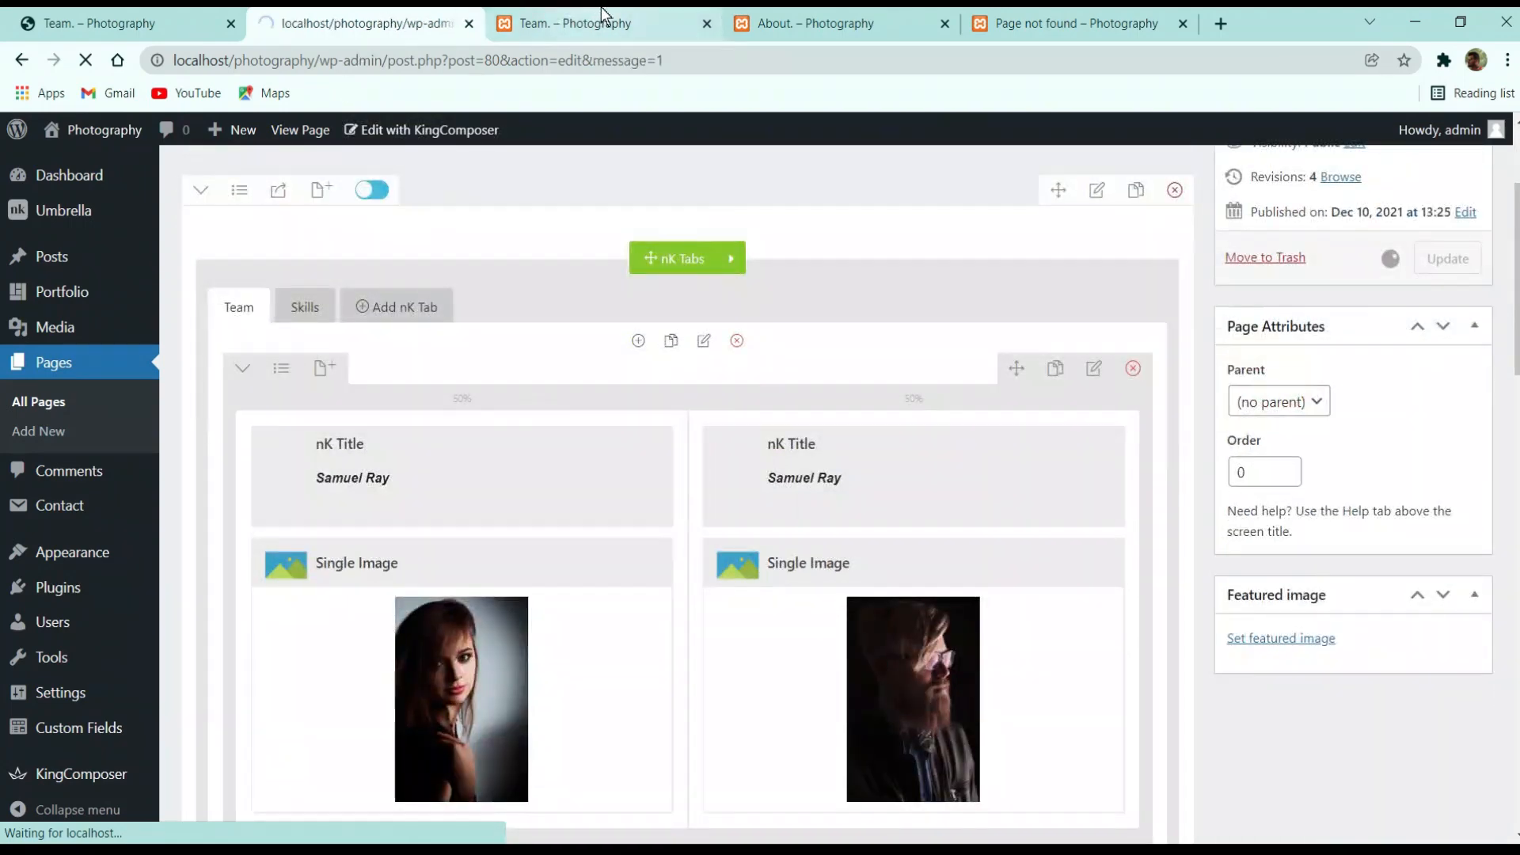
click(602, 19)
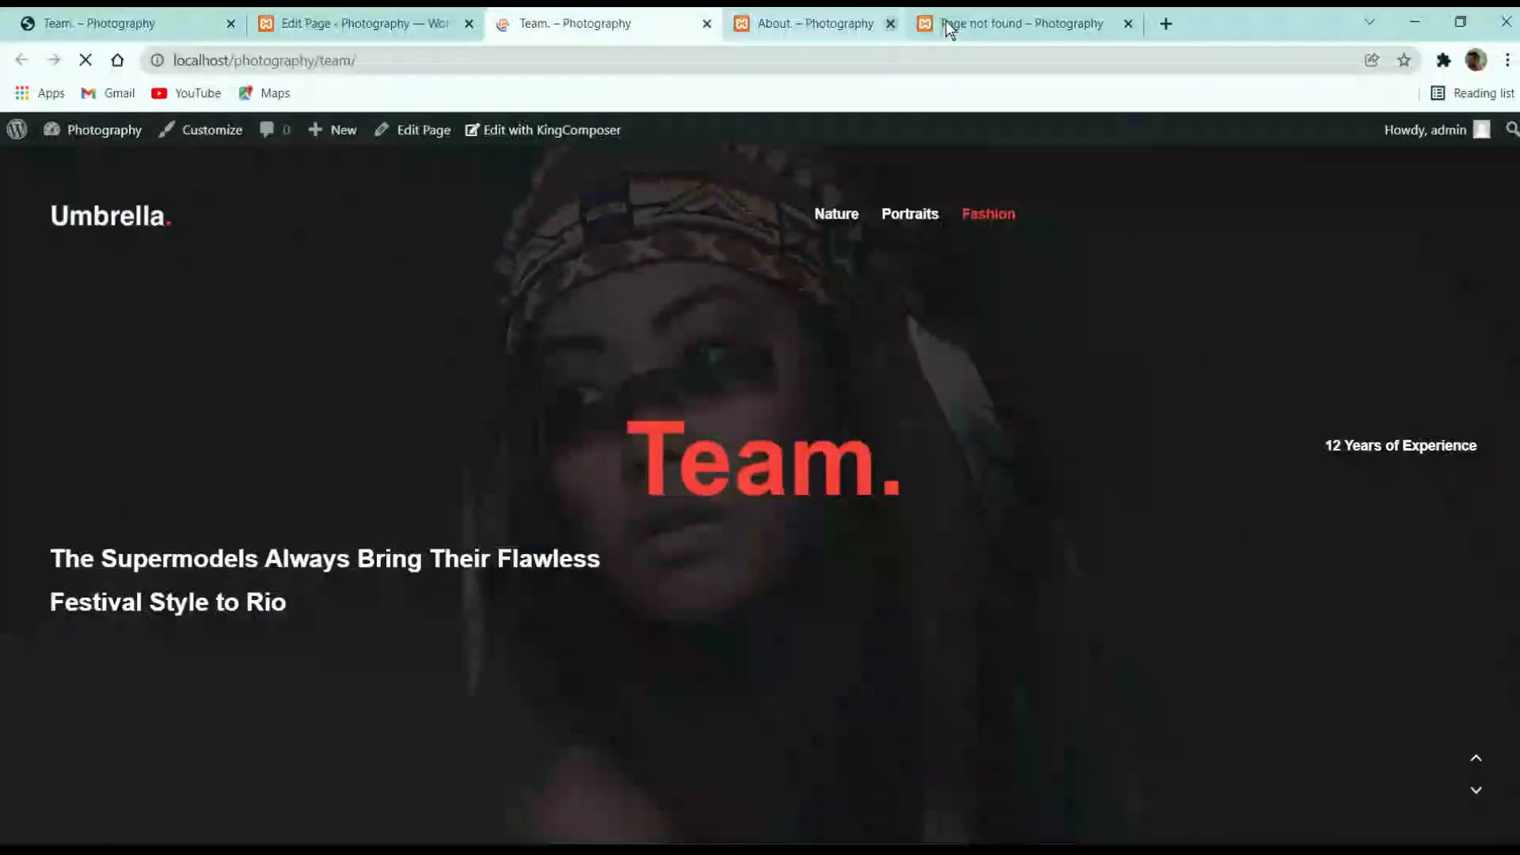
Close the About and Page not found tabs and compare with the demo team page
click(943, 24)
click(943, 23)
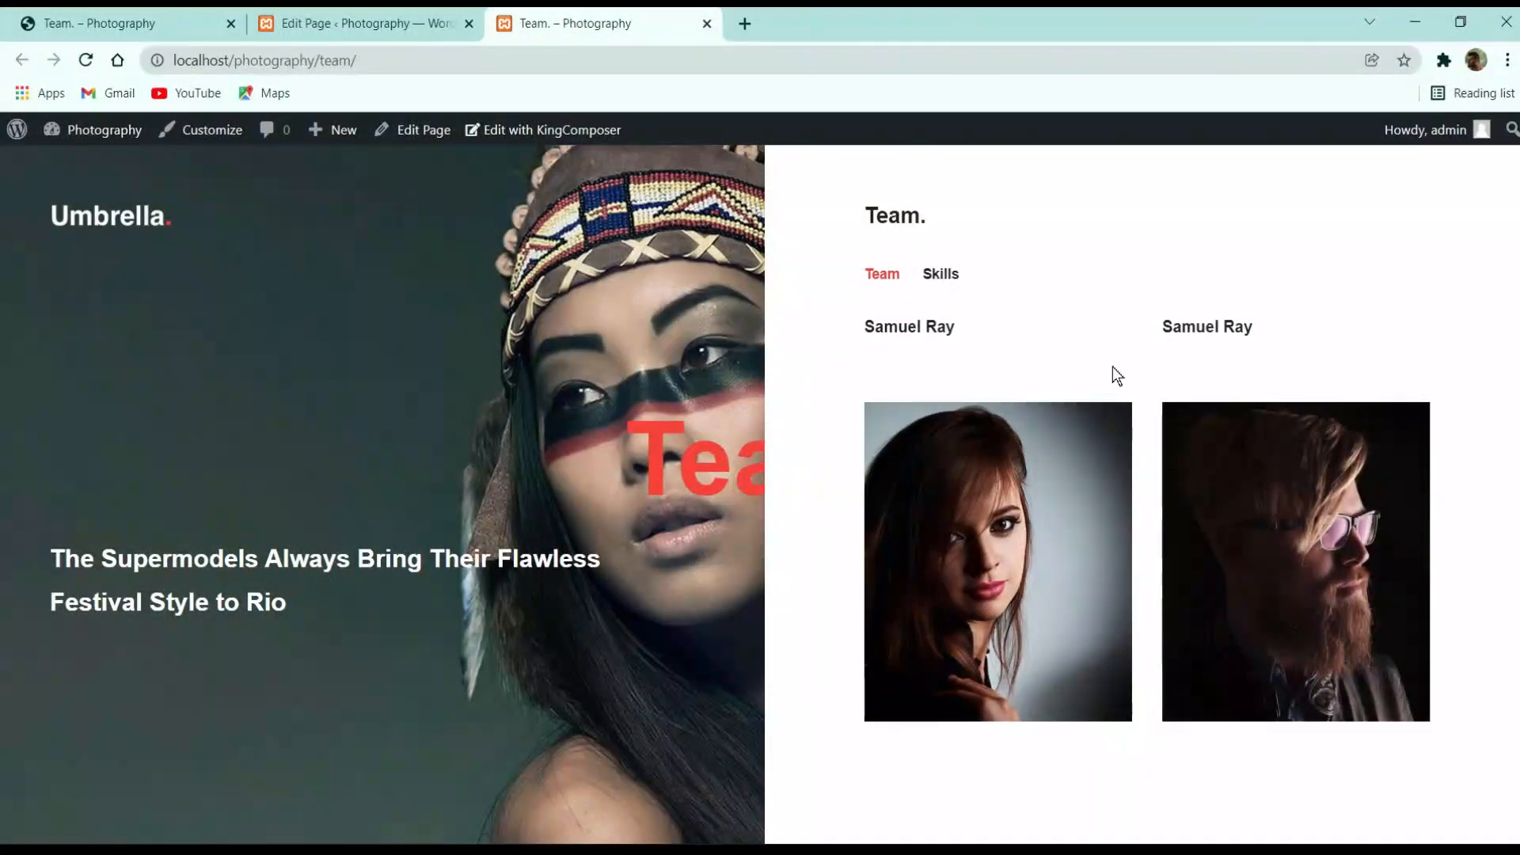
click(305, 23)
click(158, 23)
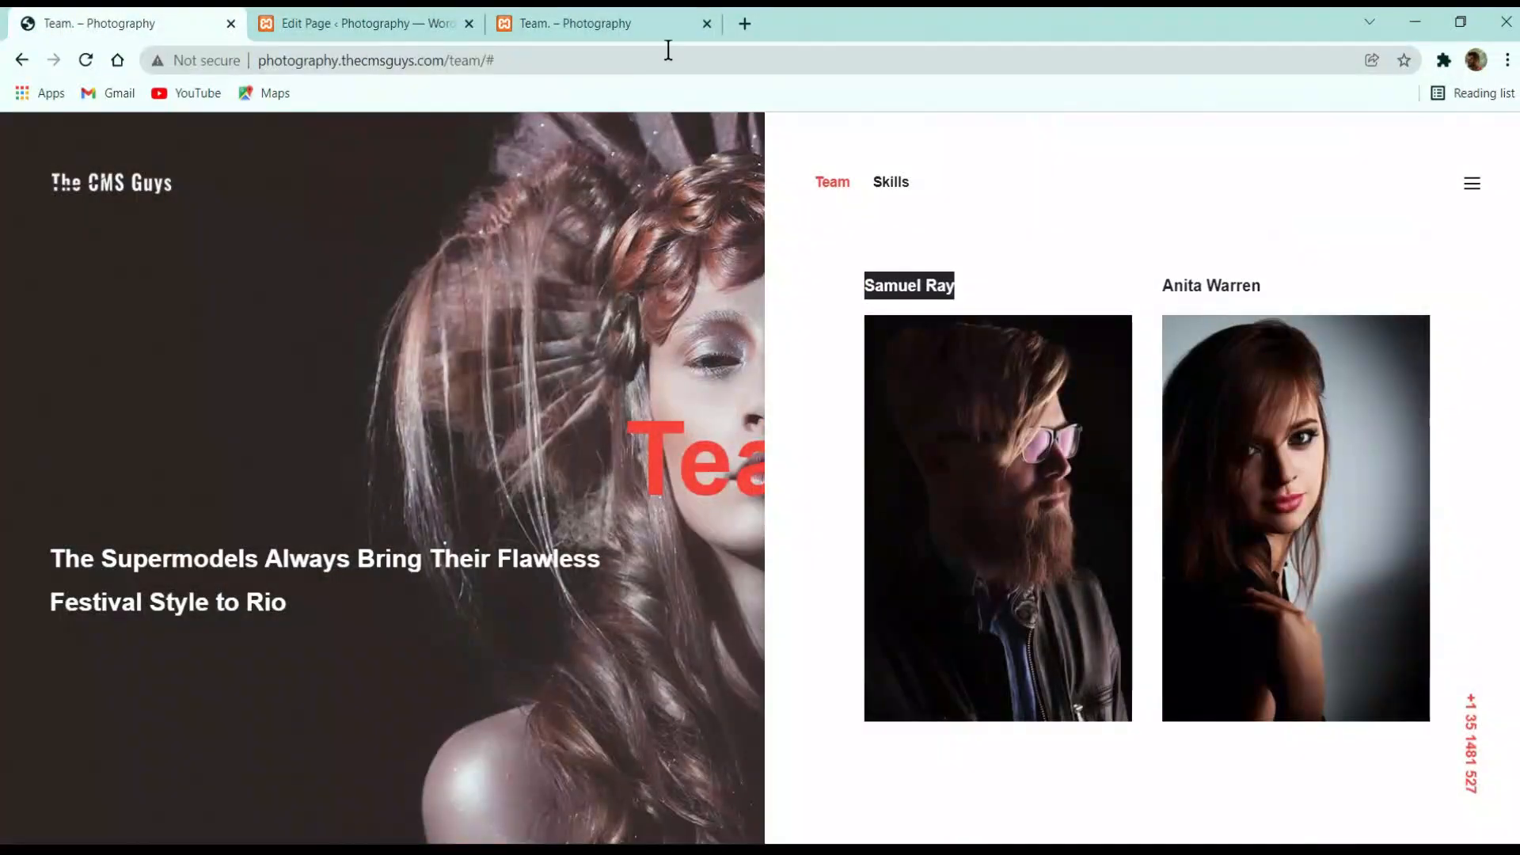
click(614, 22)
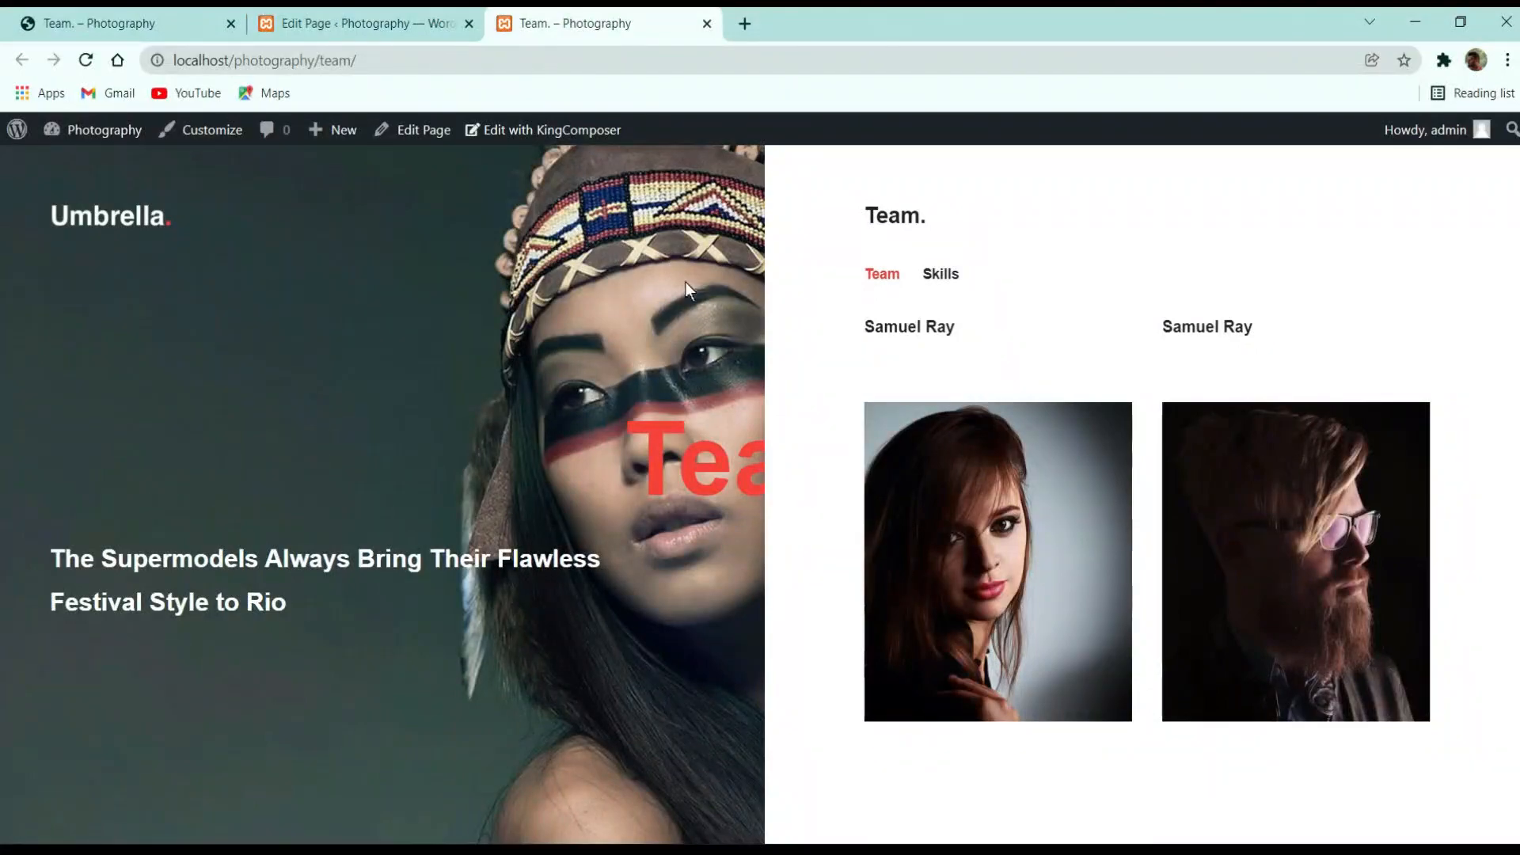
click(332, 23)
Try a 400x200 image size on the second photo, update, and reload the live page
scroll(770, 621, down, 3)
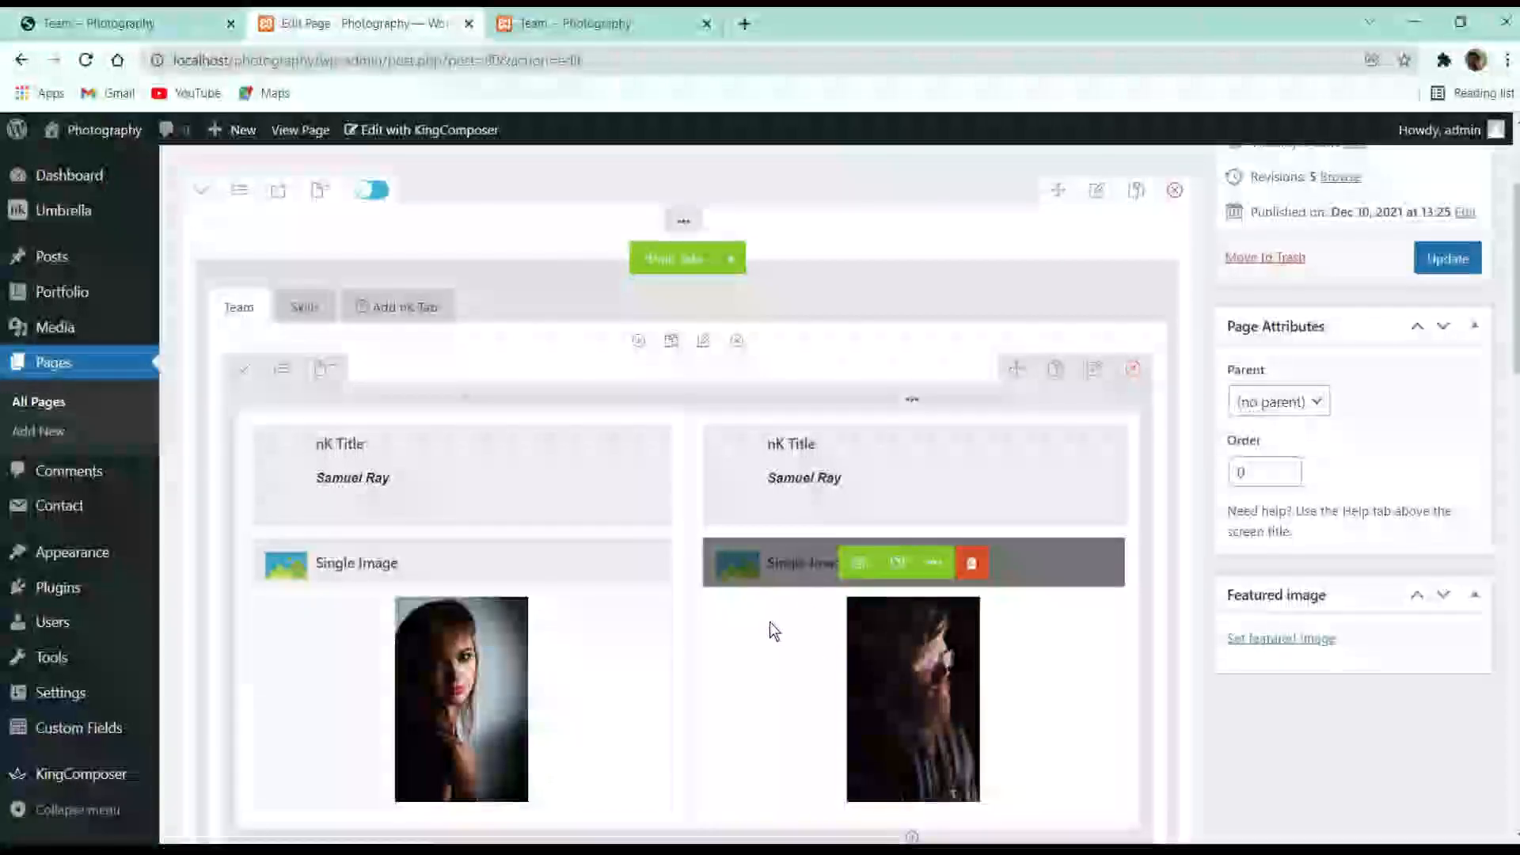
click(860, 565)
scroll(934, 515, down, 5)
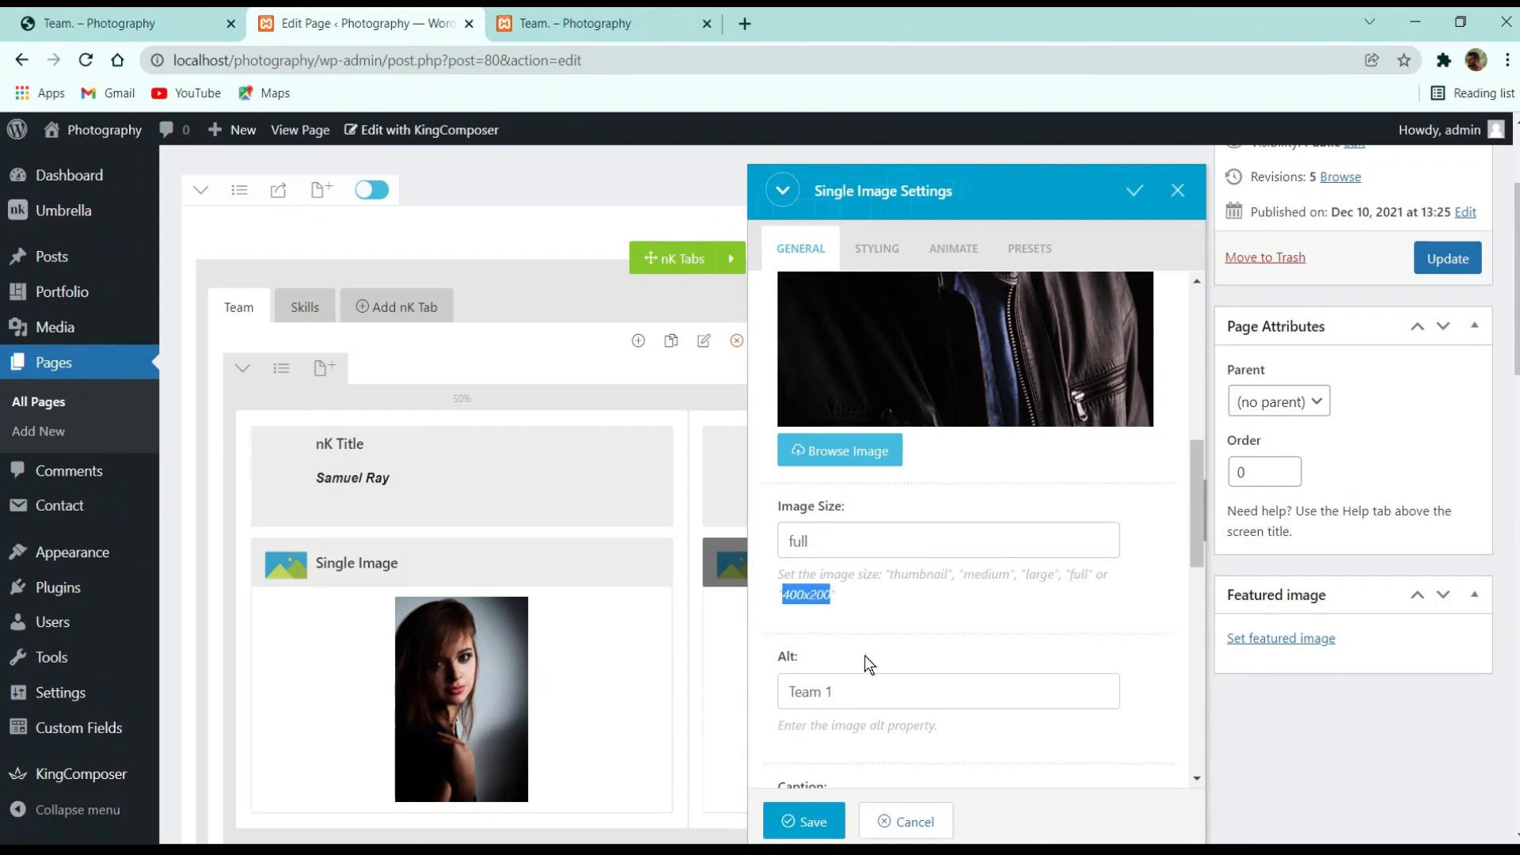
drag(849, 548, 759, 543)
text(400x200)
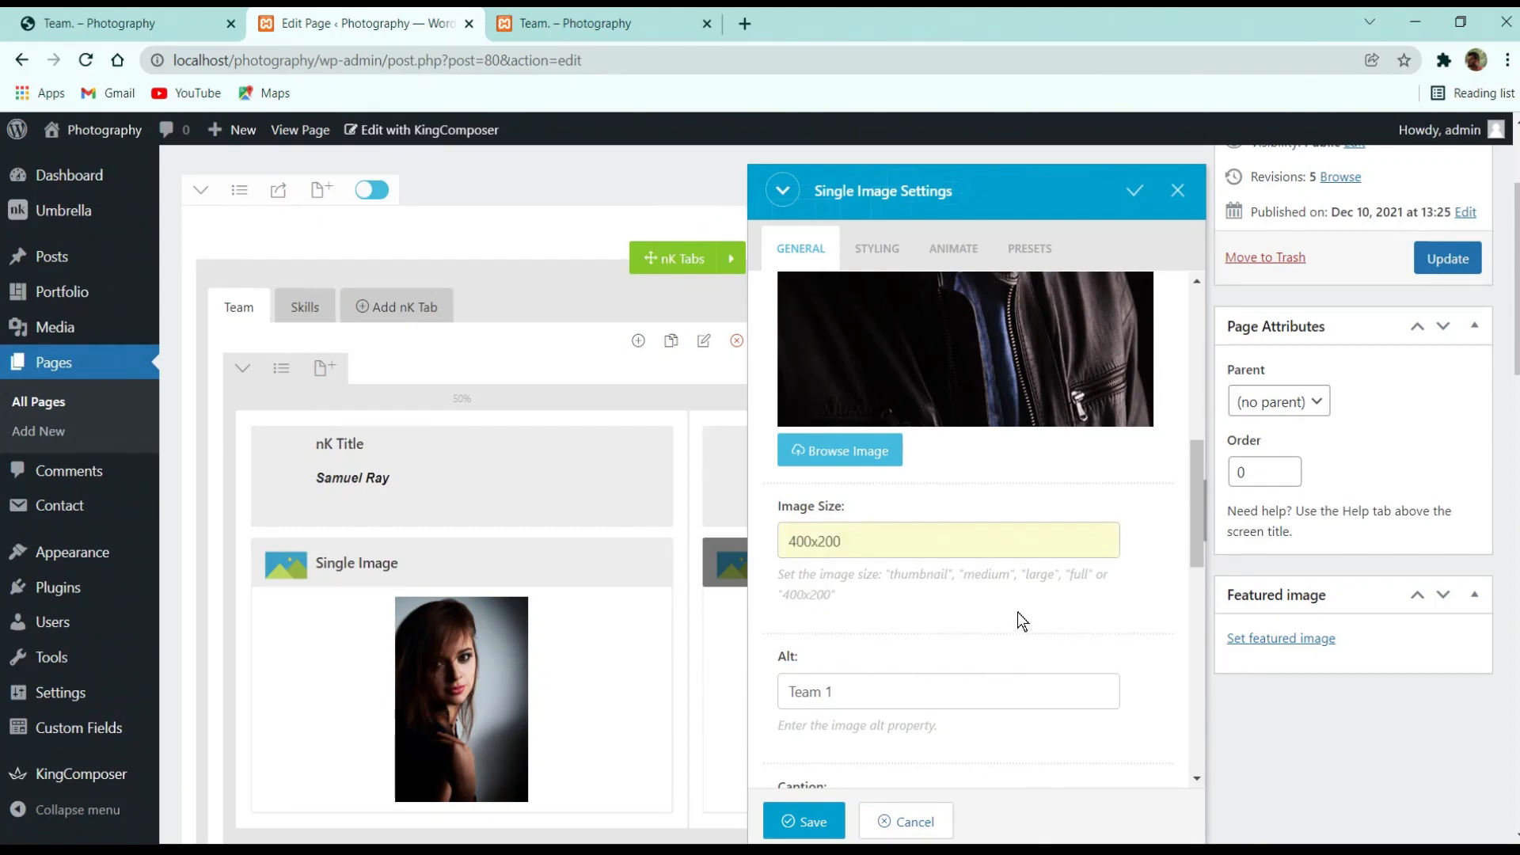
scroll(1018, 617, down, 3)
click(803, 821)
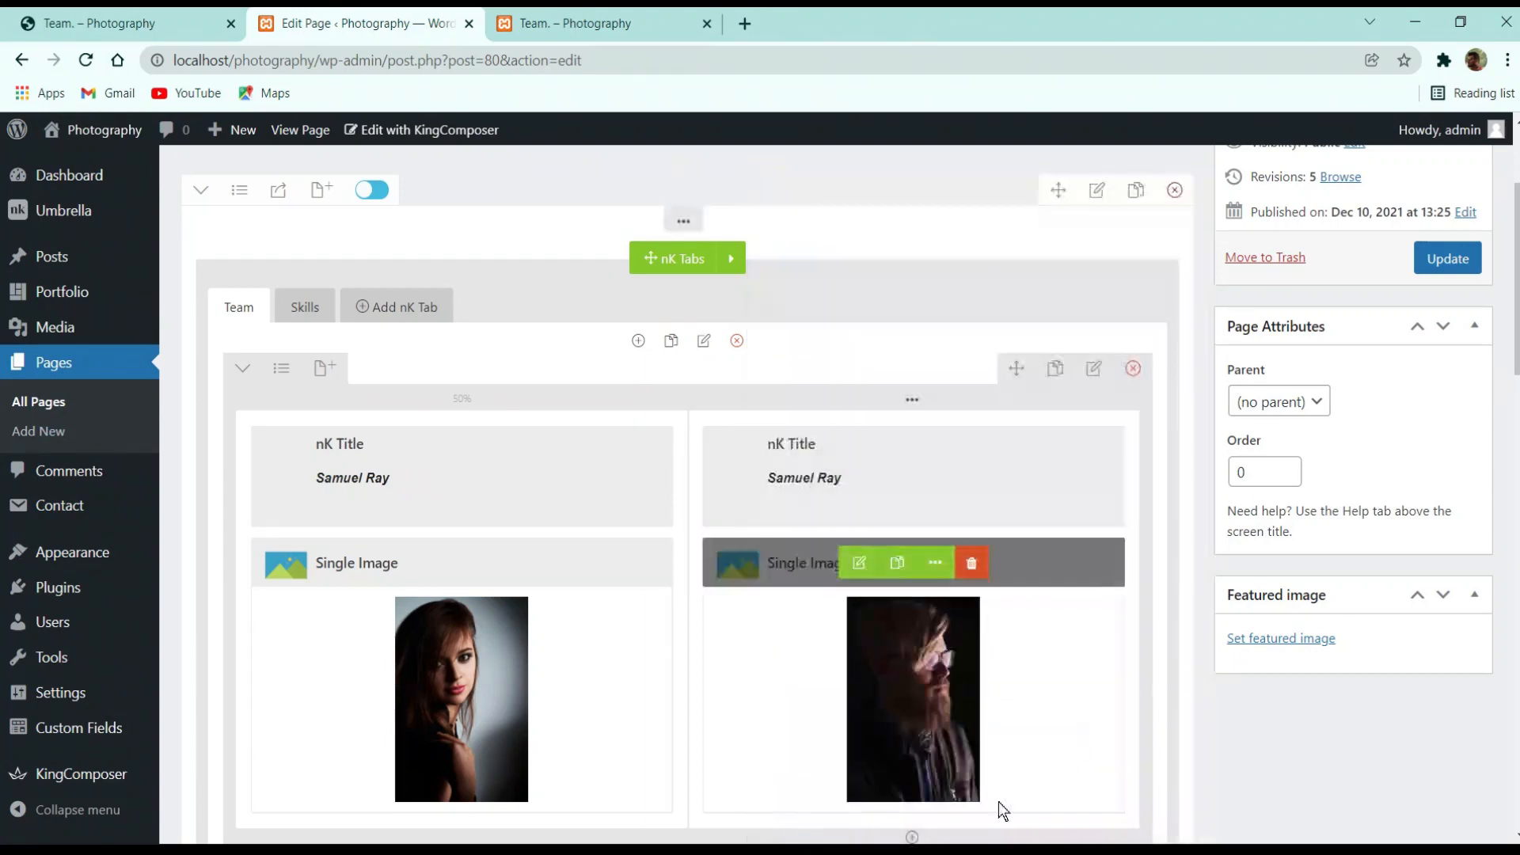
click(1418, 269)
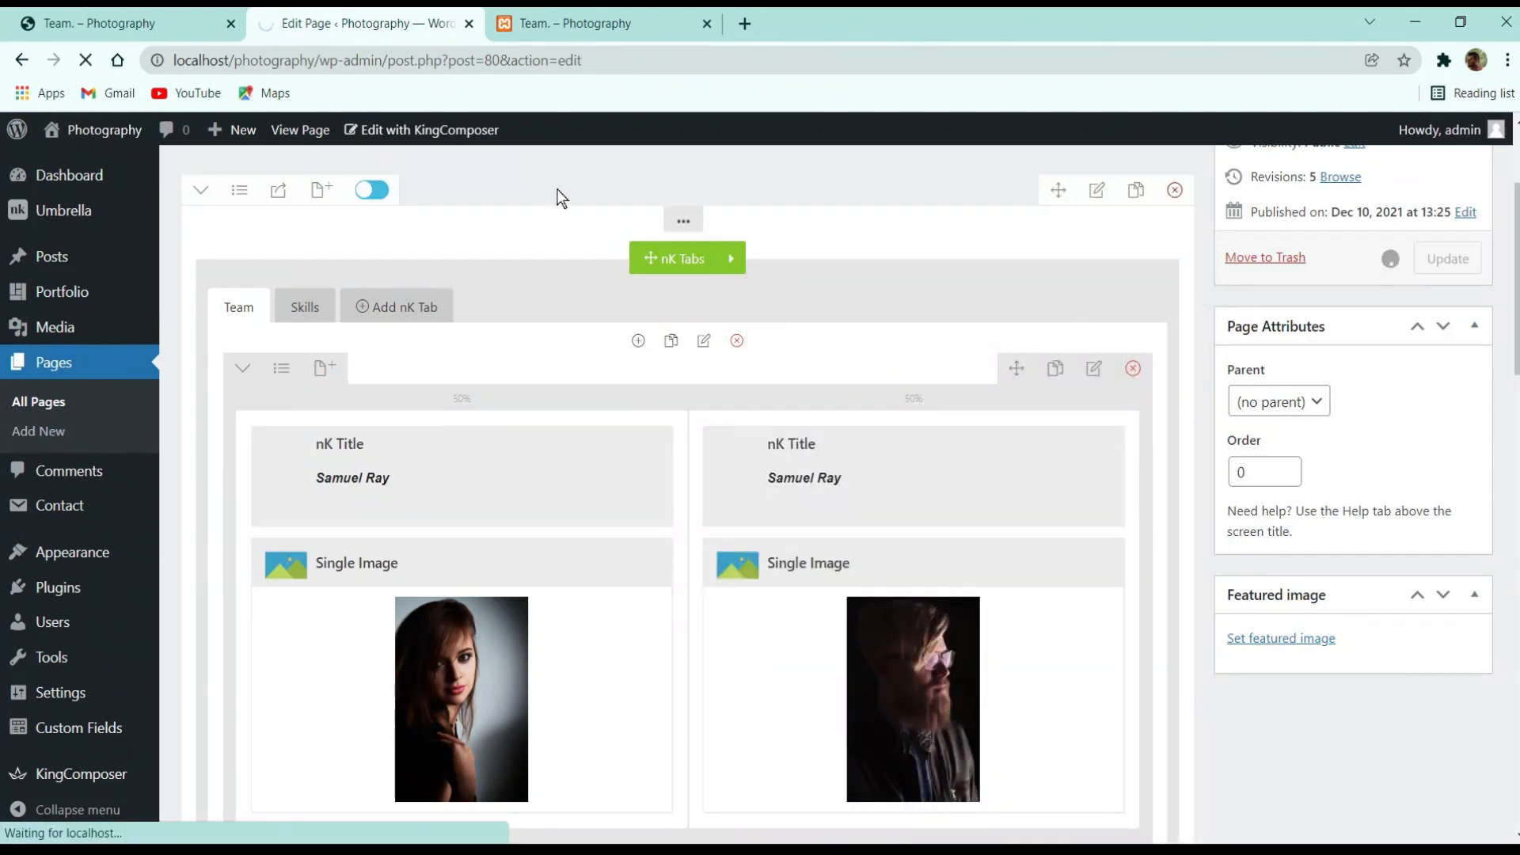
click(578, 22)
click(85, 62)
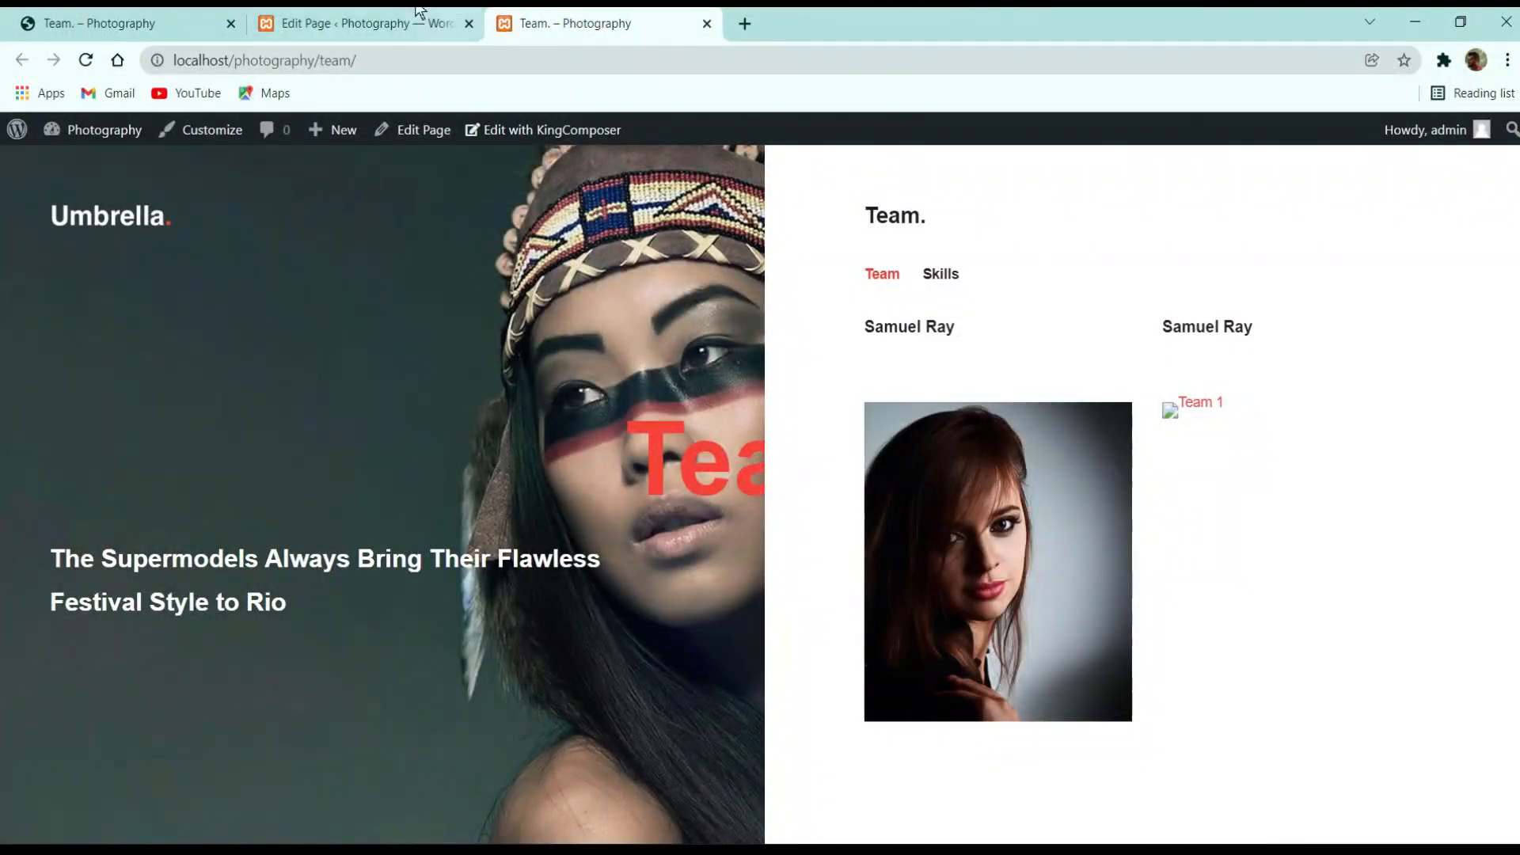
Set the second photo's image size back to 'full' and update the page
click(416, 22)
scroll(824, 668, down, 3)
click(864, 565)
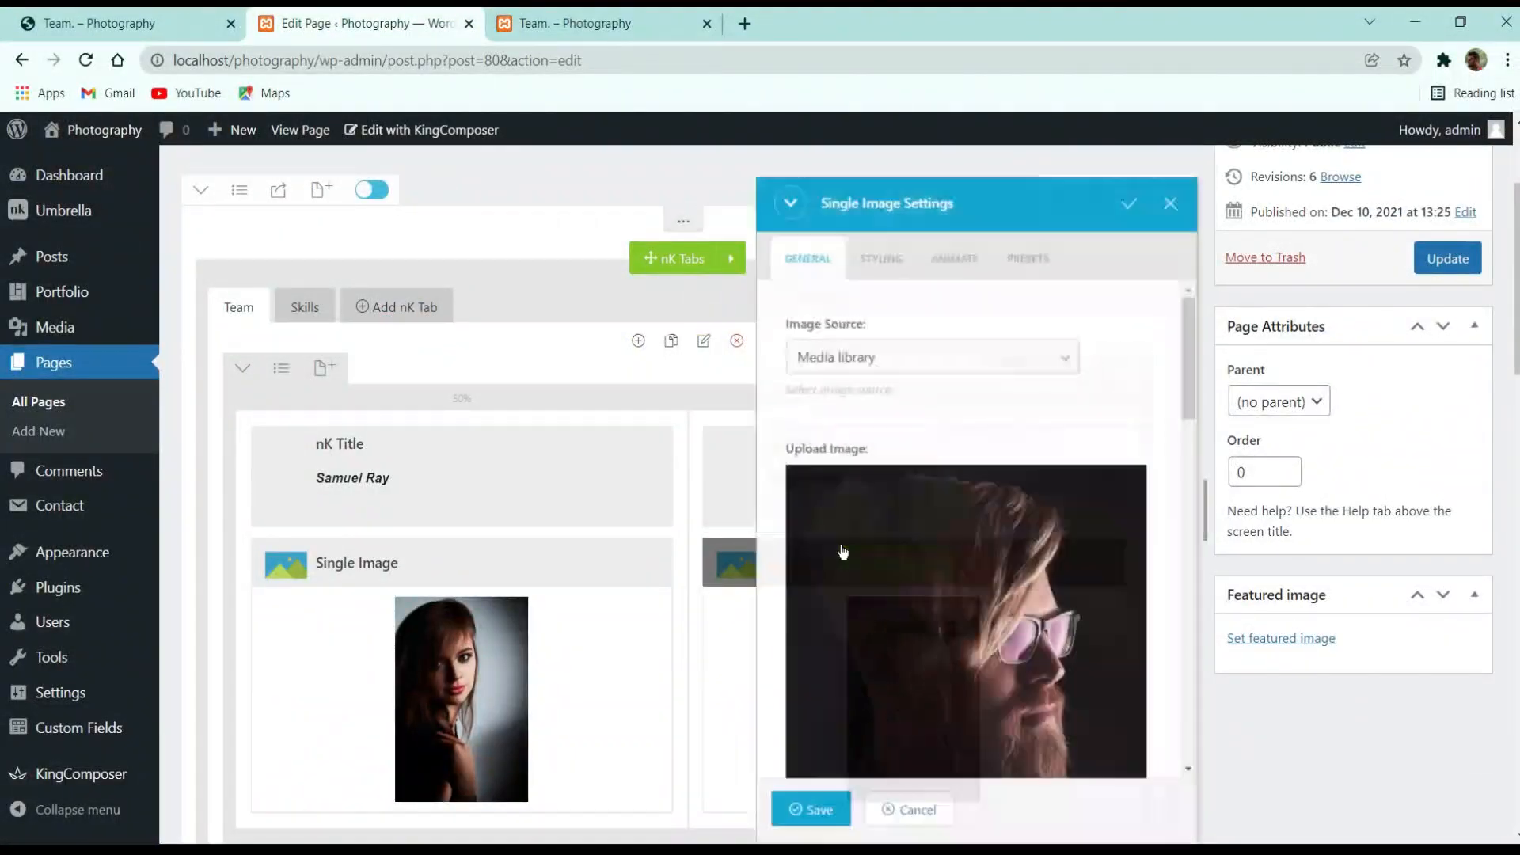
scroll(879, 624, down, 3)
scroll(879, 624, down, 2)
double_click(854, 546)
text(f)
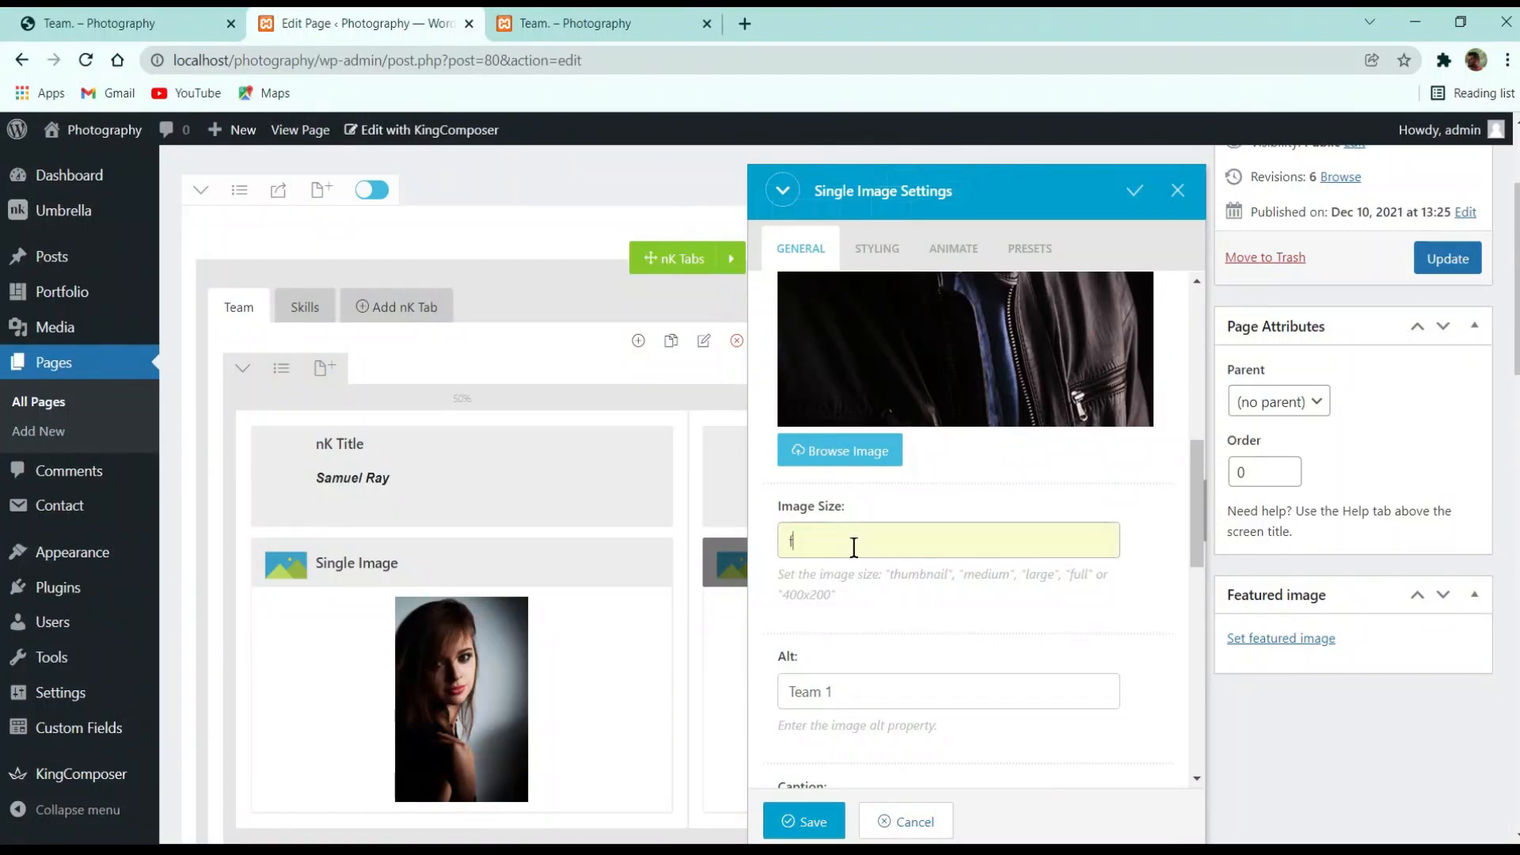
text(ull)
click(910, 625)
scroll(910, 624, down, 3)
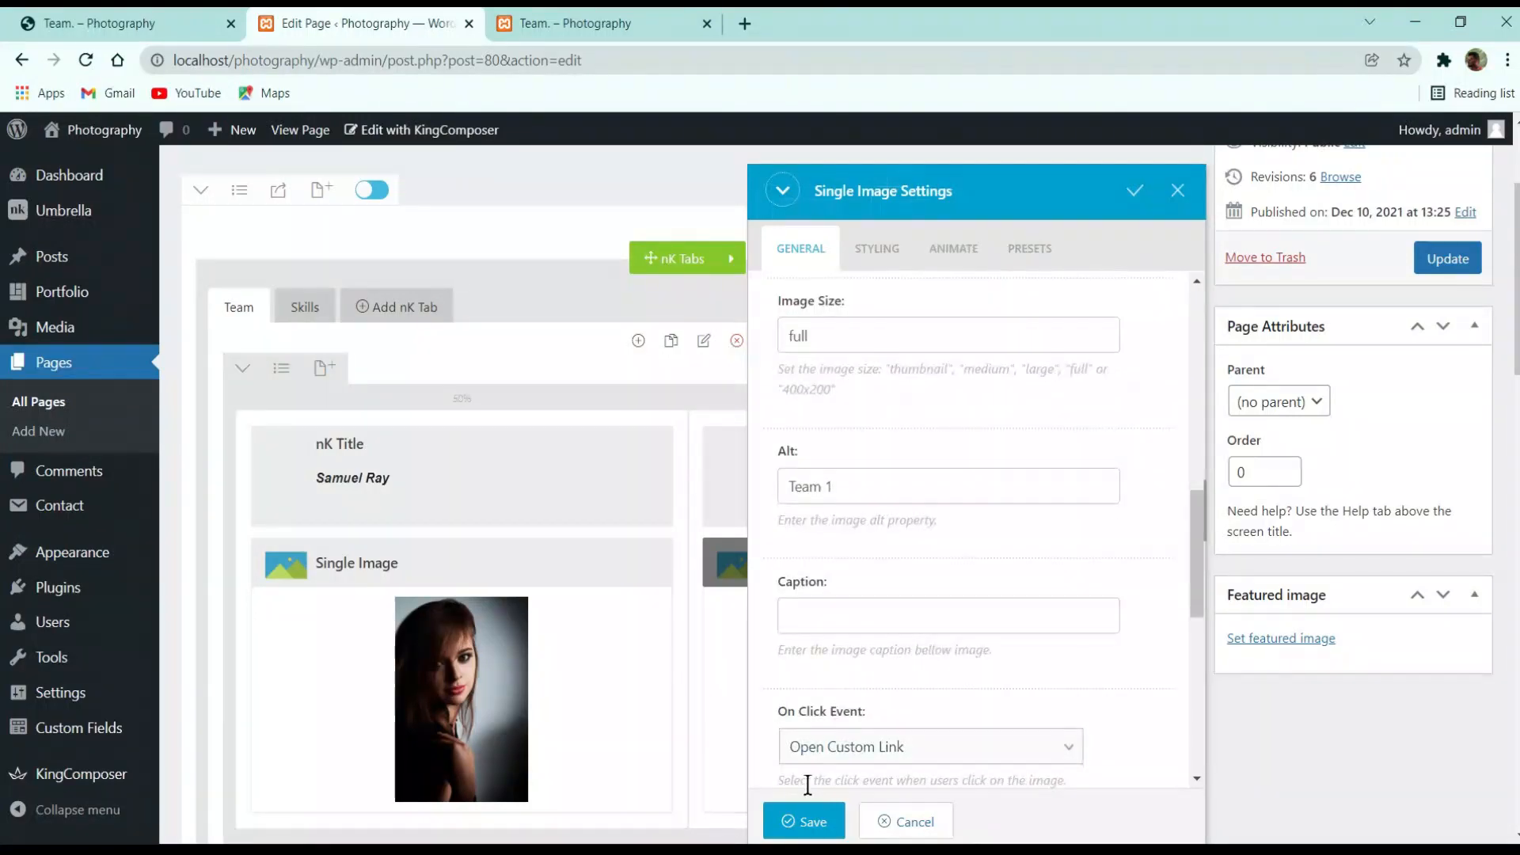
click(803, 821)
click(1449, 257)
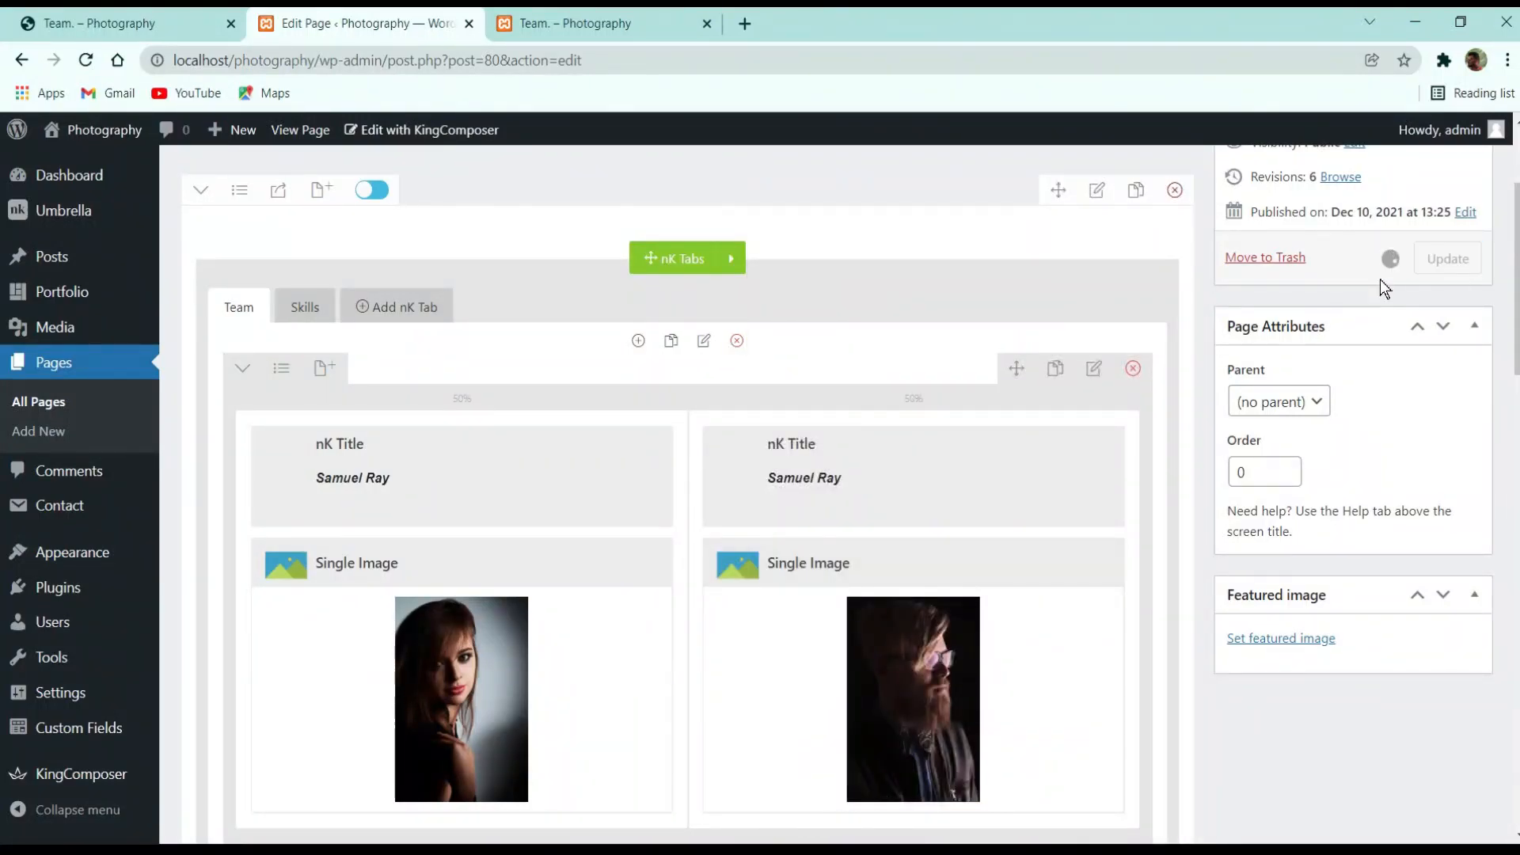
Check both member photos on the live Team page against the demo team page
click(602, 23)
click(364, 19)
click(622, 20)
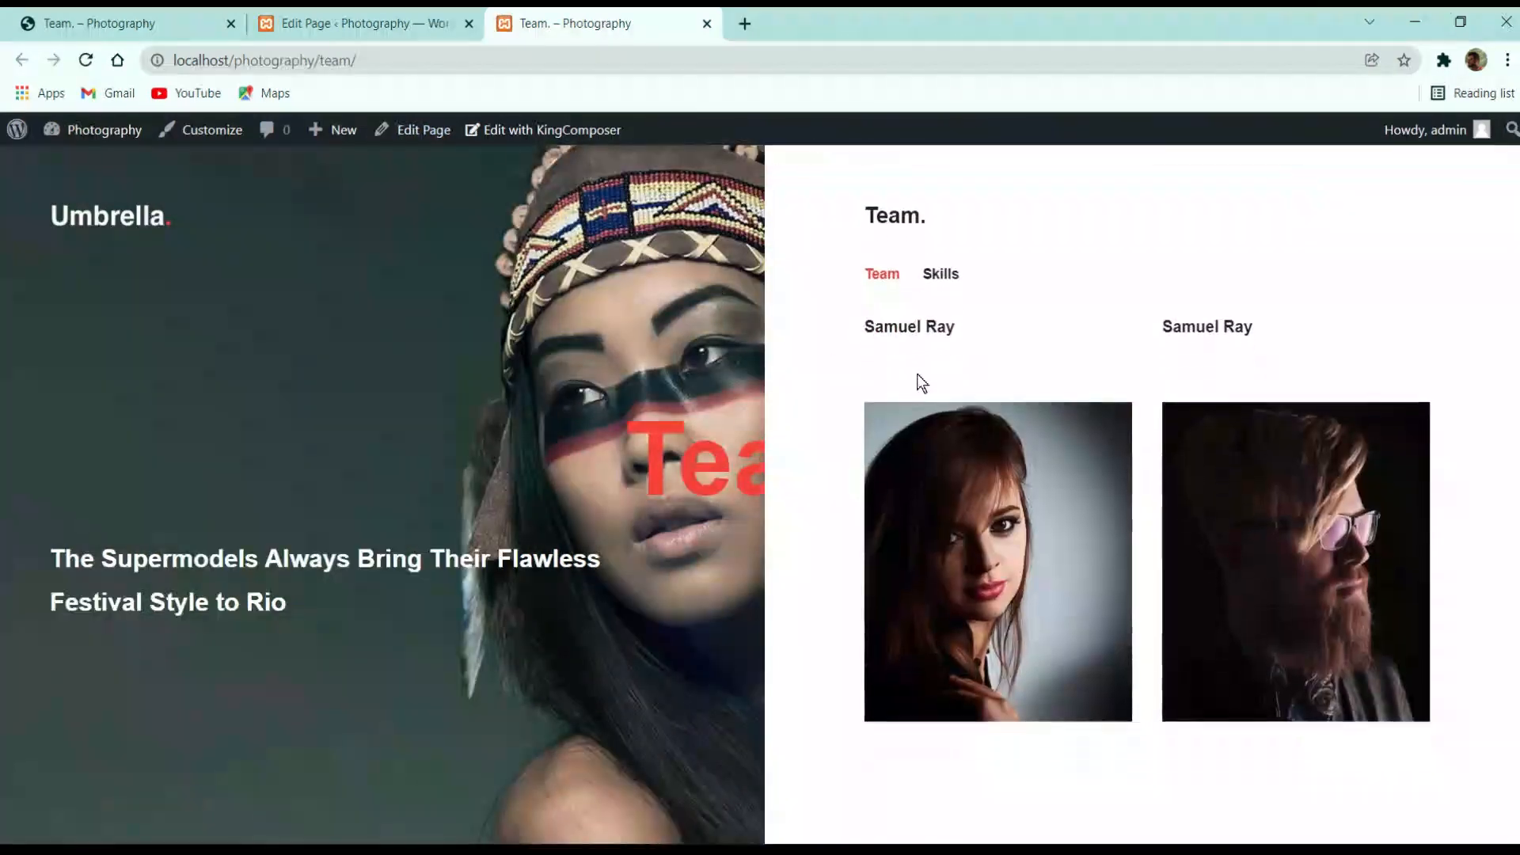
scroll(917, 373, down, 2)
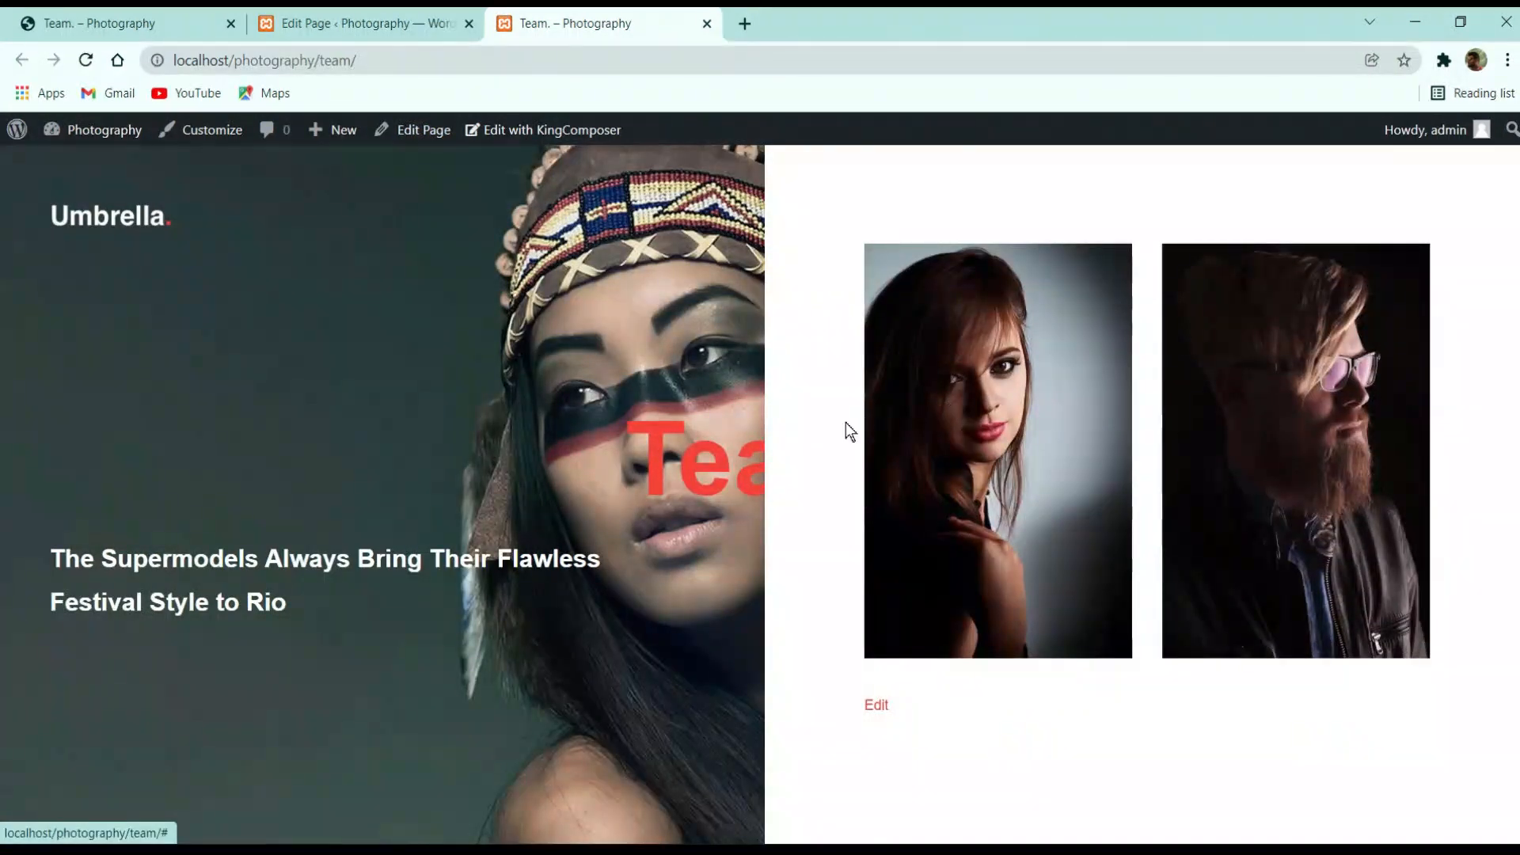
click(208, 27)
scroll(1068, 483, down, 2)
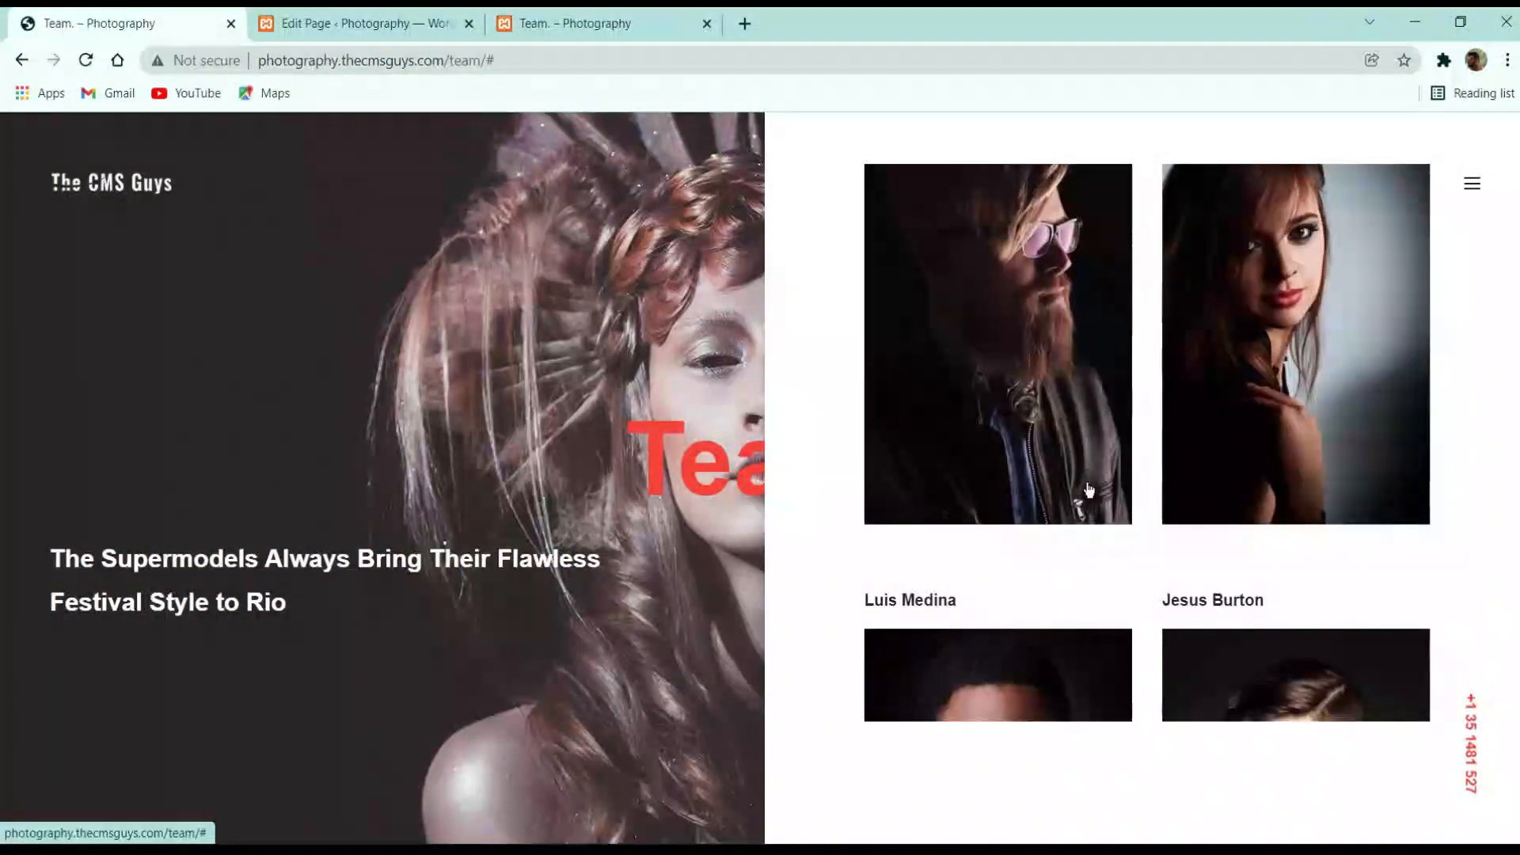
scroll(1086, 495, up, 2)
click(606, 24)
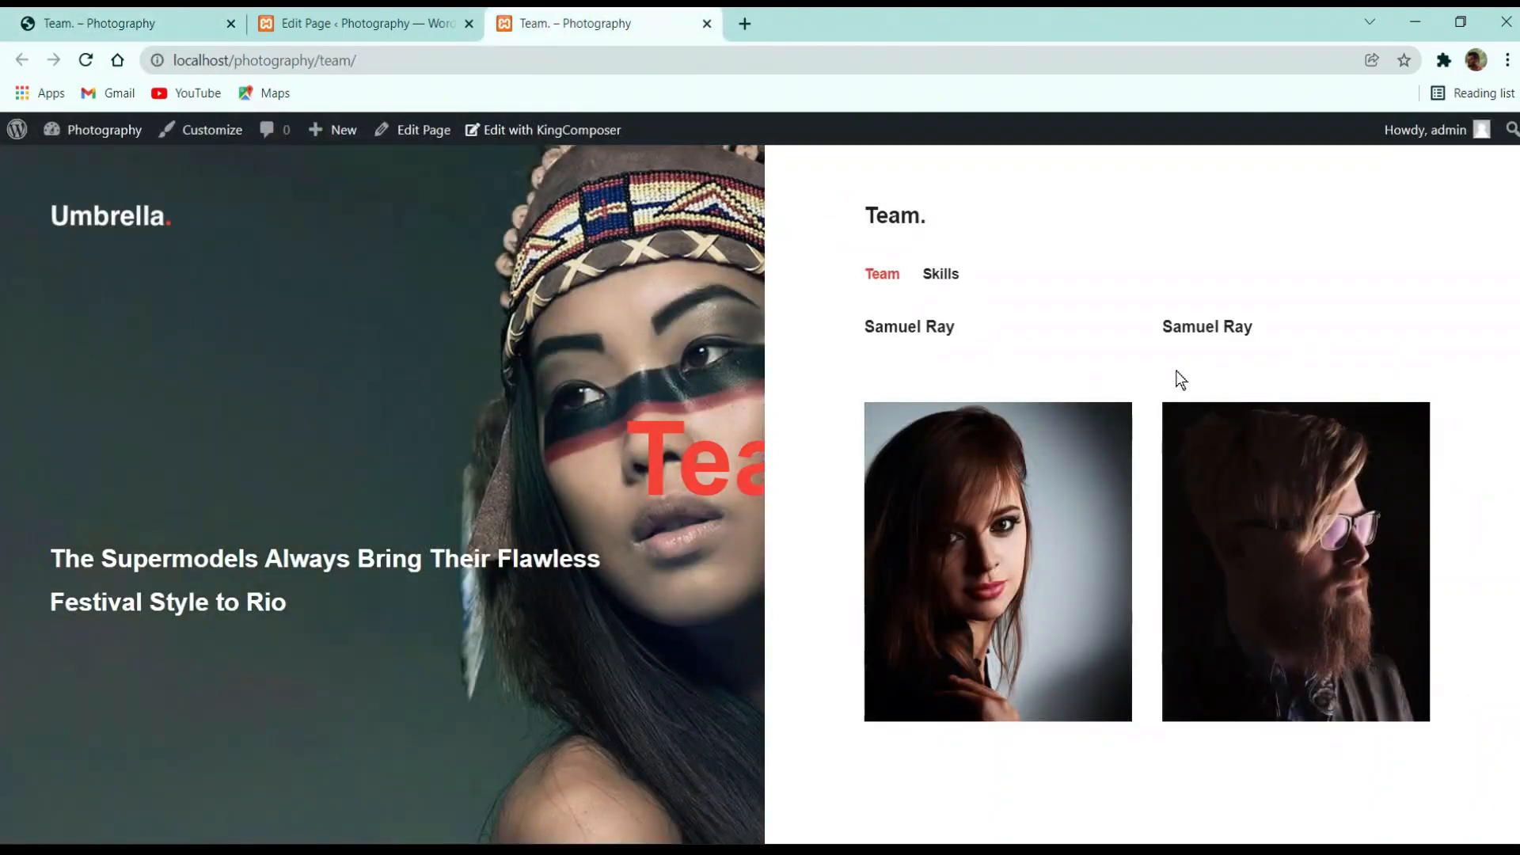
click(370, 19)
Review the left member photo's Single Image settings and styling, closing without changes
scroll(432, 590, down, 2)
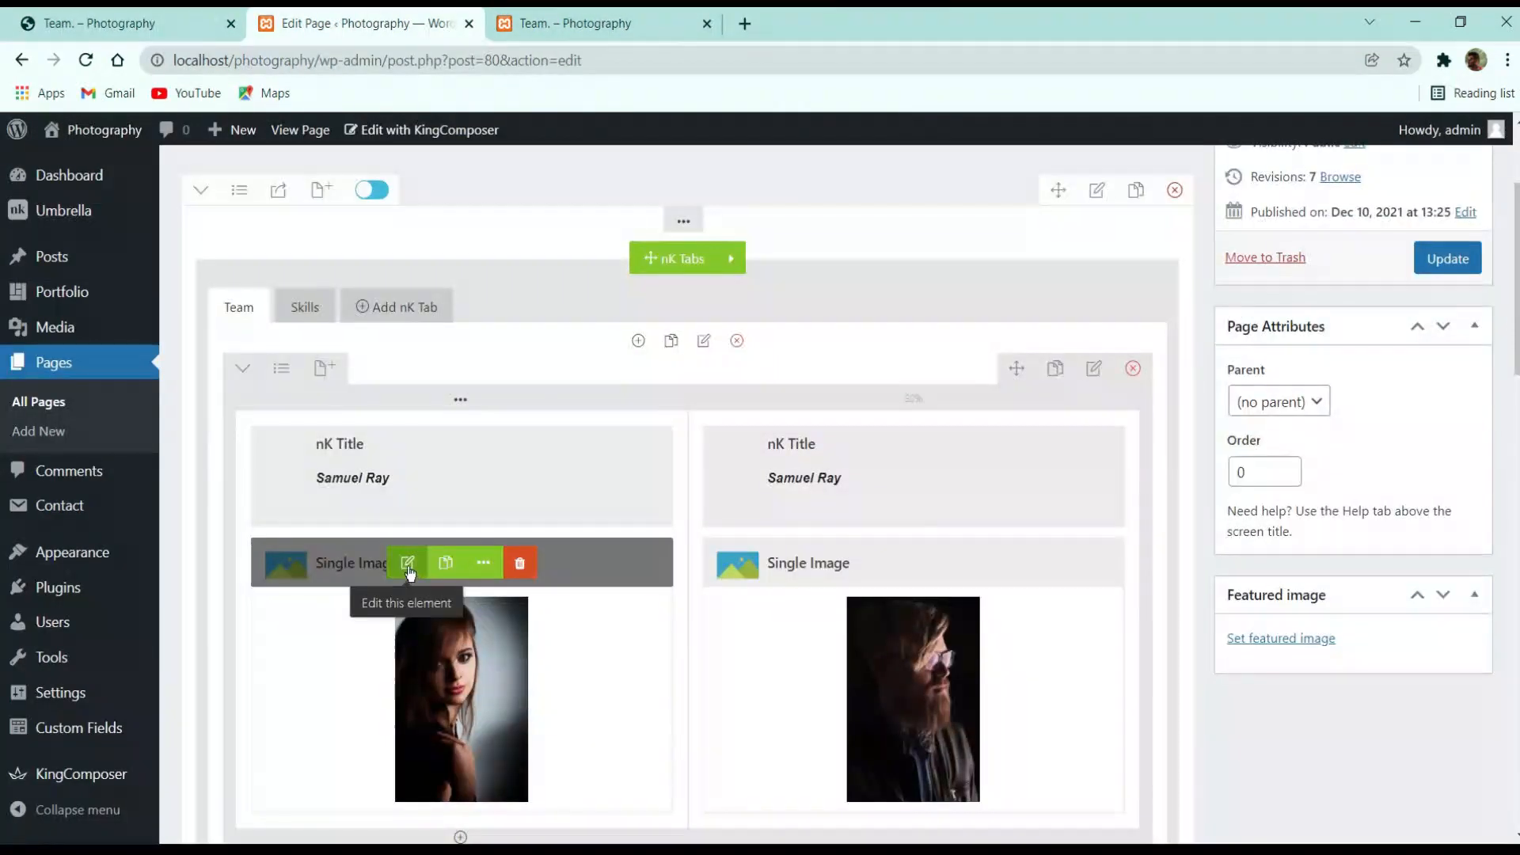
click(424, 568)
click(895, 252)
scroll(950, 412, down, 4)
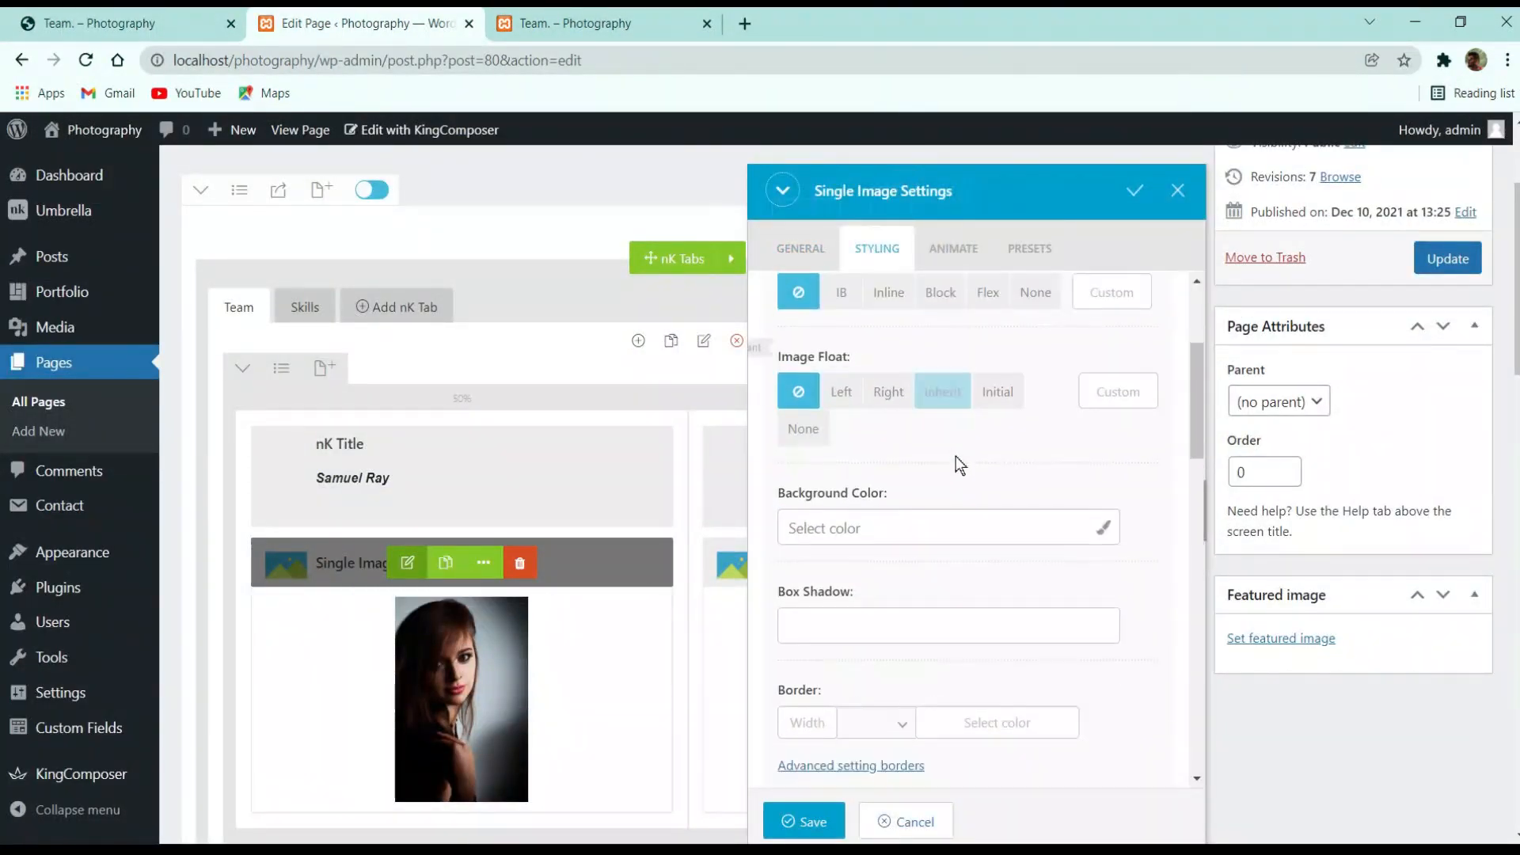
scroll(893, 372, up, 1)
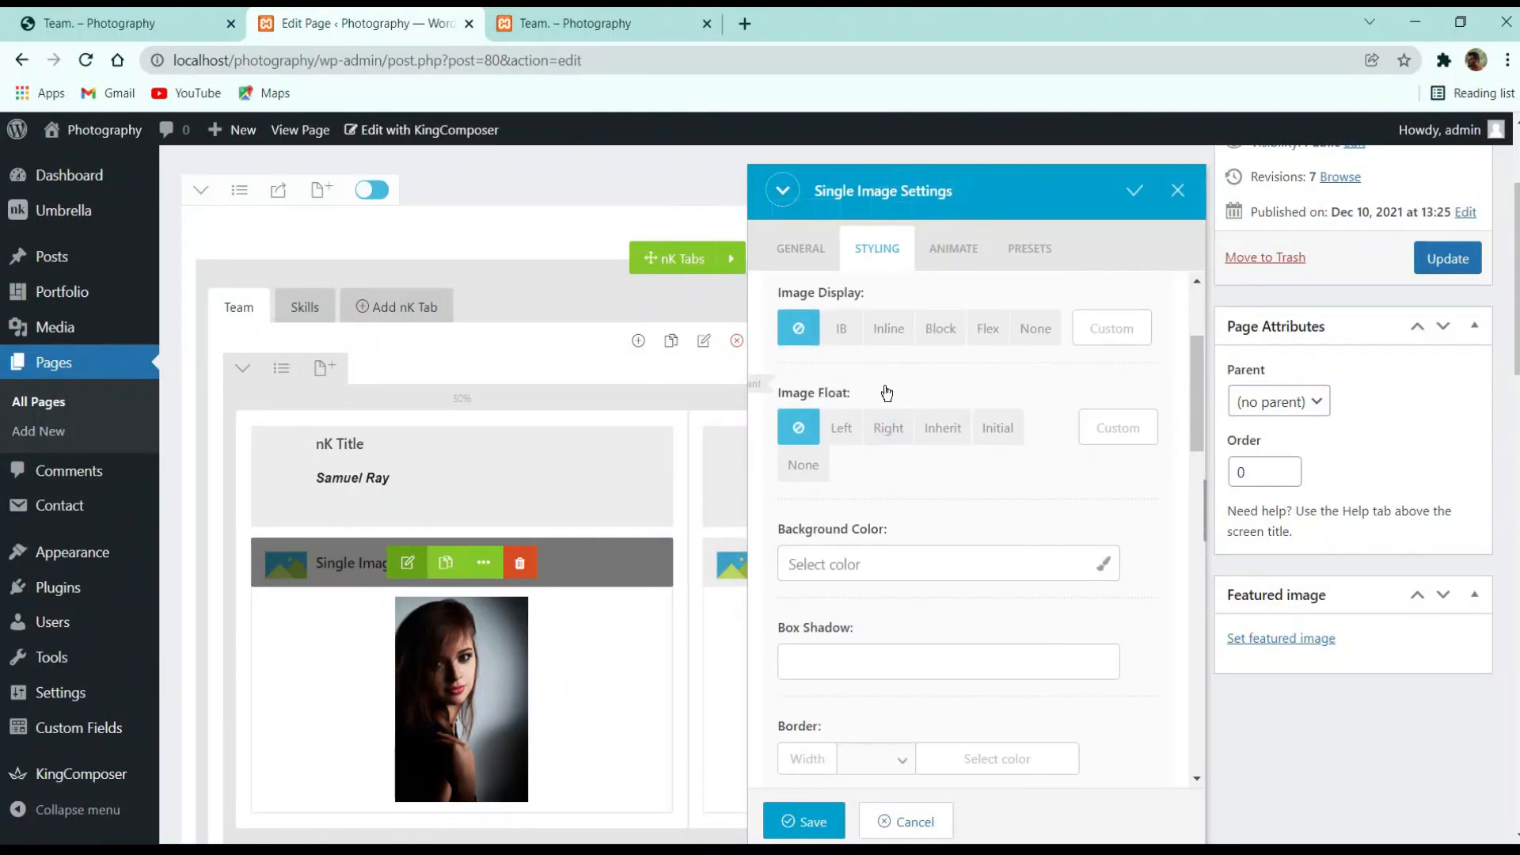
scroll(895, 499, down, 5)
scroll(891, 519, down, 2)
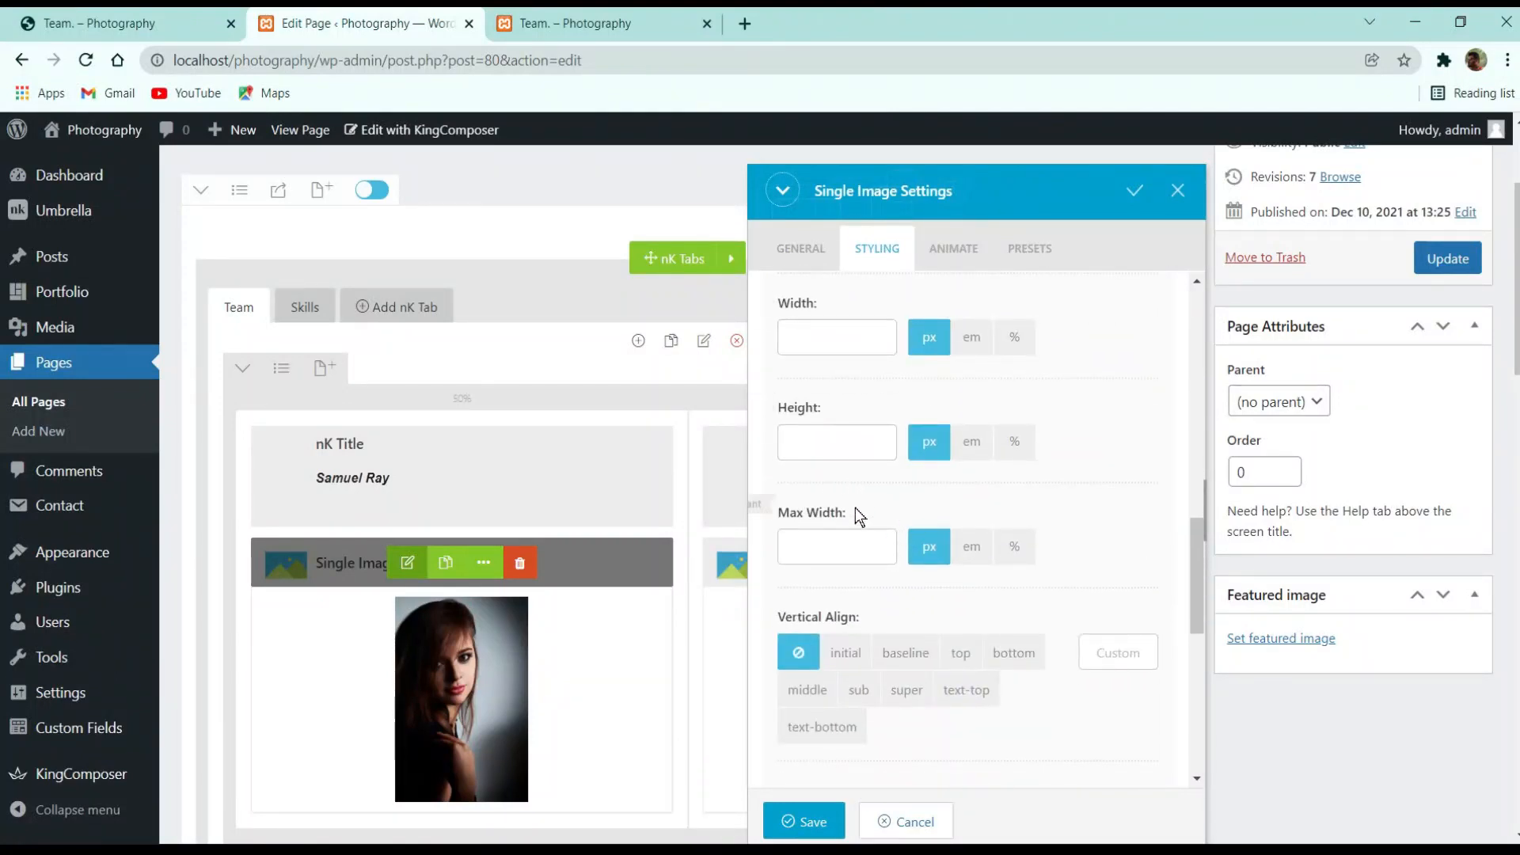
scroll(855, 507, down, 5)
scroll(915, 491, up, 2)
scroll(895, 459, up, 5)
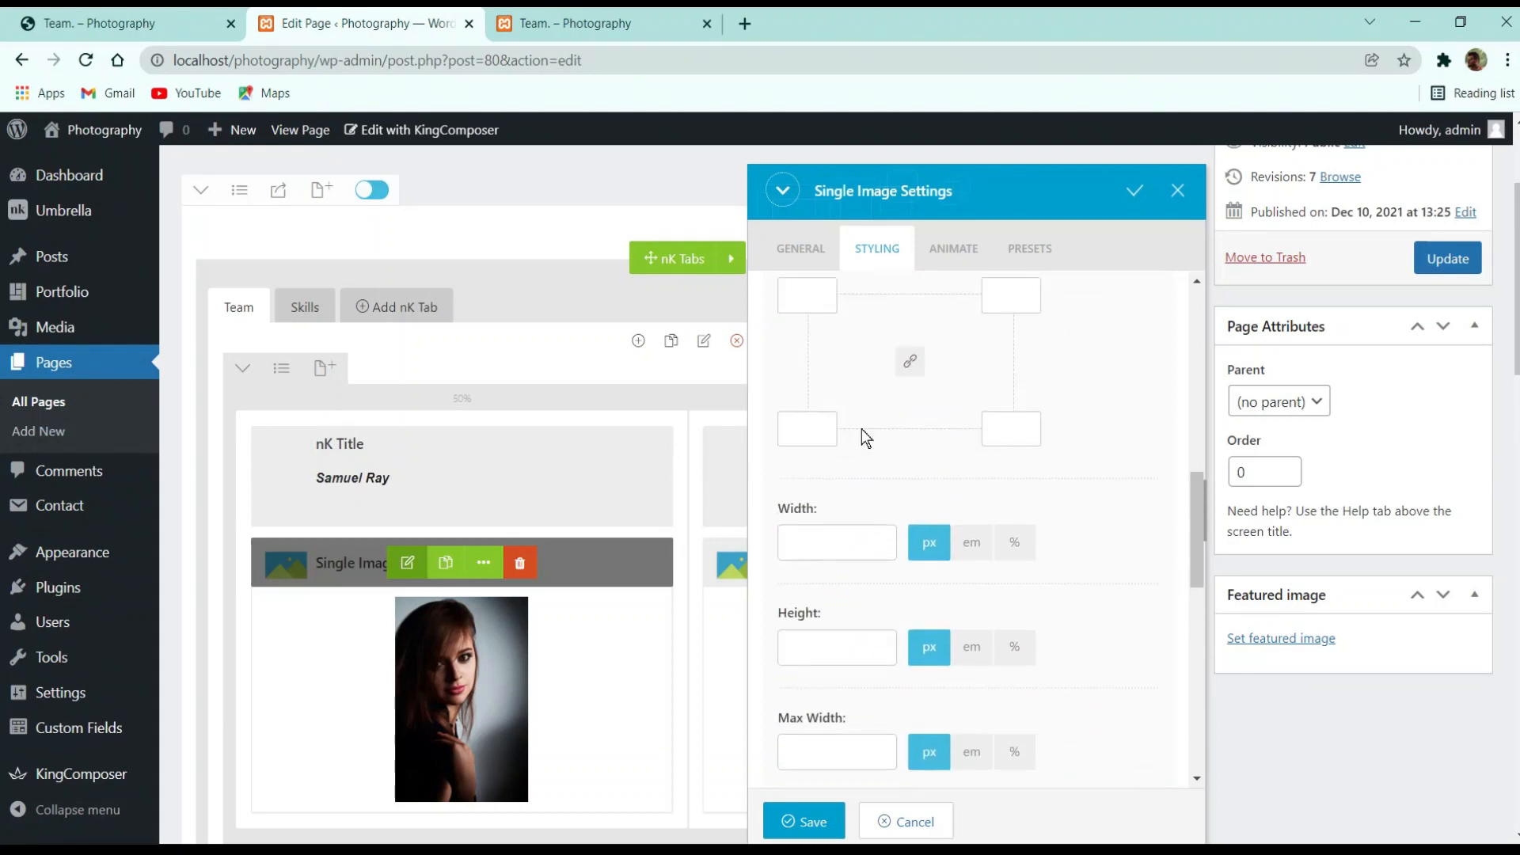
scroll(899, 578, down, 7)
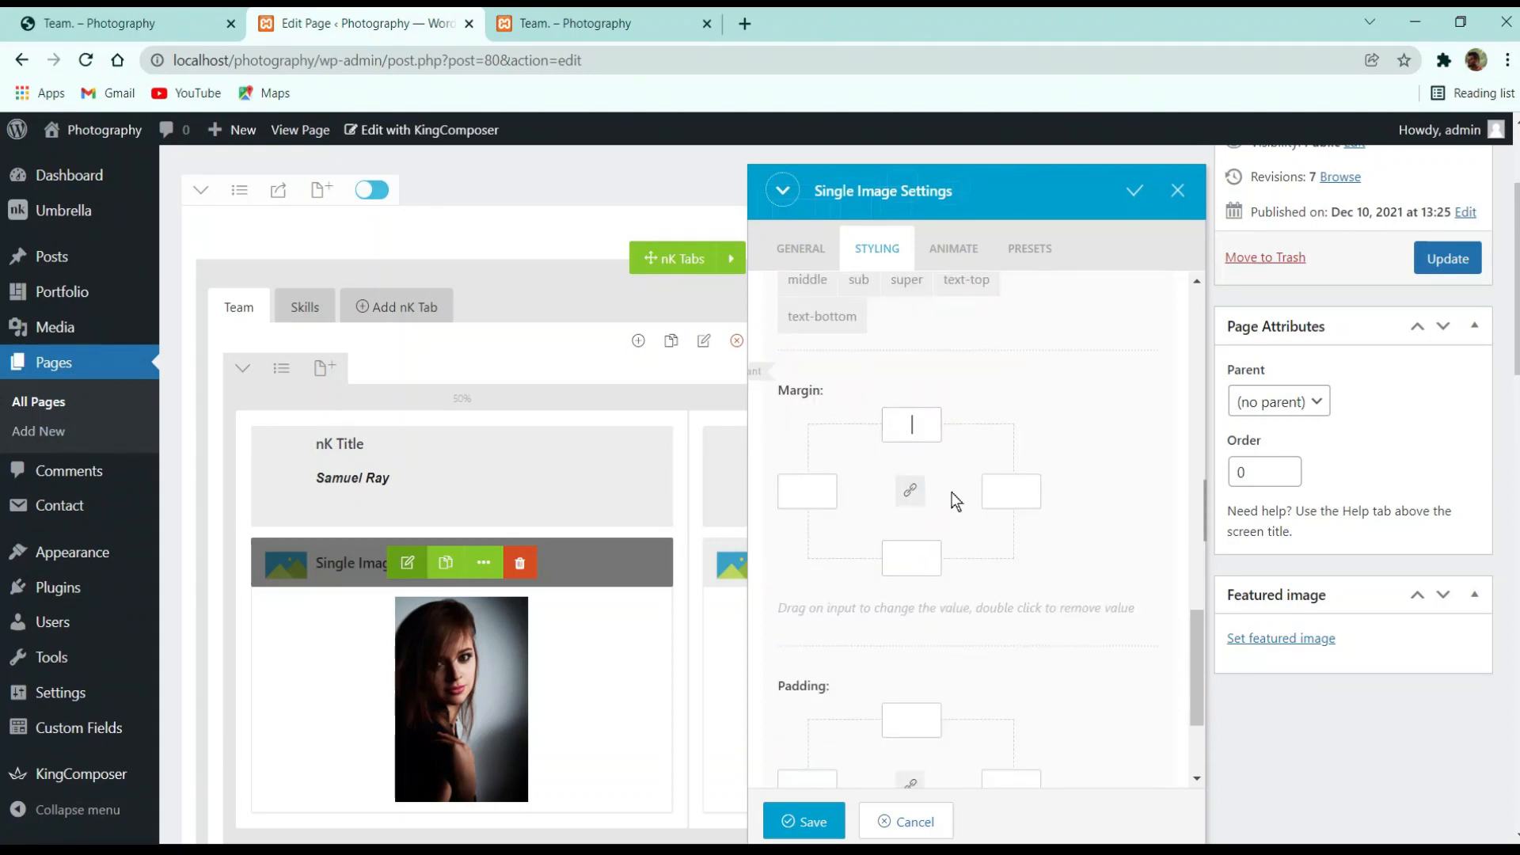
scroll(934, 511, down, 2)
scroll(919, 507, up, 3)
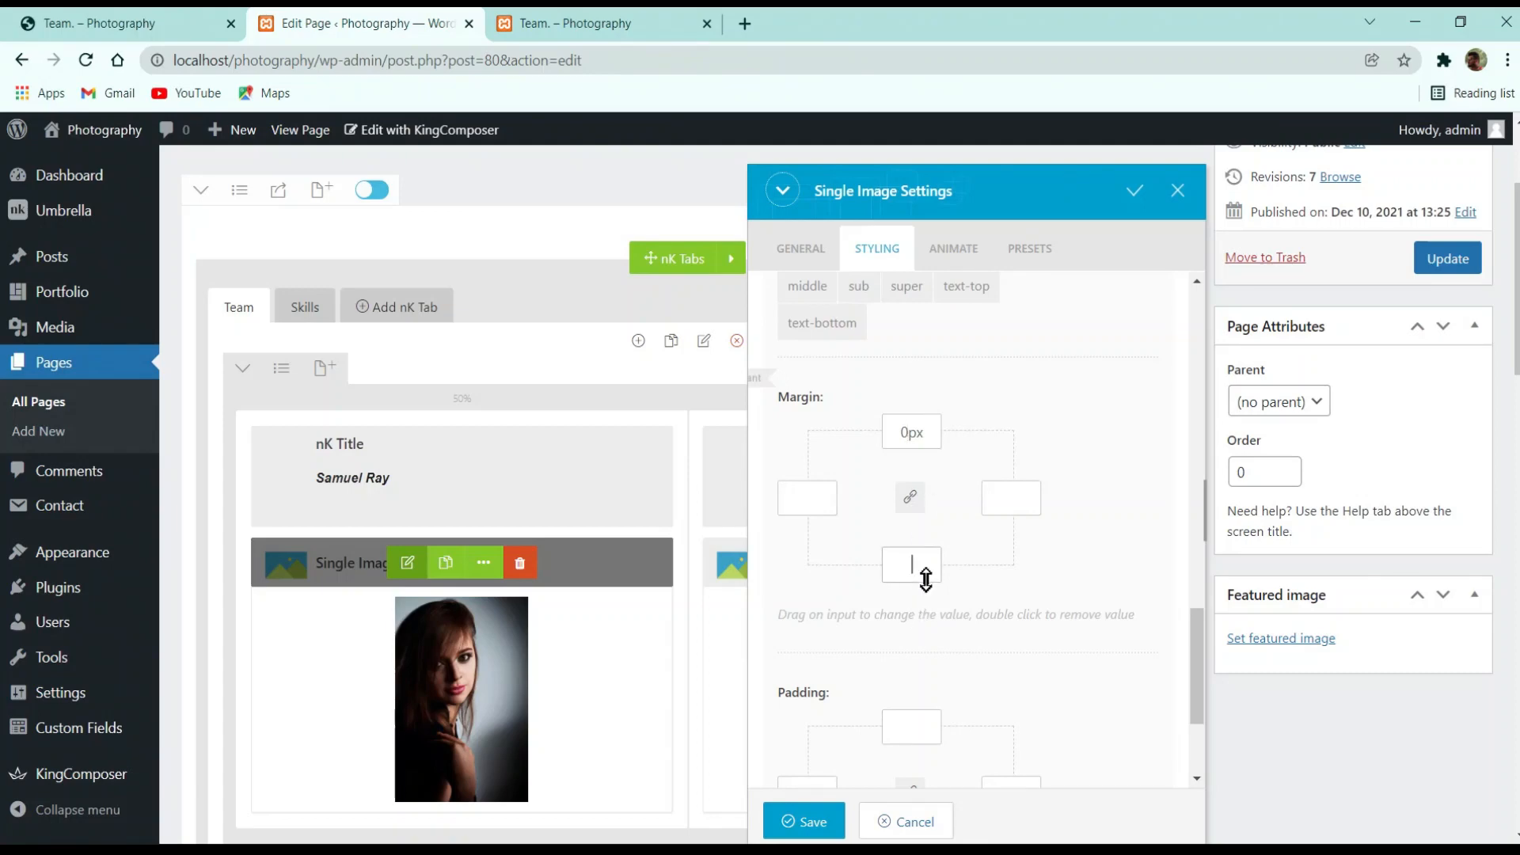
scroll(930, 558, down, 3)
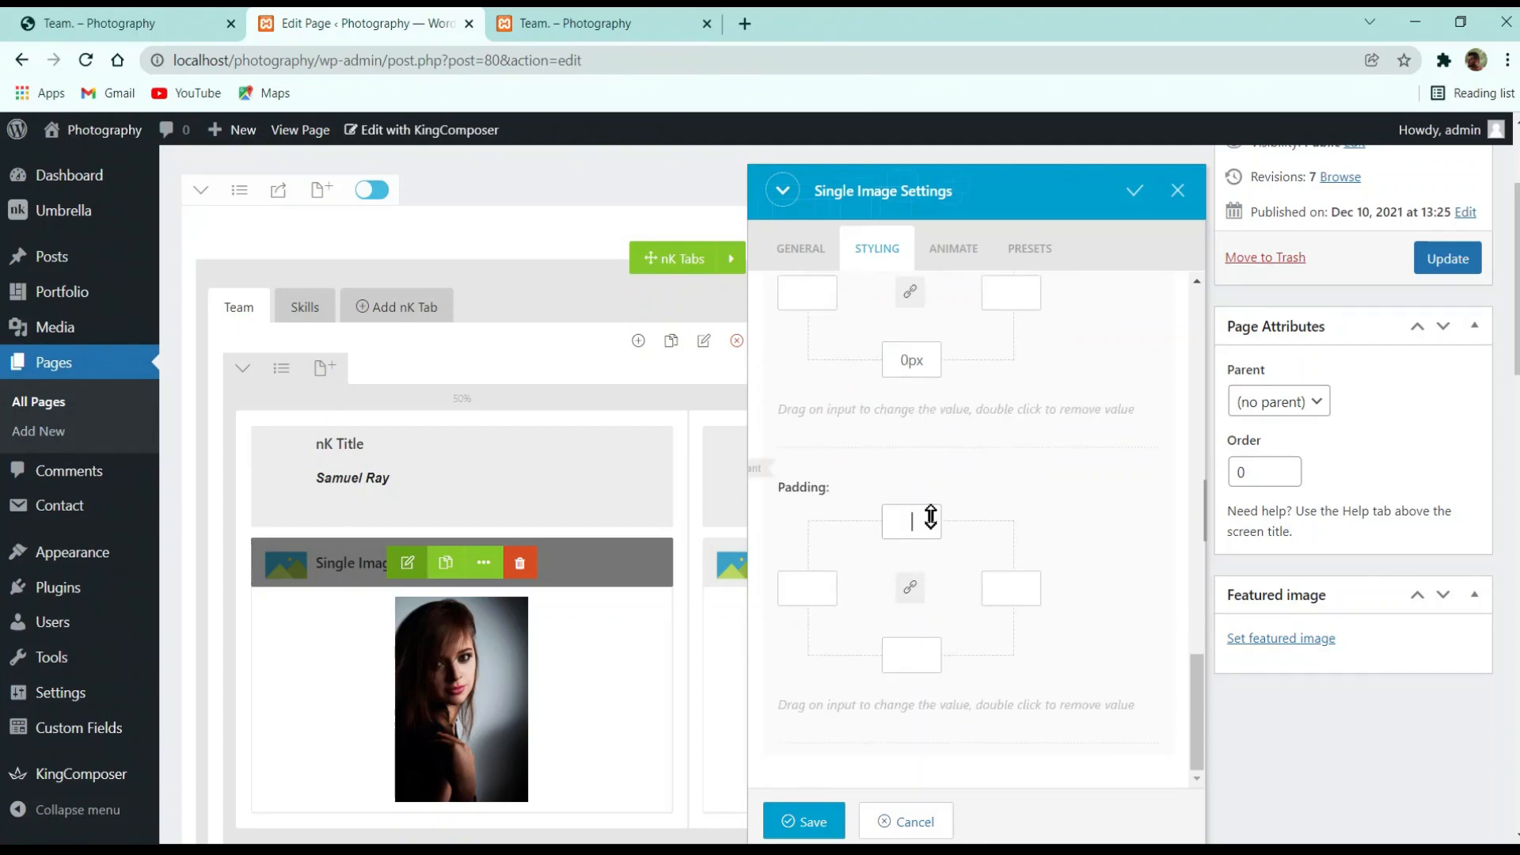
click(1177, 190)
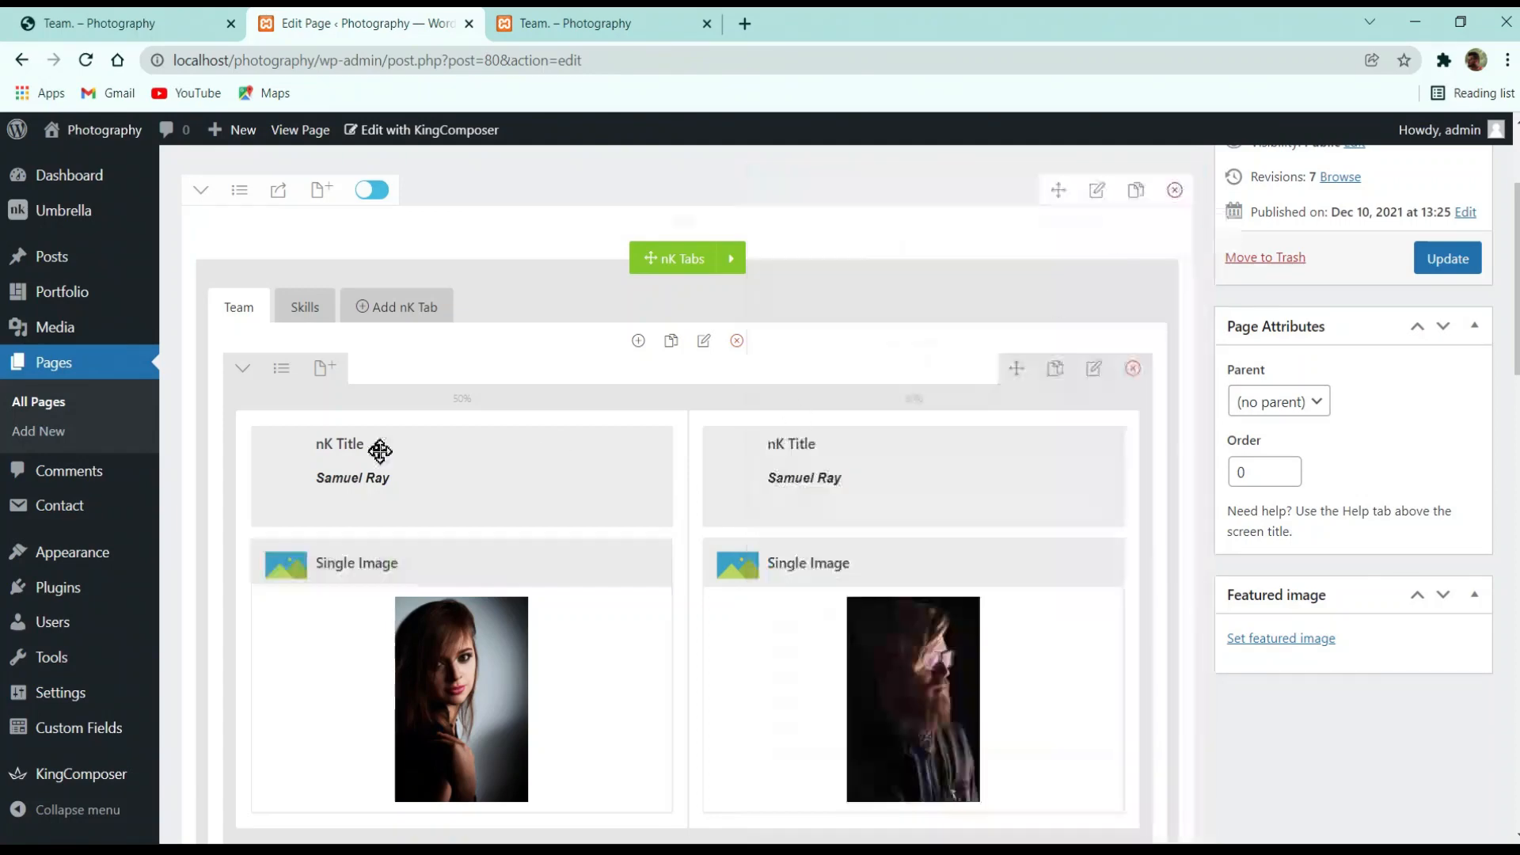
Check the left member's nK Title settings unchanged, then update the Team page and view it live
mouse_move(380, 451)
click(409, 477)
scroll(879, 467, down, 5)
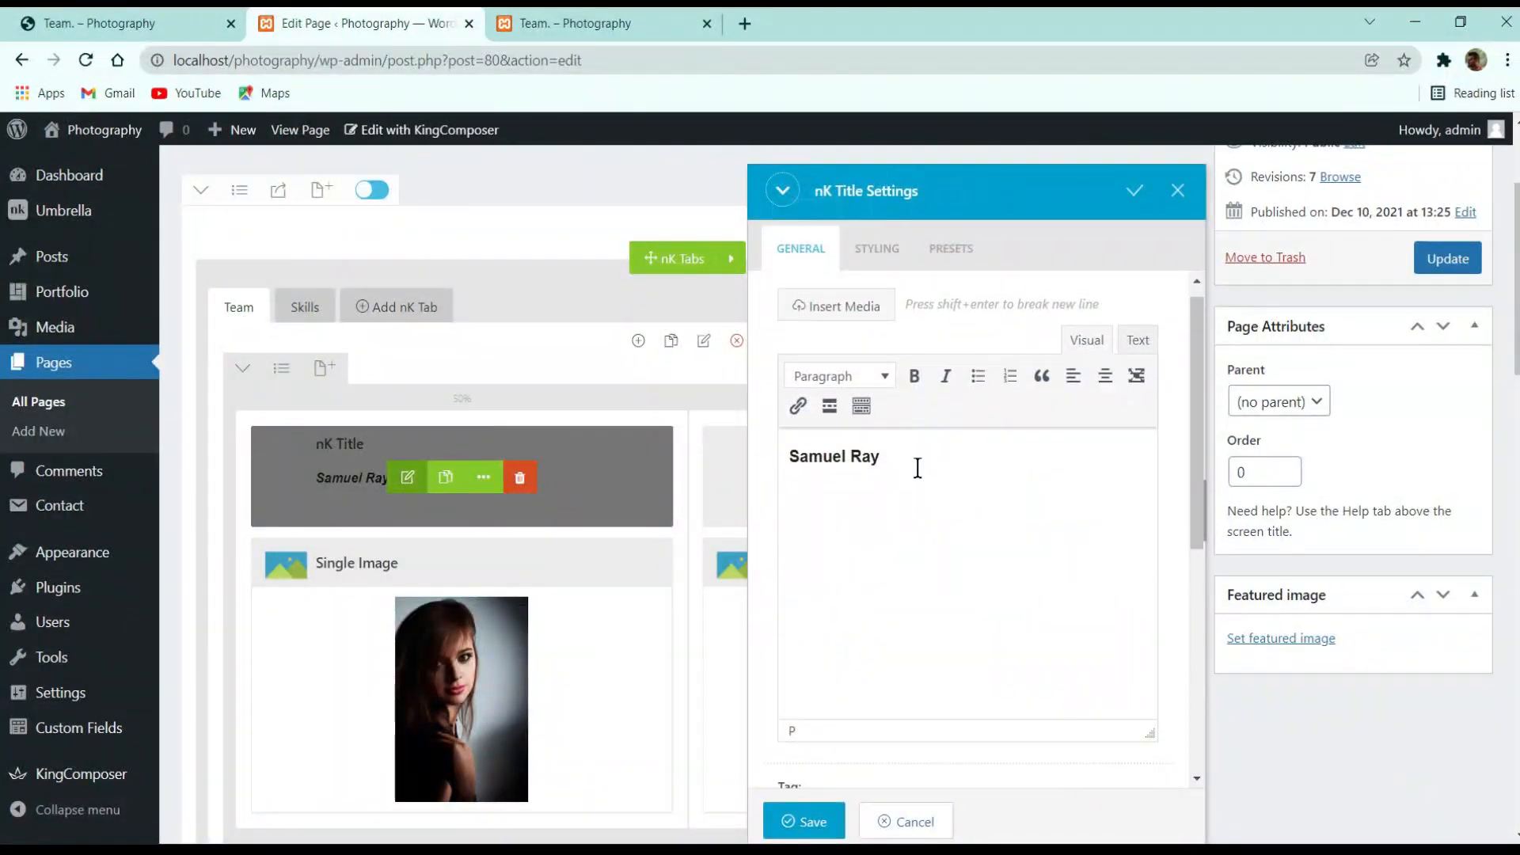
click(806, 821)
click(1448, 258)
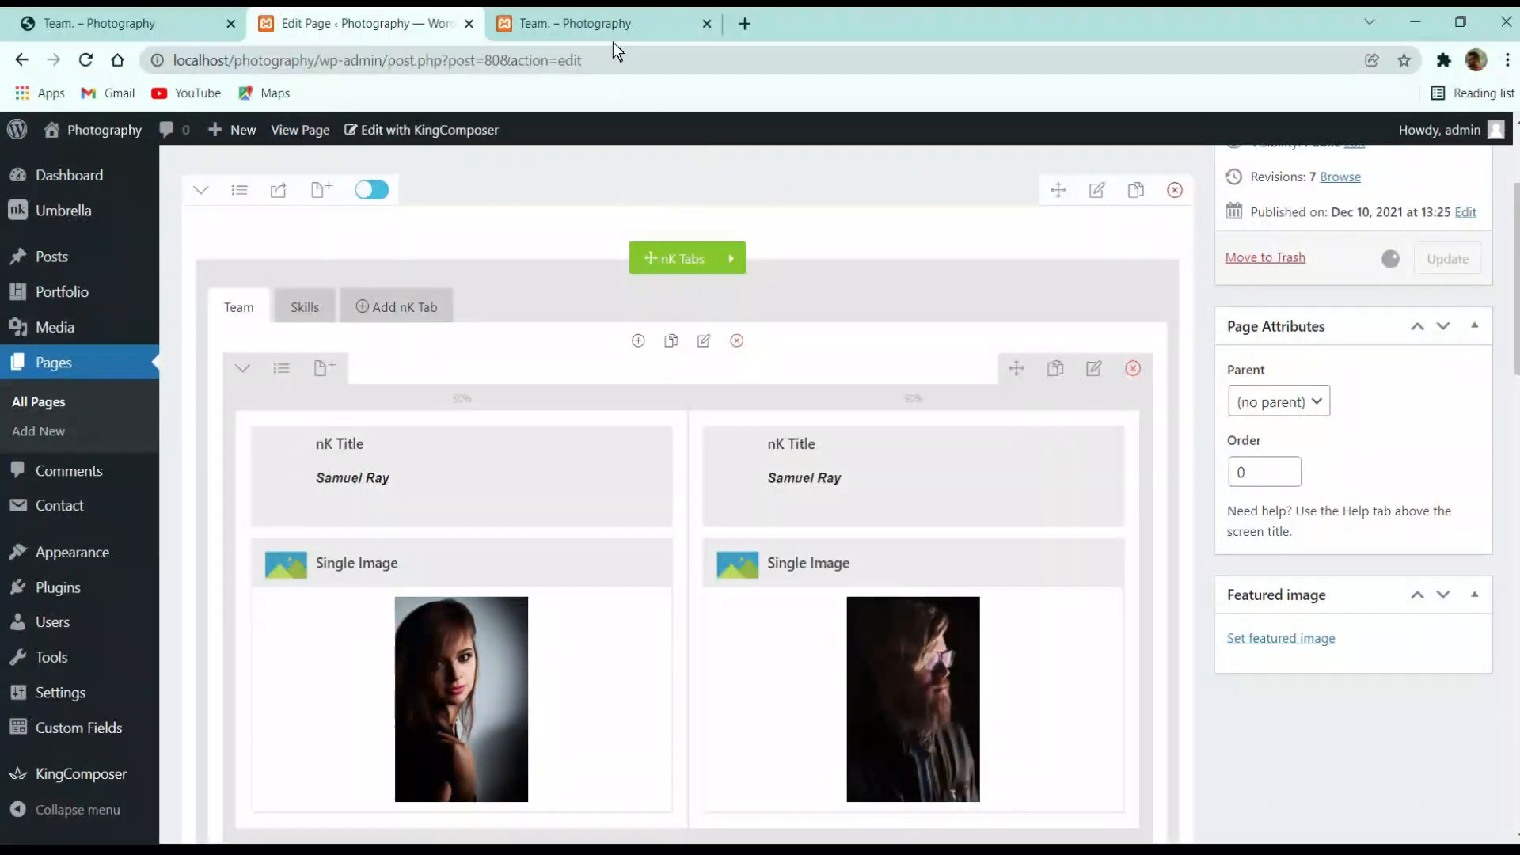
click(602, 23)
Duplicate the two-member Team row with 'Double this row' and update the page
click(87, 59)
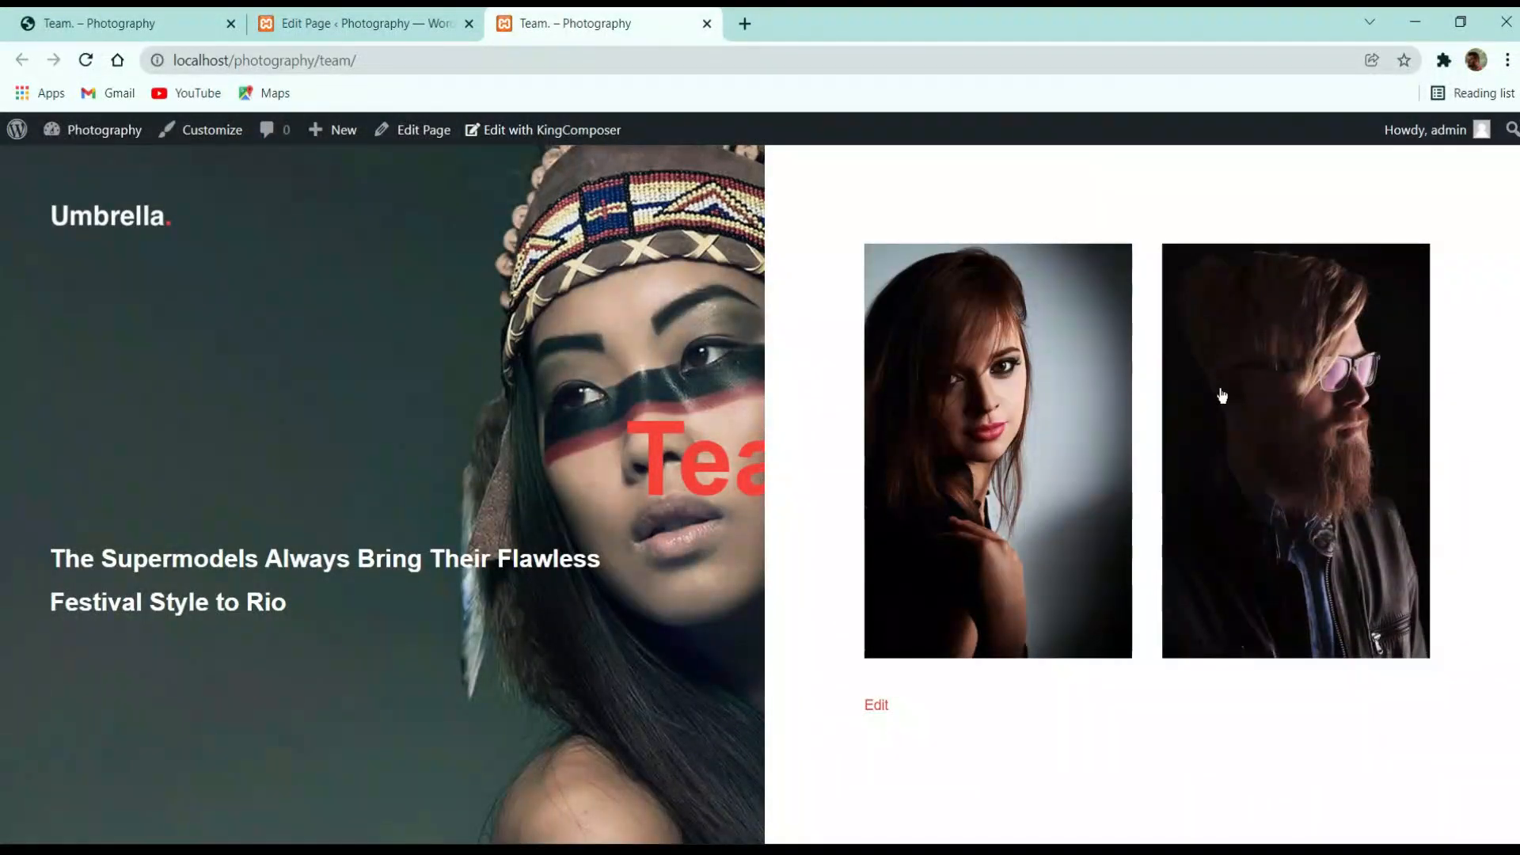
click(360, 24)
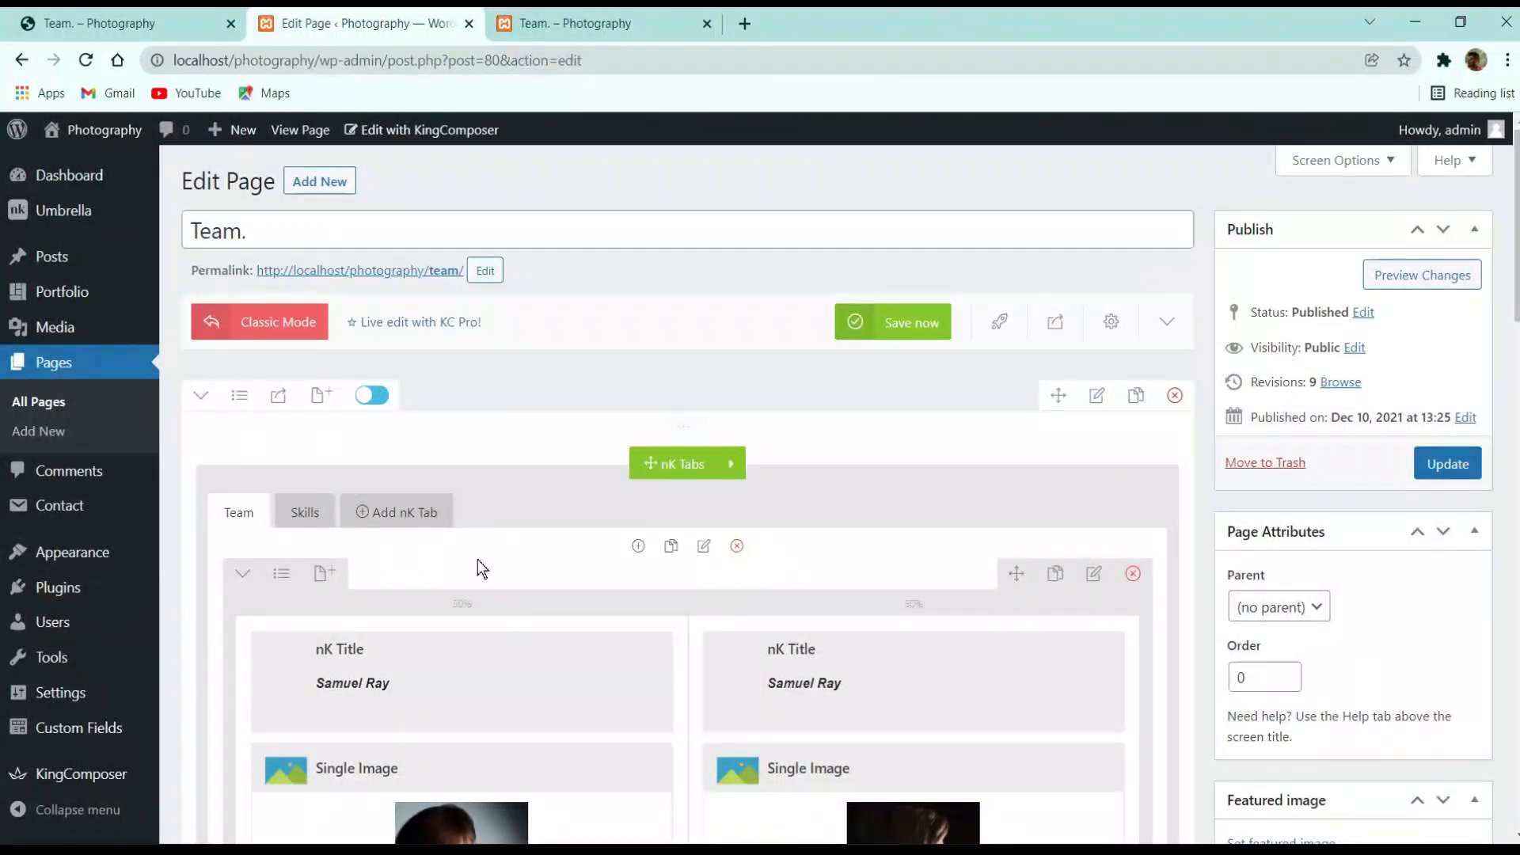
click(247, 577)
click(245, 576)
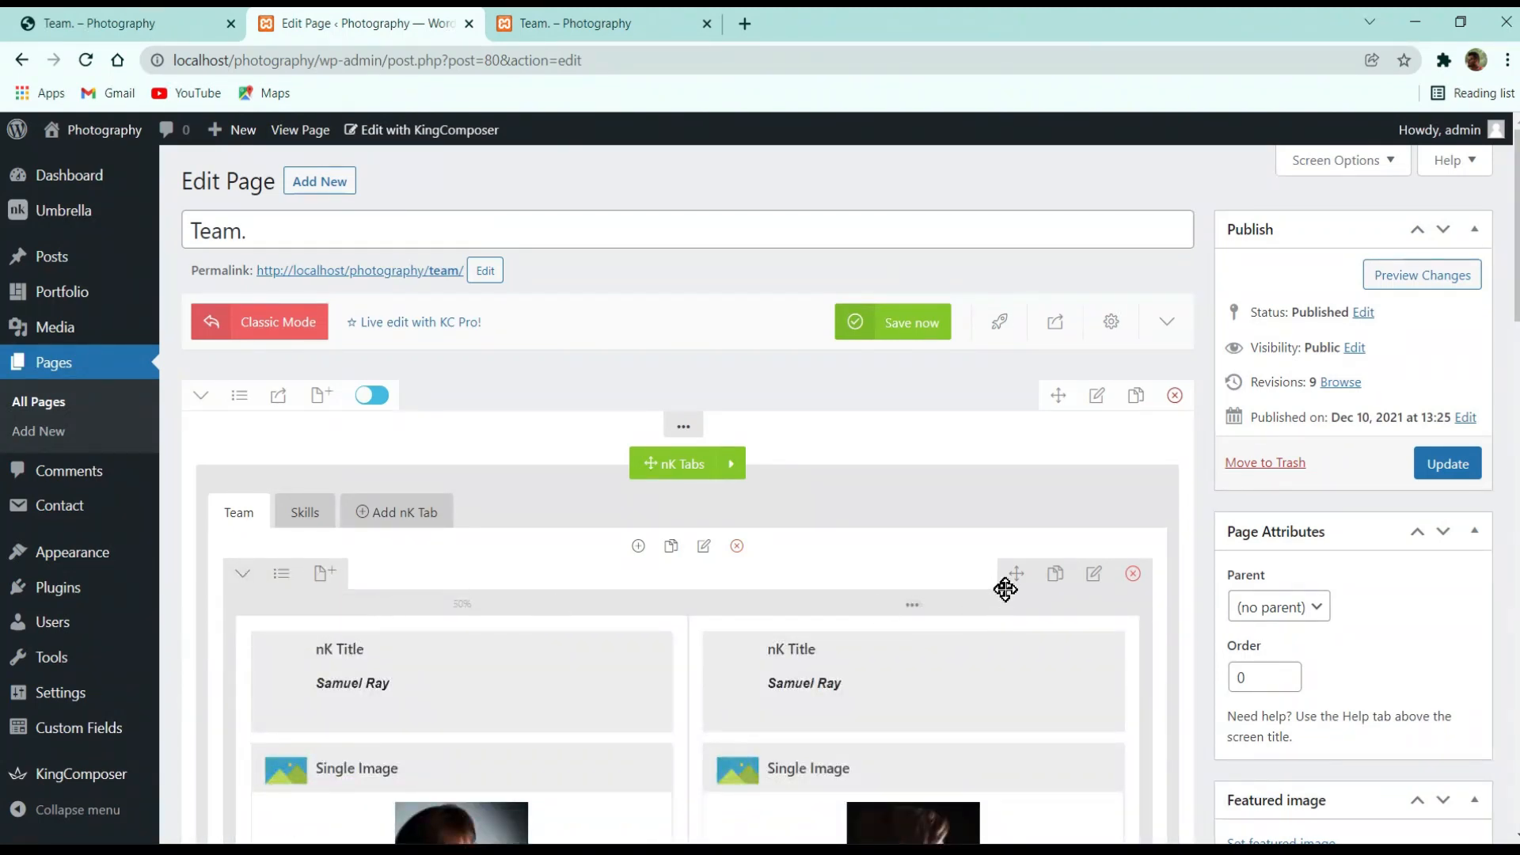
click(1056, 578)
scroll(1030, 479, up, 2)
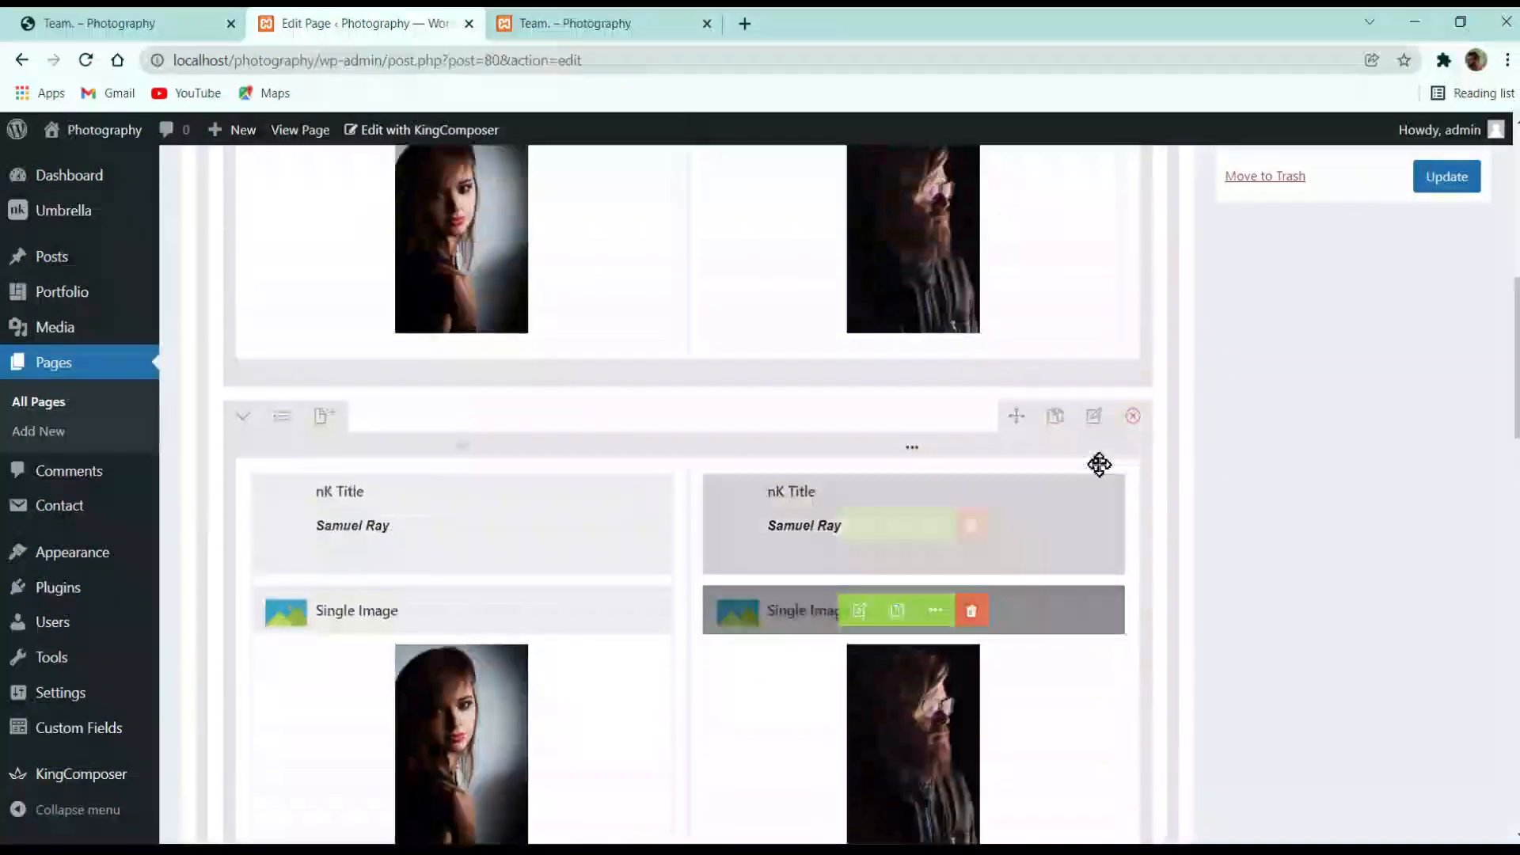
click(1442, 179)
Reload the live Team page to confirm the second pair of named portraits
click(595, 24)
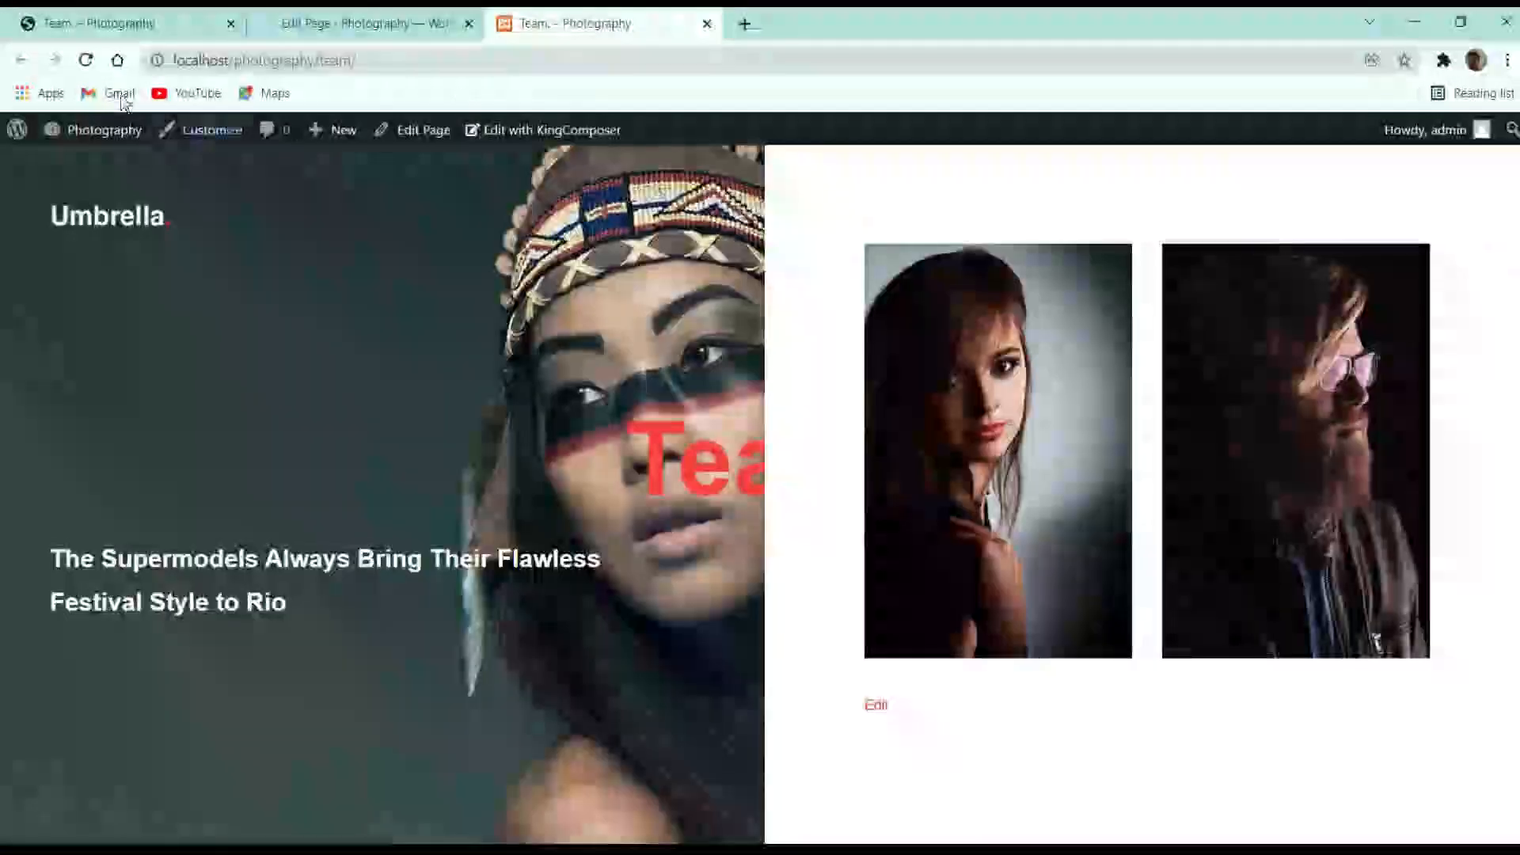
click(86, 60)
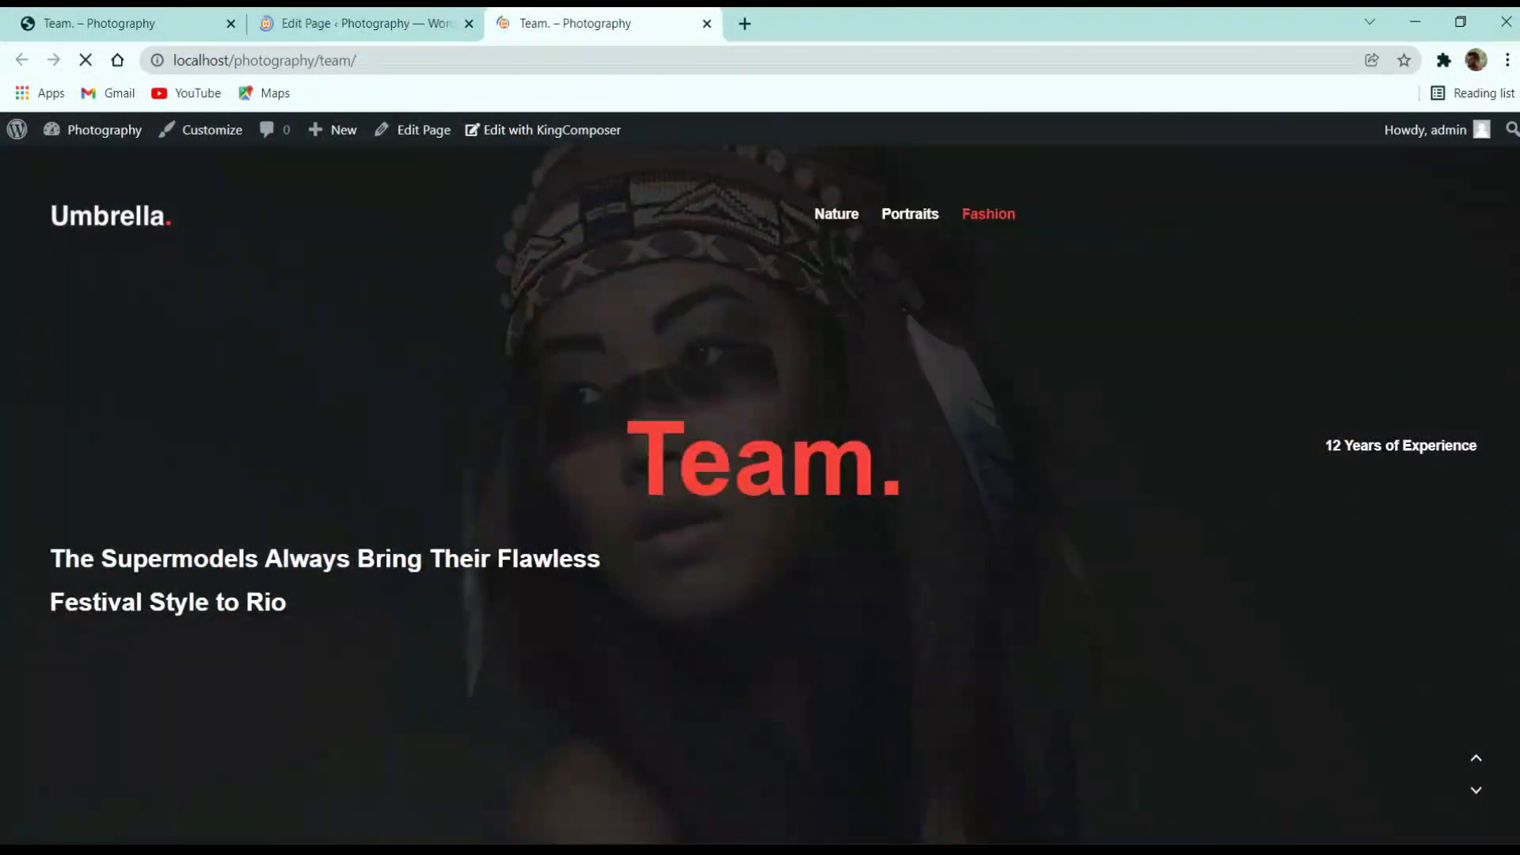
scroll(1071, 504, down, 5)
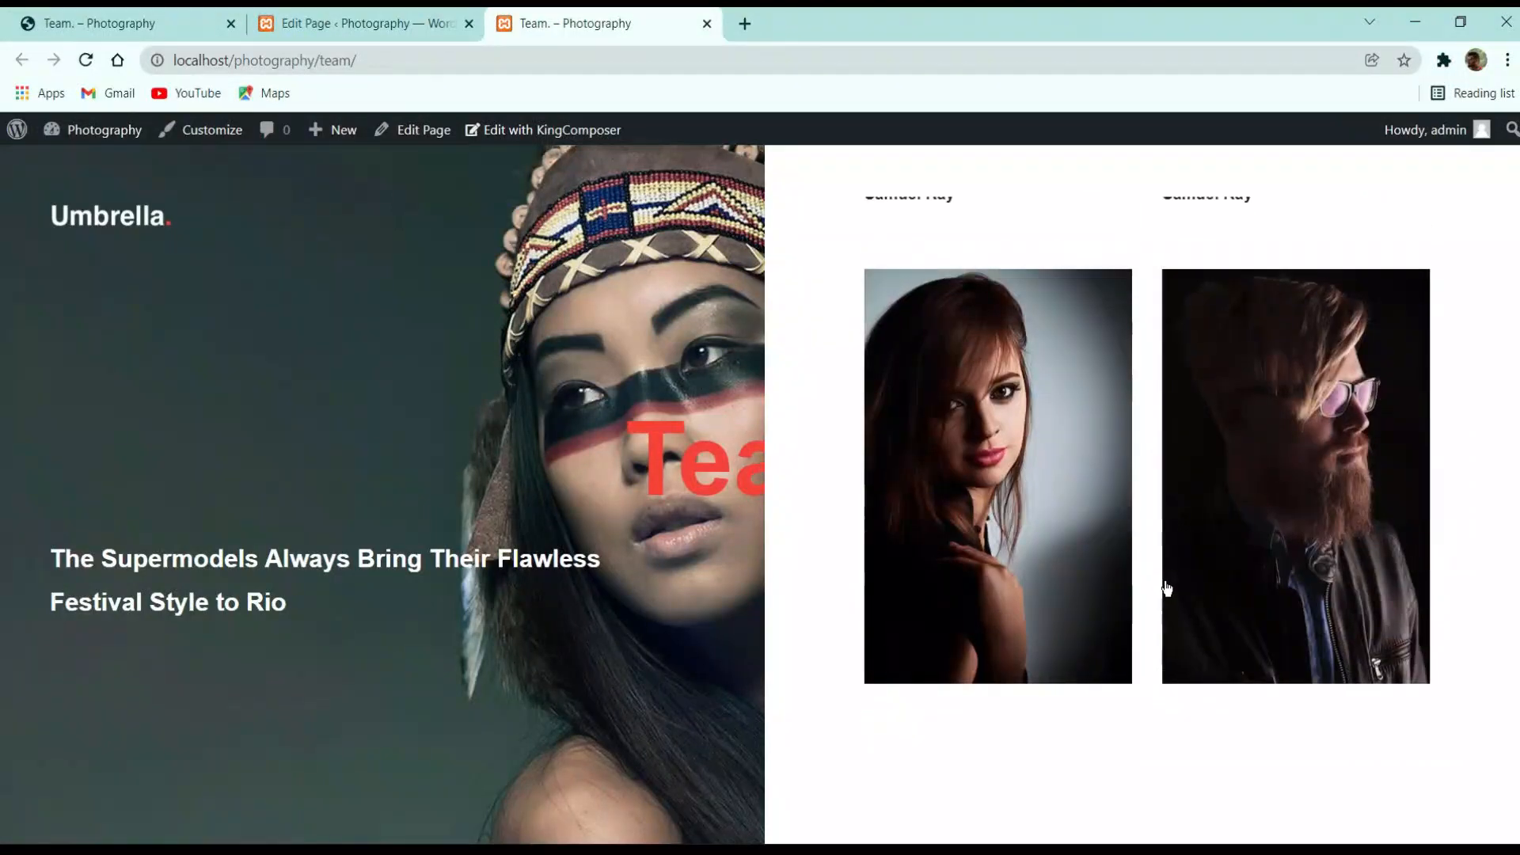
scroll(1093, 507, up, 5)
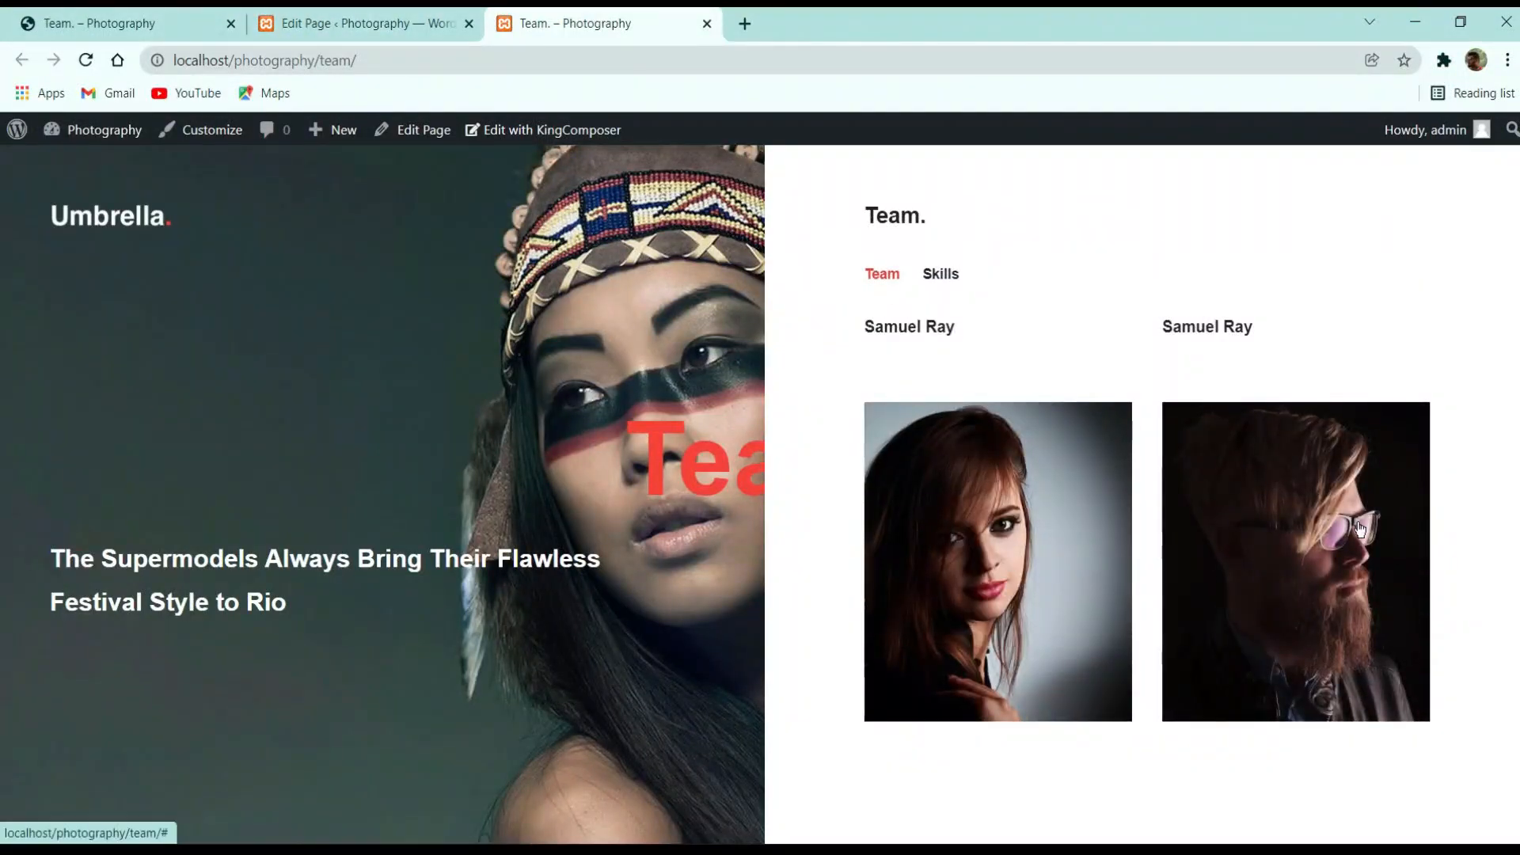
scroll(1360, 529, down, 6)
scroll(1147, 525, up, 5)
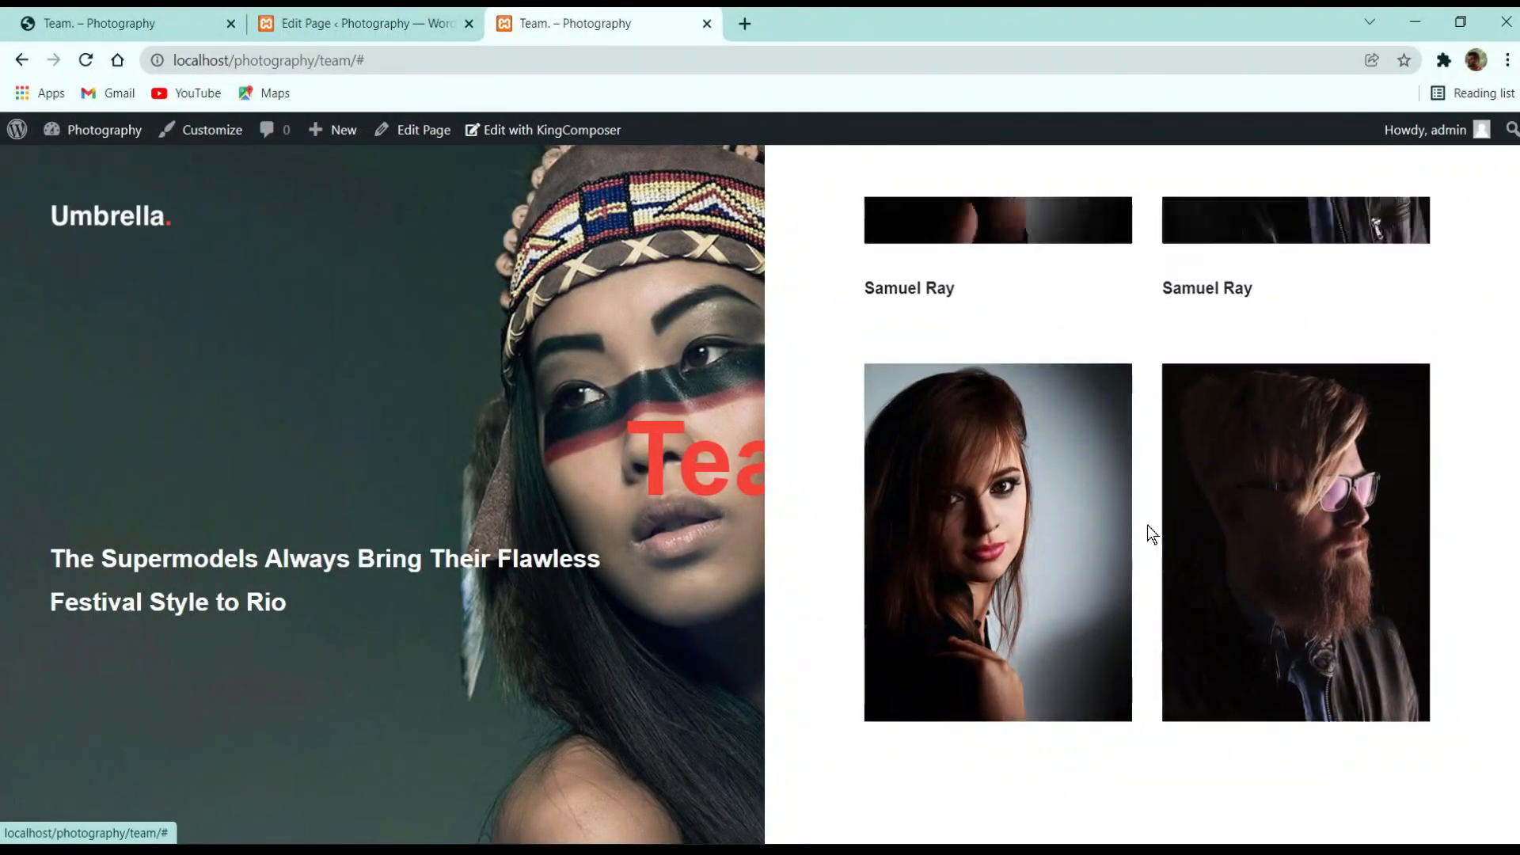
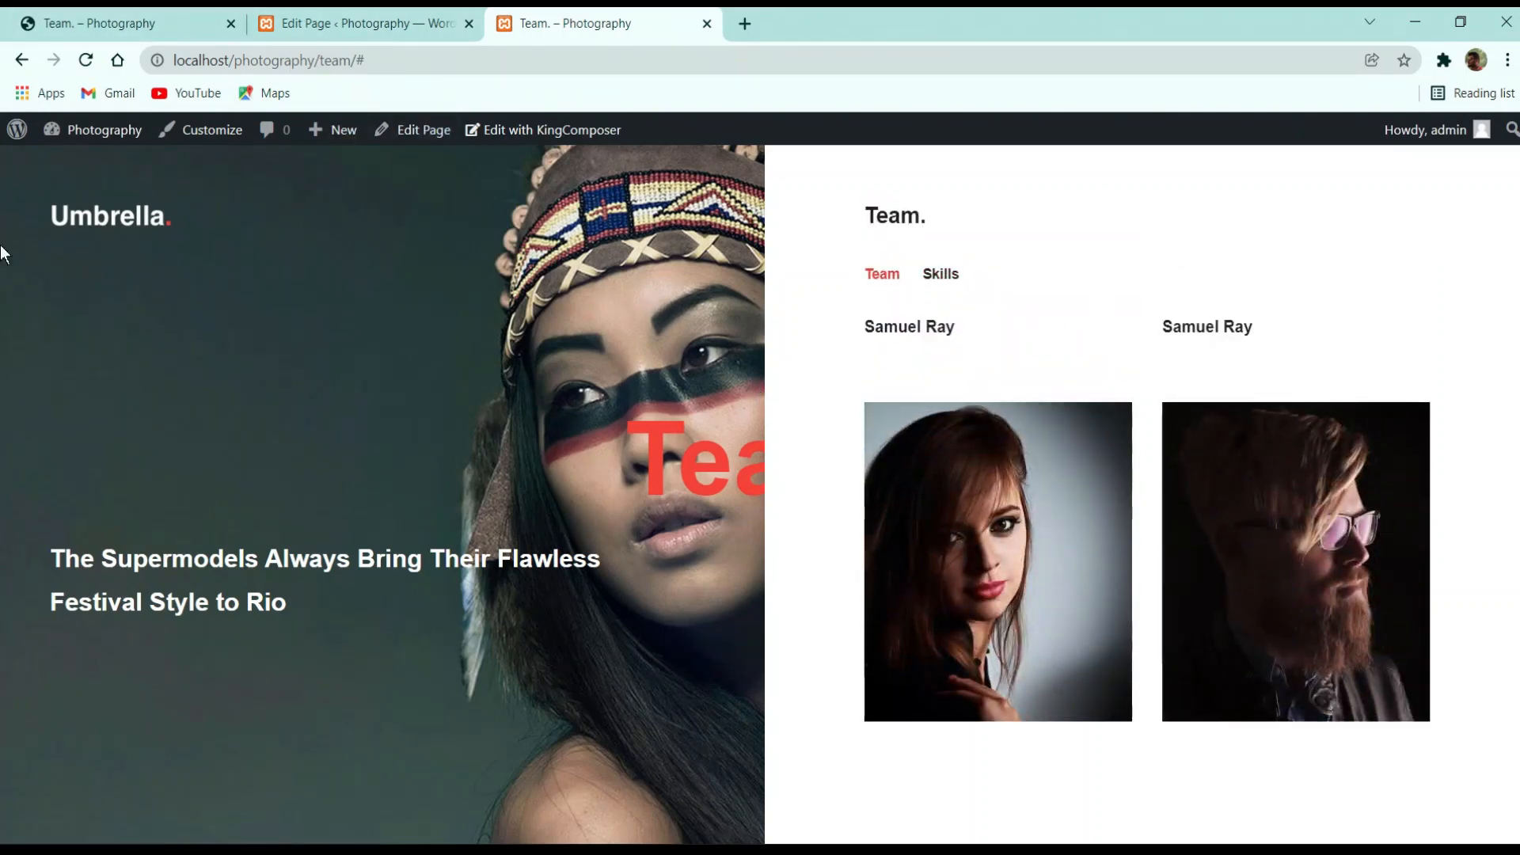
Copy the Service, Integrity and Trust, and Passion for Winning paragraphs from the reference Team page's Skills tab
click(136, 19)
click(886, 185)
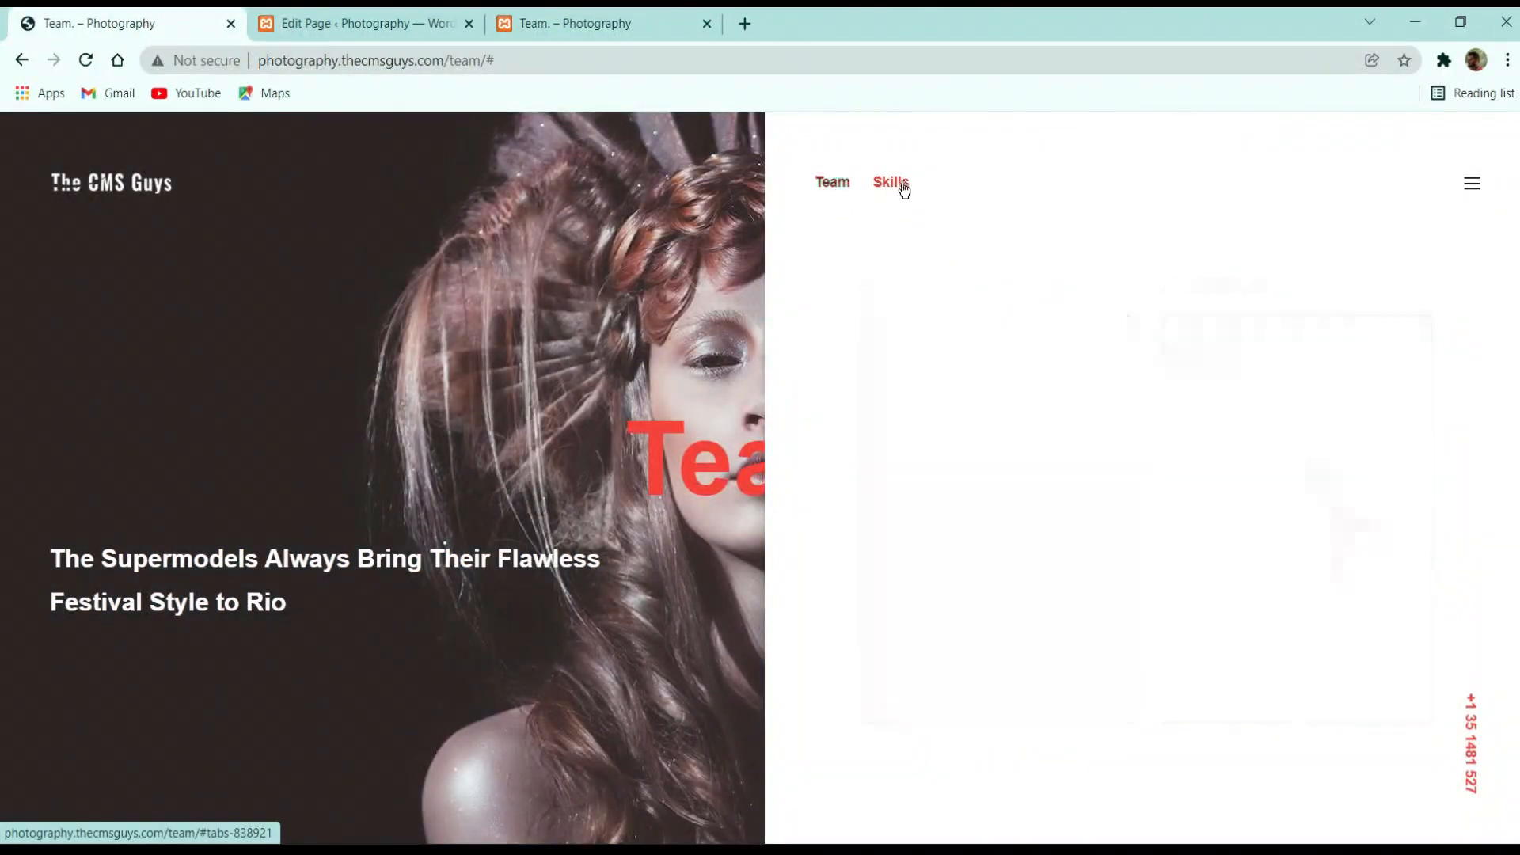
drag(1021, 558, 864, 292)
right_click(910, 287)
click(999, 301)
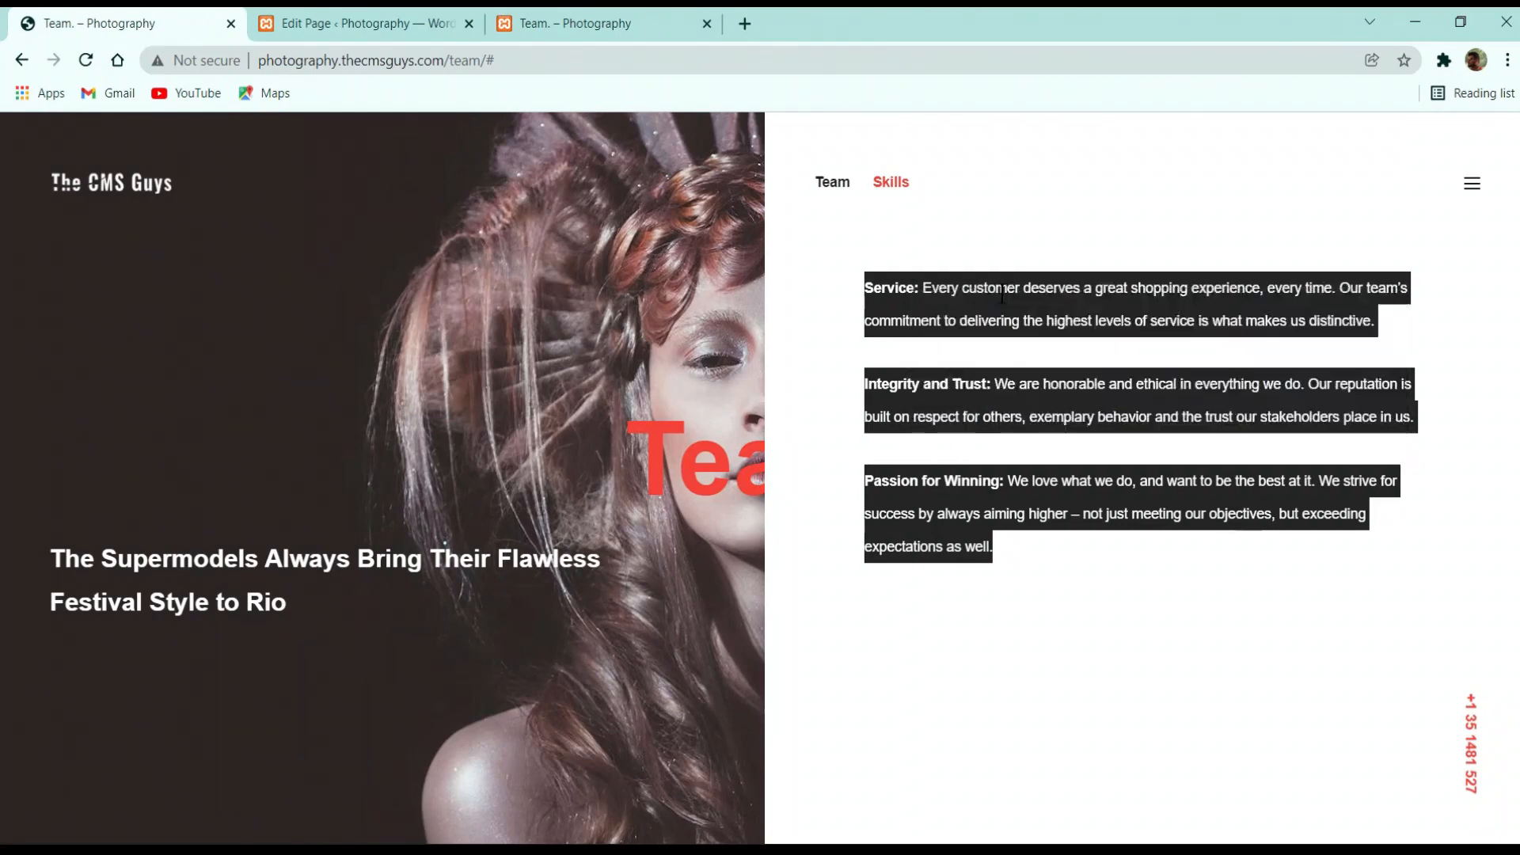
Add a Text Block to the Skills tab and paste the copied paragraphs over its sample text
click(356, 23)
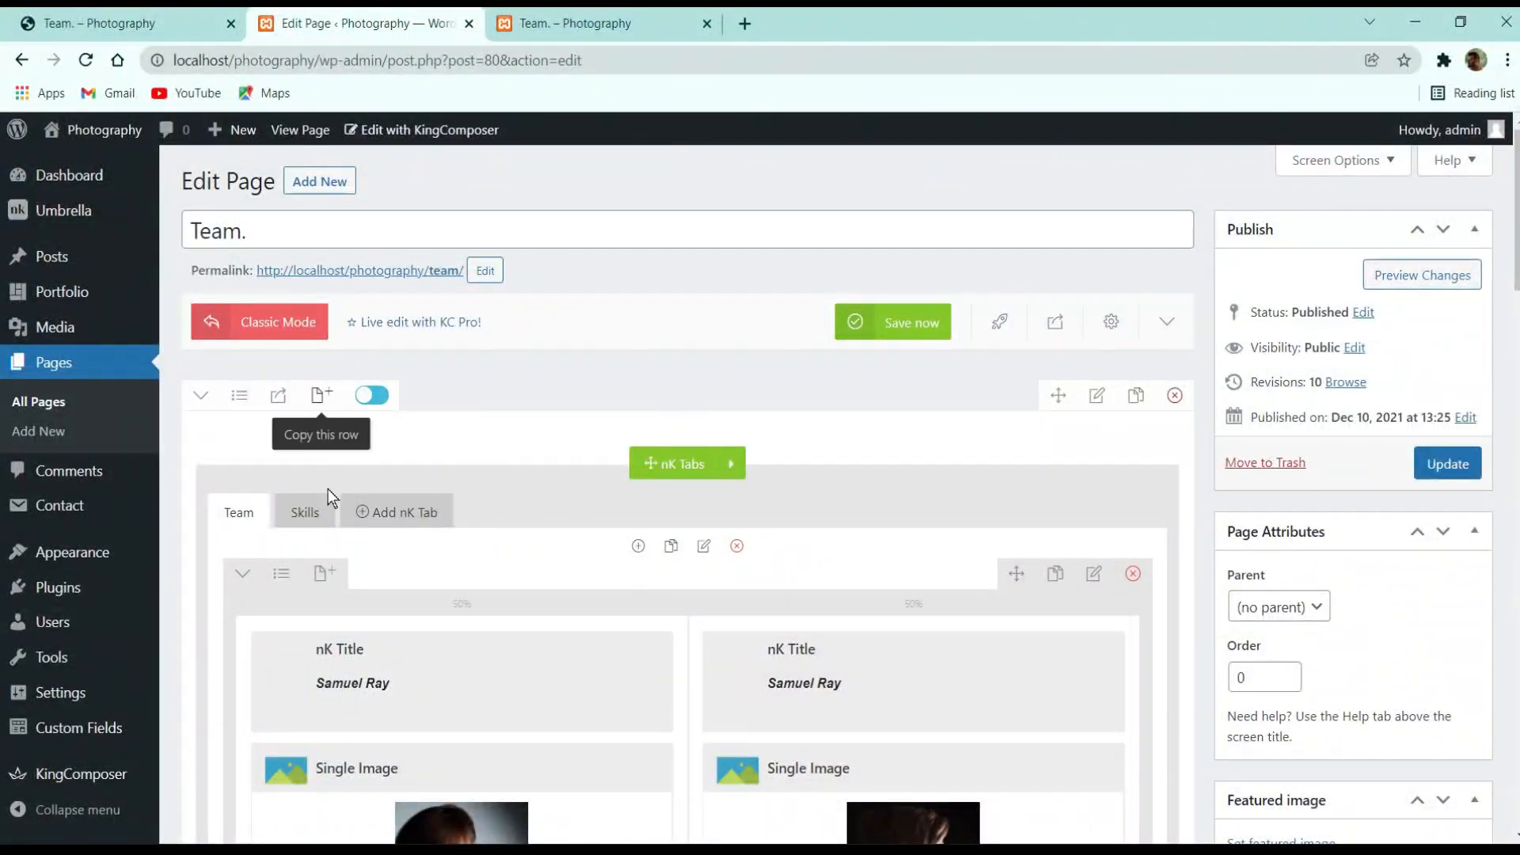
click(291, 514)
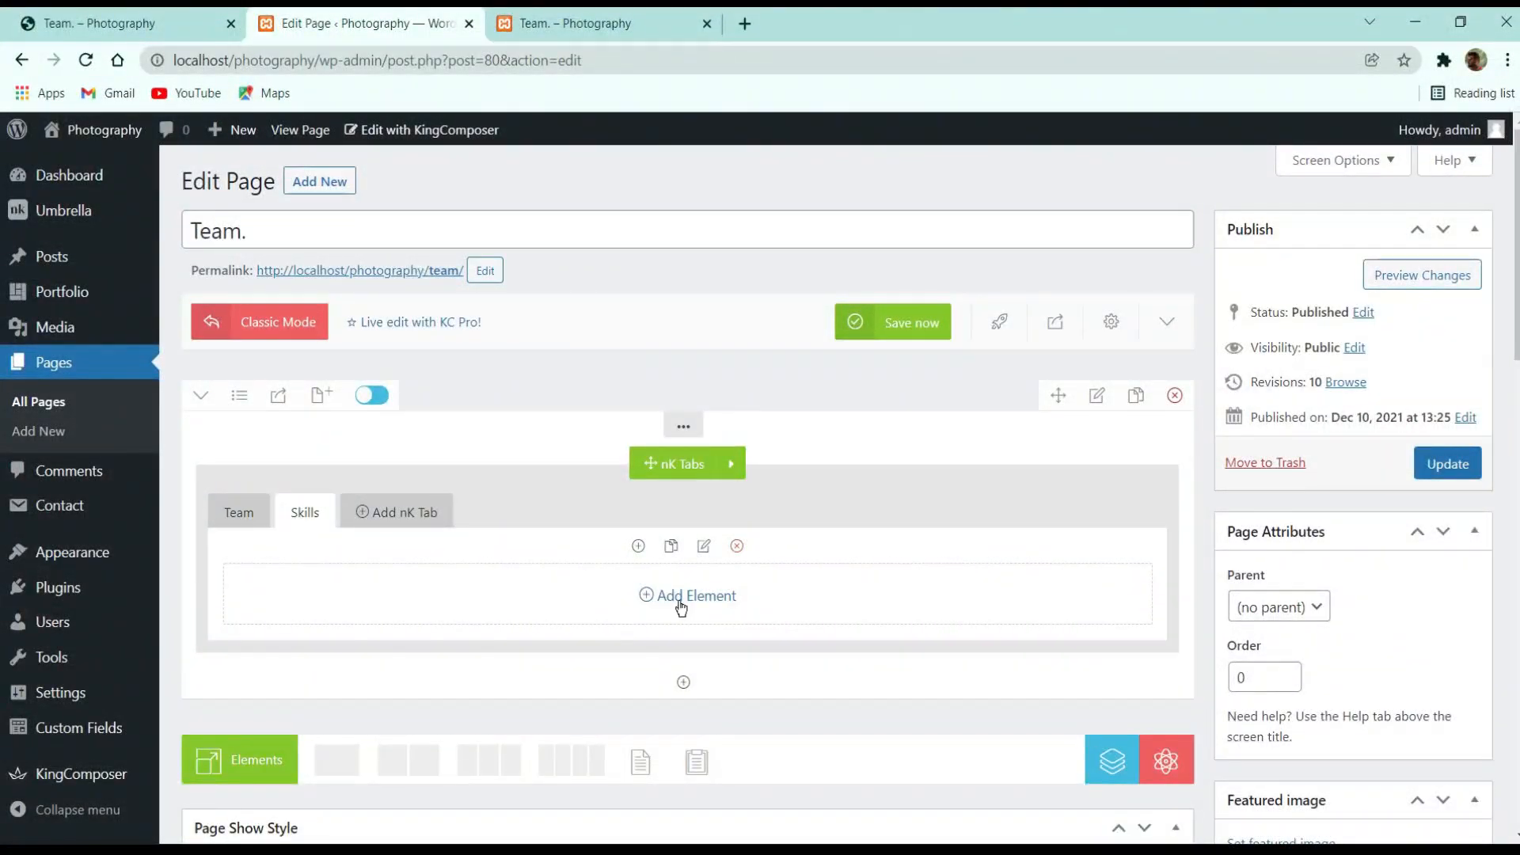
click(680, 604)
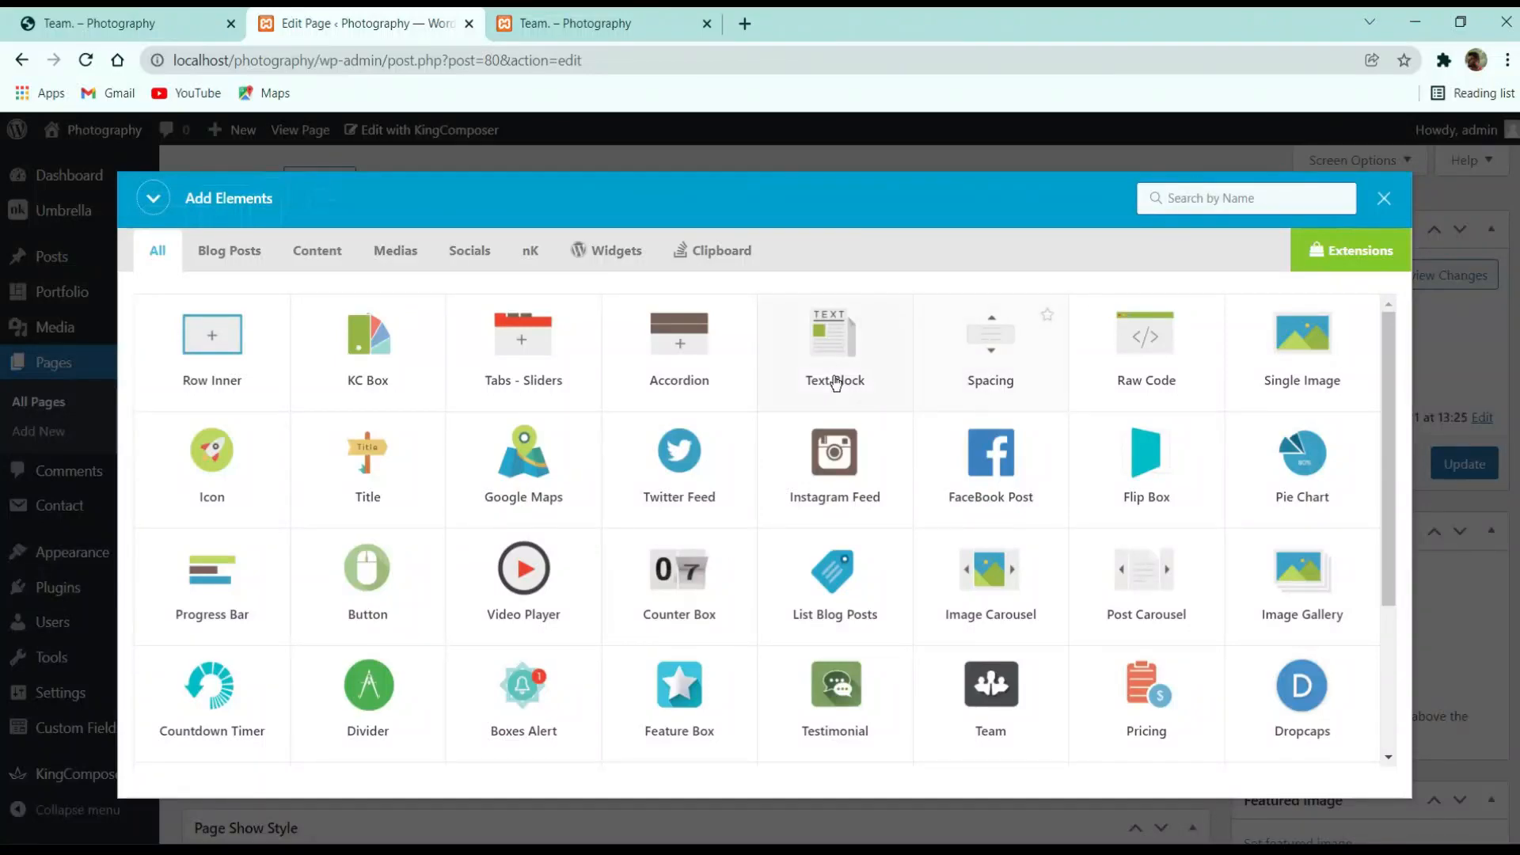
click(836, 381)
key(ctrl+a)
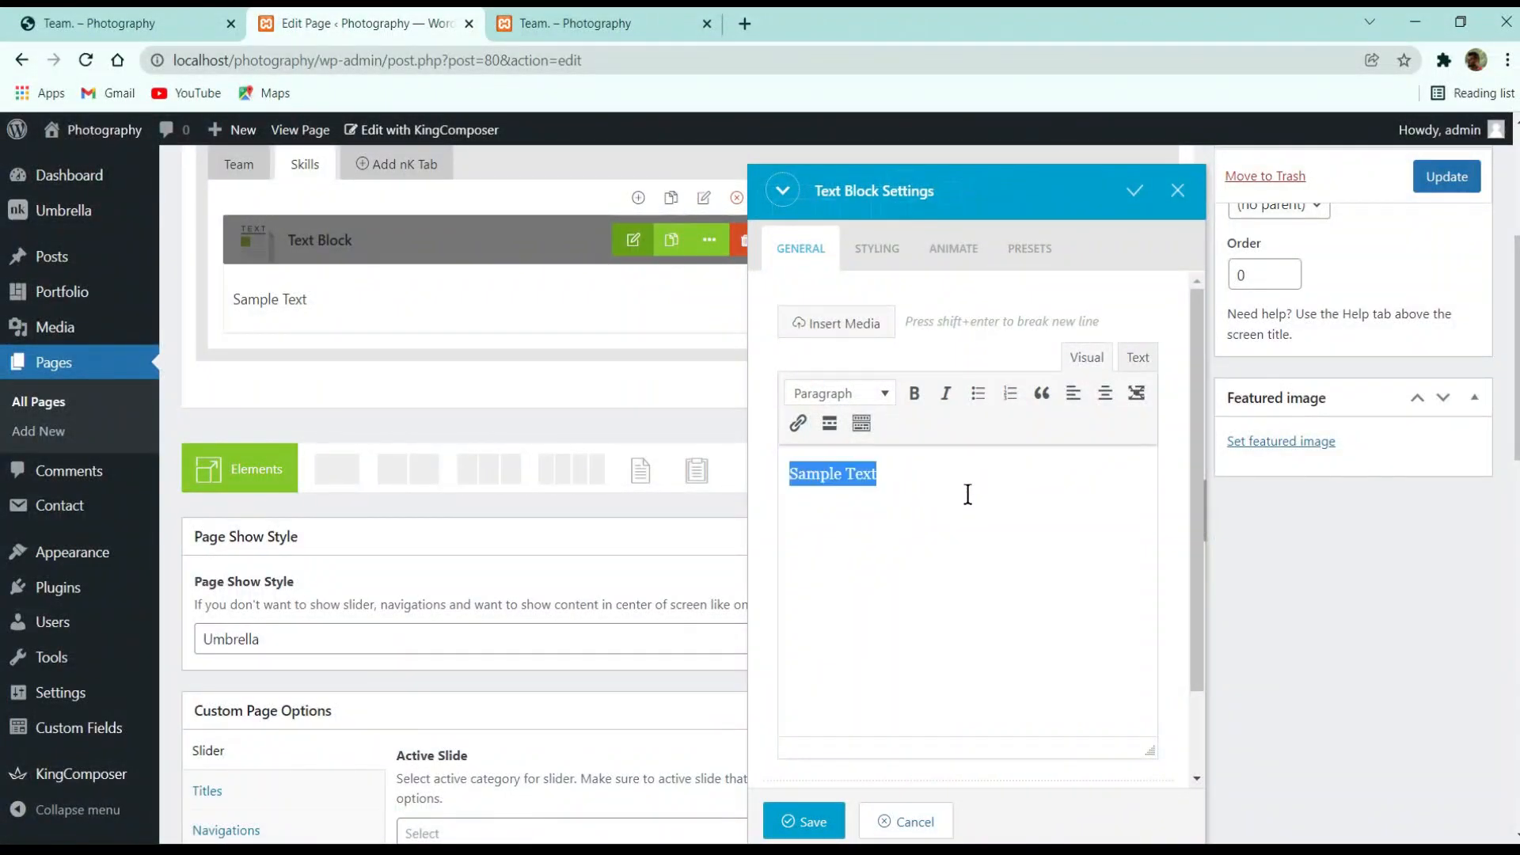
key(ctrl+v)
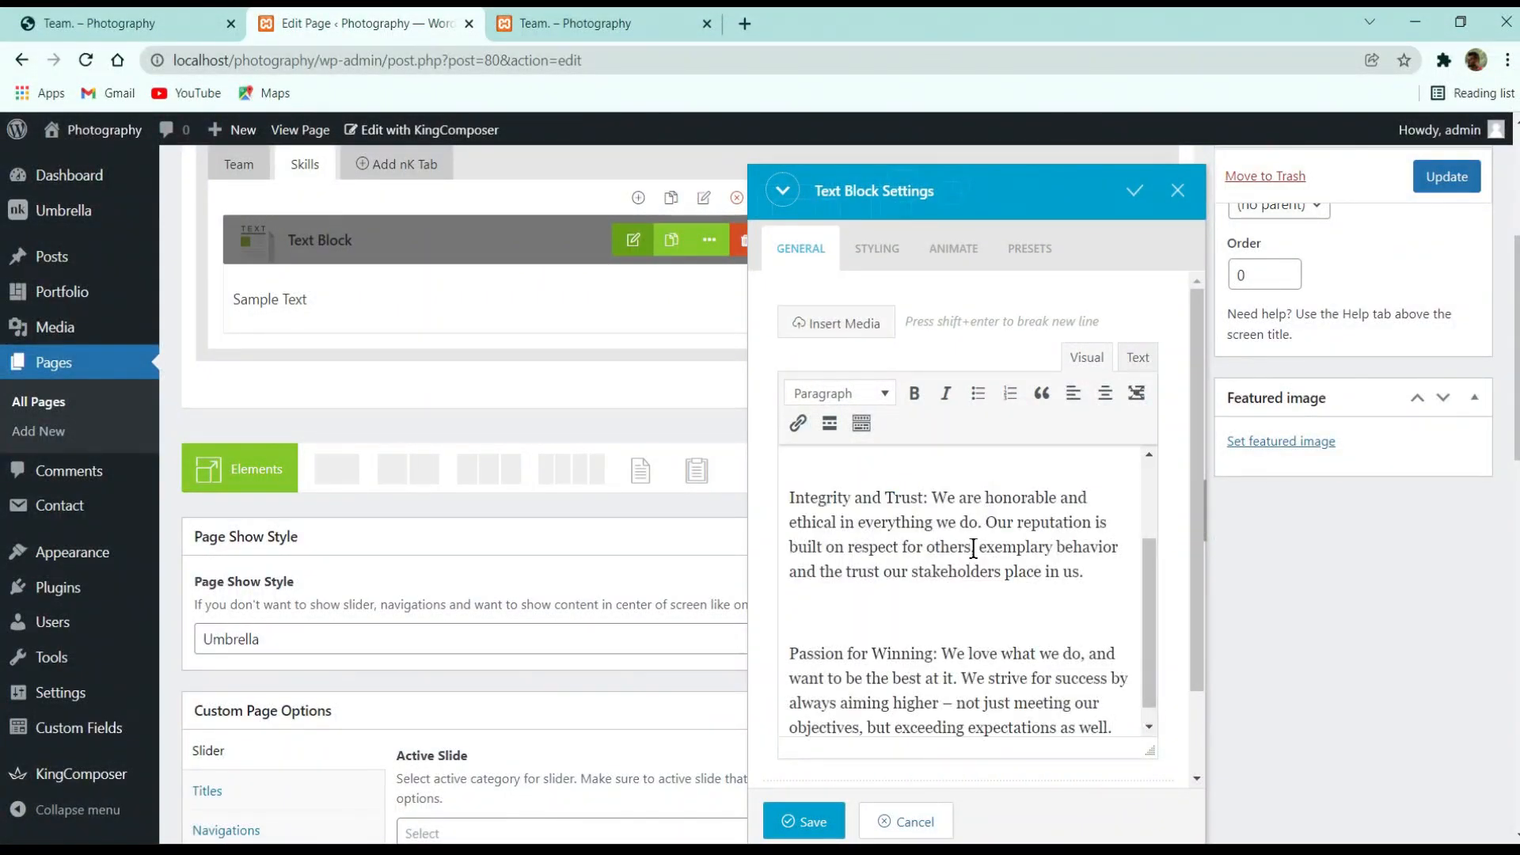
scroll(974, 546, up, 3)
click(171, 25)
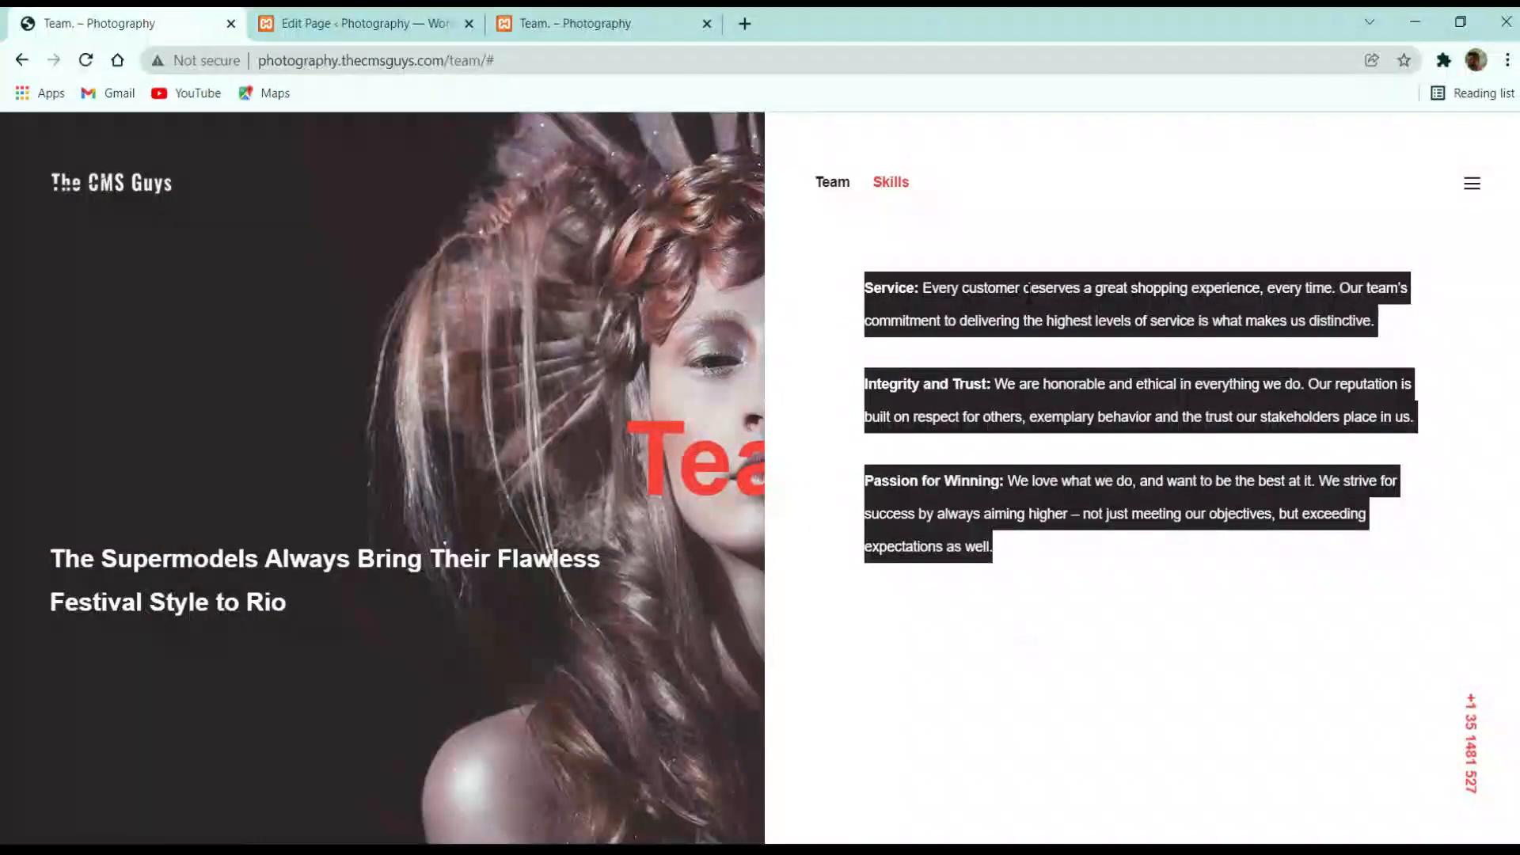
click(924, 295)
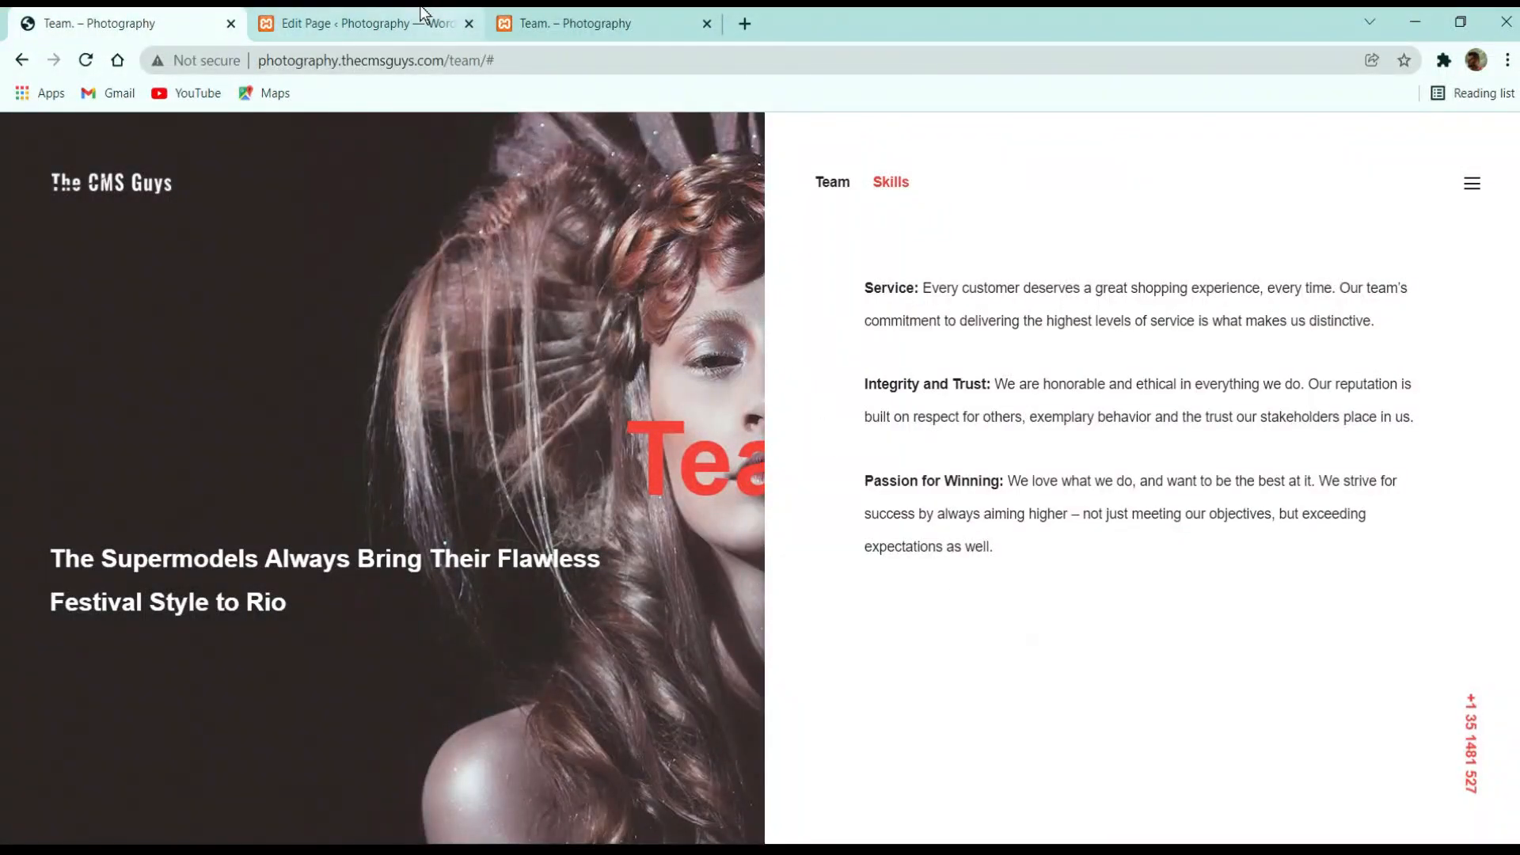
click(420, 24)
Bold the 'Service:', 'Integrity and Trust:' and 'Passion for Winning:' labels and save the Text Block
drag(845, 474, 784, 473)
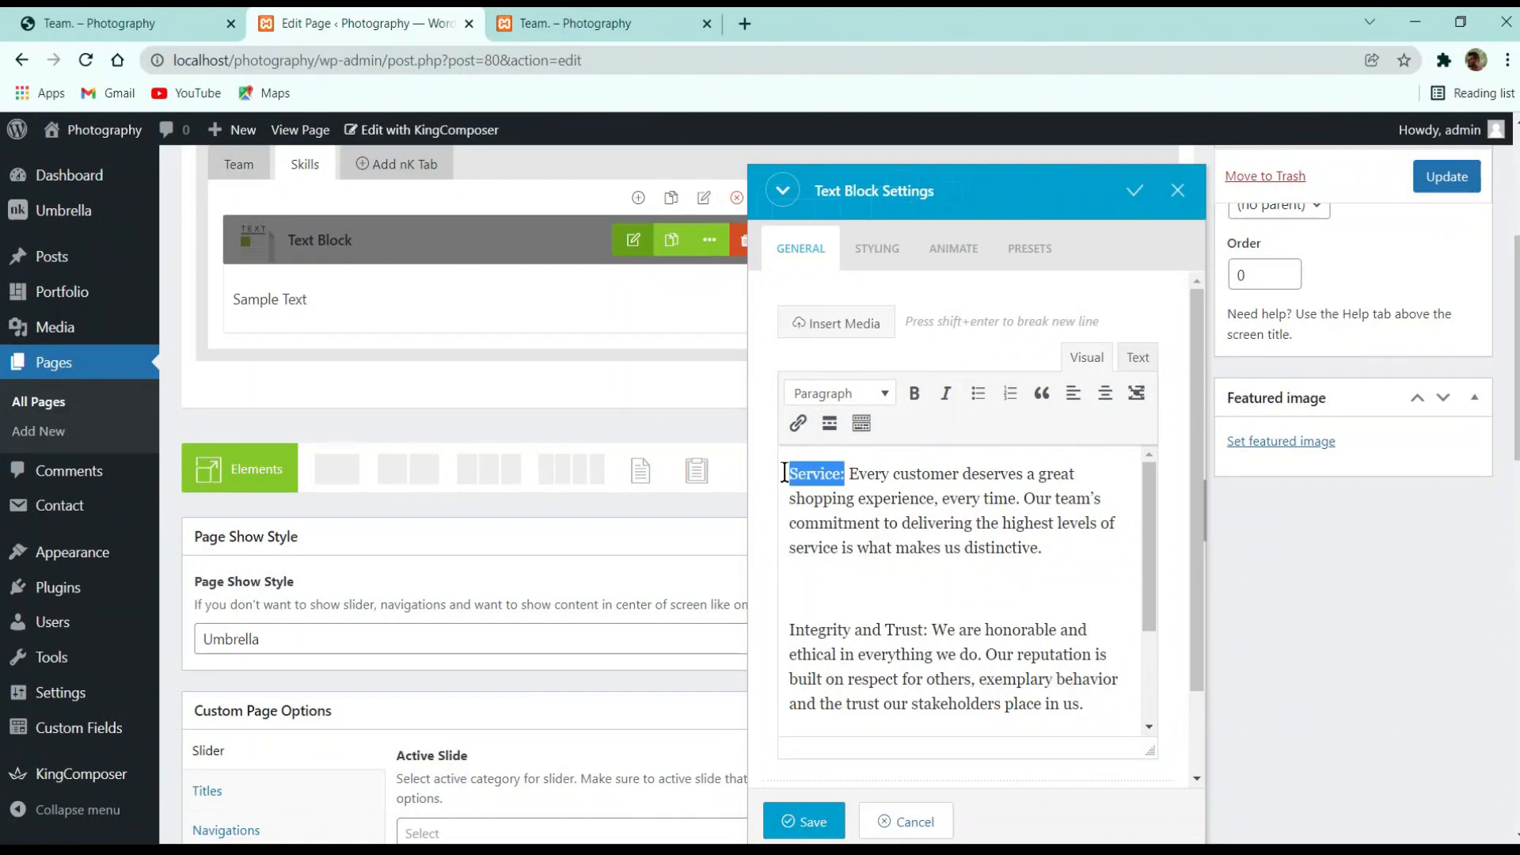
click(915, 393)
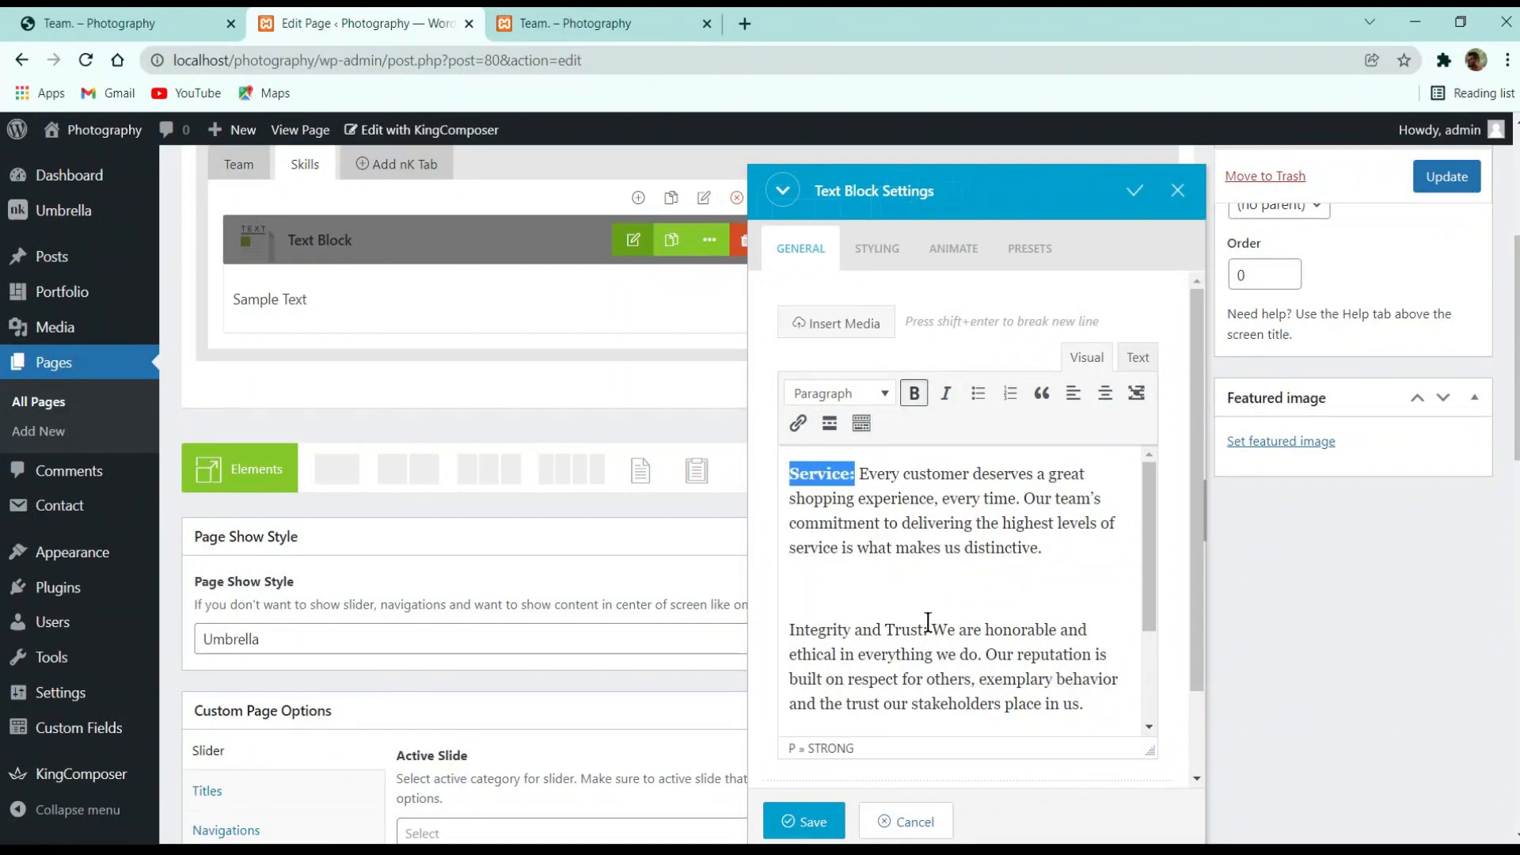
drag(929, 624, 767, 631)
click(915, 393)
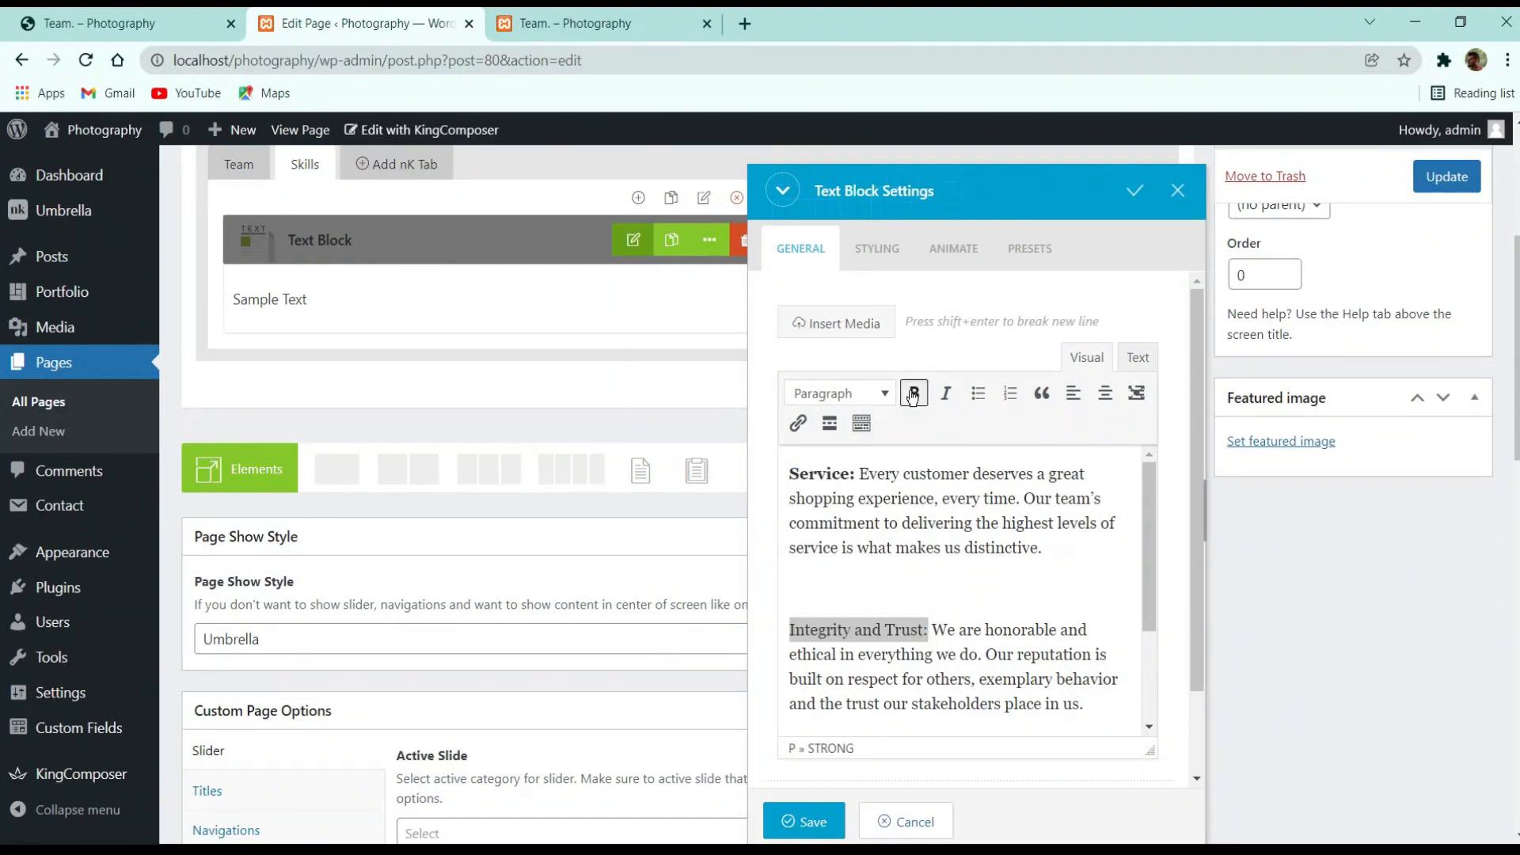
scroll(940, 639, down, 2)
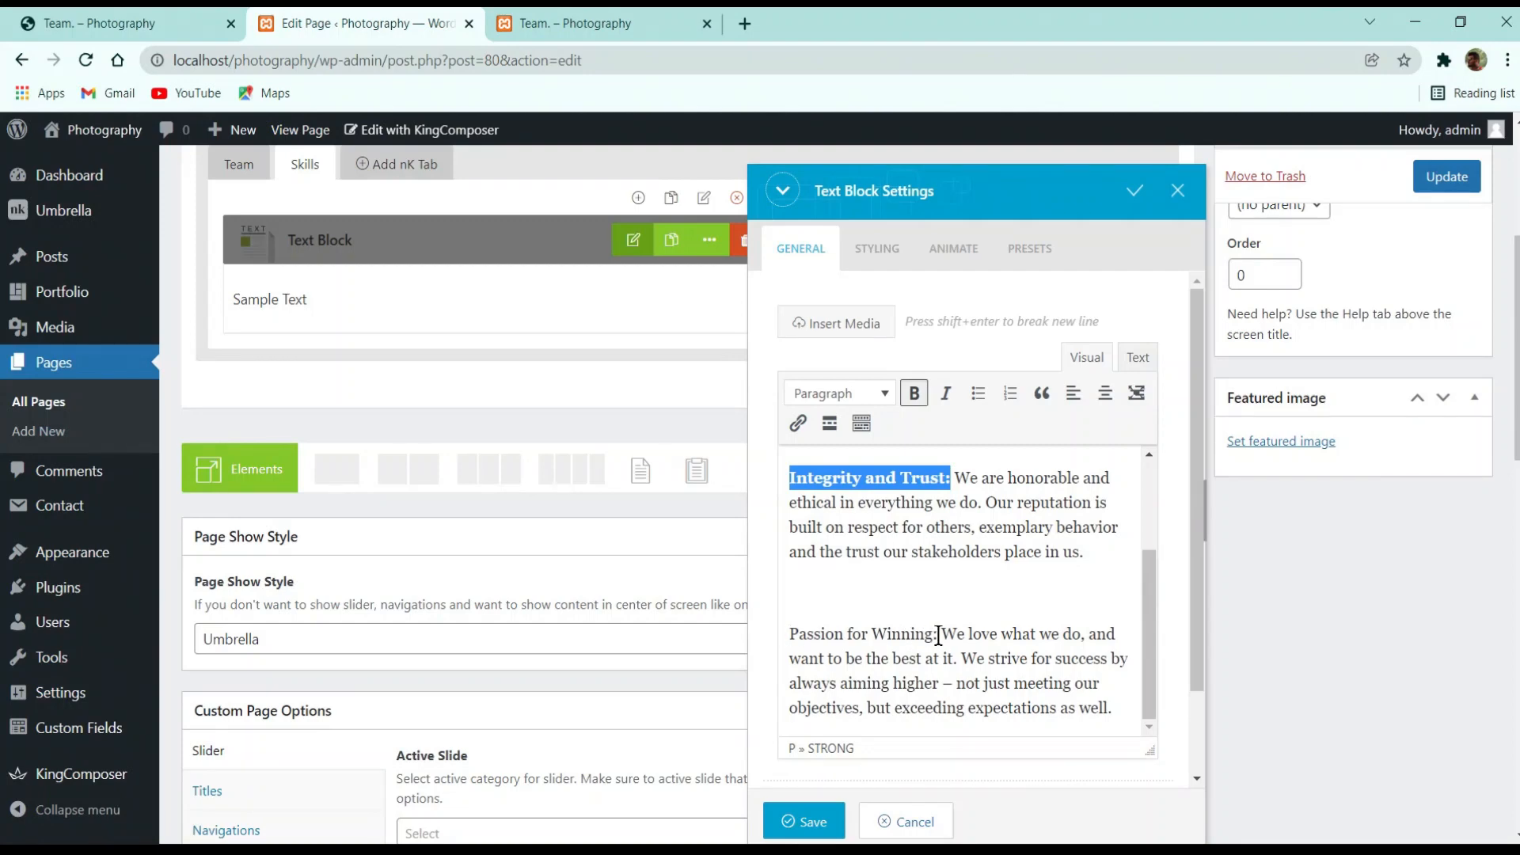
drag(938, 636, 712, 631)
click(915, 394)
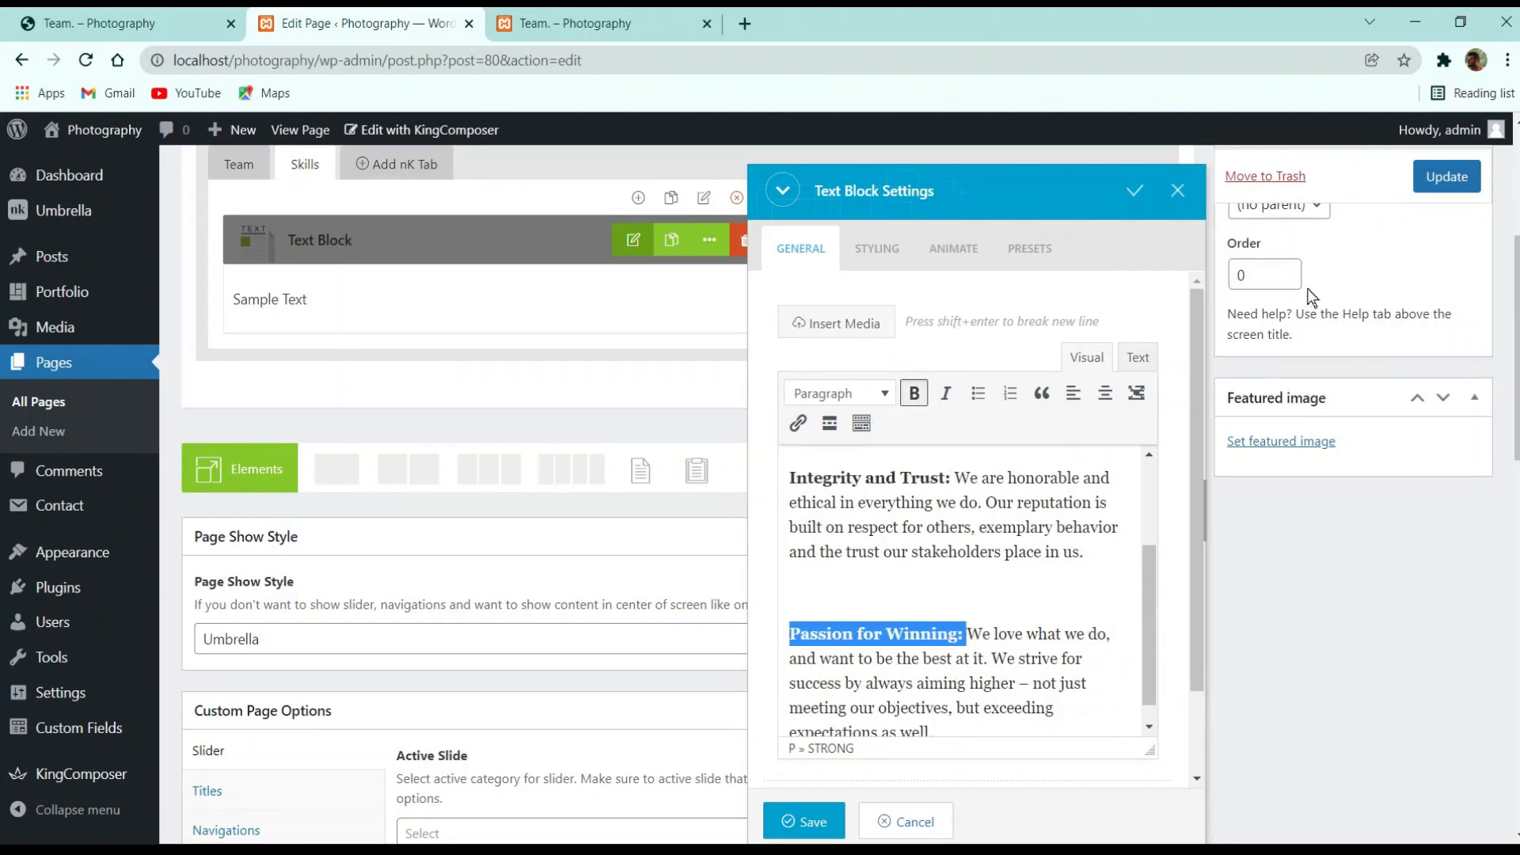
click(805, 820)
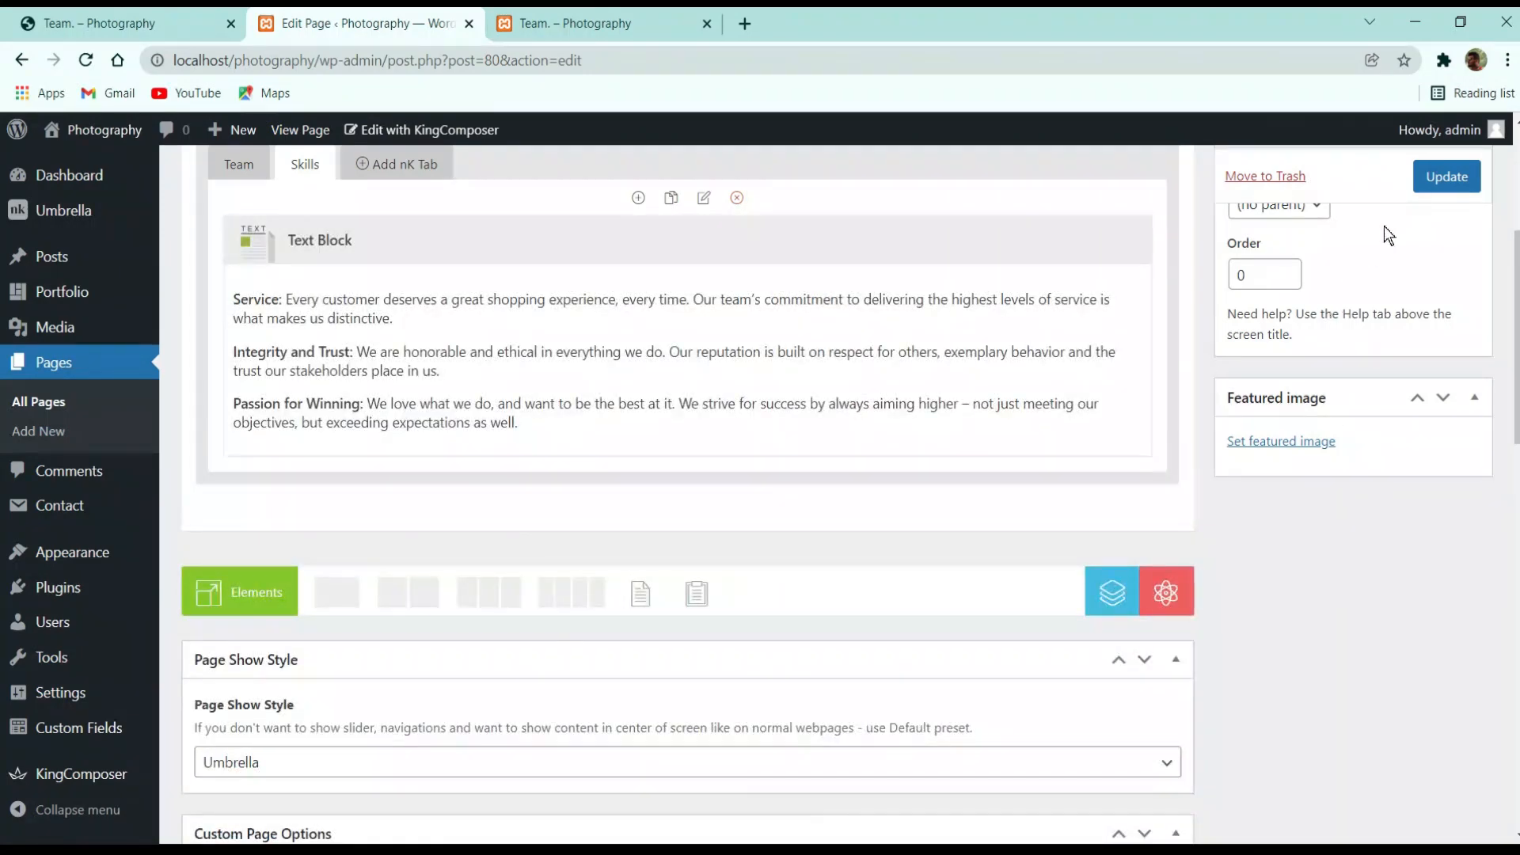
Update the Team page, then reload it live and check its Skills tab
click(1447, 176)
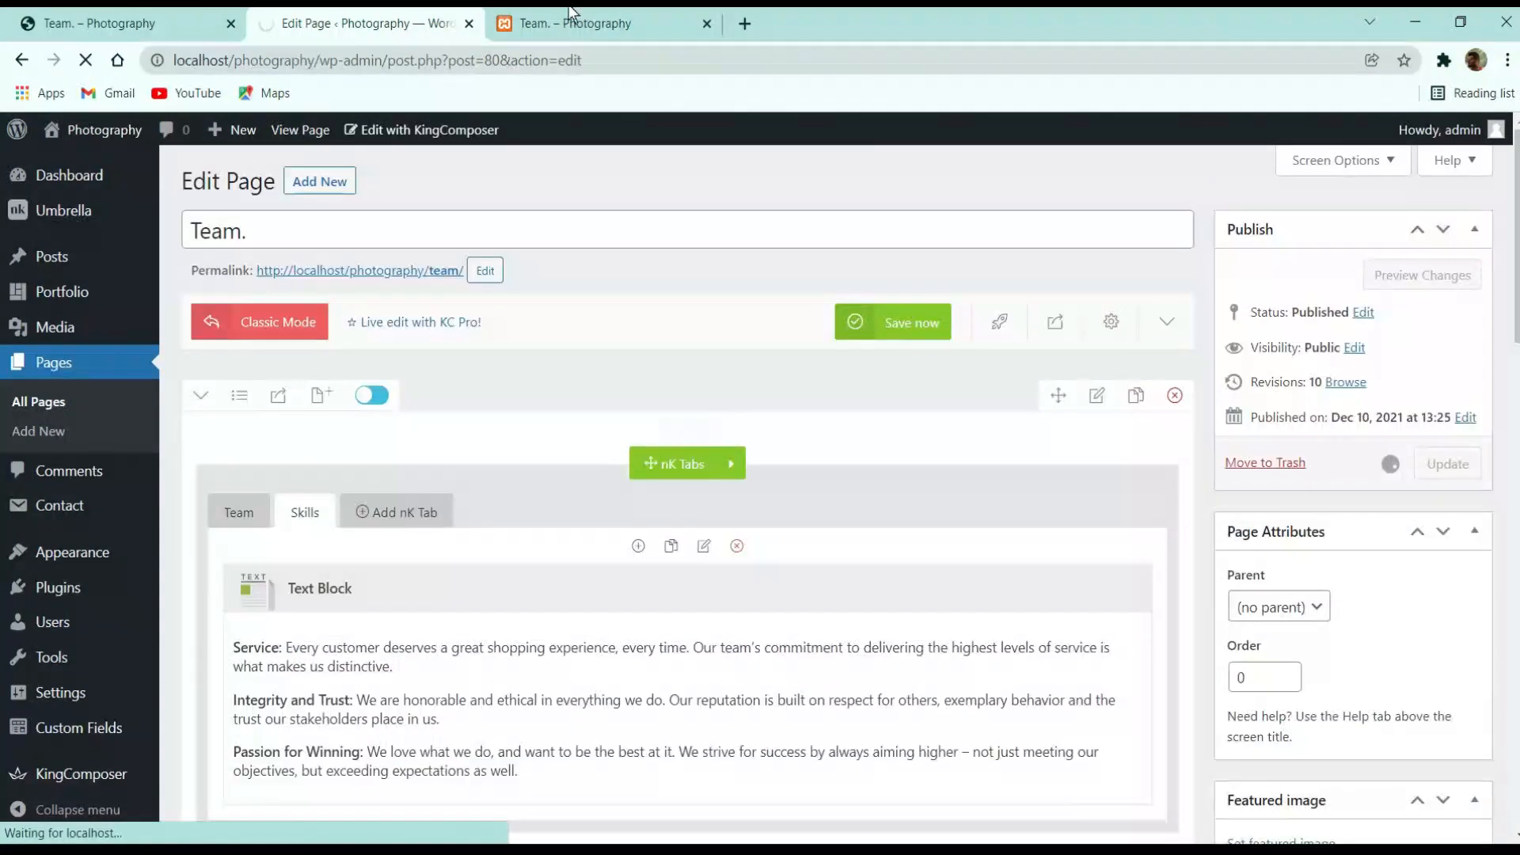
click(595, 13)
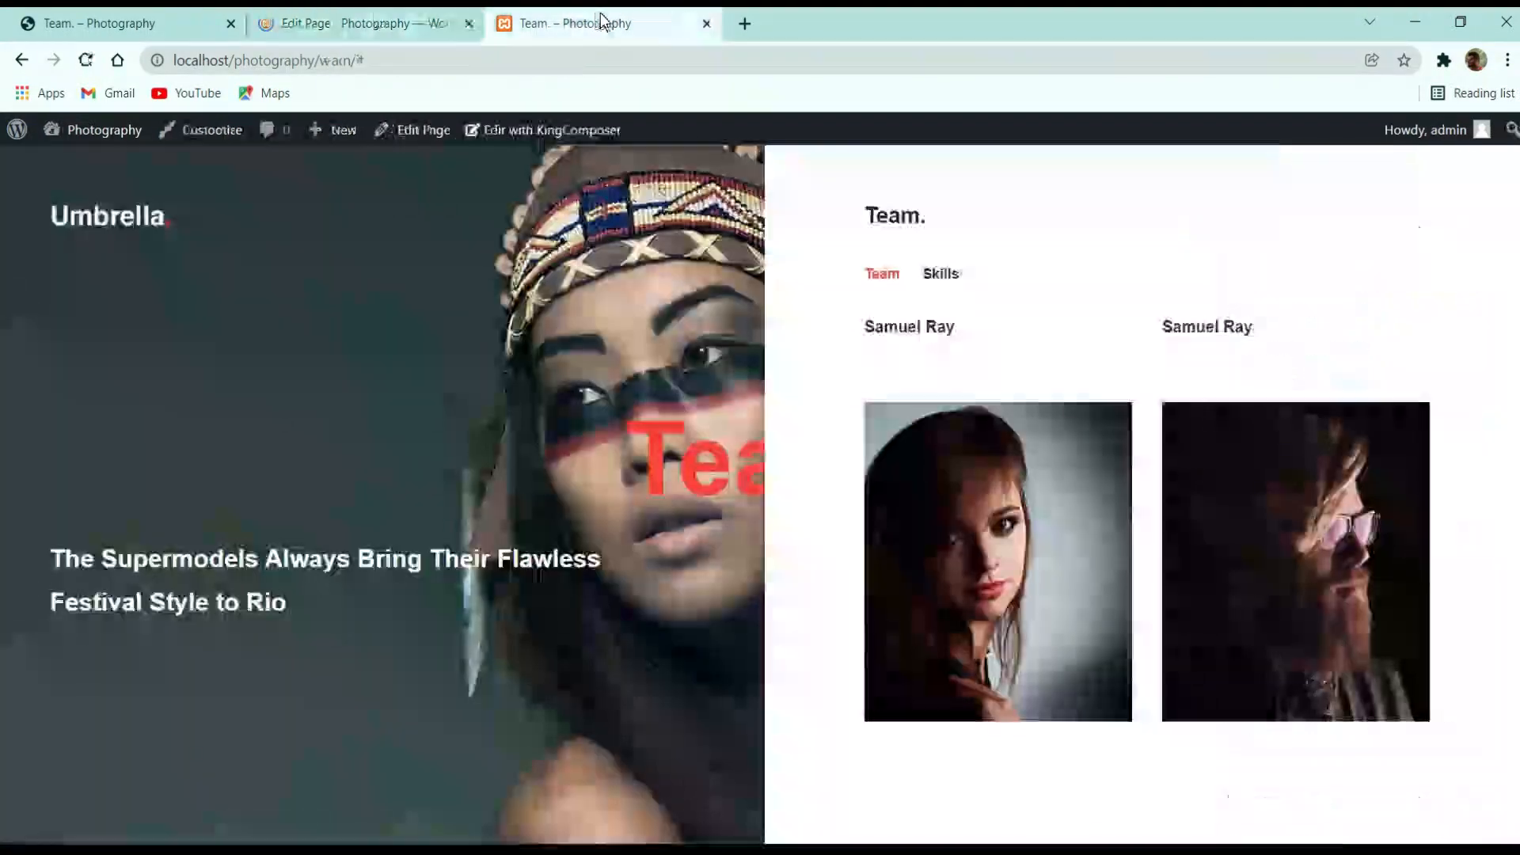
click(92, 63)
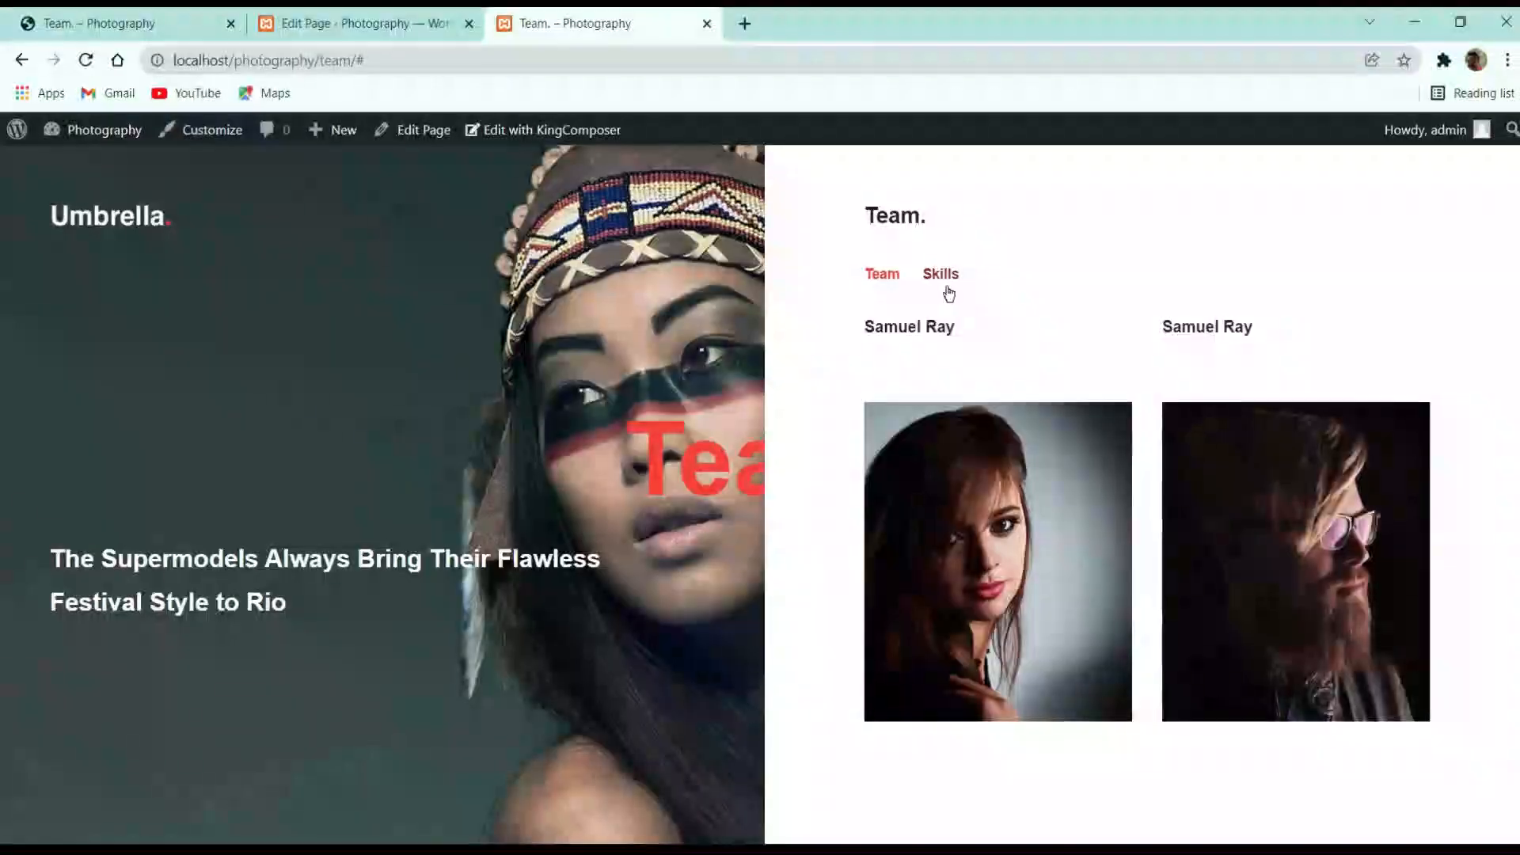
click(948, 290)
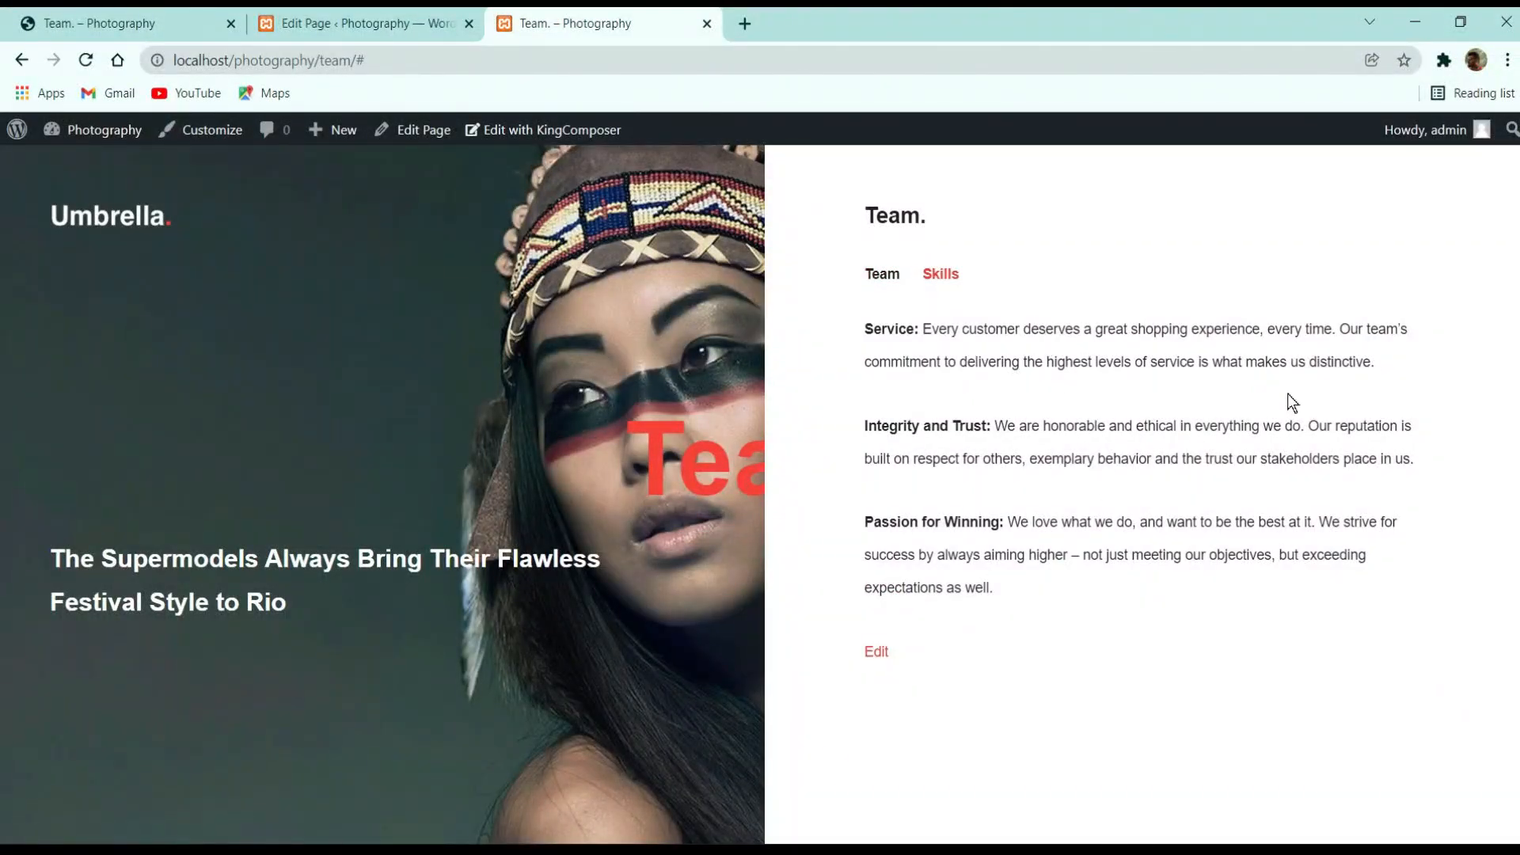
click(426, 24)
scroll(530, 322, down, 7)
scroll(871, 356, up, 7)
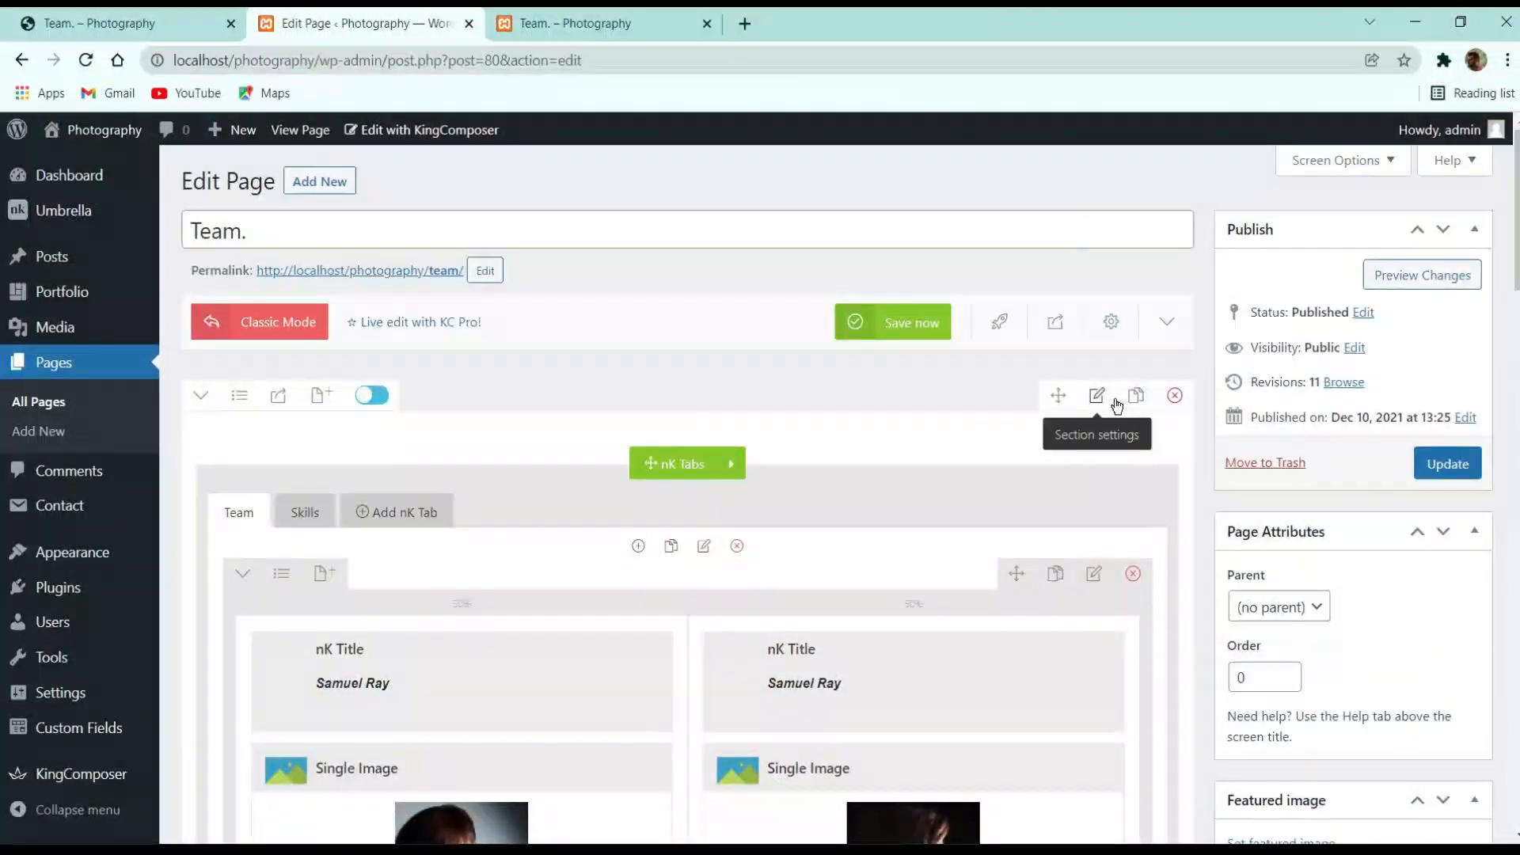
Select the vertical phone number on the reference Team page
click(533, 23)
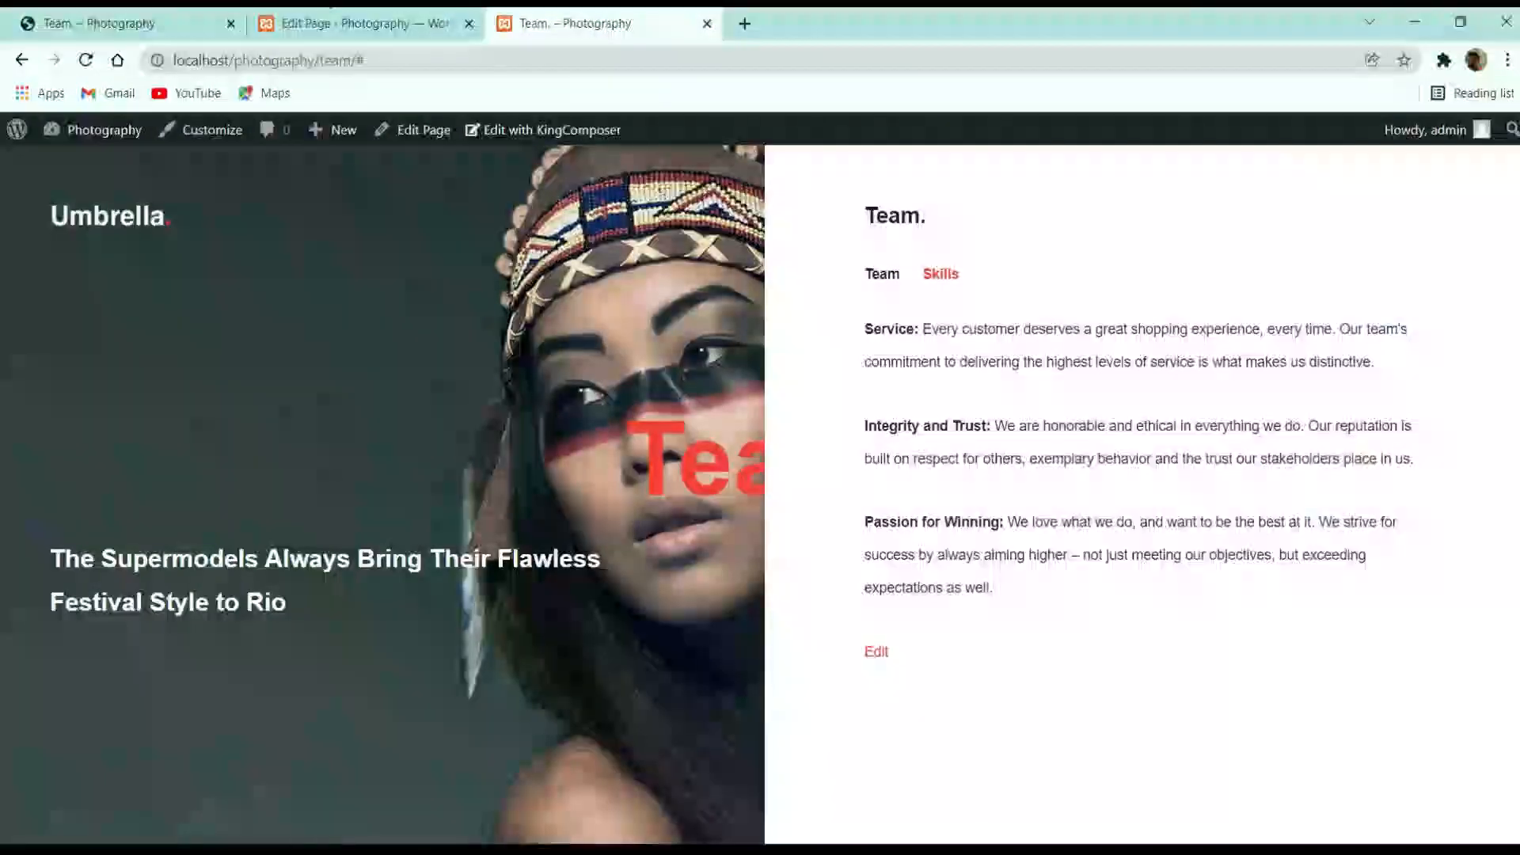
click(138, 17)
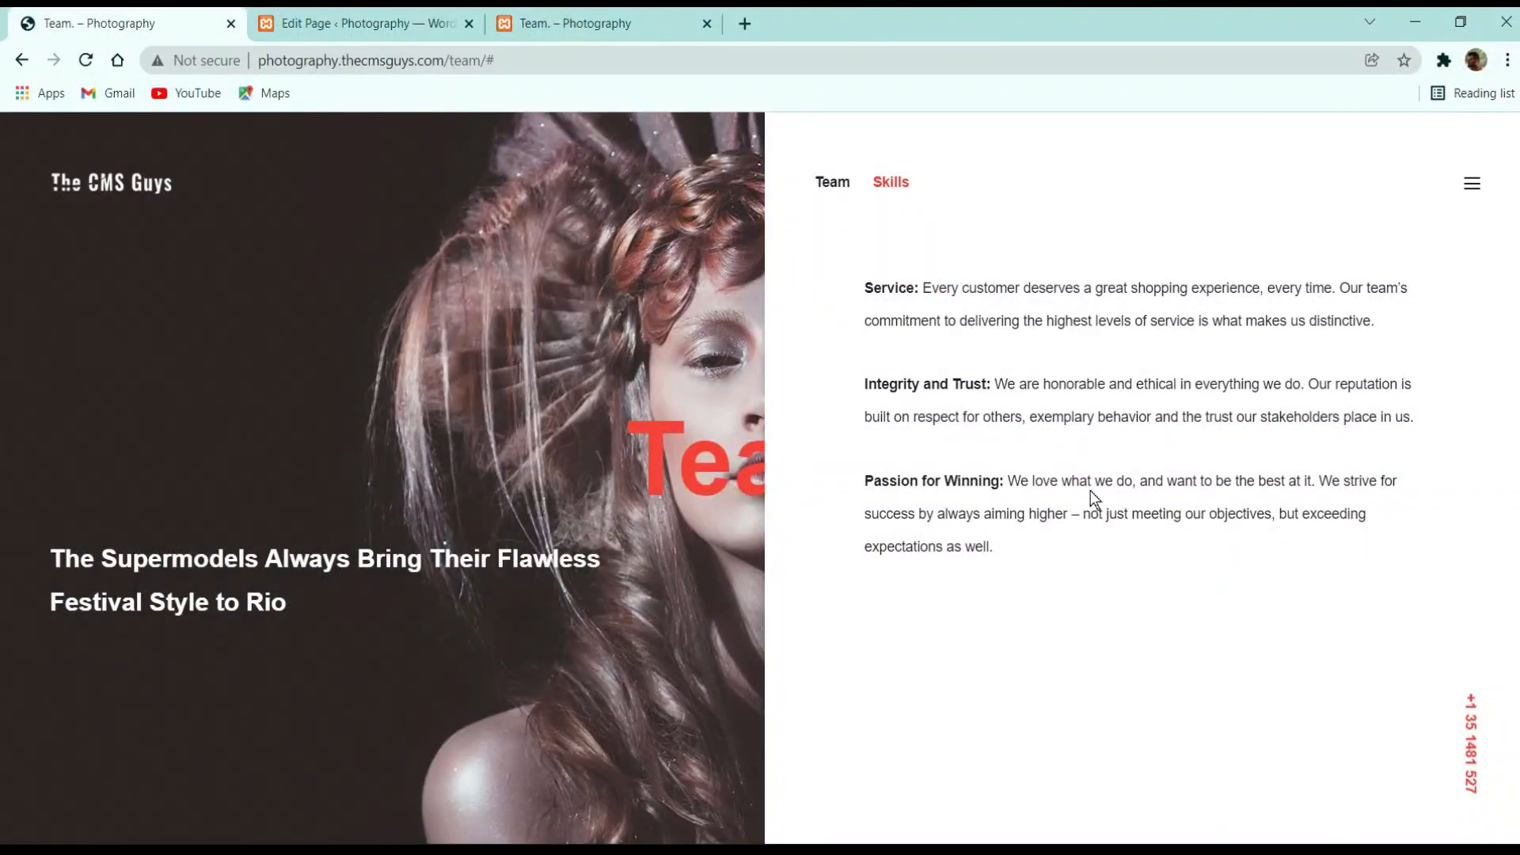
triple_click(1471, 710)
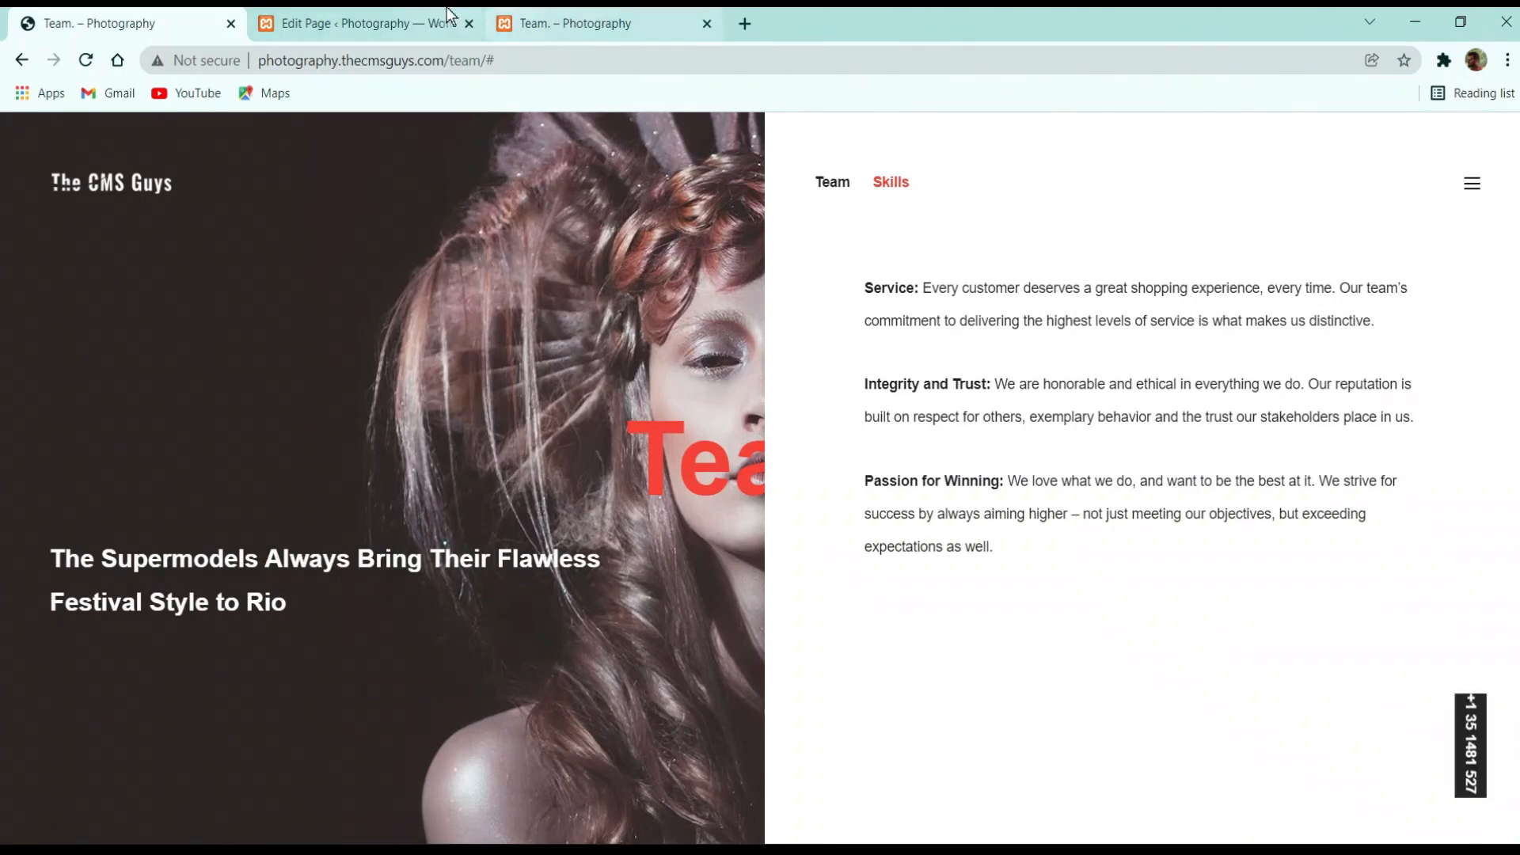
click(357, 23)
Enter the reference site's phone number as the Content options' Bottom Right Corner text and update the page
scroll(348, 555, down, 6)
scroll(346, 525, down, 10)
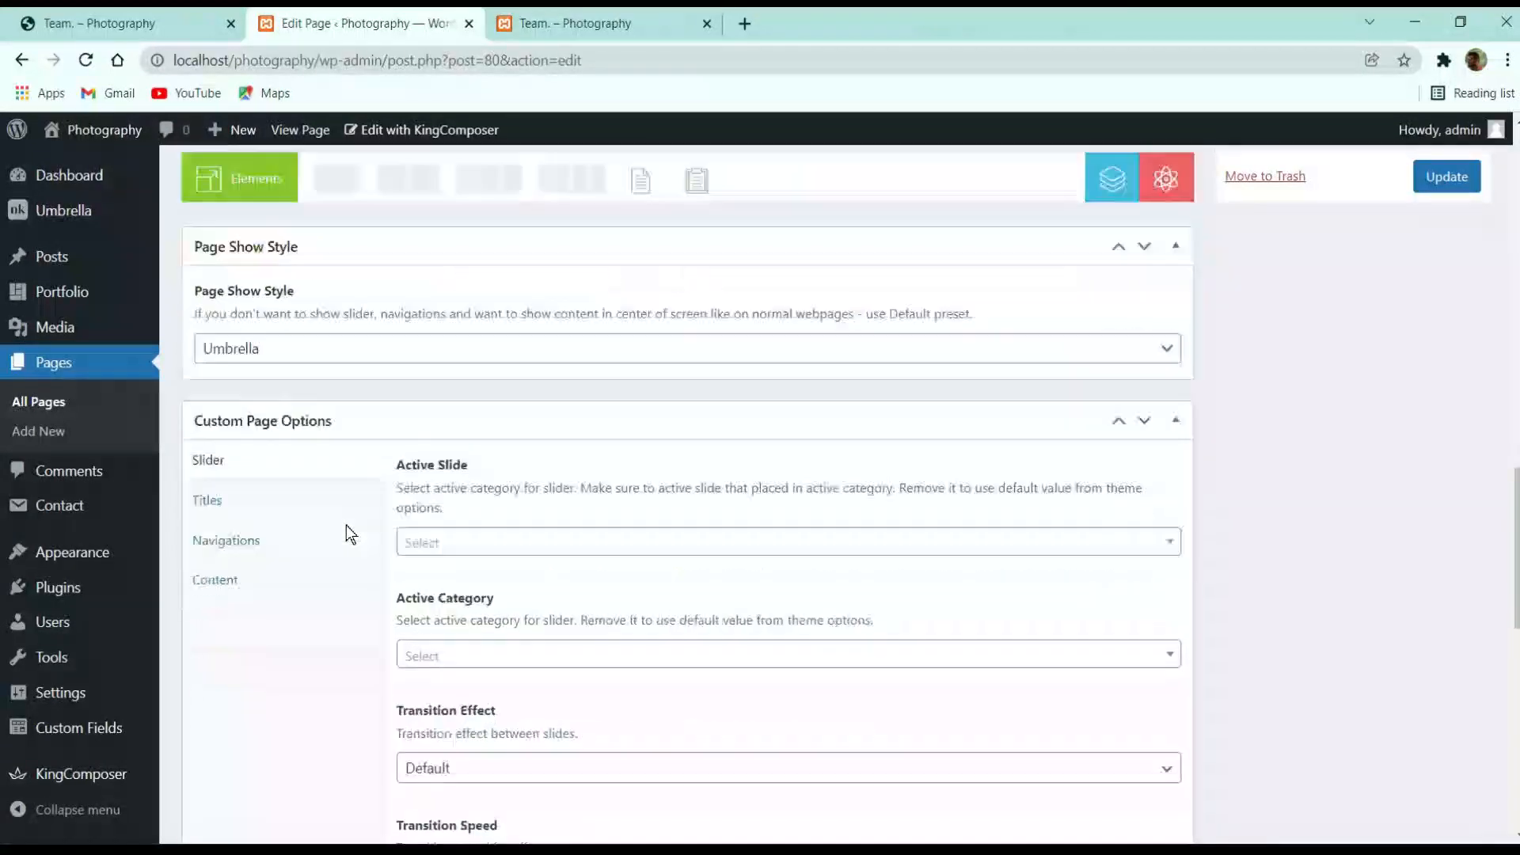
click(260, 489)
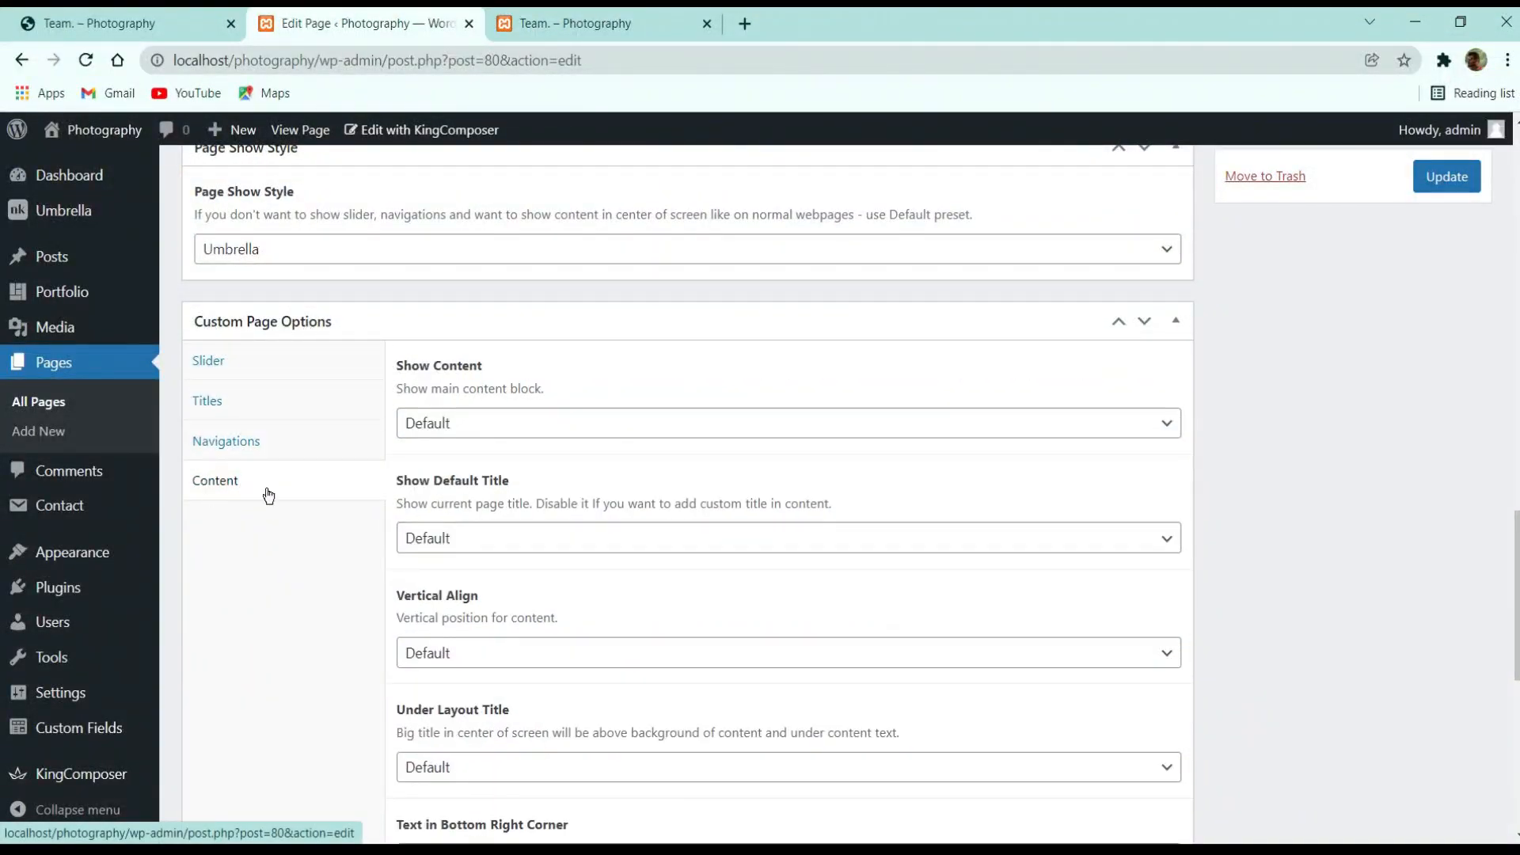
scroll(465, 492, down, 3)
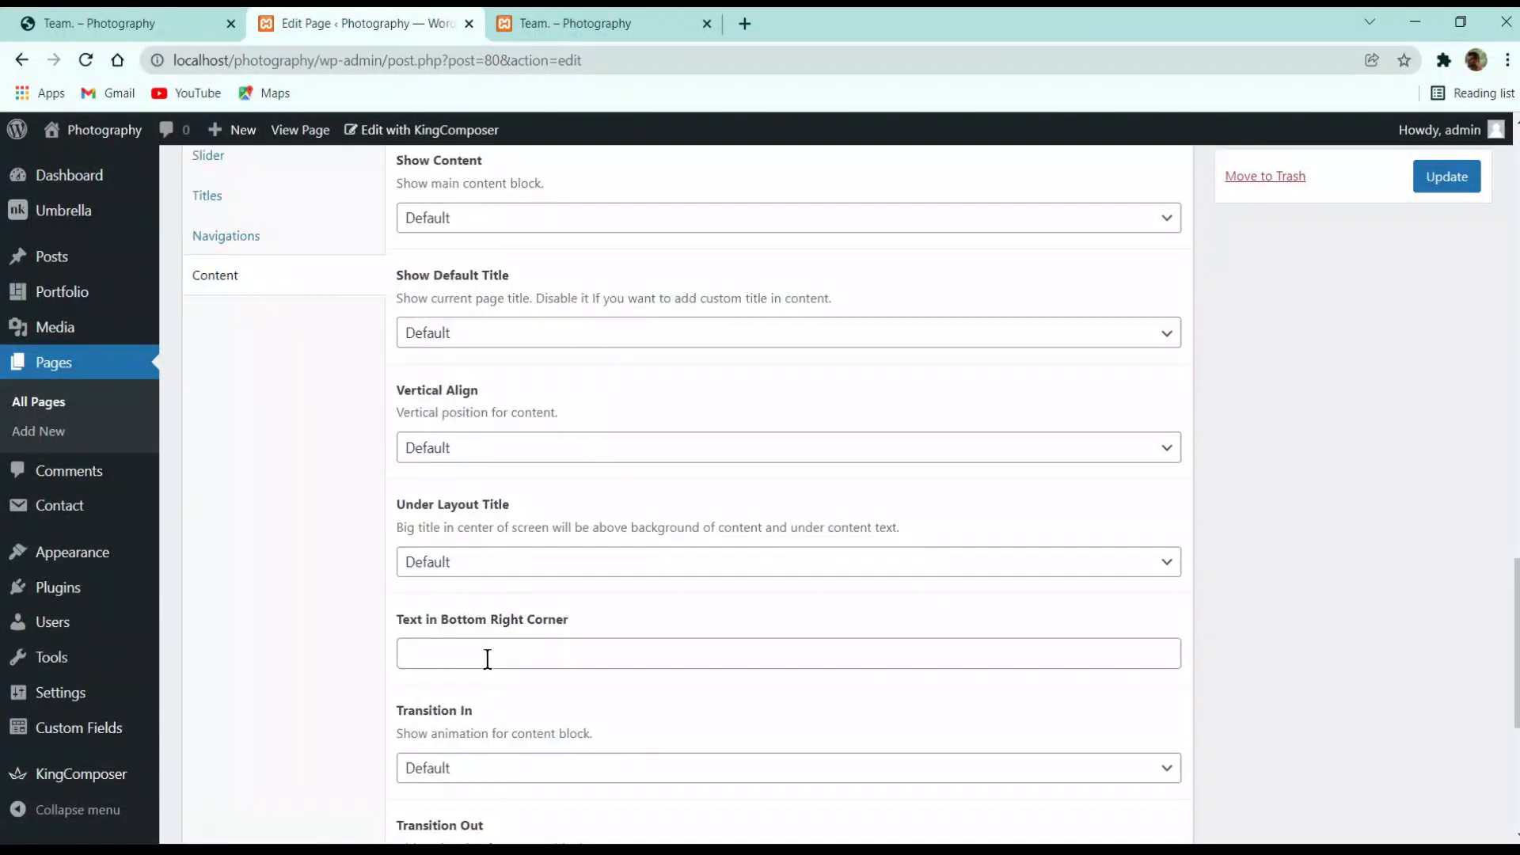
click(497, 659)
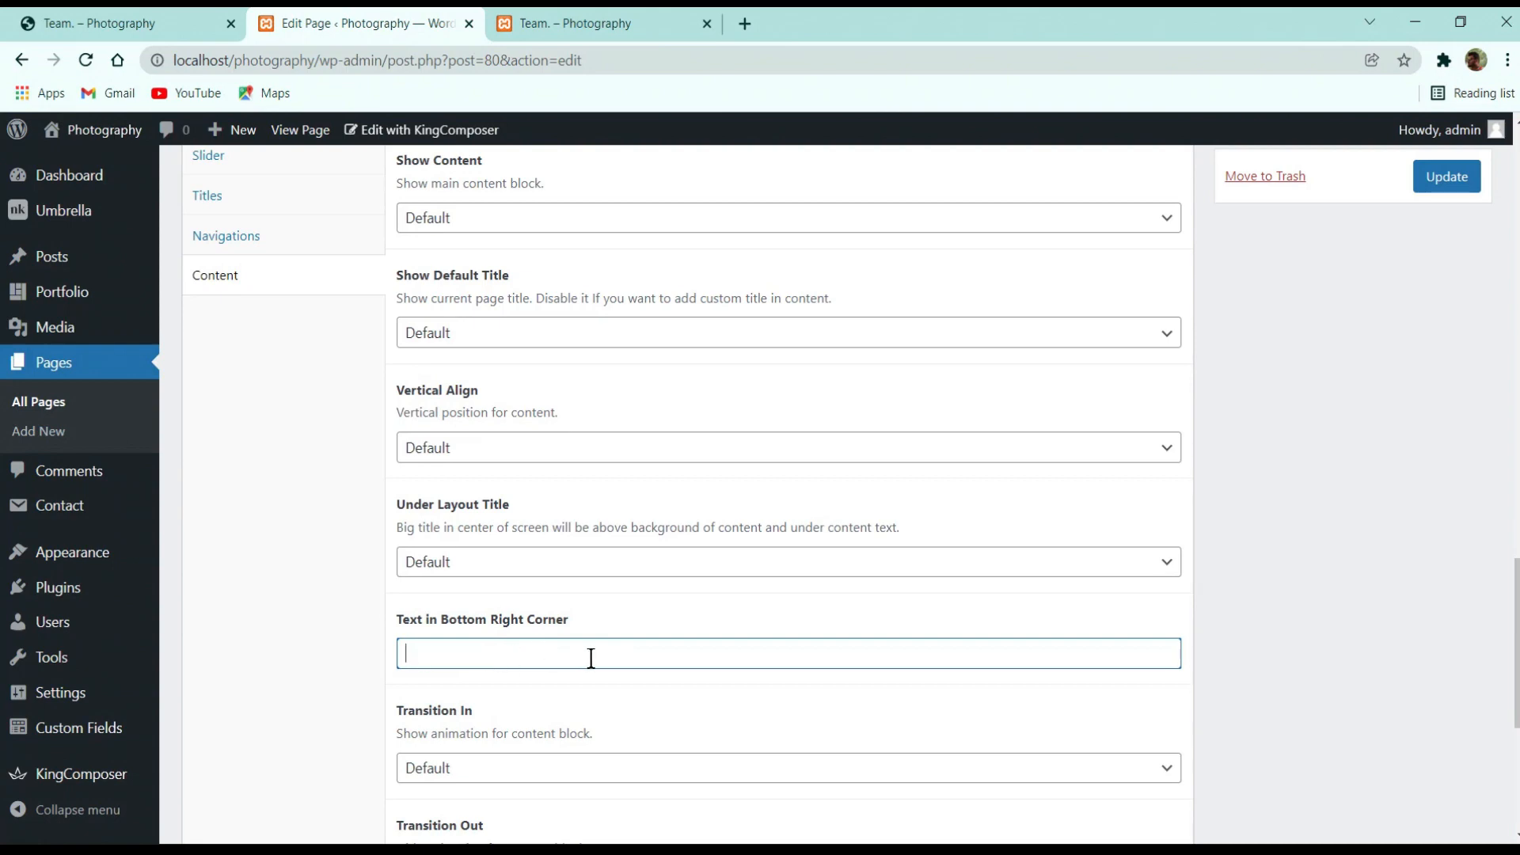
scroll(718, 610, down, 3)
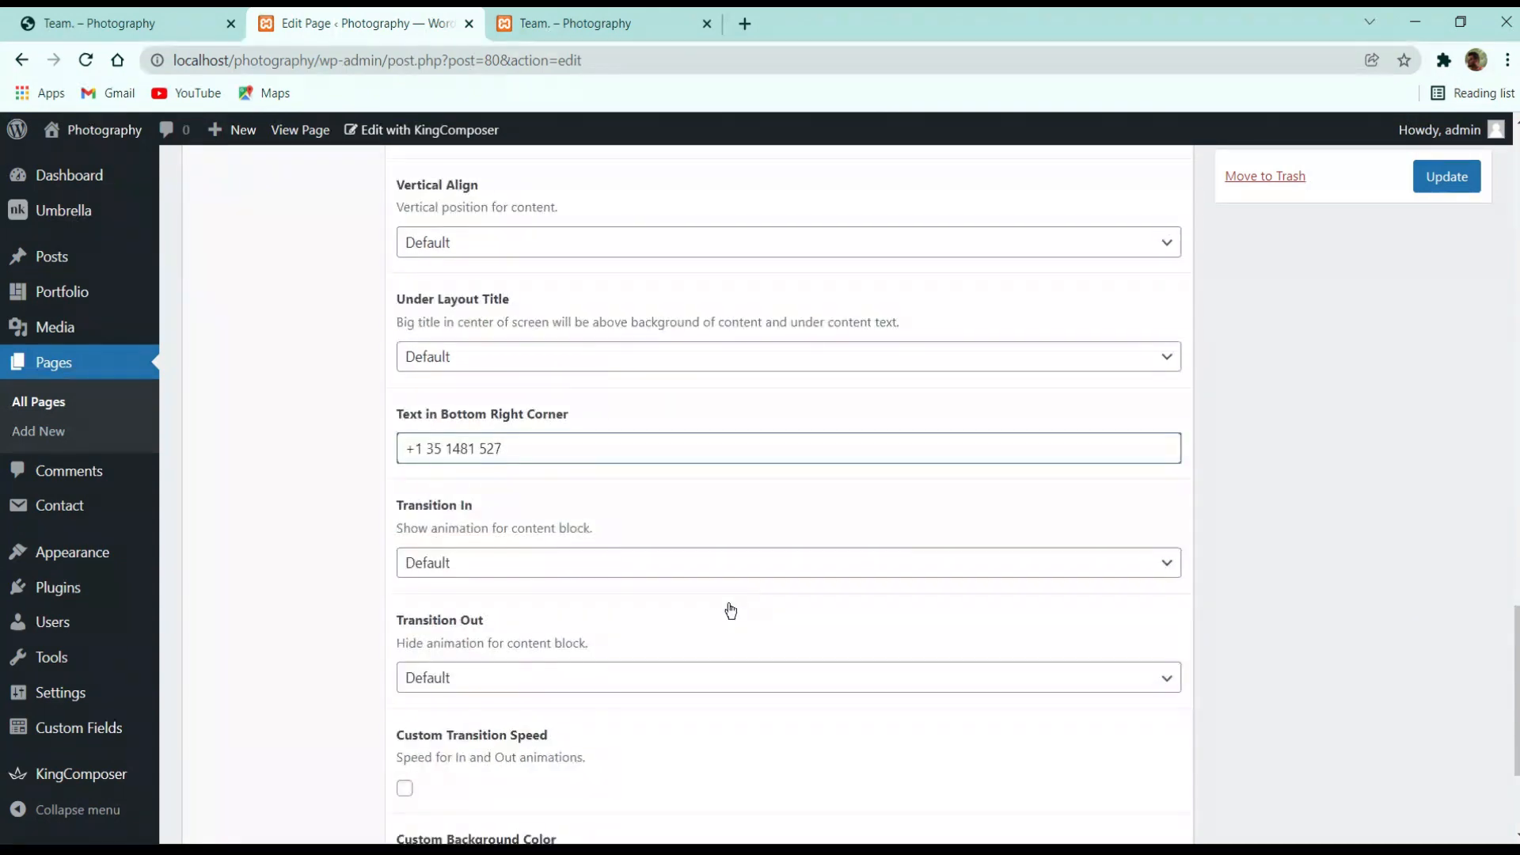
scroll(1241, 491, down, 3)
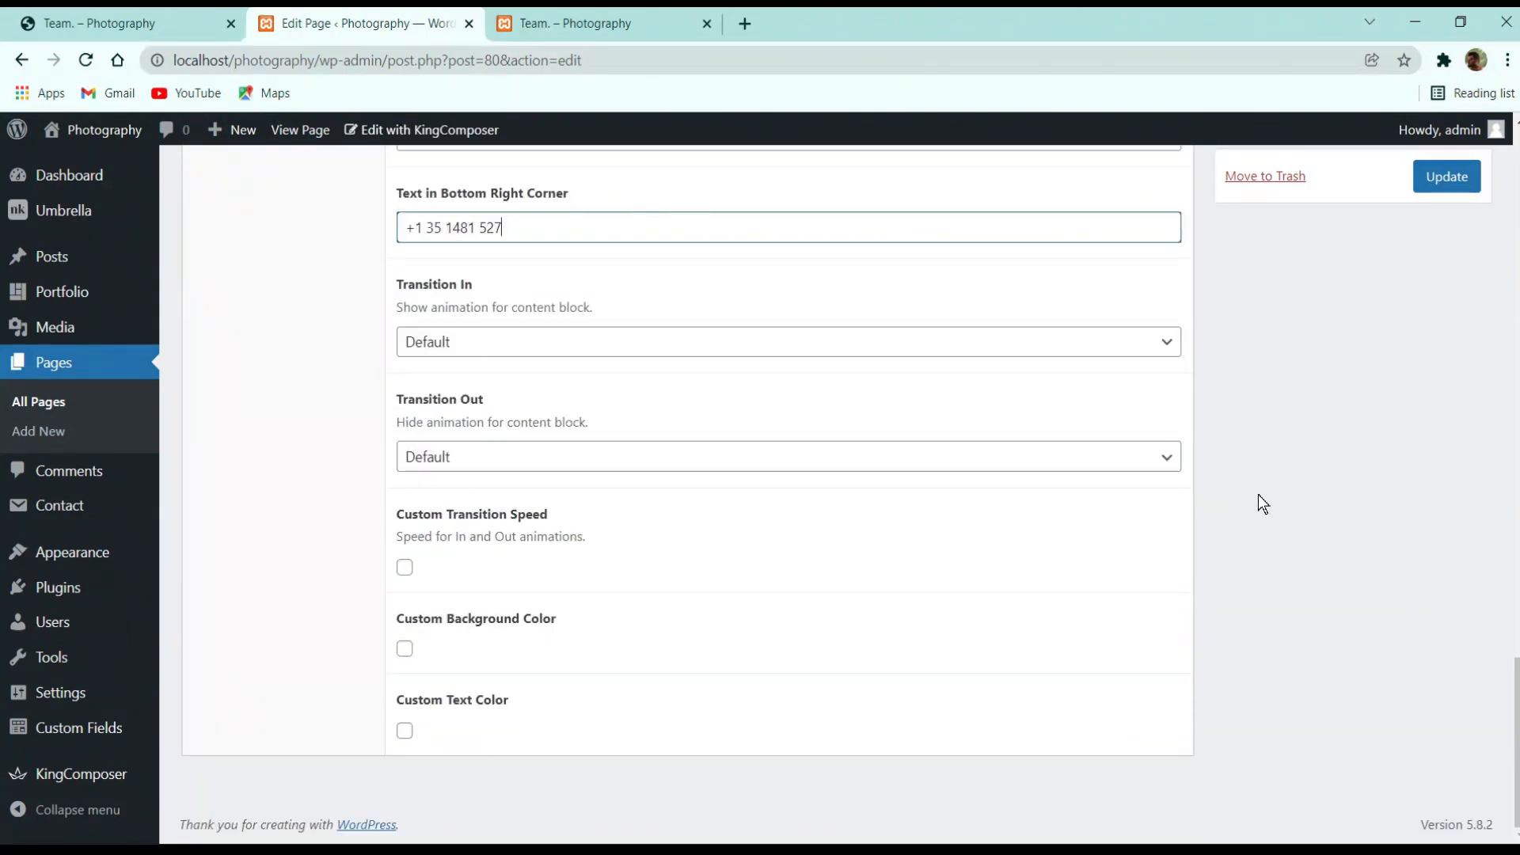
scroll(1257, 494, up, 10)
click(1452, 185)
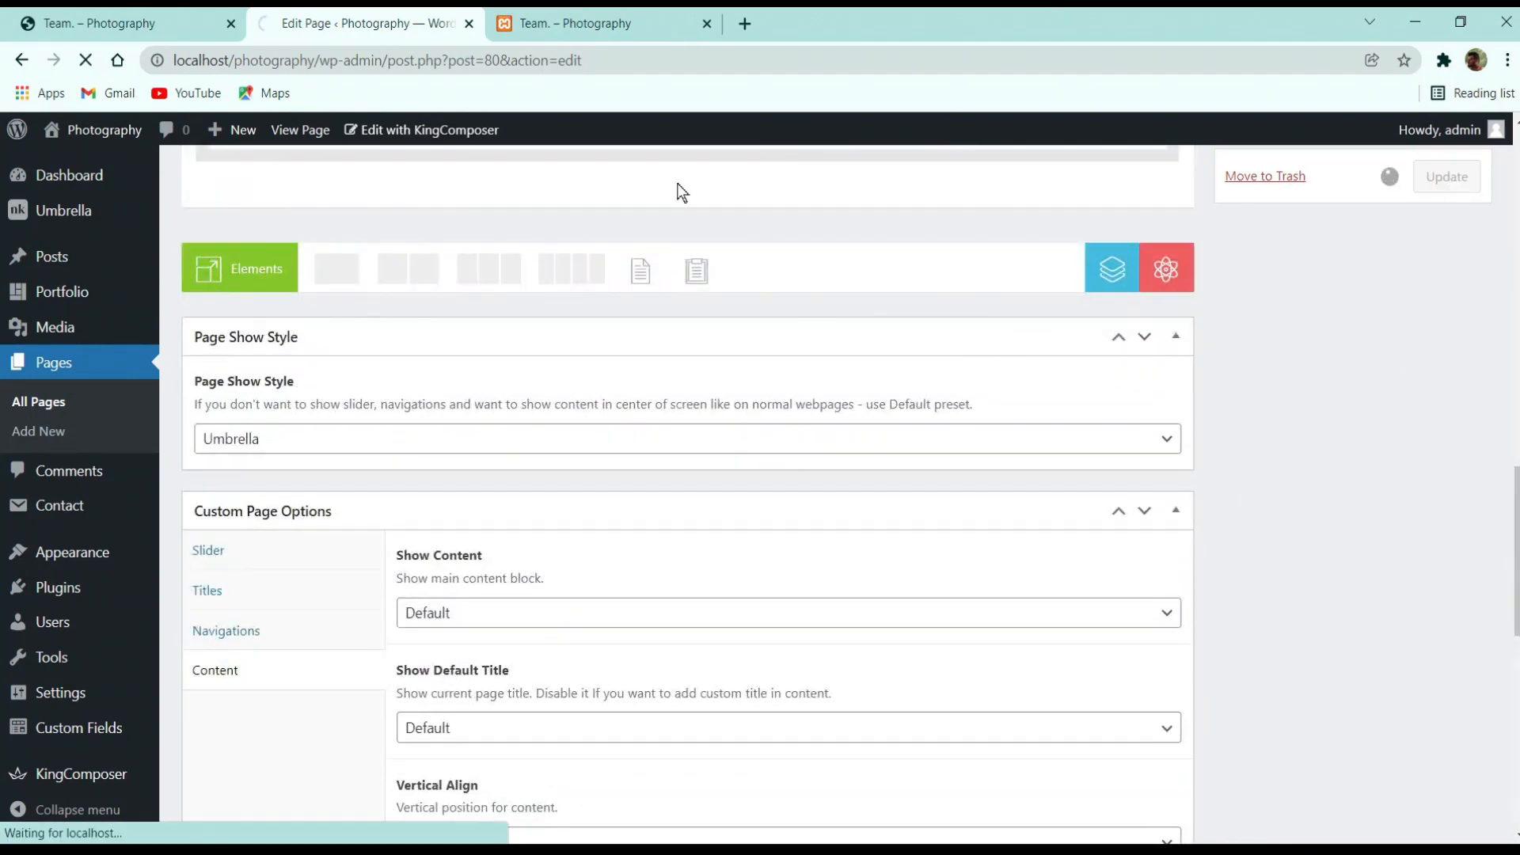
click(582, 24)
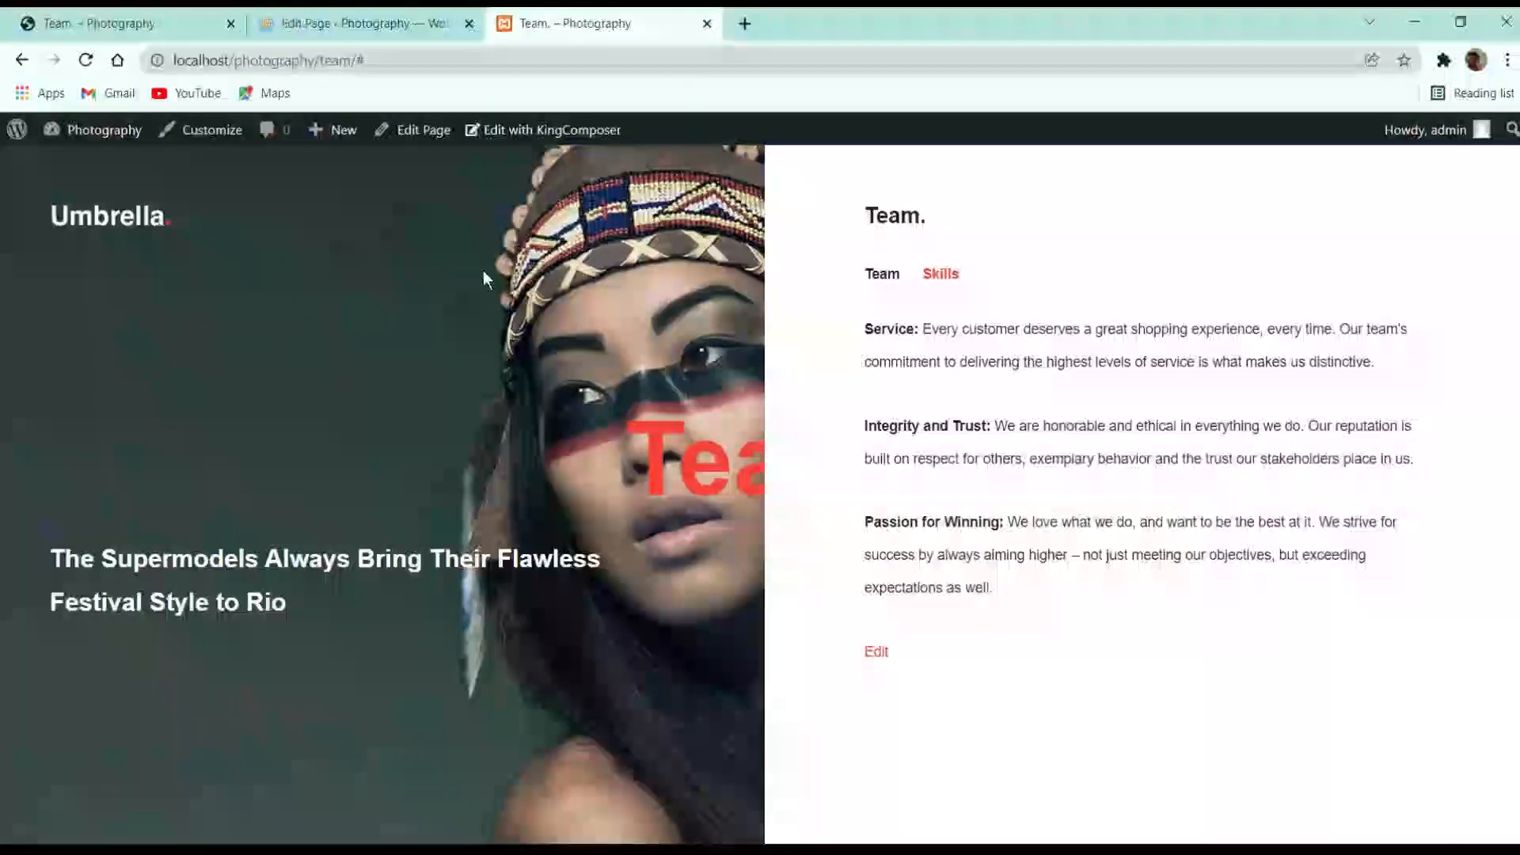
Reload the live Team page, then open the demo site's Contact Us page from its menu
click(87, 61)
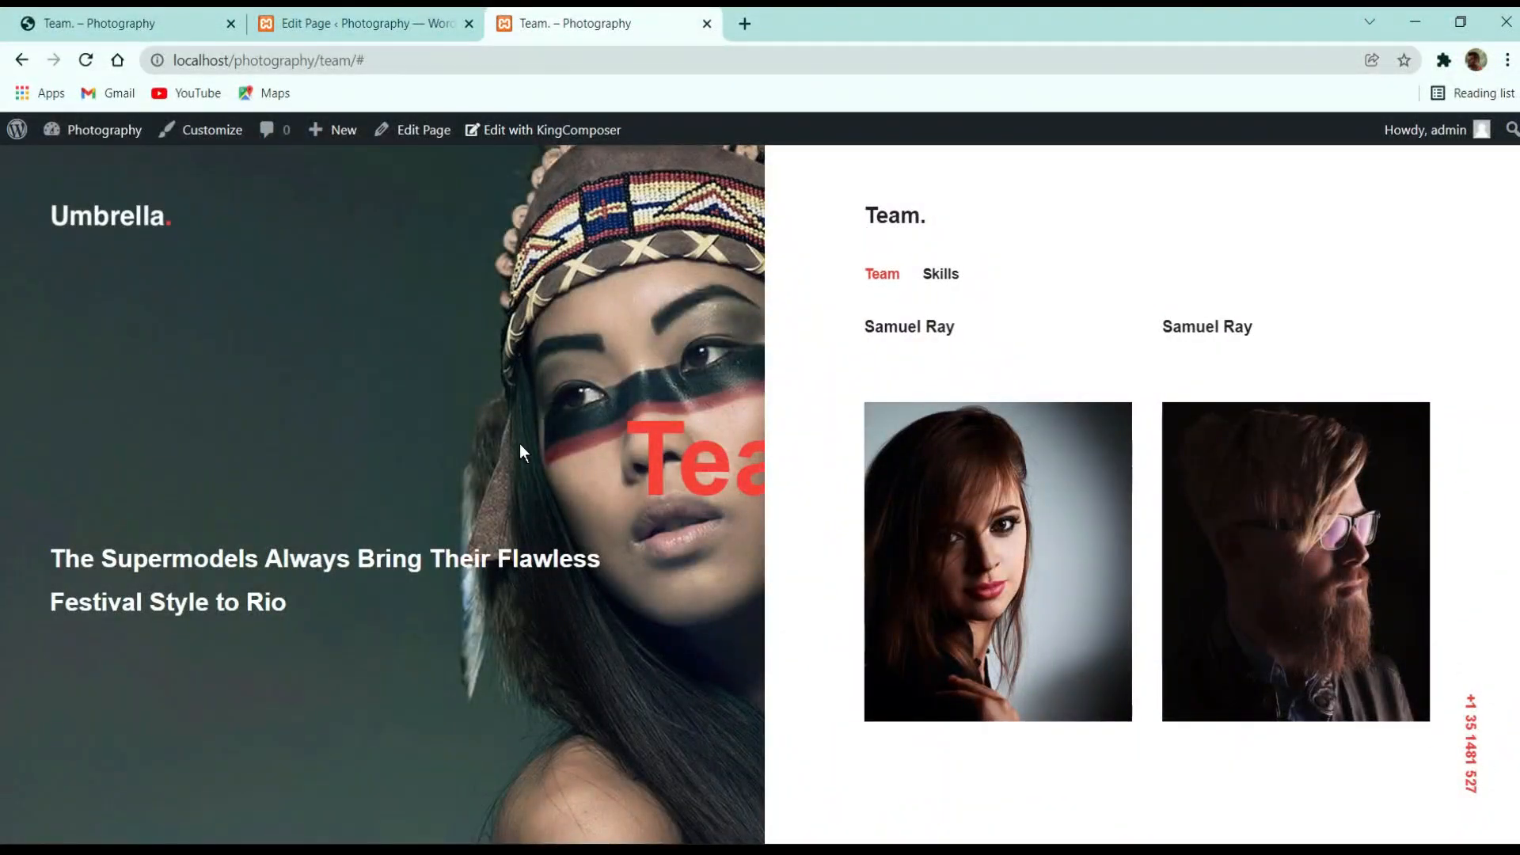
click(89, 17)
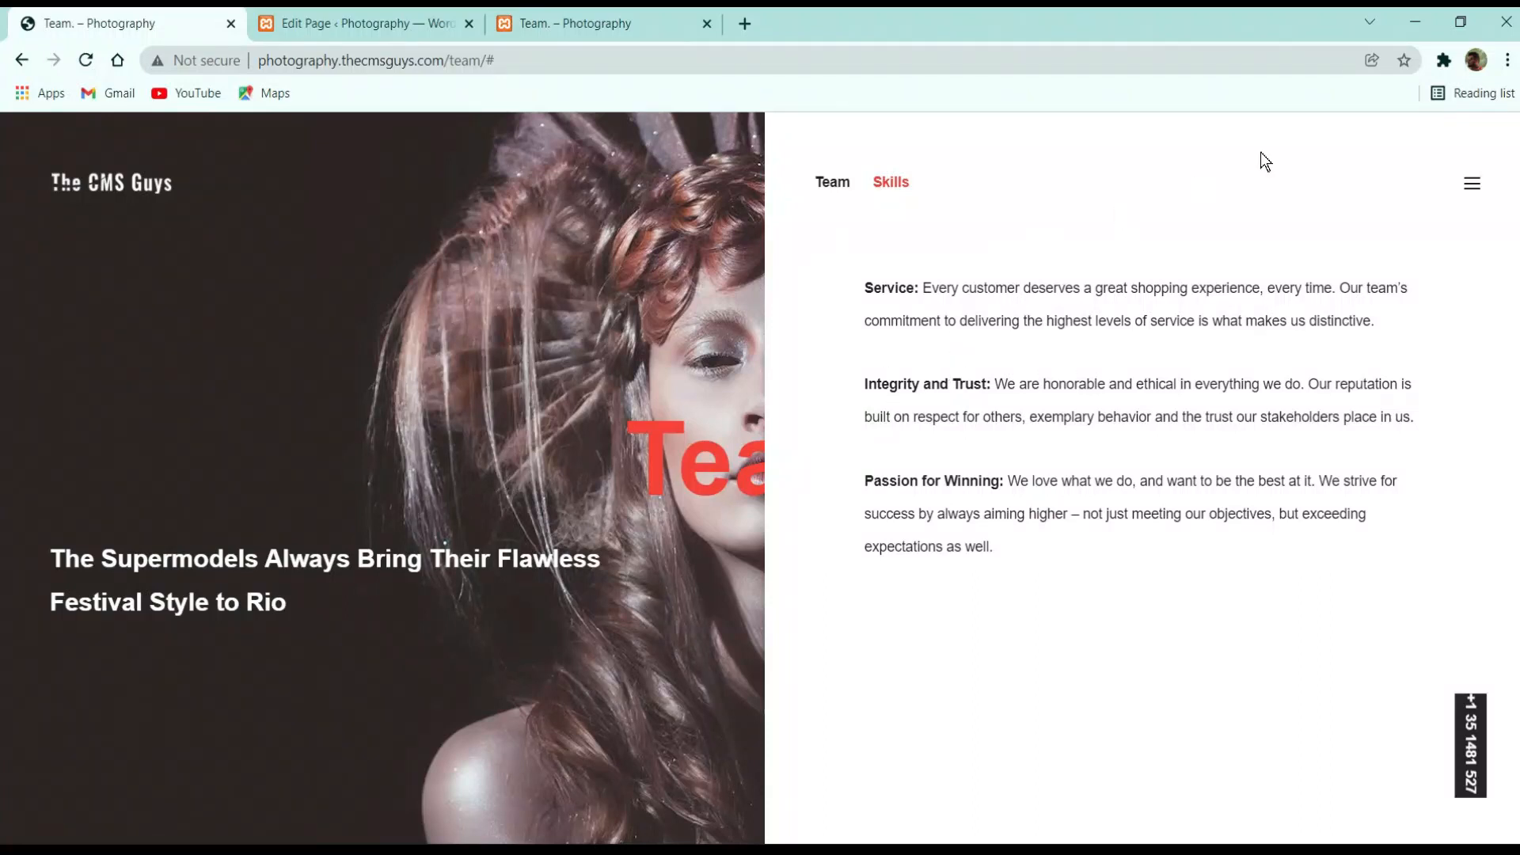
click(1462, 187)
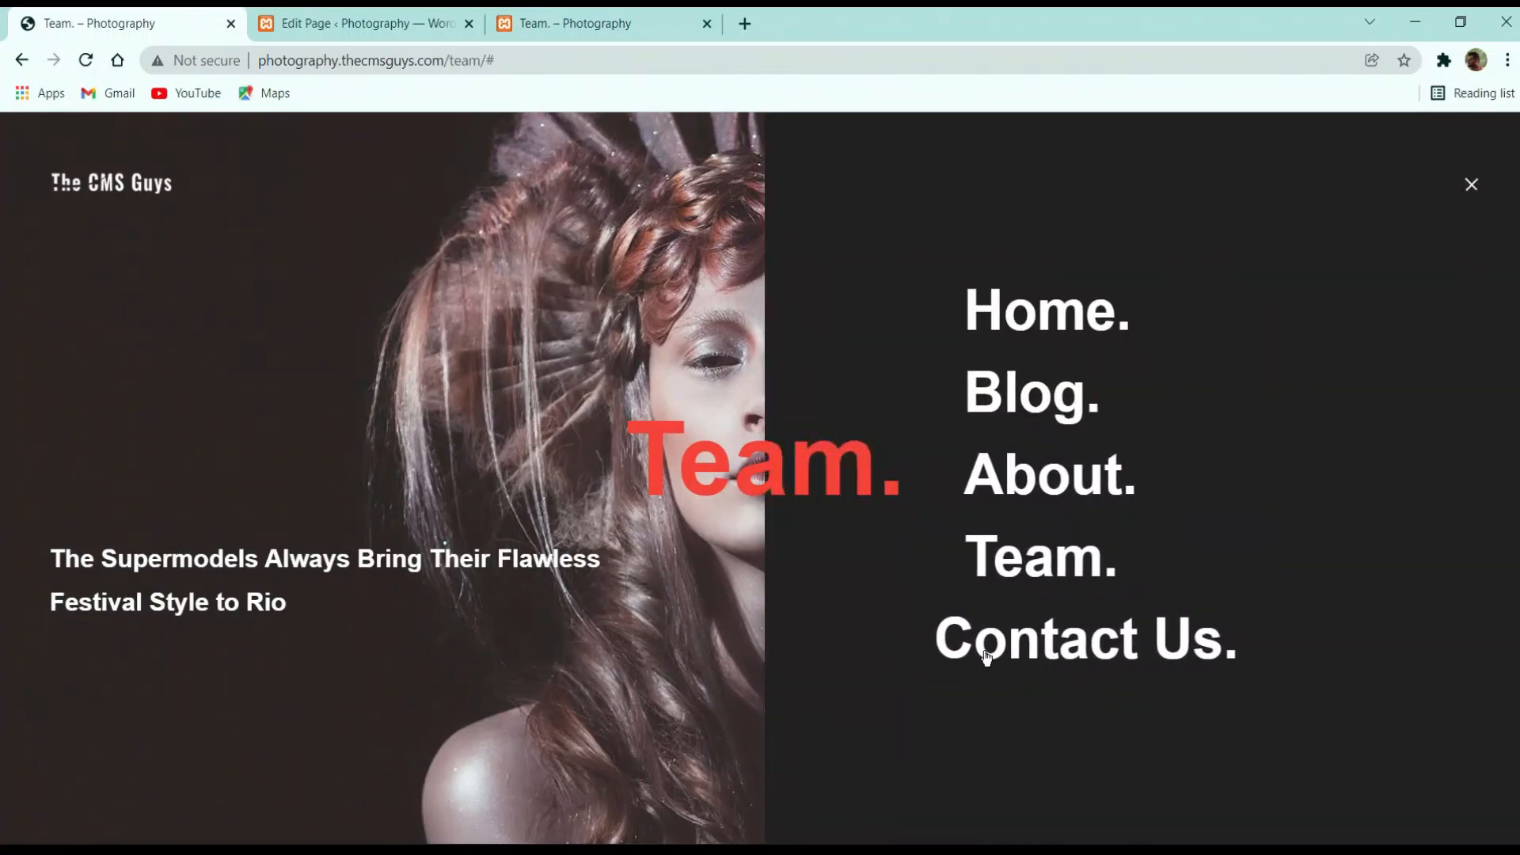
click(1077, 659)
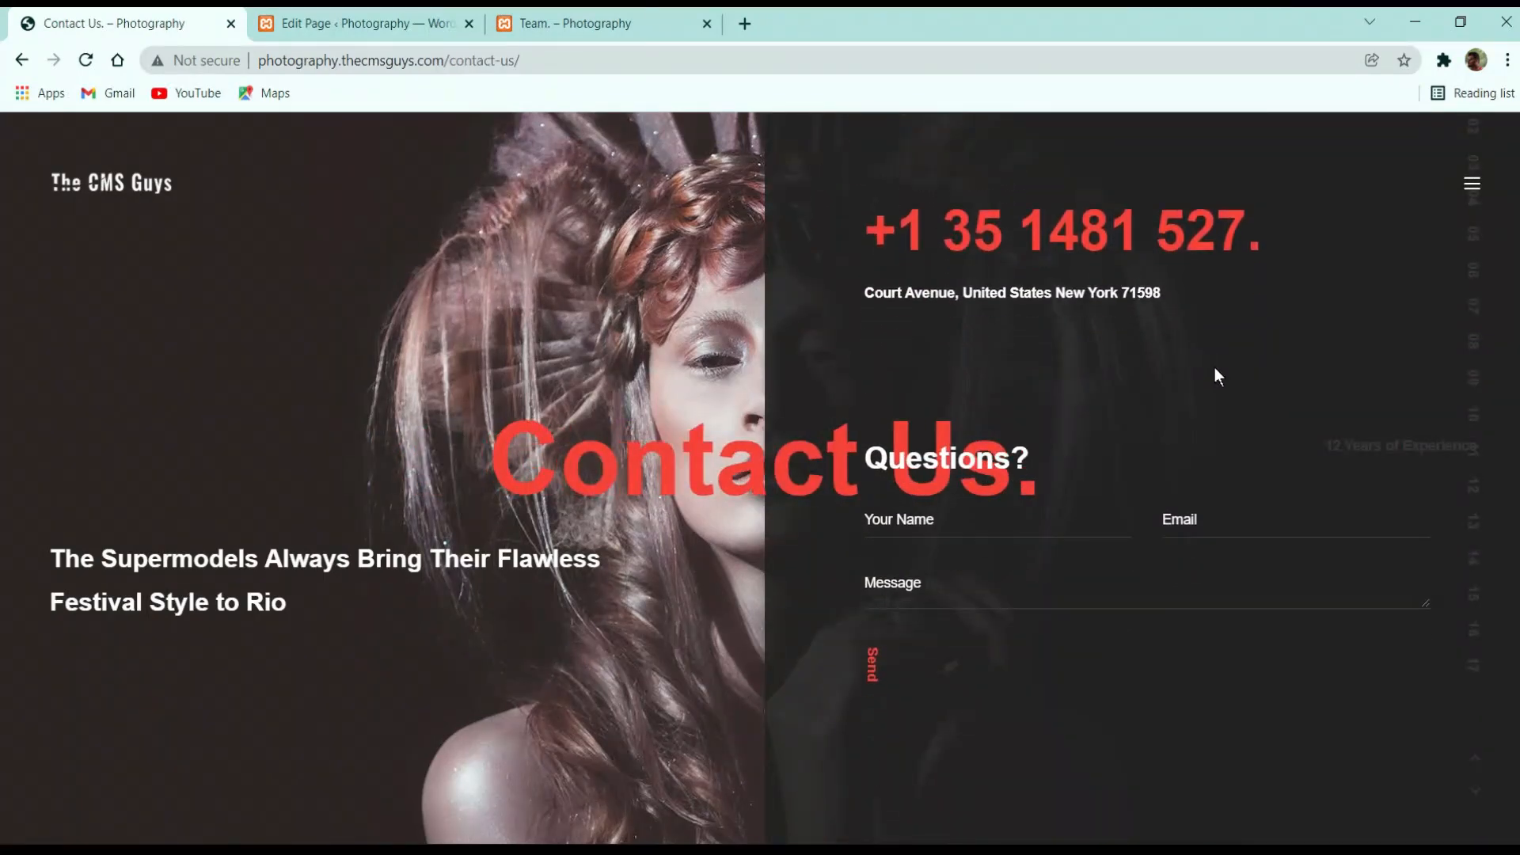
Inspect the demo Contact Us form's input fields, then return to the Team page editor
click(997, 582)
key(Tab)
key(Tab)
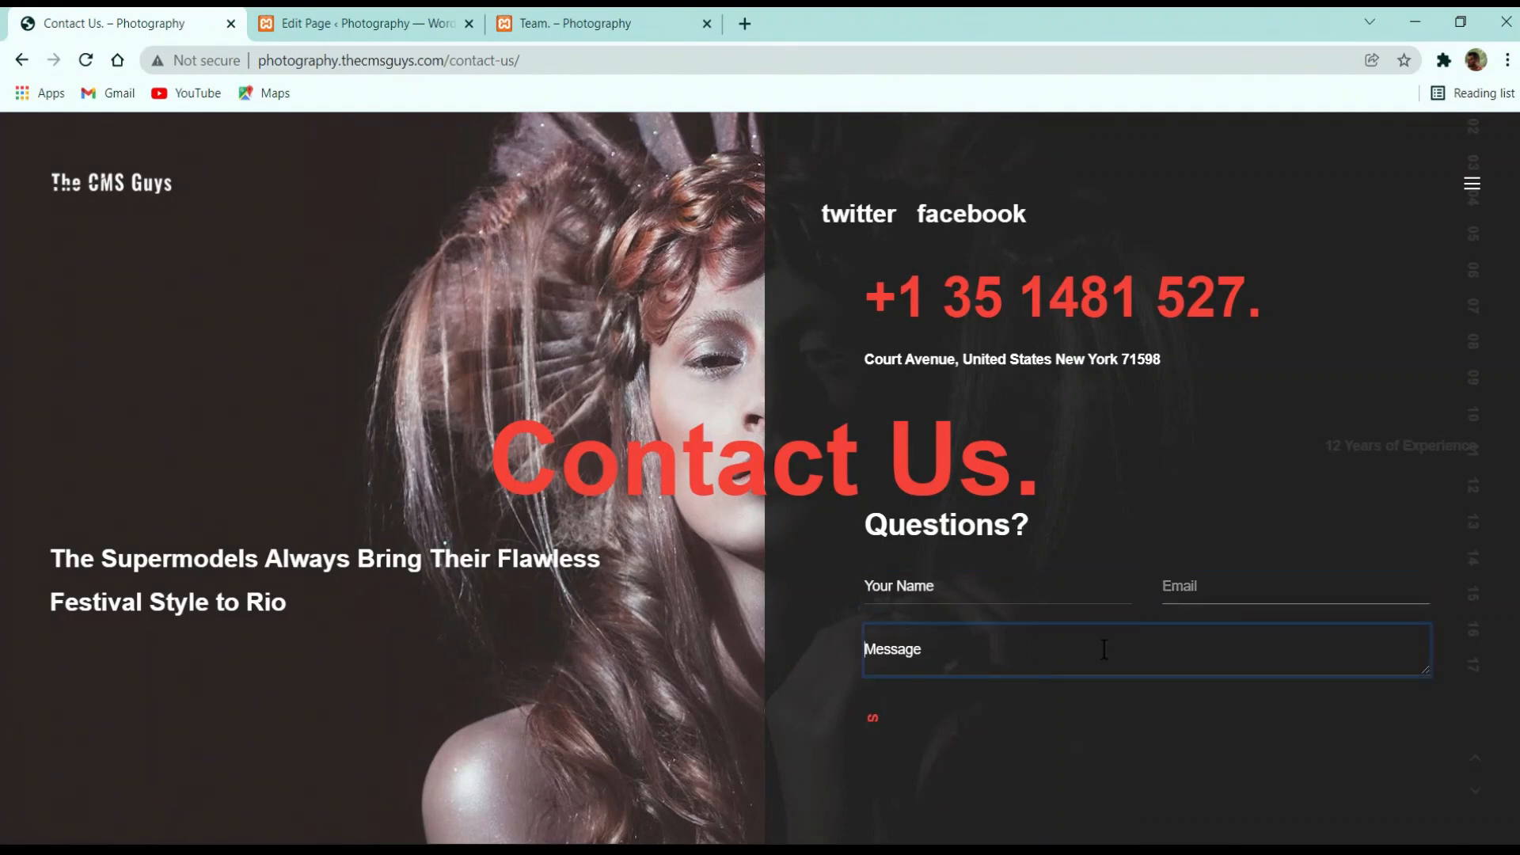
click(979, 367)
click(979, 584)
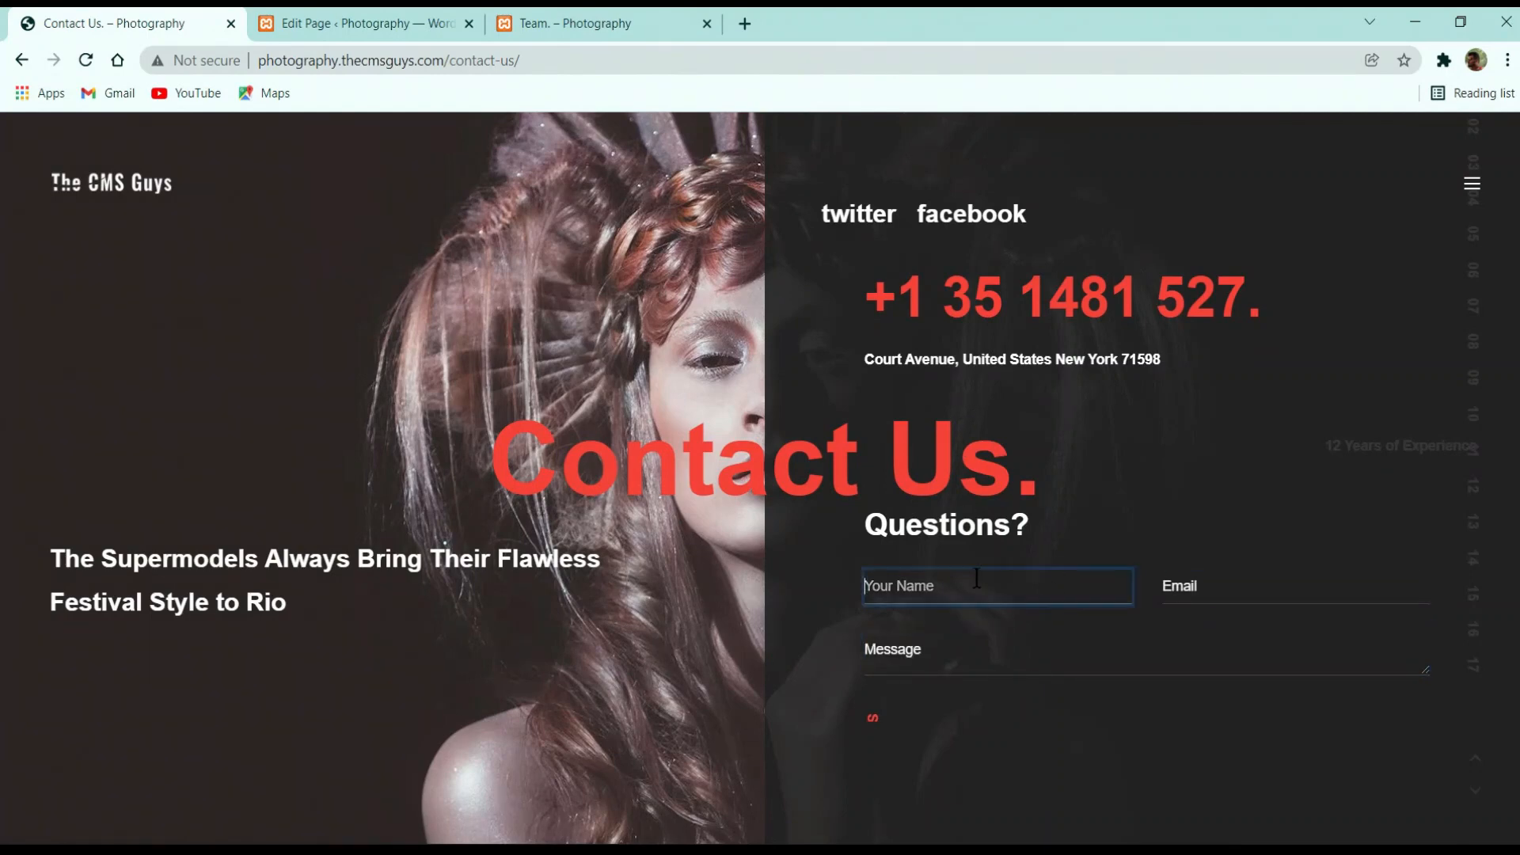
click(1215, 585)
click(1136, 652)
click(1016, 601)
key(Tab)
key(Tab)
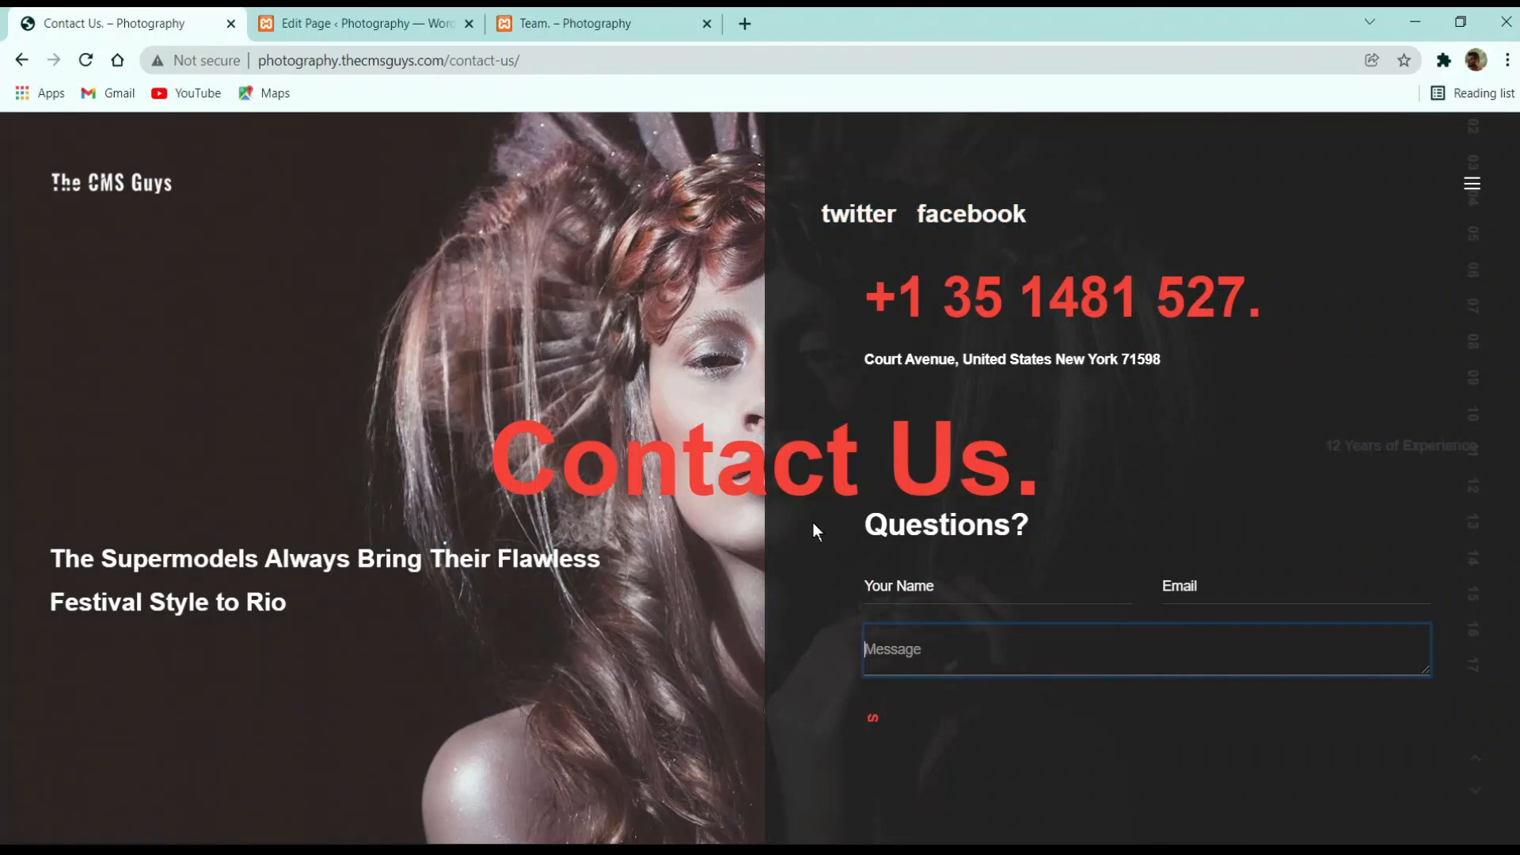
click(392, 20)
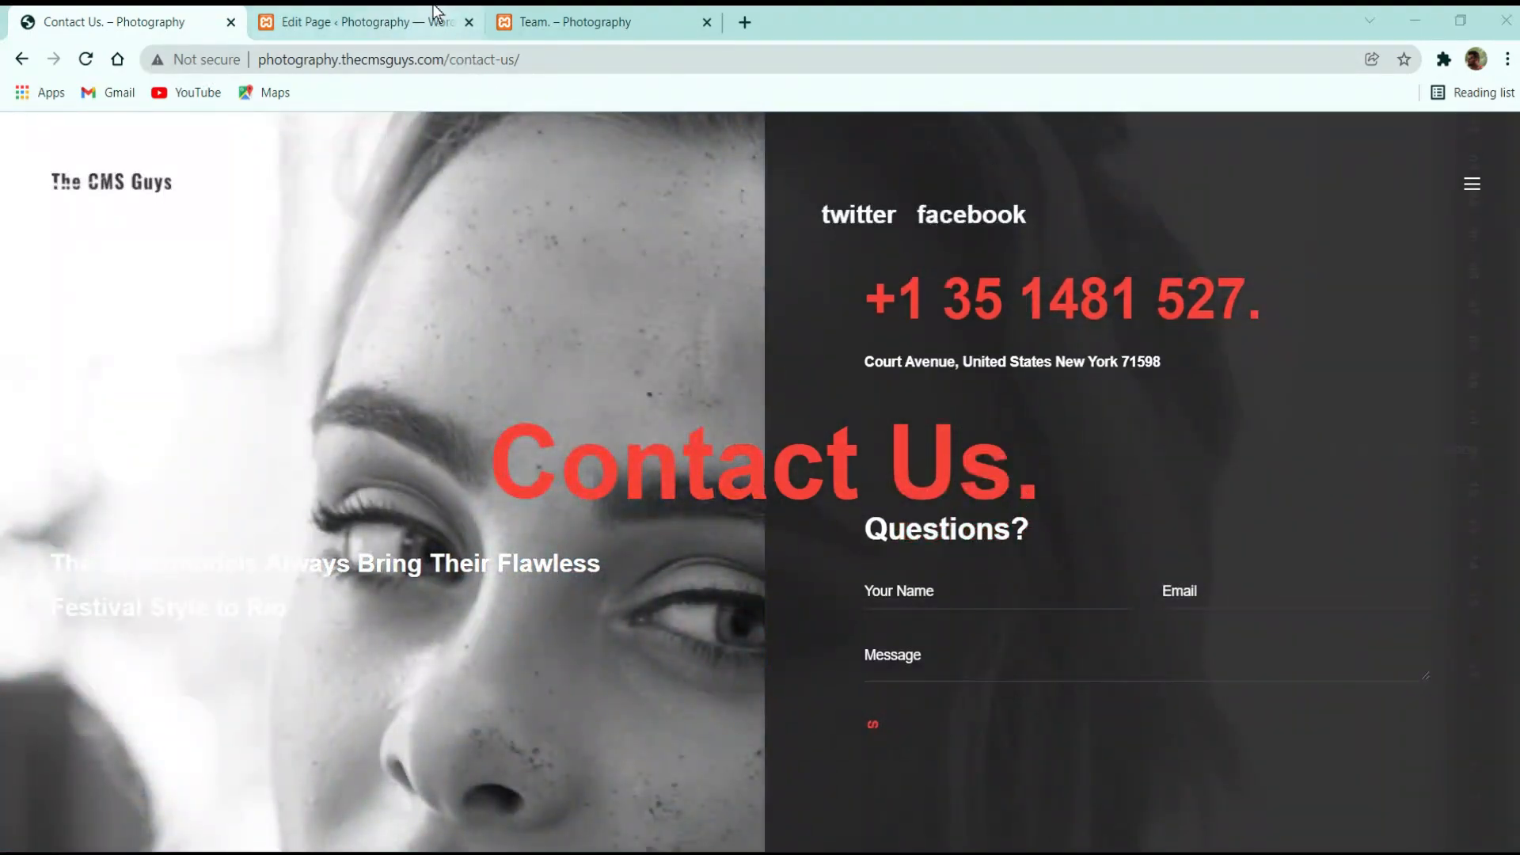
click(372, 22)
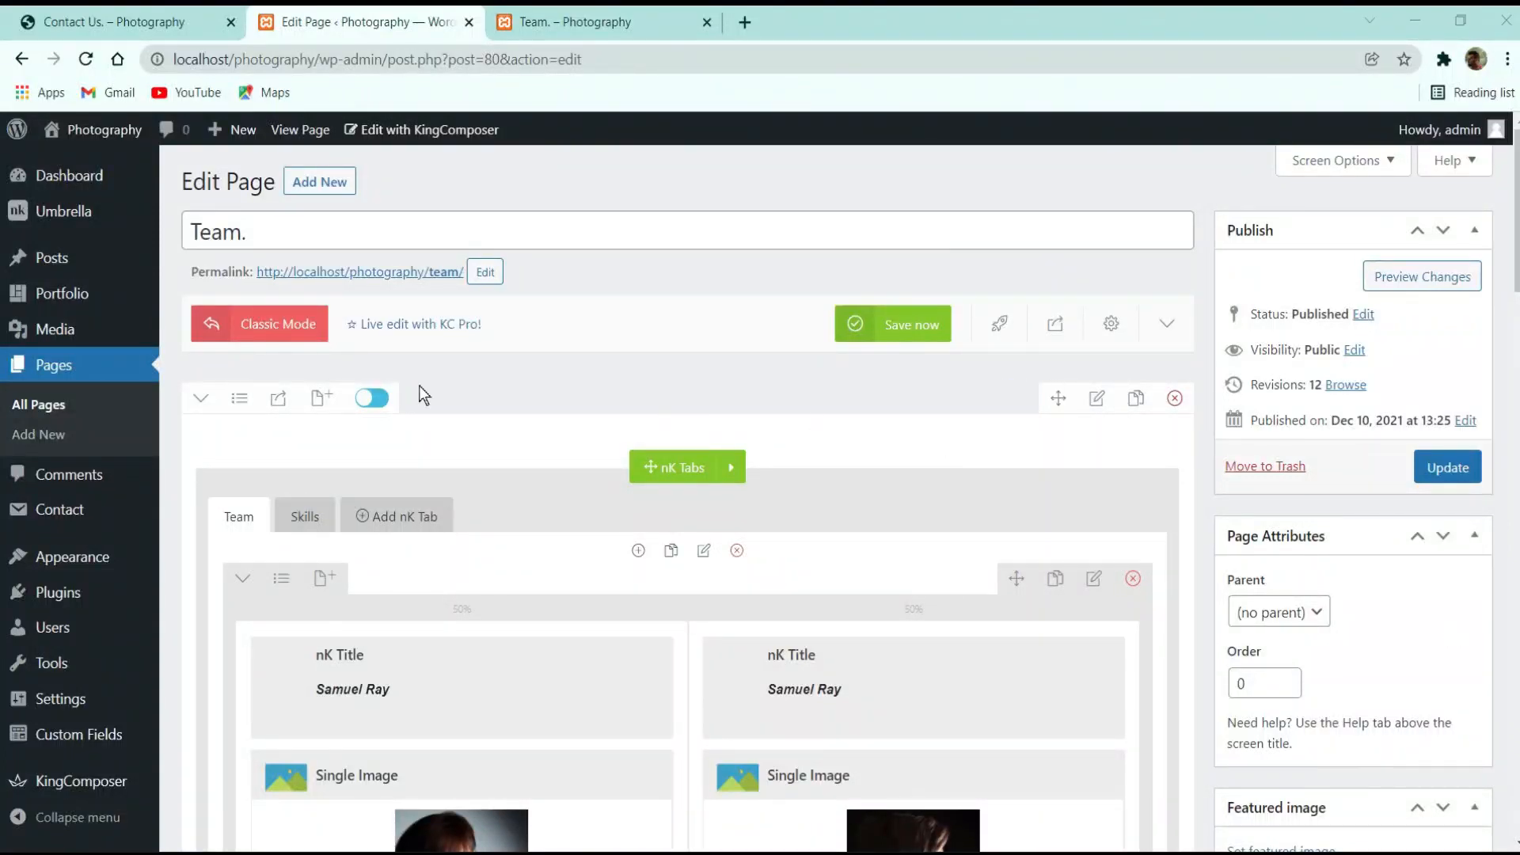
Open the Pages list and start a new page with Add New
click(65, 372)
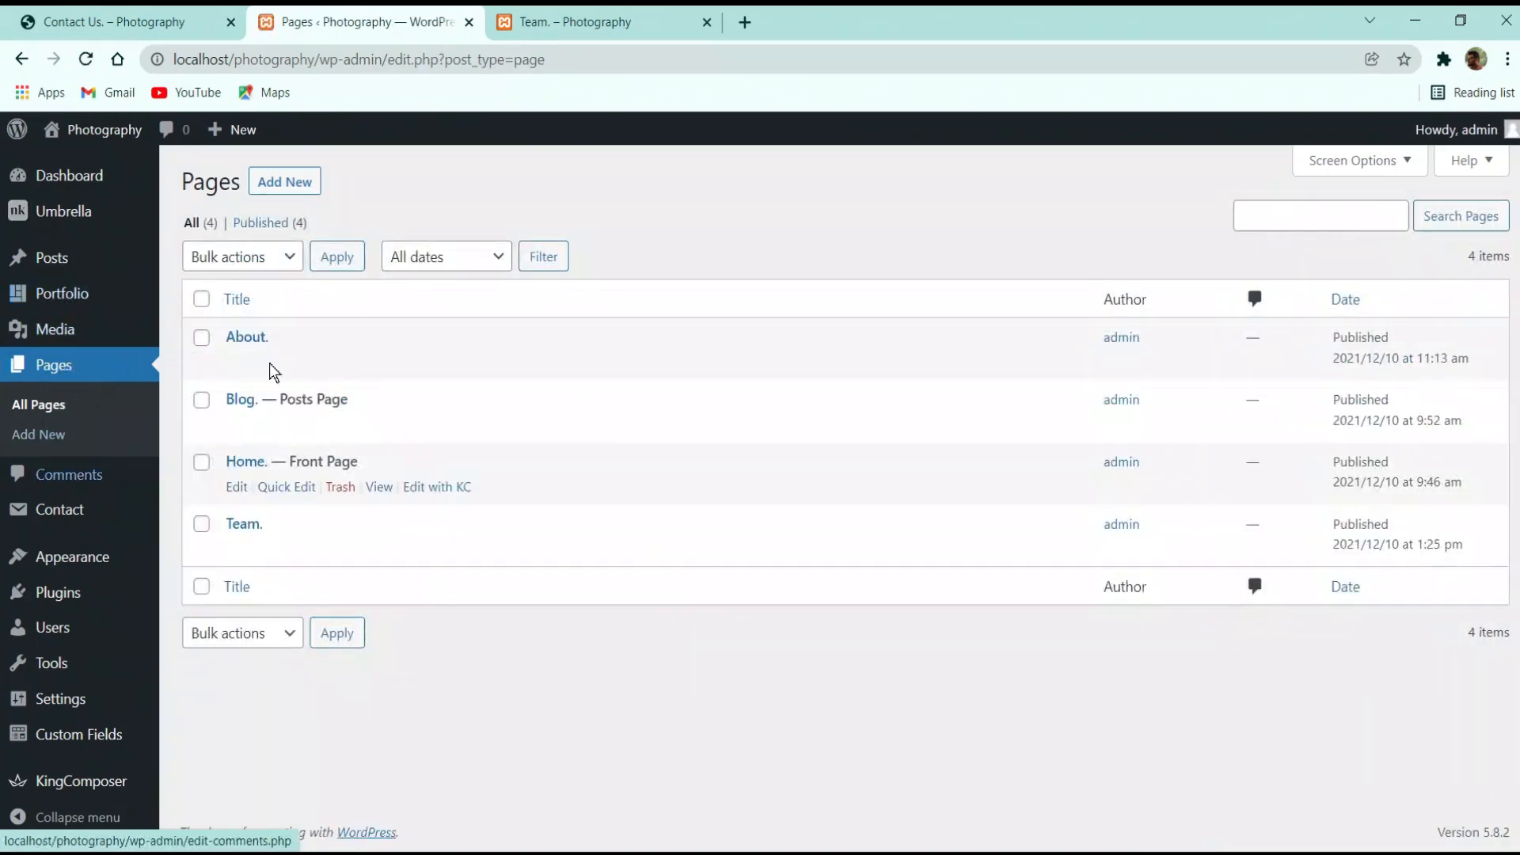
click(304, 192)
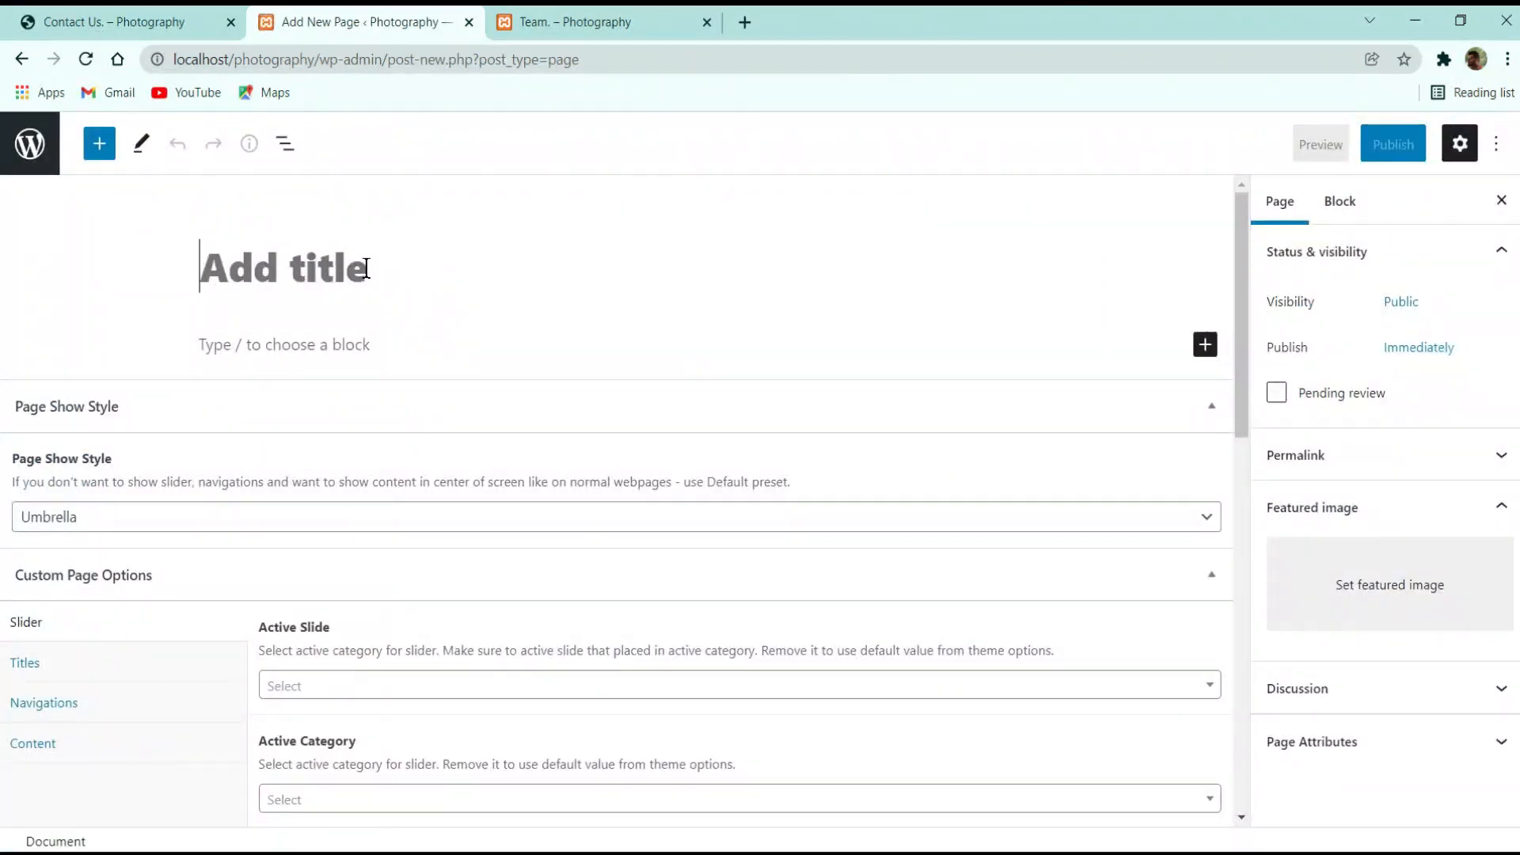
Title the new page 'Contact Us.'
text(P)
key(BackSpace)
text(Co)
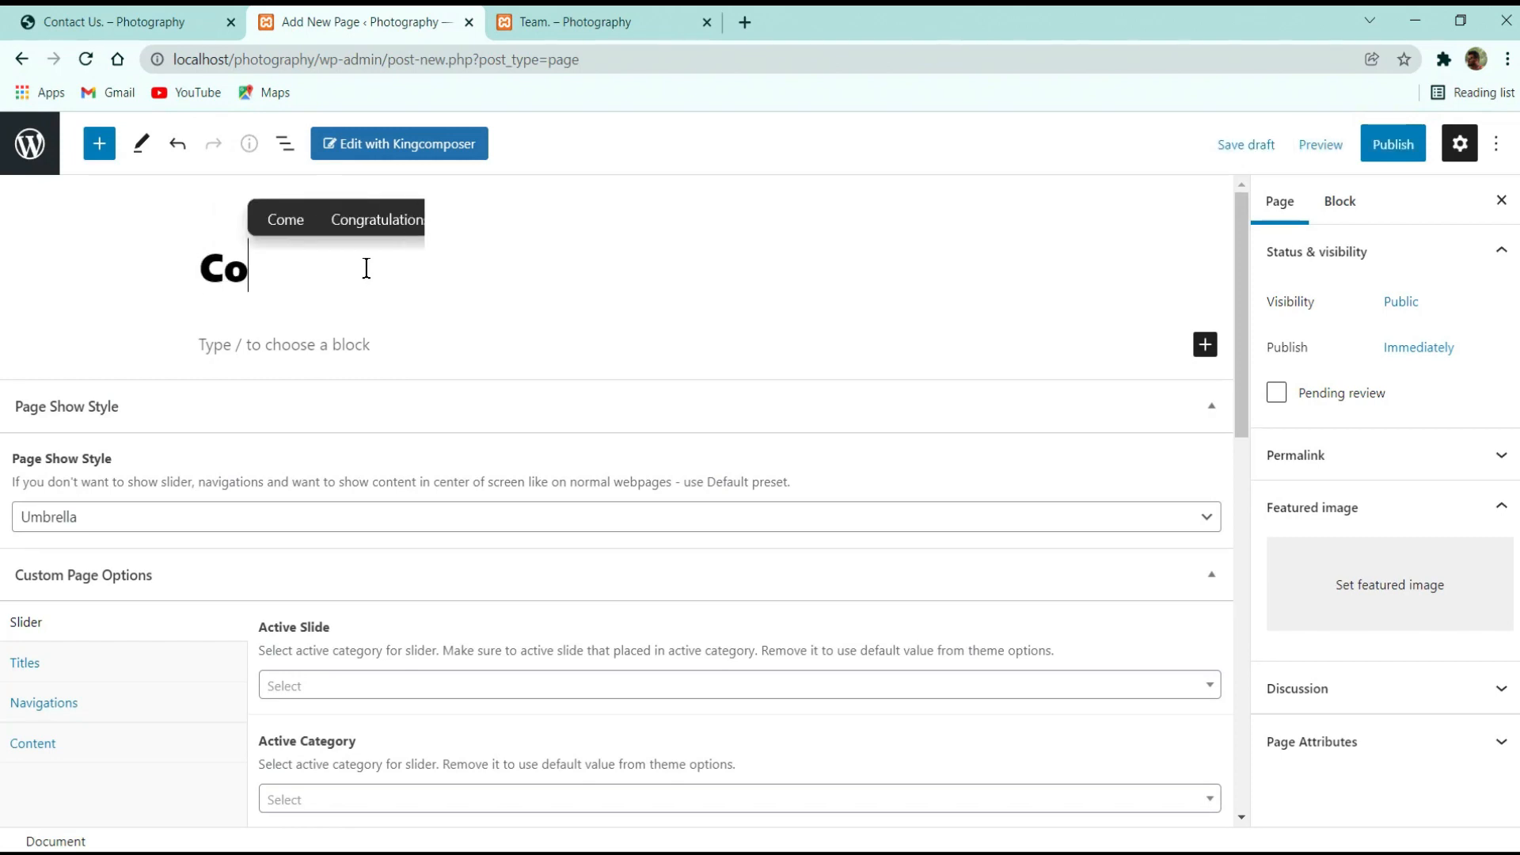
text(ntact U)
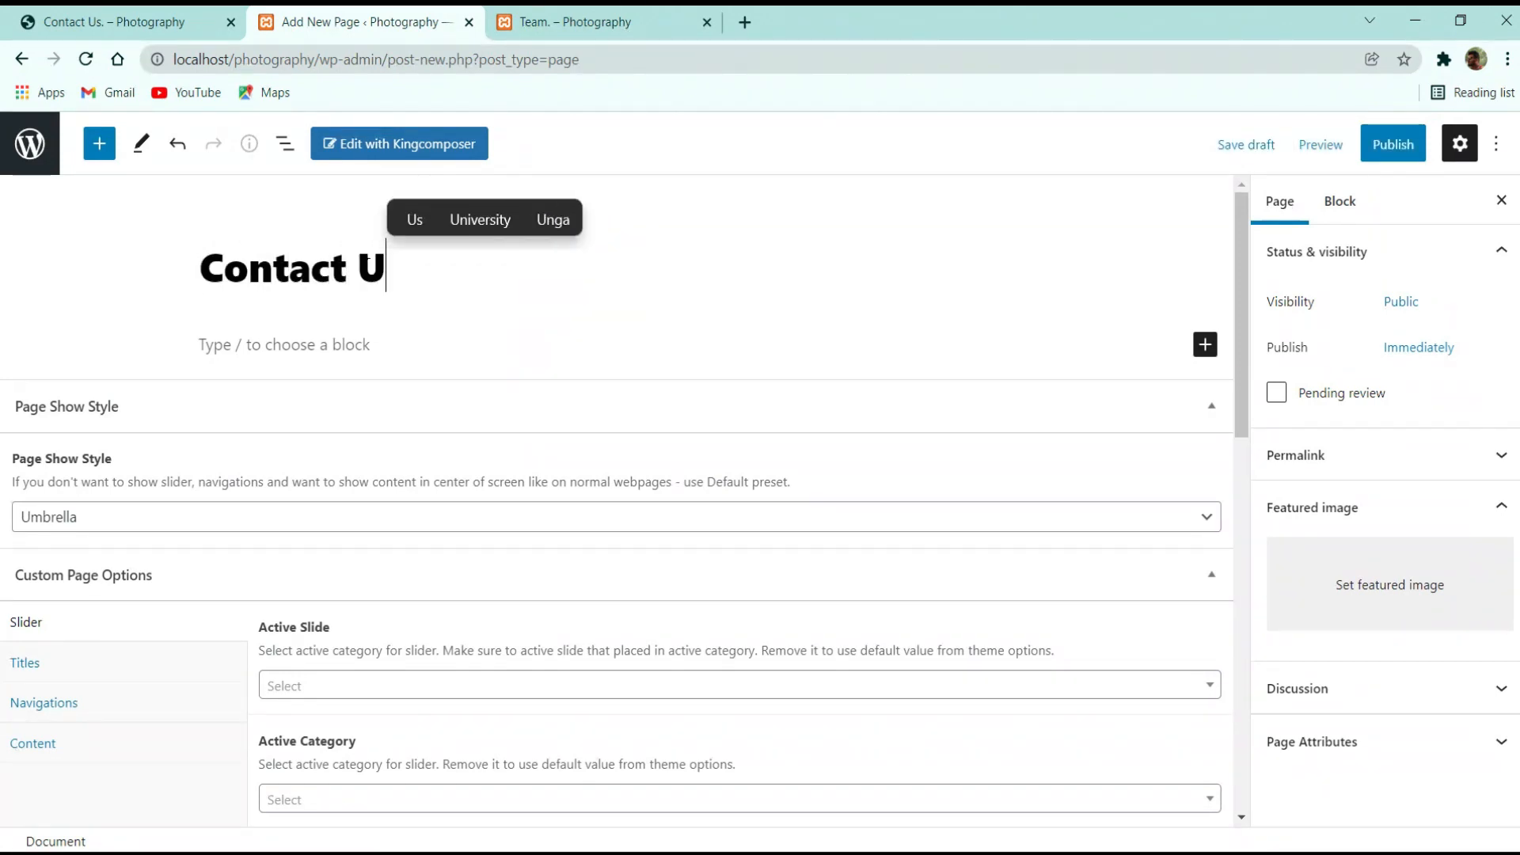
text(s.)
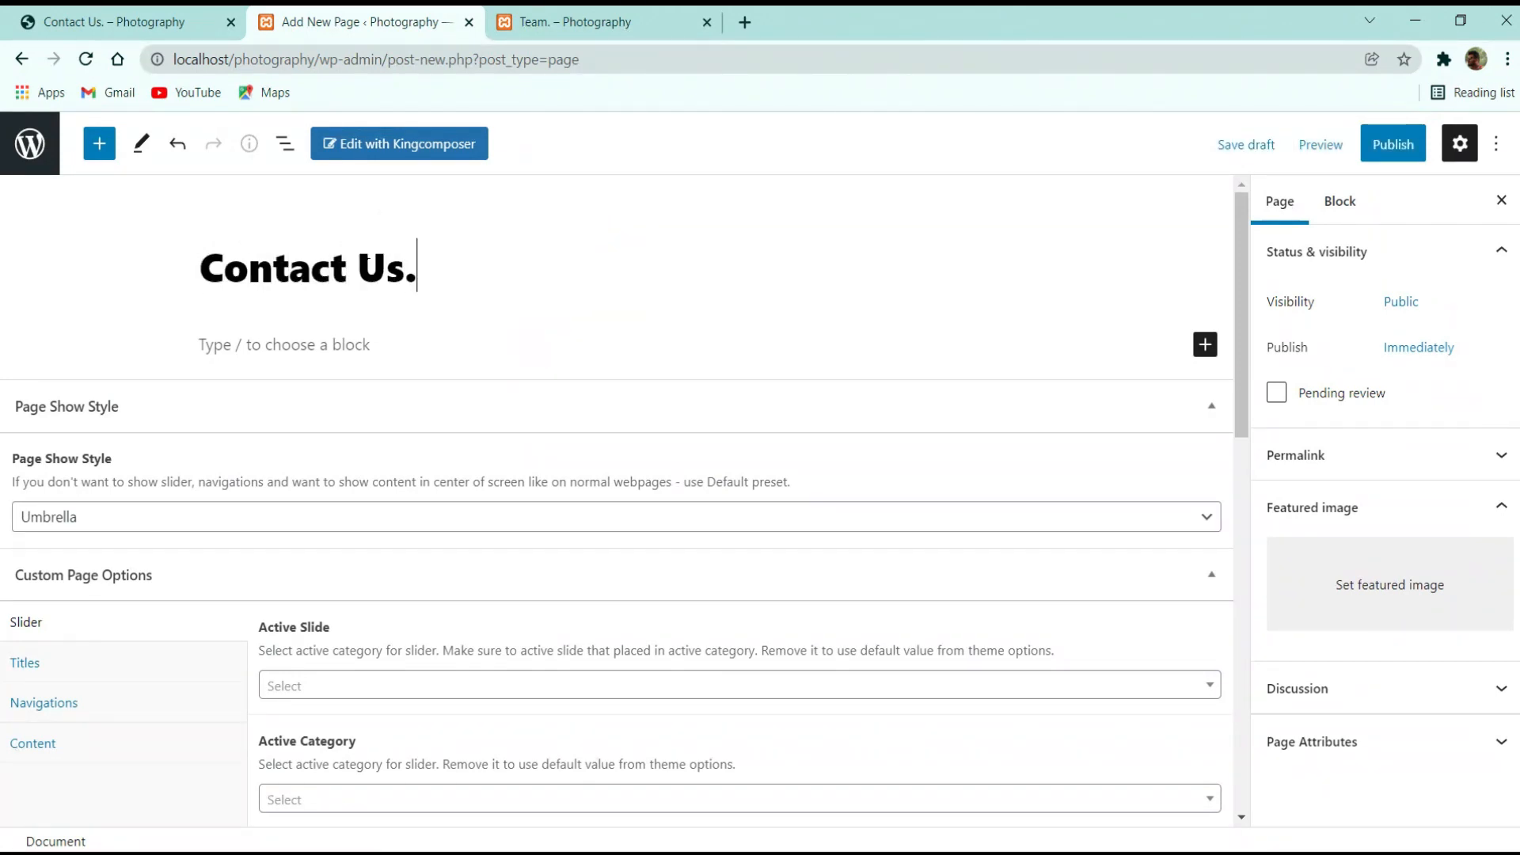
Publish the Contact Us. page, staying on the site, and open it in the page builder
click(1393, 144)
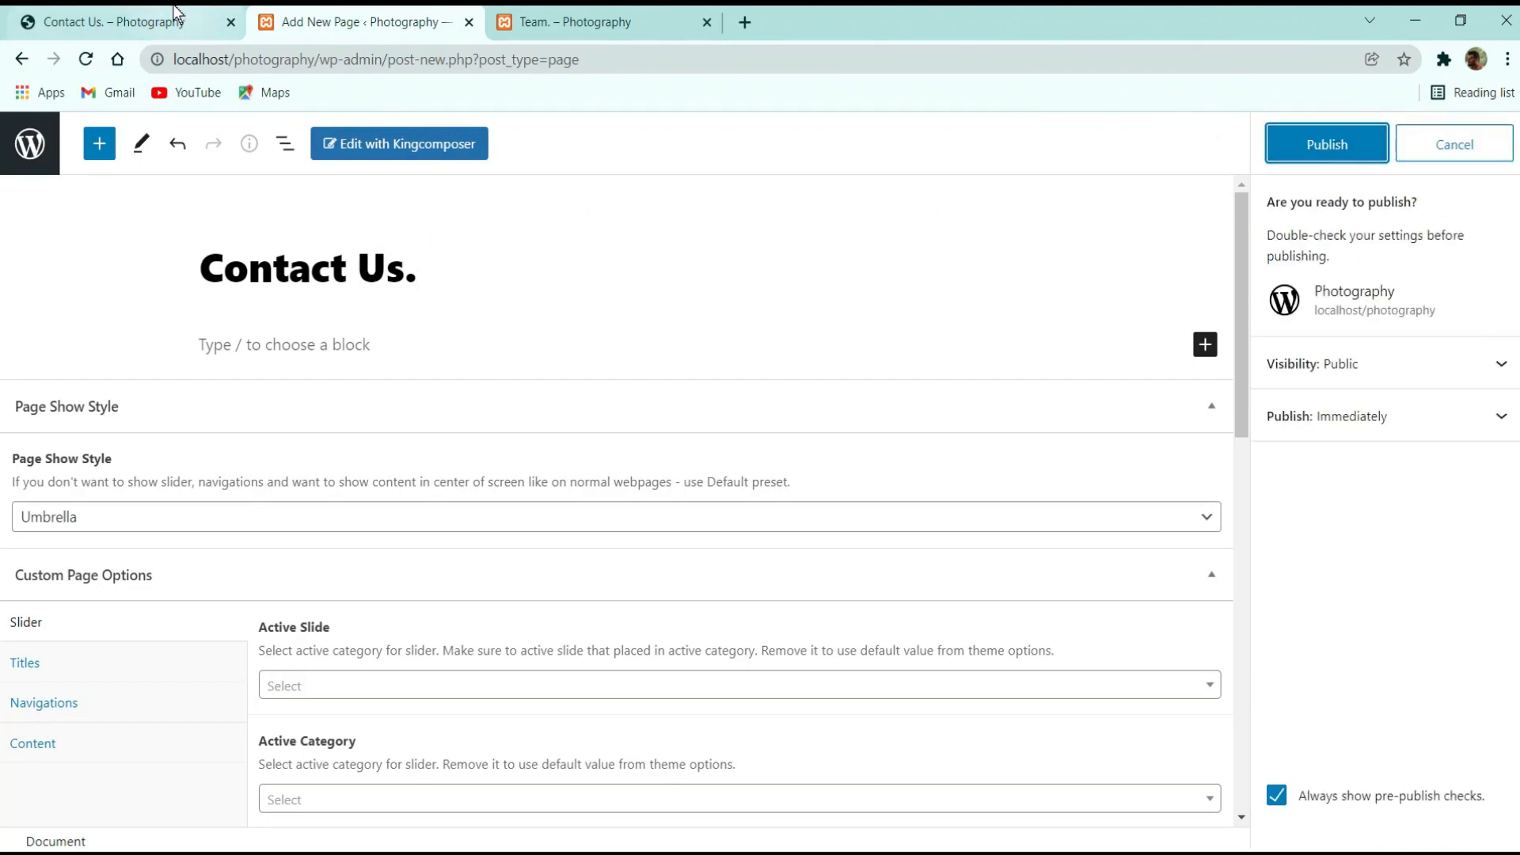
click(127, 19)
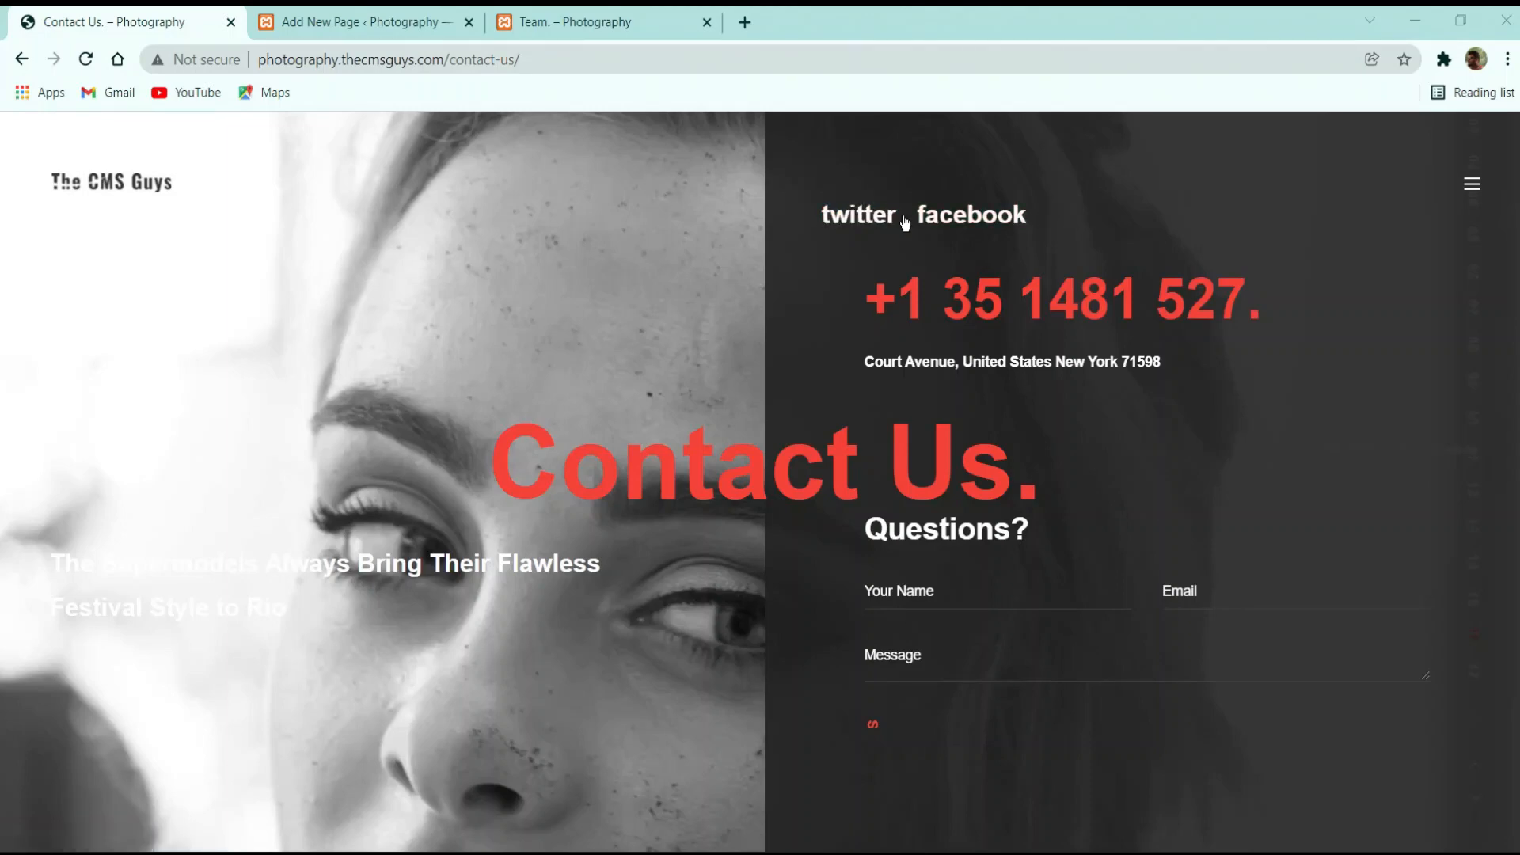
click(349, 22)
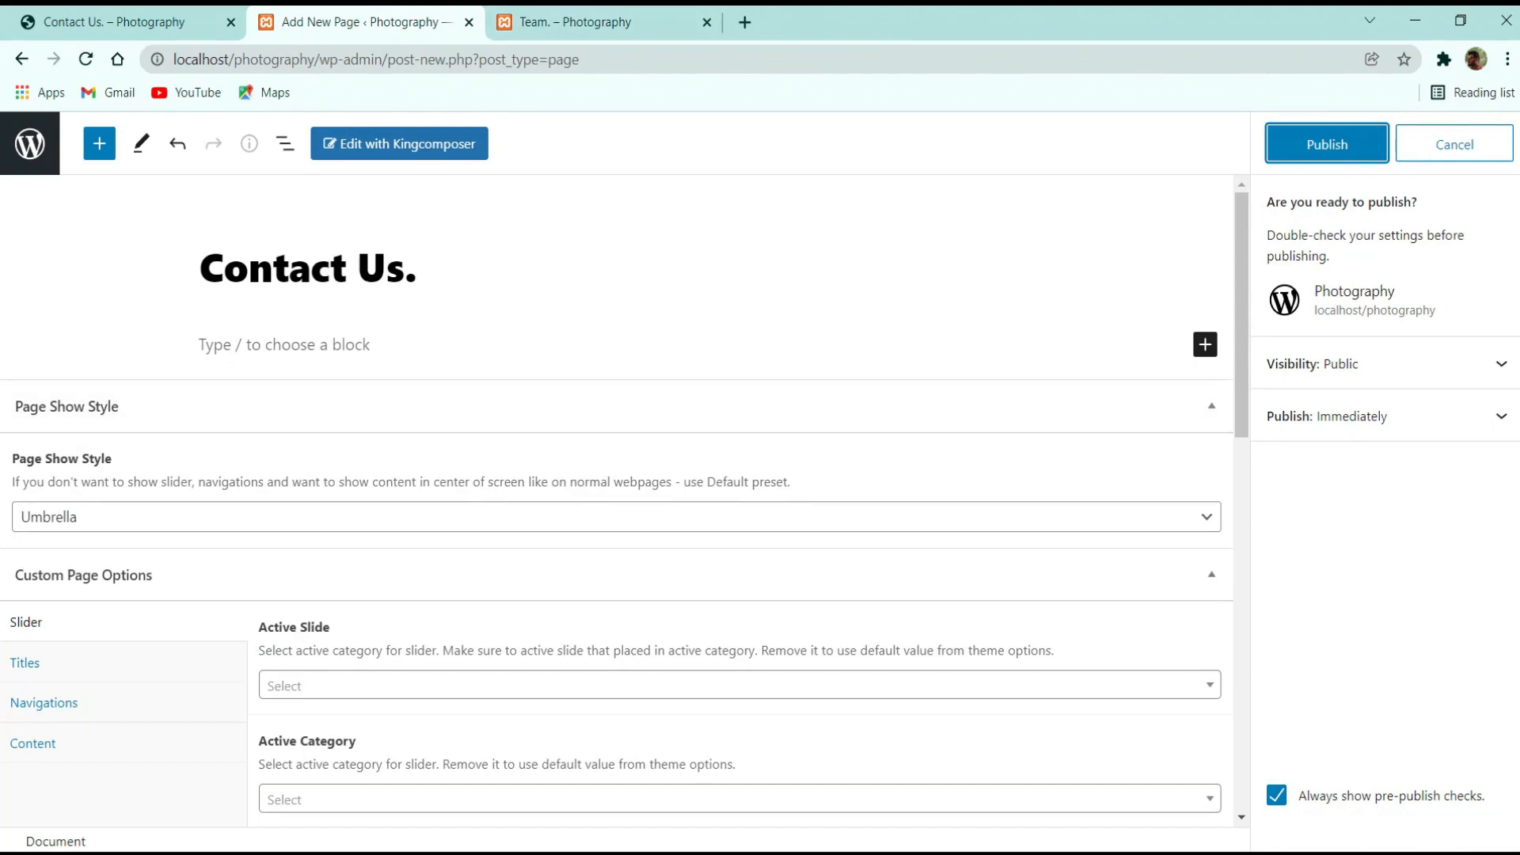
click(406, 147)
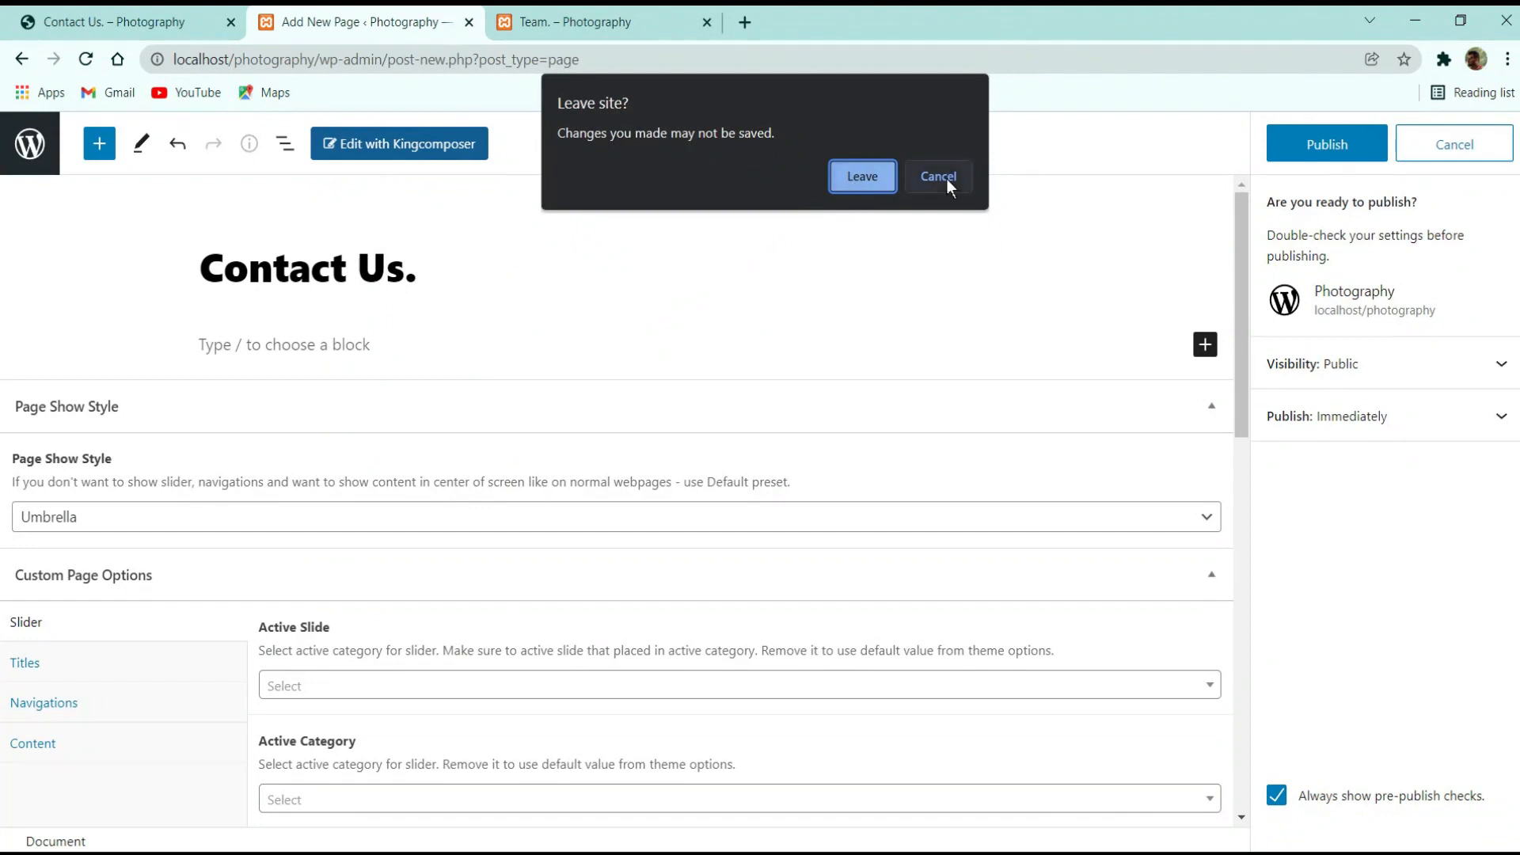
click(942, 177)
click(1299, 139)
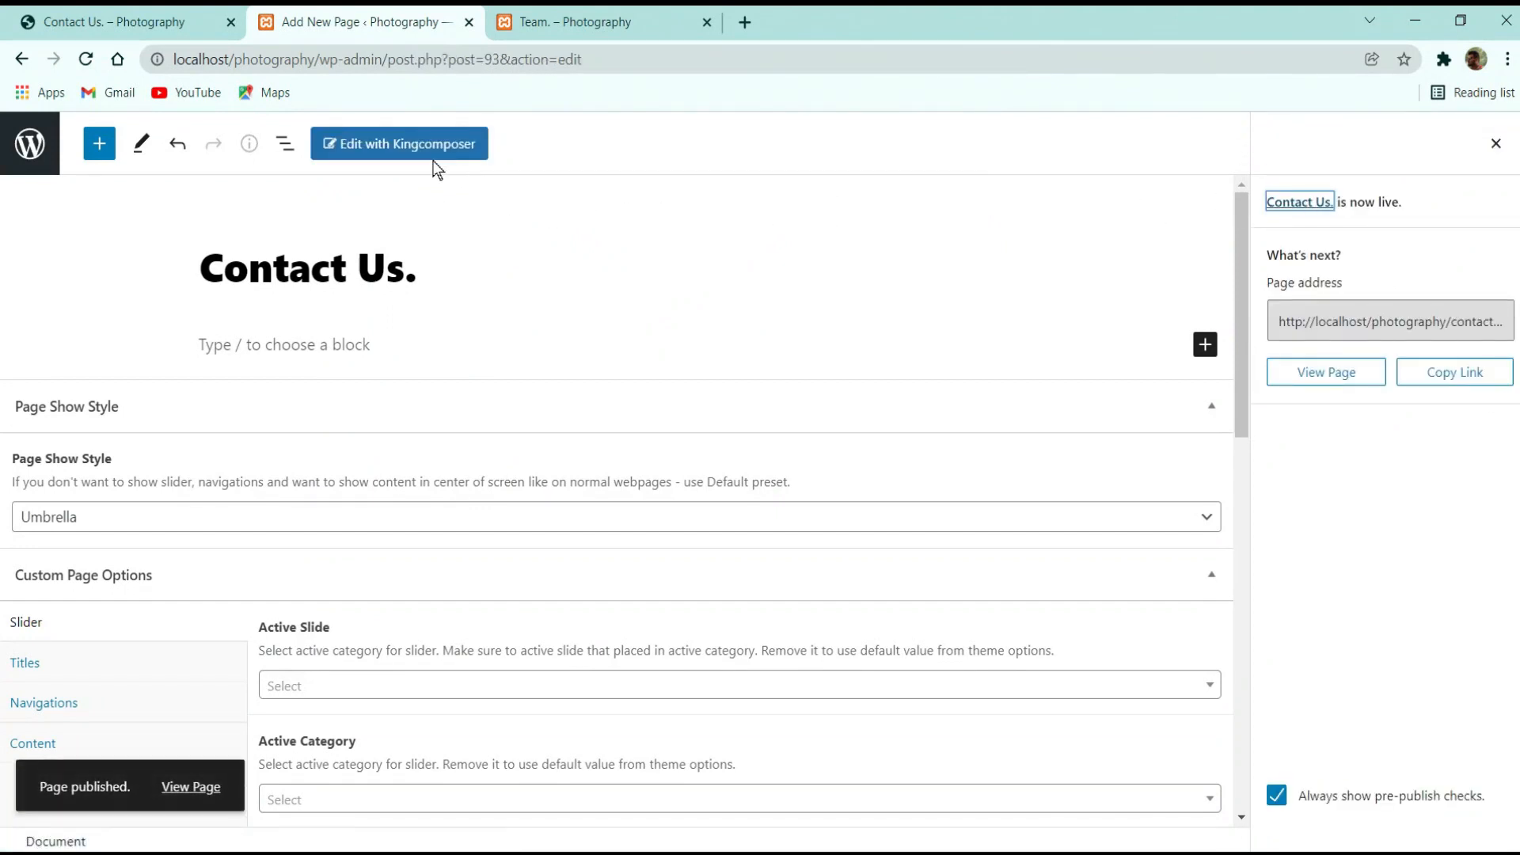
click(475, 152)
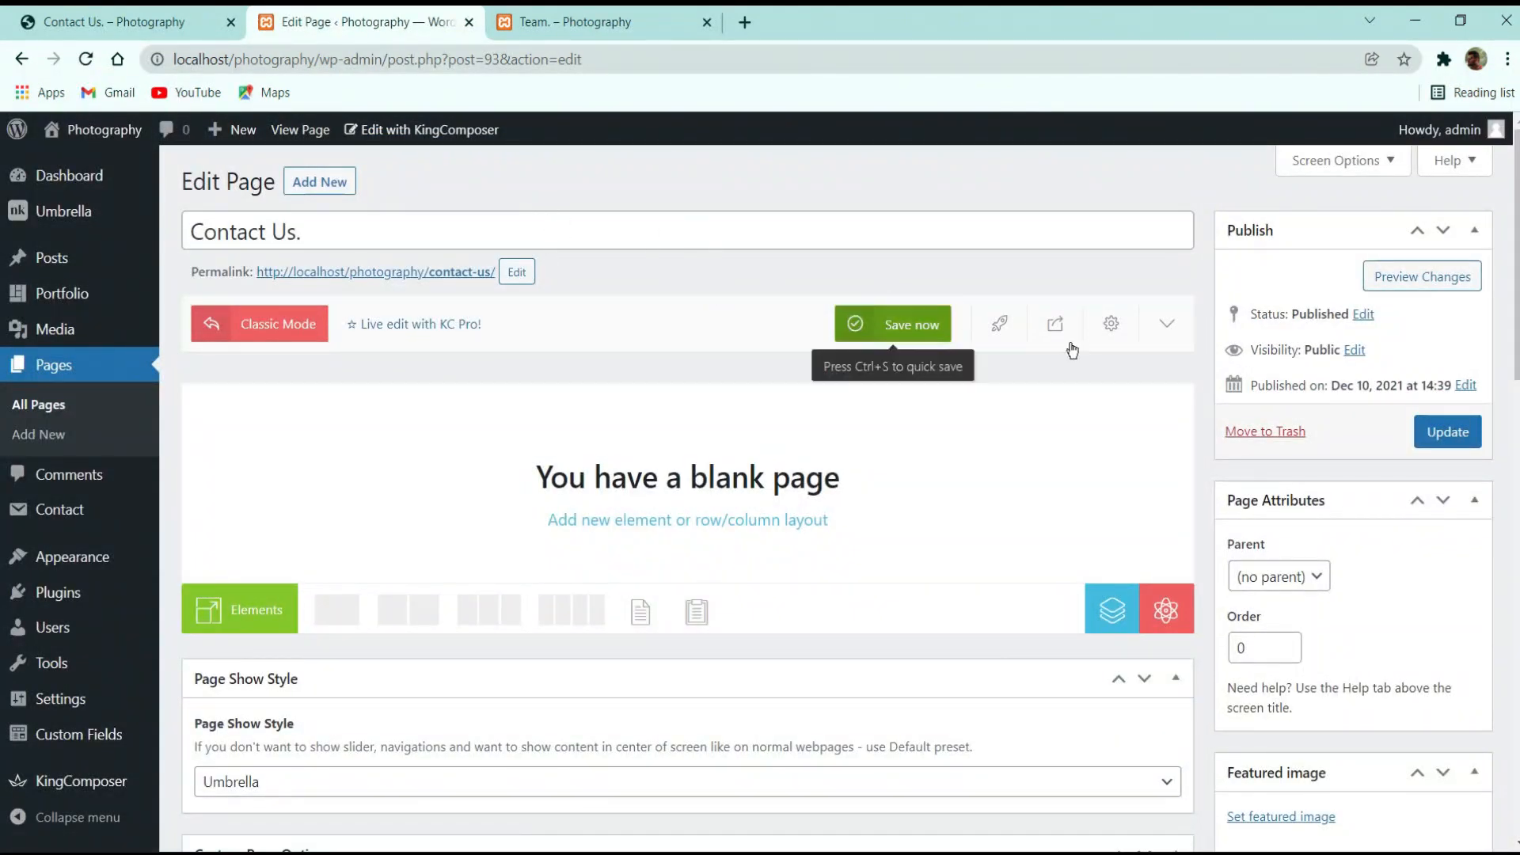
Add an nK Social Links element, found by searching 'soc', and open its settings
click(136, 14)
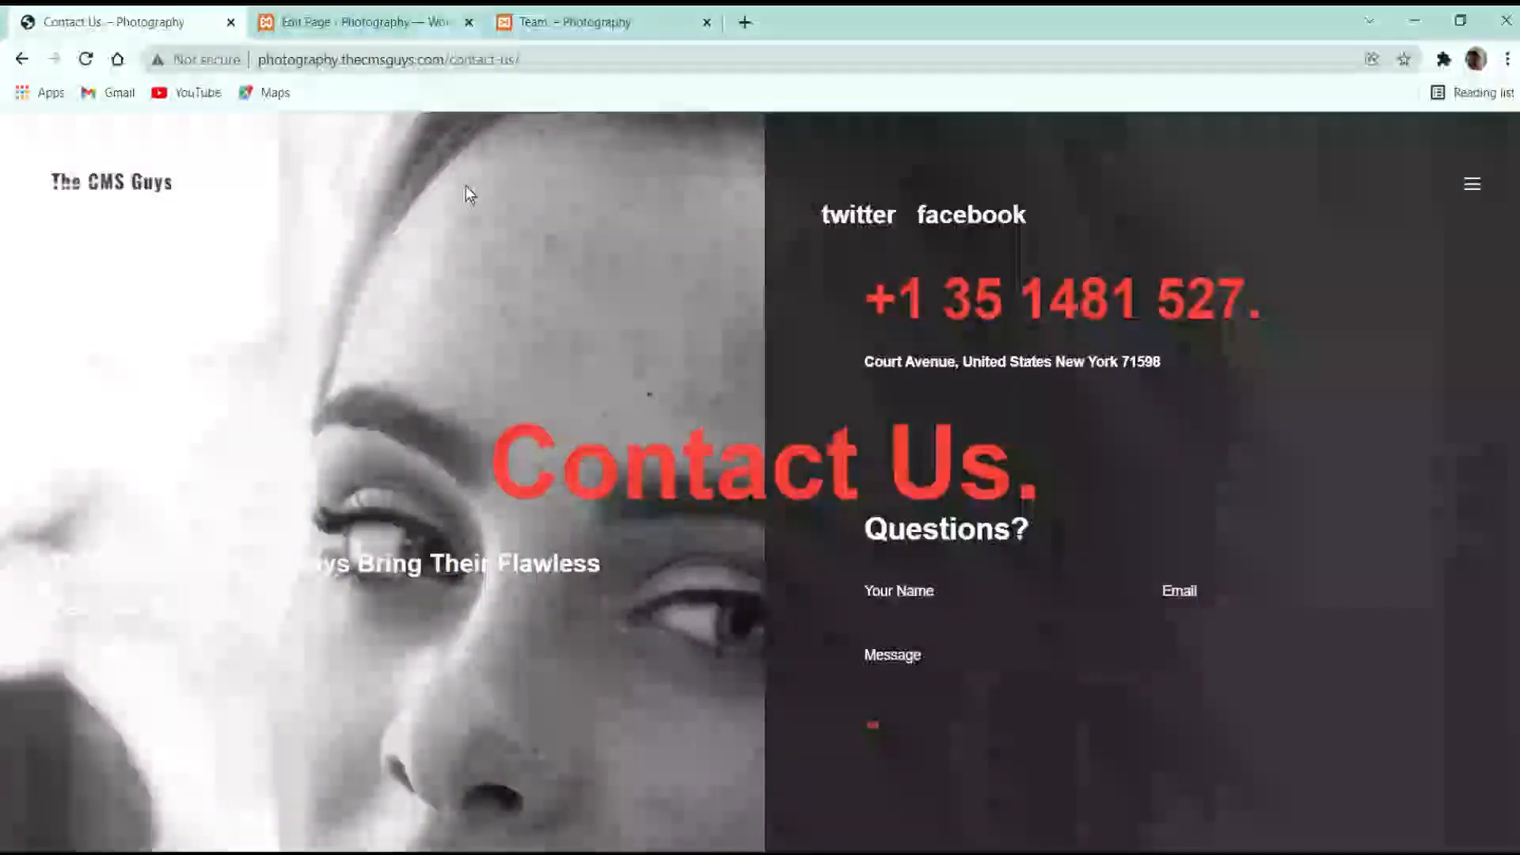
click(320, 17)
click(243, 606)
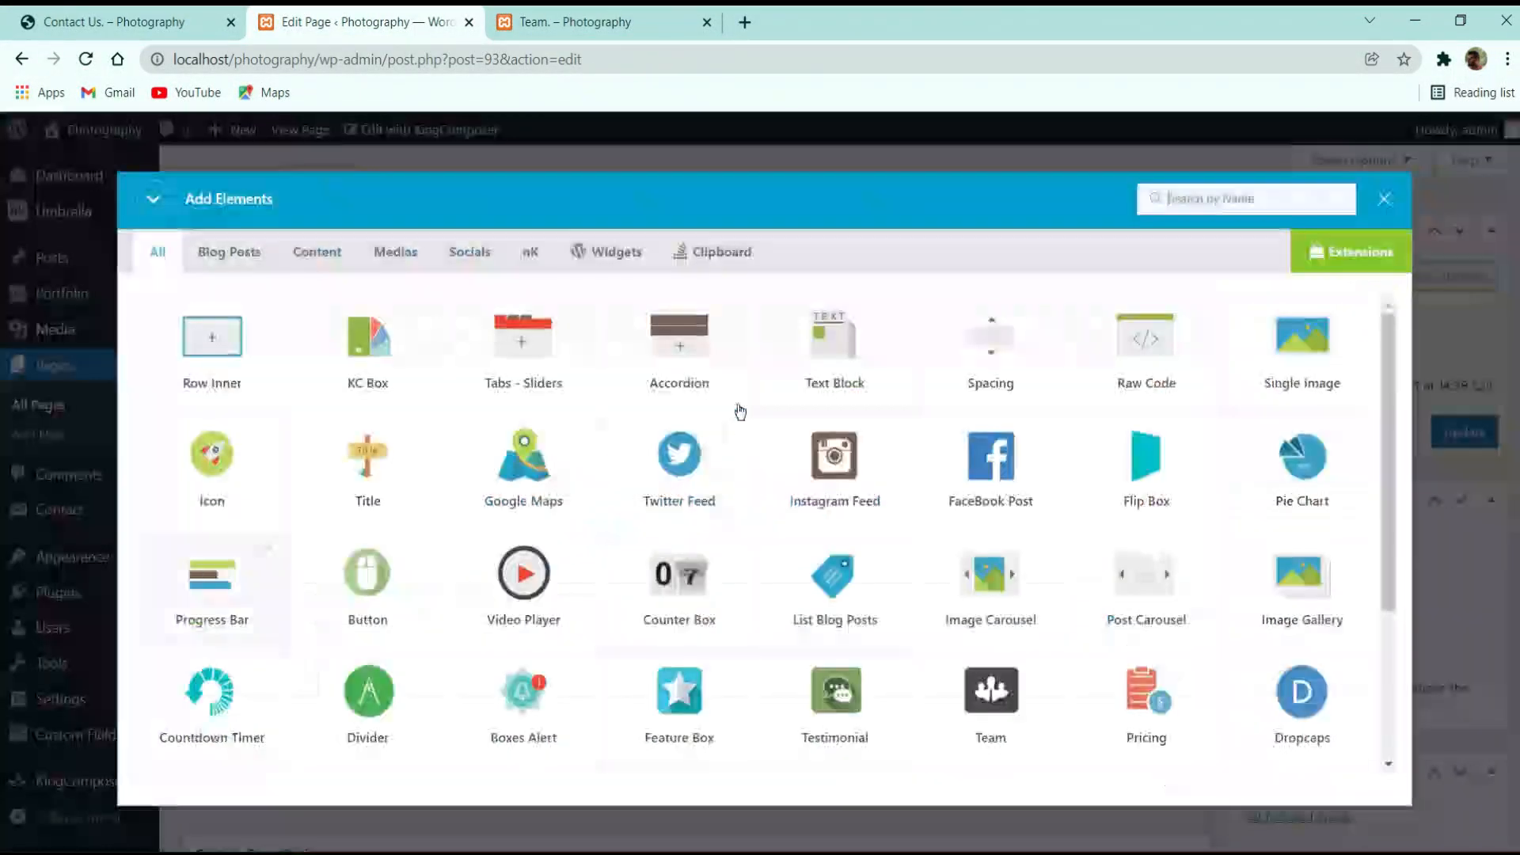
click(1214, 194)
text(socia)
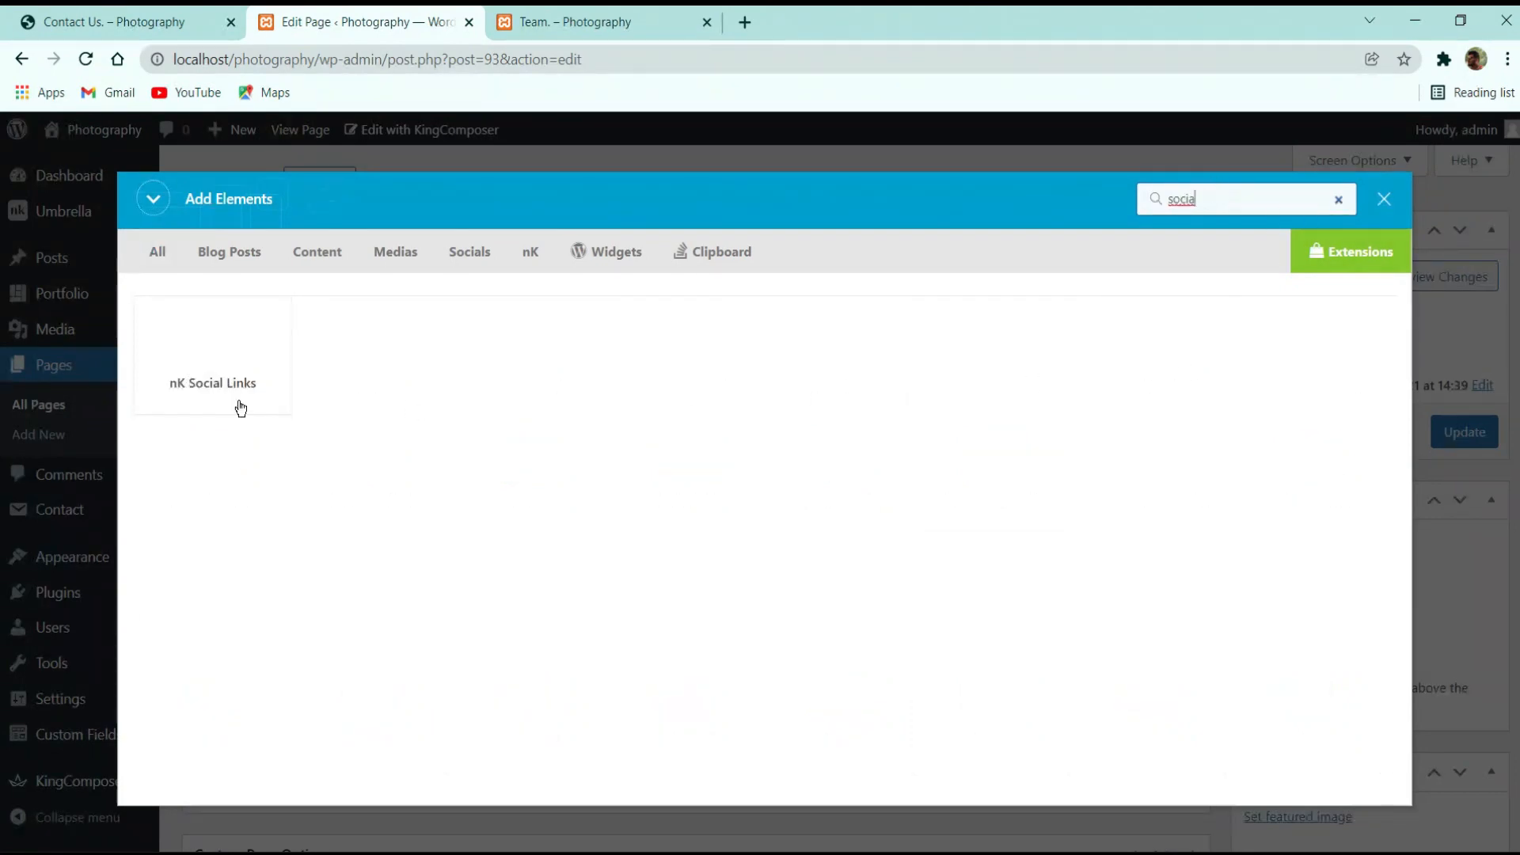
click(189, 345)
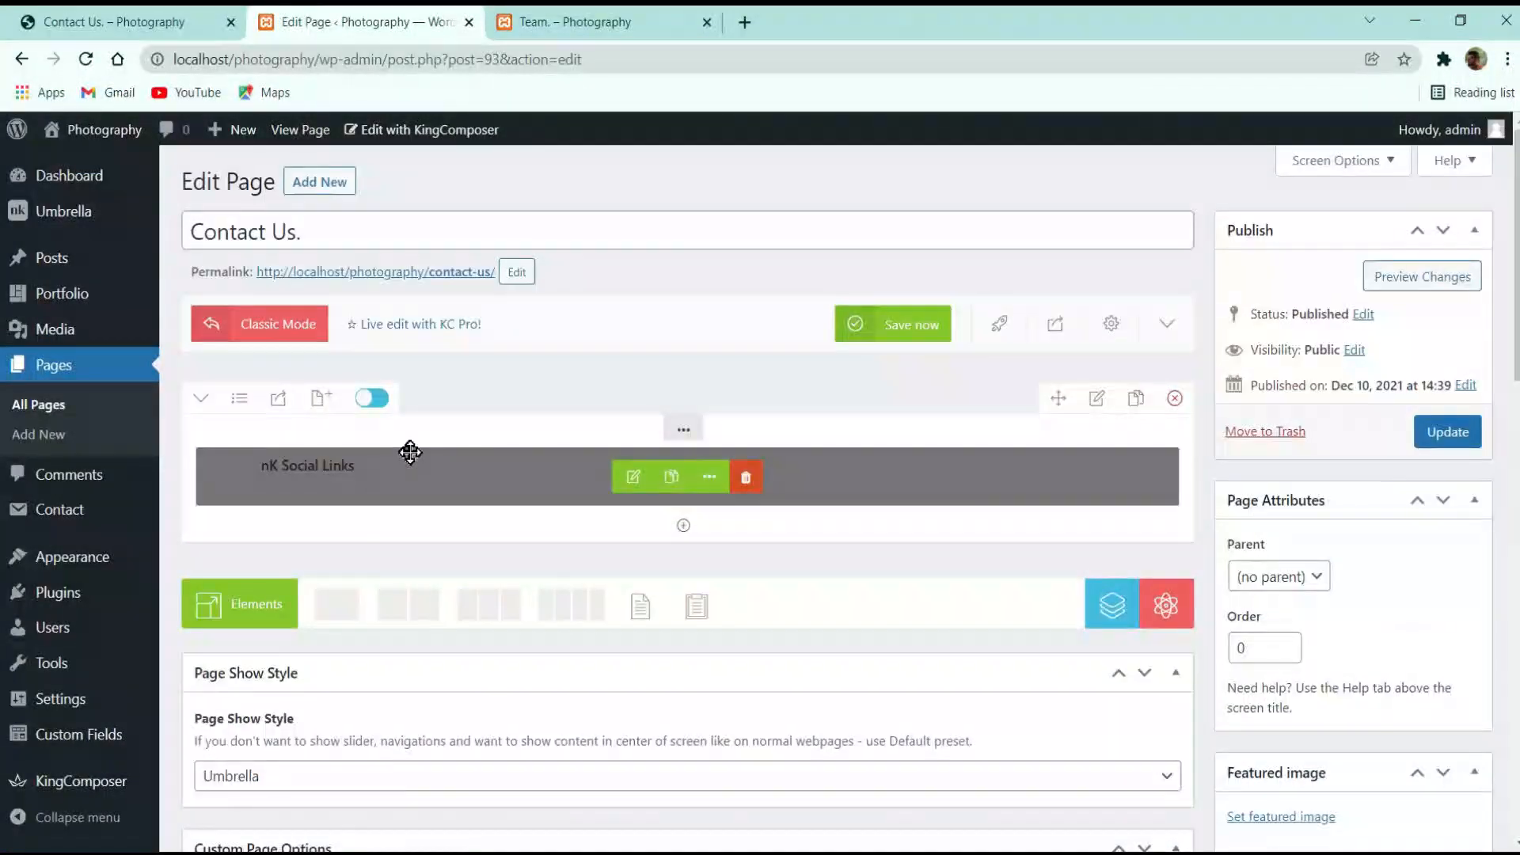
click(636, 481)
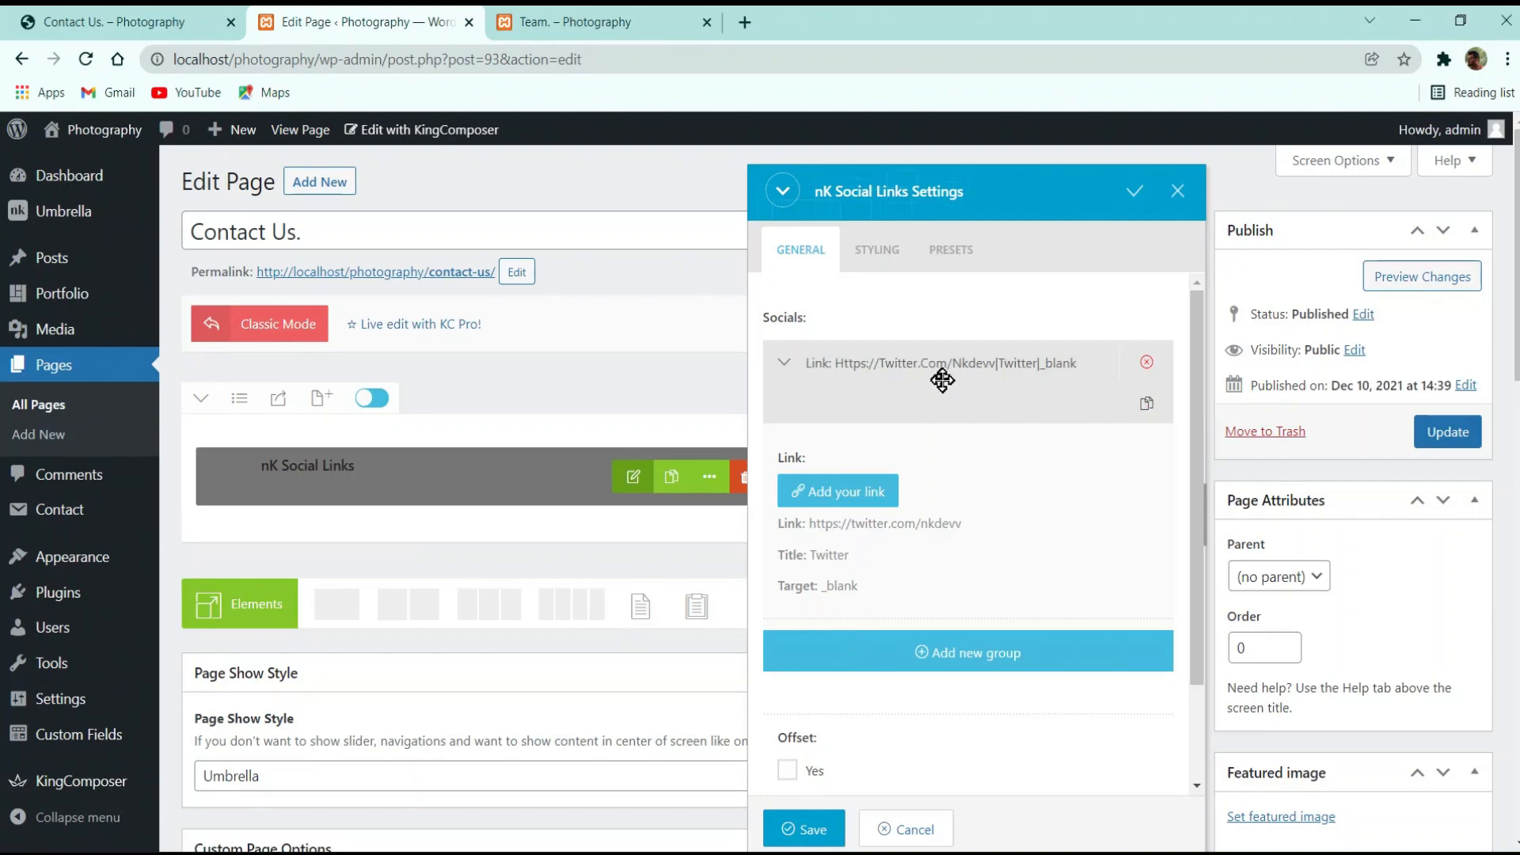
Add a second social link group and change the Twitter link's URL to #
click(1025, 402)
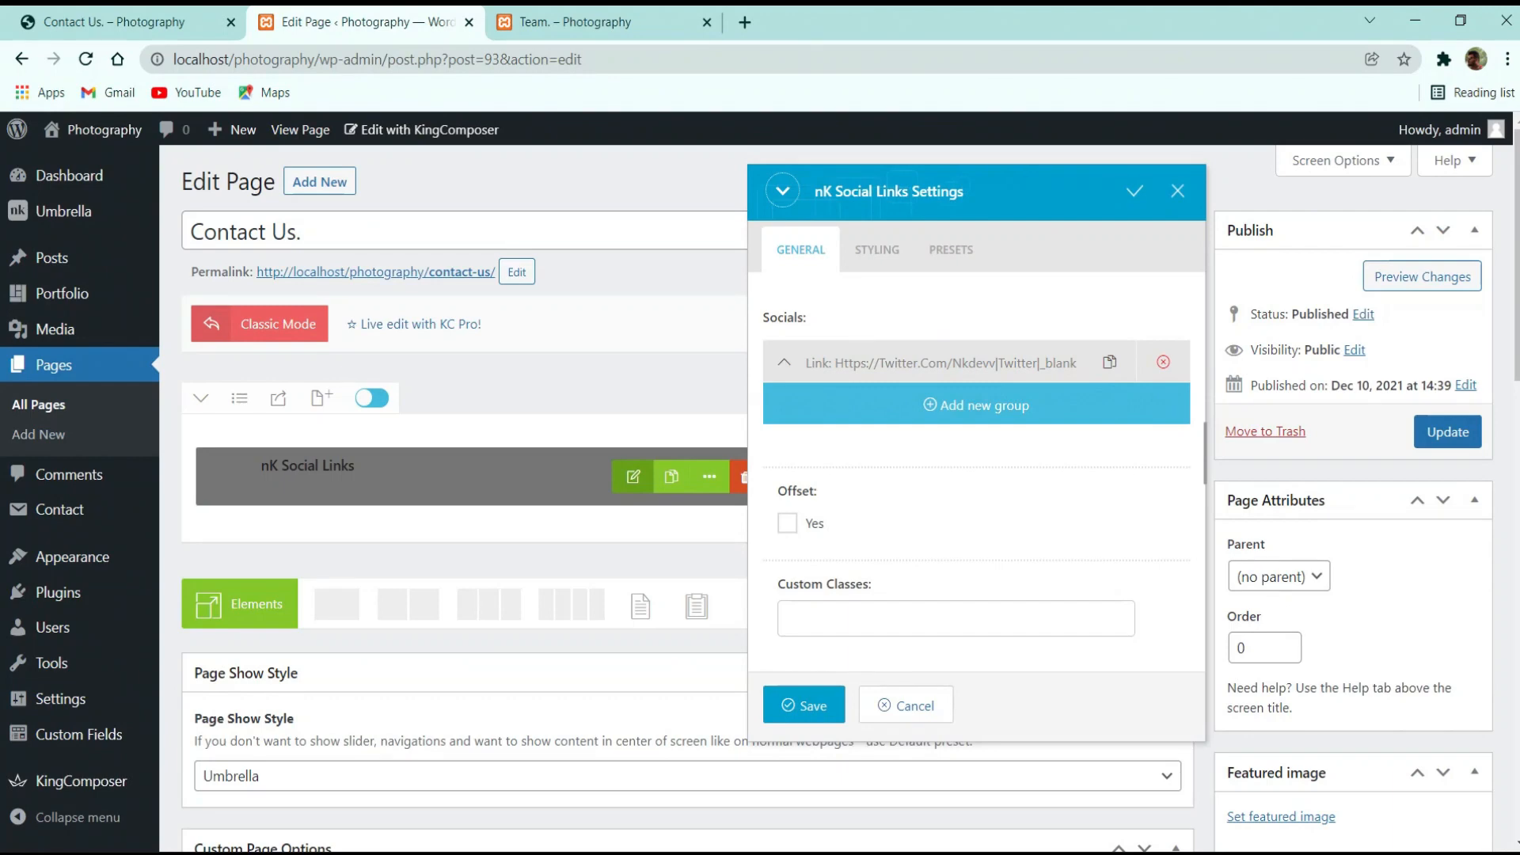
scroll(932, 481, down, 4)
scroll(960, 552, up, 4)
click(989, 406)
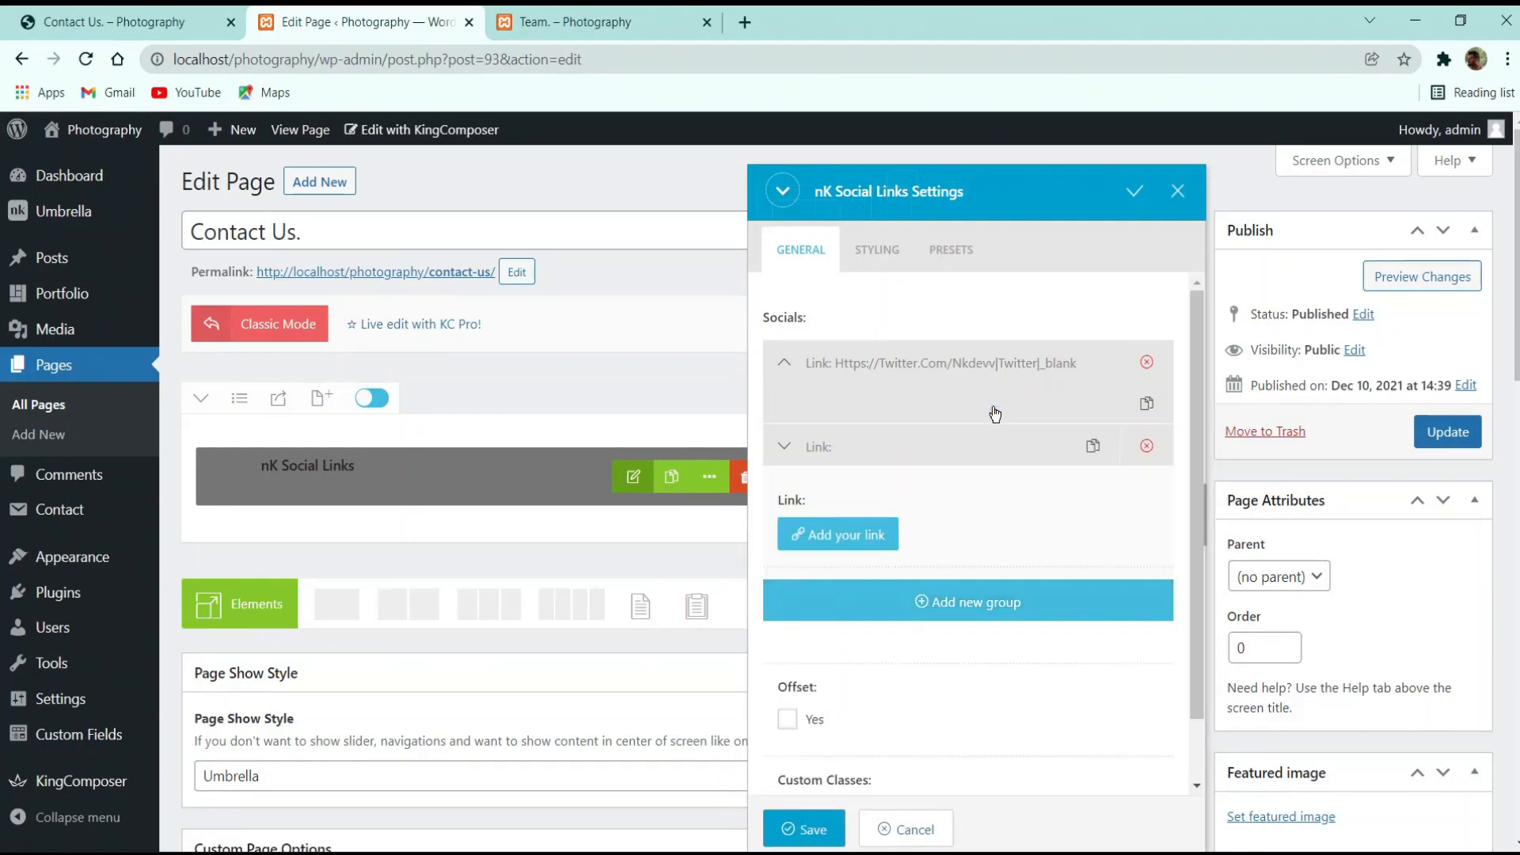
click(857, 438)
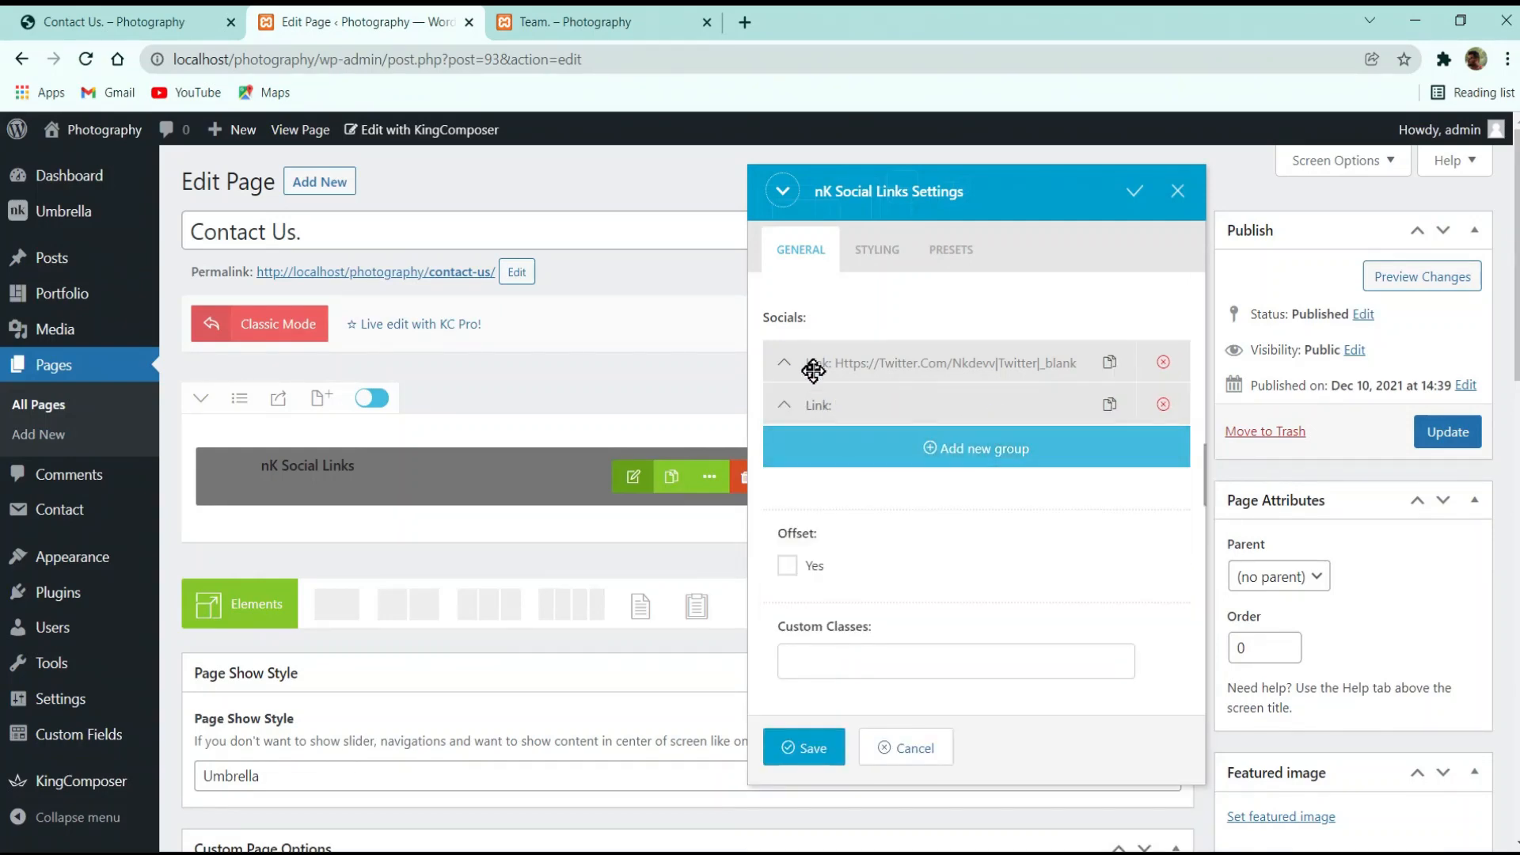
click(811, 362)
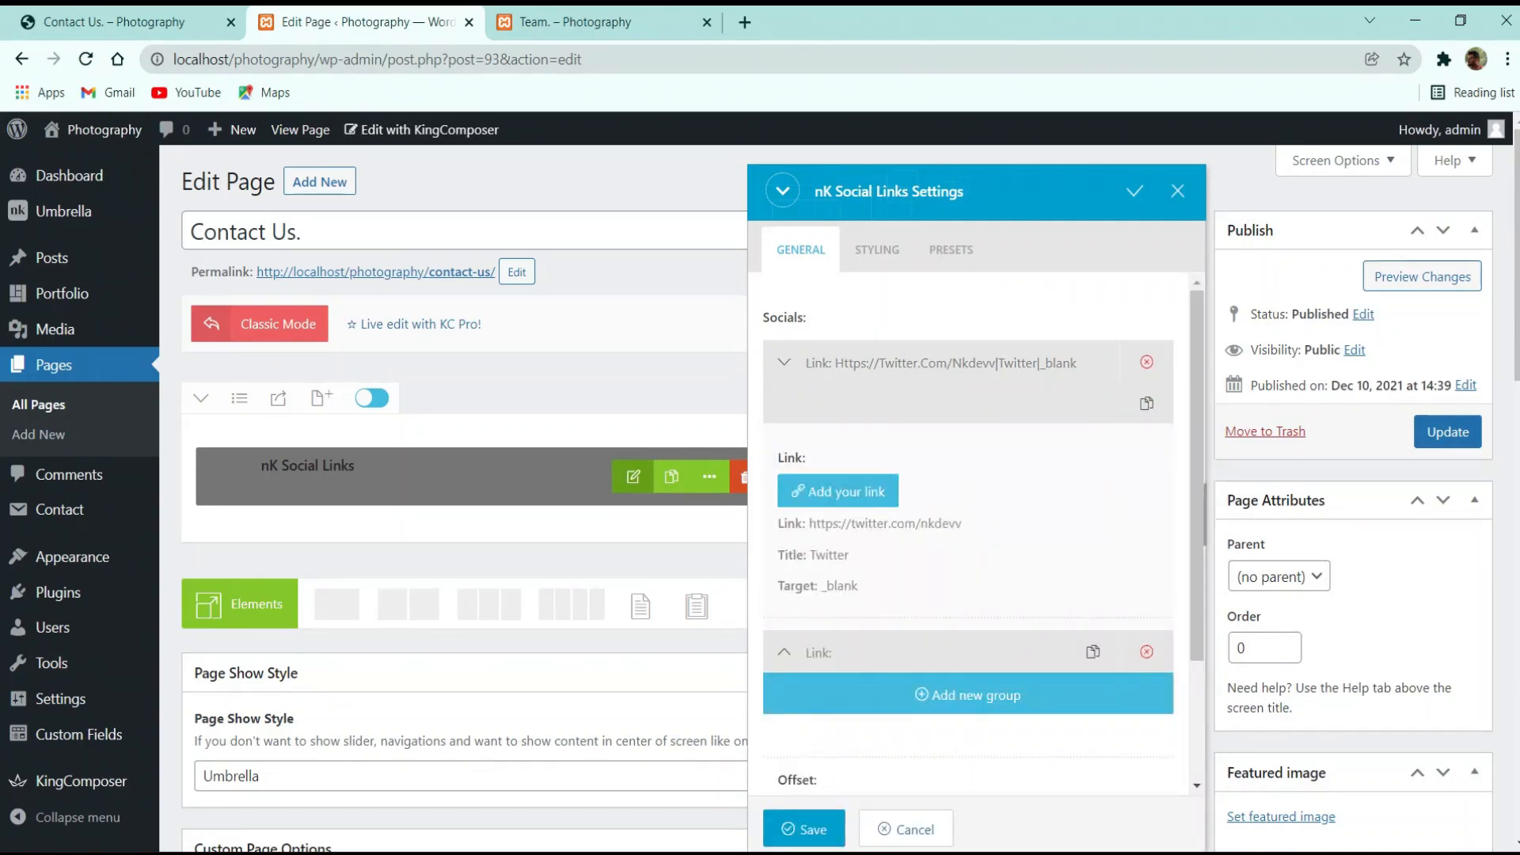
click(895, 363)
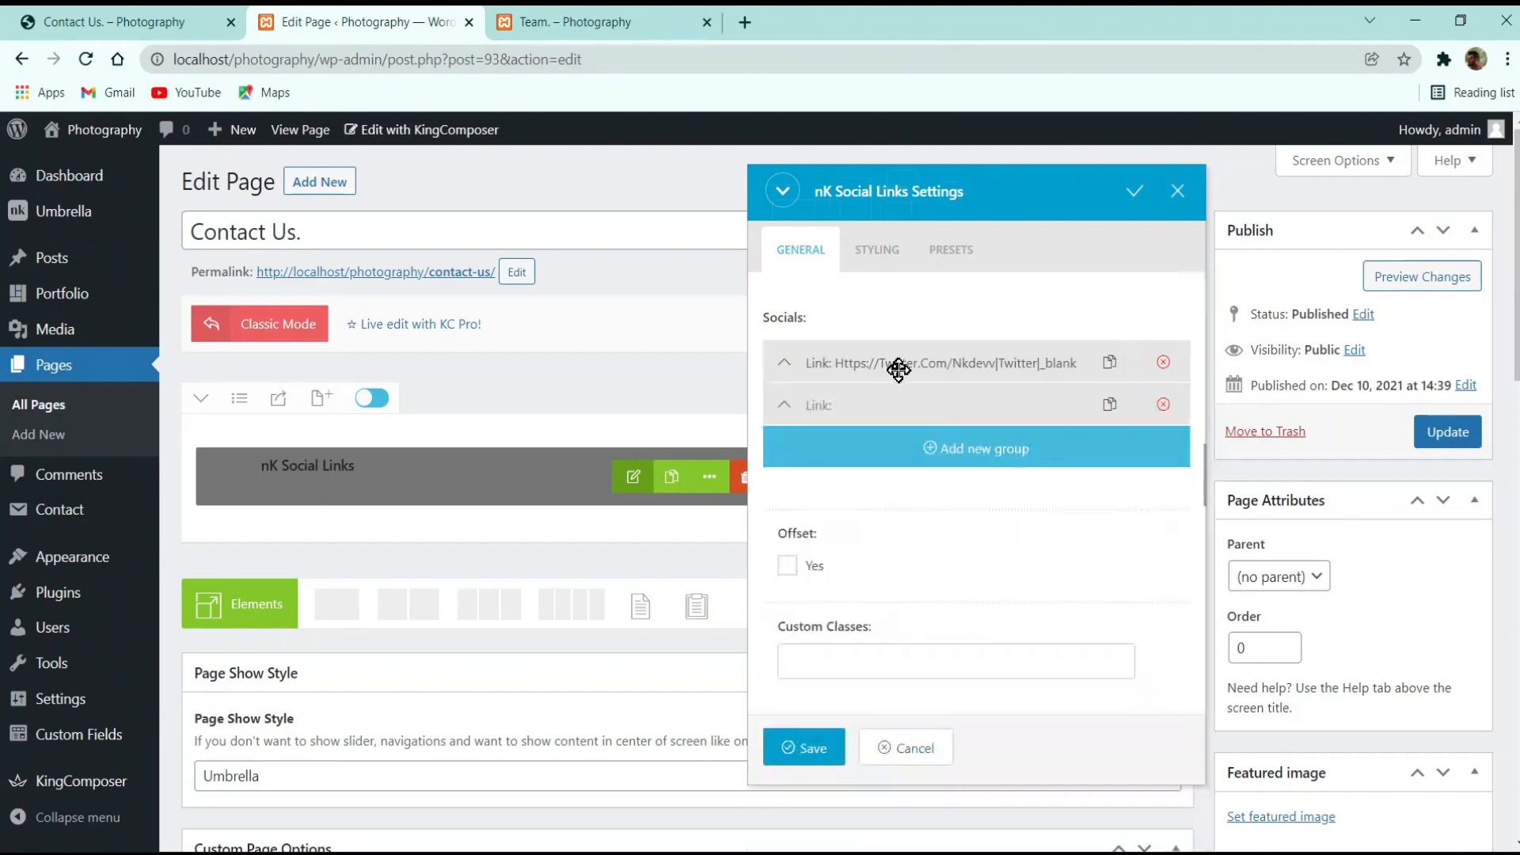
click(993, 405)
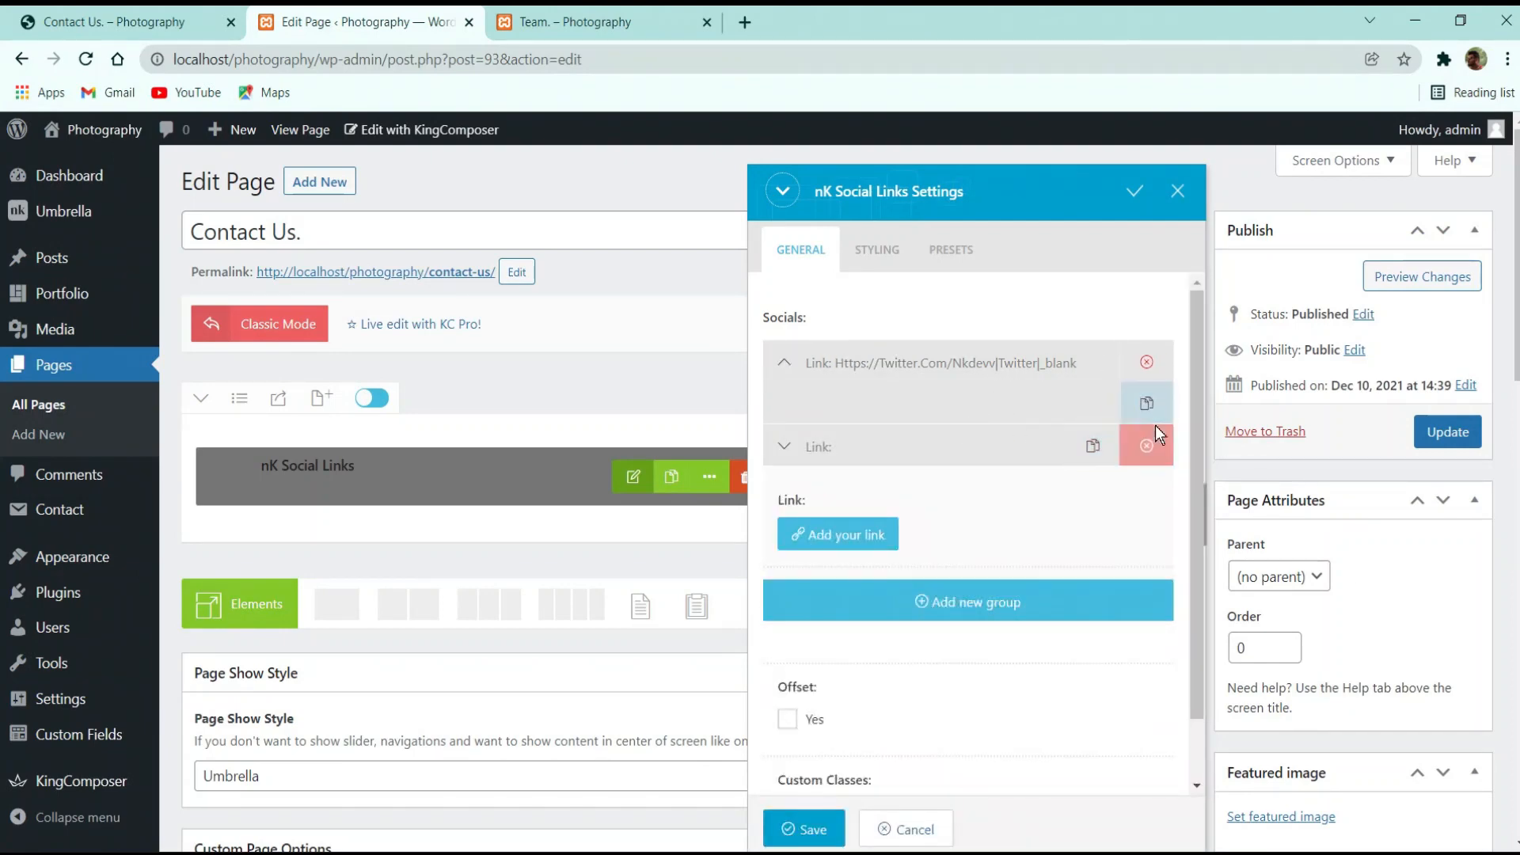
click(1046, 363)
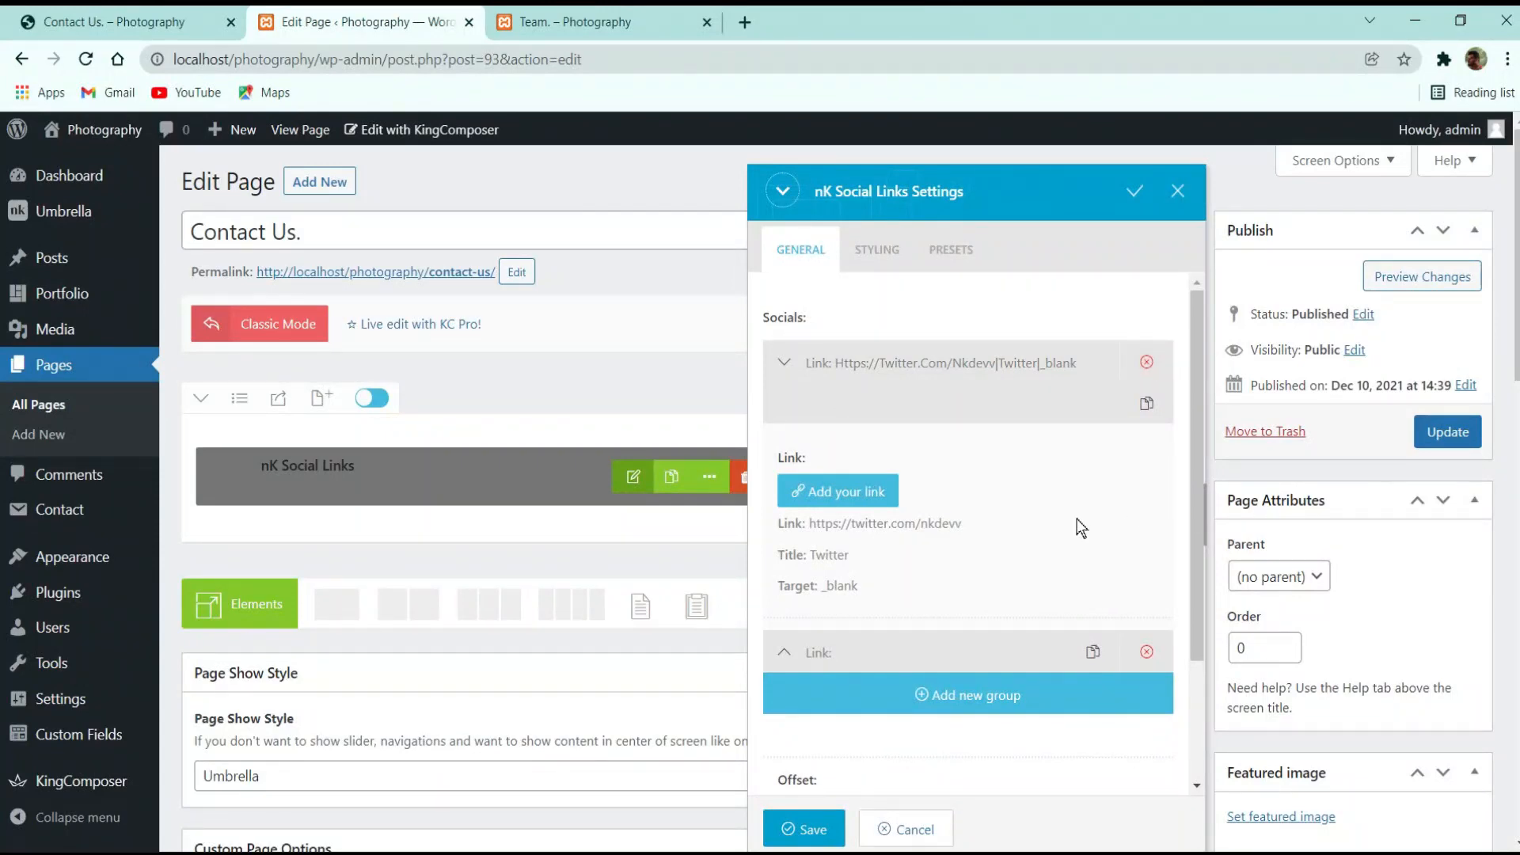
click(784, 363)
click(786, 364)
click(834, 495)
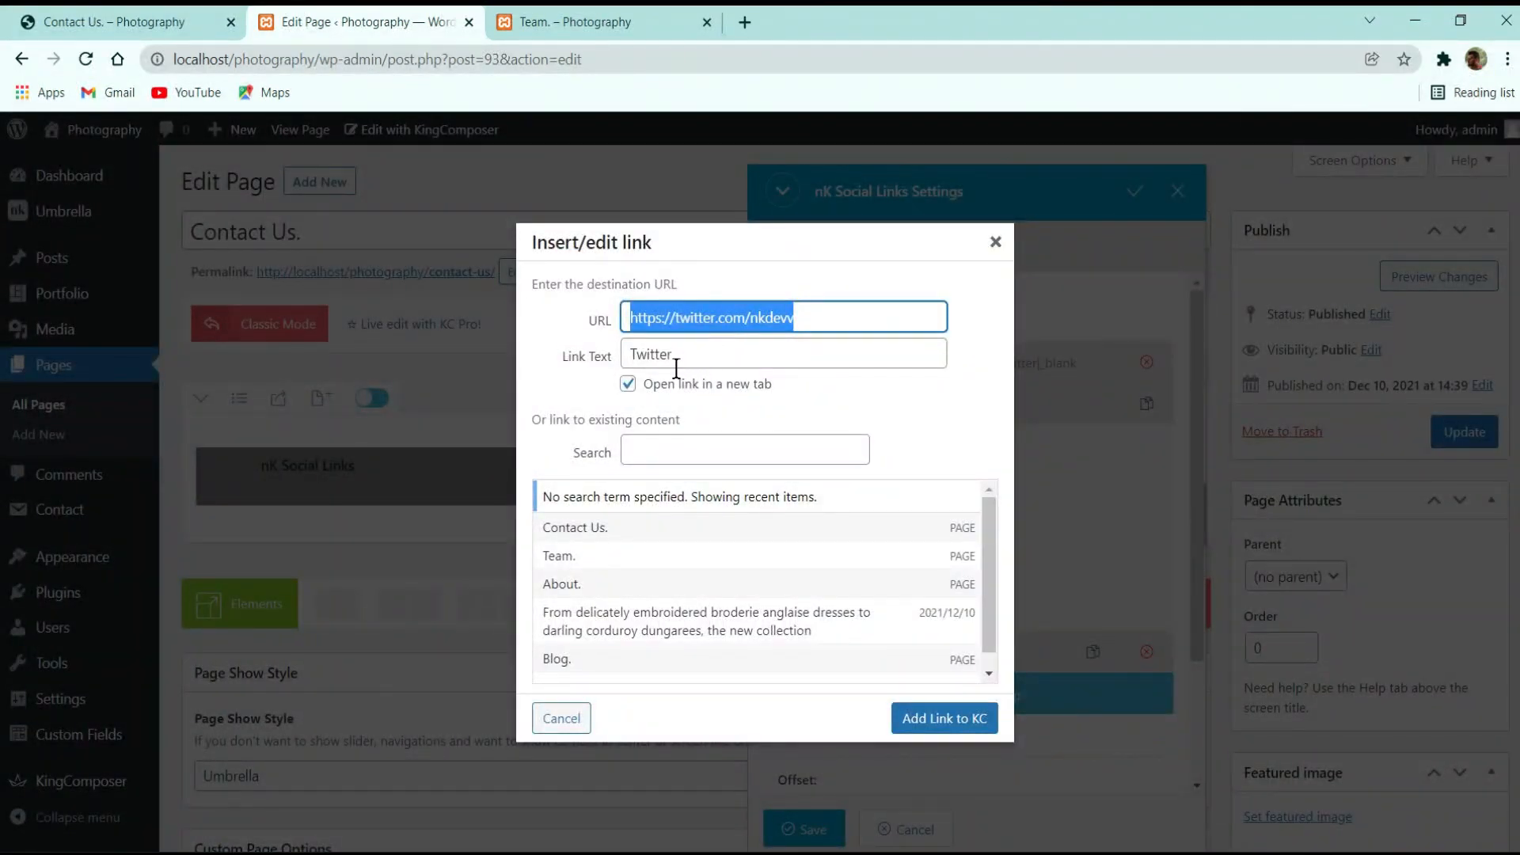
click(815, 326)
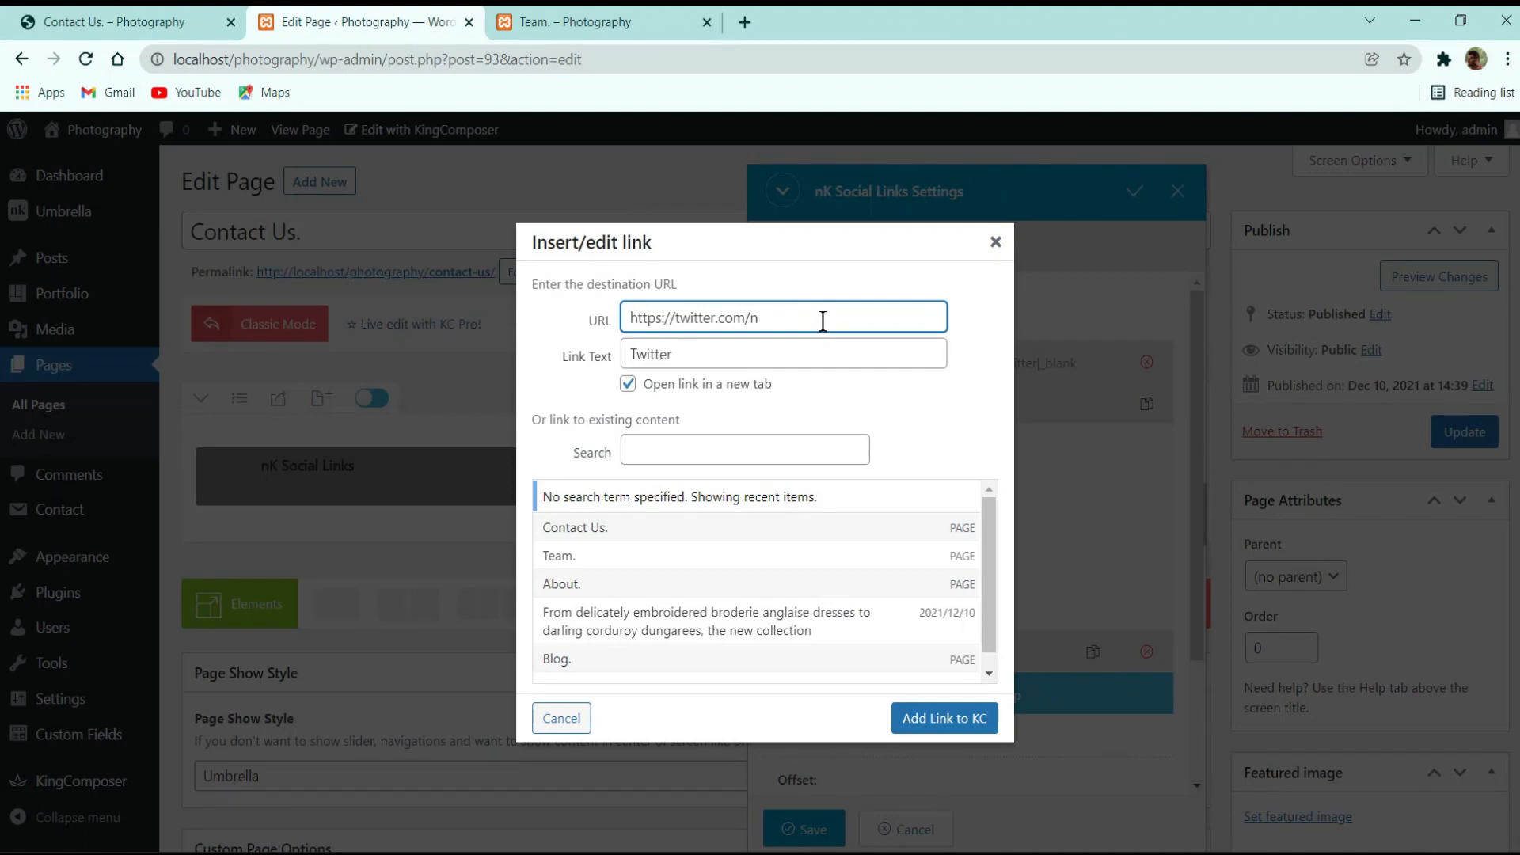
key(ctrl+a)
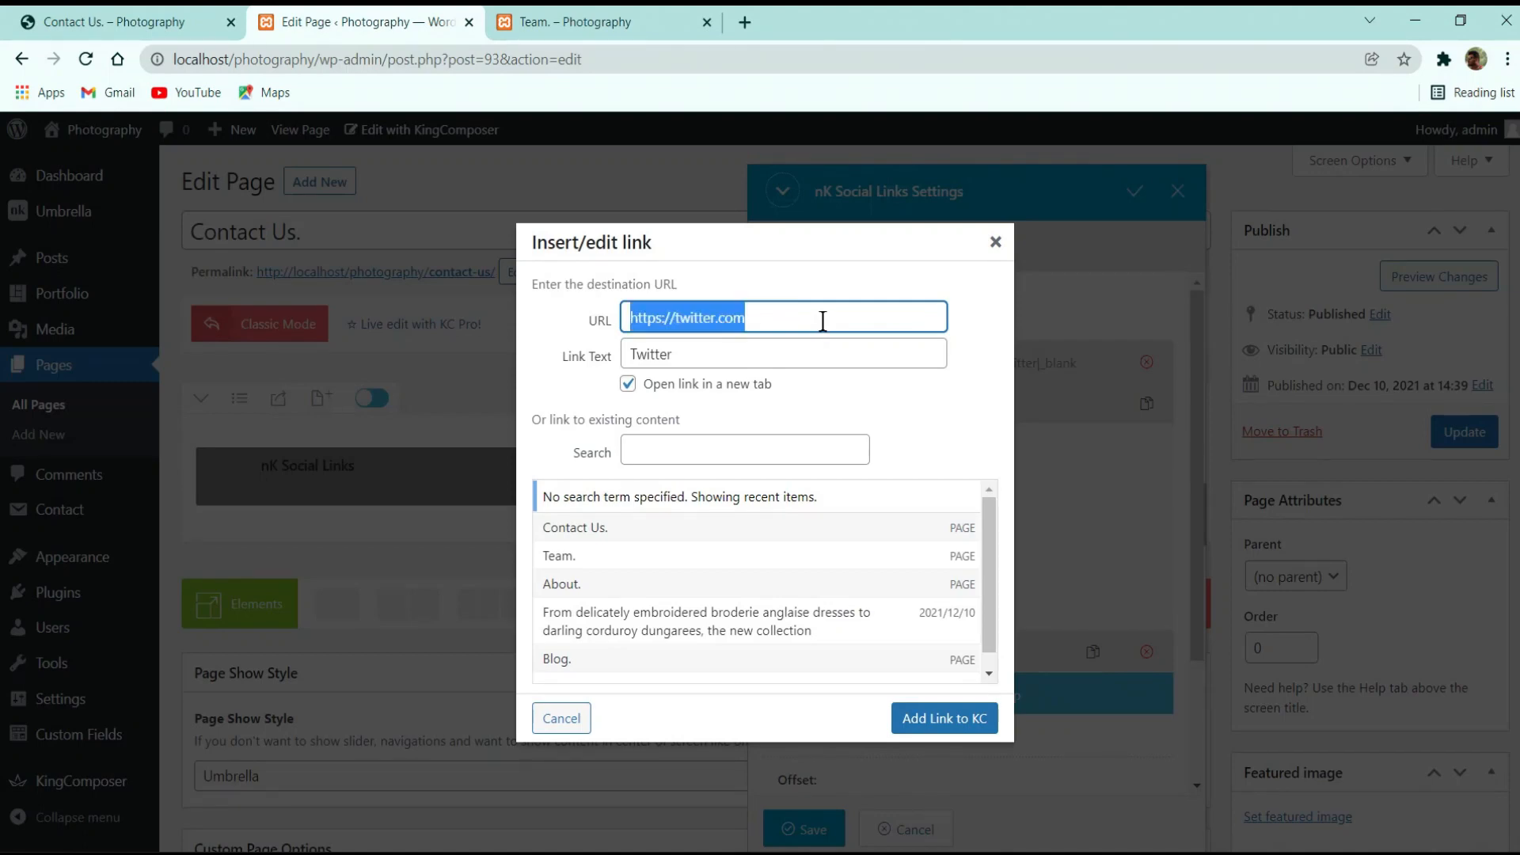
text(#)
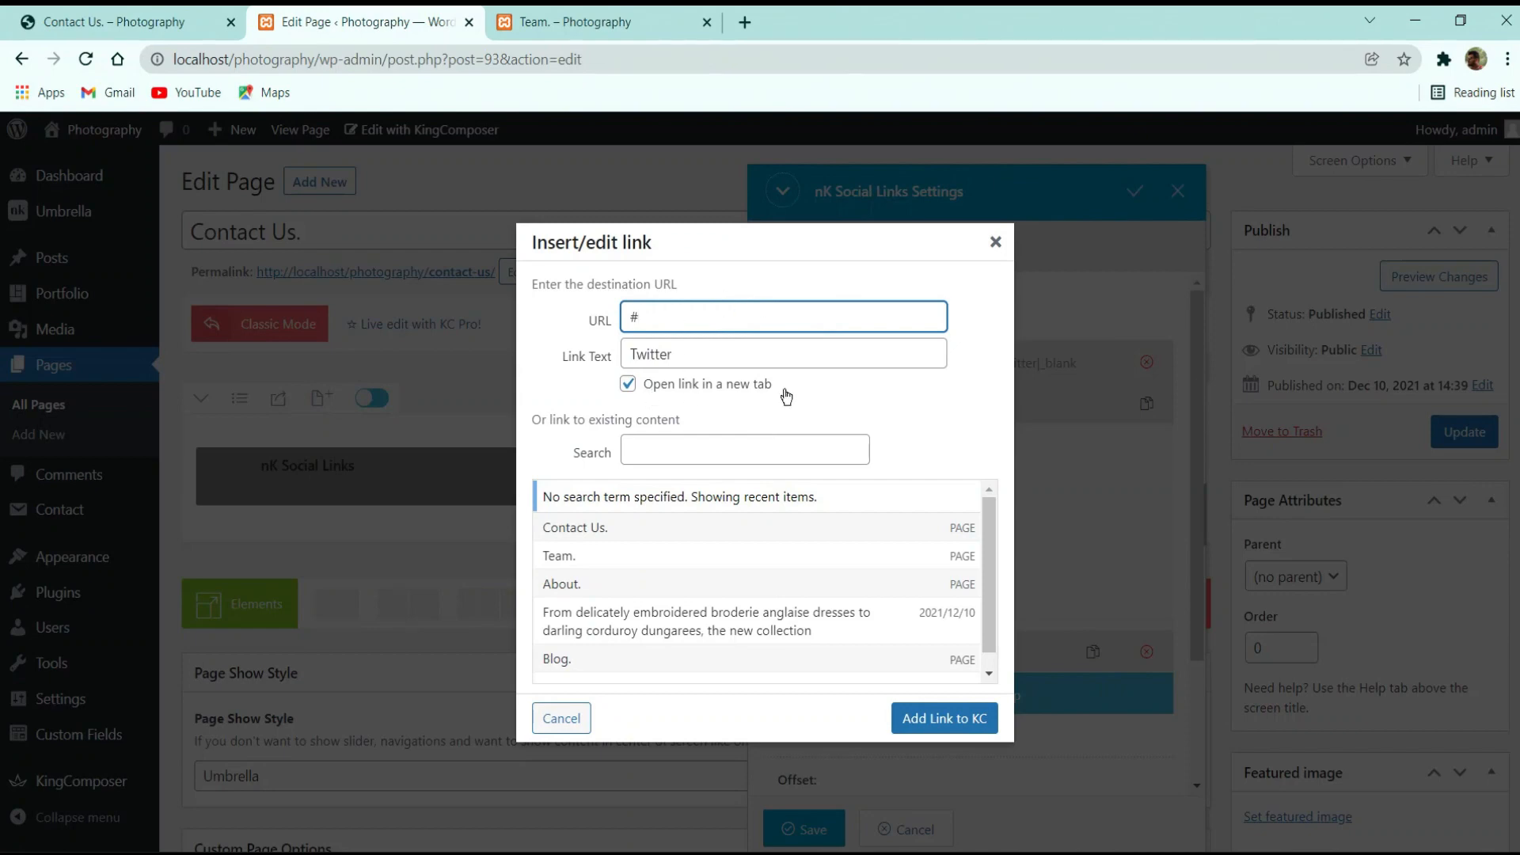
click(947, 724)
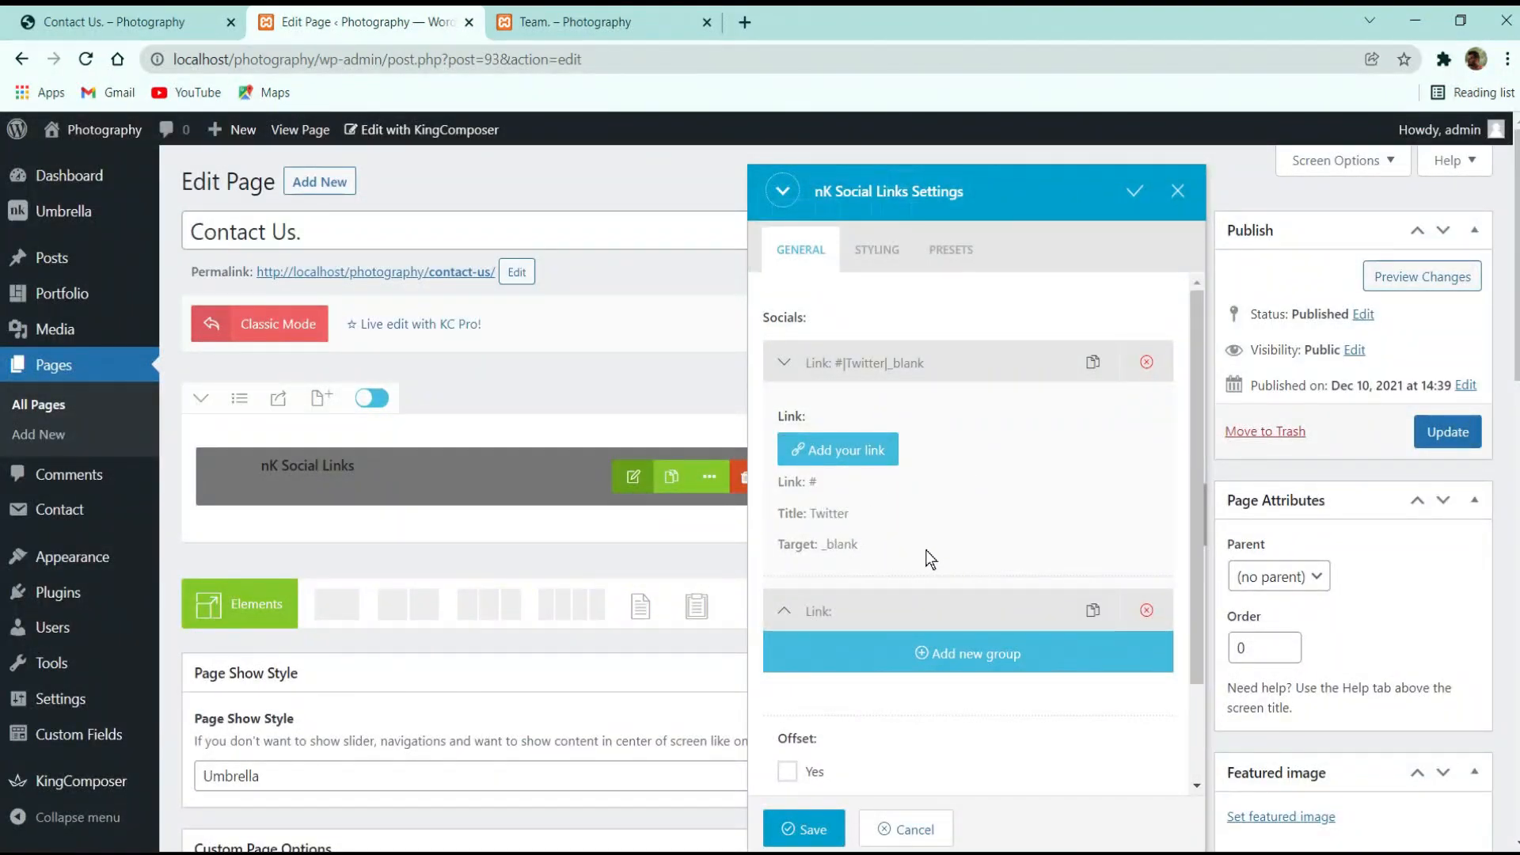
Give the second entry URL # and link text 'Facebook', and add it
click(785, 362)
click(823, 405)
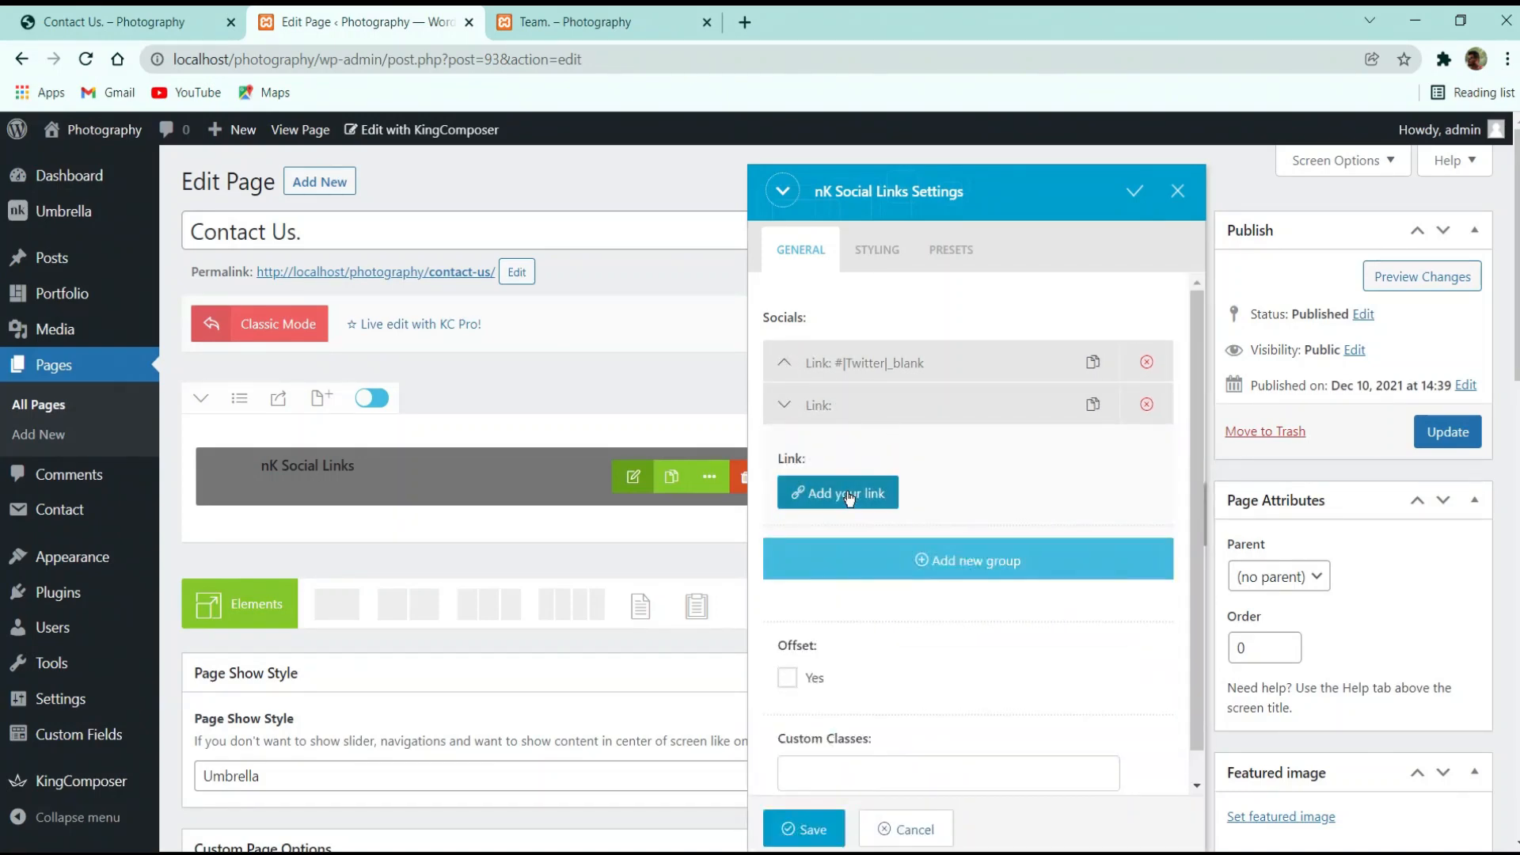
click(844, 492)
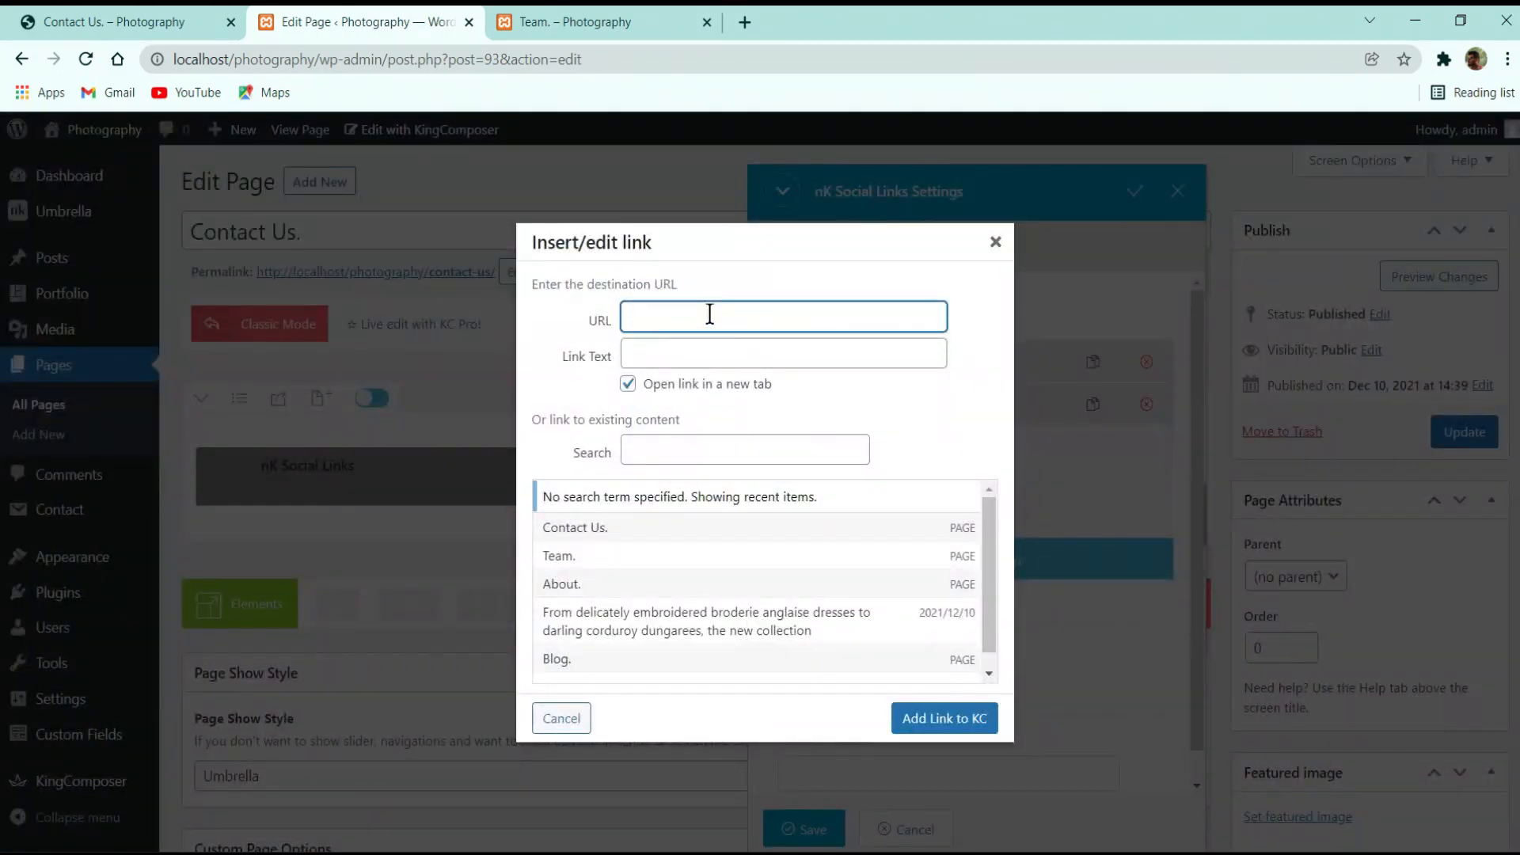
text(#)
click(706, 348)
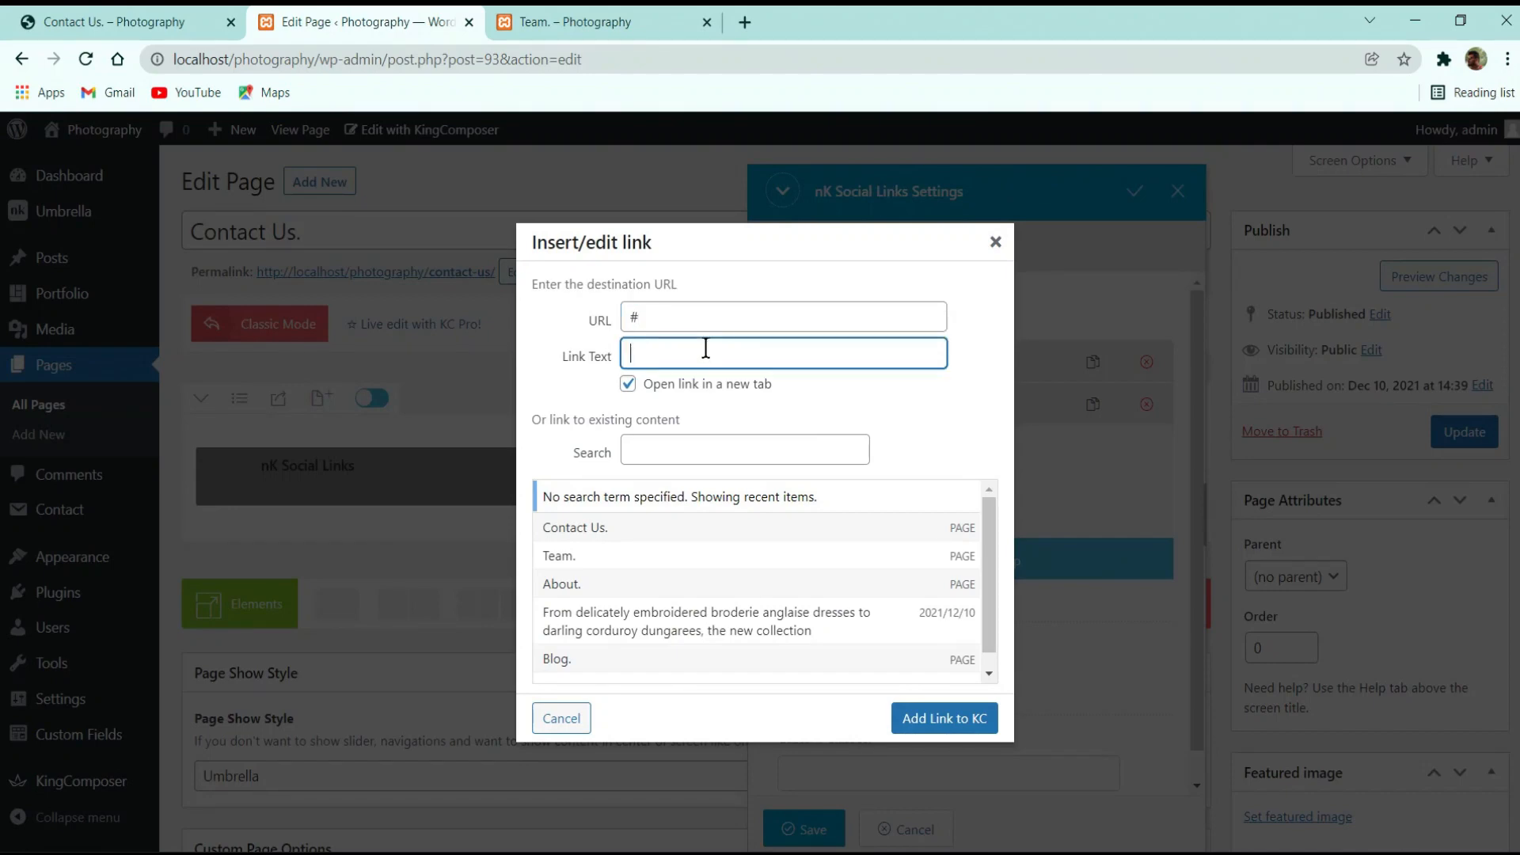
text(Facebook)
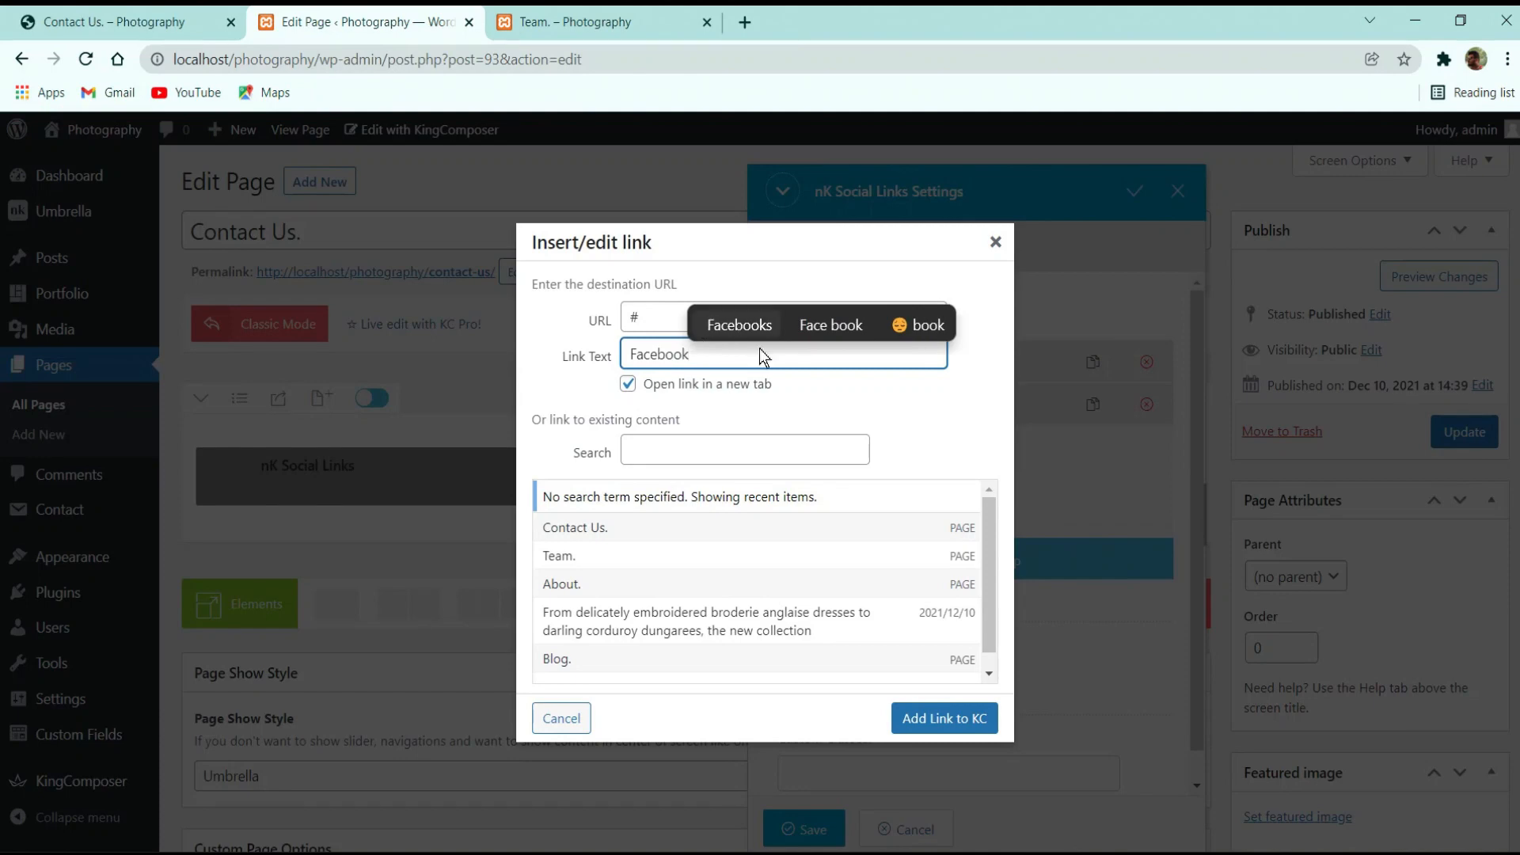
click(941, 719)
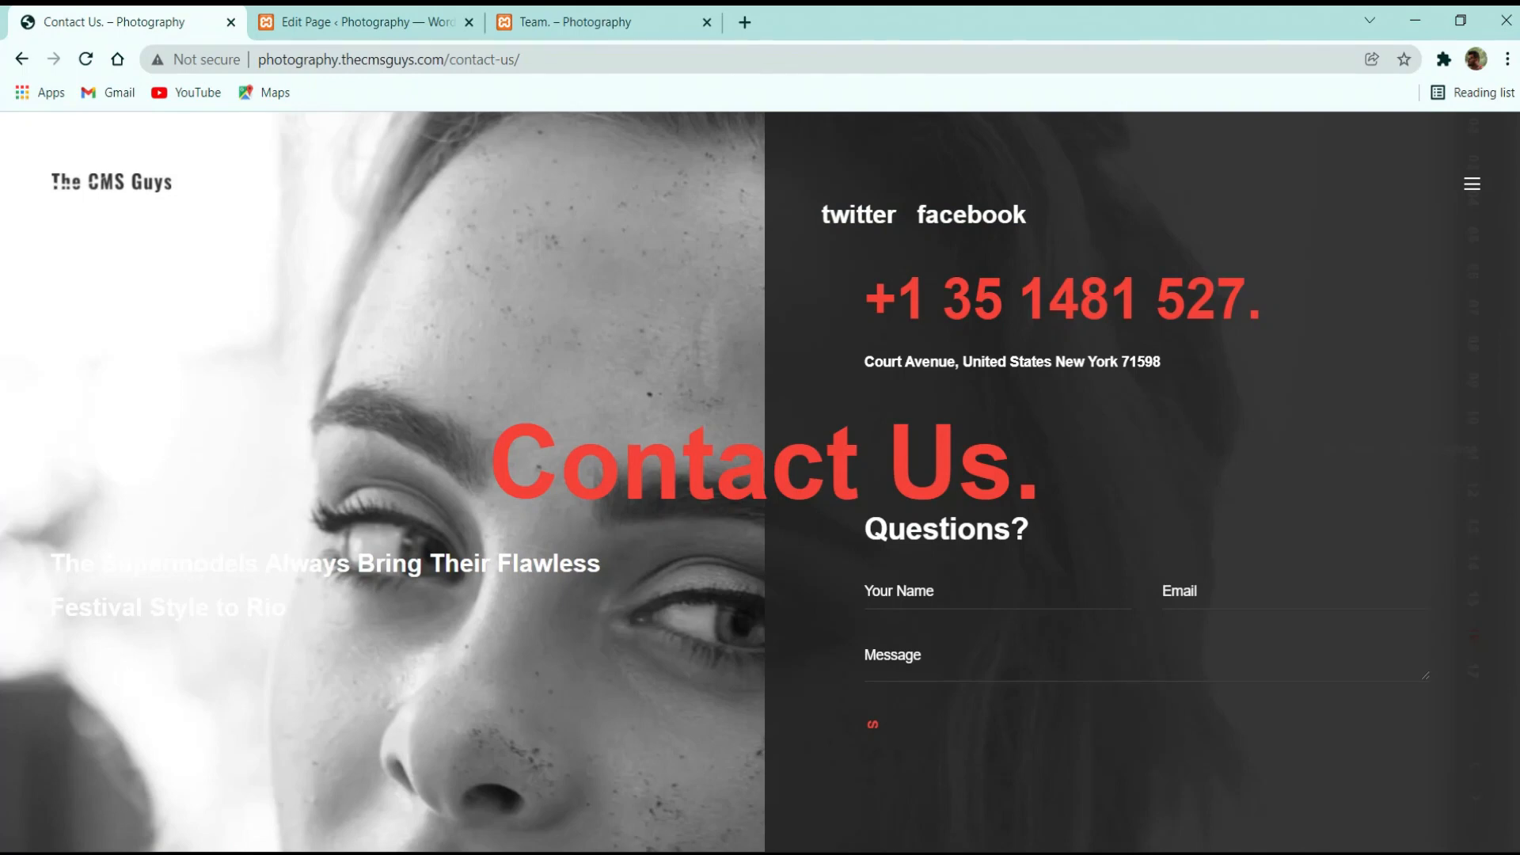
click(427, 16)
click(935, 370)
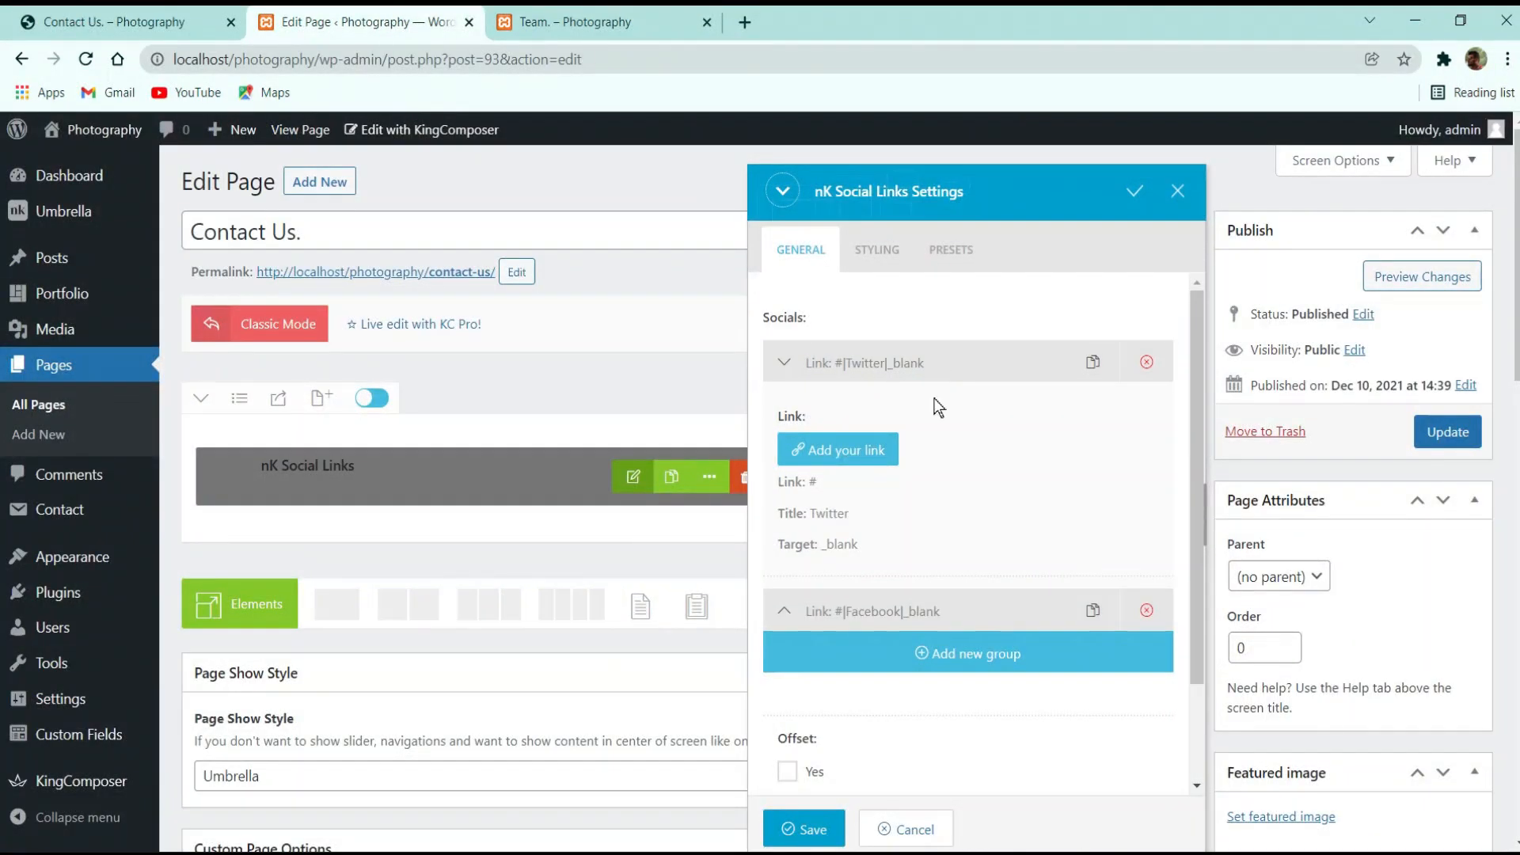
Enable Offset for the social links, save the element and update the Contact Us. page
click(935, 369)
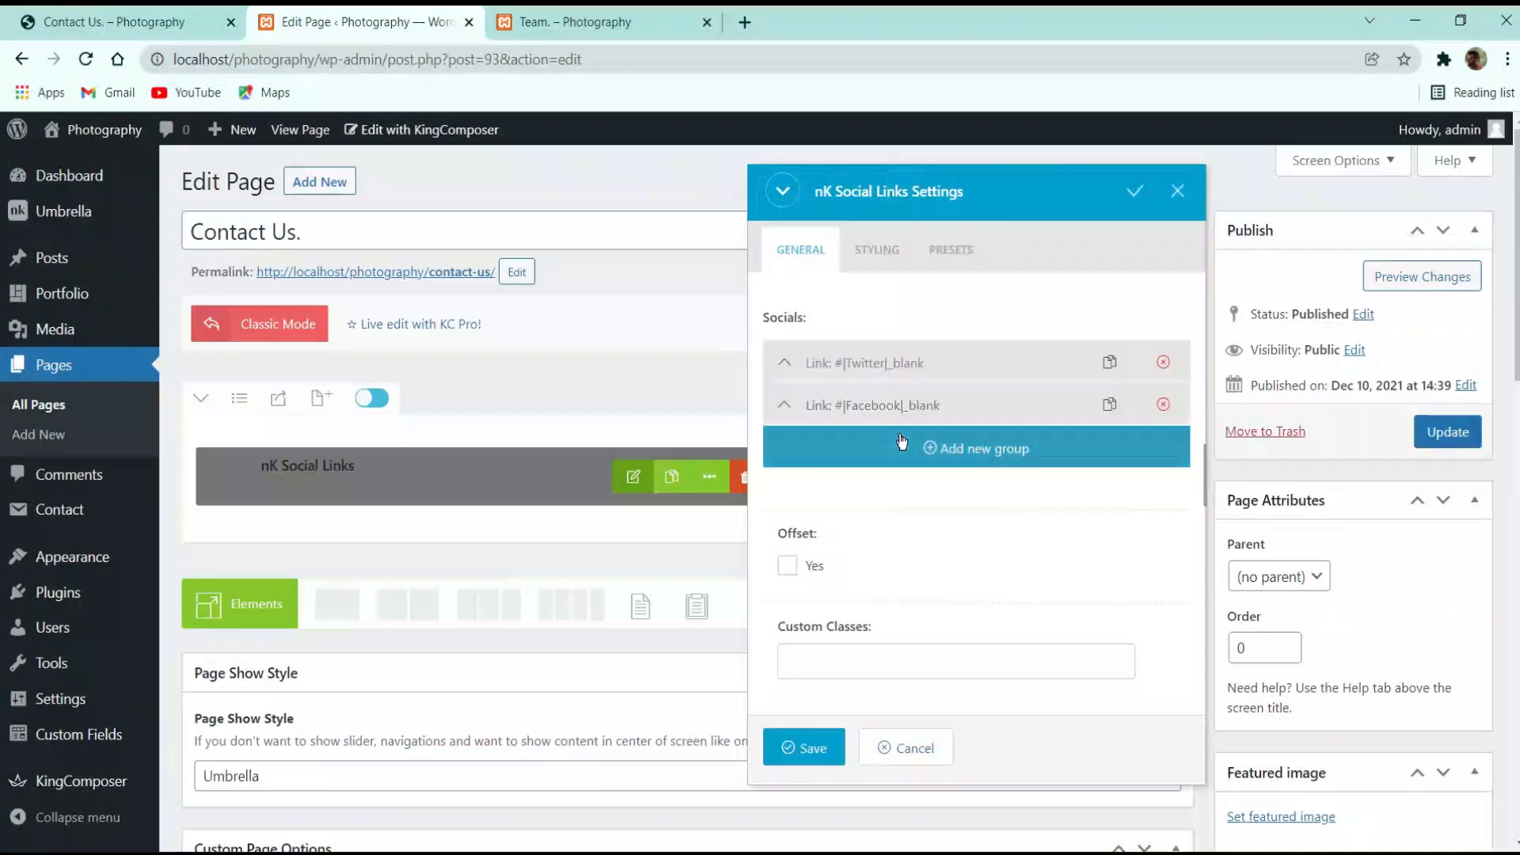
click(819, 564)
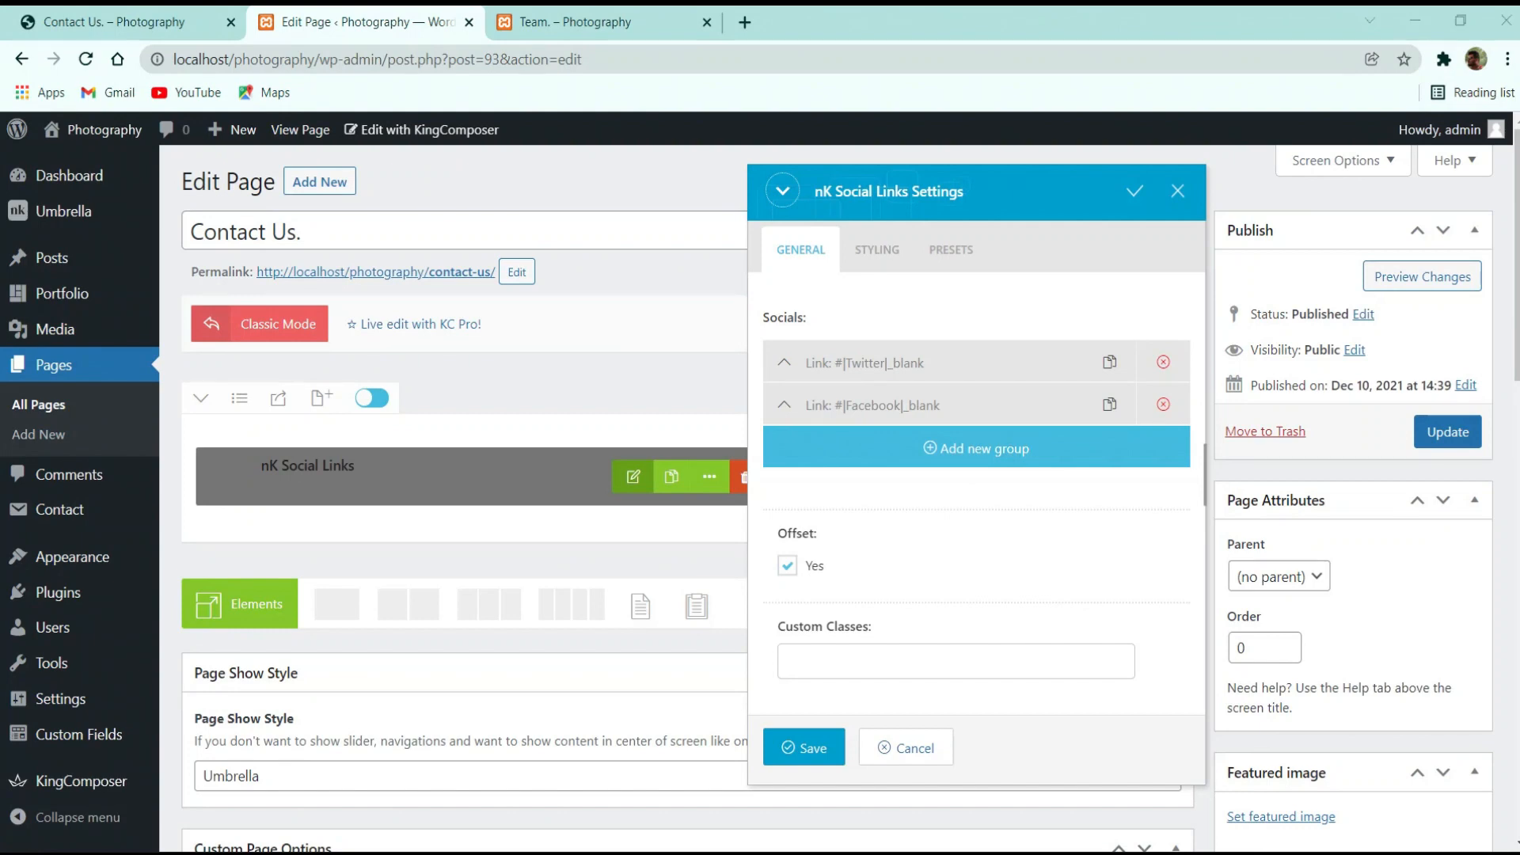
click(875, 249)
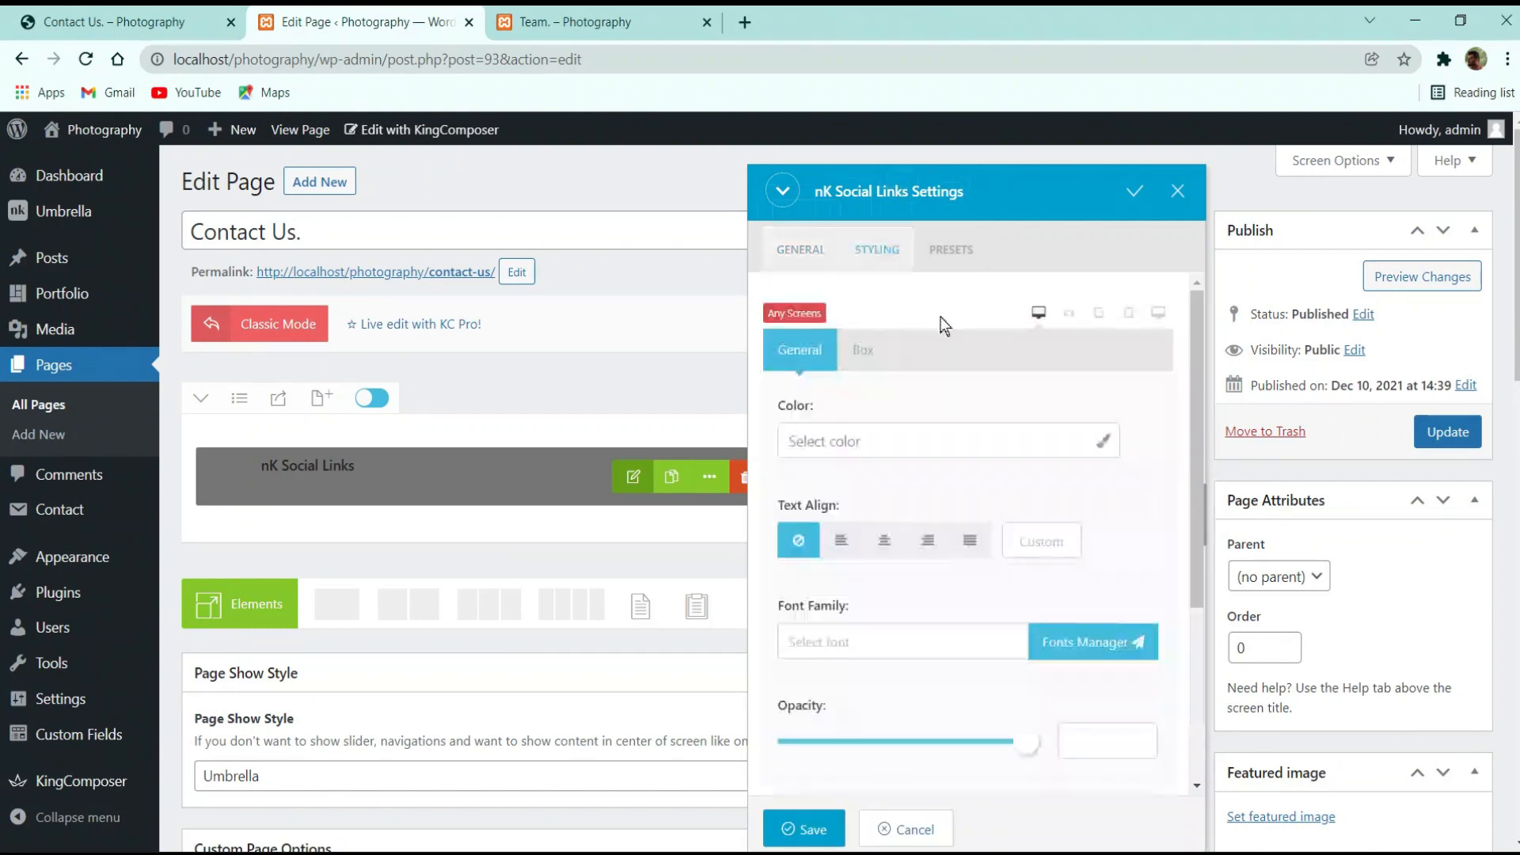
scroll(996, 499, down, 4)
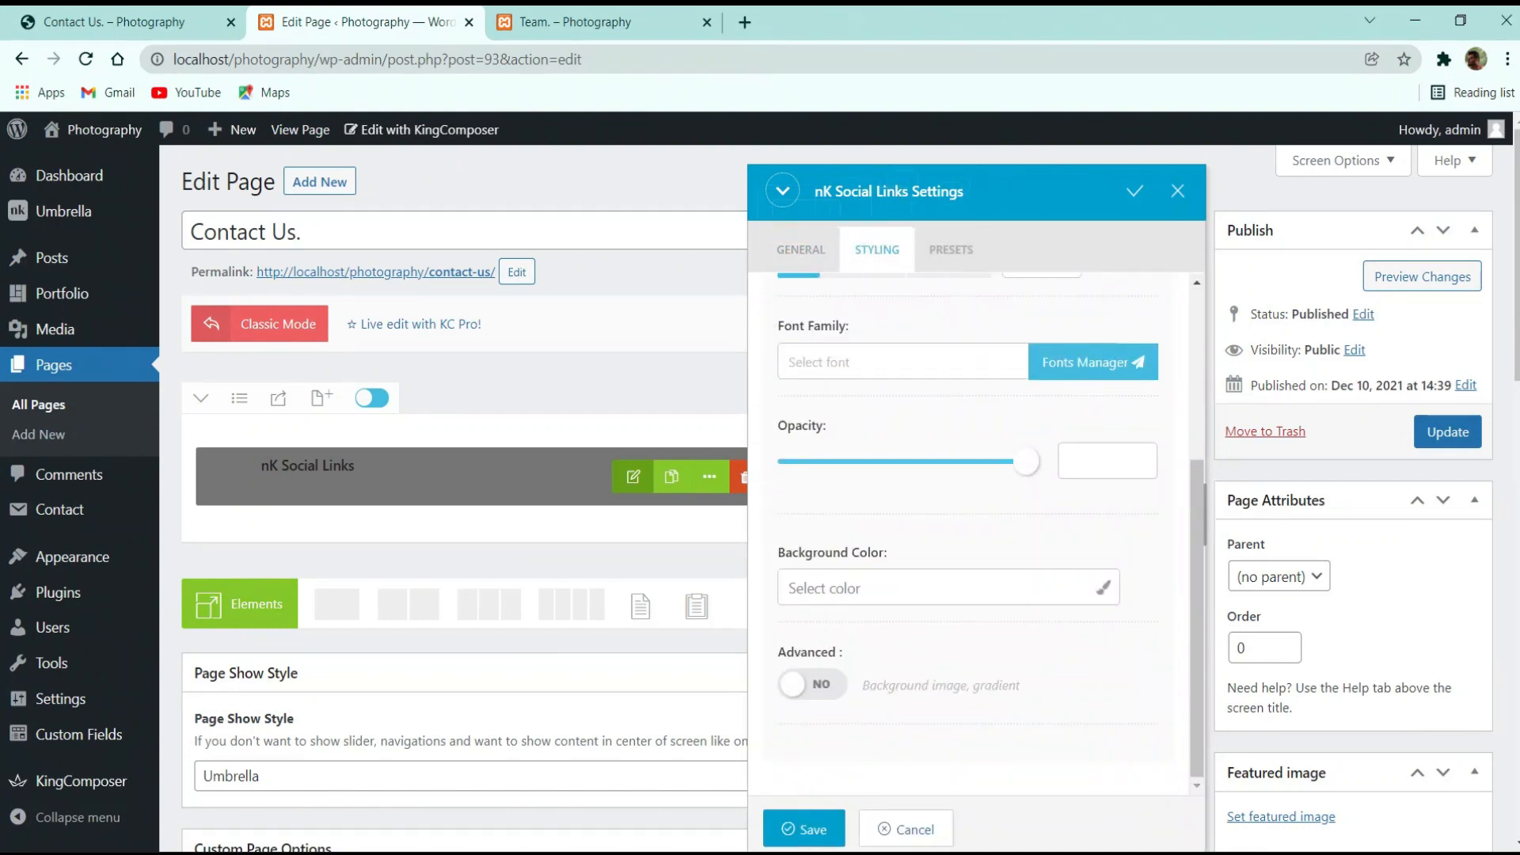
click(804, 828)
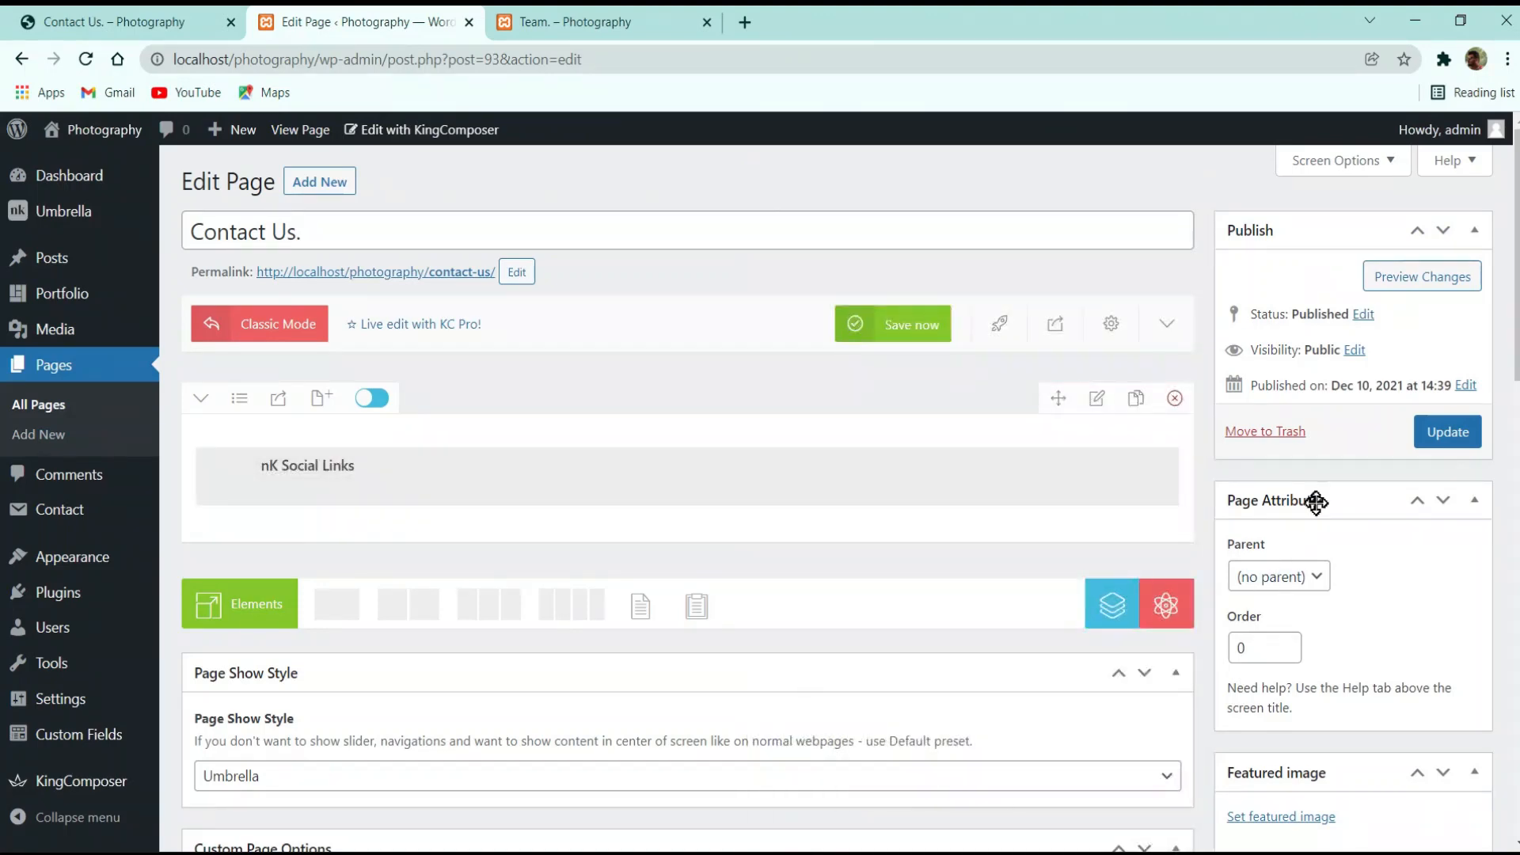
click(1450, 434)
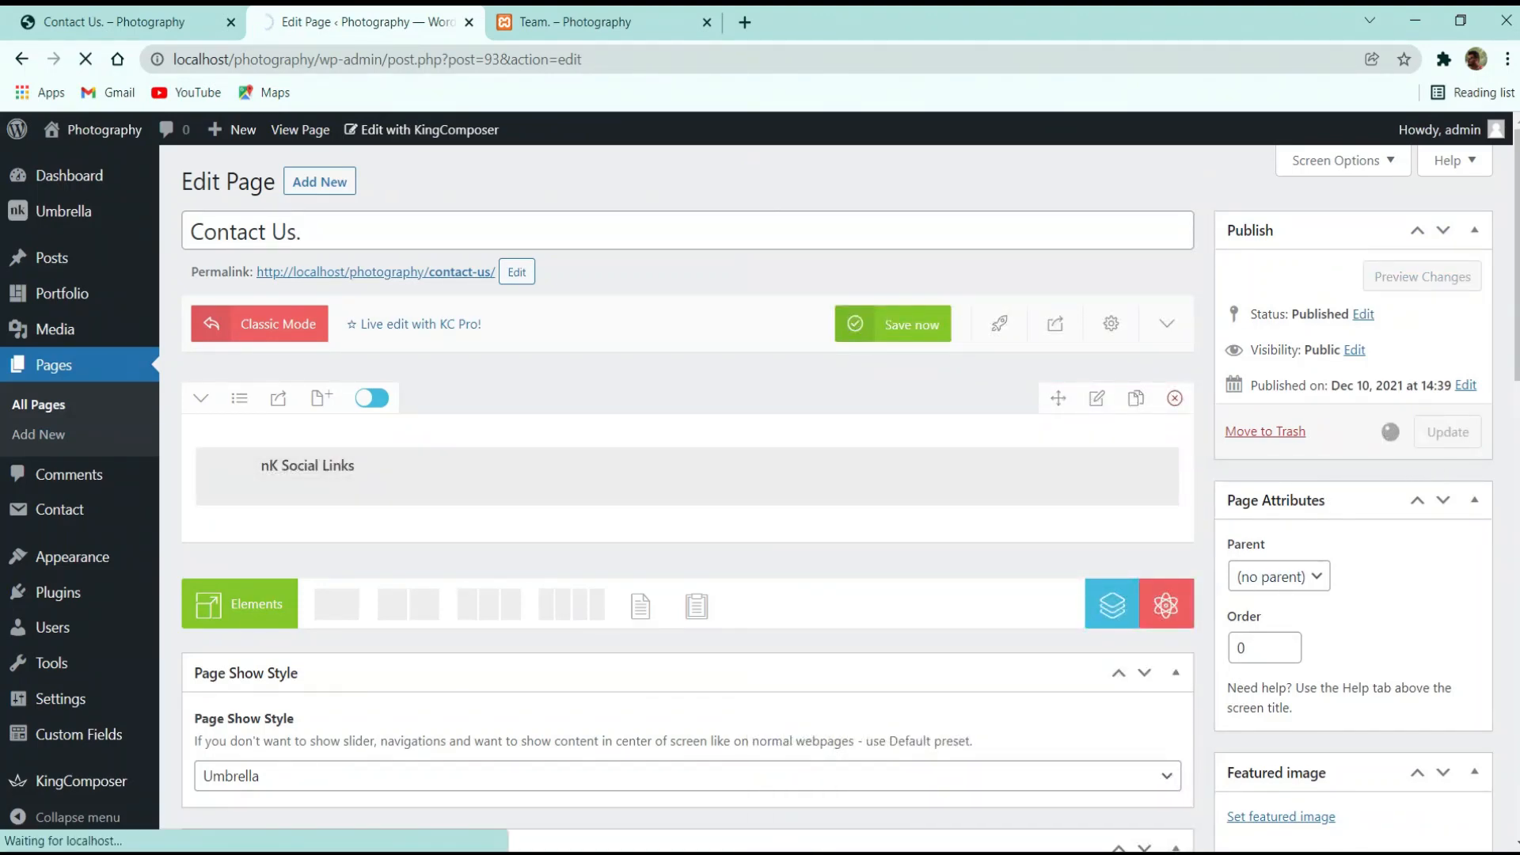
Select the red phone number on the live Contact Us page for copying, then add a new element
click(150, 21)
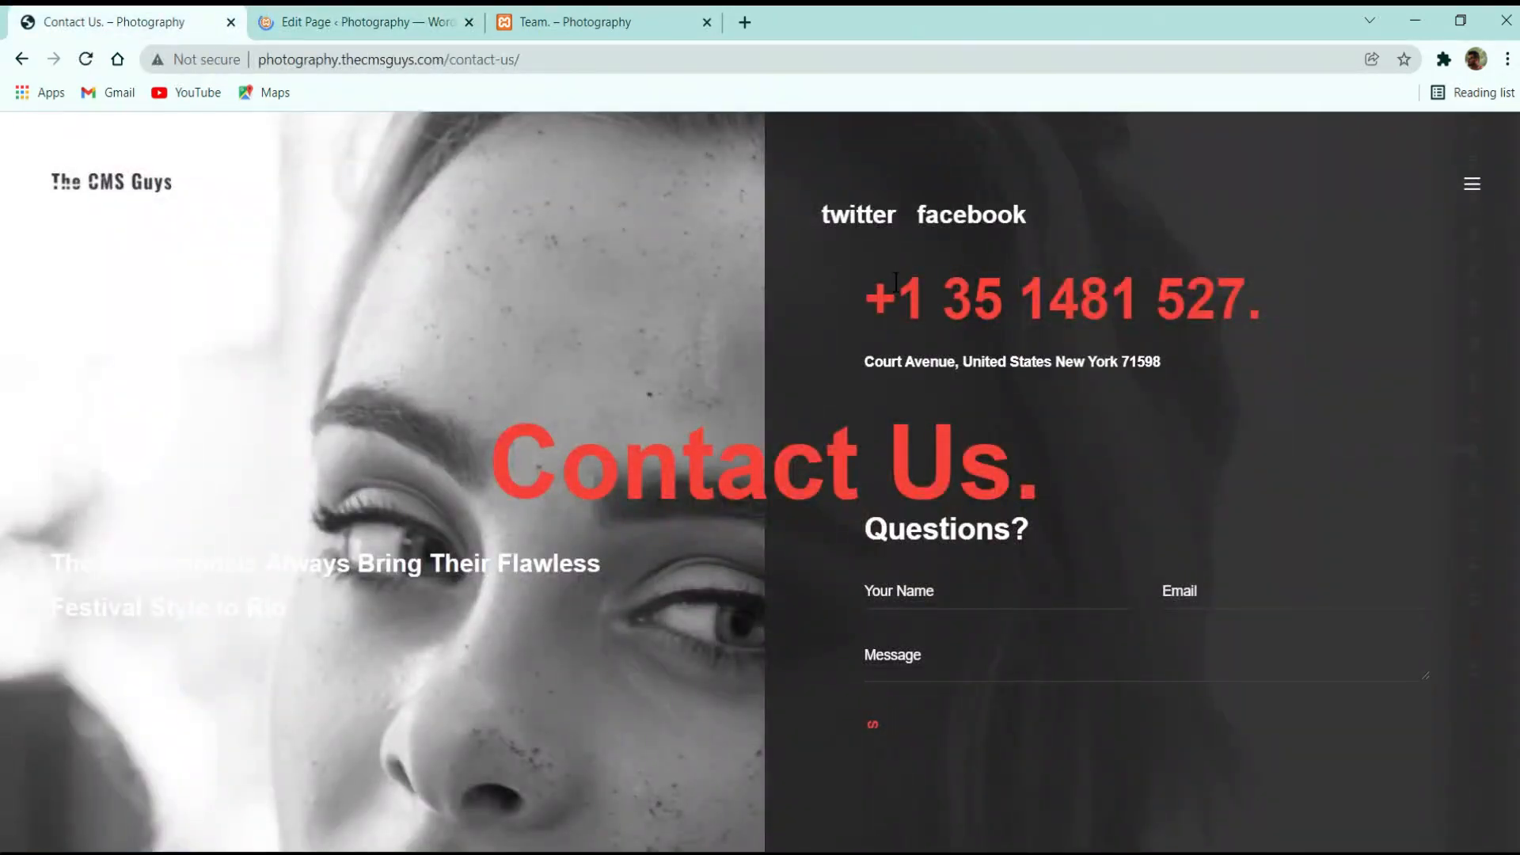
drag(868, 289, 1230, 293)
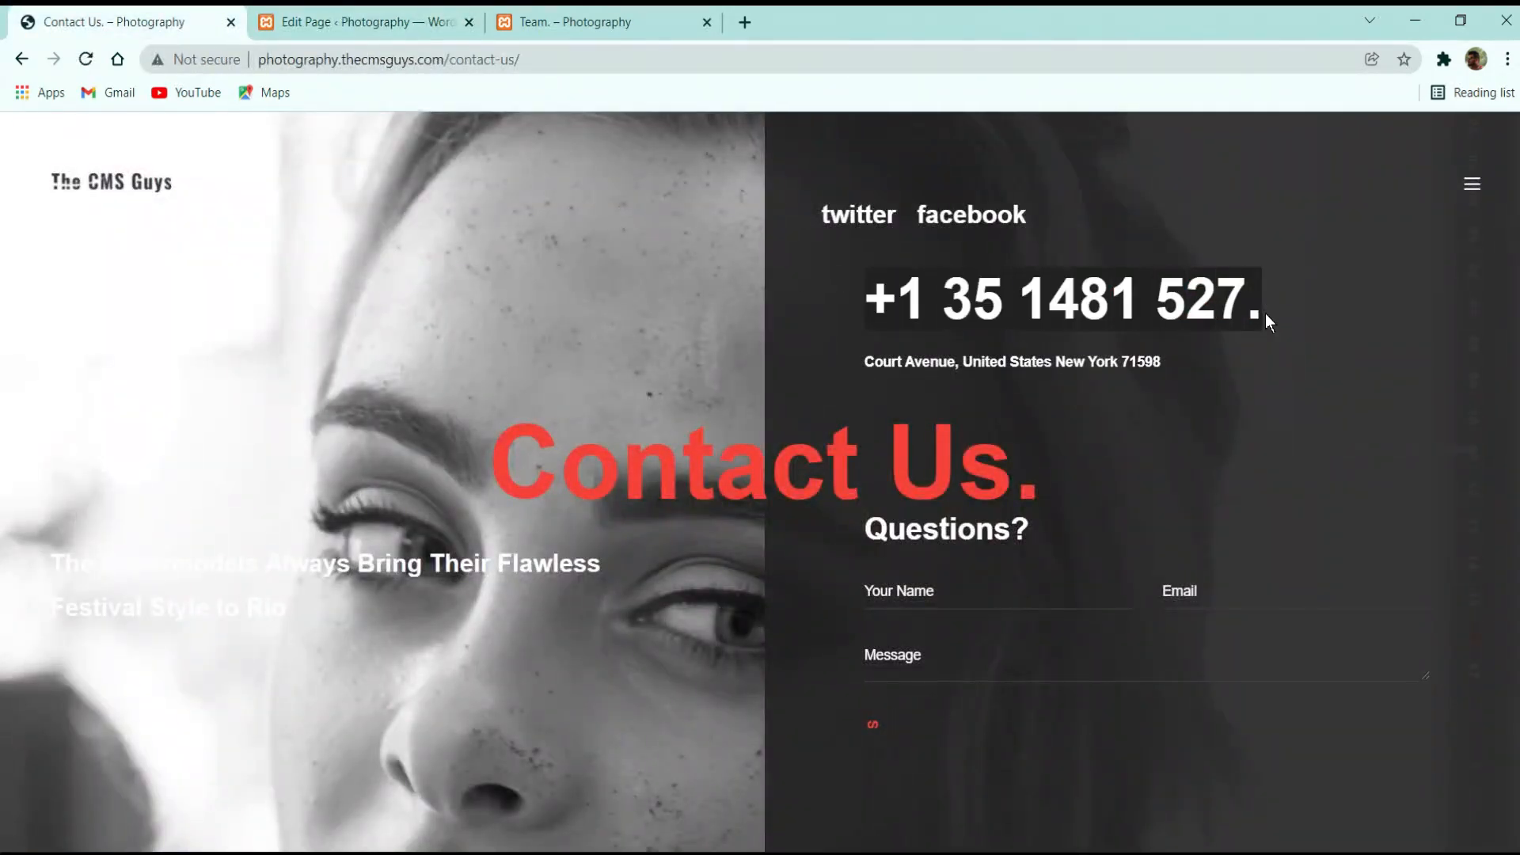
click(372, 21)
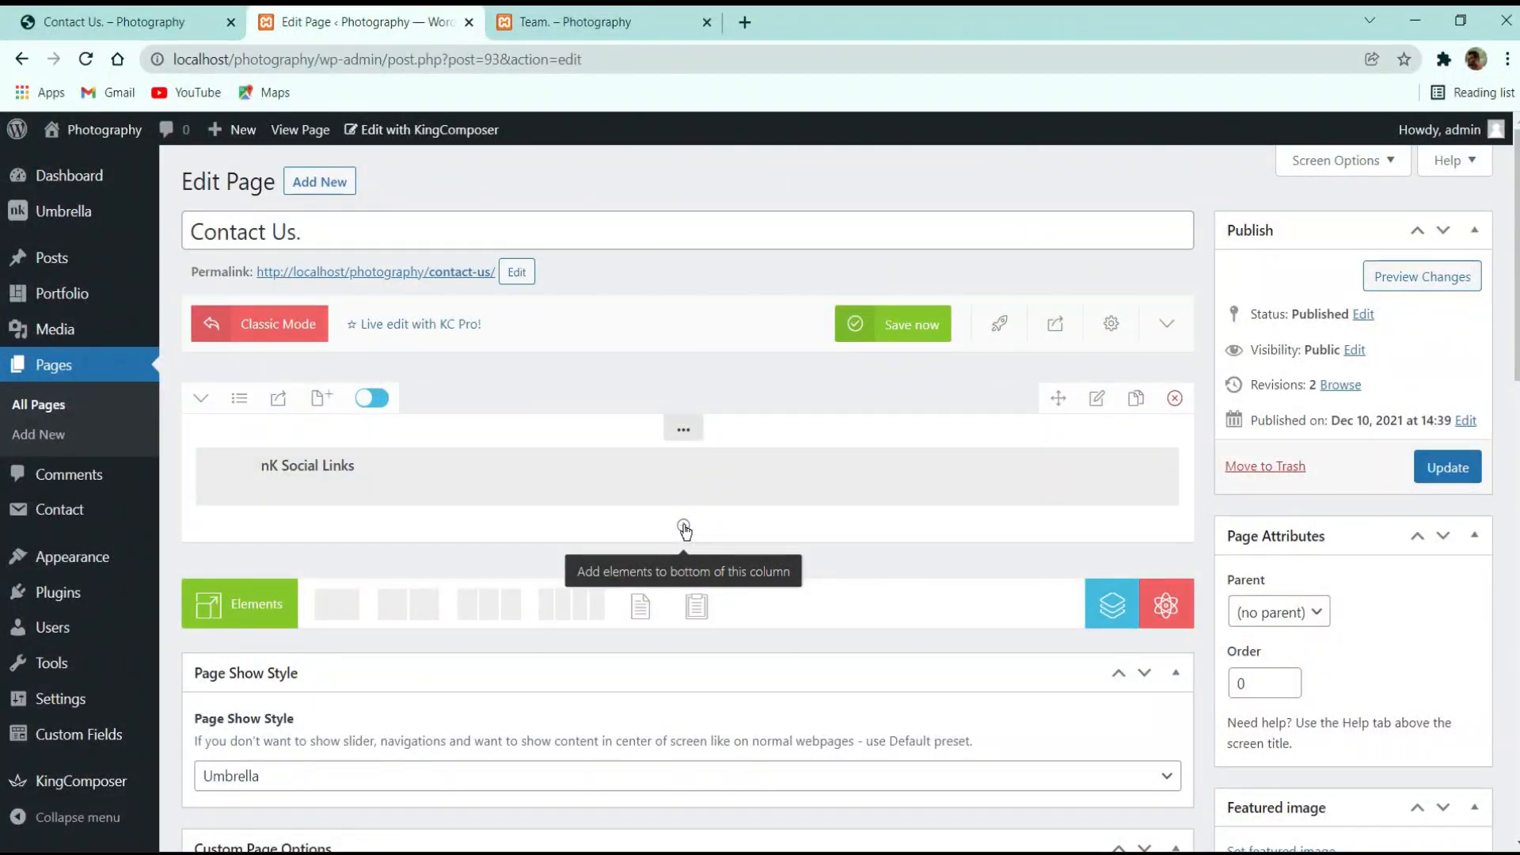
click(685, 529)
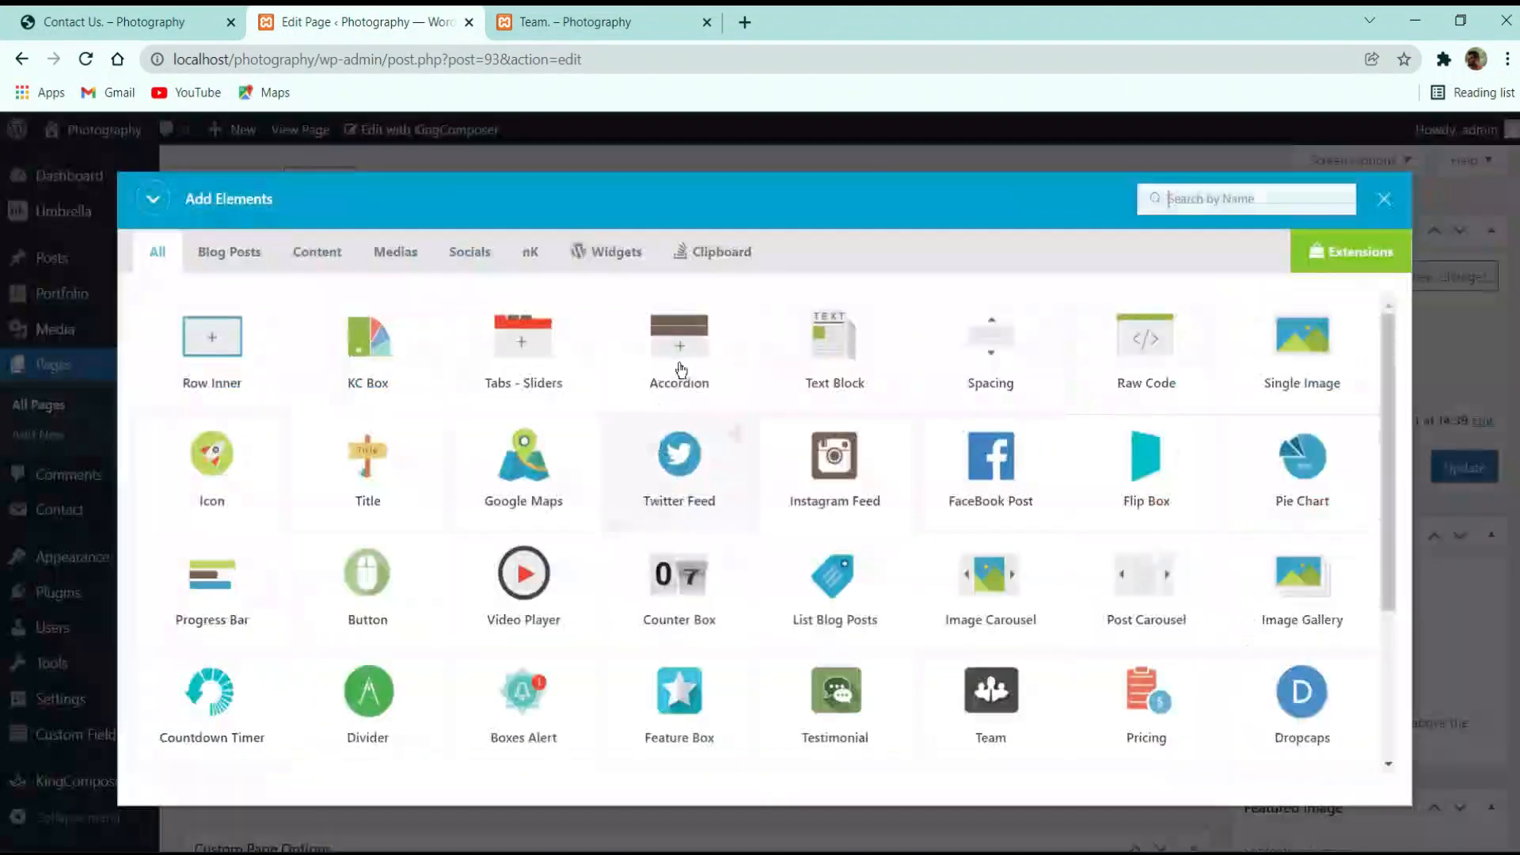
Add an nK Title element and paste the copied phone number into it as plain text
click(1192, 199)
text(tit)
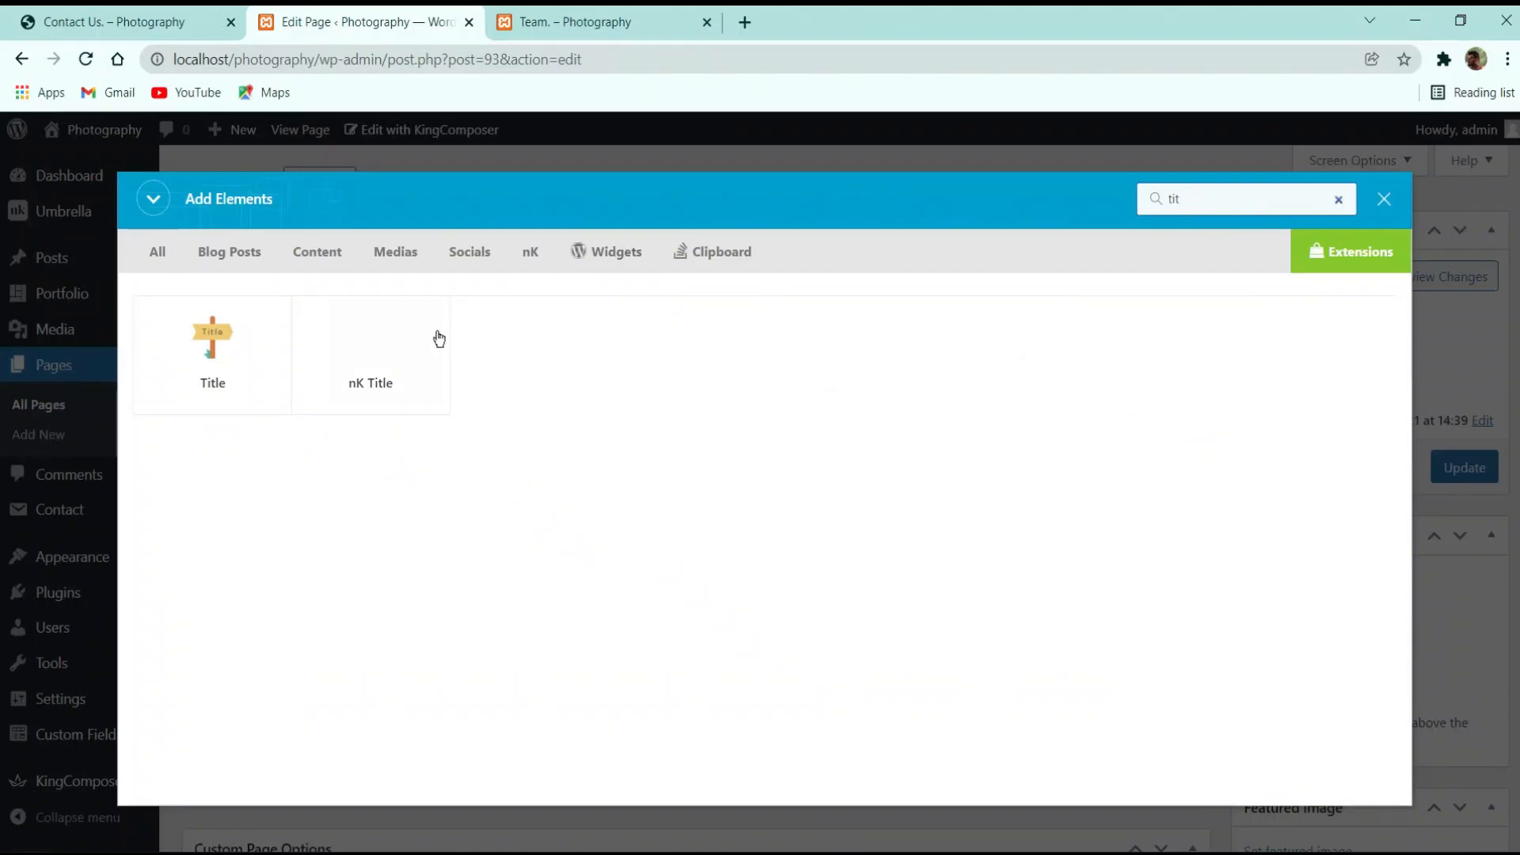
click(438, 339)
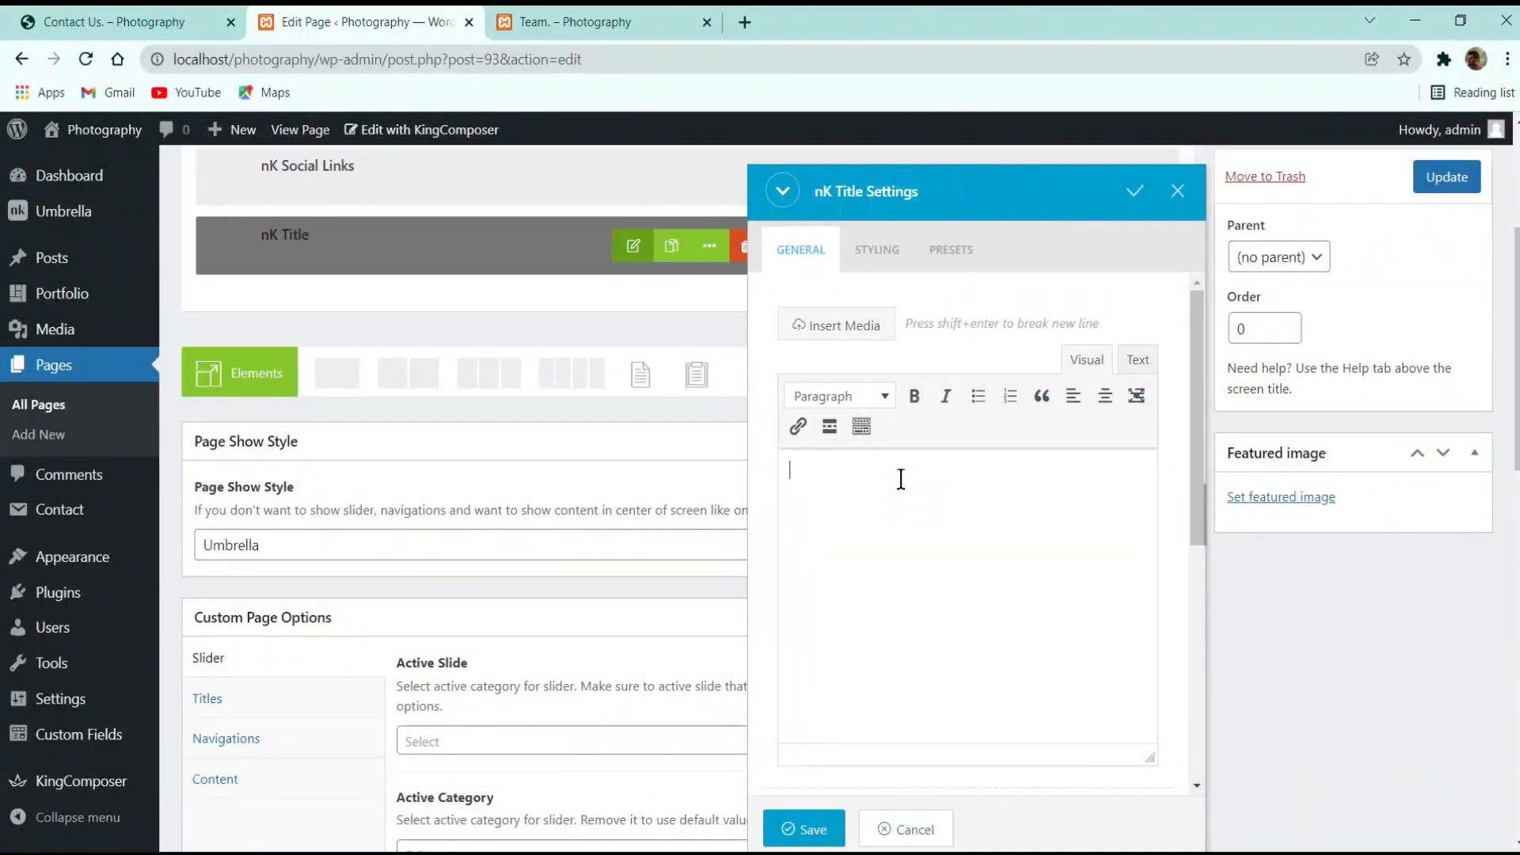
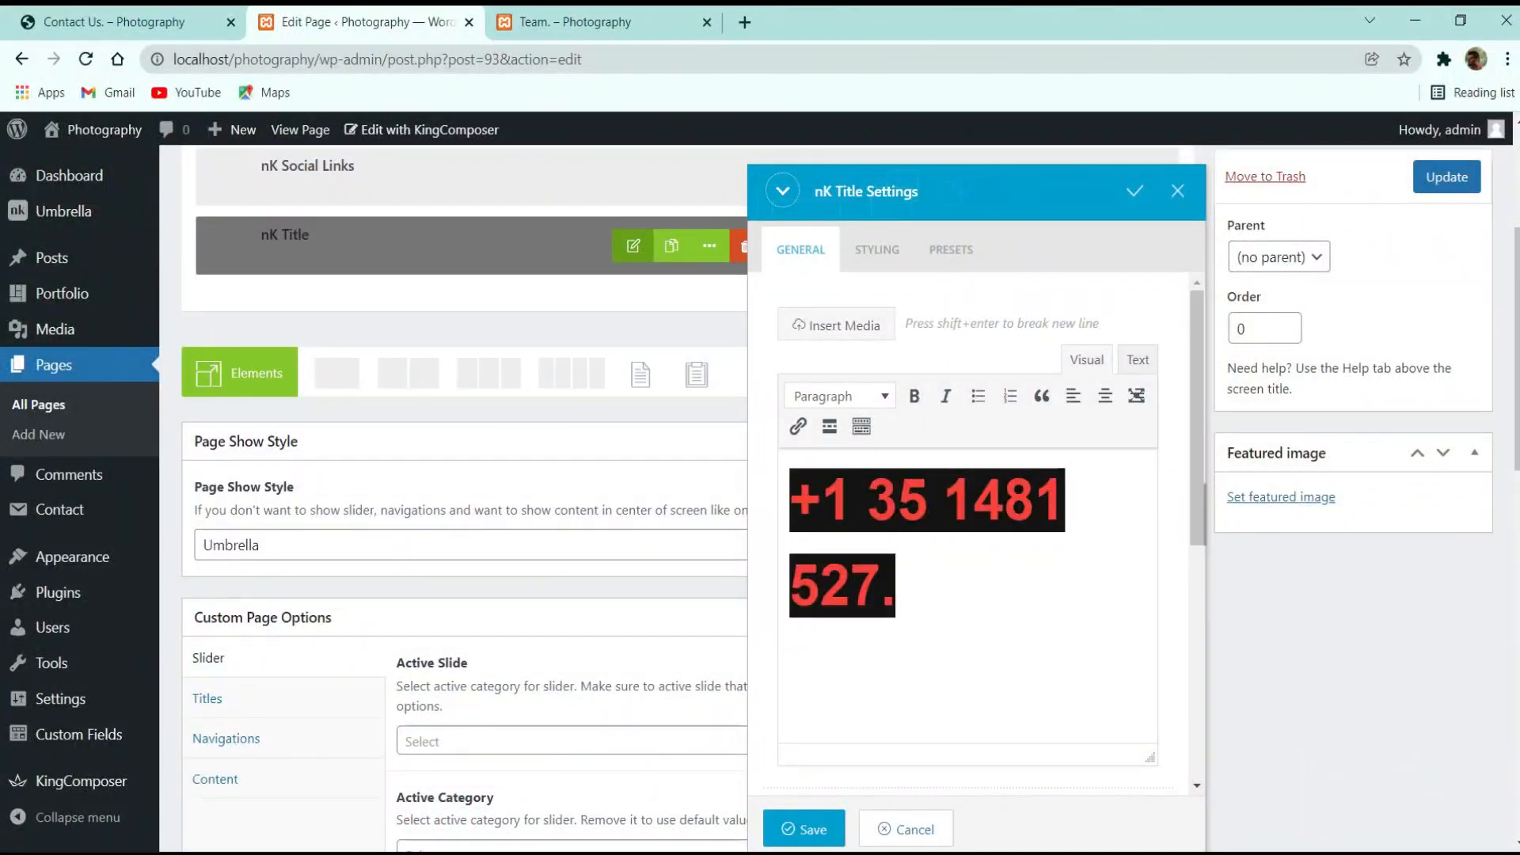
key(ctrl+z)
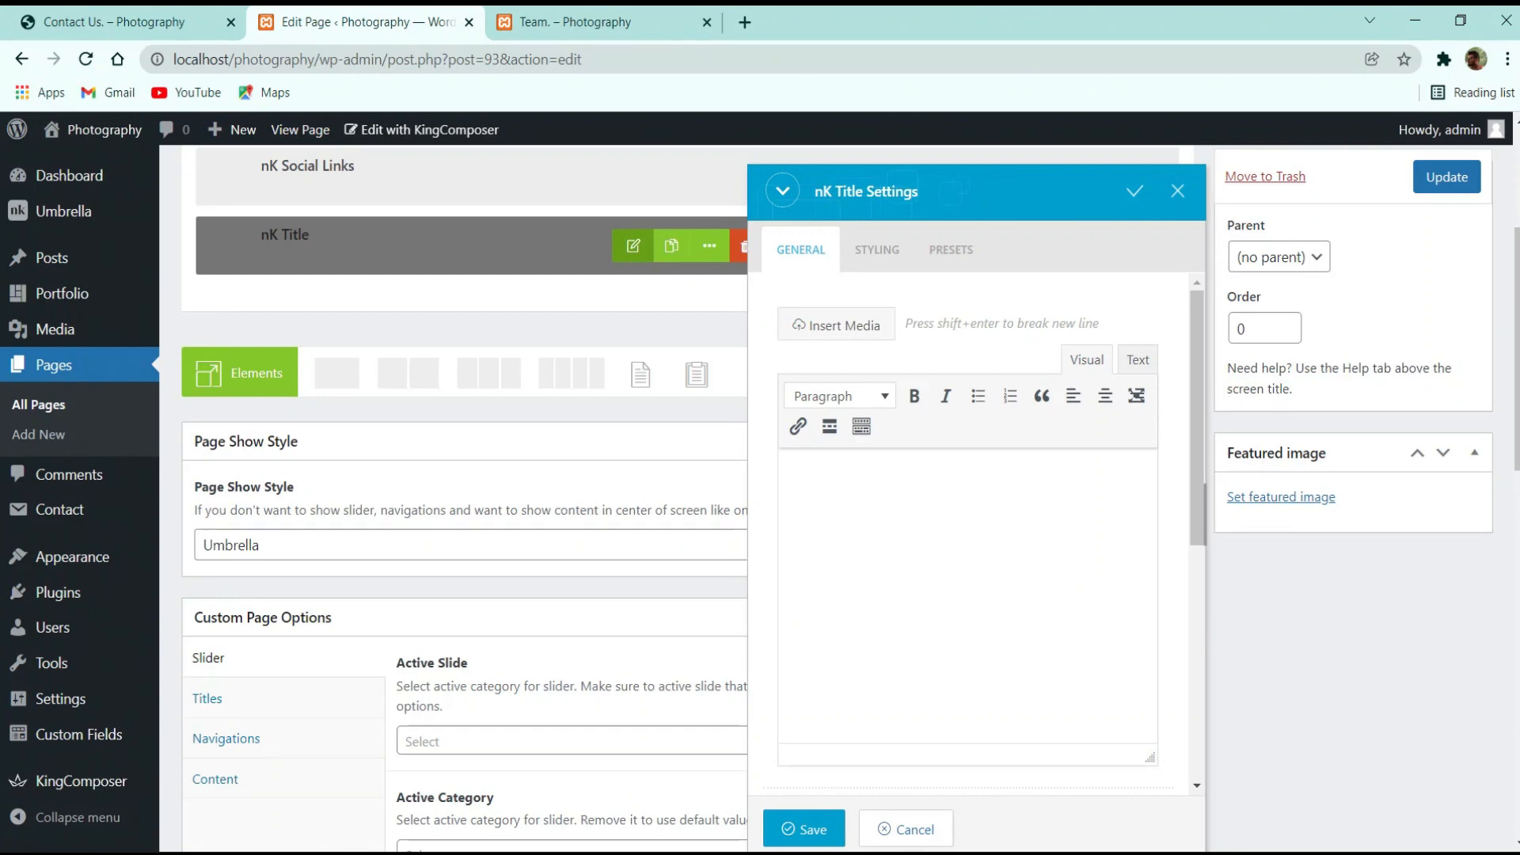
Set the title tag to div and its style to display-1, then save the title settings
scroll(871, 484, down, 5)
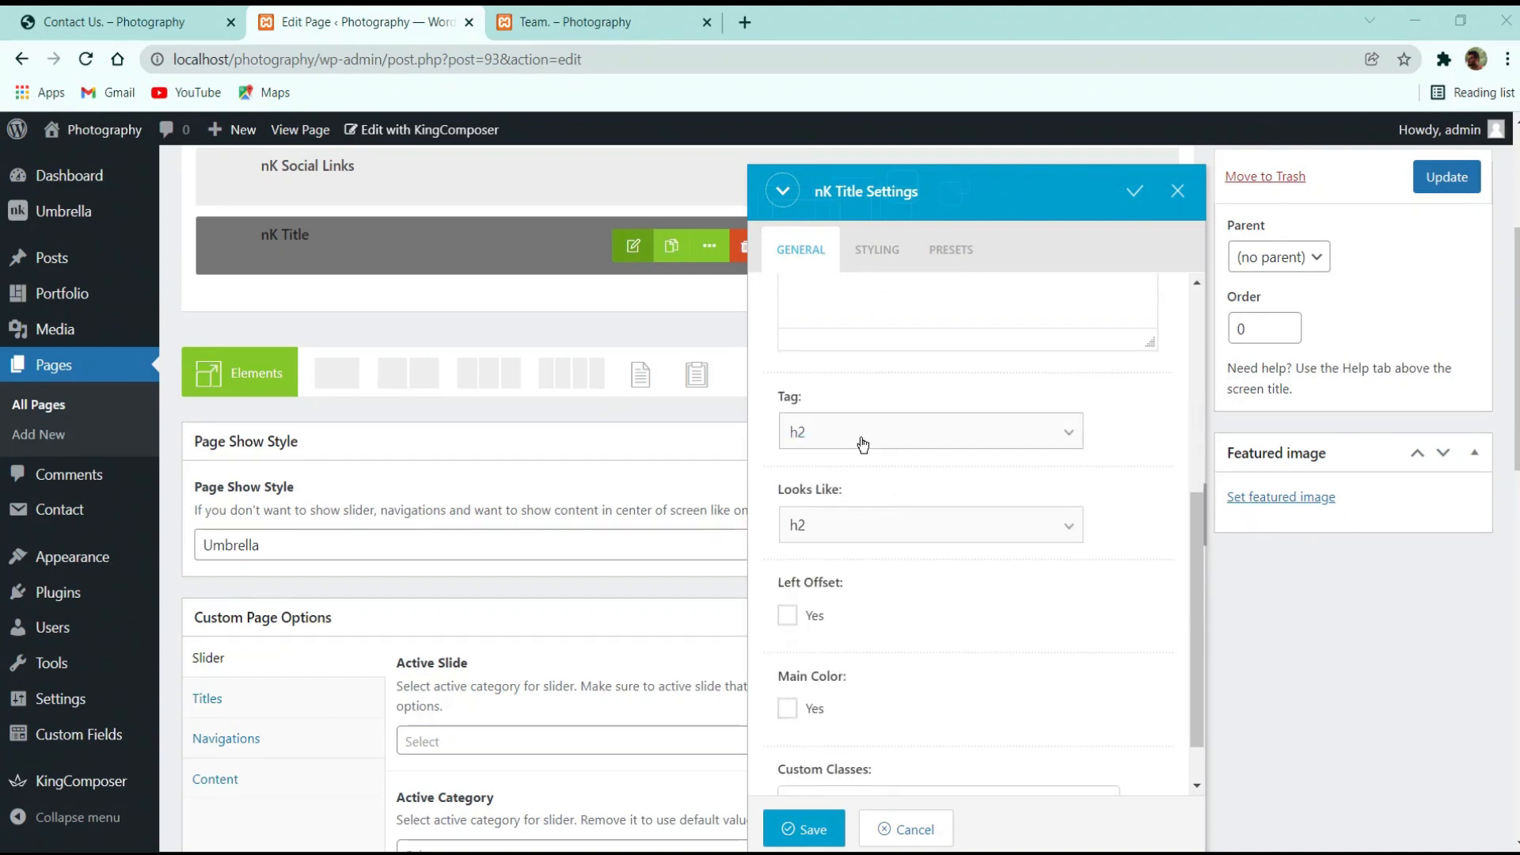
click(864, 445)
click(838, 586)
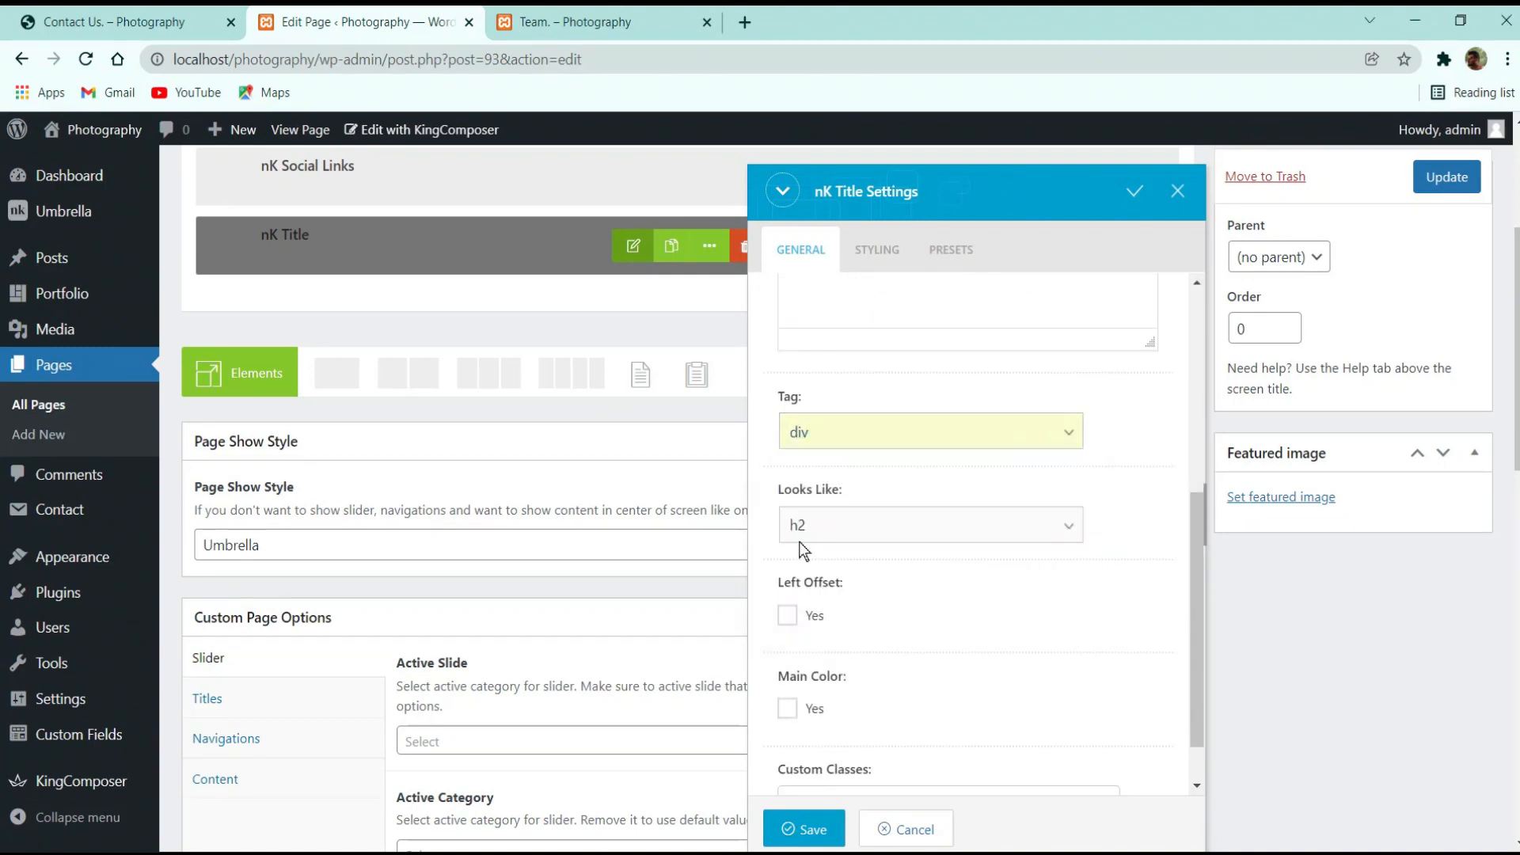
click(910, 538)
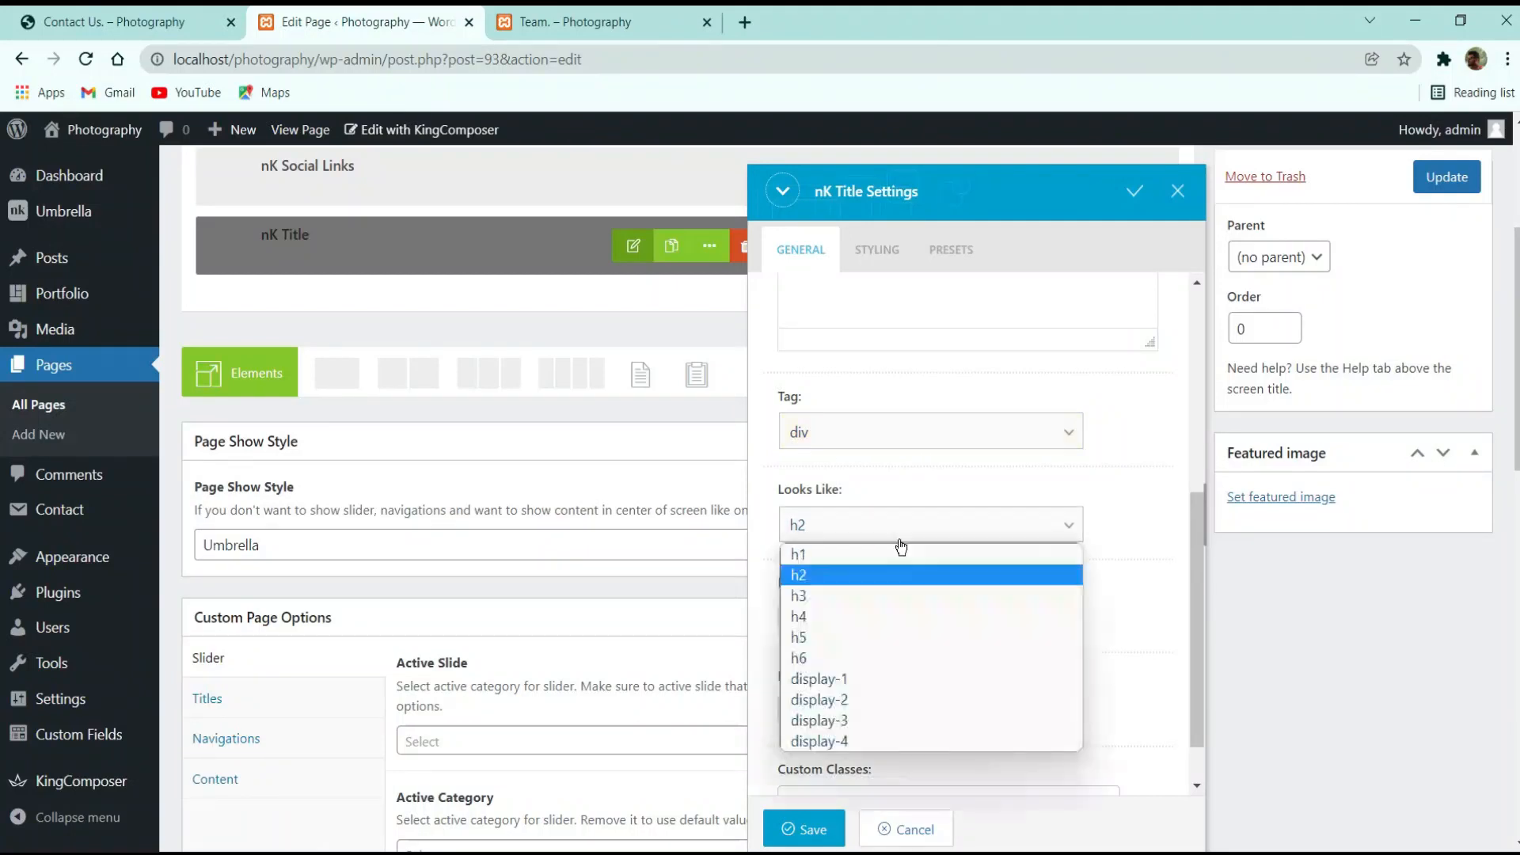
click(862, 681)
scroll(868, 711, down, 1)
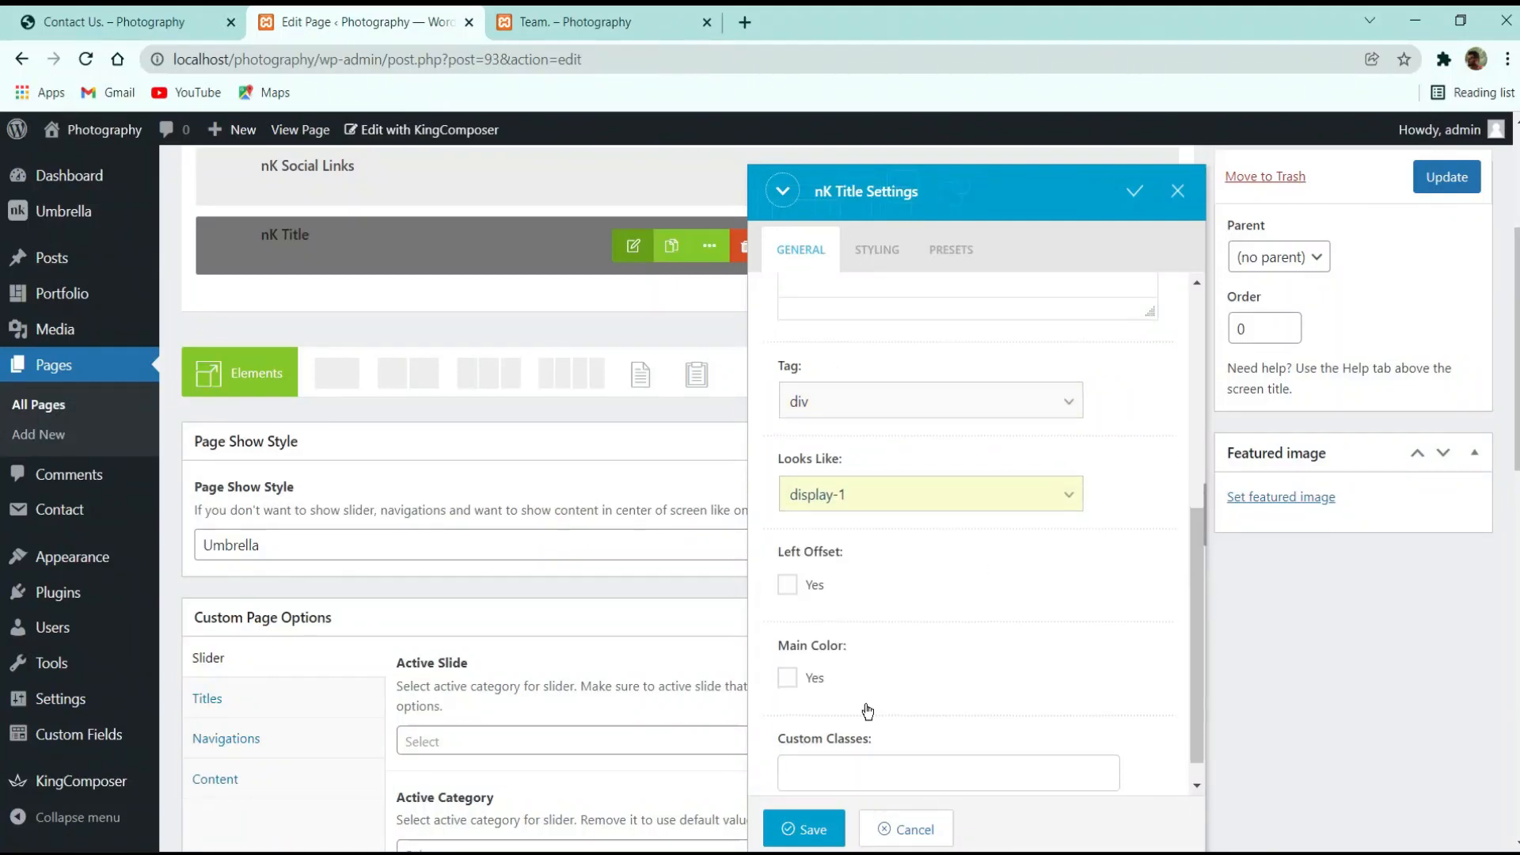
scroll(868, 711, down, 1)
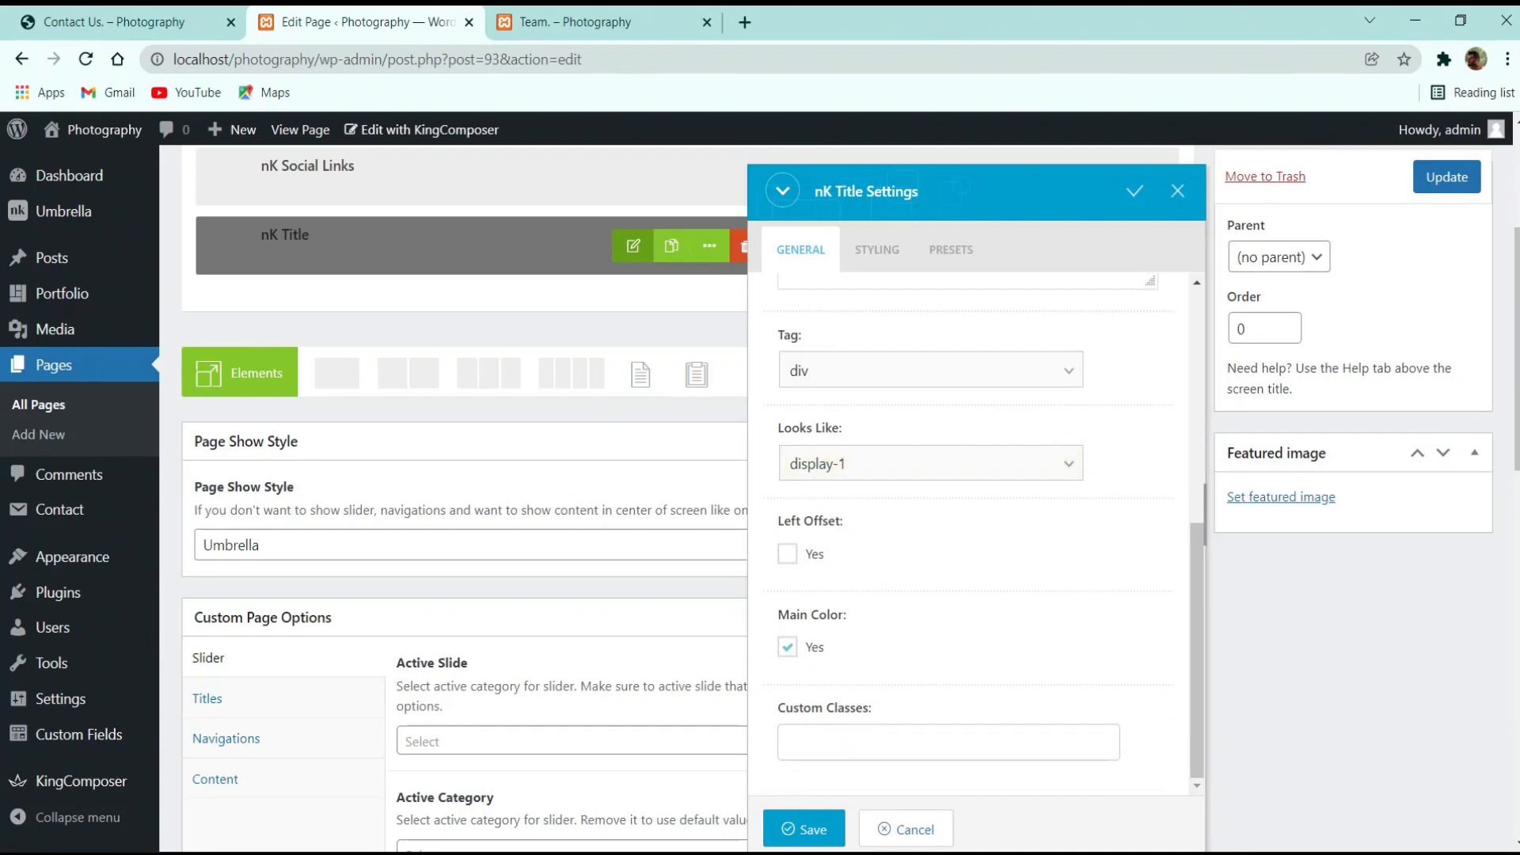
click(119, 18)
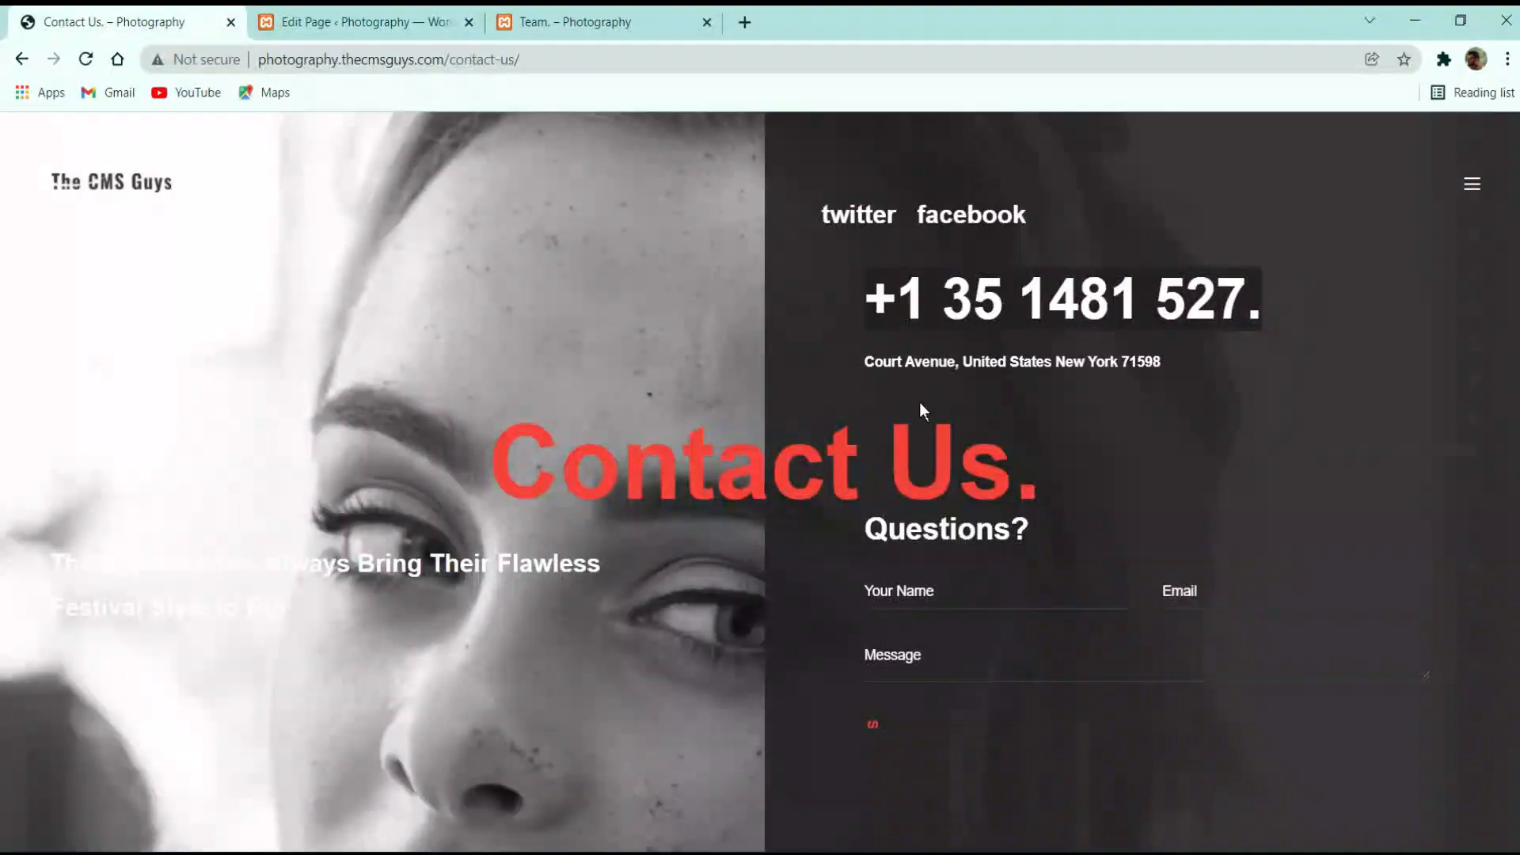
click(1248, 360)
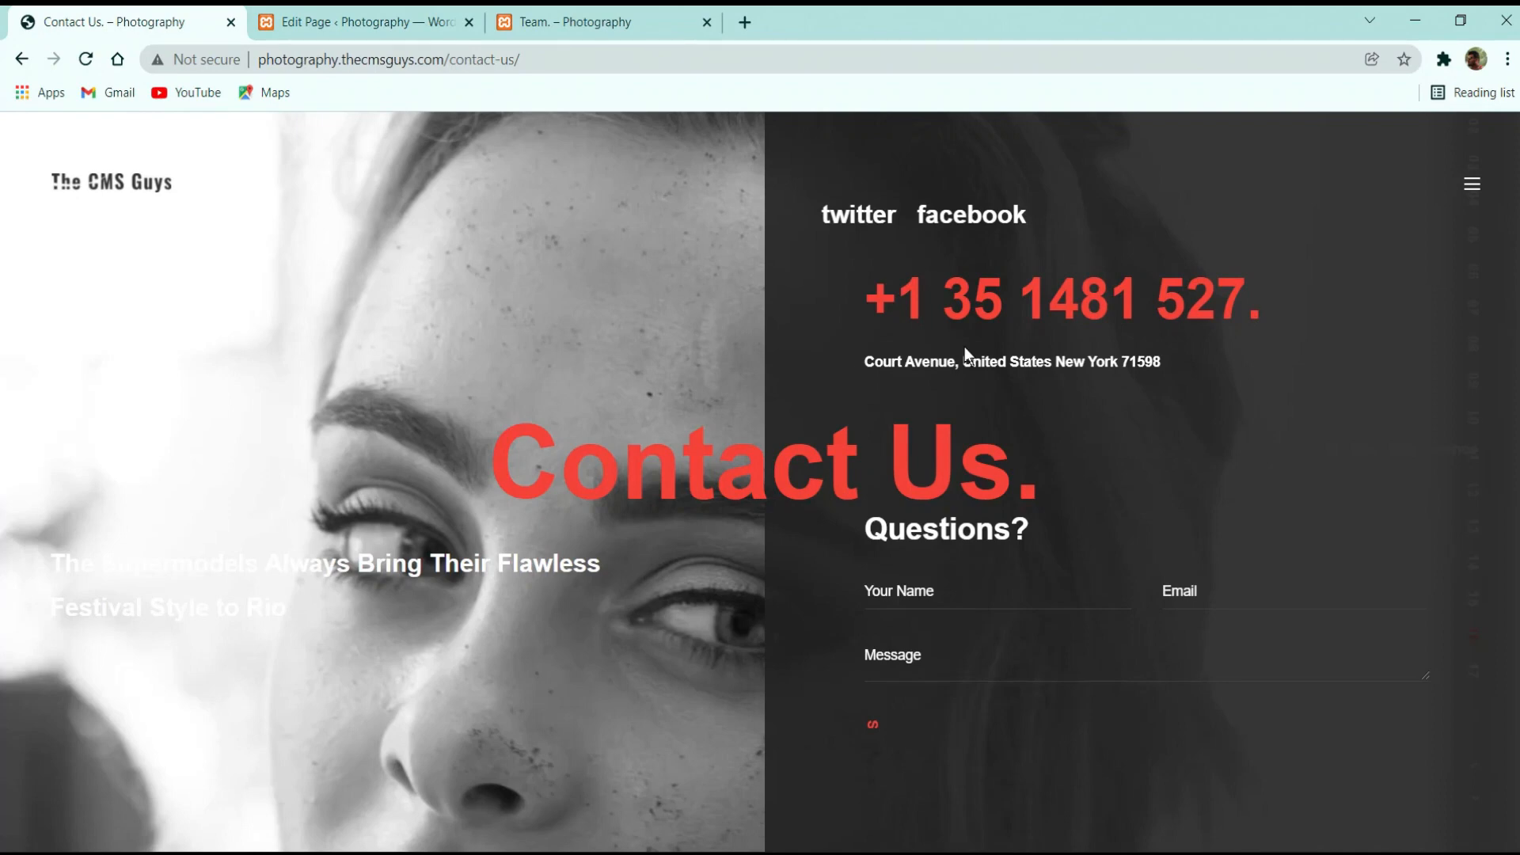
click(333, 22)
scroll(959, 526, down, 3)
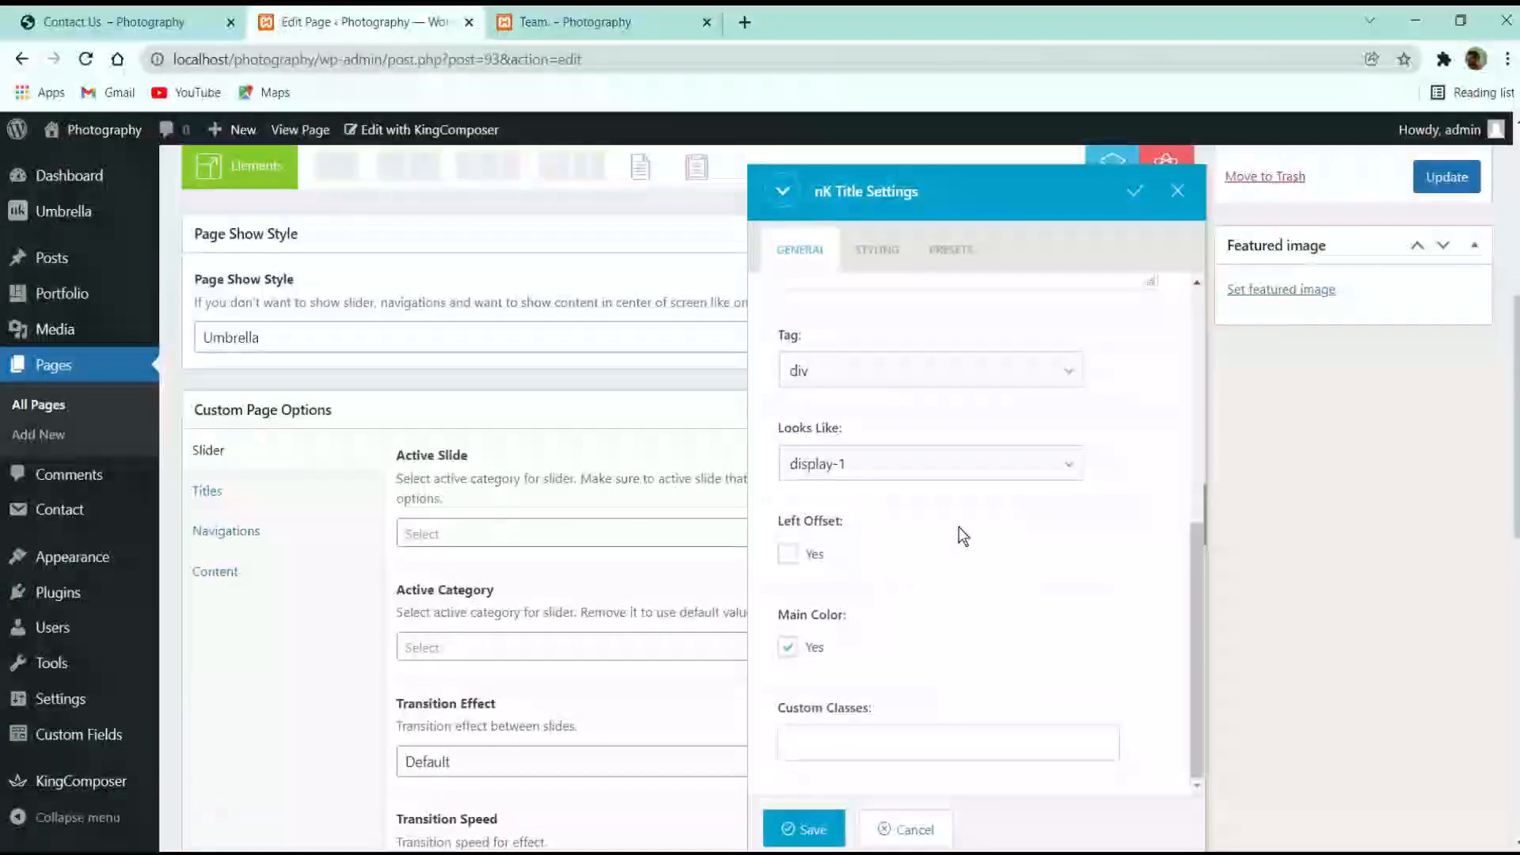
scroll(914, 663, up, 5)
click(805, 828)
scroll(1419, 393, up, 5)
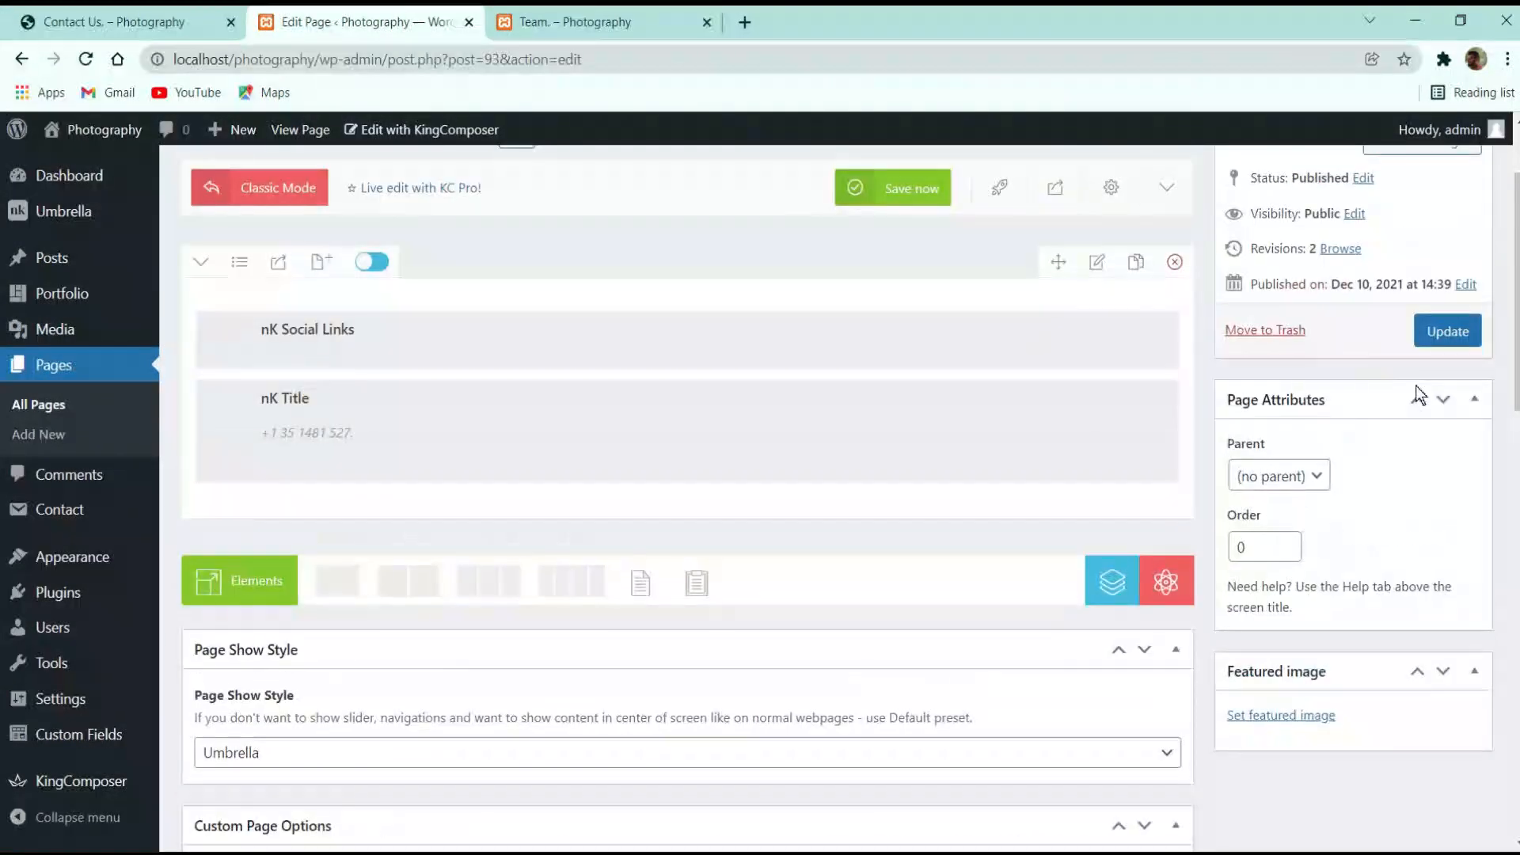
Save the Contact Us page and view it live, highlighting the duplicate 'Contact Us.' heading
click(1448, 332)
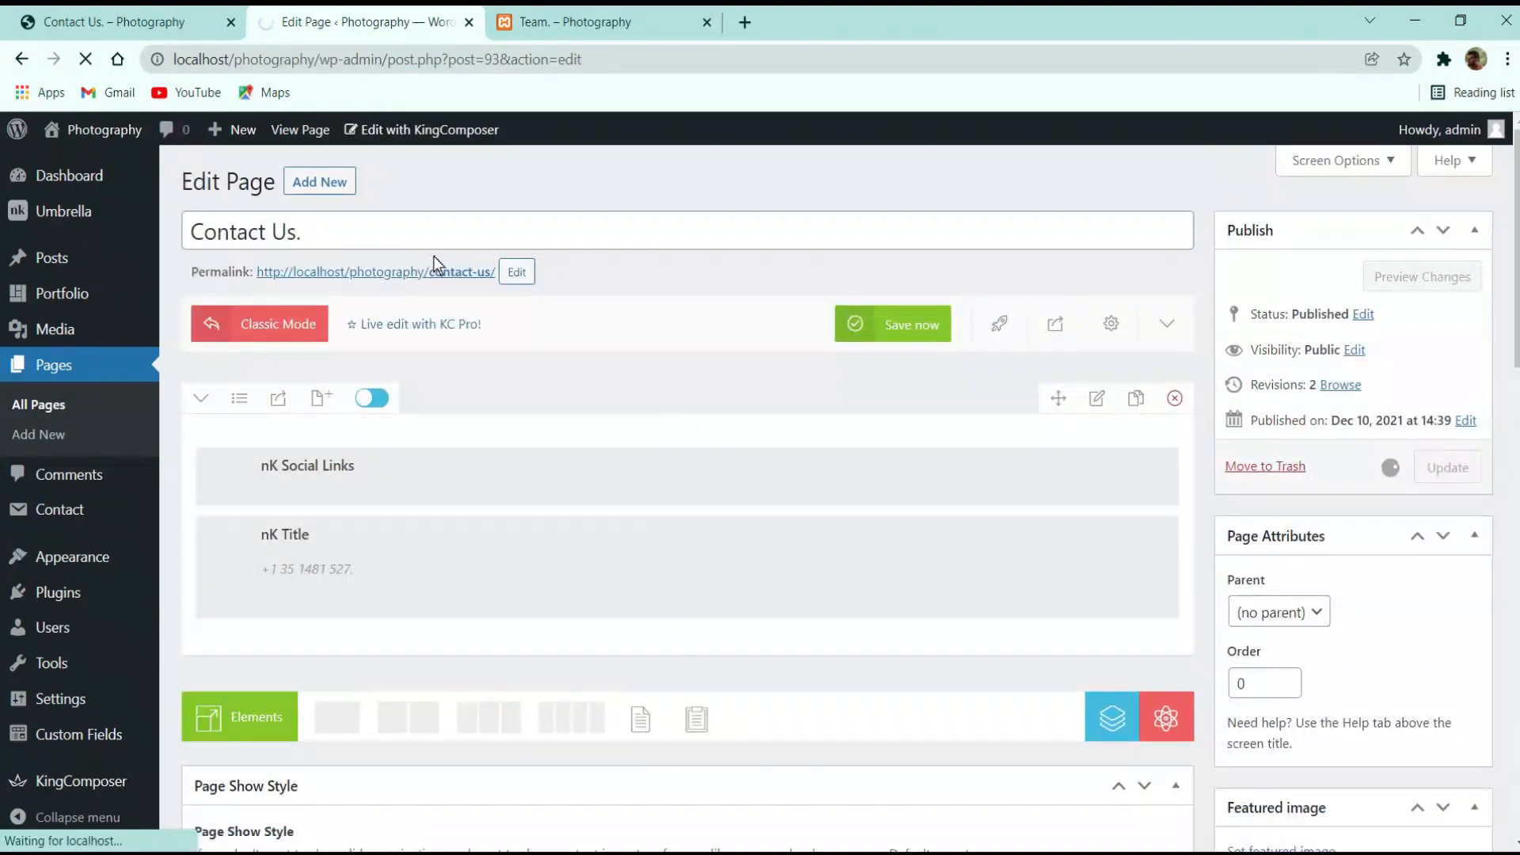
ctrl+click(435, 274)
click(577, 21)
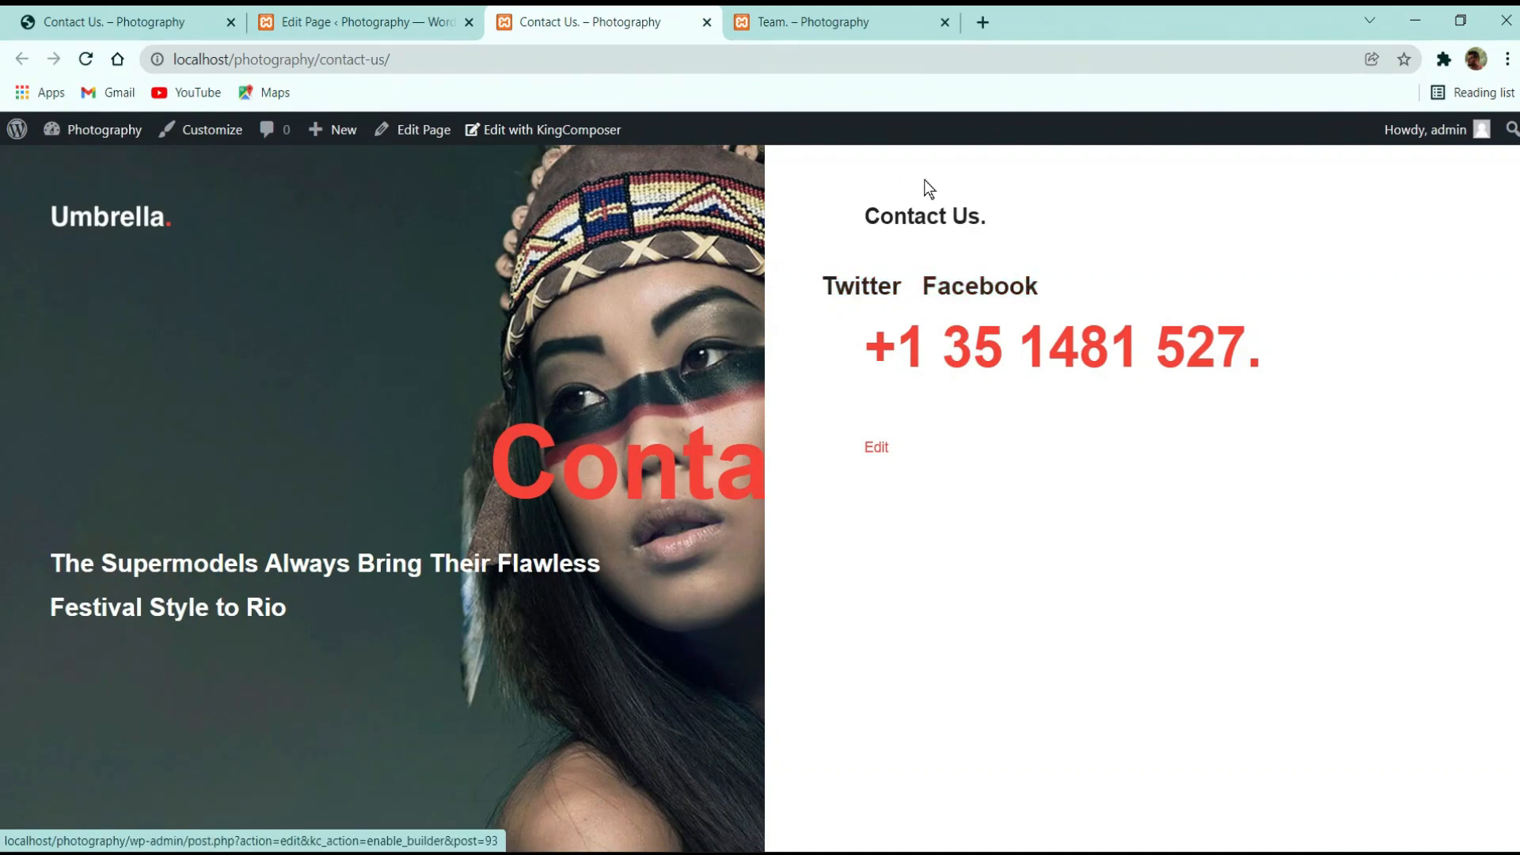
drag(878, 213, 1014, 230)
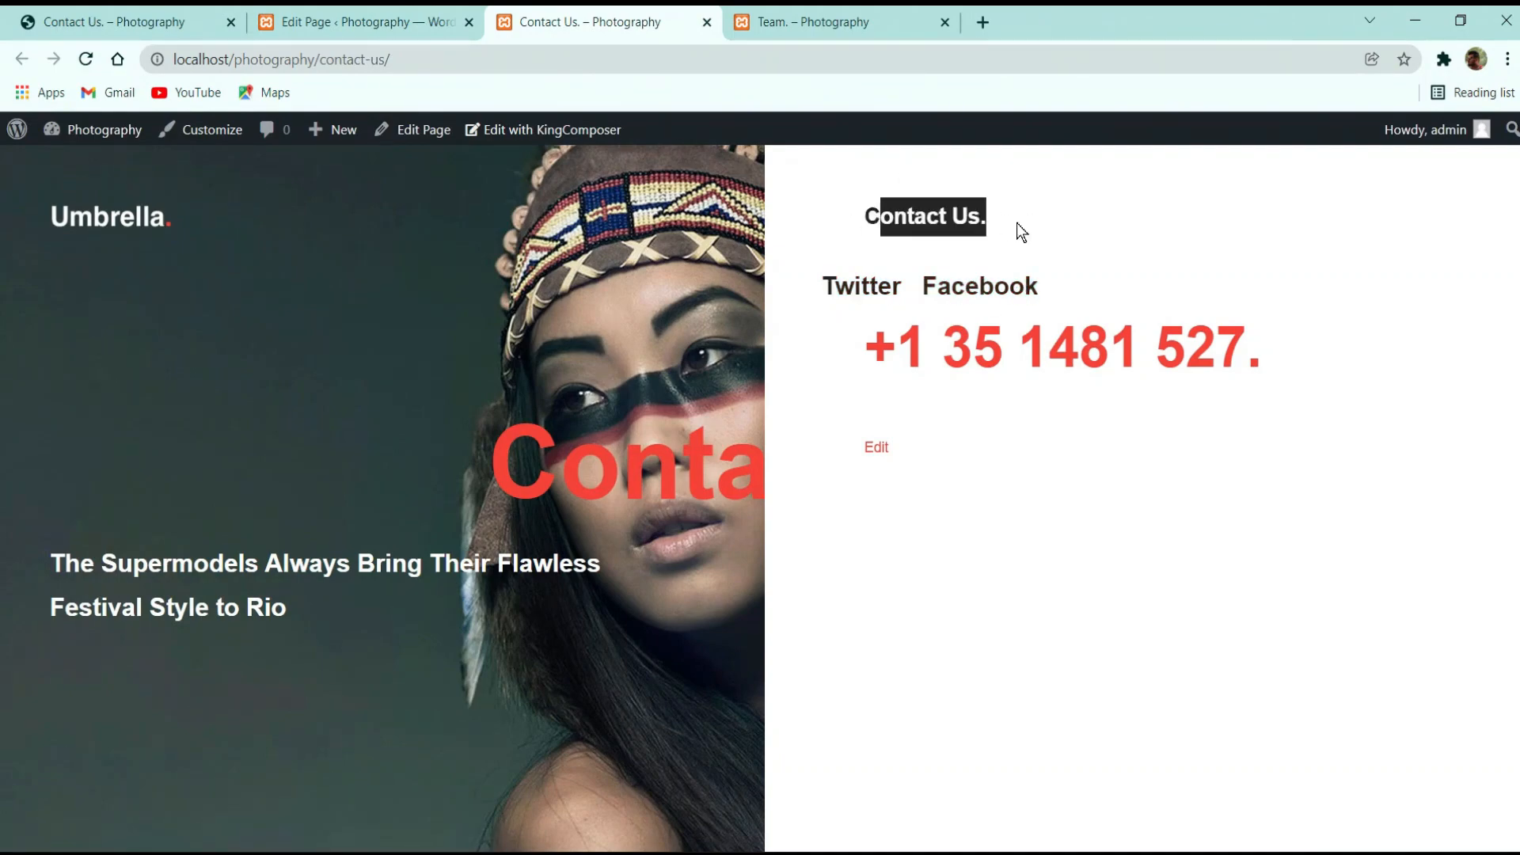
Set Show Default Title to No in the page's Content options and update the page
click(434, 11)
scroll(407, 554, down, 5)
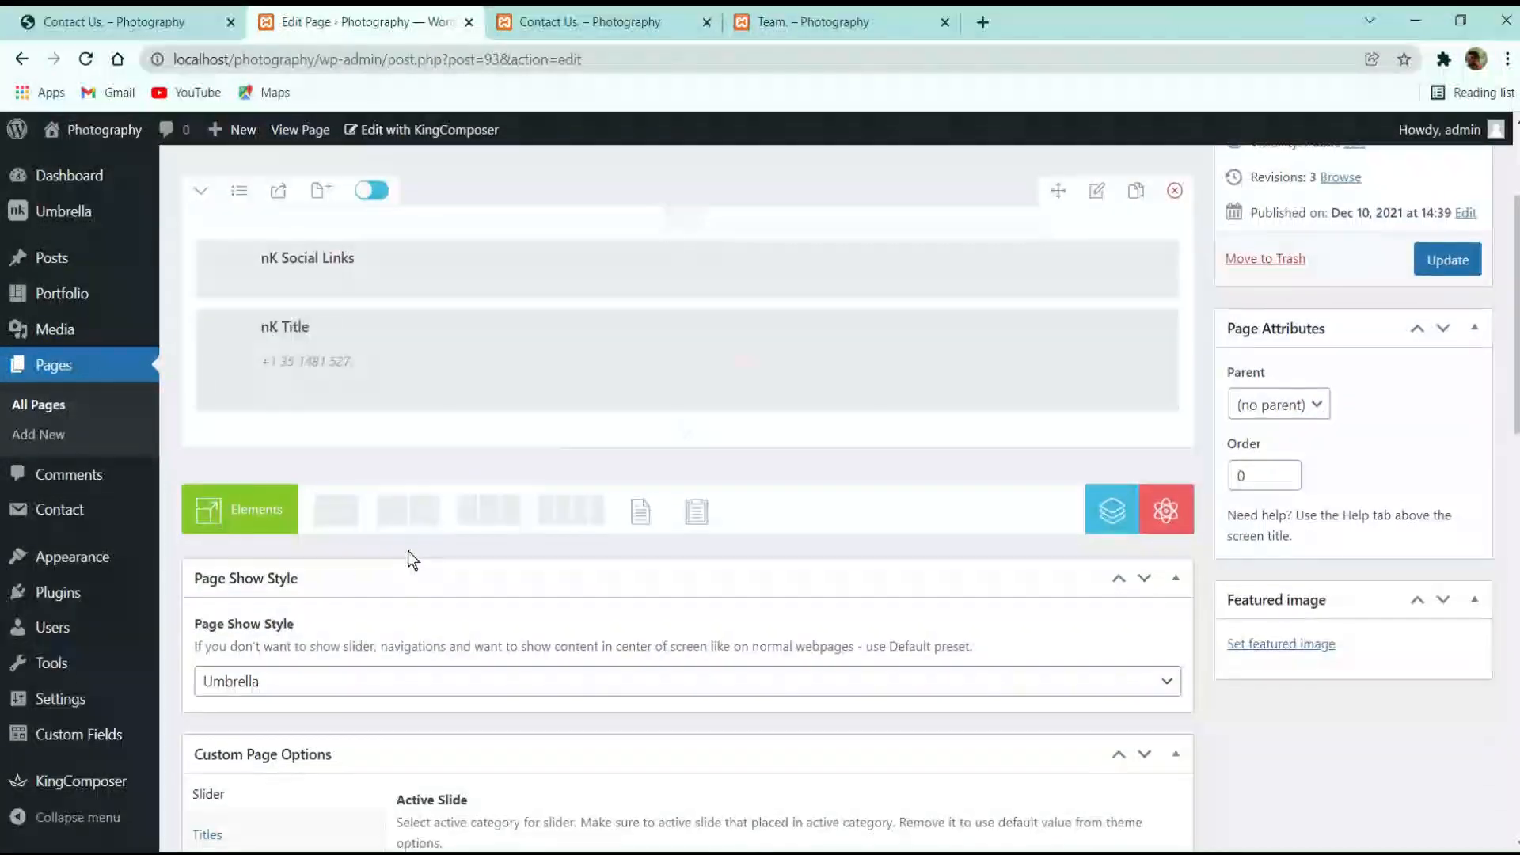
scroll(323, 620, down, 5)
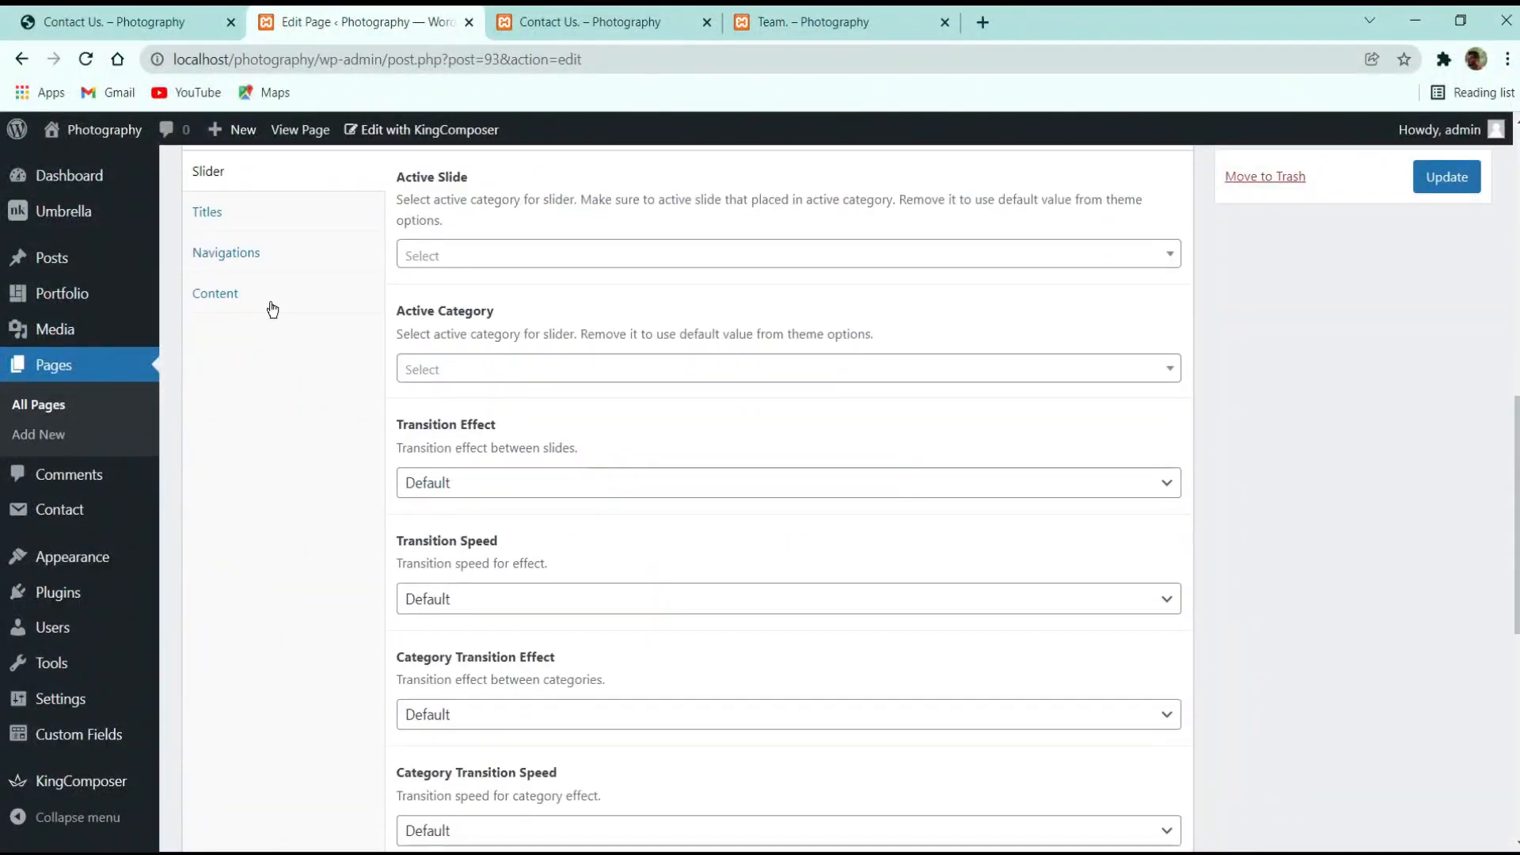
click(247, 293)
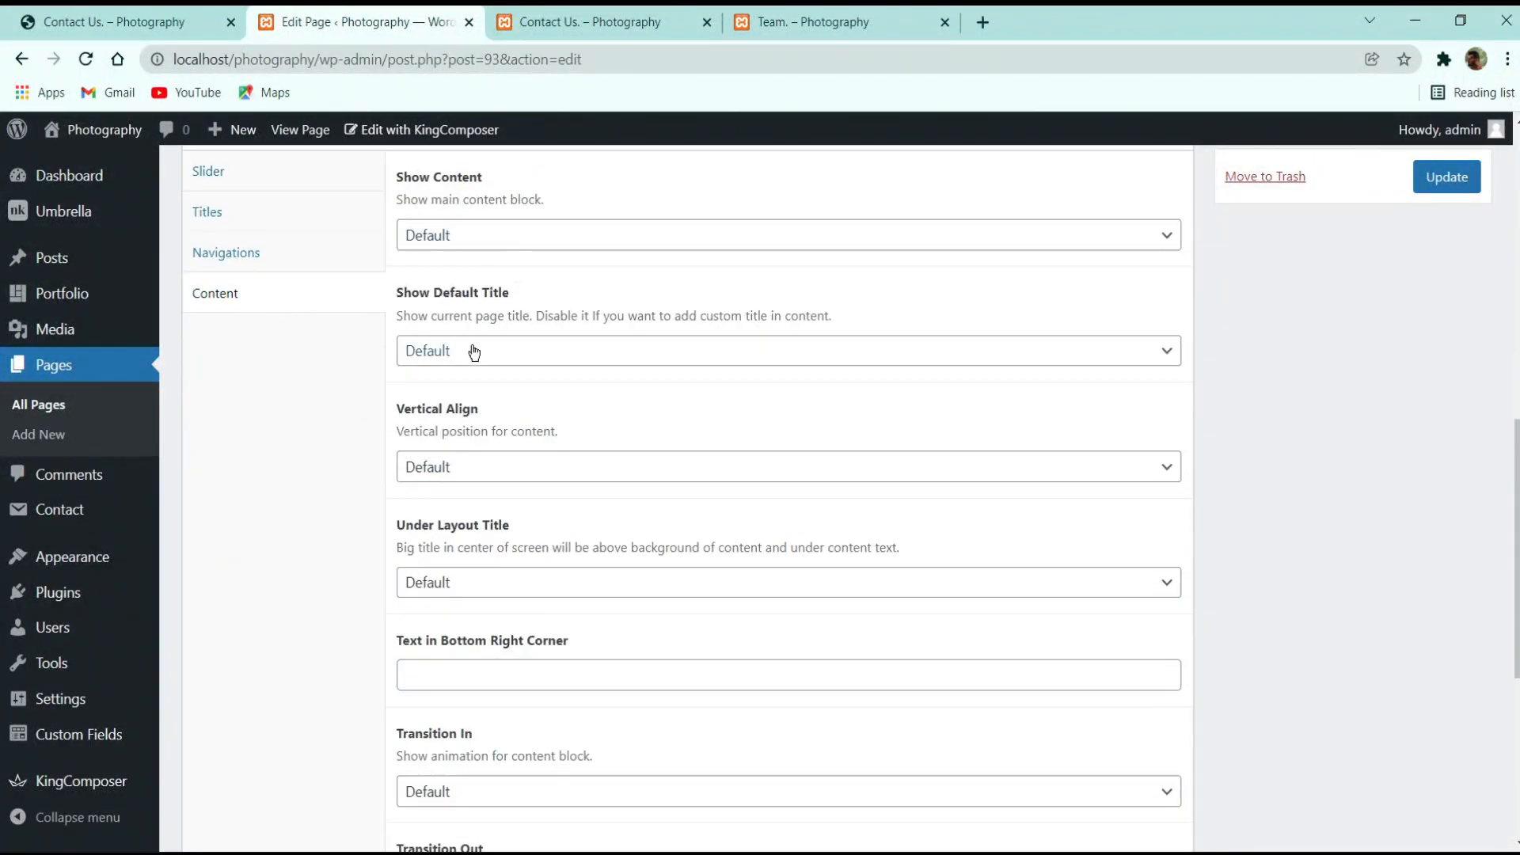
click(511, 349)
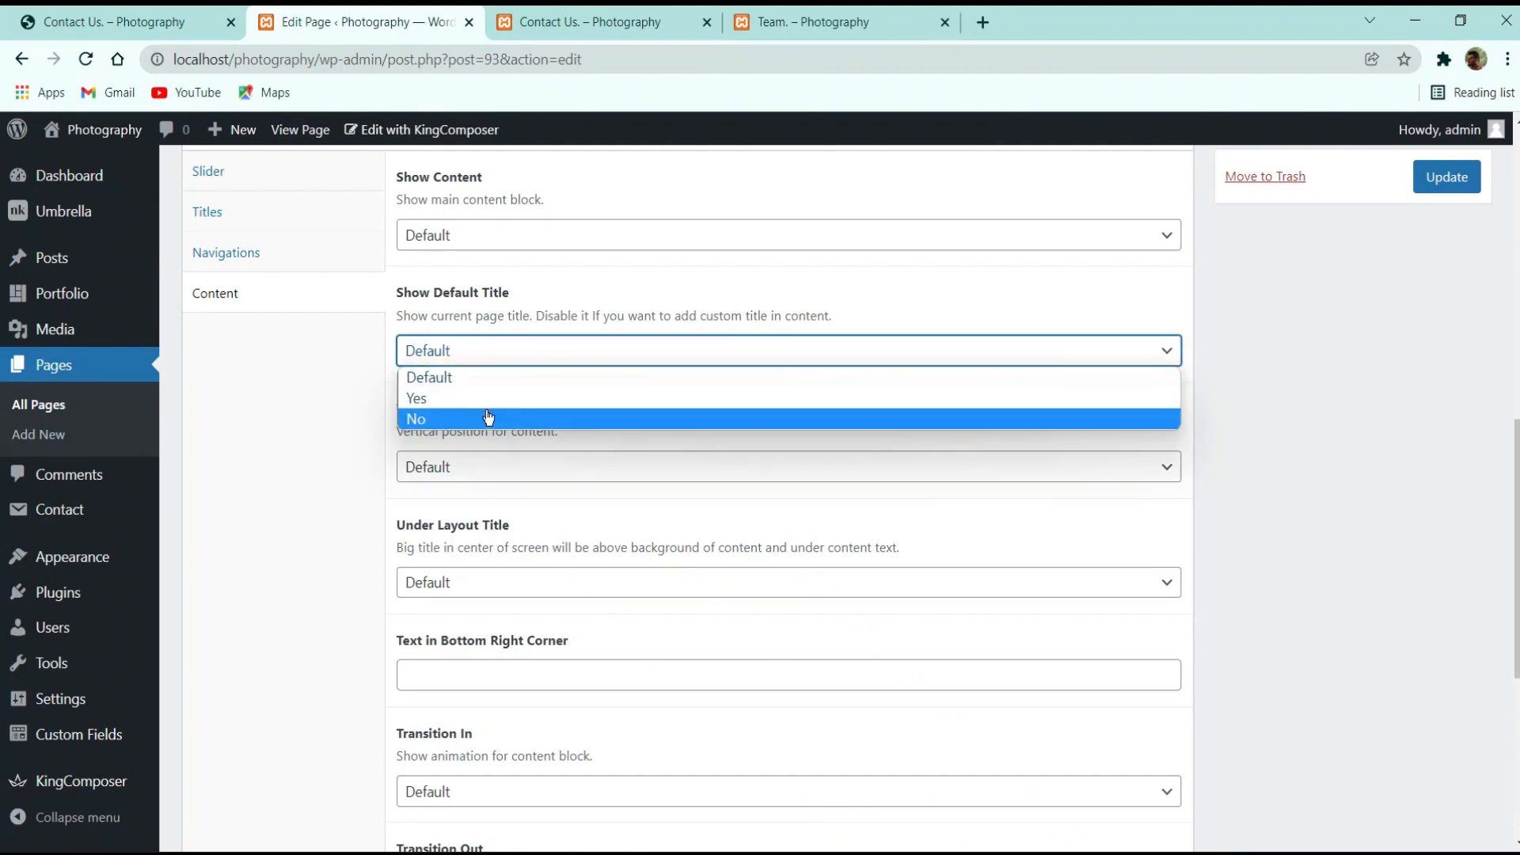
click(444, 419)
click(1447, 177)
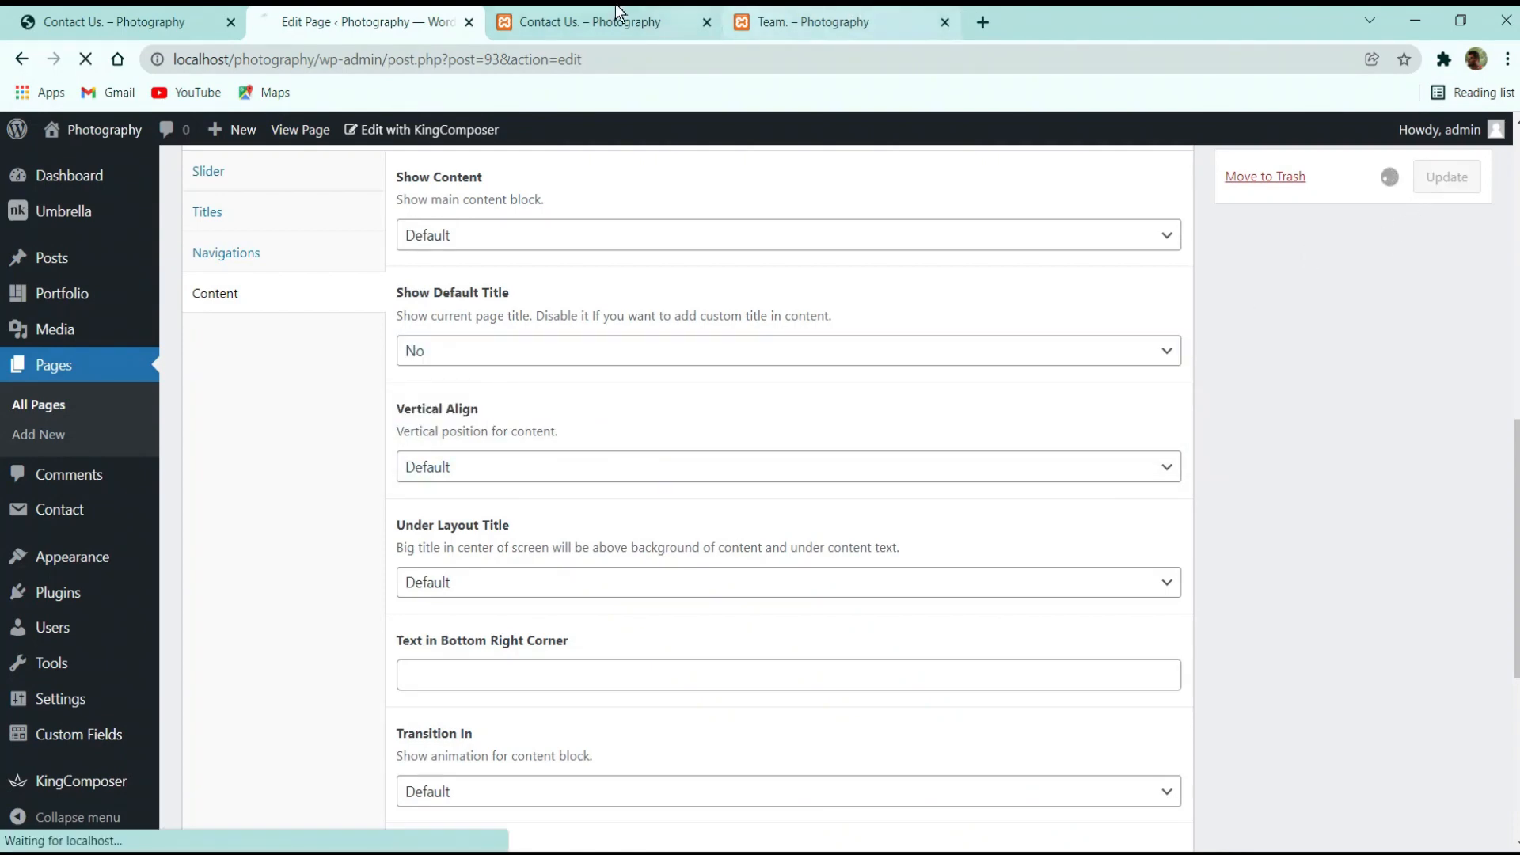
Reload the live Contact Us page to confirm the change, then bring up the demo Contact Us page
click(614, 22)
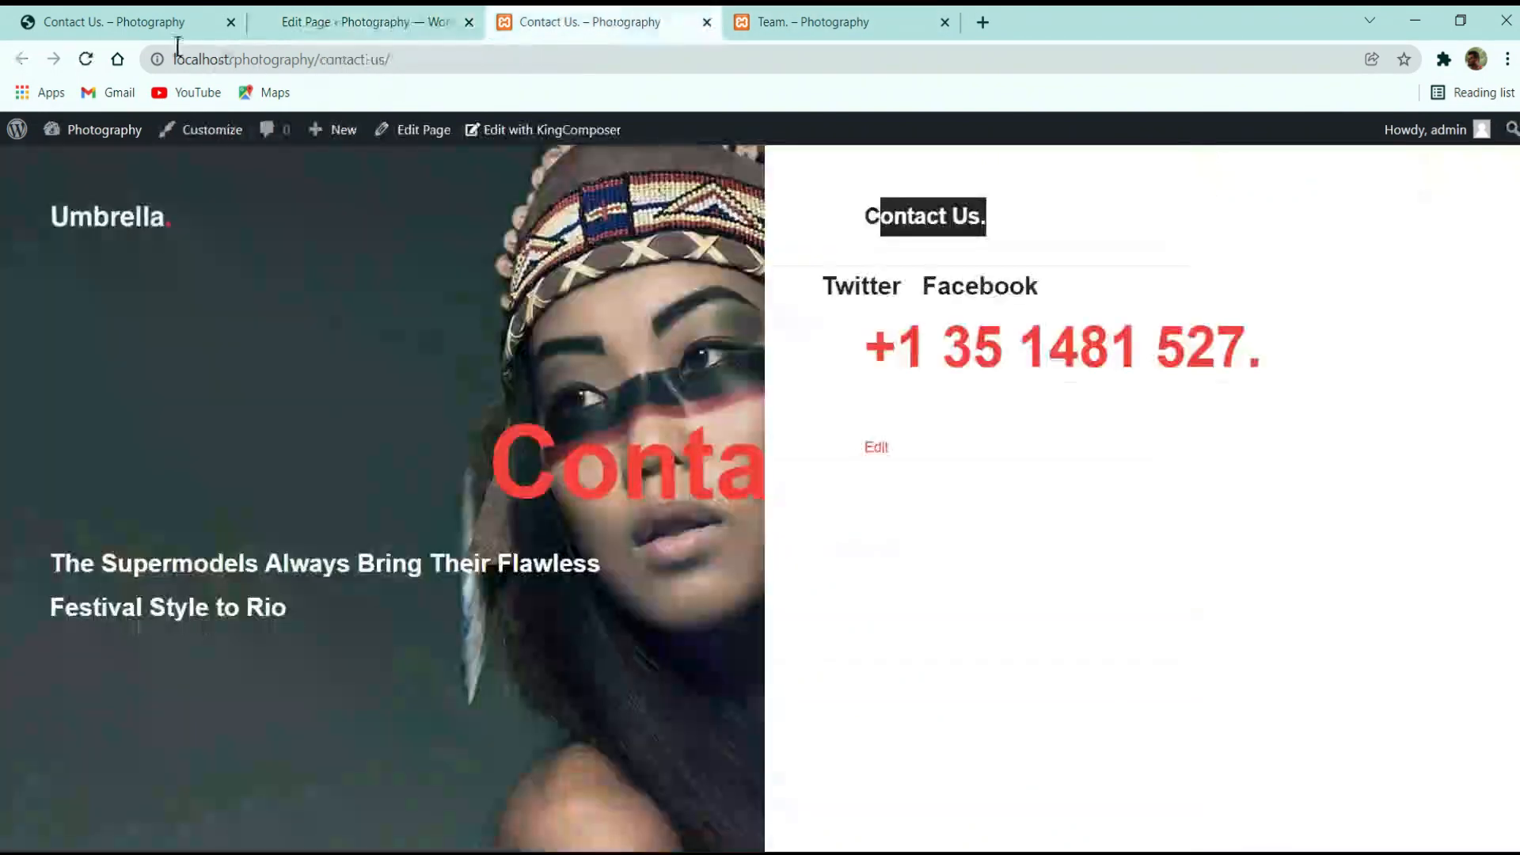
click(84, 60)
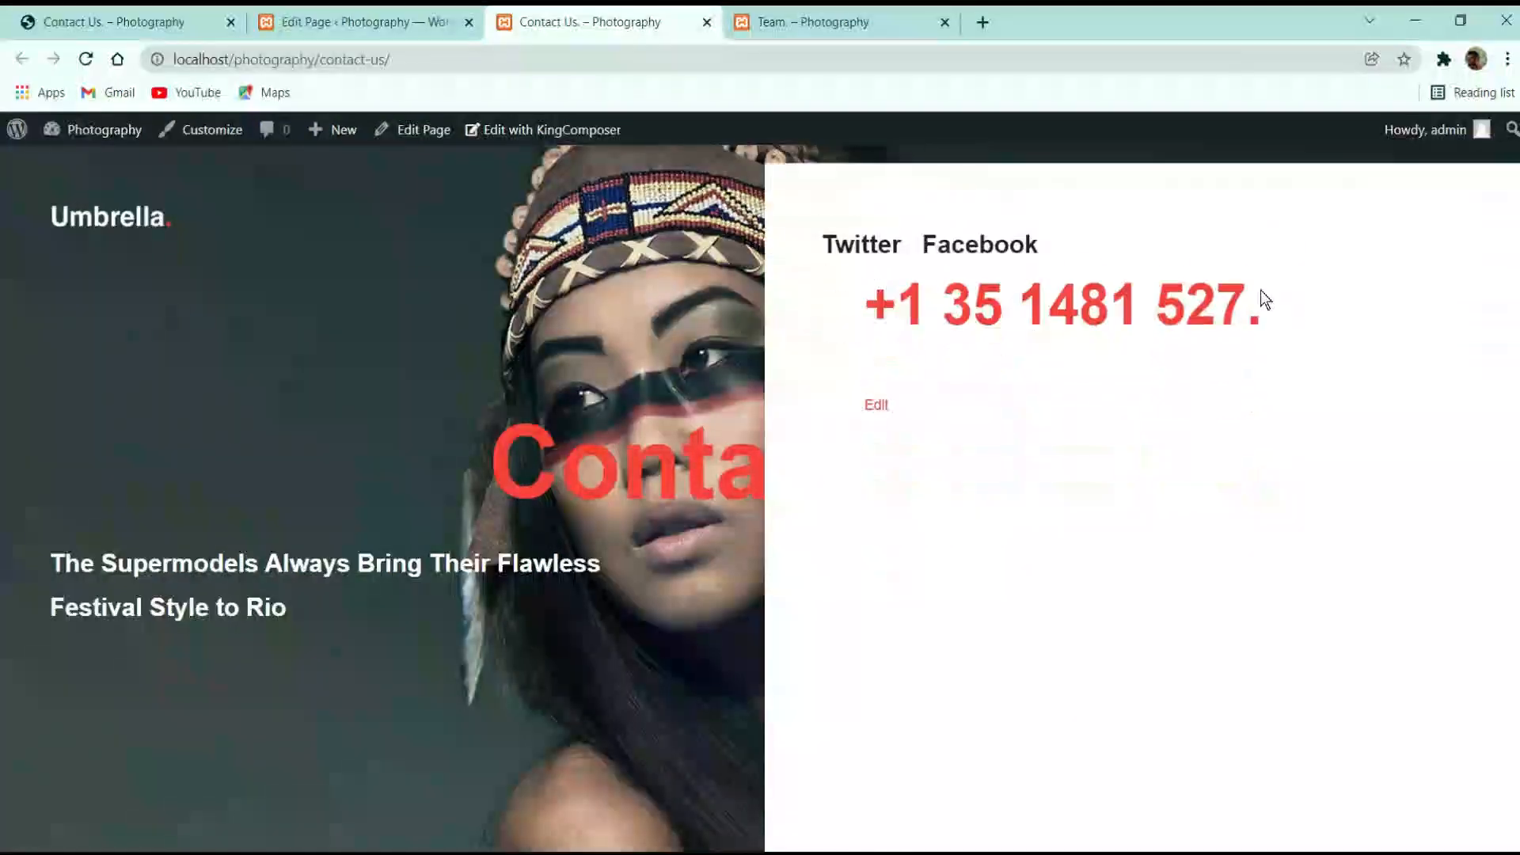
click(406, 14)
click(114, 23)
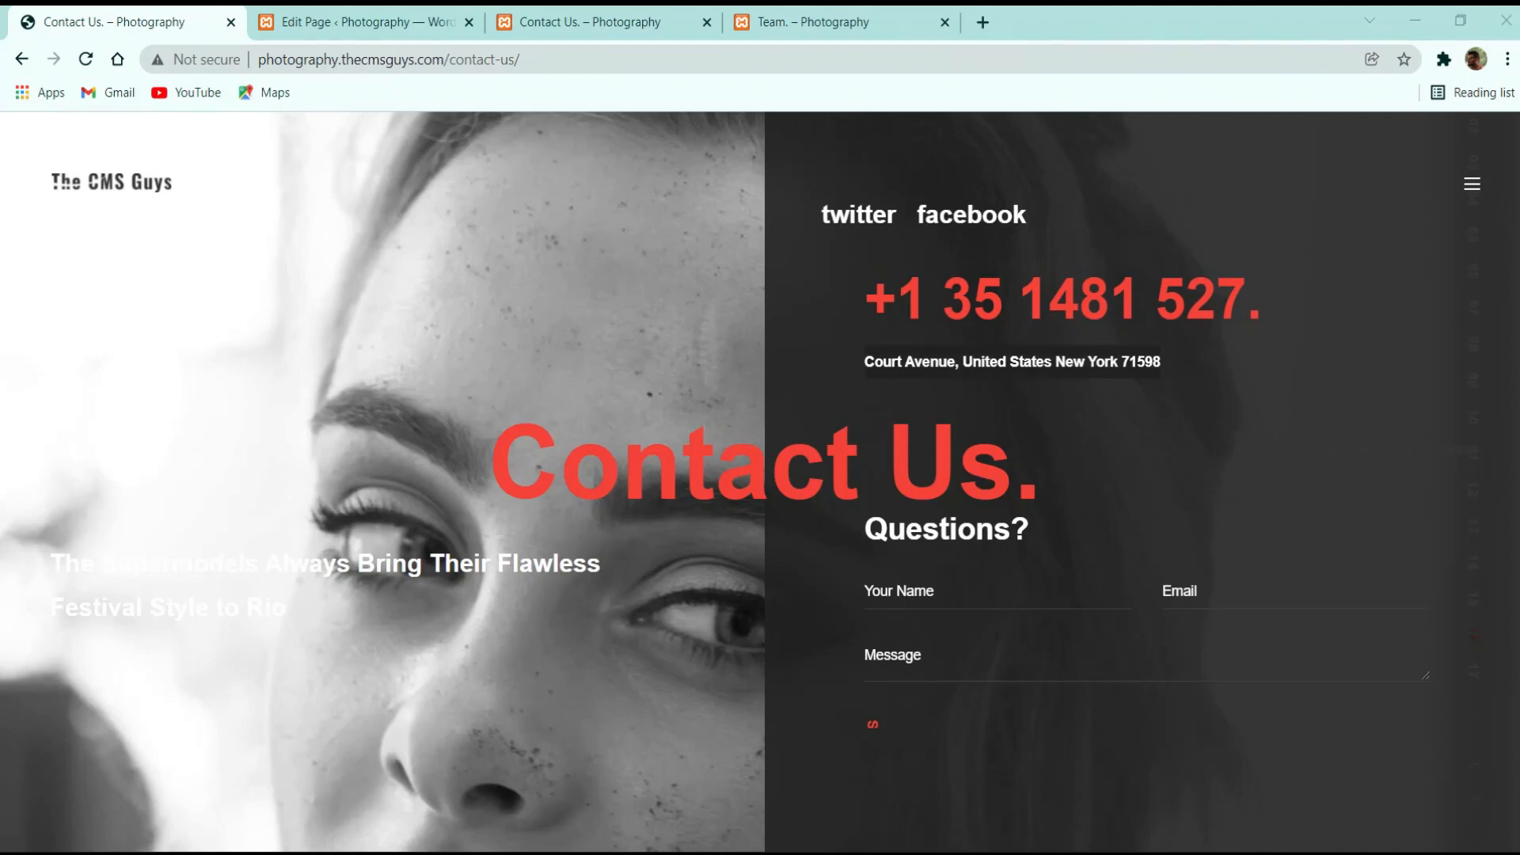
Add a Text Block with the pasted street address in bold below the phone number, then update the page
click(356, 22)
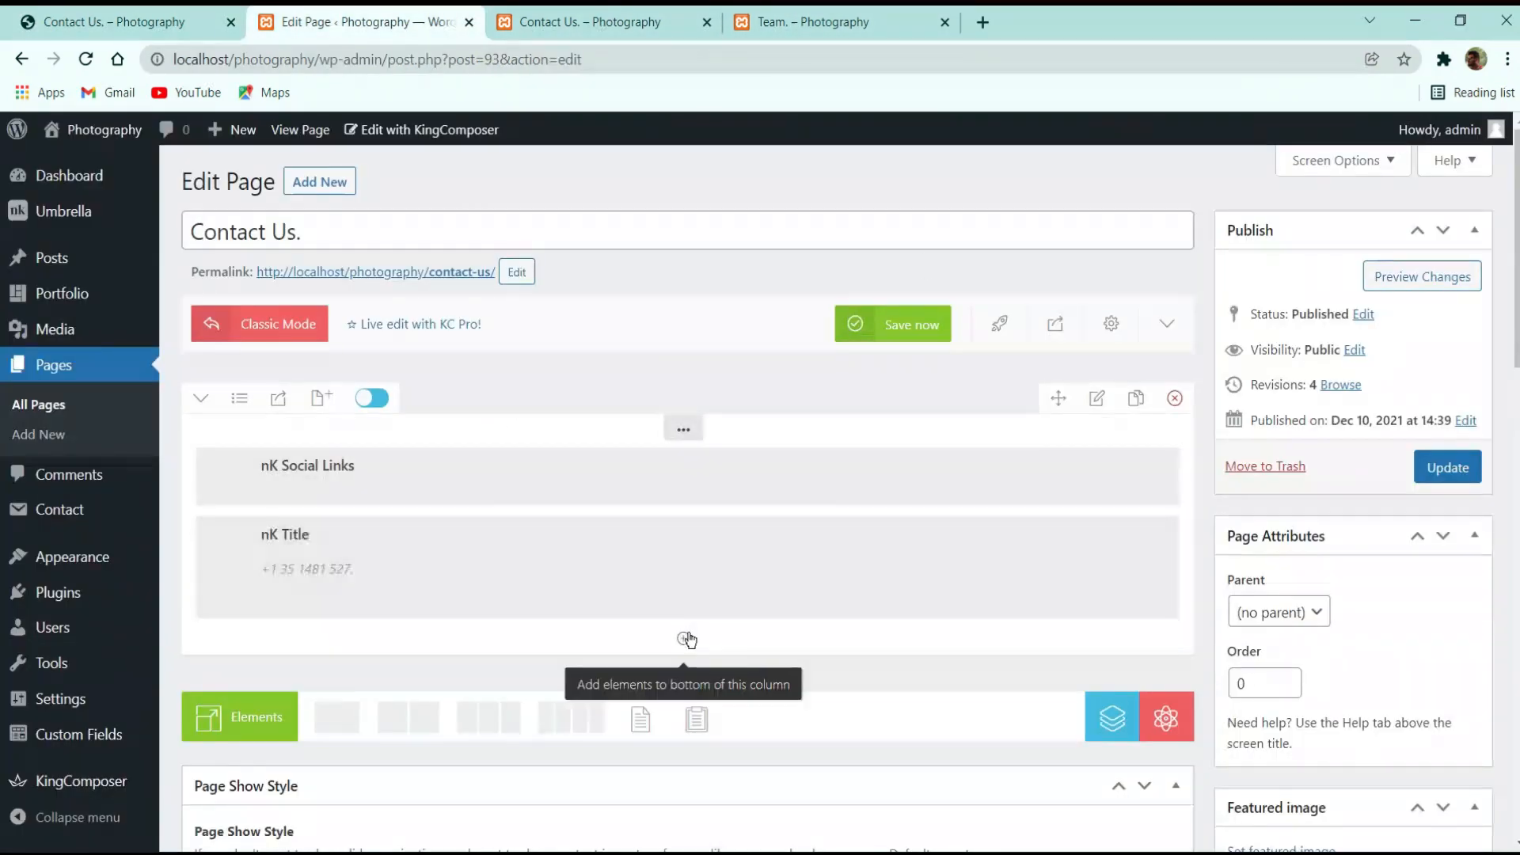
click(682, 638)
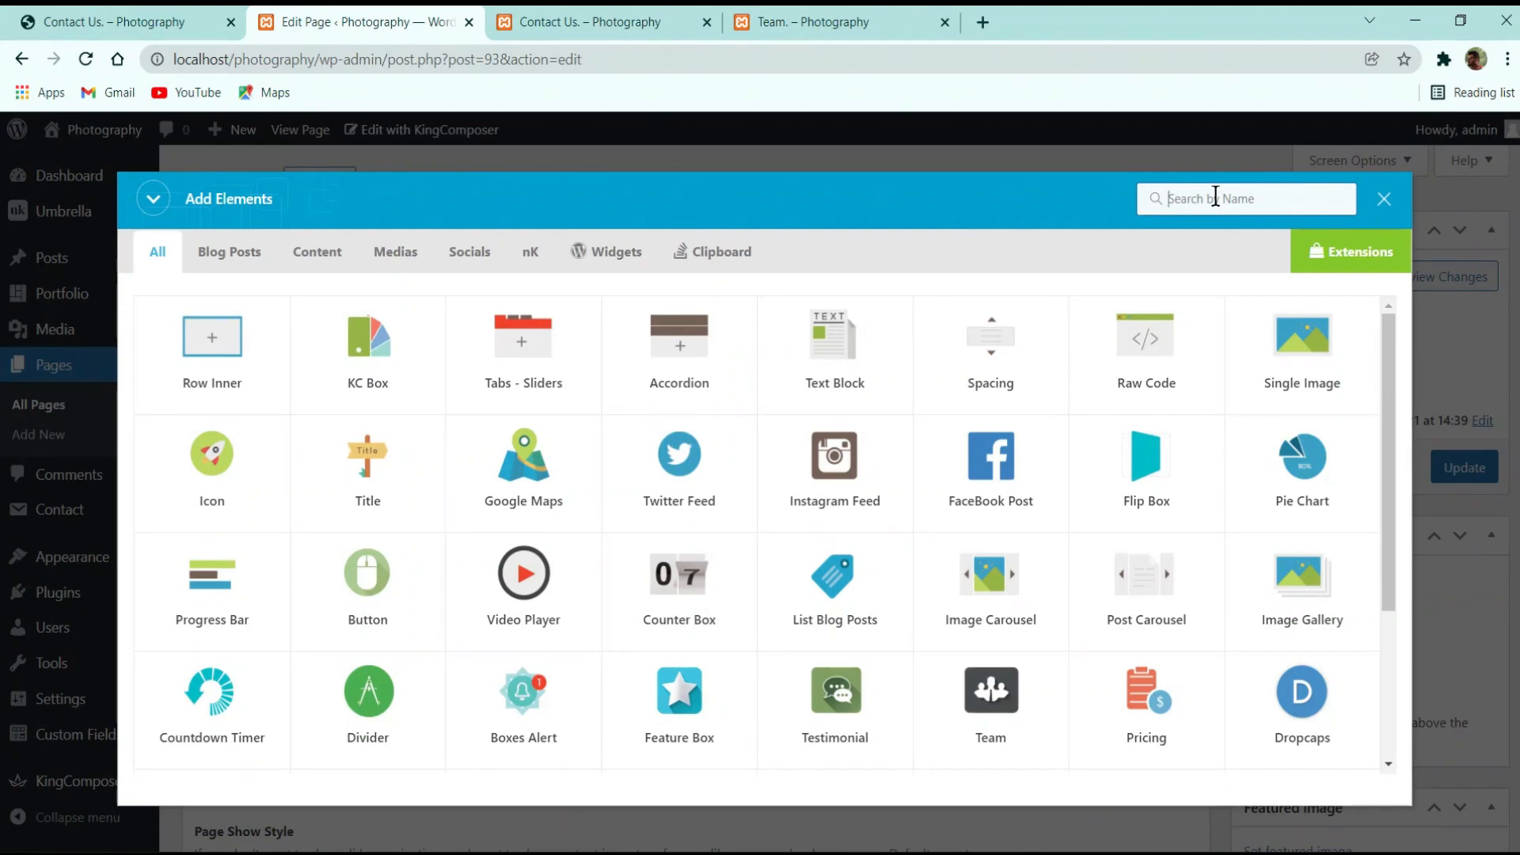
click(834, 341)
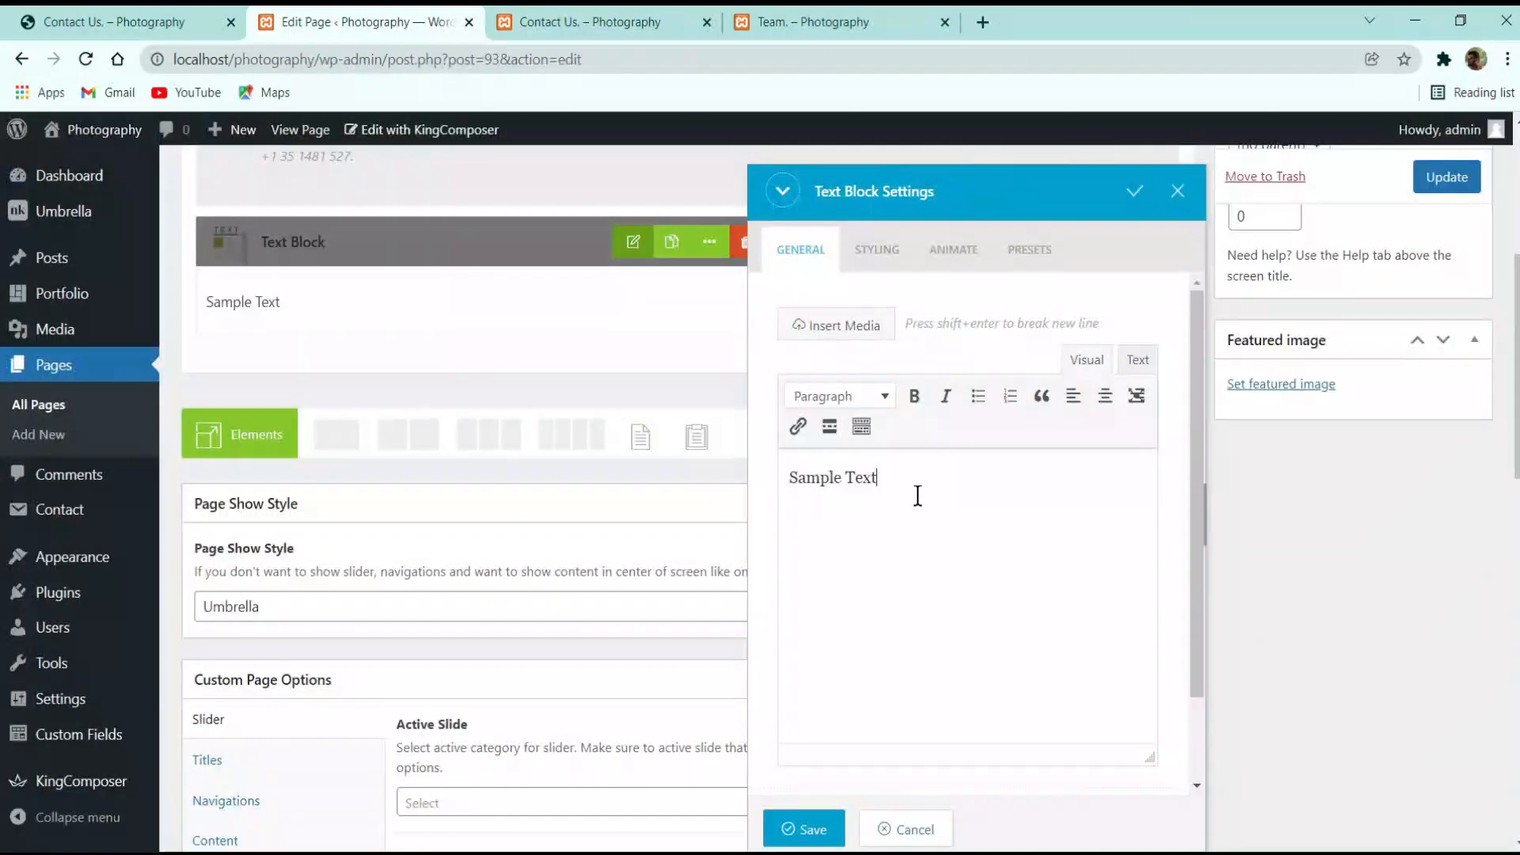
key(ctrl+a)
text(Court Avenue, United States New York 71598)
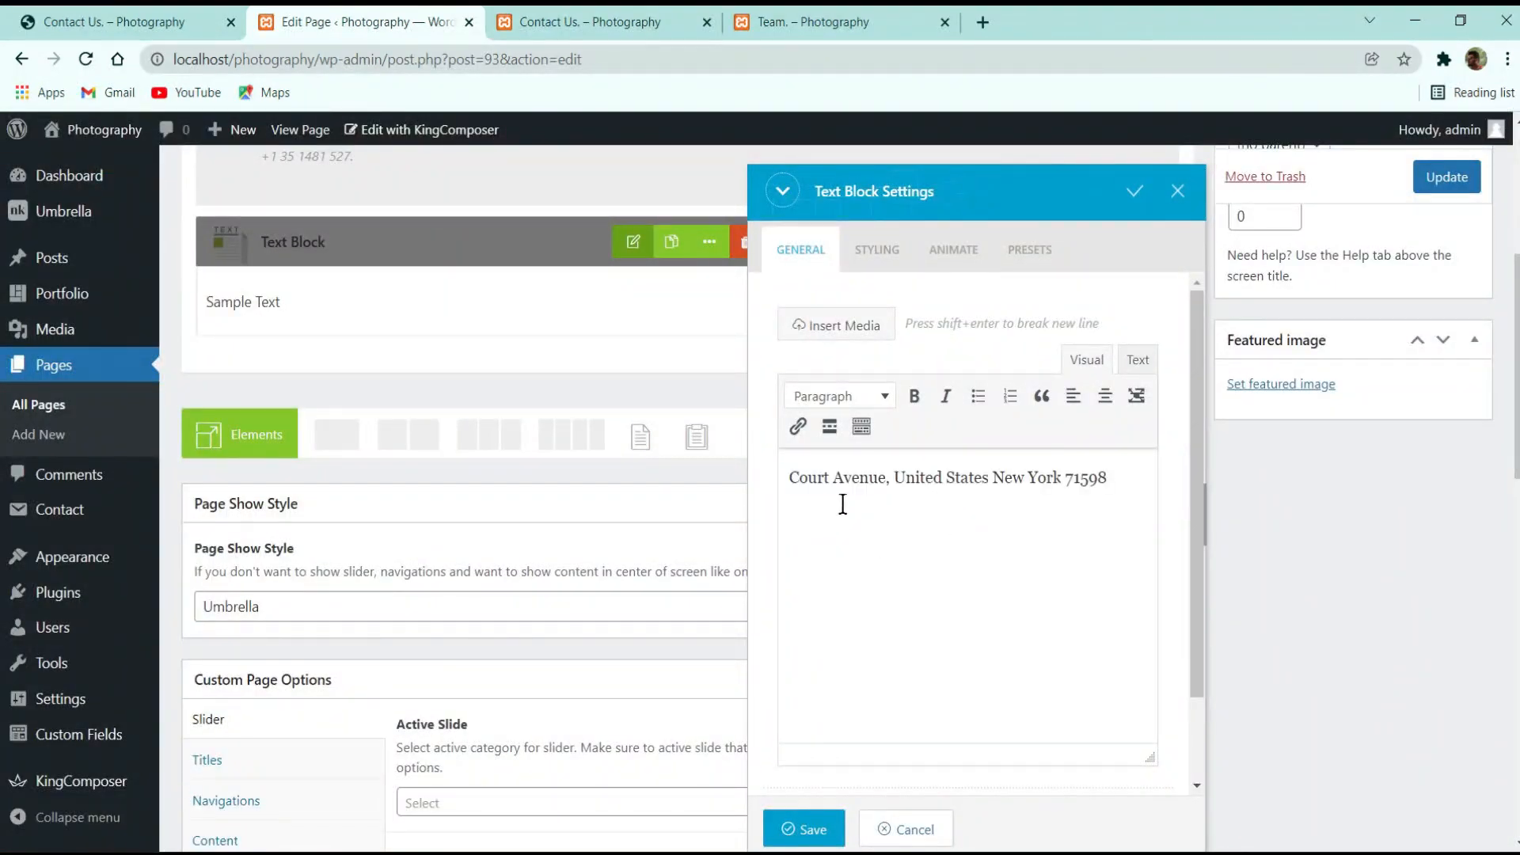
drag(1100, 490, 753, 483)
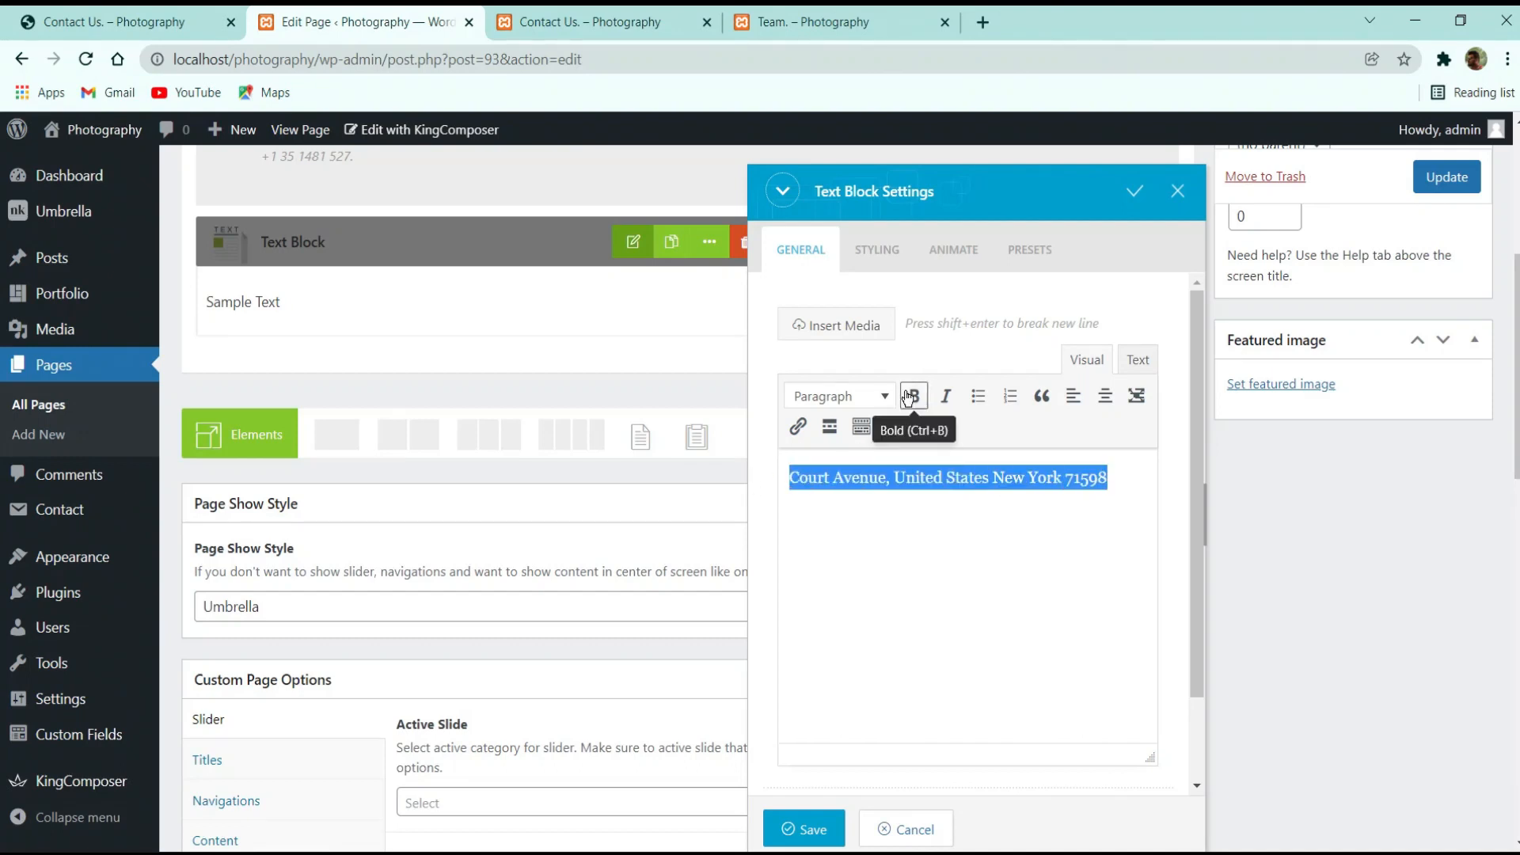
click(911, 396)
click(993, 563)
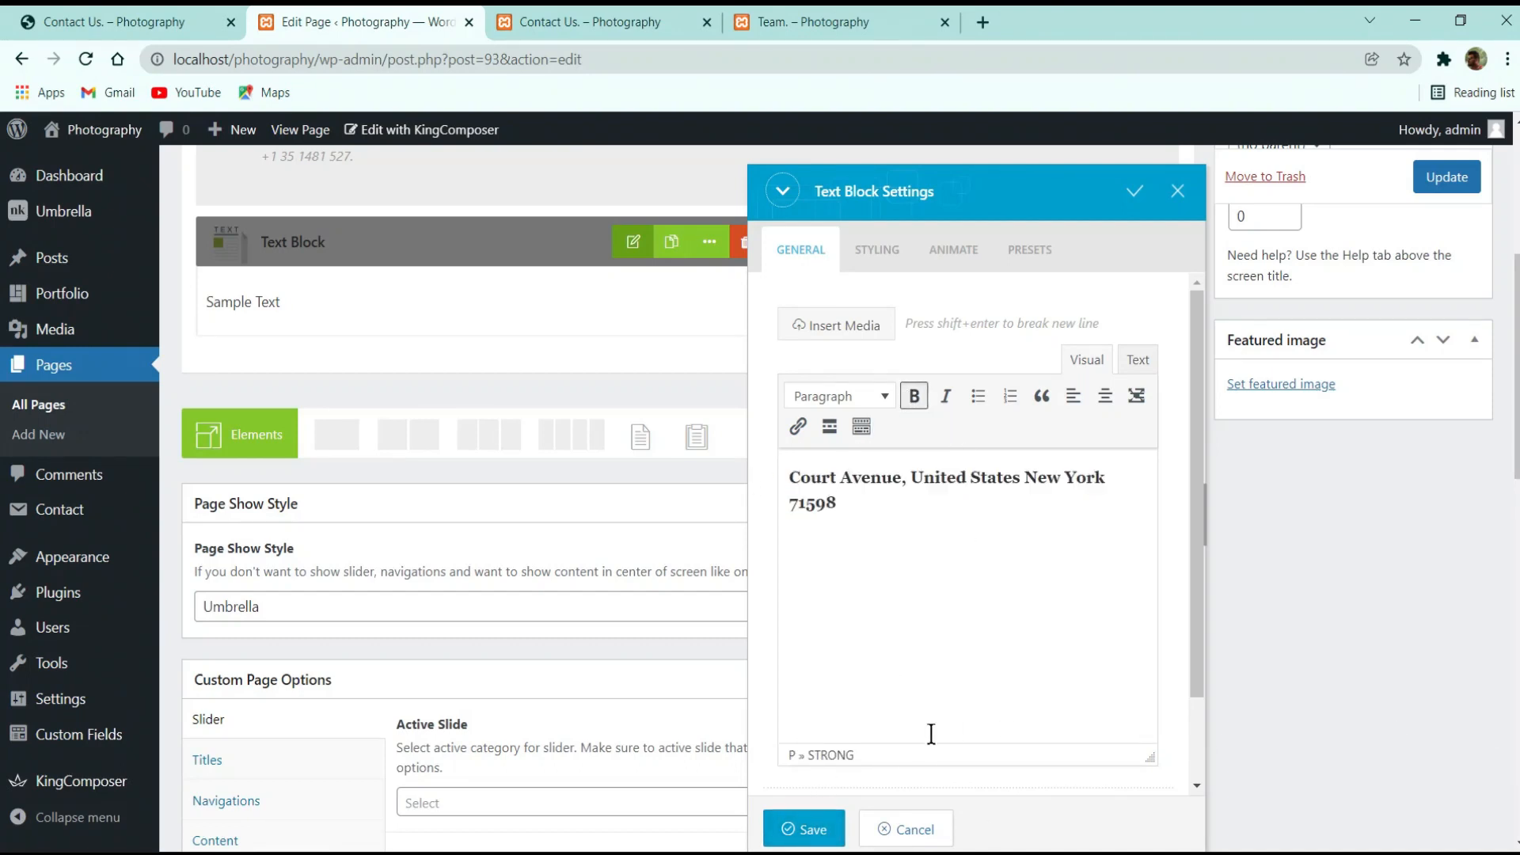
click(804, 829)
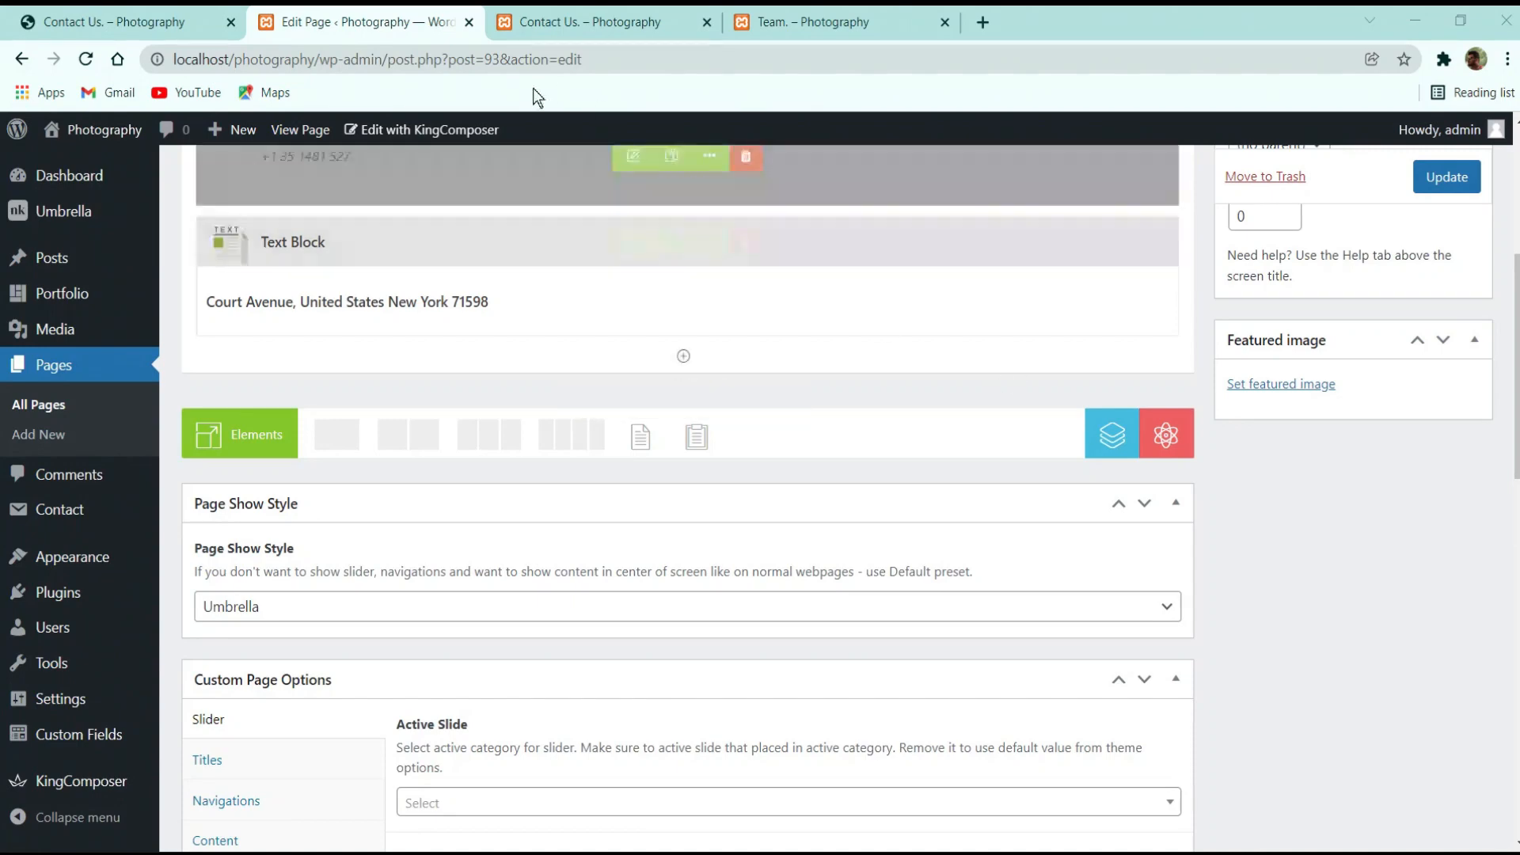
click(1417, 186)
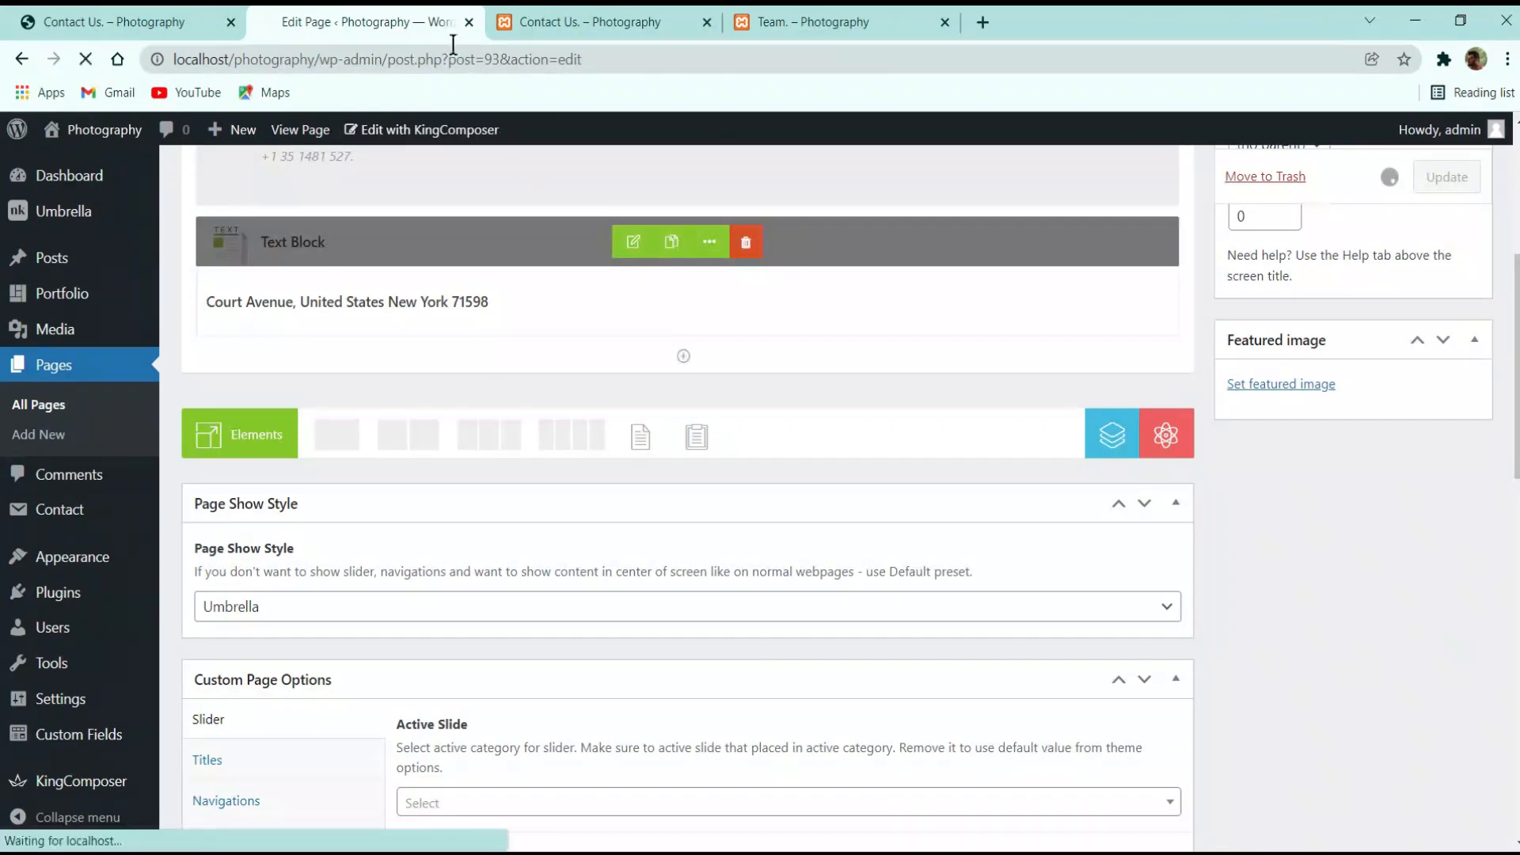
click(190, 21)
click(487, 12)
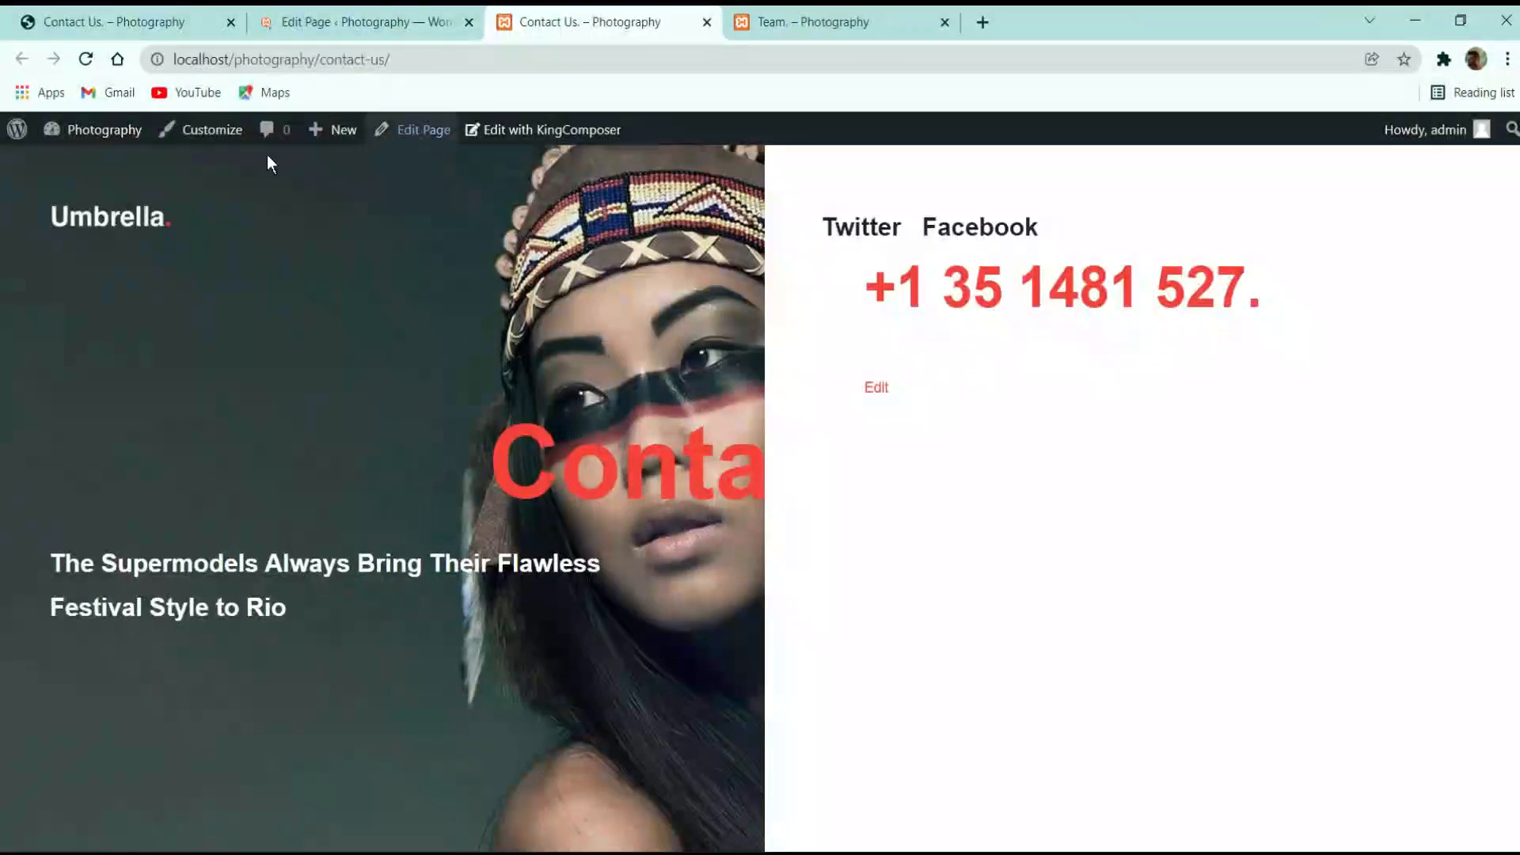
click(86, 59)
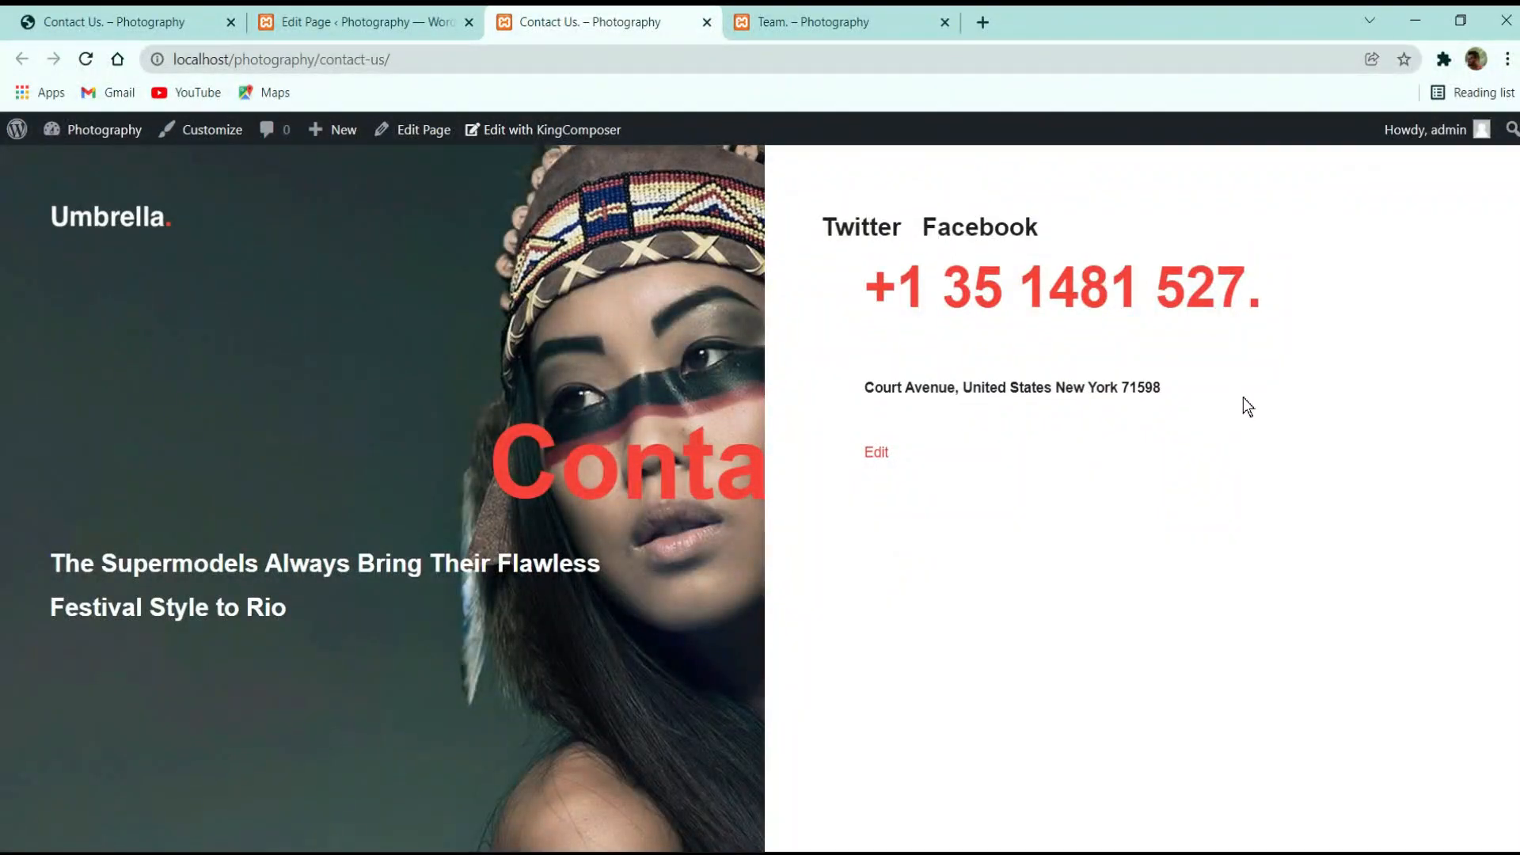
click(90, 22)
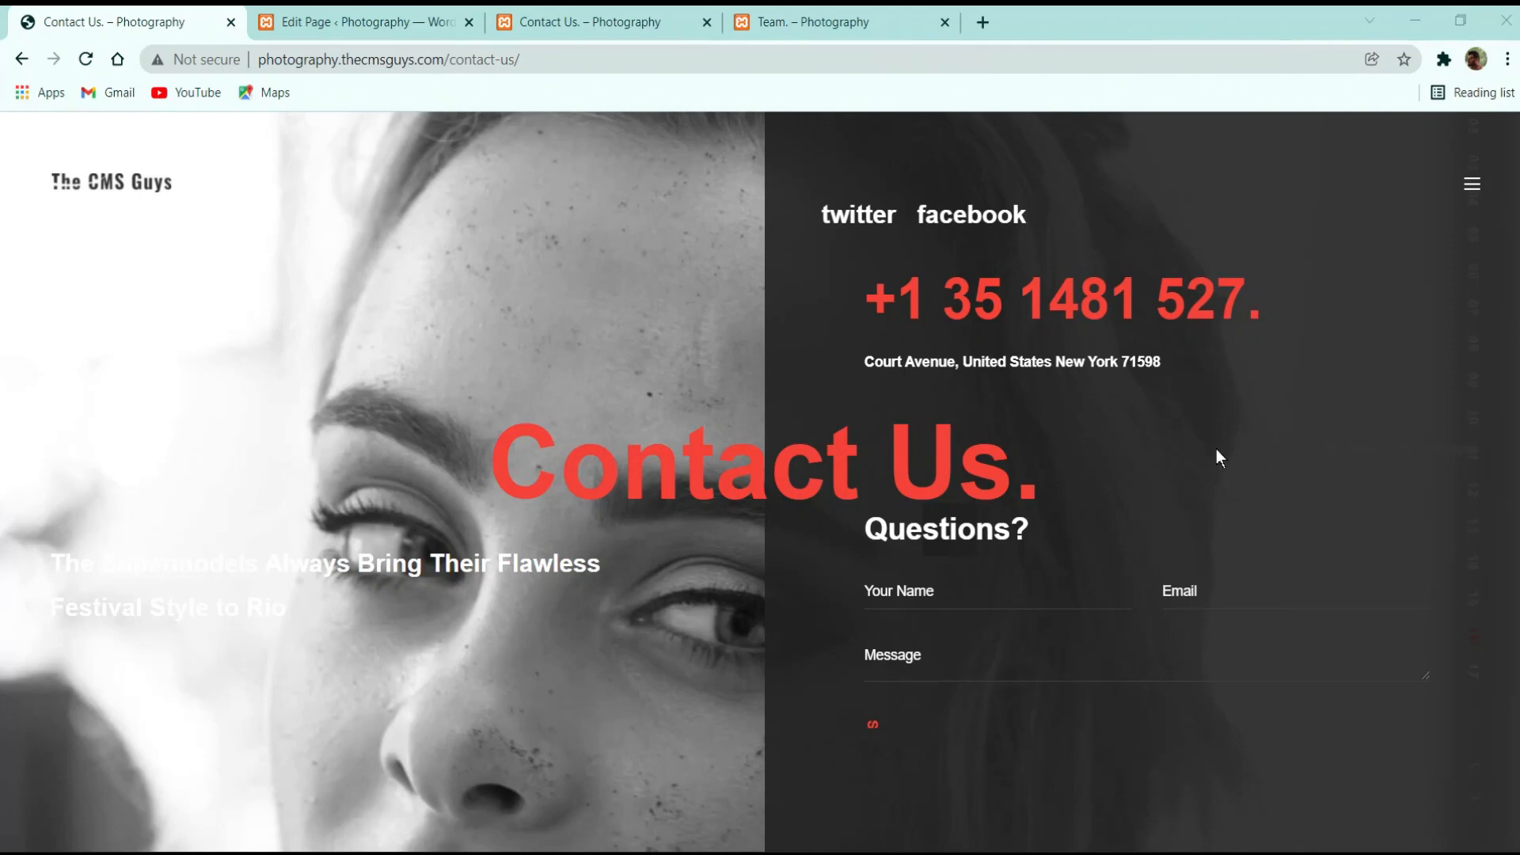
click(396, 19)
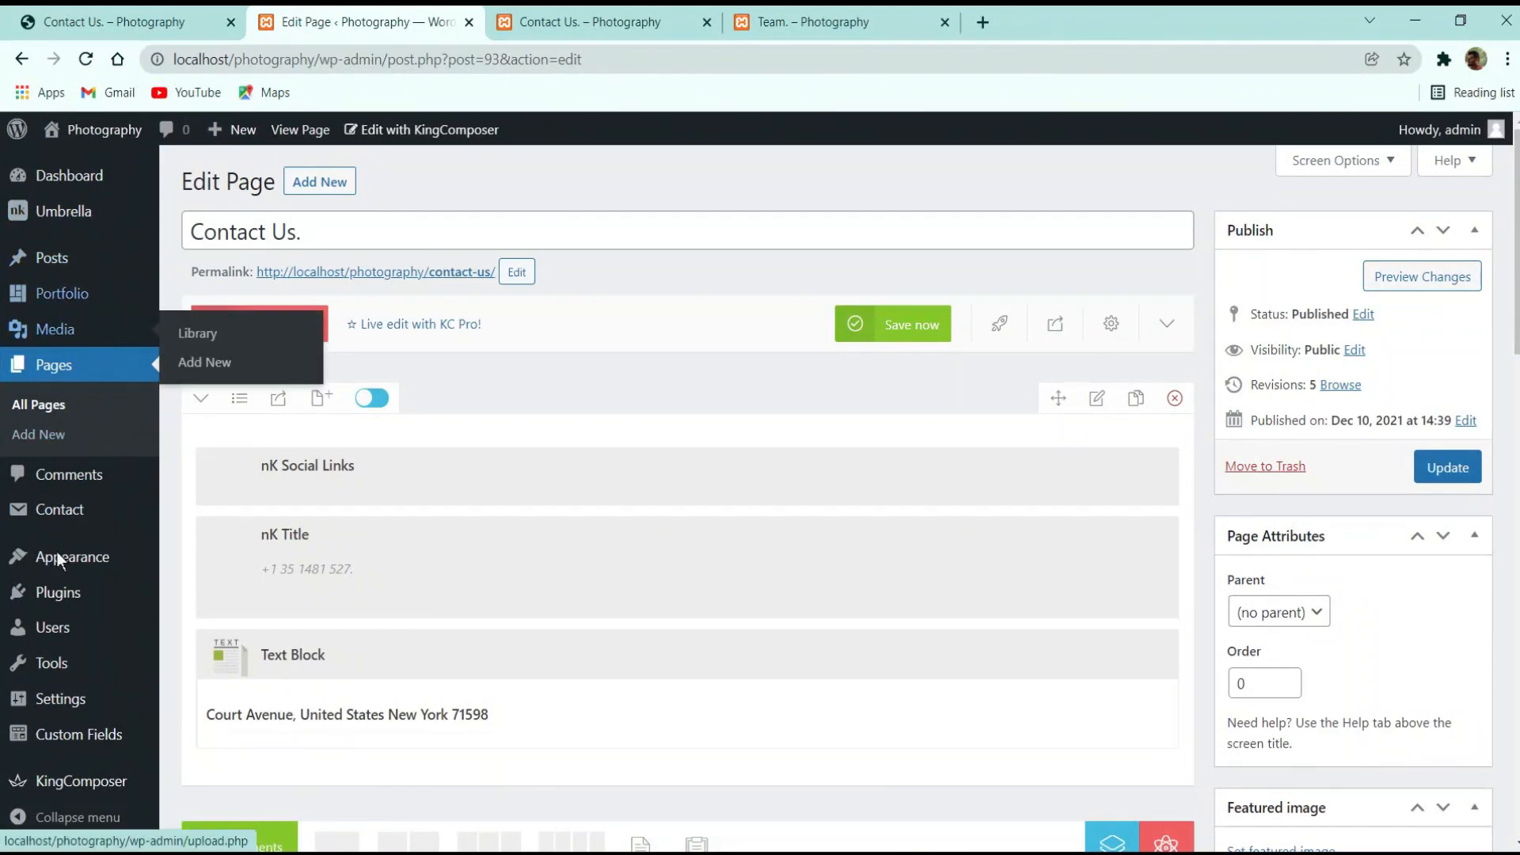
Go to Contact > Contact Forms and select all the markup in the Contact Form text file in Notepad
mouse_move(65, 514)
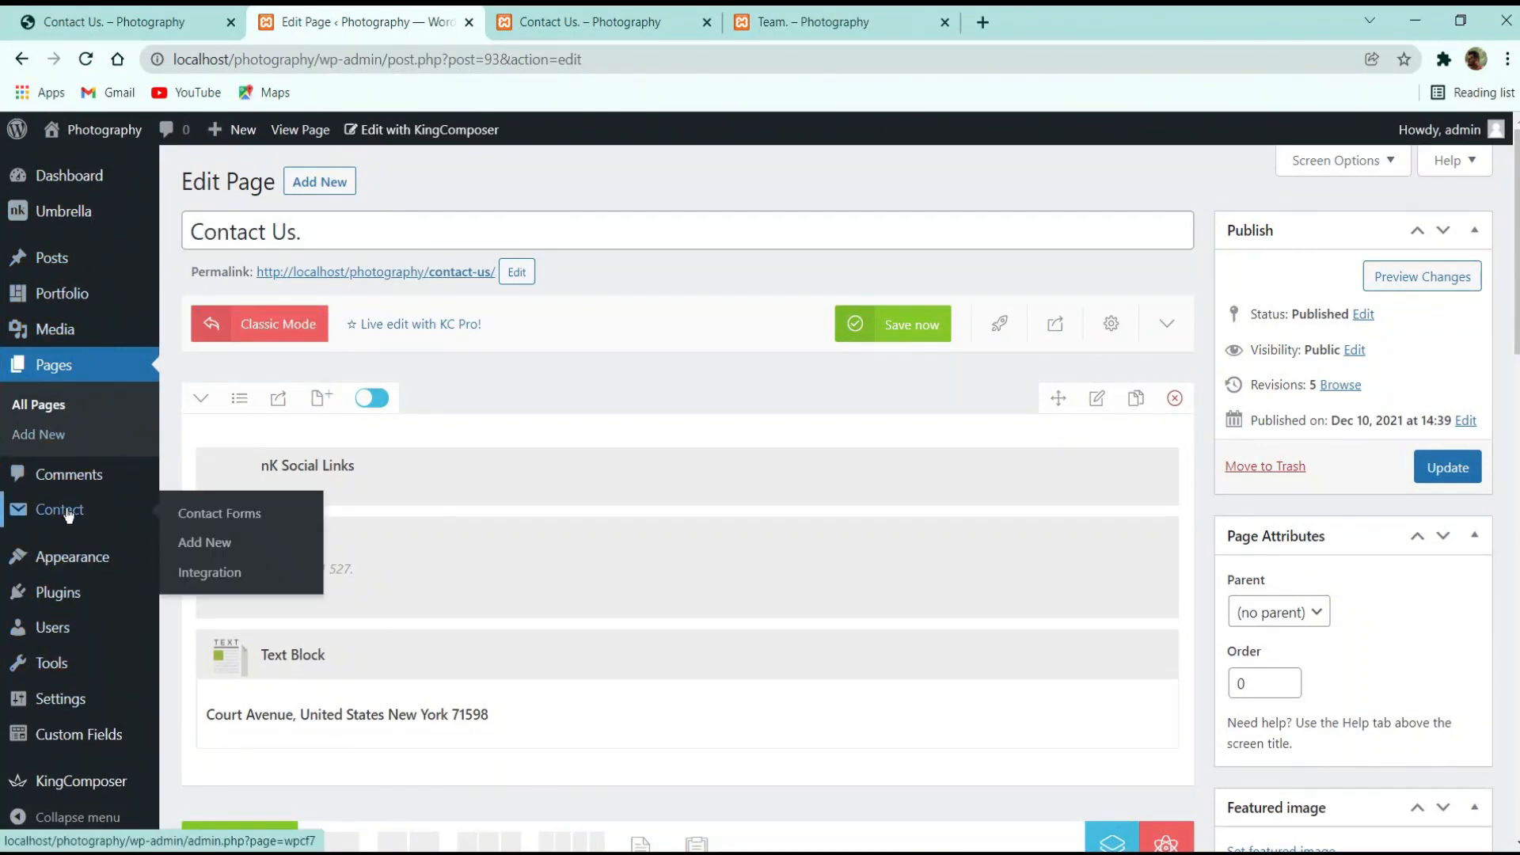
click(229, 514)
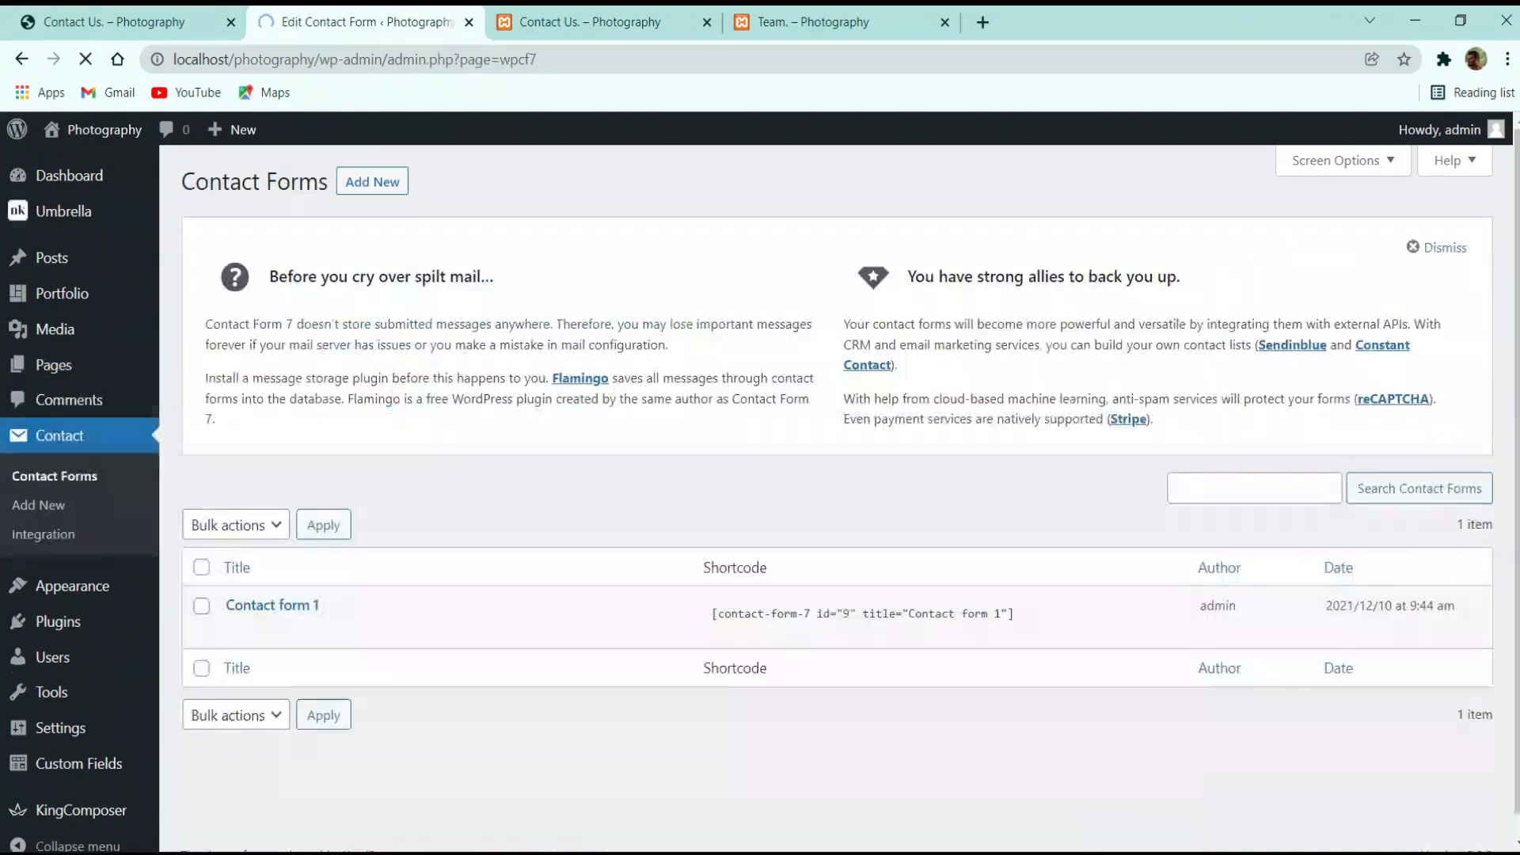
mouse_move(699, 851)
click(743, 757)
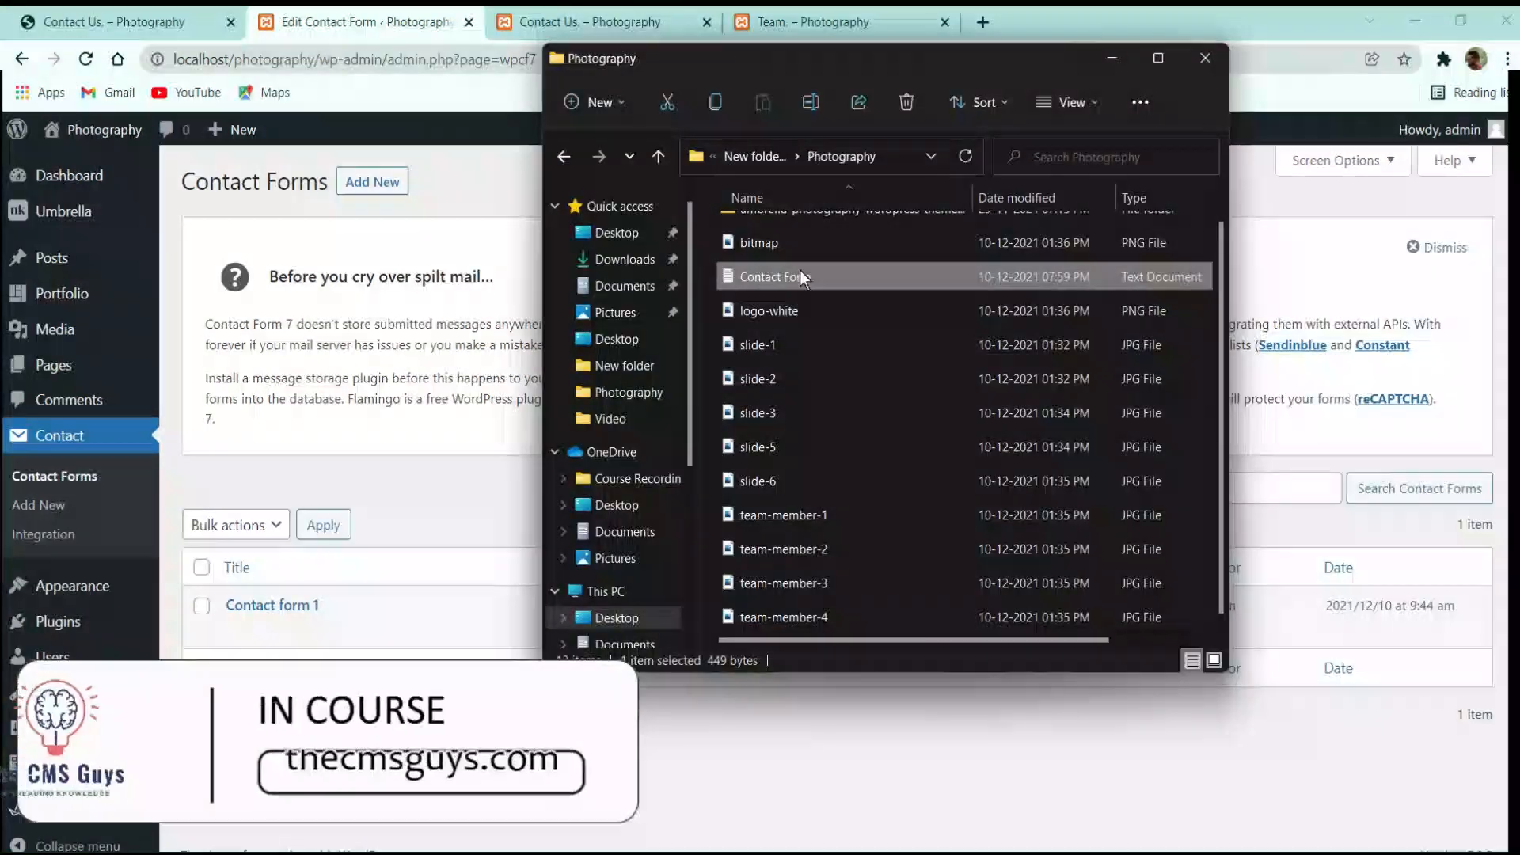
double_click(798, 275)
drag(631, 455, 334, 153)
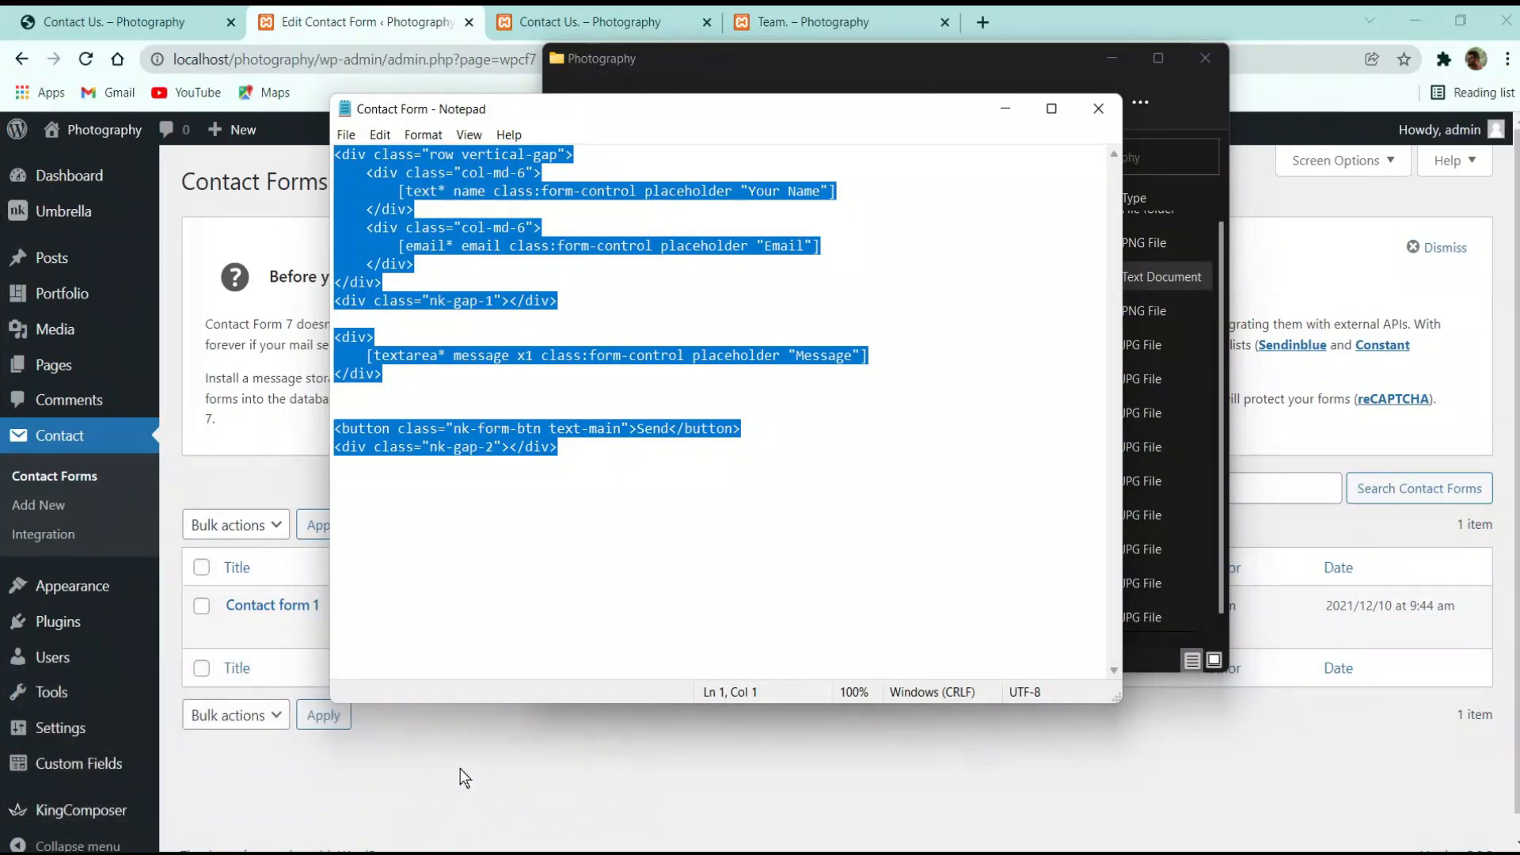
click(461, 774)
Create a new contact form titled 'Contact Us' from the pasted custom markup and save it
click(373, 182)
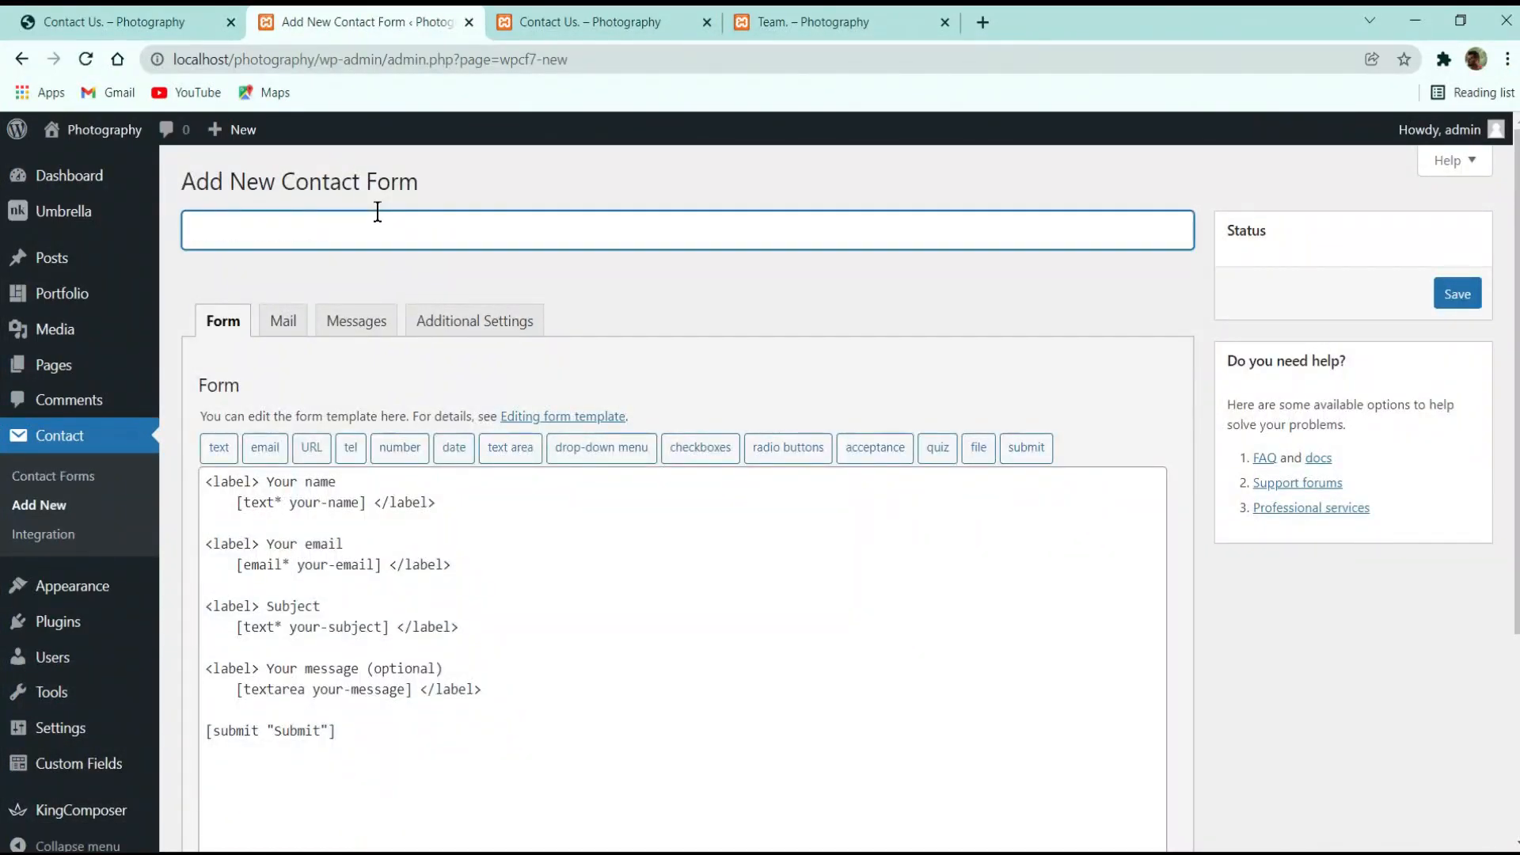
text(Contact Us)
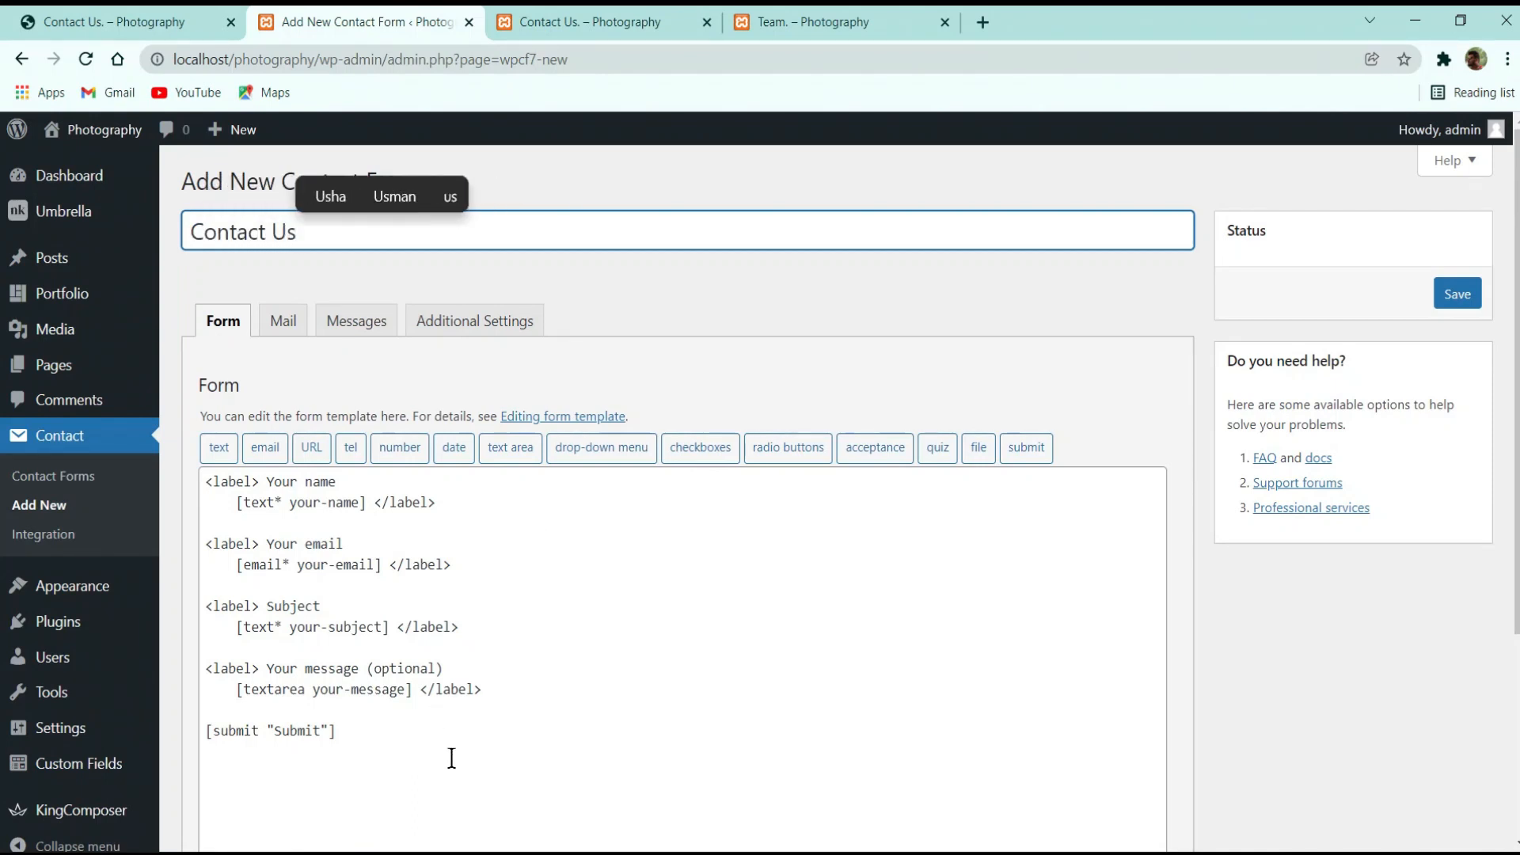
click(452, 758)
key(ctrl+a)
text(<div class="row vertical-gap">     <div class="col-md-6">         [text* name class:form-control placeholder "Your Name"]     </div>     <div class="col-md-6">         [email* email class:form-control placeholder "Email"]     </div> </div> <div class="nk-gap-1"></div>  <div>     [textarea* message x1 class:form-control placeholder "Message"] </div>   <button class="nk-form-btn text-main">Send</button> <div class="nk-gap-2"></div>)
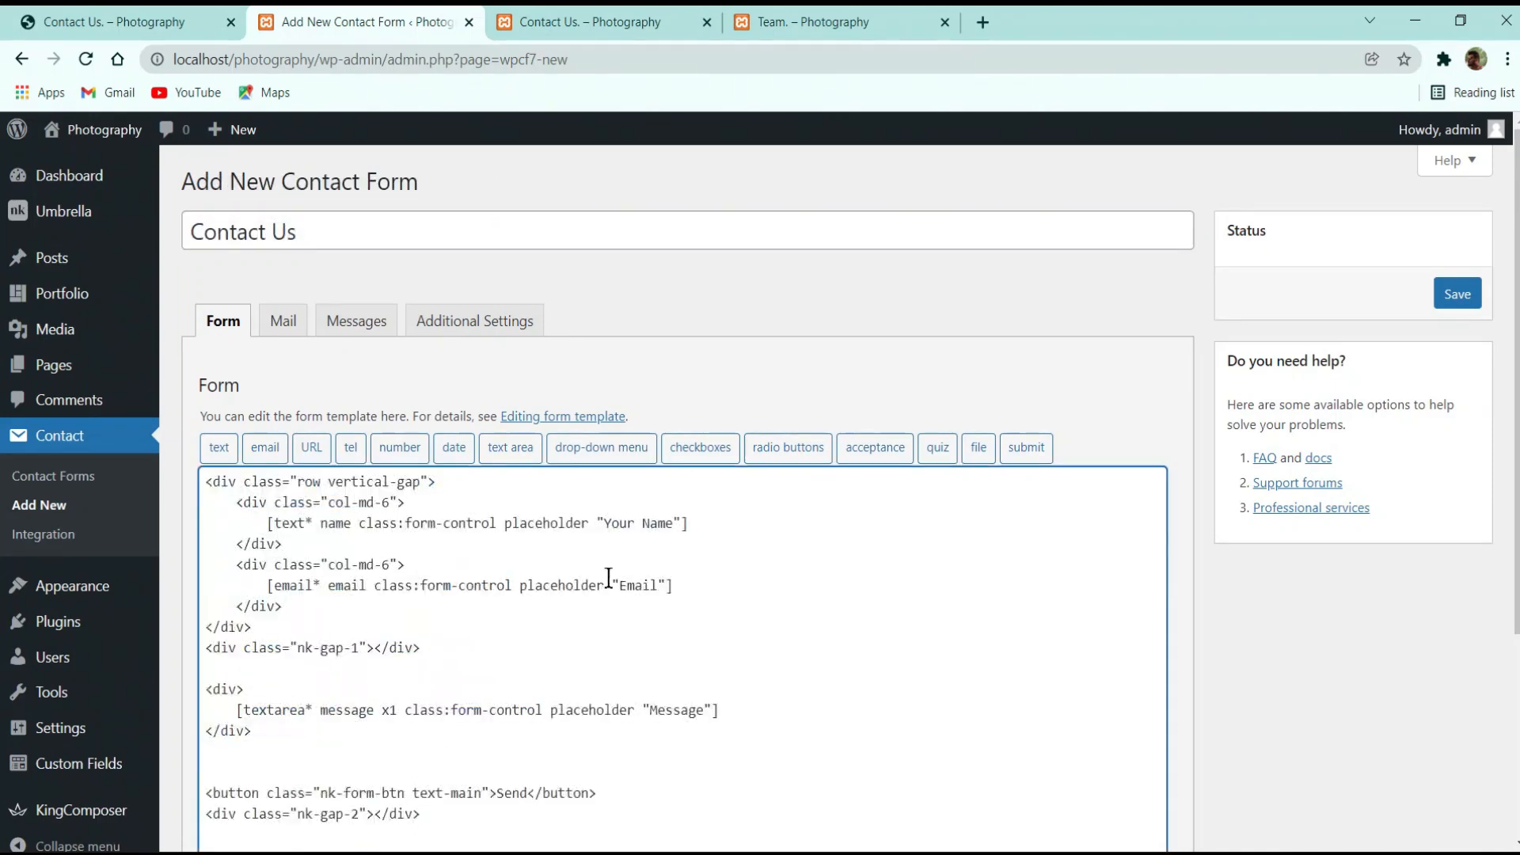
scroll(608, 578, down, 3)
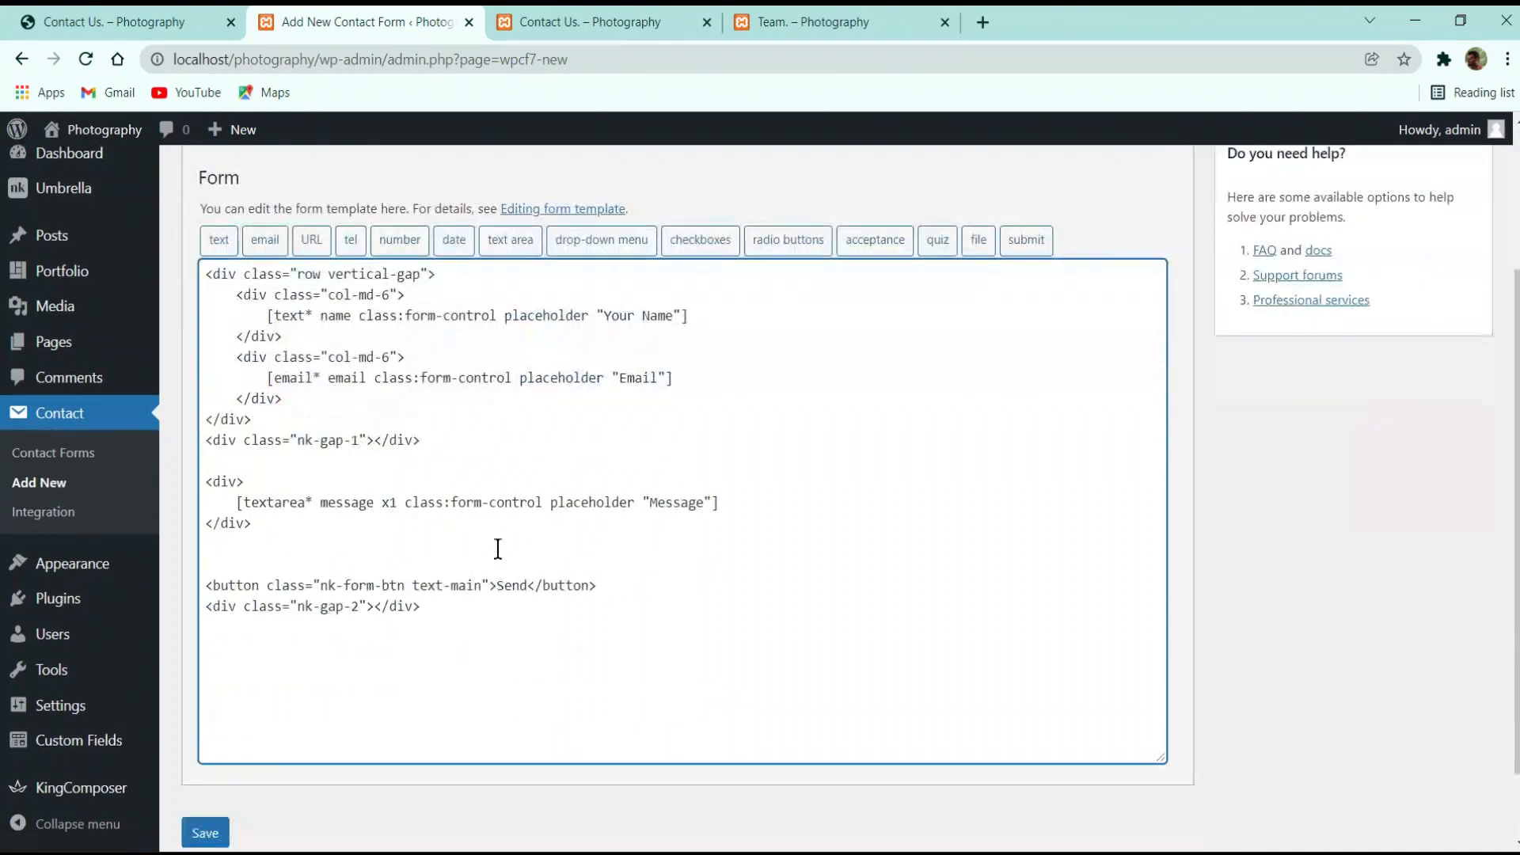
click(199, 835)
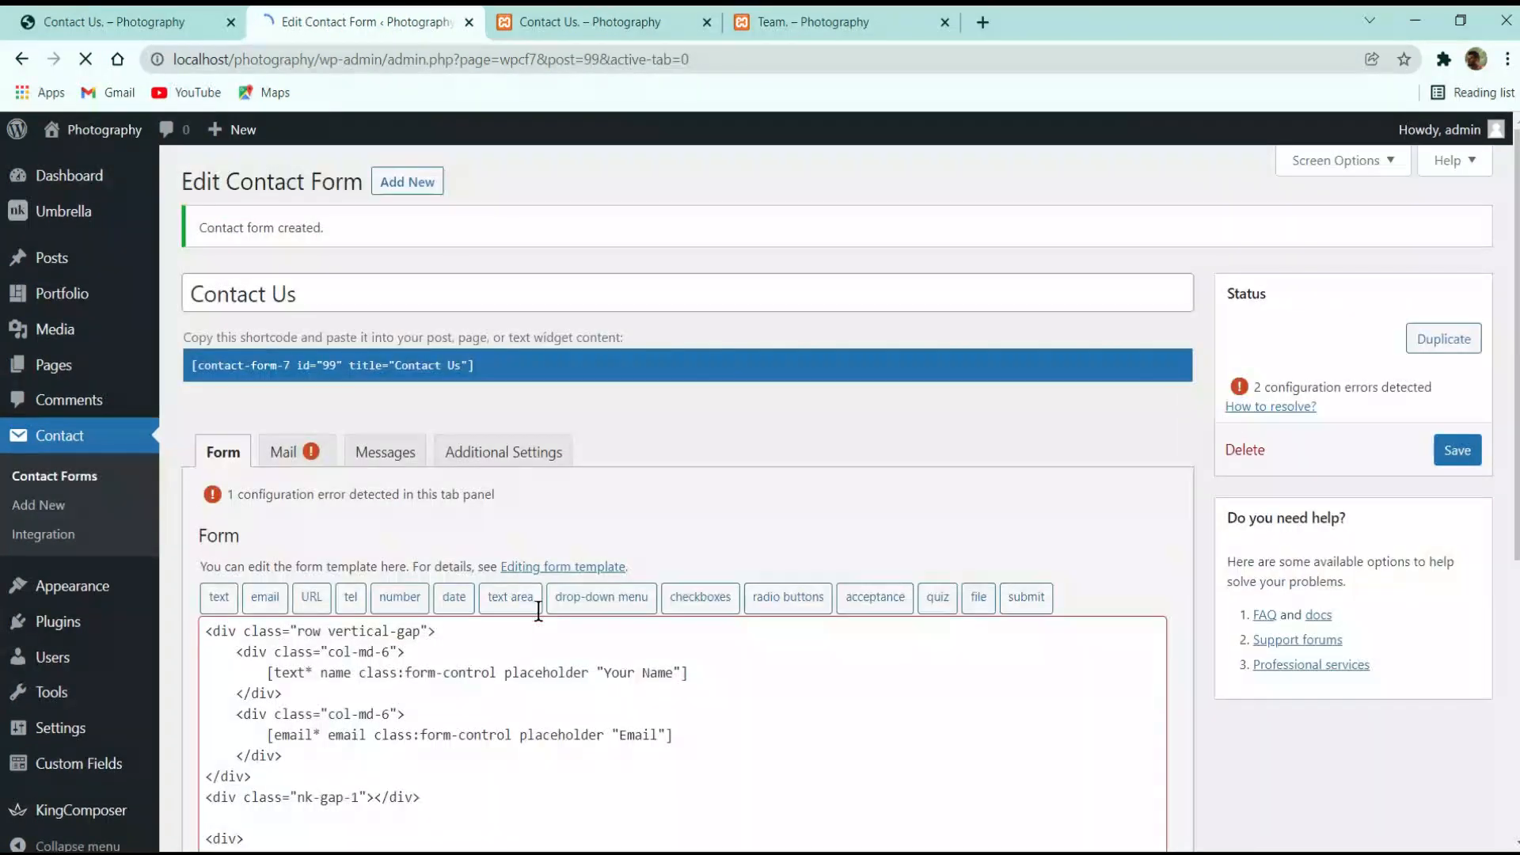
click(1463, 453)
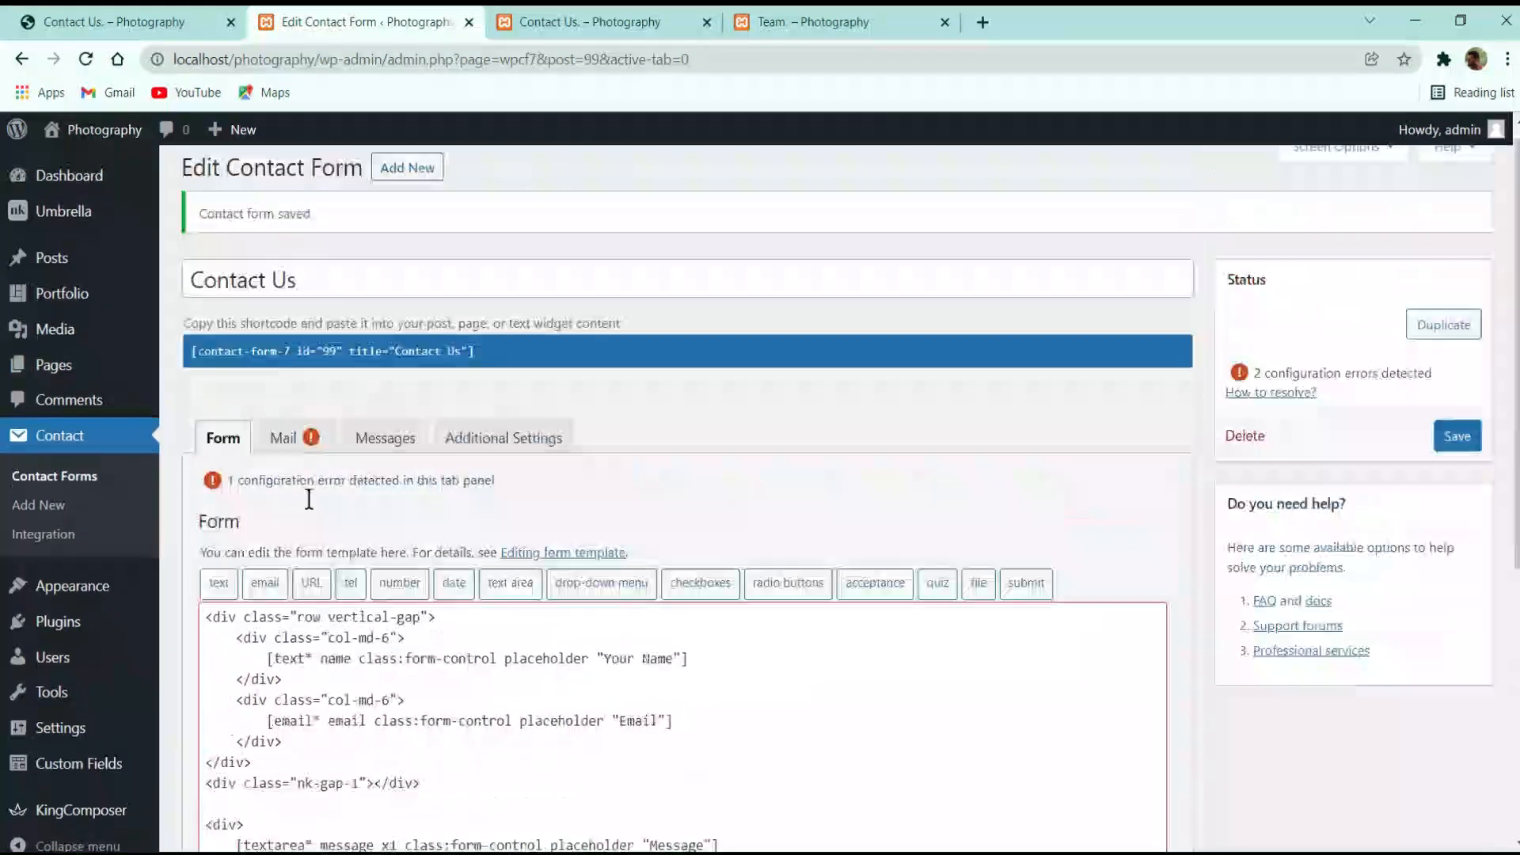
Glance at the front-end Contact Us page, then open the list of site pages
click(578, 23)
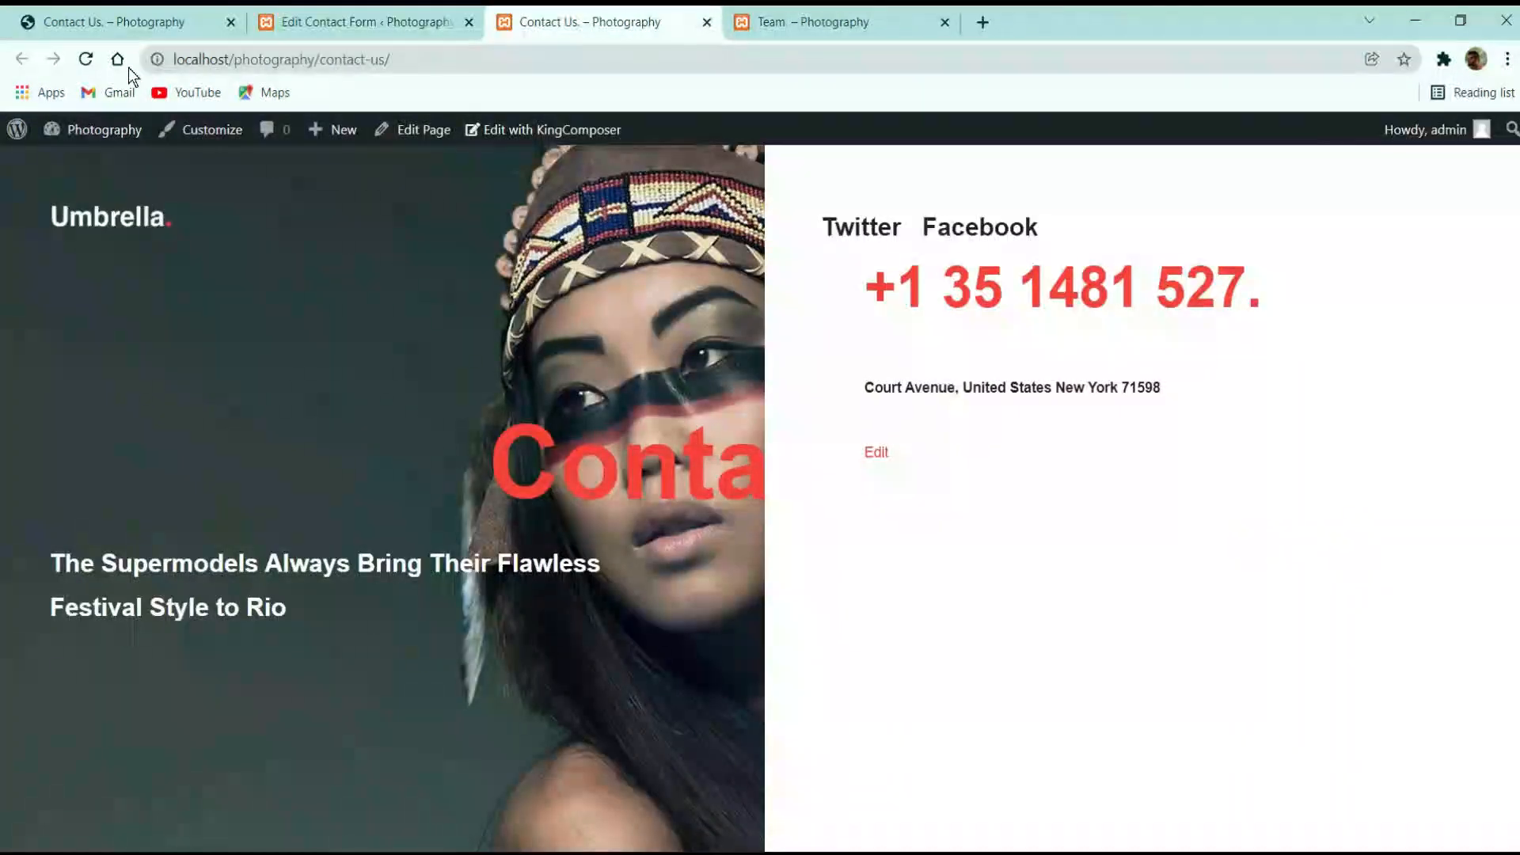
click(365, 21)
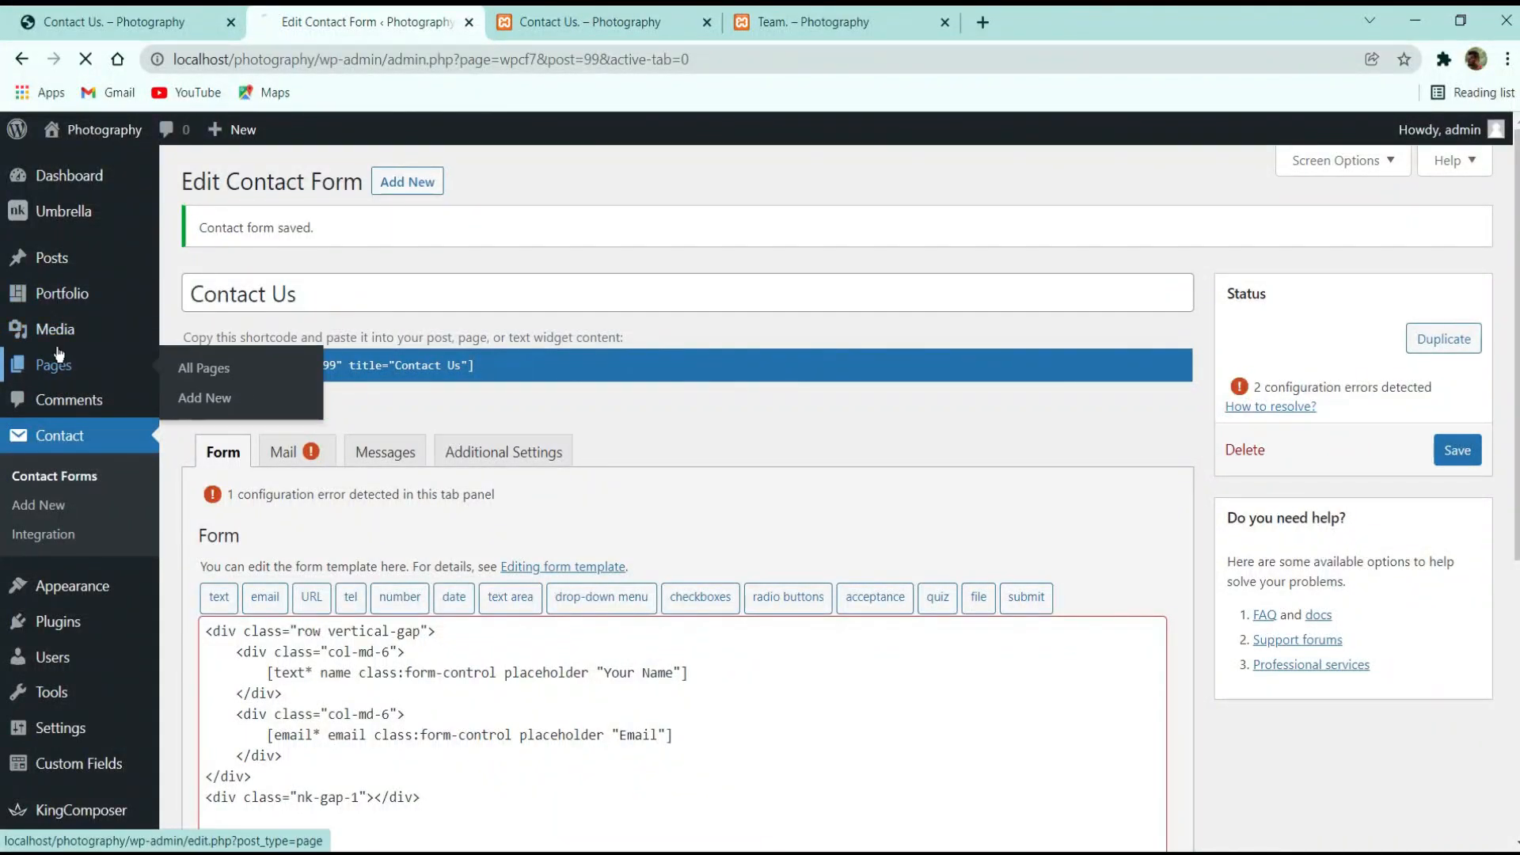
click(63, 364)
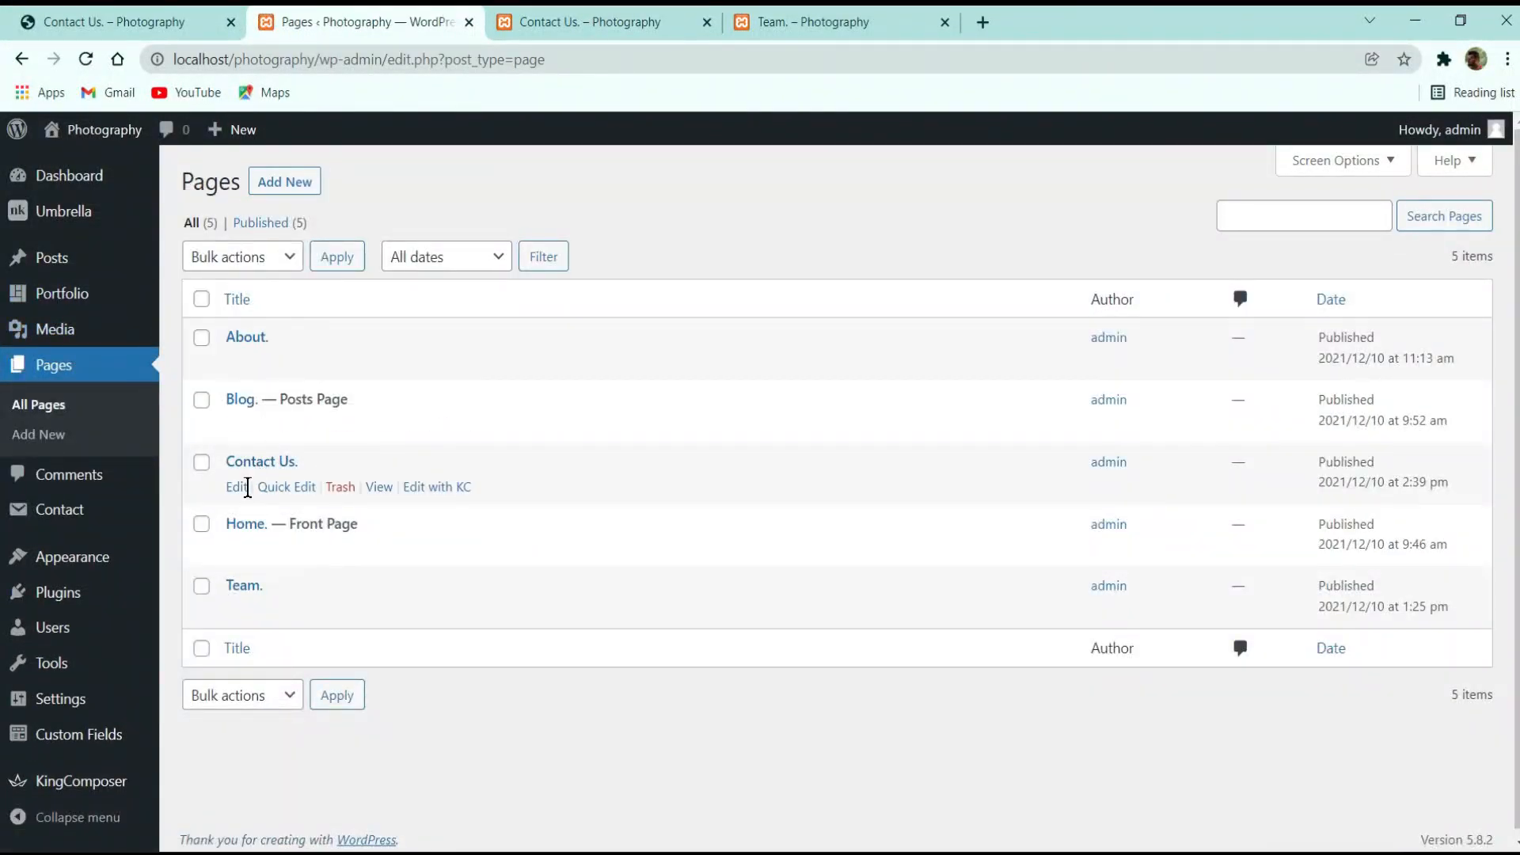
Edit the Contact Us page and add an nK Title element at the bottom of the column
click(237, 486)
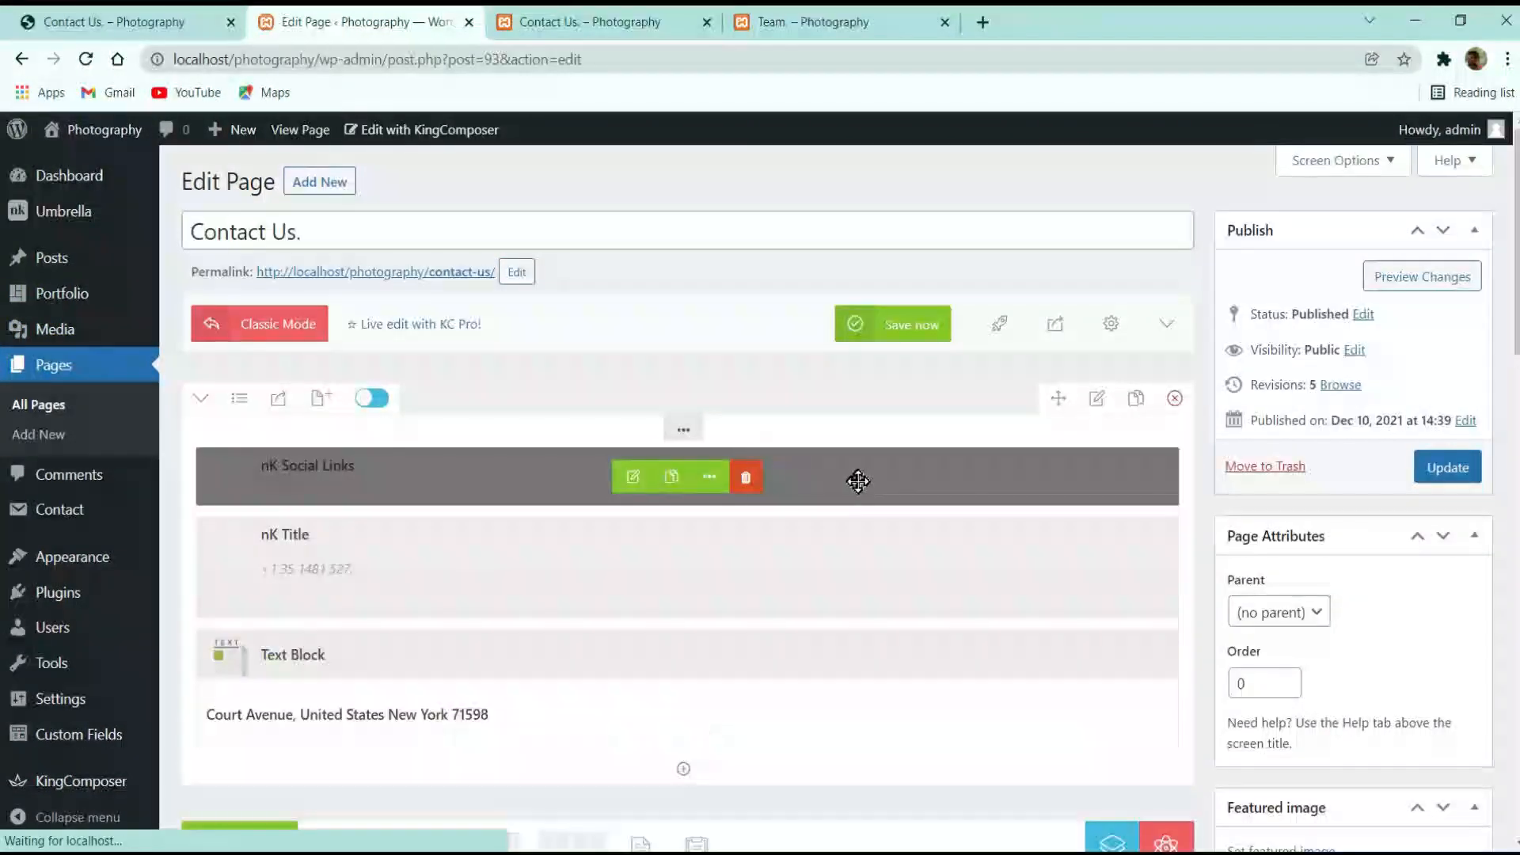
scroll(525, 377, down, 5)
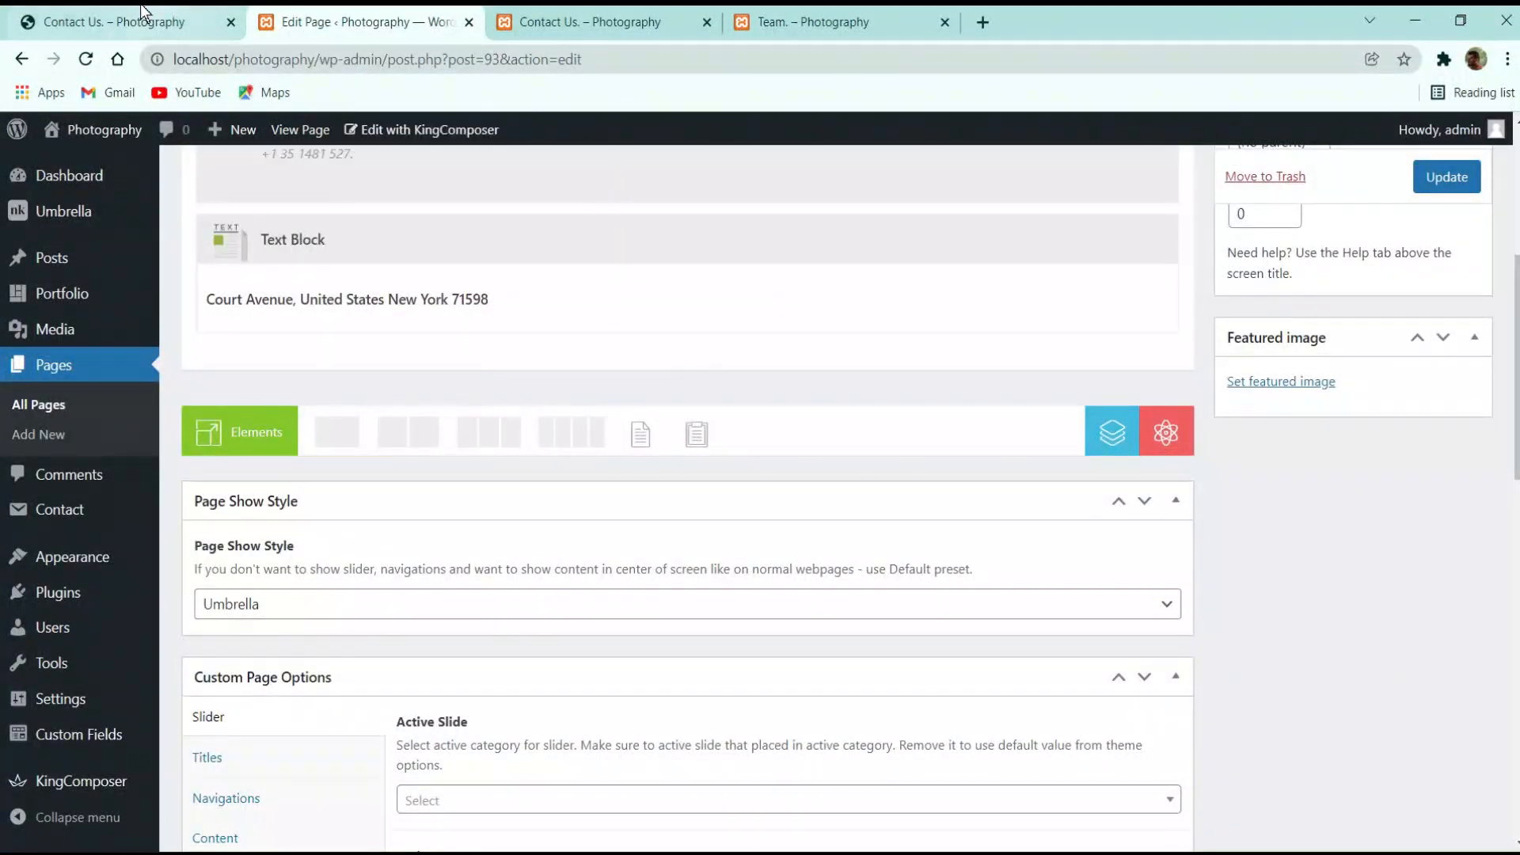
click(140, 9)
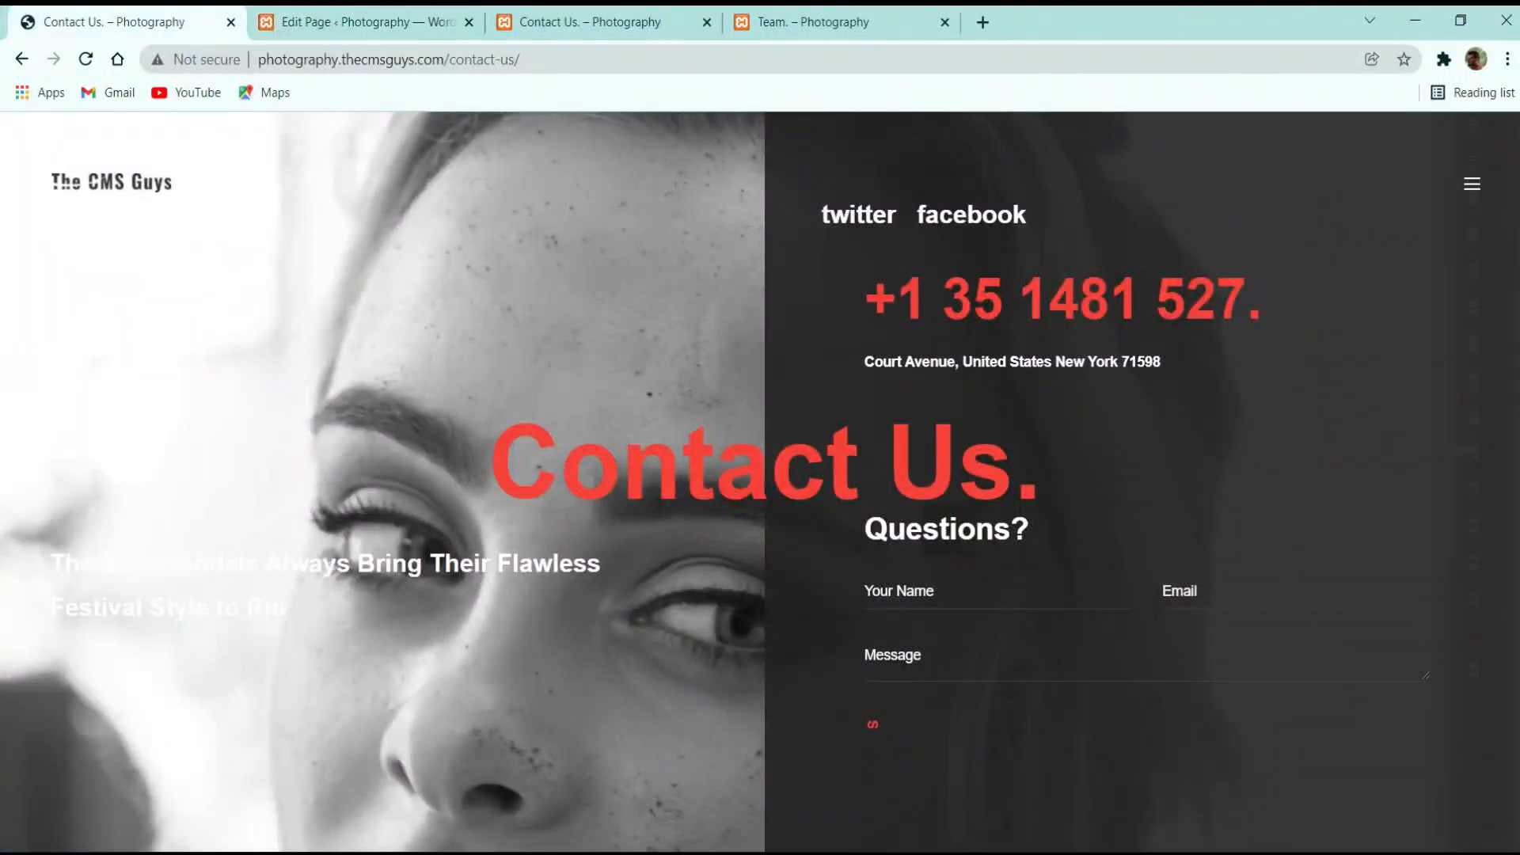
click(392, 19)
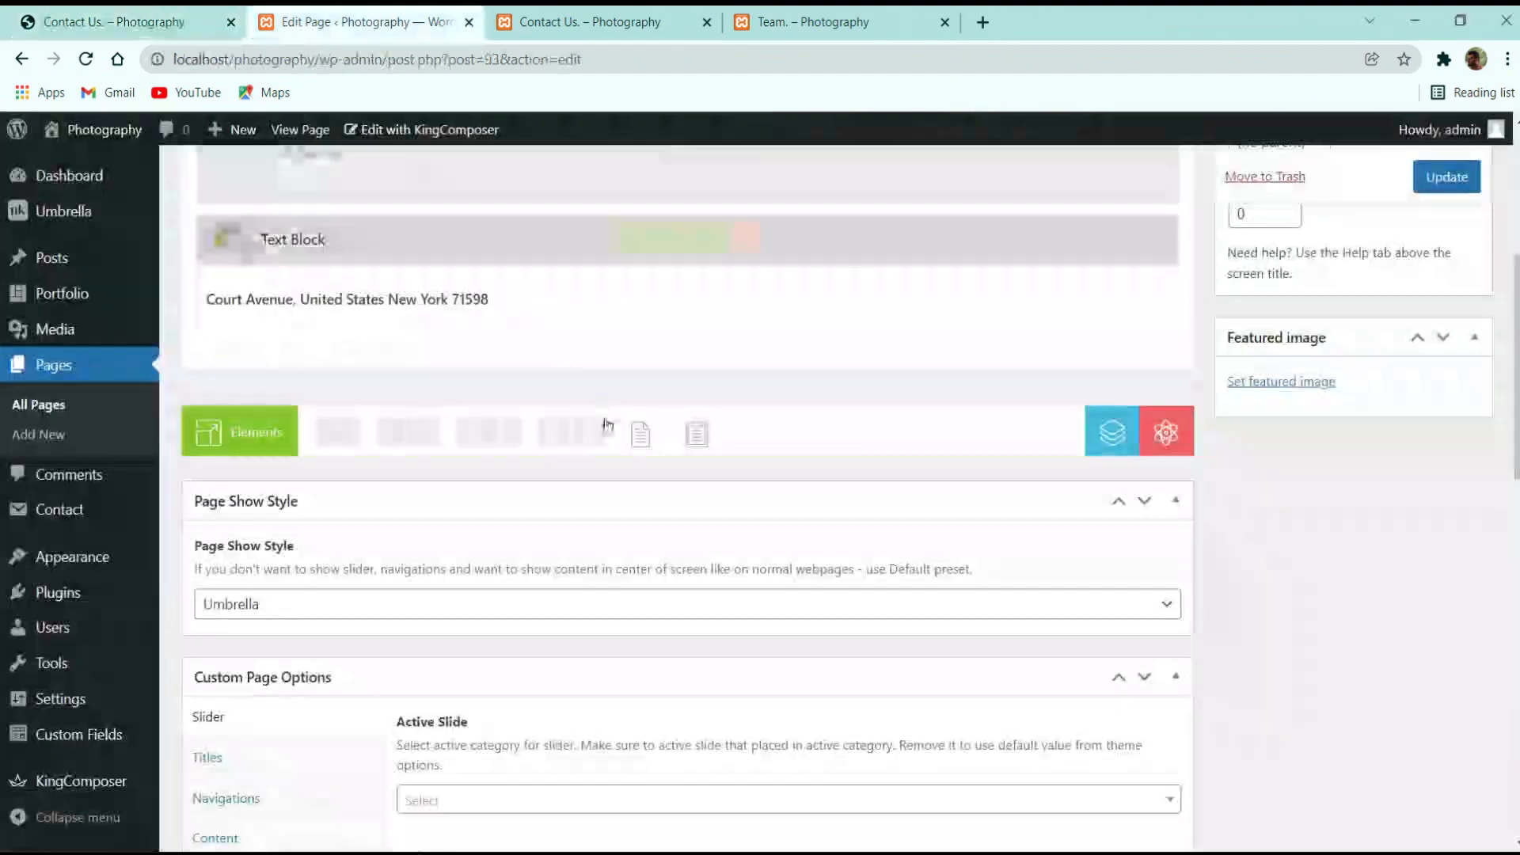
click(683, 358)
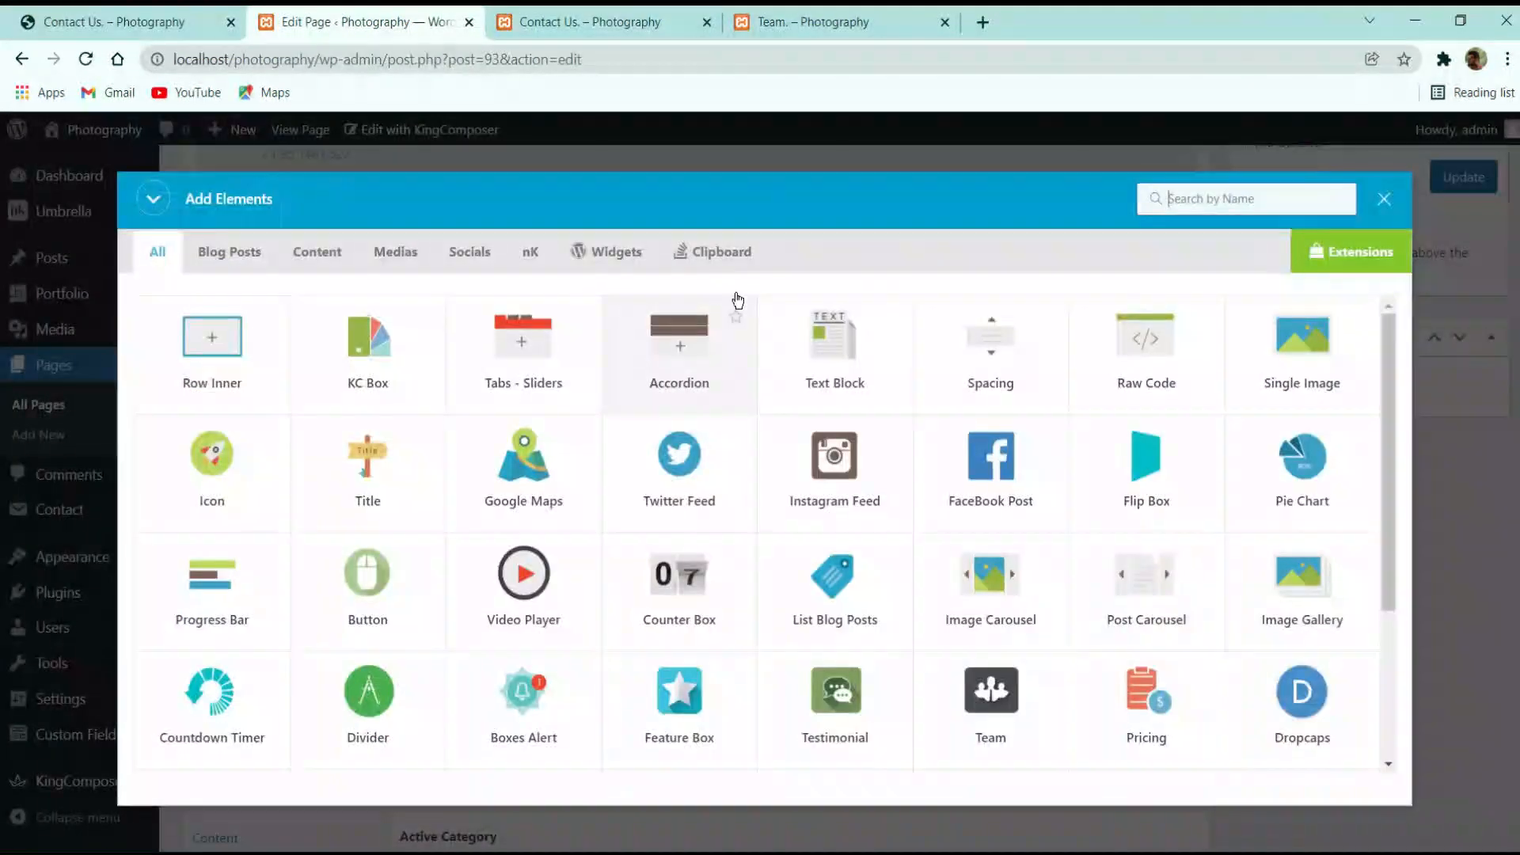
text(tit)
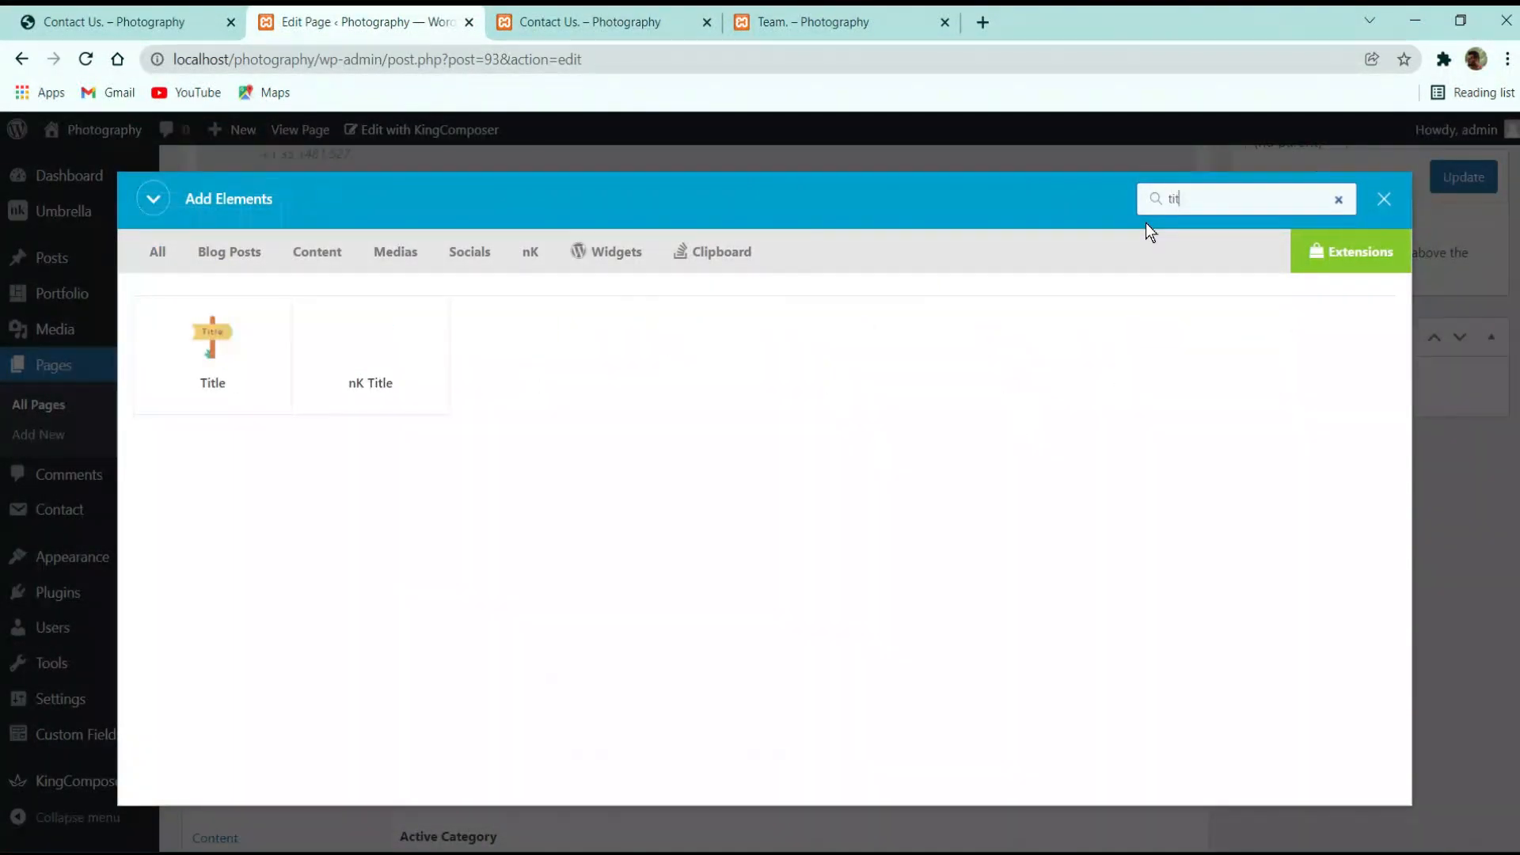
drag(1067, 225, 428, 374)
click(428, 374)
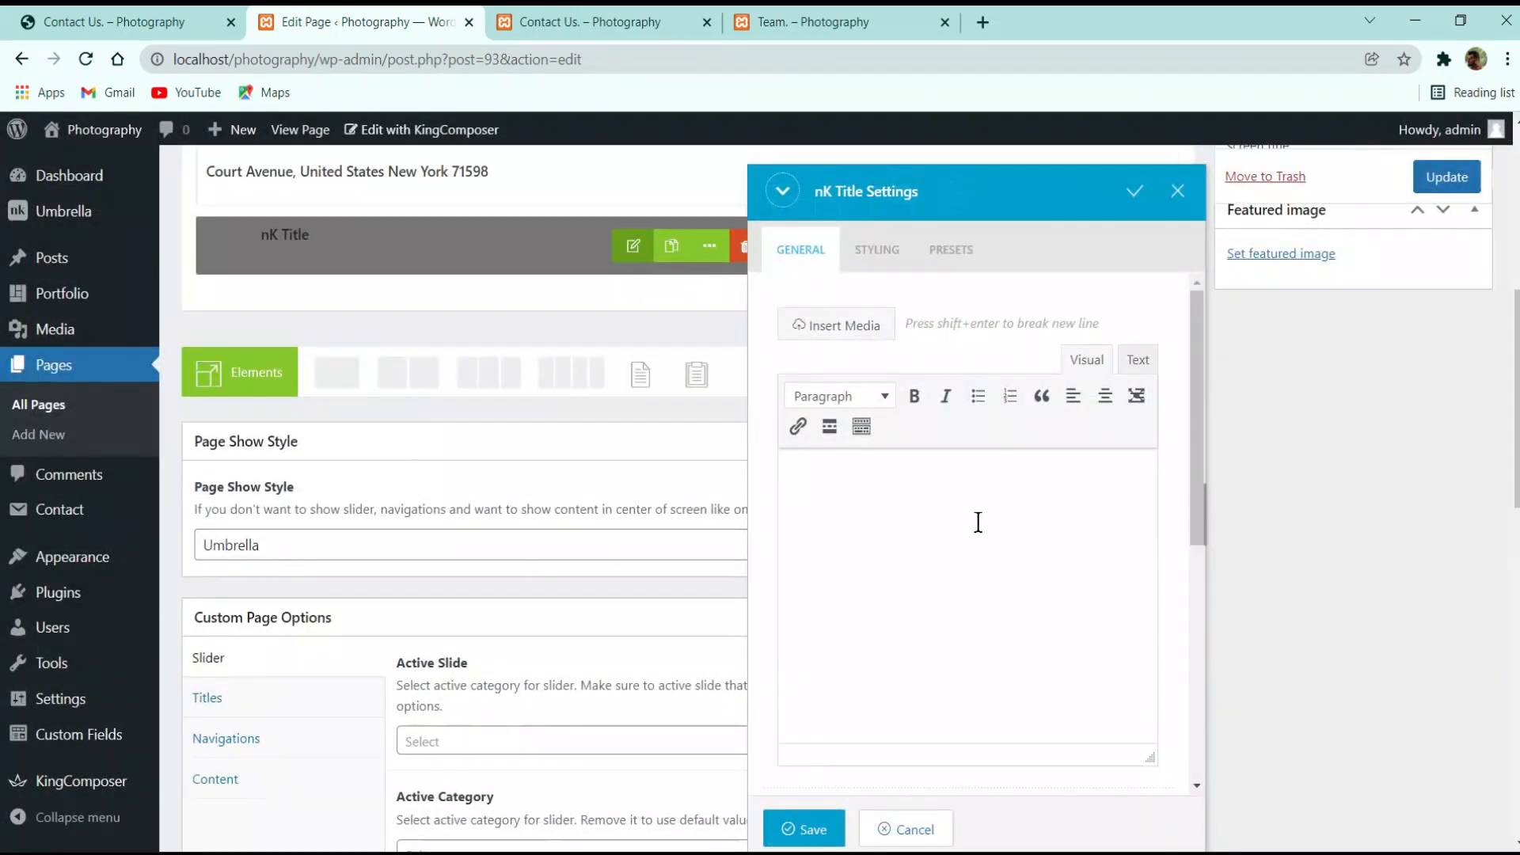
Set the title text to 'Questions?', clearing the mistakenly pasted form markup
key(ctrl+v)
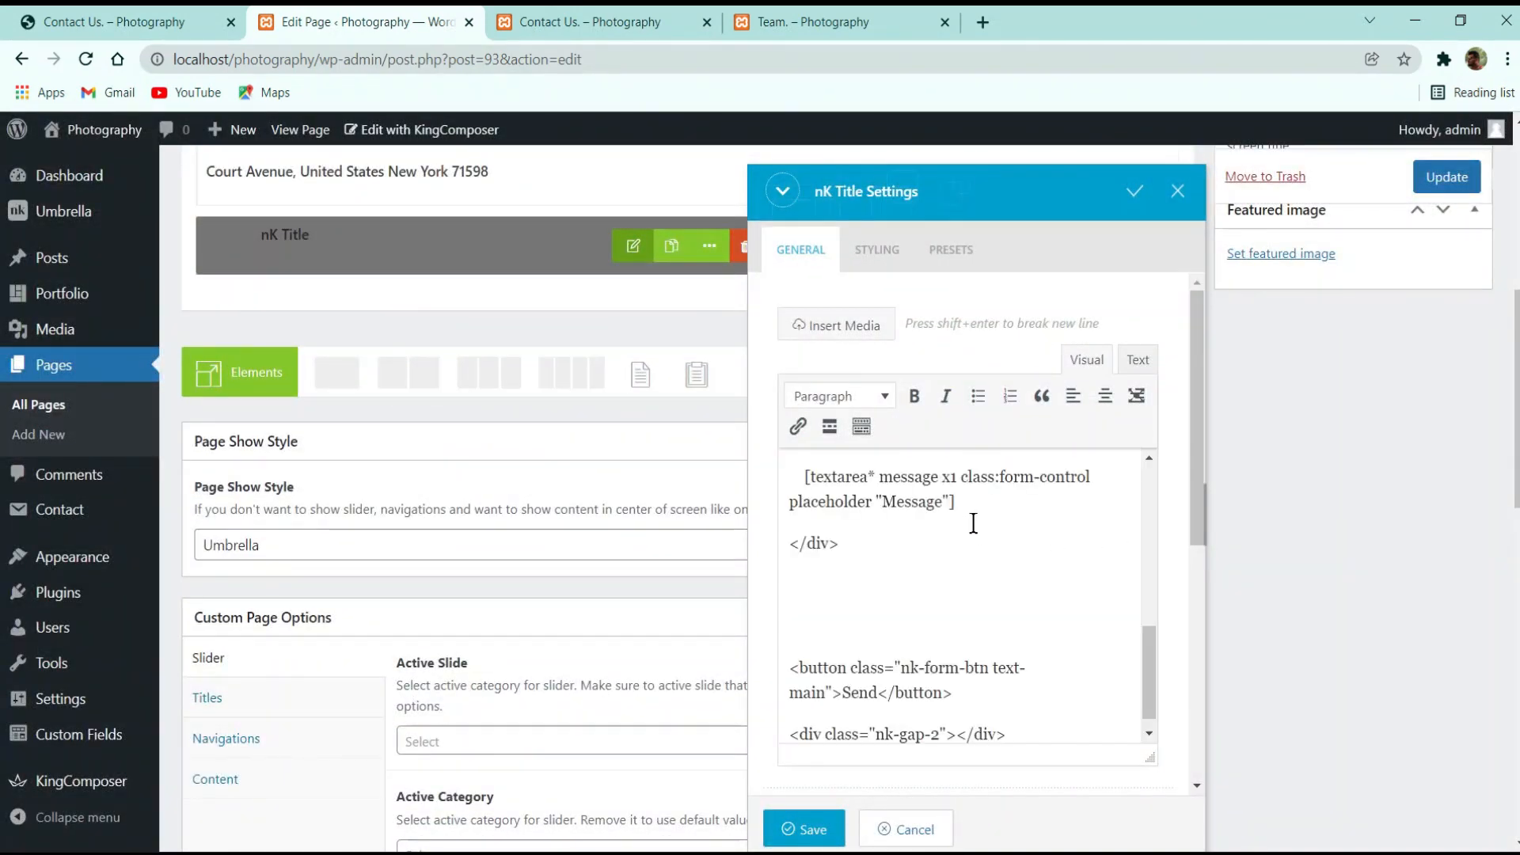
key(ctrl+a)
key(BackSpace)
click(123, 15)
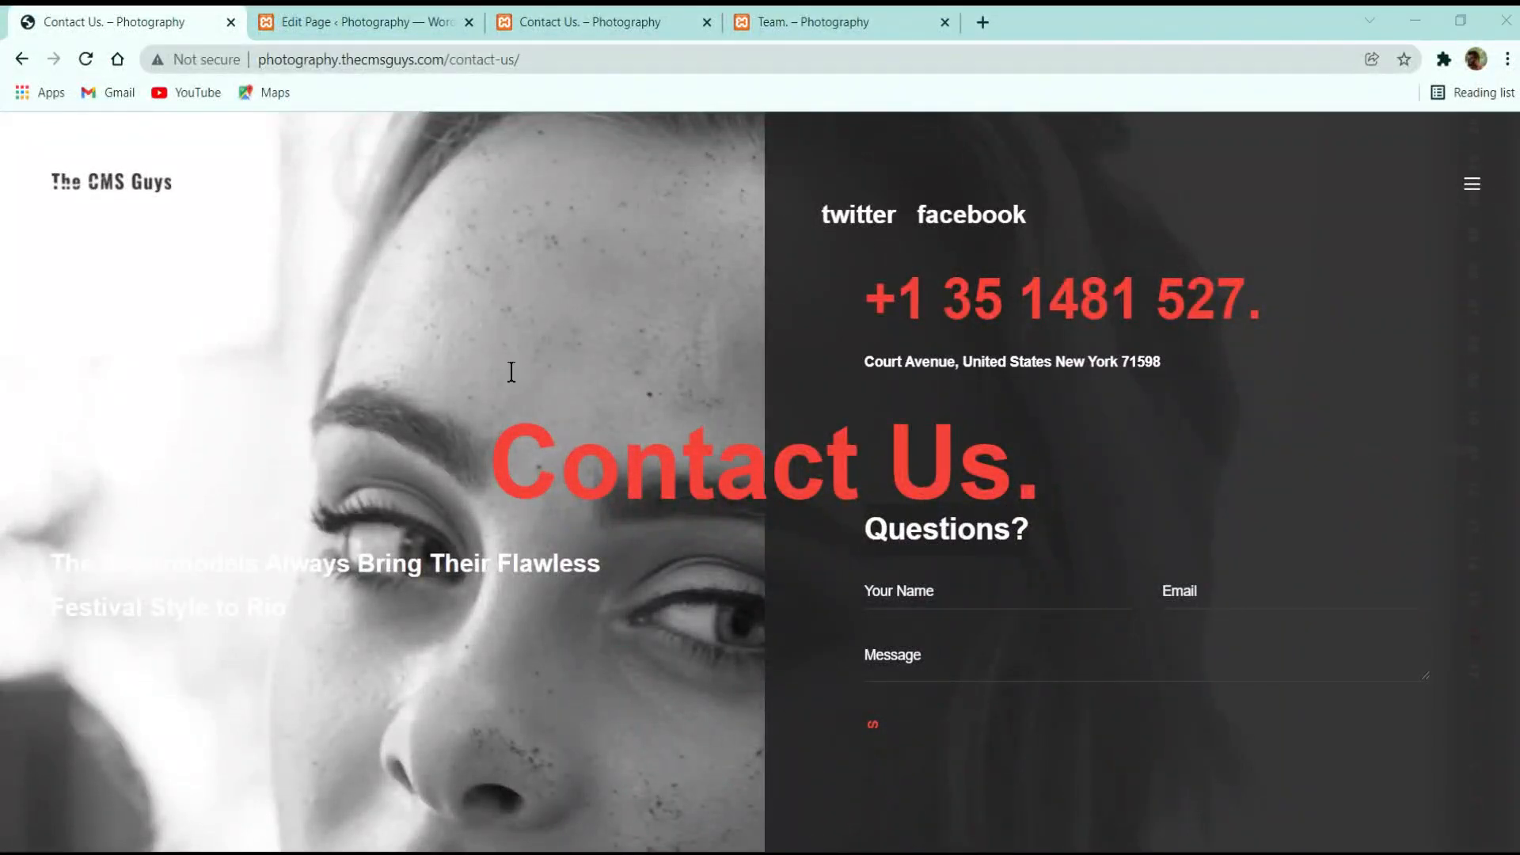
click(393, 19)
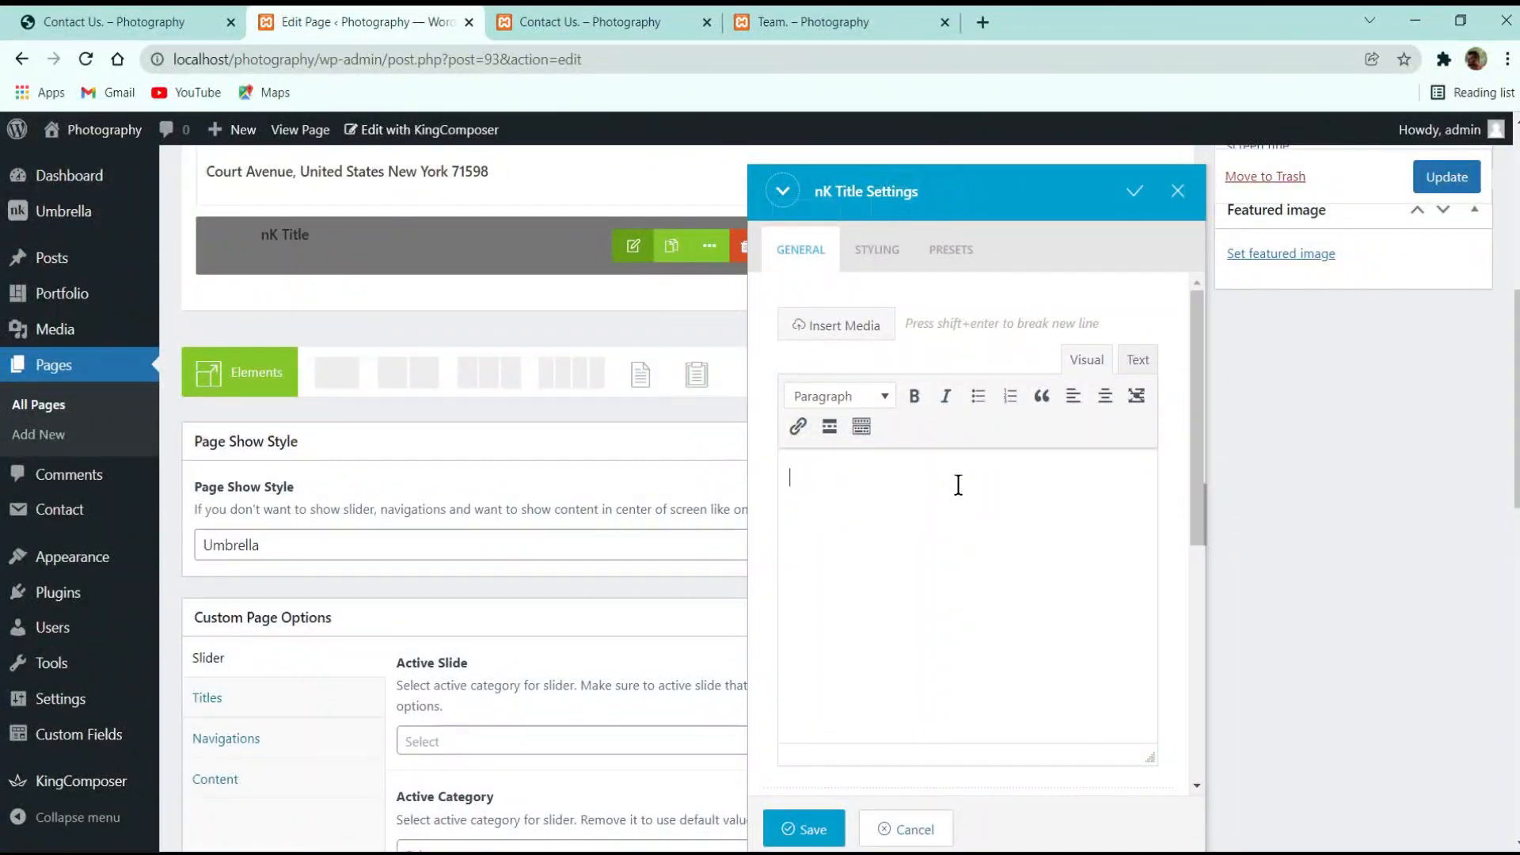
text(Questions?)
Give the title Tag h3 and Looks Like h1, and save its settings
scroll(942, 601, down, 5)
click(871, 453)
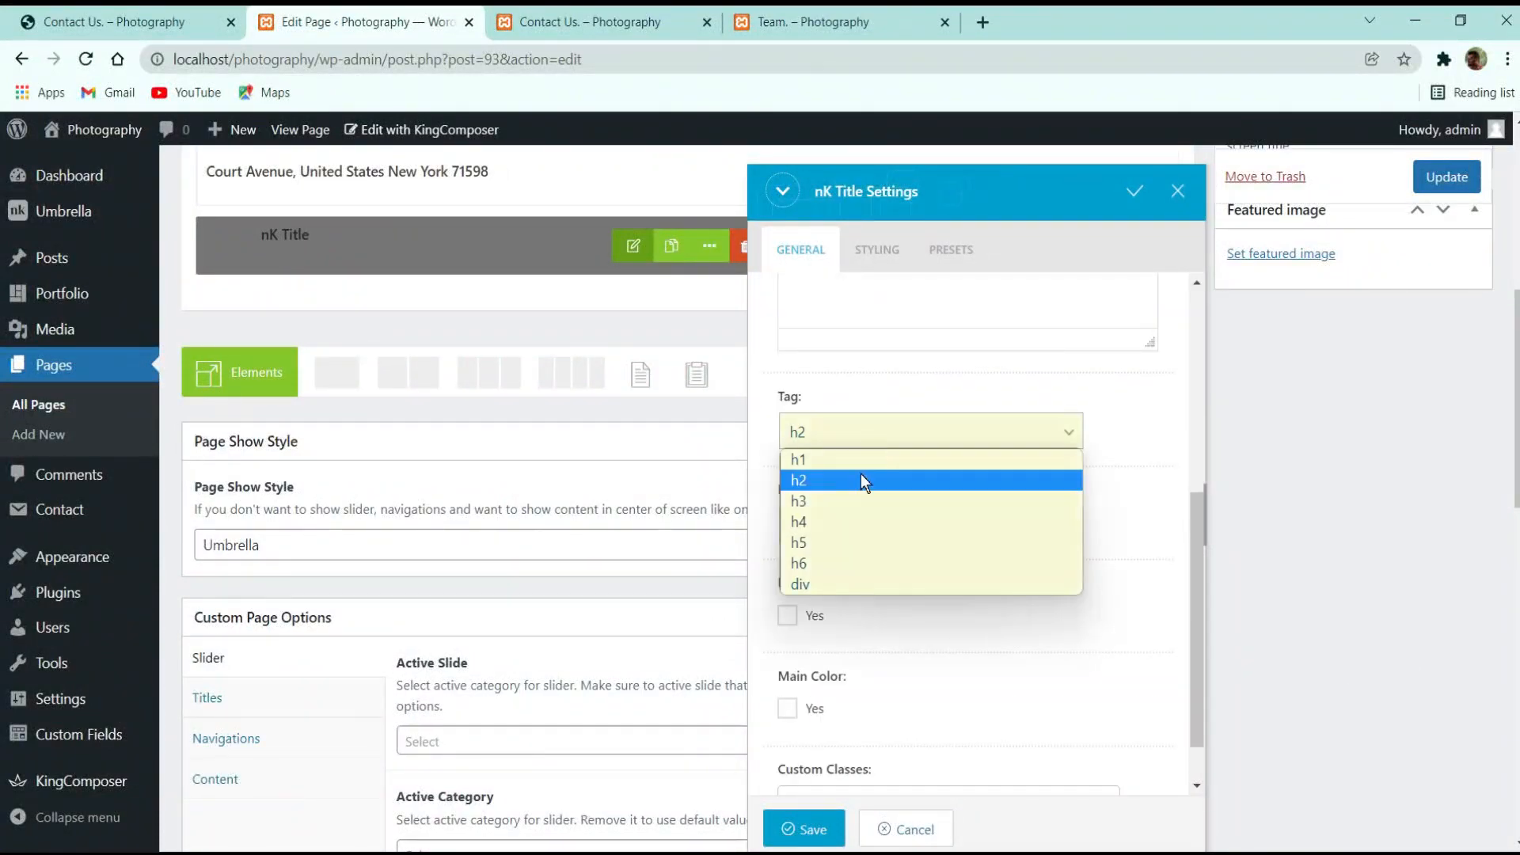
click(839, 505)
click(880, 516)
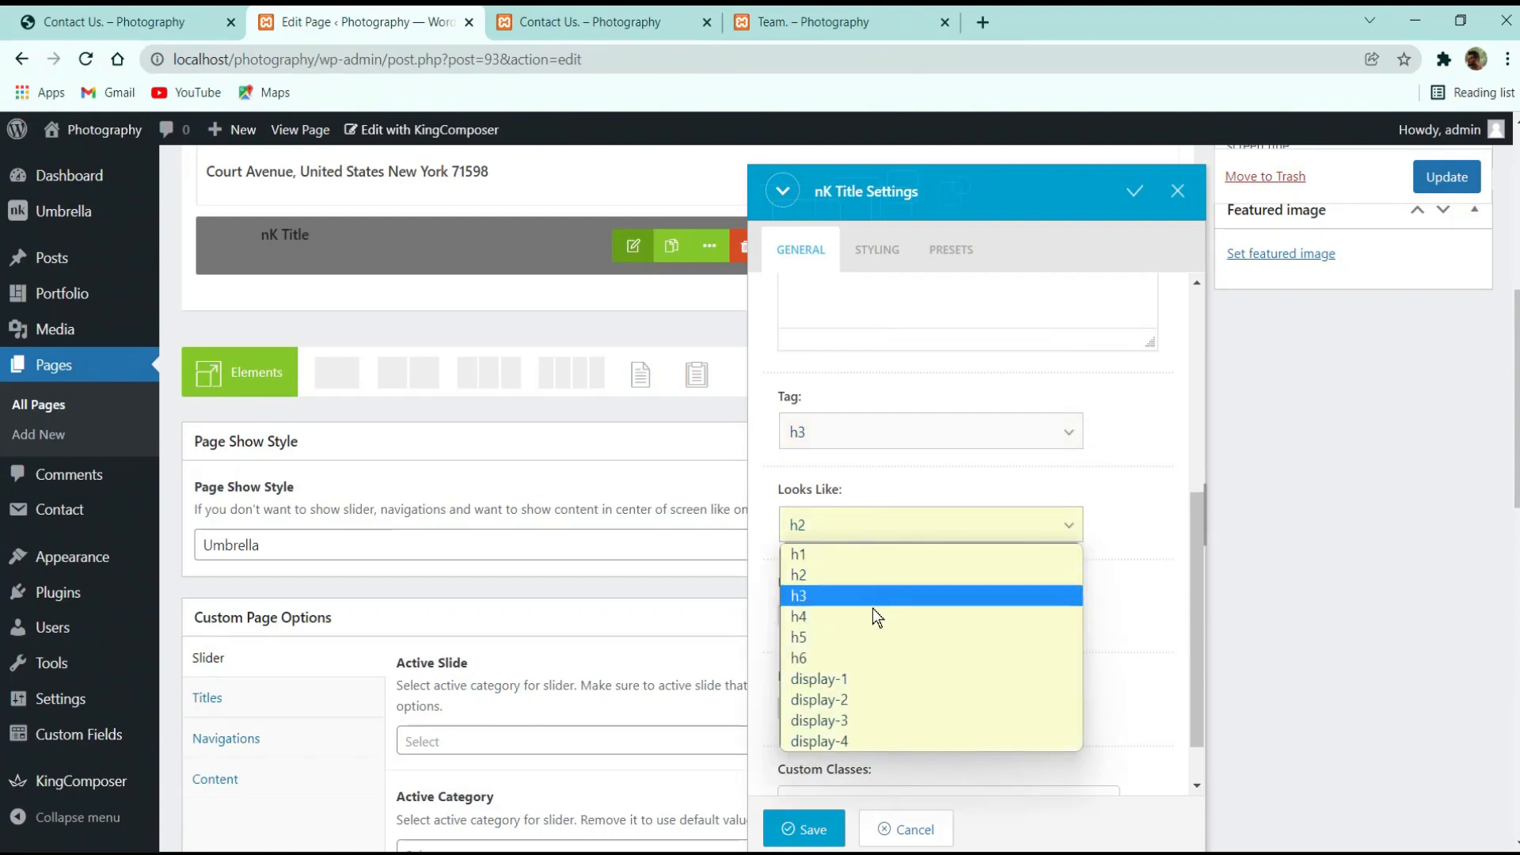
click(870, 556)
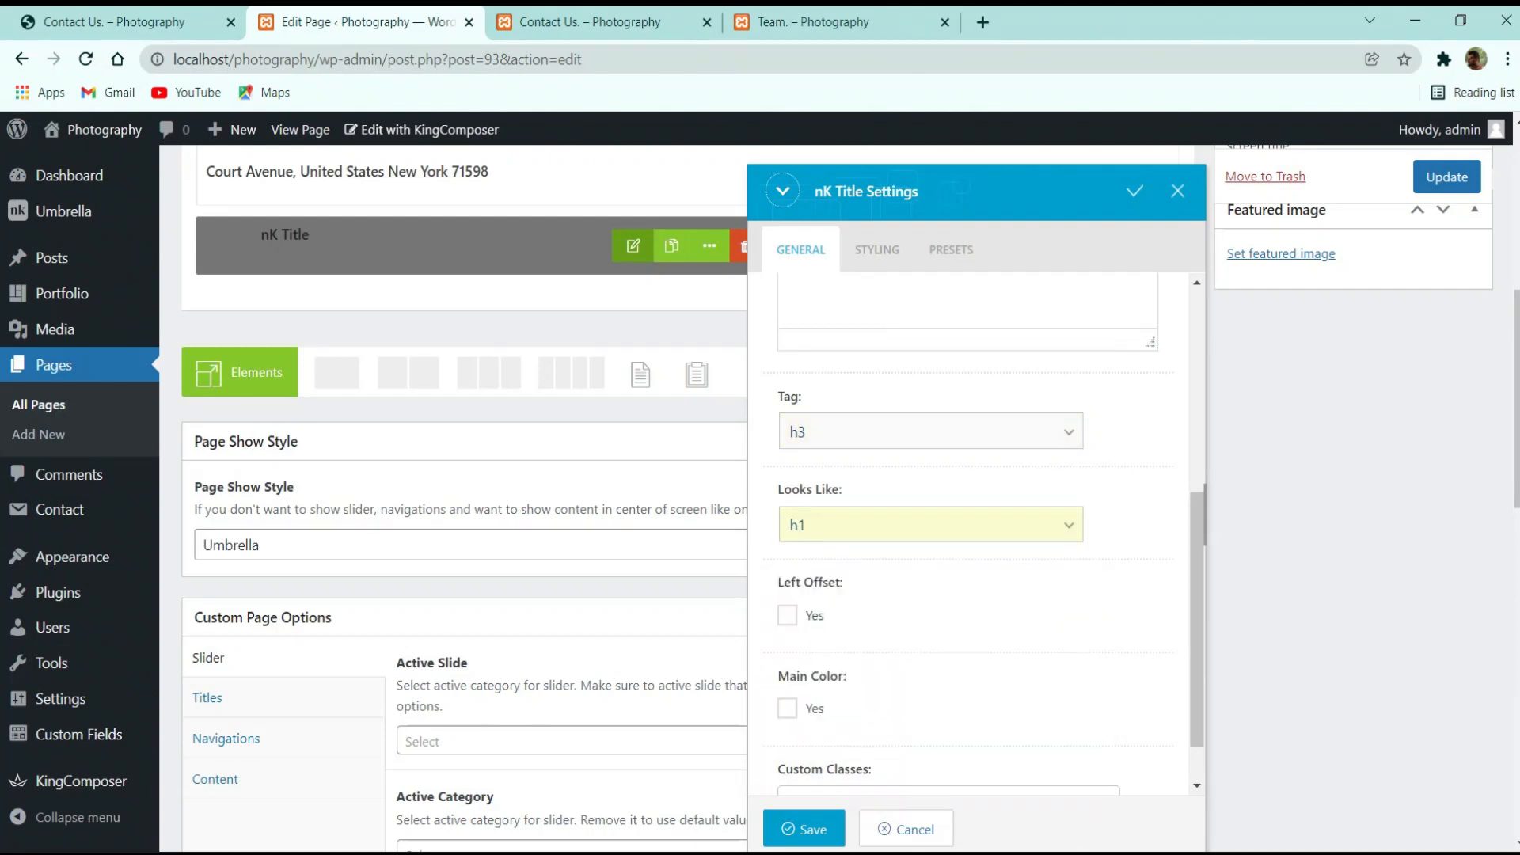
click(805, 829)
scroll(851, 533, up, 5)
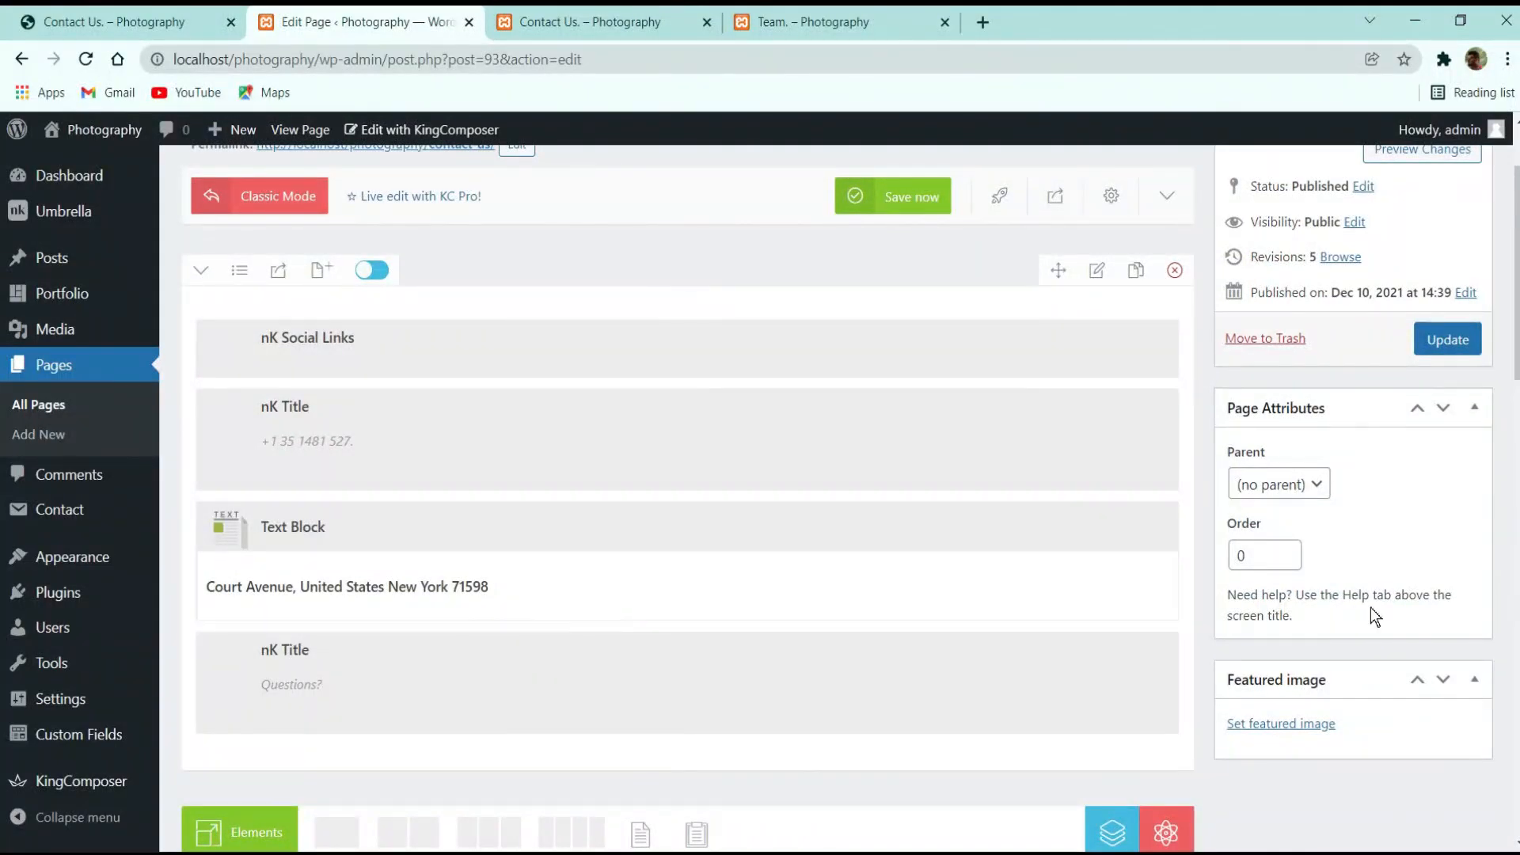
Add an nK Contact Form 7 element using the Contact Us form below Questions?, then update the page
click(681, 753)
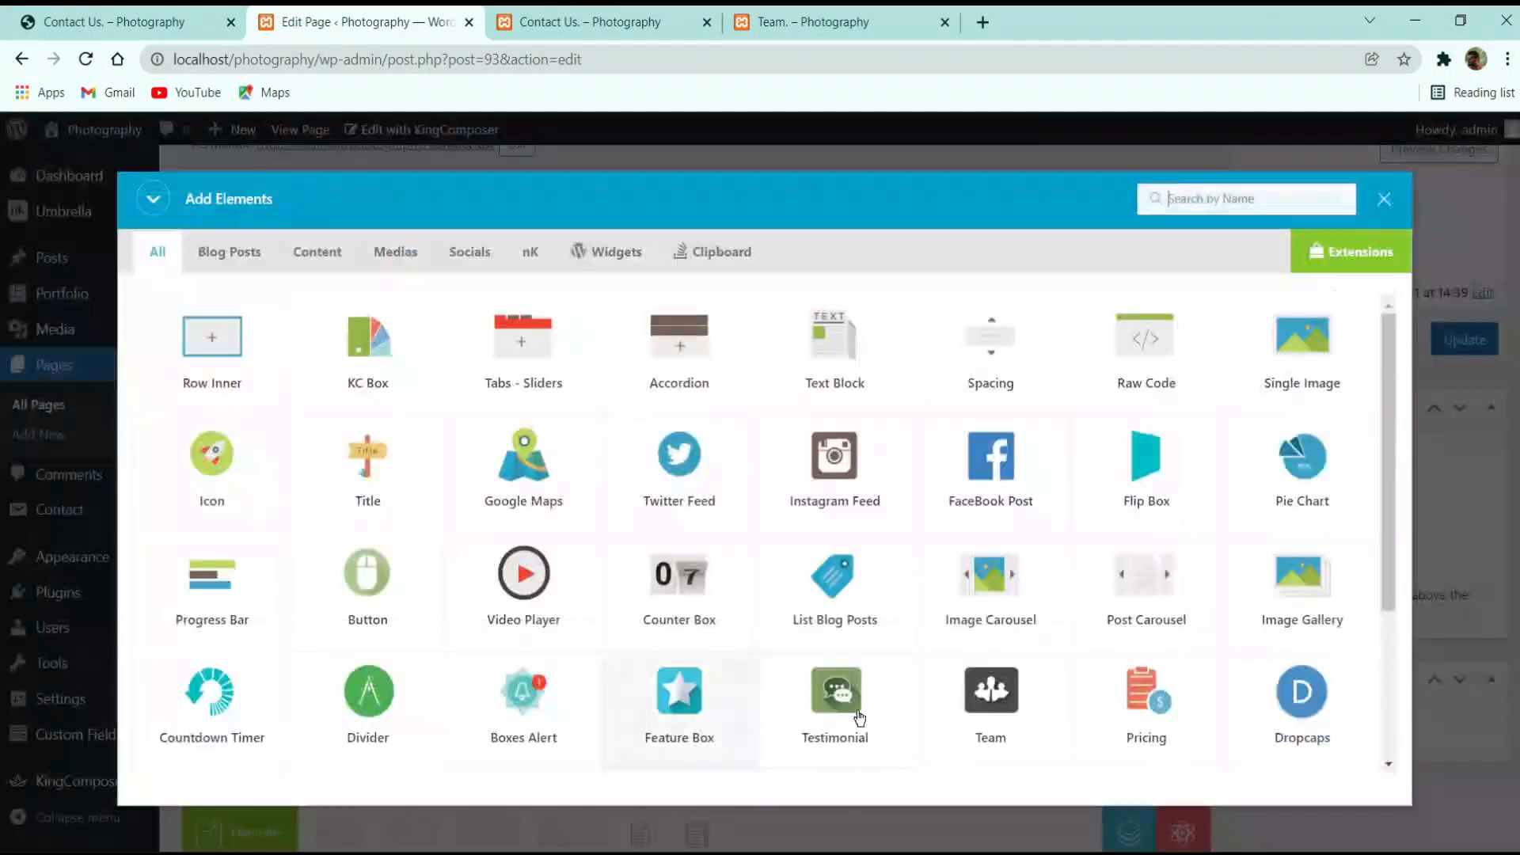
text(conta)
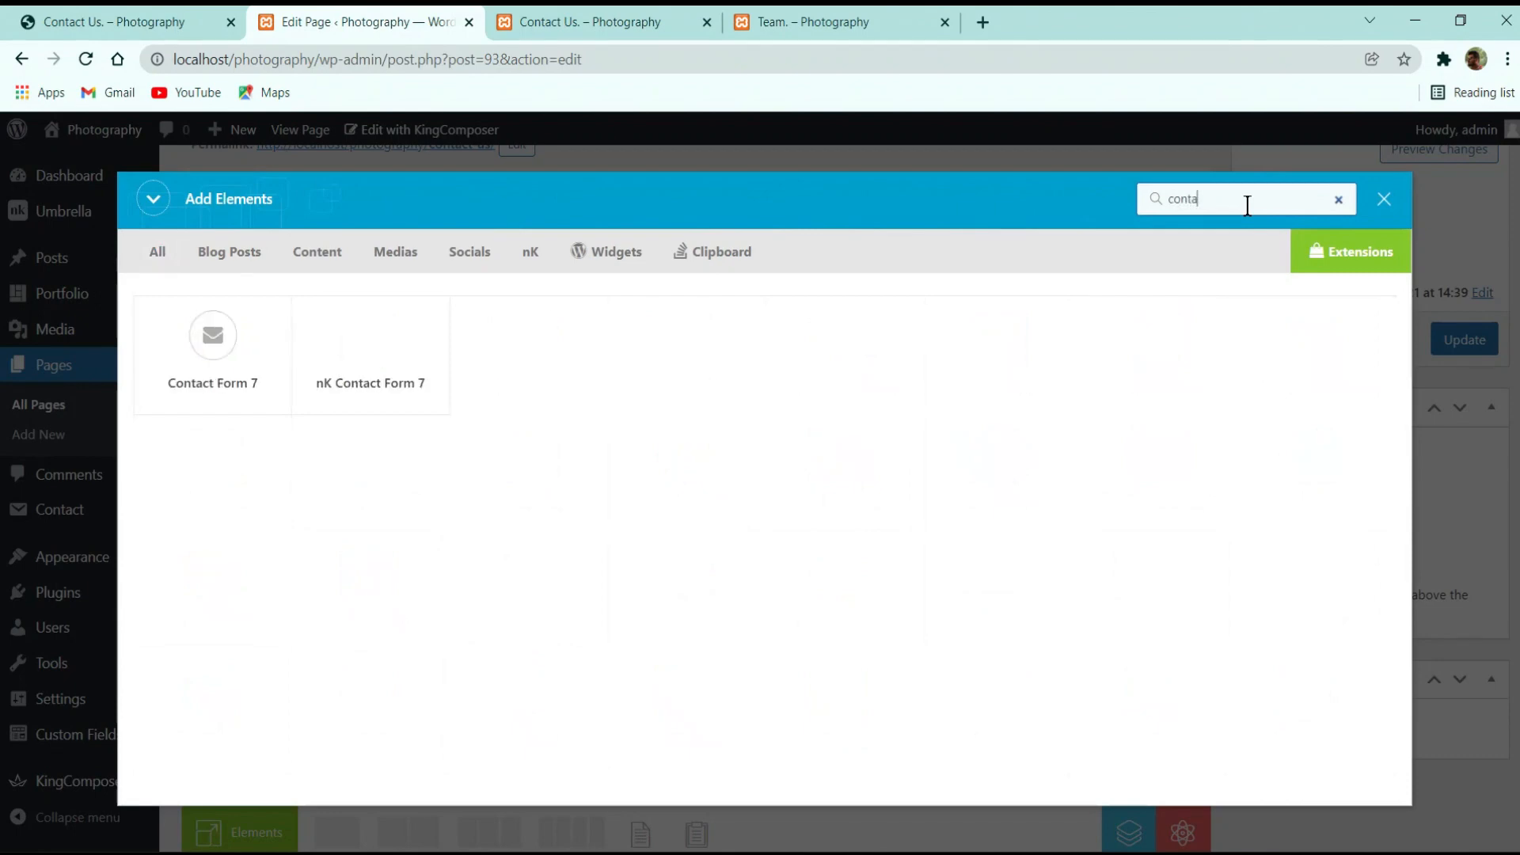
click(360, 349)
click(909, 353)
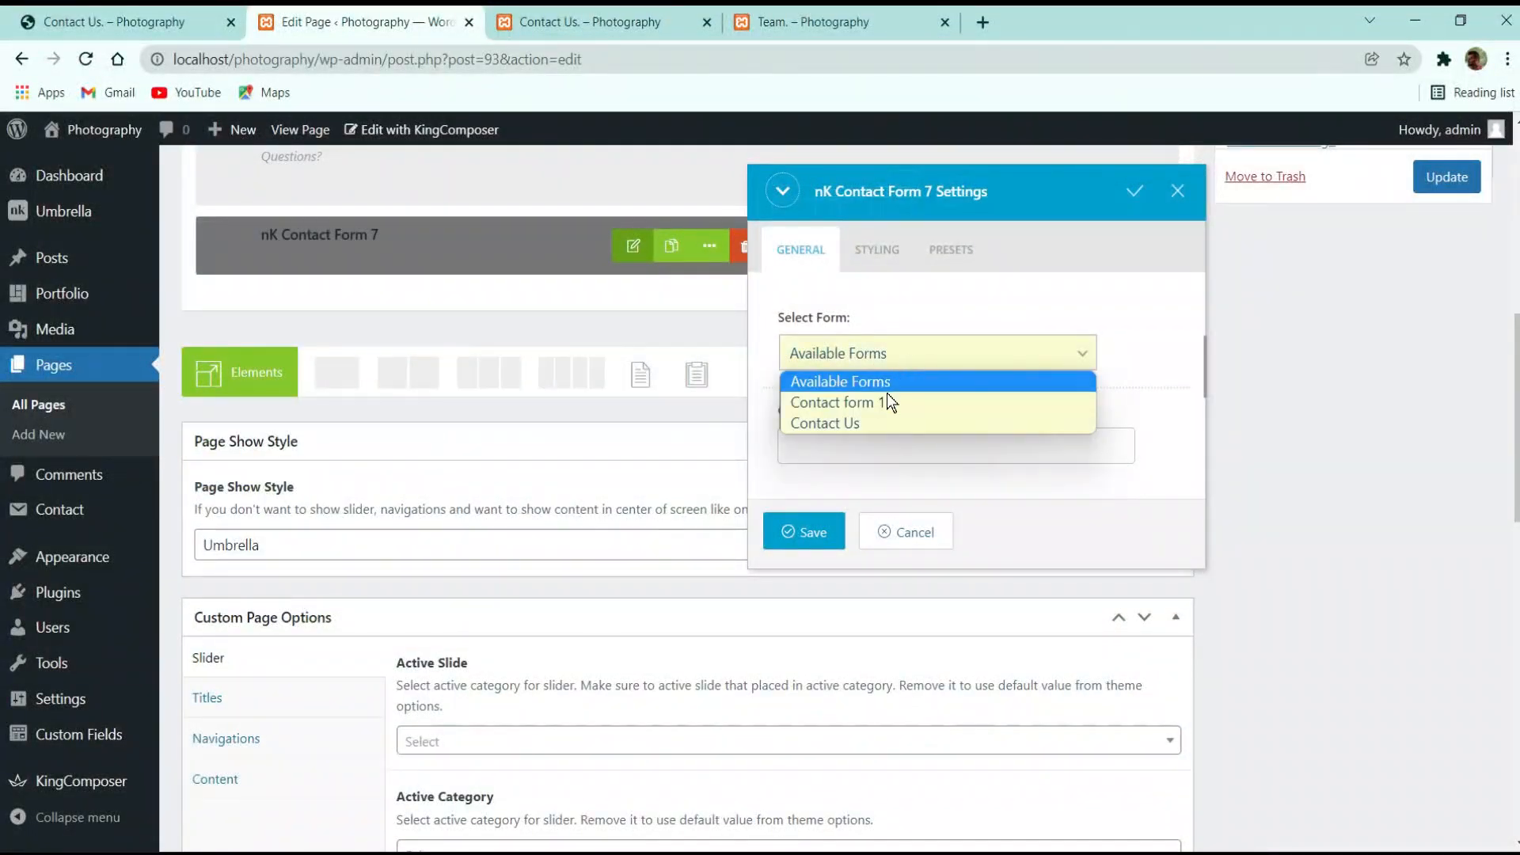
click(882, 419)
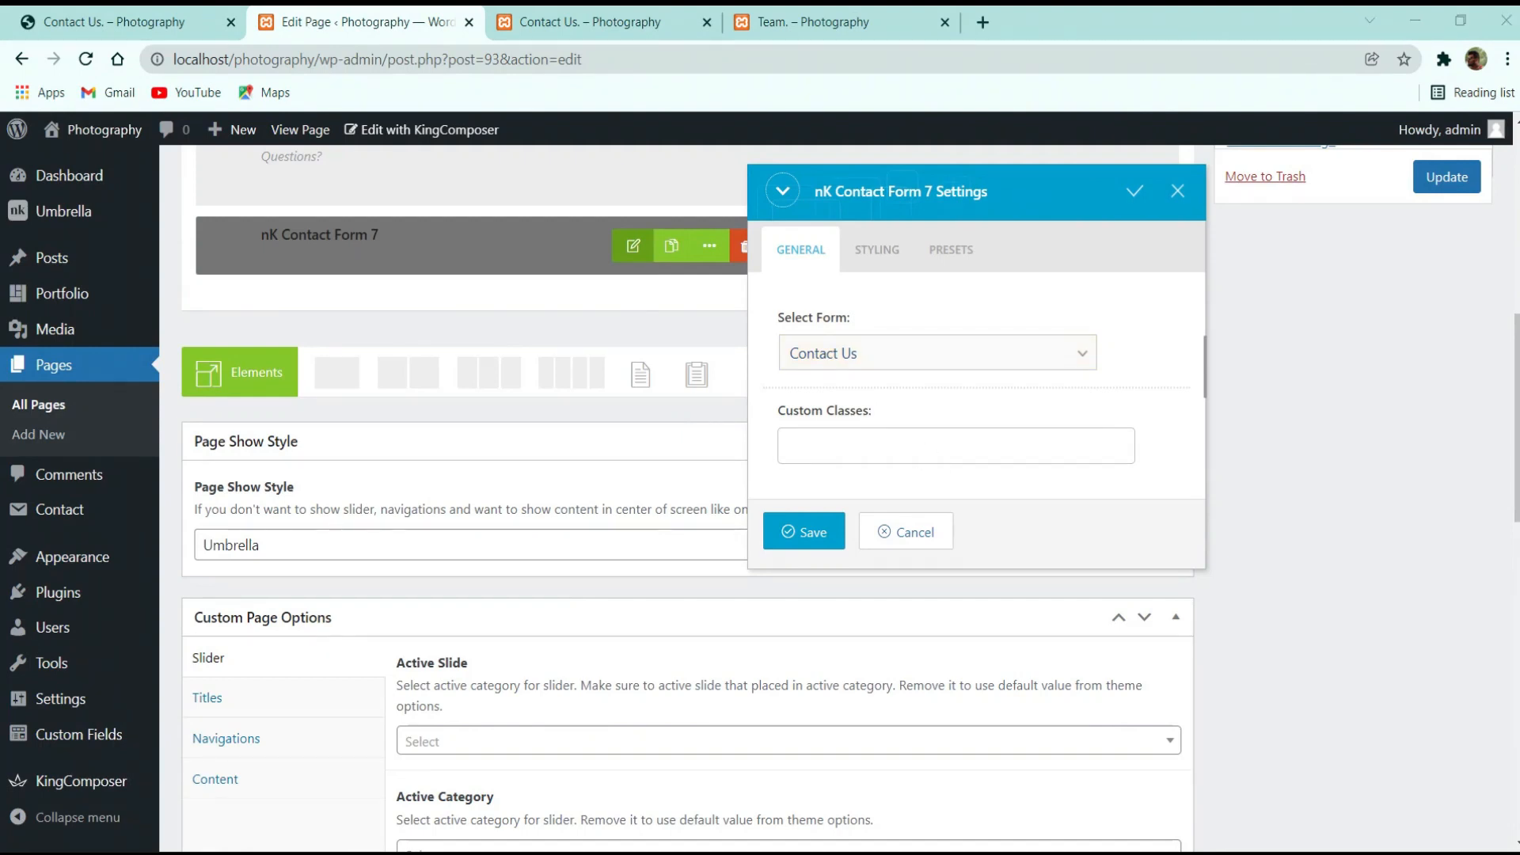
click(803, 532)
scroll(1283, 396, up, 5)
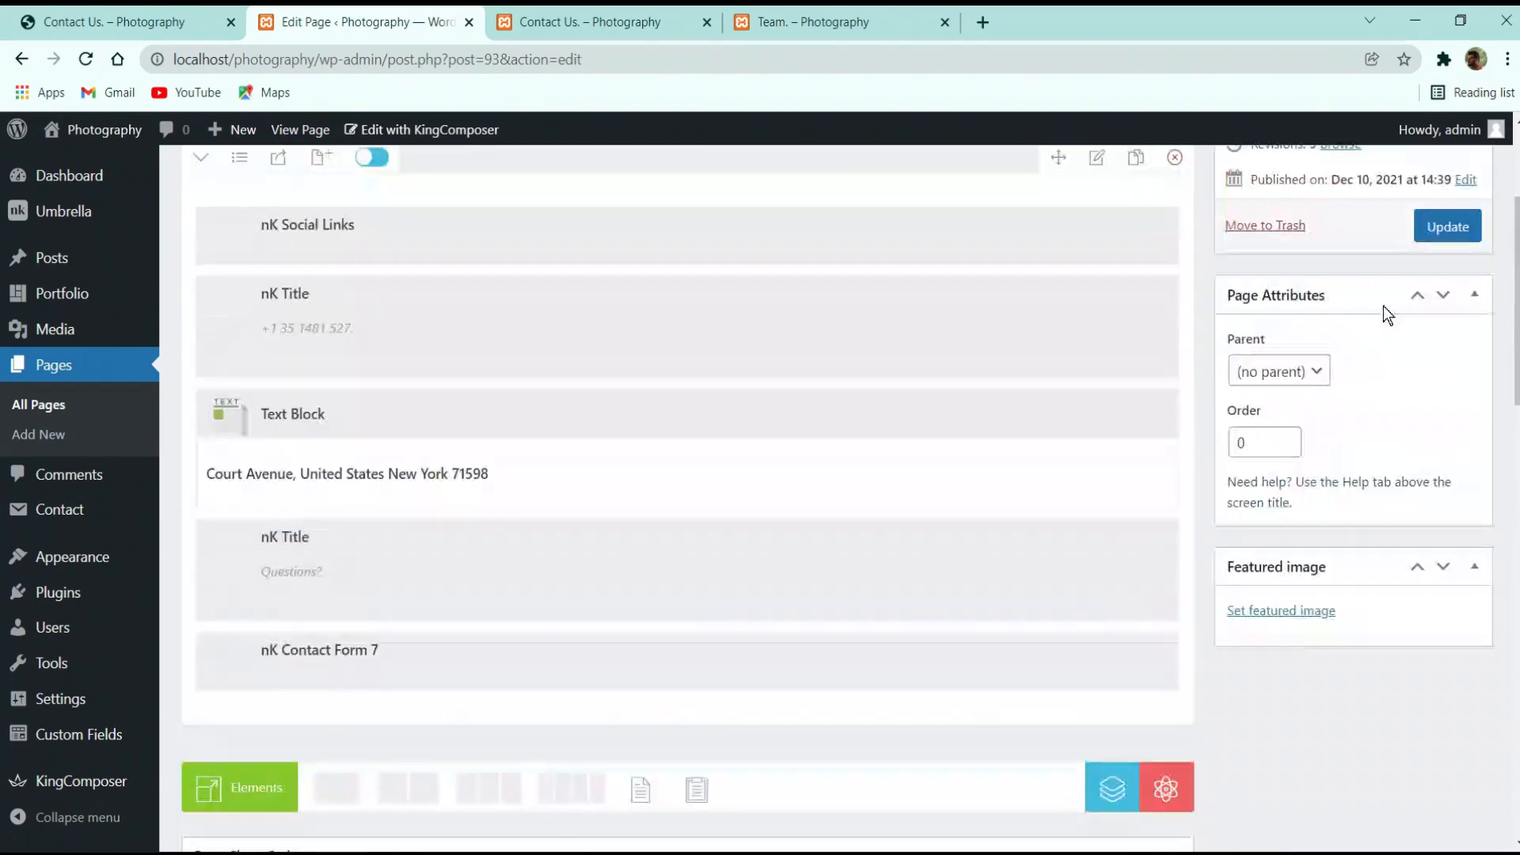
click(1440, 234)
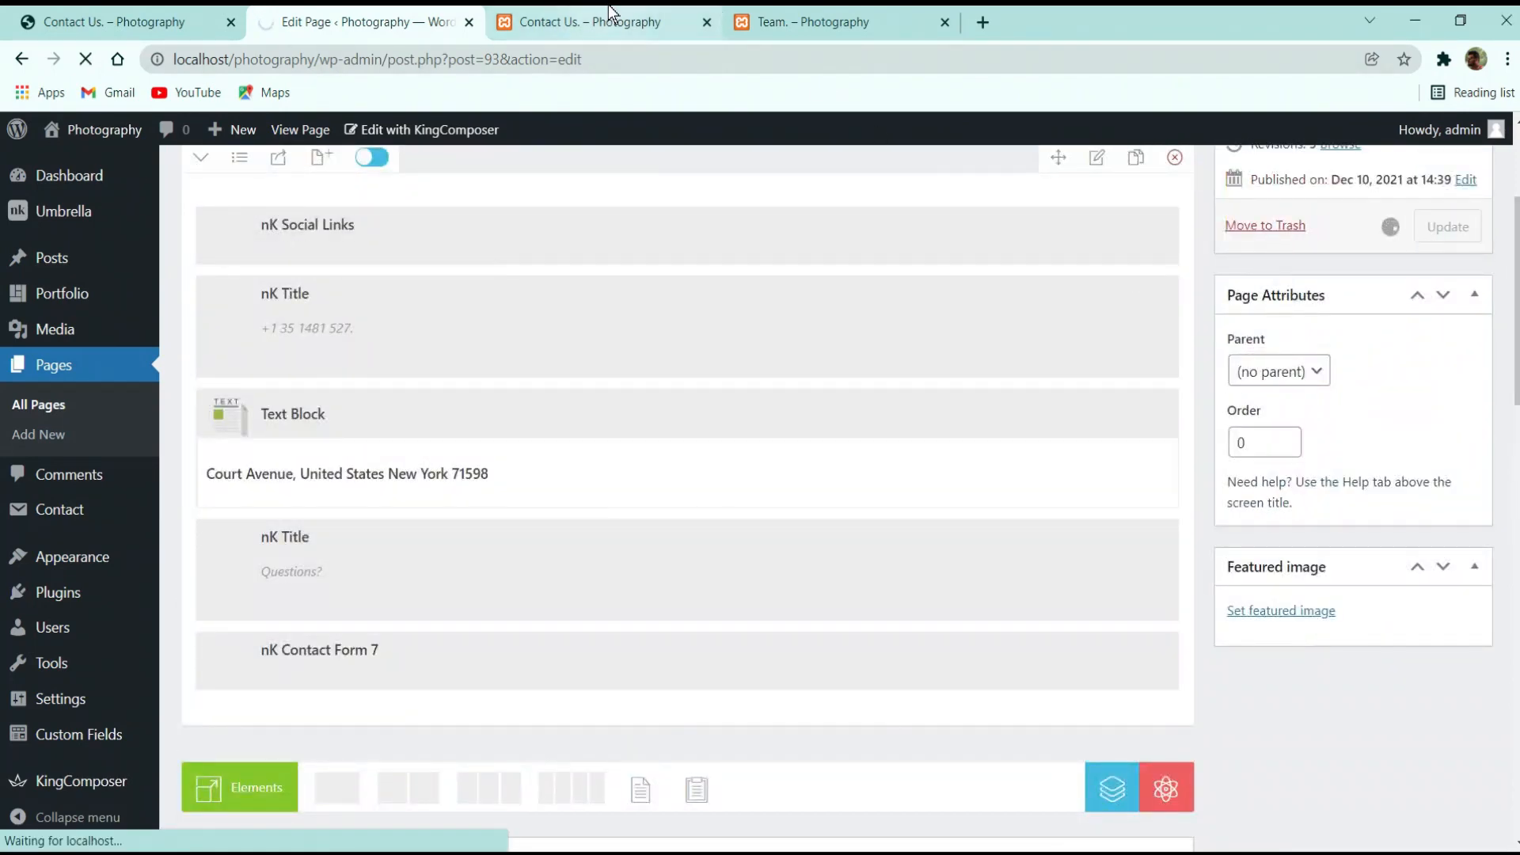
Reload the live Contact Us page and compare it with the reference demo contact page
click(602, 22)
click(87, 59)
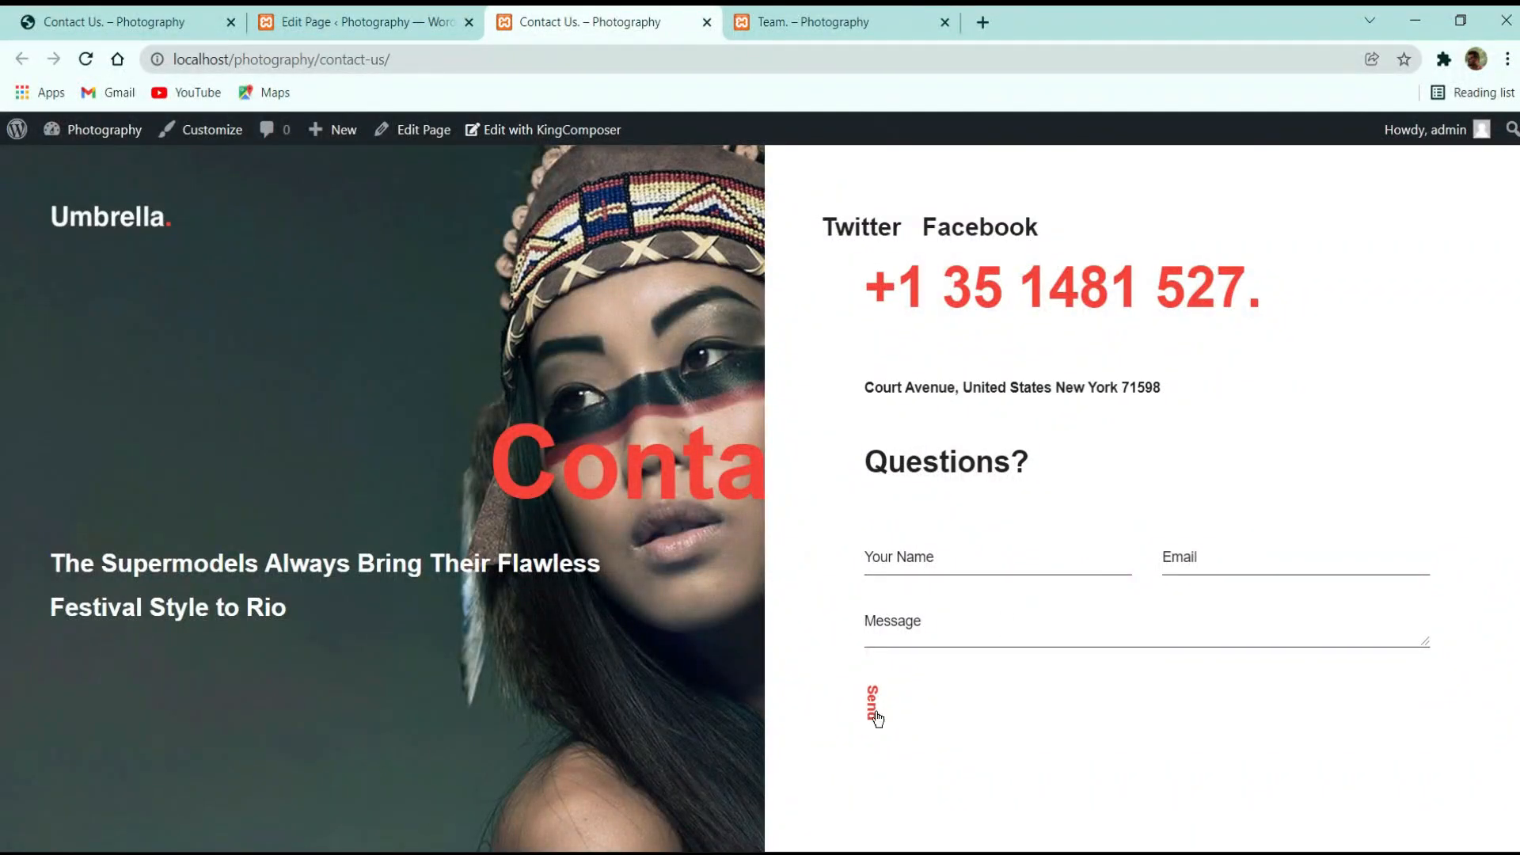
click(126, 22)
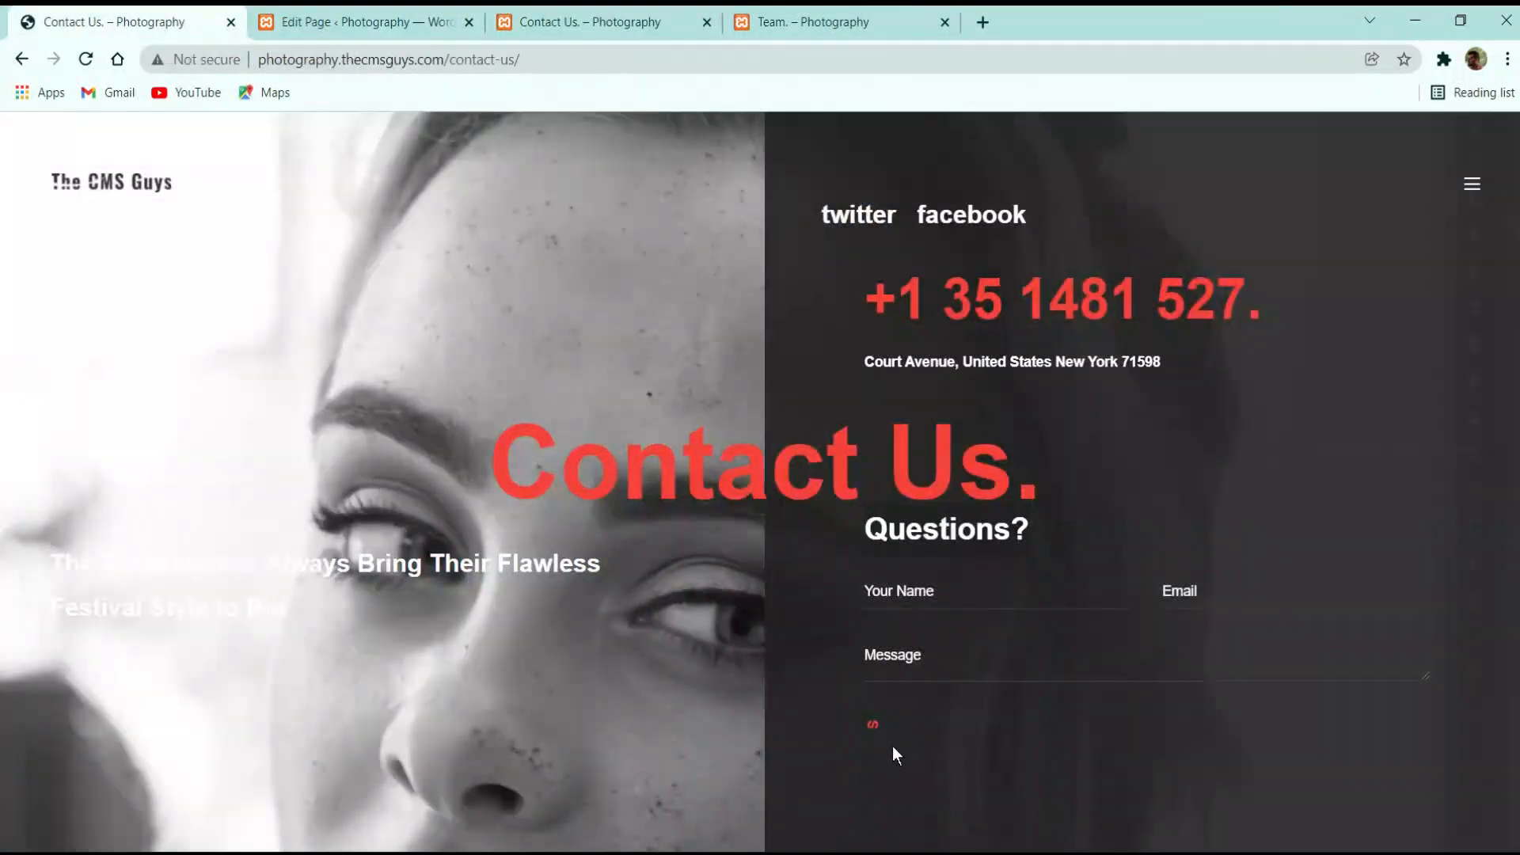
scroll(914, 643, down, 1)
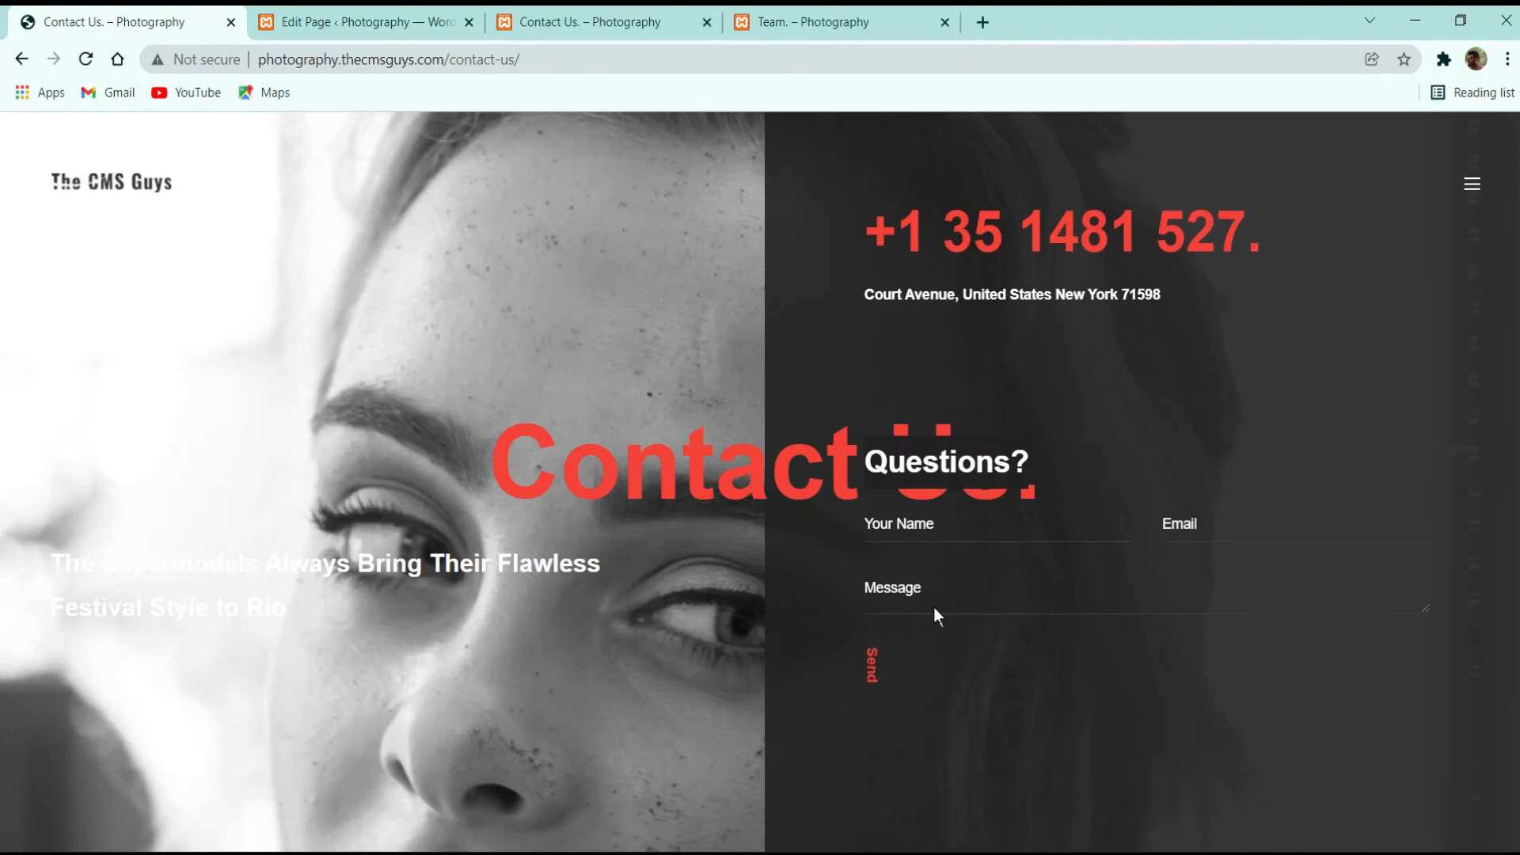
scroll(1011, 658, up, 1)
scroll(1021, 654, down, 1)
scroll(1034, 529, up, 1)
scroll(1091, 558, down, 1)
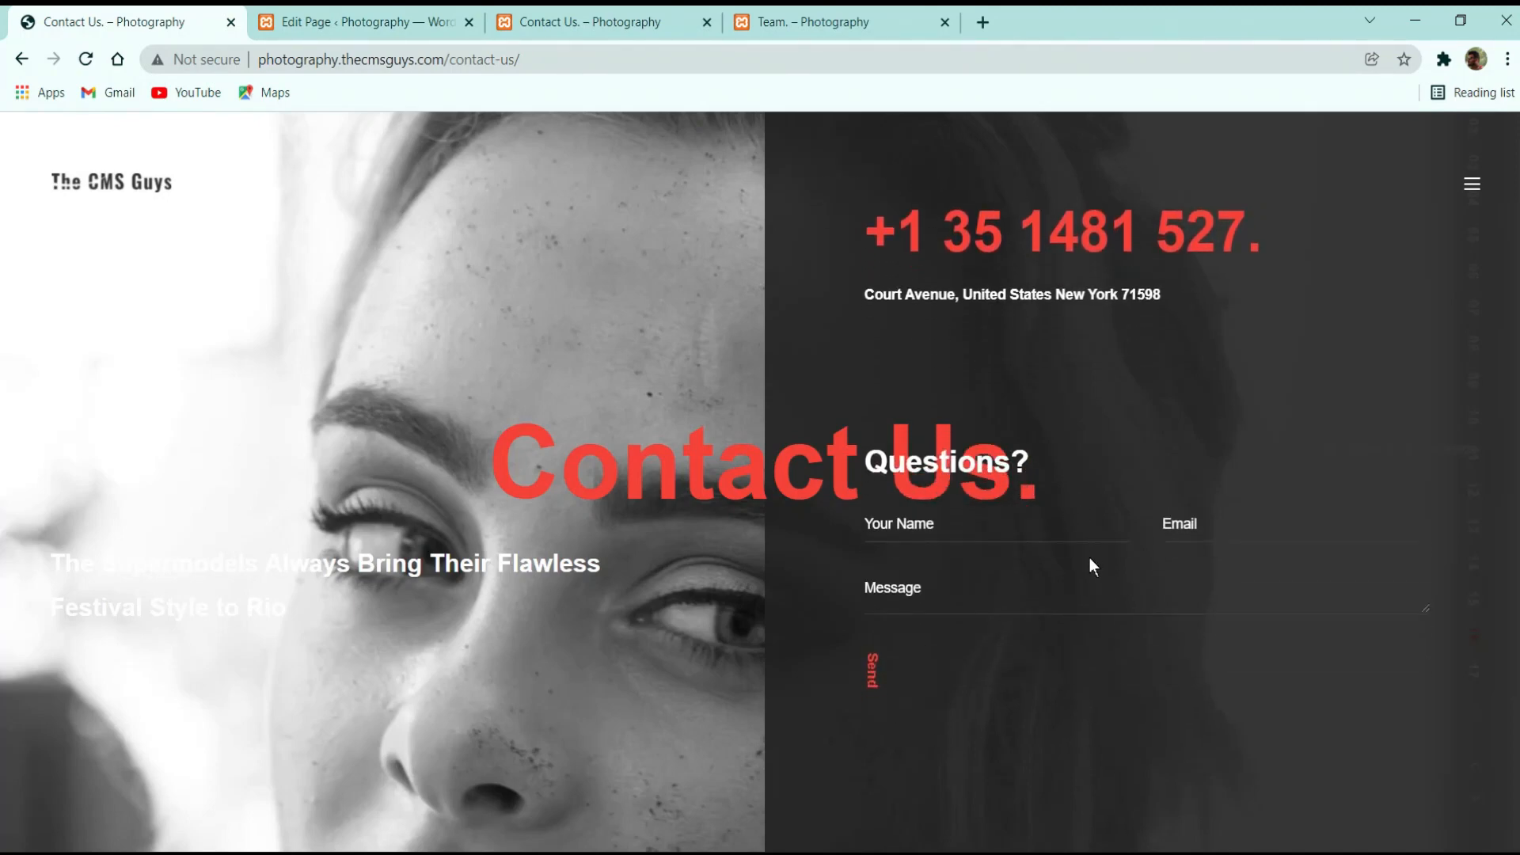
scroll(1037, 515, up, 1)
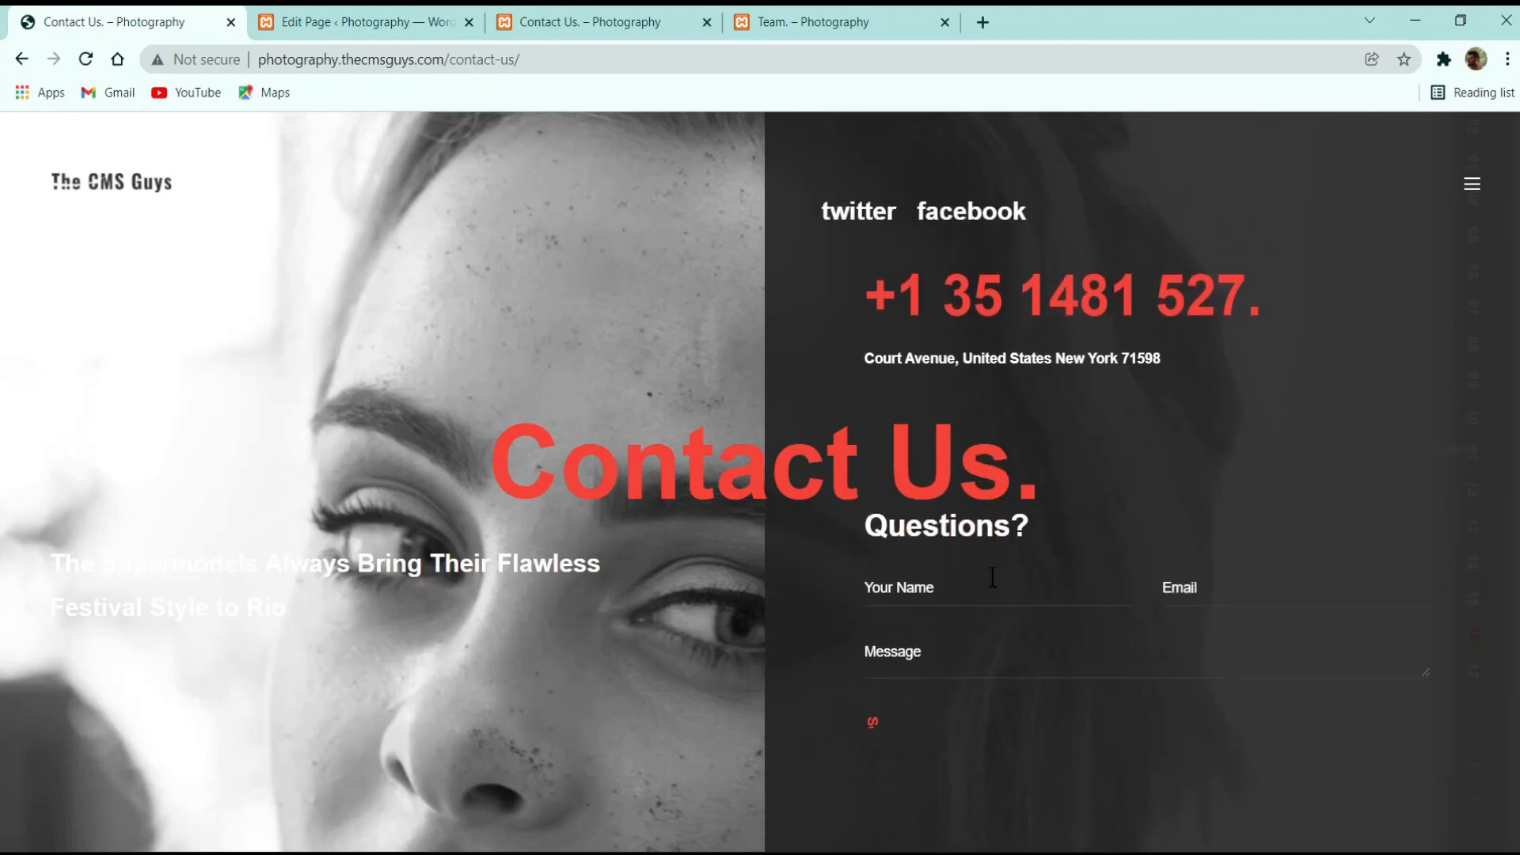
scroll(920, 491, down, 1)
scroll(811, 412, up, 1)
Check the local Contact Us page once more and return to its editor
click(390, 9)
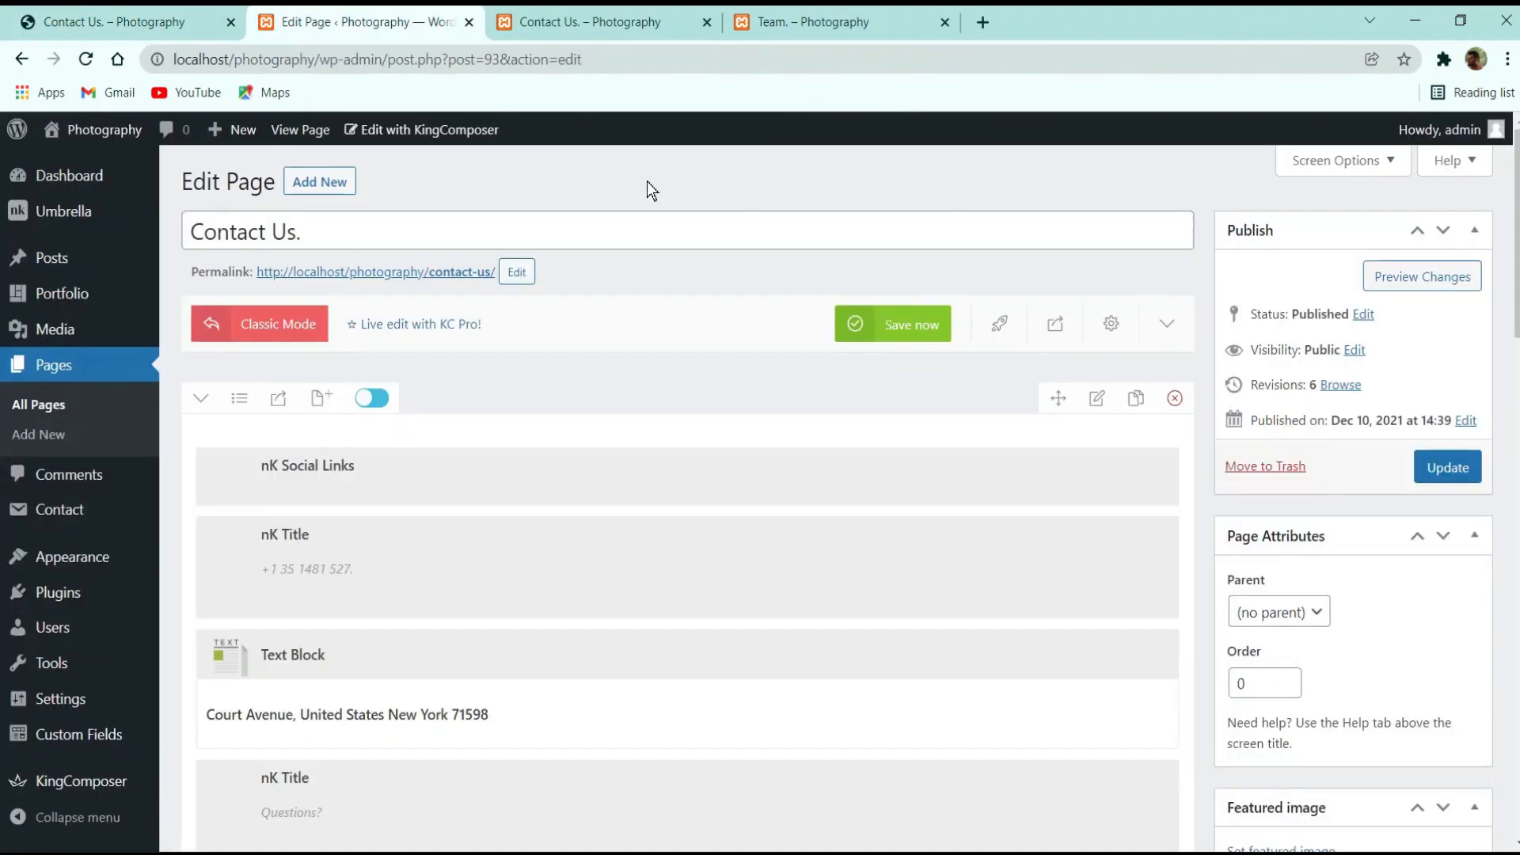
click(625, 11)
scroll(990, 462, down, 1)
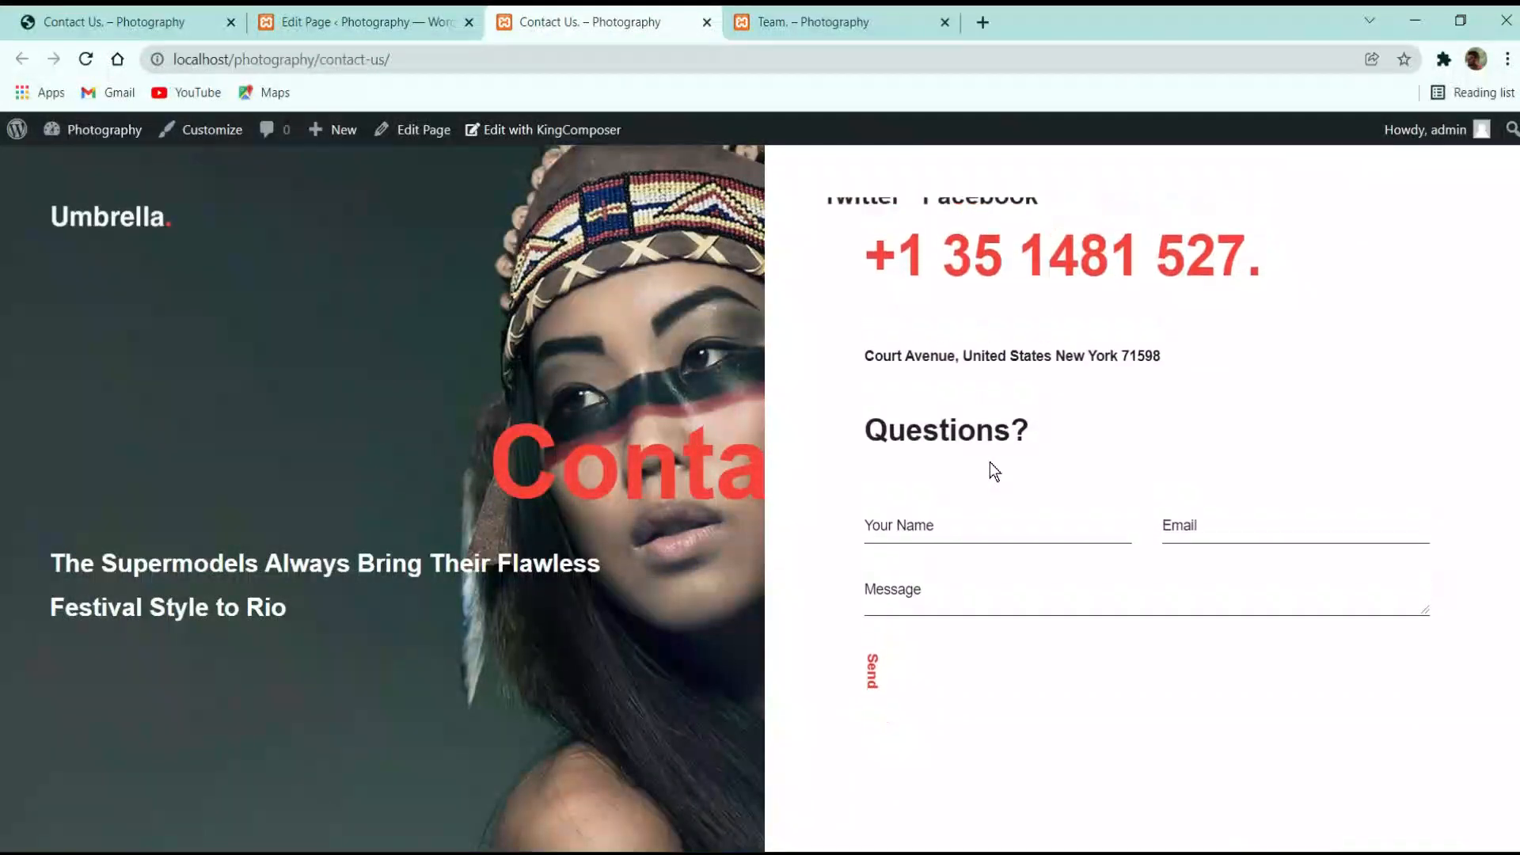
scroll(767, 502, up, 1)
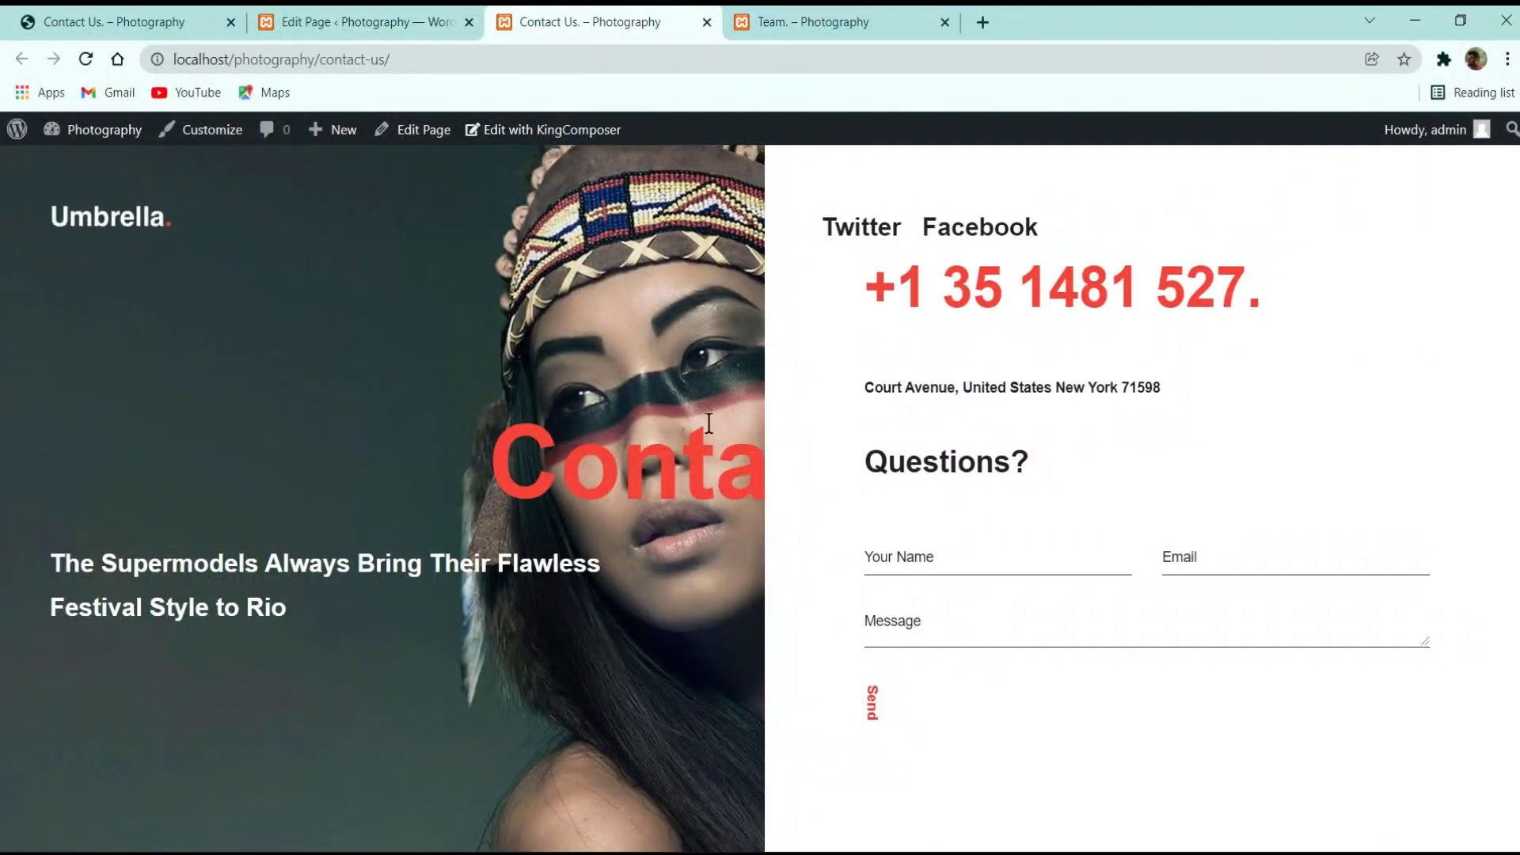
click(390, 11)
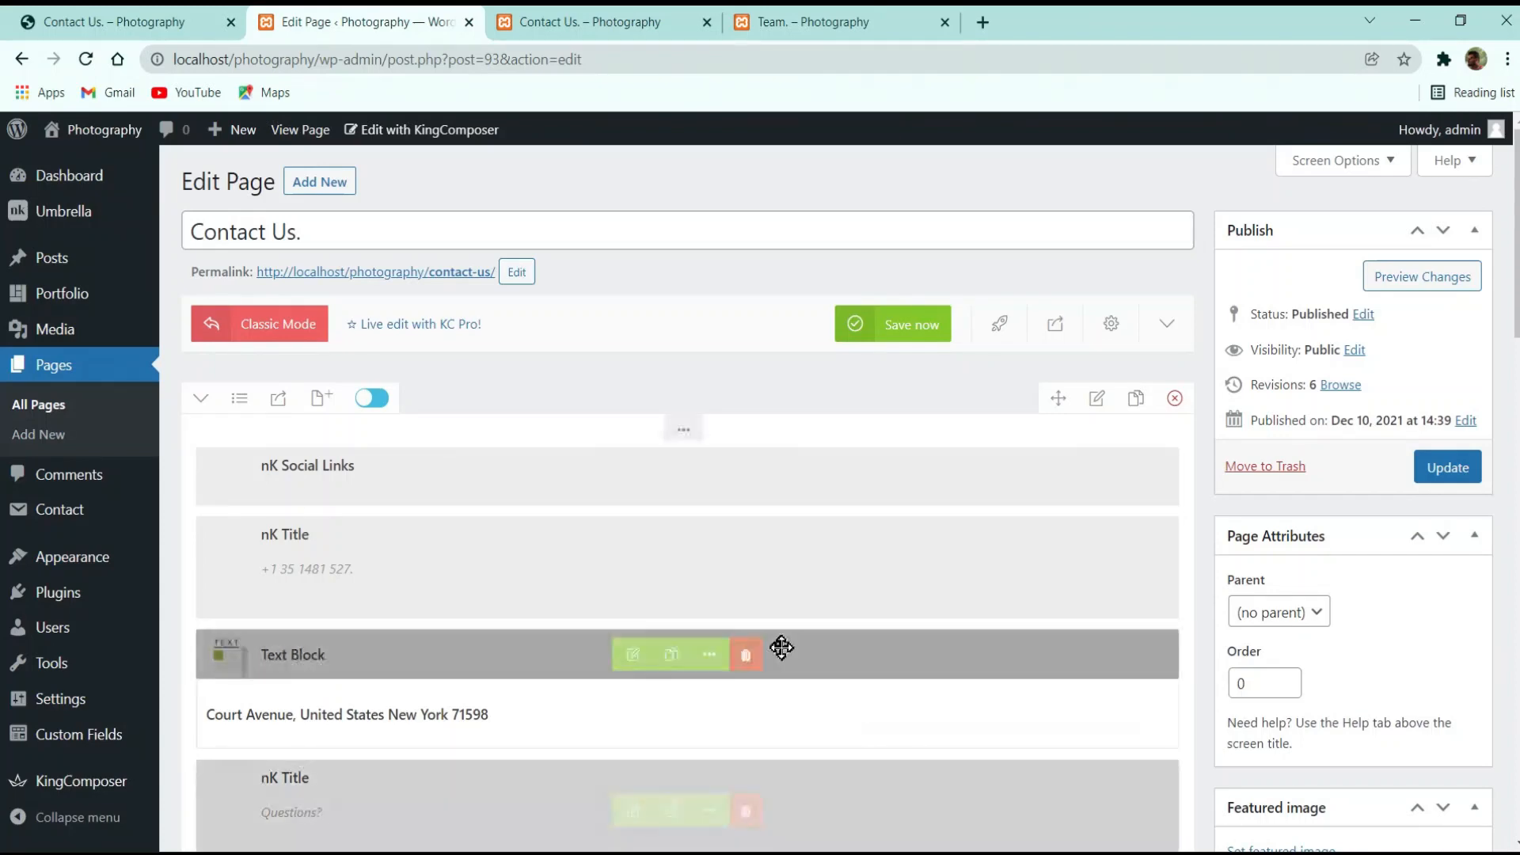
Enable Custom Background Color in the Content options and set it to #212121
scroll(780, 635, down, 10)
scroll(675, 641, up, 5)
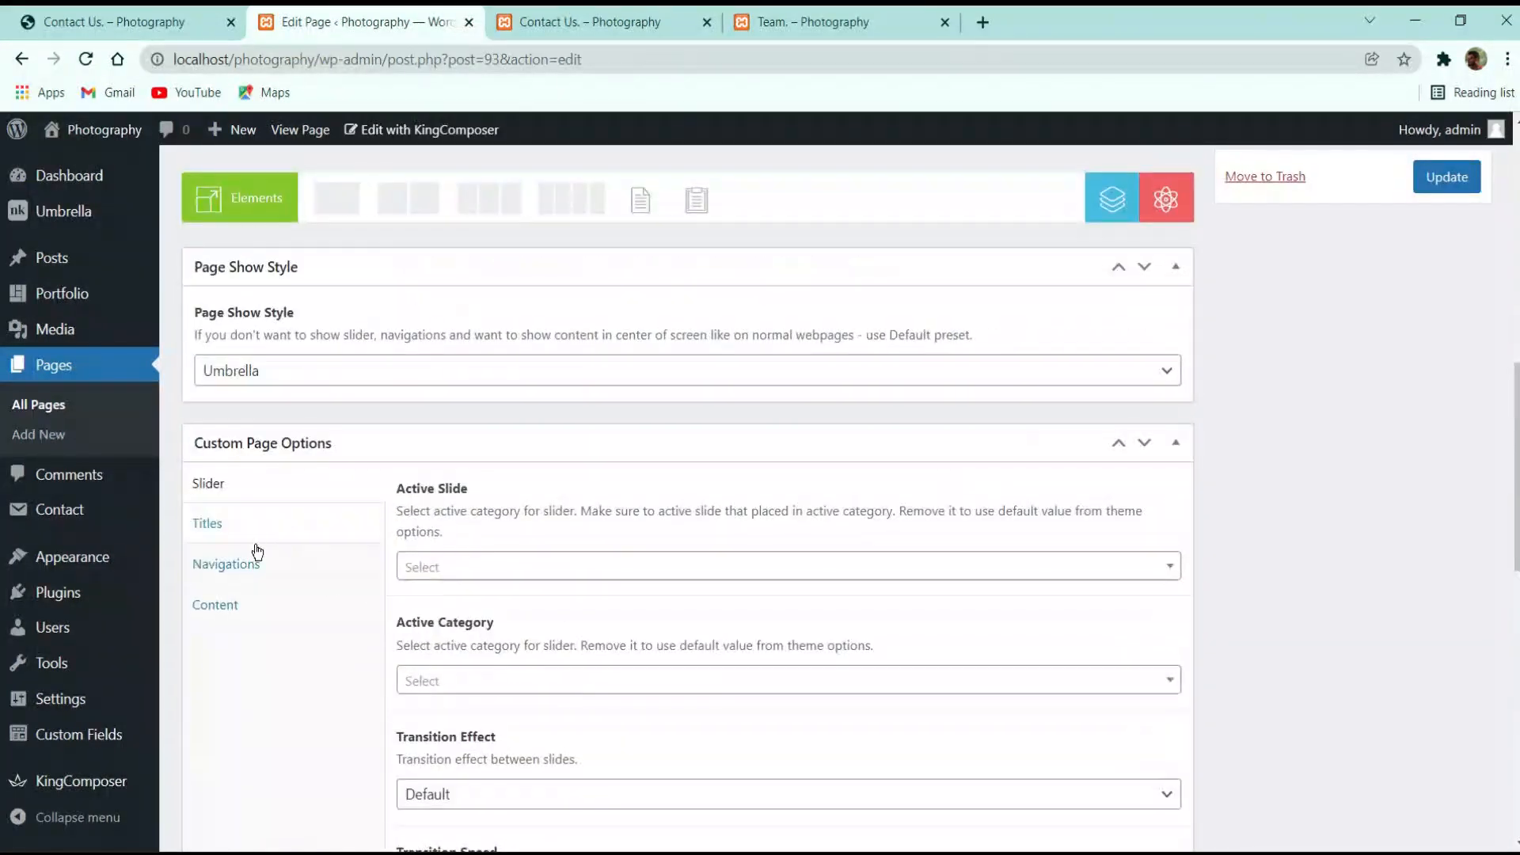
click(224, 611)
scroll(587, 611, down, 6)
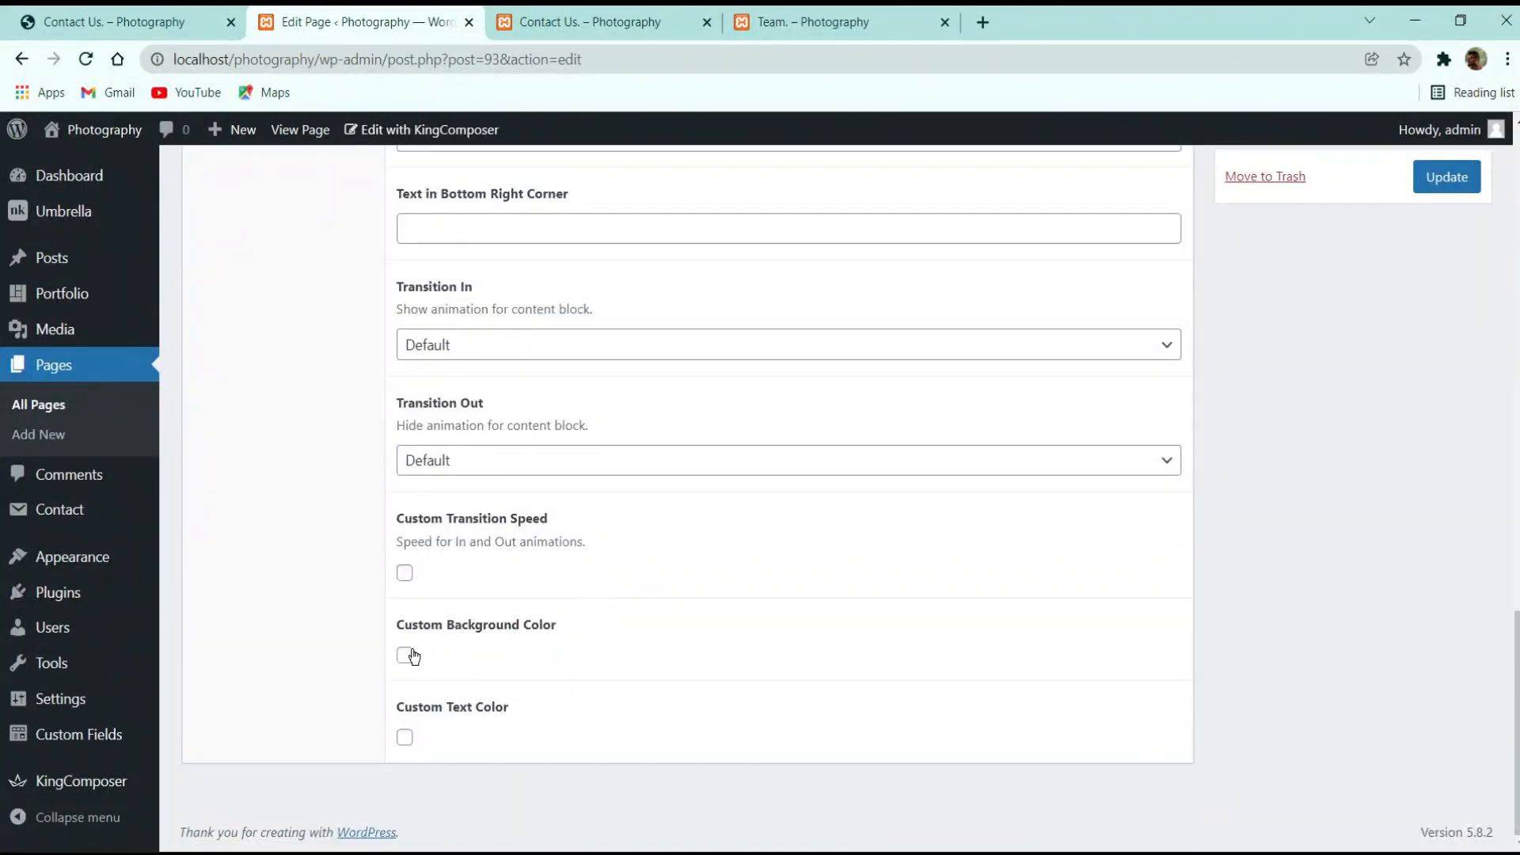
click(405, 656)
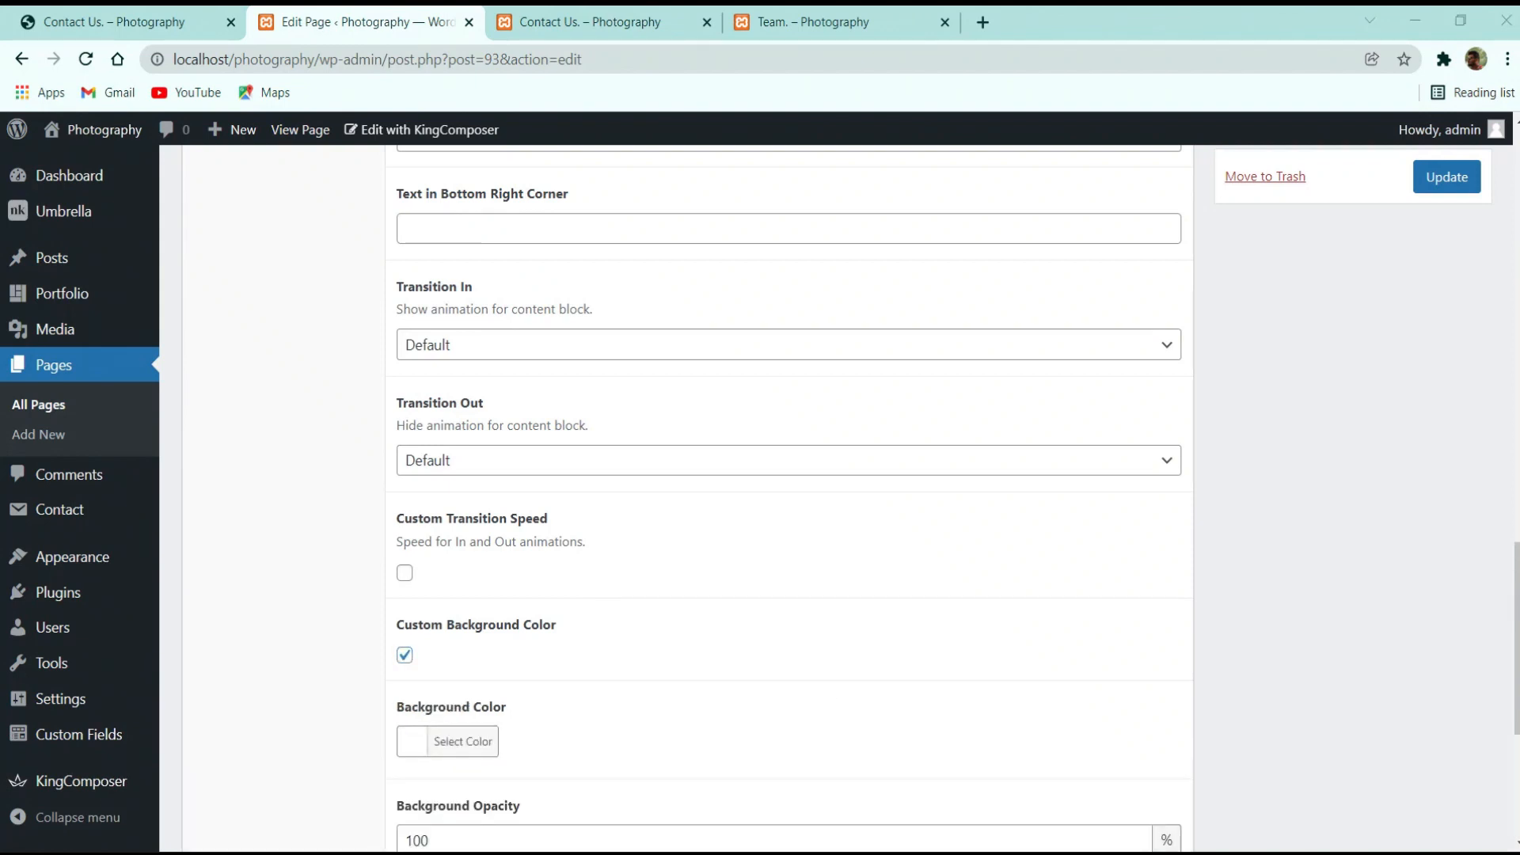
click(459, 741)
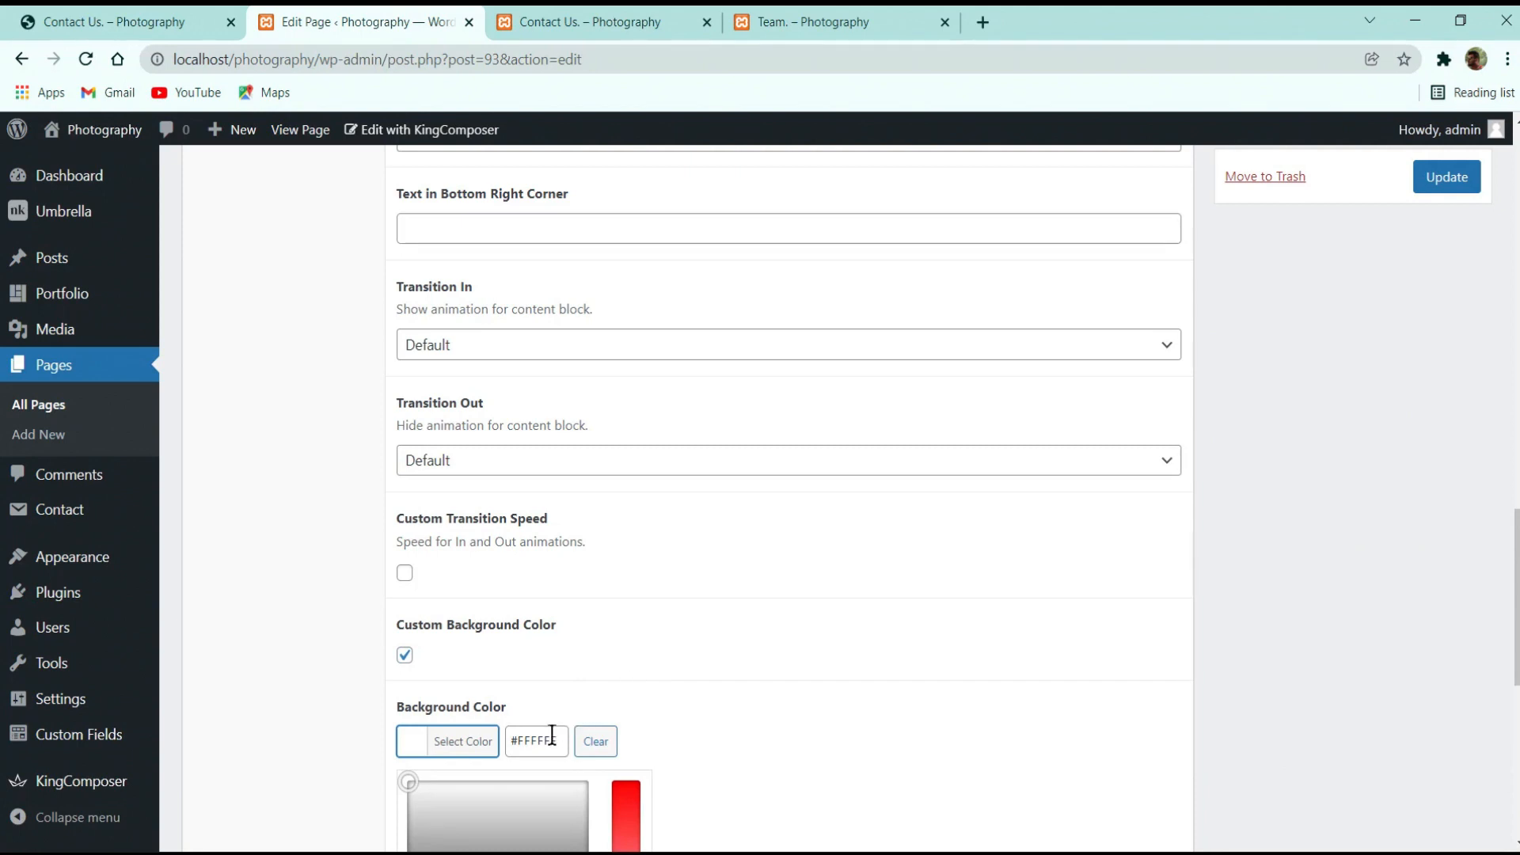
triple_click(552, 735)
text(#221122)
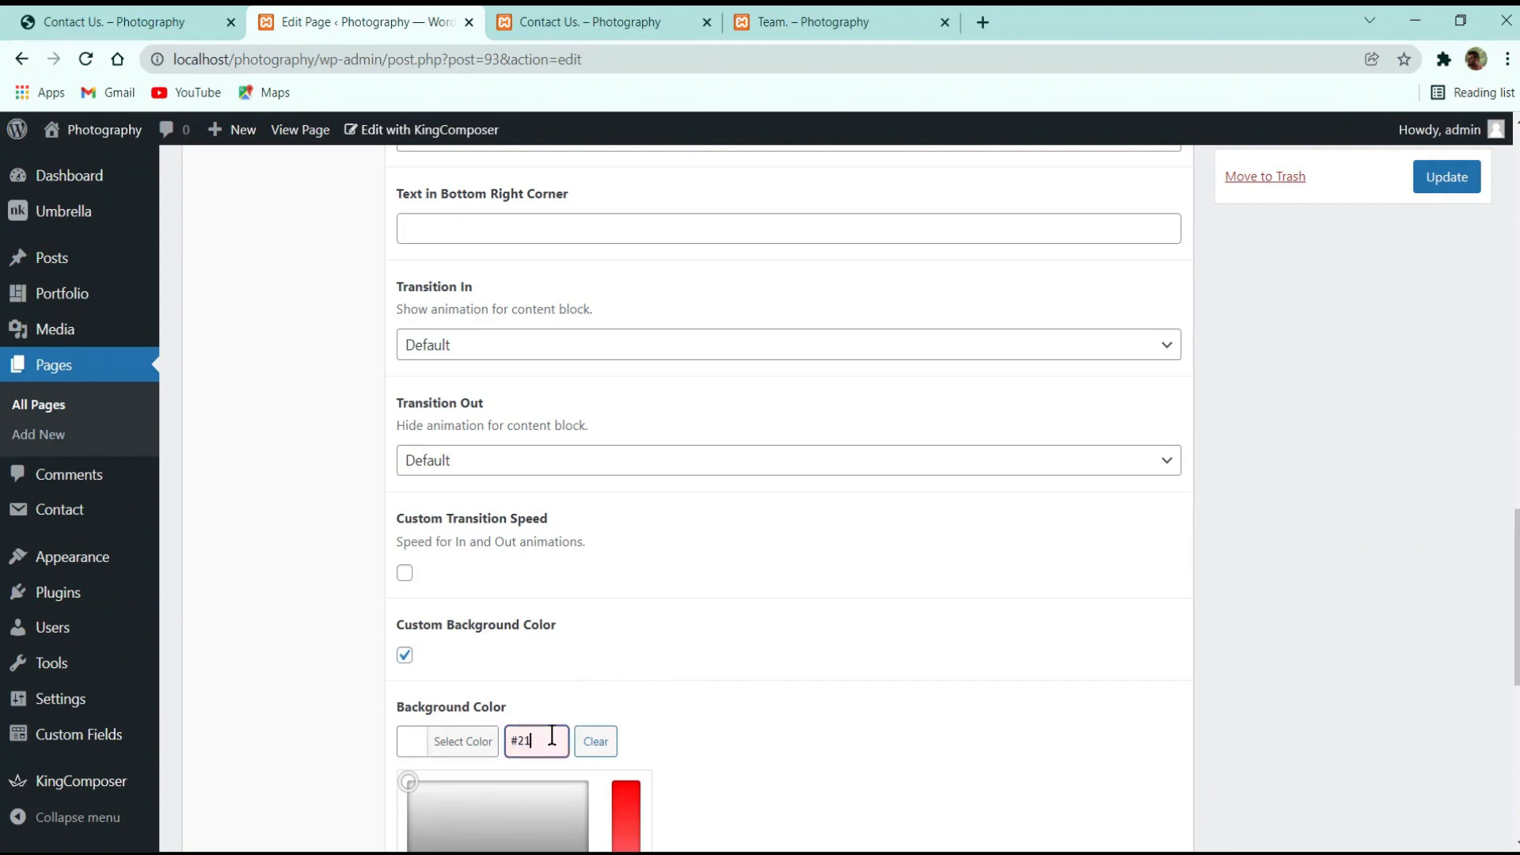
triple_click(551, 736)
text(2)
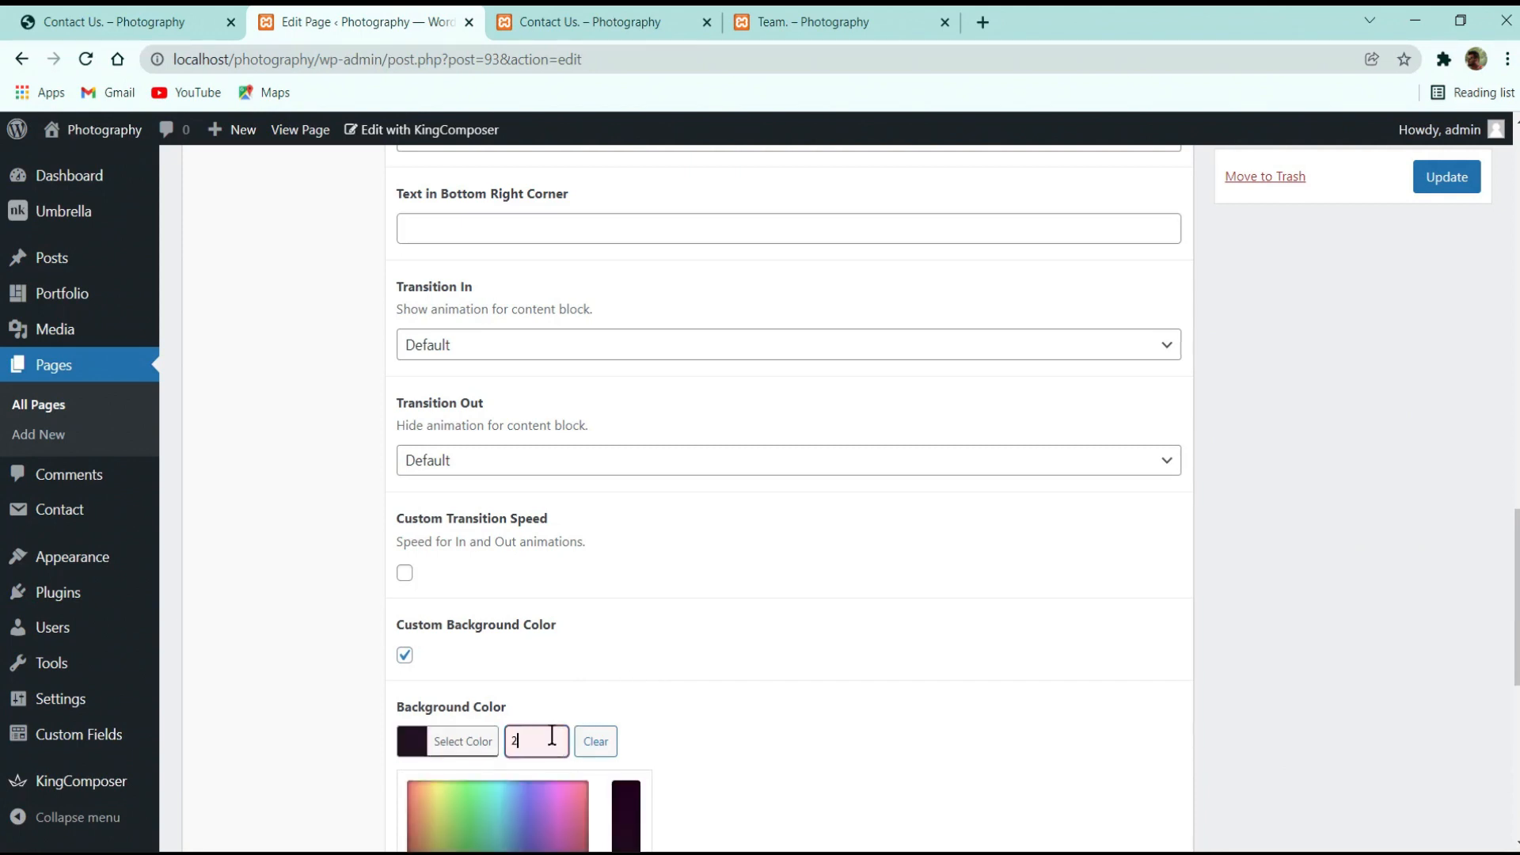
text(12121)
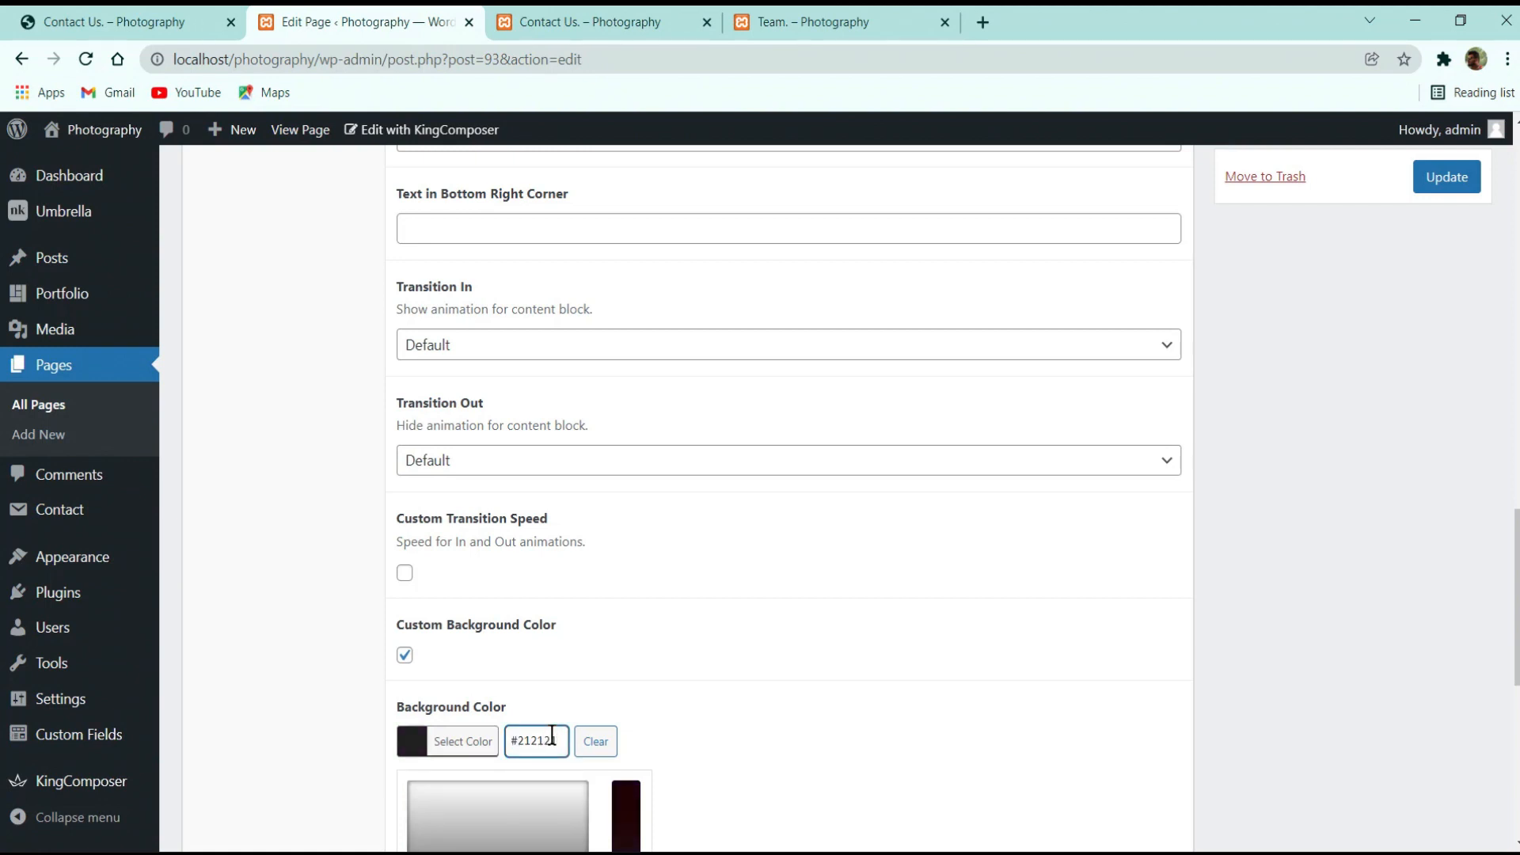
click(931, 693)
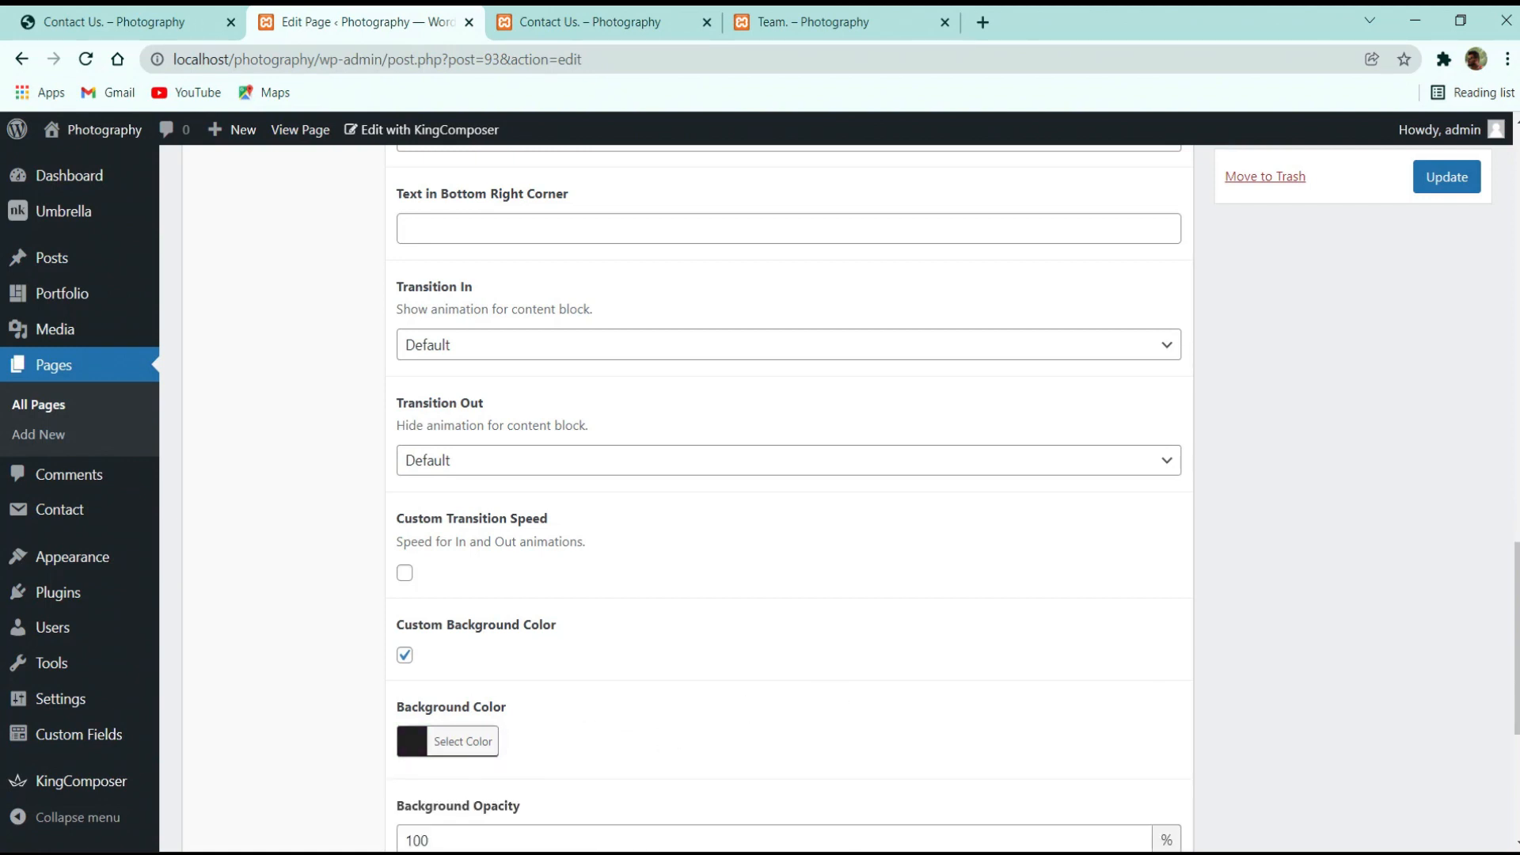
Set background opacity to 85 and mobile background colour to #212121, then update the page
scroll(919, 808, down, 3)
click(740, 633)
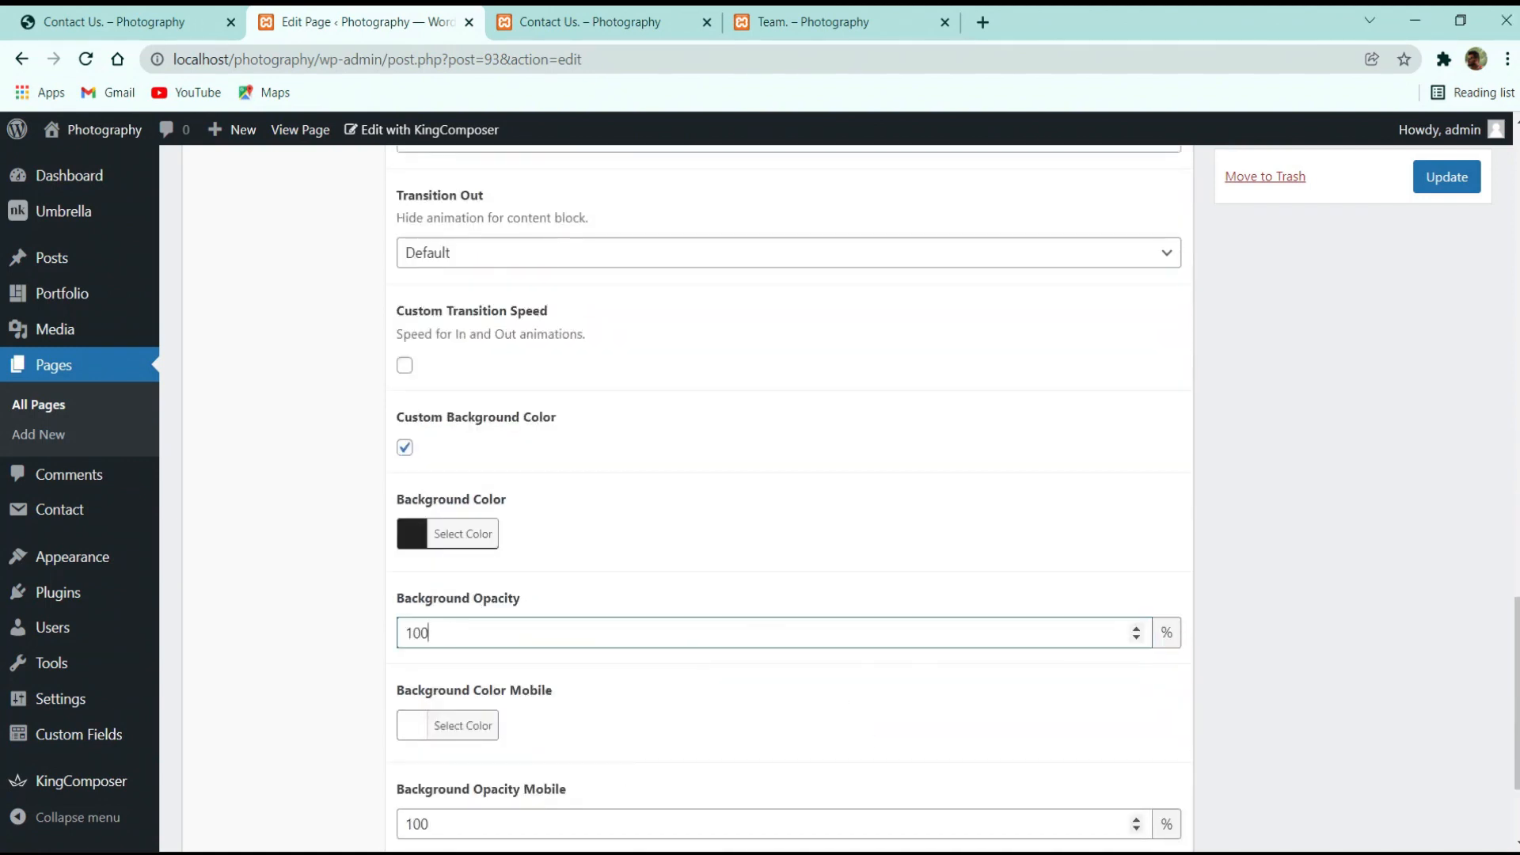
key(BackSpace)
key(BackSpace)
key(BackSpace)
click(403, 726)
double_click(536, 717)
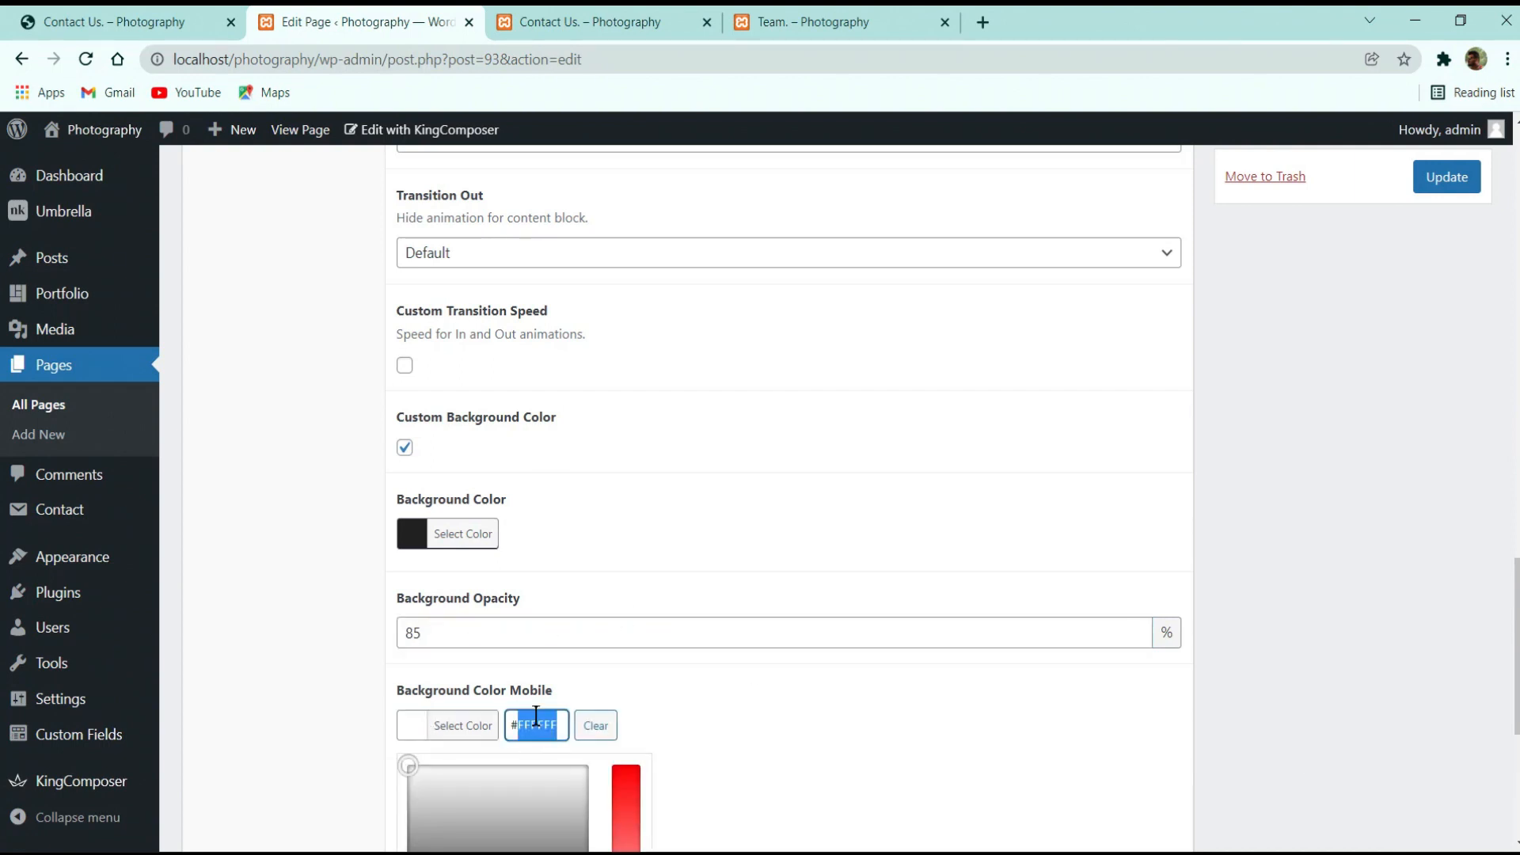
text(221221)
triple_click(536, 717)
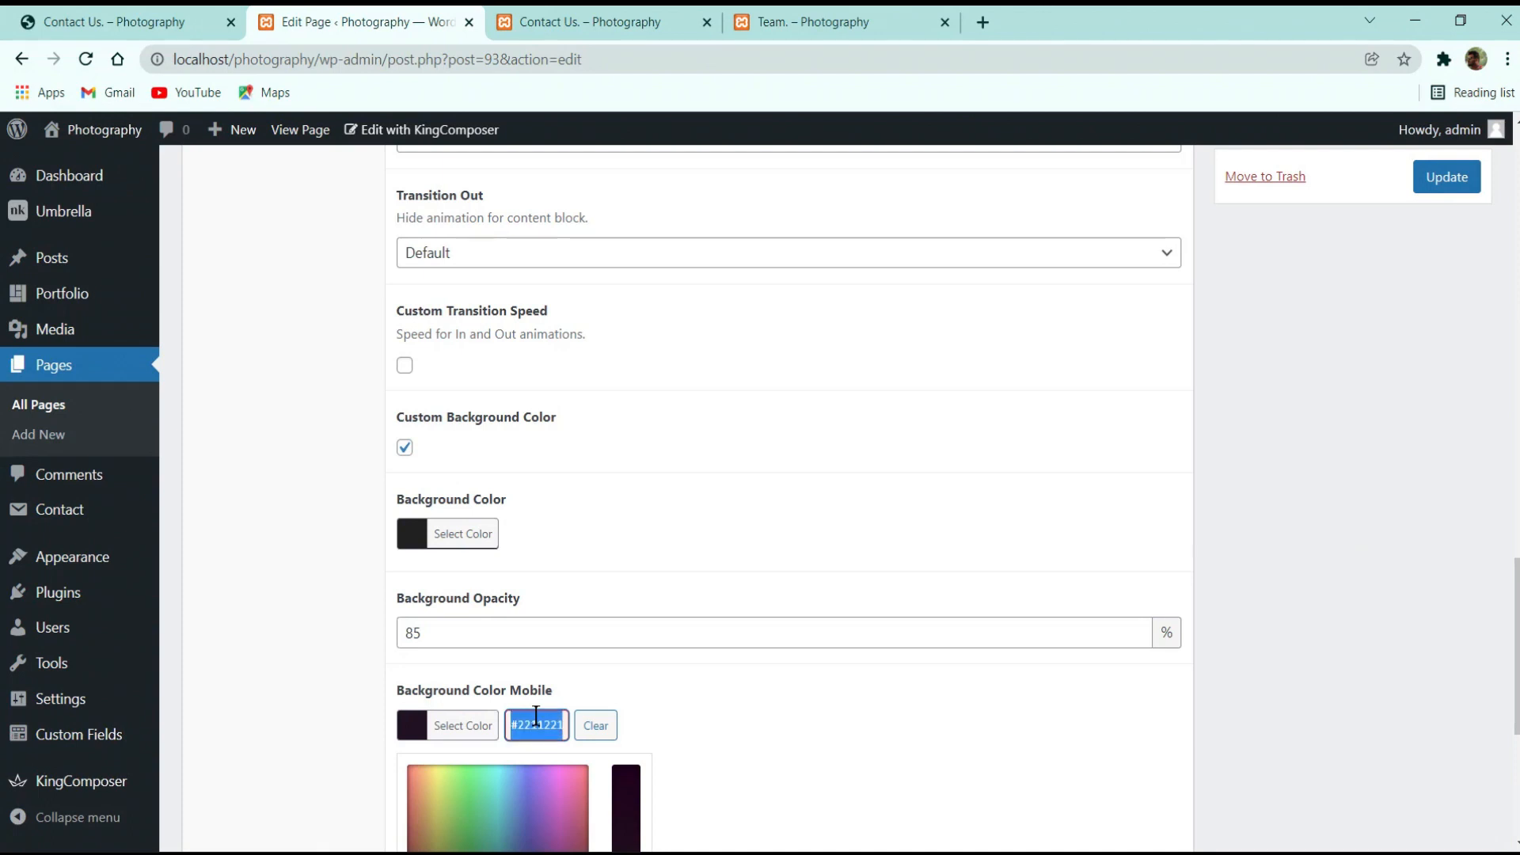
text(212121)
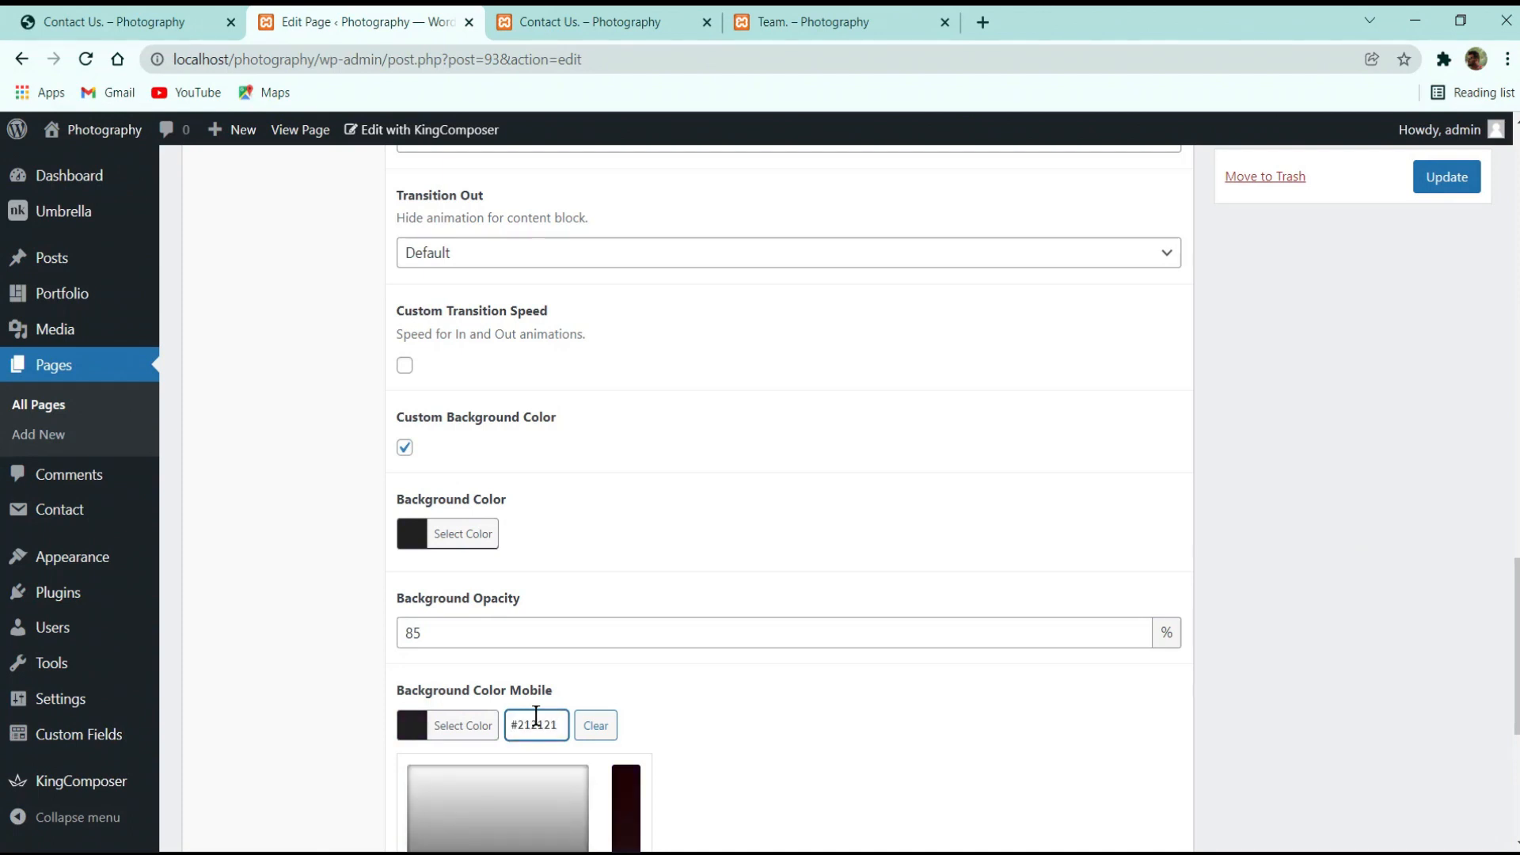
click(717, 667)
scroll(523, 649, down, 3)
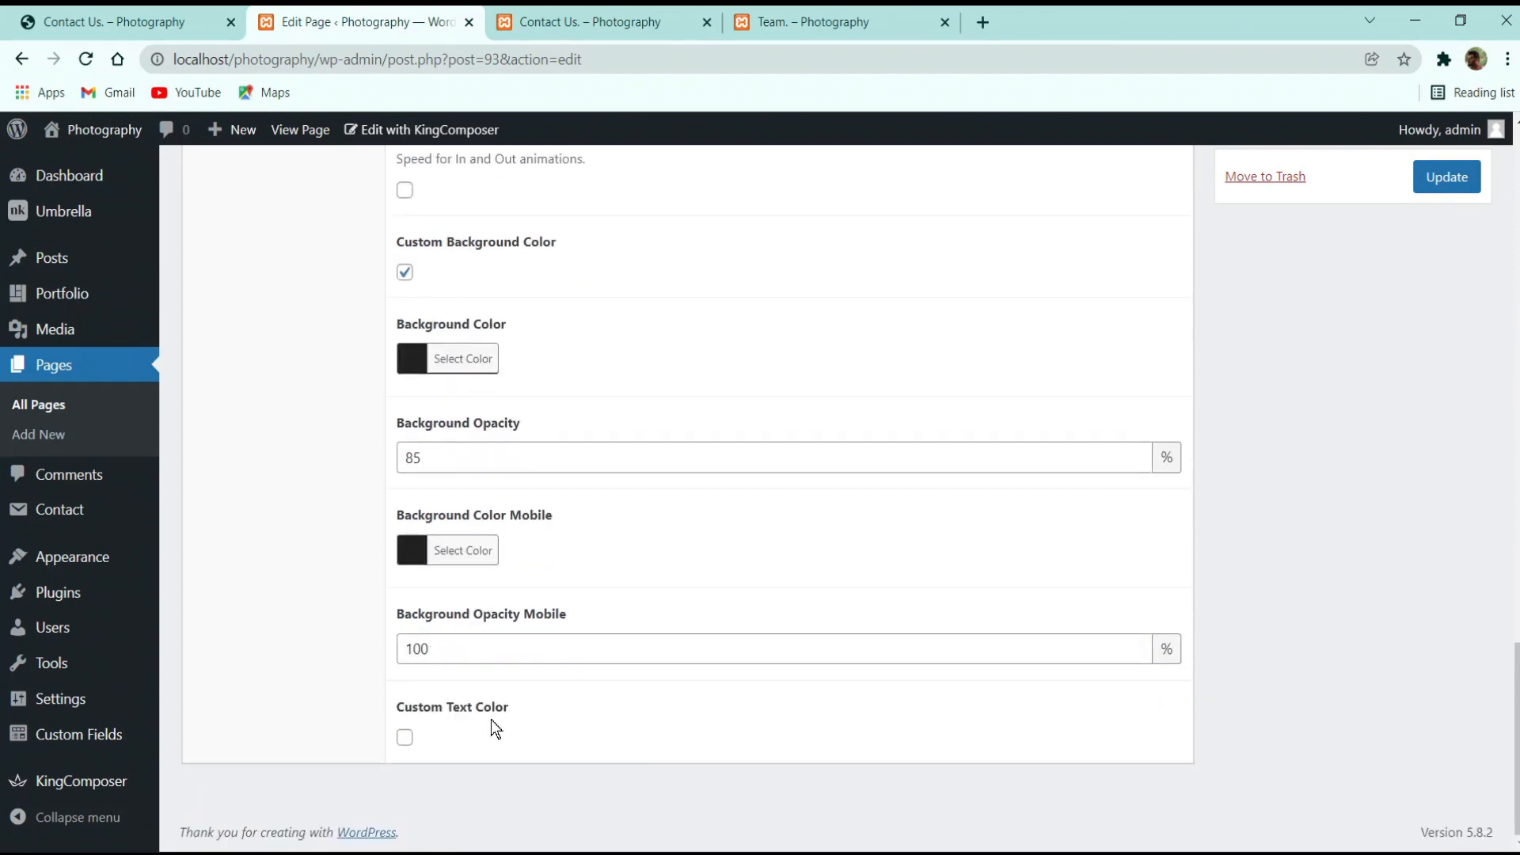
scroll(942, 578, up, 15)
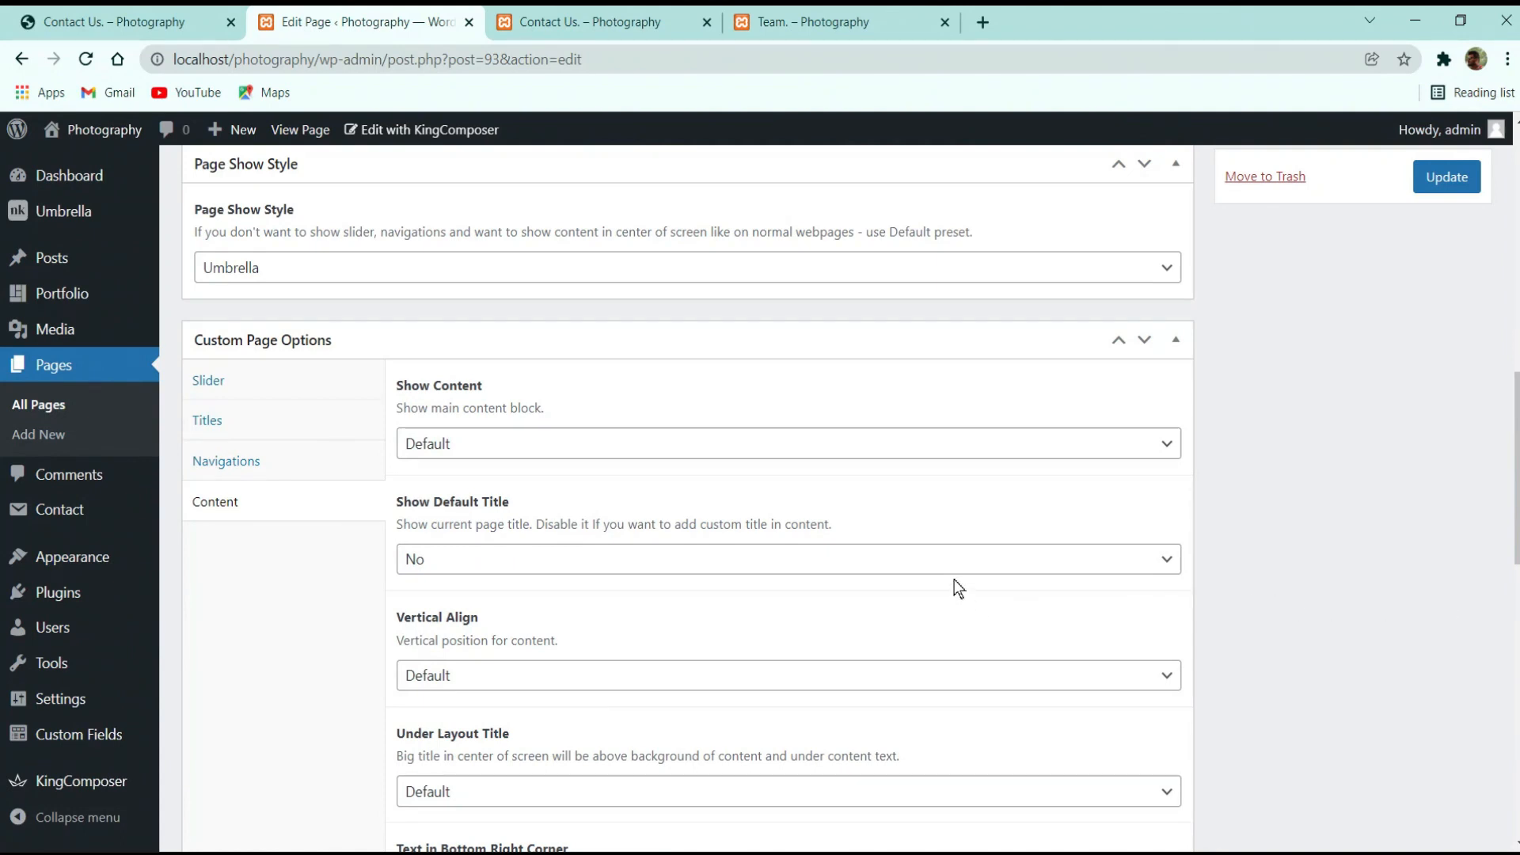
scroll(958, 582, down, 4)
scroll(1004, 580, up, 7)
click(1449, 181)
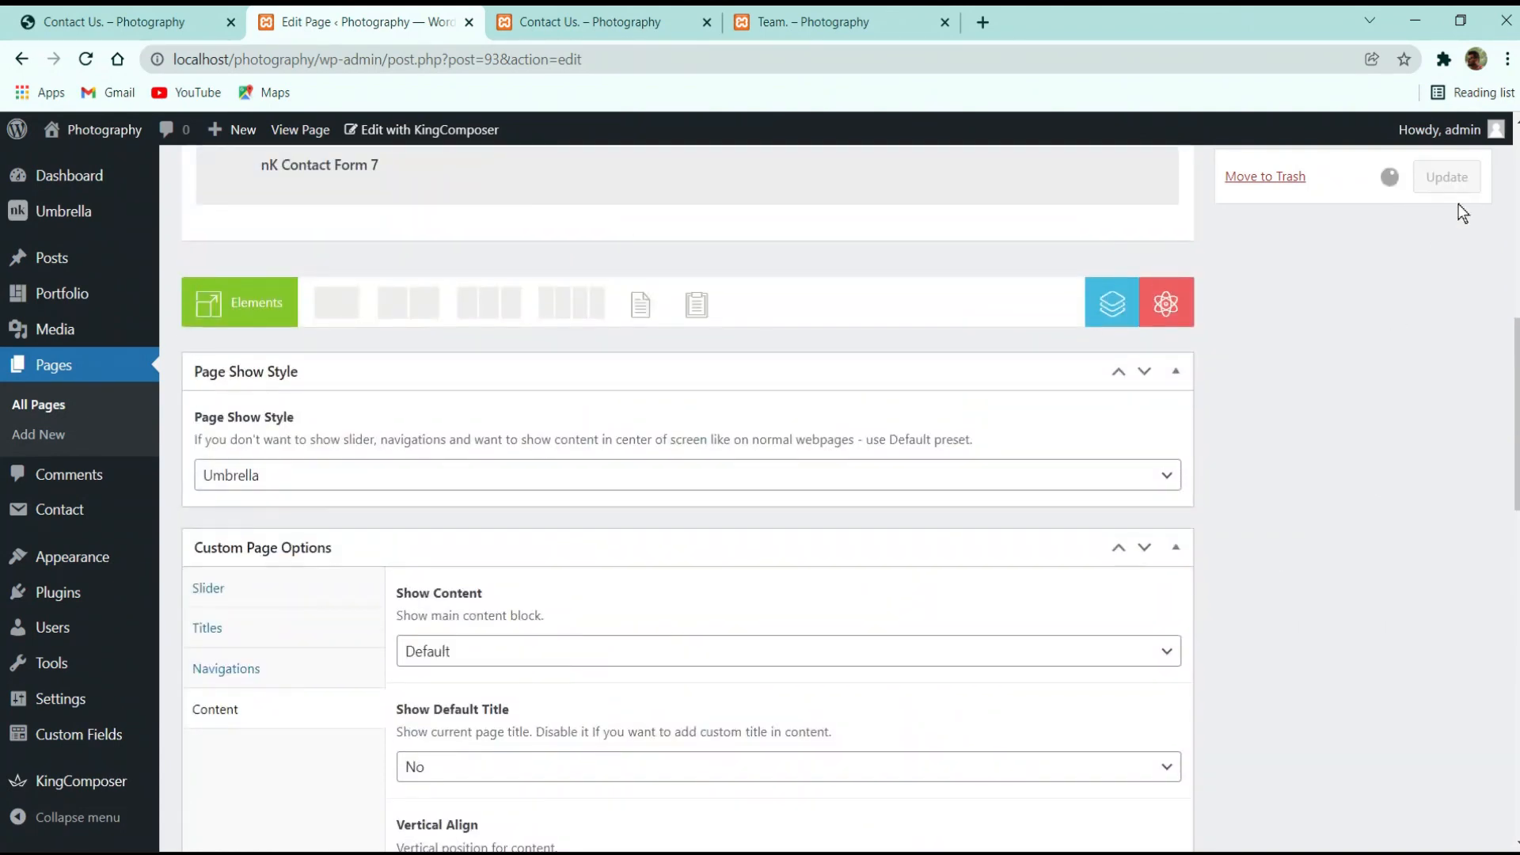
Reload the local Contact Us page to check the dark translucent background, then return to the editor
click(681, 22)
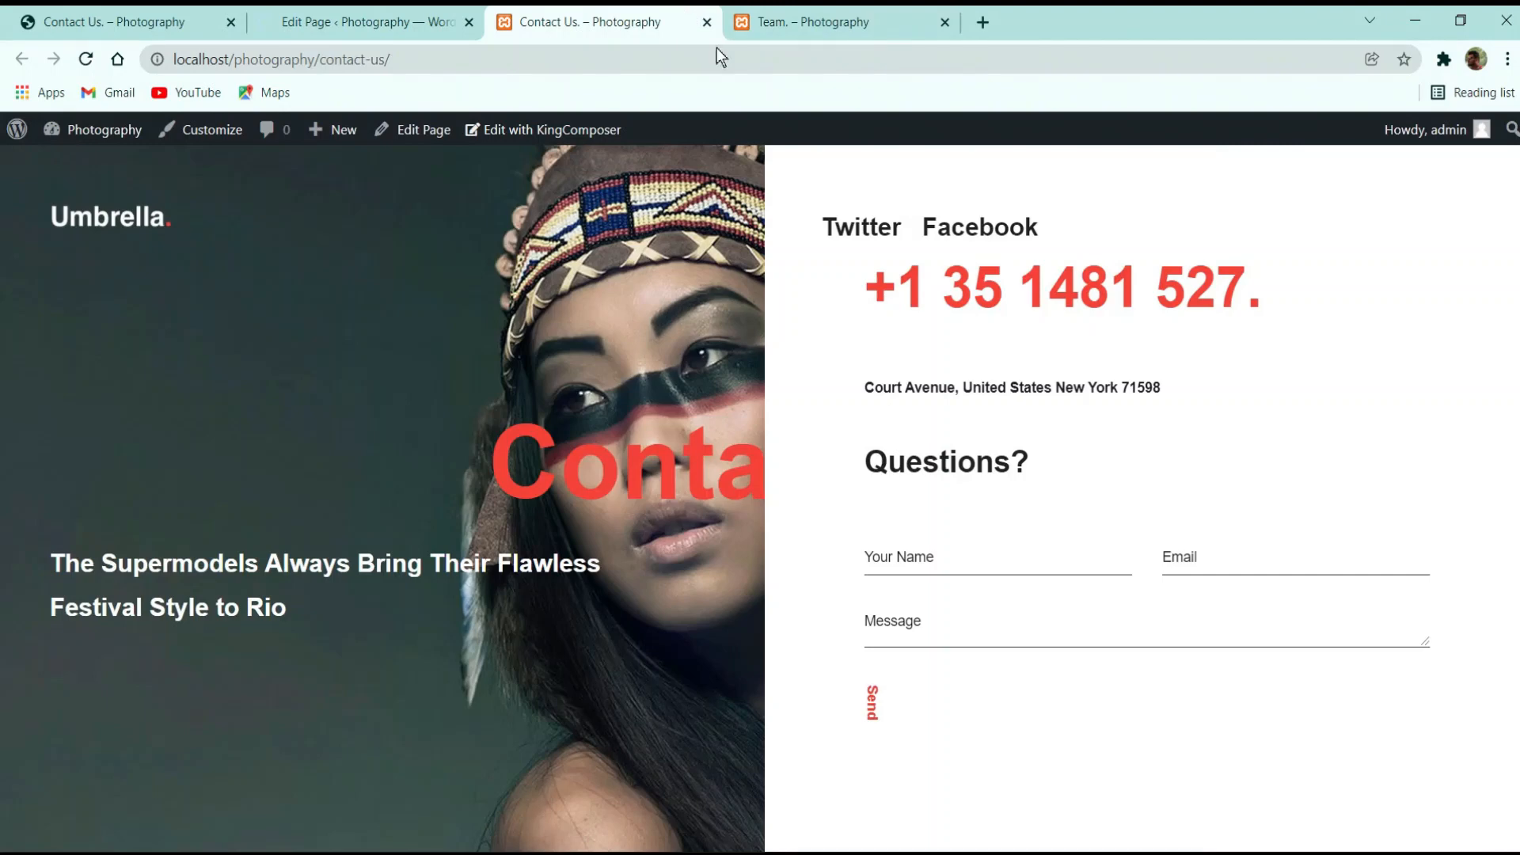
click(86, 59)
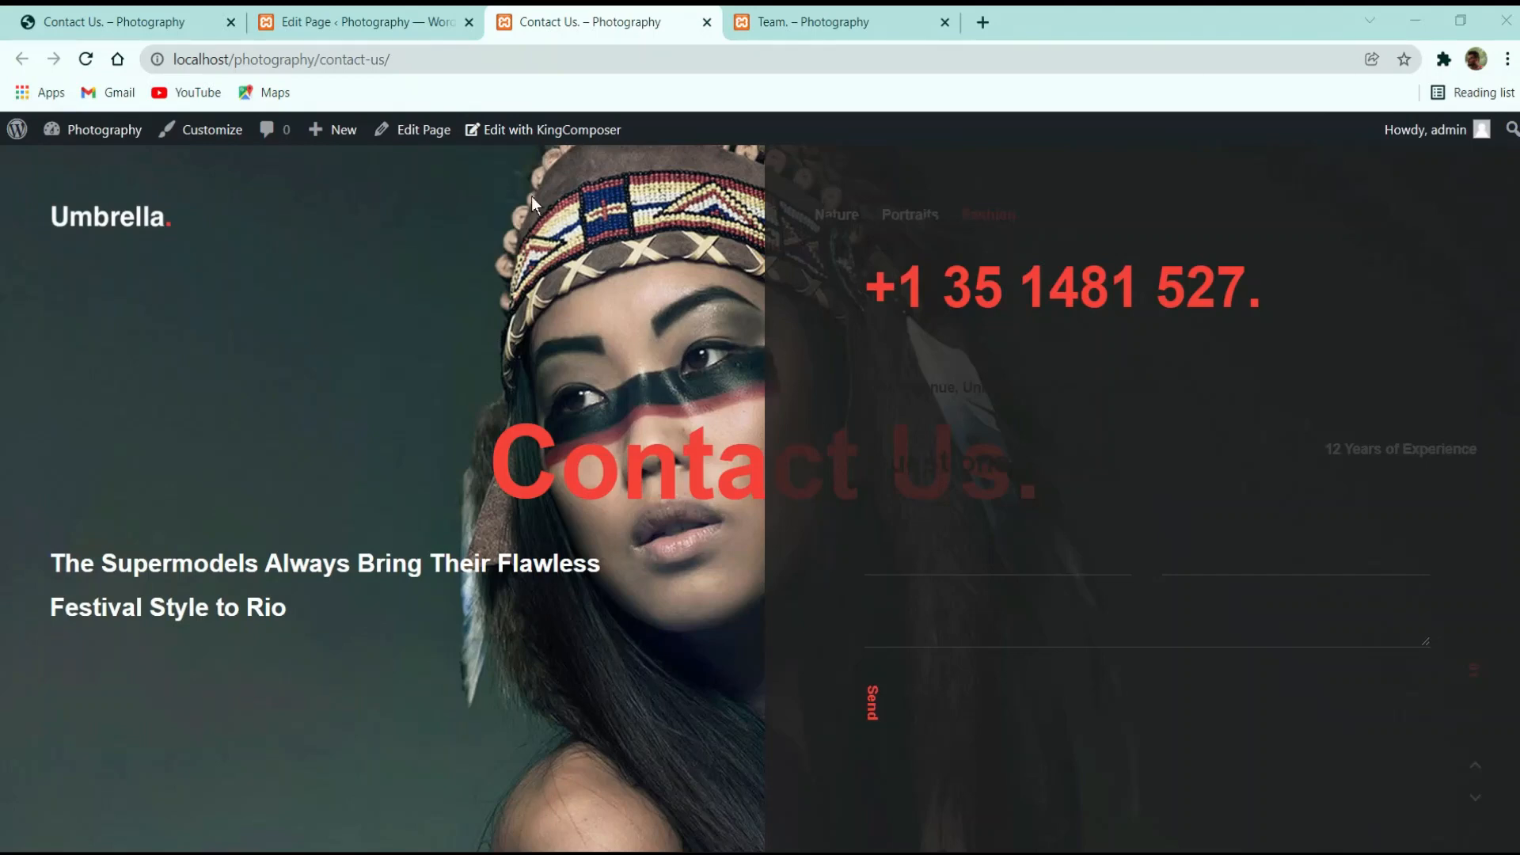
click(356, 22)
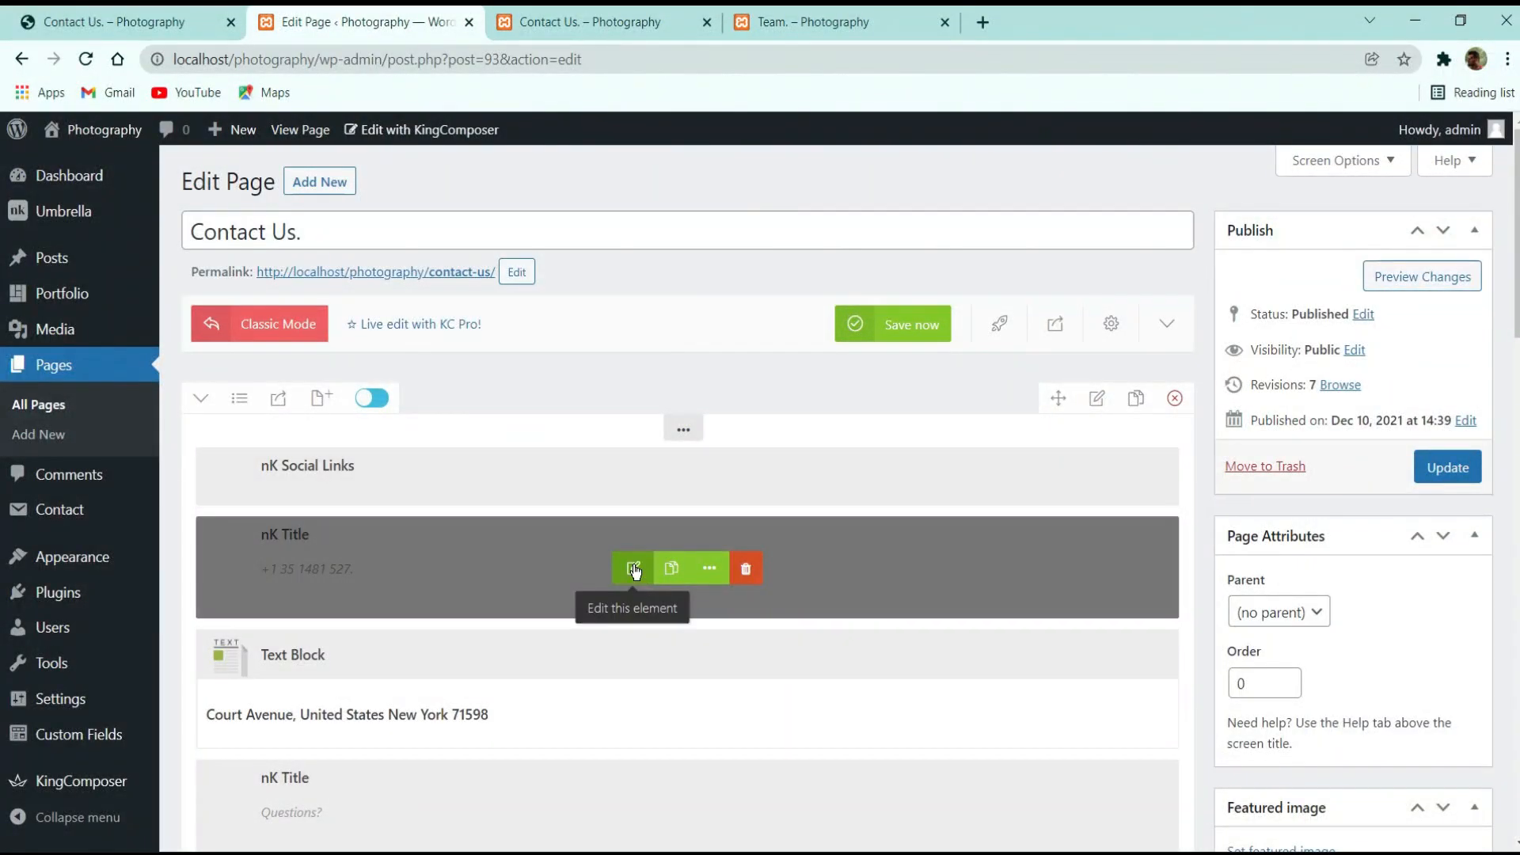
Set the address Text Block's text colour to #ffffff and save the element
click(635, 569)
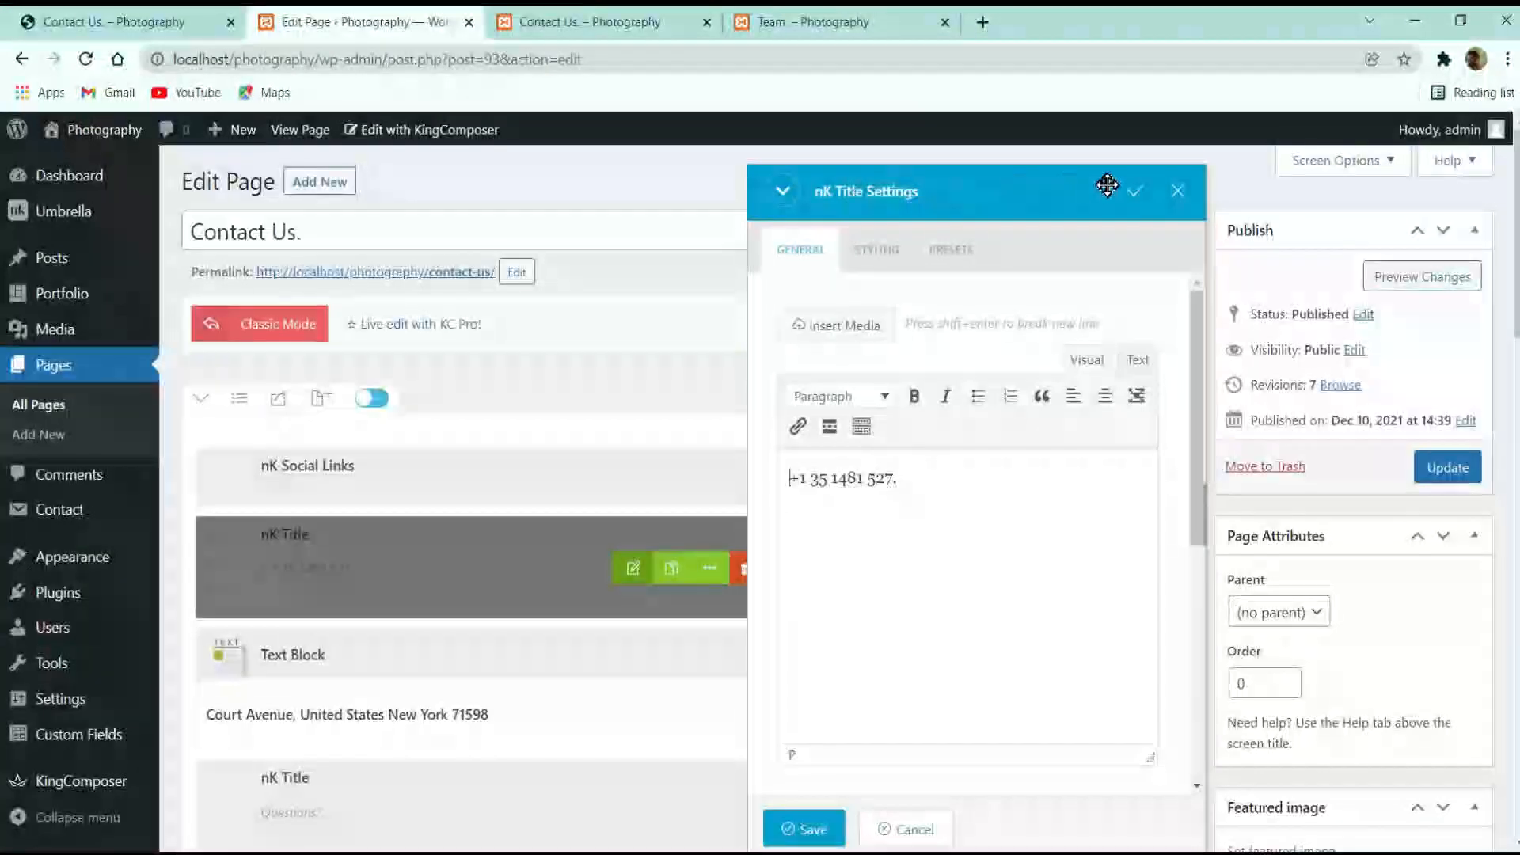
click(1177, 191)
scroll(602, 483, down, 3)
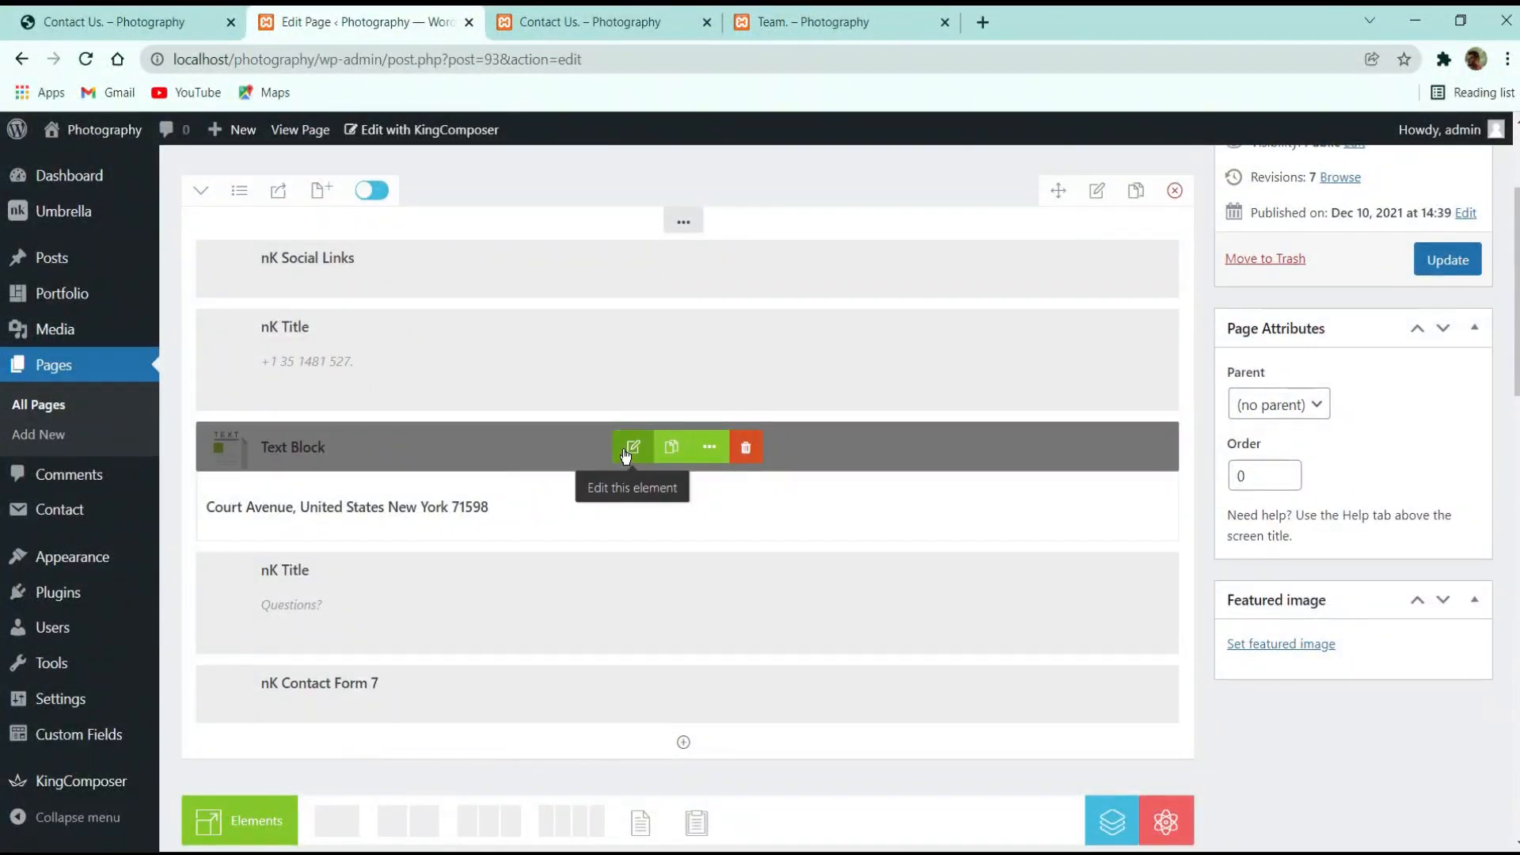
click(630, 450)
click(879, 251)
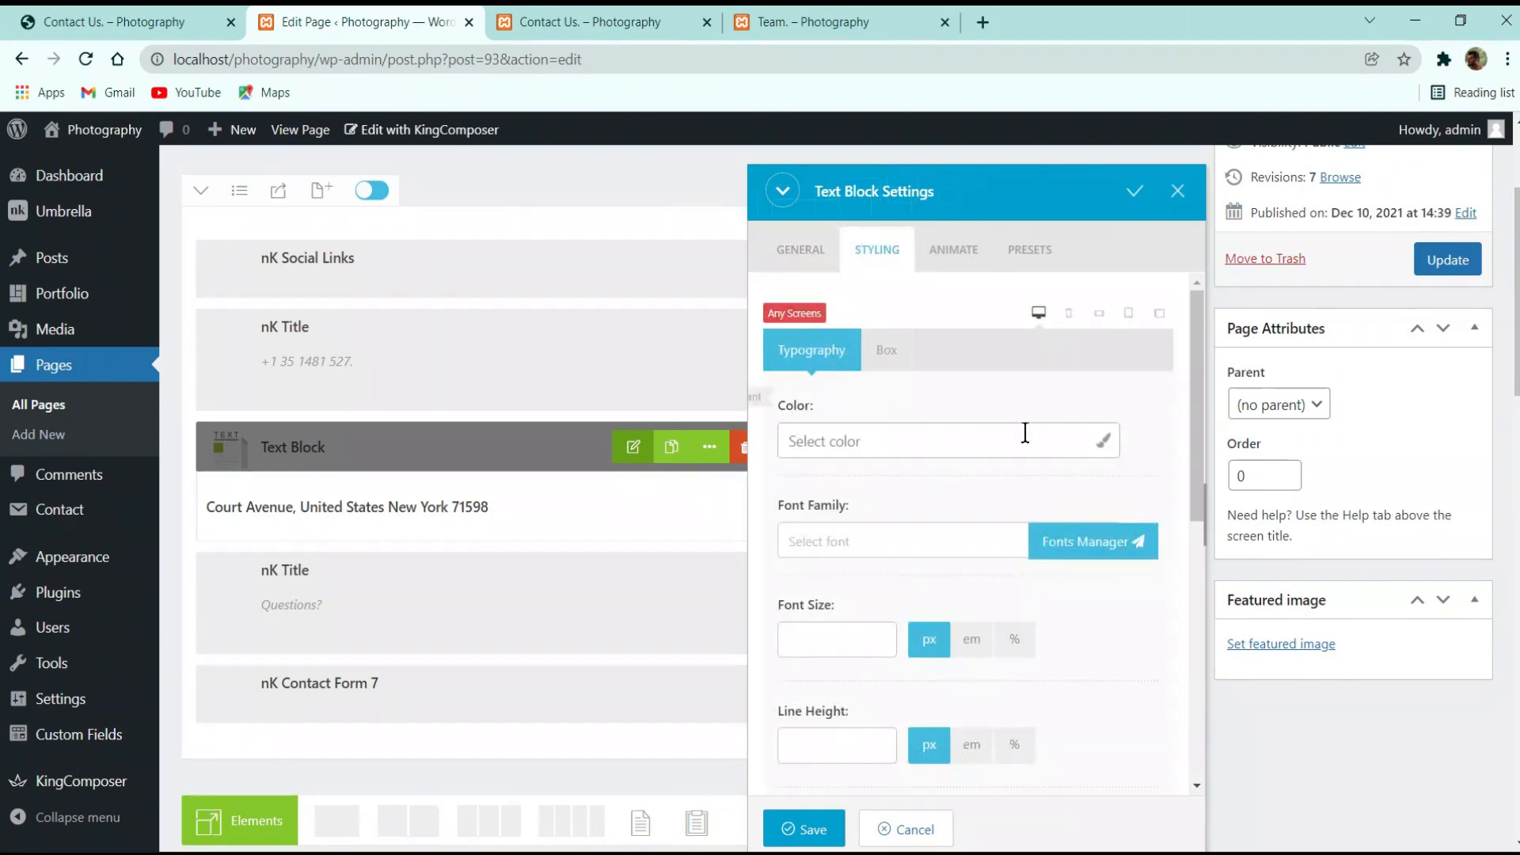
click(1025, 433)
click(795, 578)
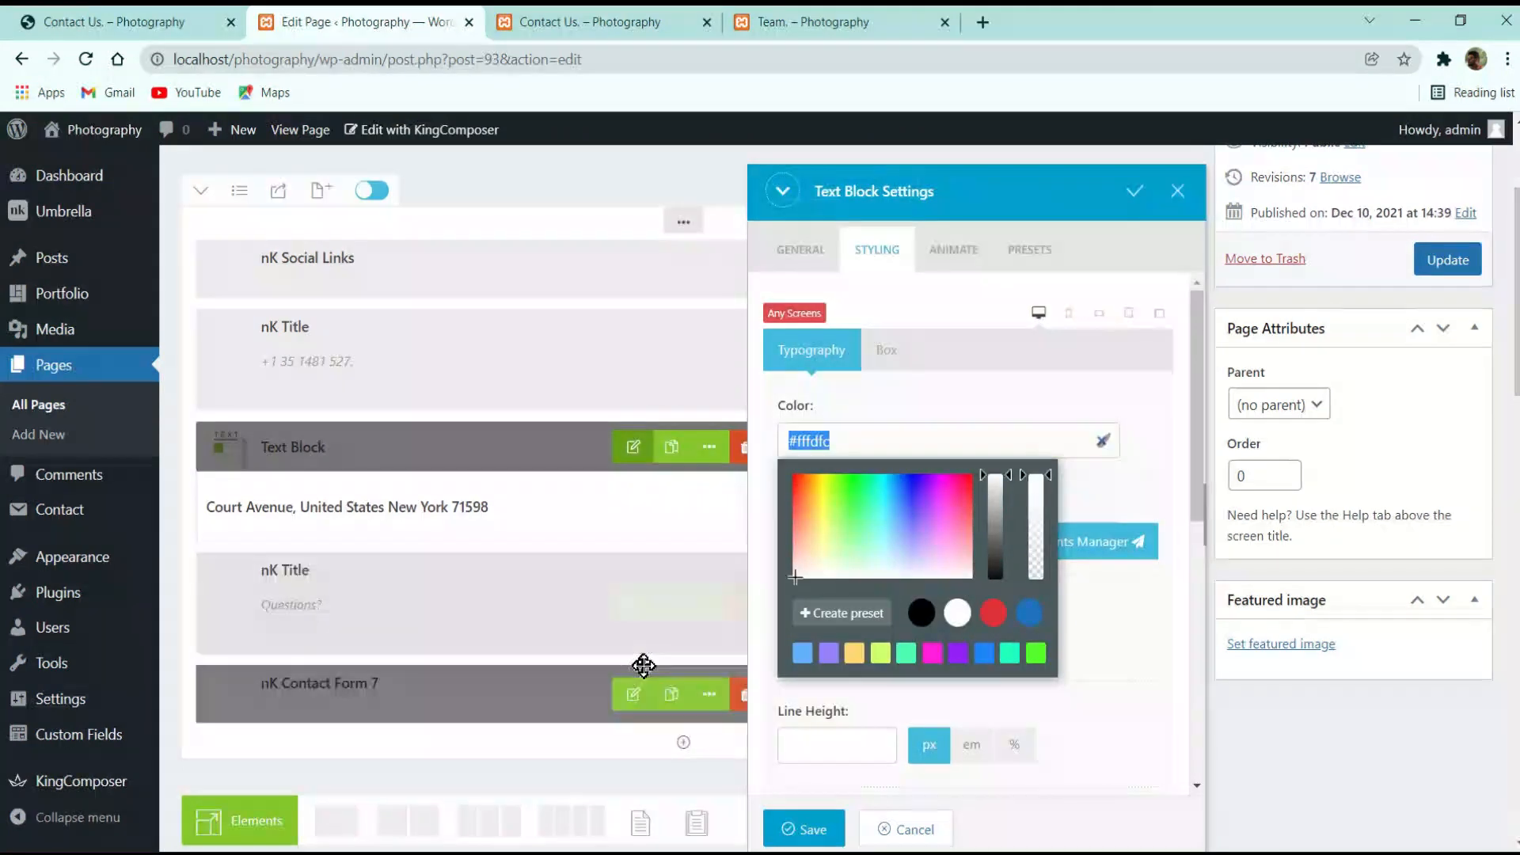
text(#ffffff)
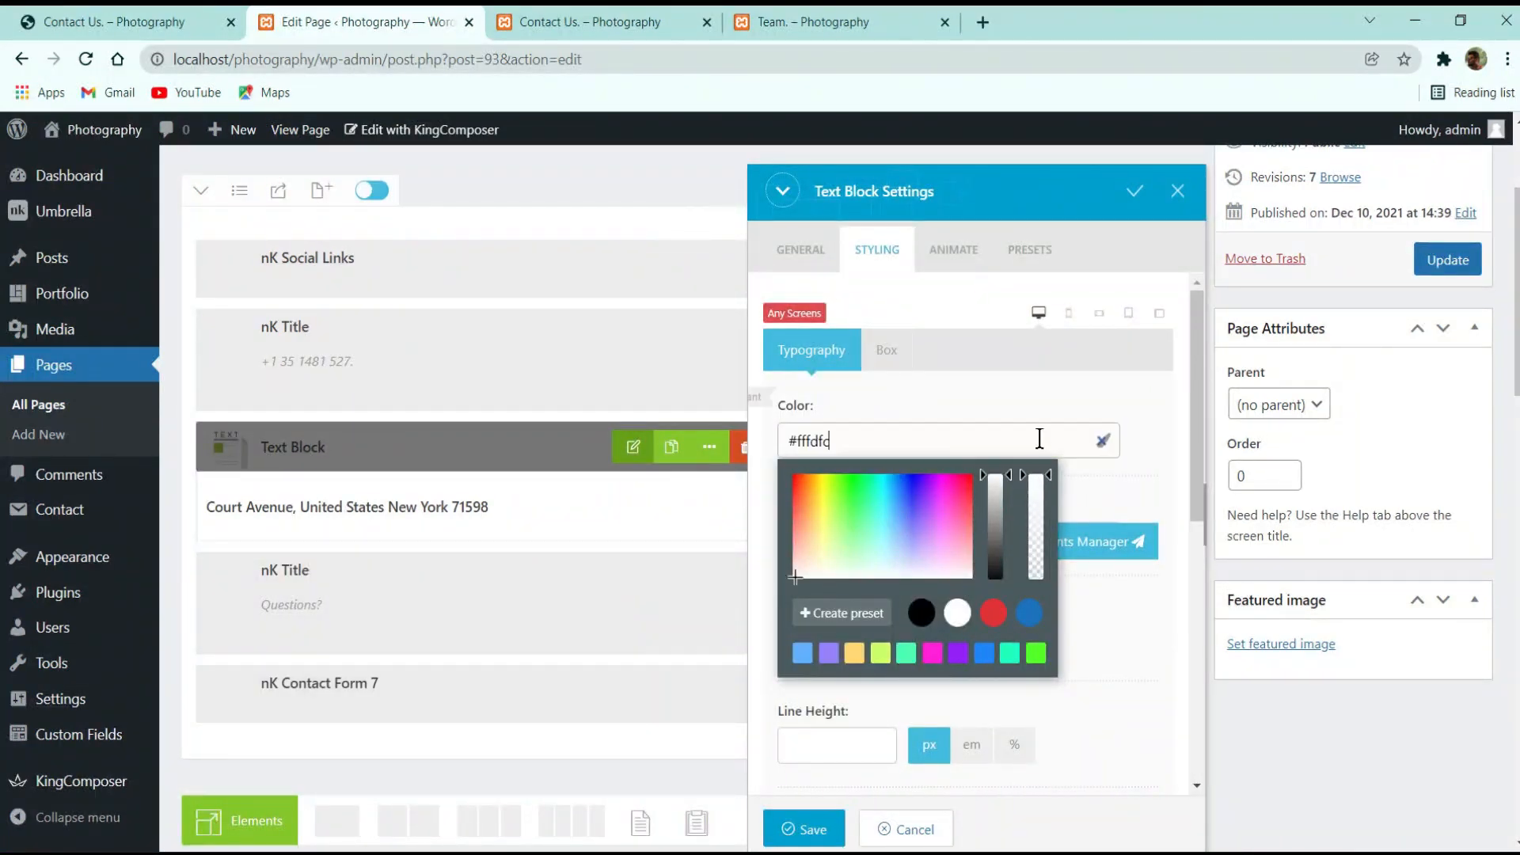
click(1081, 637)
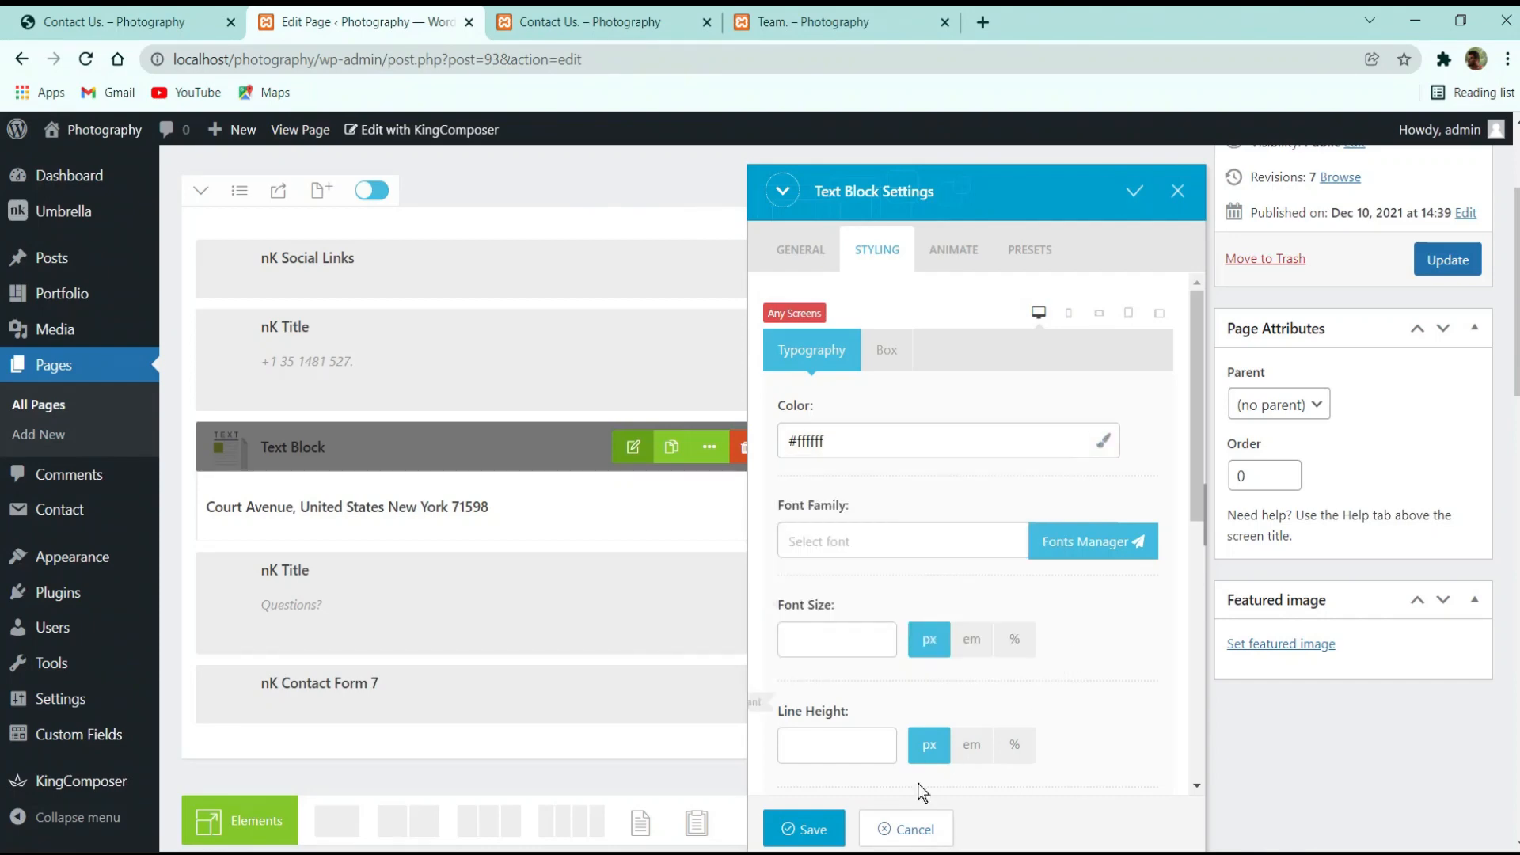
click(805, 828)
Update the page, reload the live page to see the white address, and return to the editor
click(1427, 277)
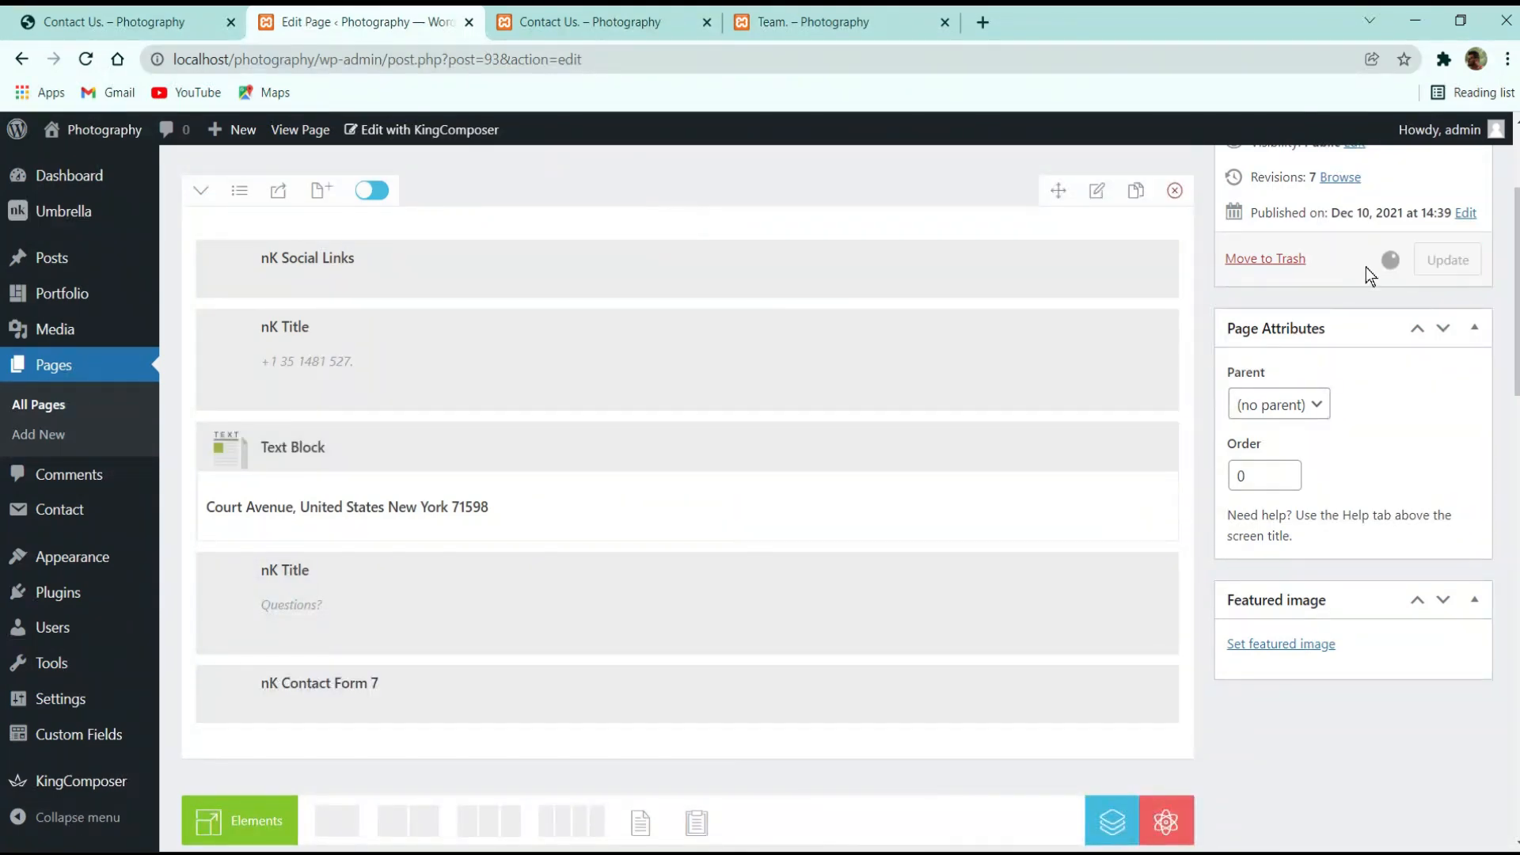
click(650, 22)
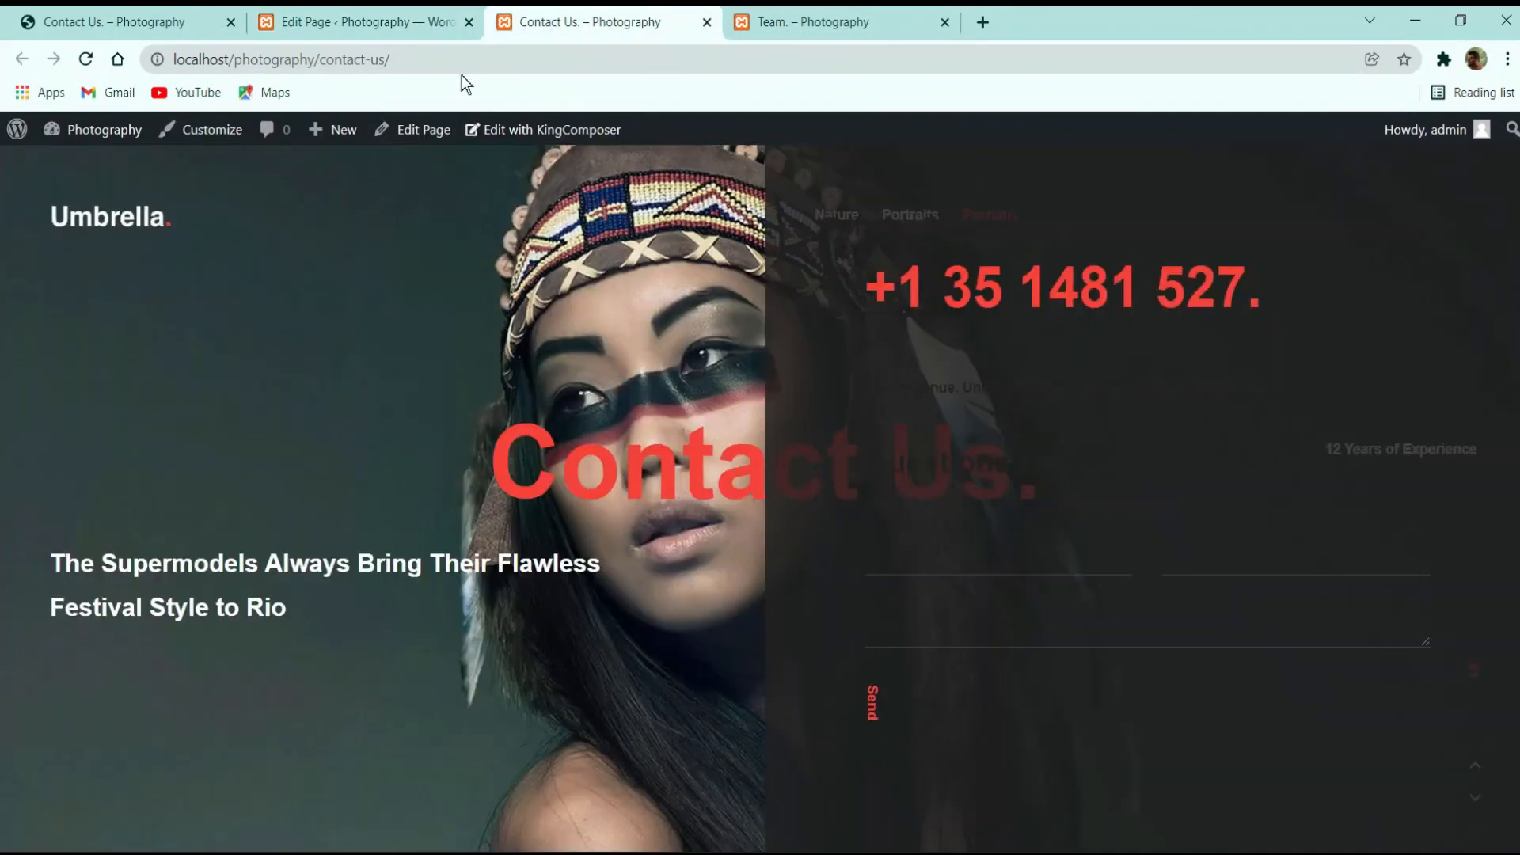
click(76, 59)
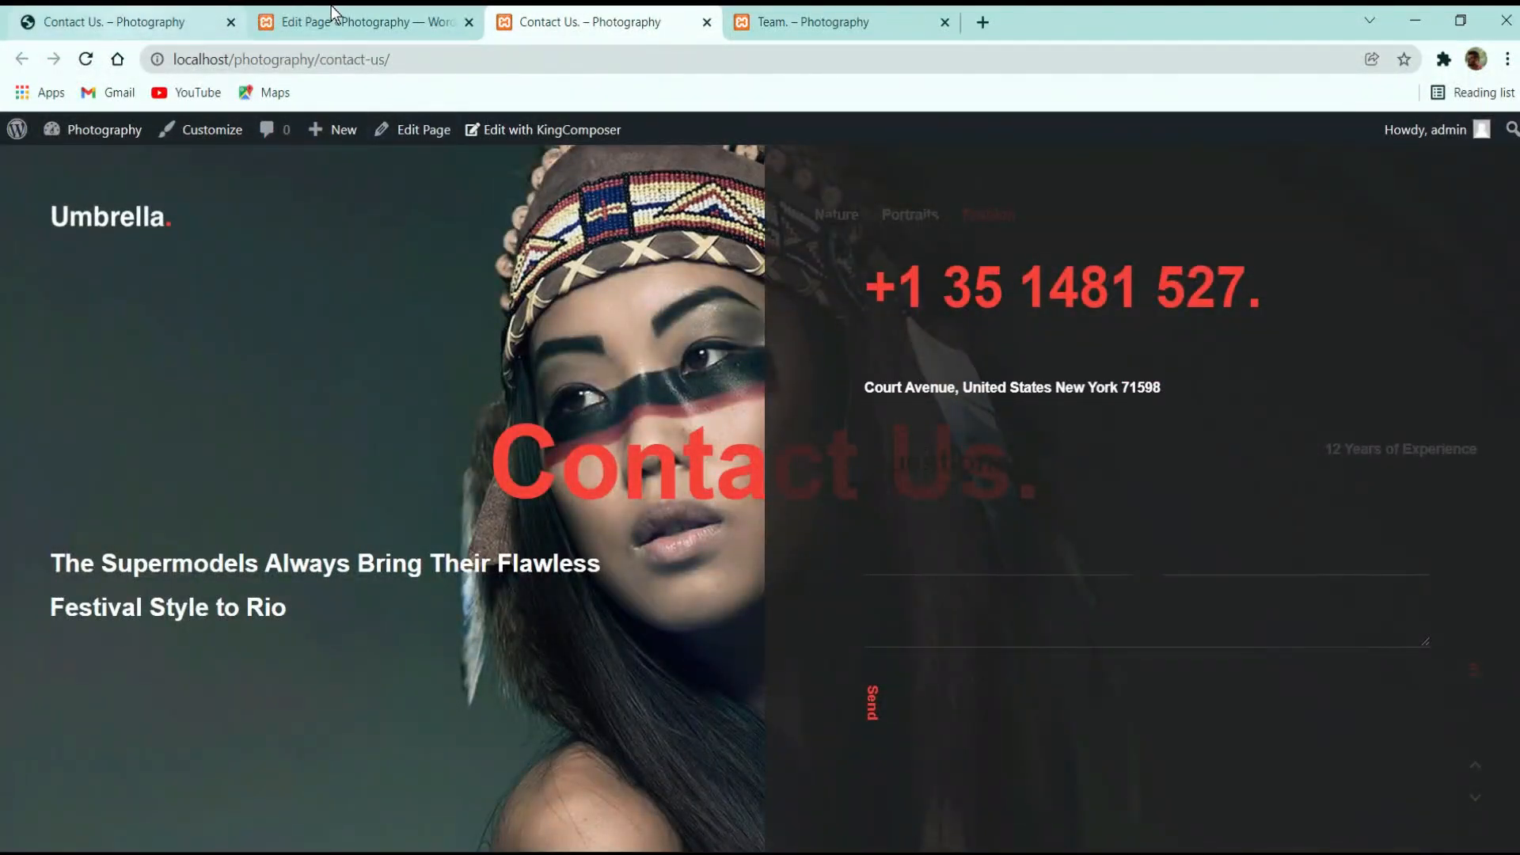
click(360, 22)
scroll(372, 582, down, 3)
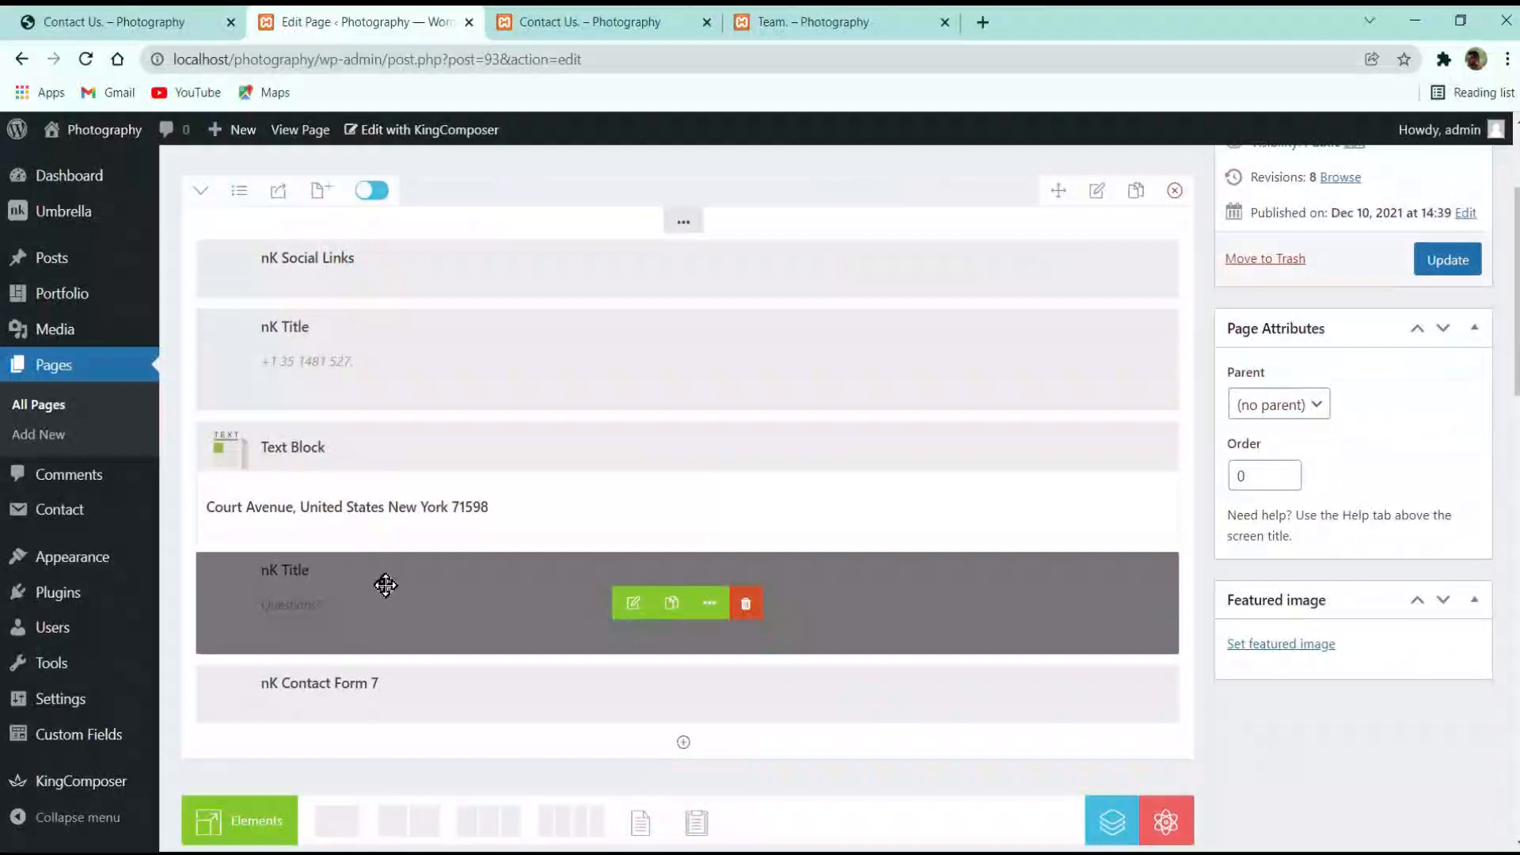
Set the Questions? nK Title colour to white #ffffff and save the element
click(633, 603)
click(877, 252)
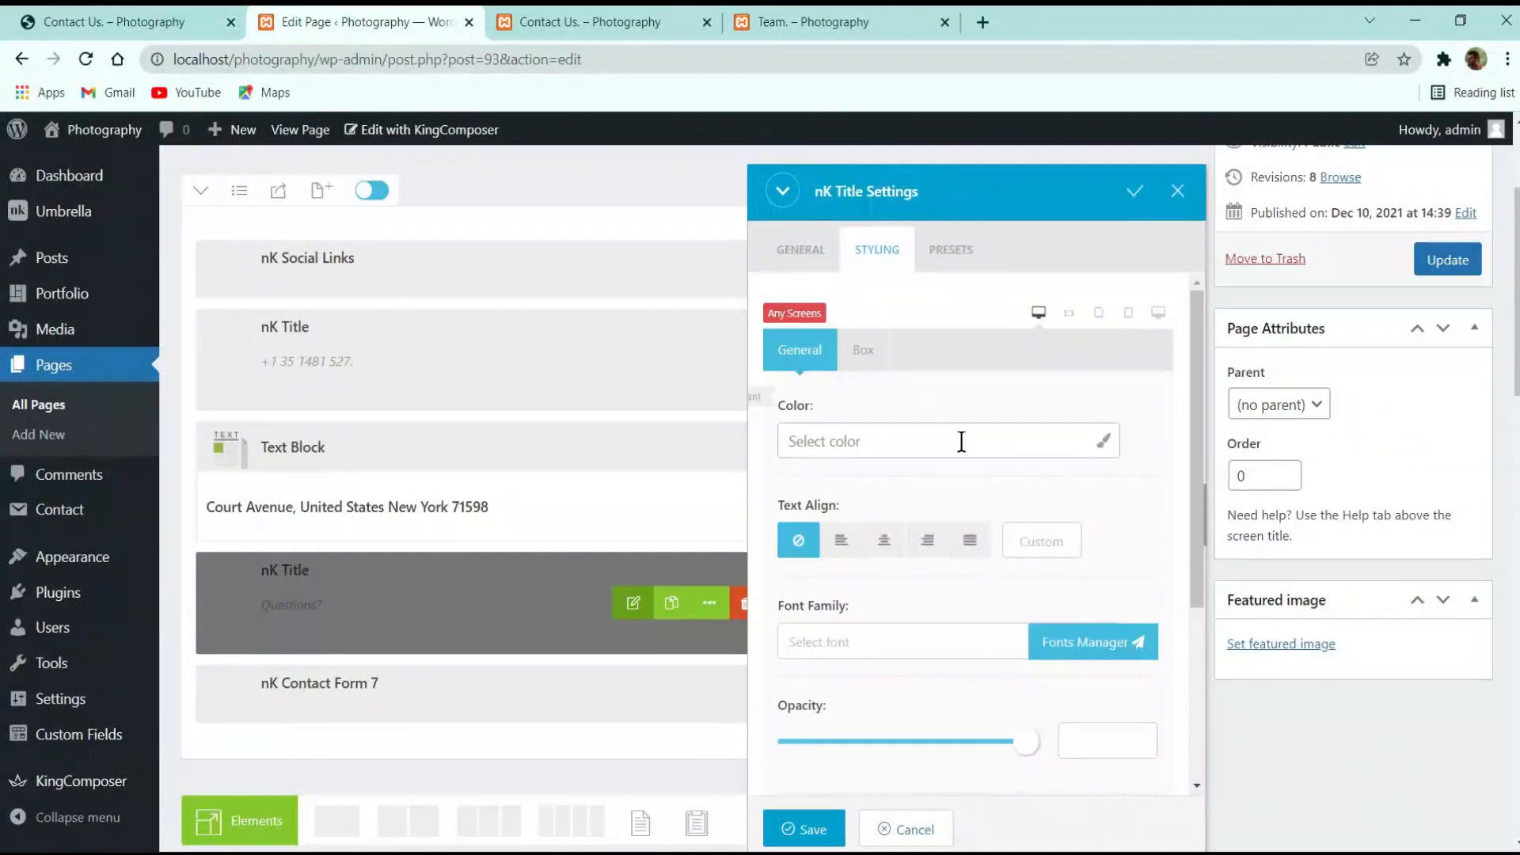
click(960, 441)
click(957, 613)
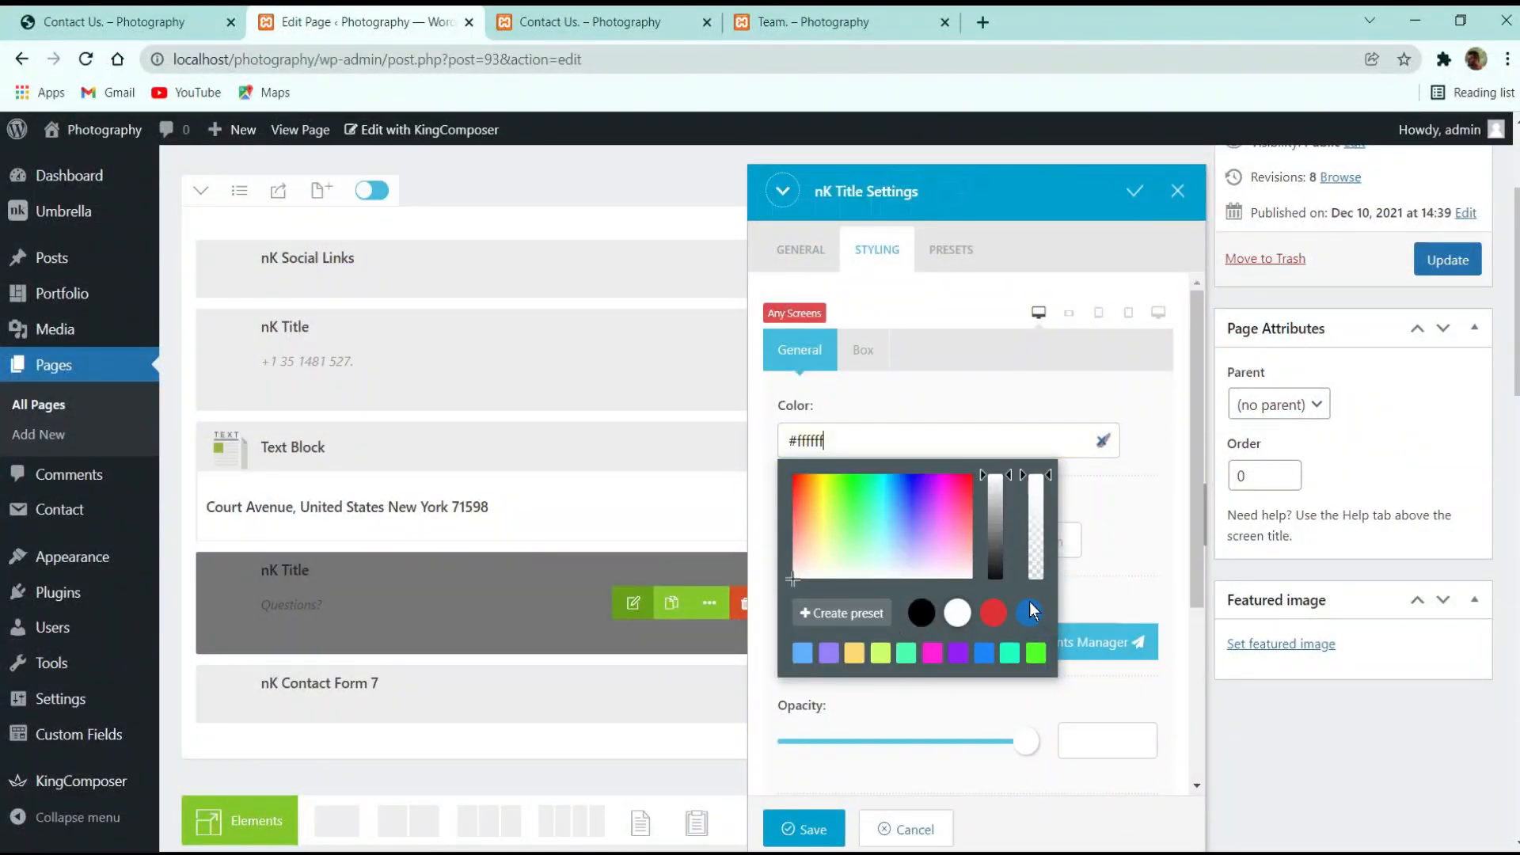
click(832, 820)
Set the nK Contact Form 7 text colour to white #ffffff and save it
click(634, 695)
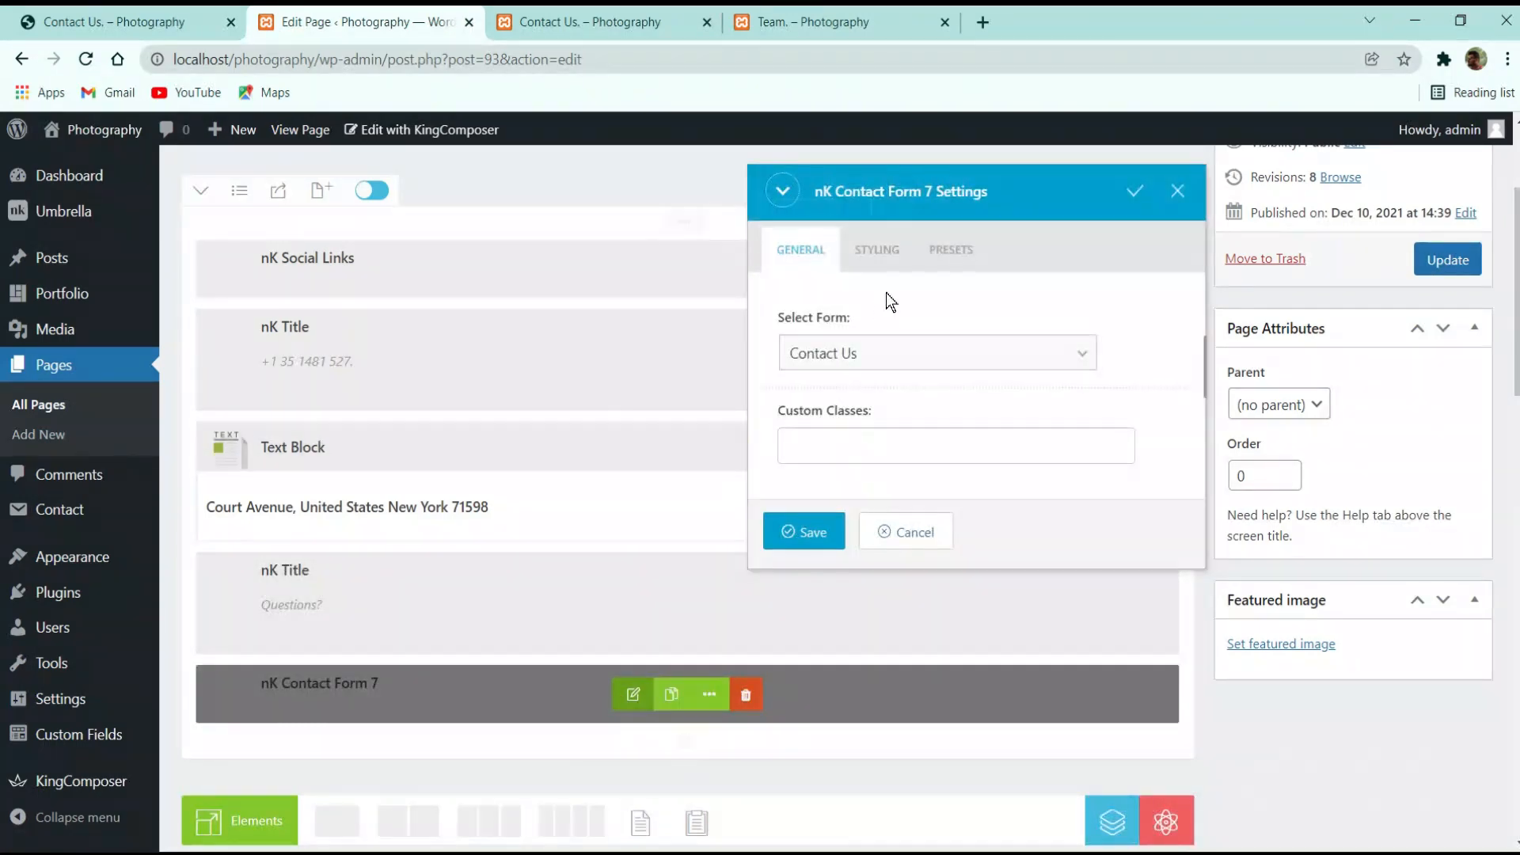
click(877, 250)
click(923, 448)
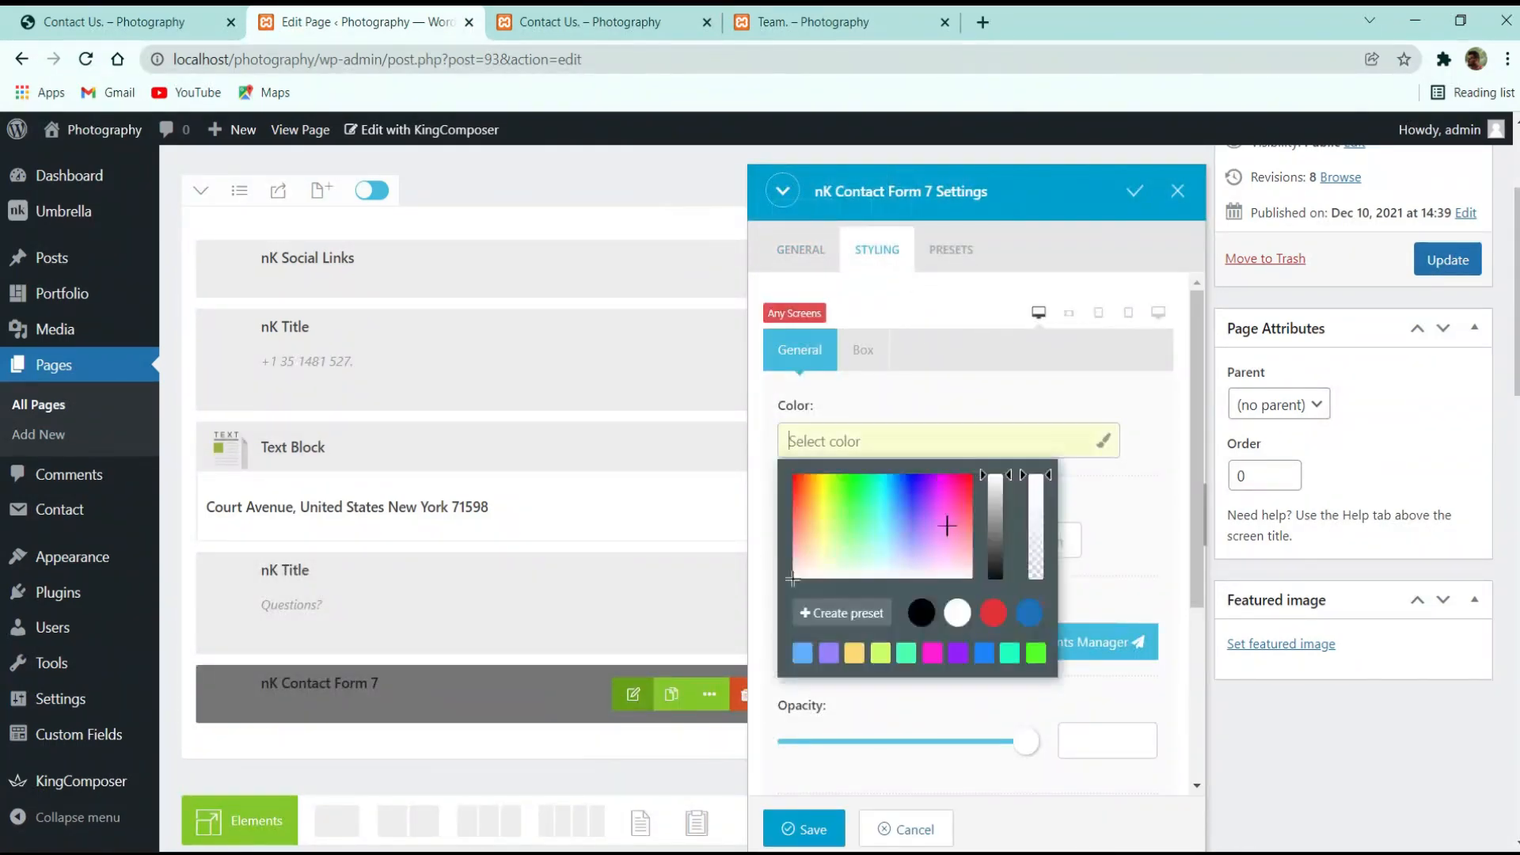
click(961, 613)
click(811, 826)
Update the Contact Us page and reload the live page to check the white labels
click(1447, 262)
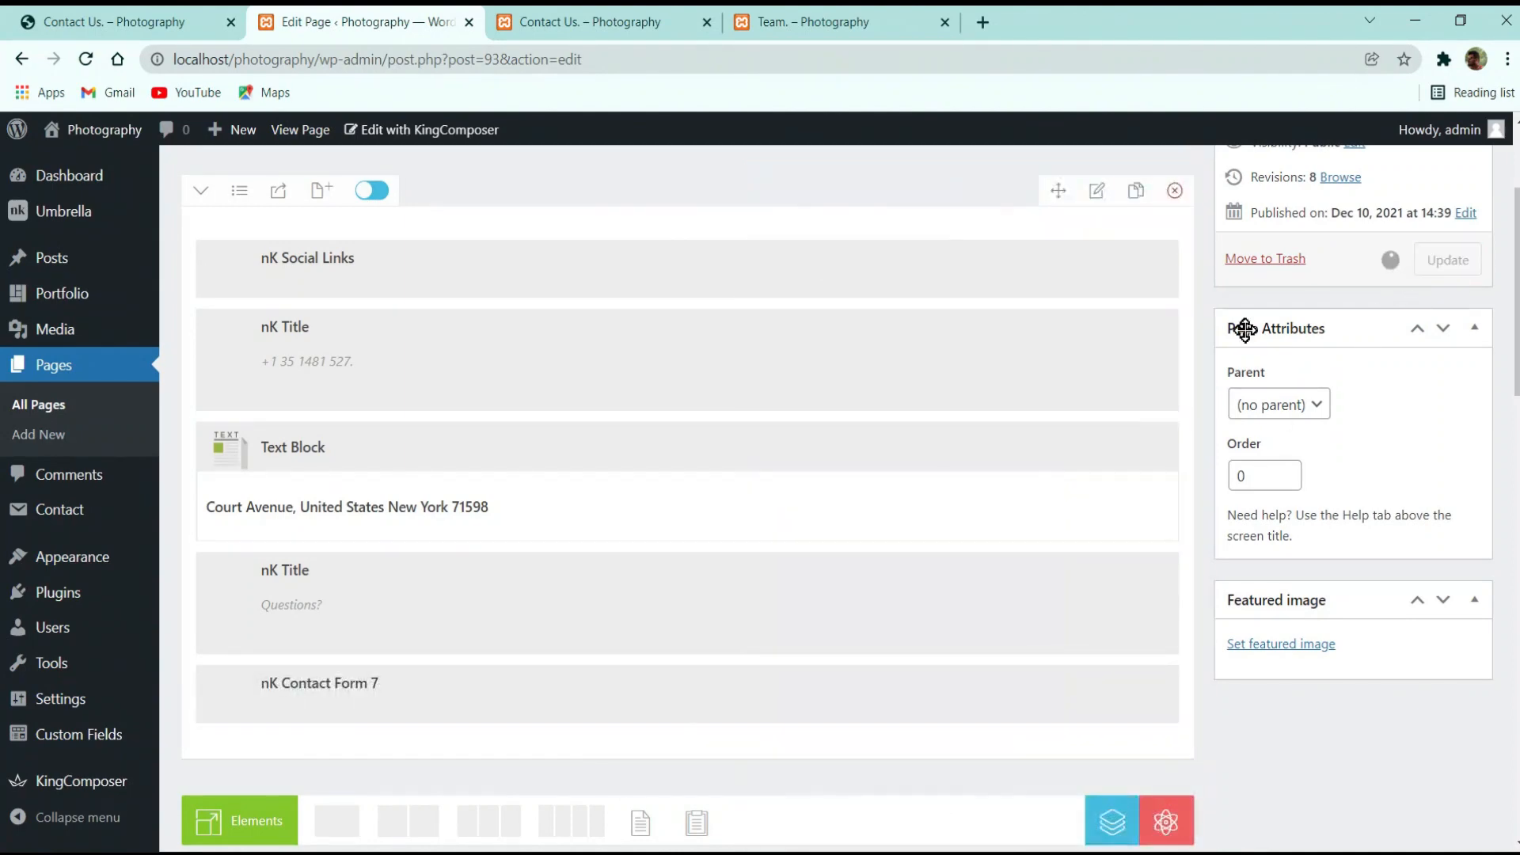
click(626, 23)
click(85, 59)
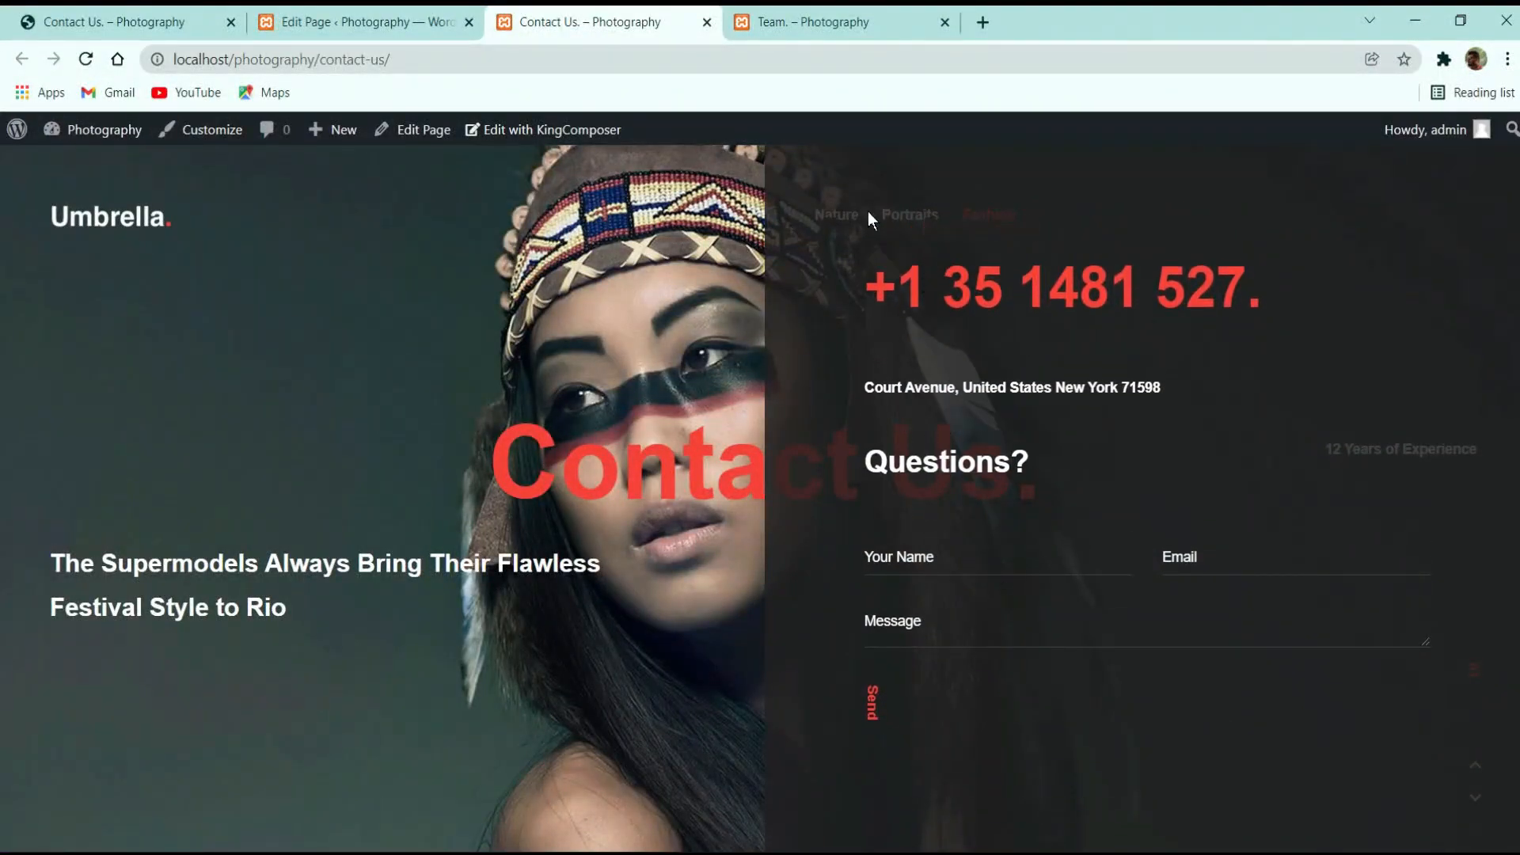
click(364, 21)
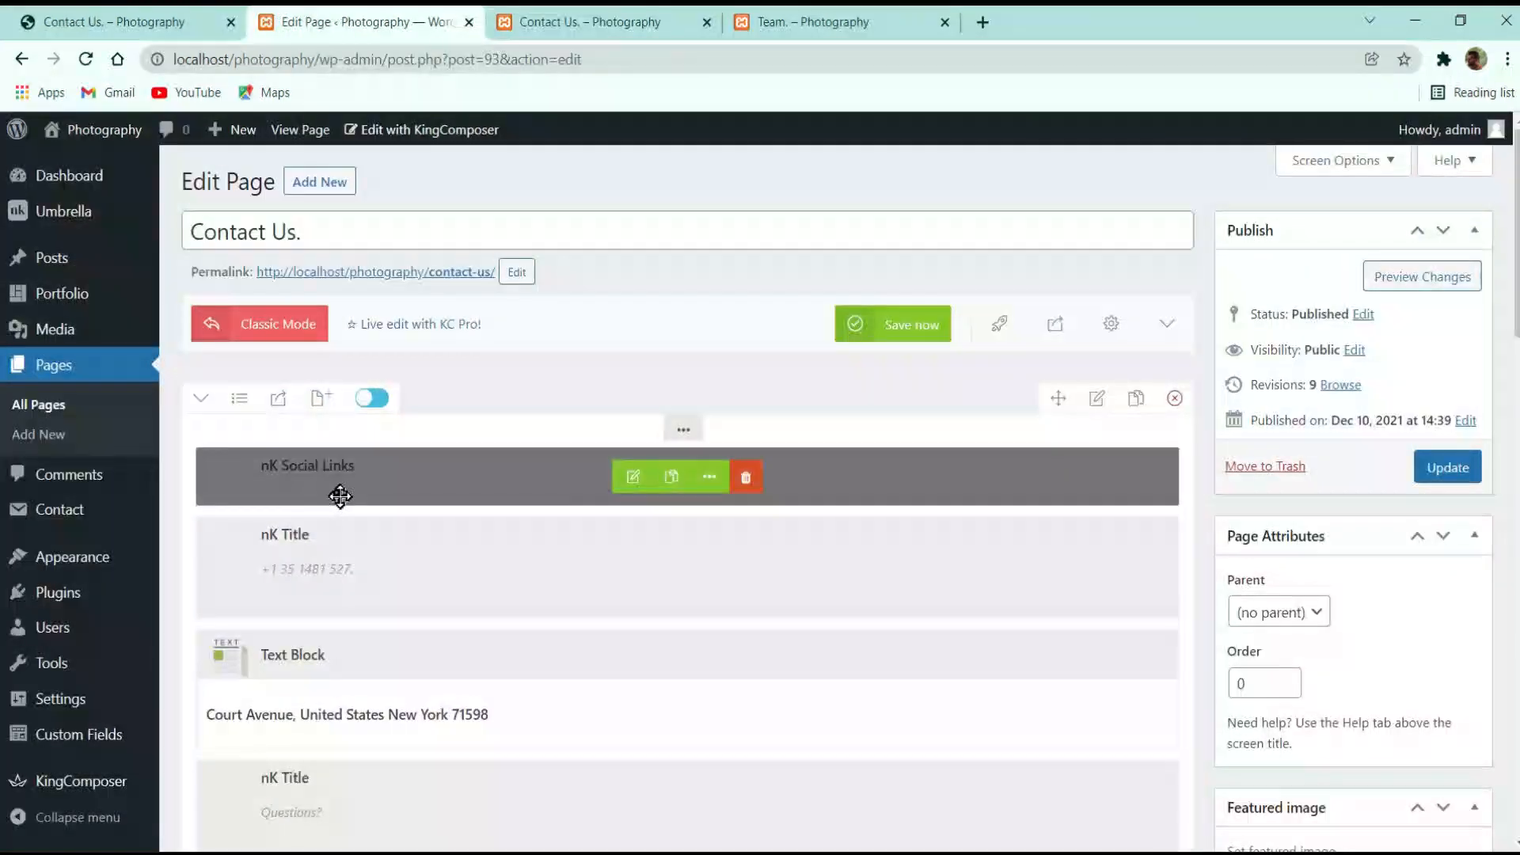
Set the nK Social Links colour to white #ffffff and save the element
click(634, 476)
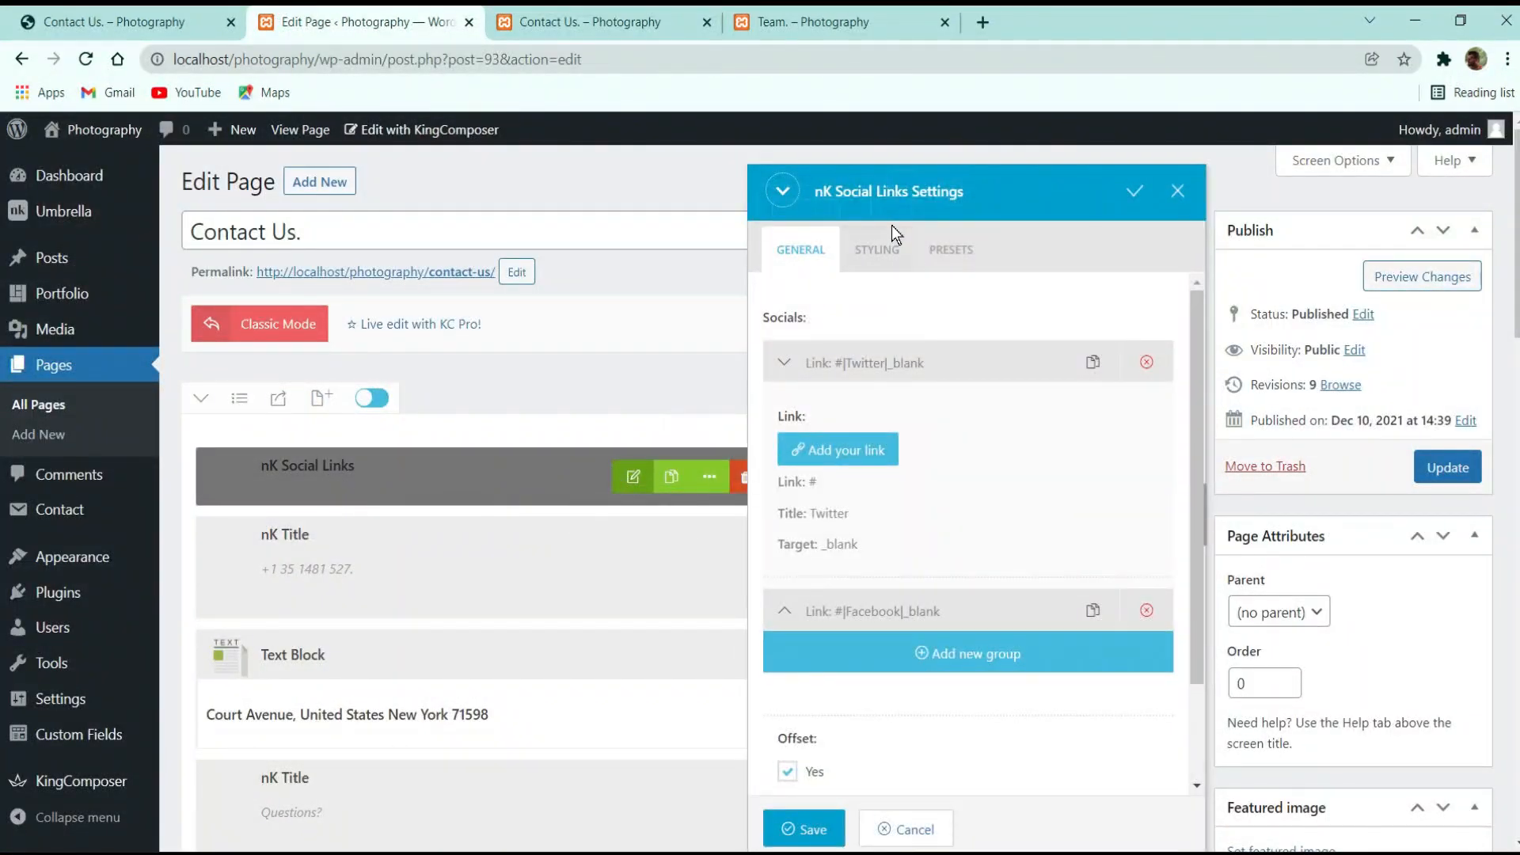
click(877, 249)
click(913, 442)
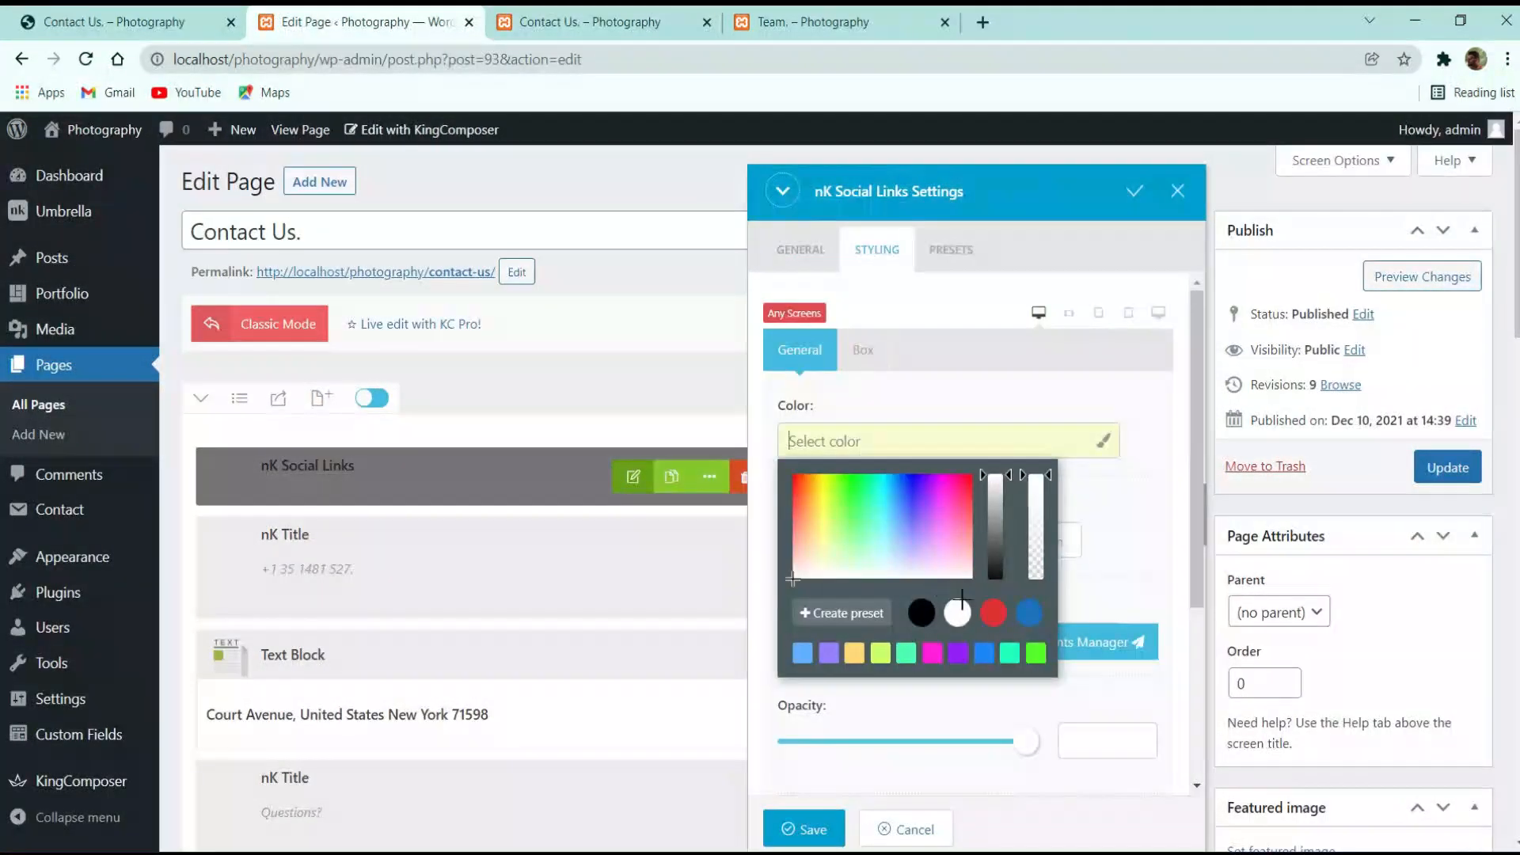
click(960, 612)
click(1447, 467)
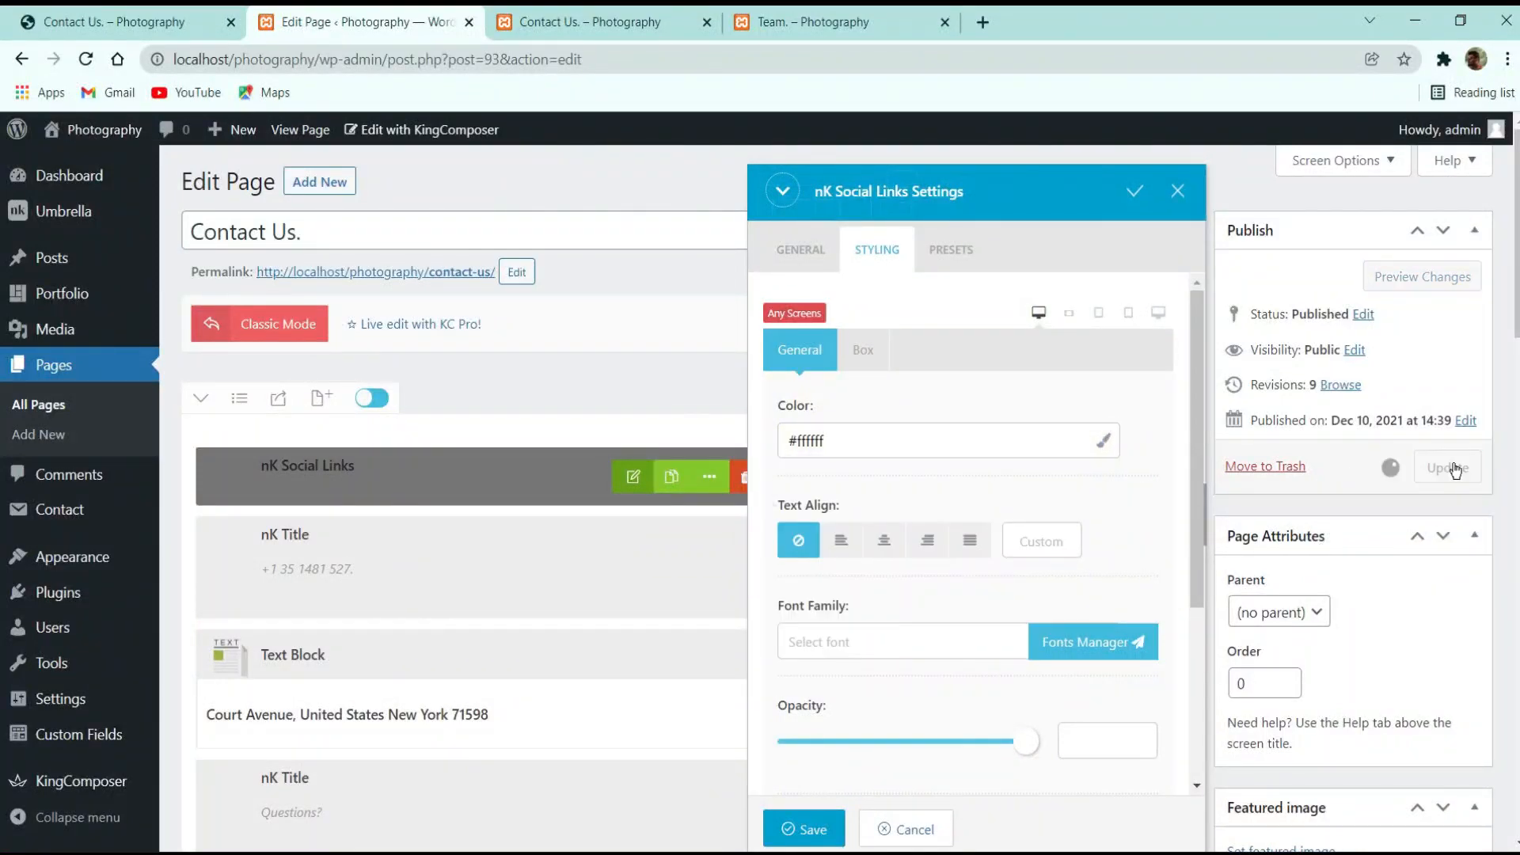
click(823, 828)
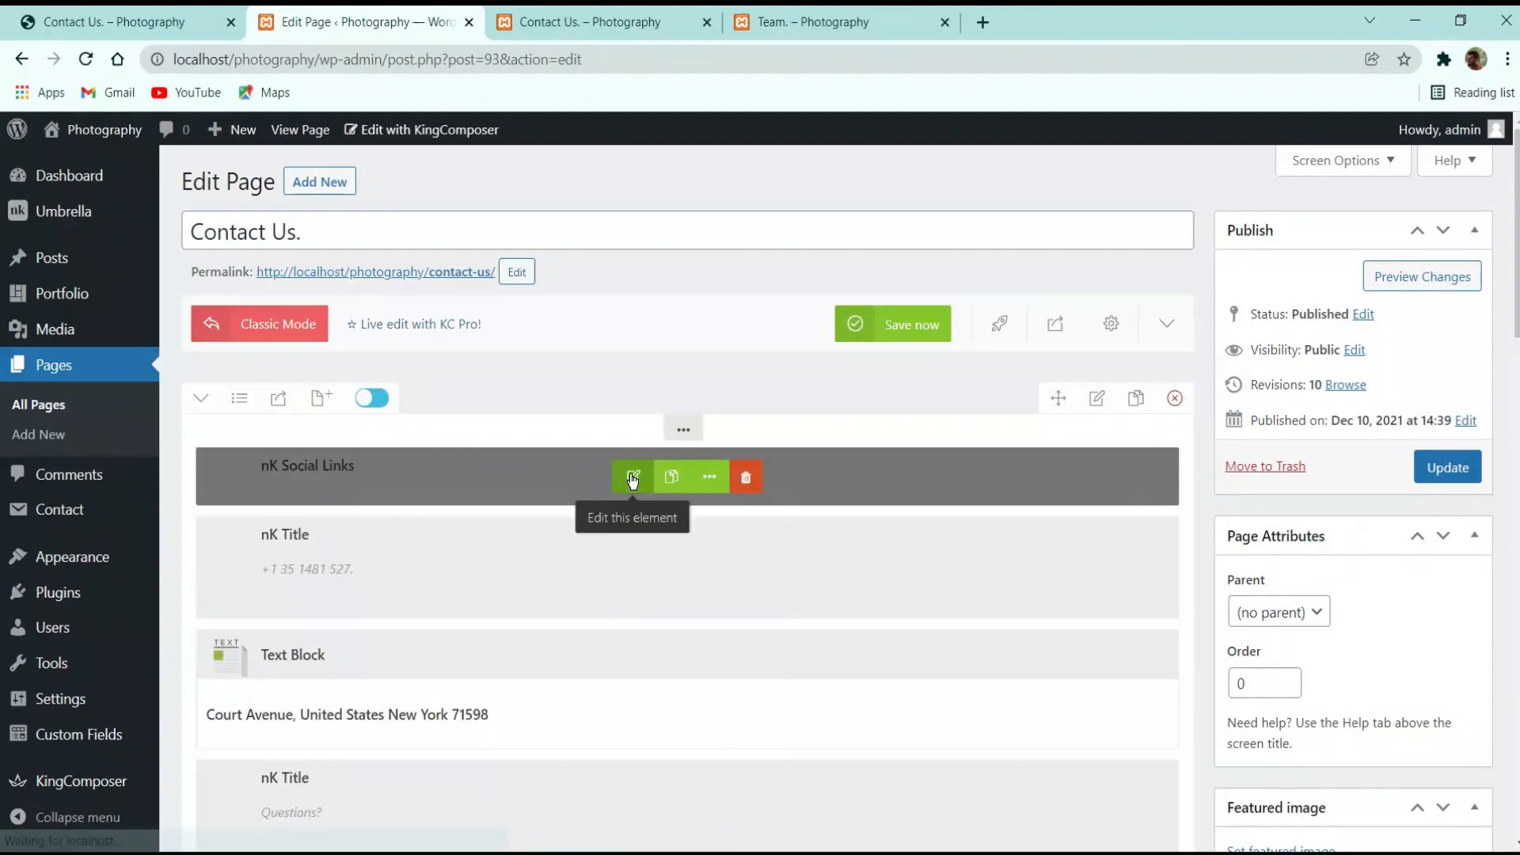
Reapply the white #ffffff colour to the social links and save again
click(633, 476)
click(858, 250)
click(852, 439)
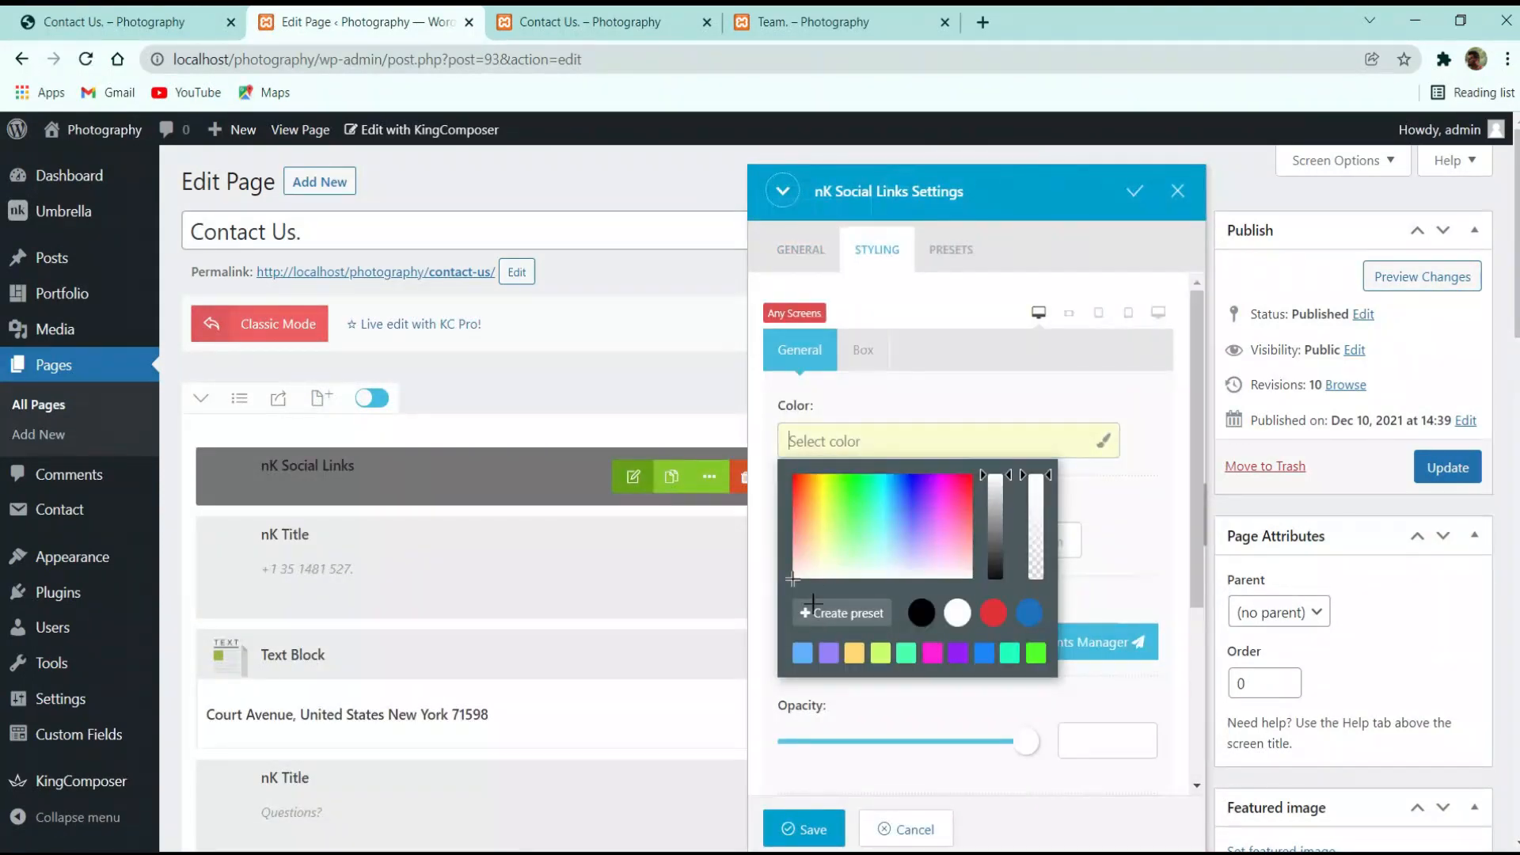
click(958, 612)
click(1109, 505)
click(807, 828)
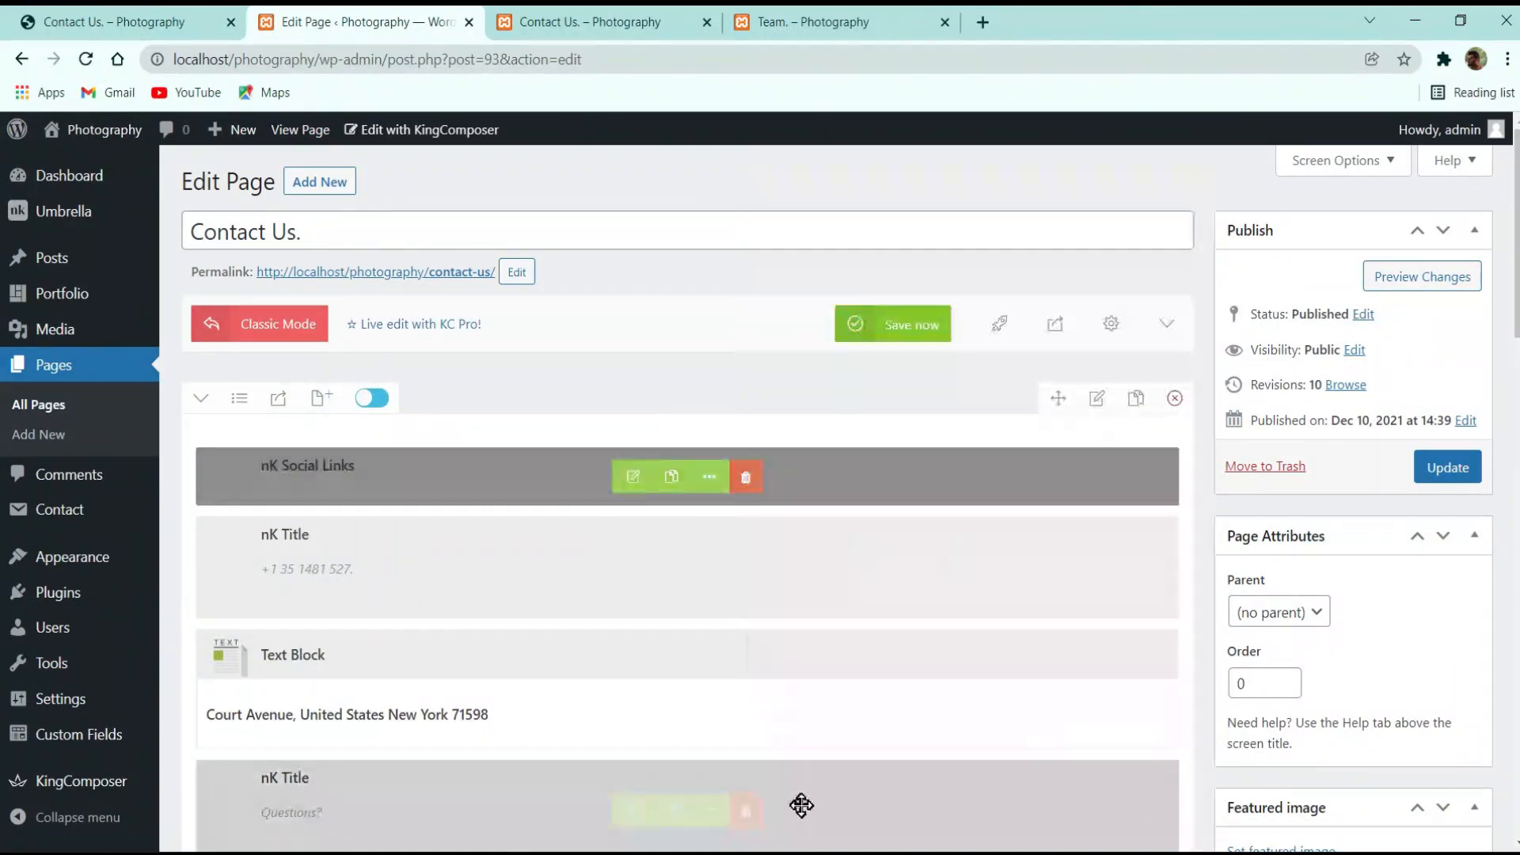
Recheck the social links styling and update the Contact Us page
click(634, 475)
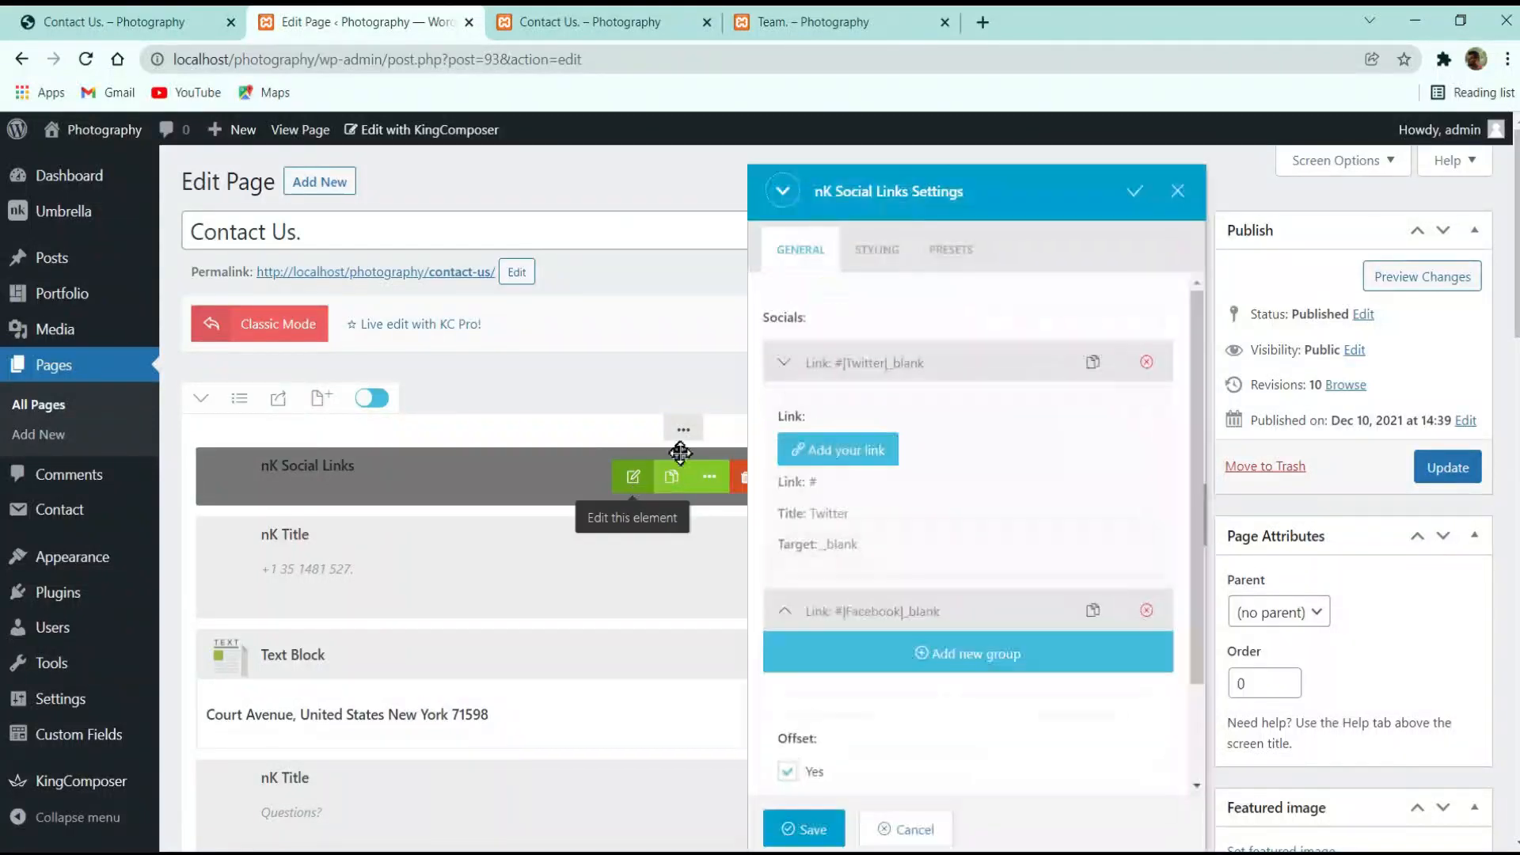
click(877, 249)
click(1428, 465)
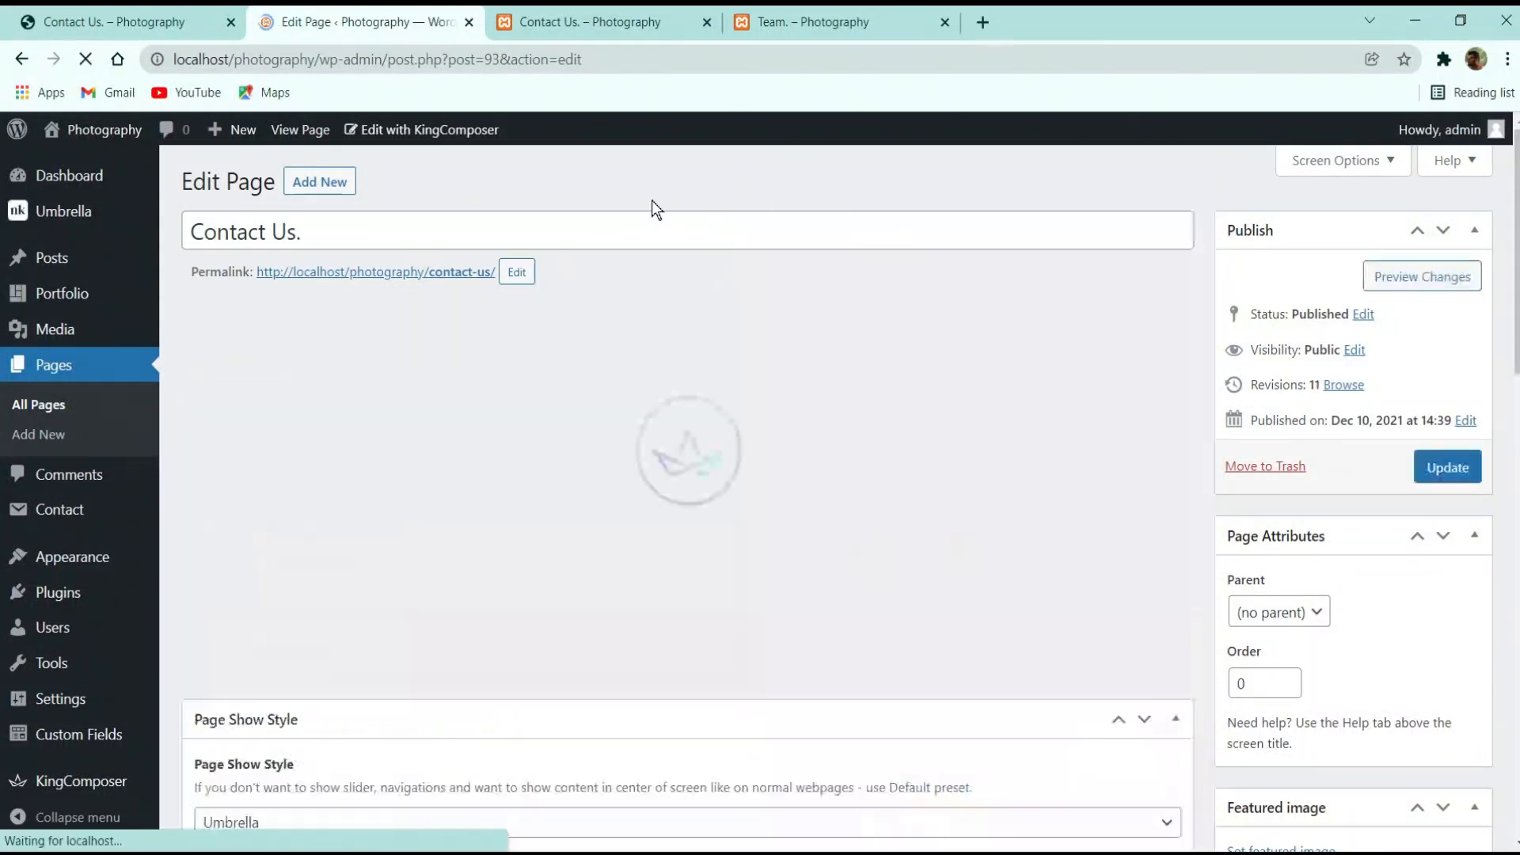
View the live Contact Us page, then go to the site's home page via the logo
click(570, 22)
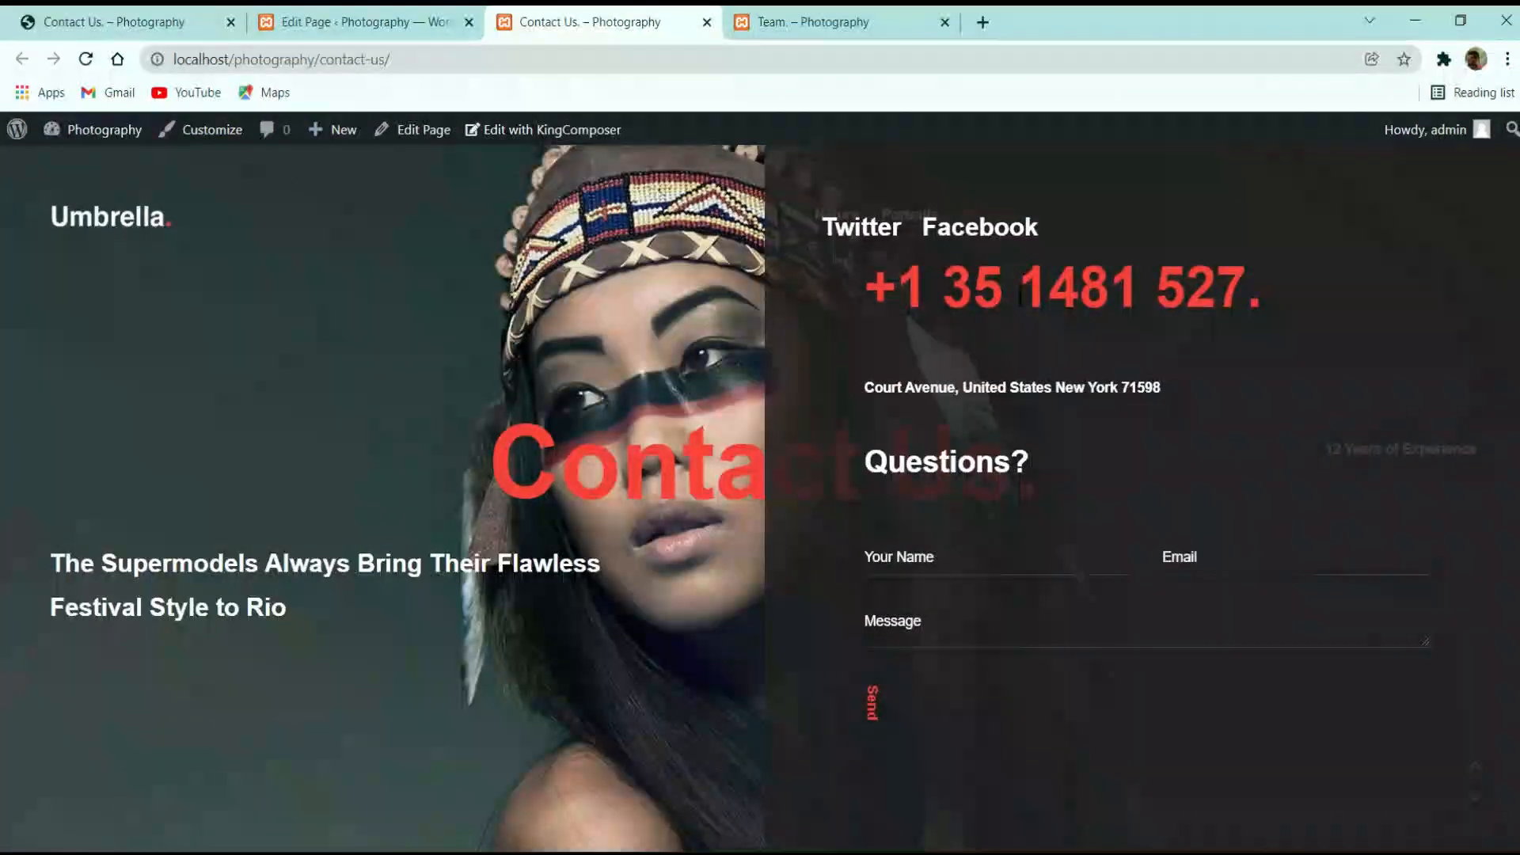
click(149, 202)
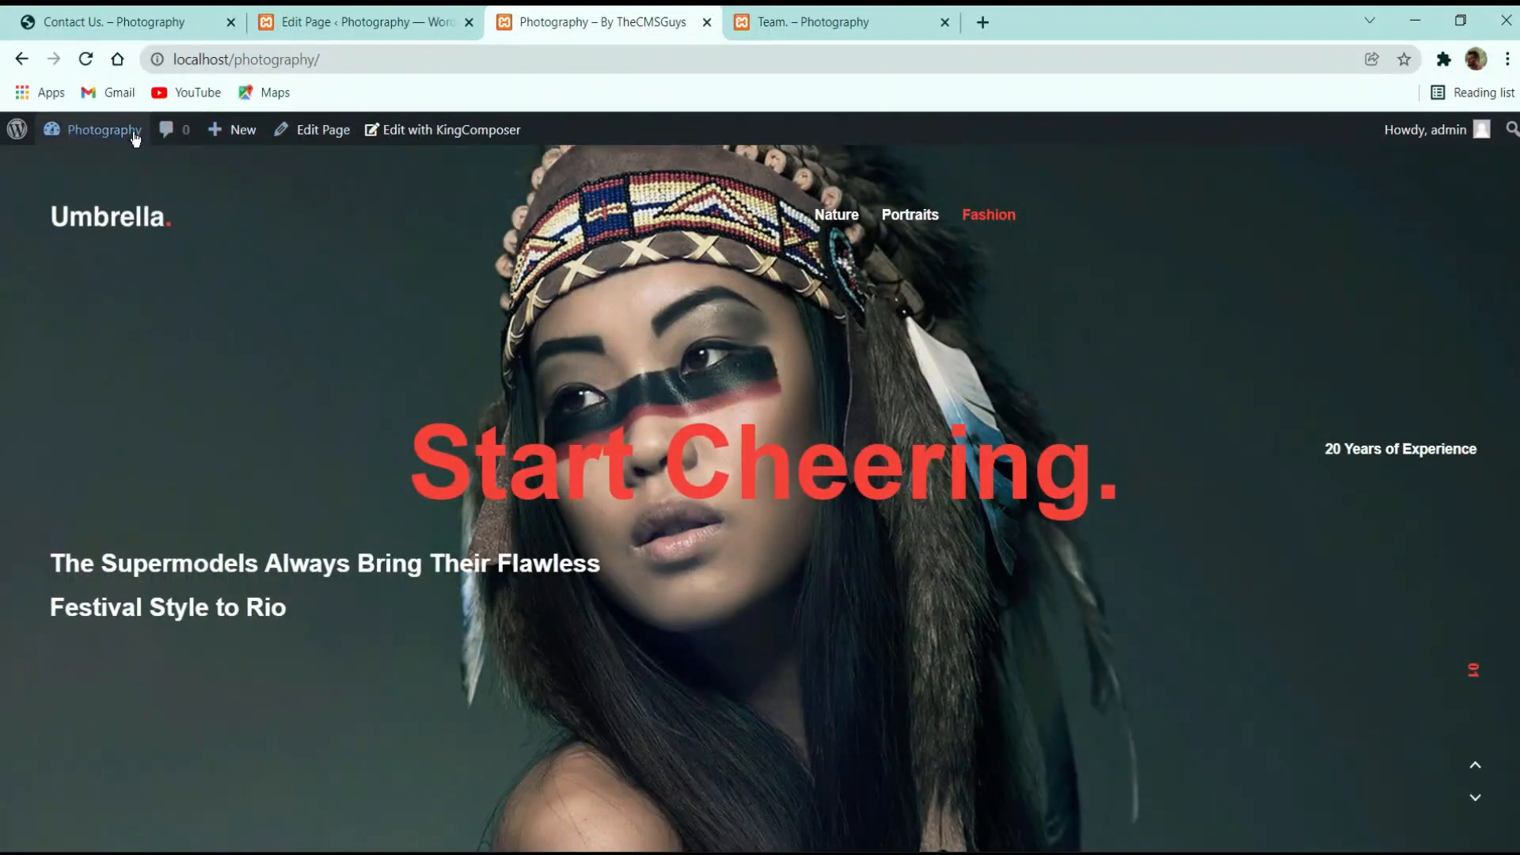
mouse_move(106, 138)
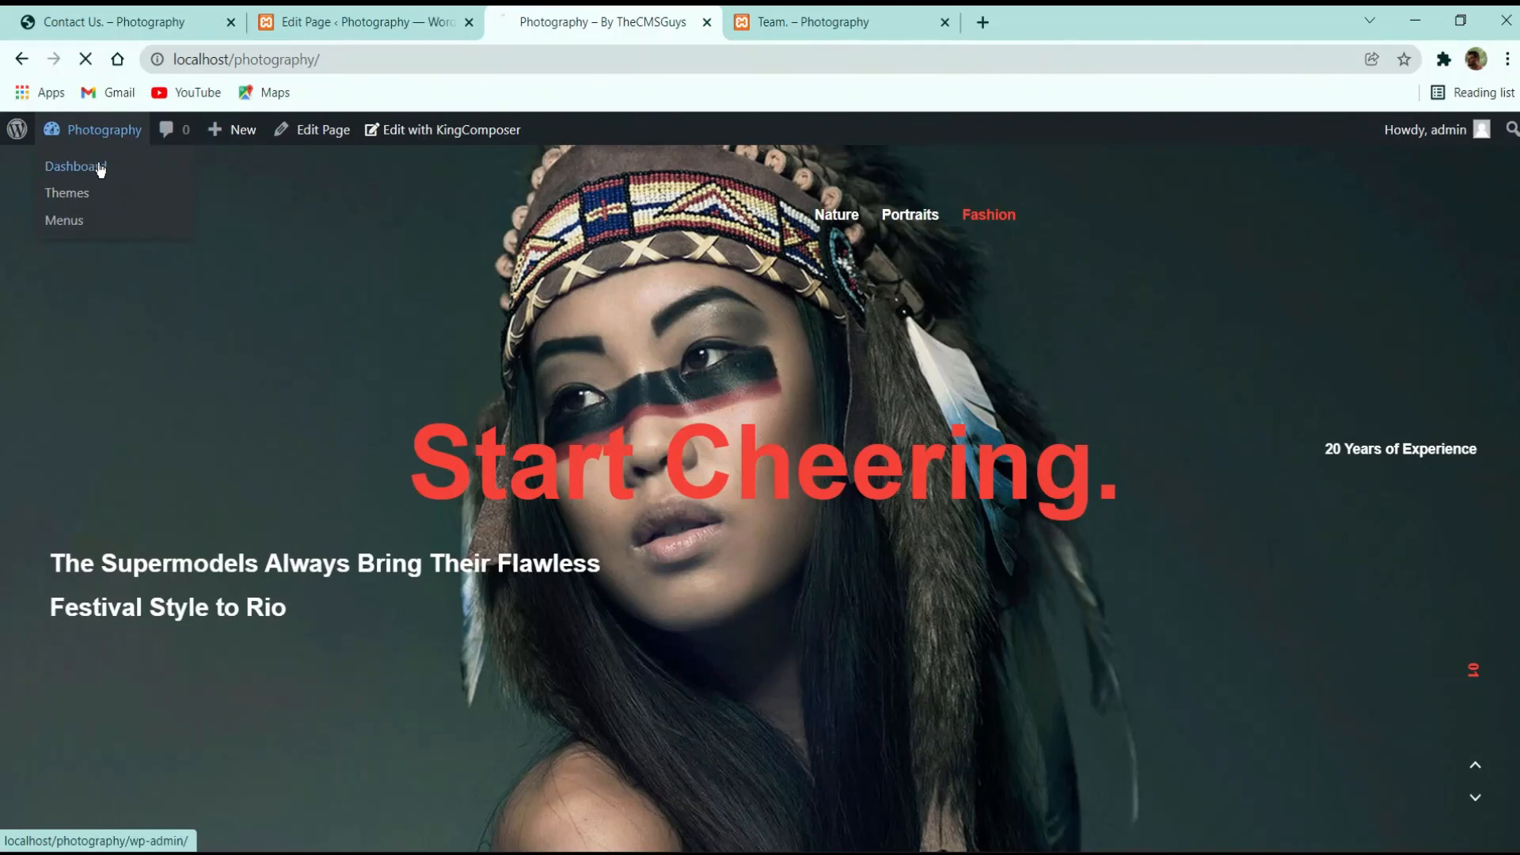
Close the page editor and check the reference site's navigation menu items
click(146, 162)
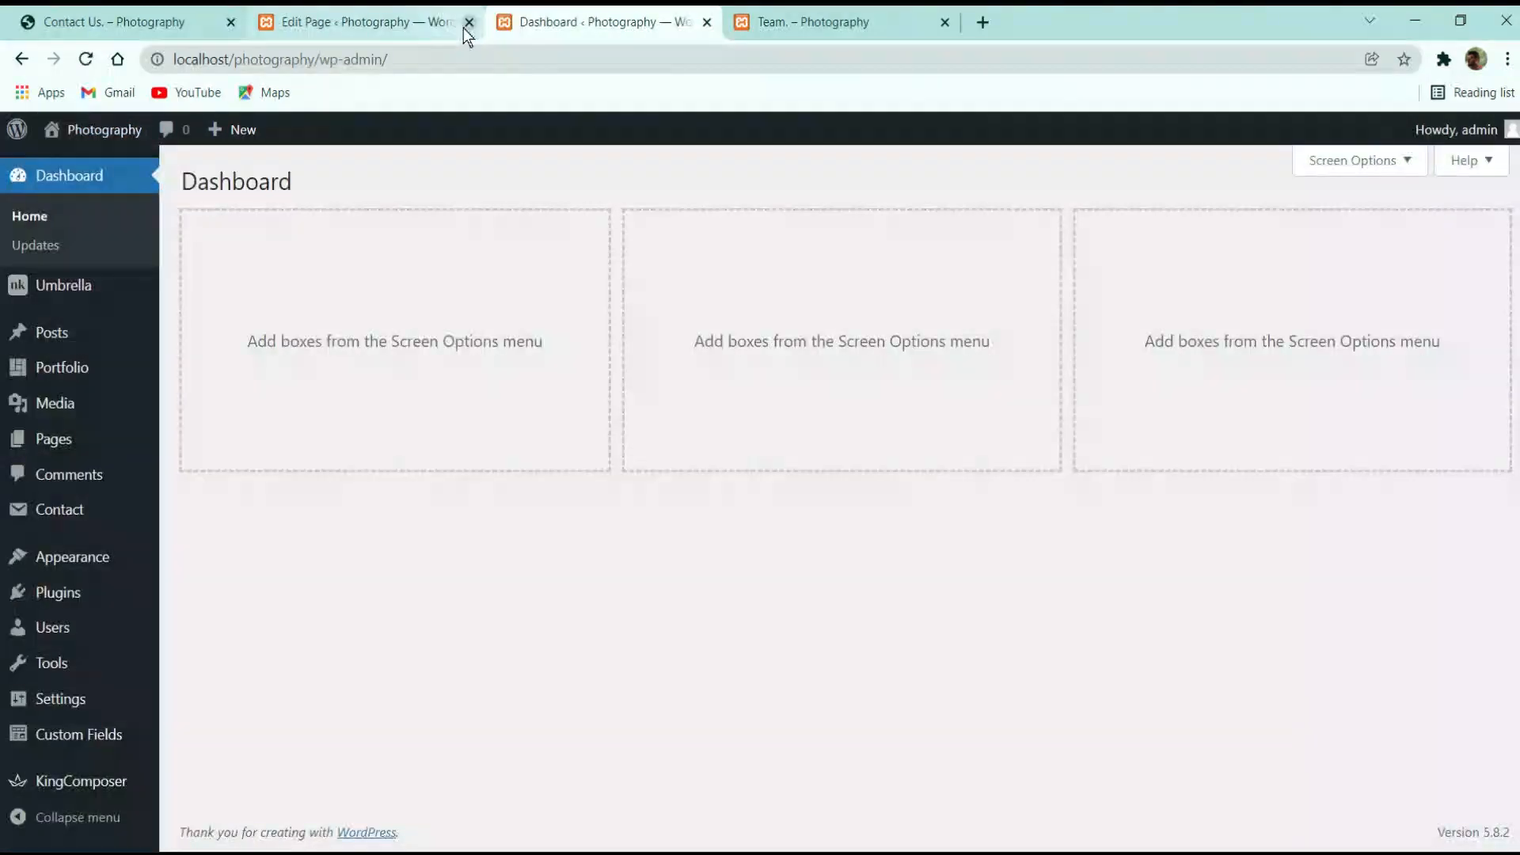
click(469, 22)
click(570, 22)
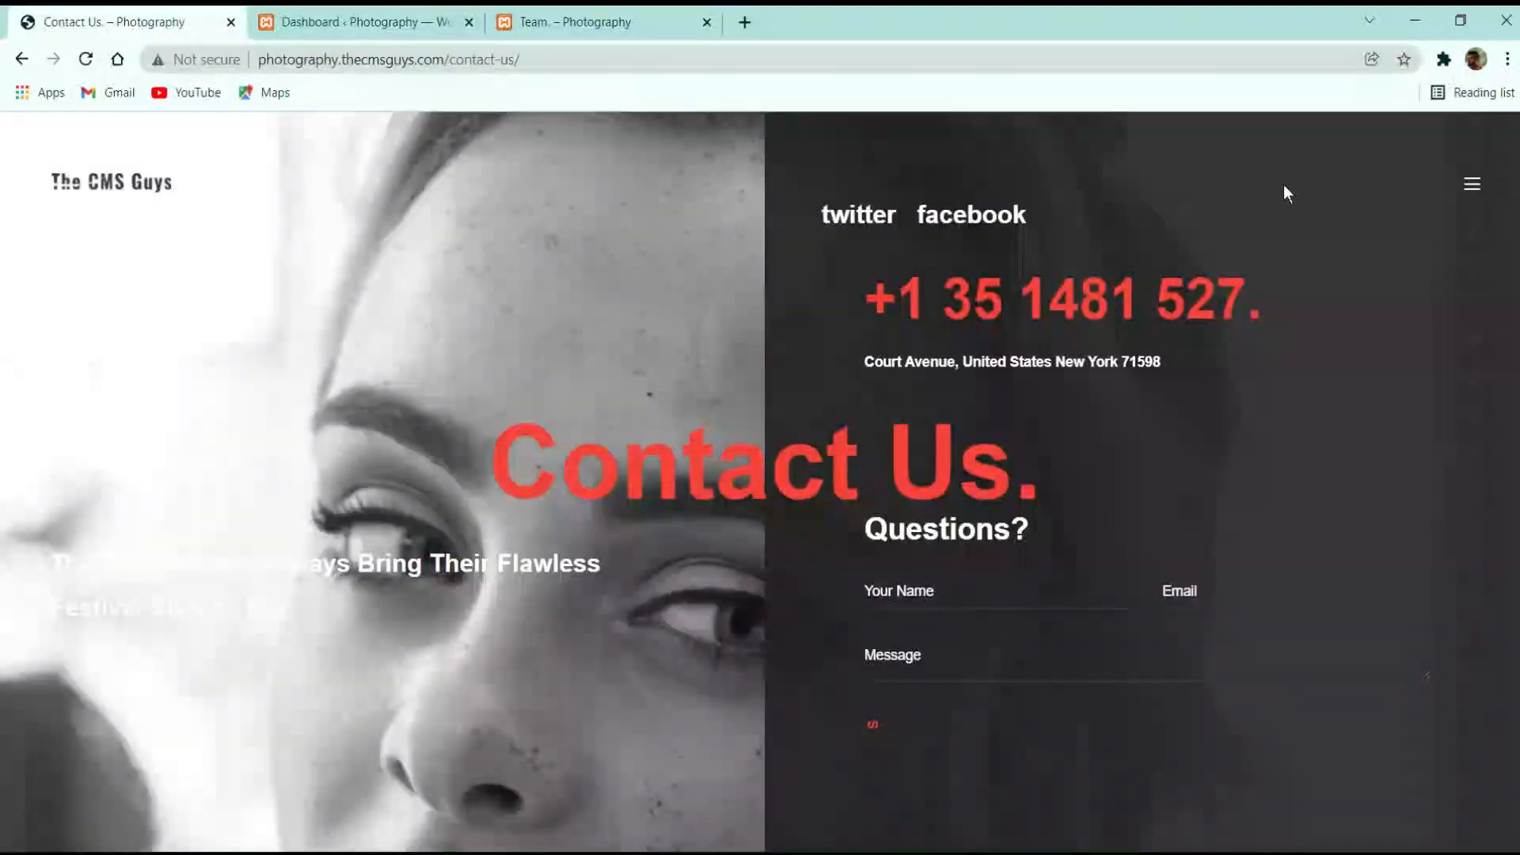
click(1475, 195)
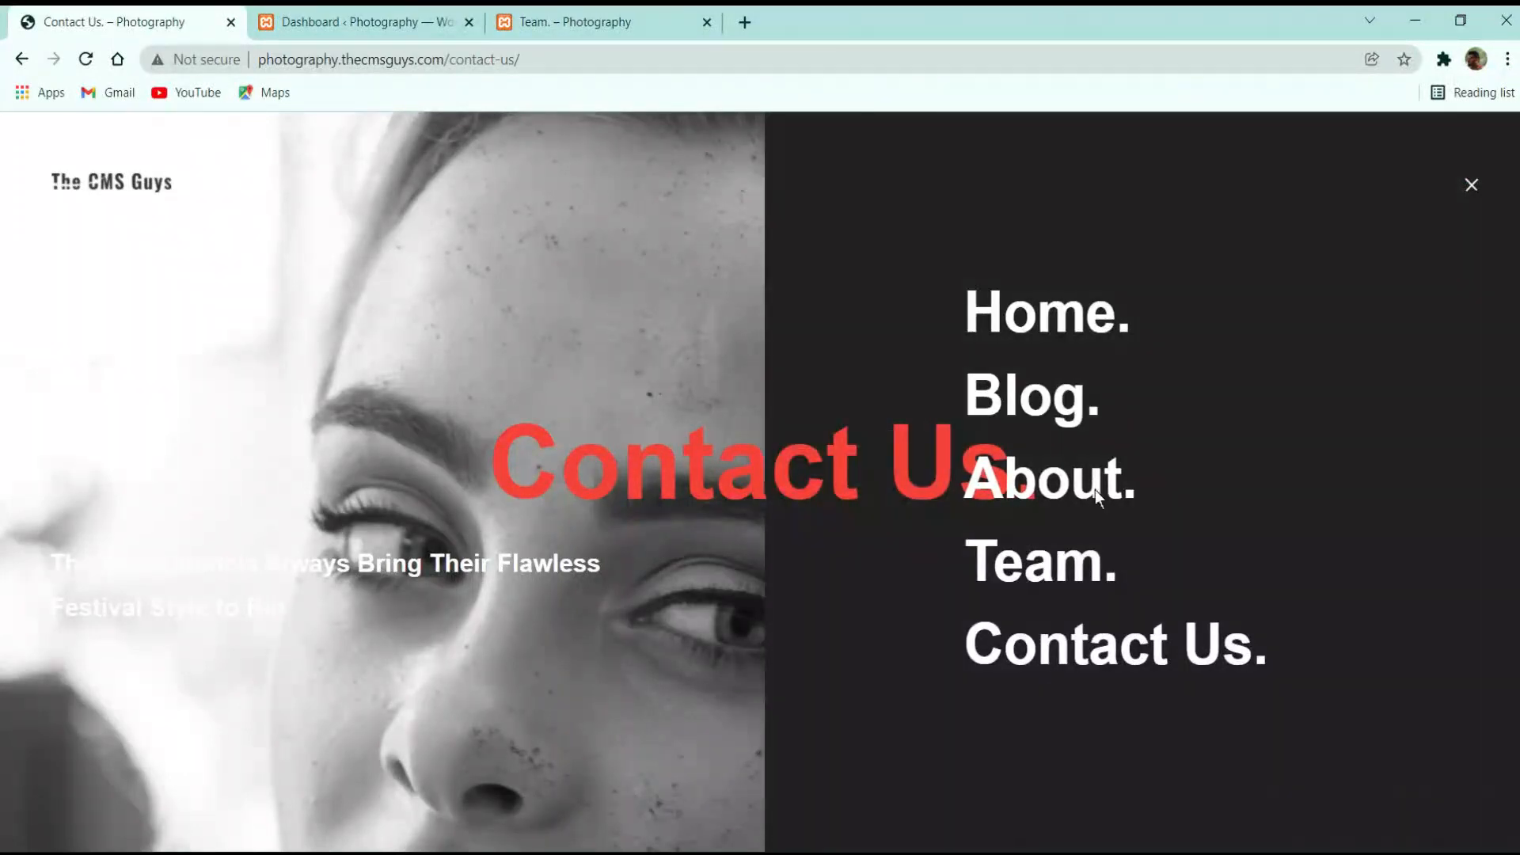
click(364, 22)
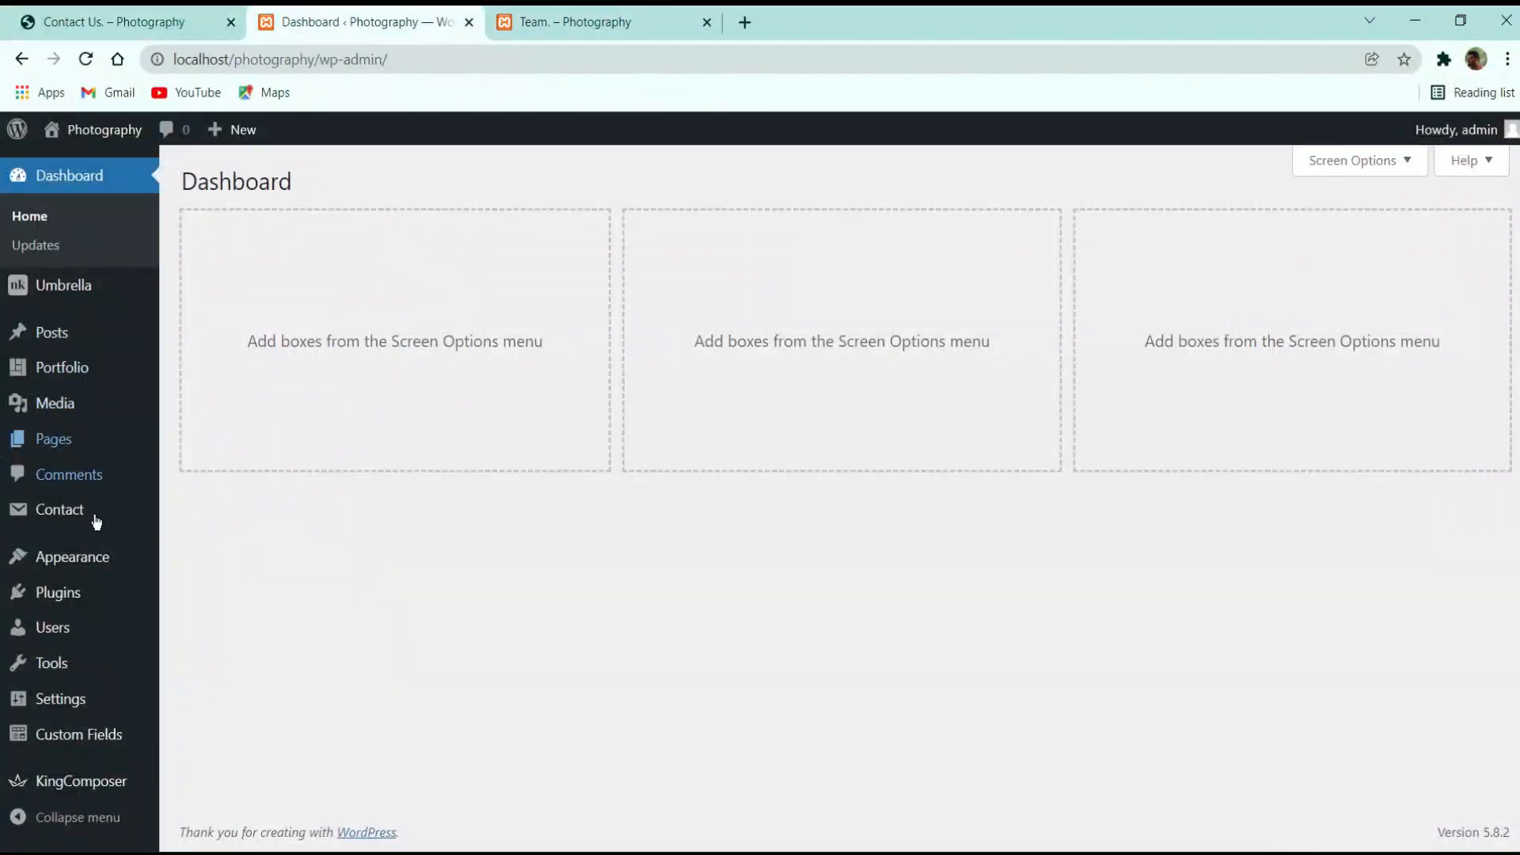
Create a menu named 'Main Menu' assigned to the Primary location
mouse_move(34, 558)
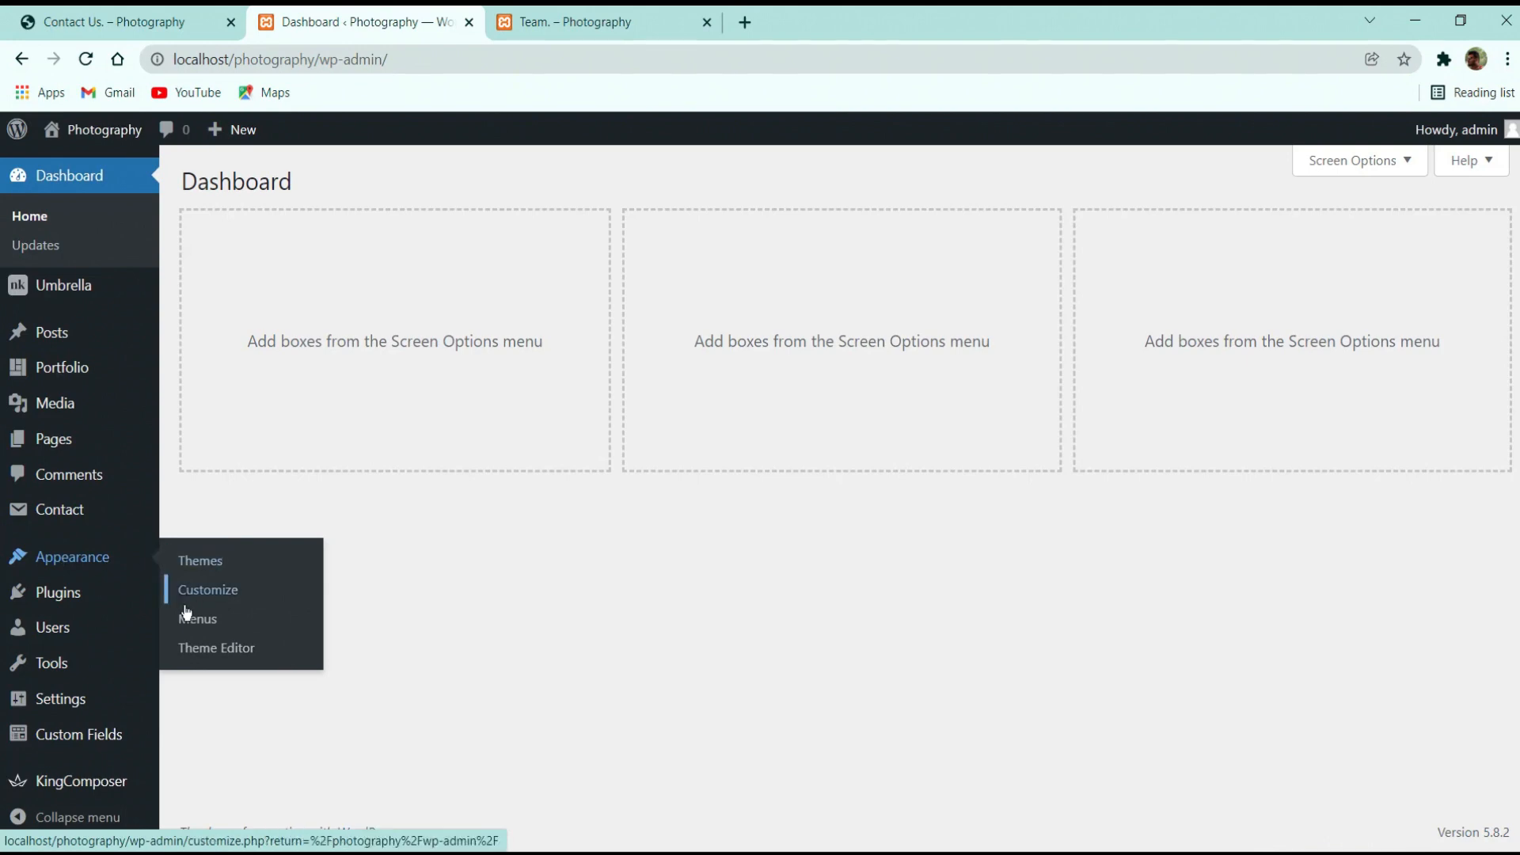
click(219, 611)
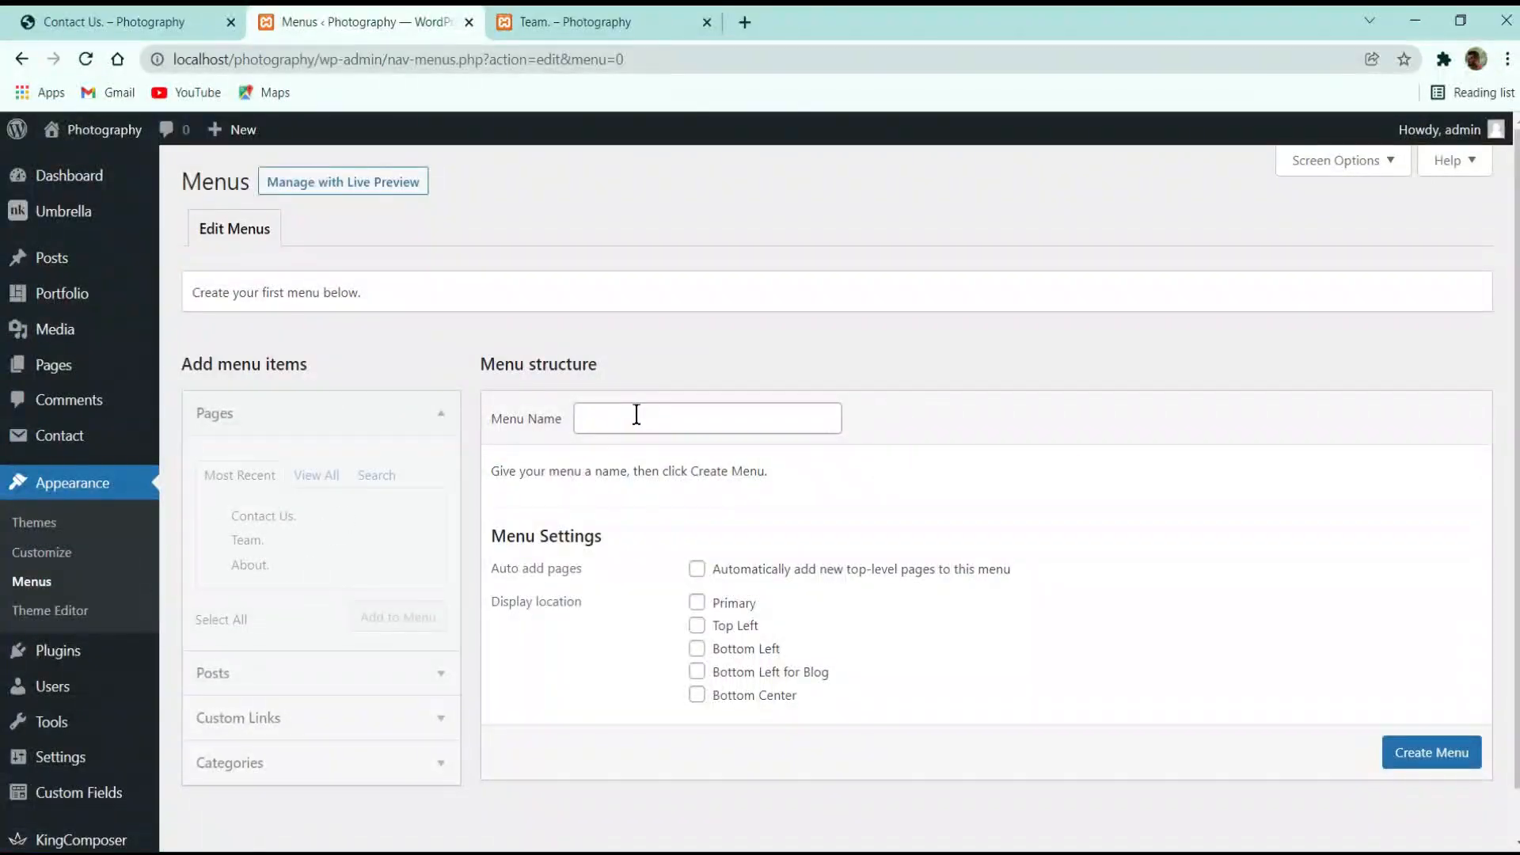
click(646, 414)
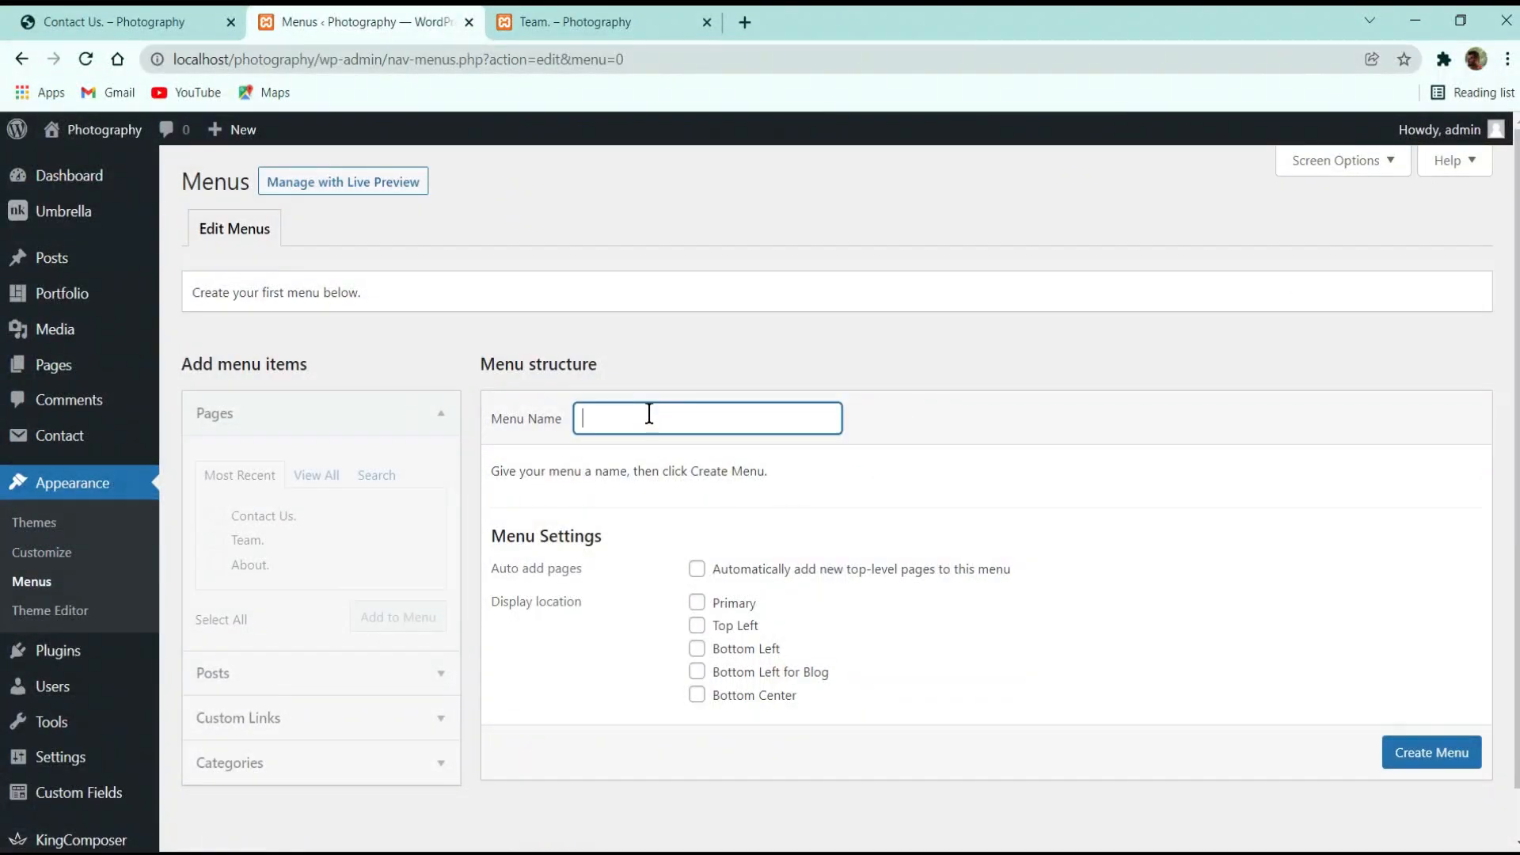
text(Main Menu)
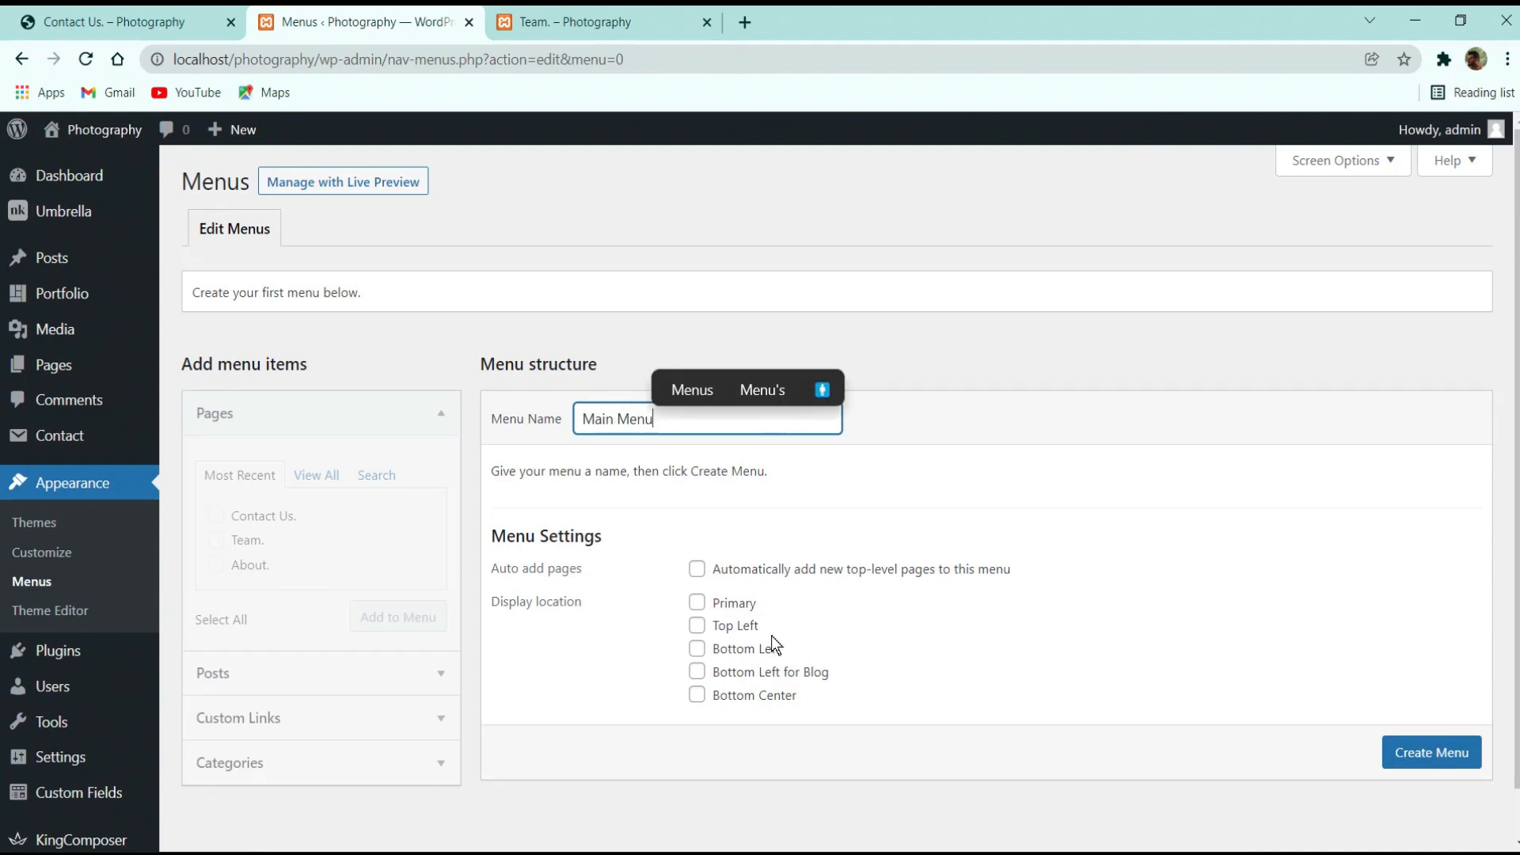
click(742, 606)
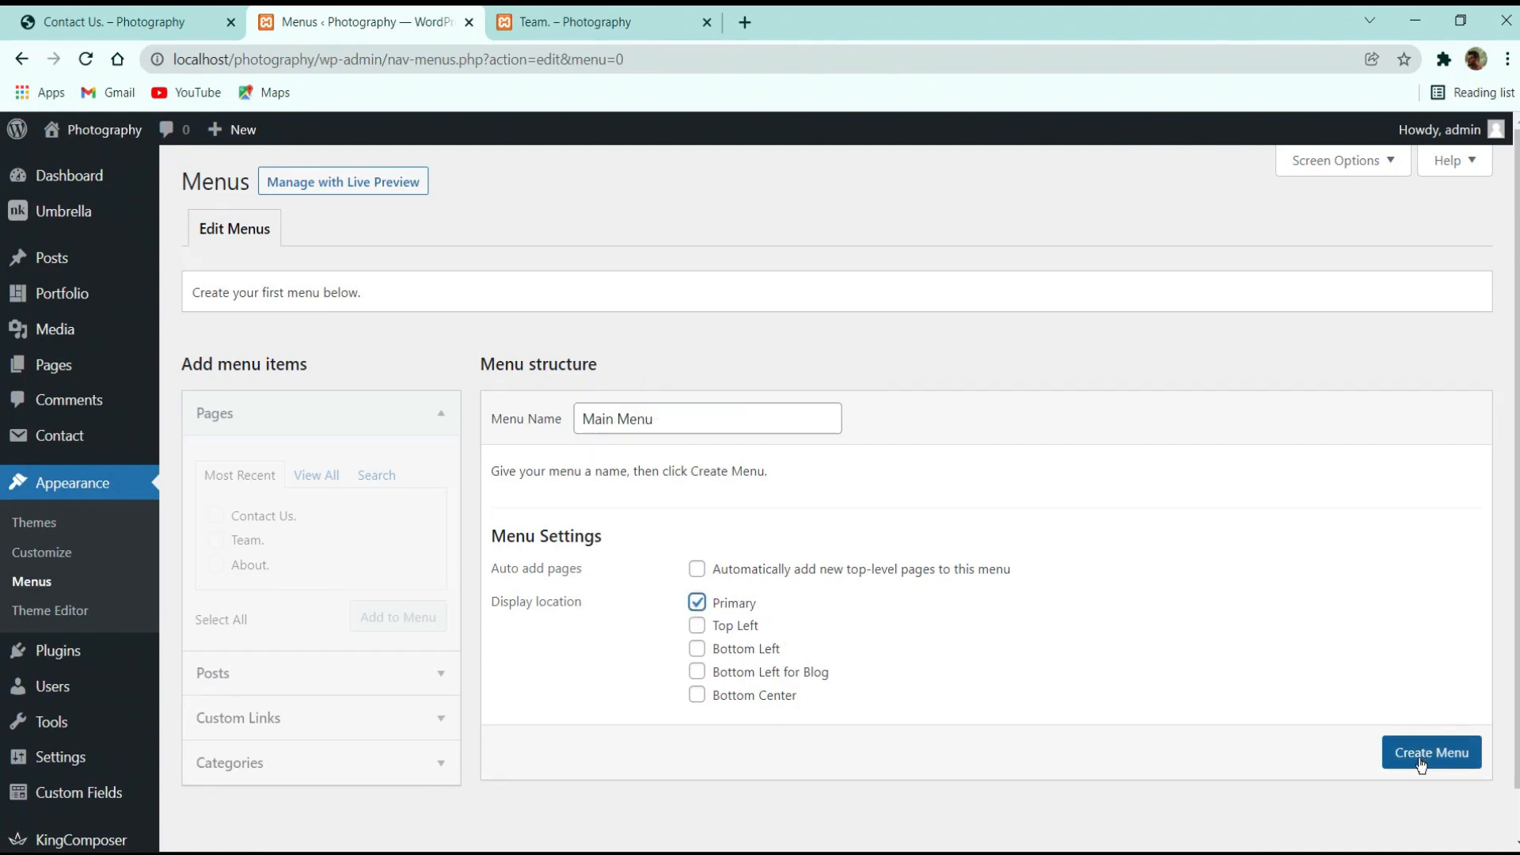
click(1391, 741)
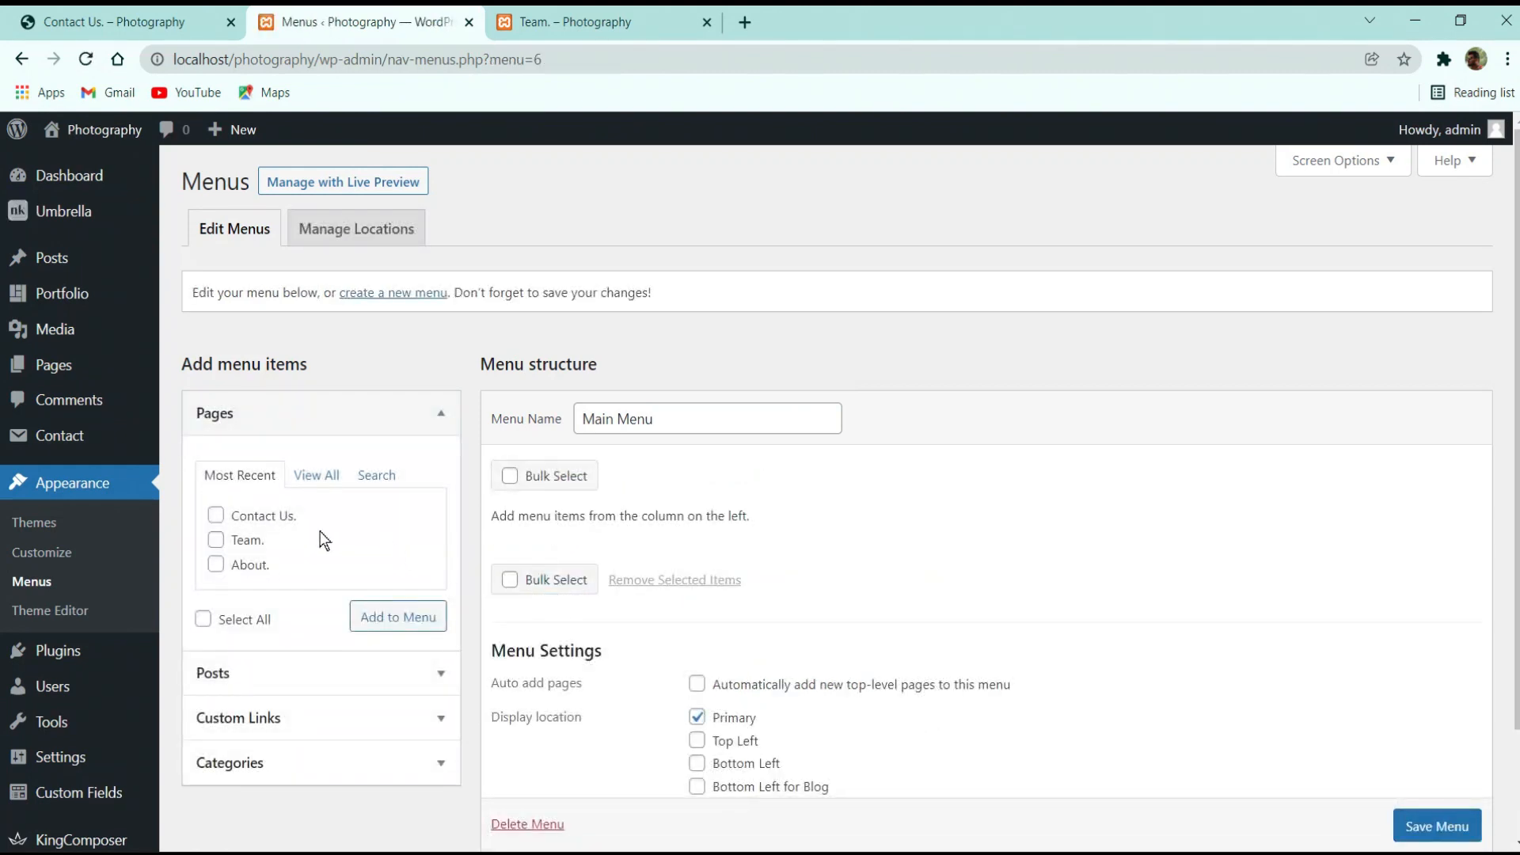
Add all five pages to Main Menu, move Contact Us below Team, and save
click(318, 479)
click(238, 668)
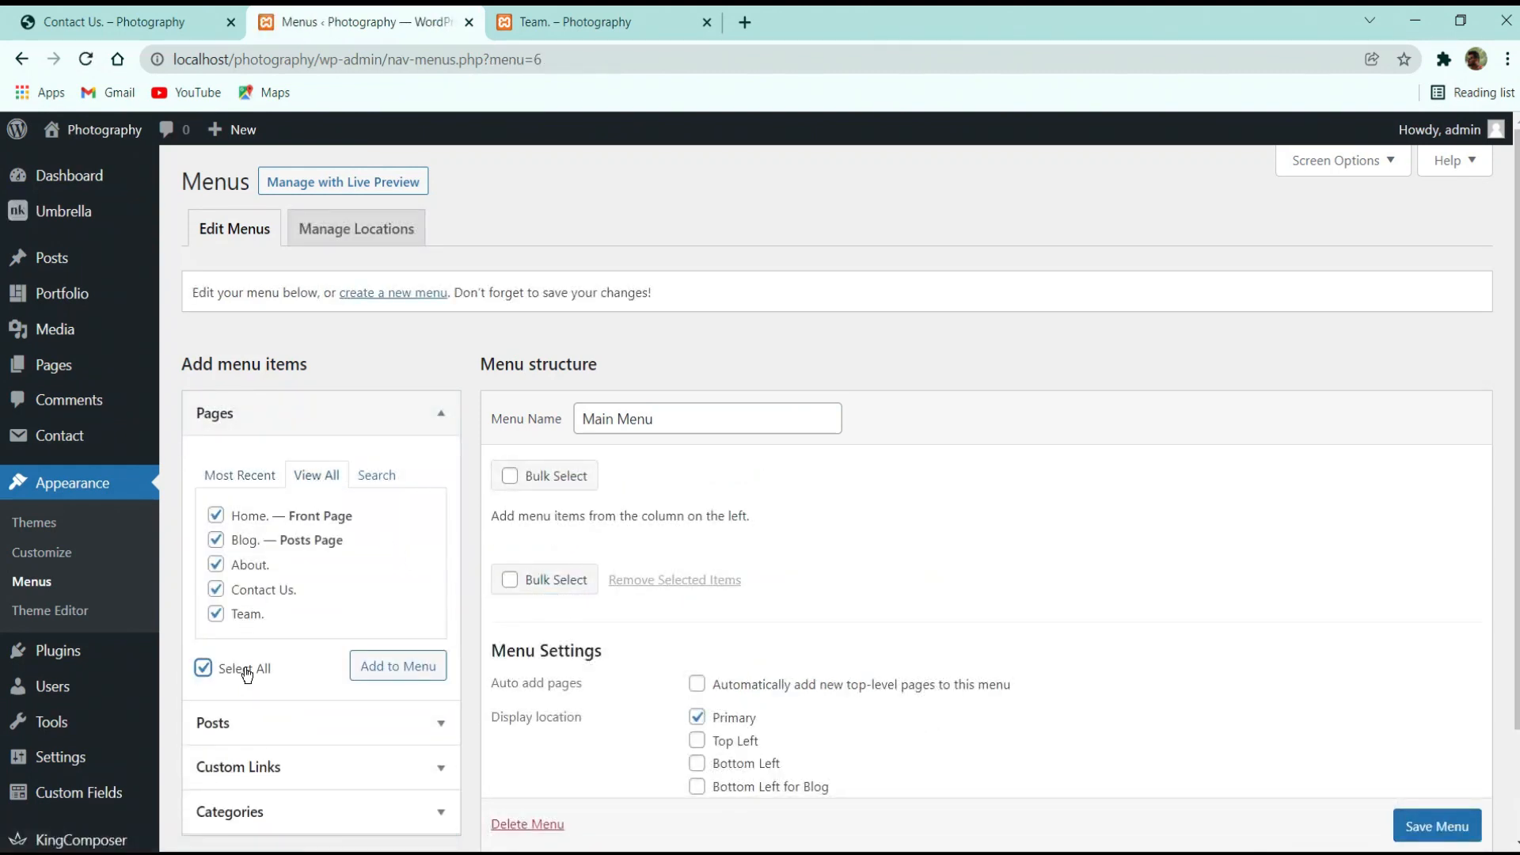
click(407, 665)
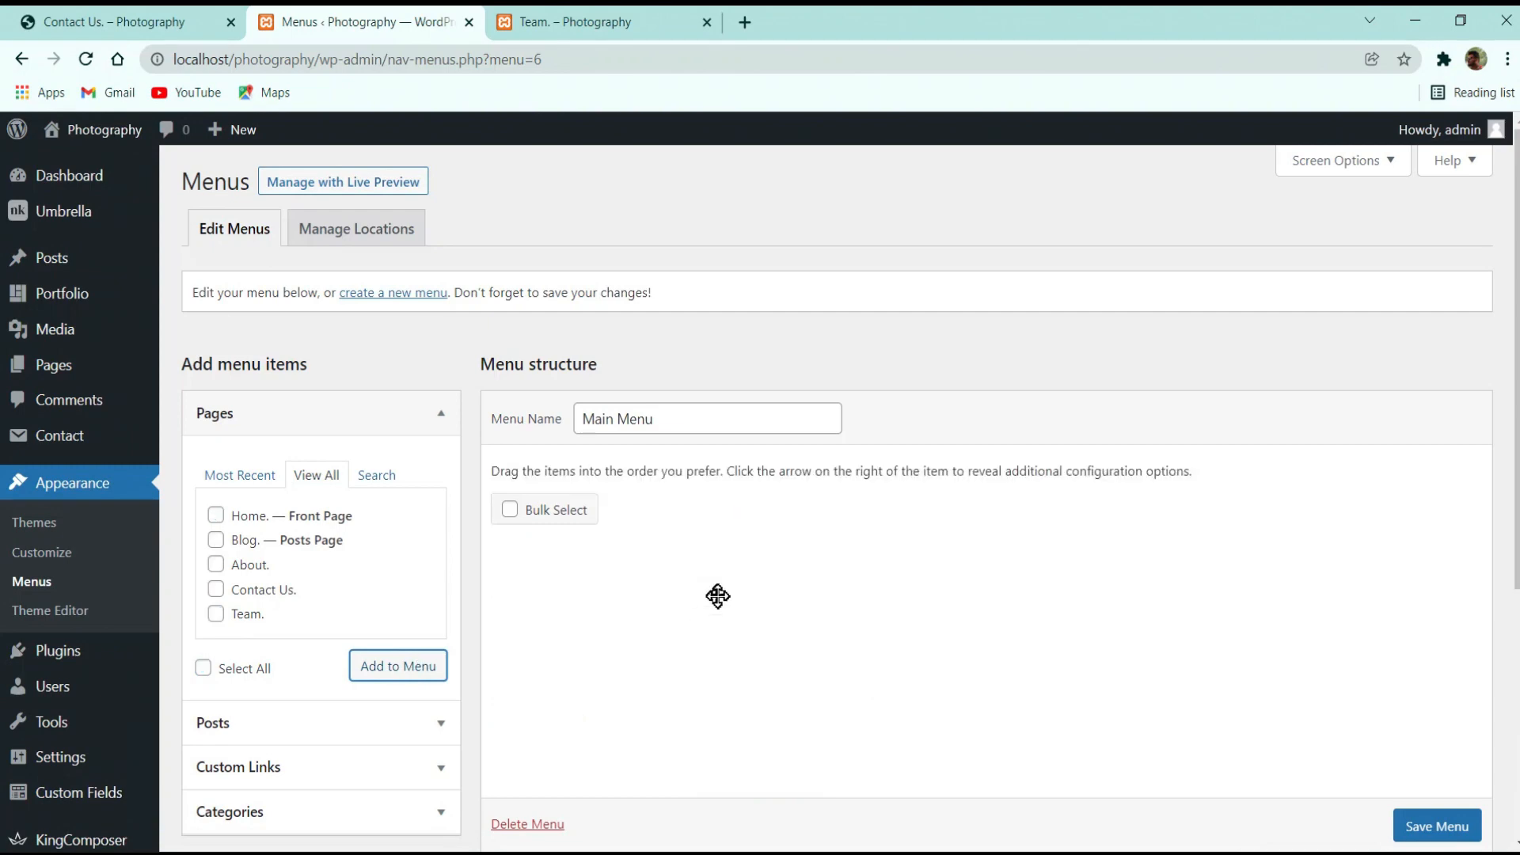
scroll(693, 560, down, 3)
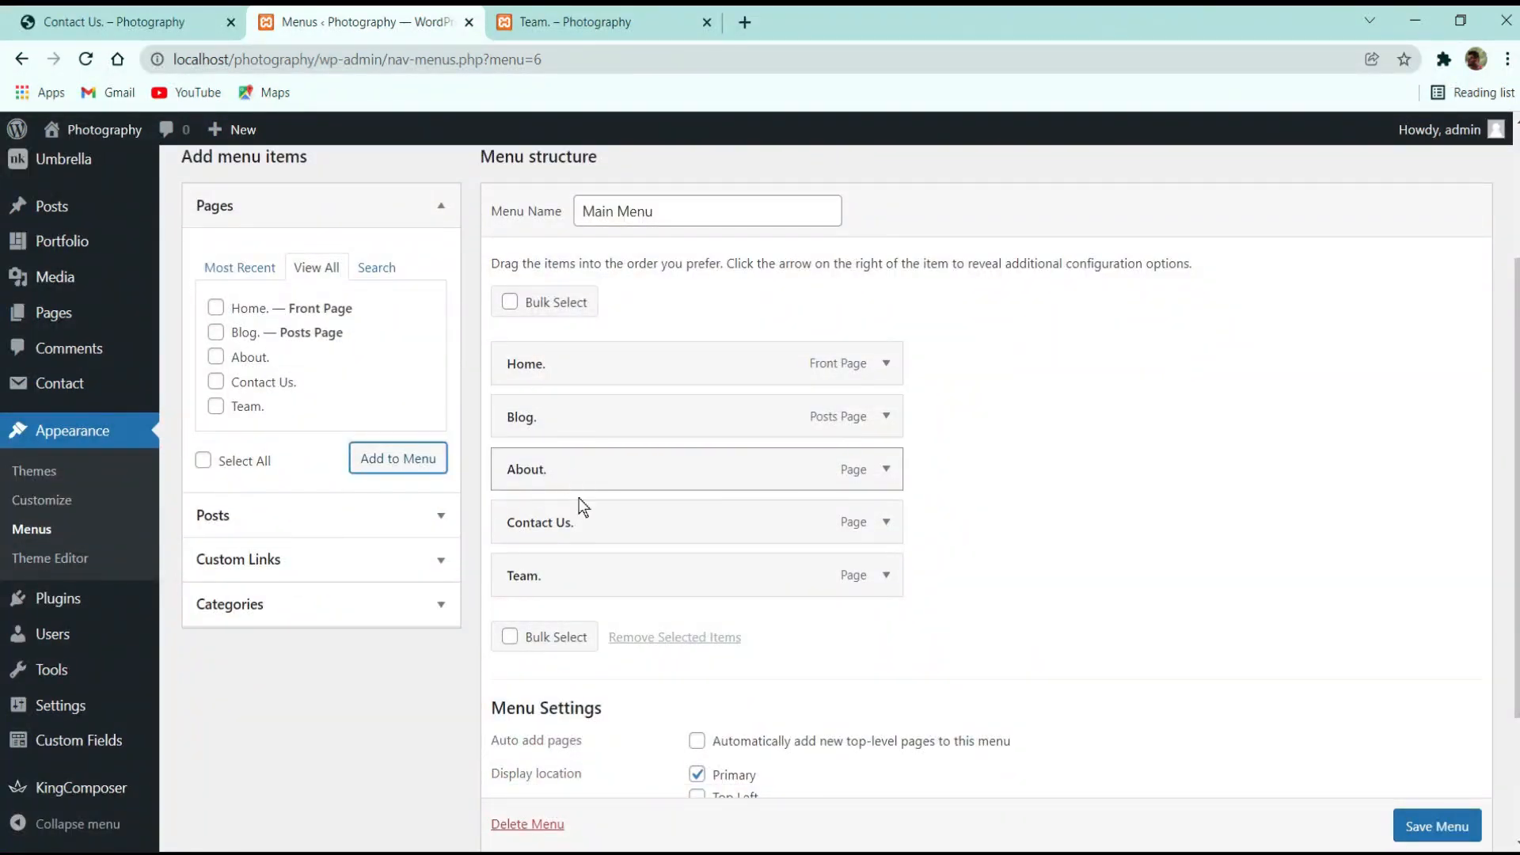
drag(577, 533, 594, 597)
scroll(1439, 828, down, 1)
click(1437, 826)
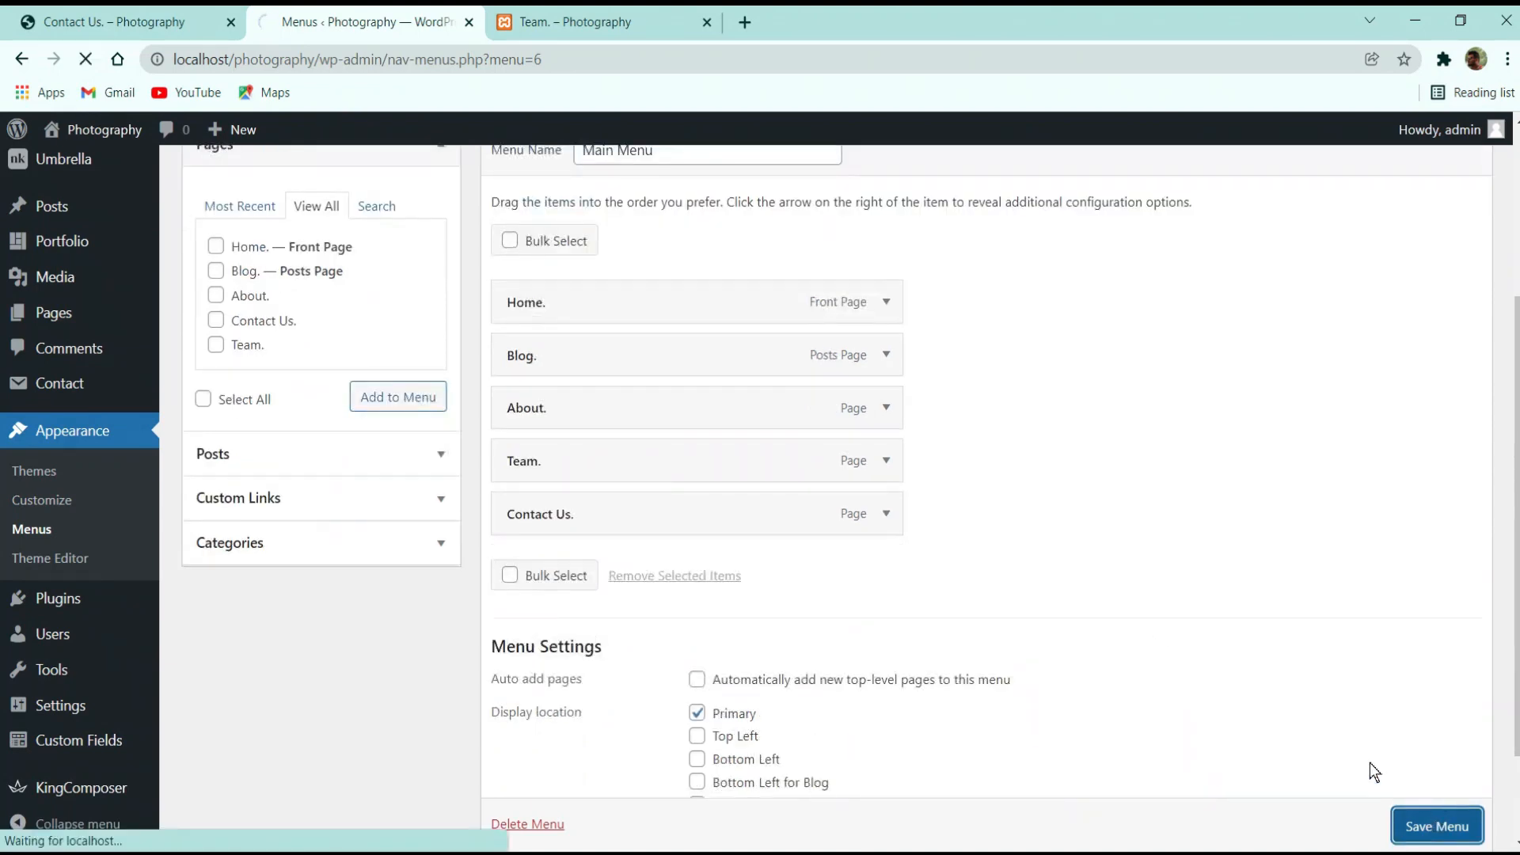
Reload the Team page and check the new menu items, visiting Contact Us
click(600, 21)
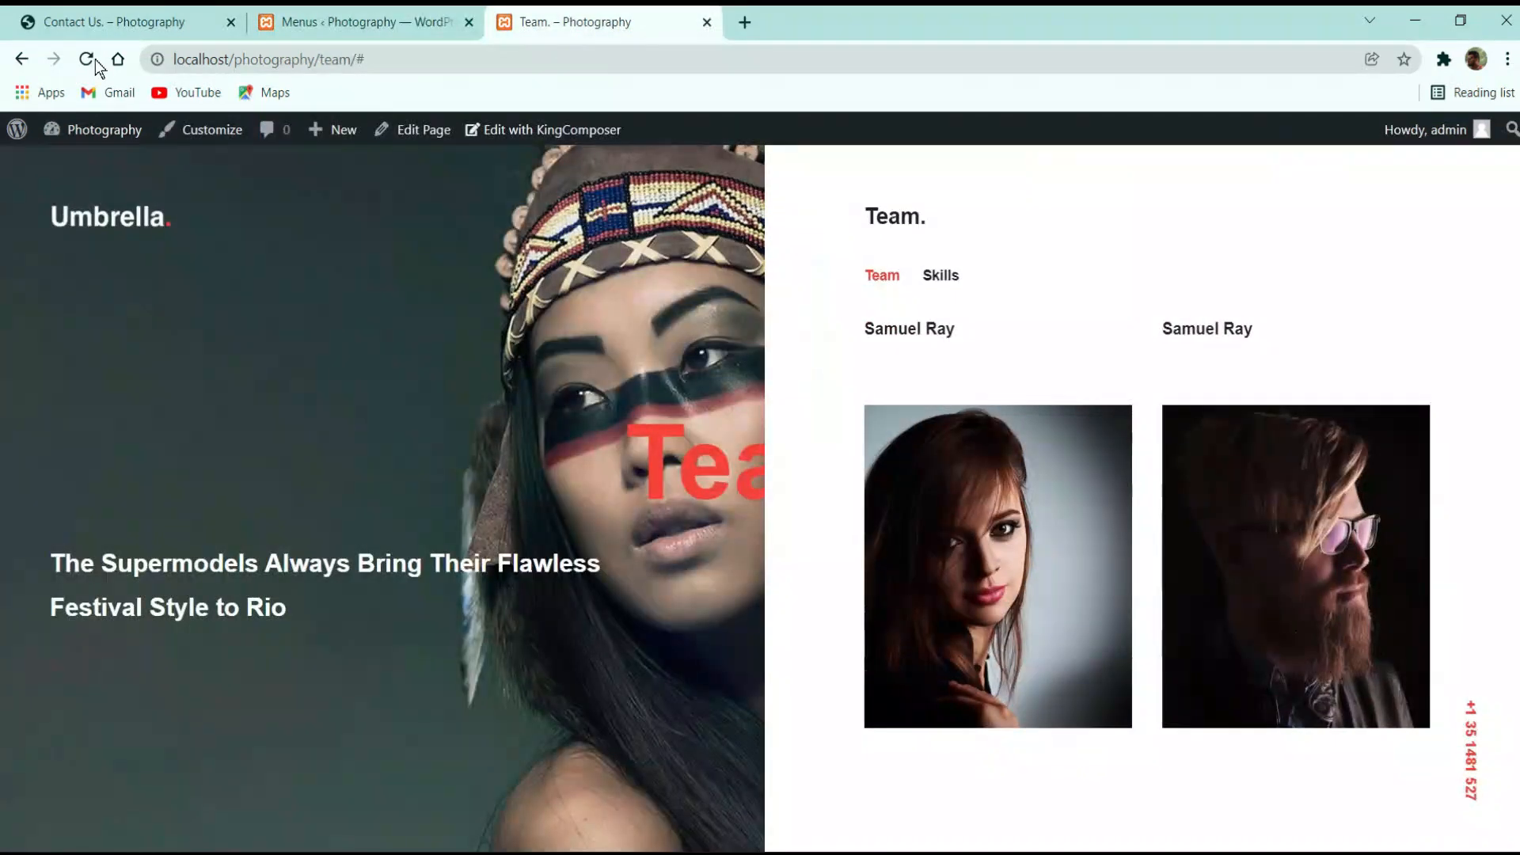
click(90, 59)
click(1472, 219)
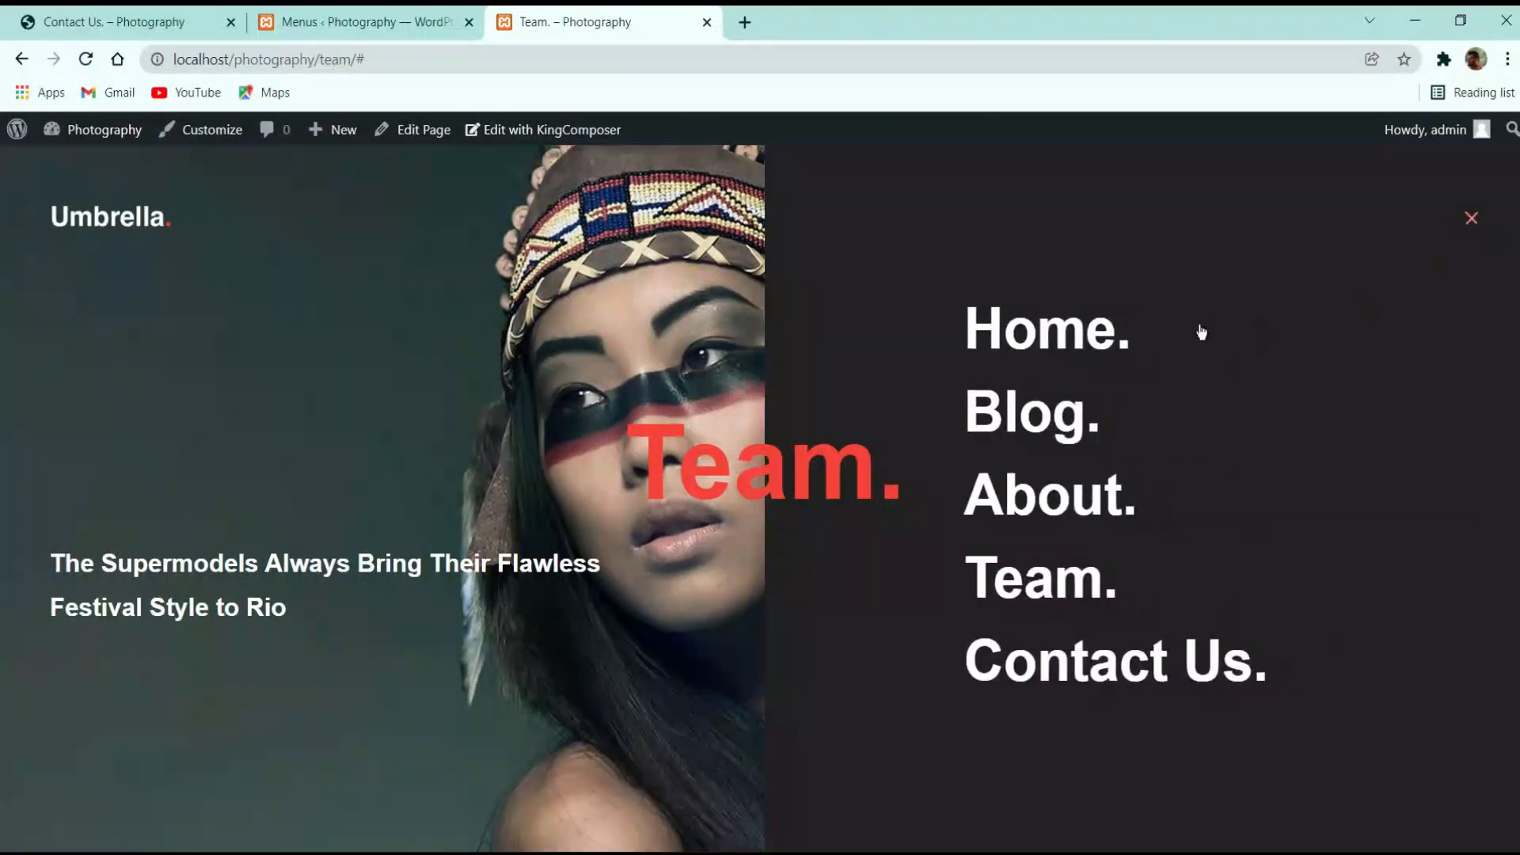
click(1053, 664)
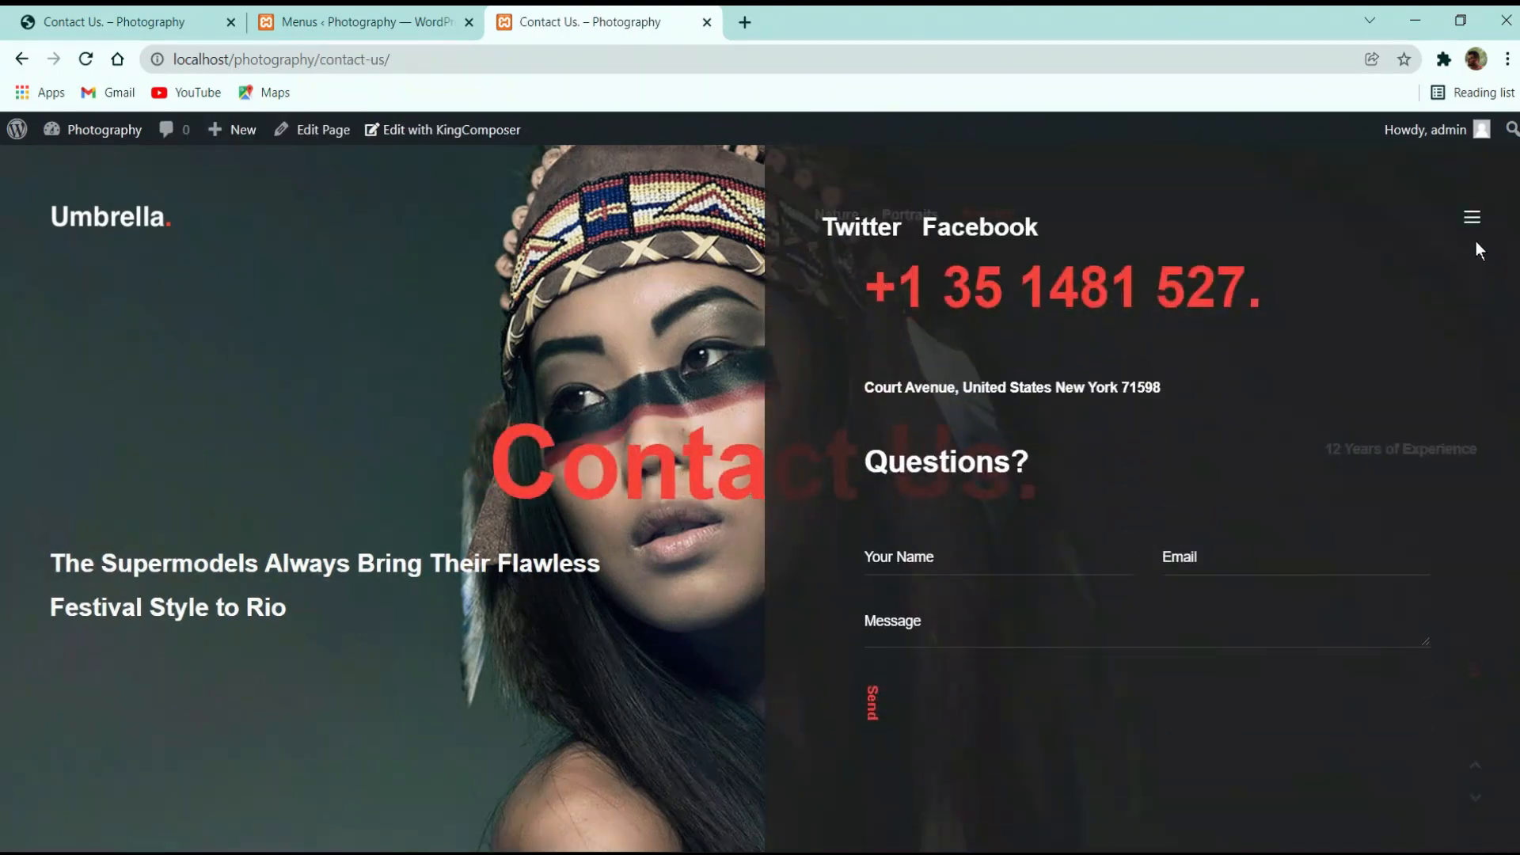
click(1483, 228)
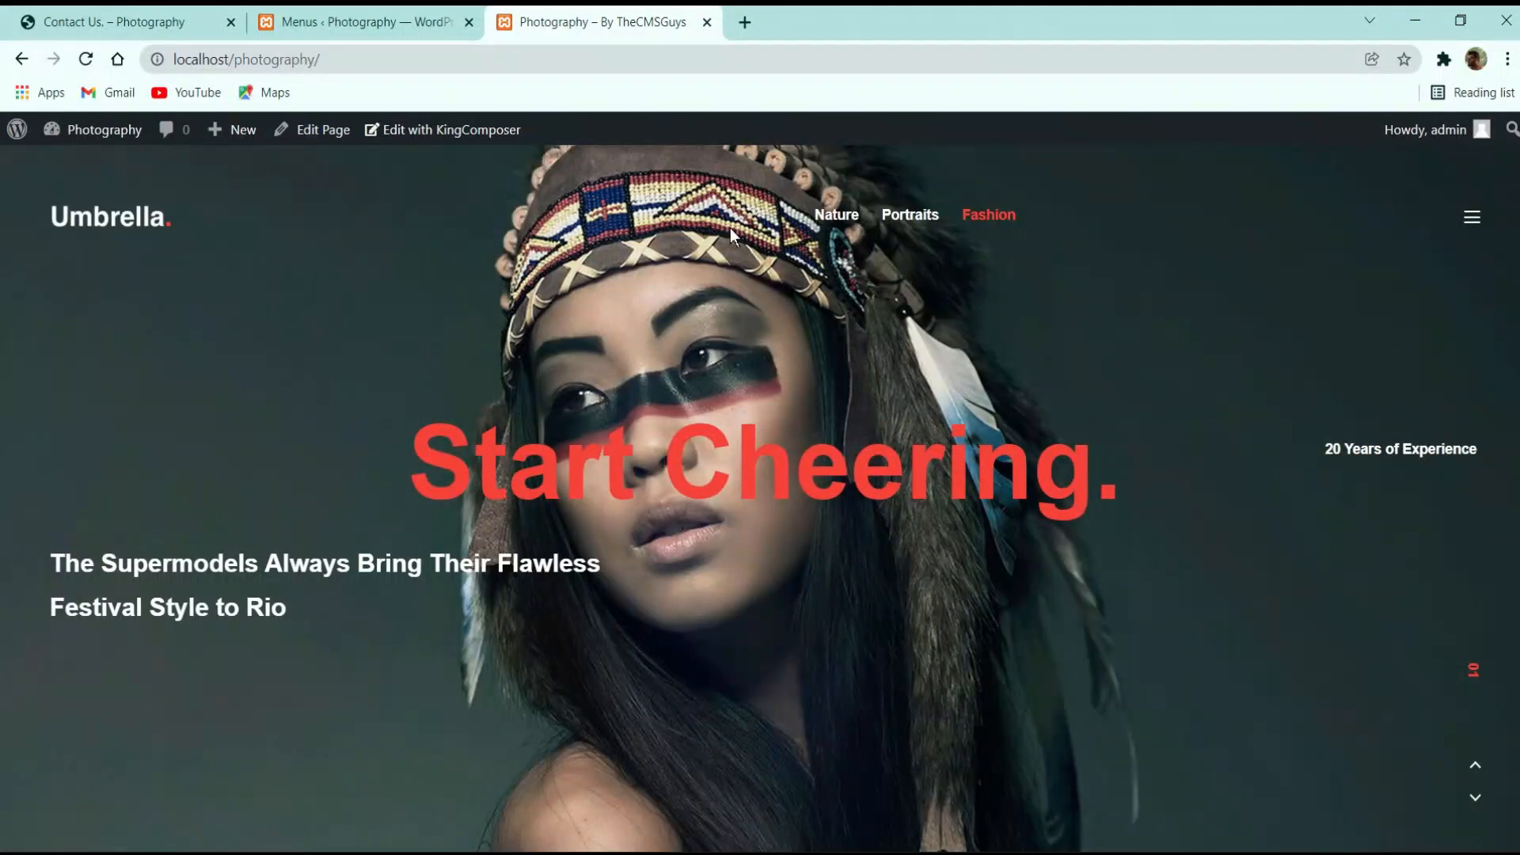
Compare the local home page with the reference site's, then open Appearance > Customize
click(366, 21)
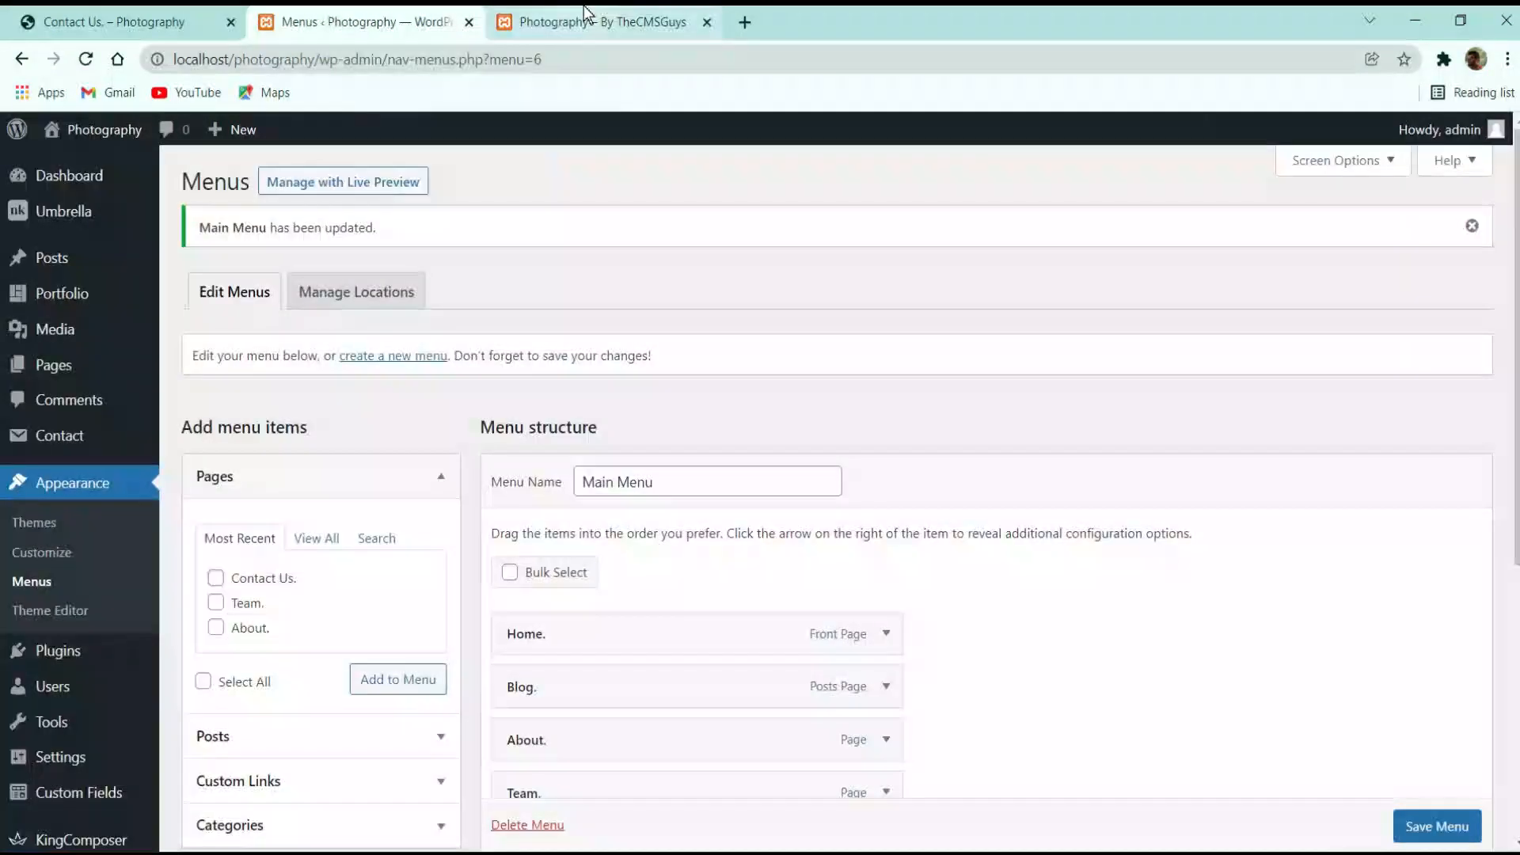
click(582, 21)
click(341, 22)
click(142, 21)
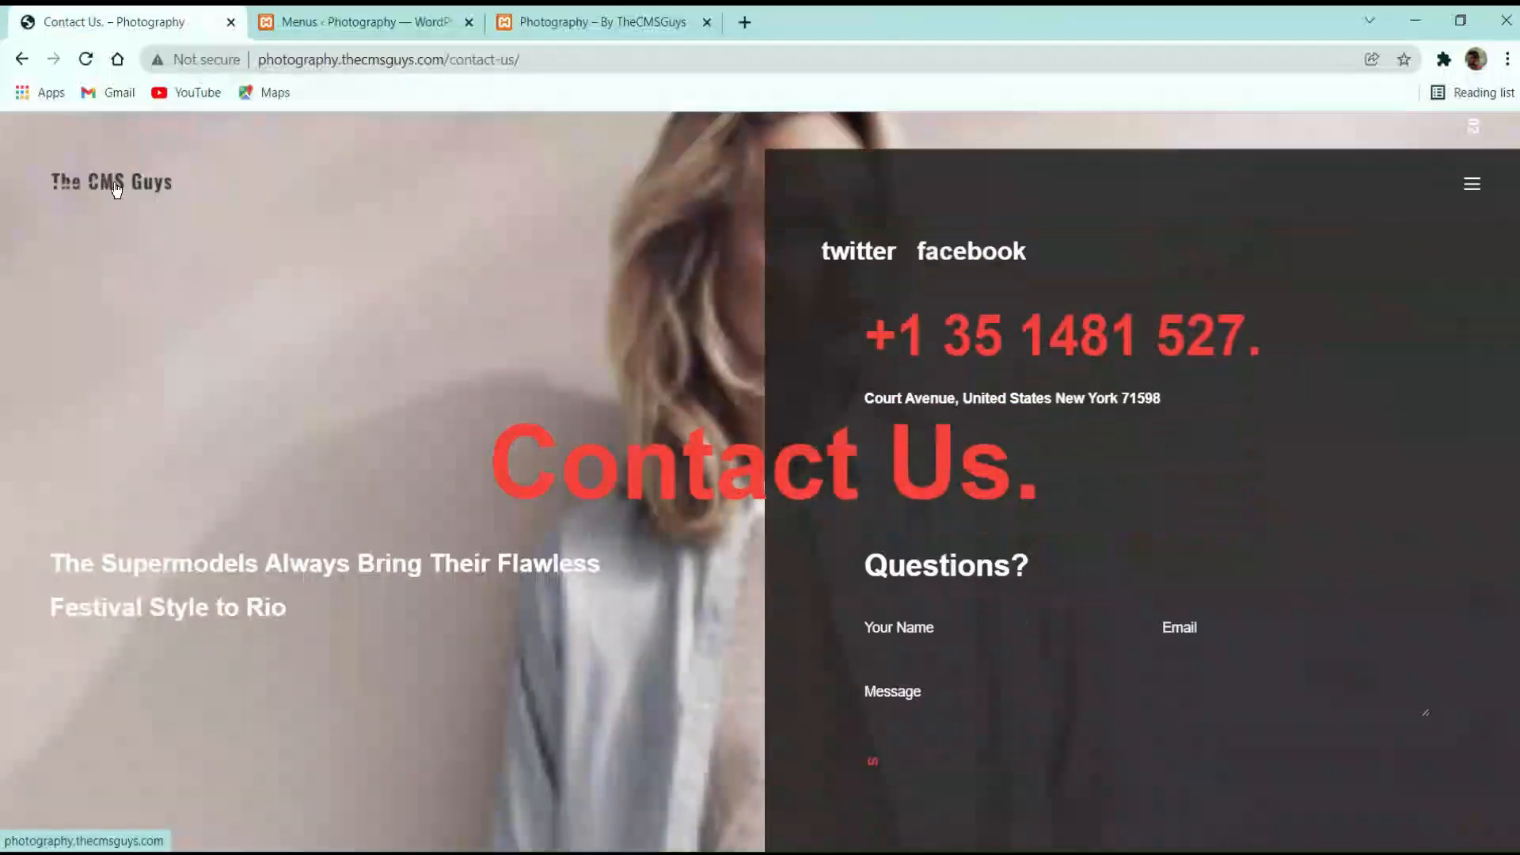
click(124, 197)
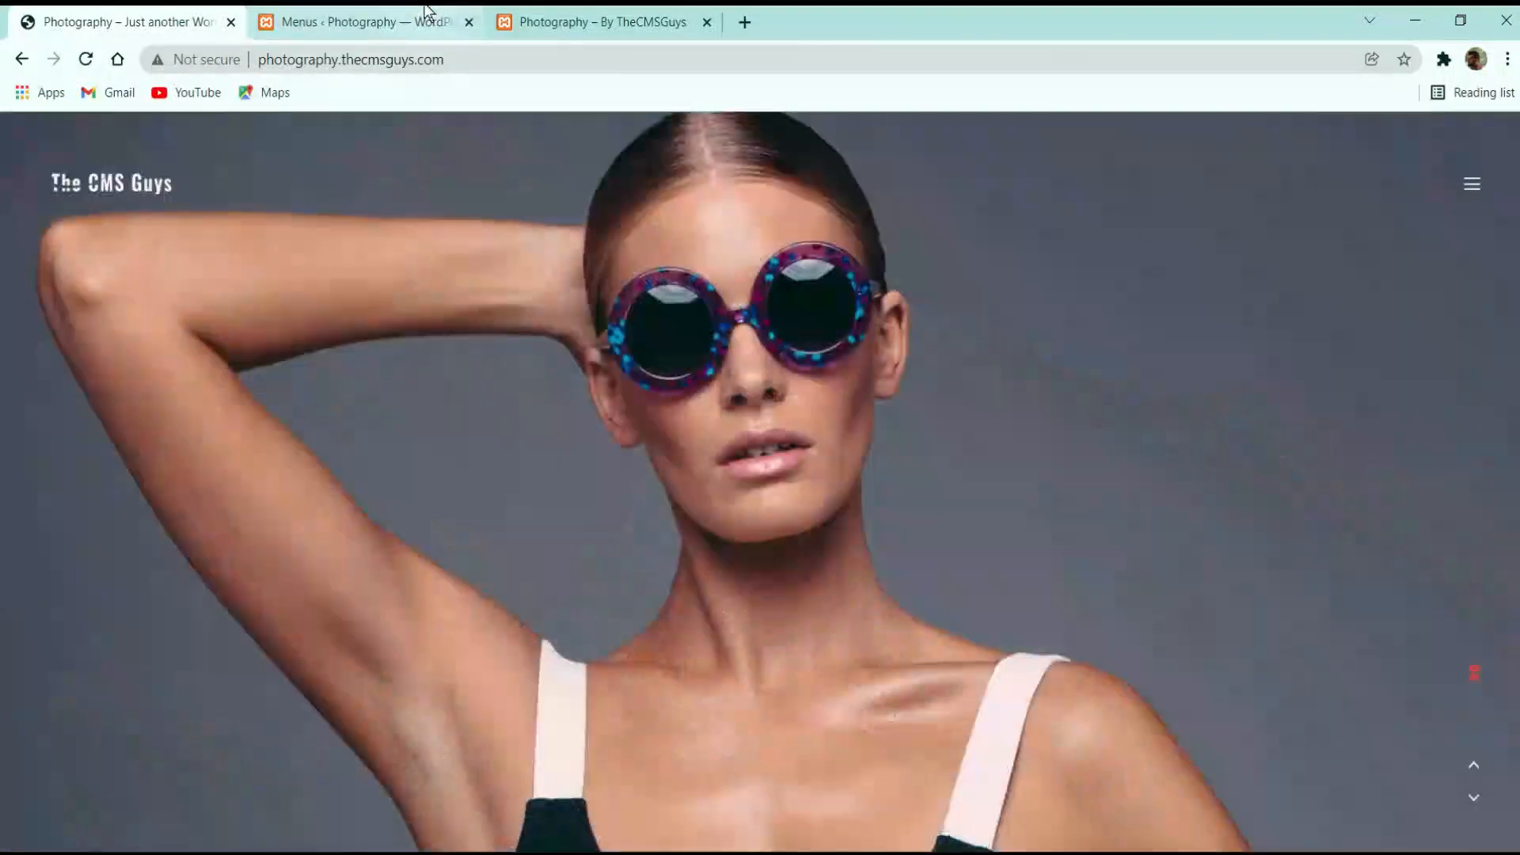
click(604, 21)
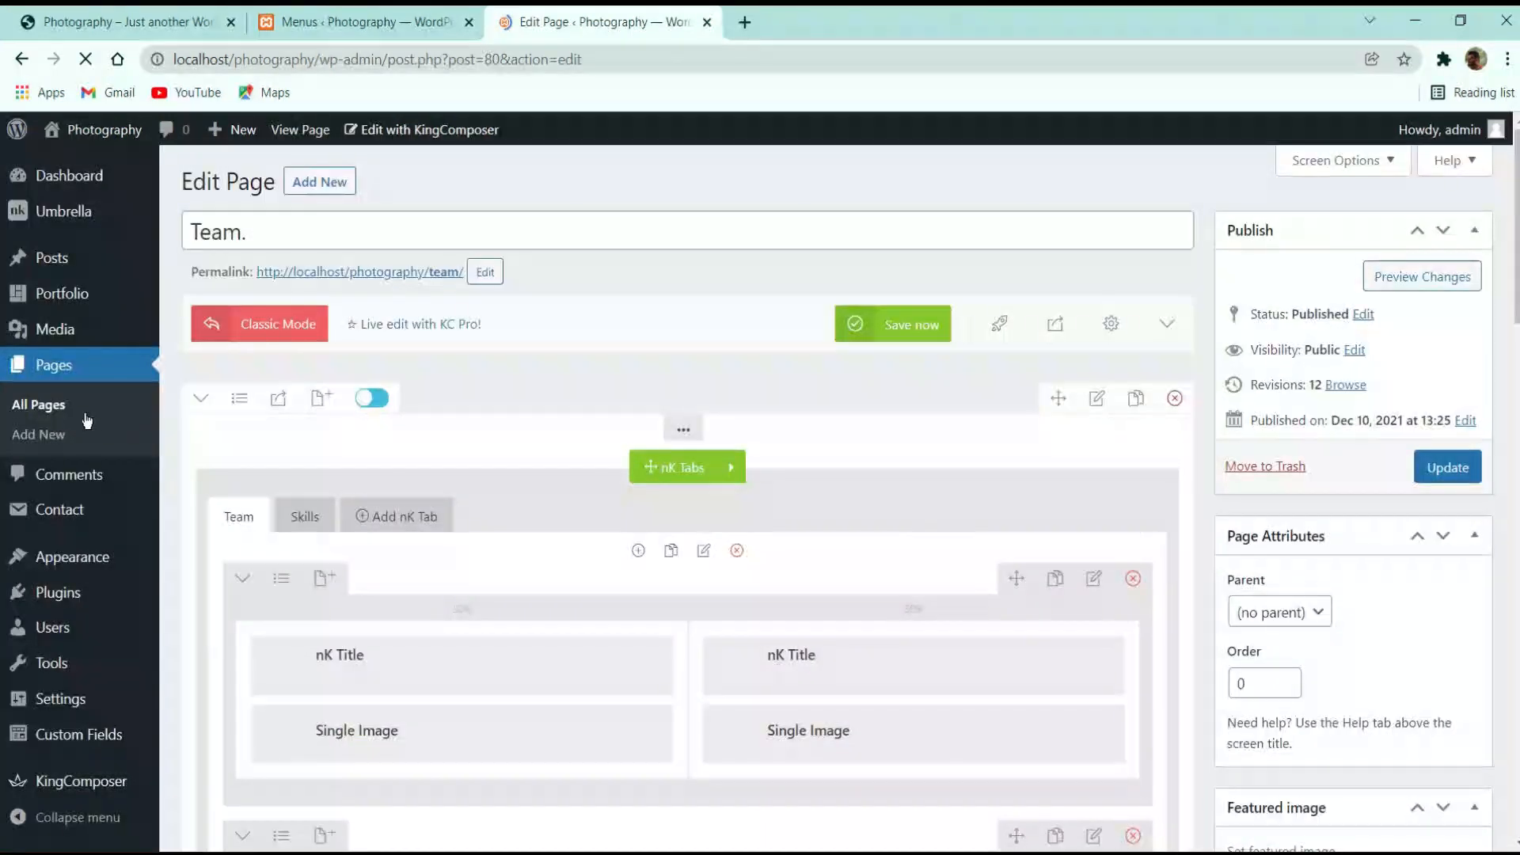
mouse_move(125, 138)
mouse_move(89, 230)
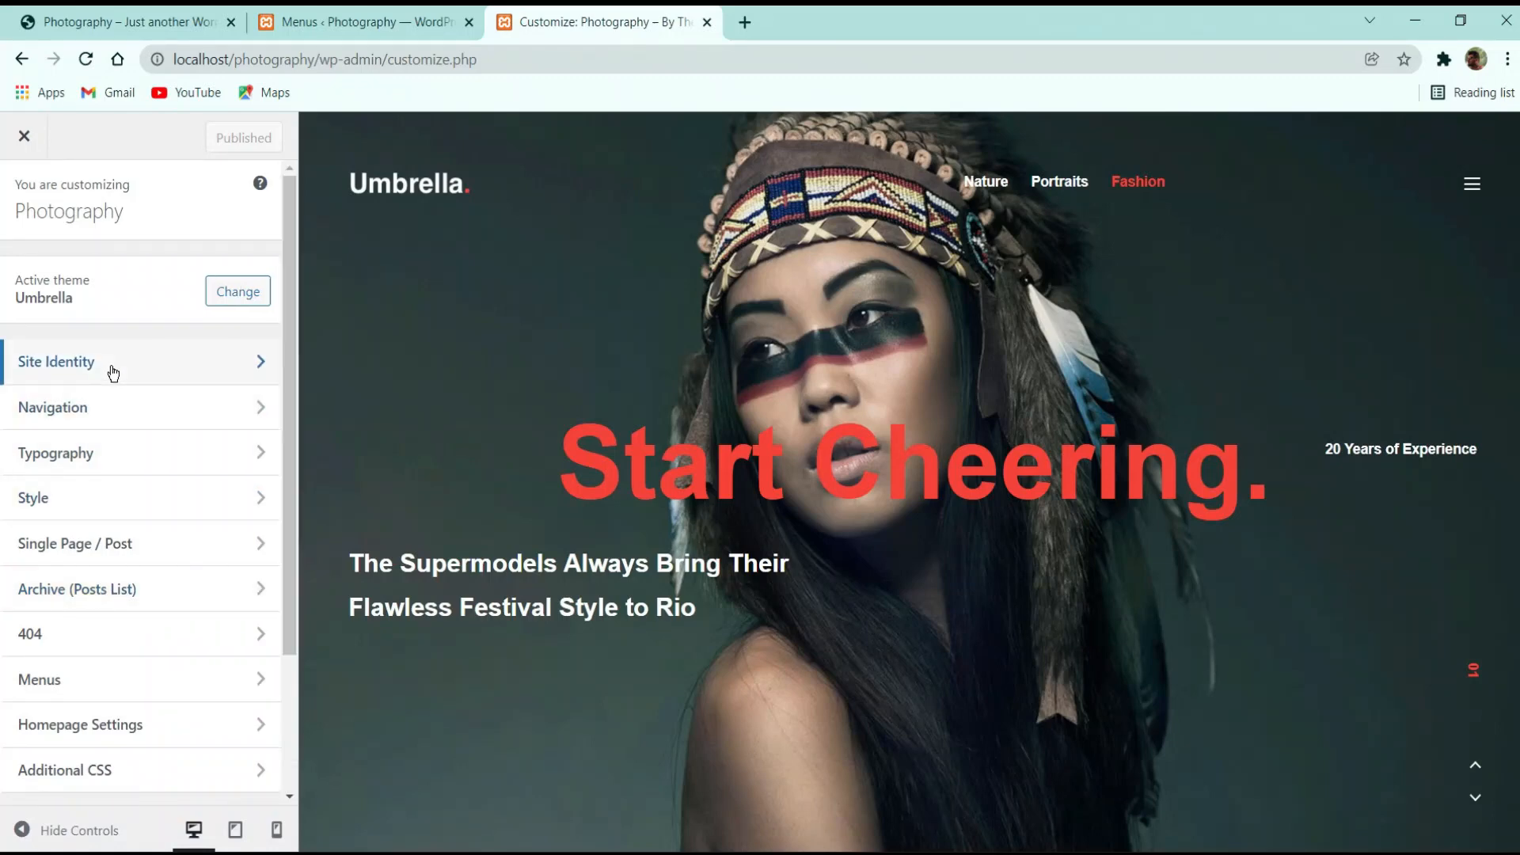
In Site Identity, upload the logo-white and bitmap files to the media library
click(112, 372)
scroll(107, 579, down, 3)
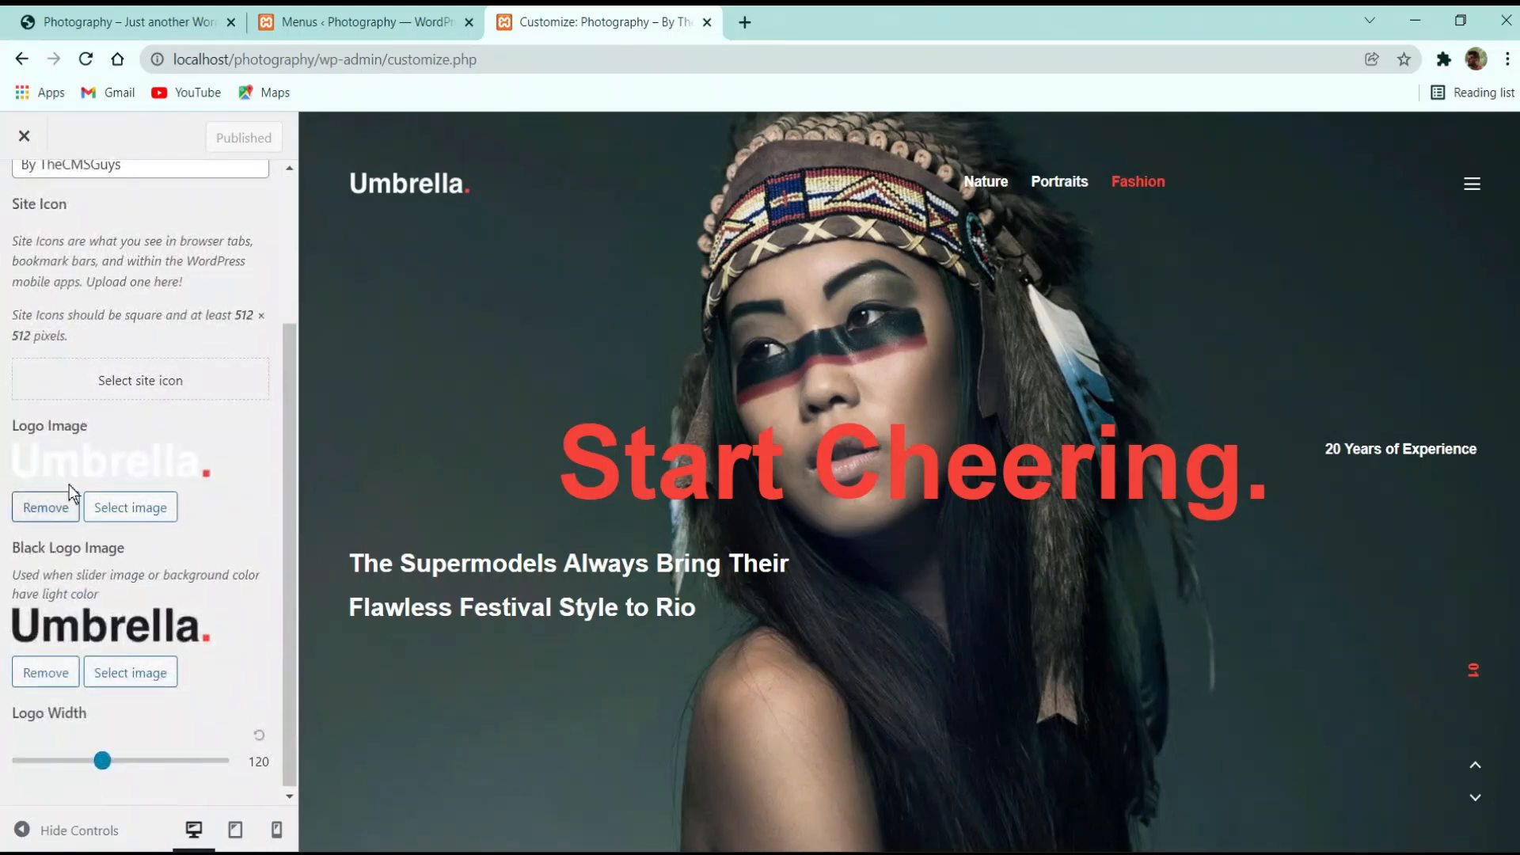
click(119, 507)
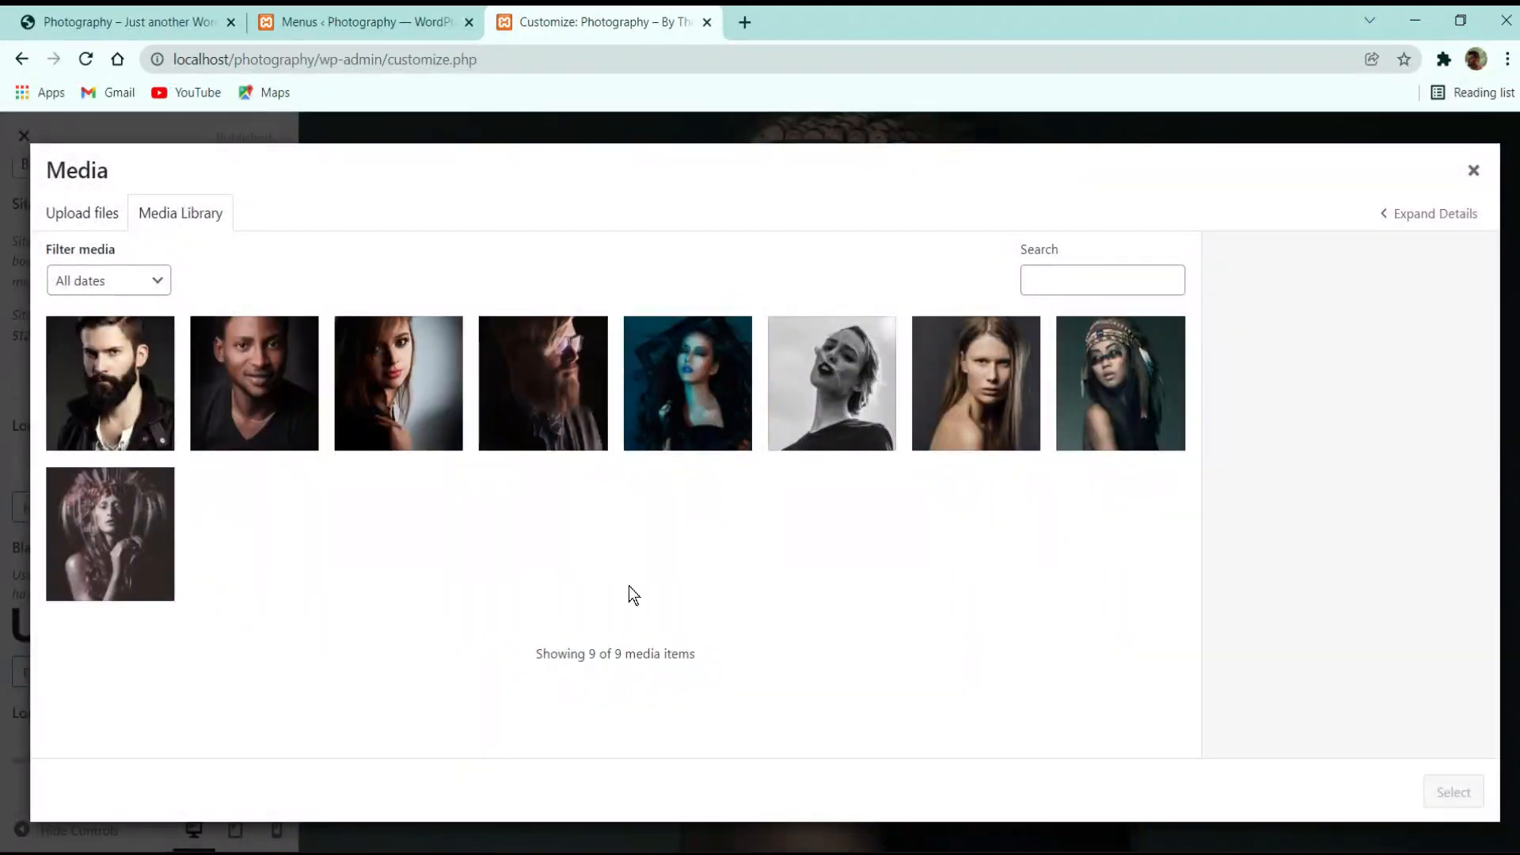
click(104, 228)
click(197, 220)
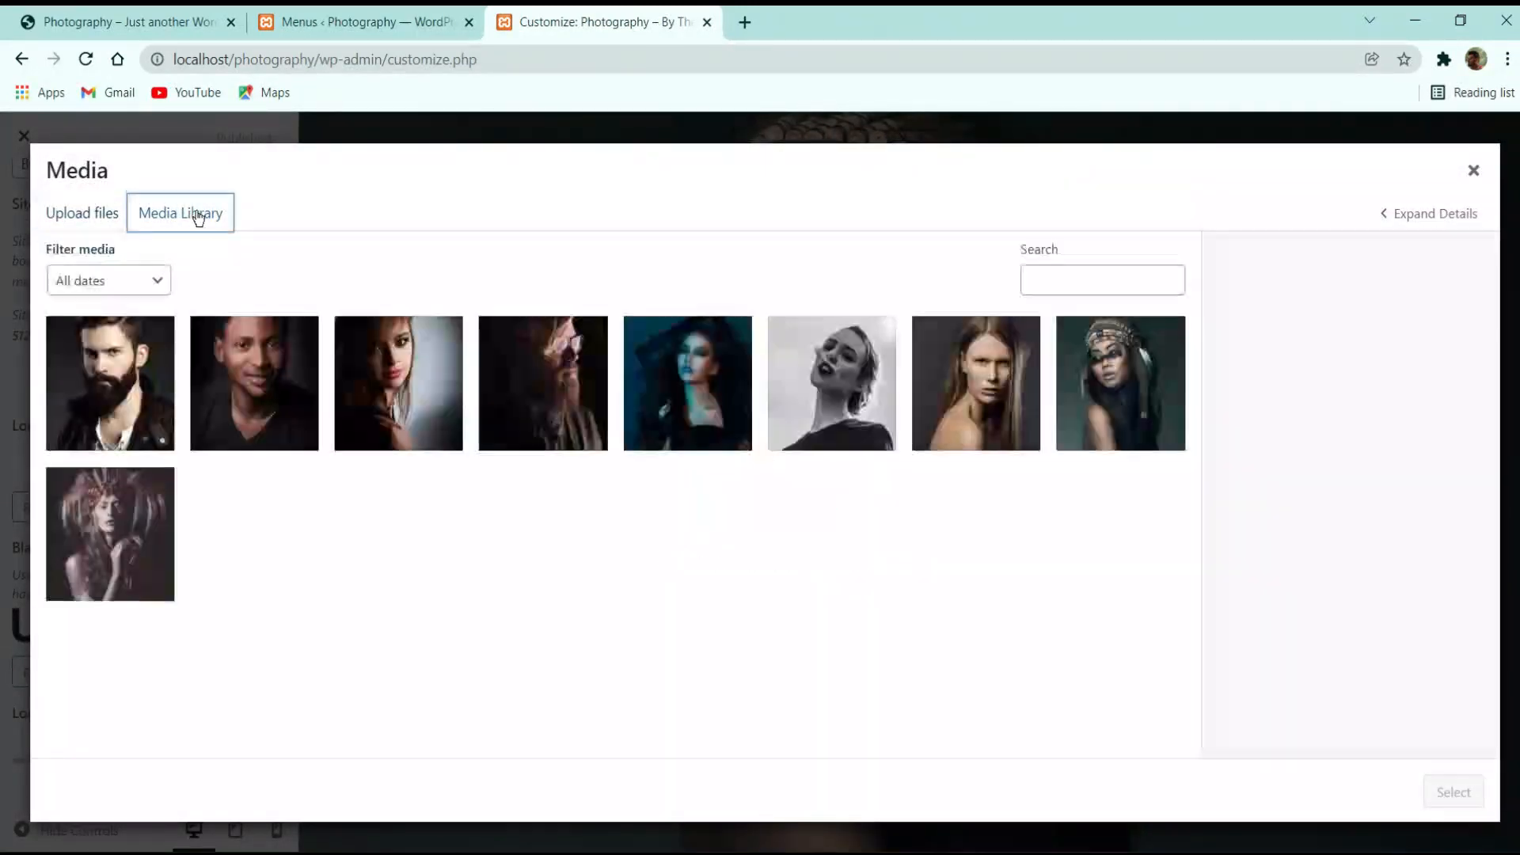
click(673, 852)
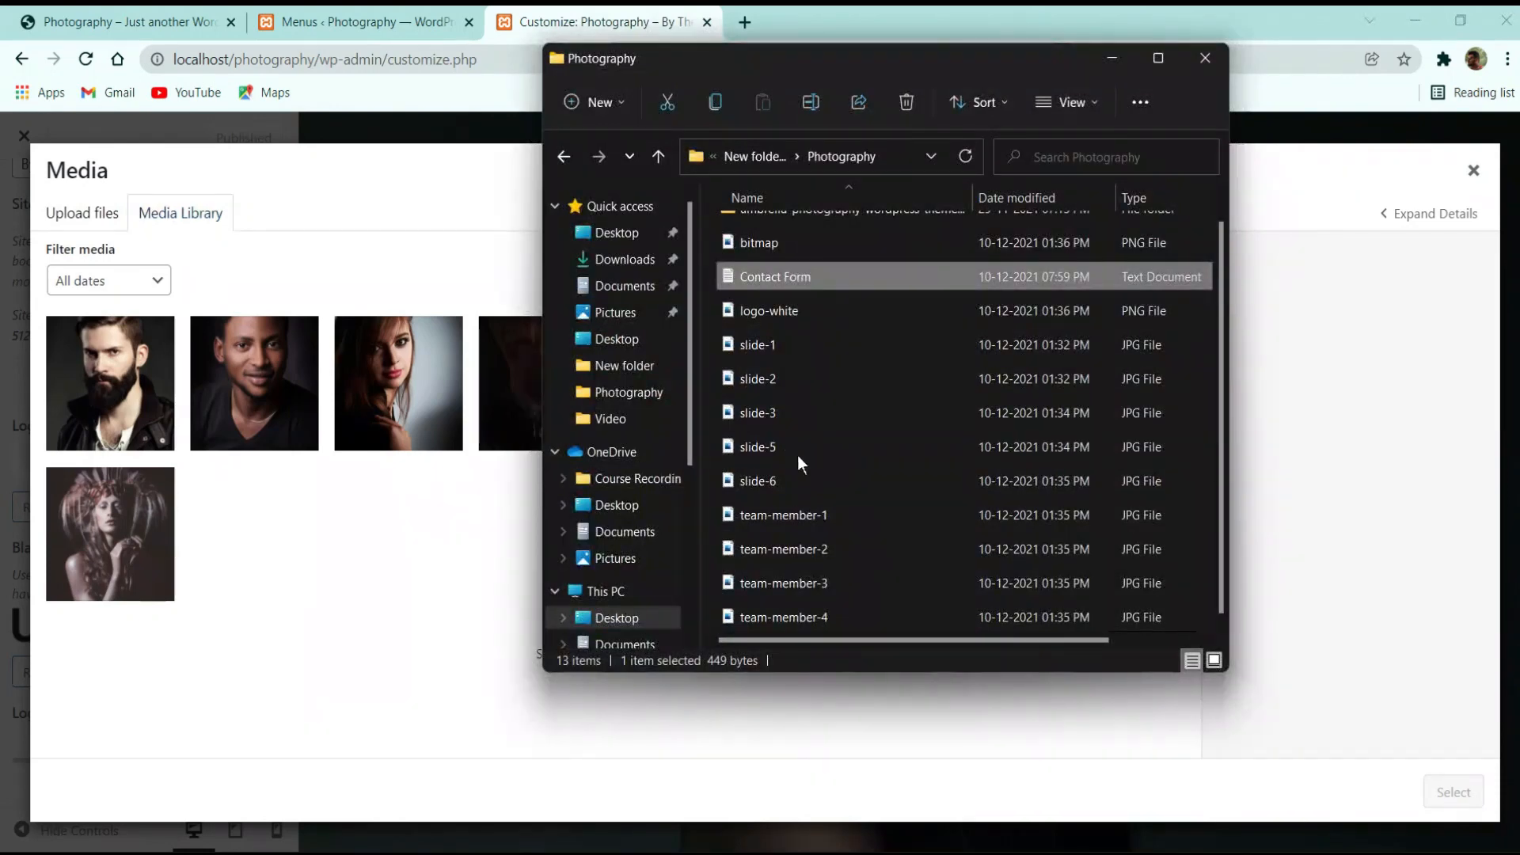
scroll(796, 455, up, 1)
click(781, 336)
ctrl+click(785, 272)
drag(785, 272, 362, 494)
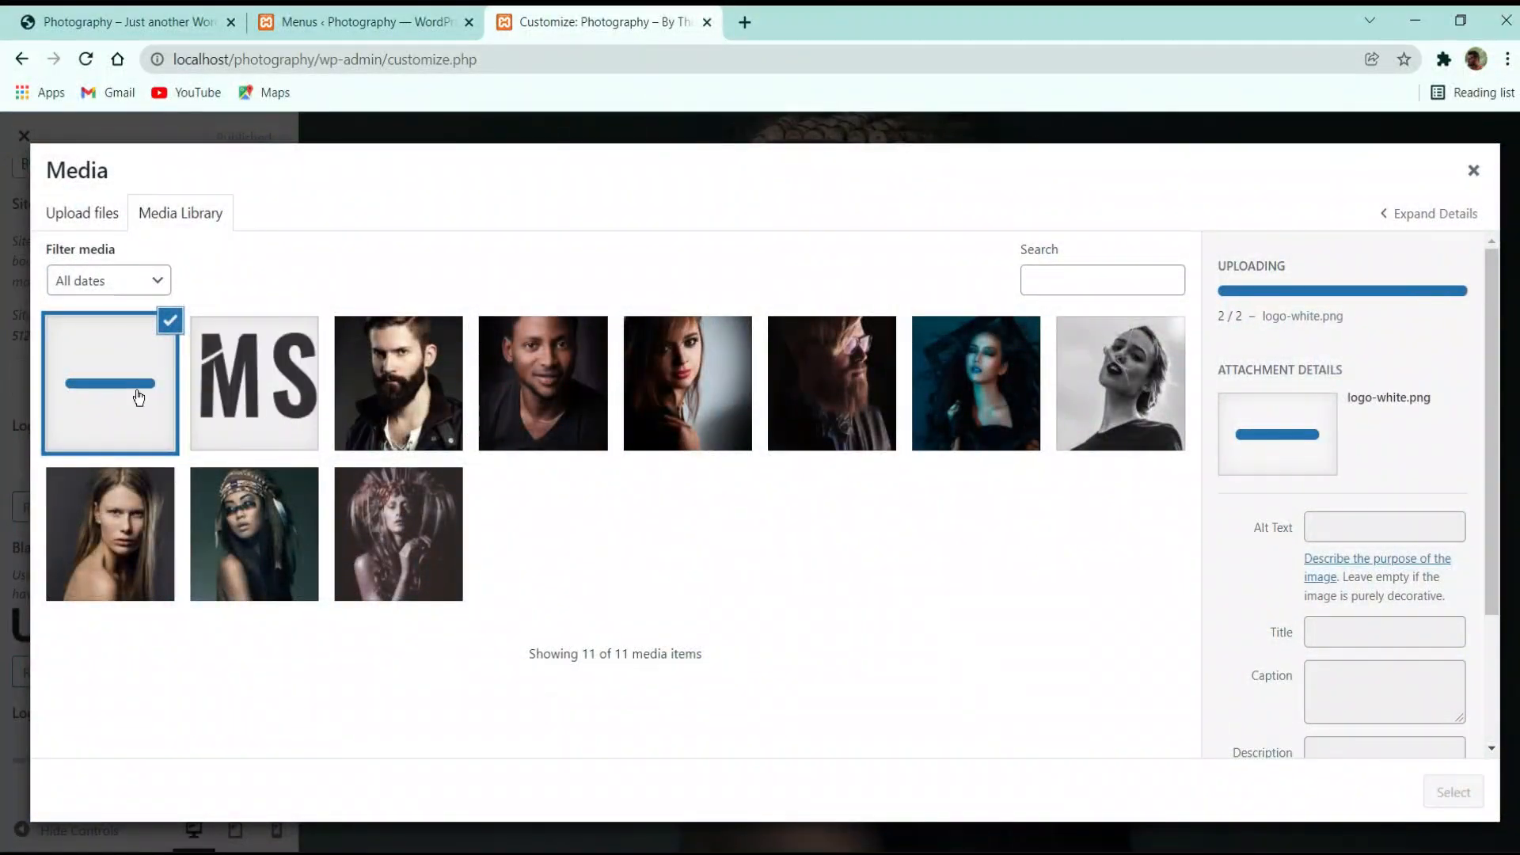
Set logo-white as Logo Image and bitmap as Black Logo Image, publish, and close the Customizer
click(1437, 788)
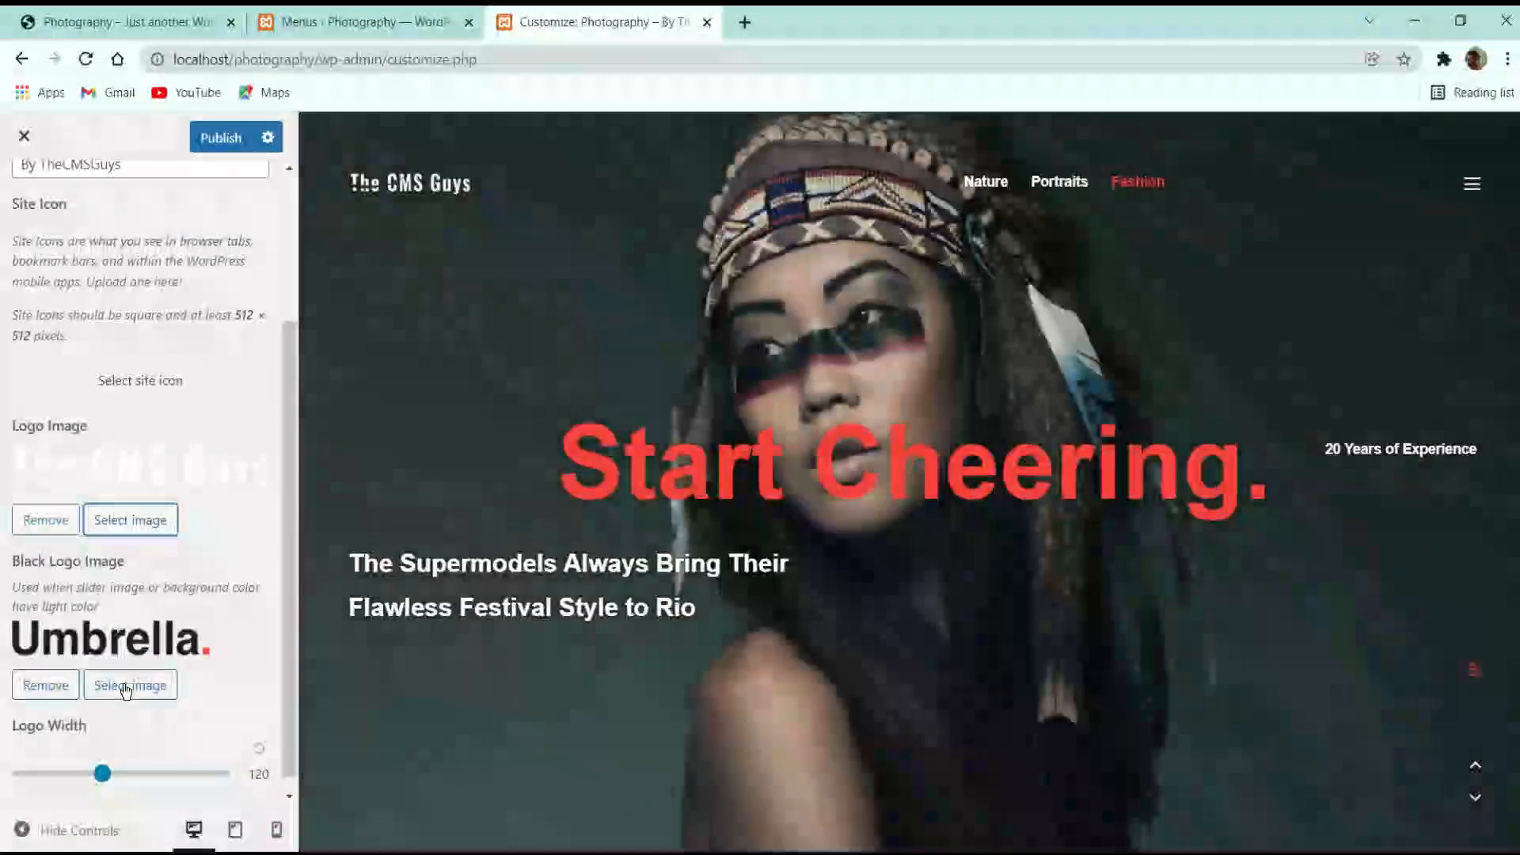
click(127, 686)
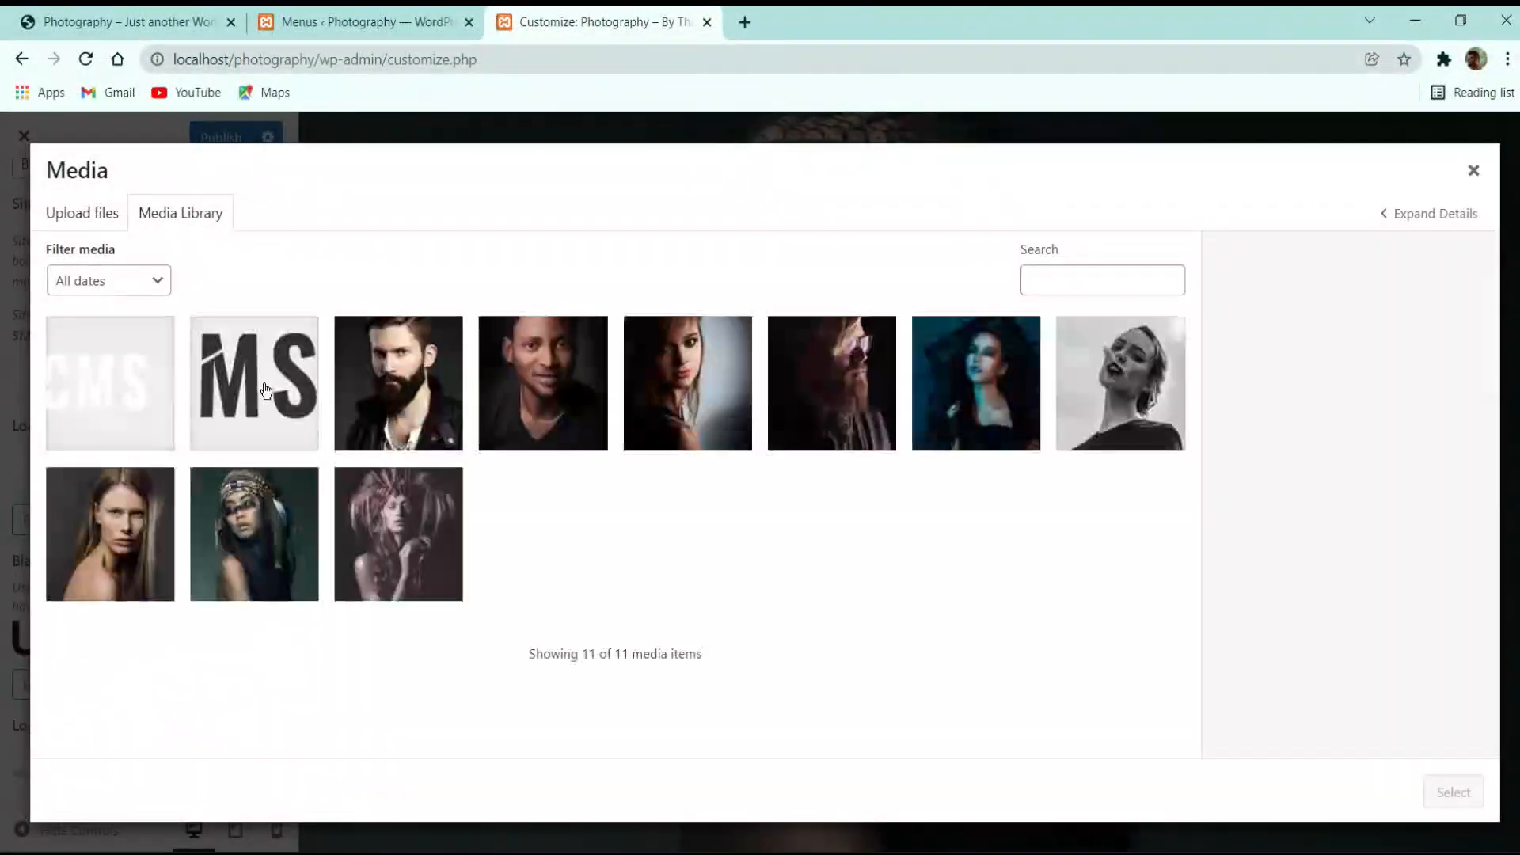
click(1442, 789)
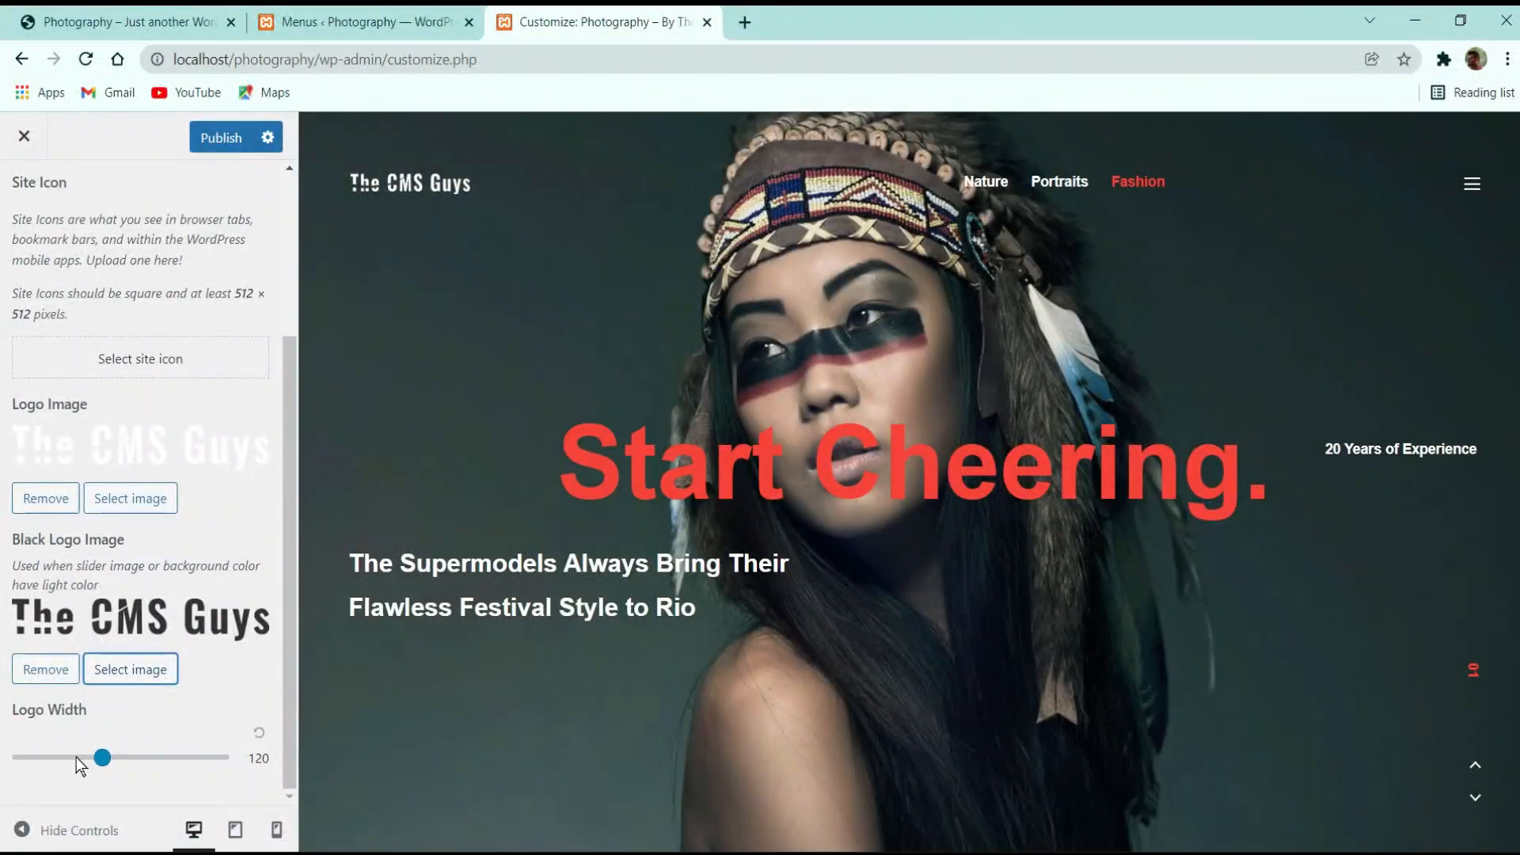
click(222, 151)
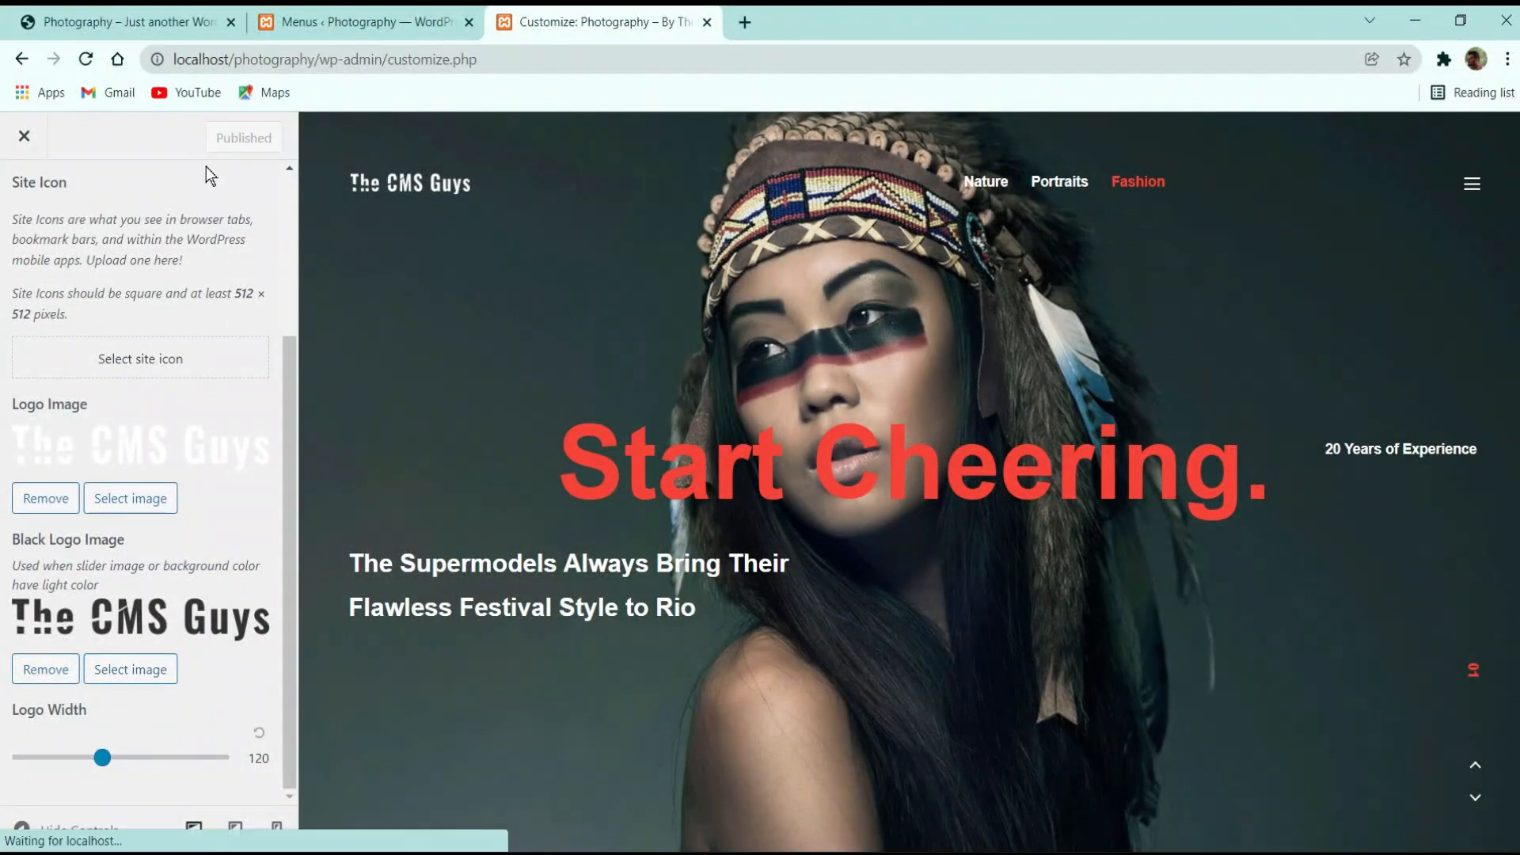
click(24, 136)
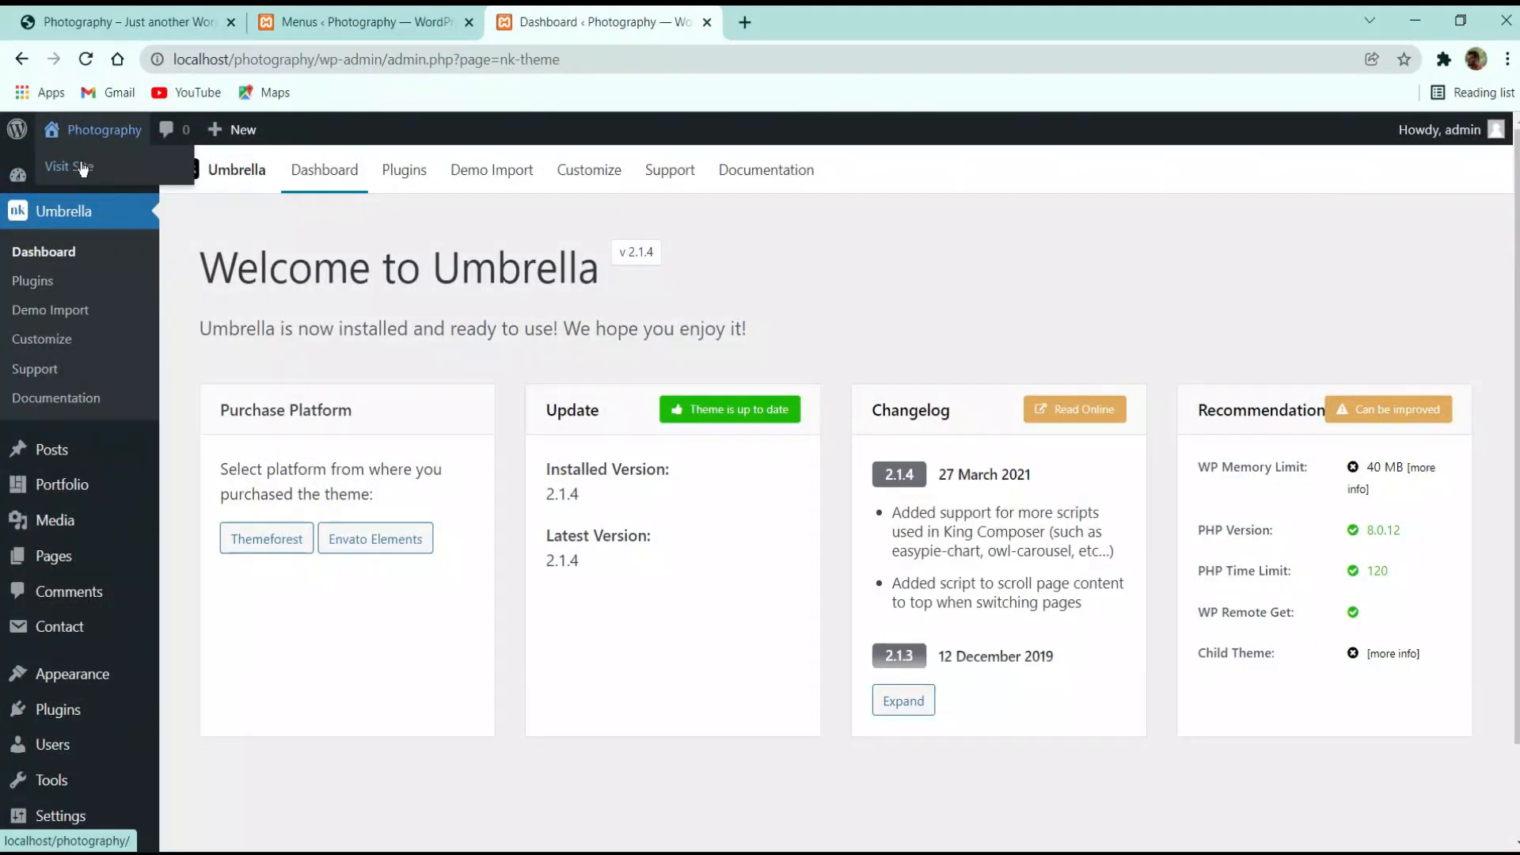
Visit the live site, show the Portraits slides, and preview it at mobile width in DevTools
click(101, 130)
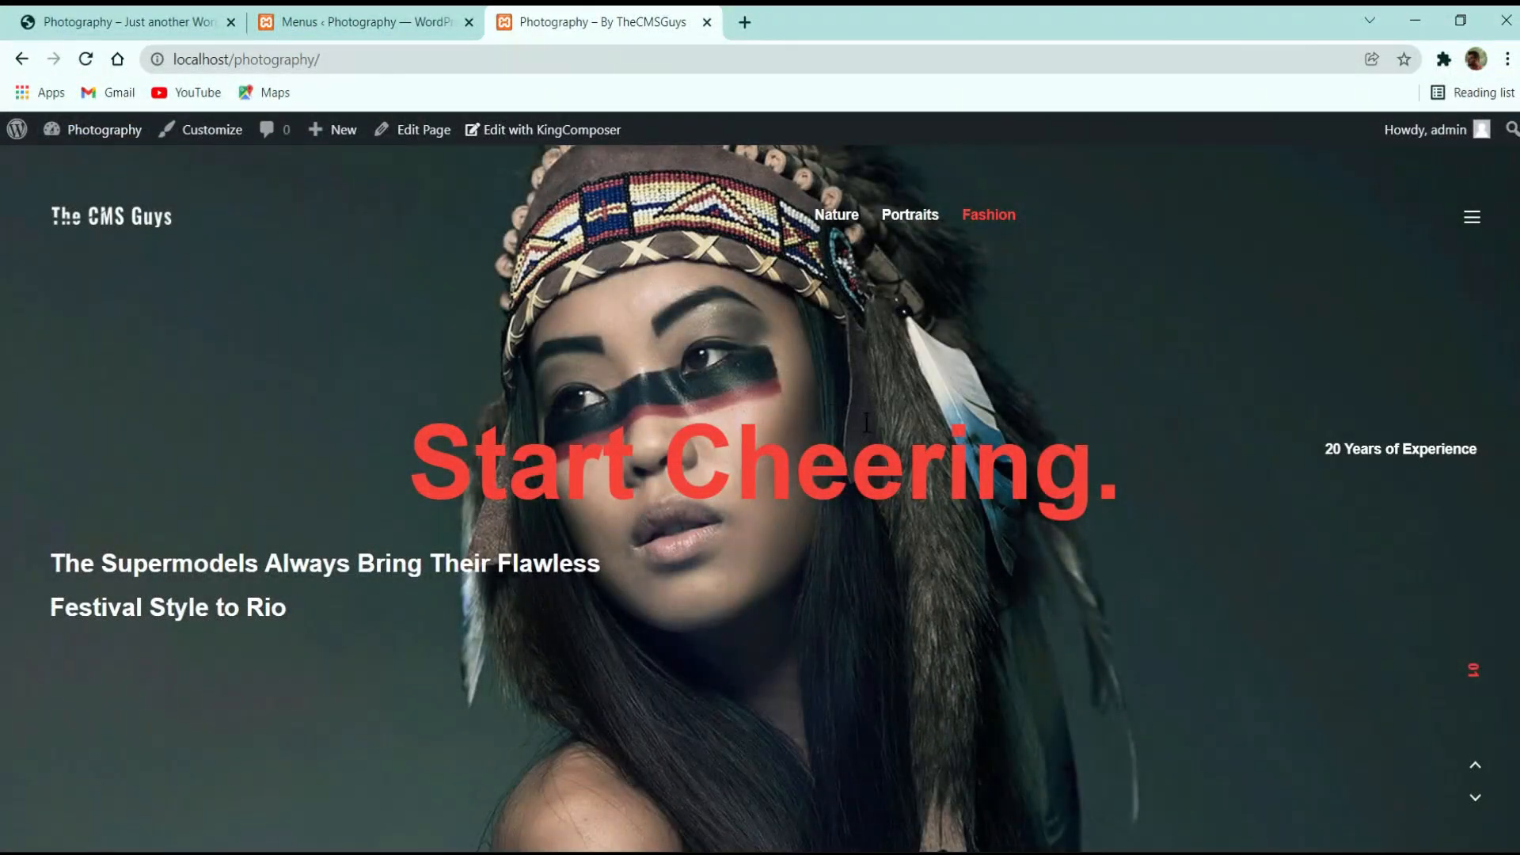
click(906, 218)
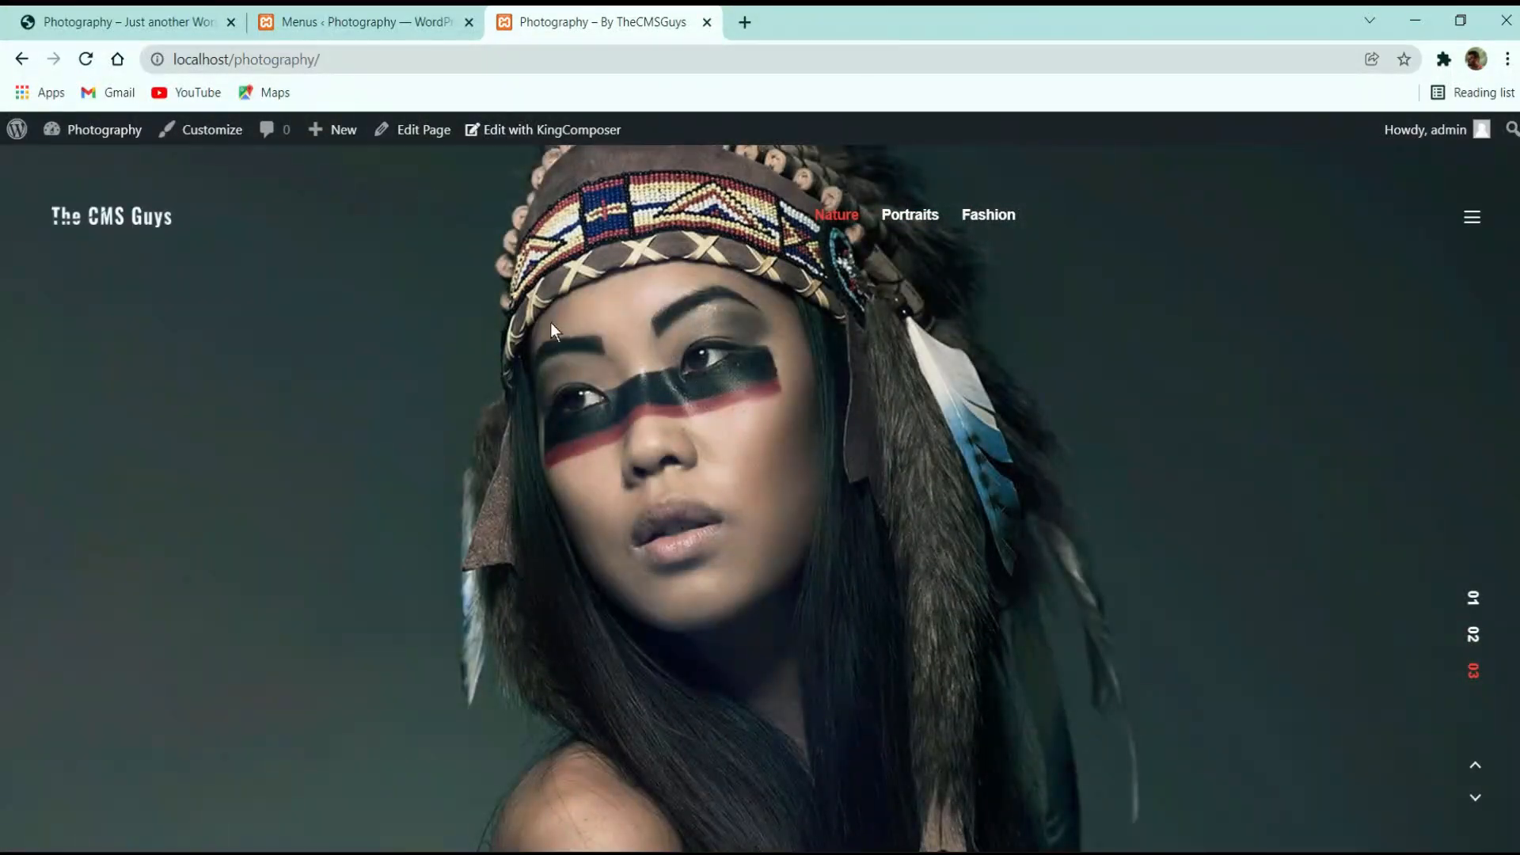
right_click(524, 358)
click(585, 673)
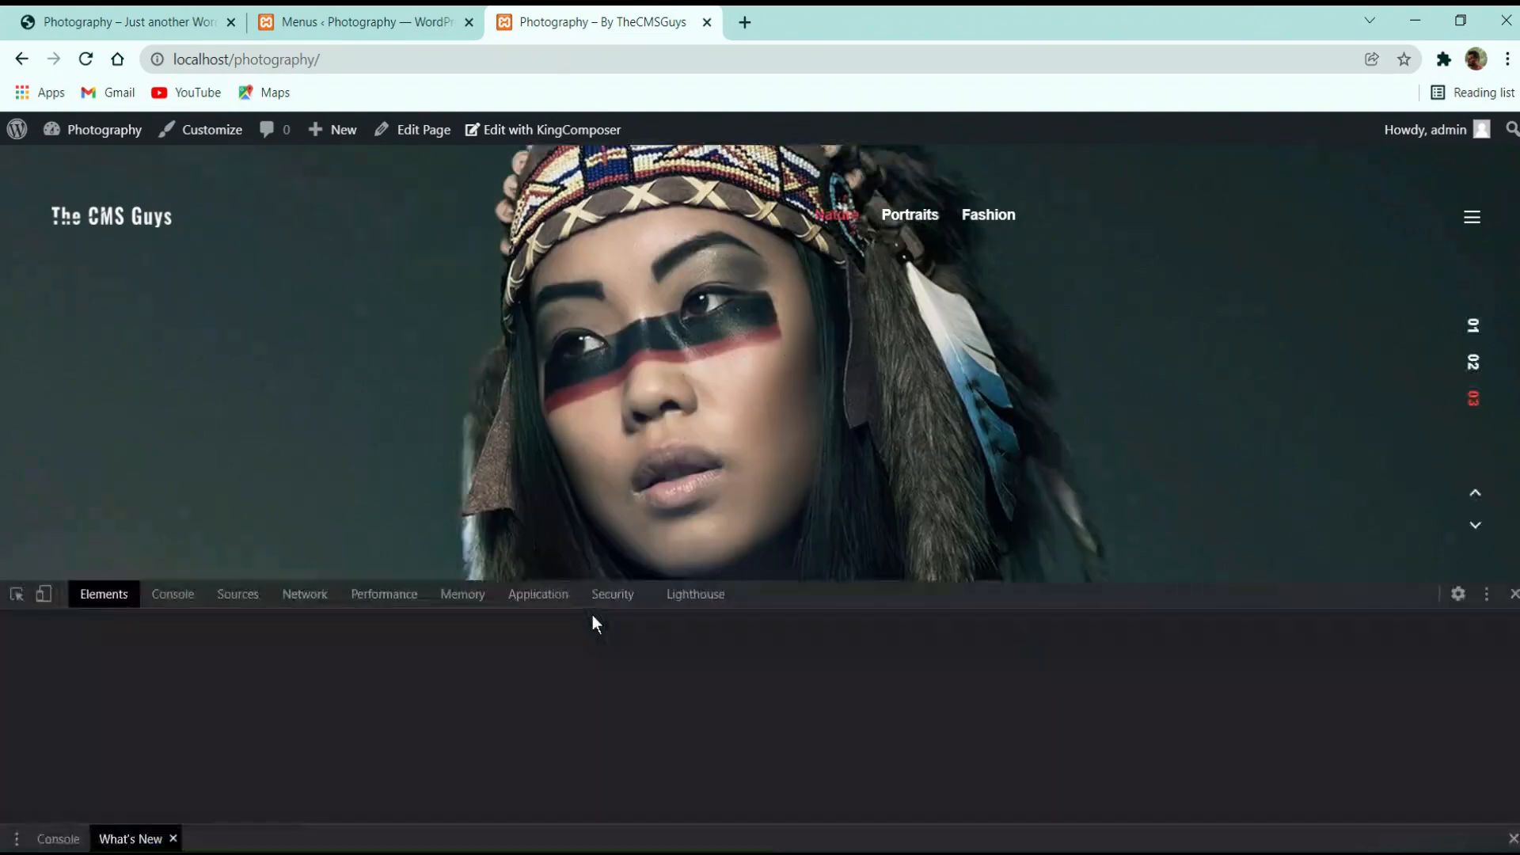
click(42, 594)
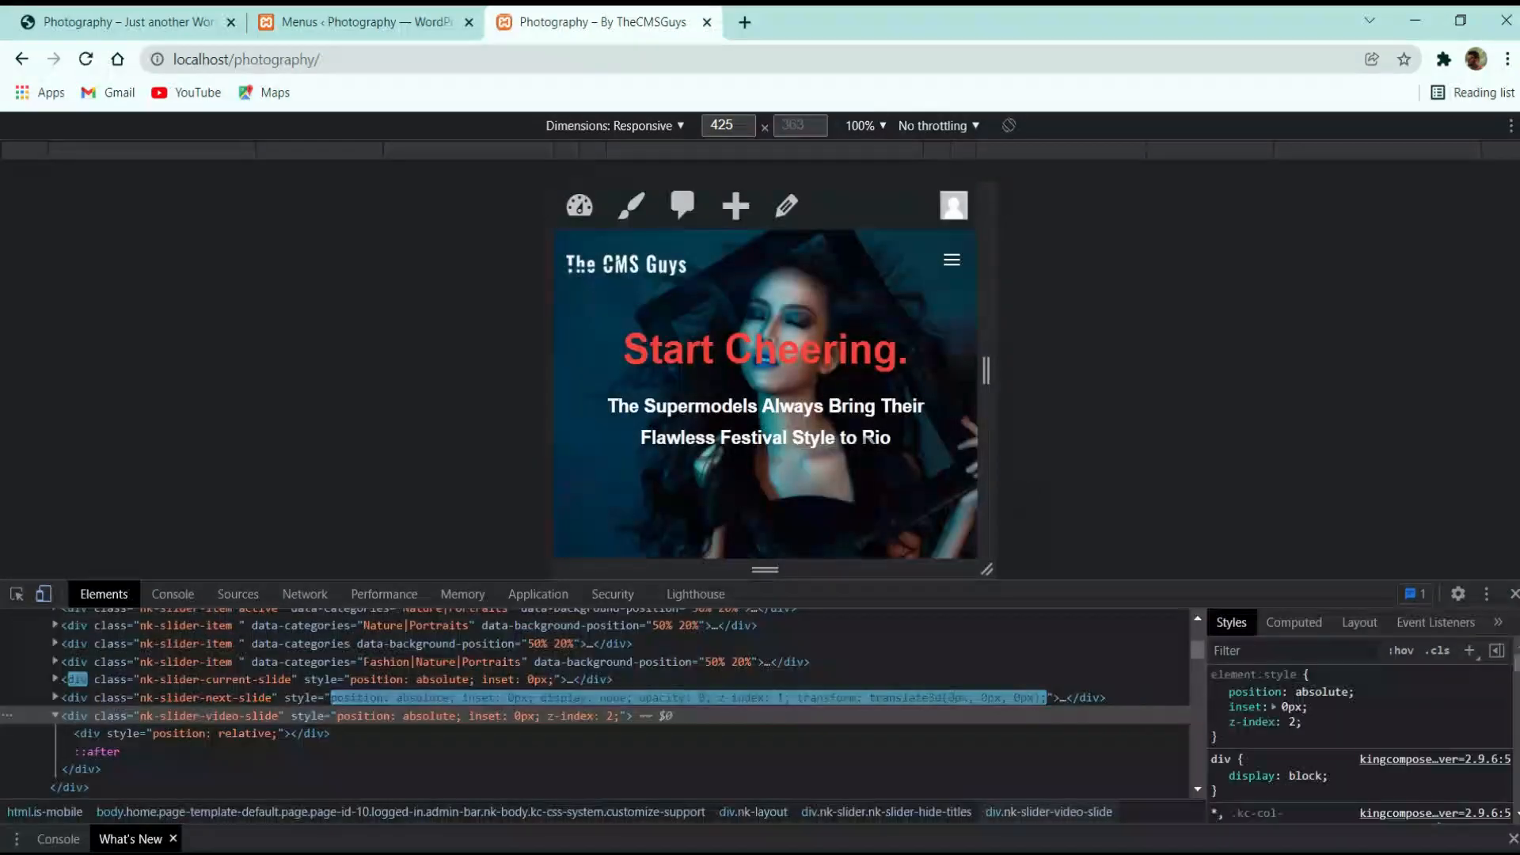
click(1514, 595)
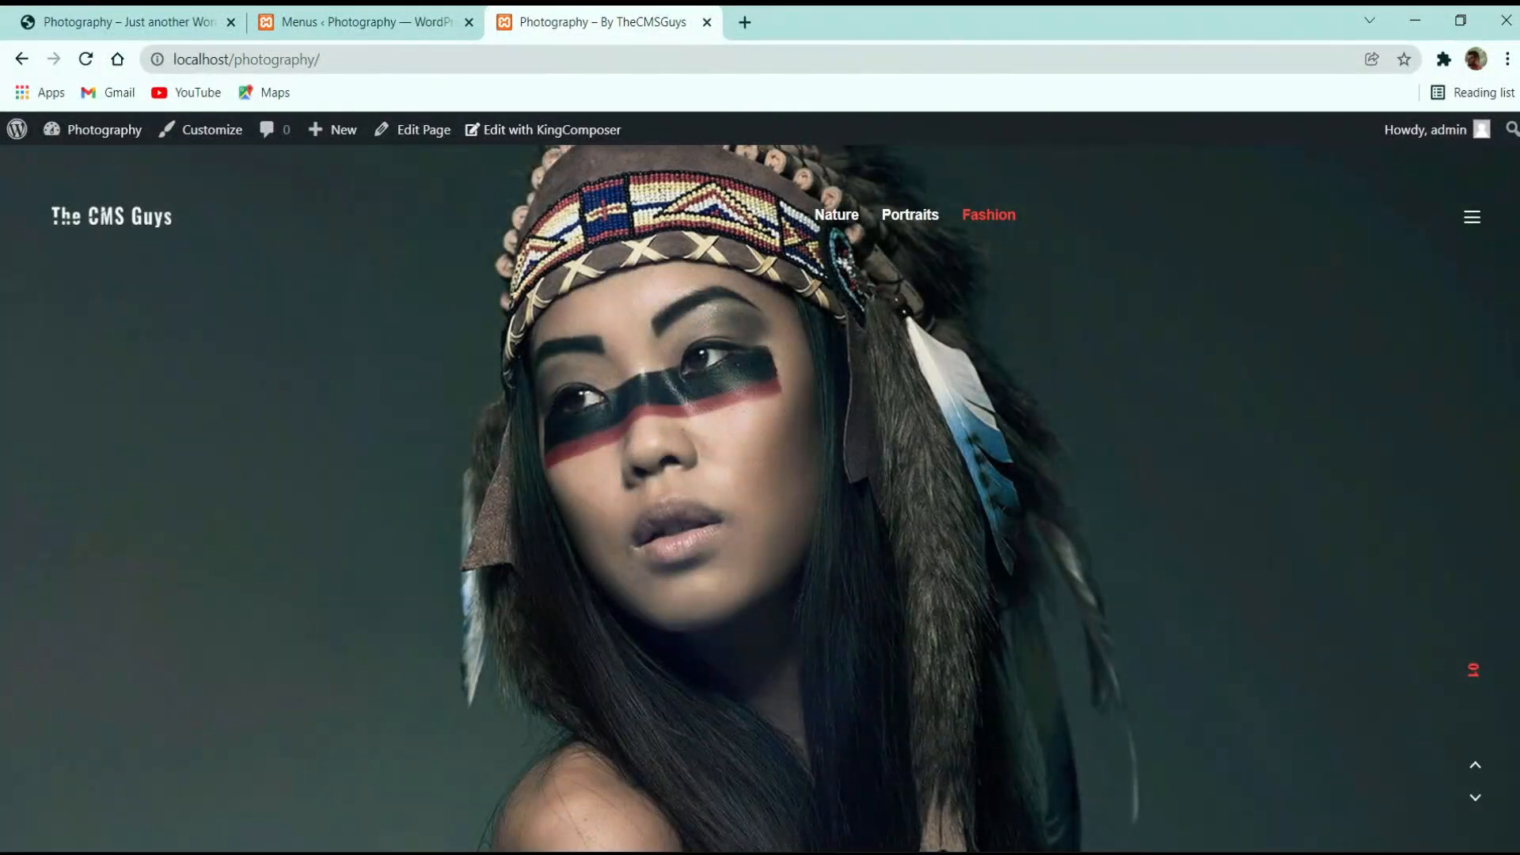